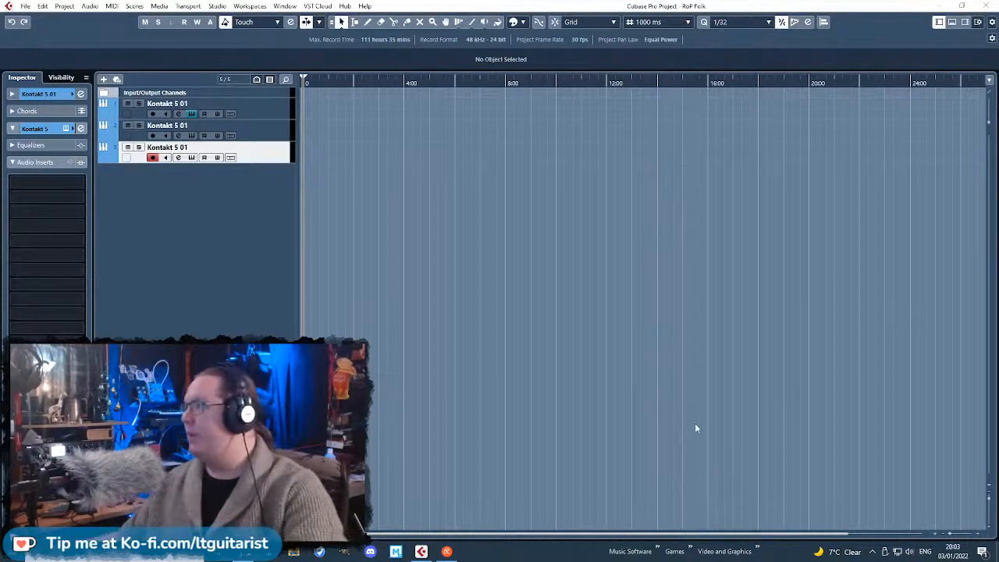
Load the Studio Drummer instrument Session Kit - Full into the first Kontakt 5 instrument.
left_click(191, 157)
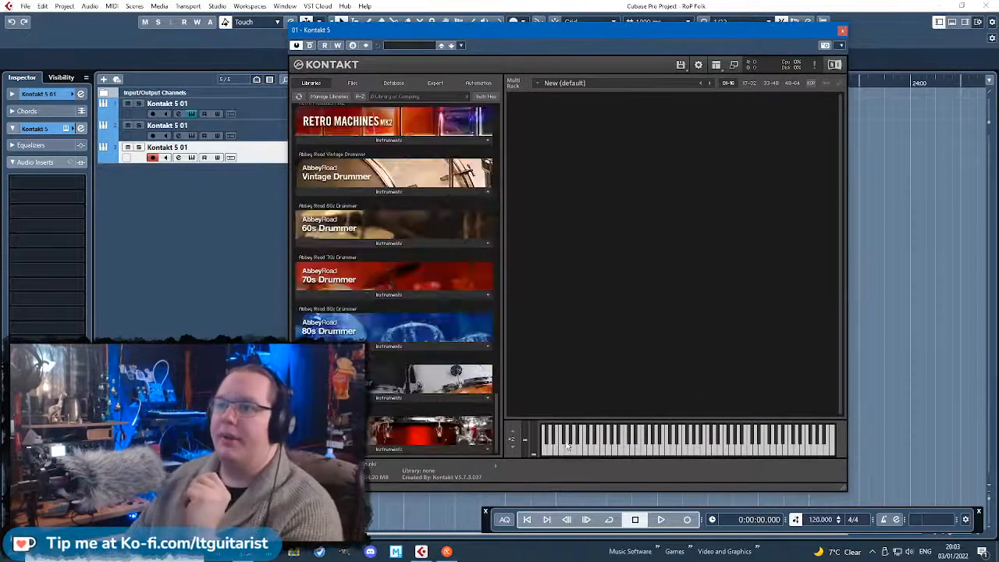
scroll(452, 445, "down", 2)
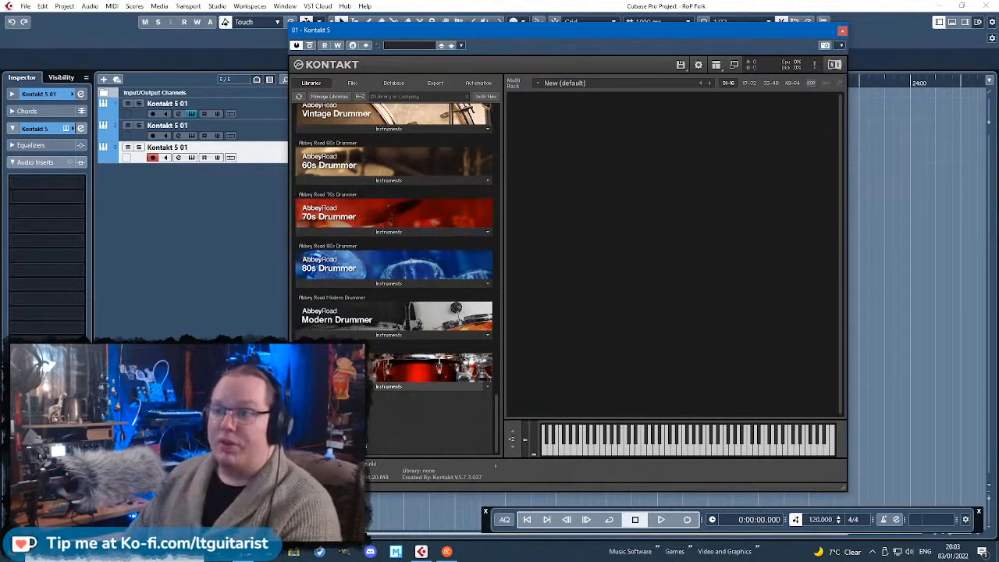
left_click(419, 415)
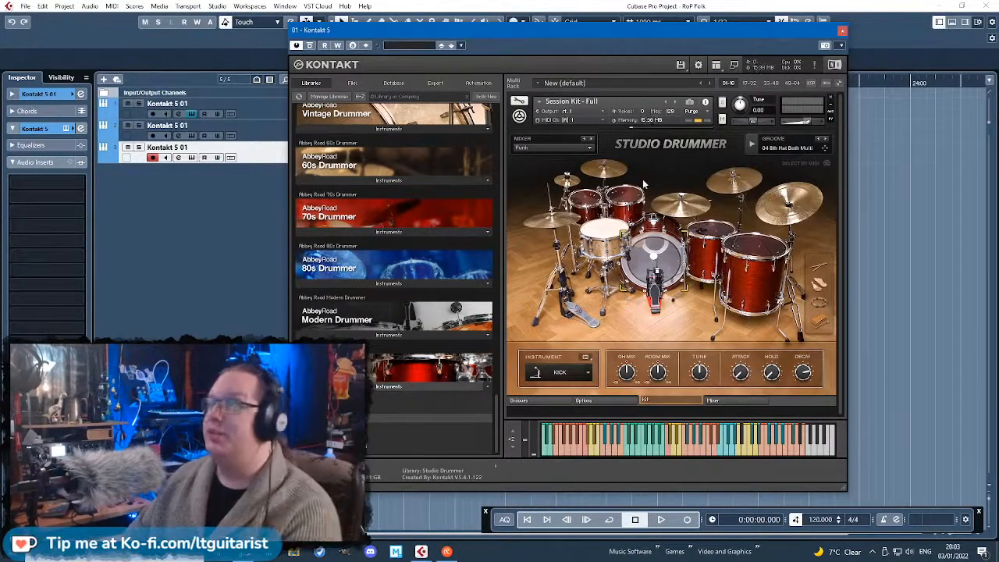
Set the drum kit's mixer preset to Indie Rock and look over its mixer channels before closing the instrument.
left_click(581, 148)
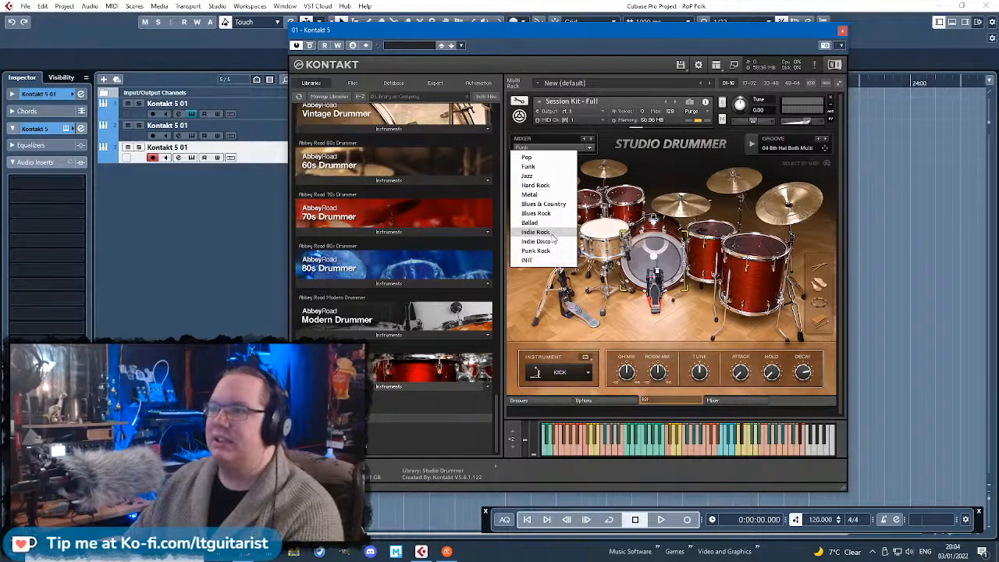
left_click(537, 232)
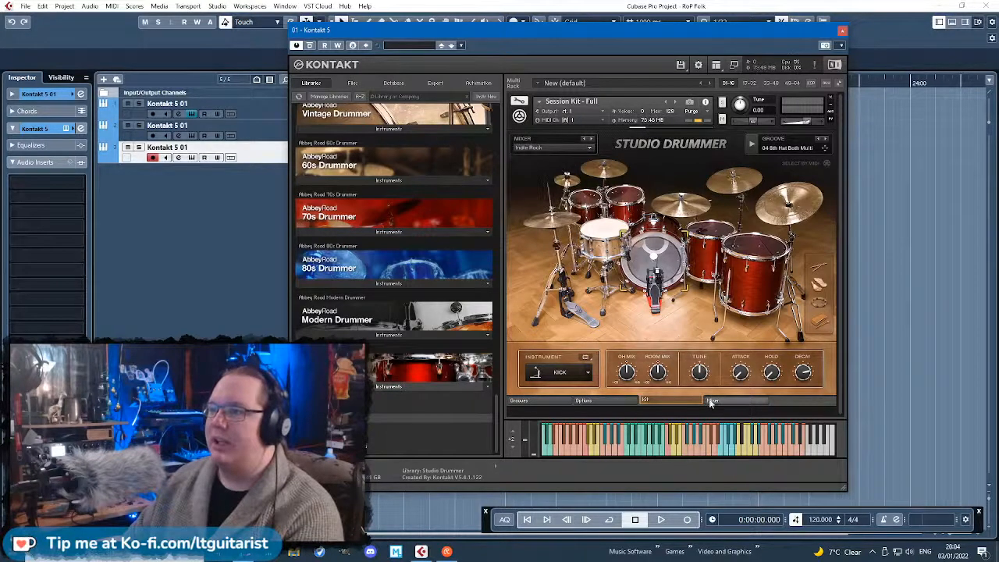
left_click(720, 403)
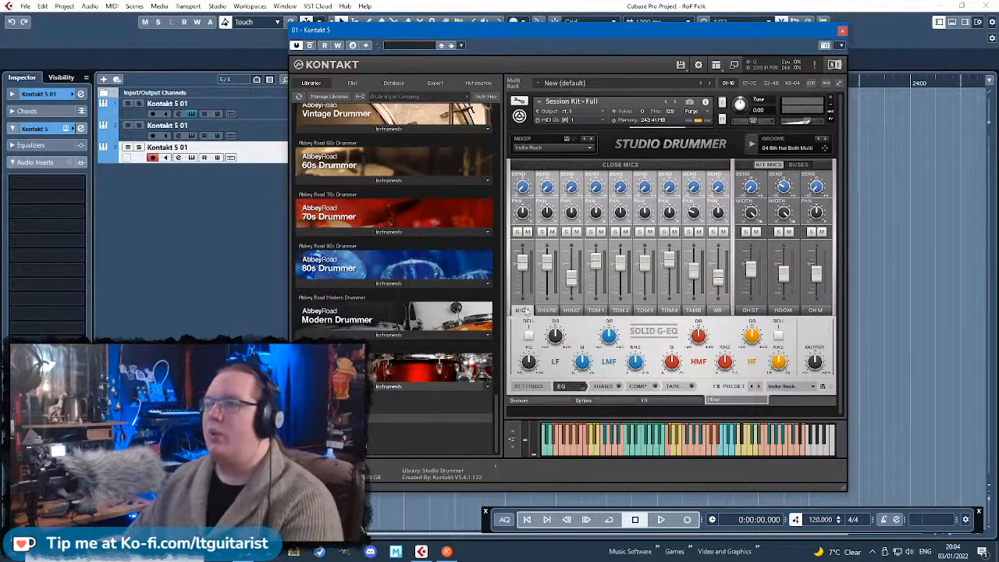
left_click(842, 30)
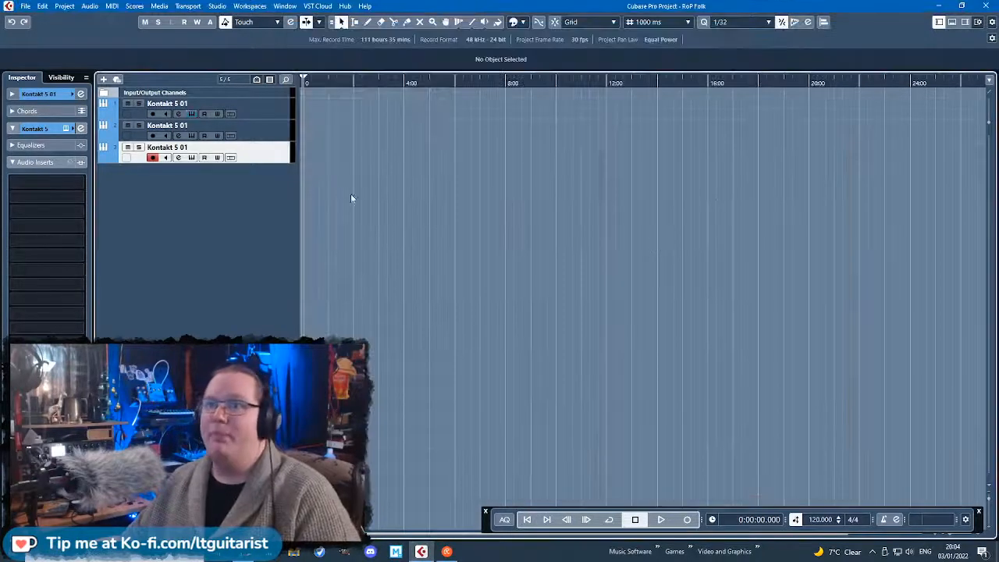
Rename the first track as Toms and increase the height of all three tracks.
left_click(247, 107)
double_click(234, 104)
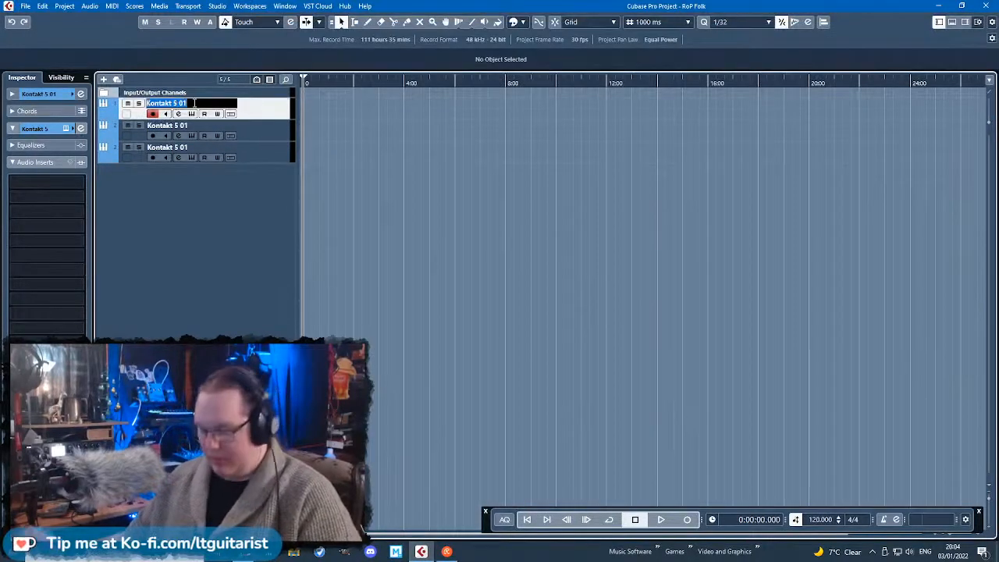
type("Toms")
key("Return")
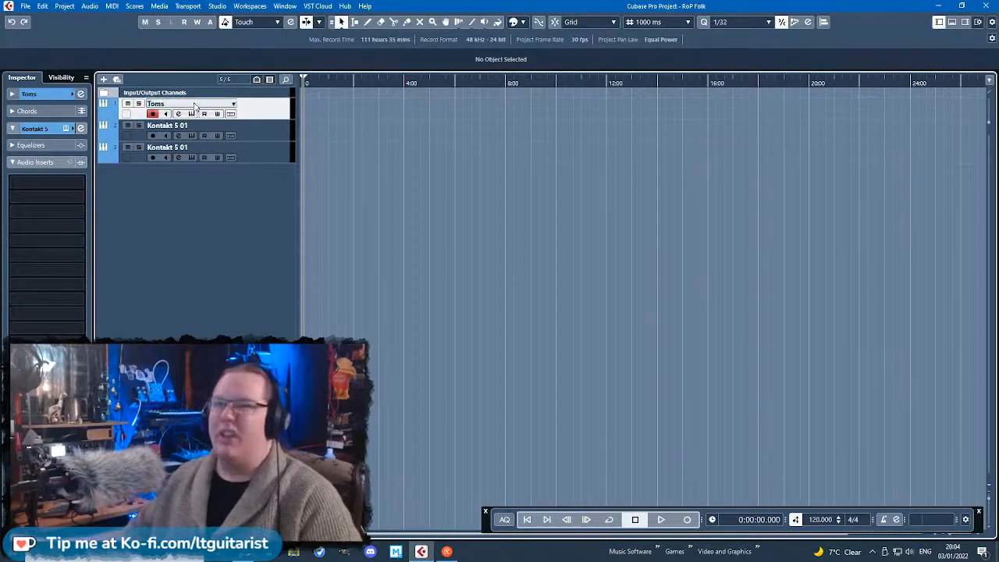
left_click(277, 150, "shift")
left_click_drag(273, 140, 281, 193)
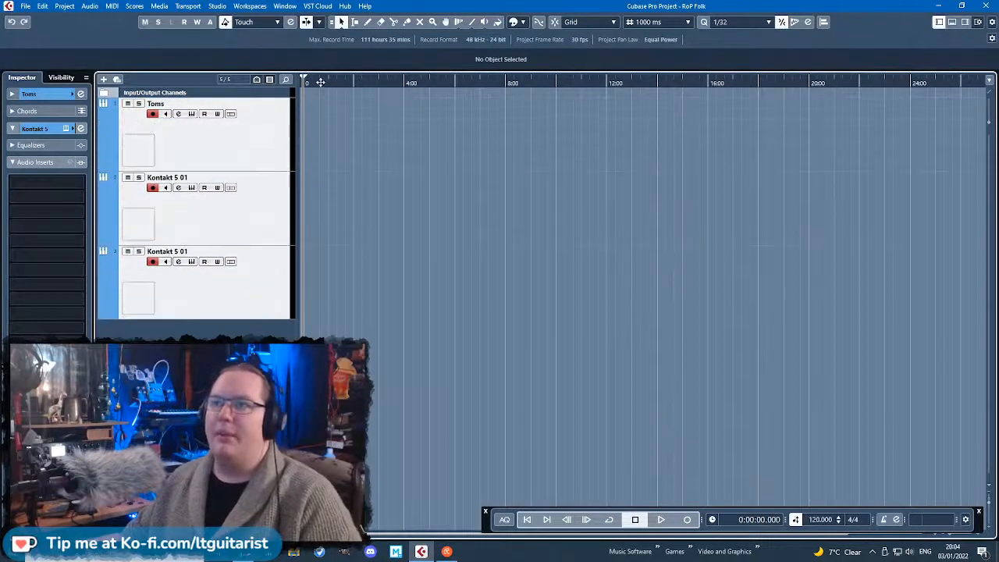
Switch the project ruler to bars and beats and set the tempo to 96 BPM.
right_click(326, 82)
left_click(358, 85)
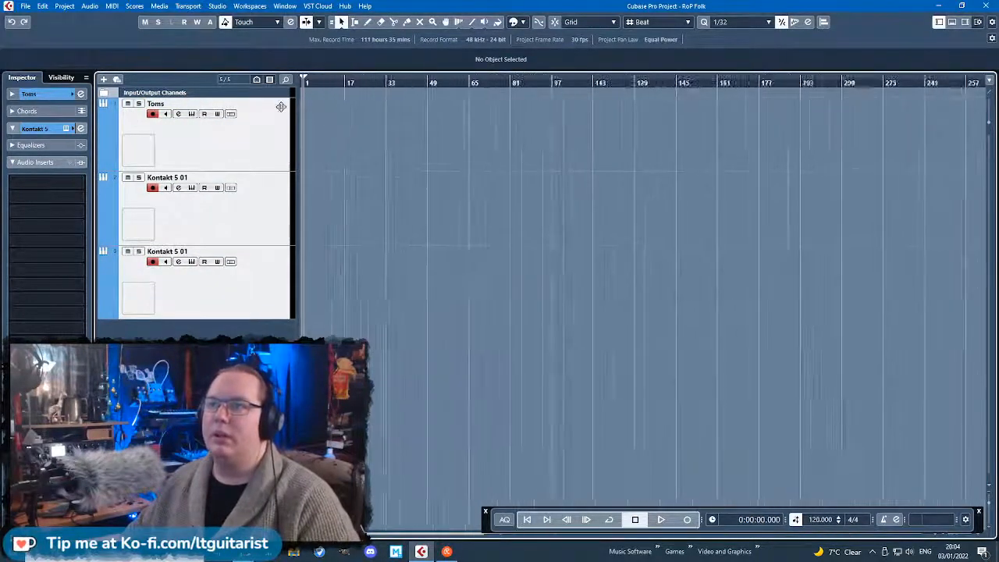
scroll(825, 527, "down", 20)
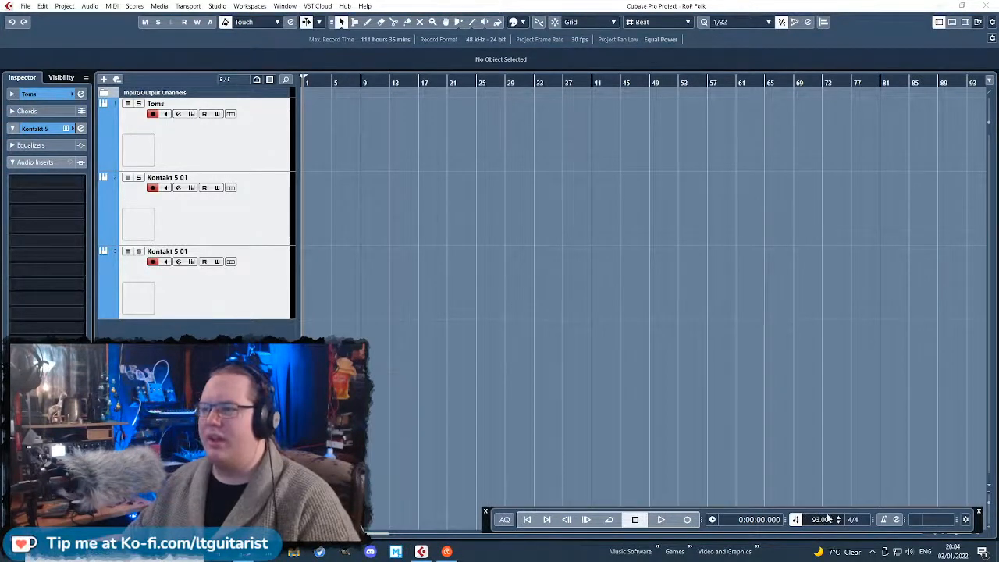
left_click(795, 475)
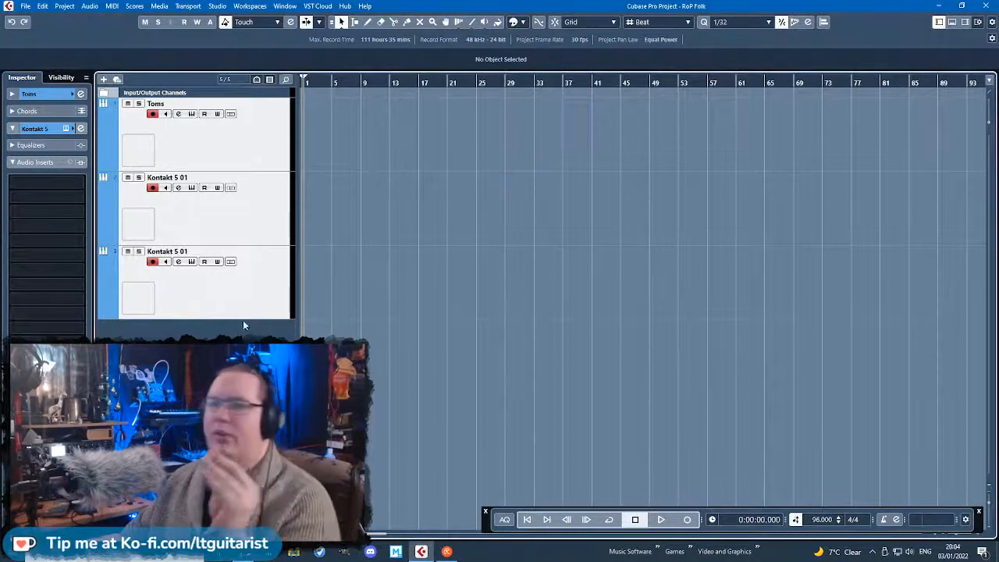
Load HurdyGurdy.nki from the Hurdy Gurdy library on the second track and inspect its string volume settings.
left_click(280, 234)
left_click(66, 128)
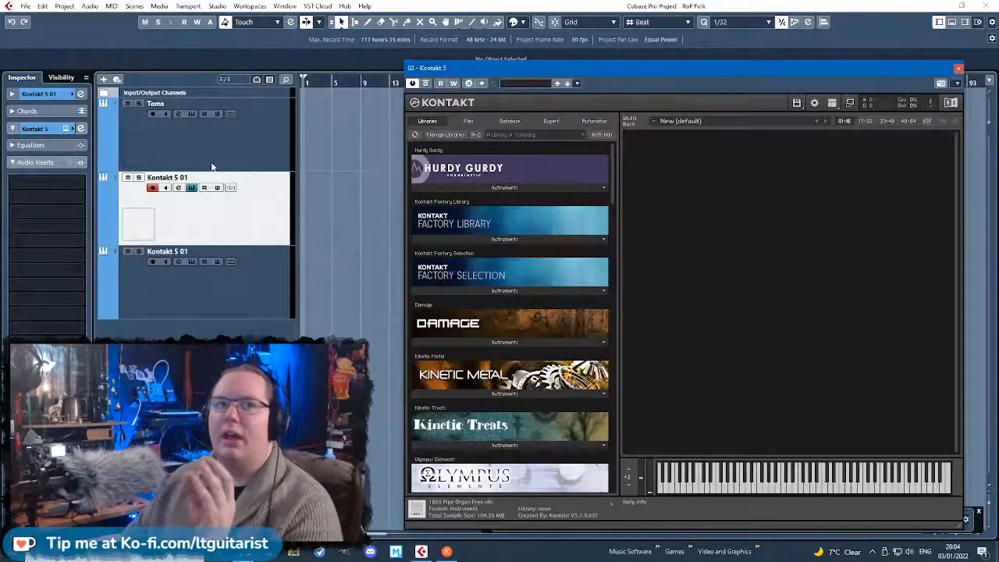
left_click(522, 189)
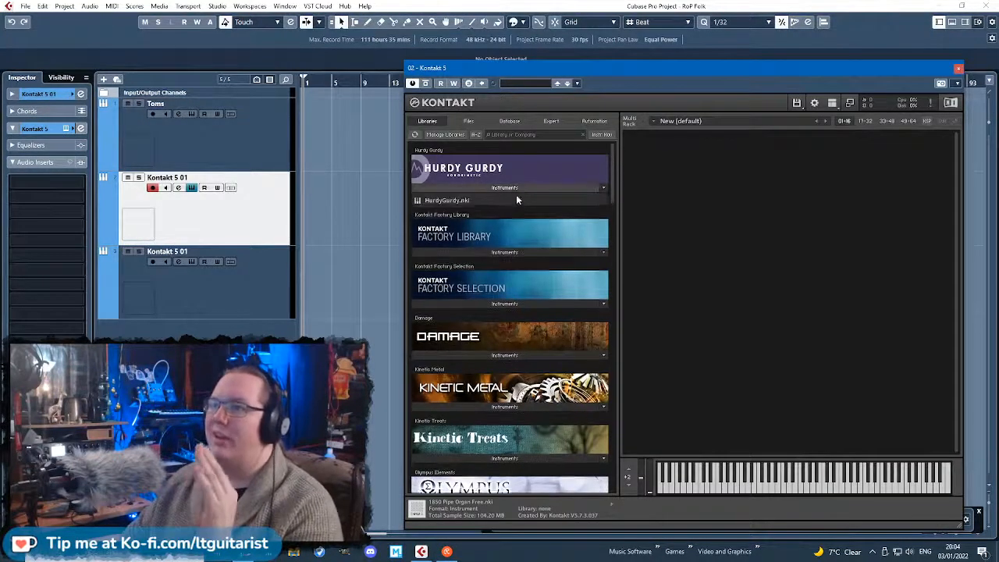
double_click(502, 202)
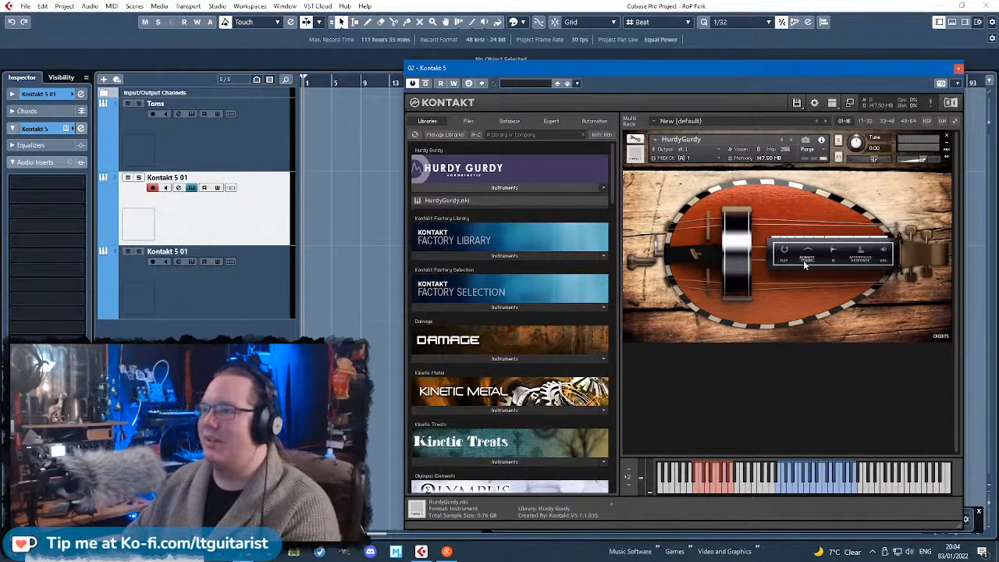
left_click(889, 256)
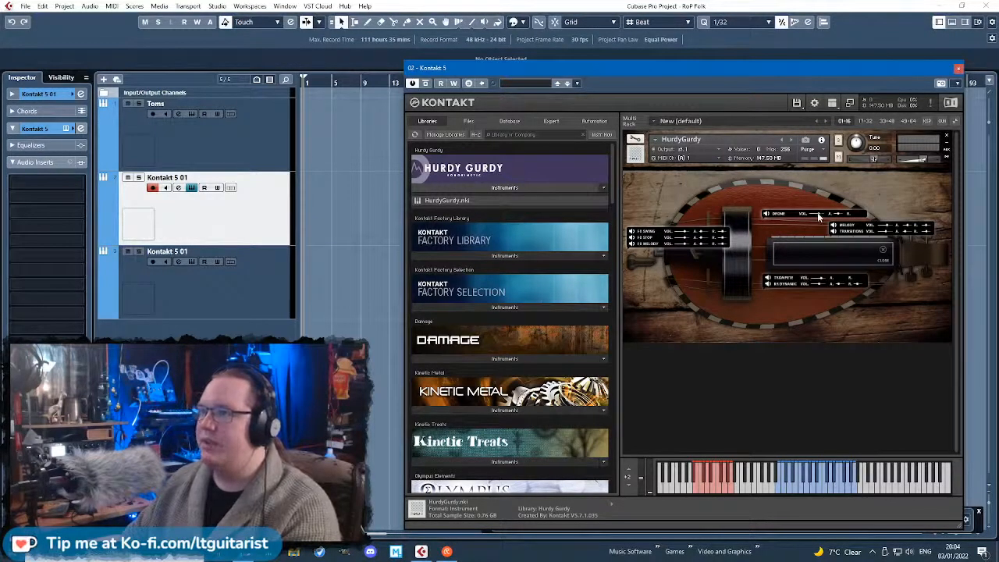
left_click(958, 69)
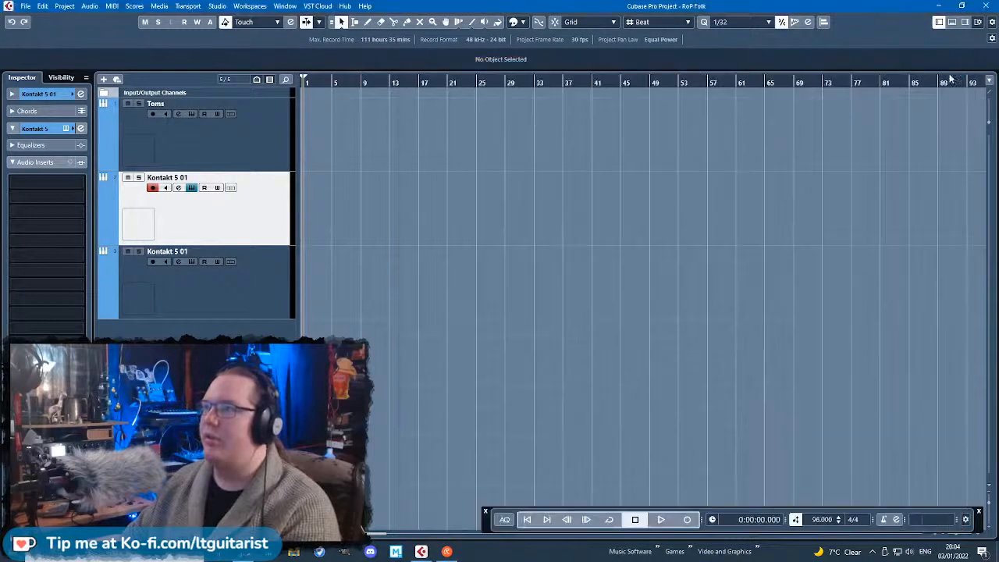
Rename the second track as Gurdy and the third track as Double Bass.
double_click(189, 178)
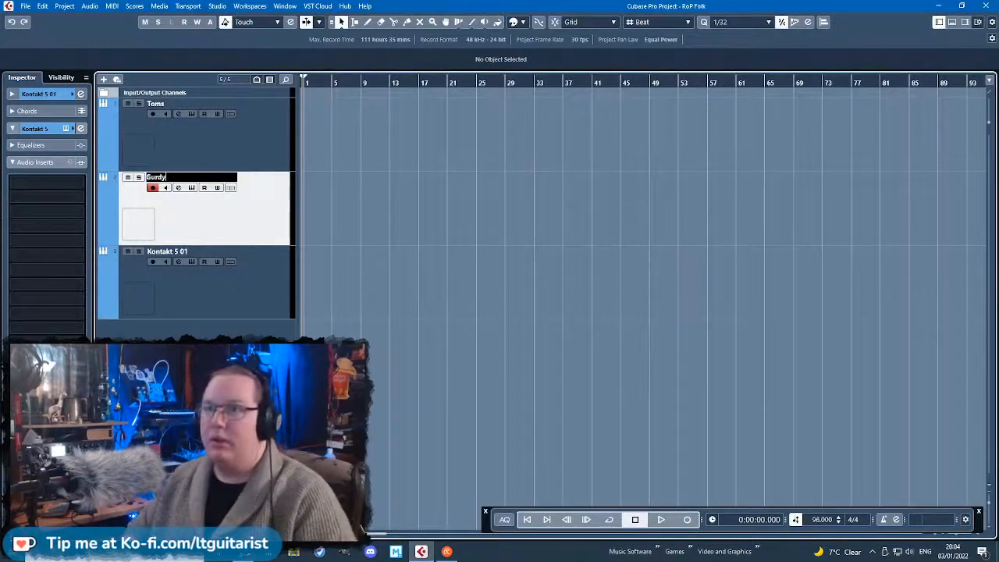
key("Return")
left_click(240, 282)
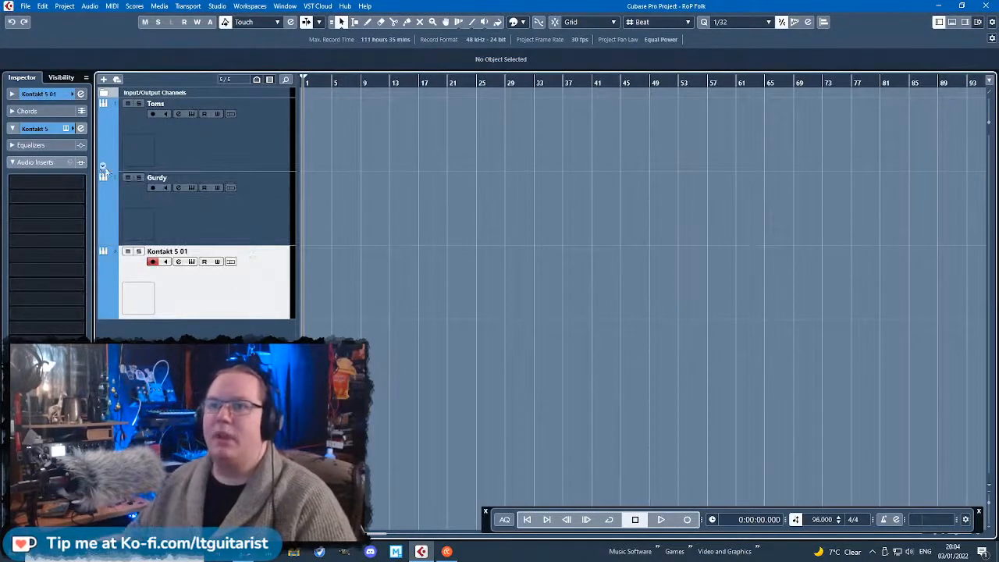
double_click(172, 251)
type("Double Bass")
key("Return")
Load Jazz Upright.nki from the Kontakt Factory Library's bass instruments on the Double Bass track.
left_click(67, 128)
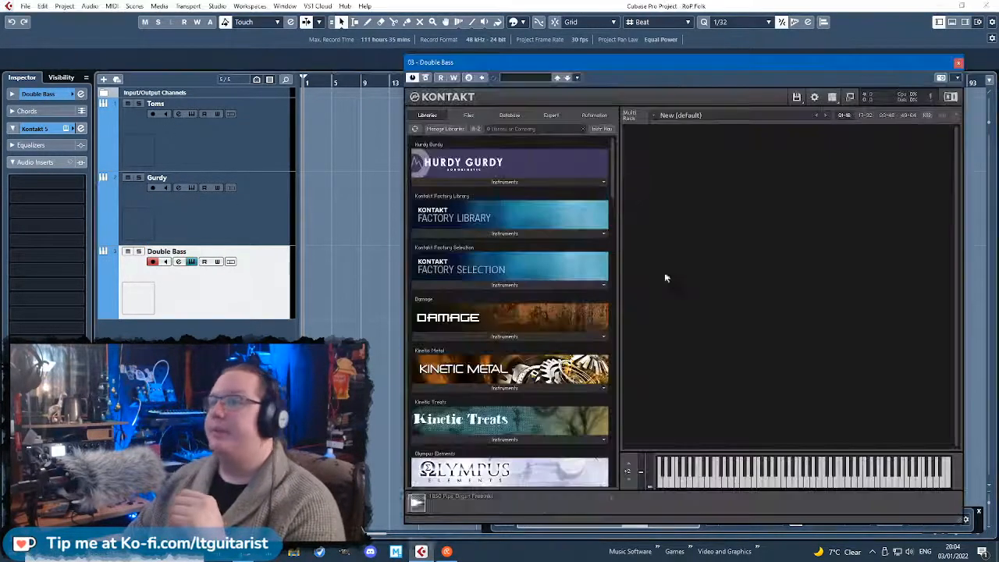
left_click(477, 232)
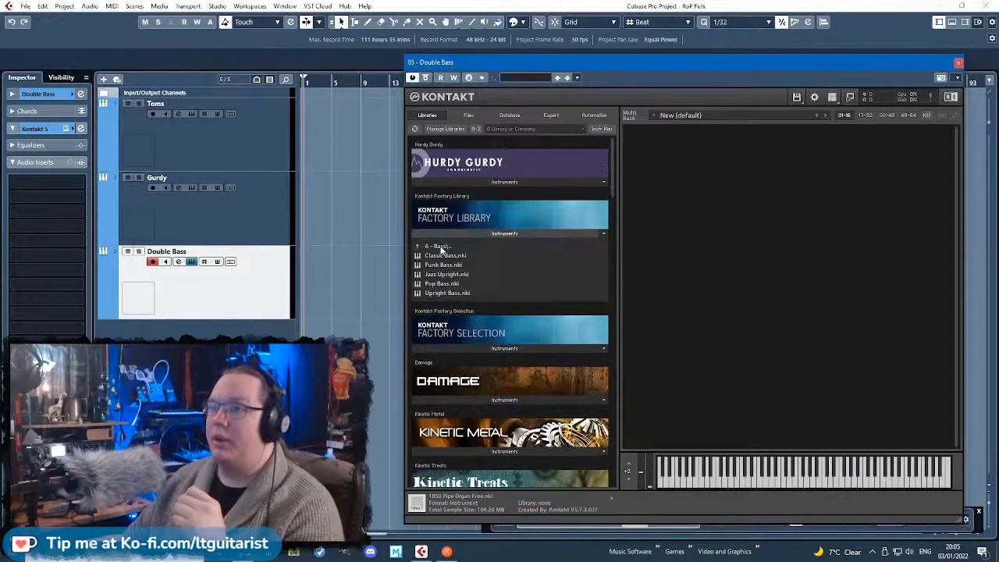
double_click(455, 275)
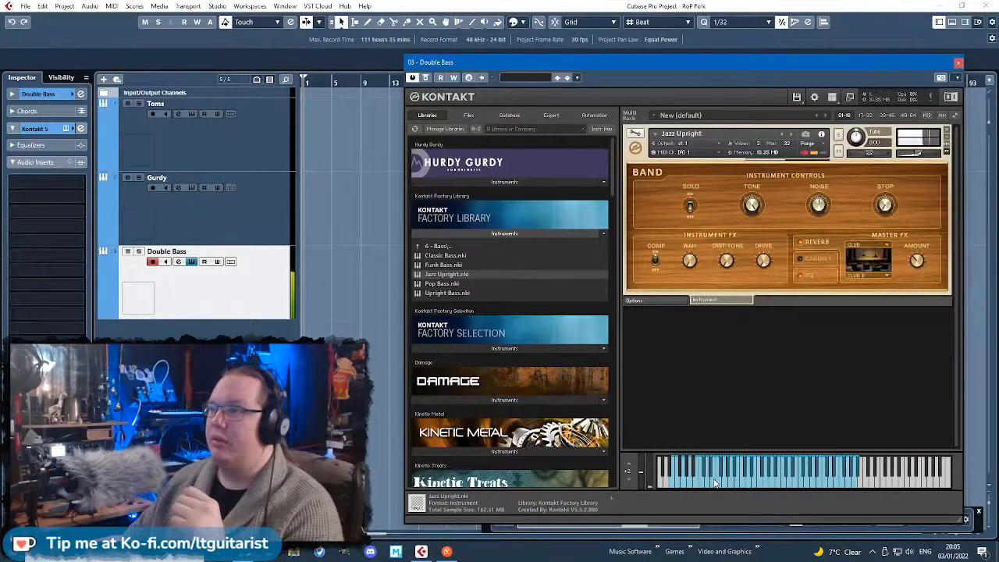
left_click(958, 63)
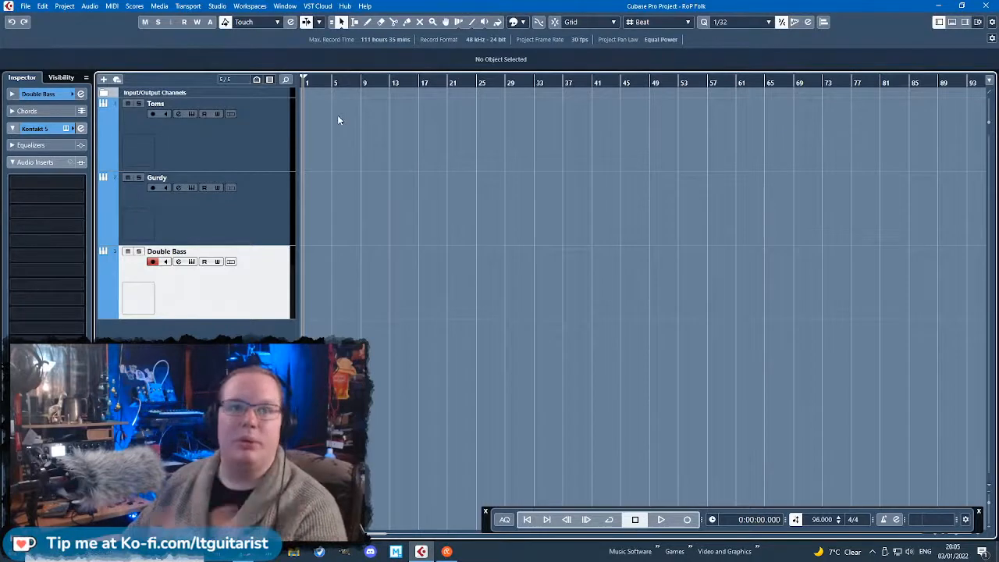
Draw a two-bar MIDI part on the Toms track from bar 3 to bar 5 and open it in the Key Editor.
left_click(254, 159)
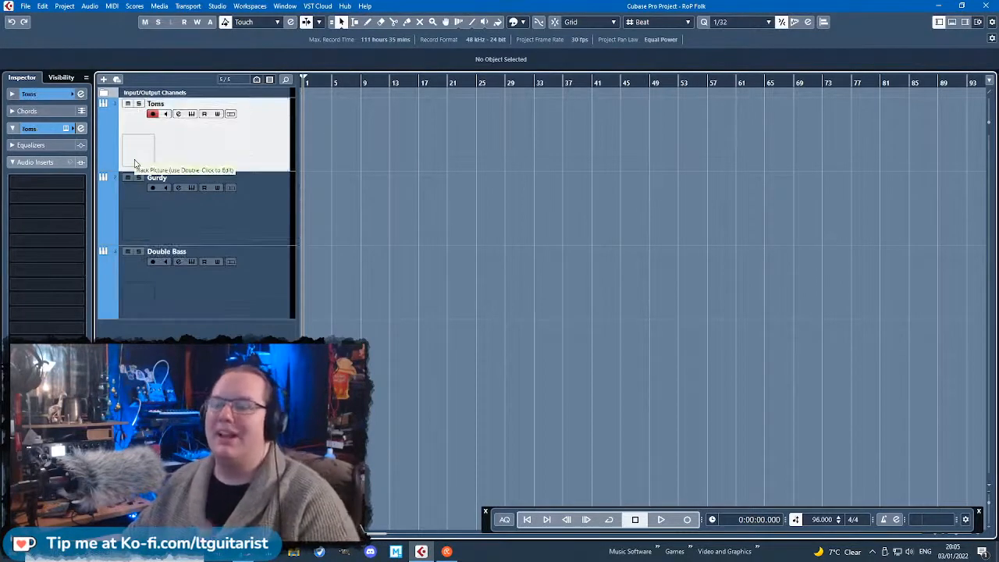
left_click(181, 312)
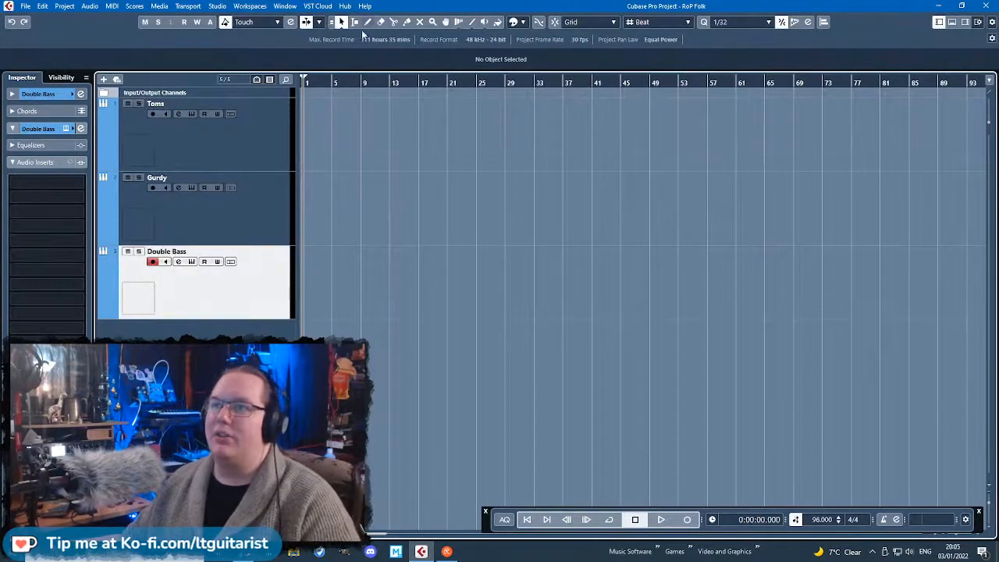
key("h")
key("h")
key("h")
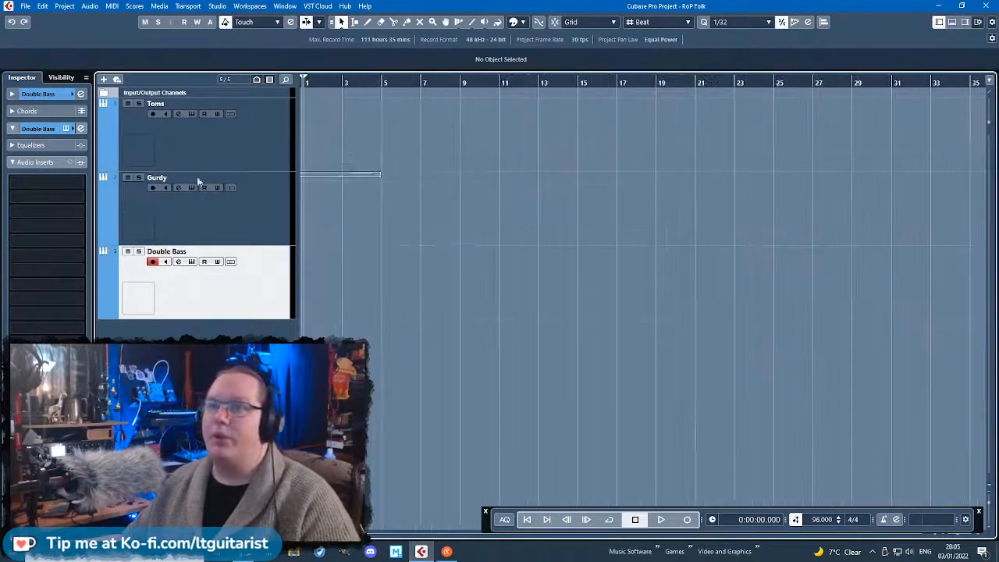
key("8")
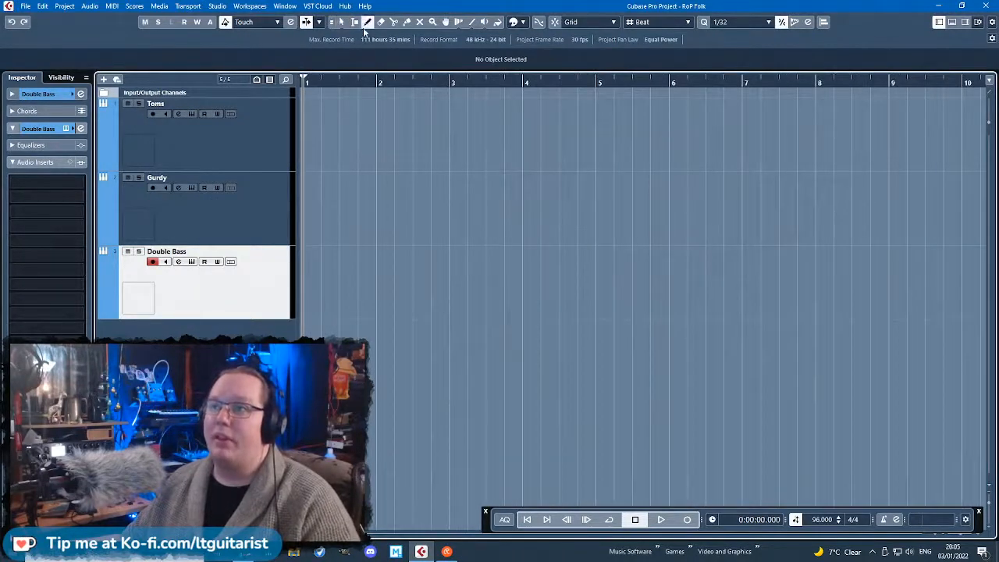
left_click_drag(453, 134, 595, 136)
left_click(341, 22)
key("Return")
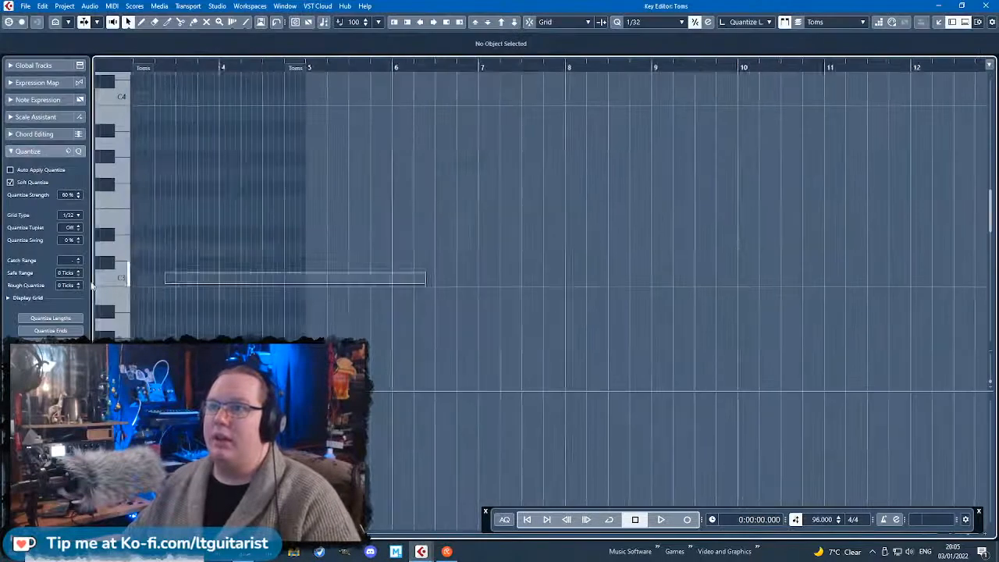
Set the Key Editor's quantize value to 1/16.
left_click(663, 23)
left_click(646, 76)
left_click(663, 22)
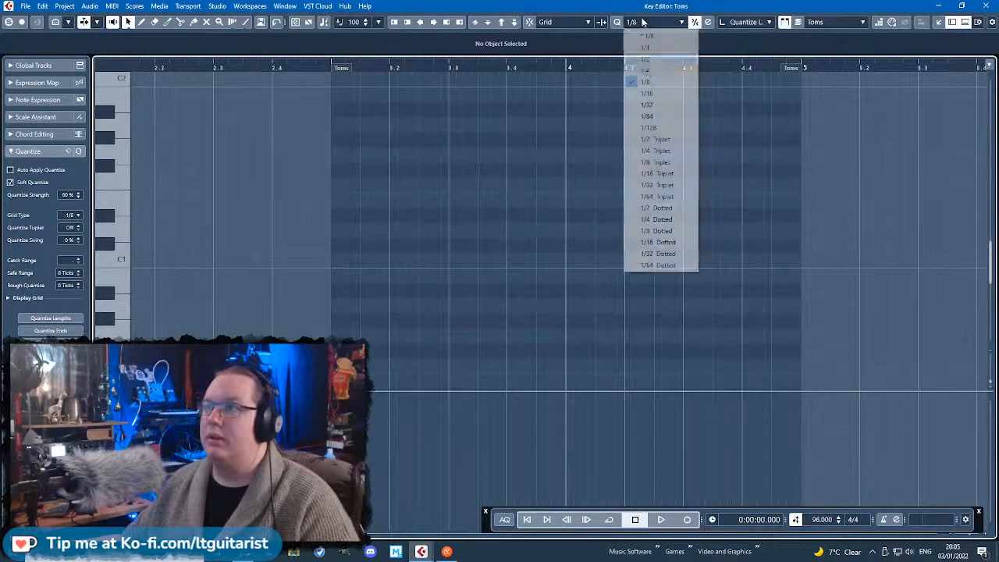
left_click(648, 81)
left_click(663, 22)
left_click(648, 93)
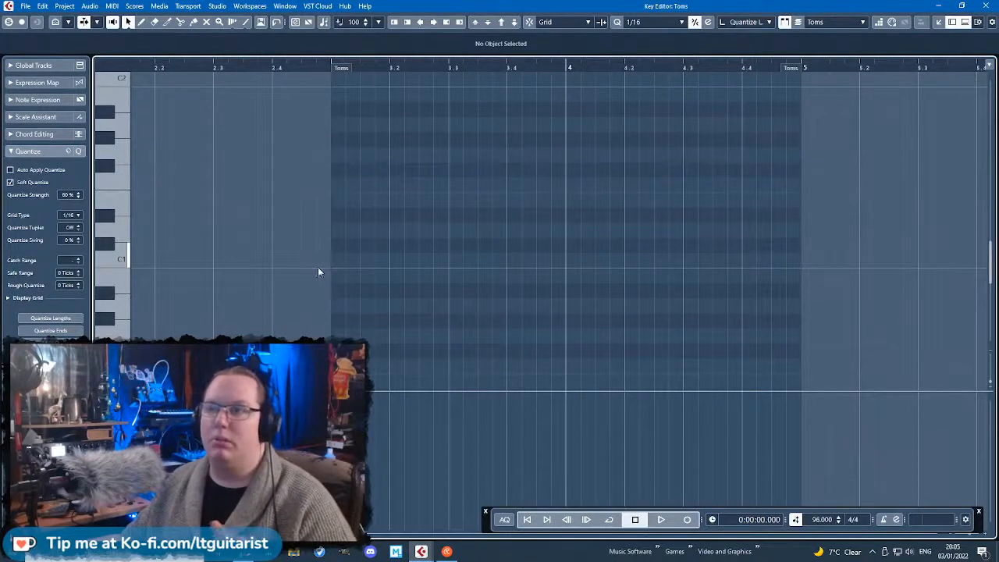
Enter a G1 rhythm over the first two beats of bar 3: one eighth, two sixteenths and two eighth notes.
mouse_move(374, 273)
left_mouse_down()
mouse_move(436, 274)
mouse_move(385, 214)
mouse_move(376, 165)
mouse_move(361, 155)
left_mouse_up()
scroll(352, 256, "up", 4)
left_click_drag(395, 219, 508, 219)
left_click(432, 219)
key("ctrl+d")
key("ctrl+d")
Play the tom rhythm from bar 3 and vary the first four notes' velocities, making the two sixteenths softest.
left_click(307, 65)
key("space")
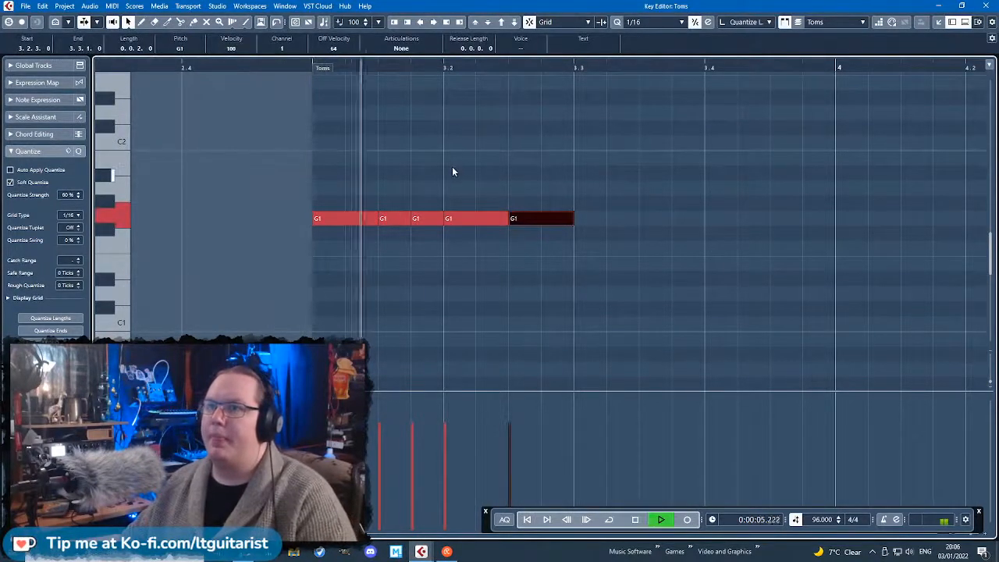
key("space")
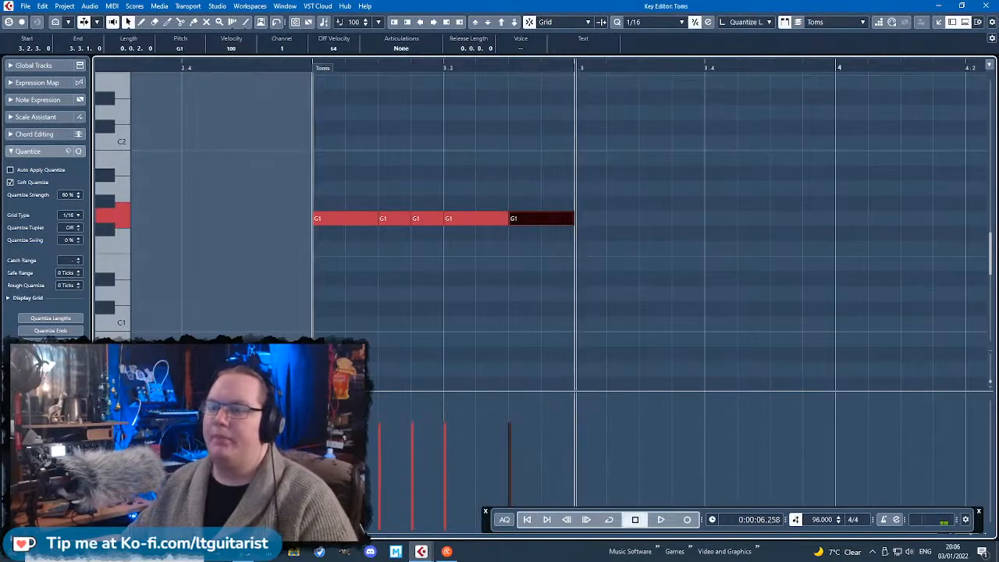
mouse_move(346, 448)
left_mouse_down()
mouse_move(413, 451)
mouse_move(446, 435)
left_mouse_up()
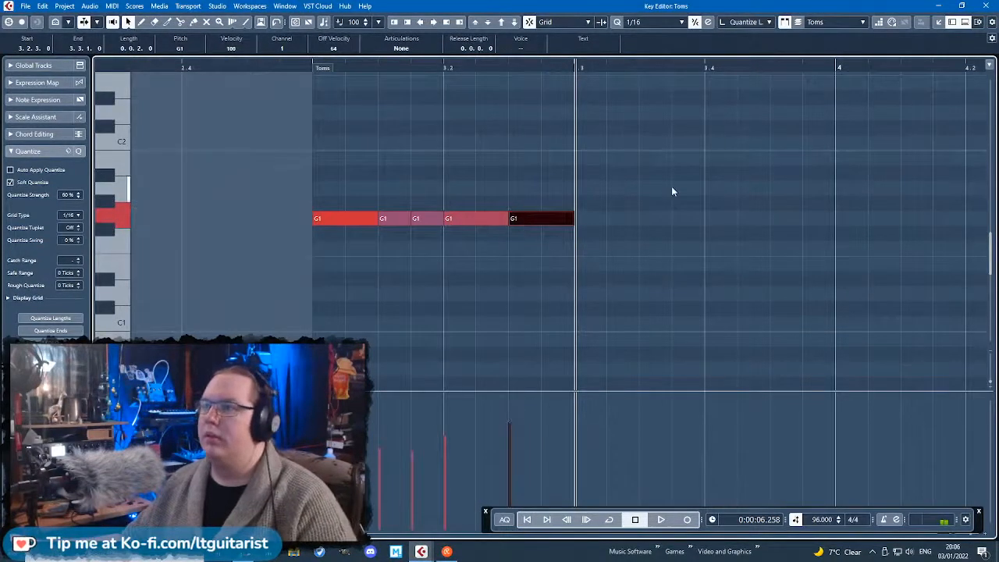
Add two sixteenth notes and one eighth note on G1 at beat 3 of bar 3, raising the second sixteenth's velocity.
double_click(595, 220)
double_click(634, 219)
left_click_drag(591, 431, 604, 414)
left_click_drag(664, 221, 697, 224)
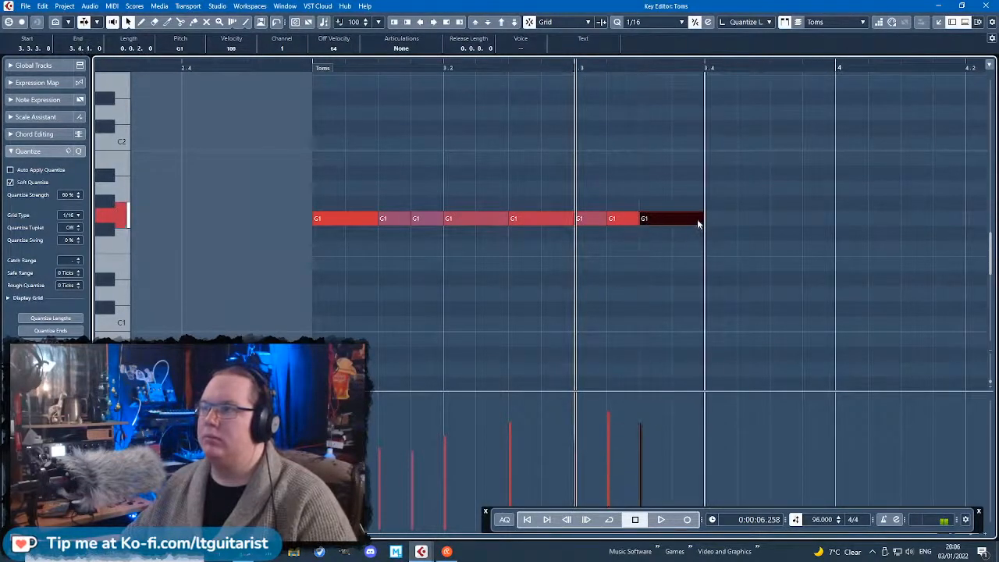
Raise the velocity of the last G1 note in bar 3 and play the tom rhythm.
left_click(643, 411)
left_click(718, 275)
key("space")
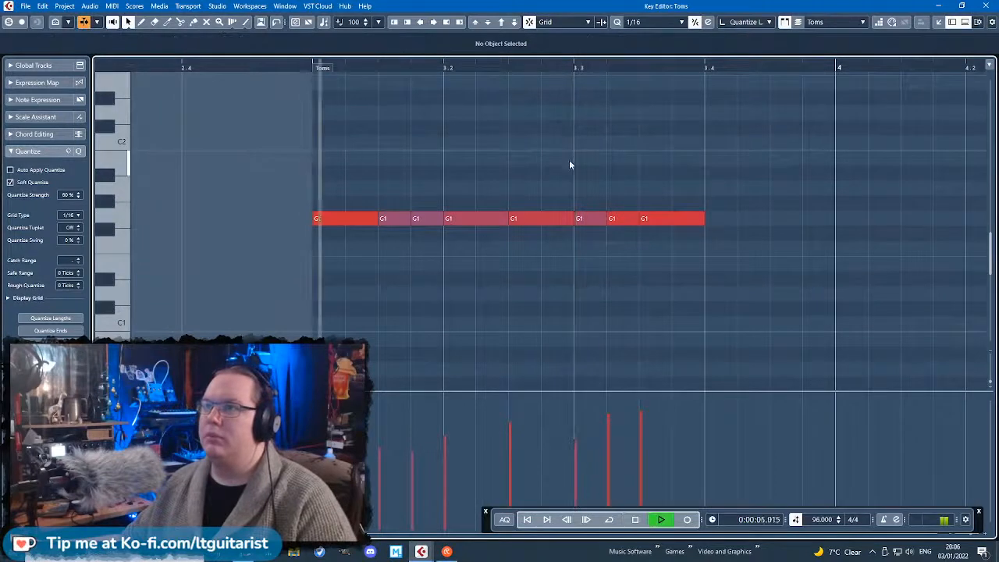
Move the last three G1 notes of bar 3 an eighth note later and play the rhythm.
left_click_drag(804, 260, 733, 225)
key("space")
left_click(702, 156)
key("space")
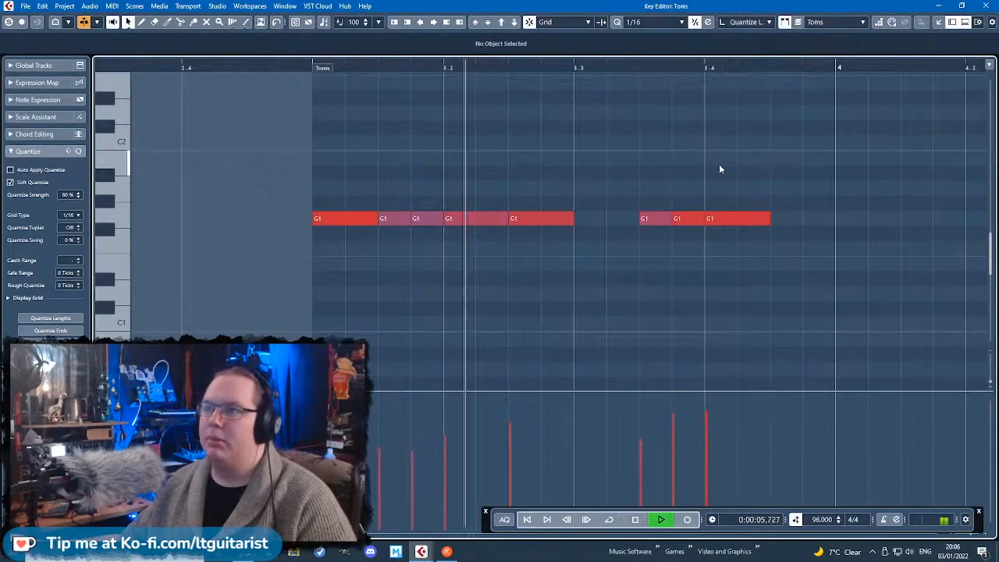
key("space")
Move the last three G1 notes a sixteenth earlier so the group starts at 3.3.2, and play the rhythm.
left_click_drag(642, 183, 712, 226)
left_click_drag(743, 220, 710, 223)
left_click(322, 90)
key("space")
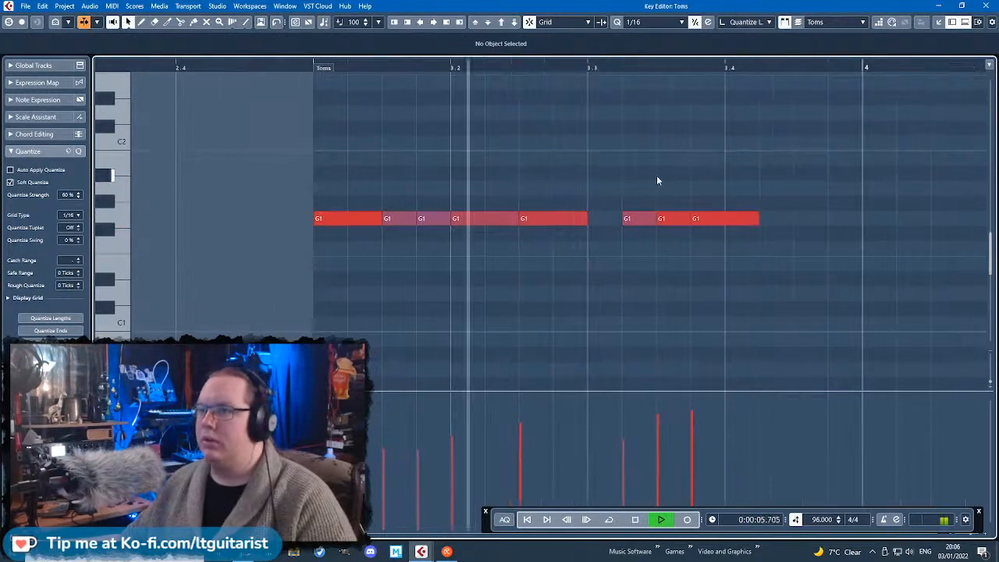
key("space")
Move the final eighth note onto beat 4 of bar 3 and play the rhythm.
left_click_drag(727, 221, 760, 222)
left_click(320, 90)
key("space")
scroll(522, 140, "down", 2)
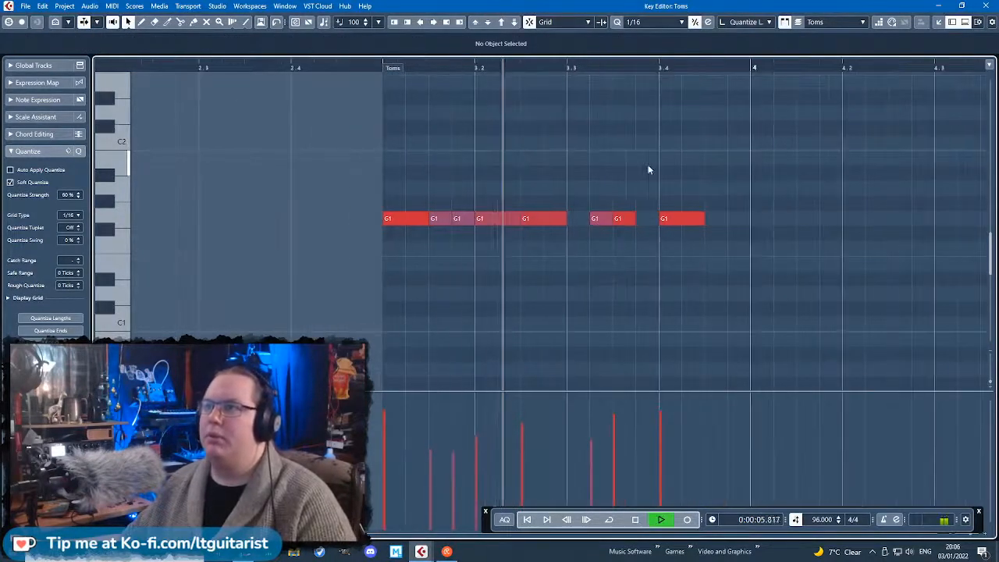
scroll(646, 166, "up", 2)
scroll(593, 212, "down", 3)
key("space")
Adjust the velocities of the last G1 notes in bar 3, keeping the one at 3.3.2 softest, and play the bar.
mouse_move(570, 421)
left_mouse_down()
mouse_move(586, 439)
mouse_move(626, 402)
left_mouse_up()
left_click(383, 64)
key("space")
mouse_move(569, 426)
left_mouse_down()
mouse_move(586, 424)
mouse_move(517, 423)
mouse_move(591, 424)
mouse_move(624, 408)
left_mouse_up()
key("space")
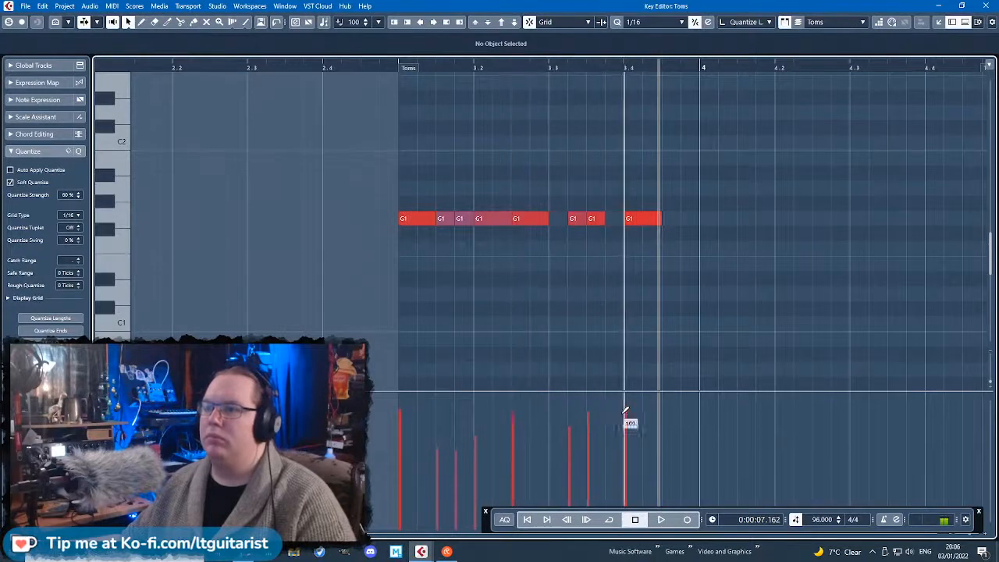
Copy the tom pattern from bar 3 into bar 4 and play both bars.
left_click_drag(749, 323, 476, 291)
left_click_drag(417, 182, 701, 235)
left_click_drag(647, 218, 864, 176)
key("space")
key("g")
key("g")
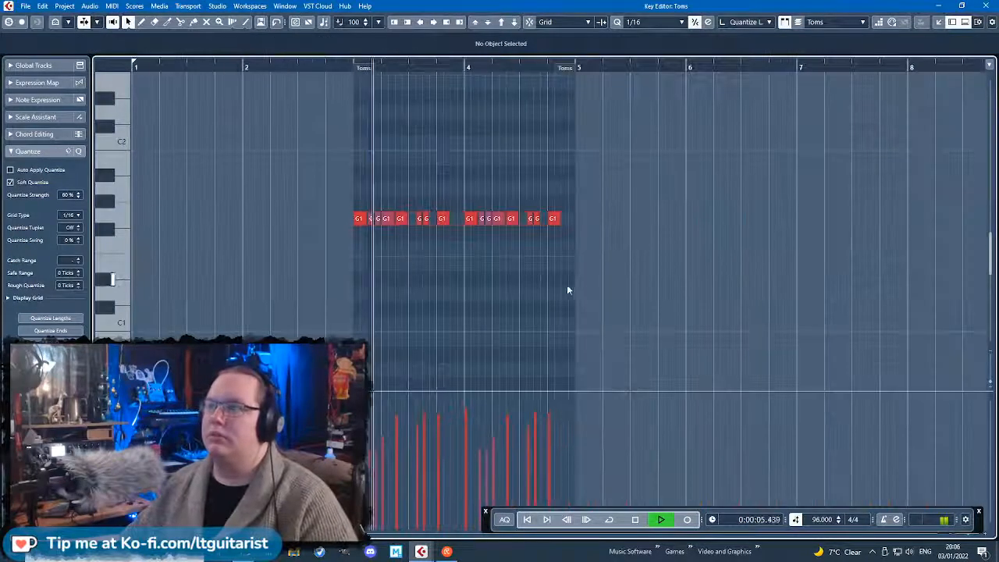
key("h")
key("h")
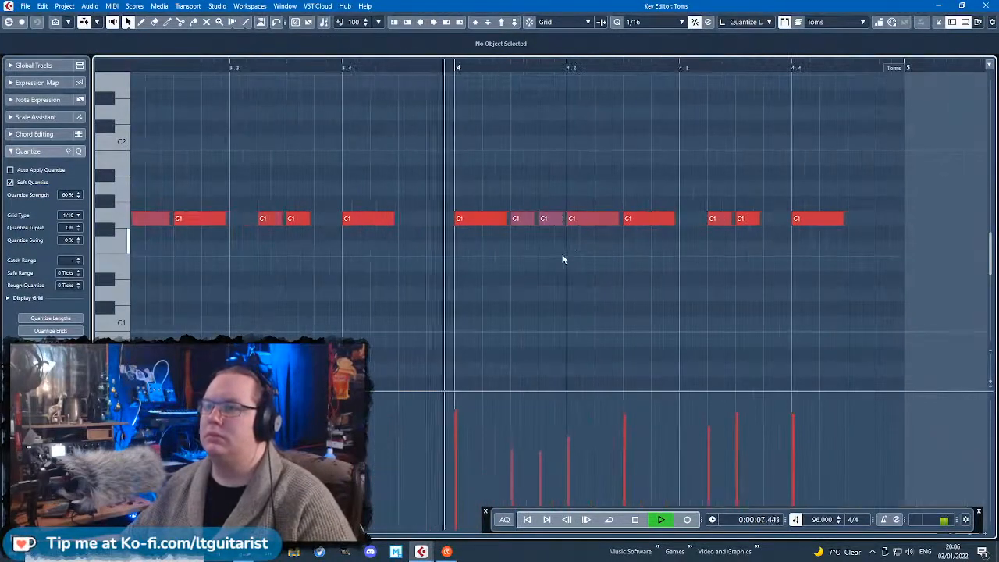
key("g")
key("h")
key("h")
key("space")
Shorten the G1 on beat 4 of bar 4 to a sixteenth and fill the beat with sixteenths on G1, F1 and F1.
mouse_move(683, 250)
left_mouse_down()
mouse_move(707, 253)
mouse_move(645, 221)
left_mouse_up()
left_click(674, 221)
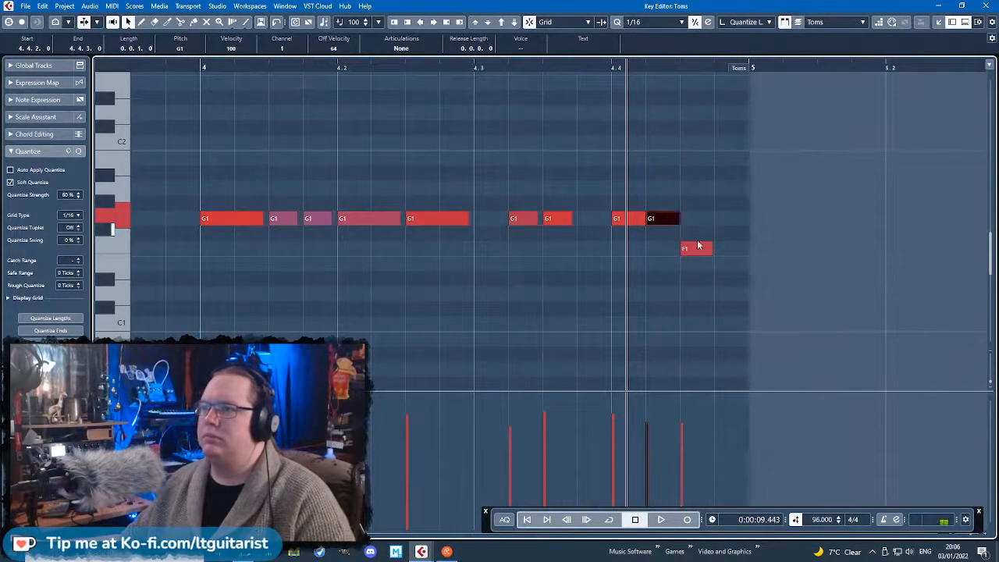
left_click(702, 249)
key("ctrl+d")
left_click_drag(801, 327, 749, 269)
left_click(676, 223)
left_click(737, 249)
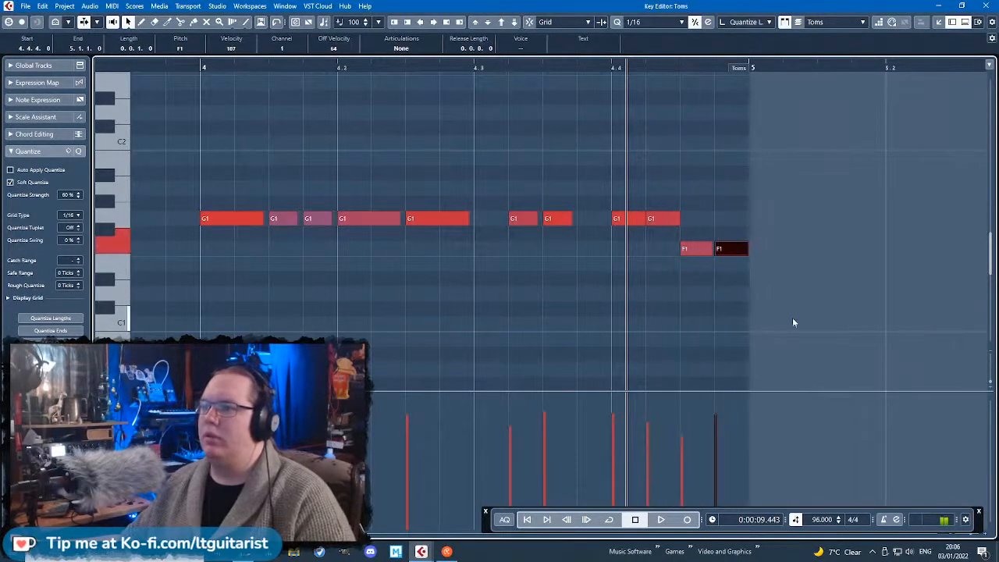
Trim the lengths of the four fill notes on beat 4 of bar 4 slightly and play the fill.
left_click_drag(787, 317, 612, 201)
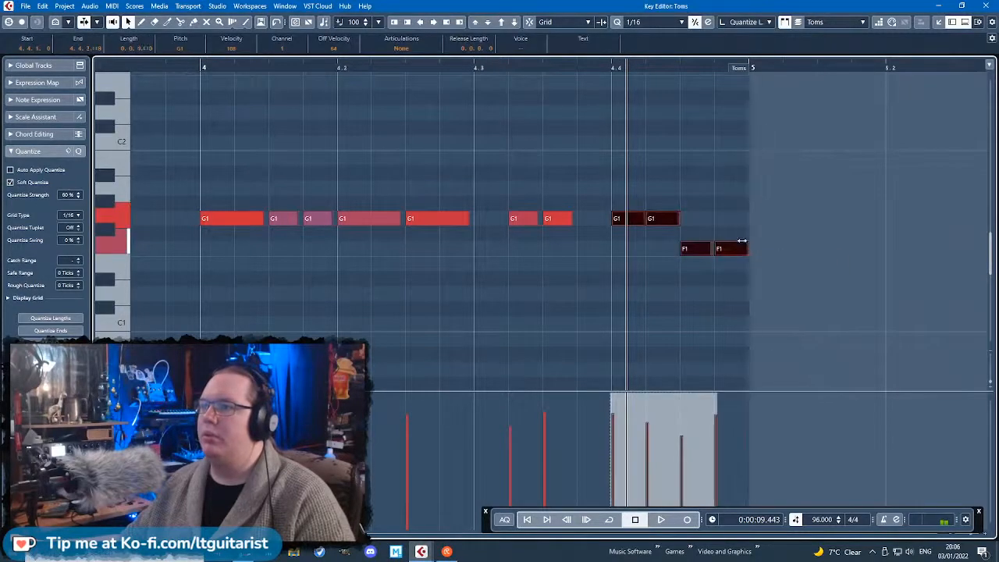
left_click(679, 179)
key("space")
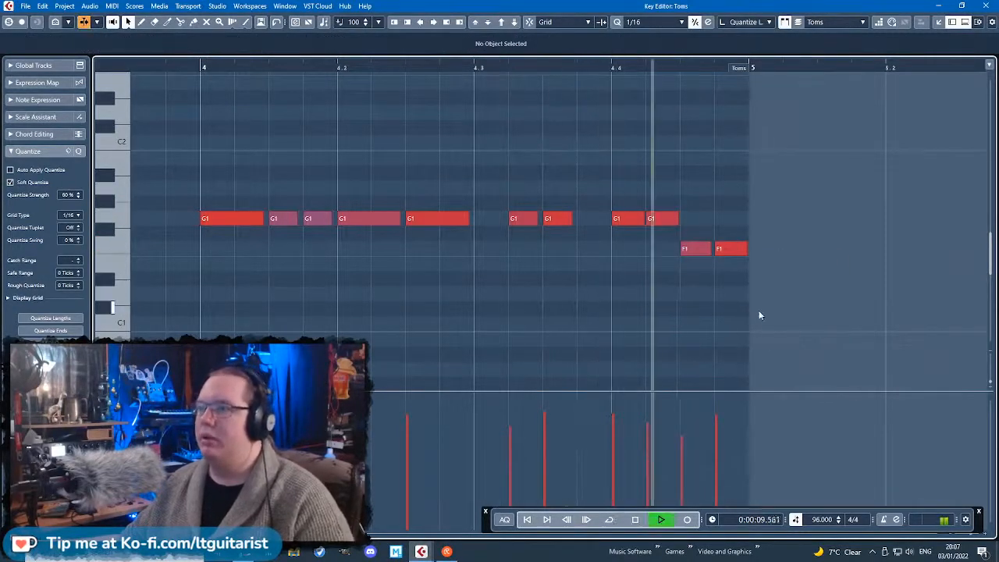
key("space")
key("g")
key("g")
key("g")
Repeat the two-bar Toms part at bar 5 in the project and loop playback from bar 3 to bar 7.
left_click(984, 5)
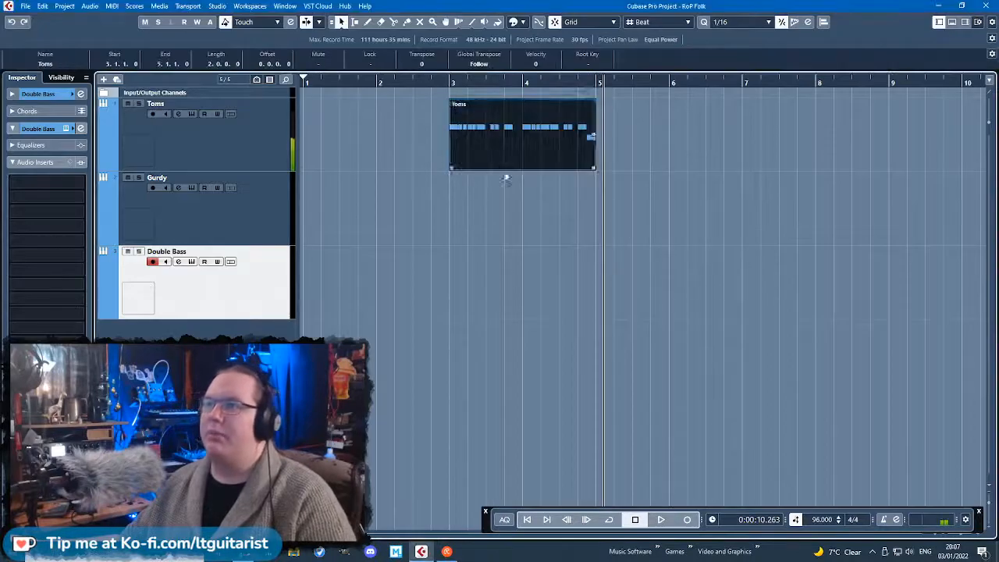
left_click(671, 152)
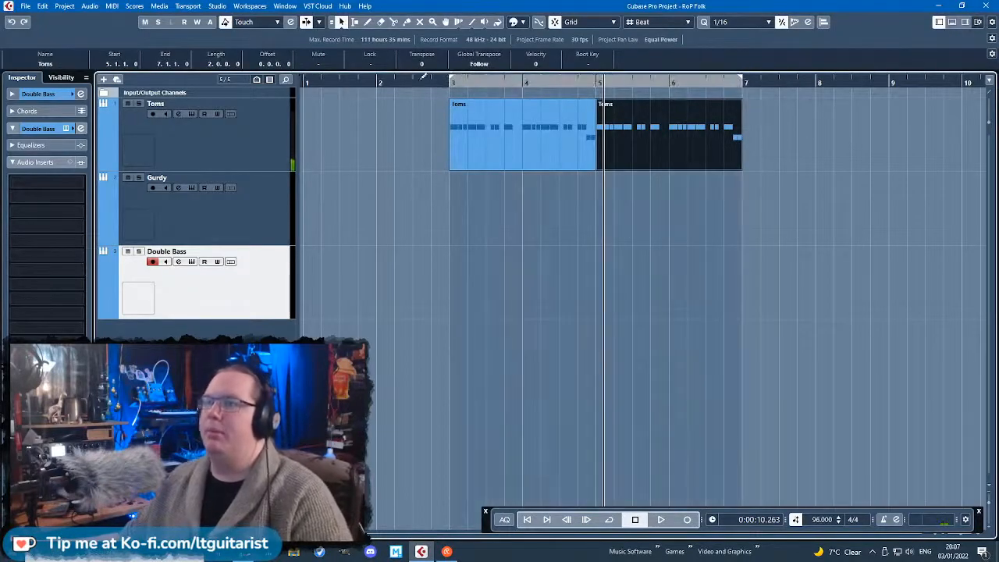
left_click(688, 437)
left_click(661, 519)
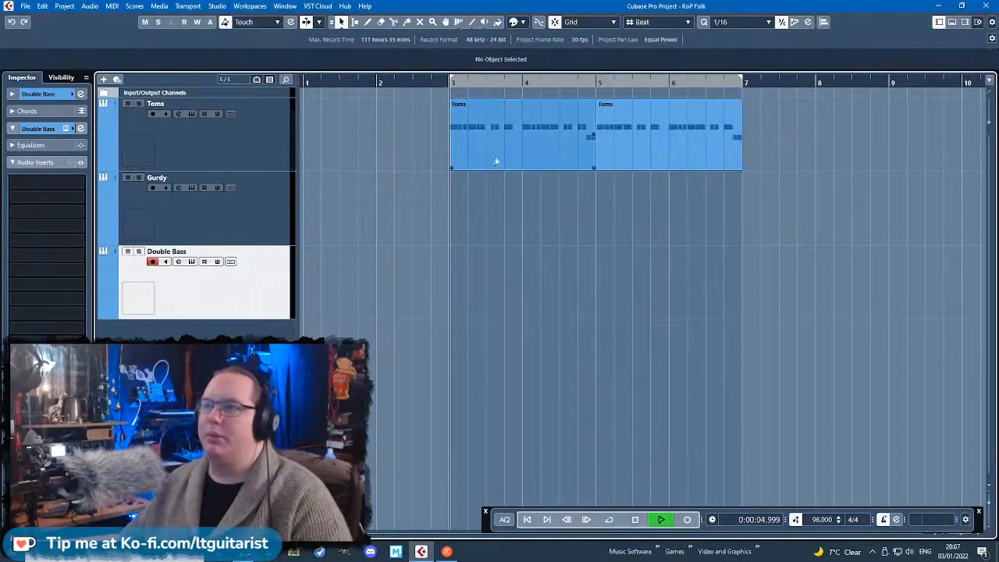
left_click(609, 519)
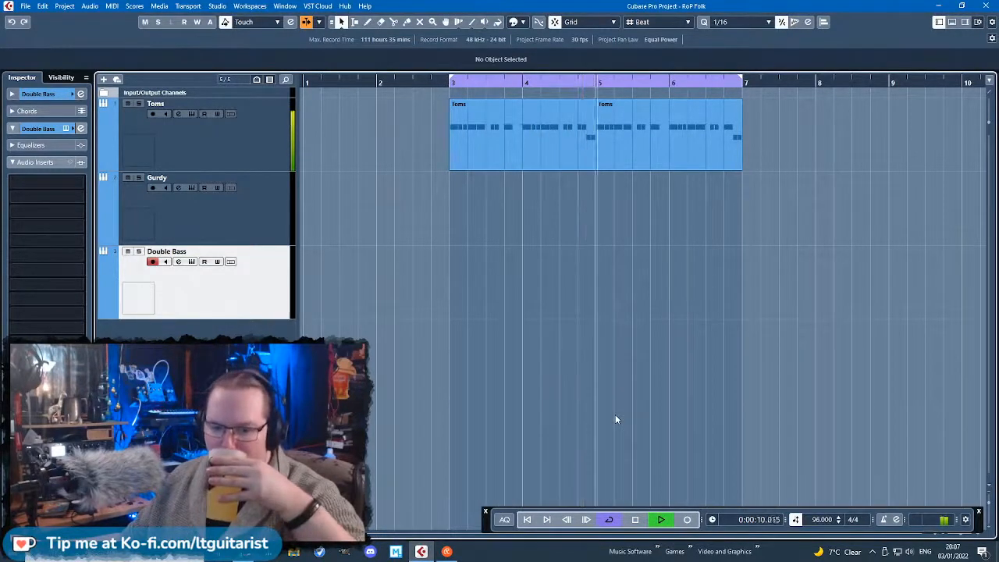
Pull down and mute the snare close mic in the Toms track's Studio Drummer mixer.
left_click(203, 148)
left_click(66, 128)
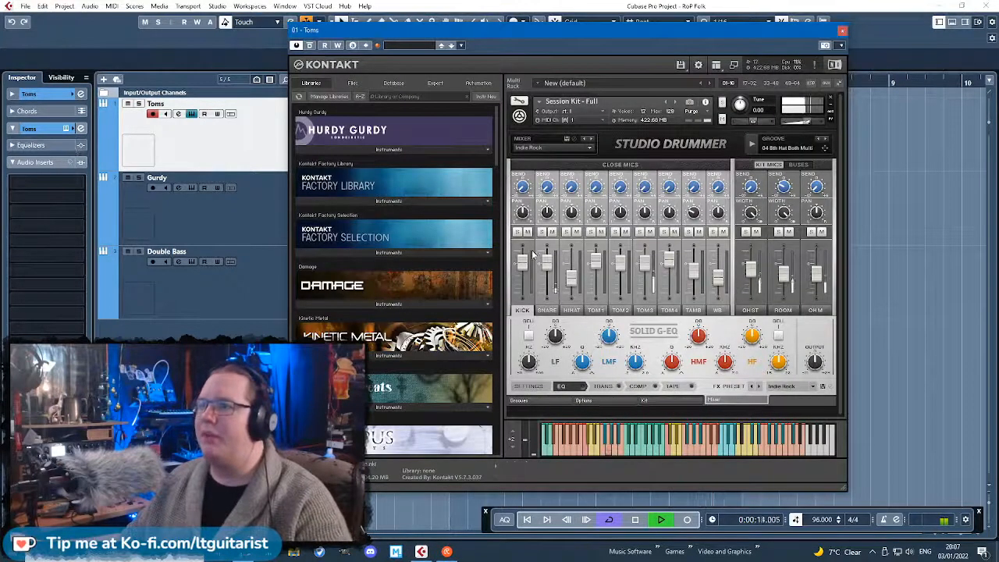
left_click_drag(546, 265, 556, 380)
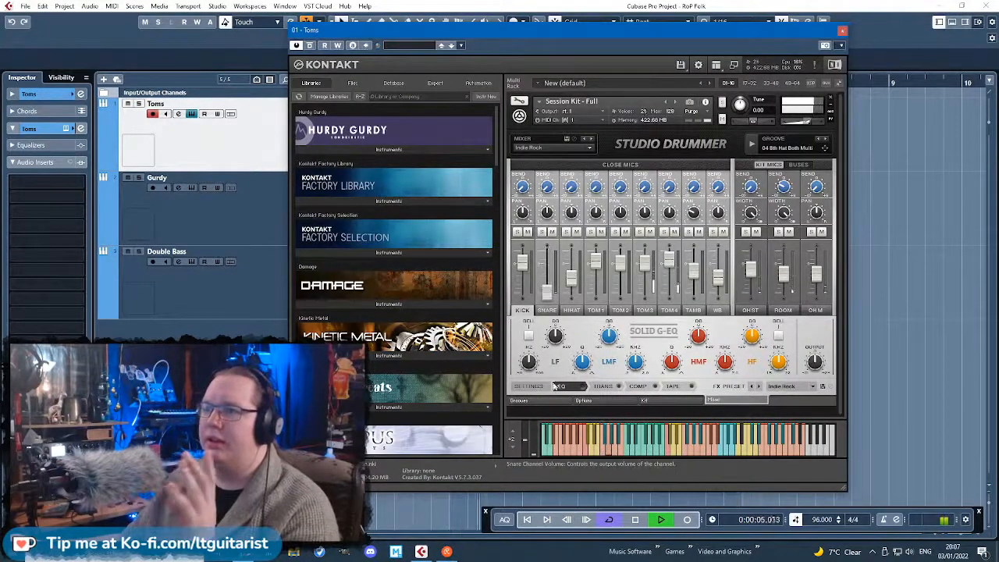
left_click(551, 232)
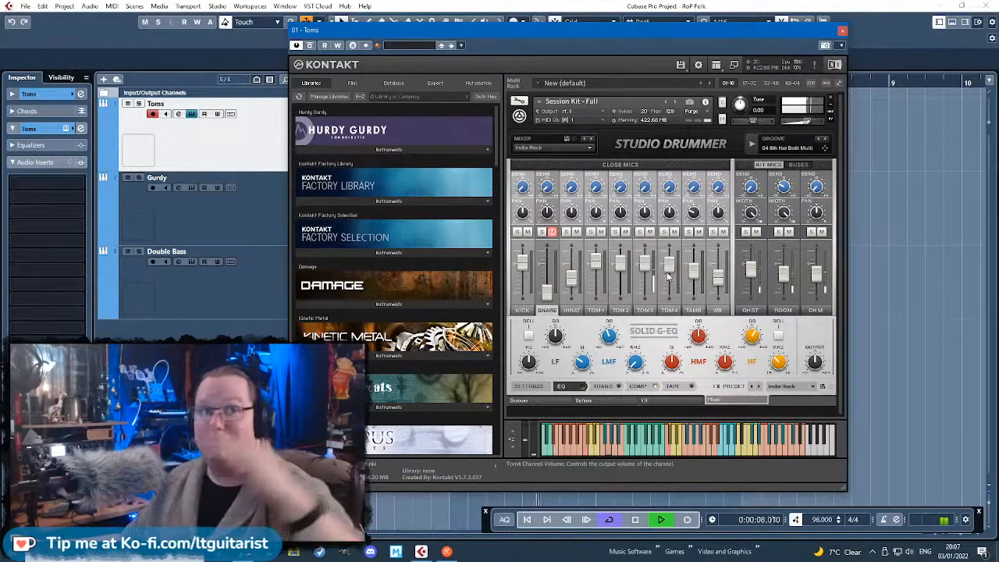
left_click(841, 32)
Stop playback, create an empty Double Bass part from bar 3 to bar 7 and open it for note editing.
left_click(195, 308)
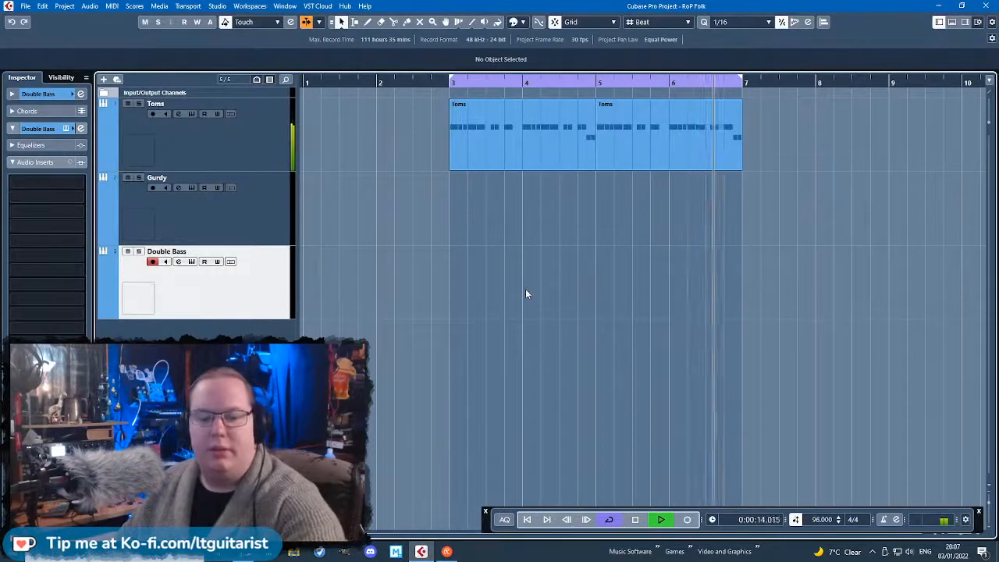
key("space")
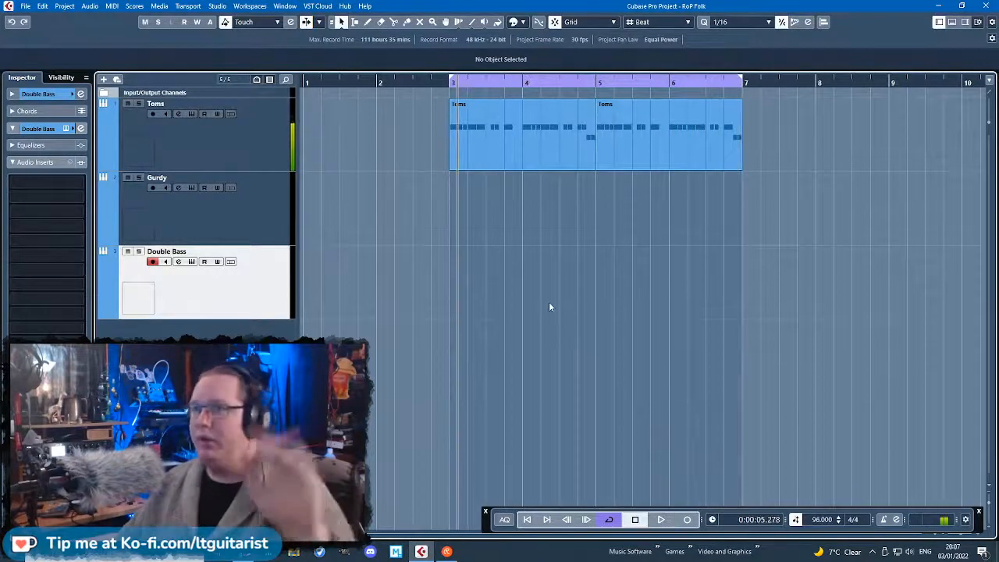
double_click(549, 307)
double_click(628, 292)
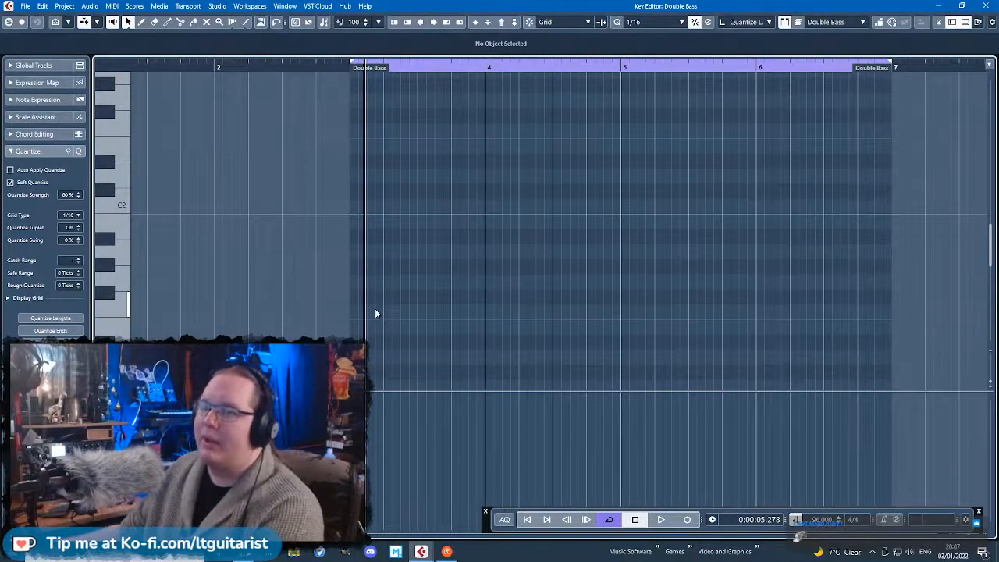
Enter a long E0 note at the start of bar 3 and transpose it up two octaves to E2.
scroll(386, 266, "down", 5)
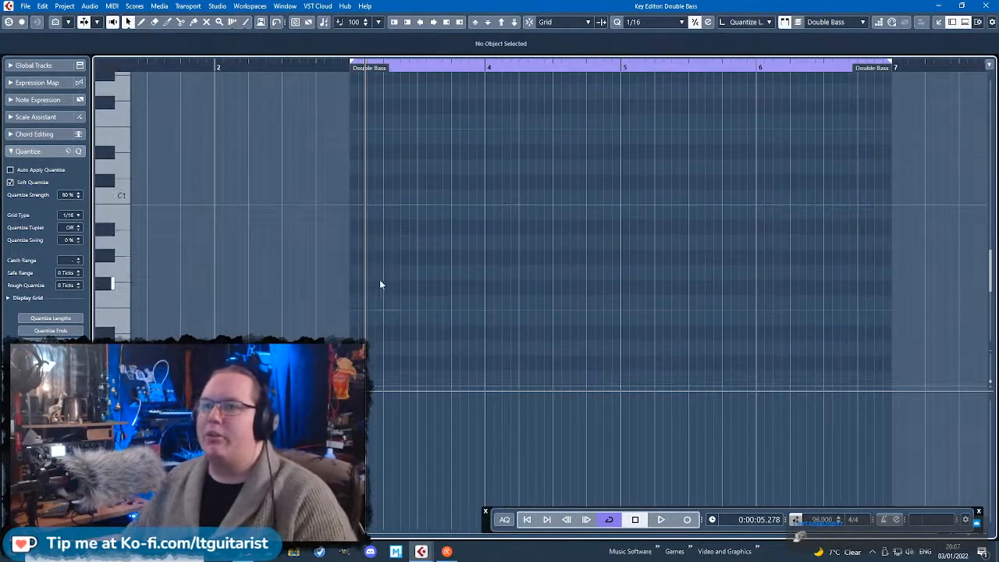
left_click_drag(382, 318, 478, 318)
left_click_drag(420, 314, 394, 317)
key("j")
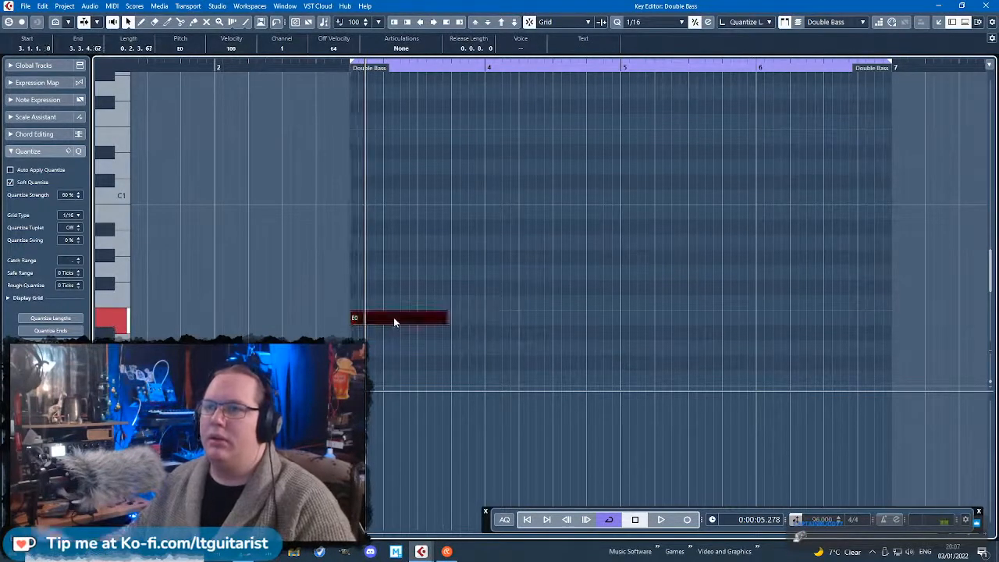
key("shift+Up")
key("shift+Up")
scroll(393, 322, "up", 2)
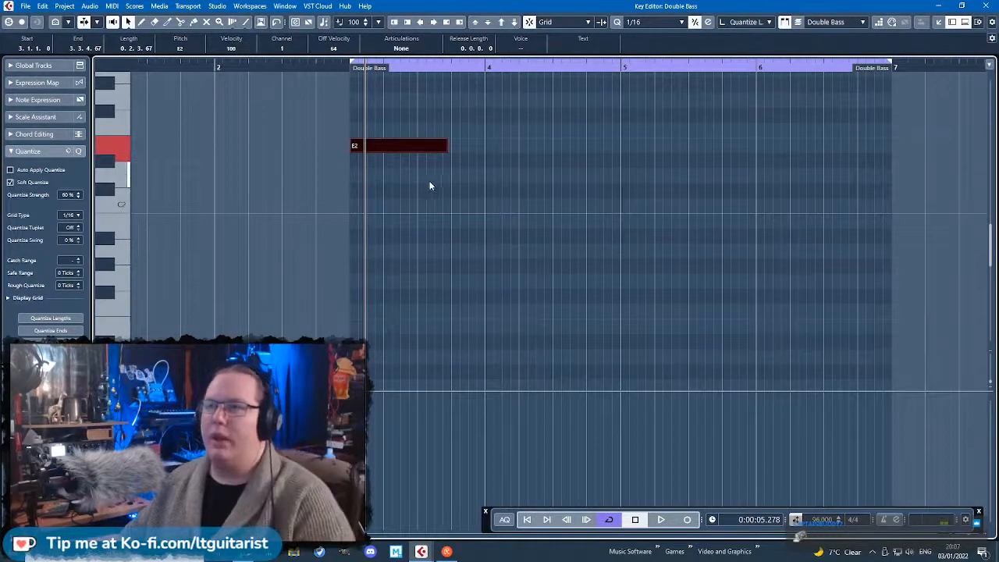
scroll(434, 185, "up", 3)
Enter three consecutive sixteenth notes, A1, D2 and E2, from the start of bar 3 and play them.
left_click_drag(472, 148, 230, 251)
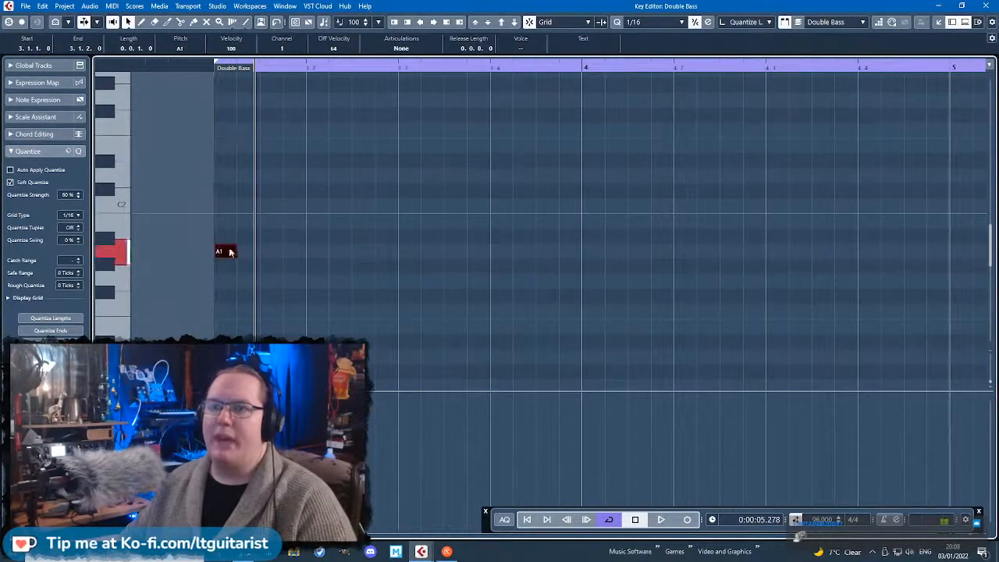
left_click(248, 176, "alt")
left_click(274, 145, "alt")
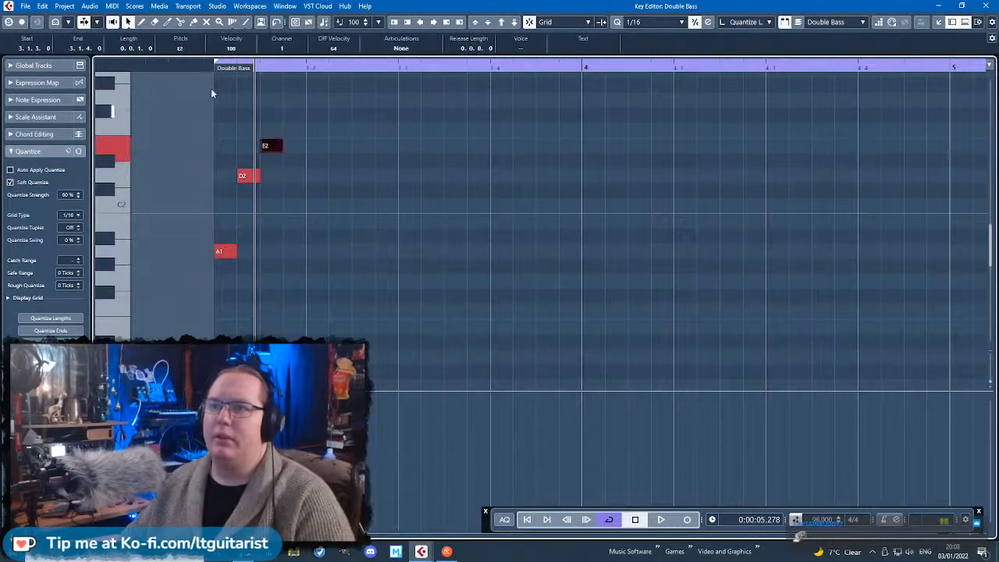
left_click(273, 114)
key("space")
key("space")
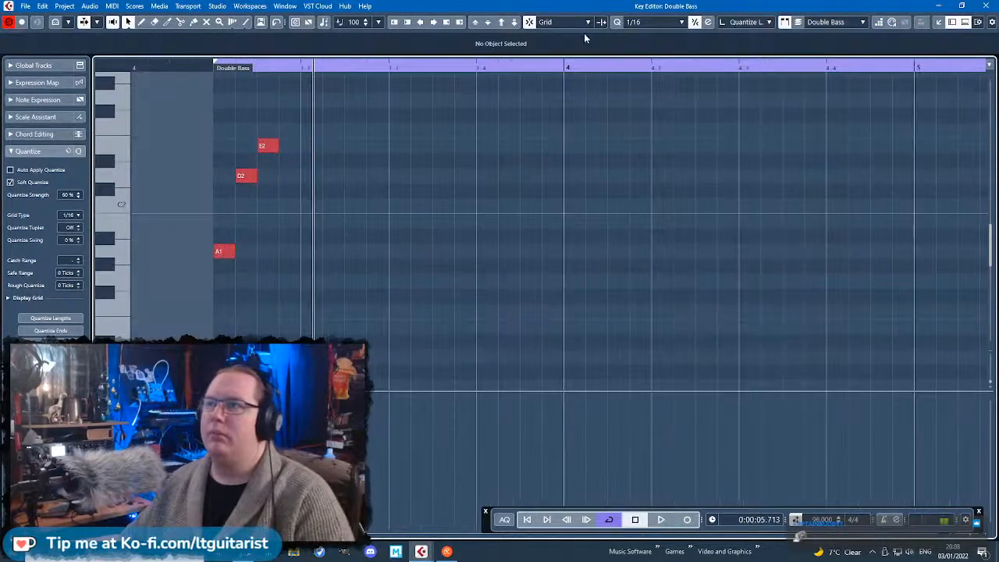
Set quantize to 1/32, move D2 and E2 earlier so the three notes start a thirty-second apart, and play them.
left_click(652, 22)
left_click(660, 107)
scroll(295, 164, "up", 3)
scroll(250, 190, "left", 2)
left_click_drag(320, 176, 299, 176)
left_click_drag(387, 146, 332, 148)
key("space")
key("space")
left_click(255, 62)
key("space")
key("space")
Shorten the A1, D2 and E2 notes to thirty-seconds and play them from bar 3.
left_click_drag(334, 112, 256, 302)
left_click_drag(303, 252, 279, 252)
left_click(267, 85)
key("space")
Add a sixteenth E1 at 3.1.3 and an E1 three sixteenths long on beat 2, playing the phrase.
left_click(364, 146)
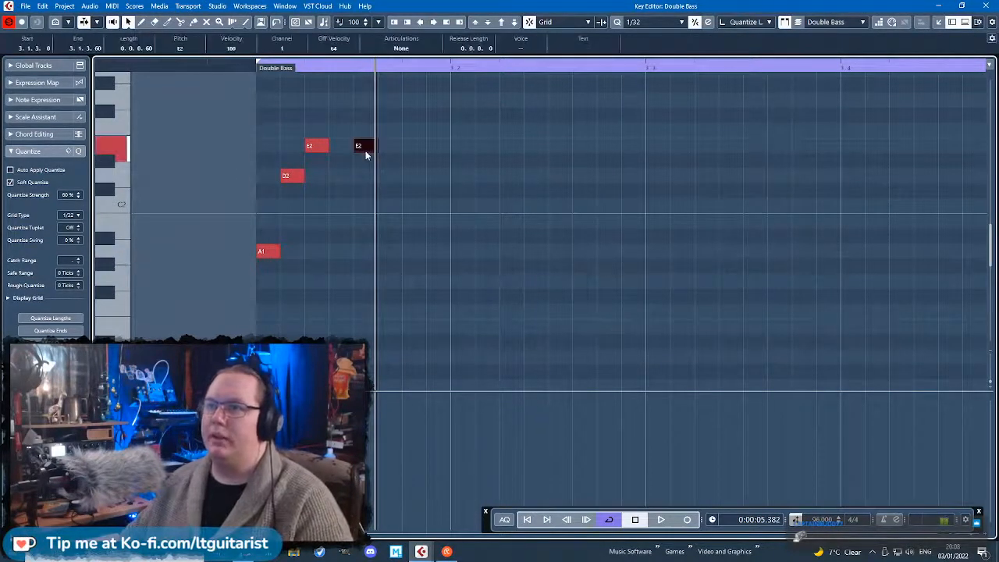
key("shift+Down")
key("space")
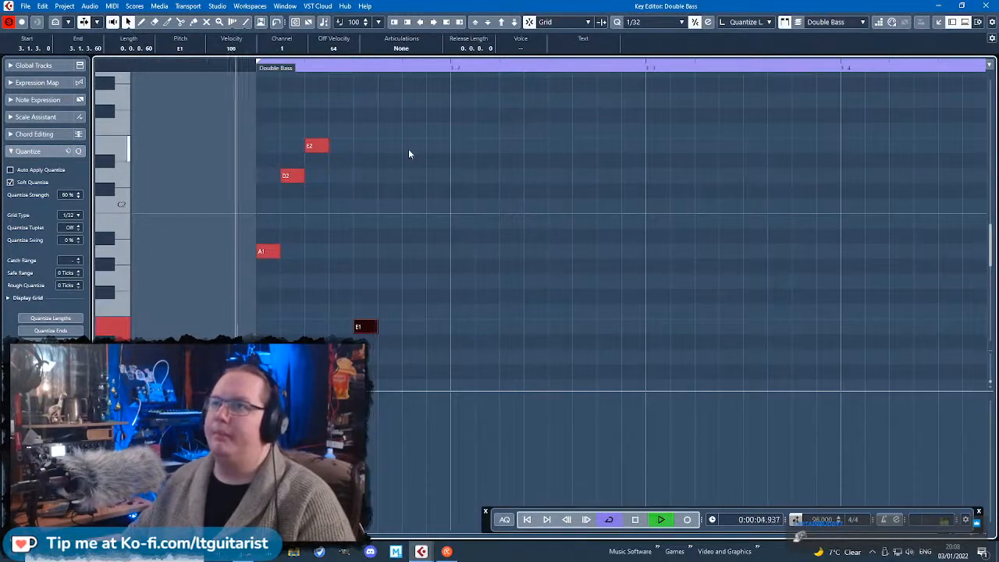
key("space")
left_click_drag(376, 326, 611, 340)
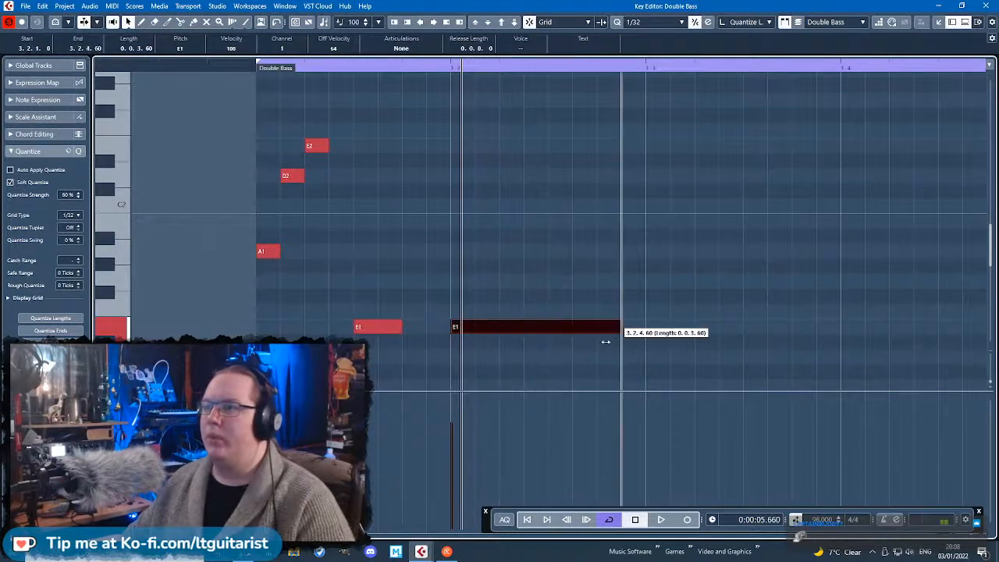
key("space")
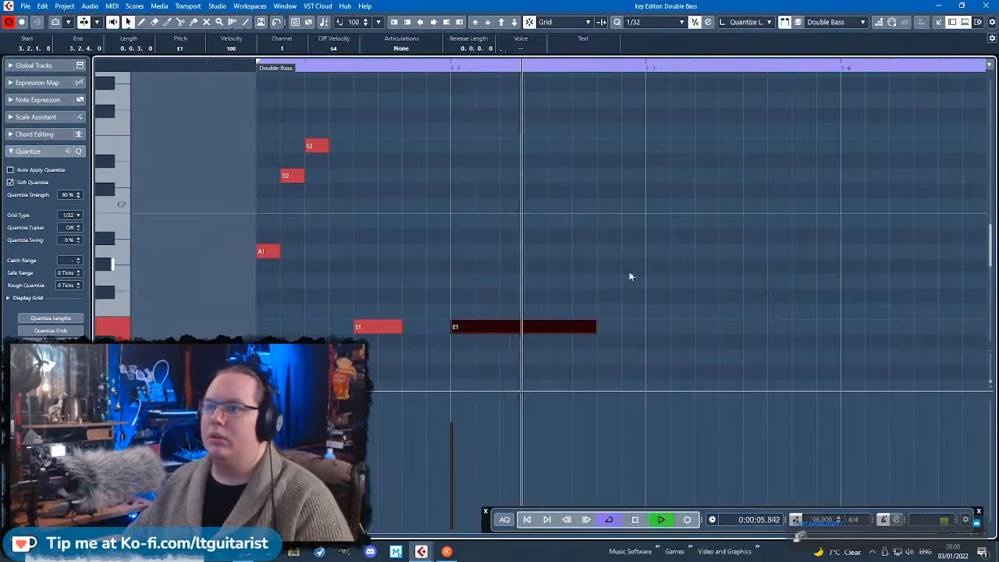
Duplicate the bass phrase to start at 3.2.3, trimming the first phrase's long E1 to an eighth note, and play it.
key("ctrl+a")
key("ctrl+d")
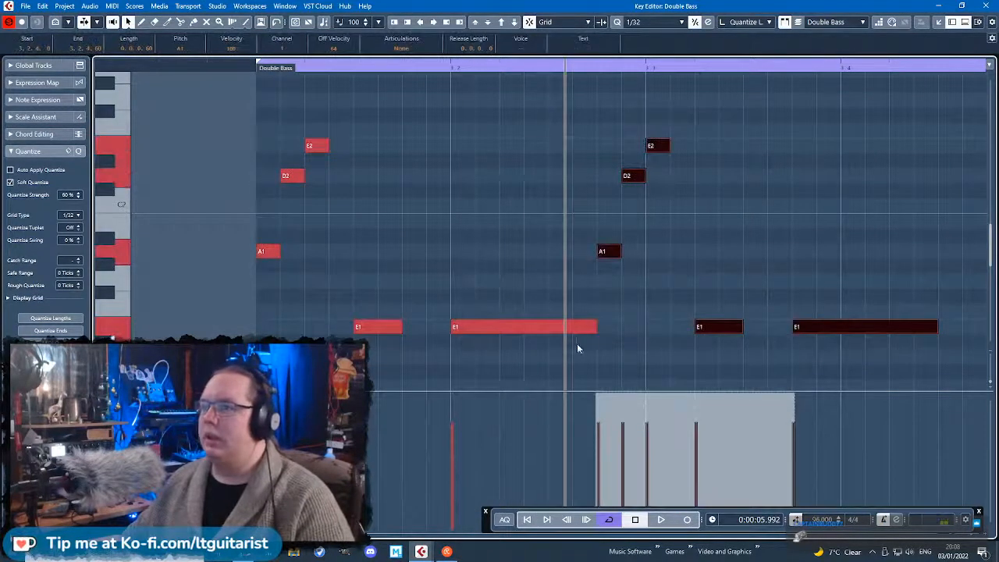
left_click_drag(594, 331, 549, 331)
left_click_drag(869, 344, 597, 100)
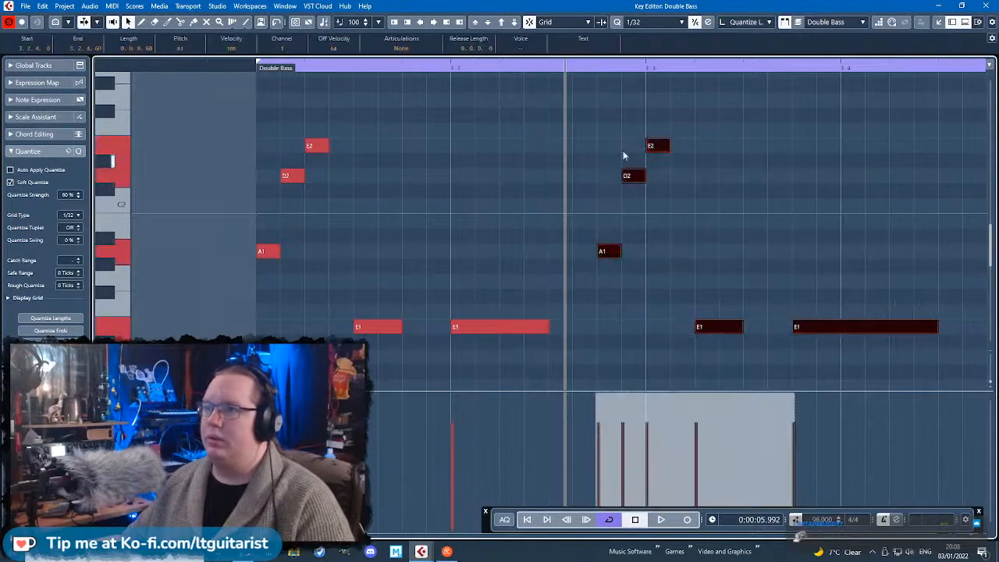
left_click_drag(656, 149, 607, 148)
left_click(339, 94)
key("space")
scroll(670, 168, "down", 2)
key("space")
Copy the phrase's A1, D2, E2 and short E1 to beat 4 of bar 3 and trim the preceding E1 to an eighth.
left_click_drag(892, 327, 312, 74)
scroll(552, 189, "down", 5)
left_click(861, 263)
scroll(788, 345, "up", 1)
mouse_move(784, 348)
left_mouse_down()
mouse_move(523, 116)
mouse_move(702, 248)
left_mouse_up()
key("h")
left_click_drag(276, 116, 392, 330)
key("ctrl+d")
left_click_drag(465, 322, 637, 323)
key("space")
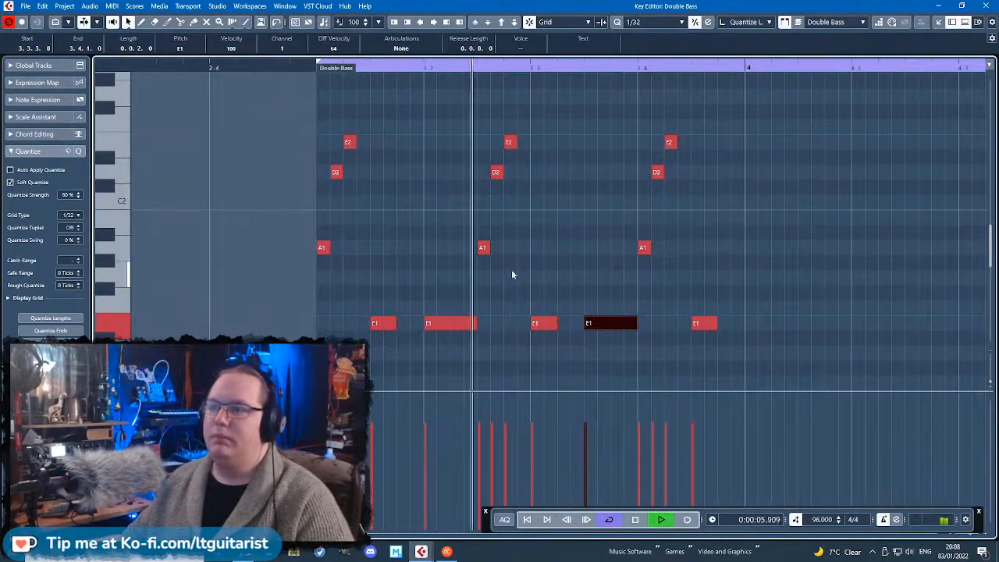
Play the double bass line again from the start of bar 3.
left_click_drag(318, 111, 690, 142)
key("space")
left_click(590, 101)
left_click(300, 68)
key("space")
scroll(394, 168, "up", 4)
scroll(397, 190, "down", 3)
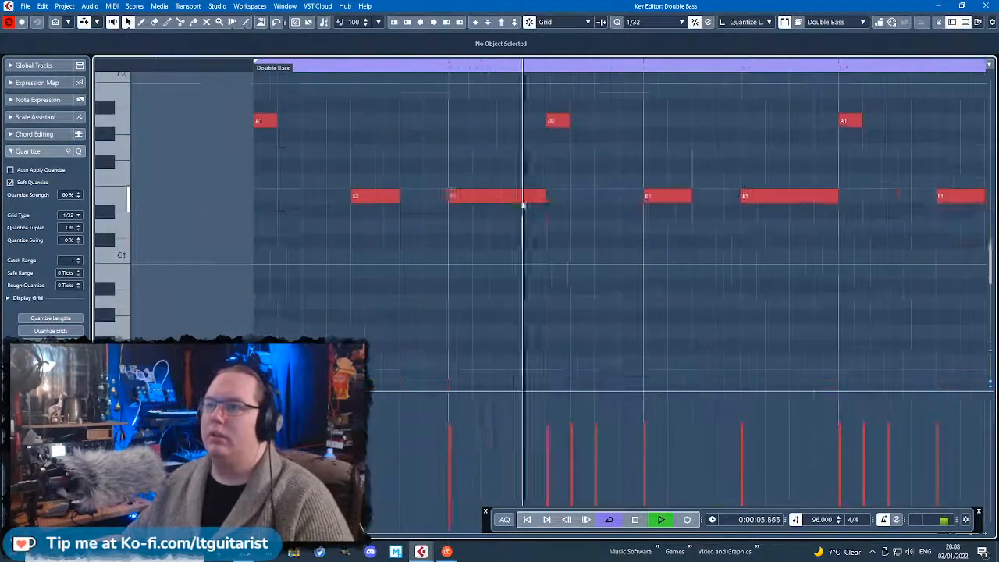
Stop playback and lengthen the E1 at 3.4.3 to 0.0.1.60.
scroll(542, 209, "down", 2)
scroll(811, 252, "up", 2)
scroll(868, 259, "right", 2)
key("space")
left_click(675, 322)
left_click_drag(692, 323, 710, 324)
Duplicate the bar 3 bass phrases so the copy starts at bar 4, and play the result.
left_click_drag(809, 357, 186, 107)
key("ctrl+d")
left_click_drag(721, 248, 738, 250)
left_click_drag(872, 215, 910, 218)
key("space")
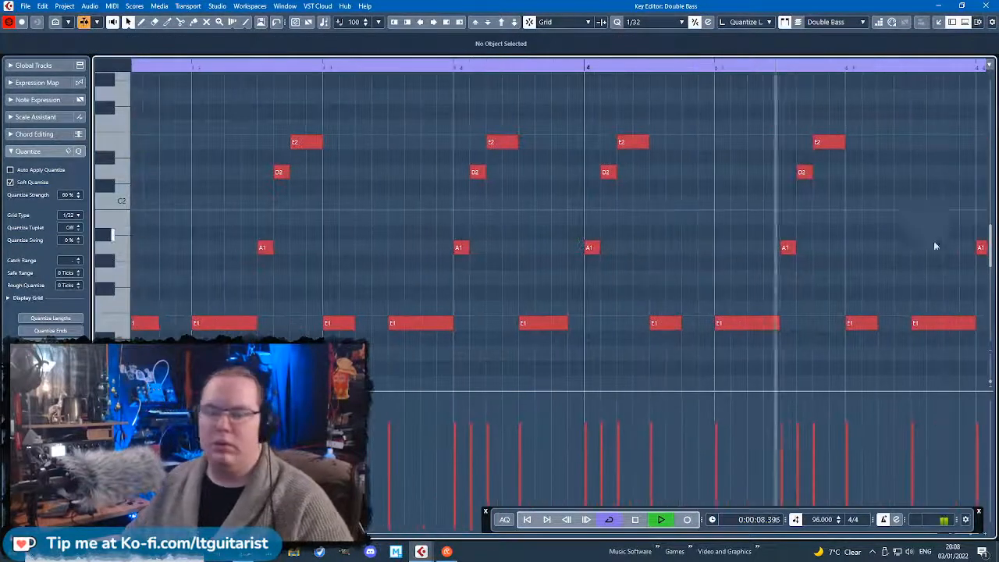
Raise the last E1 of bar 4, at 4.4.3, to G2 and play the ending.
left_click(607, 323)
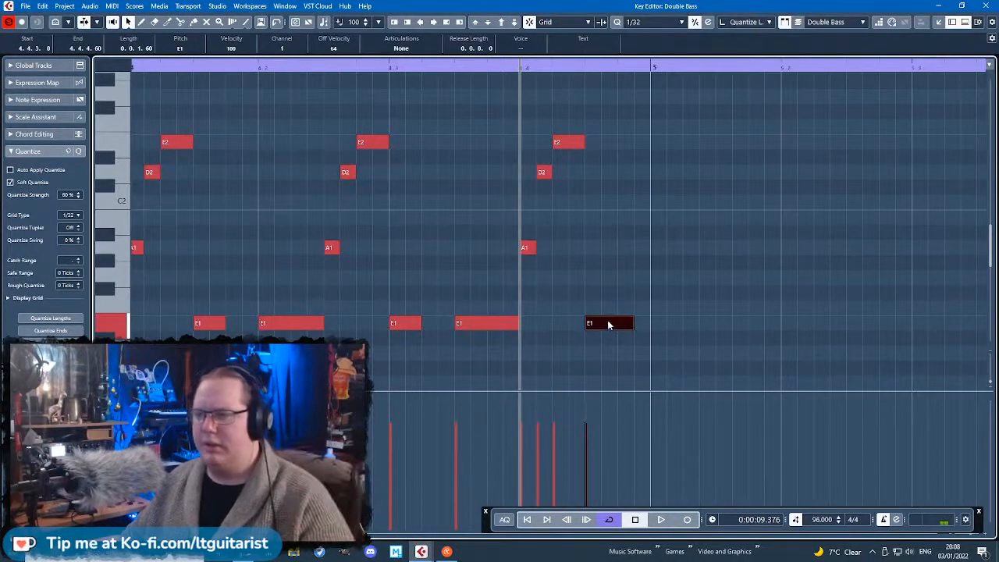
left_click_drag(608, 323, 622, 100)
key("space")
key("space")
Duplicate the two-bar bass line so the copy starts exactly at bar 5.
key("g")
left_click_drag(741, 374, 88, 92)
key("ctrl+d")
scroll(912, 263, "up", 2)
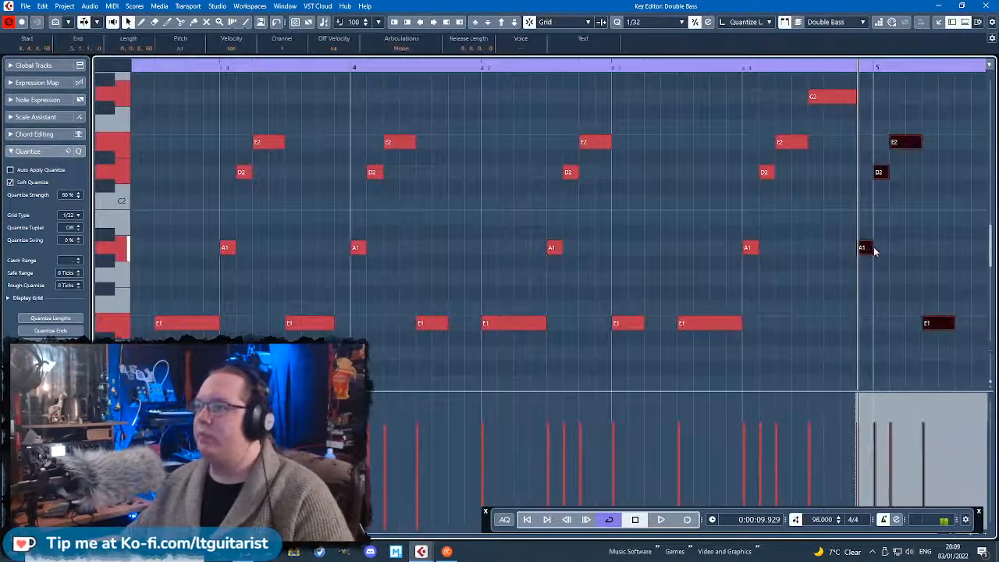
left_click_drag(867, 248, 883, 249)
Play the duplicated bass line in bars 5 and 6.
key("space")
key("g")
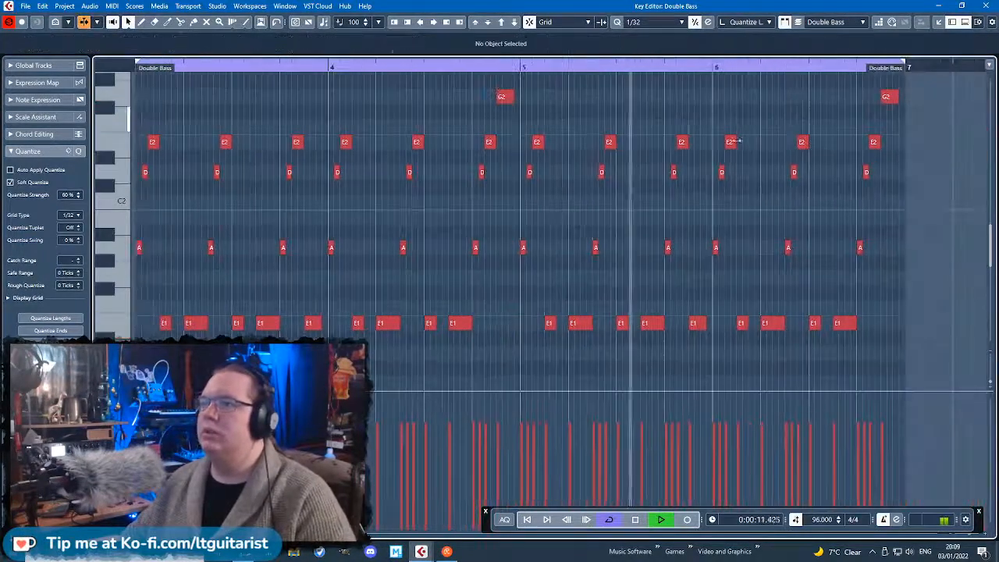
left_click(917, 331)
key("h")
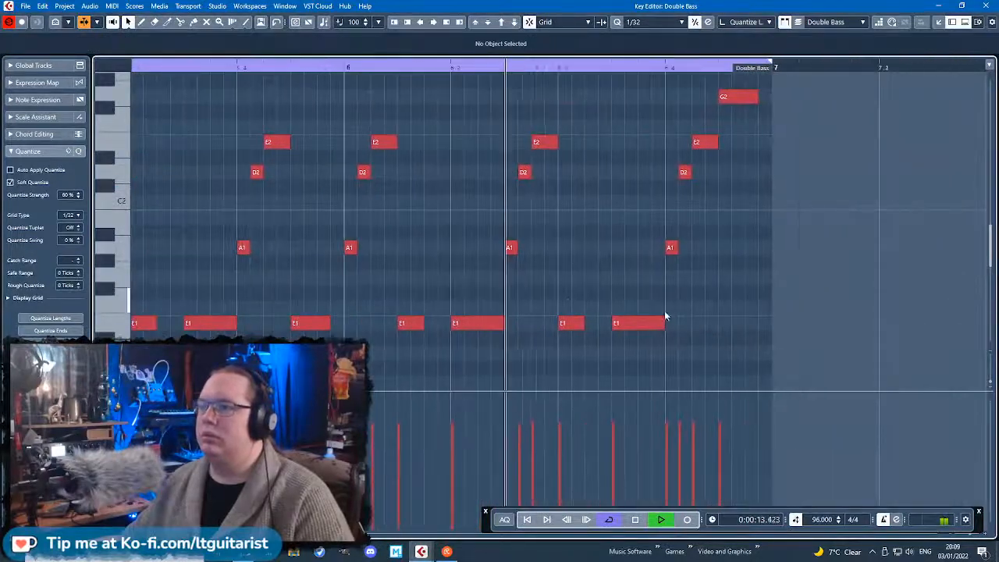
key("space")
key("h")
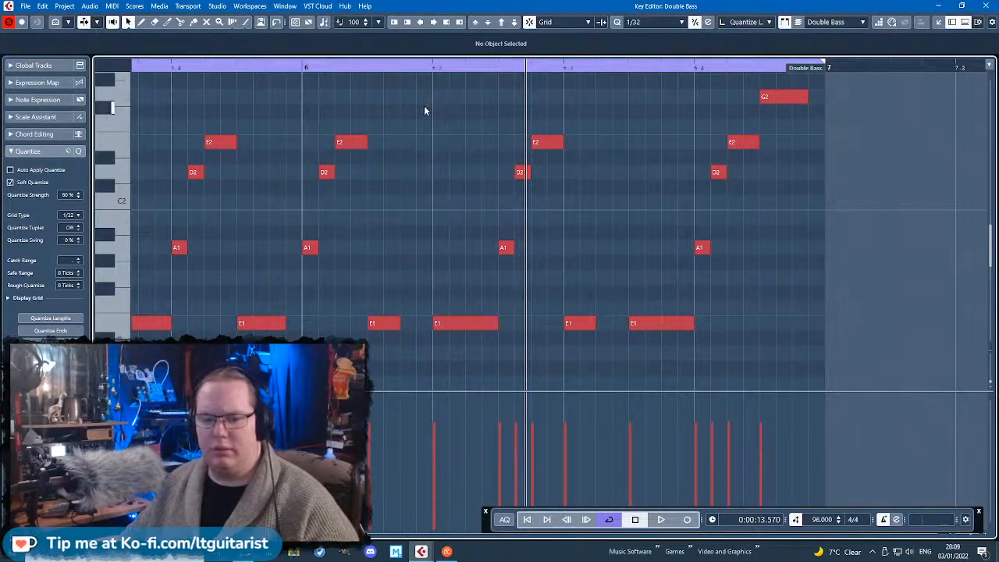
Replace the notes from 6.3.1 to the end of bar 6 with eighth-note G1, F#1 and G1, and play them.
left_click_drag(575, 330, 748, 307)
scroll(778, 281, "up", 1)
key("alt+d")
key("alt+d")
left_click_drag(671, 320, 688, 321)
left_click(689, 244)
scroll(426, 86, "up", 1)
left_click(305, 68)
key("space")
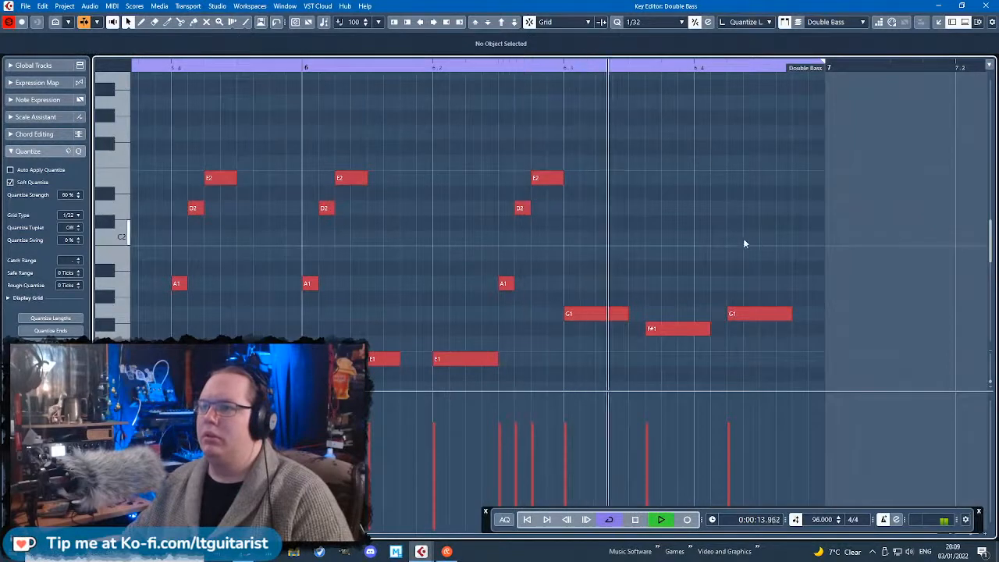
Shift the F#1 a thirty-second later to 6.3.4 and play bar 6.
key("space")
left_click_drag(677, 329, 693, 329)
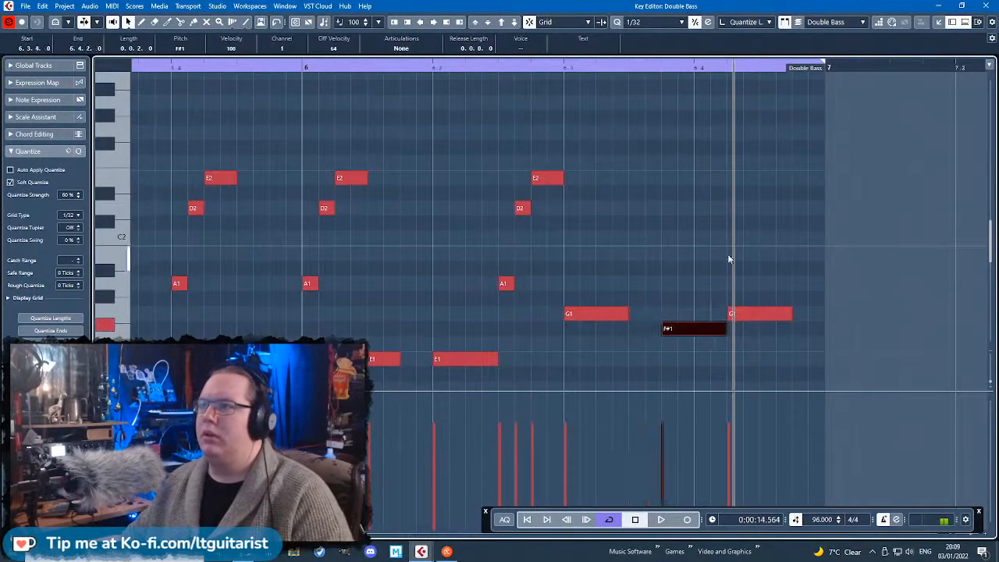
left_click(340, 97)
key("space")
key("space")
Replace the A1, D2 and E2 at 6.2.3 with two softer sixteenth E1 notes at 6.2.3 and 6.2.4, and play them.
left_click_drag(484, 130, 546, 298)
key("Delete")
left_click(485, 360)
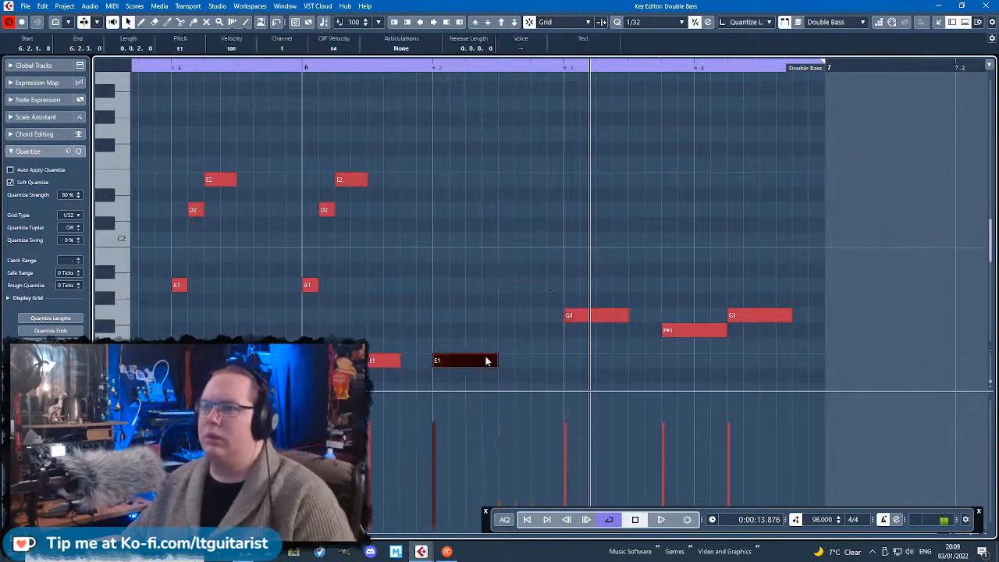
left_click(531, 361, "alt")
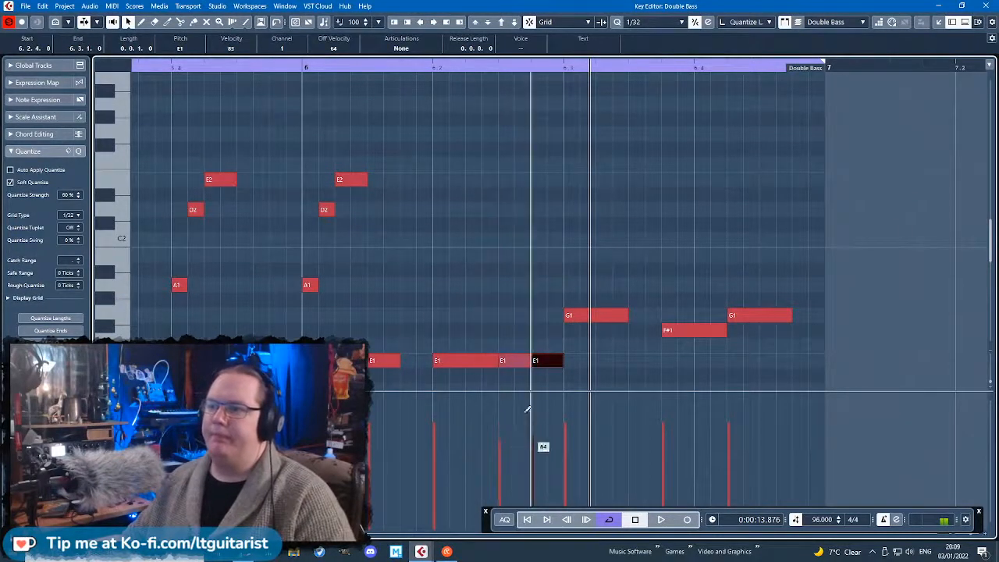
left_click(509, 145)
key("space")
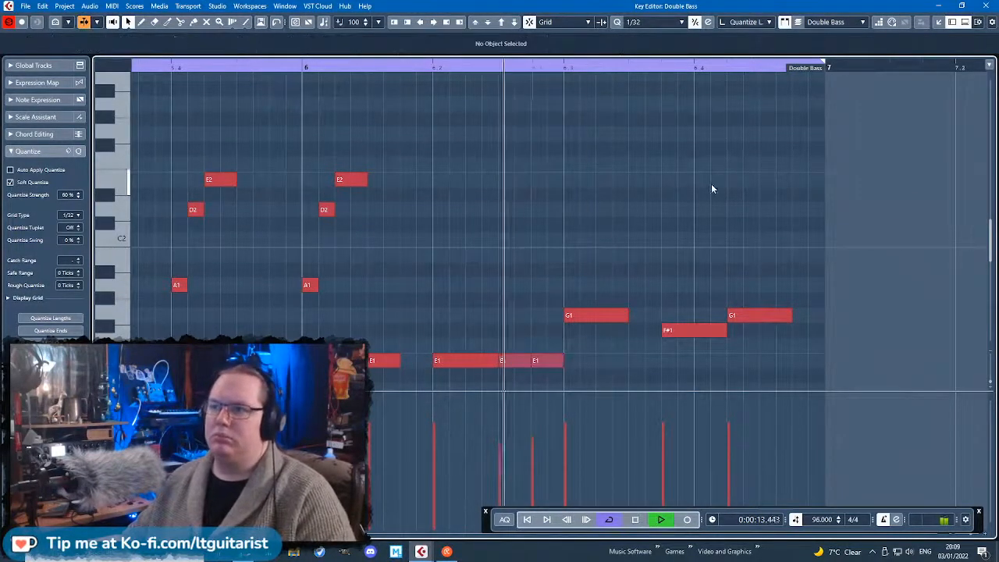
Lengthen the first G1 and the F#1 of bar 6 to three sixteenths, and place the final G1 from 6.4.3 to the bar's end.
left_click_drag(627, 315, 644, 315)
key("space")
left_click_drag(764, 315, 795, 315)
left_click_drag(725, 330, 757, 330)
left_click_drag(642, 315, 660, 315)
scroll(660, 316, "down", 2)
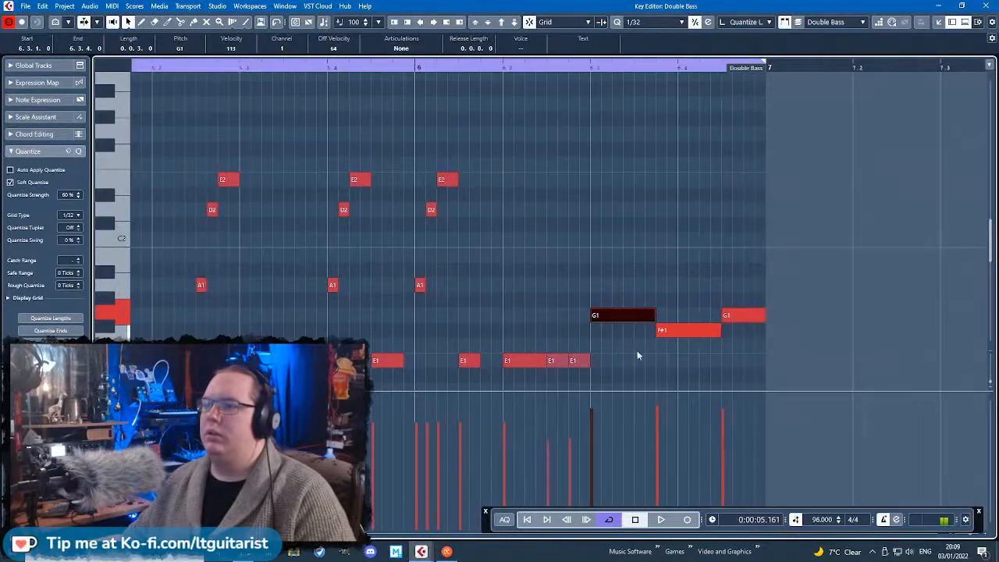
Adjust the velocities of the repeated A1, D2 and E2 notes across the bass line to accent each figure.
scroll(638, 357, "down", 4)
scroll(234, 234, "up", 1)
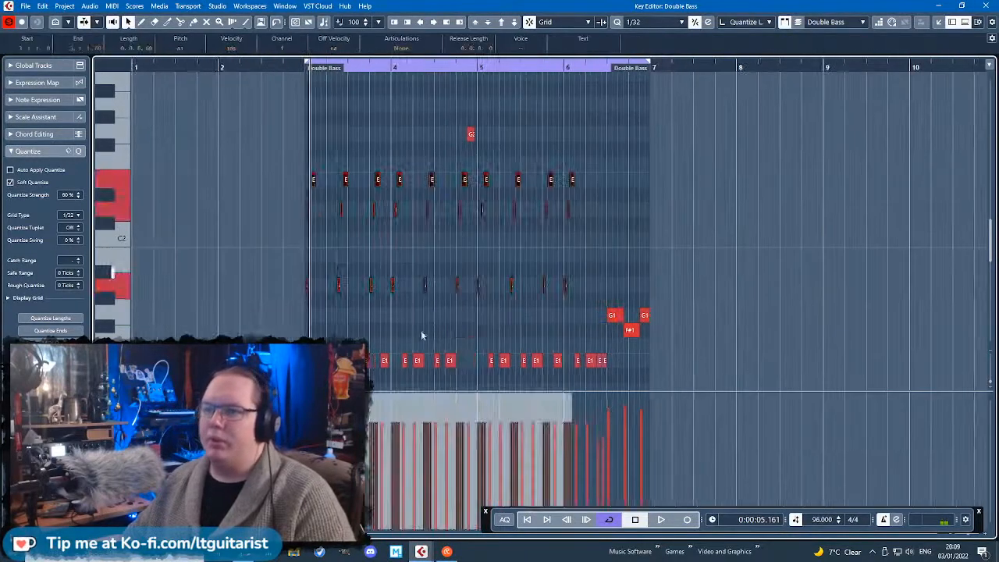
left_click(431, 388)
scroll(432, 388, "up", 4)
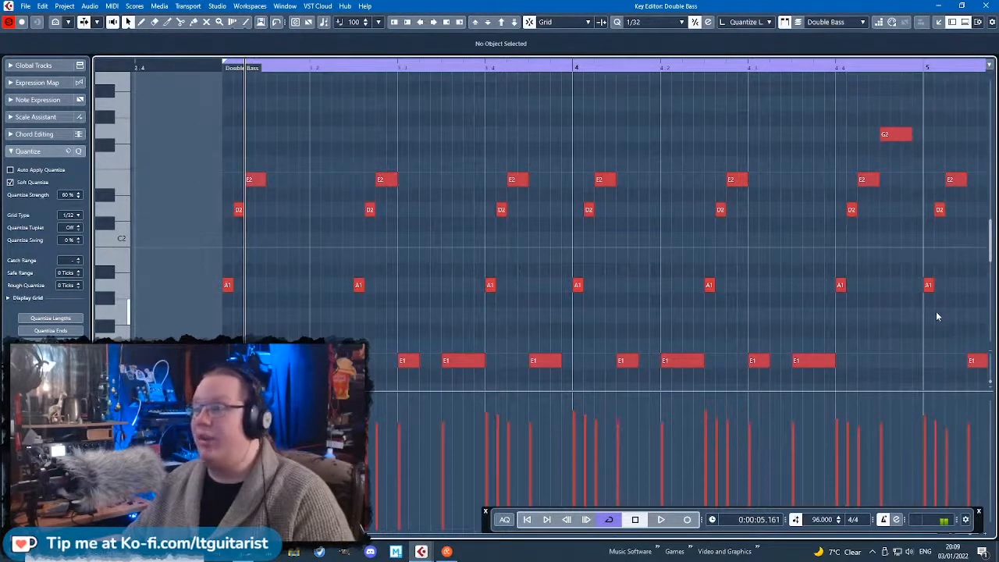
Review the note velocities through bar 6 and play the bass line from bar 3.
scroll(977, 326, "right", 4)
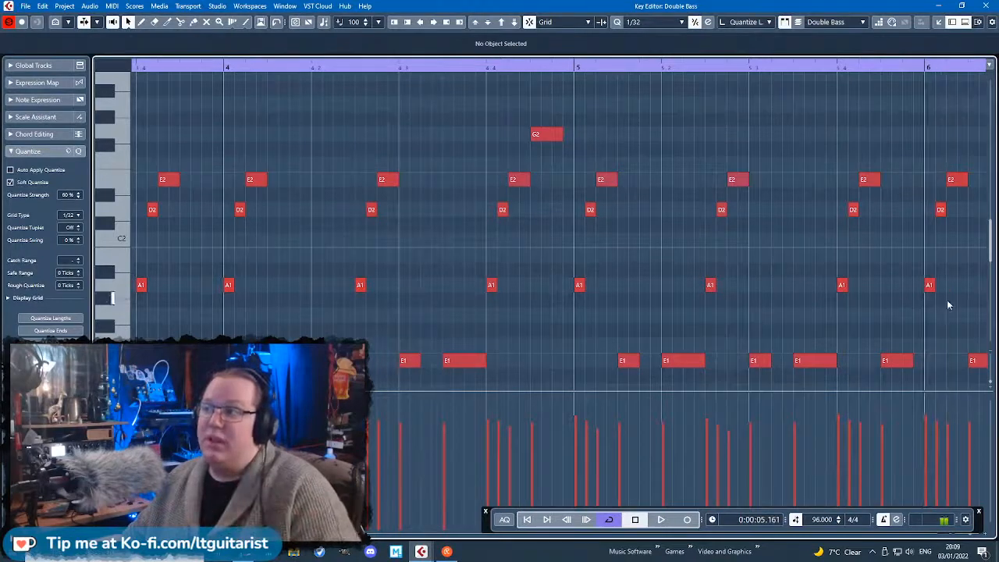
scroll(870, 299, "right", 3)
scroll(697, 325, "down", 3)
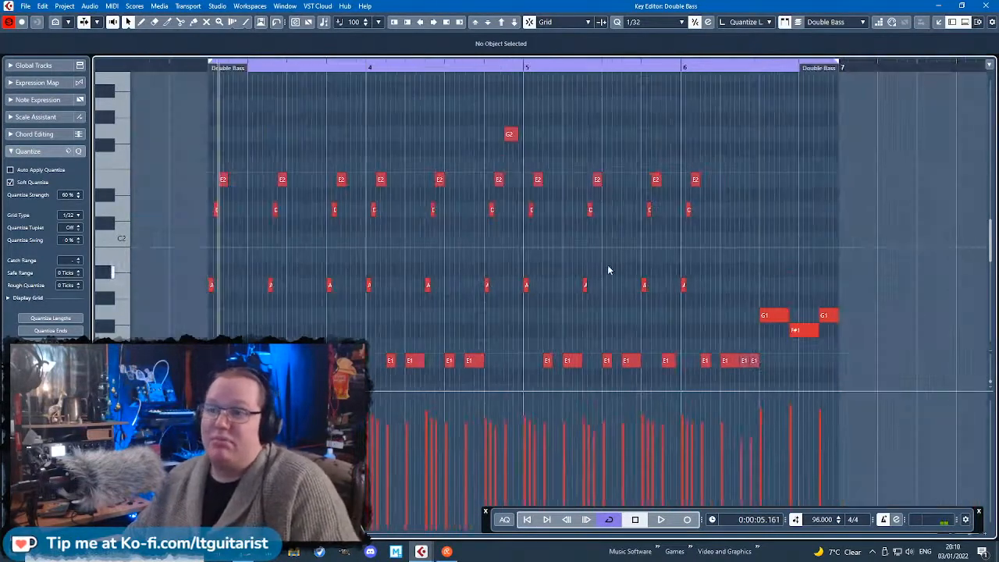
scroll(226, 90, "down", 1)
key("space")
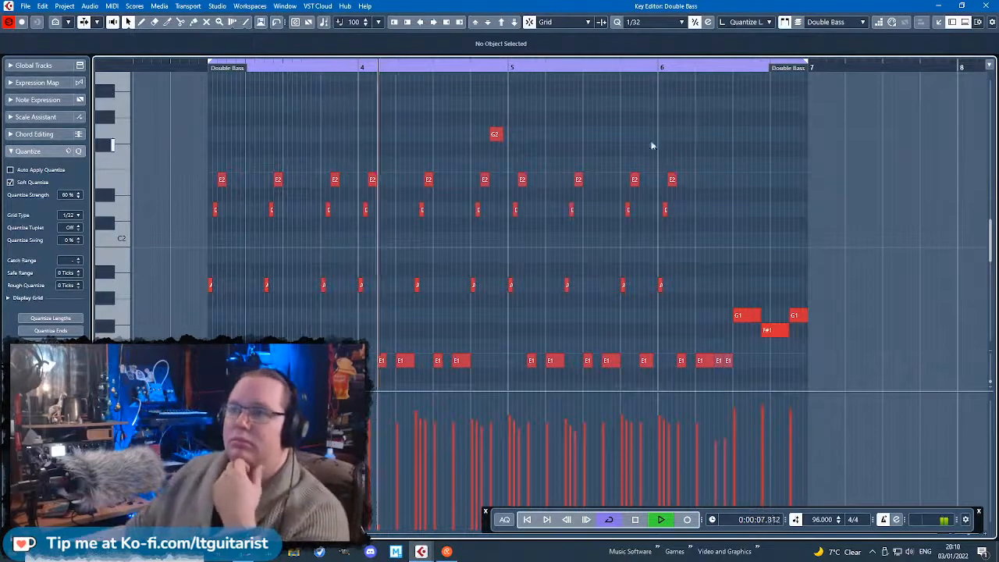
scroll(348, 188, "up", 2)
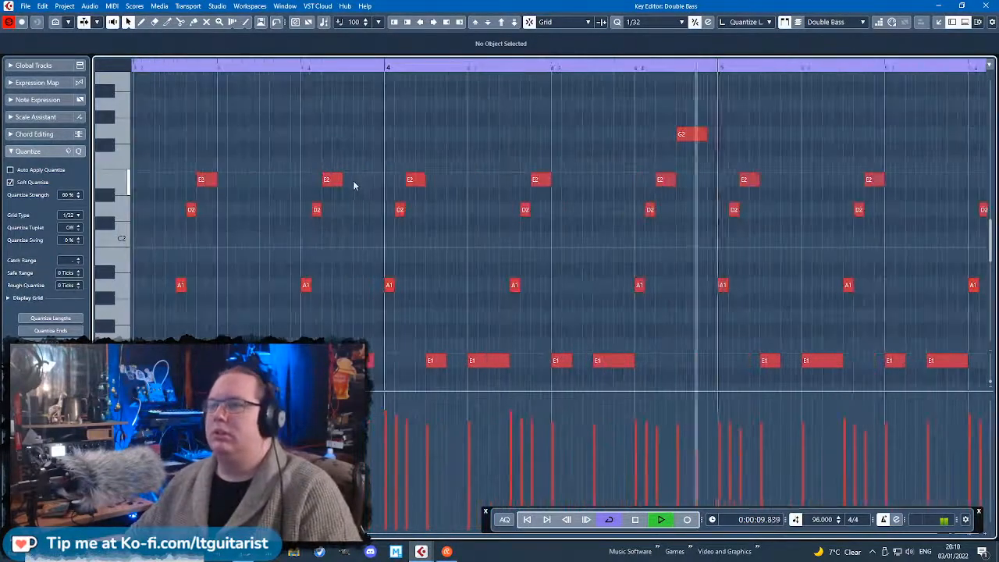
Lengthen the G2 at 4.4.3 to an eighth note ending at bar 5, and play from bar 4.
key("space")
left_click_drag(704, 134, 712, 135)
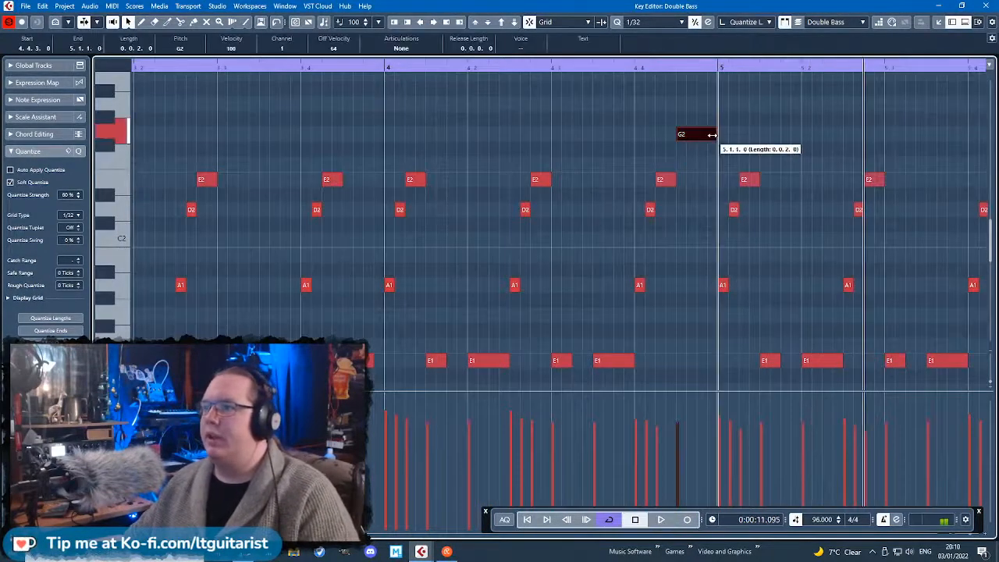
left_click(630, 68)
key("space")
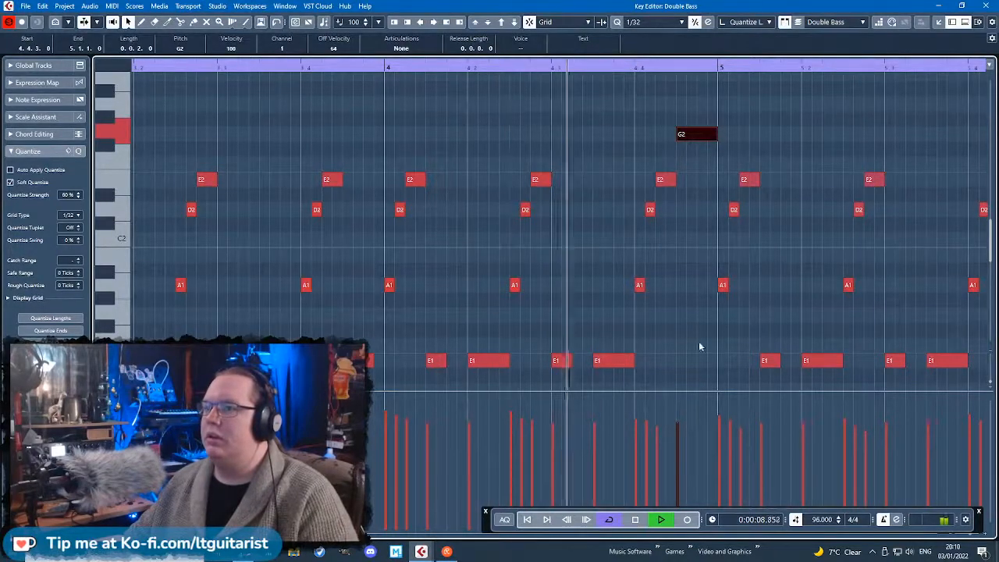
Listen through to bar 6, and lengthen the E1 at 5.4.3 to an eighth note ending at bar 6.
scroll(602, 301, "down", 3)
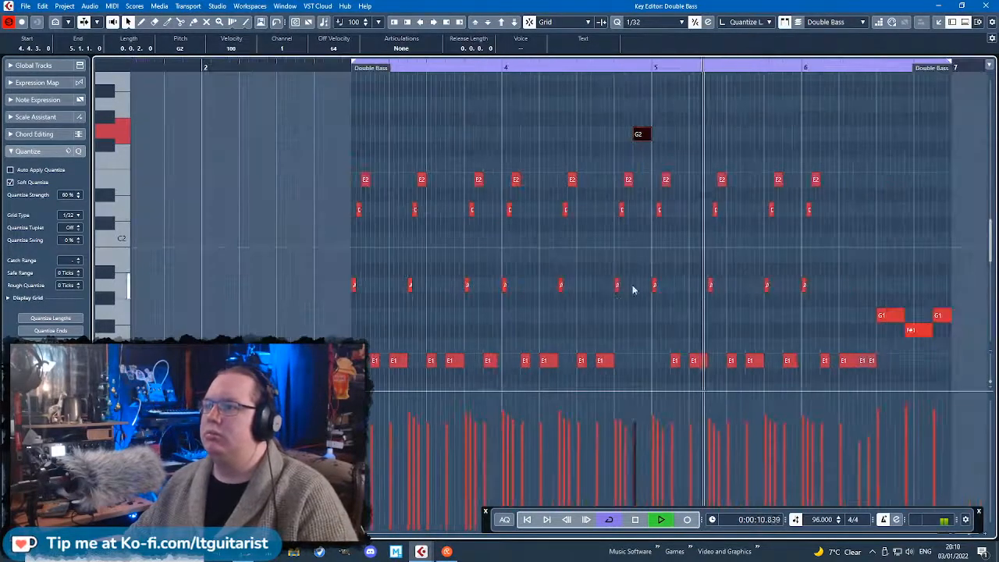
scroll(923, 261, "up", 2)
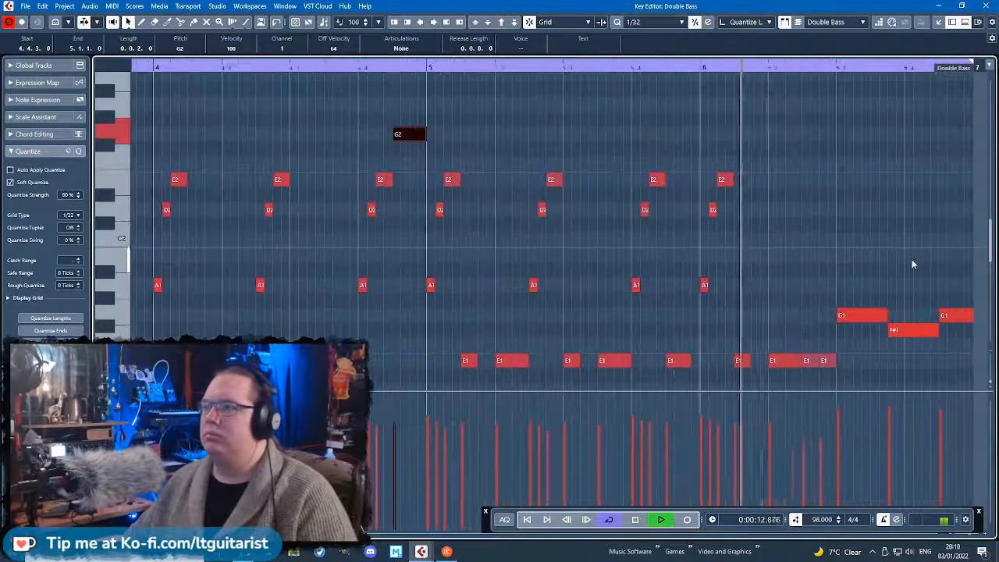
scroll(690, 368, "up", 2)
left_click(669, 362)
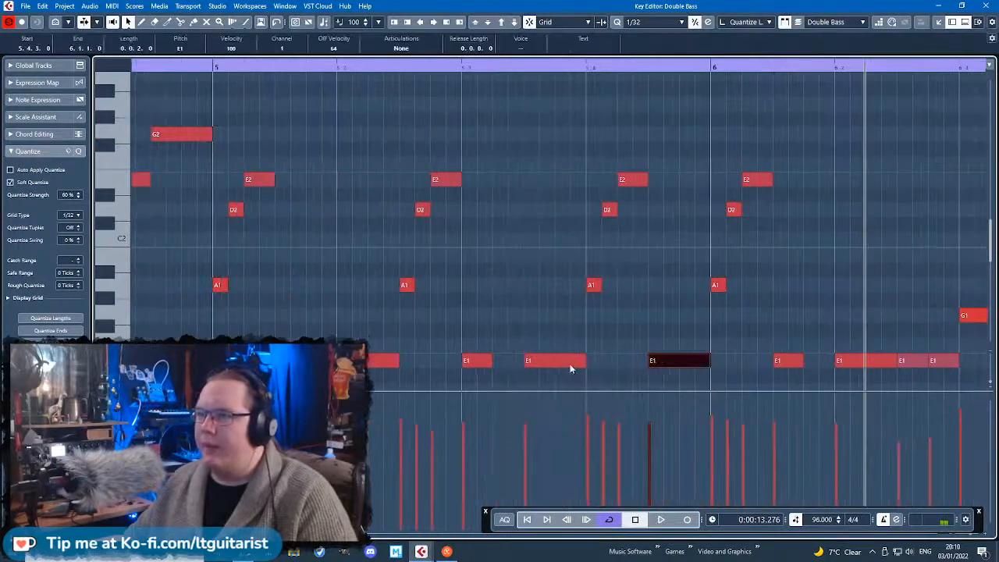
With snapping off, slightly lengthen the short E1 notes at 5.3.1 and 4.3.1, making the latter 0.0.1.16 long.
left_click_drag(494, 365, 508, 370)
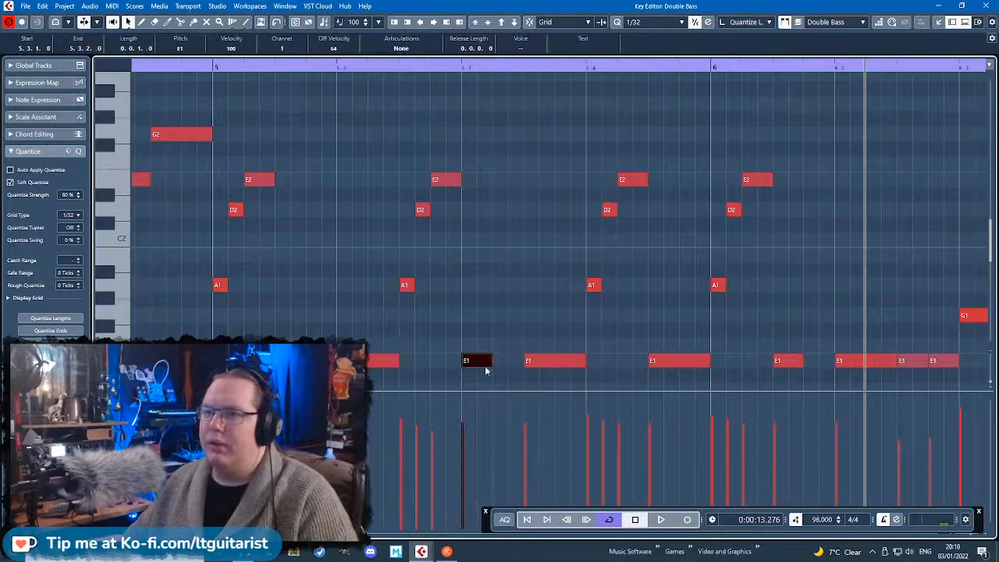
left_click_drag(399, 338, 408, 340)
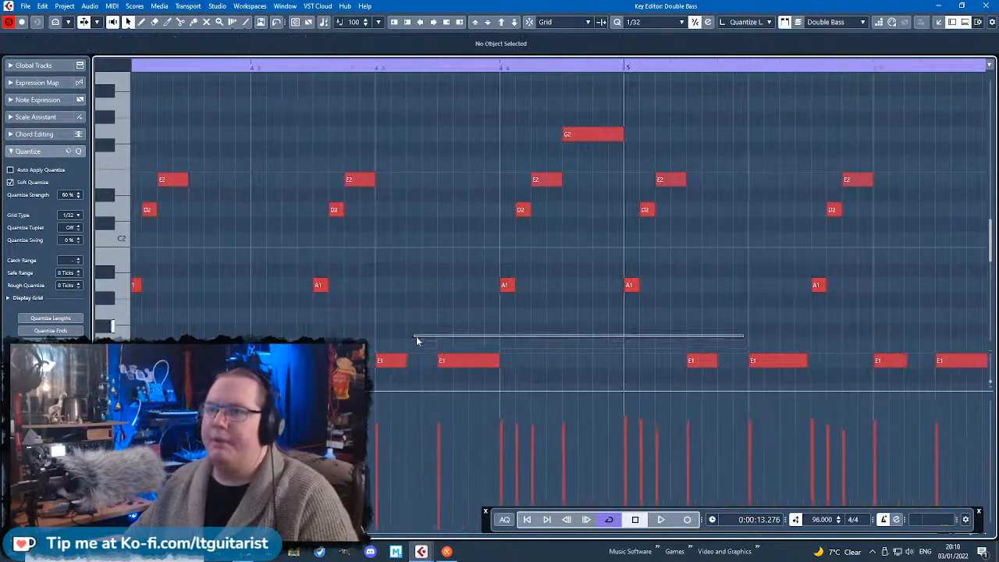
left_click(402, 364)
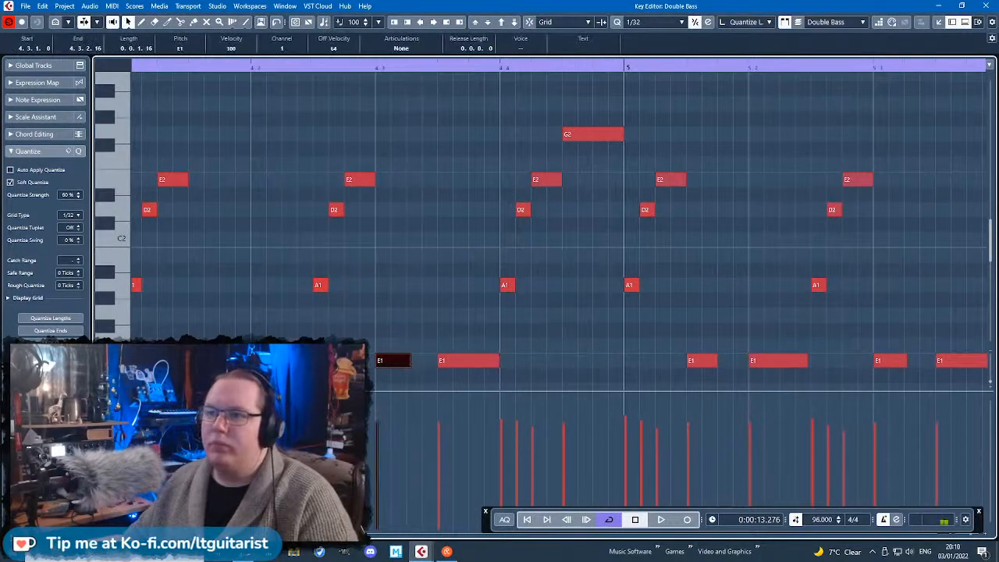
Close the note editor and play the toms and double bass together from bar 3 through bar 6.
key("g")
key("g")
key("g")
left_click(987, 6)
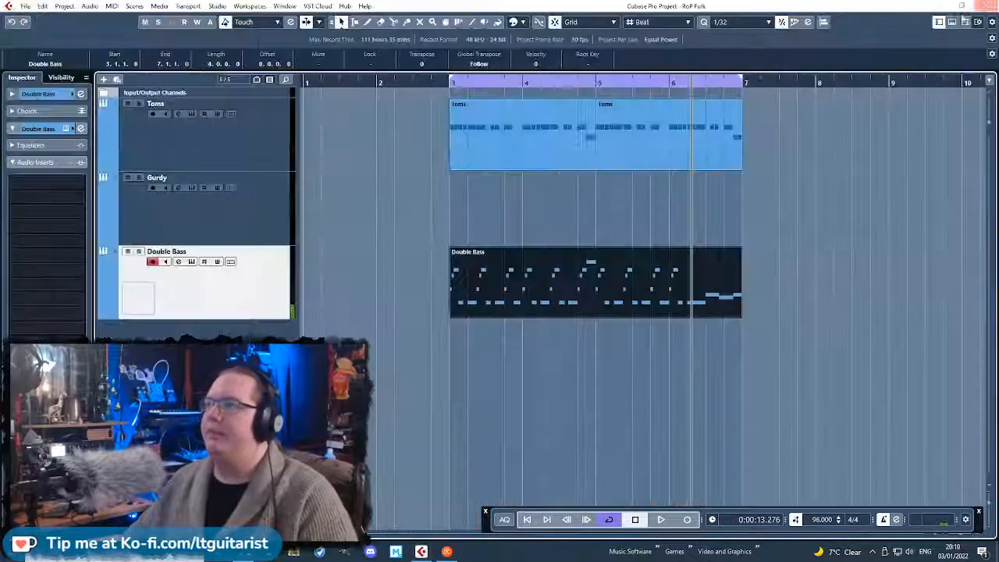
key("space")
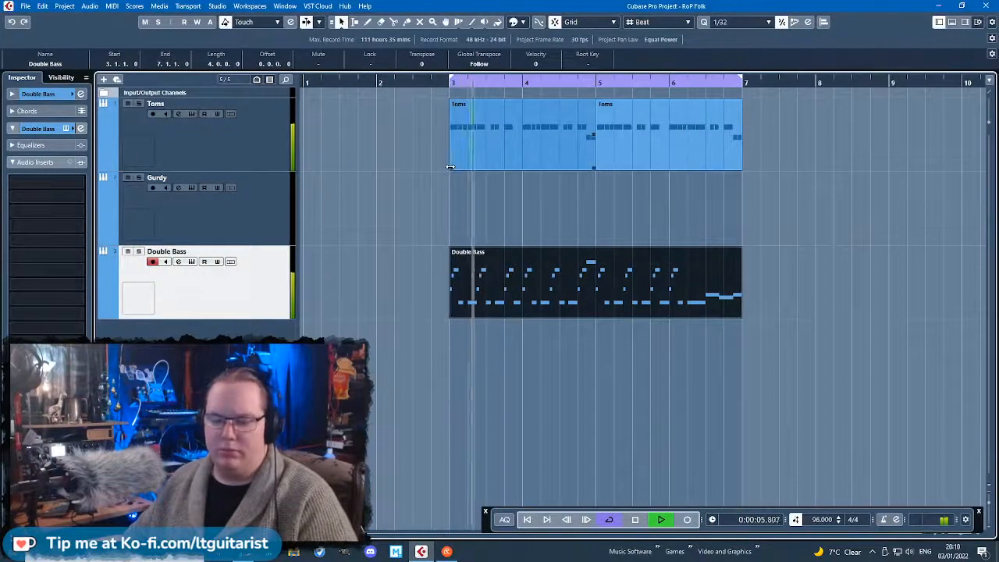
left_click(478, 222)
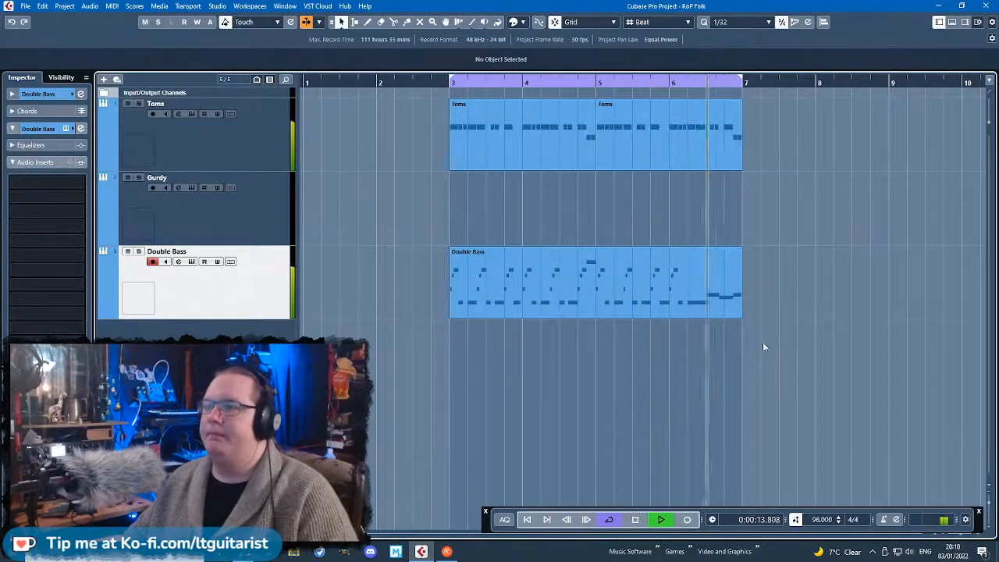
key("space")
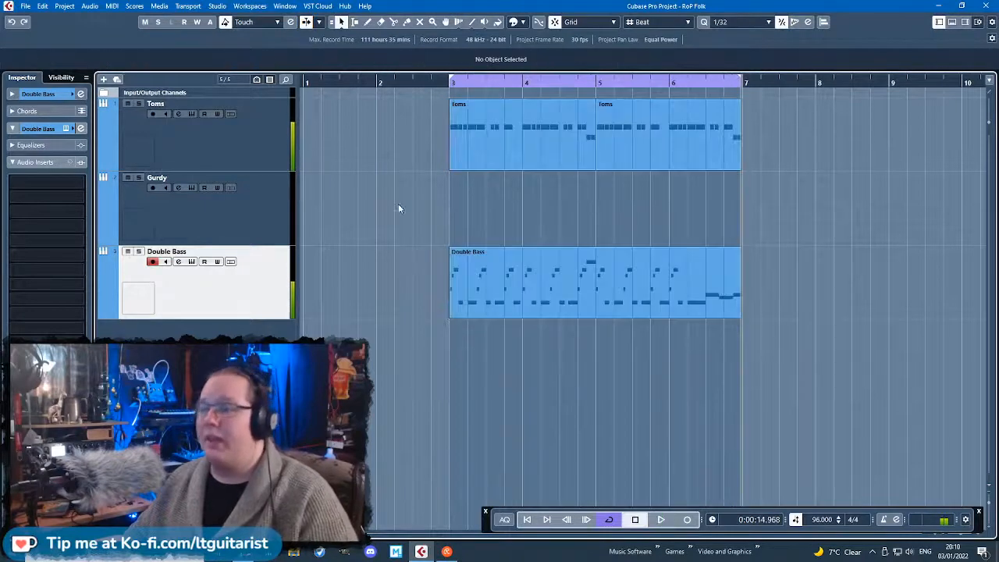
Duplicate the toms and double bass parts so the copies start at bar 7.
key("ctrl+d")
key("g")
key("g")
key("g")
left_click(348, 247)
Add a new instrument track with Kontakt 5 below the double bass track.
right_click(149, 320)
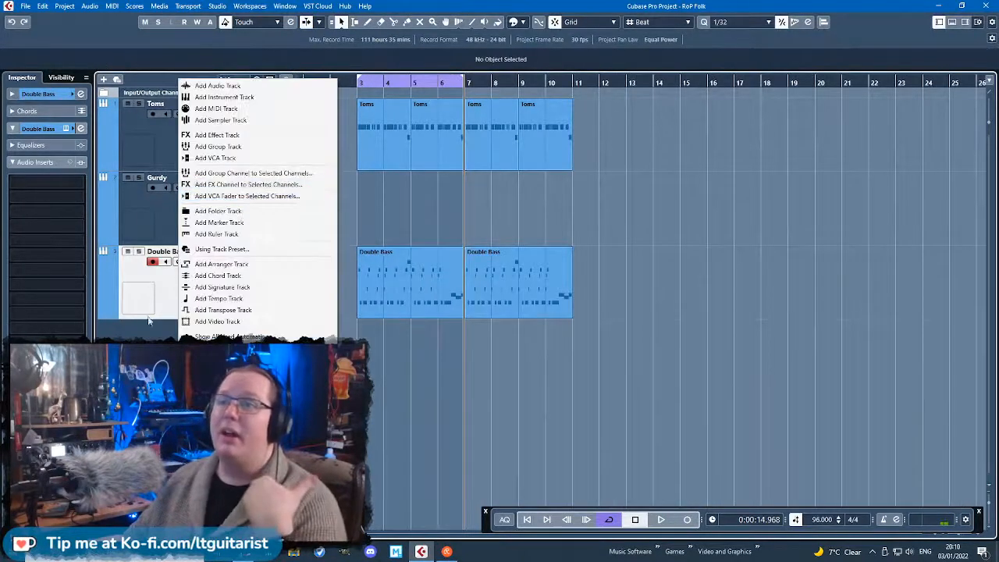
left_click(278, 97)
left_click(545, 309)
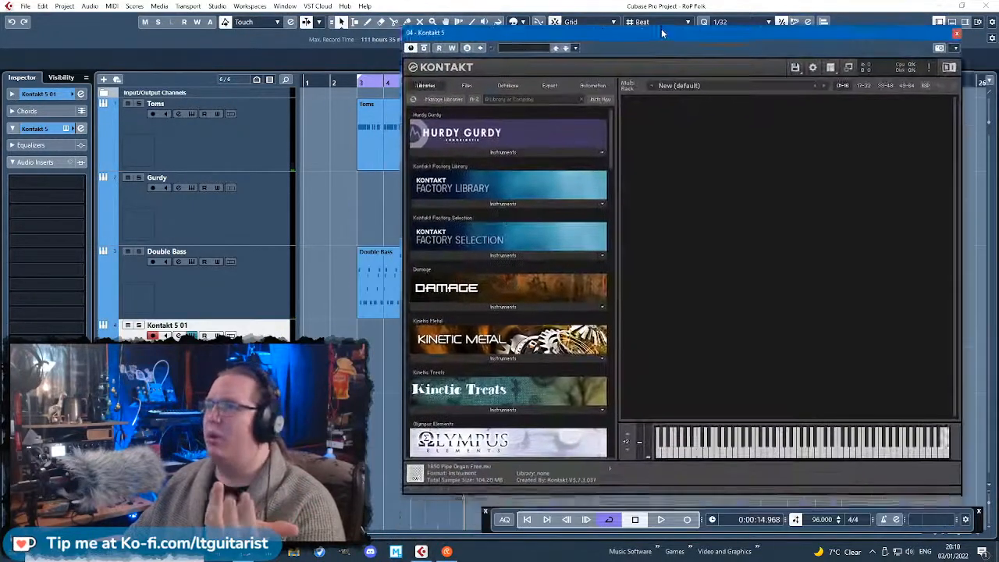
Load the Oud from the World strings of the Kontakt Factory Library, and close the instrument window.
left_click(519, 212)
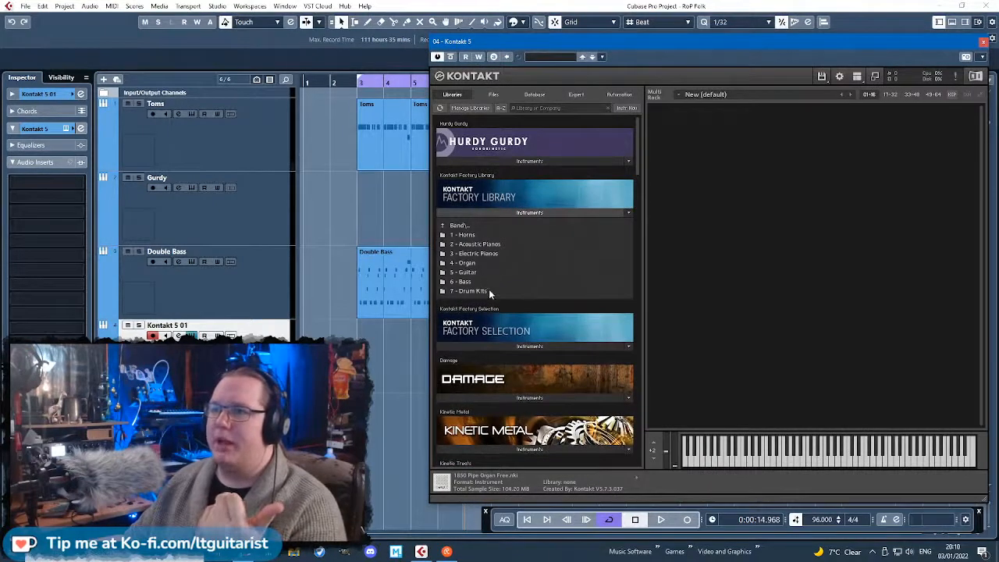
left_click(466, 227)
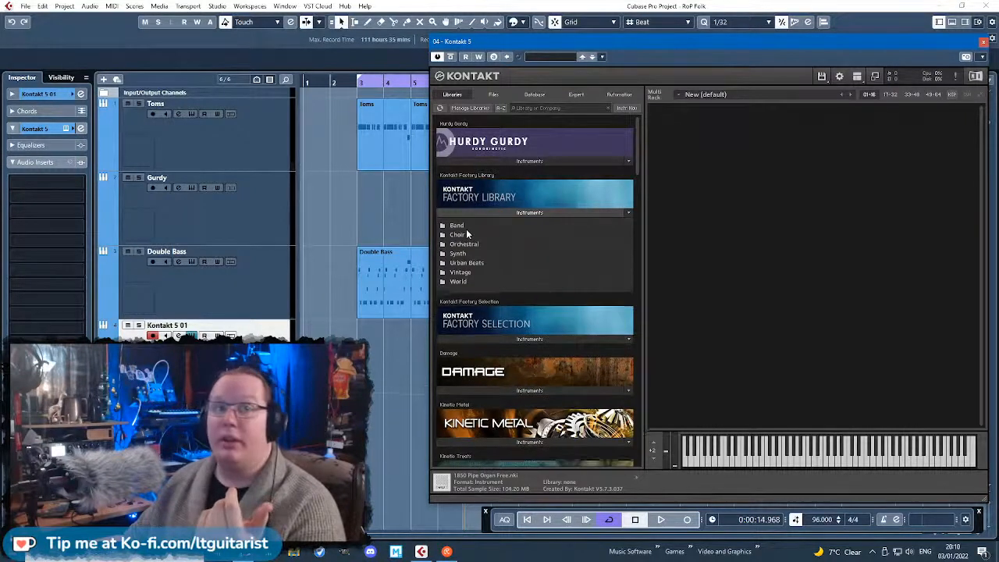
left_click(468, 281)
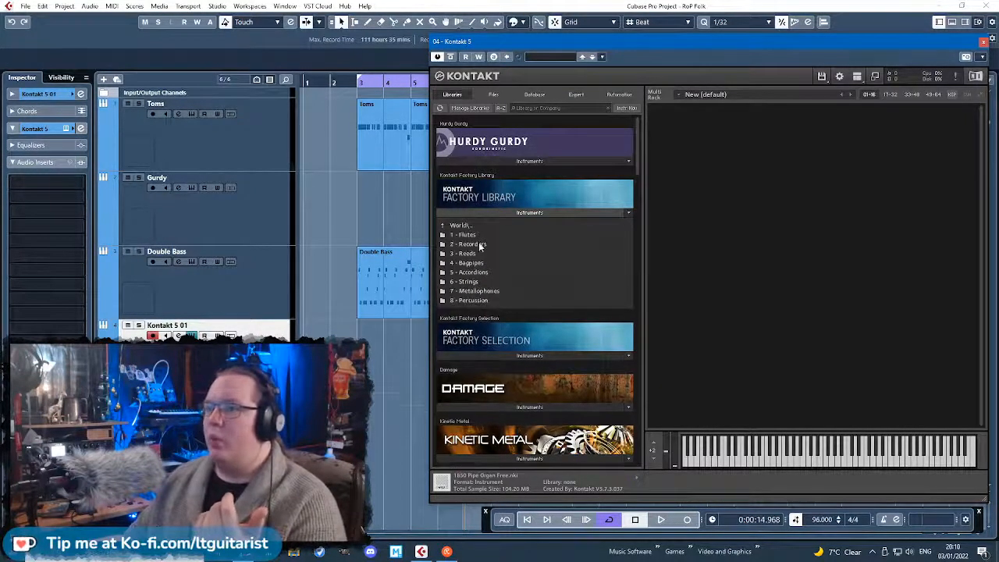
left_click(468, 283)
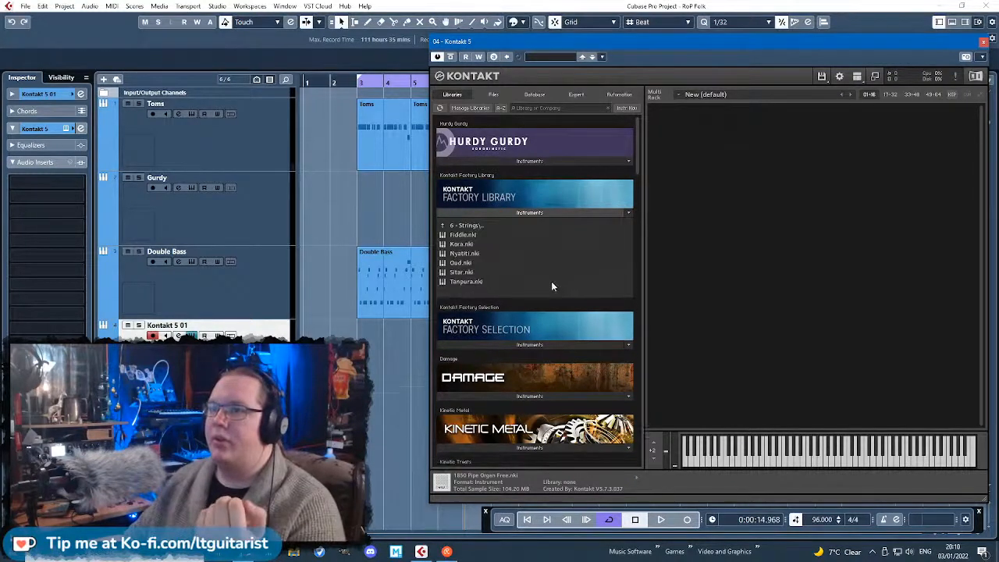
double_click(477, 263)
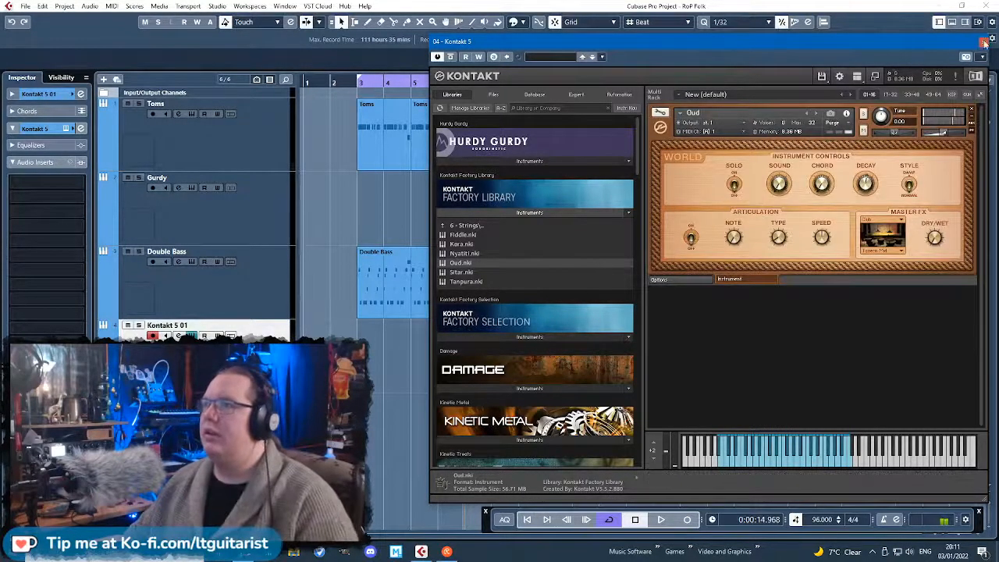
left_click(984, 41)
Move both Double Bass parts onto the new Kontakt track and play them with the toms from bar 3.
left_click_drag(414, 259, 414, 333)
key("space")
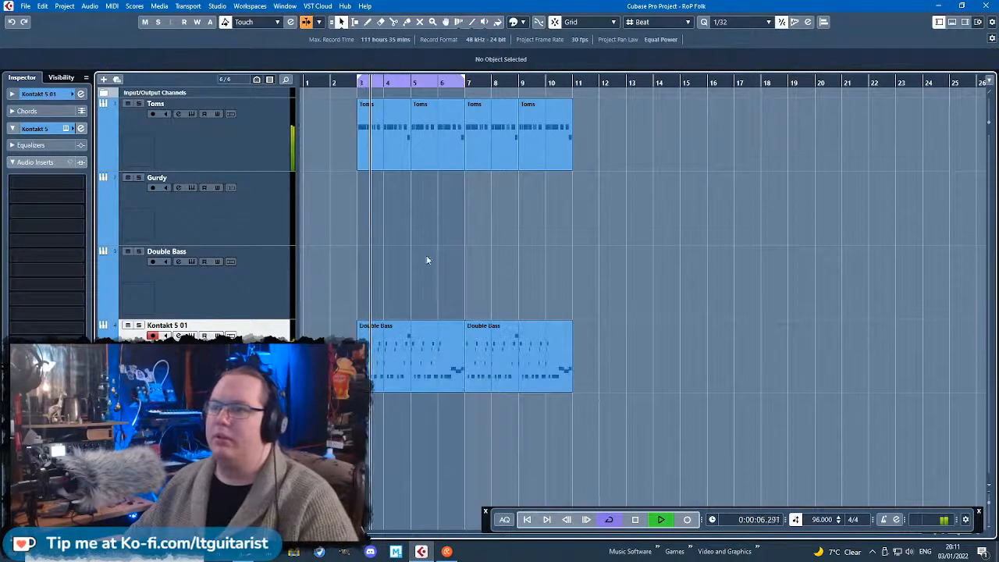
scroll(353, 277, "up", 4)
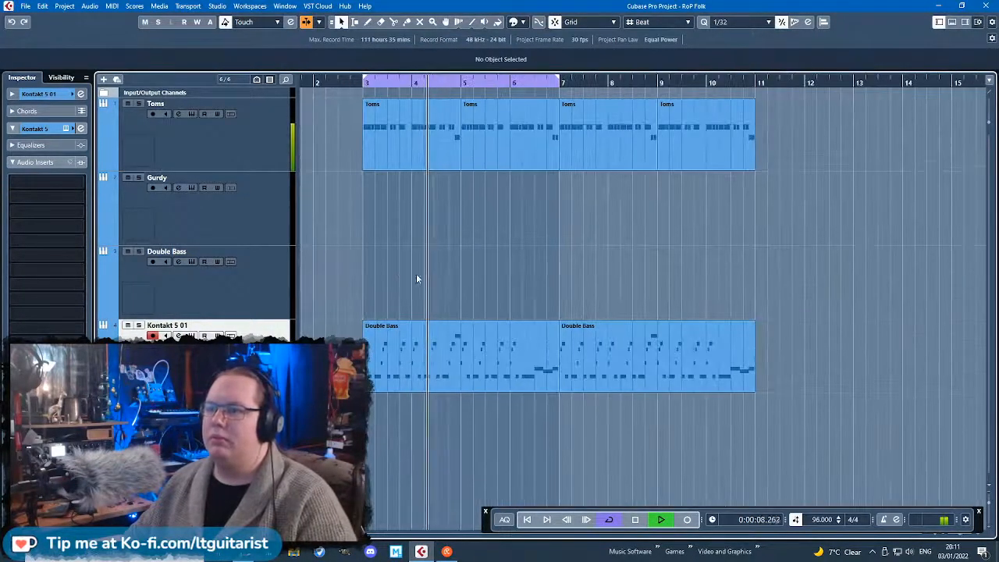
scroll(389, 288, "up", 4)
scroll(356, 355, "down", 5)
Rename the Kontakt track as Oud, with its volume at -3.05 and its pan at R15.
double_click(224, 324)
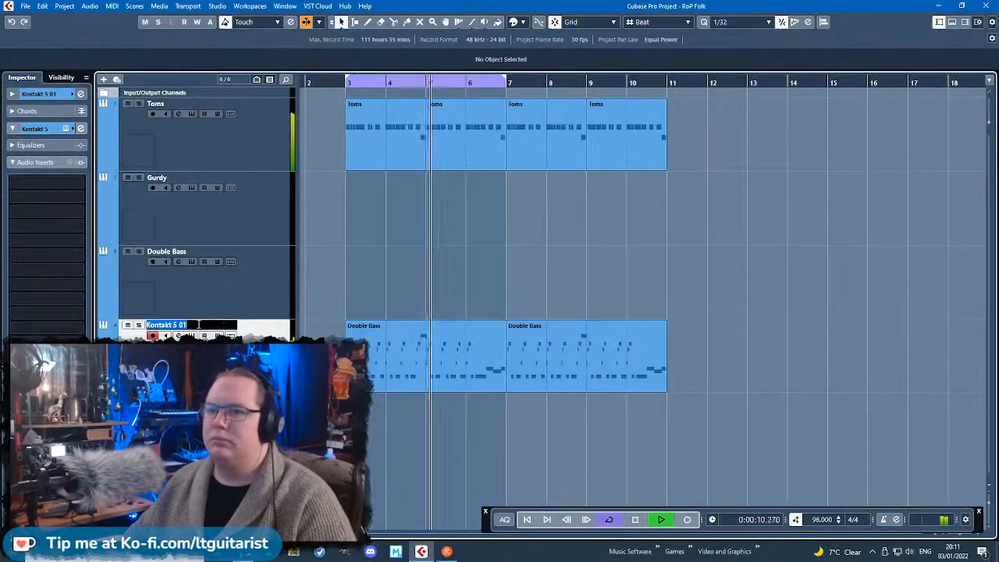
type("Oud")
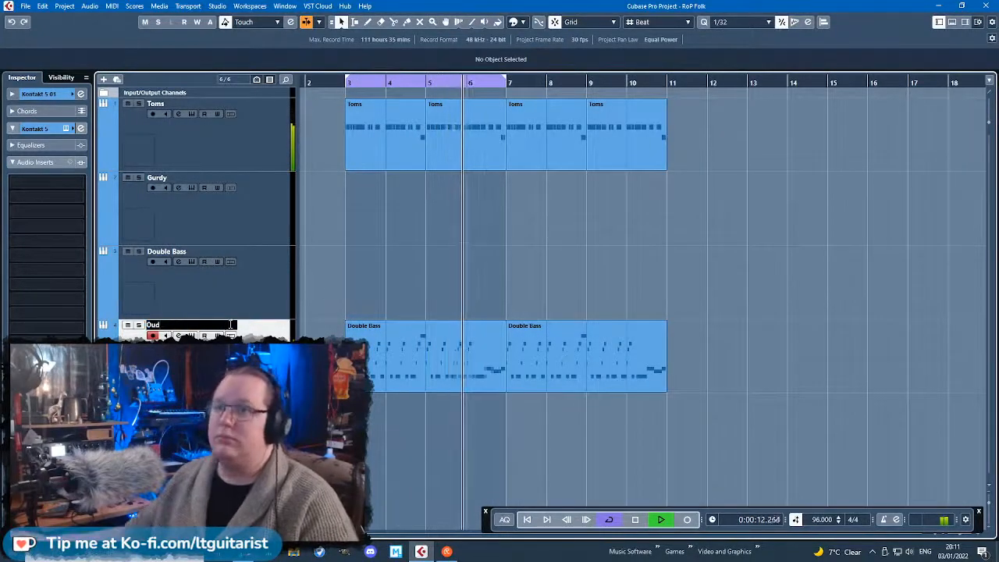
key("Return")
left_click_drag(60, 153, 67, 143)
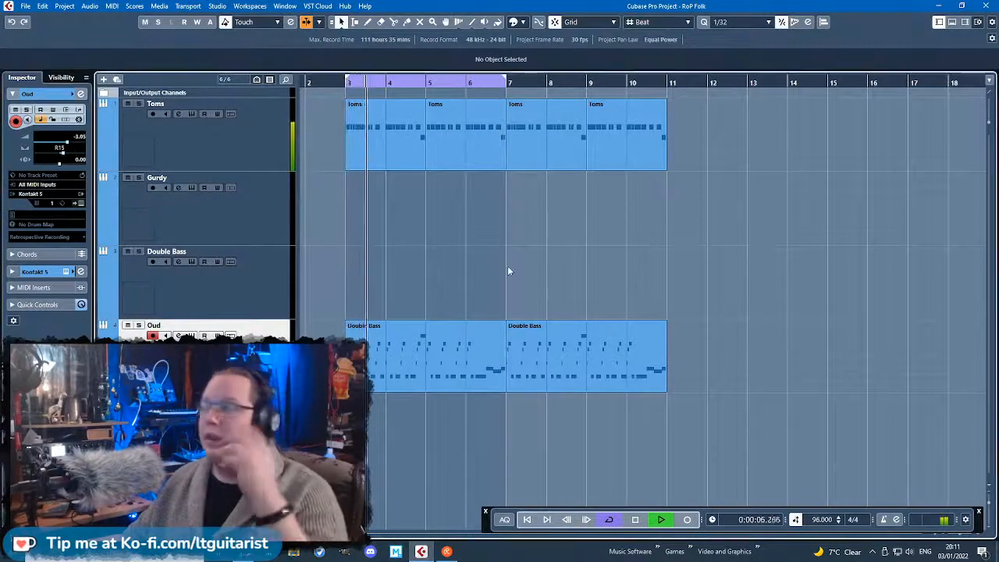
Create an empty part on the Double Bass track from bar 3 through bar 6 and open it for note editing.
double_click(488, 285)
left_click(495, 225)
double_click(468, 270)
Draw a long E1 note starting at 3.1.1.0 and extend it into the second half of bar 4.
scroll(234, 276, "down", 2)
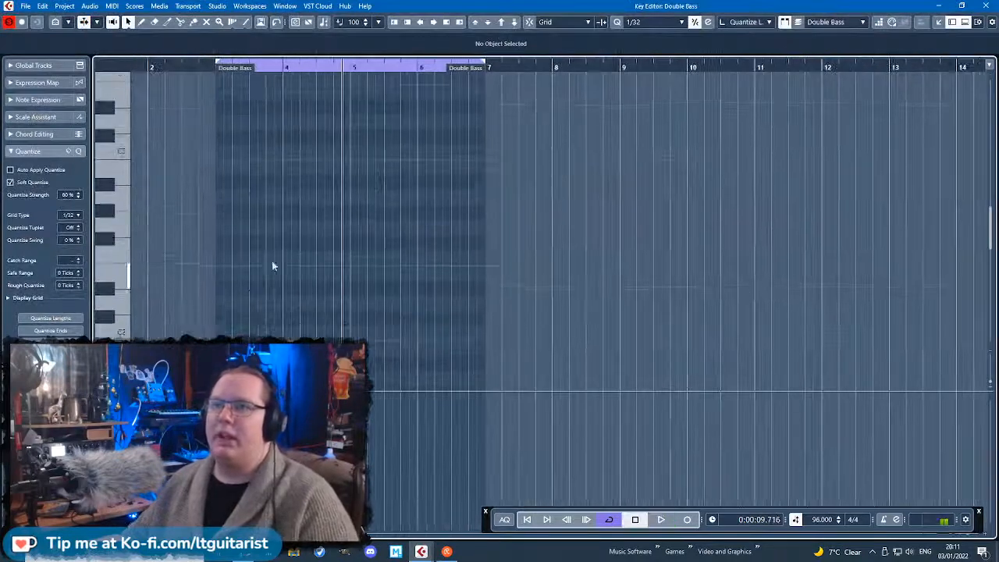
scroll(231, 245, "up", 2)
left_click_drag(260, 303, 406, 304)
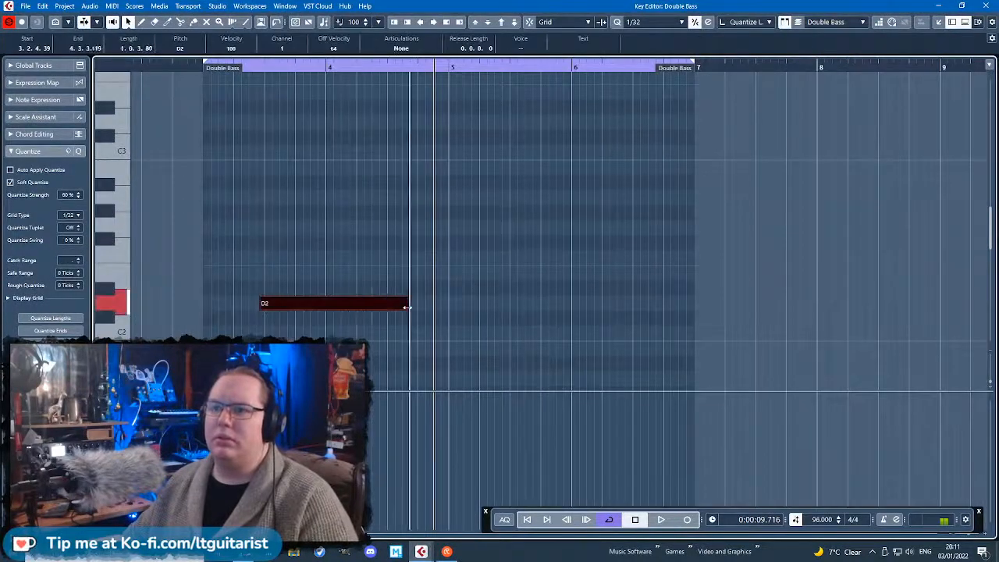
left_click(299, 306)
left_click_drag(298, 306, 250, 282)
key("space")
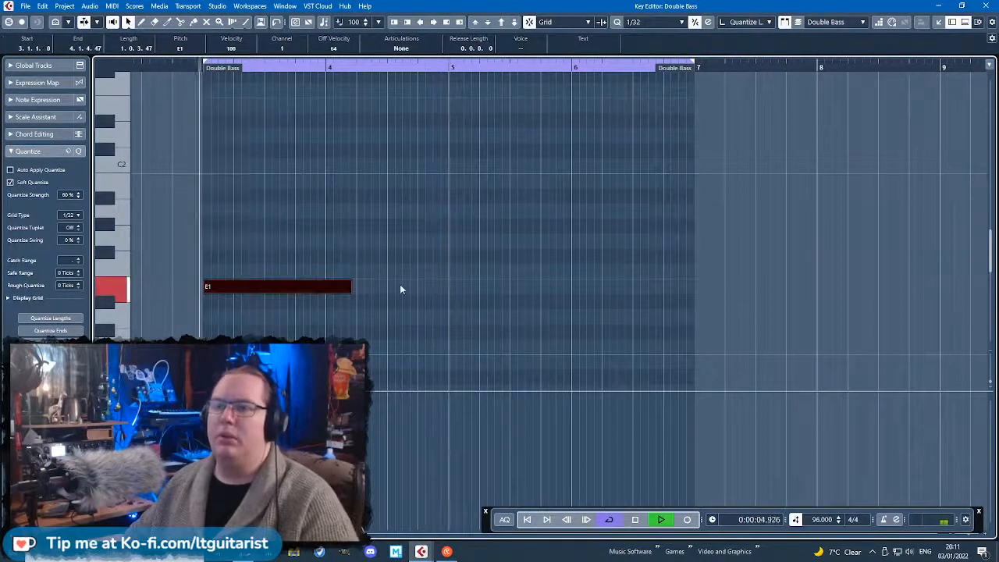
left_click_drag(351, 286, 397, 286)
Add a short G1 note leading into bar 5 and an A1 note at 5.1.1.0, 0.2.2.0 long, and play them.
scroll(430, 311, "up", 2)
key("space")
mouse_move(406, 241)
left_mouse_down()
mouse_move(602, 226)
mouse_move(557, 209)
left_mouse_up()
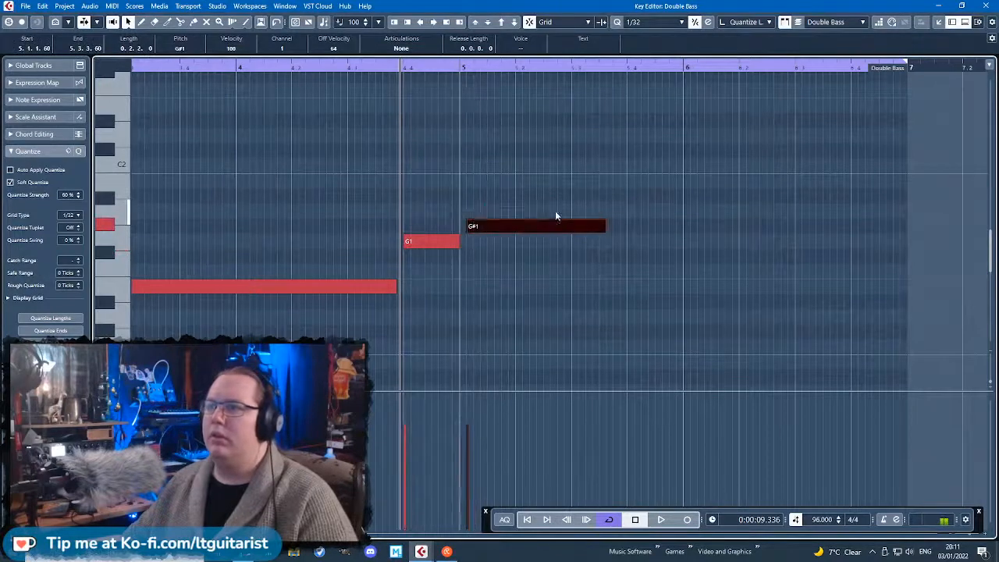
scroll(546, 210, "down", 2)
key("space")
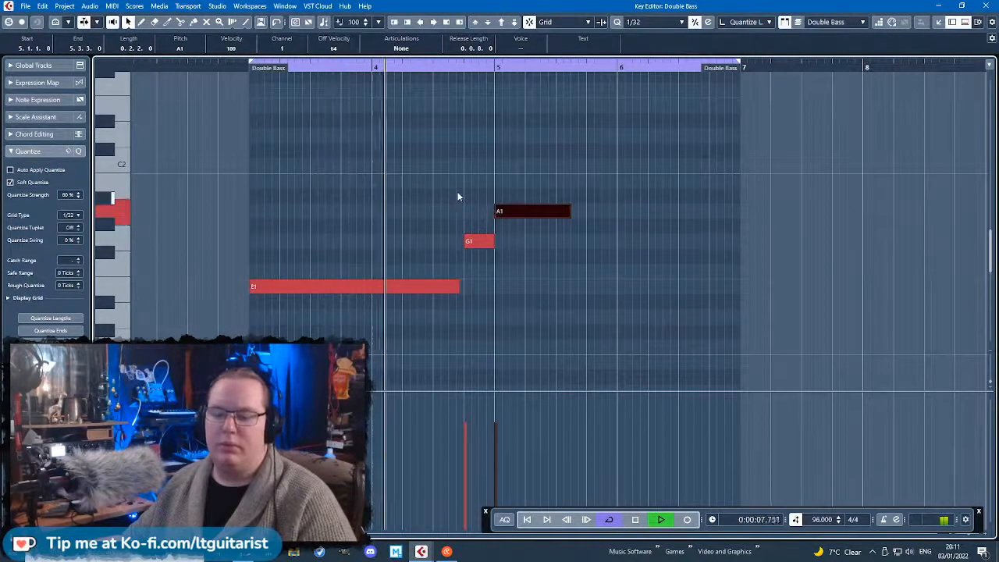
scroll(499, 245, "up", 1)
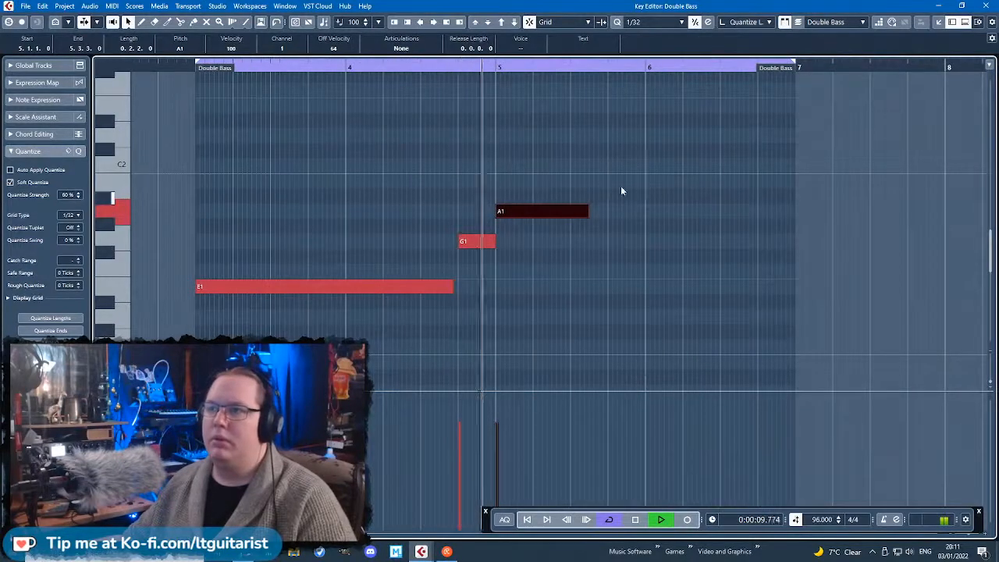
key("space")
Shorten the E1 note to 1.1.3.60 from 3.1.1.0 and make the G1 note start at 4.3.1.
left_click_drag(459, 242, 430, 245)
left_click_drag(443, 287, 434, 286)
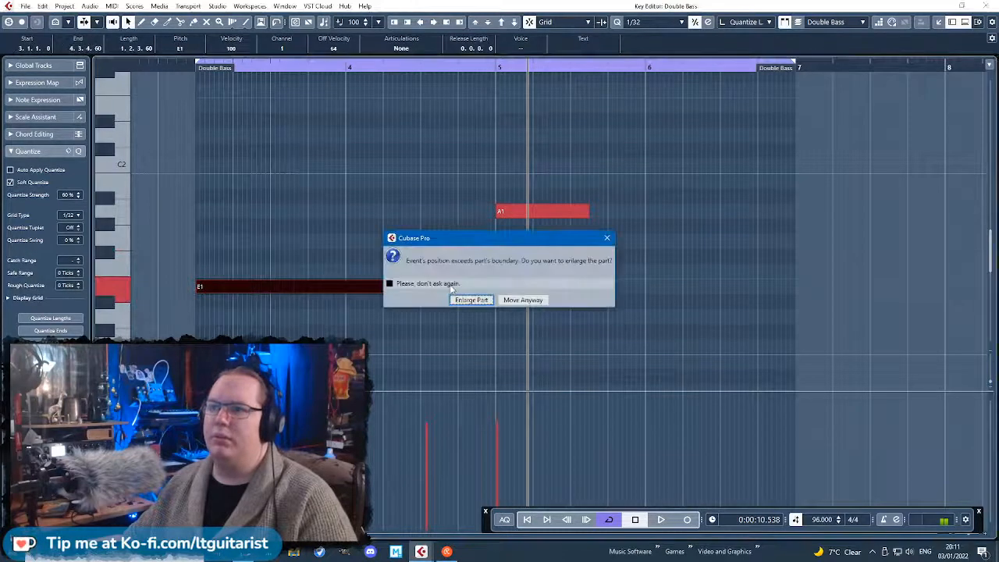
left_click(531, 301)
left_click_drag(189, 287, 197, 286)
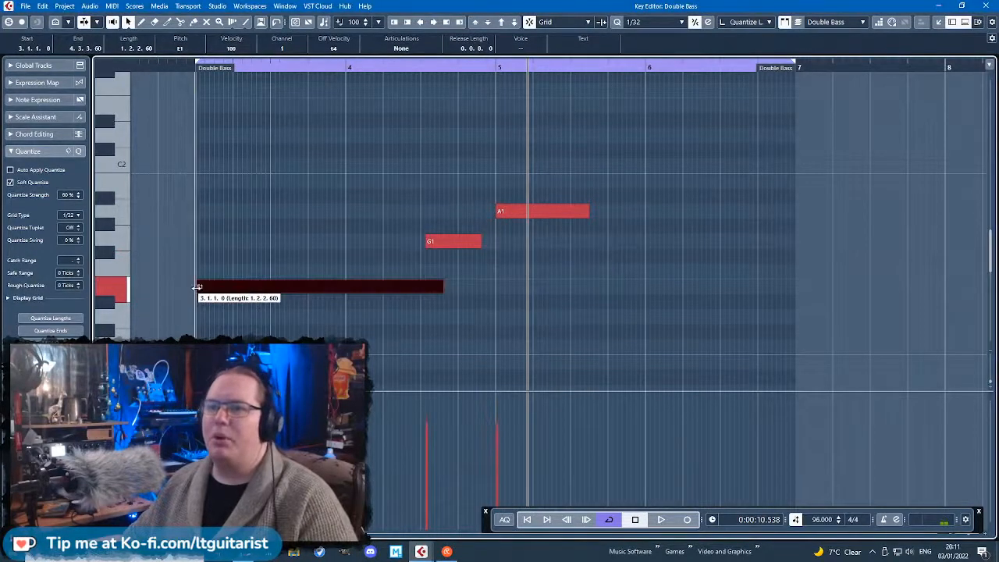
scroll(406, 285, "up", 2)
left_click_drag(463, 286, 422, 286)
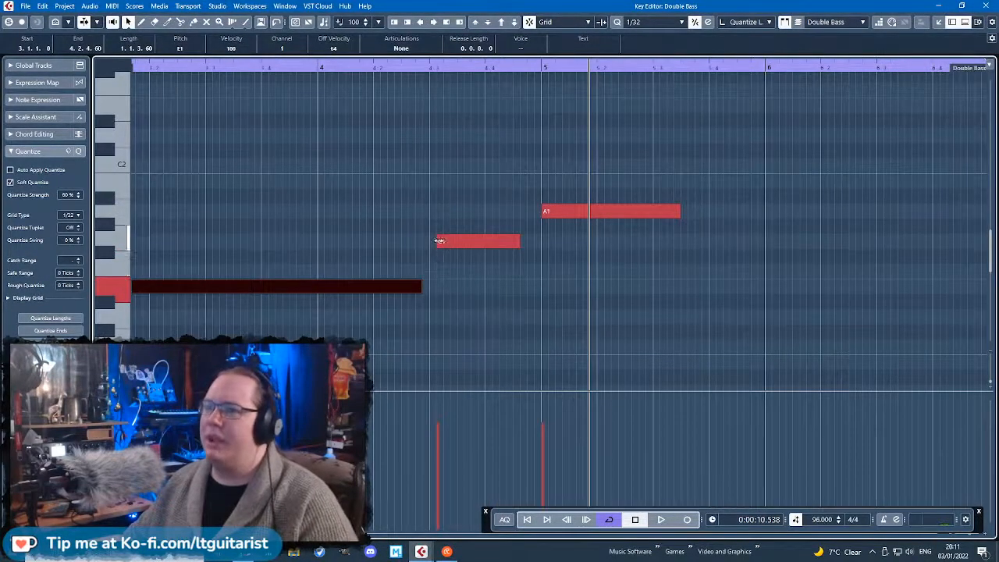
left_click_drag(440, 240, 429, 241)
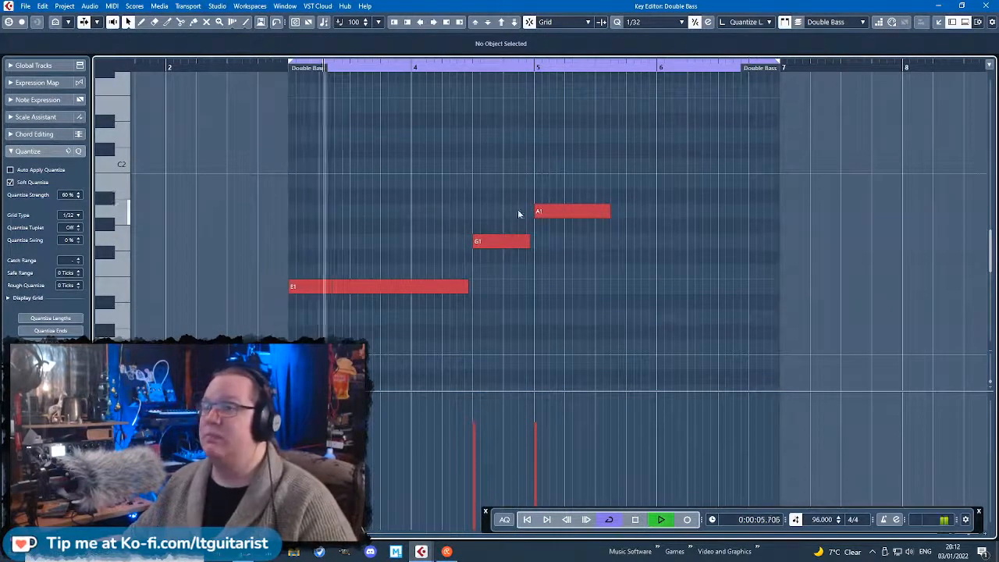
Play the line, extend the A1 note to just before bar 6, and copy the G1 note to 6.1.1.0.
scroll(555, 299, "up", 2)
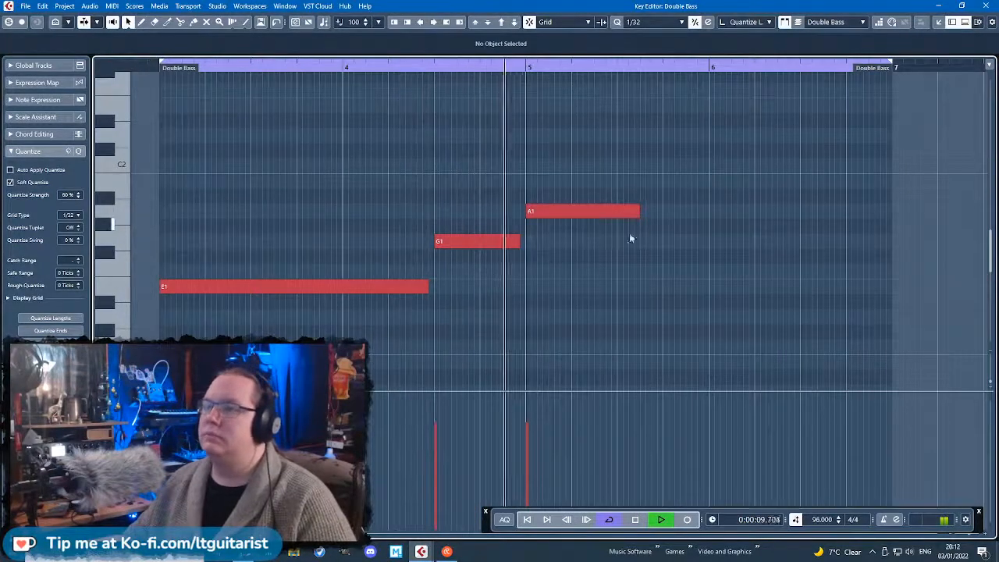
left_click_drag(639, 212, 699, 214)
key("space")
left_click_drag(468, 240, 745, 240)
scroll(827, 224, "down", 2)
scroll(798, 226, "up", 2)
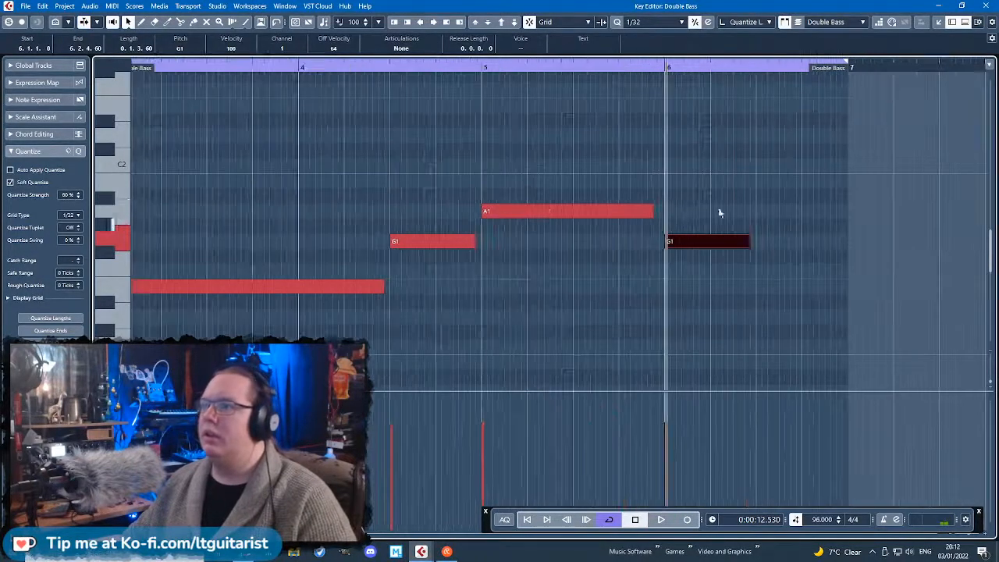
left_click_drag(647, 213, 659, 213)
left_click(790, 204)
Add a short A1 note at 6.3.1.0 following the bar 6 G1 note and play the passage.
scroll(804, 204, "right", 2)
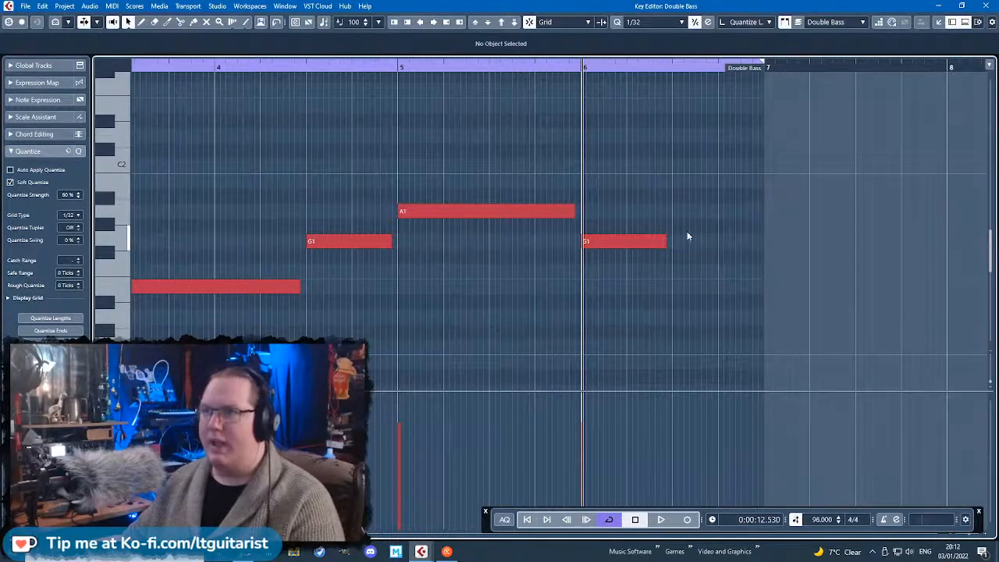
scroll(666, 222, "up", 2)
left_click_drag(664, 211, 691, 211)
left_click(348, 67)
key("space")
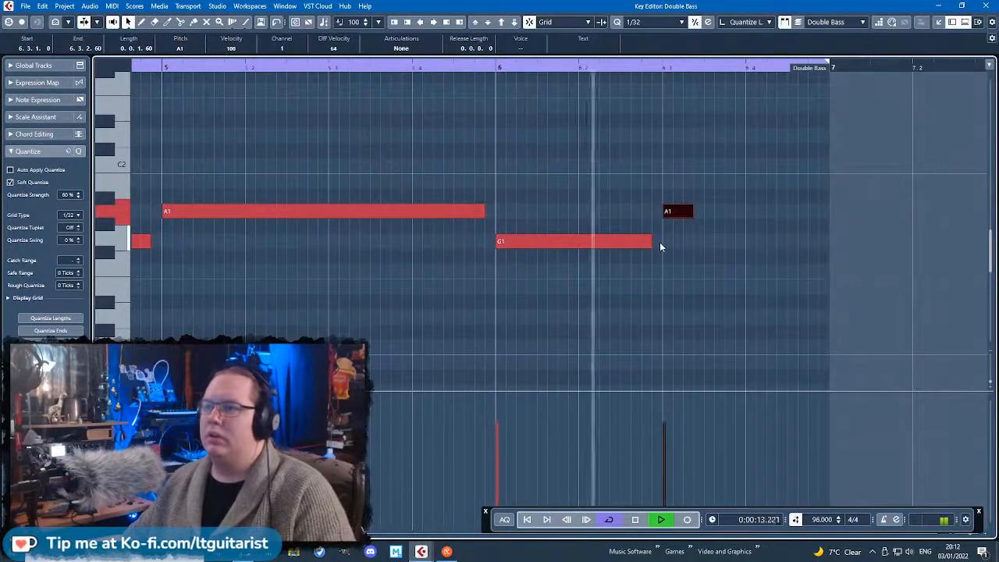
key("space")
Shorten the last A1 note to a sixteenth and continue the run with B1 at 6.3.2 and D2 at 6.3.3.
scroll(694, 211, "up", 1)
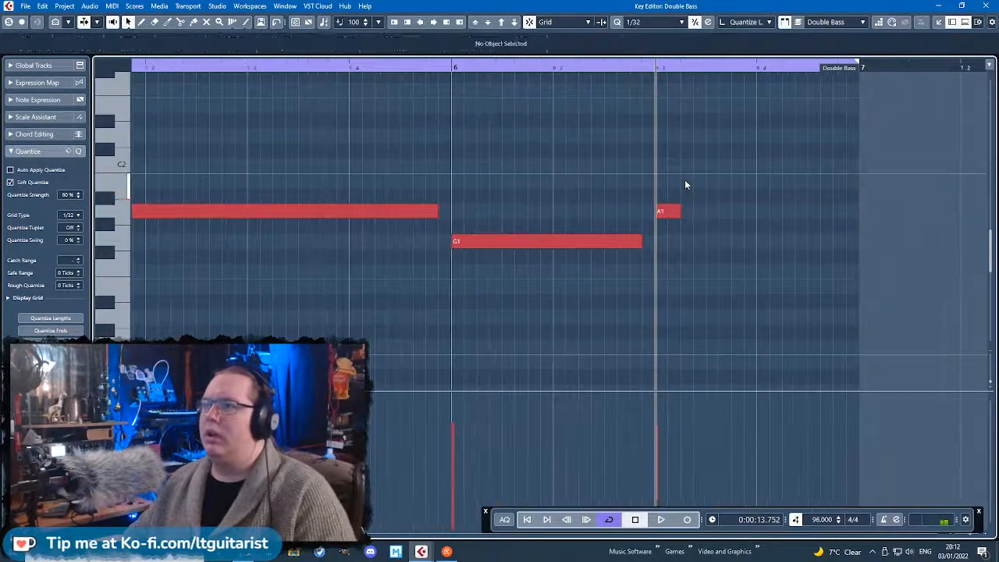
left_click(685, 181)
mouse_move(710, 120)
left_mouse_down()
mouse_move(728, 124)
mouse_move(726, 140)
mouse_move(755, 137)
left_mouse_up()
key("space")
key("space")
Duplicate the A1, B1, D2 run to 6.4.1, transpose the copy to D2, E2, G2, and play it.
left_click_drag(799, 251, 654, 123)
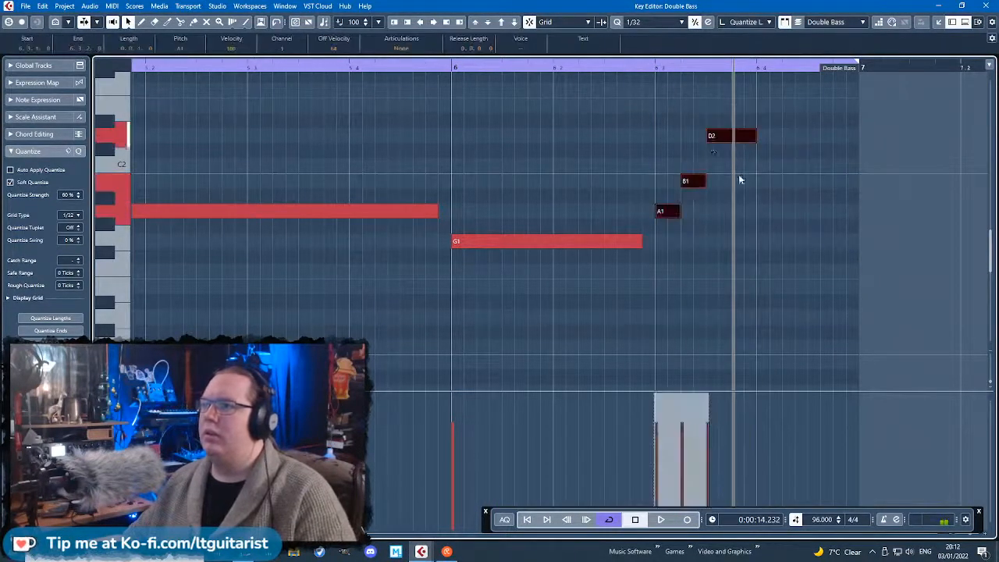
key("ctrl+d")
left_click_drag(769, 217, 783, 144)
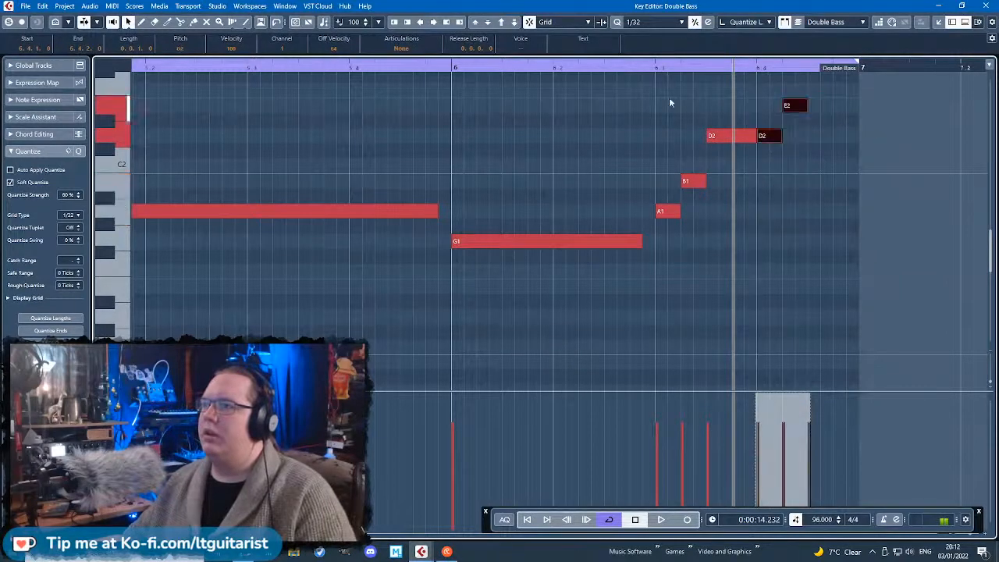
left_click(651, 78)
key("space")
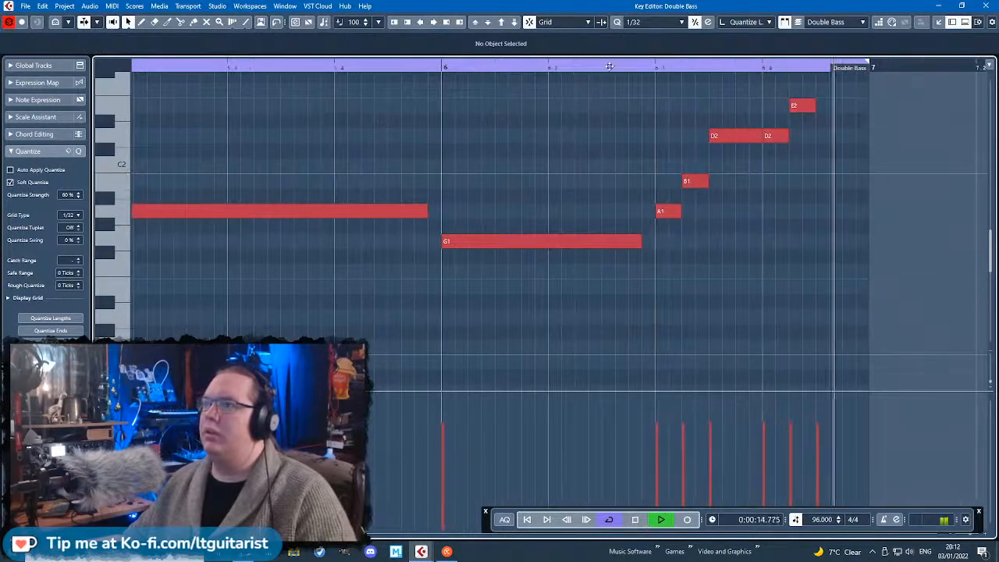
Shorten the D2 note at 6.3.3.0 to 0.0.1.0 while playing the bass line.
scroll(639, 156, "down", 9)
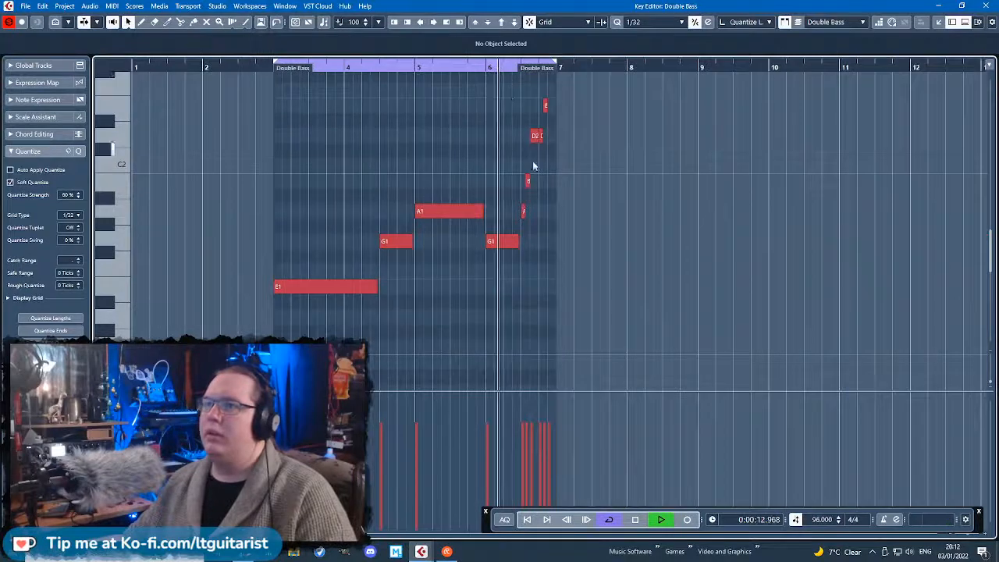
scroll(584, 219, "up", 8)
left_click_drag(605, 137, 576, 136)
scroll(574, 206, "up", 2)
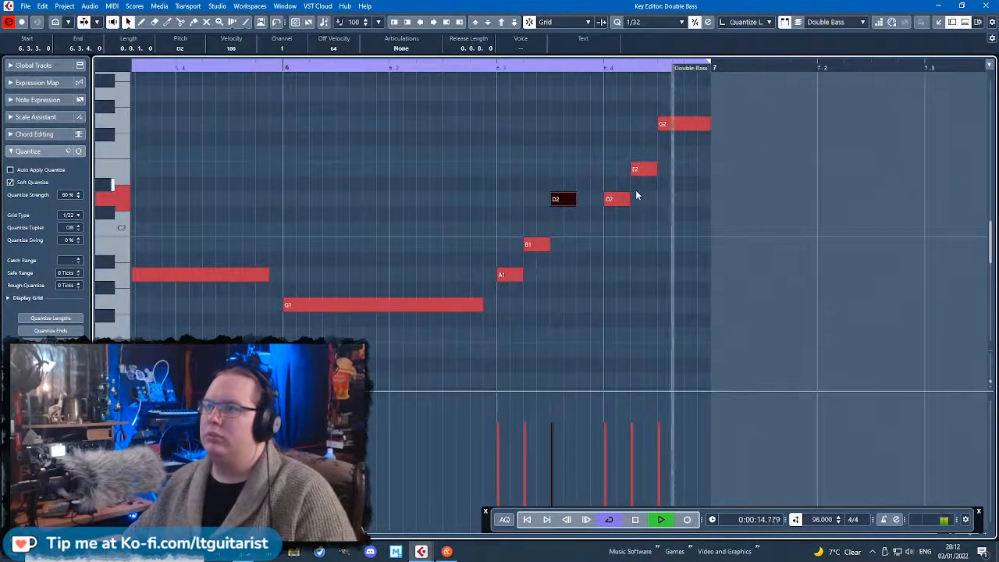
scroll(609, 245, "down", 8)
left_click(755, 219)
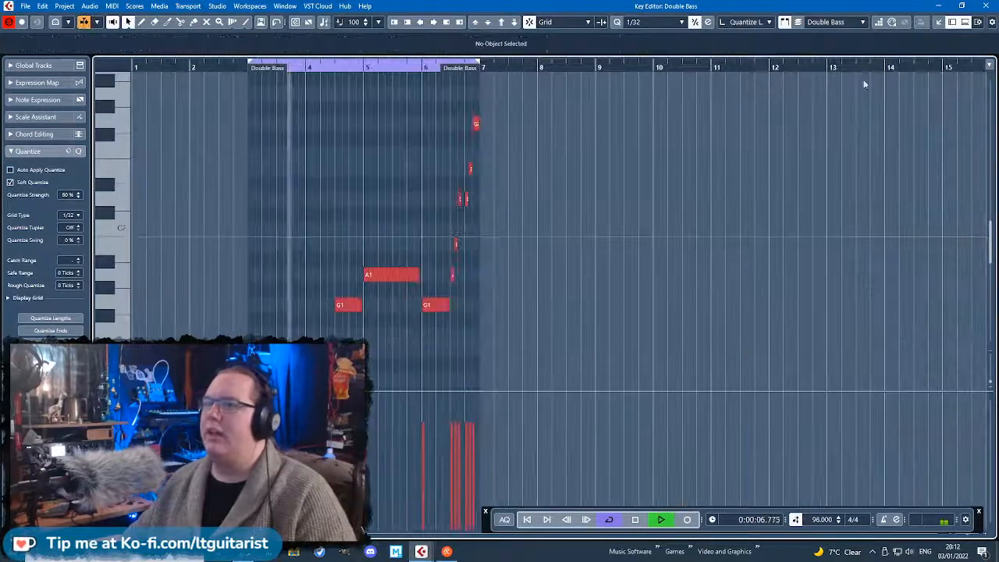
With snapping off, slightly lengthen the A1 note at 6.3.1 and the D2 note at 6.4.1, making the latter 0.0.1.18 long.
scroll(453, 272, "up", 2)
scroll(465, 314, "up", 3)
scroll(460, 300, "down", 3)
key("space")
scroll(441, 250, "up", 3)
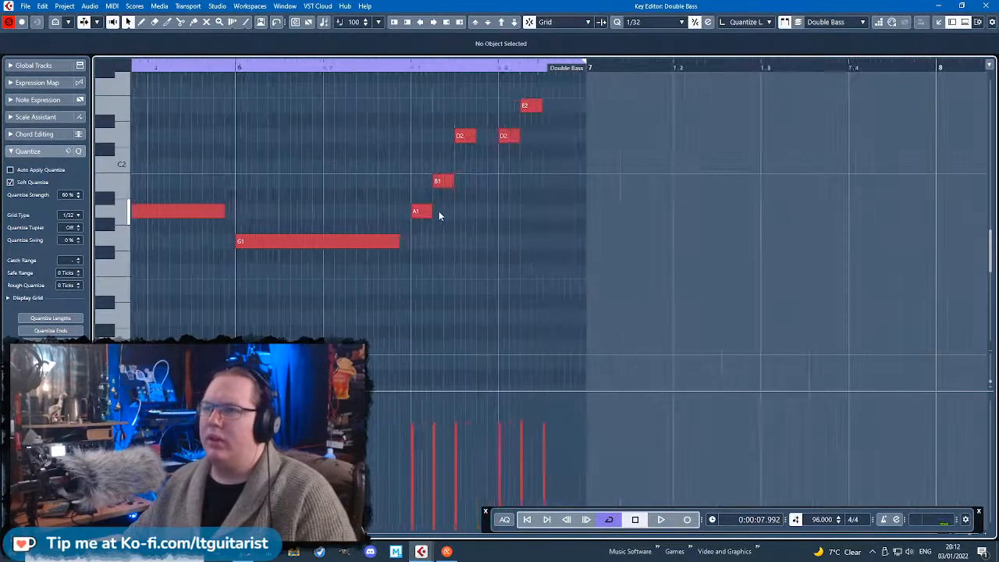
left_click(427, 210)
left_click_drag(517, 141, 524, 141)
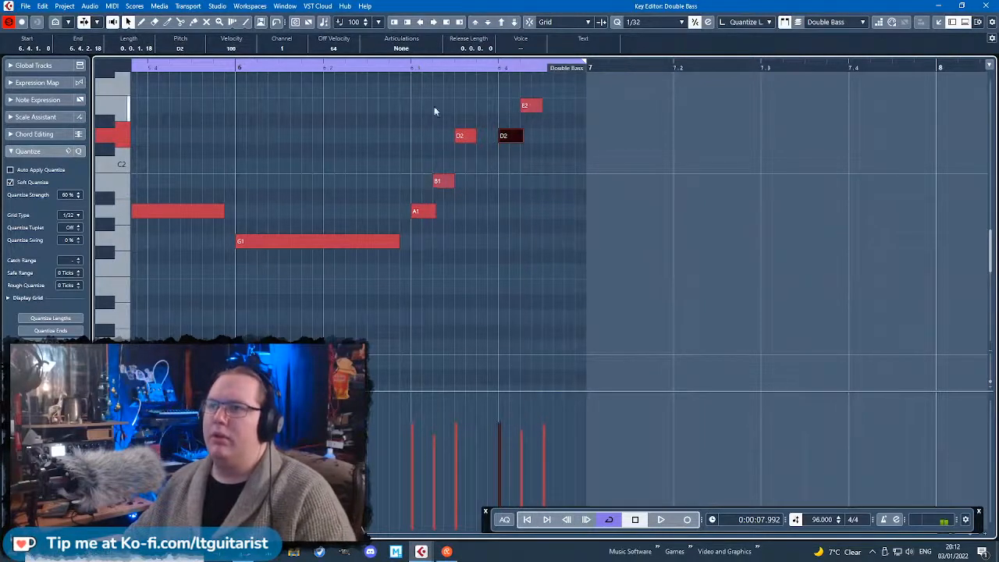
Play from bar 3, close the note editor, and duplicate the new Double Bass part to bar 7.
key("space")
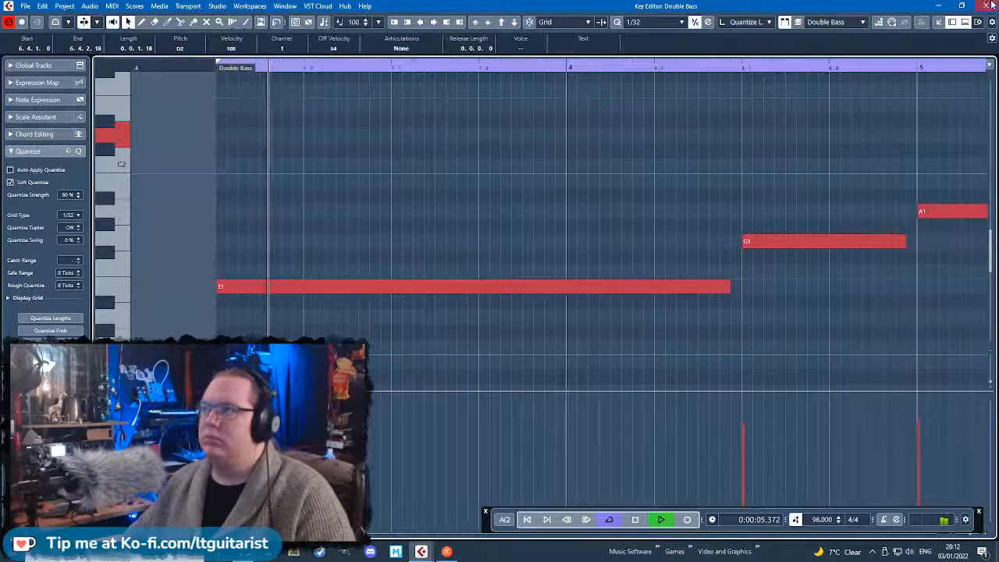
left_click(987, 5)
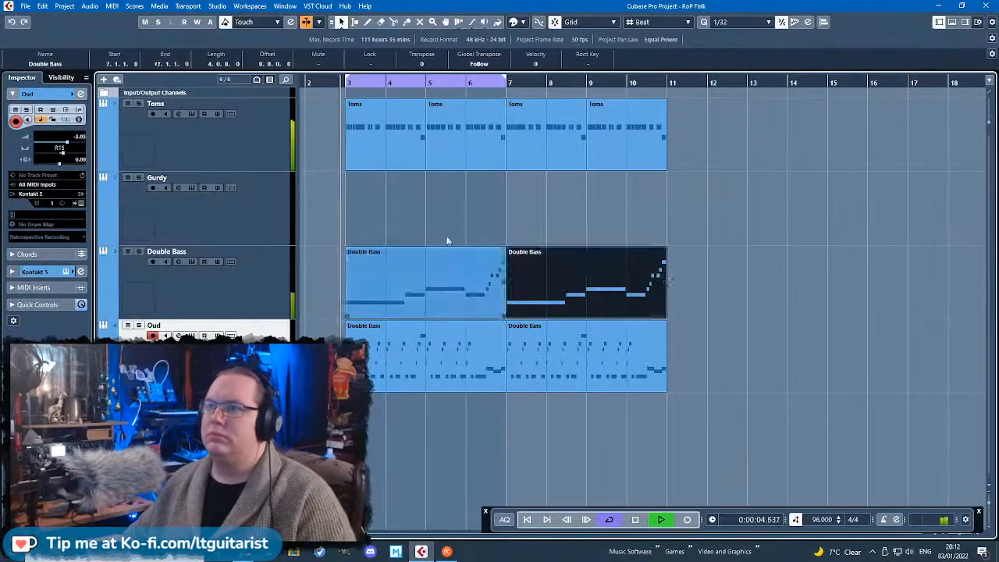
Extend the loop range to span bars 3 to 11 so both halves of the arrangement play.
left_click_drag(504, 73, 667, 78)
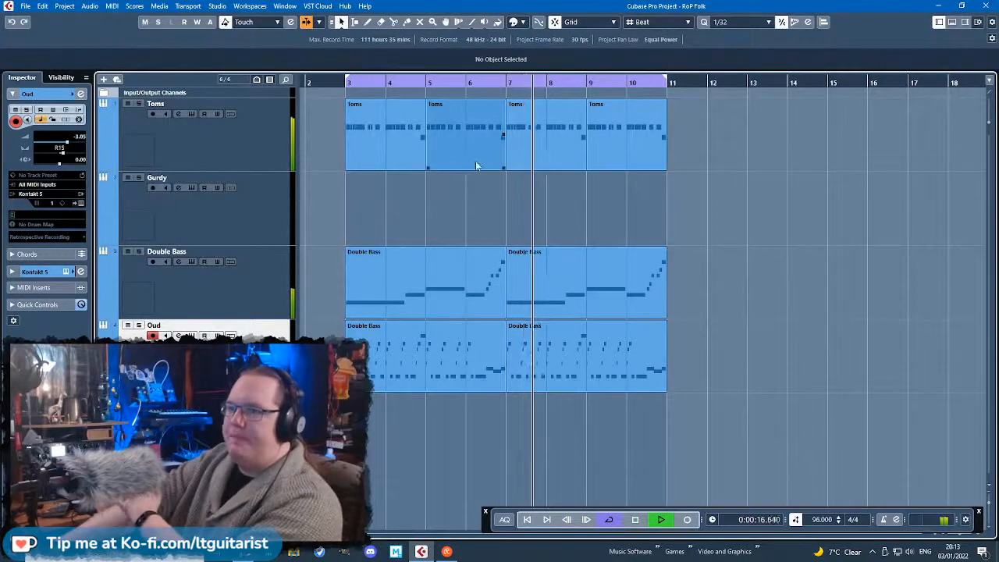
left_click(265, 148)
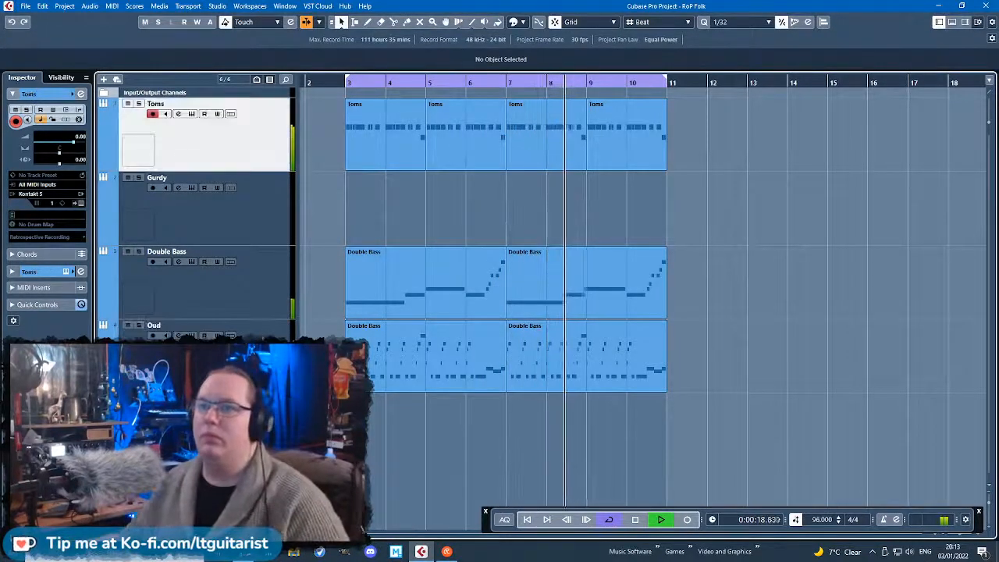
left_click(262, 328, "shift")
scroll(269, 168, "down", 1)
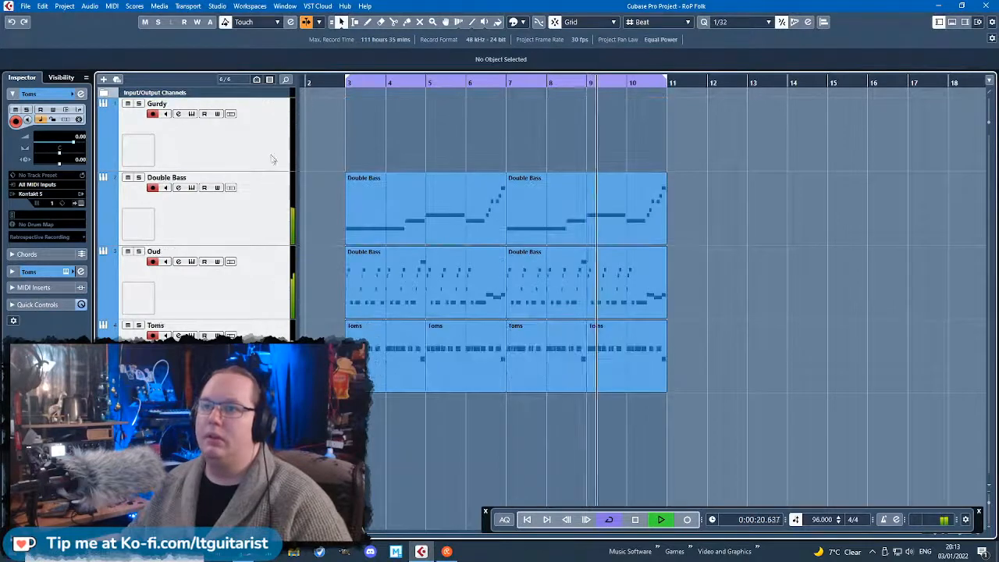
left_click(406, 139)
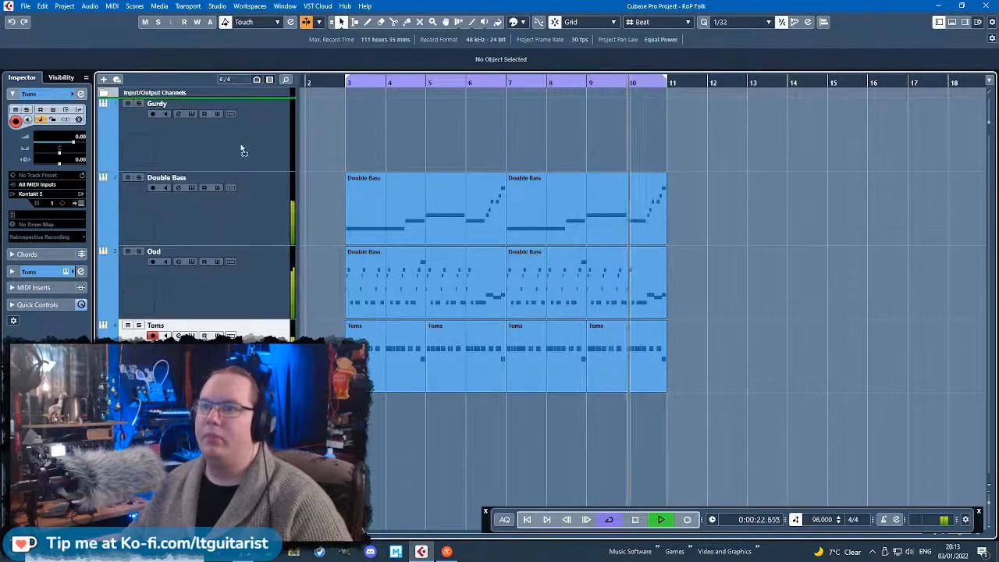
key("ctrl+z")
Open the first Toms part, add a G0 note at 3.3.1.0 with length 0.0.2.56, and play it from the start.
double_click(382, 149)
left_click_drag(277, 317, 376, 347)
left_click(195, 70)
key("space")
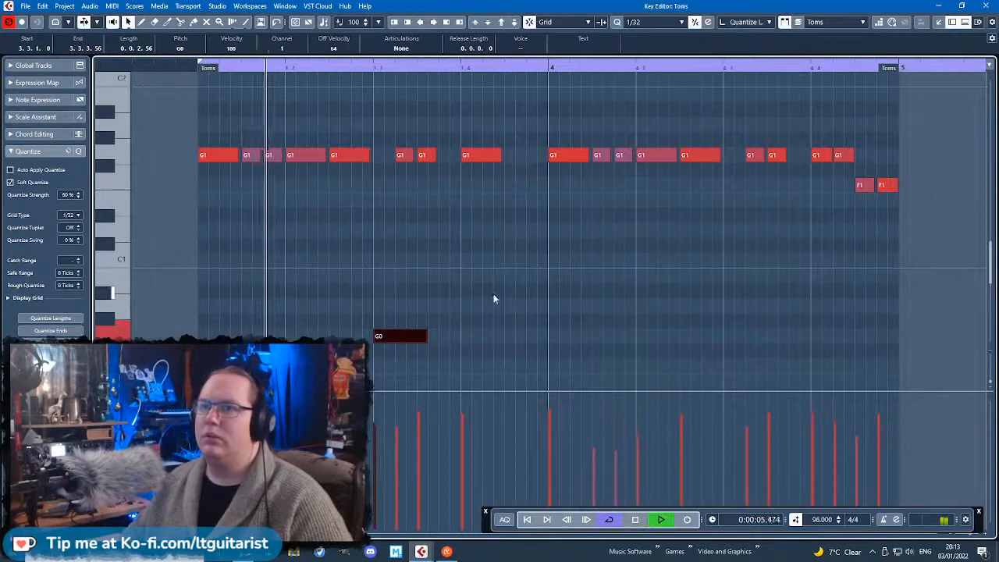
Move the G0 note to 3.4.3.0, shorten it to 0.0.1.60, and play the Toms part from bar 3.
key("space")
left_click_drag(415, 337, 535, 334)
left_click(546, 342)
left_click(553, 344)
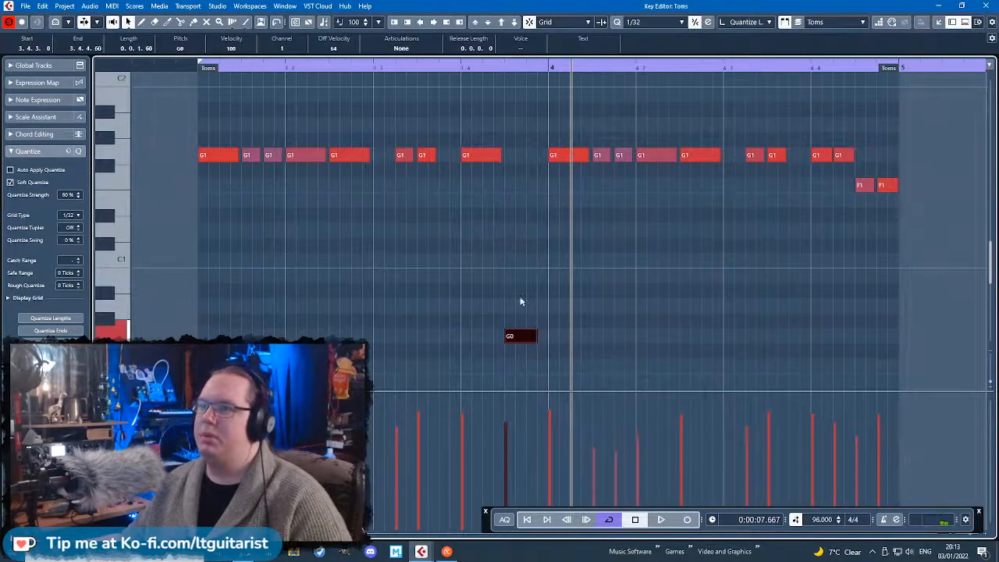
key("space")
left_click(192, 68)
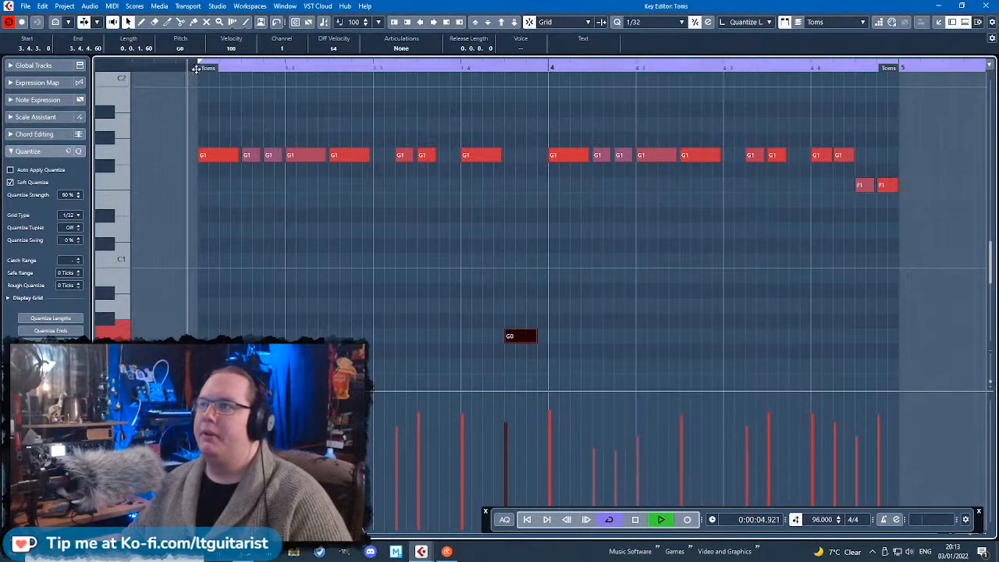
left_click(674, 272)
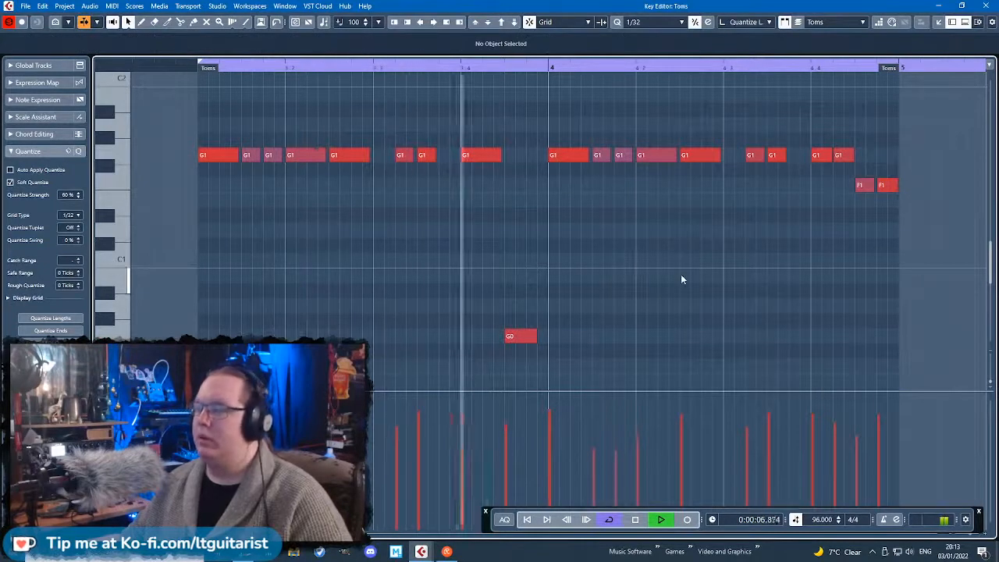
scroll(874, 309, "down", 1)
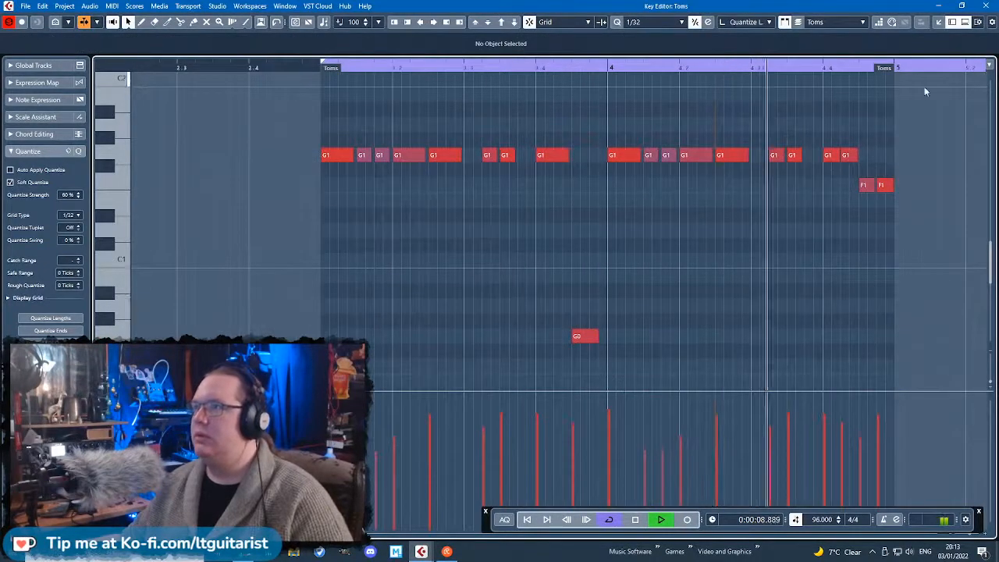
Close the note editor and replace the other Toms parts with duplicates of the edited first part up to bar 11.
key("Escape")
left_click(438, 147)
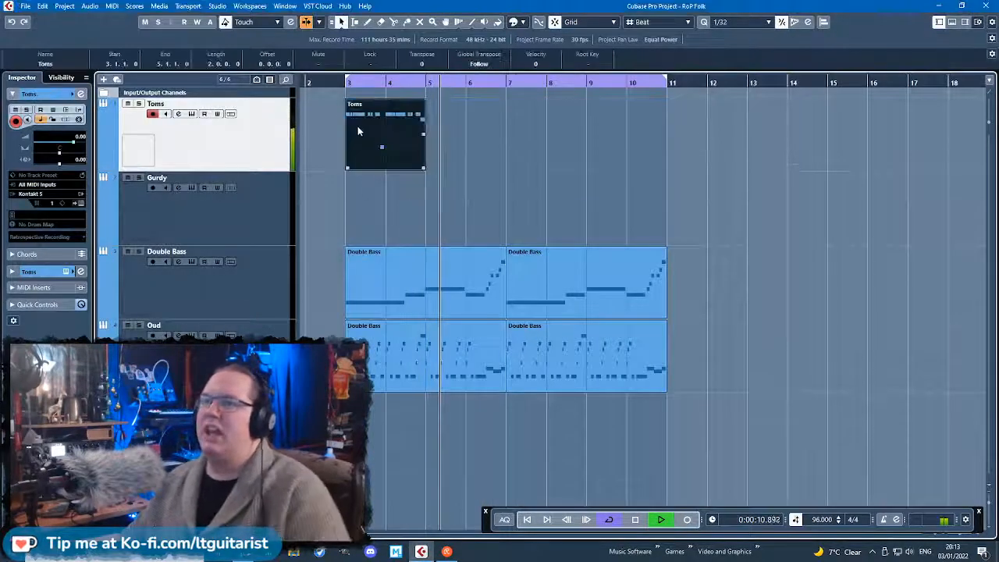
key("Escape")
key("ctrl+d")
key("ctrl+d")
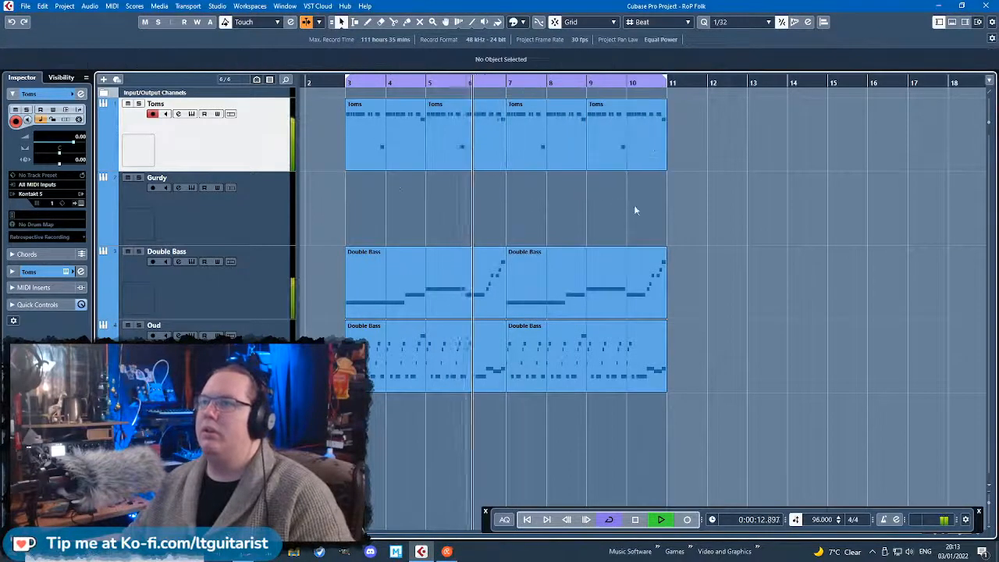
Lower the tambourine channel's volume slightly in the Toms track's Studio Drummer mixer, then close the instrument window.
scroll(402, 189, "down", 1)
left_click(403, 188)
scroll(466, 212, "up", 2)
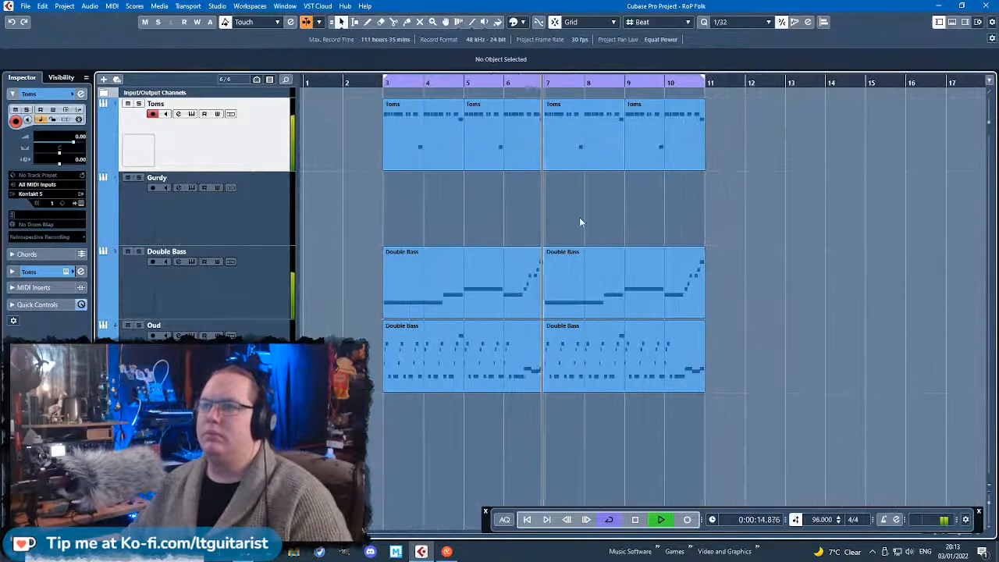
scroll(575, 222, "down", 1)
left_click(191, 114)
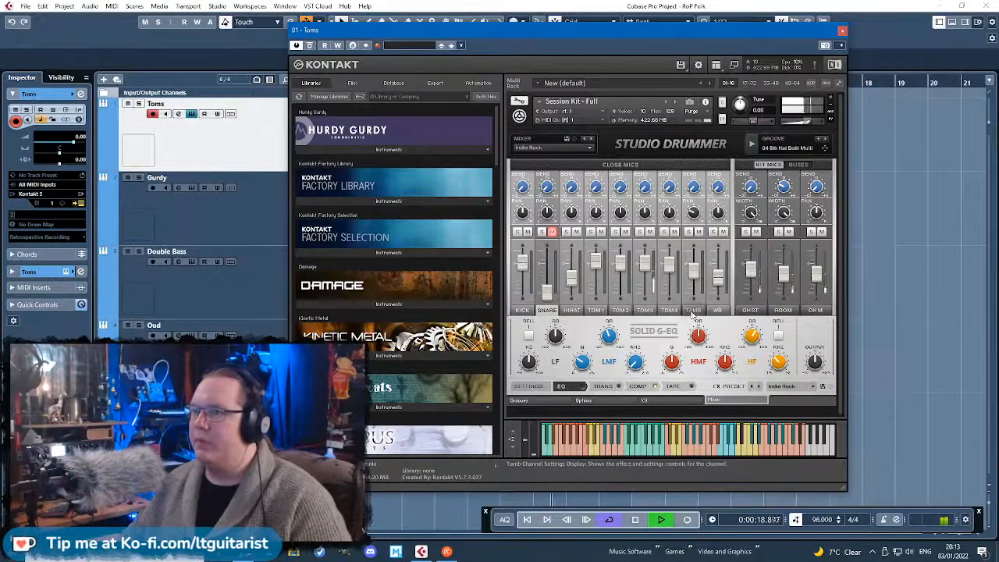
left_click(693, 311)
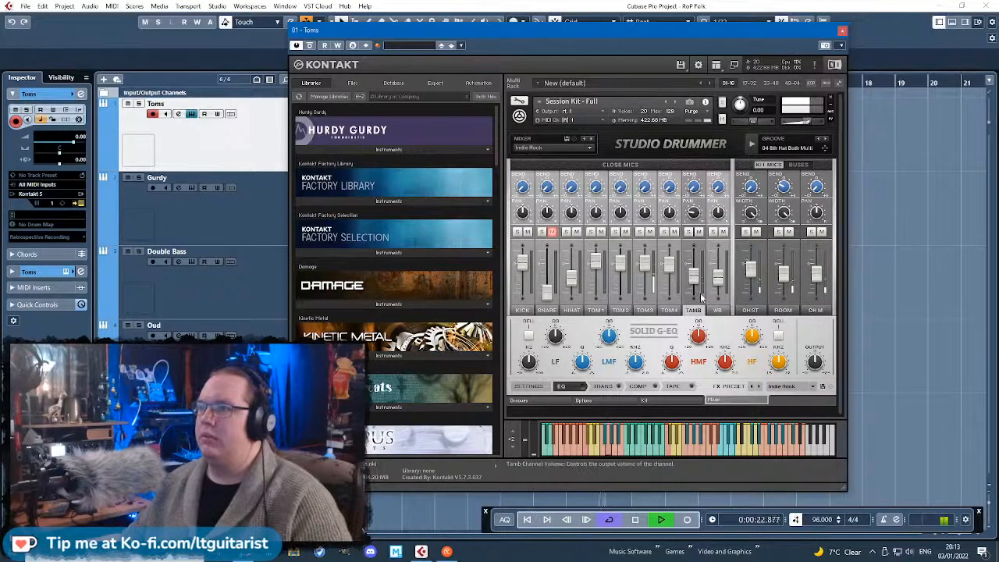
left_click(841, 30)
Select the tracks from Toms to Oud and reduce their height together.
scroll(495, 226, "up", 2)
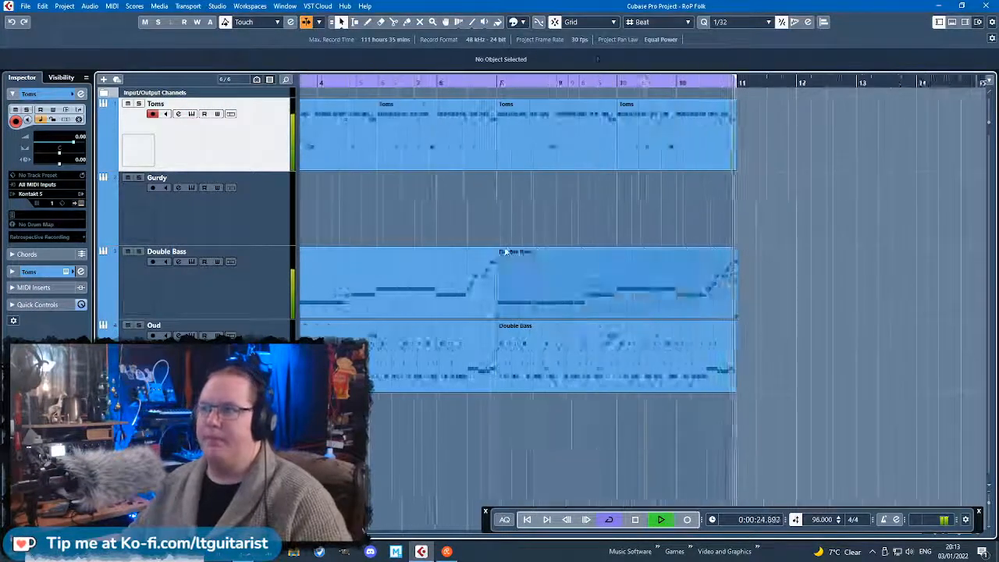
scroll(421, 217, "down", 3)
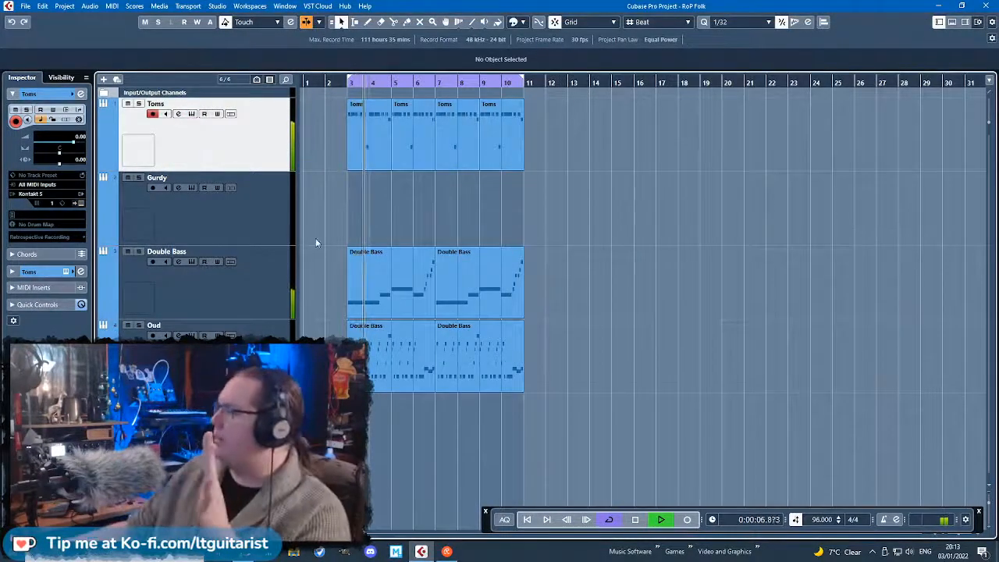
left_click(270, 327, "shift")
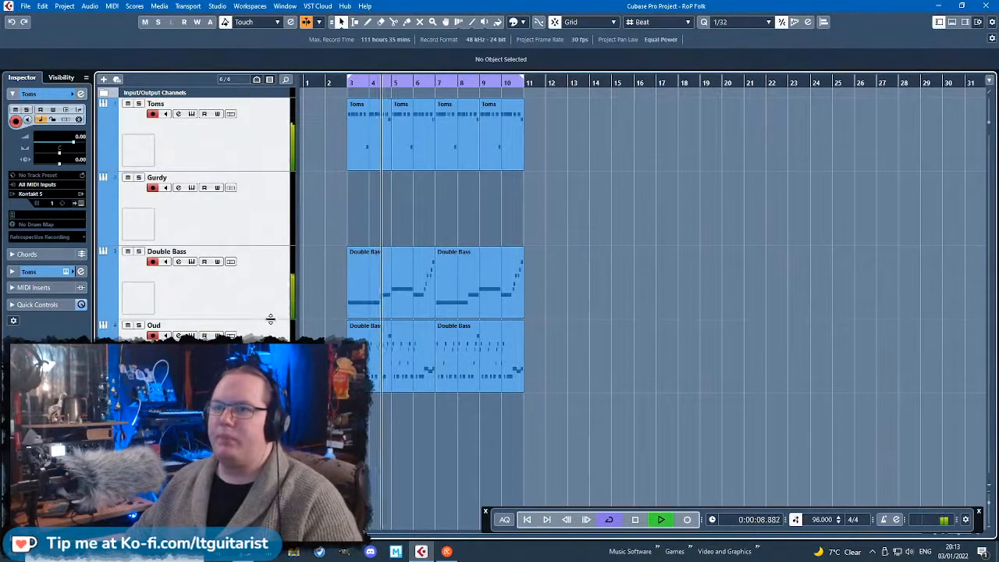
left_click_drag(270, 320, 270, 227)
Add one instrument track below Oud using HALion Sonic SE, routed to Stereo Out.
right_click(252, 263)
mouse_move(305, 263)
left_click(483, 276)
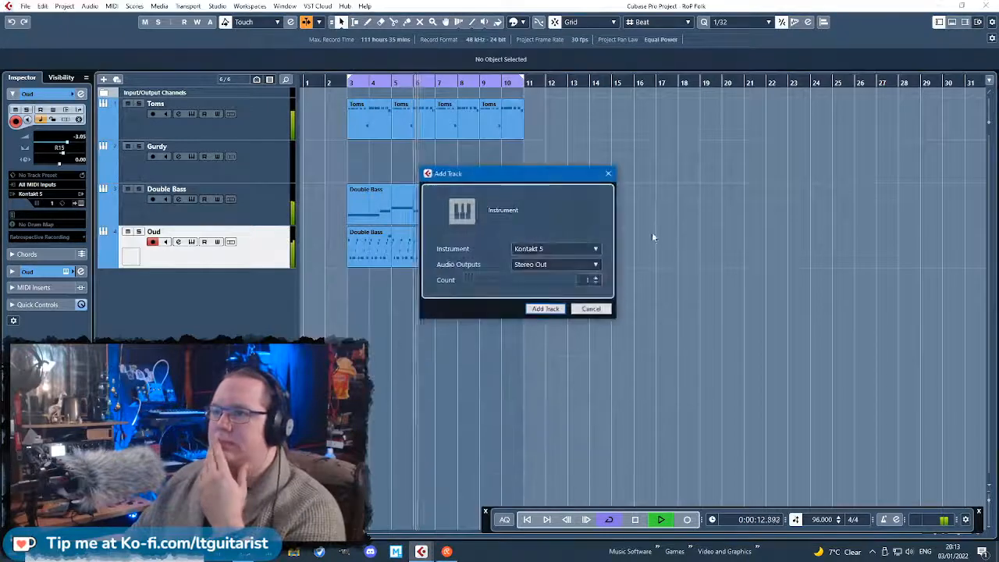
left_click(574, 248)
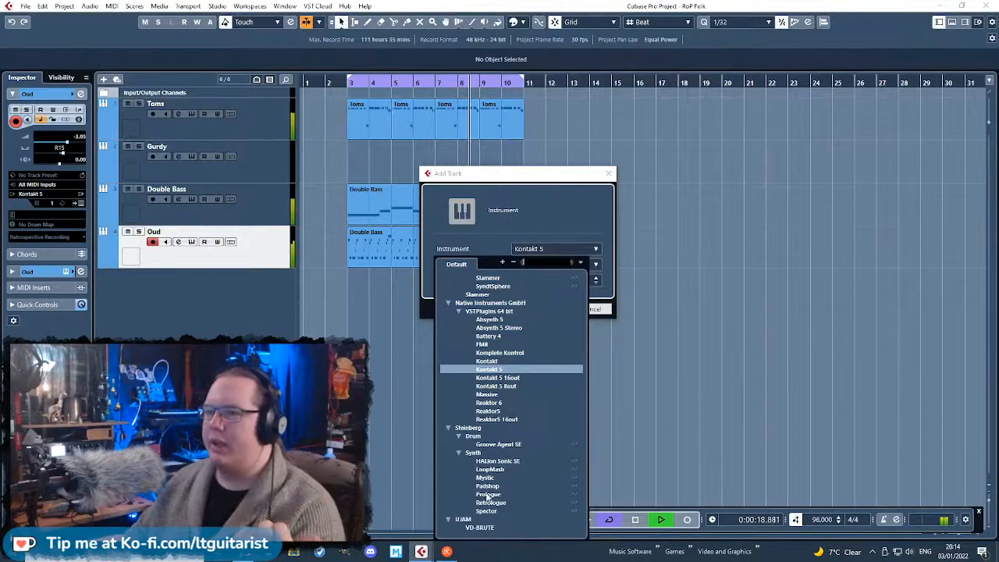
left_click(512, 459)
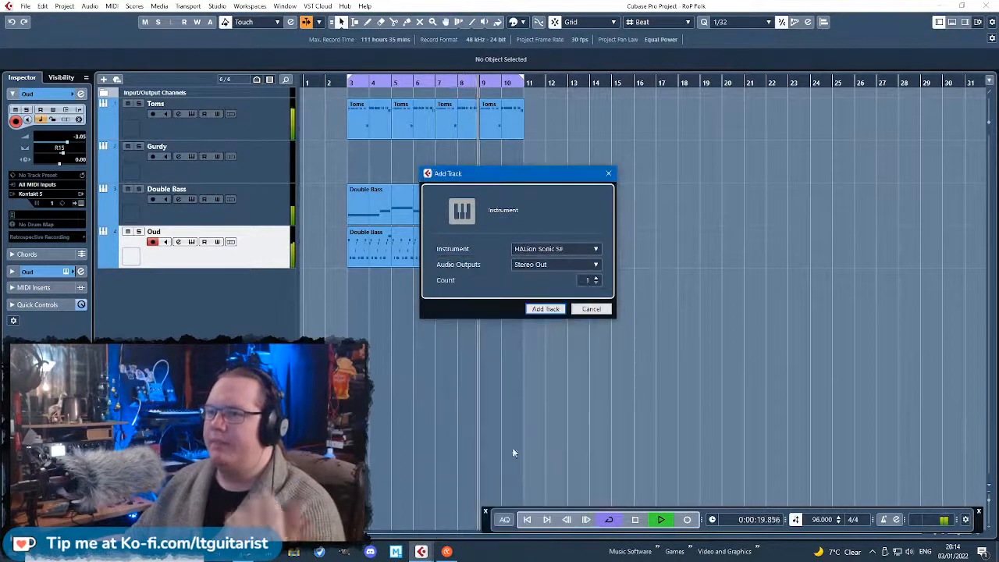
left_click(555, 310)
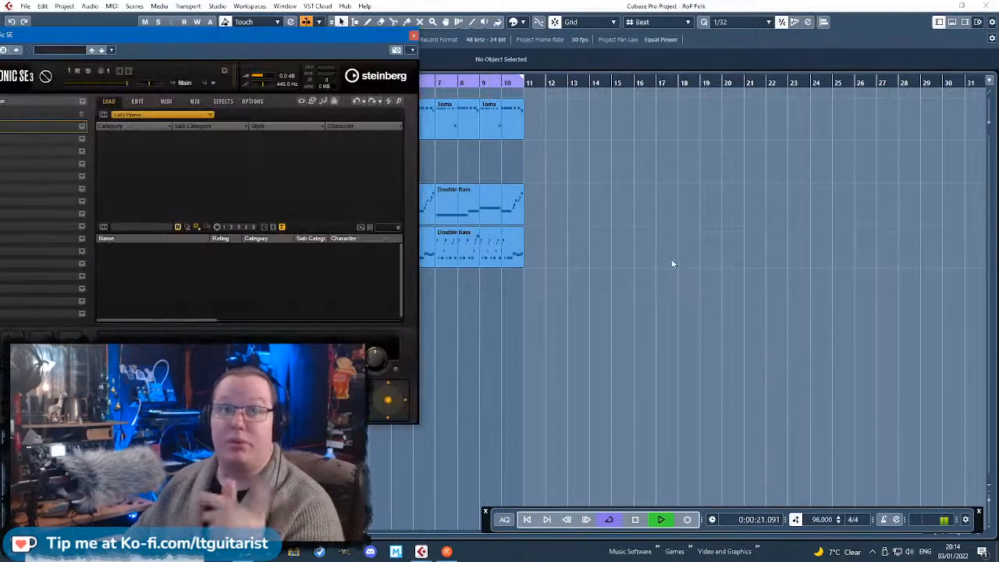
Browse the HALion Symphonic Orchestra content in HALion Sonic SE and filter the presets to the Viola subcategory.
left_click_drag(247, 94, 676, 94)
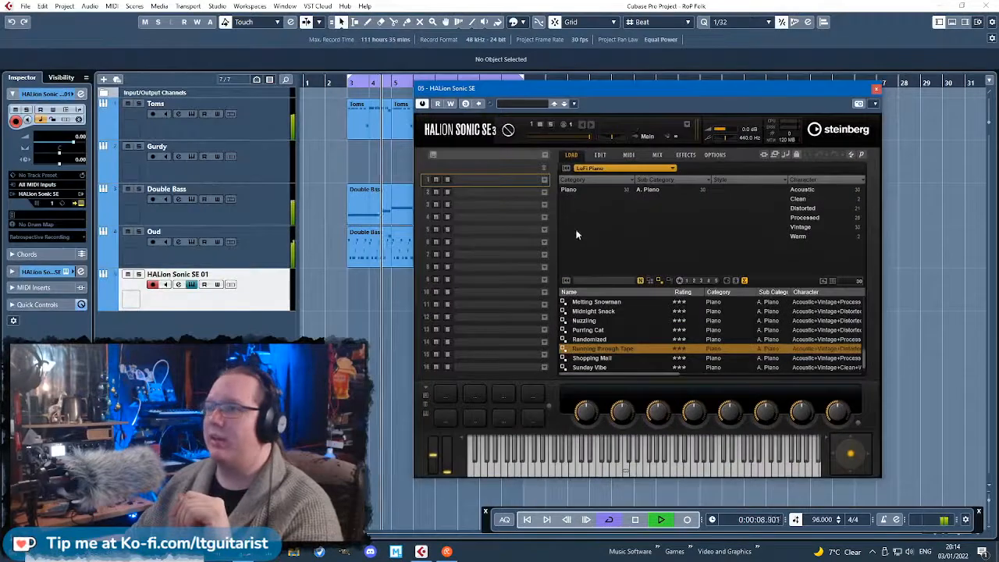
left_click(624, 168)
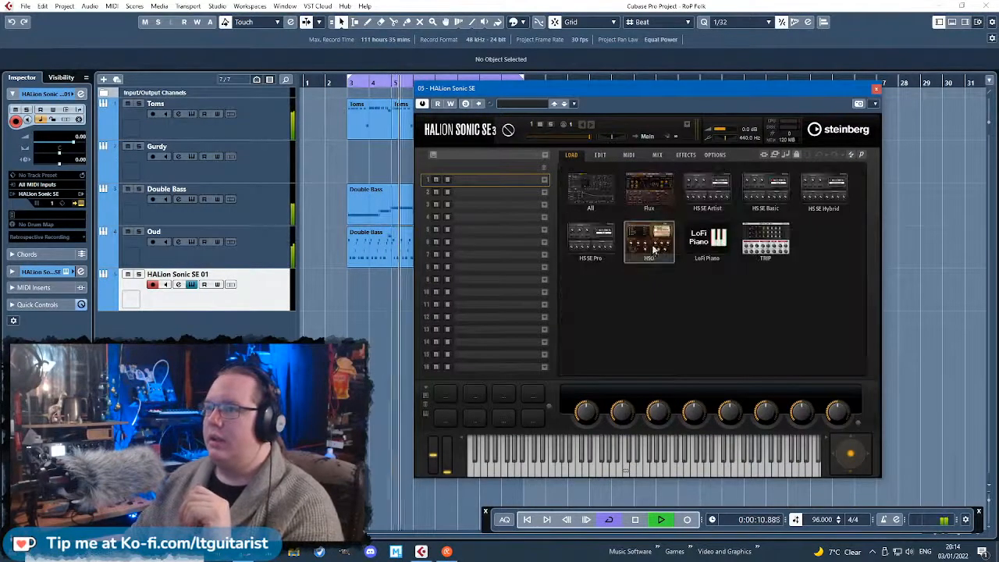
left_click(769, 187)
scroll(632, 343, "up", 2)
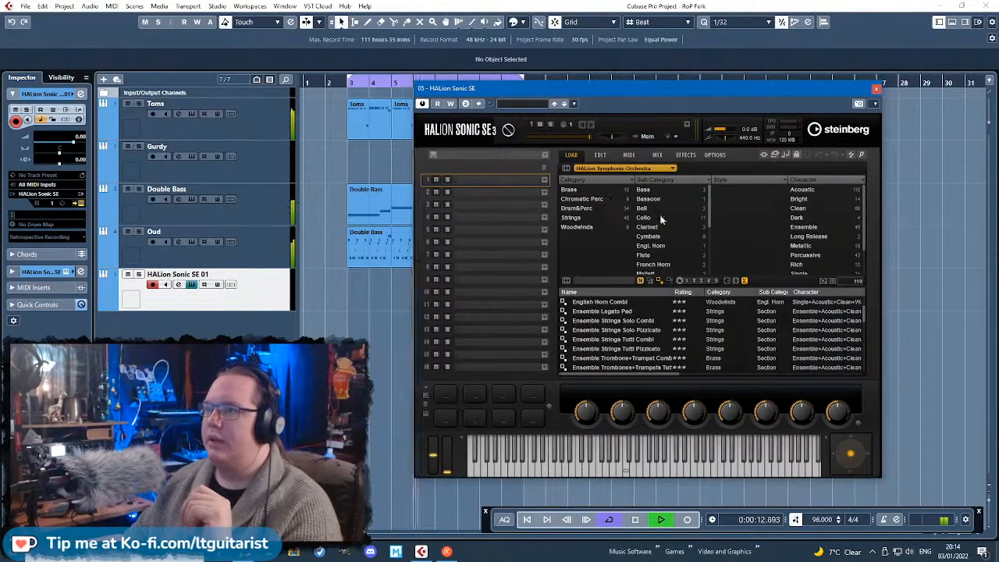
scroll(674, 244, "down", 3)
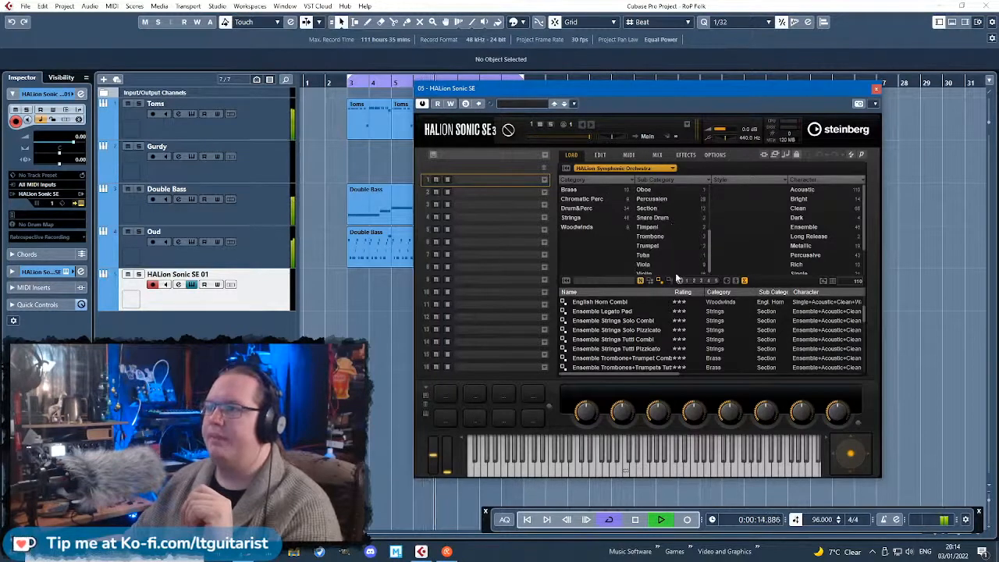
left_click(648, 260)
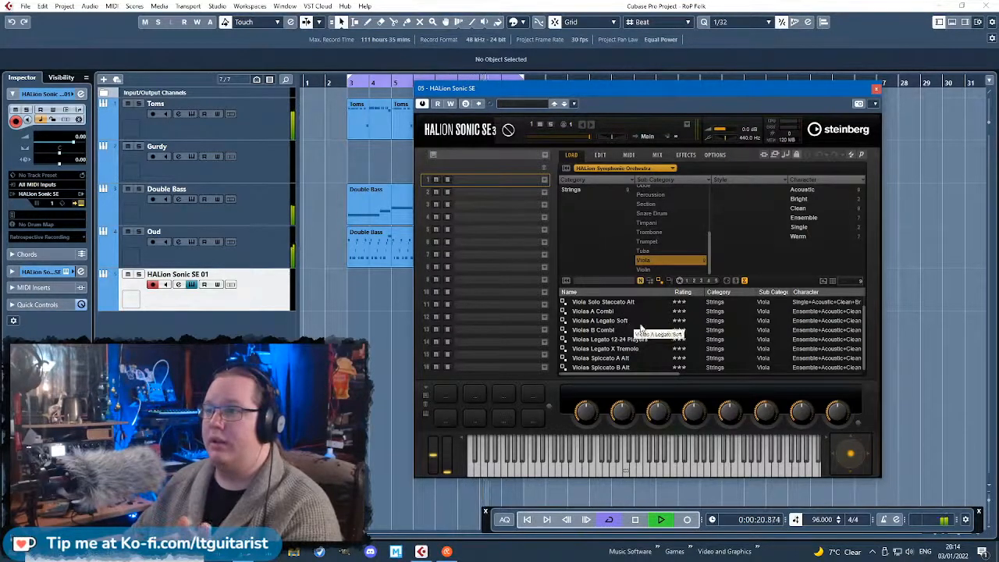
Load the Viola Solo Combi preset and close the HALion Sonic SE window.
scroll(632, 317, "up", 1)
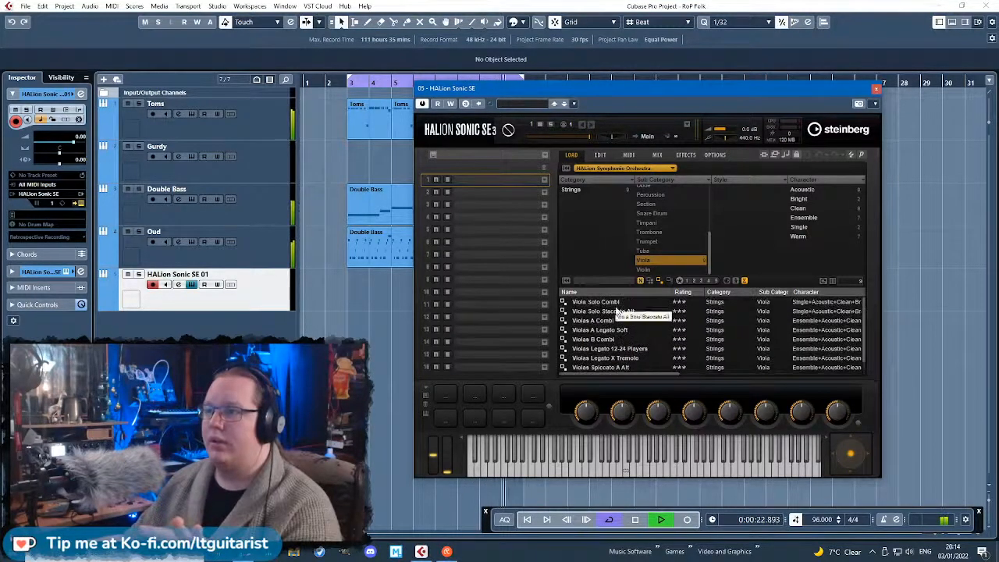
left_click(616, 303)
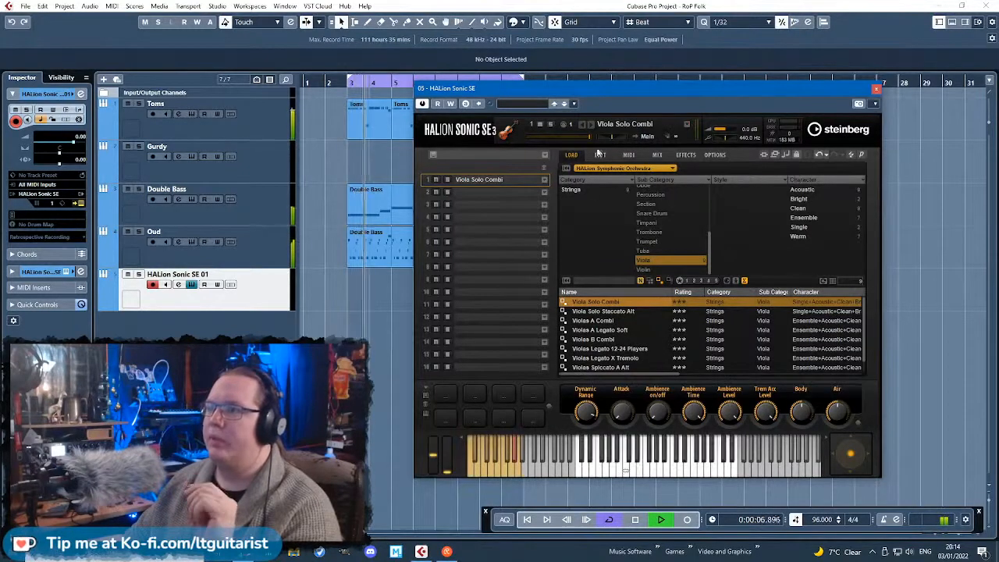
left_click(598, 154)
left_click(876, 89)
Stop playback, rename the HALion Sonic SE 01 track to Viola, and copy the first Double Bass part onto it at bar 3.
key("space")
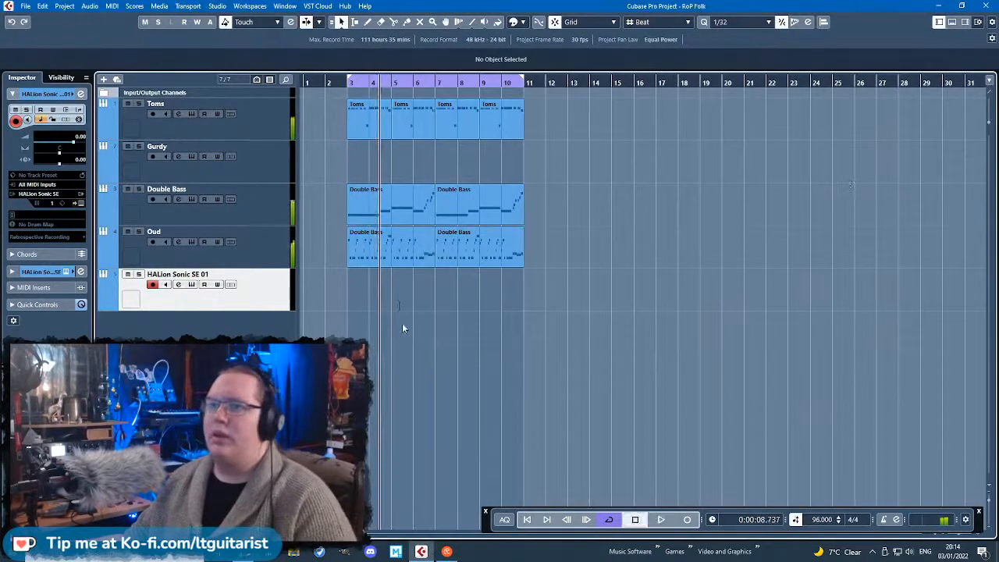
scroll(405, 304, "up", 2)
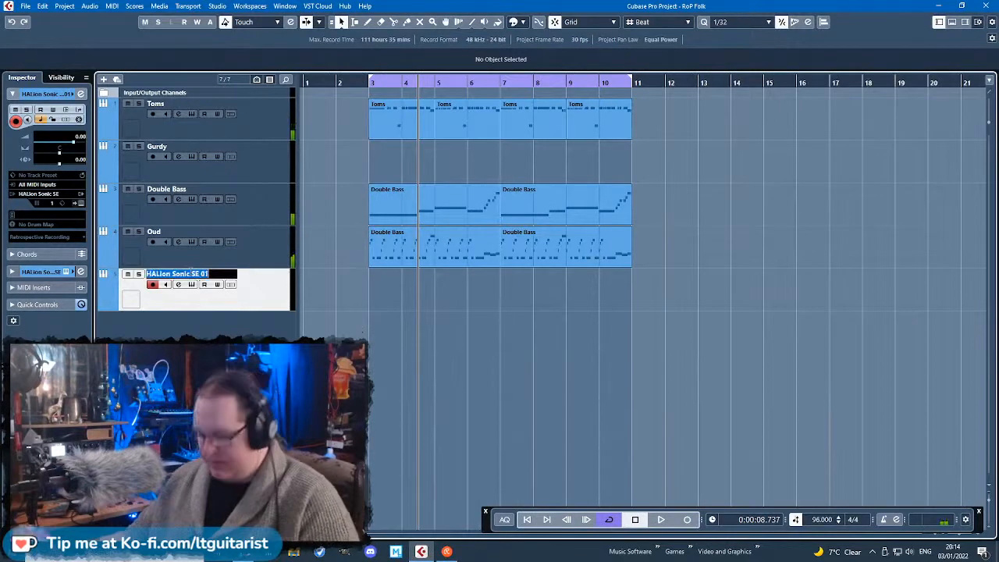
left_click(413, 242)
left_click(435, 221)
left_click_drag(545, 221, 415, 287)
left_click(423, 349)
Open the copied part on the Viola track and delete the rising run of short notes at its end.
double_click(429, 297)
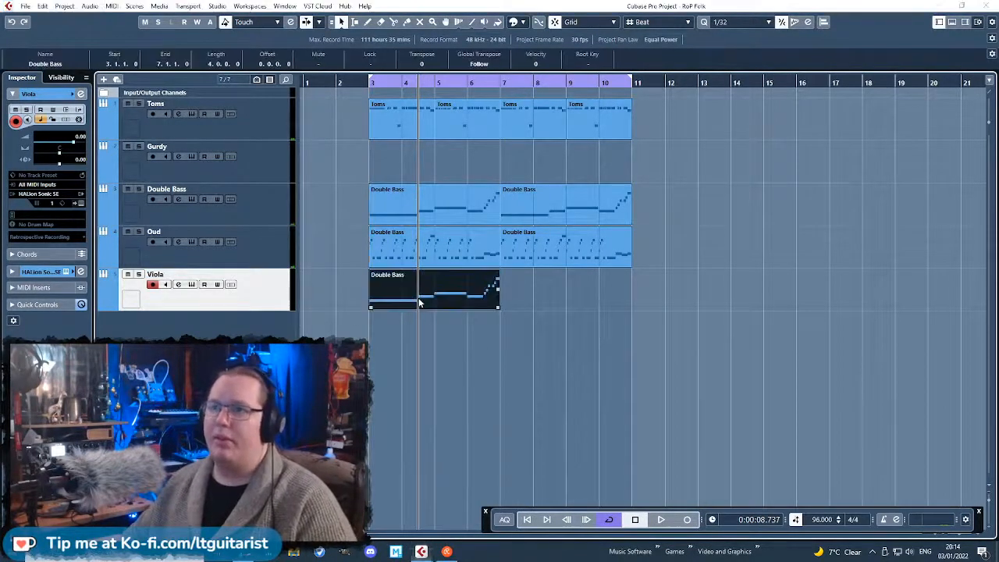
left_click_drag(858, 254, 692, 102)
key("Delete")
left_click_drag(753, 210, 700, 275)
key("Delete")
Transpose the four remaining viola notes up two octaves to E3, G3, A3 and G3.
left_click_drag(742, 362, 307, 209)
key("shift+Up")
key("shift+Up")
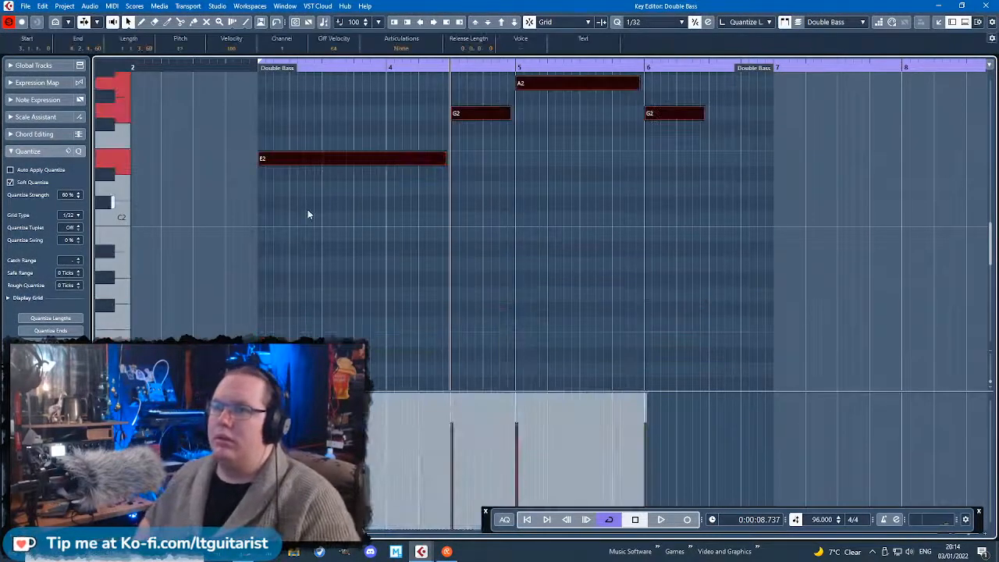
left_click(307, 198)
left_click(299, 160)
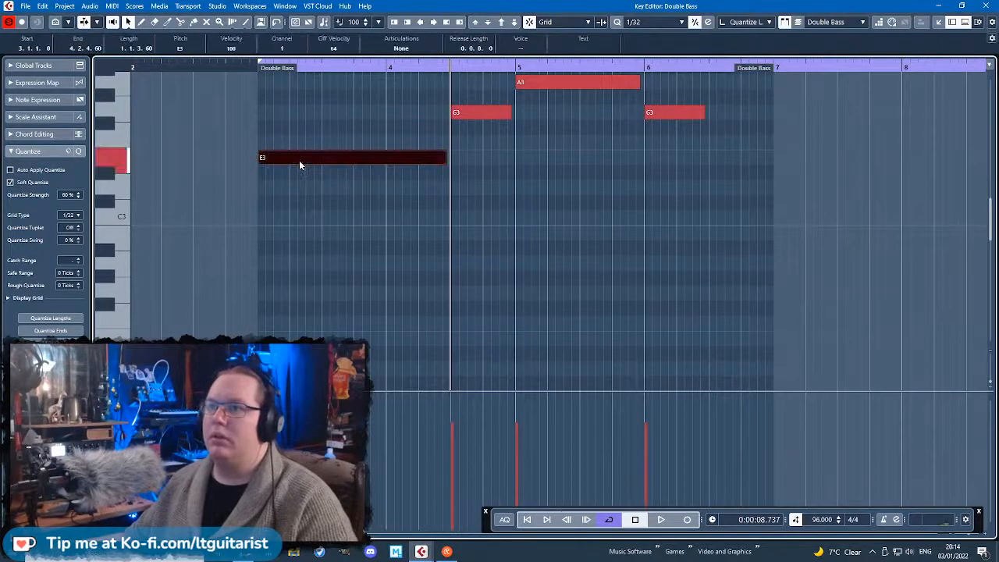
Switch the viola part's controller lane from Velocity to CC 1 (Modulation).
left_click(249, 81)
left_click(113, 398)
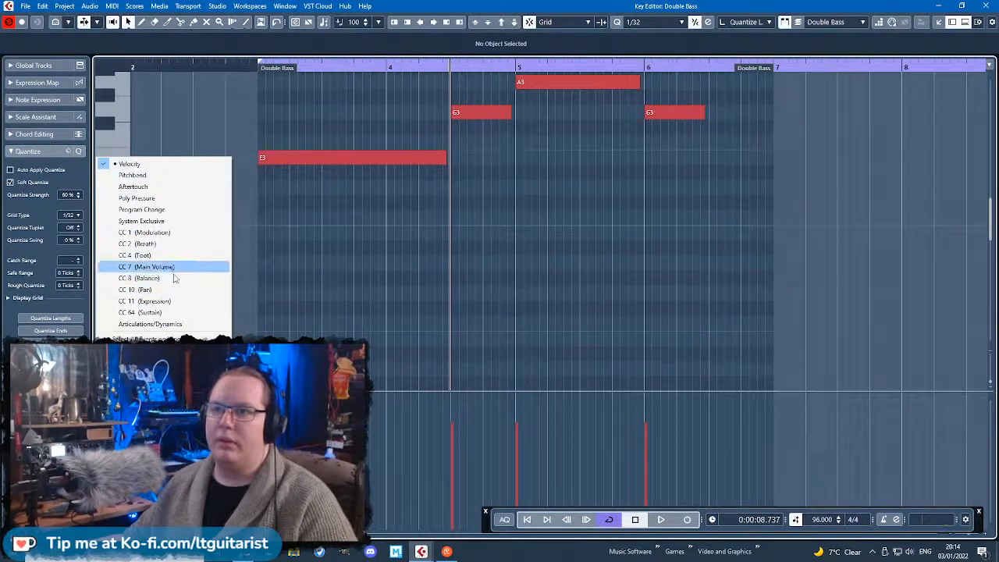
left_click(177, 236)
key("h")
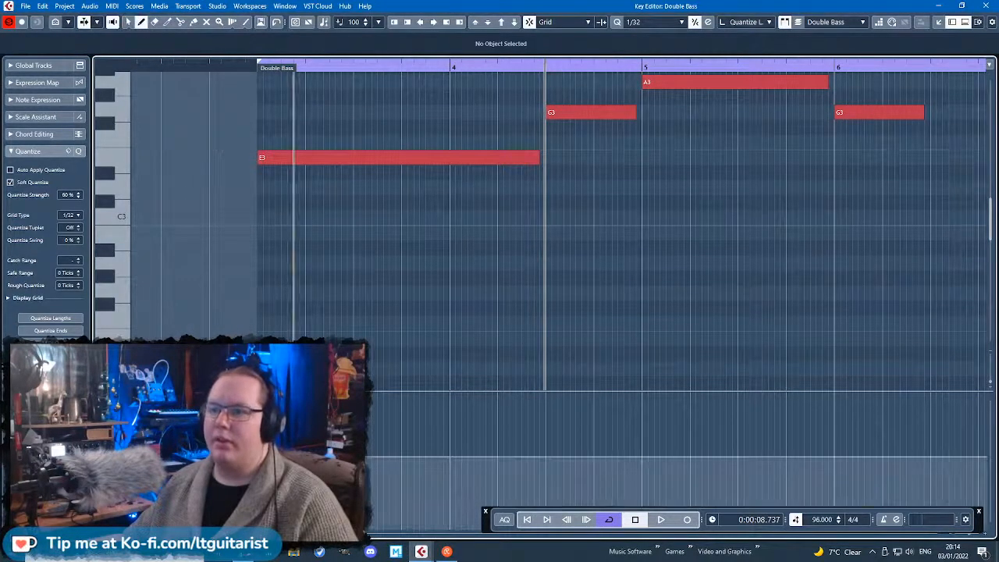
Draw a curved CC 1 swell under the opening E3 note up to 4.2.2, audition it and lower its peak.
left_click(128, 22)
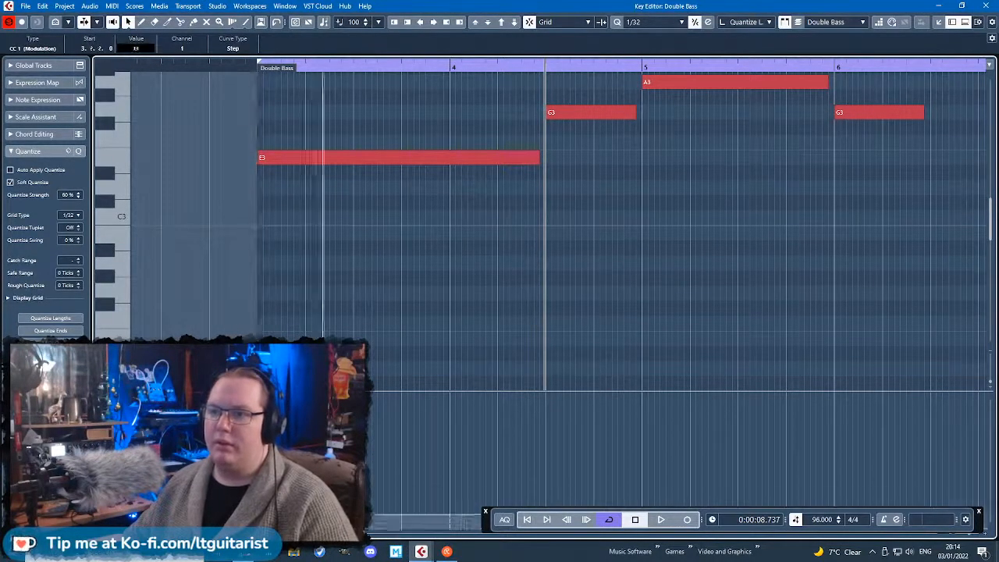
left_click(509, 394)
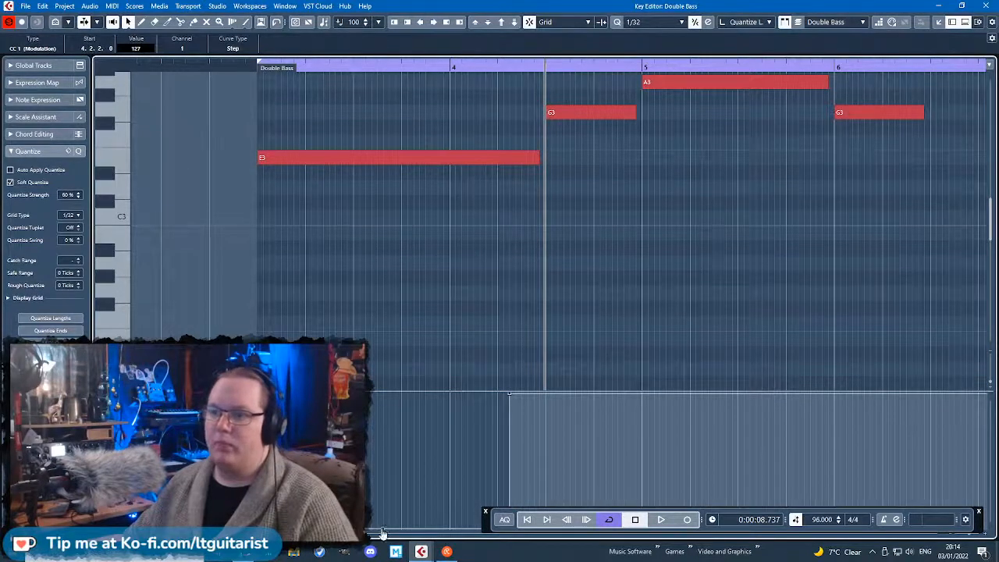
left_click_drag(383, 533, 382, 429)
left_click_drag(509, 399, 509, 408)
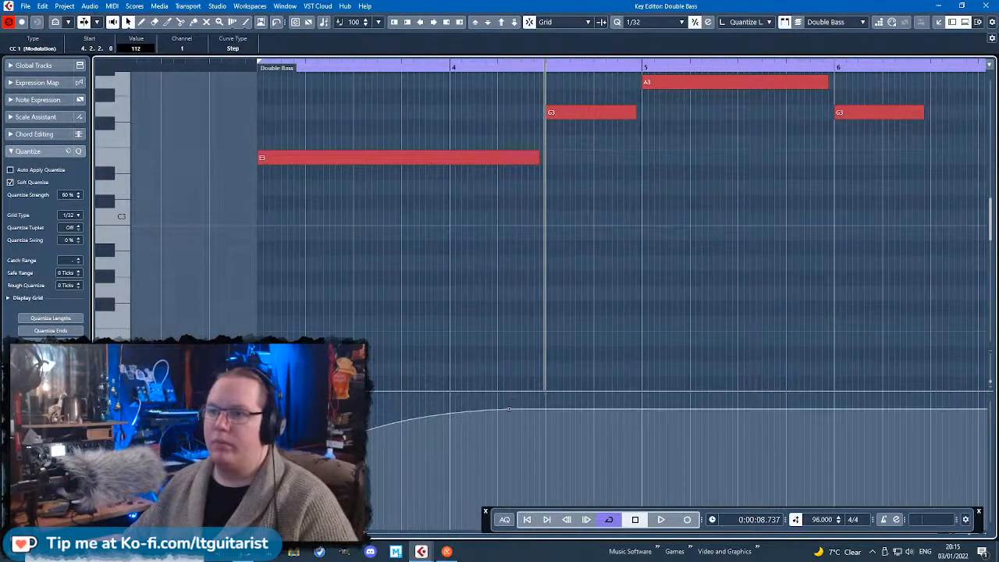
left_click(247, 70)
key("space")
left_click_drag(509, 414, 509, 443)
key("space")
Shorten the opening E3 note to end just after bar 4 and curve the modulation down steeply at its end.
left_click_drag(533, 160, 468, 172)
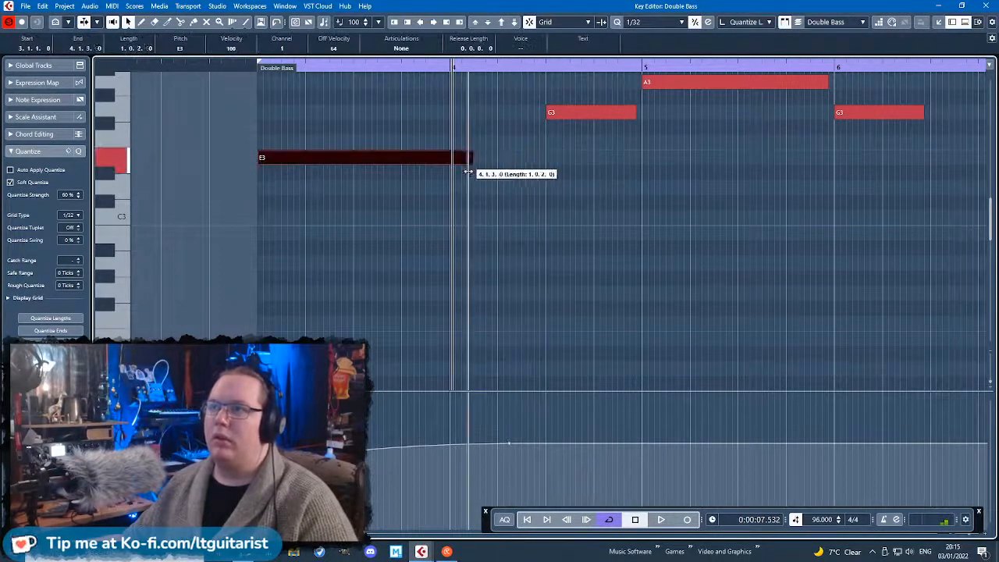
left_click(500, 443)
left_click(448, 443)
left_click_drag(475, 444, 480, 517)
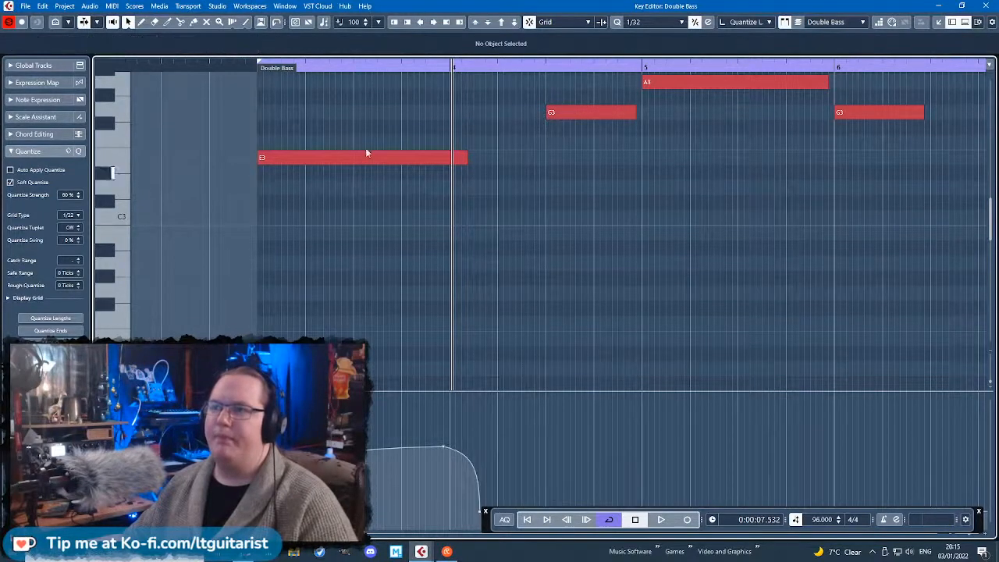
key("space")
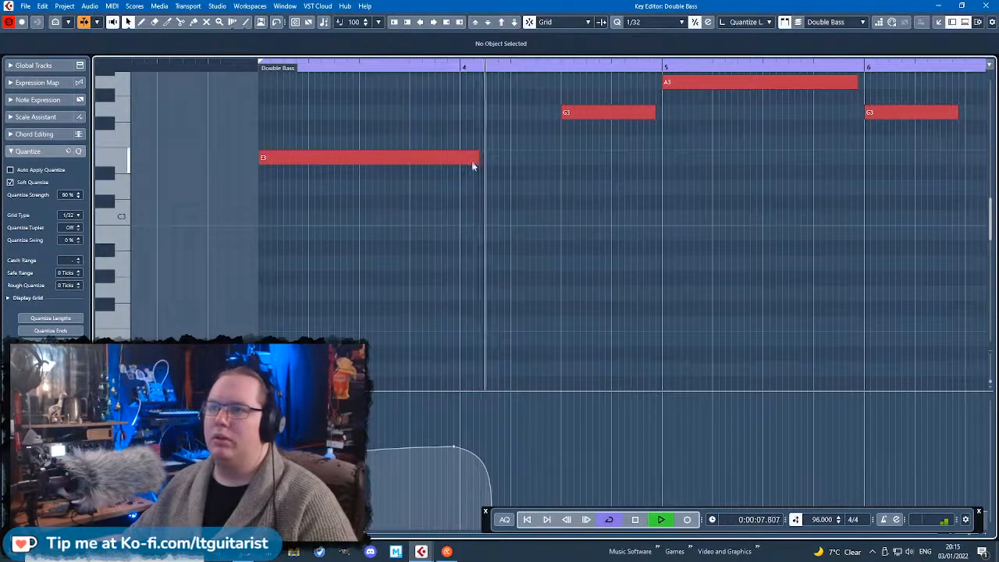
Add curved rising modulation points at 4.3 and bar 5, and lengthen the first G3 note to end at bar 5.
left_click_drag(487, 522, 952, 470)
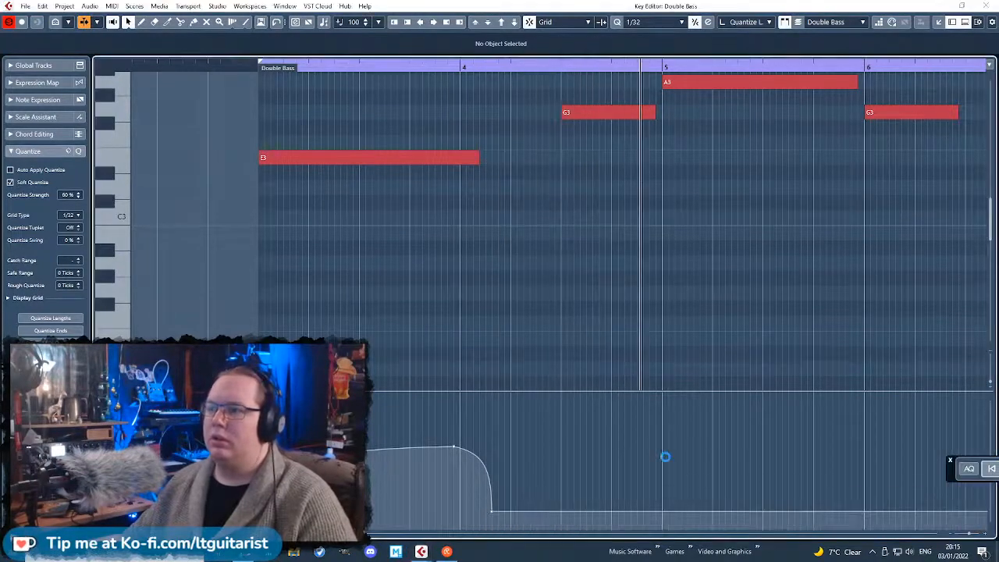
left_click(560, 478)
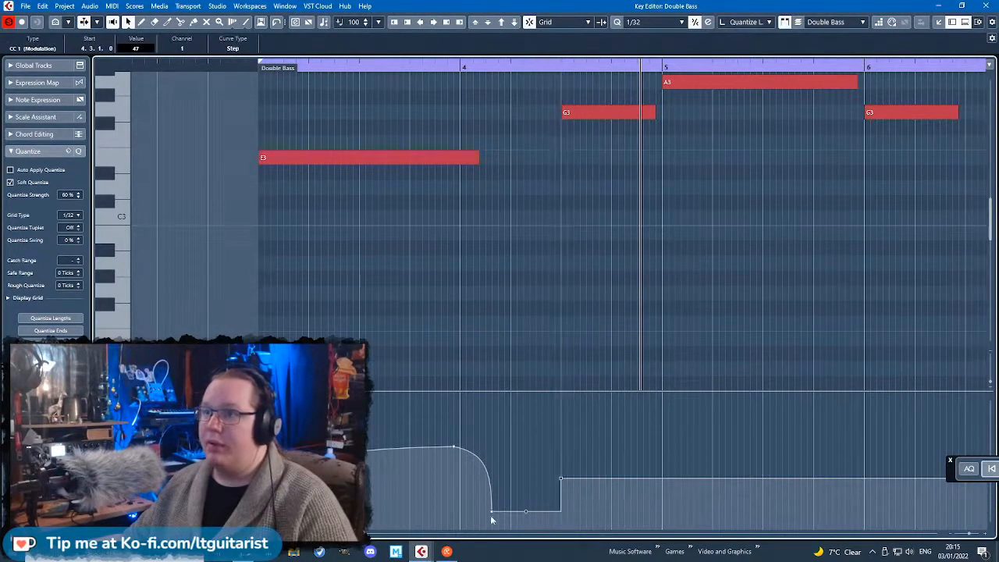
left_click(509, 64)
left_click_drag(657, 119, 669, 123)
left_click_drag(613, 477, 616, 452)
left_click_drag(563, 477, 586, 479)
left_click(509, 101)
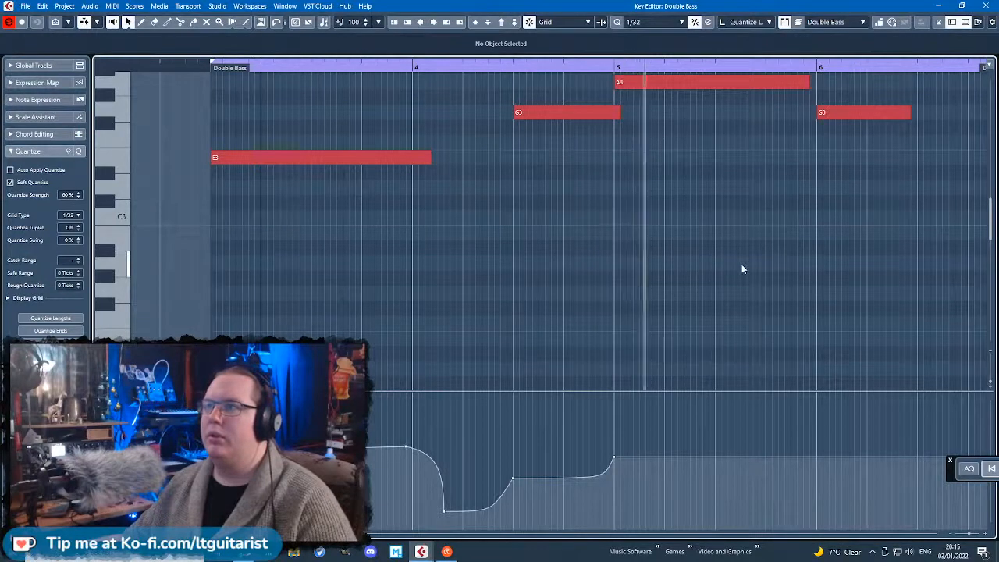
left_click(618, 115)
left_click_drag(617, 115, 612, 116)
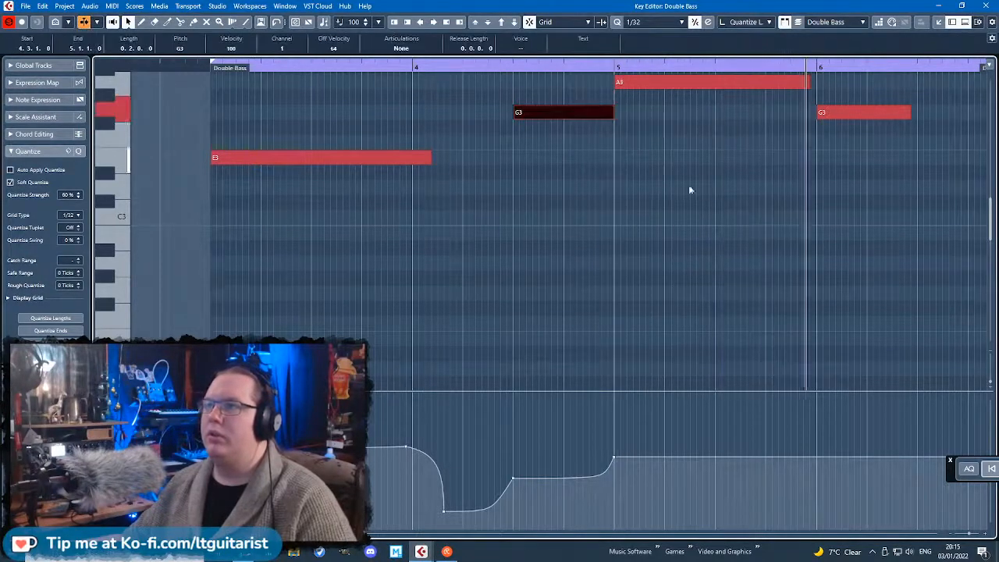
Lengthen the A3 note to end at bar 6 and curve its modulation gently down to a point at bar 6.
left_click(802, 222)
scroll(721, 161, "right", 1)
key("space")
left_click_drag(793, 82, 802, 85)
left_click(888, 245)
scroll(893, 256, "right", 1)
left_click_drag(689, 463, 695, 472)
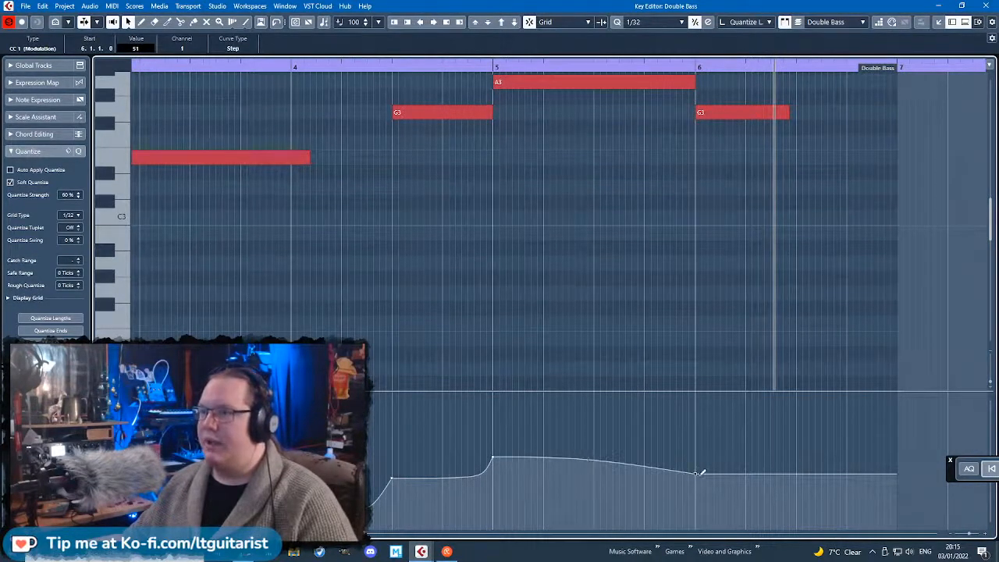
Shape a modulation rise at 6.2 falling to 32 at 6.3.1.60, and lengthen the last G3 note to 6.3.1.60.
left_click(748, 452)
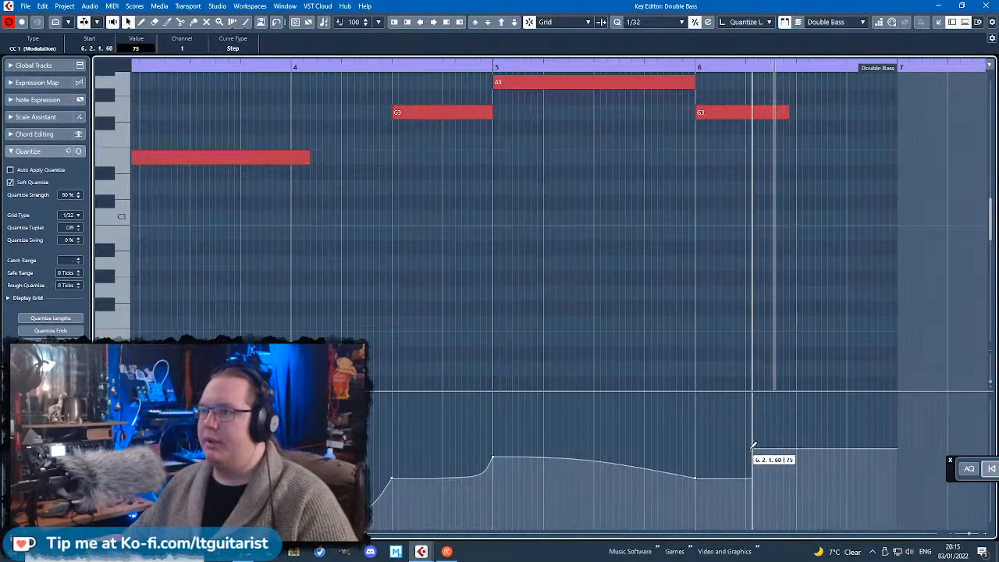
left_click(802, 493)
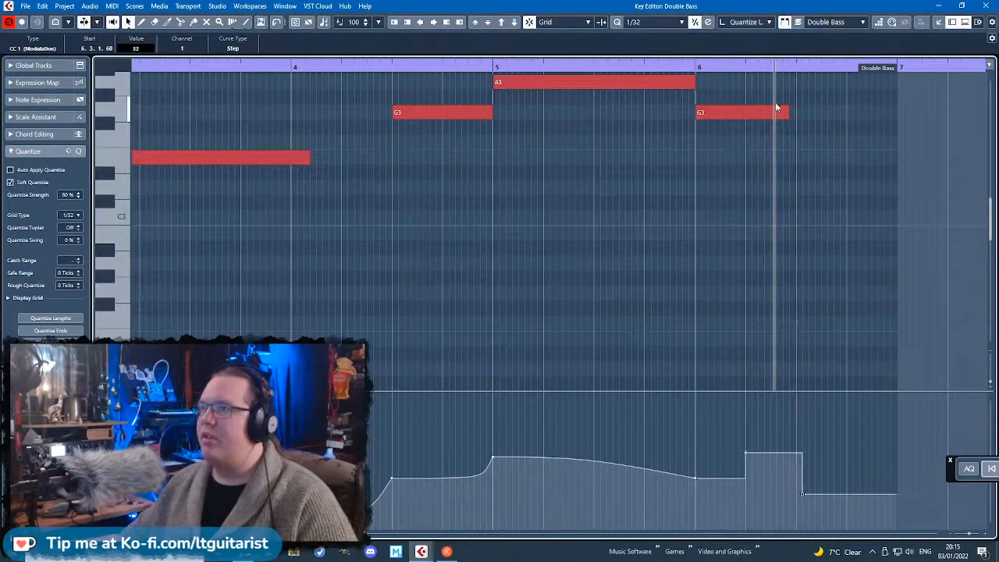
left_click_drag(788, 110, 801, 110)
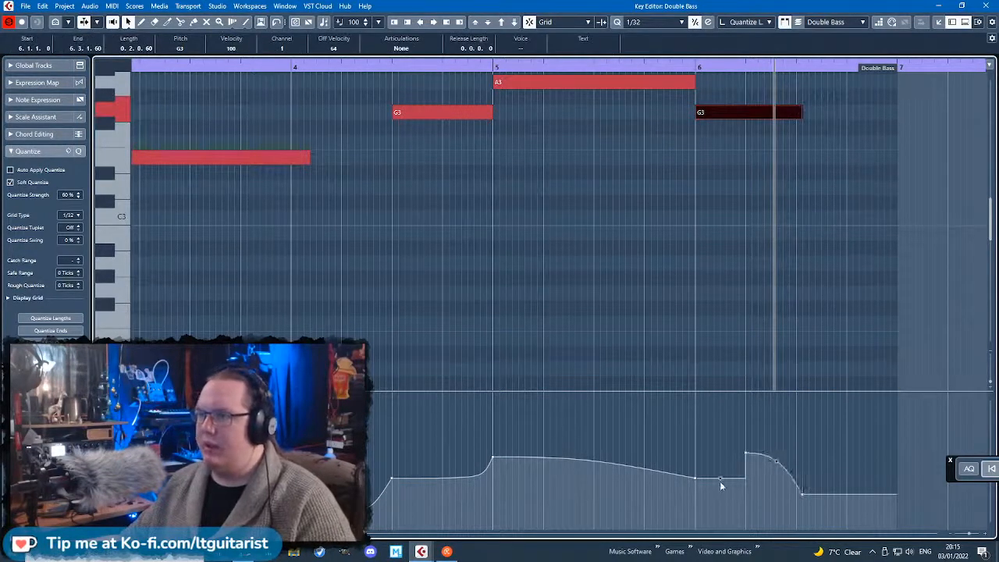
left_click_drag(753, 458, 752, 469)
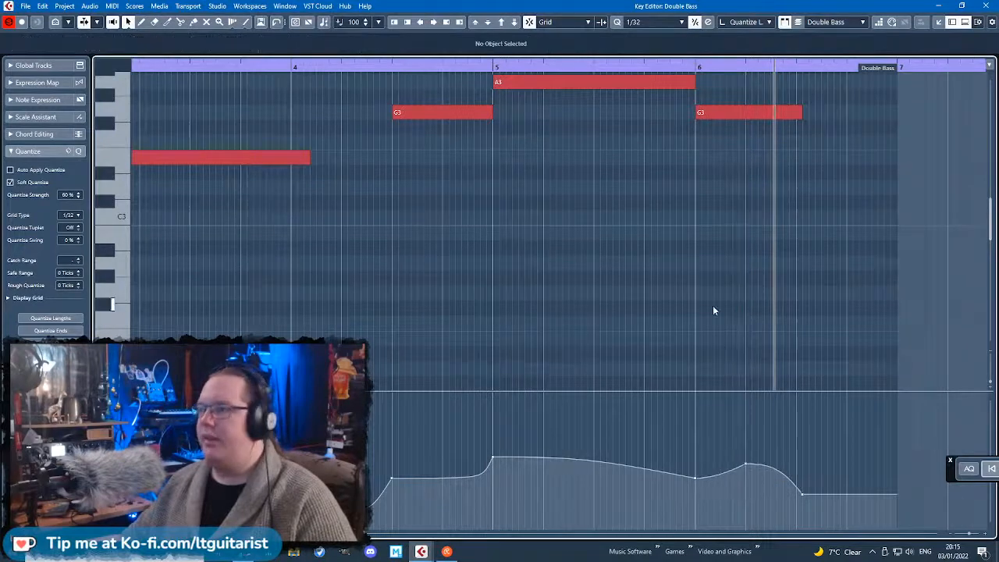
Audition the part, lengthen the last G3 note to near the end of bar 6, and move its modulation end point to 6.4.3 at 34.
scroll(710, 311, "down", 2)
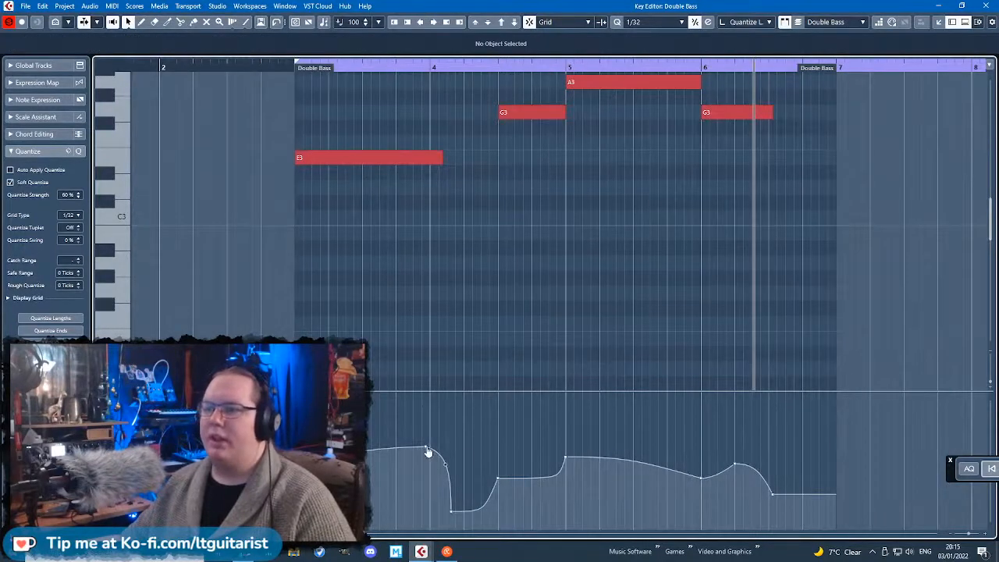
left_click(285, 68)
key("space")
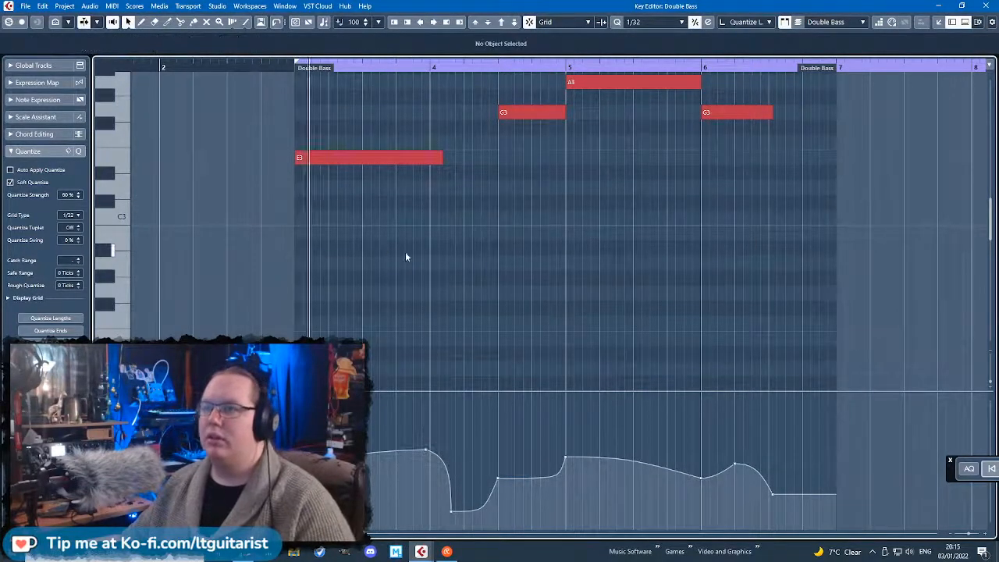
scroll(487, 295, "up", 2)
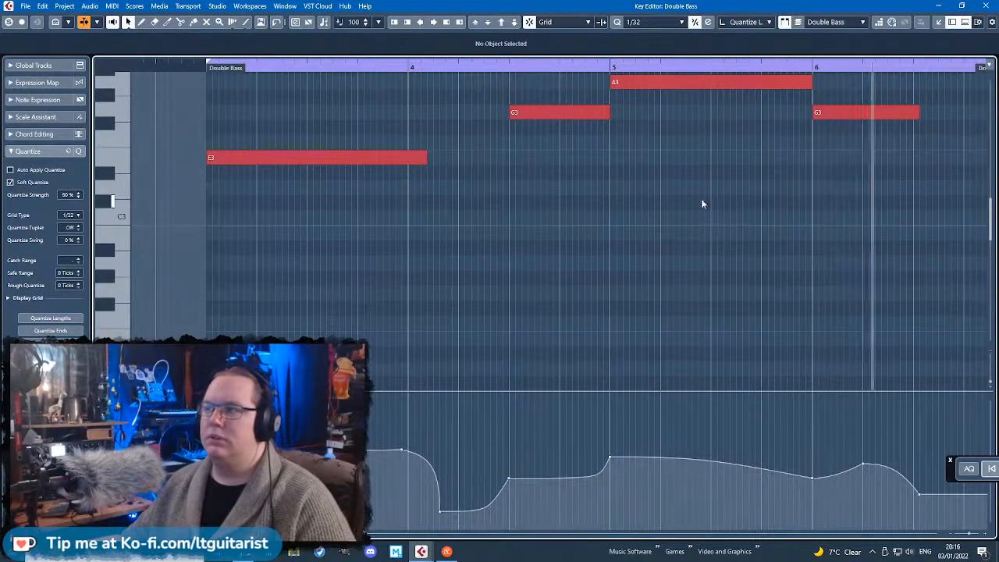
key("space")
left_click_drag(729, 115, 805, 118)
left_click_drag(733, 498, 799, 491)
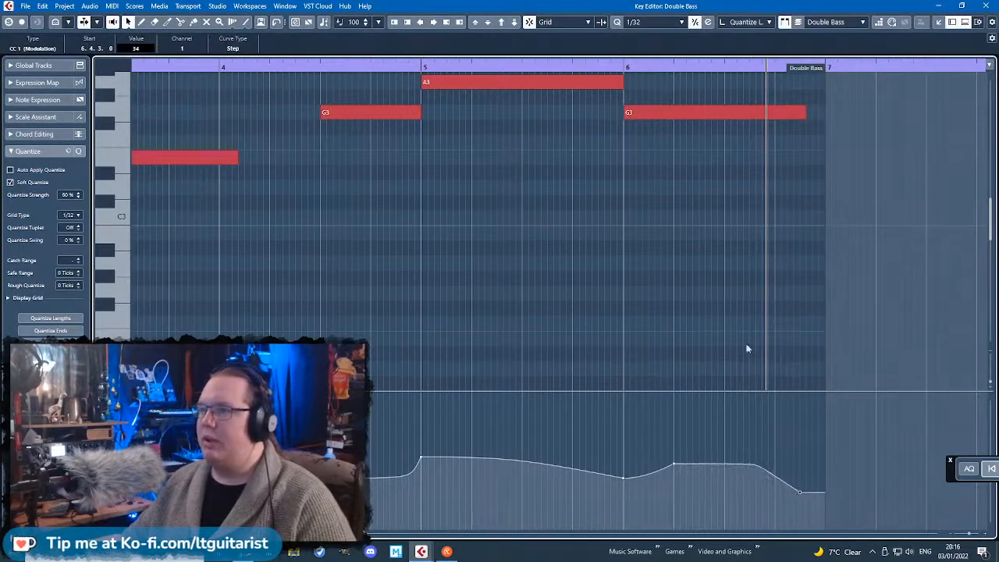
Lengthen the opening E3 note to just before 4.2, move its low modulation point to 4.2.1 at 15, and play the result.
left_click_drag(602, 300, 156, 325)
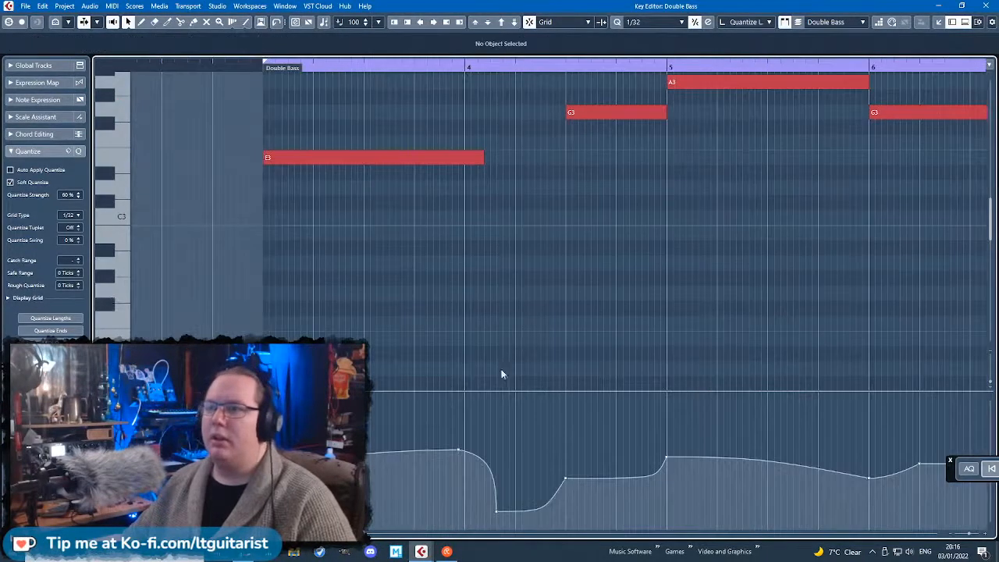
scroll(502, 365, "up", 1)
left_click_drag(472, 157, 513, 157)
left_click_drag(494, 514, 522, 513)
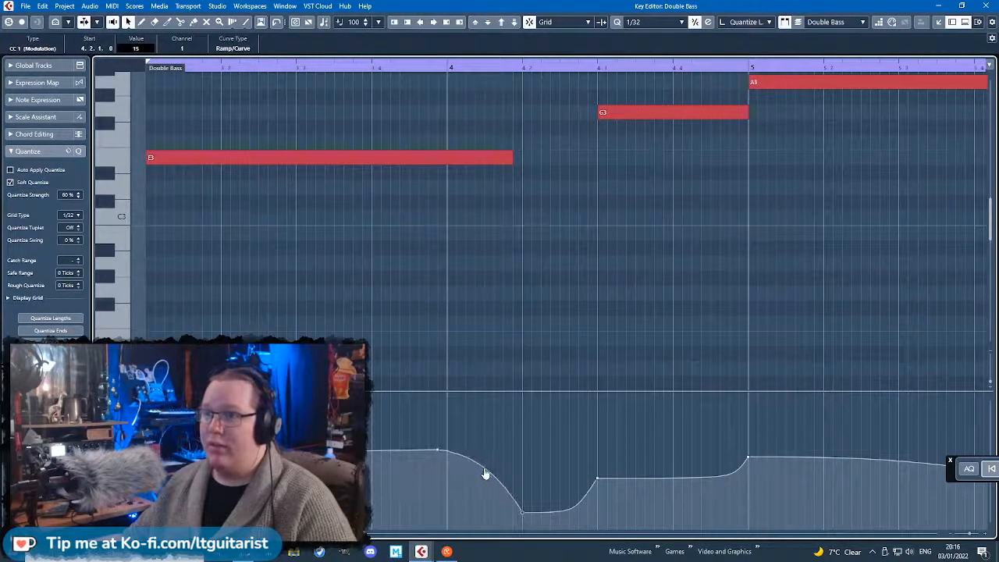
key("g")
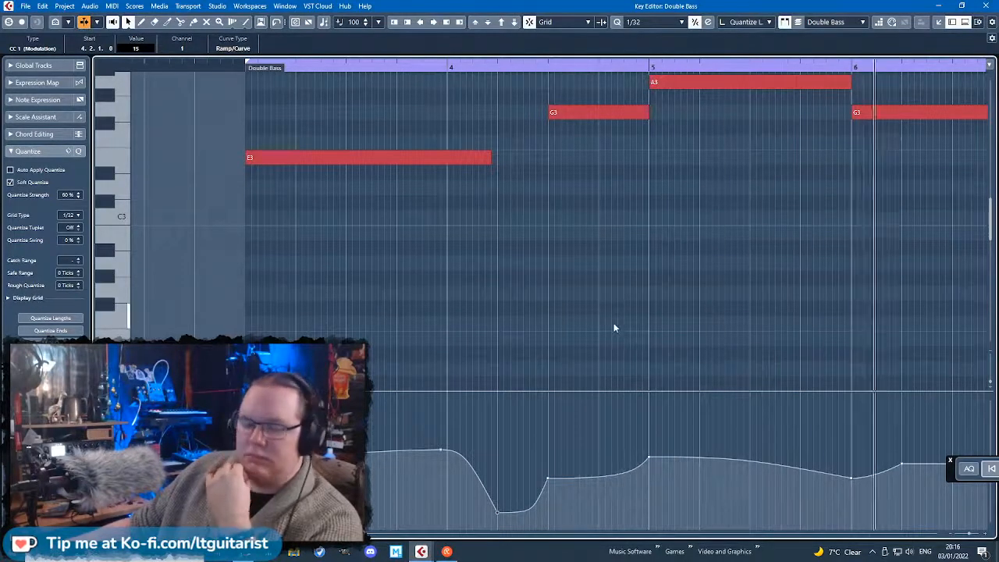
Return to the project, repeat the viola part from bar 7 to bar 11 as one joined part, and reopen it for editing.
left_click_drag(775, 234, 975, 305)
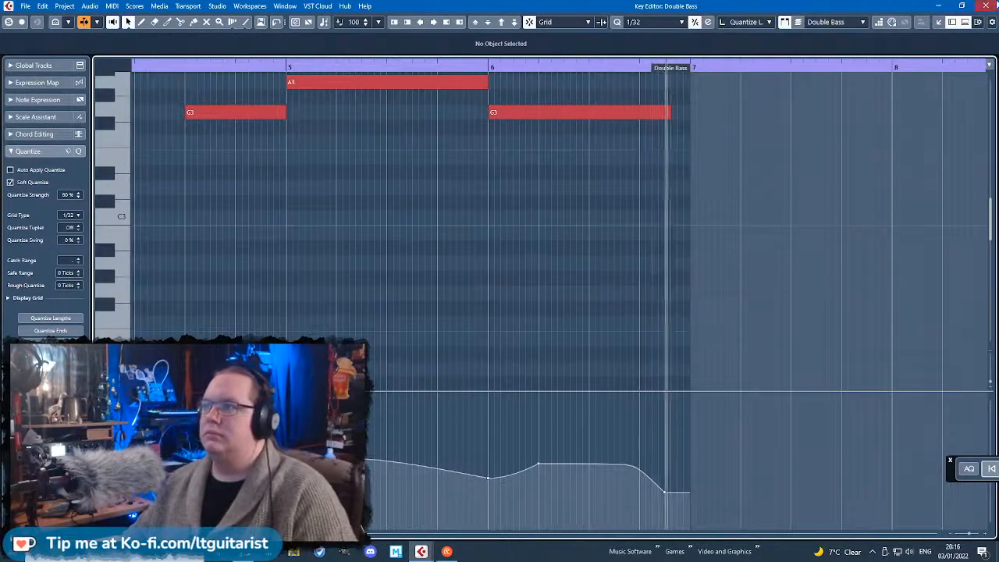
key("Return")
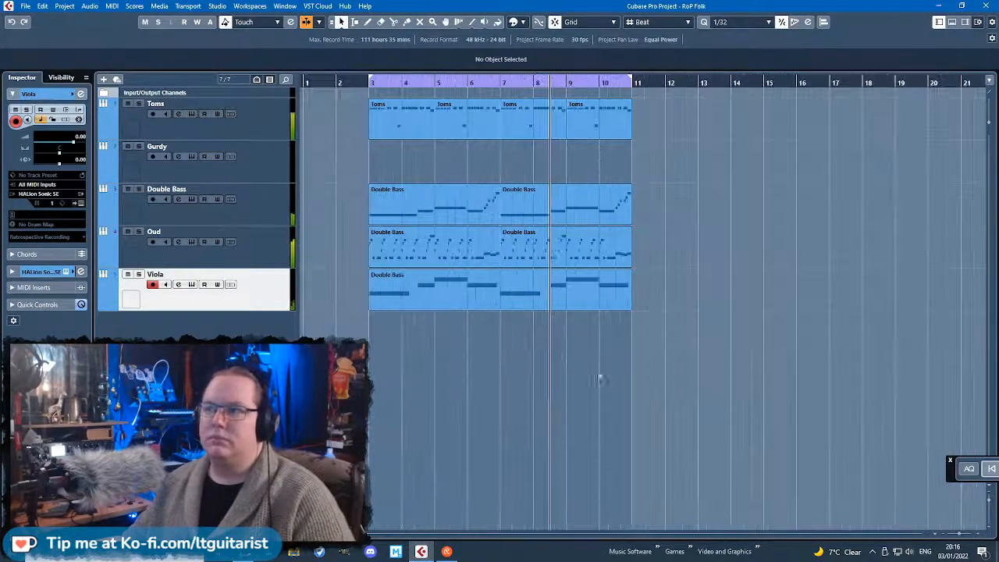
key("h")
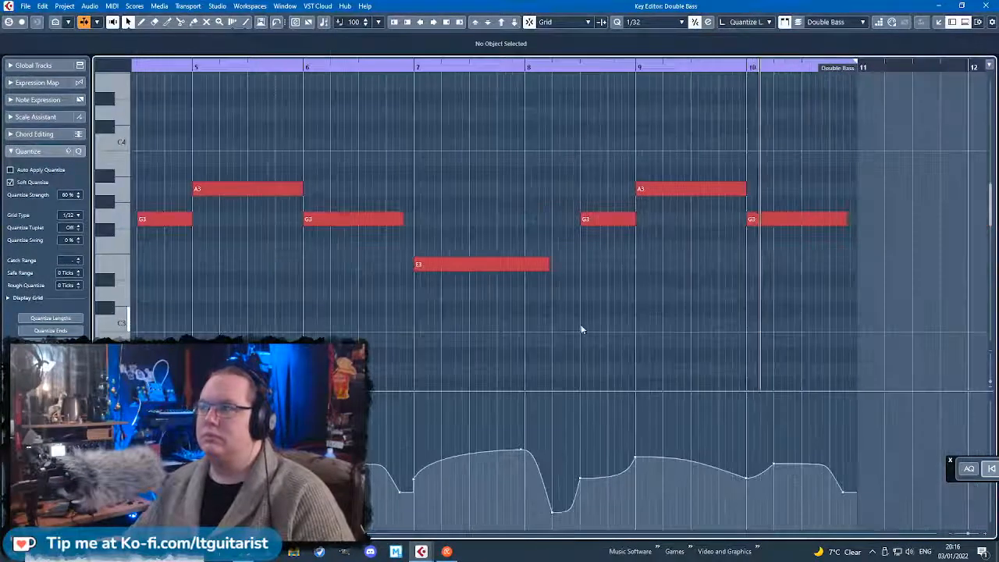
Shorten the bar 9 A3 note to end midway through beat 9.3, add a B3 note after it up to bar 10, and audition them.
left_click_drag(448, 67, 414, 65)
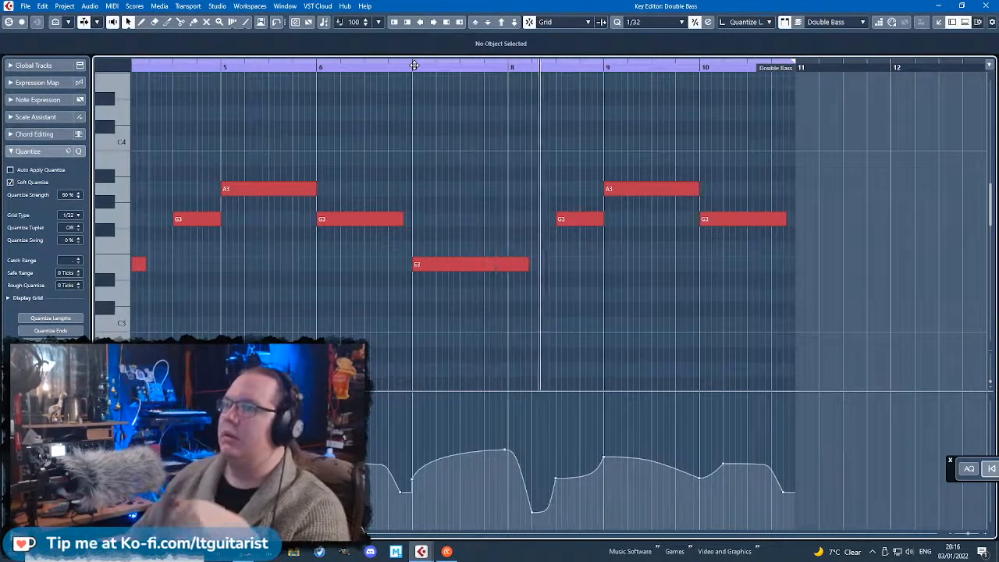
scroll(677, 244, "up", 2, "ctrl")
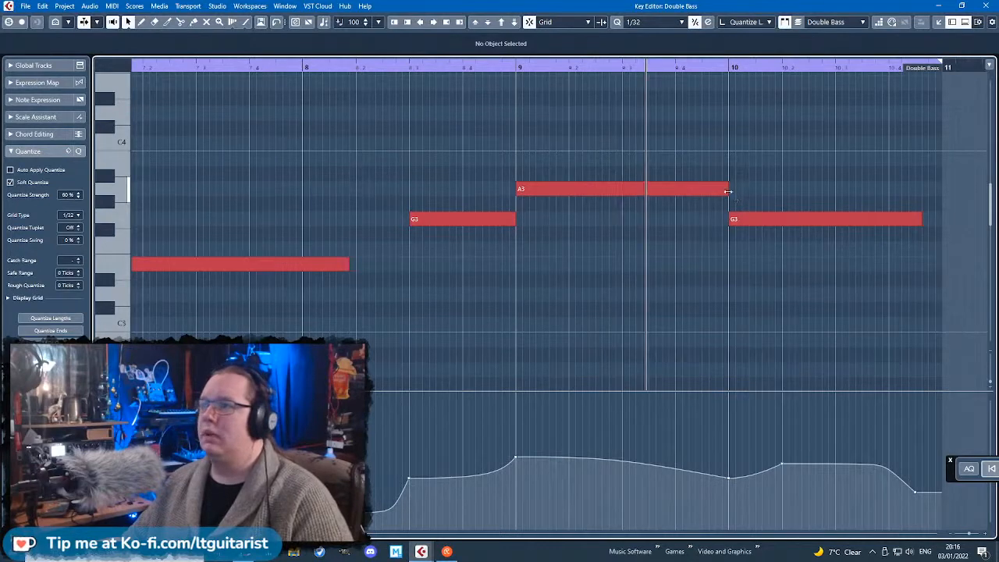
left_click_drag(728, 194, 649, 195)
mouse_move(653, 143)
left_mouse_down()
mouse_move(702, 154)
mouse_move(704, 168)
left_mouse_up()
left_click(595, 169)
key("space")
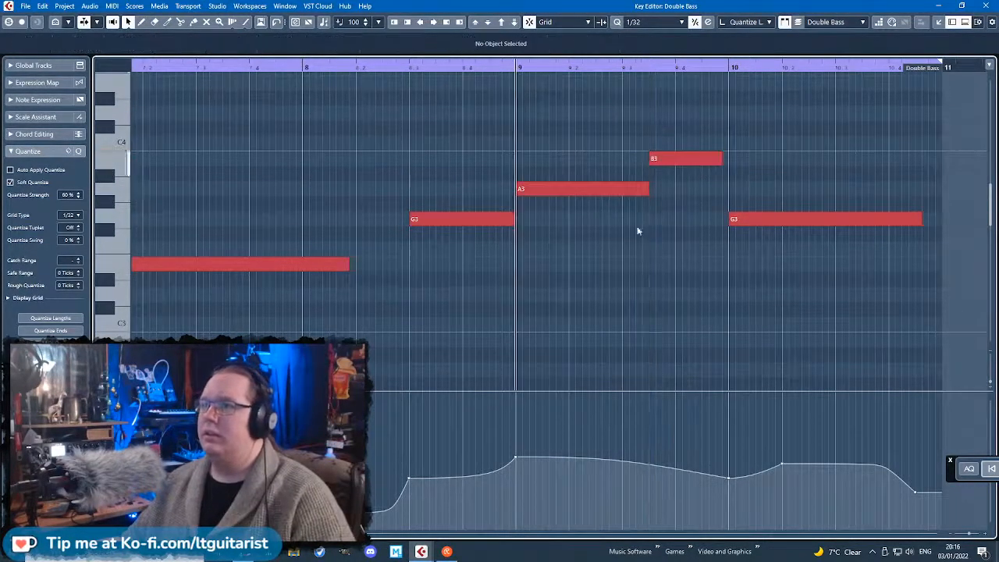
scroll(651, 199, "up", 3)
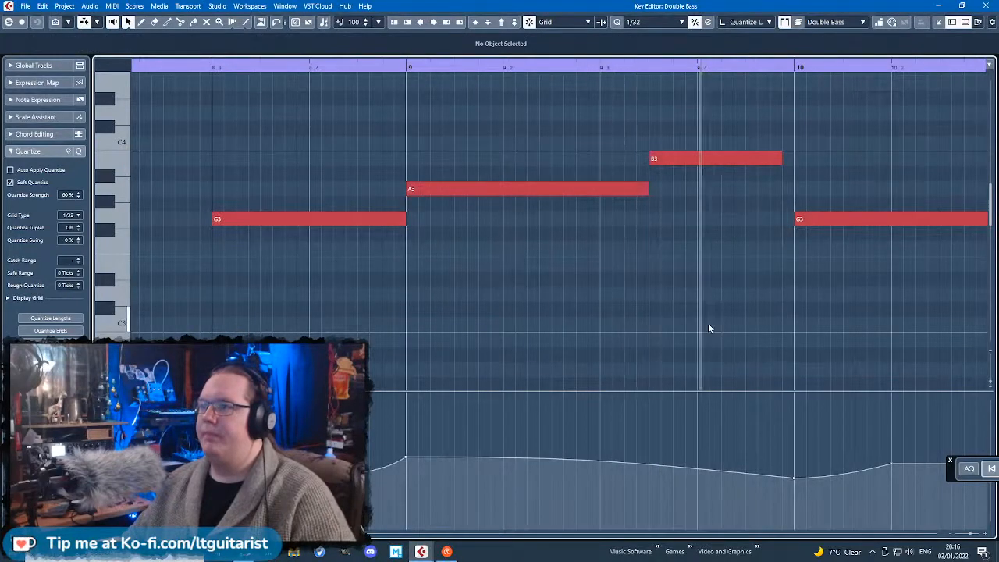
scroll(918, 307, "down", 1)
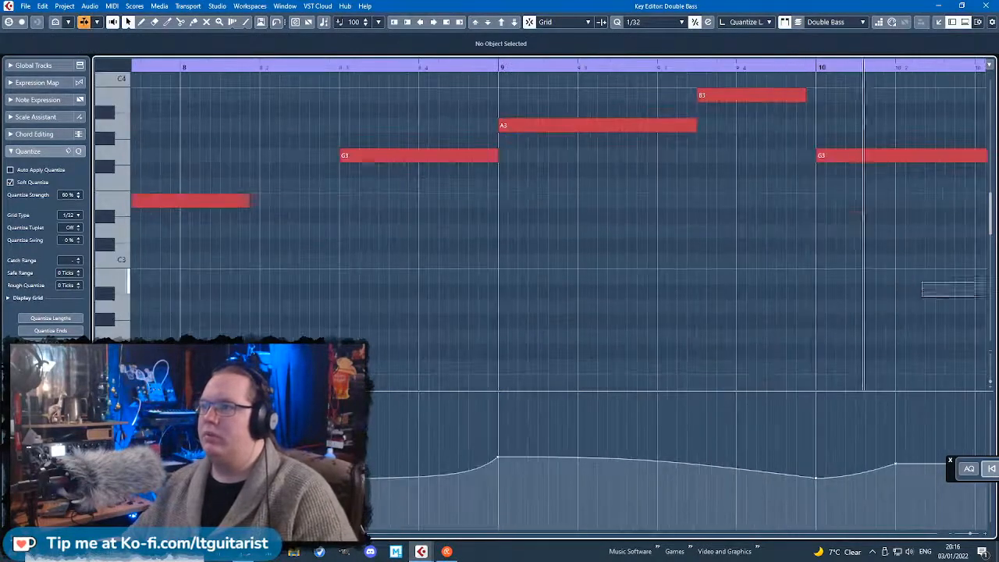
Shorten the bar 10 G3 note to 10.3.4.60, add an A3 note from 10.4, and extend the modulation fall-off to 10.4.4.60.
left_click_drag(783, 219, 720, 230)
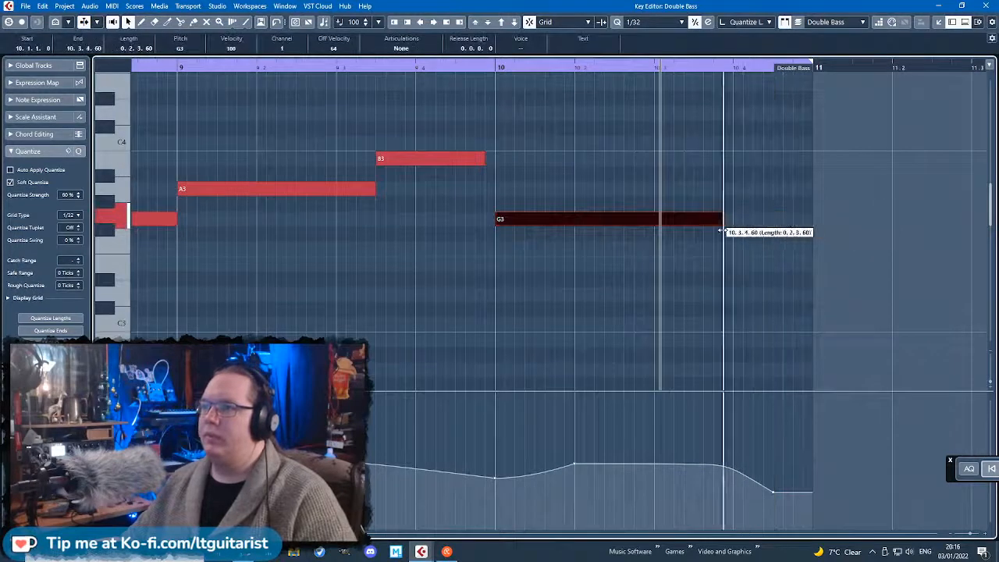
mouse_move(738, 158)
left_mouse_down()
mouse_move(773, 167)
mouse_move(772, 188)
mouse_move(801, 189)
left_mouse_up()
left_click(772, 492)
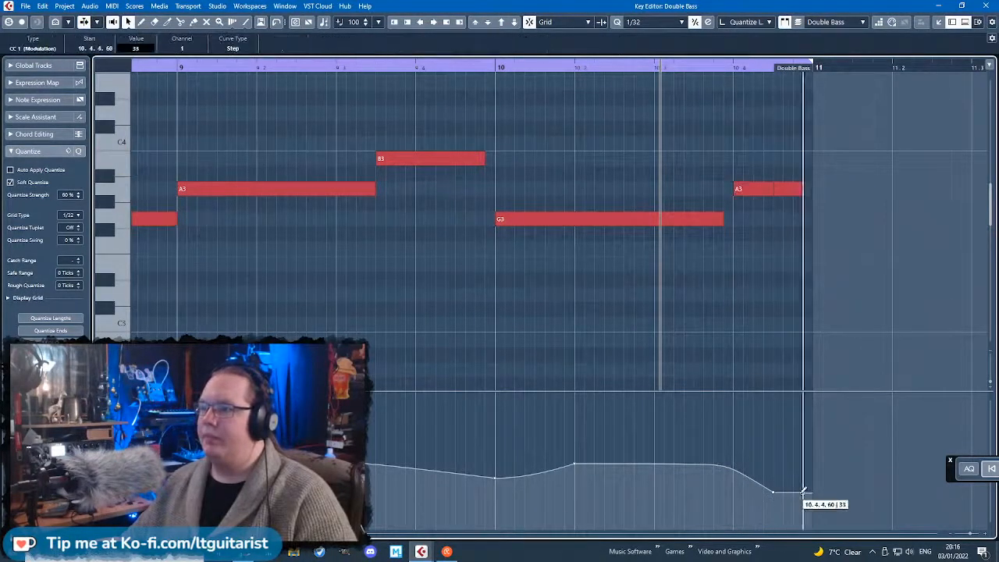
left_click_drag(744, 472, 753, 465)
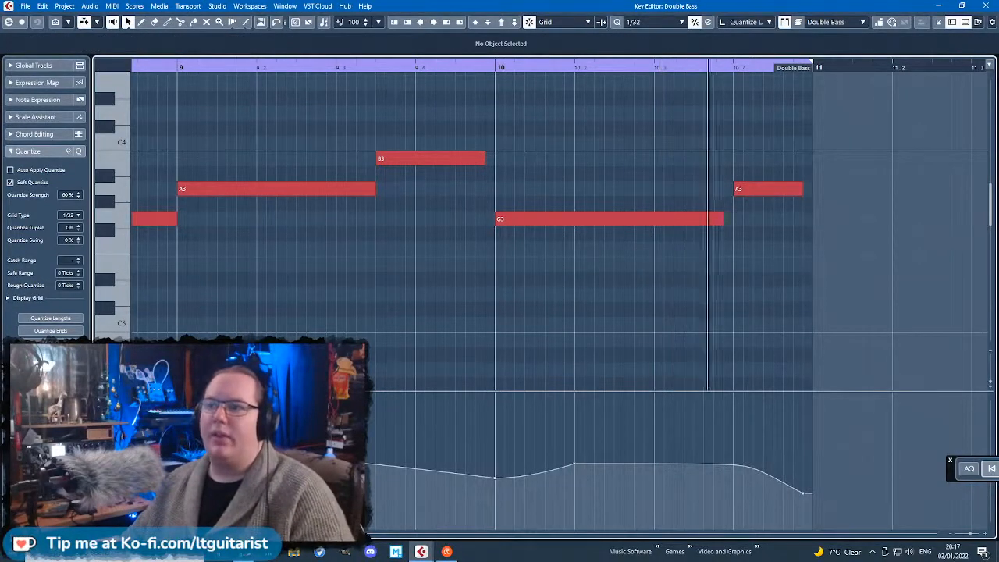
Audition from bar 9 and shape a modulation dip before the B3 note with a swell to 84 at 9.4.4.60.
left_click(176, 64)
key("h")
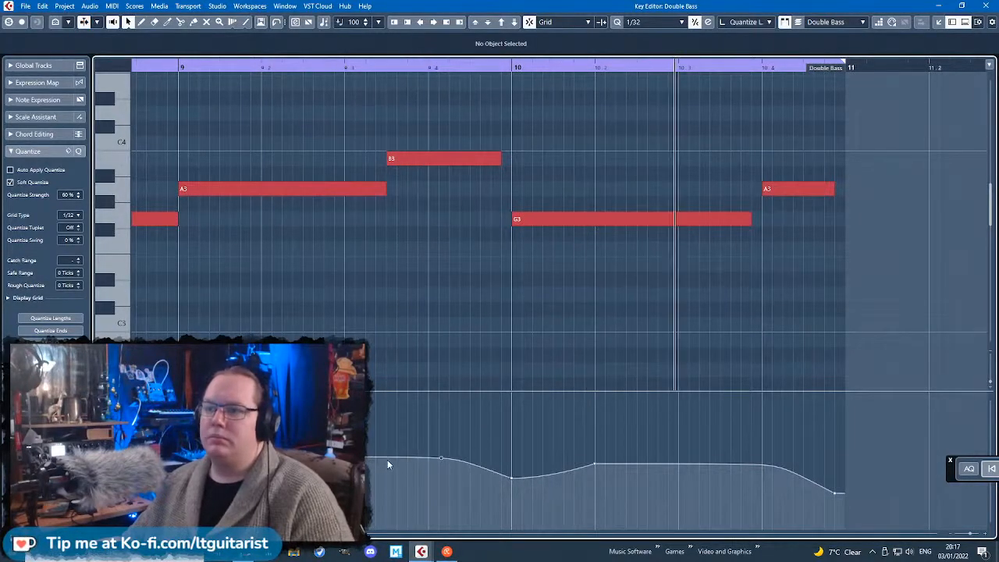
left_click_drag(387, 464, 391, 470)
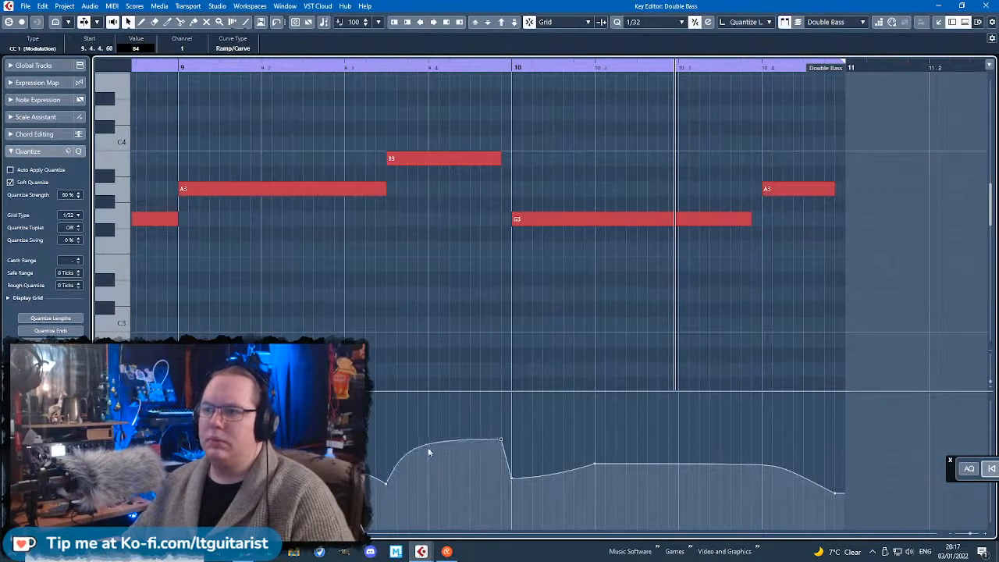
Lower the modulation point at the end of the B3 note and shorten the bar 9 A3 note to end at 9.3.2.88.
left_click_drag(501, 444, 501, 467)
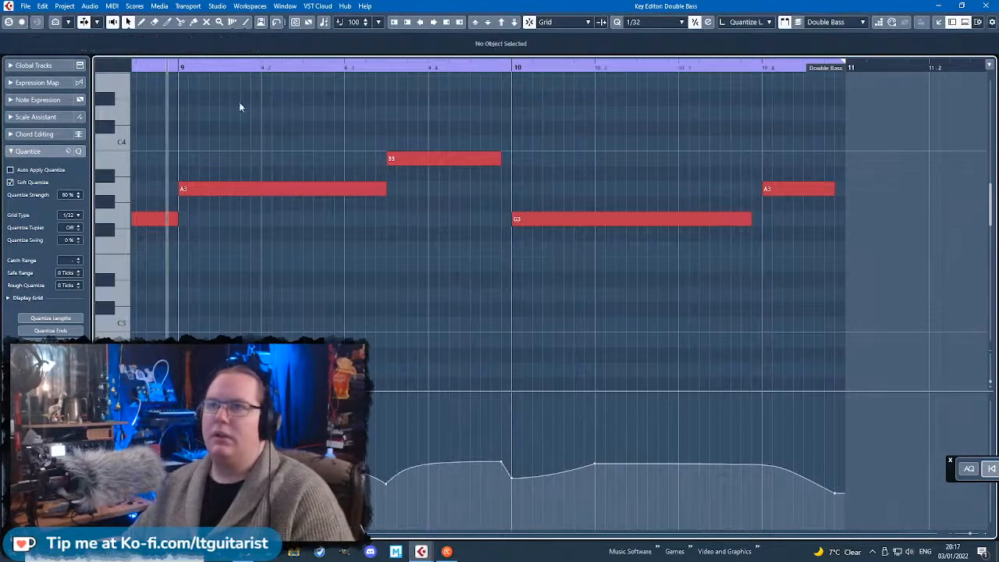
left_click_drag(379, 196, 374, 195)
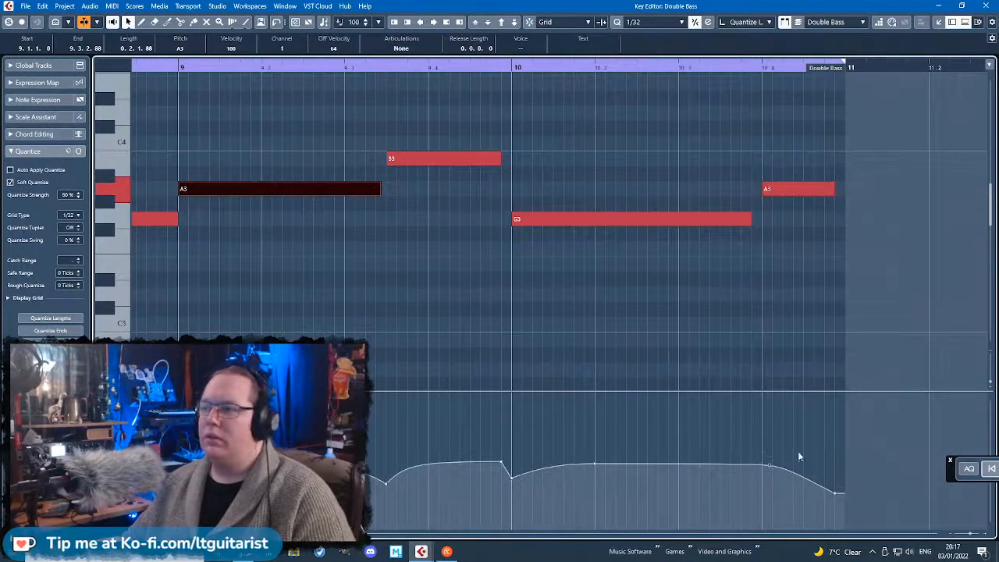
Set the bar 10 G3 note to end at 10.3.4.110 and the A3 note at 10.4.2.44, with a modulation peak near the A3 note's end.
left_click(830, 188)
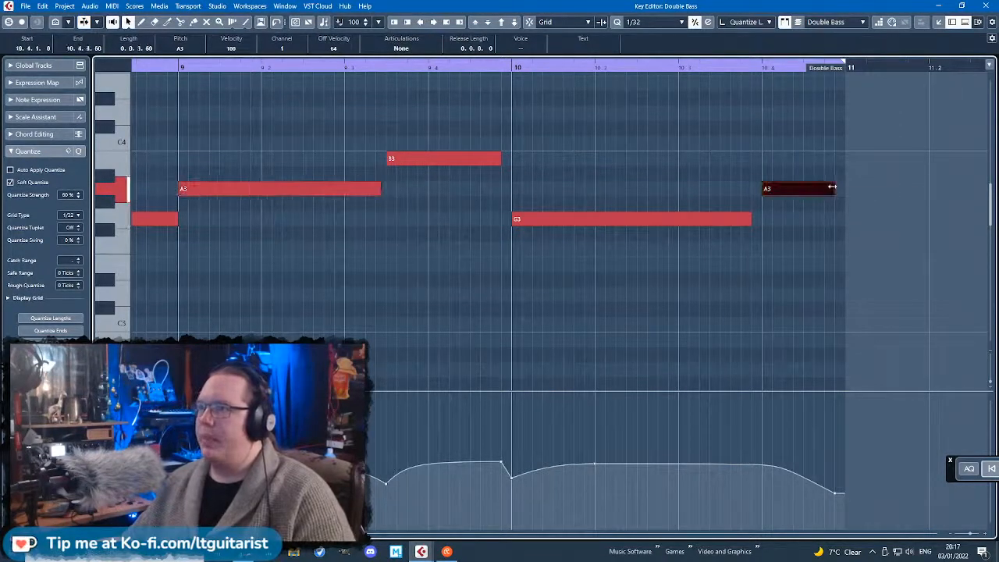
left_click_drag(830, 188, 794, 189)
left_click_drag(746, 220, 771, 220)
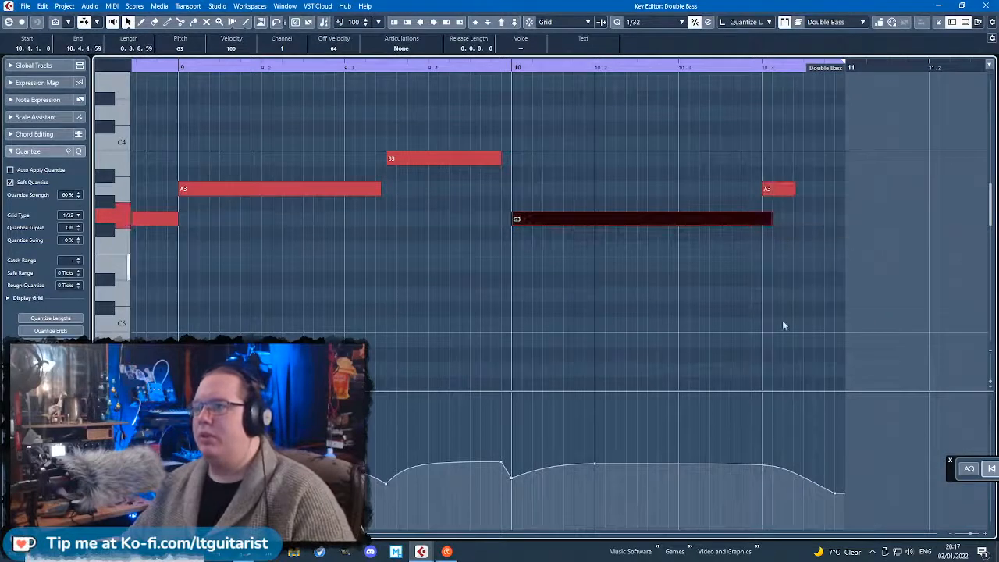
left_click(773, 272)
left_click_drag(819, 482, 795, 454)
key("space")
left_click_drag(771, 219, 761, 219)
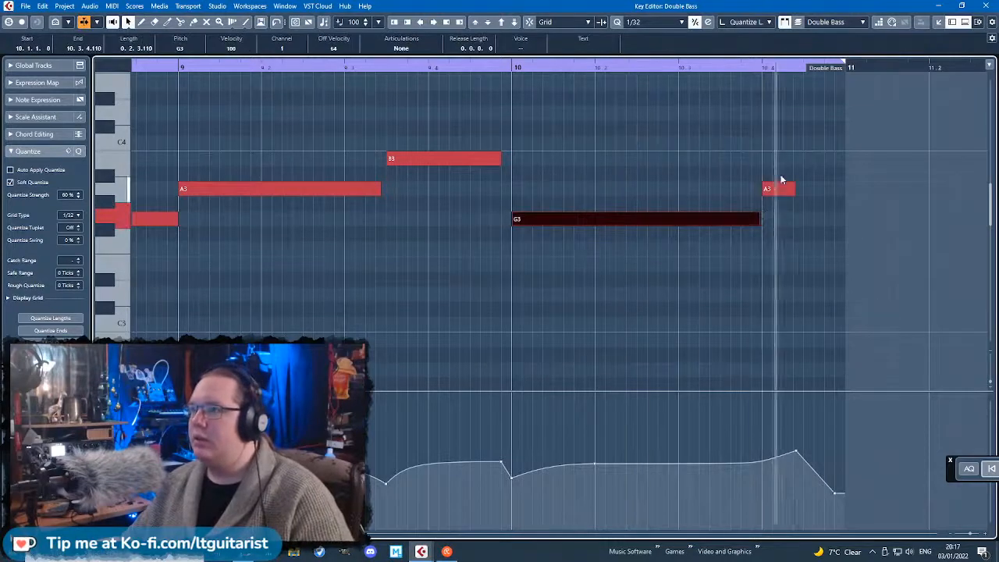
left_click_drag(793, 190, 786, 192)
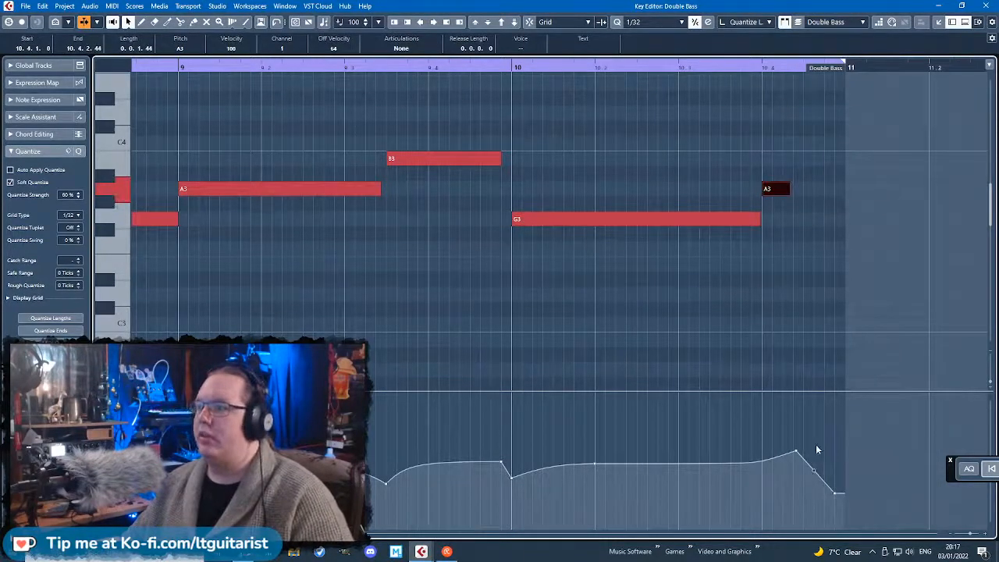
left_click(785, 452)
Slightly lengthen the first E3 note so that it ends a little further past the start of bar 4.
scroll(667, 306, "down", 3)
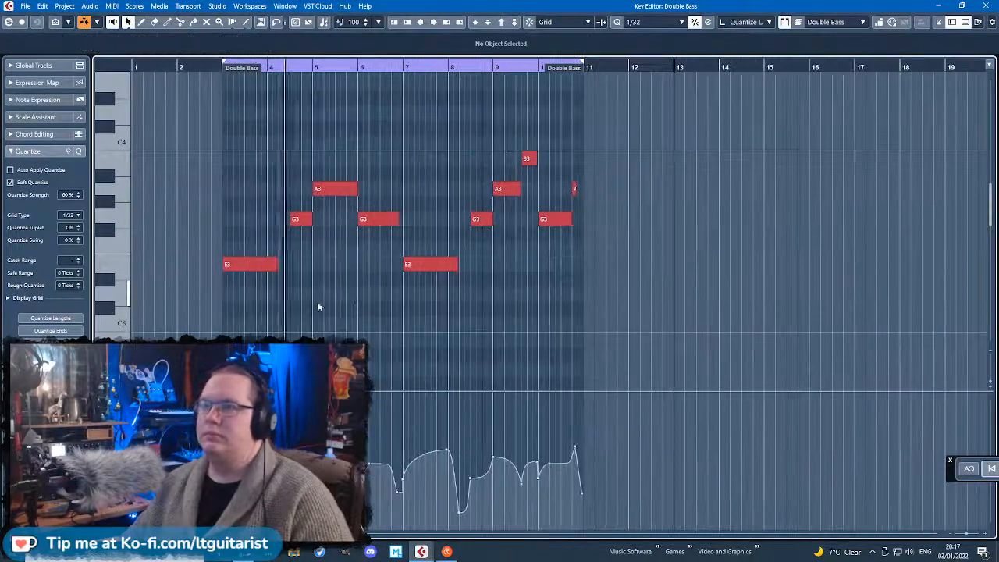
scroll(280, 304, "up", 1)
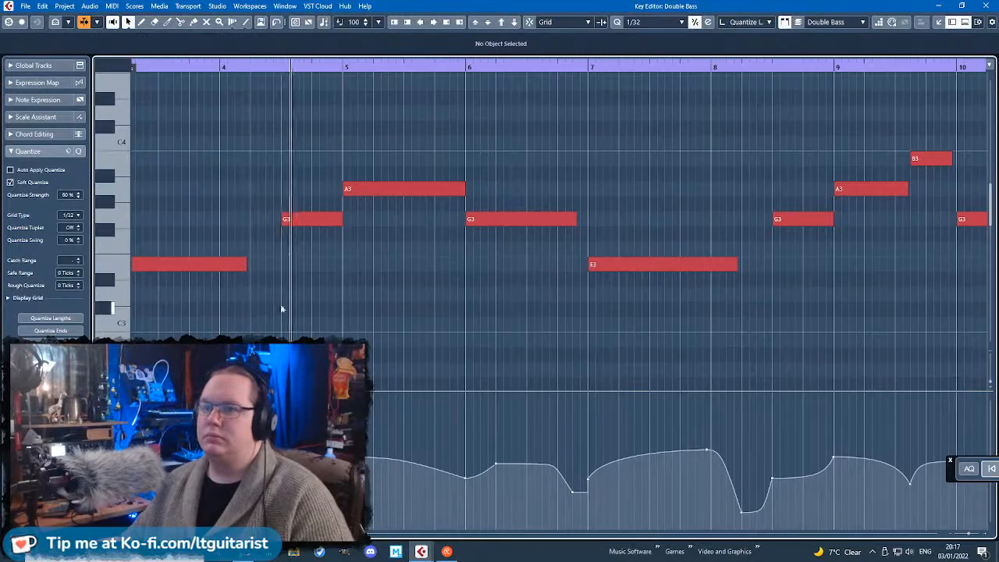
left_click(245, 266)
left_click_drag(244, 267, 250, 267)
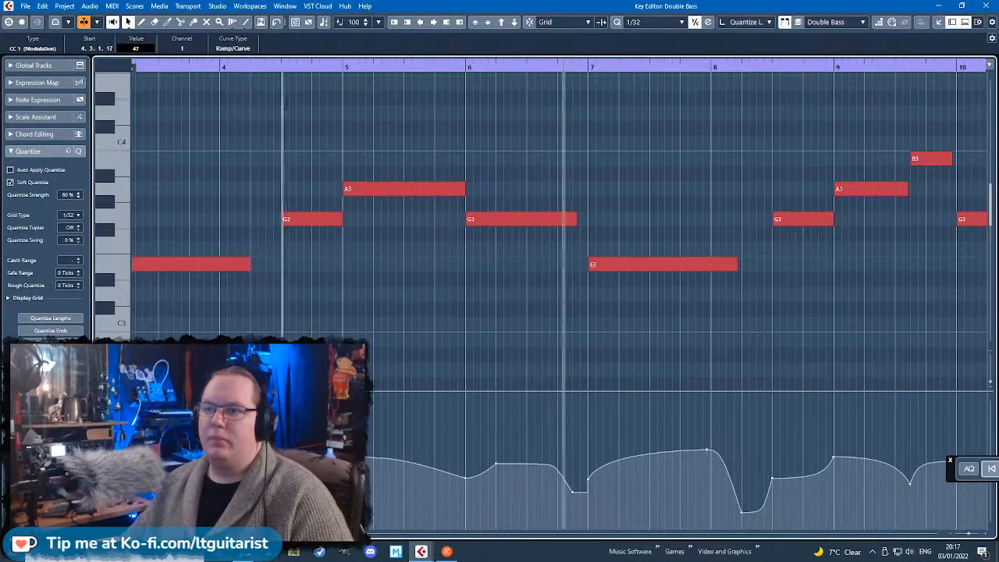
Adjust the modulation point at the start of bar 7 to 46 at 7.1.1.37, and set the point at 8.3 to 50.
left_click(382, 290)
scroll(386, 291, "down", 2)
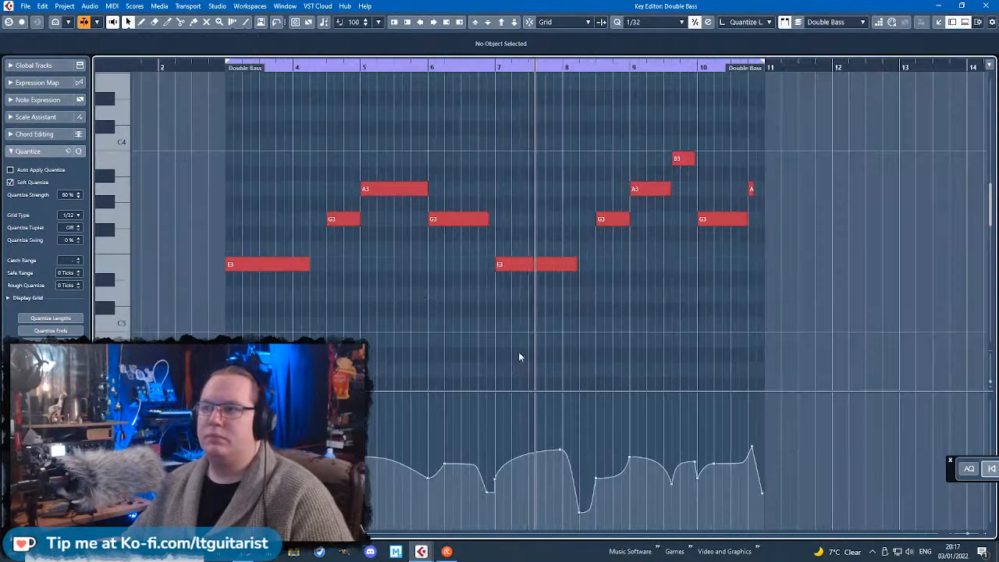
scroll(518, 351, "up", 3)
left_click(468, 479)
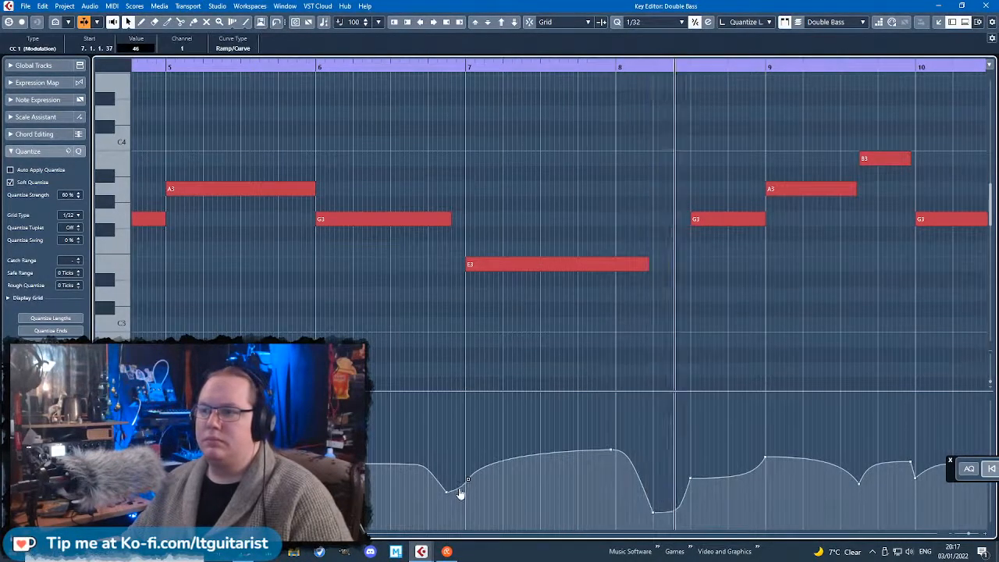
left_click(729, 339)
scroll(729, 344, "down", 3)
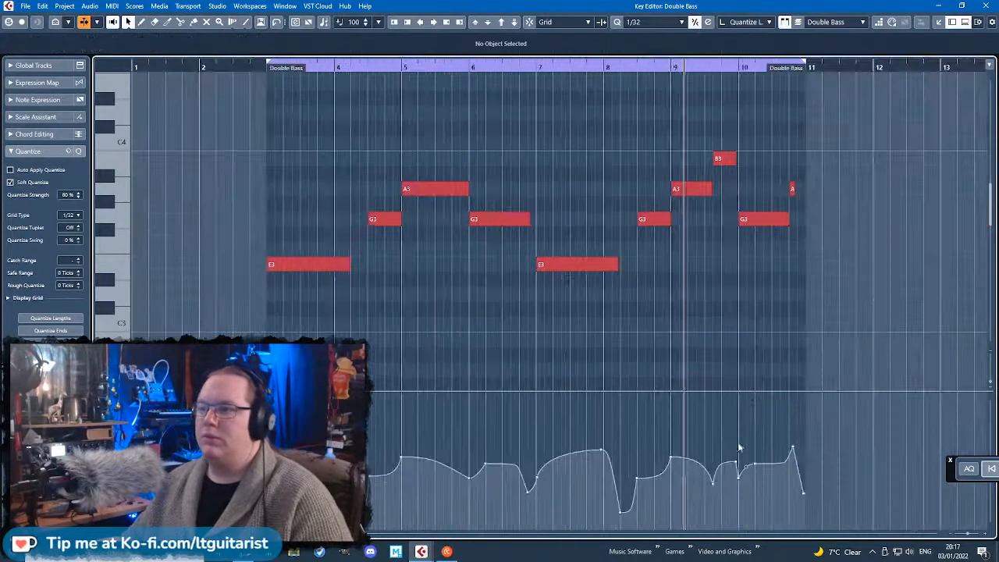
left_click(637, 479)
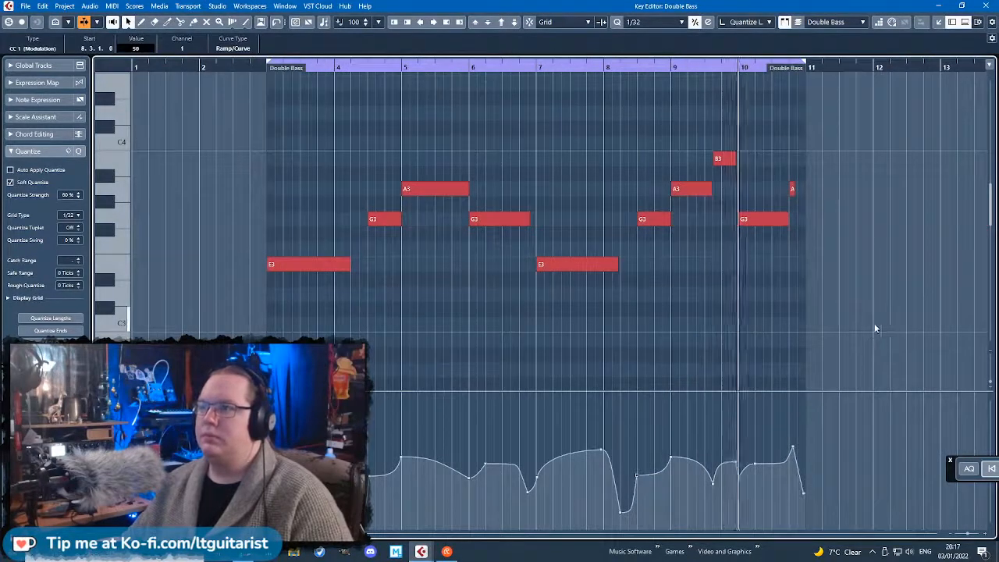
scroll(870, 326, "up", 1)
left_click(660, 334)
Shorten the bar 10 A3 note to 10.4.2.8, and raise its modulation peak with a curved fall-off after it.
scroll(661, 334, "up", 2)
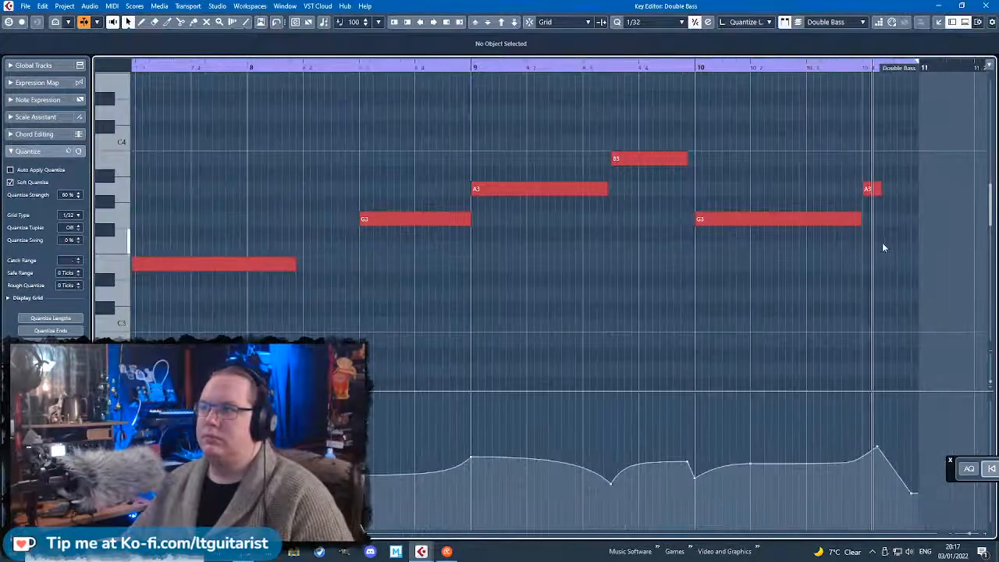
left_click_drag(880, 190, 876, 189)
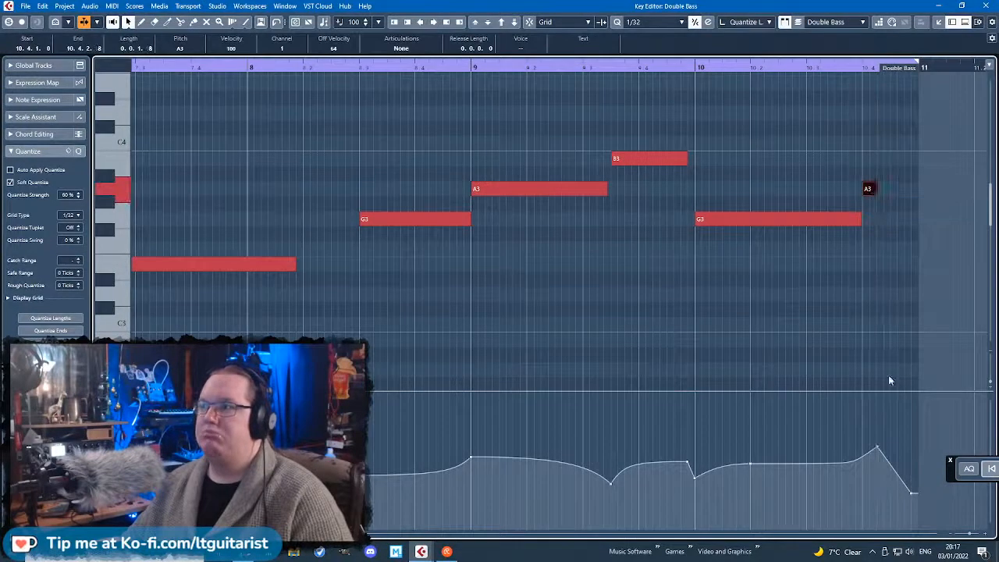
left_click_drag(878, 454, 875, 433)
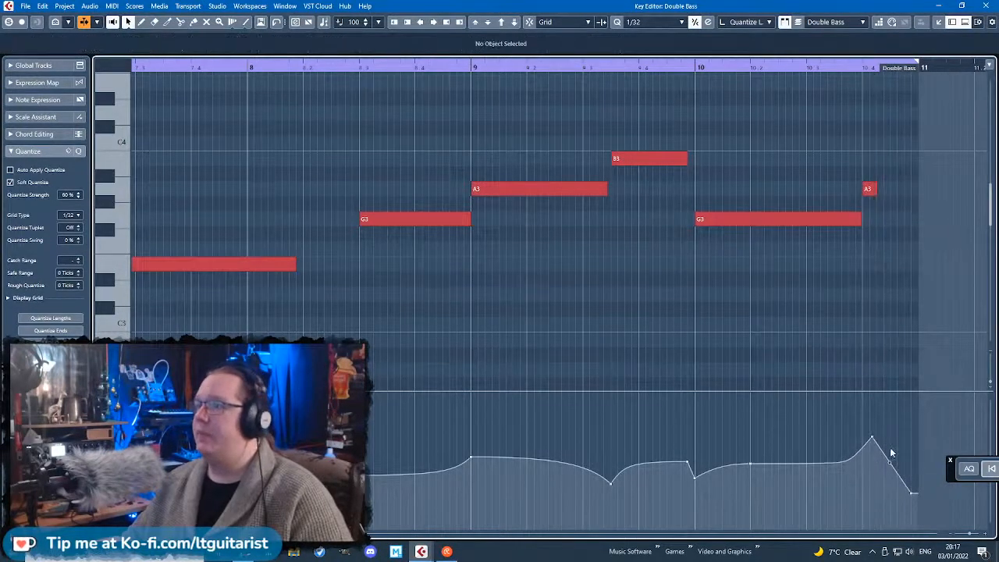
left_click(888, 461)
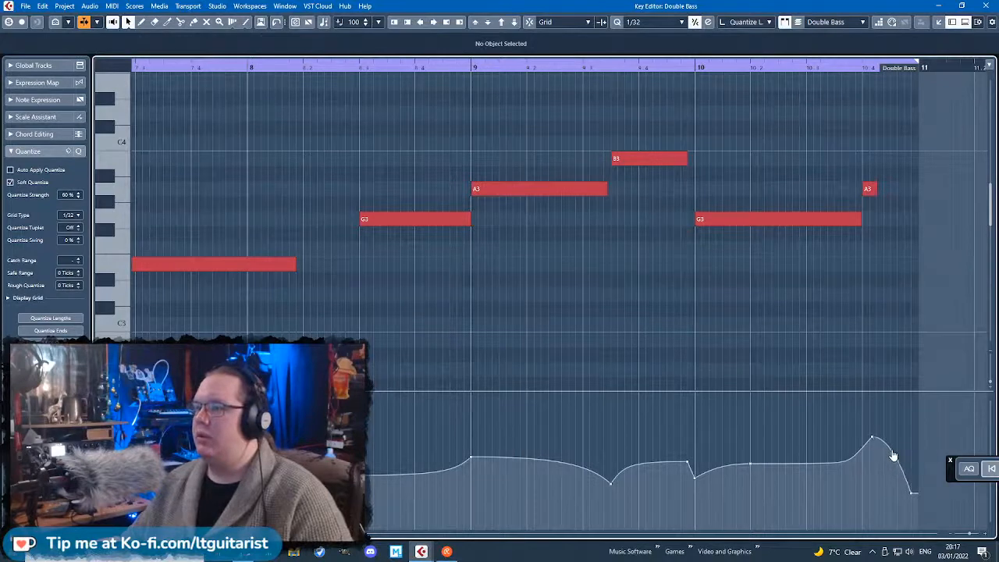
Return to the project and set the Oud track's volume to -4.34 and its pan to L40.
scroll(816, 315, "down", 4)
left_click(985, 5)
left_click(711, 406)
scroll(716, 394, "down", 3)
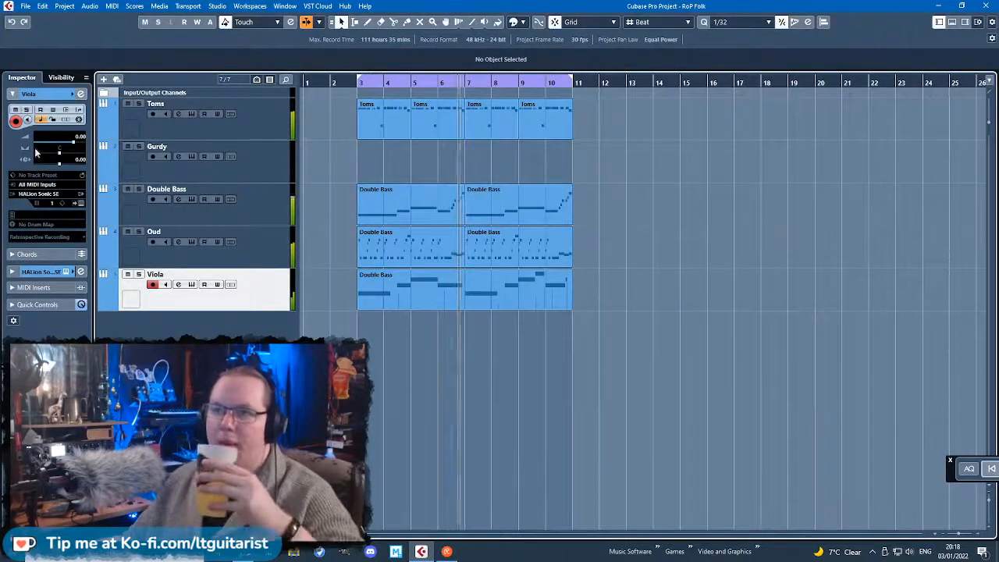
left_click(251, 248)
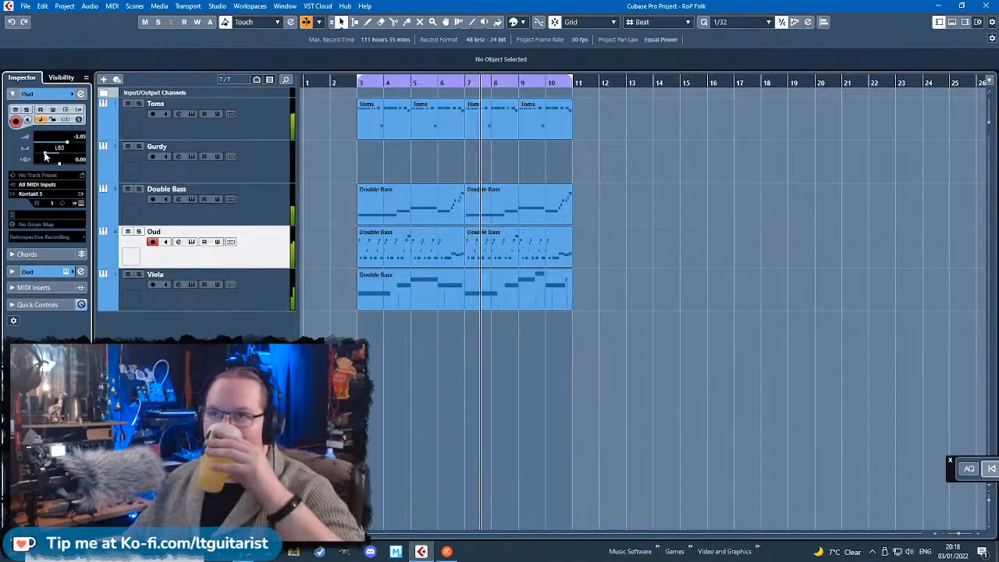
mouse_move(67, 142)
left_mouse_down()
mouse_move(50, 153)
mouse_move(66, 143)
left_mouse_up()
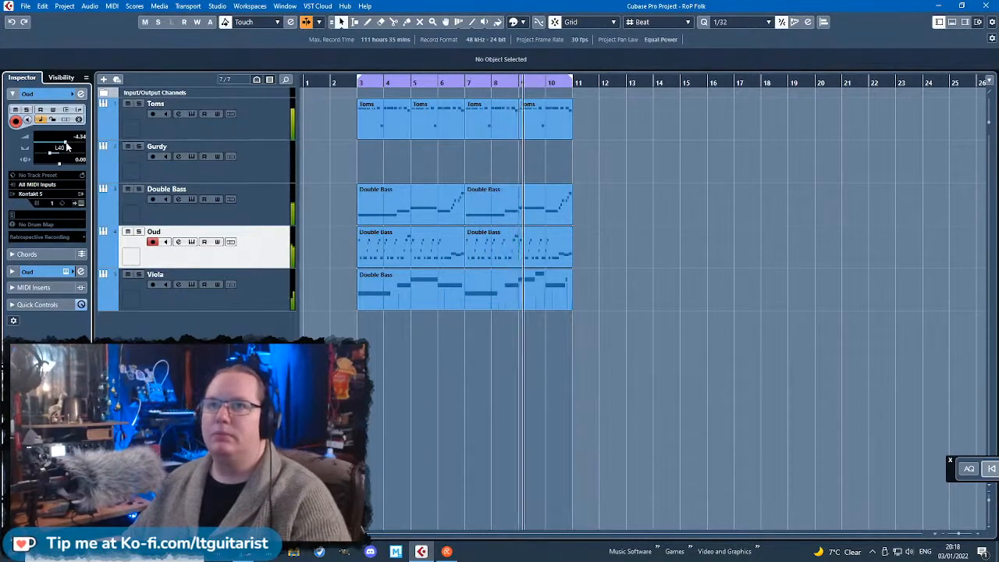
scroll(422, 344, "up", 2)
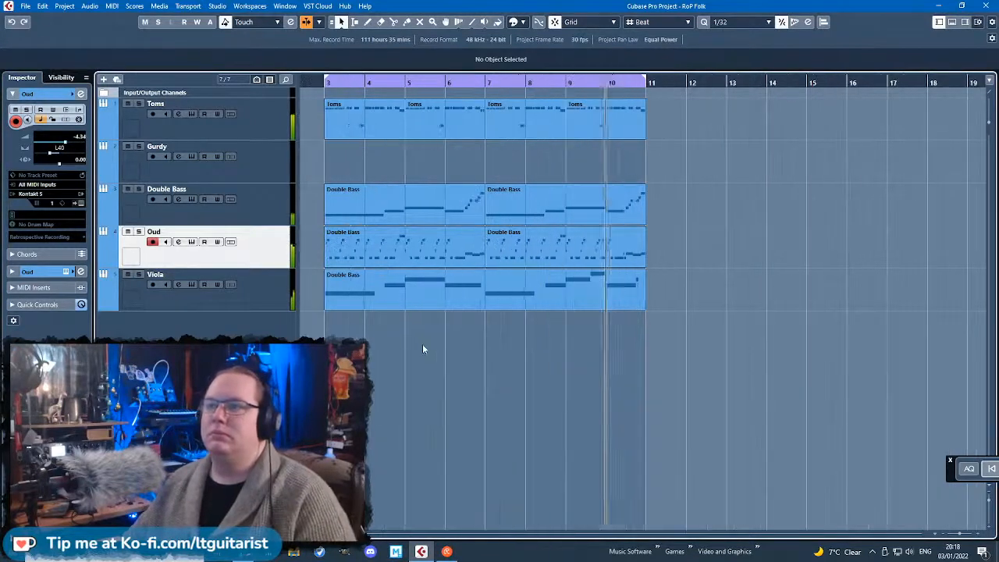
scroll(435, 347, "left", 1)
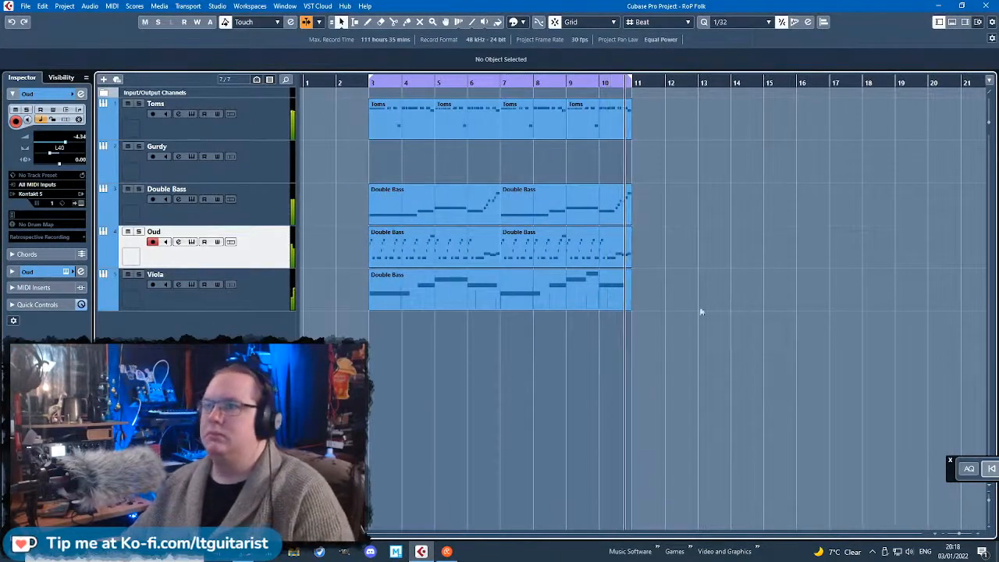
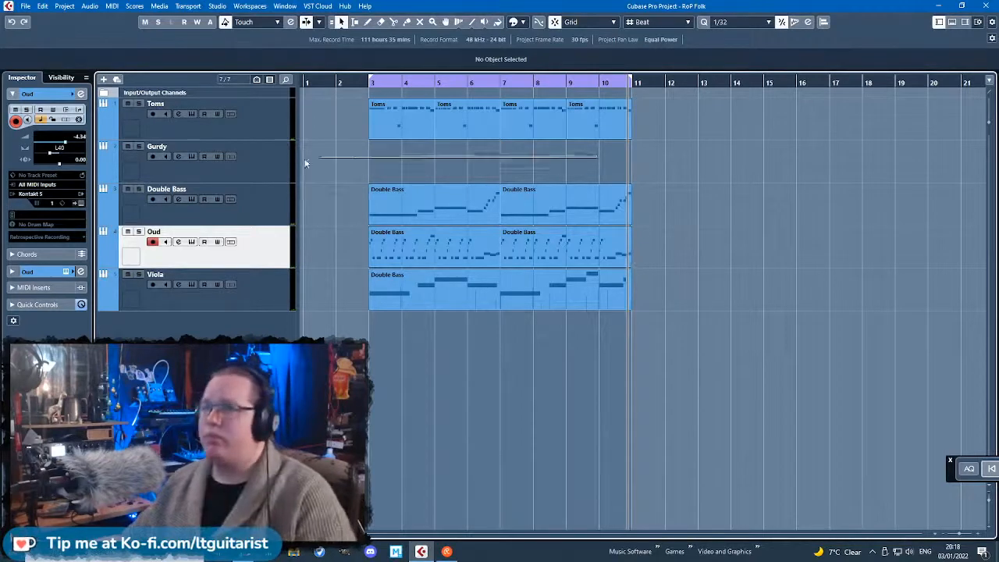
Repeat the last Toms part at bar 11 and set the loop range to bars 11 to 13.
key("g")
left_click_drag(489, 125, 488, 123)
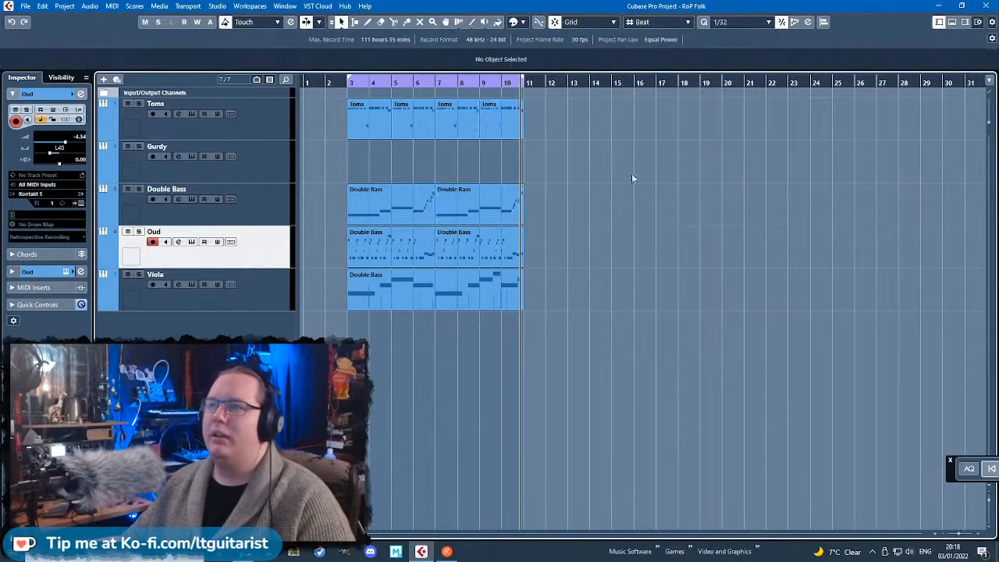
left_click_drag(639, 177, 515, 115)
key("ctrl+d")
scroll(604, 219, "up", 2)
left_click(595, 252)
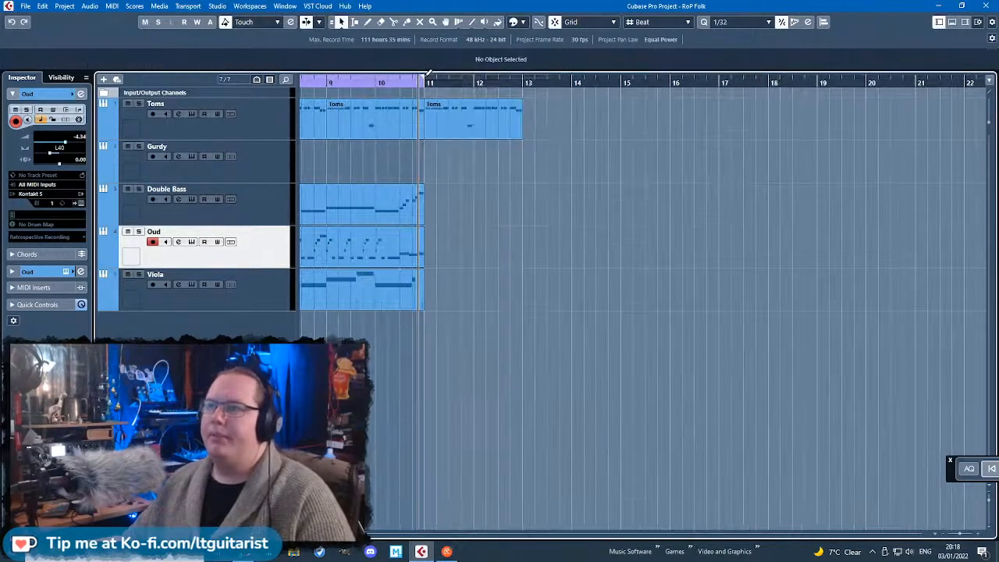
left_click_drag(427, 81, 524, 81)
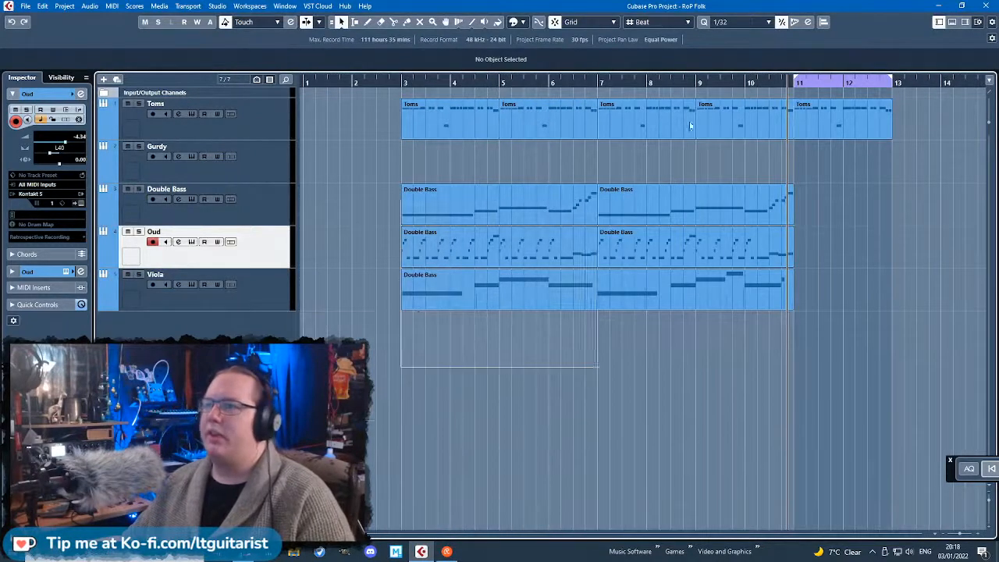
Colour all parts from bar 3 to bar 11 blue and the new Toms part at bar 11 green.
left_click(842, 121)
left_click(515, 21)
left_click(552, 67)
left_click(854, 247)
scroll(850, 241, "right", 2)
left_click_drag(809, 219, 732, 109)
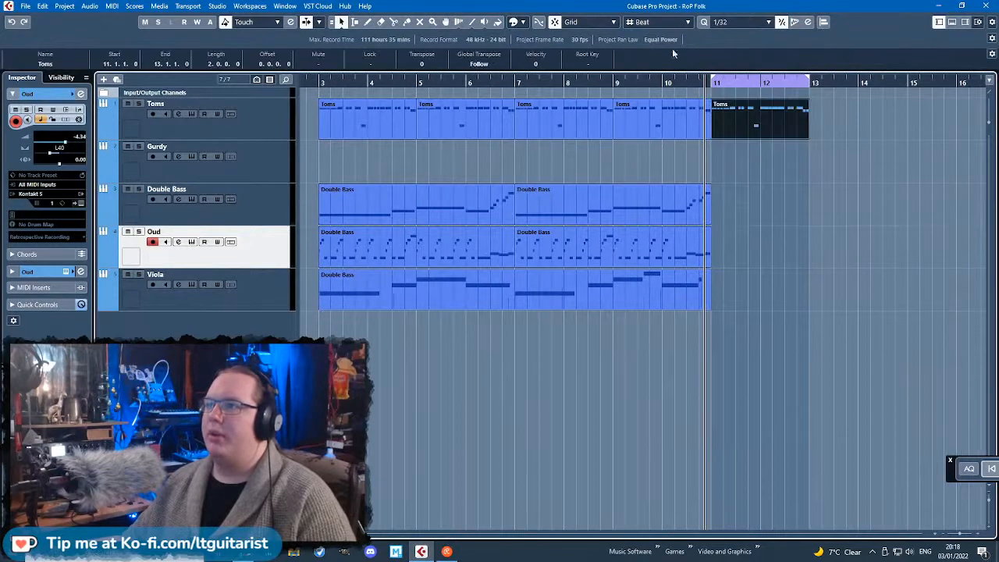
left_click(515, 22)
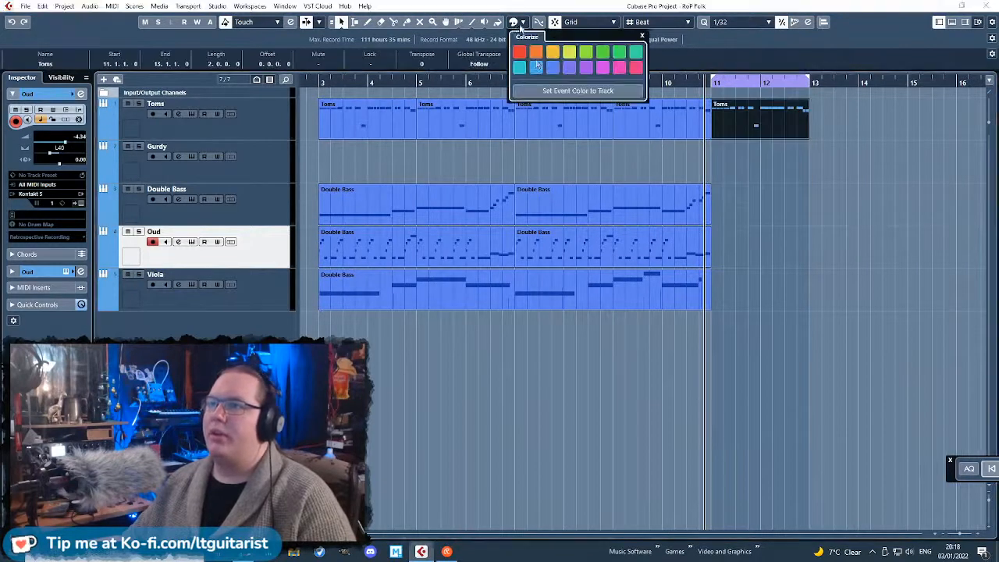
left_click(603, 52)
left_click(880, 222)
Extend the loop range from bar 11 to bar 15 and open the green Toms part for editing with the transport panel in view.
scroll(885, 210, "up", 2)
left_click_drag(779, 81, 851, 81)
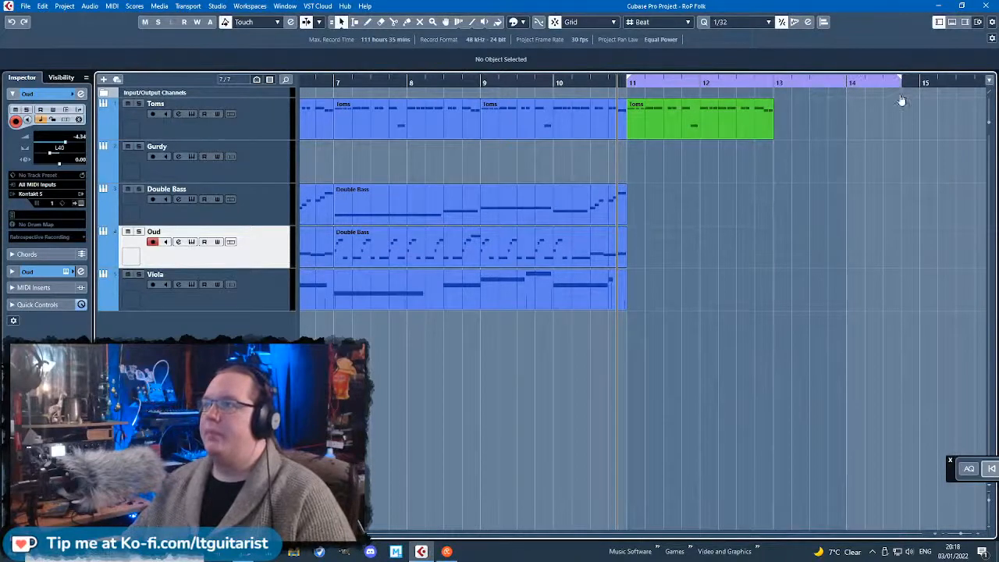
double_click(728, 118)
scroll(200, 278, "up", 2)
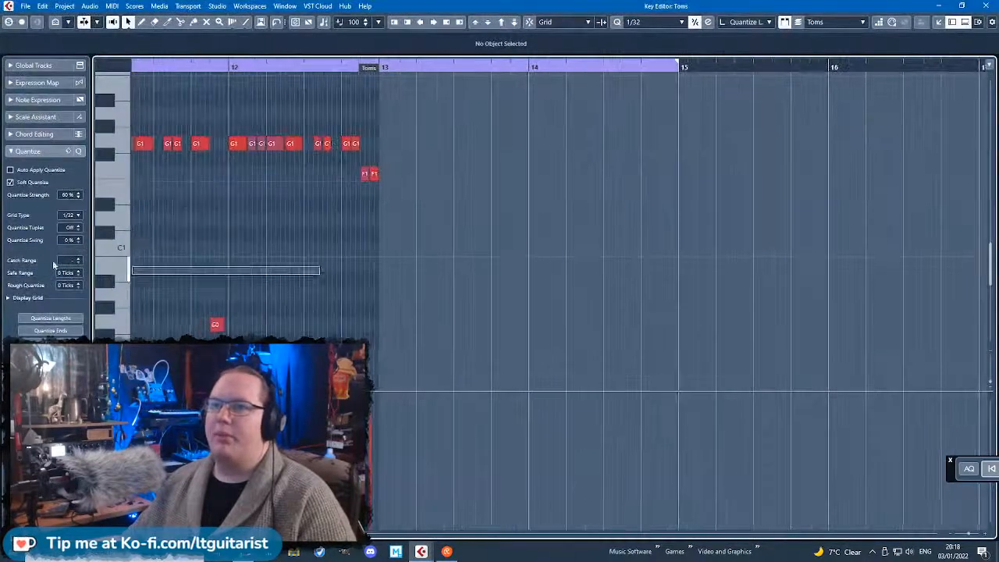
scroll(324, 270, "left", 2)
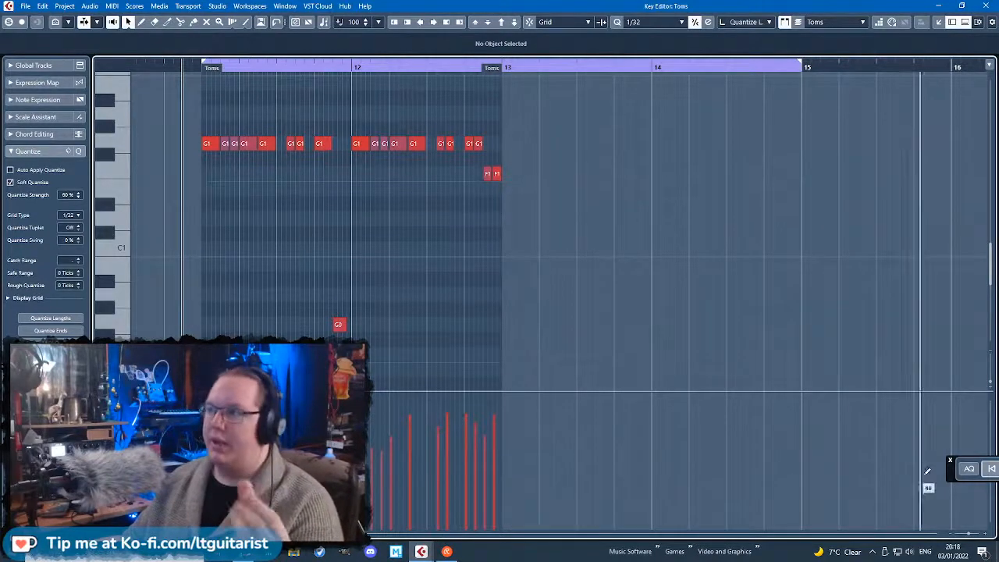
left_click_drag(948, 474, 482, 521)
Delete the G1 and F1 notes after the first G1 in the new Toms part, keeping the low G0 note.
left_click(266, 272)
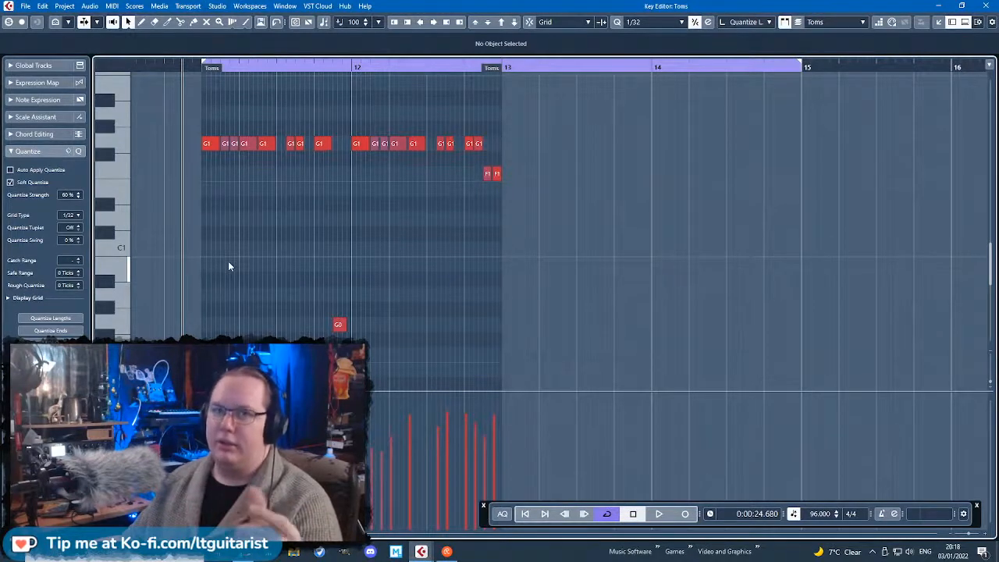
left_click_drag(618, 281, 223, 117)
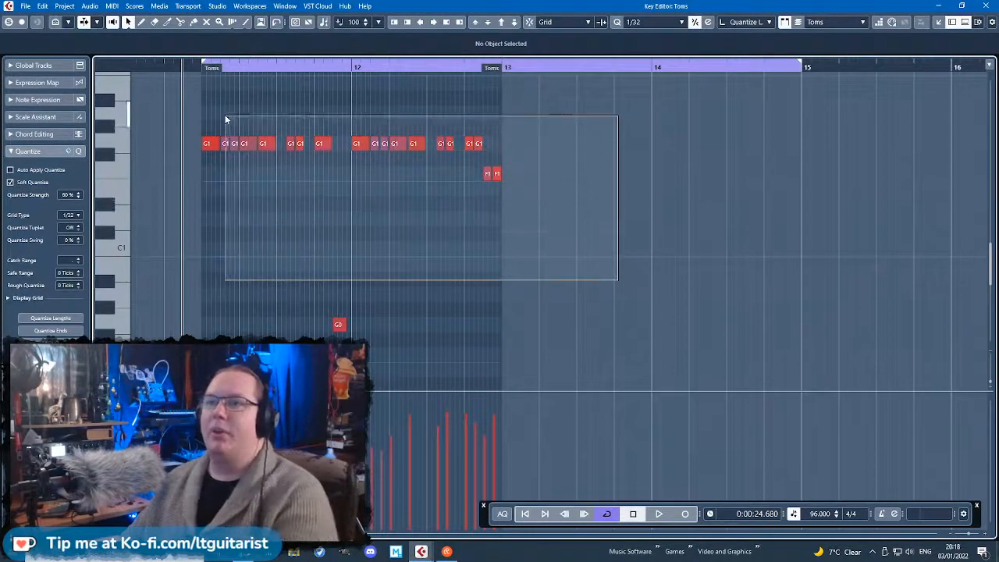
key("Delete")
Repeat the first G1 note twice up to 11.1.4.0 and adjust the velocities, with the third note at 107.
scroll(222, 144, "up", 3)
left_click(223, 143)
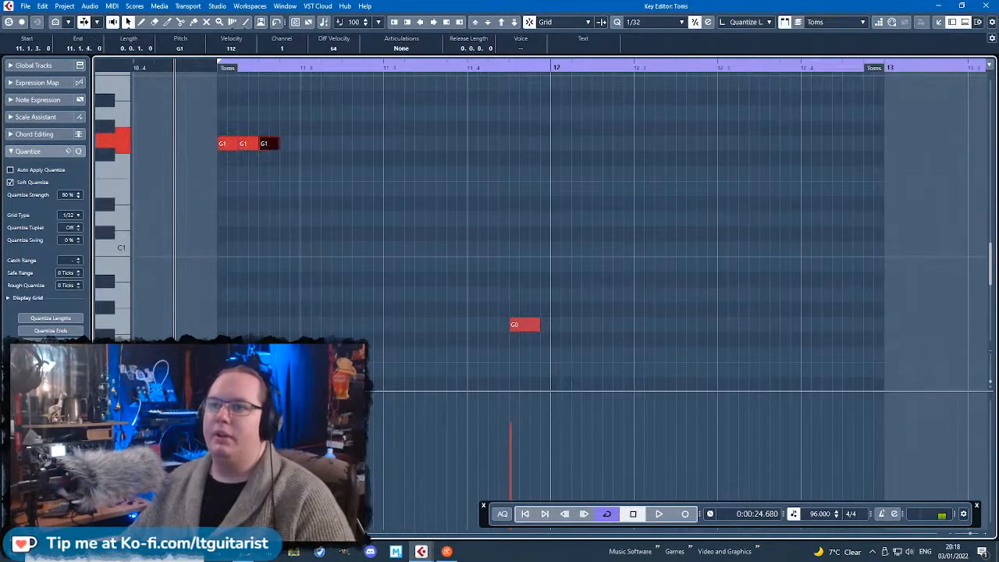
left_click_drag(228, 409, 269, 413)
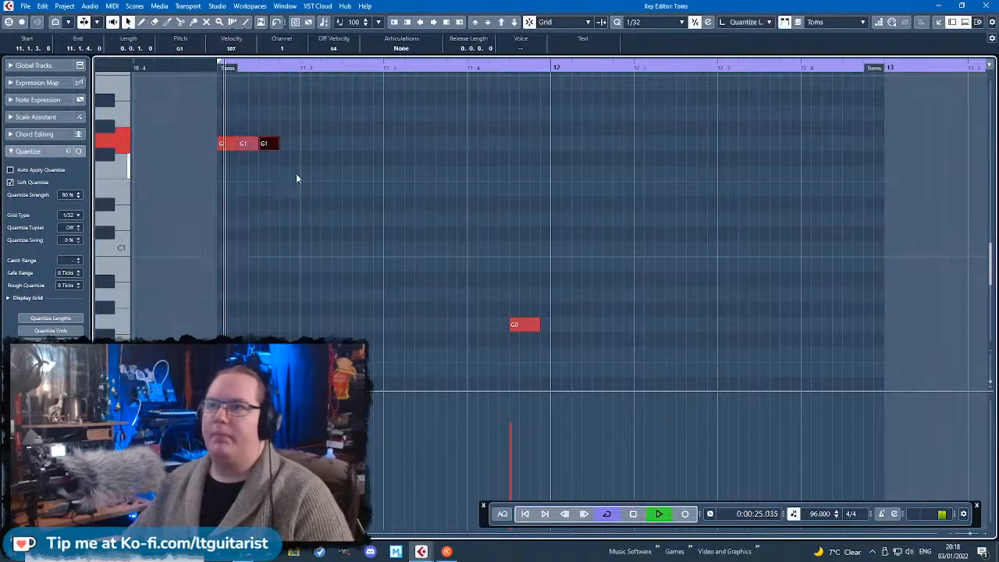
Play back the three G1 tom hits from bar 11 and reopen the Toms part for editing.
key("space")
key("s")
left_click(224, 84)
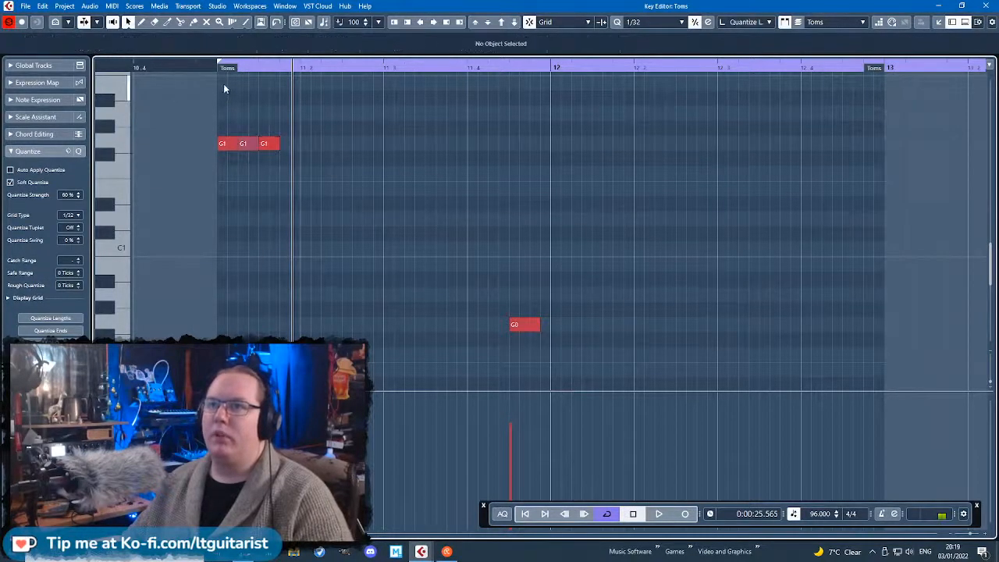
left_click(985, 7)
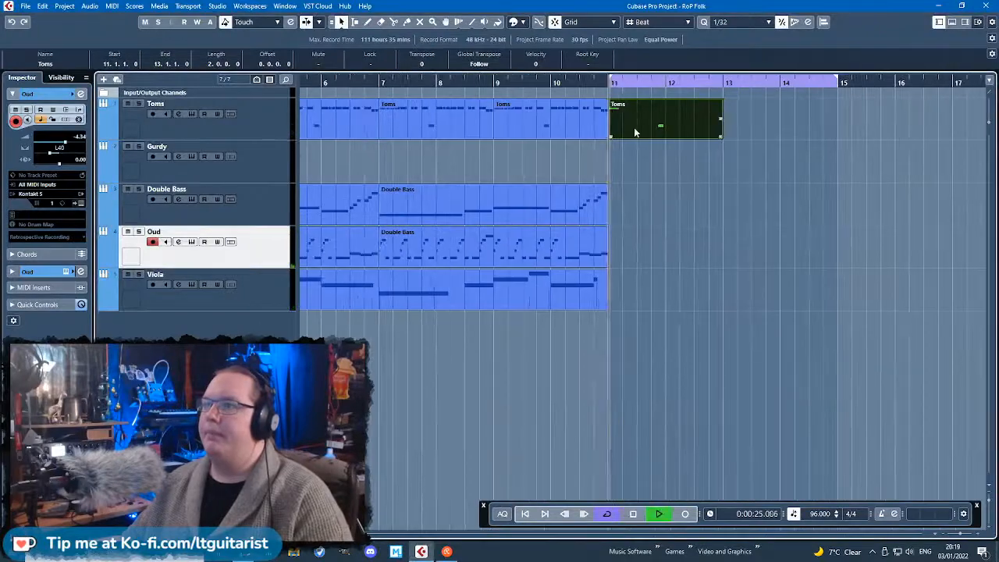
double_click(635, 131)
key("h")
left_click_drag(300, 205, 309, 270)
key("space")
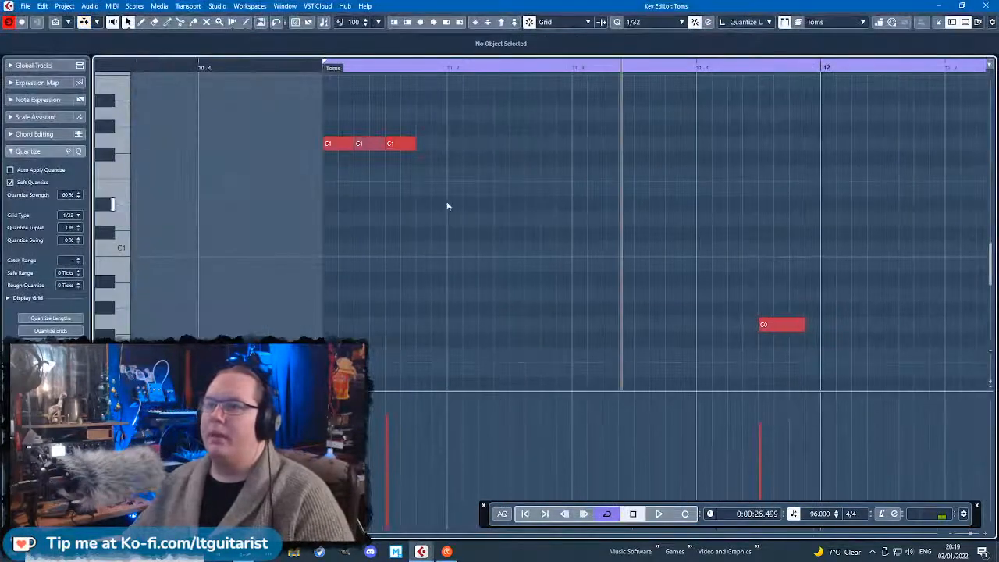
Copy the three G1 notes to start at 11.2.3.0 and play back both groups.
left_click_drag(440, 208, 320, 126)
key("alt+d")
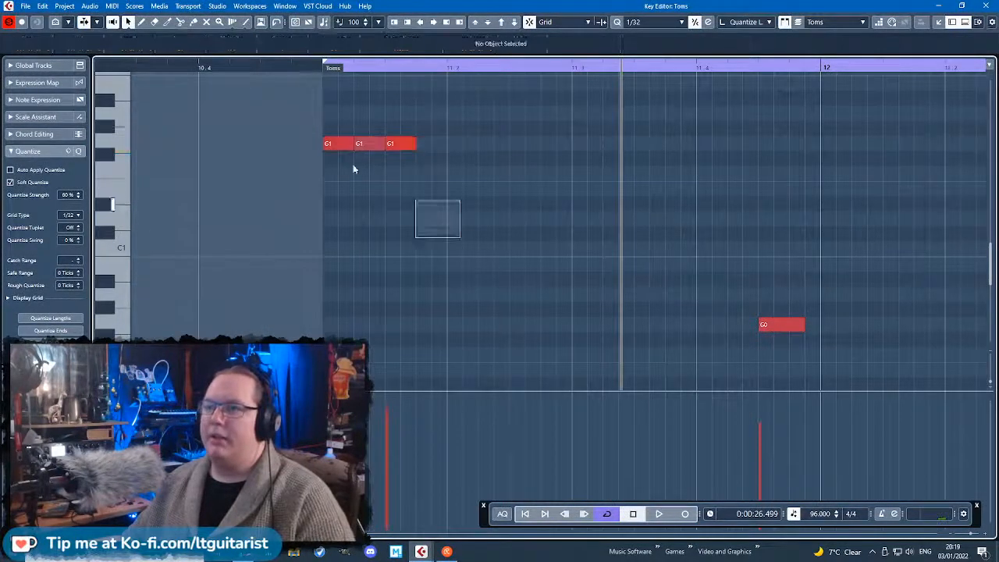
left_click_drag(421, 148, 514, 143)
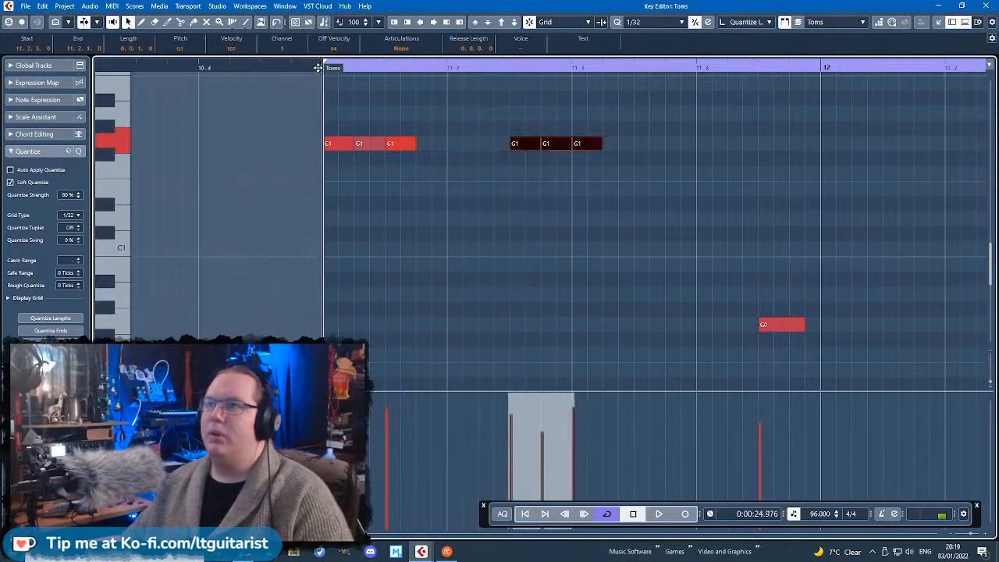
key("space")
left_click(456, 225)
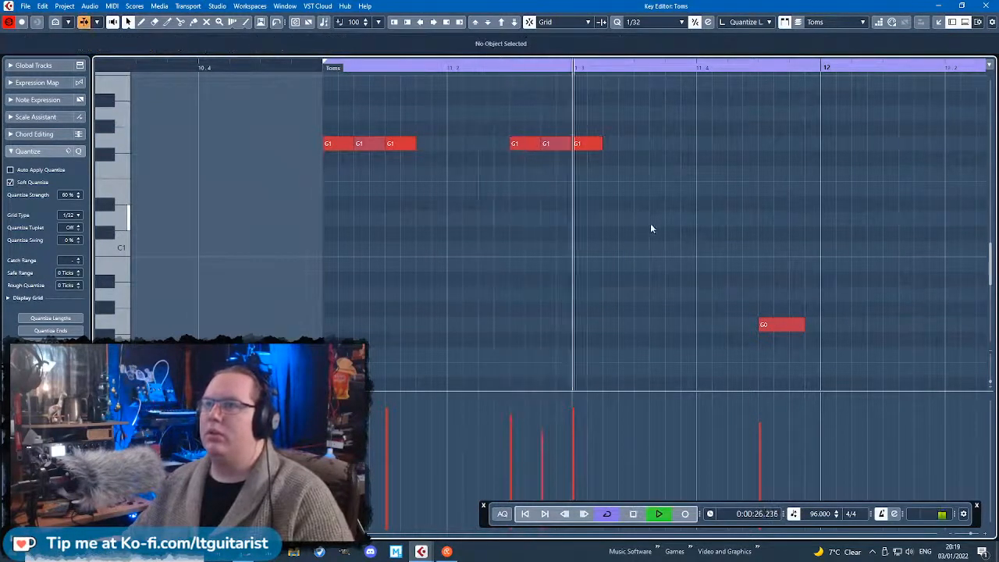
key("space")
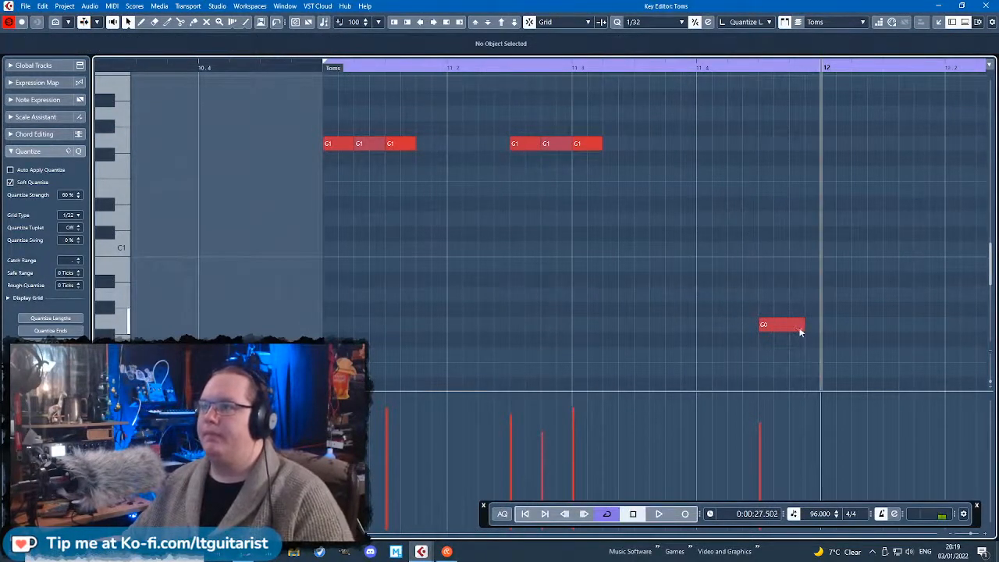
Remove the low G0 note from the Toms part and listen to the two G1 groups.
left_click_drag(797, 326, 612, 311)
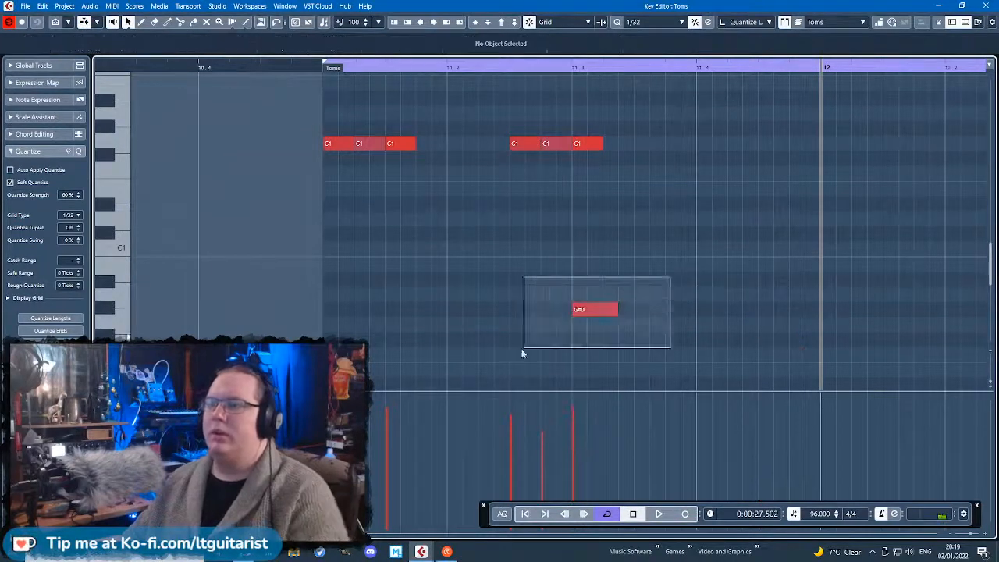
key("ctrl+z")
key("space")
key("ctrl+a")
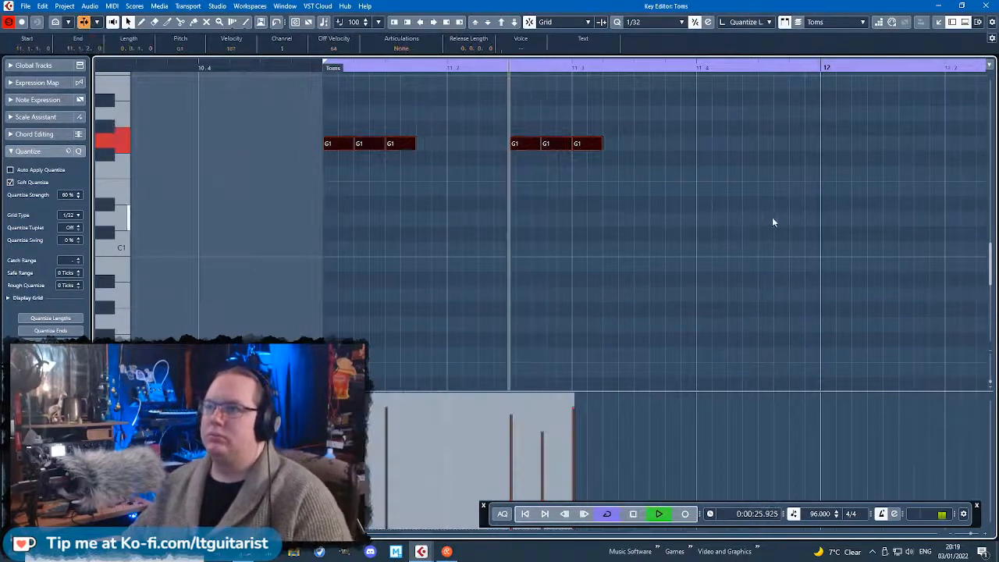
key("space")
Add an A1 and an F1 tom hit around 11.4 after the second G1 group.
left_click(694, 234)
left_click_drag(702, 234, 728, 178)
left_click(787, 229)
left_click_drag(699, 145, 698, 117)
left_click(700, 173)
Duplicate the whole bar 11 tom pattern so the copy starts at bar 12, and play it back.
left_click_drag(819, 247, 235, 25)
scroll(491, 149, "down", 2)
key("ctrl+d")
scroll(671, 262, "up", 3)
left_click_drag(583, 309, 711, 309)
scroll(712, 309, "down", 3)
left_click_drag(870, 172, 996, 170)
scroll(751, 226, "up", 2)
key("space")
scroll(473, 239, "down", 3)
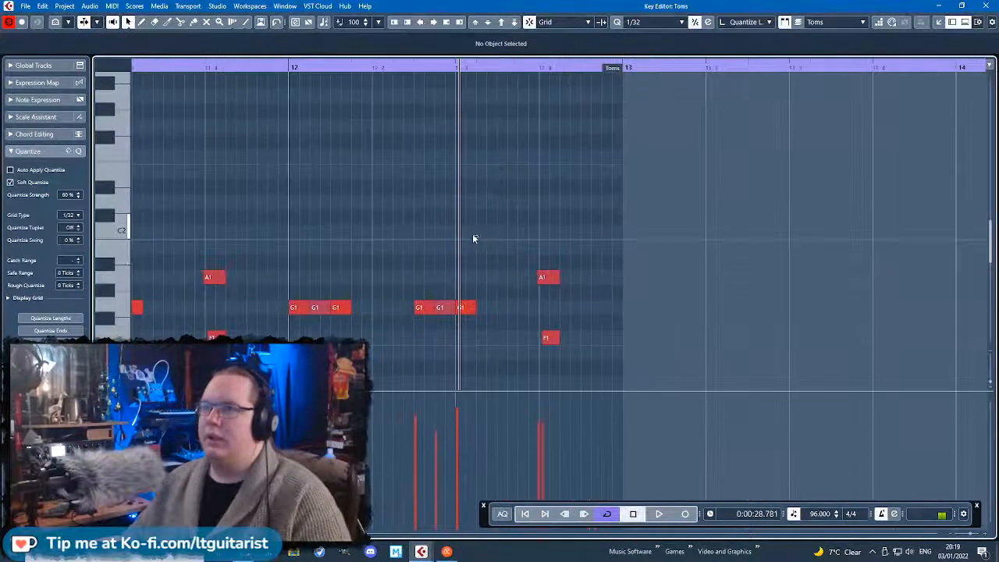
scroll(396, 214, "up", 1)
key("space")
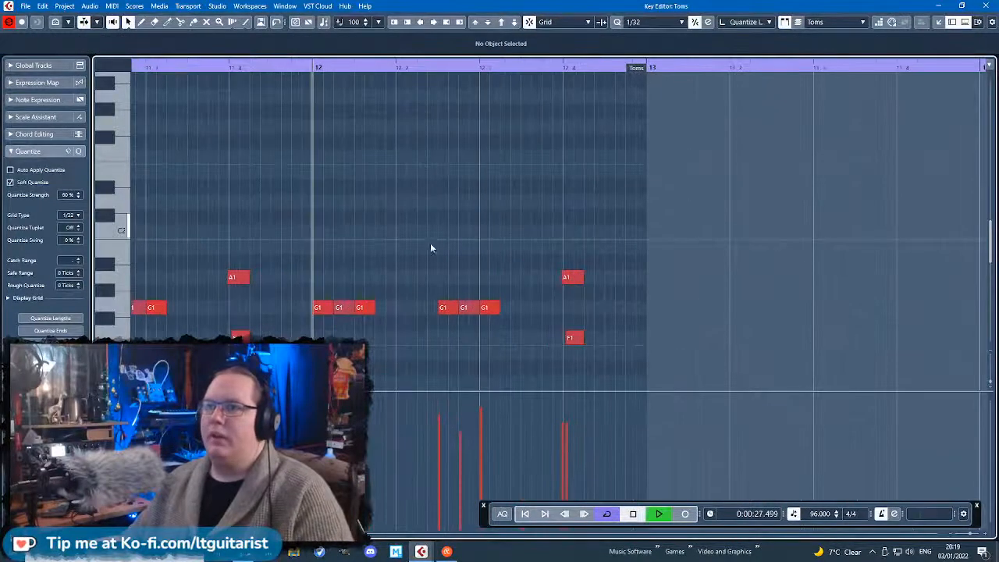
Lower the G1 at 12.3 to F1, move the 12.4 F1 right behind it, and duplicate the F1 pair up to 12.4.
scroll(426, 227, "up", 2)
scroll(541, 272, "down", 2)
key("space")
scroll(698, 294, "up", 2)
left_click_drag(545, 244, 589, 287)
left_click_drag(687, 274, 568, 274)
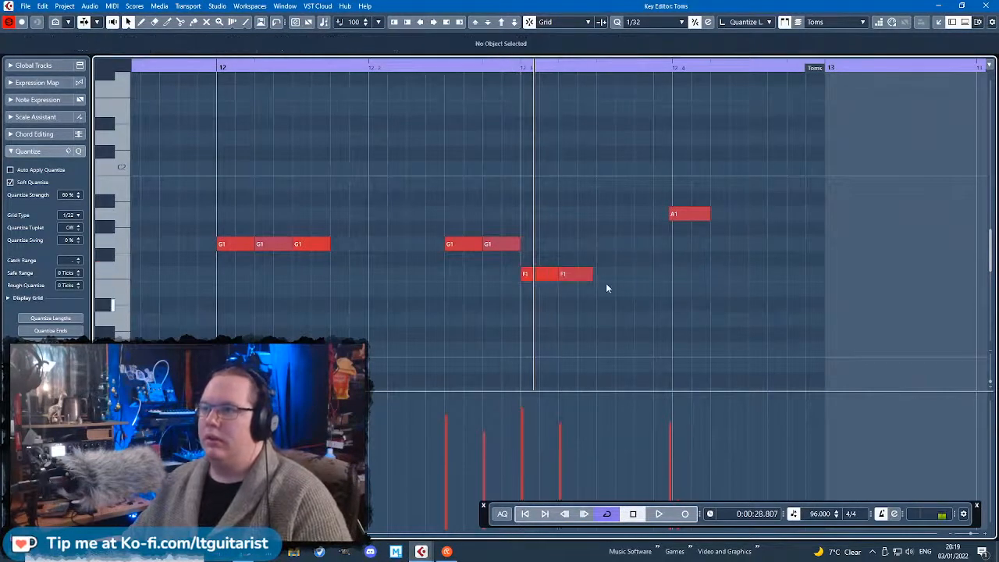
left_click_drag(609, 317, 521, 272)
key("ctrl+d")
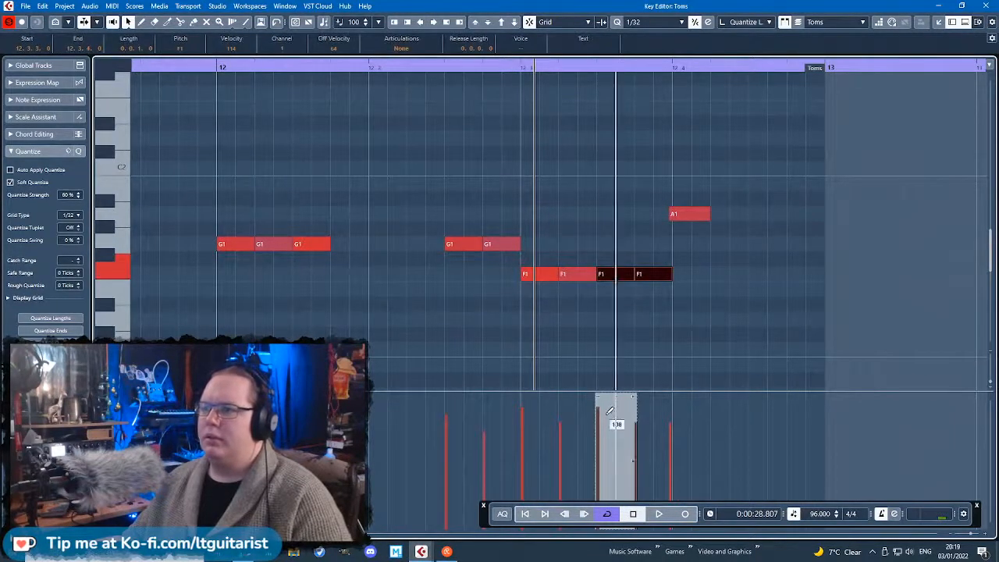
Delete the A1 note at 12.4 and play back the F1 fill.
left_click_drag(735, 301, 705, 212)
key("Delete")
key("h")
key("space")
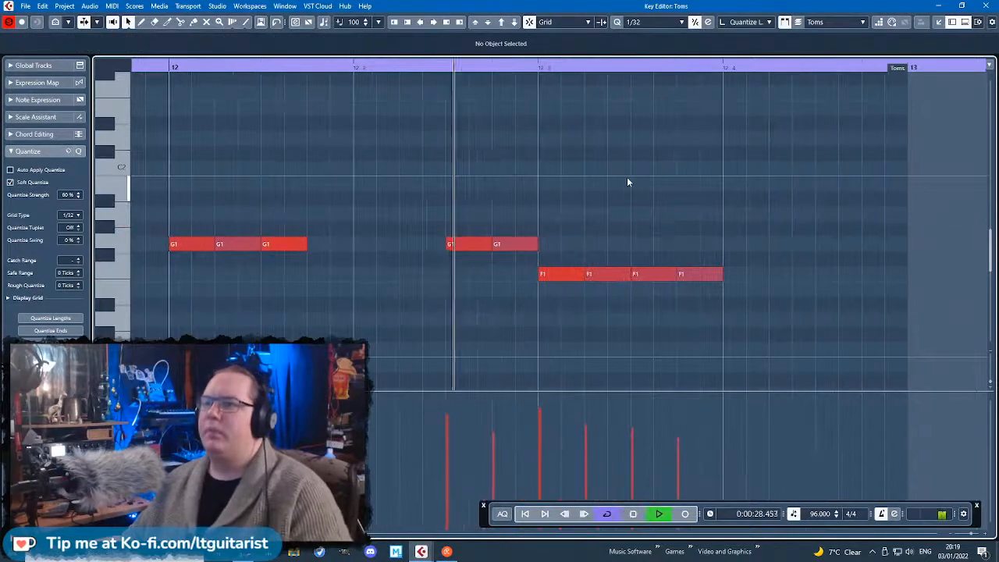
key("space")
Remove the second F1 of the fill, repeat the remaining three F1 notes from 12.4 up to bar 13, and play it back.
left_click(616, 274)
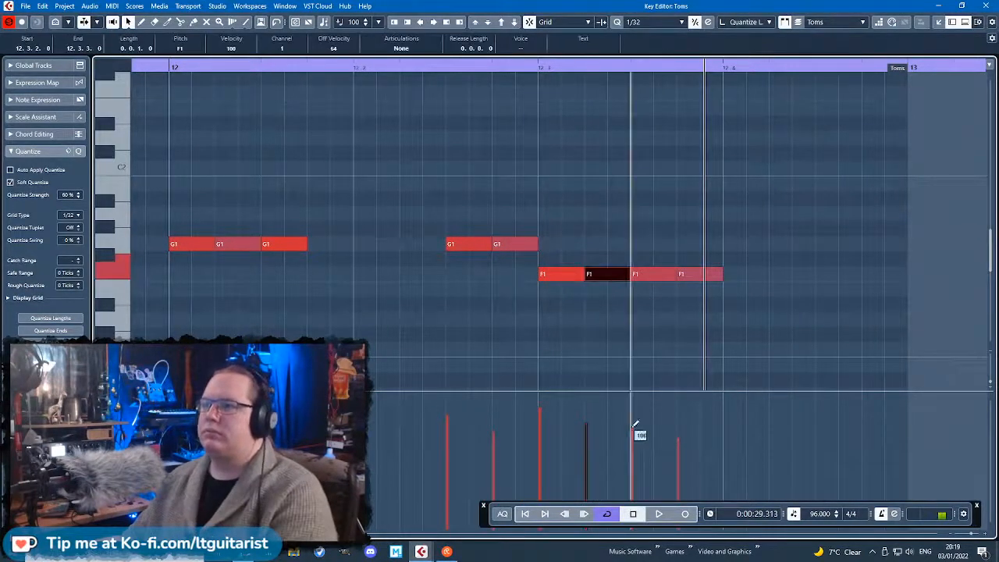
key("ctrl+Right")
key("ctrl+Right")
key("ctrl+Right")
left_click(718, 234)
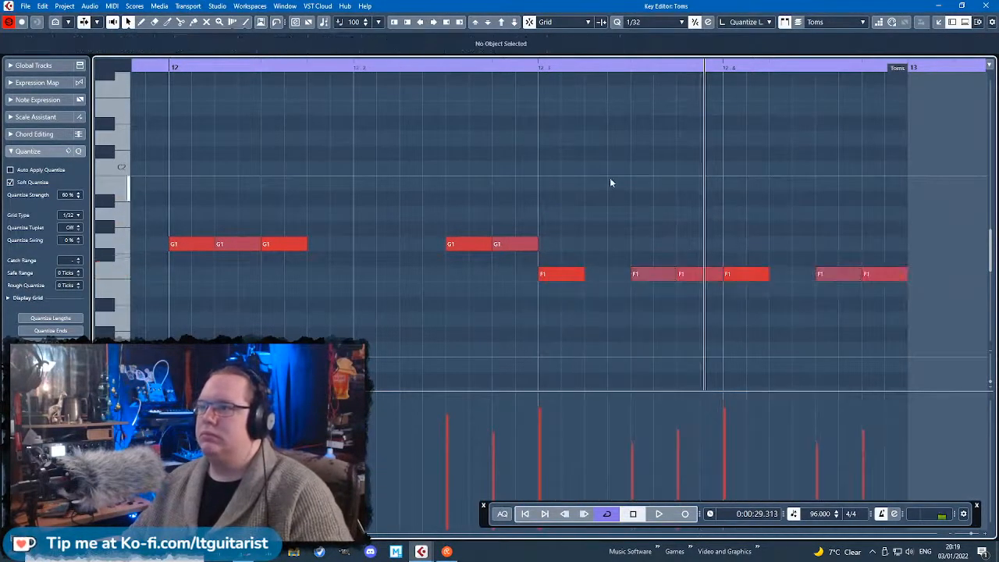
key("g")
key("space")
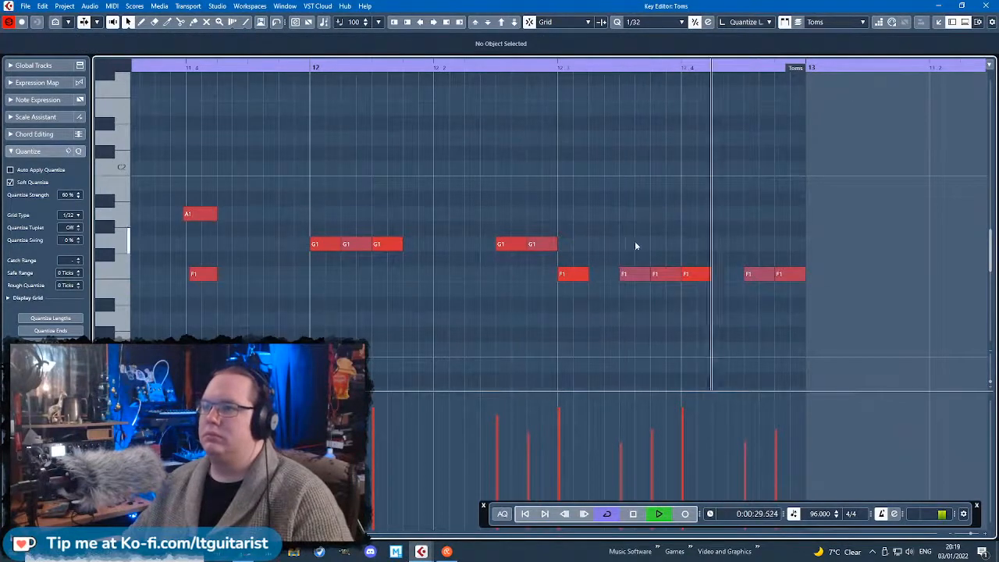
key("space")
Duplicate the green Toms part to bar 13 and play back the loop from bar 11 to bar 15.
key("ctrl+e")
key("ctrl+d")
left_click(714, 207)
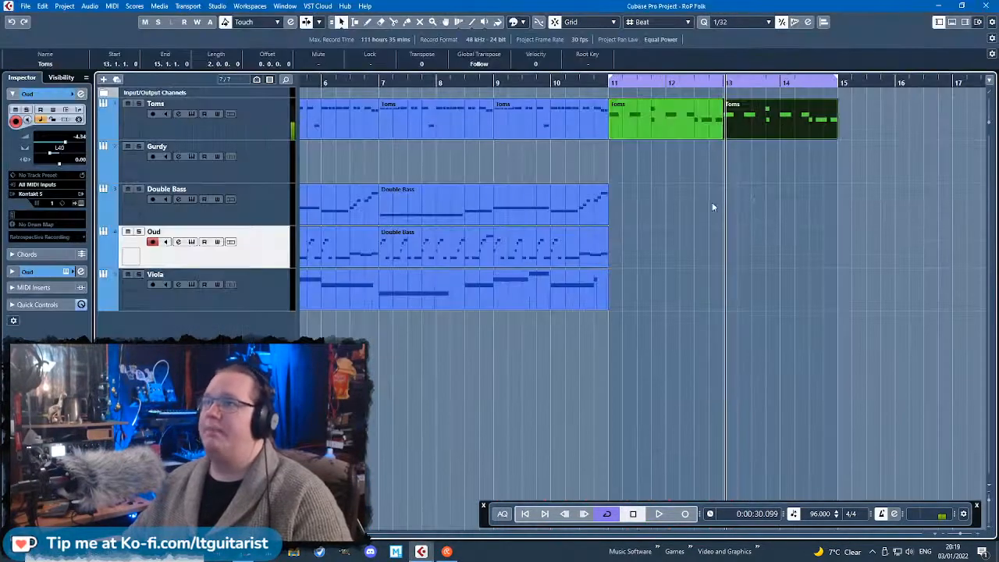
key("h")
key("space")
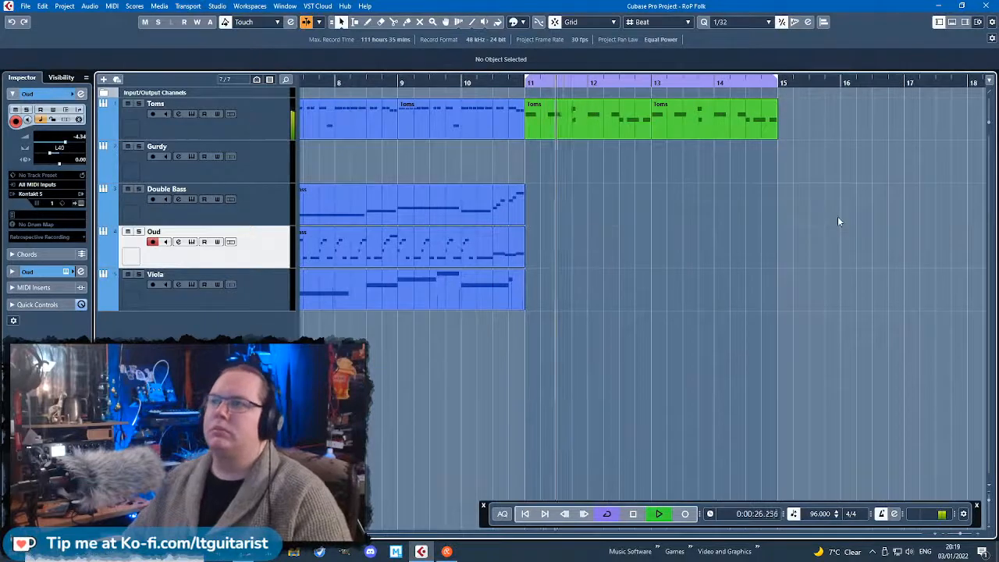
scroll(691, 186, "up", 1)
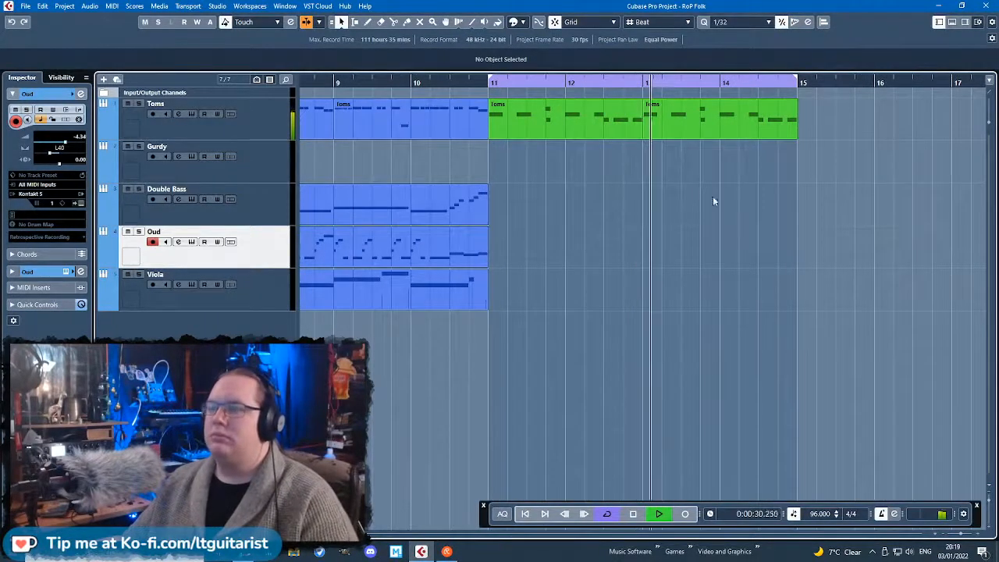
scroll(808, 221, "down", 2)
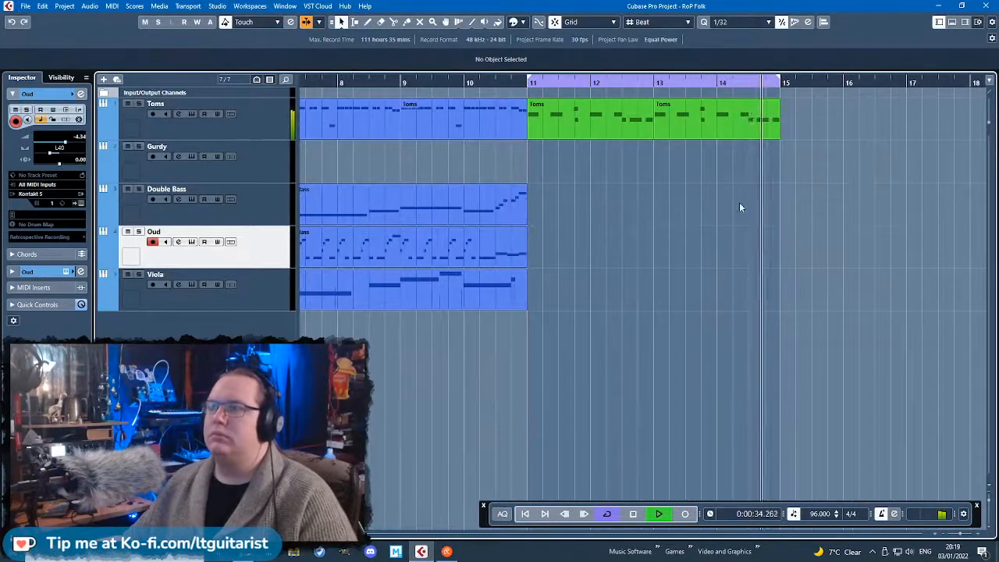
scroll(732, 184, "down", 3)
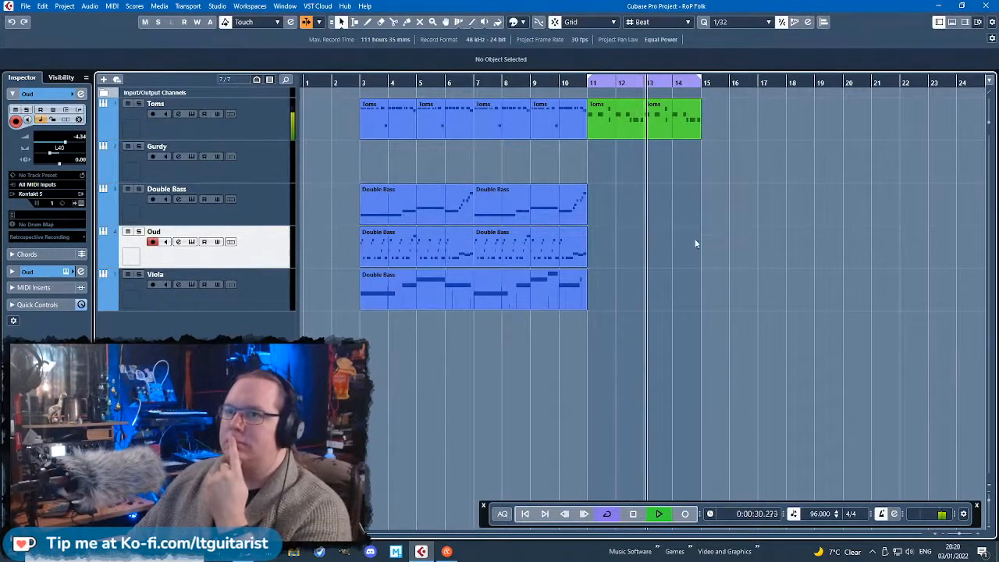
Duplicate the Viola part to bar 11, split the copy at bar 15, and delete the remainder.
left_click(556, 290)
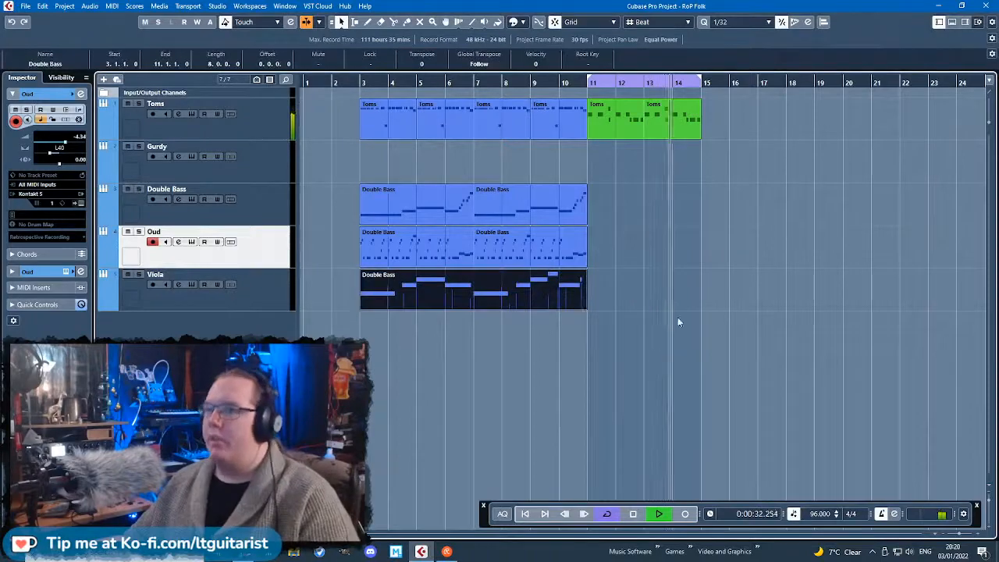
key("ctrl+d")
left_click(701, 289, "alt")
key("Delete")
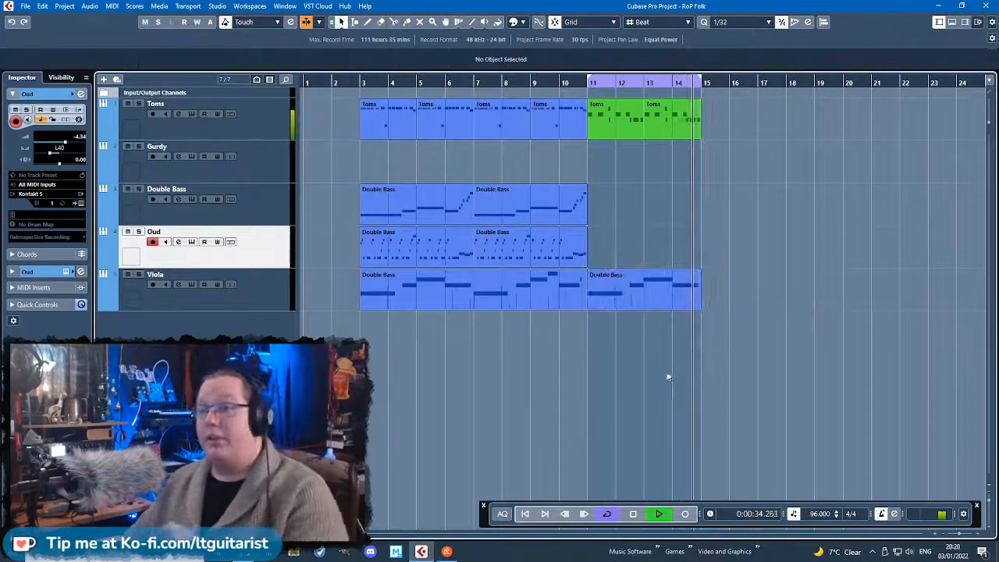
key("space")
Open the copied Viola part for editing and play it from bar 11.
double_click(637, 294)
key("g")
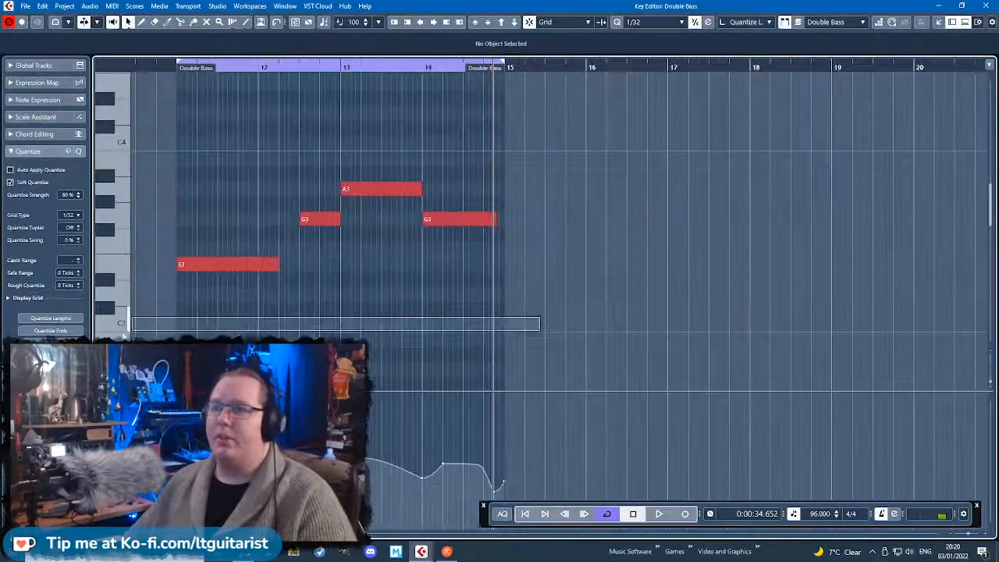
key("space")
key("h")
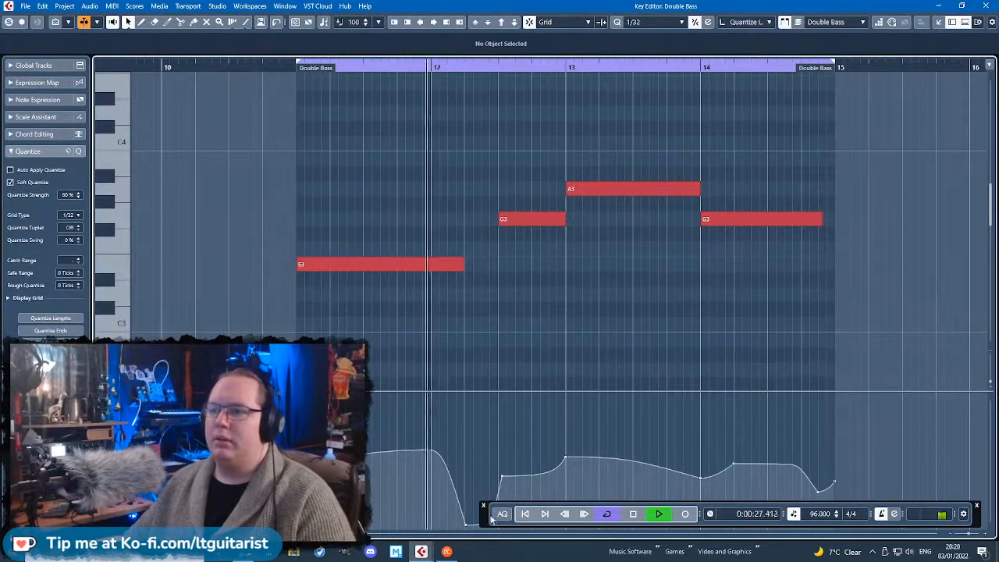
key("space")
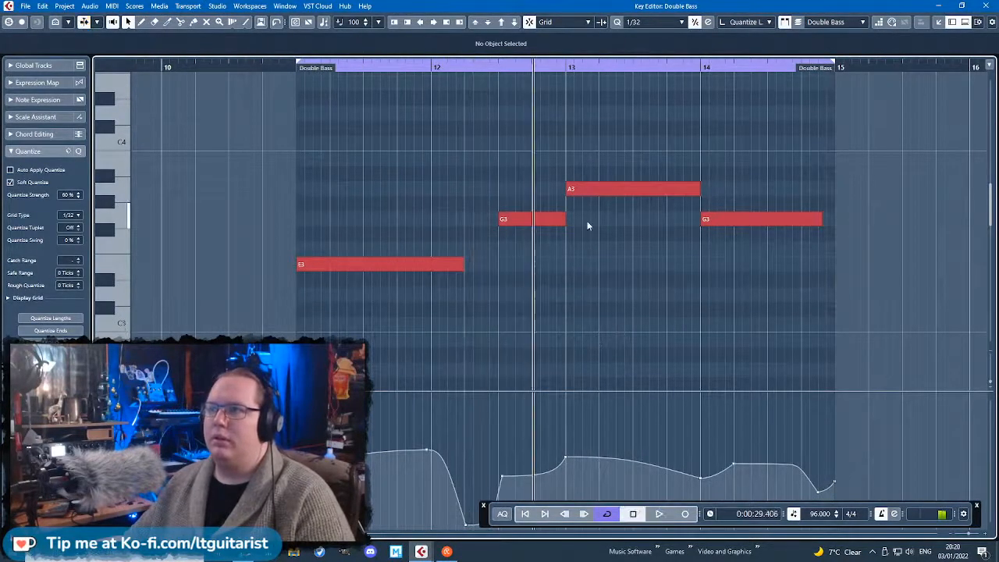
key("h")
Shorten the first G3 viola note to one beat at 12.3, lower it to C3, and add a D3 copy at 12.4.
left_click_drag(564, 220, 505, 220)
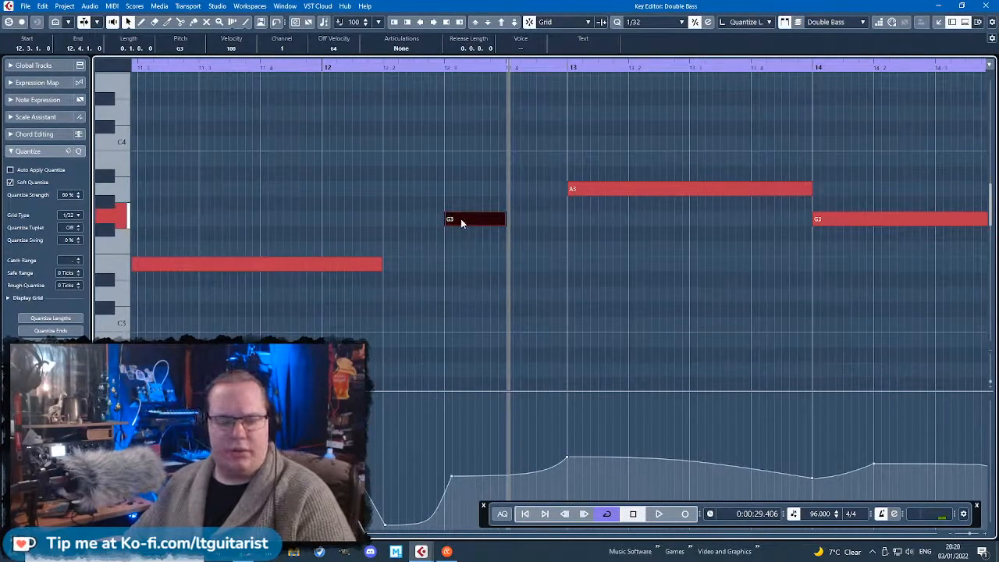
left_click_drag(462, 221, 466, 325)
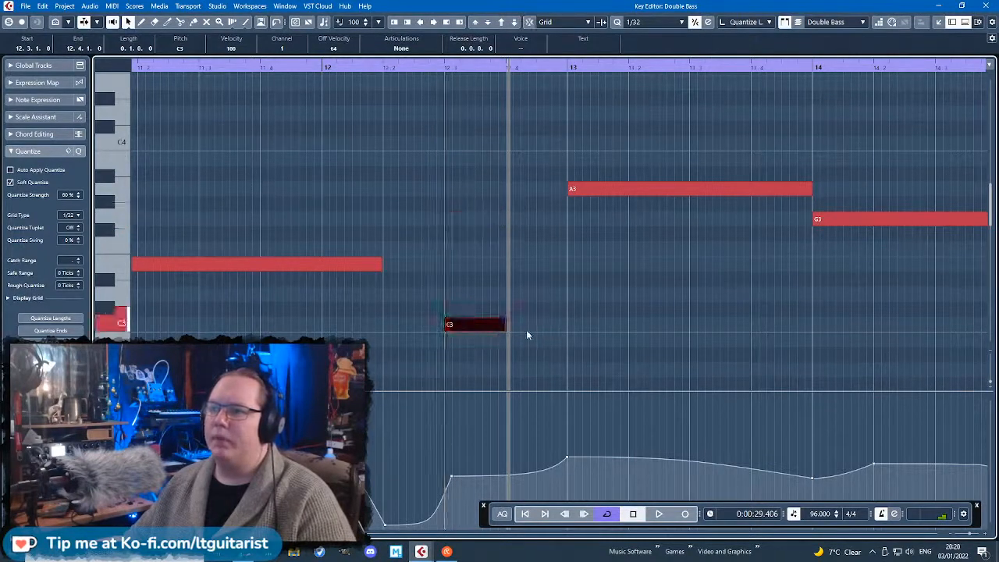
key("ctrl+d")
mouse_move(527, 323)
left_mouse_down()
mouse_move(535, 299)
mouse_move(527, 305)
left_mouse_up()
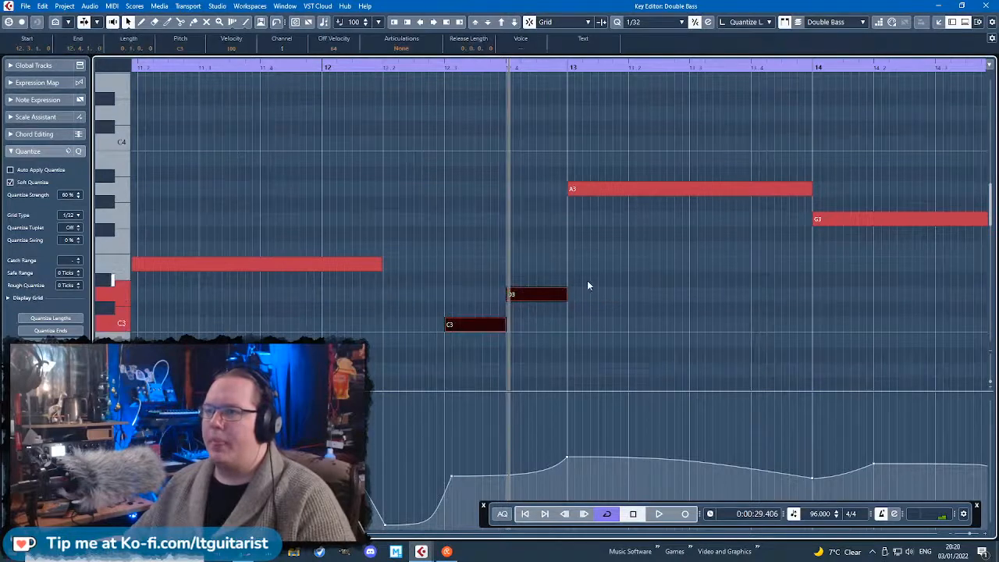
left_click(587, 286)
left_click(557, 296)
scroll(558, 302, "down", 2)
Delete the A3 and G3 viola notes in bars 13 and 14.
left_click_drag(610, 148, 702, 212)
left_click_drag(755, 244, 669, 189)
key("Delete")
key("Delete")
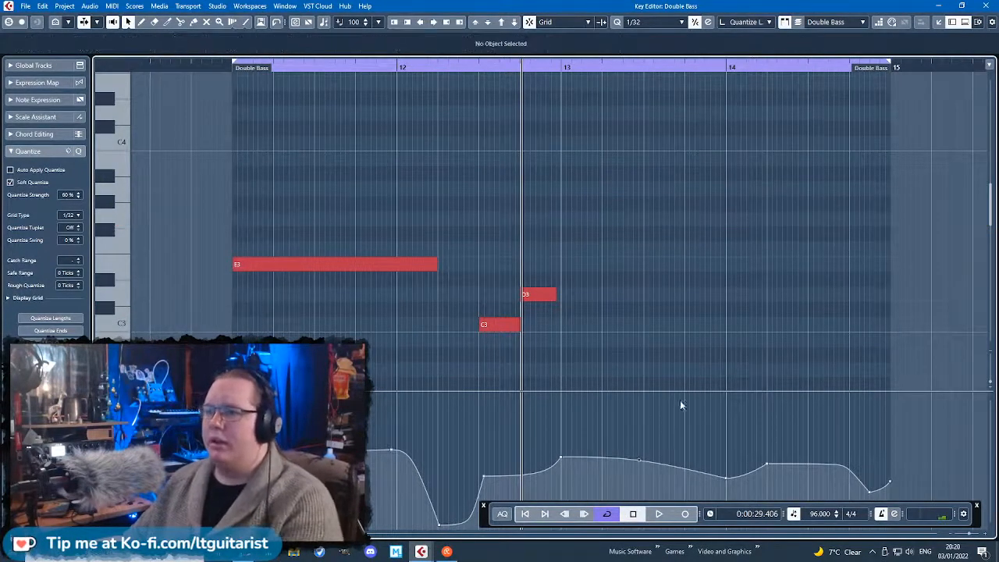
Move the transport panel off the controller lane and delete the modulation points after bar 13 and around 12.2.
left_click_drag(476, 516, 618, 274)
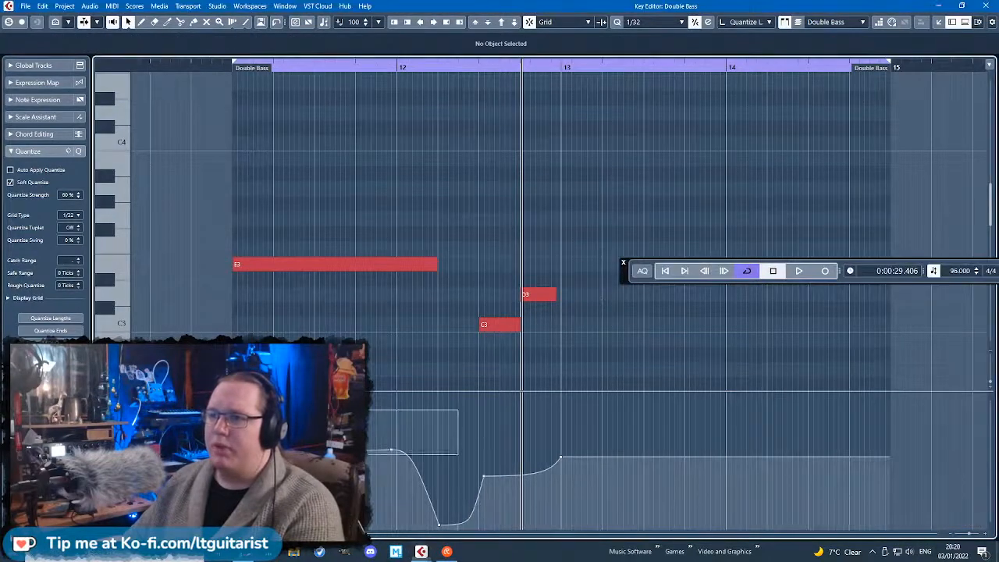
left_click_drag(382, 445, 468, 527)
key("Delete")
Reshape the viola's CC 1 modulation to dip at 12.3.1.0 and rise steeply under the C3 note.
scroll(461, 476, "up", 2)
left_click_drag(513, 471, 489, 508)
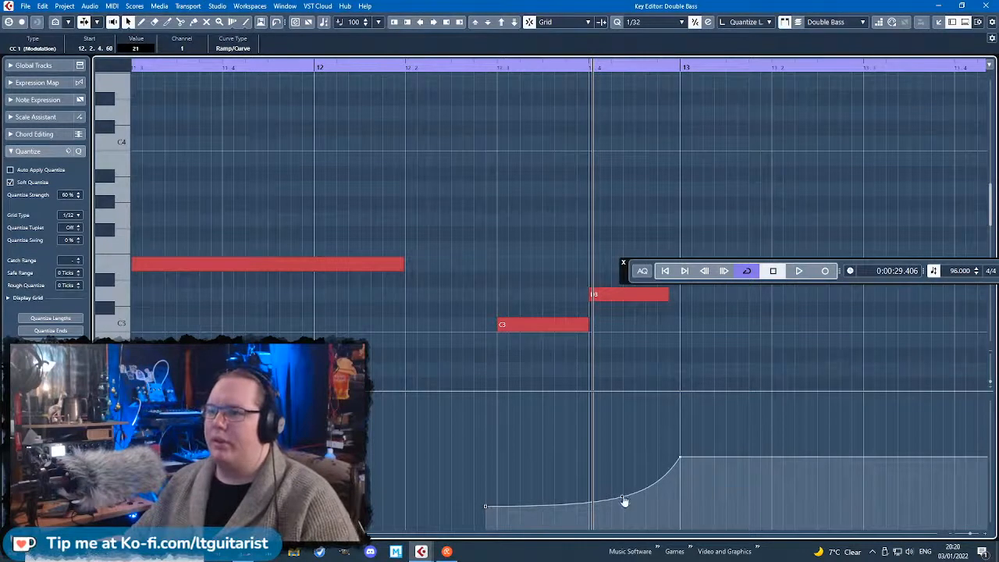
left_click_drag(625, 499, 587, 468)
left_click_drag(488, 507, 342, 504)
left_click_drag(411, 490, 499, 523)
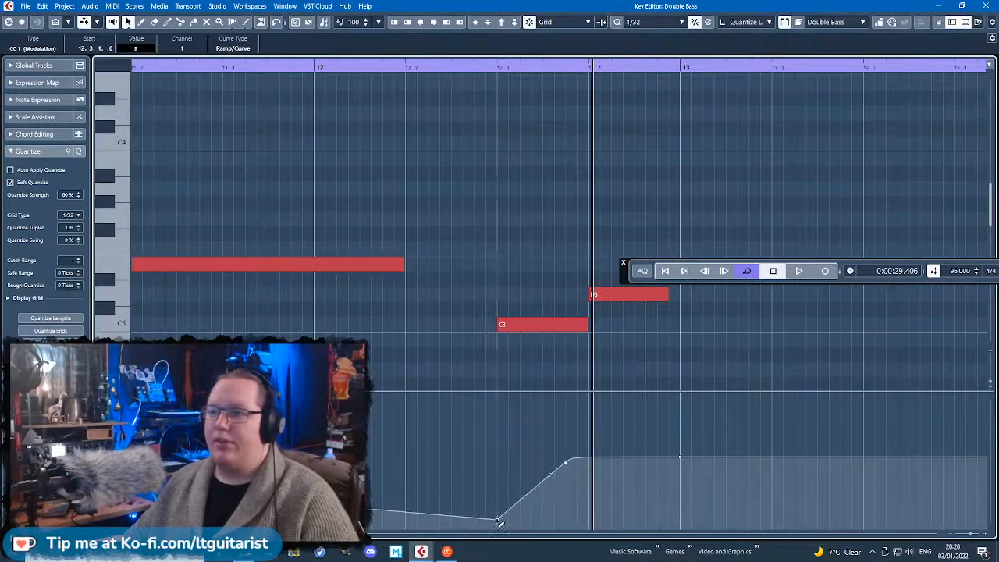
key("g")
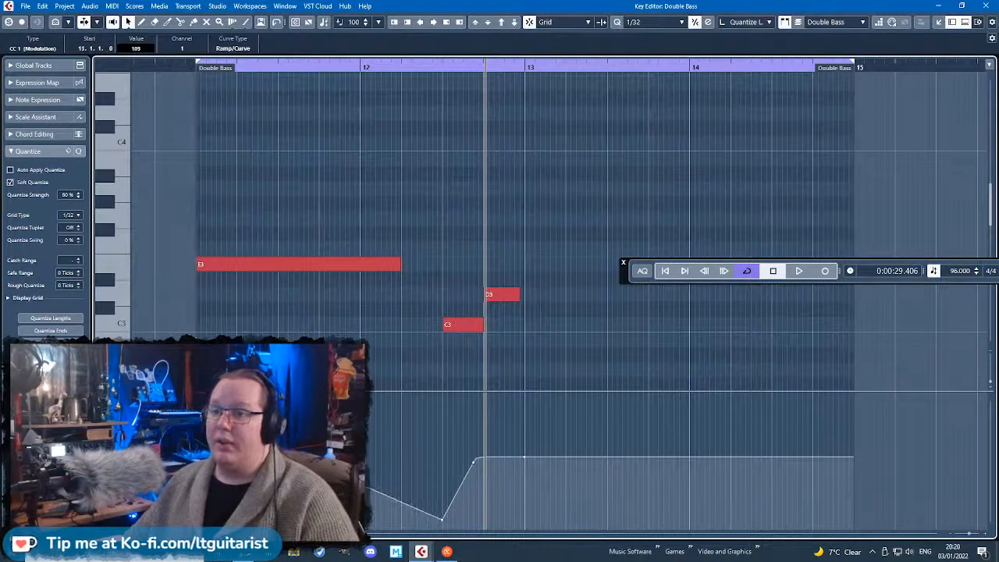
Bow the CC 1 modulation curve so it stays high until just before 12.3, and add a dip to 30 at 12.4.1.0.
left_click_drag(380, 495, 381, 428)
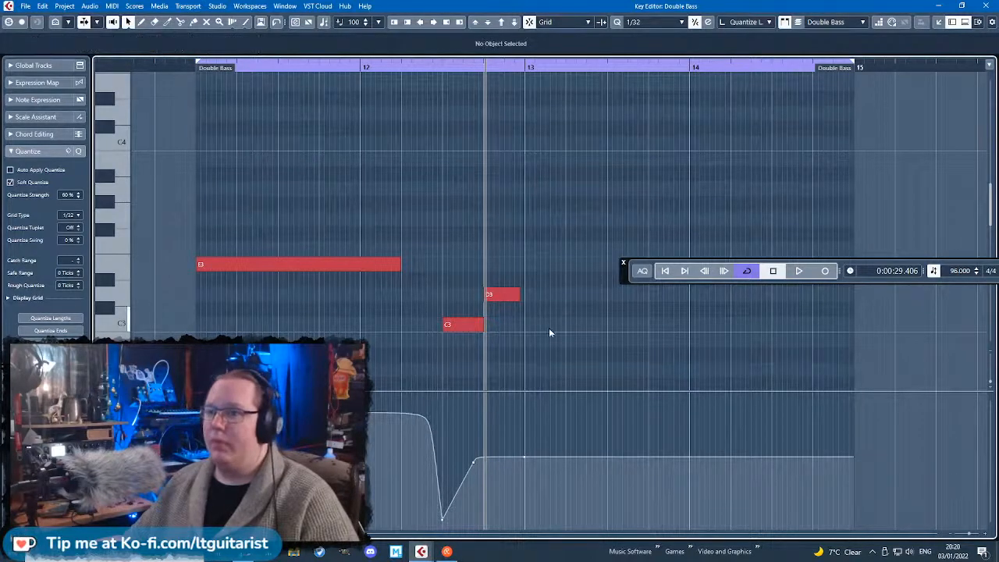
scroll(436, 425, "up", 3)
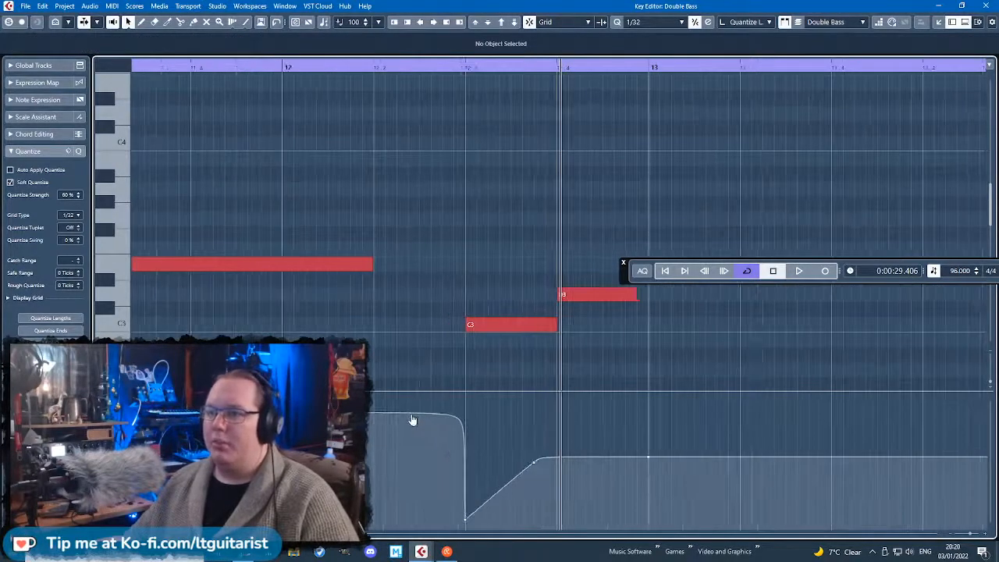
left_click_drag(396, 413, 396, 449)
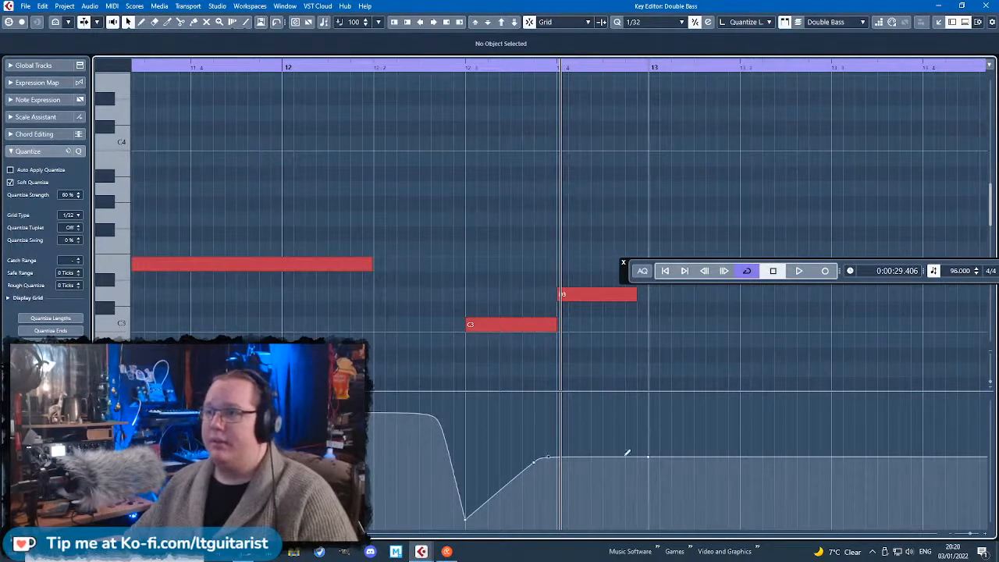
left_click_drag(557, 453, 562, 493)
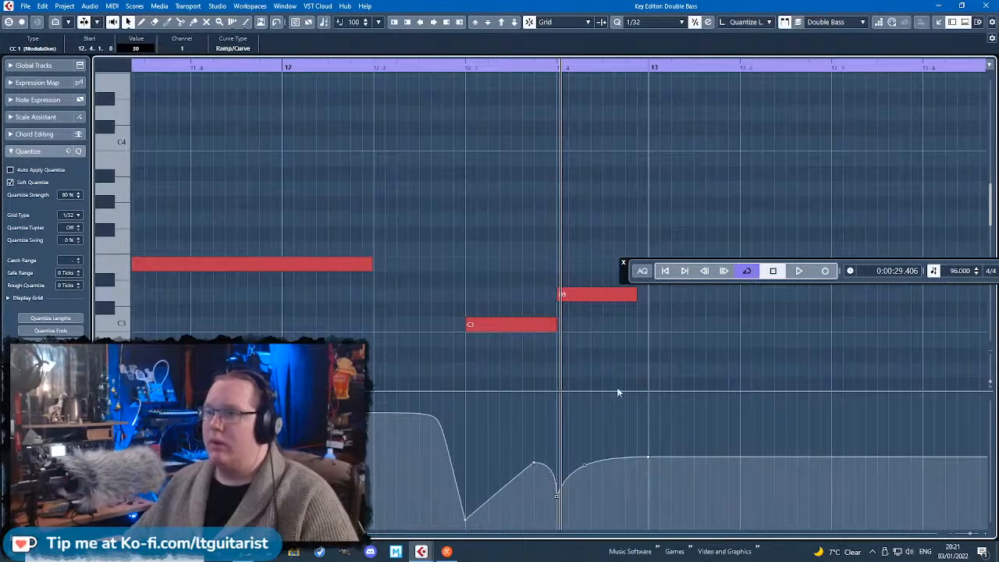
Audition the C3 and D3 viola notes from 12.3 and bow the modulation ramp under the C3 note upward.
left_click_drag(457, 66, 456, 74)
key("space")
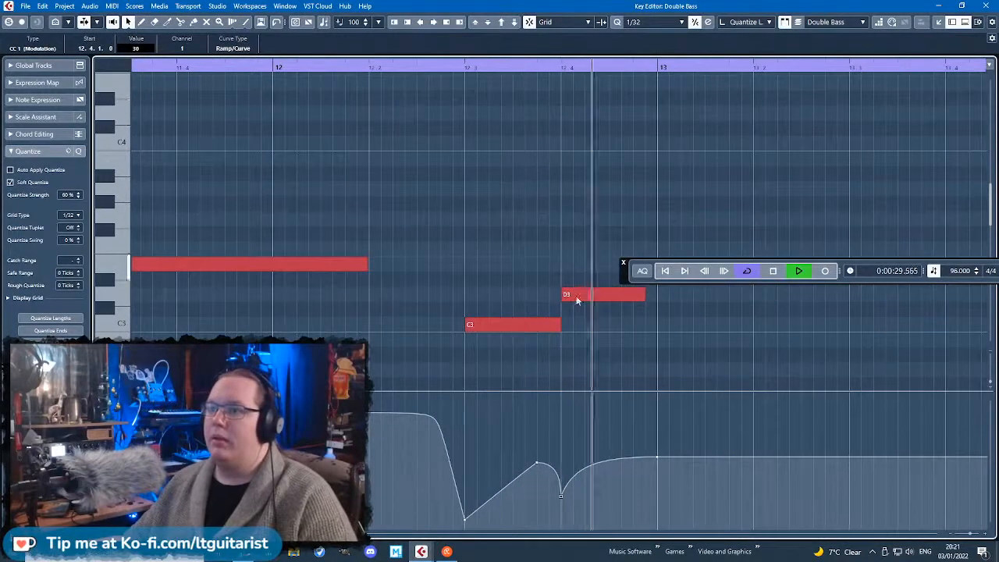
key("space")
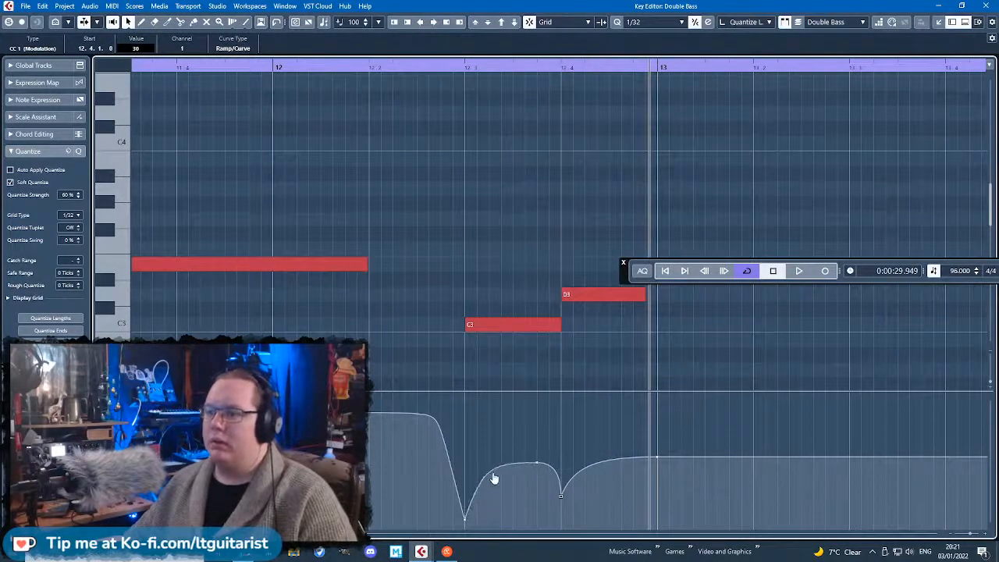
left_click_drag(461, 67, 468, 63)
key("space")
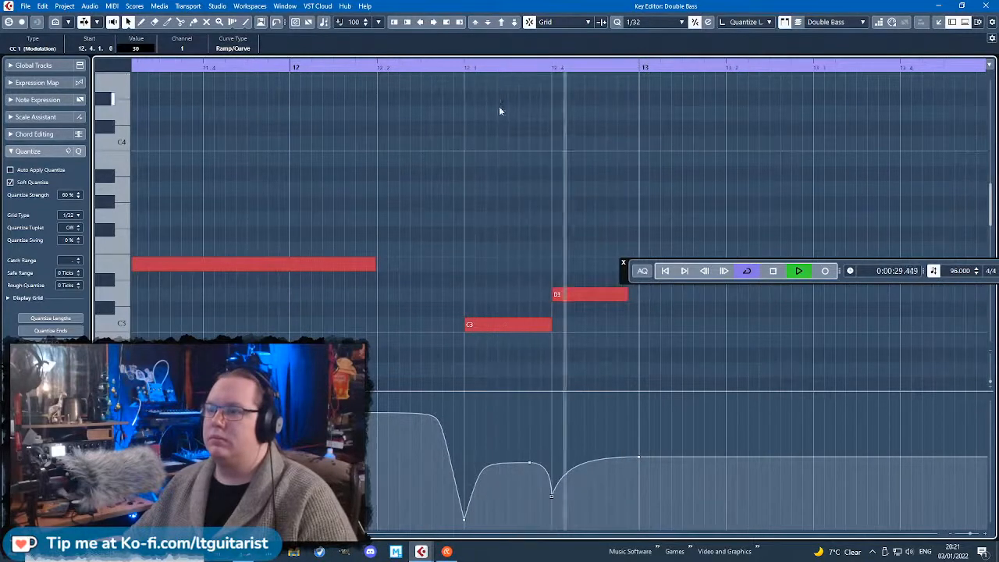
key("space")
Lower the modulation point at 13.1.1.0 to 55 and slightly raise the point near the end of the C3 note.
key("g")
left_click_drag(637, 465, 637, 471)
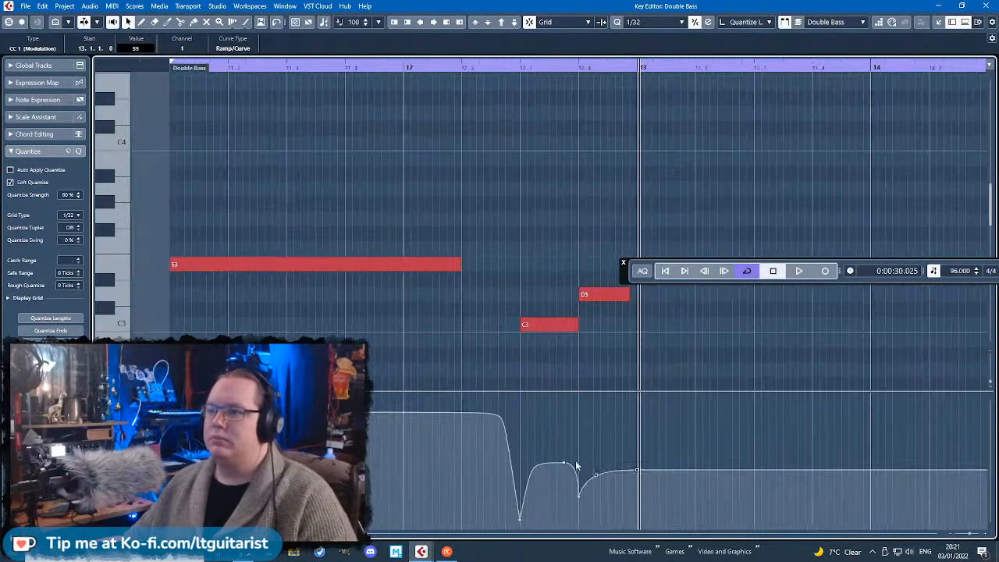
left_click_drag(566, 464, 563, 460)
Shorten the opening E3 note to a sixteenth and copy it into two groups of three, starting at bar 11 and 11.2.3.
left_click(169, 67)
key("space")
key("space")
left_click_drag(461, 265, 243, 252)
key("h")
key("ctrl+d")
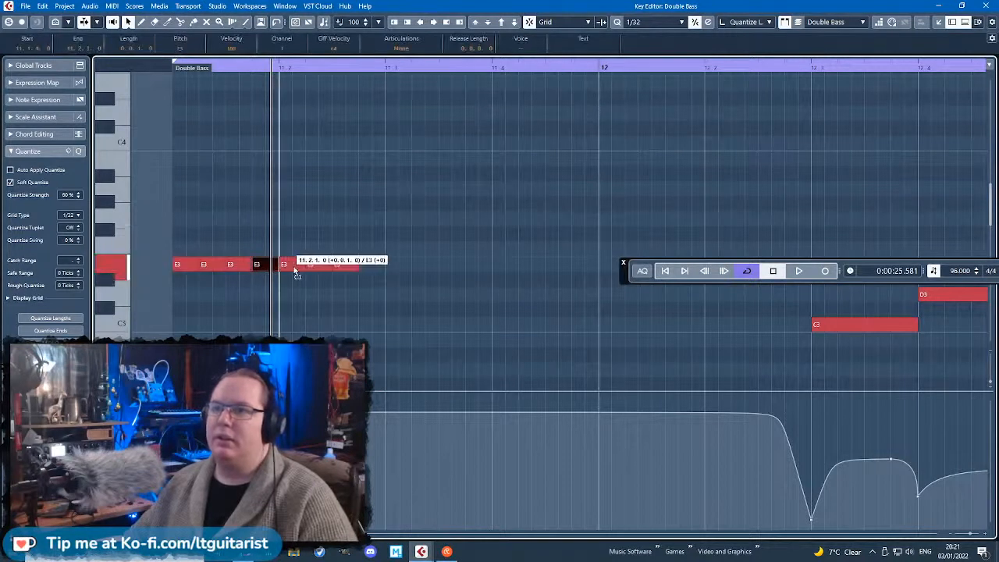
left_click_drag(318, 277, 371, 275)
Play from bar 11, shorten the six E3 notes to thirty-seconds, and repeat the pattern from bar 12.
left_click(158, 102)
left_click(165, 72)
key("space")
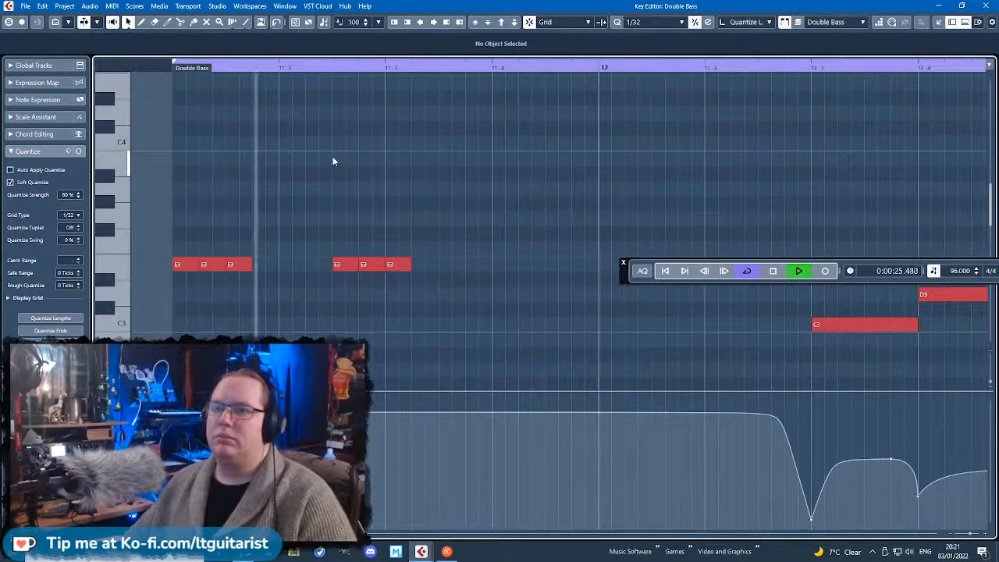
left_click_drag(457, 229, 187, 283)
key("ctrl+d")
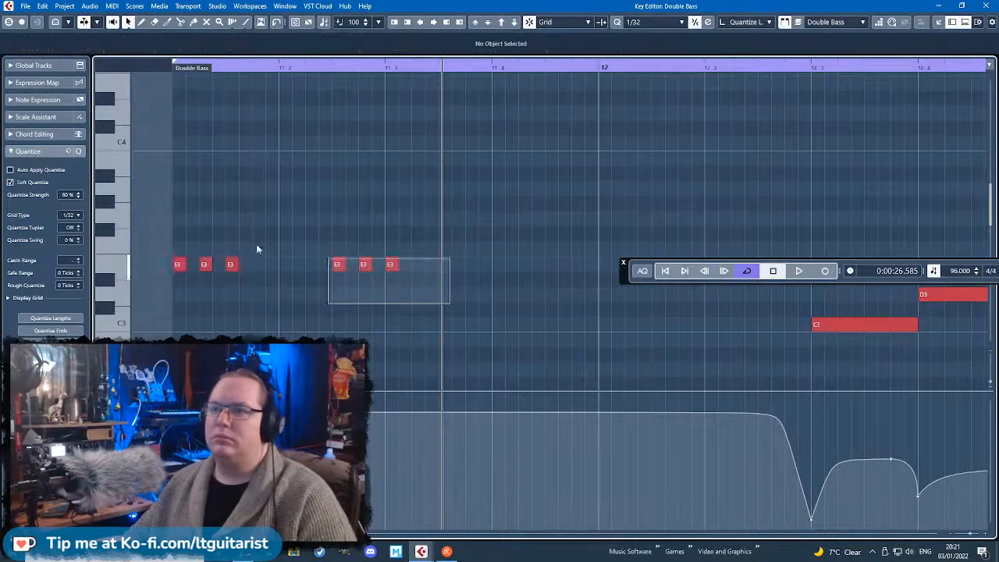
Move the transport panel clear of the notes and delete the E3 note that overlaps the C3 note at 12.3.
left_click_drag(404, 274, 669, 448)
key("space")
left_click(622, 220)
key("g")
key("h")
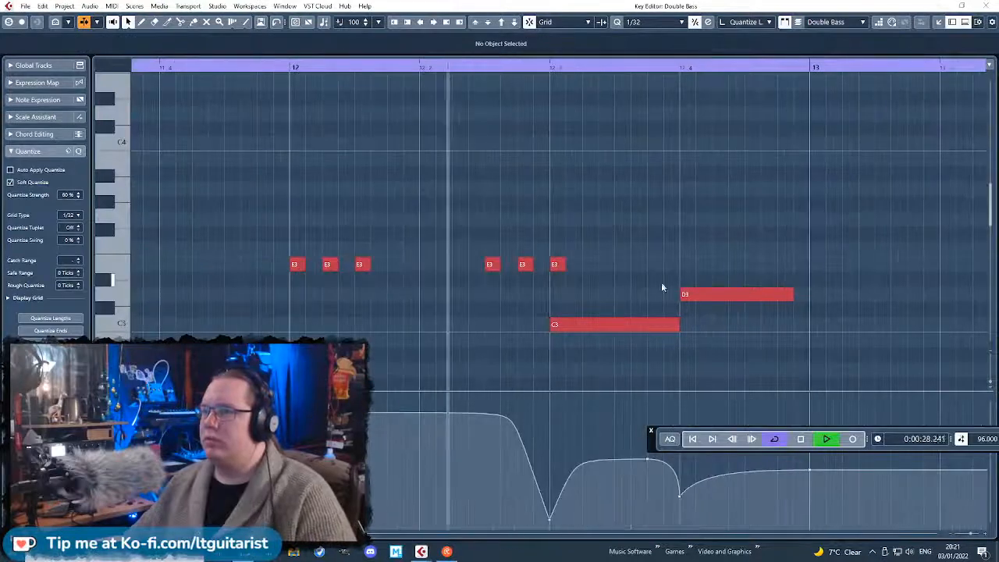
key("space")
left_click(557, 263)
key("Delete")
Set a modulation point of 108 at 12.2.4.60 so the level holds until the last short E3 note.
key("space")
key("space")
left_click(502, 413)
left_click_drag(502, 413, 529, 410)
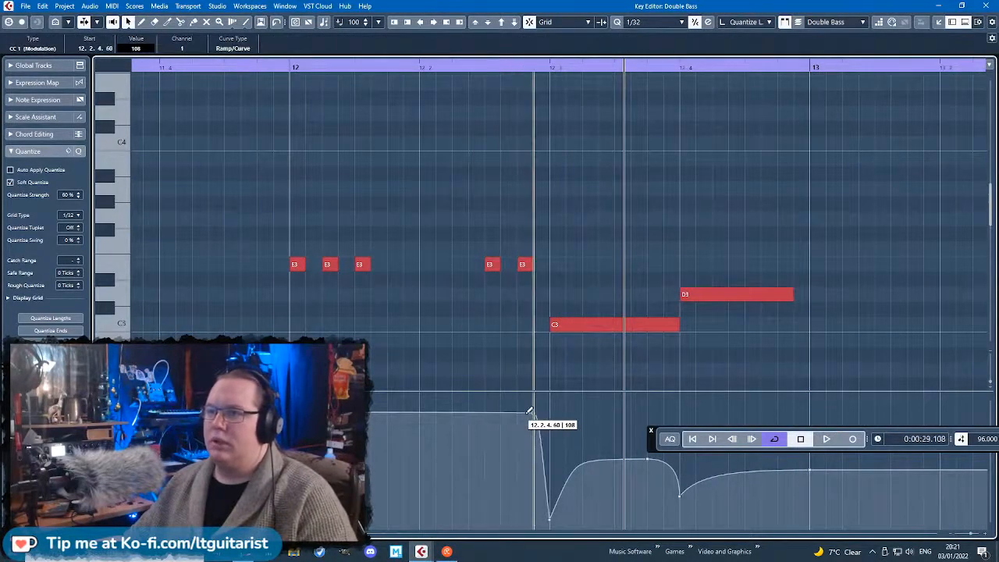
Play back the edited viola phrase around bar 12.
scroll(503, 365, "down", 3)
scroll(396, 355, "up", 4)
left_click(375, 348)
scroll(375, 348, "down", 5)
key("space")
key("space")
Look up the key switch for the short bowing expressions in the Viola track's HALion Sonic SE instrument.
left_click(984, 5)
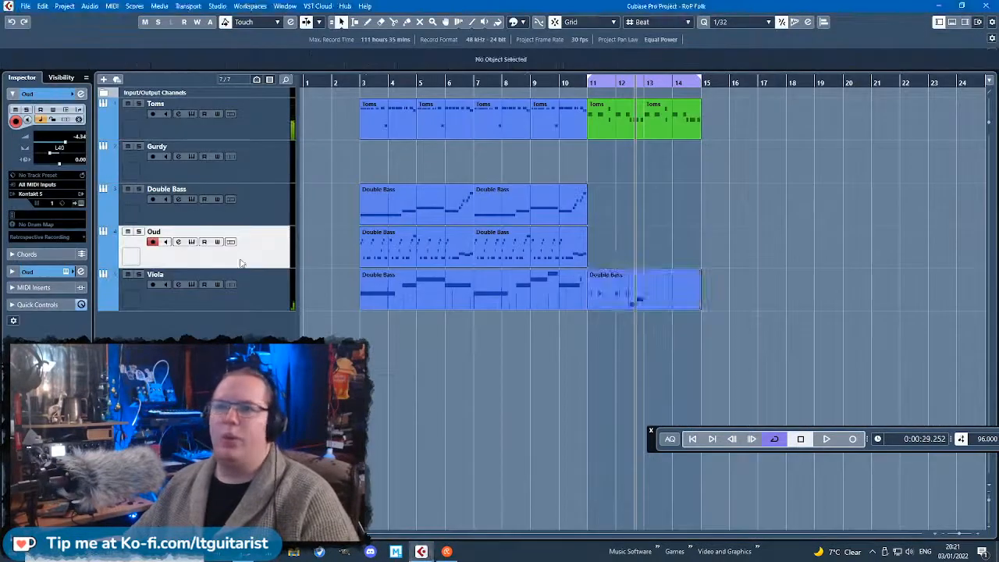
left_click(77, 204)
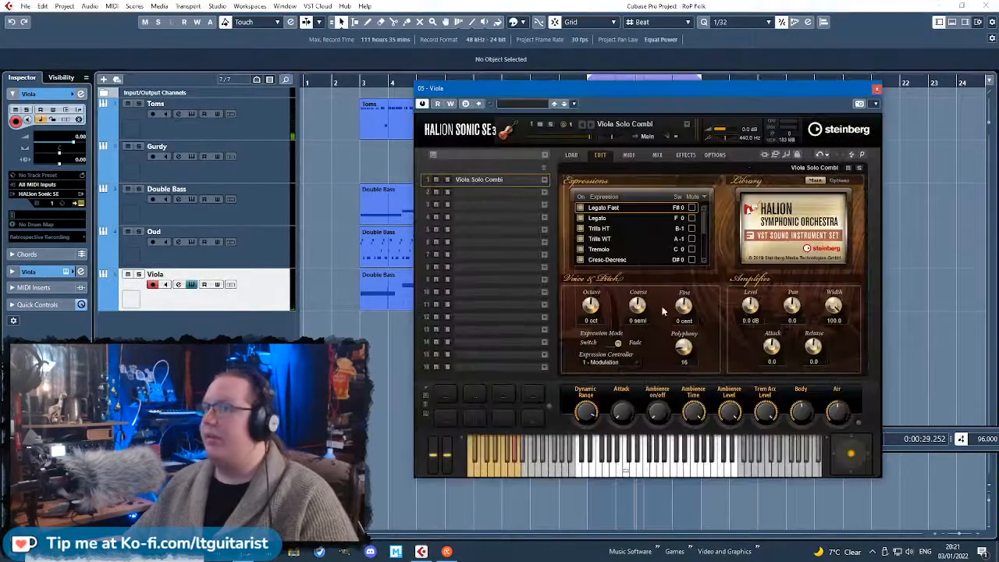
left_click_drag(705, 242, 707, 258)
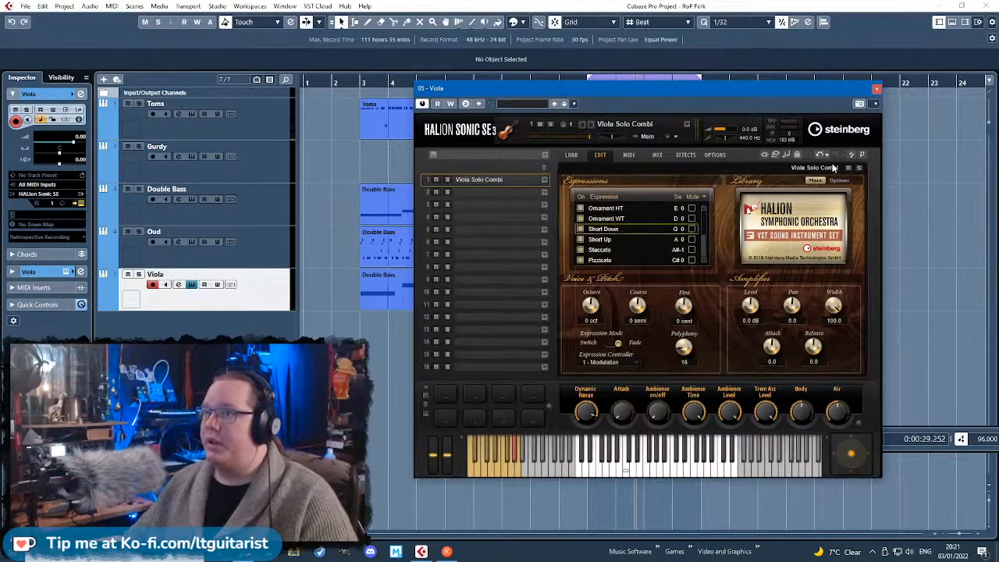
left_click(876, 88)
Add a G0 key-switch note from 11.1.1.0 to 12.2.4.60 in the viola part, audition it, and lower it to F0.
double_click(671, 282)
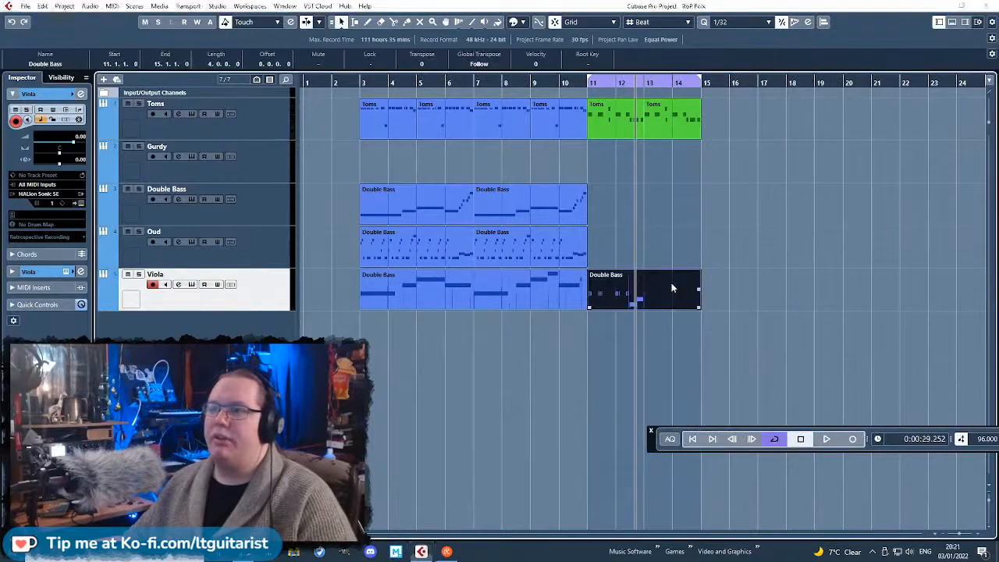
scroll(174, 303, "down", 3)
left_click_drag(246, 275, 380, 279)
mouse_move(307, 282)
left_mouse_down()
mouse_move(304, 111)
mouse_move(302, 127)
left_mouse_up()
scroll(302, 127, "up", 3)
key("space")
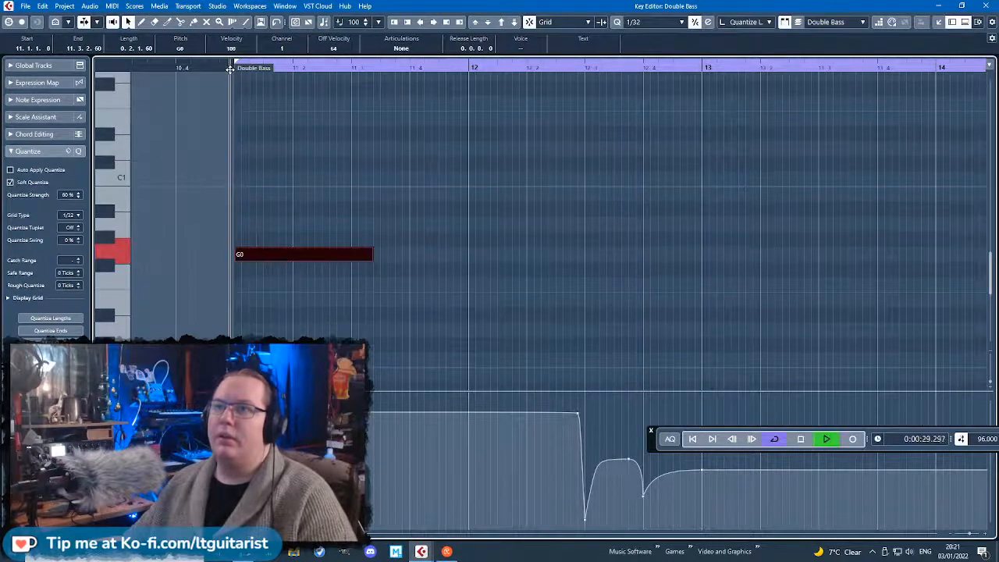
left_click_drag(371, 256, 575, 257)
scroll(536, 340, "up", 3)
scroll(535, 339, "down", 3)
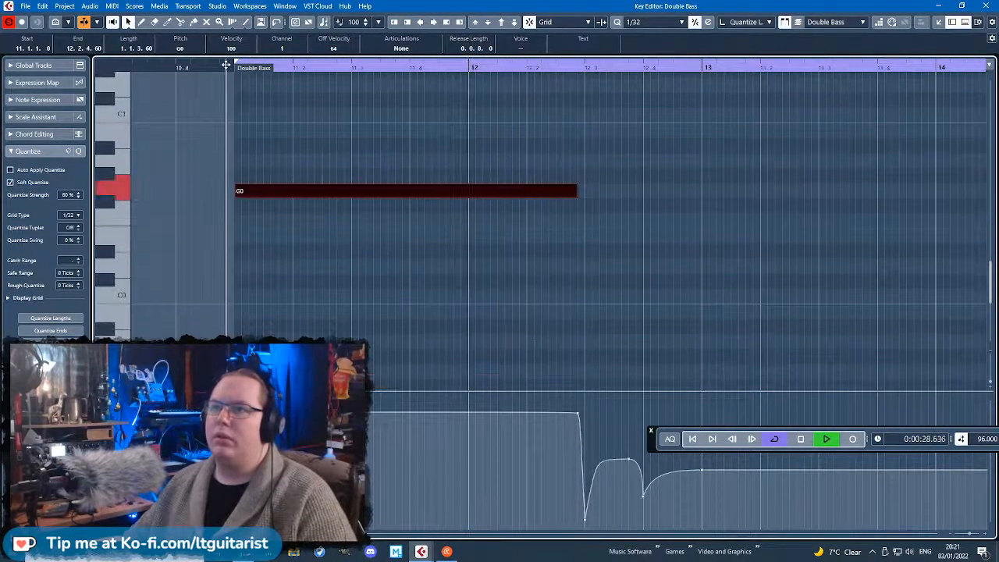
key("Down")
key("Down")
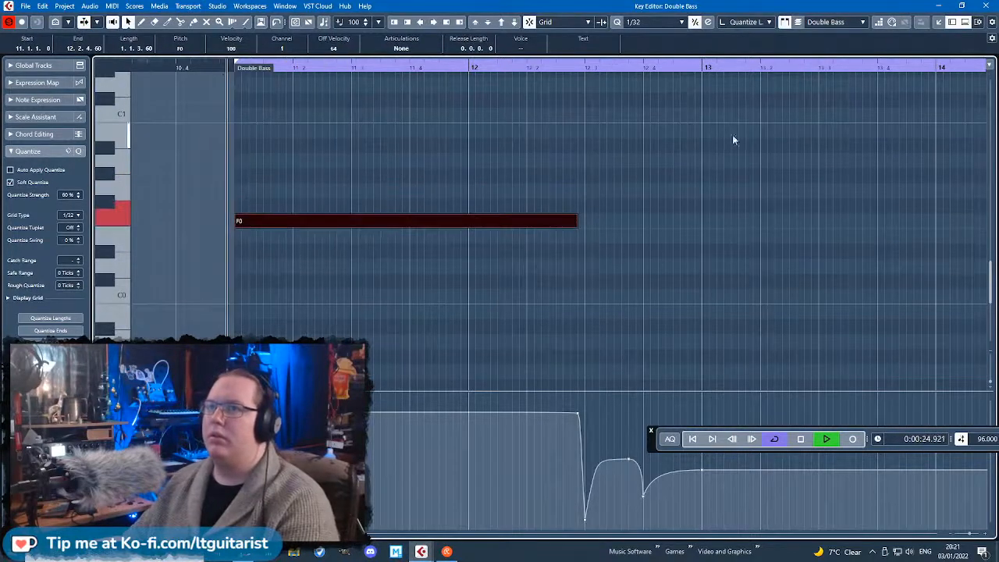
Check the key switches for the legato and staccato expressions in the viola instrument's expression list.
left_click(985, 5)
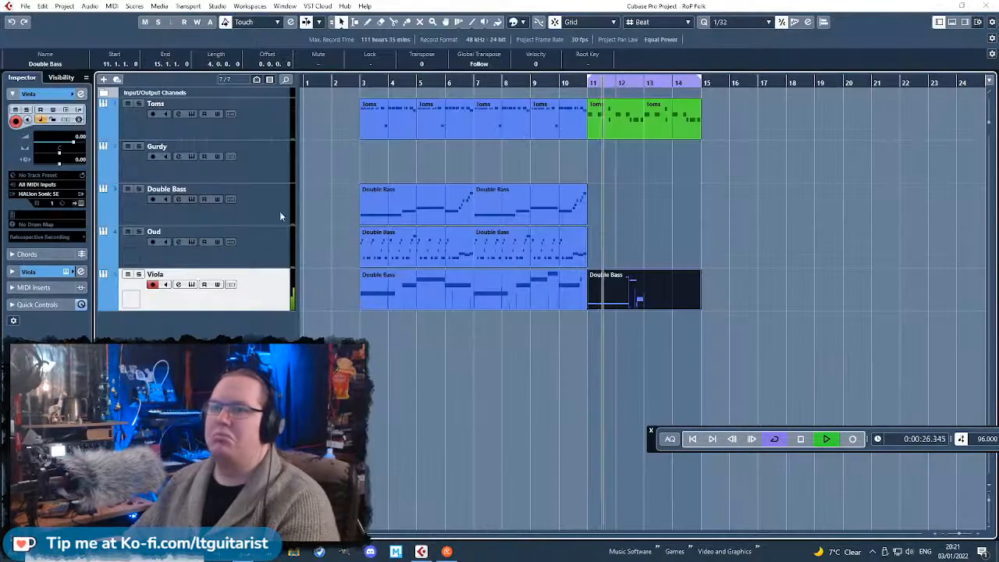
left_click(81, 203)
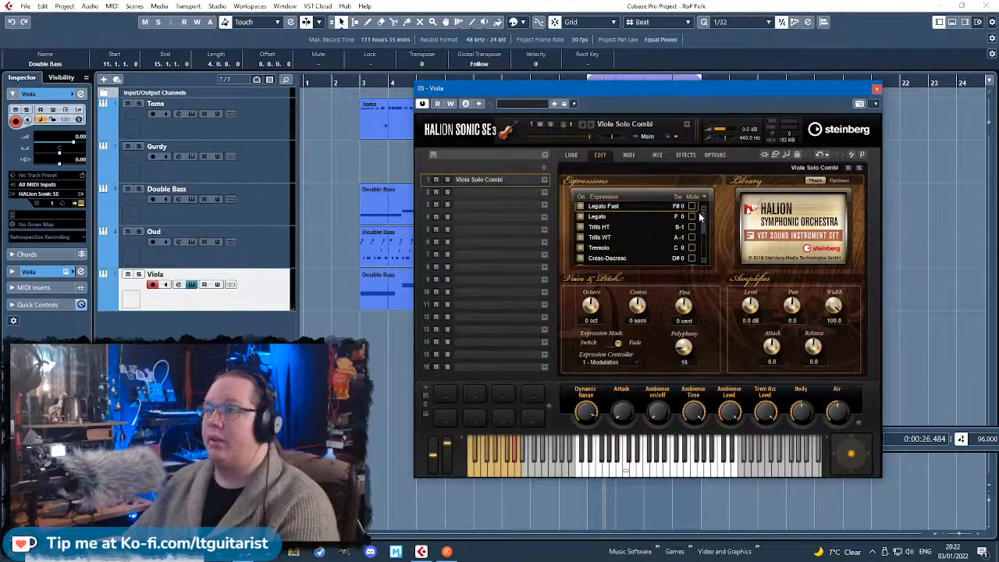
scroll(698, 213, "down", 3)
scroll(696, 227, "down", 3)
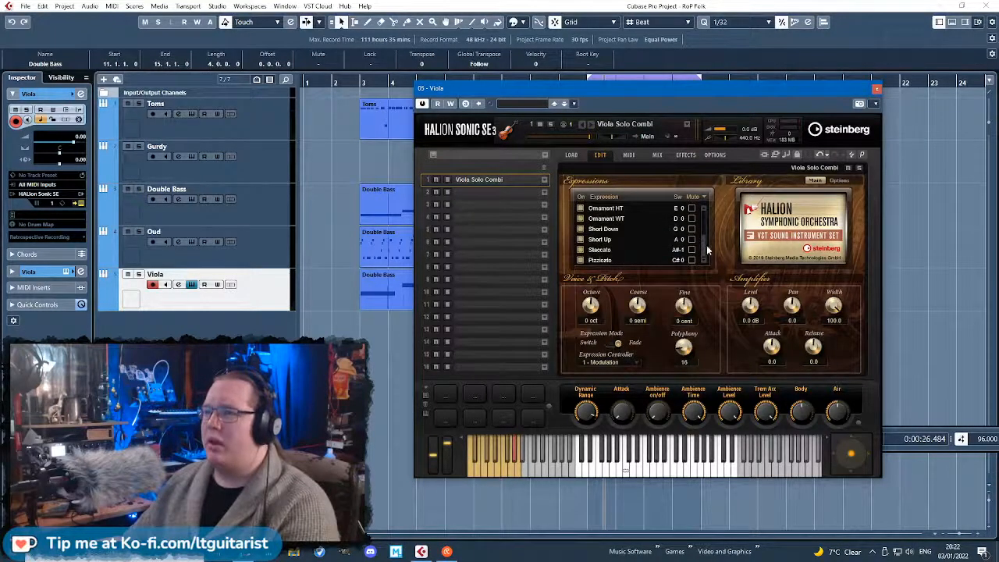
left_click(875, 88)
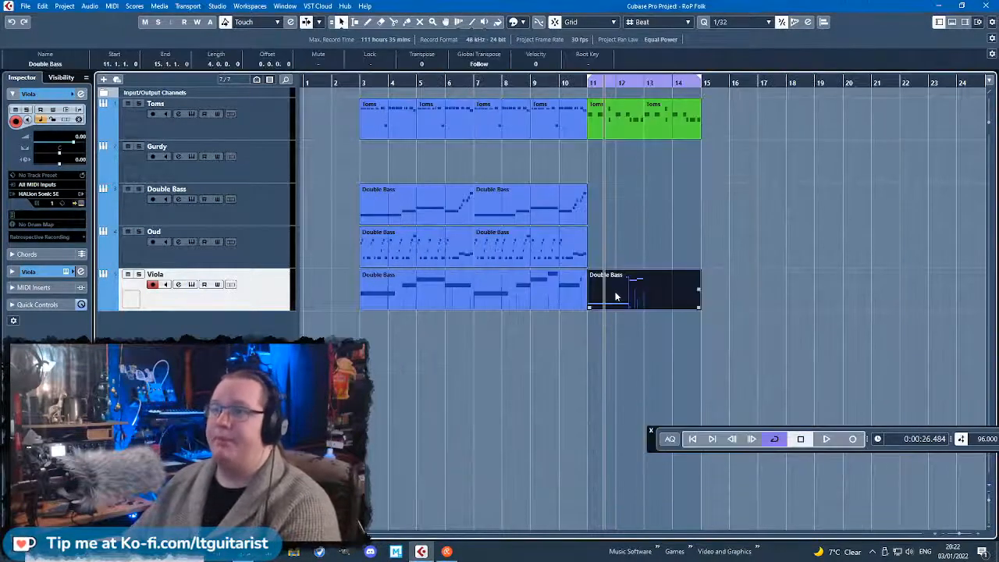
Add a second F0 key-switch note in the viola part from 12.3 to just before bar 13.
double_click(628, 288)
scroll(311, 242, "down", 3)
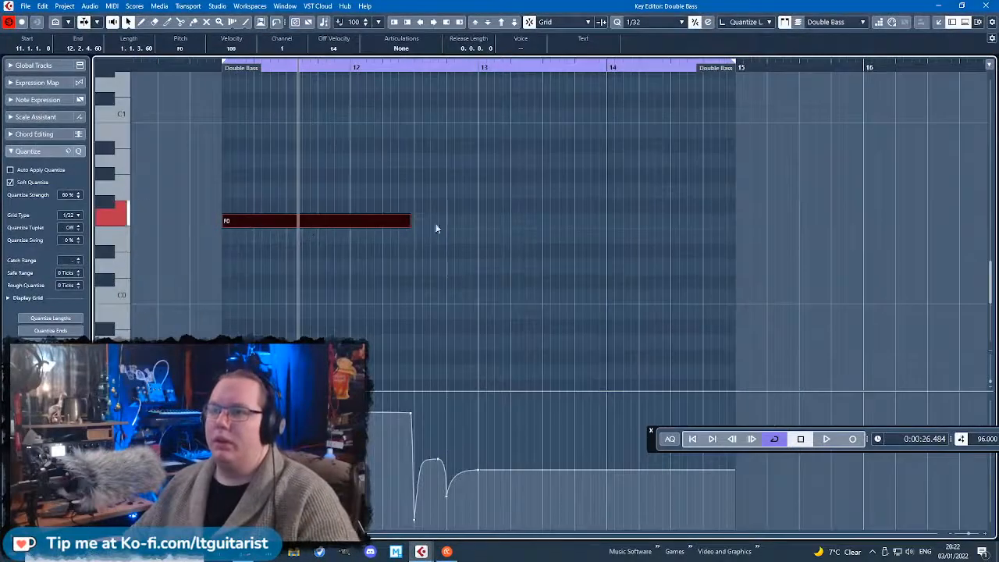
mouse_move(416, 225)
left_mouse_down()
mouse_move(495, 225)
mouse_move(472, 224)
left_mouse_up()
Transpose the long key-switch note starting at bar 11 to A#-1.
key("Left")
key("shift+Down")
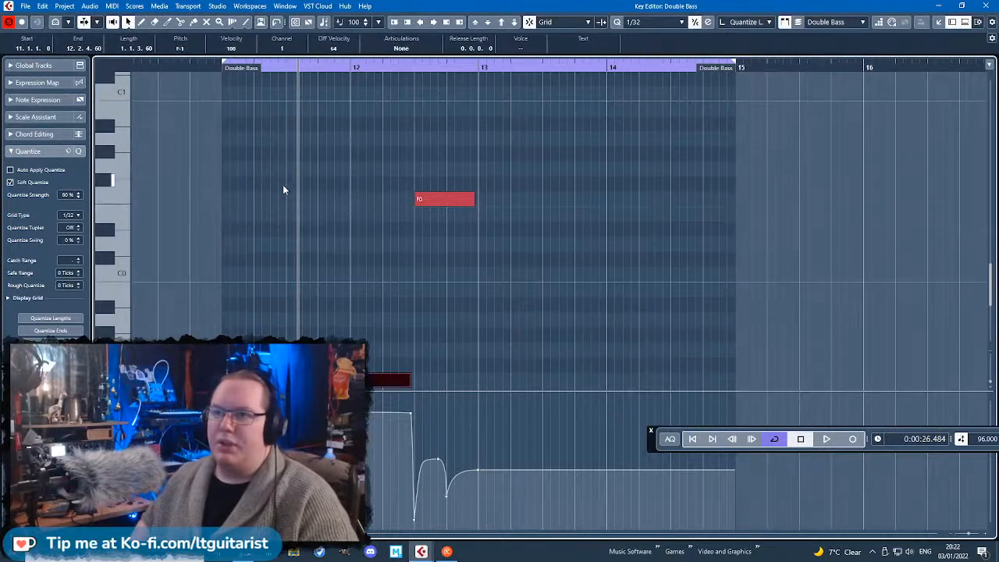
key("Down")
key("Down")
key("Down")
key("Down")
key("Down")
key("Down")
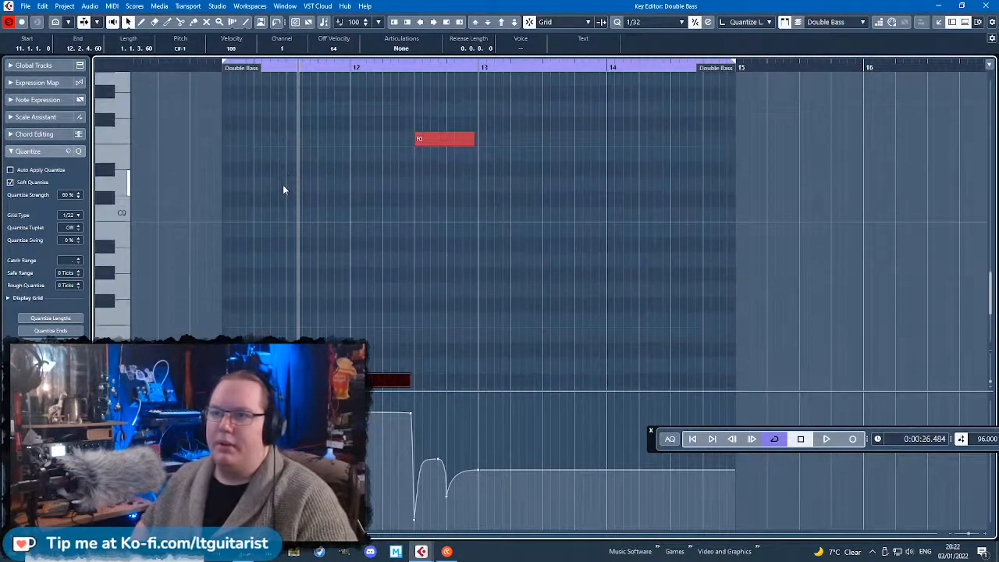
key("Up")
key("Up")
key("Up")
key("Up")
key("Up")
key("Up")
key("Up")
key("Up")
key("Up")
key("Up")
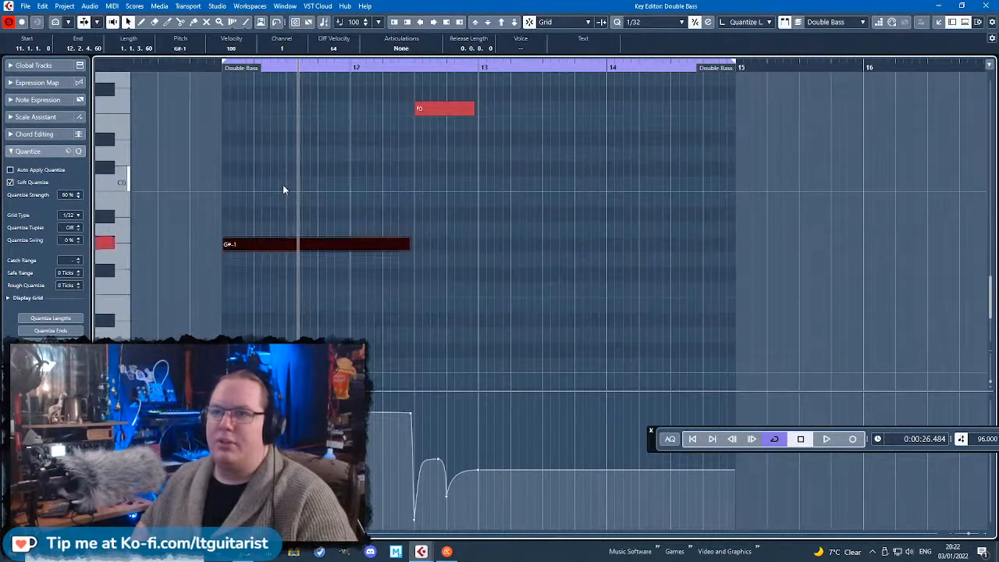
key("Up")
Play back bars 11 and 12 with the A#-1 and F0 key switches.
key("space")
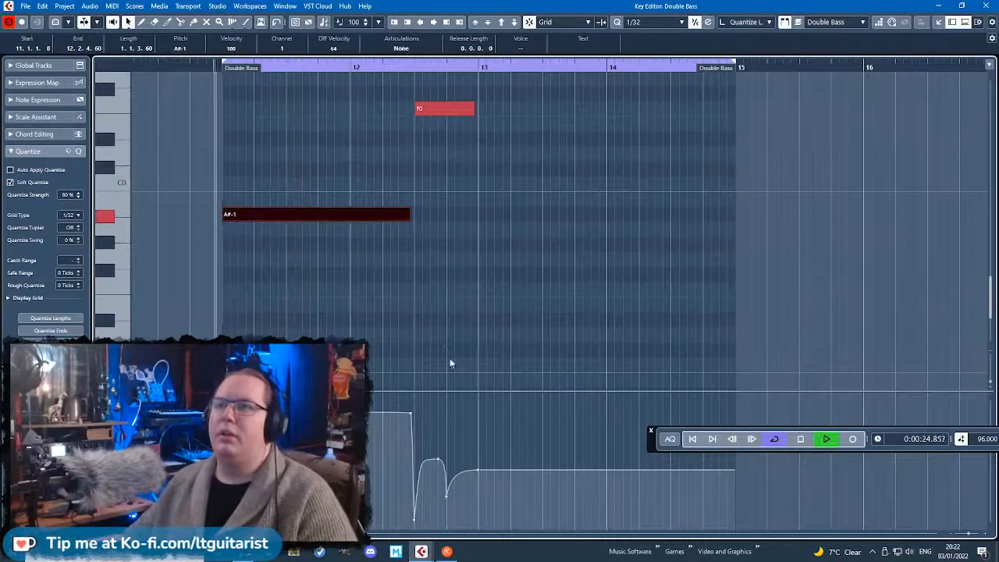
scroll(225, 240, "up", 5)
scroll(255, 246, "down", 7)
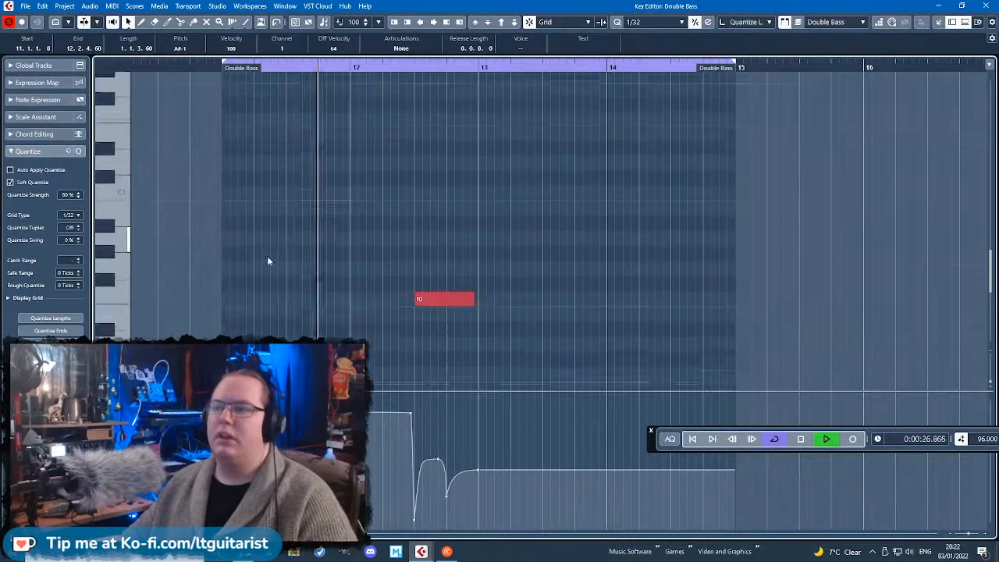
scroll(312, 285, "up", 7)
scroll(351, 270, "down", 5)
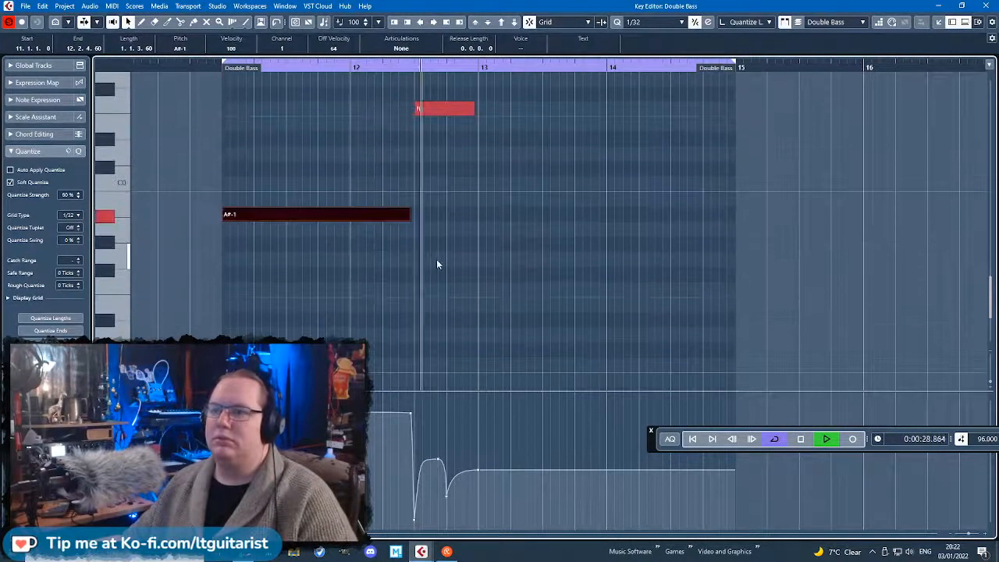
key("space")
Raise the modulation point at 12.3.4.0 to 95, along with the points at 12.4 and bar 13, and audition the change.
scroll(429, 327, "up", 3, "ctrl")
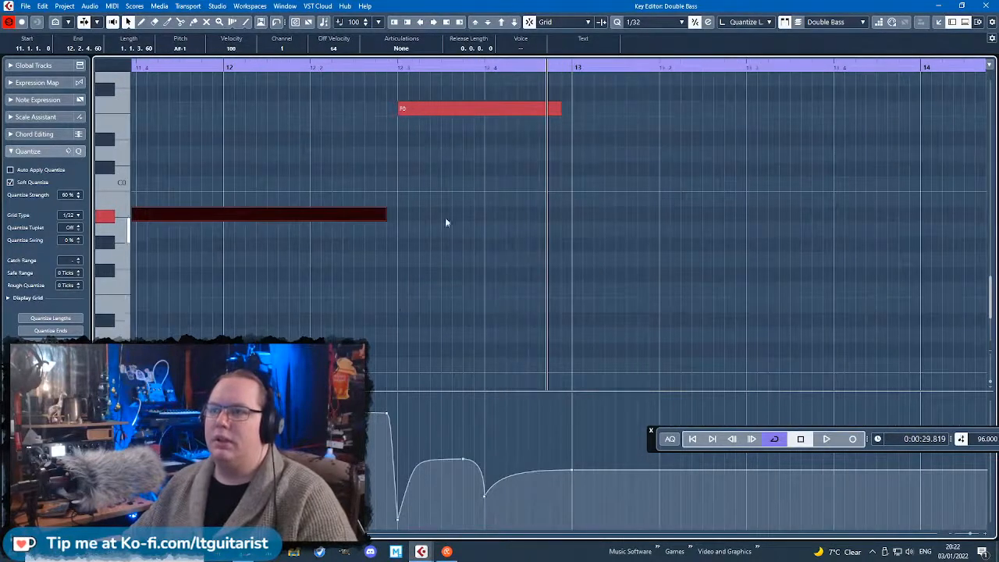
left_click_drag(464, 460, 460, 431)
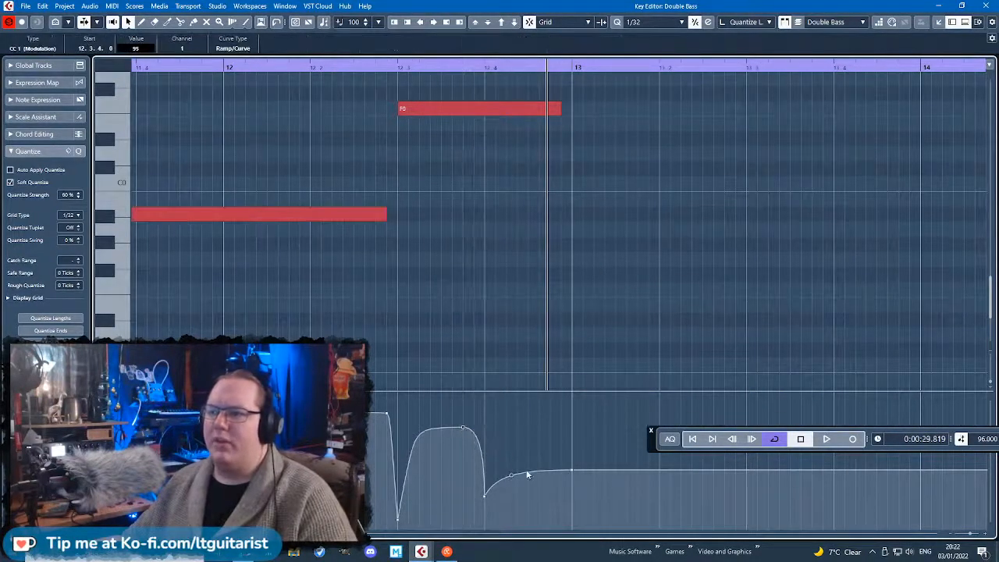
left_click_drag(486, 493, 484, 448)
left_click_drag(570, 464, 572, 433)
key("Delete")
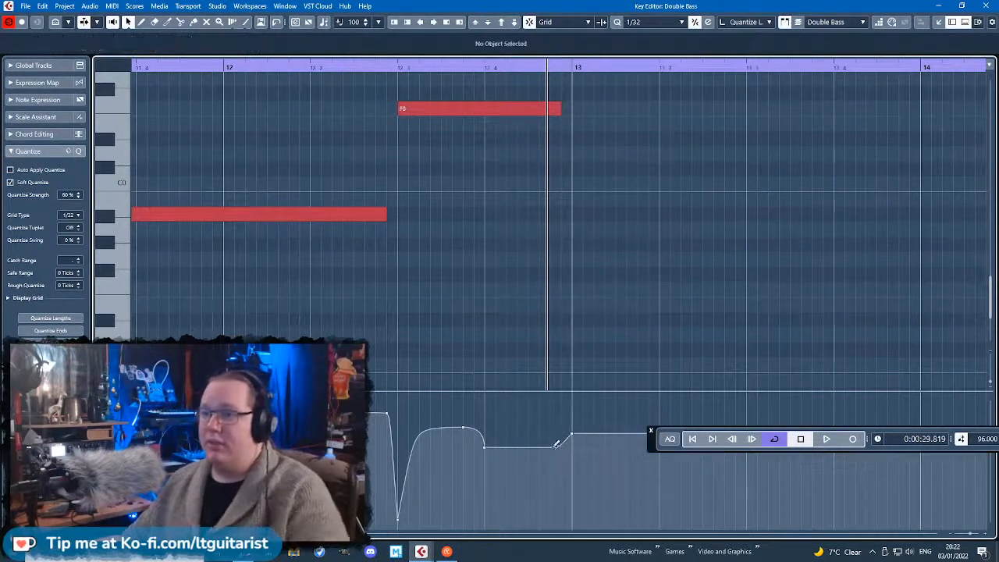
key("space")
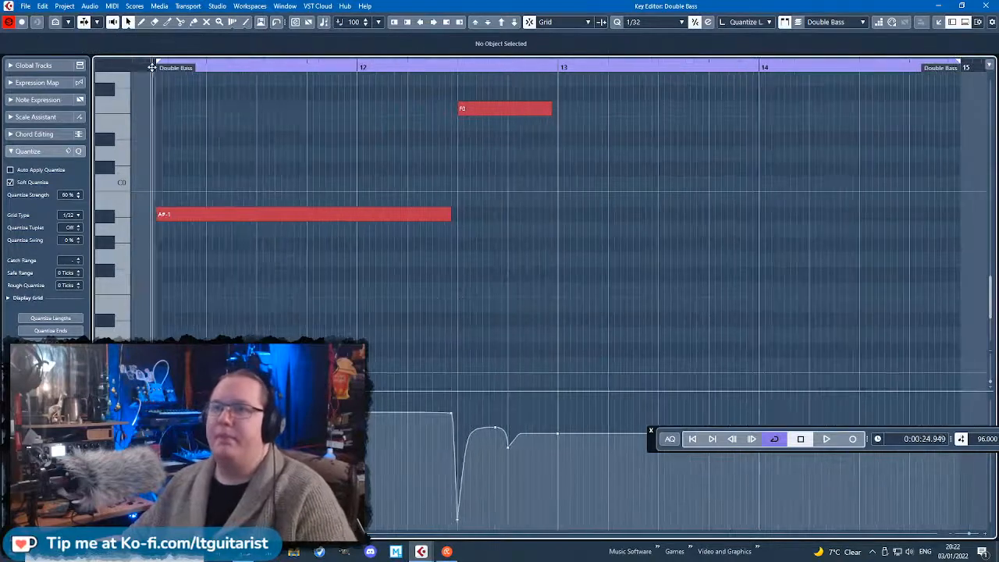
Lower the modulation point just before 12.3, set the dip at 12.3 to 56, and audition the result.
left_click_drag(451, 413, 441, 445)
left_click_drag(456, 519, 456, 468)
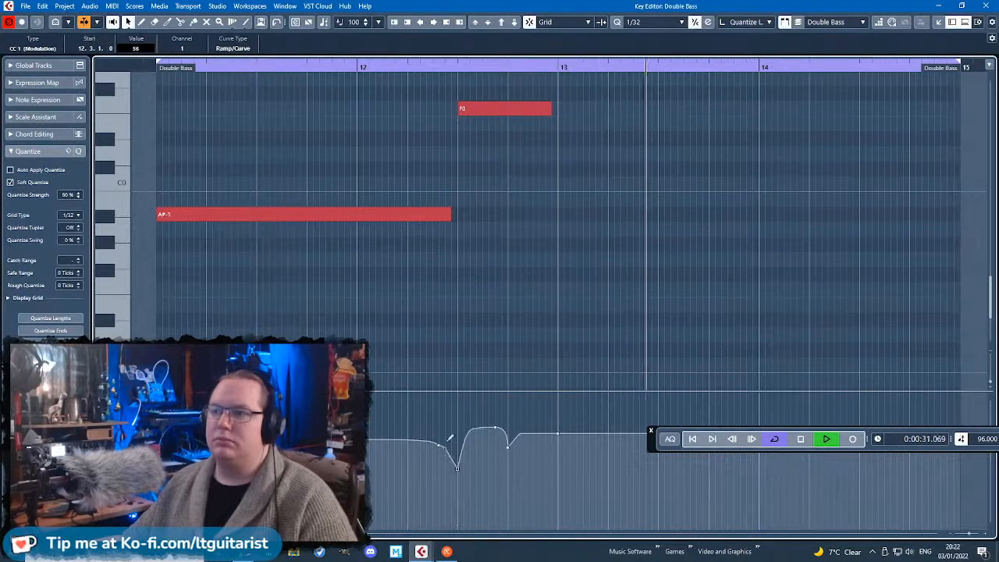
left_click(686, 285)
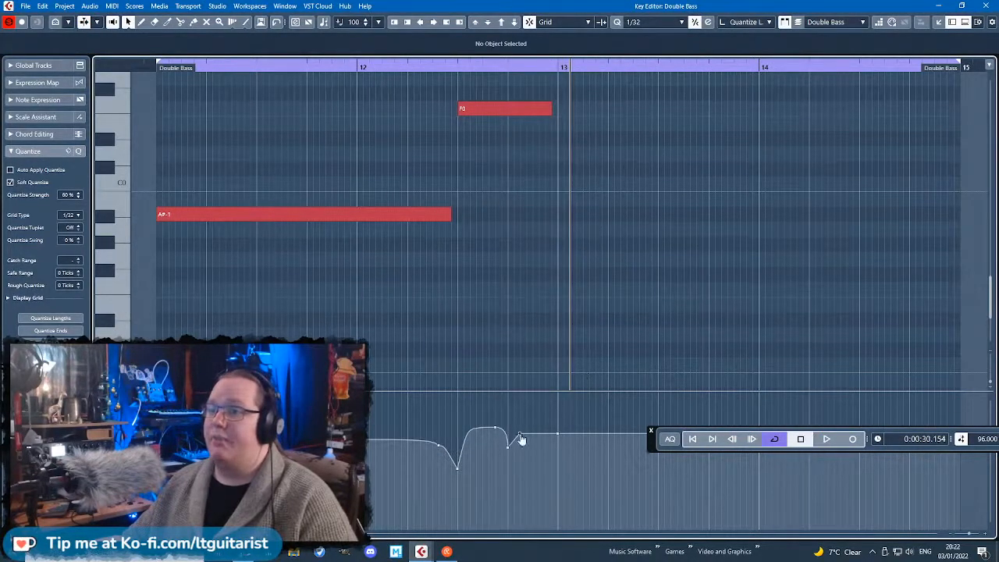
Try to repeat the viola notes of bars 11 and 12 at bar 13 within the part.
key("g")
key("g")
left_click_drag(688, 381, 356, 128)
key("h")
key("h")
key("h")
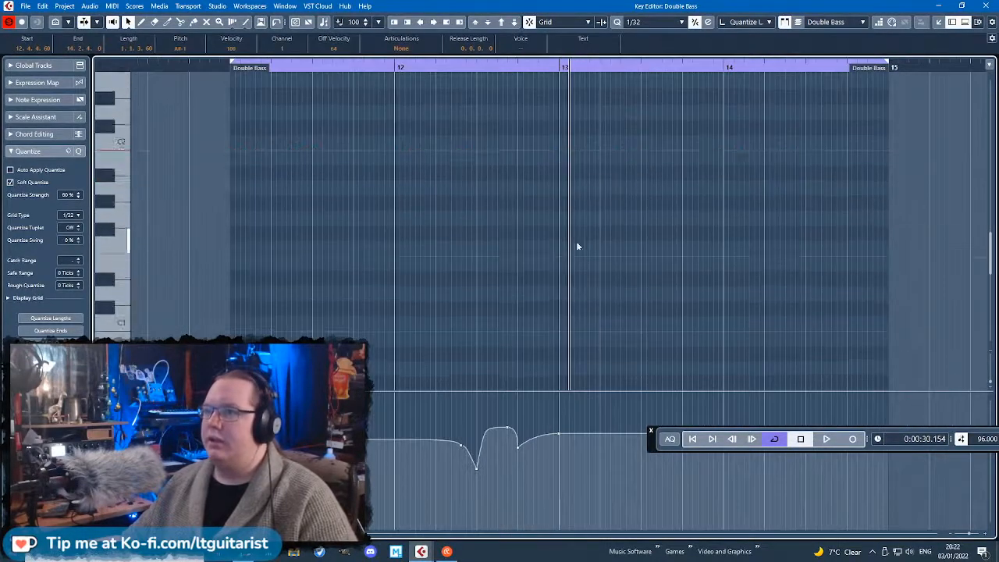
key("g")
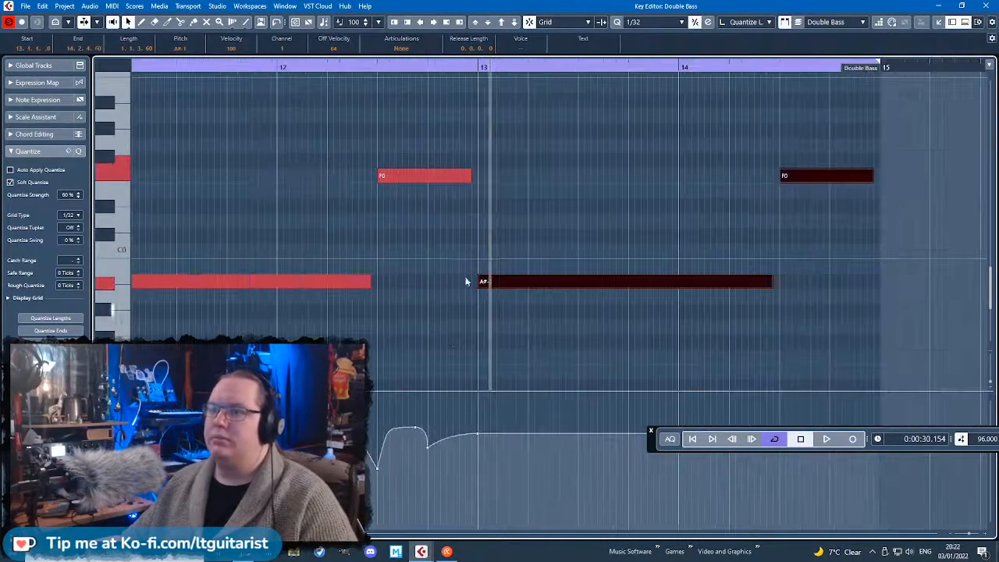
key("g")
left_click_drag(656, 443, 765, 302)
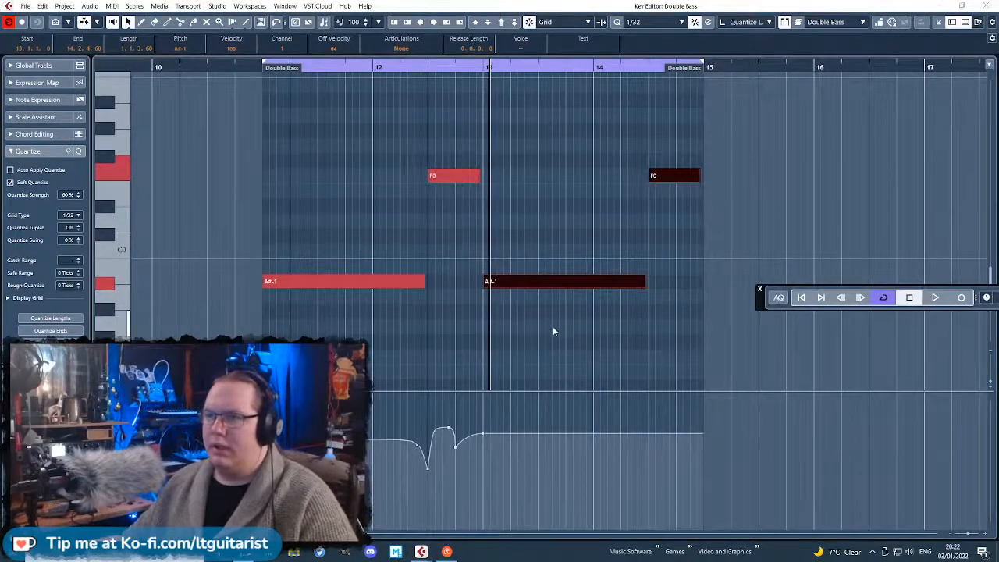
key("Delete")
Duplicate the viola section of bars 11–12 at bar 13, glue it into one four-bar part and reopen it for editing.
left_click(988, 5)
key("h")
key("ctrl+d")
key("4")
left_click(640, 294)
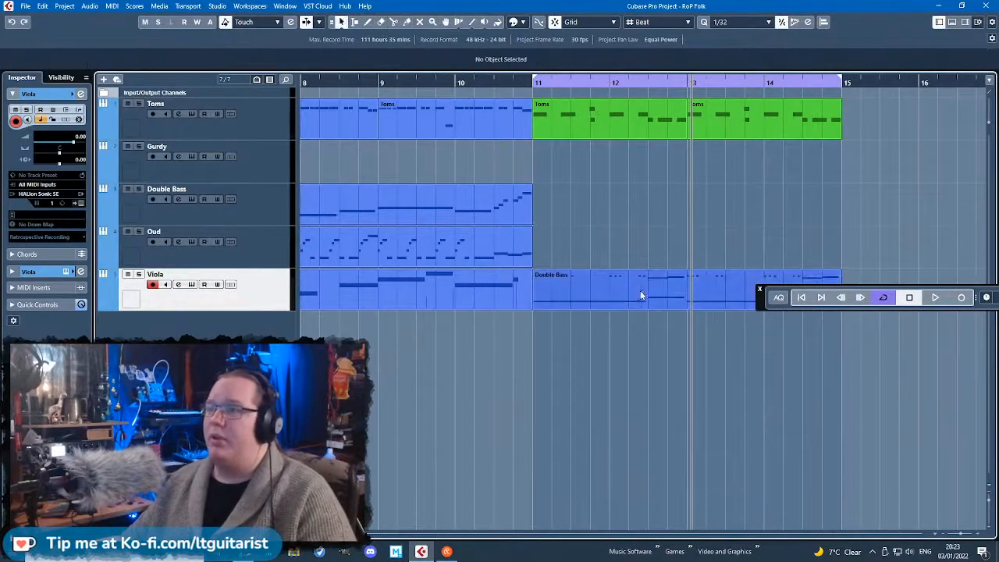
key("Return")
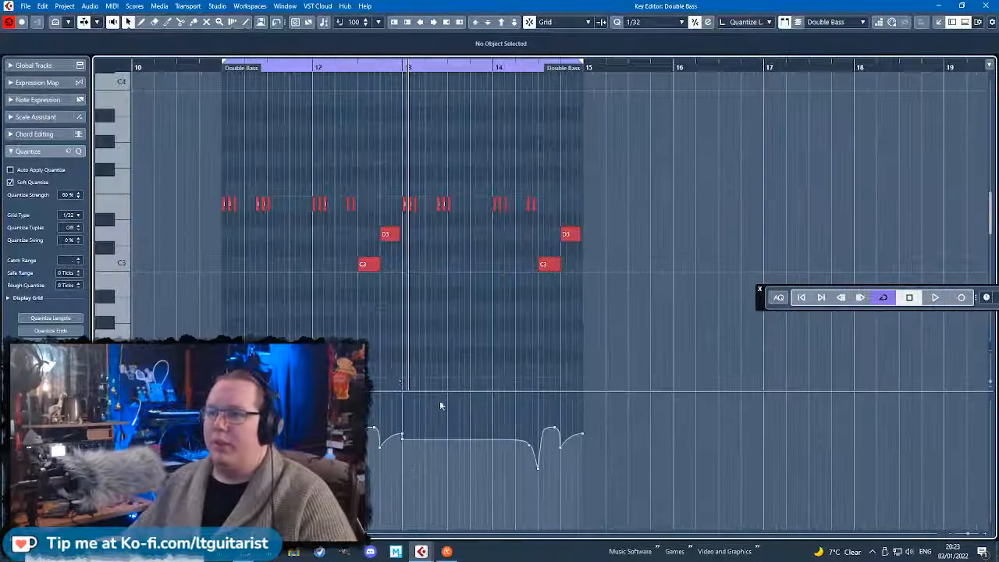
Reshape the modulation after bar 13 to drop smoothly and hold at 78 until 14.2.3.60, then play it back.
scroll(374, 394, "up", 3, "ctrl")
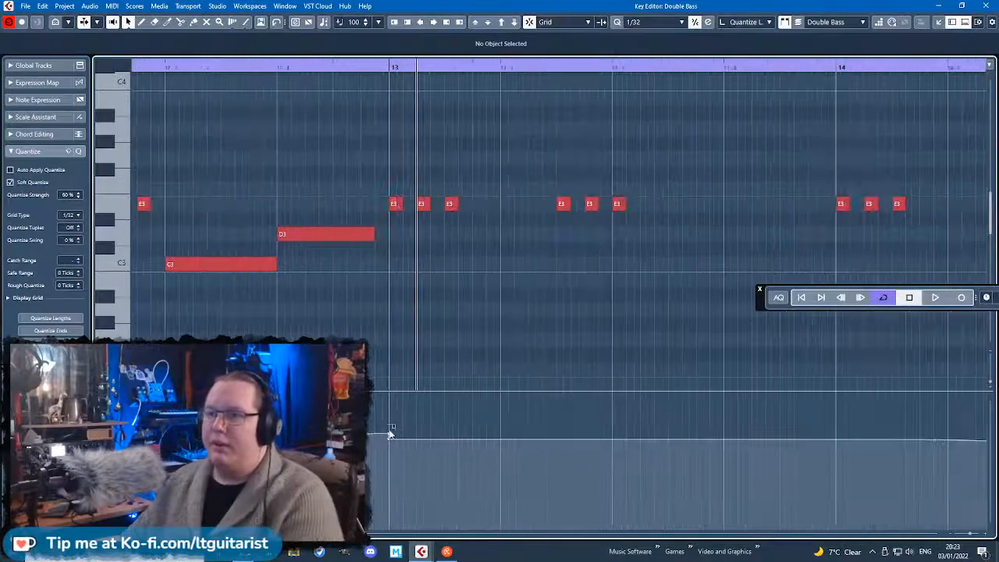
left_click_drag(389, 443, 504, 435)
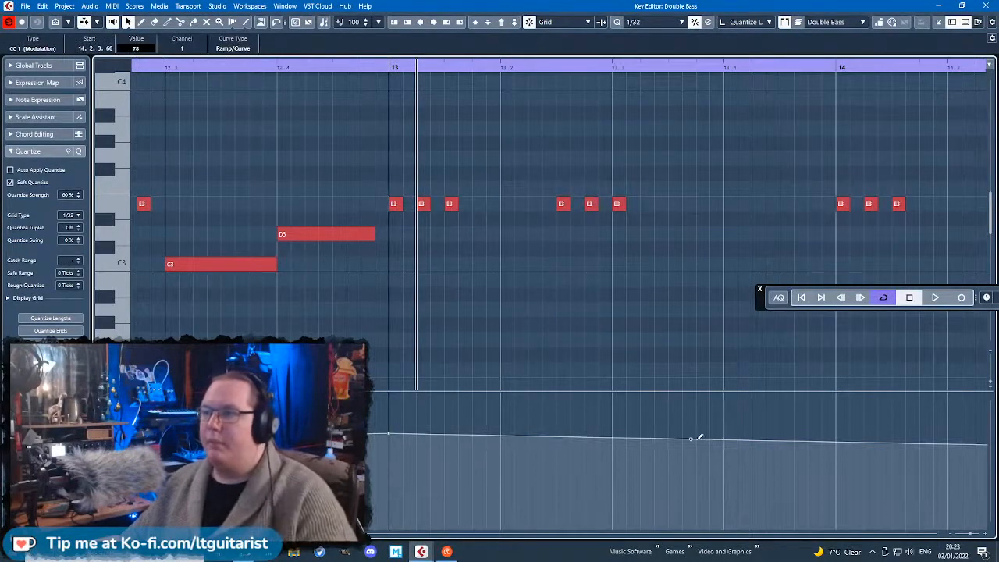
key("ctrl+z")
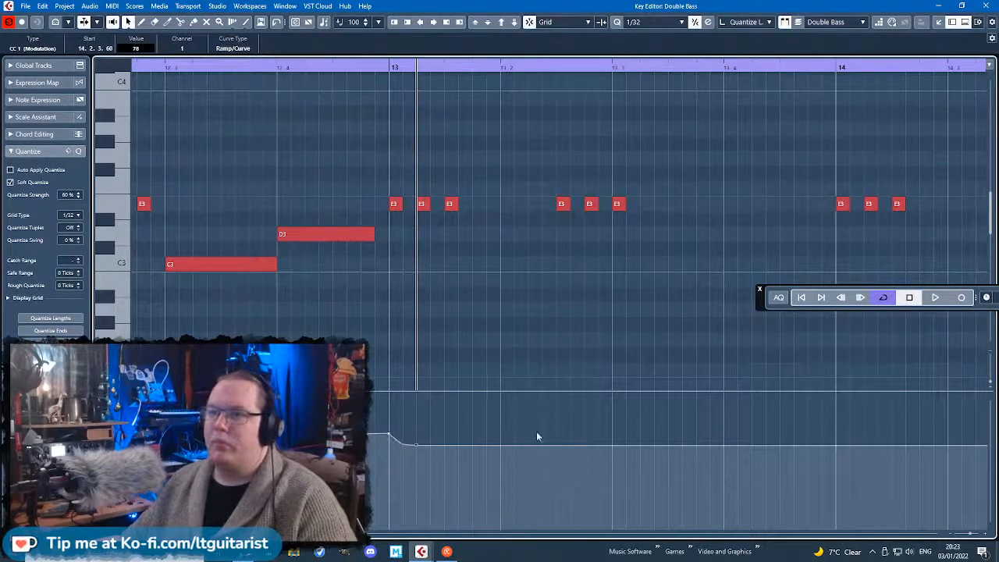
key("space")
scroll(463, 267, "down", 3, "ctrl")
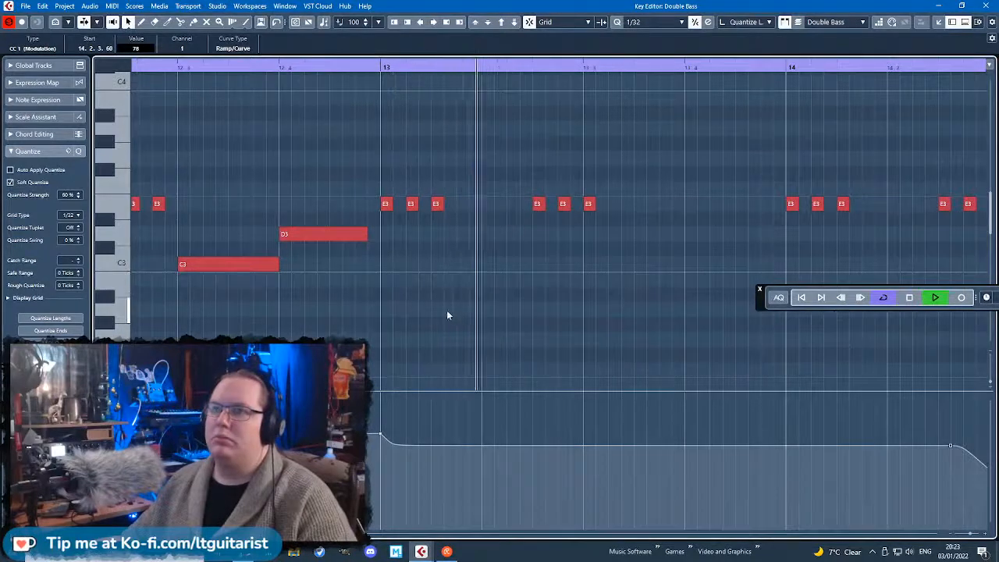
scroll(536, 306, "down", 2, "ctrl")
scroll(677, 314, "up", 4, "ctrl")
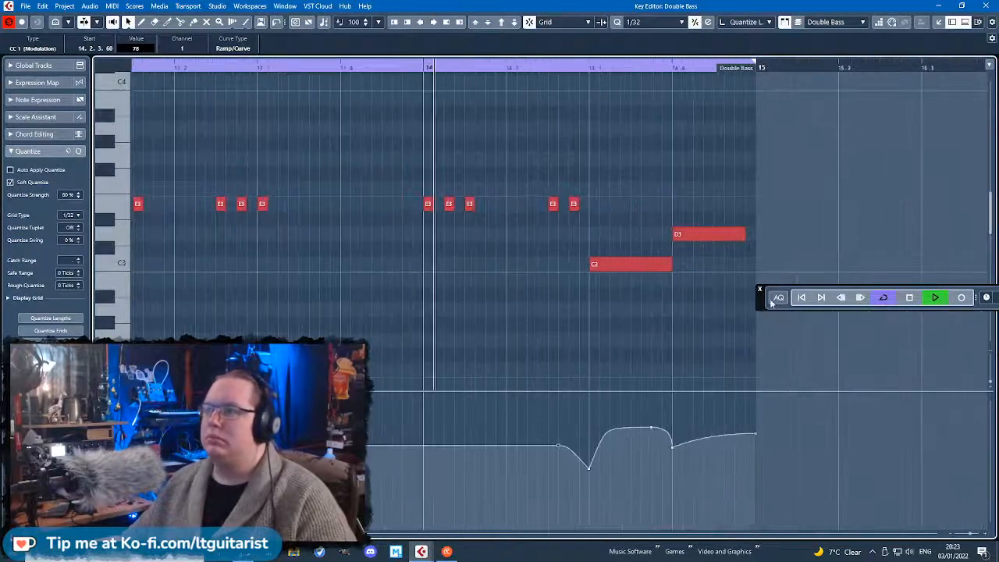
left_click_drag(759, 298, 810, 386)
key("space")
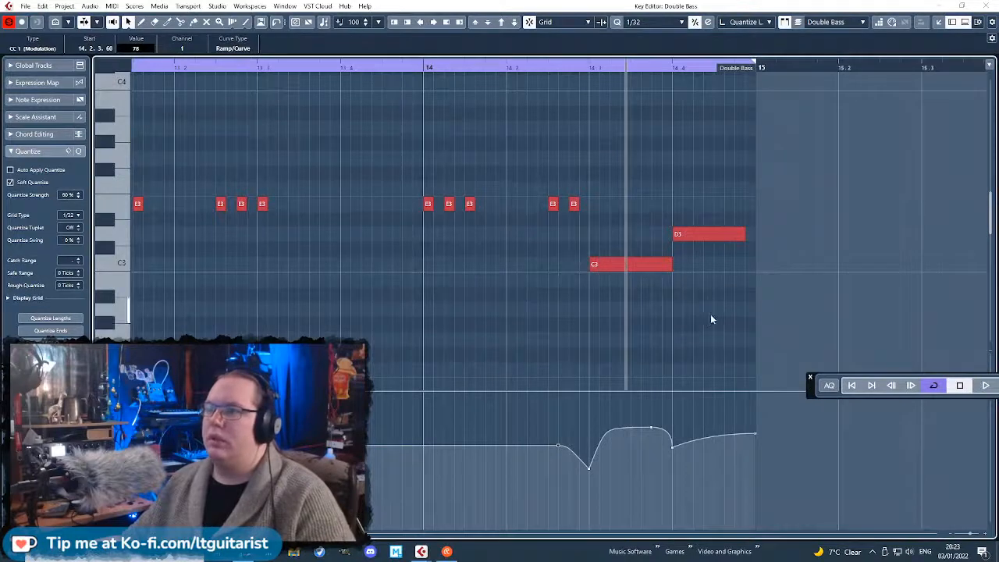
Replace the viola ending from 14.3 with G3, F#3 starting at 14.3.4, and G3 from 14.4.3 to bar 15.
scroll(701, 301, "up", 2, "ctrl")
scroll(700, 301, "down", 2)
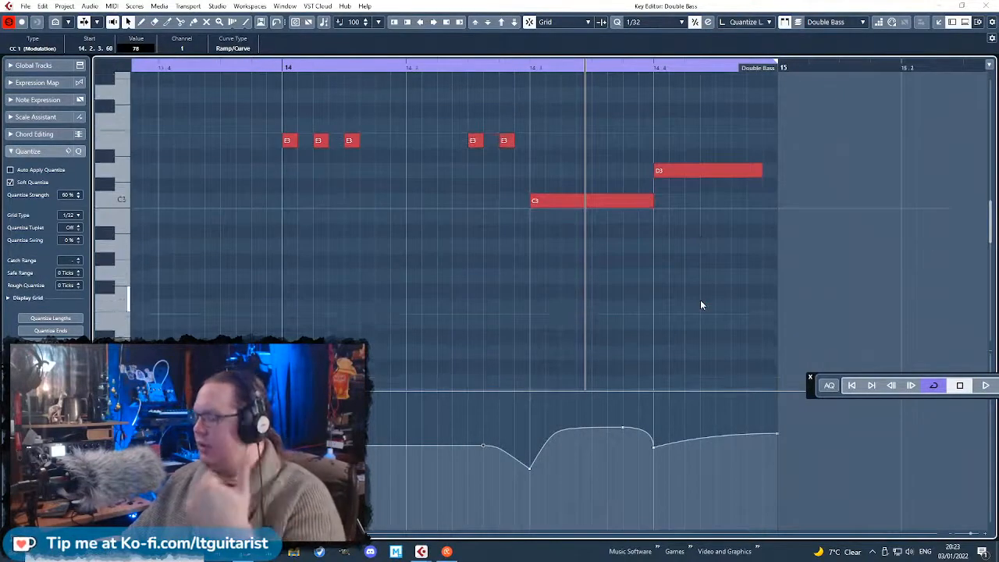
left_click(595, 201)
left_click_drag(596, 200, 603, 95, "alt")
scroll(616, 205, "up", 2)
left_click_drag(683, 232, 643, 178)
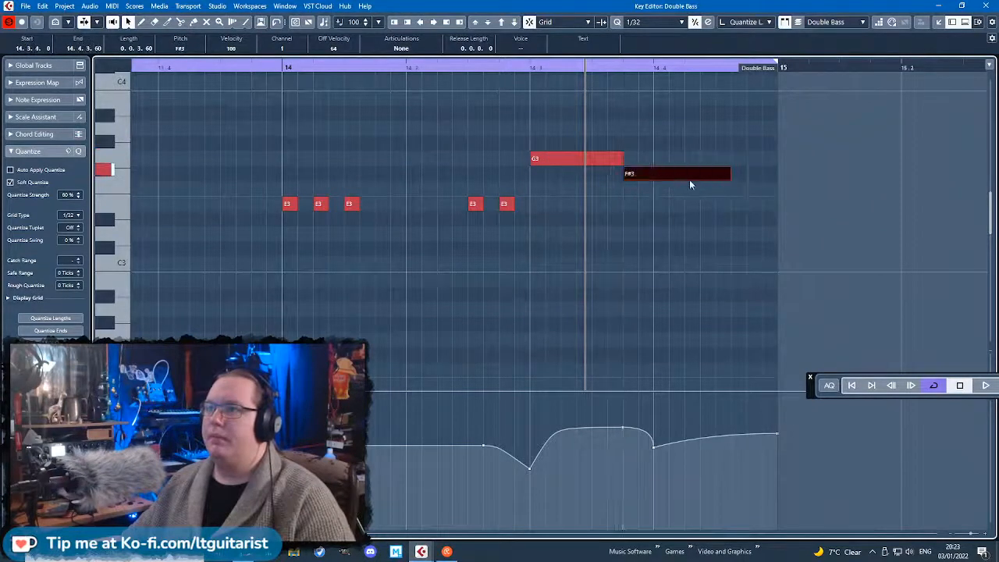
left_click_drag(728, 177, 714, 176)
left_click_drag(633, 173, 716, 160)
key("space")
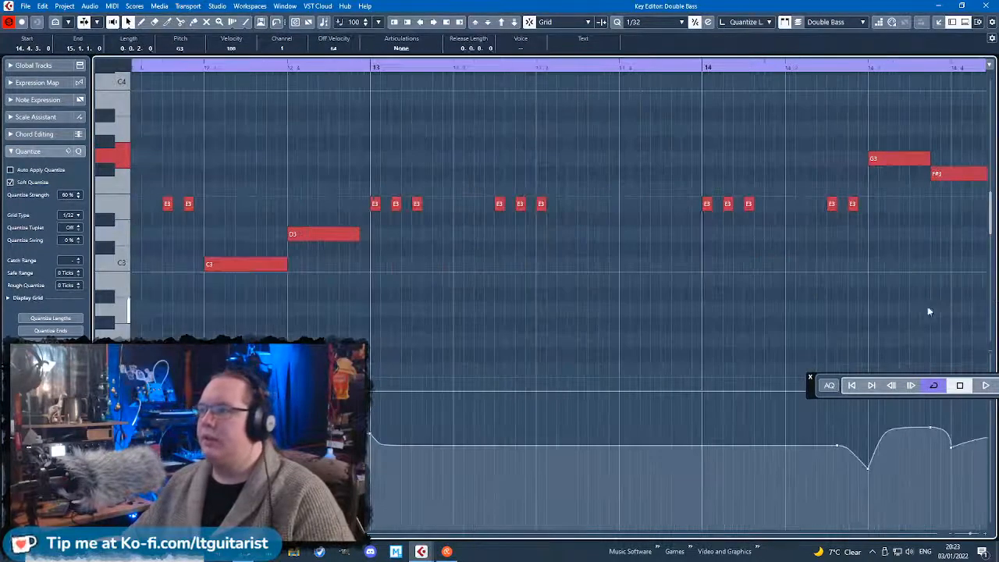
left_click(927, 305)
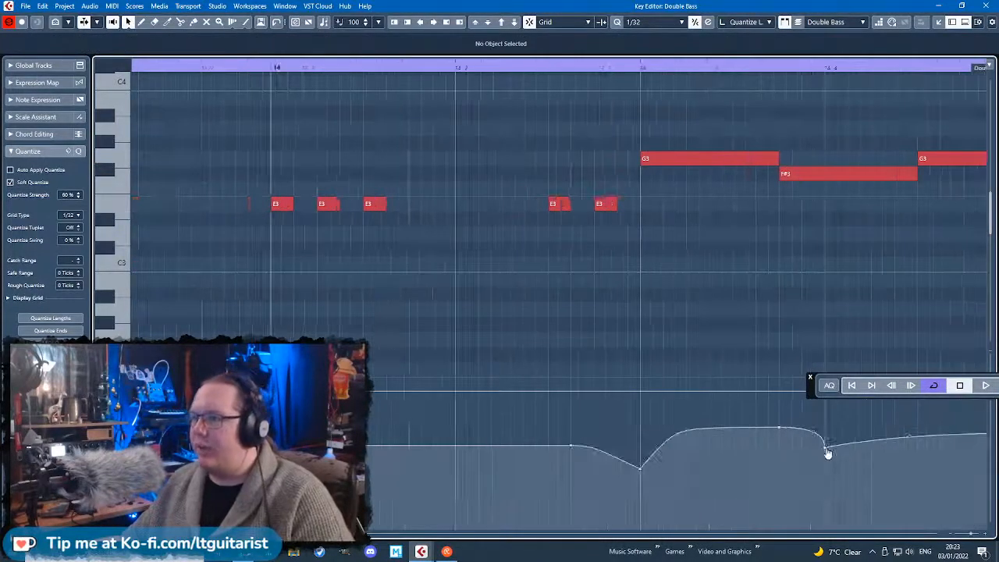
Shape the closing modulation curve with 95 at 14.3.3, a dip at 14.3.4, 90 at 14.4.1.60 and 79 at 14.4.3.
left_click_drag(828, 453, 781, 451)
left_click_drag(884, 437, 921, 441)
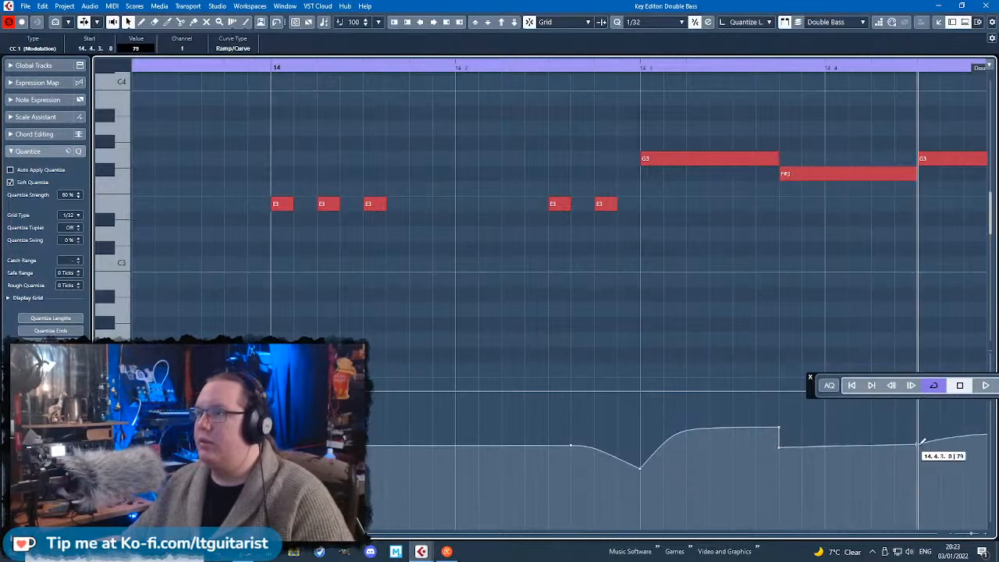
left_click_drag(780, 429, 731, 429)
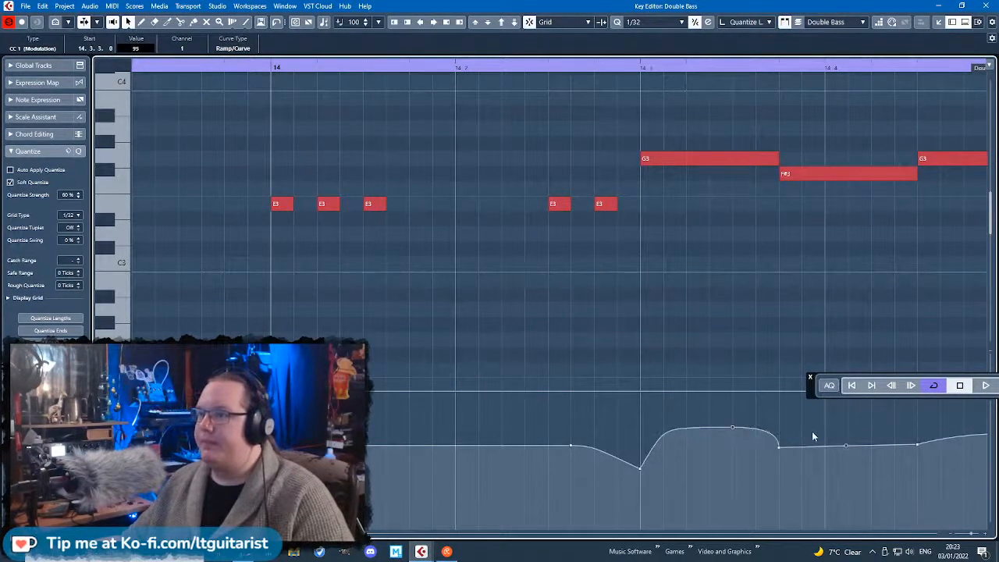
left_click_drag(849, 444, 848, 433)
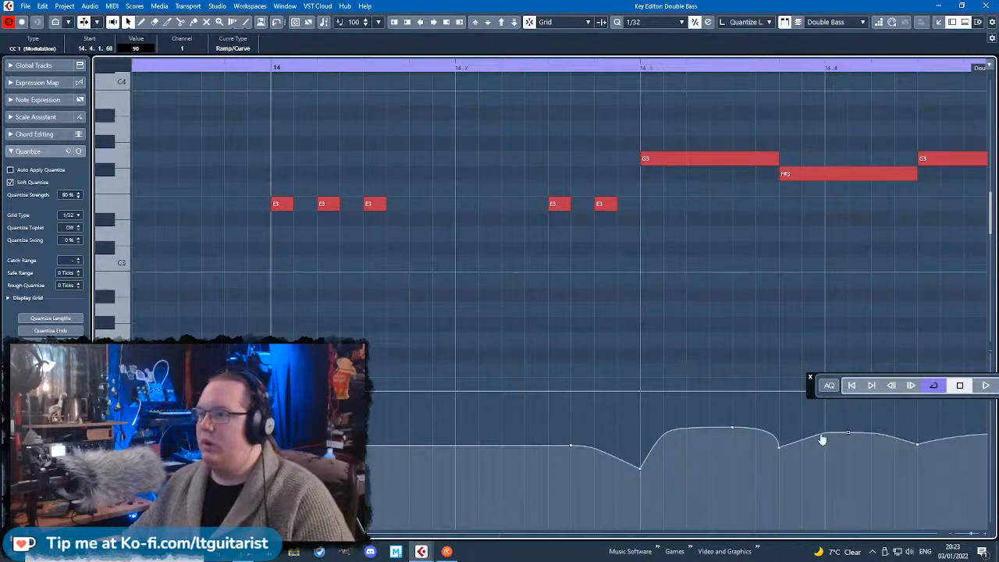
scroll(815, 442, "right", 3)
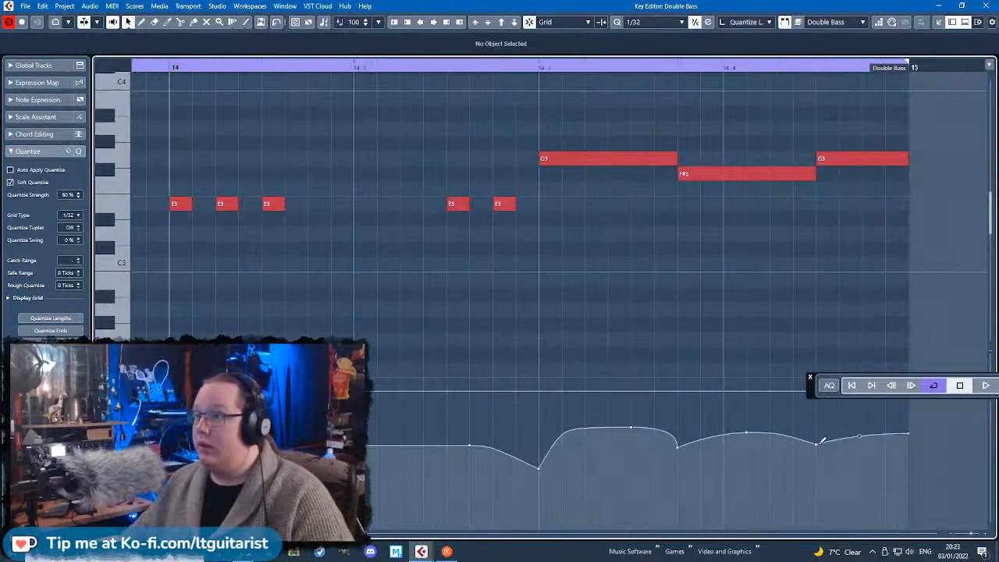
left_click(816, 445)
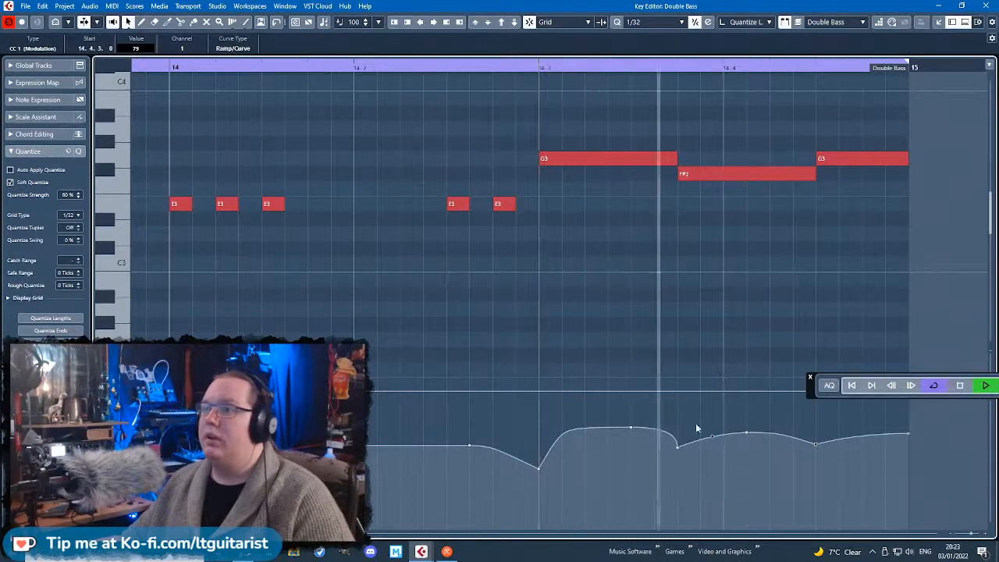
Shorten the three closing viola notes slightly to leave small gaps, audition them from 14.3 and close the editor.
left_click_drag(869, 205, 656, 125)
left_click_drag(674, 159, 667, 159)
left_click(539, 84)
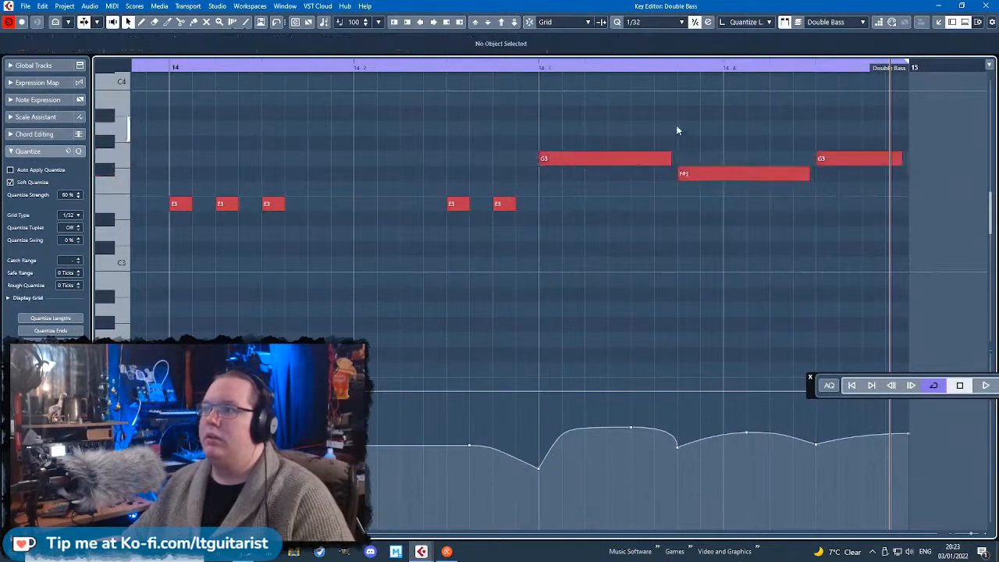
scroll(531, 78, "up", 1)
left_click(539, 68)
key("space")
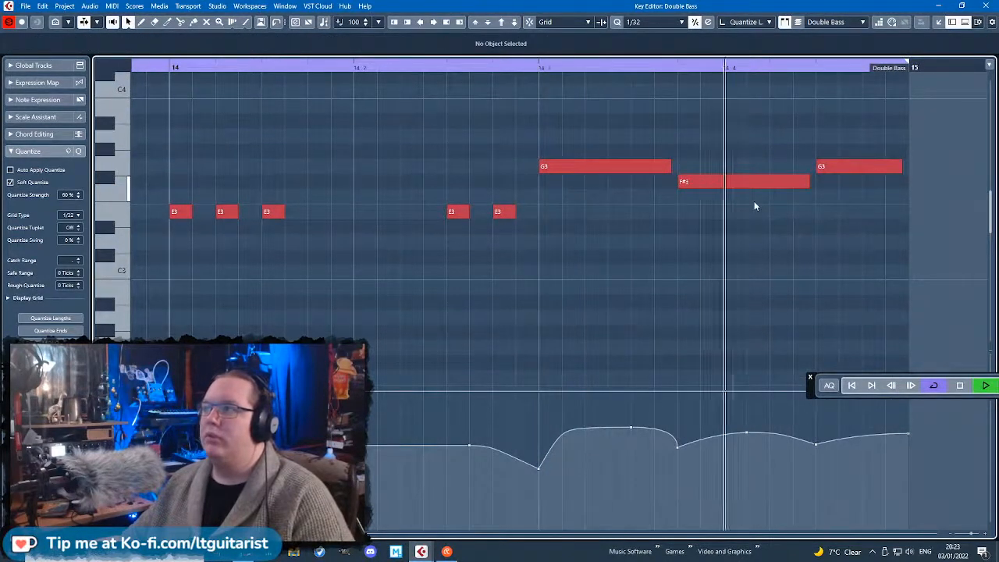
key("space")
key("ctrl+w")
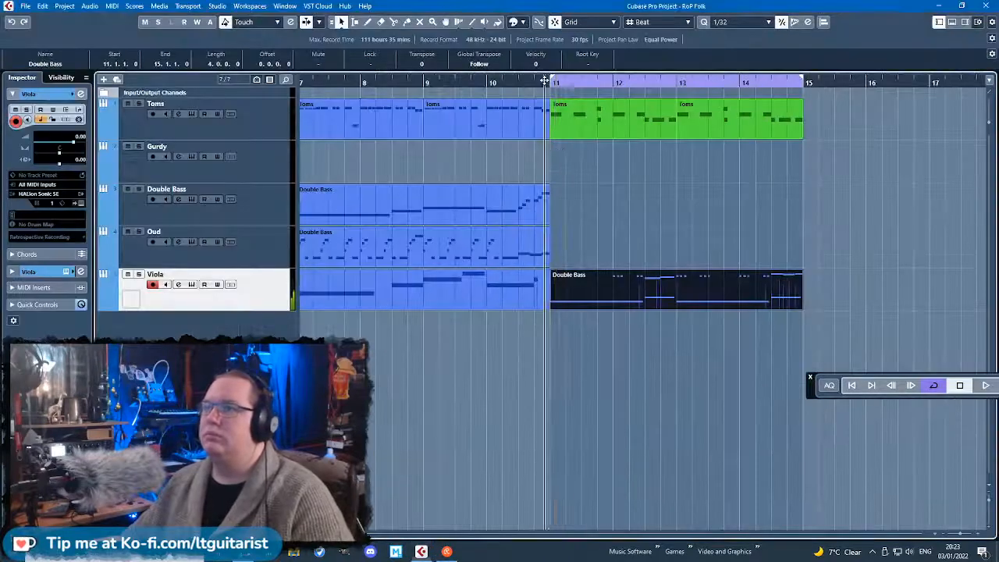
Colour the viola part in bars 11–14 lime green while playing the section.
key("g")
key("g")
left_click_drag(660, 339, 502, 224)
key("space")
left_click(521, 22)
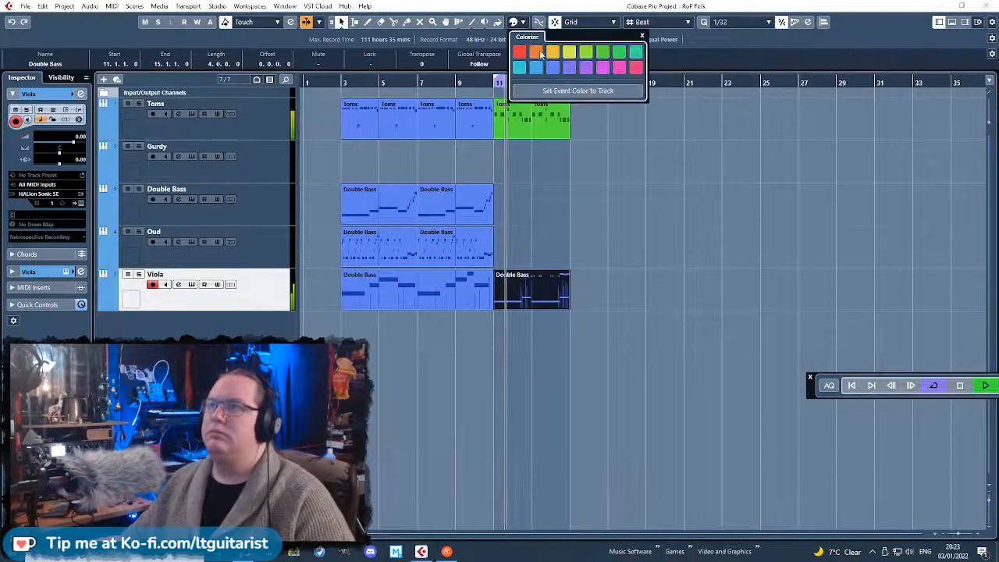
left_click(593, 48)
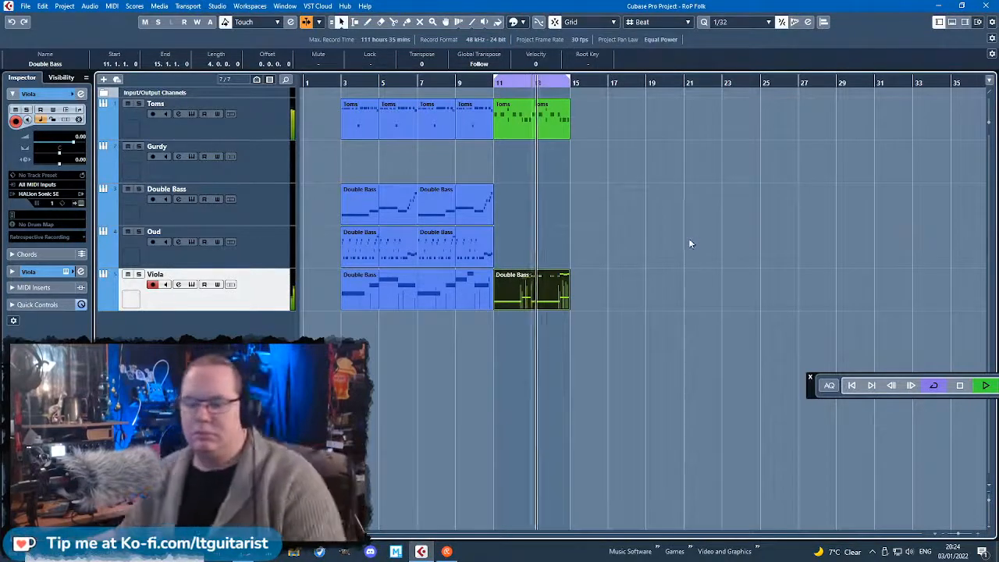
left_click(693, 244)
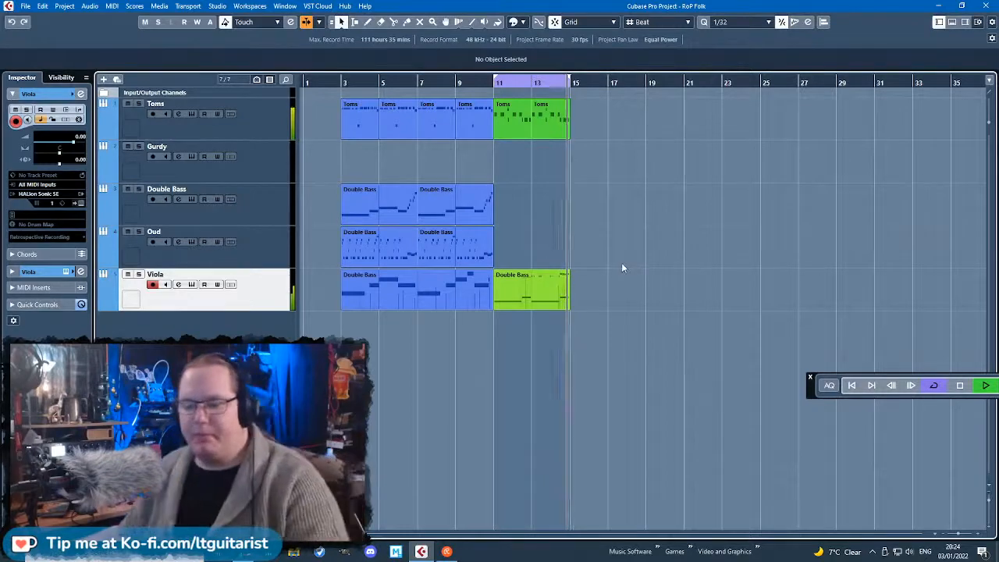
Duplicate the double bass part of bars 7–10 at bar 11 and delete every note in the copy except the opening E1.
left_click(471, 207)
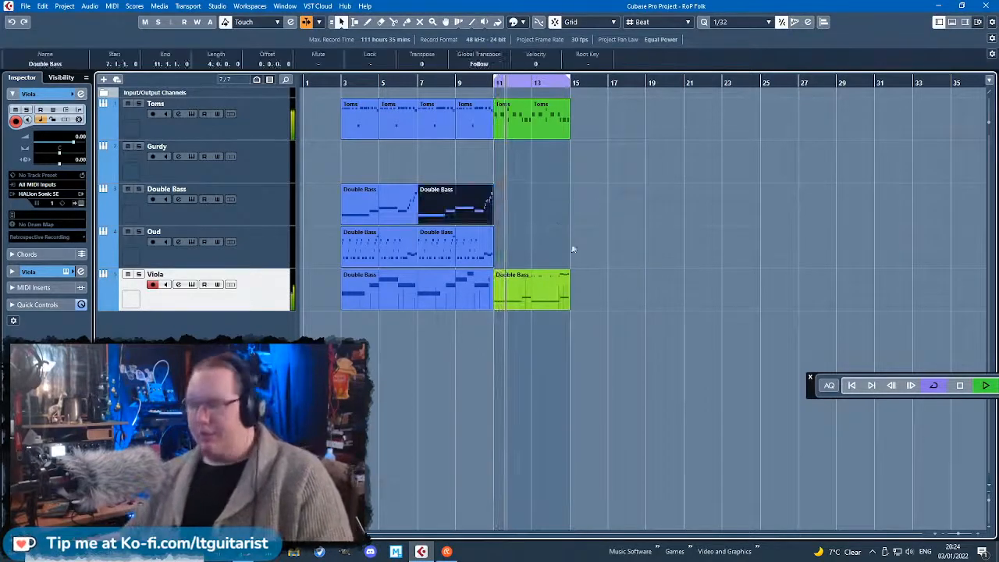
key("ctrl+d")
double_click(525, 199)
scroll(586, 326, "down", 5)
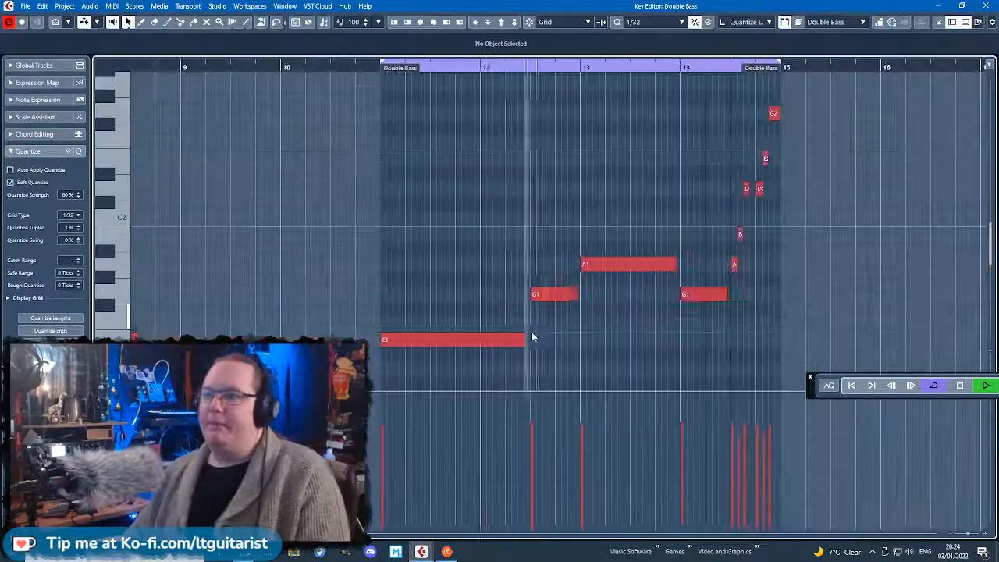
scroll(528, 172, "up", 5)
scroll(529, 171, "down", 3)
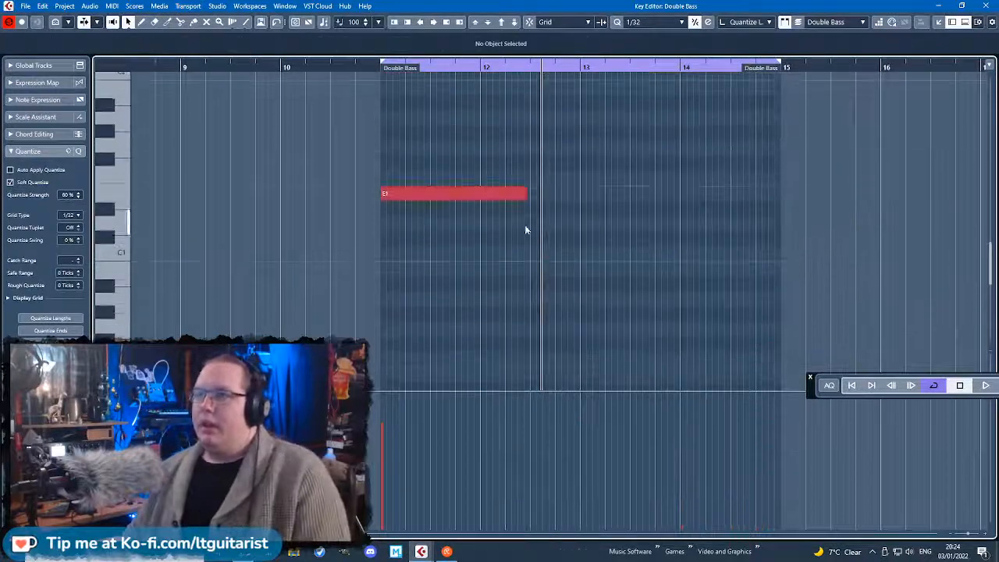
scroll(526, 216, "up", 3)
Turn the double bass E1 at bar 11 into three short sixteenth-spaced notes, each 0.0.0.60 long, and play them back.
left_click_drag(530, 195, 277, 195)
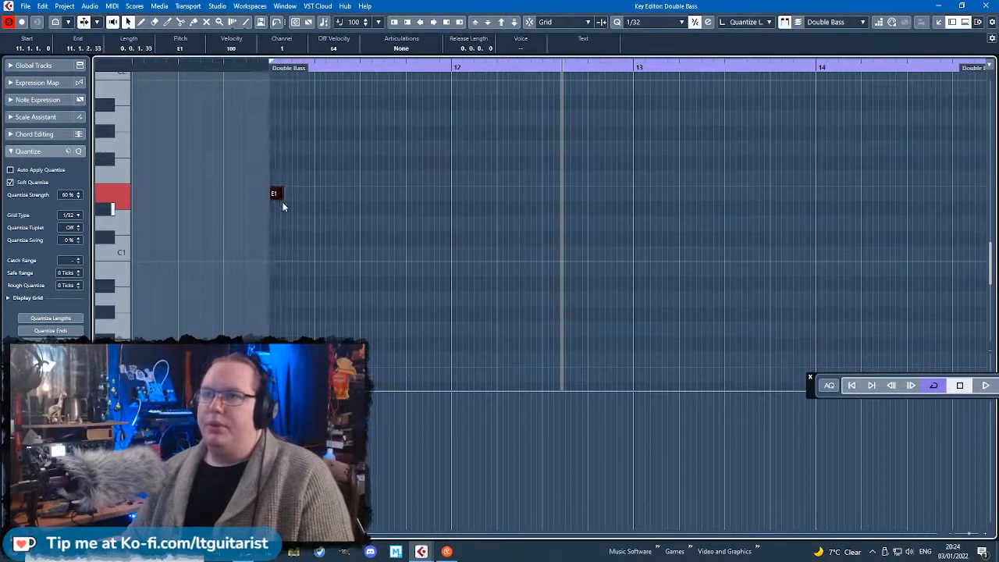
scroll(283, 204, "up", 2)
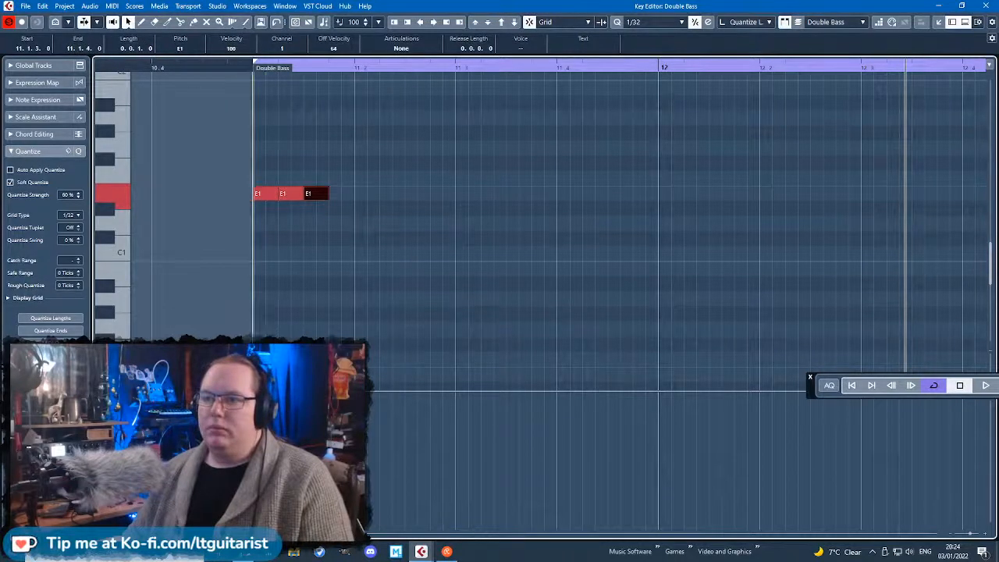
left_click(336, 153)
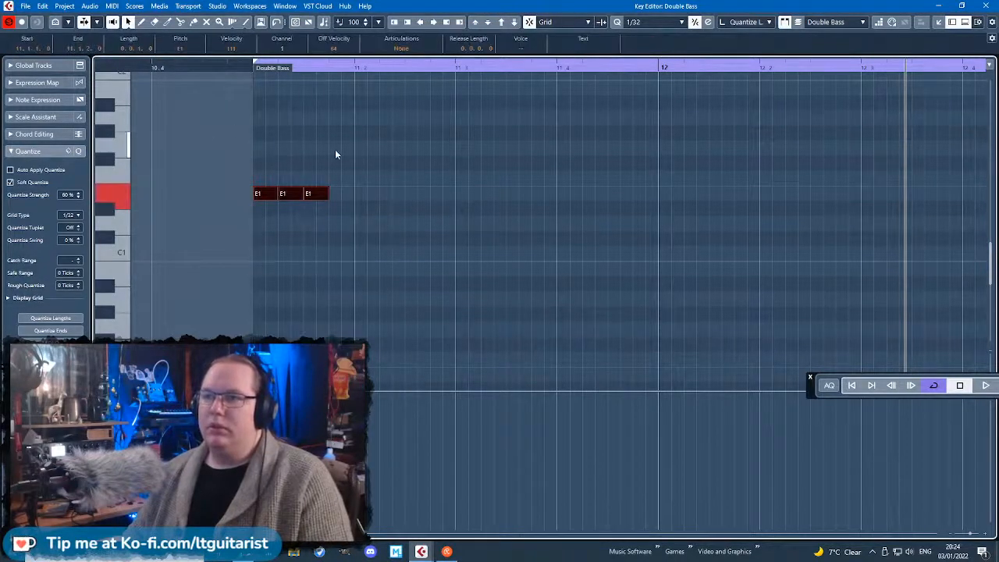
key("space")
left_click_drag(319, 196, 256, 89)
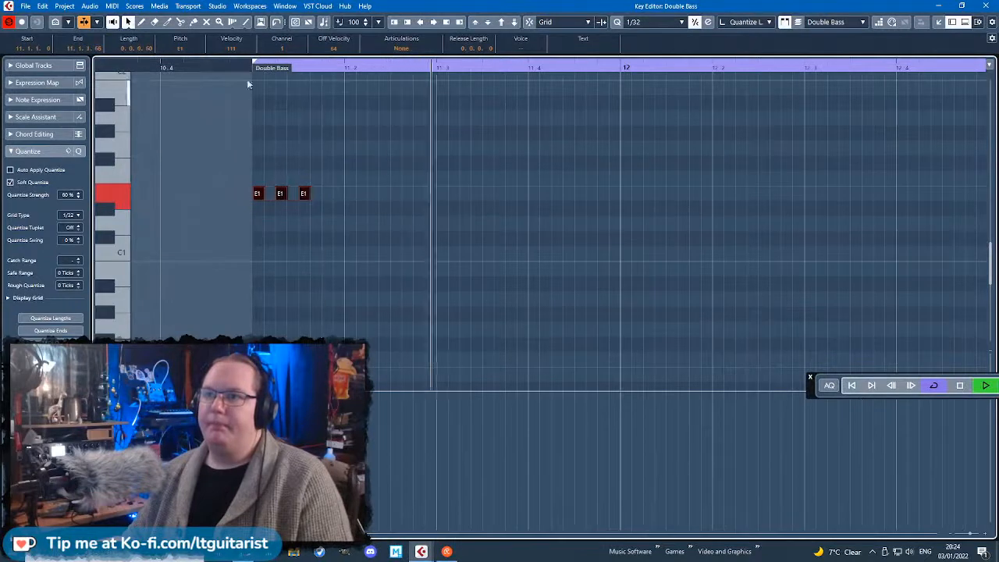
Copy the three short double bass E1 notes to 11.2.3 and lengthen all six notes to 0.0.0.109.
key("space")
left_click_drag(316, 194, 396, 193)
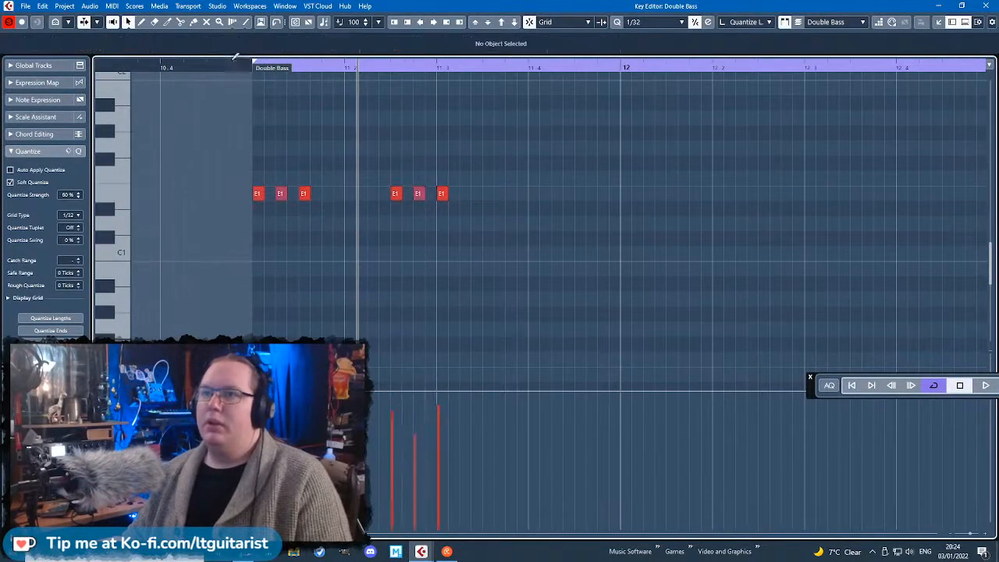
left_click_drag(252, 169, 510, 196)
key("space")
left_click_drag(443, 192, 454, 193)
left_click_drag(315, 195, 321, 195)
left_click(343, 142)
left_click_drag(593, 235, 188, 134)
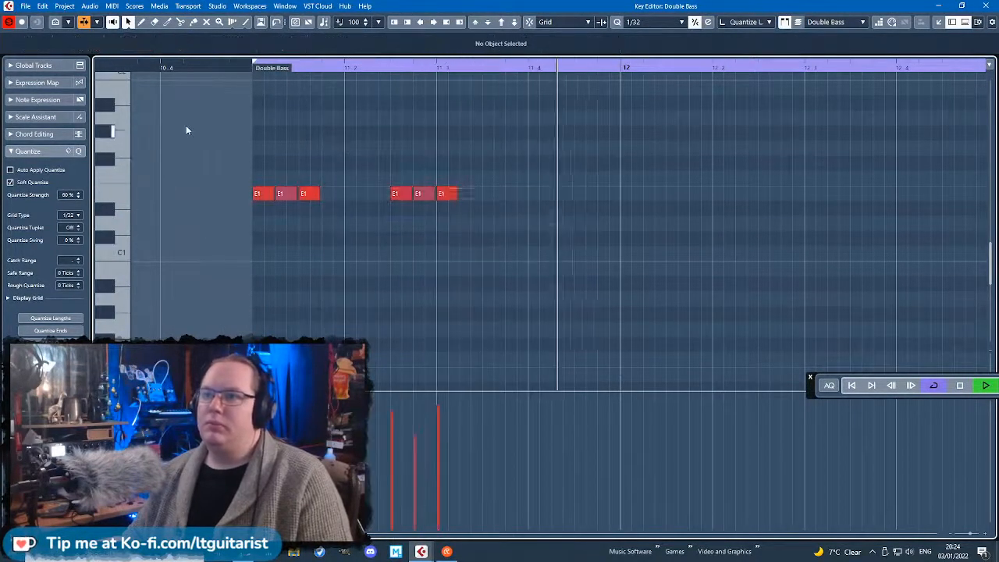
Duplicate the six-note double bass E1 pattern of bar 11 at the start of bar 12.
key("ctrl+d")
left_click_drag(479, 194, 644, 193)
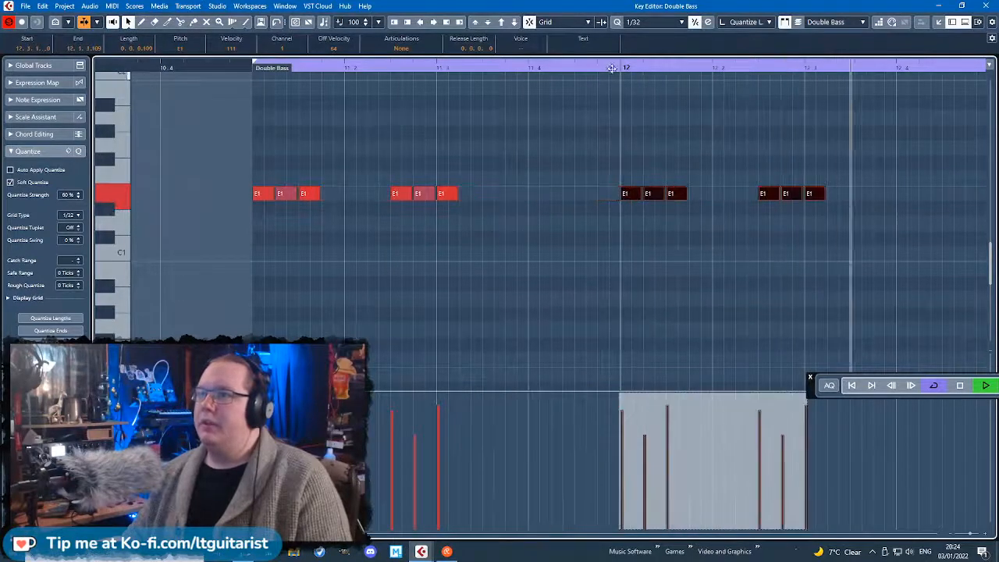
scroll(589, 273, "down", 3)
scroll(776, 274, "up", 3)
Replace the last E1 of bar 12 with a half-beat C1 at 12.3 and a D1 at 12.3.3, and play them.
left_click_drag(544, 193, 545, 151)
scroll(544, 234, "up", 4)
left_click_drag(543, 211, 590, 320)
key("ctrl+d")
left_click_drag(624, 318, 625, 291)
key("space")
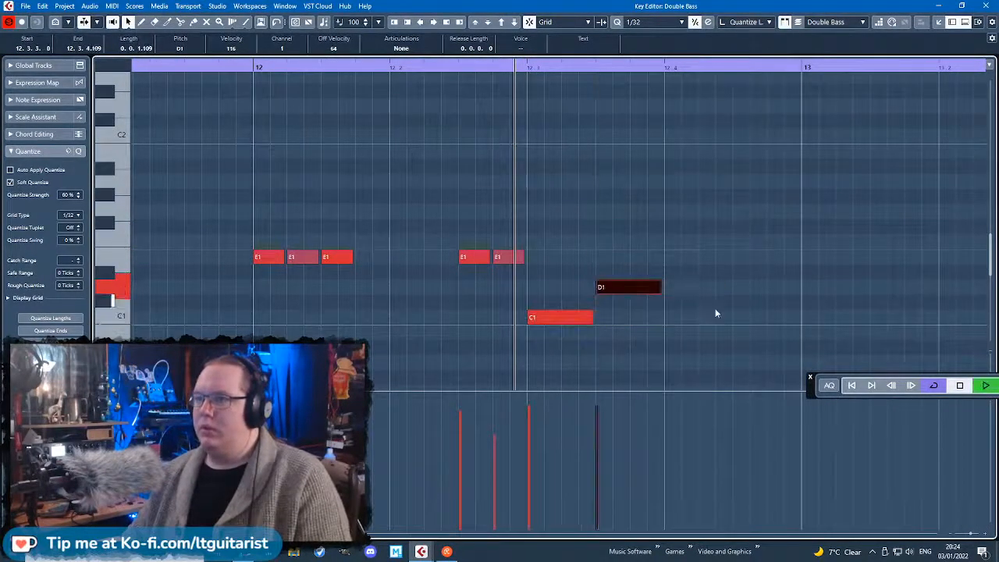
Lengthen the C1 and D1 closing bar 12 to about one beat each, with the D1 starting at 12.4.
scroll(721, 320, "down", 4)
left_click_drag(788, 335, 617, 312)
key("space")
scroll(687, 293, "up", 1)
left_click_drag(686, 291, 727, 293)
left_click_drag(737, 333, 615, 286)
key("j")
left_click_drag(654, 316, 693, 328)
scroll(722, 339, "down", 1)
Duplicate the double bass notes of bars 11–12 into bars 13–14 and play the part.
left_click_drag(804, 336, 202, 179)
key("ctrl+d")
scroll(726, 265, "up", 1)
left_click_drag(777, 262, 783, 263)
scroll(747, 253, "down", 2)
key("space")
left_click_drag(837, 180, 975, 189)
scroll(967, 193, "right", 4)
scroll(772, 207, "up", 1)
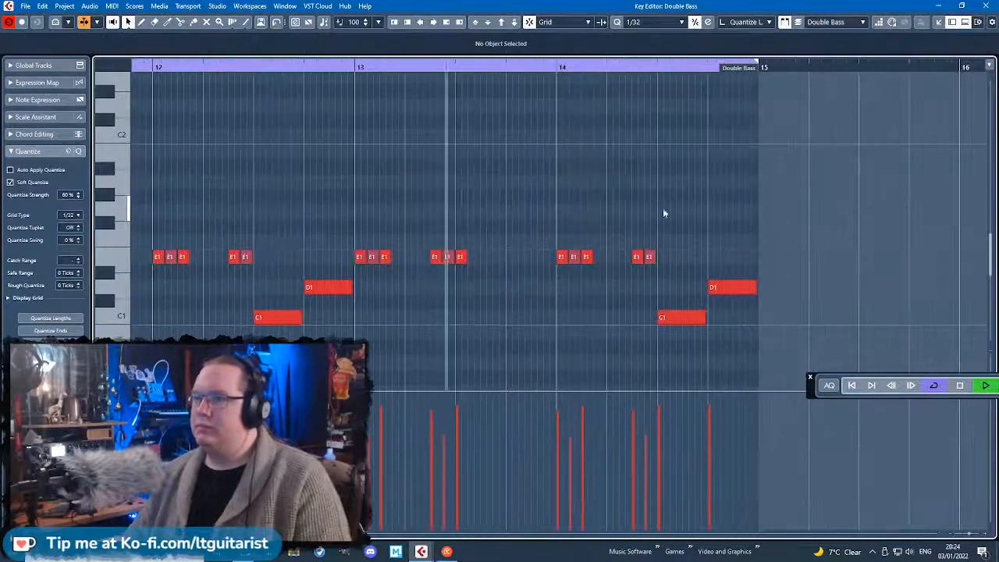
Replace the C1 and D1 closing bar 14 with G1, F#1 and G1 from 14.3, taper their velocities down to 96 and play.
scroll(683, 242, "up", 2)
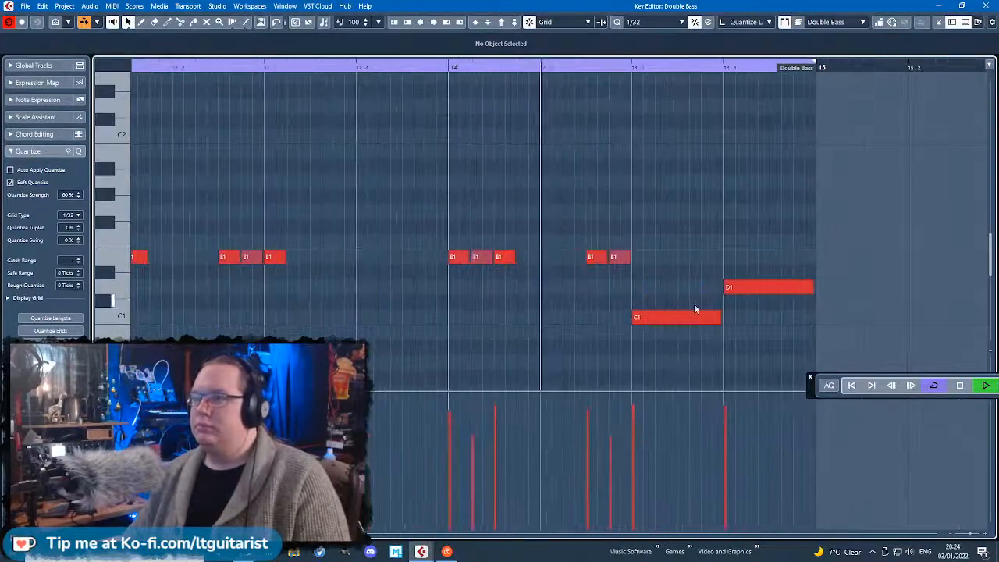
left_click_drag(667, 318, 693, 213)
left_click_drag(803, 287, 770, 212)
key("ctrl+d")
left_click(744, 213)
mouse_move(657, 413)
left_mouse_down()
mouse_move(780, 435)
mouse_move(718, 420)
left_mouse_up()
key("space")
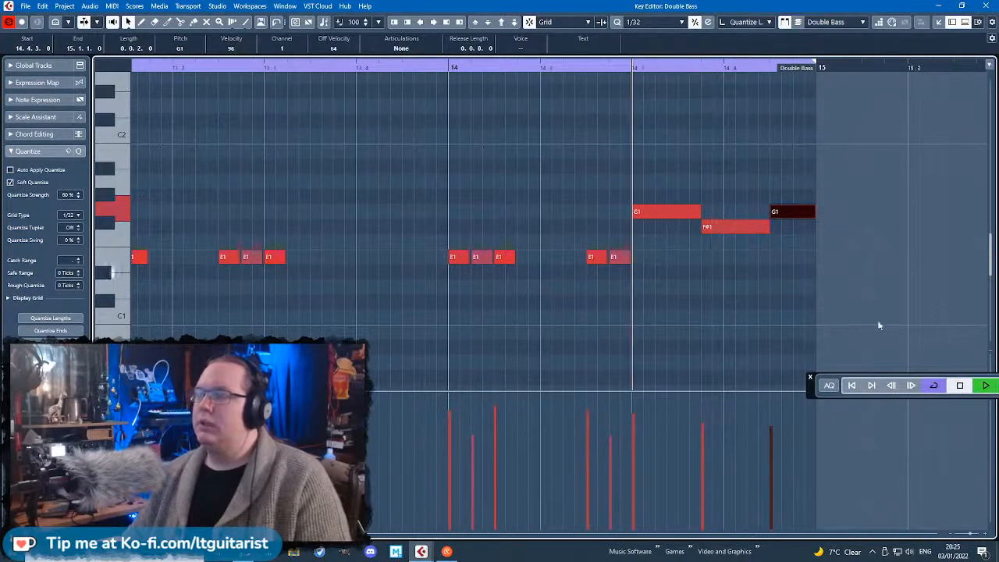
Close the editor, colour the double bass part in bars 11–14 lime green and move the transport panel out of the way.
left_click(982, 5)
key("h")
key("h")
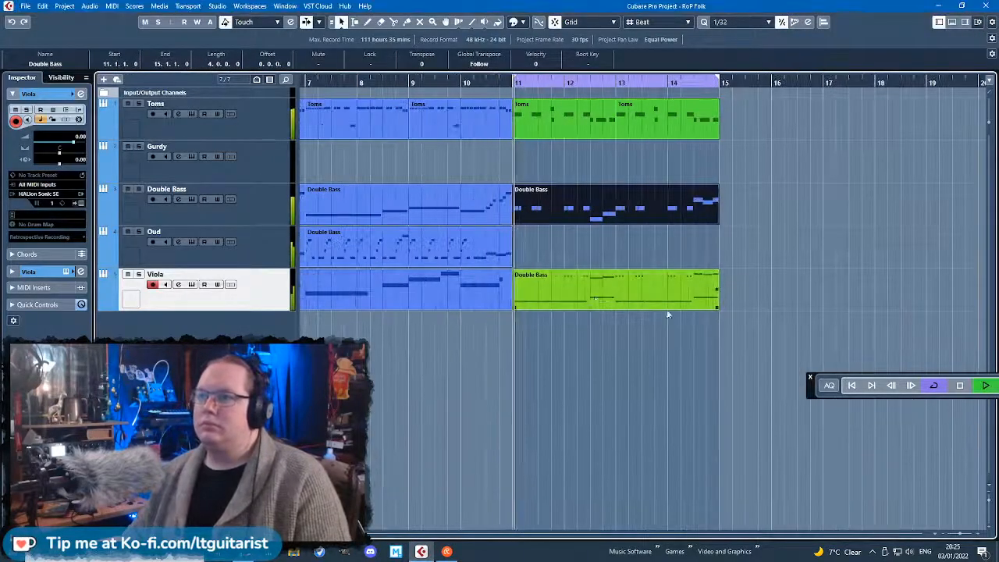
left_click(516, 22)
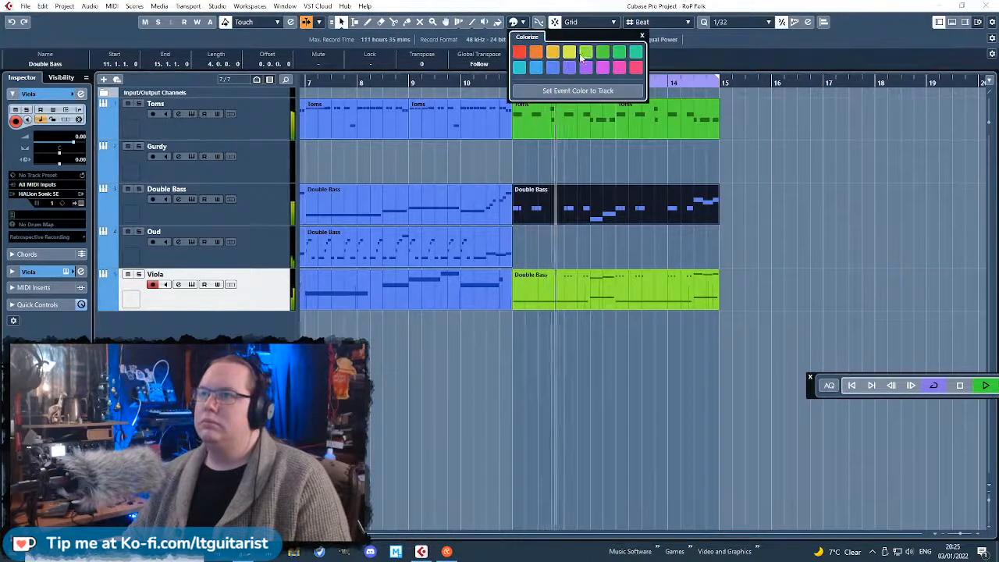
left_click(585, 52)
left_click_drag(562, 447, 487, 516)
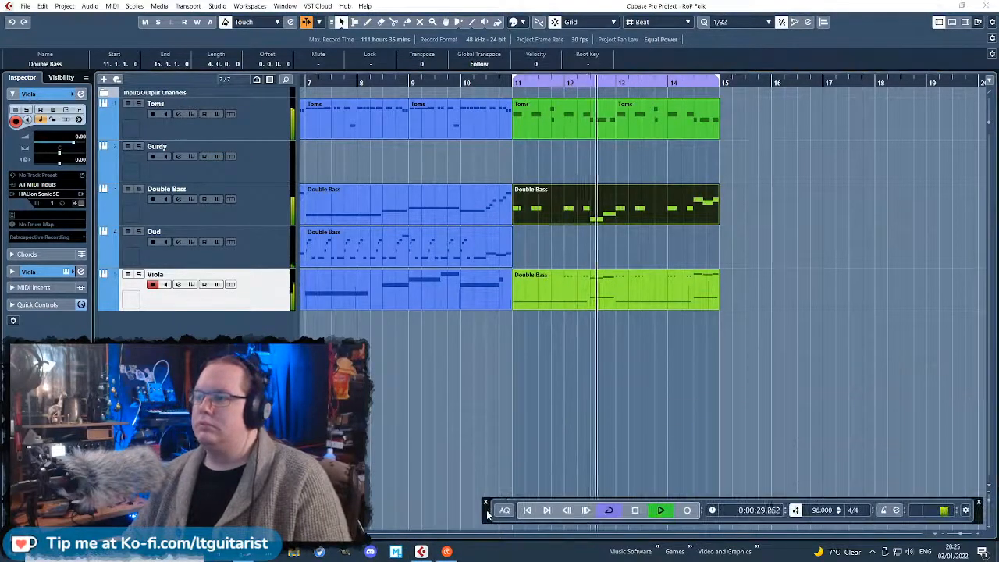
Set the viola track's volume to -2.75 and its pan to R30 while the section plays.
left_click(481, 448)
scroll(492, 426, "down", 4)
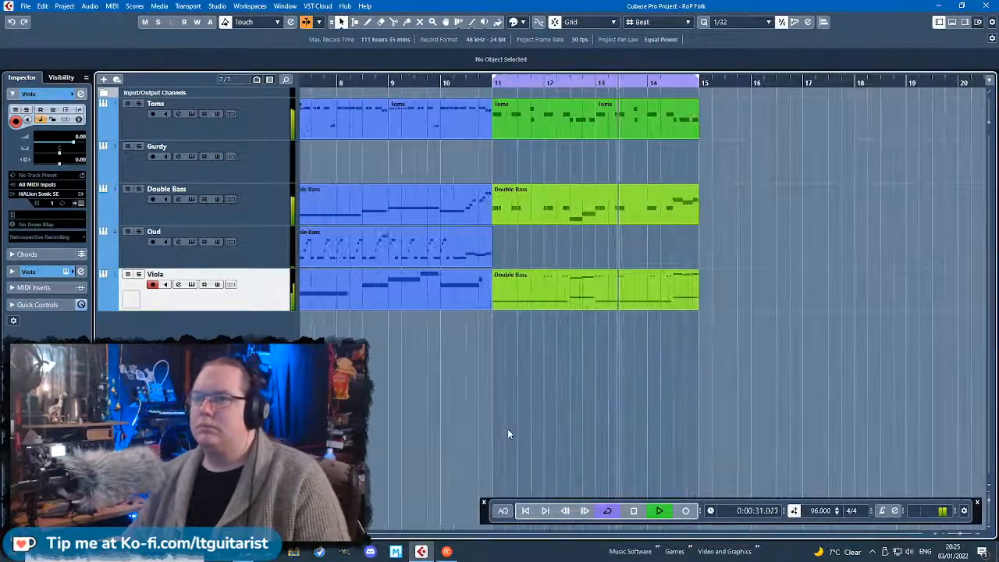
scroll(507, 428, "down", 2)
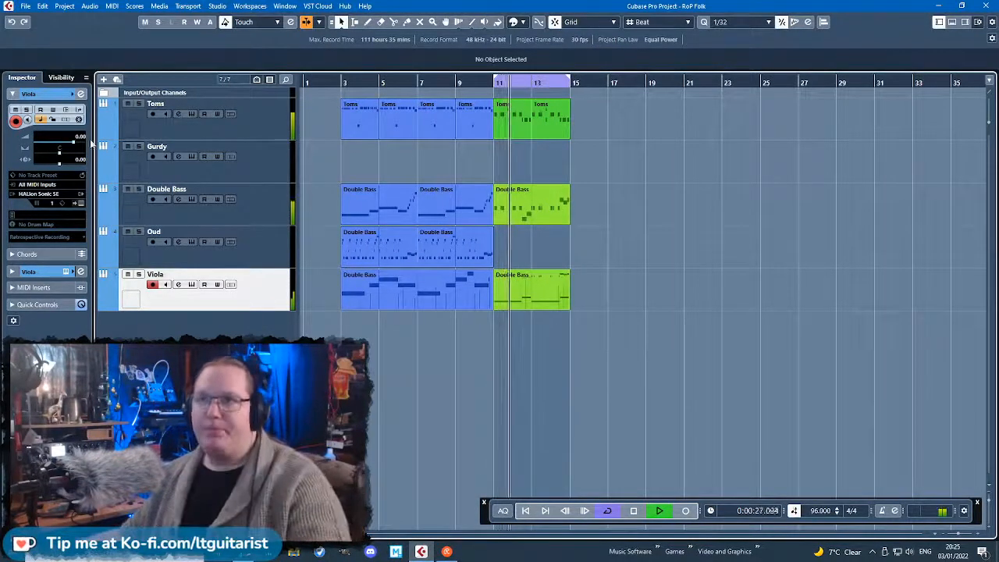
scroll(68, 160, "down", 1)
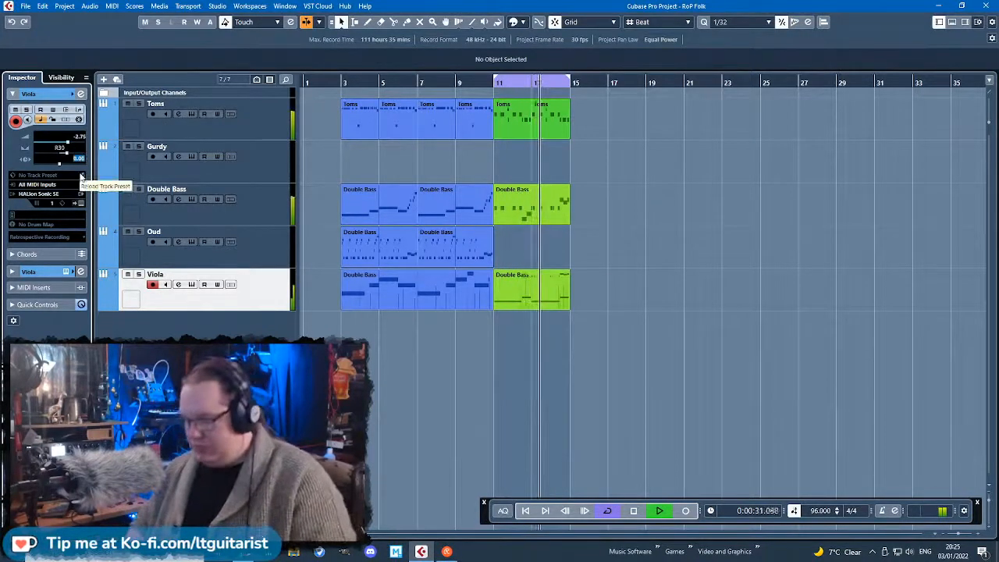
Play the arrangement from about bar 6 to hear the transition into the section at bar 11.
scroll(434, 260, "up", 3)
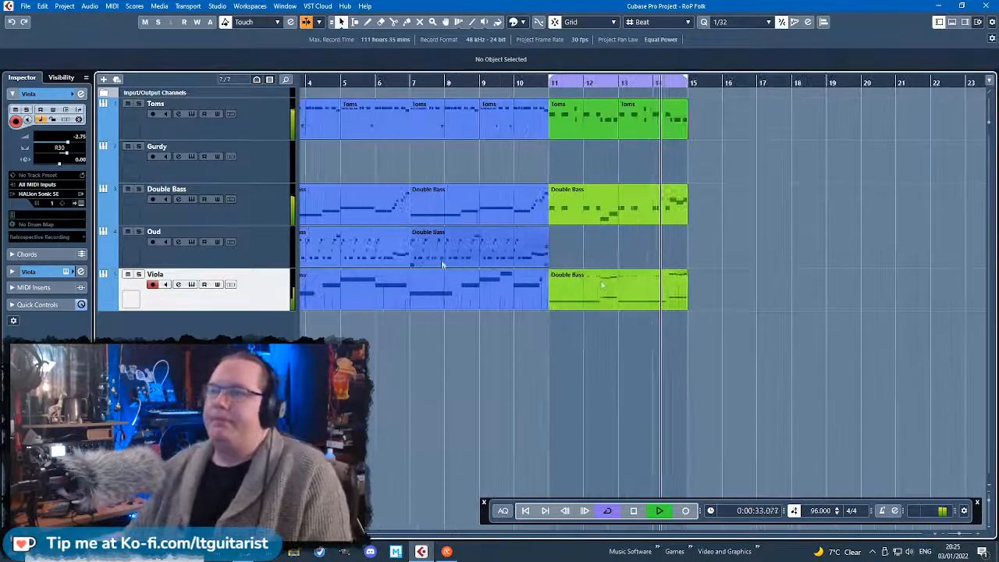
scroll(601, 285, "down", 1)
scroll(640, 381, "down", 2)
key("space")
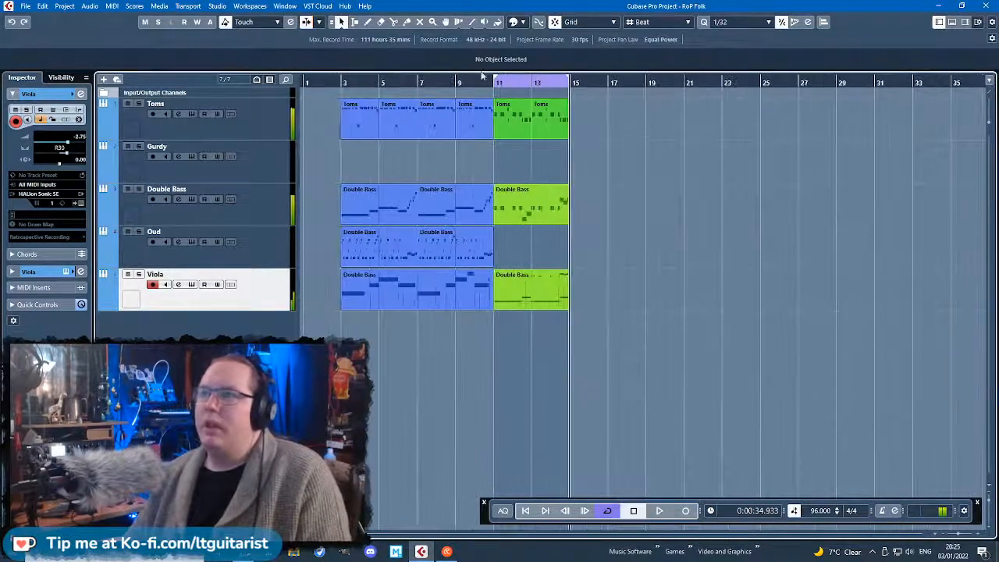
left_click_drag(405, 82, 409, 95)
key("space")
scroll(519, 359, "up", 1)
scroll(592, 397, "up", 3)
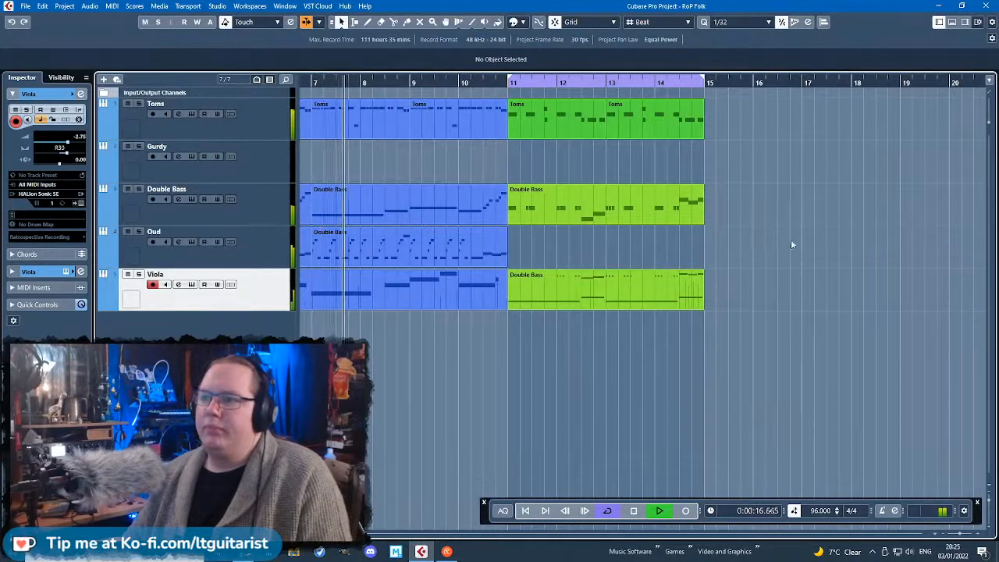
Copy the double bass part of bars 11–14 onto the oud track at bar 11.
left_click(694, 206)
key("ctrl+d")
left_click_drag(787, 216, 607, 244)
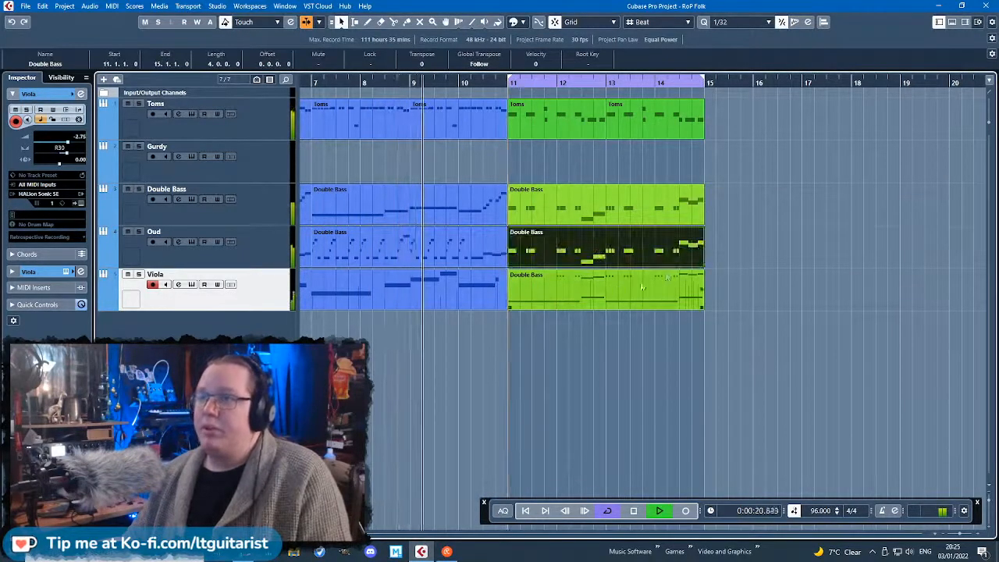
Transpose all notes of the new oud part up one octave while listening to it.
double_click(590, 265)
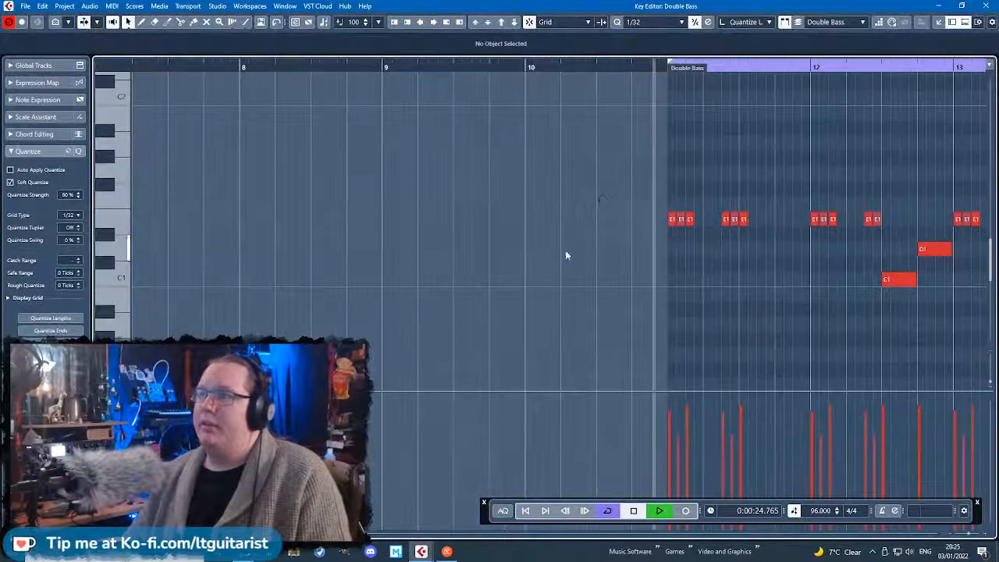
scroll(875, 229, "up", 2, "ctrl")
scroll(875, 229, "down", 3)
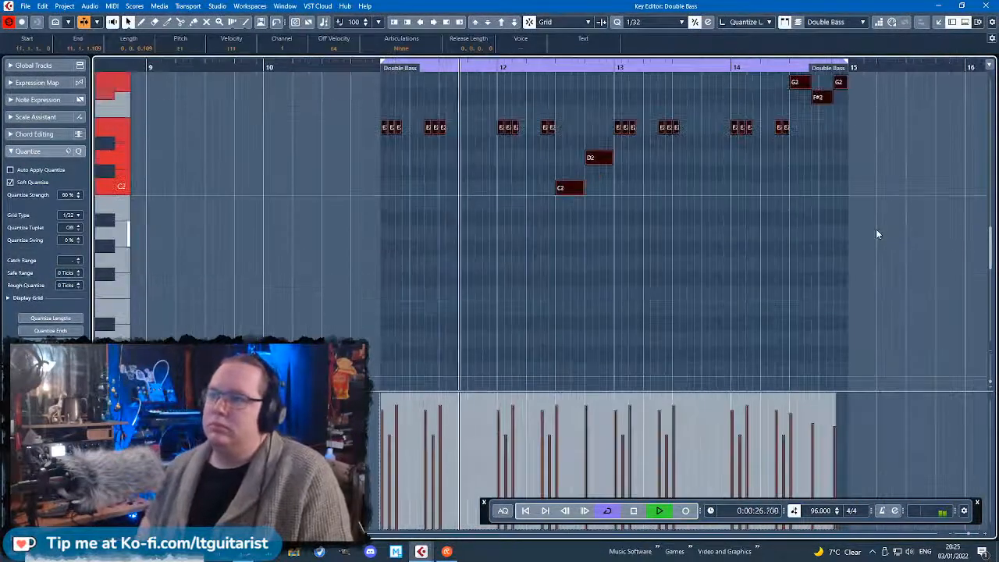
scroll(912, 97, "up", 2, "ctrl")
scroll(791, 167, "up", 2)
scroll(664, 212, "down", 2)
scroll(600, 226, "up", 2, "ctrl")
scroll(487, 240, "down", 2, "ctrl")
scroll(780, 242, "up", 2)
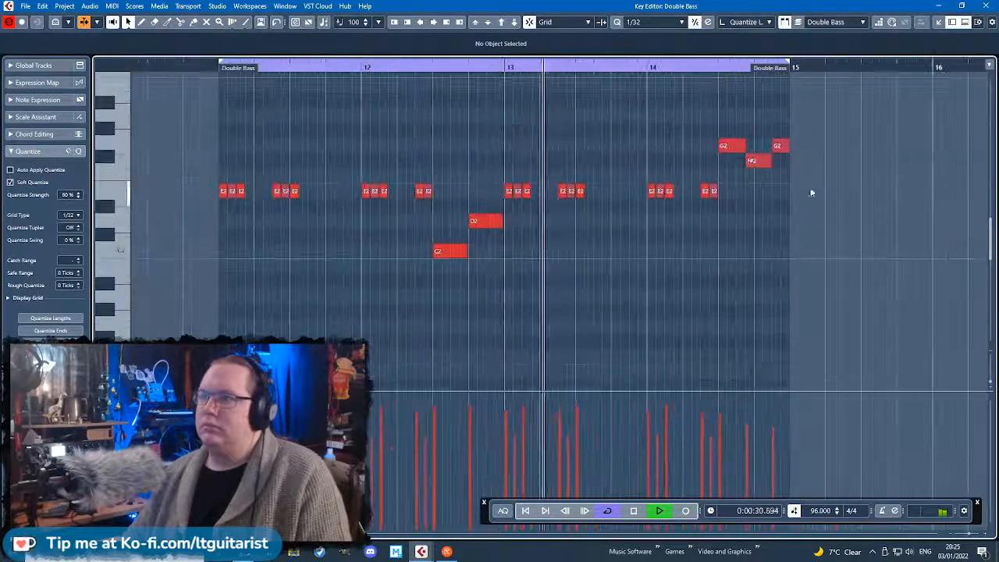
Add three C3 notes above the closing G2, F#2 and G2 oud notes from 14.3, leaving small gaps, and play them.
key("space")
scroll(717, 172, "up", 2)
scroll(721, 147, "up", 2, "ctrl")
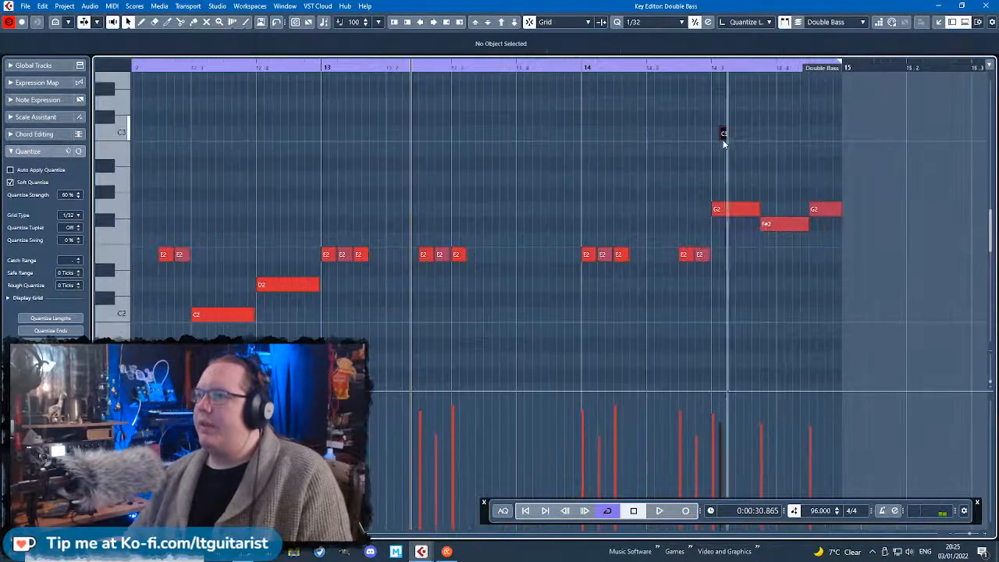
left_click(723, 133)
left_click_drag(769, 134, 756, 139)
key("ctrl+d")
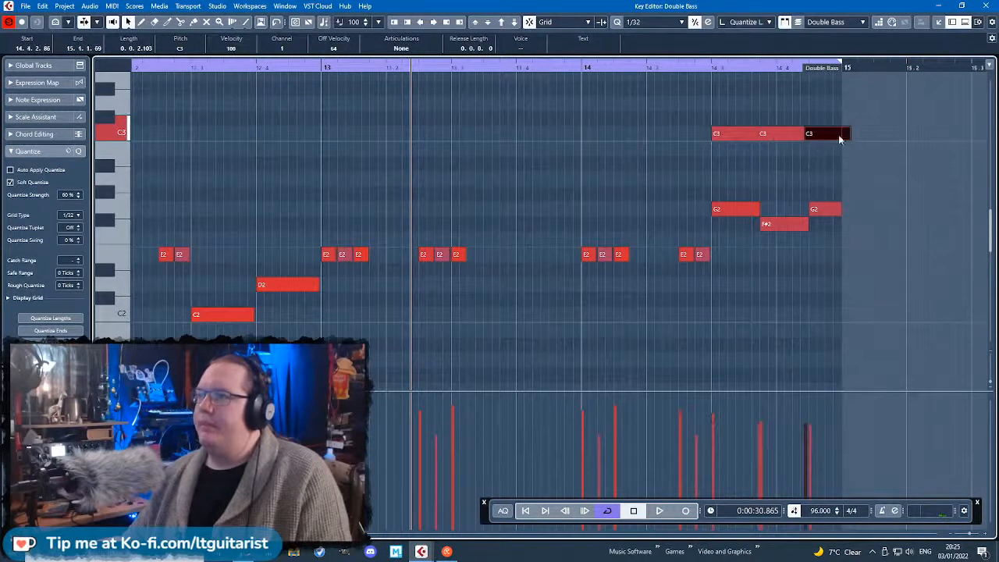
key("shift+Left")
key("shift+Left")
left_click_drag(848, 136, 835, 140)
key("space")
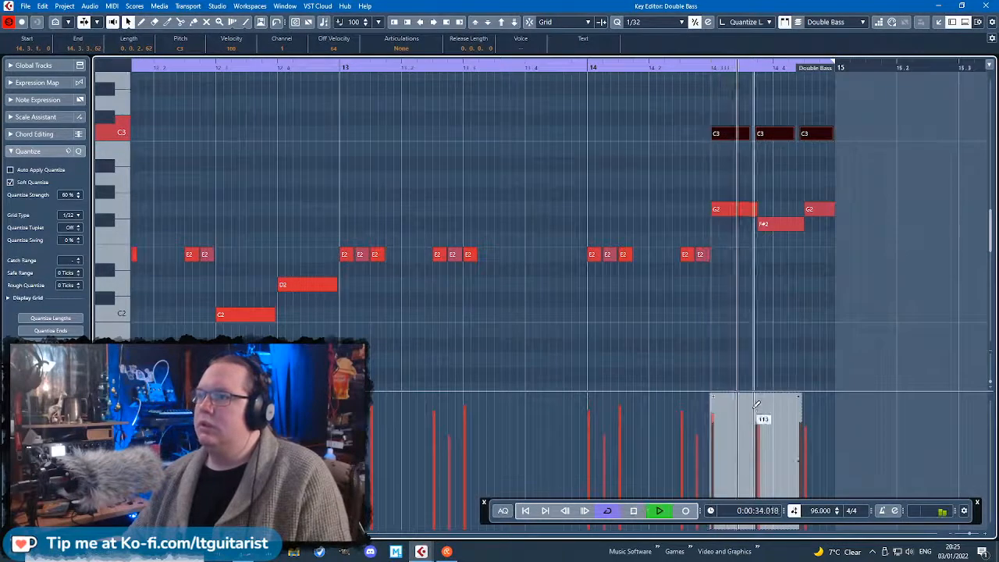
Fine-tune the starts and lengths of the closing oud C3 and G2 notes in bar 14 and play them back.
left_click(718, 168)
key("space")
left_click(639, 134)
left_click_drag(638, 209, 633, 210)
left_click_drag(637, 136, 644, 135)
left_click_drag(736, 135, 745, 134)
key("space")
scroll(552, 303, "down", 8)
Add two G2 notes above the oud's long C2 and D2 at the end of bar 12 and play the result.
key("space")
scroll(475, 314, "up", 5)
key("ctrl+d")
left_click_drag(657, 276, 639, 242)
scroll(709, 327, "up", 1)
key("space")
scroll(616, 258, "up", 2)
key("space")
left_click_drag(569, 239, 573, 211)
left_click(528, 67)
key("space")
scroll(489, 179, "down", 2)
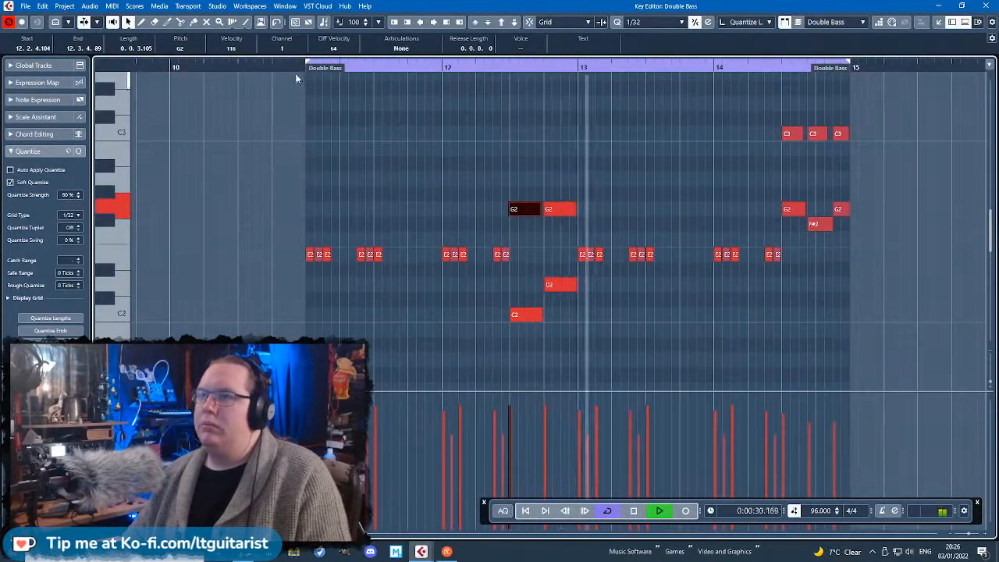
Listen through the oud part in bars 11–14 and close the editor.
scroll(603, 330, "up", 3)
left_click(408, 169)
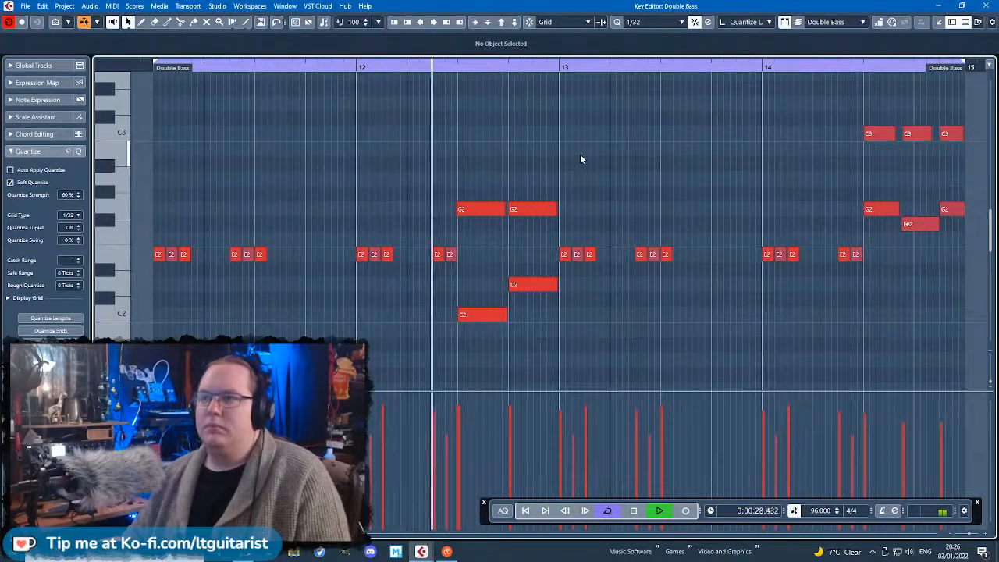
scroll(550, 265, "down", 2)
scroll(593, 226, "up", 2)
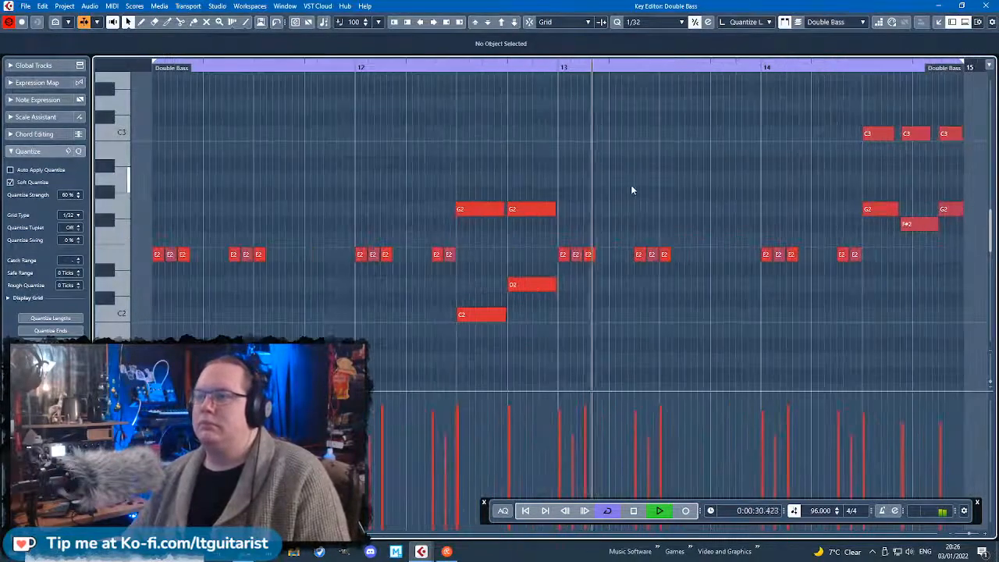
scroll(631, 190, "down", 2)
scroll(705, 344, "up", 3)
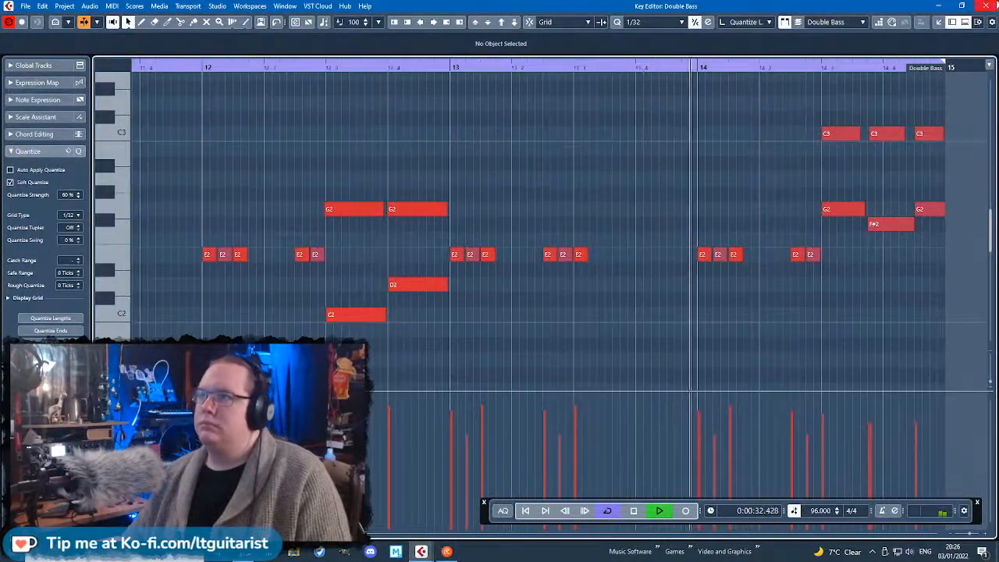
key("Escape")
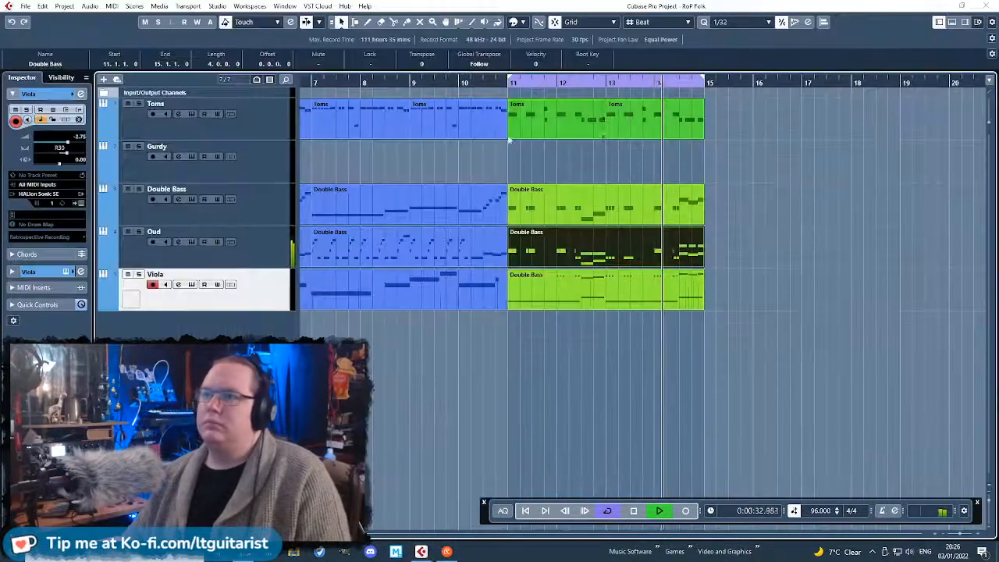
Set the oud track's pan to L62 while the section plays.
left_click(216, 238)
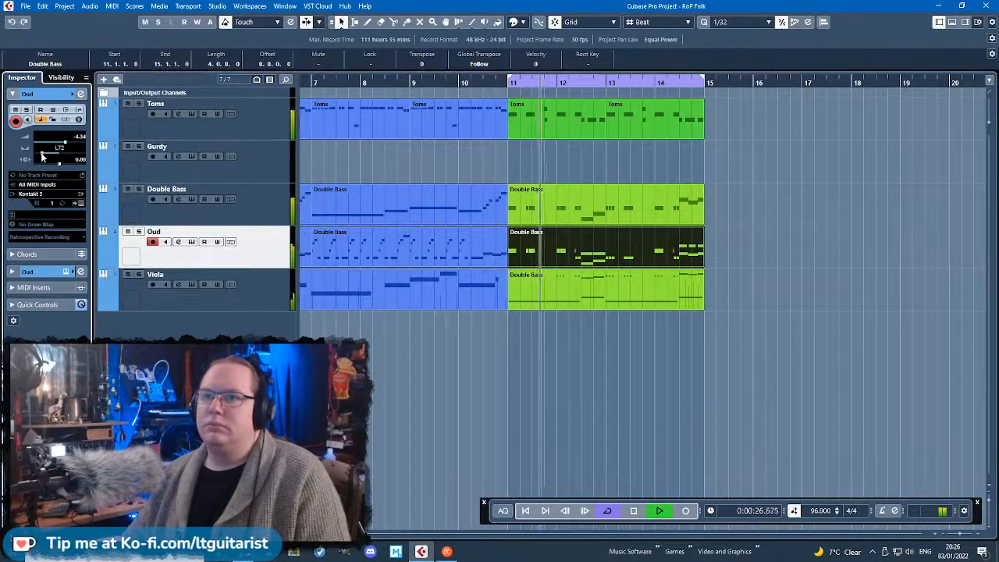
scroll(44, 157, "up", 10)
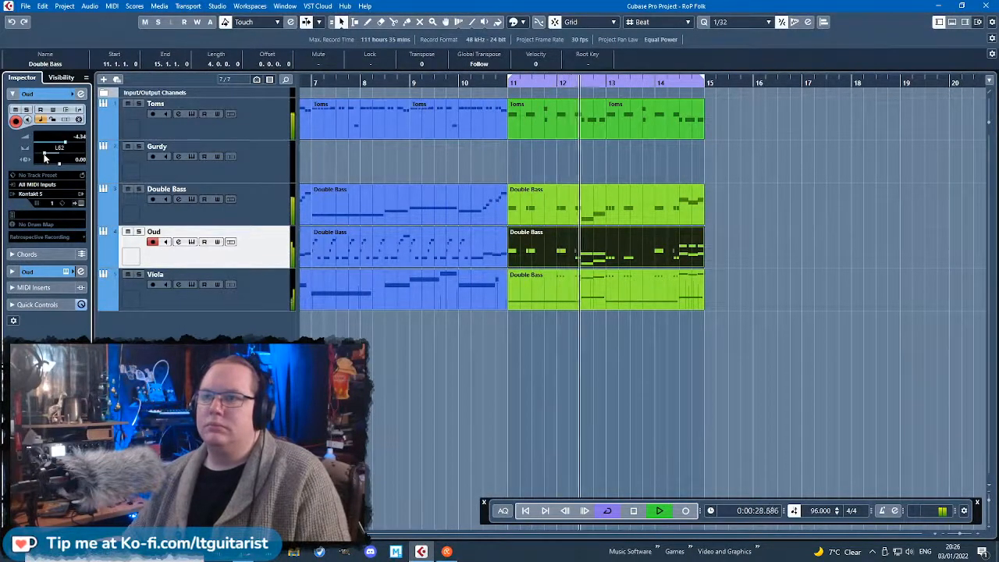
left_click(578, 403)
Duplicate all parts of bars 11–14 at bar 15 and extend the playback loop to bar 19.
scroll(577, 403, "down", 2)
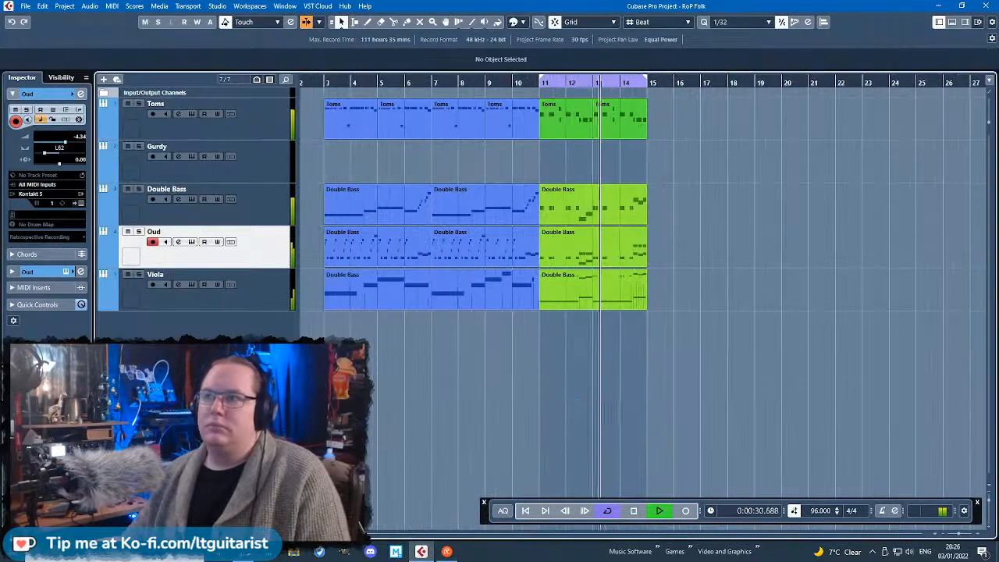
key("ctrl+d")
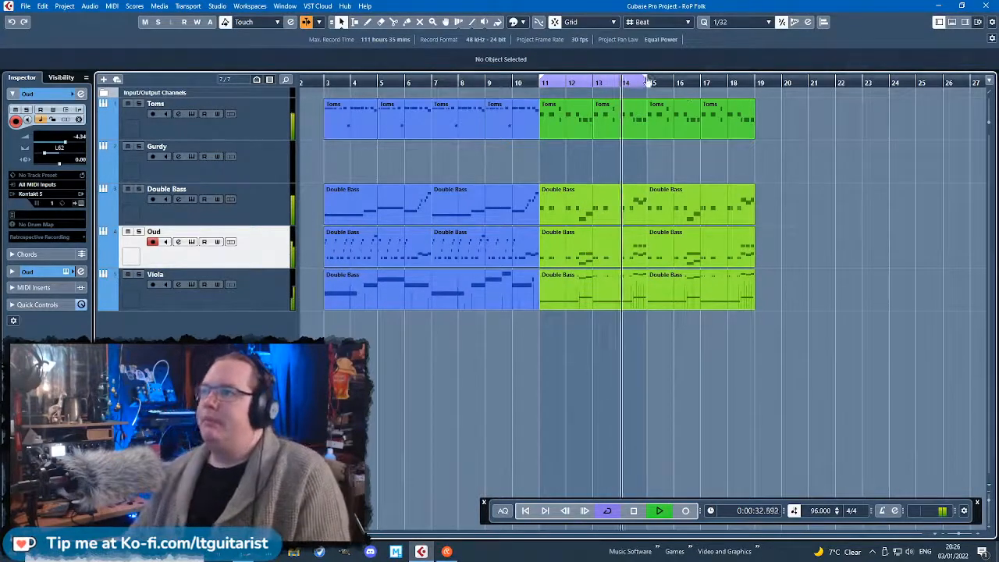
left_click_drag(646, 81, 754, 81)
key("g")
Duplicate all parts of bars 11–18 at bar 19, stop playback and extend the loop to bar 27.
left_click_drag(807, 336, 519, 89)
key("ctrl+d")
left_click(820, 357)
key("space")
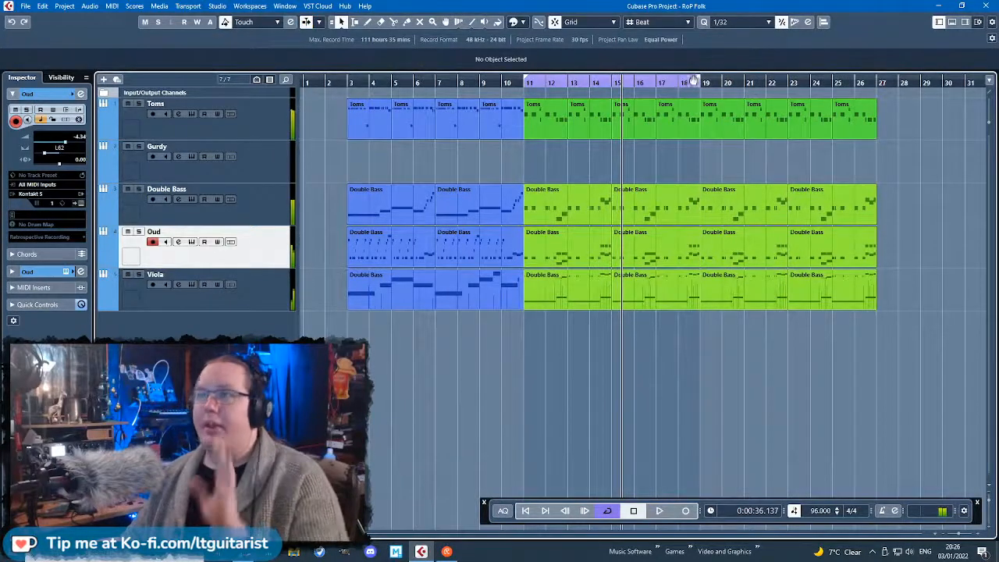
left_click_drag(699, 85, 867, 113)
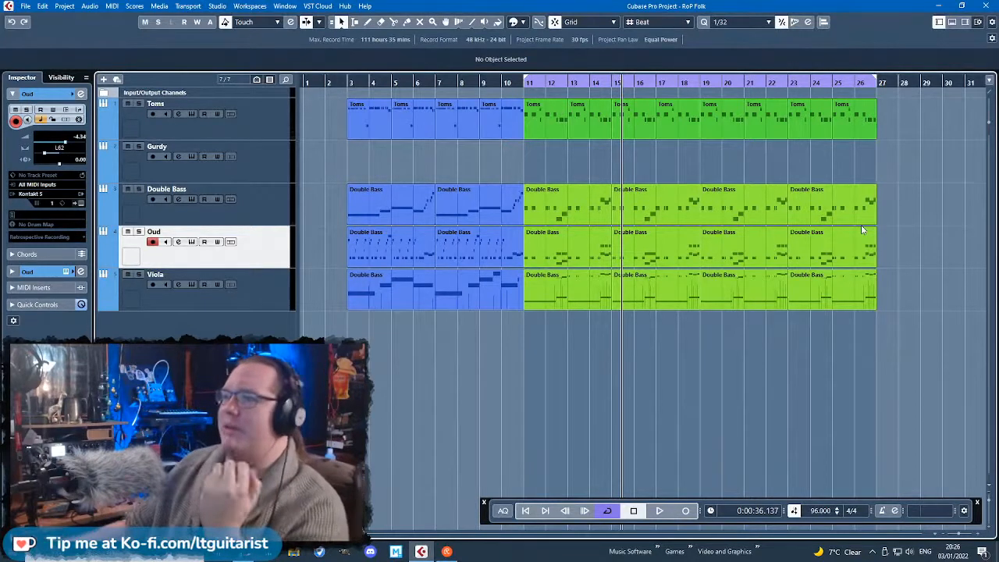
Create a gurdy part covering bars 11–14 and set the gurdy track's volume to -7.94.
double_click(607, 161)
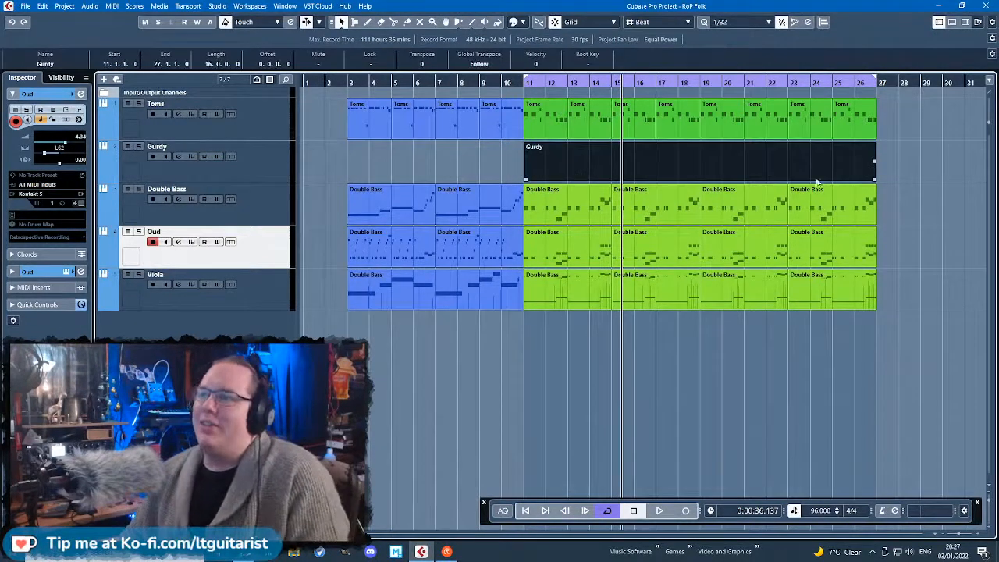
left_click_drag(872, 179, 611, 178)
left_click(637, 160)
left_click(279, 162)
left_click_drag(60, 150, 60, 145)
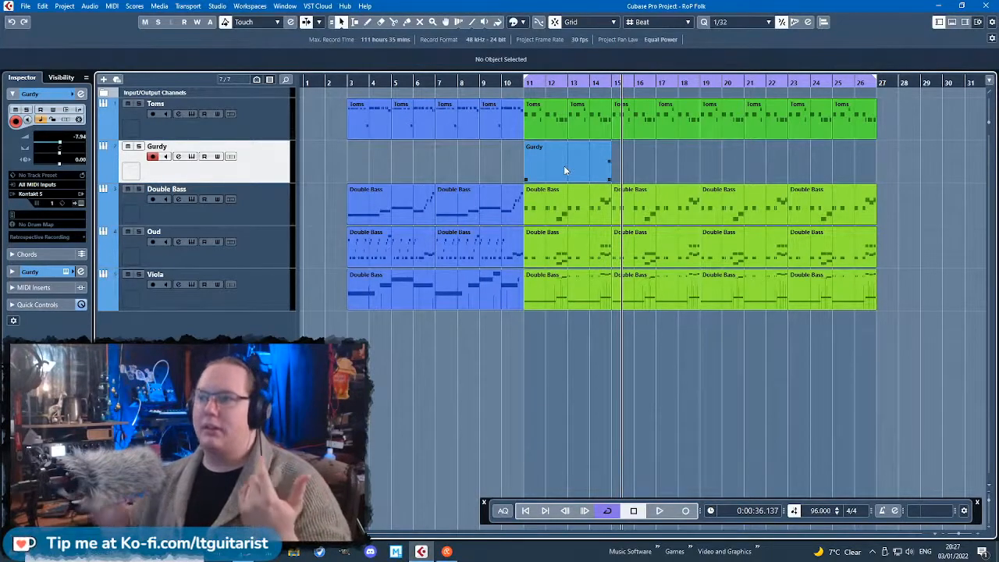
Draw an E1 note 0.2.0.69 long at bar 11 in the gurdy part and lower the gurdy track's volume to about -12.
double_click(564, 161)
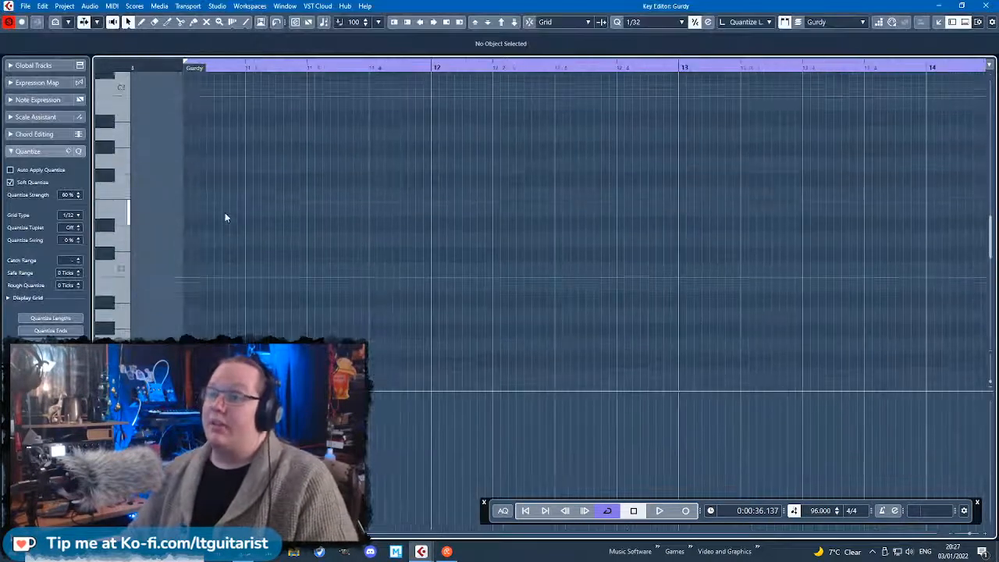
left_click(238, 245)
left_click_drag(276, 248, 247, 201)
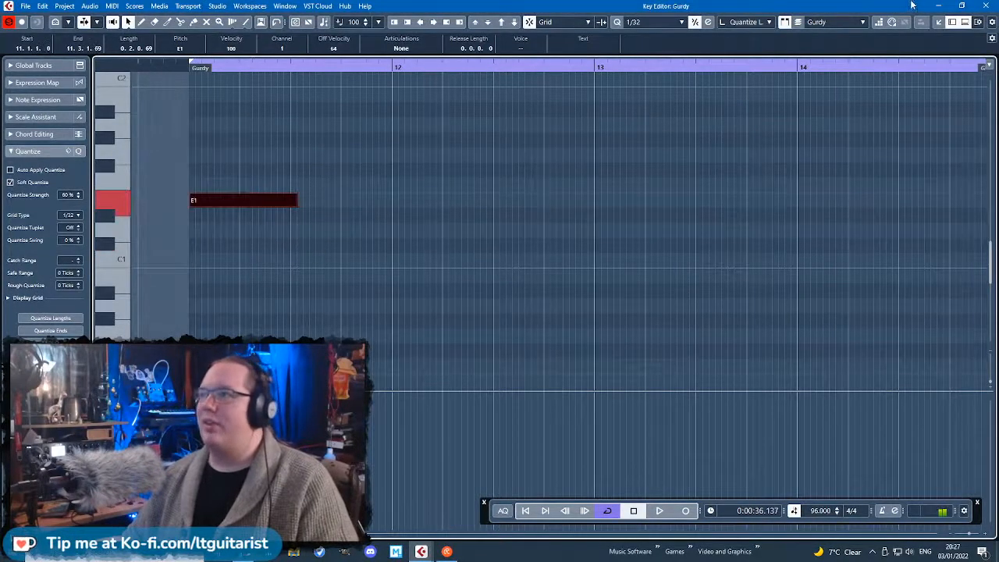
left_click(984, 6)
left_click_drag(56, 148, 61, 147)
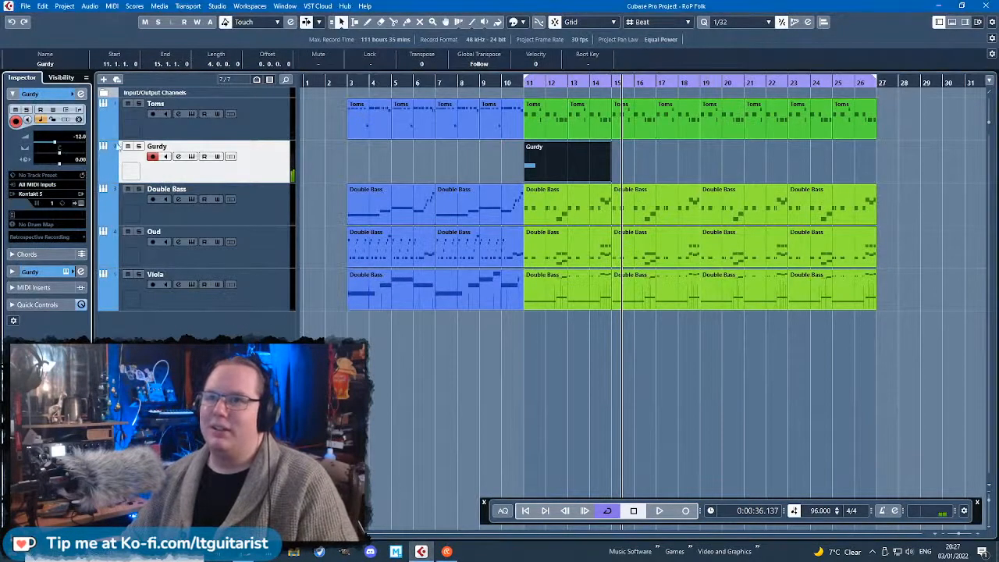
Open the Gurdy part in the Key Editor and extend its E1 note to fill bar 11.
double_click(568, 164)
left_click_drag(241, 200, 336, 201)
key("h")
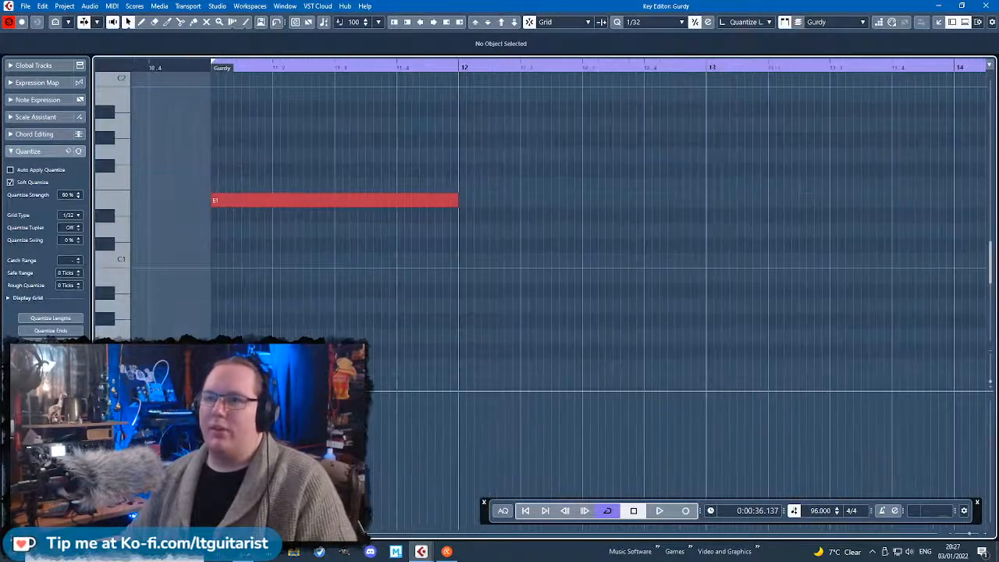
Switch the controller lane to Aftertouch and place zero-value points in the first beat of bar 11, including one at 11.1.2.0.
left_click(125, 348)
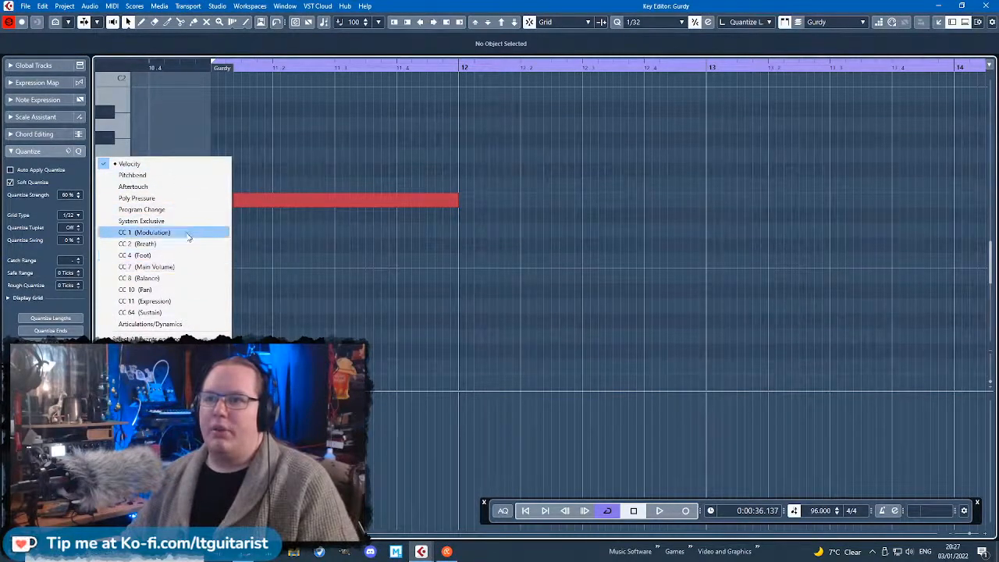
left_click(180, 187)
scroll(200, 334, "up", 3)
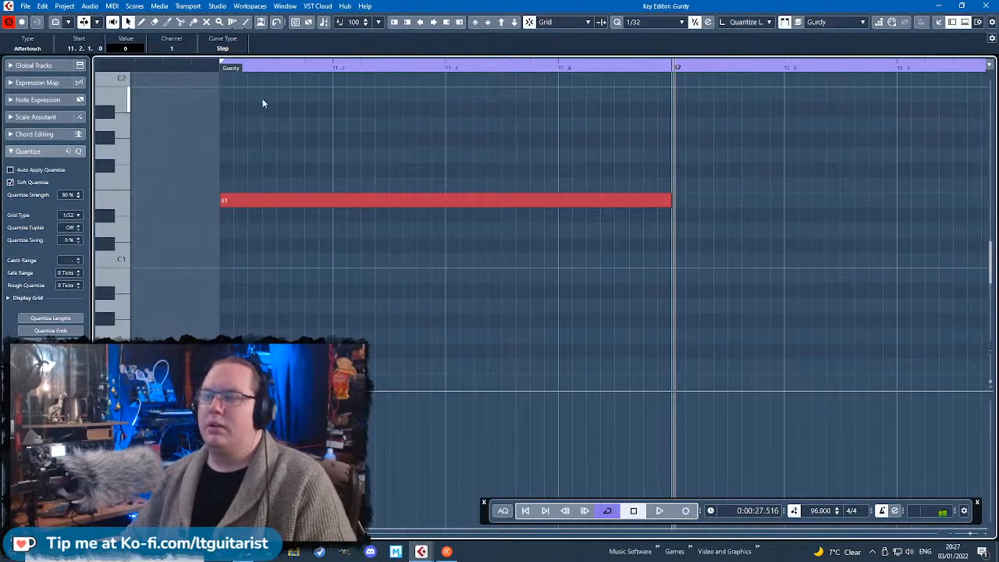
left_click_drag(226, 121, 305, 139)
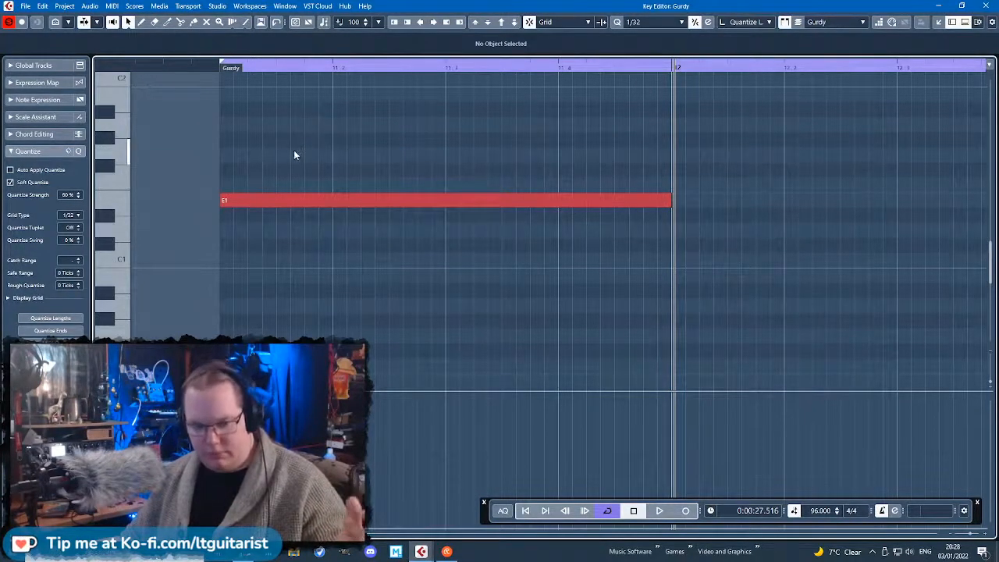
left_click_drag(252, 407, 248, 405)
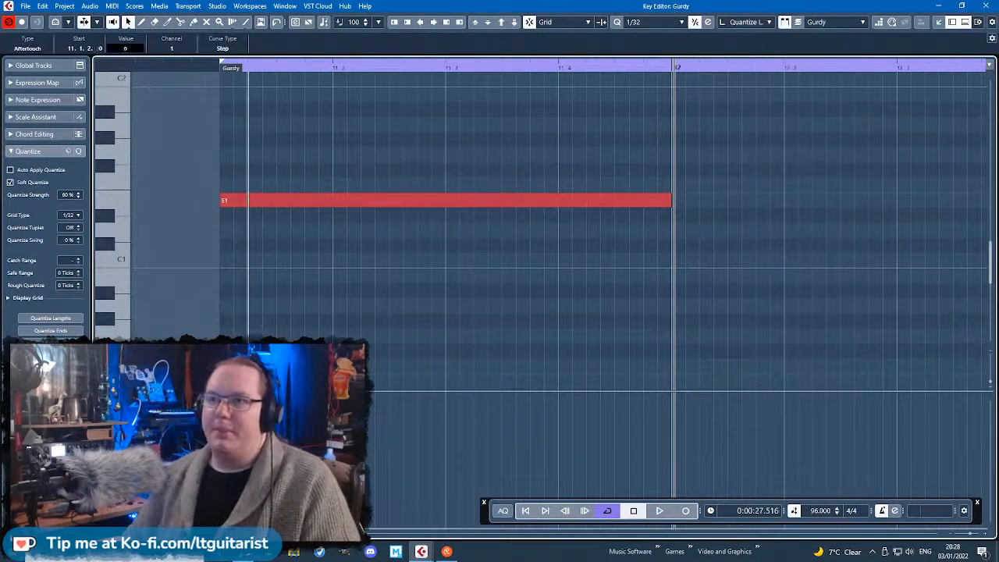
Draw the remaining aftertouch peaks of bar 11's first beat, dropping to zero at 11.1.4.60, and bend the segments into curves.
scroll(196, 460, "up", 1)
left_click_drag(315, 526, 337, 528)
left_click(359, 446)
left_click_drag(386, 426, 378, 528)
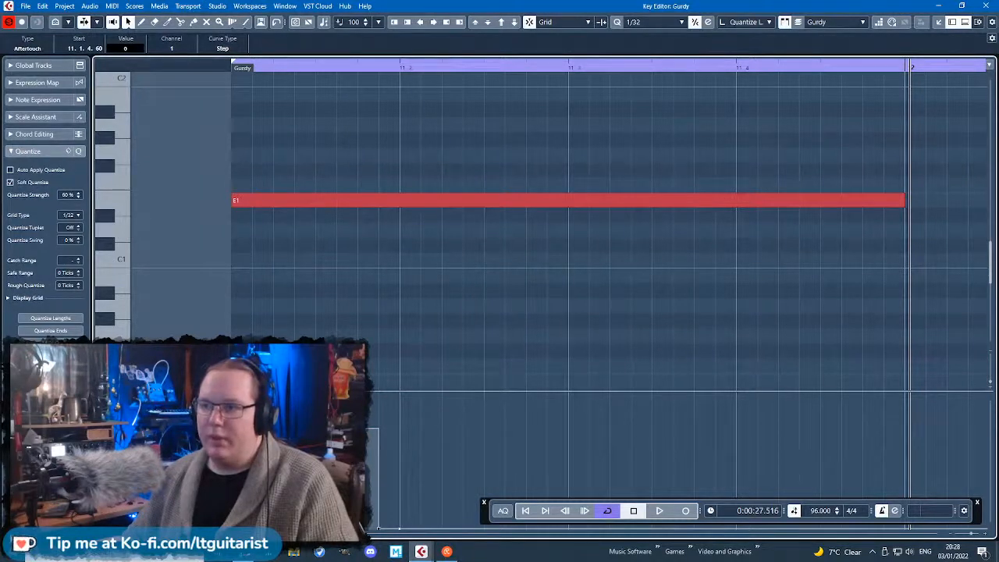
left_click(359, 476)
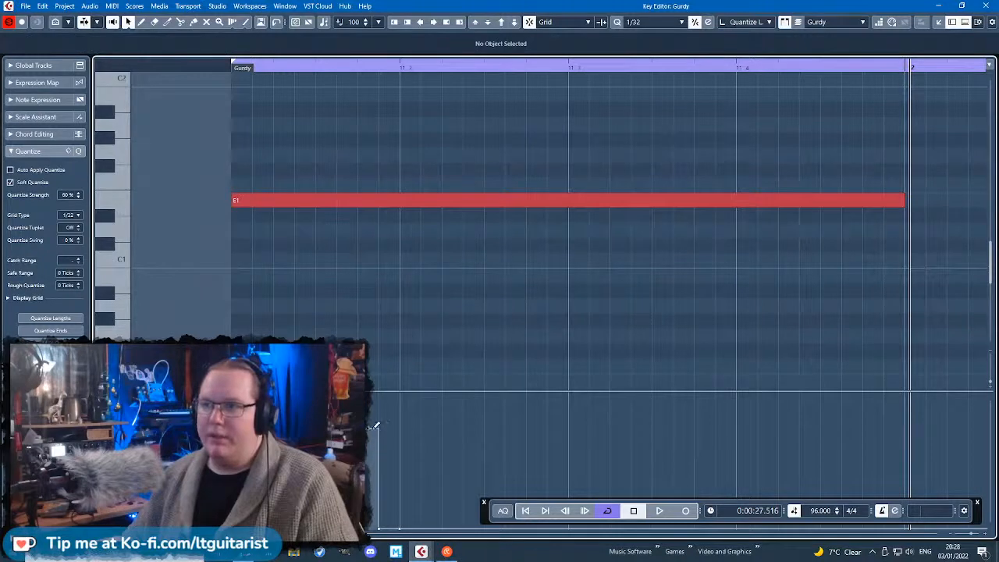
Play the first beat of bar 11 to hear the aftertouch curve.
left_click(222, 67)
key("space")
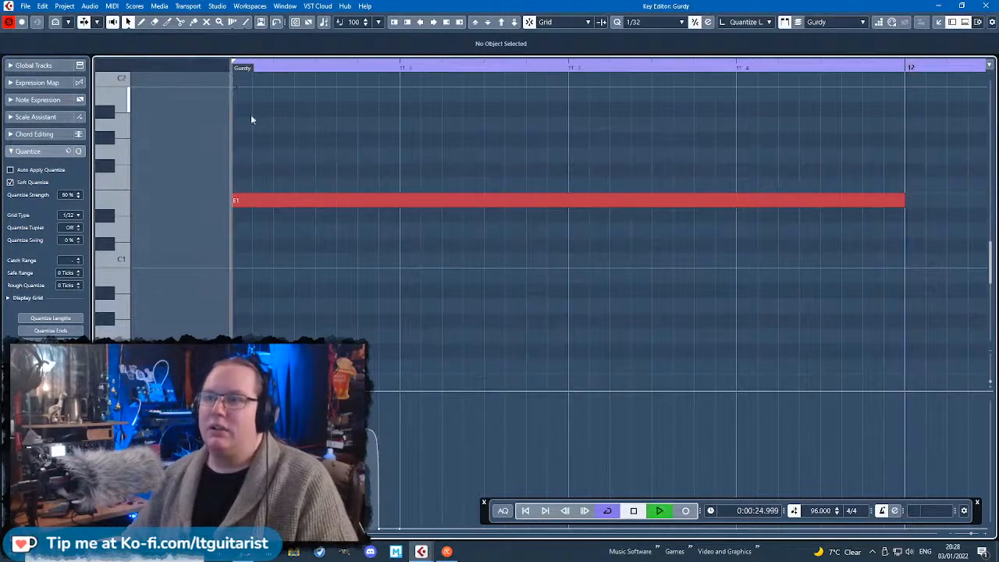
key("space")
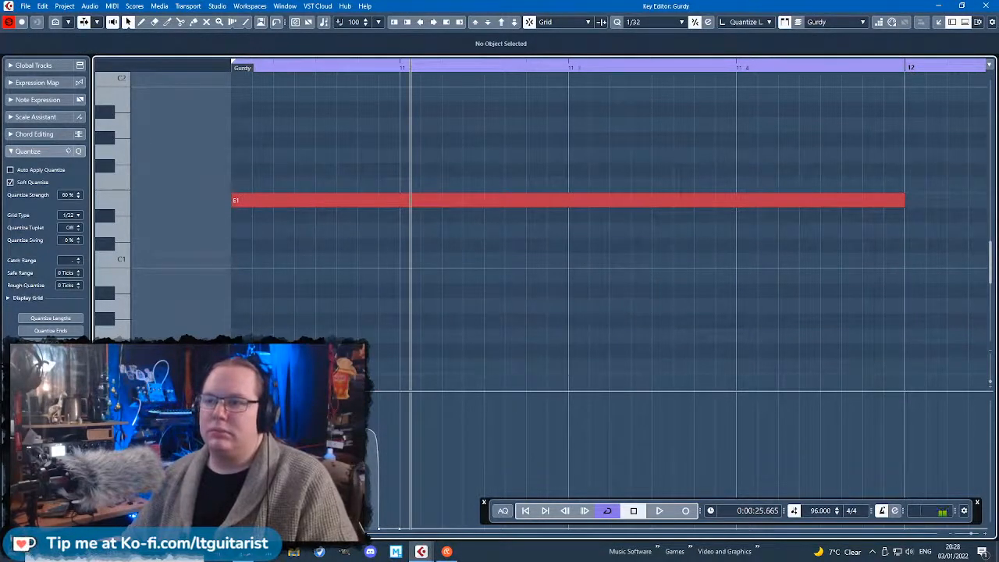
Adjust the aftertouch peaks in the first beat, setting the one at 11.1.4.0 to 96, and replay the beat.
left_click(232, 428)
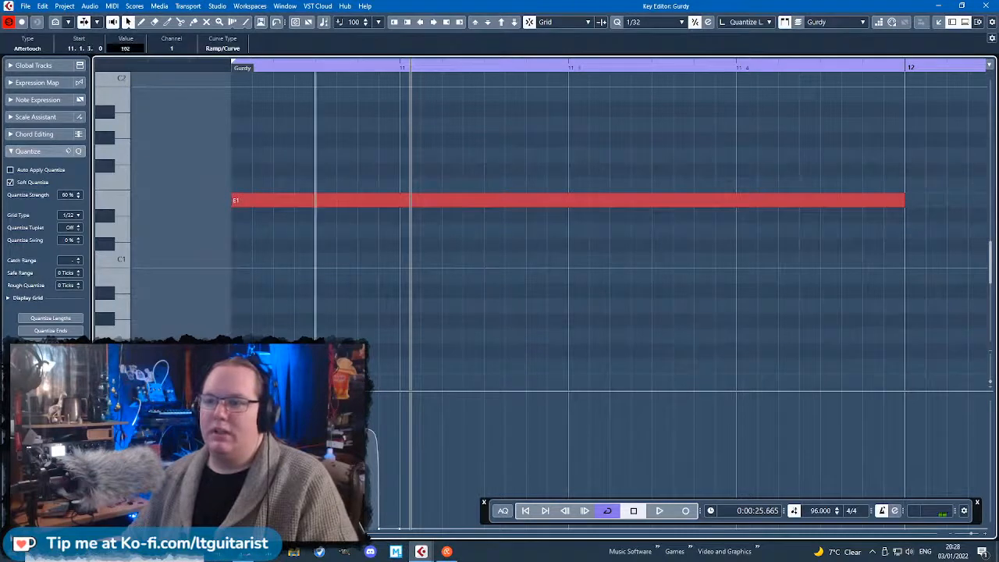
left_click(371, 432)
left_click(234, 67)
key("space")
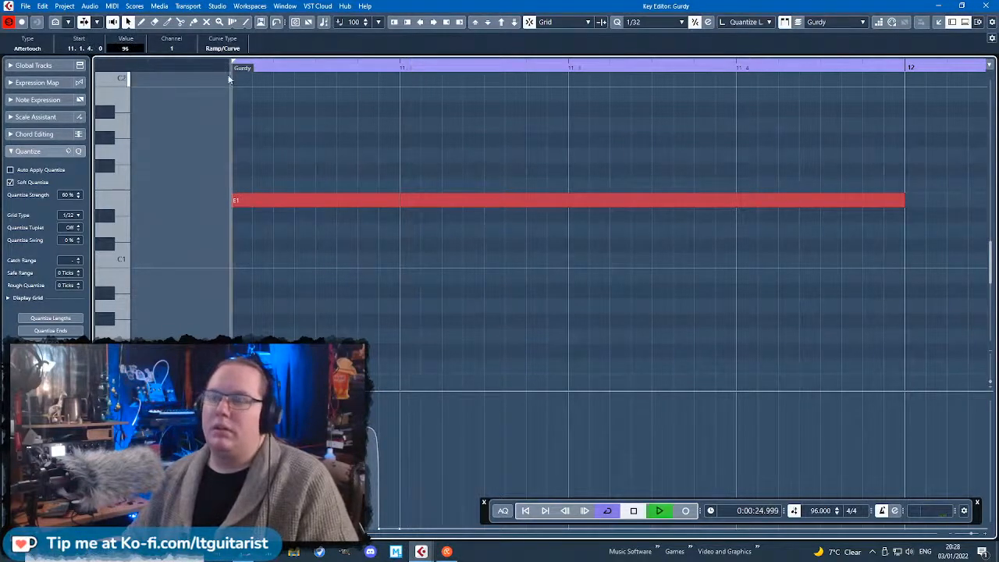
left_click_drag(160, 68, 162, 75)
key("space")
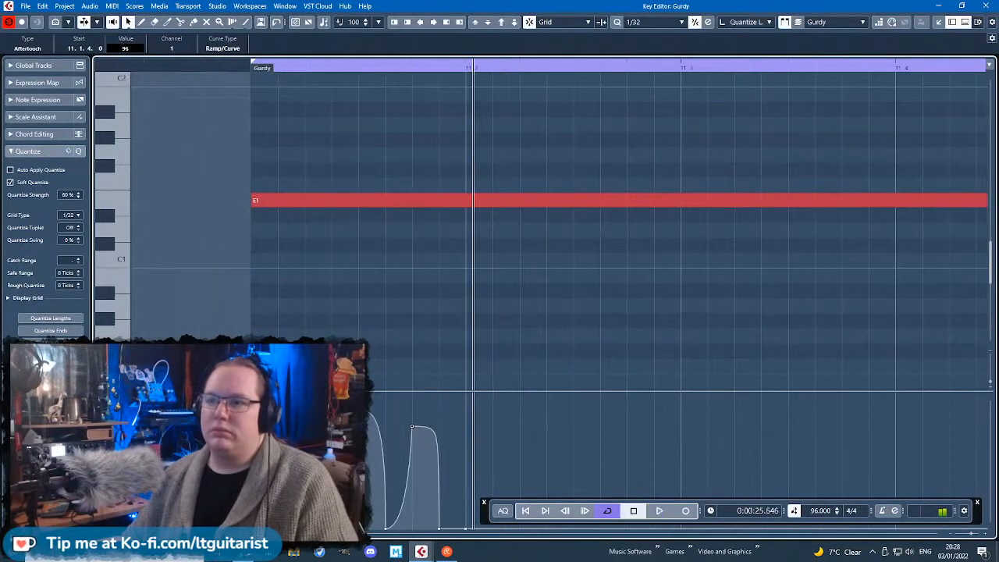
Turn off snapping, shift the first aftertouch peak slightly off the grid and play the bar from its start.
key("j")
left_click_drag(250, 424, 255, 529)
left_click(269, 406)
left_click_drag(270, 405, 262, 397)
left_click(232, 66)
key("space")
Fine-tune the first aftertouch peak to 11.1.1.17 with a value of 120 and replay the bar.
left_click_drag(264, 397, 260, 399)
left_click(242, 66)
key("space")
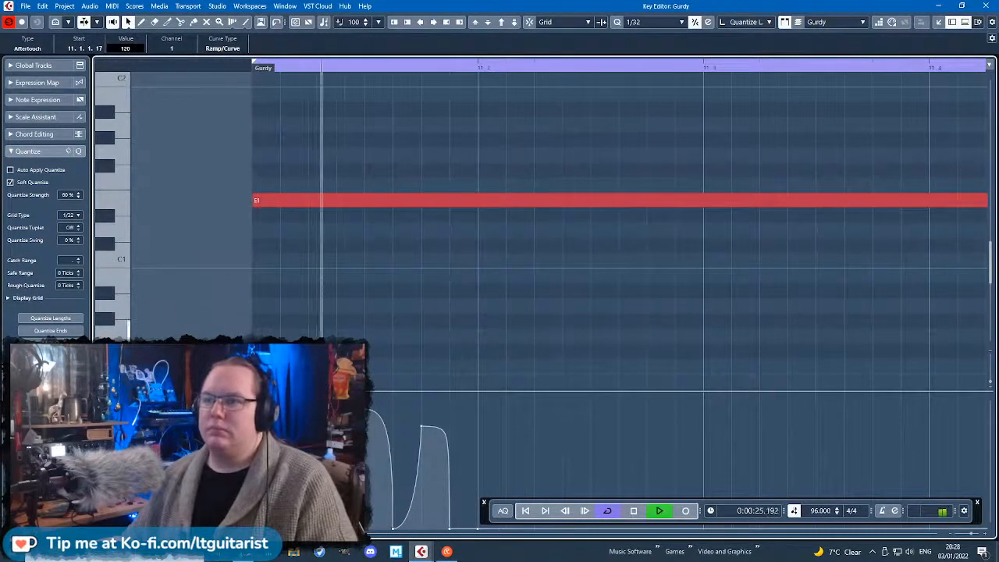
scroll(354, 361, "down", 3)
key("space")
Copy the first beat's complete aftertouch curve and paste it at beats 2, 3 and 4 of bar 11.
scroll(389, 425, "up", 5)
left_click_drag(444, 533, 454, 537)
left_click(405, 428)
scroll(386, 383, "down", 2)
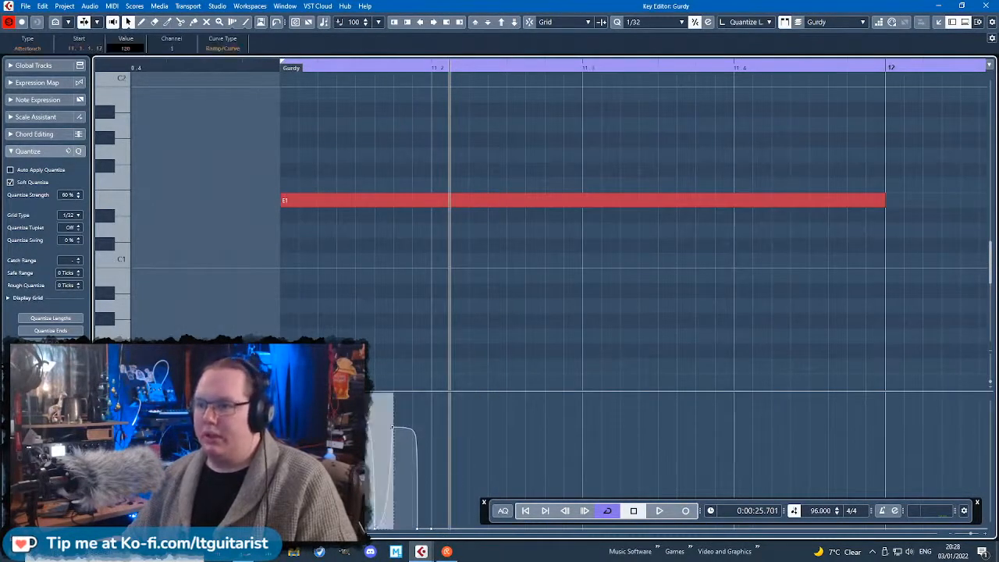
left_click_drag(274, 499, 270, 534)
left_click(431, 66)
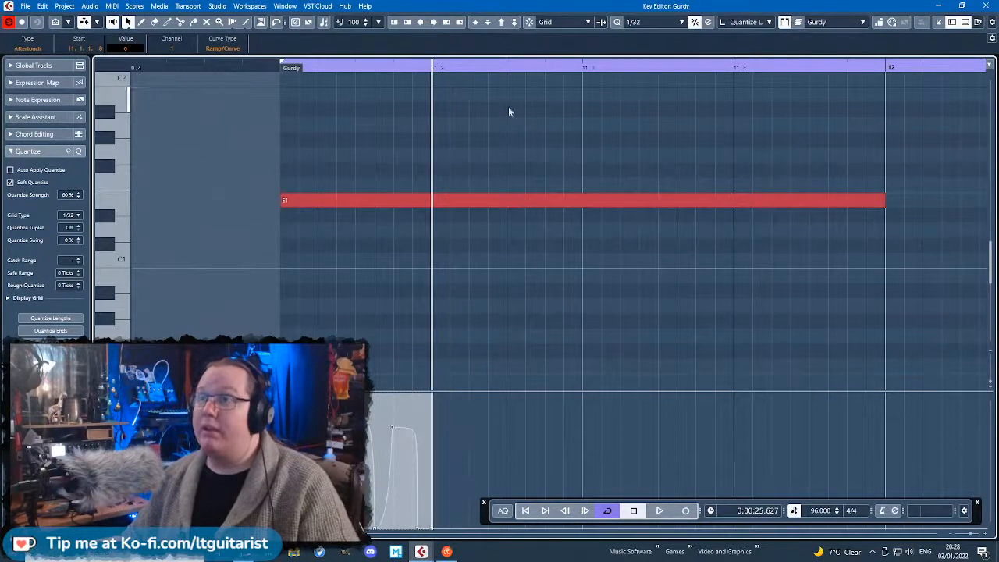
key("ctrl+v")
left_click(582, 67)
key("ctrl+v")
left_click(733, 67)
key("ctrl+v")
left_click(770, 348)
Move beat 3's third aftertouch peak to 11.3.3.116 with a value of 99 and soften its falling curve.
scroll(770, 354, "up", 3)
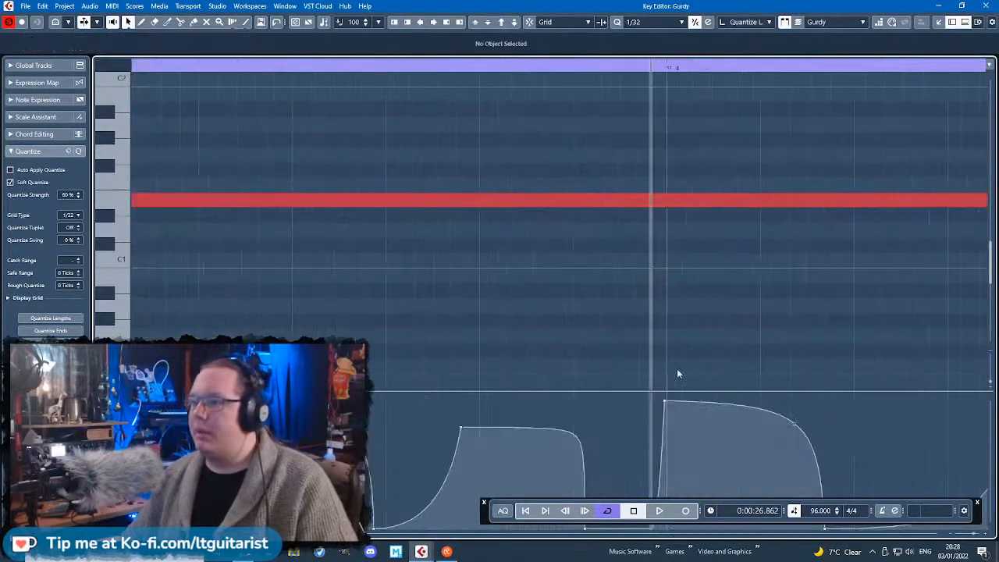
left_click(483, 501)
left_click_drag(538, 429, 545, 423)
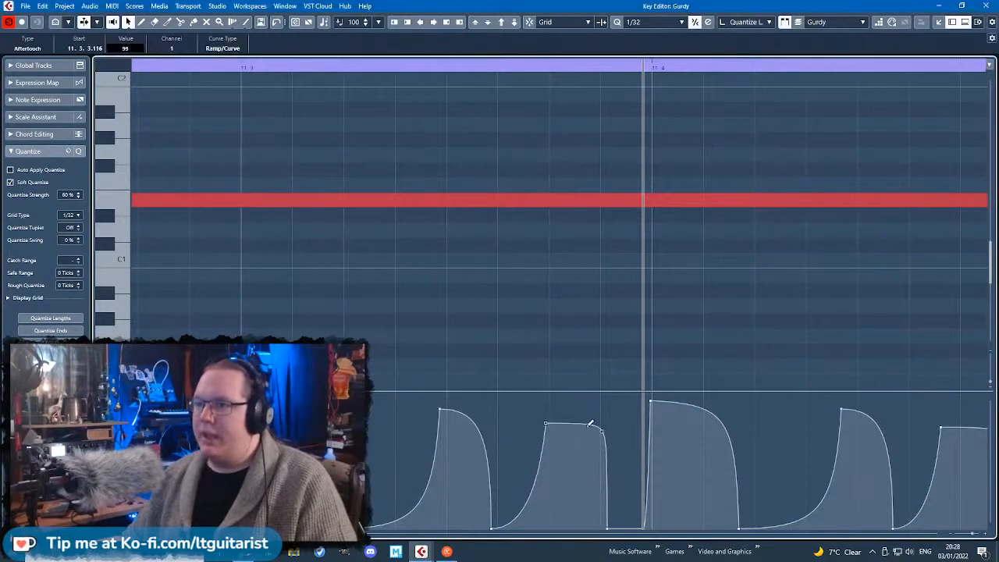
left_click_drag(602, 435, 586, 443)
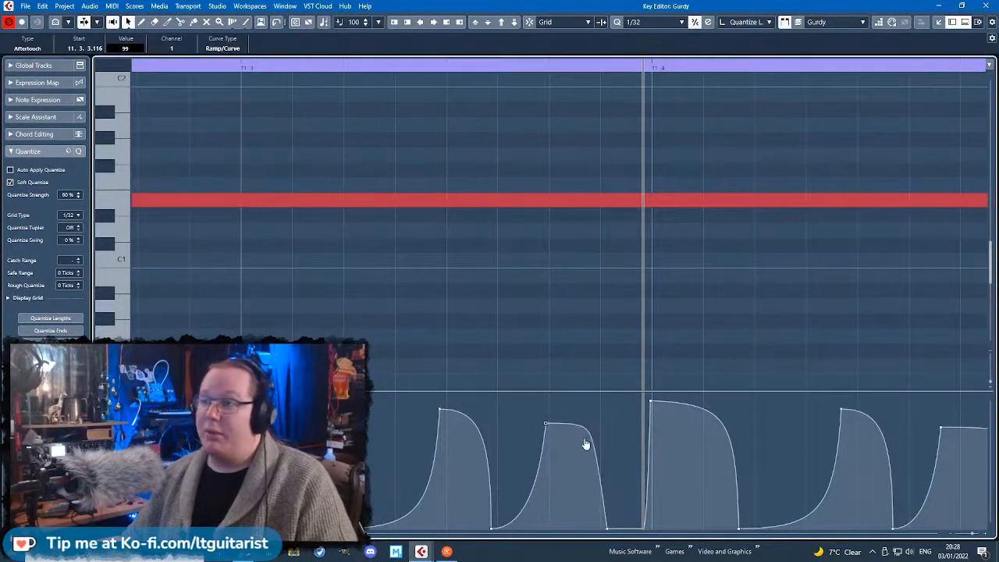
Start the rise into beat 4 earlier and shape its curve up to the value 120 peak at 11.3.4.118.
left_click(645, 527)
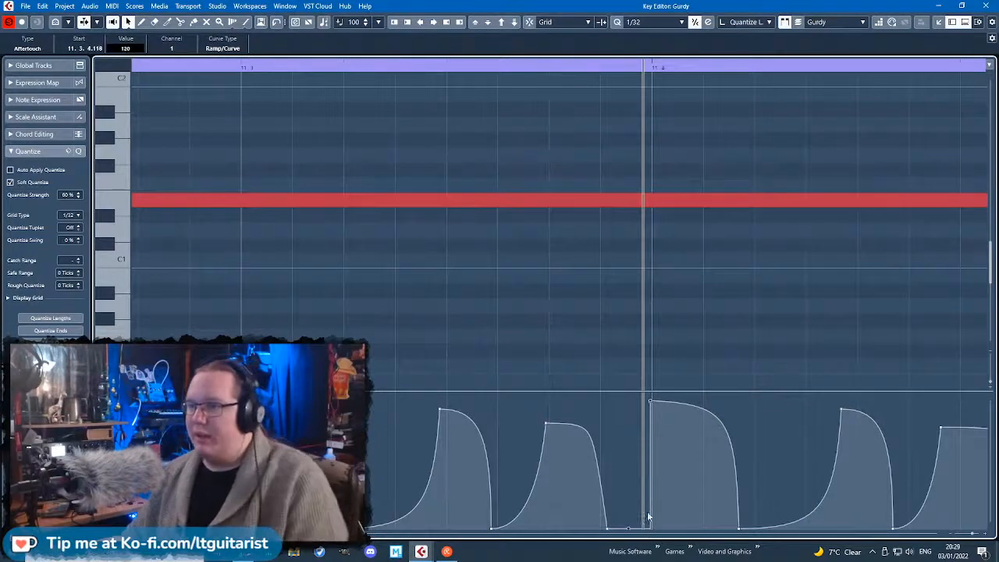
left_click(629, 528)
key("g")
key("g")
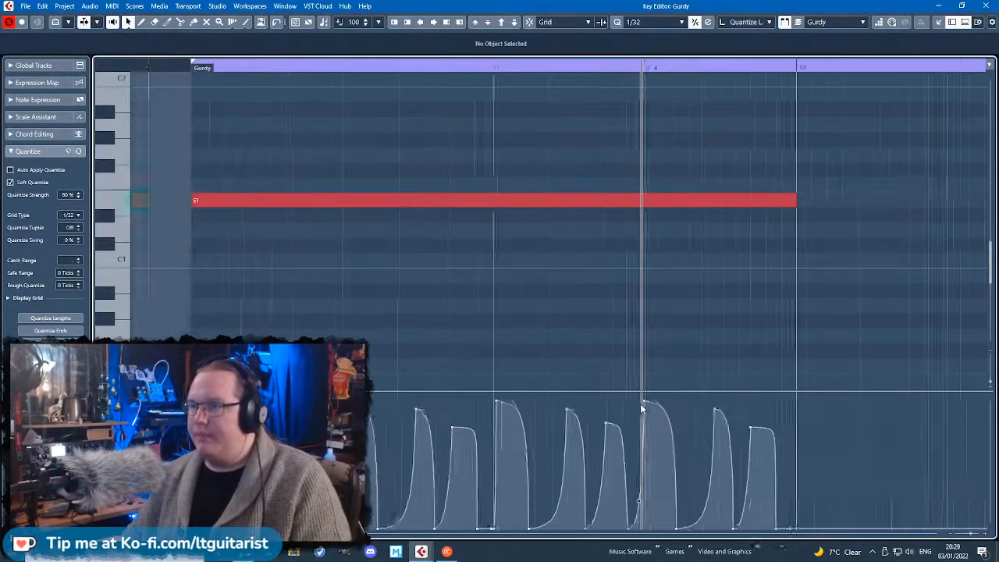
Start the rise into beat 3 earlier, set its first peak to 117 at 11.3.1.4 and curve the rise.
key("h")
left_click_drag(657, 535, 658, 534)
left_click_drag(661, 529, 649, 529)
left_click_drag(666, 402, 662, 404)
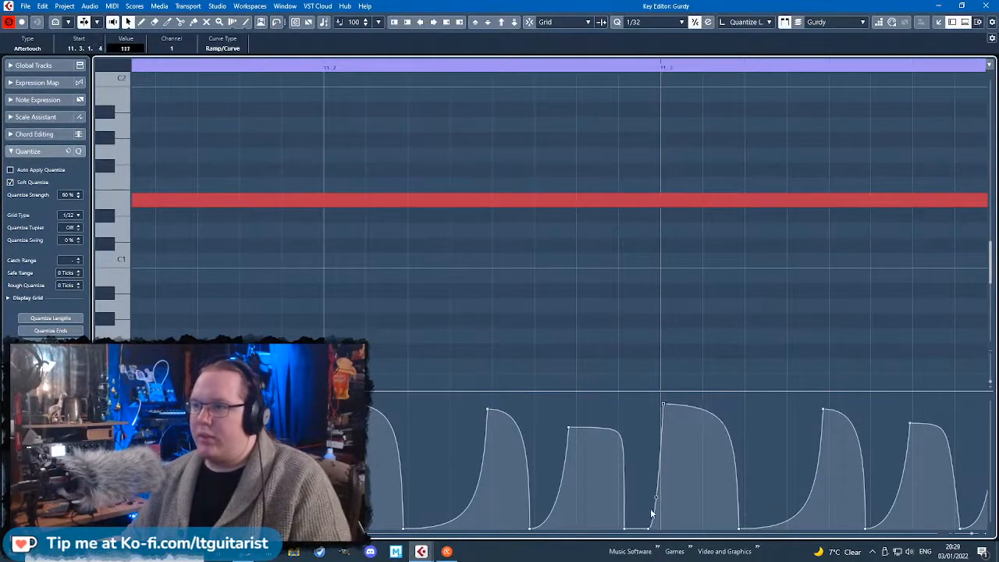
left_click(643, 510)
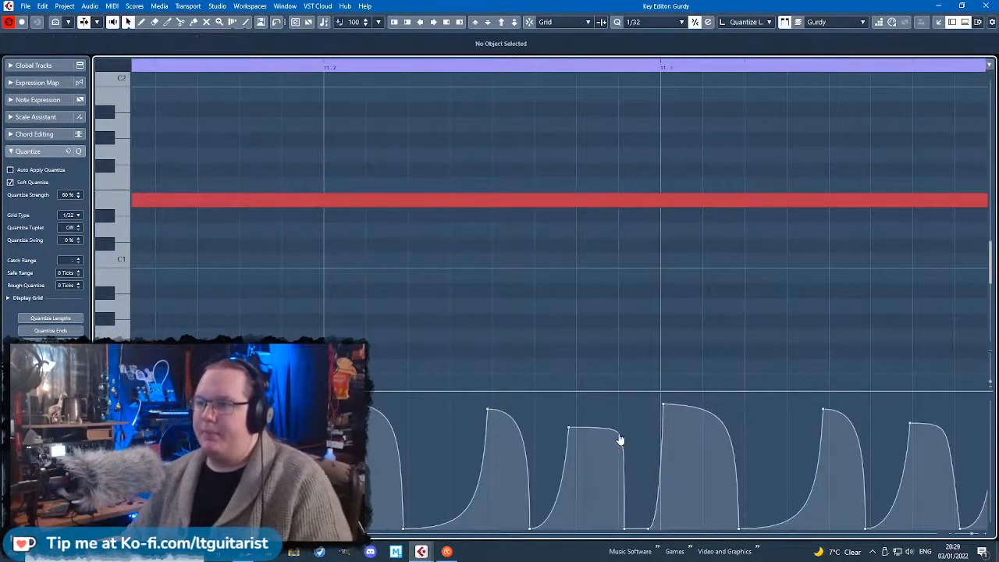
Soften the falloff of beat 2's third peak and start the curved rise into beat 2 at 11.1.4.108.
left_click_drag(614, 441, 603, 446)
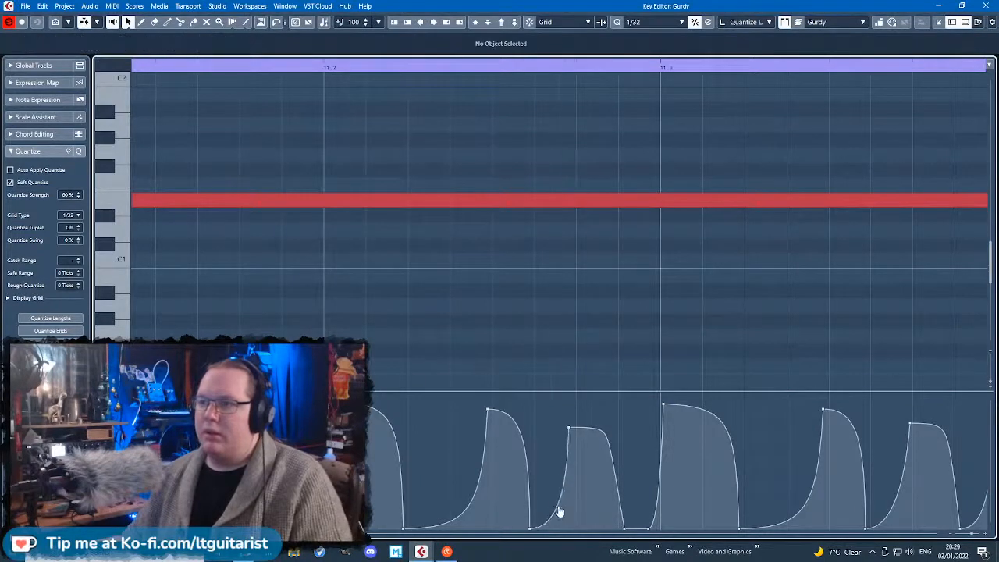
scroll(322, 468, "up", 2)
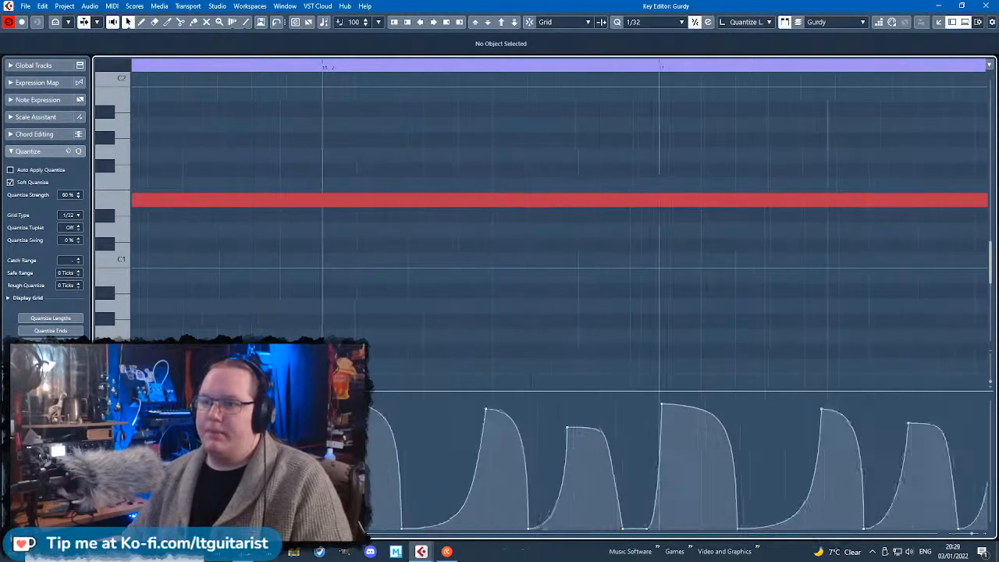
left_click(320, 528)
left_click_drag(320, 529, 319, 529)
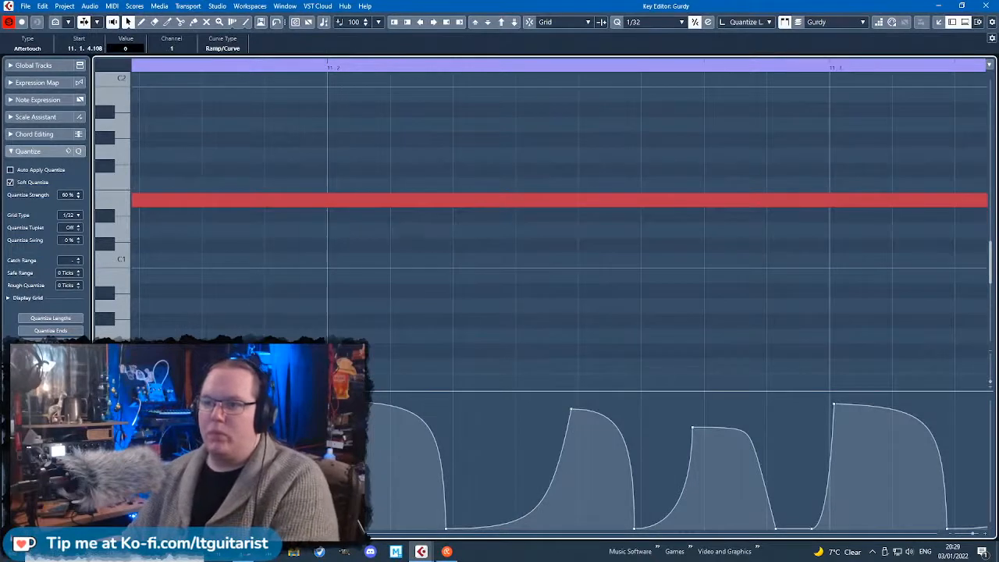
left_click(340, 437)
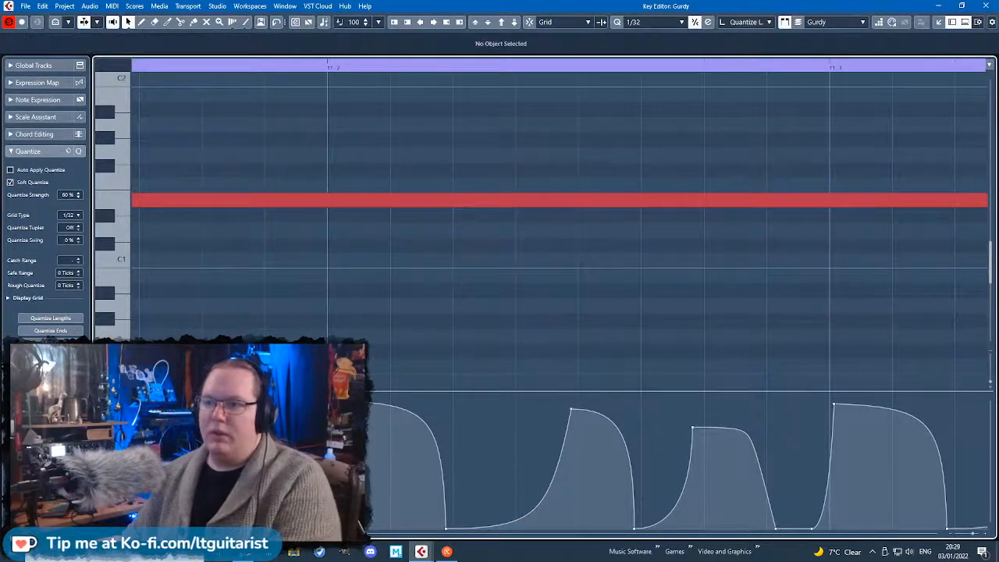
Vary the peak heights in bar 11, lowering one peak each in beats 2, 3 and 4 and setting beat 1's third to 100.
scroll(412, 436, "down", 3)
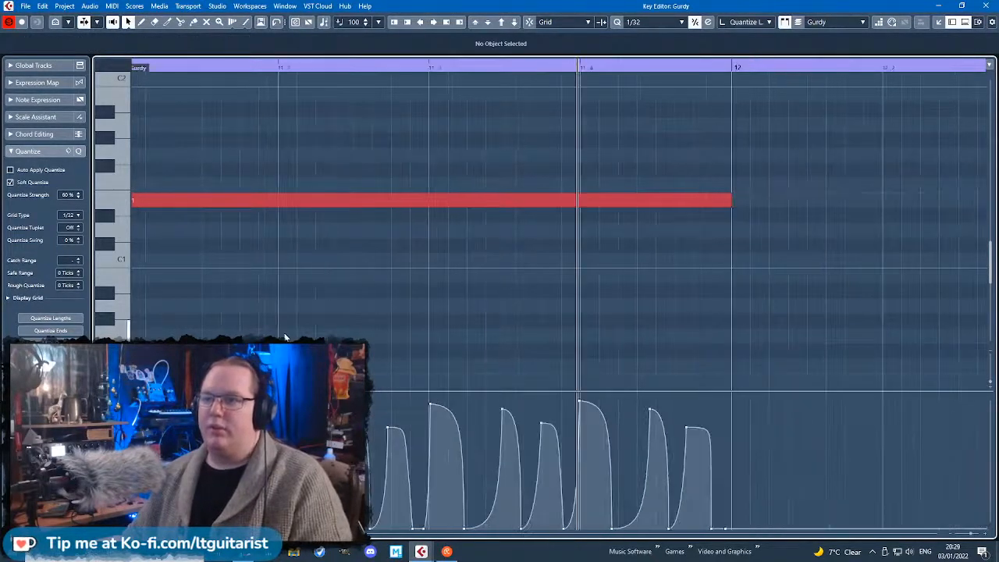
scroll(412, 437, "up", 1)
left_click(415, 431)
left_click_drag(622, 409, 620, 415)
left_click_drag(763, 402, 766, 419)
scroll(533, 323, "down", 3)
scroll(533, 324, "up", 4)
left_click(458, 427)
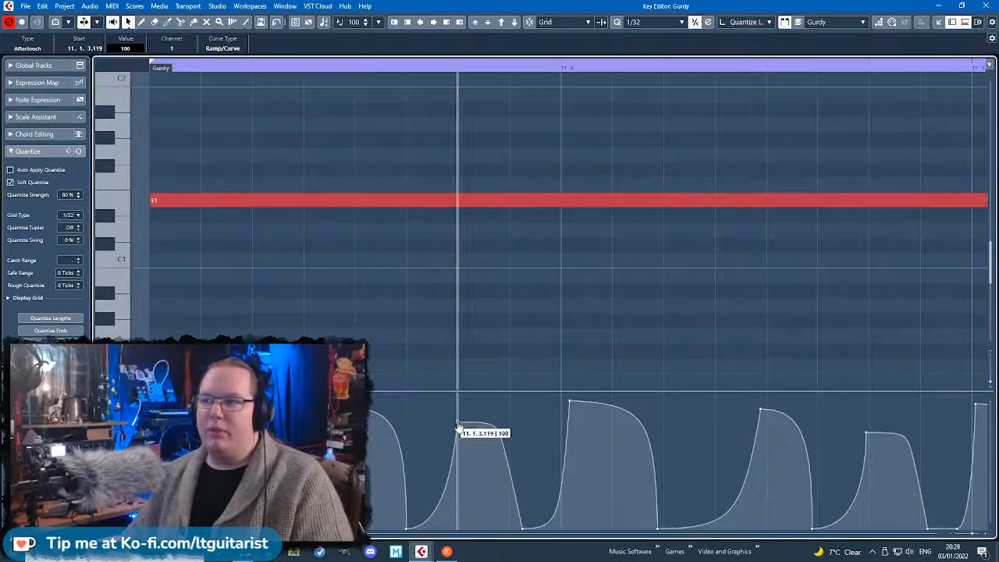
left_click_drag(458, 428, 458, 428)
Play bar 11 from the start of the Gurdy part to check the varied aftertouch peaks.
scroll(388, 176, "down", 2)
left_click(304, 72)
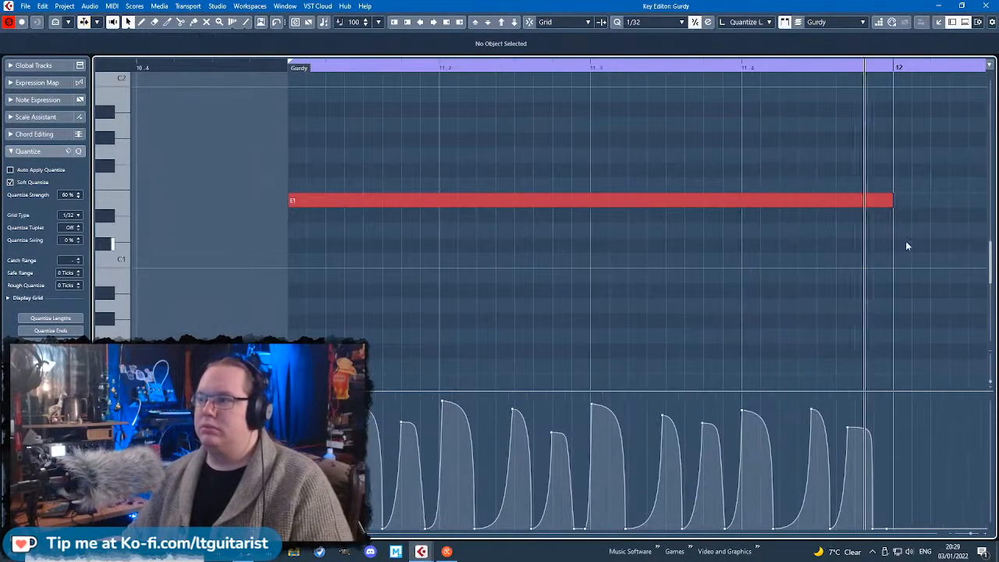
scroll(753, 328, "down", 2)
Close the Key Editor, remove the Gurdy part's empty remainder after bar 11 and duplicate the one-bar part three times.
left_click(984, 6)
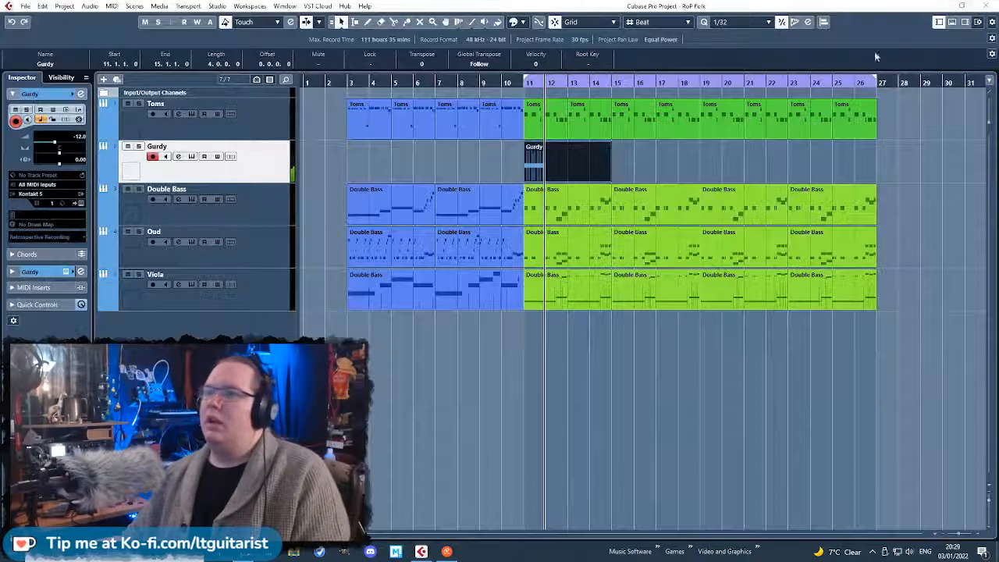
key("Delete")
left_click(468, 165)
key("ctrl+d")
key("ctrl+d")
key("ctrl+d")
Join the four one-bar Gurdy parts into a single part and open it in the Key Editor.
left_click_drag(424, 163, 672, 167)
left_click(617, 162)
double_click(574, 156)
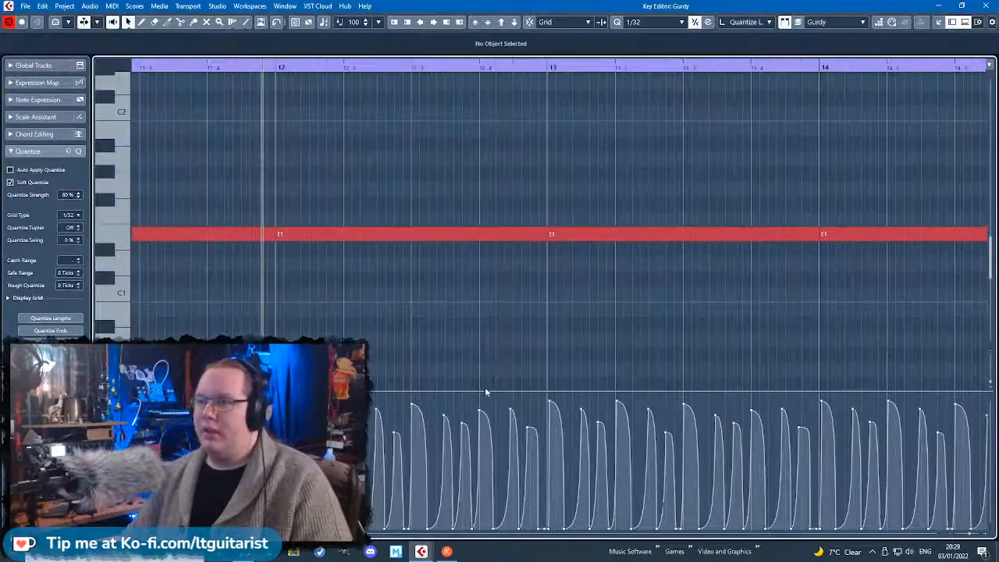
Lower the first aftertouch peak of beat 12.4 and the second peak of bar 13's first beat slightly.
scroll(487, 385, "up", 3)
left_click_drag(475, 414, 473, 421)
left_click_drag(700, 410, 698, 411)
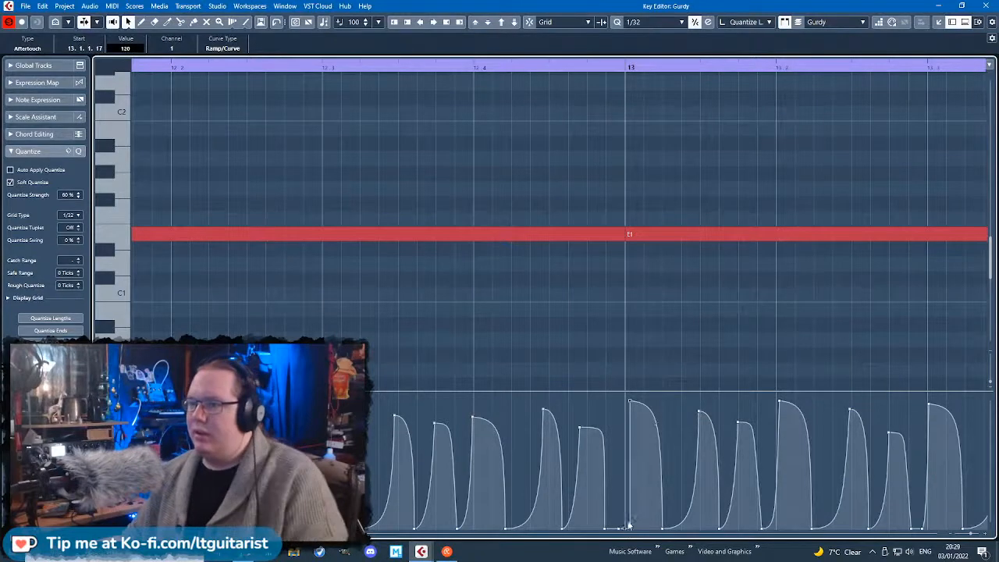
Start the rise into bar 13 earlier, move its first peak to 12.4.4.111 at 114 and reshape the neighbouring curve.
scroll(630, 520, "up", 3)
left_click_drag(607, 534, 611, 521)
left_click_drag(641, 406, 618, 407)
left_click_drag(566, 439, 489, 505)
Adjust the last two aftertouch peaks of bar 14, setting the one at 14.4.2.117 to 115.
scroll(663, 465, "down", 3)
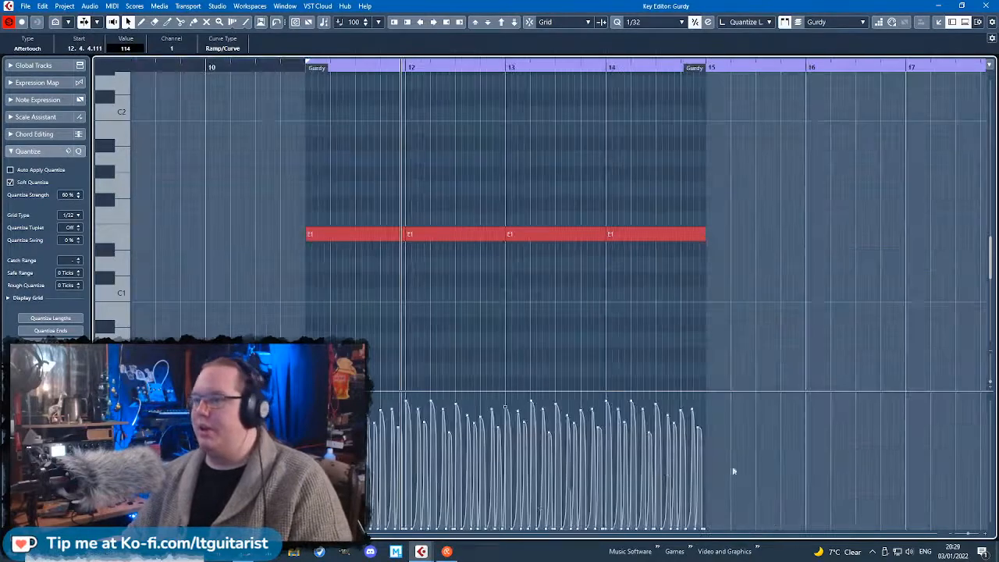
scroll(588, 457, "up", 4)
left_click_drag(503, 433, 518, 426)
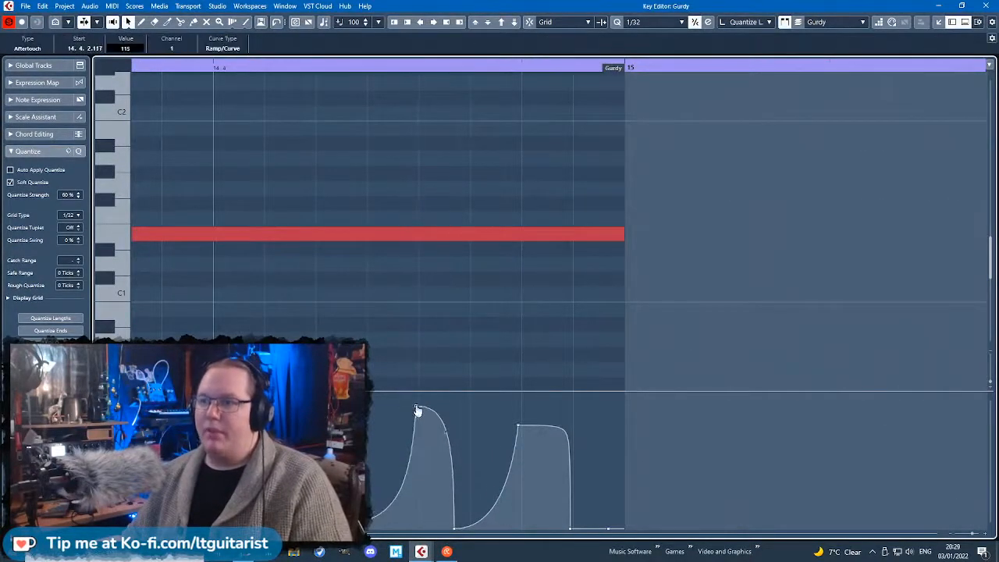
Adjust two aftertouch peaks late in bar 13, setting 13.3.4.118 to 112 and 13.4.2.113 to 113.
key("g")
key("h")
key("h")
key("h")
left_click(367, 415)
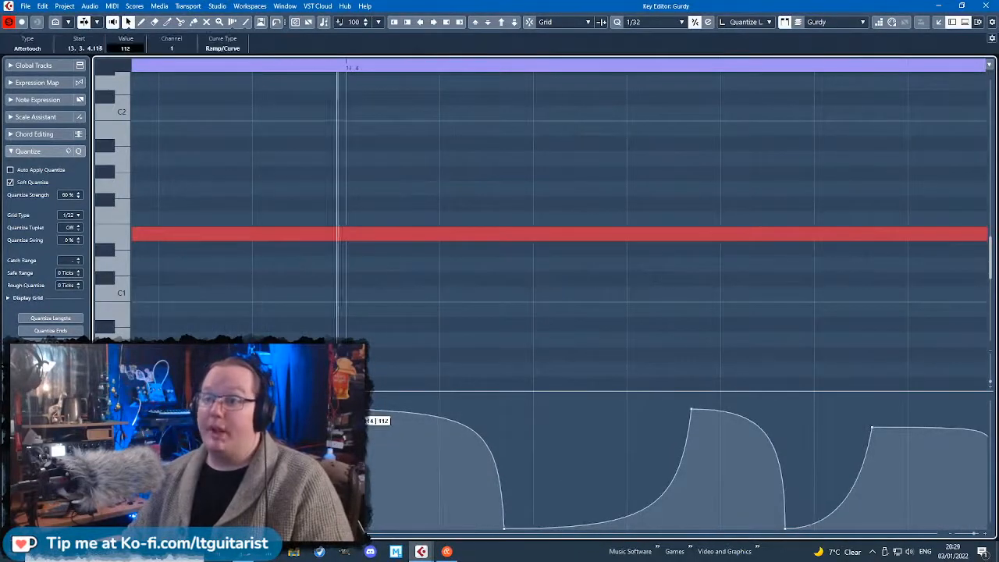
left_click(688, 410)
key("g")
key("g")
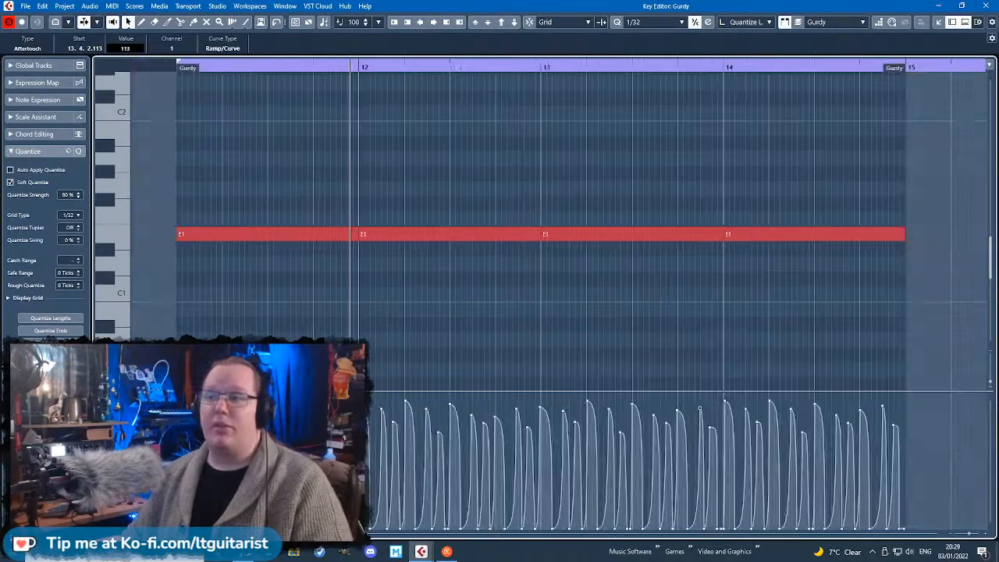
Reshape the aftertouch rise at the start of bar 12, moving its starting point onto the bar line.
key("h")
key("h")
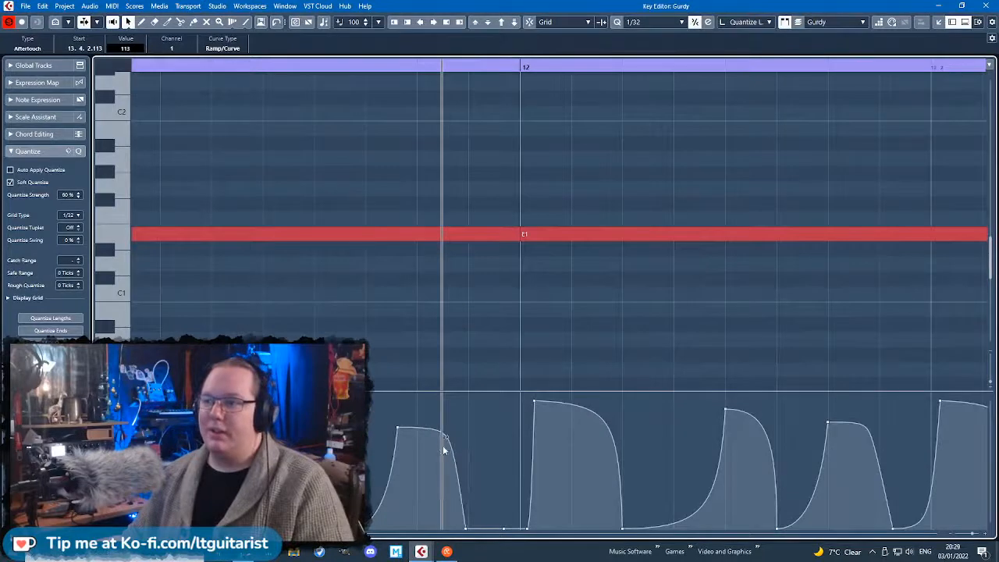
left_click(526, 527)
left_click_drag(527, 528, 533, 401)
left_click(521, 531)
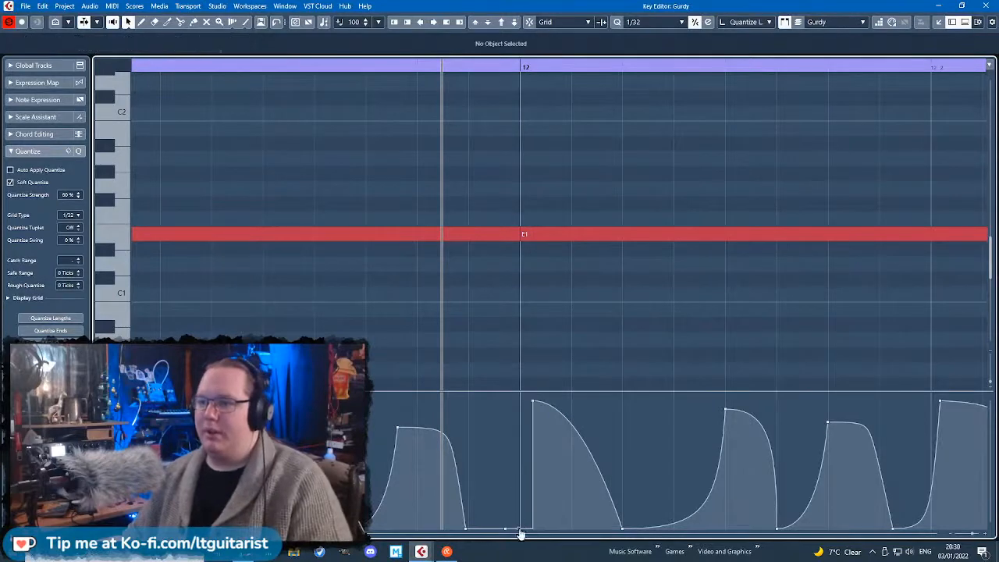
scroll(539, 339, "down", 2)
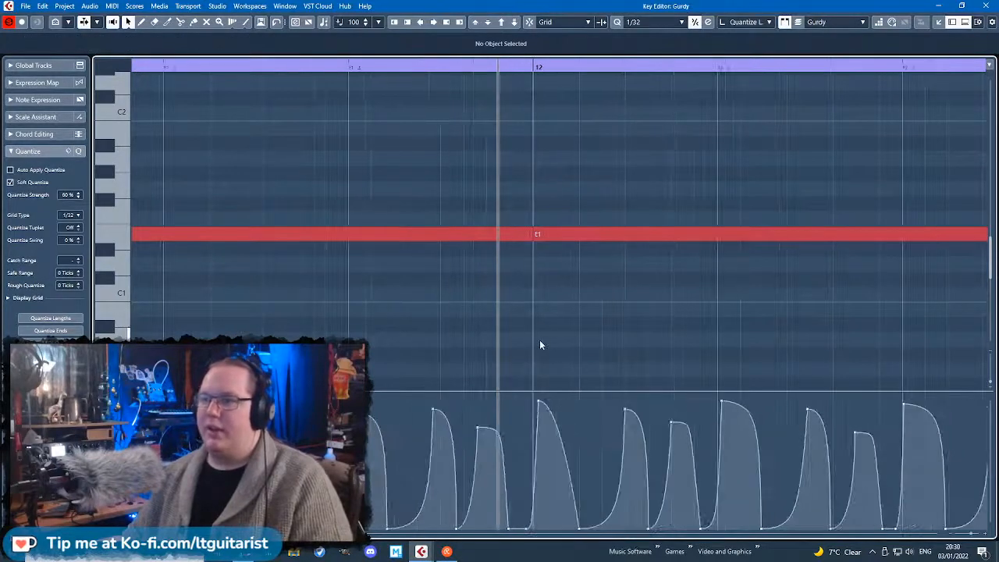
Return to the project arrangement and listen to the Gurdy part together with the other tracks.
left_click(987, 5)
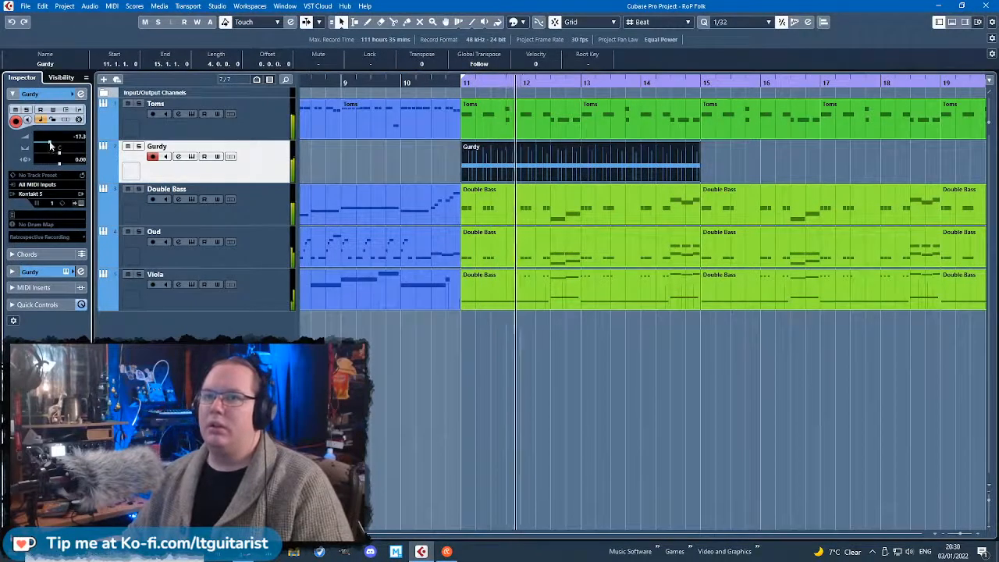
left_click(482, 382)
scroll(503, 417, "down", 2)
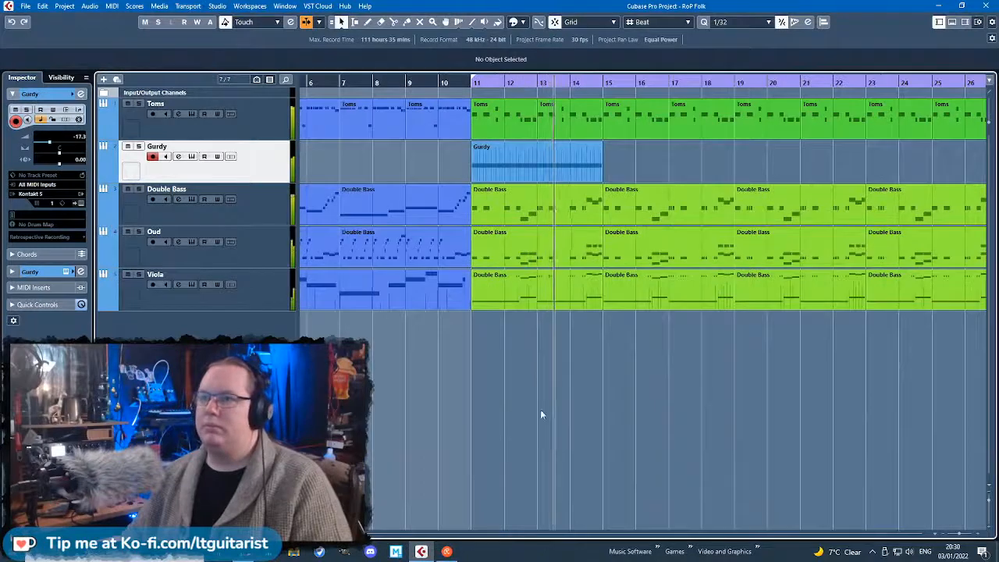
scroll(581, 412, "up", 2)
scroll(557, 378, "down", 2)
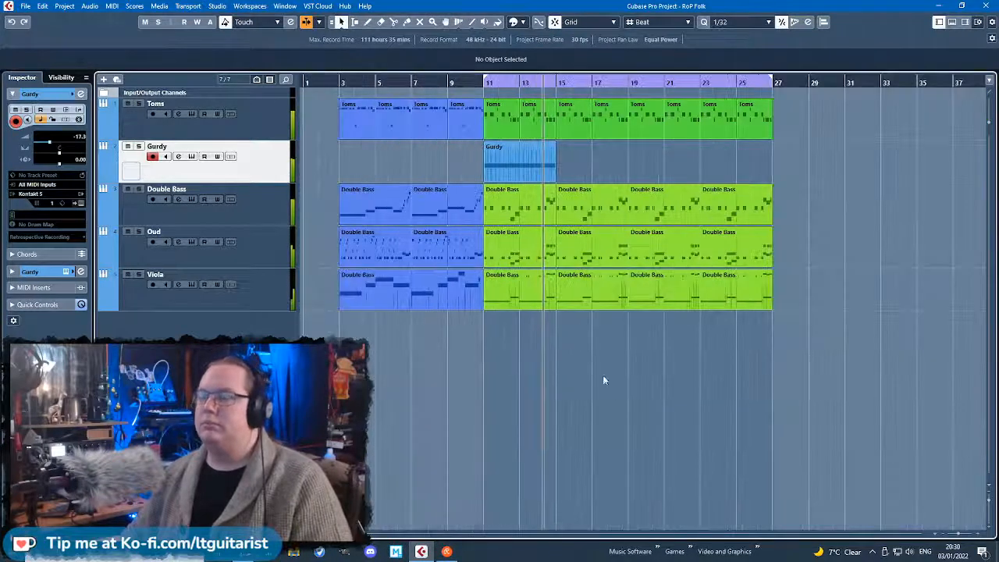
key("space")
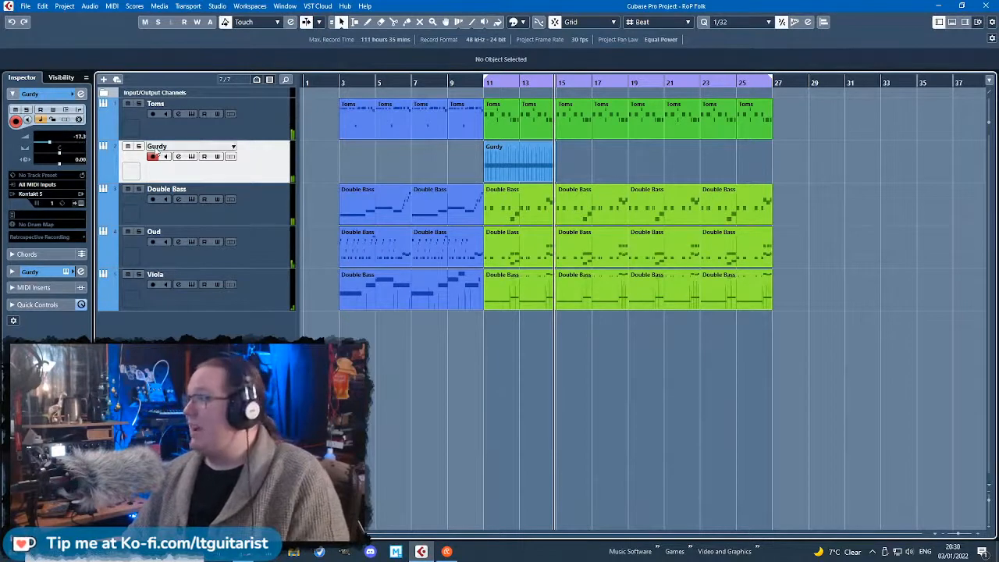
Audition the soloed Gurdy track with its Kontakt instrument open and set the track volume to -11.5.
left_click(80, 195)
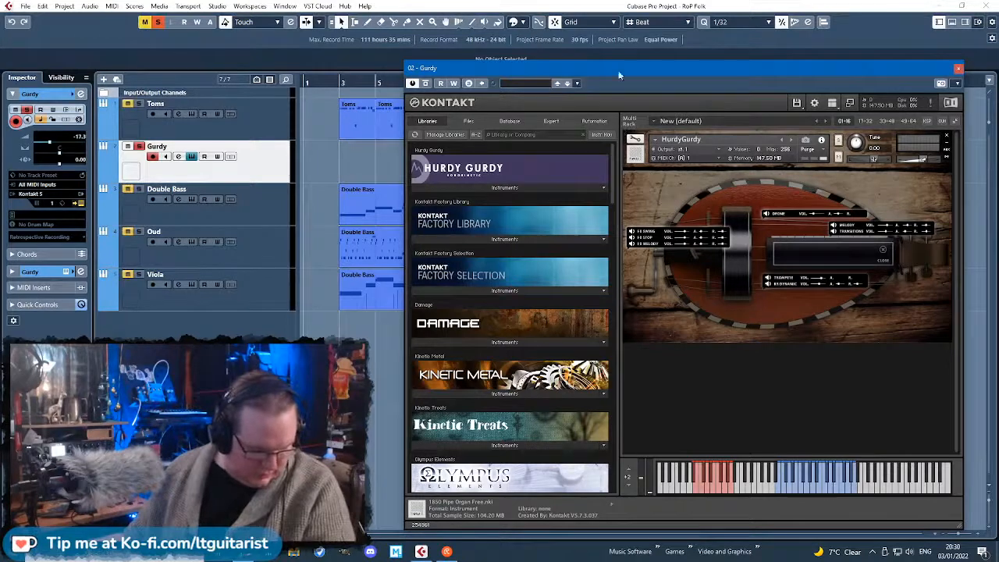
left_click_drag(494, 75, 450, 147)
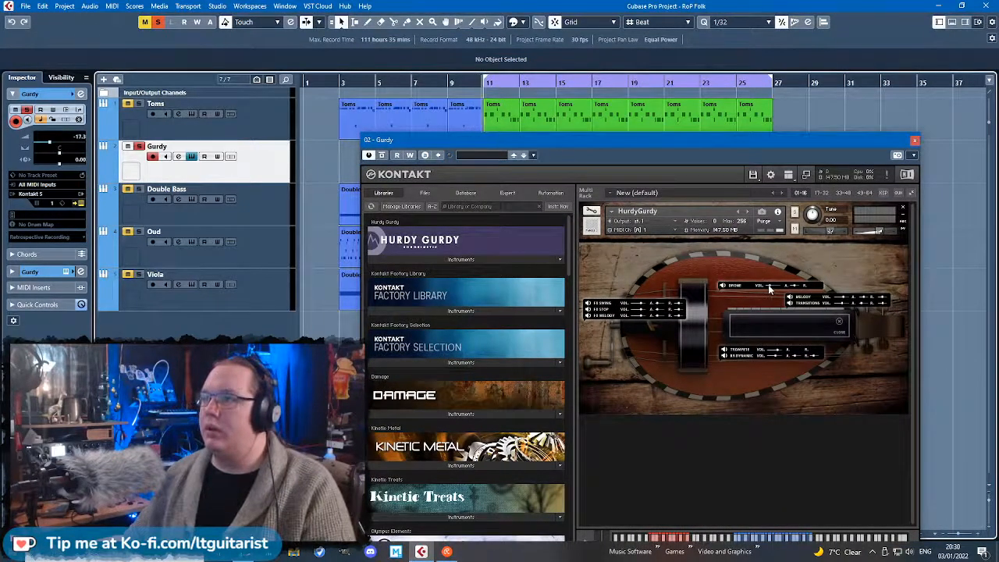
key("space")
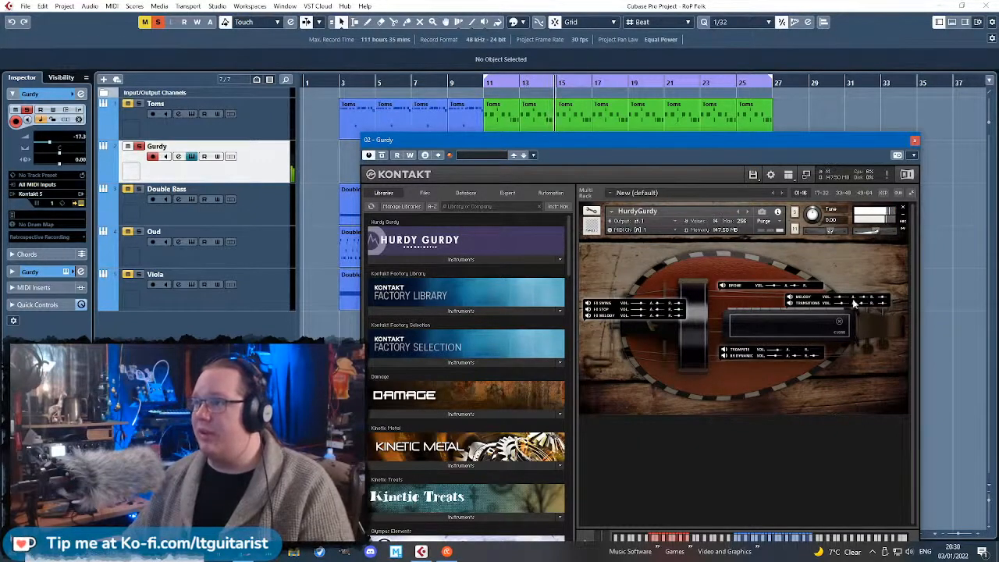
left_click(914, 141)
key("space")
key("h")
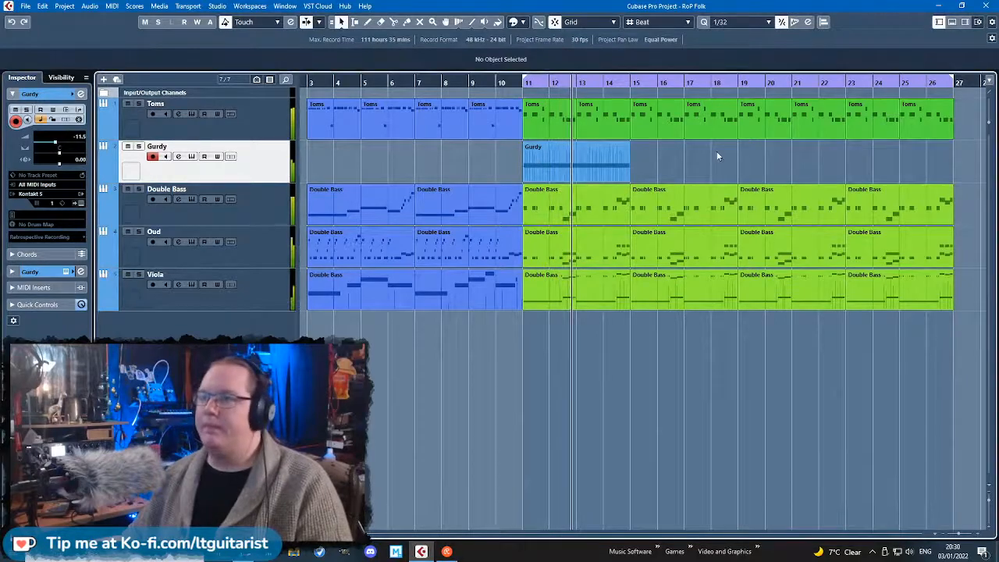
Open the Gurdy part in the Key Editor.
left_click(548, 159)
double_click(549, 159)
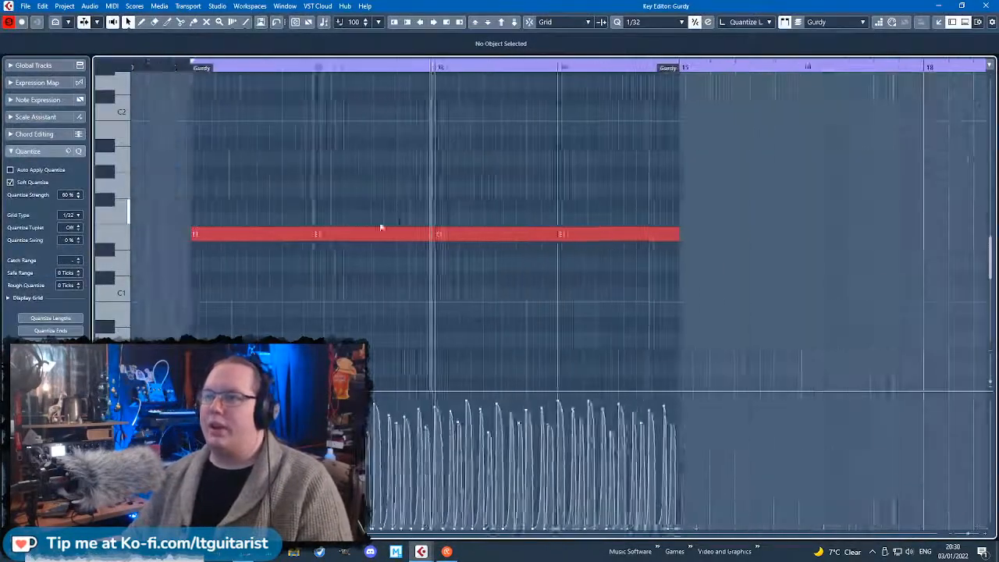
scroll(383, 270, "up", 2)
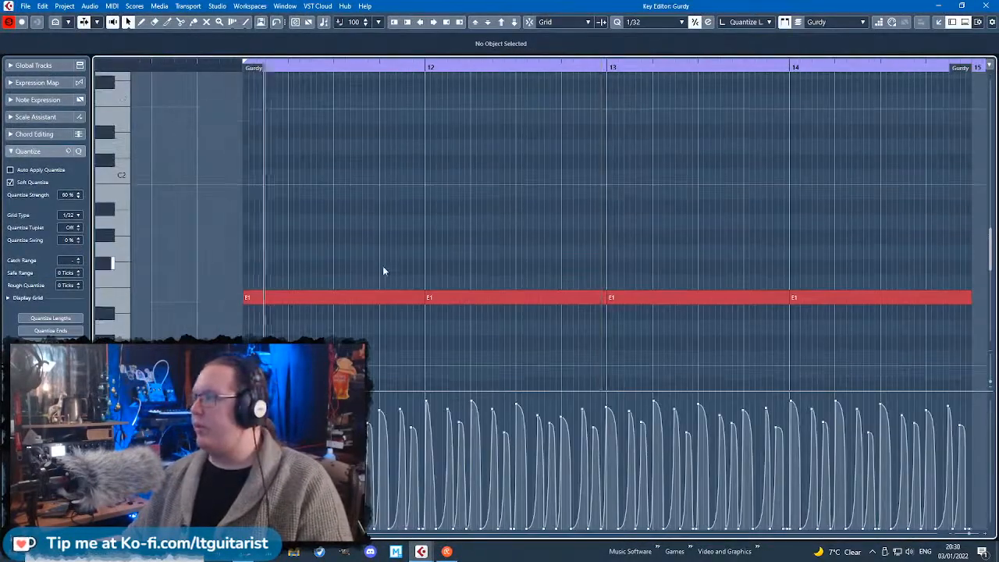
scroll(401, 266, "down", 2)
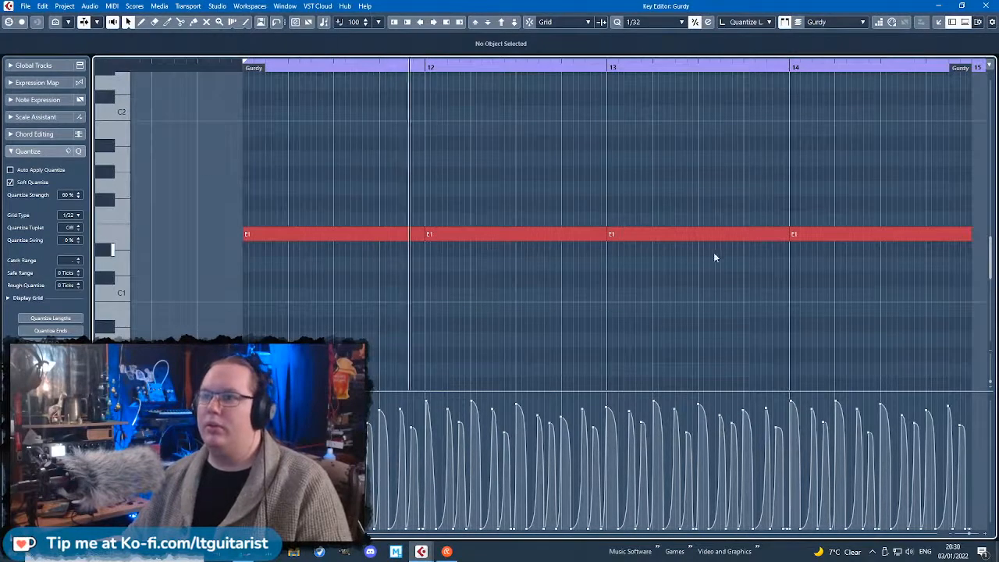
Shorten bar 12's E1 note to two beats and fill beats 3 and 4 with one-beat C1 and D1 notes.
scroll(629, 262, "up", 2)
left_click_drag(582, 233, 419, 232)
mouse_move(424, 279)
left_mouse_down()
mouse_move(507, 279)
mouse_move(492, 311)
mouse_move(488, 205)
mouse_move(488, 293)
mouse_move(544, 269)
left_mouse_up()
key("alt+d")
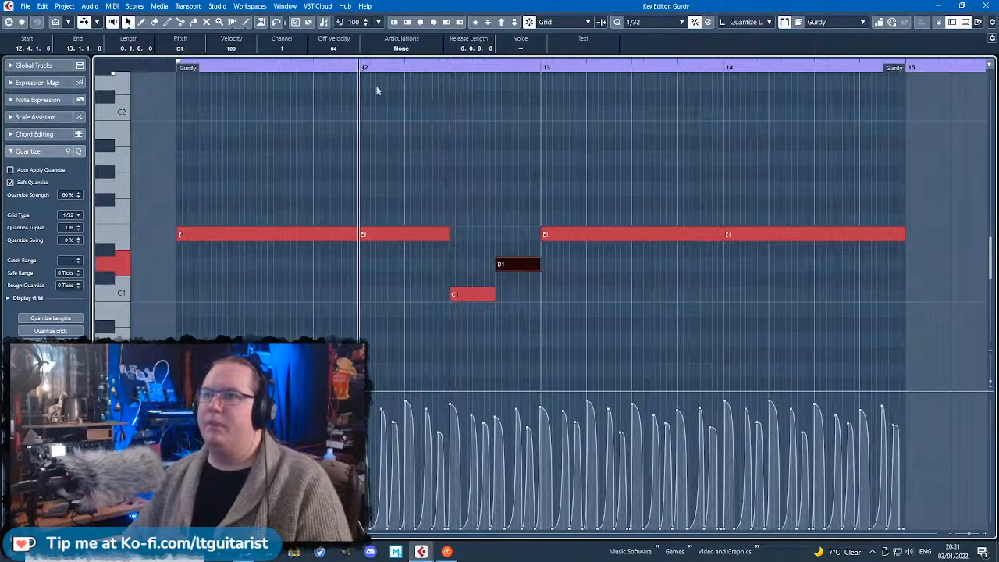
scroll(481, 165, "up", 3)
left_click(519, 224)
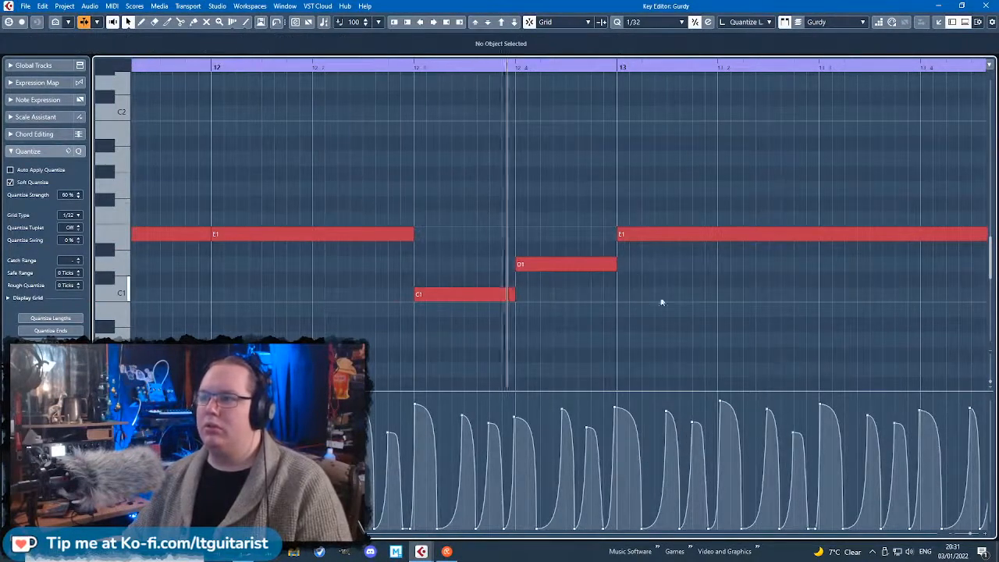
Shorten bar 14's E1 to two beats and fill the rest with G1 and F#1 of three sixteenths each, plus a final two-sixteenth G1.
scroll(663, 305, "down", 3)
scroll(871, 299, "right", 3)
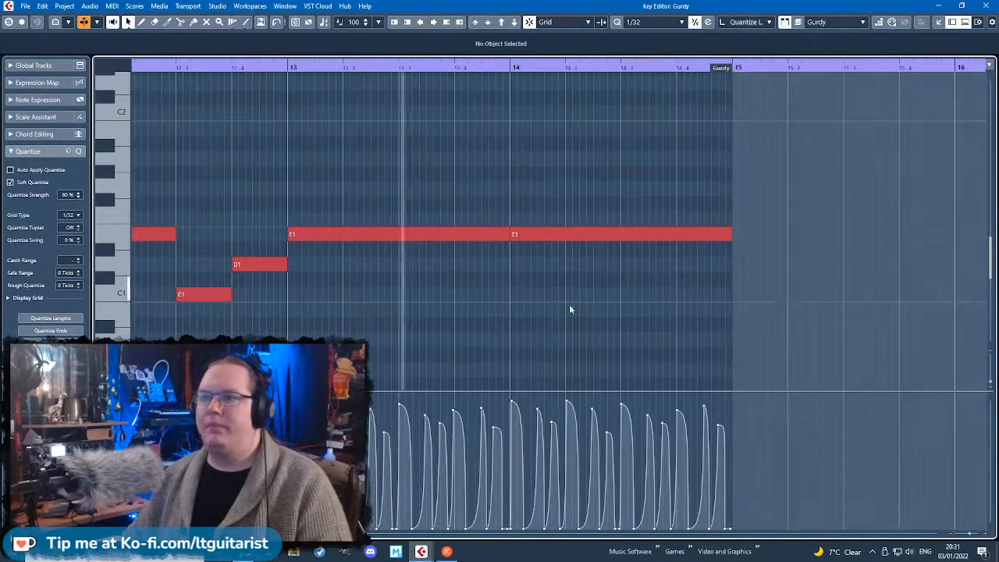
scroll(734, 316, "up", 1)
left_click_drag(730, 234, 592, 240)
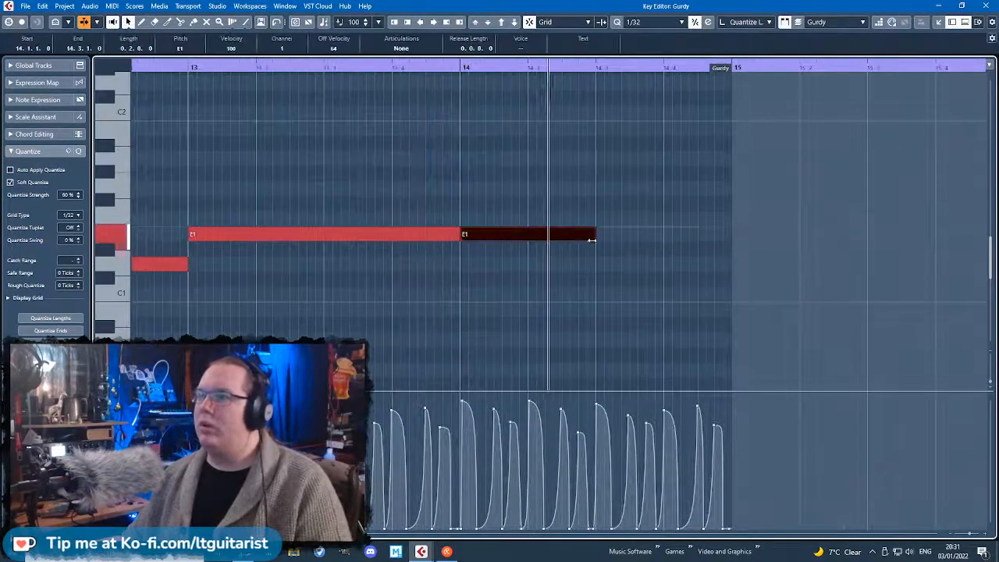
scroll(613, 196, "up", 1)
mouse_move(589, 188)
left_mouse_down()
mouse_move(673, 192)
mouse_move(662, 190)
mouse_move(699, 211)
left_mouse_up()
key("ctrl+d")
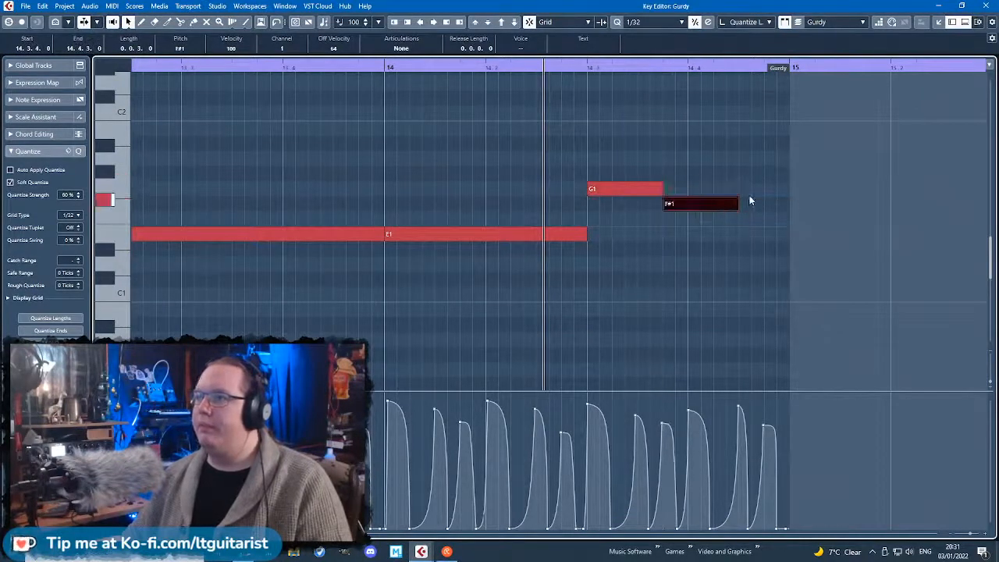
left_click(748, 190)
left_click_drag(748, 189, 787, 194)
key("space")
left_click(806, 296)
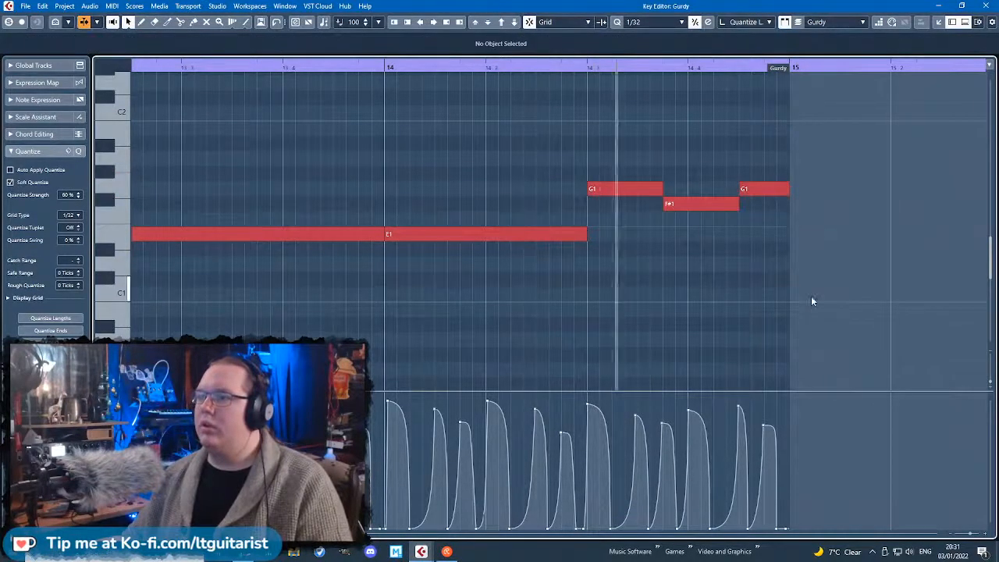
Delete the extra aftertouch peaks in beats 3 and 4 of bar 14, keeping one main peak per beat.
scroll(809, 300, "up", 1)
left_click_drag(577, 402, 655, 533)
key("Delete")
left_click_drag(807, 522, 720, 393)
key("Delete")
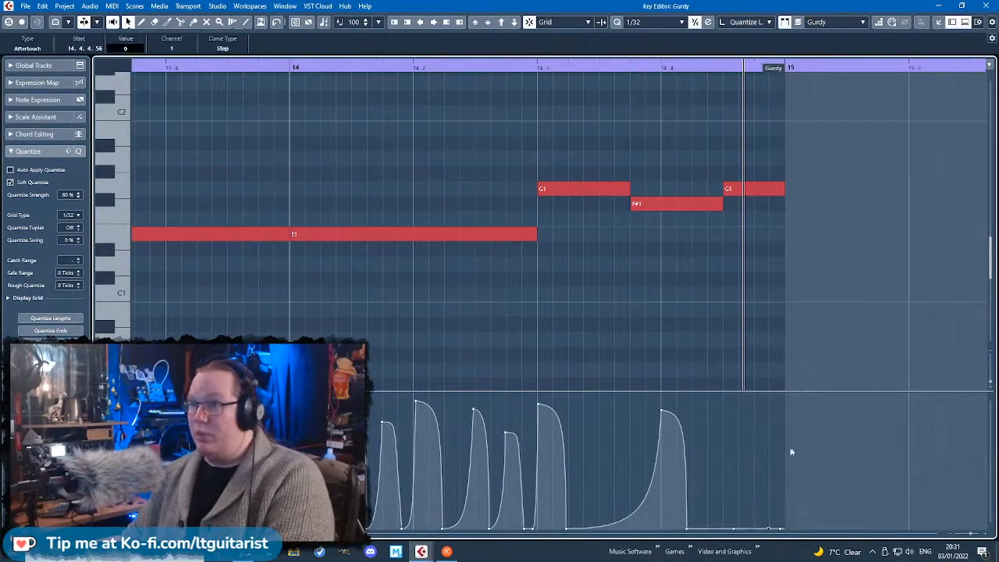
Align bar 14's aftertouch with the new notes, placing peaks at 14.3.1.60 (114) and 14.4.3.60 (93) and a zero point at 14.3.3.60.
left_click_drag(663, 419, 647, 413)
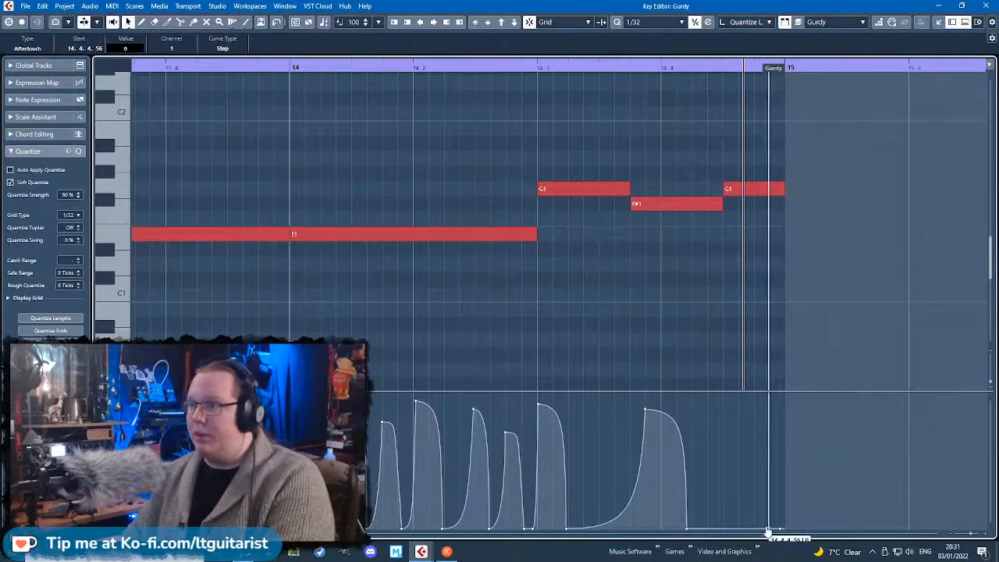
left_click_drag(767, 535, 742, 437)
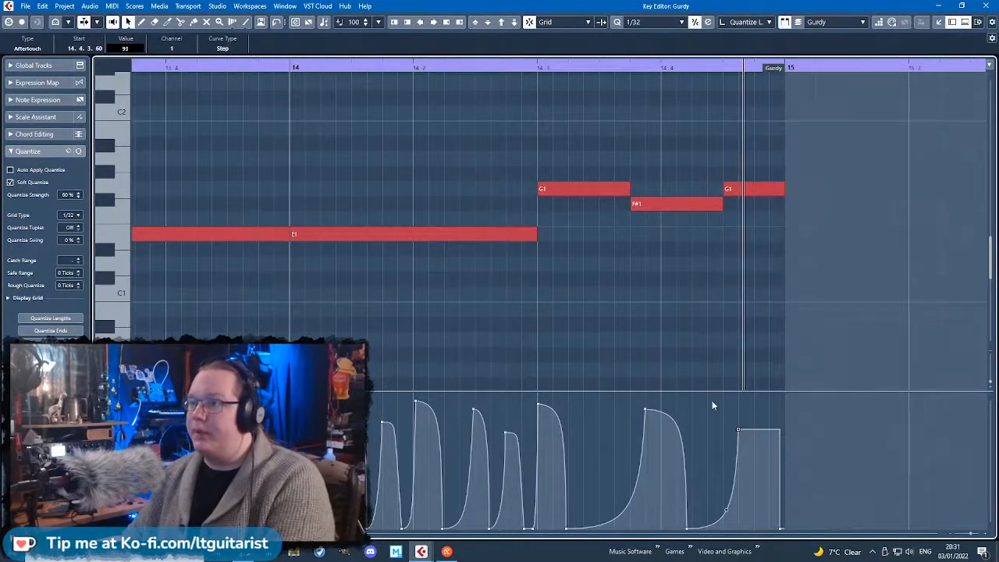
left_click_drag(545, 402, 554, 411)
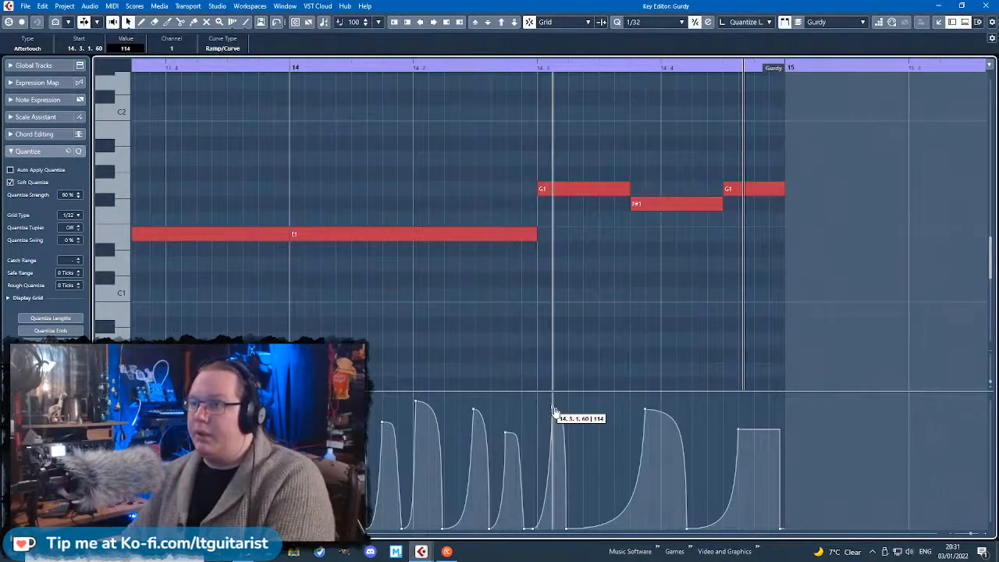
left_click_drag(568, 533, 616, 541)
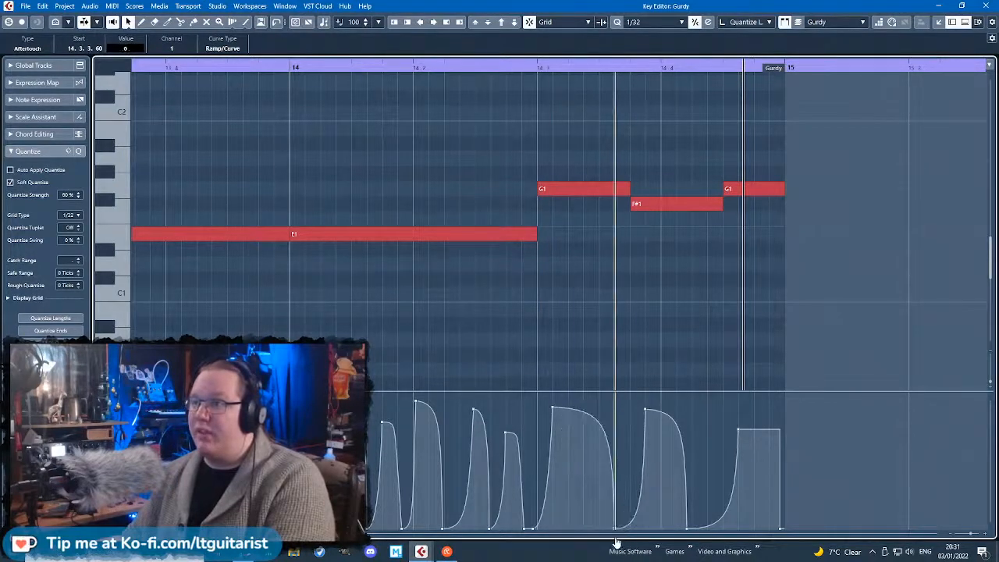
Raise the aftertouch dips at 14.3.3.60 to 40 and 14.4.2.60 to 38, and set the point at 14.4.4.60 to 97.
left_click(536, 67)
key("space")
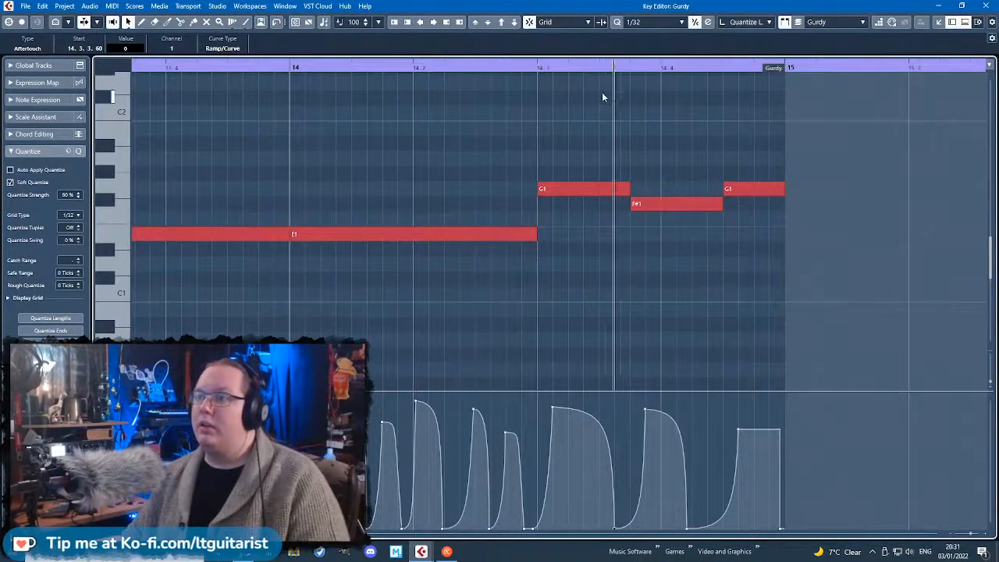
key("space")
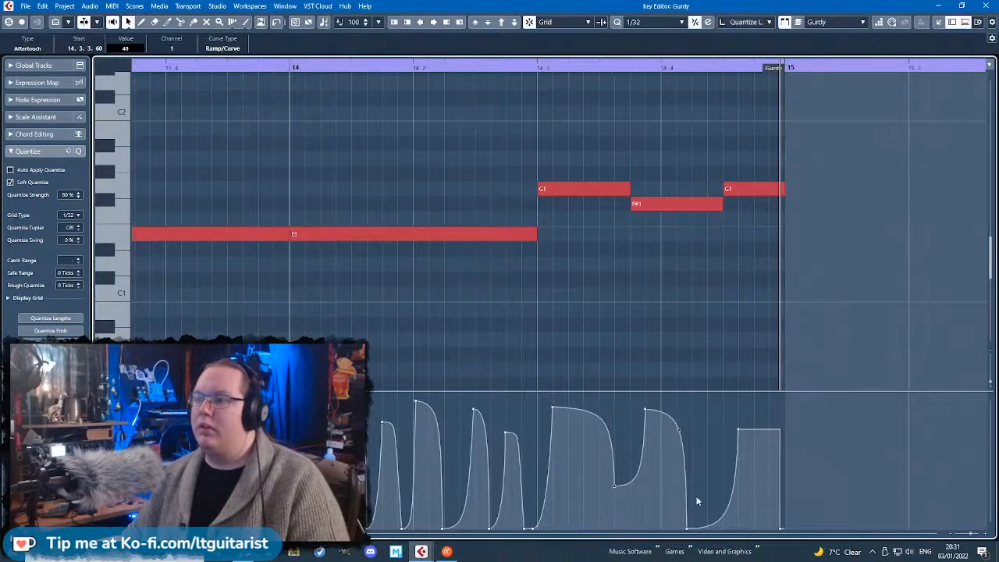
left_click_drag(686, 531, 702, 492)
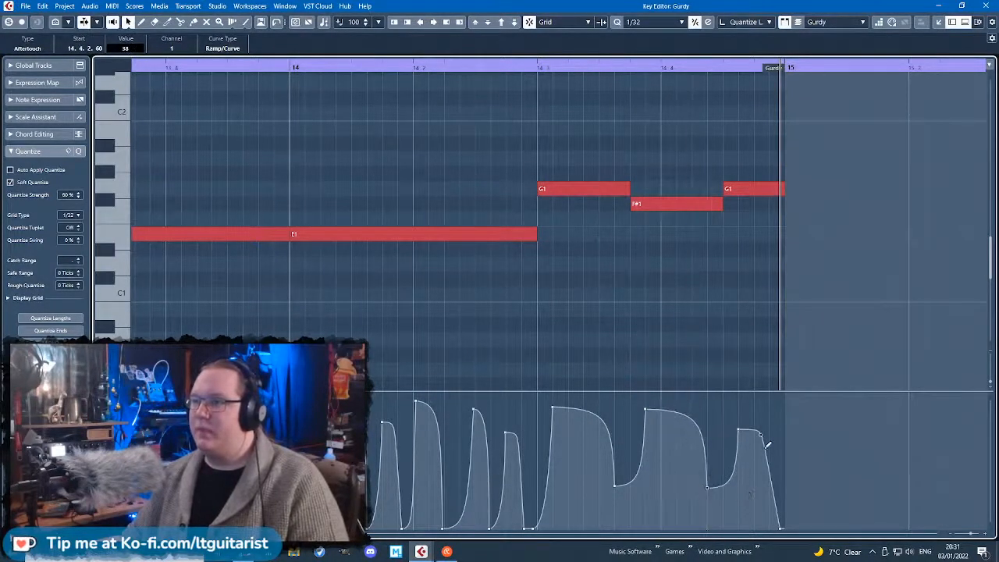
left_click_drag(759, 426, 767, 422)
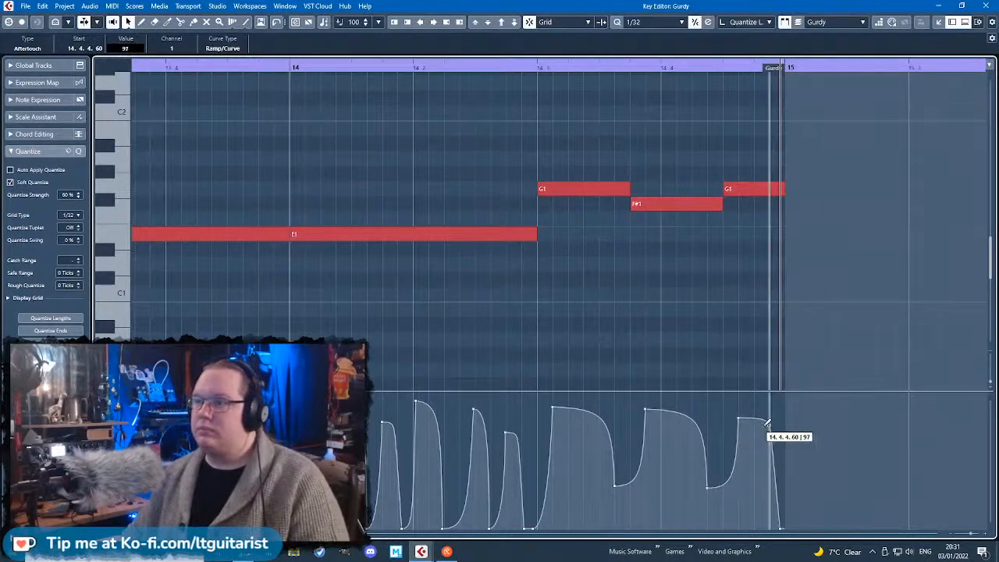
Round the aftertouch rises after both dips at the end of bar 14 and play the passage back.
left_click(475, 67)
key("space")
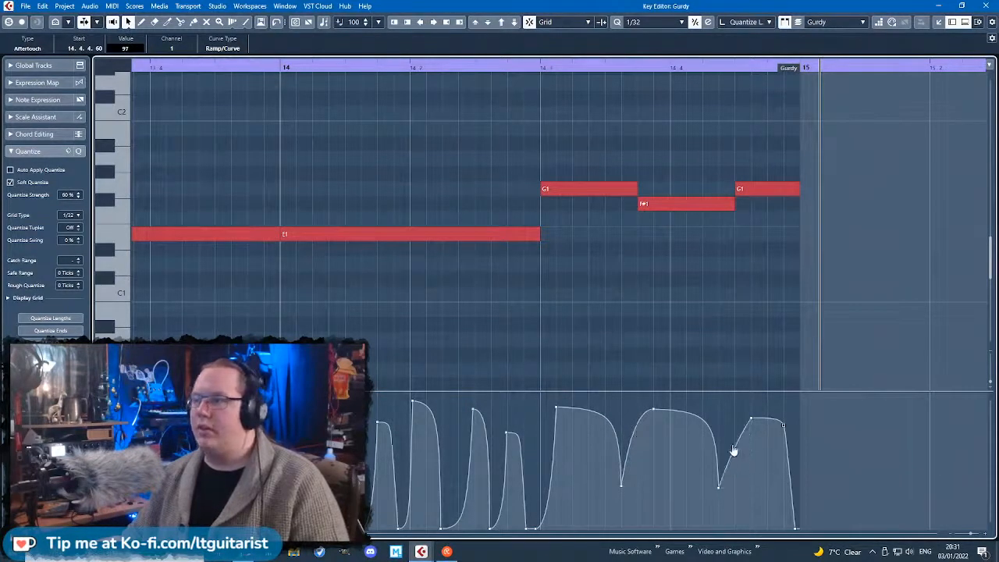
left_click(519, 67)
key("space")
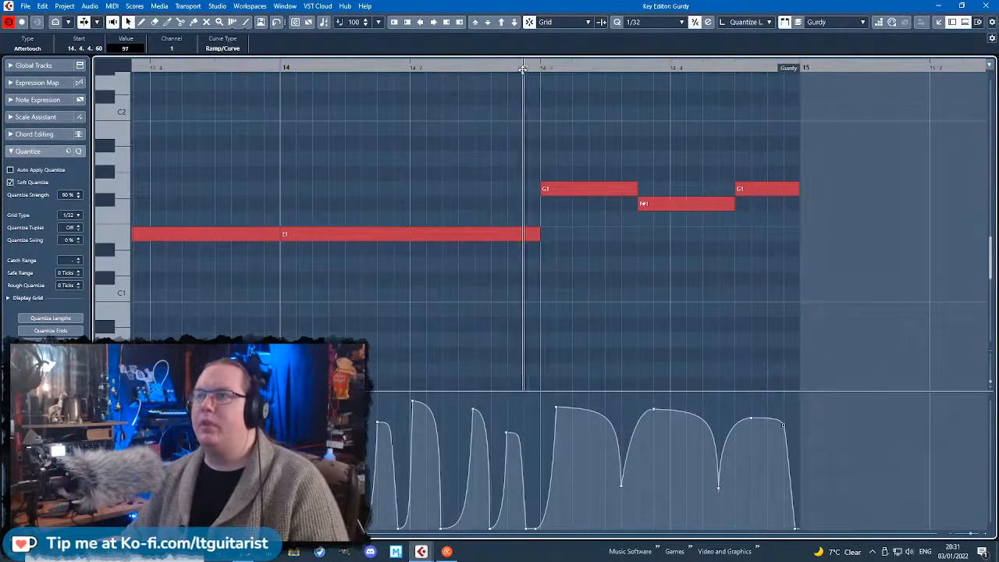
scroll(516, 292, "down", 2)
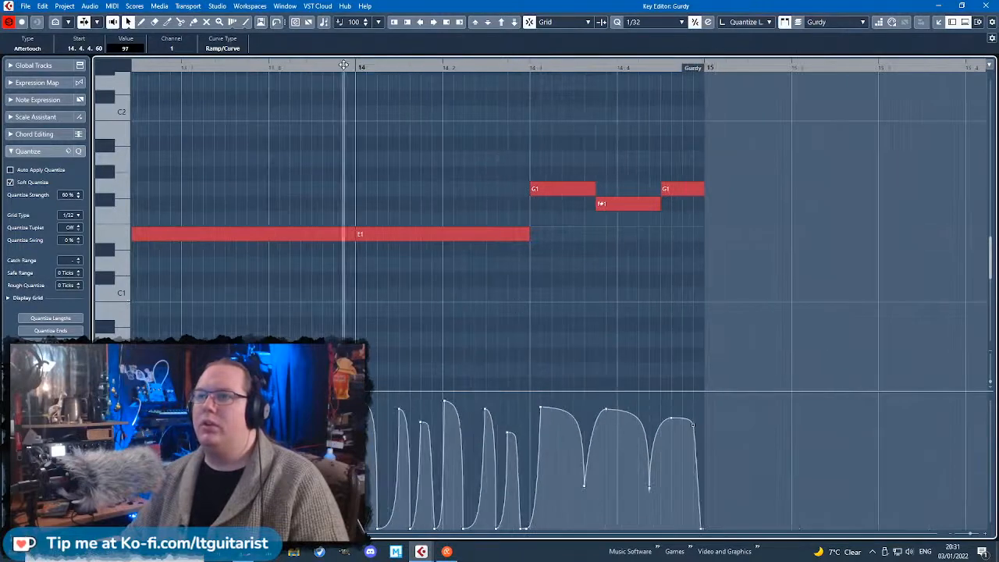
scroll(535, 291, "up", 4)
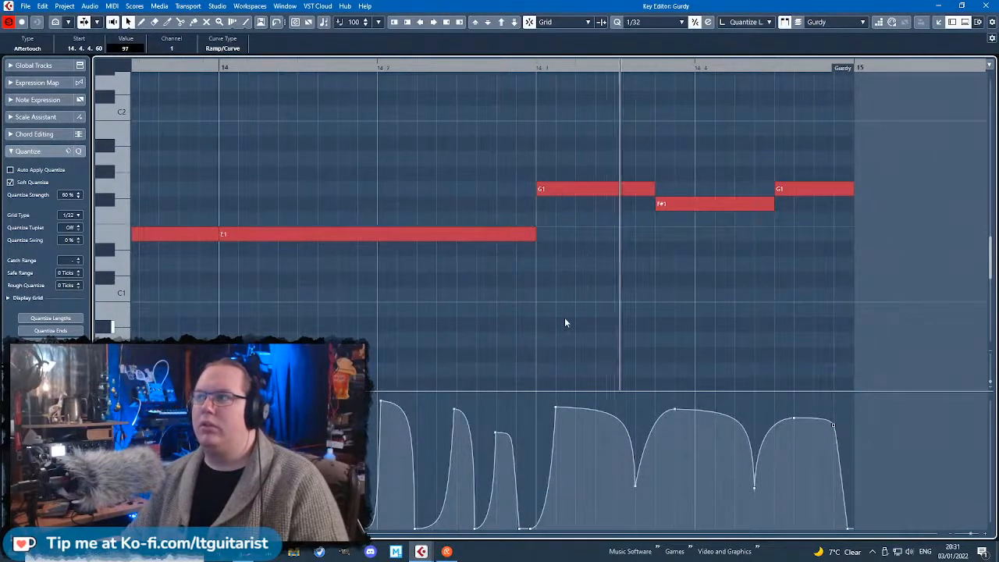
Return to the arrangement and duplicate the Gurdy part from bar 11 twice so copies start at bars 15 and 19.
scroll(564, 317, "down", 2)
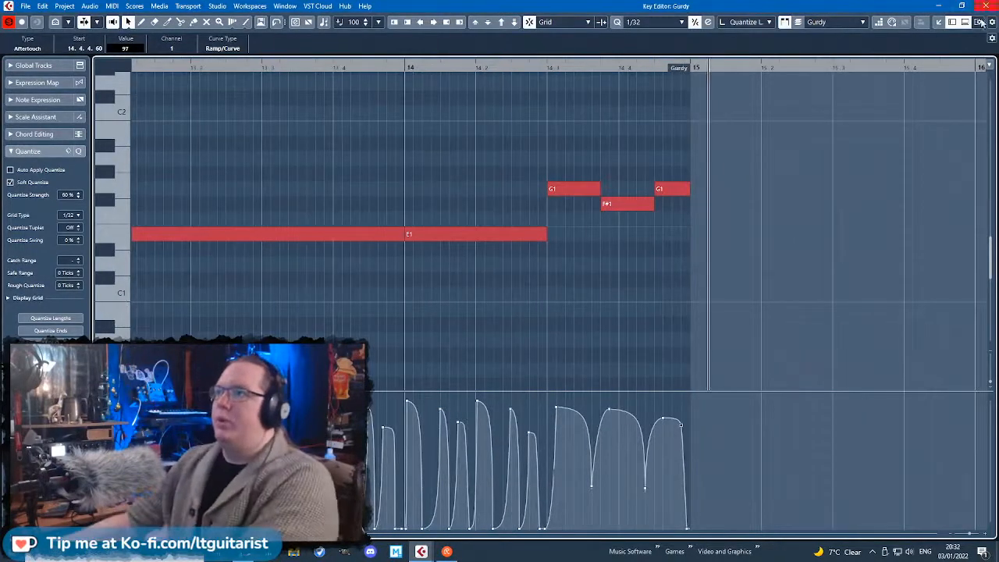
scroll(413, 331, "down", 5)
scroll(412, 331, "left", 2)
left_click(310, 316)
scroll(321, 312, "up", 5)
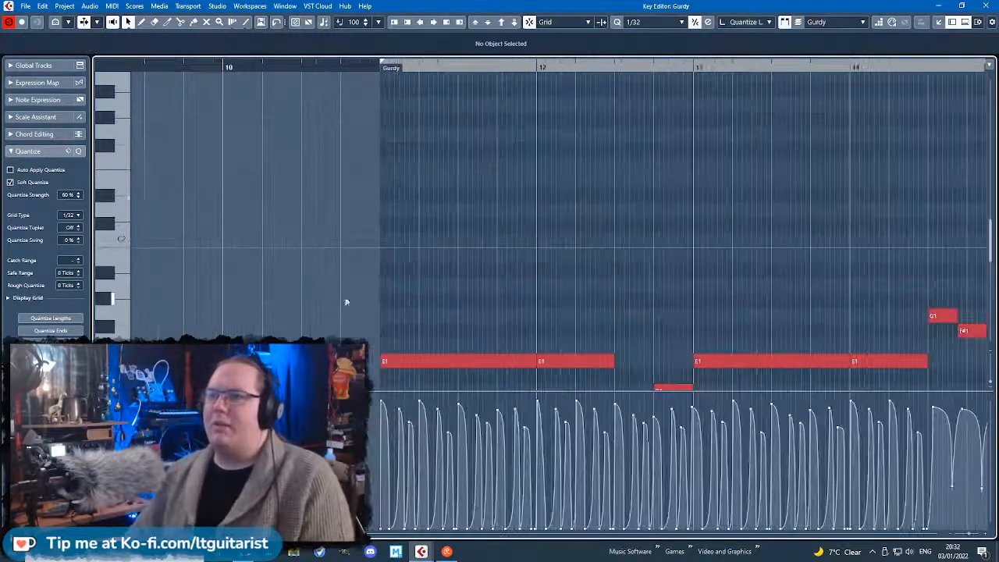
left_click(987, 5)
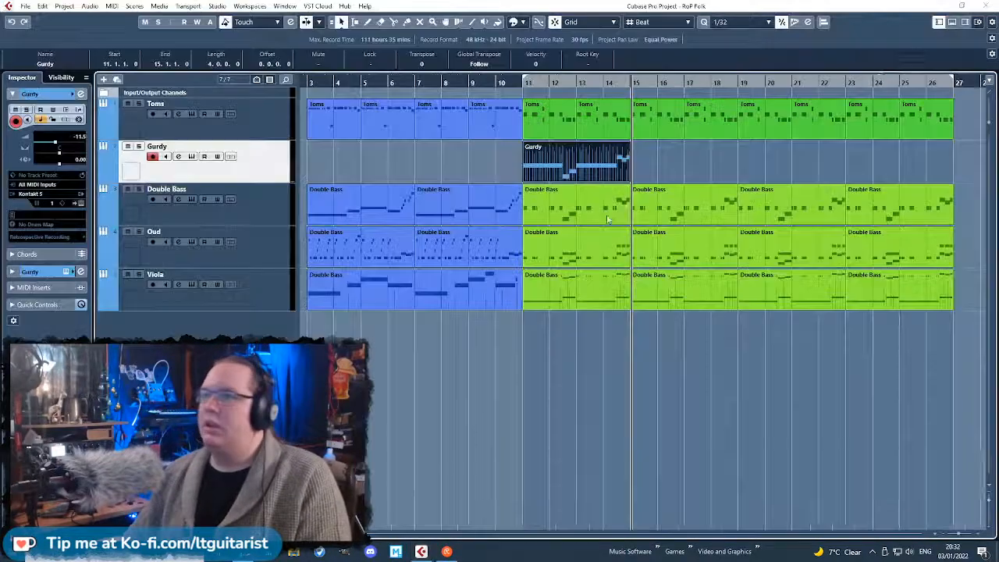
key("ctrl+d")
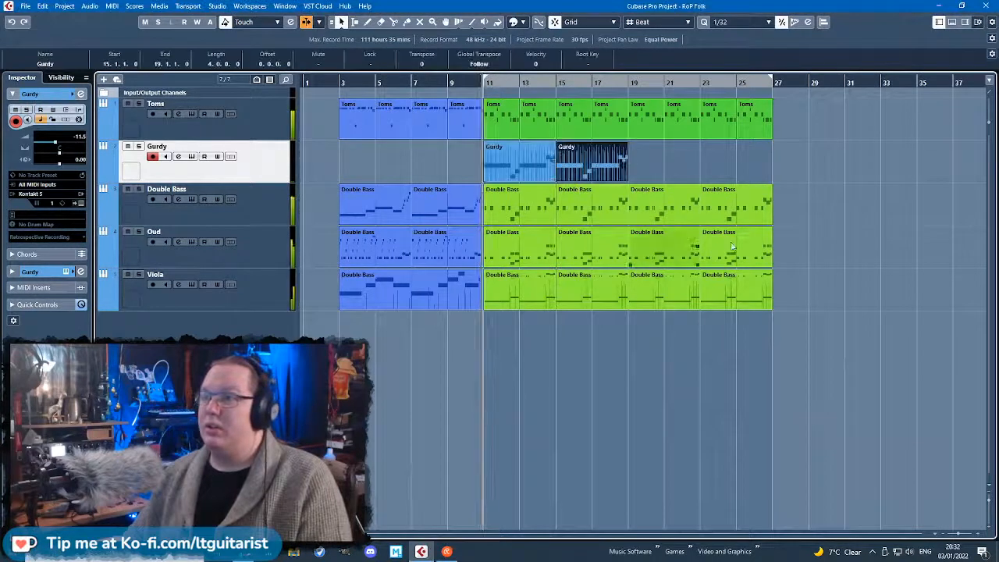
key("ctrl+d")
left_click(411, 176)
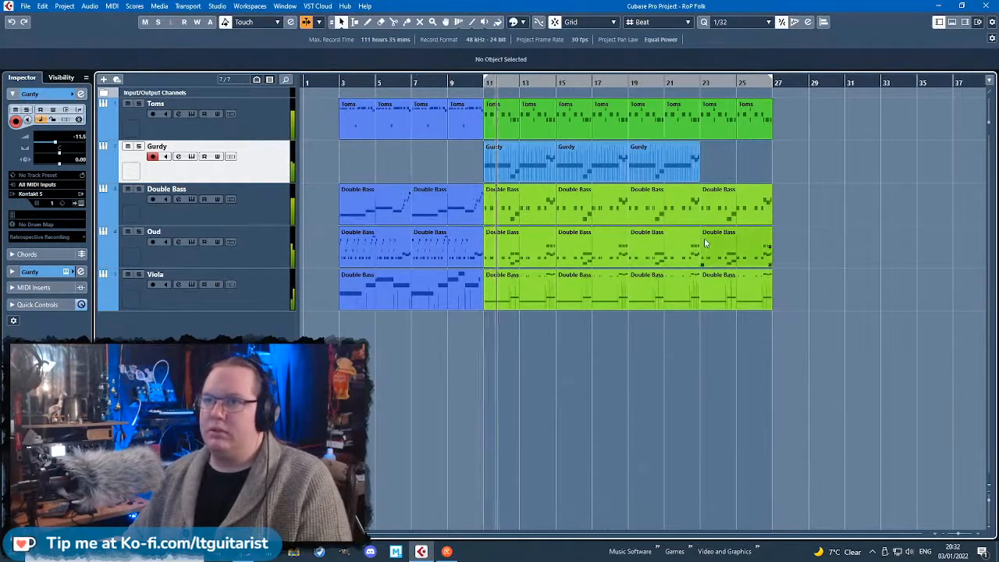
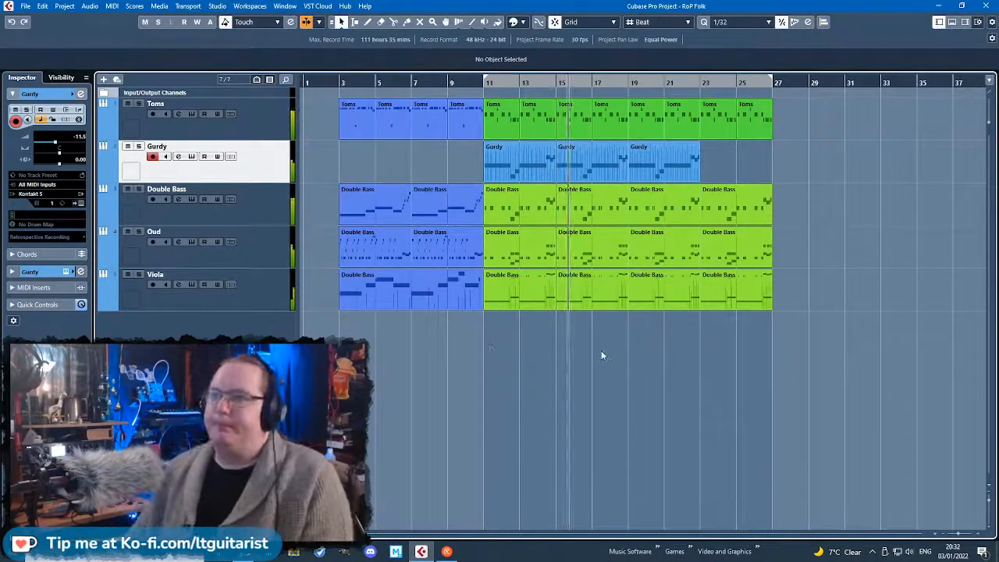
Play back the arrangement around the copied Gurdy parts and open the copy at bar 15 for note editing.
key("h")
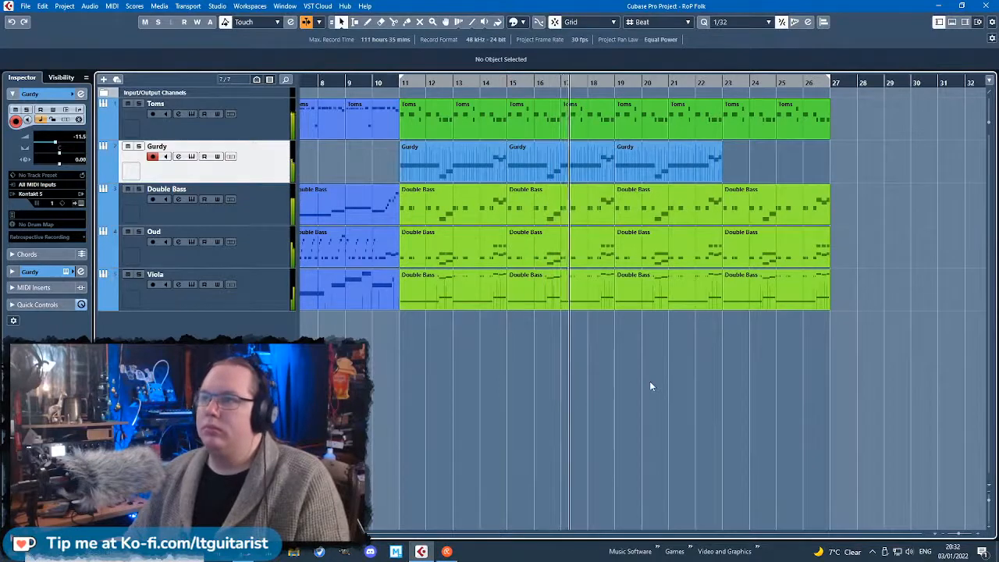
key("h")
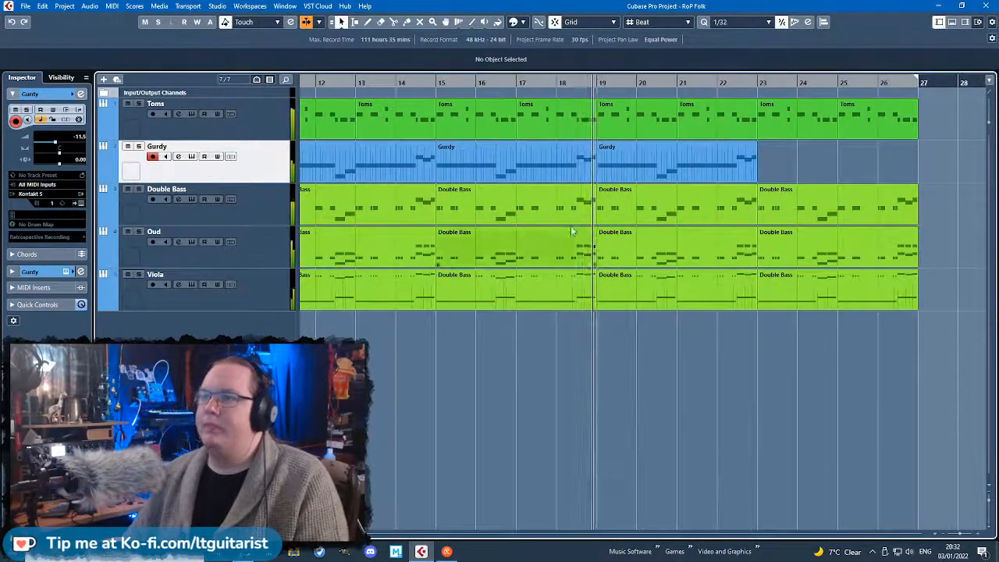
key("g")
scroll(439, 279, "up", 2)
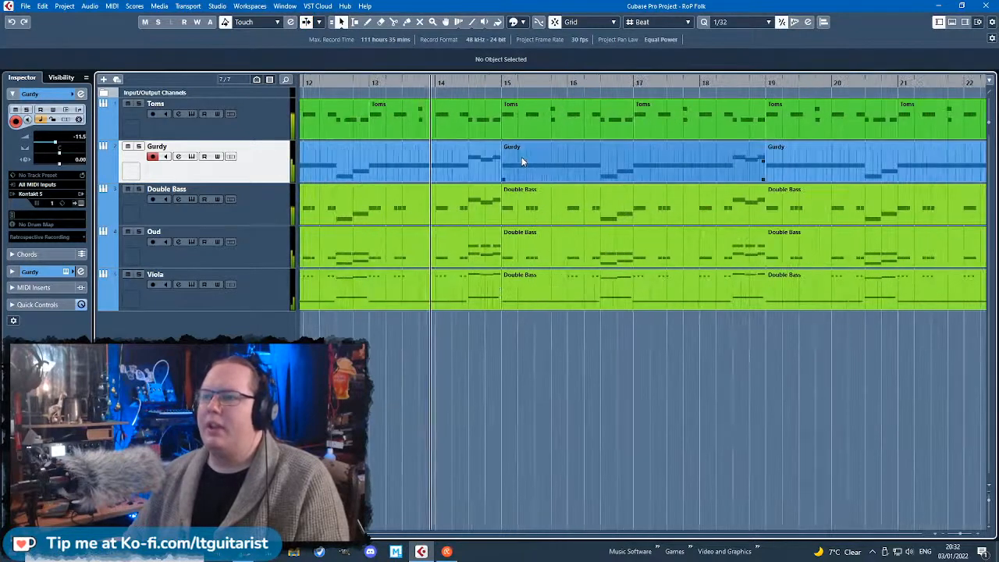
left_click(526, 162)
scroll(607, 178, "down", 1)
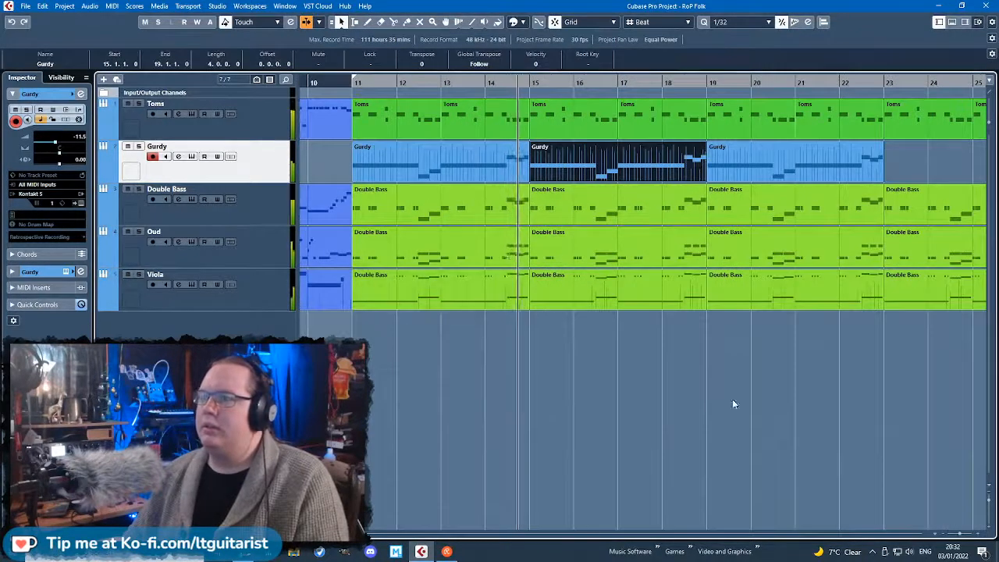
scroll(557, 287, "up", 2)
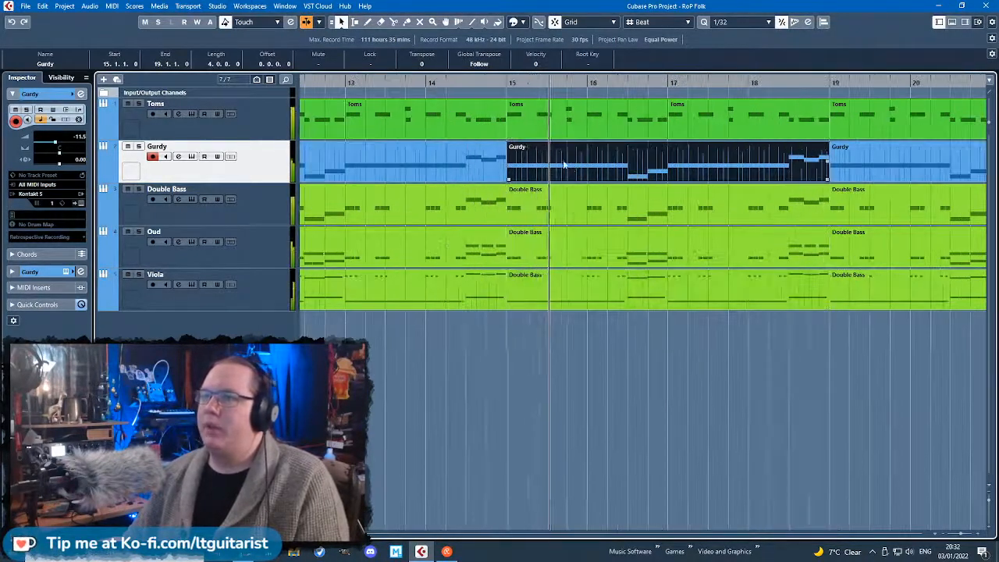
double_click(599, 170)
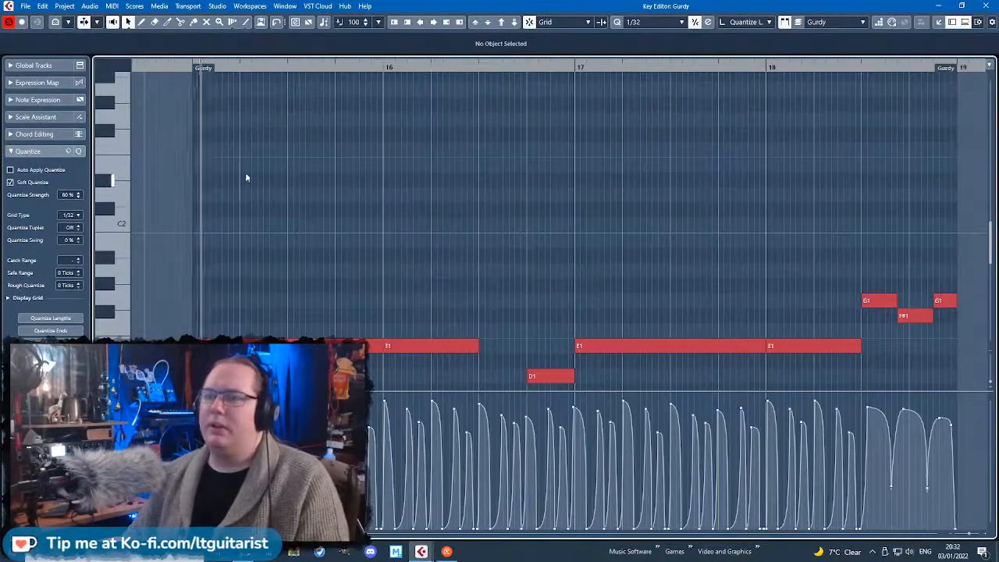
Add an E3 melody note from 15.3.3 to 15.4.1 above the drone and play from the start of bar 15.
key("space")
scroll(251, 183, "up", 1)
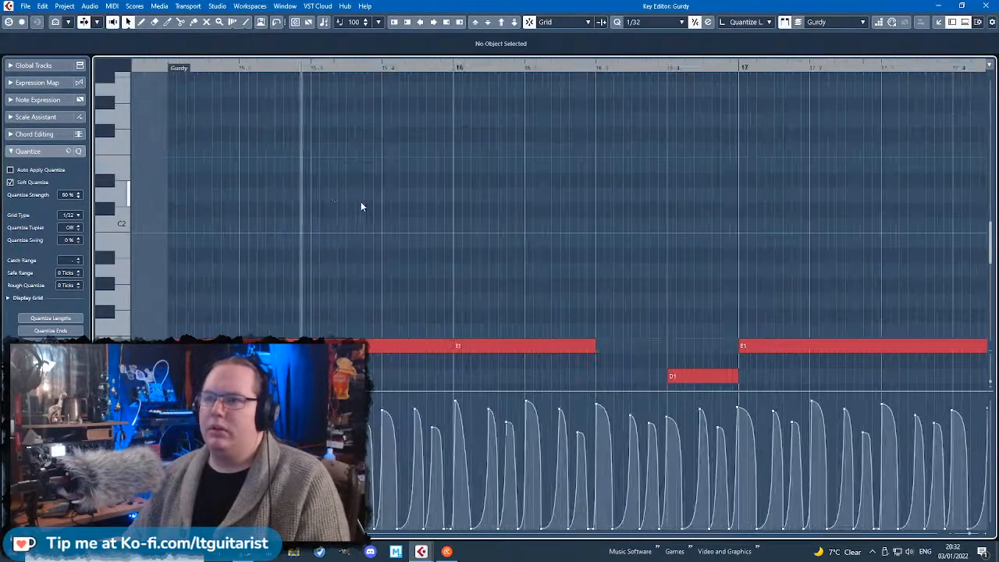
scroll(375, 203, "up", 2)
double_click(344, 152)
left_click_drag(382, 177, 381, 113)
scroll(388, 204, "up", 4)
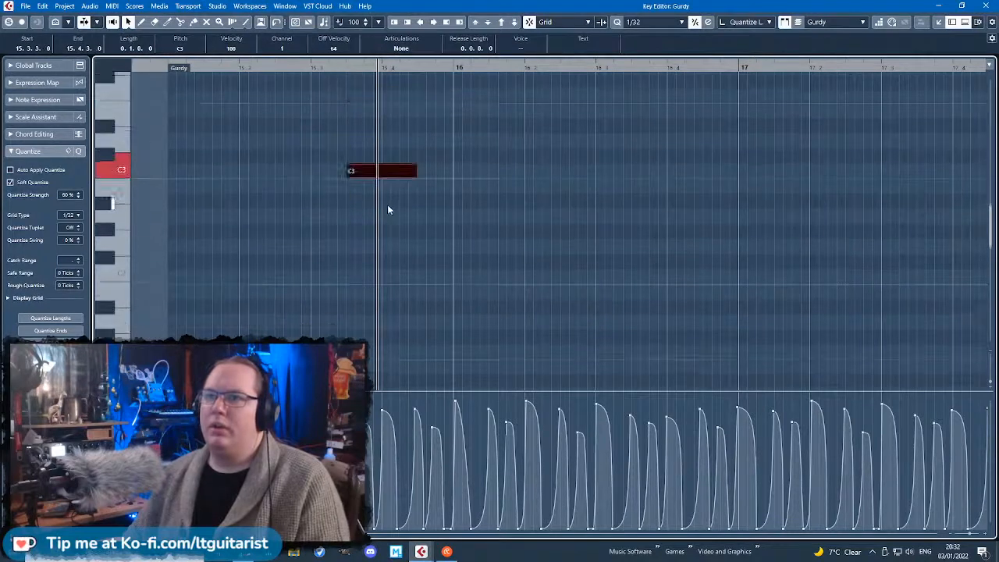
left_click_drag(389, 231, 379, 173)
left_click(160, 69)
key("space")
scroll(318, 199, "up", 2)
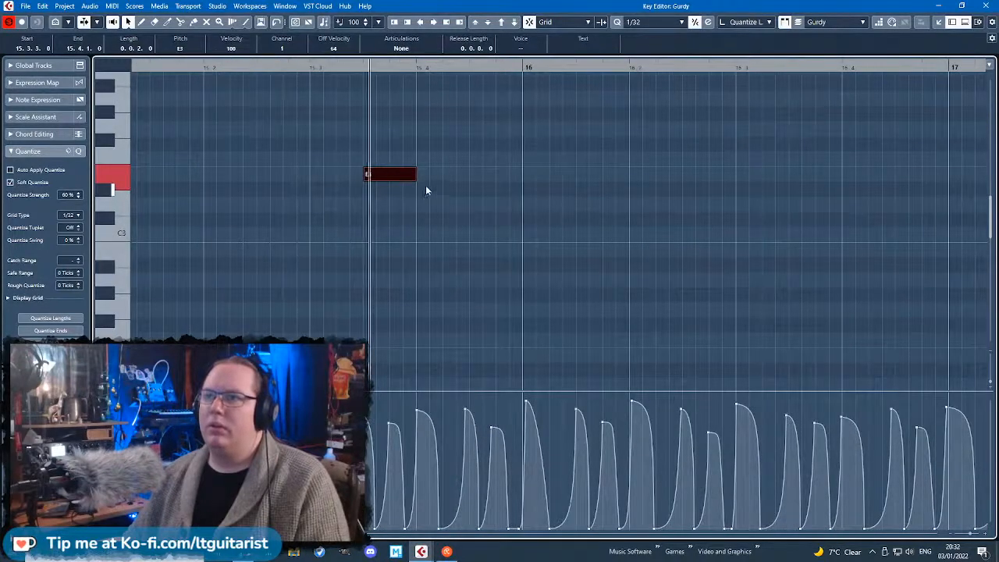
Add F3 at 15.4.1, G3 at 15.4.3 and a held F3 from 16.1.1 to 16.3.1, and play the phrase.
mouse_move(420, 160)
left_mouse_down()
mouse_move(448, 150)
mouse_move(444, 161)
mouse_move(456, 160)
mouse_move(520, 134)
left_mouse_up()
mouse_move(456, 159)
left_mouse_down()
mouse_move(586, 164)
mouse_move(715, 193)
left_mouse_up()
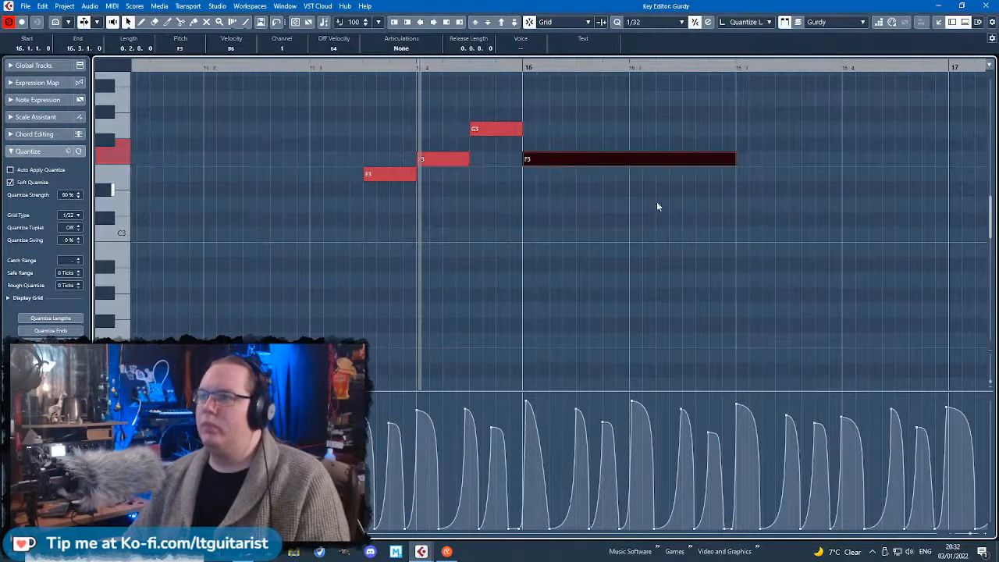
scroll(580, 202, "down", 2, "ctrl")
scroll(546, 218, "up", 2)
key("space")
Lower the held melody note at 16.1.1 to E3 and play the phrase again.
left_click_drag(385, 104, 562, 183)
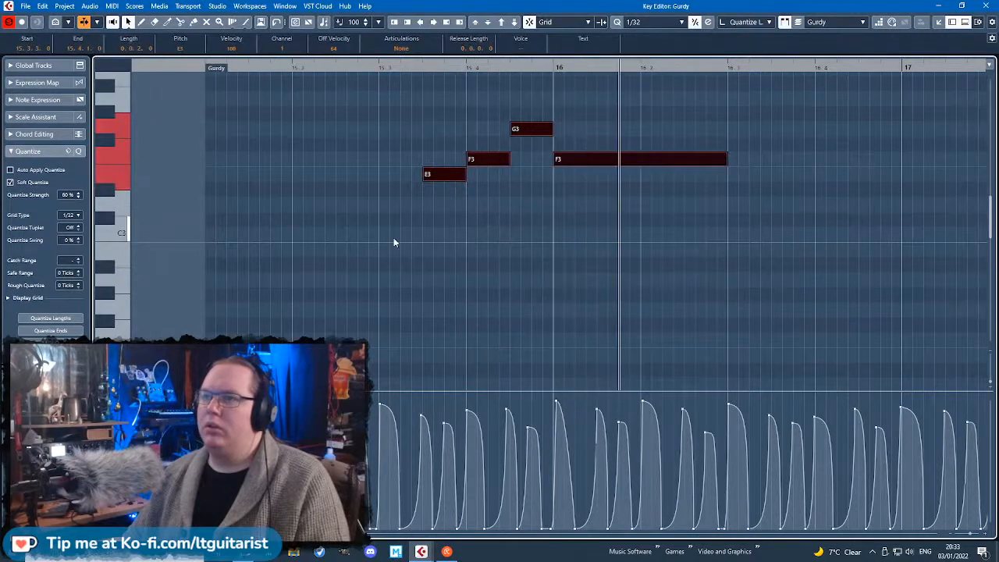
left_click(550, 174)
left_click_drag(577, 161, 584, 174)
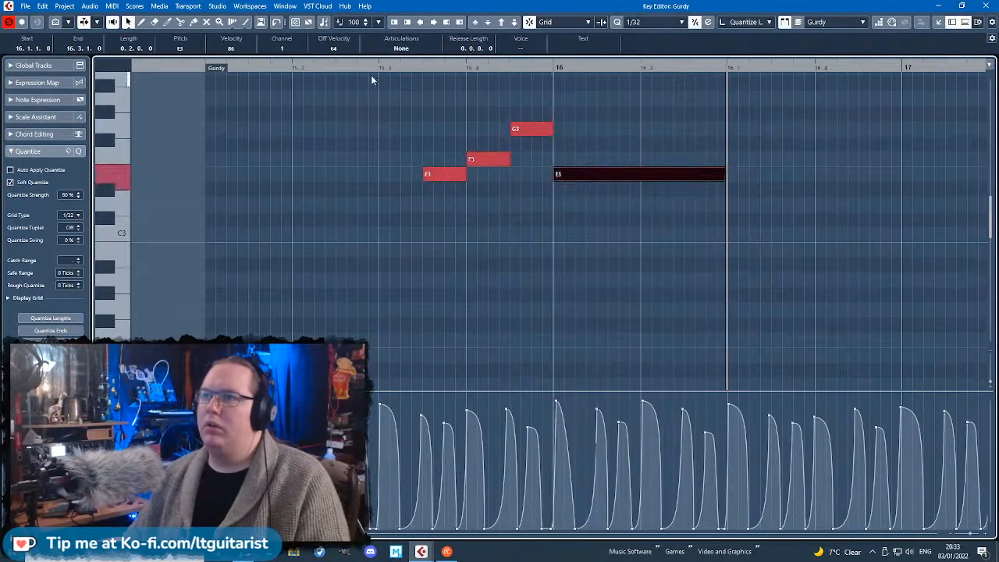
scroll(367, 250, "down", 1)
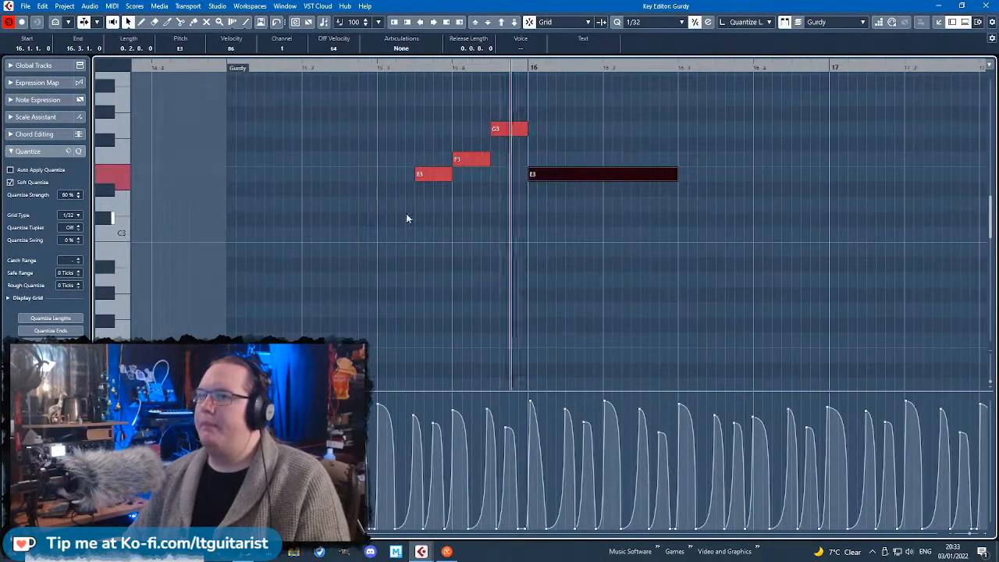
Turn off snapping and trim the starts of the melody notes by about 13 ticks, keeping their ends in place.
left_click(439, 173)
key("Right")
key("Right")
key("Right")
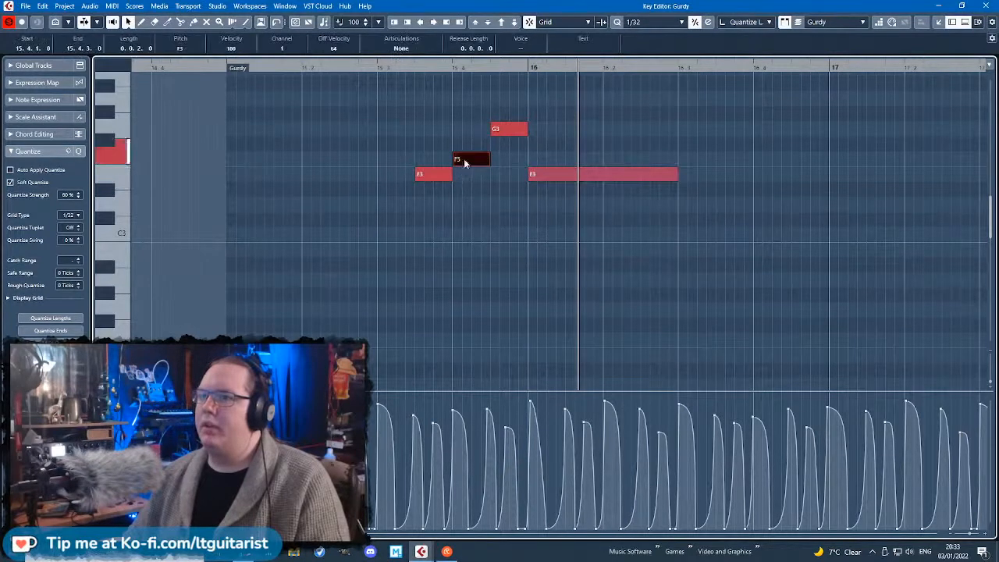
key("ctrl+a")
scroll(419, 177, "up", 1)
left_click_drag(416, 177, 420, 177)
left_click(425, 216)
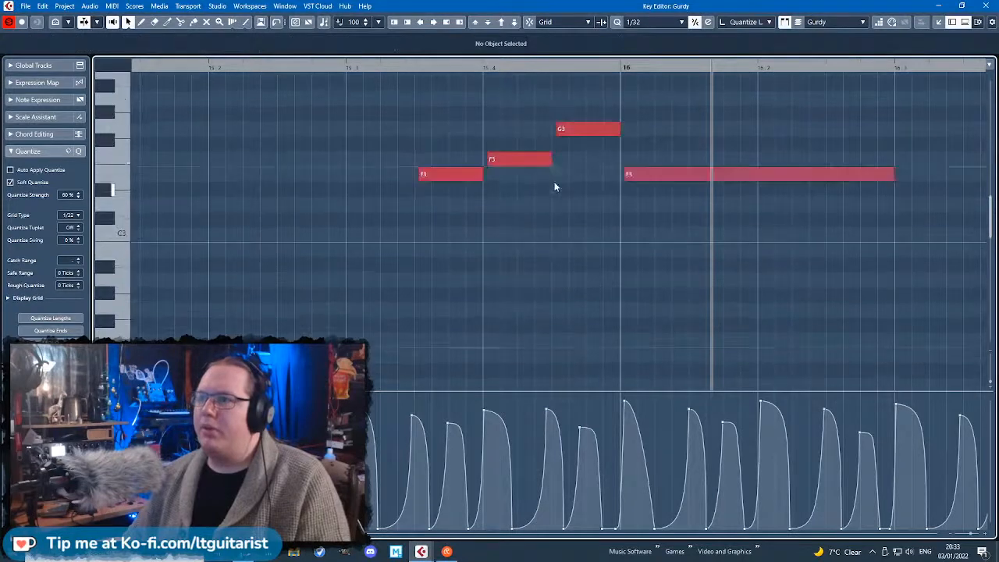
Lengthen the F3 to 15.4.3.19 and the G3 to 16.1.1.14 so they run into the following notes, and play back.
left_click_drag(548, 162, 556, 165)
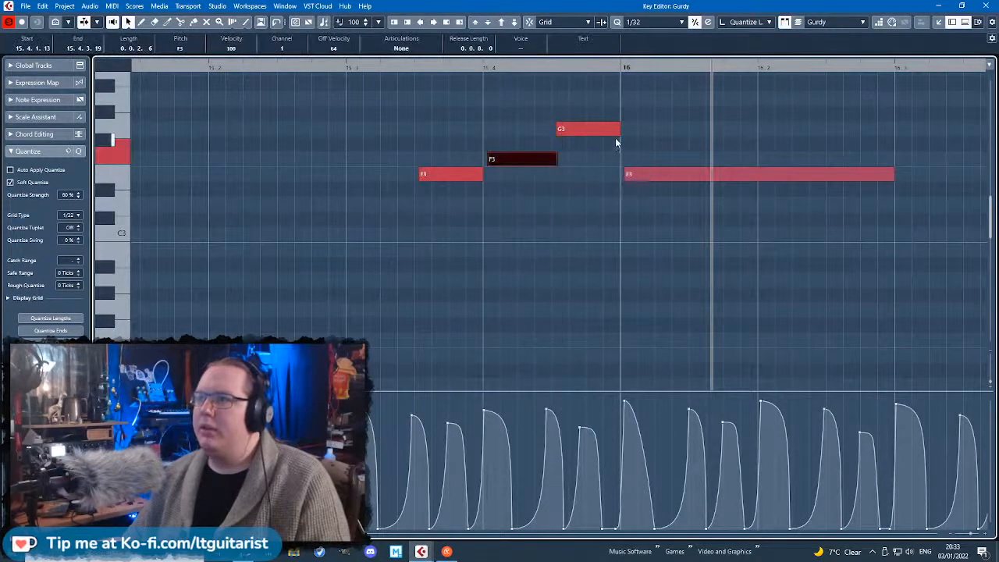
left_click_drag(618, 132, 621, 134)
key("space")
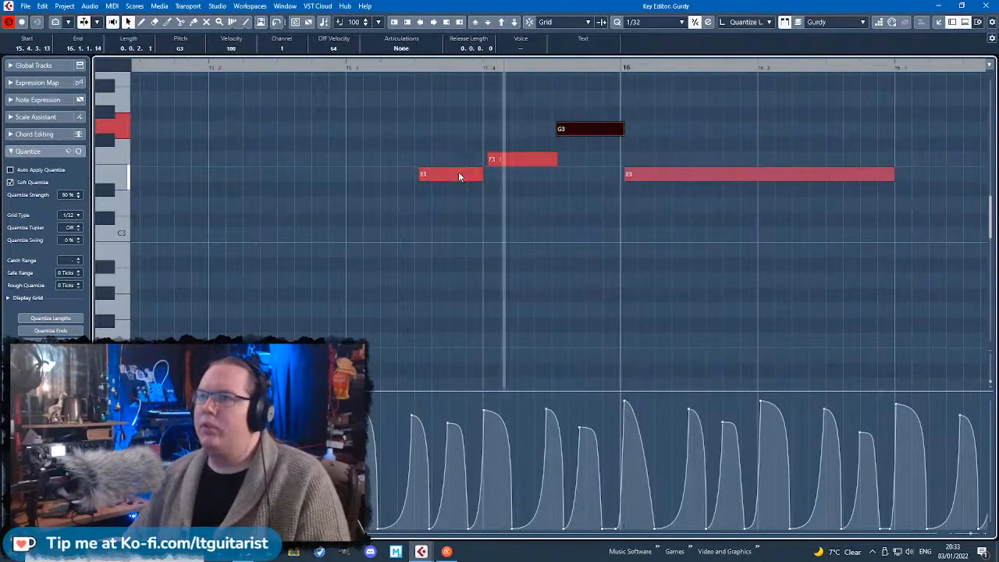
Turn the split E1 drone in bars 15 and 16 into one continuous note ending at 16.3.
scroll(456, 199, "down", 3)
scroll(501, 205, "down", 10)
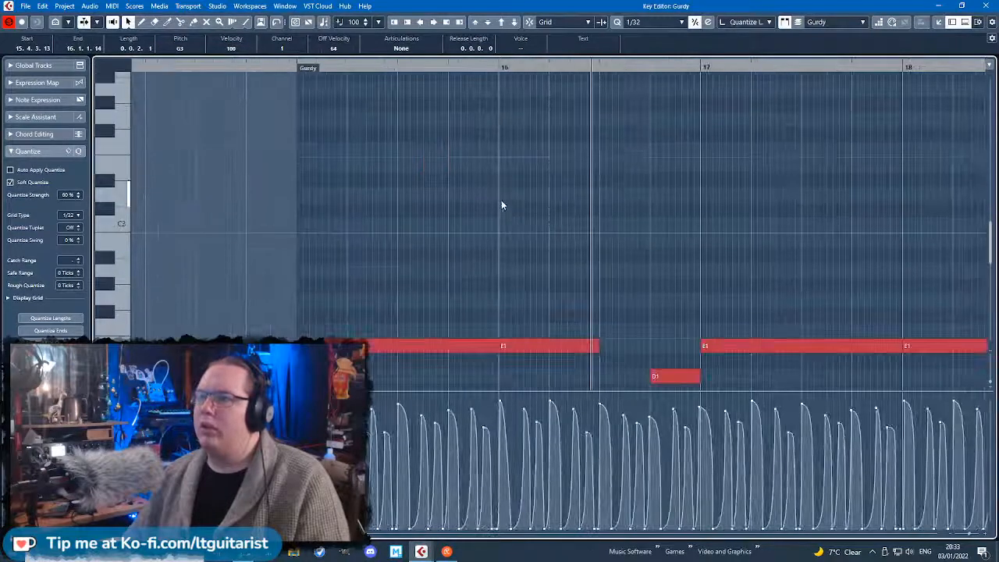
scroll(504, 234, "up", 2)
left_click(498, 346)
left_click_drag(496, 346, 367, 347)
scroll(650, 244, "down", 2)
left_click(443, 77)
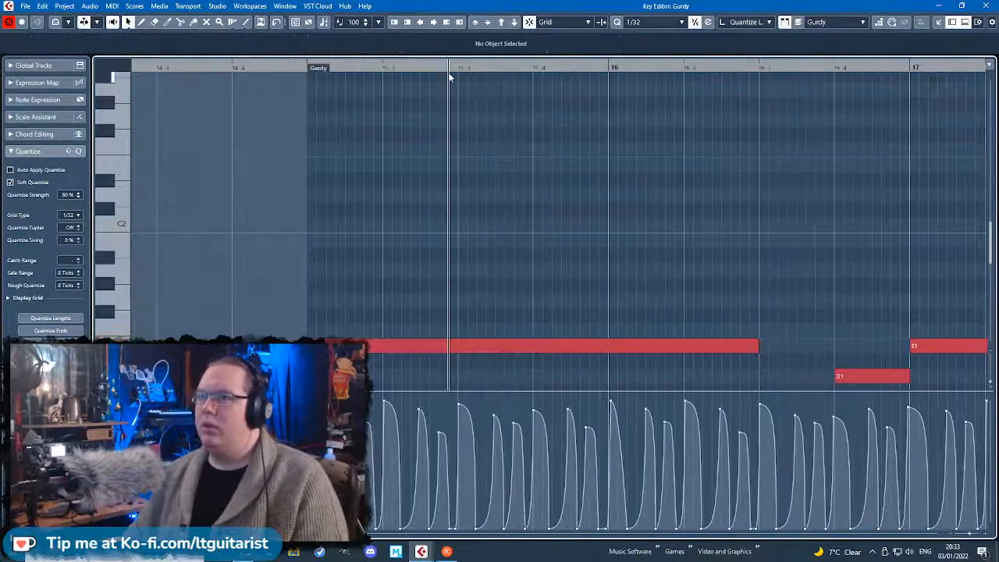
Play back the melody over the continuous drone and return to the arrangement.
scroll(561, 150, "up", 5)
key("space")
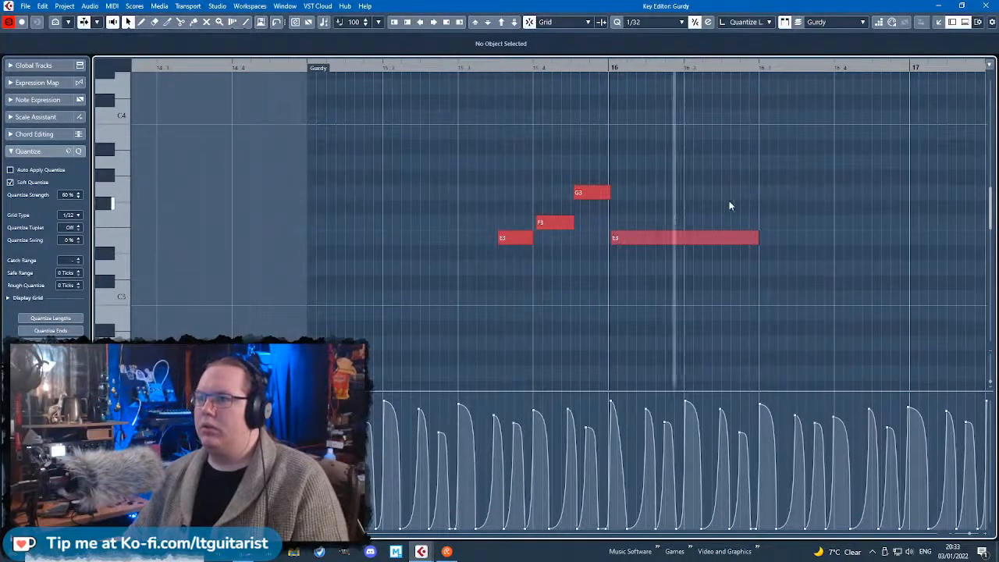
scroll(712, 220, "down", 5)
scroll(741, 234, "up", 3)
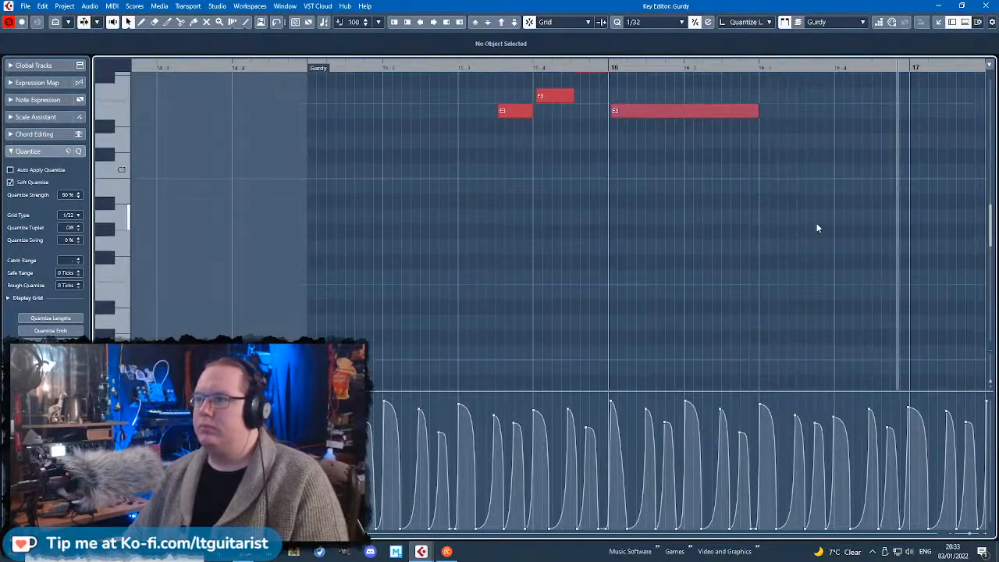
scroll(841, 224, "down", 3)
left_click(991, 5)
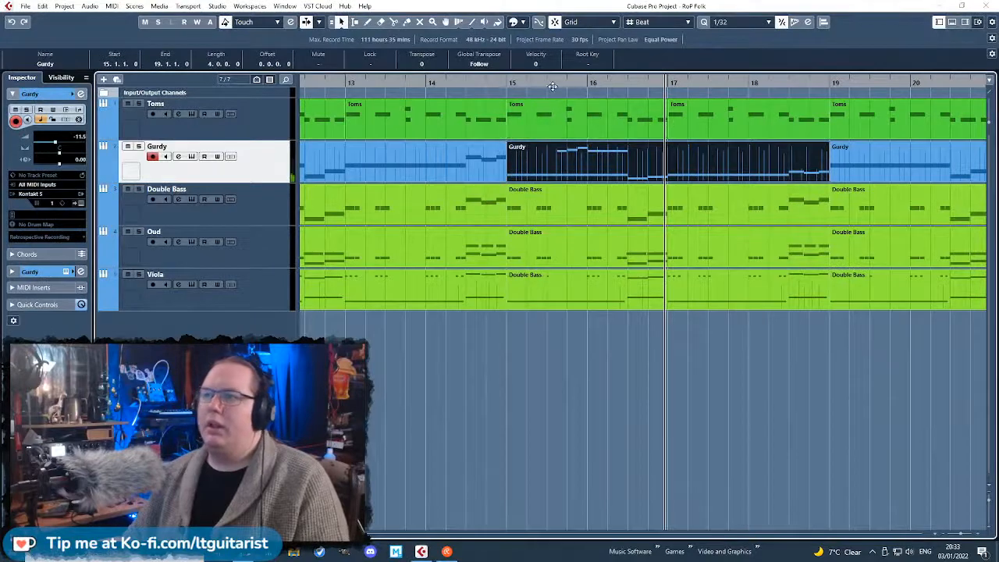
Listen to the soloed Gurdy track while examining the HurdyGurdy instrument's drone and melody volume controls in Kontakt.
key("space")
left_click(191, 156)
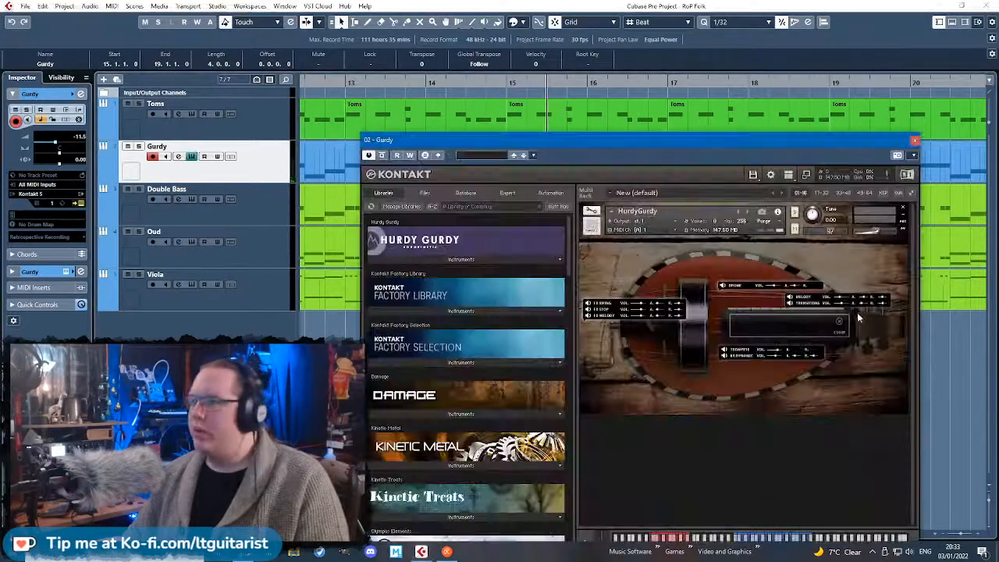
left_click(447, 78)
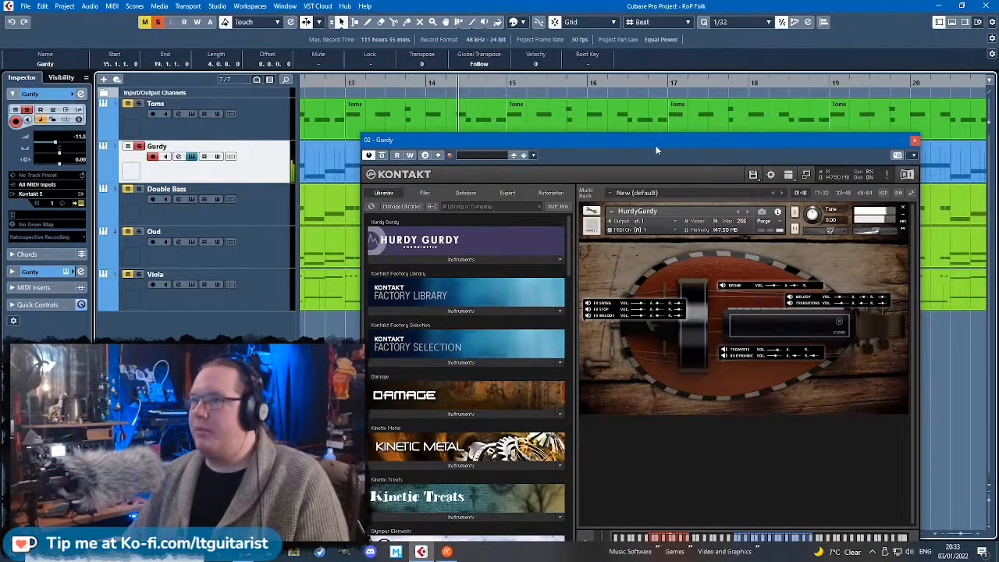
left_click_drag(656, 140, 659, 86)
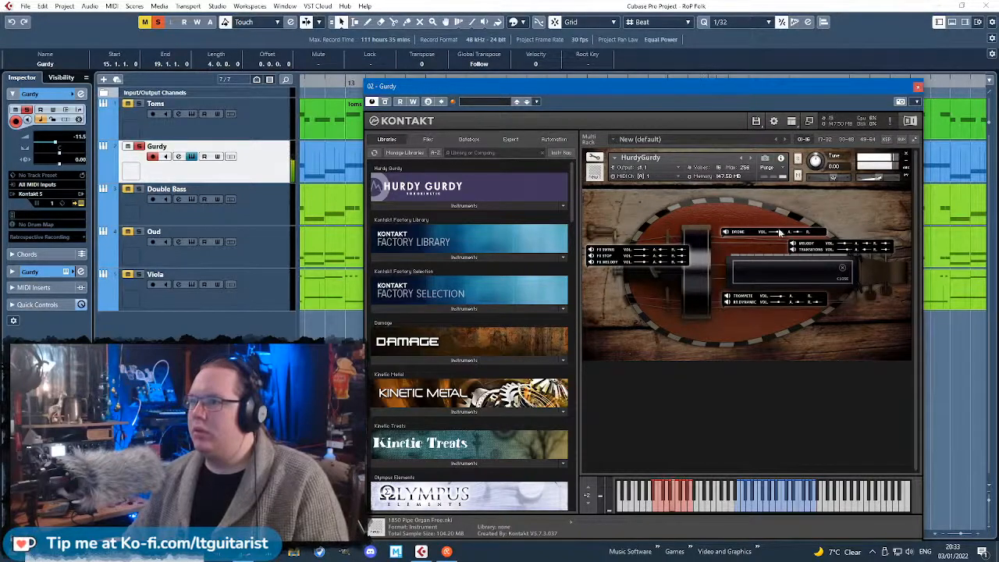
left_click_drag(677, 88, 476, 161)
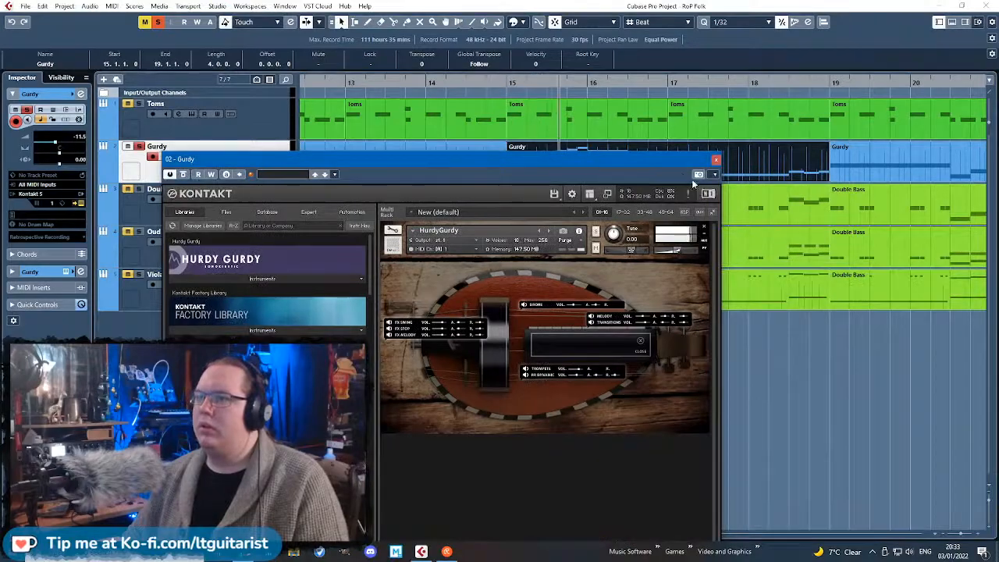
left_click(715, 161)
Reopen the Gurdy part at bar 15, lower the first melody note at 15.3.3 to B2 and play the phrase.
double_click(600, 175)
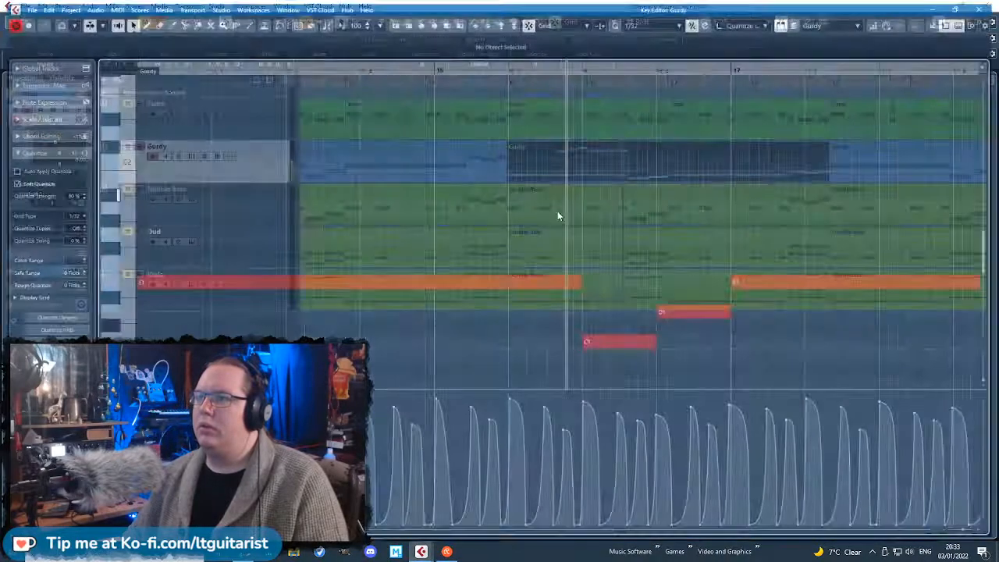
scroll(425, 175, "up", 3)
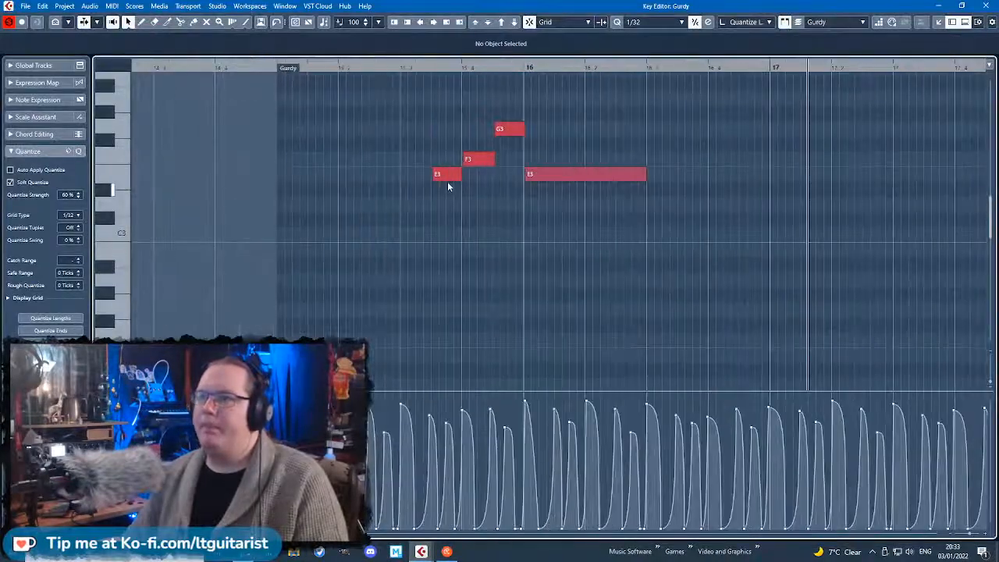
left_click(448, 180)
left_click_drag(451, 178, 448, 252)
left_click(243, 64)
key("h")
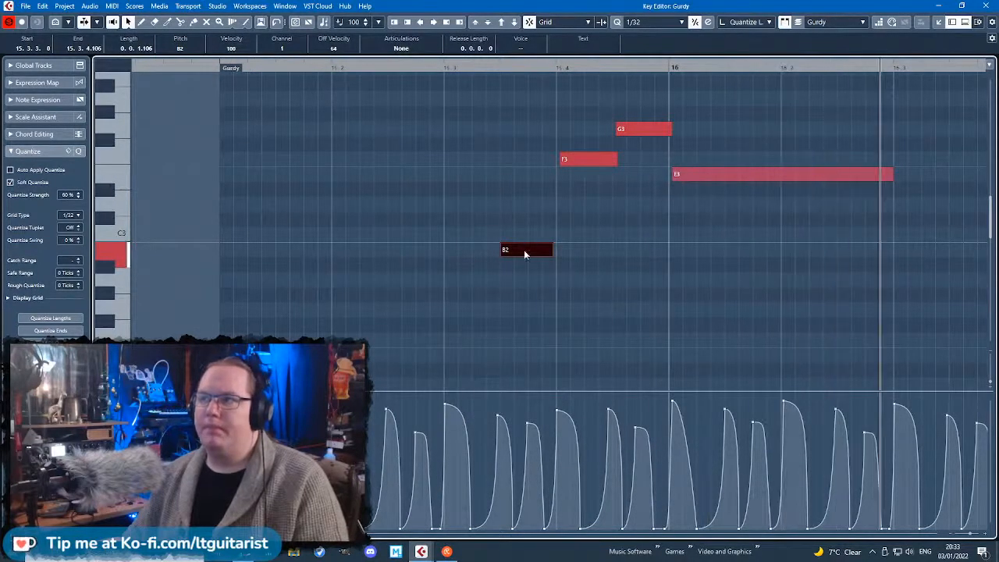
Transpose all four melody notes in bars 15 and 16 up one octave.
left_click_drag(527, 250, 767, 390)
scroll(526, 164, "up", 3)
key("ctrl+z")
key("shift+Up")
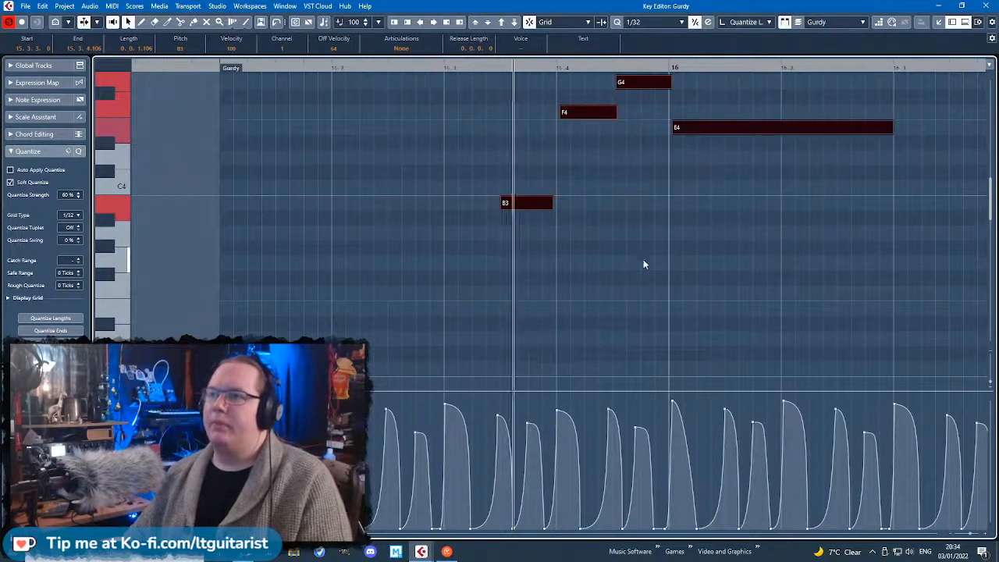
left_click(705, 251)
Move the start of the F4 melody note earlier to 15.3.4.90 and play the phrase.
scroll(663, 238, "up", 2)
left_click_drag(561, 176, 550, 176)
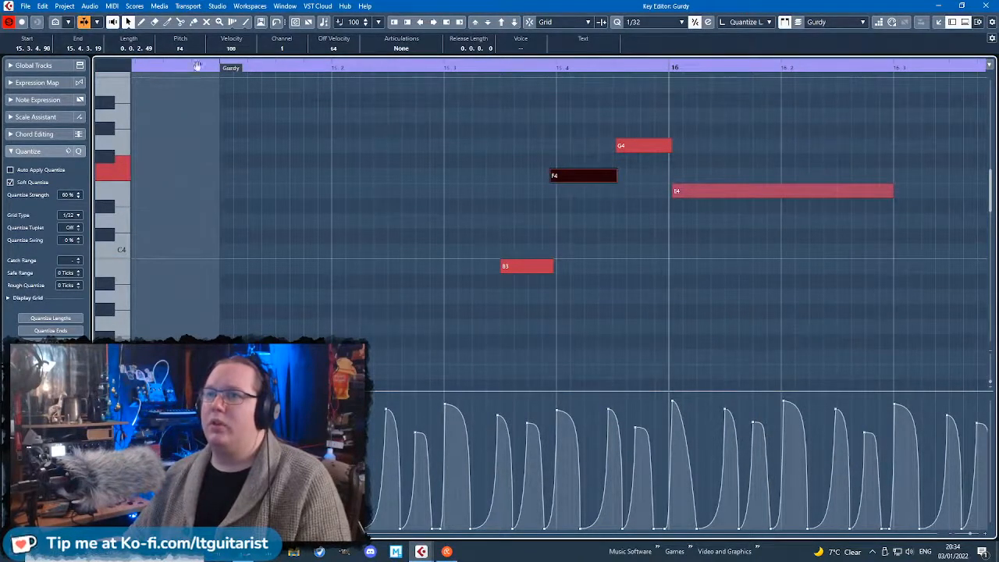
left_click(696, 149)
key("space")
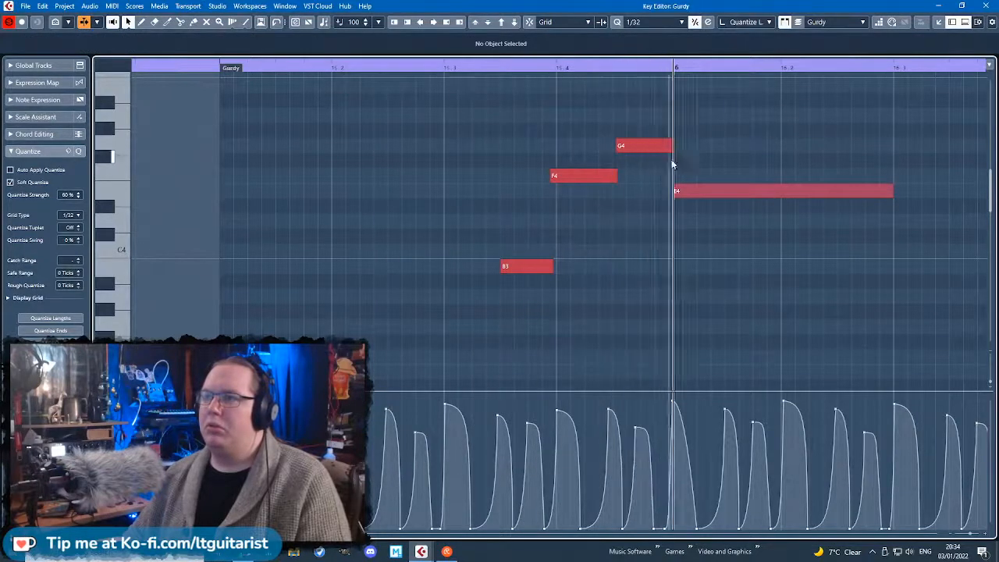
scroll(765, 272, "down", 3, "ctrl")
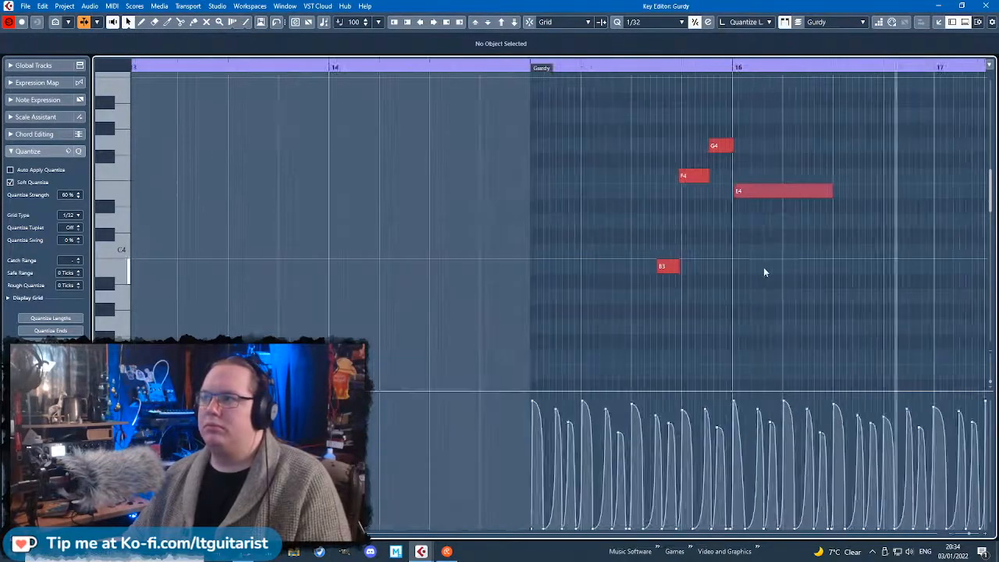
scroll(849, 249, "right", 5)
left_click(238, 68)
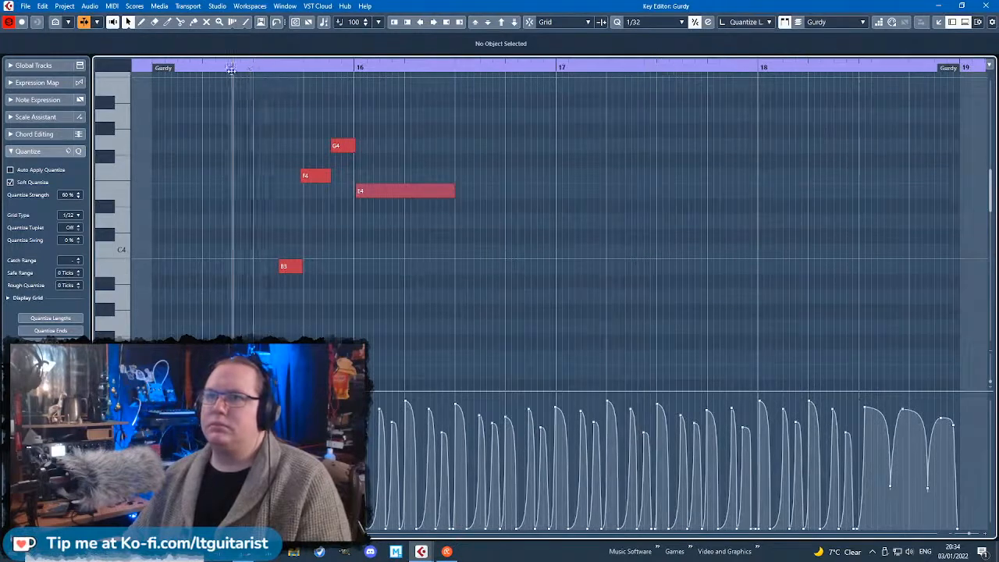
Start the B3 melody note at 15.3.2.99, nudge F4 slightly later, and start the long E4 at 16.1.1.5.
scroll(238, 69, "up", 2)
left_click(312, 266)
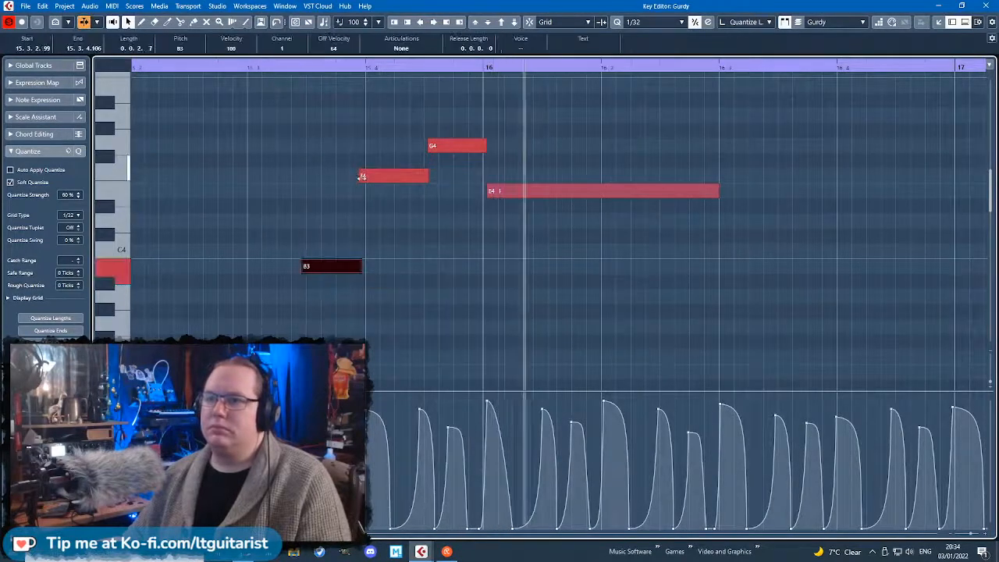
left_click_drag(360, 176, 362, 177)
left_click_drag(488, 192, 486, 192)
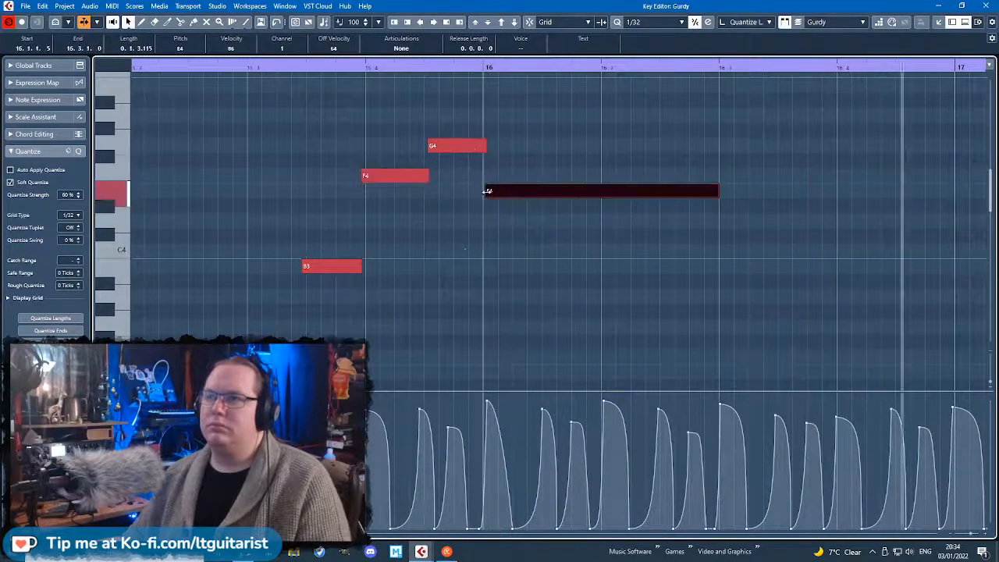
Check the drone below the melody and shorten the long E4 note to end at 16.2.4.101.
scroll(463, 246, "down", 5)
scroll(463, 247, "down", 3)
scroll(365, 124, "down", 2)
scroll(499, 225, "up", 3)
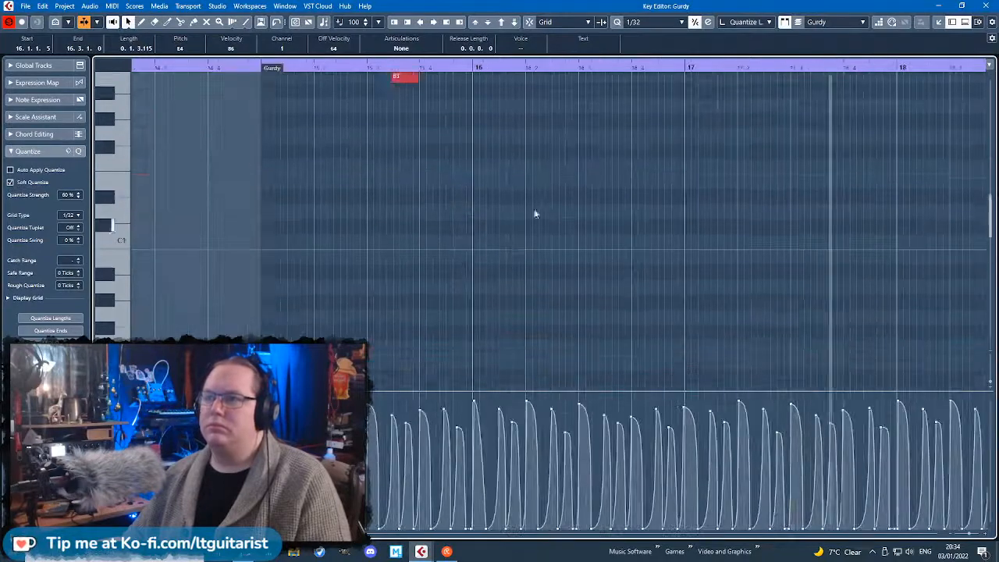
scroll(501, 225, "up", 4)
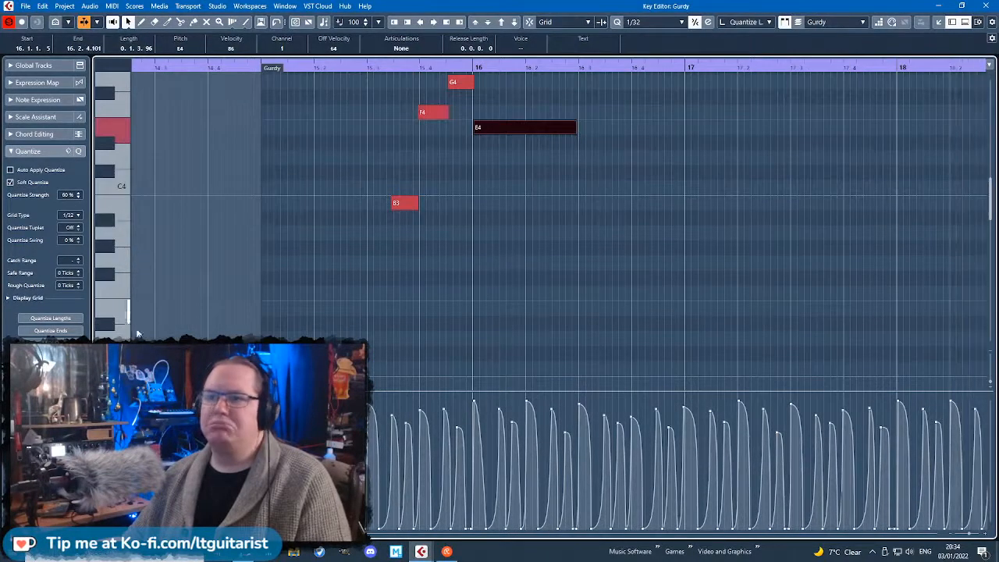
Show note velocities in the controller lane, raise the melody notes' velocities with the long E4 at about 110, and return to the arrangement.
left_click(109, 400)
left_click(129, 163)
left_click(476, 411)
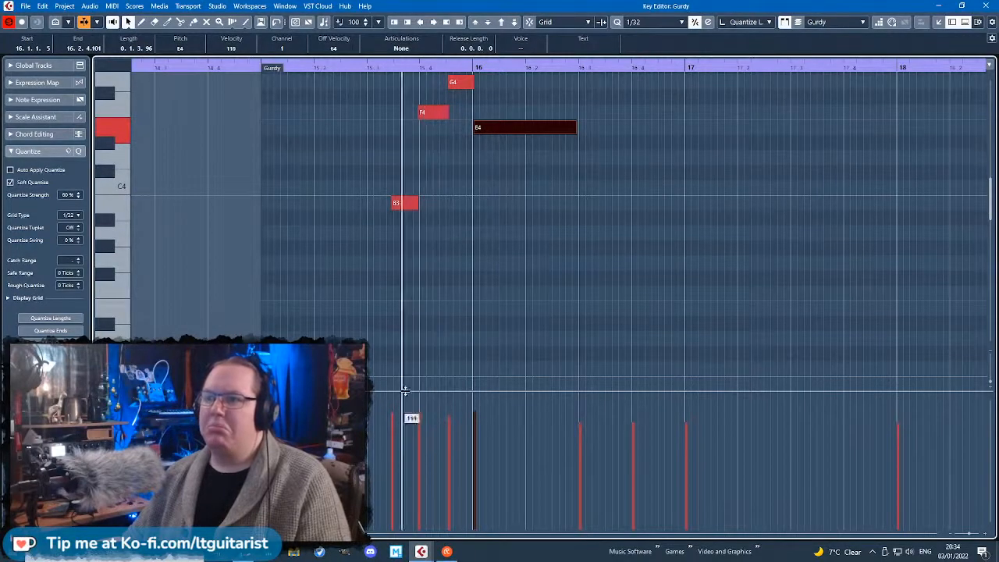
key("Escape")
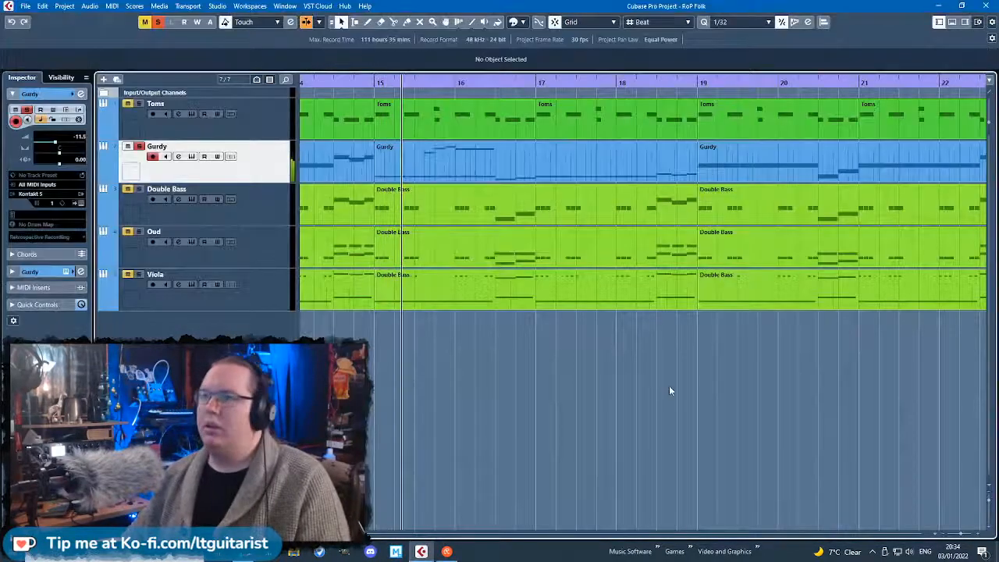
Reopen the Gurdy part at bar 15 and raise the first melody note to E4.
double_click(442, 174)
key("Up")
key("Up")
key("Up")
key("Up")
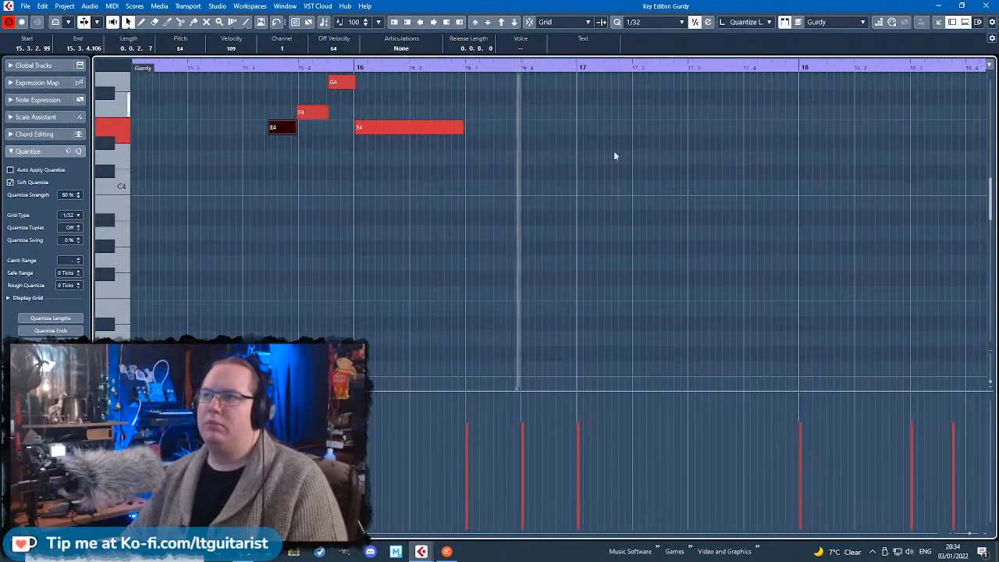
Shorten the long E4 melody note to end at 16.2.4.65 and play it against the drone.
scroll(661, 219, "down", 6)
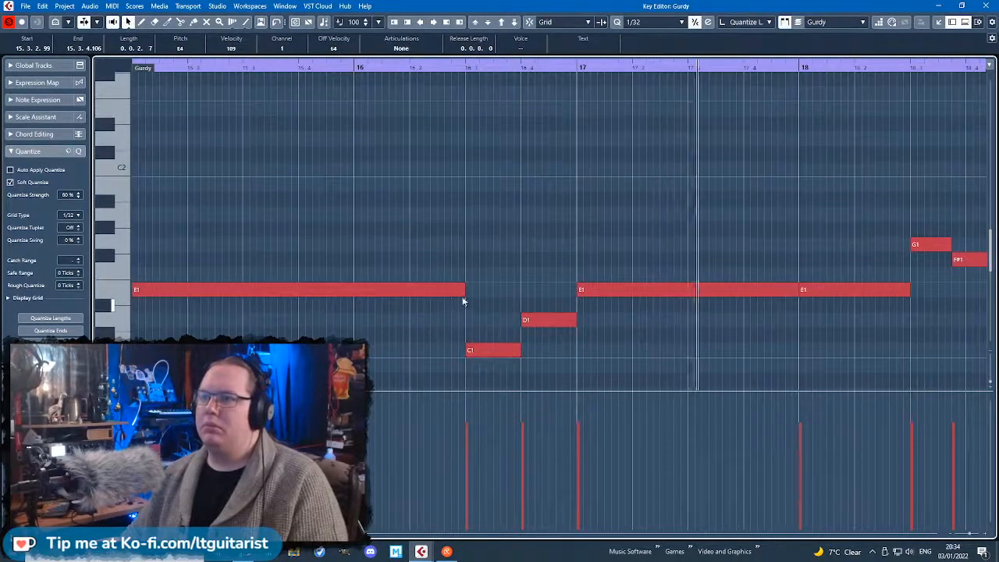
scroll(484, 182, "up", 6)
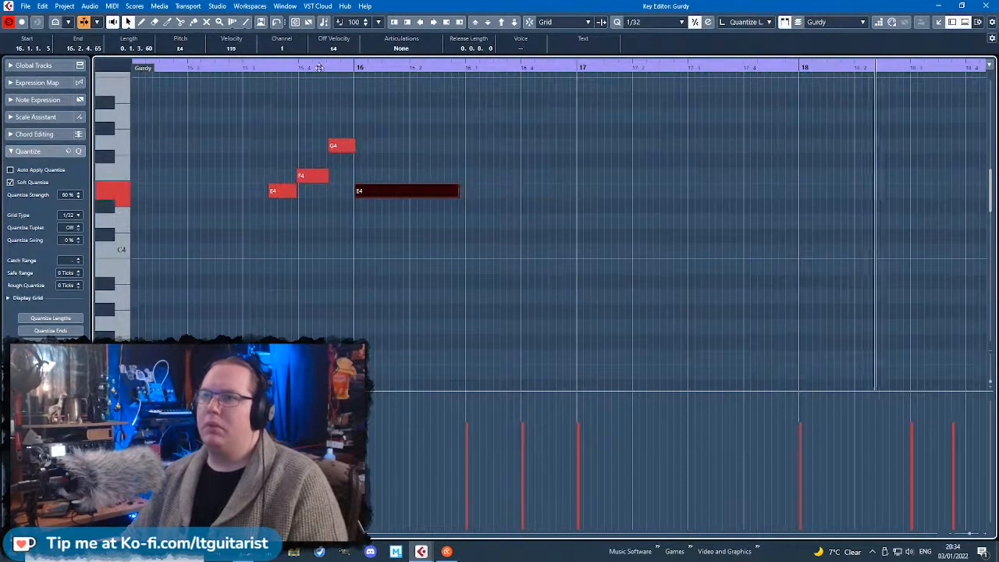
left_click_drag(324, 69, 271, 104)
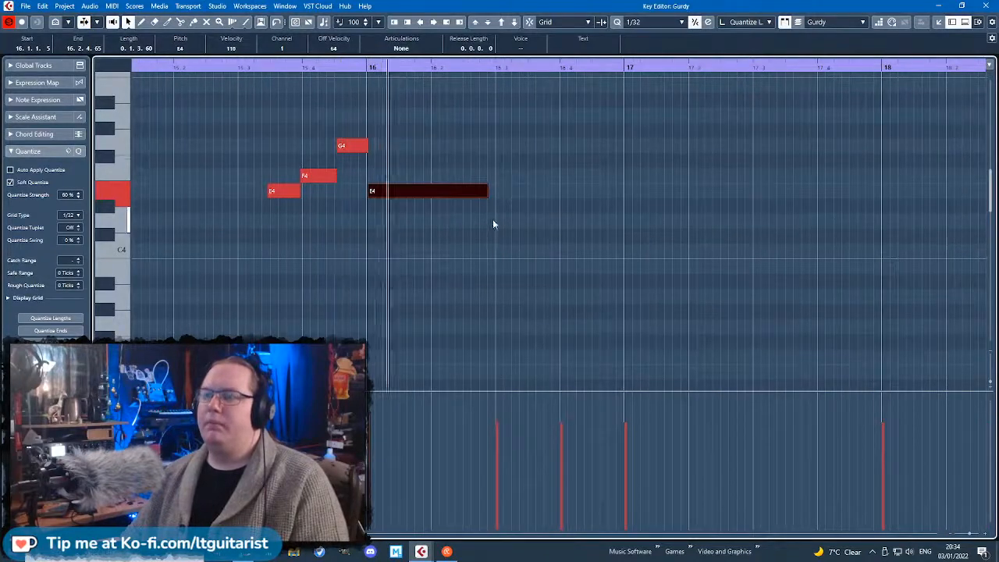
scroll(492, 219, "down", 6)
scroll(515, 187, "up", 6)
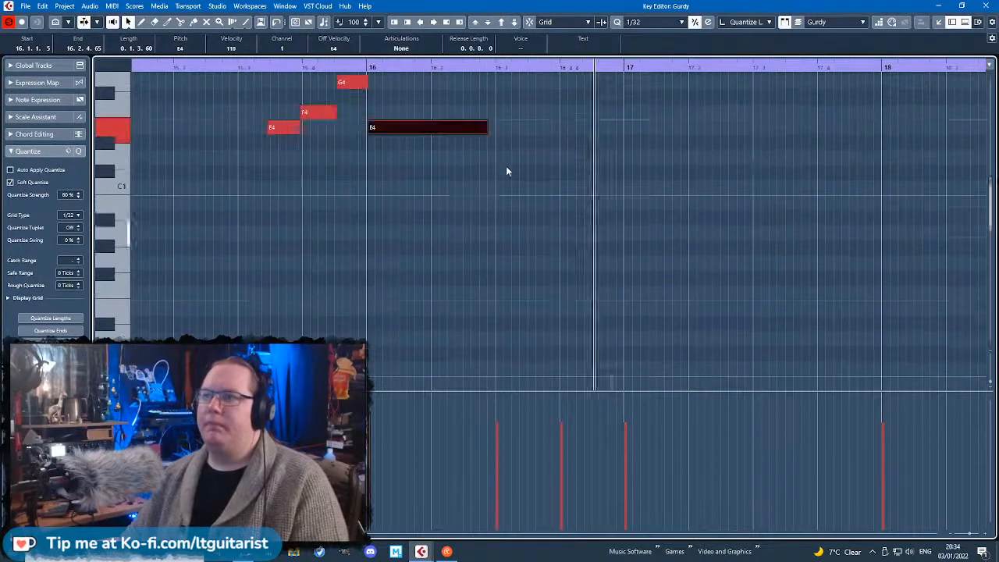
Try extending the long E4 melody note to end at 16.3.1.20.
left_click_drag(486, 126, 494, 127)
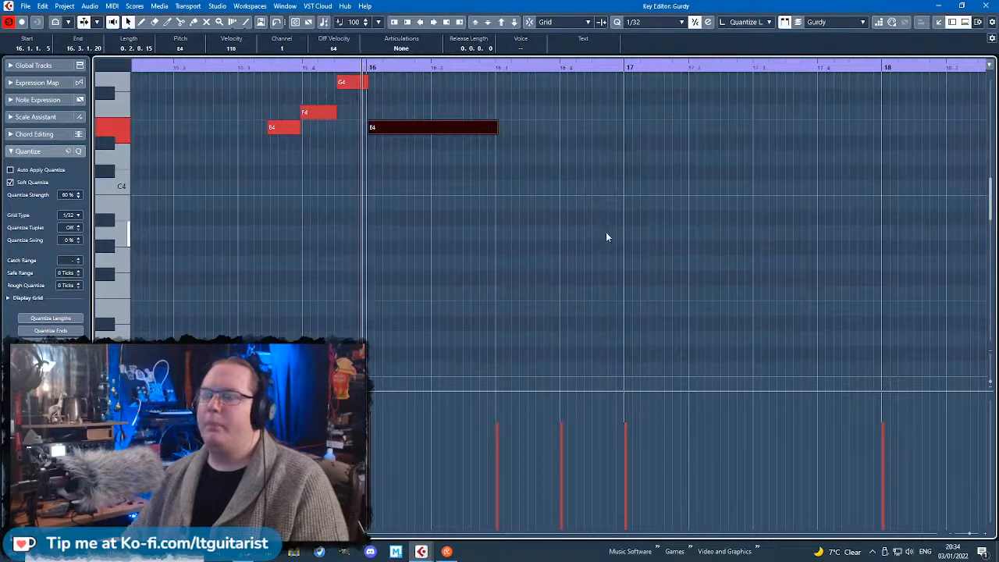
scroll(504, 170, "down", 2)
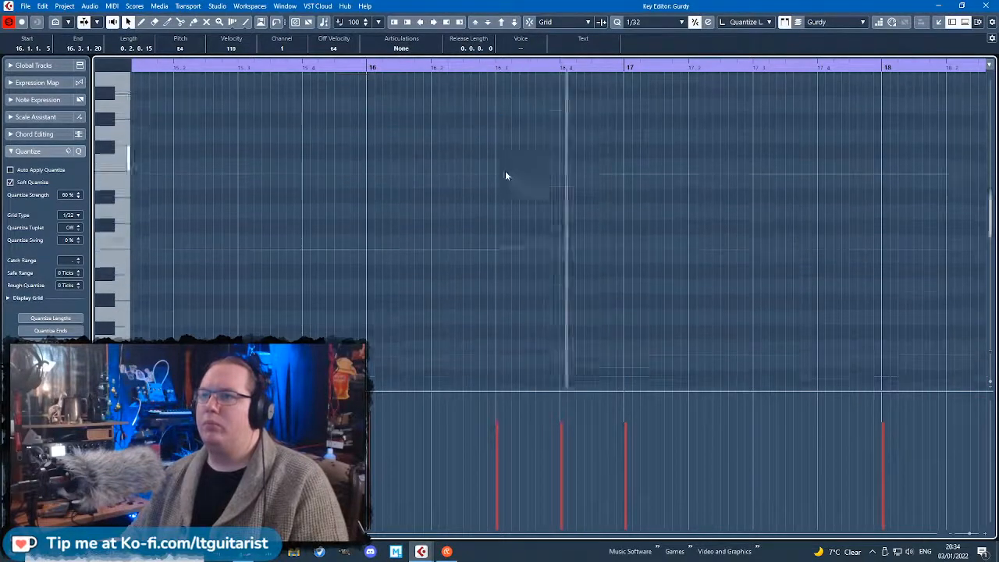
scroll(543, 206, "down", 5)
Duplicate the C1 and D1 drone notes from 16.3, placing the copies at bar 17.
left_click_drag(579, 294, 545, 190)
scroll(548, 215, "up", 8)
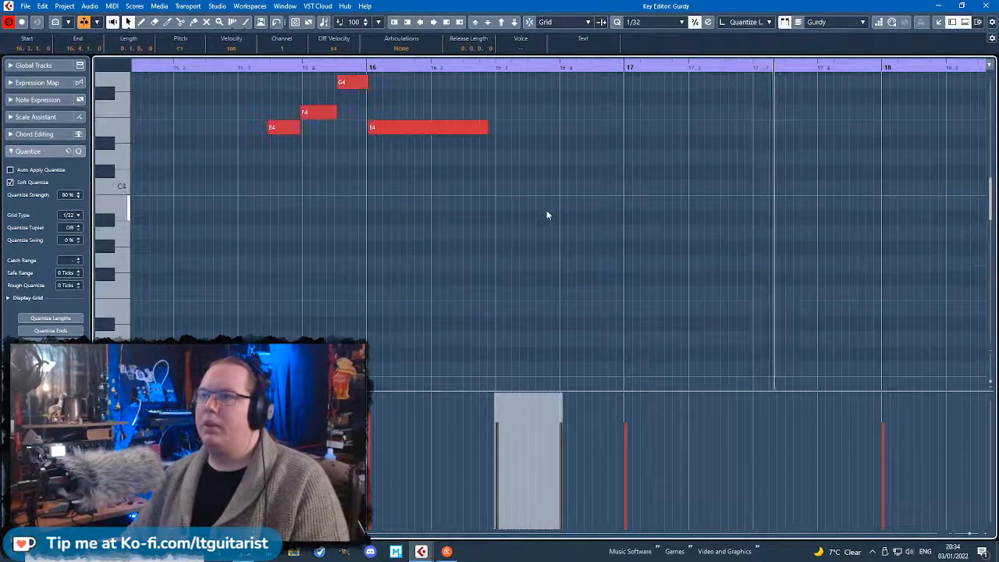
scroll(547, 211, "down", 4)
key("ctrl+d")
scroll(551, 204, "up", 6)
scroll(551, 205, "down", 4)
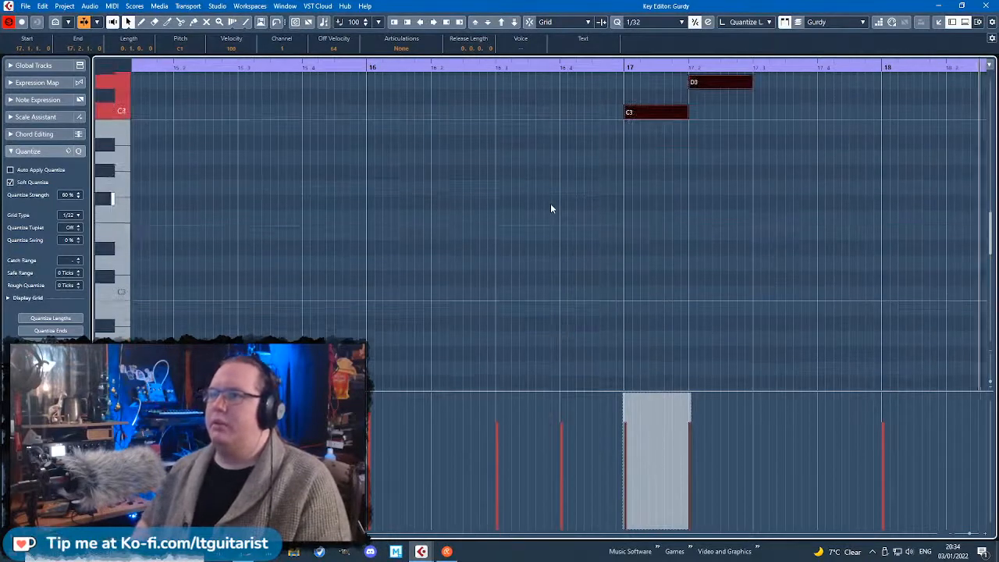
Transpose the two copied notes to C4 and D4 and move them back to 16.3 in line with the melody.
key("shift+Down")
scroll(546, 201, "up", 2)
scroll(539, 199, "down", 2)
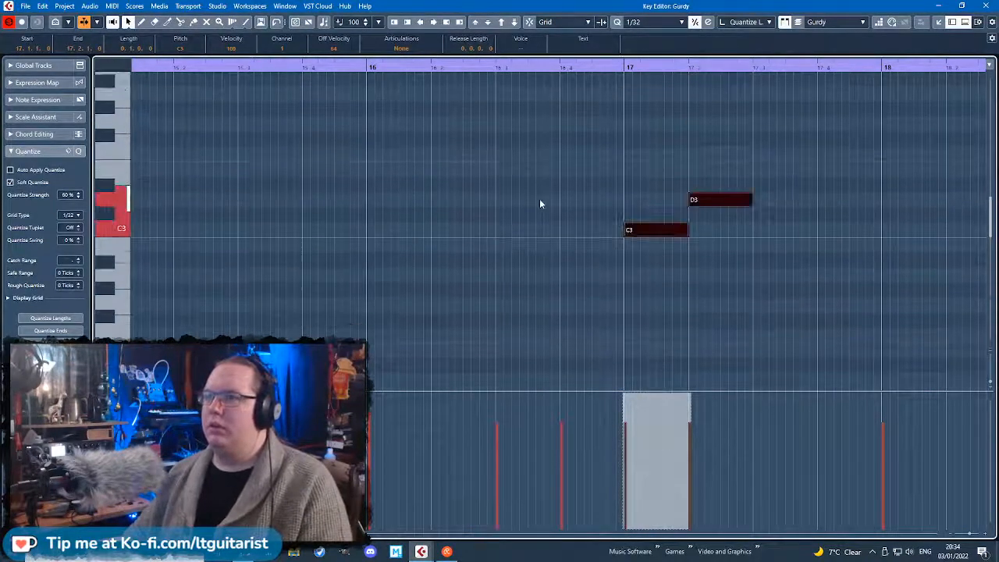
key("shift+Up")
key("shift+Up")
key("shift+Down")
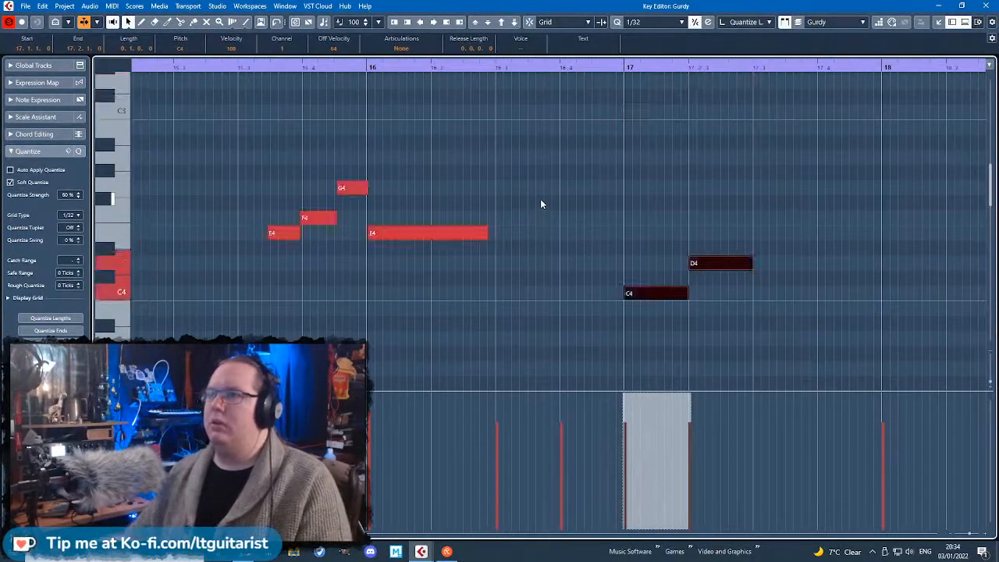
left_click_drag(639, 295, 511, 294)
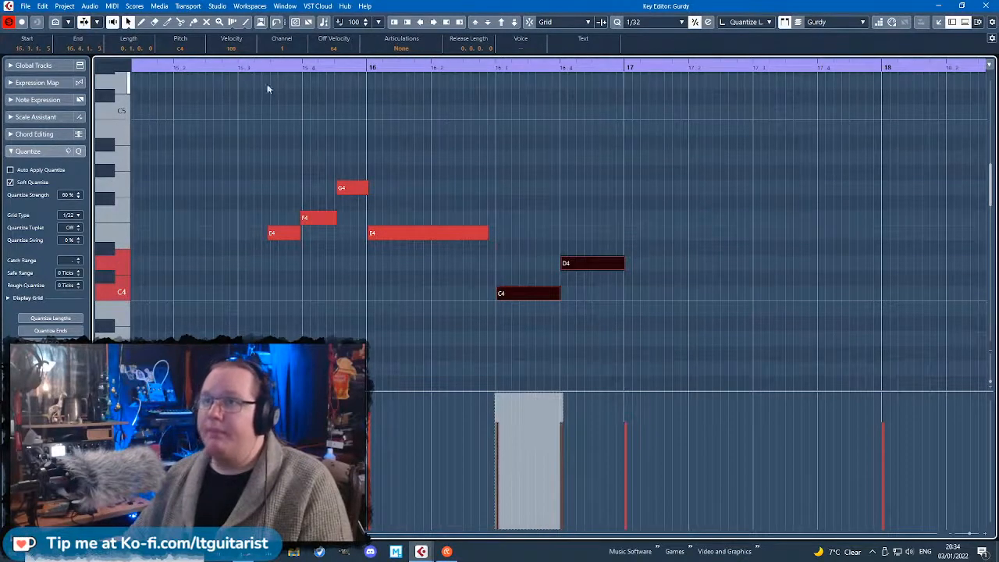
left_click(511, 258)
Start the D4 melody note slightly before 16.4, delay C4 to 16.3.1.24, and compare their timing with the drone.
scroll(539, 187, "up", 2)
left_click_drag(526, 231, 677, 319)
left_click_drag(372, 67, 293, 80)
left_click(608, 227)
left_click_drag(479, 295, 493, 294)
scroll(484, 265, "down", 6)
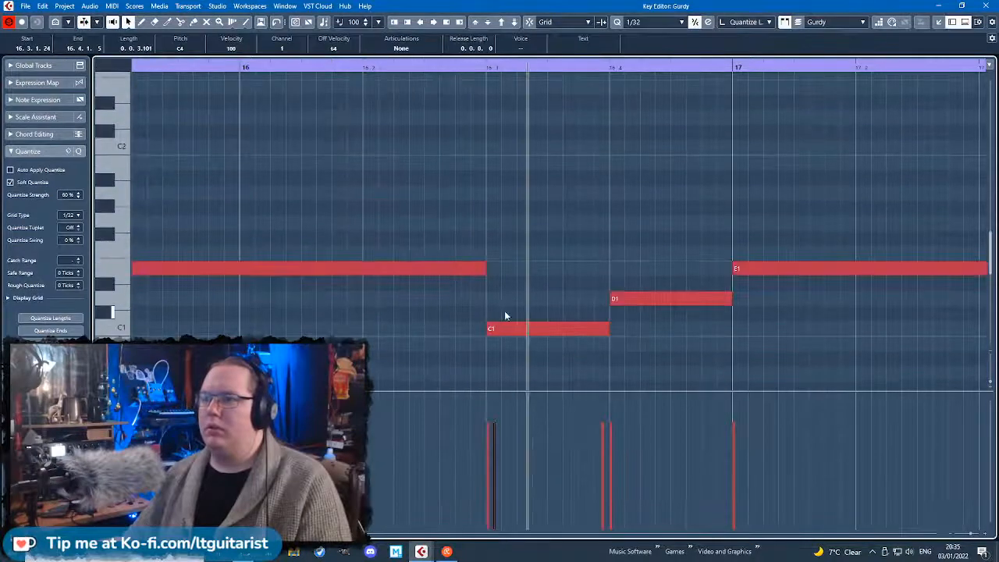
scroll(505, 310, "up", 6)
Raise the C4 melody note to G4 and play from bar 16.
left_click_drag(540, 294, 536, 192)
left_click(244, 67)
left_click(554, 135)
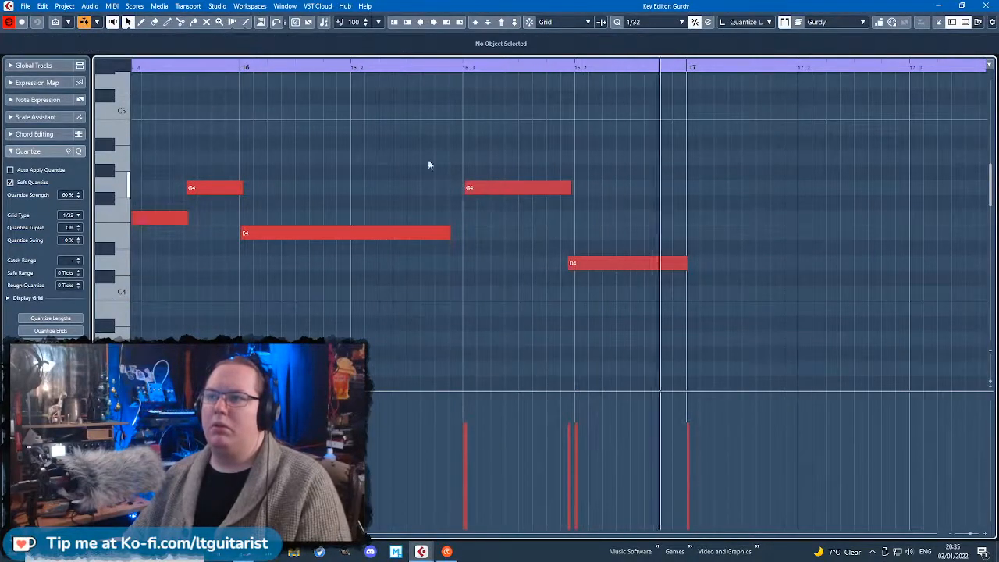
Start the C1 drone note slightly before 16.3 and end the preceding E1 drone at 16.2.4.94.
scroll(434, 261, "down", 4)
scroll(434, 261, "down", 5)
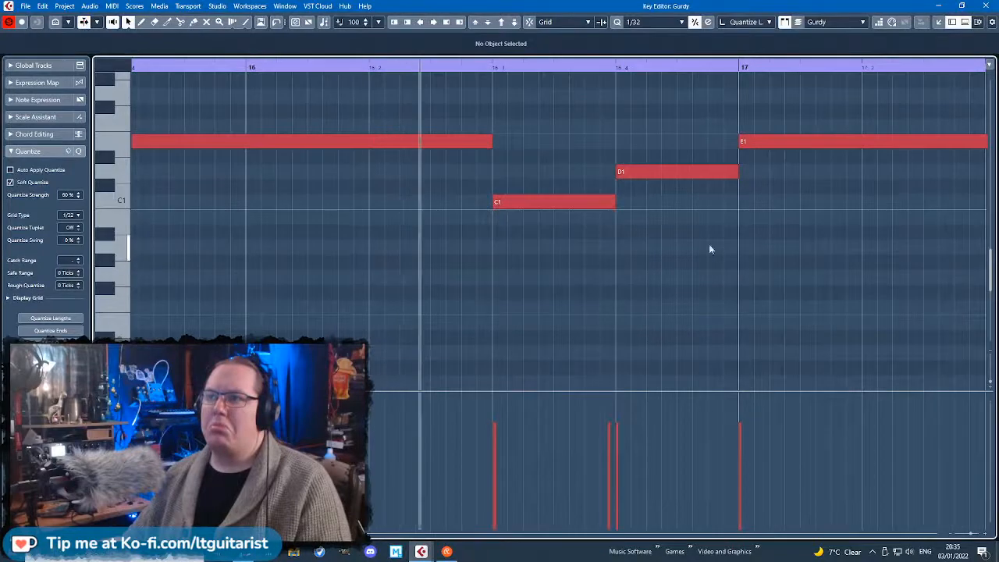
left_click_drag(493, 201, 488, 201)
left_click_drag(492, 147, 485, 148)
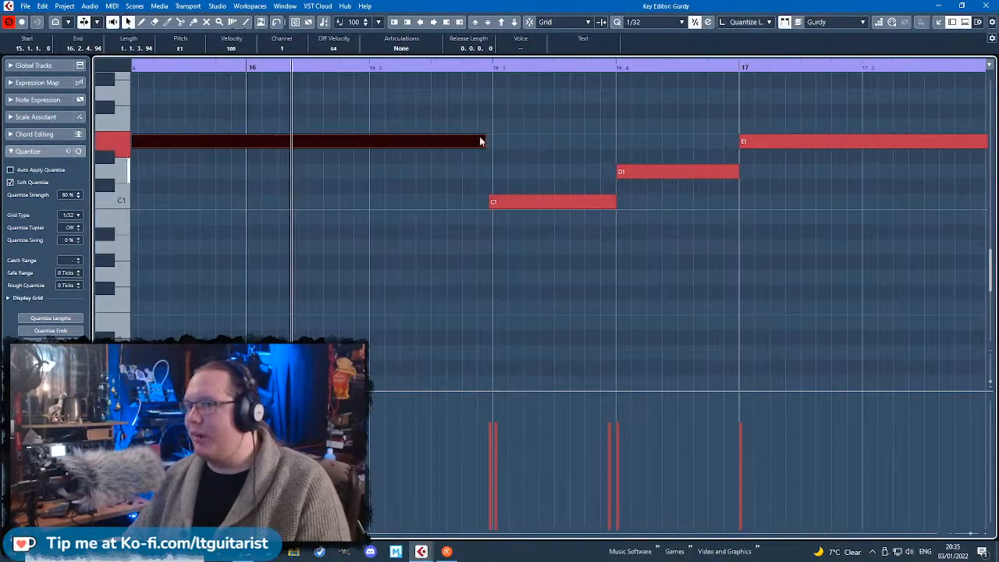
scroll(511, 250, "up", 10)
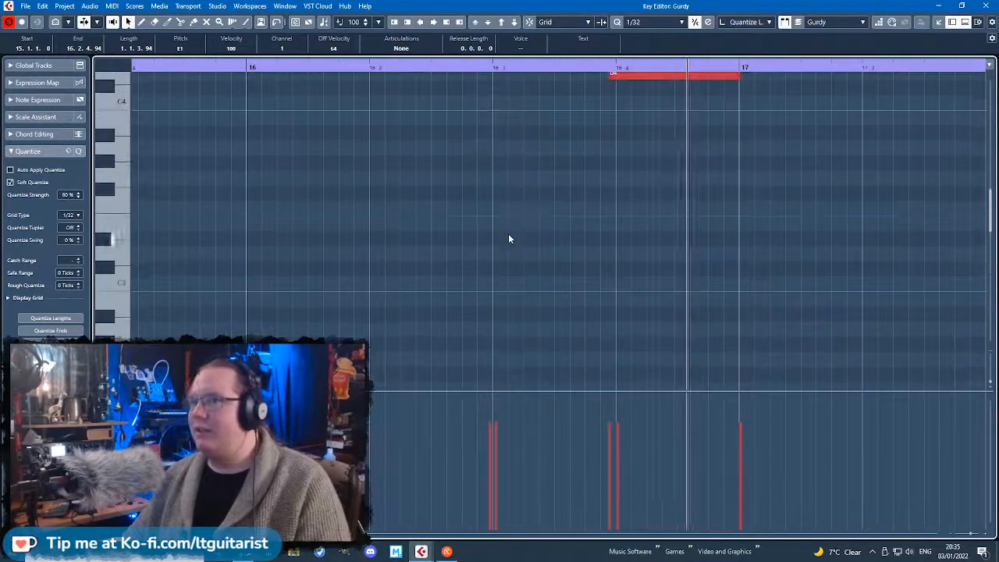
Move the start of the second G4 melody note slightly before 16.3 and end the long E4 at 16.2.4.98.
left_click_drag(495, 187, 500, 187)
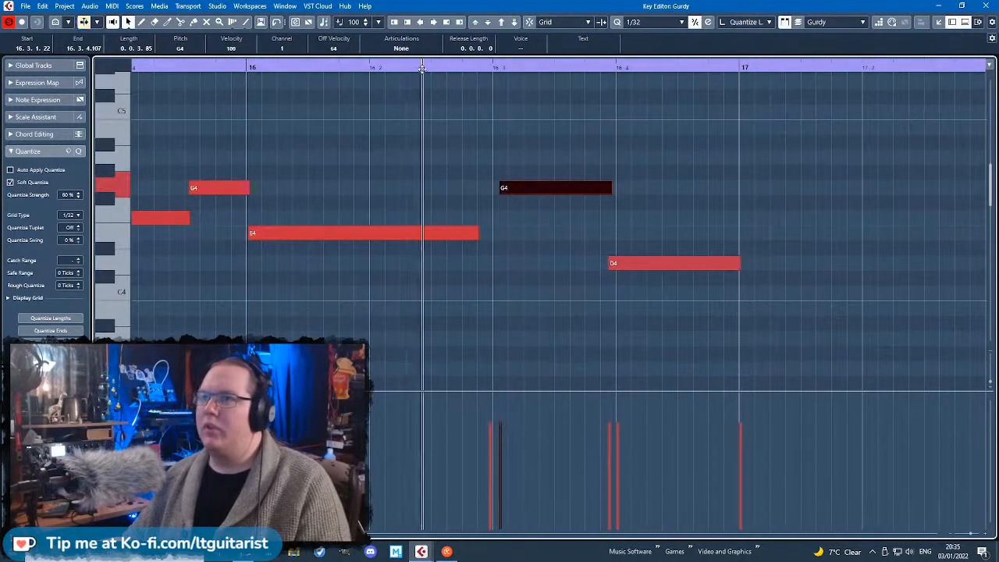
left_click_drag(500, 185, 481, 185)
left_click(477, 234)
scroll(481, 304, "down", 10)
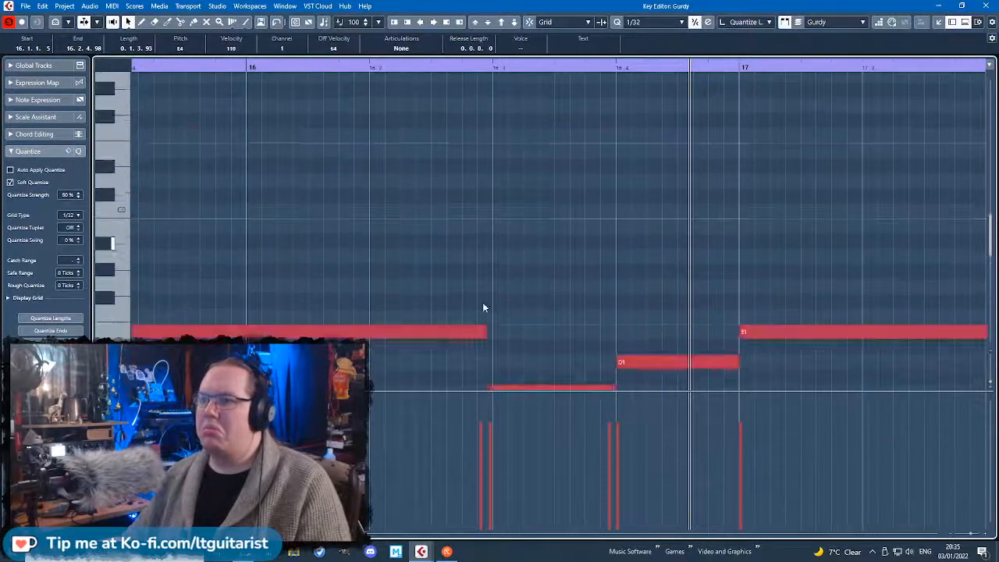
Adjust the start of the C1 drone note by ear while playing from bar 16, placing it at about 16.3.
left_click_drag(492, 200, 506, 201)
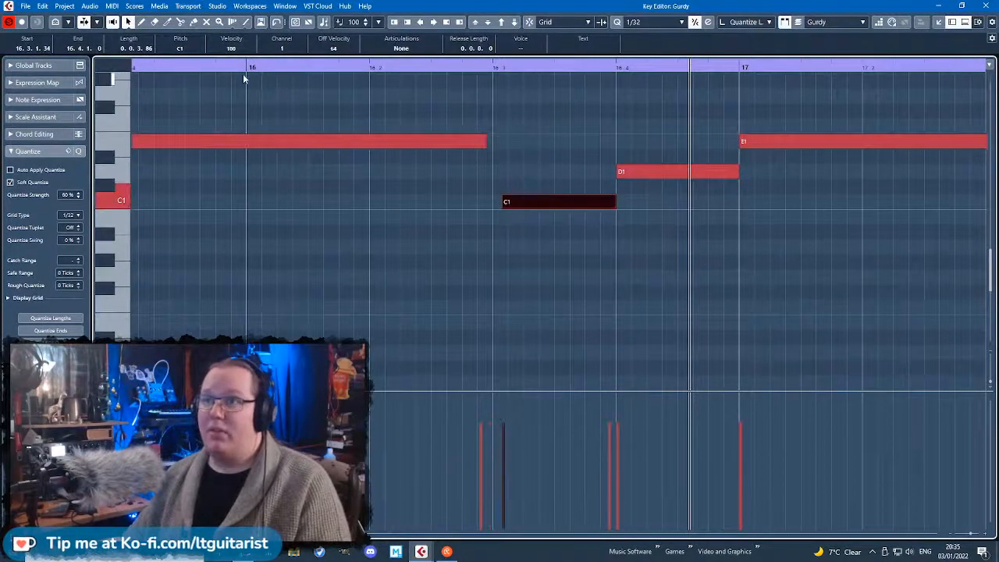
left_click_drag(243, 69, 241, 62)
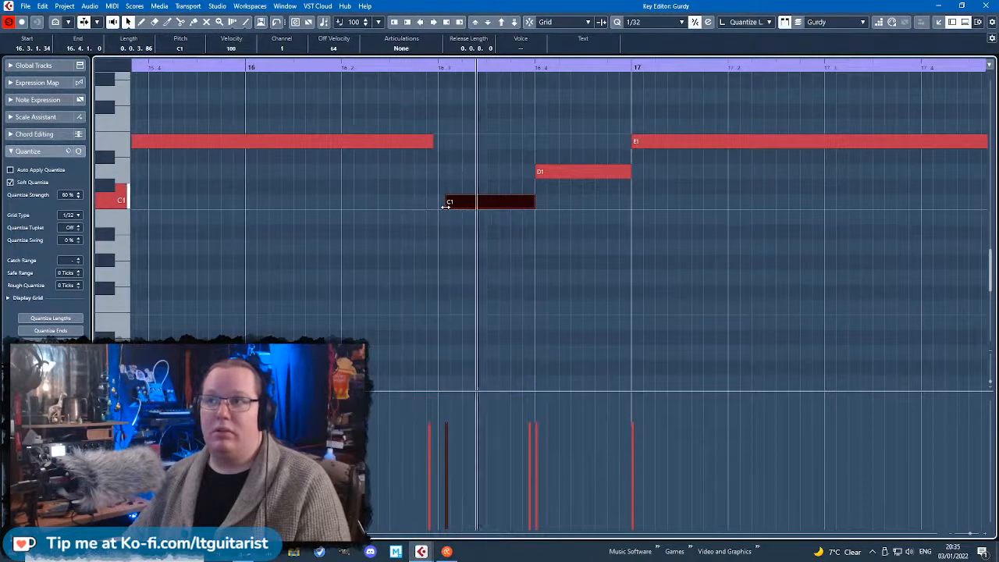
left_click_drag(447, 205, 439, 205)
Retime the last two melody notes of bar 16 to start at about 16.3 and 16.4, and play them.
scroll(452, 206, "up", 5)
scroll(472, 201, "up", 8)
left_click_drag(549, 346, 439, 251)
left_click(468, 277)
left_click_drag(528, 327, 539, 327)
left_click(335, 67)
key("space")
Raise the pitch of the last melody note at 16.4 and play the phrase again.
left_click_drag(574, 329, 573, 271)
left_click(321, 94)
left_click_drag(259, 71, 229, 68)
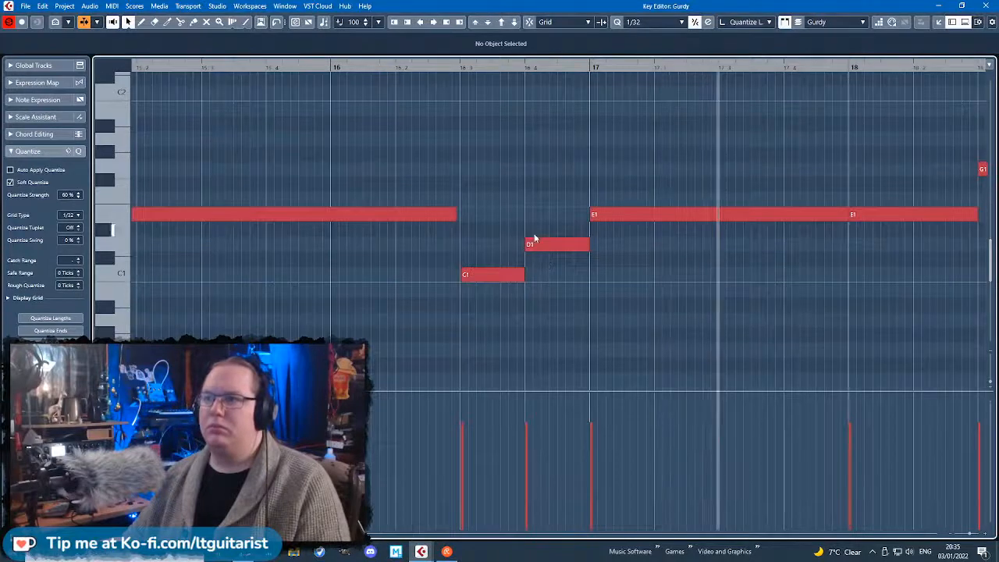
Start the D1 drone note early at 16.3.4.109 and shorten C1 to end just before it.
left_click(529, 243)
left_click_drag(452, 68, 368, 86)
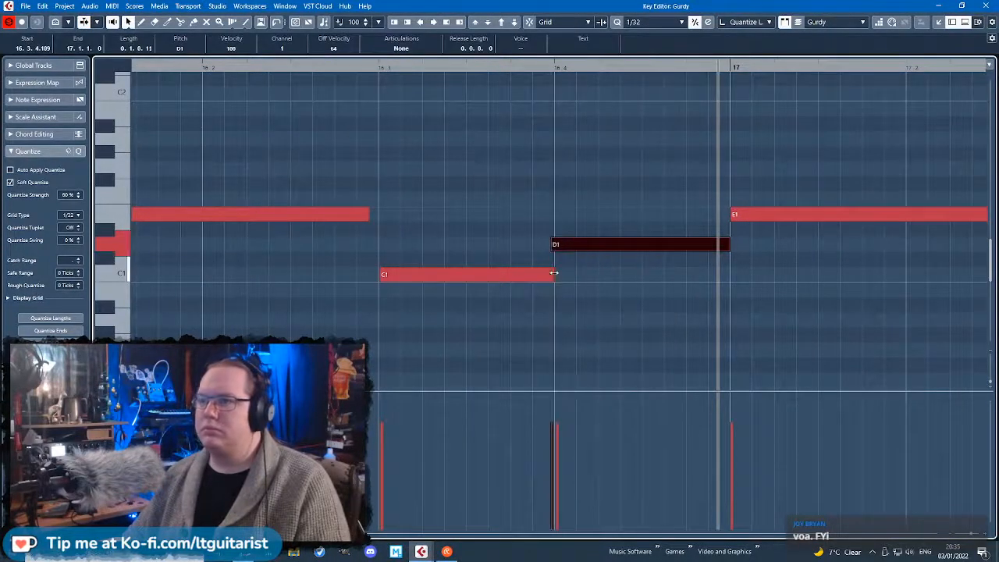
left_click_drag(553, 274, 548, 274)
left_click(652, 153)
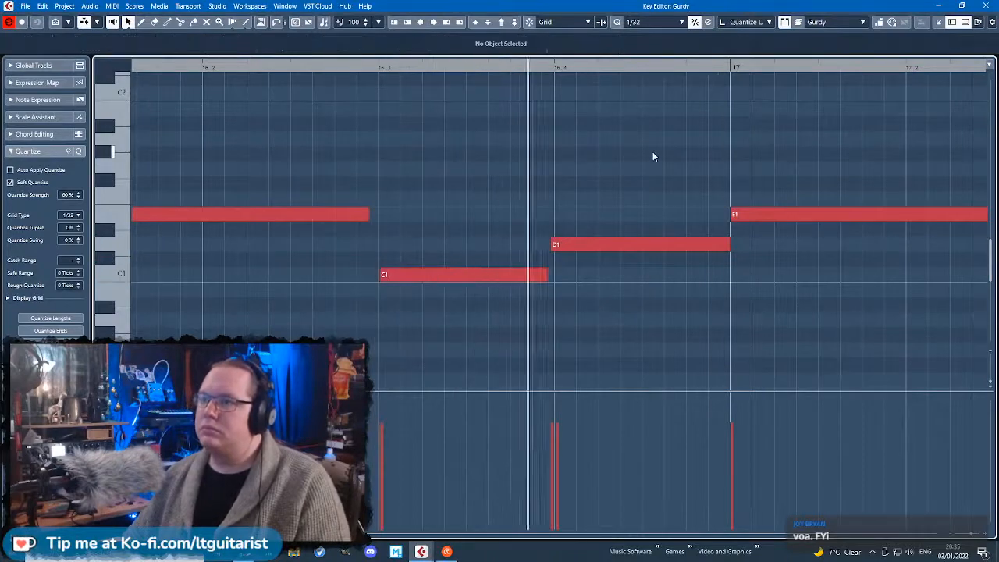
Adjust the start of the F#4 melody note by ear while playing, placing it slightly after 16.4.
scroll(584, 203, "up", 10)
left_click_drag(557, 147, 552, 148)
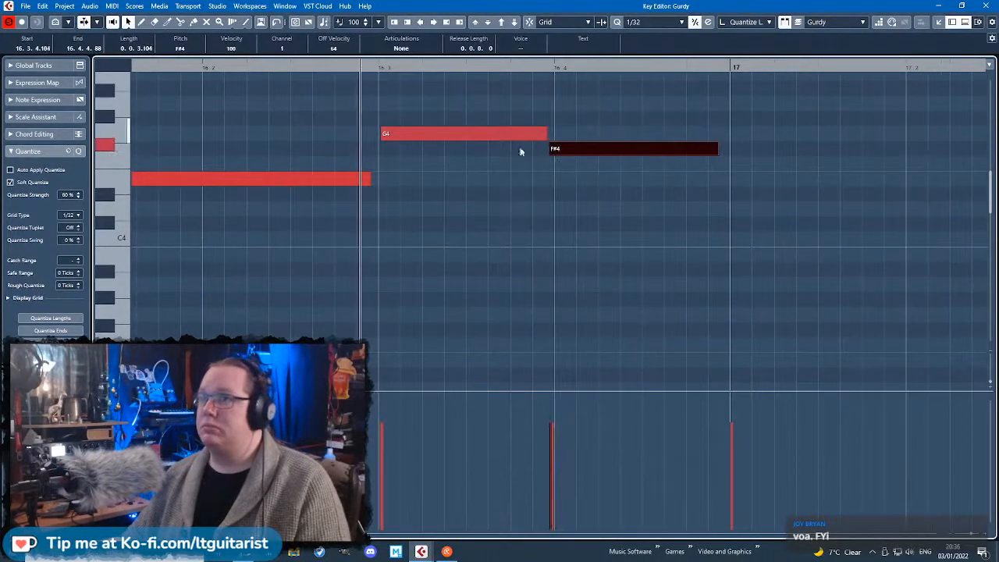
scroll(551, 148, "up", 3)
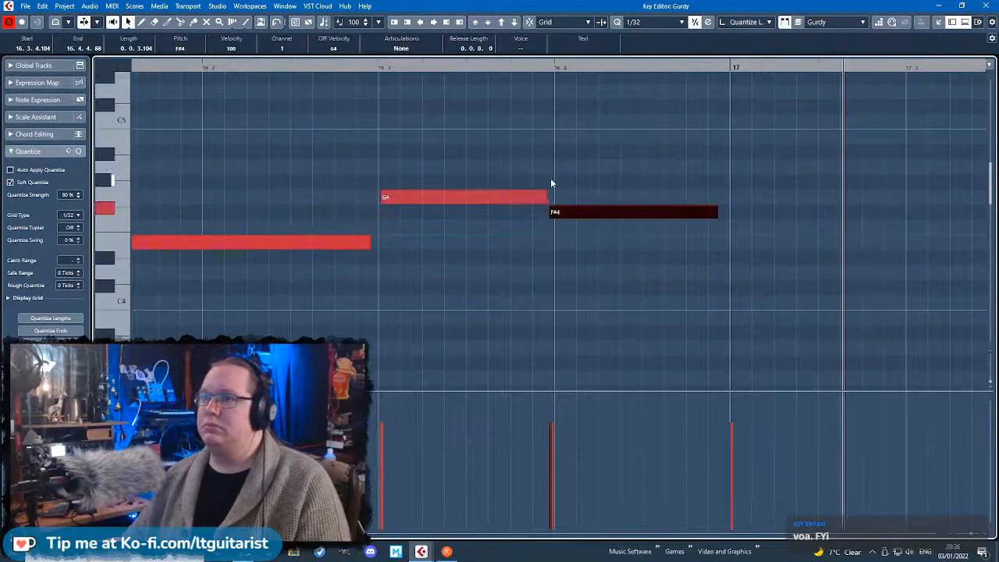
left_click_drag(551, 211, 557, 211)
left_click(344, 92)
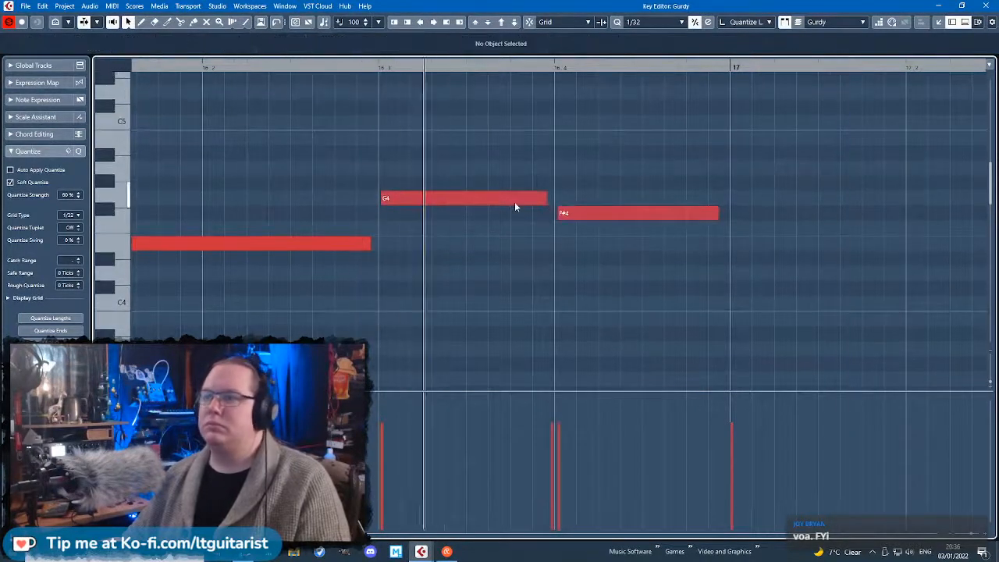
Play the whole melody phrase back from about 15.3.
key("g")
key("g")
left_click(332, 66)
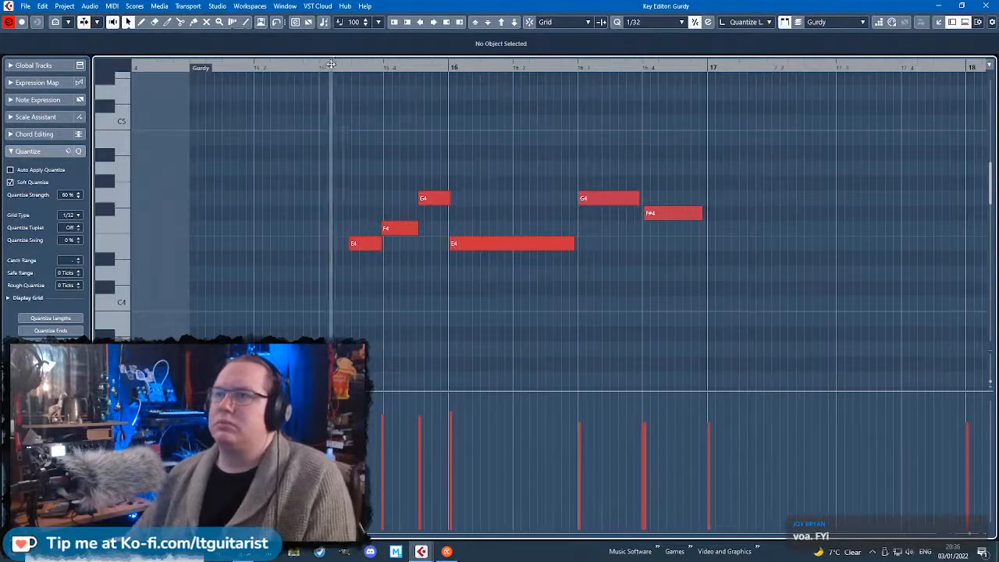
left_click_drag(332, 65, 331, 63)
scroll(655, 238, "up", 2)
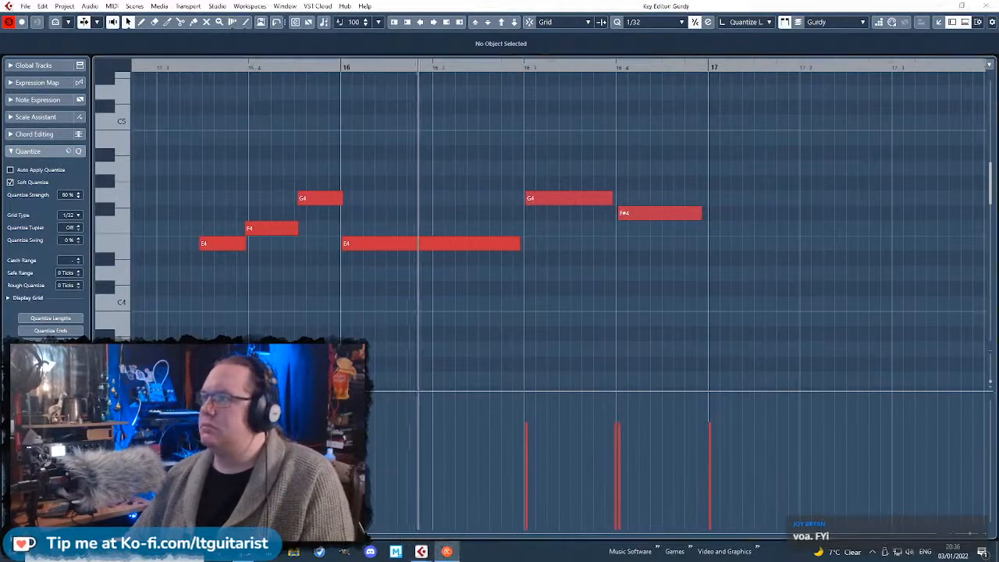
Try deleting the F#4 melody note near 16.4 and play the passage without it.
left_click(608, 208)
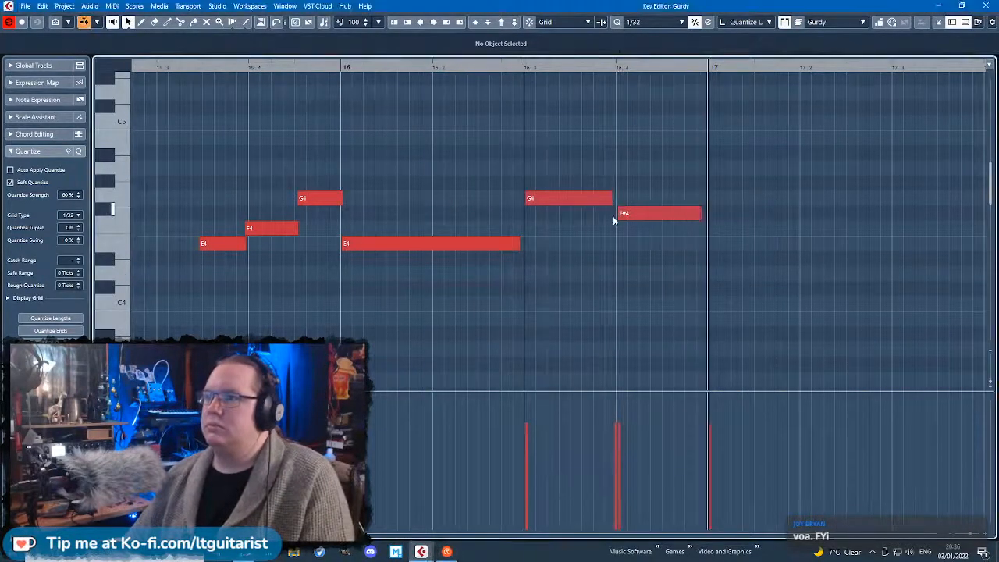
left_click(632, 214)
scroll(626, 211, "down", 12)
left_click(618, 246)
scroll(624, 249, "up", 12)
left_click_drag(735, 272, 531, 76)
key("Delete")
left_click_drag(398, 67, 326, 73)
key("space")
Test the D1 drone note's start slightly late at 16.4.1.4, restore the removed melody note, and align D1 to 16.4.1.0.
scroll(621, 233, "down", 12)
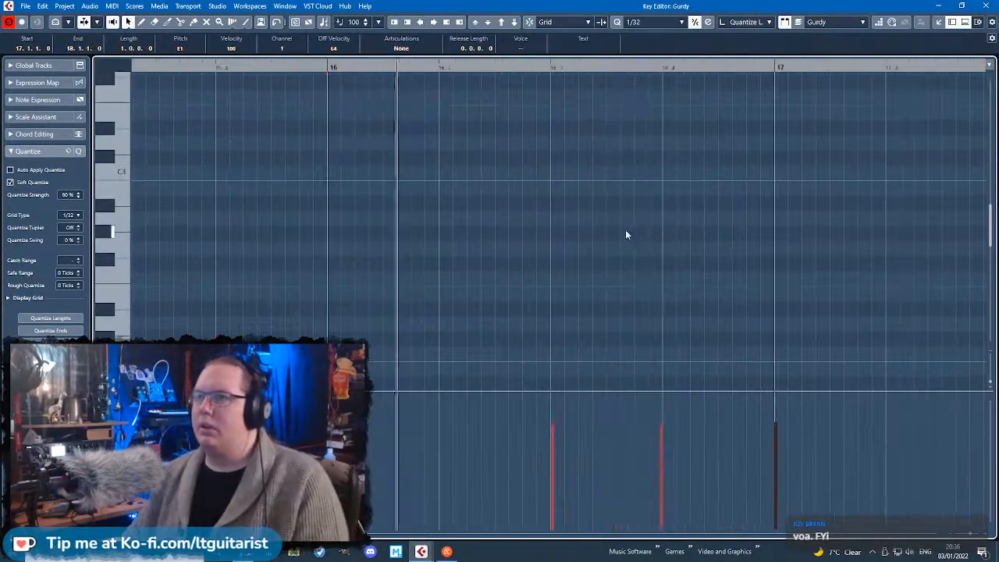
key("space")
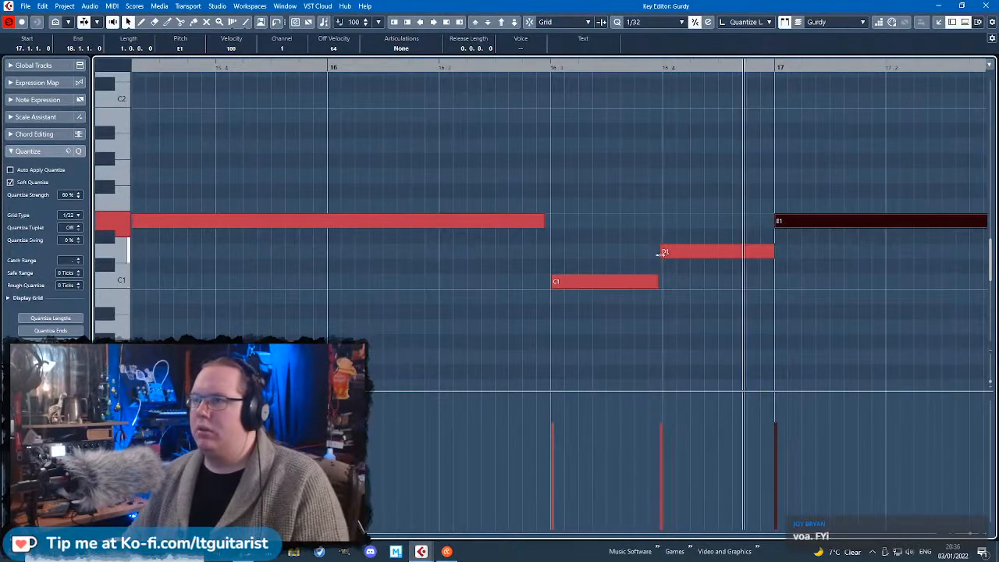
left_click(666, 252)
left_click(312, 69)
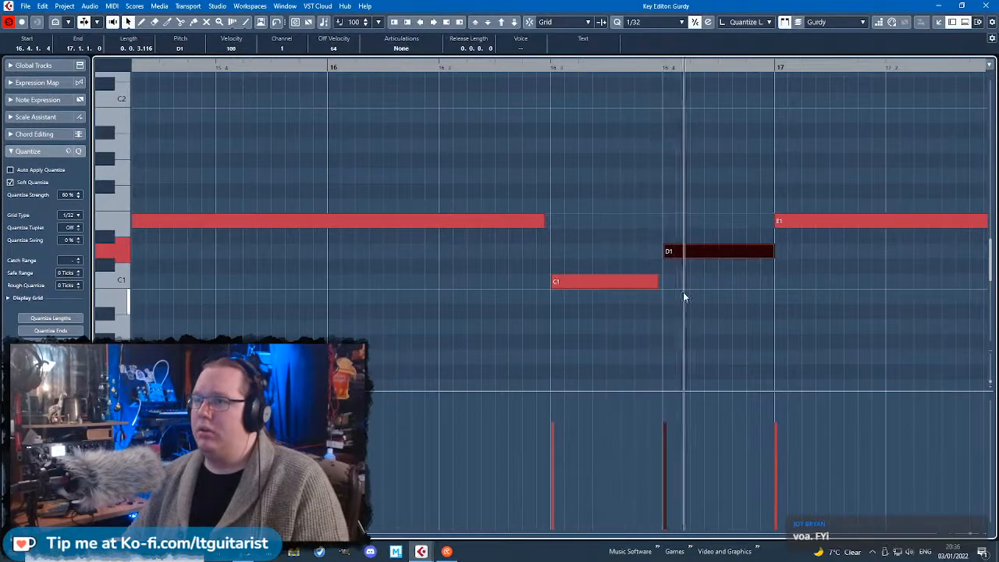
scroll(677, 169, "up", 10)
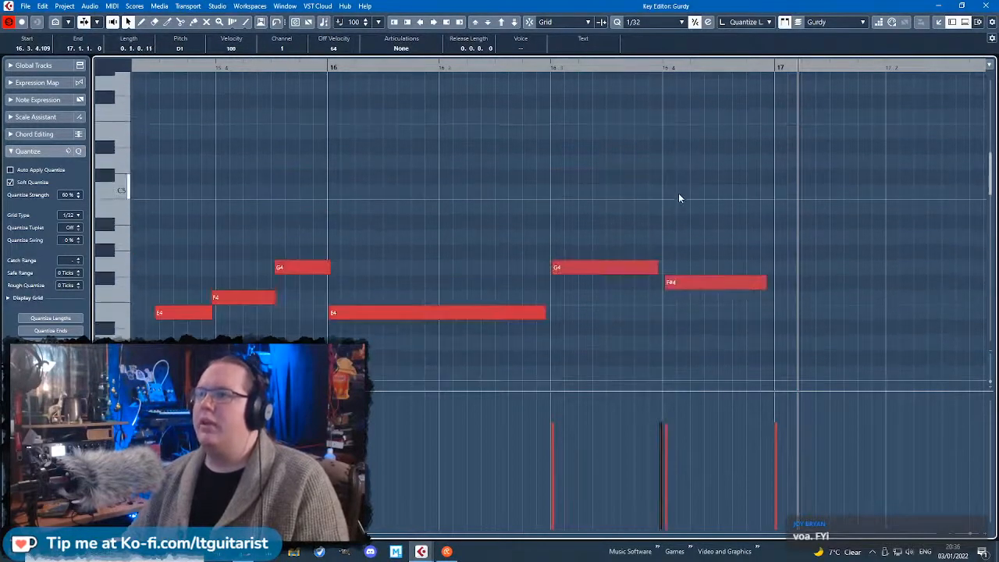
scroll(676, 234, "down", 3)
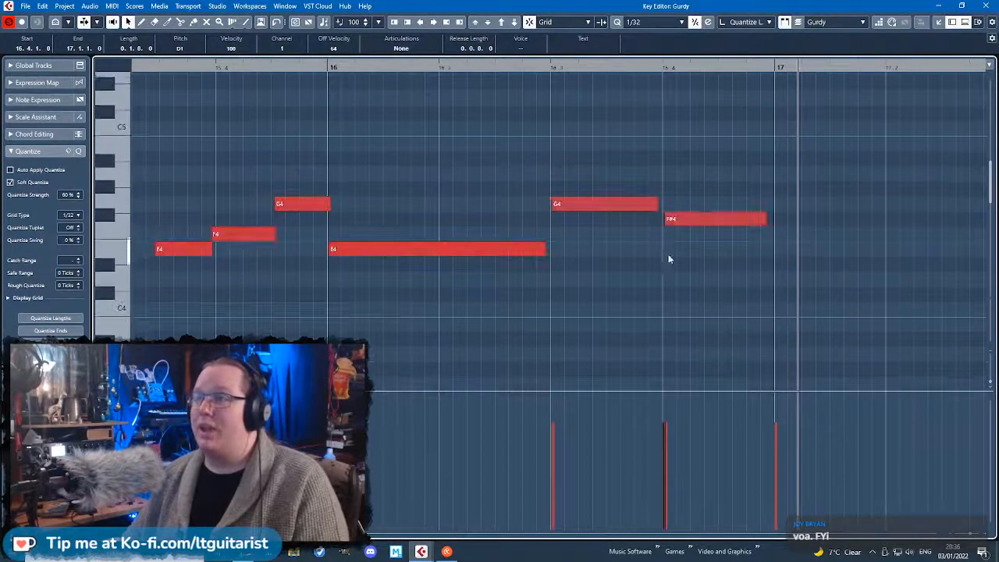
scroll(523, 95, "up", 1, "ctrl")
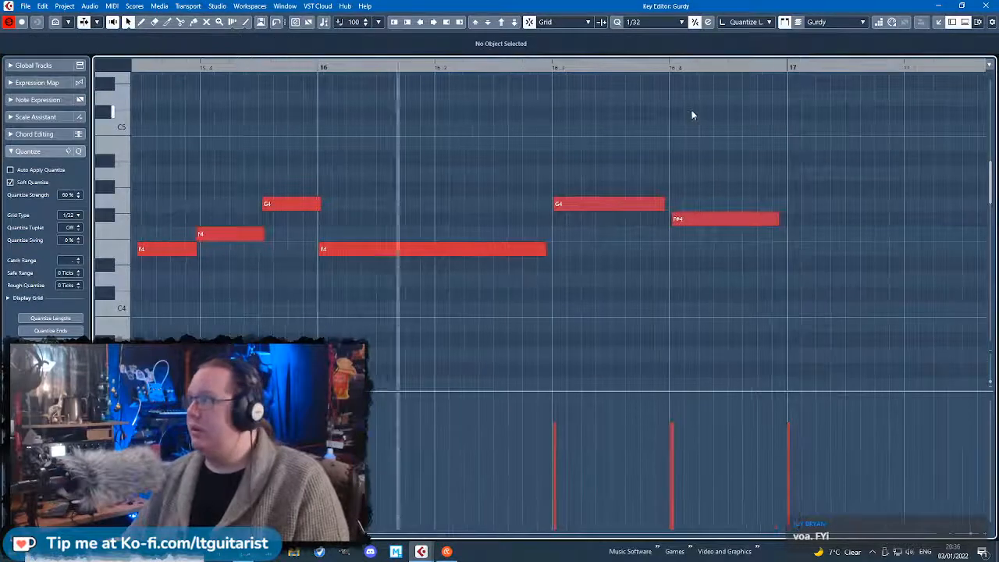
Try the F#4 melody note starting early at 16.3.4.96 and late at 16.4.1.11, playing each version from about 16.3.
left_click(677, 222)
scroll(731, 230, "up", 3)
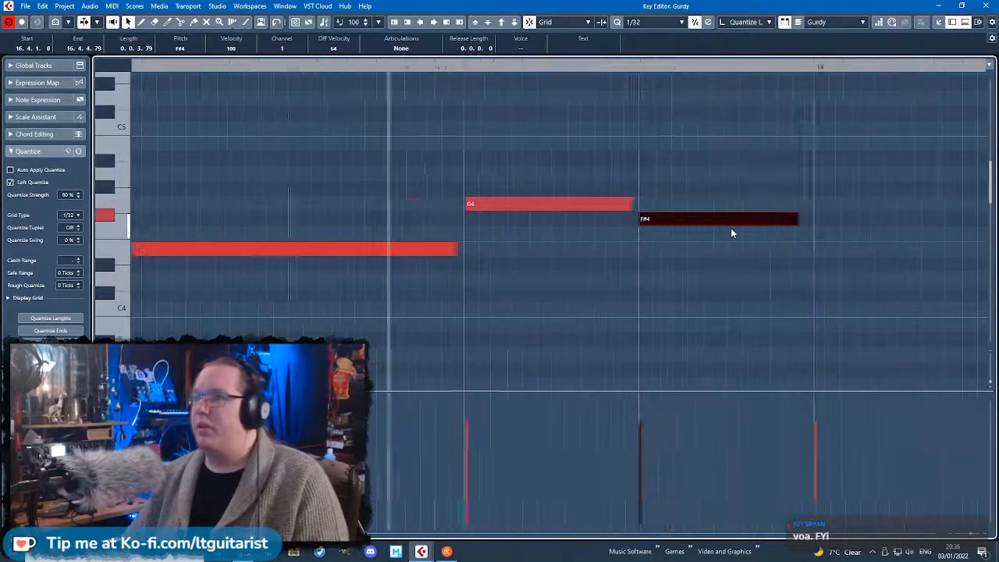
mouse_move(626, 221)
left_mouse_down()
mouse_move(636, 223)
mouse_move(612, 219)
left_mouse_up()
left_click(557, 124)
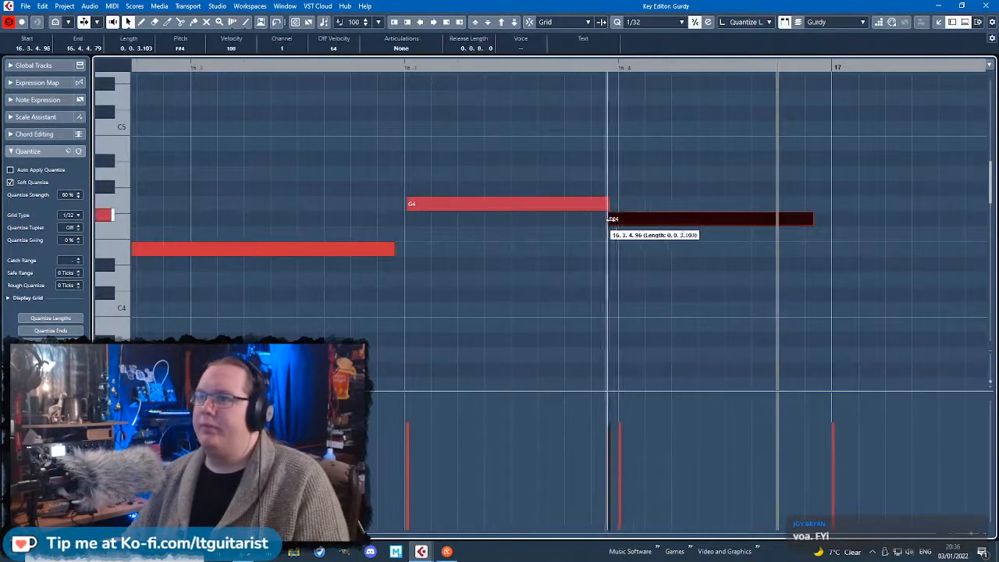
left_click(404, 71)
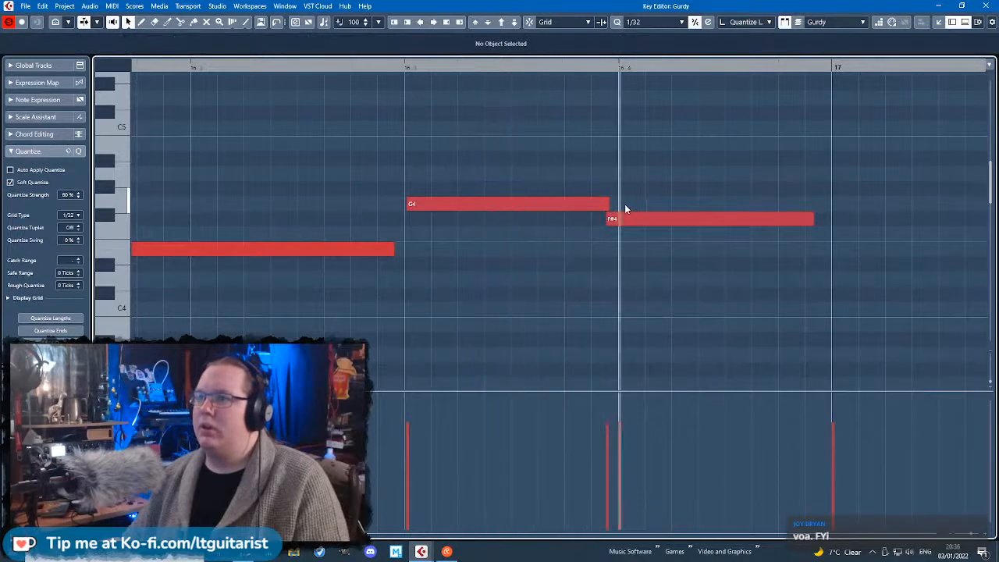
left_click(652, 221)
left_click_drag(660, 226, 663, 227)
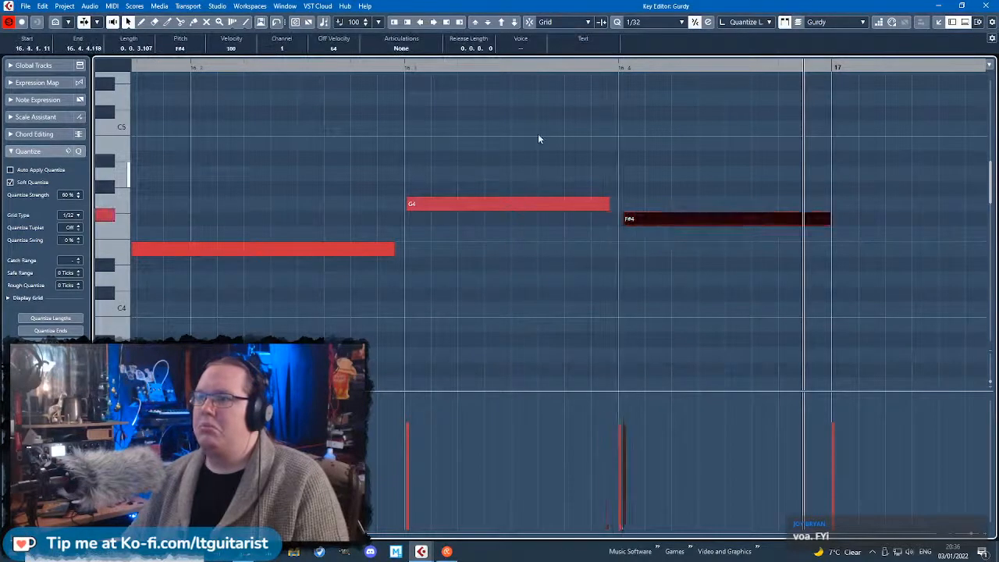
left_click(391, 70)
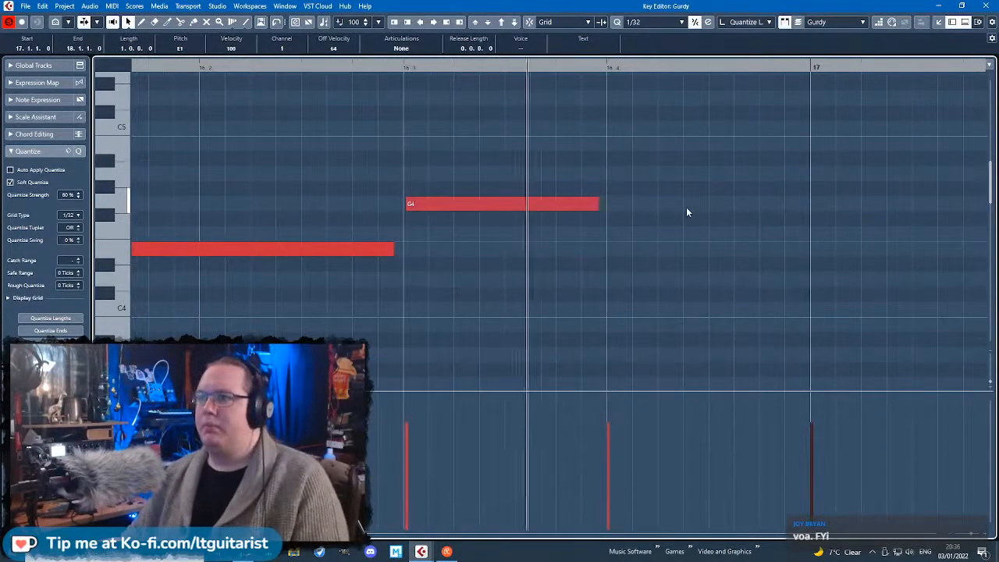
Remove the F#4 melody note, end G4 at 16.3.4.88, and play it against the C1 drone note.
scroll(660, 245, "down", 10)
scroll(580, 245, "down", 5)
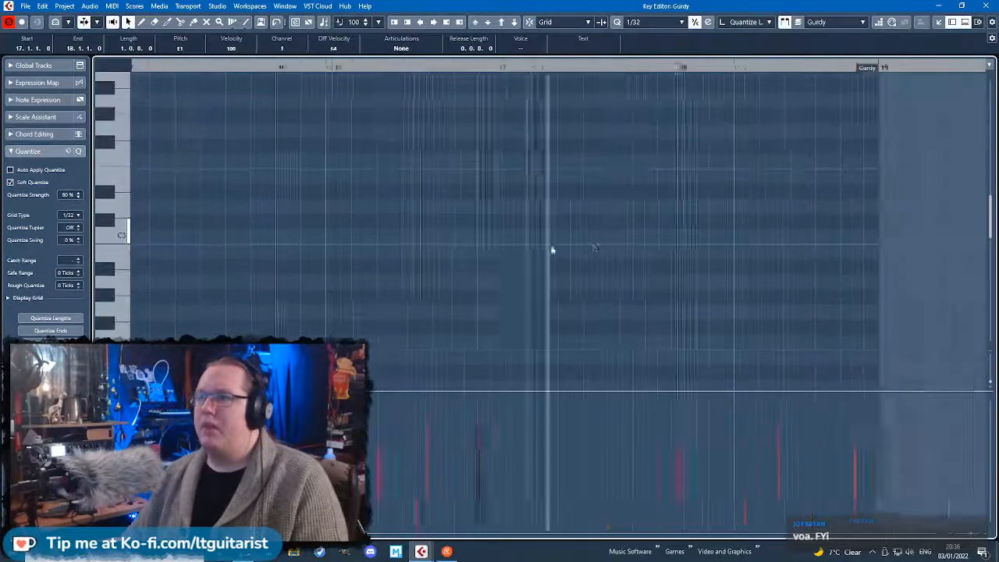
scroll(424, 234, "down", 3)
scroll(432, 231, "up", 4)
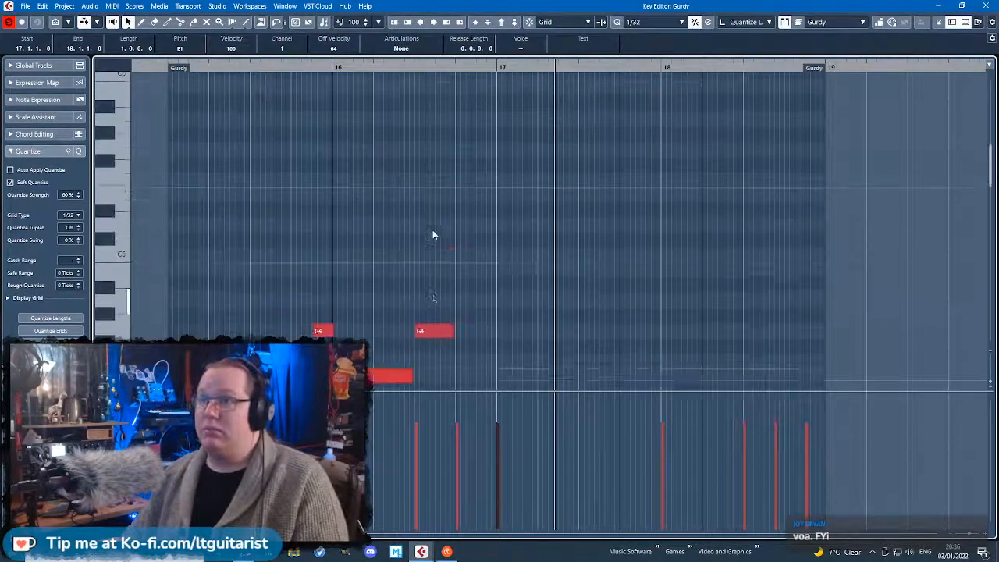
left_click(484, 217)
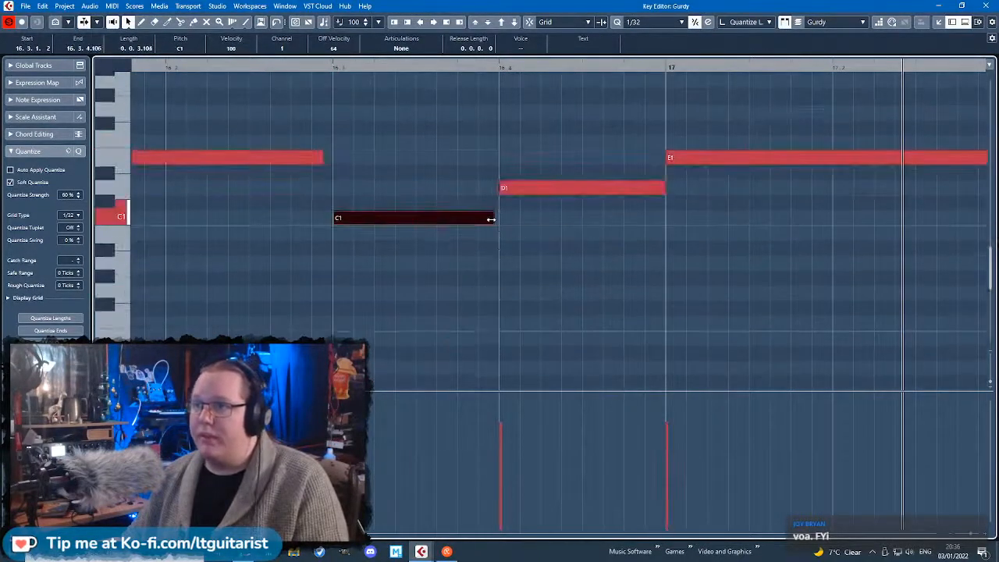
scroll(492, 156, "up", 8)
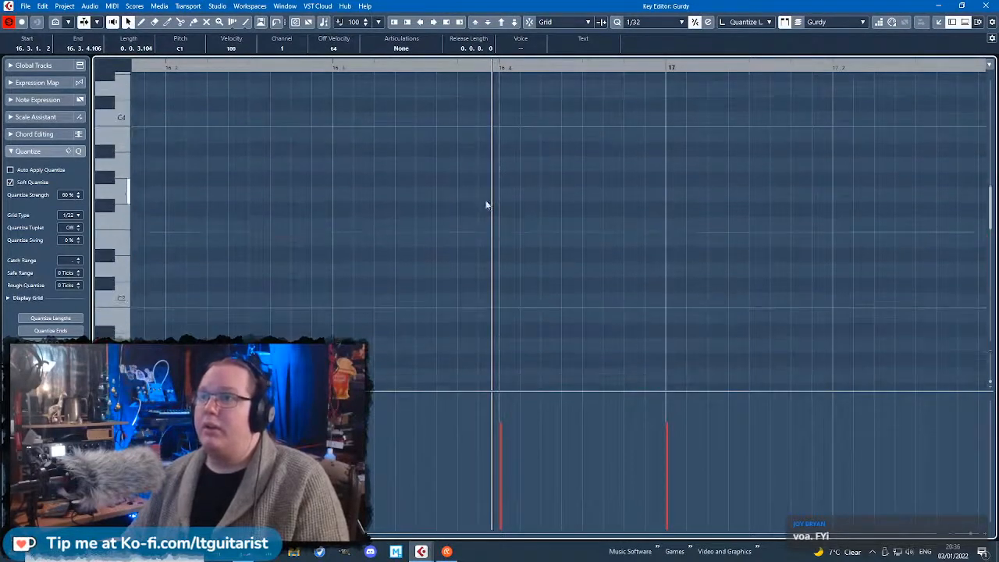
left_click_drag(491, 330, 490, 331)
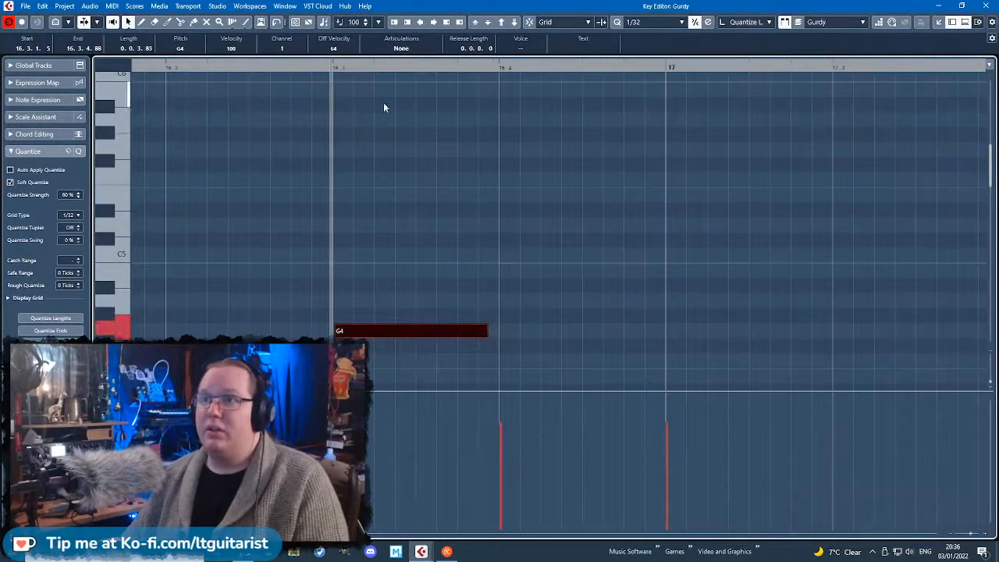
scroll(512, 305, "down", 2)
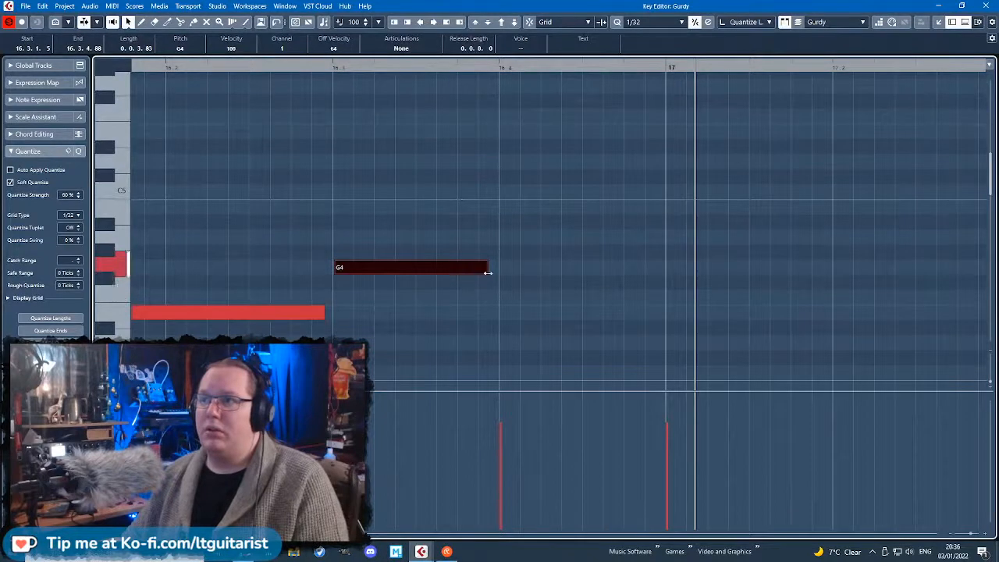
Shorten the G4 melody note at 16.3 to about half a beat and play from there.
key("g")
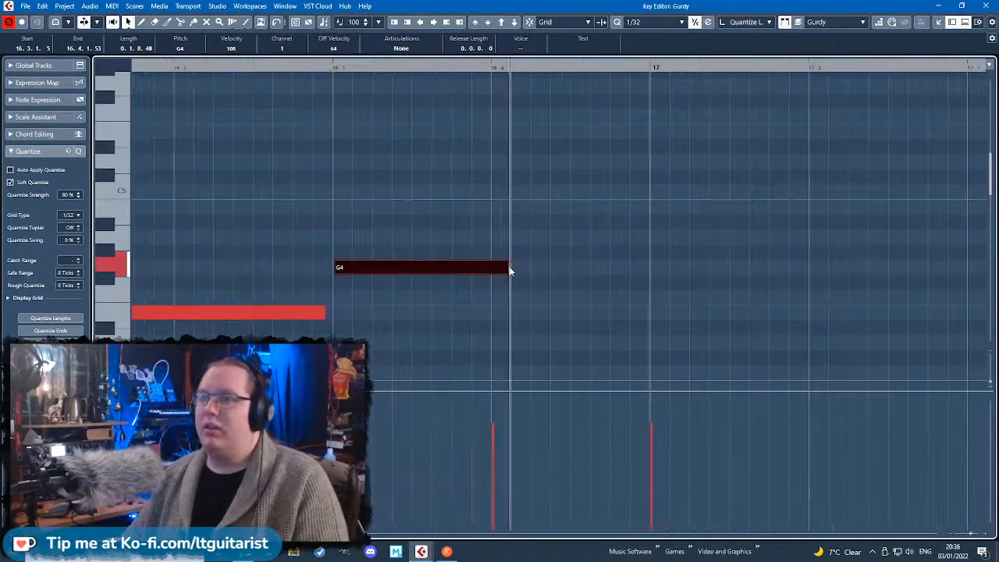
left_click_drag(507, 270, 414, 267)
left_click(330, 76)
key("space")
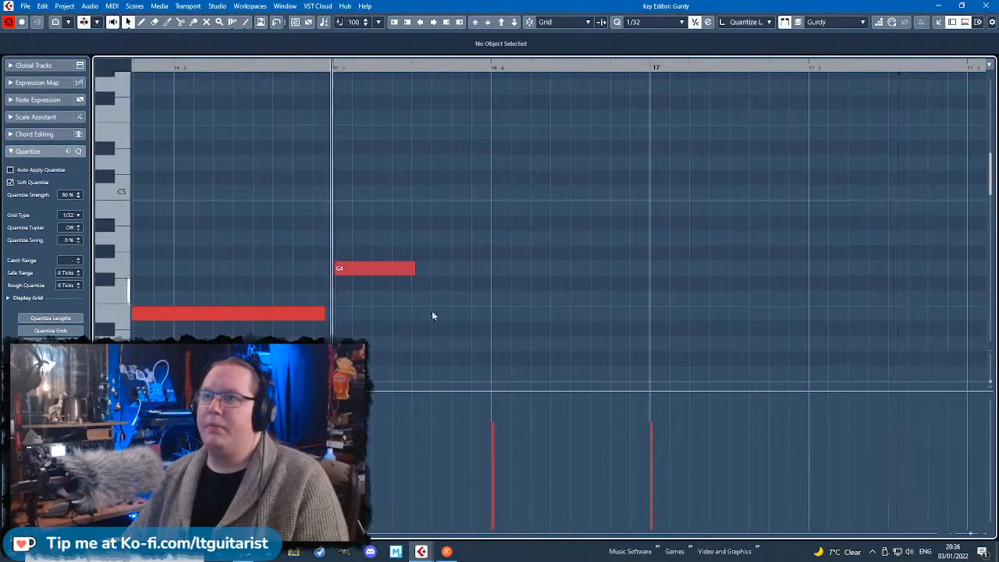
Set the D1 drone note to start at 16.4.1.8 and end at 16.4.4.114, checking it in playback.
scroll(466, 312, "down", 10)
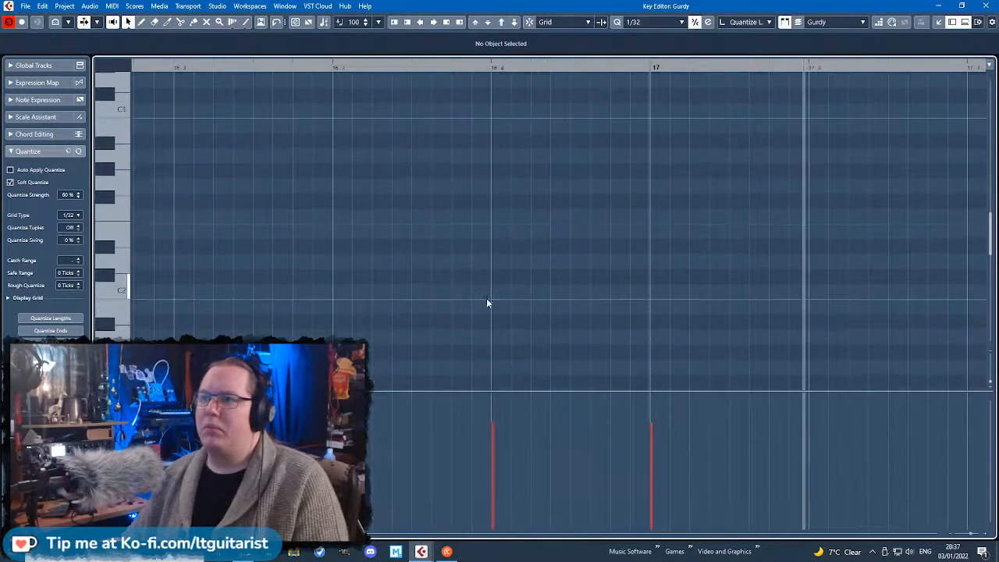
left_click(506, 191)
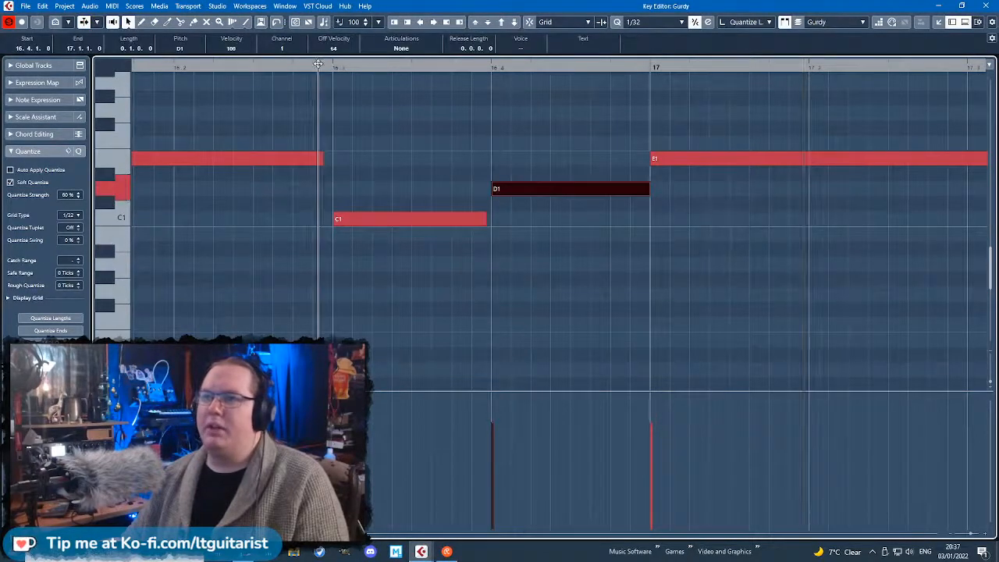
left_click_drag(319, 64, 320, 75)
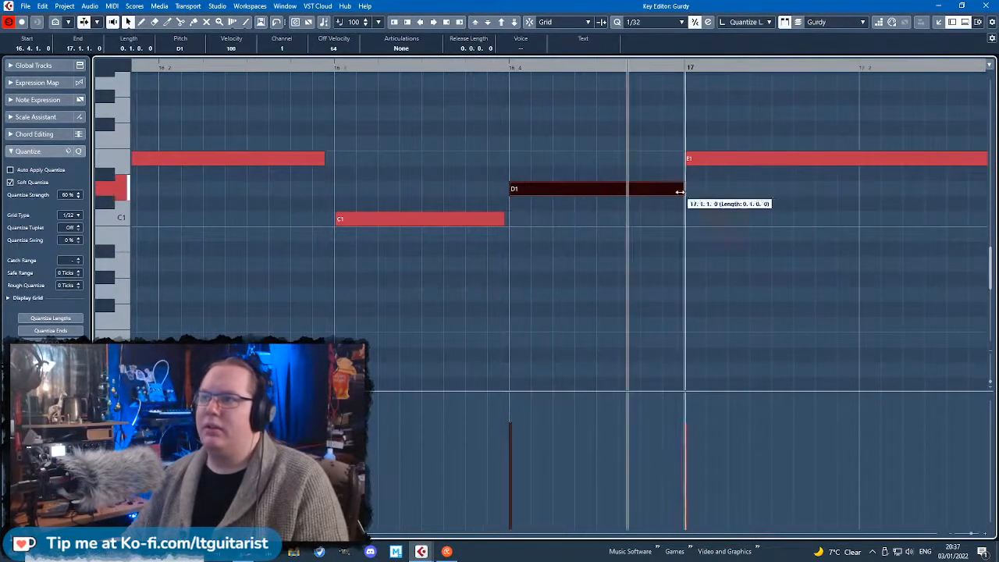
left_click_drag(509, 190, 513, 189)
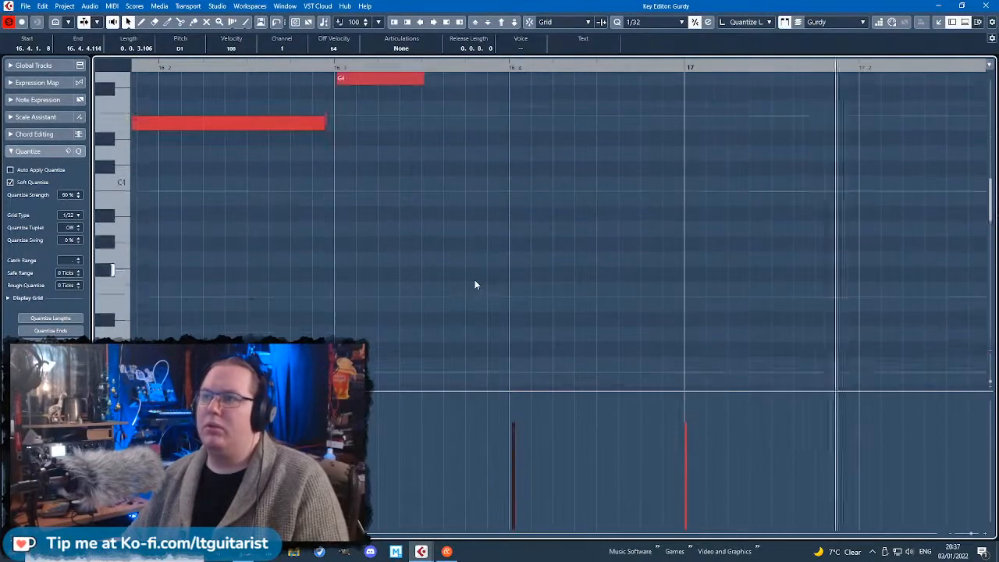
Lengthen the G4 melody note slightly and add an F#4 at 16.4.1.6 with a length of 0.0.2.84.
scroll(476, 296, "up", 2)
left_click_drag(421, 143, 534, 156)
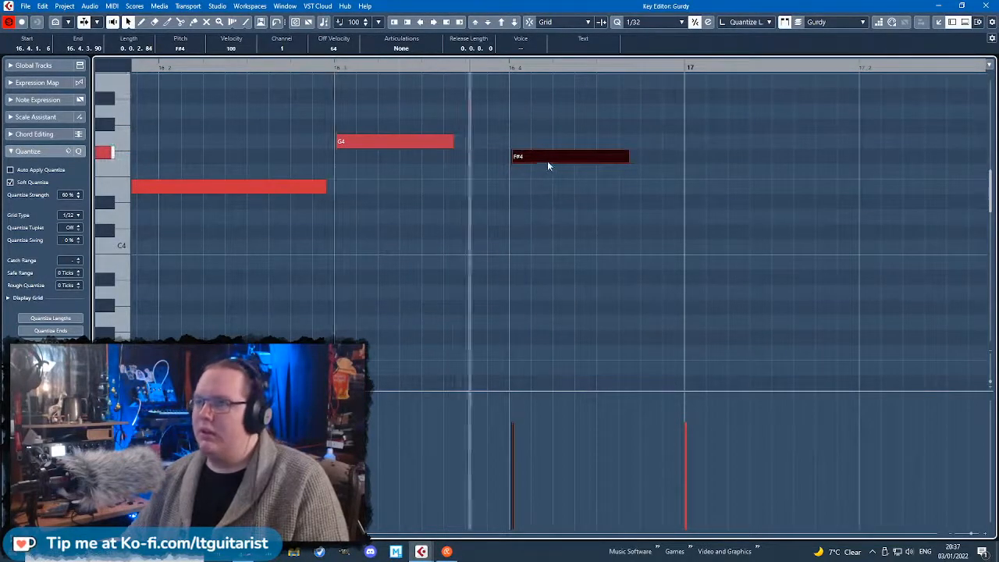
scroll(510, 252, "up", 3)
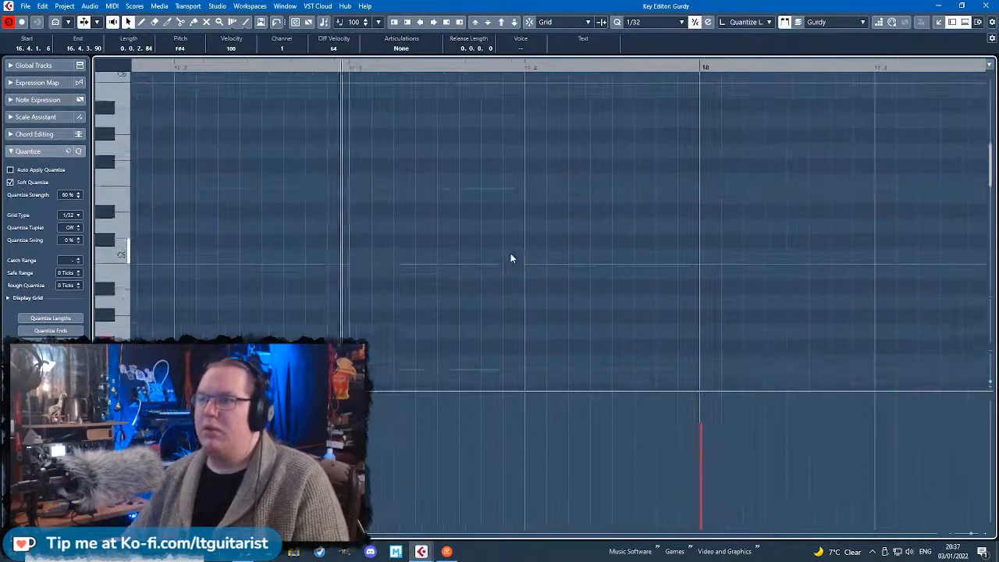
scroll(452, 292, "down", 3)
left_click(328, 292)
Review the melody across bars 15 to 17 and close the note editor to return to the project.
scroll(285, 192, "up", 3)
scroll(314, 290, "down", 5)
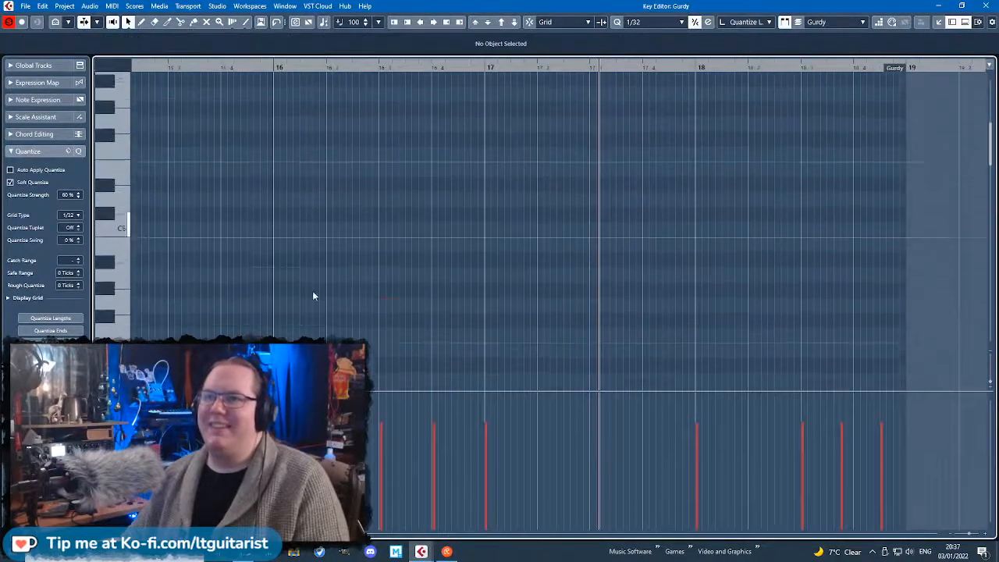
scroll(282, 291, "down", 2)
scroll(361, 223, "up", 2)
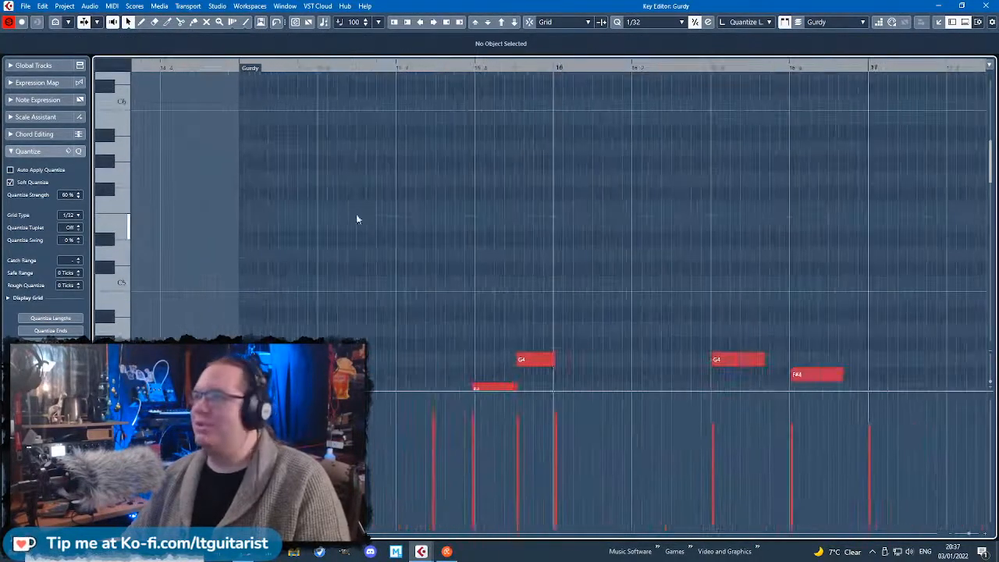
scroll(427, 245, "down", 2)
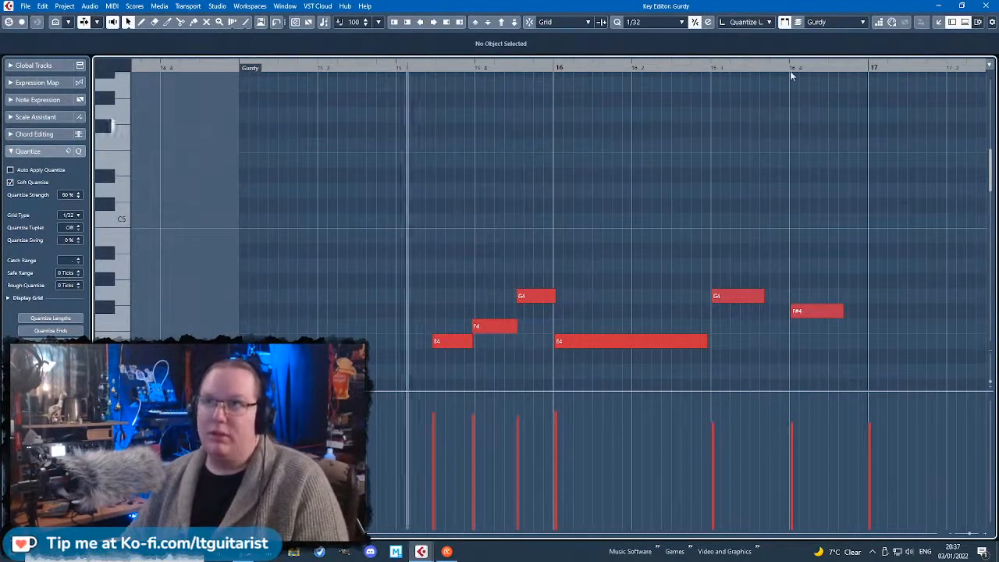
left_click(975, 8)
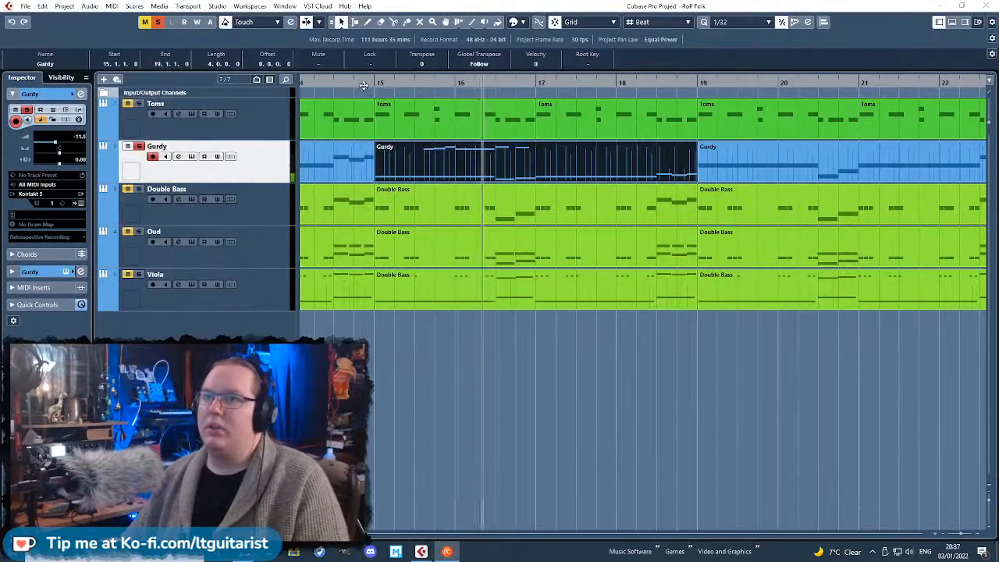
Play the project from bar 15 and listen to the Gurdy part through bars 15 to 18.
key("space")
scroll(367, 354, "down", 3)
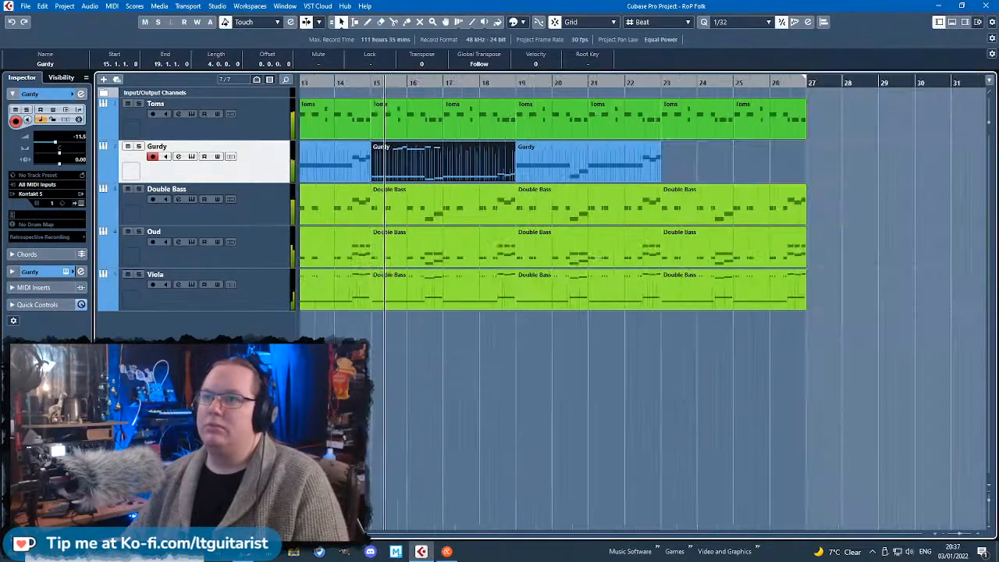
scroll(468, 367, "up", 5)
scroll(590, 381, "down", 3)
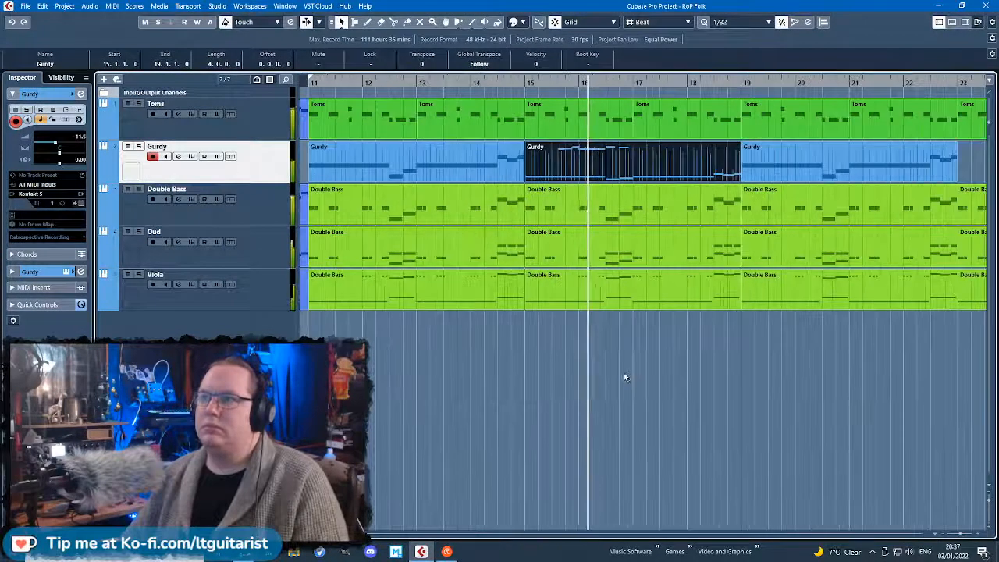
scroll(616, 402, "up", 4)
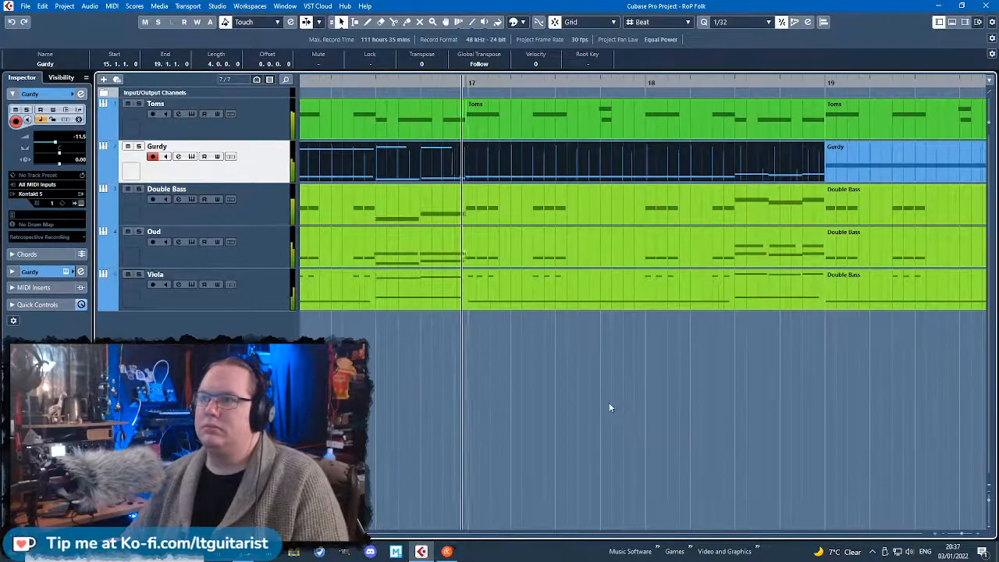
scroll(592, 367, "down", 3)
Delete the melody notes from 16.3 onward in the selected Gurdy part and close the note editor.
double_click(578, 159)
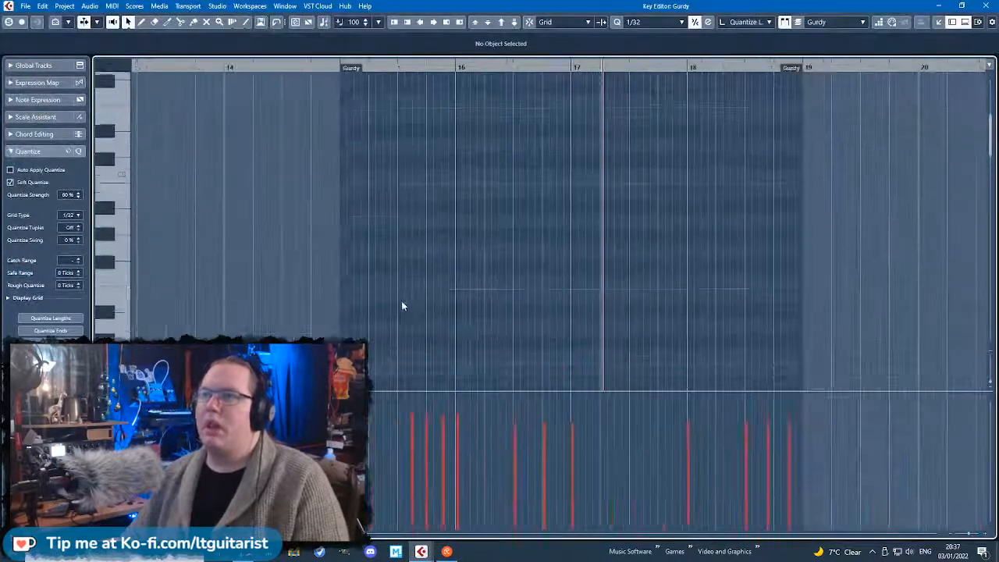
left_click_drag(584, 250, 575, 277)
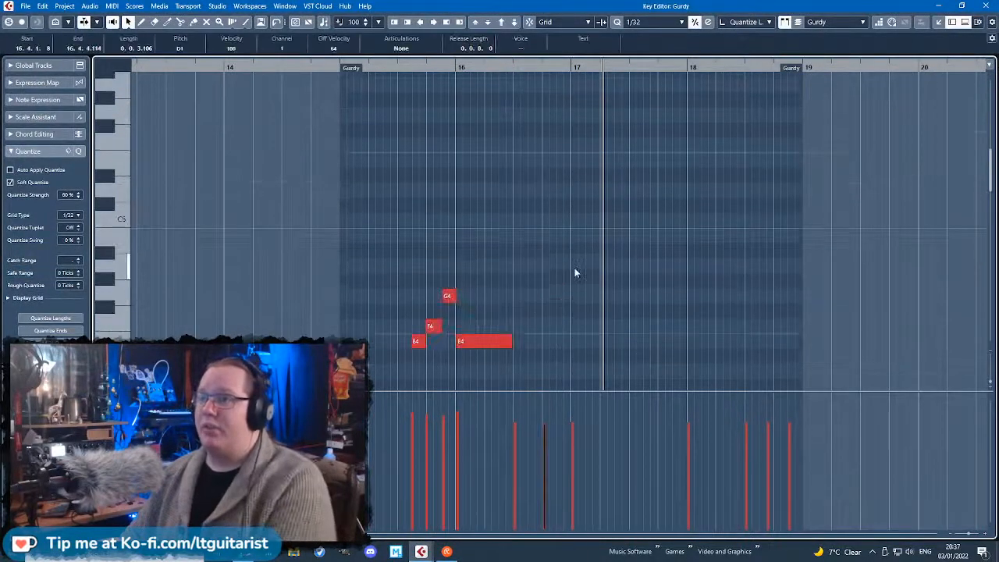
left_click(985, 7)
Delete the E1 drone note at bar 18 and make the bar 17 E1 run from 17.1.1.30 to 18.2.4.67.
scroll(559, 325, "down", 3)
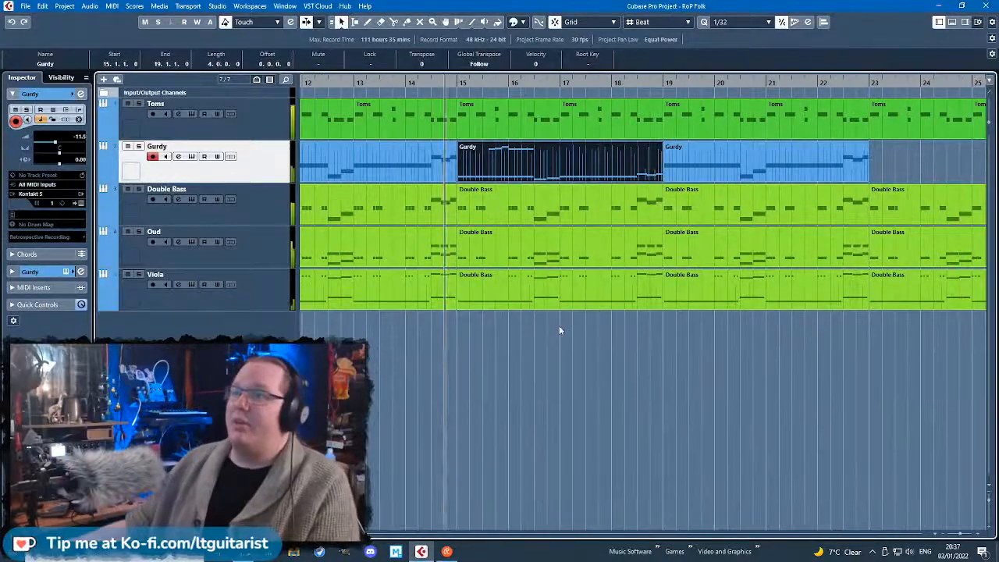
scroll(501, 386, "up", 3)
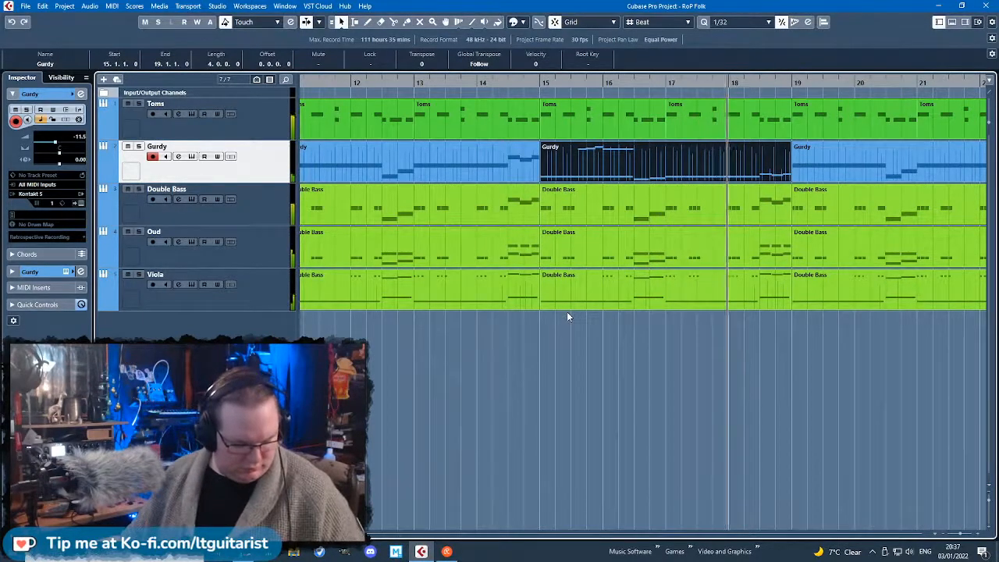
left_click(737, 377)
left_click(712, 166)
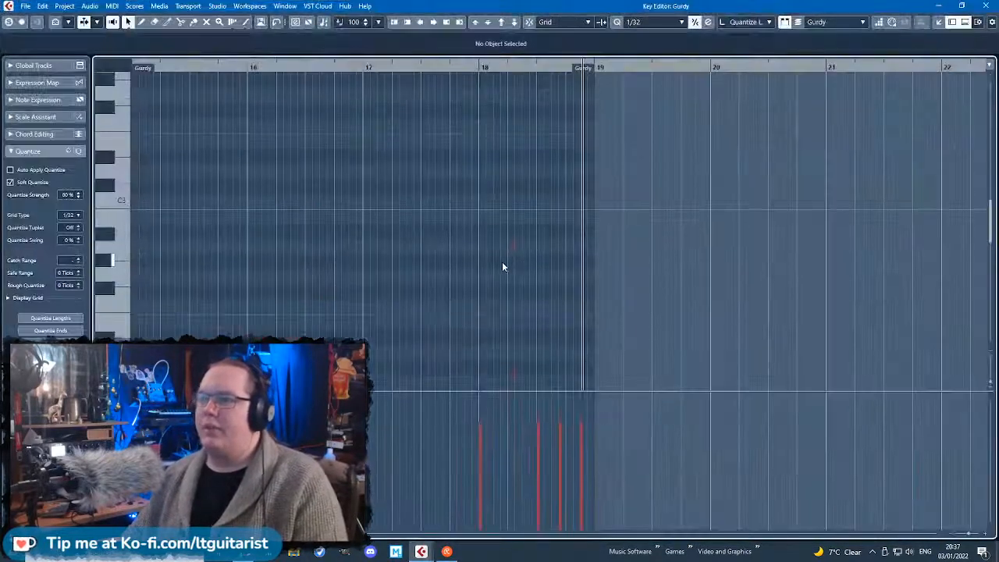
scroll(501, 262, "down", 5)
left_click(367, 123)
left_click(531, 154)
left_click(485, 123)
key("Delete")
left_click_drag(478, 125, 530, 127)
scroll(432, 193, "down", 2)
Set the first E1 drone note to start at 15.1.1.10 and check the drone in playback up to bar 19.
left_click(225, 68)
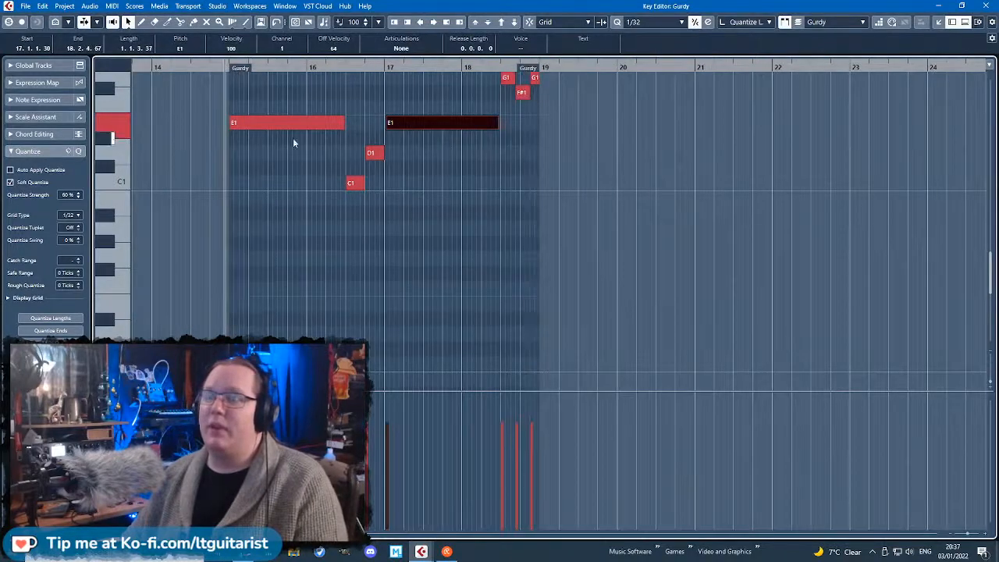
key("space")
scroll(293, 136, "up", 8)
left_click(168, 68)
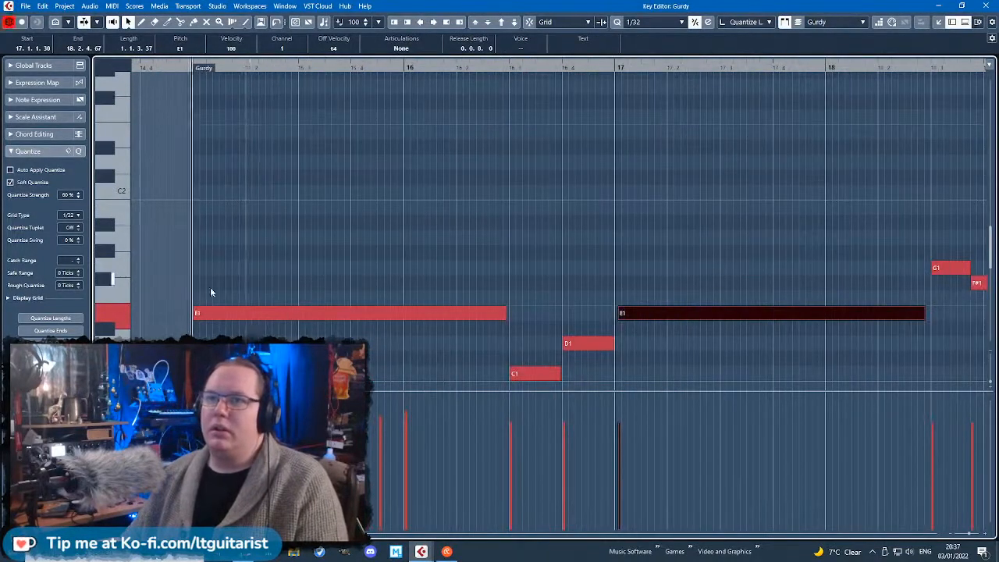
scroll(168, 317, "up", 2)
left_click(208, 314)
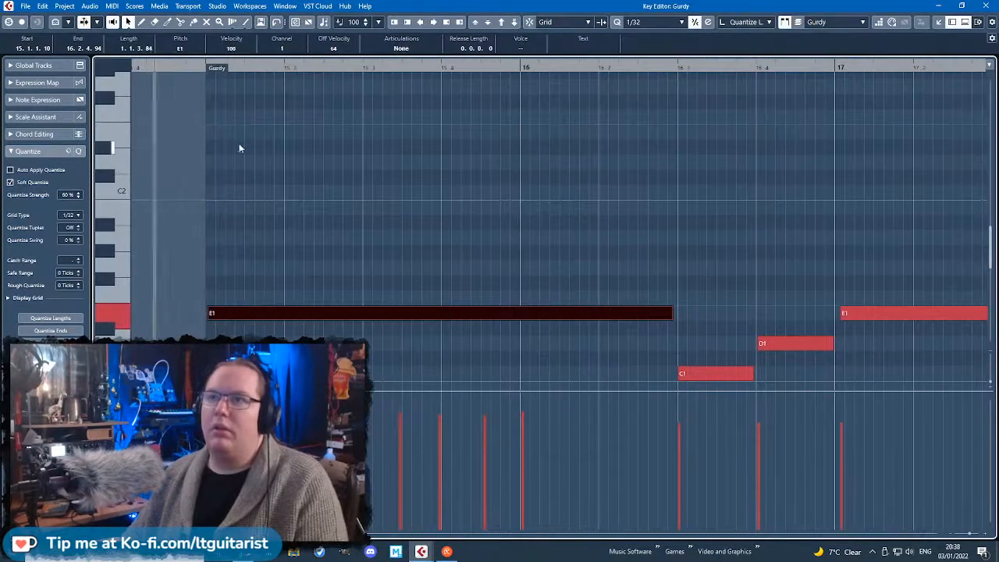
left_click(378, 233)
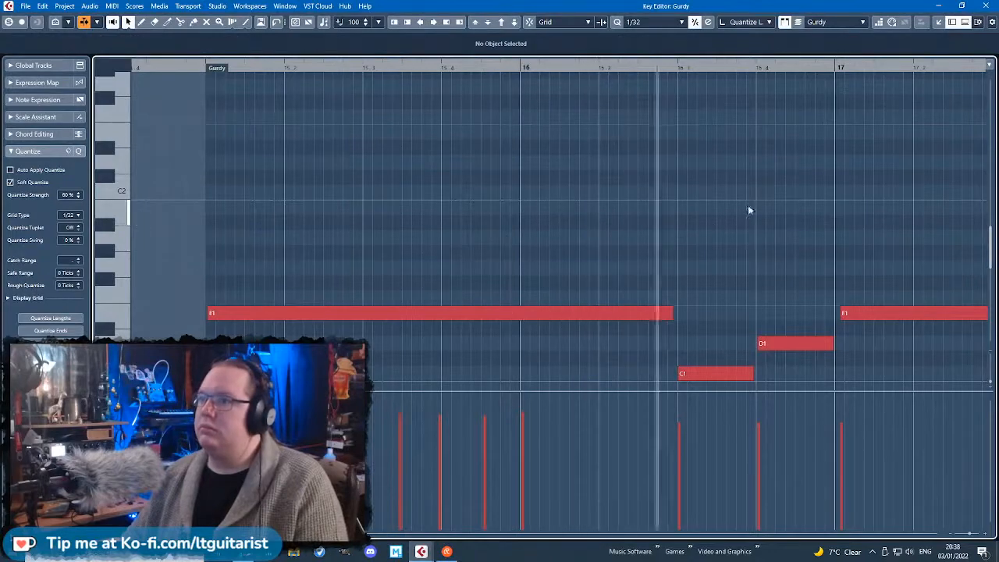
scroll(560, 190, "down", 3)
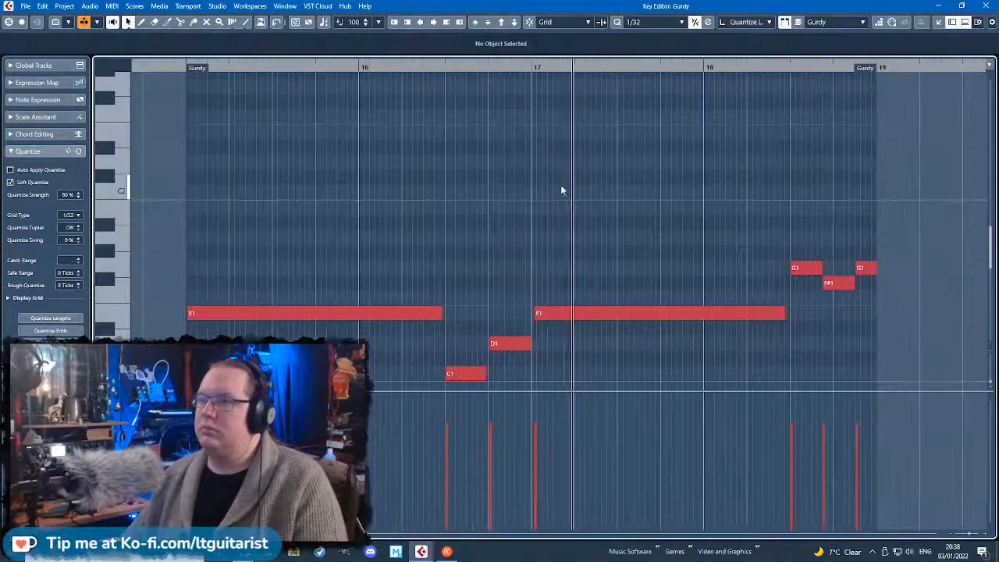
scroll(798, 251, "up", 3)
scroll(707, 240, "down", 4)
scroll(850, 312, "up", 3)
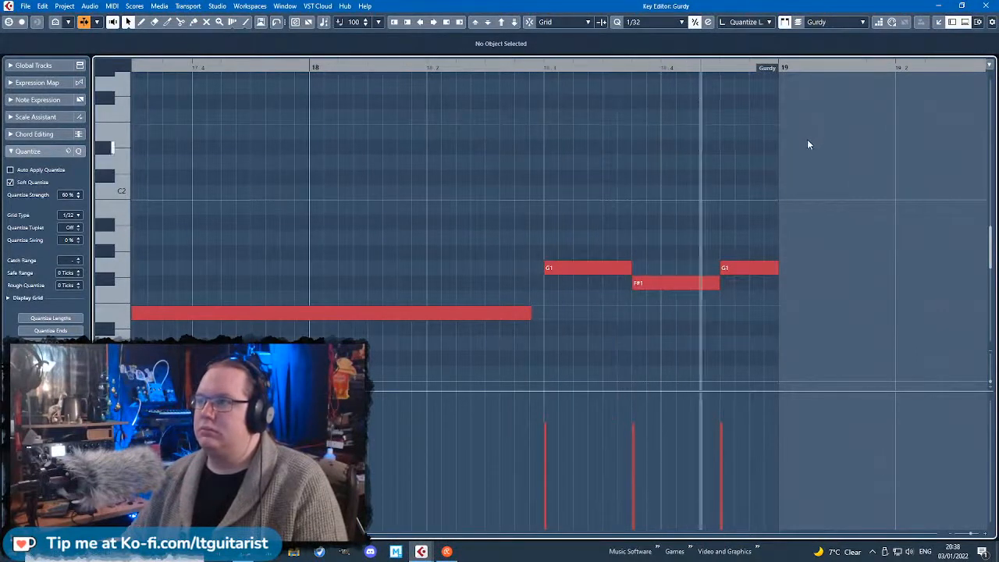
Try to replace the F#1 and last G1 in bar 18 by extending the first G1, and undo these changes.
left_click(664, 284)
key("Delete")
key("Delete")
left_click_drag(630, 268, 772, 284)
key("ctrl+z")
key("ctrl+z")
key("ctrl+z")
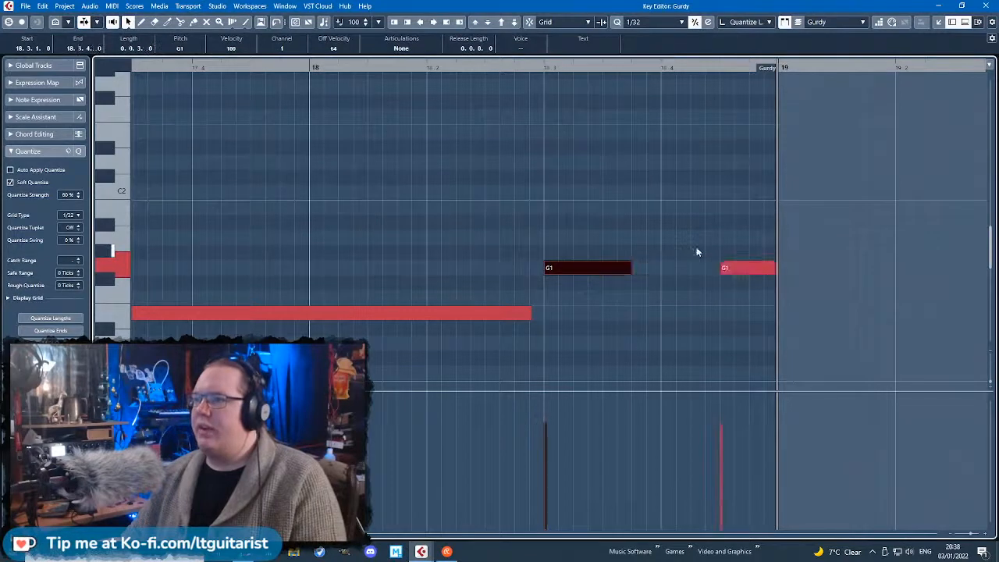
Add a G4 melody note from 18.3.1.6 to 18.4.4.86 and check it in playback.
scroll(697, 251, "up", 8)
mouse_move(590, 204)
left_mouse_down()
mouse_move(705, 204)
mouse_move(635, 196)
mouse_move(589, 173)
left_mouse_up()
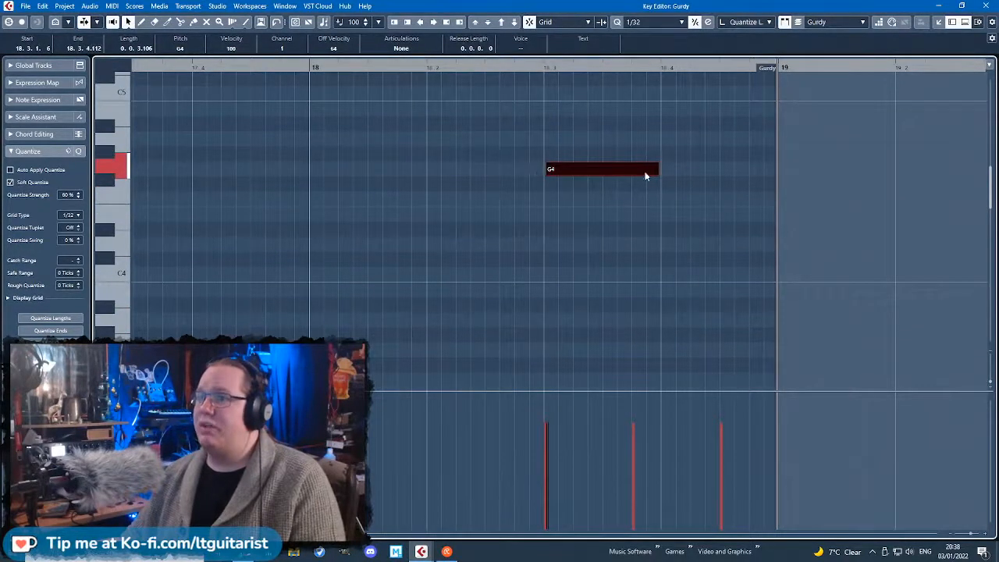
left_click_drag(656, 174, 777, 174)
left_click_drag(473, 91, 387, 69)
key("j")
left_click_drag(771, 188, 770, 188)
left_click_drag(342, 67, 298, 67)
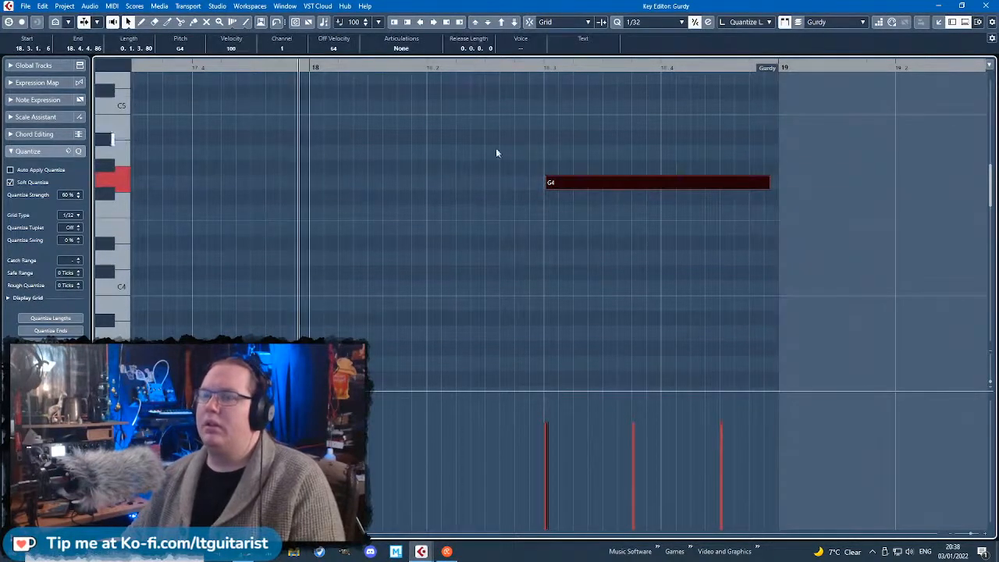
scroll(581, 206, "down", 5)
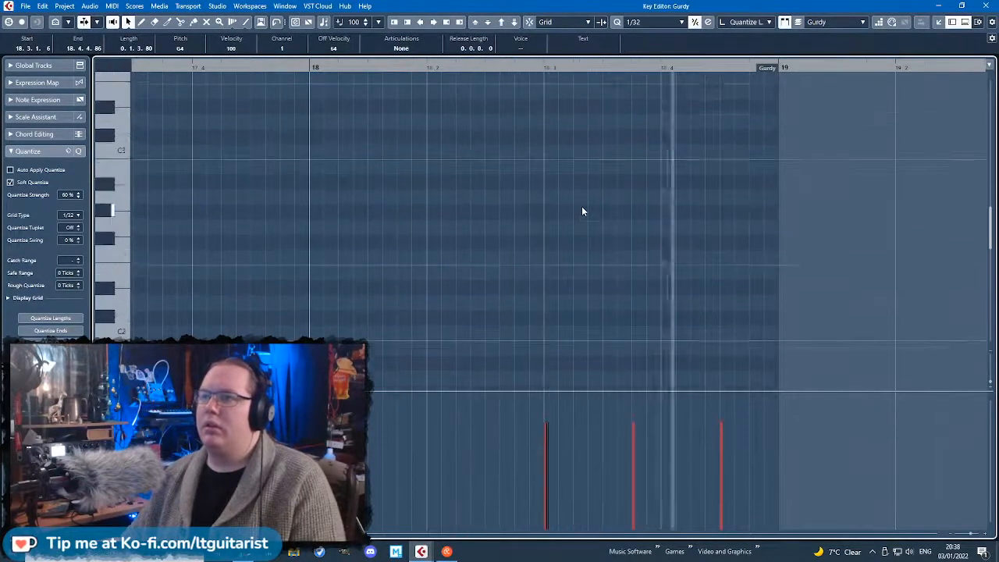
scroll(582, 206, "up", 5)
key("space")
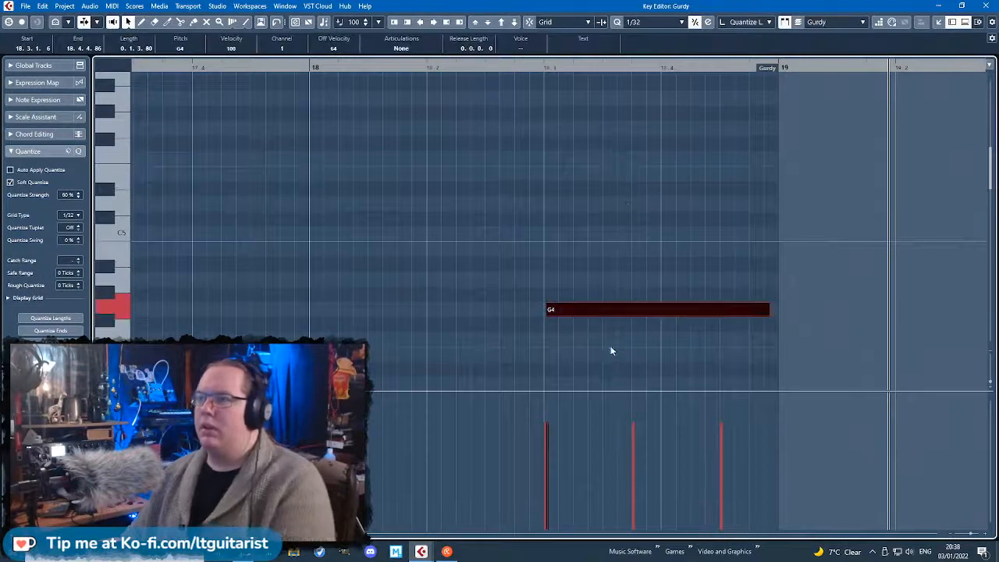
Try duplicating the notes at the end of bar 18, moving the copies back into place and transposing them.
key("Right")
scroll(672, 263, "down", 3)
scroll(675, 267, "down", 3)
left_click_drag(601, 181, 780, 243)
key("ctrl+d")
left_click_drag(824, 218, 590, 156)
key("shift+Up")
key("shift+Up")
key("Down")
key("Down")
key("Down")
key("Down")
Play the duplicated phrase and fine-adjust one of its notes with grid snapping toggled.
left_click(525, 67)
key("space")
key("j")
left_click_drag(544, 142, 539, 139)
left_click(481, 68)
left_click(476, 167)
key("space")
Delete the trial melody notes at the end of bar 18 and close the note editor.
scroll(734, 287, "down", 4)
scroll(717, 286, "down", 4)
scroll(704, 286, "up", 6)
scroll(703, 286, "down", 6)
scroll(703, 286, "up", 5)
scroll(671, 274, "down", 5)
scroll(787, 271, "up", 6)
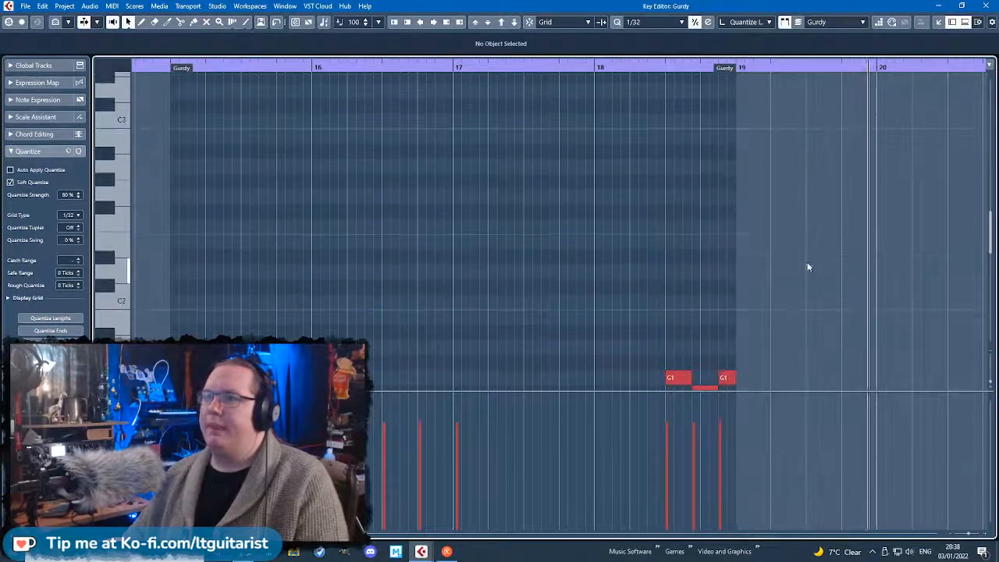
left_click_drag(790, 266, 663, 181)
key("Delete")
left_click(986, 5)
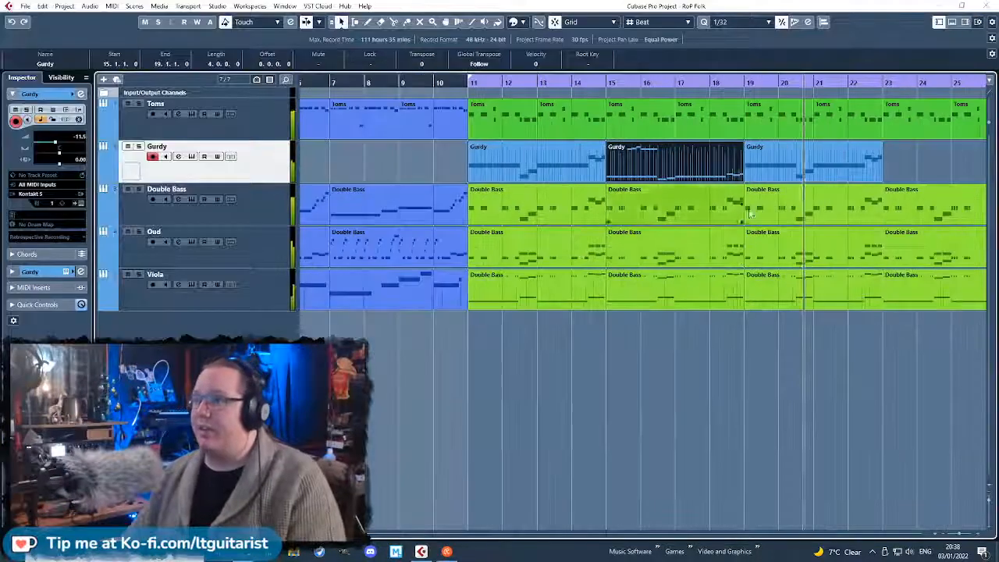
Duplicate the bar 15 Gurdy part to bars 19 and 23 and glue the Gurdy parts from bar 11 to 27.
key("ctrl+d")
scroll(566, 323, "down", 5)
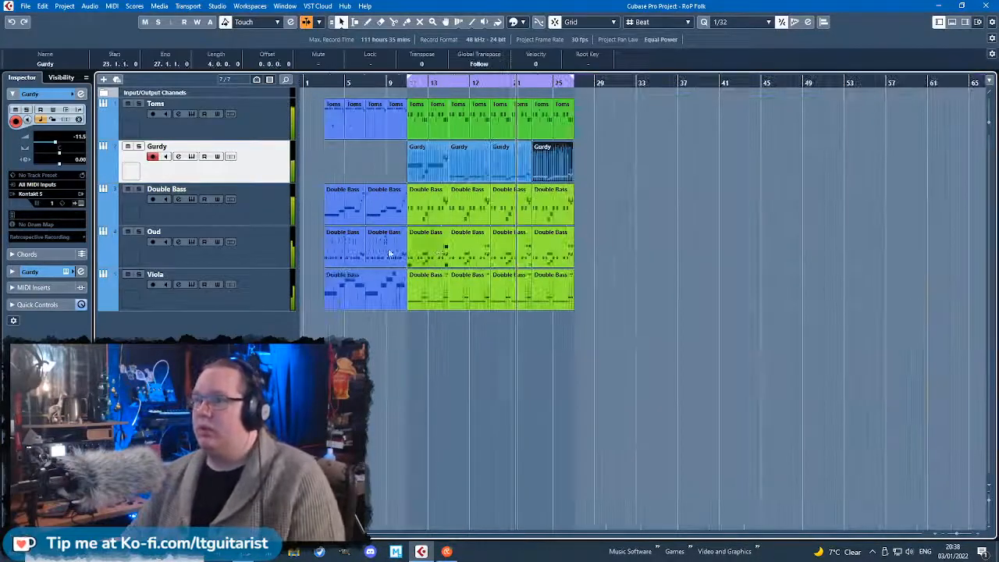
scroll(442, 253, "up", 4)
key("4")
left_click(492, 161, "alt")
key("1")
Play the arrangement from bar 3 and review the opening section and its transition into the Gurdy section at bar 11.
scroll(843, 403, "up", 1)
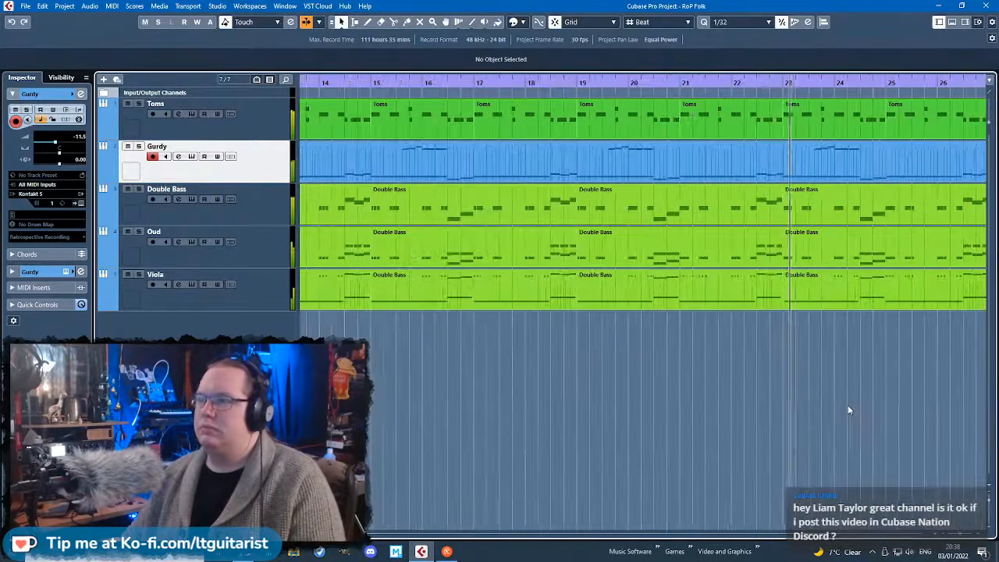
scroll(787, 375, "down", 3)
scroll(567, 382, "up", 1)
scroll(567, 382, "down", 1)
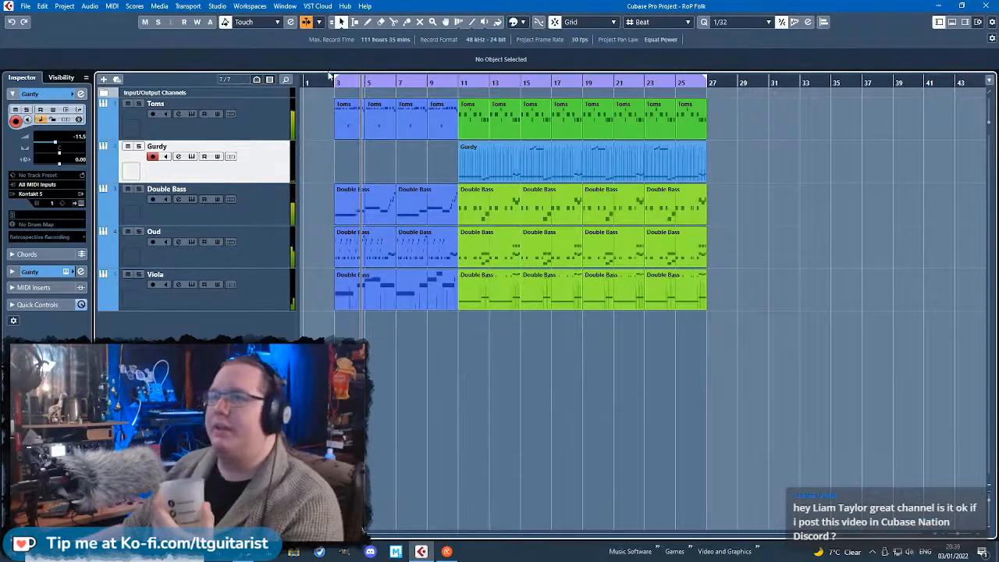
left_click_drag(329, 82, 339, 154)
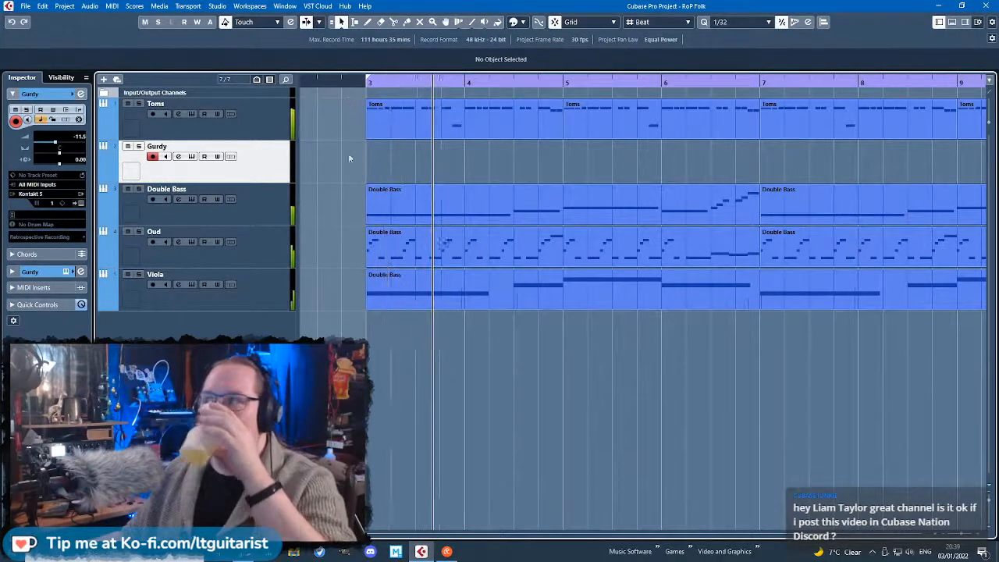
left_click(389, 407)
scroll(390, 406, "down", 5)
scroll(419, 413, "up", 3)
scroll(468, 406, "down", 1)
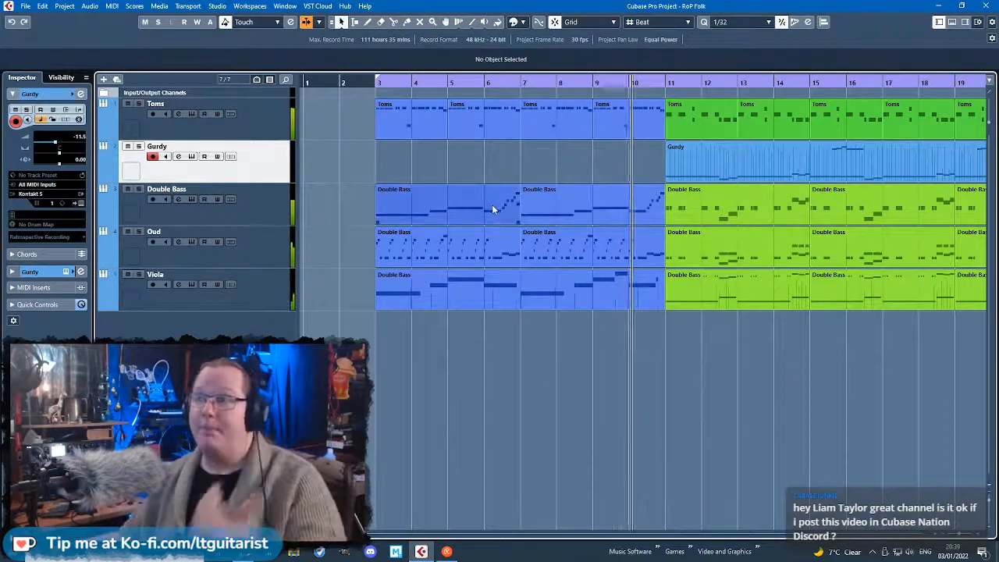
key("g")
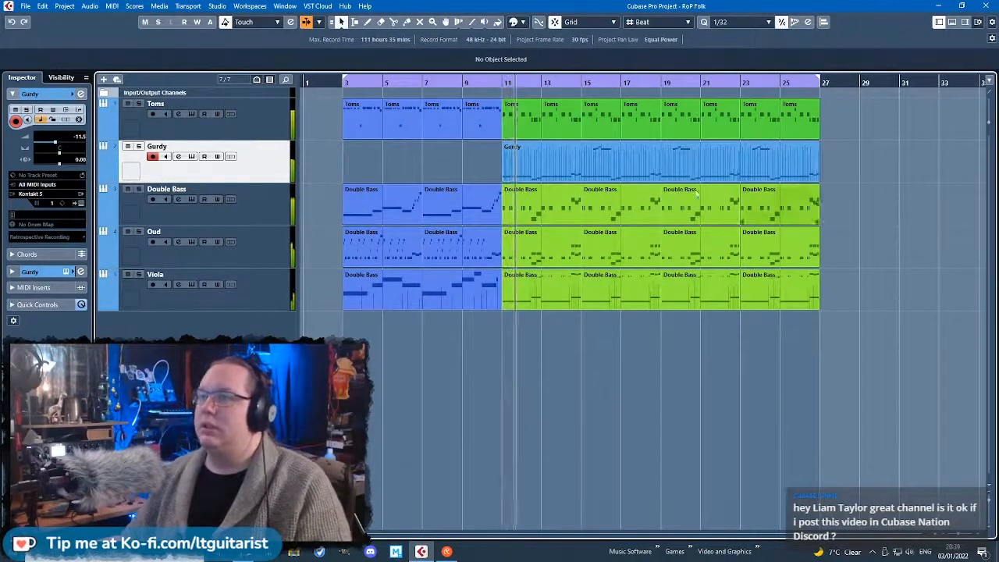
key("h")
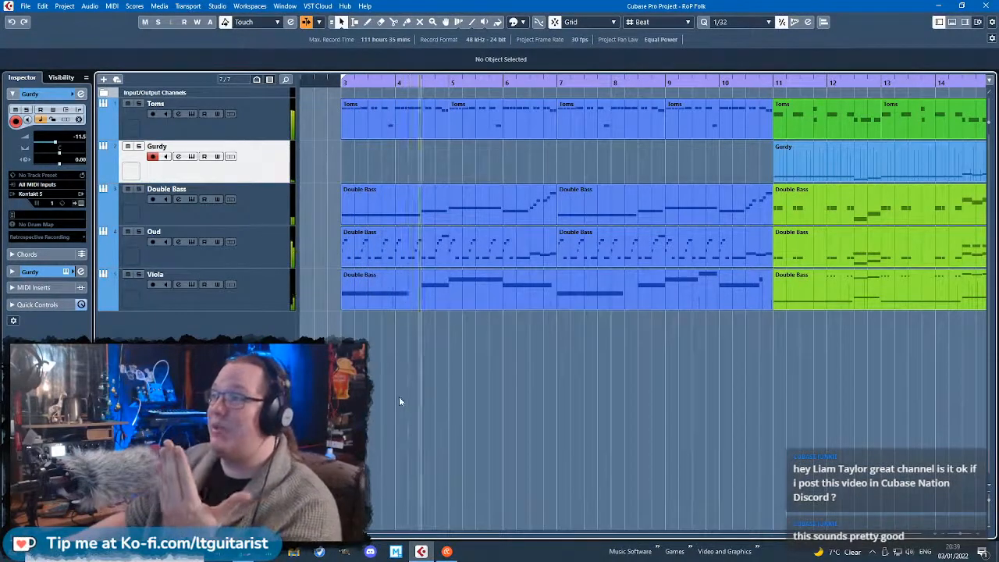
Copy the Oud part at bars 3 to 7 onto the empty opening of the Gurdy track.
left_click(411, 258)
left_click_drag(317, 246, 651, 248)
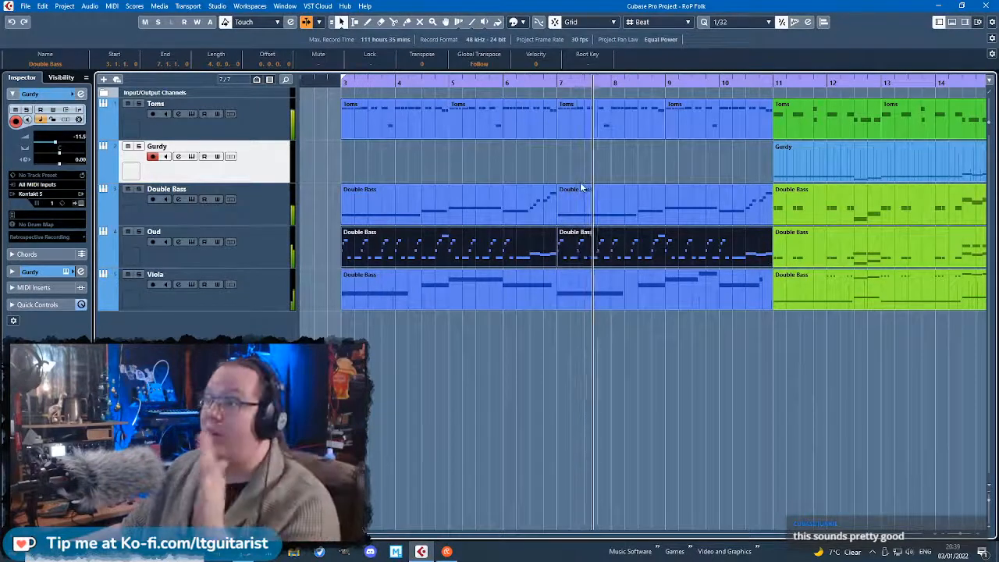
left_click(584, 440)
left_click(450, 240)
key("space")
left_click_drag(575, 246, 373, 160)
key("g")
key("g")
key("g")
key("g")
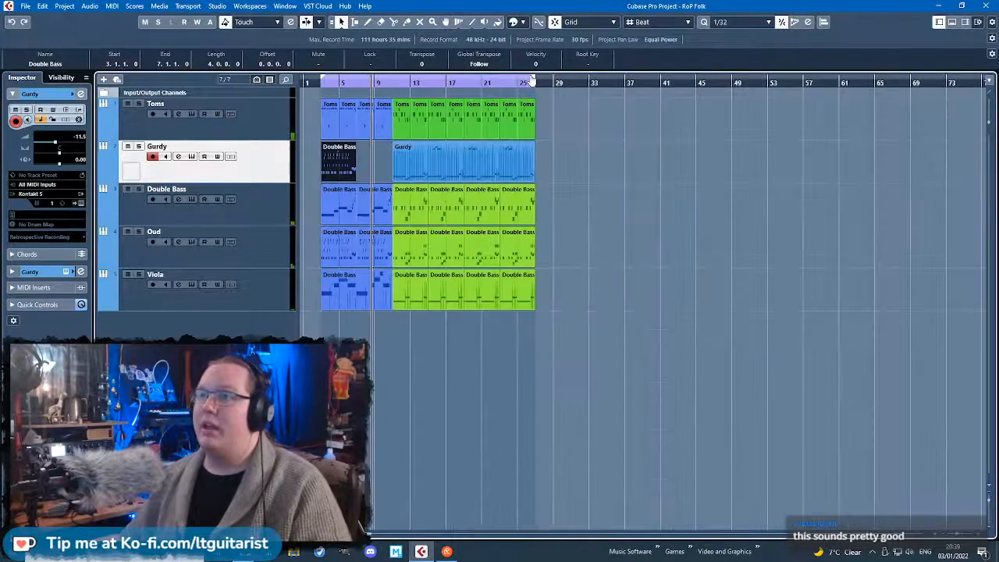
Set the loop range to bars 3 to 7.
left_click_drag(531, 80, 383, 117)
key("h")
key("h")
key("h")
left_click_drag(485, 83, 499, 84)
Open the copied part at bar 3 of the Gurdy track in the note editor and play it from its start.
left_click(556, 172)
left_click(454, 166)
double_click(456, 168)
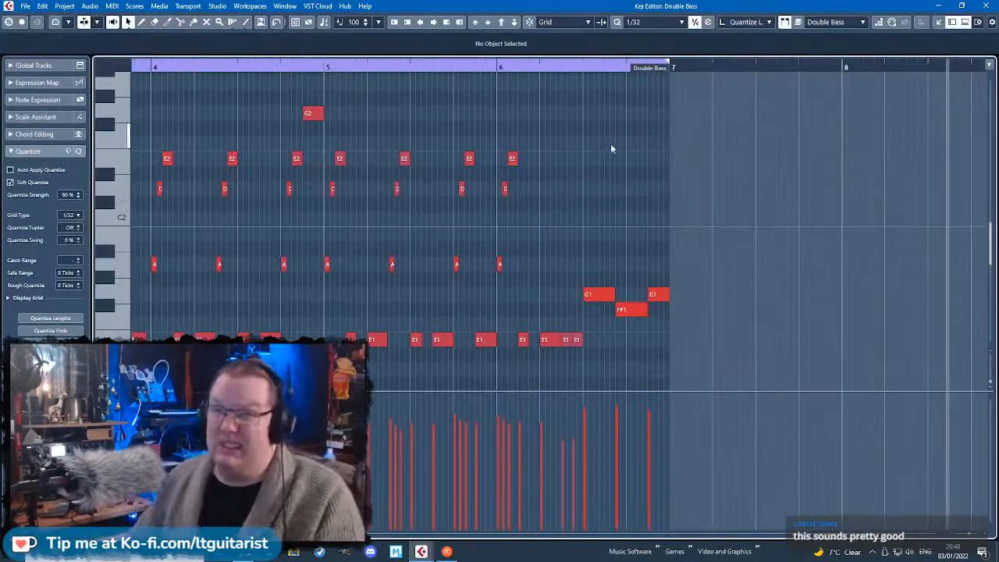
scroll(610, 148, "down", 2)
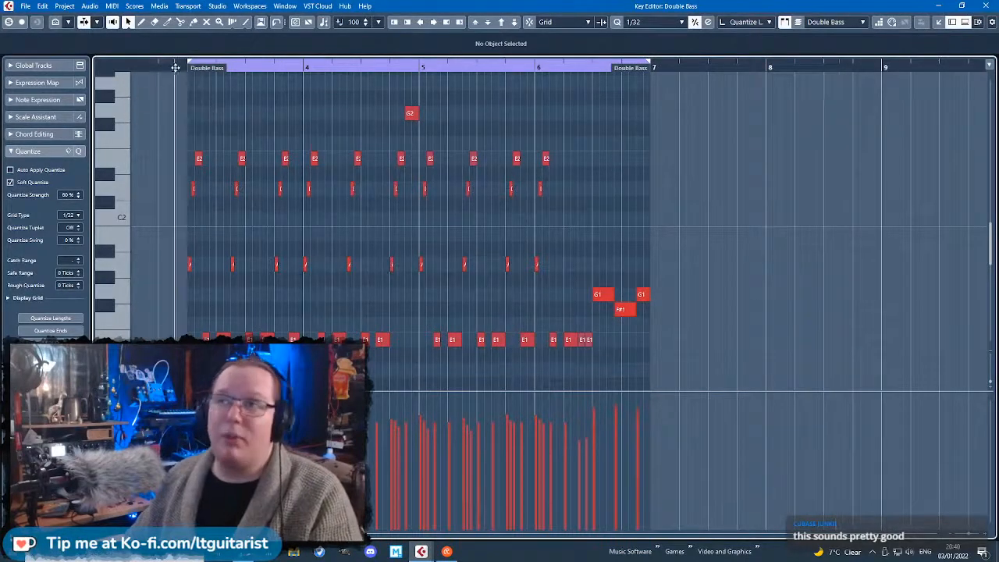
key("space")
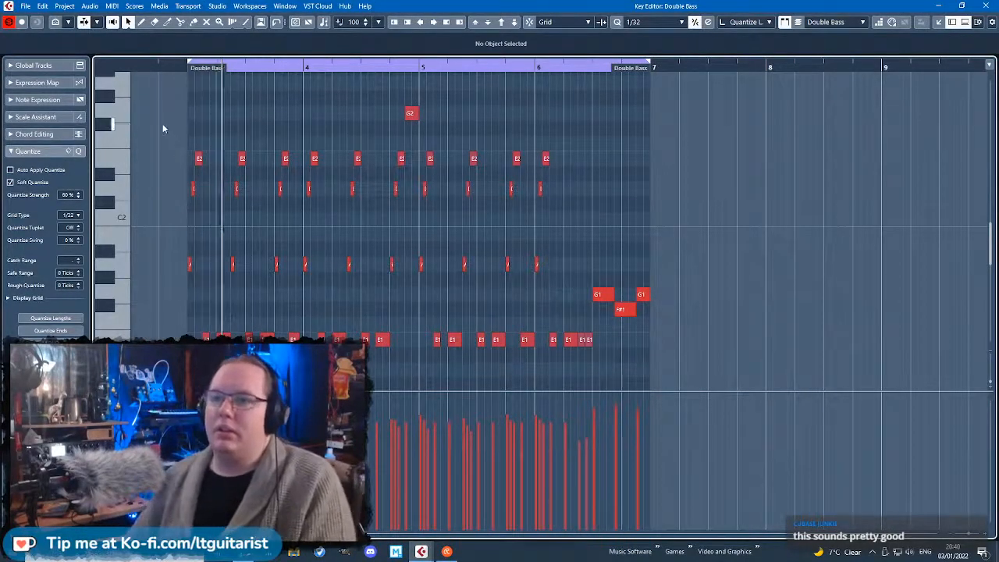
Transpose all notes of the copied part up two octaves.
scroll(163, 128, "up", 2)
scroll(253, 148, "down", 6)
scroll(468, 202, "up", 3)
scroll(610, 243, "down", 2)
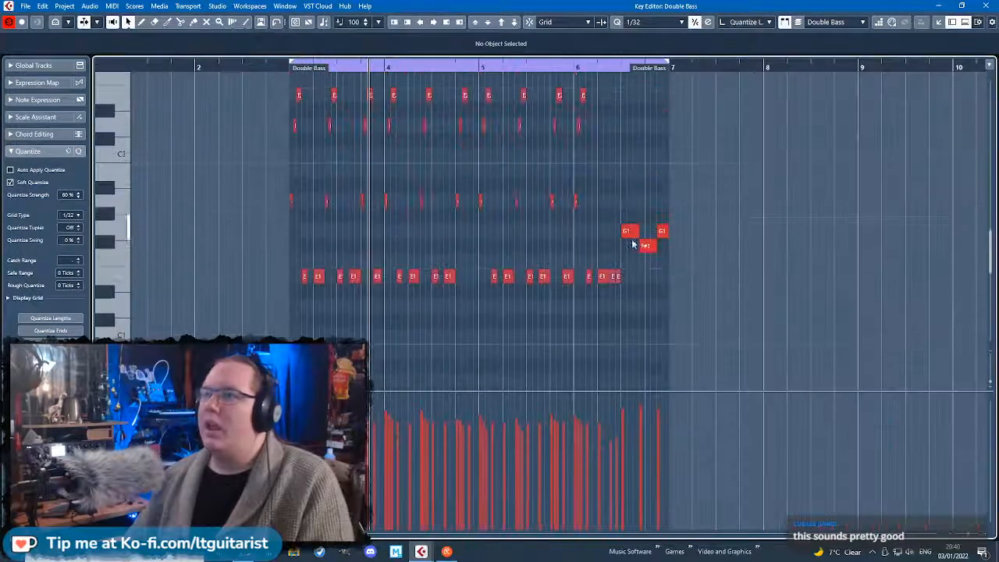
scroll(412, 194, "up", 3)
left_click_drag(344, 171, 577, 252)
scroll(577, 253, "down", 3)
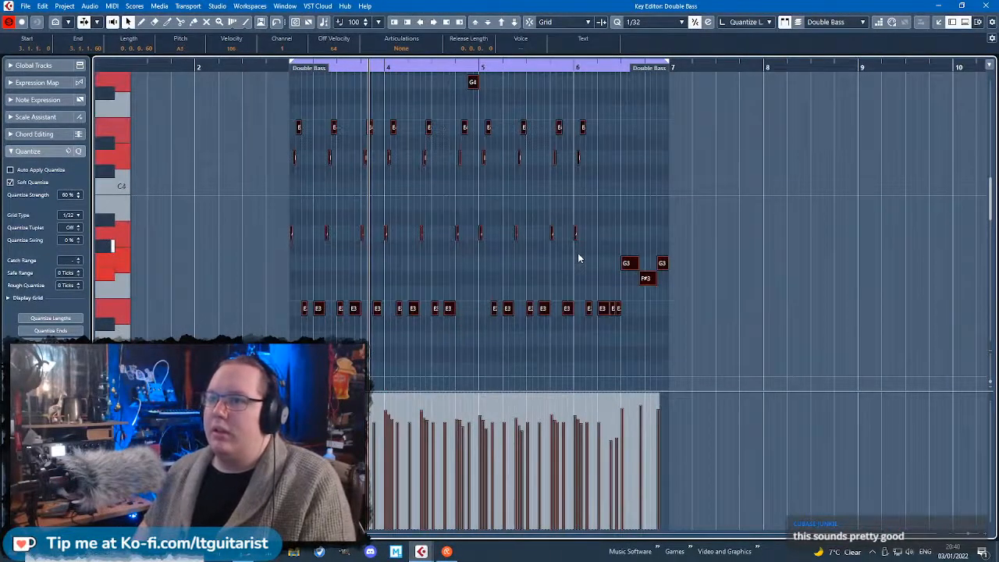
Draw a two-bar E1 drone note from bar 3 to bar 5 and duplicate it to cover bars 5 to 7.
scroll(578, 258, "down", 7)
key("ctrl+a")
scroll(343, 287, "up", 3)
left_click_drag(314, 283, 240, 290)
scroll(252, 289, "up", 5)
scroll(526, 294, "down", 4)
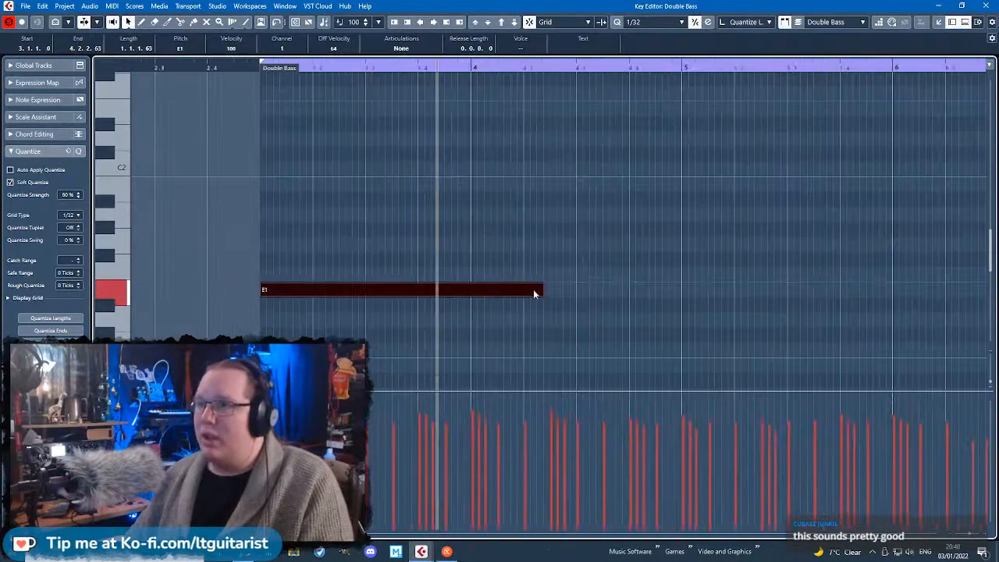
left_click_drag(525, 294, 685, 293)
key("ctrl+d")
scroll(442, 209, "down", 2)
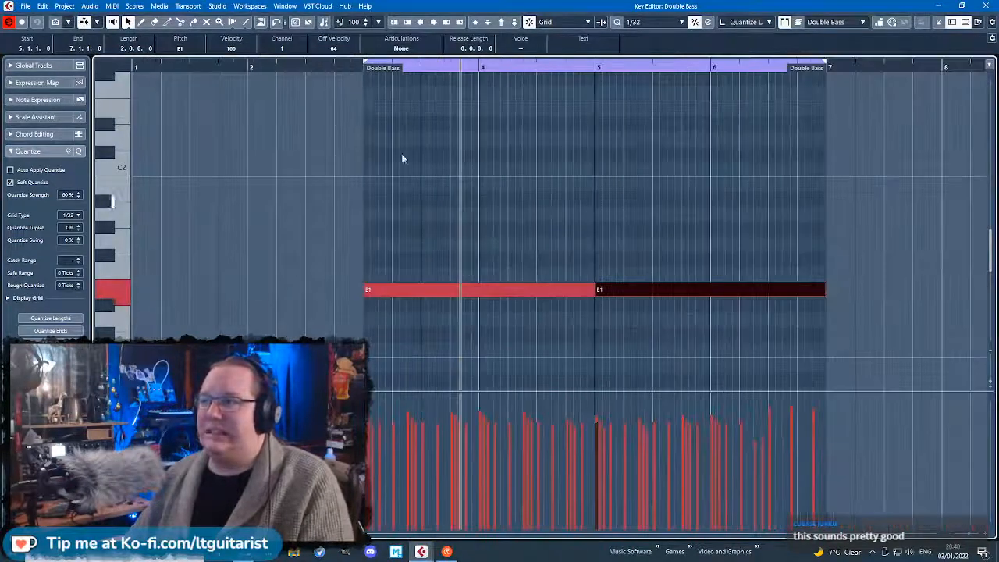
Examine the melody notes of bars 3 to 7 while the loop plays with the new drone.
scroll(474, 193, "up", 8)
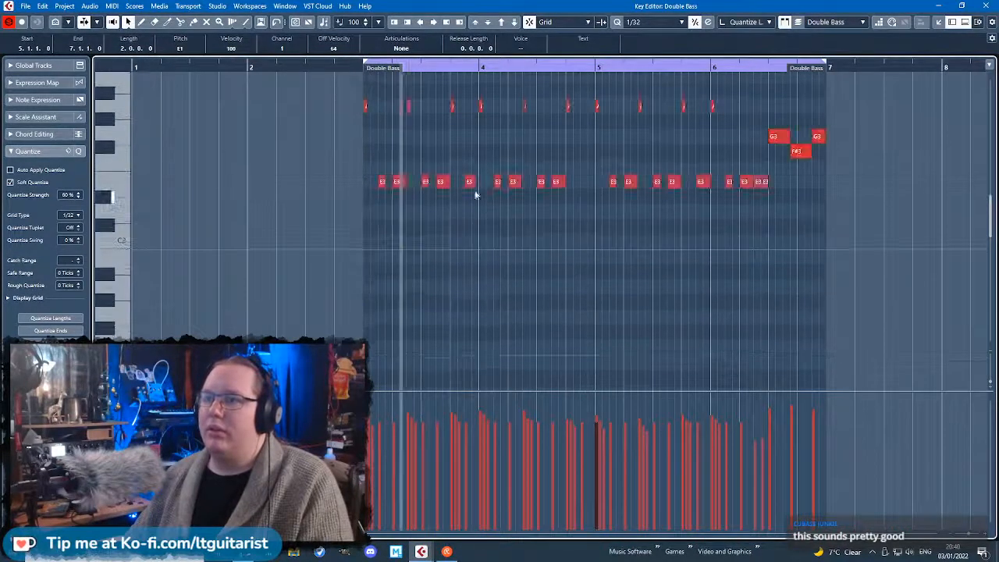
scroll(408, 233, "down", 3)
scroll(553, 258, "up", 4)
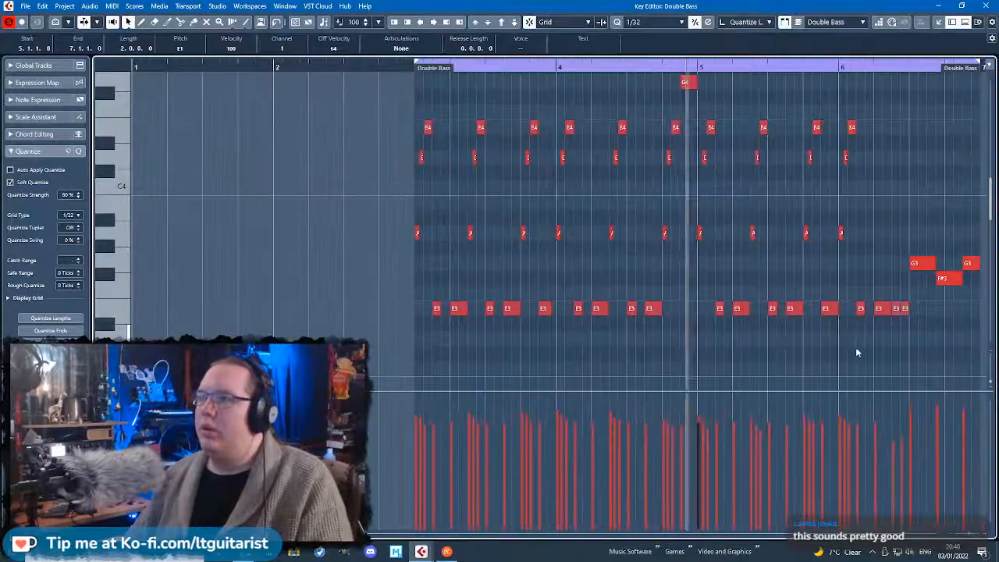
left_click_drag(833, 357, 995, 355)
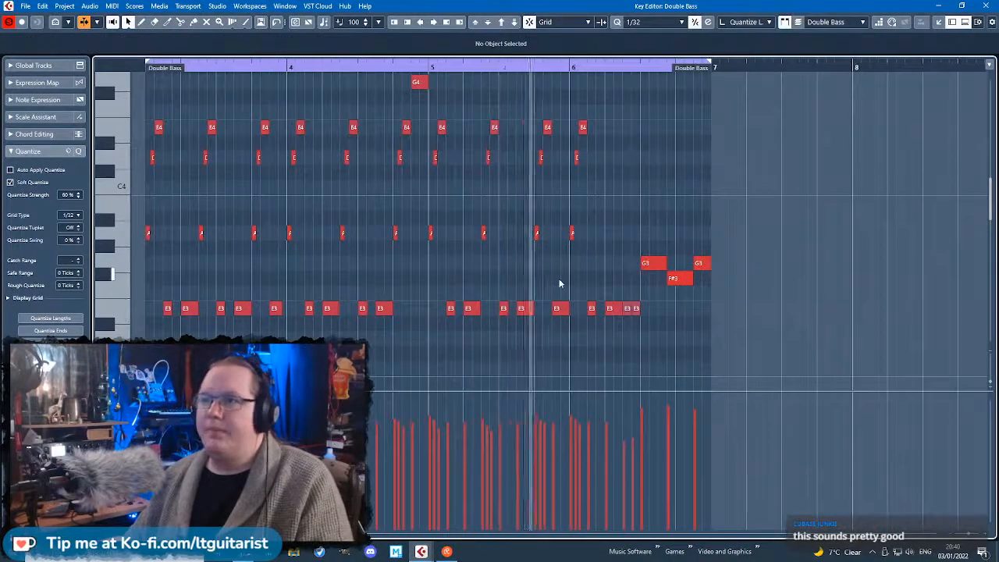
scroll(499, 211, "up", 3)
scroll(478, 254, "down", 3)
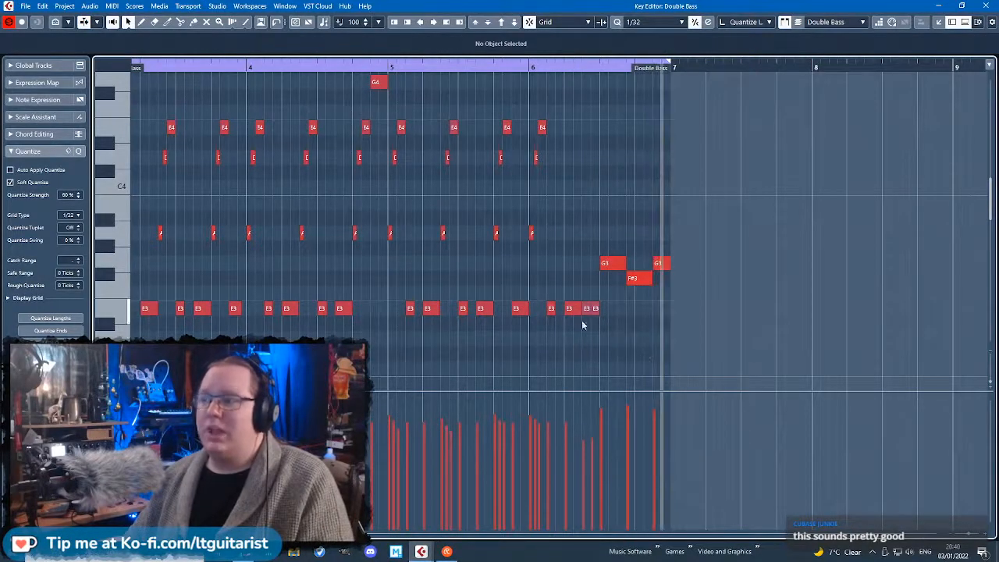
left_click(117, 398)
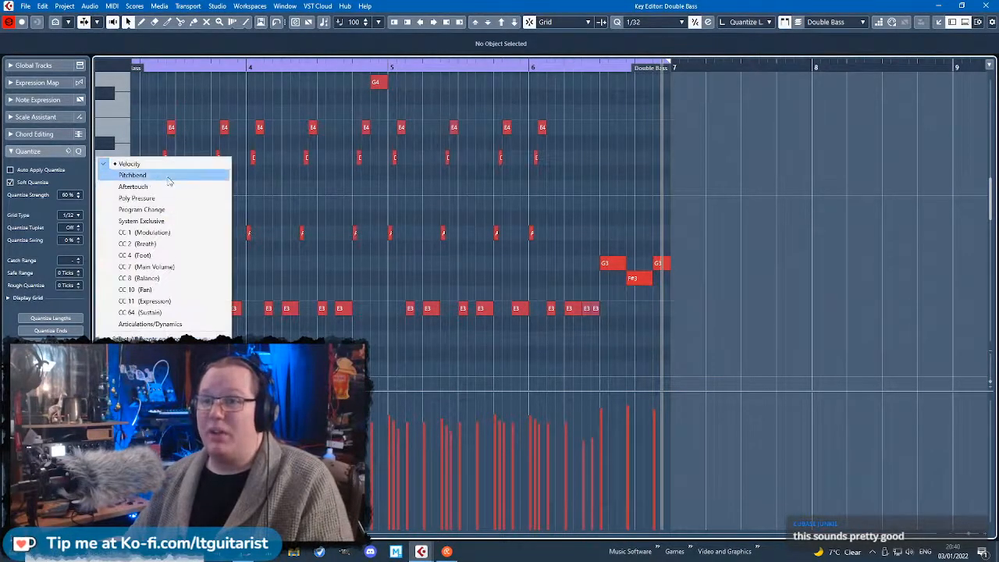
left_click(418, 333)
key("h")
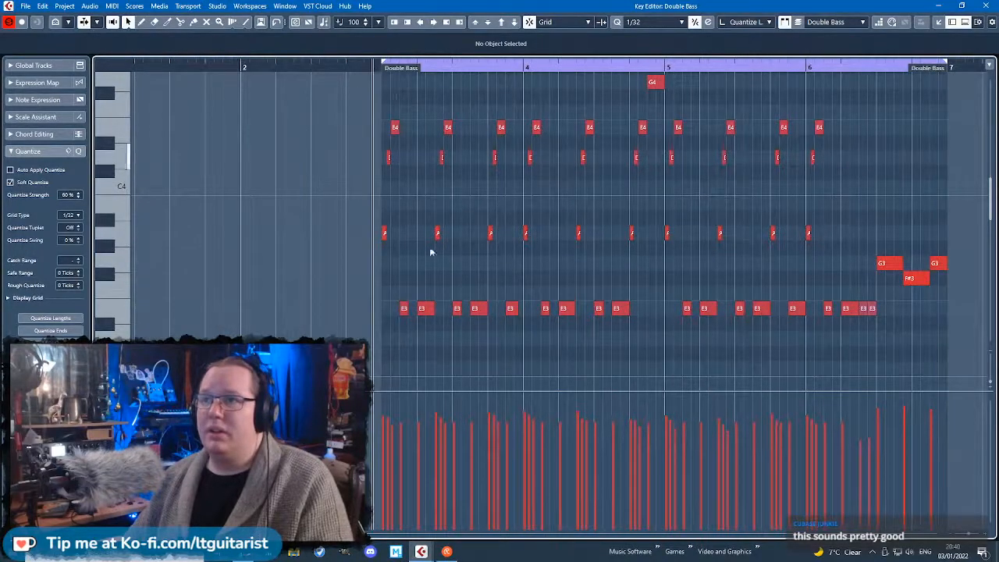
left_click(403, 307)
left_click(387, 129)
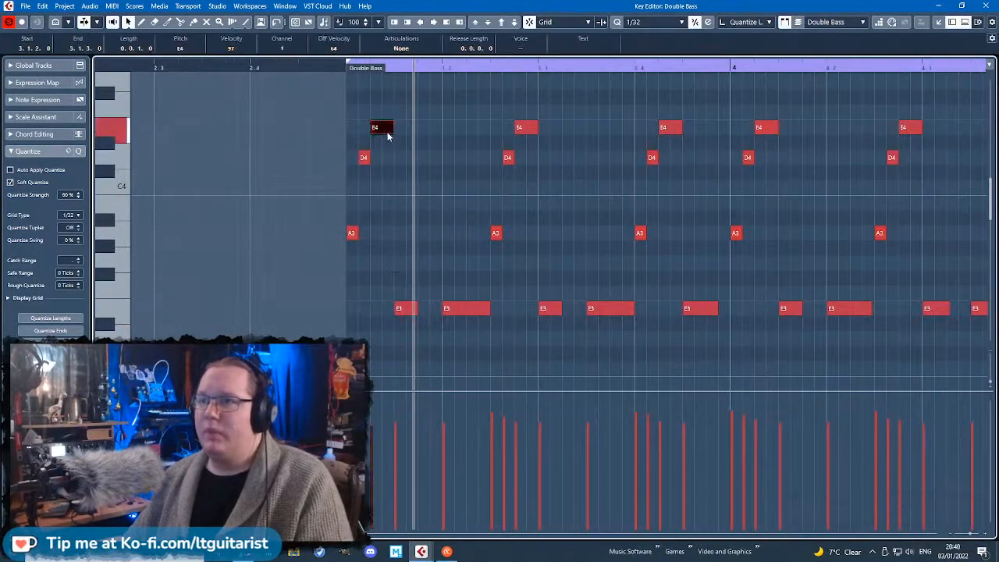
key("g")
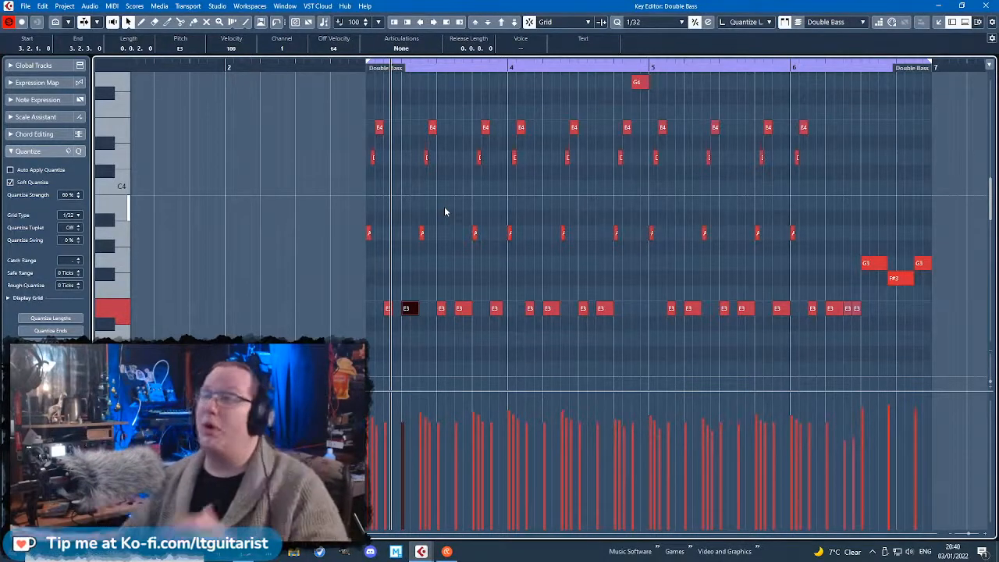
Transpose all E3 notes of the melody in bars 3 to 6 up to B3.
scroll(379, 156, "up", 3)
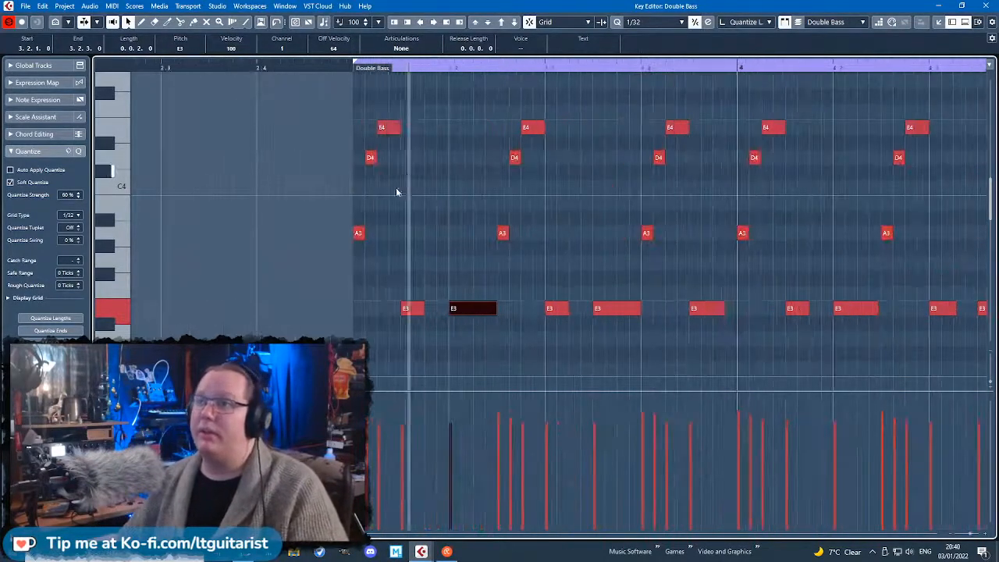
scroll(412, 305, "down", 3)
left_click_drag(315, 349, 889, 300)
key("shift+Up")
key("Down")
key("Down")
key("Down")
key("Down")
key("Down")
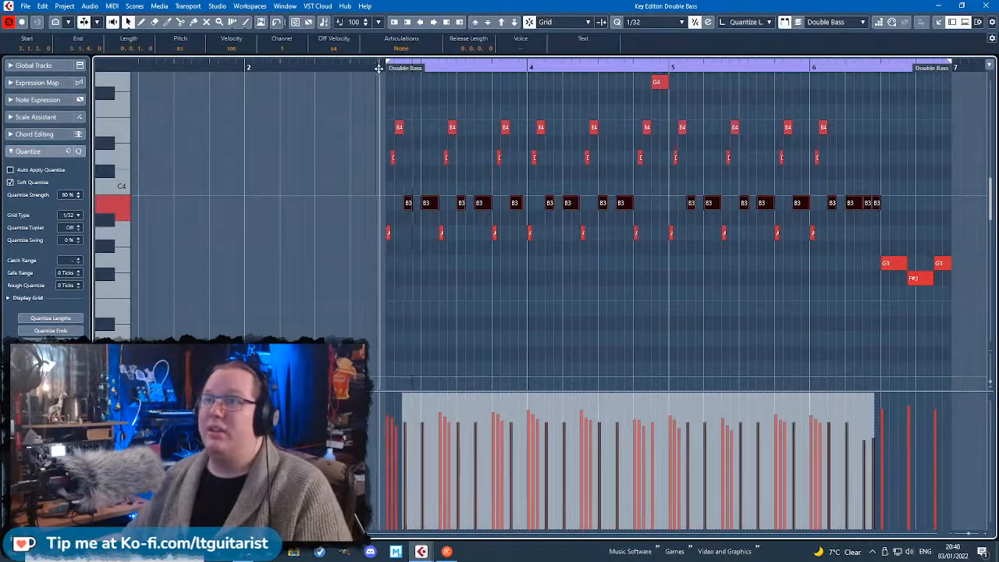
Follow the transposed melody during playback through to its closing notes before bar 7.
scroll(446, 179, "up", 2)
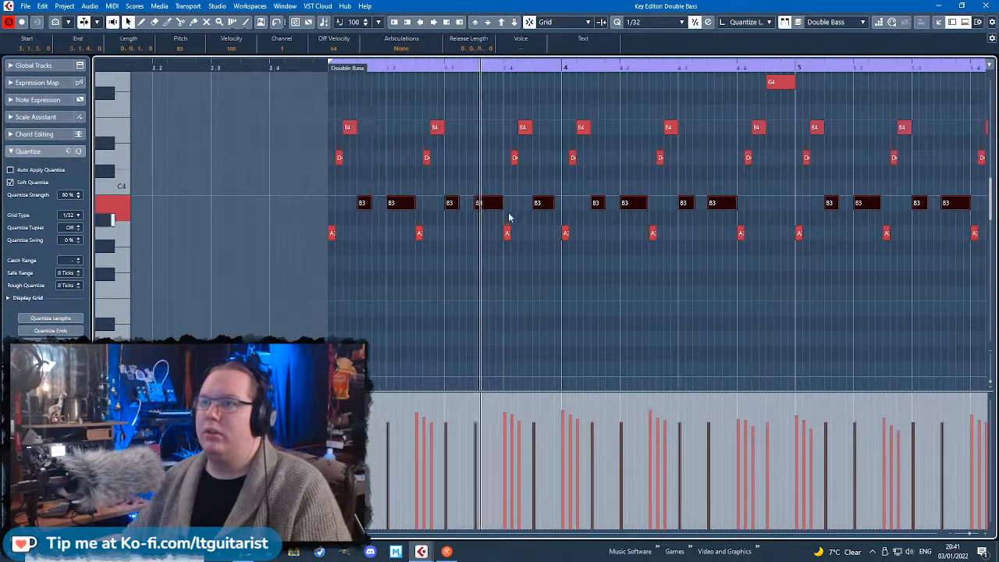
scroll(726, 304, "up", 2)
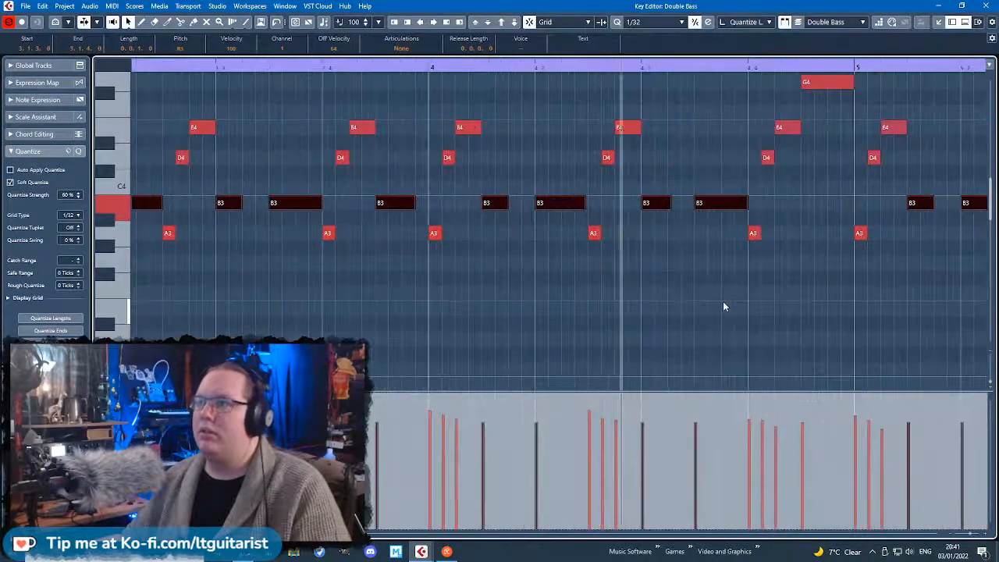
left_click_drag(693, 301, 972, 304)
scroll(697, 297, "down", 2)
left_click_drag(695, 293, 909, 295)
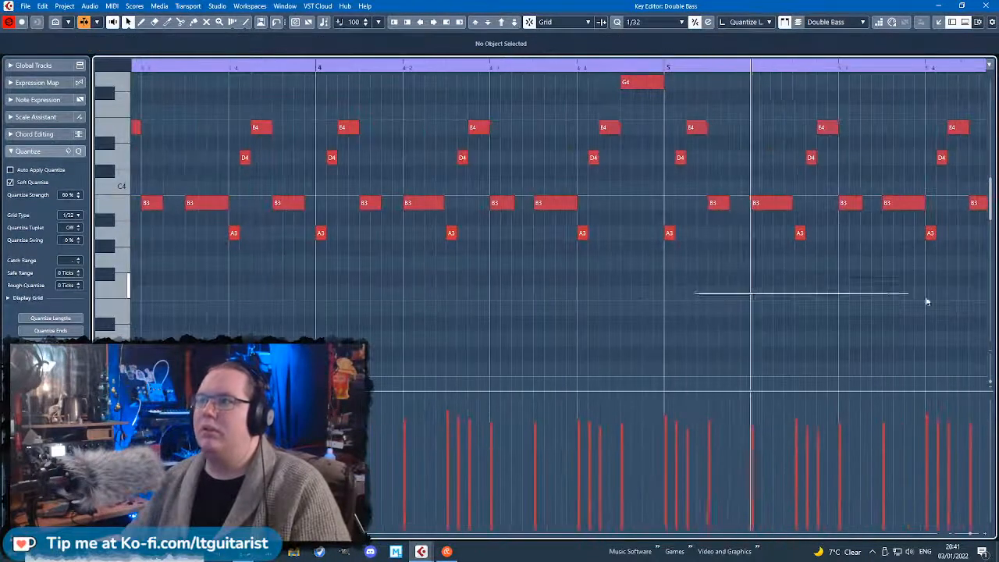
left_click_drag(696, 278, 940, 280)
scroll(442, 323, "down", 2)
scroll(584, 341, "up", 2)
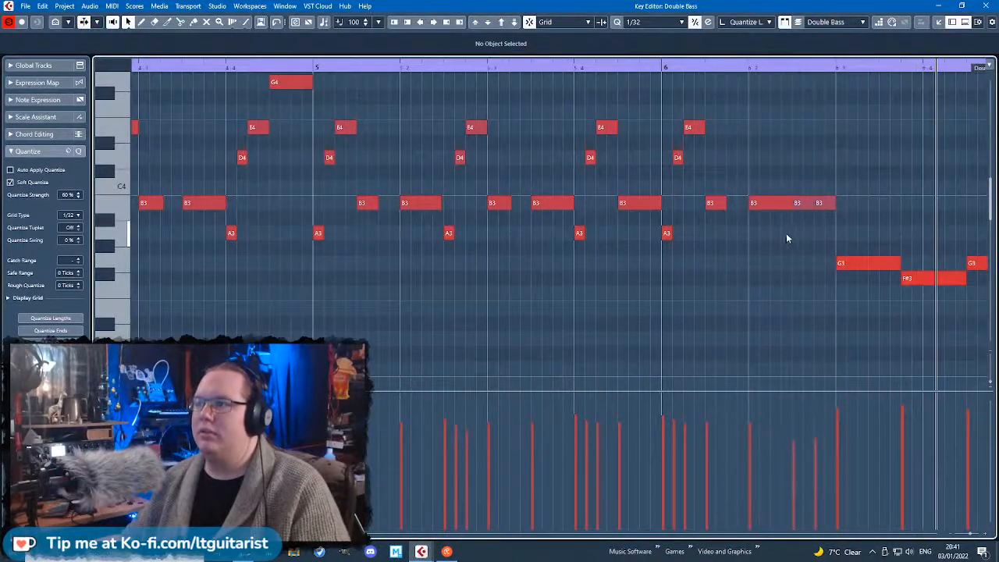
Delete the two short repeated B3 notes before the closing G3 in bar 6 and lengthen the remaining B3 towards it.
scroll(791, 231, "down", 2)
scroll(809, 257, "up", 2)
scroll(700, 253, "up", 3)
left_click_drag(771, 227, 749, 217)
key("Delete")
Try adjusting the edges of the short D4 and A3 notes in bars 3 to 6 off the grid, and play the result.
left_click(465, 133)
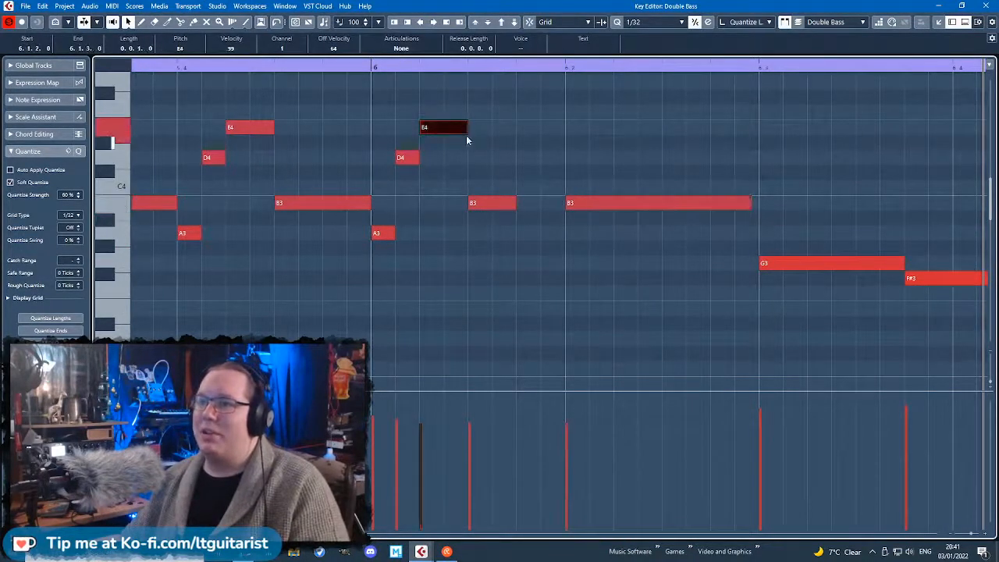
scroll(466, 133, "down", 6)
left_click_drag(518, 117, 602, 164)
scroll(242, 138, "up", 4)
scroll(195, 158, "down", 4)
scroll(607, 163, "up", 6)
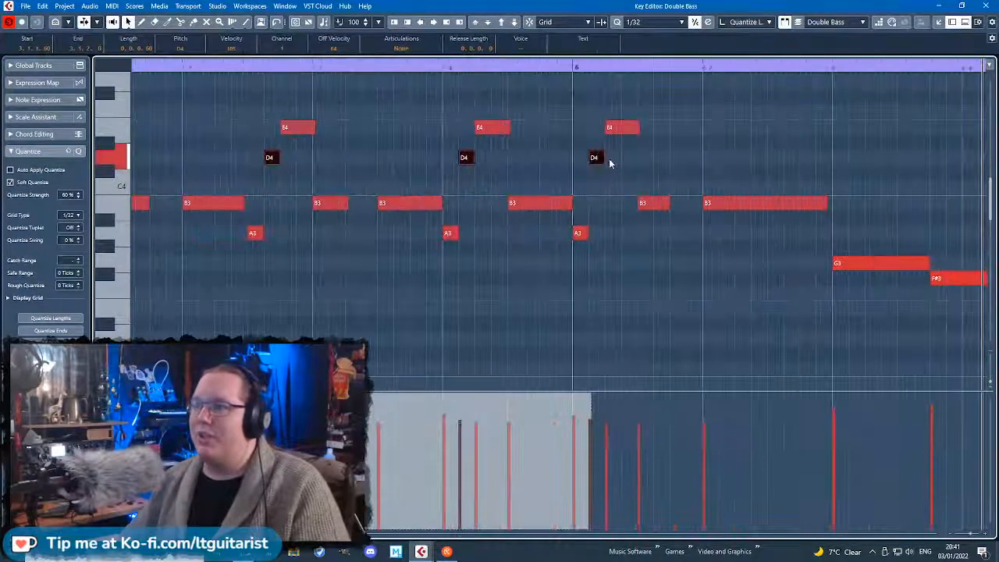
scroll(612, 299, "down", 5)
left_click_drag(616, 301, 206, 234)
scroll(165, 234, "up", 5)
left_click(444, 257)
left_click_drag(426, 233, 420, 232)
key("space")
scroll(195, 88, "down", 1)
left_click(415, 288)
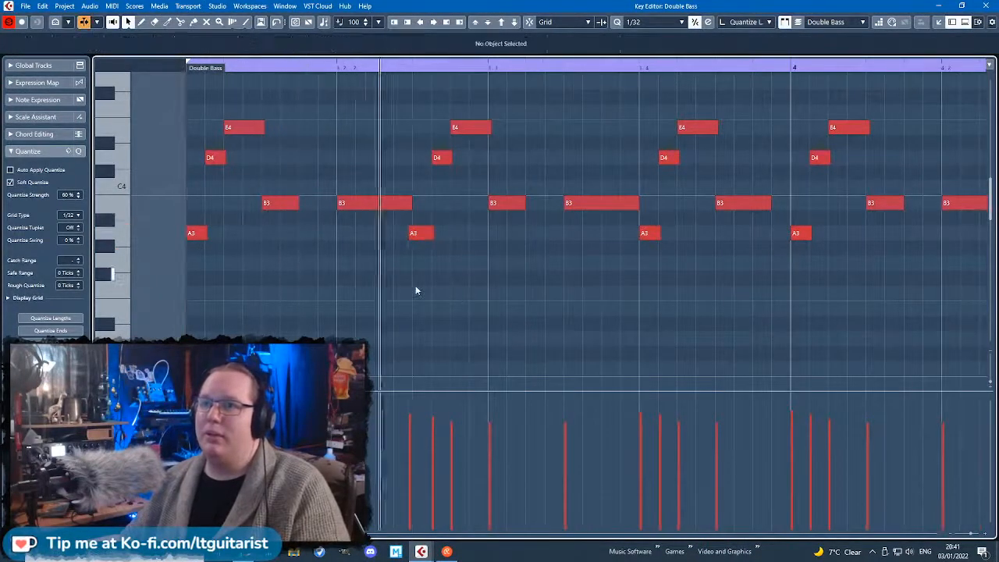
Shorten all melody notes before the closing G3, F#3, G3 figure and start them 4 ticks later, leaving small gaps between them.
scroll(506, 305, "down", 4)
scroll(537, 306, "up", 2)
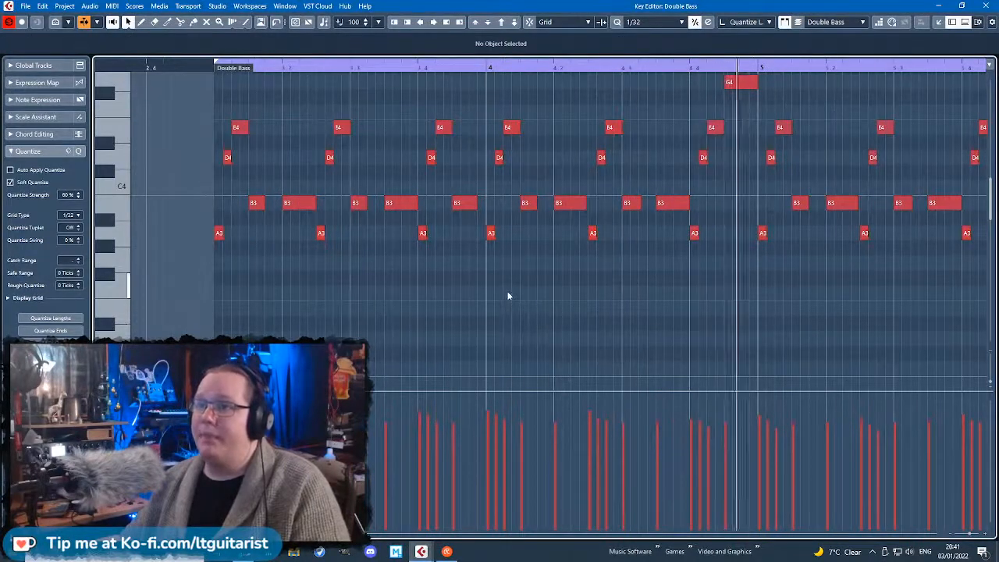
scroll(609, 301, "up", 2)
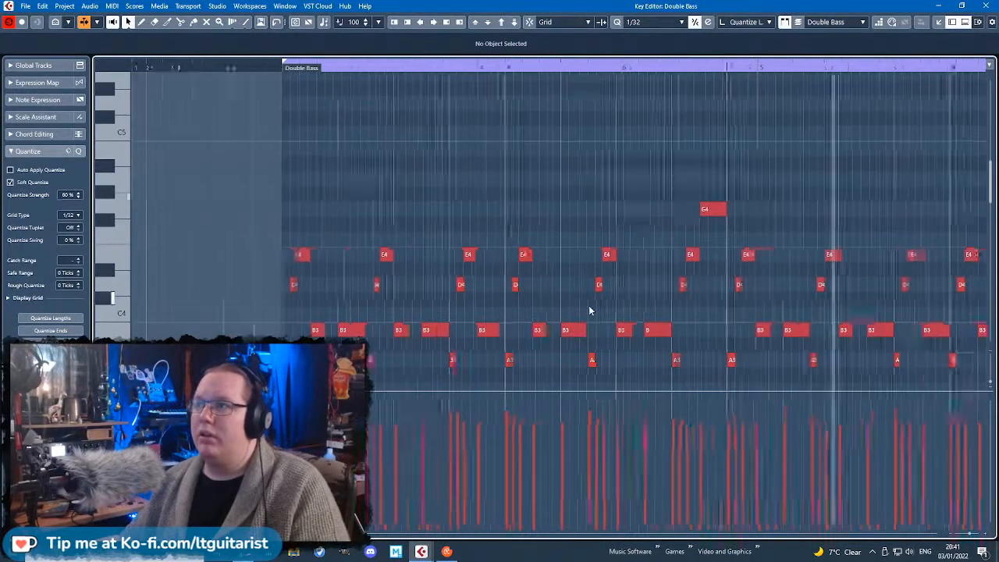
scroll(589, 307, "down", 3)
left_click_drag(411, 234, 780, 304)
scroll(781, 305, "up", 3)
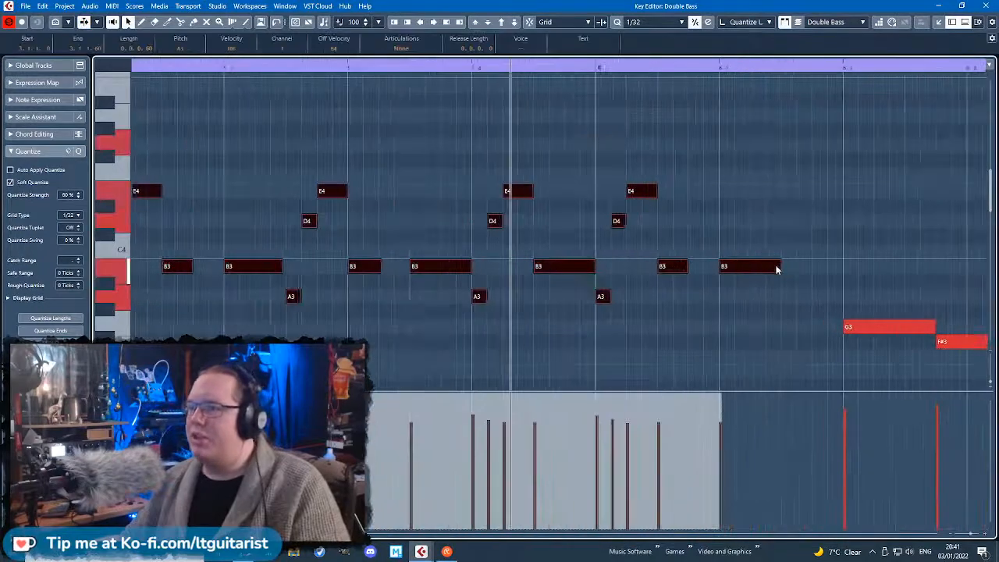
left_click(777, 267)
left_click_drag(728, 270, 729, 272)
scroll(661, 330, "down", 3)
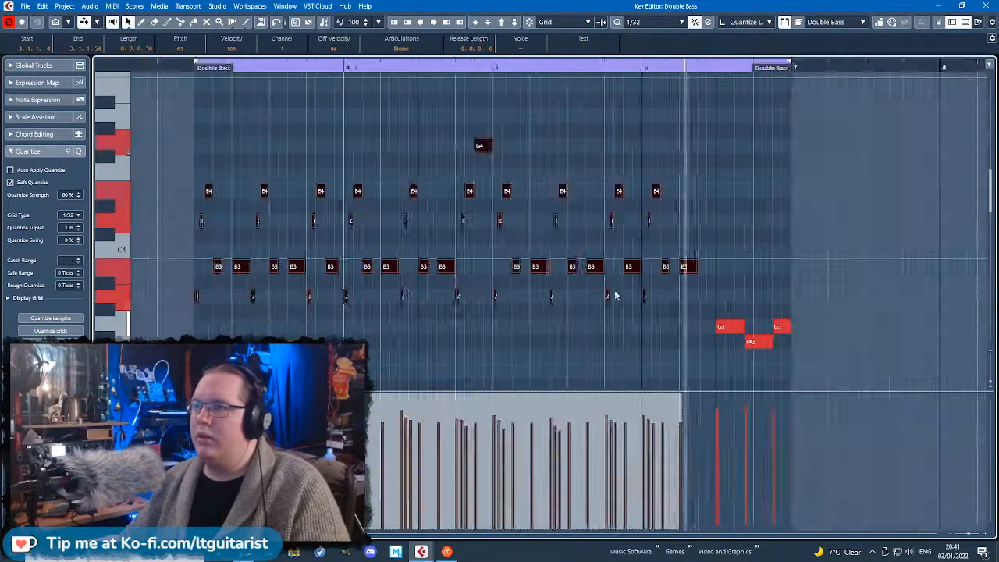
Lengthen the last B3 note in bar 6 to 0.0.3.59 so it nearly reaches the closing G3.
left_click(323, 122)
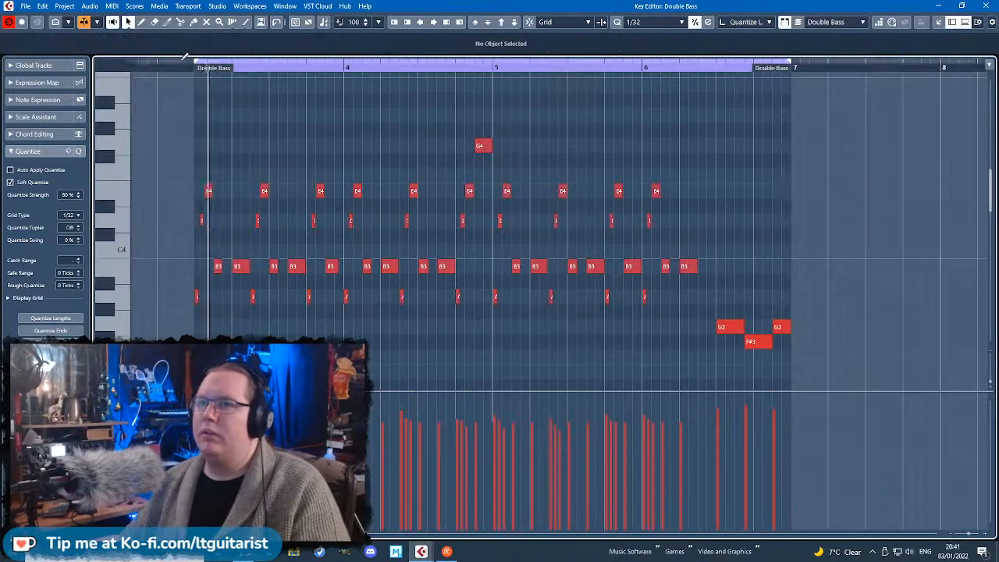
left_click_drag(695, 267, 710, 275)
scroll(190, 188, "up", 4)
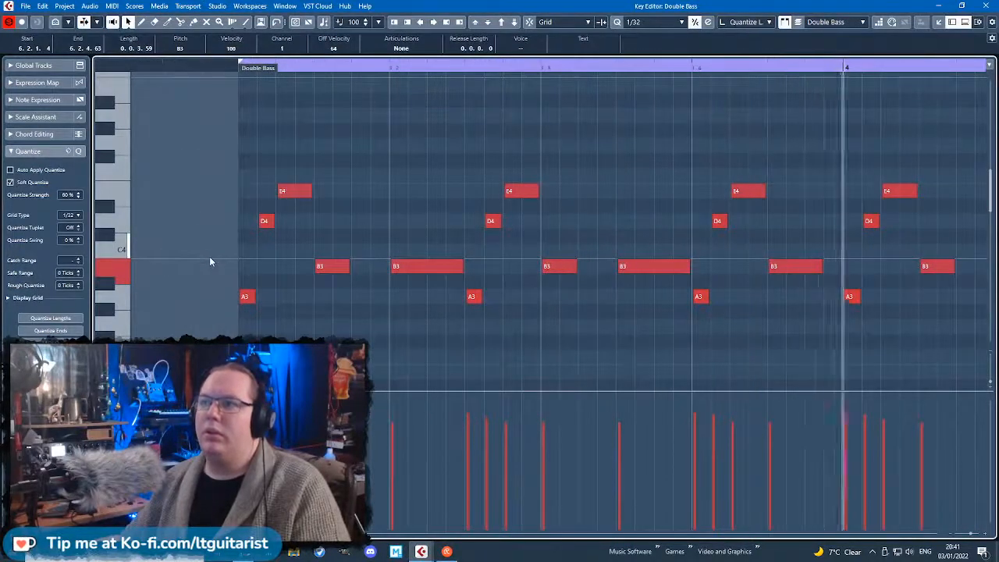
Review the articulation of the edited melody and its closing figure in bars 3 to 7 while the loop plays.
scroll(209, 262, "down", 4)
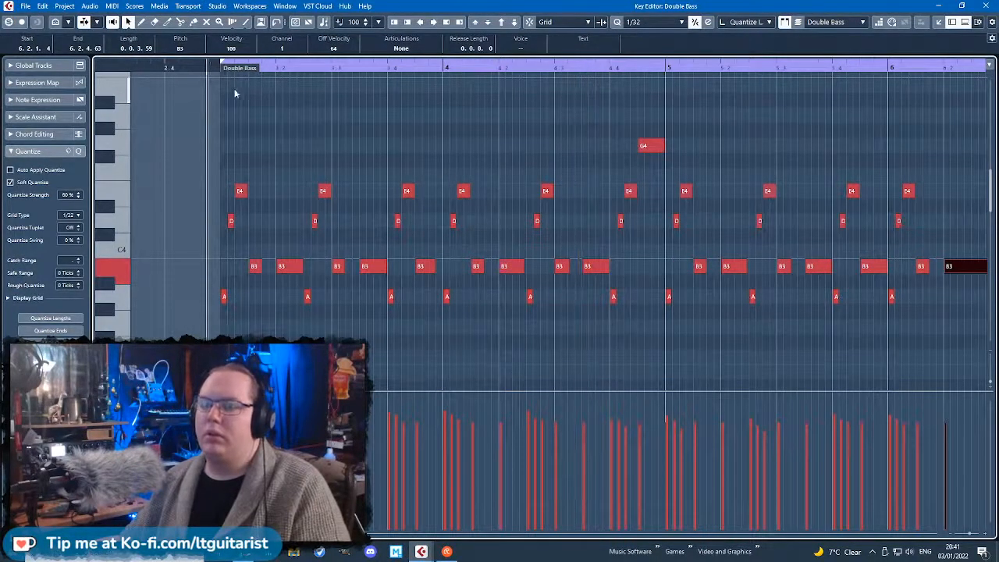
scroll(284, 161, "up", 1)
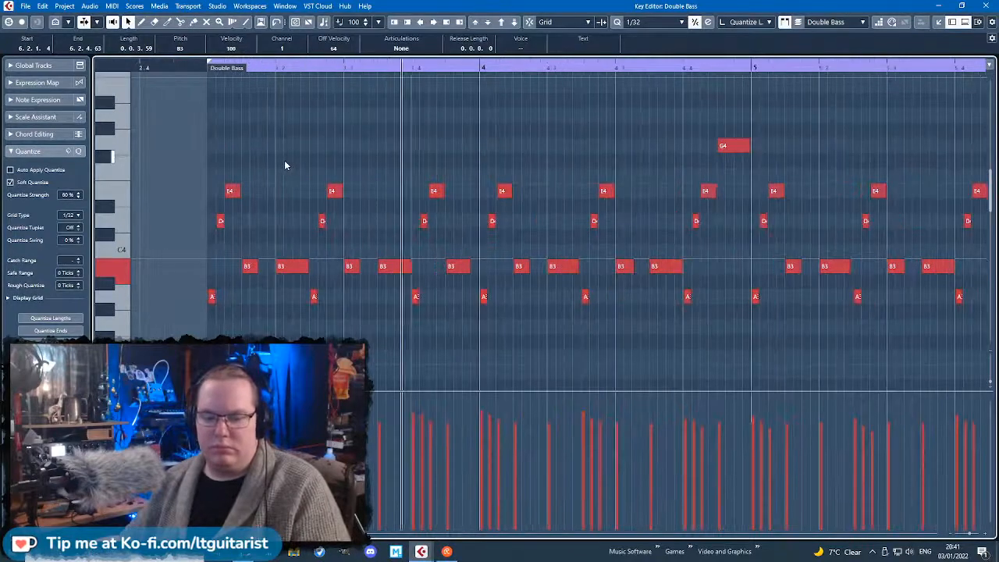
scroll(284, 160, "down", 1)
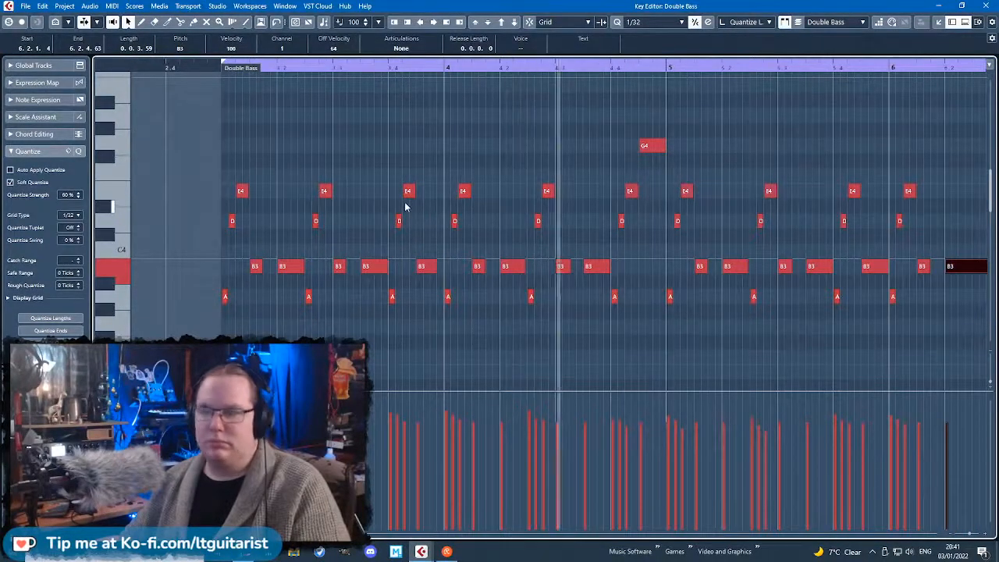
scroll(571, 269, "up", 3)
scroll(571, 269, "down", 5)
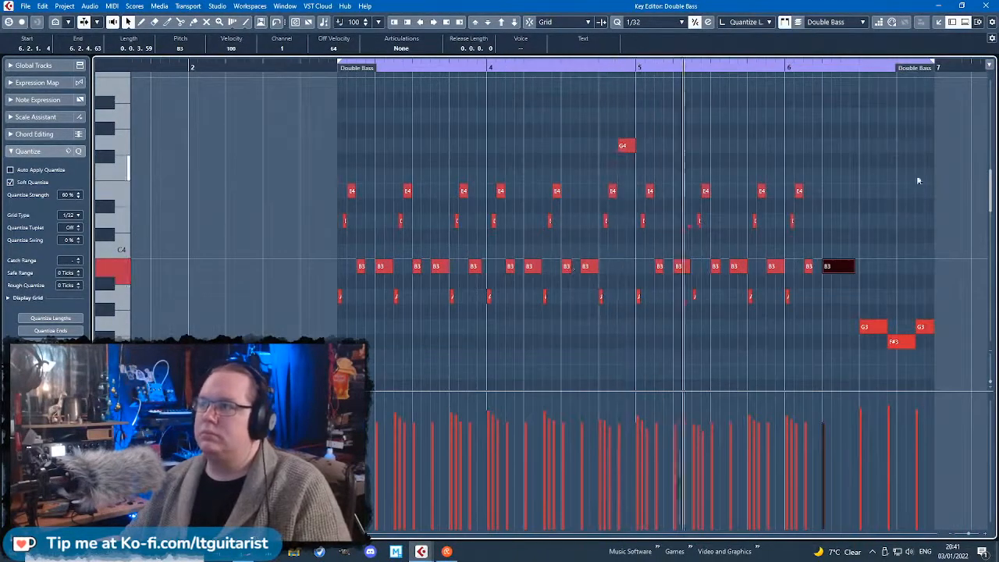
left_click(896, 227)
scroll(896, 227, "up", 3)
scroll(804, 112, "right", 3)
scroll(709, 222, "down", 3)
scroll(632, 276, "down", 3)
scroll(639, 315, "up", 4)
scroll(639, 315, "down", 3)
left_click_drag(874, 273, 649, 215)
scroll(546, 285, "down", 2)
scroll(515, 319, "up", 3)
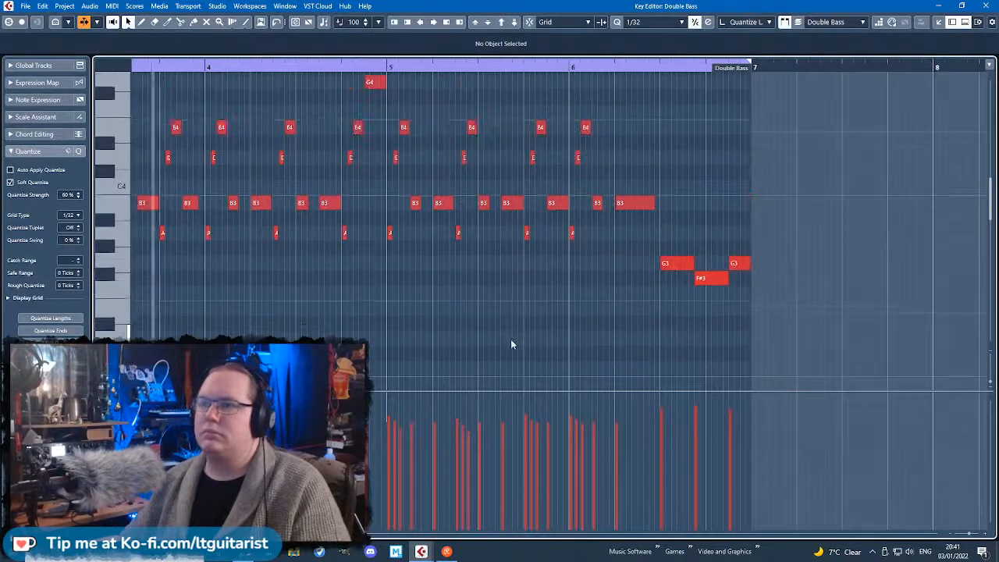
scroll(511, 344, "down", 1)
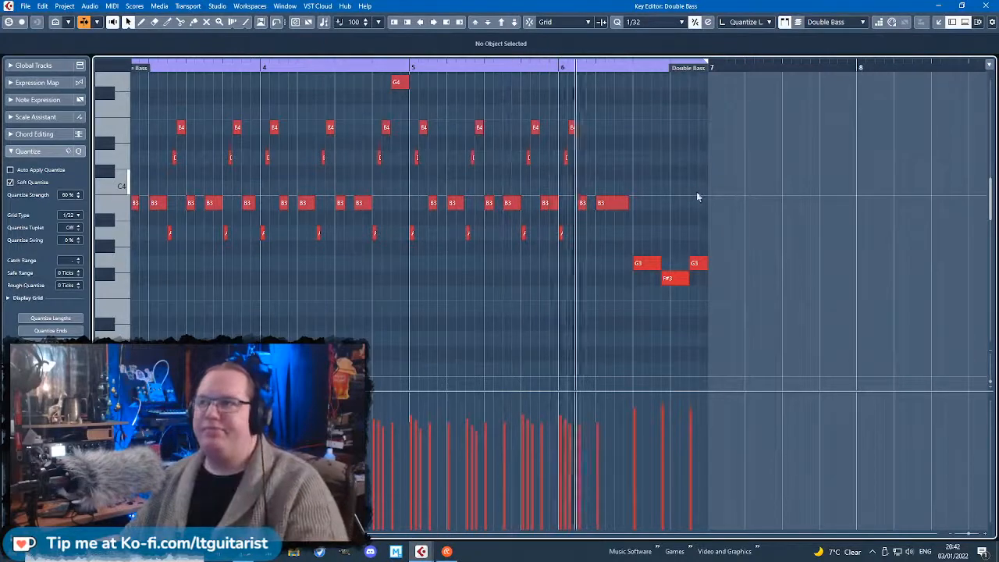
scroll(624, 238, "up", 2)
scroll(544, 294, "down", 3)
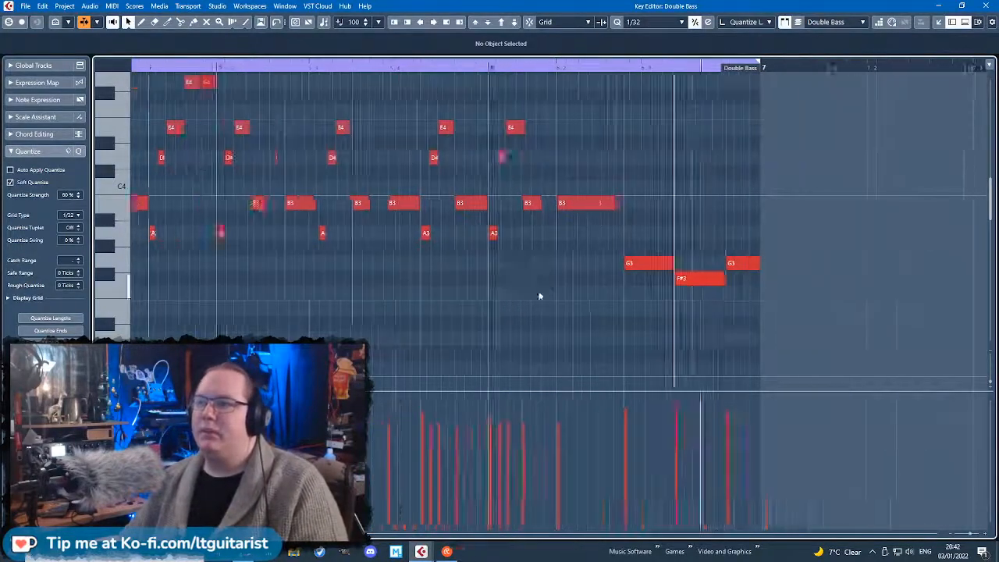
scroll(544, 294, "up", 1)
Close this part, open the Gurdy part at bars 11 to 27 in the note editor and display its controller data below the notes.
left_click(110, 394)
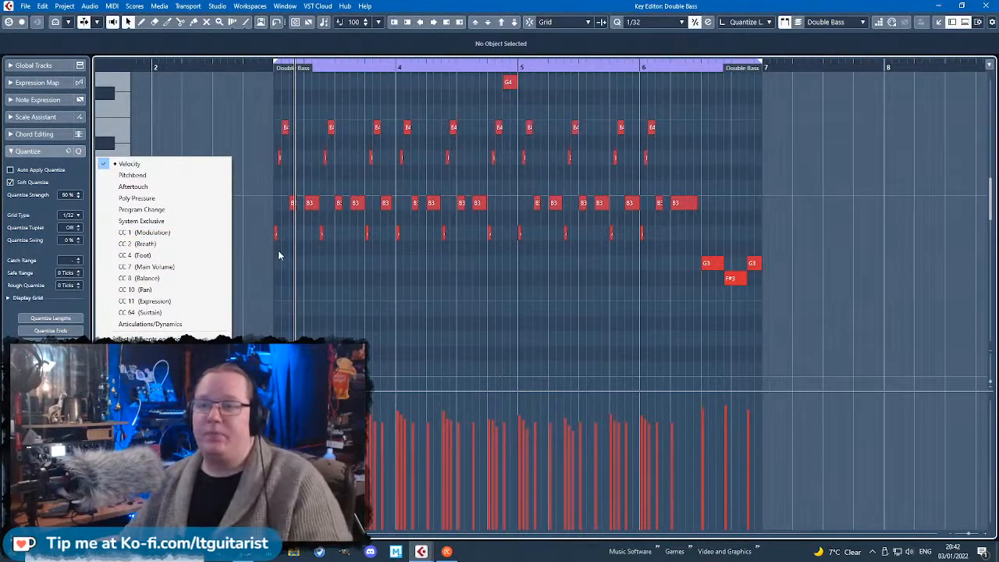
left_click(351, 290)
left_click(988, 5)
double_click(684, 175)
scroll(379, 295, "down", 3)
scroll(285, 273, "down", 3)
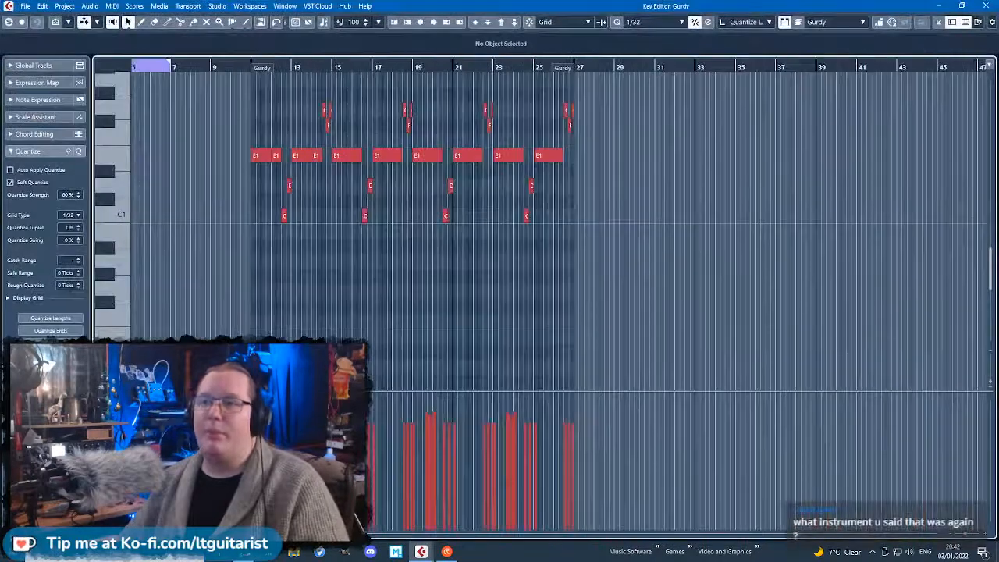
left_click(111, 398)
left_click(151, 188)
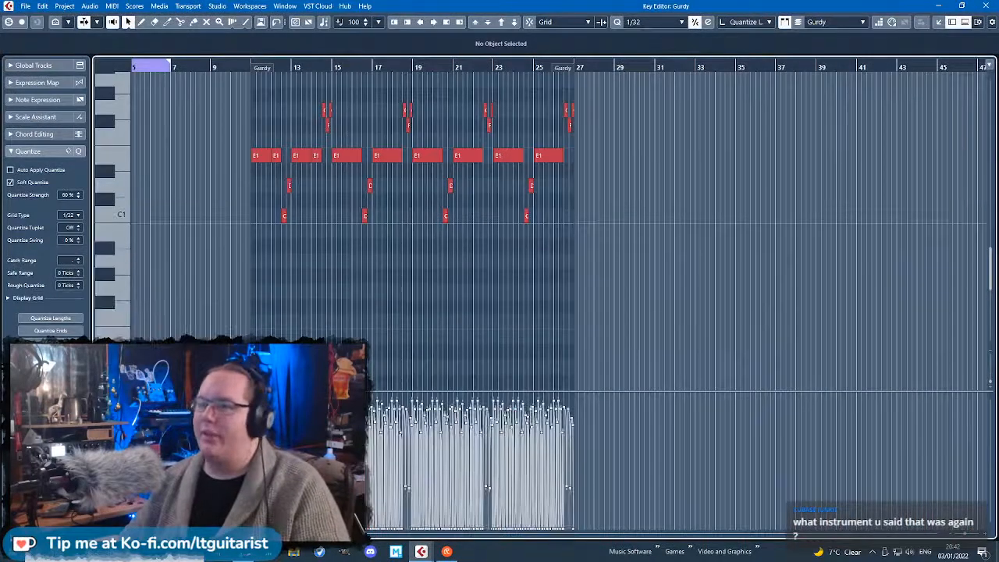
Copy the aftertouch curves of bars 11 to 14 in the Gurdy part into the Gurdy part at bars 3 to 7.
scroll(160, 234, "up", 3)
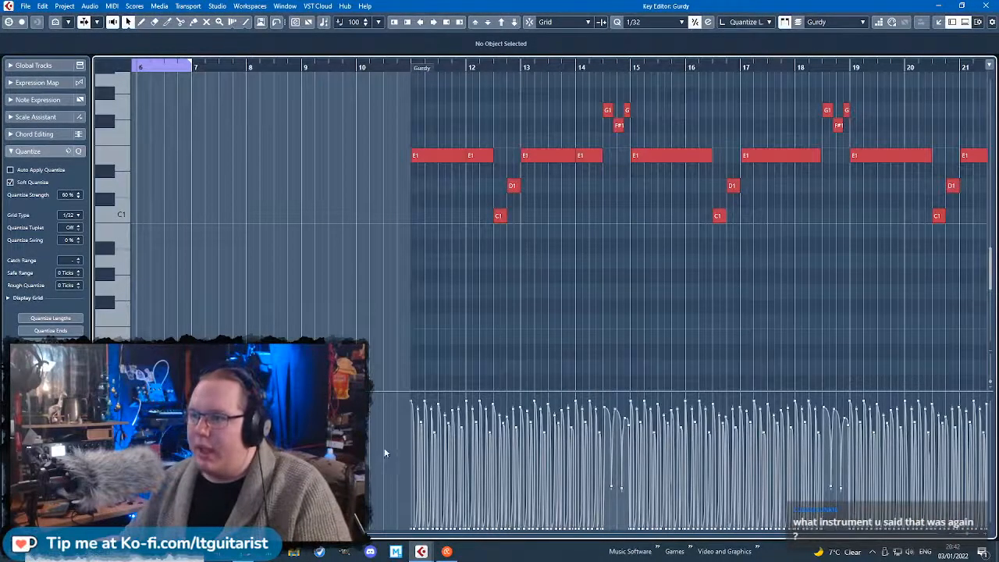
left_click_drag(367, 402, 619, 560)
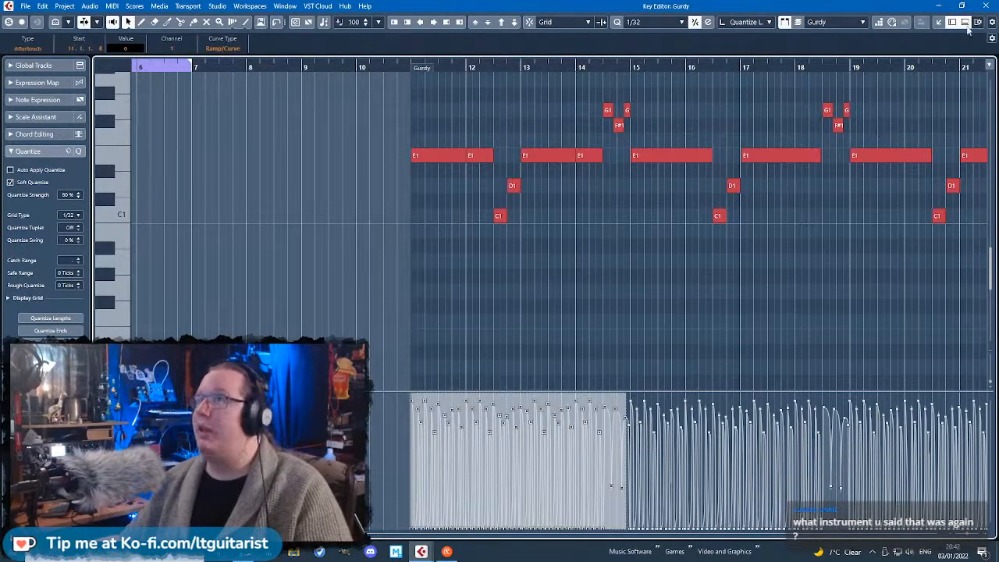
key("Return")
double_click(377, 191)
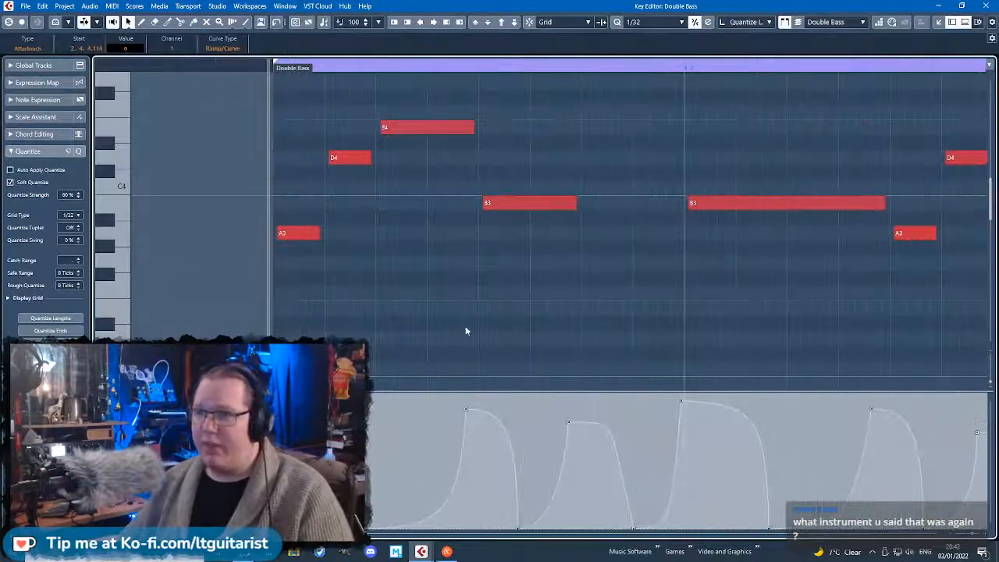
left_click(973, 5)
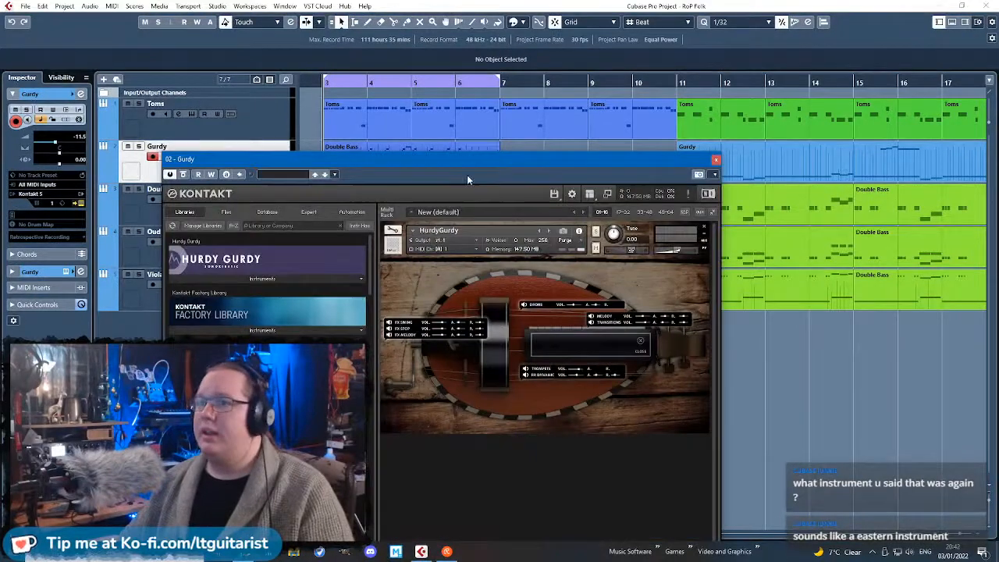
View the Hurdy Gurdy instrument's credits page in its Kontakt window, return to the main view and close the window.
left_click_drag(465, 162, 656, 40)
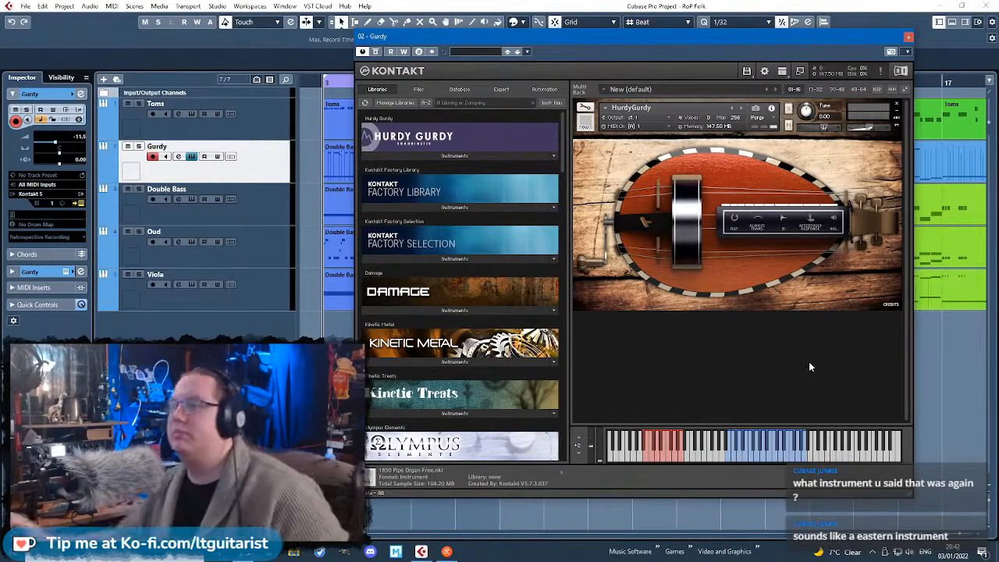
left_click(890, 307)
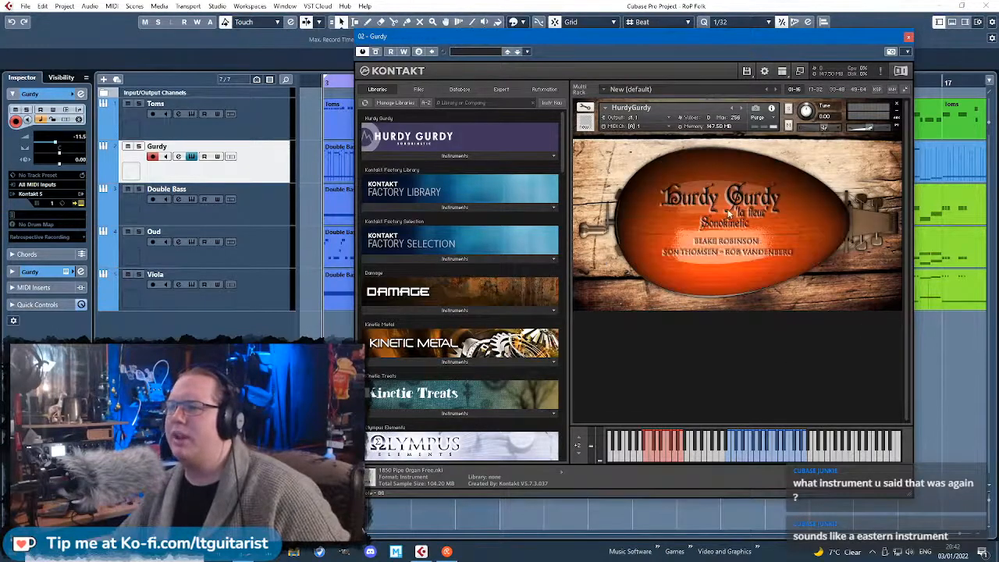
left_click_drag(774, 50, 815, 38)
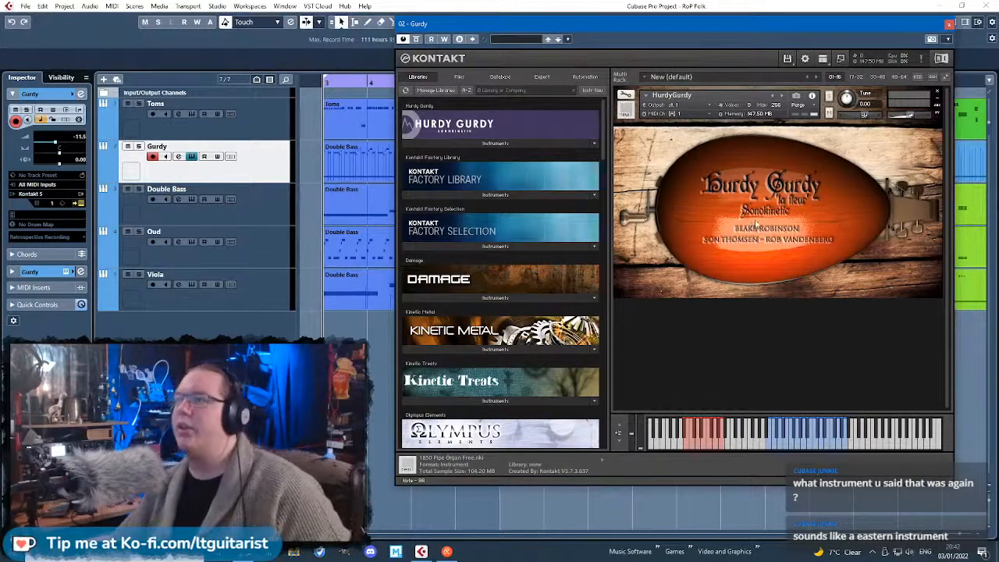
left_click(741, 199)
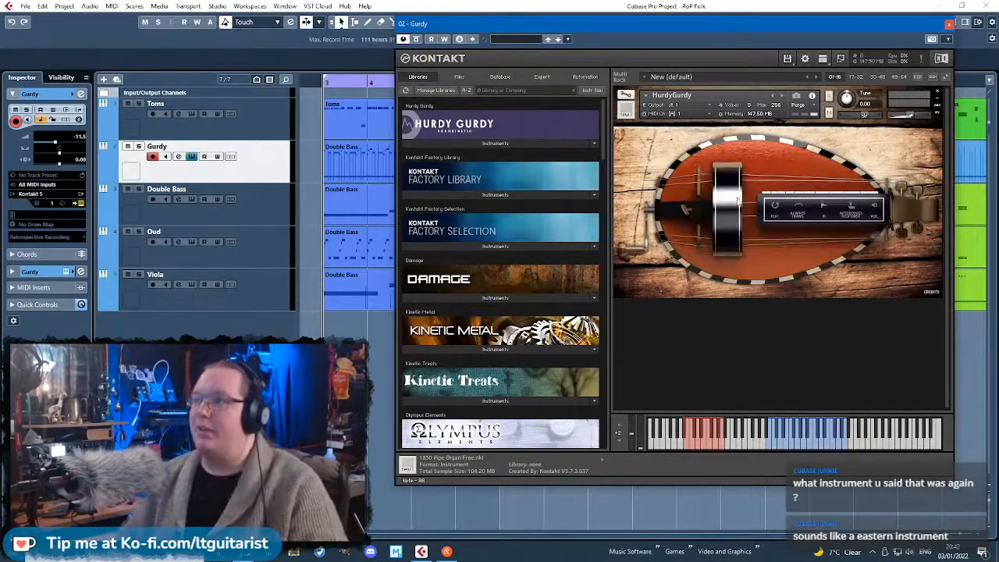
left_click(949, 23)
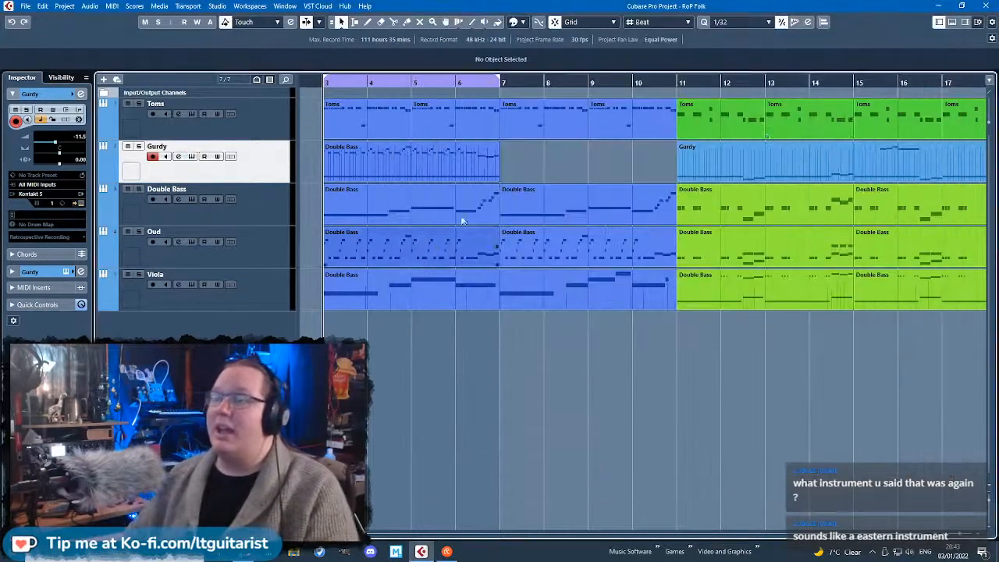
Reopen the Gurdy part at bars 3 to 7 in the note editor and inspect its first two aftertouch points.
key("h")
key("h")
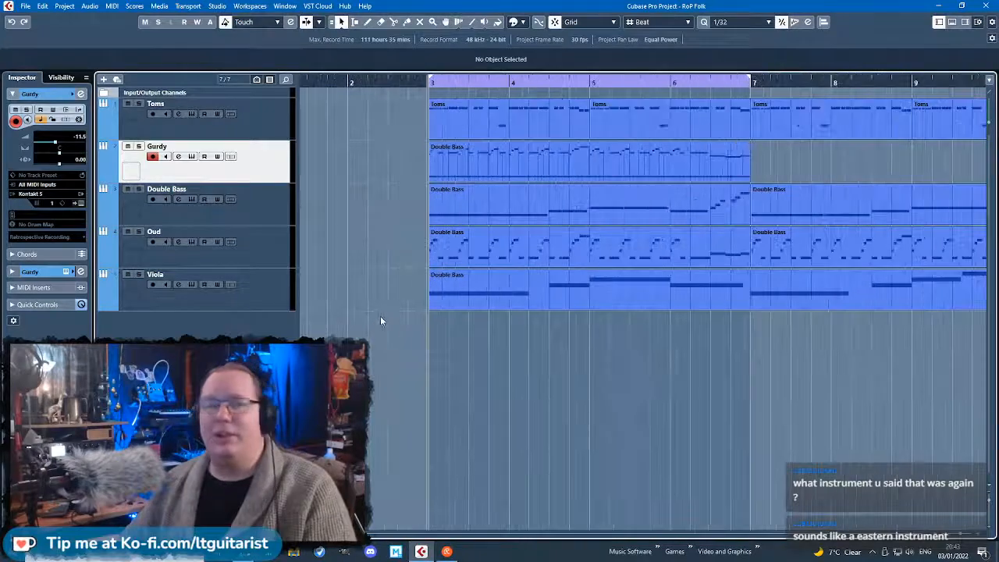
double_click(577, 162)
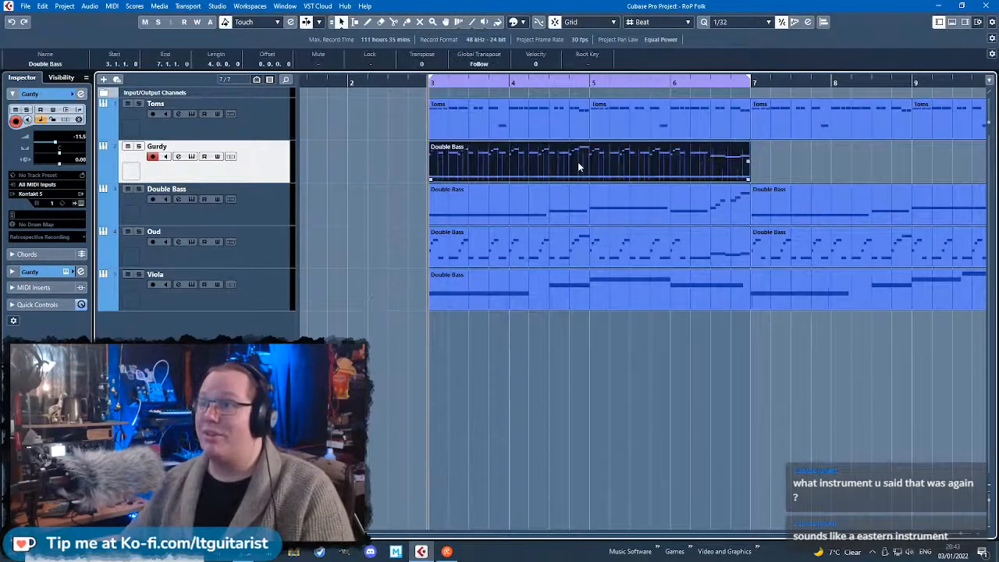
scroll(310, 301, "down", 5)
scroll(314, 303, "up", 6)
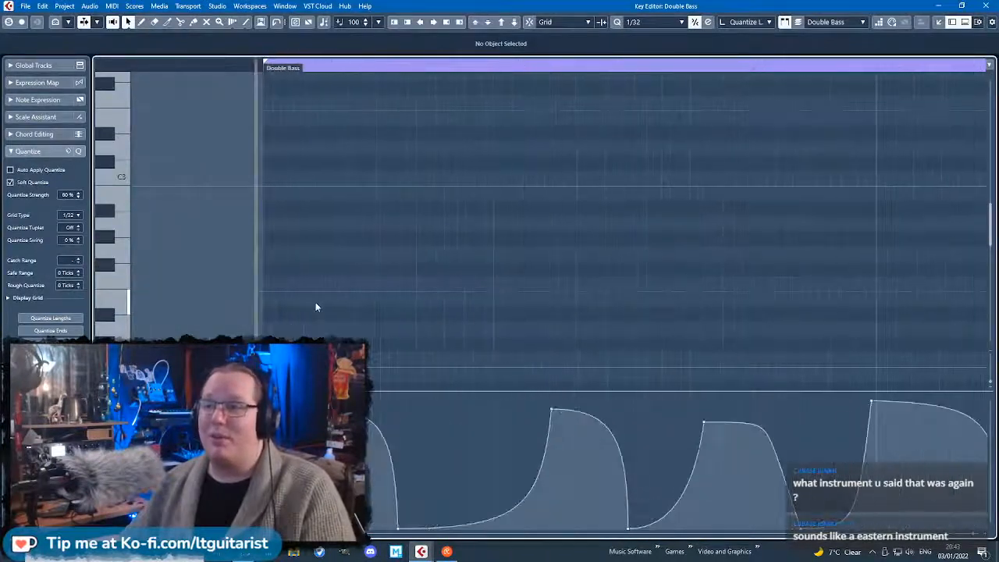
left_click(406, 423)
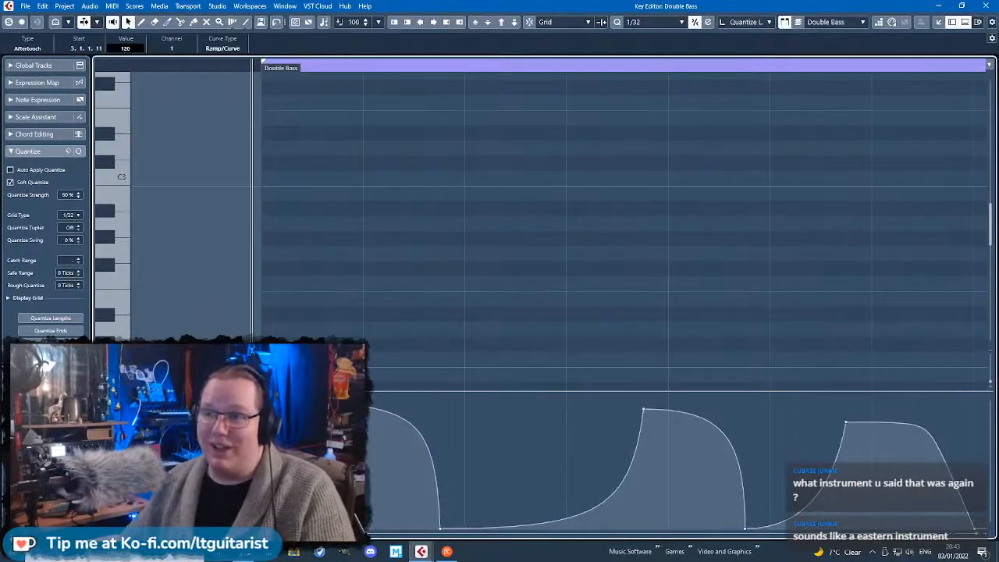
key("Left")
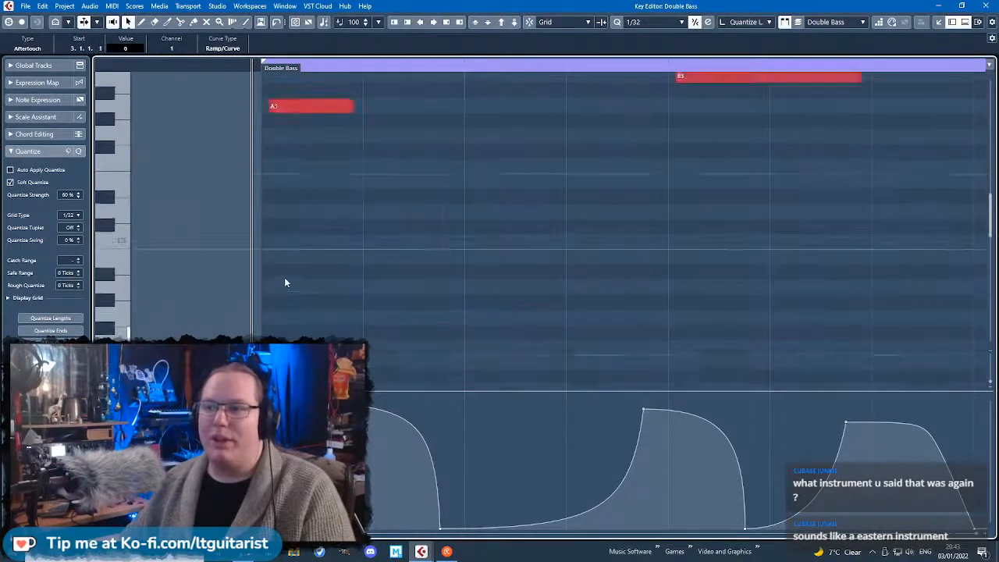
Examine how the pasted aftertouch curves line up with the melody and closing figure across bars 3 to 7 while the loop plays.
scroll(303, 267, "up", 4)
scroll(303, 268, "down", 2)
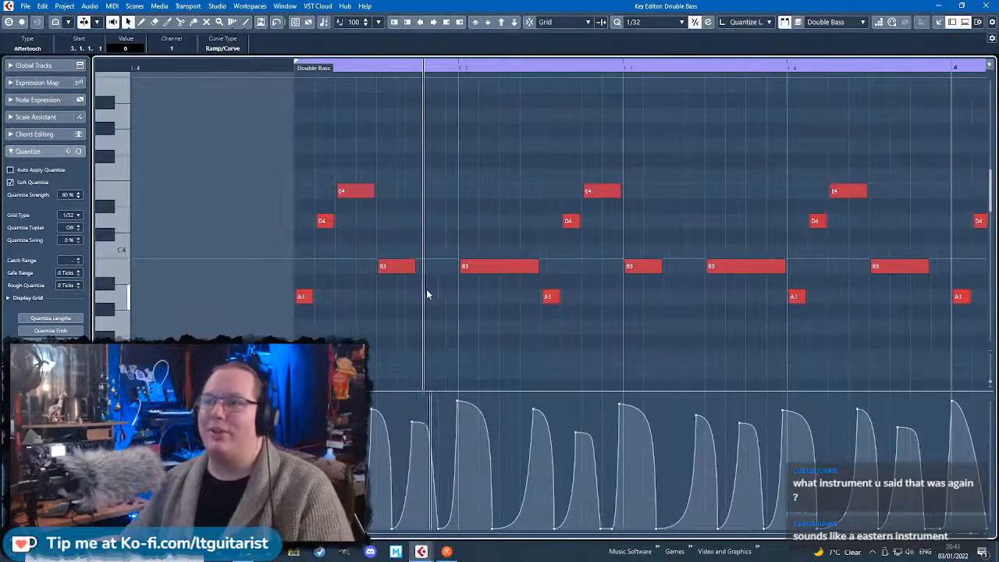
scroll(426, 293, "up", 2)
scroll(426, 290, "down", 3)
scroll(413, 301, "up", 4)
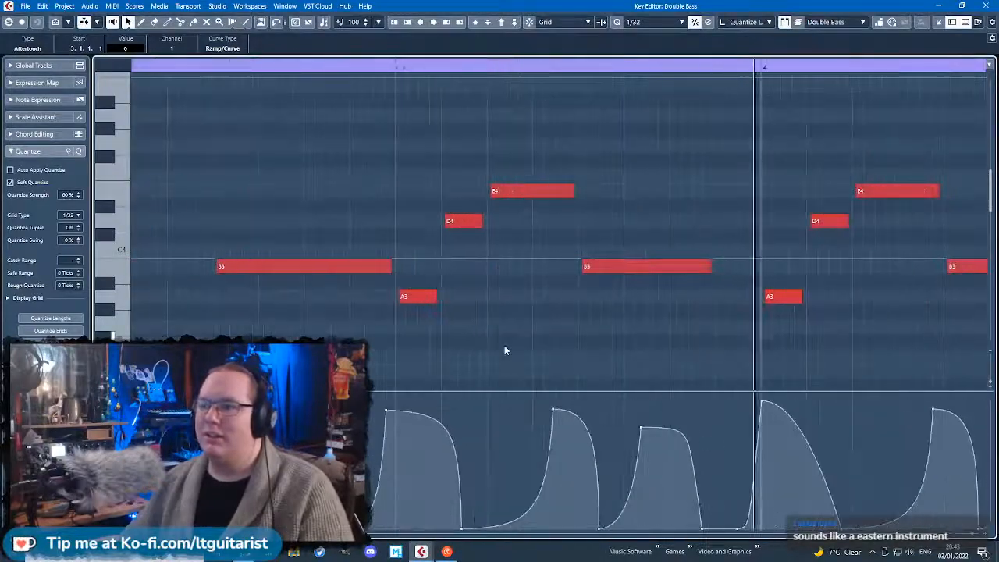
scroll(503, 351, "down", 8)
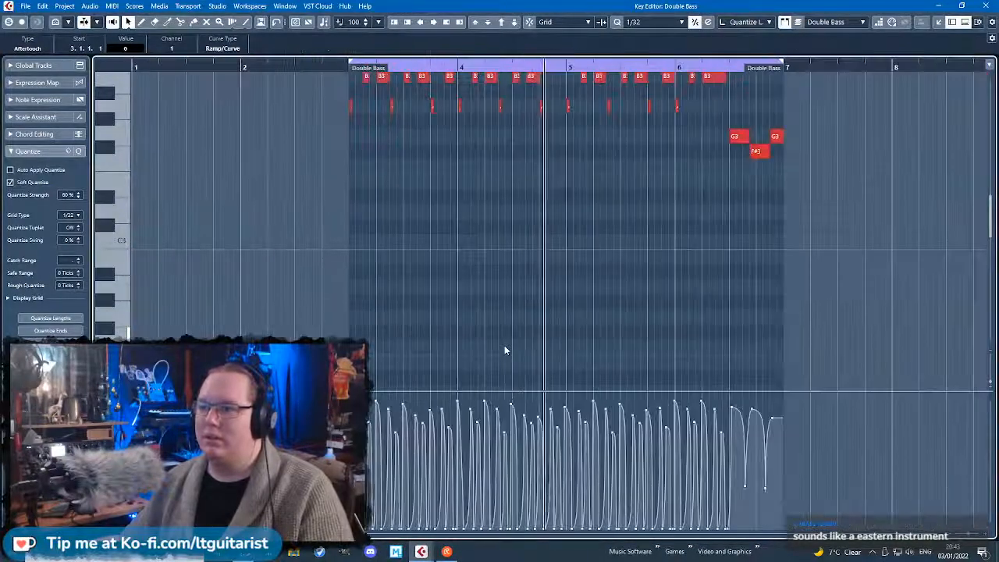
scroll(709, 354, "up", 3)
scroll(767, 343, "up", 2)
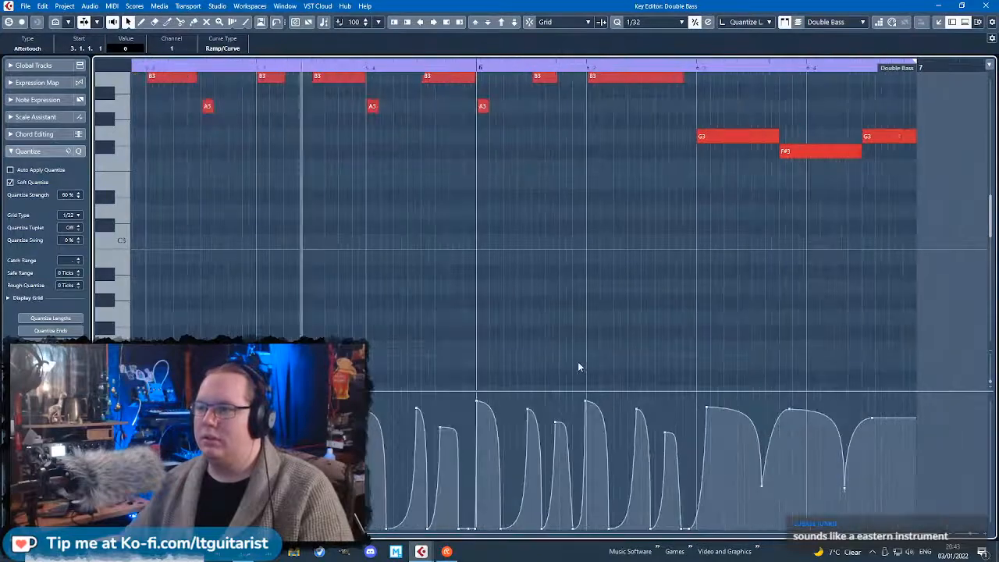
scroll(560, 376, "down", 1)
scroll(550, 375, "down", 2)
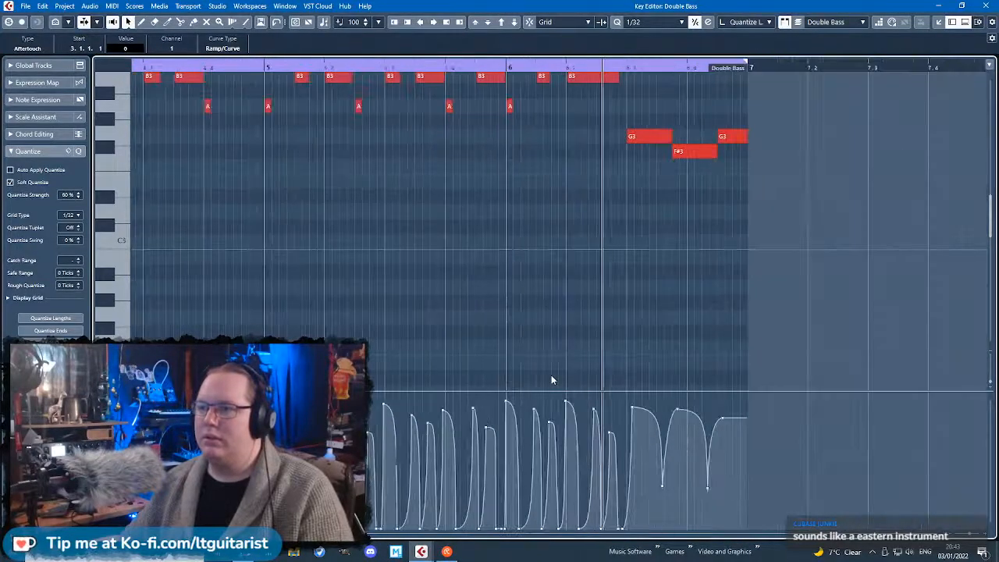
scroll(684, 389, "up", 2)
scroll(684, 388, "down", 5)
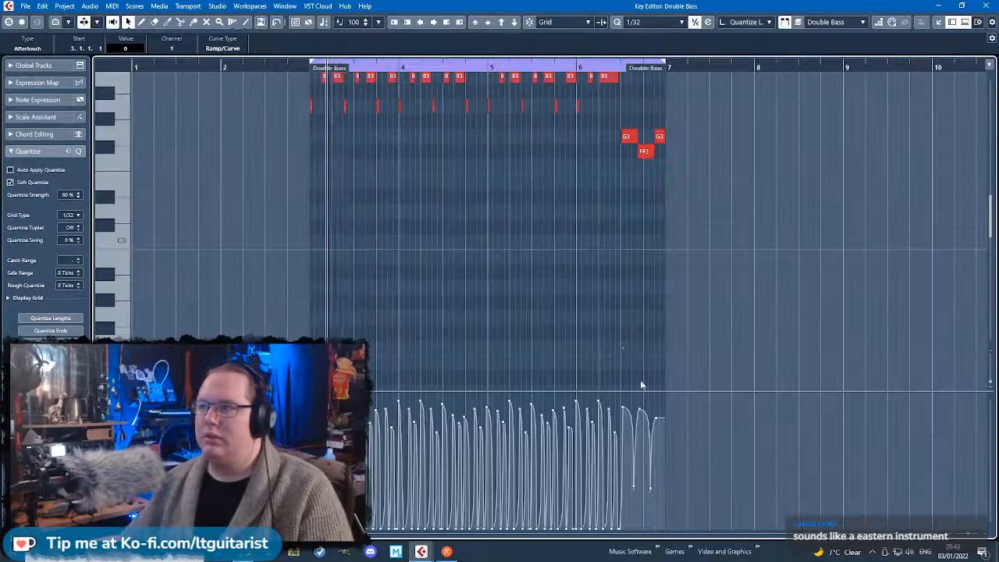
Delete the closing G3, F#3, G3 figure with its aftertouch points, and the last B3 note in bar 6.
scroll(633, 352, "up", 2)
scroll(580, 320, "up", 3)
left_click_drag(880, 465, 751, 375)
key("Delete")
left_click_drag(790, 454, 748, 545)
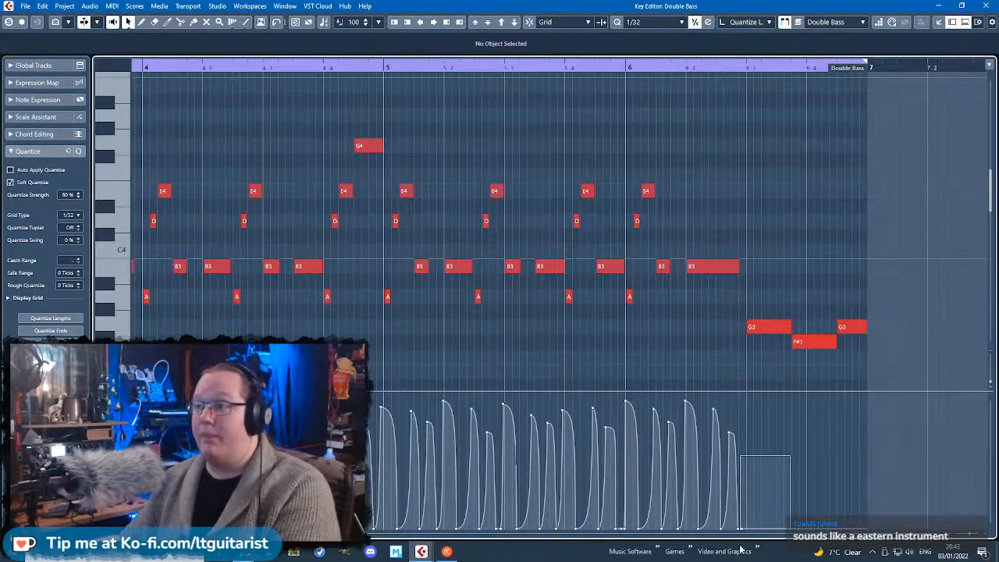
key("Delete")
left_click_drag(898, 291, 740, 394)
key("Delete")
left_click(714, 248)
key("Delete")
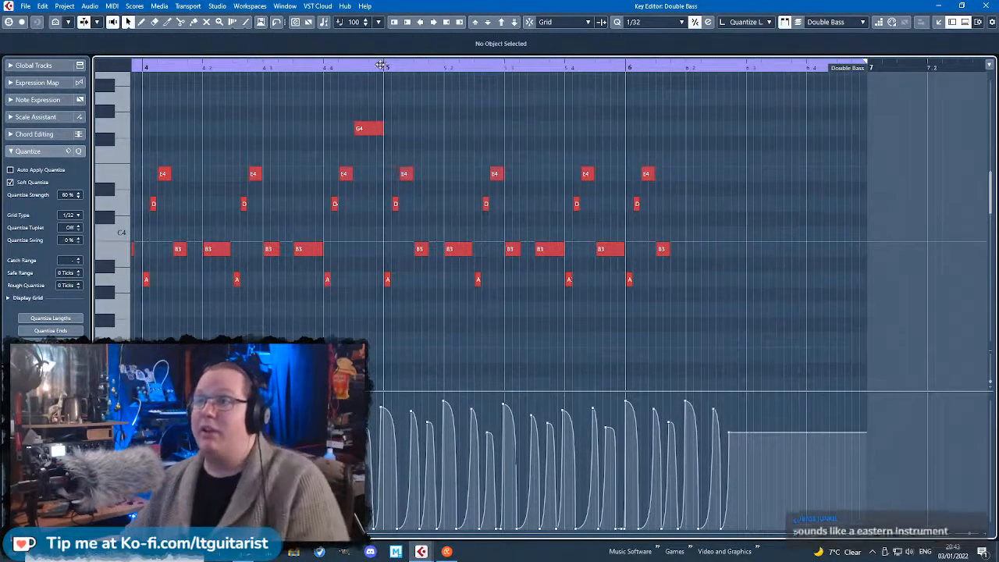
Delete all remaining melody notes in bars 5 and 6 together with their aftertouch points.
scroll(260, 260, "down", 3)
scroll(531, 296, "up", 2)
key("space")
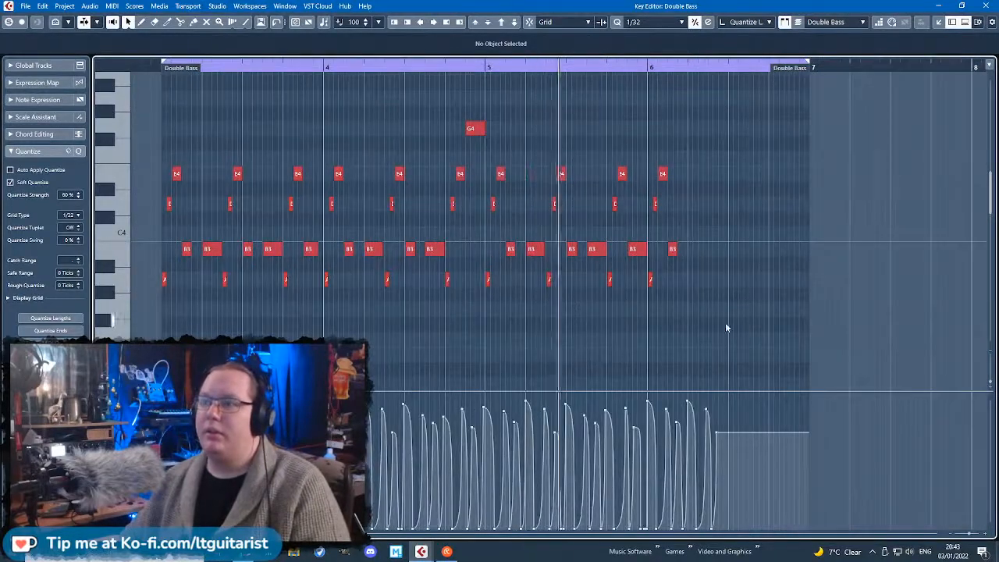
left_click_drag(741, 312, 489, 175)
key("Delete")
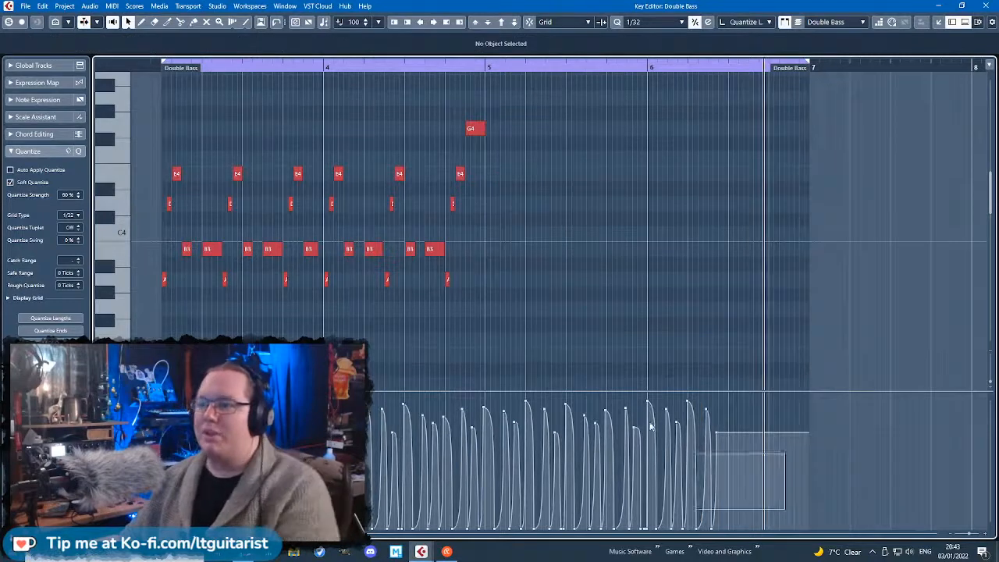
left_click_drag(710, 466, 499, 329)
key("Delete")
left_click_drag(735, 432, 494, 554)
key("Delete")
Replace the opening aftertouch curves with one swell that peaks at 114 at the first E4's start and curves down to 0 at its end.
scroll(340, 254, "up", 6)
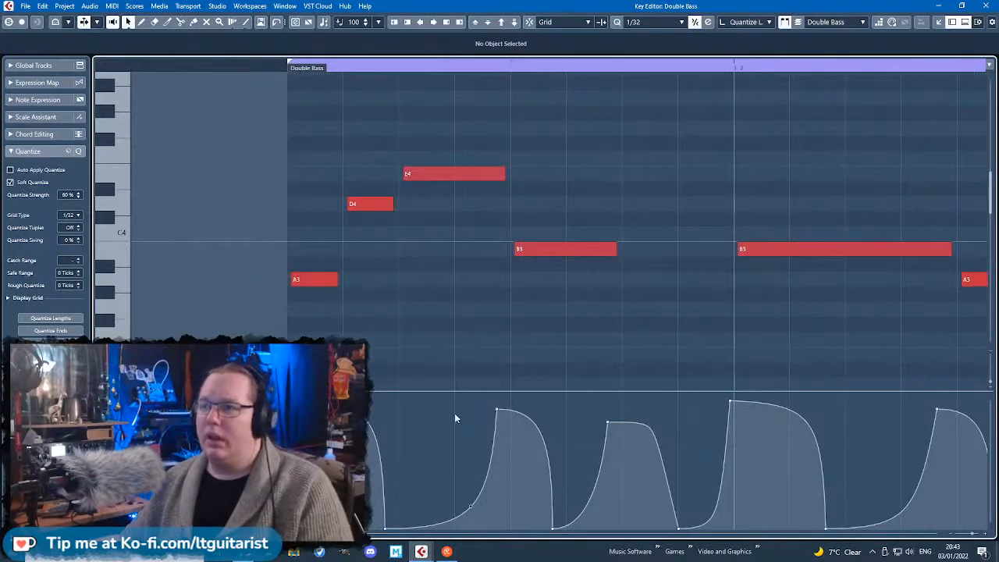
scroll(454, 418, "down", 3)
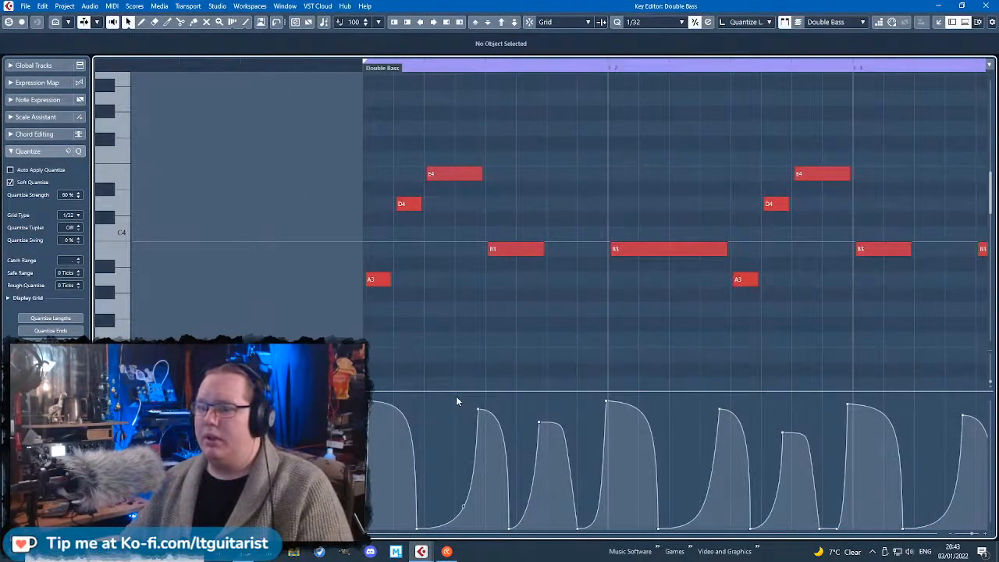
scroll(456, 401, "down", 5)
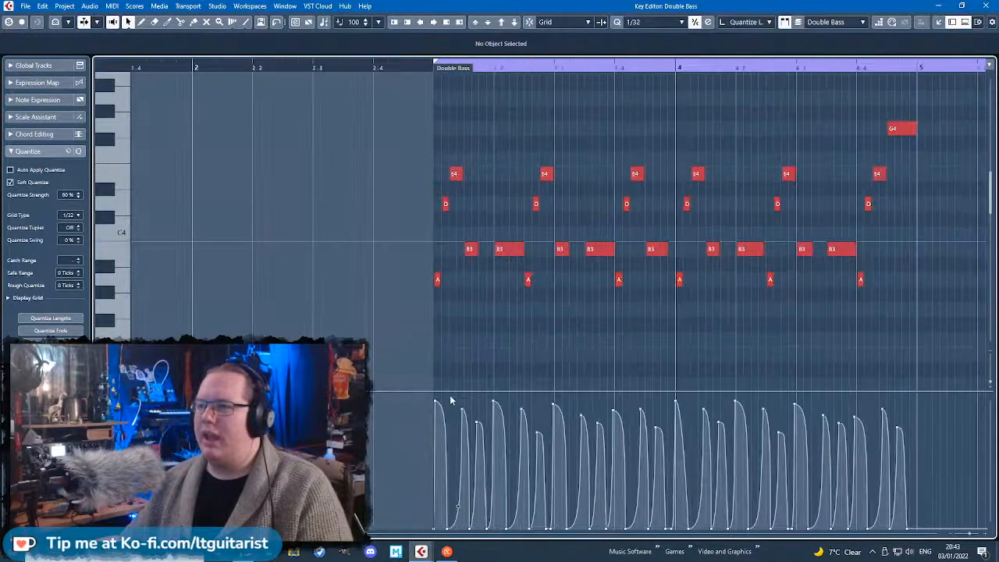
scroll(468, 439, "up", 5)
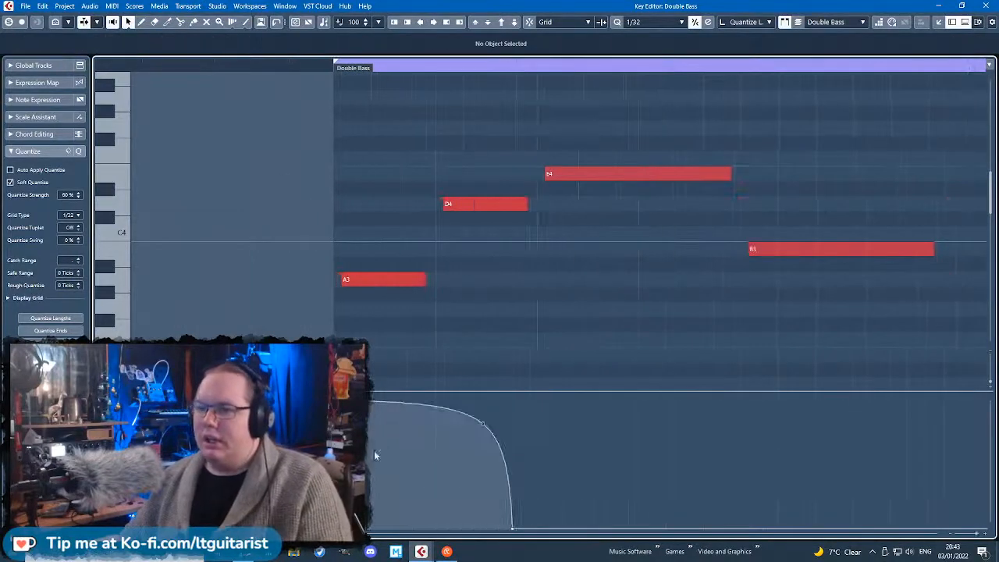
left_click_drag(514, 533, 732, 529)
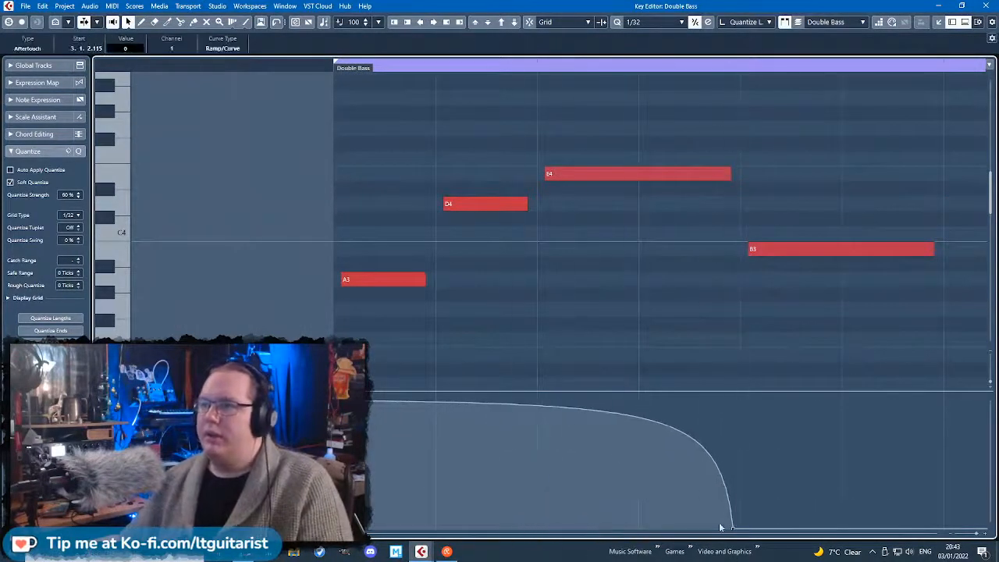
left_click_drag(373, 406, 543, 406)
left_click_drag(700, 433, 703, 427)
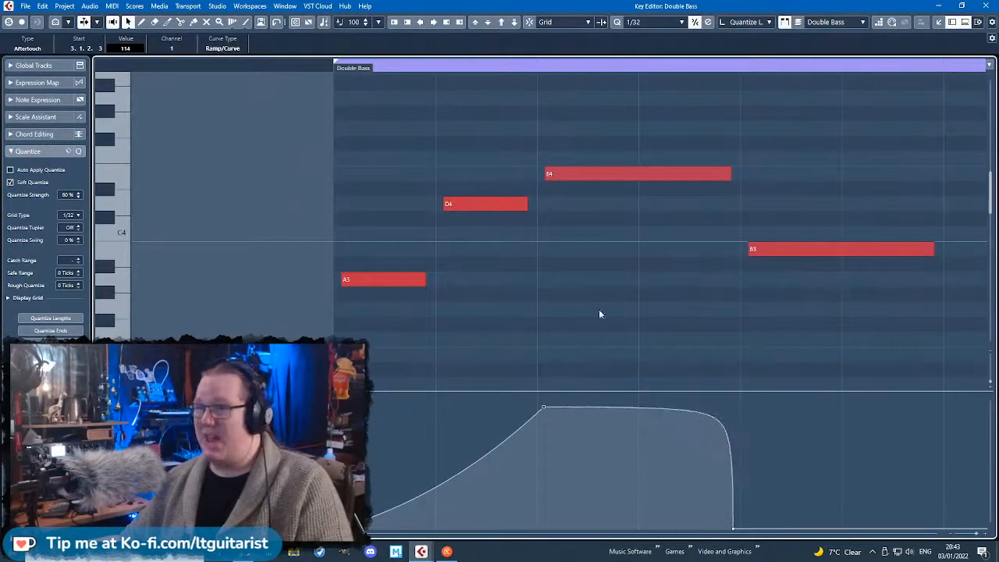
Examine how the aftertouch swell lines up with the opening A3, D4 and E4 notes.
left_click(657, 373)
scroll(529, 347, "down", 2)
scroll(506, 331, "up", 2)
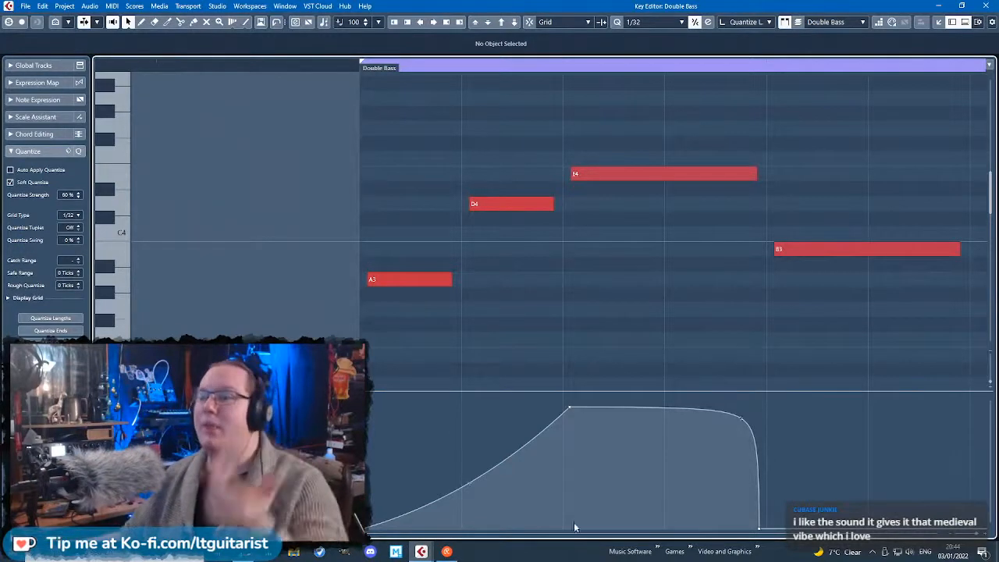
left_click_drag(385, 413, 655, 449)
left_click_drag(388, 456, 563, 407)
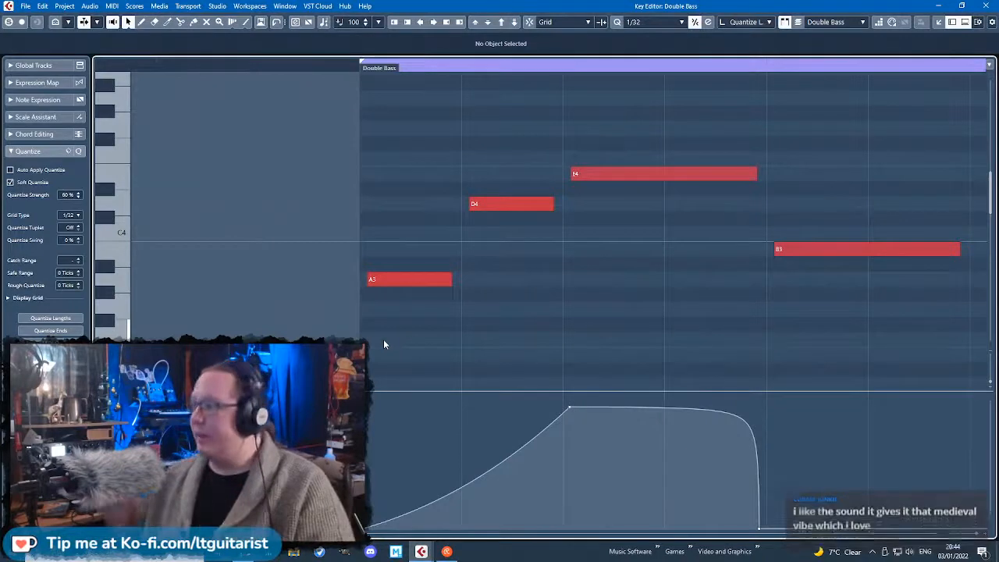
scroll(383, 340, "down", 3)
scroll(468, 367, "up", 2)
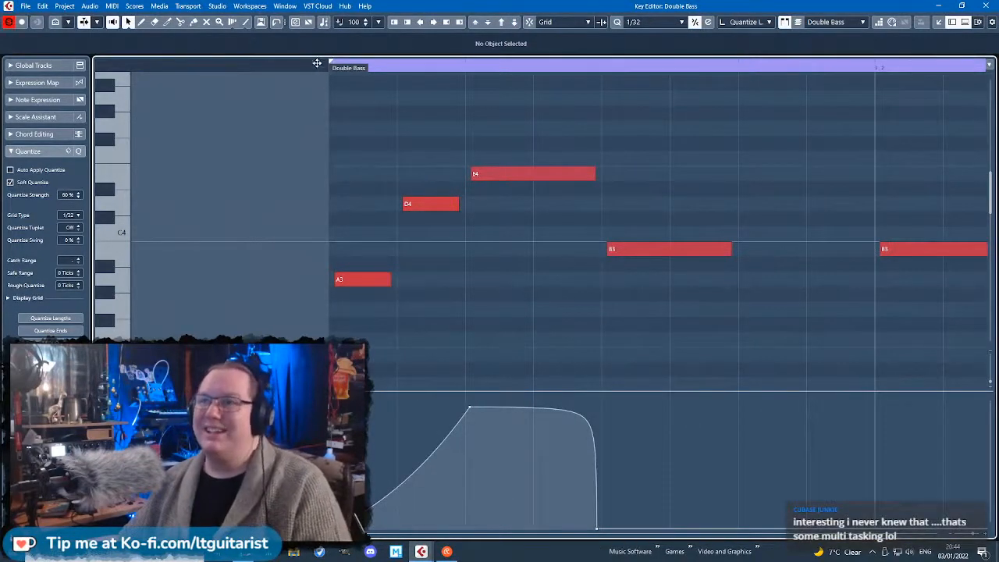
Shape an aftertouch dip at the end of the first E4, with a curved rise to 107 at the following B3.
scroll(620, 372, "down", 2)
scroll(664, 355, "up", 3)
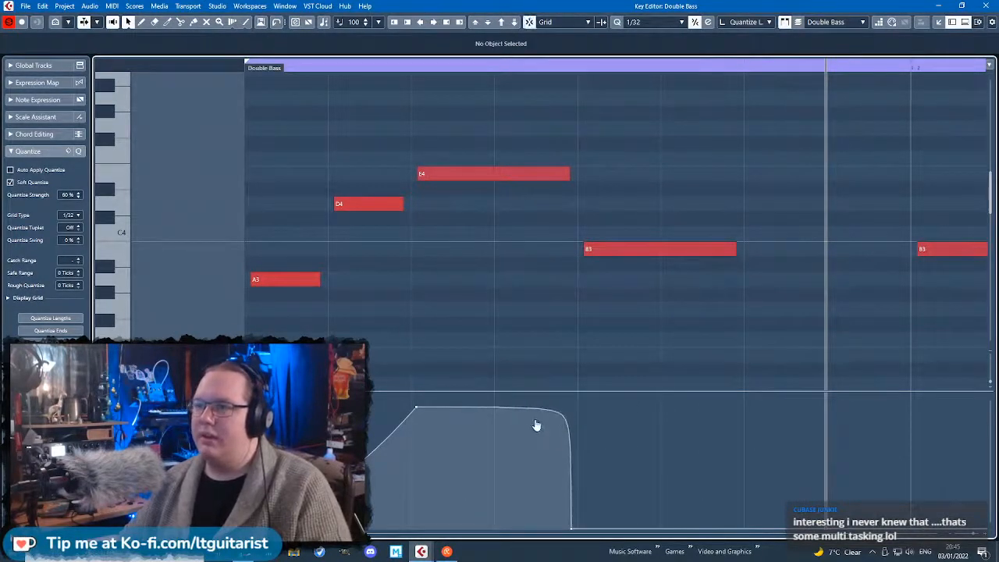
scroll(639, 360, "up", 1)
left_click_drag(564, 526, 459, 434)
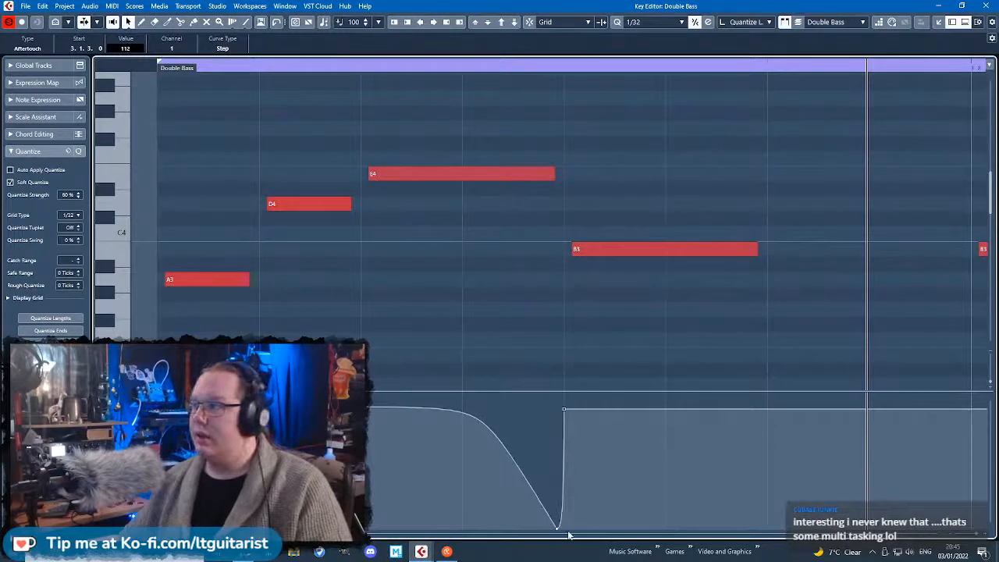
left_click_drag(560, 535, 539, 459)
left_click_drag(568, 420, 572, 431)
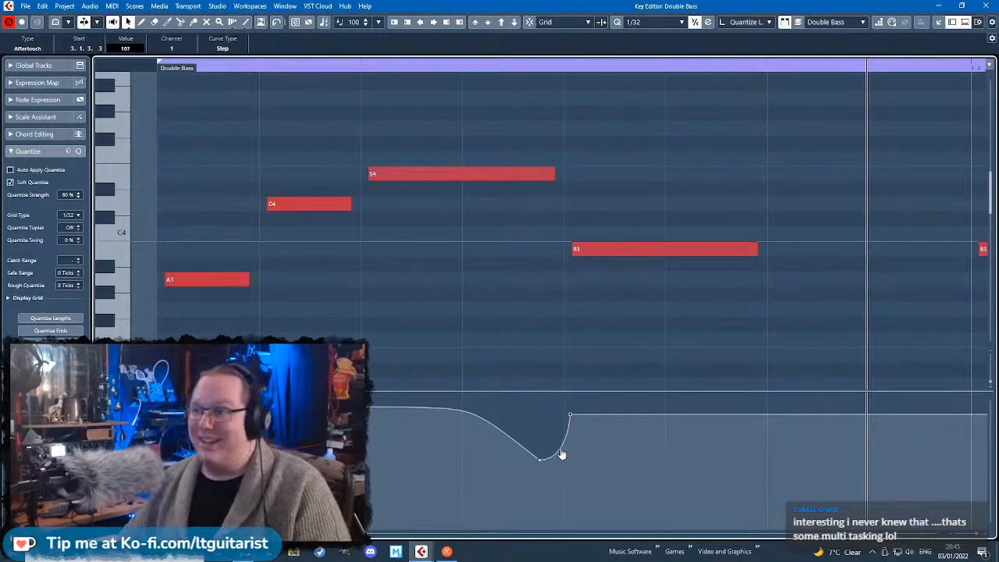
scroll(596, 440, "down", 2)
scroll(705, 415, "up", 2)
scroll(616, 427, "down", 5)
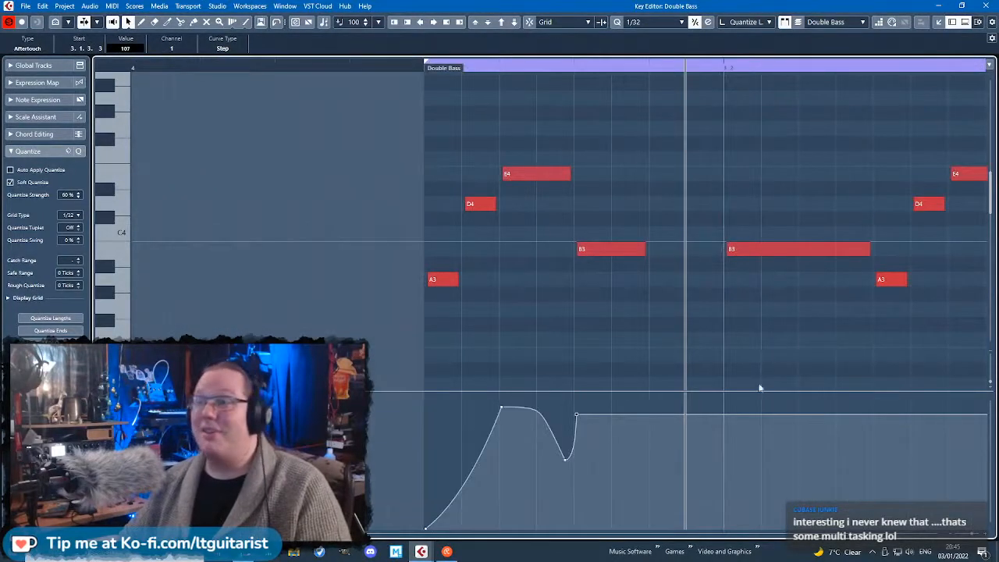
Curve the aftertouch down to nearly 0 after the first B3 and back up to 107 at the second B3's start.
scroll(765, 392, "up", 2)
left_click(691, 415)
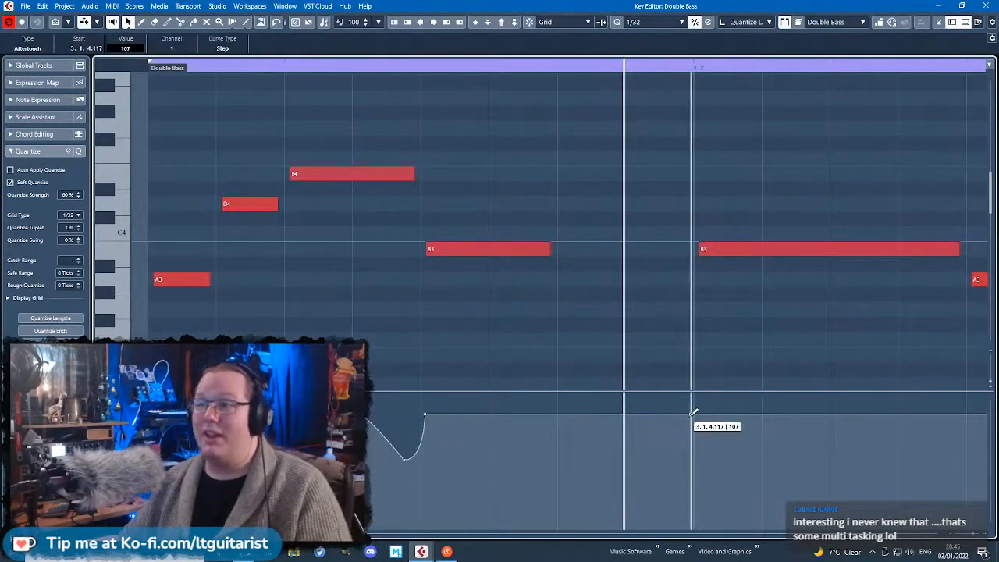
left_click_drag(687, 413, 646, 426)
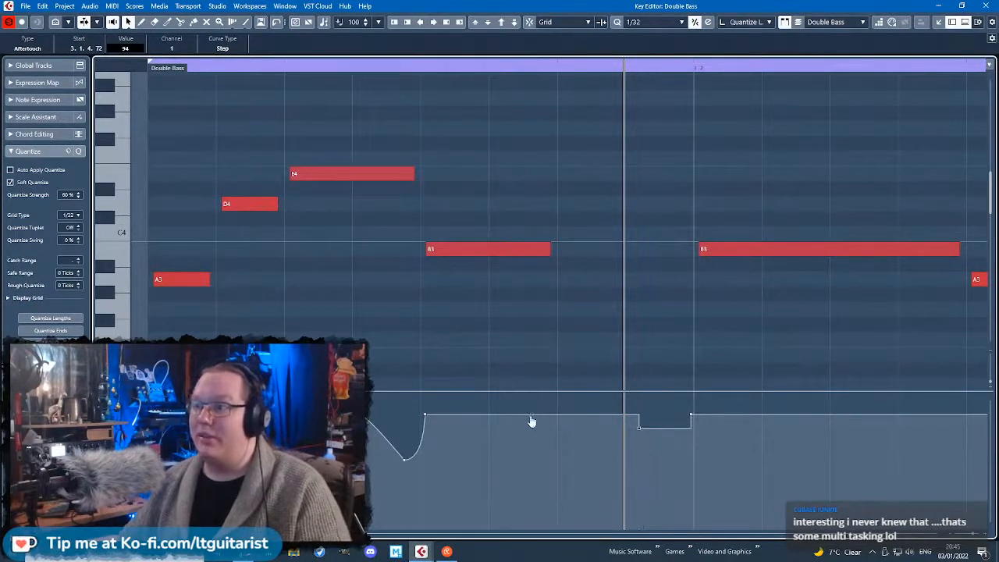
left_click_drag(532, 415, 531, 419)
left_click_drag(641, 429, 618, 523)
key("g")
key("g")
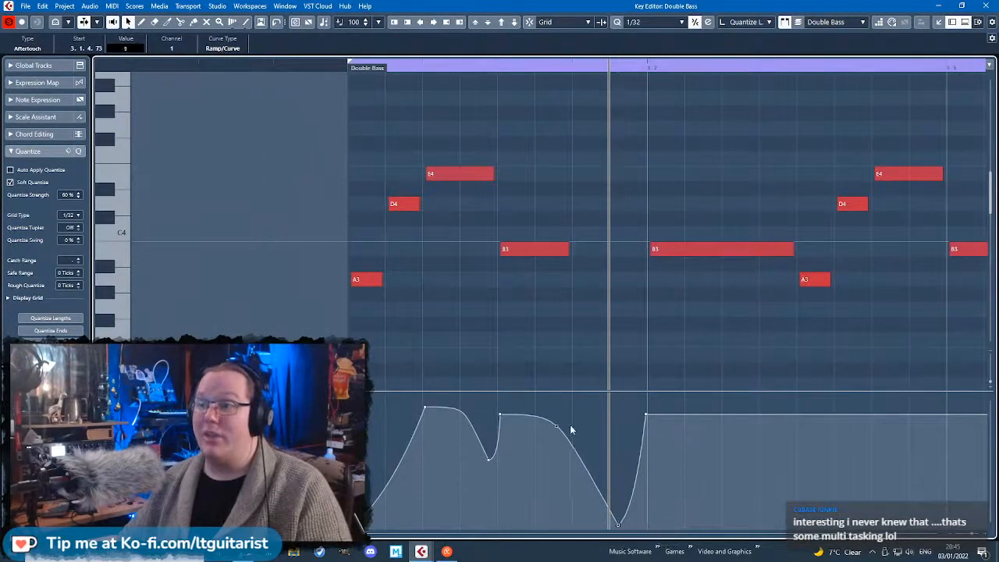
left_click(553, 364)
key("space")
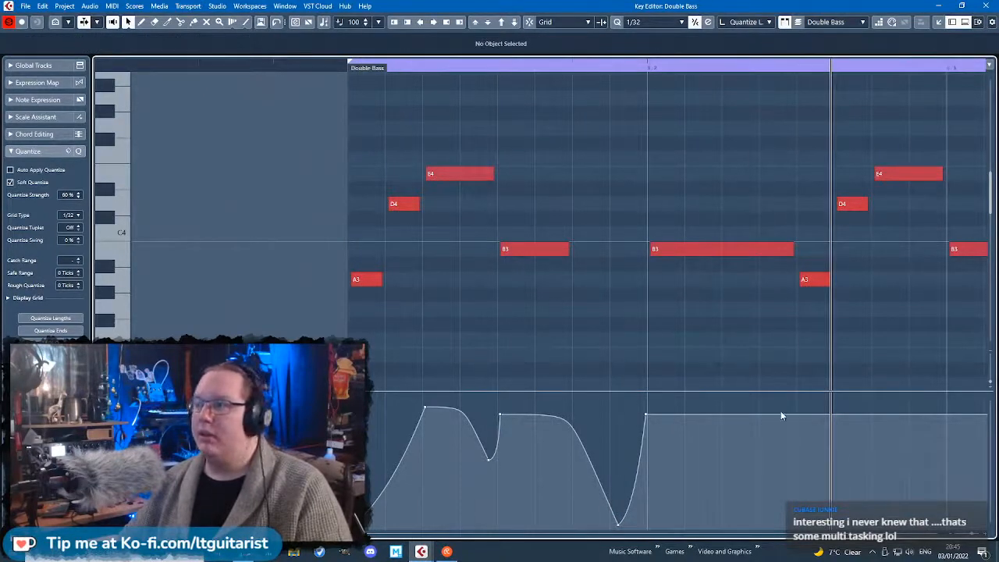
Curve the aftertouch down to 0 at the second B3's end and play the opening figure.
left_click_drag(795, 415, 789, 532)
left_click_drag(718, 420, 712, 441)
left_click(338, 68)
key("space")
left_click(624, 167)
key("space")
scroll(651, 303, "down", 2)
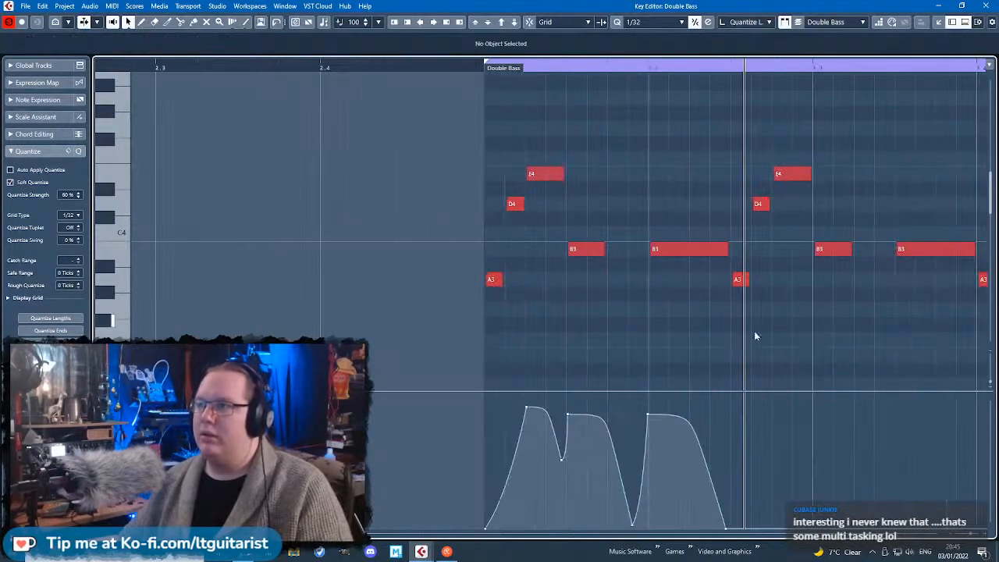
Copy the opening figure's aftertouch curves and paste them at the second A3 in bar 3.
scroll(745, 335, "right", 2)
left_click_drag(392, 414, 622, 453)
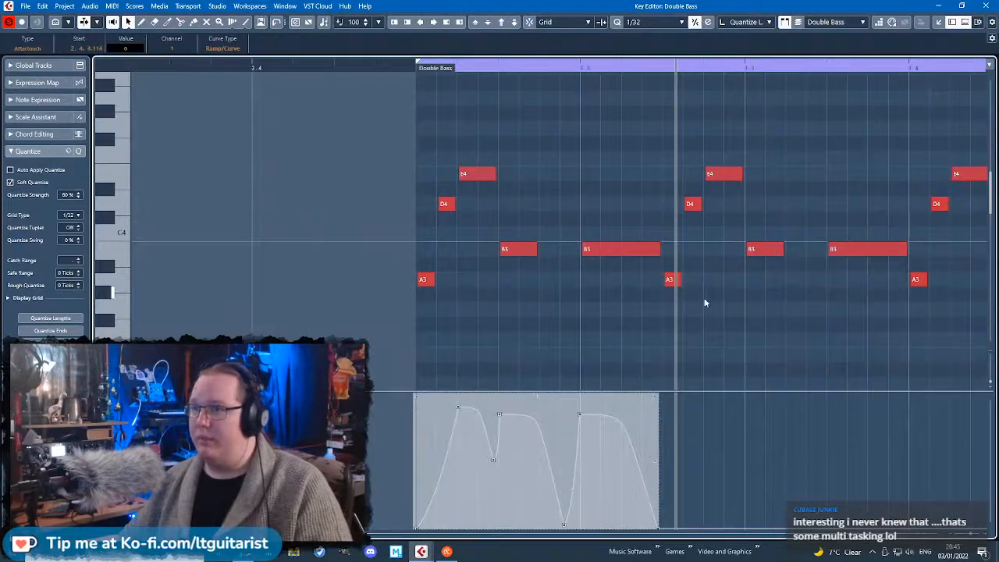
key("h")
key("h")
left_click(611, 68)
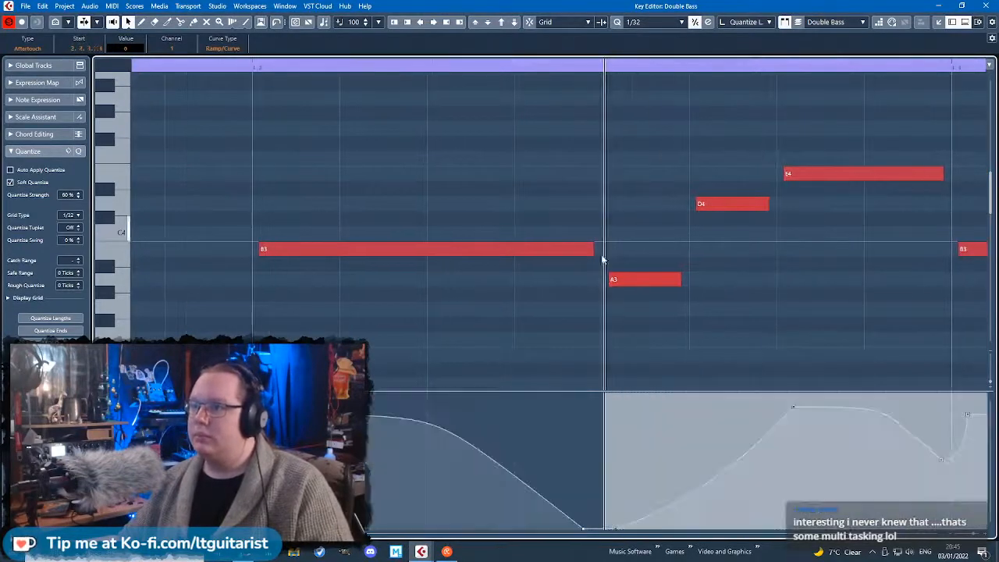
key("g")
key("g")
left_click(893, 348)
scroll(812, 281, "left", 2)
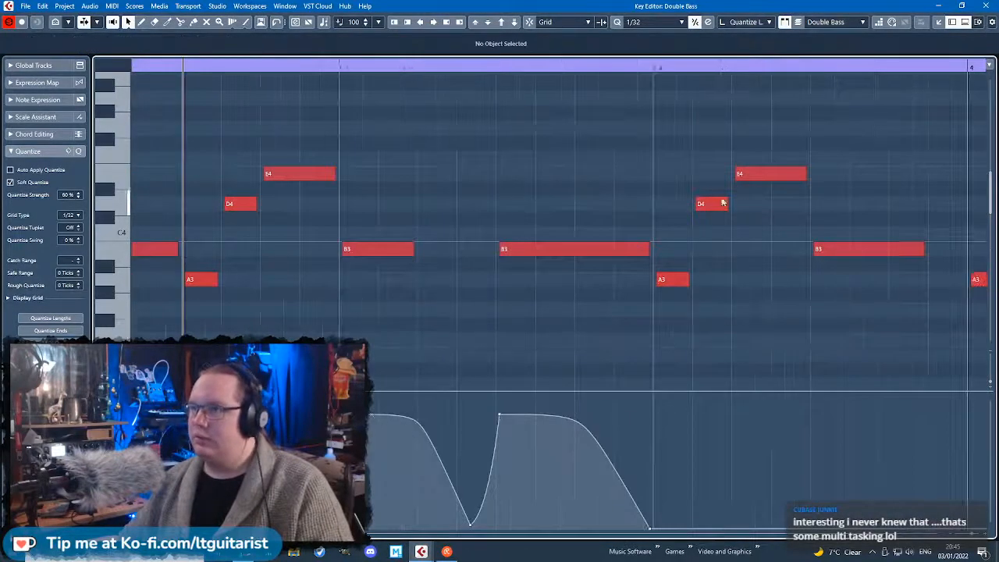
Paste the copied aftertouch curves again at the third A3 in bar 3.
left_click(659, 67)
key("h")
key("h")
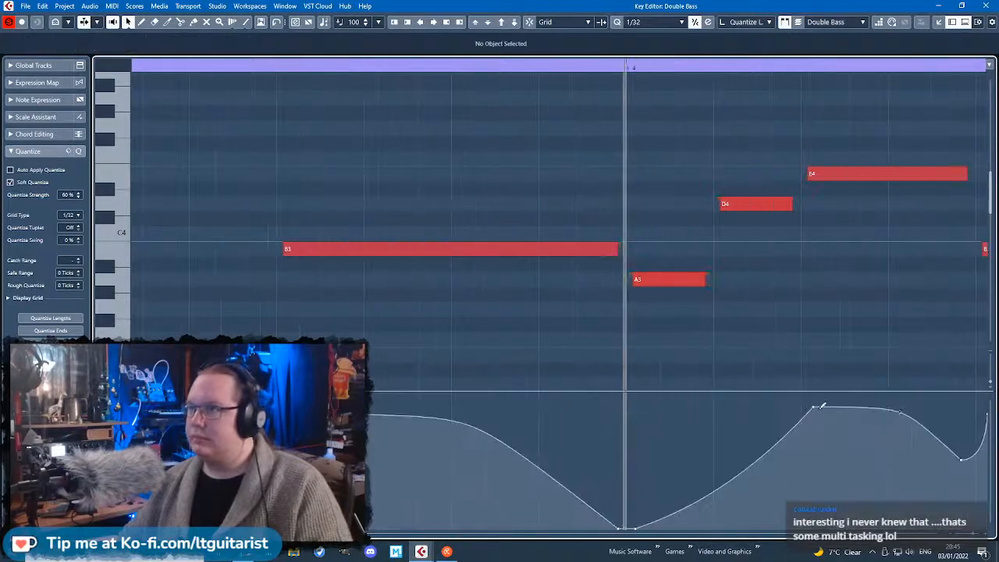
Move the aftertouch peak over bar 3's third E4 slightly later at 110 and lower the peak on the long B3 before that figure.
left_click_drag(813, 413, 843, 413)
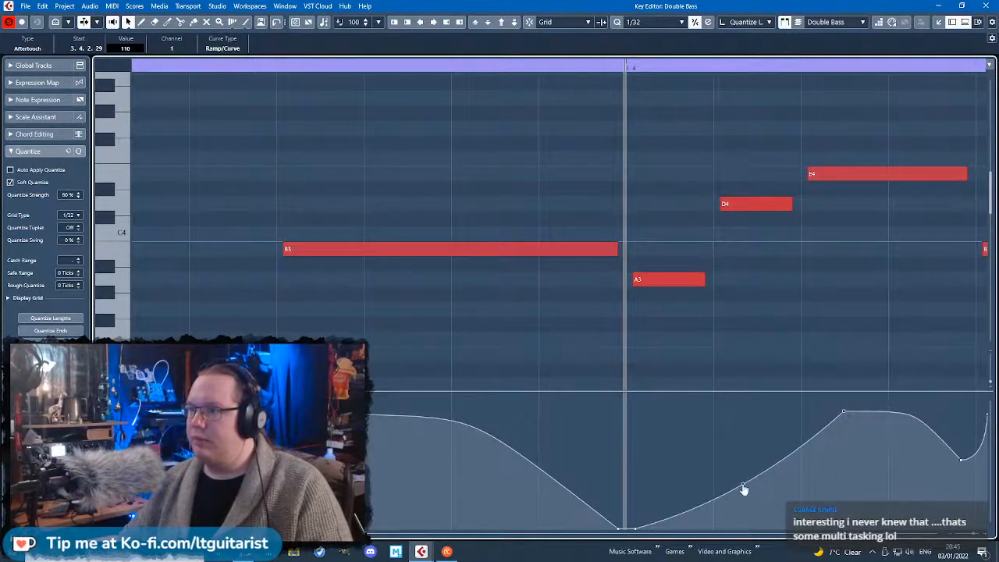
scroll(419, 508, "down", 2)
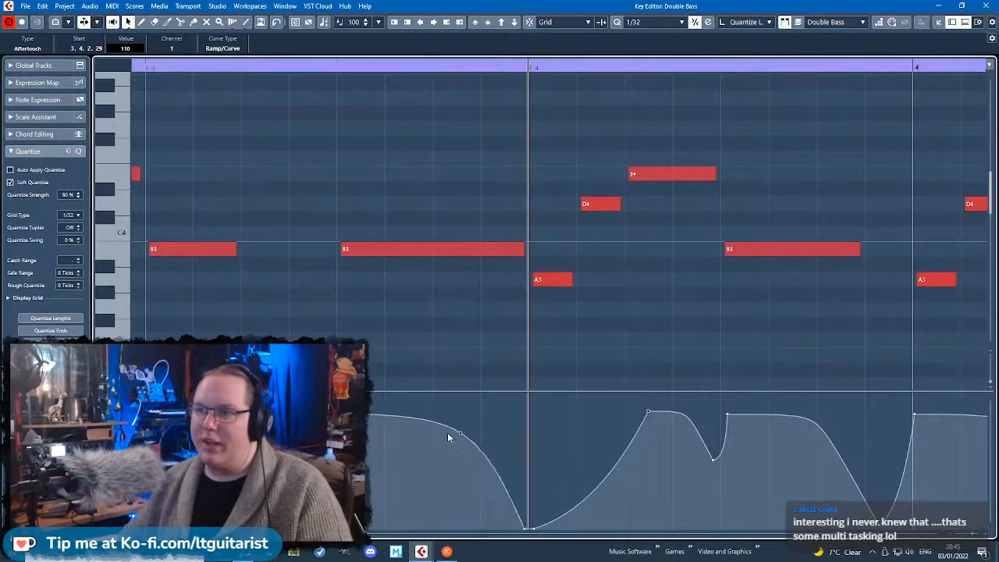
left_click_drag(344, 414, 337, 425)
Delete the surplus pasted aftertouch points that run into the start of bar 4.
scroll(398, 414, "down", 6)
scroll(649, 361, "up", 5)
scroll(415, 394, "down", 2)
scroll(406, 382, "up", 1)
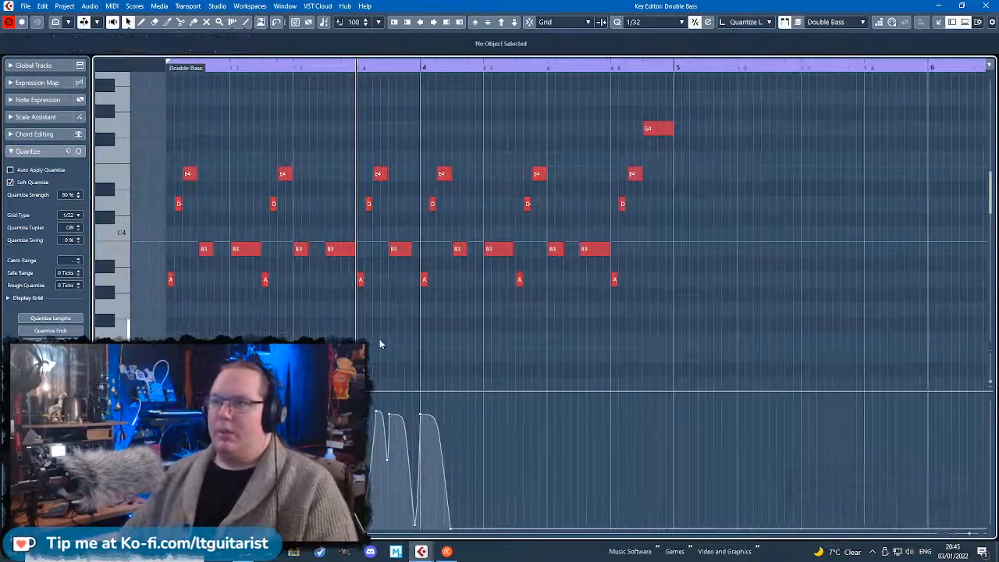
scroll(380, 339, "up", 2)
key("Delete")
left_click_drag(446, 403, 448, 544)
key("Delete")
Round off the aftertouch fall on bar 3's last B3 and lower its peak to 98.
scroll(435, 424, "up", 3)
left_click_drag(515, 427, 516, 443)
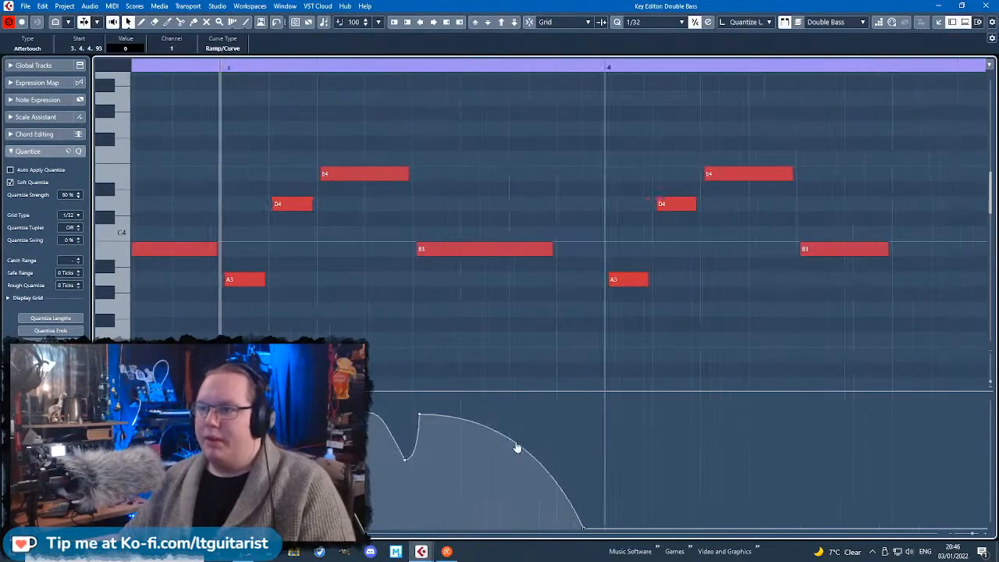
left_click(420, 421)
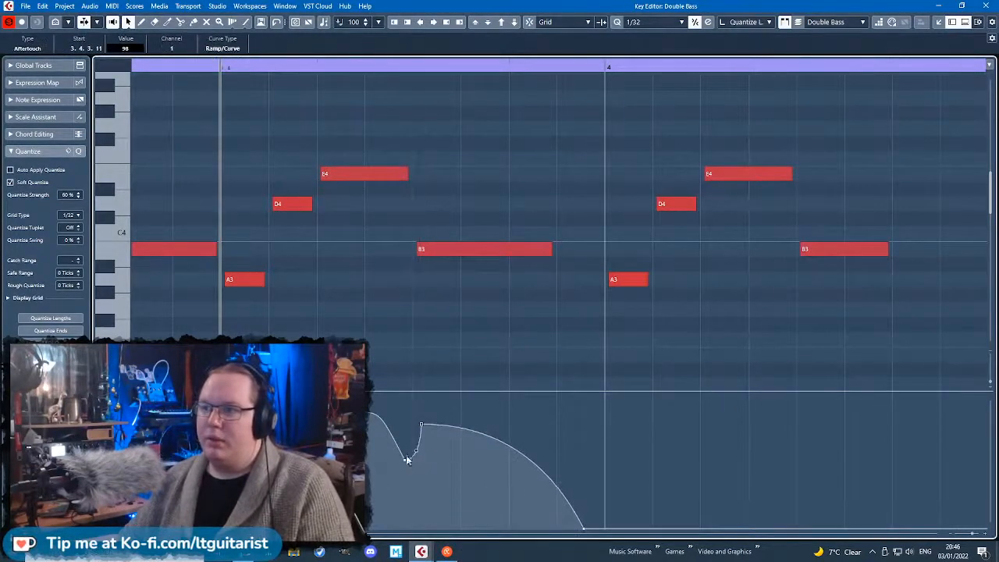
Lower the dip after the first E4 slightly, set the first B3's aftertouch peak to 101, and play bar 3.
scroll(401, 464, "down", 4)
scroll(535, 410, "up", 3)
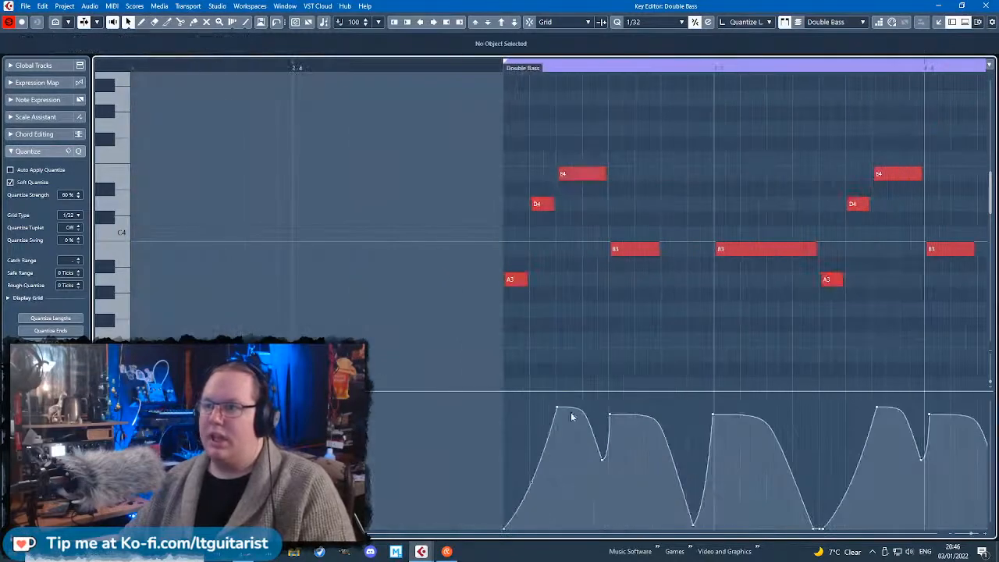
left_click(604, 466)
left_click_drag(609, 414, 611, 422)
scroll(503, 88, "down", 3)
key("space")
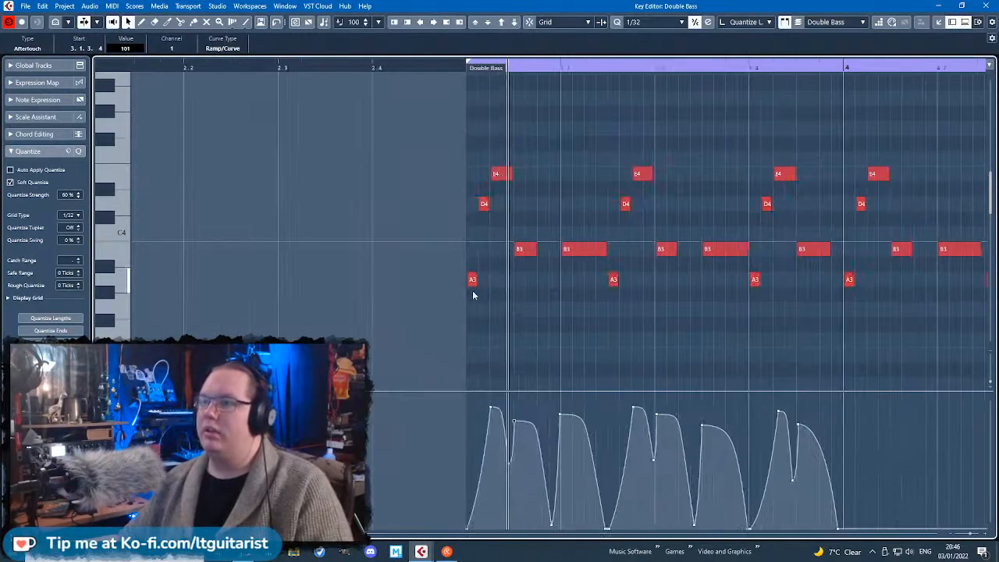
Copy all of bar 3's aftertouch curves and paste them at the start of bar 4.
left_click(860, 341)
left_click_drag(475, 533, 542, 533)
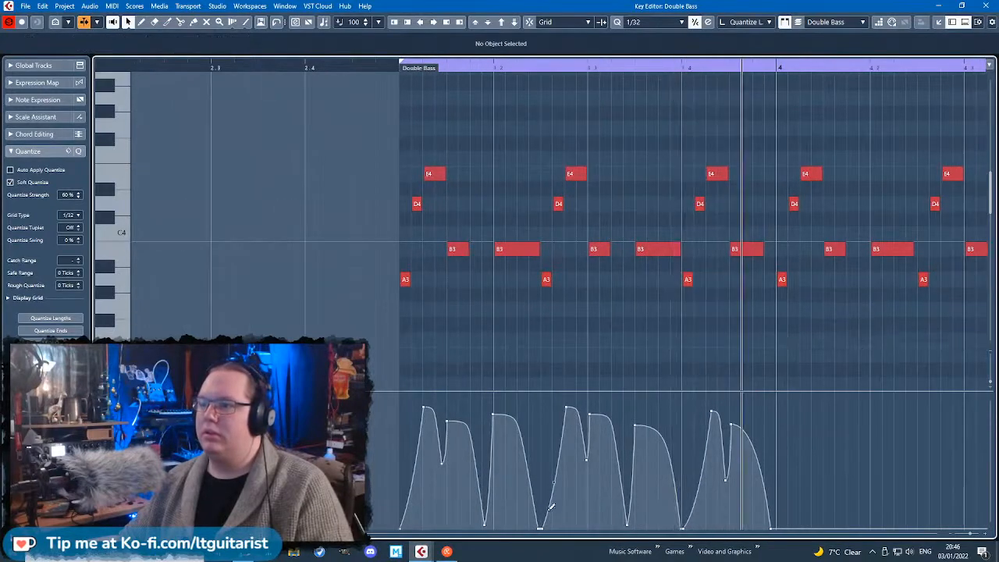
left_click_drag(424, 419, 772, 531)
key("alt+s")
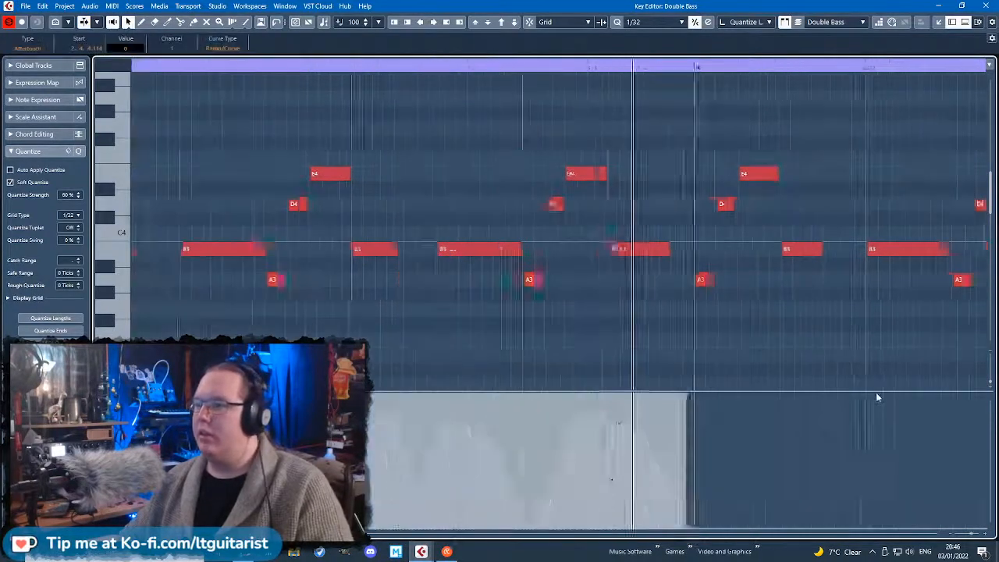
left_click(609, 70)
key("ctrl+v")
key("space")
key("g")
left_click(864, 321)
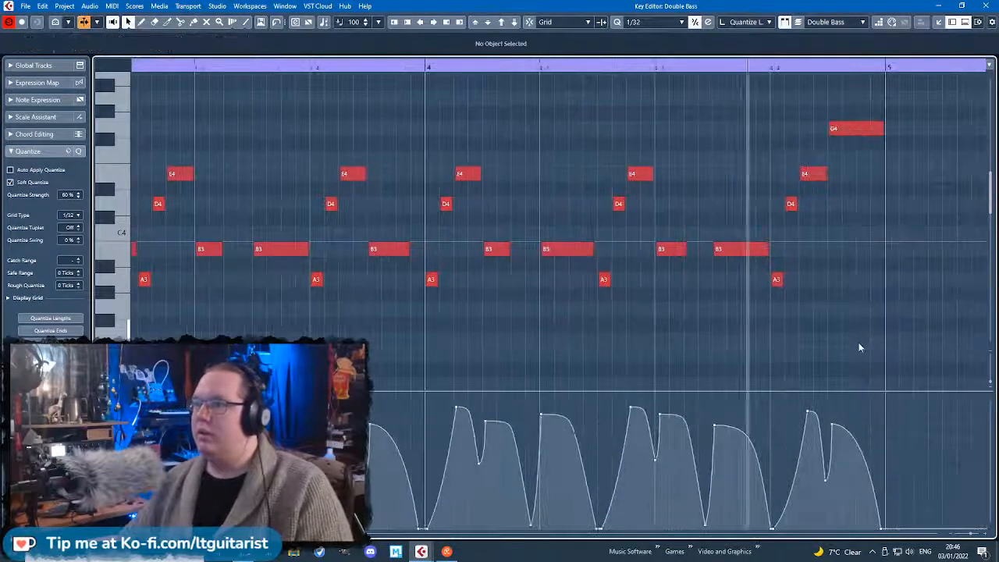
Replace the last two aftertouch humps in bar 4 with one outward-curved swell from the final A3 that peaks at the G4's start.
key("h")
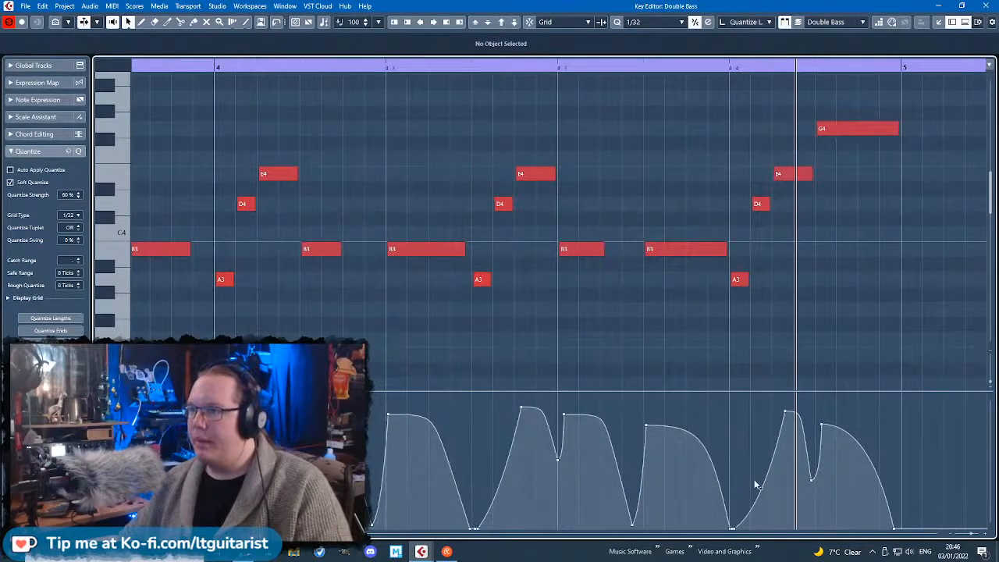
left_click_drag(794, 513, 862, 433)
left_click_drag(799, 408, 813, 408)
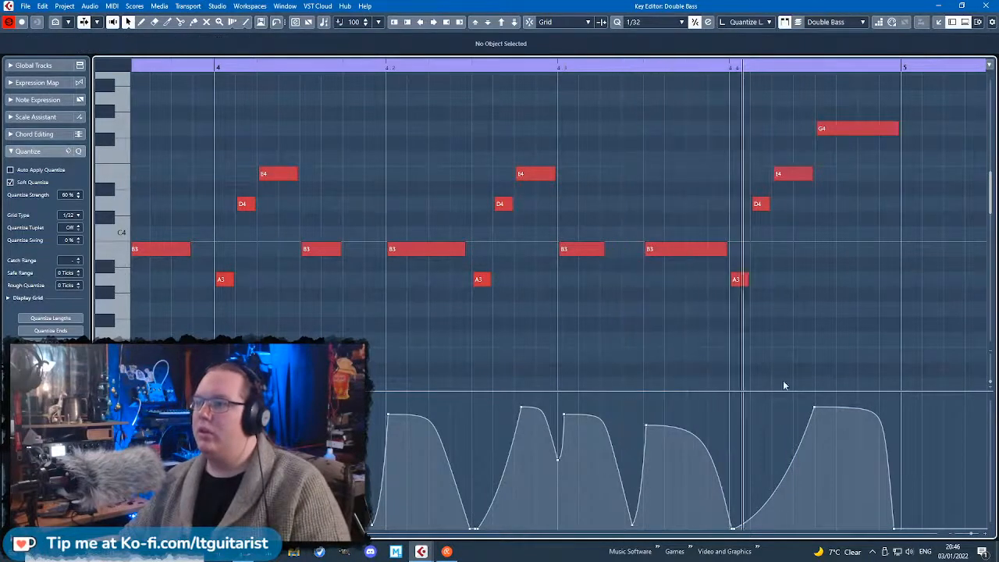
left_click(779, 482)
left_click_drag(778, 482, 766, 455)
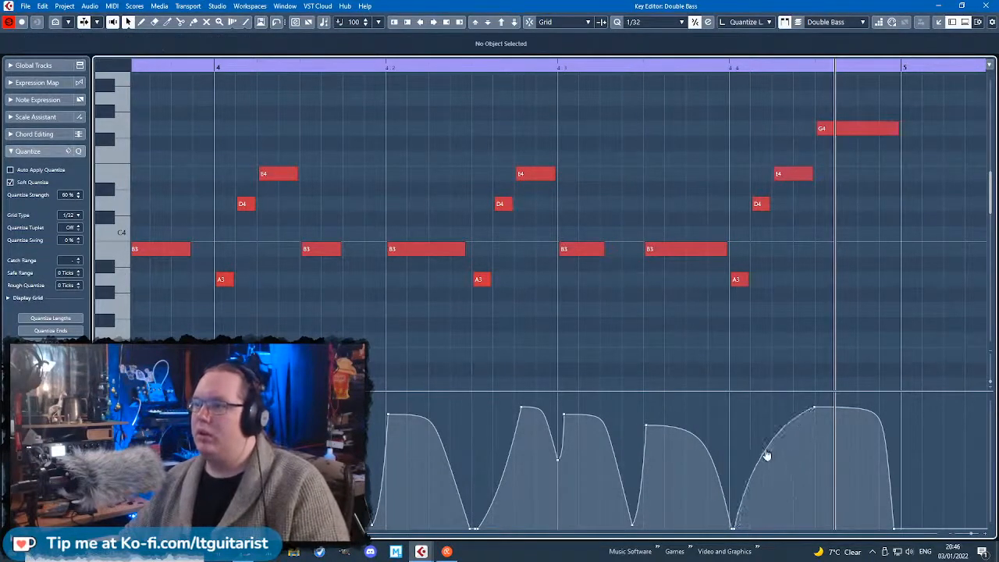
key("g")
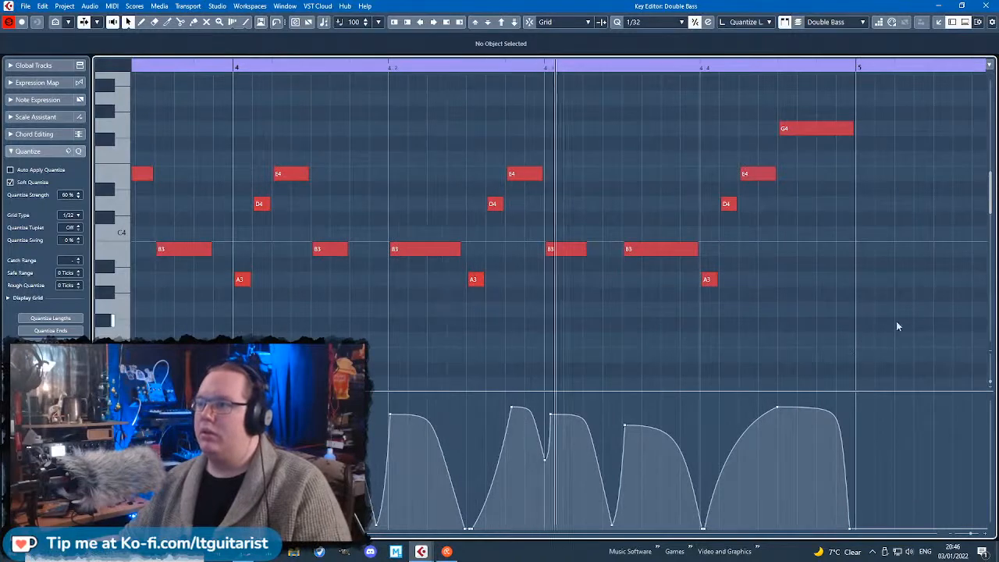
Add an aftertouch point of 94 at bar 4's last B3 and set the dip after the second E4 to 63.
scroll(677, 382, "up", 2)
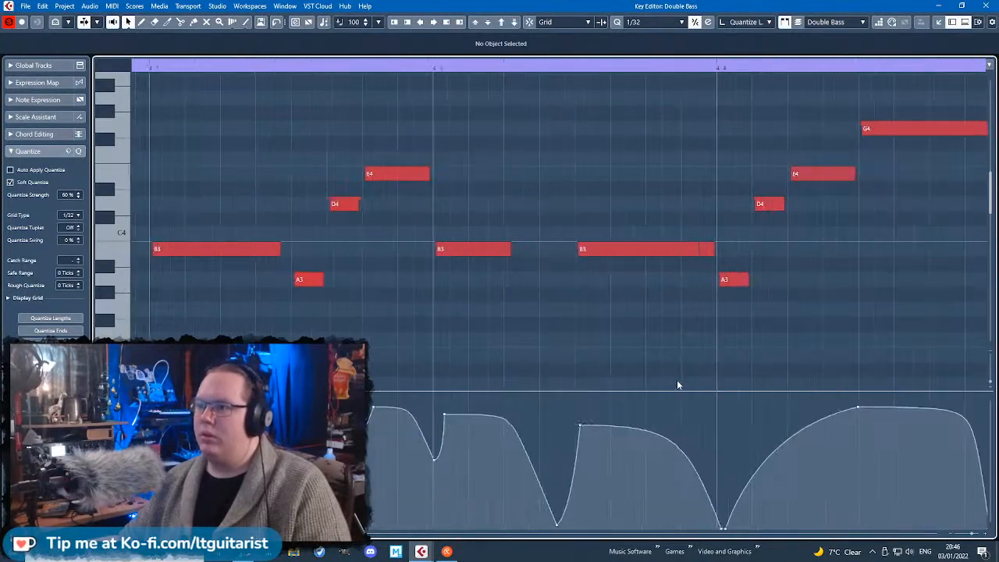
left_click(582, 426)
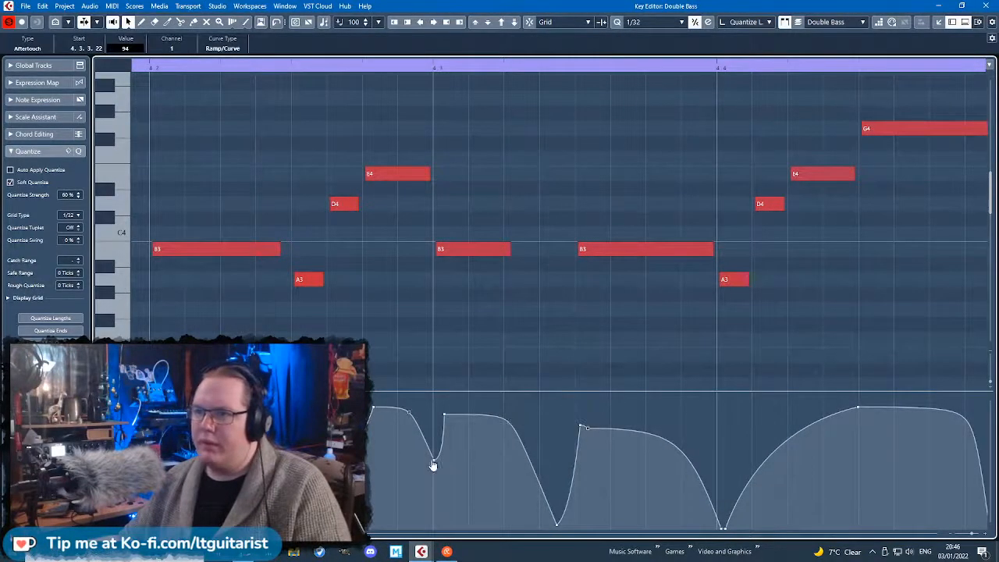
left_click_drag(433, 464, 428, 467)
scroll(529, 328, "down", 4)
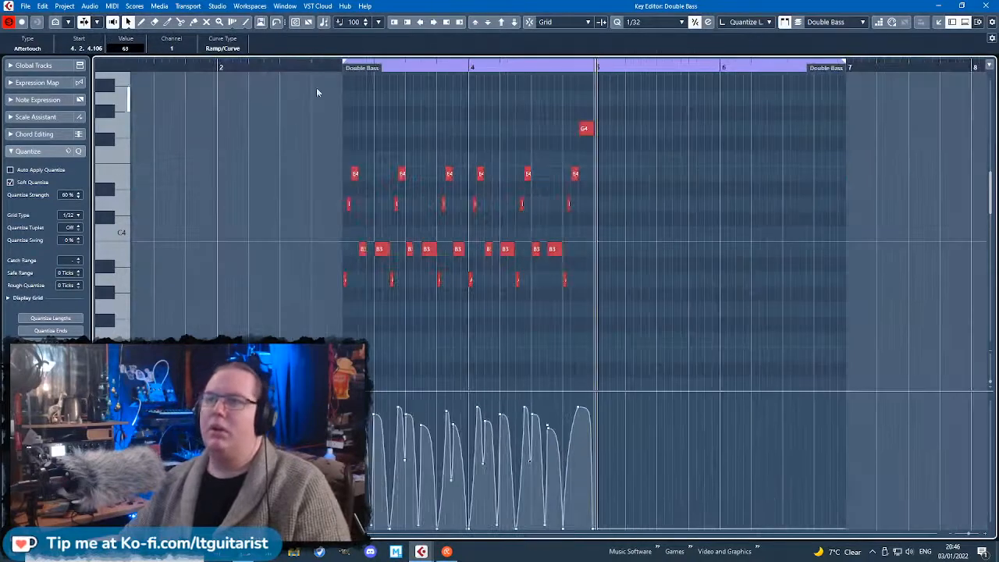
left_click(453, 278)
Play the phrase and inspect the sustained low notes spanning bars 3 and 4 by selecting them.
scroll(453, 278, "down", 3)
scroll(454, 279, "down", 4)
key("space")
left_click_drag(749, 261, 442, 148)
scroll(468, 166, "up", 5)
scroll(491, 172, "up", 6)
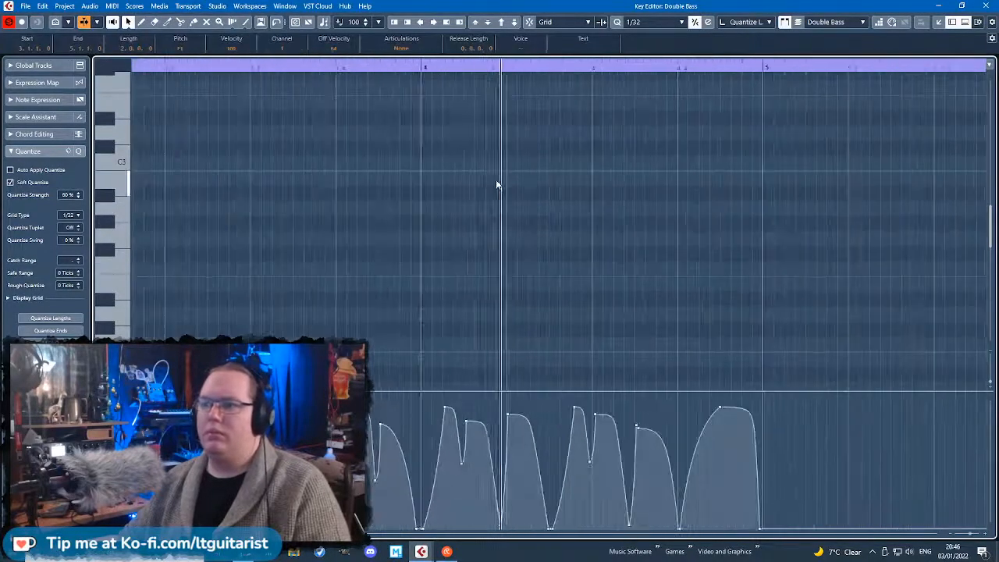
scroll(736, 265, "up", 6)
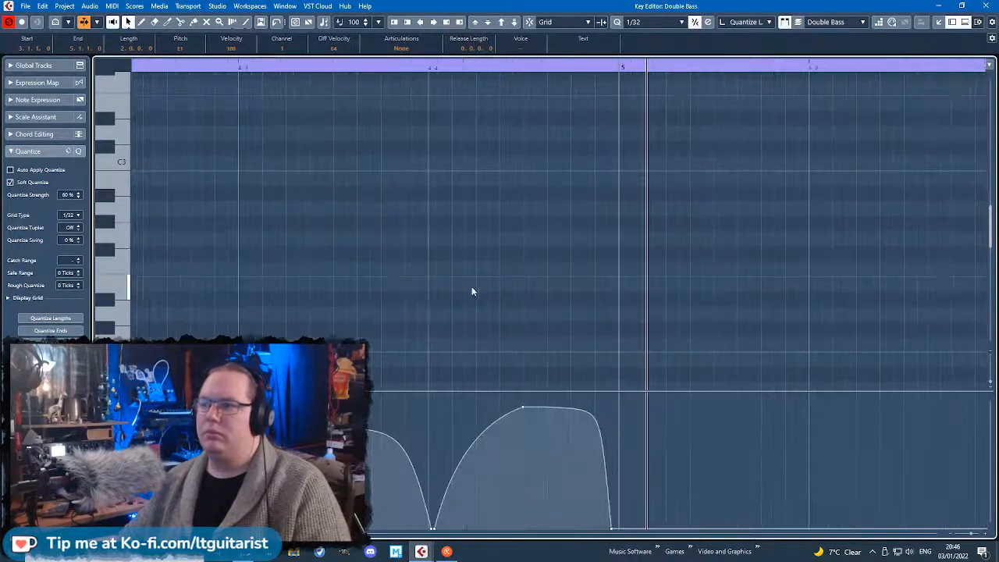
scroll(434, 314, "up", 3)
scroll(422, 331, "left", 2)
scroll(473, 337, "down", 3)
Deselect everything and play the melody from the start of bar 3 to check the aftertouch swells.
left_click_drag(434, 335, 509, 336)
scroll(468, 344, "down", 3)
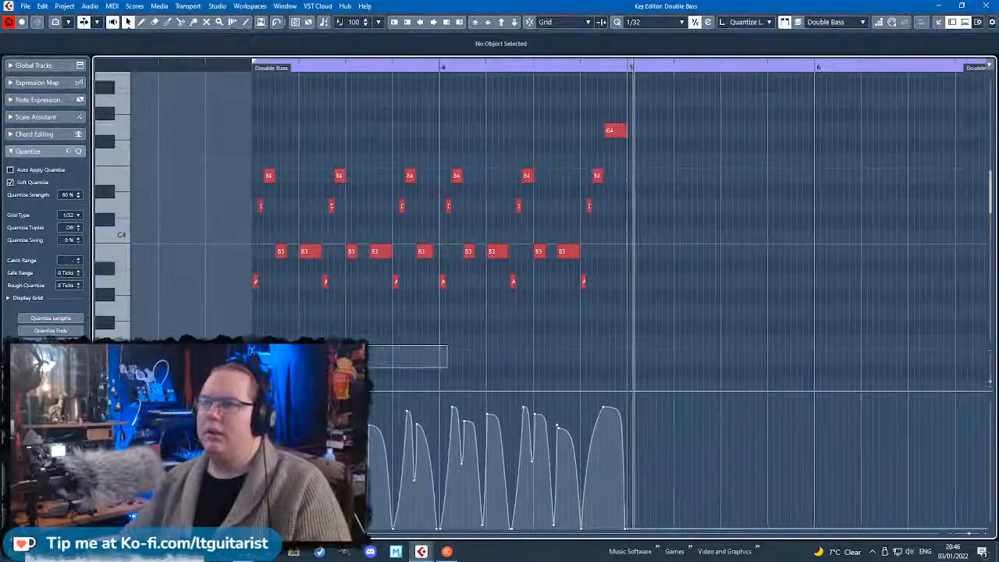
scroll(370, 346, "up", 2)
left_click_drag(179, 67, 220, 92)
key("space")
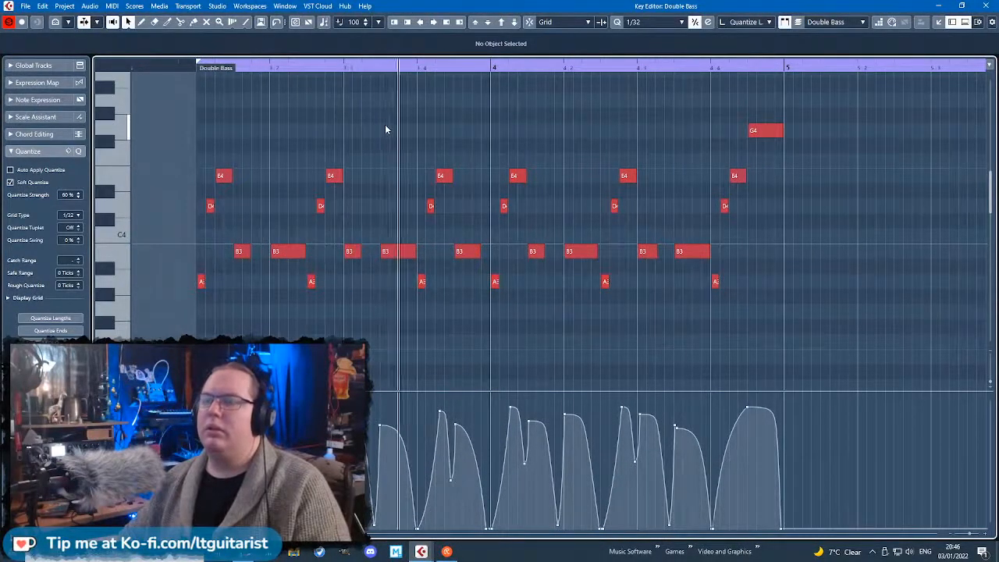
scroll(787, 335, "up", 2)
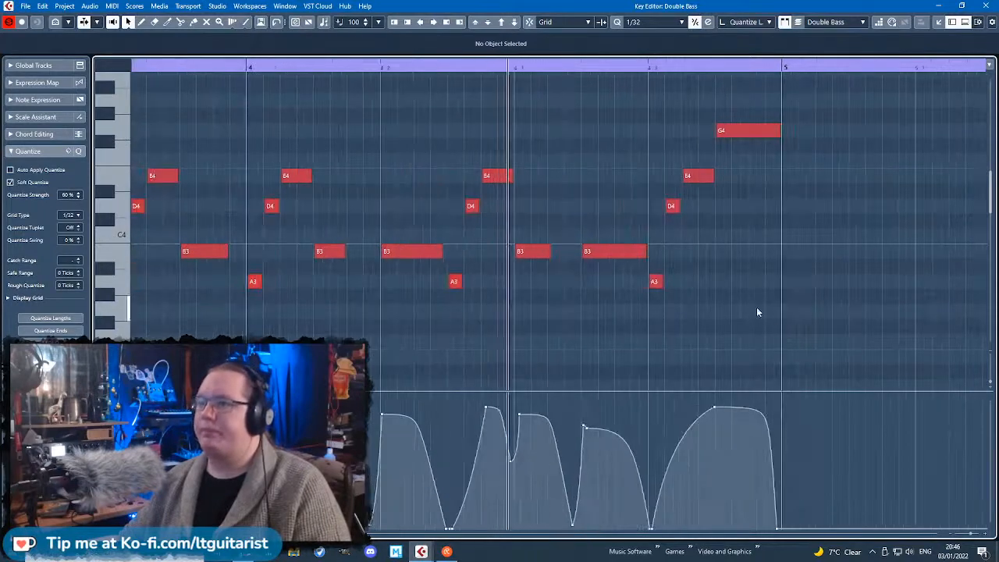
Close the note editor, duplicate both Gurdy parts from bars 3–7 into bars 7–11, and extend the cycle range to bar 11.
scroll(719, 312, "down", 3)
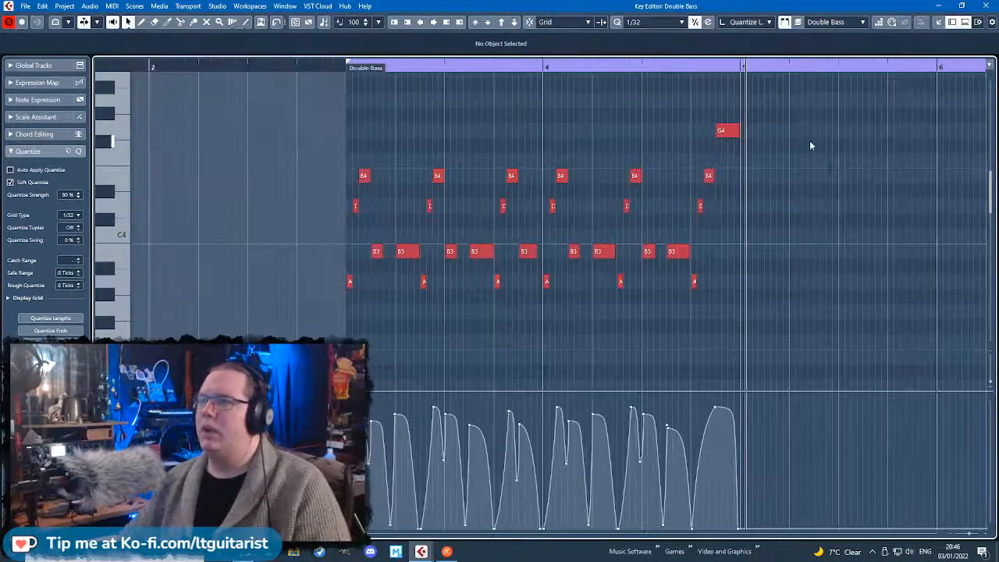
left_click(988, 5)
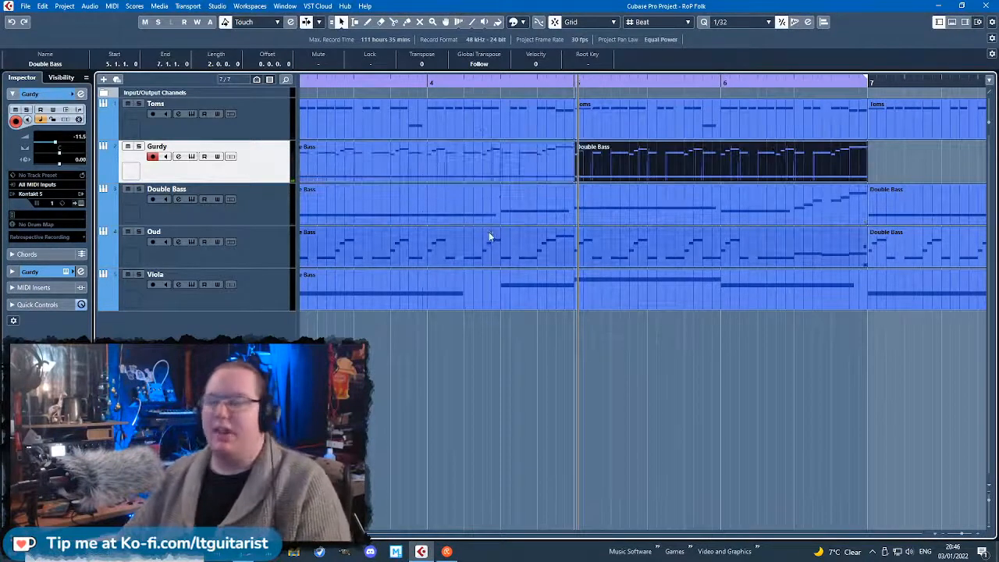
scroll(488, 232, "down", 3)
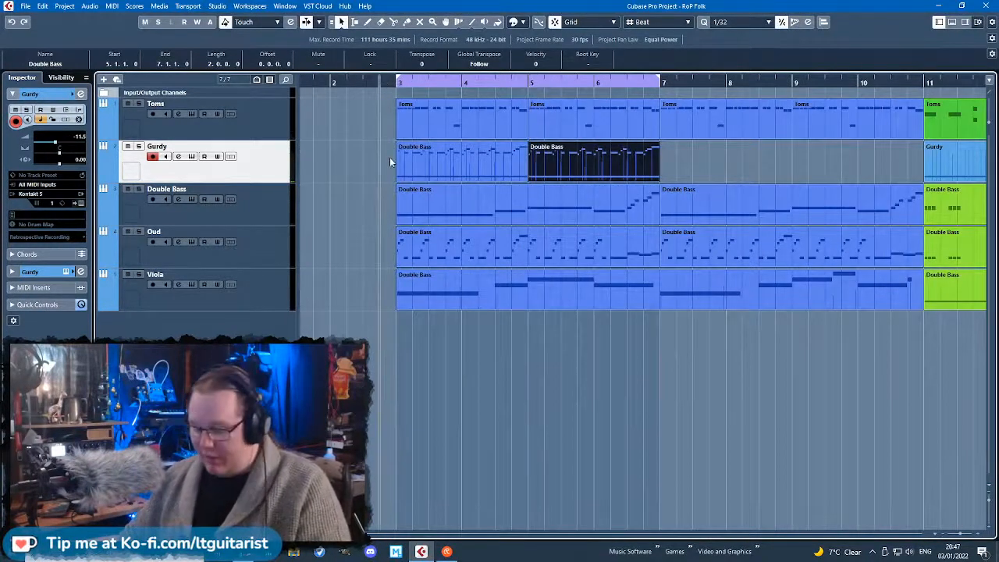
left_click_drag(718, 160, 407, 165)
key("ctrl+d")
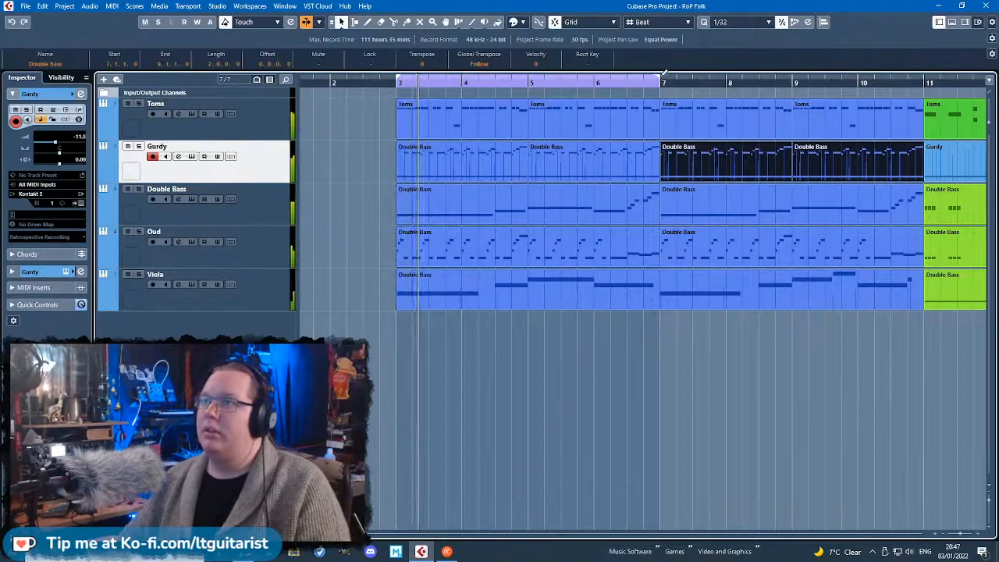
left_click(704, 388)
key("shift+f")
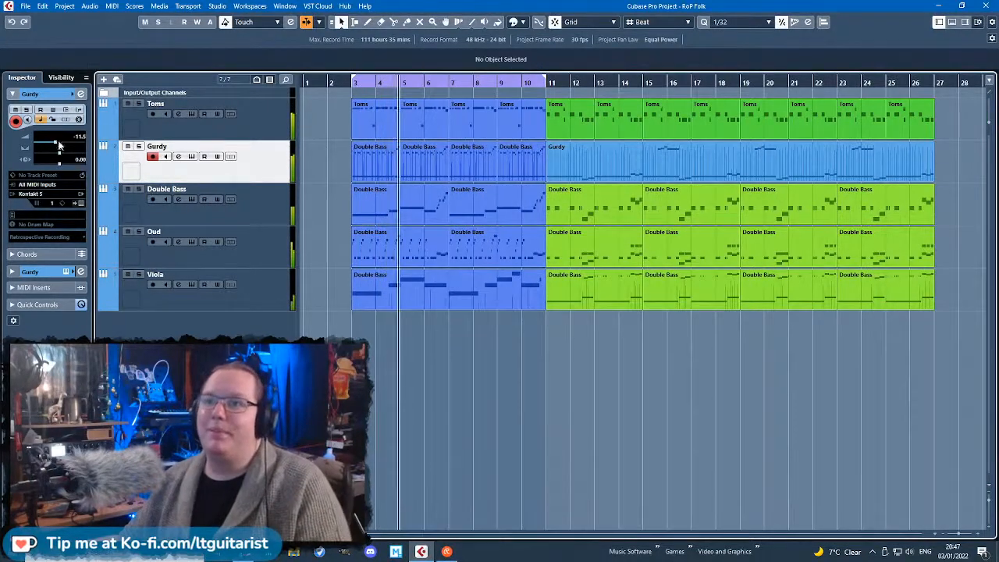
Open the Gurdy track's HurdyGurdy instrument and examine its volume mixer, flip option and reverb settings during playback.
left_click(82, 202)
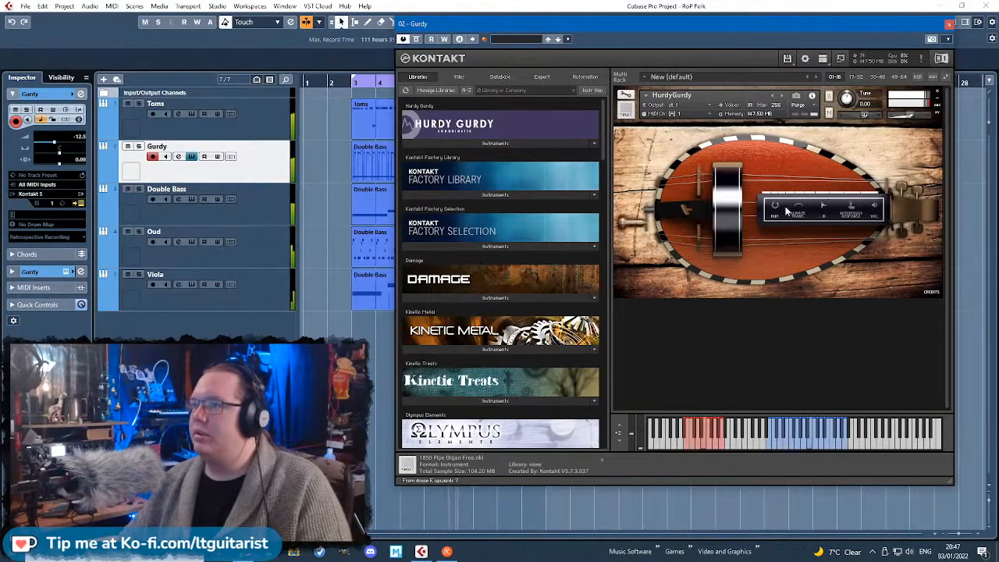
left_click(876, 209)
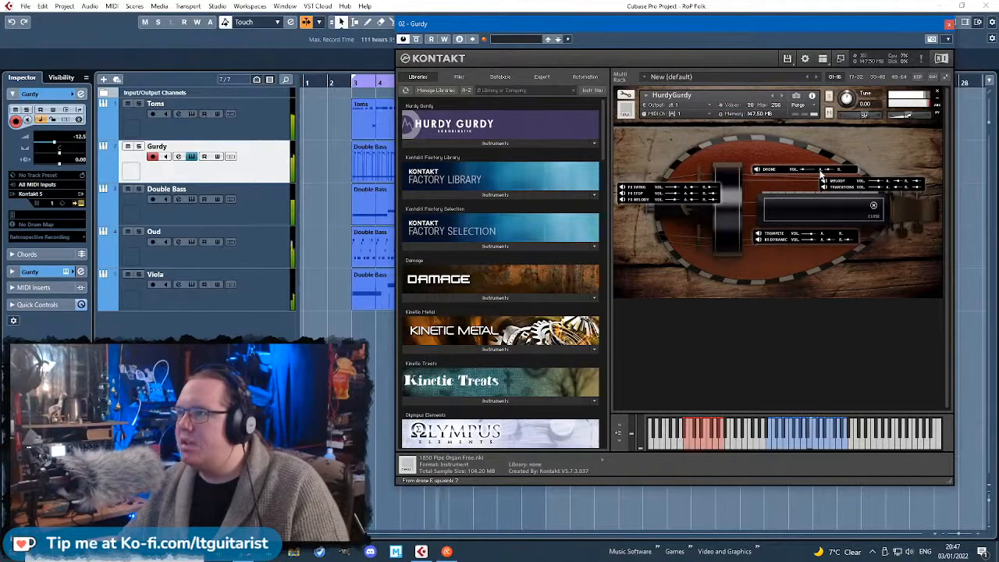
left_click(872, 205)
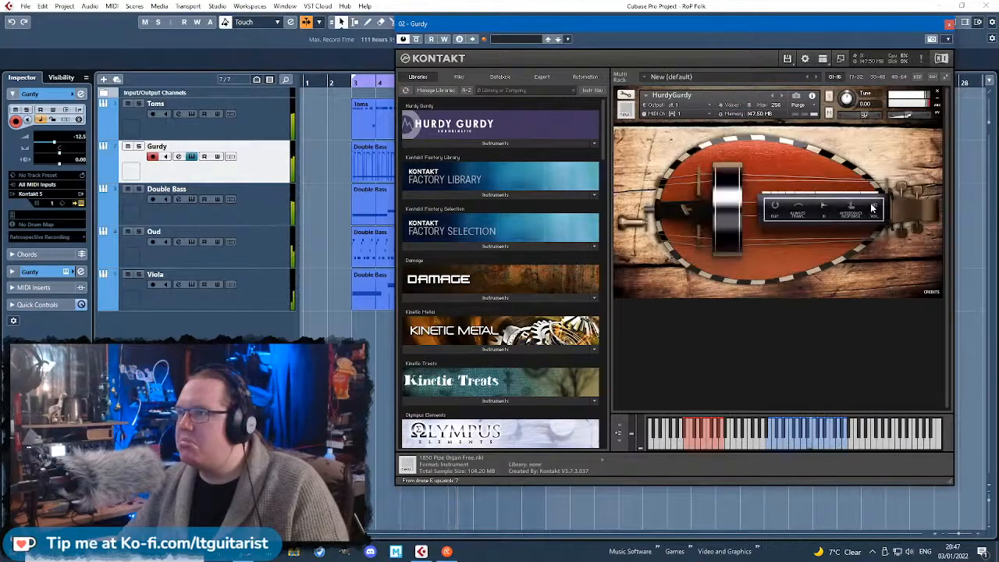
left_click(776, 209)
left_click(777, 210)
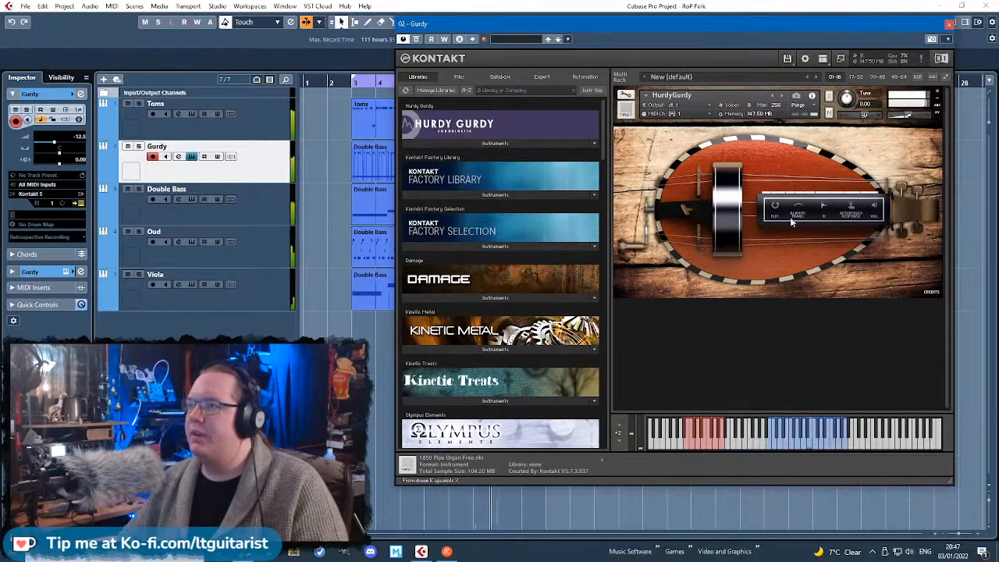
left_click(830, 215)
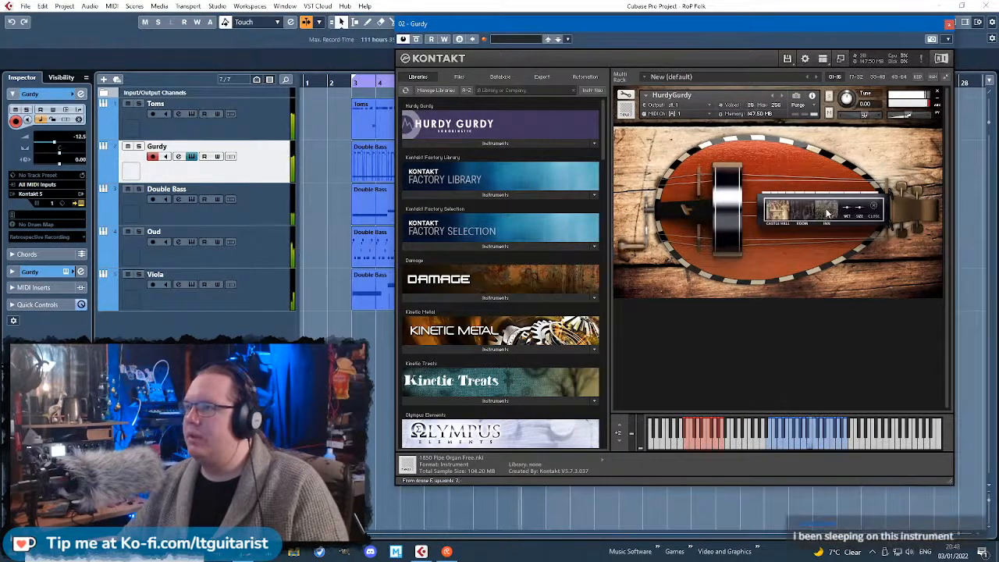
left_click(871, 207)
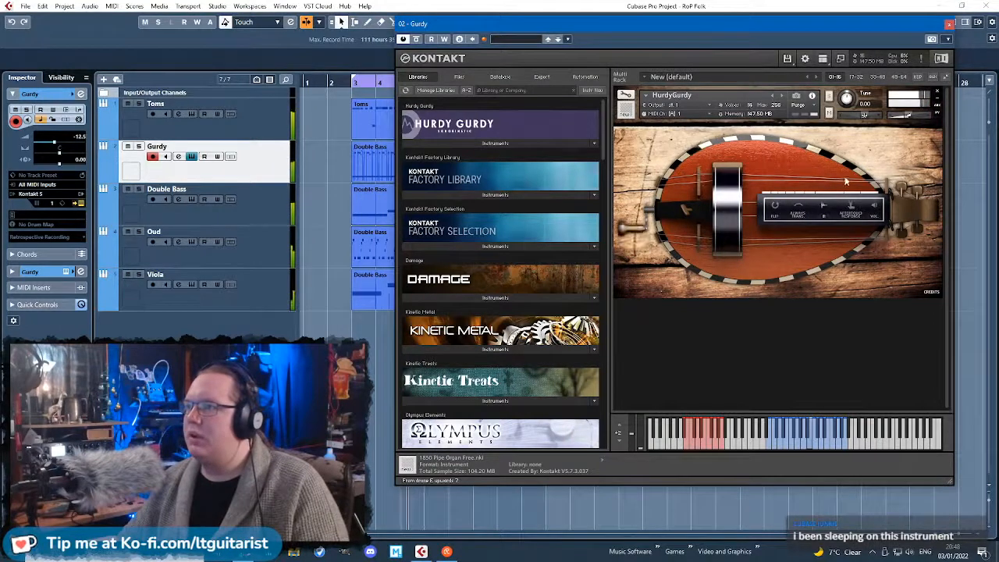
Check the instrument's layer volumes with the Gurdy soloed, close the instrument, and take the track out of solo.
left_click(873, 211)
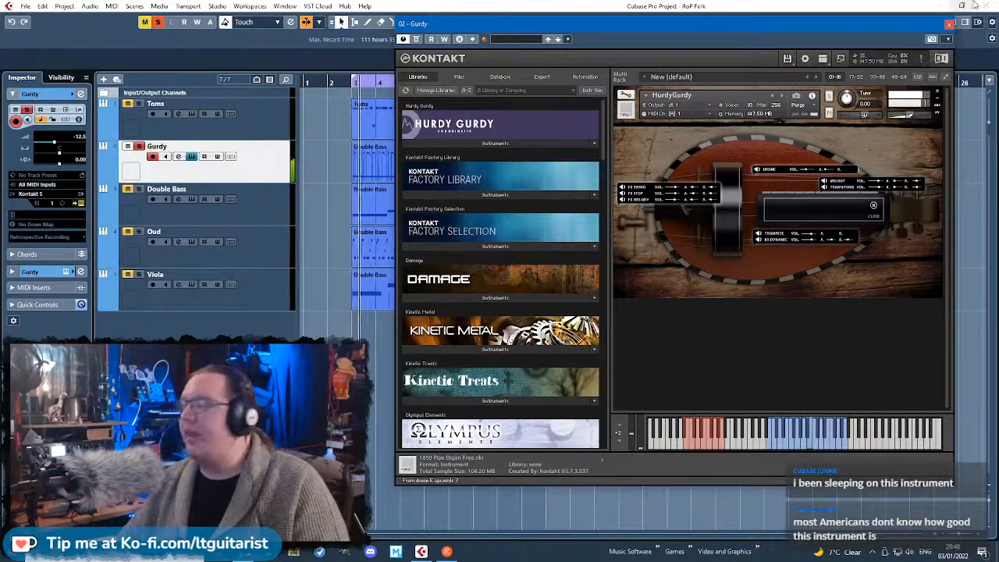
left_click(949, 25)
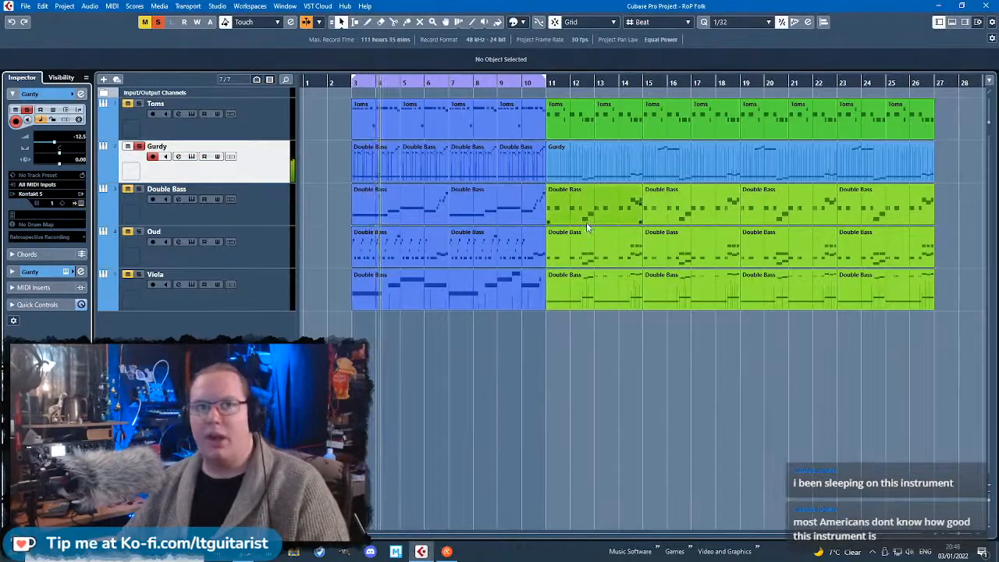
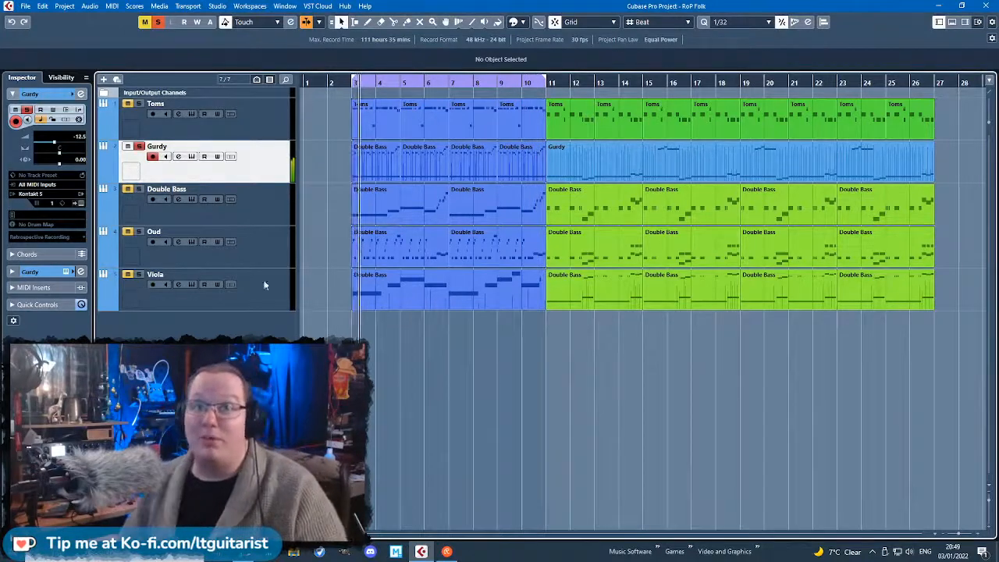
key("s")
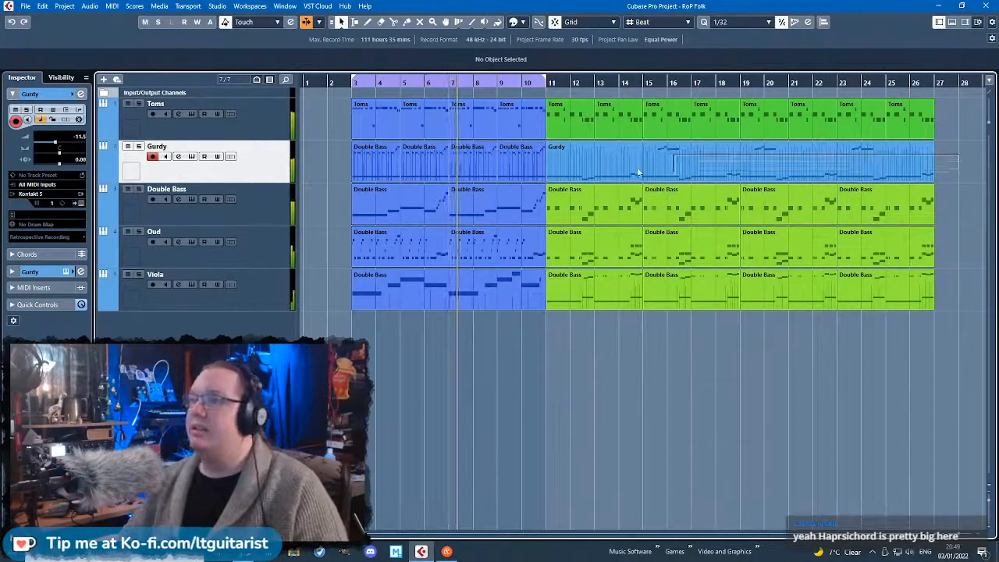
Color the long Gurdy part spanning bars 11 to 27 lime green to match the other instruments' parts.
left_click(676, 161)
left_click(521, 21)
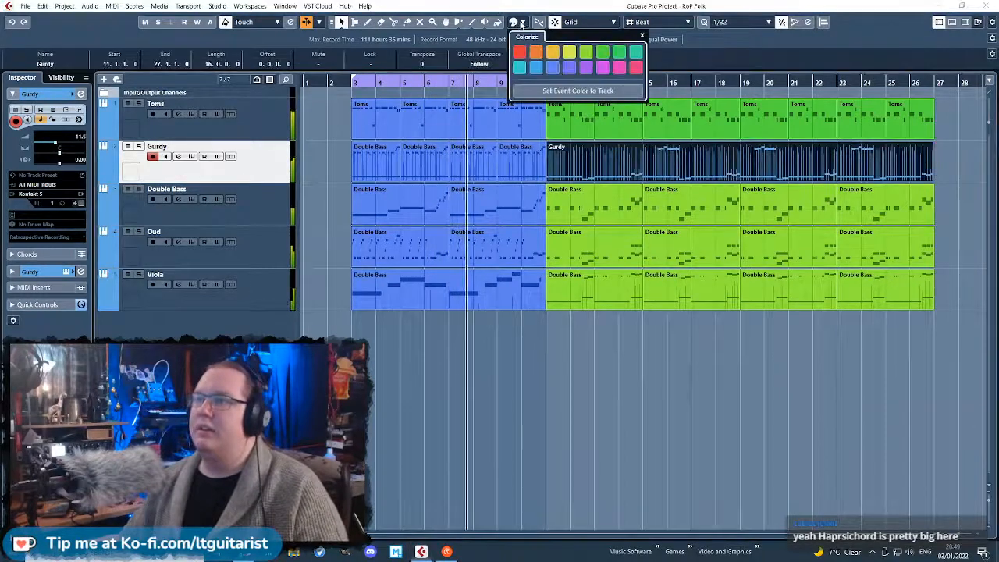
left_click(598, 63)
left_click(603, 366)
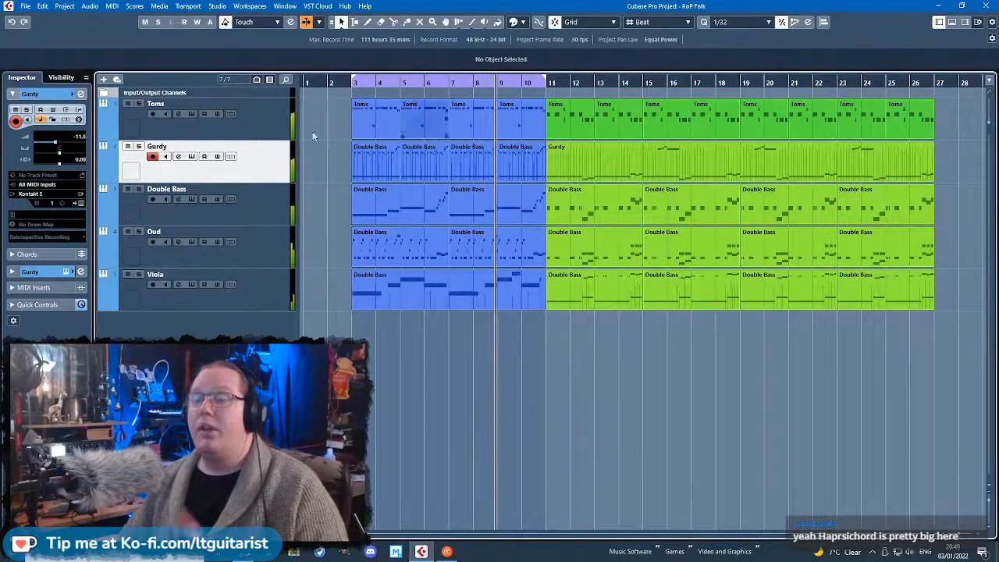
Compare the mix with and without the Gurdy track, and lower its volume to -14.5.
left_click(127, 147)
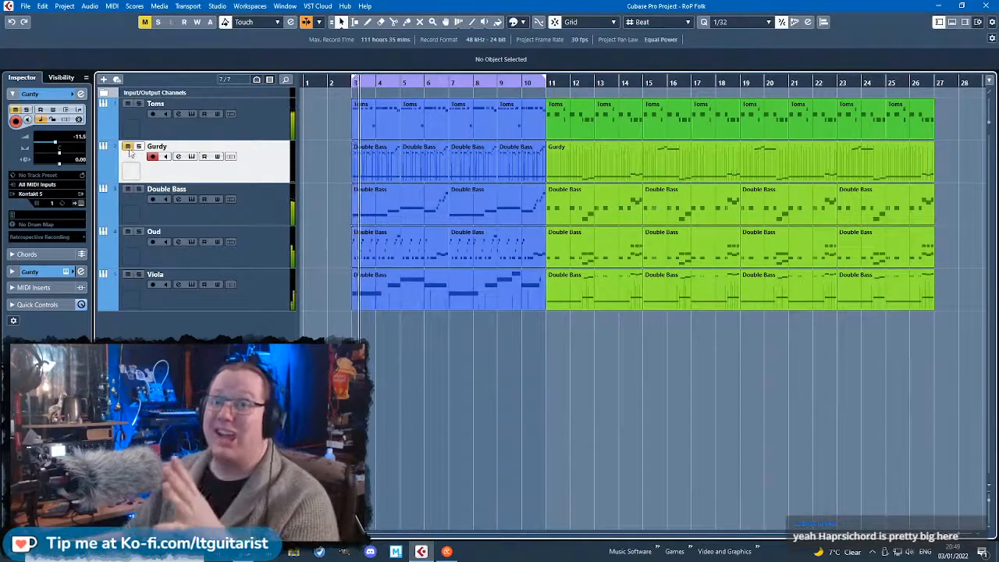
left_click(128, 147)
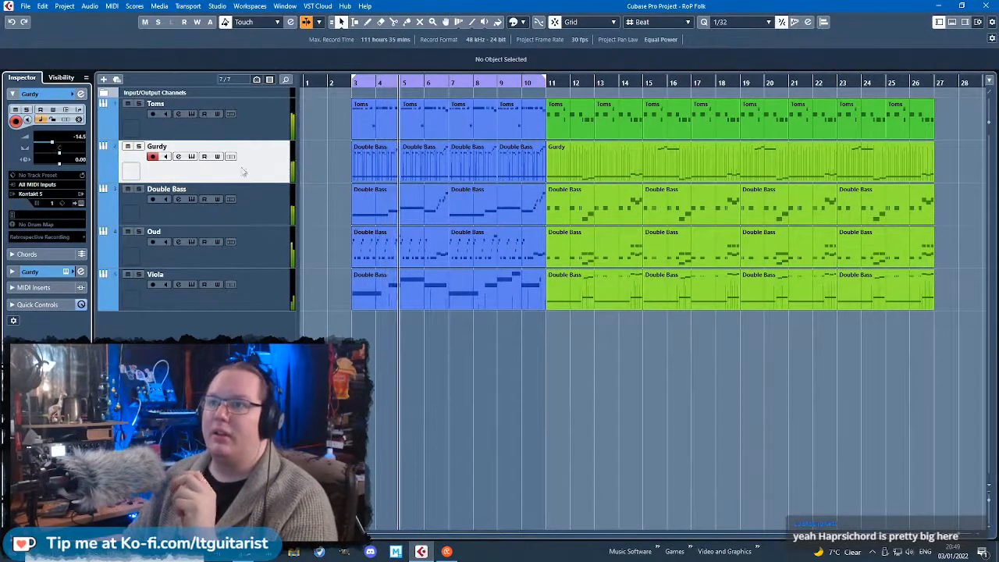
Extend the cycle range to bar 27 and check the HurdyGurdy instrument's layer volume settings while the arrangement plays.
key("h")
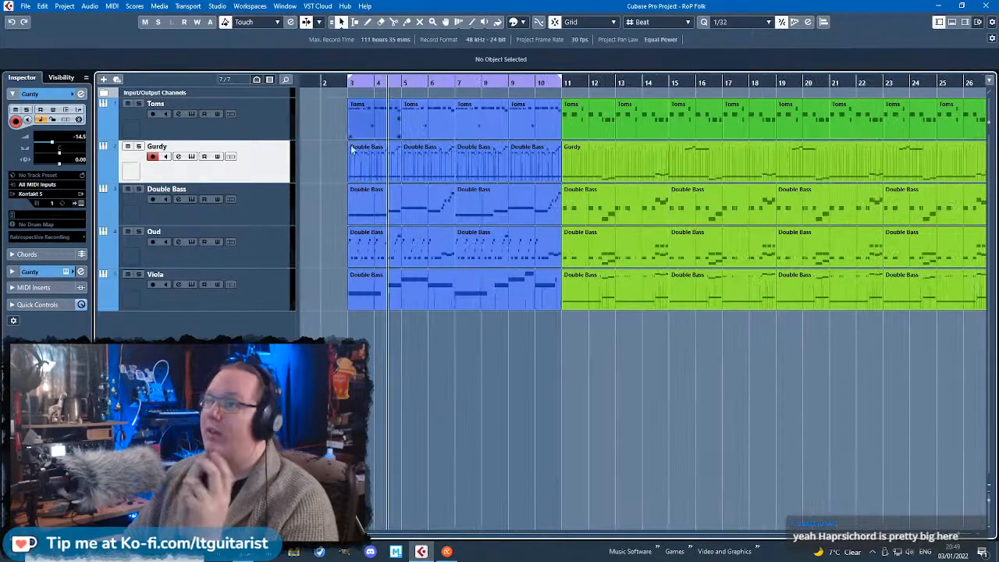
left_click_drag(562, 82, 712, 82)
key("space")
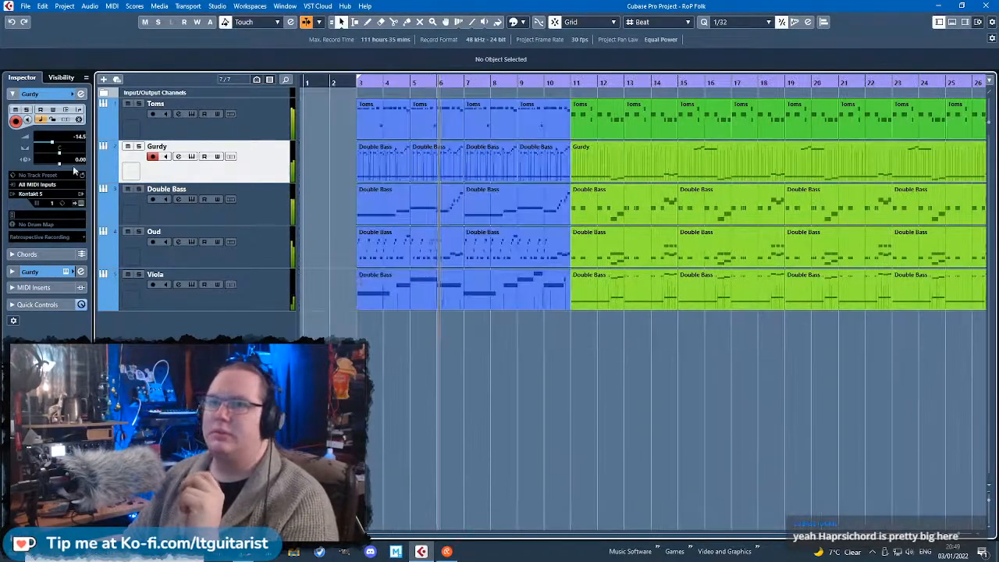
left_click(79, 204)
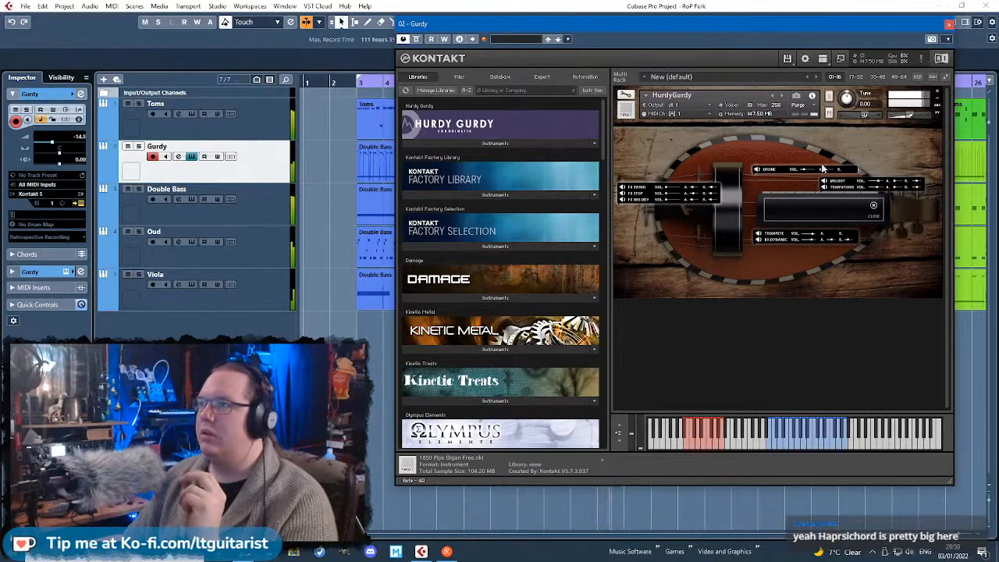
left_click(949, 24)
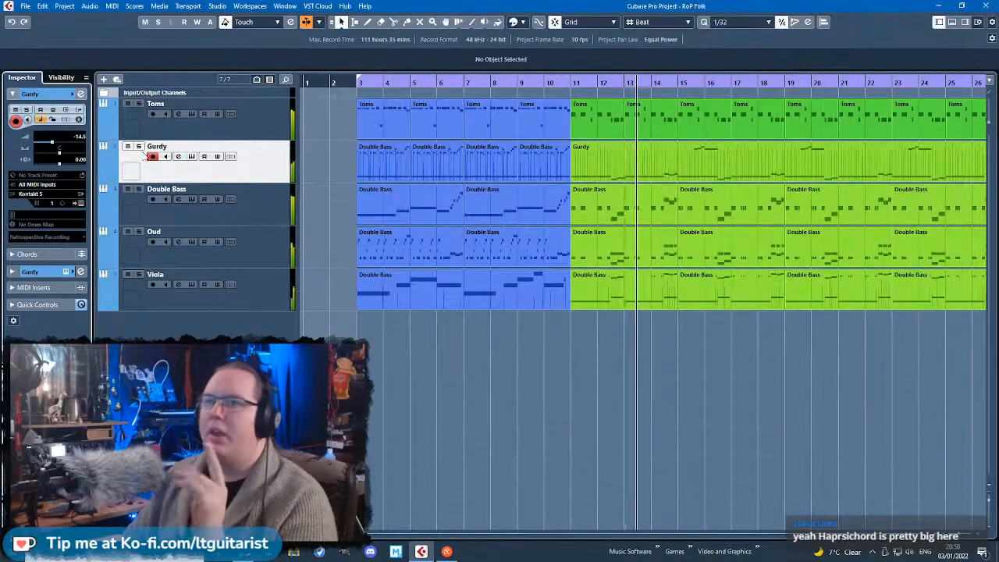
Solo the Gurdy, add a StereoEnhancer to its first audio insert slot, and narrow the width to 32%.
left_click(29, 301)
left_click(29, 161)
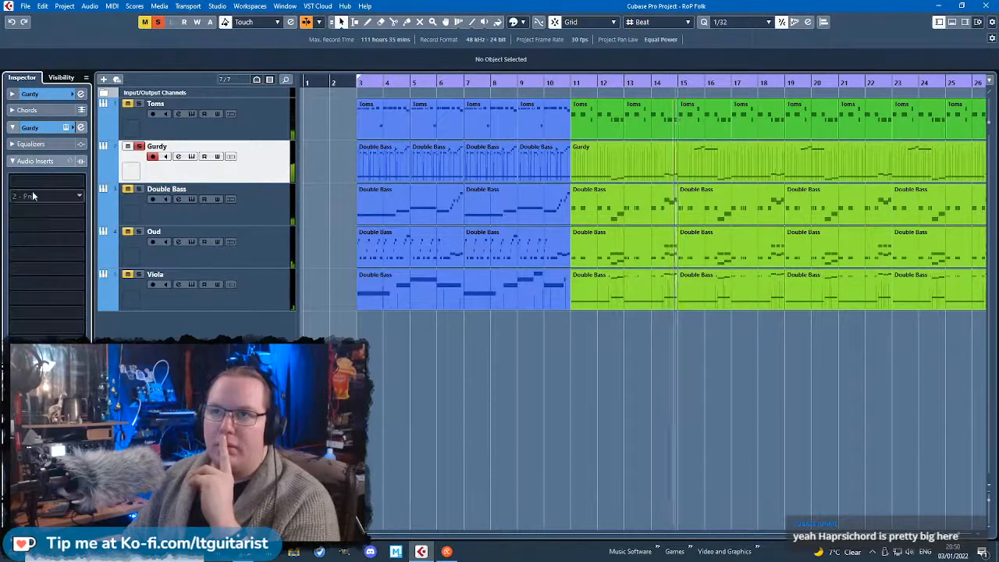
left_click(29, 198)
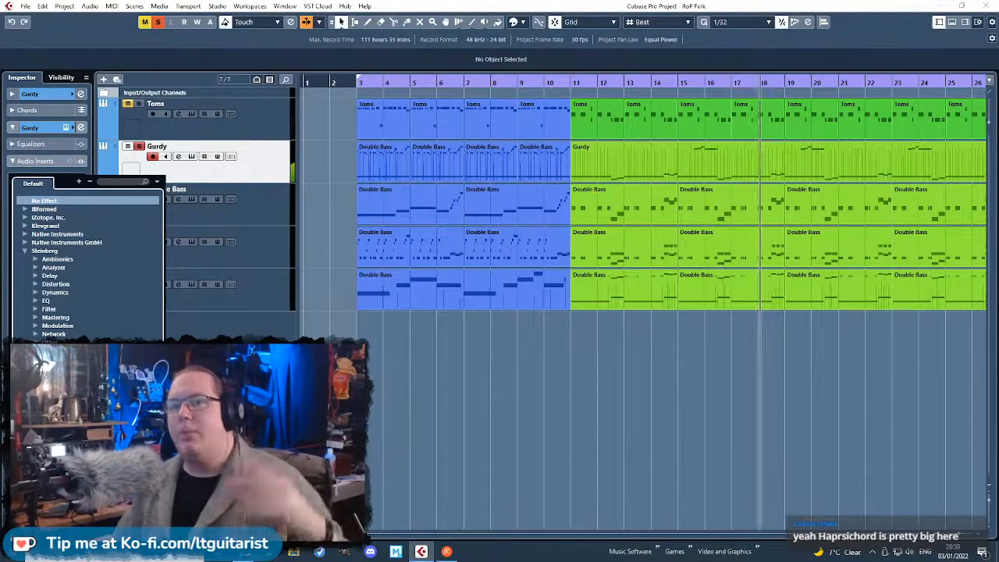
left_click(70, 367)
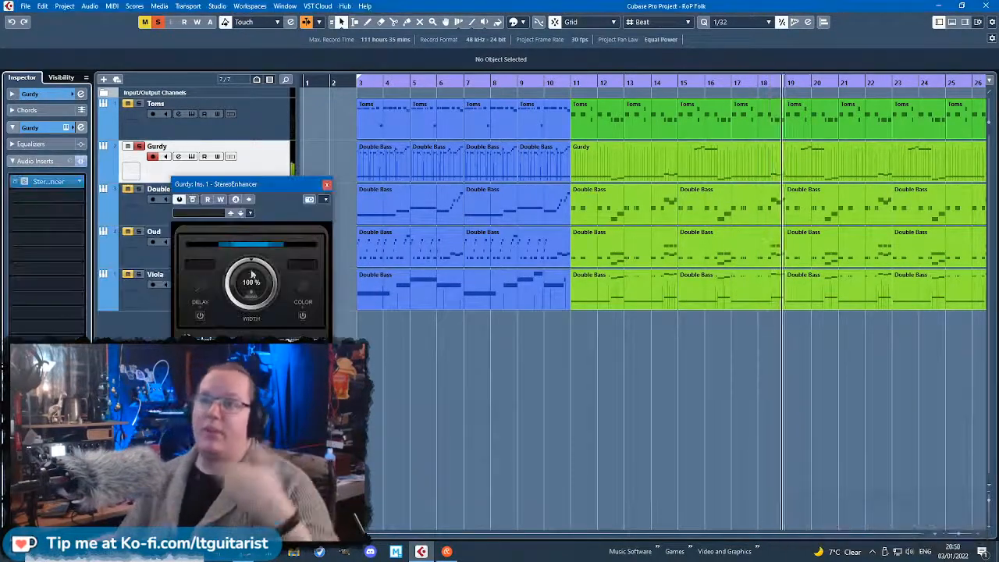
left_click_drag(447, 195, 434, 216)
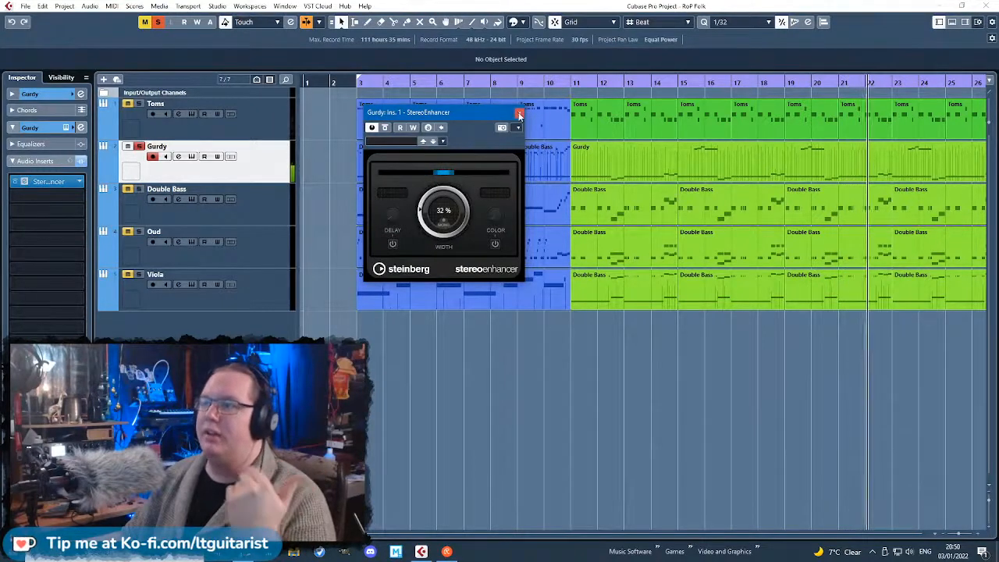
left_click(519, 113)
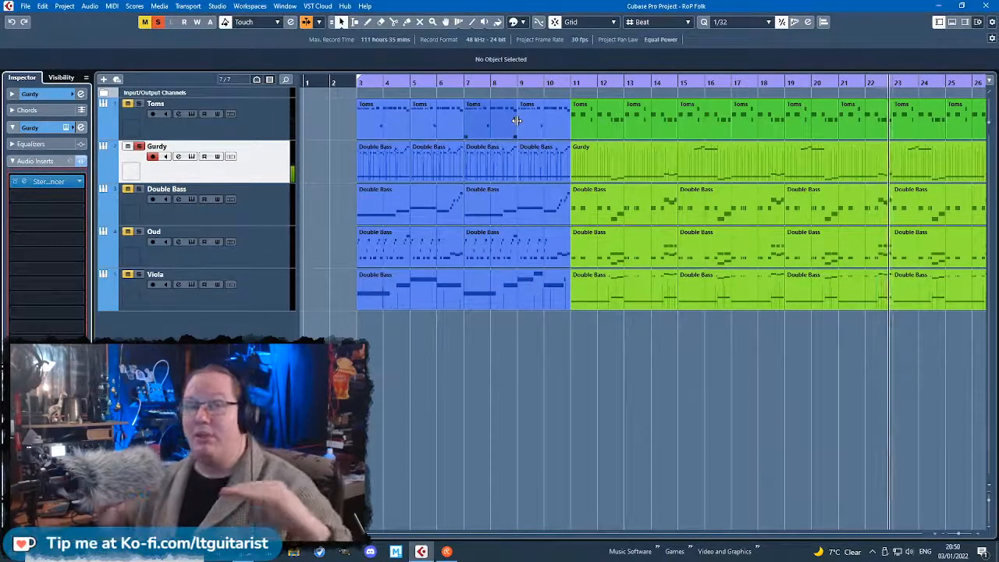
Unsolo the Gurdy track, pan it to L30 and raise its volume to -9.85.
left_click(29, 93)
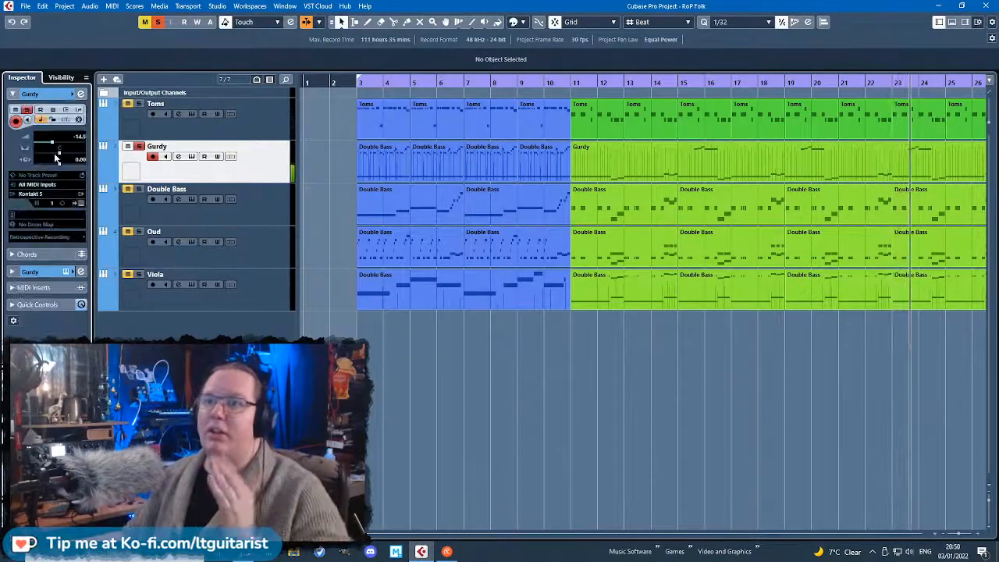
key("s")
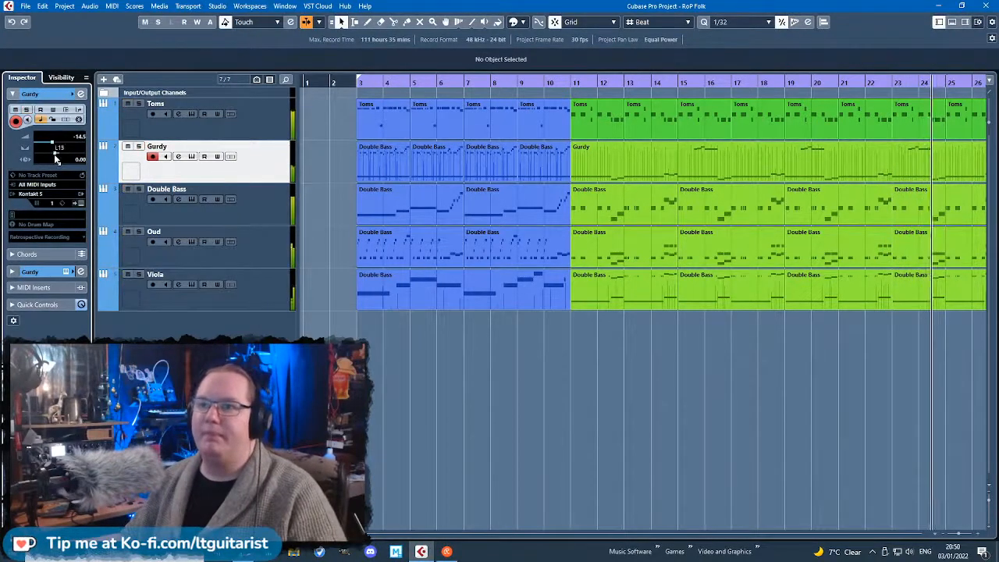
mouse_move(55, 158)
left_mouse_down()
mouse_move(69, 159)
mouse_move(57, 146)
left_mouse_up()
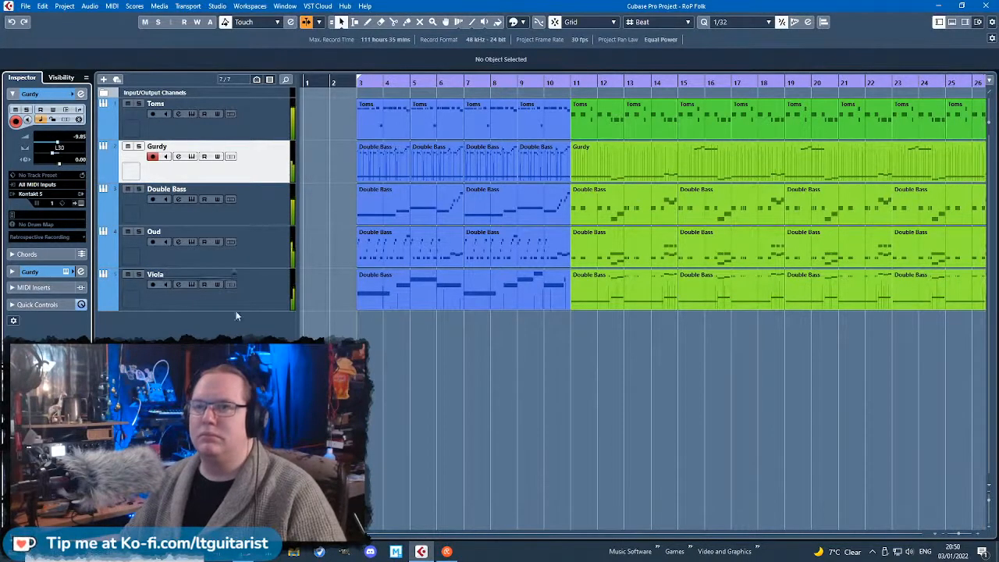
Add a Frequency EQ to the Gurdy track's second audio insert slot and move its window clear of the track list.
key("g")
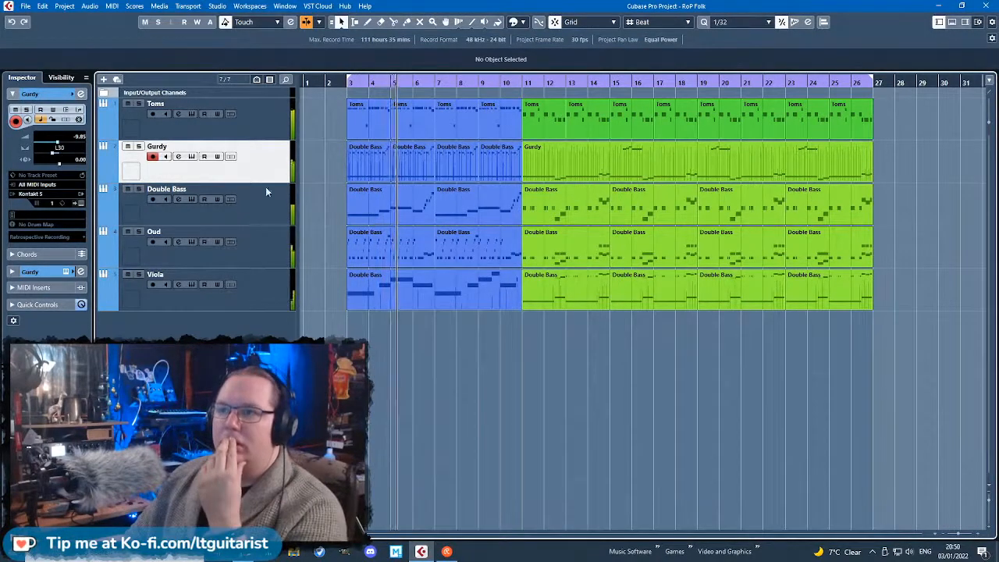
left_click(13, 271)
left_click(31, 161)
left_click(74, 214)
left_click(25, 266)
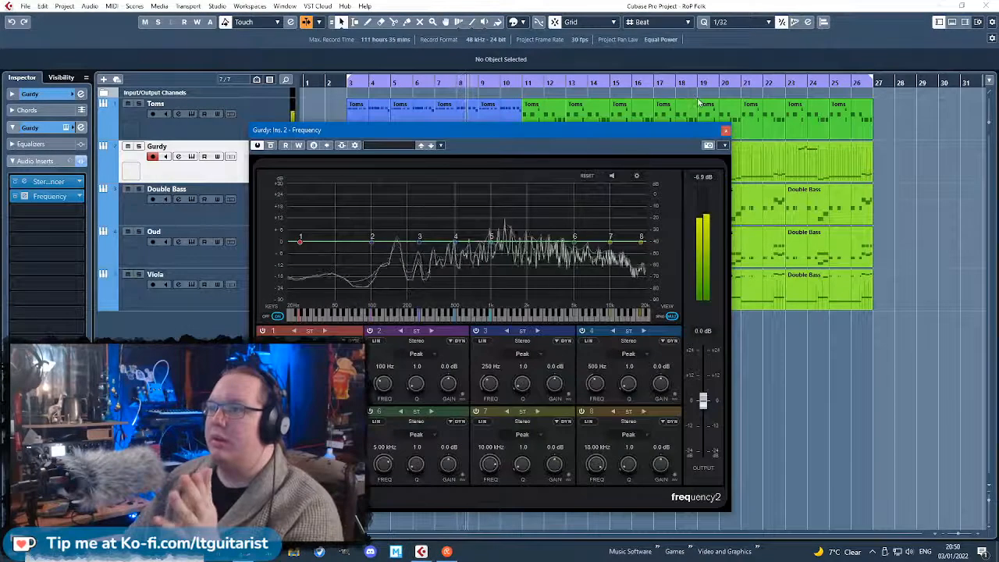
left_click_drag(621, 130, 849, 66)
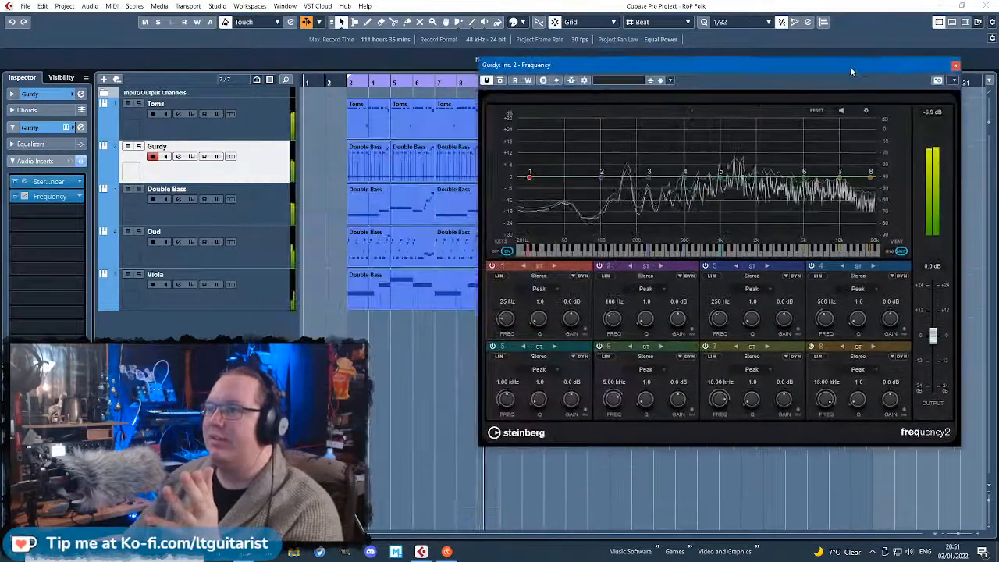
Dip the Gurdy EQ's band 7 by 6.6 dB at 15.10 kHz and set band 1 to a Cut 48 filter at 88 Hz.
left_click_drag(839, 171, 862, 193)
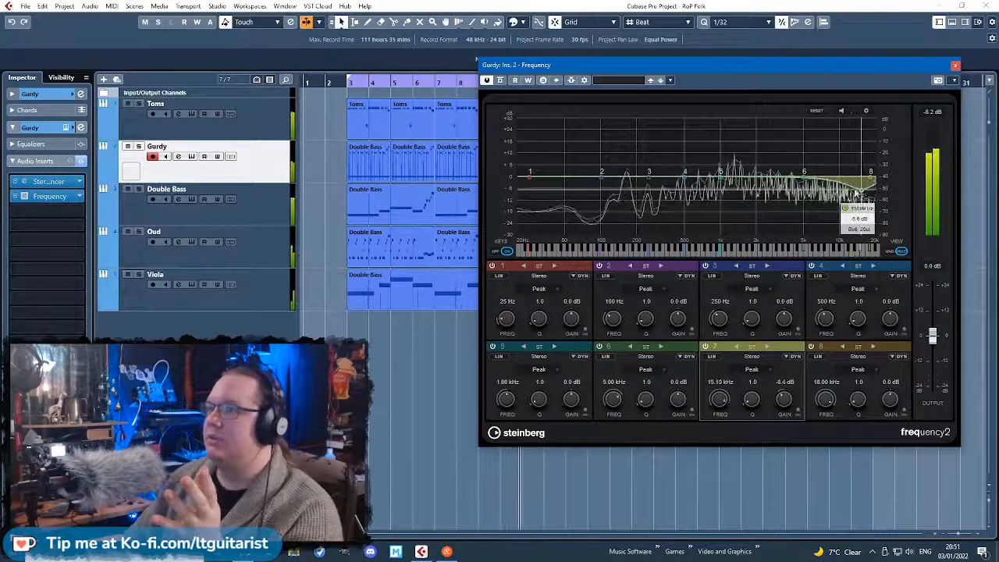
left_click_drag(530, 171, 598, 258)
left_click(539, 288)
left_click(569, 336)
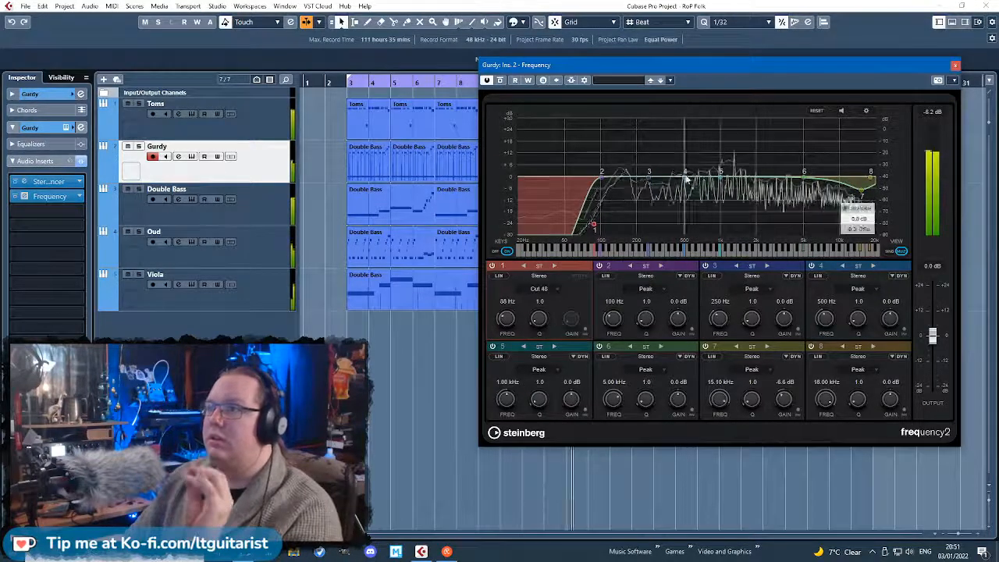
Set the Gurdy EQ's band 2 to -5.3 dB at 175 Hz, band 5 to +5.6 dB at 2.53 kHz and band 7 to +12.2 dB at 12.89 kHz.
left_click_drag(611, 185, 621, 188)
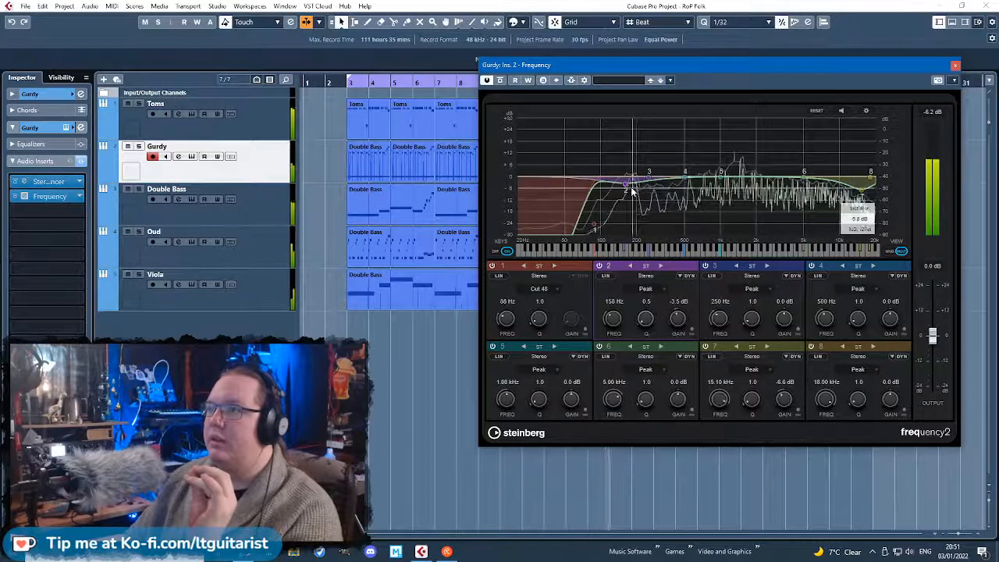
left_click_drag(724, 177, 734, 166)
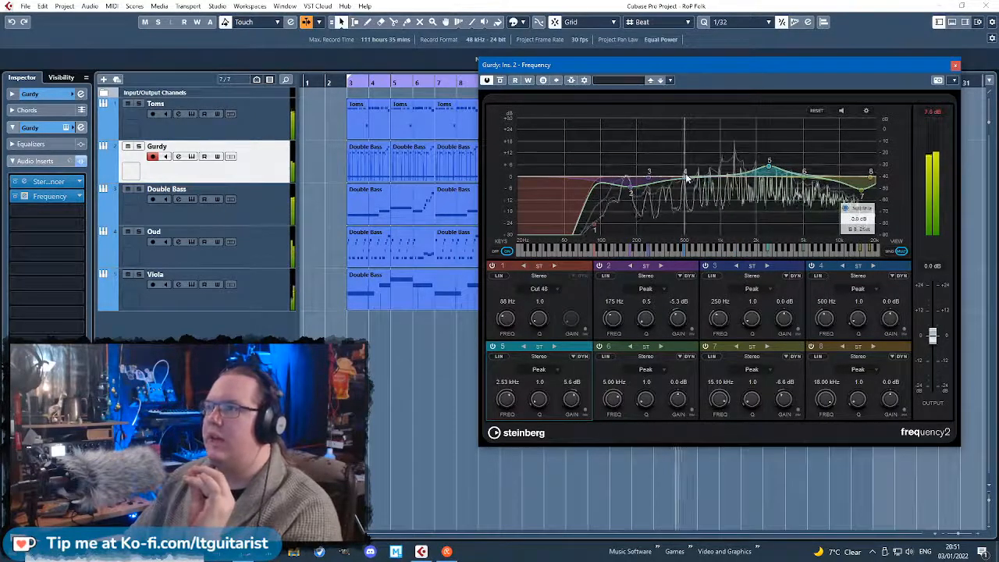
left_click_drag(864, 193, 854, 156)
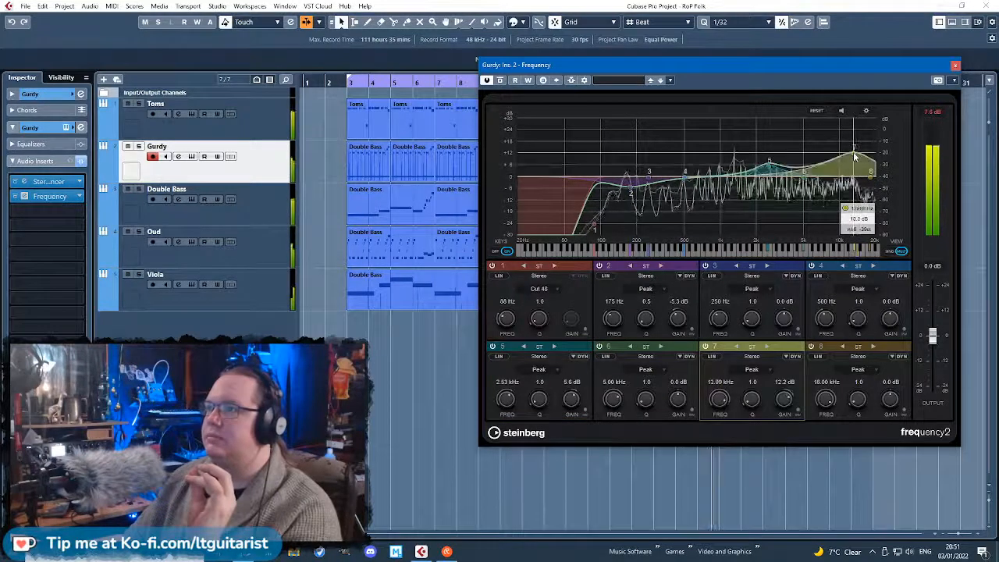
left_click(955, 65)
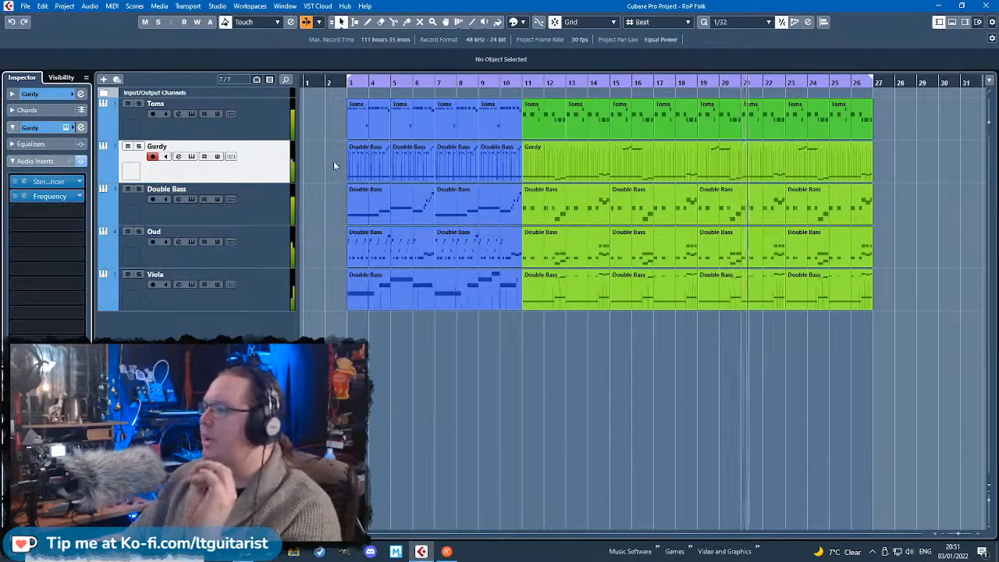
Select all five instrument tracks, from Toms to Viola, and add a stereo effect track with no effect loaded.
left_click(276, 113)
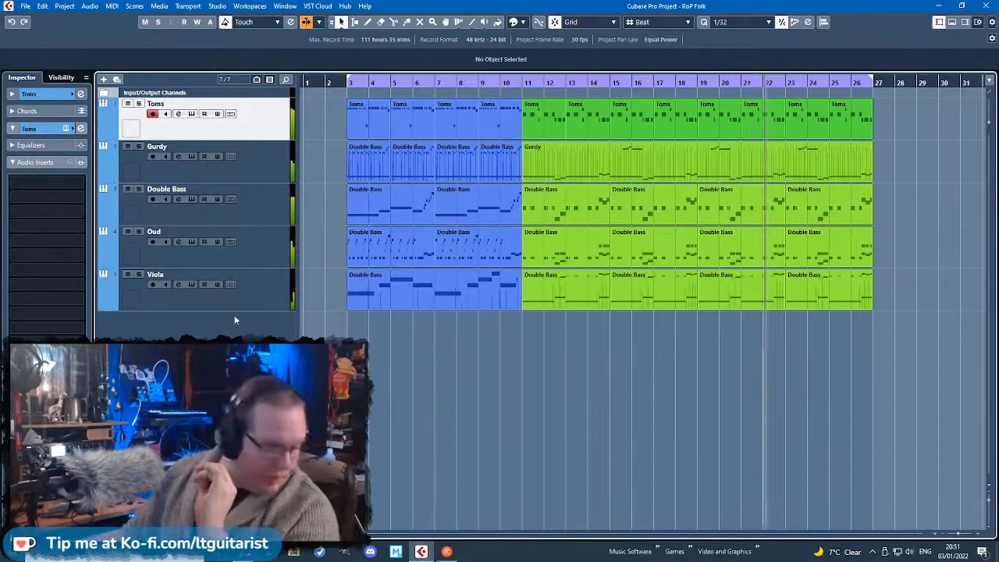
left_click(263, 282, "shift")
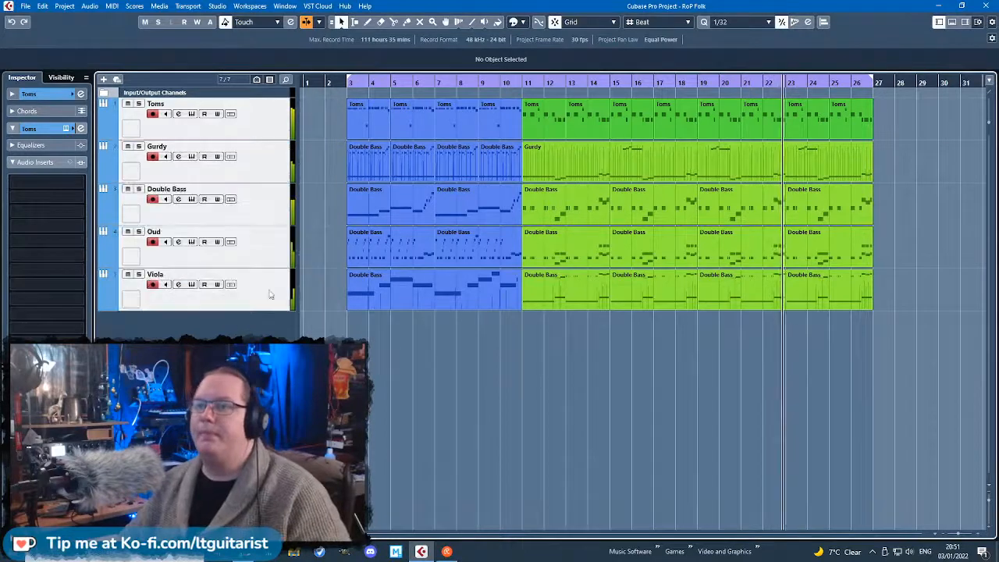
right_click(279, 110)
mouse_move(312, 117)
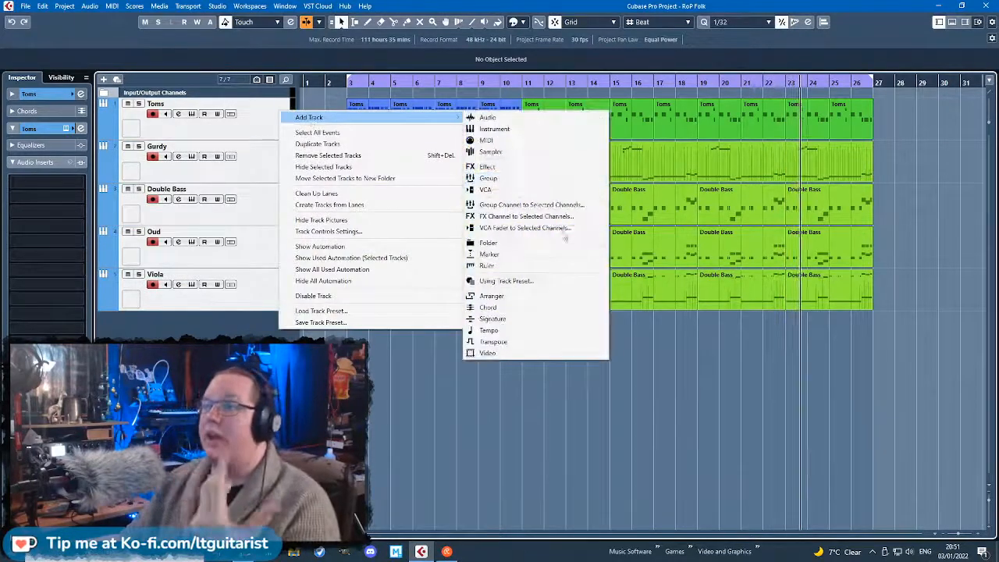
left_click(487, 166)
left_click(550, 251)
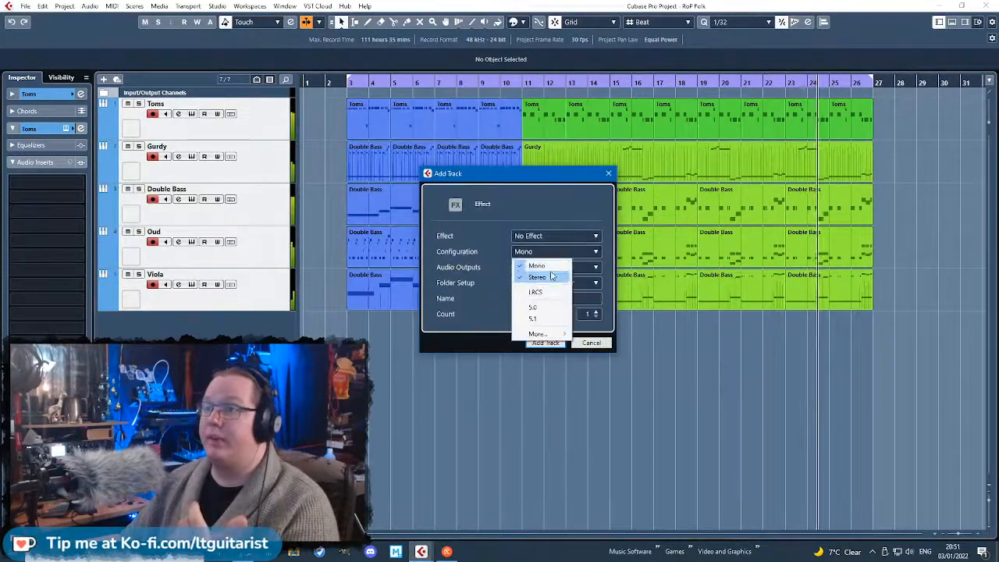
left_click(551, 275)
left_click(546, 343)
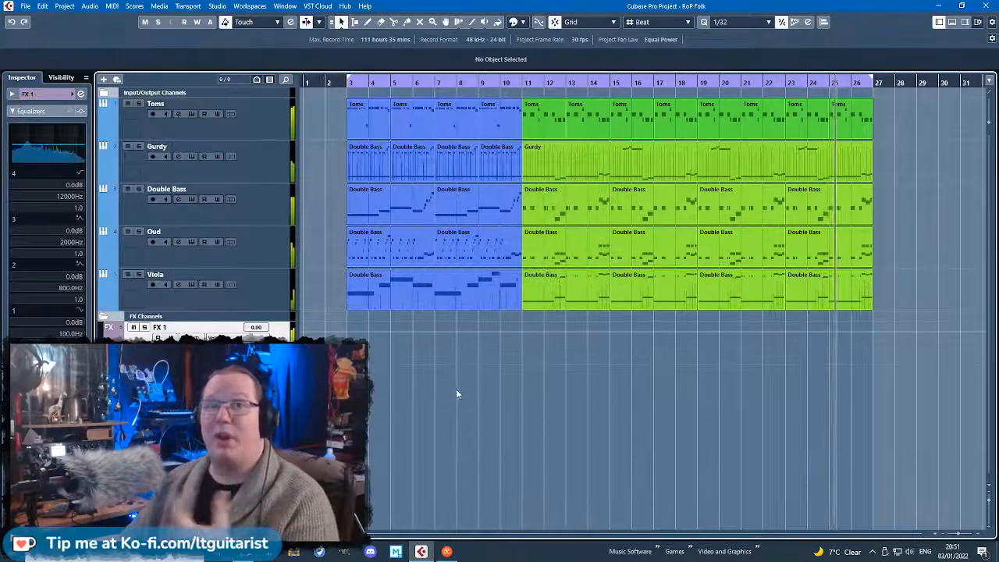
Solo the Viola and turn down Ambience Time and Ambience Level in its HALion Sonic SE instrument.
left_click(261, 299)
left_click(191, 284)
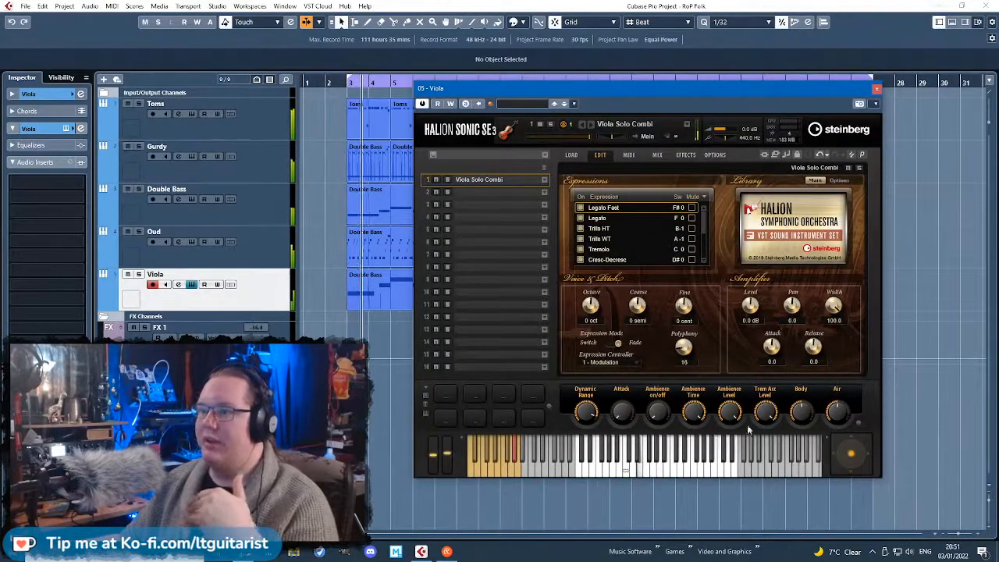
key("s")
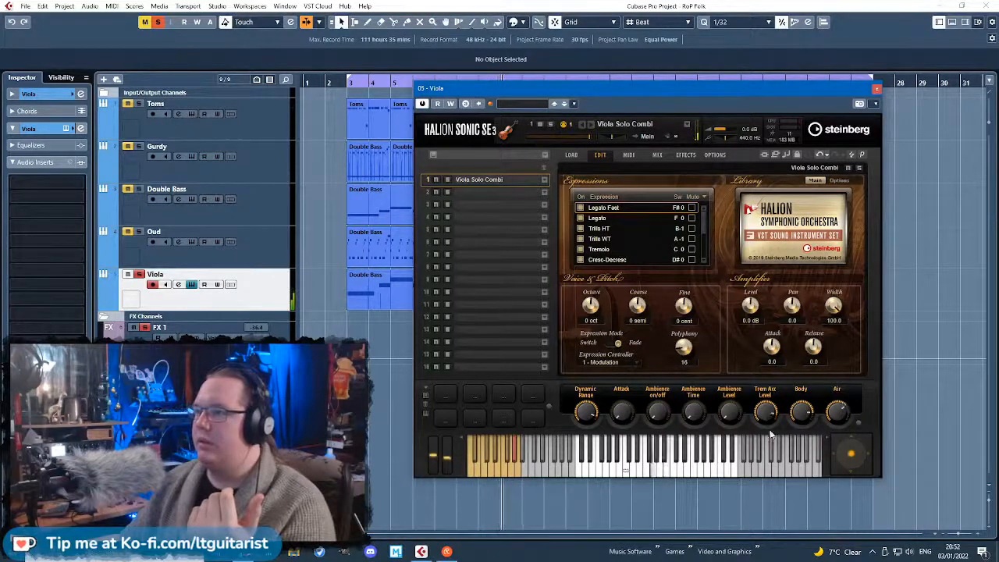
Solo the Oud and the Double Bass in turn, check the effect settings of their Kontakt instruments, and close all instrument windows.
left_click(248, 257)
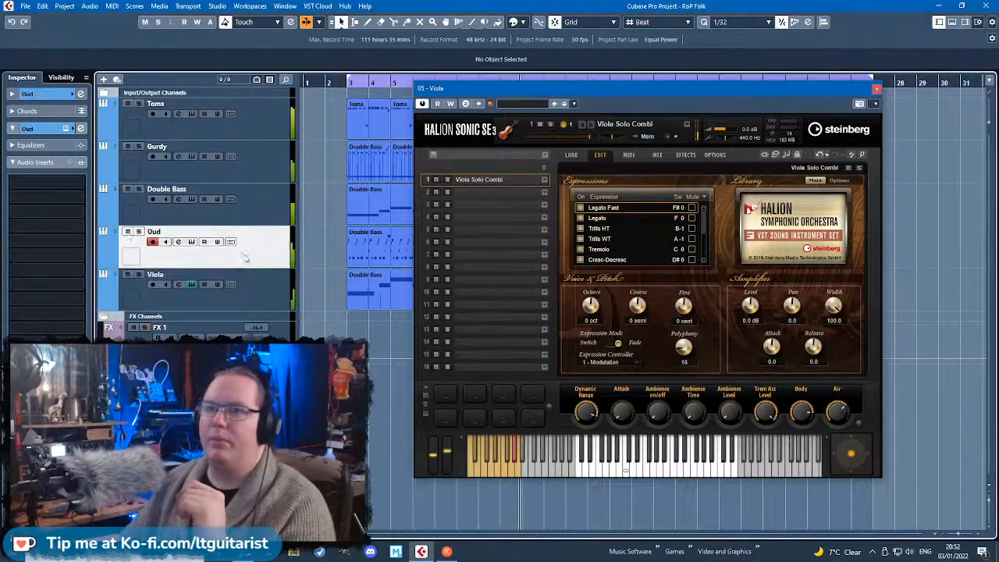
left_click(66, 128)
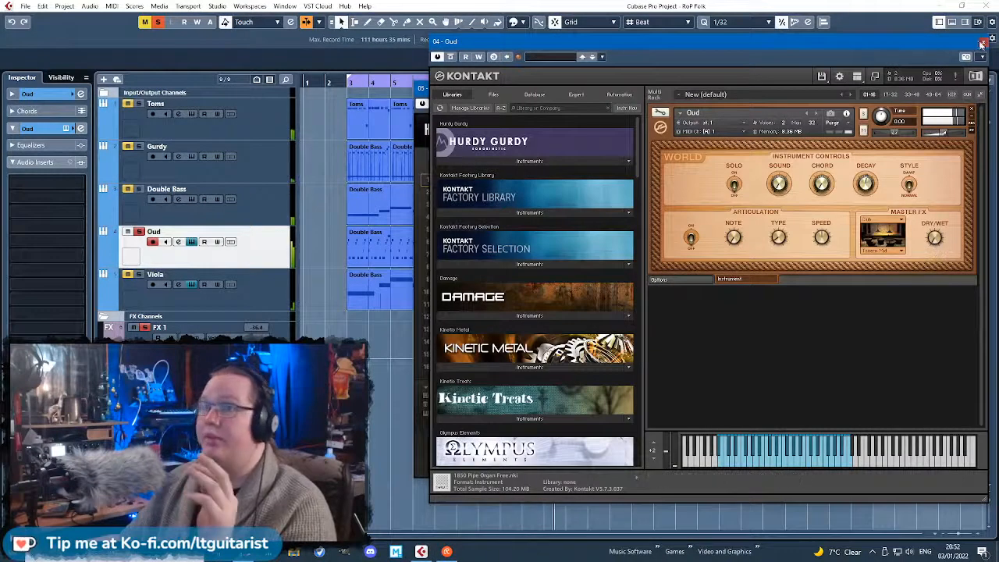
left_click(177, 210)
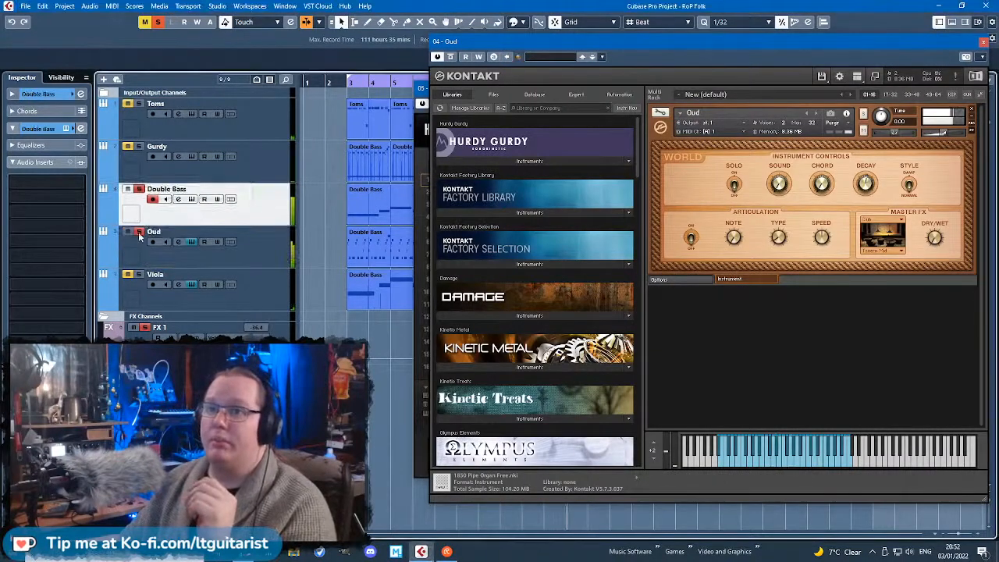
left_click(66, 128)
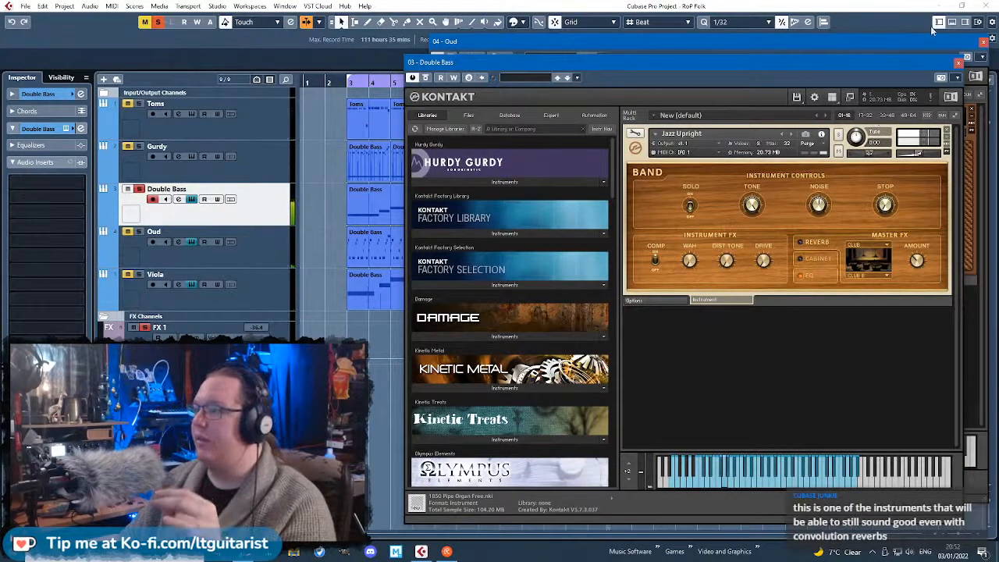
left_click(958, 65)
left_click(983, 43)
left_click(876, 89)
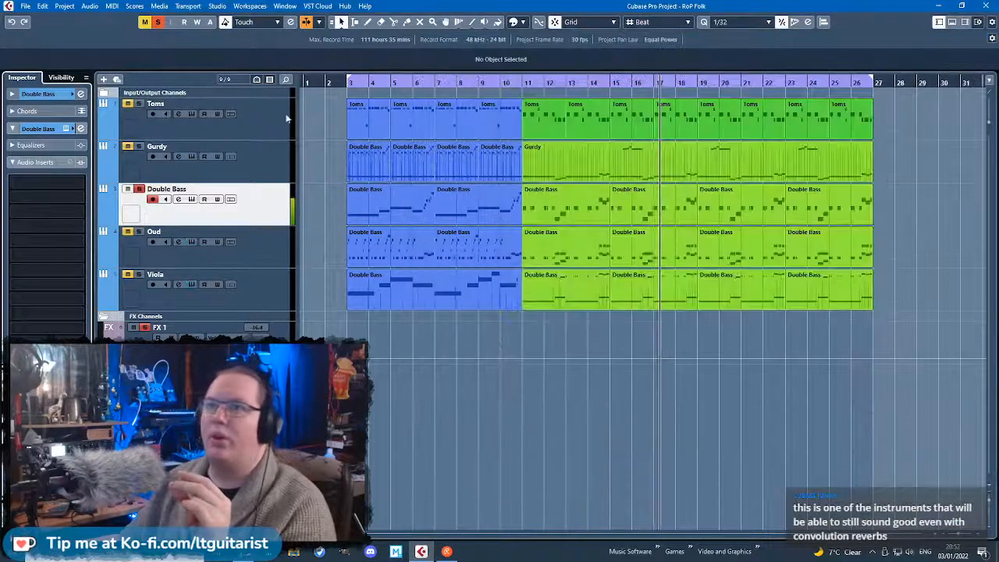
Solo the Toms and lower the OH ST, ROOM and OH M microphone faders in the Studio Drummer mixer.
left_click(292, 112)
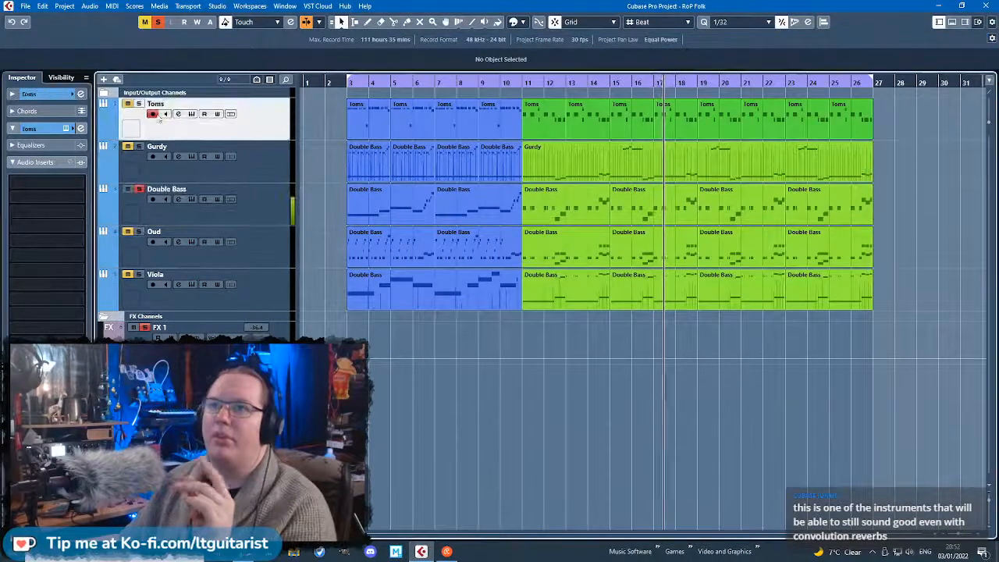
left_click(68, 128)
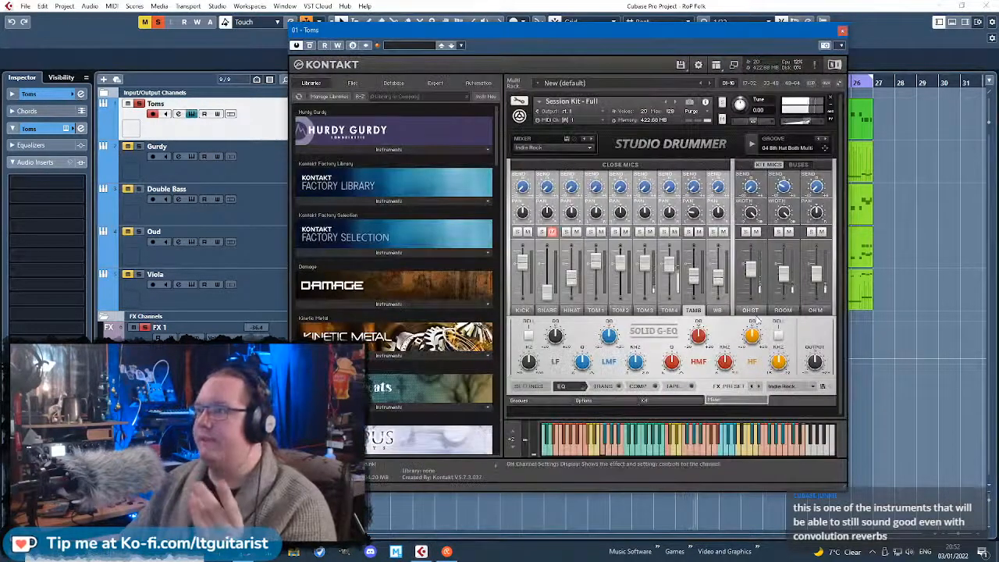
left_click_drag(788, 281, 827, 287)
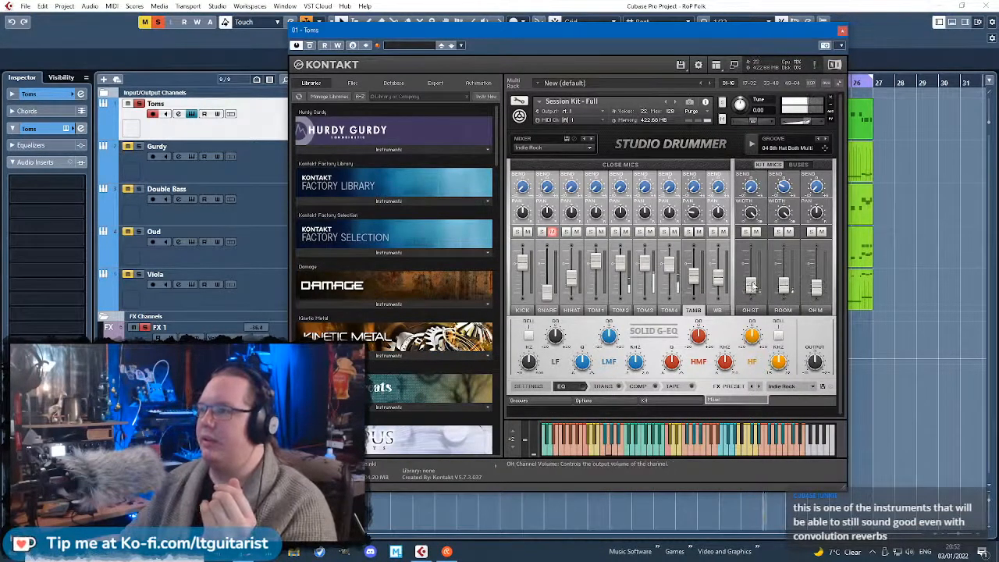
left_click_drag(822, 293, 822, 288)
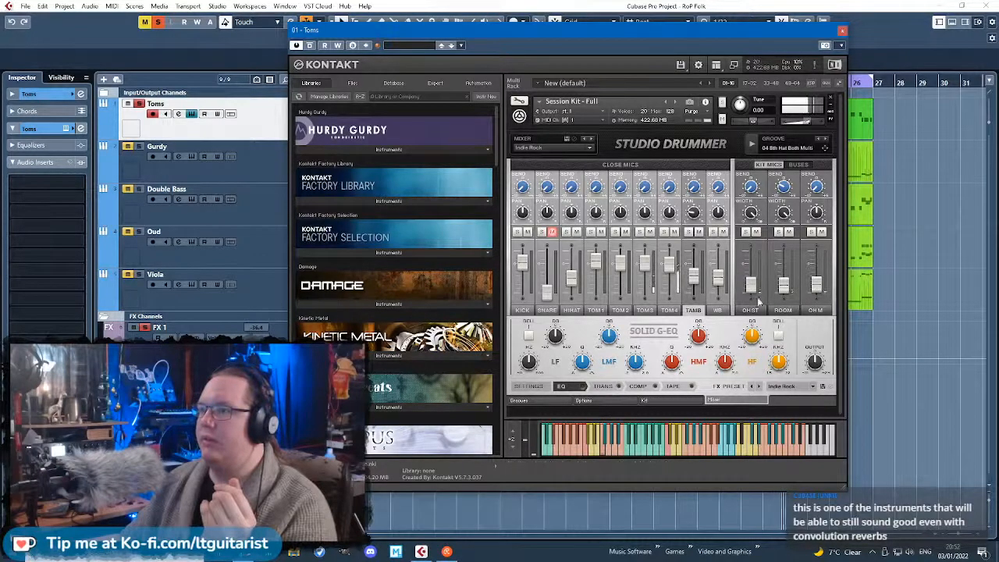
left_click(841, 33)
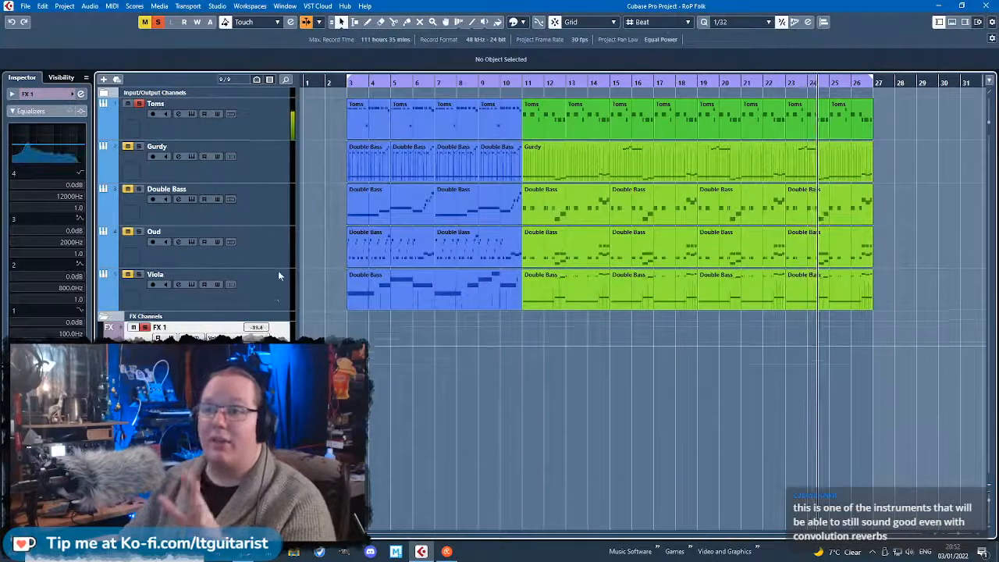
Add a Steinberg Frequency EQ to the first insert slot of the FX 1 channel.
left_click(36, 358)
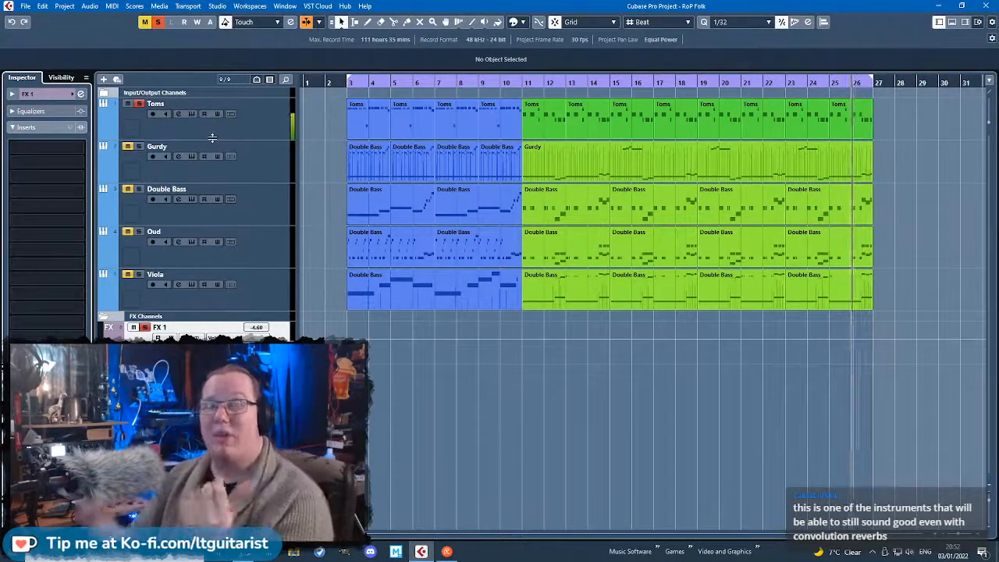
left_click(47, 144)
left_click(24, 217)
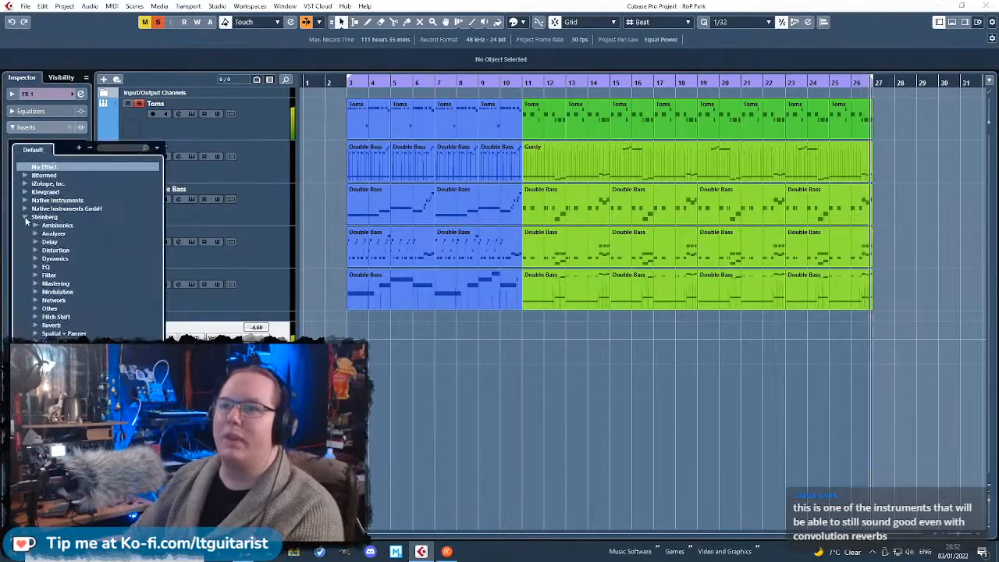
left_click(35, 267)
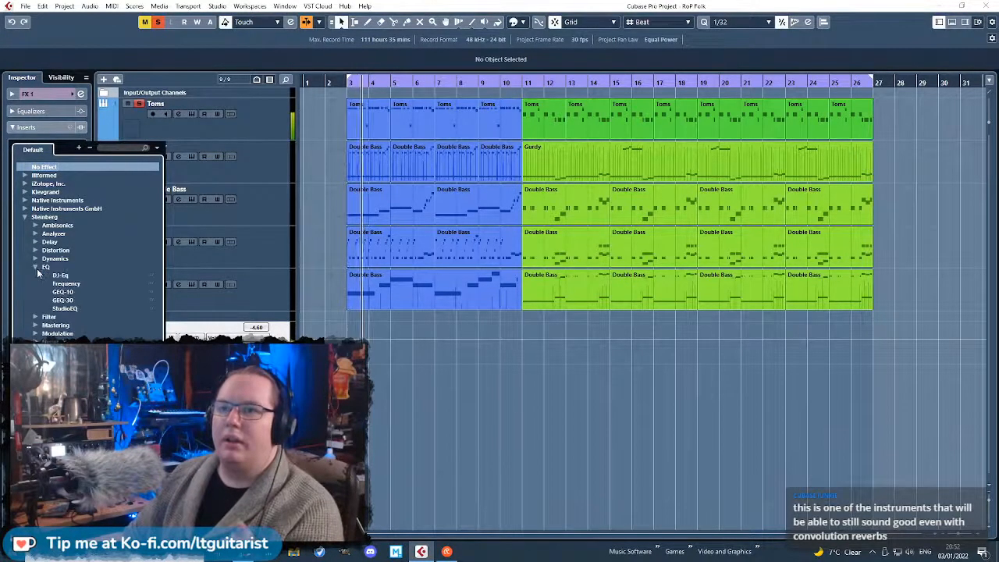
left_click(67, 285)
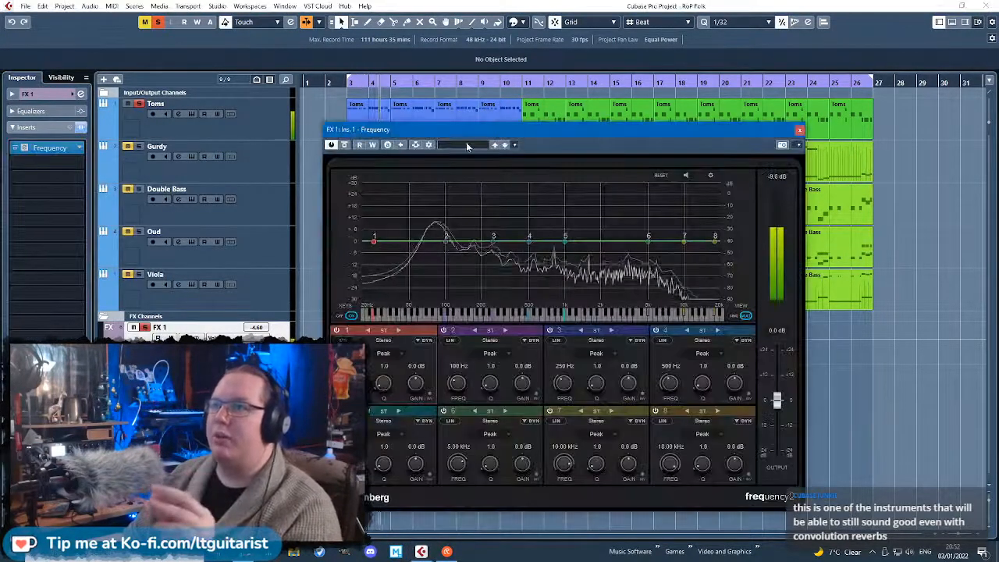
Search the FX 1 EQ's presets for "mas" and load the Master Buss DeMudder preset.
left_click(478, 142)
left_click_drag(484, 137, 601, 106)
left_click(593, 113)
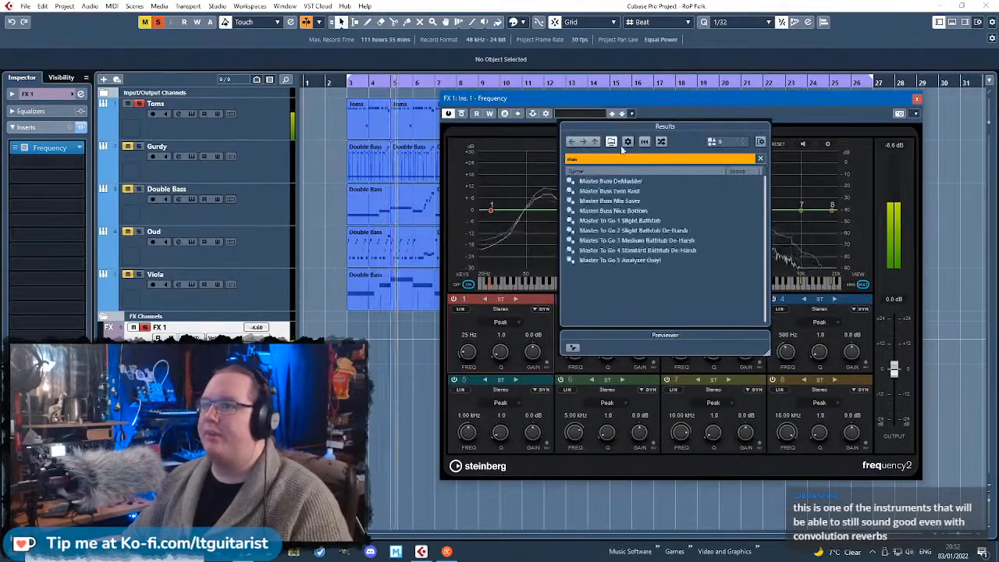
double_click(651, 184)
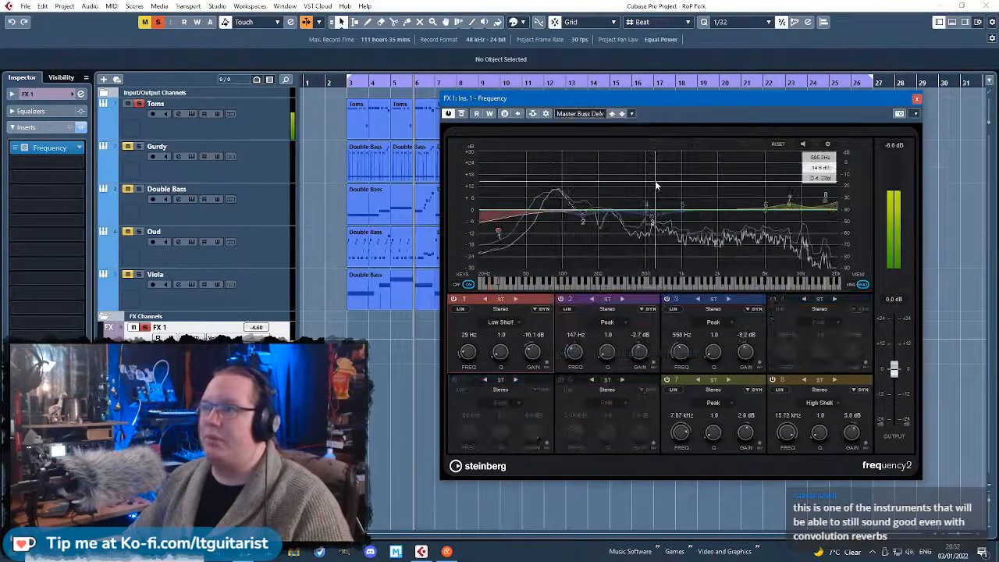
Add a Steinberg RoomWorks reverb to the second insert slot of the FX 1 channel.
left_click(47, 163)
left_click(25, 232)
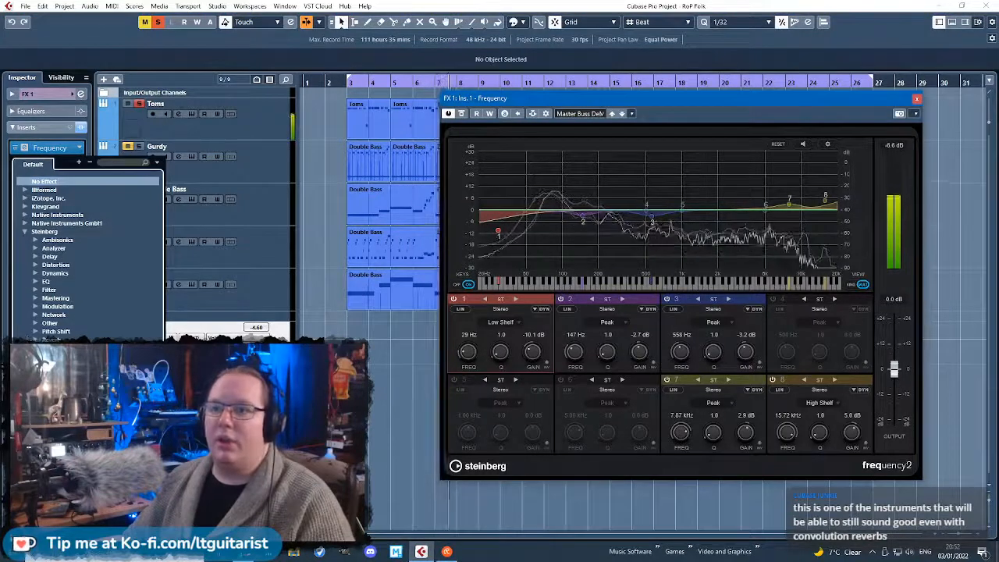
left_click(66, 357)
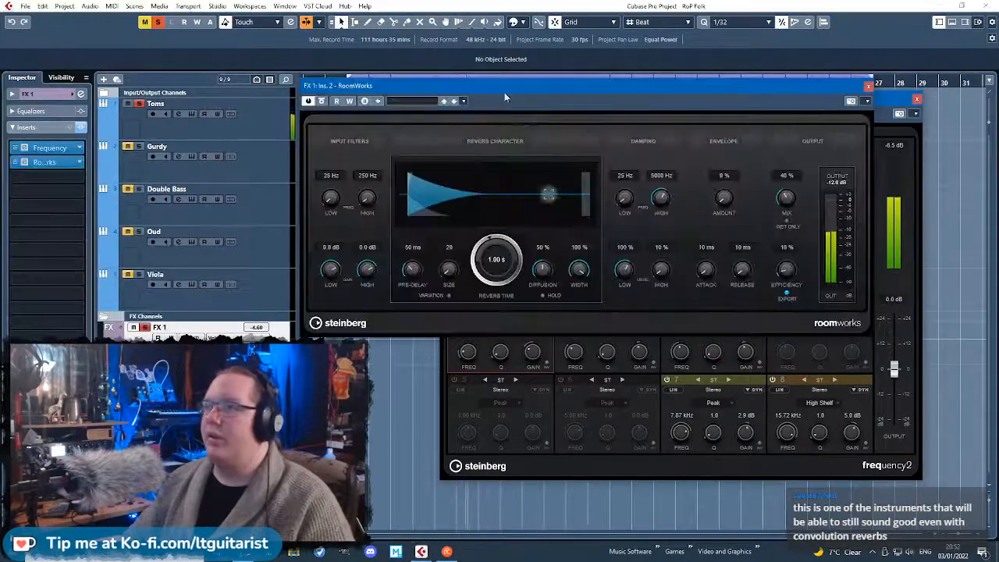
Load the Room Smooth preset in RoomWorks and set the mix to 90 %, the reverb time to 1.25 s and the size to 147.
left_click(474, 75)
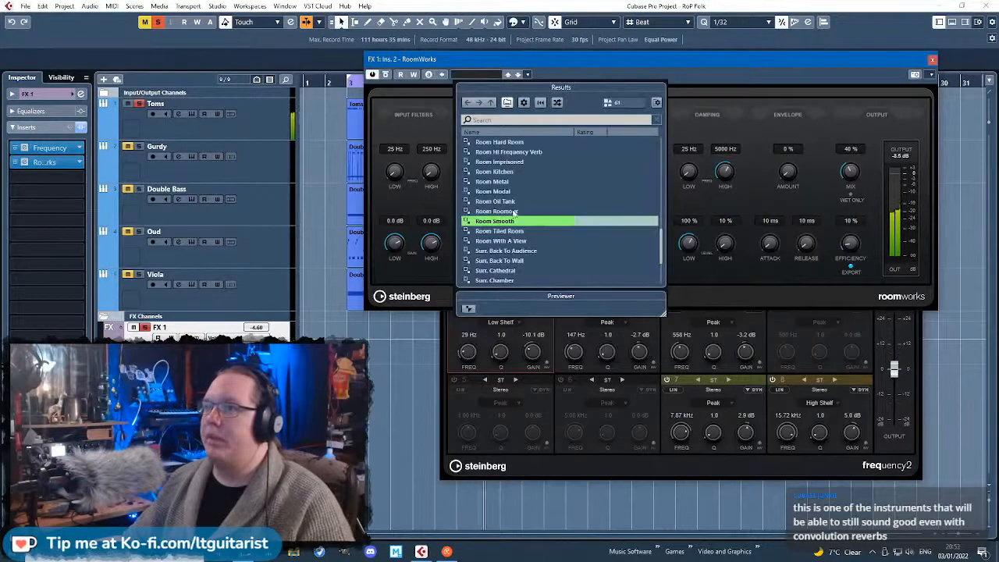
double_click(513, 221)
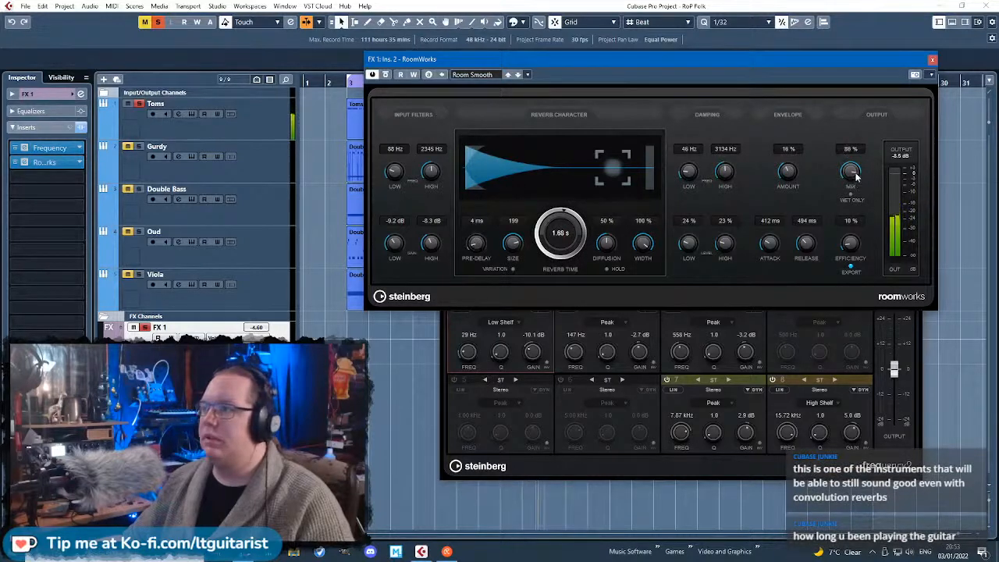
scroll(572, 272, "down", 4)
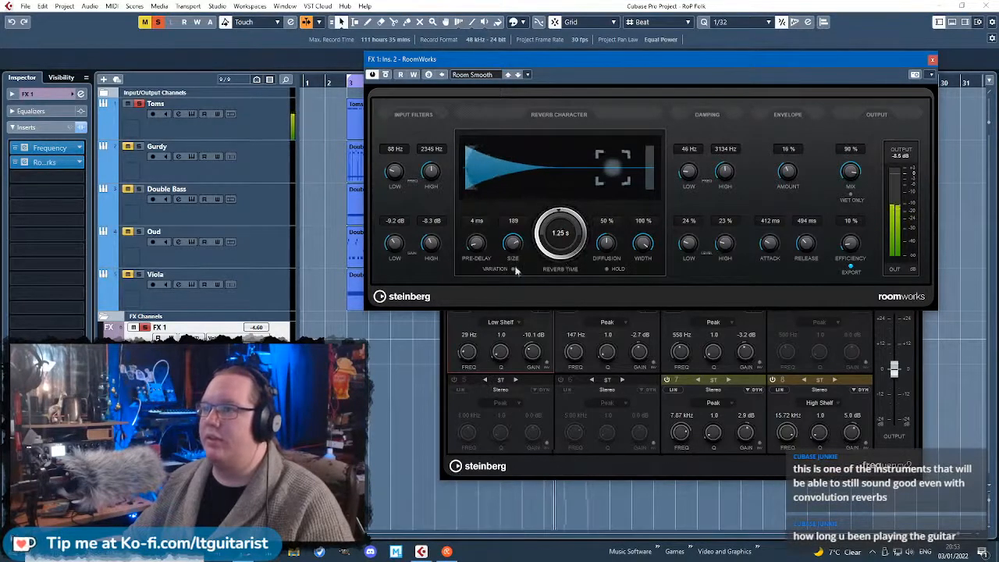
scroll(513, 252, "down", 4)
Take the Toms track out of solo and close the RoomWorks and Frequency windows of the FX 1 channel.
left_click(139, 105)
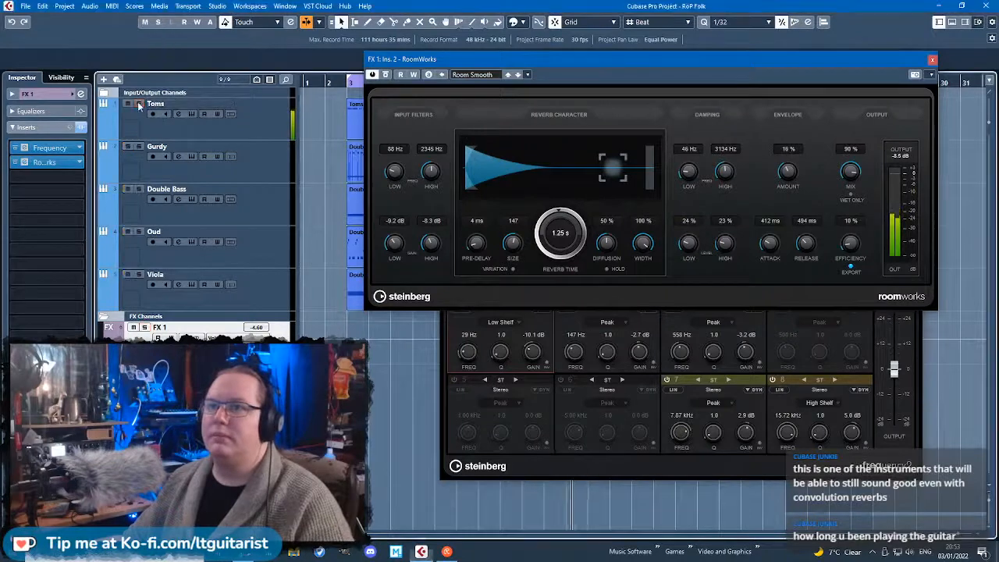
left_click(932, 59)
left_click(916, 100)
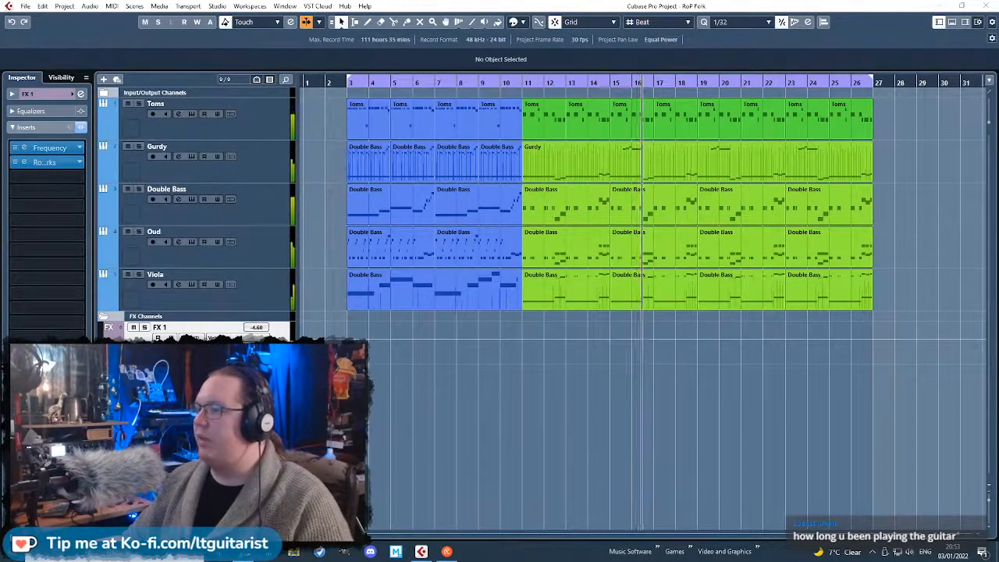
Select the Viola track to bring up its channel settings.
left_click(771, 378)
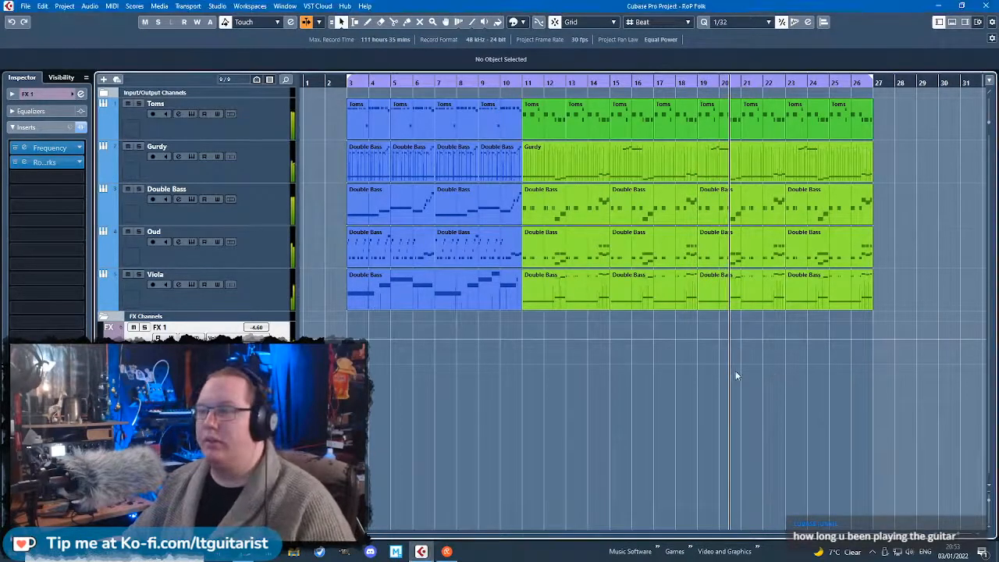
scroll(734, 370, "down", 3)
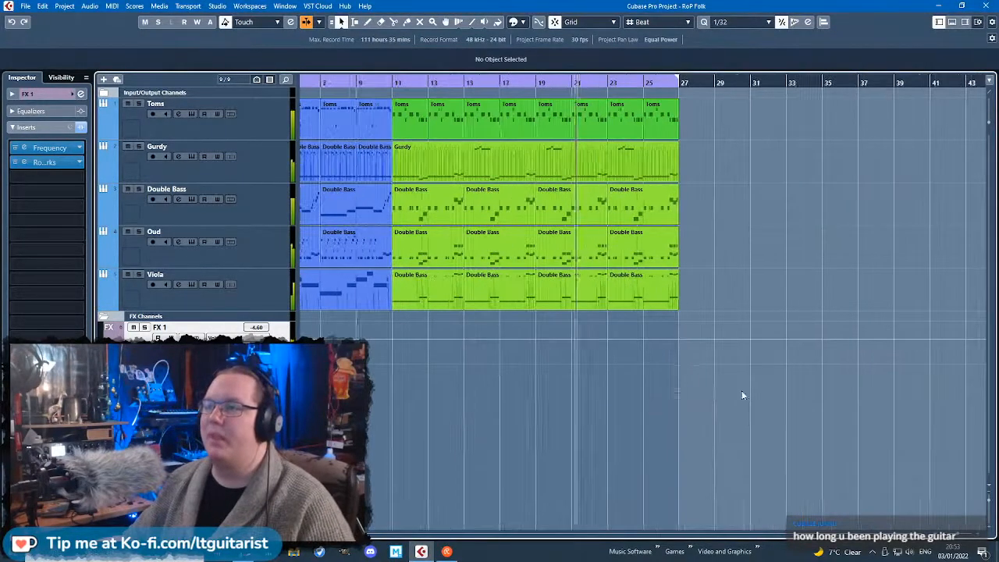
scroll(719, 393, "up", 1)
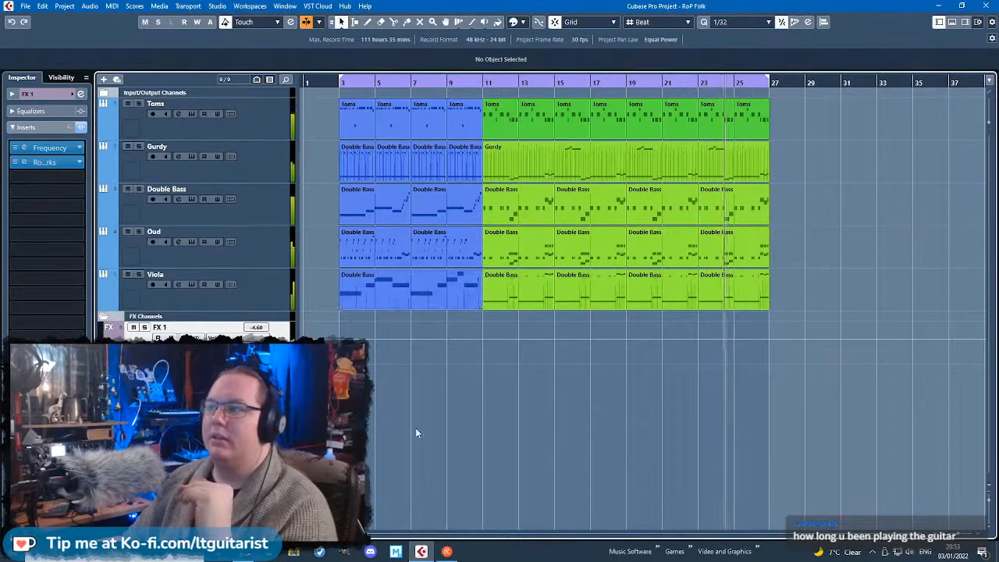
left_click(259, 290)
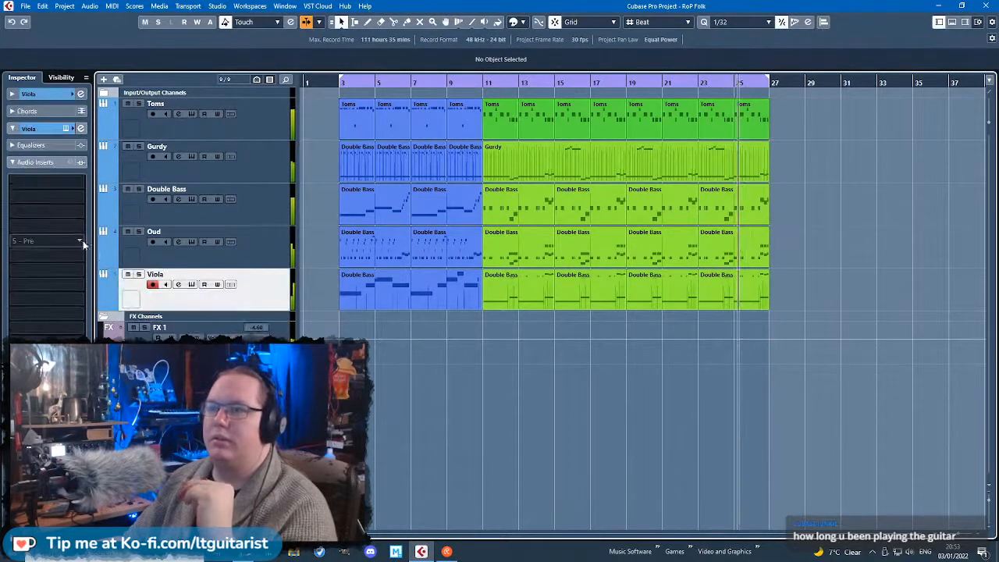
Select the Oud track and play the arrangement from just before bar 3.
left_click(251, 253)
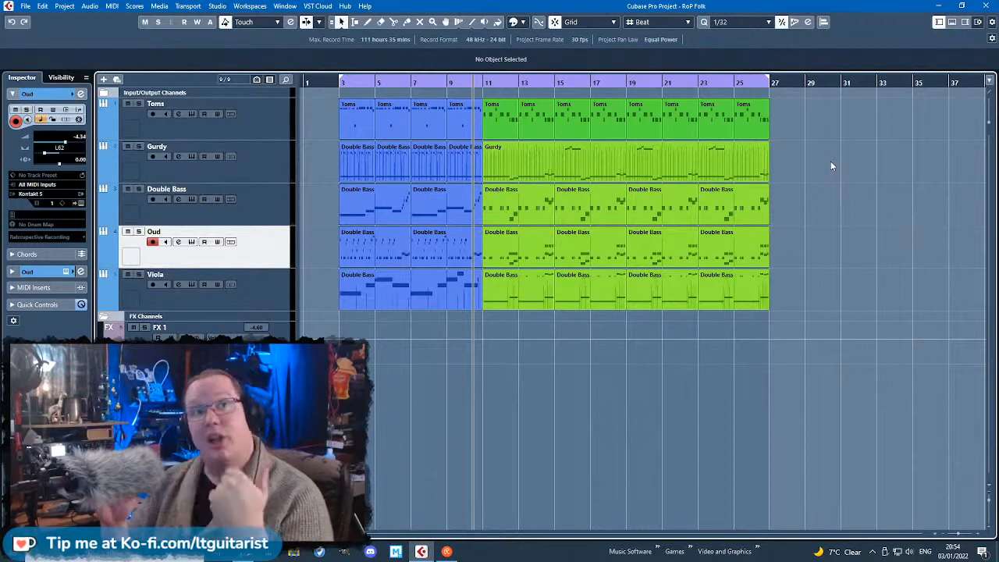
left_click(330, 84)
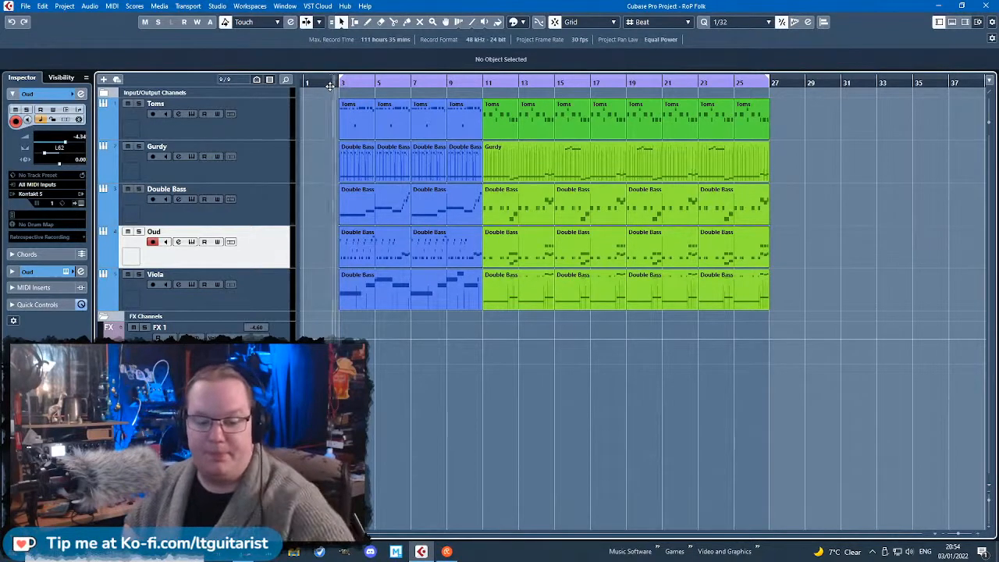
key("space")
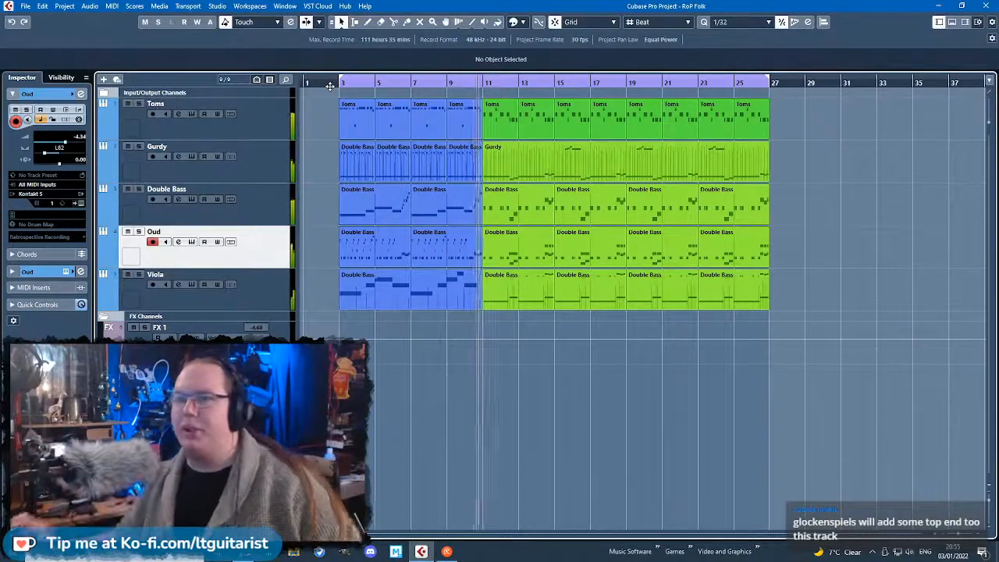
Lower the volume of the FX 1 channel to -8.69.
left_click(267, 333)
scroll(266, 334, "down", 4)
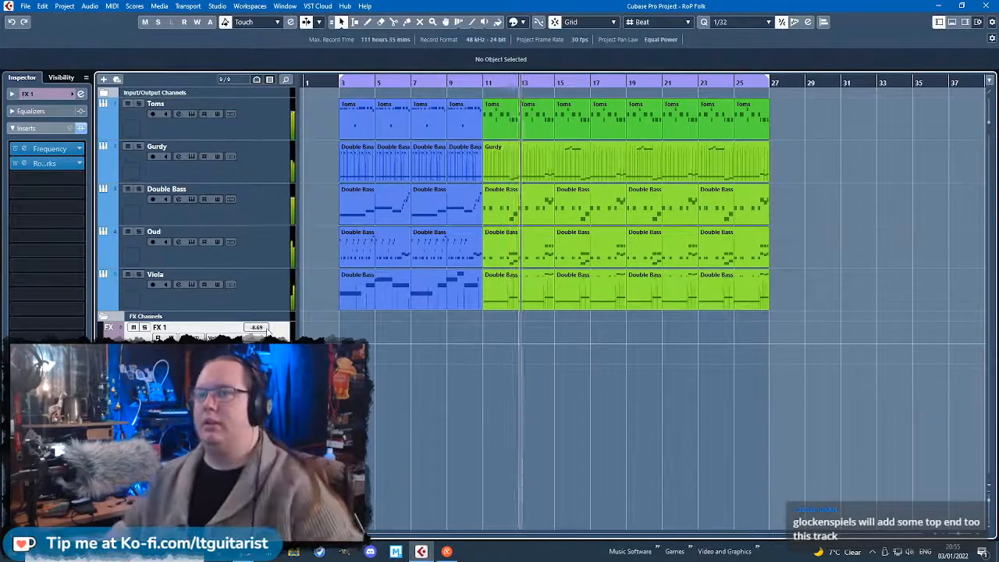
left_click(454, 401)
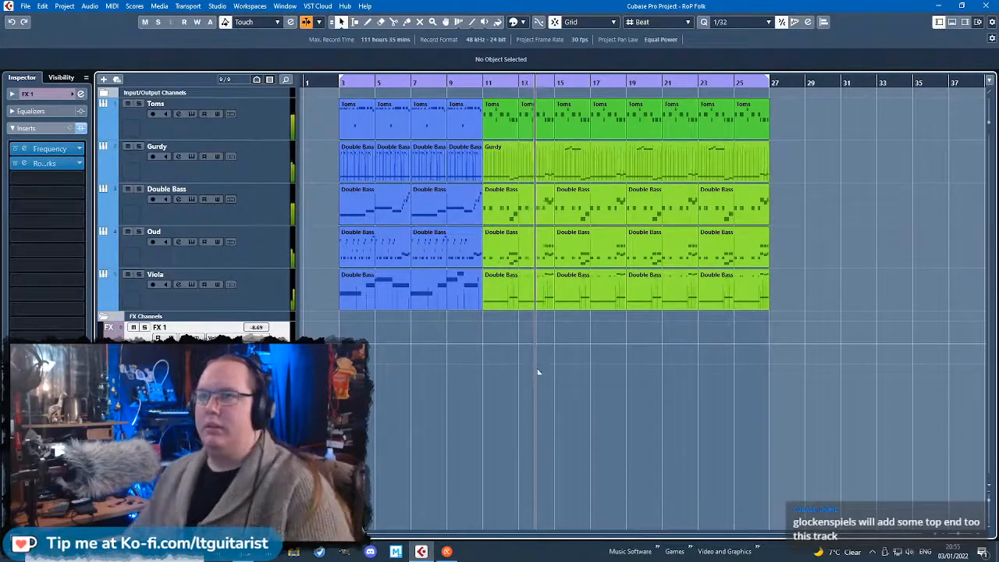
Insert Steinberg's Magneto II in the first insert slot of Stereo Out and load its Master - more Air preset.
left_click(104, 93)
left_click(262, 131)
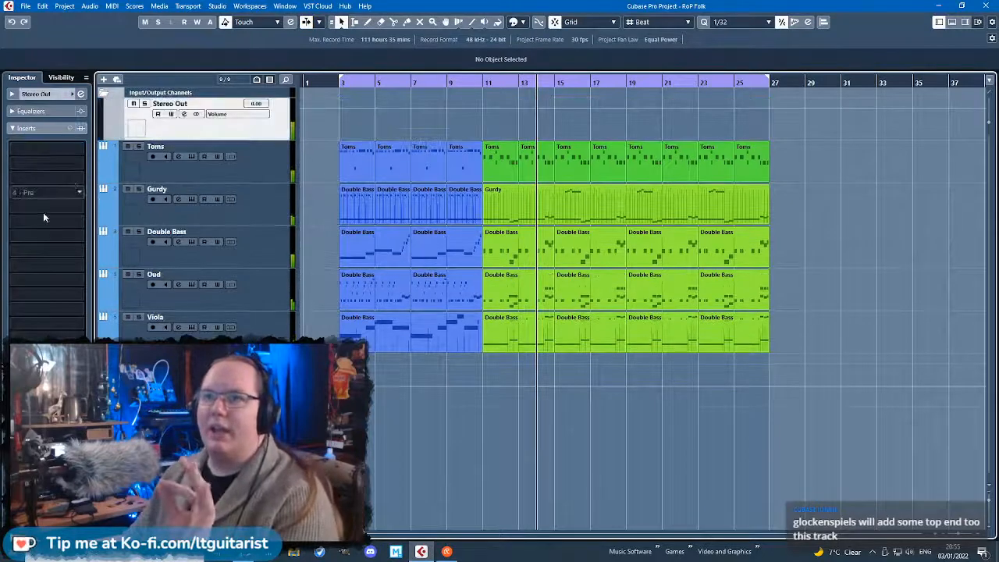
left_click(79, 154)
left_click(25, 218)
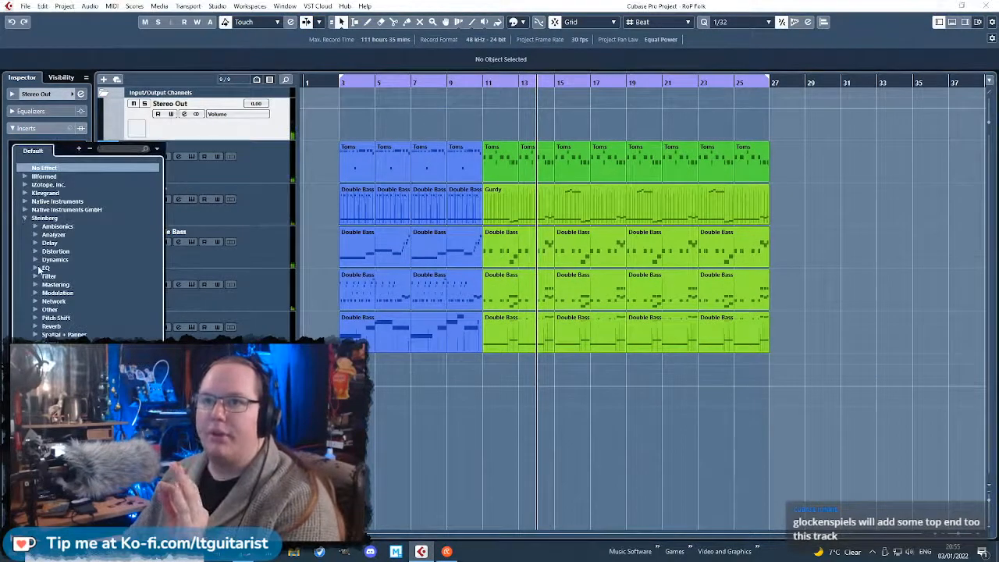
left_click(35, 251)
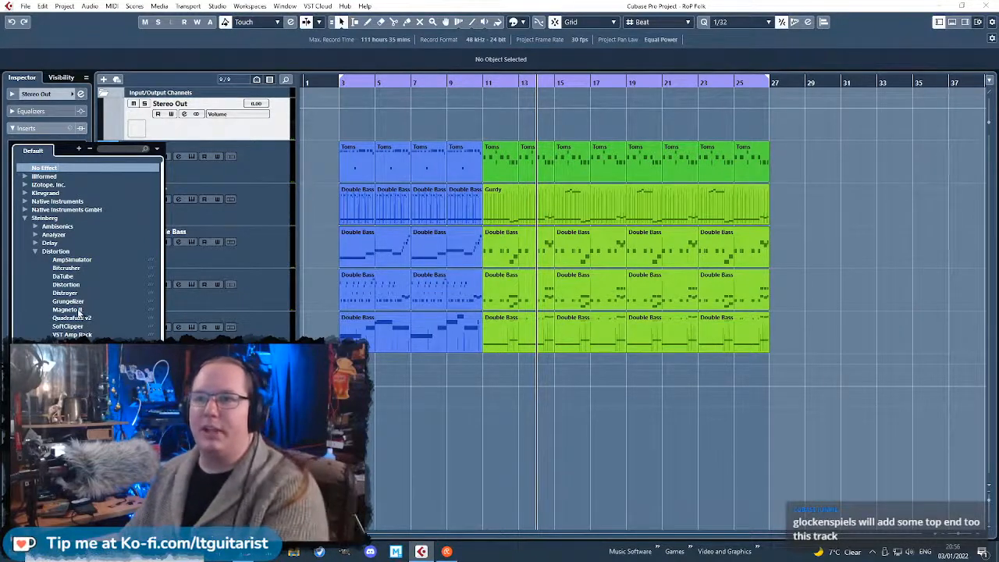
left_click(78, 310)
left_click(647, 160)
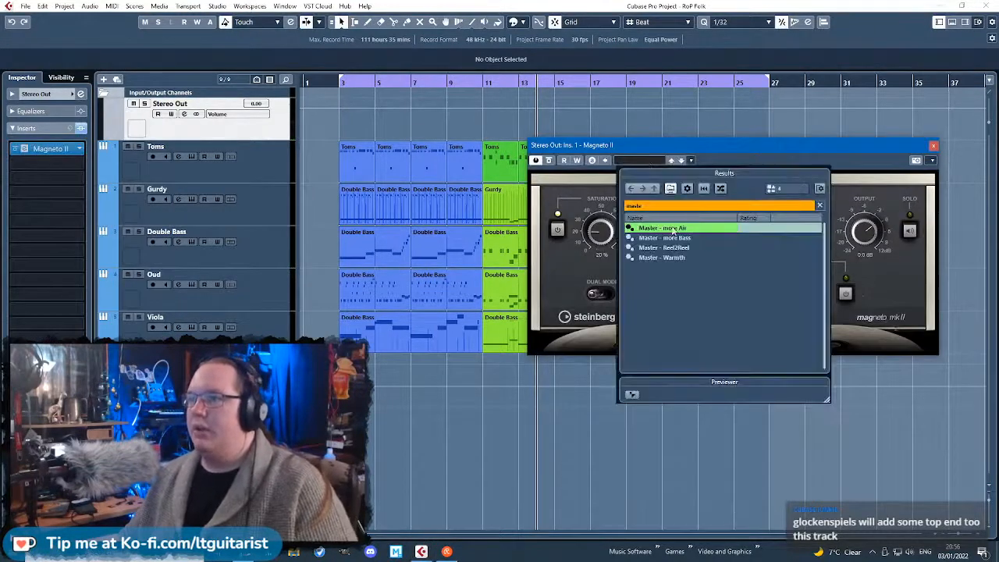
double_click(673, 228)
Add Steinberg's Maximizer to the second insert slot of Stereo Out.
left_click(79, 148)
left_click(24, 216)
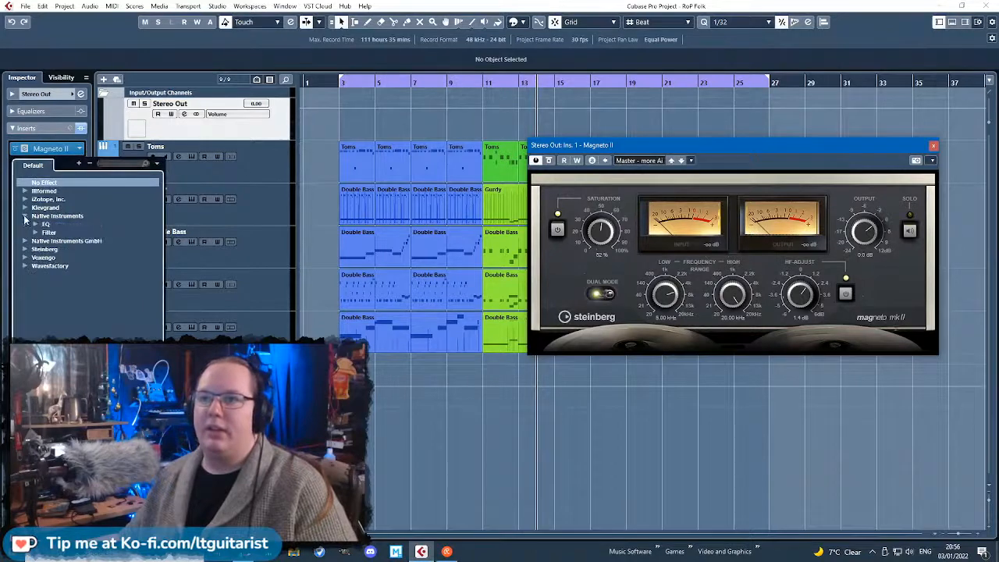
left_click(25, 249)
left_click(36, 291)
left_click(69, 357)
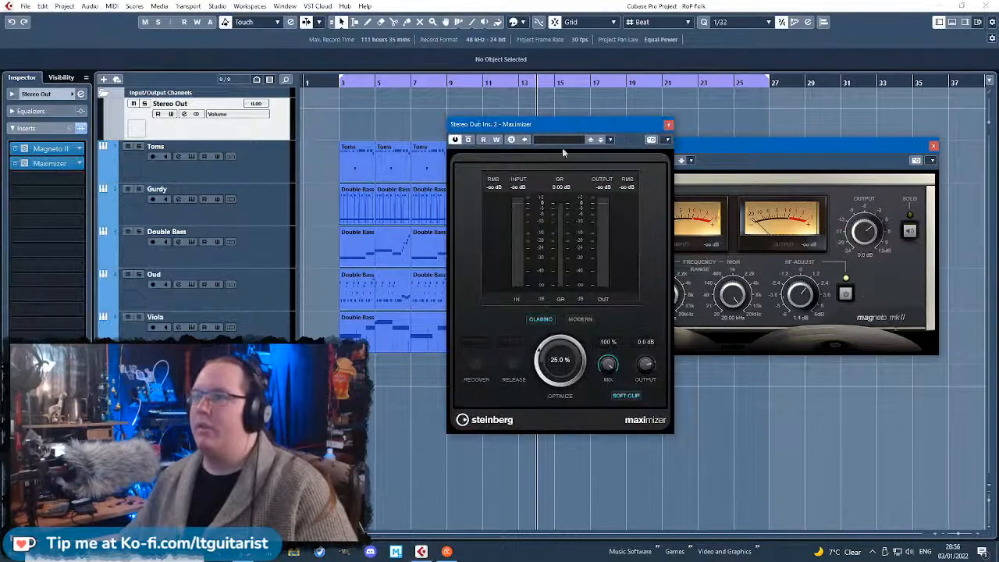
Load the Master Buss Dyn preset in Maximizer, set its output to -2.0 dB and close the insert effect windows.
left_click(564, 138)
double_click(589, 217)
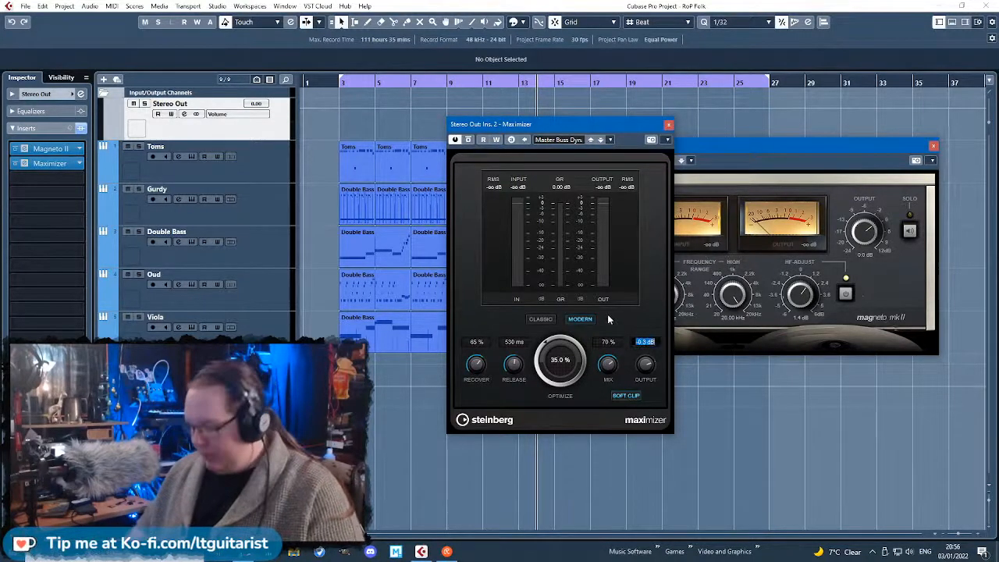
left_click(932, 145)
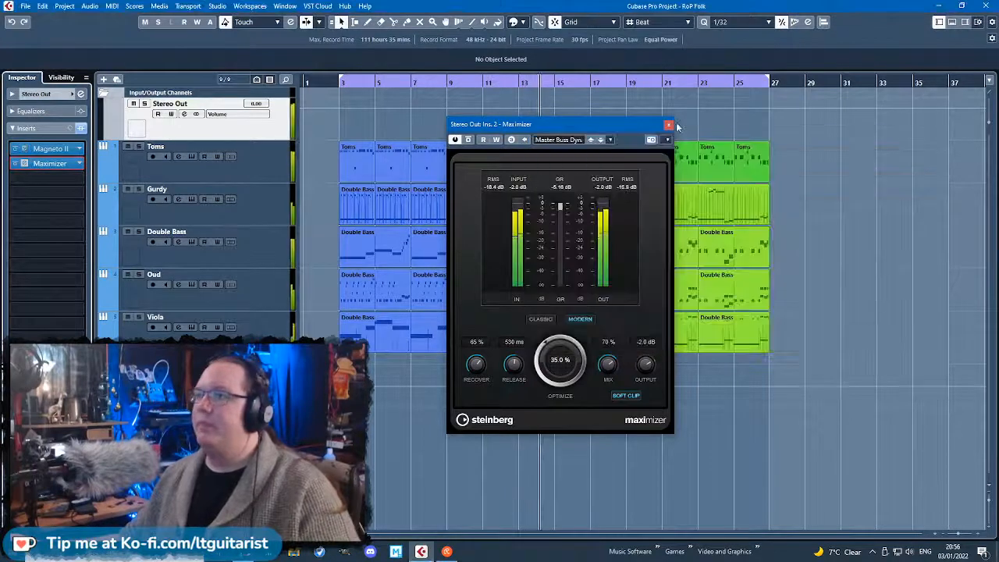
left_click(668, 124)
Add one instrument track below Viola using Kontakt, routed to Stereo Out.
key("g")
key("g")
key("g")
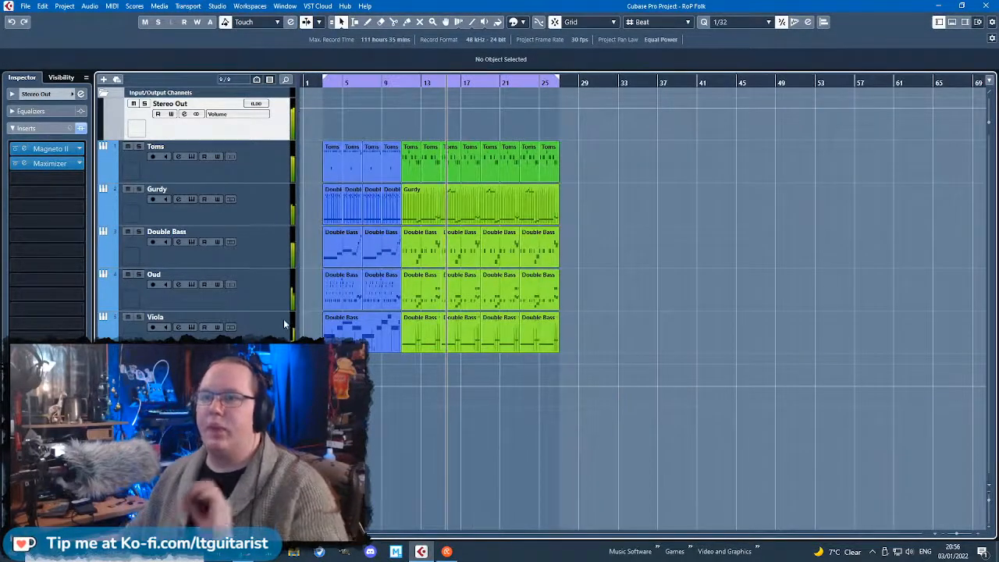
right_click(283, 322)
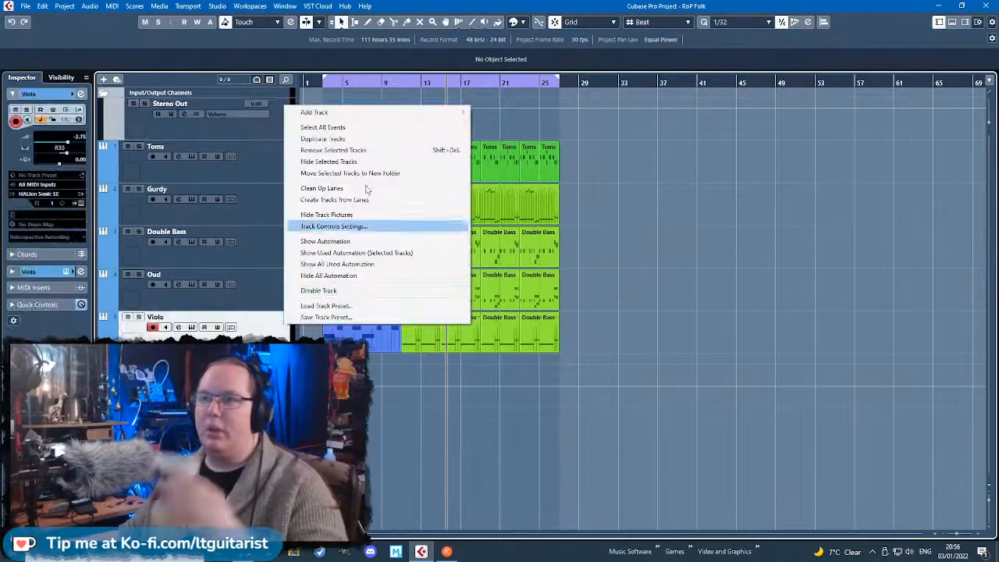
mouse_move(382, 114)
left_click(538, 125)
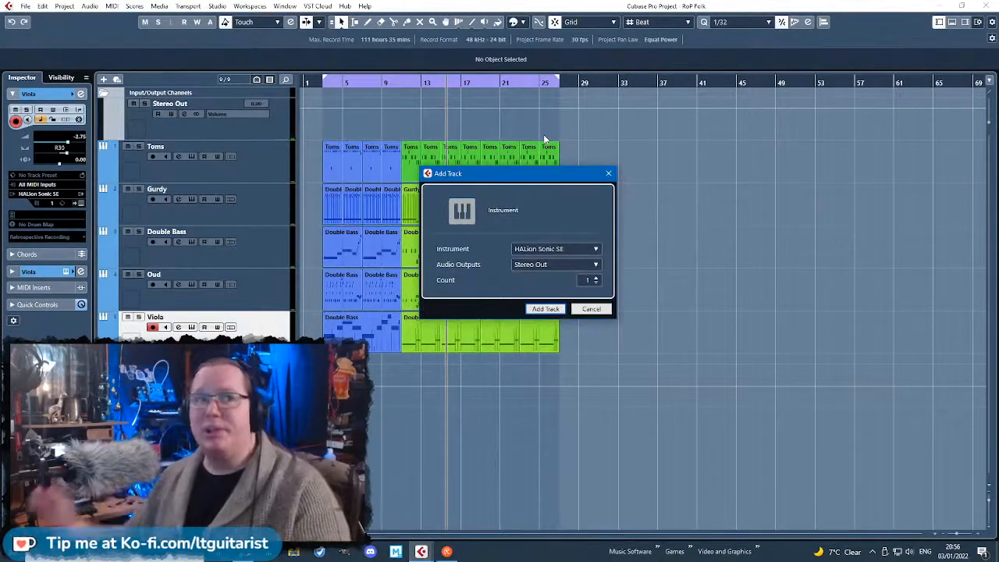
left_click(568, 248)
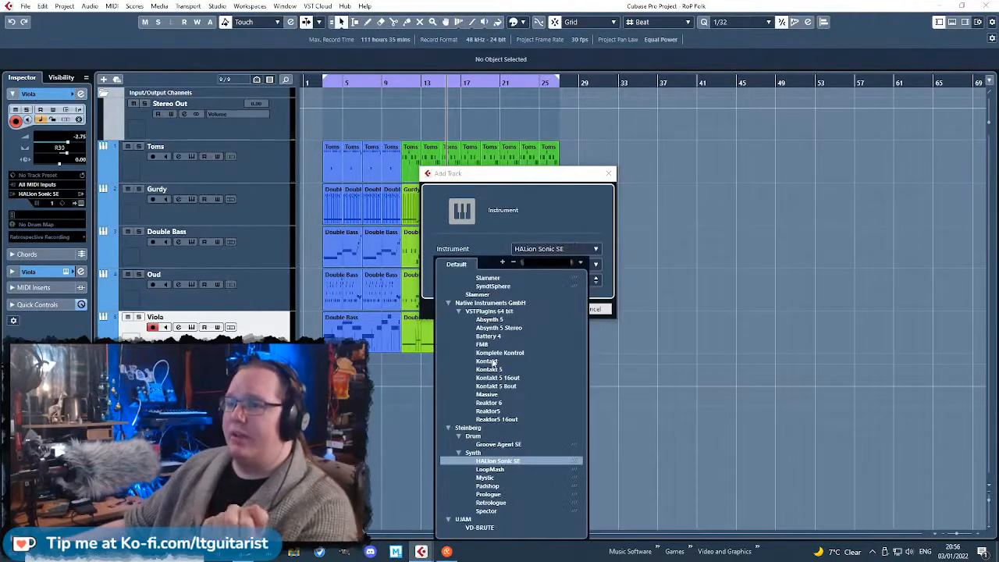
left_click(493, 362)
left_click(549, 309)
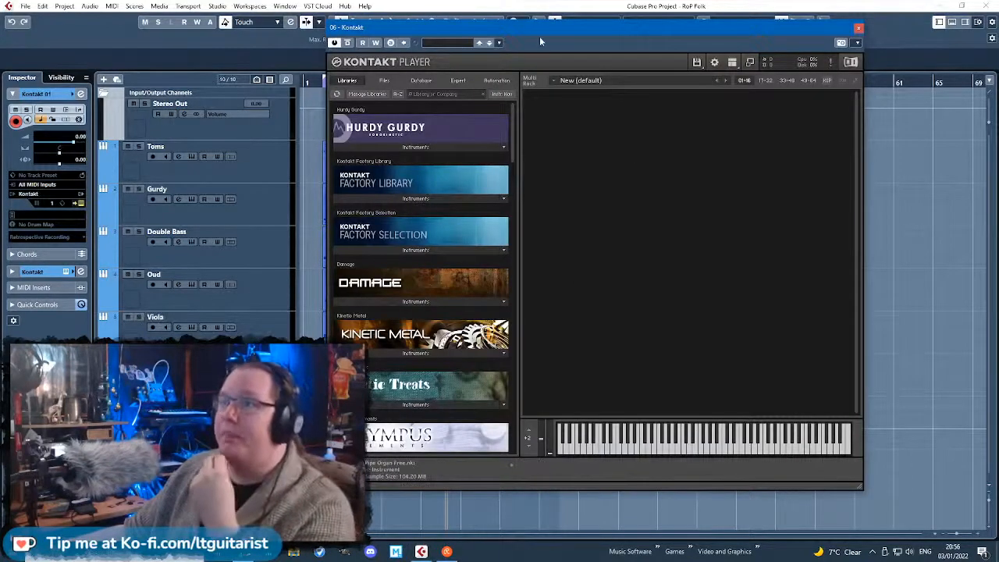
Load Snare Drums.nki from the Orchestral Percussion folder of the Kontakt Factory Library.
left_click_drag(539, 36, 674, 30)
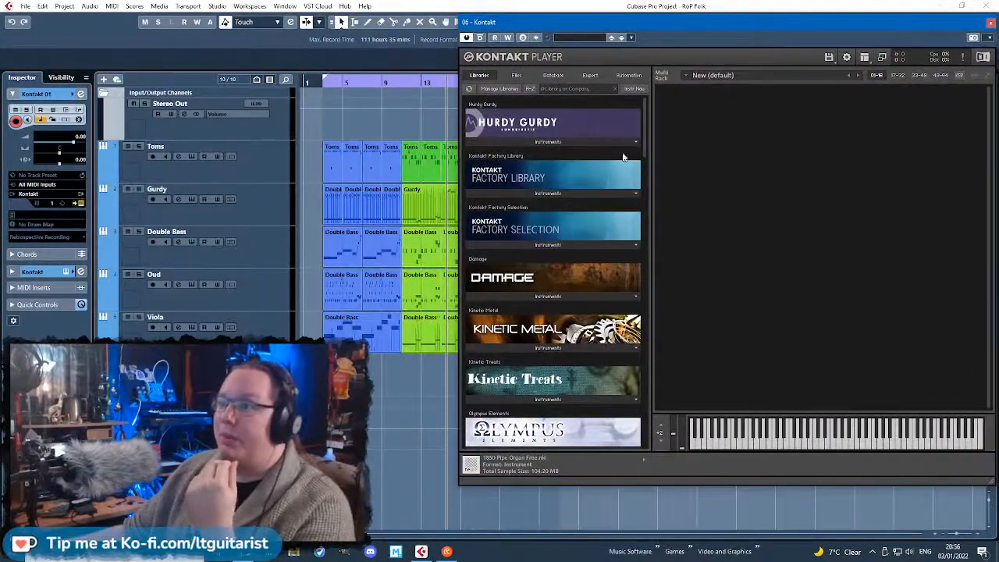
left_click(554, 195)
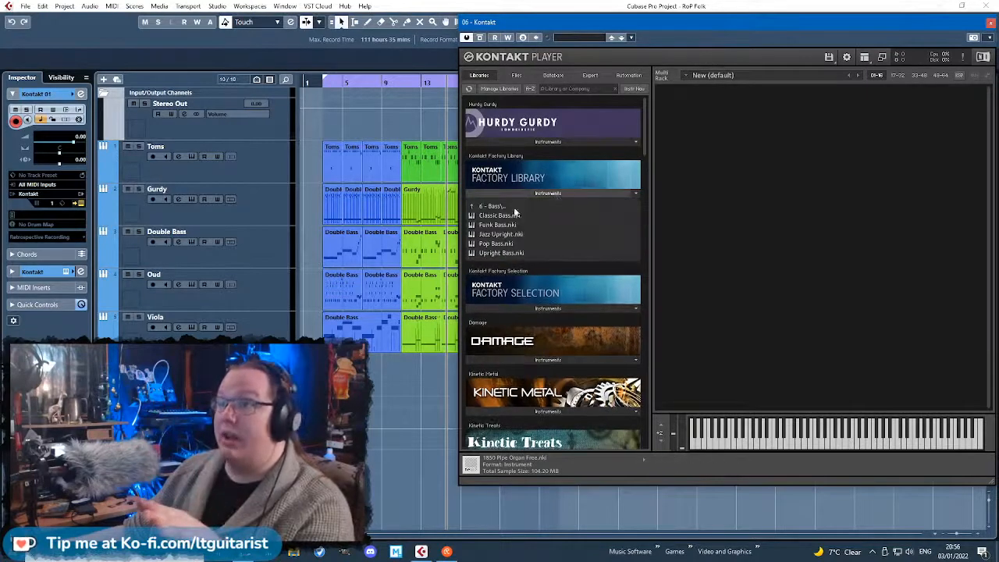
left_click(514, 207)
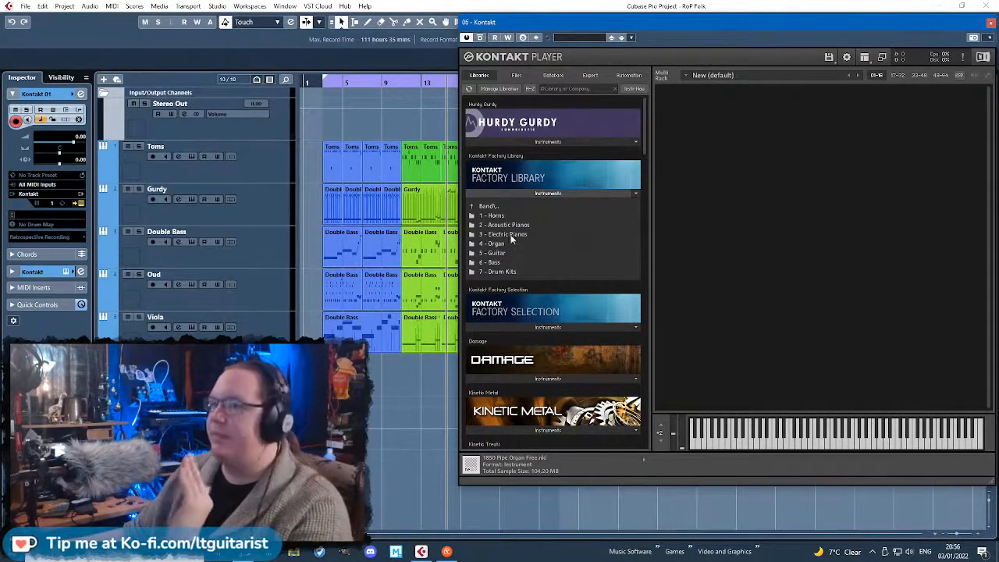
left_click(502, 206)
left_click(511, 226)
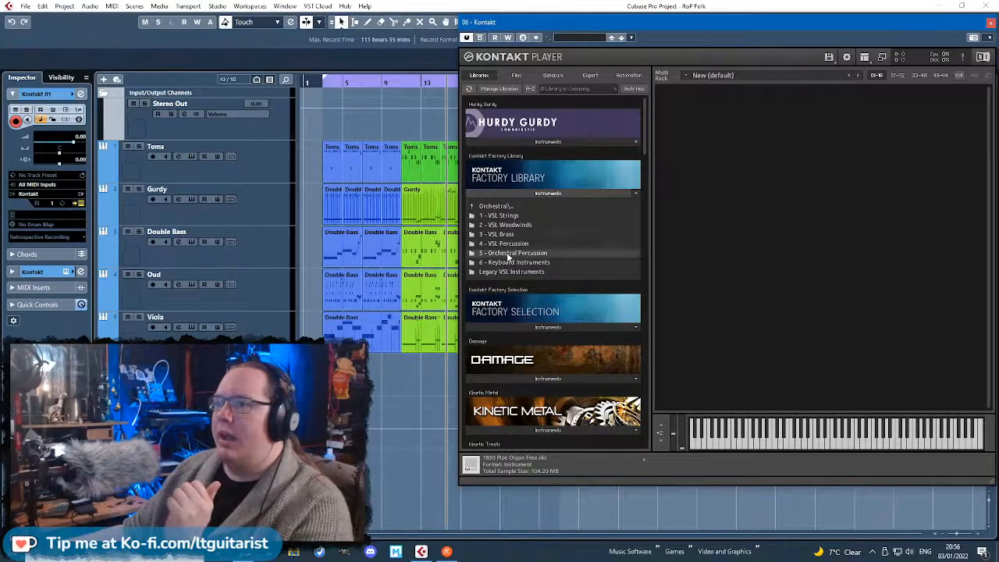
left_click(506, 252)
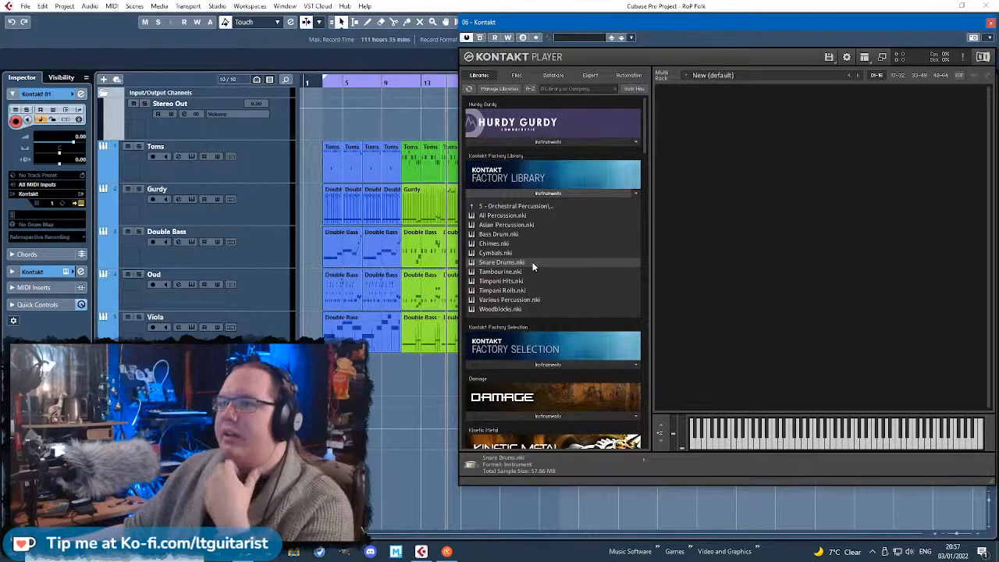
left_click_drag(533, 267, 693, 285)
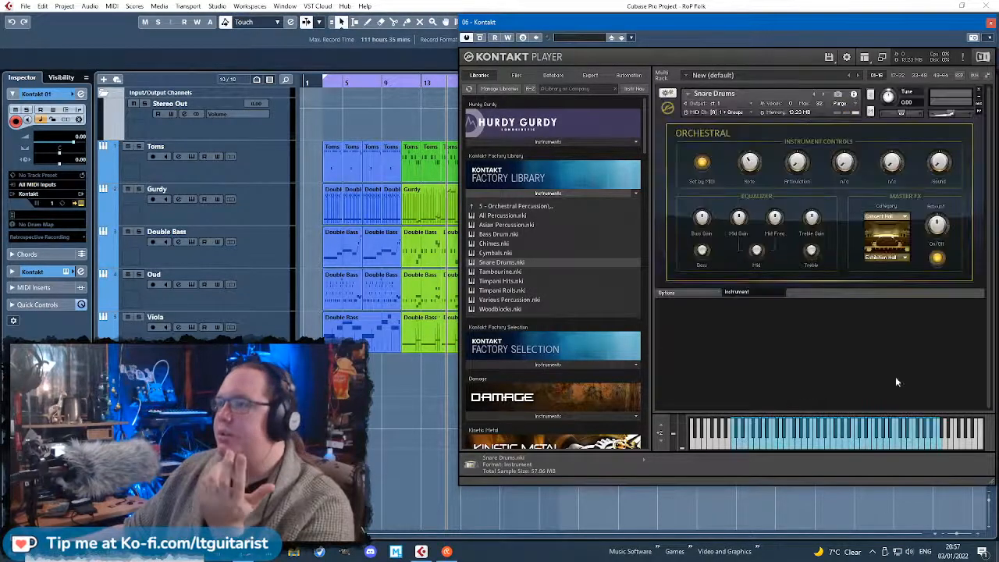
Audition the Snare Drums sounds on the virtual keyboard and switch off the instrument's Master FX.
left_click(838, 447)
left_click(837, 446)
left_click(822, 444)
left_click(811, 448)
left_click(810, 449)
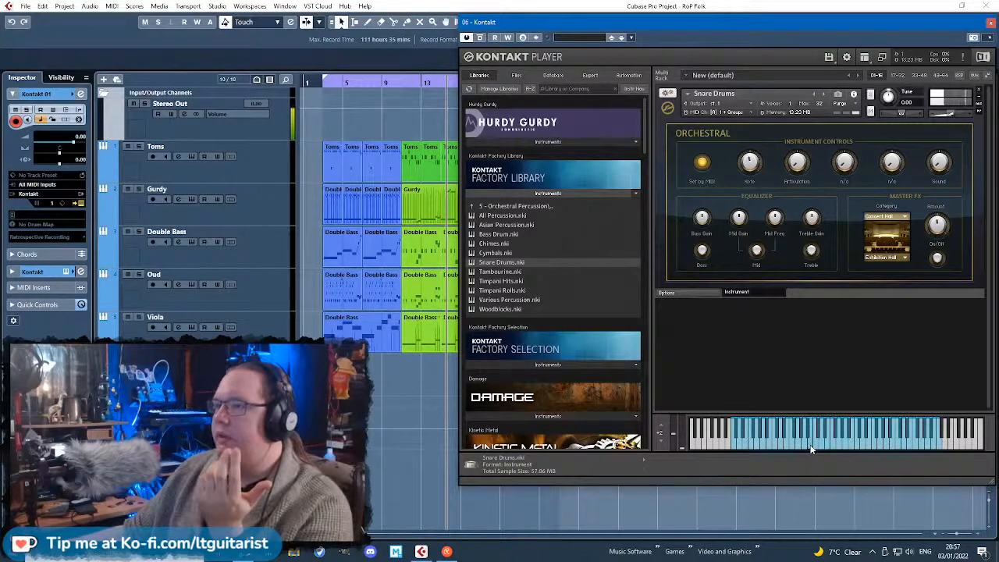
left_click(825, 437)
left_click(825, 437)
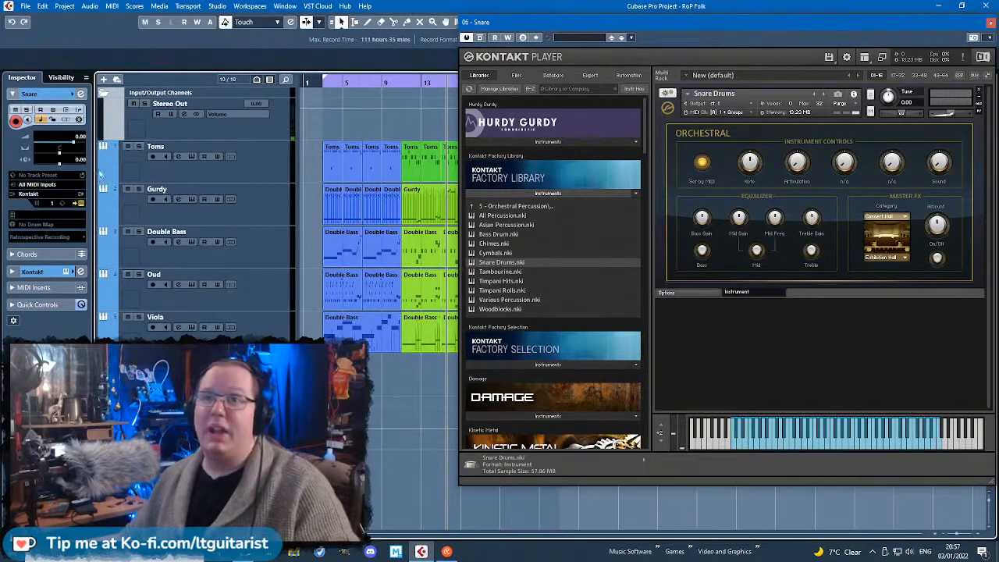
Set the Snare track's volume to -4.00 and pan to R30, and close Kontakt.
left_click_drag(76, 148, 72, 146)
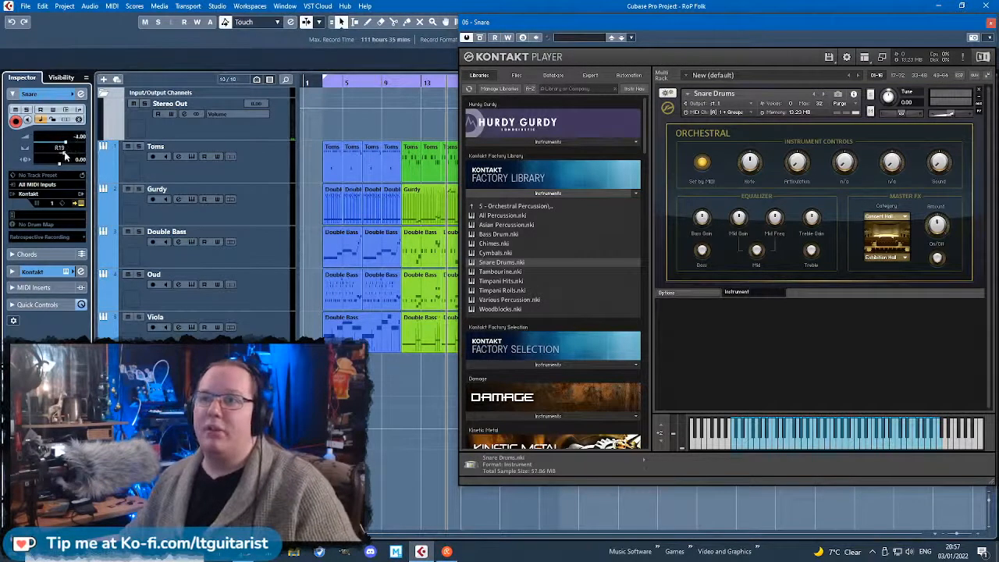
left_click(989, 23)
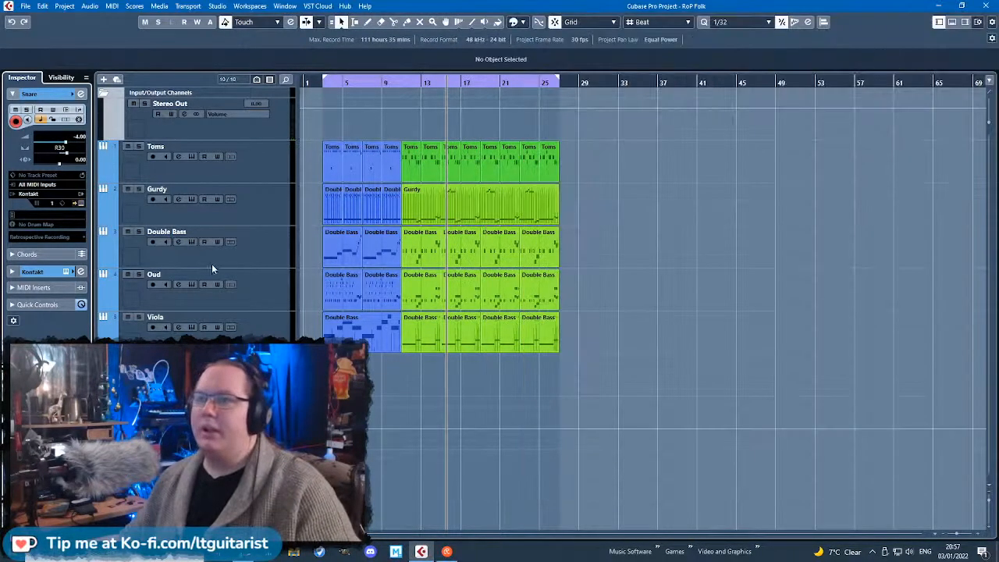
Solo the Snare track, draw a two-bar part on it from bar 11 to bar 13 and open it for note editing.
key("8")
key("s")
scroll(411, 367, "up", 3)
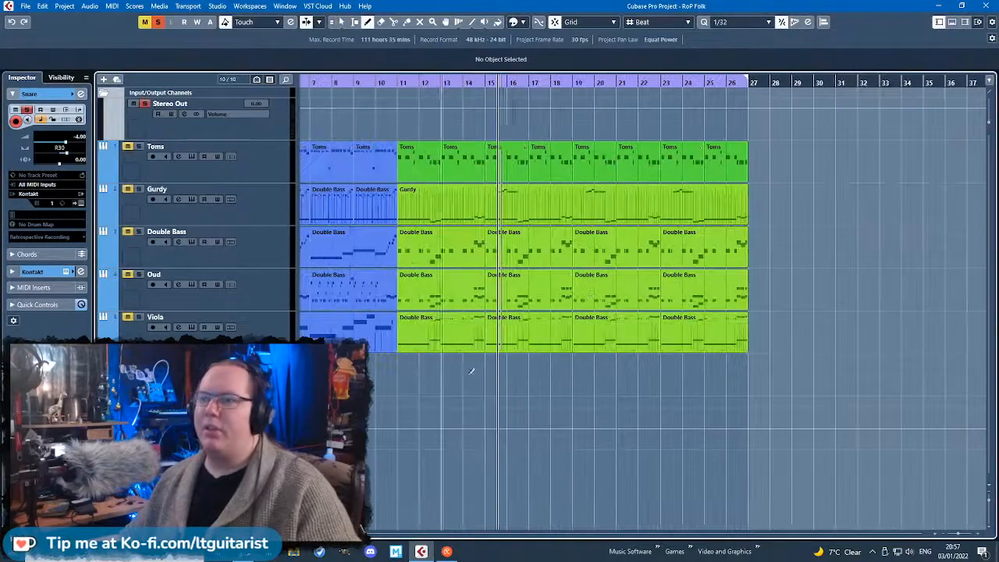
mouse_move(420, 381)
left_mouse_down()
mouse_move(449, 381)
mouse_move(435, 379)
left_mouse_up()
double_click(425, 375)
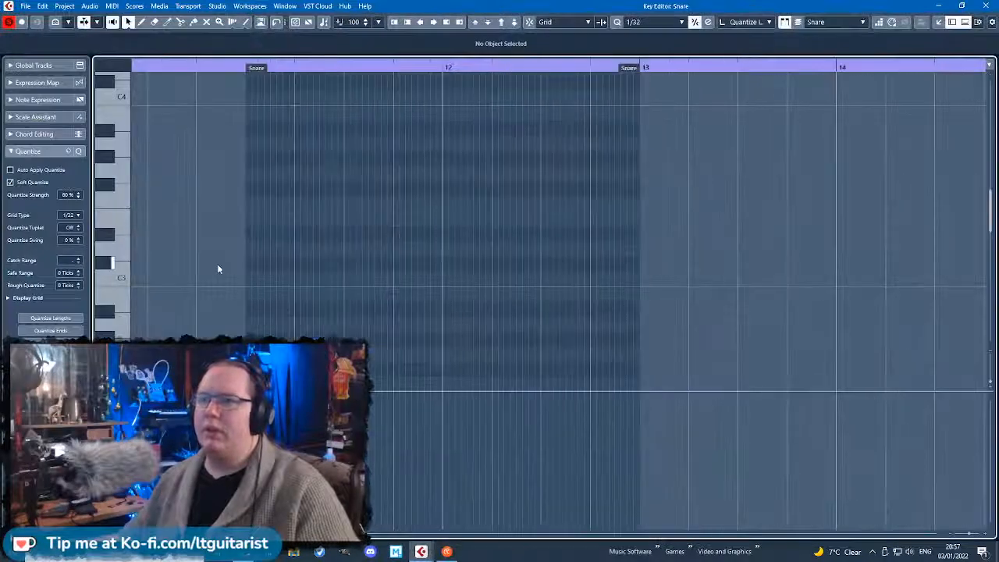
Add a note at 11.2.3 in the Snare part and move it up to F3.
scroll(233, 271, "up", 2)
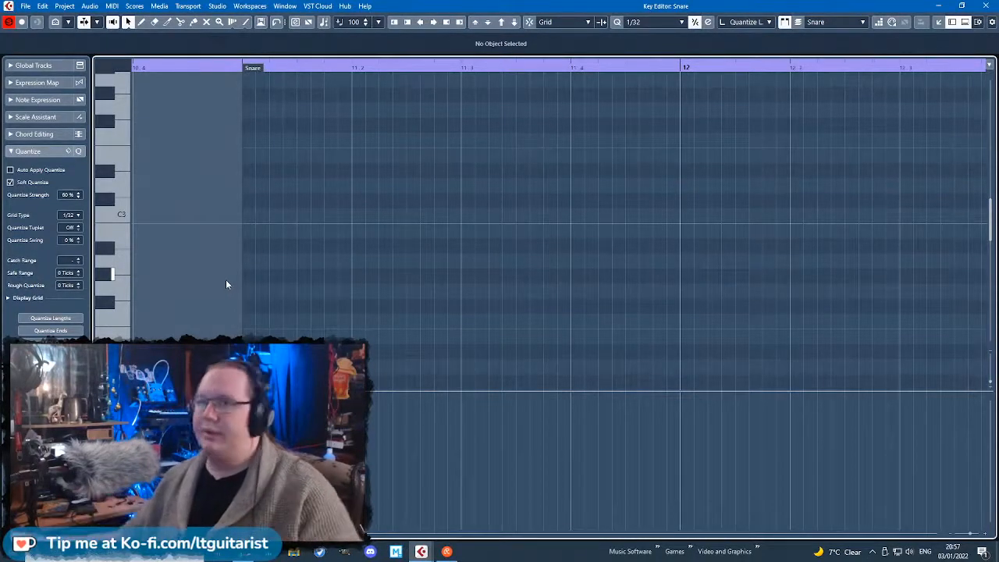
scroll(279, 82, "down", 3)
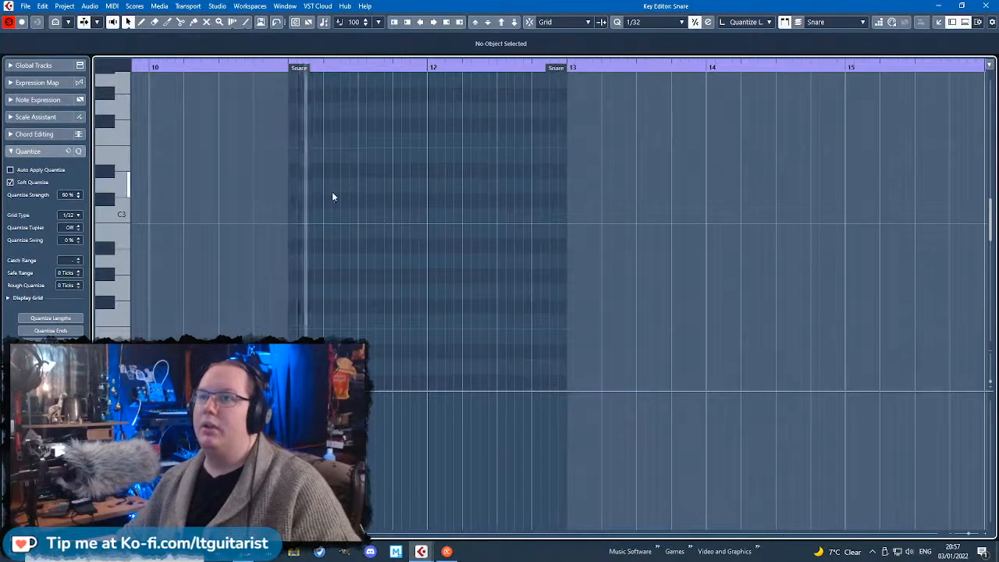
scroll(361, 145, "up", 3)
left_click(355, 291)
left_click_drag(364, 291, 386, 141)
left_click(324, 69)
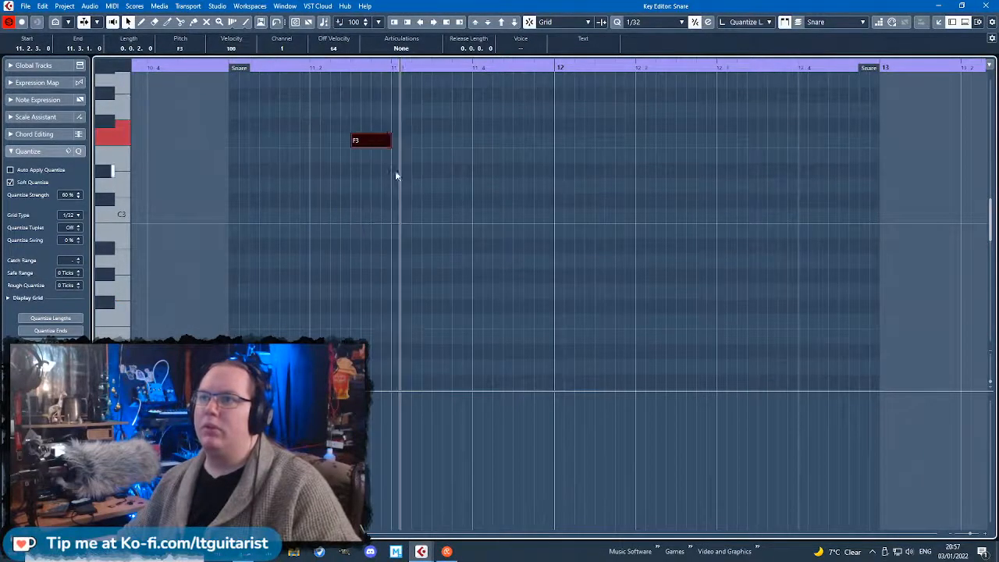
Add an E3 note at 11.2.4 in the Snare part and play back the result.
scroll(397, 186, "up", 2)
left_click_drag(403, 183, 383, 221)
key("space")
scroll(386, 215, "up", 2)
left_click(395, 220)
left_click_drag(314, 66, 317, 69)
key("space")
key("space")
Shorten the F3 note to a length of 0.0.1.0 and play the Snare part from its start.
left_click_drag(382, 204, 364, 205)
left_click(137, 68)
key("space")
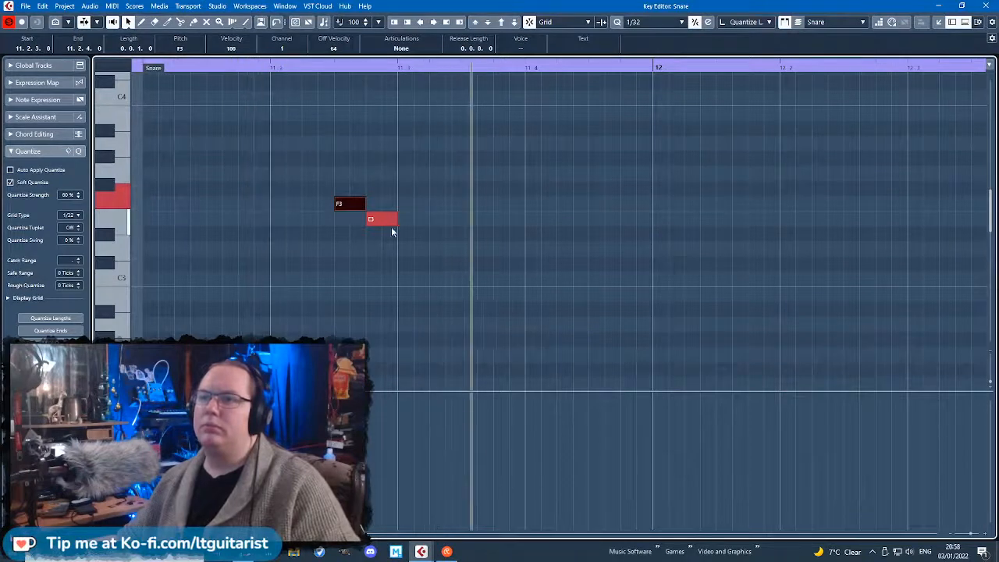
key("space")
Add a C3 note at 11.3.2 with a length of 0.0.1.0 and play back the Snare part.
double_click(443, 220)
left_click_drag(448, 252, 441, 279)
scroll(390, 225, "down", 2)
left_click(206, 67)
scroll(441, 198, "up", 2)
key("space")
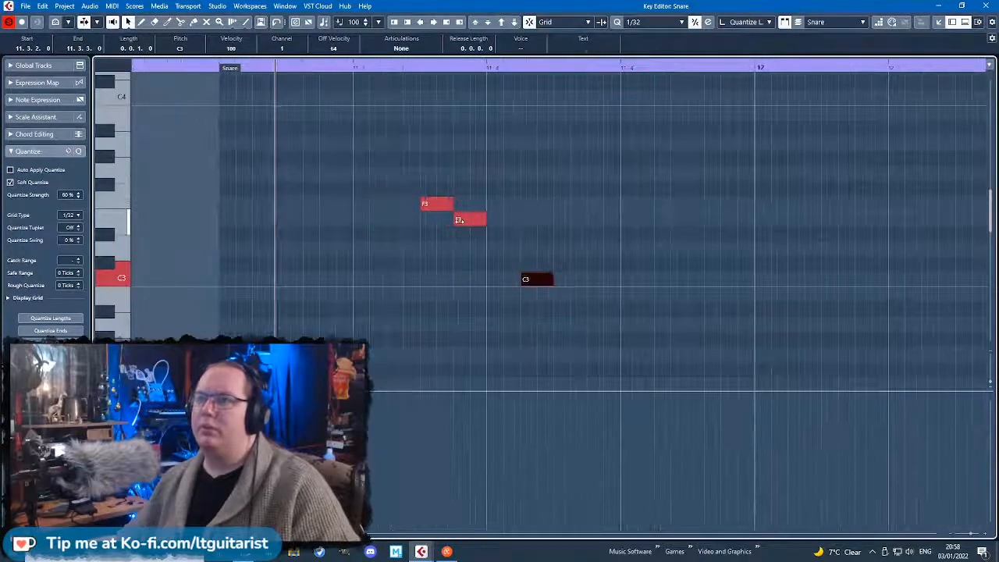
Raise the note at 11.3.2 to C#3, repeat it at 11.3.3, and show the Velocity controller lane.
mouse_move(533, 280)
left_mouse_down()
mouse_move(580, 273)
mouse_move(539, 269)
left_mouse_up()
left_click(113, 397)
left_click(169, 165)
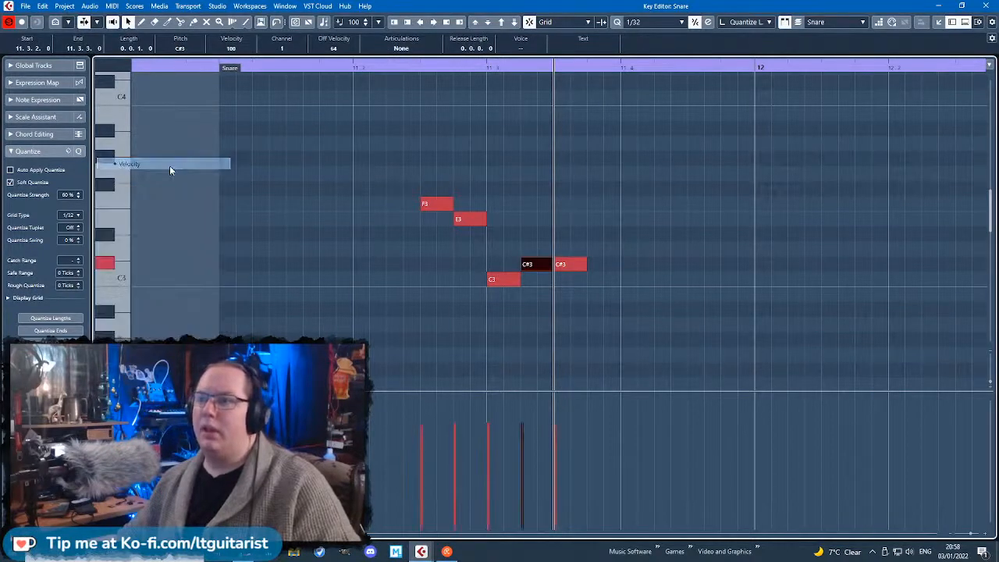
Vary the velocities of the Snare notes from F3 onward, with 112 for the C#3 at 11.3.2, and play them back.
left_click(425, 435)
left_click(459, 414)
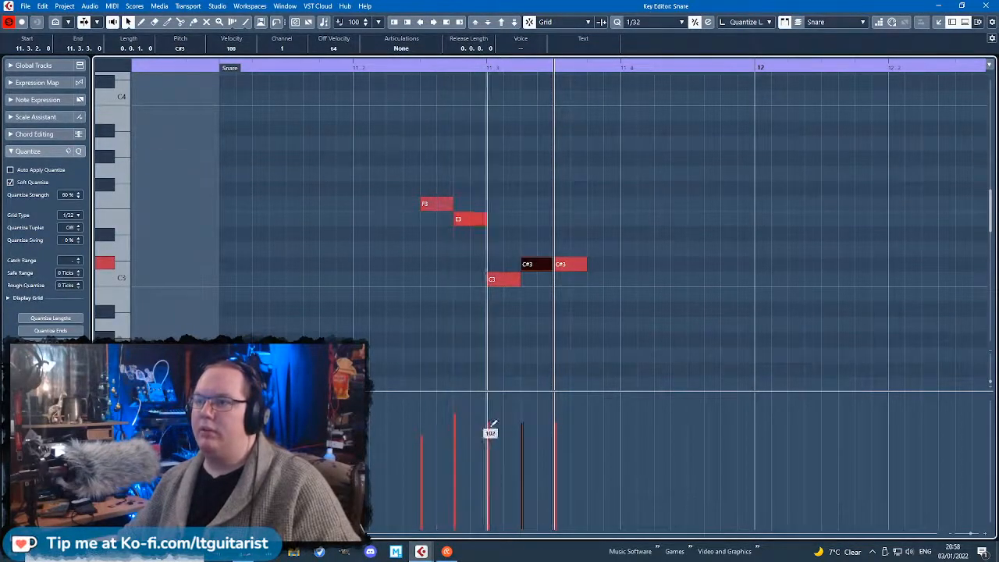
left_click(489, 441)
left_click(522, 408)
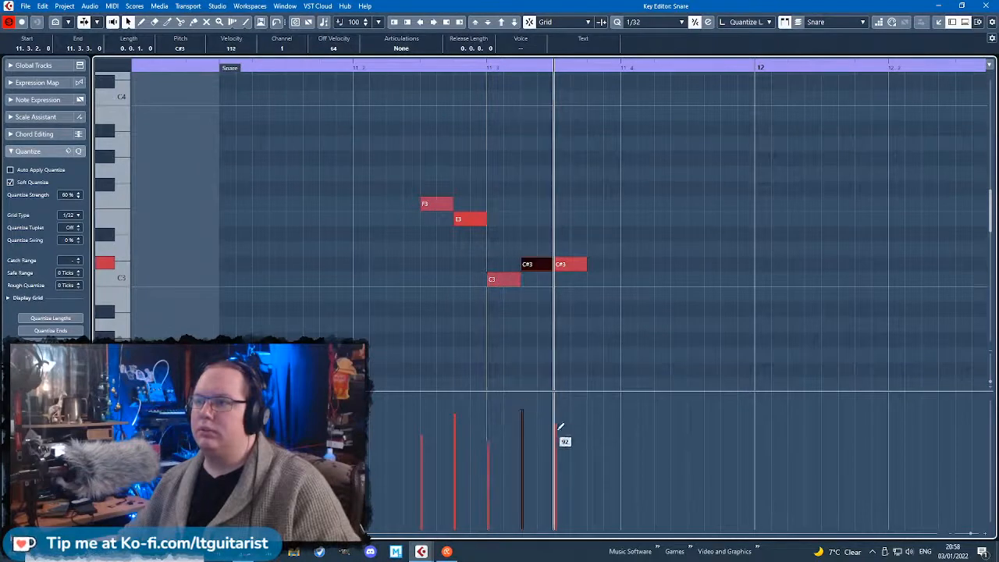
left_click(243, 92)
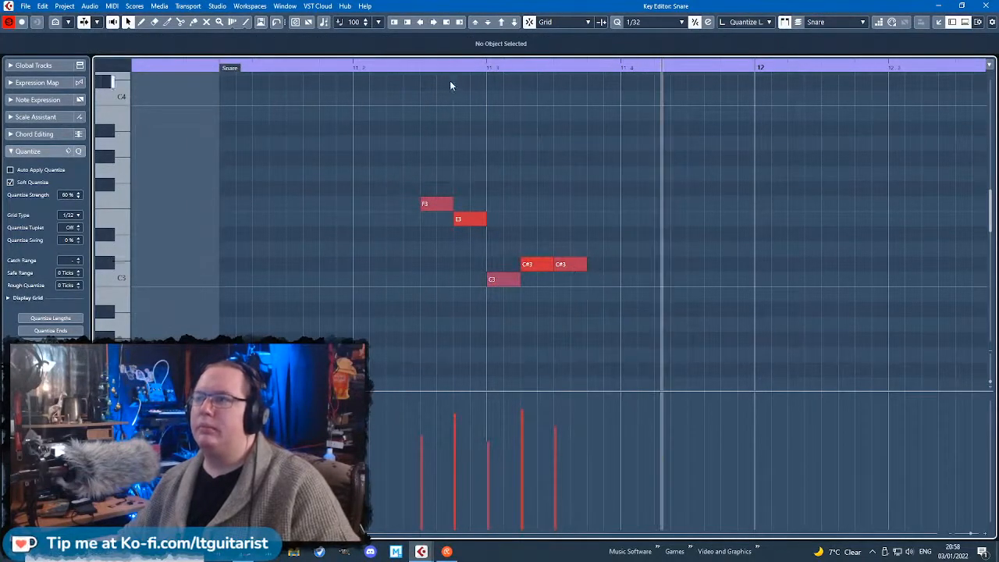
Add a D3 note at 11.4.1 with a length of 0.0.1.60 and a velocity of about 115, and play back the phrase.
double_click(617, 263)
left_click_drag(615, 269, 633, 255)
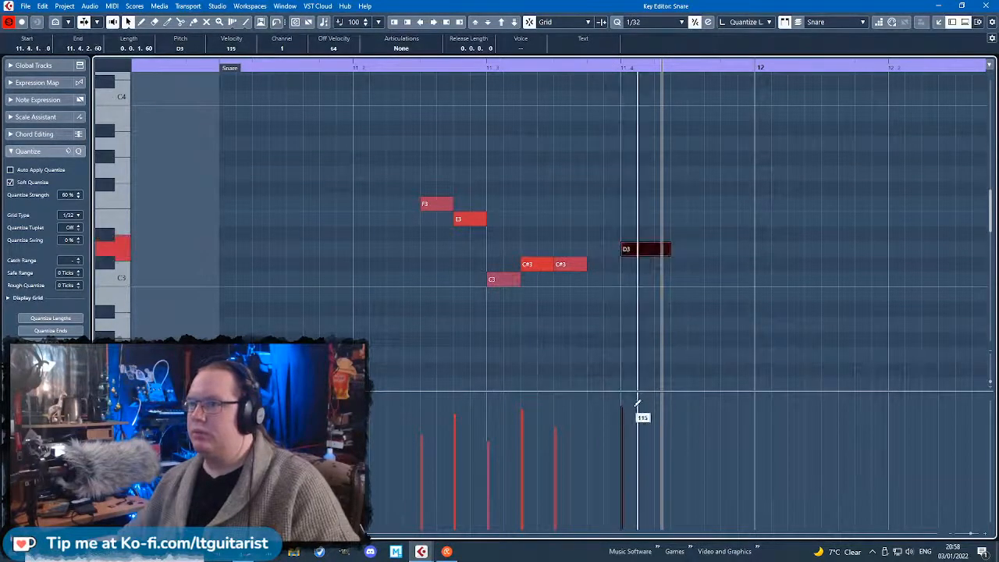
left_click(734, 175)
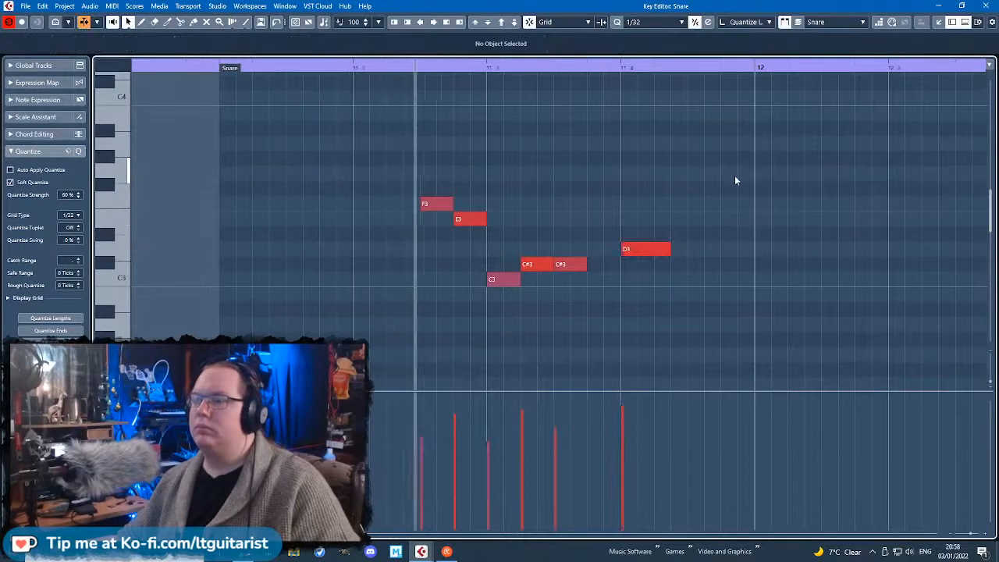
Lower the note at 11.4.1 to C#3 and the note at 11.3.3 to C3, and reshape the beat 3 velocities.
left_click_drag(649, 252, 648, 269)
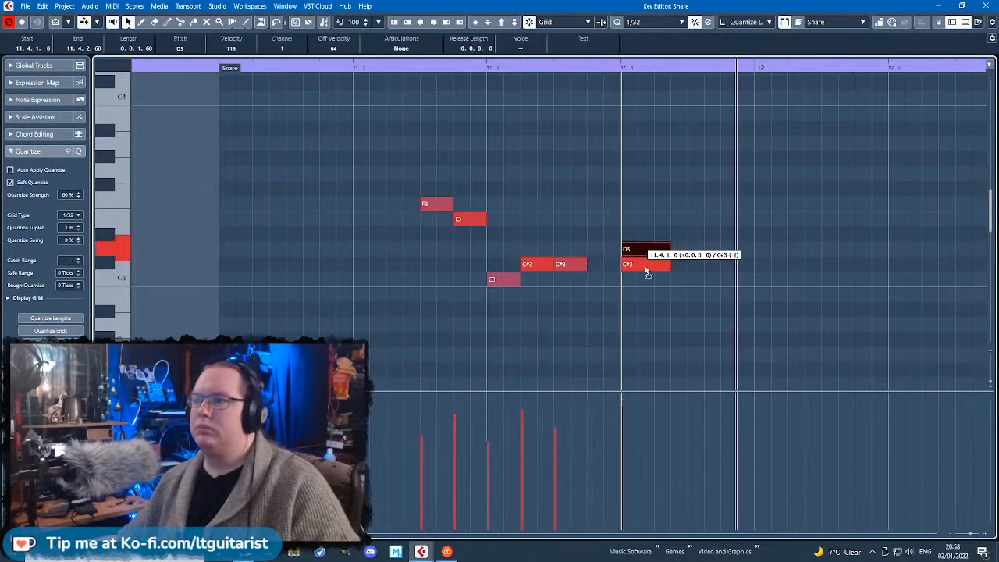
mouse_move(565, 264)
left_mouse_down()
mouse_move(570, 255)
mouse_move(566, 281)
left_mouse_up()
mouse_move(570, 403)
left_mouse_down()
mouse_move(561, 397)
mouse_move(530, 419)
mouse_move(489, 414)
left_mouse_up()
left_click_drag(421, 64, 401, 71)
key("space")
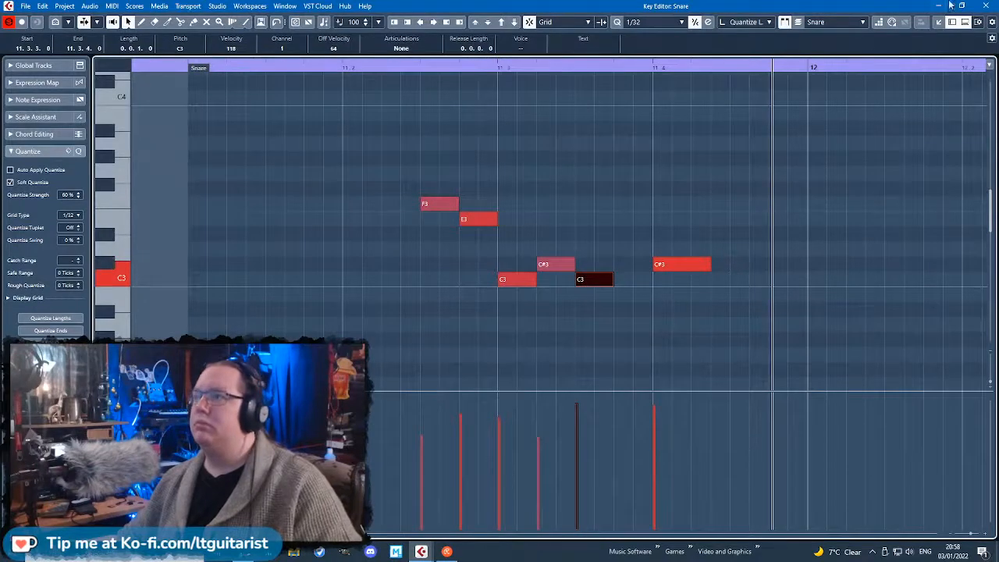
Return to the project, play from bar 11, split the Snare part at bar 12 and delete its second half.
left_click(979, 6)
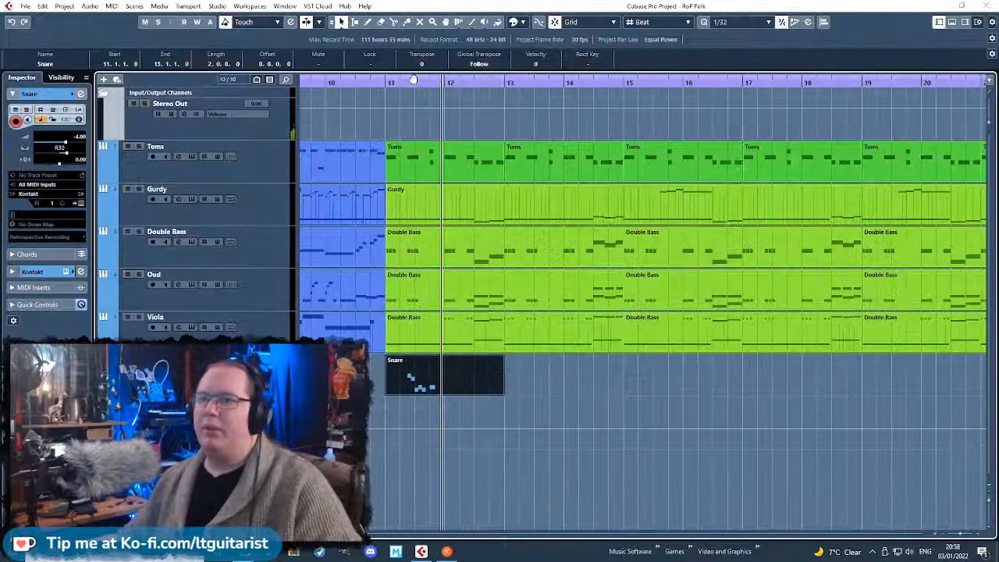
left_click(385, 82)
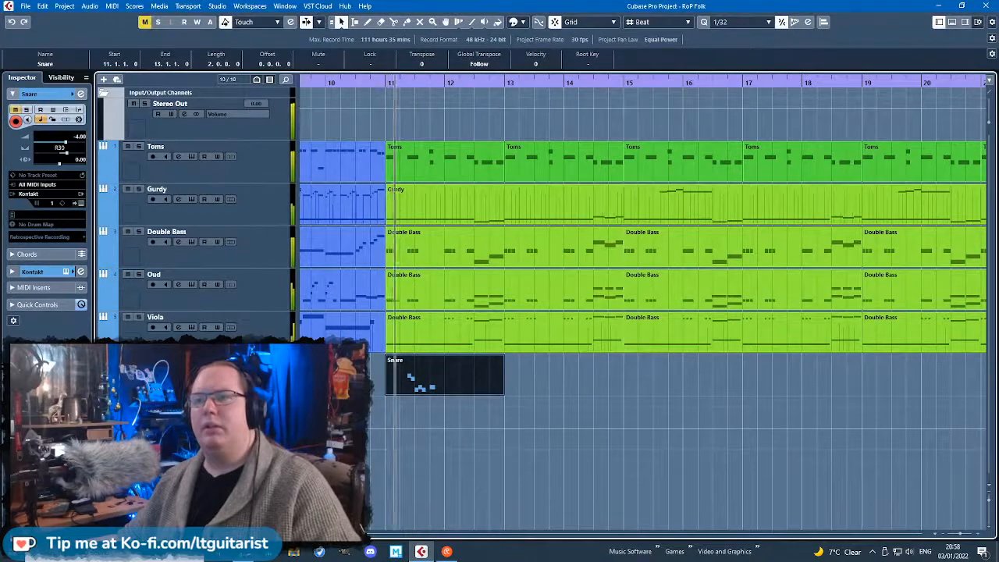
key("h")
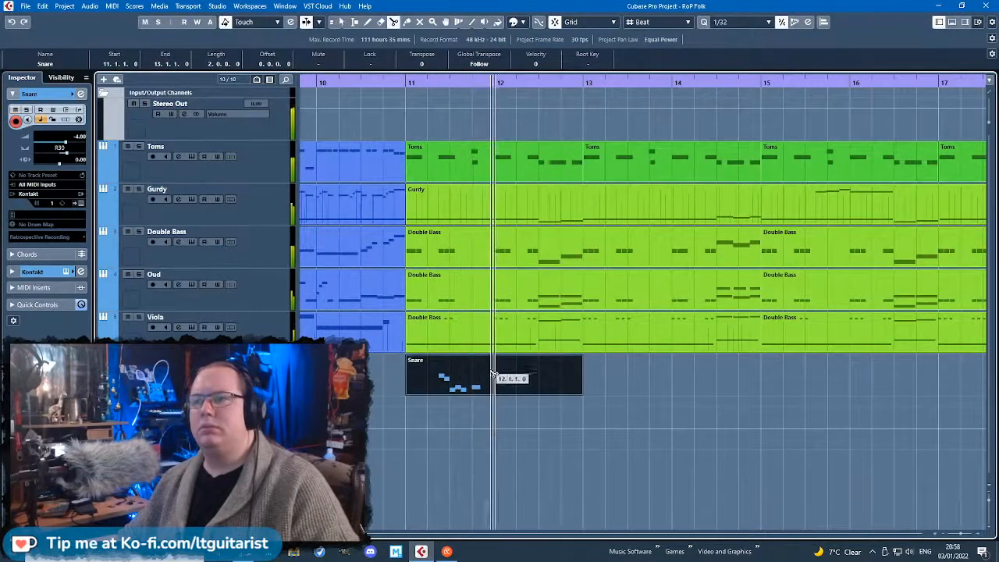
left_click(496, 373, "alt")
key("Delete")
Duplicate the one-bar Snare part until it fills bars 11 to 18.
left_click(408, 386)
key("ctrl+d")
key("ctrl+d")
key("ctrl+d")
left_click_drag(802, 364, 468, 390)
key("ctrl+d")
key("g")
key("g")
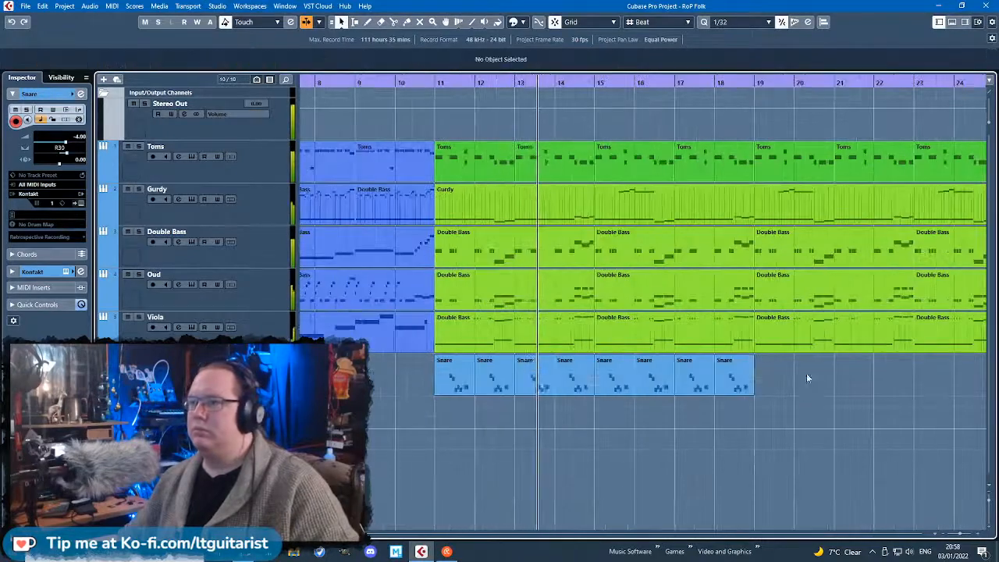
Duplicate the eight Snare parts to cover bars 19 to 26.
left_click_drag(820, 373, 394, 381)
key("ctrl+d")
key("g")
key("g")
key("g")
key("h")
key("h")
key("h")
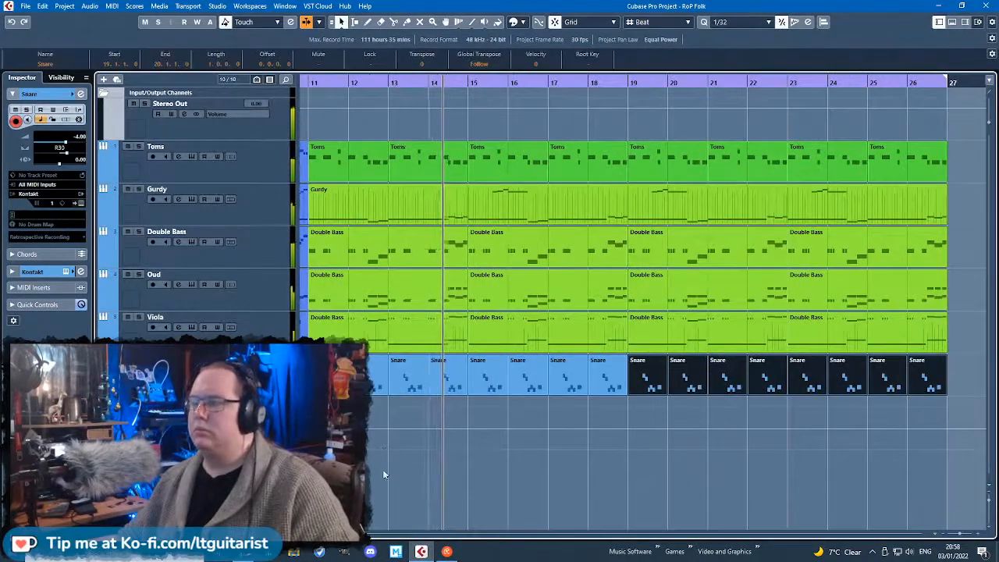
left_click(506, 481)
key("g")
key("g")
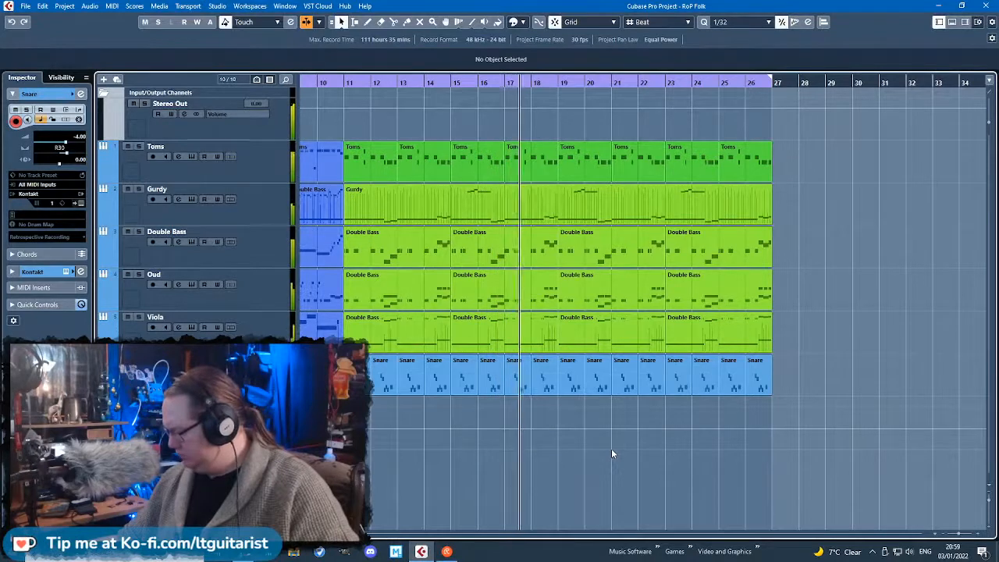
Move the Snare track directly below the Toms track.
left_click_drag(242, 372, 243, 202)
scroll(472, 426, "up", 4)
scroll(469, 424, "down", 5)
scroll(450, 417, "up", 3)
scroll(468, 265, "down", 3)
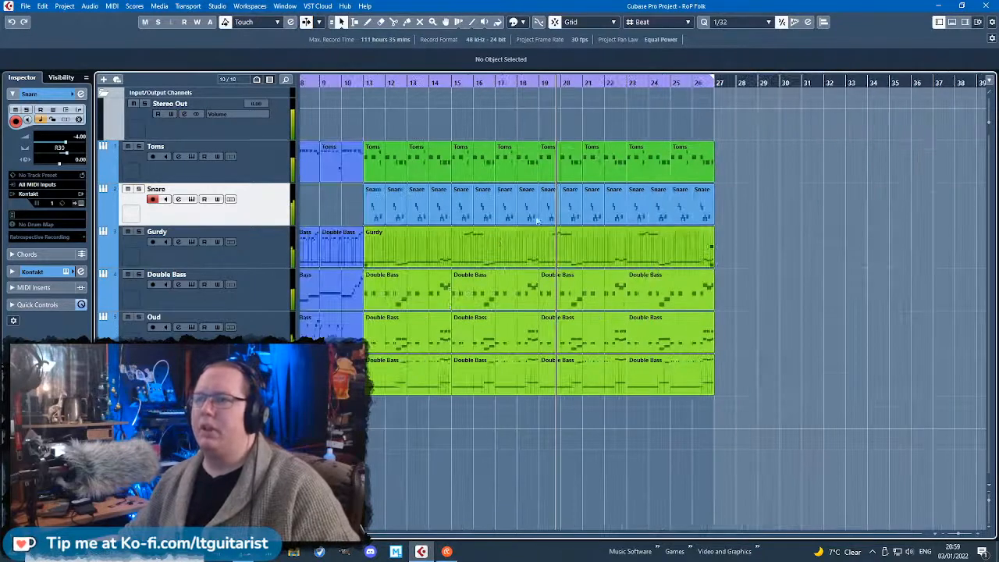
Delete the Snare parts from bar 15 onward, keeping only the four in bars 11 to 14.
left_click_drag(480, 208, 479, 209)
key("Delete")
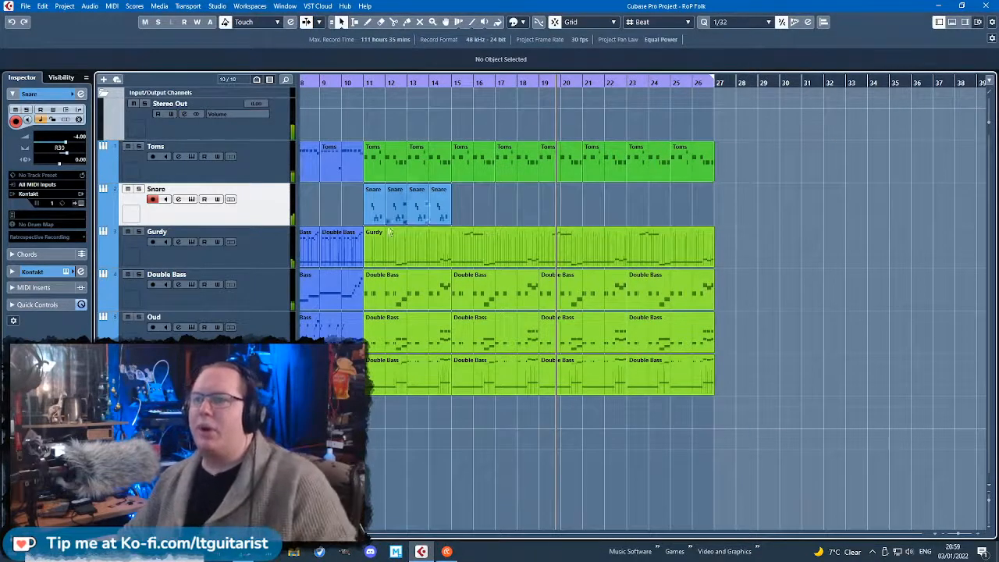
scroll(468, 289, "up", 3)
left_click(500, 291)
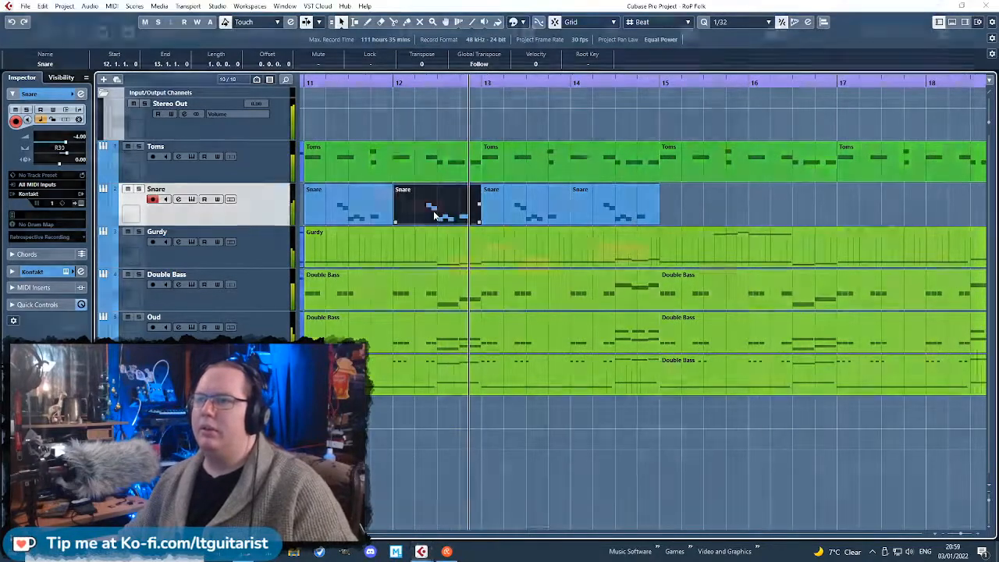
In the bar 12 Snare part, replace the C#3 at 12.4.1 with a copy of the three-note C3–C#3–C3 figure.
double_click(433, 210)
scroll(411, 232, "up", 6)
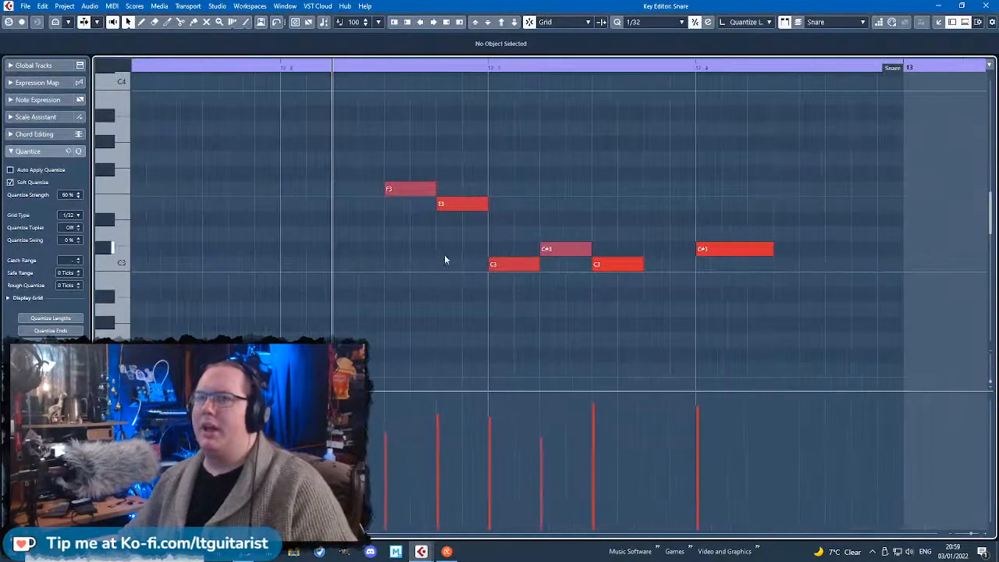
left_click_drag(800, 289, 738, 227)
key("Delete")
left_click_drag(735, 292, 718, 262)
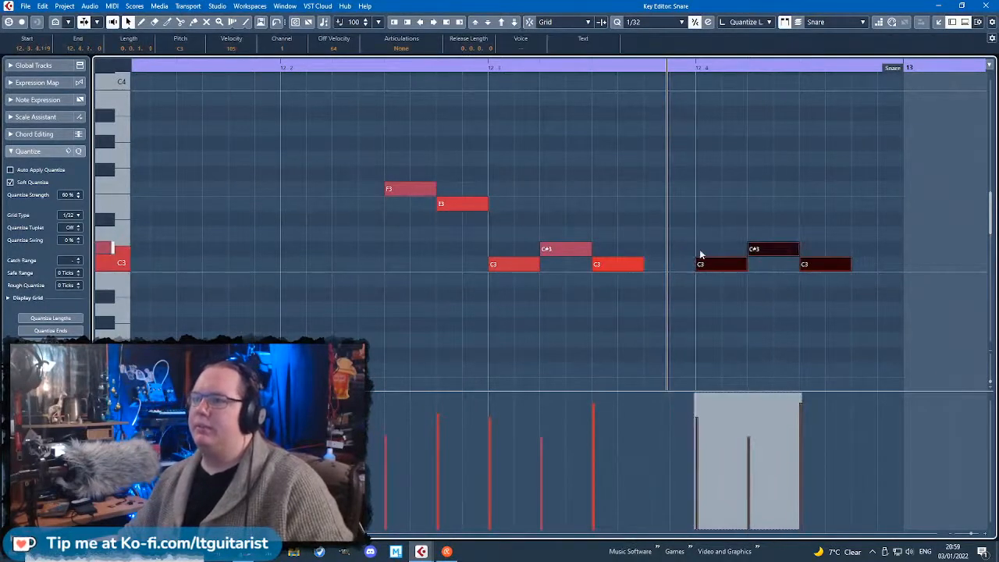
Fine-tune the beat 3 note timing in bar 12, starting the C#3 at 12.3.1.115, and play it back.
left_click(700, 257)
left_click(596, 265)
left_click(538, 249)
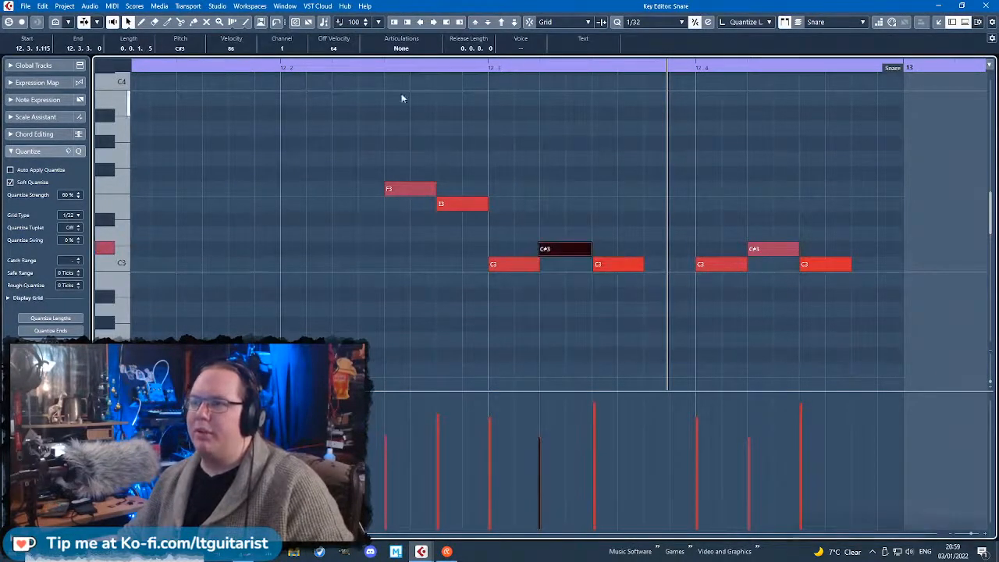
key("space")
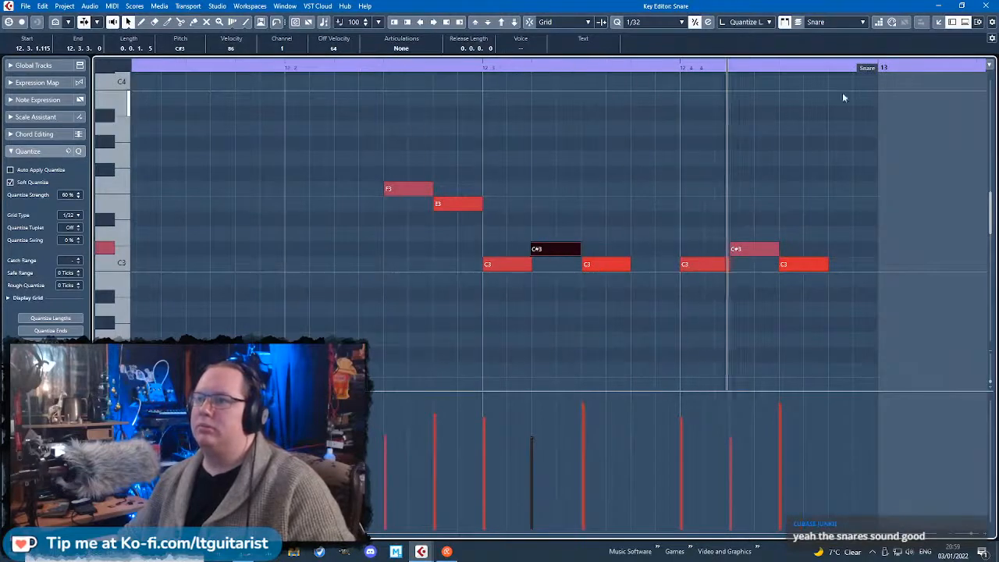
Add a closing C3 note at 12.4.4.5 with a length of 0.0.0.112 and return to the project.
left_click(803, 266)
key("Left")
left_click_drag(819, 251, 867, 266)
scroll(392, 82, "down", 1)
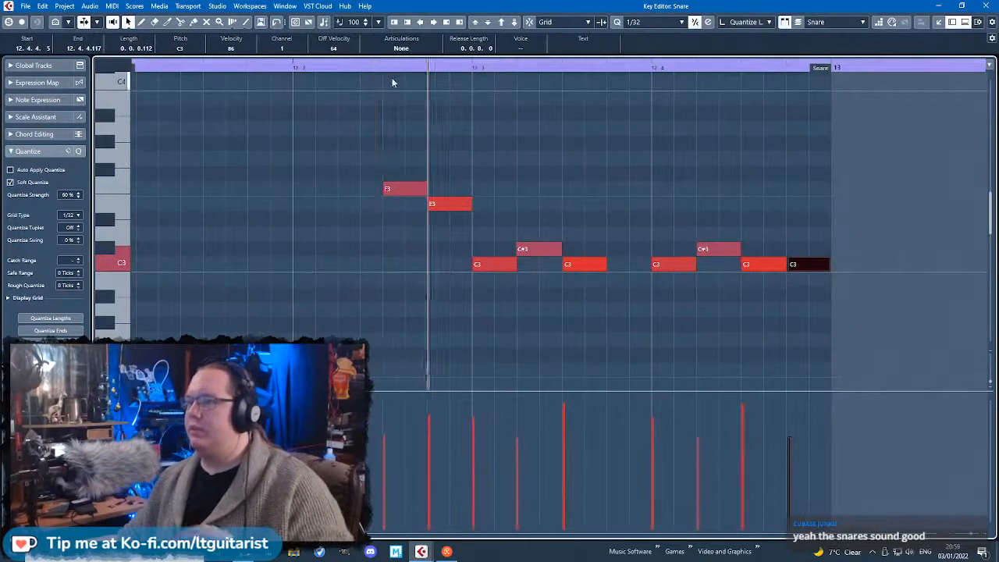
key("Return")
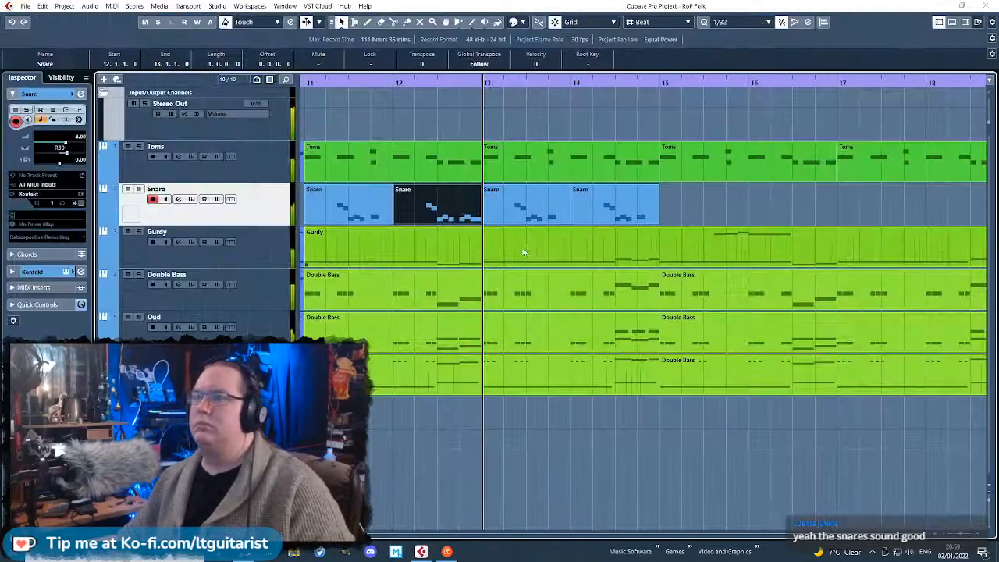
Replace the Snare parts in bars 13 and 14 with a duplicate of bars 11 and 12.
left_click_drag(519, 209, 515, 214)
key("Delete")
left_click(458, 209)
key("ctrl+d")
Glue the Snare parts in bars 11 to 14 into one four-bar part and open it in the Key Editor.
key("4")
left_click(472, 208)
key("1")
key("Return")
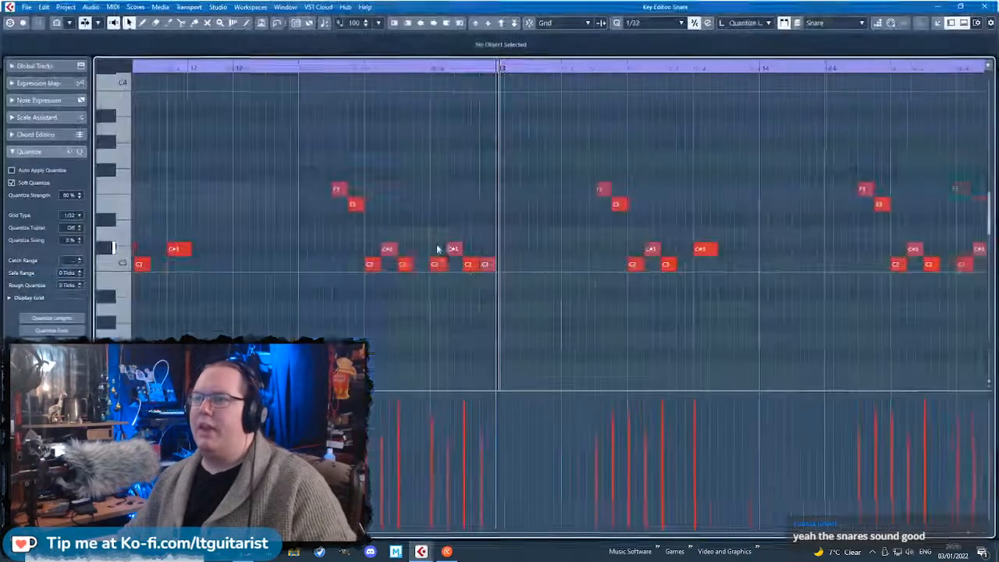
Adjust the timing of the F3 note at 14.2.3 slightly and play back the passage.
scroll(704, 188, "up", 5)
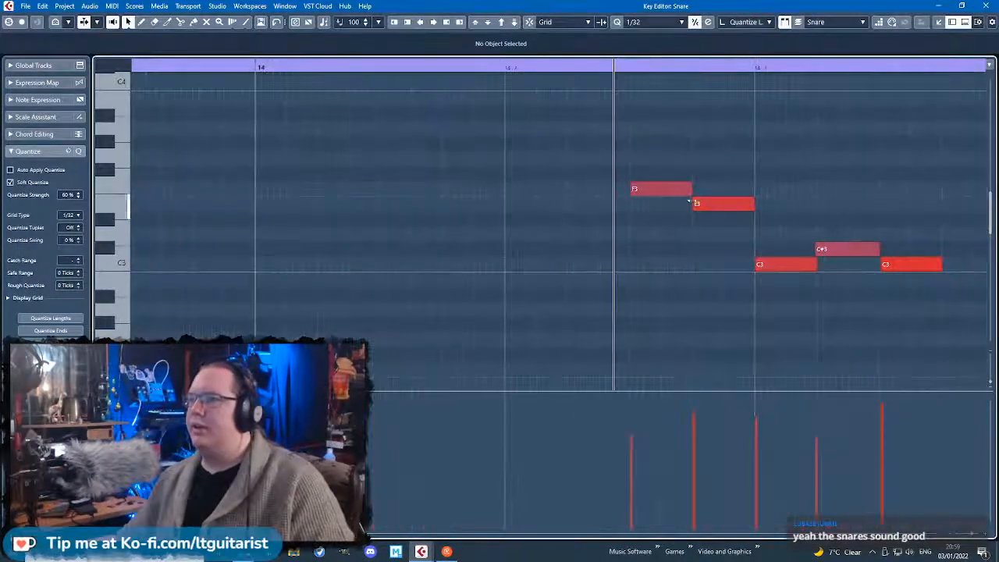
left_click(637, 193)
left_click(678, 204)
key("space")
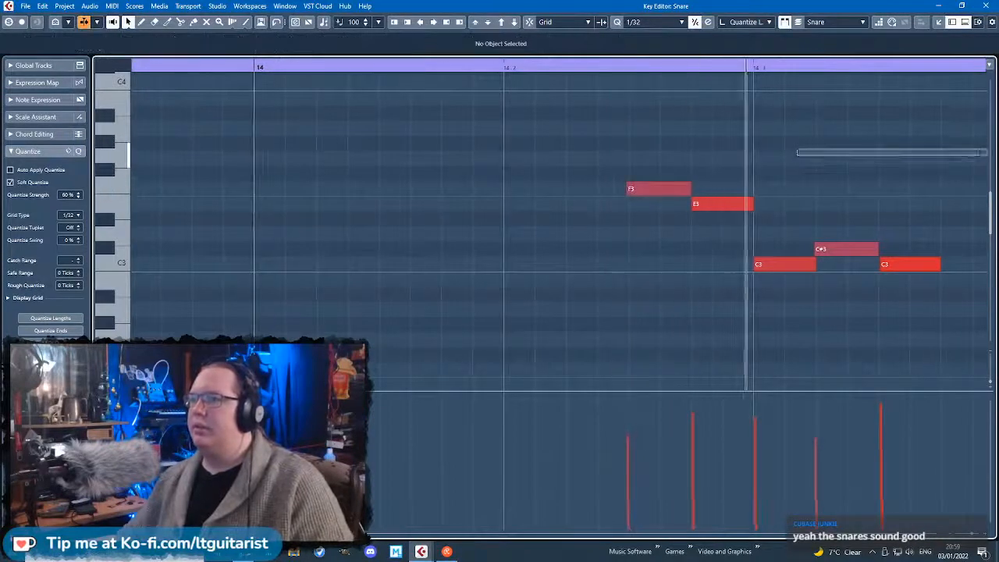
Delete the four notes on beat 4 of bar 14 and the C#3 note at 14.3.2.
scroll(593, 270, "down", 3)
scroll(336, 68, "up", 1)
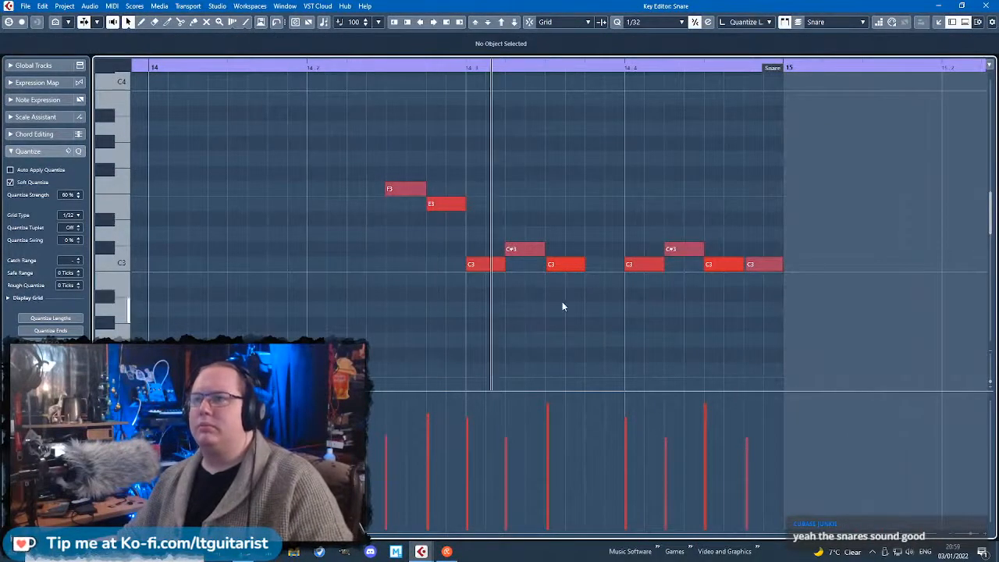
left_click_drag(634, 308, 749, 203)
key("Delete")
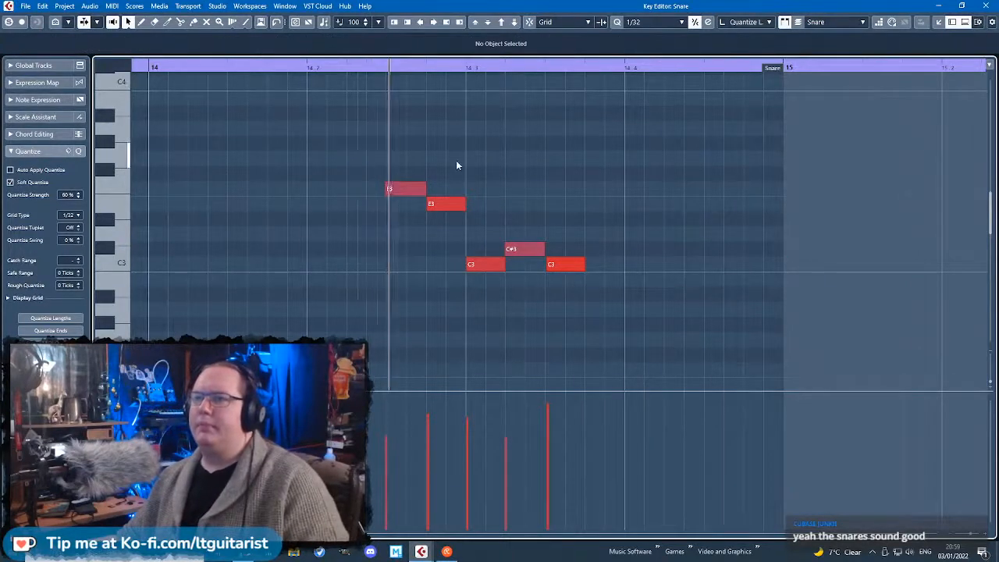
left_click(520, 250)
key("Delete")
Add a C3 note at 14.3.4, repeat the C3 rhythm of beat 3 on beat 4, and play back bar 14.
left_click(565, 264)
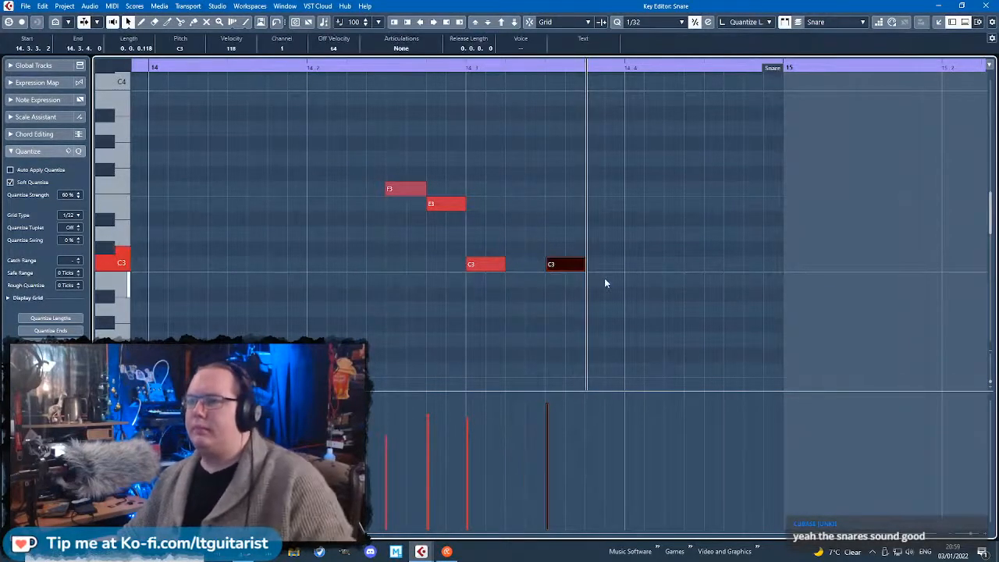
key("shift+Left")
key("shift+Left")
key("alt+d")
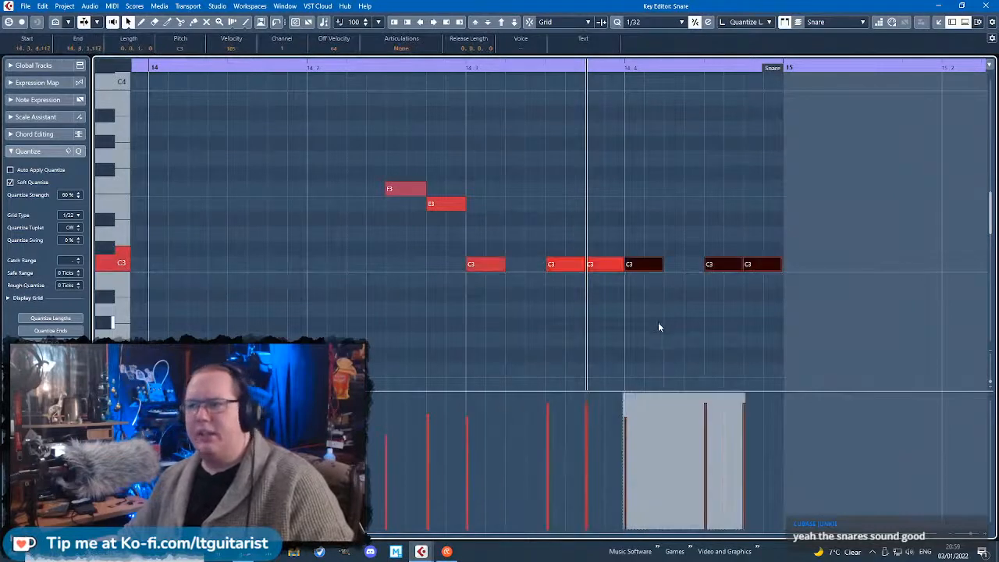
left_click(437, 83)
key("h")
key("space")
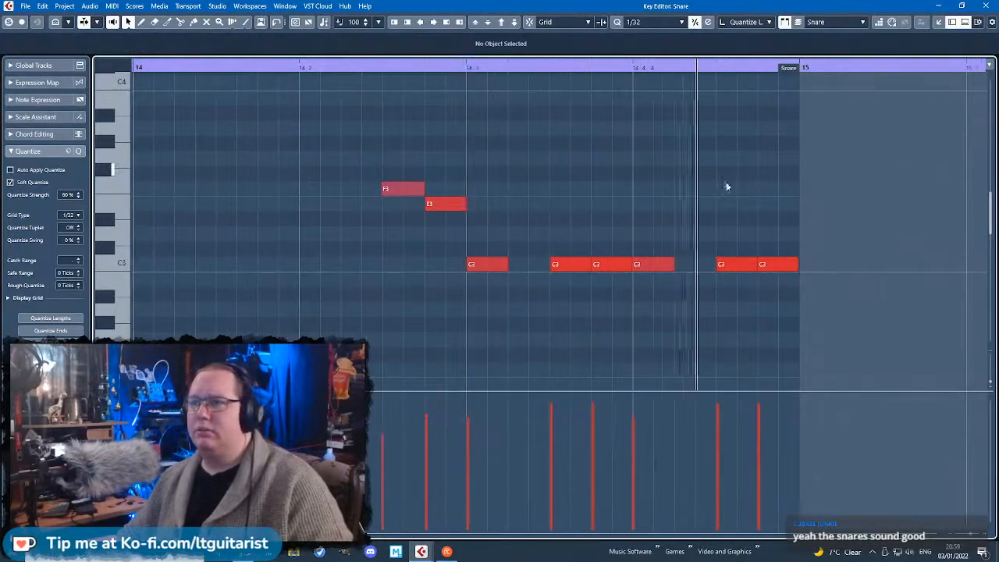
Shorten the C3 notes in bar 14 slightly, raise the one at 14.3.3 to C#3, and return to the project.
left_click_drag(638, 280, 460, 262)
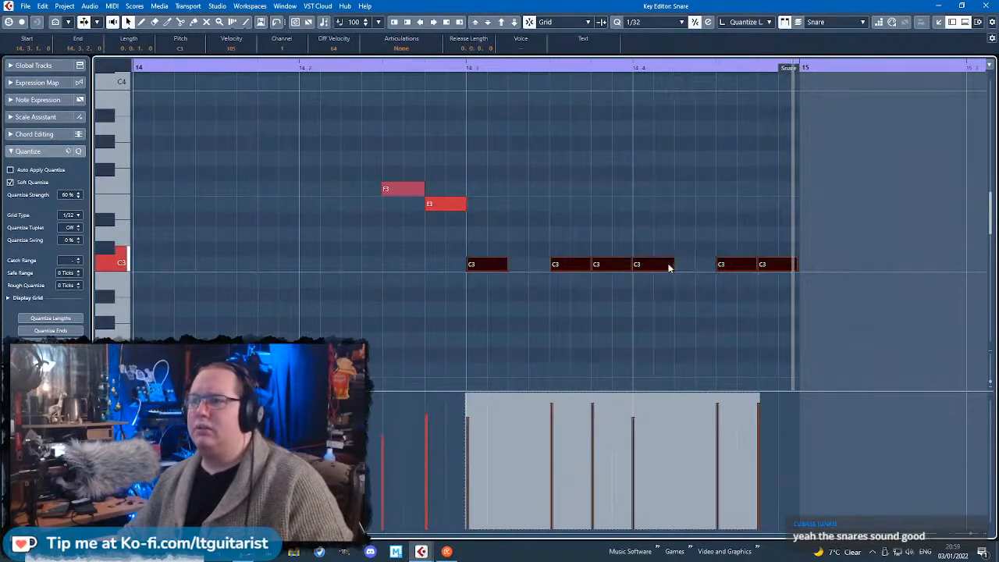
left_click(637, 171)
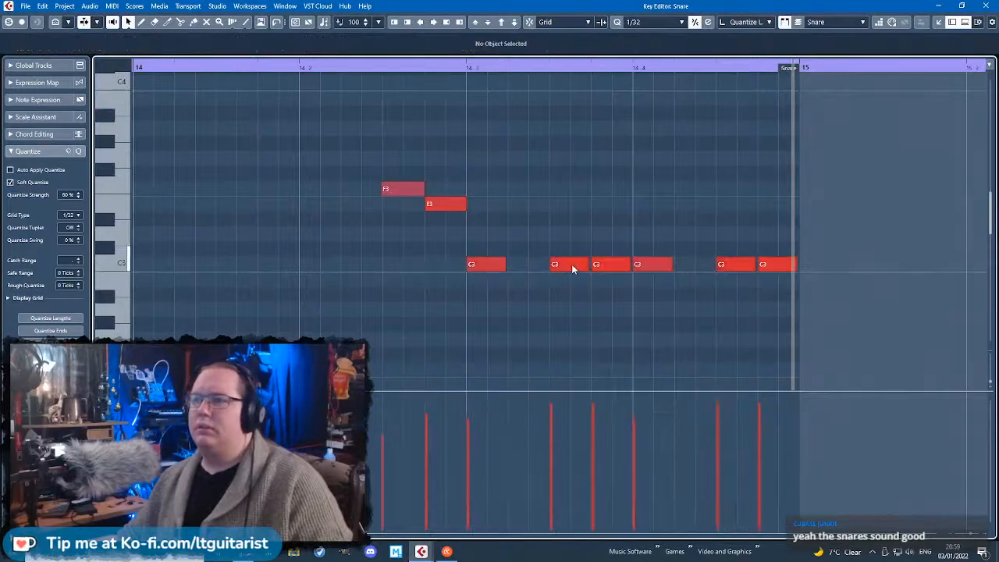
left_click_drag(572, 269, 567, 245)
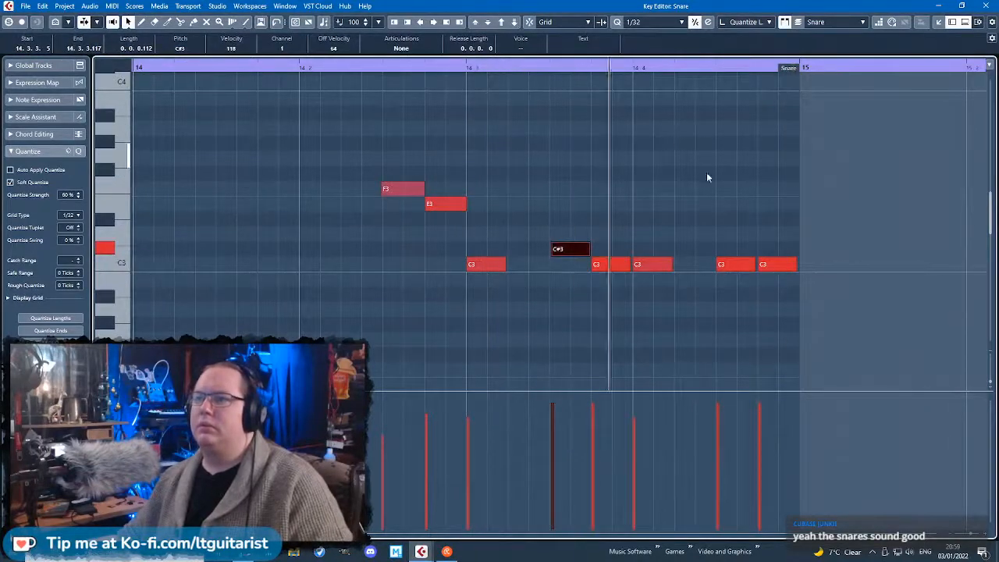
key("Escape")
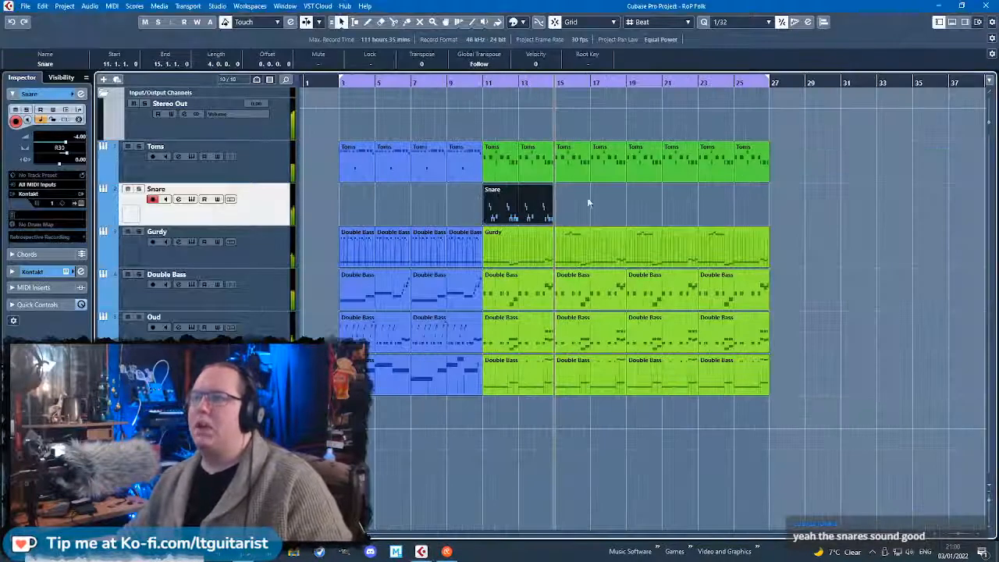
Repeat the four-bar Snare part up to bar 27 and set the Snare track's volume to -5.86 and pan to R36.
key("ctrl+d")
key("ctrl+d")
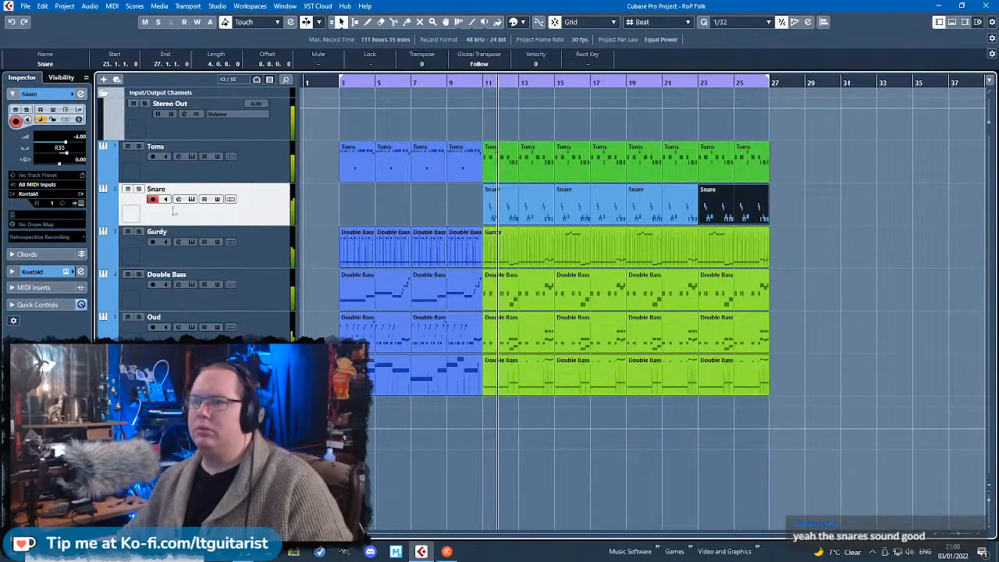
left_click_drag(67, 147, 69, 158)
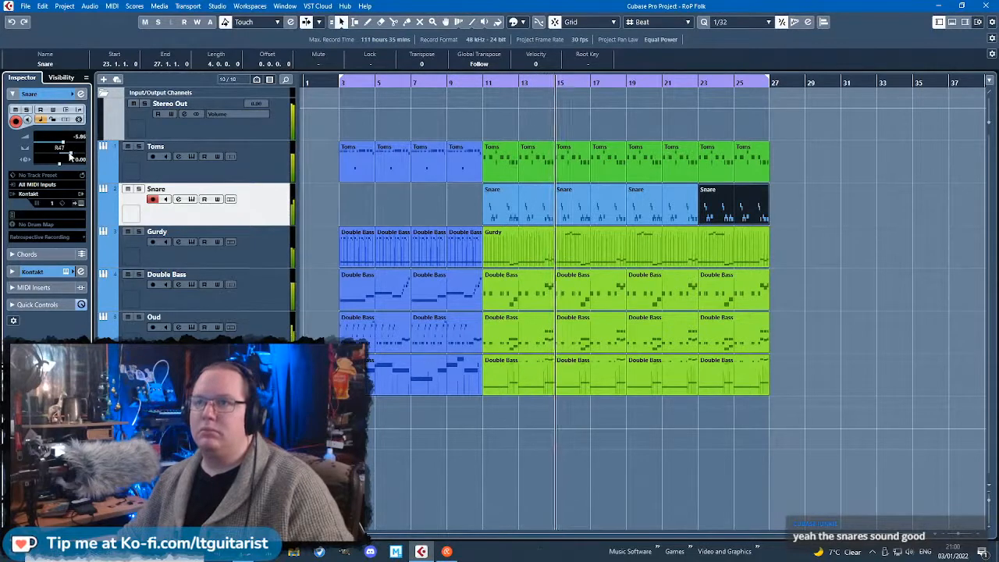
Play back the second section with the repeated snare pattern, and restart playback from the first section.
left_click(460, 198)
key("h")
key("h")
key("h")
key("h")
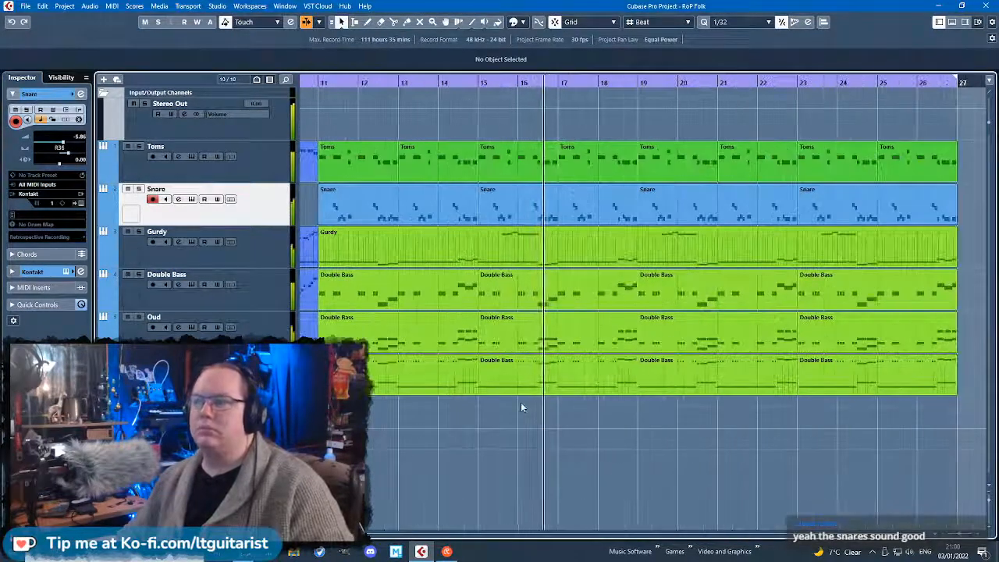
key("g")
key("g")
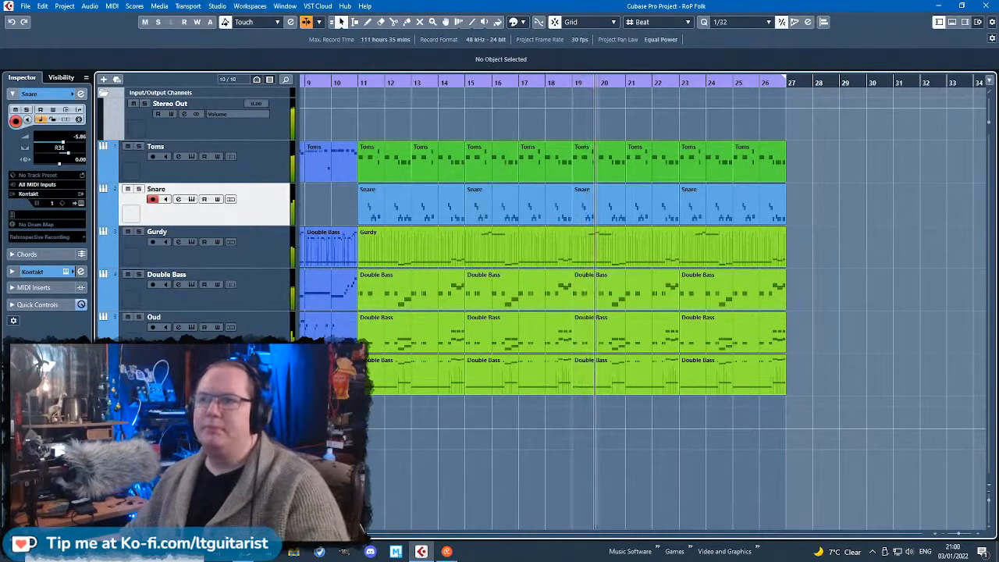
key("space")
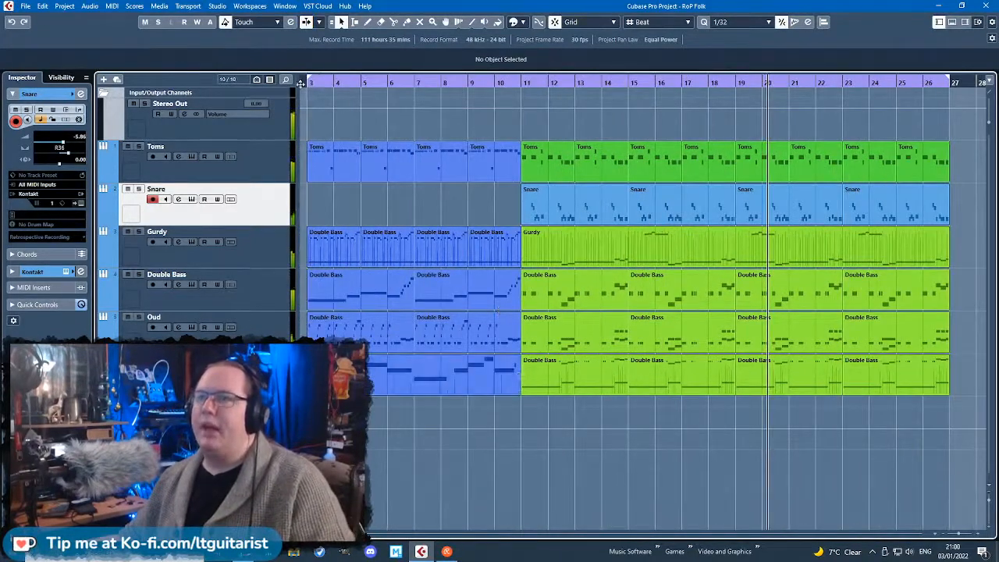
key("space")
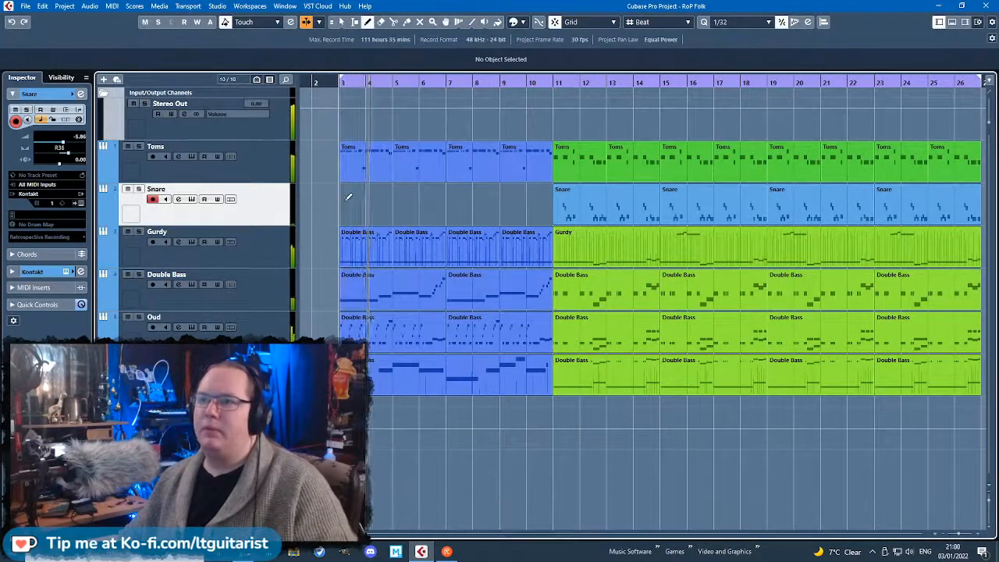
Create a two-bar Snare part at bar 3 with D3 notes on beats 2 and 4 of bar 3, and play it back.
left_click_drag(346, 196, 390, 197)
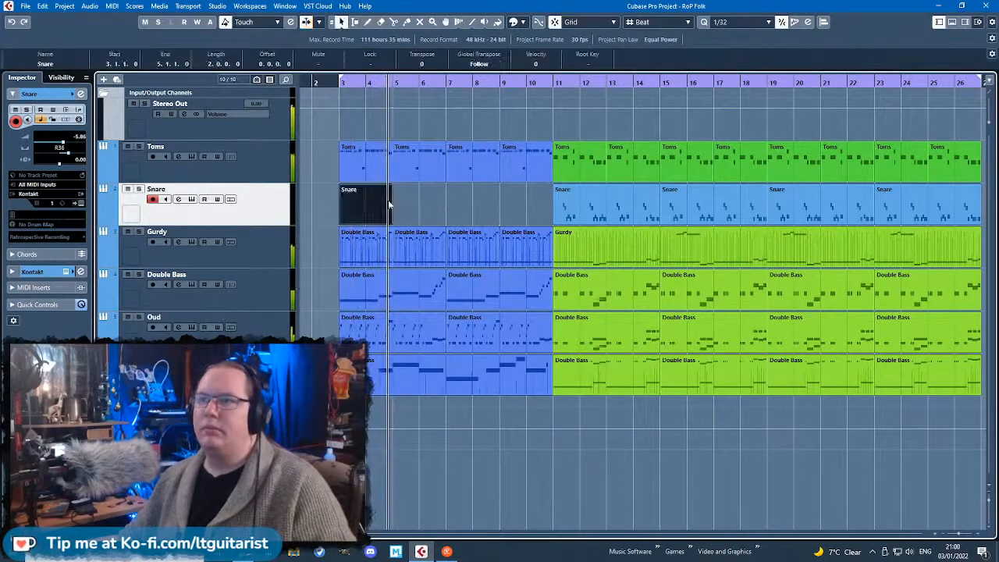
double_click(379, 205)
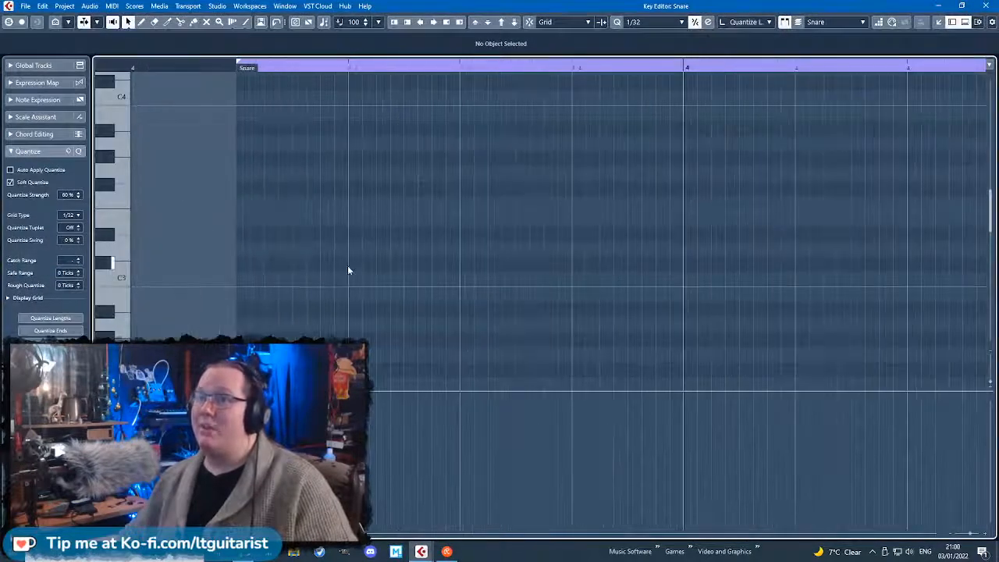
mouse_move(349, 265)
left_mouse_down()
mouse_move(405, 267)
mouse_move(312, 264)
mouse_move(384, 266)
mouse_move(383, 250)
left_mouse_up()
left_click_drag(580, 249, 622, 251)
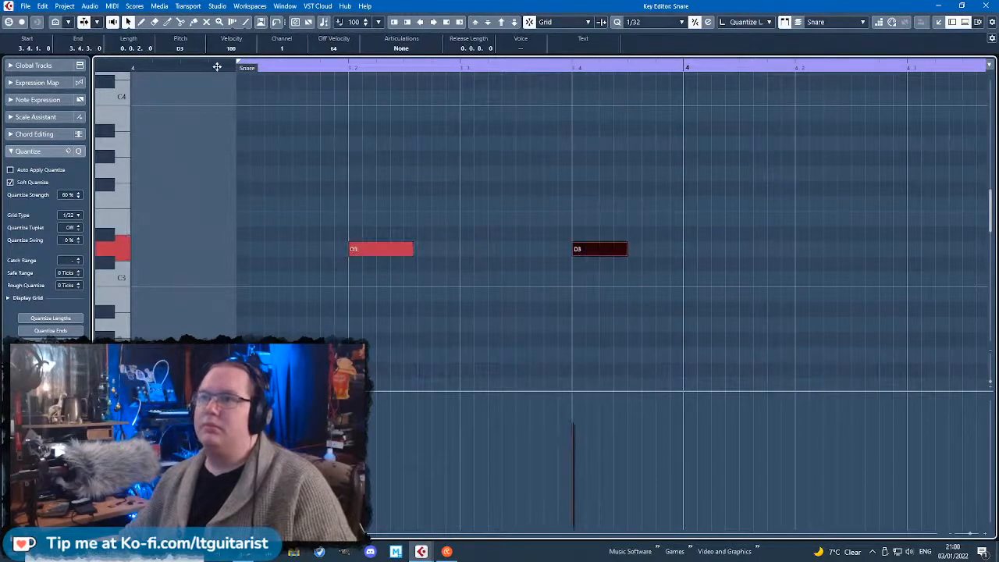
key("space")
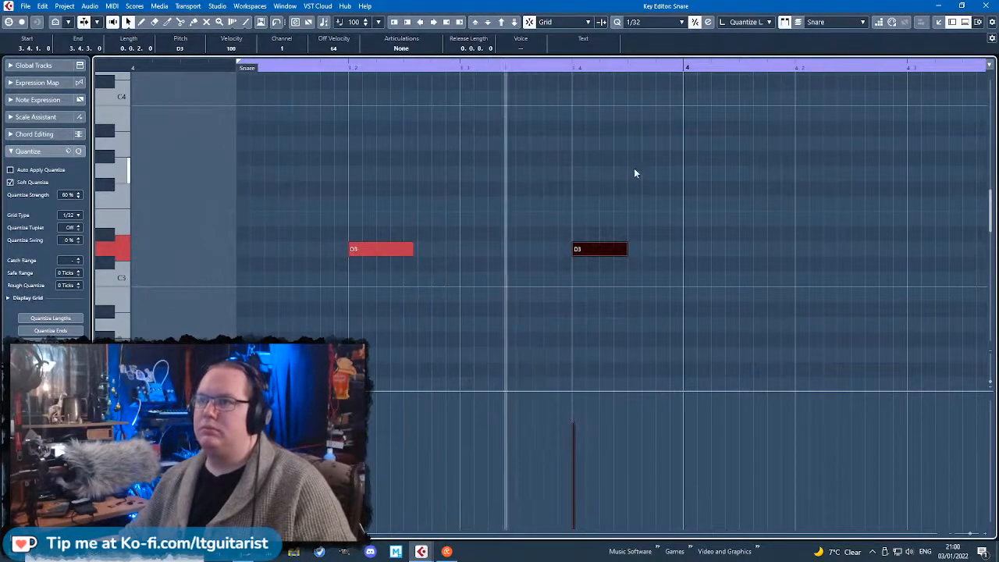
Copy both D3 notes to bar 4, raise its beat 2 note to D#3, and vary the velocities with 112 on the last note.
key("ctrl+a")
key("ctrl+d")
key("g")
left_click_drag(669, 250, 785, 233)
left_click(935, 234)
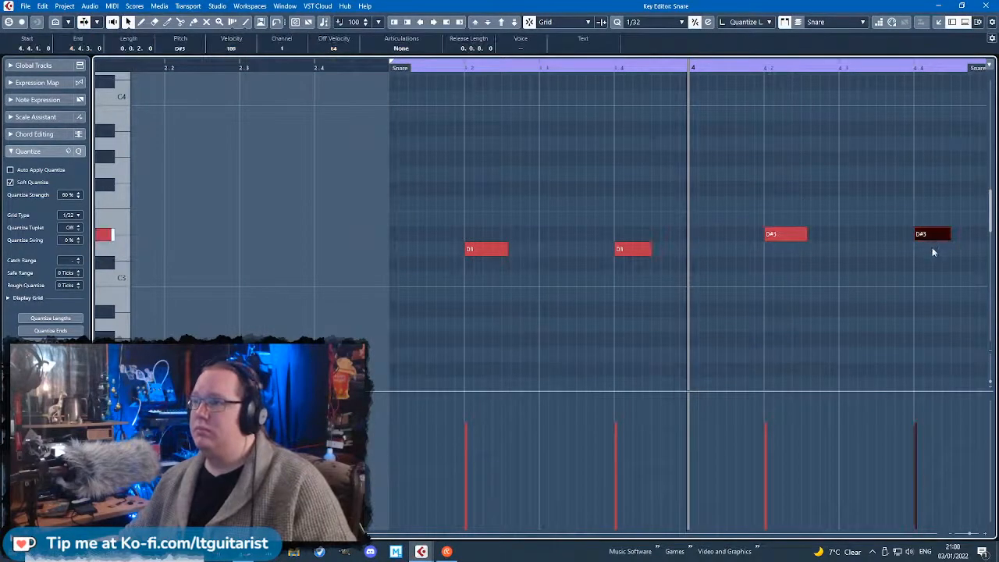
left_click(923, 409)
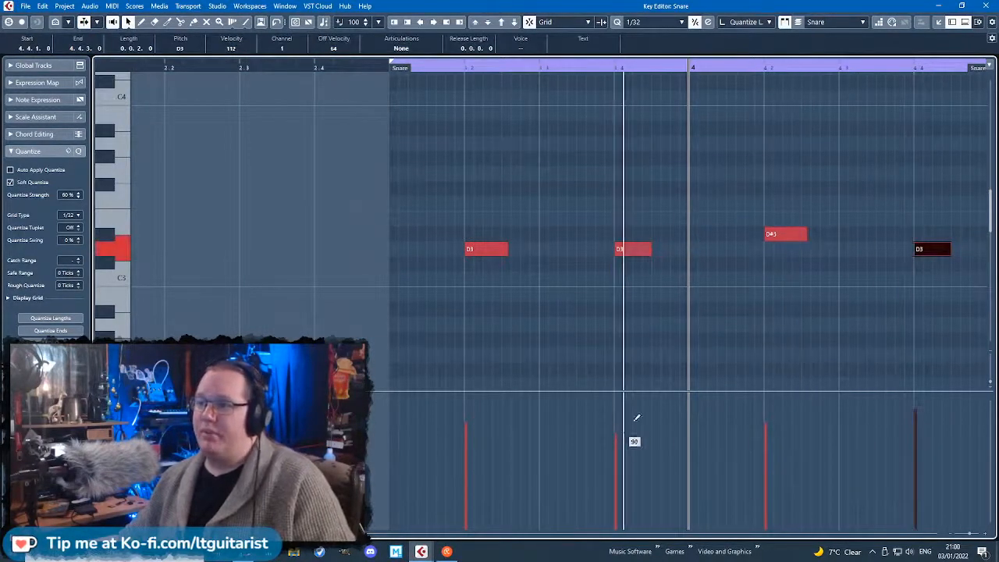
key("Return")
Repeat the two-bar Snare part from bar 3 up to bar 11 and play back the first section.
key("h")
key("Right")
key("Right")
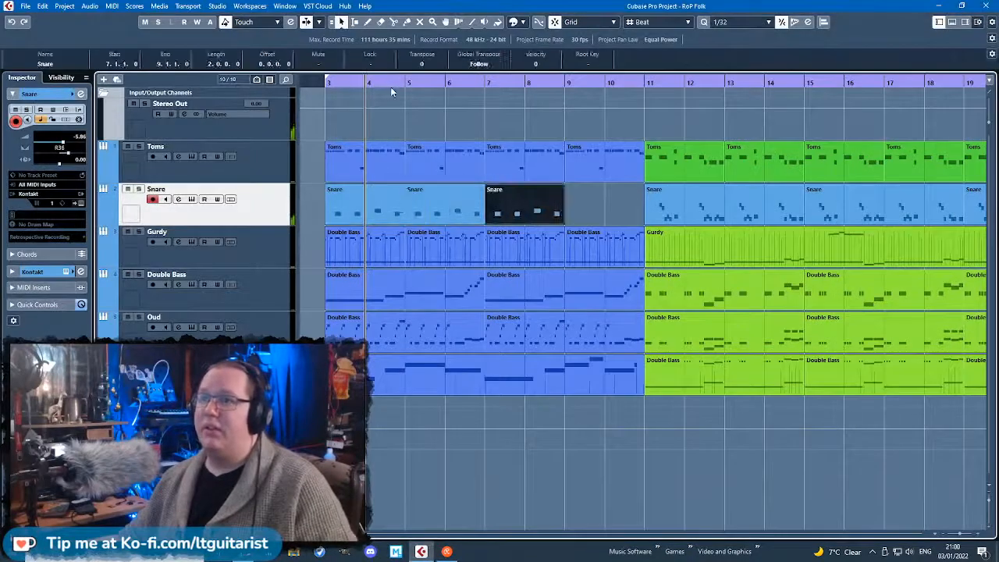
key("Right")
key("h")
key("space")
left_click(311, 206)
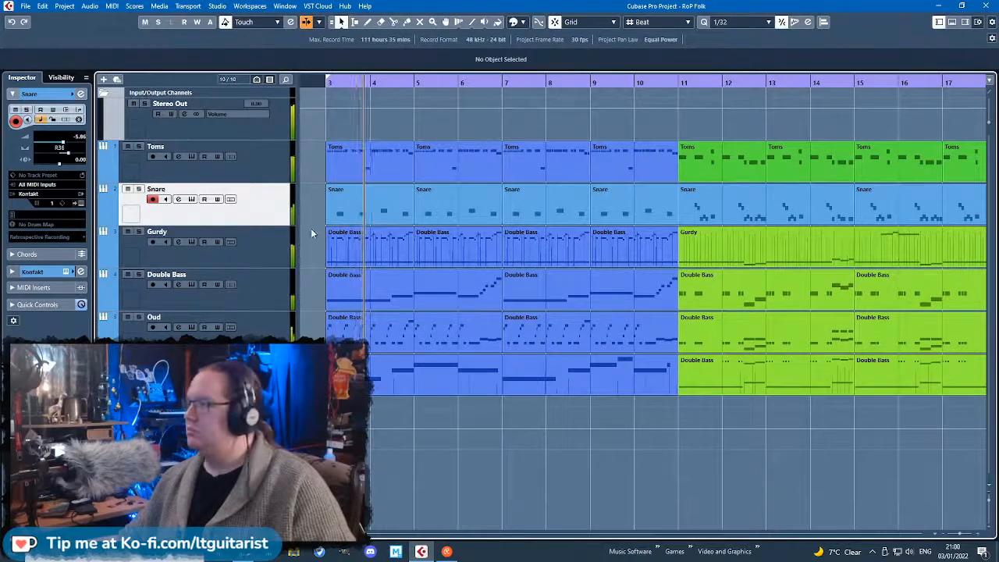
Listen through the first section and its transition into the second section at bar 11.
key("g")
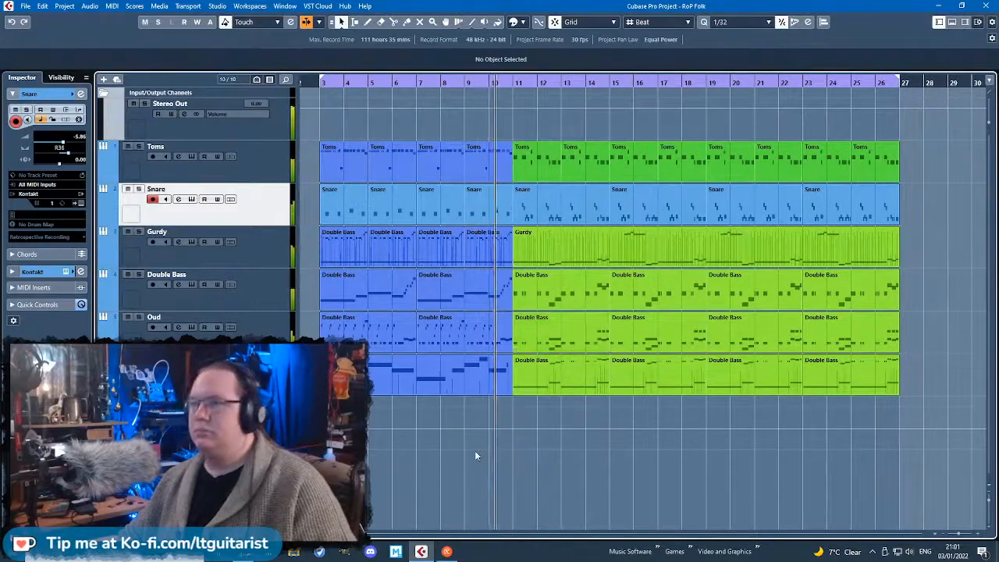
scroll(473, 449, "up", 4)
scroll(536, 486, "down", 4)
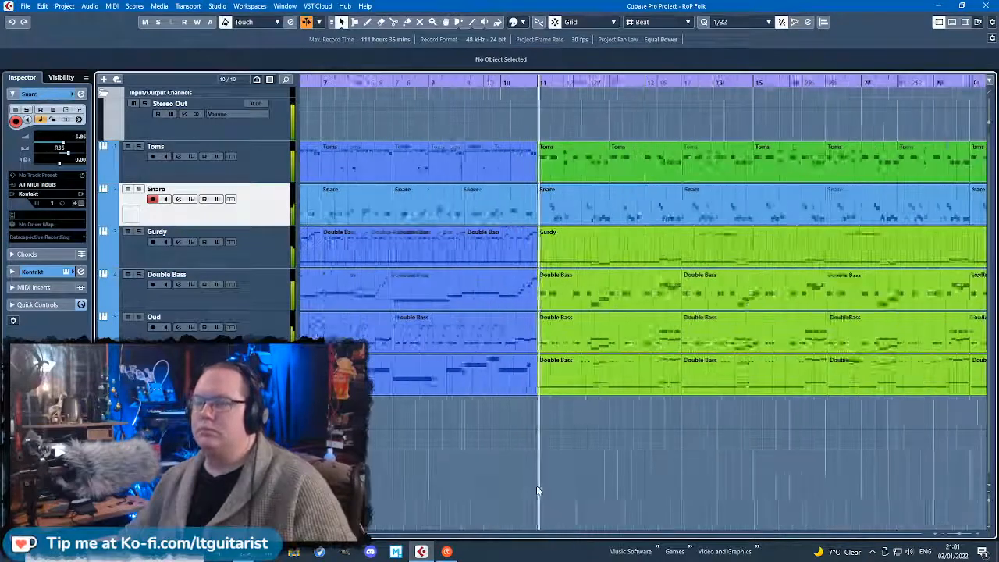
scroll(546, 497, "up", 2)
scroll(543, 494, "down", 3)
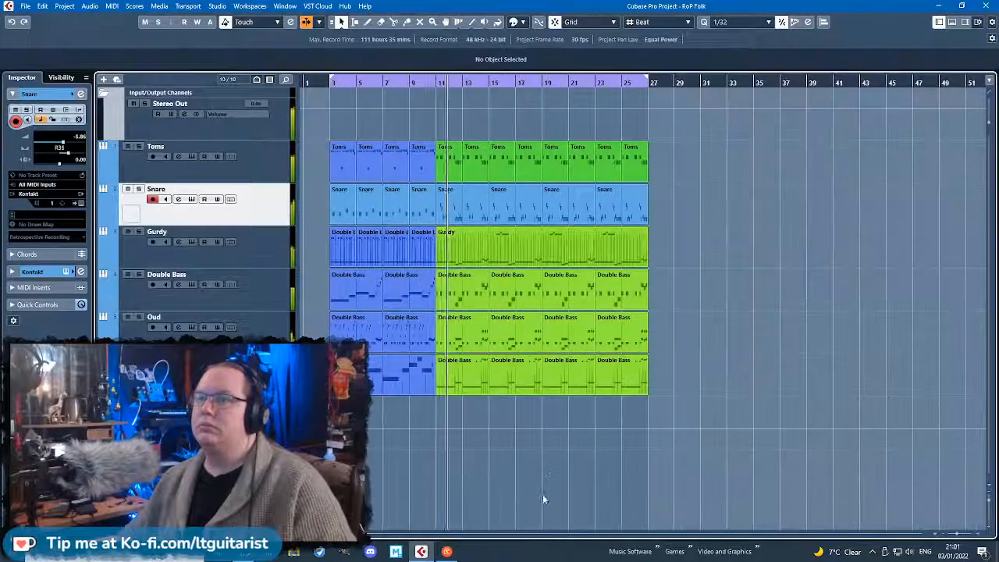
scroll(427, 444, "up", 4)
scroll(502, 451, "down", 5)
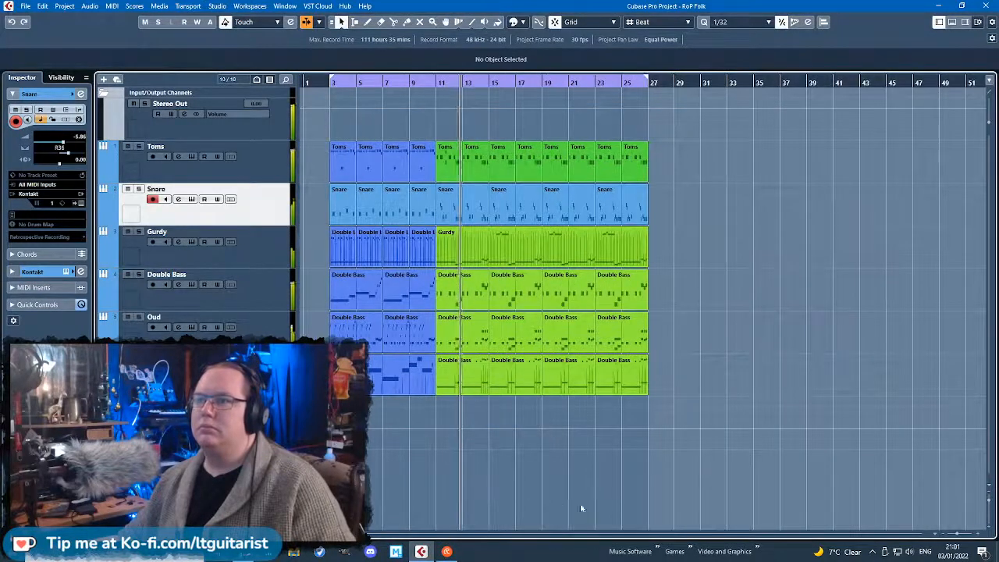
Audition the second section with the Oud muted and with the Double Bass muted, unmute both, and stop playback.
left_click(128, 321)
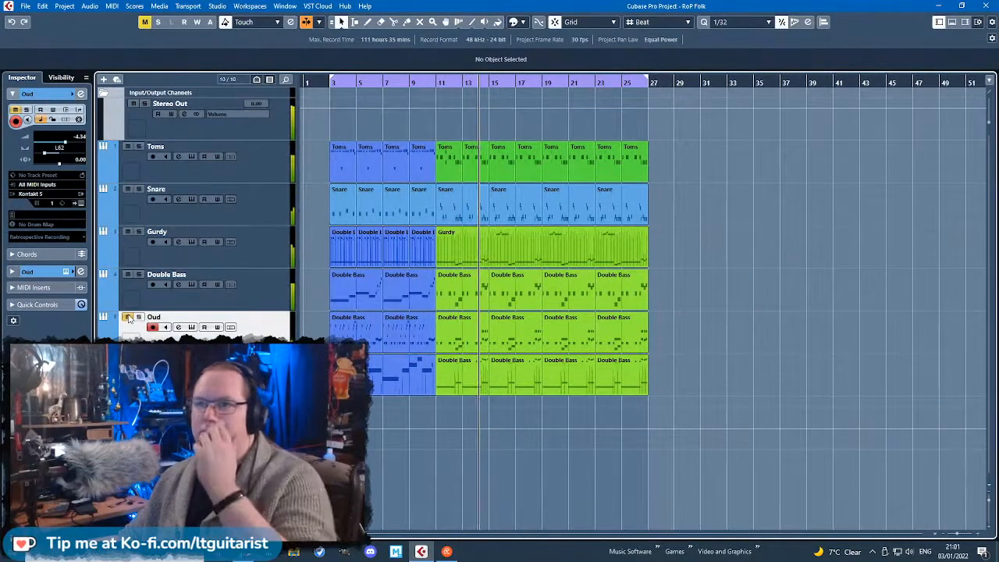
left_click(127, 275)
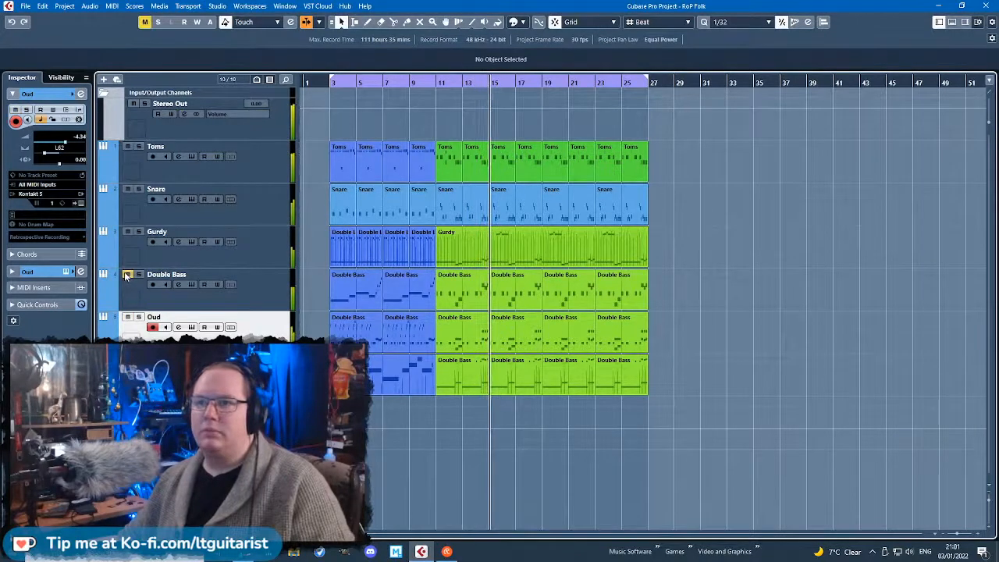
left_click(127, 274)
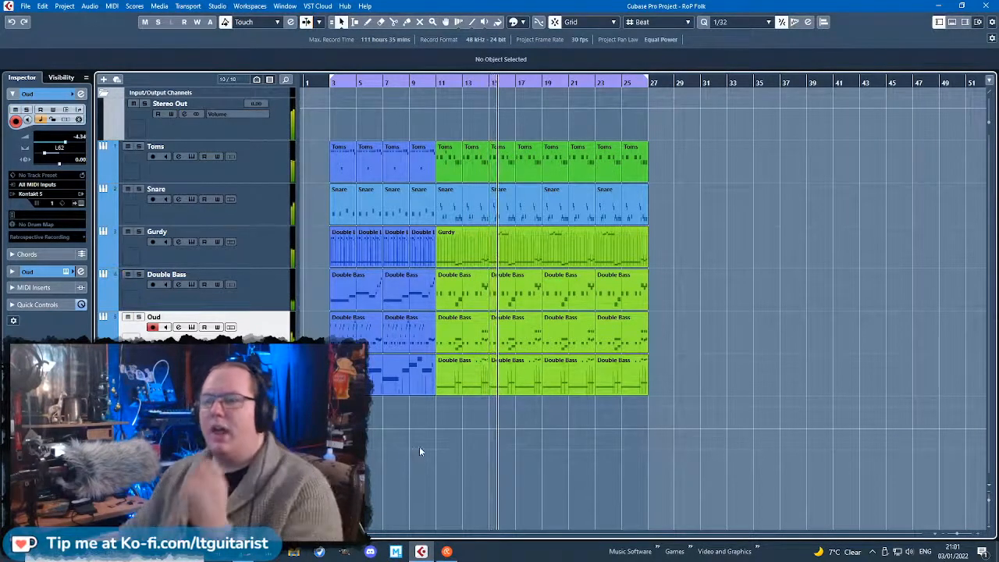
Add a Kontakt instrument track below Double Bass, load Bass Drum from the Factory Library's orchestral percussion, and audition its keys.
left_click(267, 309)
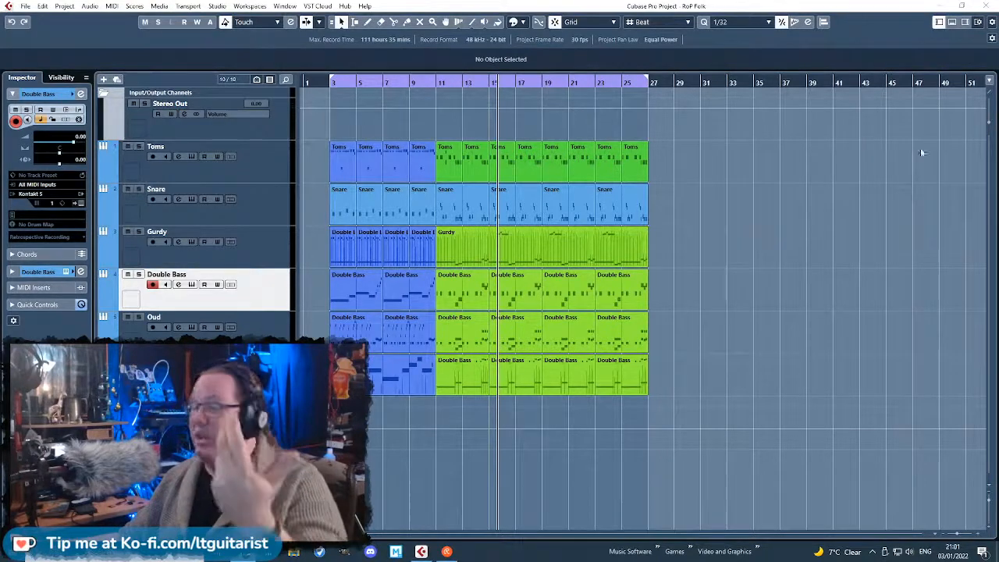
right_click(216, 227)
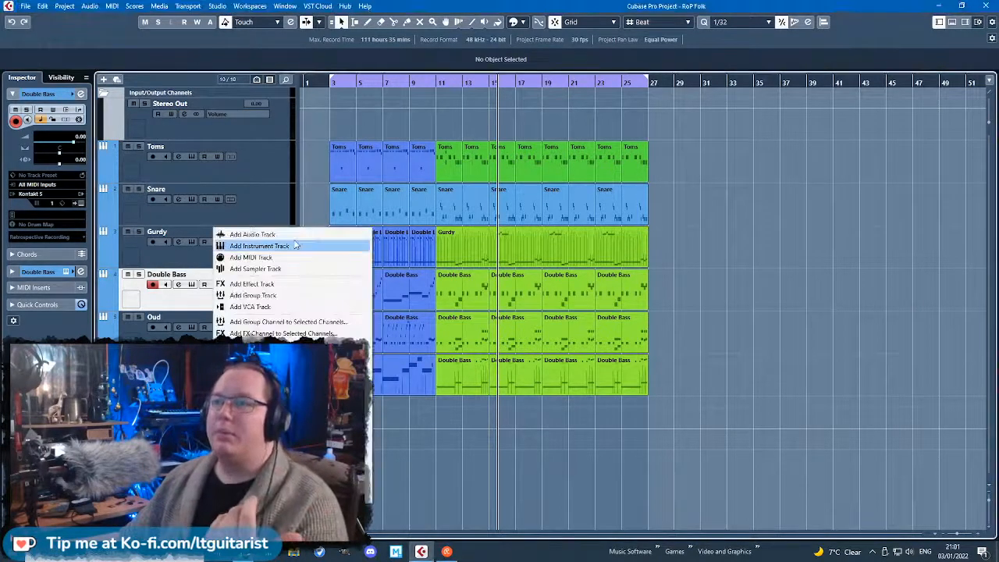
left_click(337, 245)
left_click(545, 309)
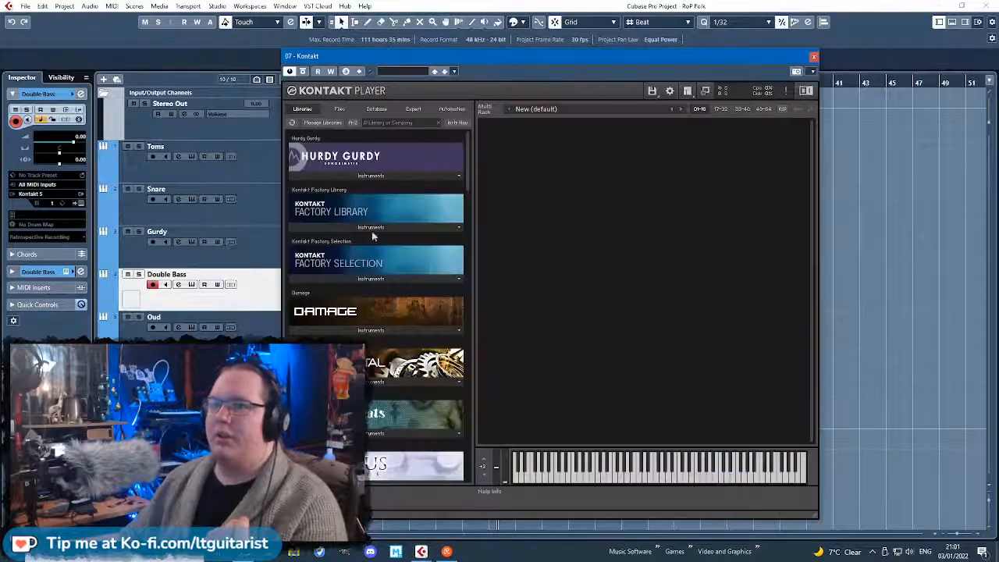
left_click(491, 222)
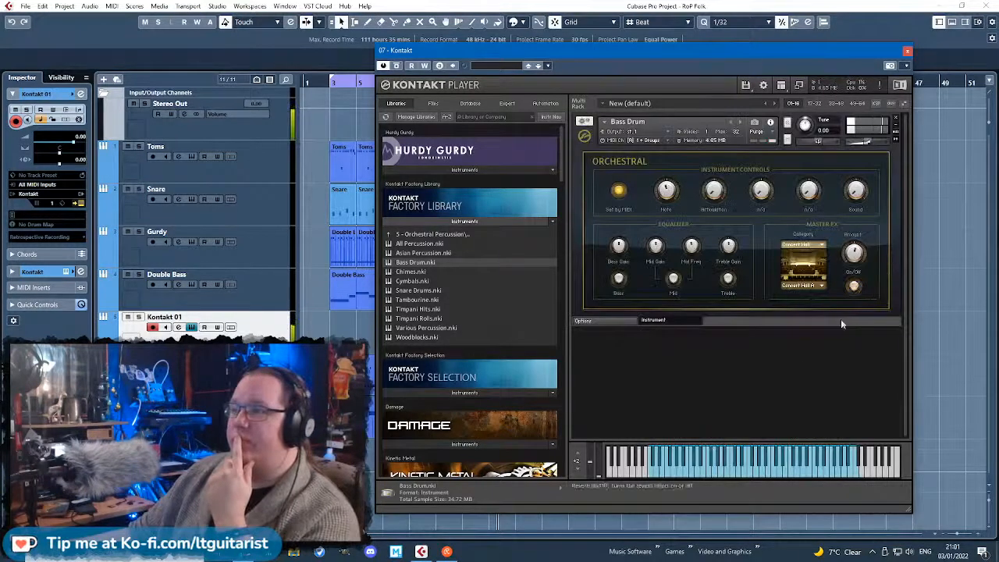
left_click(721, 474)
left_click(710, 474)
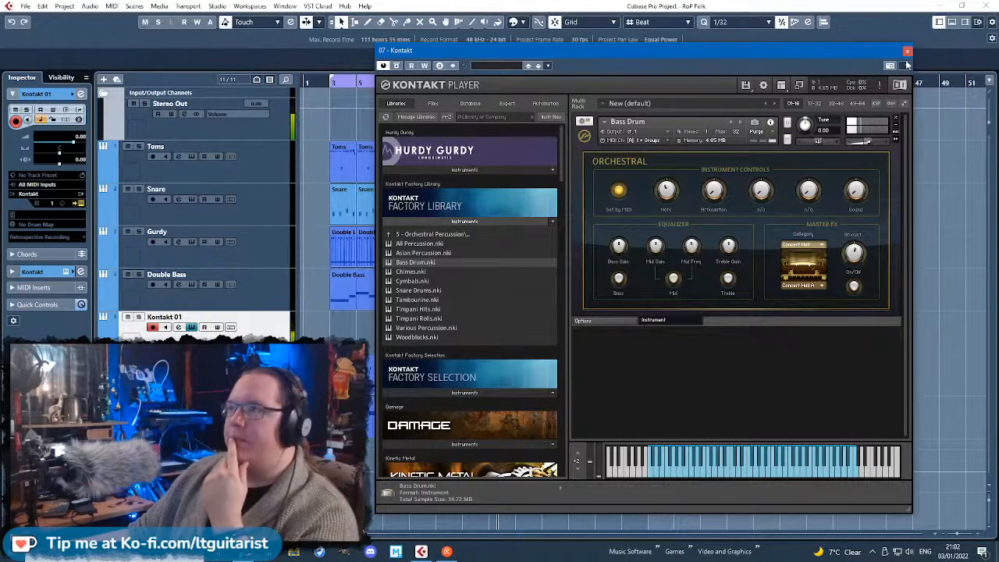
Enable an FX 1 send at 0.00 on both the new bass drum track and the Snare track, and close Kontakt.
left_click(21, 272)
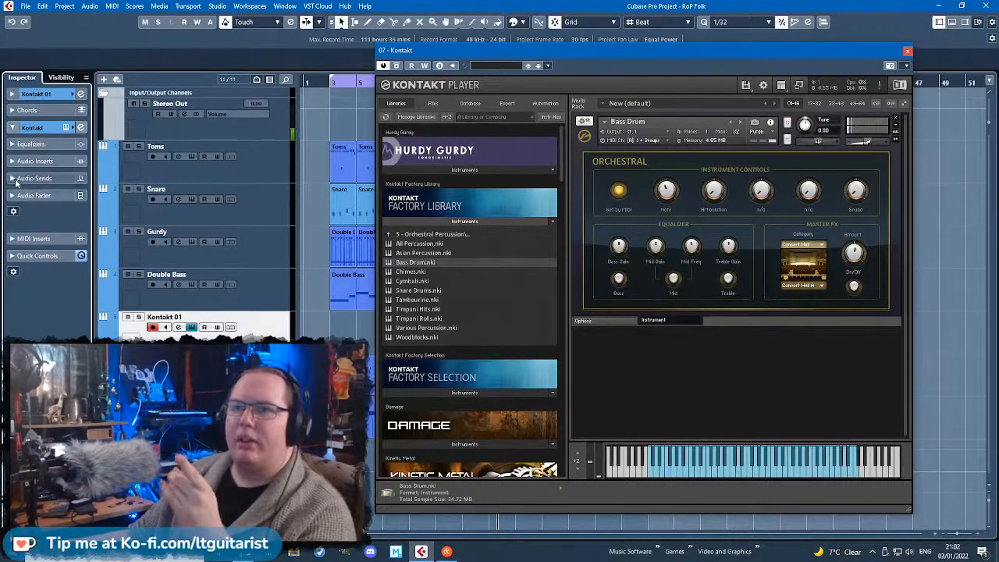
left_click(16, 179)
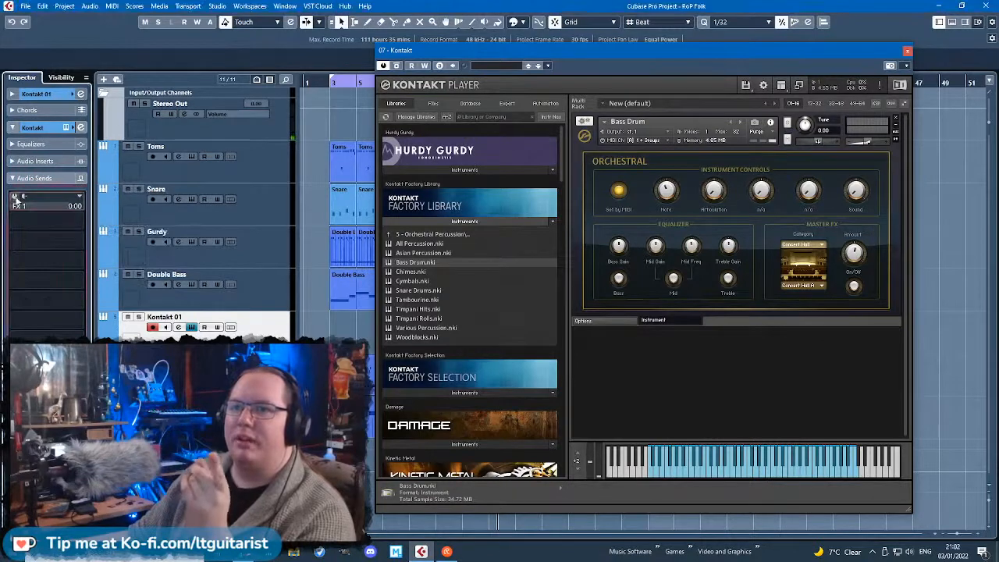
left_click(262, 185)
left_click(51, 204)
left_click(26, 238)
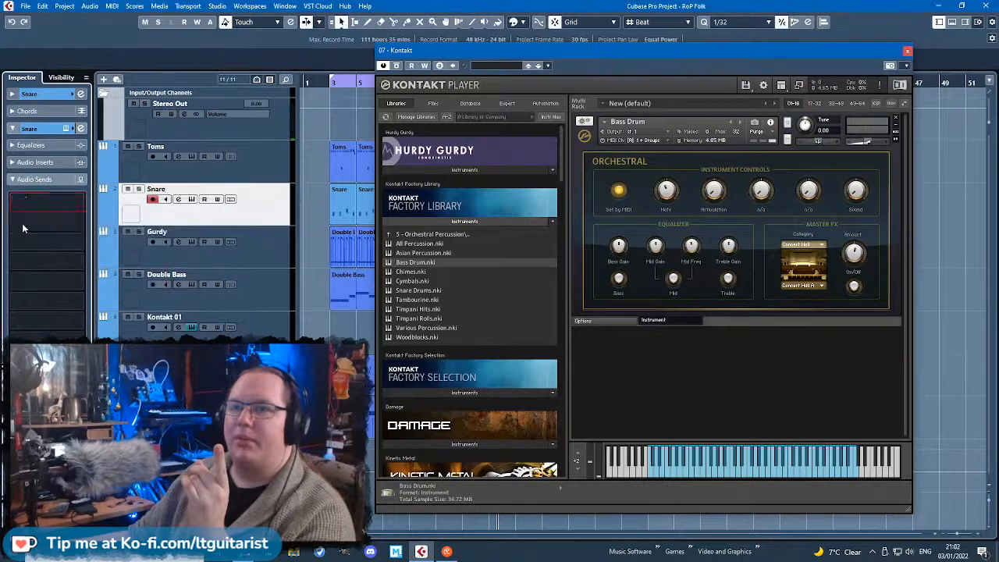
left_click(14, 197)
left_click(905, 50)
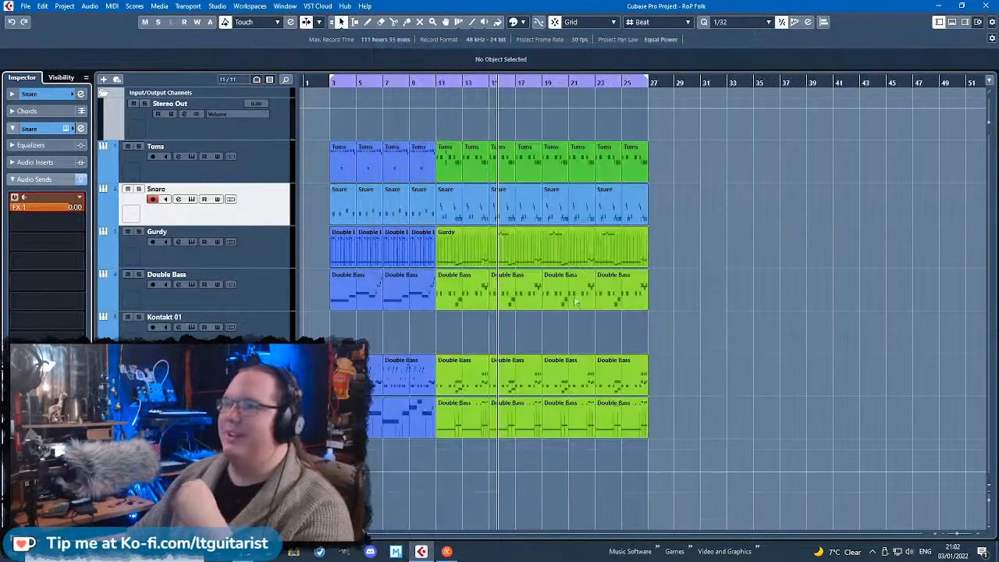
Copy the Toms part at bar 11 onto the new bass drum track, and place that track below Toms under the name Bass.
left_click_drag(751, 146, 451, 332)
key("ctrl+d")
left_click_drag(242, 317, 237, 195)
double_click(163, 188)
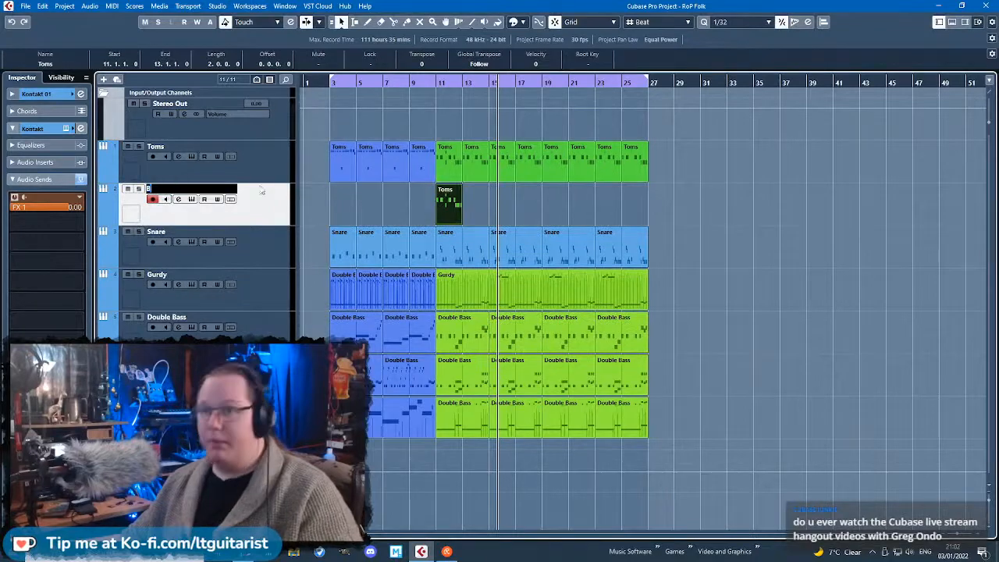
left_click(365, 200)
Open the copied part on the Bass track for note editing and play it back.
scroll(459, 195, "up", 3)
left_click(443, 211)
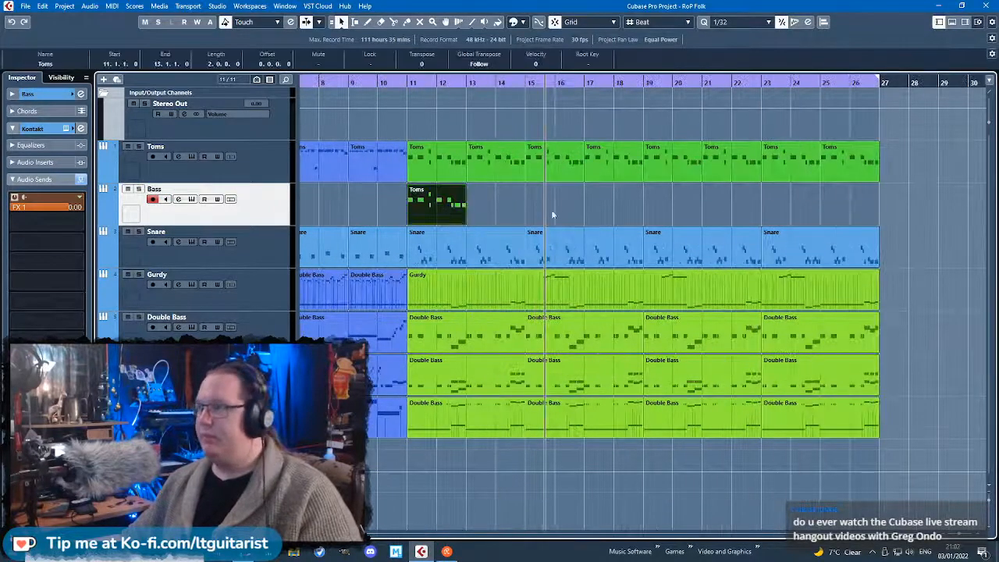
left_click(510, 210)
double_click(418, 212)
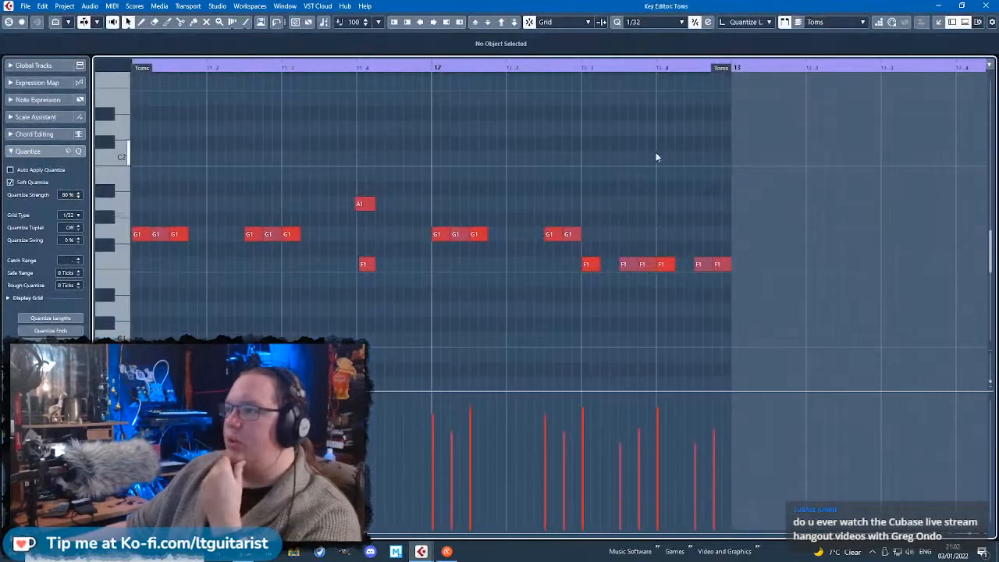
scroll(334, 185, "down", 1)
left_click_drag(638, 286, 359, 327)
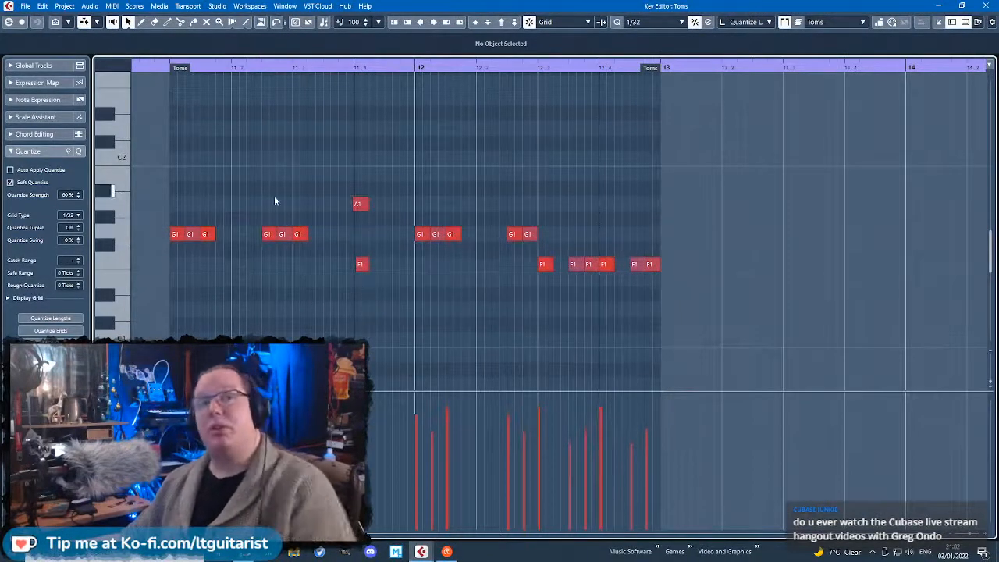
key("space")
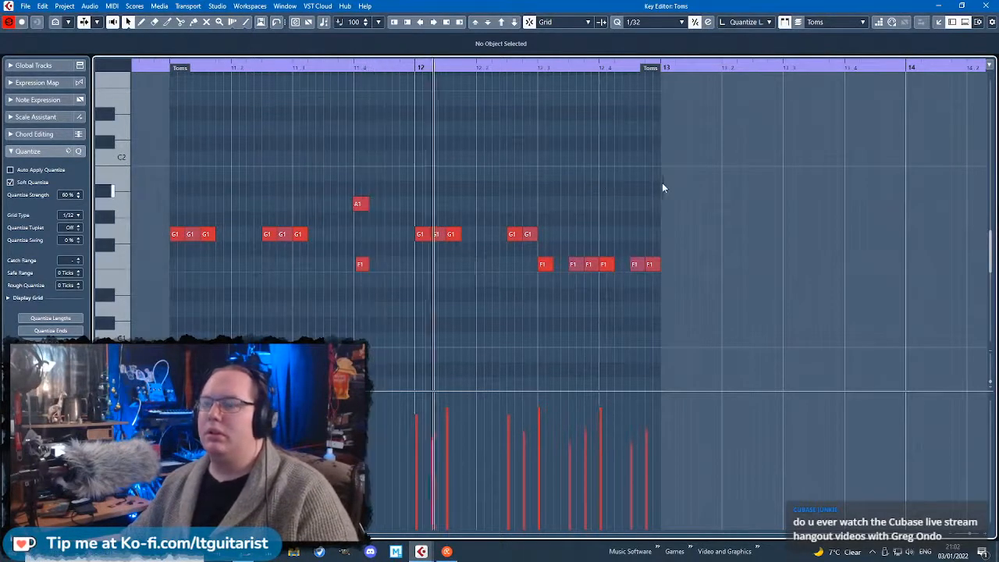
Raise the last six F1 notes in bar 12 by two semitones to G1.
left_click_drag(727, 266, 538, 264)
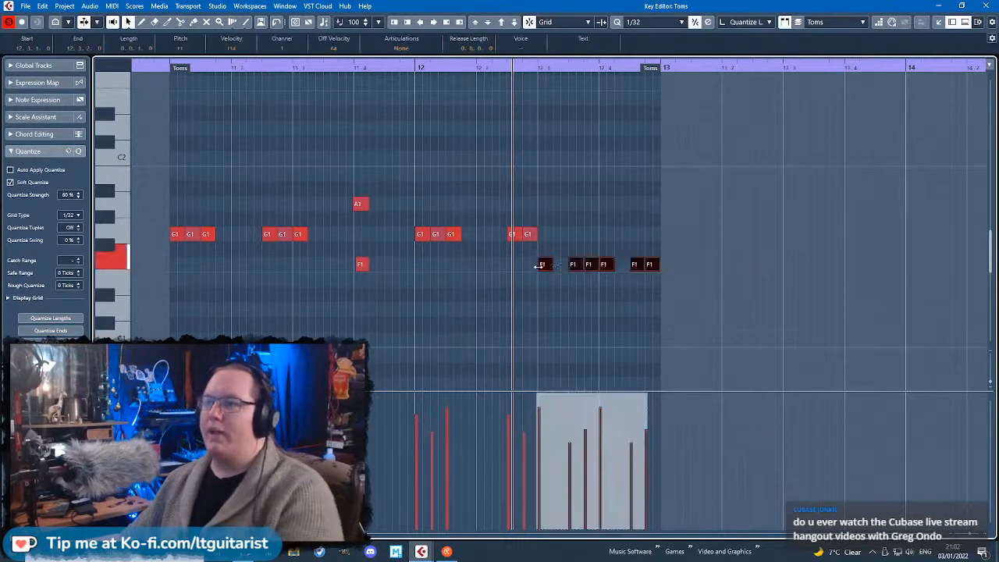
left_click_drag(709, 290, 562, 268)
key("Up")
key("Up")
Transpose every note in the part up eight semitones so the main hits sit on D#2.
left_click_drag(698, 244, 145, 189)
key("Up")
key("Up")
key("Up")
key("Up")
key("Up")
key("Up")
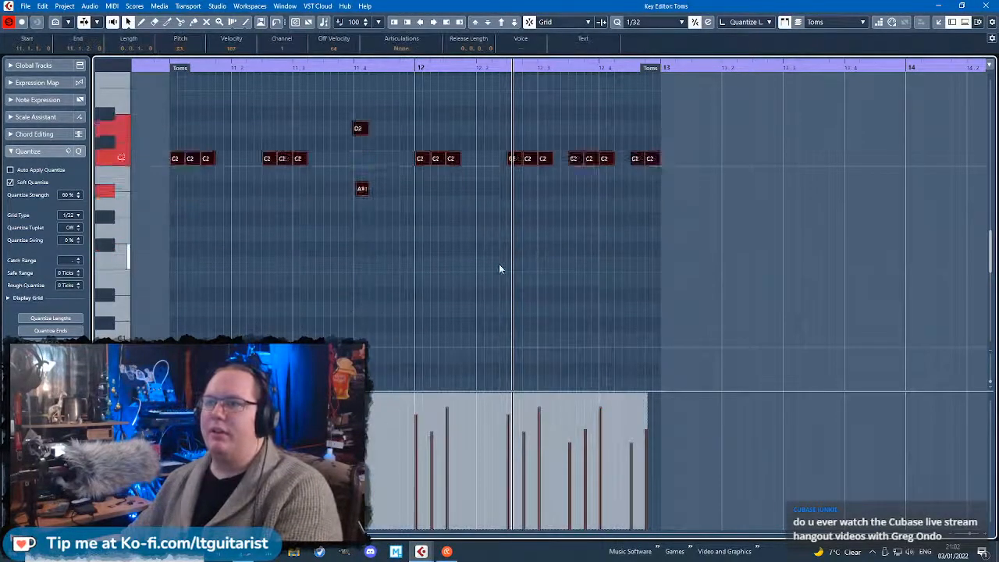
key("Up")
key("Up")
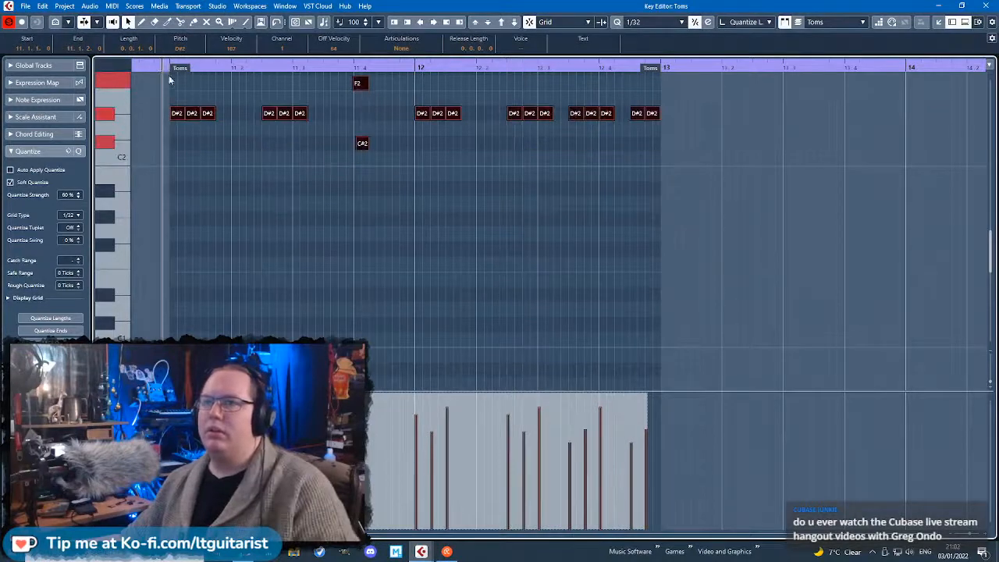
Play the transposed part back and lower the velocities of the last five notes in bar 12.
scroll(187, 211, "up", 3)
left_click(162, 212)
scroll(312, 245, "up", 2)
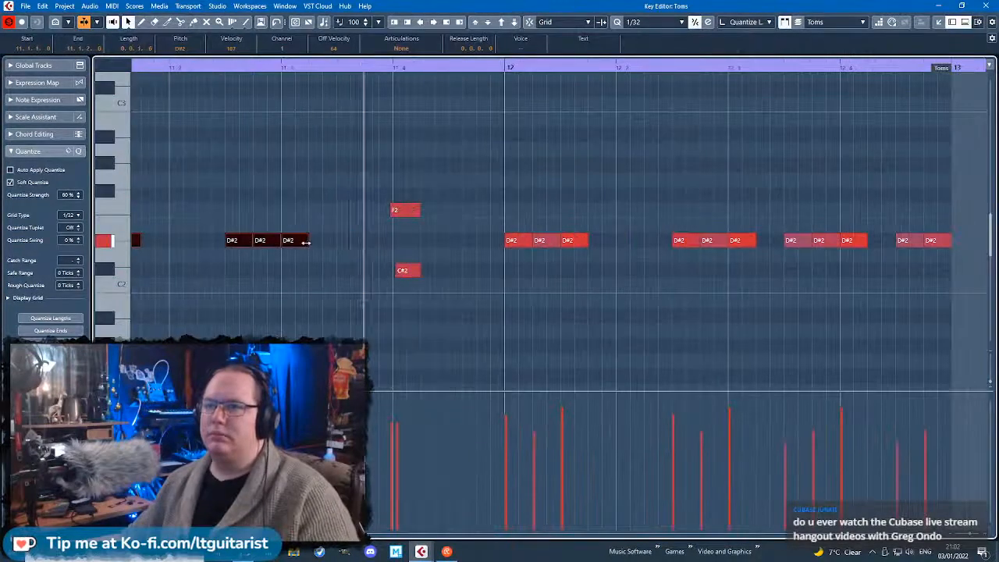
scroll(335, 246, "down", 4)
left_click_drag(430, 245, 561, 239)
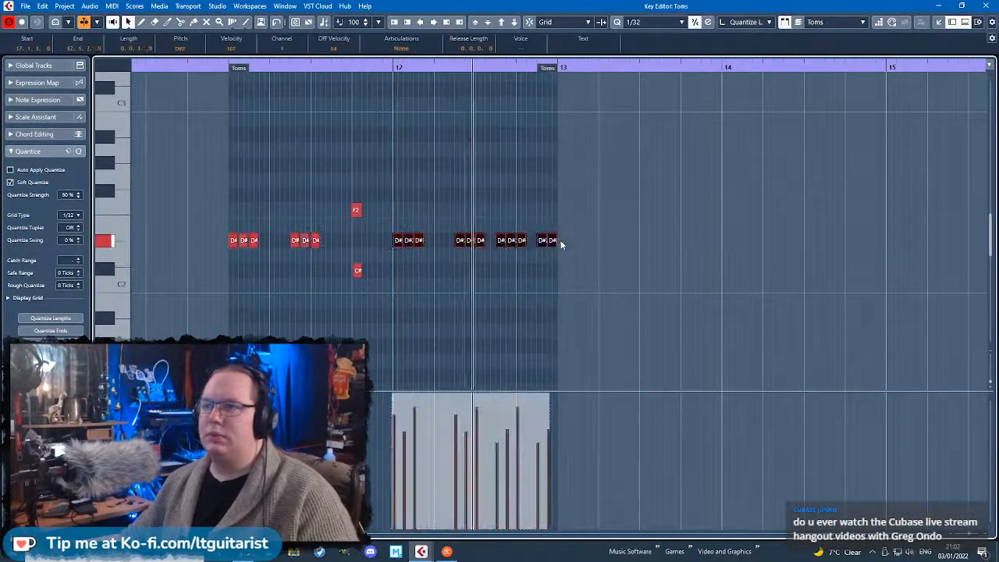
left_click(591, 321)
left_click_drag(499, 444, 554, 441)
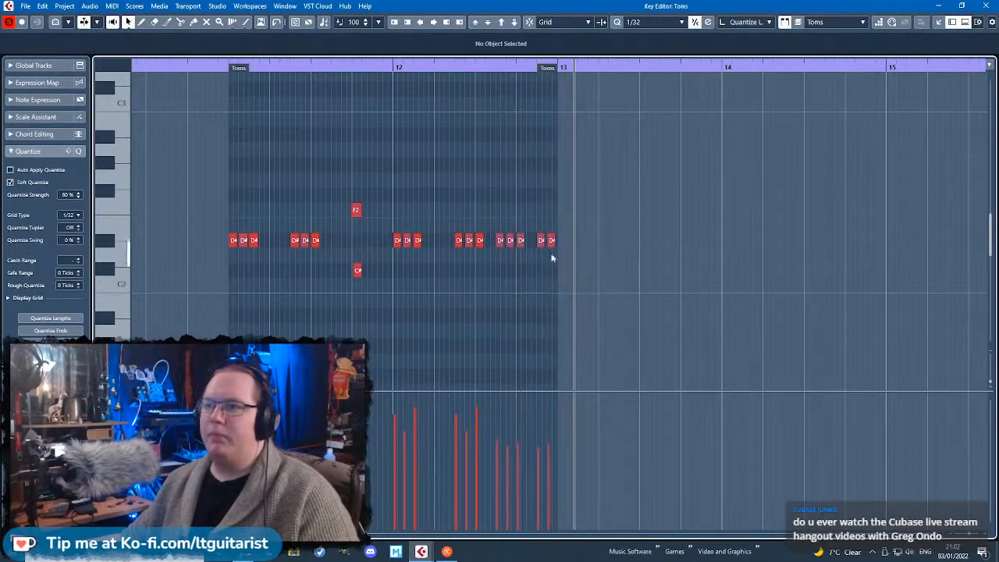
Slightly shorten all the notes and lower their velocities, playing the part from bar 11.
left_click_drag(633, 276, 189, 201)
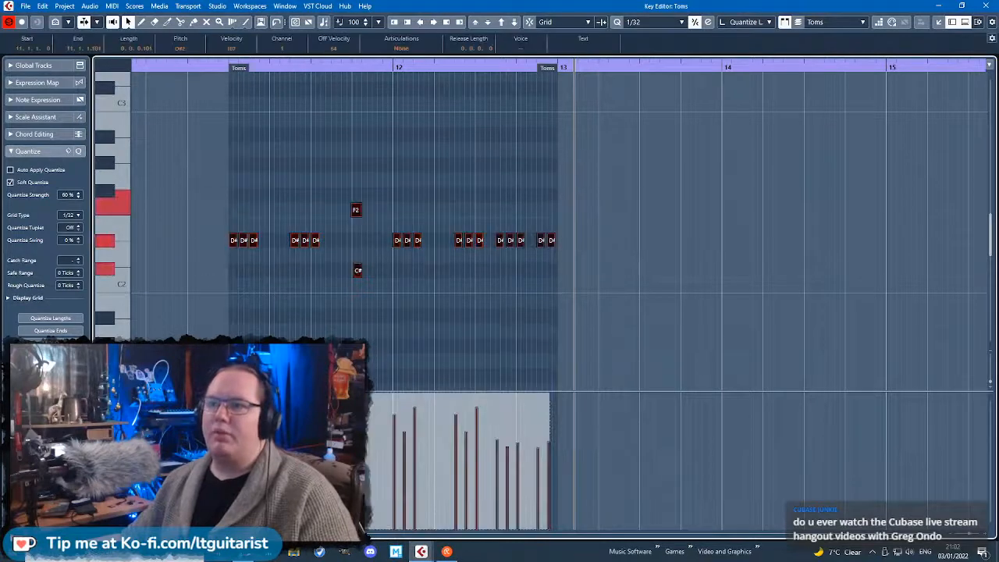
left_click(223, 242)
left_click(222, 67)
key("space")
scroll(273, 201, "up", 2)
scroll(309, 212, "down", 2)
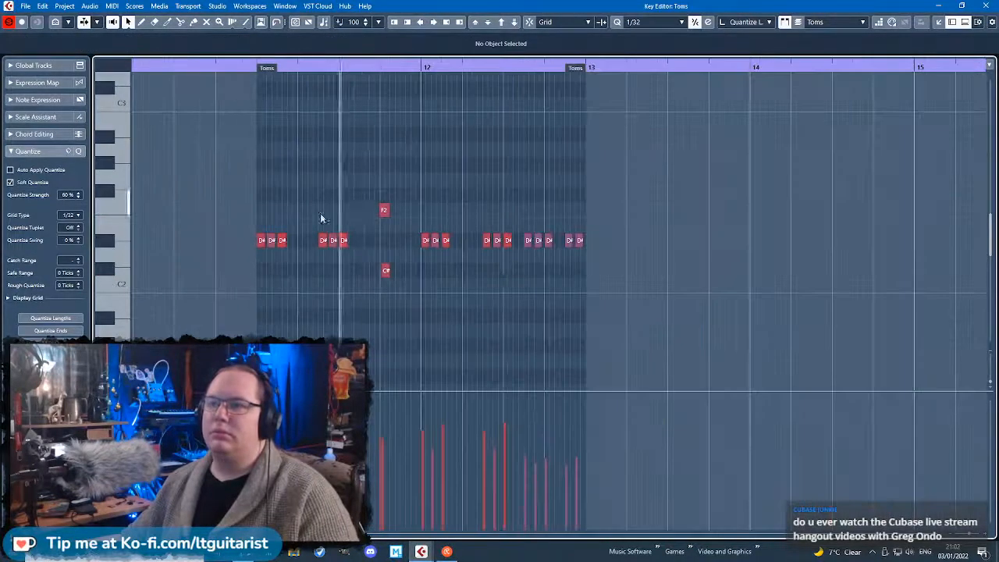
scroll(541, 288, "up", 1)
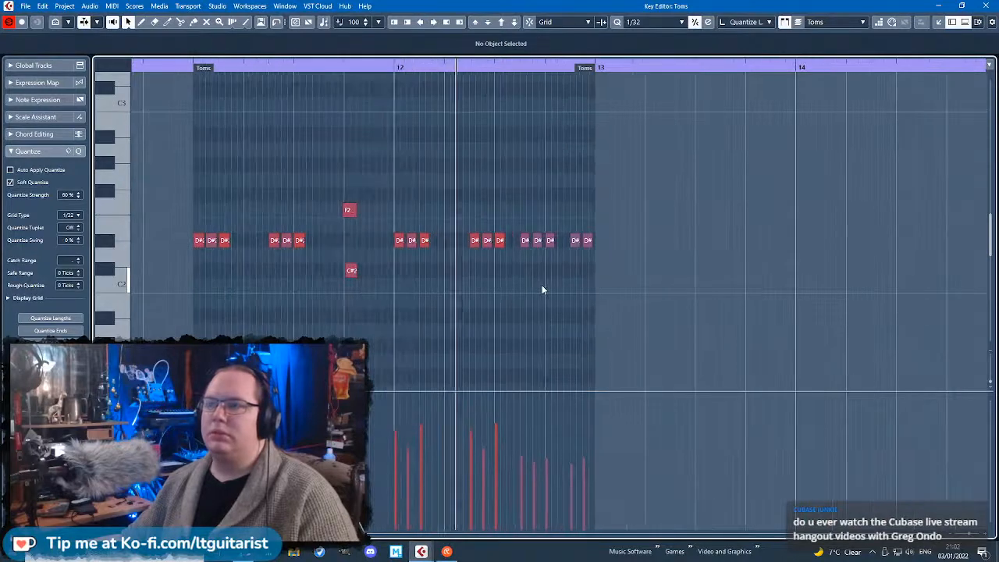
Lower the velocities further for the notes from bar 11 through the first half of bar 12 while checking by playback.
left_click_drag(185, 252, 444, 189)
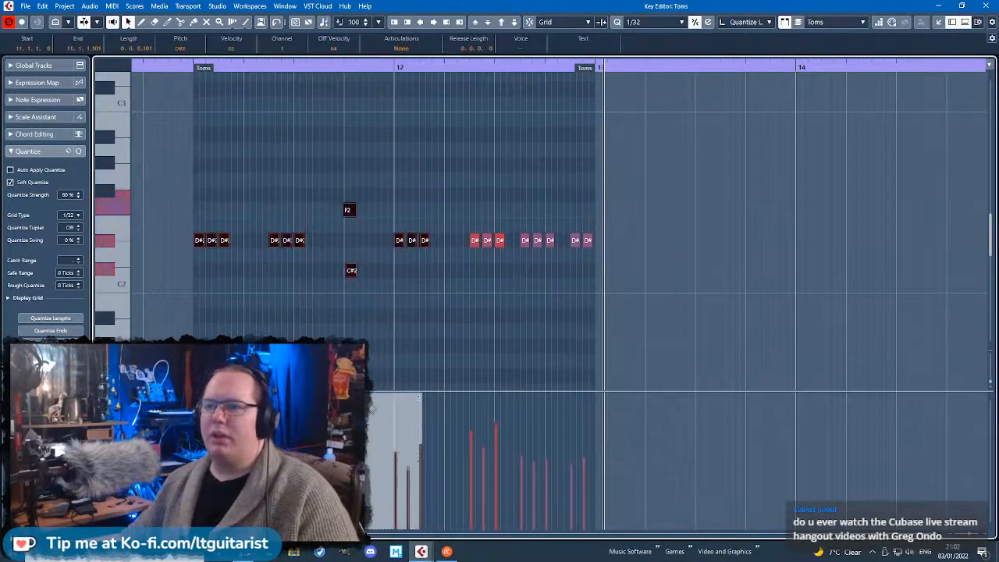
left_click(265, 170)
key("g")
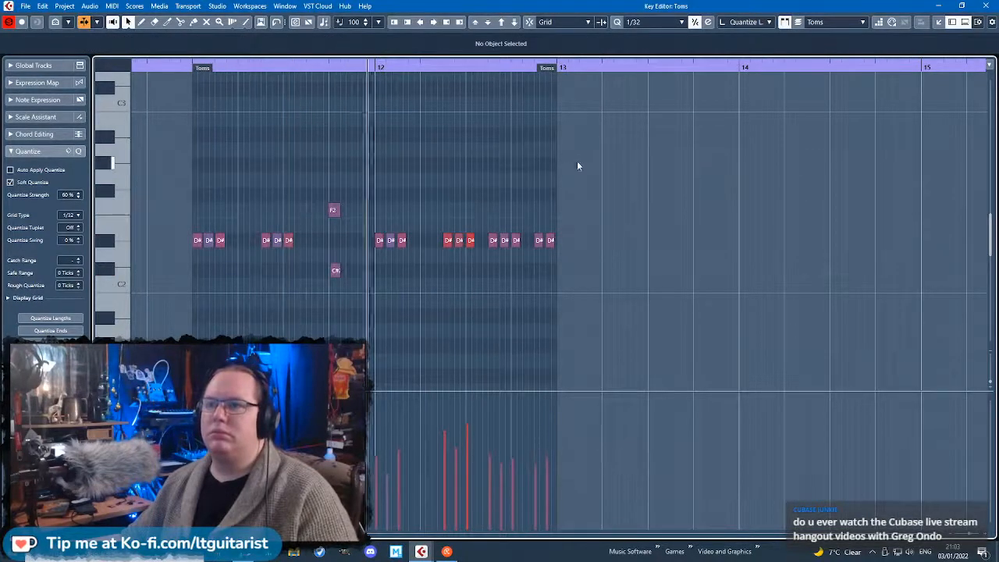
scroll(457, 304, "up", 3)
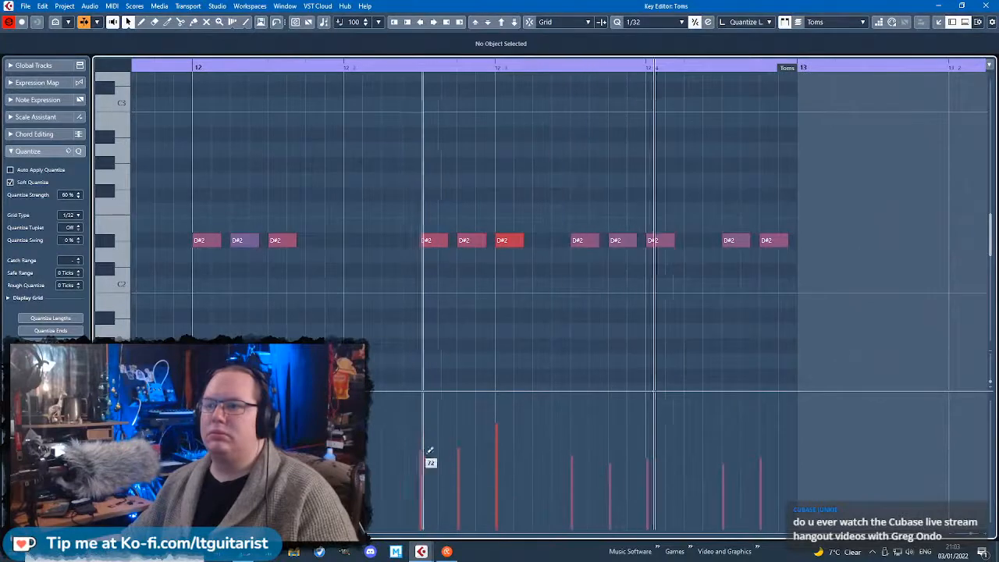
key("g")
Close the note editor and duplicate the Bass part seven times so it fills bars 11 to 27.
left_click(987, 5)
key("ctrl+d")
key("ctrl+d")
key("ctrl+d")
key("ctrl+d")
key("ctrl+d")
key("ctrl+d")
key("ctrl+d")
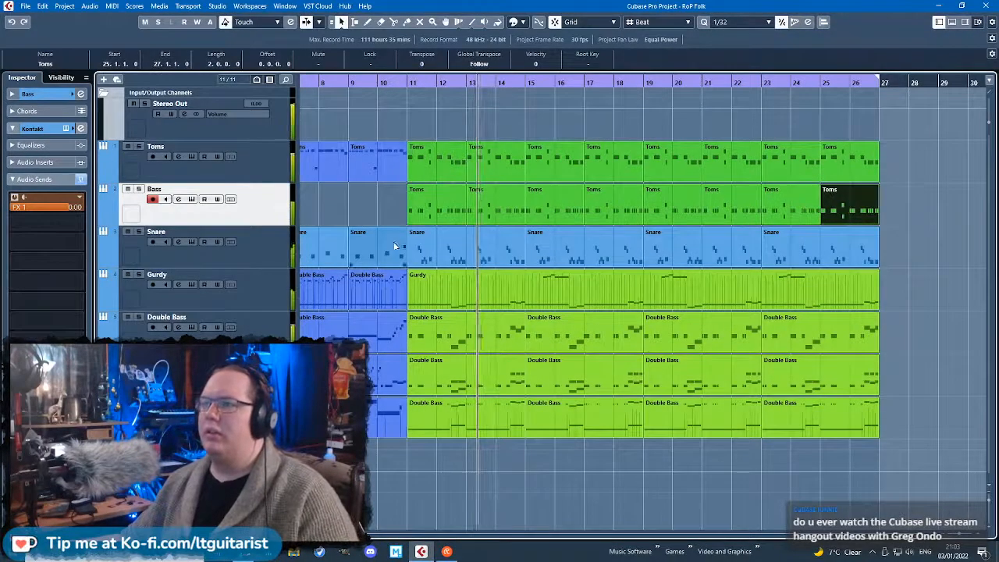
Pan the Toms track to L11.
left_click(365, 202)
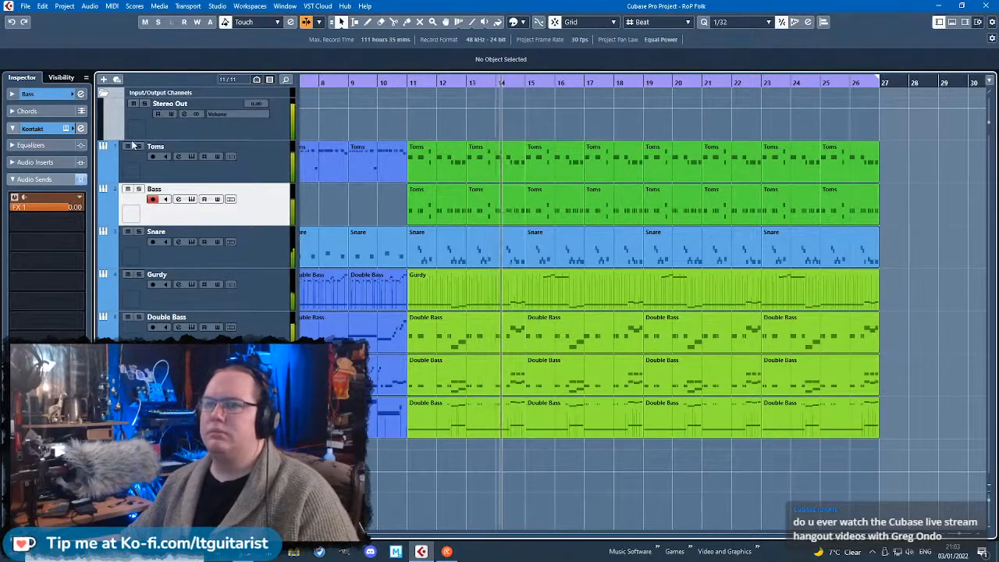
left_click(131, 166)
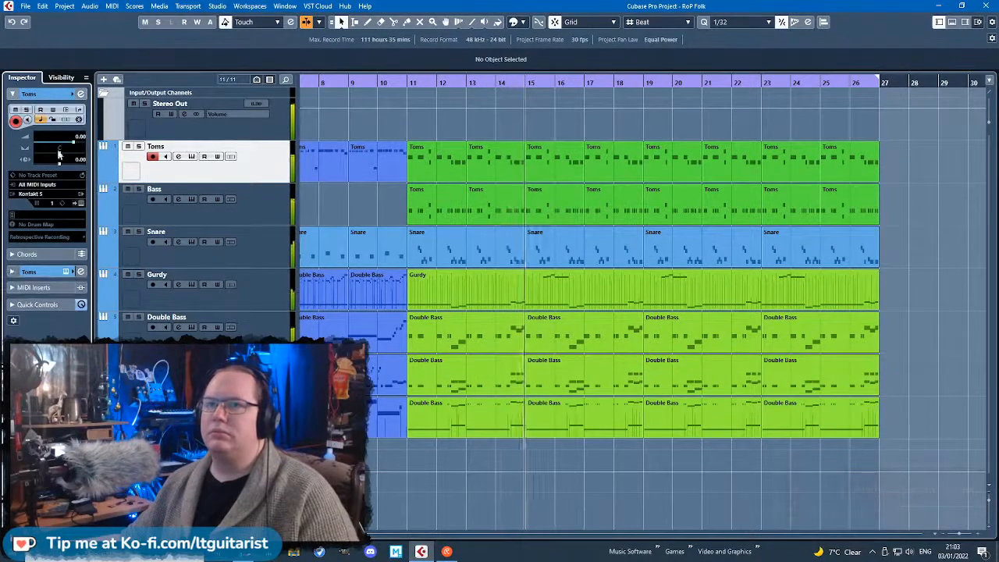
scroll(353, 207, "down", 2)
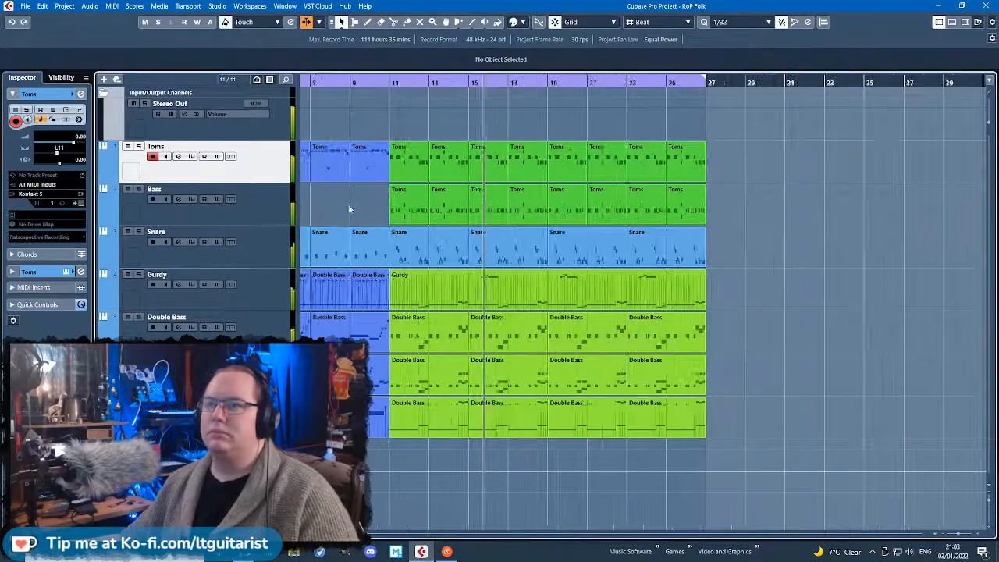
scroll(352, 204, "left", 2)
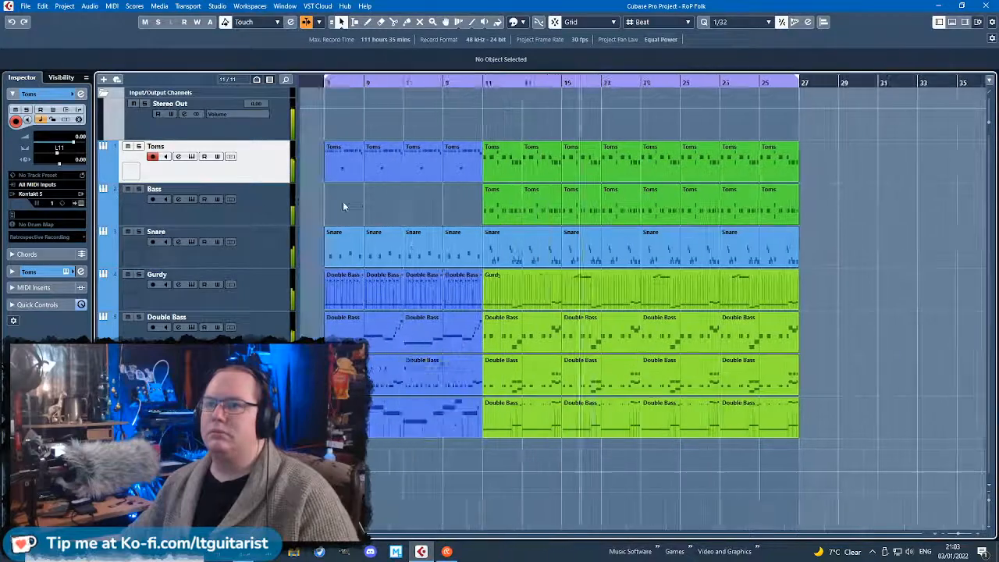
Select the Toms, Bass and Snare tracks, reduce their height, and solo them while playing from bar 3.
left_click(258, 247, "shift")
scroll(276, 213, "down", 1)
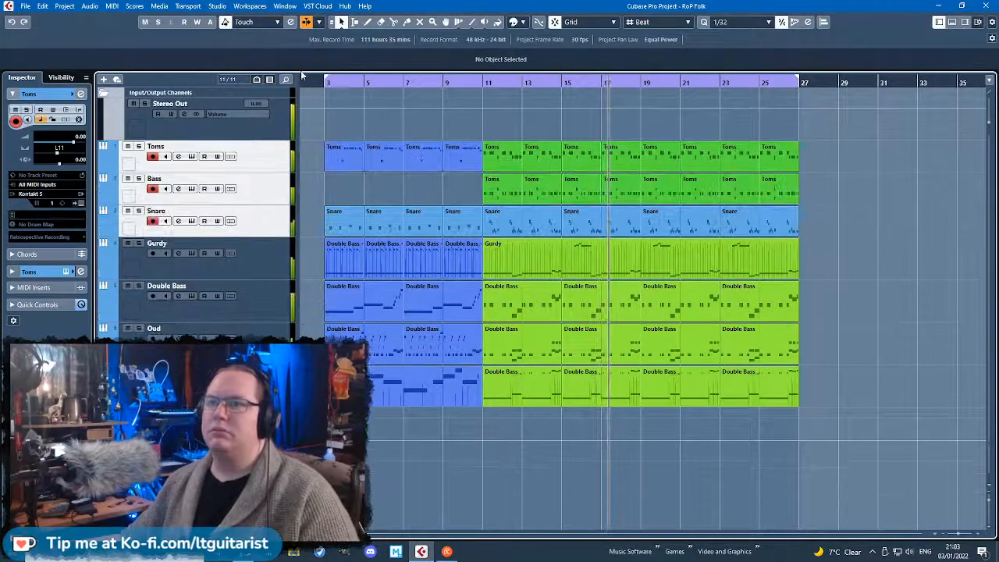
scroll(307, 166, "up", 1)
scroll(349, 183, "up", 3)
scroll(339, 192, "down", 2)
key("s")
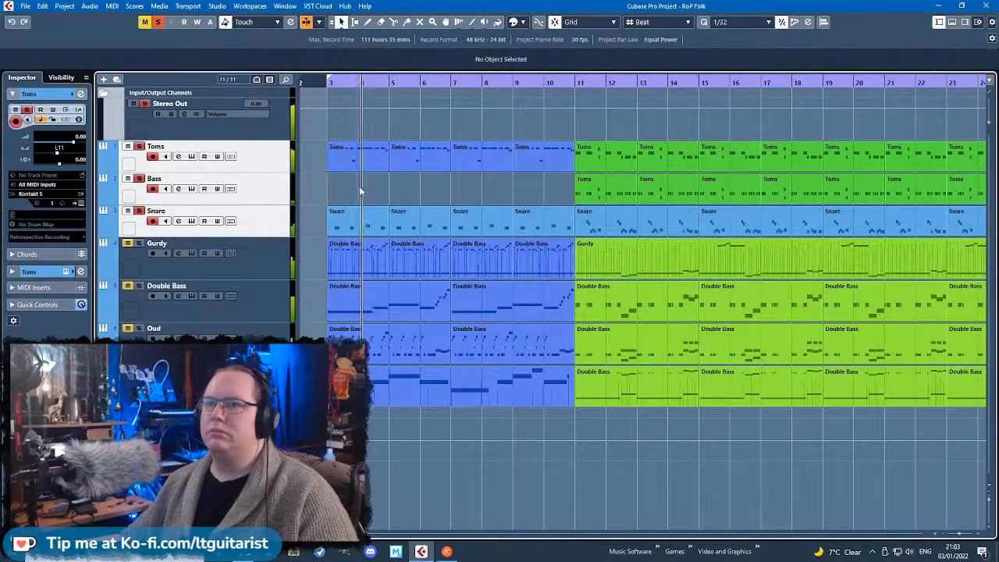
key("s")
Copy the Toms part at bar 3 onto the Bass track, and check the note pitches in the Bass part at bar 11.
left_click_drag(357, 160, 385, 195)
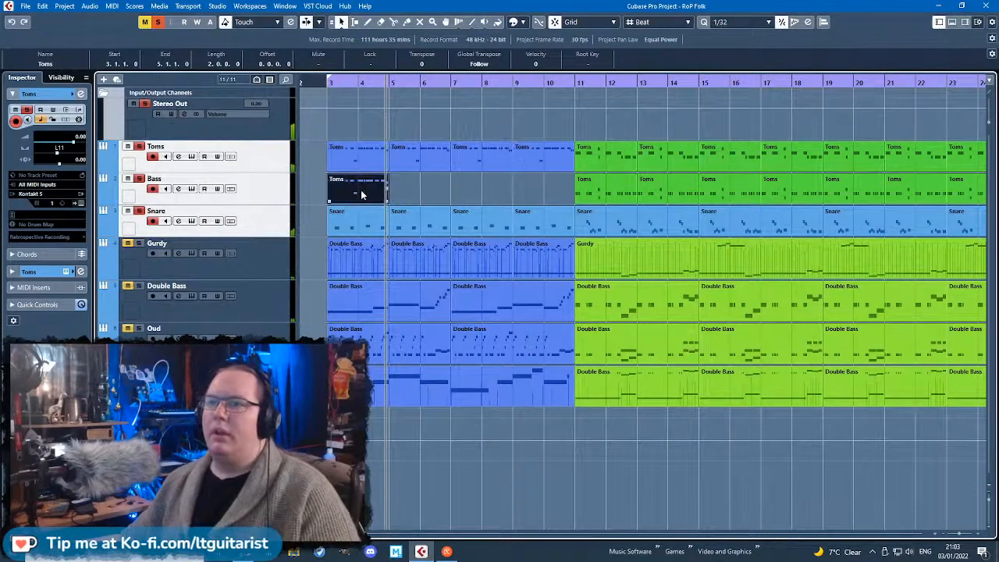
double_click(385, 195)
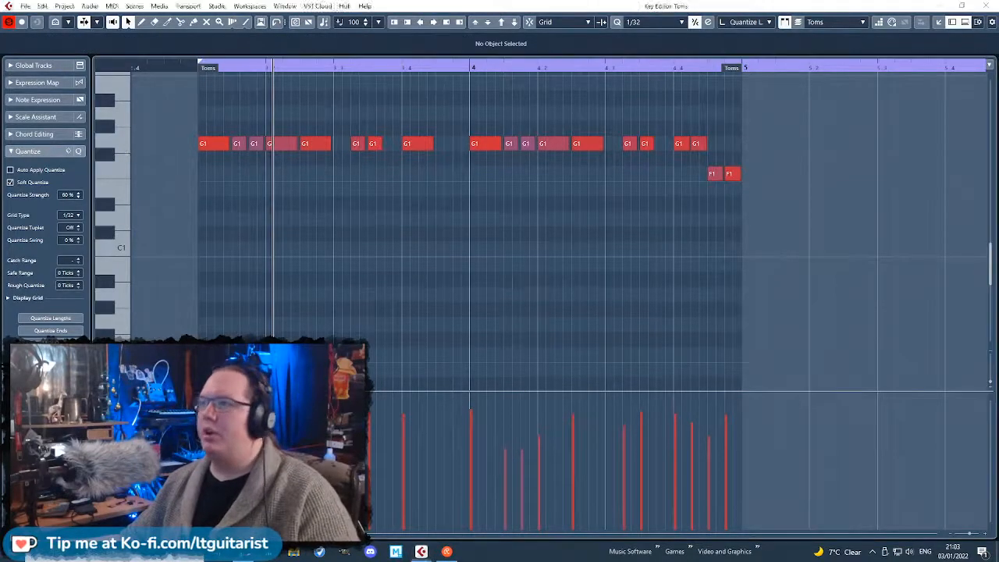
left_click(983, 6)
double_click(601, 189)
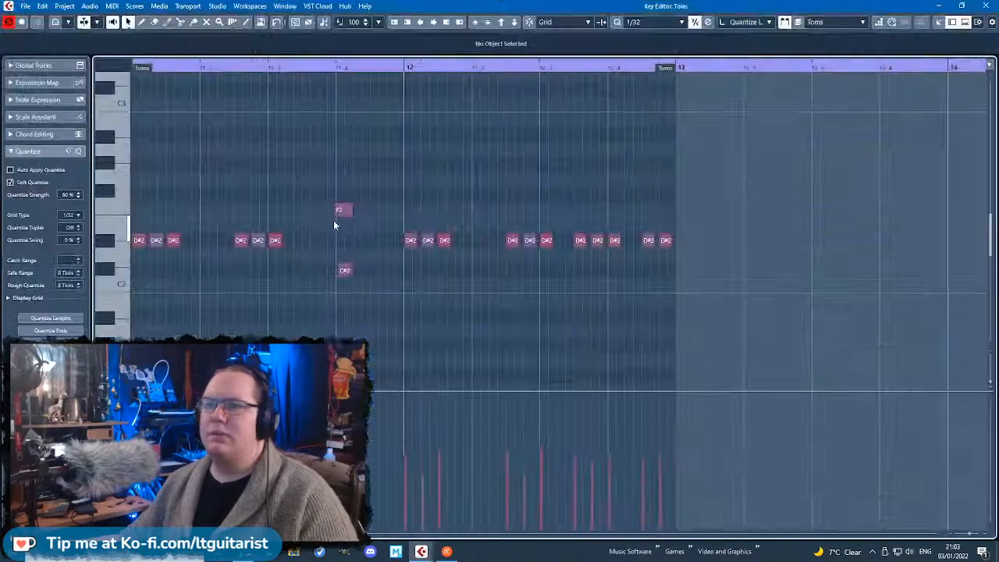
left_click(985, 5)
left_click(347, 184)
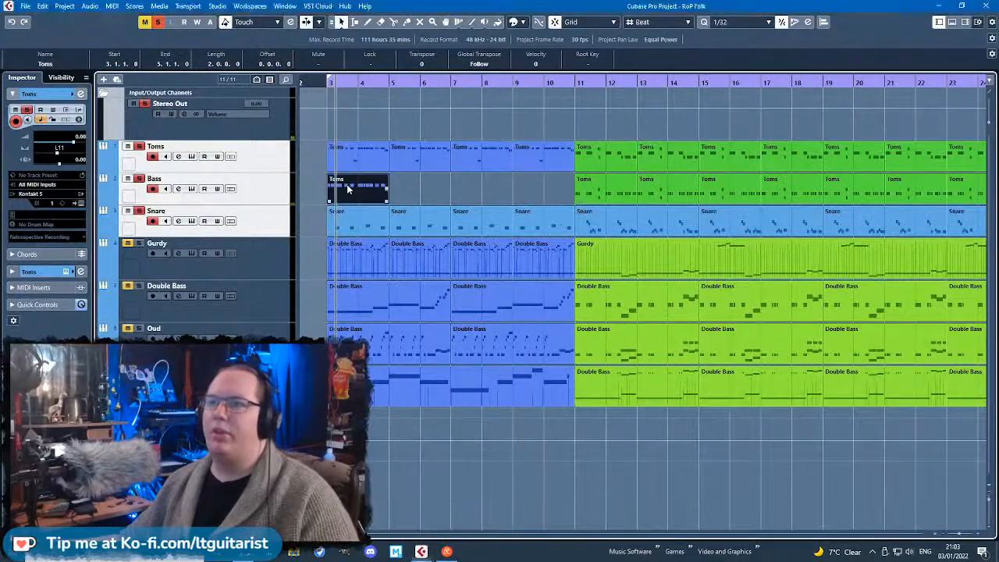
Transpose all notes of the copied Bass part at bar 3 up eight semitones, to D#2 and C#2.
double_click(346, 184)
key("ctrl+a")
key("Up")
key("Up")
key("Up")
key("Up")
key("Up")
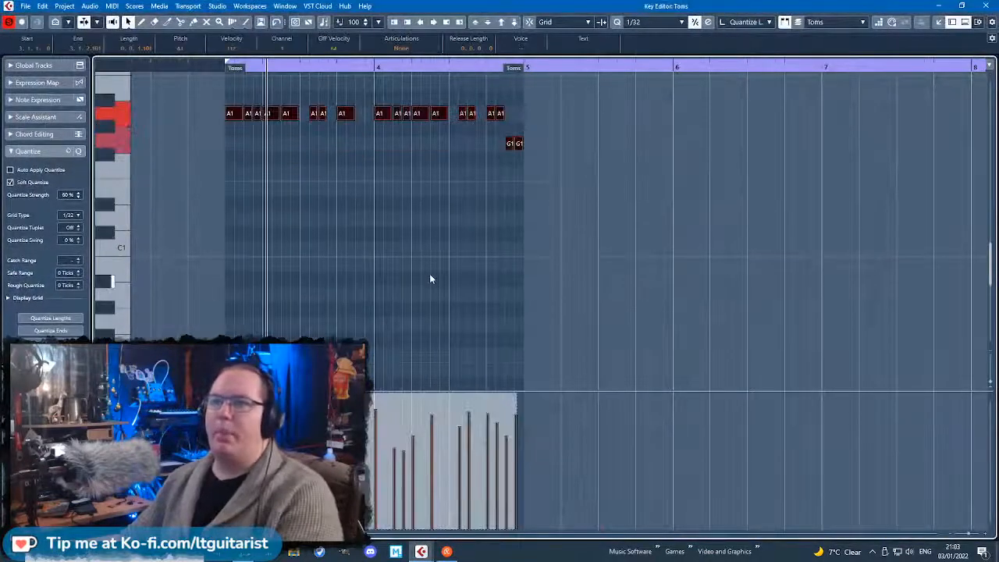
key("Up")
key("Up")
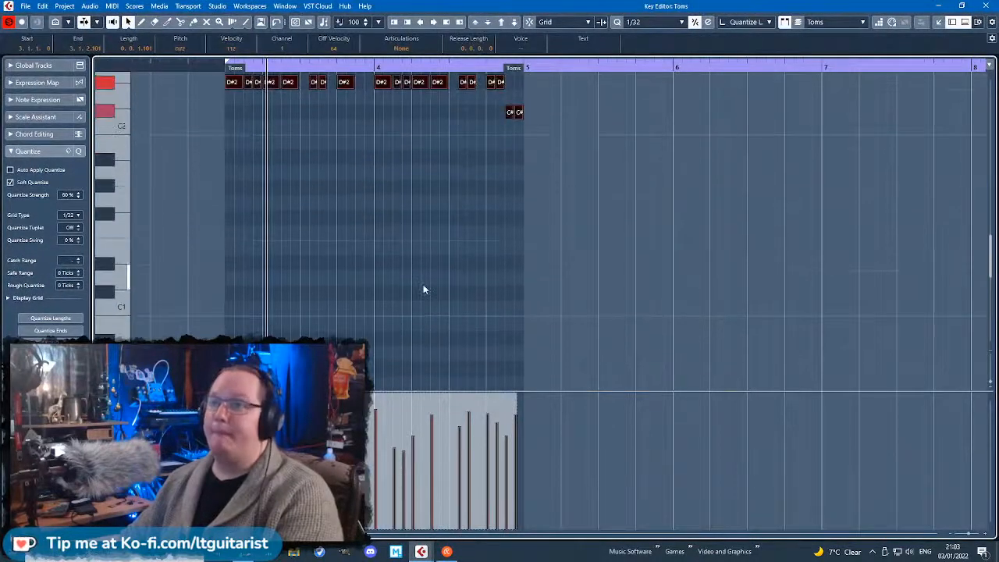
Play the transposed Bass part from bar 3 to judge its rhythm.
left_click(209, 76)
scroll(225, 245, "up", 5)
scroll(225, 245, "up", 3)
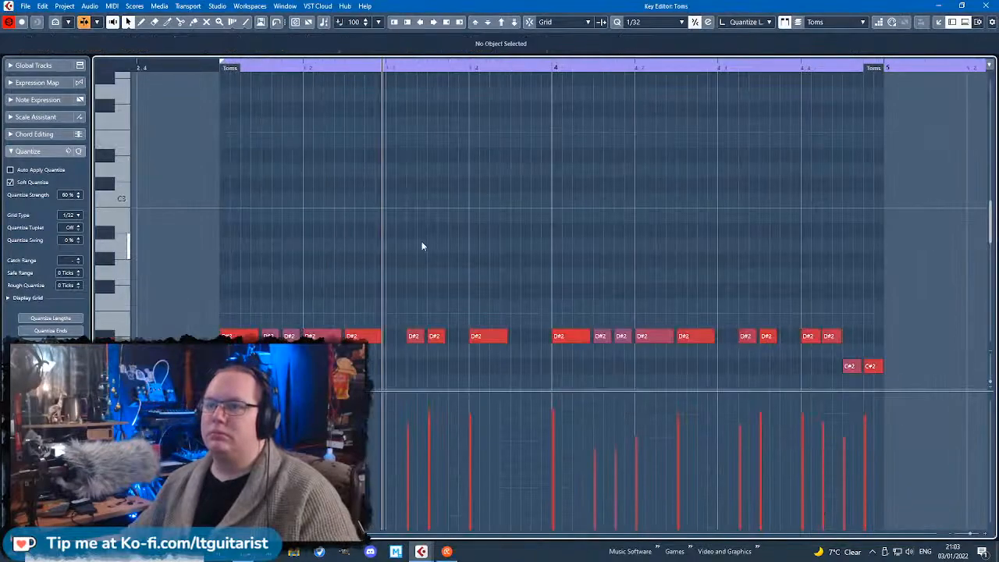
scroll(421, 246, "down", 3)
left_click_drag(223, 229, 863, 325)
left_click(606, 185)
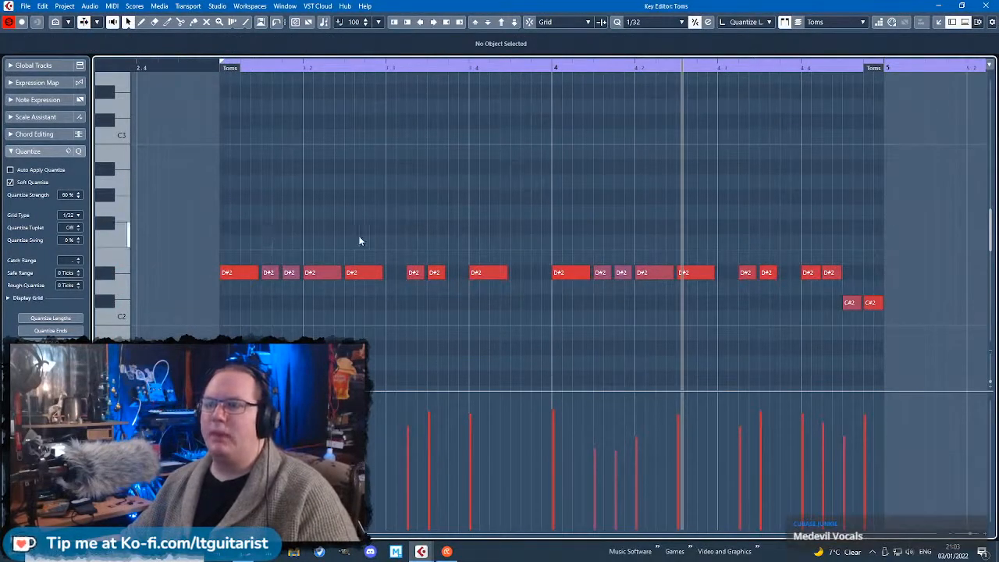
Try the pattern without the fifth note of bar 3, playing it from the start of the part.
key("Left")
key("Delete")
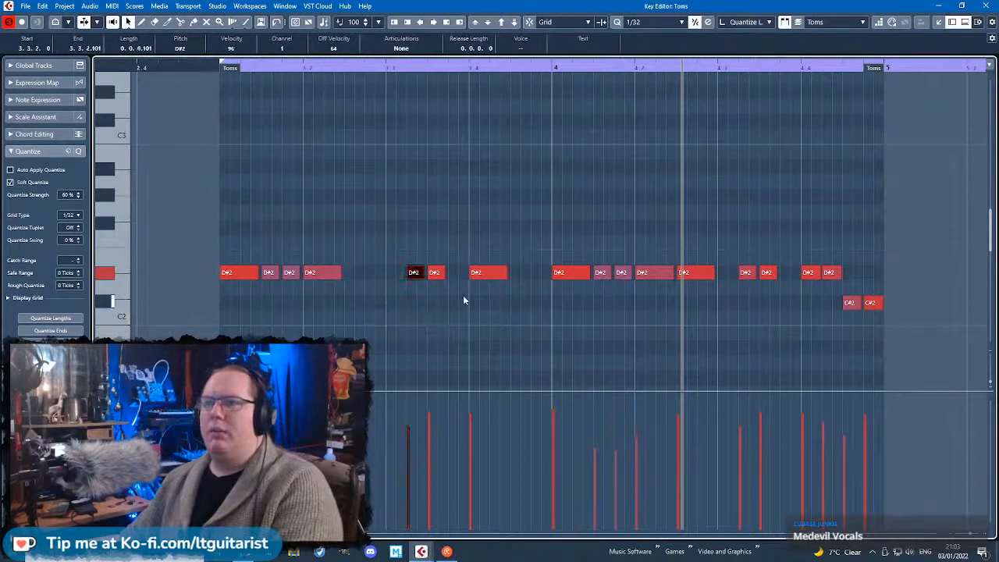
left_click(309, 89)
left_click_drag(217, 70, 217, 67)
key("space")
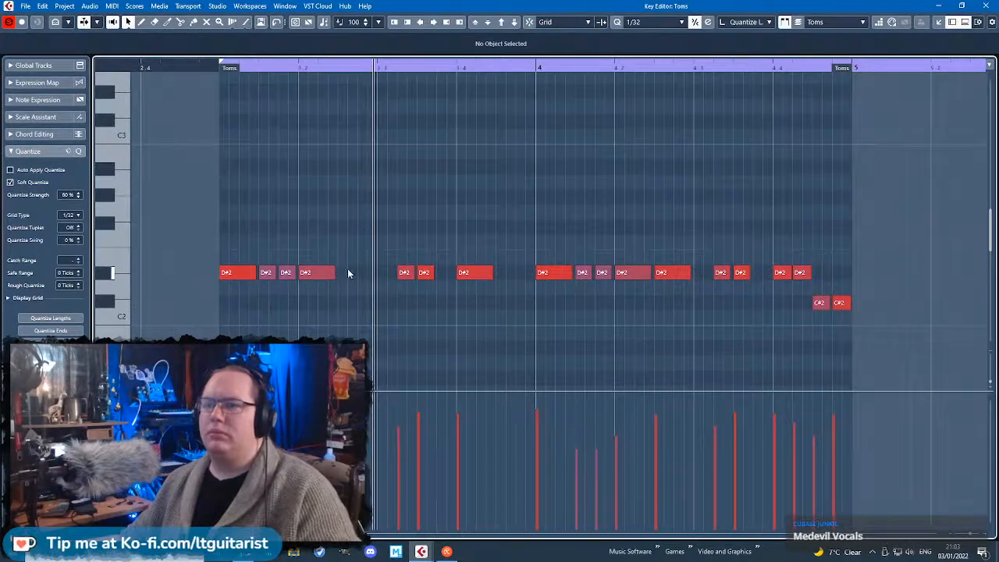
key("Left")
Lower the fifth note's velocity, play the part, and delete every note after the first five in bar 3.
left_click(252, 82)
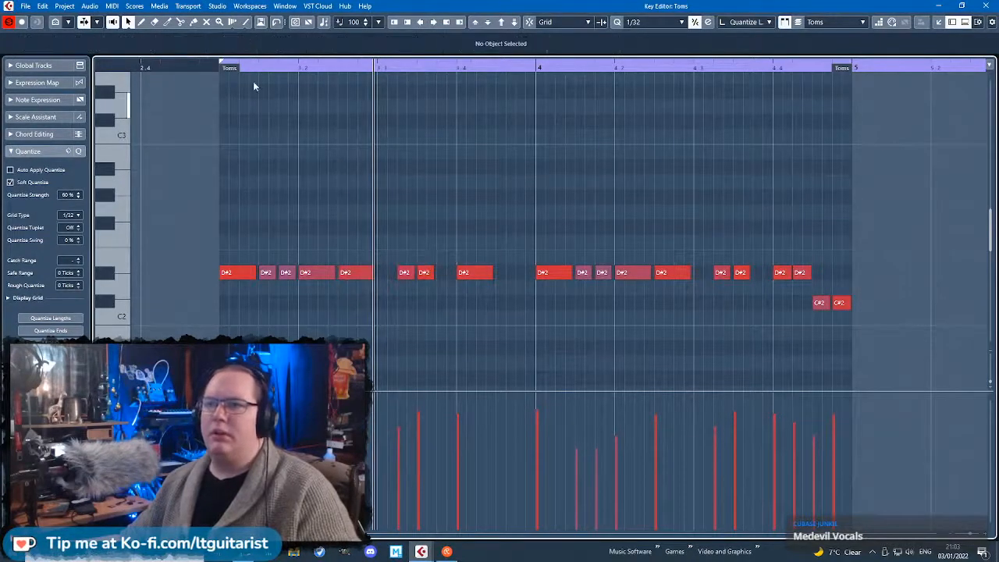
left_click_drag(219, 72, 220, 69)
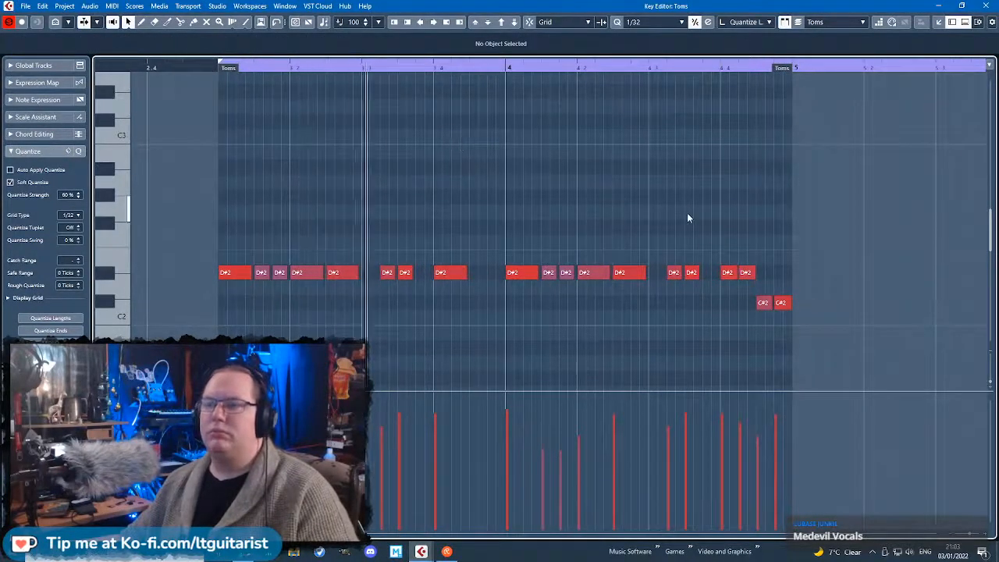
left_click_drag(809, 211, 377, 350)
key("Delete")
Duplicate the five remaining notes to the start of bar 4, play the part back, and close the note editor.
key("ctrl+a")
key("ctrl+d")
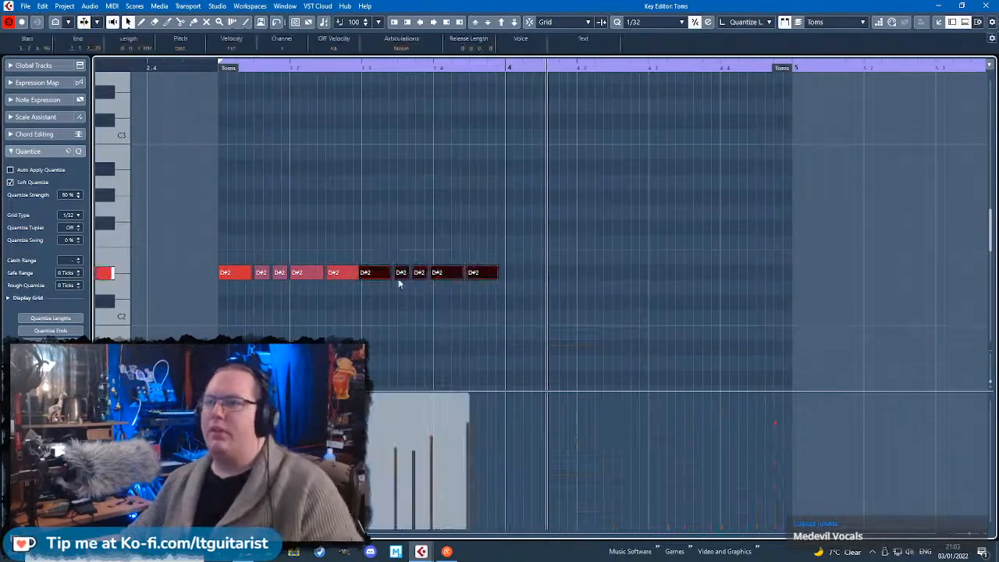
left_click_drag(362, 271, 506, 271)
left_click(496, 217)
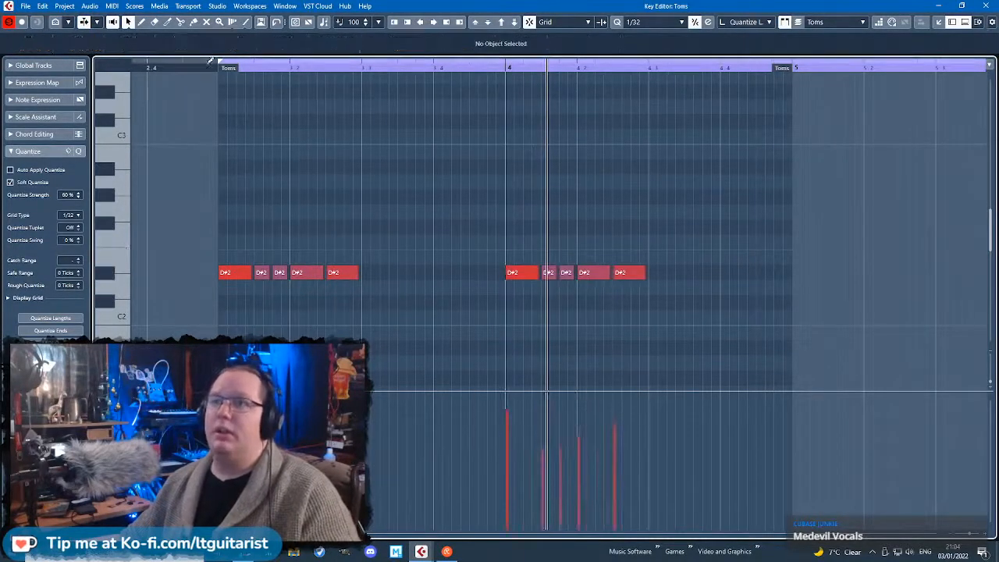
left_click_drag(211, 65, 213, 87)
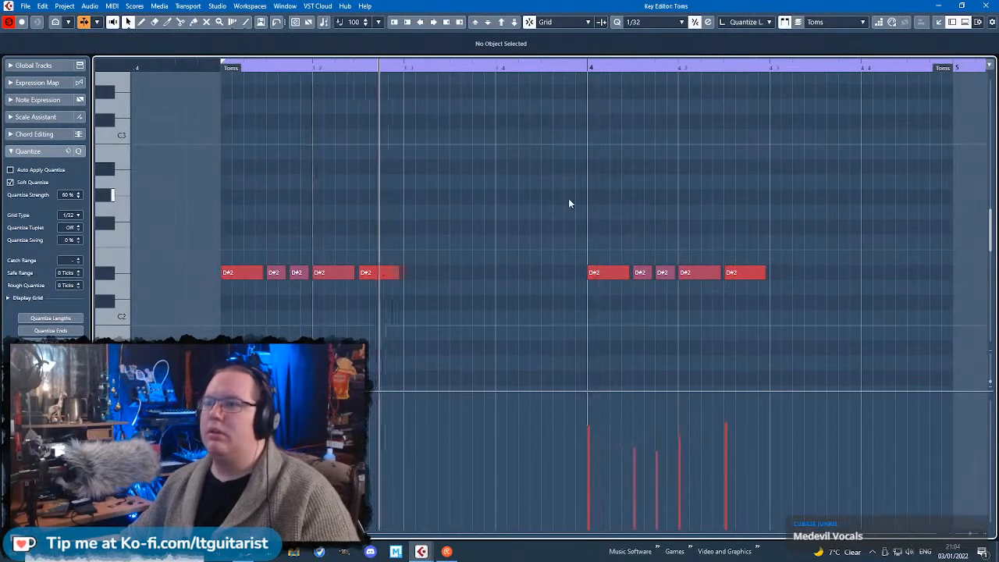
left_click(947, 7)
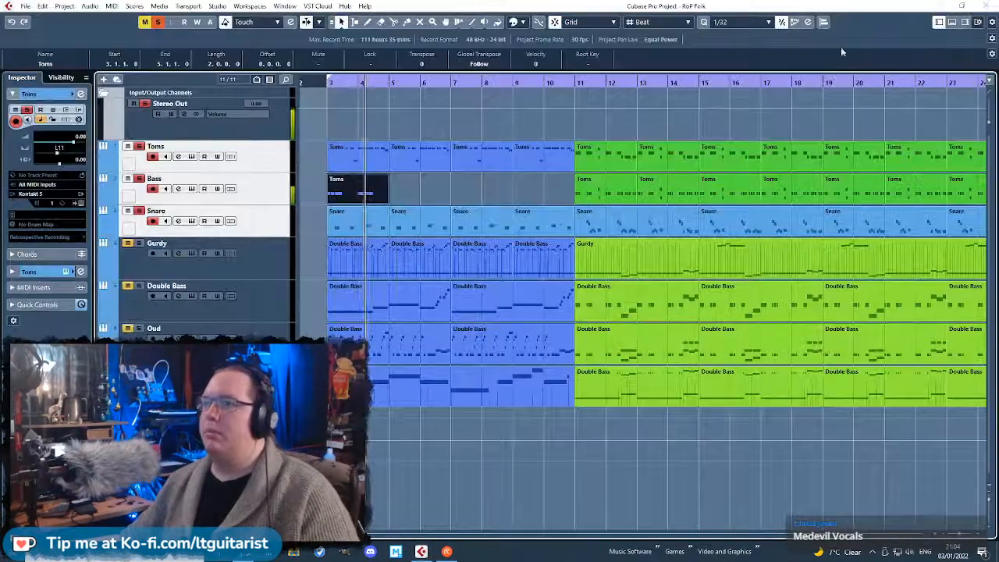
Duplicate the two-bar Bass part three times to fill the first section from bar 5 up to bar 11.
key("ctrl+d")
key("ctrl+d")
key("ctrl+d")
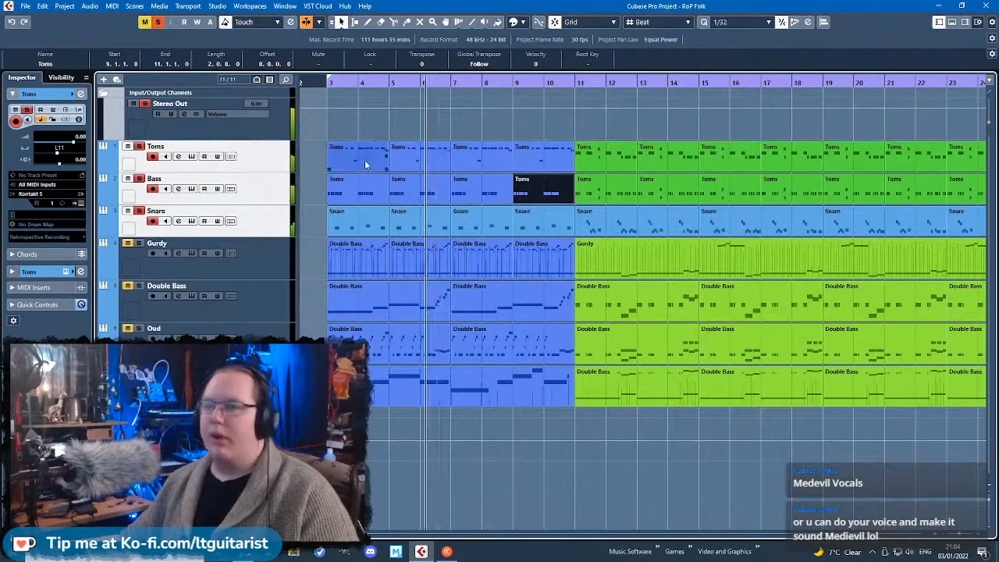
scroll(365, 160, "down", 1)
scroll(328, 184, "up", 3)
scroll(325, 186, "down", 4)
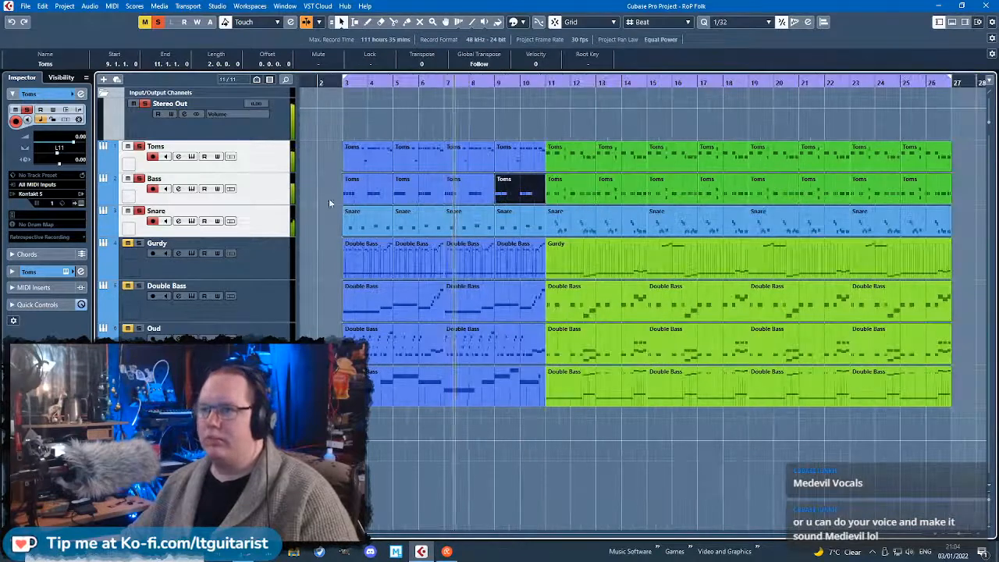
left_click(465, 452)
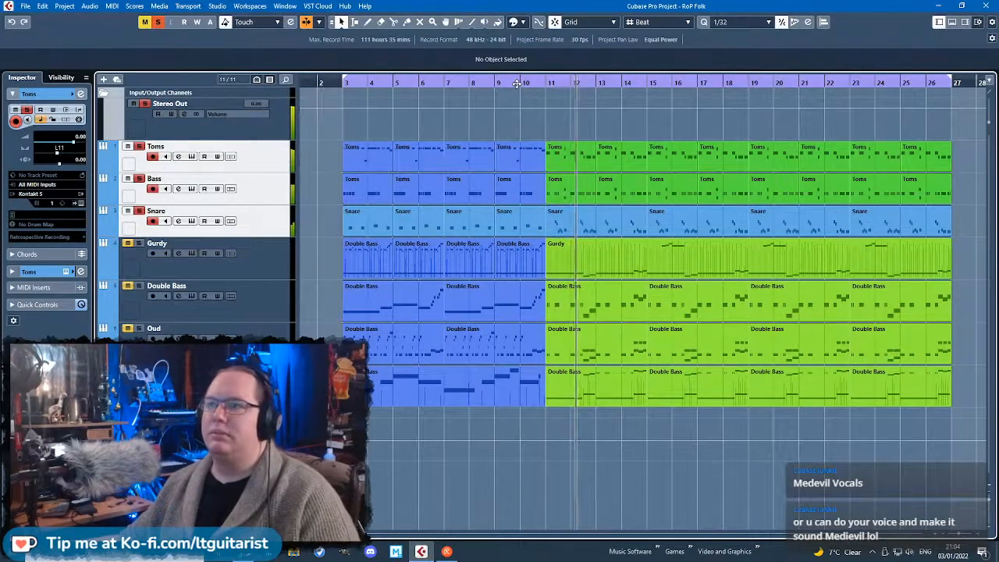
Clear the solo state on all tracks so the full arrangement plays, and leave no part selected.
scroll(538, 195, "up", 3)
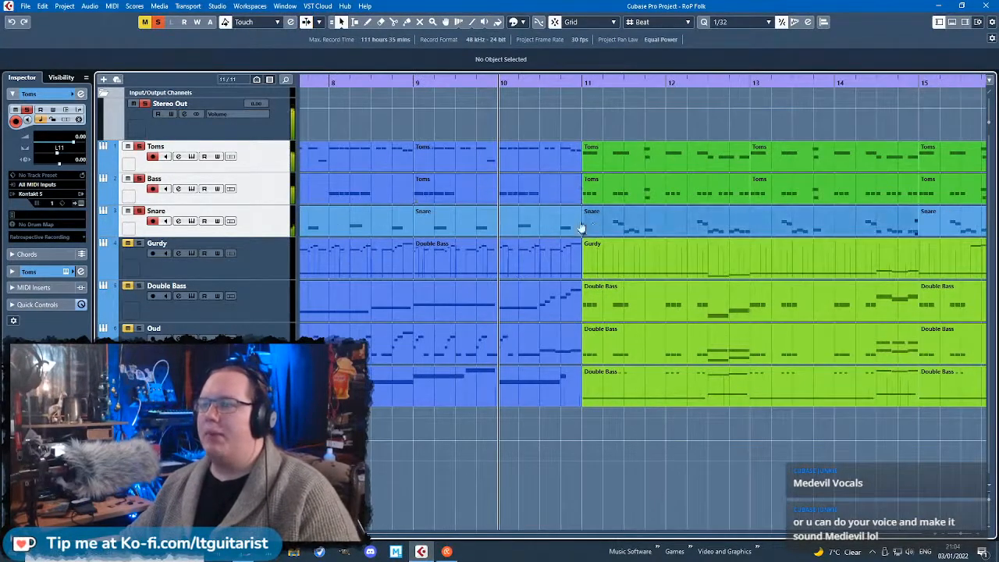
left_click(554, 209)
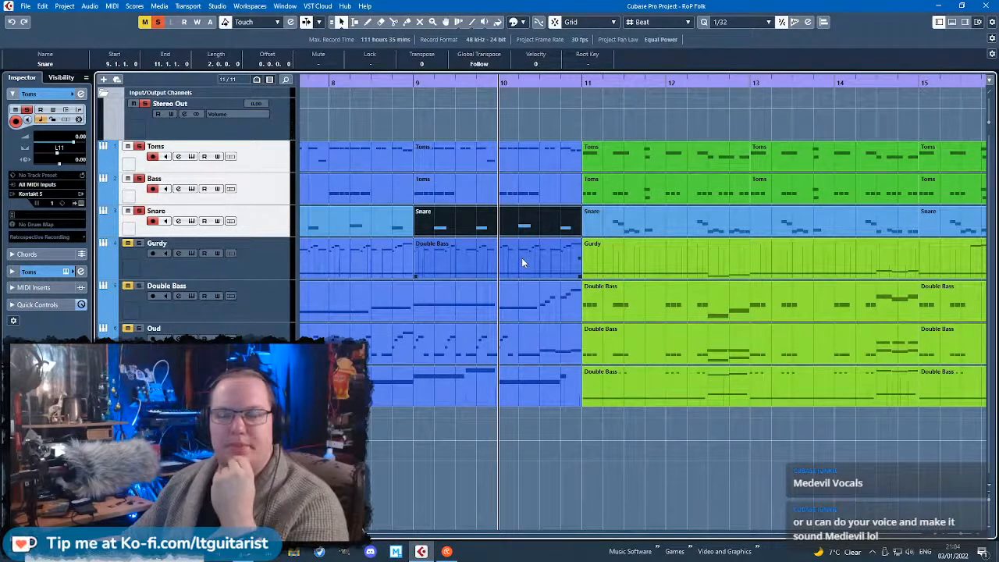
left_click(144, 102)
key("space")
key("shift+f")
left_click(626, 461)
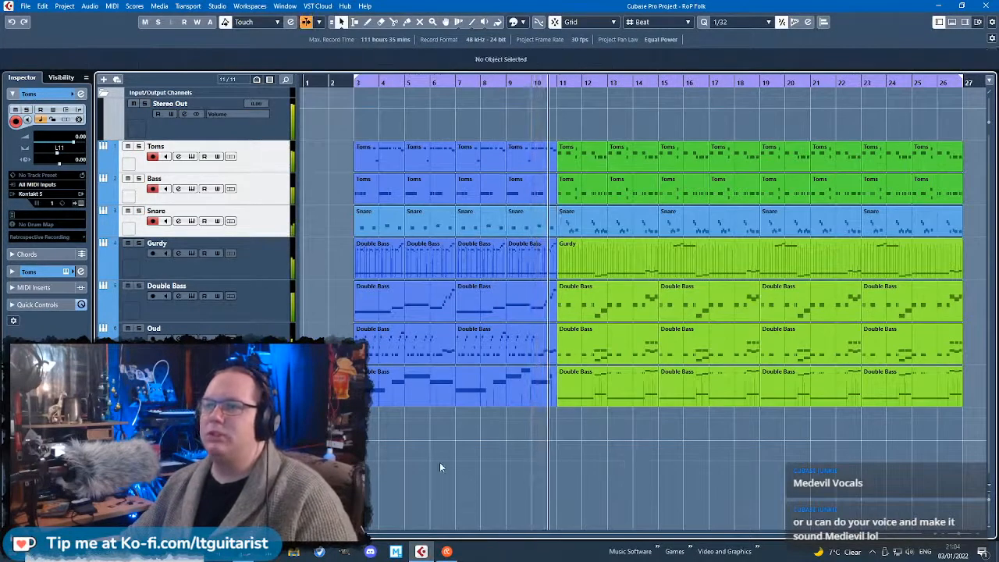
Listen to the full arrangement through the change at bar 11 and check the mix with and without the Gurdy.
key("g")
key("h")
key("h")
key("h")
key("h")
scroll(538, 471, "down", 4)
scroll(414, 426, "up", 6)
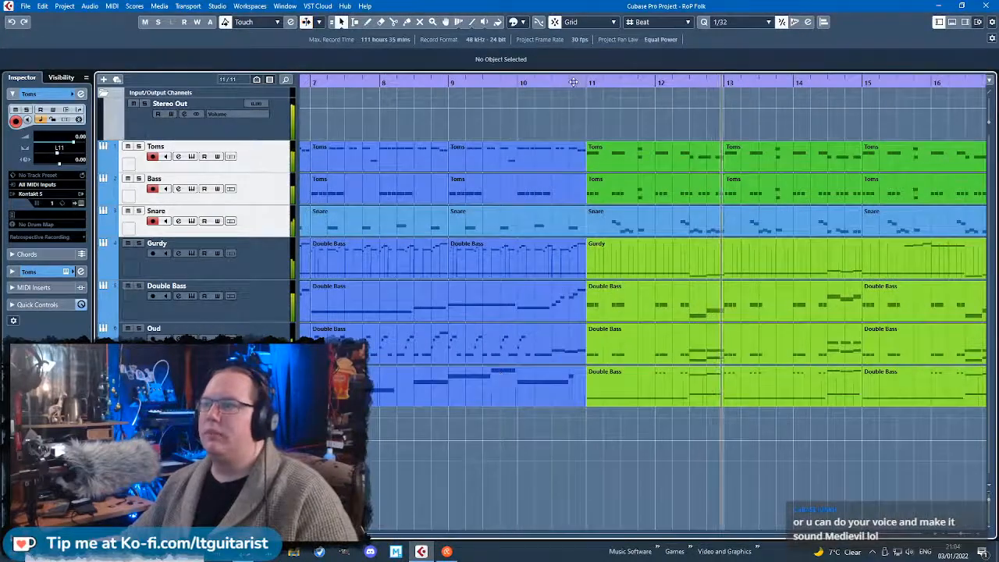
left_click_drag(577, 82, 581, 257)
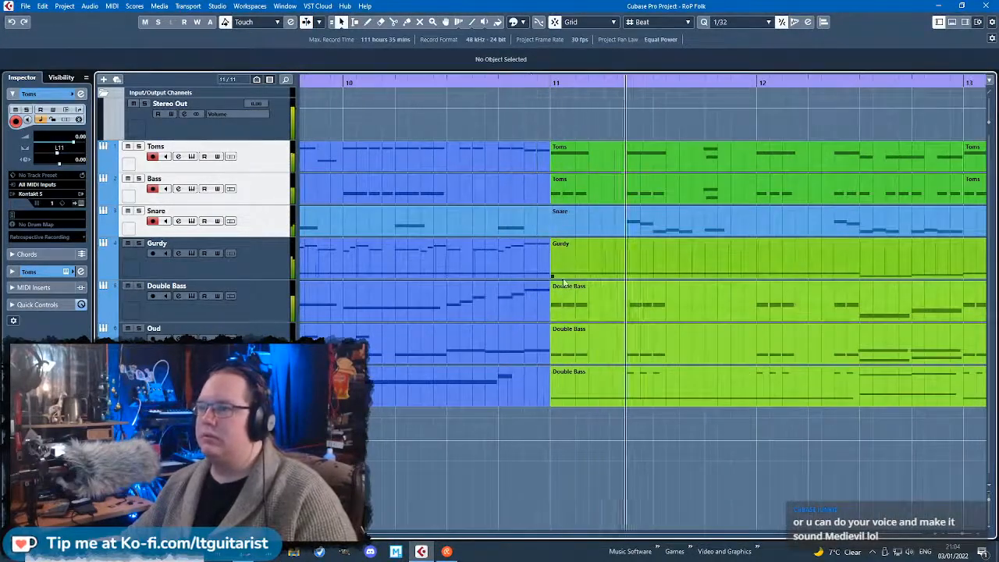
scroll(523, 306, "down", 3)
scroll(502, 322, "down", 3)
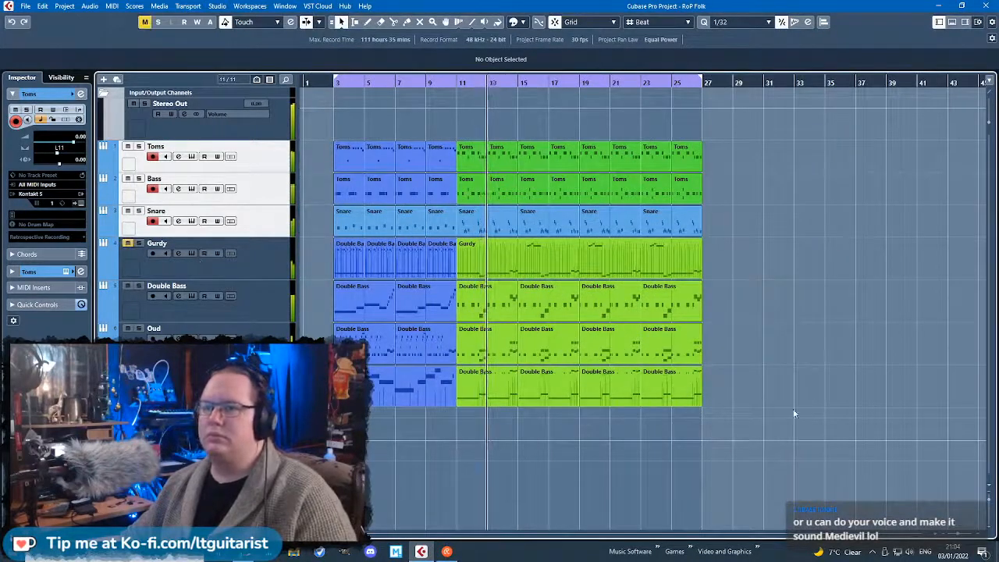
left_click(127, 243)
left_click(136, 262)
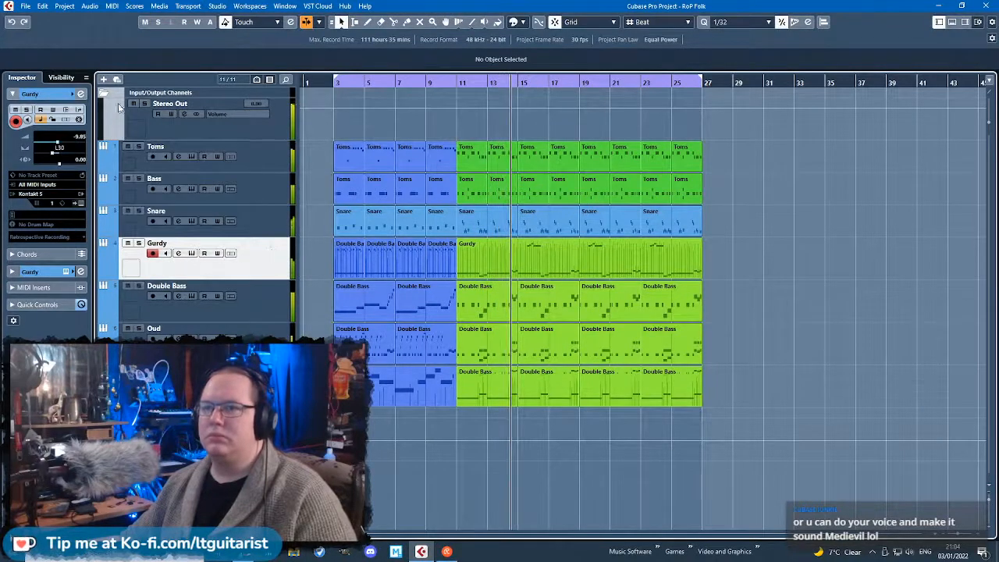
Stop playback and add one Kontakt instrument track, output to Stereo Out, after the Viola track.
left_click(195, 379)
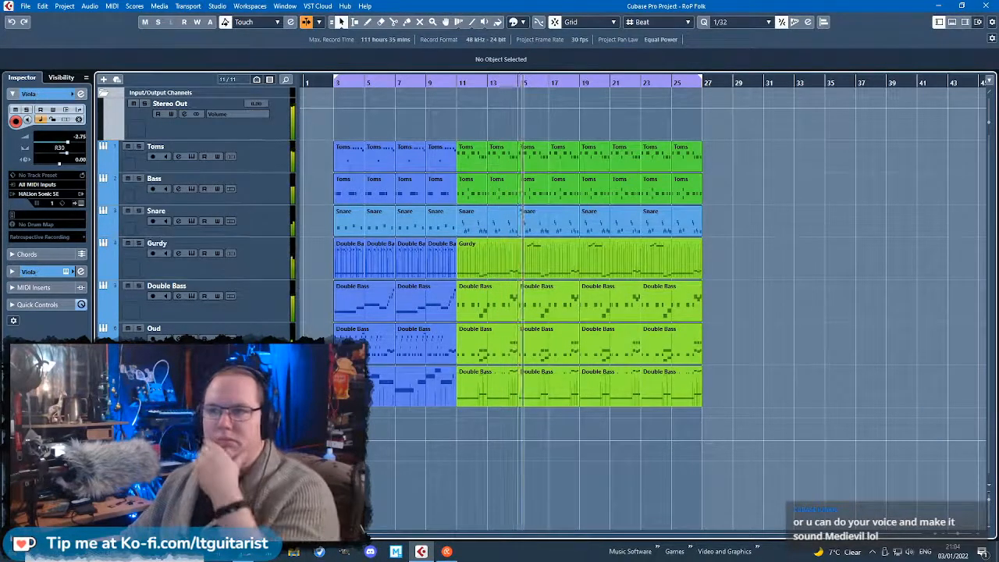
key("space")
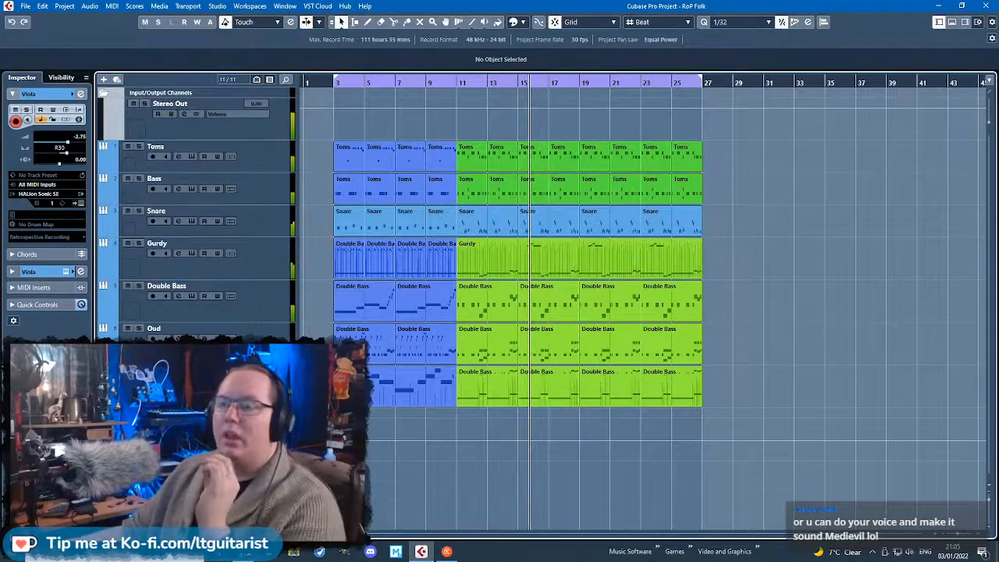
right_click(265, 161)
mouse_move(289, 165)
left_click(508, 187)
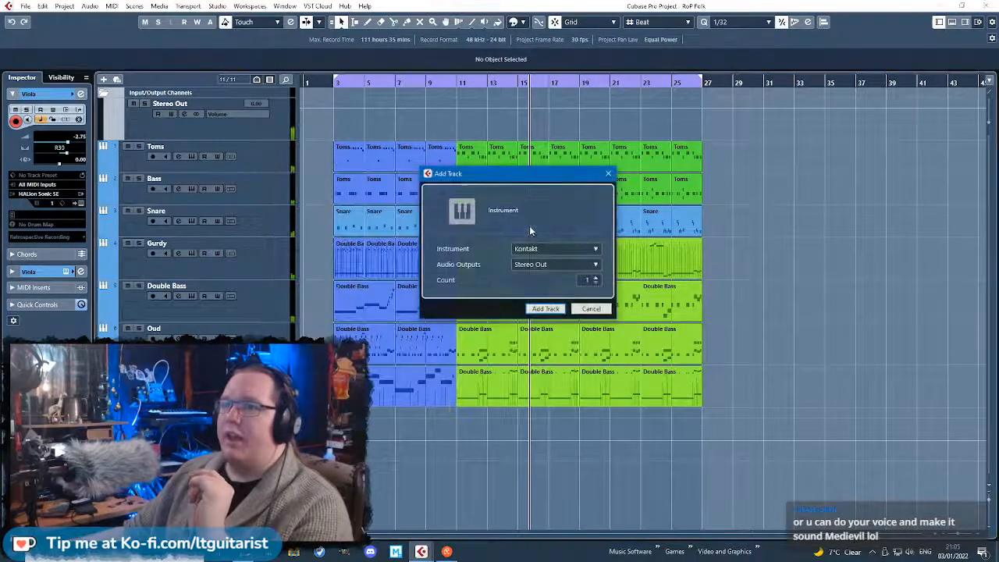
left_click(545, 308)
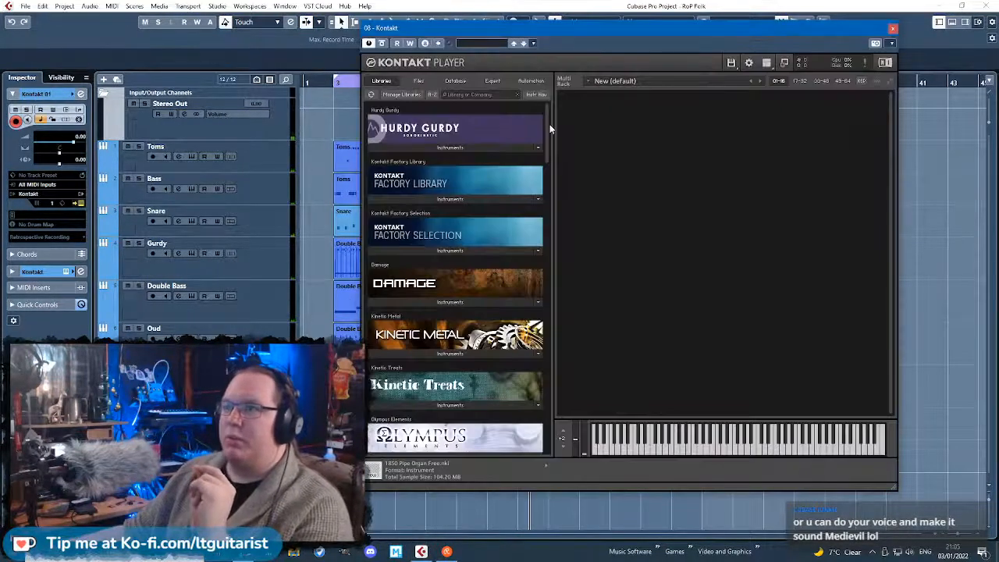
Browse the orchestral brass and woodwind instruments in the Kontakt Factory Library for a suitable sound.
left_click(460, 199)
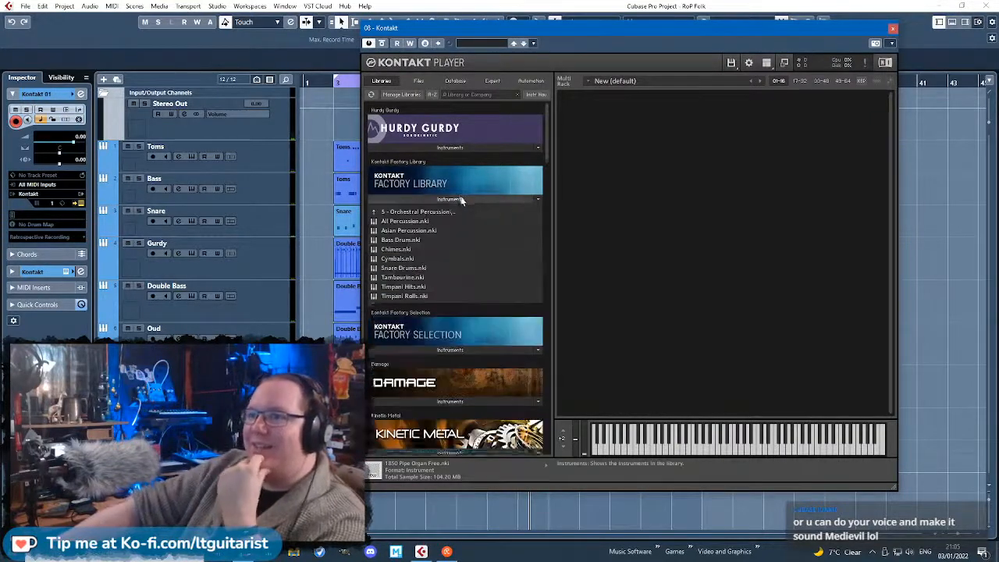
left_click(462, 211)
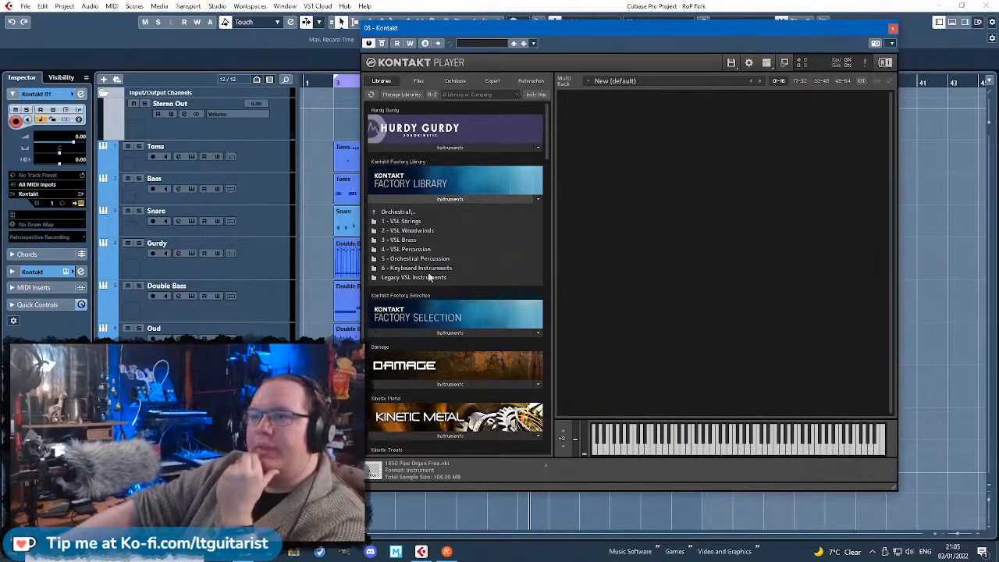
left_click(426, 242)
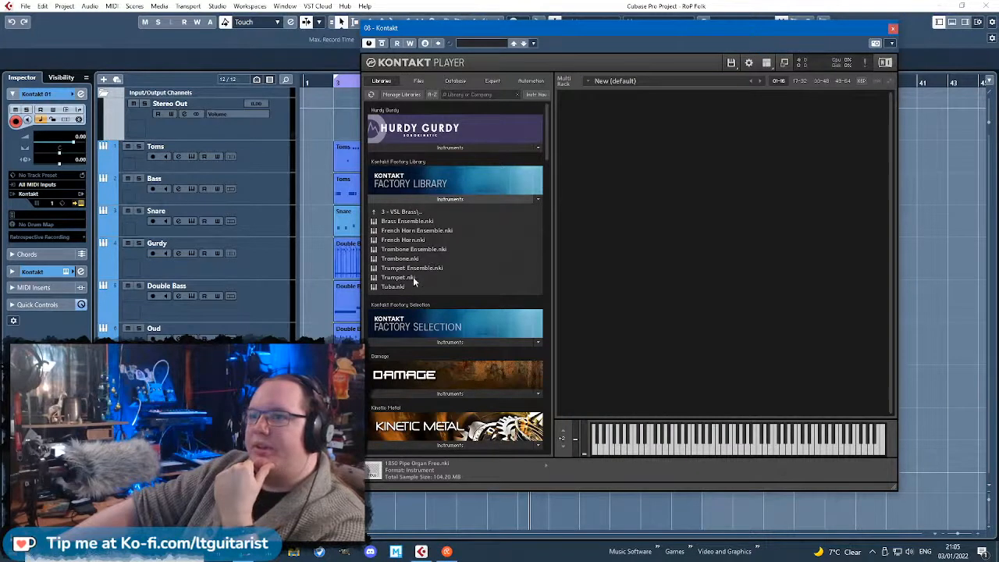
left_click(417, 212)
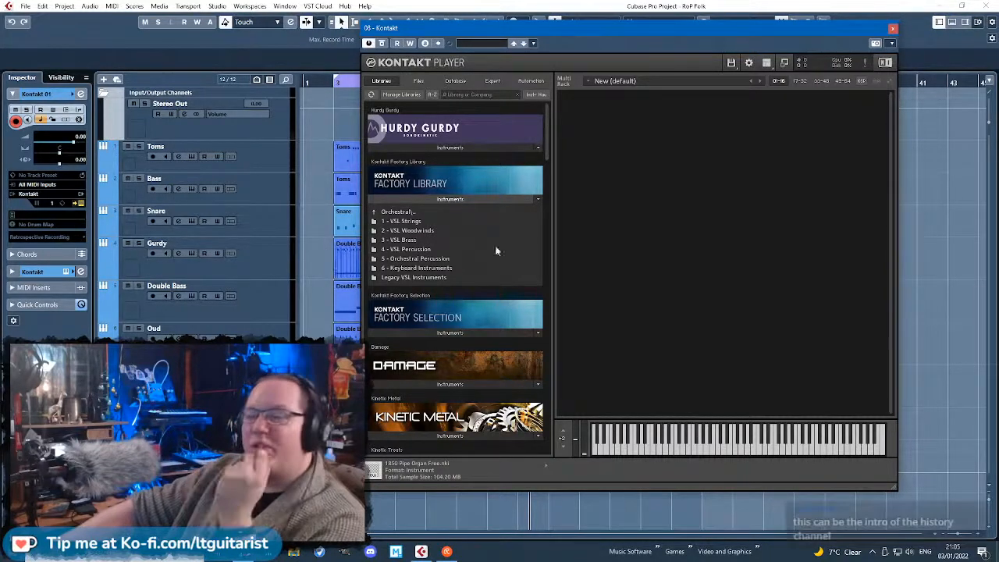
left_click(437, 229)
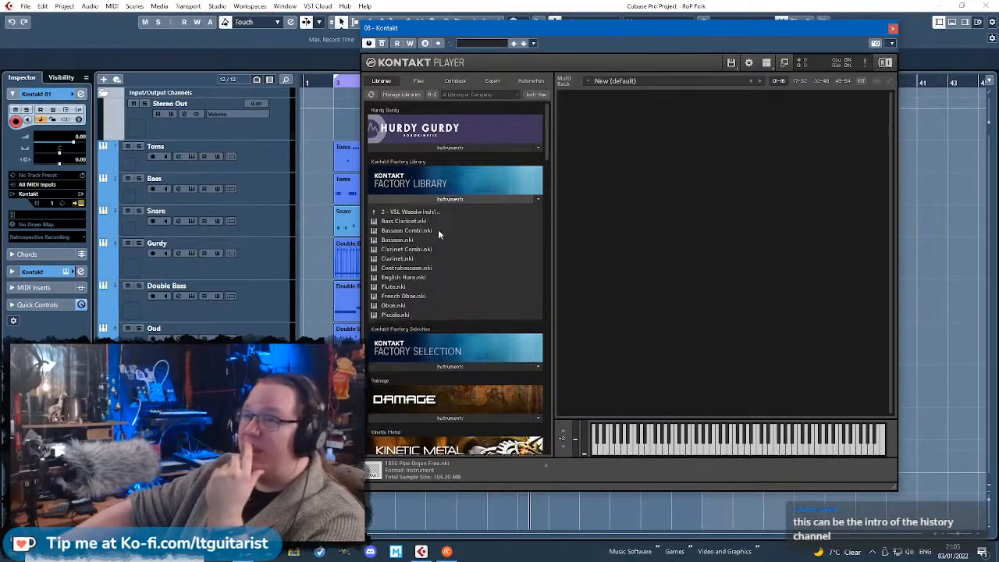
left_click_drag(490, 37, 551, 32)
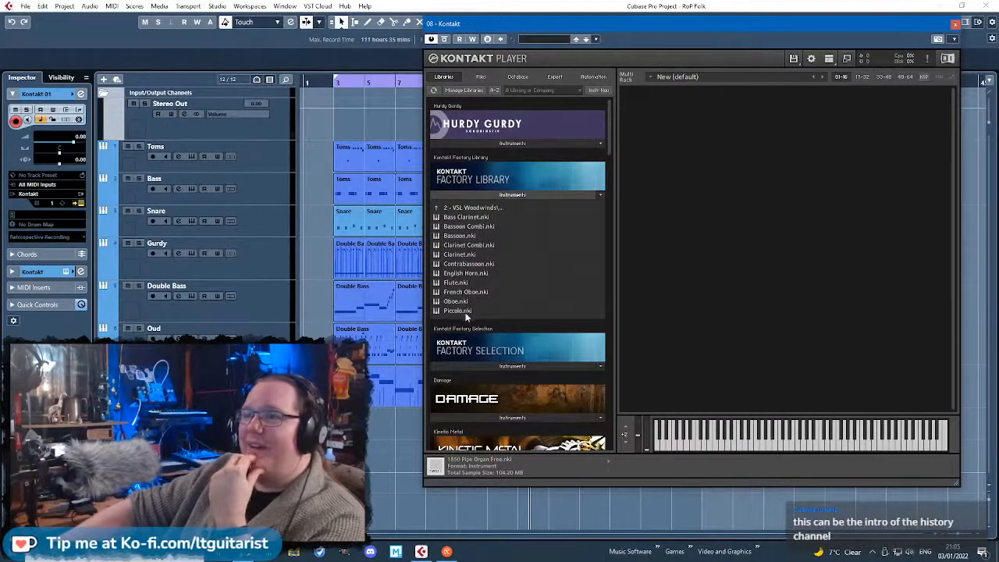
left_click(460, 209)
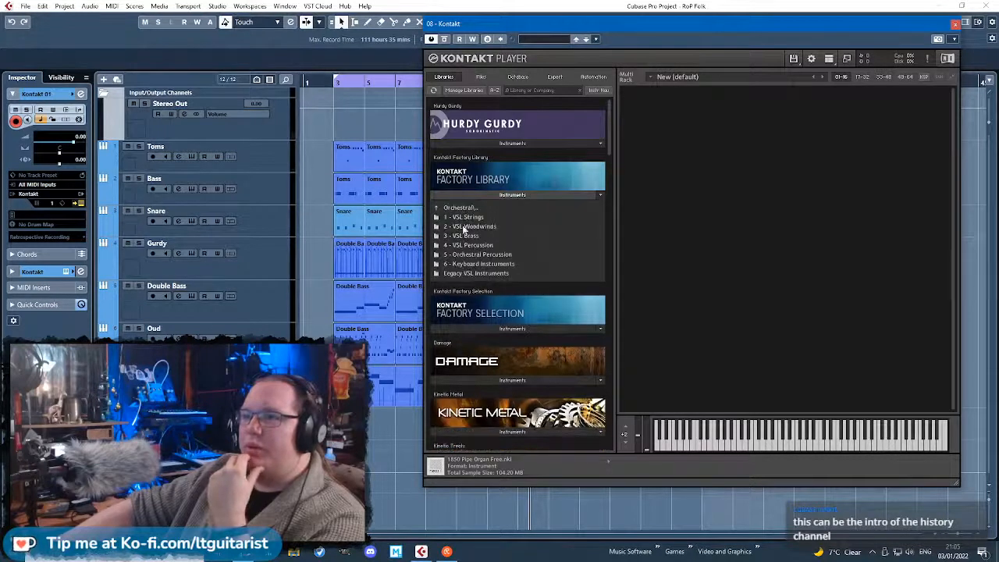
left_click(465, 210)
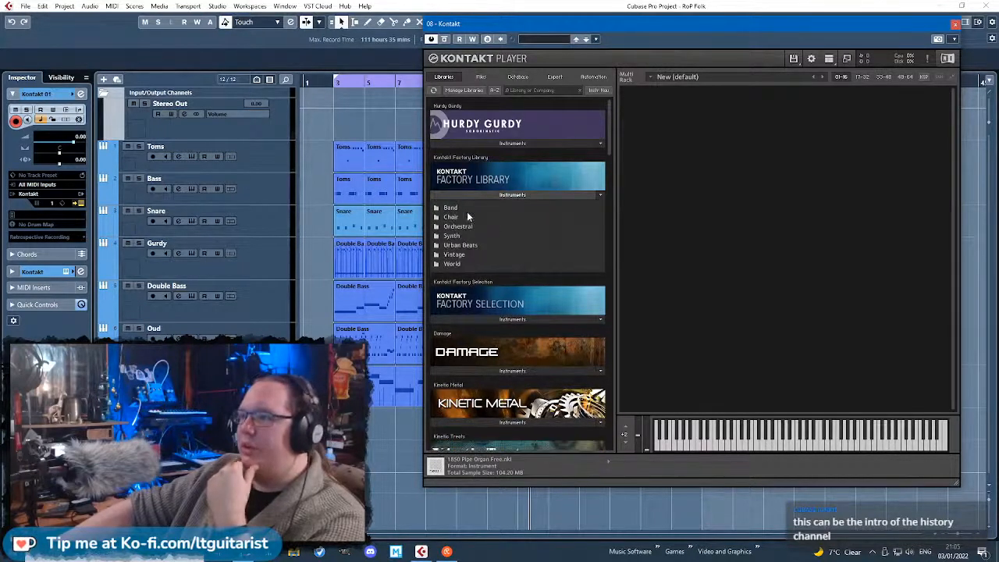
Try the Kaval from the Kontakt Factory Library's World flutes, and remove it from the rack.
left_click(468, 264)
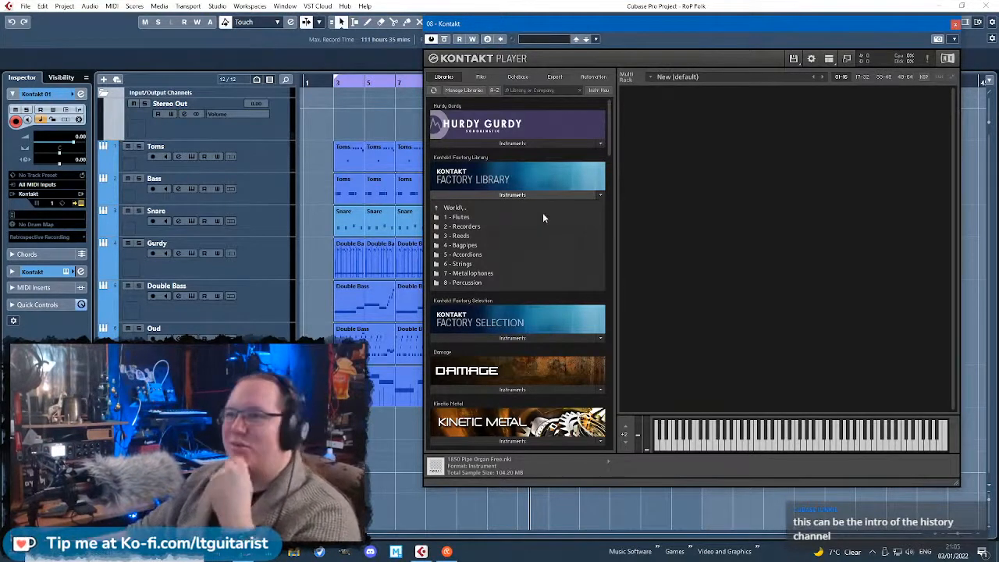
left_click(457, 217)
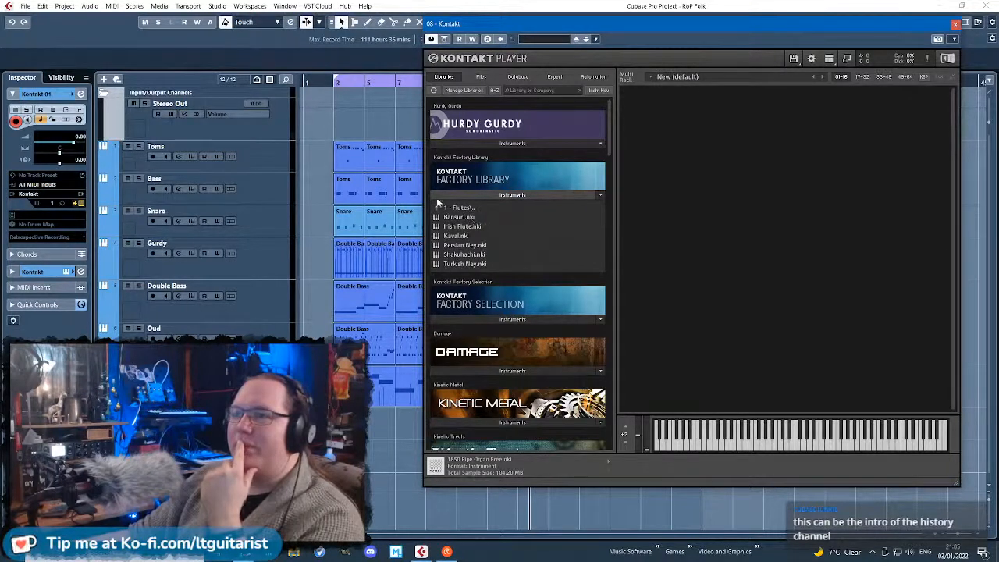
double_click(460, 237)
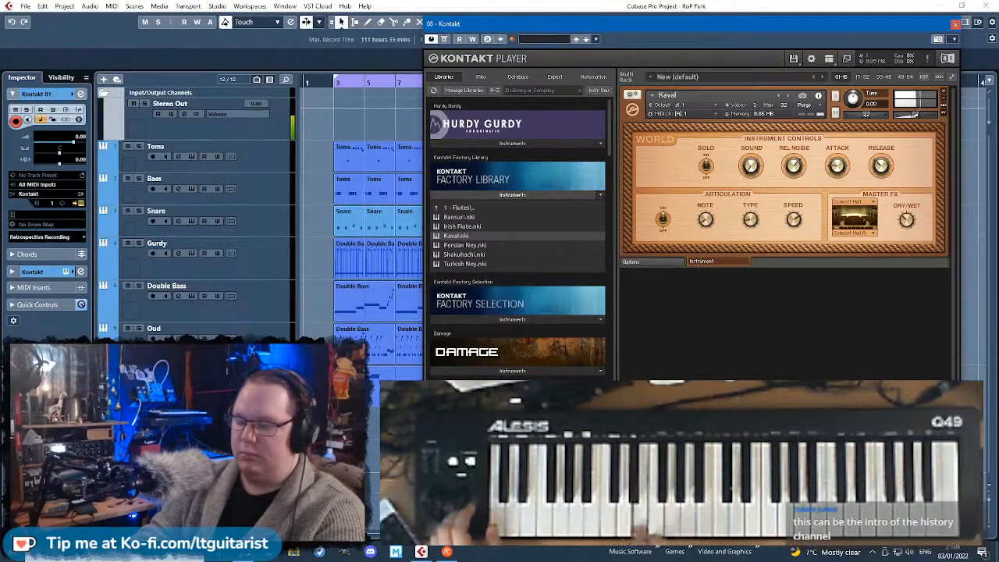
left_click(943, 92)
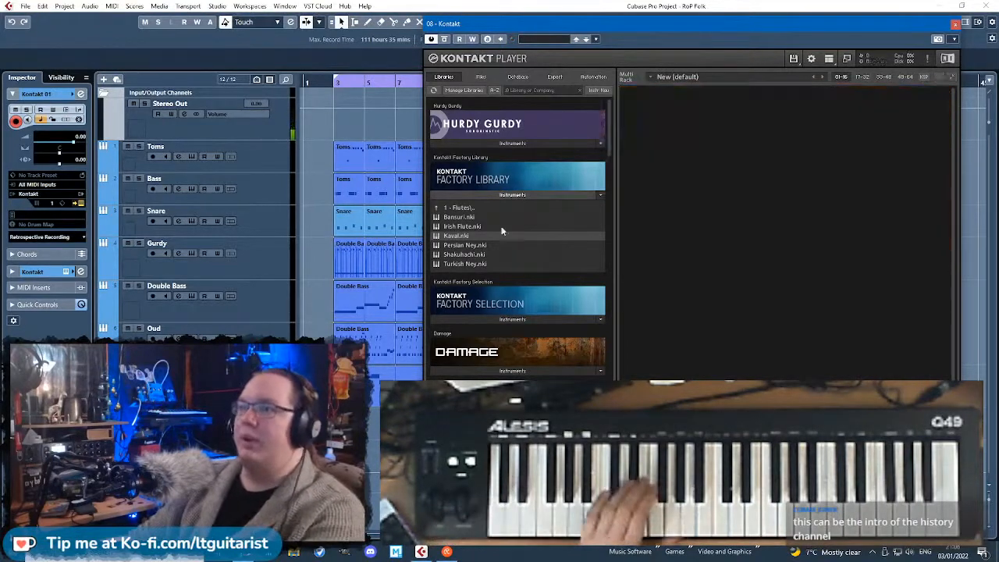
Load the Bansuri from the Kontakt Factory Library's World flutes, name the track Bansuri and close the instrument window.
double_click(488, 217)
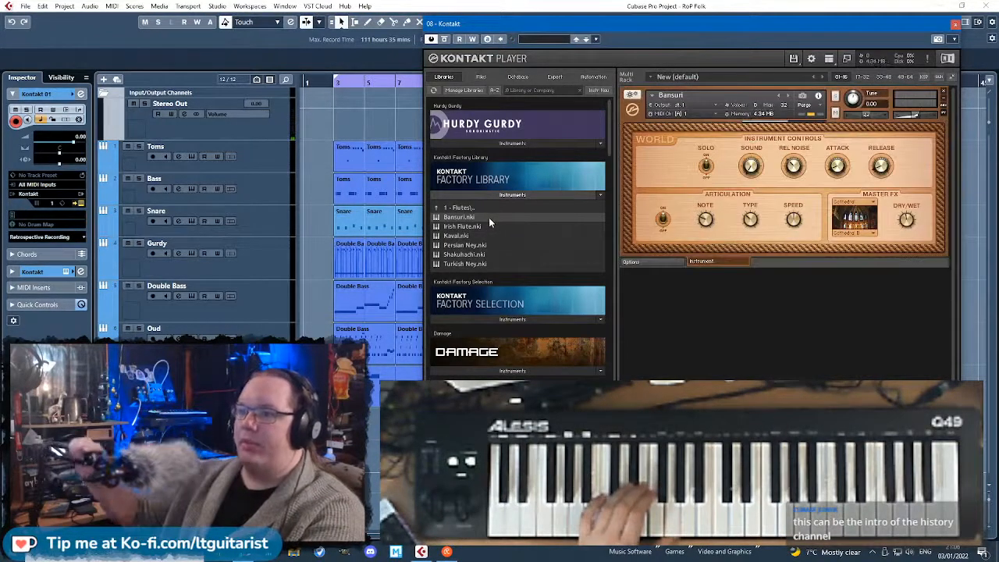
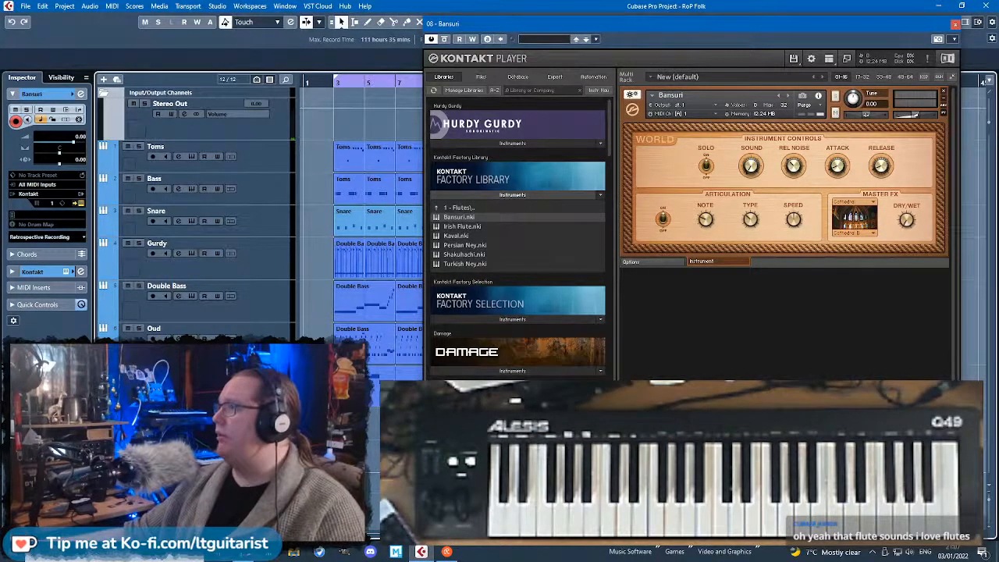
left_click(340, 22)
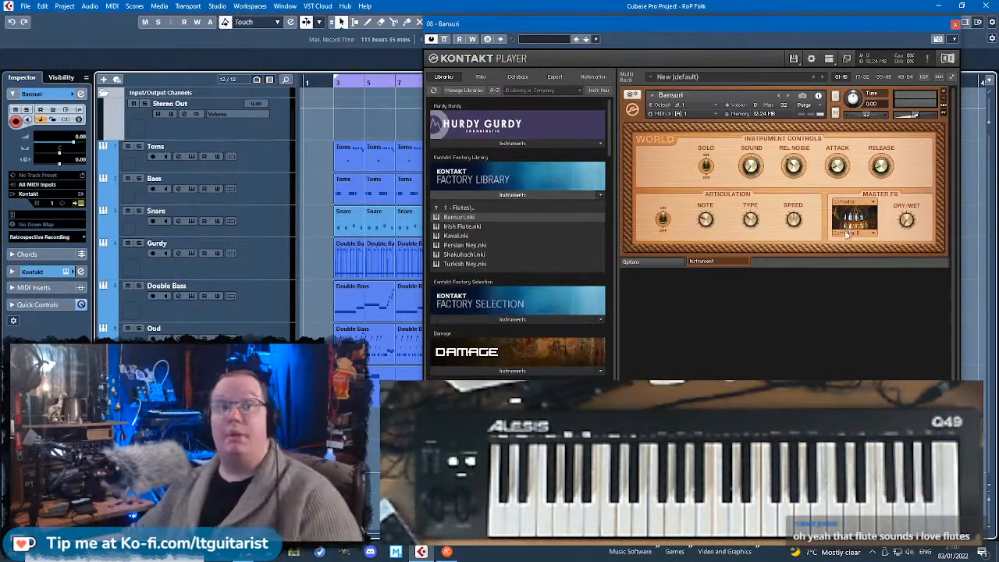
left_click(953, 24)
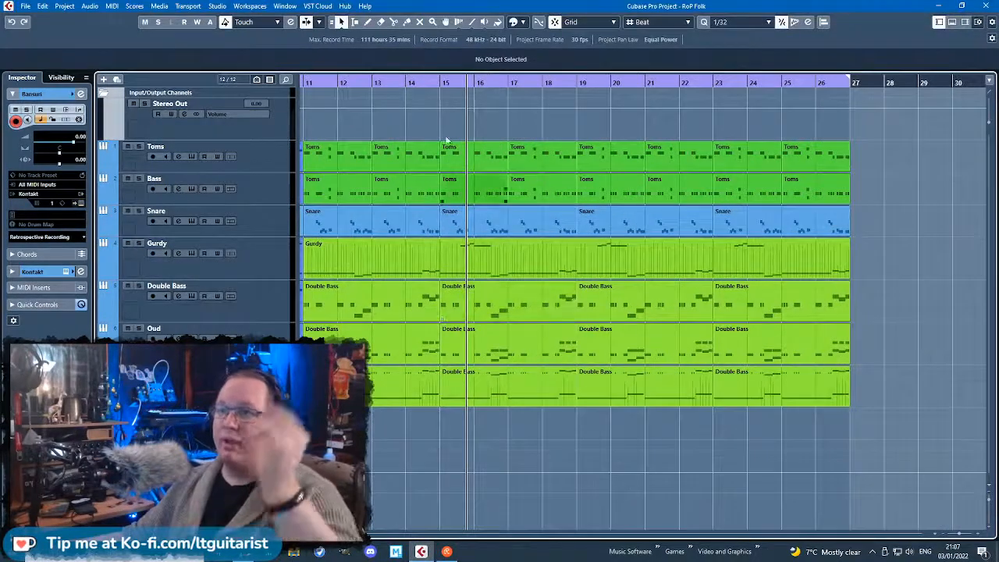
Draw an empty part on the Bansuri track from bar 15 to bar 19 and open it in the note editor.
key("8")
left_click_drag(442, 413, 579, 436)
double_click(510, 435)
left_click_drag(179, 74, 220, 148)
key("space")
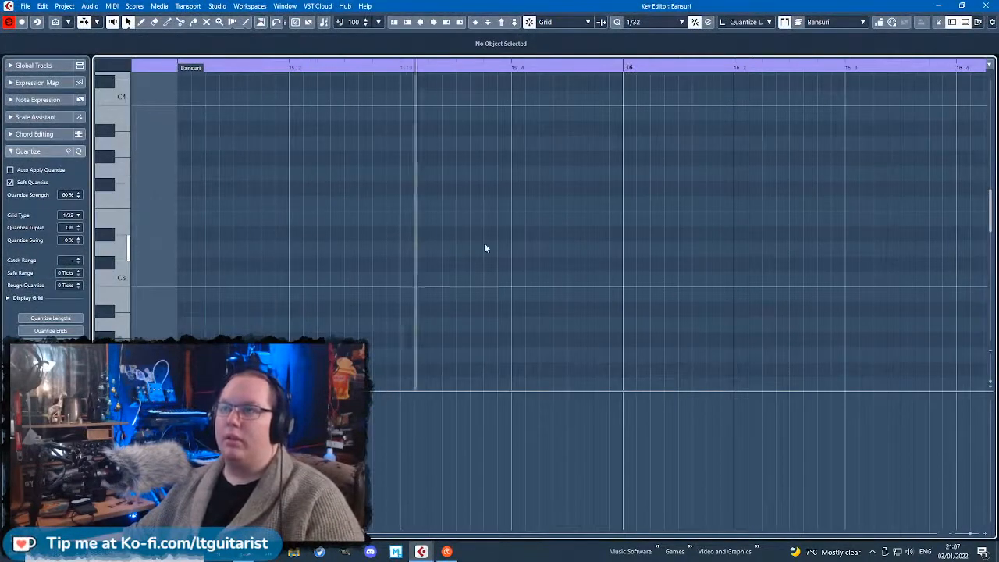
Enter four consecutive eighth notes E1, F1, G1 and E1 from 15.3.3, ending on the start of bar 16, and play them.
mouse_move(423, 231)
left_mouse_down()
mouse_move(517, 236)
mouse_move(513, 296)
left_mouse_up()
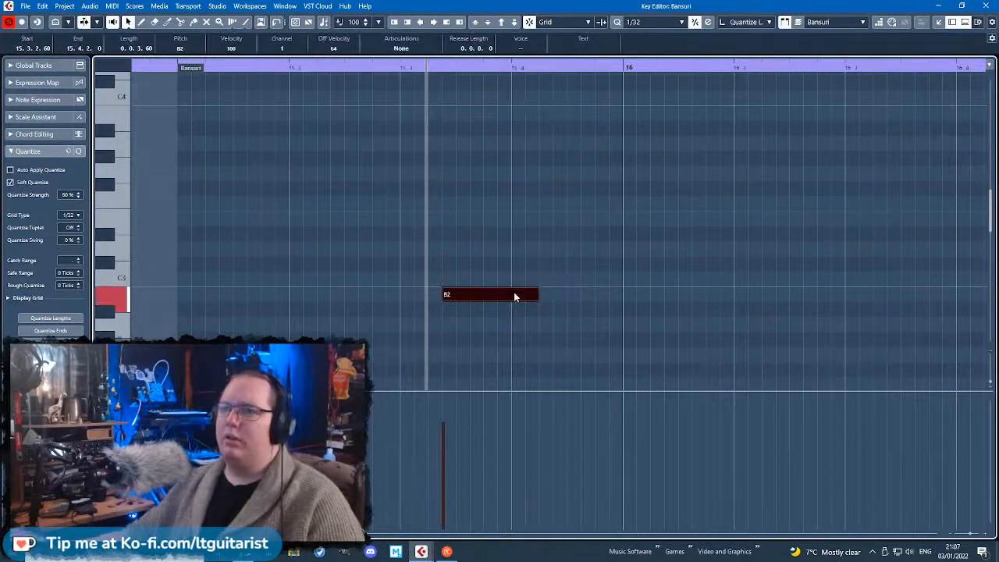
key("shift+Down")
scroll(463, 163, "down", 3)
left_click_drag(472, 126, 537, 221)
left_click(523, 228)
key("ctrl+d")
left_click_drag(593, 218, 662, 234)
key("ctrl+d")
key("space")
scroll(437, 99, "down", 1)
key("space")
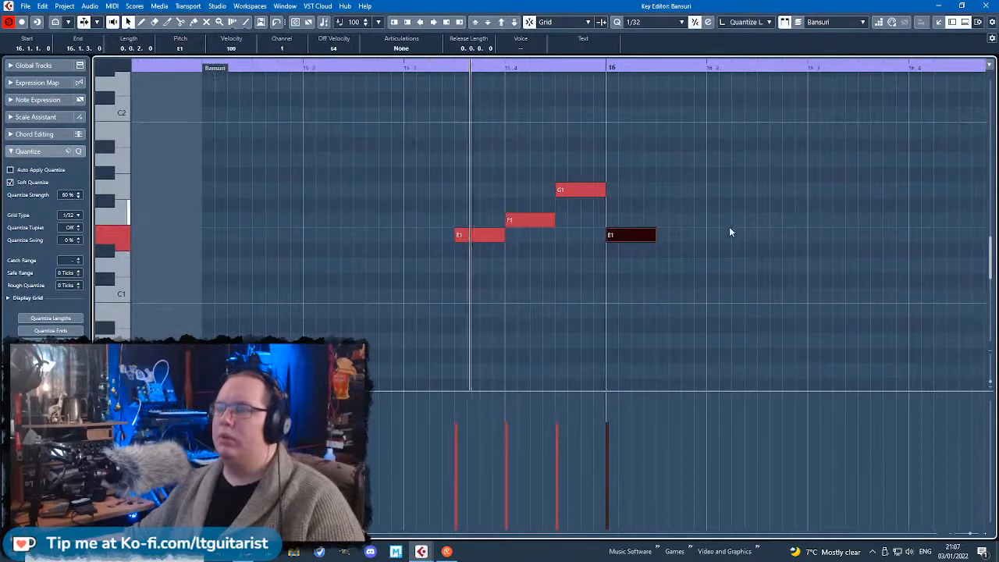
Transpose the four Bansuri notes up one octave to E2, F2, G2 and E2, and play them from beat 15.3.
left_click_drag(741, 286, 408, 178)
key("space")
key("shift+Up")
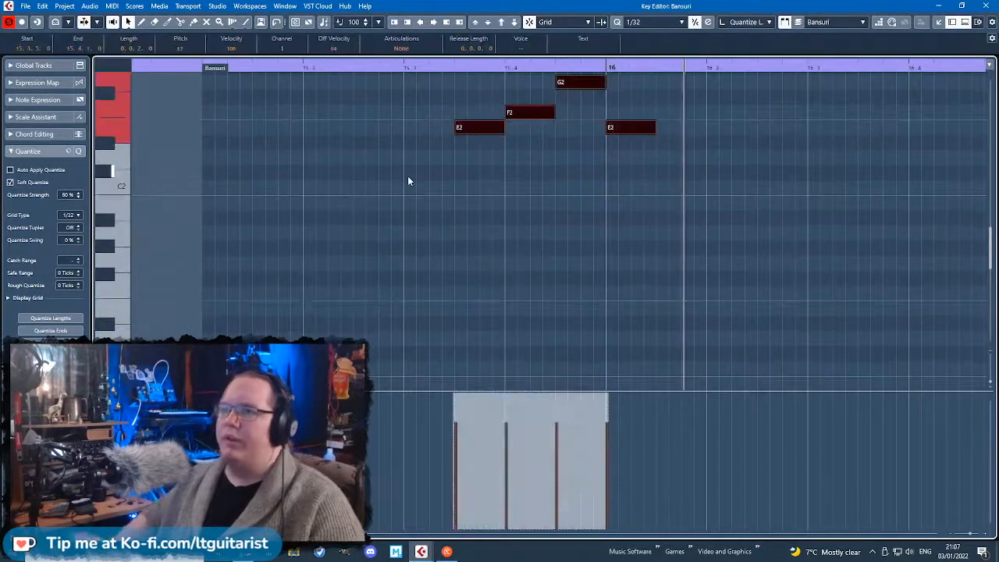
left_click(449, 68)
key("space")
left_click(675, 242)
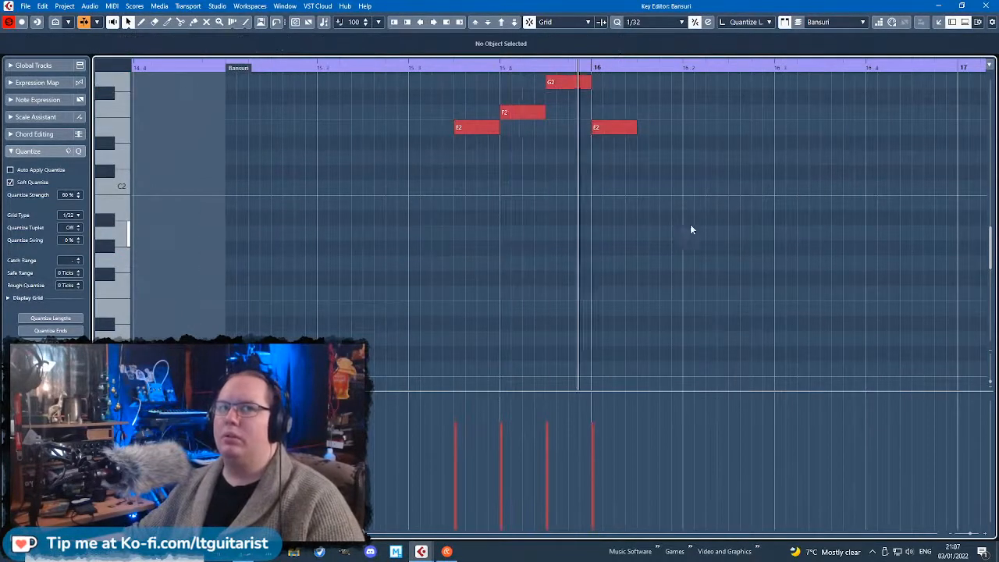
Lengthen the last E2 to a half note ending at 16.3 and play the Bansuri phrase from bar 15.
left_click_drag(637, 131, 767, 151)
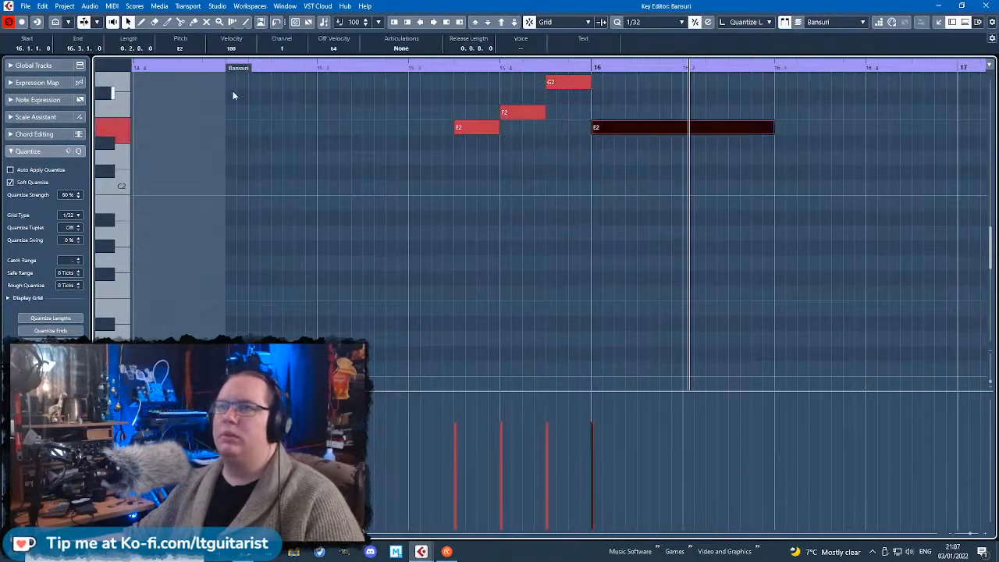
left_click(214, 75)
left_click(213, 69)
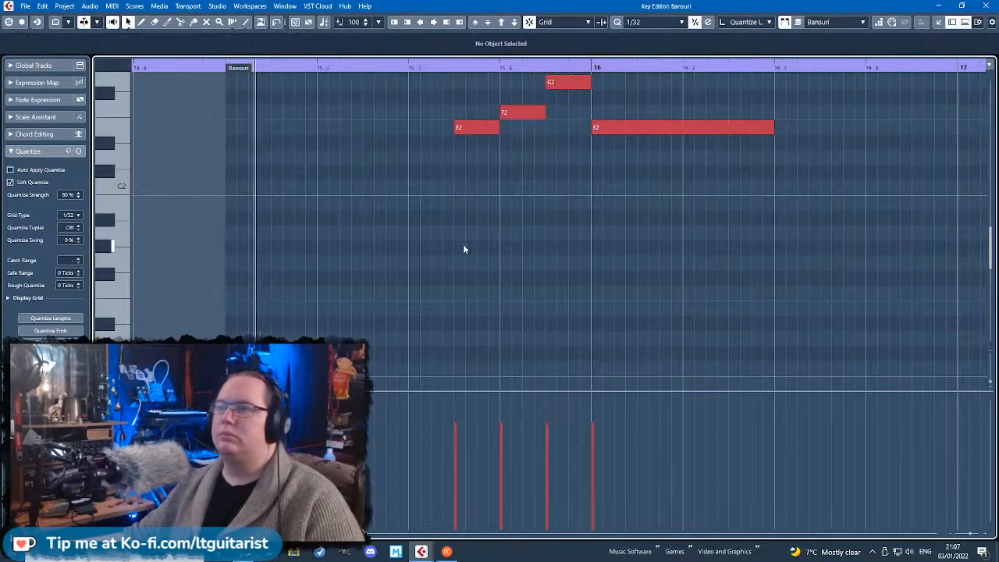
Slightly lengthen both E2 notes, trim F2 slightly, shorten G2 to 0.0.1.34 and play the phrase again.
scroll(499, 253, "up", 3)
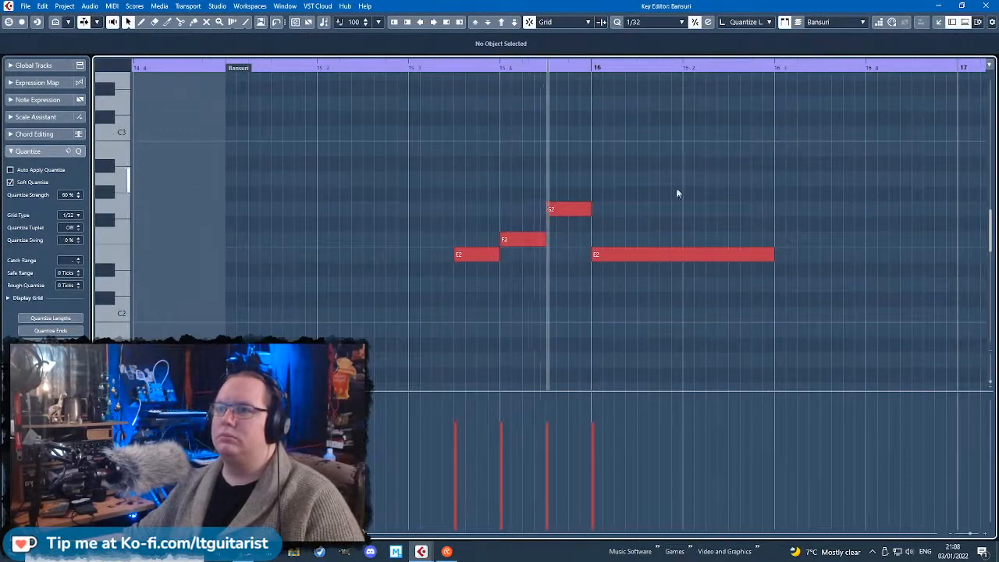
left_click_drag(773, 256, 776, 256)
left_click(498, 256)
left_click_drag(497, 257, 540, 242)
left_click_drag(584, 211, 563, 209)
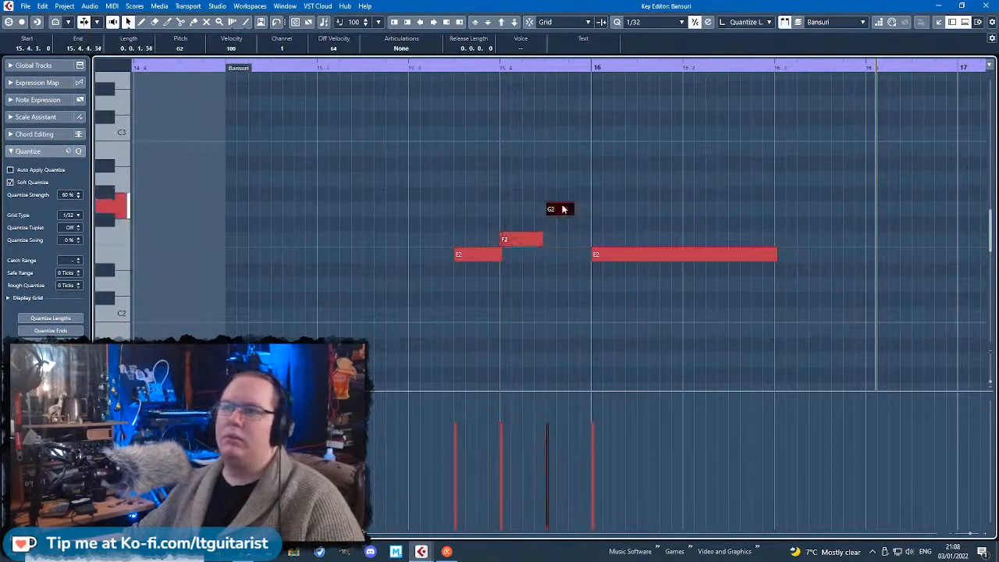
left_click(429, 76)
key("s")
key("space")
left_click(434, 67)
Lower and vary the Bansuri note velocities, with F2 at about 59 and G2 at about 94, and play the phrase.
scroll(442, 226, "down", 4)
left_click_drag(134, 321, 269, 325)
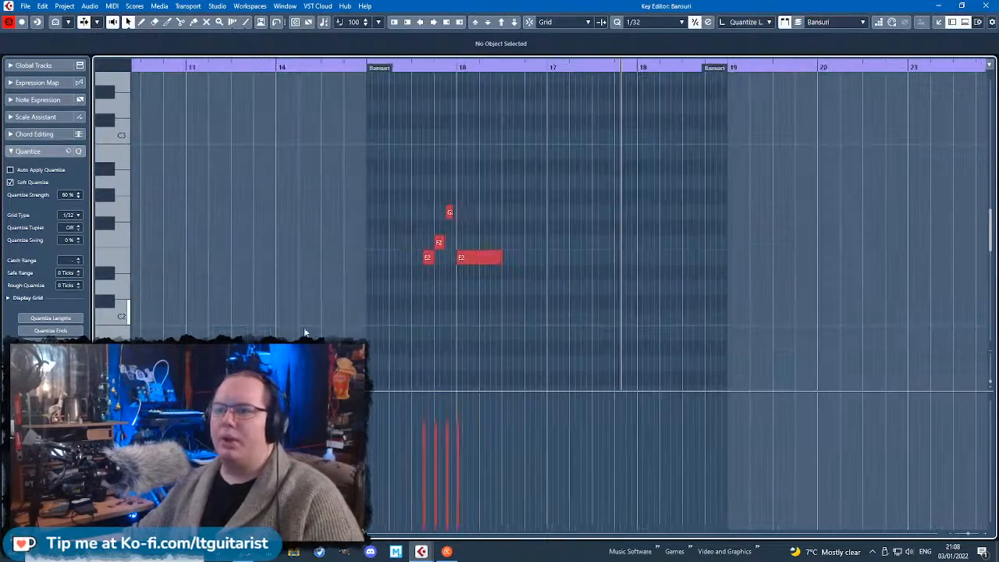
scroll(366, 316, "up", 10)
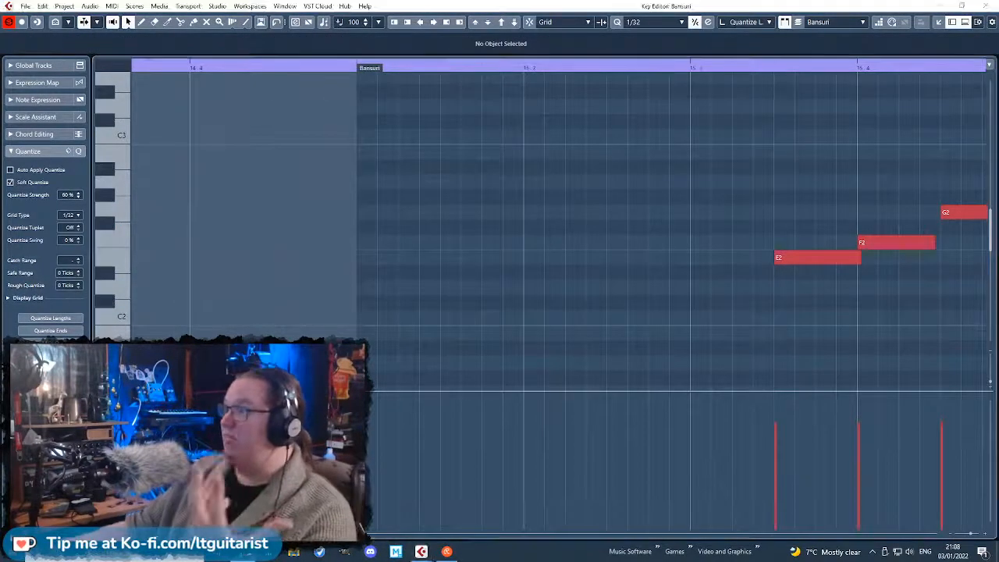
left_click_drag(718, 138, 918, 125)
scroll(918, 125, "right", 10)
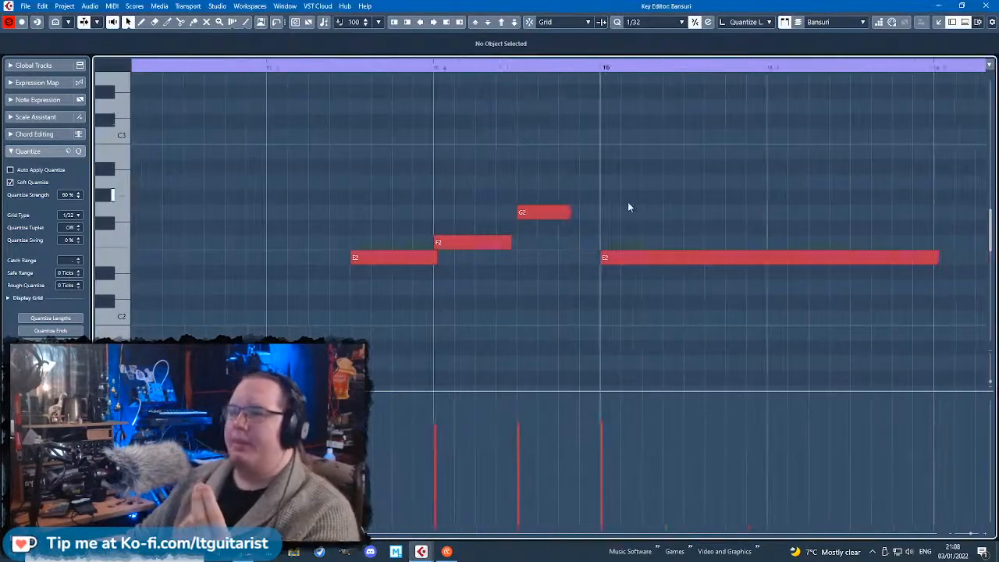
mouse_move(359, 417)
left_mouse_down()
mouse_move(360, 404)
mouse_move(356, 468)
mouse_move(445, 468)
mouse_move(530, 439)
mouse_move(603, 472)
mouse_move(401, 479)
mouse_move(371, 406)
left_mouse_up()
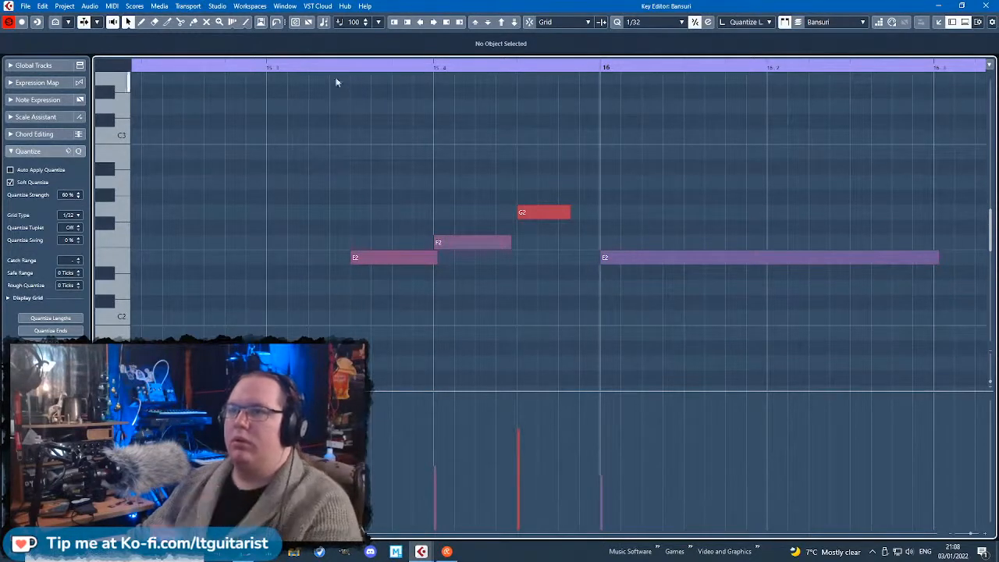
left_click_drag(332, 436, 354, 404)
key("space")
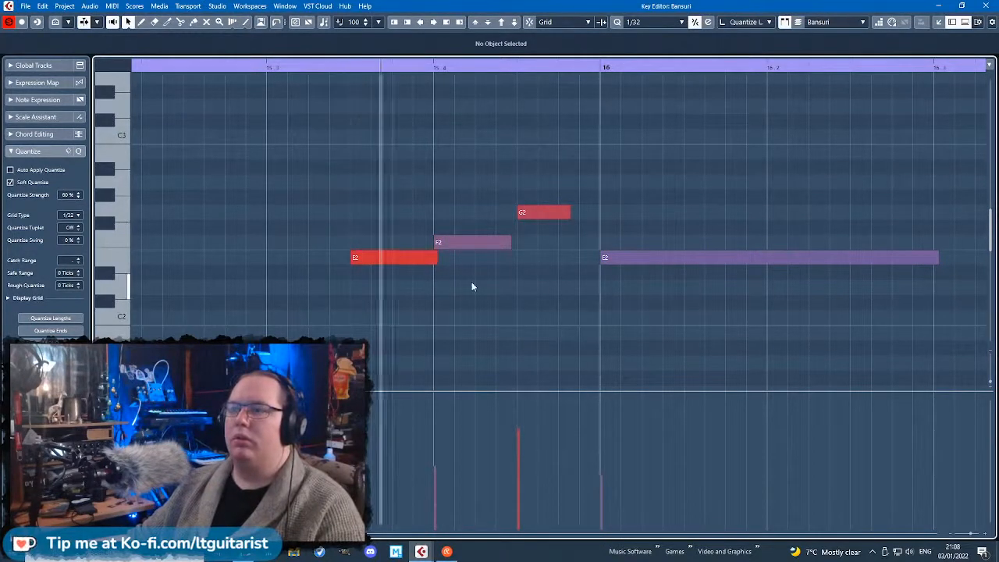
Set the length of G2 to 0.0.1.90 and F2 to 0.0.0.115, and level the G2 and last E2 velocities to about 80.
left_click_drag(570, 211, 590, 212)
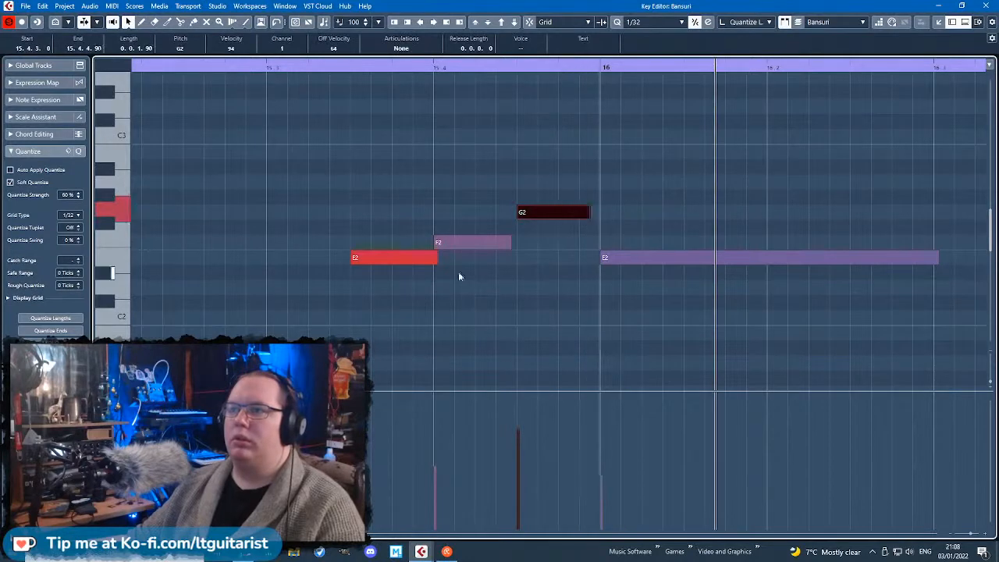
left_click_drag(514, 245, 472, 246)
left_click_drag(520, 443, 615, 442)
left_click(324, 64)
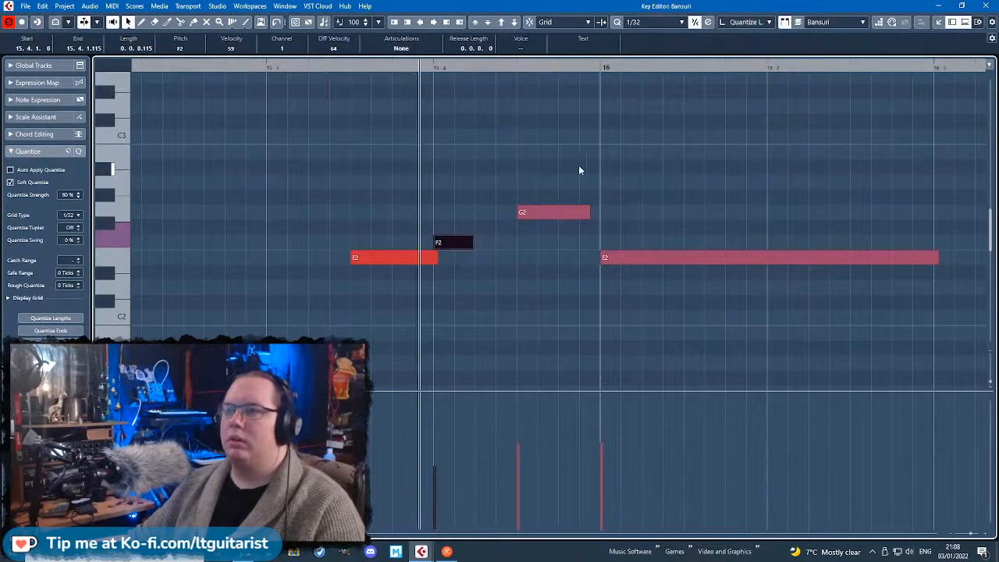
Extend G2 to 0.0.2.52 so it overlaps the last E2, audition it, and lengthen the last E2 slightly.
left_click(558, 211)
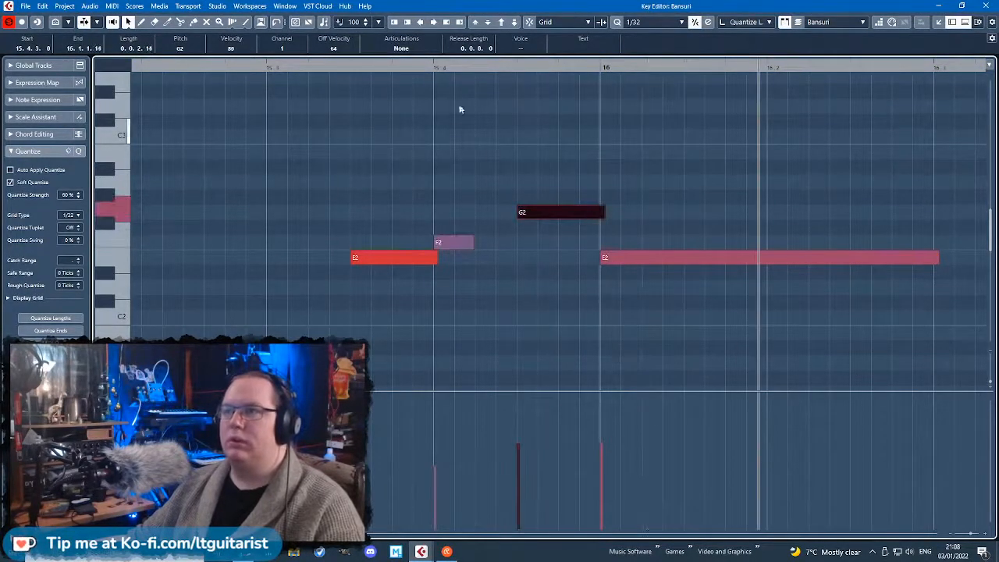
key("g")
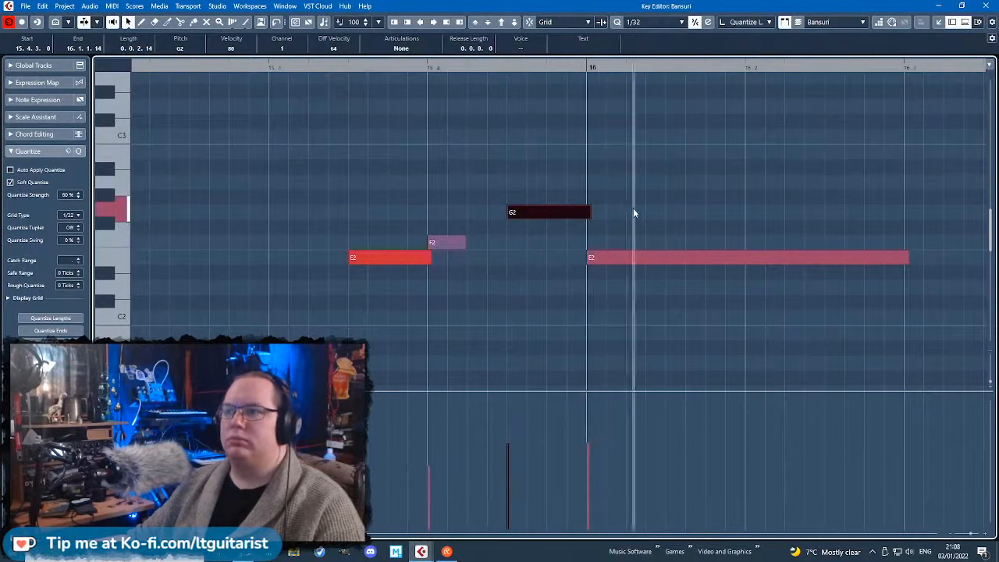
left_click(484, 64)
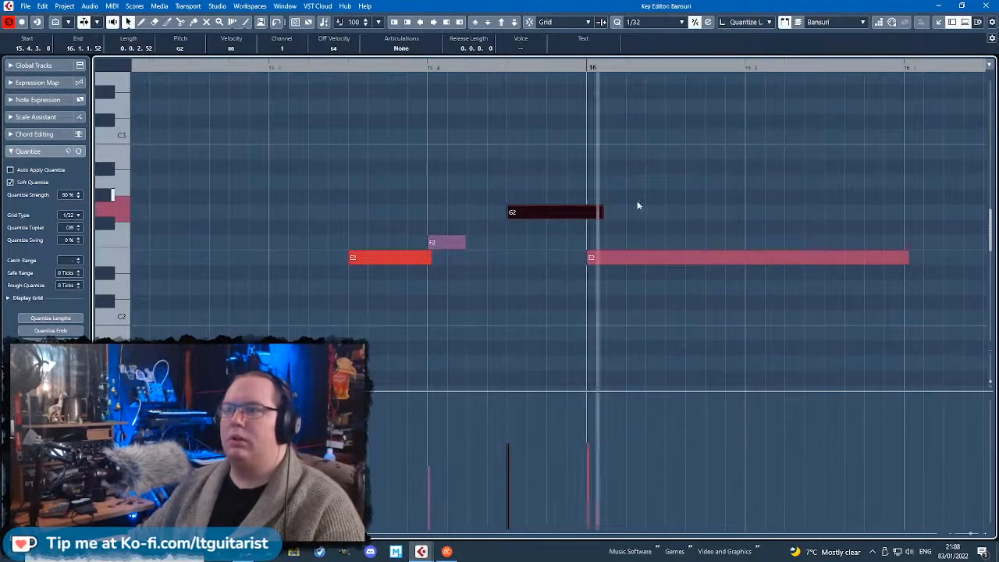
scroll(596, 256, "down", 3)
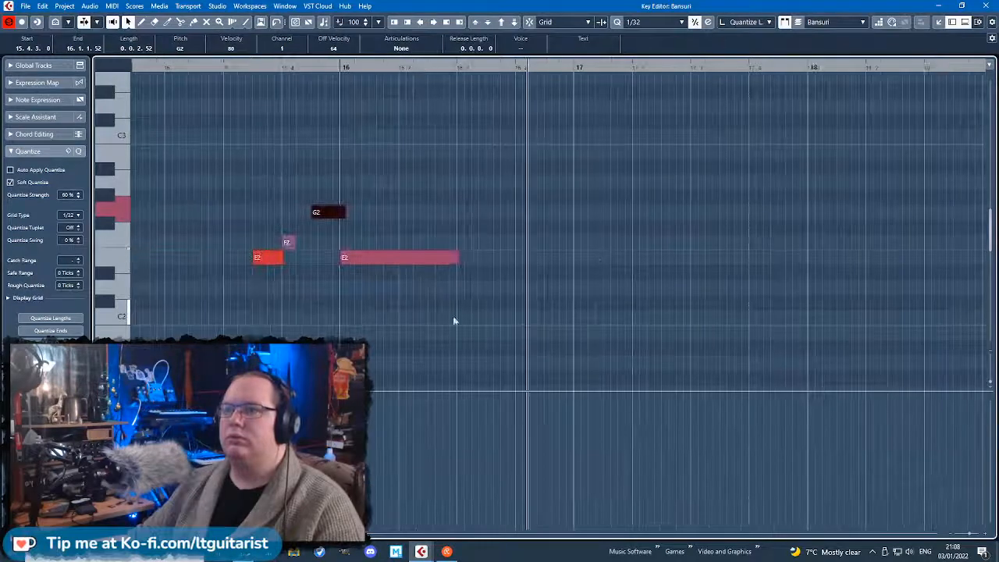
left_click_drag(459, 258, 462, 259)
Close the note editor and lower the Bansuri track volume to -6.22.
left_click(987, 6)
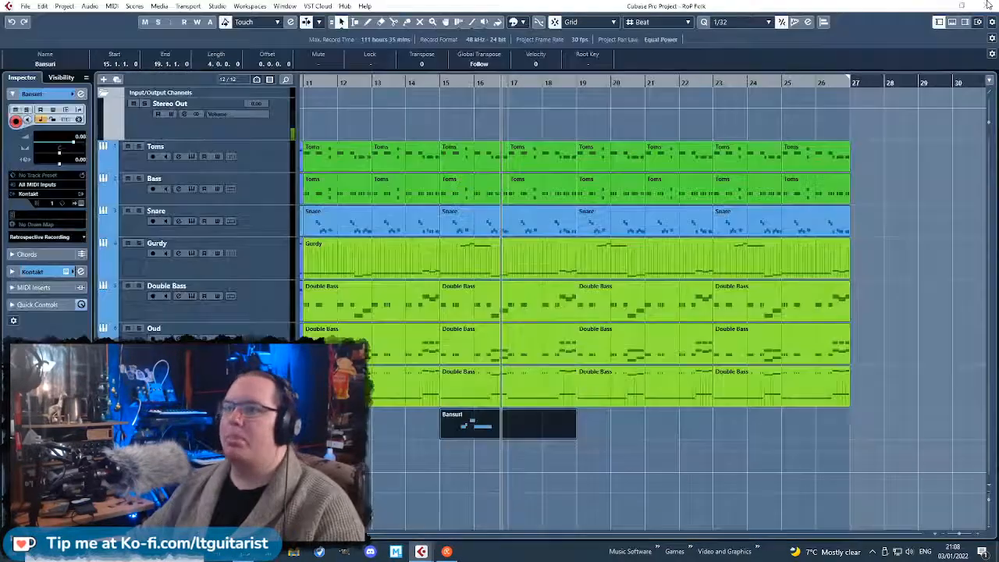
mouse_move(75, 146)
left_mouse_down()
mouse_move(68, 156)
mouse_move(65, 146)
left_mouse_up()
Reopen the Bansuri part and lengthen F2 to 0.0.2.28 so it overlaps G2, and play the phrase.
left_click(470, 428)
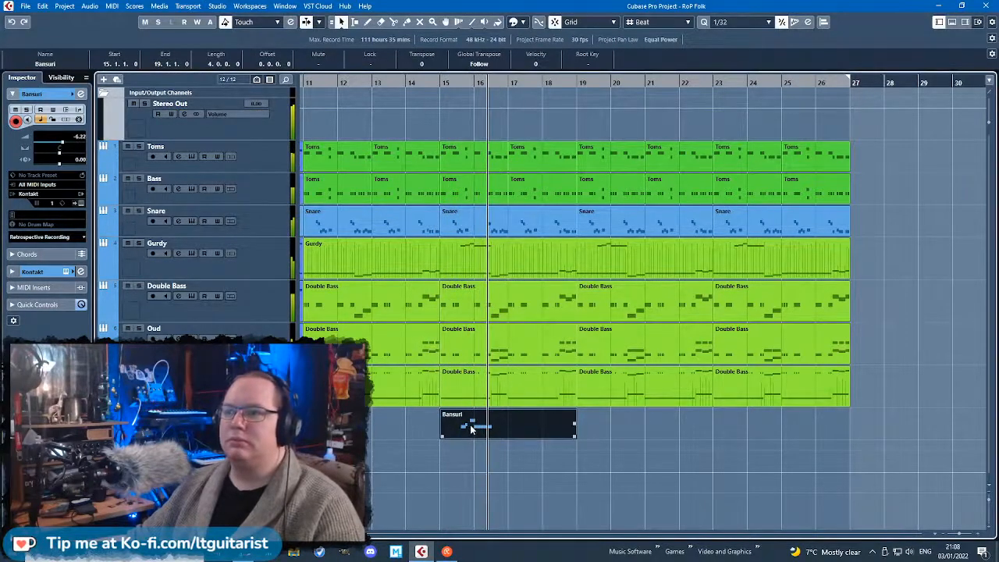
double_click(470, 428)
left_click(282, 243)
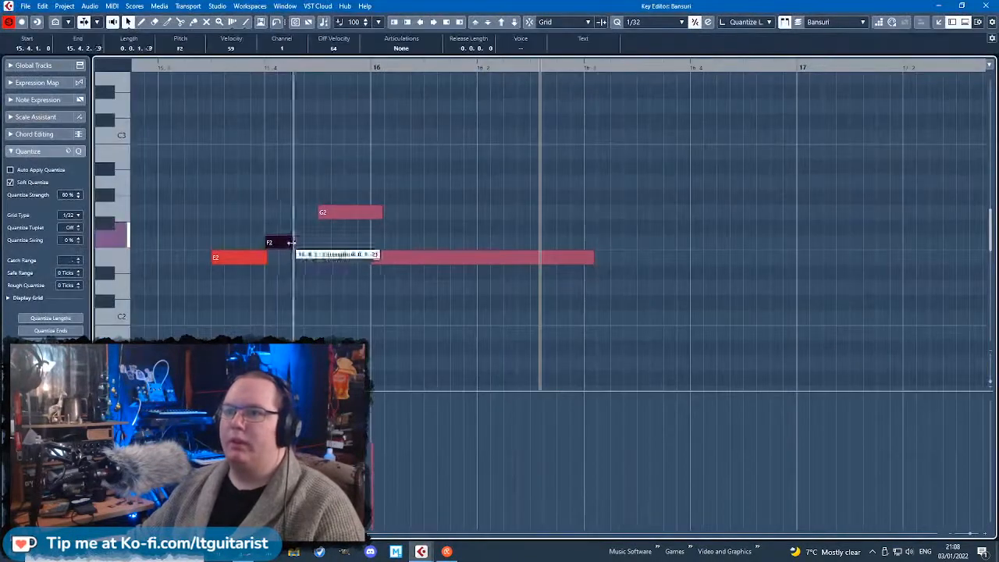
left_click_drag(299, 242, 321, 244)
left_click(191, 68)
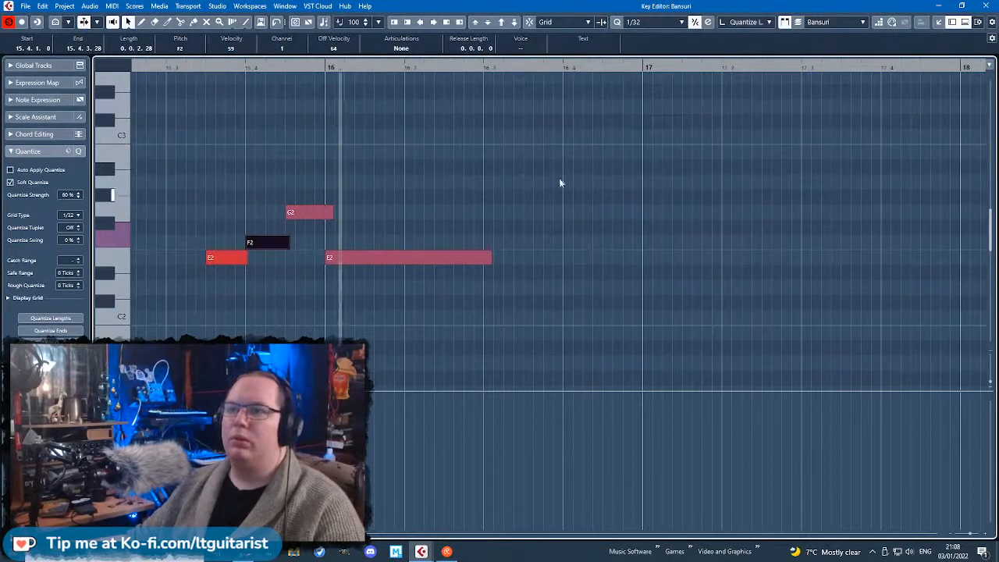
Try holding the last E2 until just past bar 17, and play it in the full arrangement.
left_click_drag(490, 257, 653, 258)
left_click(976, 7)
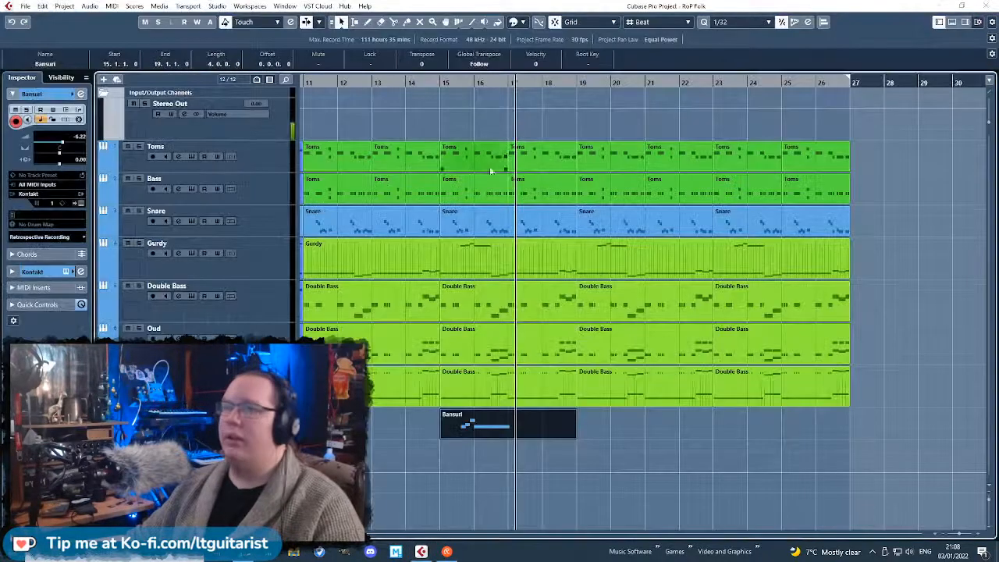
left_click(426, 83)
Split the Bansuri part at 17.2 and delete the empty section after the split.
key("h")
key("3")
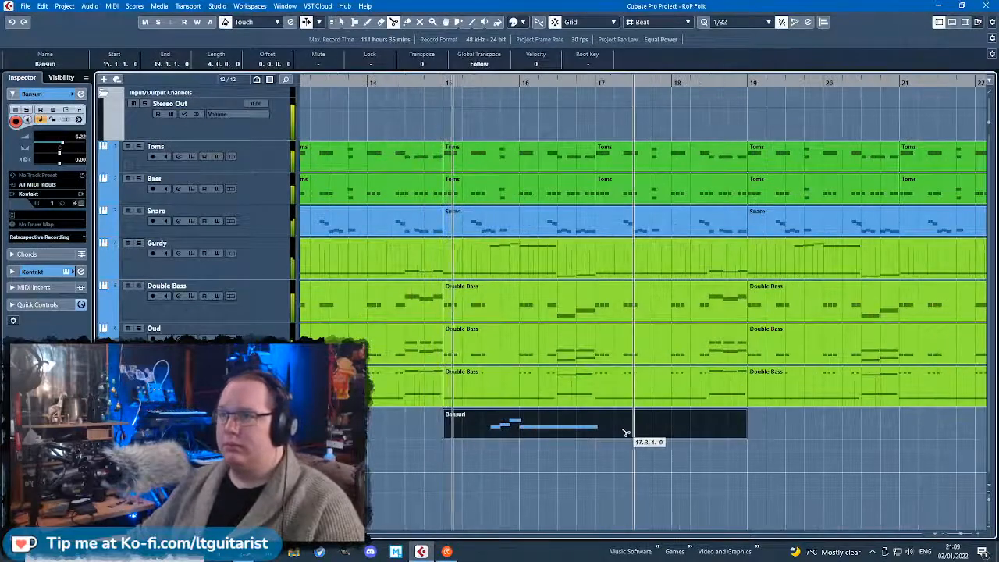
left_click(616, 431)
key("space")
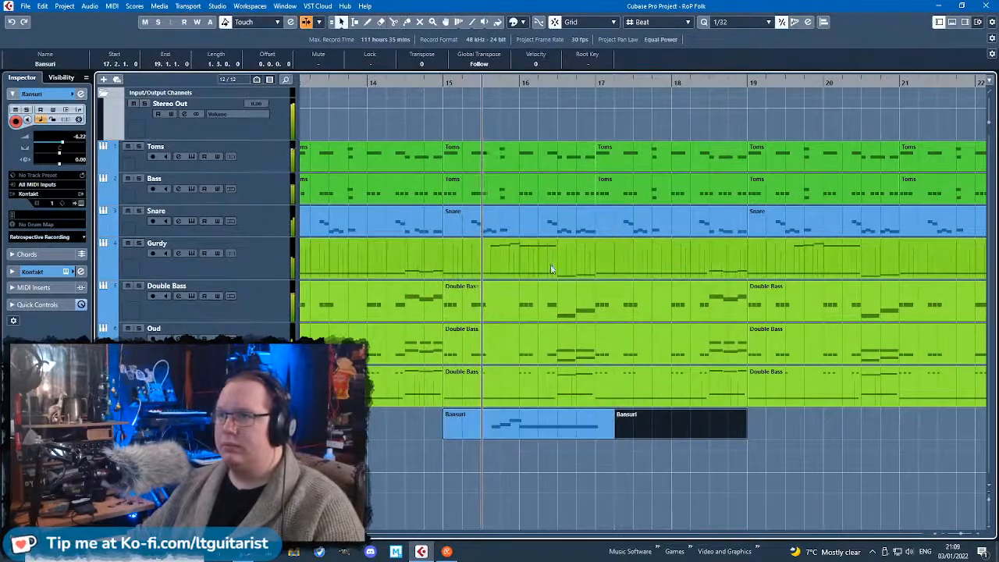
key("1")
key("Delete")
Shorten the last E2 of the Bansuri phrase back to about 16.3 and close the note editor.
double_click(569, 430)
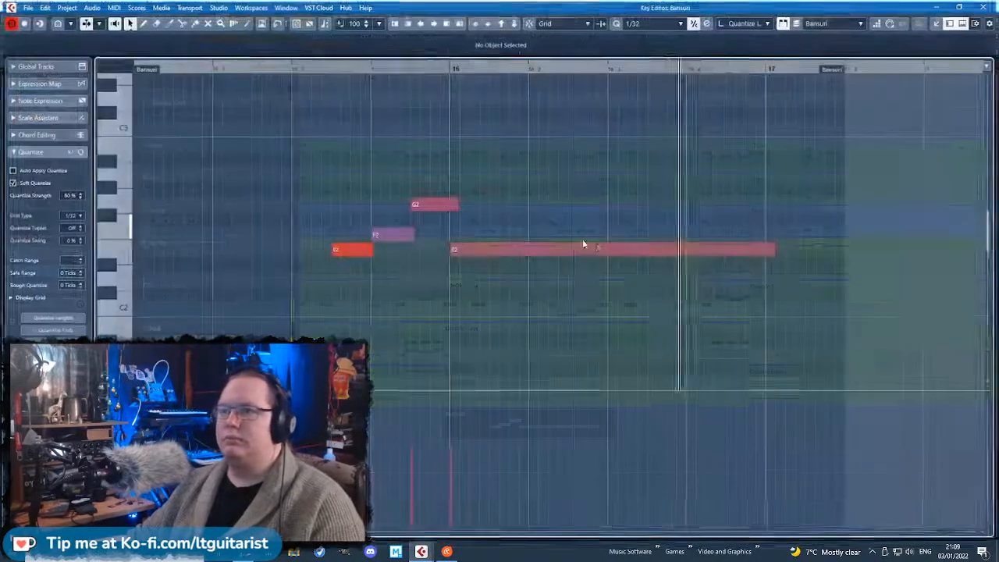
left_click_drag(773, 248, 611, 249)
left_click(983, 5)
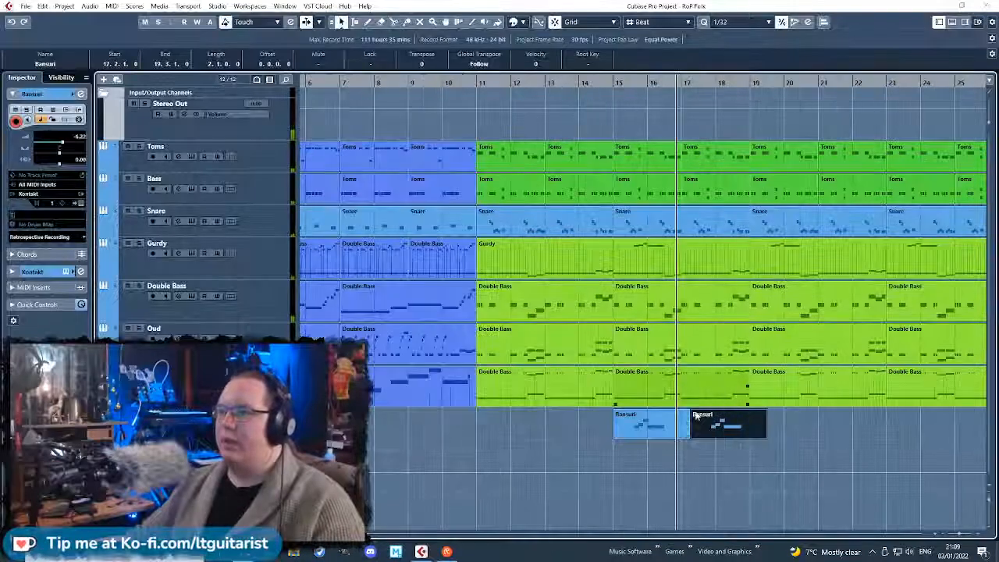
Delete the duplicate Bansuri part that starts at 17.2.
scroll(649, 422, "down", 3)
scroll(373, 451, "up", 3)
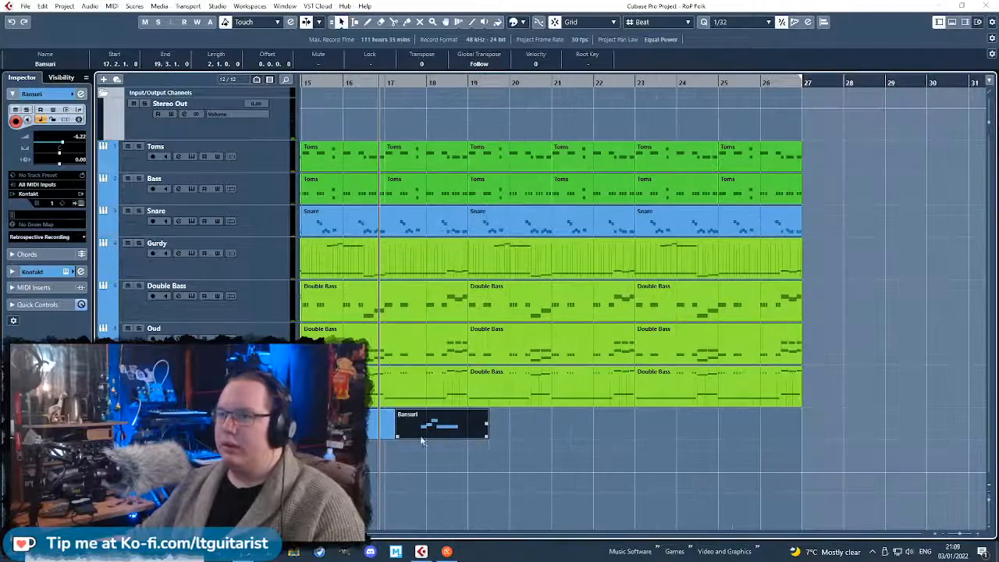
key("Delete")
Extend the remaining Bansuri part to bar 19 and duplicate it twice to fill the section up to bar 27.
left_click_drag(391, 437, 465, 427)
key("ctrl+d")
key("ctrl+d")
Play the second section through to bar 27, lowering the Bansuri volume to -8.68 and panning the track to R55.
scroll(569, 427, "down", 2)
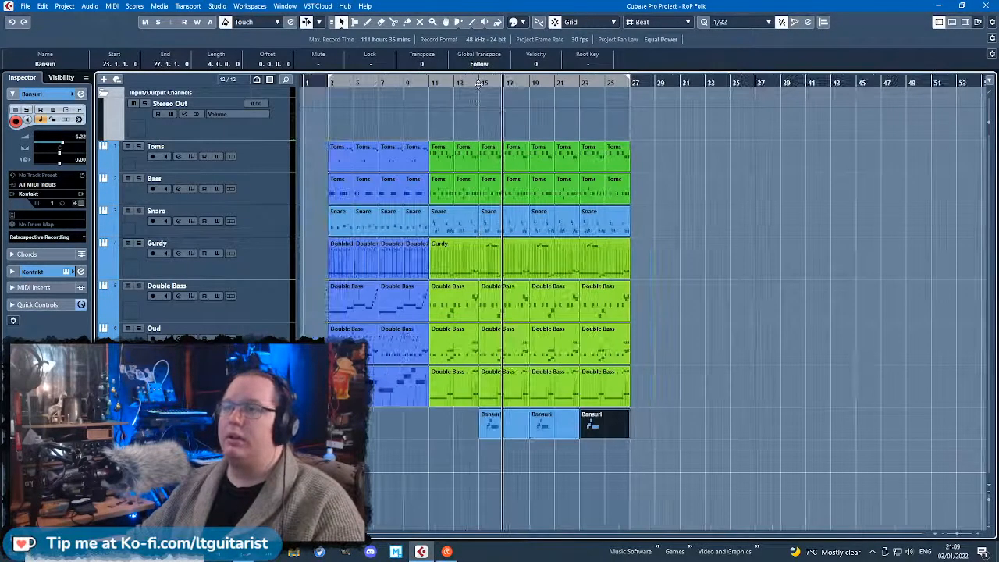
scroll(402, 415, "up", 4)
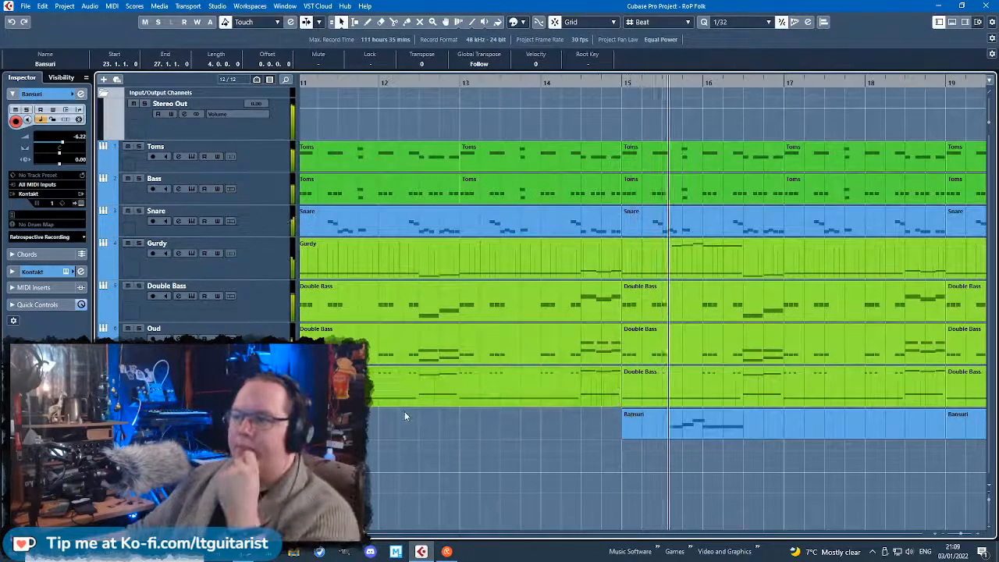
left_click(402, 424)
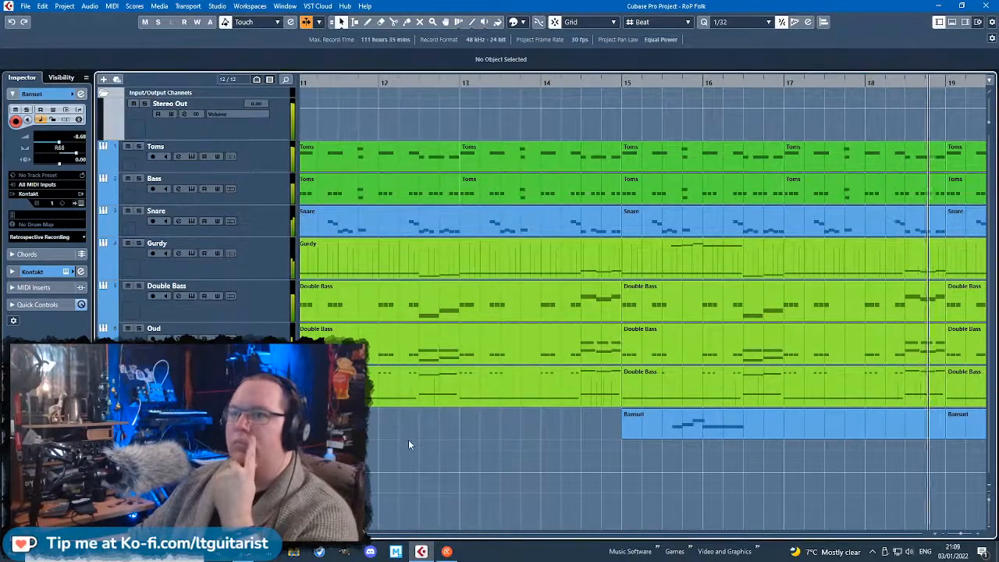
left_click_drag(473, 474, 984, 499)
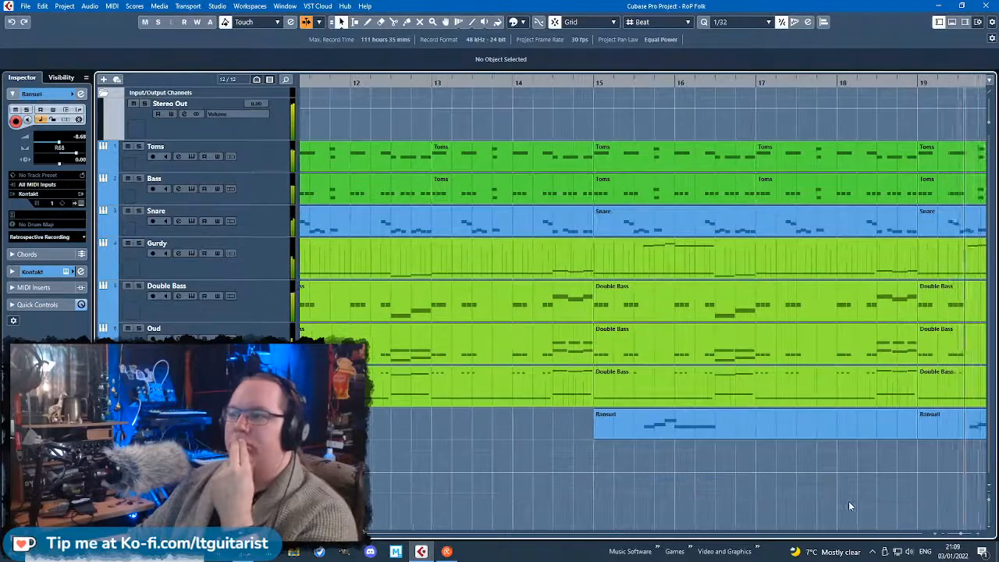
left_click_drag(727, 499, 984, 503)
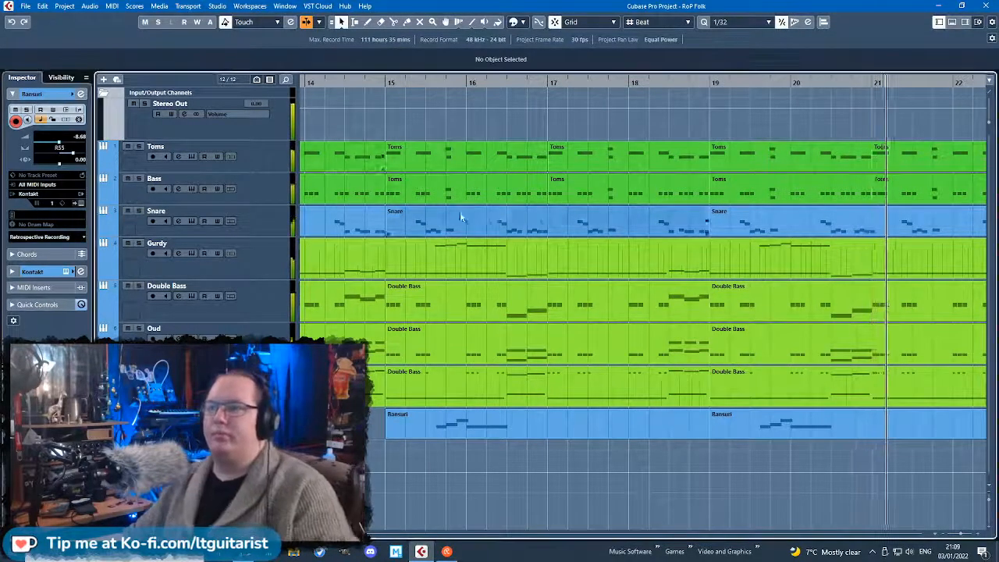
key("g")
key("g")
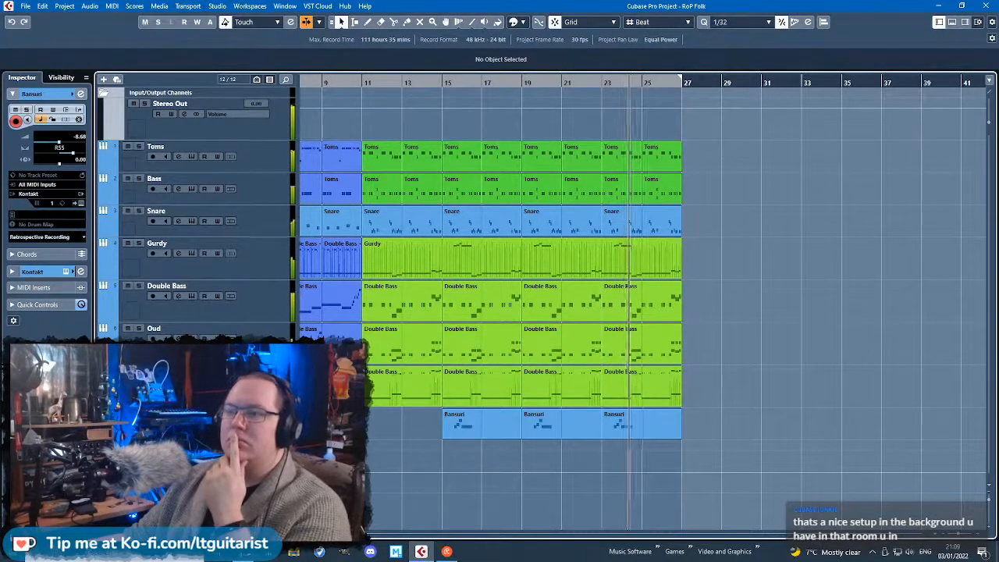
scroll(444, 441, "left", 3)
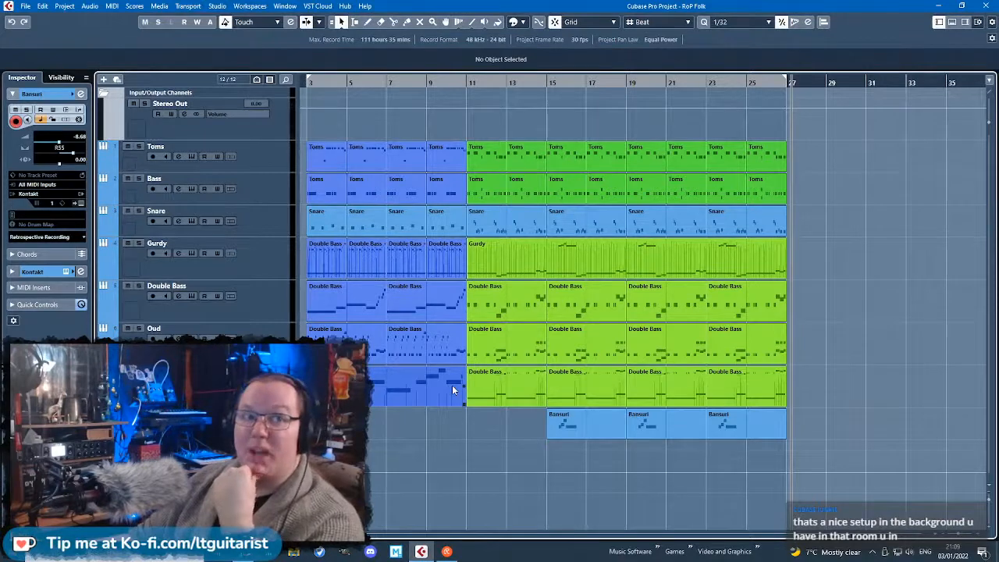
scroll(547, 312, "left", 1)
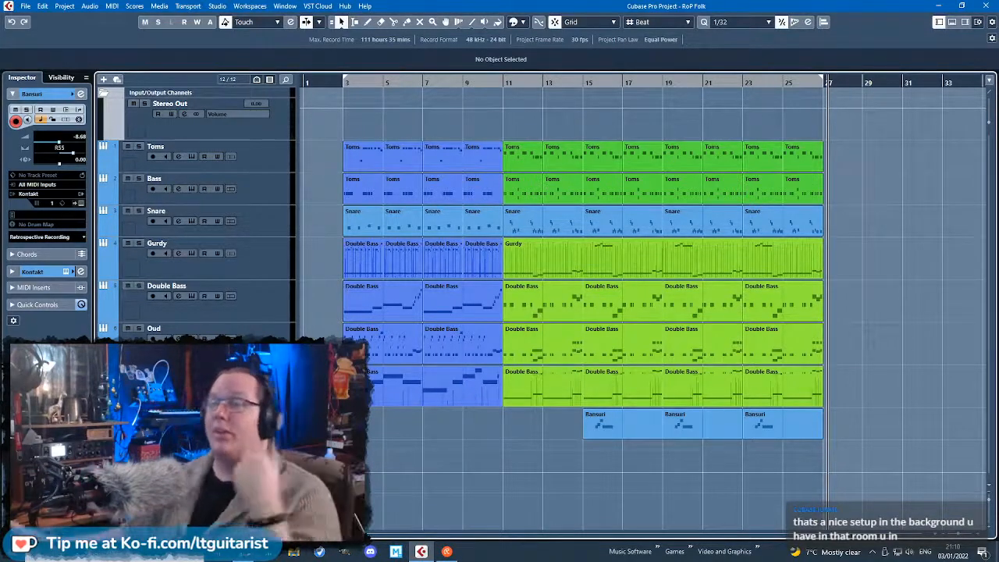
Recolour the first section's four Snare parts blue to match the other parts in bars 3 to 11.
left_click_drag(328, 227, 484, 223)
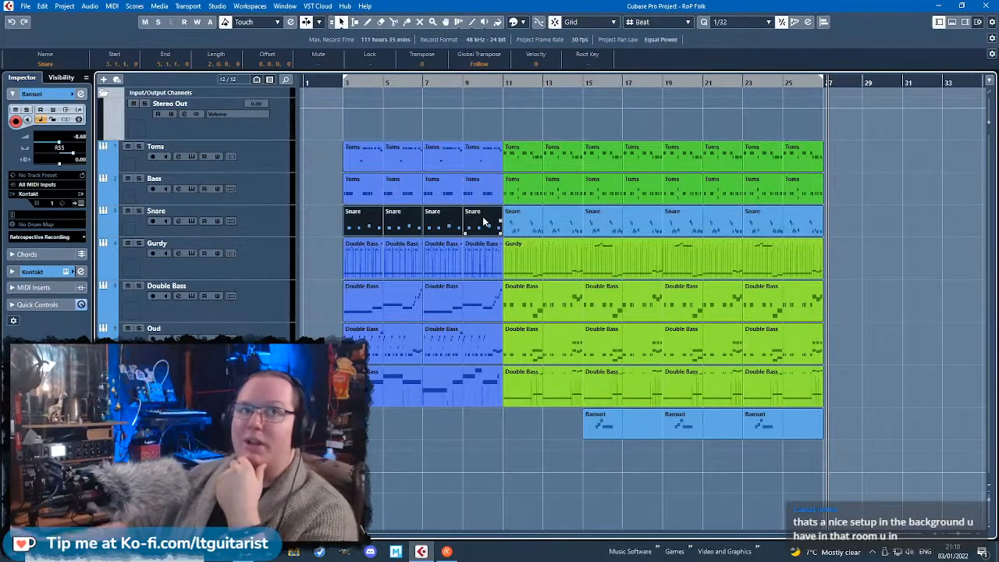
left_click(524, 25)
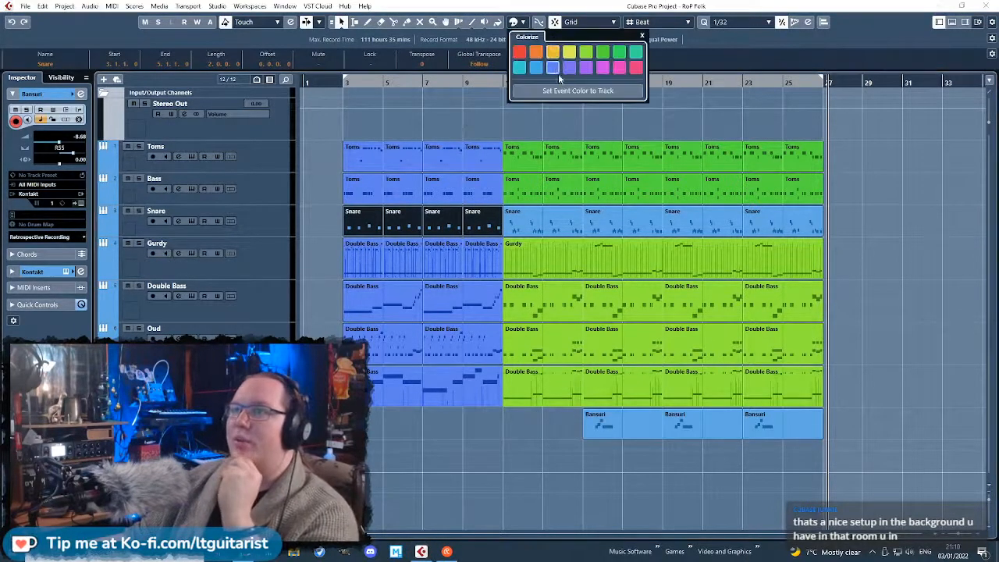
left_click(565, 70)
Recolour the second section's parts from Snare down to Bansuri green to match the Toms and Bass parts.
left_click_drag(903, 218, 531, 451)
left_click(532, 25)
left_click(586, 53)
left_click(885, 192)
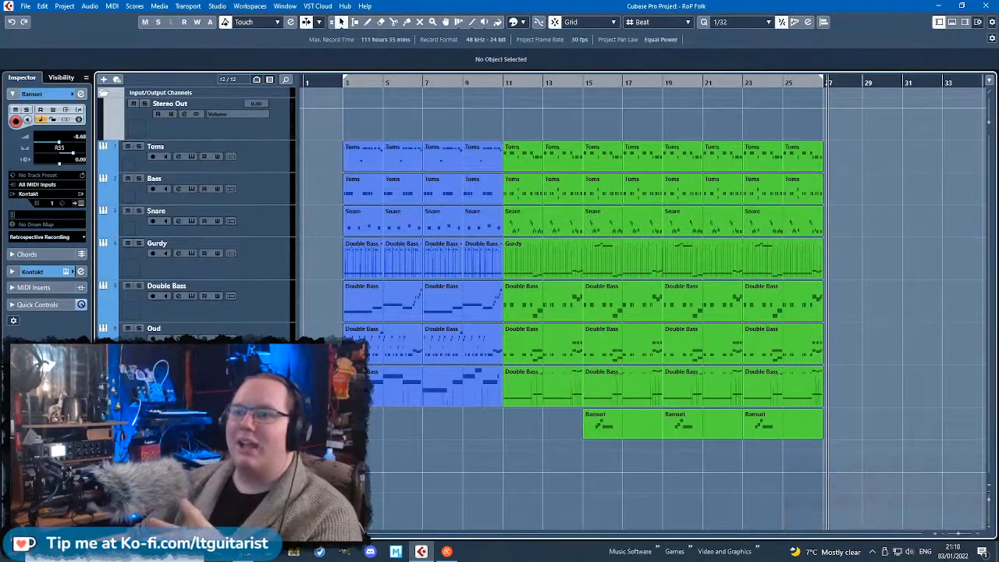
Add a new Kontakt instrument track and browse Kontakt's library list to the West Africa library.
right_click(250, 208)
mouse_move(325, 216)
left_click(460, 226)
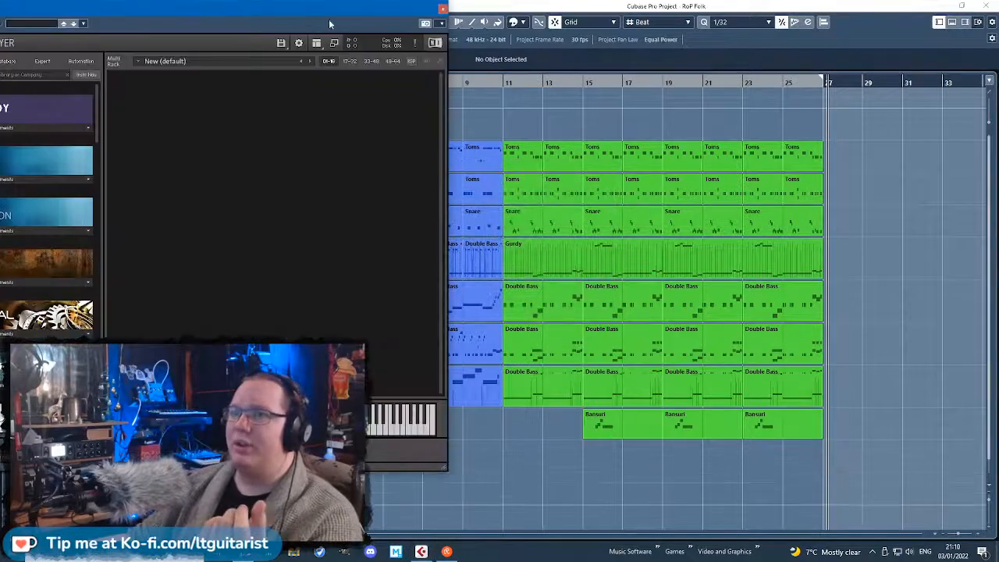
left_click_drag(401, 8, 735, 14)
left_click_drag(433, 111, 434, 298)
scroll(429, 299, "down", 5)
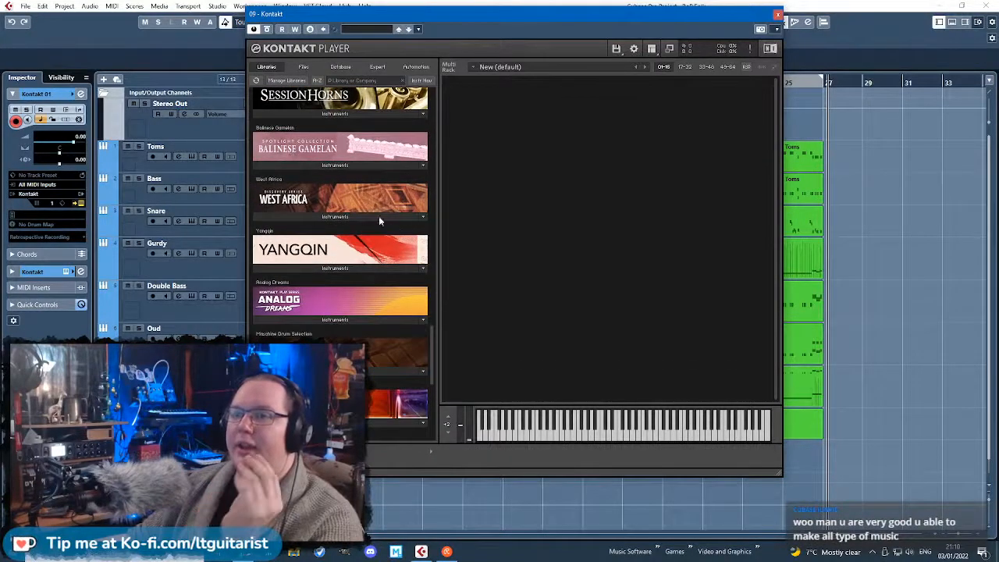
left_click_drag(456, 16, 589, 44)
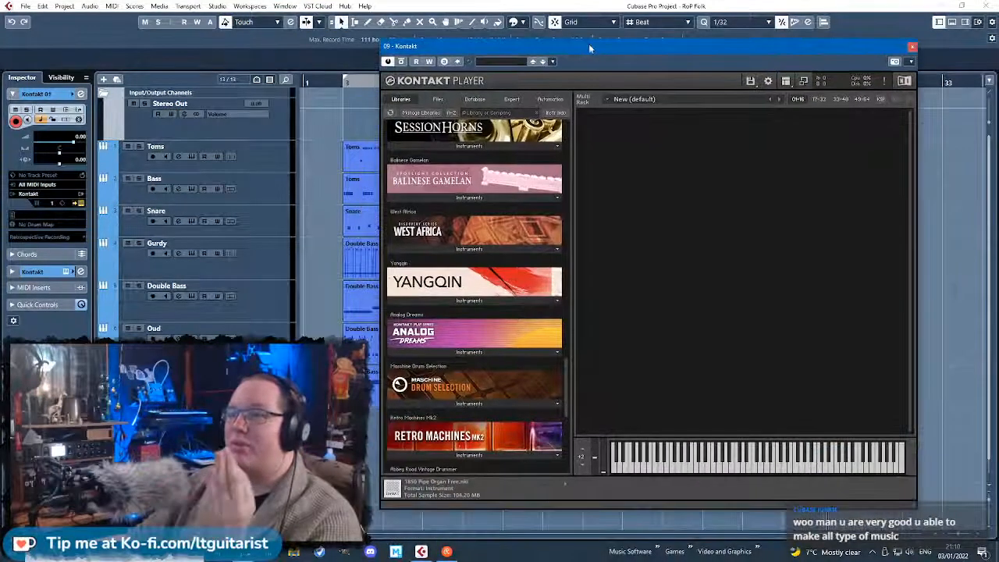
mouse_move(567, 373)
left_mouse_down()
mouse_move(570, 398)
mouse_move(580, 385)
left_mouse_up()
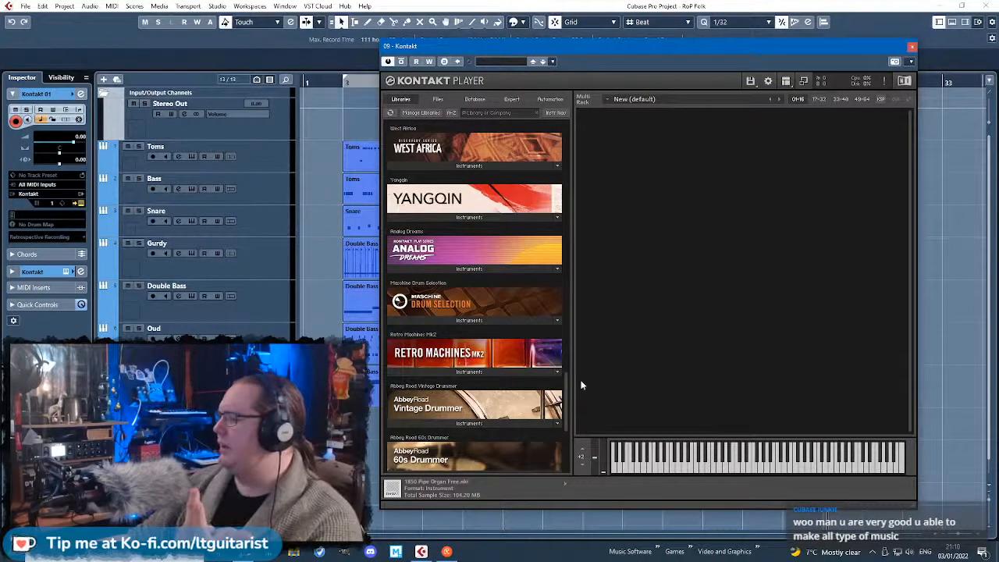
scroll(530, 271, "up", 2)
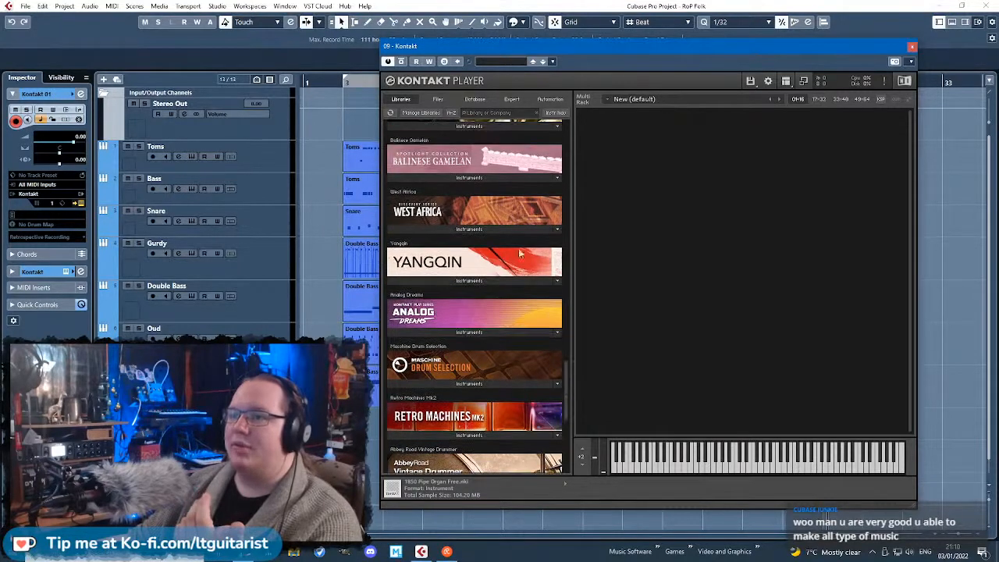
Load the Dunun (Dununba) single percussion instrument from West Africa, name the track DunDun below Toms, and close Kontakt.
left_click(521, 231)
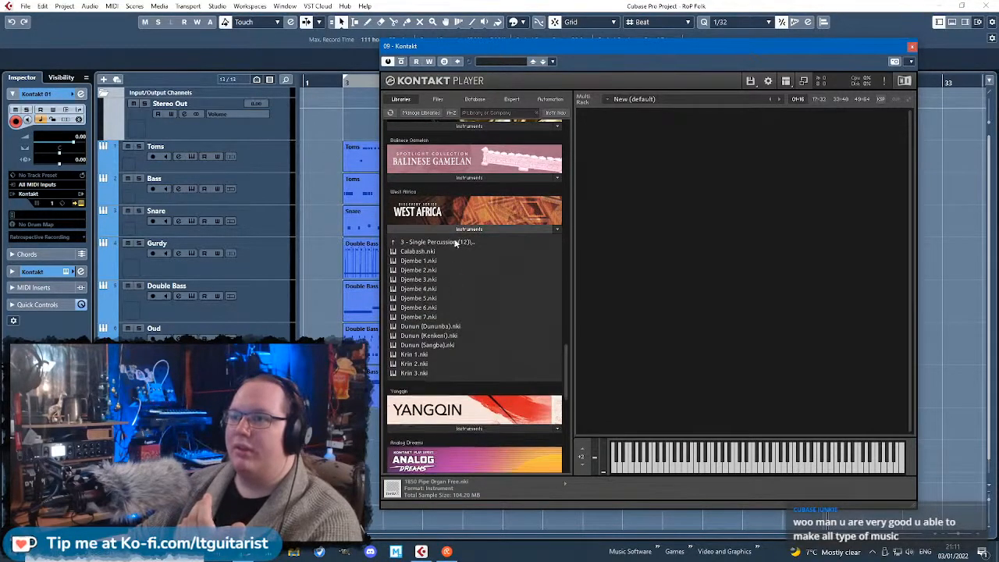
left_click(457, 242)
left_click(456, 242)
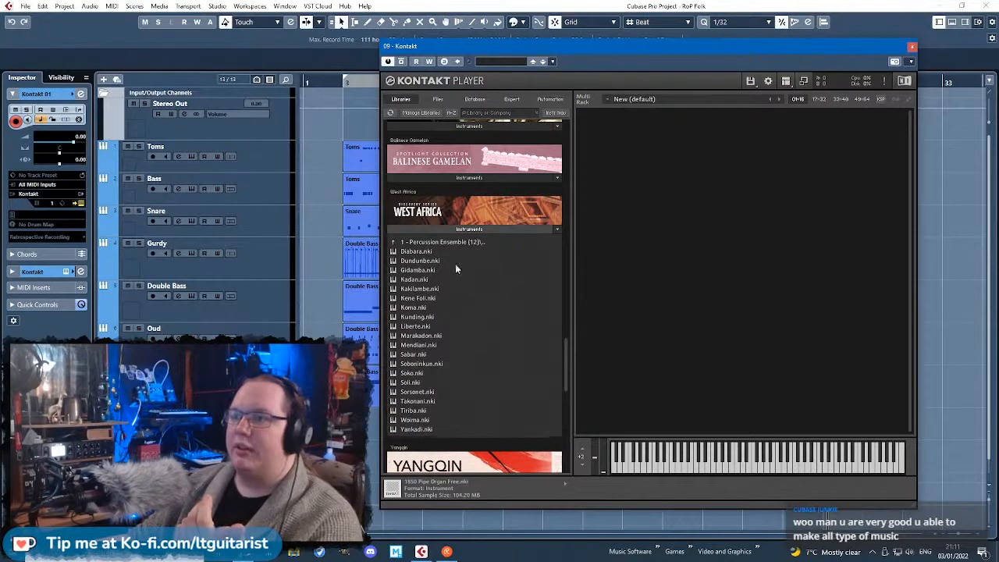
left_click(457, 244)
left_click(447, 270)
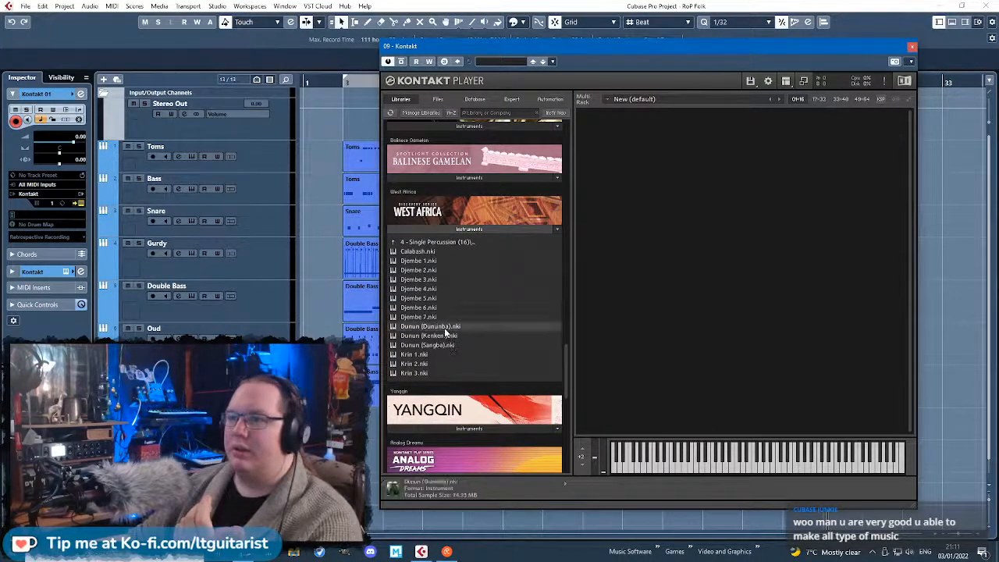
left_click(466, 227)
scroll(474, 333, "down", 3)
scroll(473, 335, "up", 1)
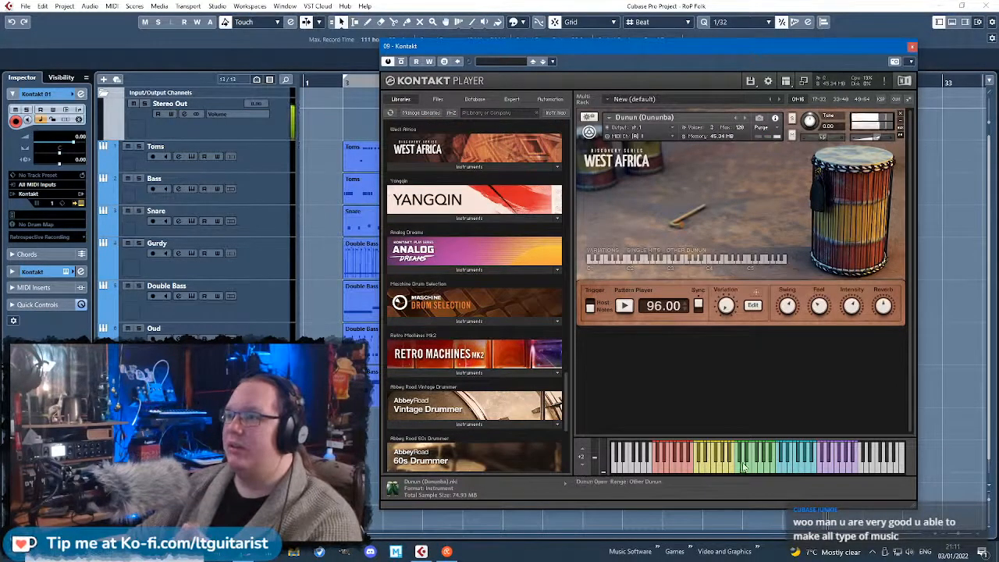
left_click(911, 46)
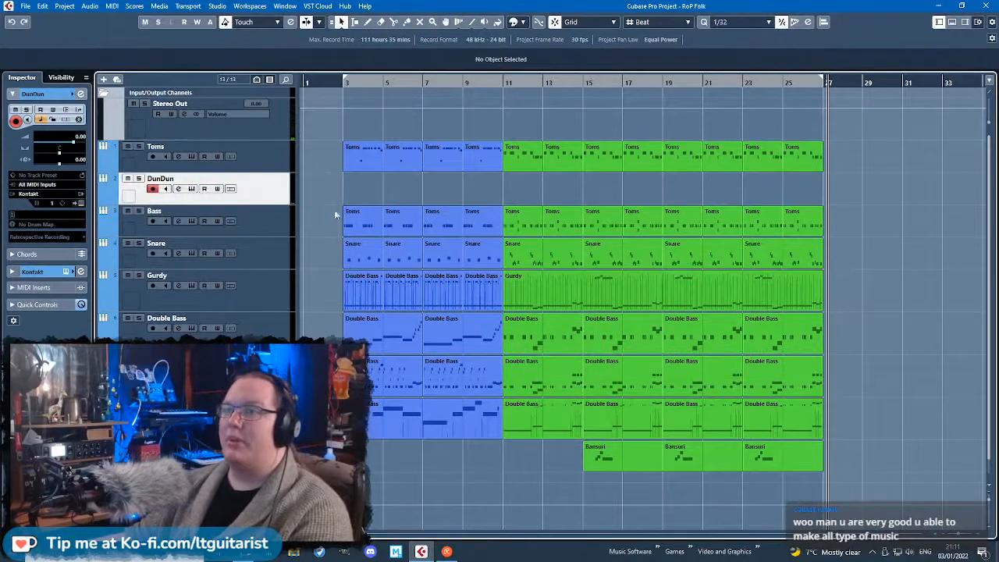
Move all the Bass track's parts up onto the DunDun track.
left_click_drag(849, 205, 847, 205)
left_click_drag(353, 231, 355, 199)
left_click(346, 223)
Open the first DunDun part for note editing and transpose all its notes up to C3.
double_click(361, 189)
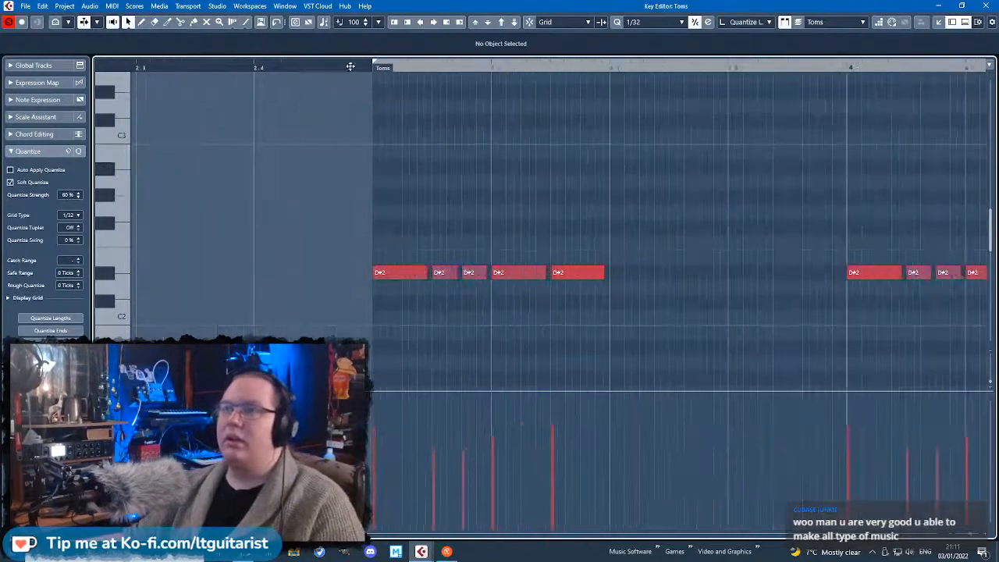
scroll(484, 329, "down", 4)
left_click_drag(306, 337, 832, 209)
key("Down")
key("Down")
key("Down")
key("Up")
key("Up")
key("Up")
key("Up")
key("Up")
key("Up")
key("Up")
key("Up")
key("Up")
key("Up")
key("Up")
key("Up")
key("Down")
key("Up")
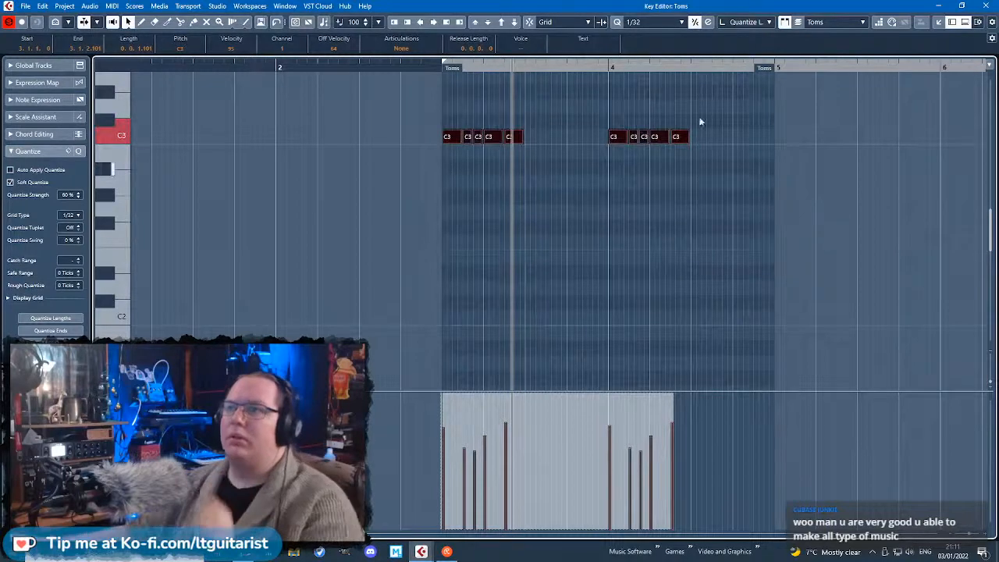
Play the part from bar 3 and lower the last note of each bar's drum figure to B2.
left_click(434, 65)
key("space")
scroll(519, 210, "up", 3)
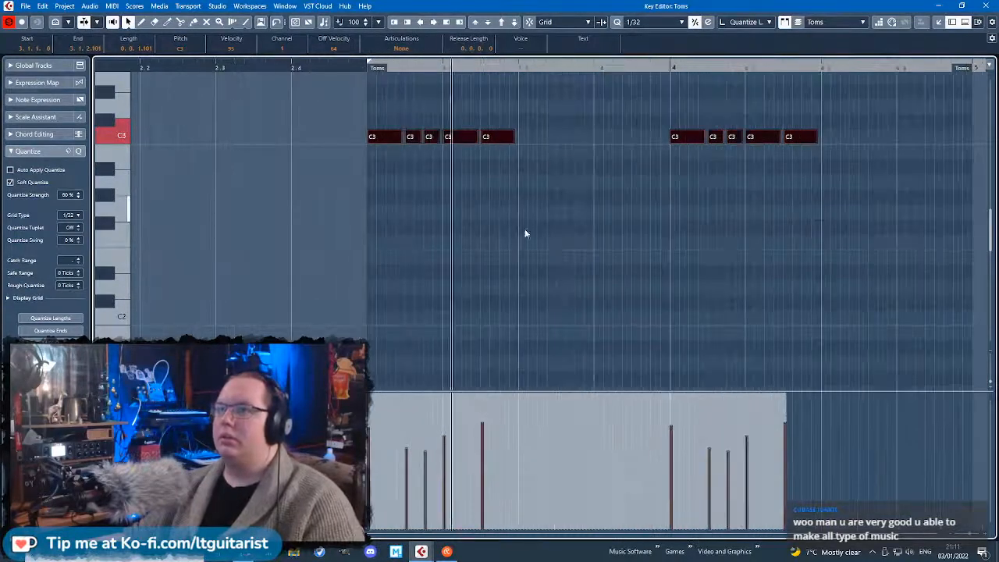
left_click(535, 272)
left_click(500, 136)
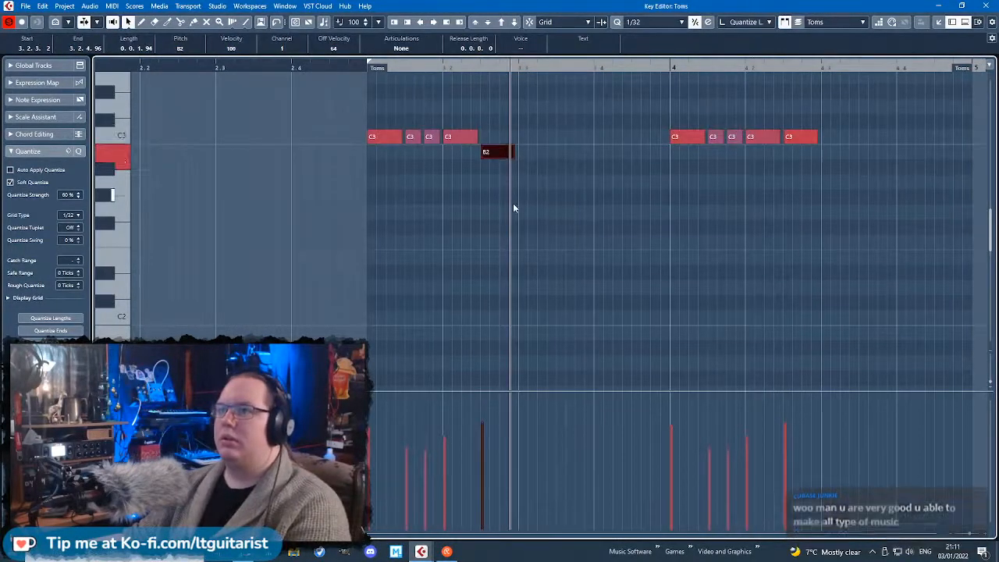
key("Up")
key("Down")
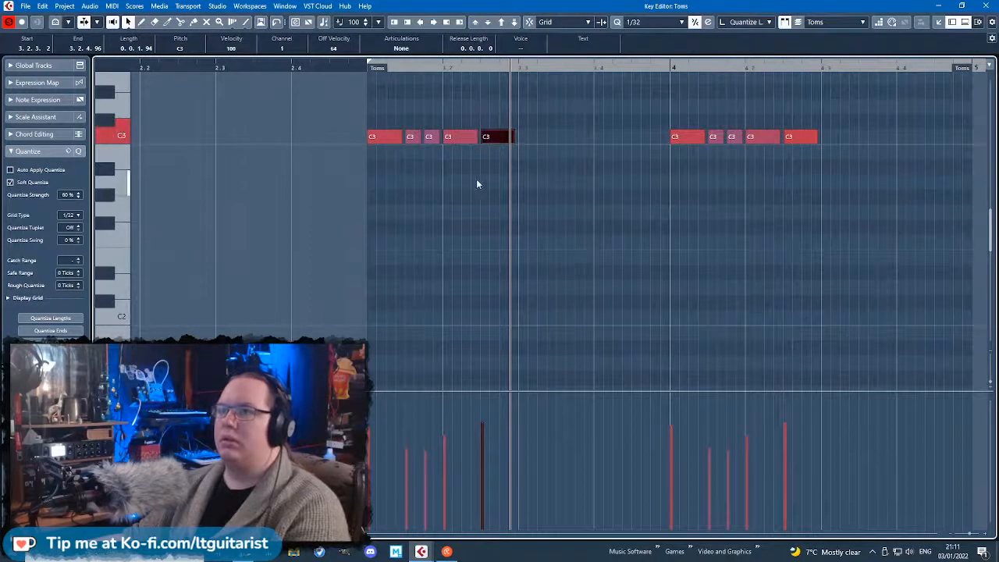
key("Down")
left_click(799, 137)
key("Down")
scroll(590, 203, "down", 1)
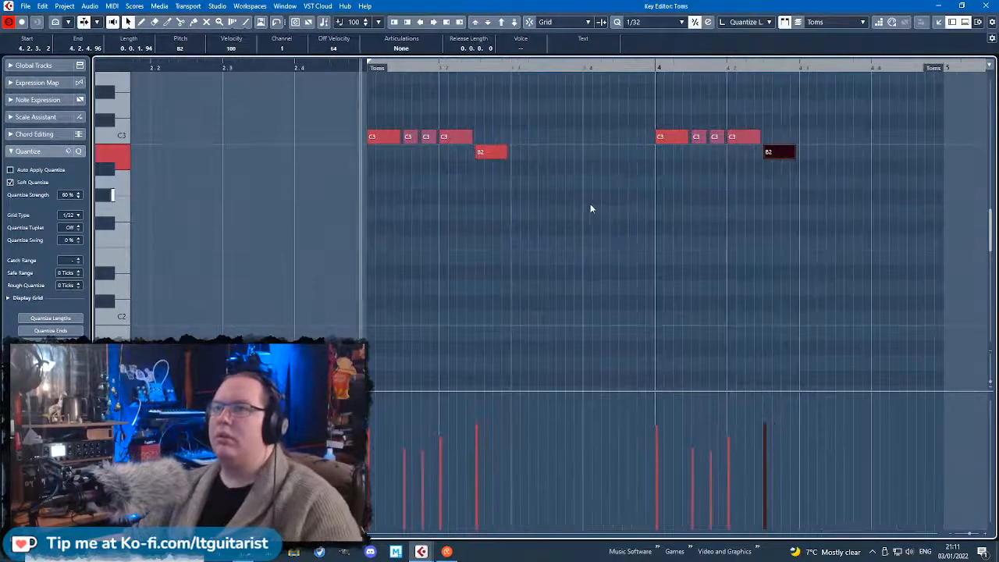
Try the third note of both drum figures at C#3 and play the part from its start.
scroll(590, 203, "up", 3)
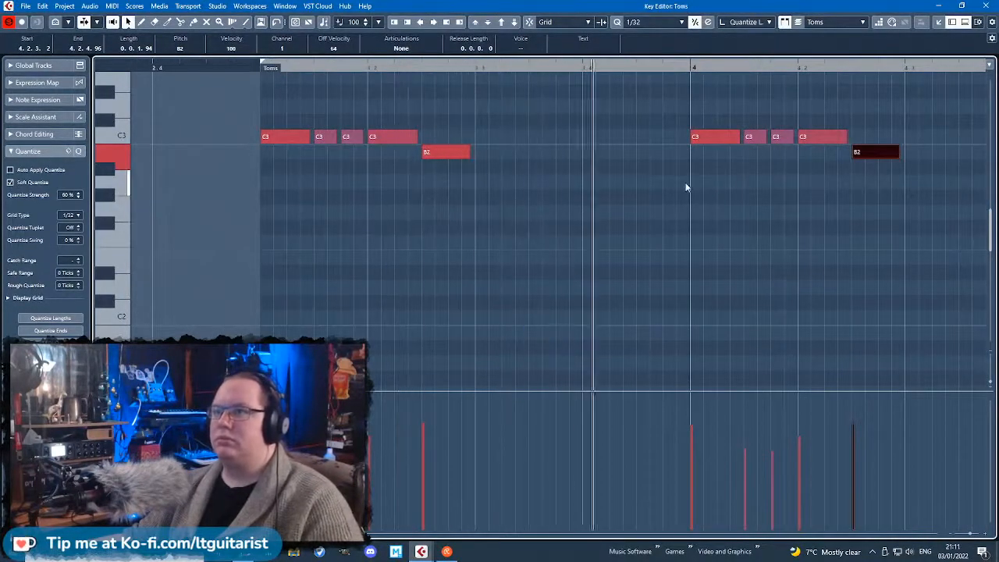
scroll(663, 206, "up", 3)
left_click(823, 263)
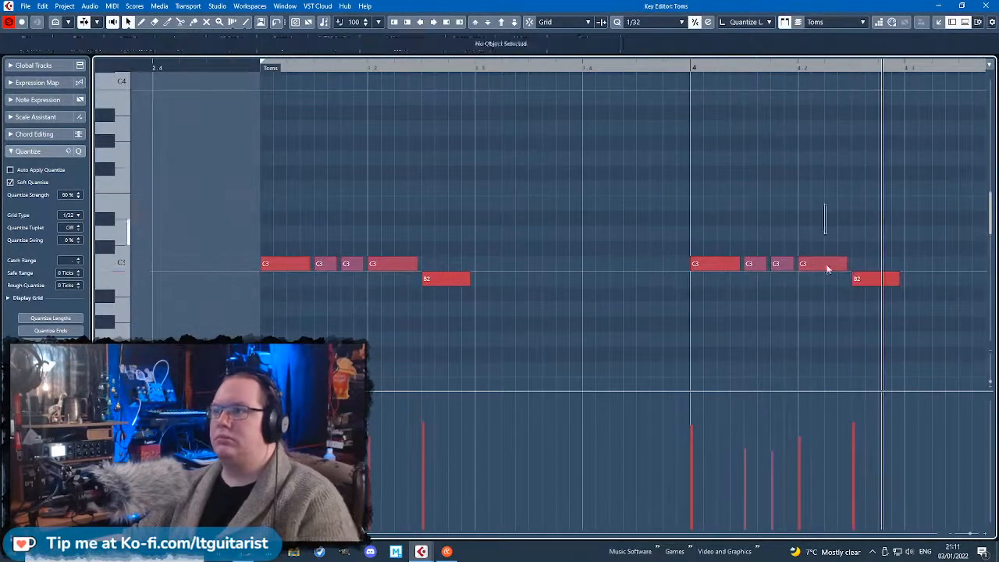
key("Up")
key("Up")
key("Down")
key("Down")
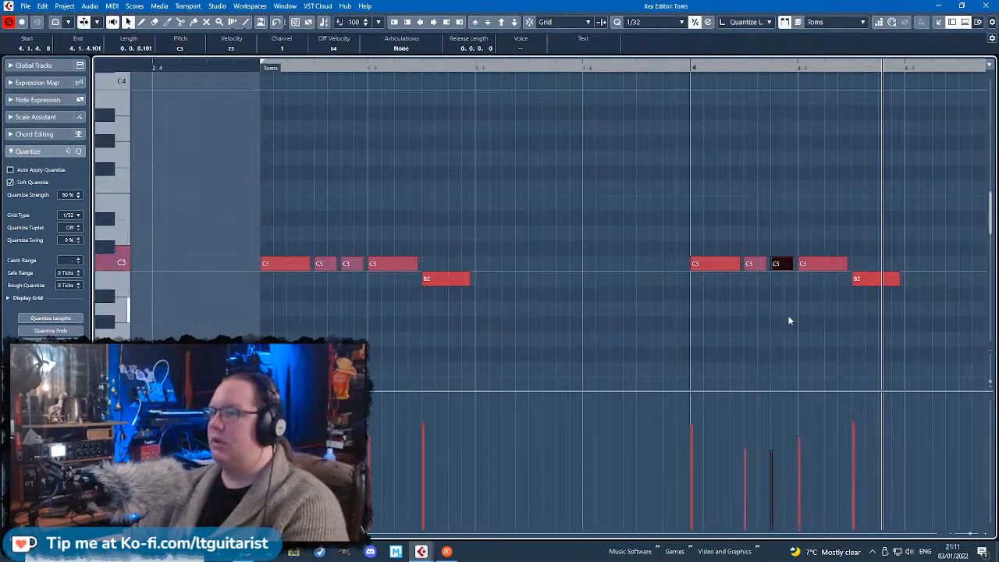
left_click(244, 62)
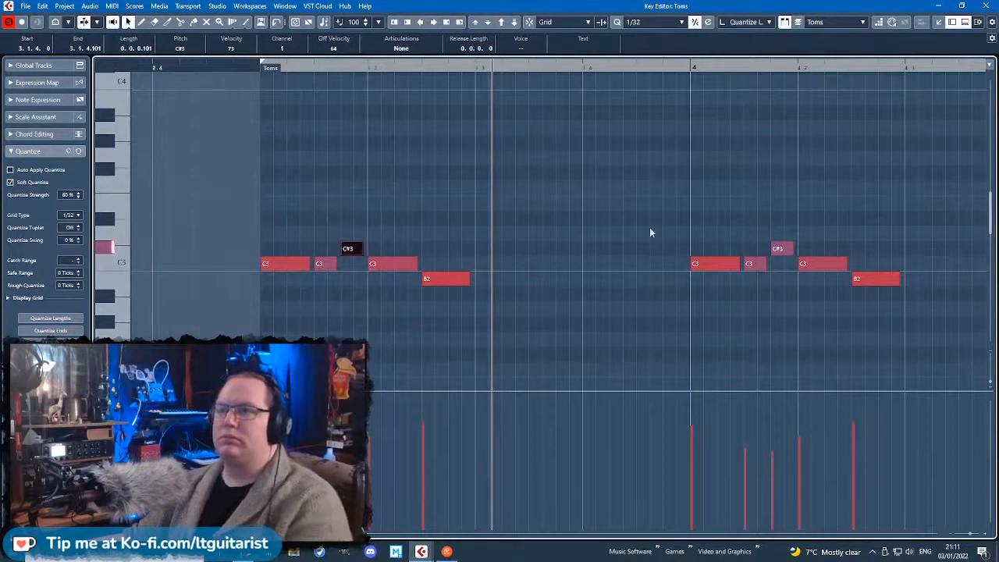
Raise the third and last notes of both drum figures and the opening note at bar 3 to D3.
left_click(886, 278)
key("Up")
key("Up")
key("Up")
key("Up")
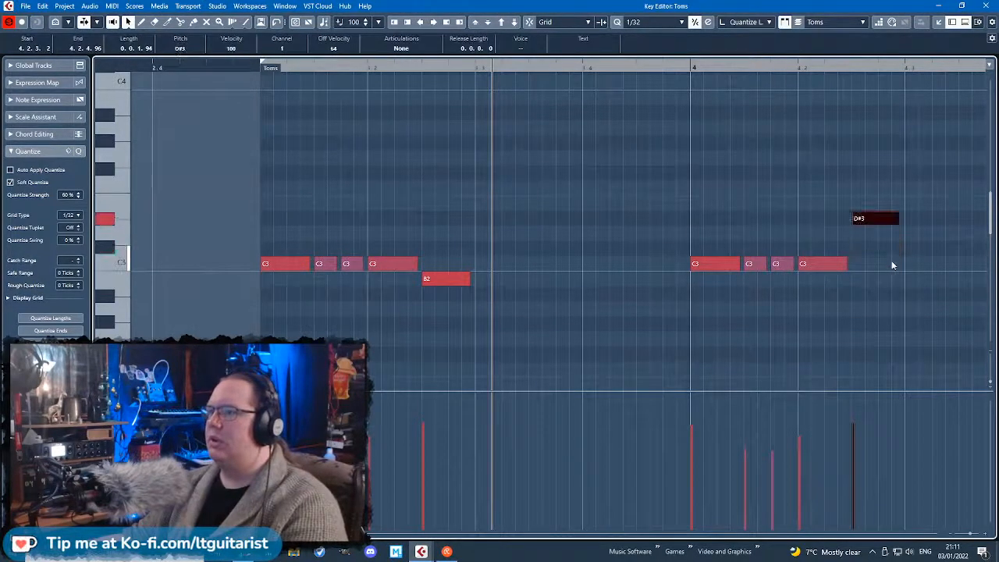
left_click(457, 279)
left_click_drag(349, 263, 357, 246)
left_click(254, 66)
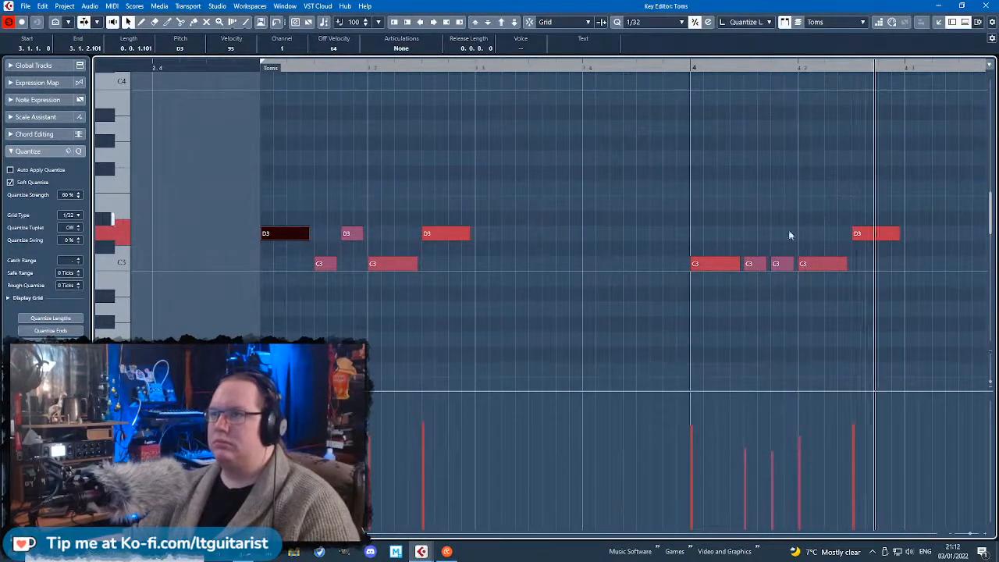
left_click_drag(781, 264, 781, 234)
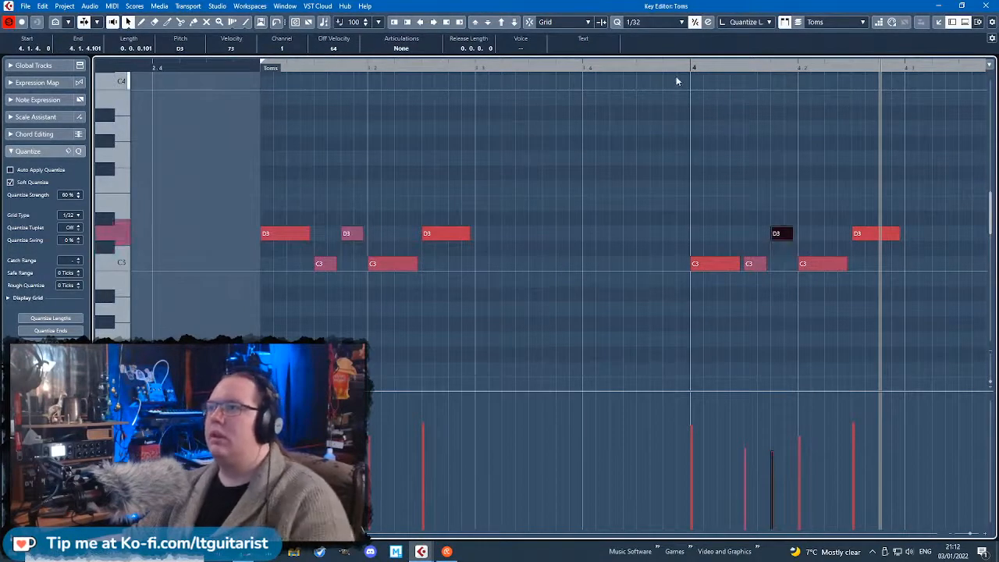
Lower the second note of the bar 4 figure to G#2, set its velocity to 103 and play from bar 4.
left_click_drag(678, 68, 680, 76)
key("Left")
key("Down")
key("Down")
key("Down")
key("Down")
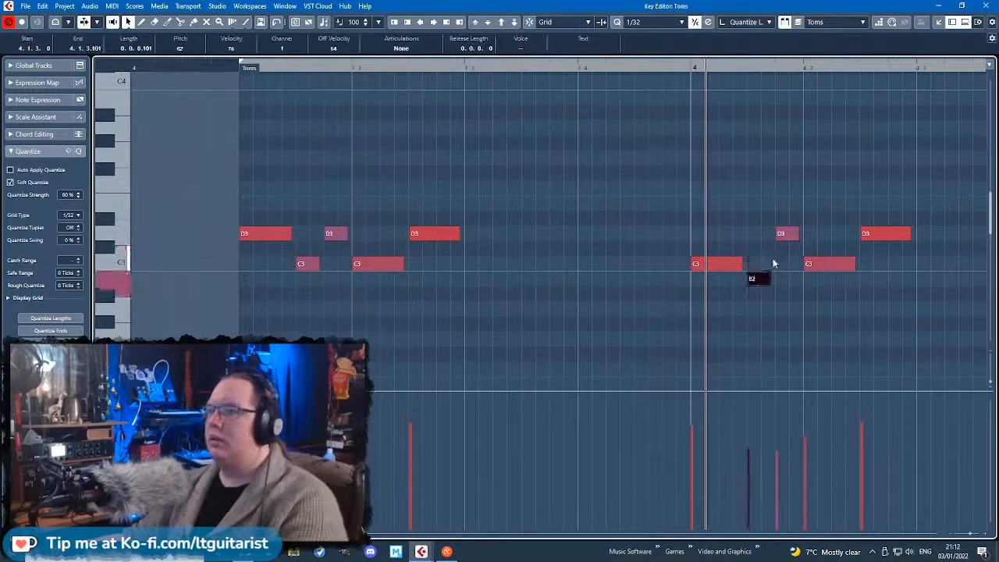
left_click_drag(749, 449, 749, 420)
left_click(690, 68)
key("space")
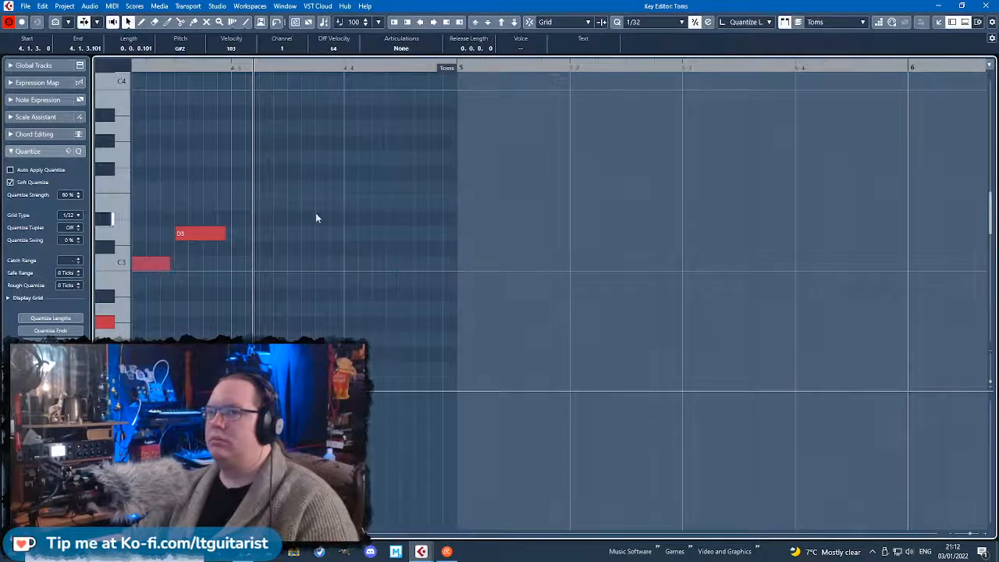
Move the second note of the bar 4 figure up to G3.
left_click(316, 213)
scroll(315, 213, "left", 3)
left_click_drag(368, 325, 369, 162)
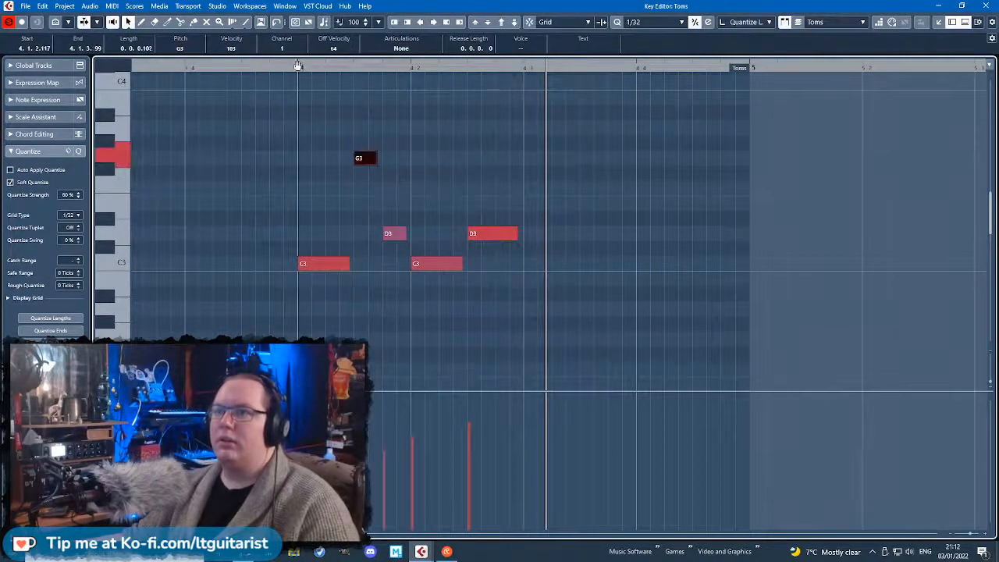
Raise the second note of the bar 3 figure to F#3, increase its velocity and play back the part.
scroll(404, 161, "down", 2)
left_click(375, 120)
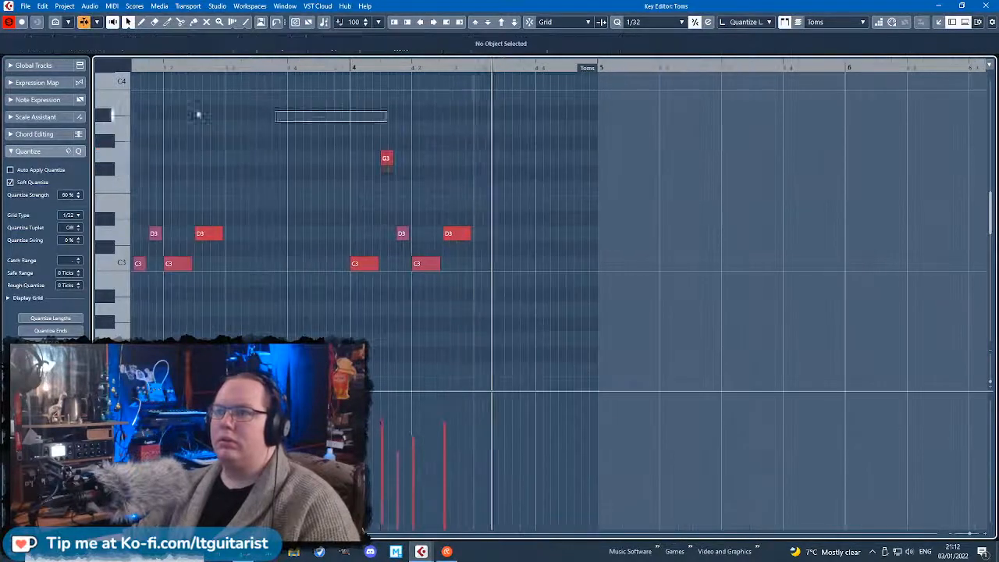
scroll(276, 147, "left", 3)
scroll(494, 220, "up", 3)
left_click_drag(376, 264, 378, 172)
left_click(380, 421)
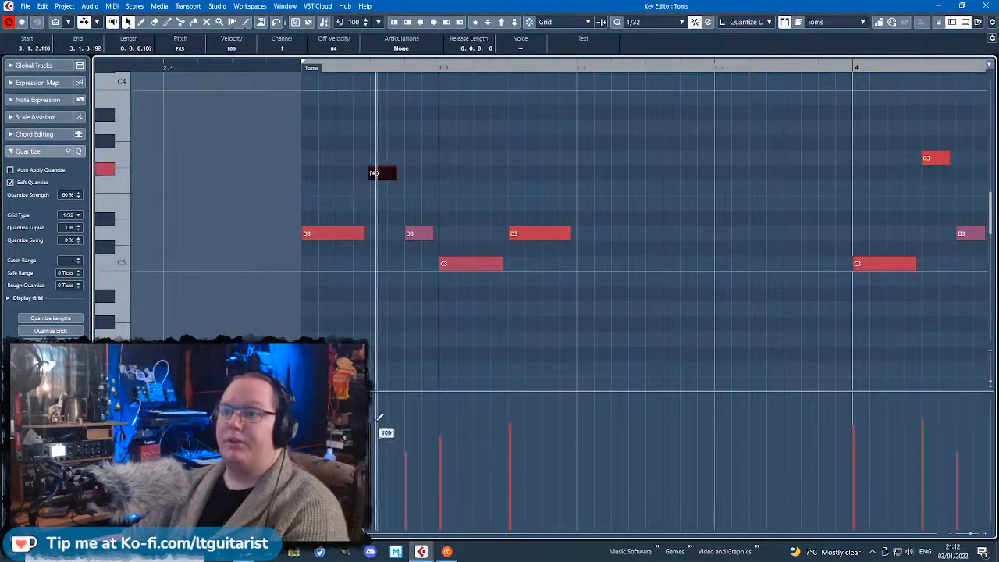
key("space")
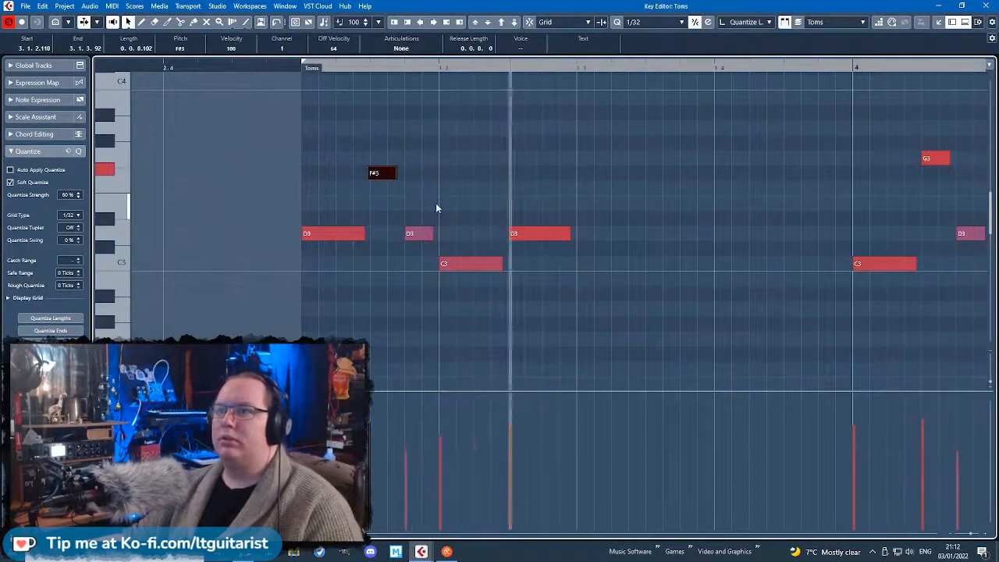
scroll(435, 203, "down", 2)
Close the note editor, delete the other first-section DunDun parts and duplicate the edited part three times up to bar 11.
left_click(980, 5)
left_click_drag(398, 219, 522, 183)
key("Delete")
left_click_drag(450, 208, 349, 191)
key("ctrl+d")
key("ctrl+d")
key("ctrl+d")
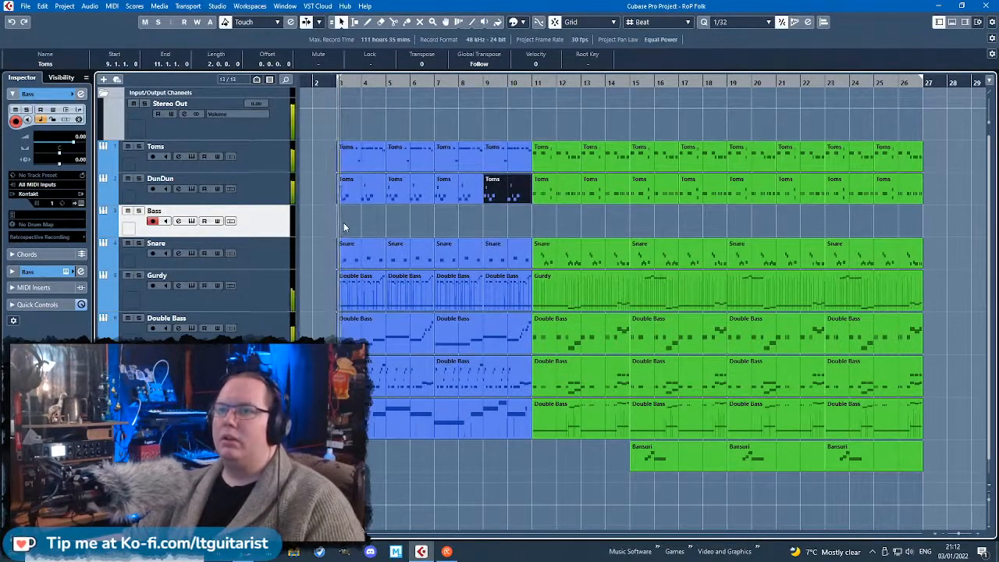
Play the first section from bar 3 to check the new DunDun pattern against the other tracks.
left_click_drag(340, 217, 378, 216)
key("space")
key("h")
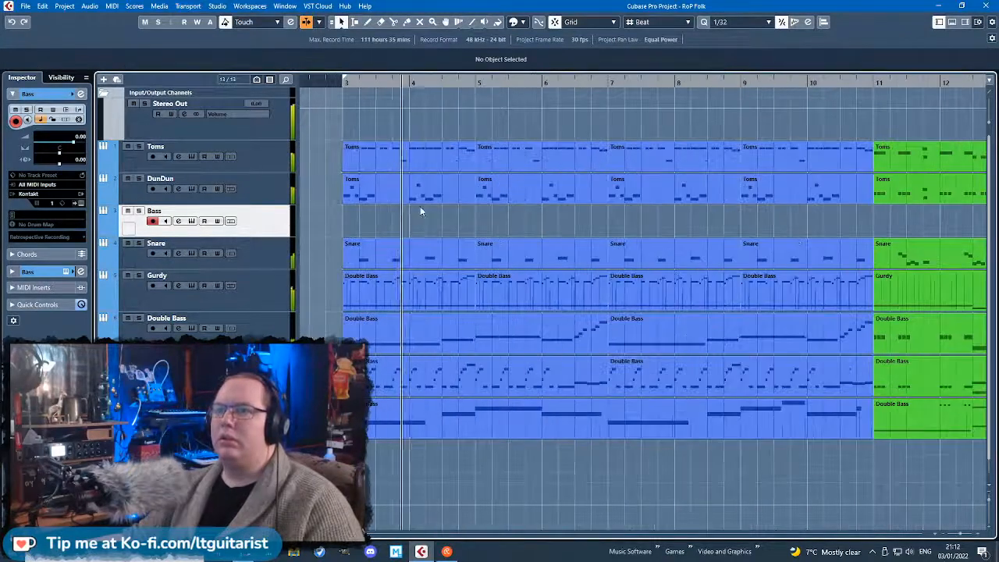
scroll(462, 222, "down", 4)
scroll(455, 224, "up", 5)
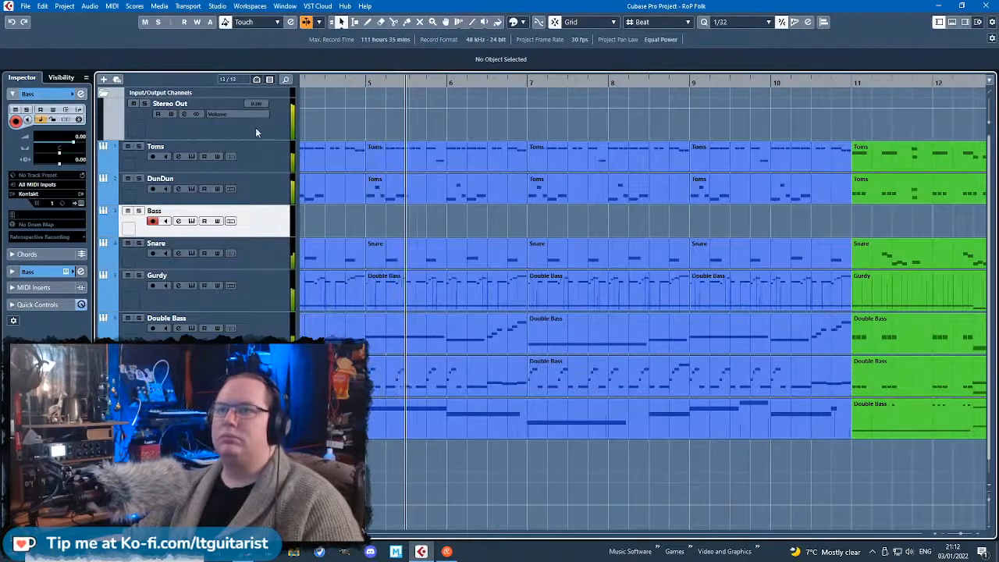
Solo the Toms, DunDun, Bass and Snare tracks and listen to the drum parts of the first section together.
left_click(139, 146)
left_click(139, 178)
left_click(258, 232)
left_click(258, 248)
scroll(375, 231, "down", 2)
scroll(517, 224, "down", 1)
scroll(431, 223, "up", 2)
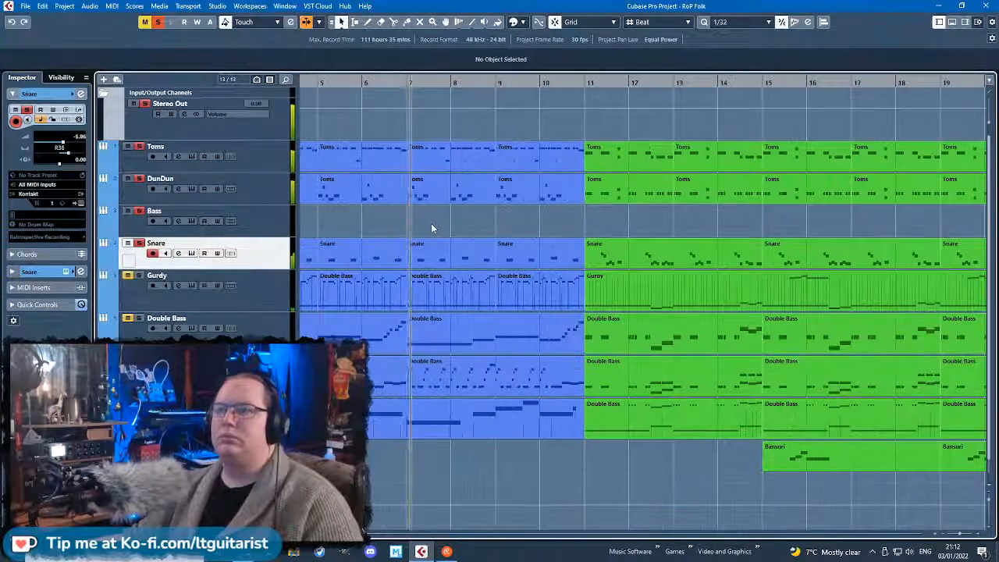
scroll(430, 223, "down", 2)
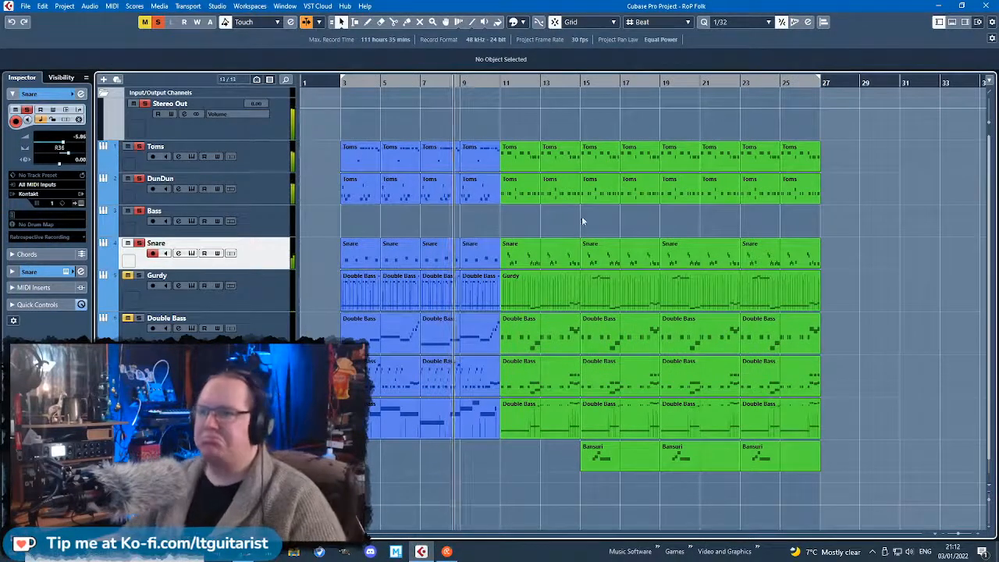
Lower the DunDun track's volume to -1.92 during playback.
left_click(245, 195)
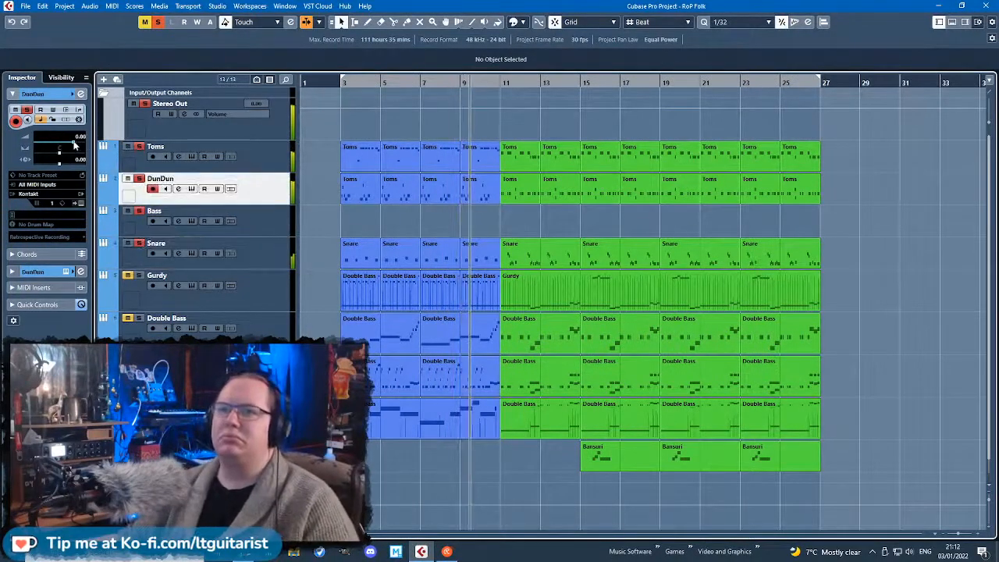
scroll(443, 211, "up", 2)
scroll(442, 207, "up", 2)
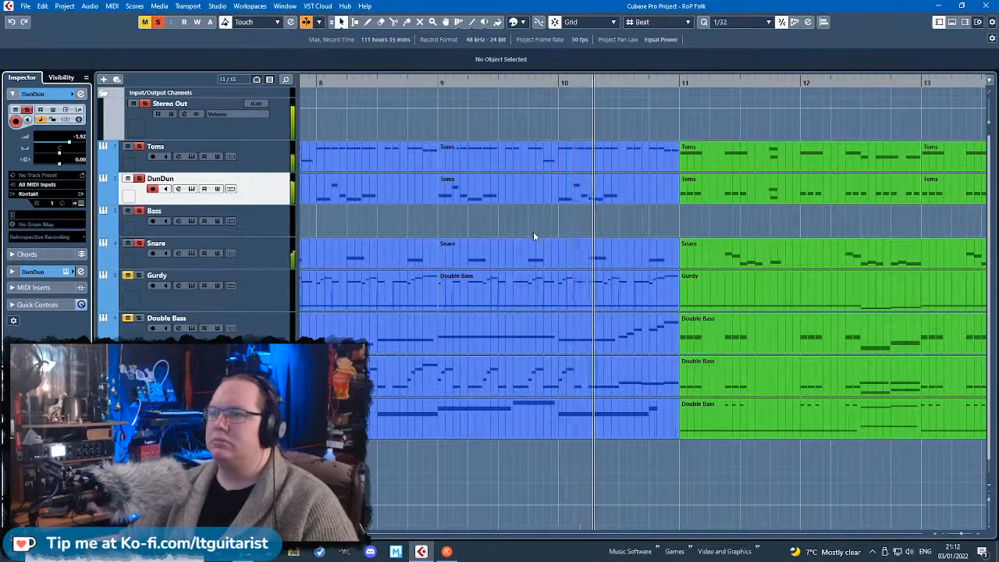
scroll(522, 228, "down", 2)
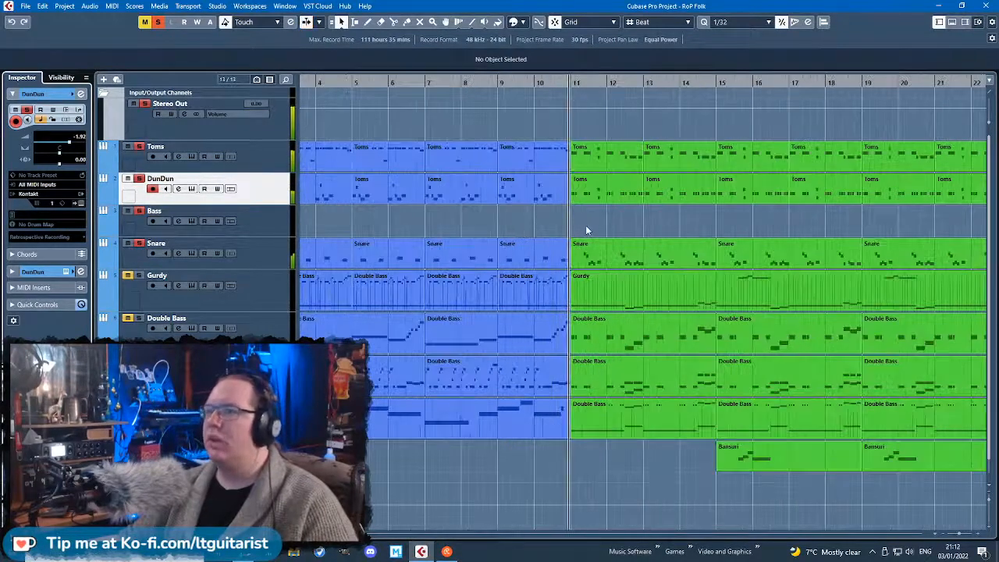
Delete the second-section DunDun parts from bar 13 onward and open the remaining bar 11 part for note editing.
scroll(585, 224, "down", 3)
left_click_drag(661, 180, 546, 176)
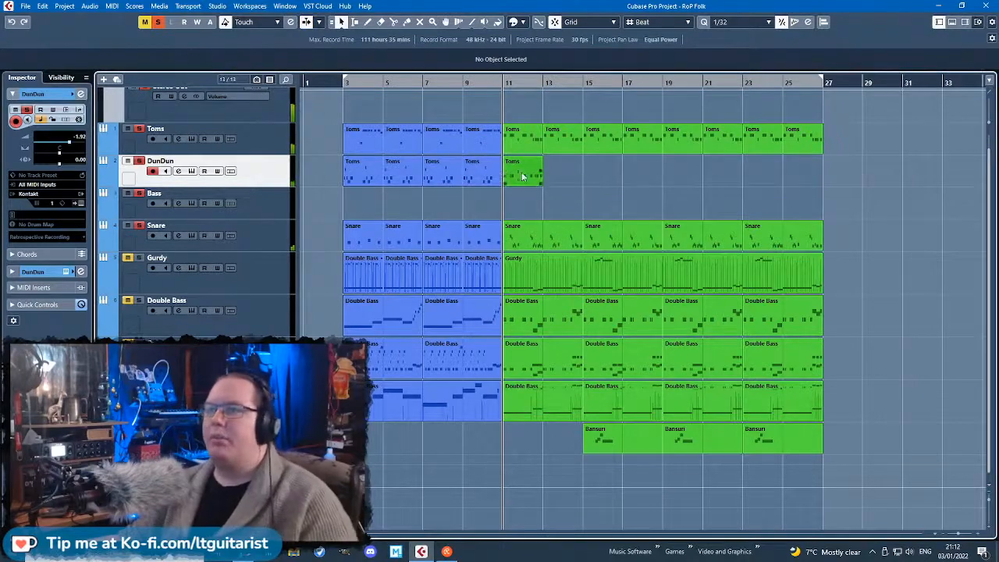
double_click(522, 176)
scroll(201, 82, "left", 2)
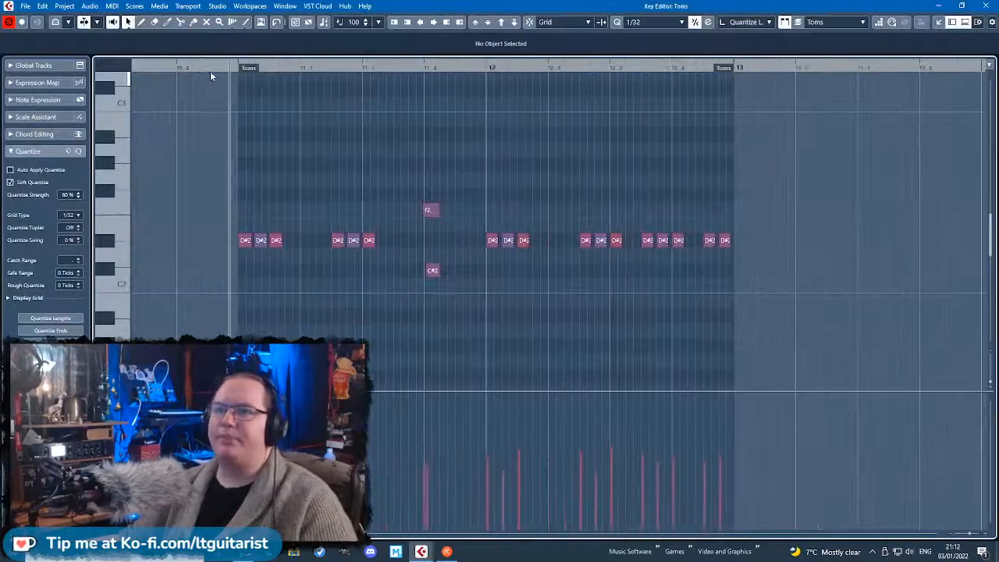
Transpose all notes of the bar 11 DunDun part up one semitone and play the part back.
left_click_drag(196, 183, 791, 326)
key("Up")
key("Up")
key("Down")
left_click(314, 119)
key("space")
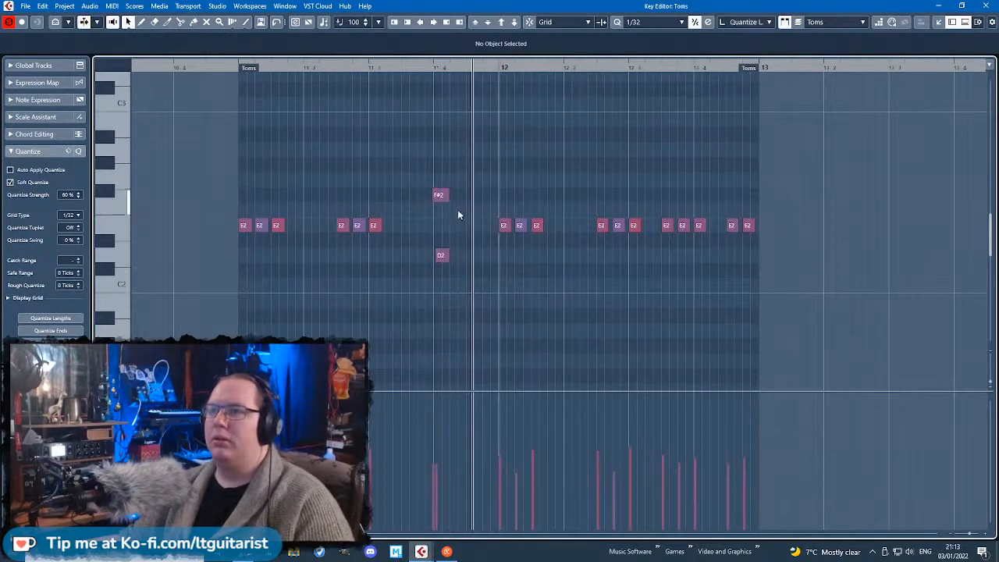
Delete the D2 note at 11.4 from the DunDun part, keeping the F#2 note above it.
left_click(442, 255)
left_click(440, 195)
key("Right")
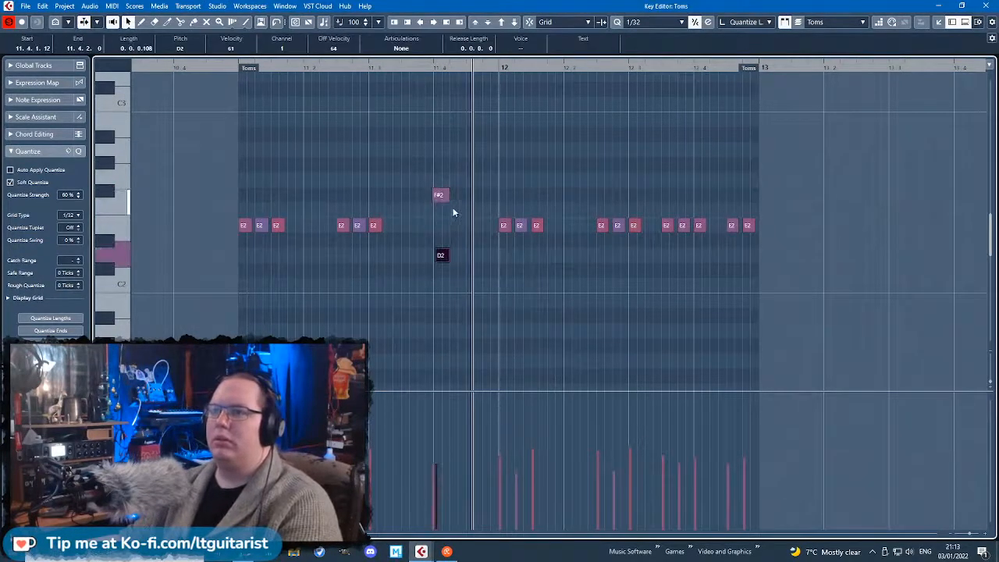
key("Delete")
key("Right")
Raise the second note of bar 11 and three selected notes in the second half of bar 12 to F2.
left_click(244, 225)
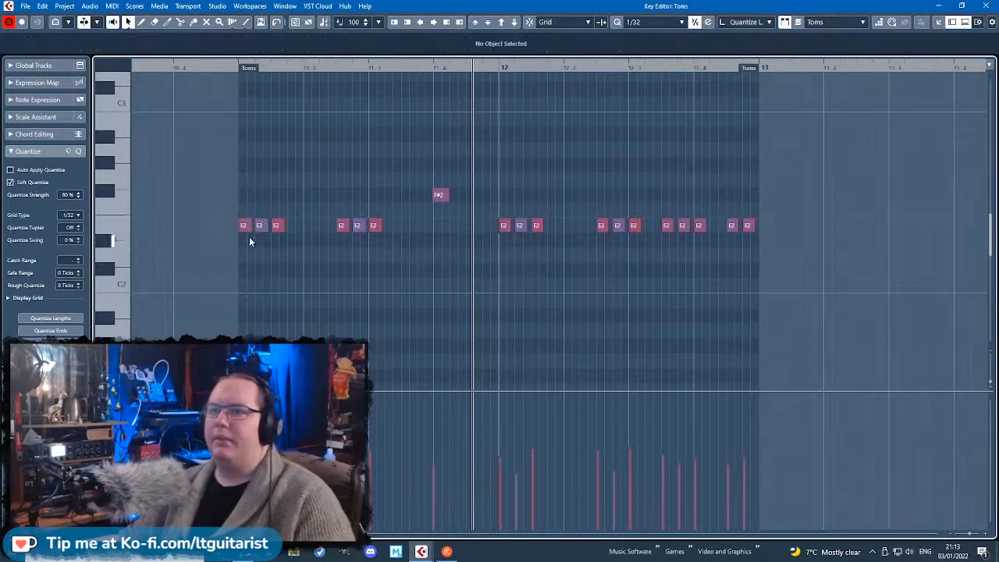
left_click(259, 226)
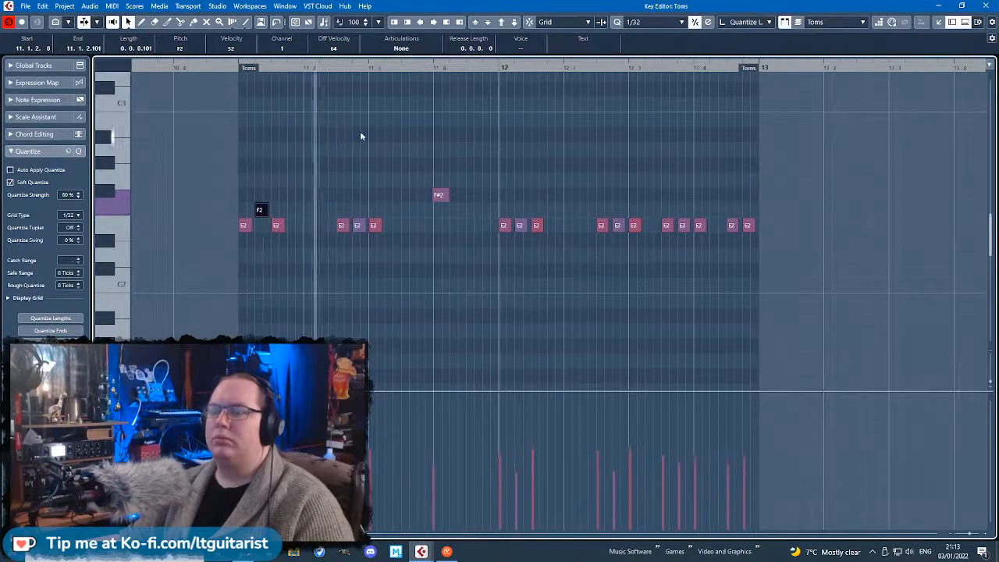
left_click(600, 226)
key("Up")
left_click(698, 226)
key("Up")
left_click(731, 218)
Duplicate the edited DunDun part up to bar 27 and review its notes in the note editor during playback.
key("ctrl+e")
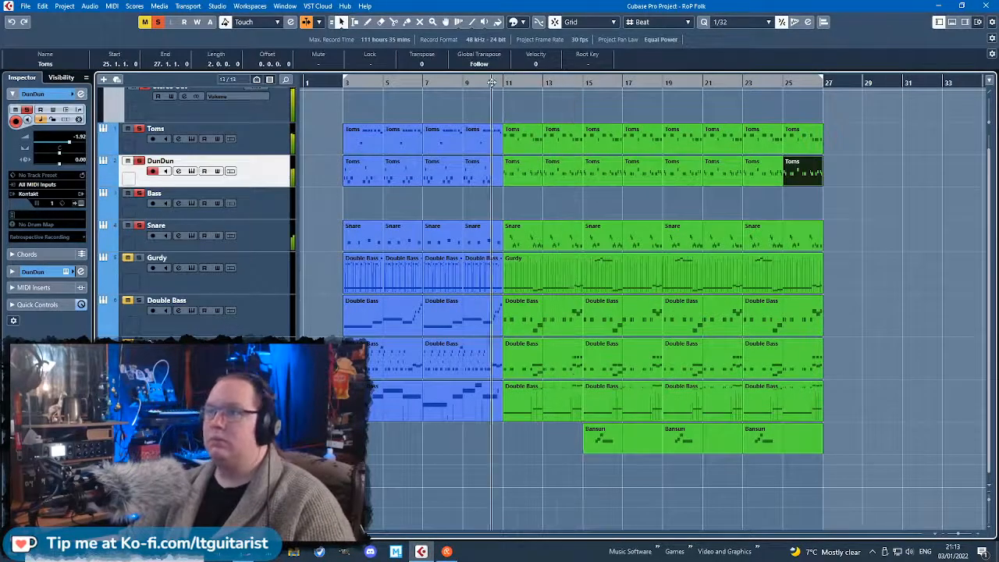
scroll(465, 215, "up", 2)
double_click(610, 176)
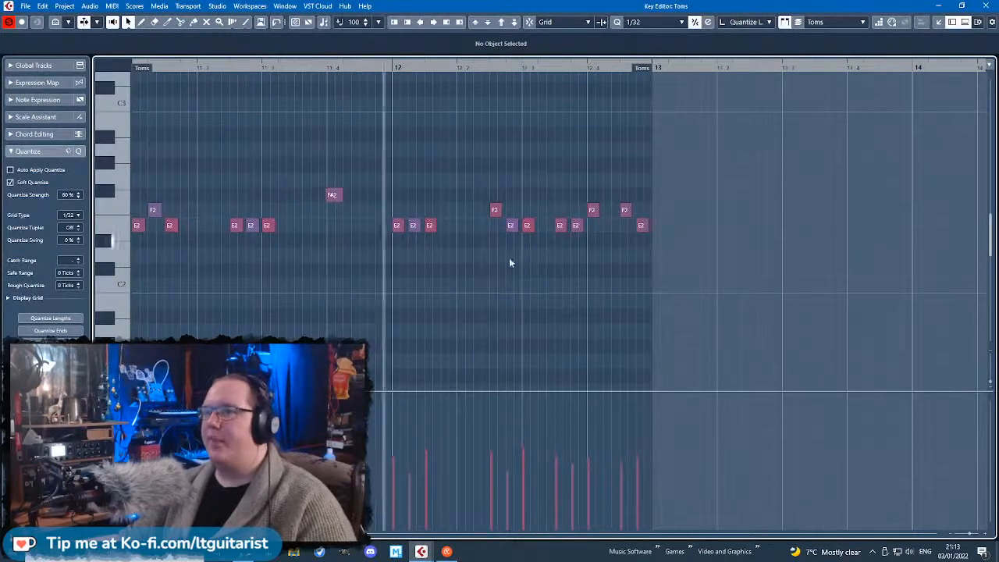
key("Return")
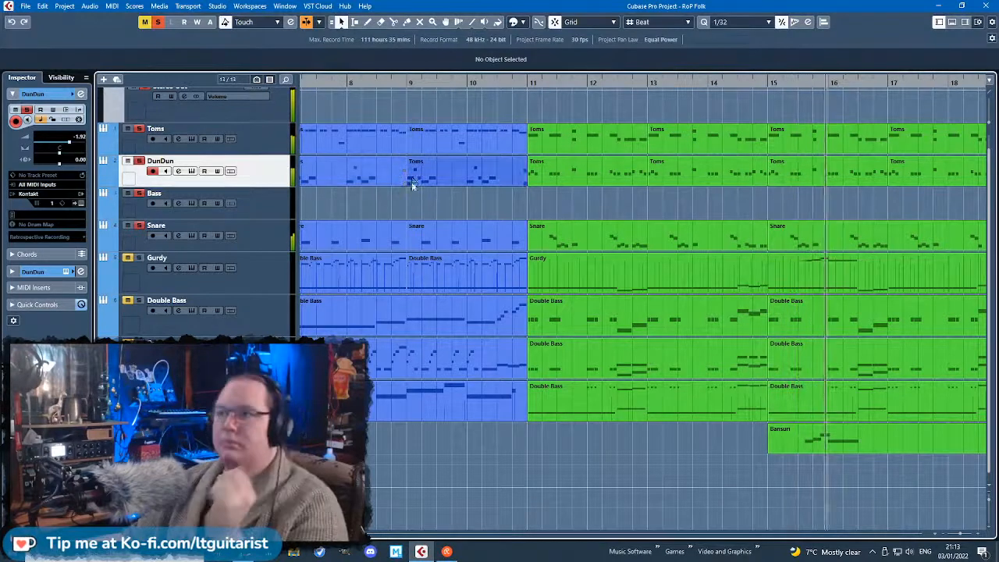
Set the Toms track's pan to L28 and clear the track solos and mutes.
scroll(403, 195, "down", 4)
key("Up")
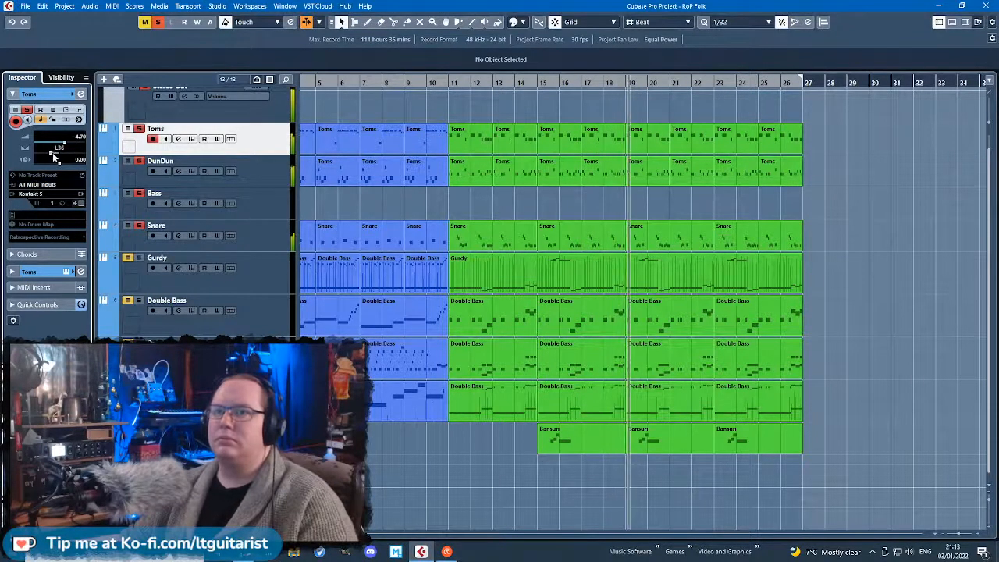
scroll(367, 172, "down", 2)
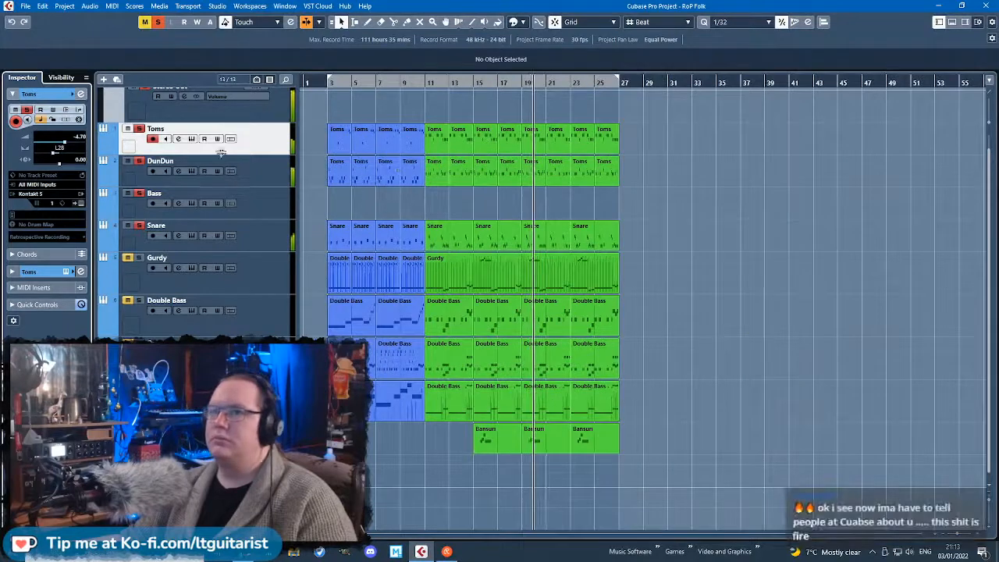
scroll(701, 386, "up", 2)
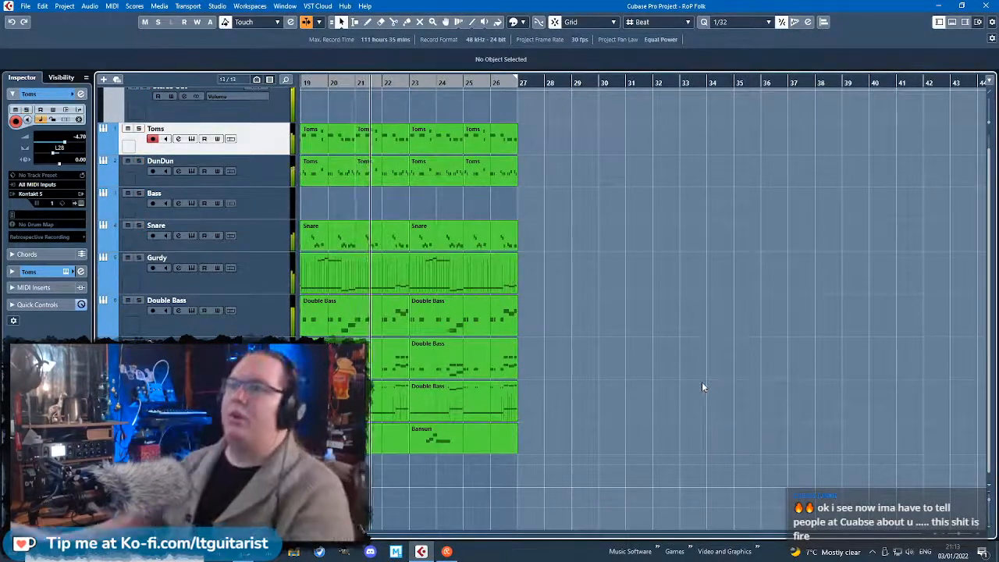
Play the second section from about bar 21 and check the Double Bass track within the mix.
left_click(234, 323)
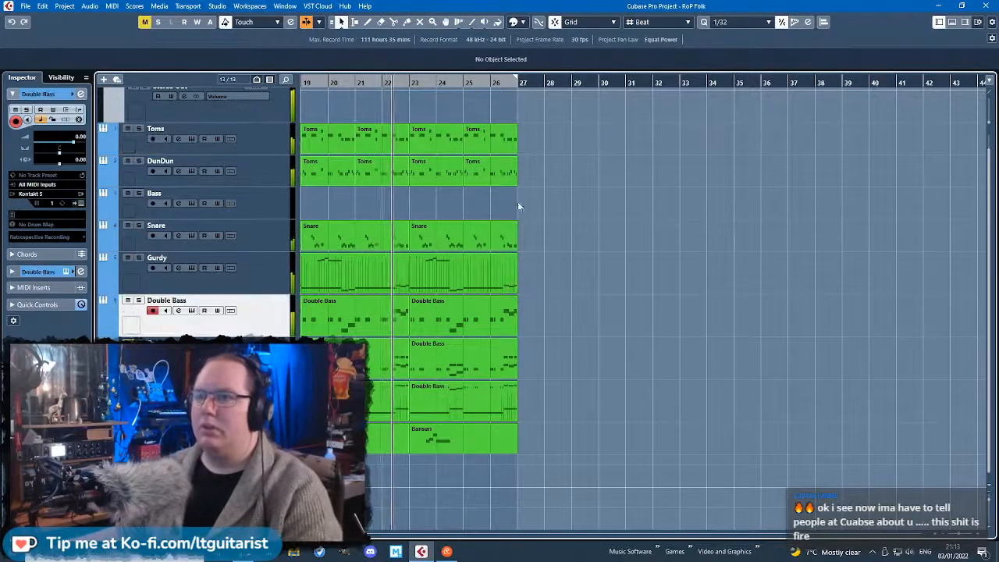
scroll(390, 200, "left", 5)
scroll(385, 199, "down", 3)
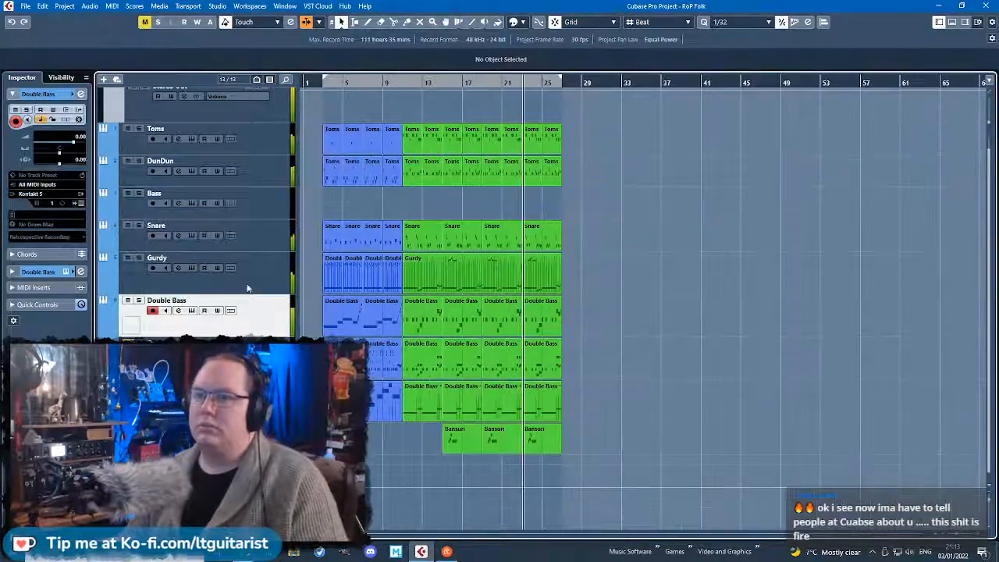
scroll(314, 245, "up", 2)
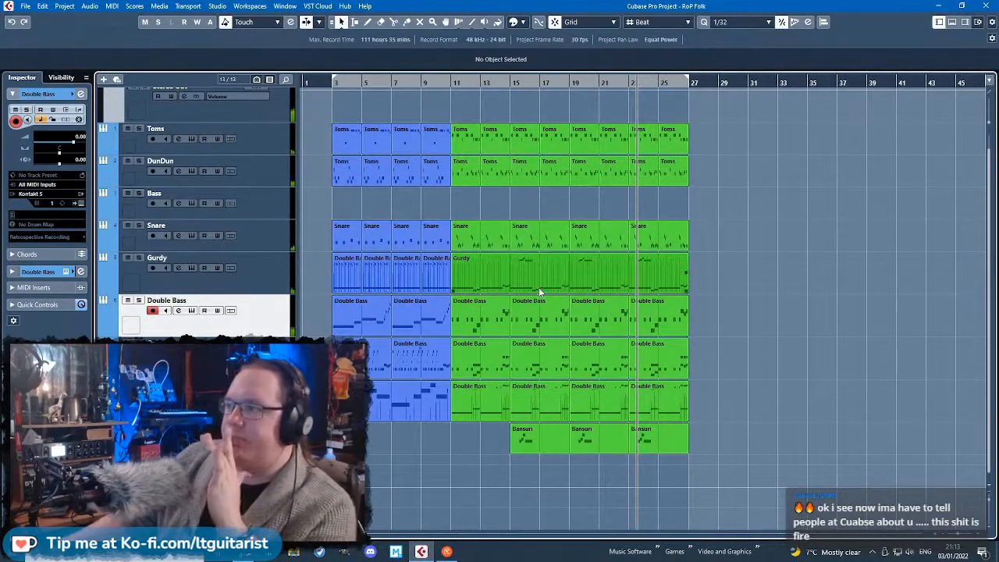
left_click(294, 340)
left_click(291, 328)
left_click(293, 340)
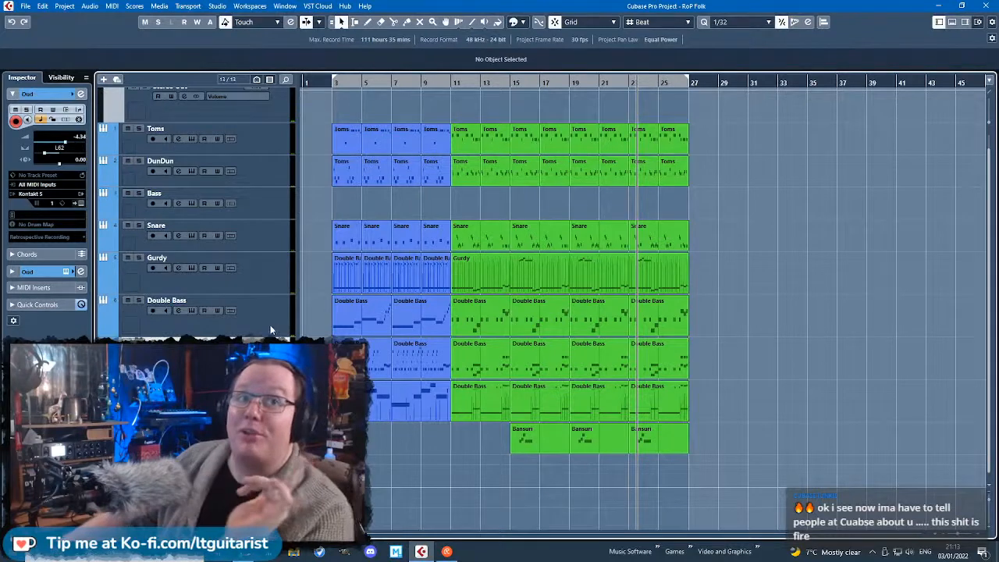
left_click(278, 324)
left_click(293, 340)
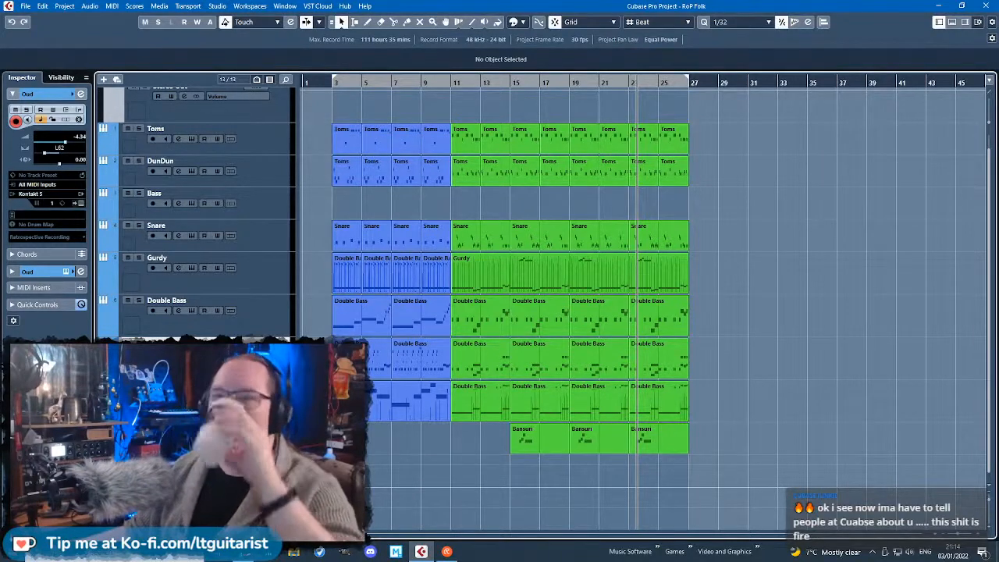
key("space")
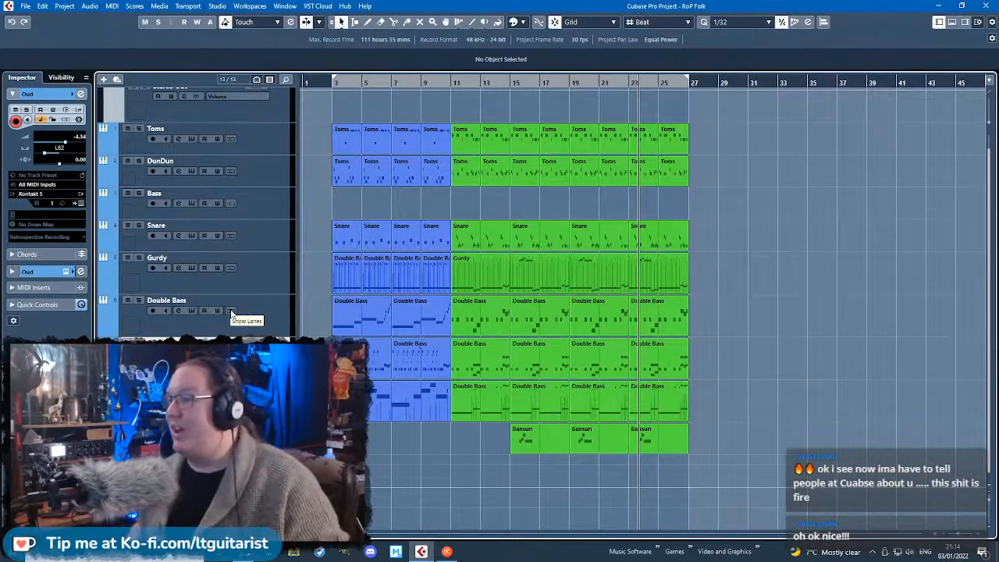
left_click(329, 88)
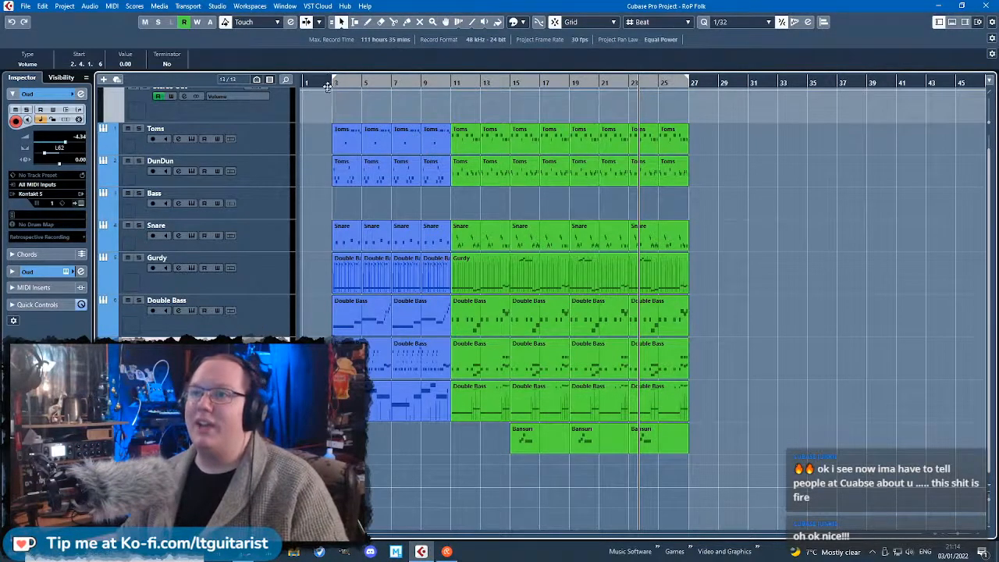
key("ctrl+z")
scroll(316, 102, "up", 1)
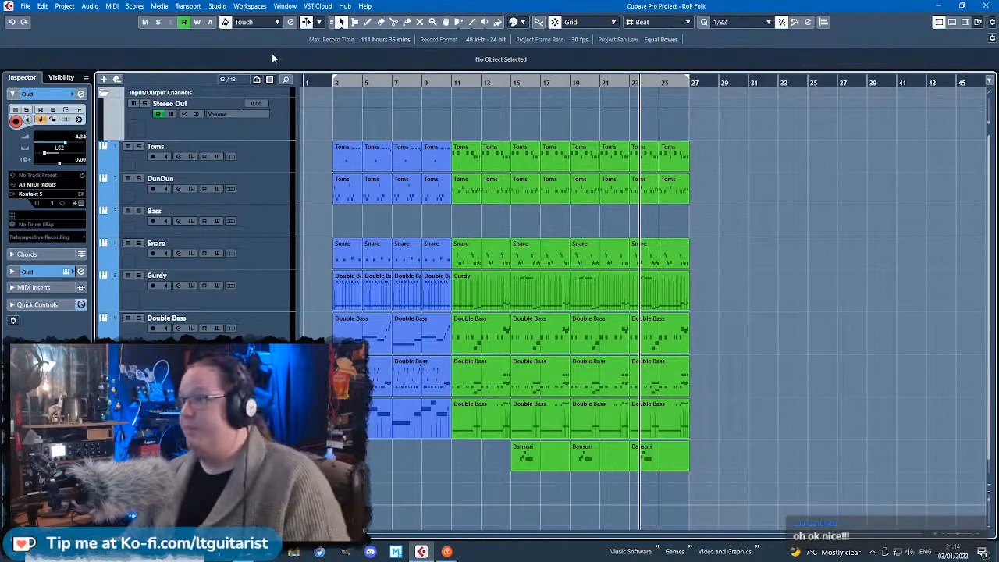
Play the arrangement from bar 3 to hear the opening with all tracks active.
scroll(344, 122, "down", 1)
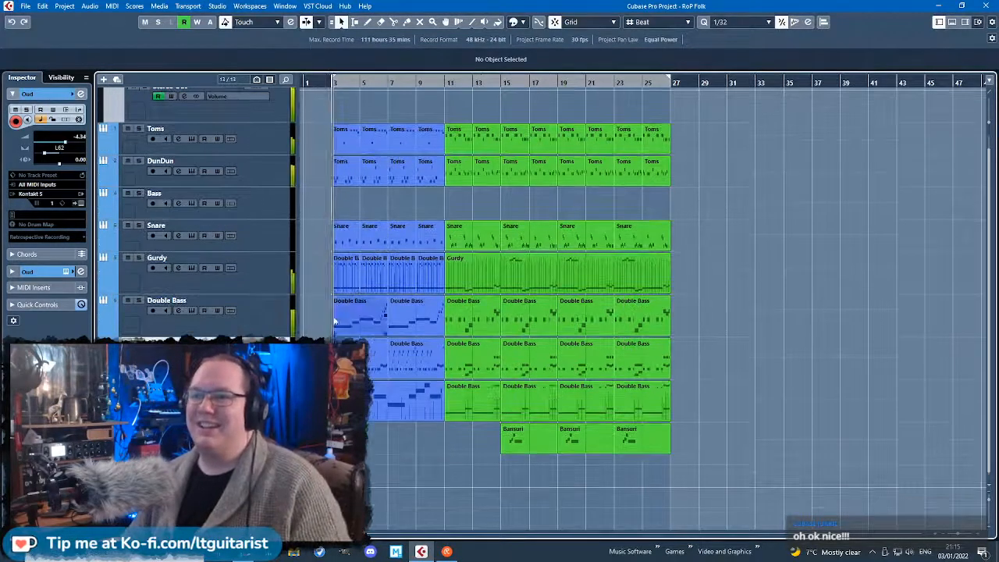
scroll(330, 310, "up", 2)
scroll(331, 328, "down", 2)
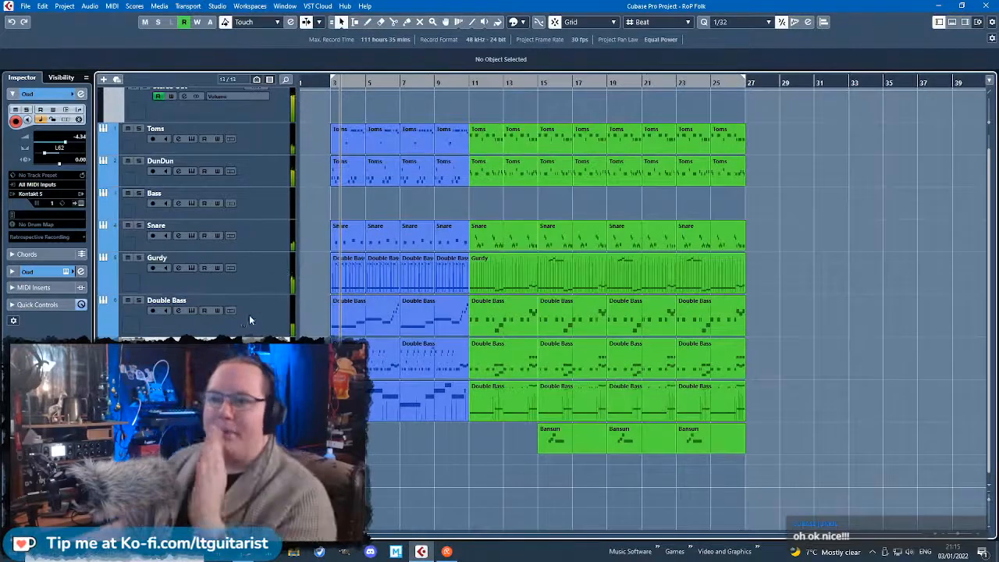
Mute the Double Bass and Oud tracks and play from about bar 10 into the second section.
left_click(138, 306)
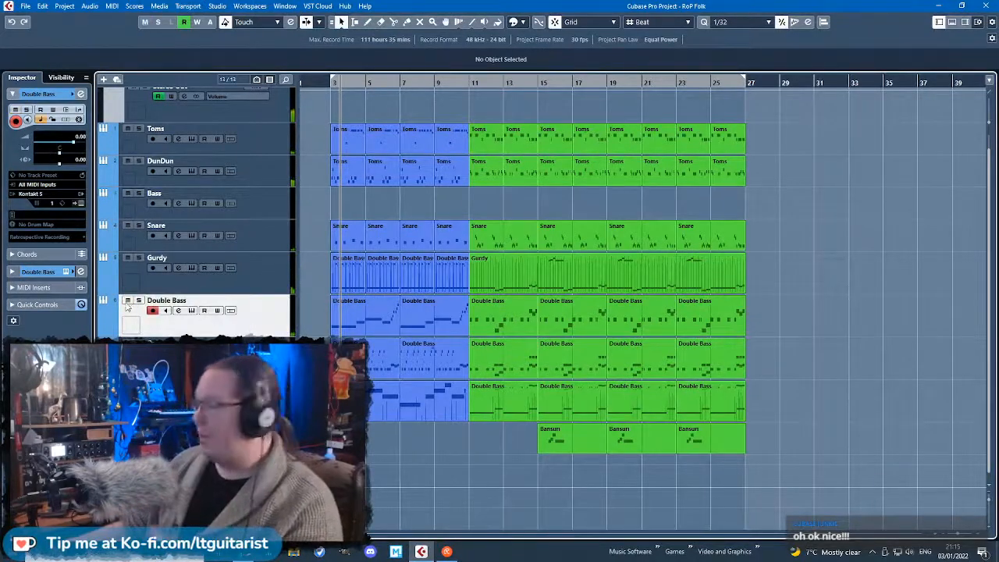
left_click(127, 300)
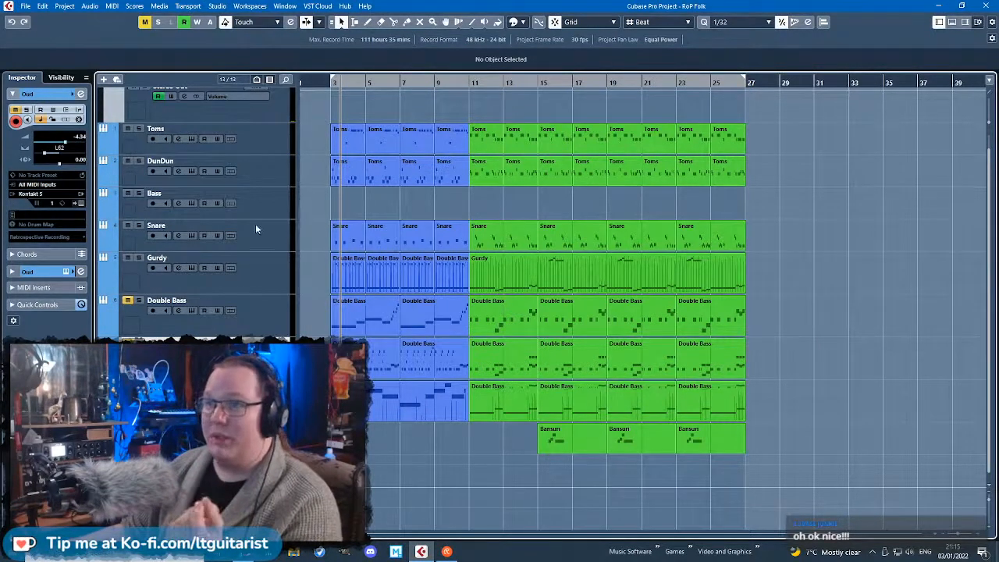
left_click(456, 84)
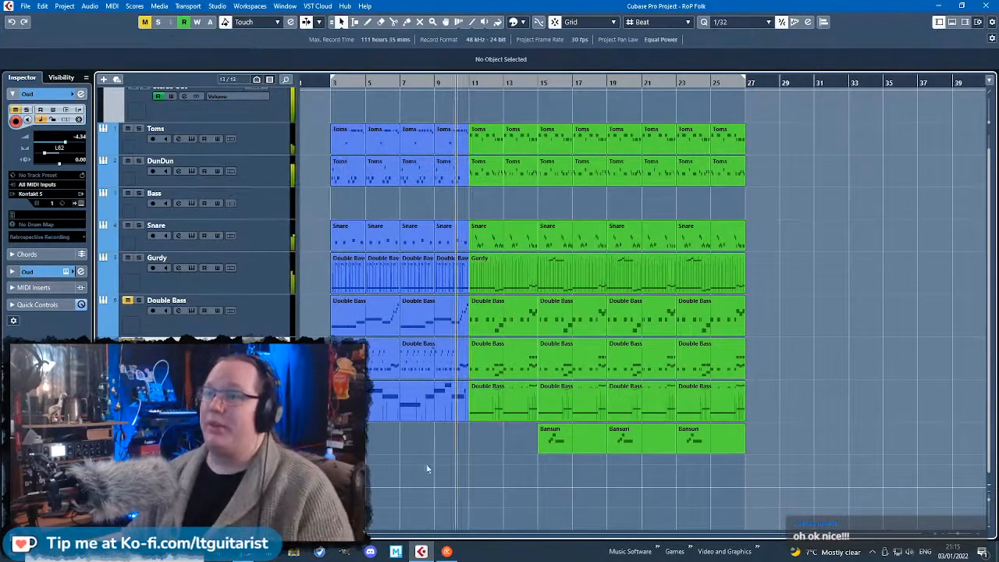
key("space")
Unmute and re-mute the Double Bass track during second-section playback to compare the mix with and without it.
scroll(441, 459, "up", 3)
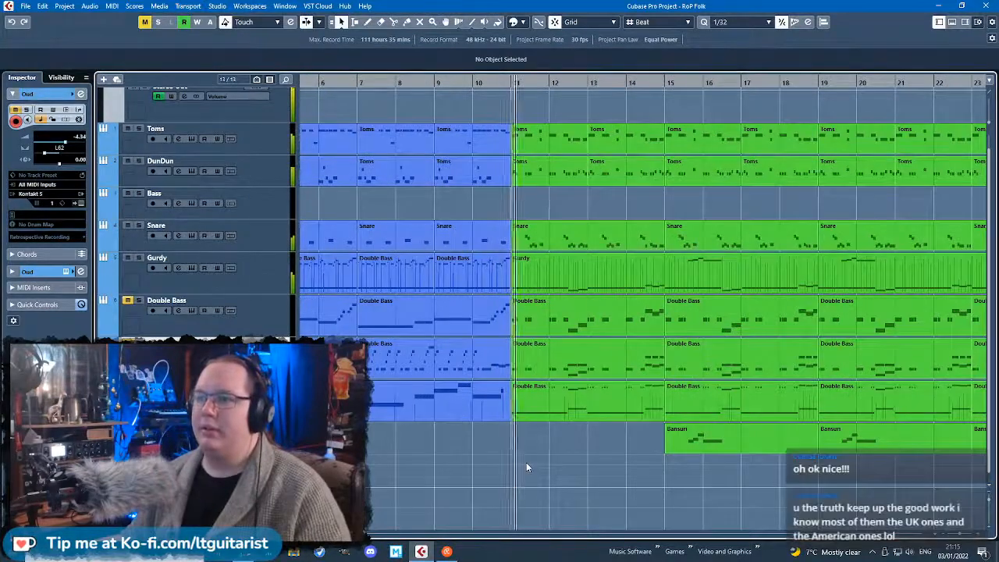
scroll(525, 466, "down", 4)
scroll(421, 449, "up", 2)
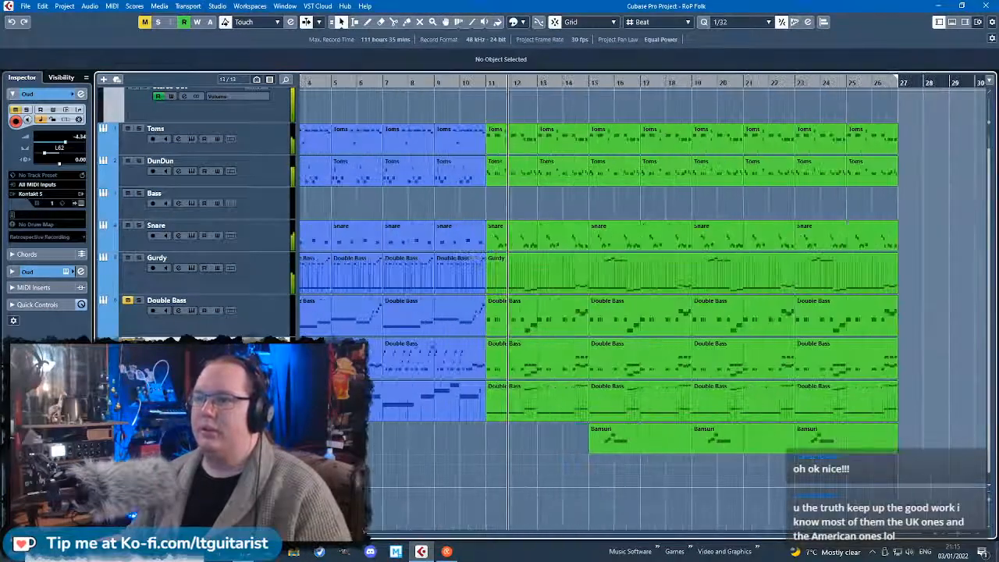
scroll(370, 454, "down", 3)
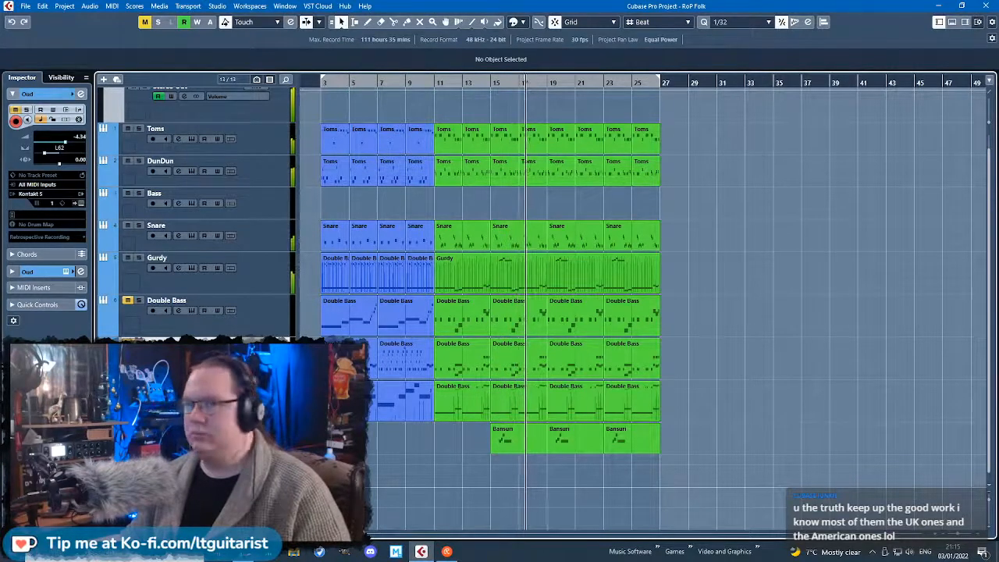
left_click(128, 301)
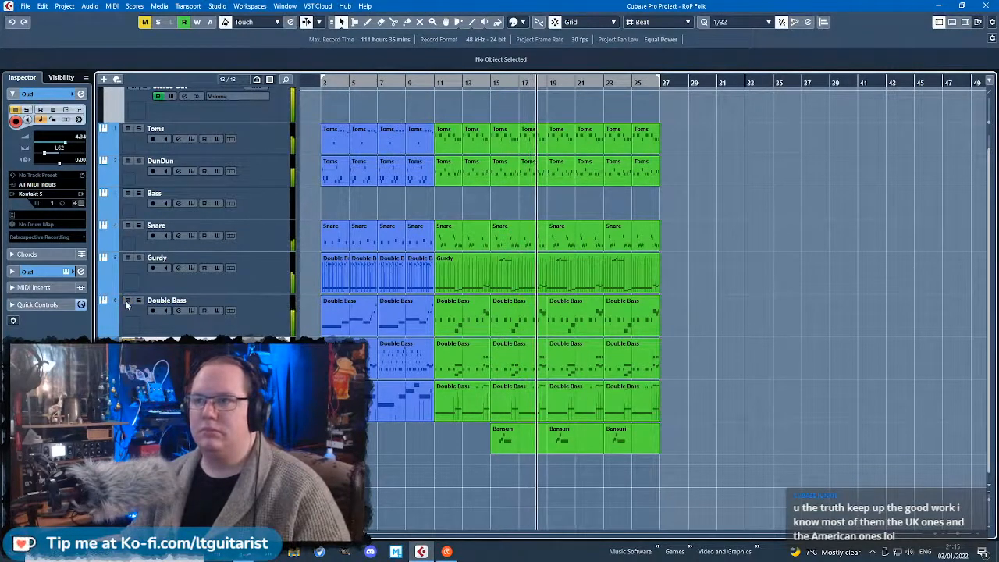
left_click(127, 301)
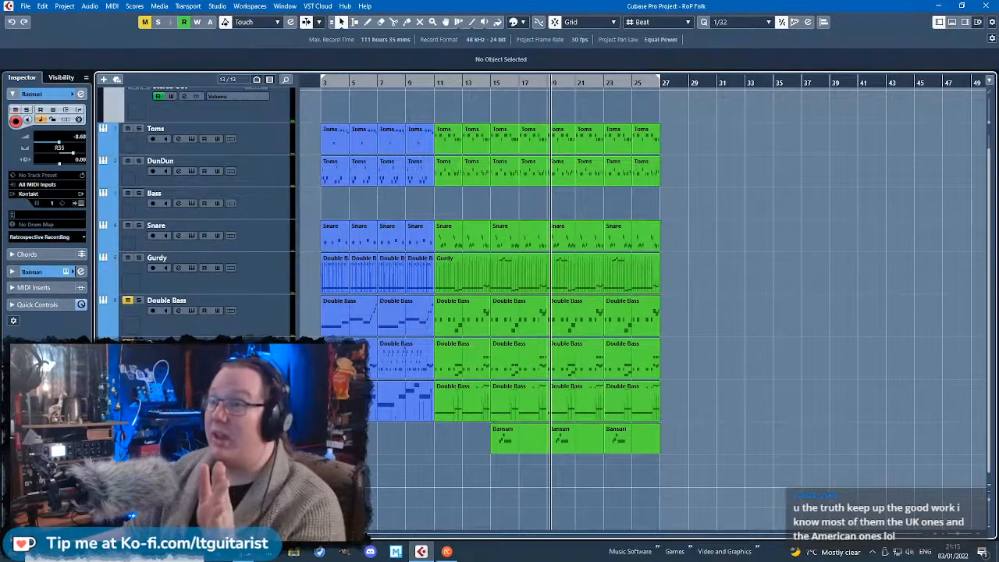
Add one Kontakt instrument track directly after the Oud track, with its audio output set to Stereo Out.
key("Up")
key("Down")
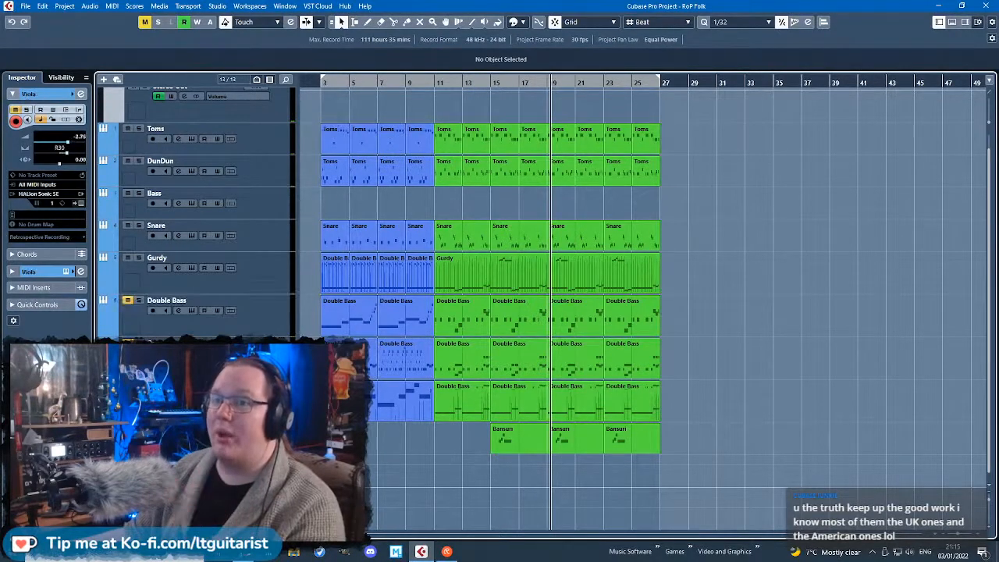
right_click(260, 141)
mouse_move(347, 146)
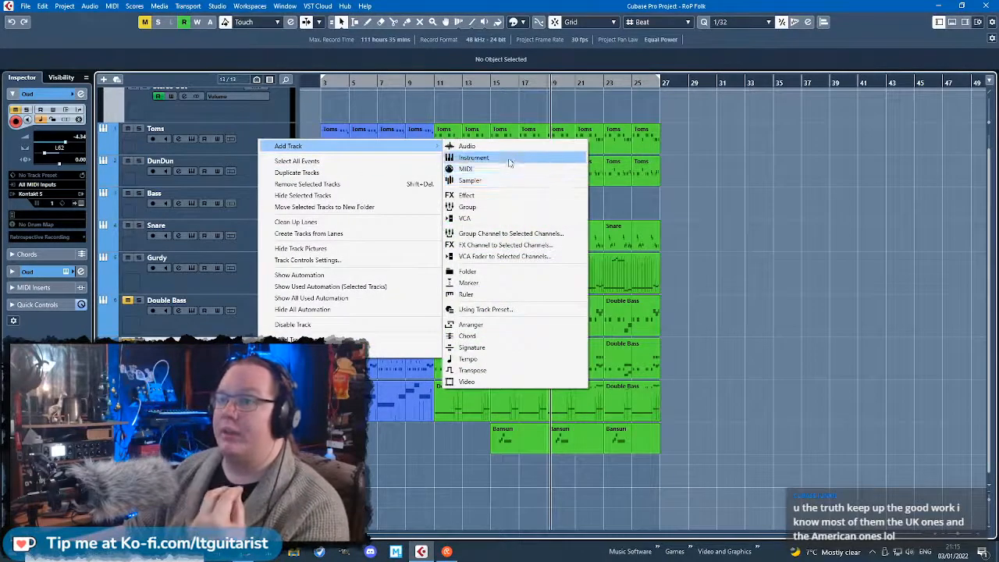
left_click(499, 158)
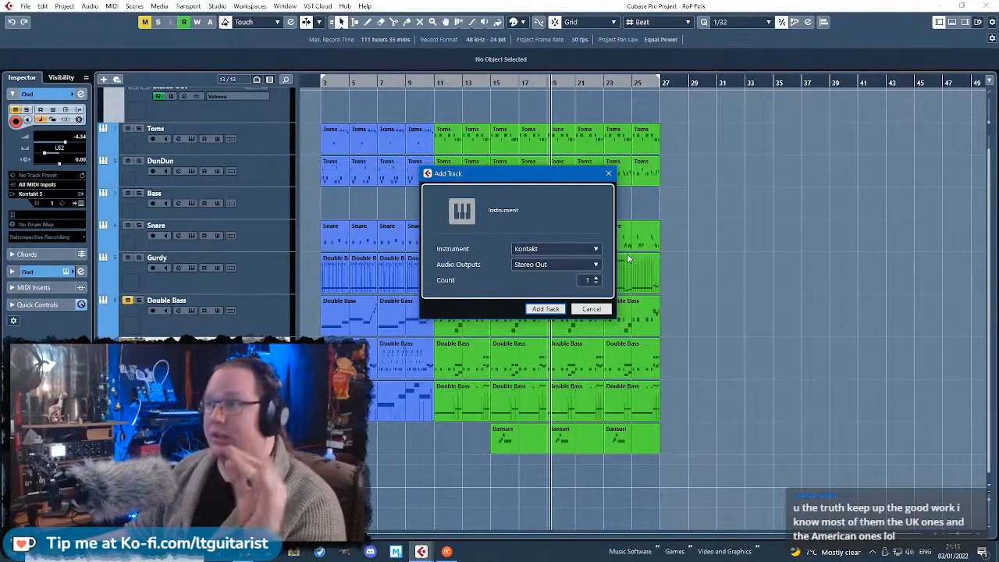
left_click(546, 308)
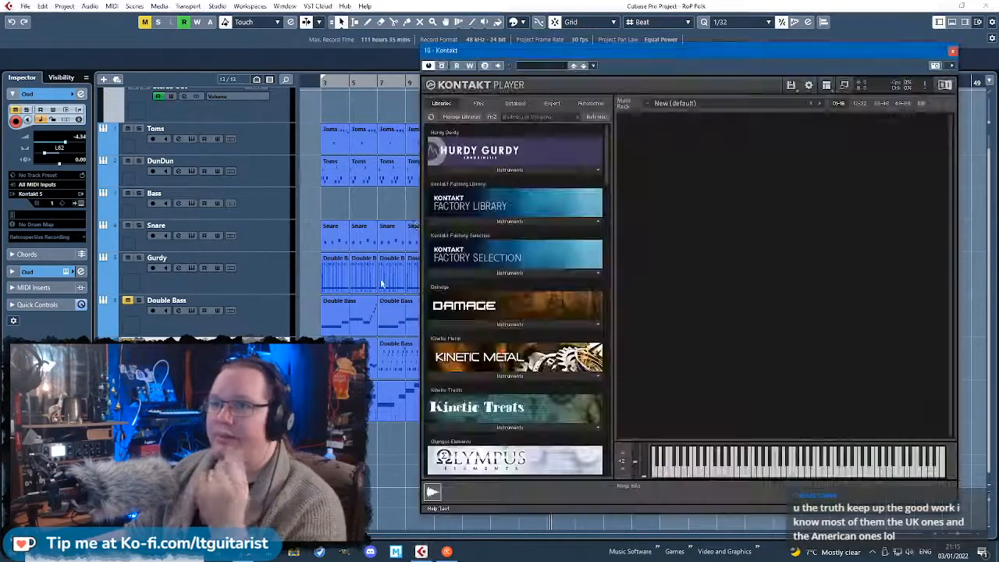
Load The Giant - Cinematic from The Giant library into the new Kontakt instance.
left_click_drag(611, 137, 622, 278)
scroll(510, 309, "up", 6)
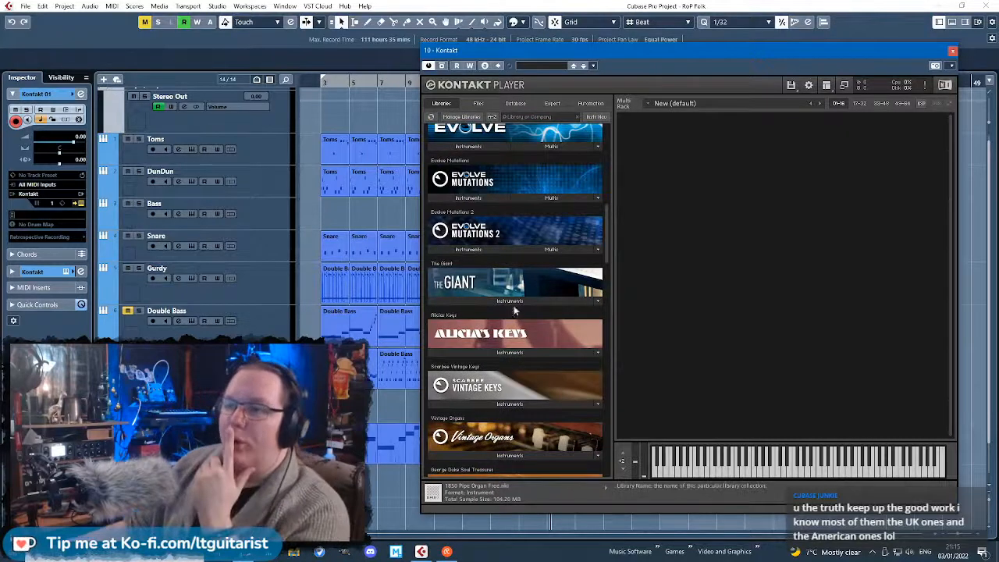
left_click(511, 301)
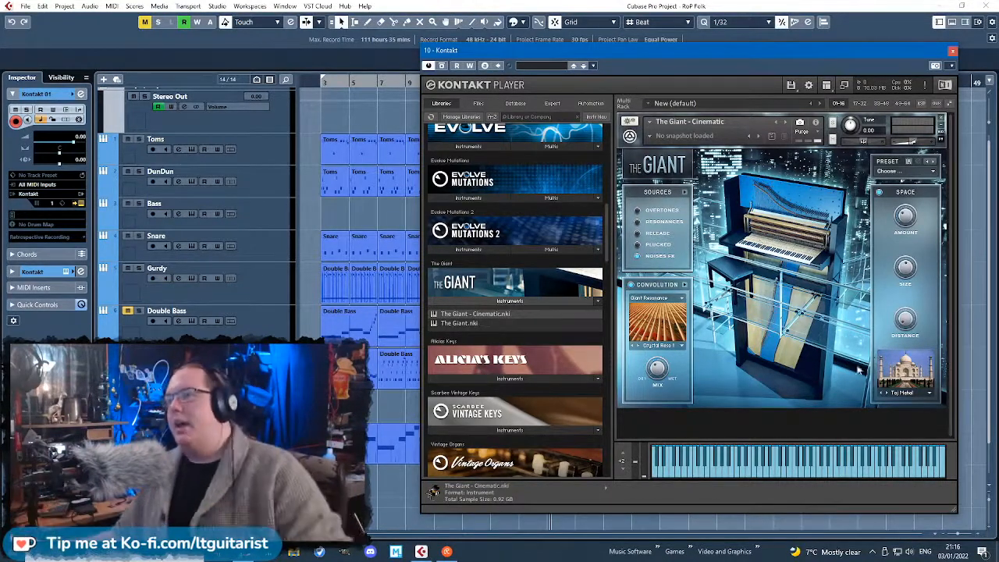
left_click_drag(718, 52, 724, 53)
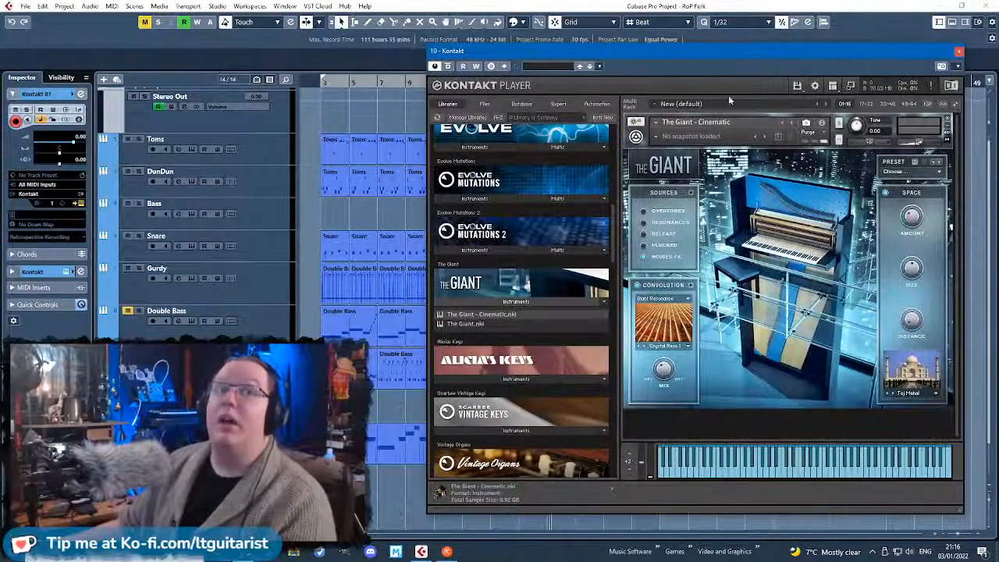
Limit The Giant to its Resonances and Plucked sources, without Convolution or Space, and set the Release source's envelope release to 1.3k ms.
left_click(655, 246)
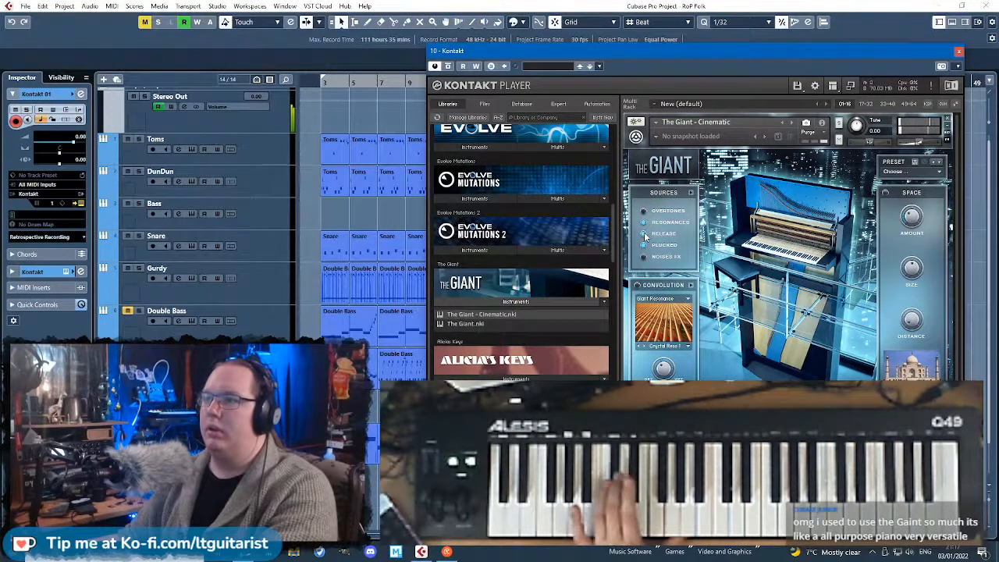
left_click(690, 193)
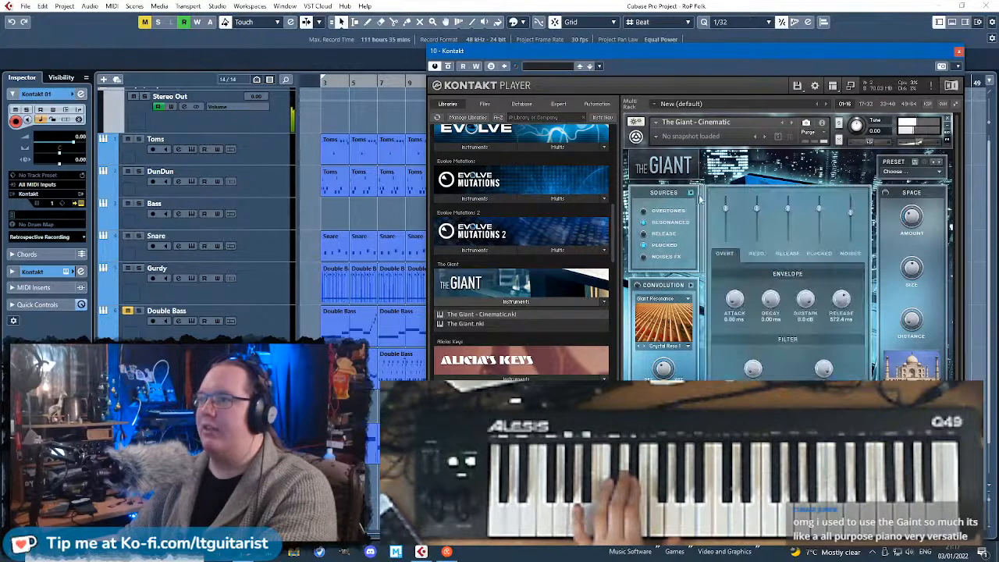
left_click(778, 256)
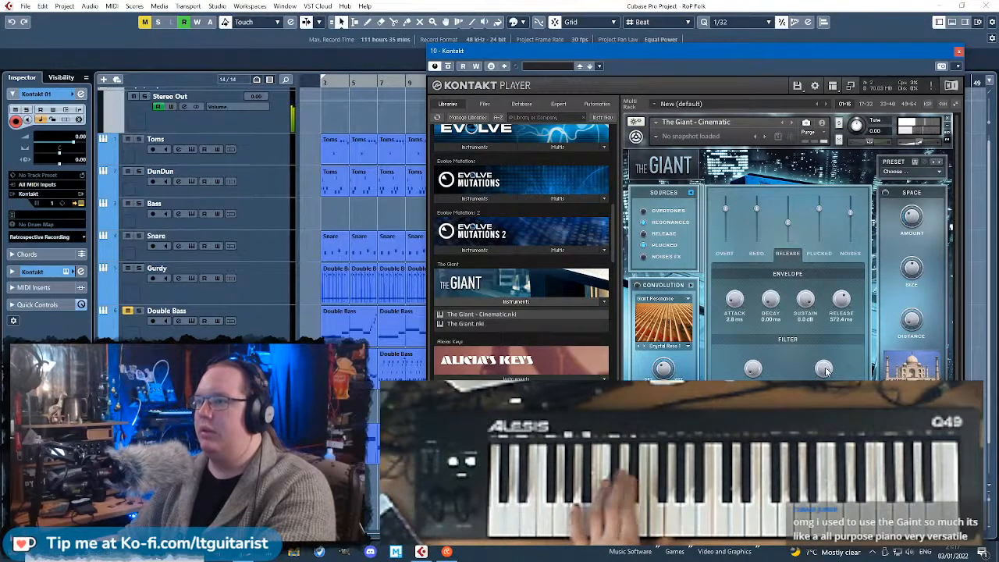
left_click_drag(837, 326, 839, 300)
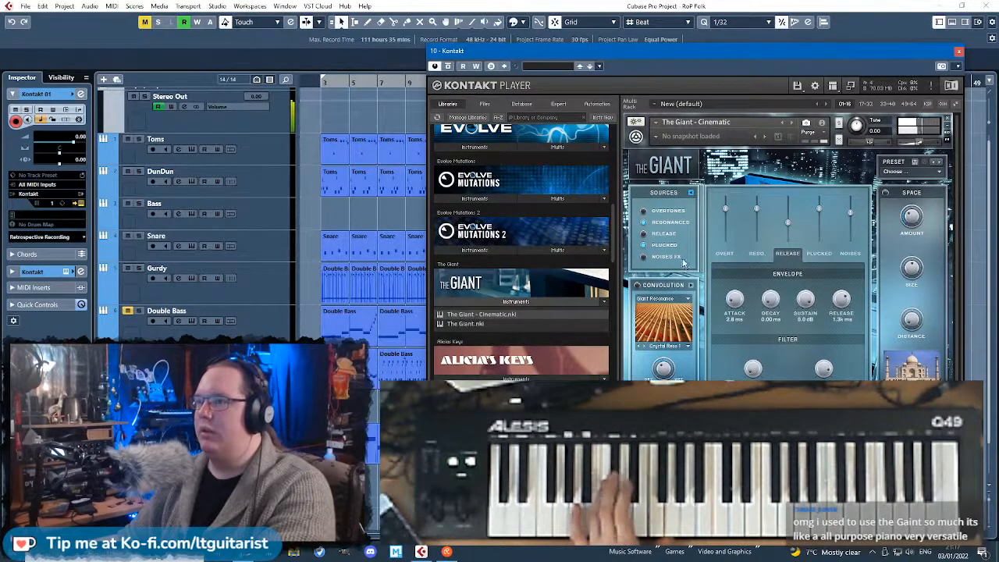
Set the Plucked source's envelope to 1.0 ms attack and 2.7k ms release, and close the instrument.
left_click(719, 256)
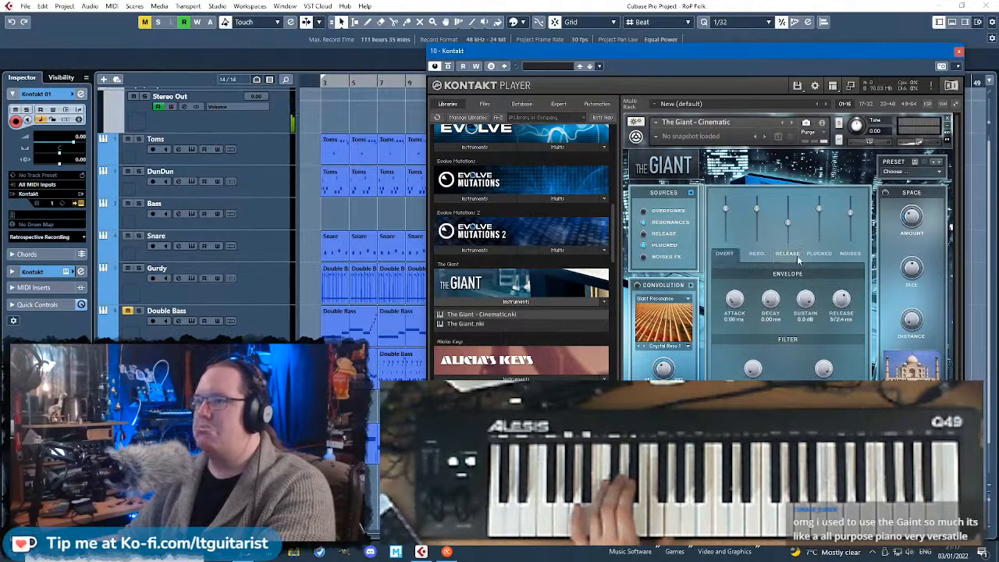
left_click(821, 254)
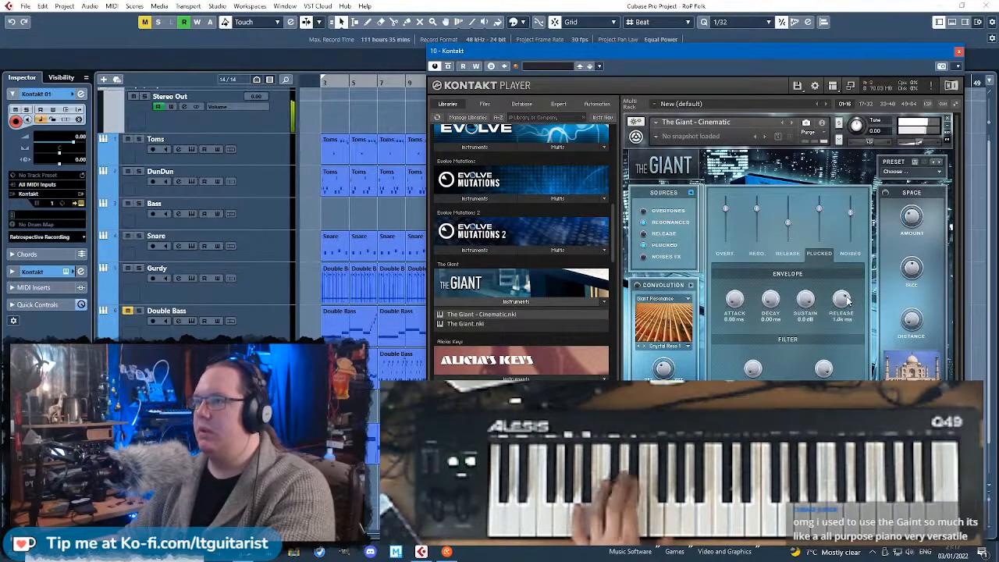
left_click_drag(734, 296, 730, 298)
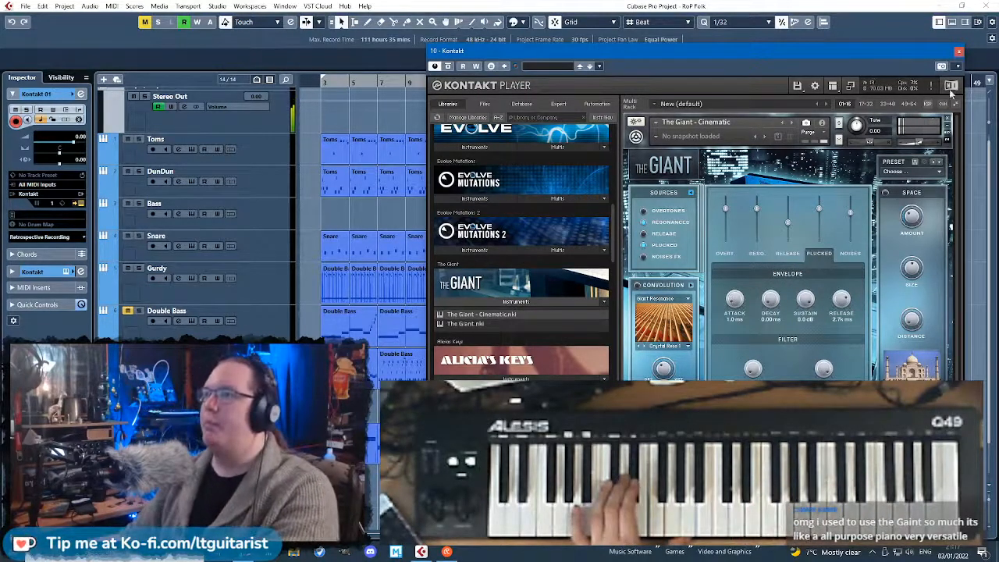
left_click(959, 52)
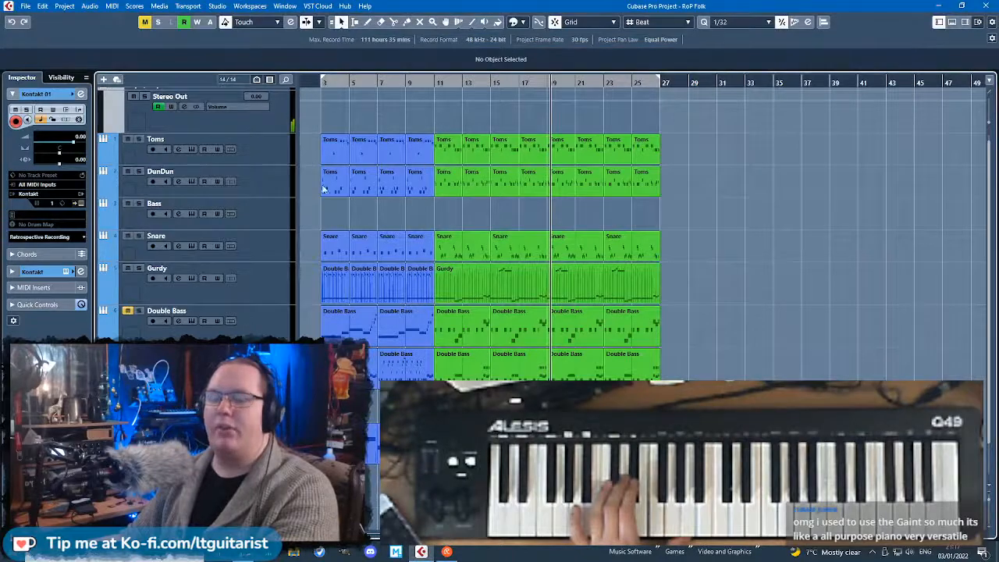
Move all of the Oud track's parts onto the new Kontakt track and play it soloed from bar 3.
scroll(341, 367, "up", 7)
left_click_drag(672, 398, 340, 406)
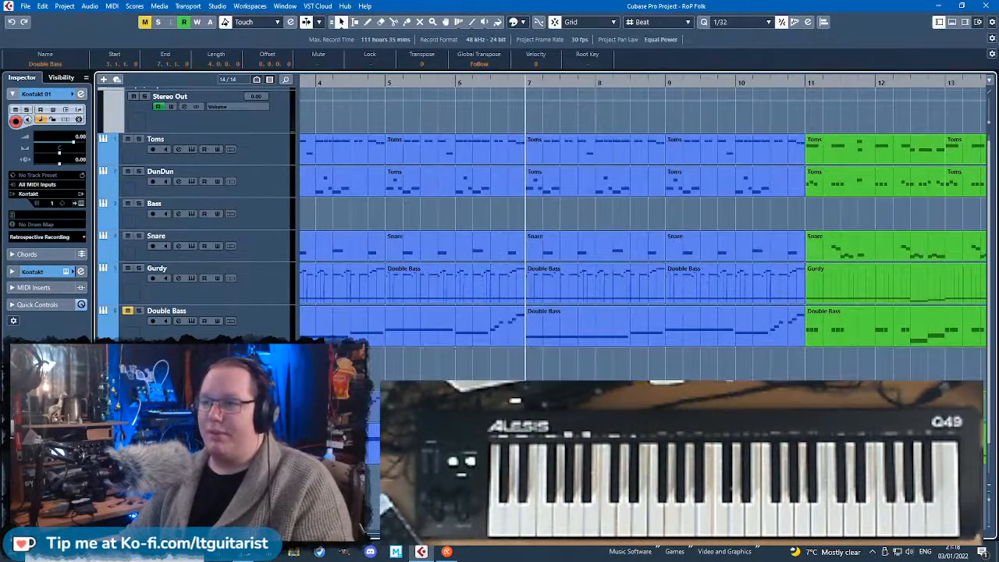
scroll(391, 302, "down", 7)
left_click(354, 81)
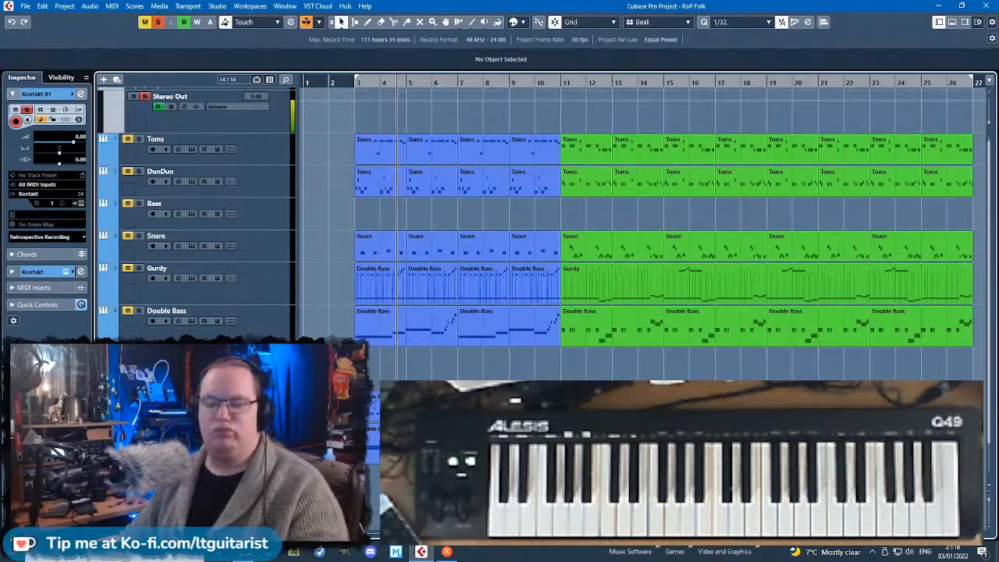
Add an active FX 1 send to the new Kontakt track.
left_click(28, 272)
left_click(29, 179)
left_click(77, 202)
left_click(47, 248)
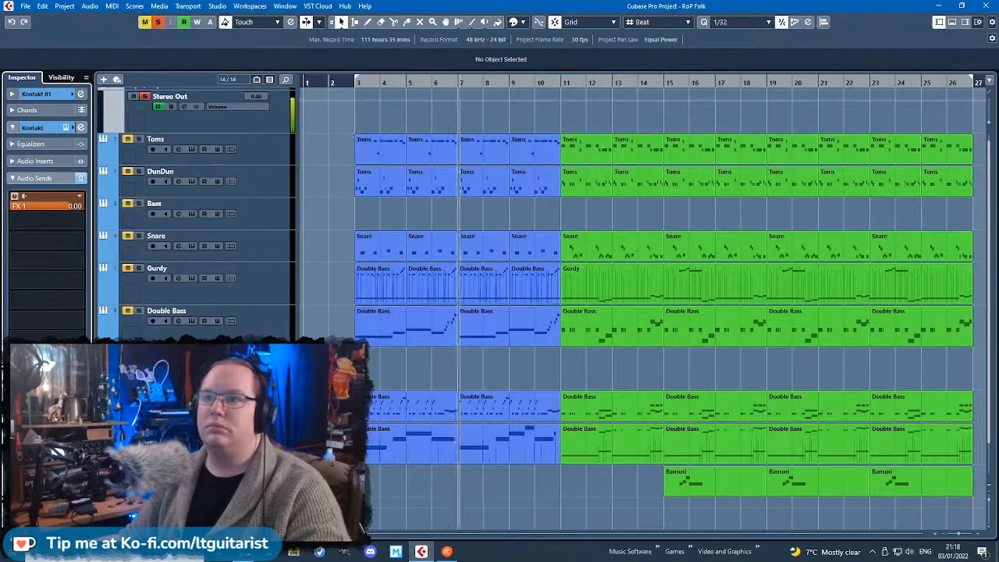
Add an FX 1 send to the DunDun track.
left_click(244, 191)
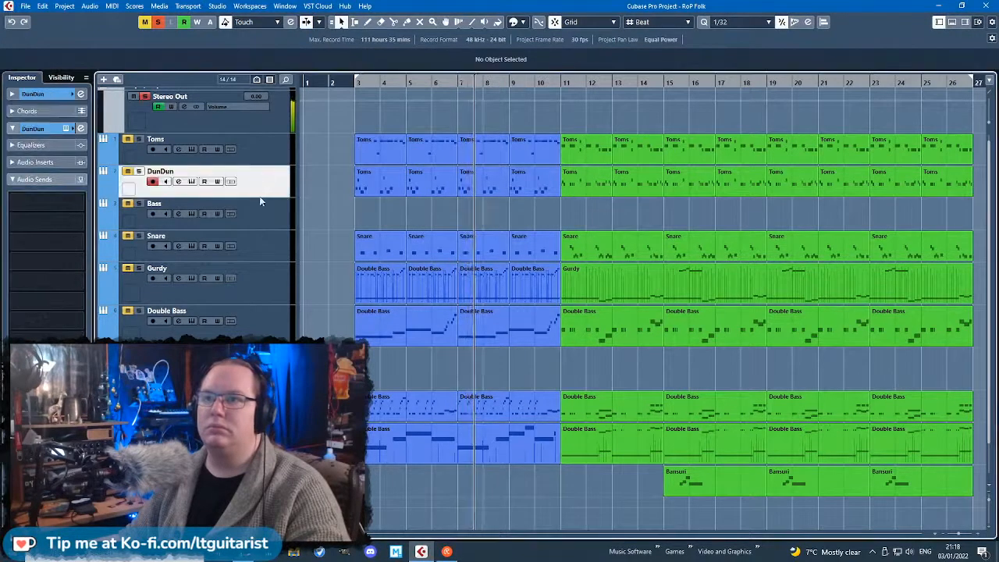
left_click(65, 205)
left_click(48, 250)
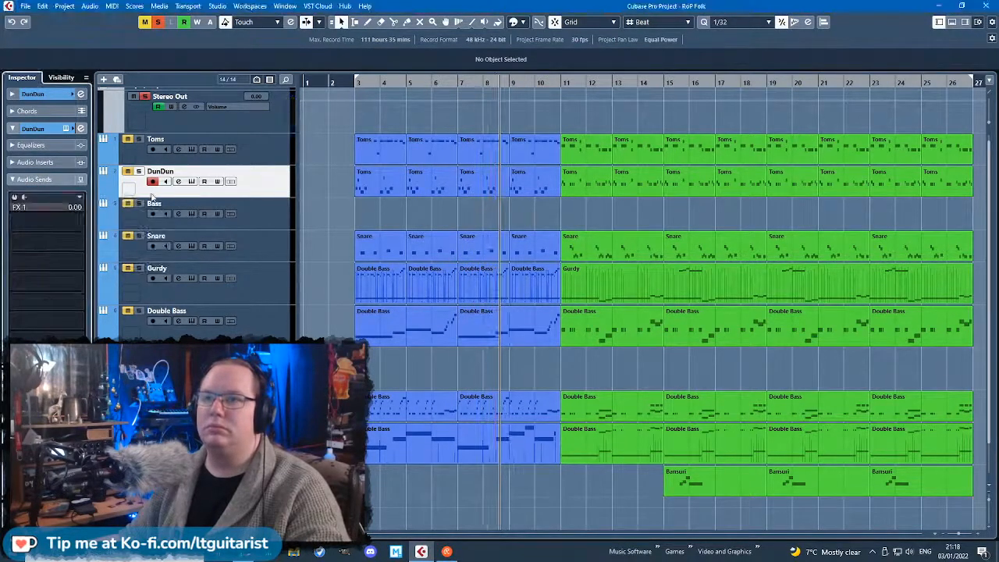
Check the sends on the remaining tracks, and add and activate an FX 1 send on the Bansuri track.
left_click(258, 214)
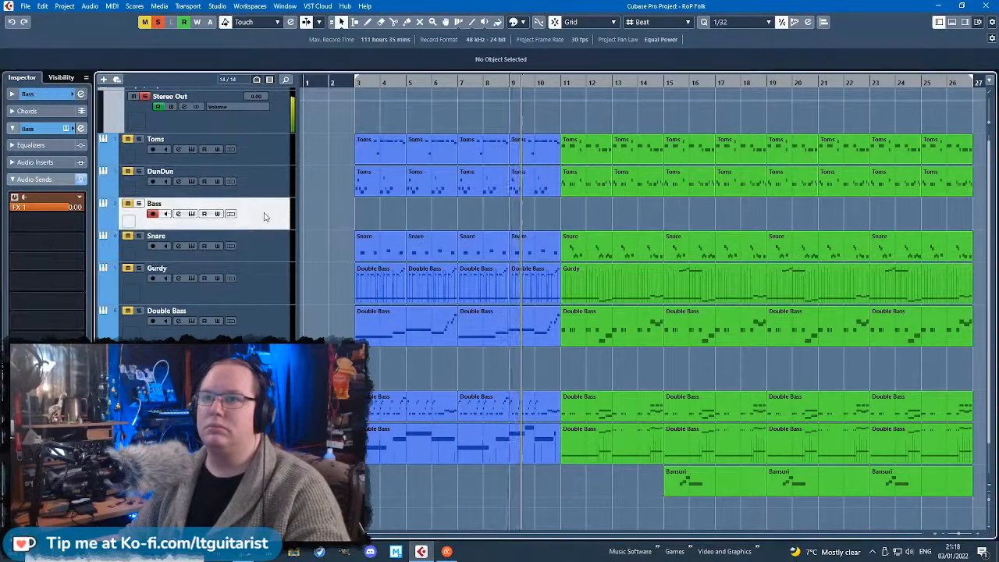
left_click(267, 248)
left_click(270, 285)
left_click(270, 322)
left_click(270, 366)
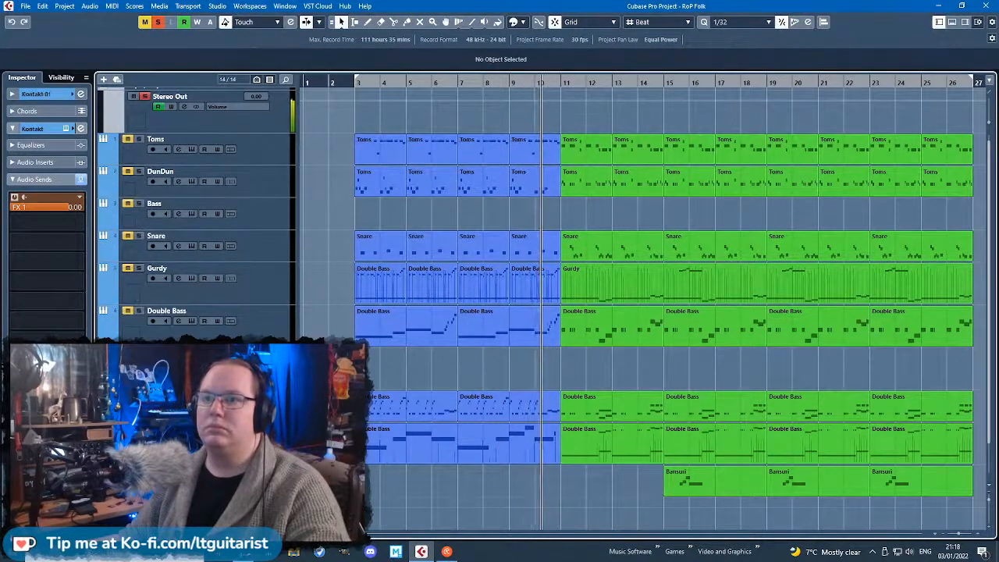
left_click(270, 481)
left_click(80, 202)
left_click(41, 242)
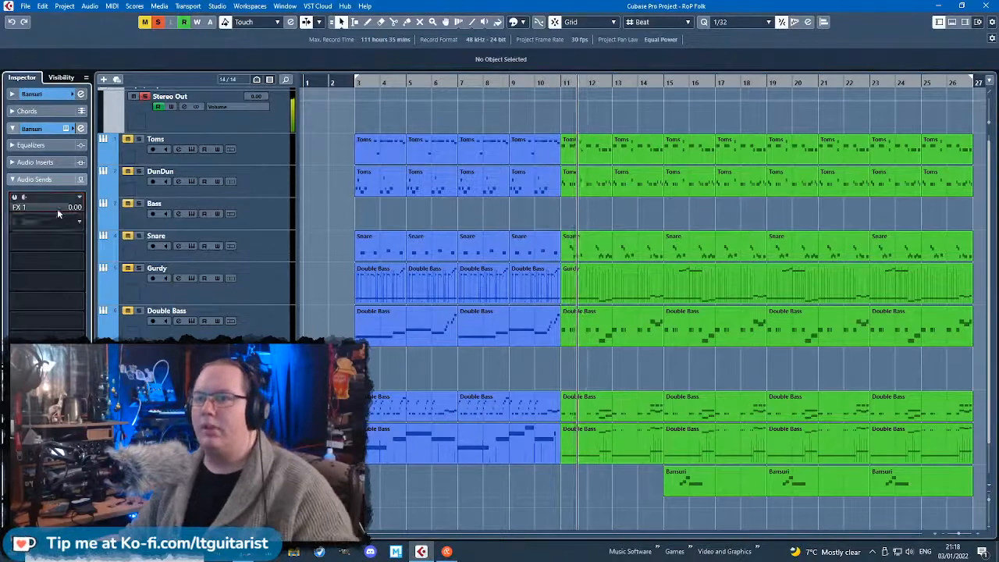
left_click(15, 198)
Open the Kontakt track's part covering bars 7 to 11, select its notes and fine-tune their lengths with snapping toggled.
double_click(484, 405)
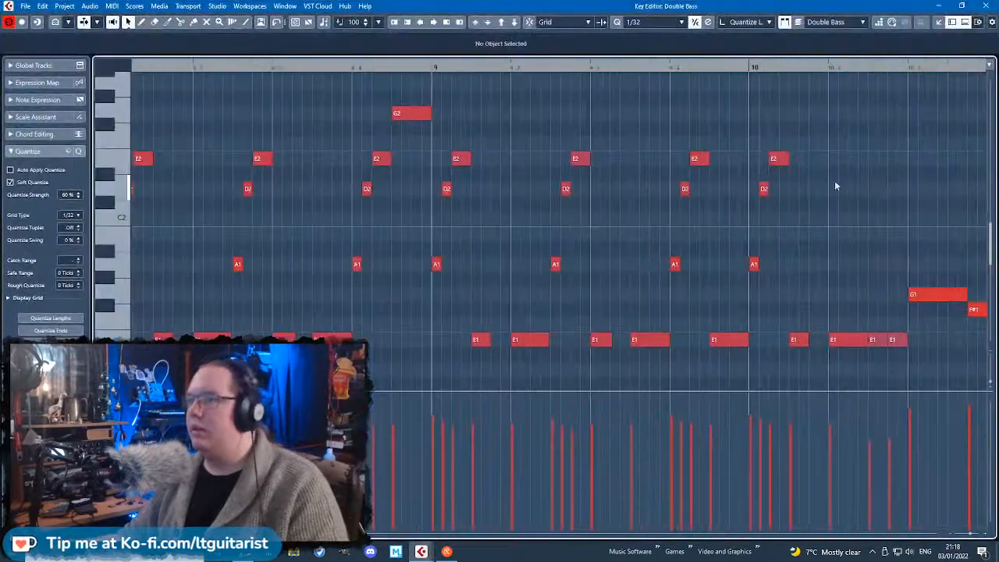
scroll(835, 186, "right", 2)
left_click(597, 65)
key("space")
scroll(634, 193, "down", 4)
left_click_drag(758, 351, 353, 103)
scroll(679, 352, "up", 4)
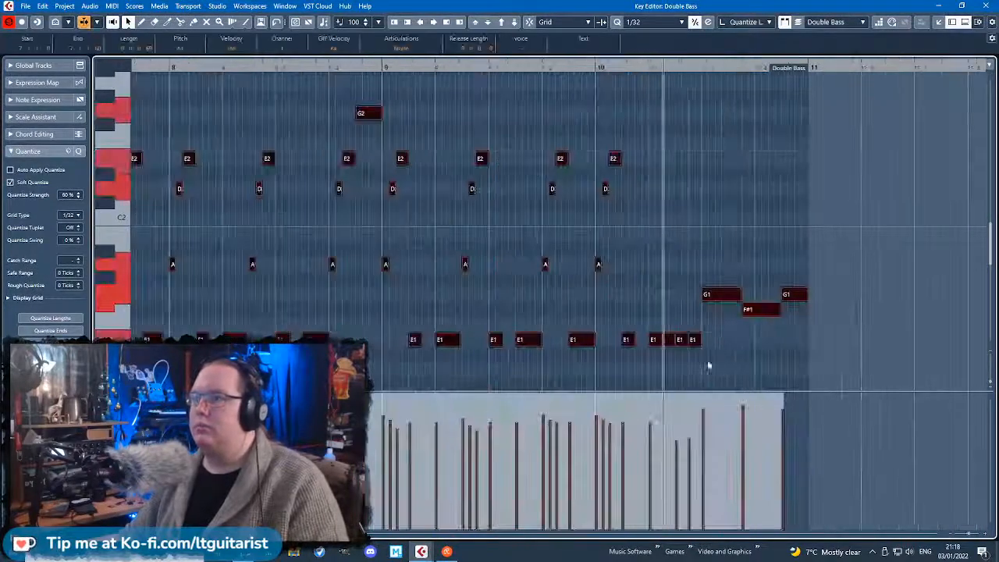
left_click_drag(700, 340, 701, 341)
key("j")
left_click(687, 206)
left_click(985, 5)
Replace the Kontakt track's part at bars 3 to 7 with the edited part and duplicate it to fill bars 7 to 11.
left_click(437, 406)
key("Delete")
left_click_drag(489, 406, 385, 412)
key("ctrl+d")
left_click(381, 366)
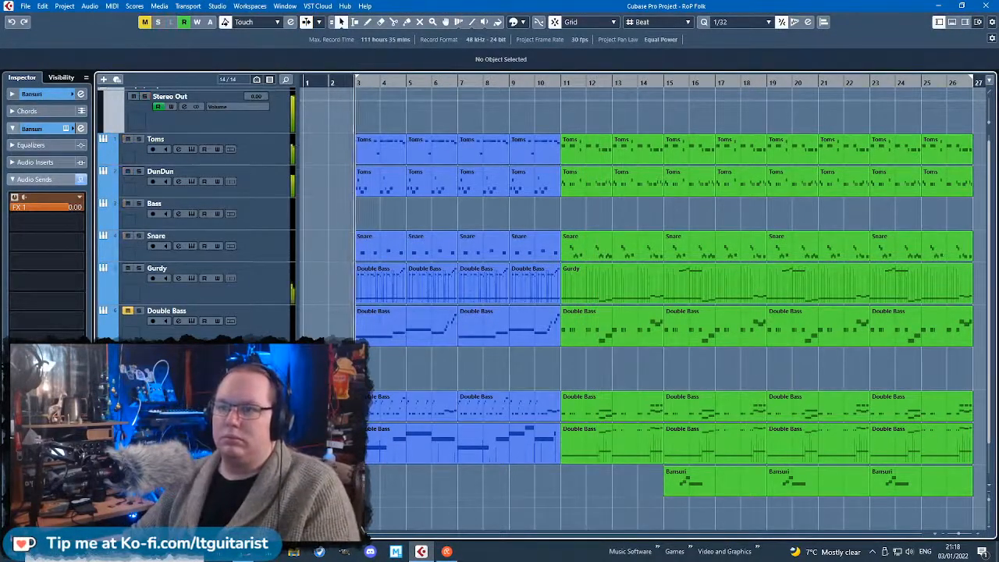
Lower the Bansuri track's volume to about -19 dB and set its pan to R6.
left_click(31, 94)
left_click_drag(56, 146, 47, 144)
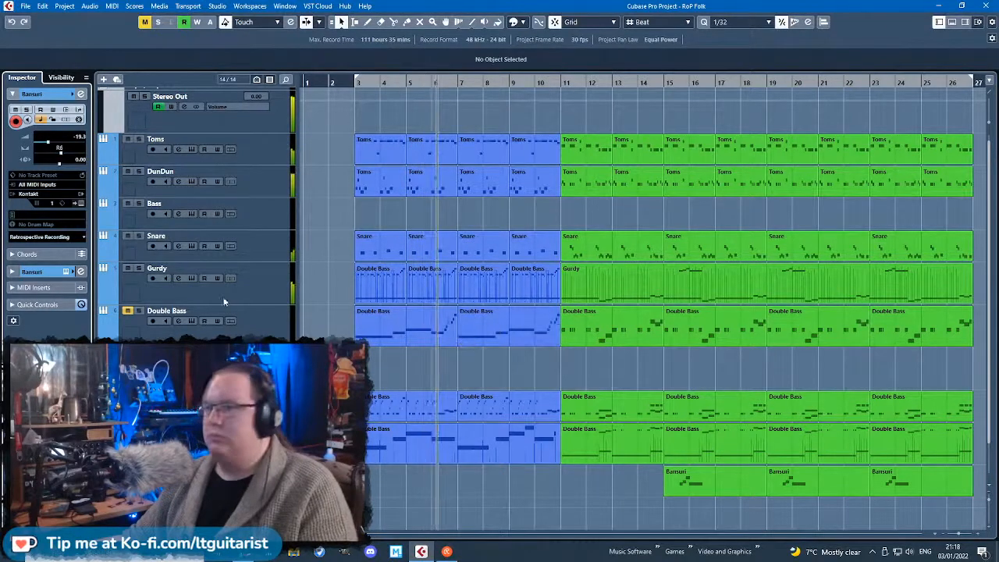
Switch The Giant's sources to Overtones and Plucked, and set the Plucked envelope to 0.00 ms attack and 3.4k ms release.
left_click(79, 202)
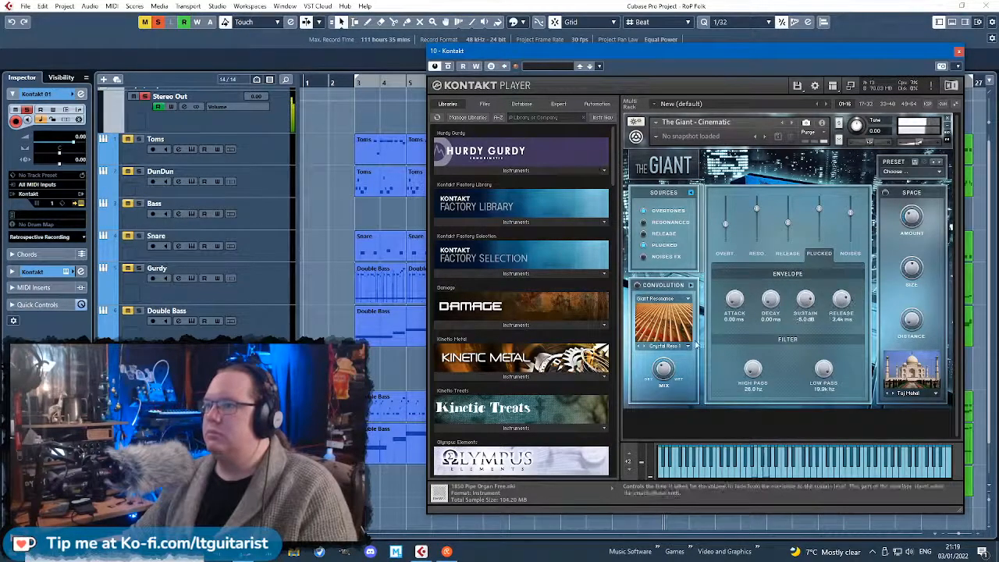
left_click(958, 51)
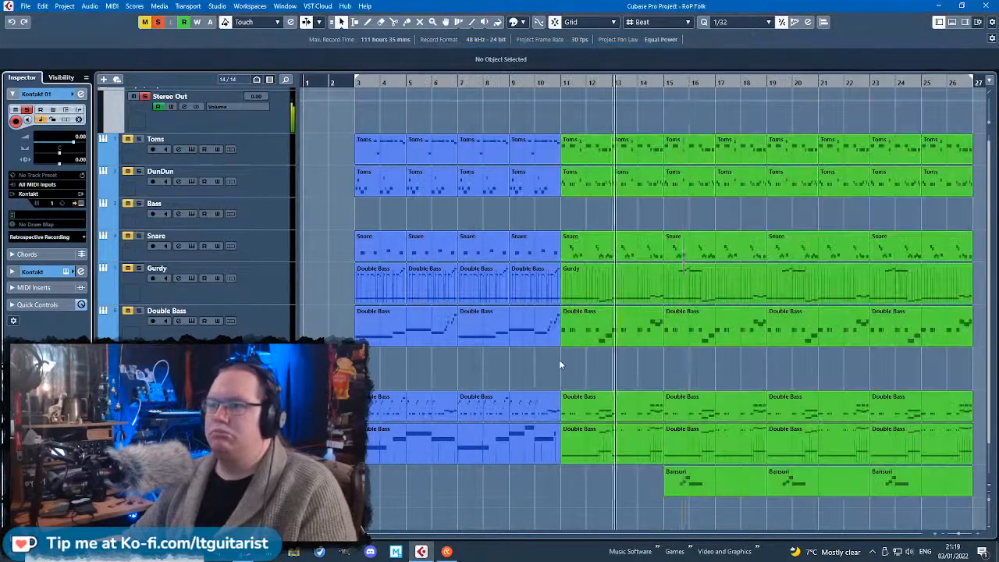
Open the Kontakt track's part covering bars 11 to 15 and examine its repeated low E1 notes during playback.
scroll(558, 359, "down", 2)
scroll(435, 378, "up", 4)
scroll(396, 365, "down", 4)
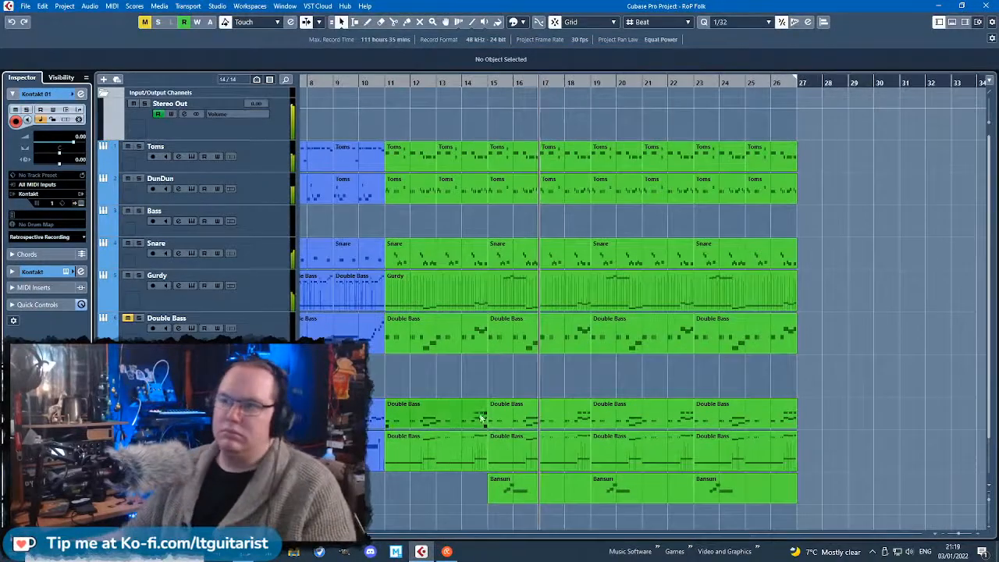
double_click(440, 411)
left_click_drag(197, 256, 649, 252)
scroll(651, 251, "down", 2)
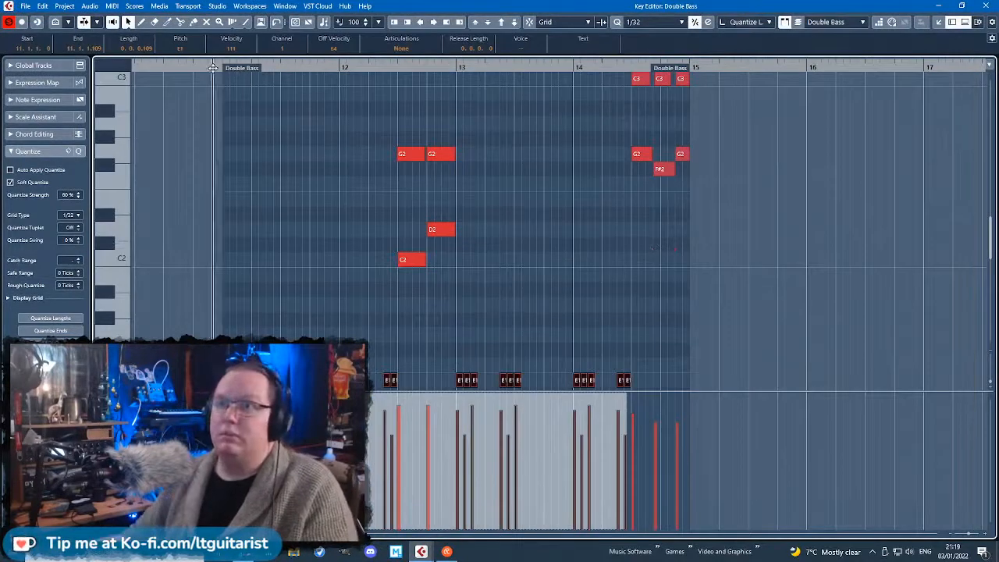
scroll(237, 138, "down", 5)
scroll(237, 204, "up", 3)
scroll(378, 237, "down", 3)
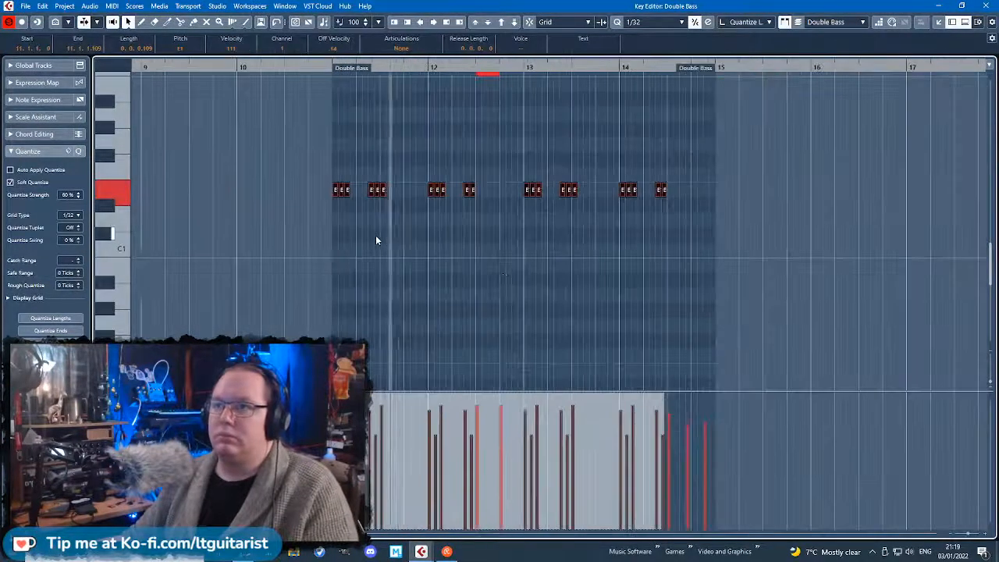
scroll(437, 250, "up", 3)
left_click(501, 260)
Transpose all the closing notes in the second half of bar 14 of the Kontakt 01 part down one octave.
scroll(567, 226, "down", 3)
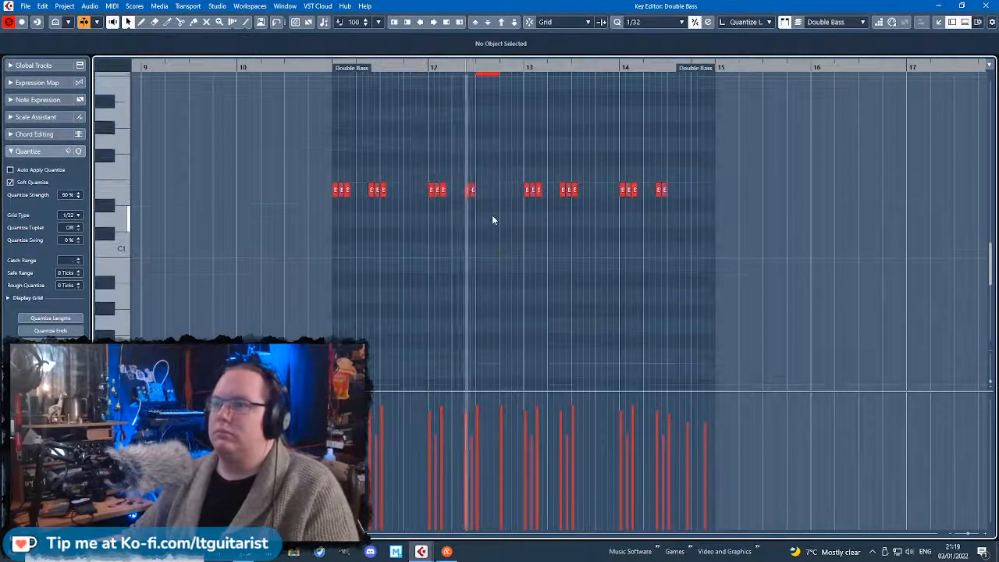
scroll(567, 228, "up", 3)
scroll(497, 258, "up", 3)
scroll(496, 253, "down", 3)
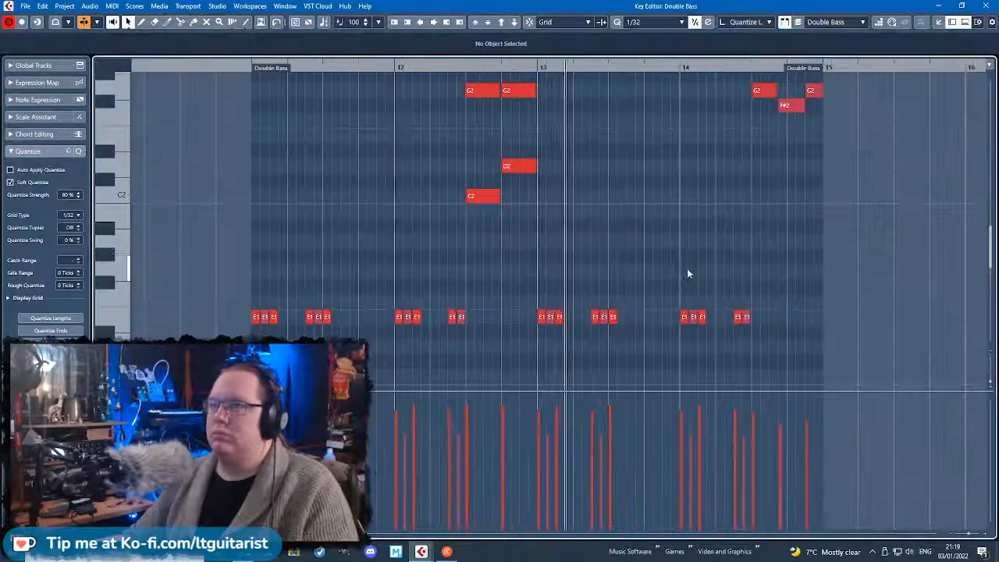
scroll(843, 273, "up", 3)
left_click_drag(877, 320, 702, 159)
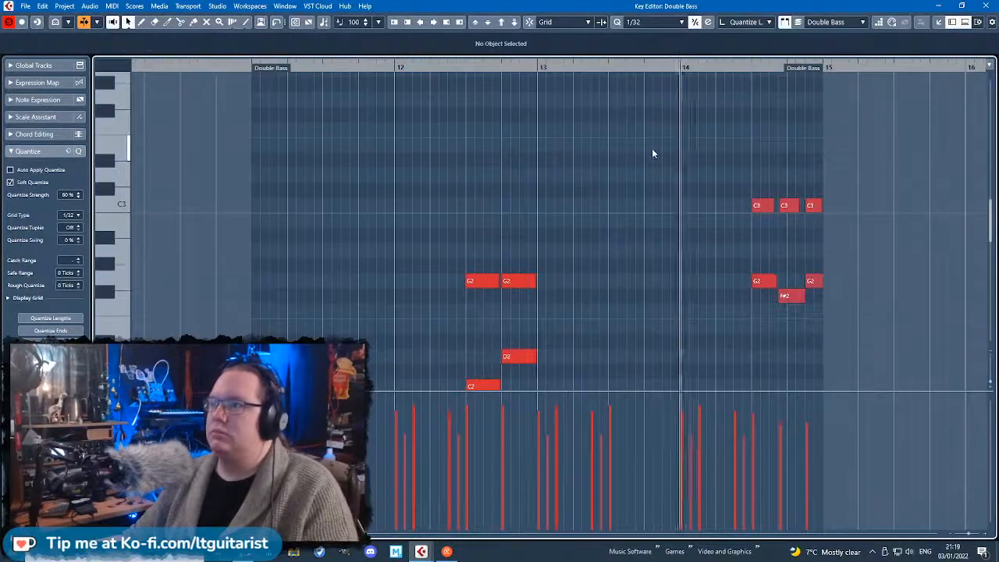
scroll(793, 283, "down", 3)
scroll(793, 282, "up", 3)
scroll(712, 264, "up", 2)
scroll(780, 273, "down", 3)
scroll(793, 276, "up", 3)
left_click_drag(793, 276, 616, 111)
key("shift+Down")
scroll(615, 110, "down", 2)
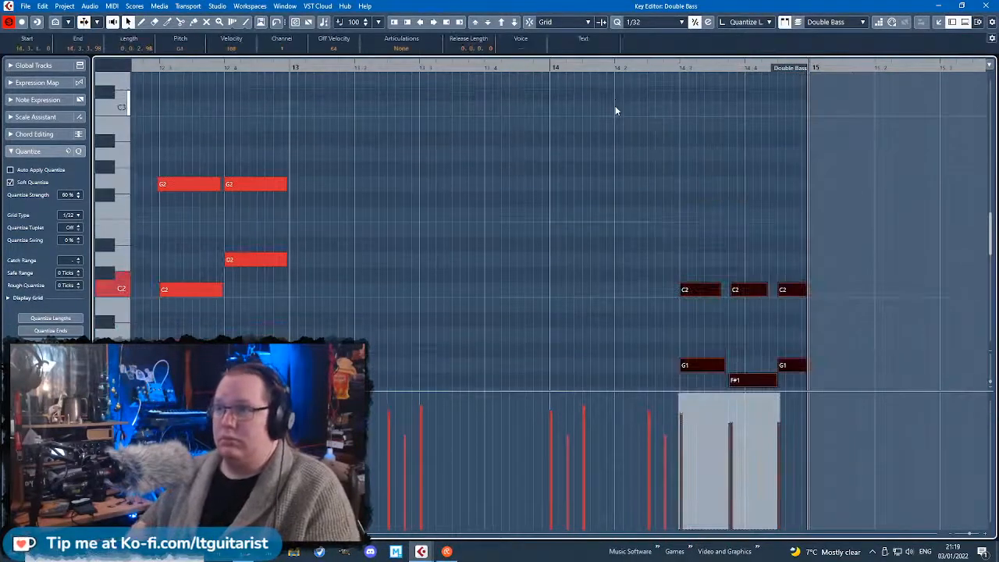
Transpose only the low G1 and F#1 notes at the end of bar 14 up an octave and leave the part's editor.
scroll(616, 149, "down", 3)
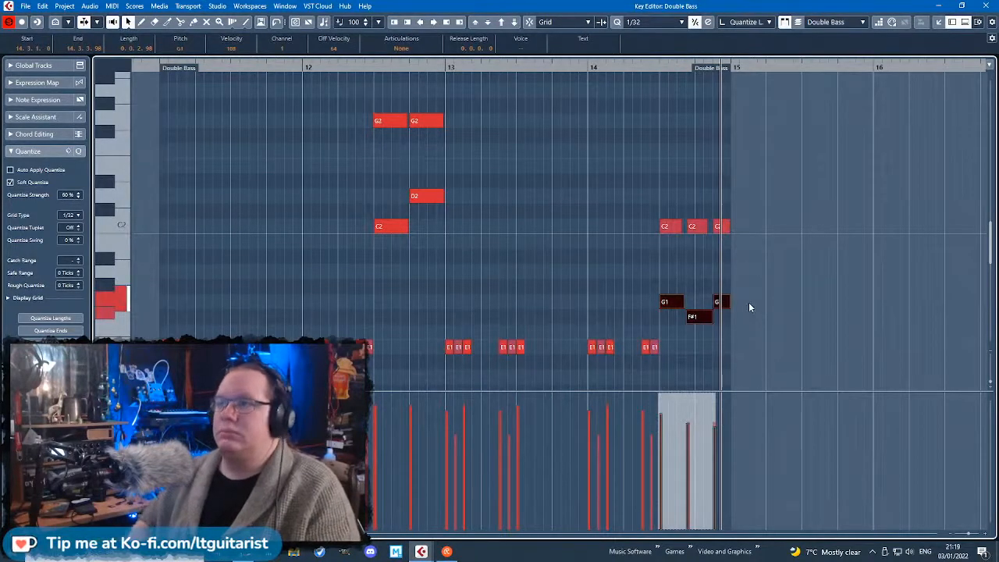
key("shift+Up")
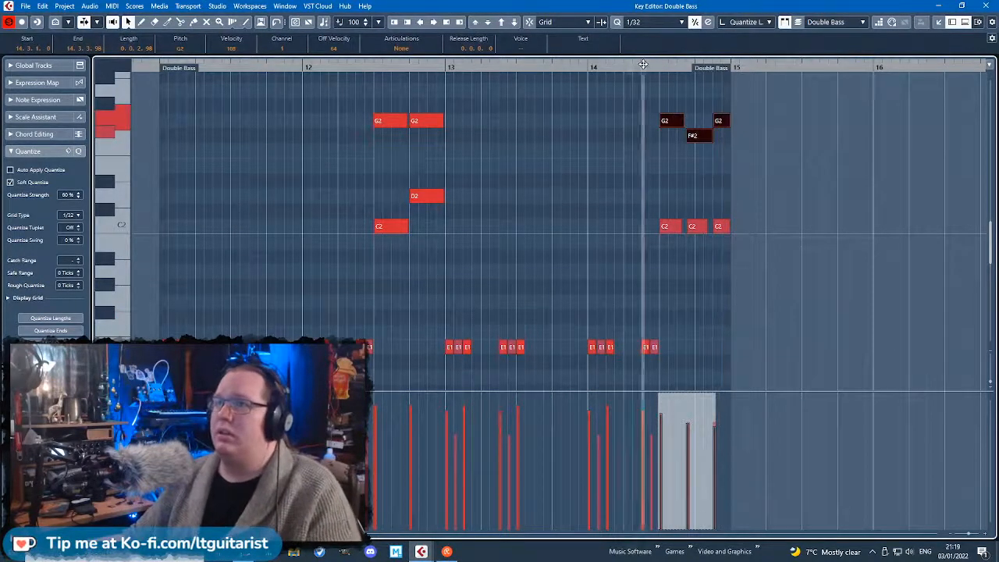
left_click(553, 209)
key("Return")
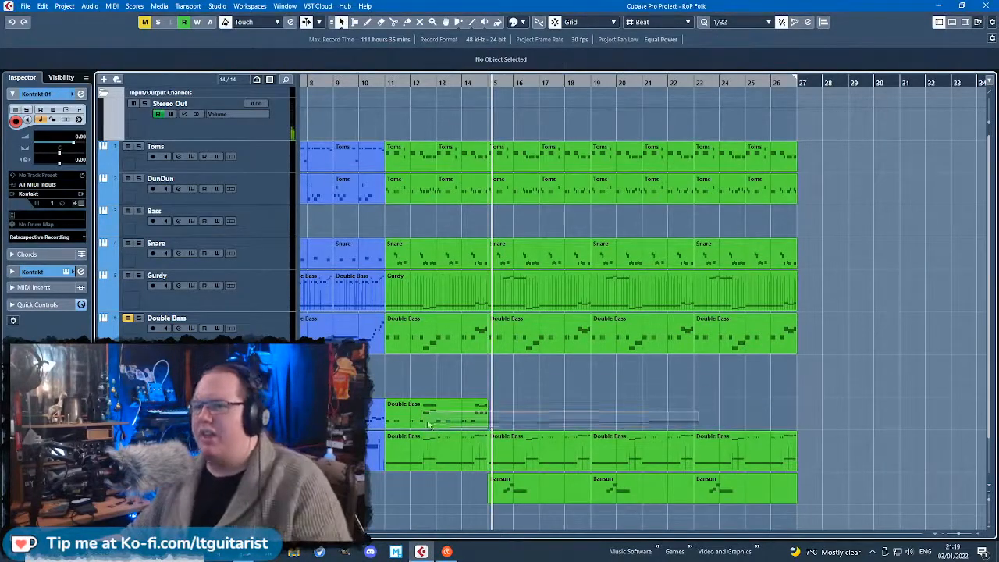
Fill bars 15 to 27 of the Kontakt 01 track with three duplicates of the edited part from bars 11 to 15.
key("ctrl+d")
key("ctrl+d")
key("ctrl+d")
scroll(414, 375, "left", 5)
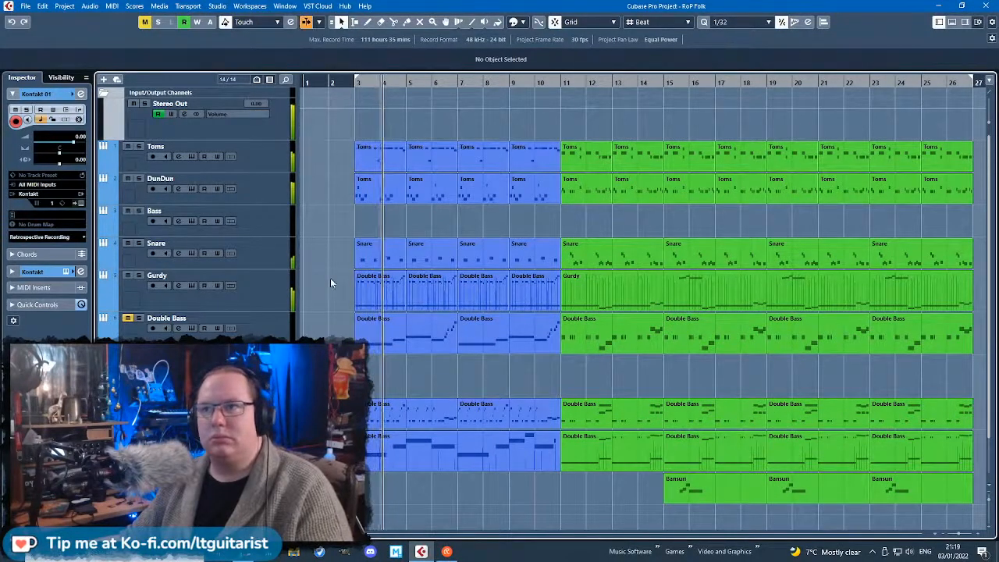
Lower the Kontakt 01 track's volume to -2.19 dB and pan it to R38.
scroll(330, 281, "down", 1)
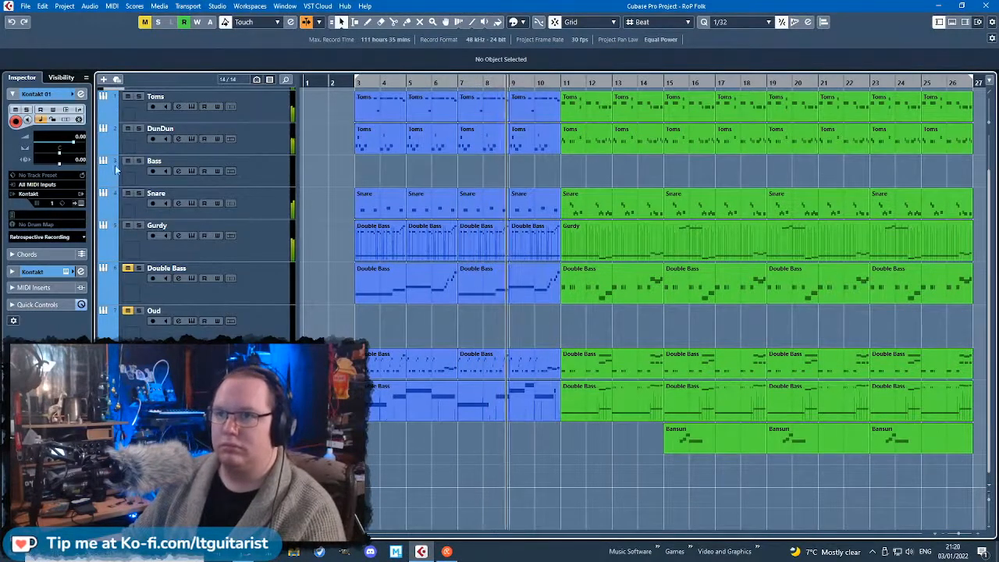
scroll(68, 146, "down", 2)
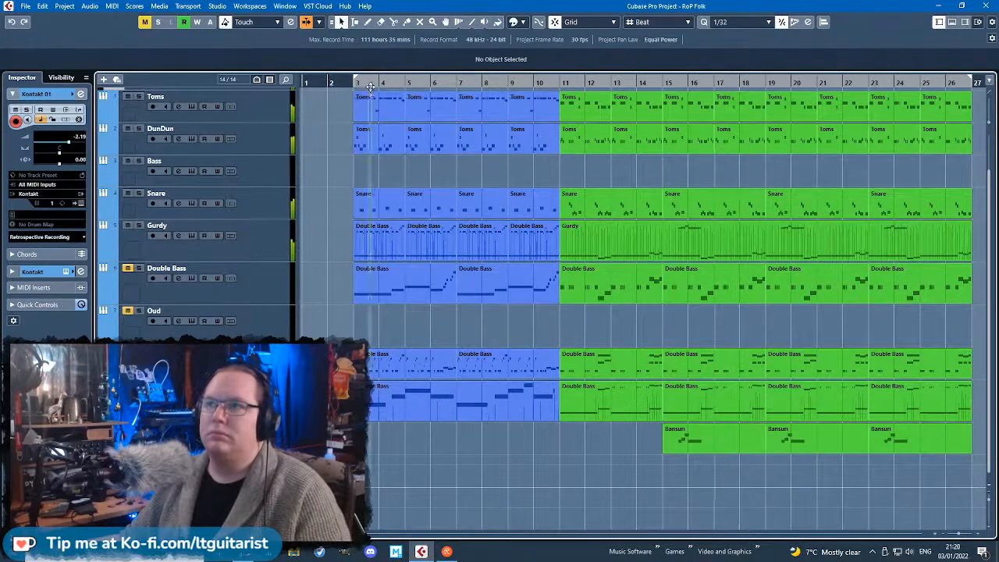
key("g")
left_click(255, 245)
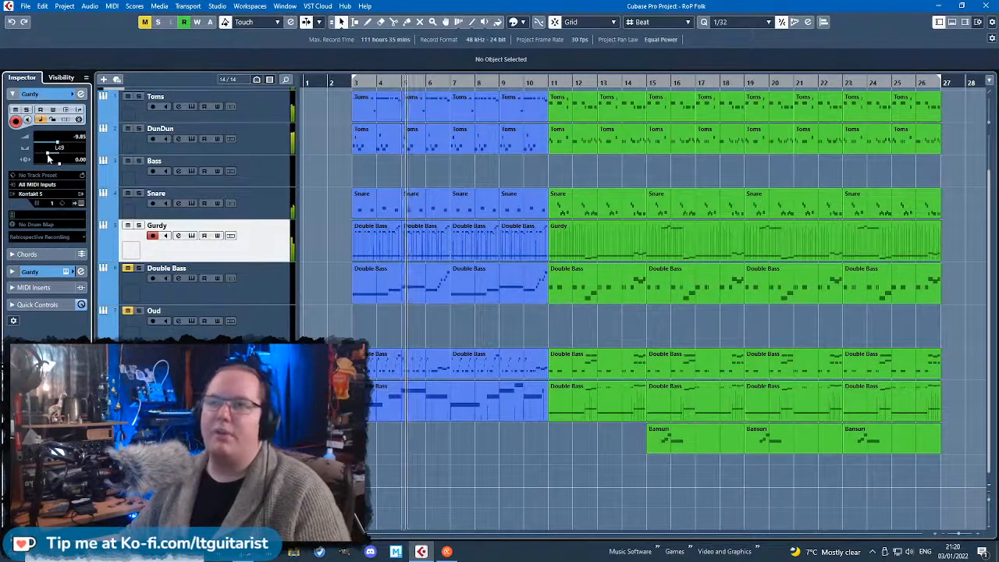
left_click(60, 158)
mouse_move(59, 158)
left_mouse_down()
mouse_move(74, 156)
mouse_move(68, 146)
left_mouse_up()
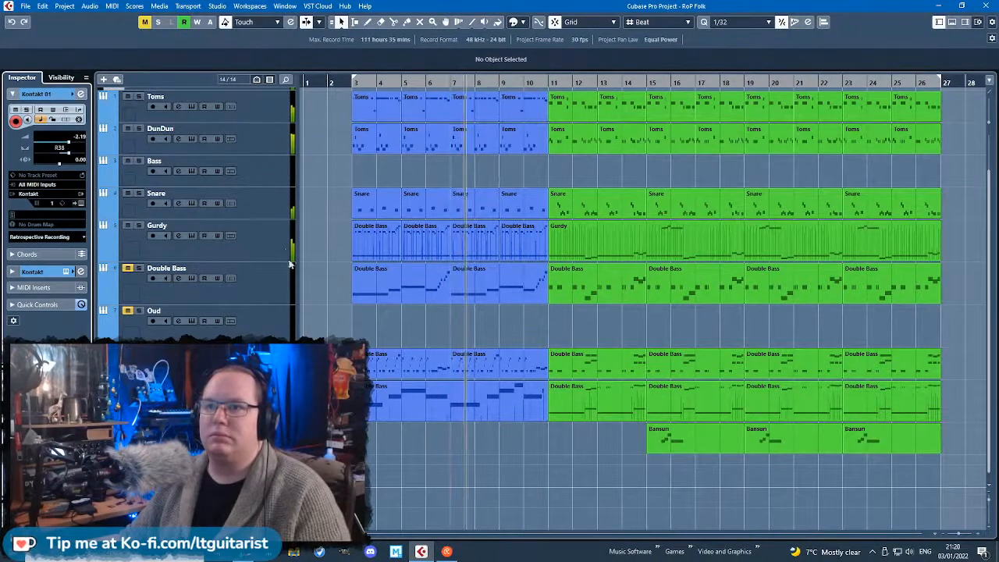
Delete the empty Oud and Bass tracks from the project.
key("g")
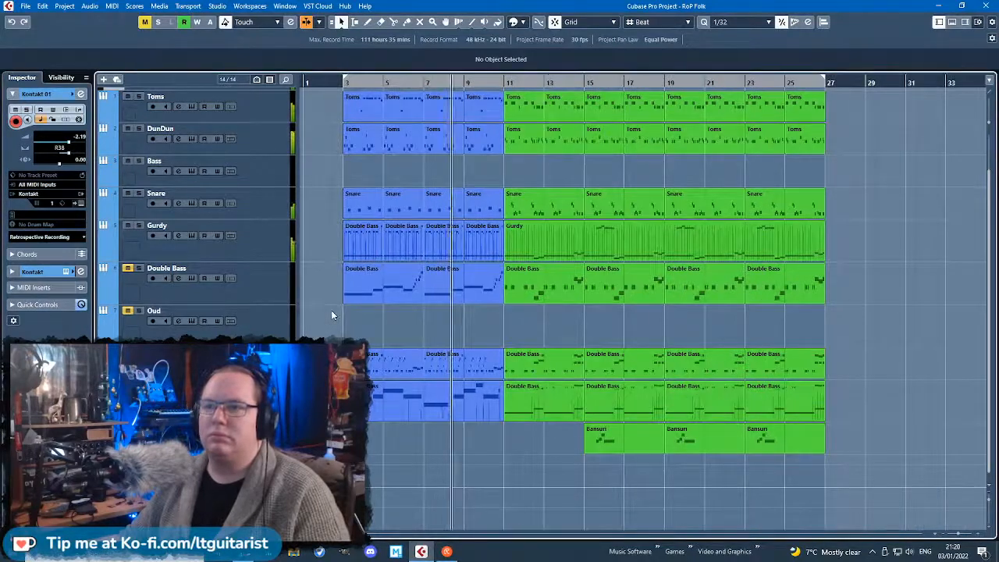
key("Up")
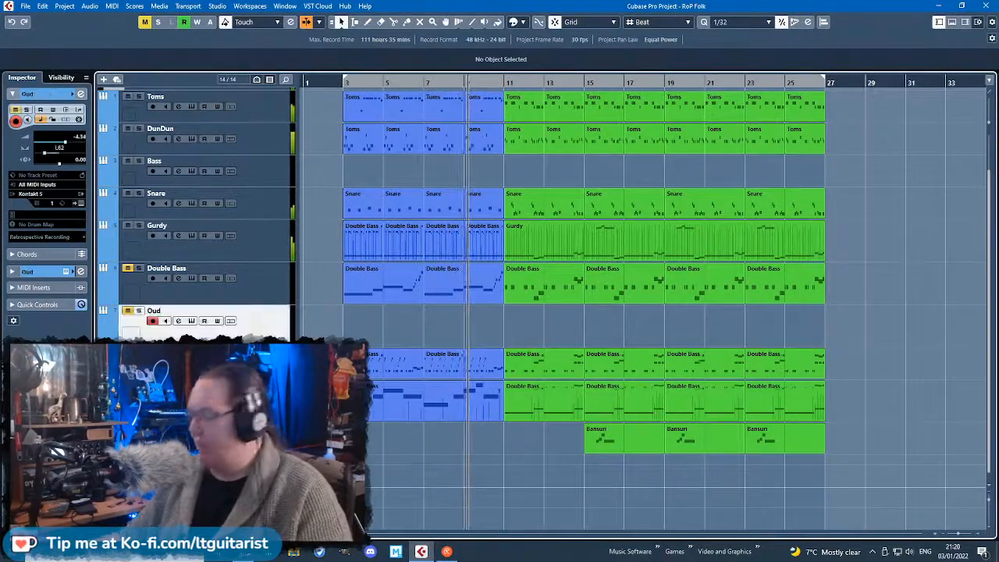
key("Up")
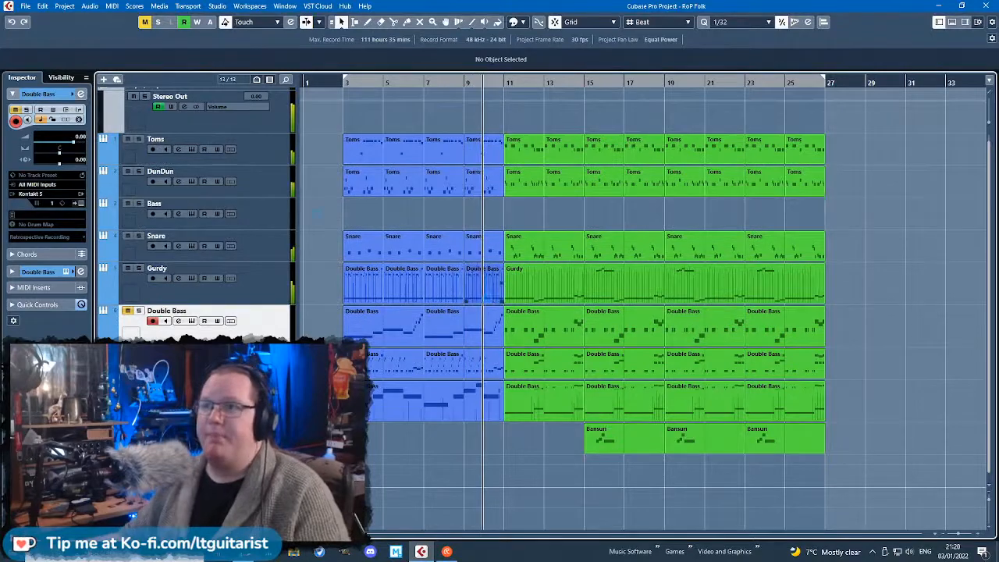
left_click(272, 211)
key("Delete")
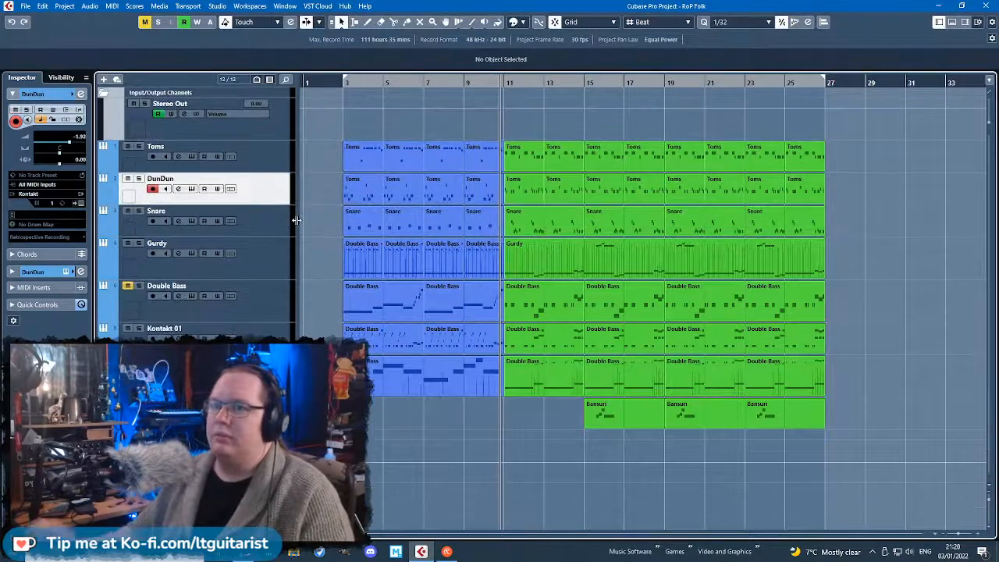
Add one Kontakt instrument track routed to Stereo Out below the Bansuri track.
scroll(512, 366, "up", 3)
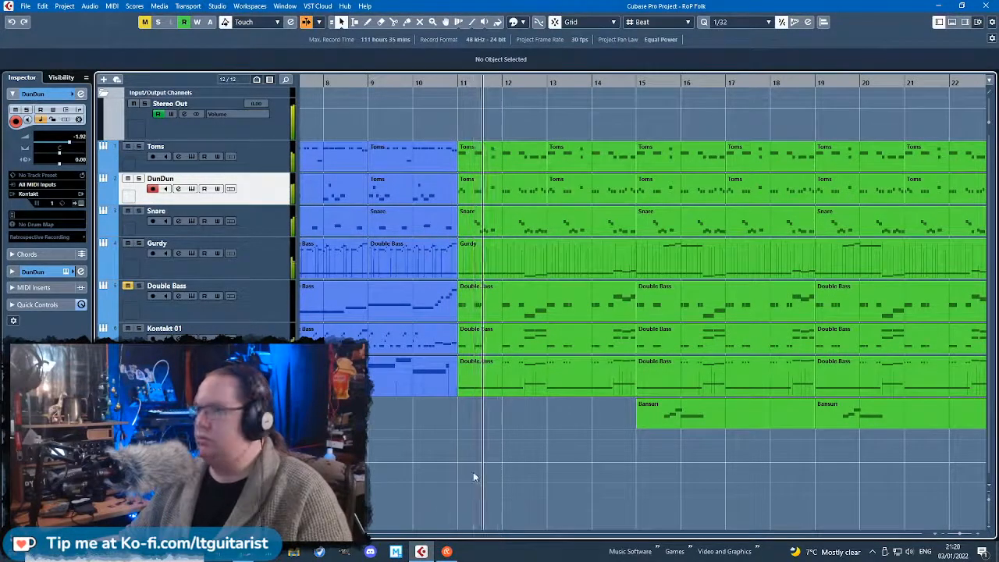
key("g")
key("g")
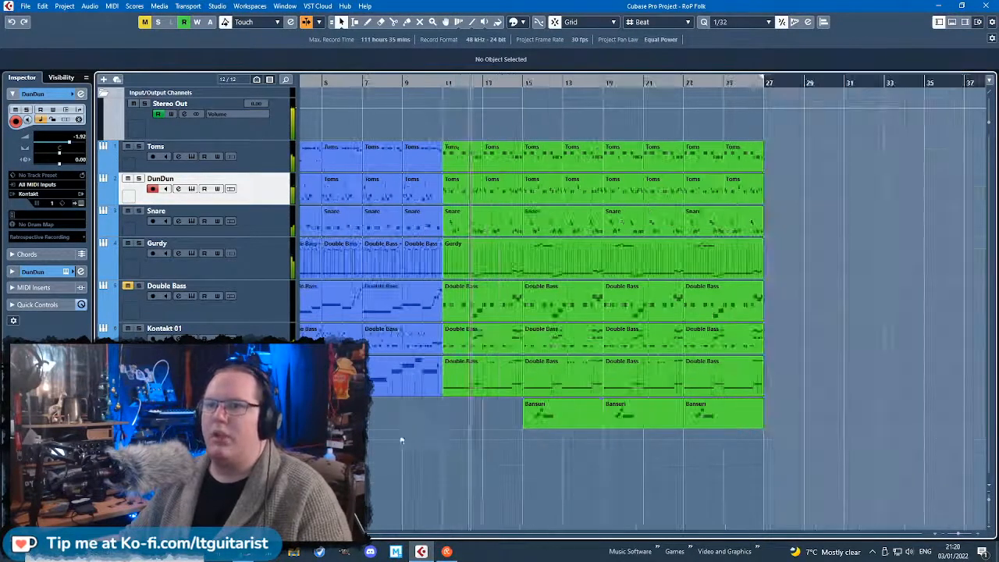
right_click(249, 404)
mouse_move(351, 194)
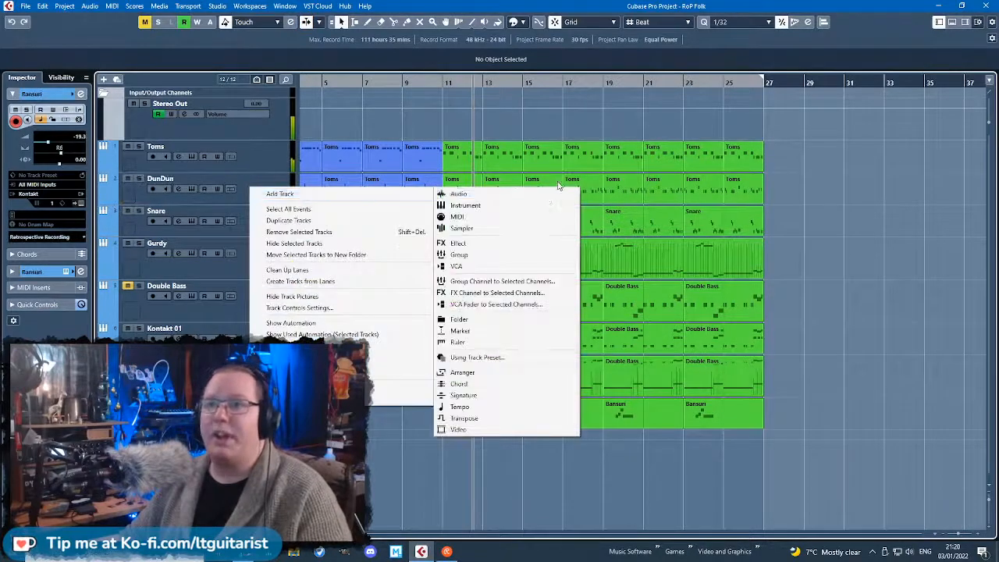
left_click(535, 205)
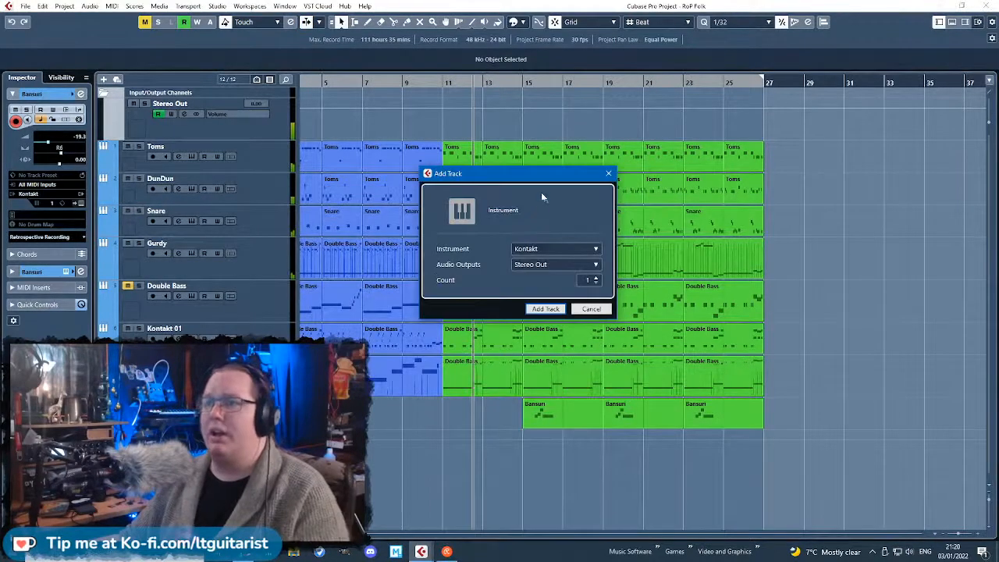
left_click(546, 309)
Load Balafon 1 from the West Africa library's melodic instruments into the new Kontakt and close its window.
left_click_drag(637, 144, 633, 358)
scroll(507, 300, "down", 4)
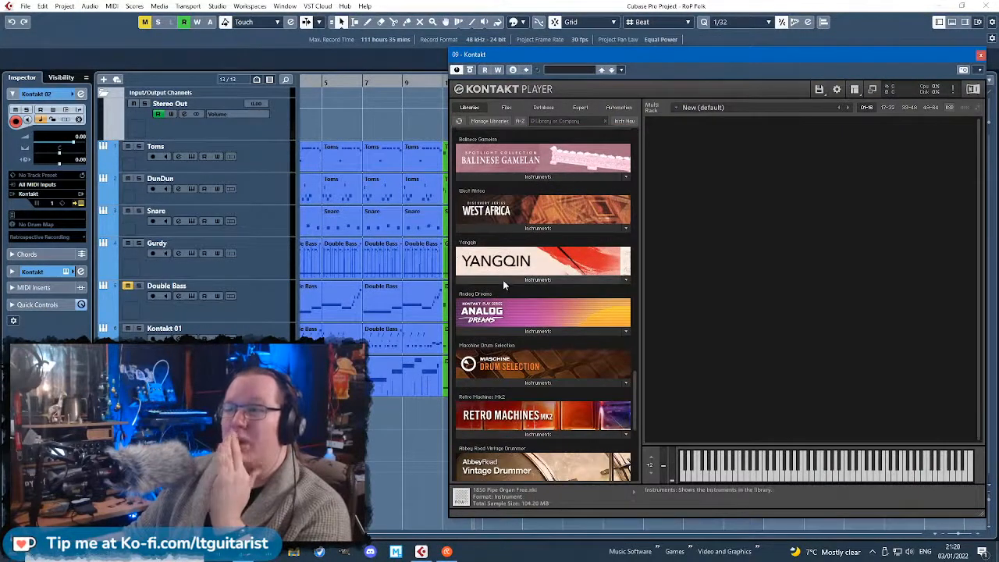
left_click(525, 227)
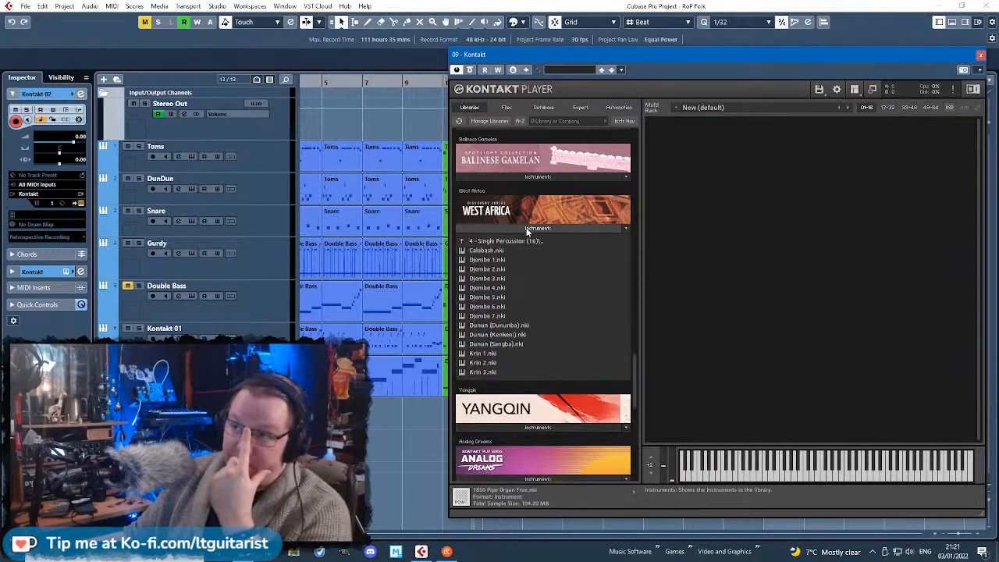
left_click(533, 278)
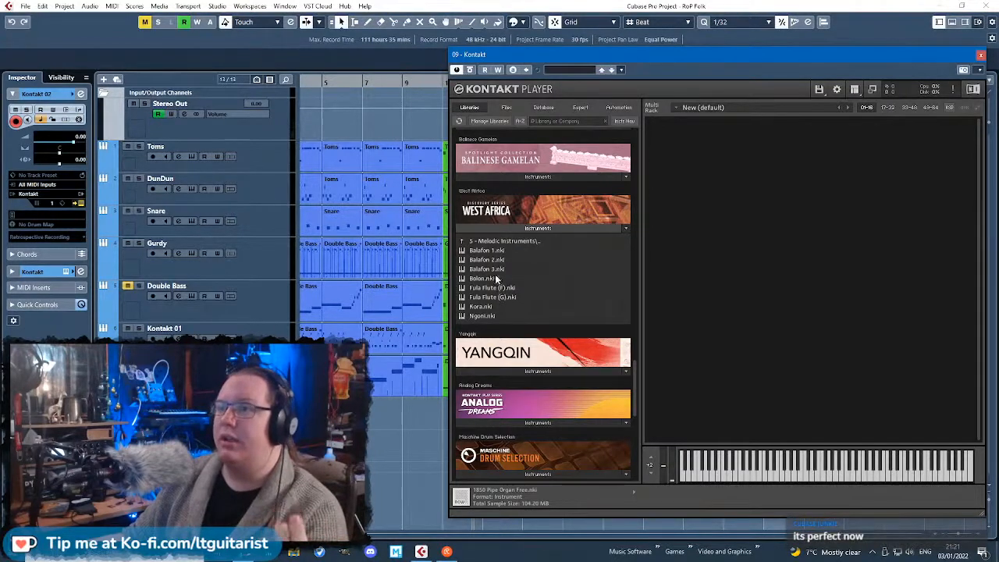
double_click(496, 250)
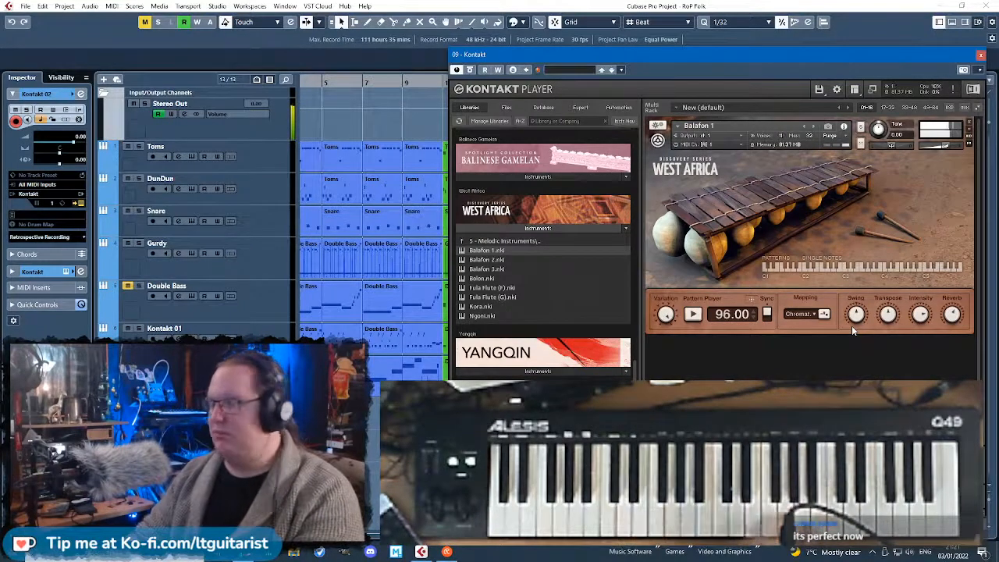
left_click(980, 55)
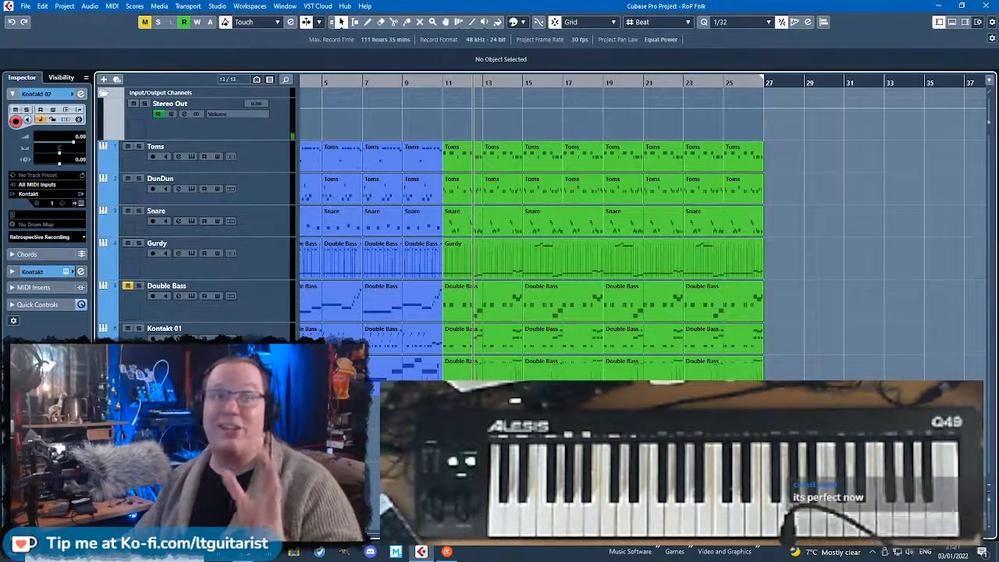
Rename the Kontakt 02 track as Balafon.
left_click(270, 318)
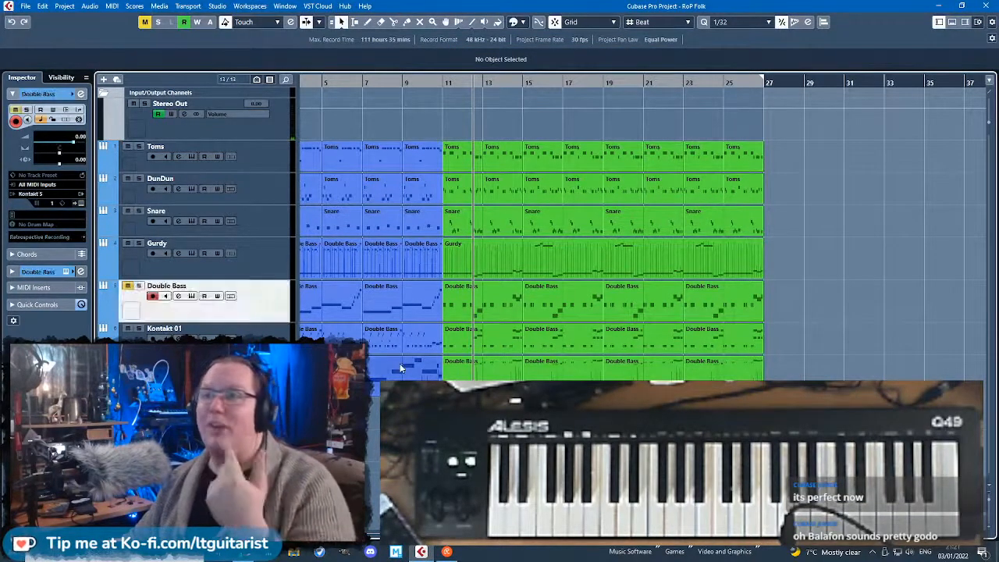
scroll(531, 234, "left", 2)
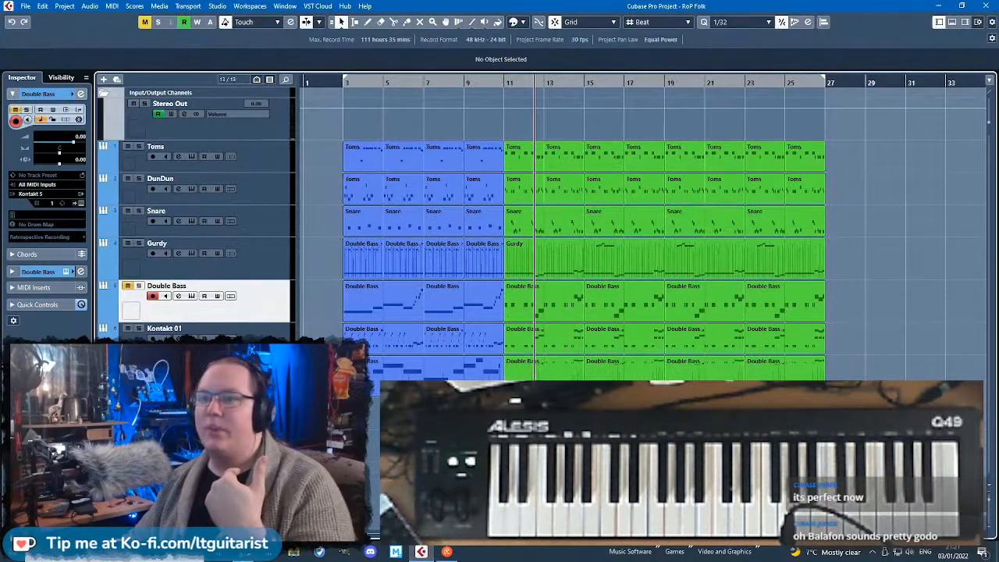
left_click(265, 452)
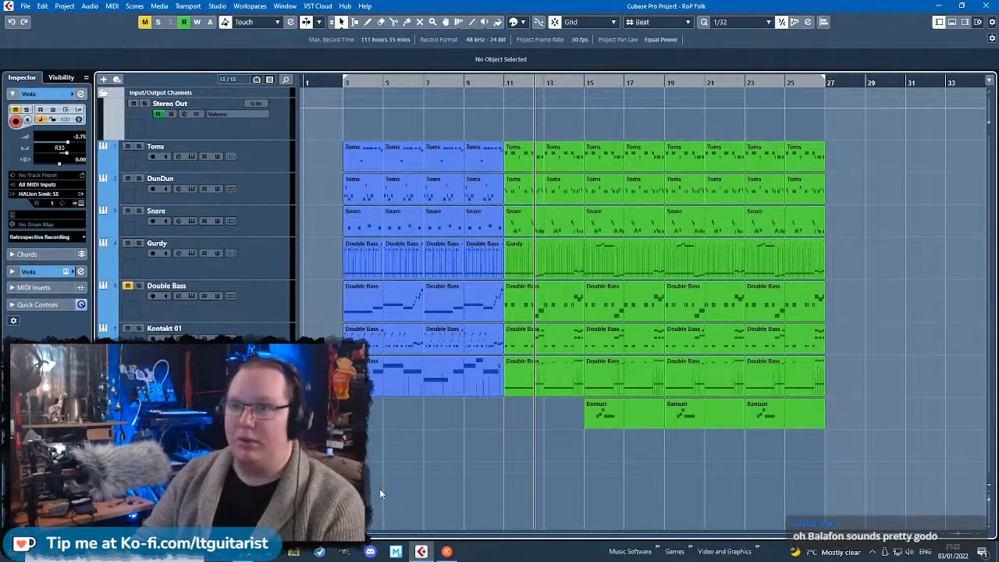
left_click(211, 443)
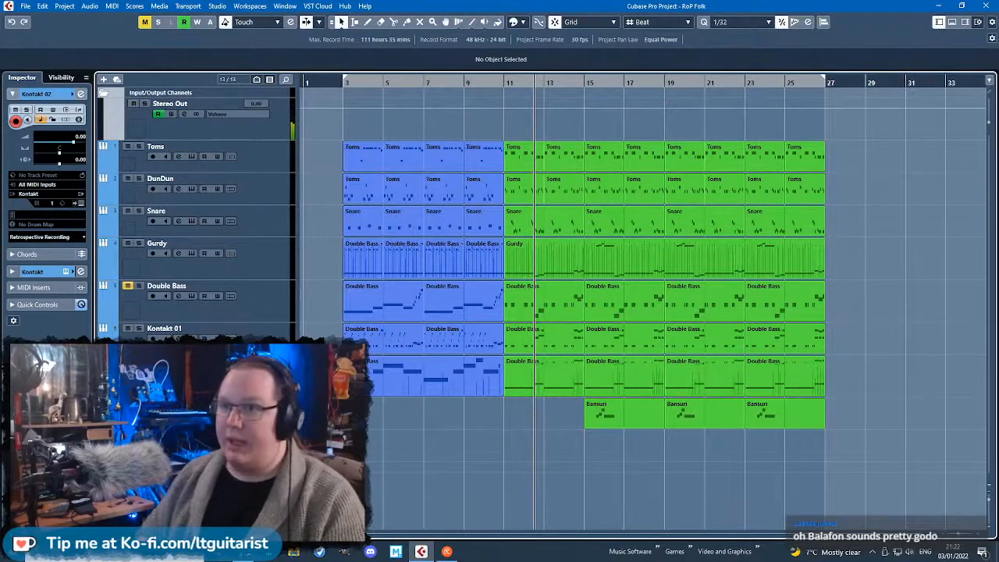
key("Return")
Copy all of the Kontakt 01 track's parts from bars 3 to 27 onto the Balafon track and solo it.
left_click(504, 82)
scroll(472, 349, "up", 2)
scroll(507, 405, "down", 2)
scroll(519, 425, "up", 3)
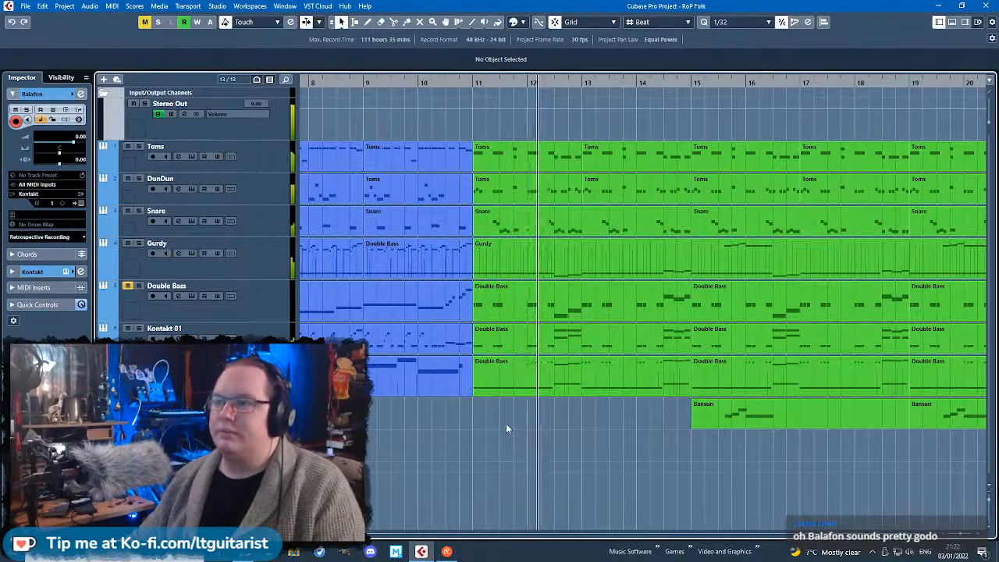
scroll(506, 422, "down", 2)
scroll(501, 421, "down", 3)
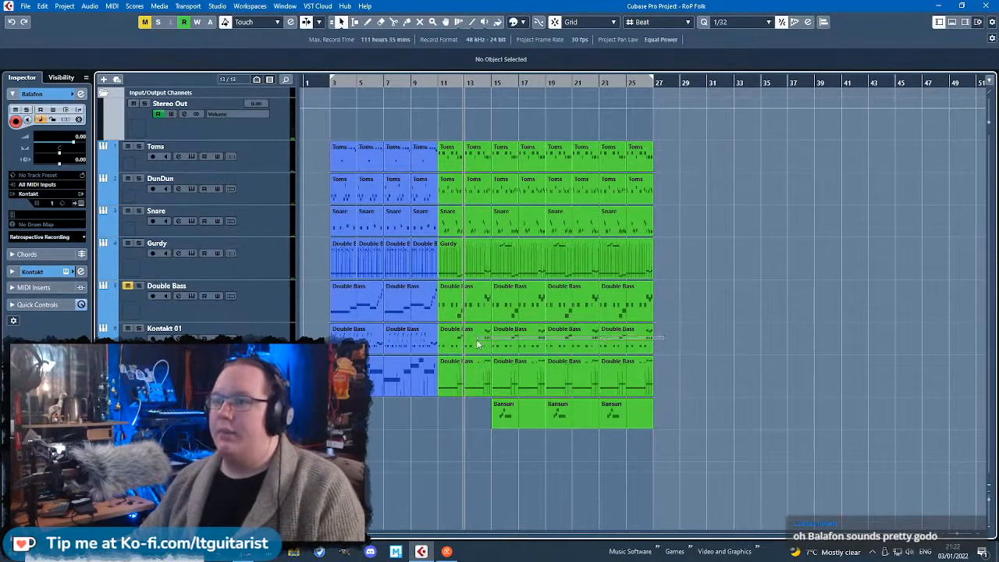
left_click_drag(490, 337, 366, 445)
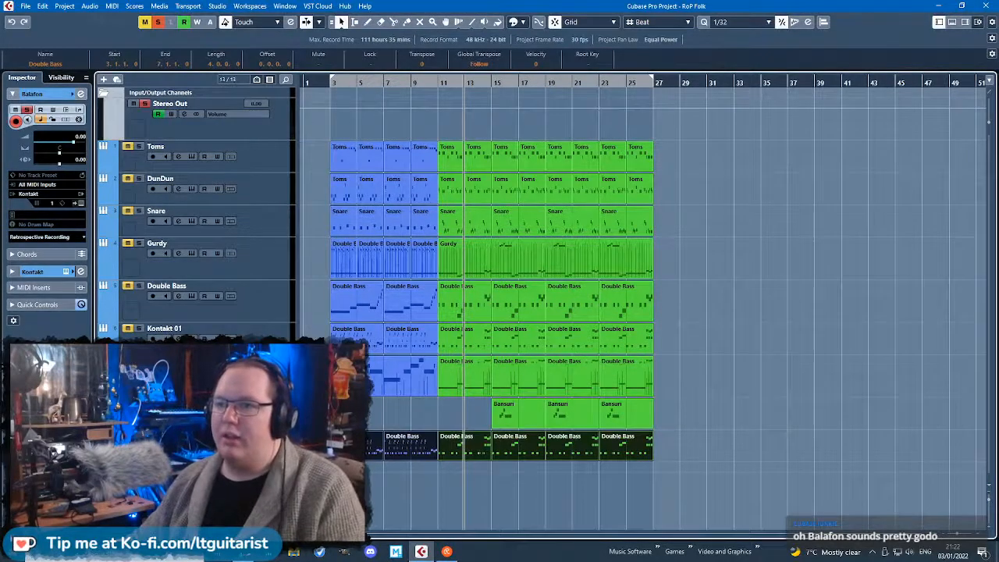
Play back the soloed Balafon track through bars 13 to 16 to judge the copied parts.
scroll(420, 484, "up", 5)
left_click(532, 503)
scroll(596, 494, "right", 1)
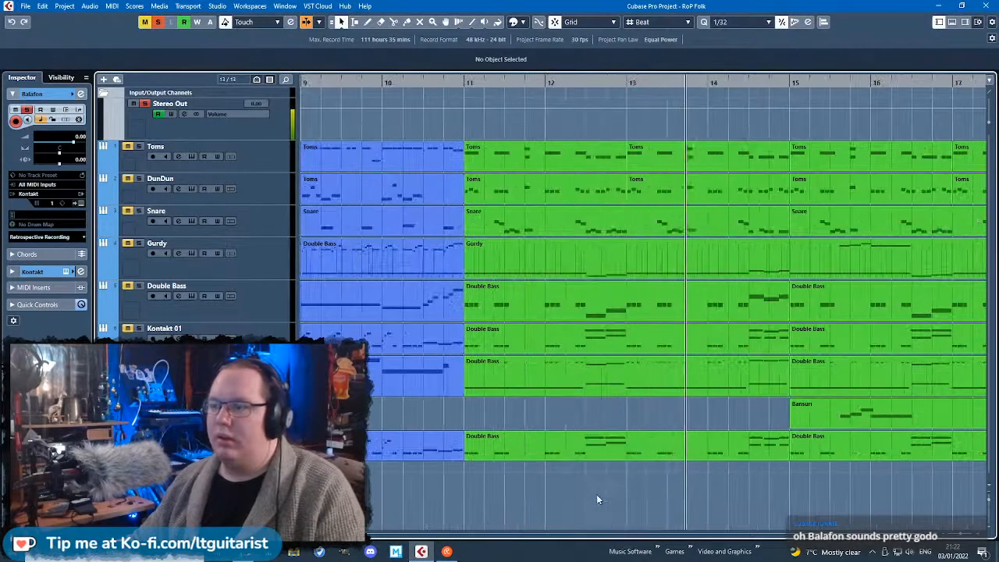
scroll(596, 494, "down", 3)
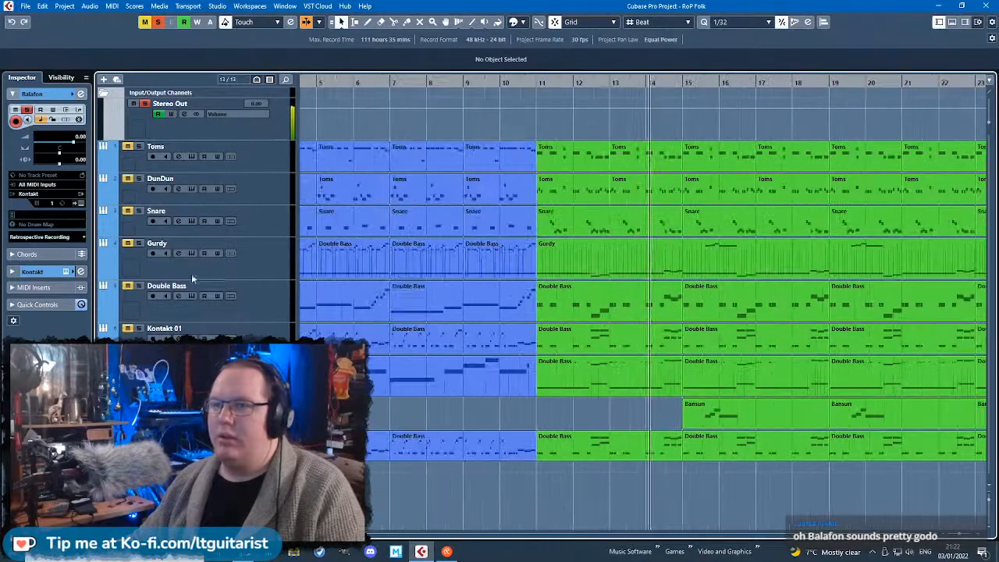
left_click(82, 204)
left_click(739, 472)
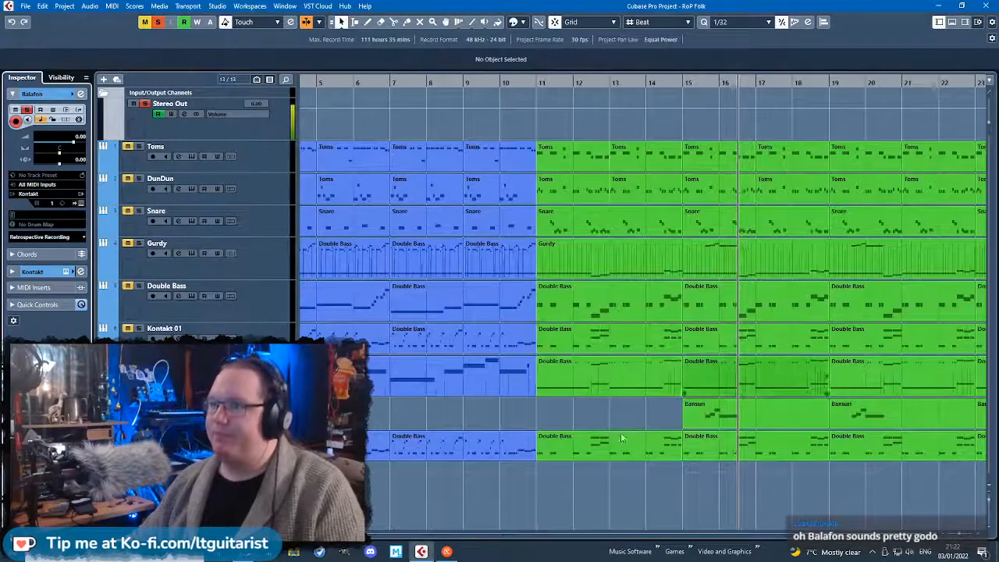
Delete the Balafon parts between bars 7 and 11 and from bar 15 onwards.
key("Escape")
left_click_drag(752, 495, 522, 446)
key("Delete")
left_click_drag(401, 488, 468, 451)
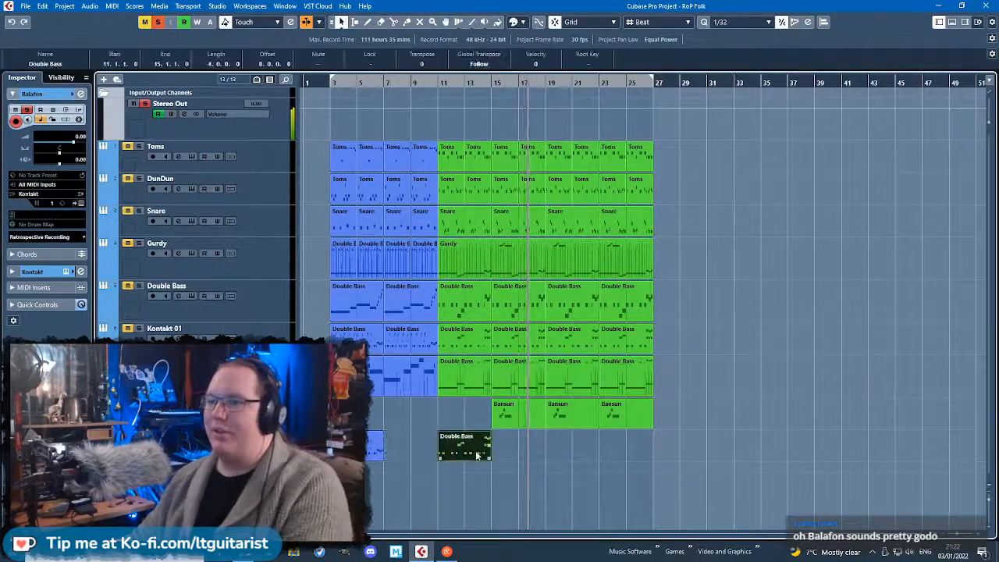
Open the Balafon part at bar 11 for note editing and transpose its repeated E1 notes up an octave.
double_click(464, 448)
left_click_drag(592, 354, 175, 314)
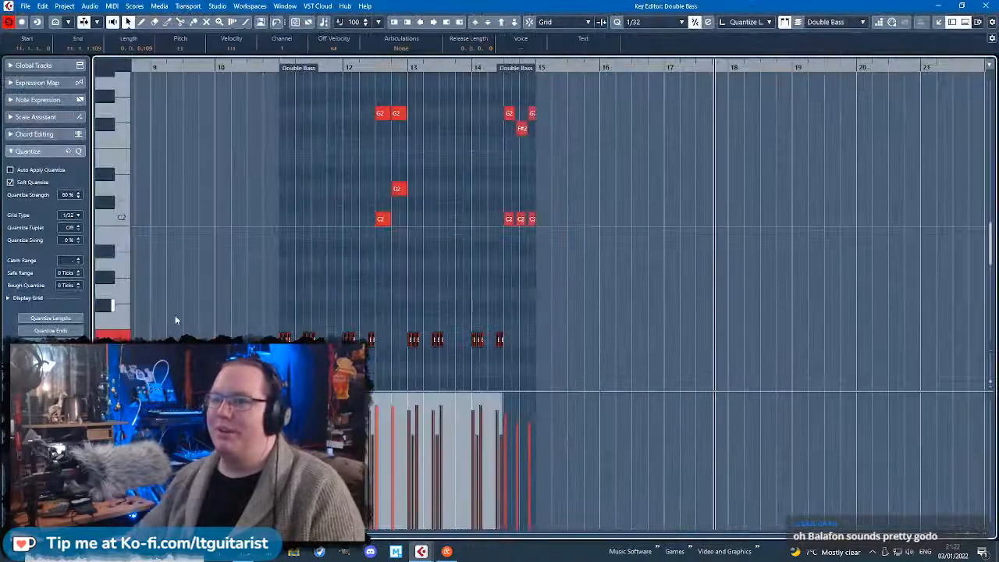
key("shift+Up")
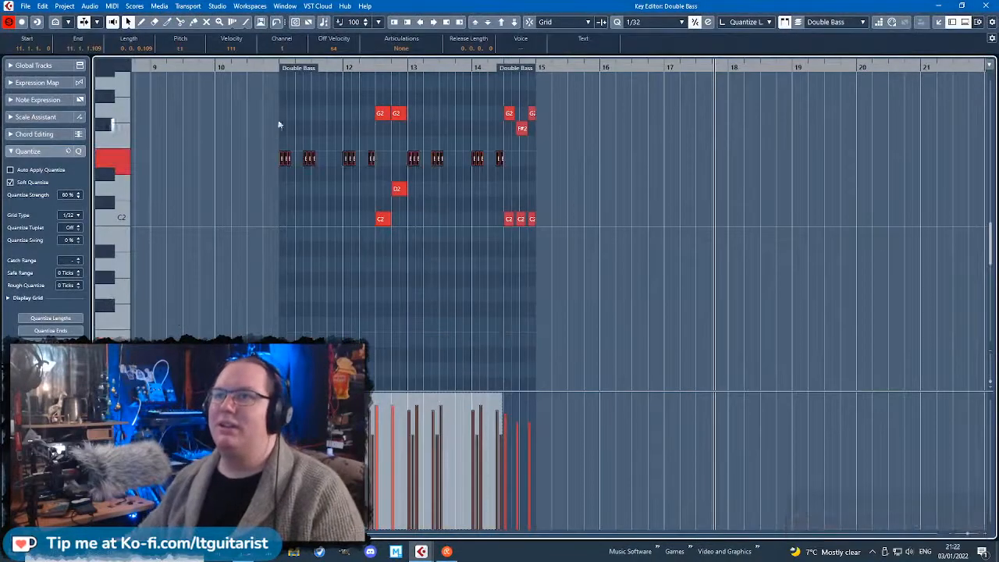
left_click(383, 219)
left_click(404, 190)
scroll(312, 234, "up", 3, "ctrl")
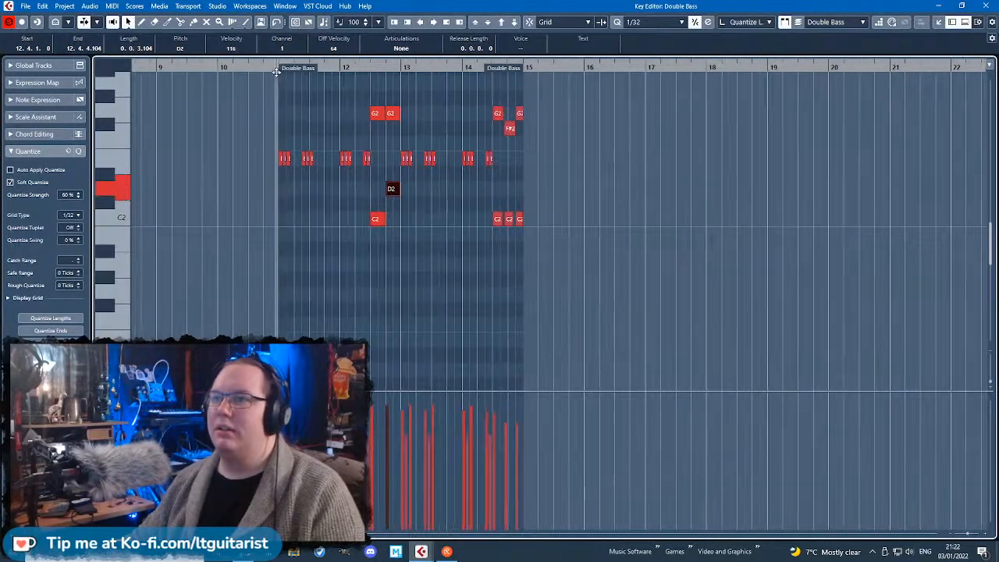
scroll(320, 319, "up", 3)
scroll(226, 322, "up", 3, "ctrl")
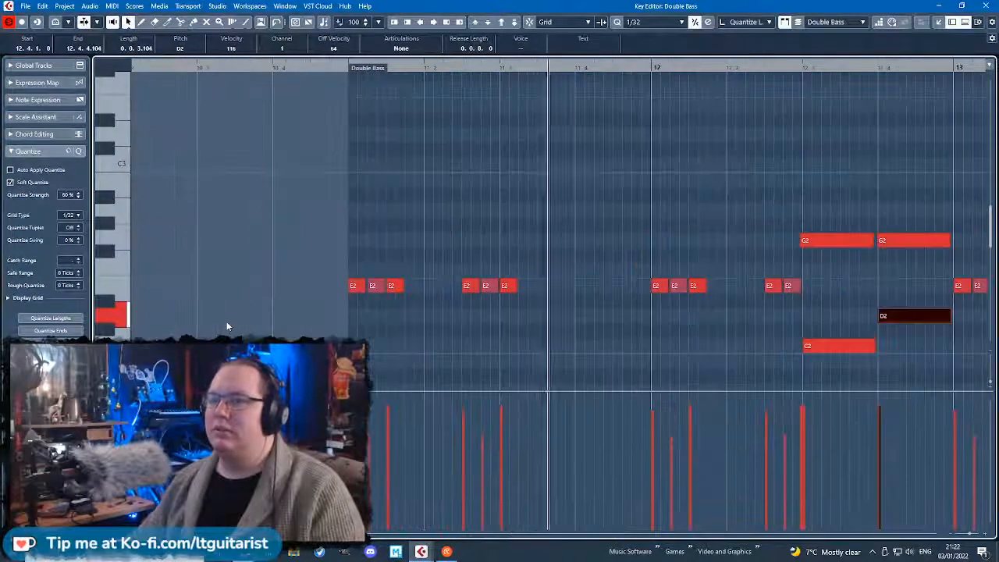
scroll(211, 316, "down", 1, "ctrl")
left_click_drag(201, 296, 872, 274)
scroll(655, 377, "up", 2, "ctrl")
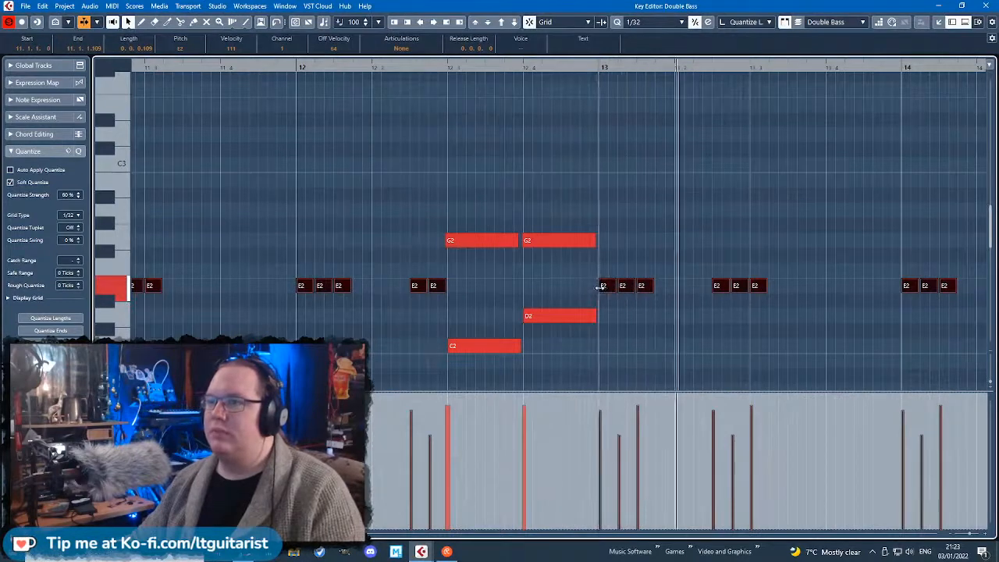
Transpose the C2 and D2 notes in bar 12 up an octave, leaving the two G2 notes in place.
left_click(499, 261)
left_click(451, 238)
left_click(540, 242)
left_click(538, 316)
left_click(503, 346)
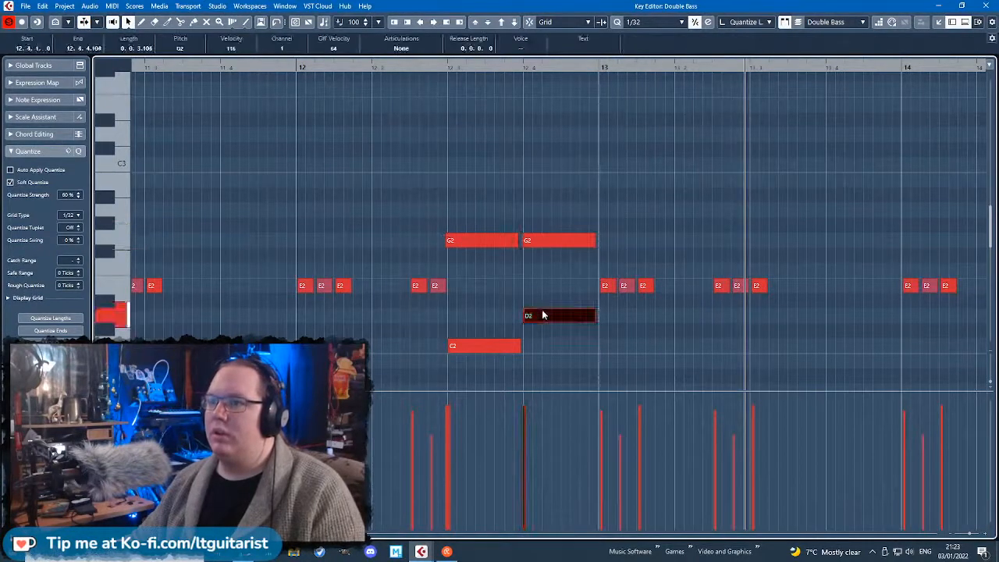
left_click_drag(464, 303, 550, 363)
key("shift+Up")
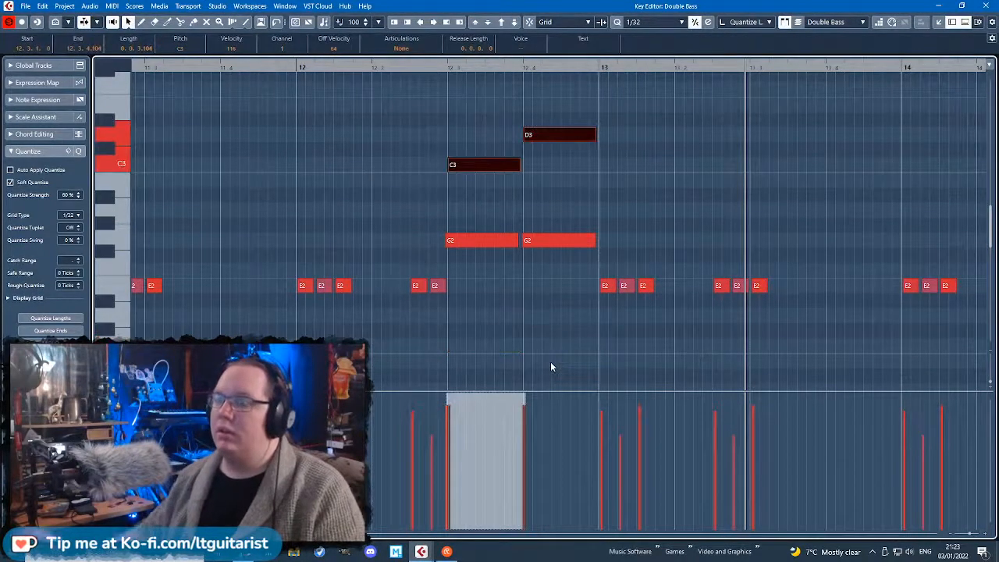
Lower the velocities of the four chord notes in bar 12 and the six notes ending bar 14.
left_click(381, 103)
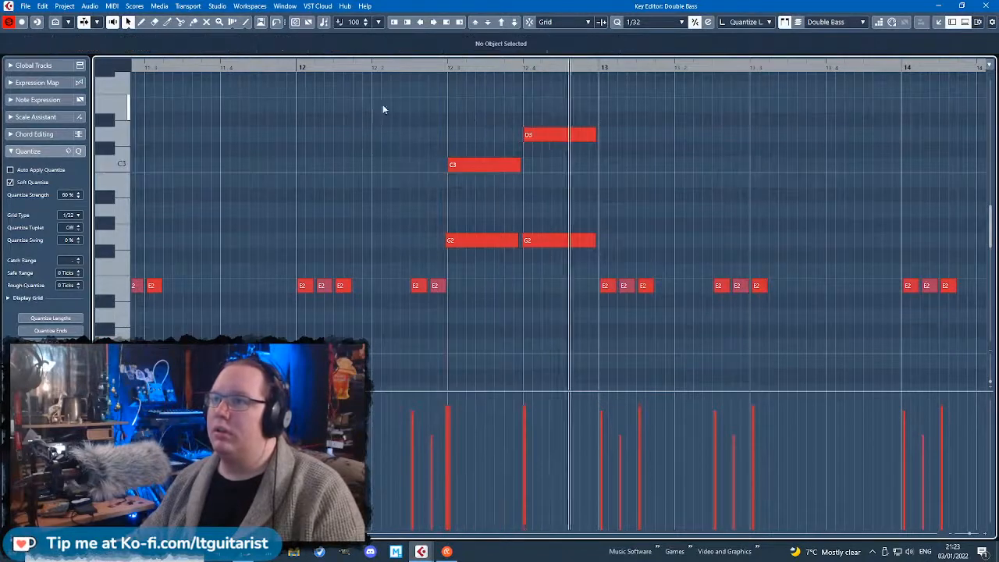
key("g")
key("h")
left_click_drag(390, 123, 519, 250)
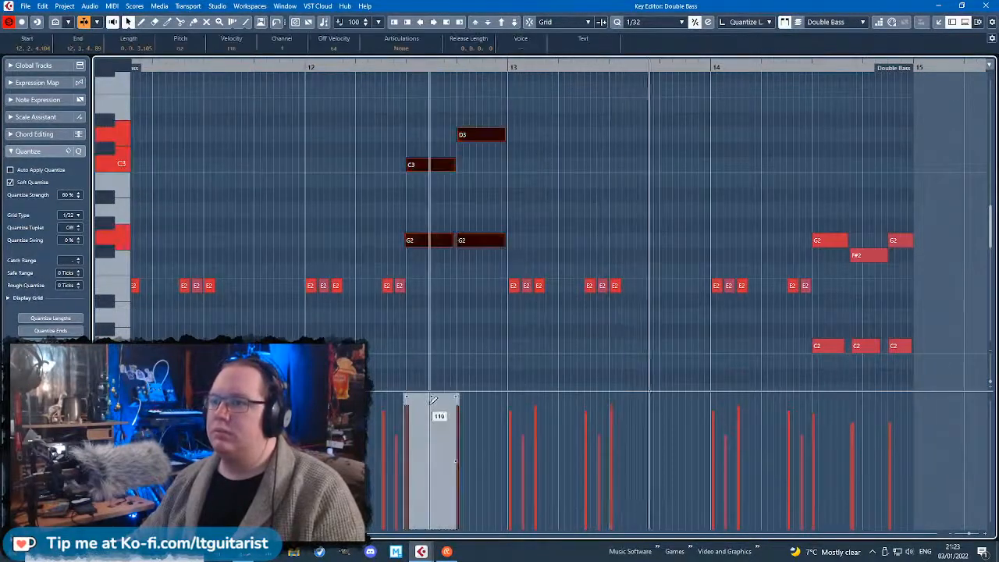
left_click_drag(935, 208, 830, 360)
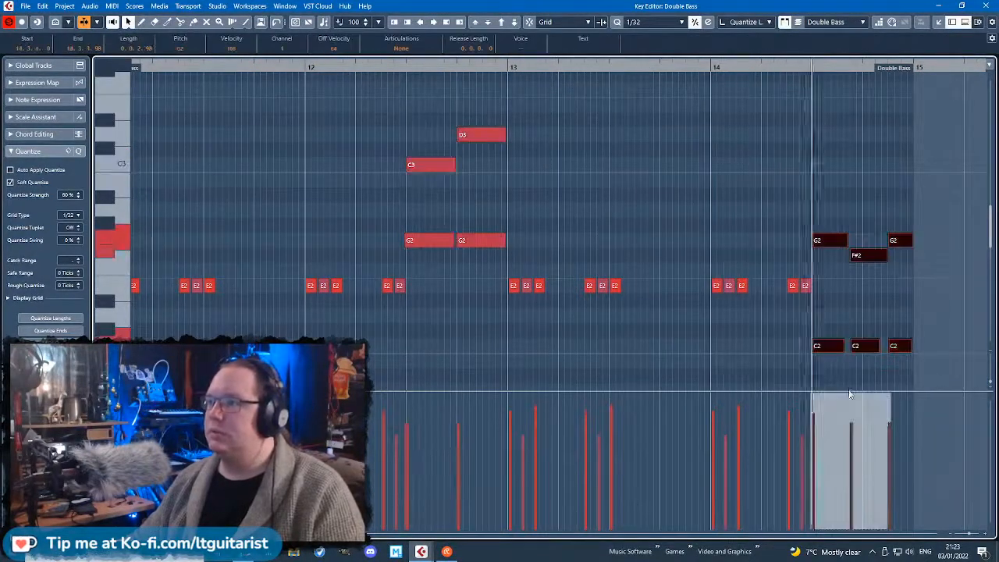
left_click(819, 209)
left_click_drag(402, 124, 508, 252)
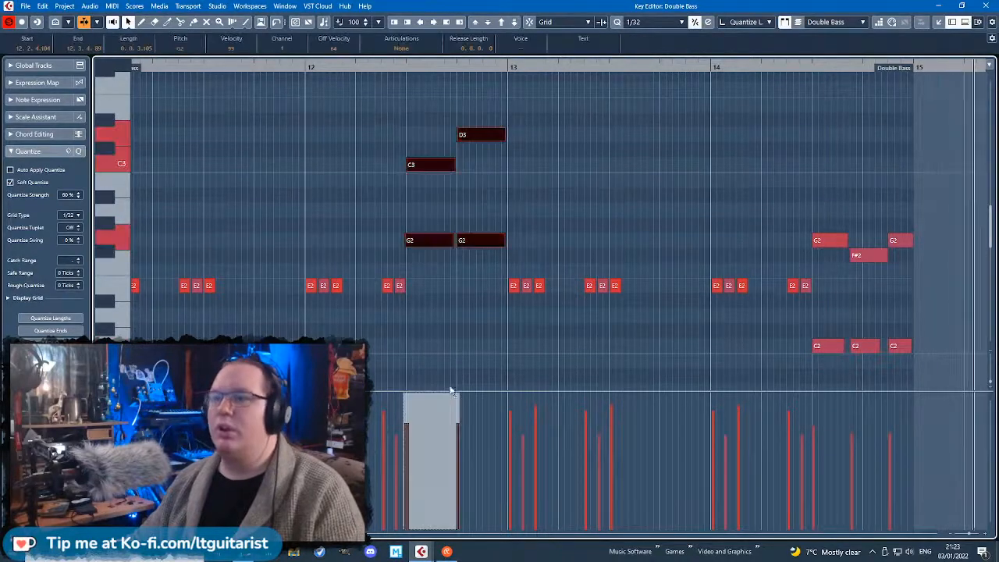
Shorten the repeated E2 notes slightly and offset the starts of individual E2 notes in bar 13 and the D3 in bar 12.
scroll(512, 338, "down", 4)
left_click_drag(355, 273, 624, 297)
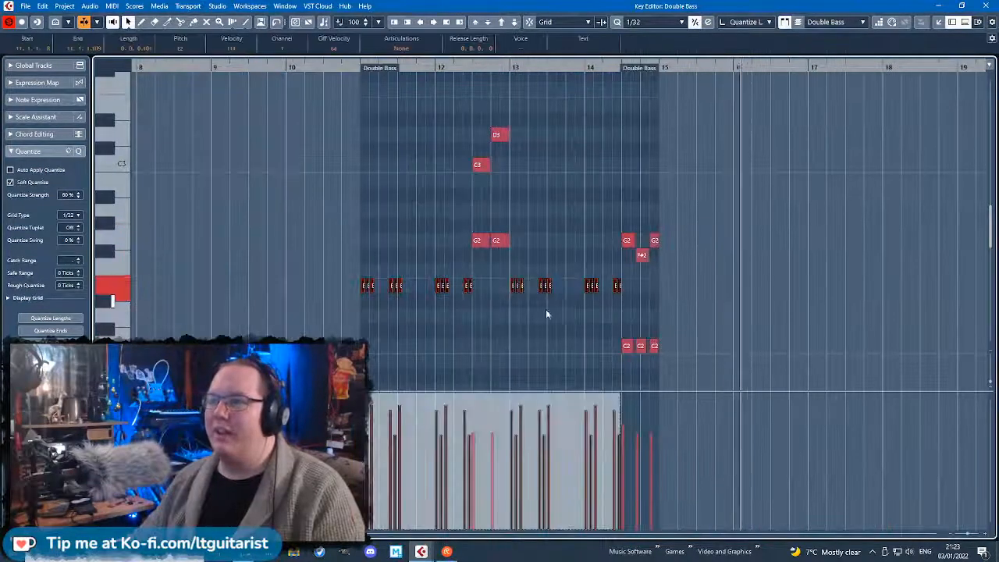
scroll(557, 313, "up", 6)
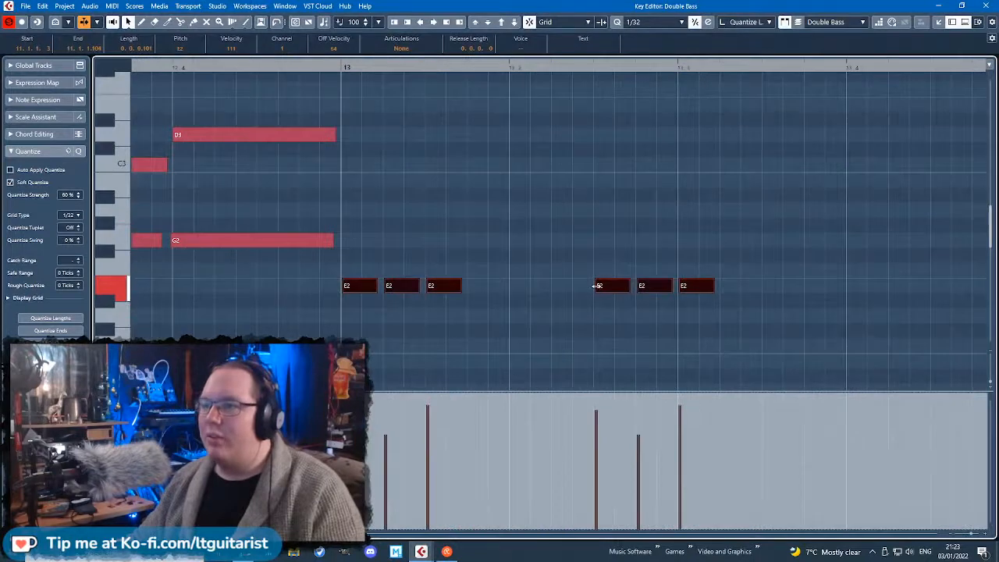
left_click(613, 326)
left_click(595, 286)
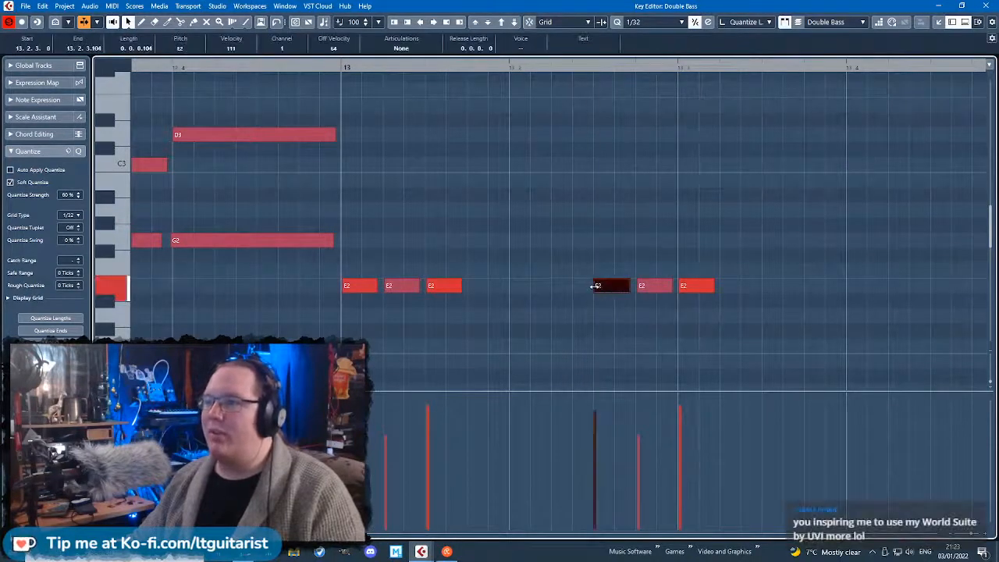
left_click(681, 286)
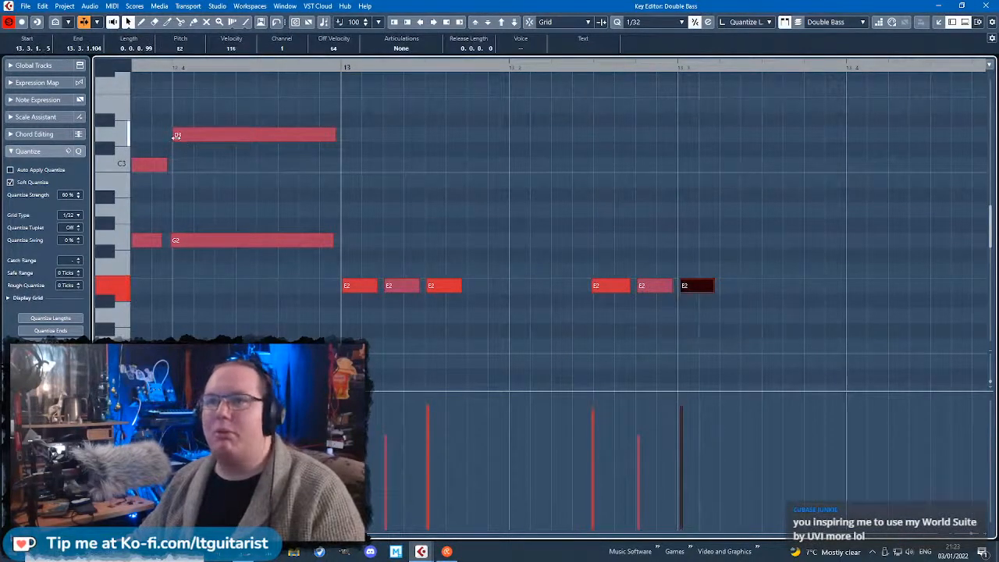
left_click(178, 136)
Nudge the starts of individual E2, G2 and F#2 notes in bar 14 for a looser feel.
scroll(183, 139, "right", 10)
left_click(620, 286)
left_click(669, 223)
left_click(663, 239)
left_click(782, 255)
Close the note editor and duplicate the edited Balafon part to fill bars 15 to 27.
key("Escape")
key("Escape")
key("ctrl+d")
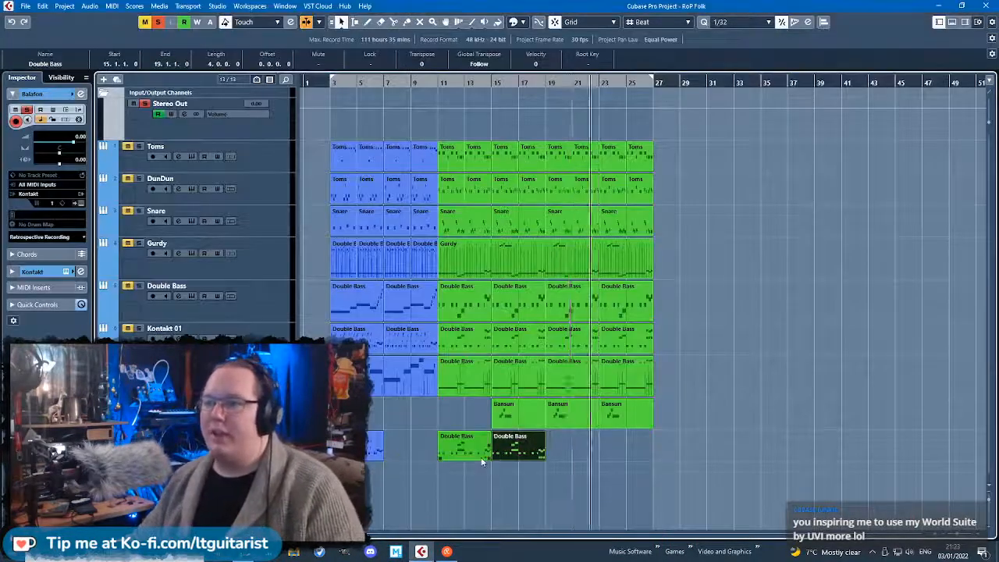
scroll(507, 457, "up", 2)
left_click(479, 456, "shift")
key("ctrl+d")
key("Escape")
scroll(479, 456, "left", 3)
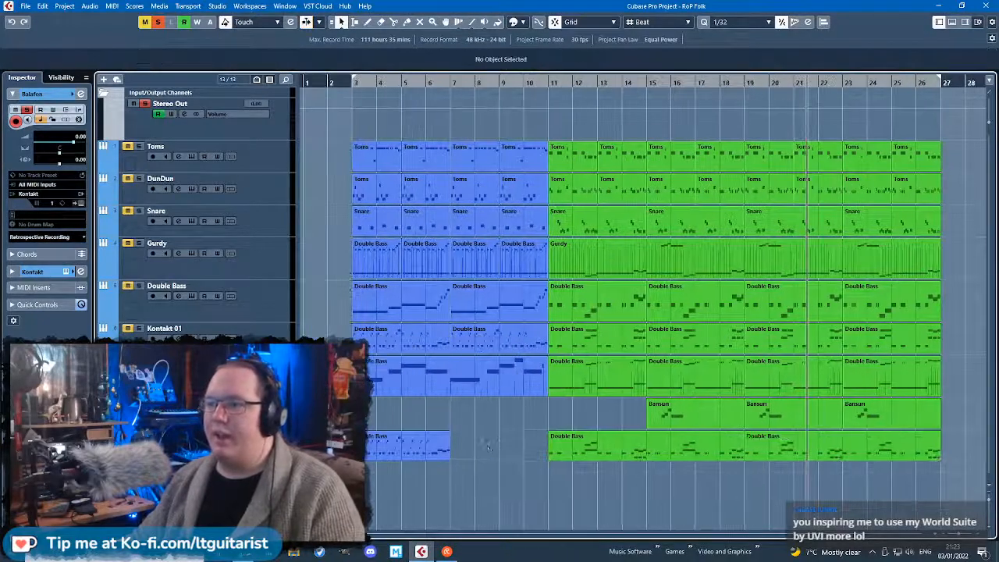
Open the Balafon part at bar 3 and transpose all of its notes up an octave.
double_click(371, 445)
key("g")
key("g")
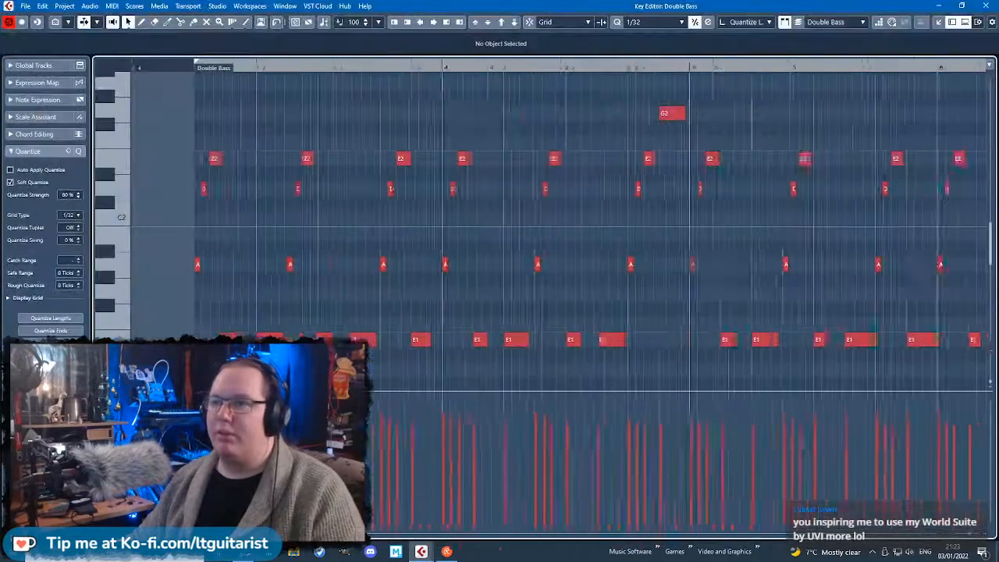
left_click_drag(889, 354, 200, 129)
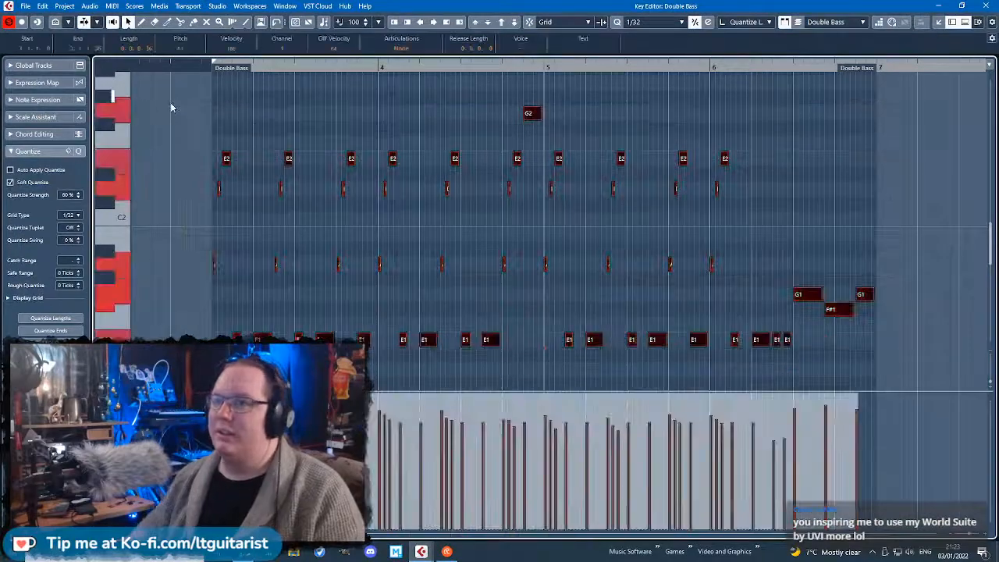
key("shift+Up")
Play back the transposed opening Balafon part through bars 3 to 6 and review its notes.
key("space")
key("h")
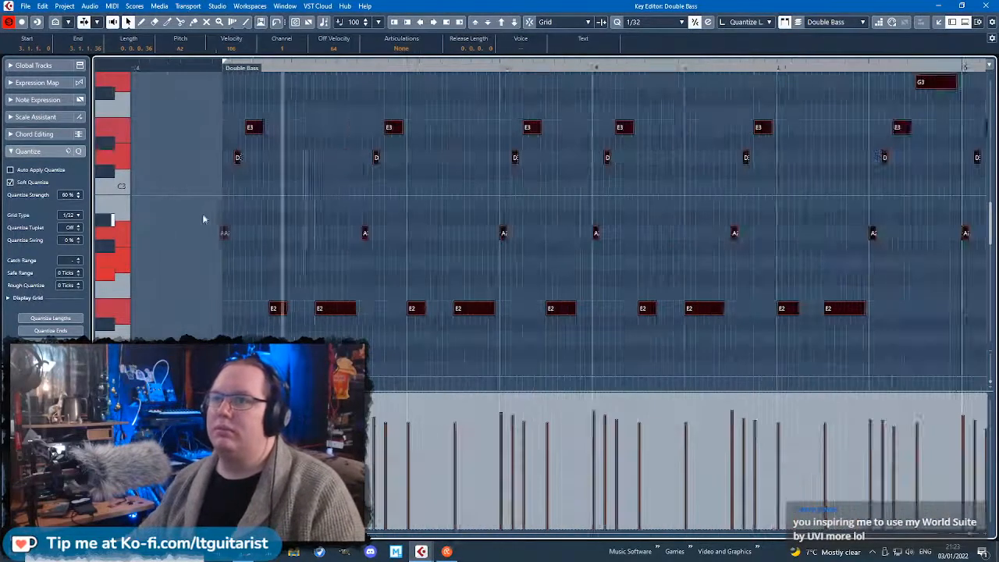
left_click(422, 267)
key("g")
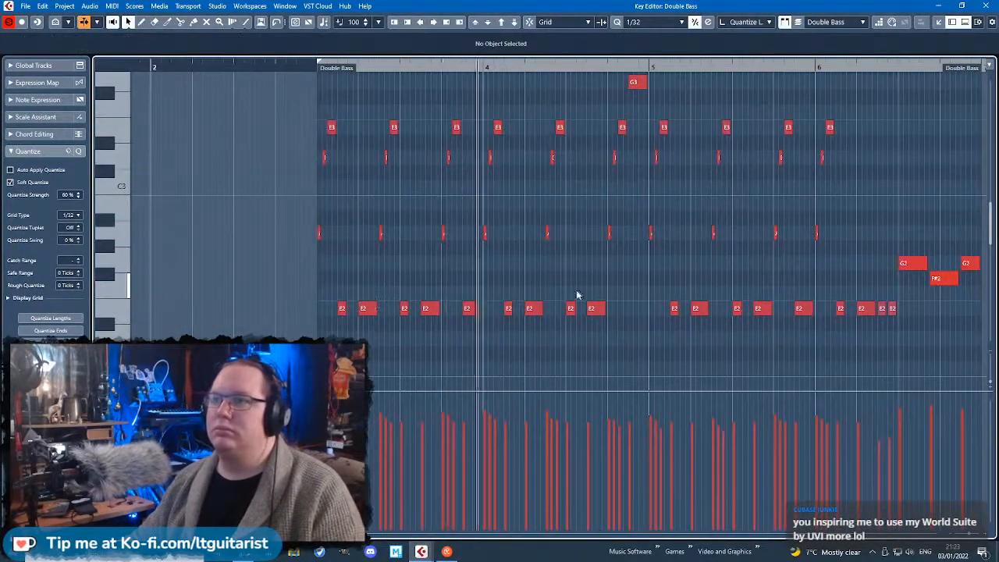
key("h")
scroll(542, 309, "up", 3)
key("g")
key("h")
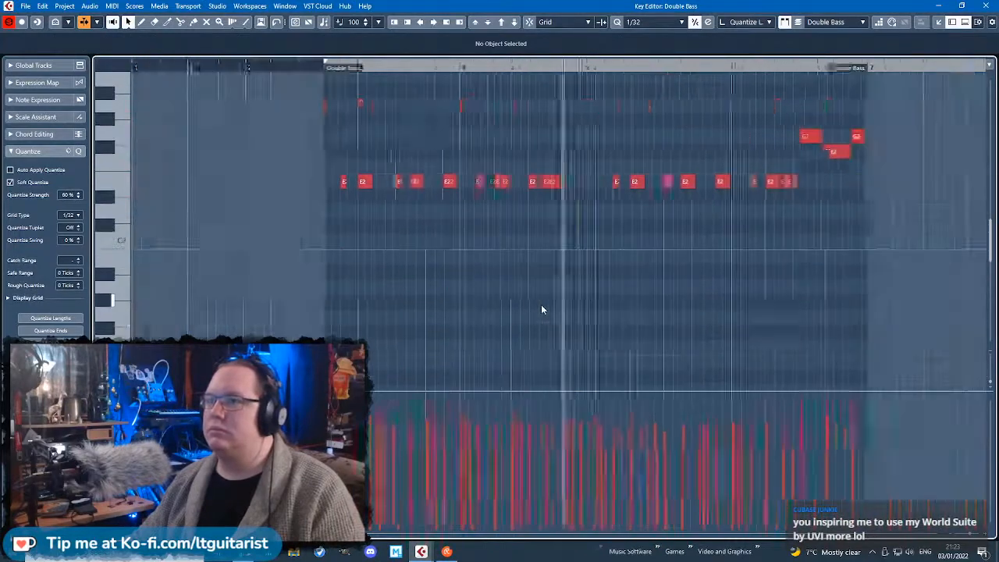
key("h")
scroll(656, 326, "down", 2)
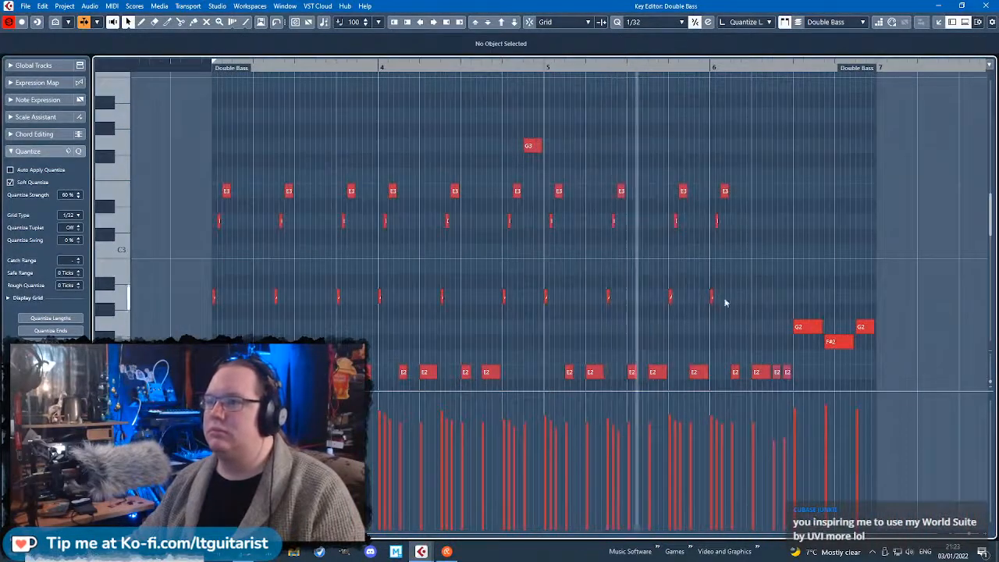
key("h")
Copy the closing G2, F#2 and G2 notes of bar 6 up a fifth and raise the middle copy to D3.
left_click_drag(946, 264, 859, 312)
left_click_drag(917, 267, 745, 367)
key("alt+d")
left_click_drag(908, 330, 755, 212)
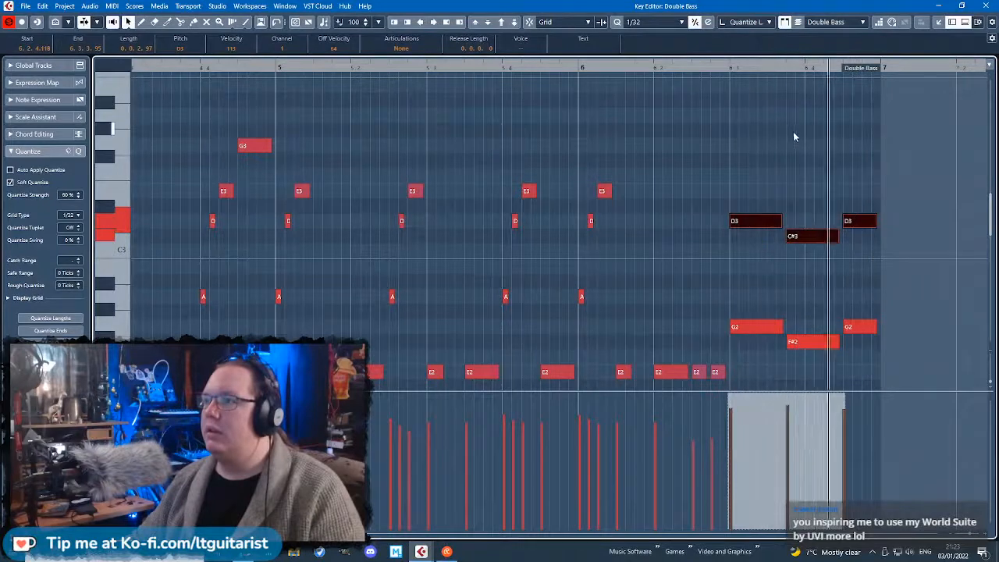
left_click(784, 250)
left_click_drag(790, 237, 789, 200)
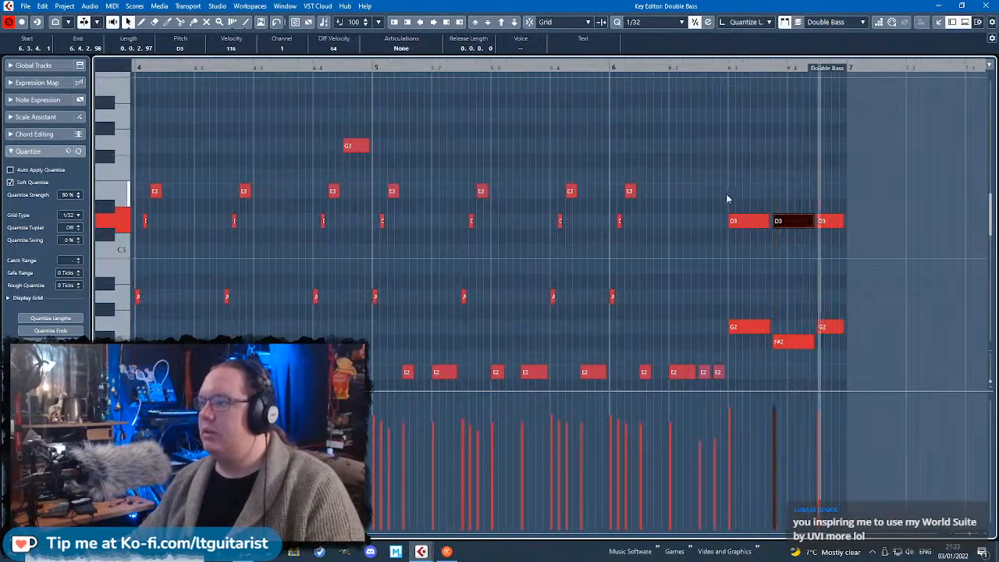
left_click(734, 181)
Transpose the three D3 harmony notes at the end of bar 6 down an octave.
scroll(734, 181, "down", 3)
scroll(786, 217, "up", 2)
scroll(787, 217, "down", 2)
left_click_drag(789, 217, 674, 100)
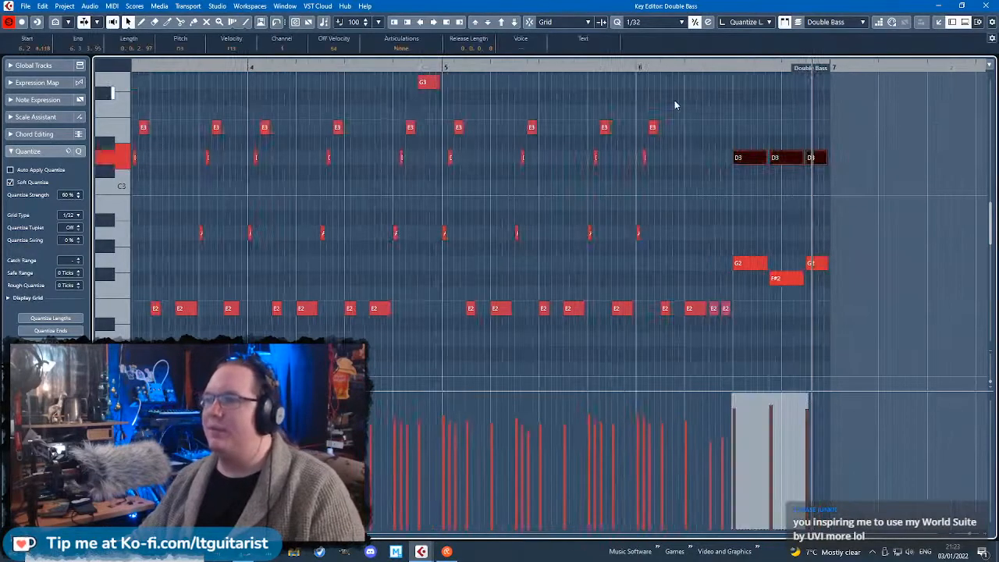
key("shift+Down")
left_click(675, 100)
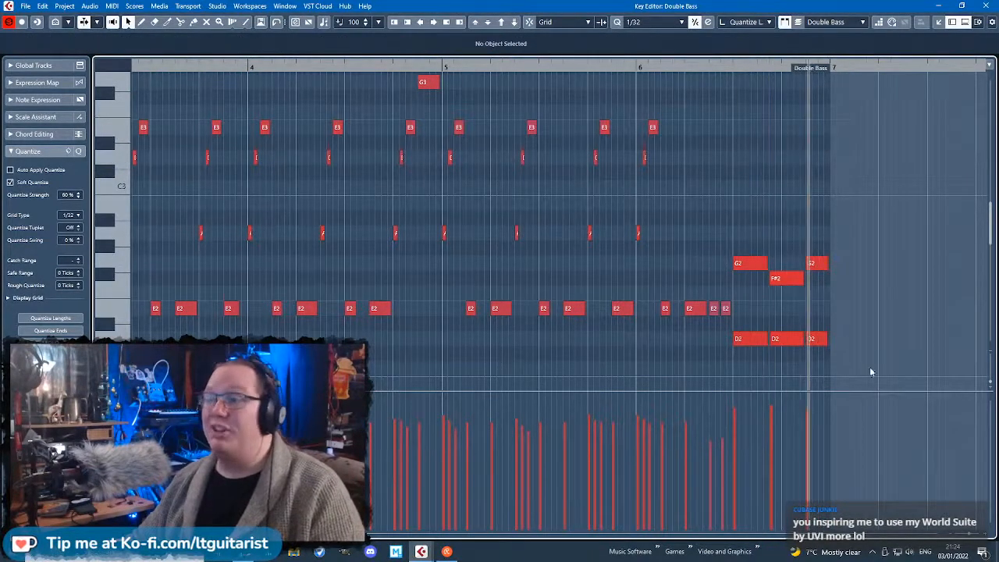
Nudge the starts of bar 6's first closing G2 to 6.2.4.114, the F#2, and the last E2 to 6.2.3.116.
left_click_drag(871, 371, 732, 332)
scroll(769, 386, "up", 2)
scroll(733, 367, "up", 2)
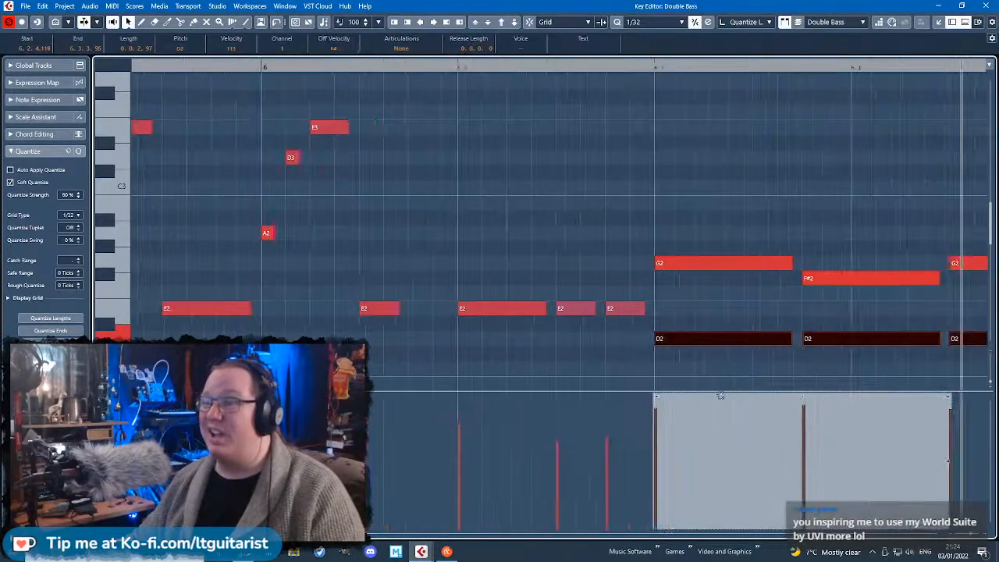
left_click(656, 263)
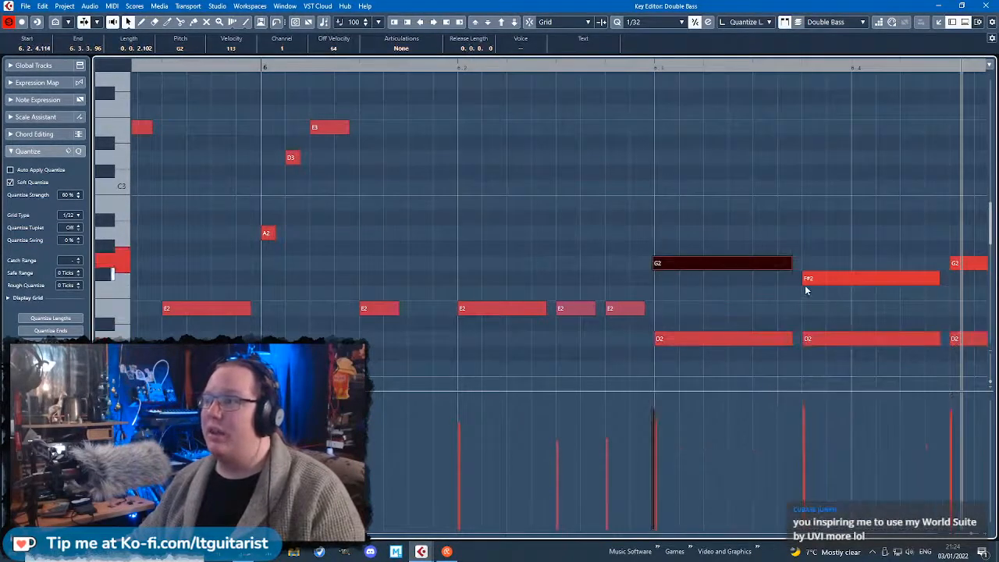
left_click(807, 281)
left_click(610, 309)
Offset the start of the D3 at the beginning of bar 6, and move the last E2 of bar 5 to start at 5.4.2.117.
scroll(601, 310, "down", 3)
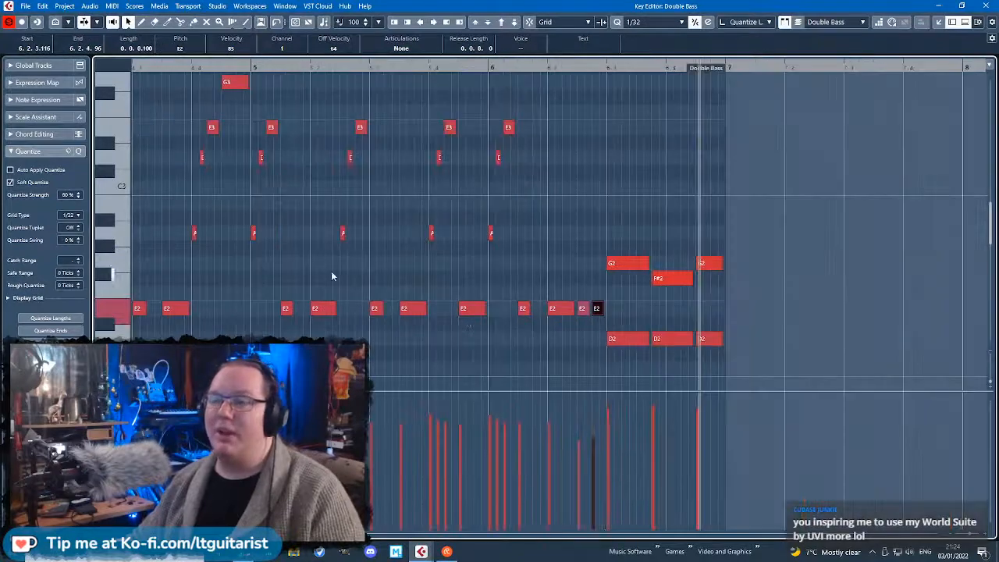
scroll(536, 161, "up", 4)
left_click(650, 159)
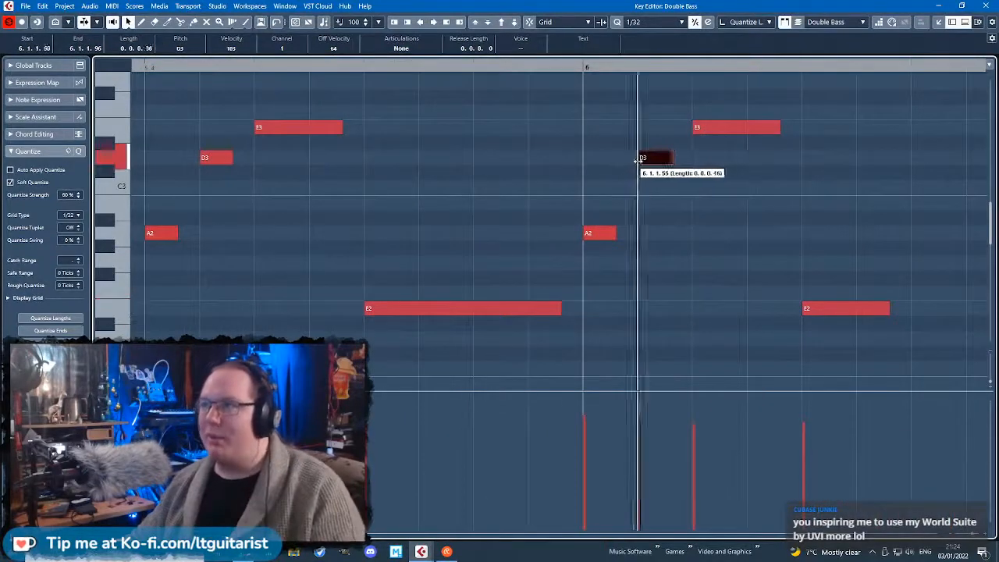
left_click(370, 308)
scroll(370, 308, "down", 3)
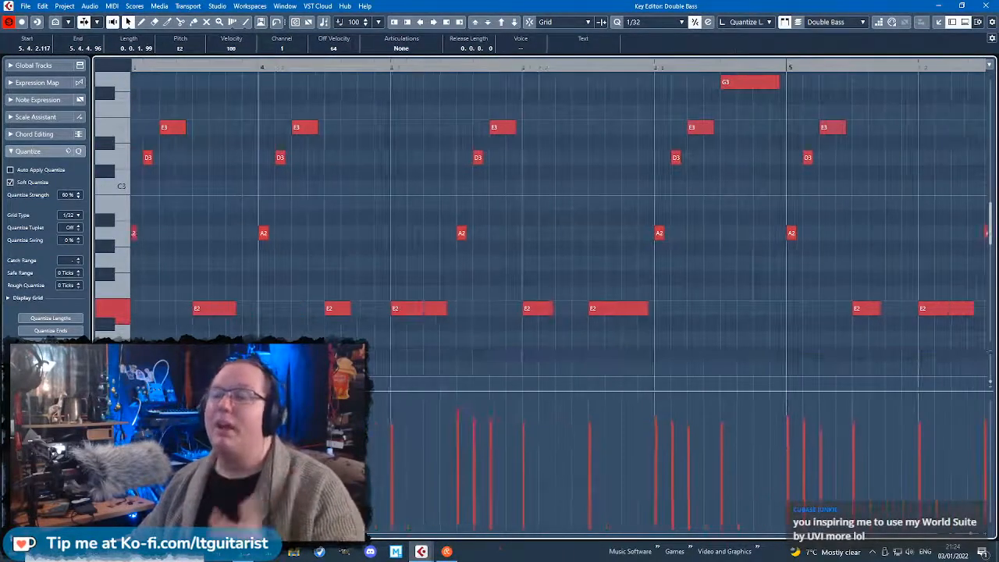
Humanise the timing of the opening notes, starting the second E2 of bar 3 at 3.1.4.118 and the second D3 at 3.2.3.64.
scroll(306, 243, "up", 5)
left_click(332, 233)
left_click(332, 275)
scroll(332, 275, "down", 5)
scroll(422, 311, "up", 3)
left_click(398, 308)
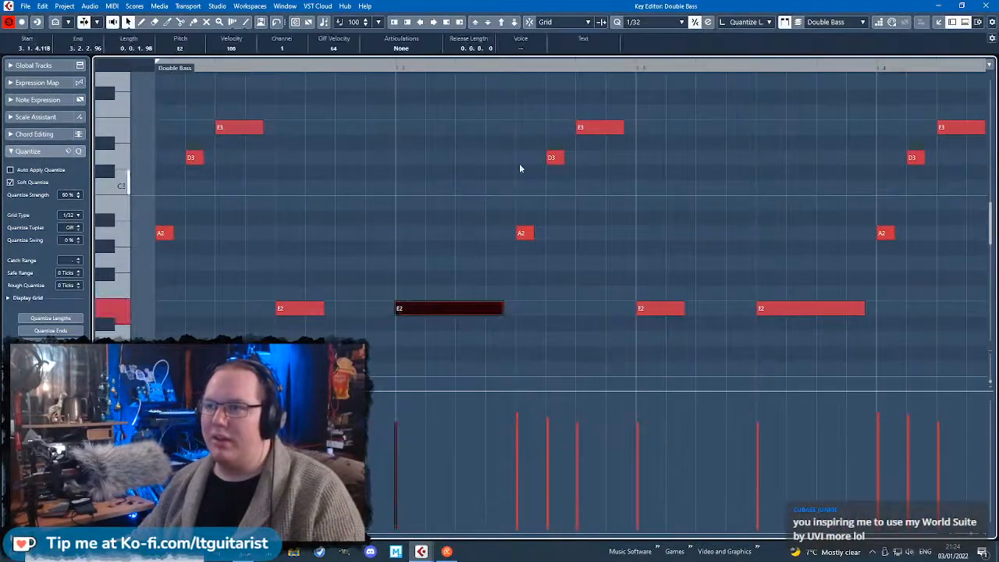
left_click(550, 157)
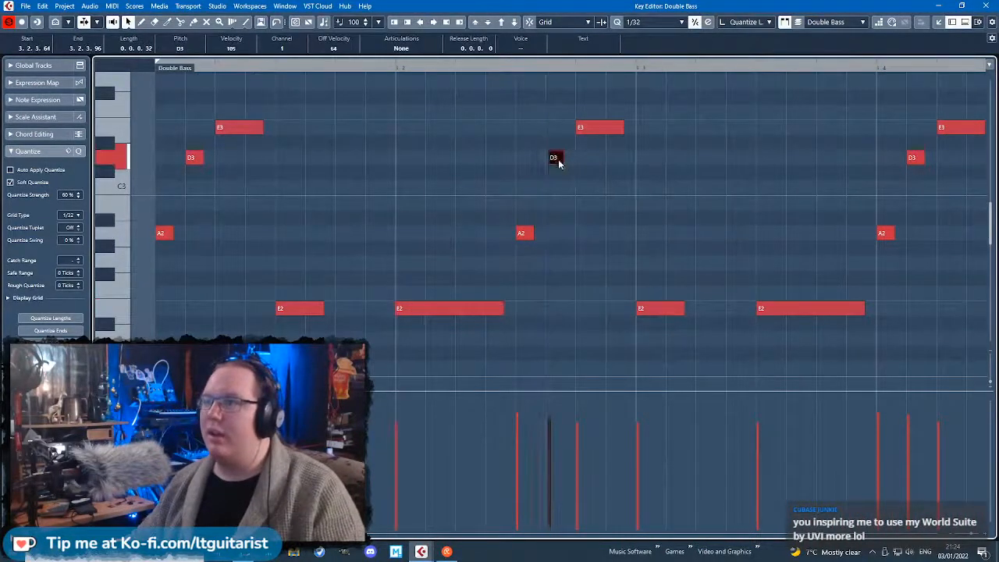
Humanise the timing of the remaining bar 3 notes and the opening of bar 4, starting its first D3 at 4.1.1.62 and E3 at 4.1.2.2.
left_click(518, 233)
left_click(570, 226)
left_click(639, 308)
left_click(858, 291)
left_click(884, 233)
left_click_drag(884, 263, 984, 312)
left_click(729, 129)
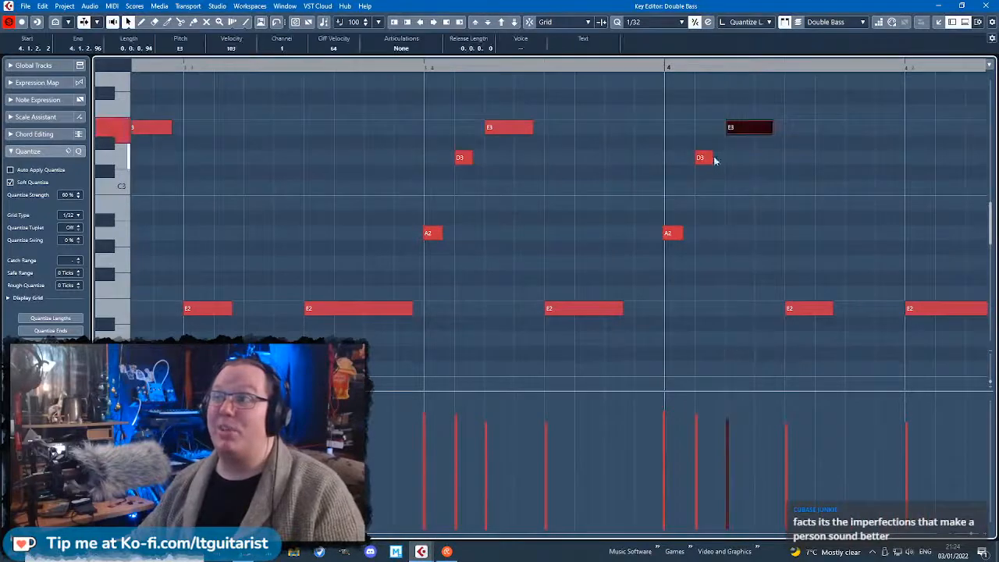
left_click(699, 158)
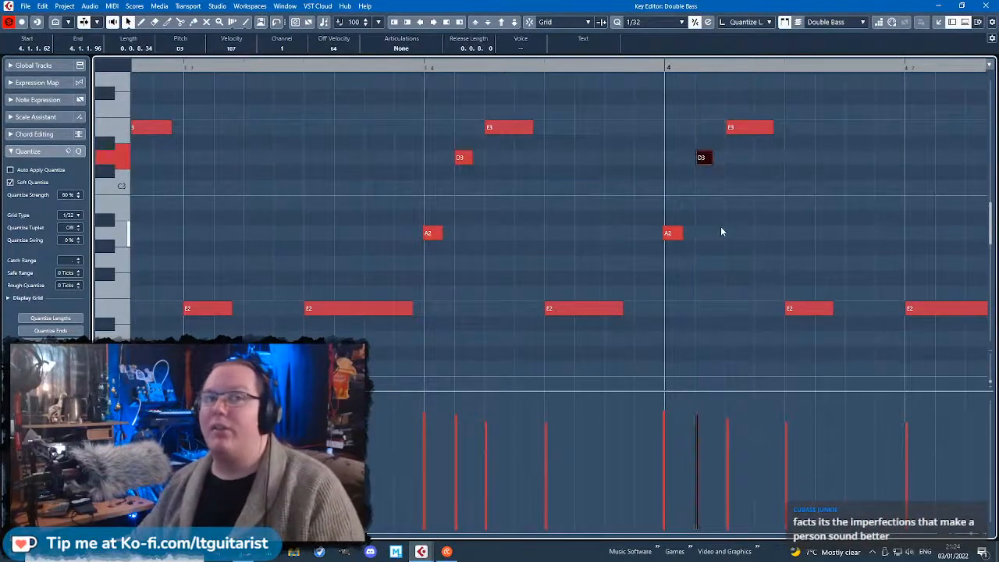
Select the row of D3 notes from 4.2.3 onward together and shift their starts slightly, placing the first at 4.2.3.60.
scroll(720, 229, "down", 3)
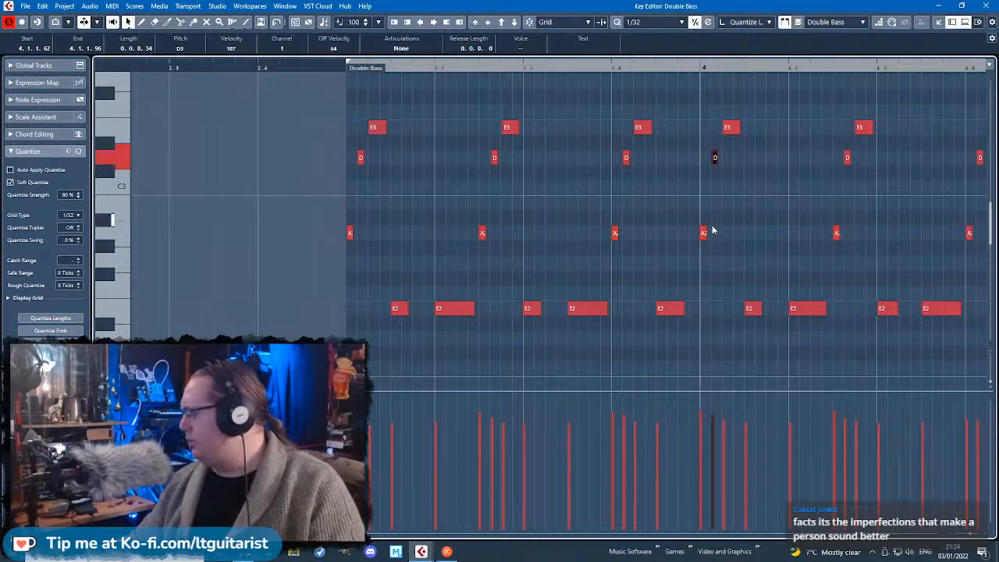
left_click(766, 214)
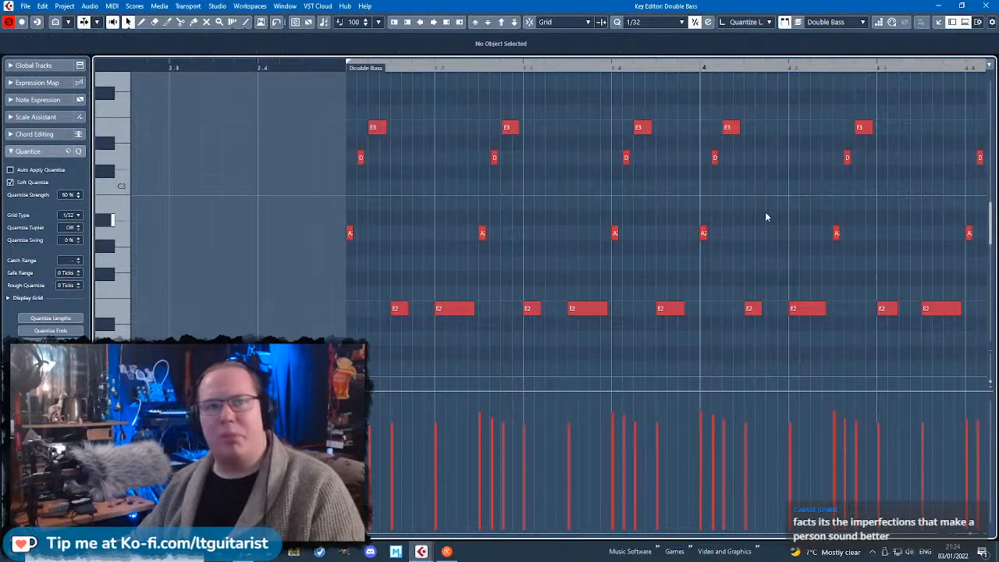
scroll(768, 215, "down", 4)
scroll(851, 211, "up", 8)
scroll(655, 220, "down", 5)
left_click_drag(594, 192, 900, 149)
scroll(835, 168, "up", 3)
scroll(753, 165, "up", 3)
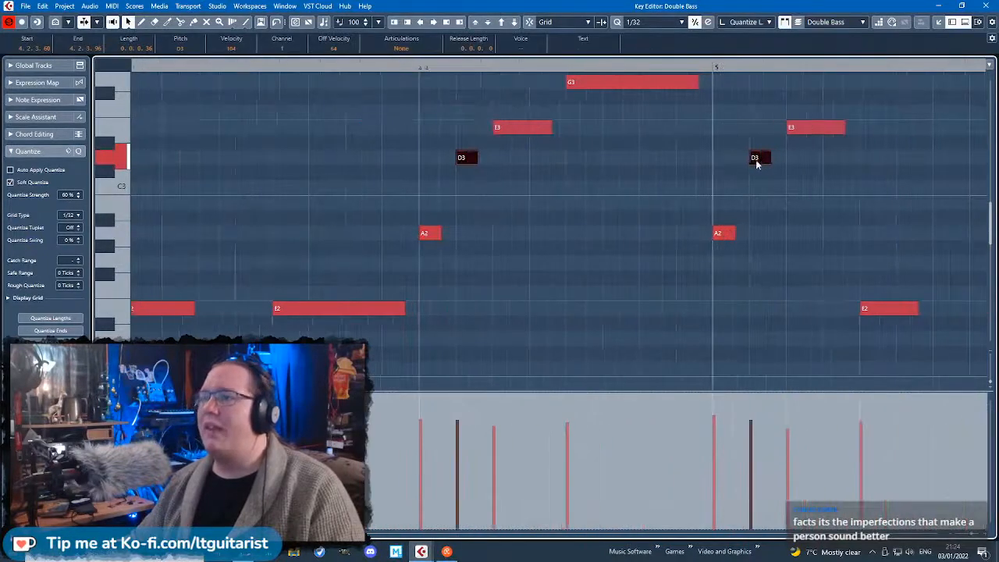
left_click(745, 182)
Offset the starts of bar 5's first D3 and E3 and of bar 4's closing G3, and close the Key Editor.
left_click_drag(753, 159, 749, 160)
left_click(759, 177)
left_click_drag(788, 127, 788, 128)
left_click_drag(567, 82, 568, 82)
left_click(593, 156)
scroll(598, 167, "down", 6)
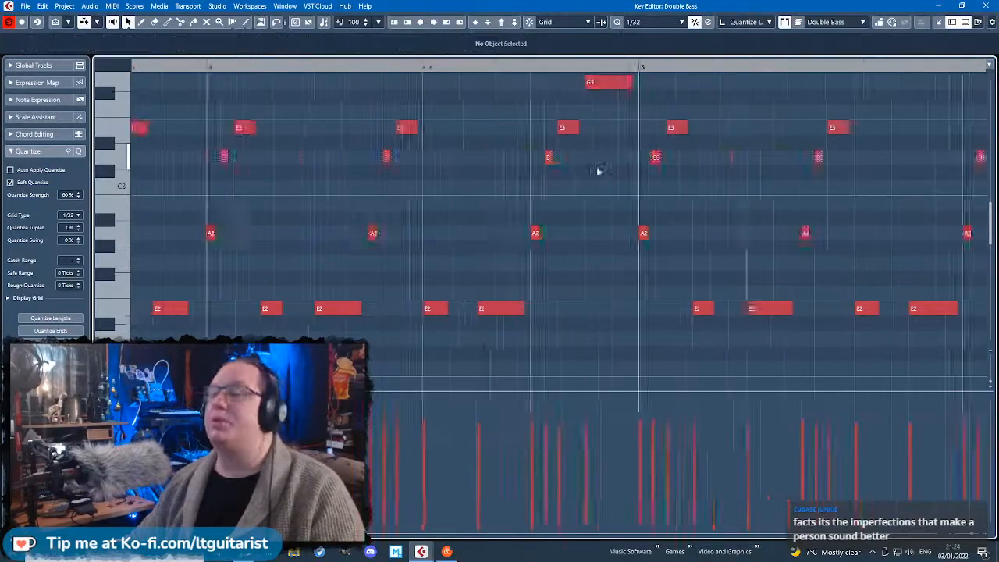
left_click(987, 7)
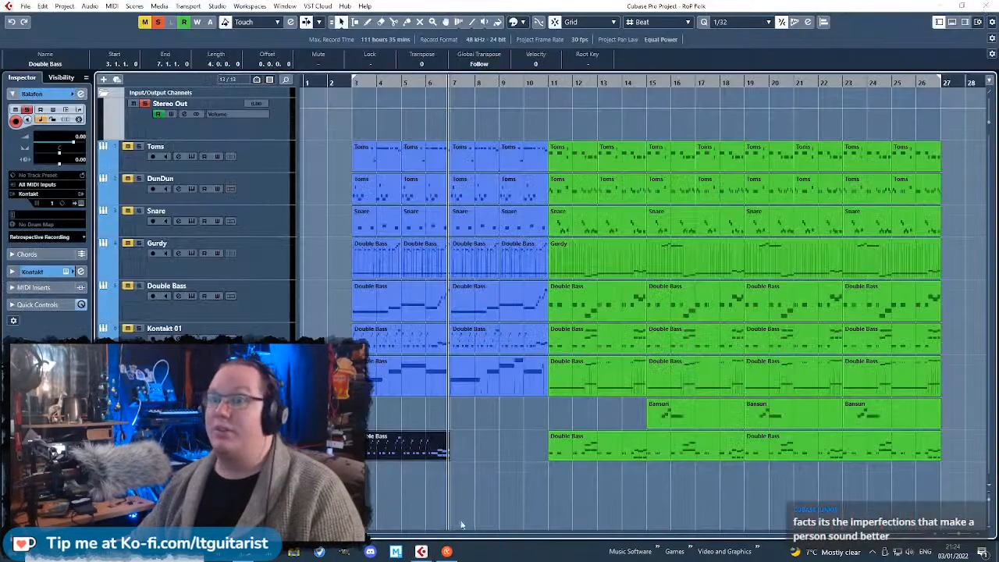
Duplicate the Balafon event to bar 7, and play the unsoloed arrangement from just before bar 3.
scroll(431, 477, "down", 3)
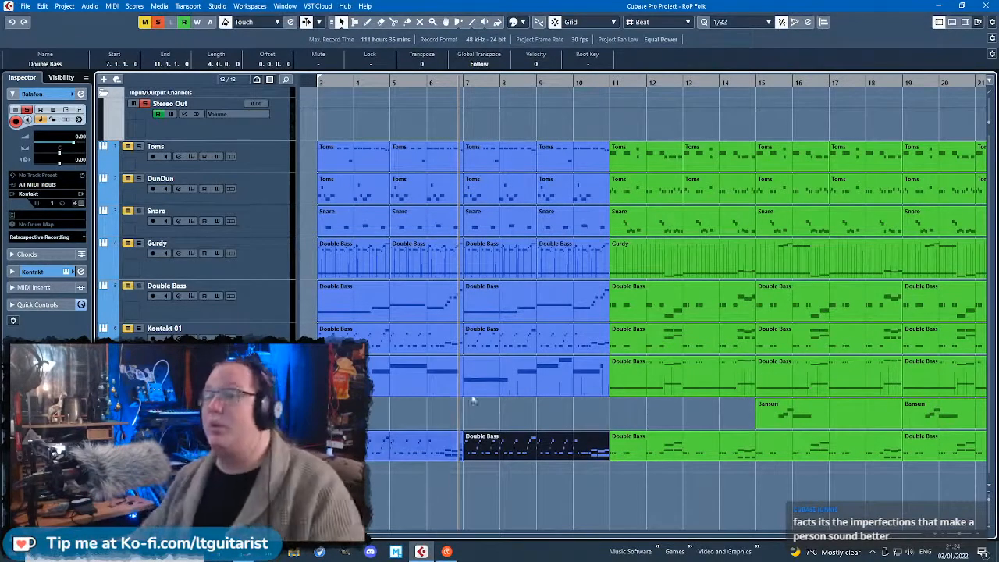
left_click(419, 410)
left_click_drag(310, 82, 279, 298)
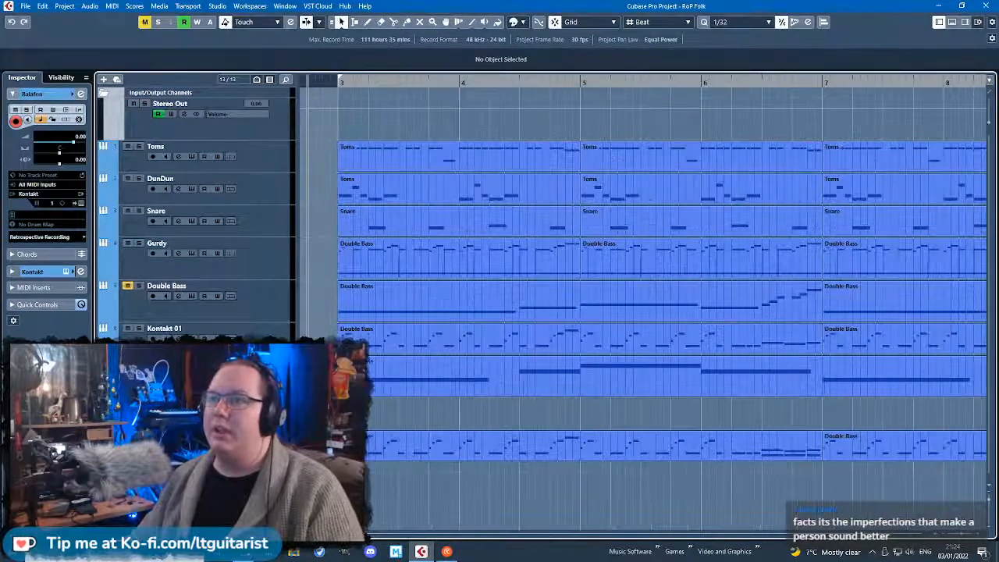
scroll(435, 152, "left", 1)
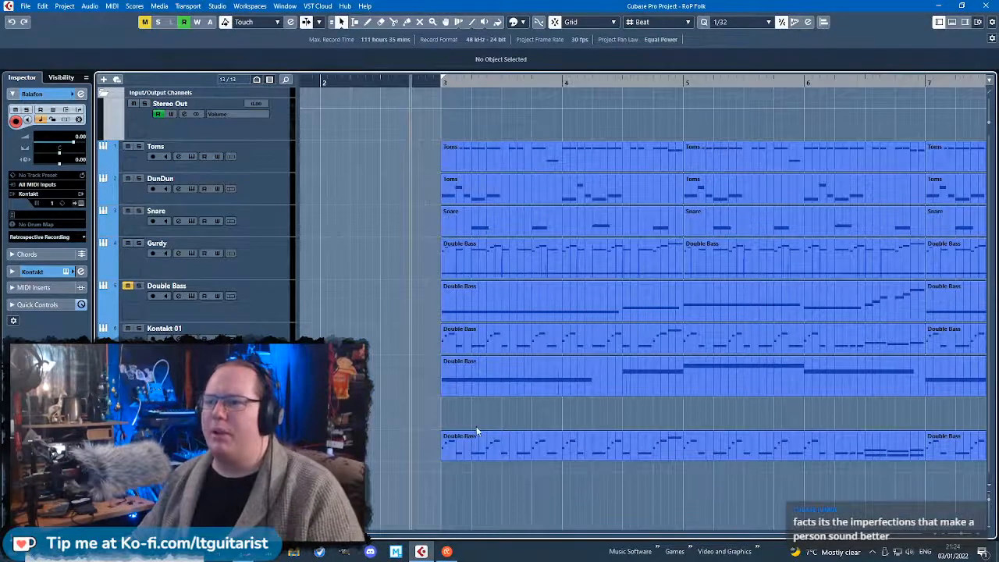
key("space")
scroll(435, 434, "up", 2)
scroll(434, 429, "down", 4)
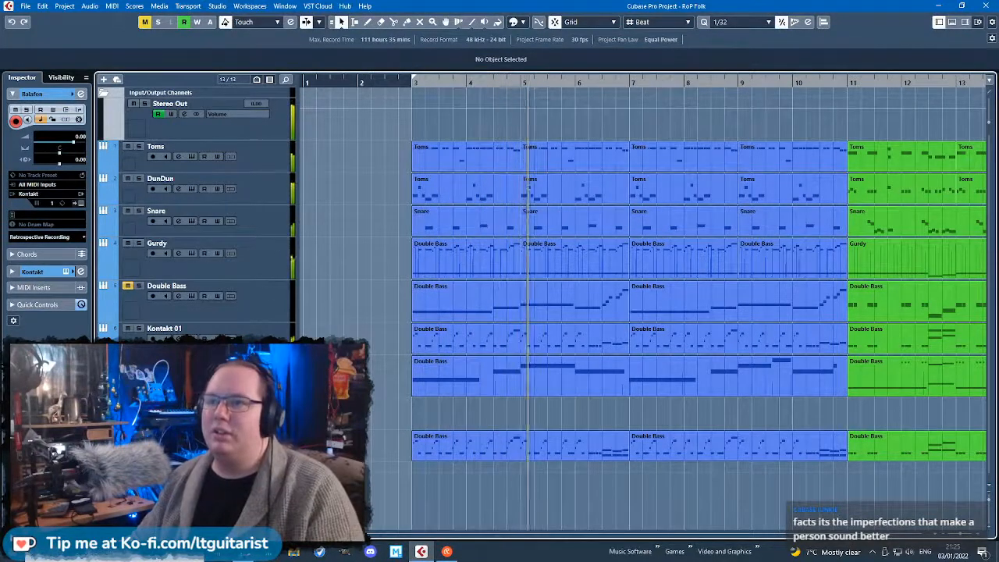
Set the Balafon track's volume to -3.35, its pan to L4 and its track delay to 0.
mouse_move(59, 152)
left_mouse_down()
mouse_move(69, 142)
mouse_move(60, 162)
mouse_move(59, 152)
left_mouse_up()
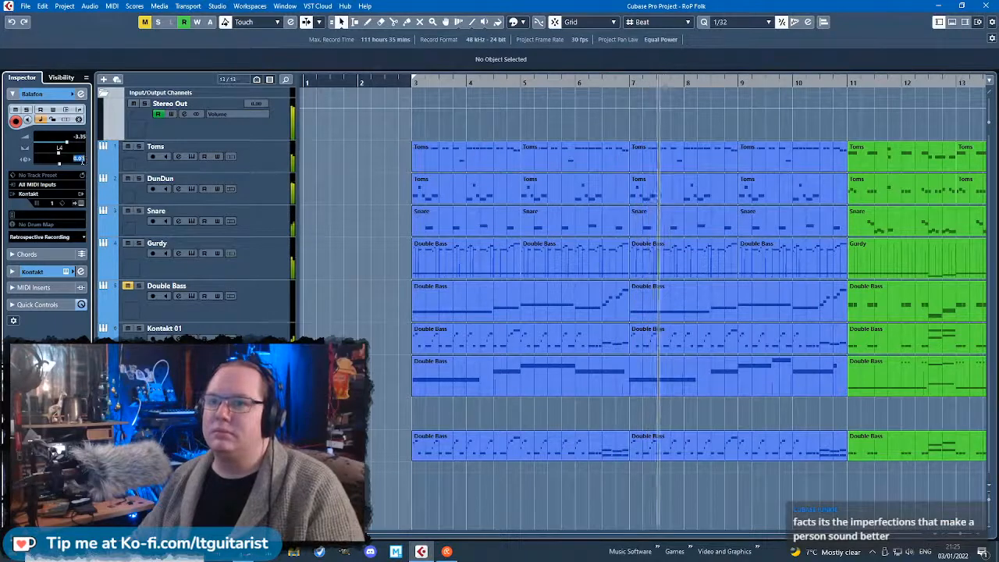
double_click(81, 159)
type("0")
key("Return")
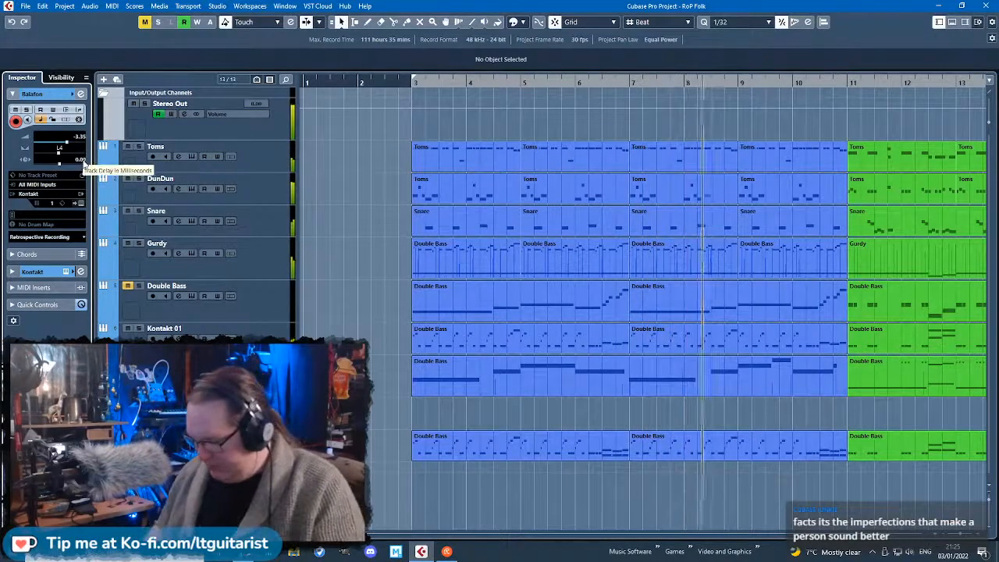
Lower the DunDun track's volume to -5.86.
left_click(275, 196)
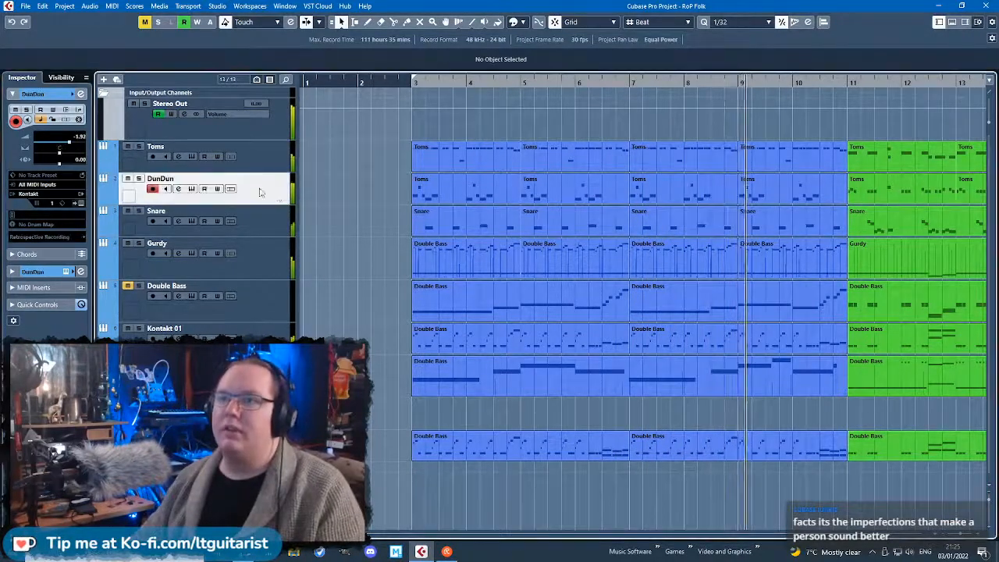
left_click_drag(67, 142, 64, 142)
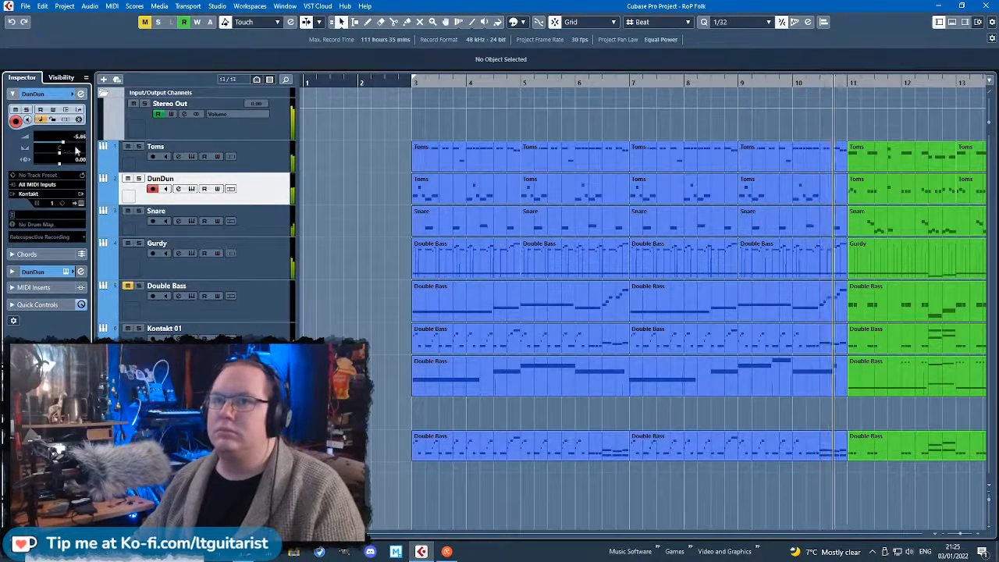
Follow the playback through the green section from bar 11 to about bar 20 to judge the mix.
scroll(340, 240, "down", 3)
scroll(339, 239, "down", 3)
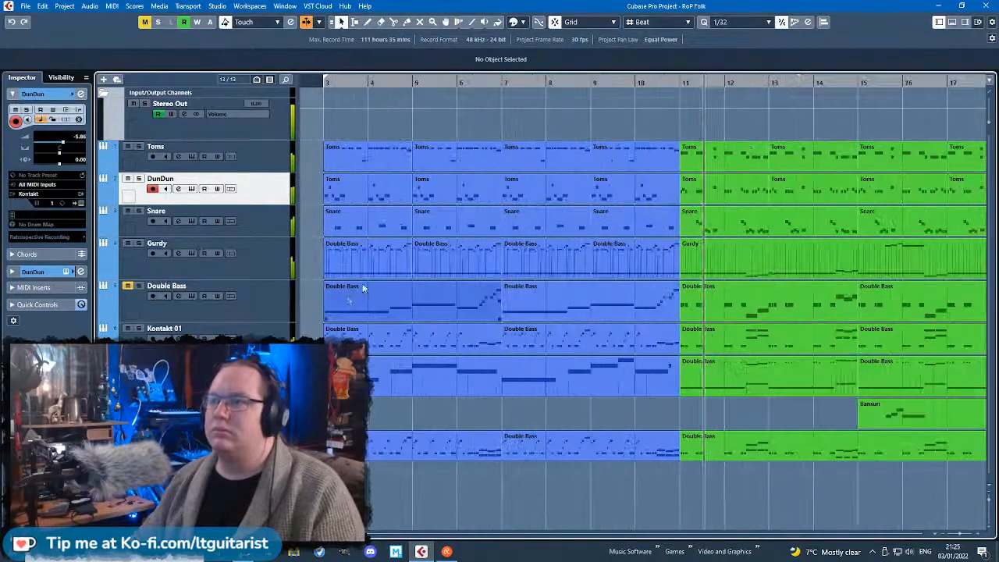
scroll(502, 361, "up", 3)
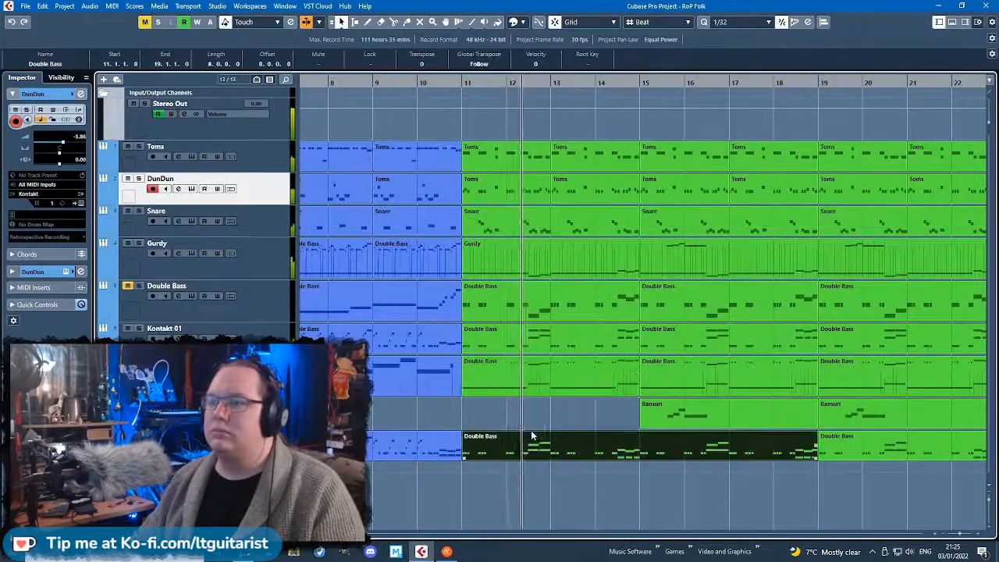
scroll(545, 419, "down", 3)
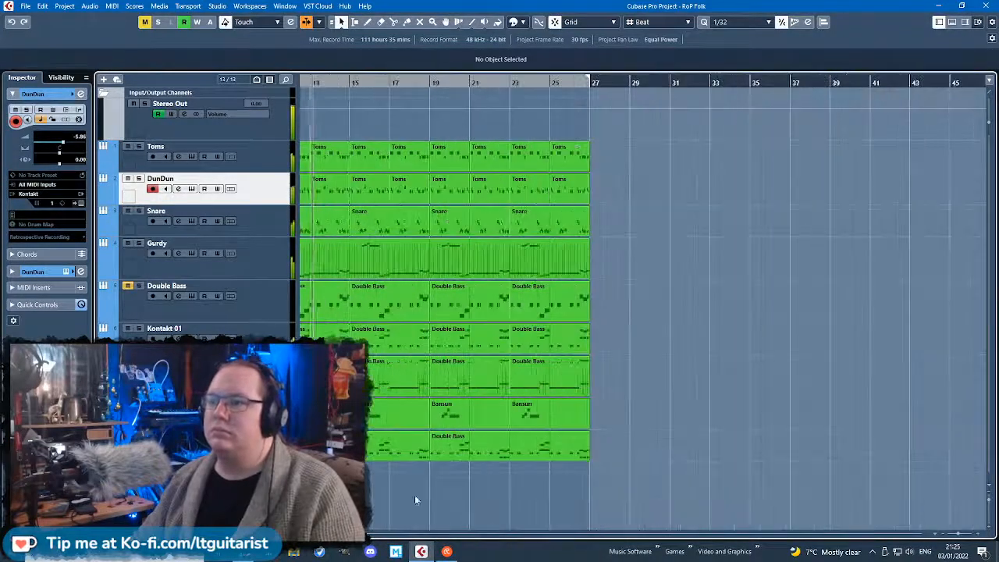
scroll(511, 491, "up", 3)
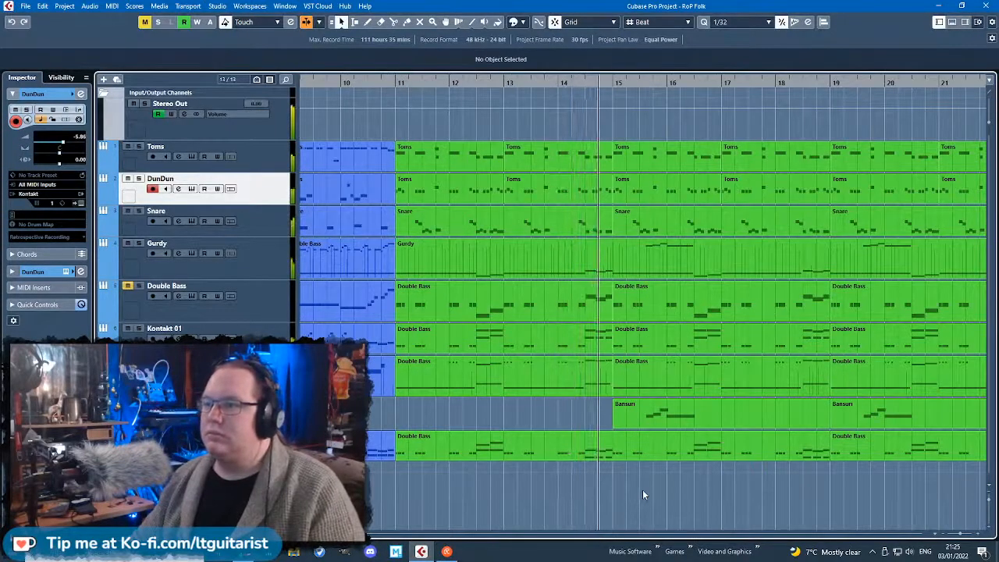
scroll(642, 490, "down", 2)
scroll(640, 490, "up", 3)
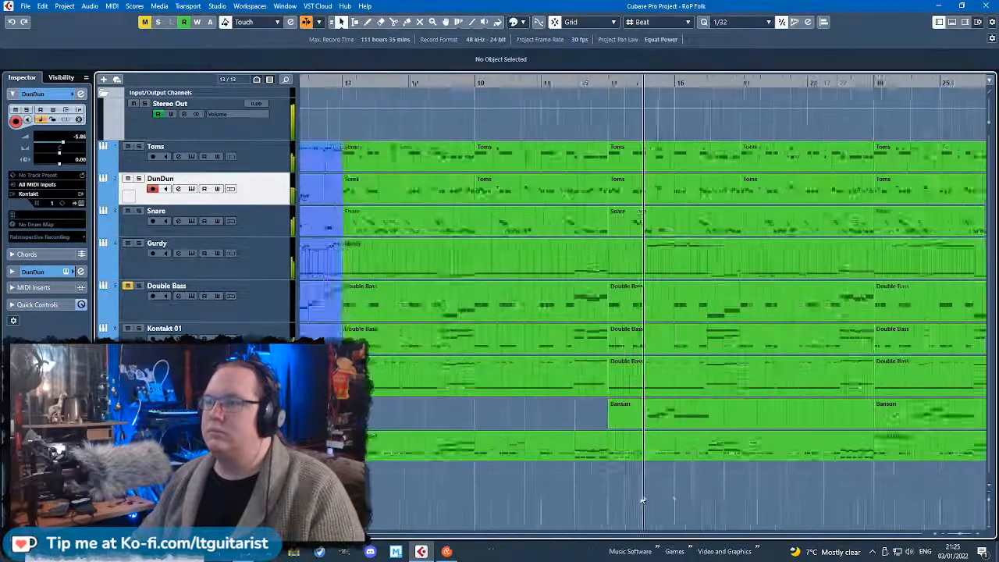
scroll(715, 506, "down", 2)
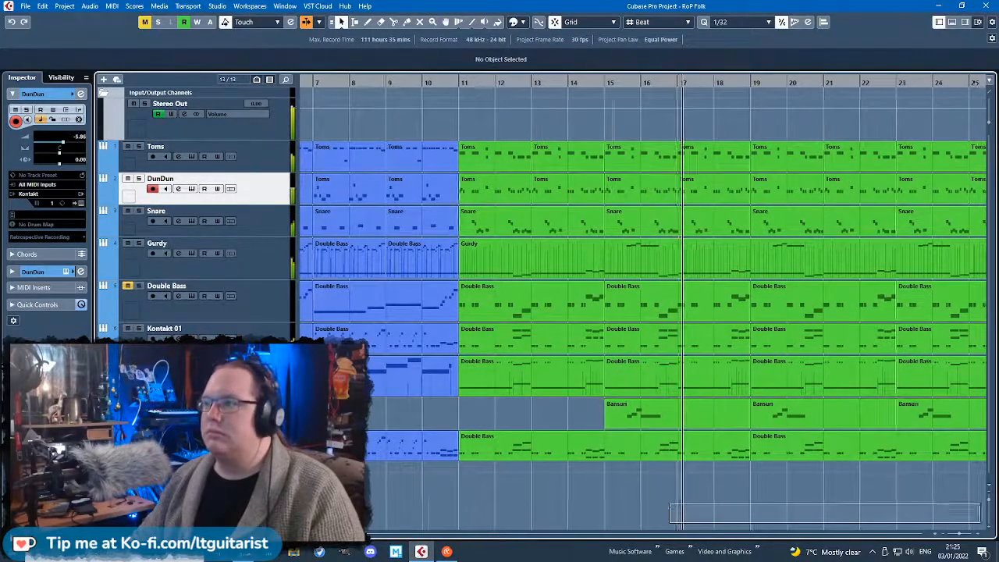
scroll(899, 501, "right", 4)
scroll(519, 473, "up", 3)
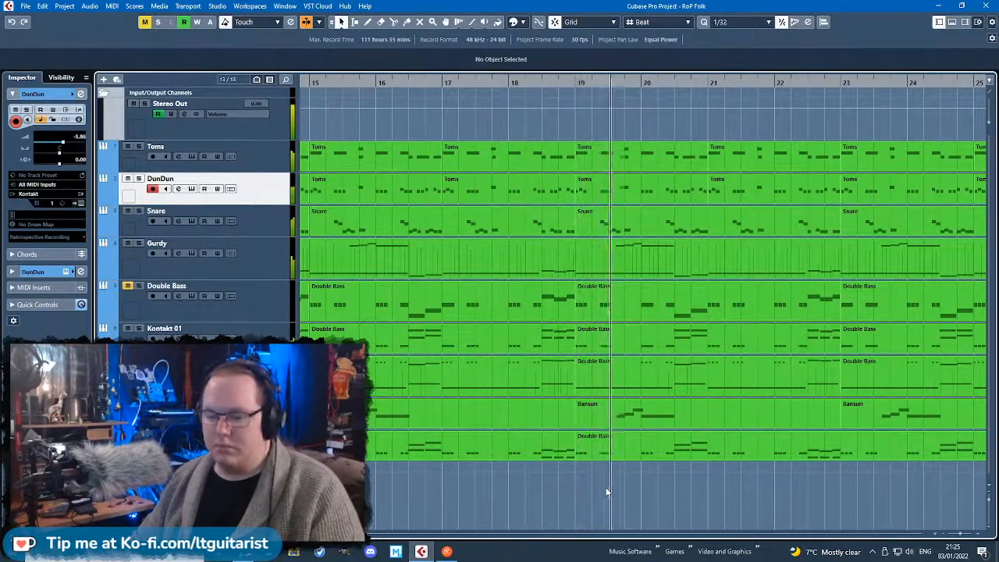
scroll(660, 491, "down", 3)
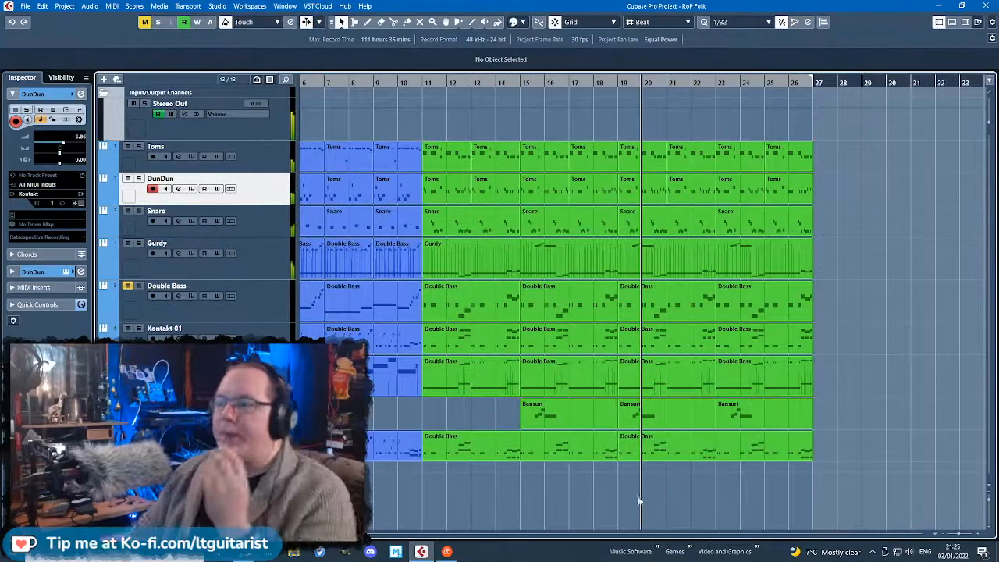
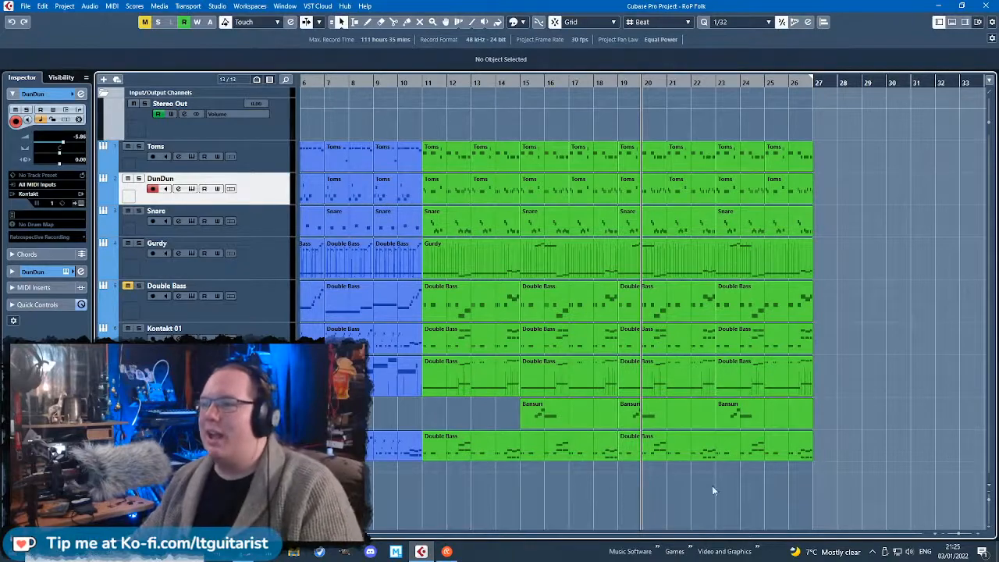
Select all events in bars 3 to 27 and duplicate the whole arrangement so copies start at bars 27 and 51.
key("g")
key("h")
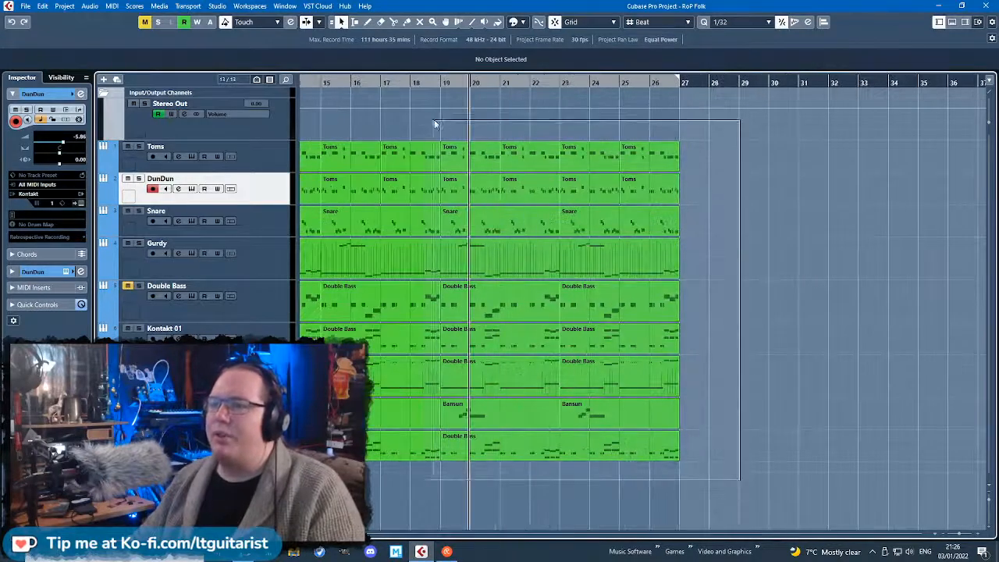
left_click_drag(669, 467, 550, 148)
left_click(651, 340)
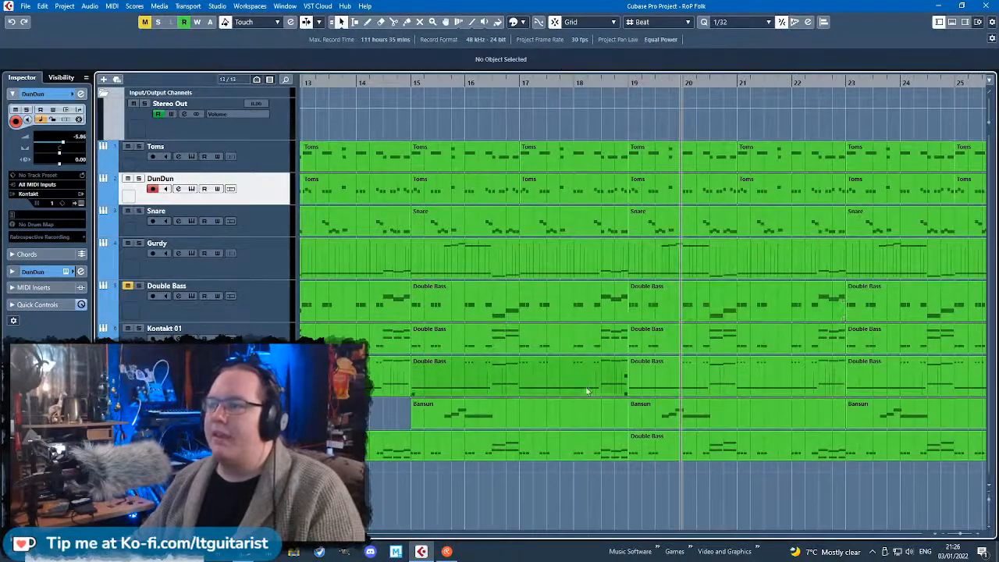
key("g")
key("g")
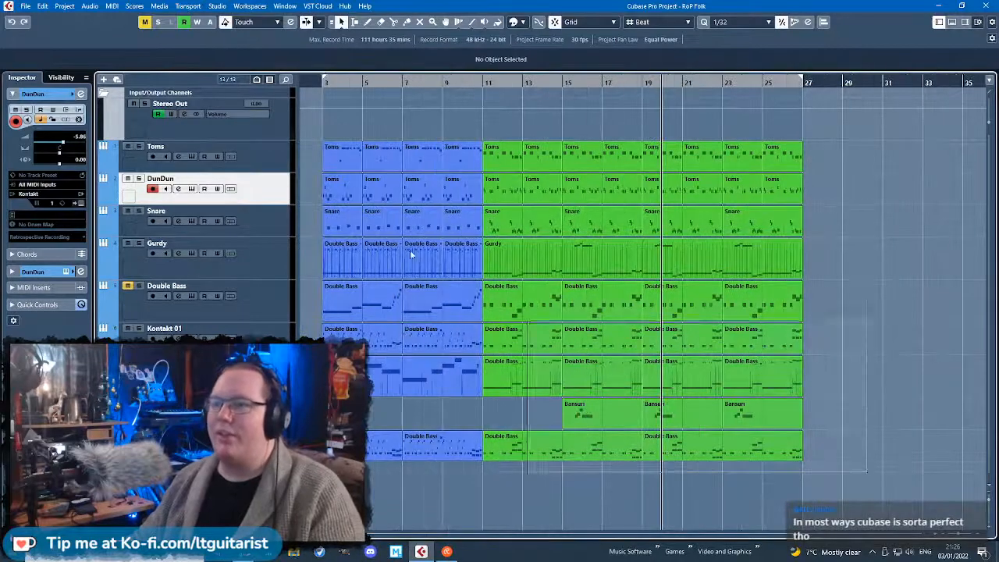
key("ctrl+a")
key("ctrl+d")
Delete every event from bar 59 onward except those on the Toms track.
key("g")
left_click_drag(784, 491, 542, 141)
key("h")
key("h")
key("h")
left_click(787, 488)
scroll(885, 476, "right", 3)
left_click_drag(886, 476, 382, 179)
key("Delete")
Duplicate the green Toms events of bars 59 to 75 to bar 75 and color the copies orange.
key("g")
left_click_drag(664, 272, 468, 165)
key("ctrl+d")
key("g")
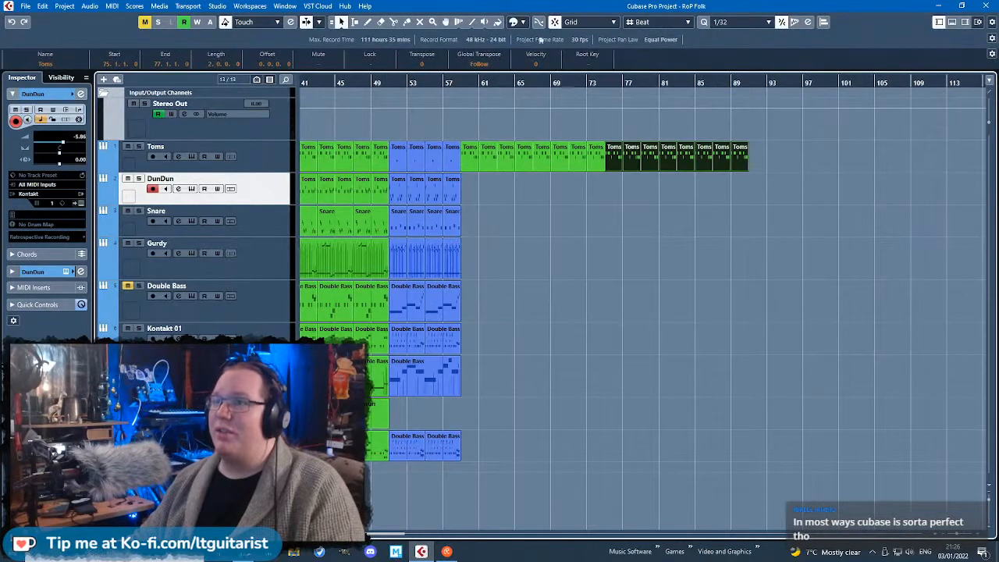
left_click(515, 22)
Duplicate the orange Toms events to bar 91 and color the new copies red.
key("ctrl+d")
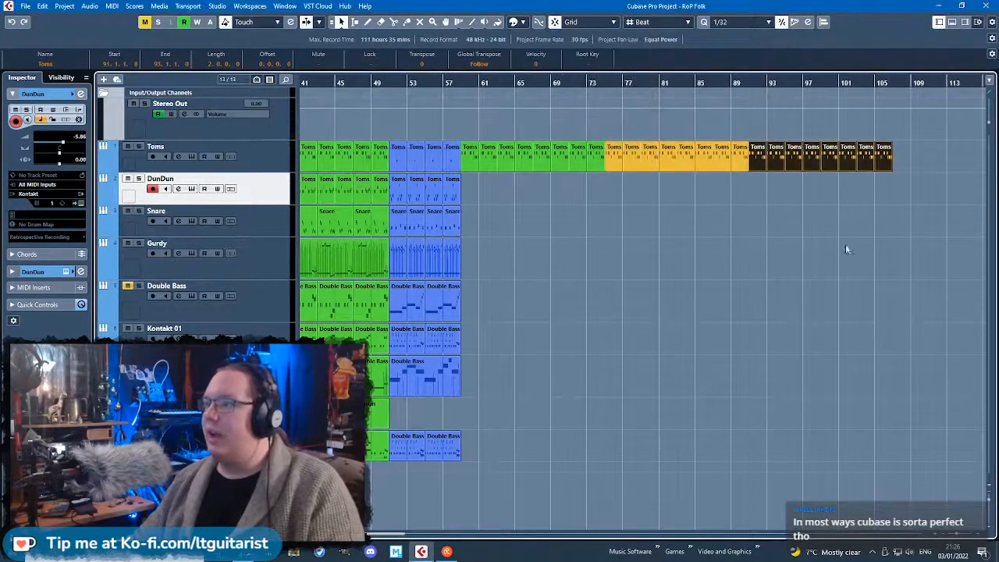
left_click(524, 24)
left_click(546, 44)
left_click(666, 275)
Select all events from bar 35 to the end of the red Toms events and duplicate them to bar 107.
key("g")
scroll(462, 295, "up", 3)
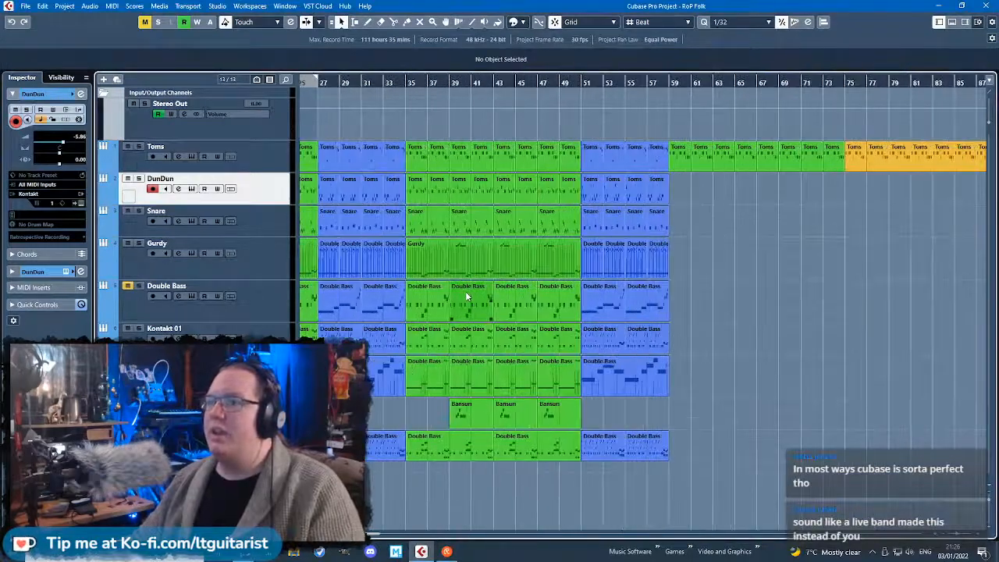
scroll(538, 290, "down", 3)
left_click_drag(897, 451, 444, 138)
key("ctrl+d")
scroll(570, 203, "up", 3)
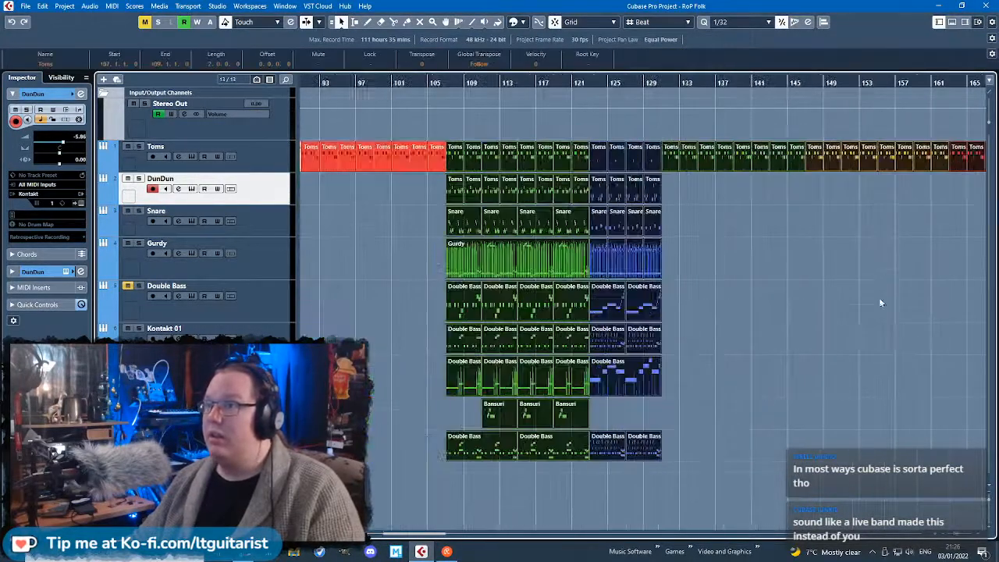
Delete the extra Toms events from bar 131 onward and duplicate the blue section of bars 123 to 131 after itself.
scroll(571, 203, "right", 3)
left_click_drag(898, 178, 413, 437)
key("Delete")
key("ctrl+d")
Place the playhead at the end of the arrangement and show the transport to check the song's length.
scroll(452, 490, "down", 3)
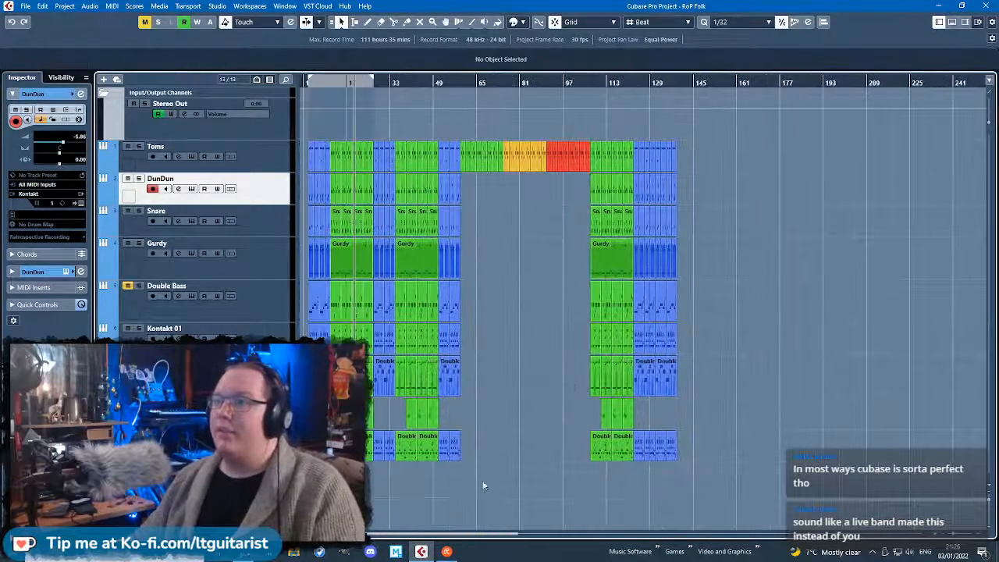
scroll(482, 490, "up", 2)
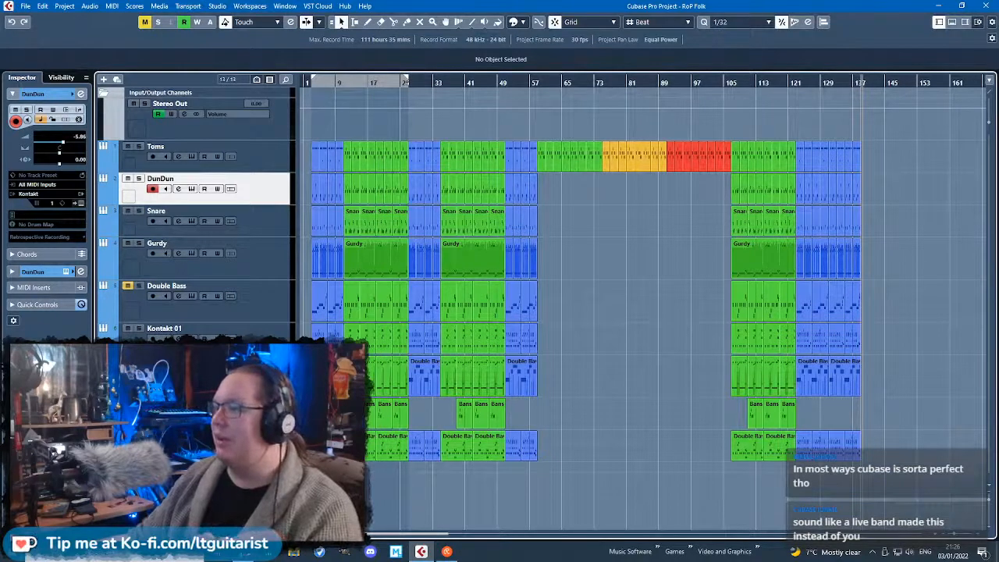
key("F2")
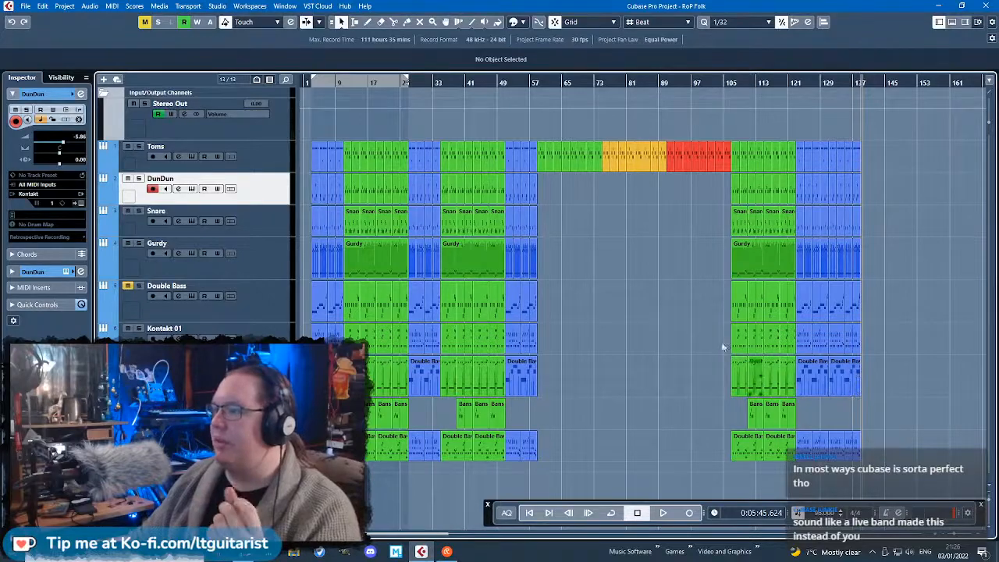
Move the playhead back to just before bar 3.
left_click_drag(312, 81, 306, 93)
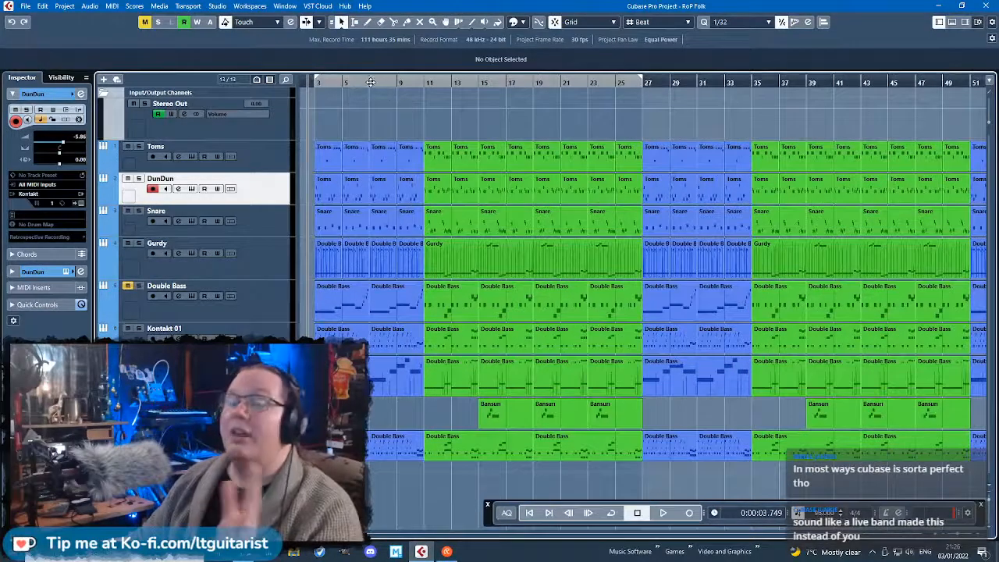
left_click_drag(335, 81, 322, 82)
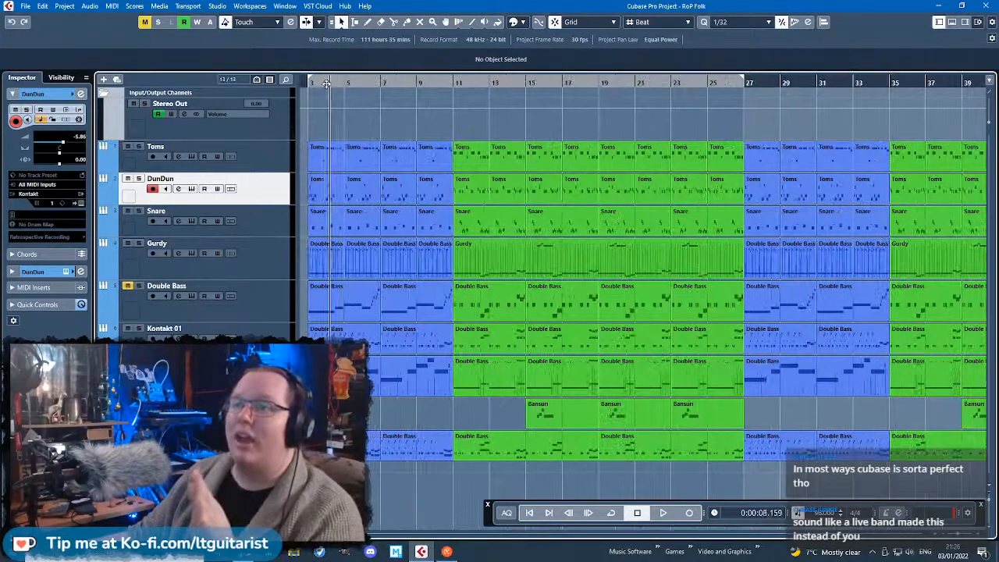
scroll(338, 175, "left", 1)
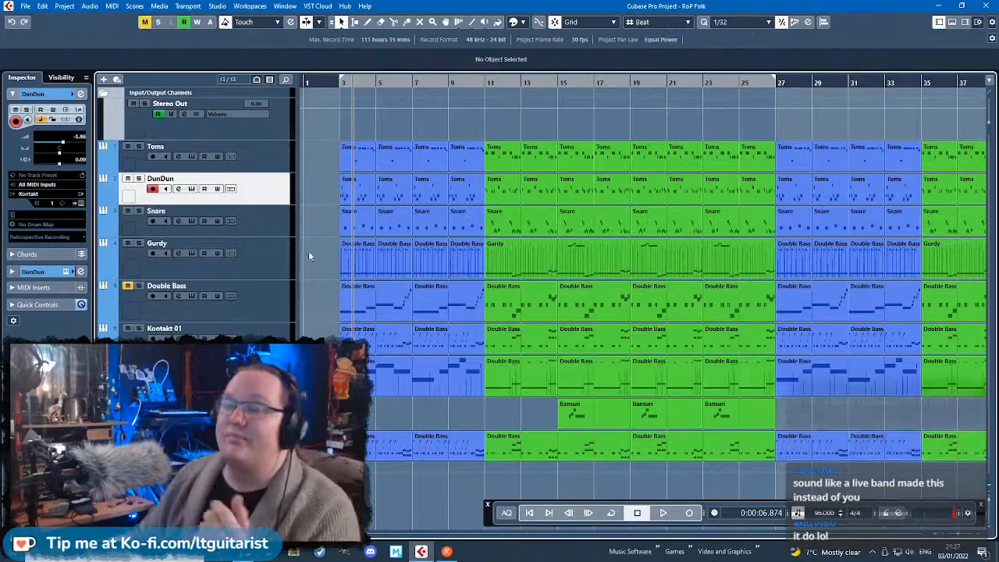
left_click_drag(337, 81, 336, 94)
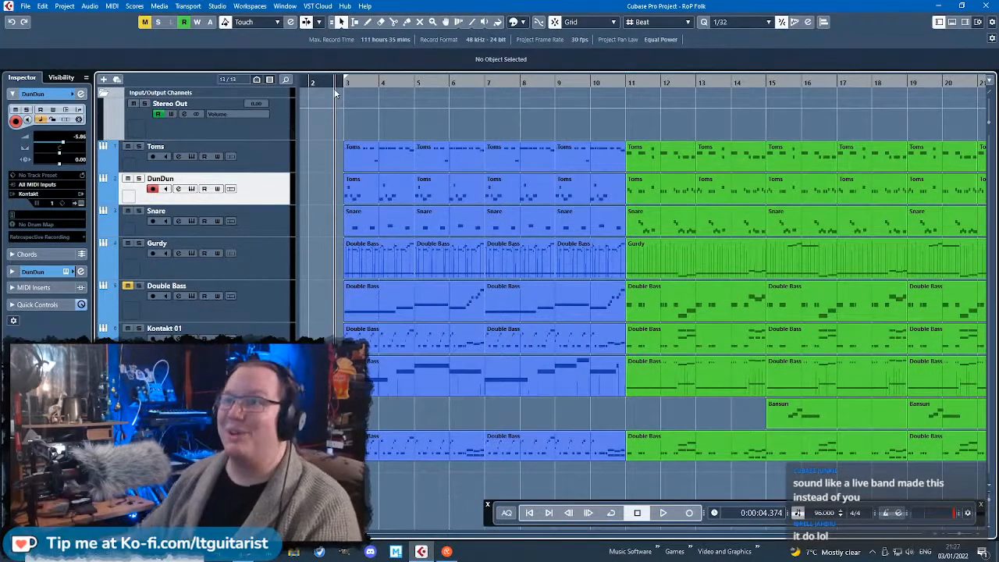
Select the Balafon track and expand its channel settings, showing equalizers, audio inserts, sends and fader.
left_click(210, 367)
left_click(14, 270)
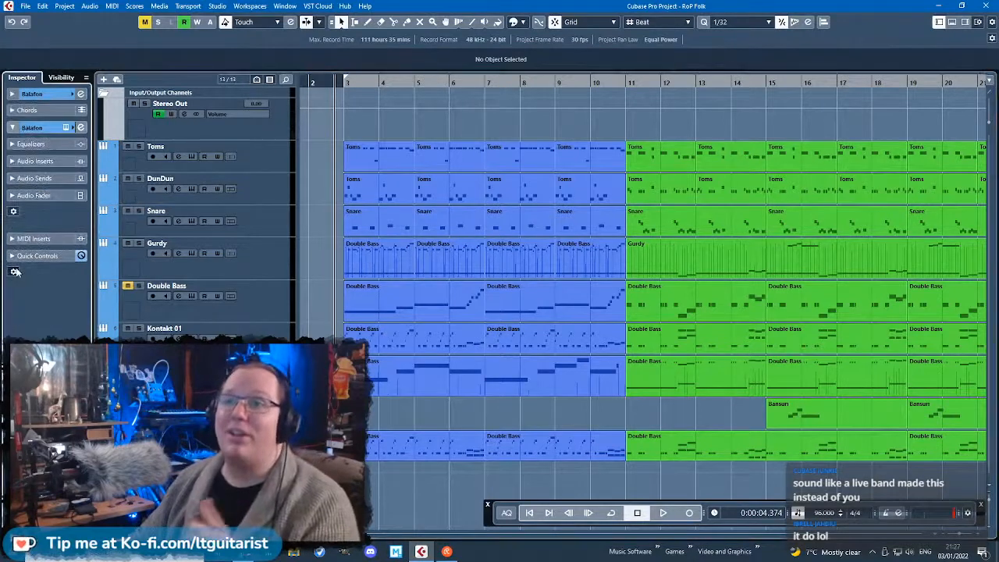
left_click(13, 128)
left_click(13, 128)
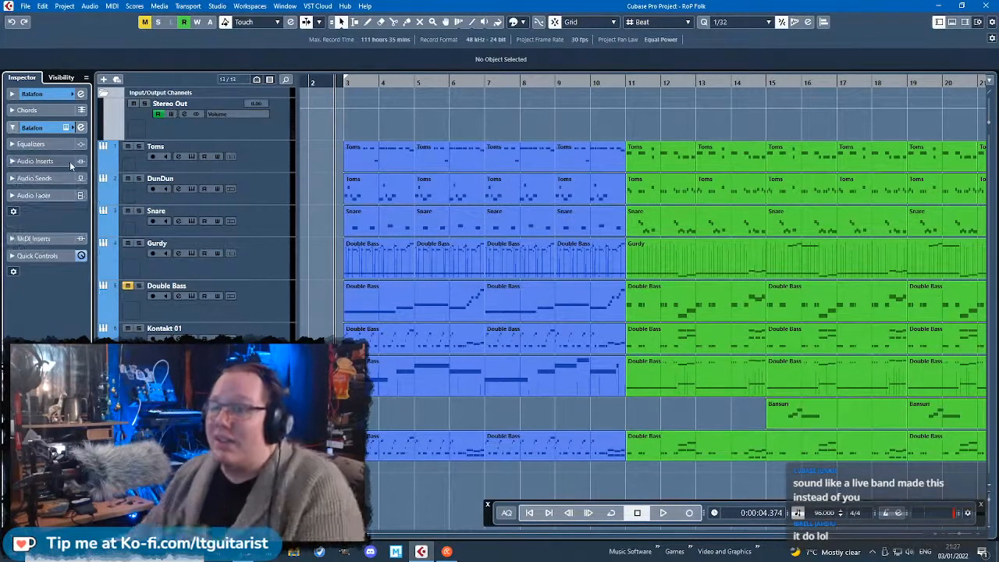
Move the playhead to just after the start of bar 5.
key("g")
key("g")
key("g")
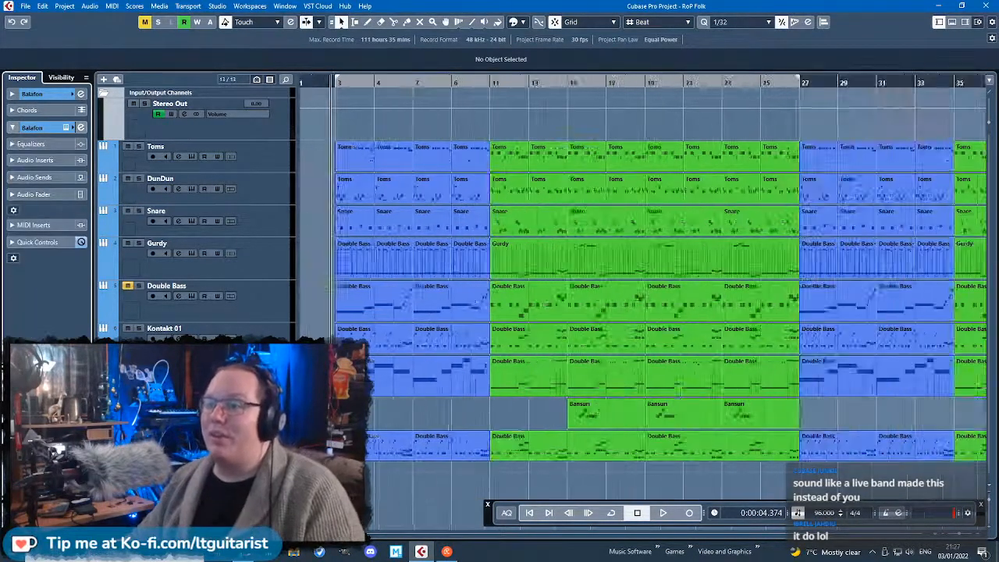
left_click_drag(361, 82, 407, 341)
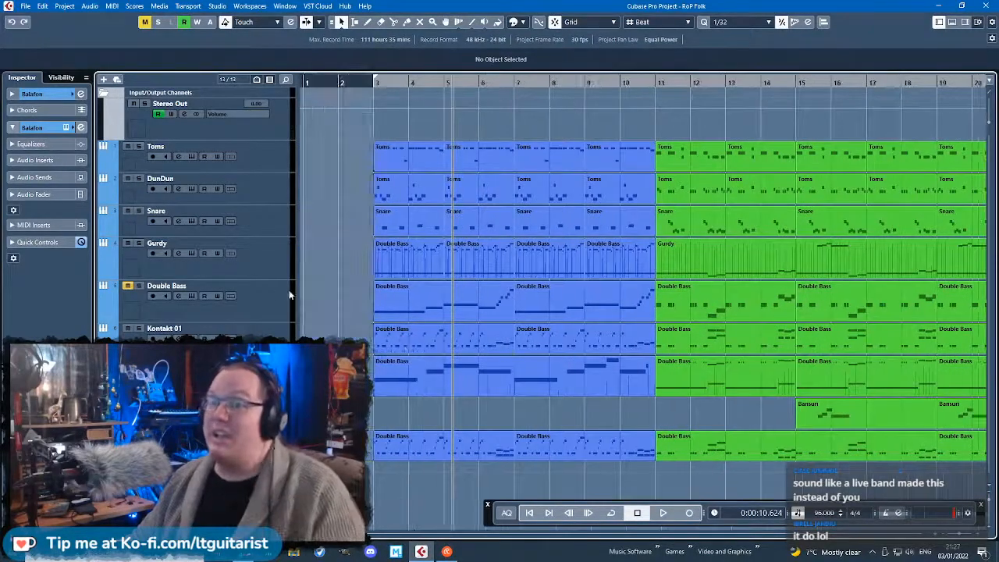
Rename the Kontakt 01 track as Plucked Piano.
left_click(203, 300)
left_click(203, 331)
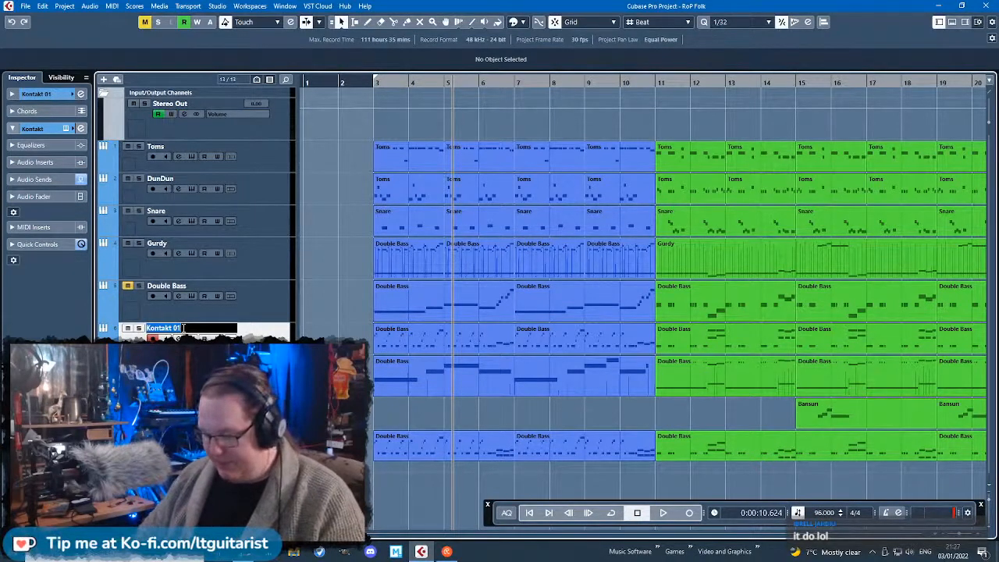
type("Hammere")
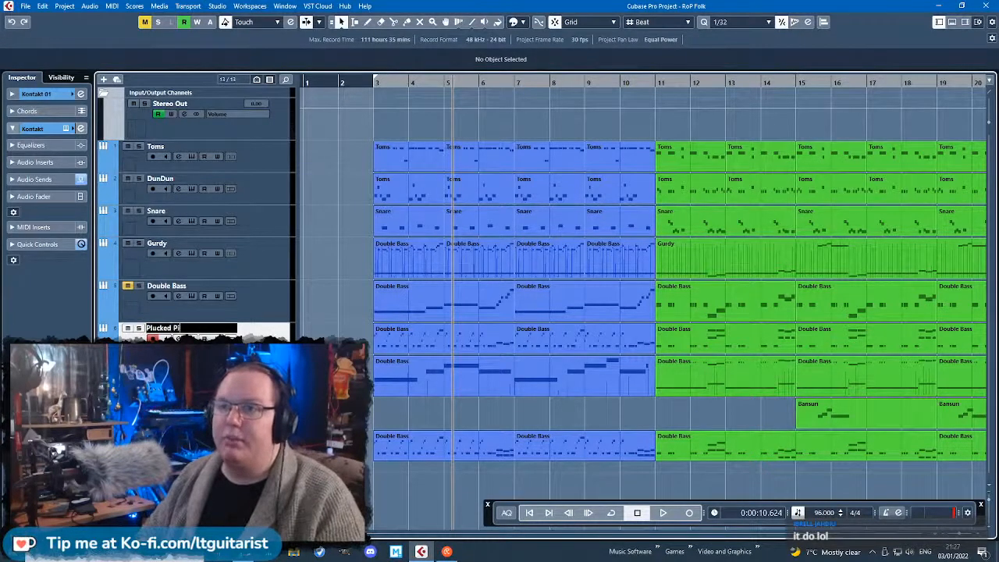
Select all instrument tracks and enlarge them together to one taller, uniform track height.
left_click(275, 165)
key("ctrl+a")
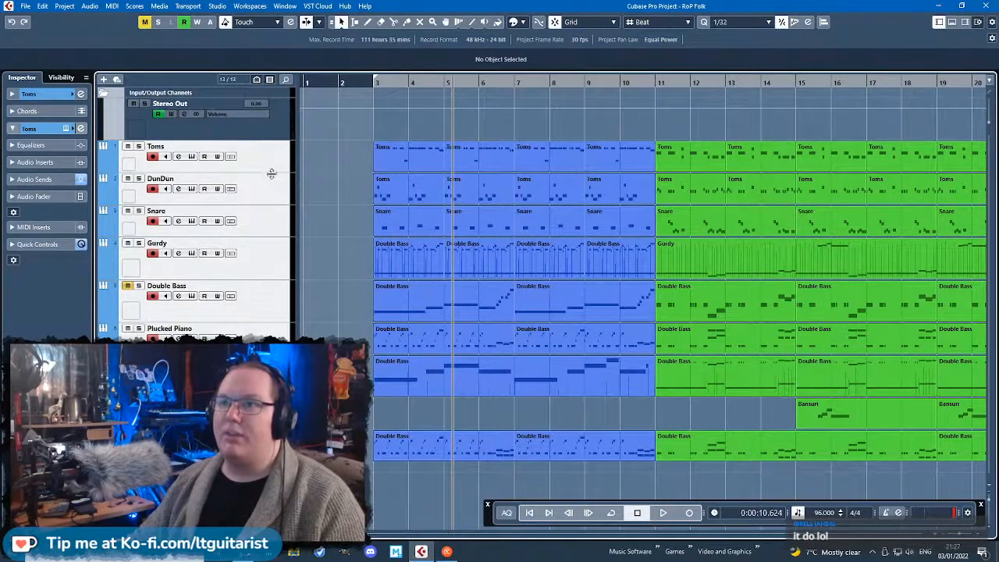
left_click_drag(271, 171, 269, 183)
scroll(318, 148, "down", 1)
Assign matching factory drum pictures to the Toms, DunDun and Snare tracks.
left_click(205, 125)
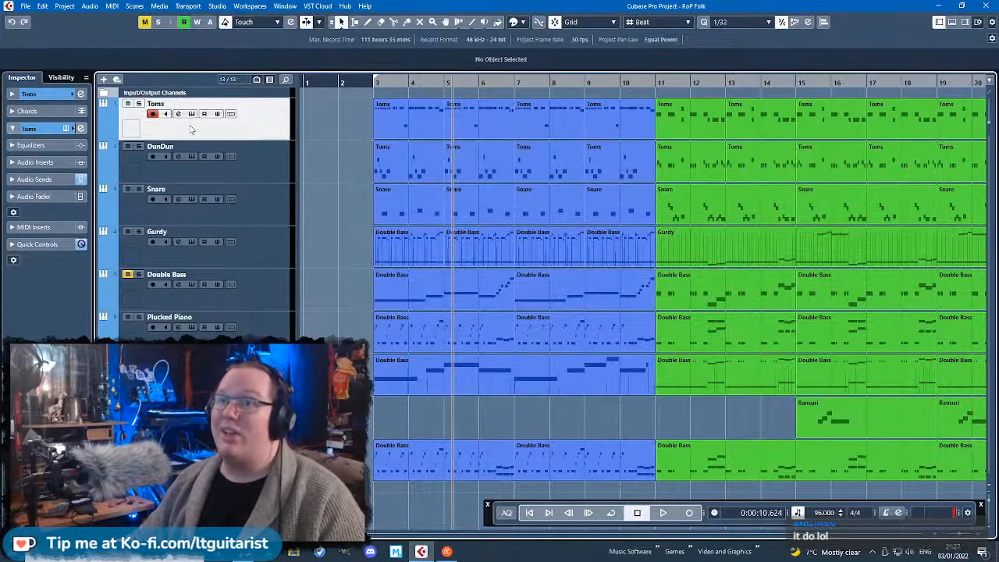
double_click(136, 131)
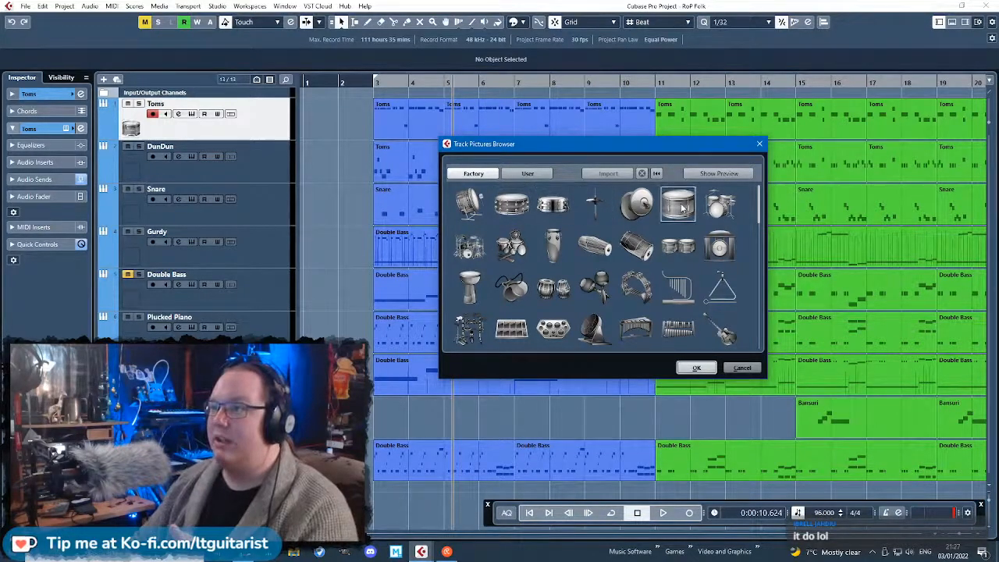
left_click(706, 369)
double_click(131, 170)
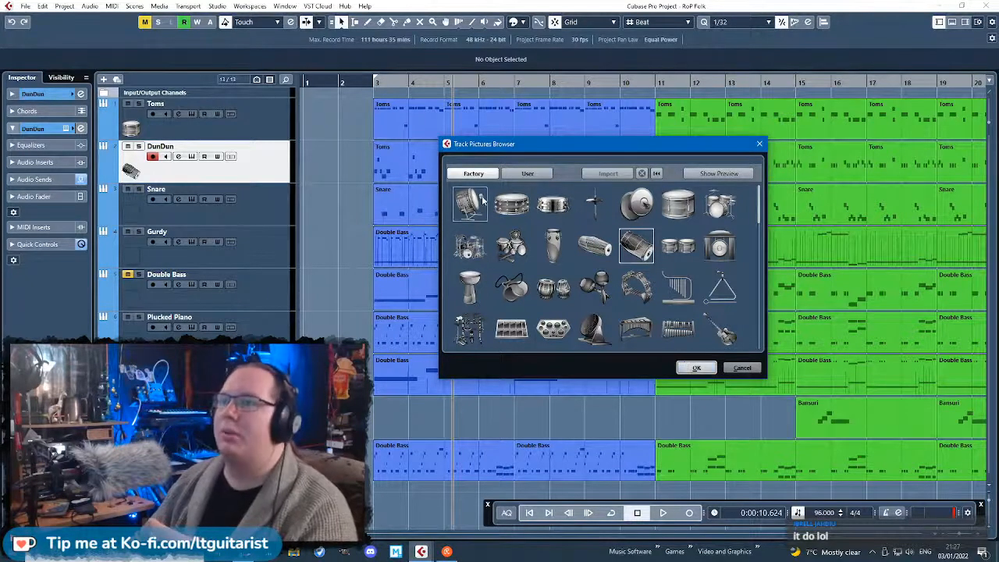
left_click(690, 370)
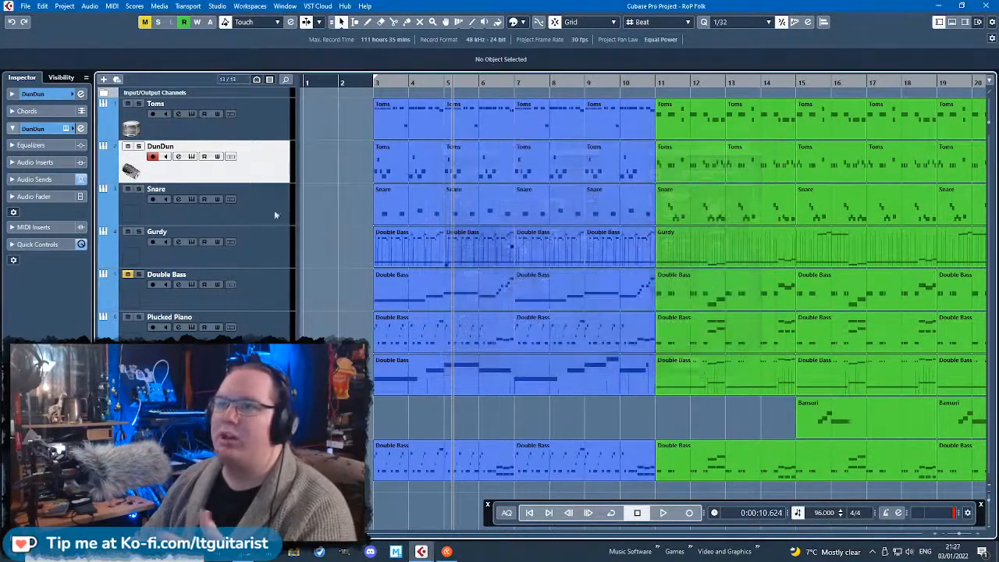
double_click(131, 210)
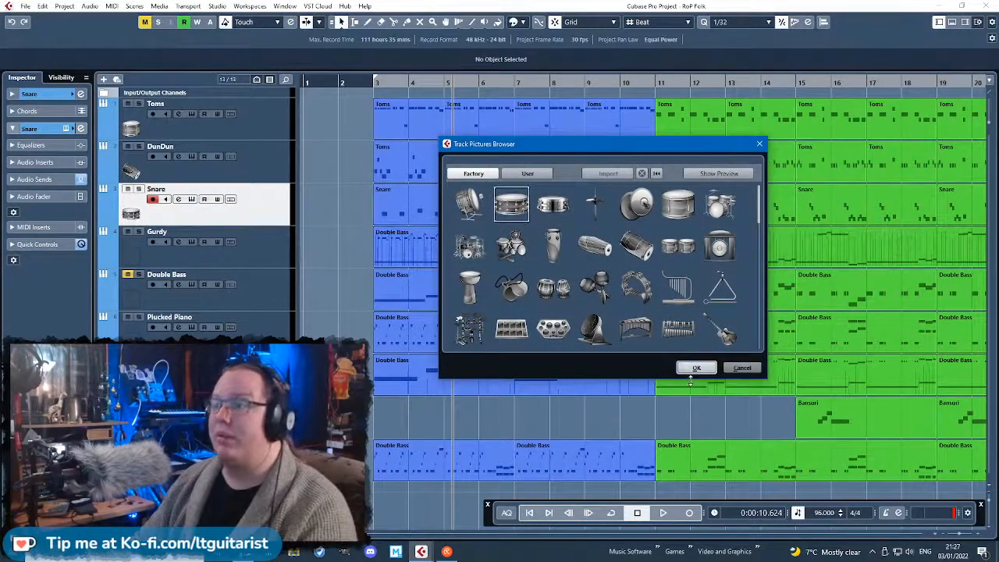
left_click(692, 371)
Assign the factory gear-shaped picture to the Gurdy track.
left_click(142, 244)
double_click(130, 256)
scroll(741, 266, "down", 6)
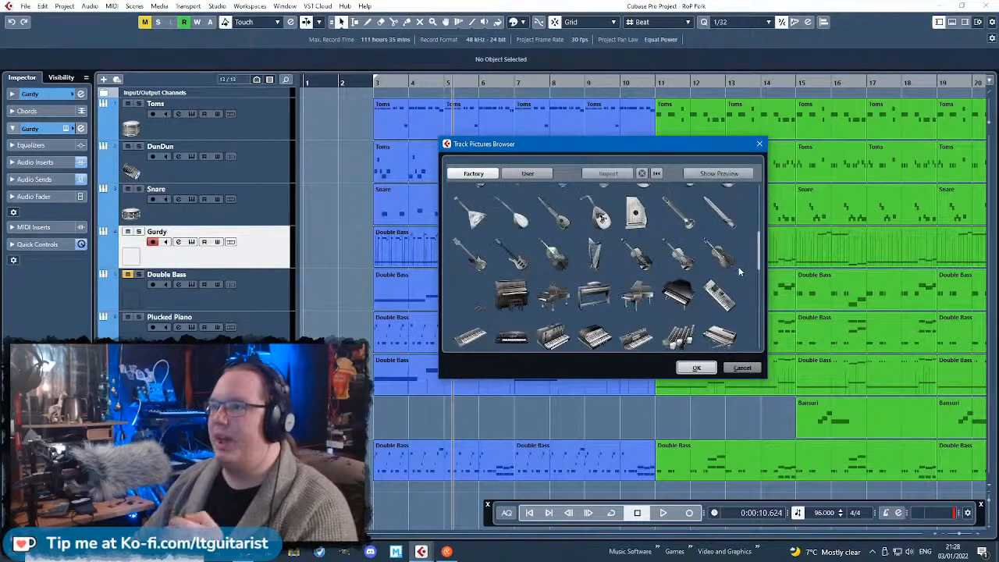
scroll(739, 271, "down", 2)
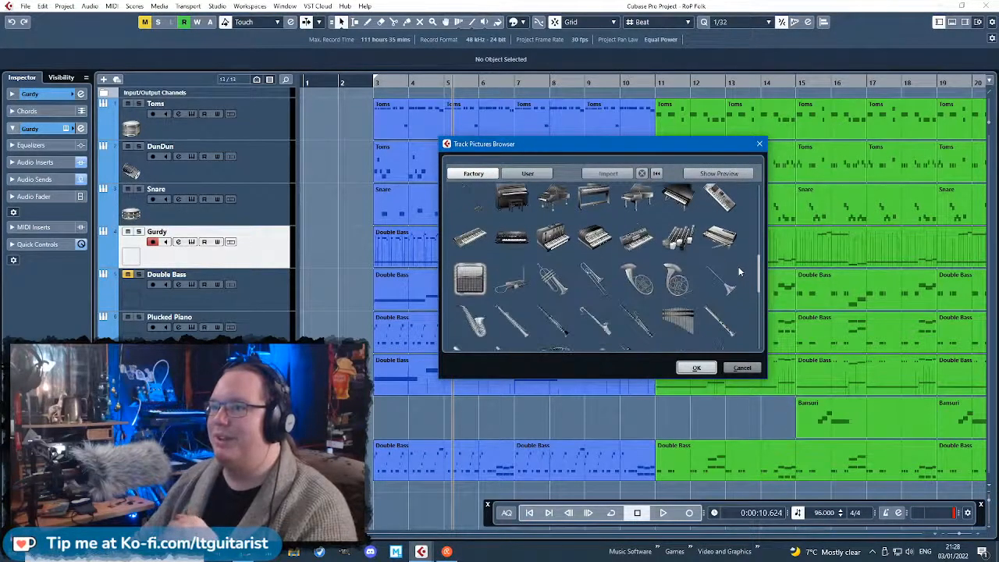
scroll(740, 270, "down", 3)
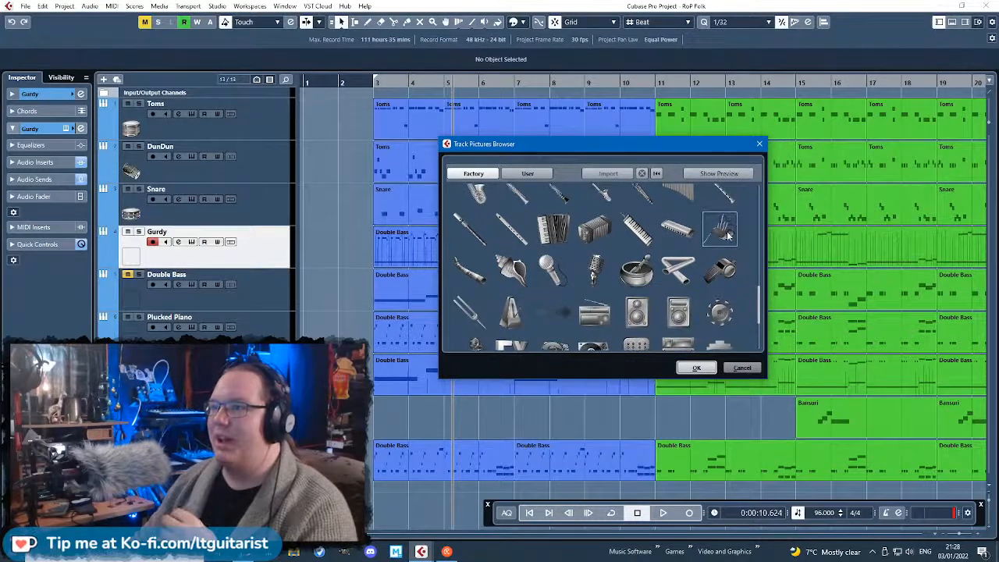
scroll(719, 322, "down", 2)
left_click(713, 253)
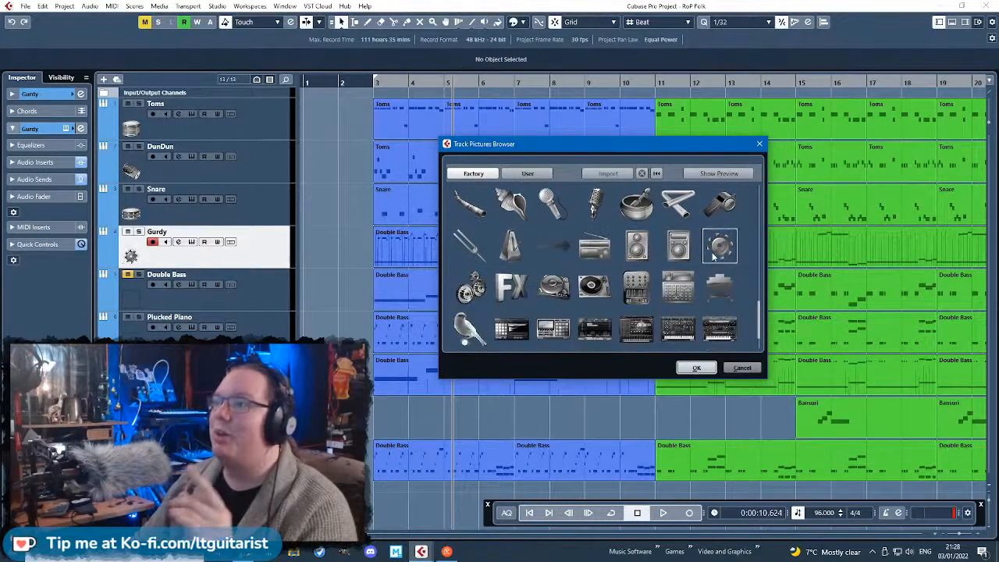
left_click(696, 366)
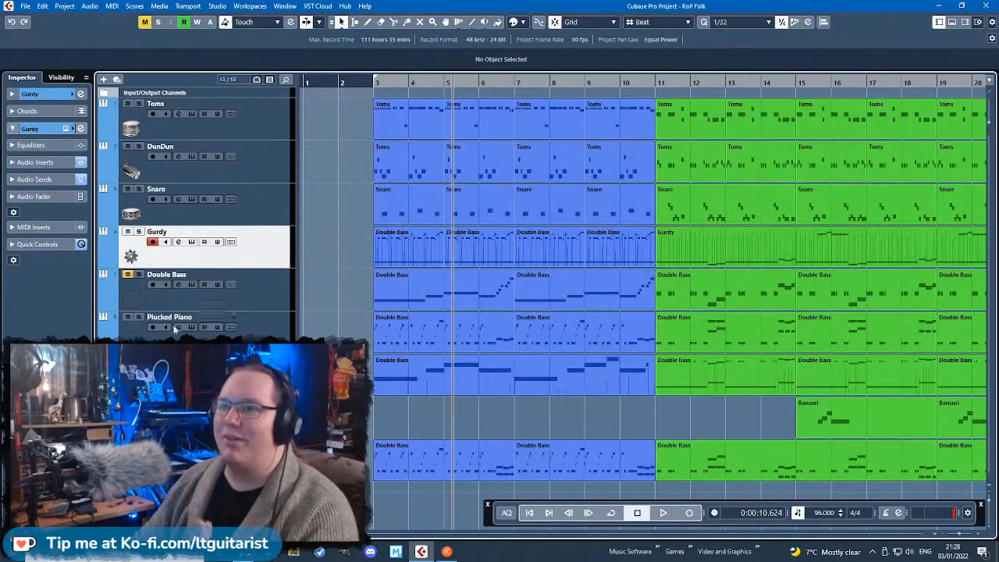
Assign a factory instrument picture to the Plucked Piano track.
double_click(131, 335)
scroll(613, 305, "down", 7)
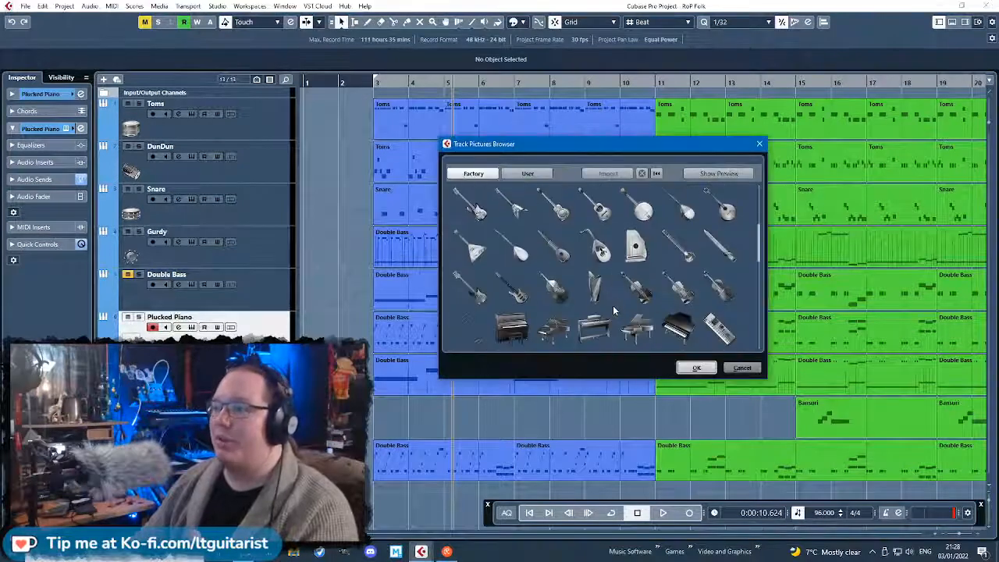
scroll(662, 313, "down", 1)
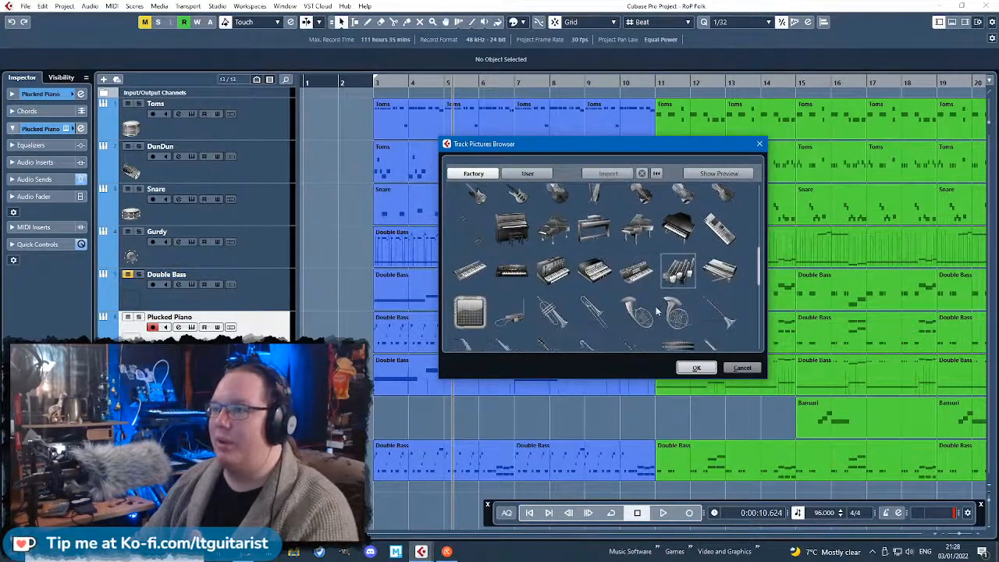
scroll(596, 231, "up", 2)
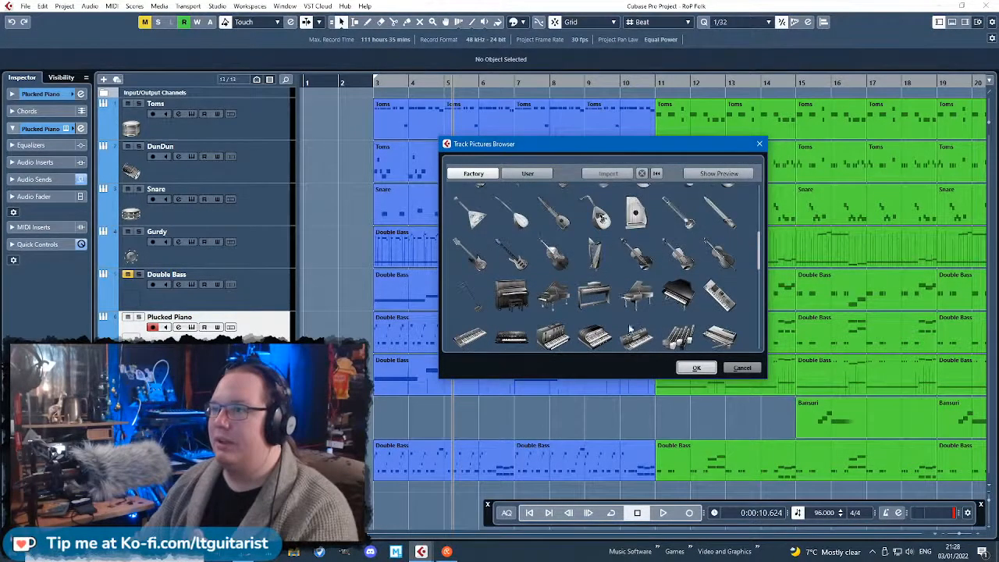
left_click(698, 368)
Assign the factory flute picture to the Bansuri track.
double_click(131, 427)
scroll(469, 276, "down", 8)
scroll(672, 307, "down", 4)
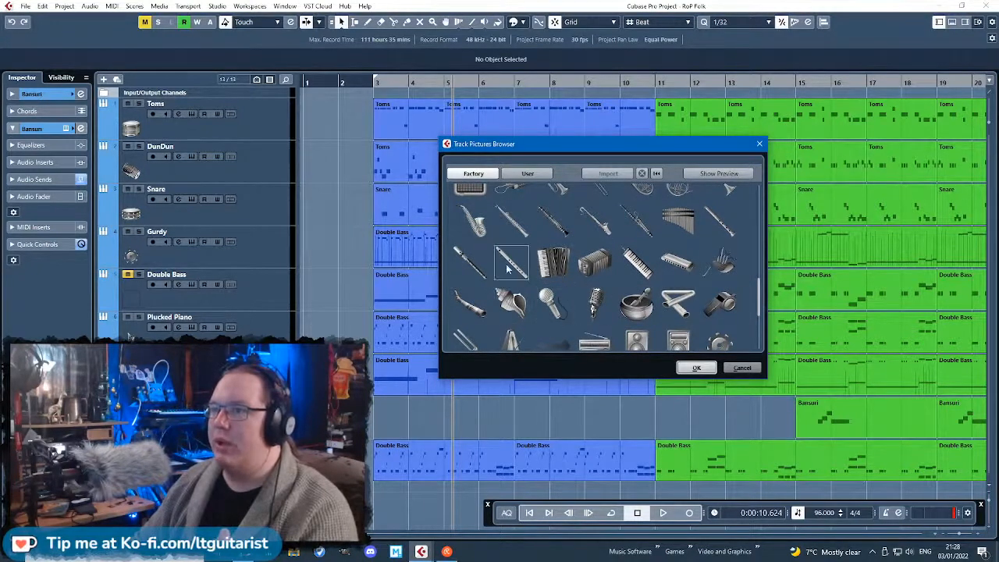
left_click(690, 367)
Assign a factory mallet-instrument picture to the Balafon track.
double_click(131, 470)
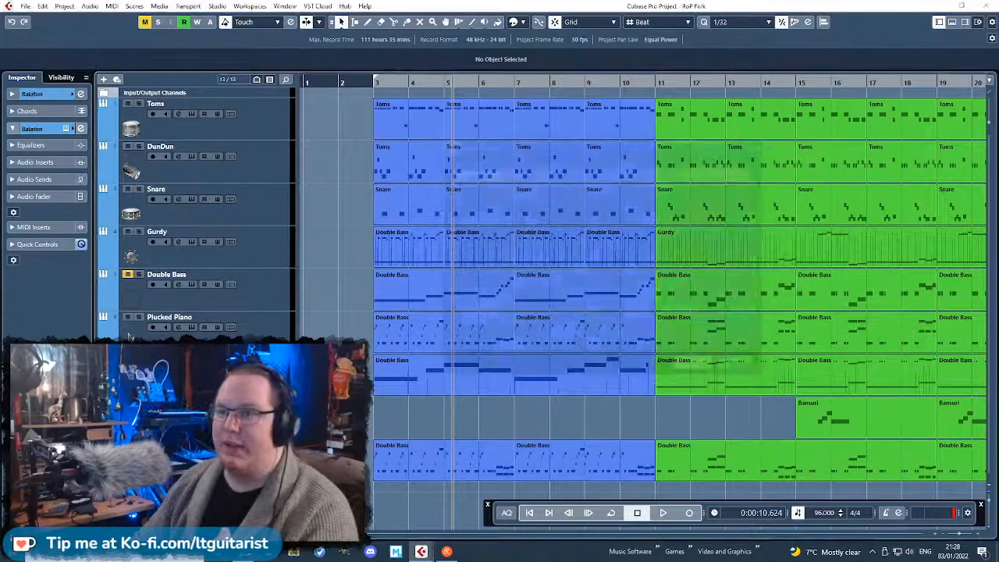
scroll(722, 316, "down", 6)
scroll(726, 327, "up", 3)
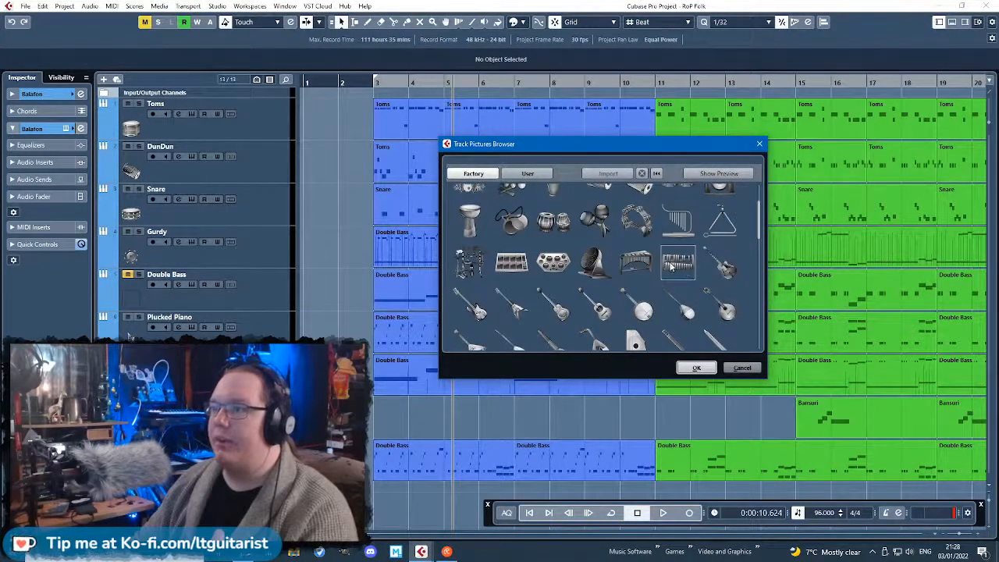
scroll(667, 277, "down", 6)
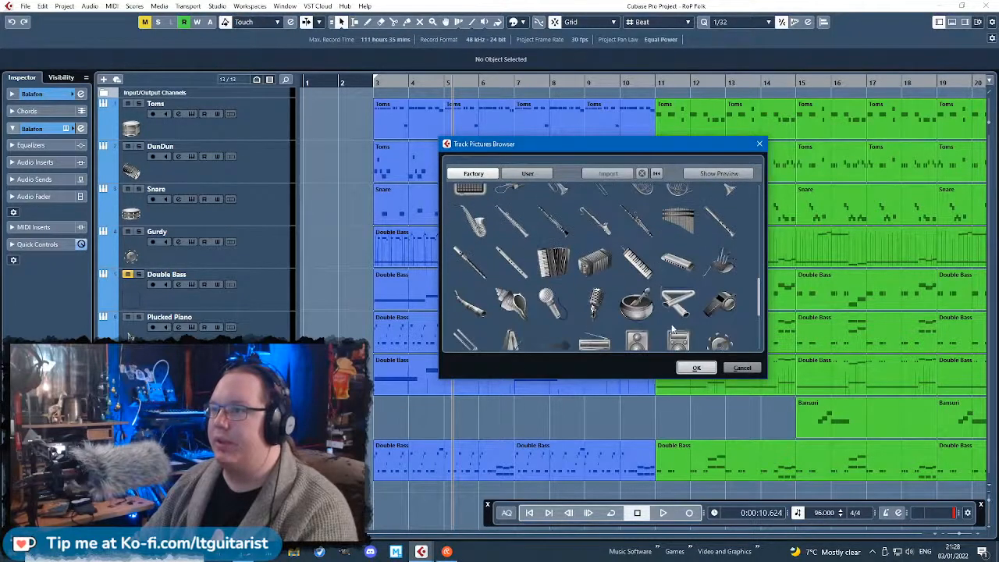
left_click(697, 371)
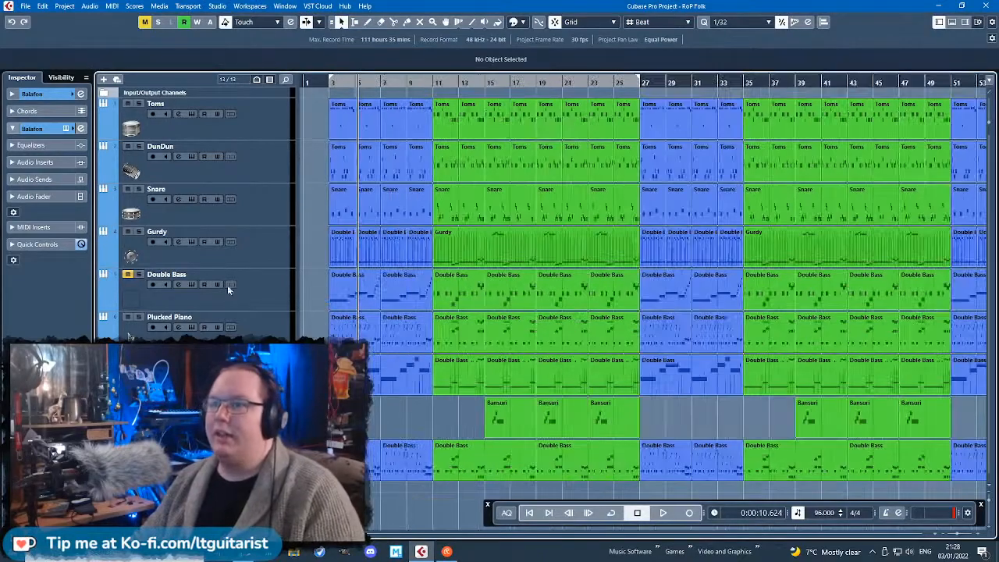
left_click(227, 285)
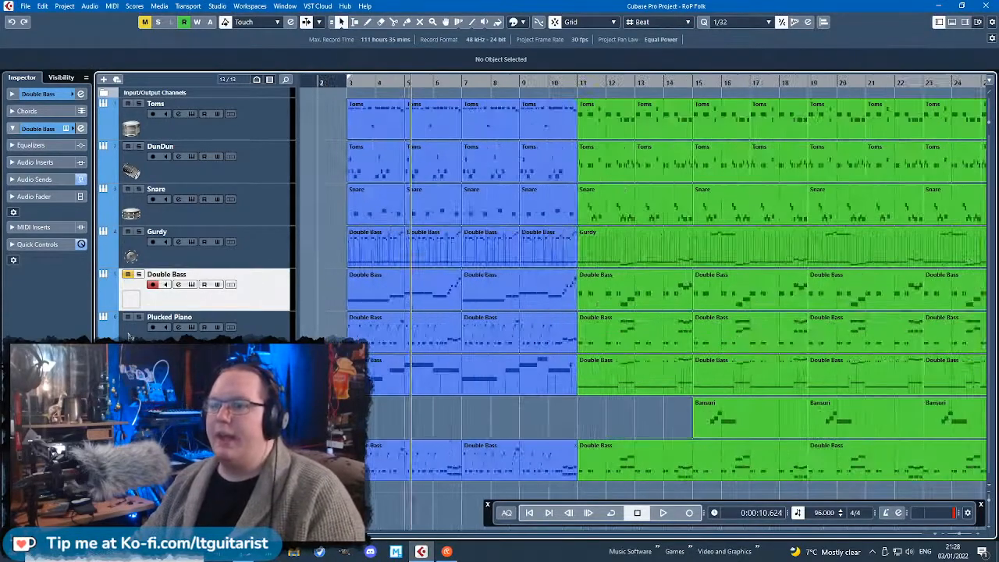
scroll(637, 301, "left", 1)
scroll(400, 423, "down", 4)
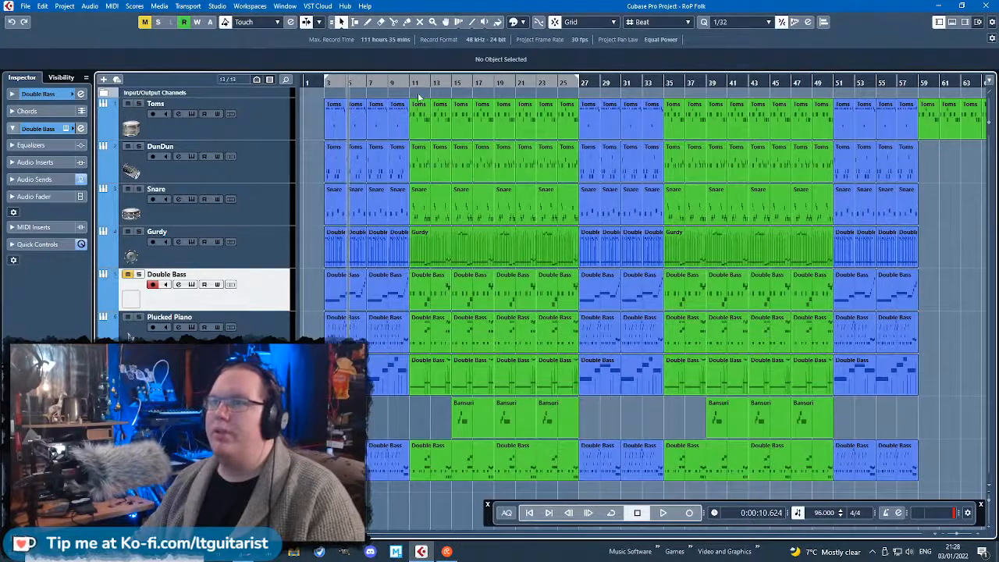
left_click_drag(419, 95, 576, 486)
left_click(678, 404)
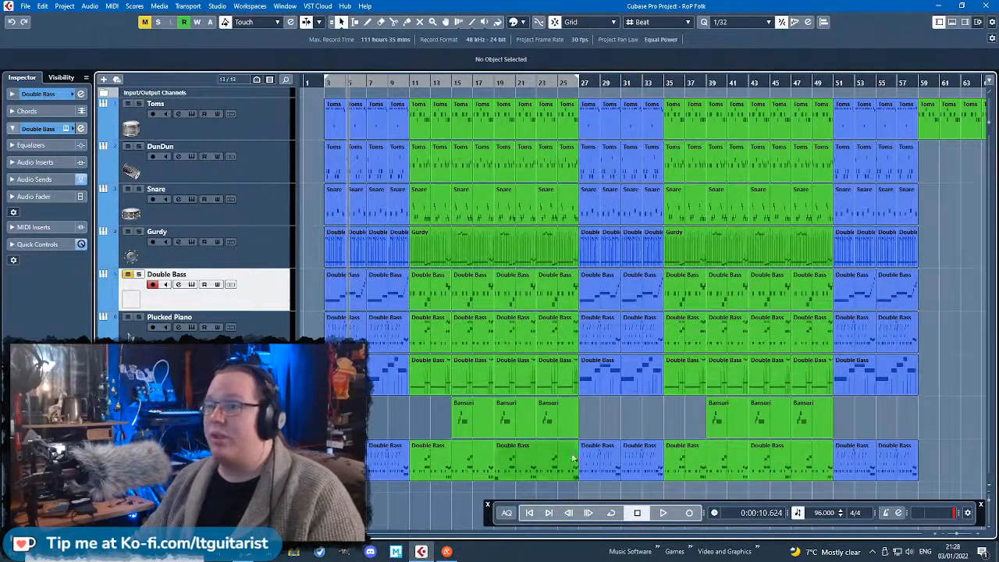
left_click_drag(491, 513, 491, 516)
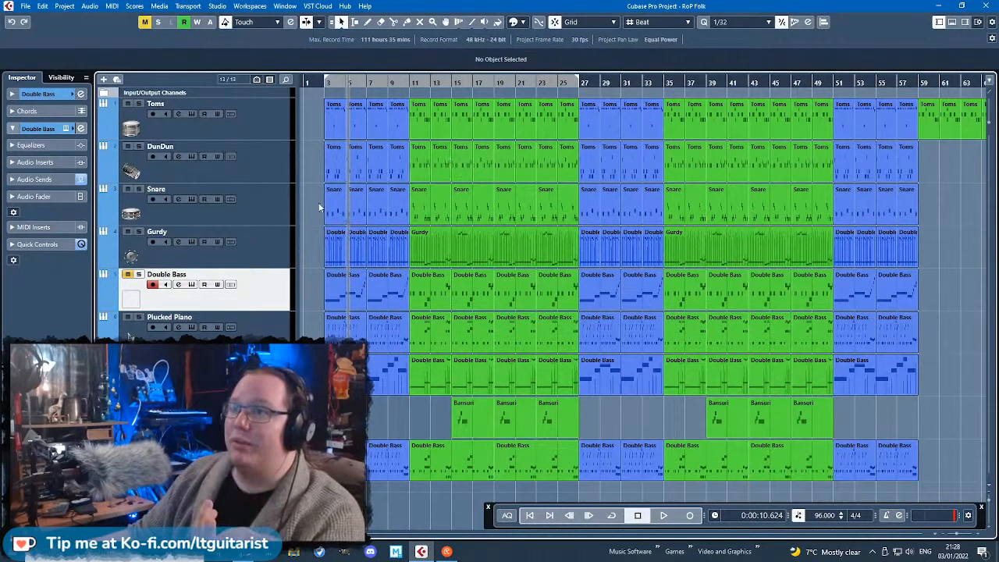
Play part of the second green section up to bar 43 to audition its snare pattern.
left_click(437, 206)
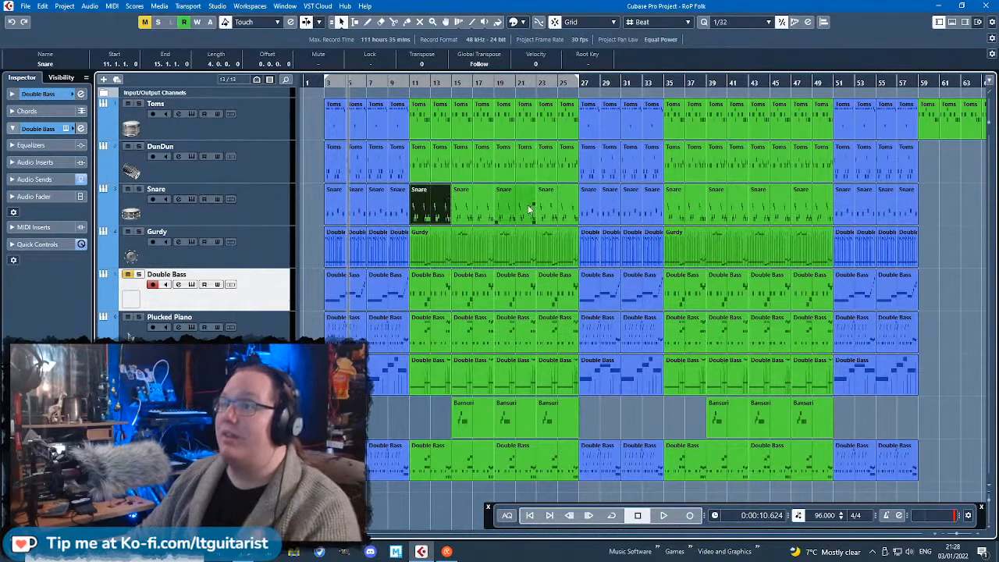
left_click(770, 207)
left_click(809, 196)
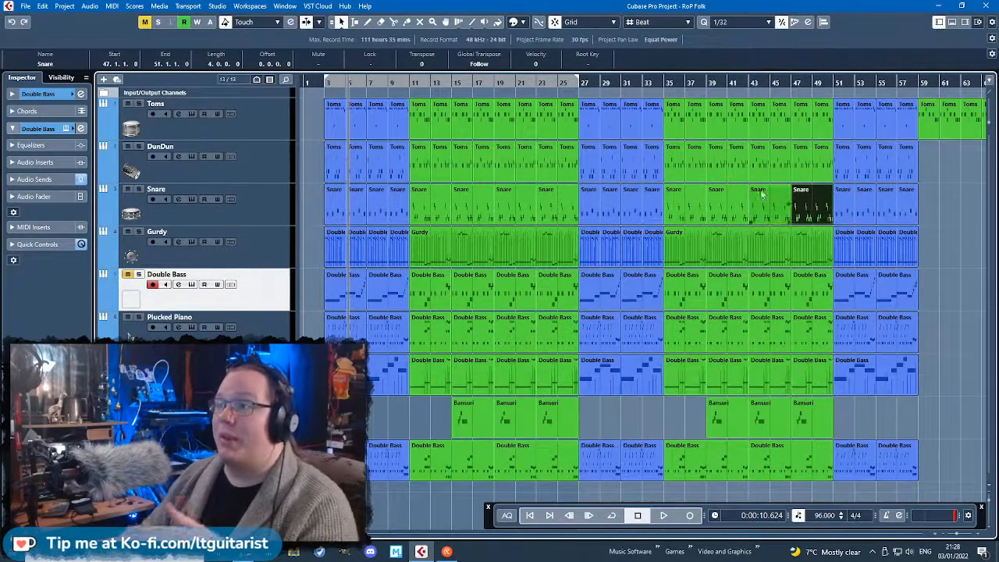
scroll(755, 280, "up", 4)
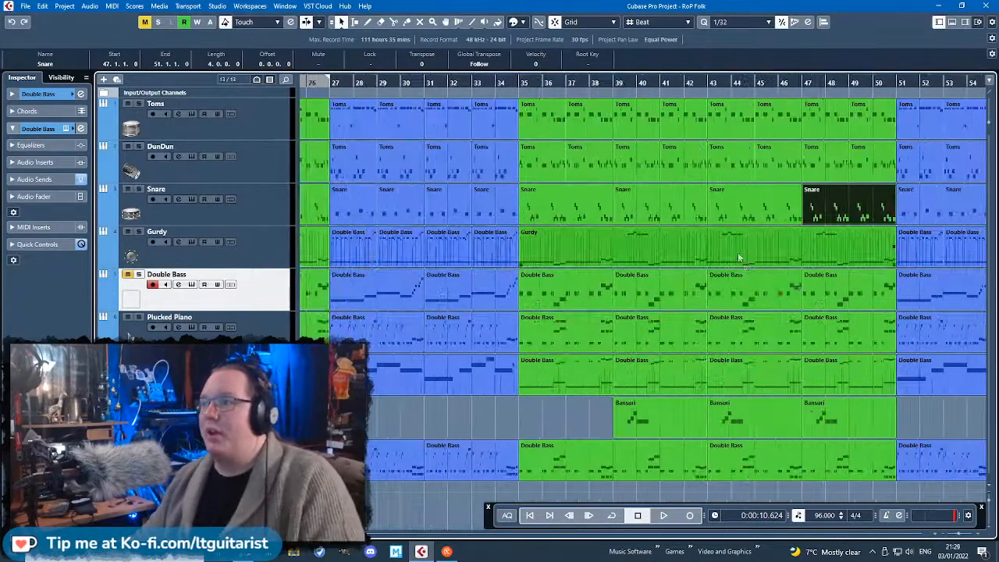
left_click(574, 82)
key("space")
scroll(648, 335, "down", 5)
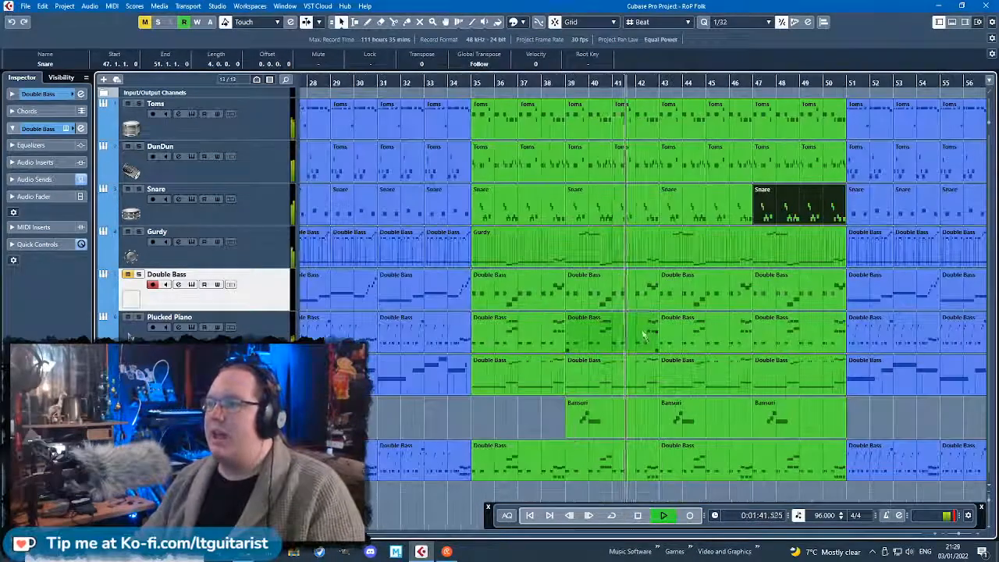
scroll(680, 340, "up", 3)
scroll(687, 415, "down", 3)
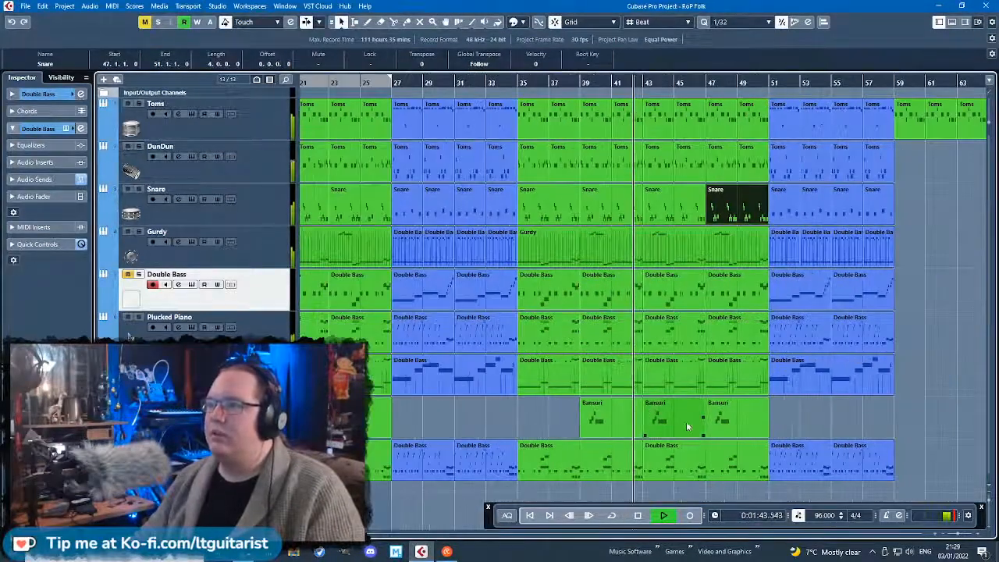
scroll(685, 422, "up", 5)
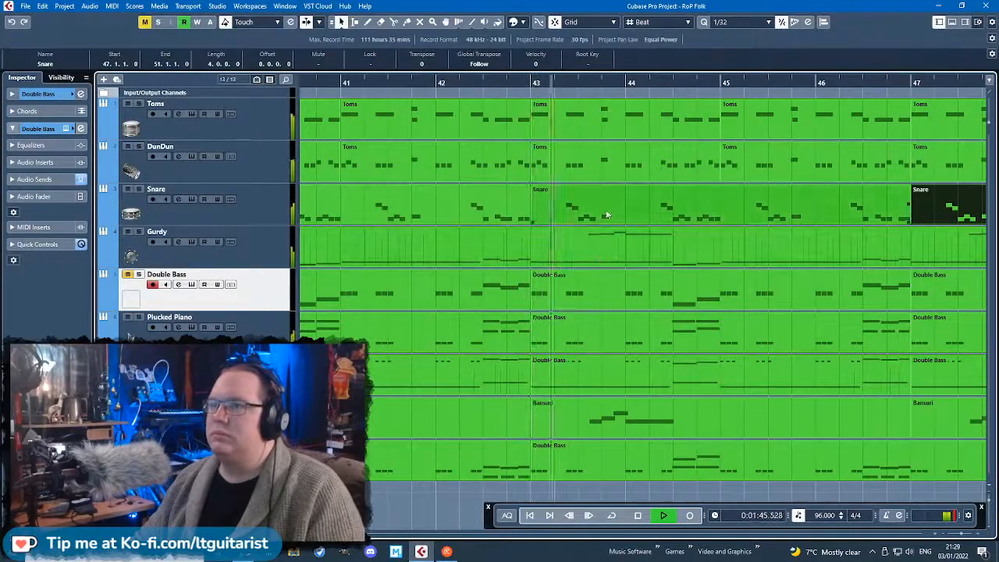
left_click(268, 212)
key("space")
Open the snare part starting at bar 43 and add a short E3 note on its first beat and a C#3 note at 43.1.4.
double_click(546, 207)
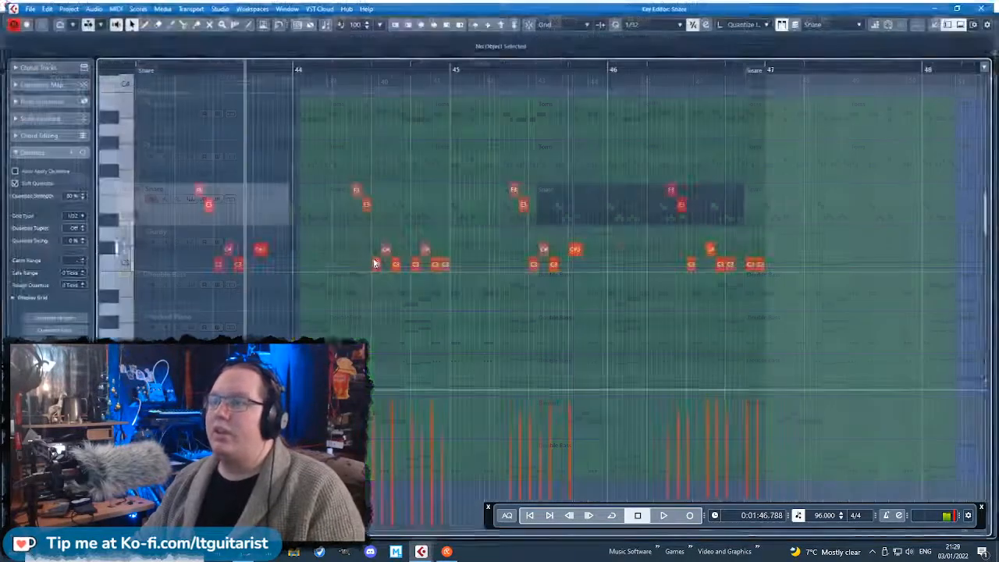
scroll(209, 213, "up", 2)
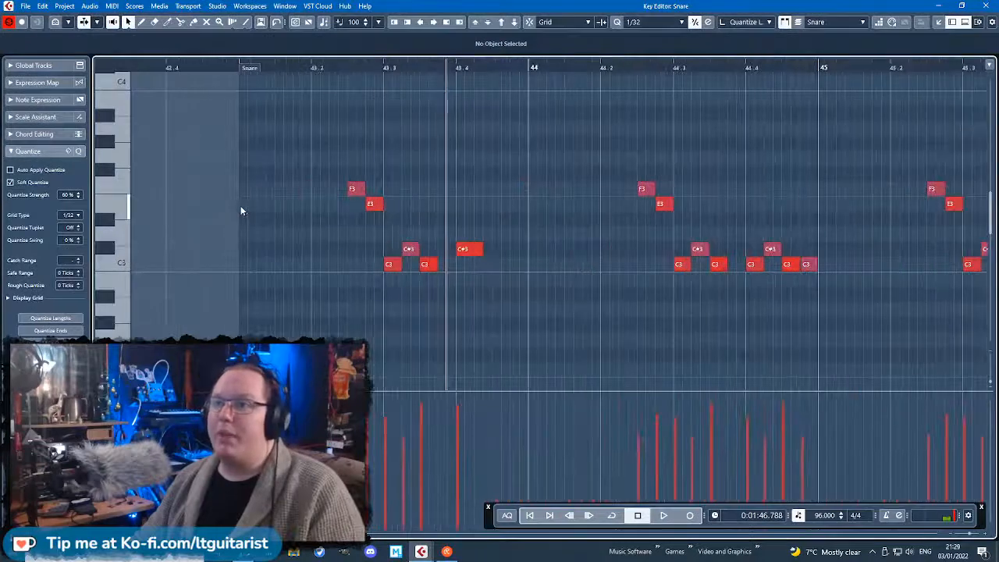
mouse_move(242, 205)
left_mouse_down()
mouse_move(262, 216)
mouse_move(285, 209)
left_mouse_up()
left_click(260, 209)
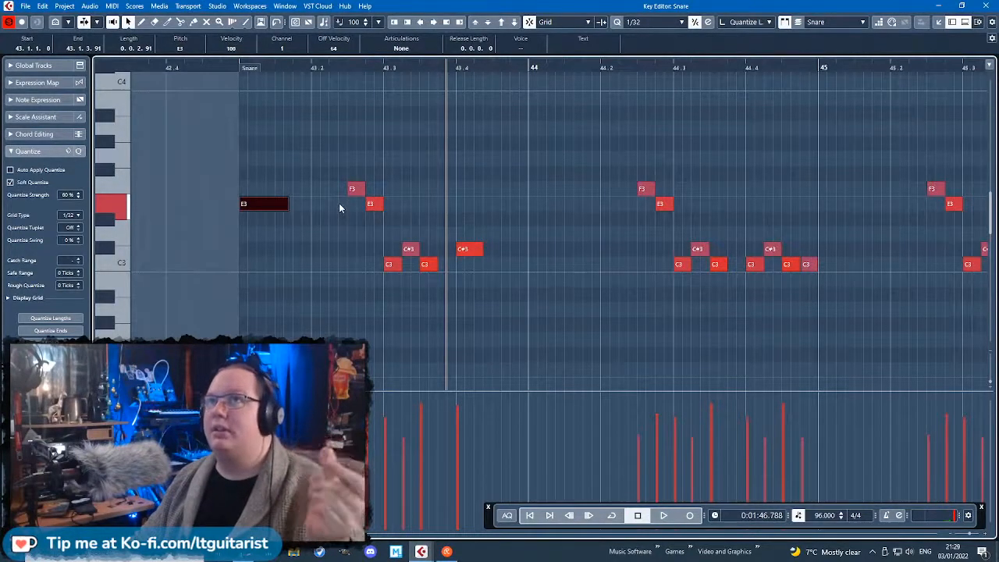
left_click_drag(283, 205, 291, 259)
left_click(283, 206)
Play the edited snare part repeatedly from the start of bar 43 to audition the added notes.
left_click(229, 68)
key("space")
key("space")
key("space")
key("space")
left_click_drag(231, 64, 231, 71)
key("space")
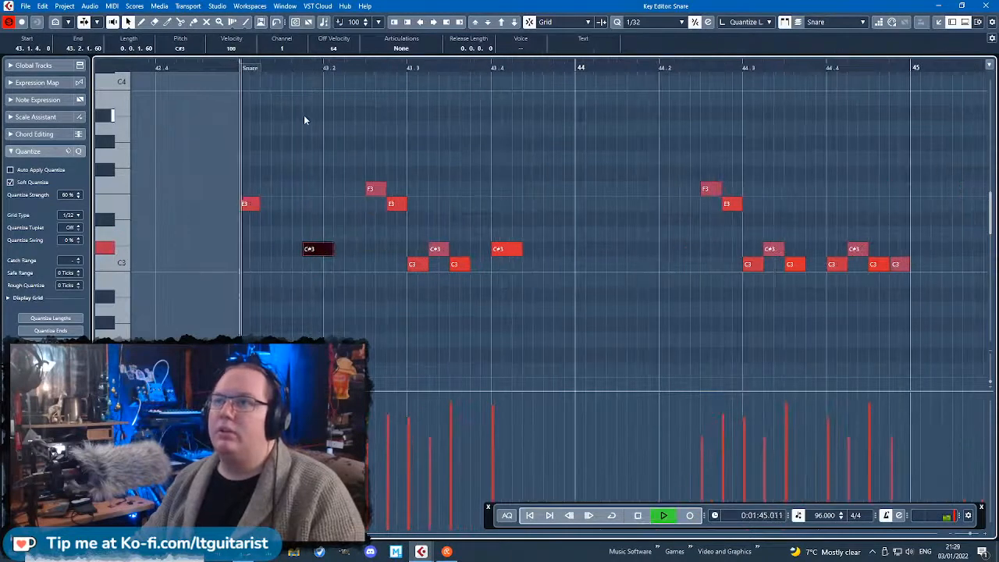
Try the early C#3 snare note at 43.2.1, settle it at 43.1.3, and play the pattern to check its timing.
key("space")
left_click_drag(321, 252, 341, 252)
key("space")
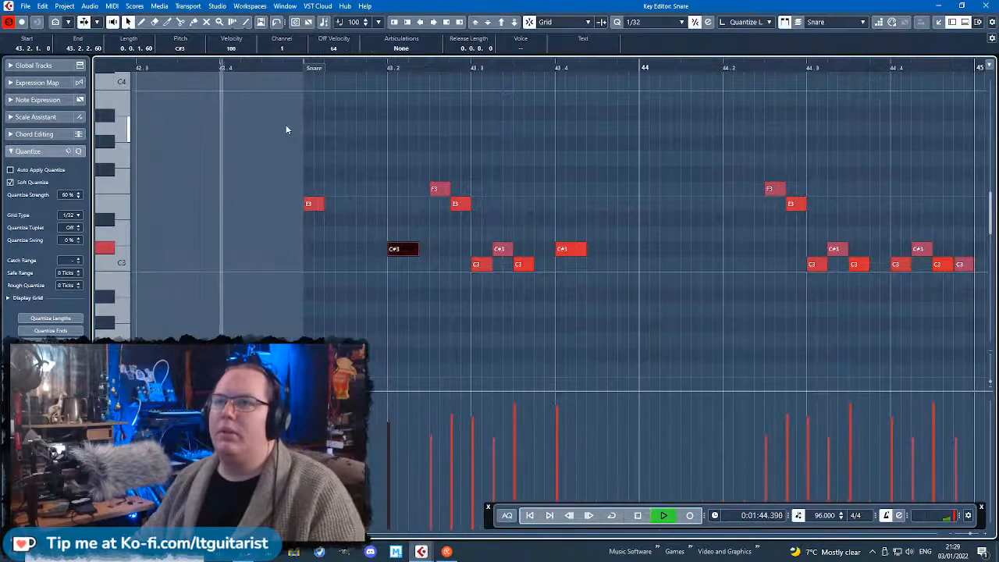
key("space")
left_click_drag(414, 258, 375, 258)
key("space")
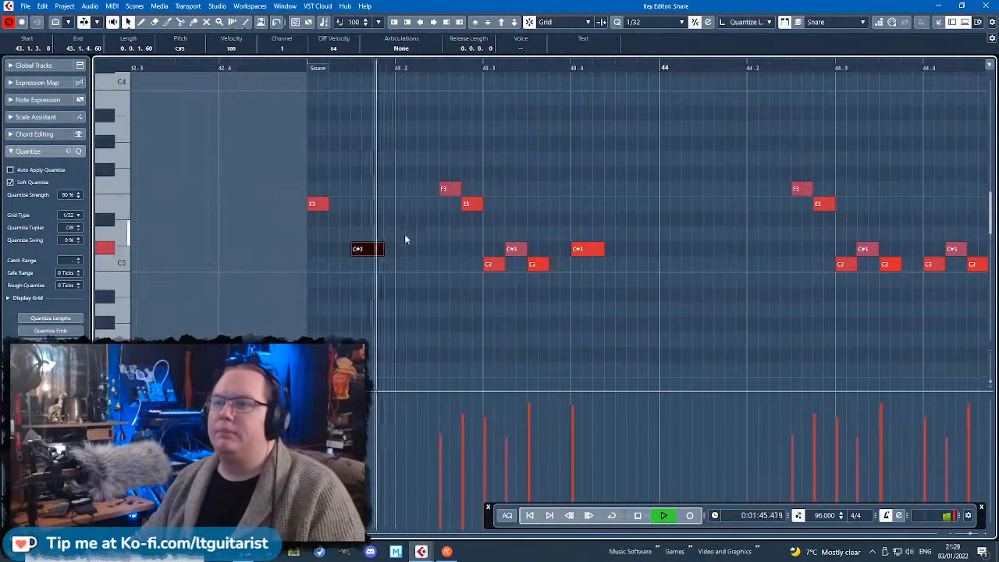
key("space")
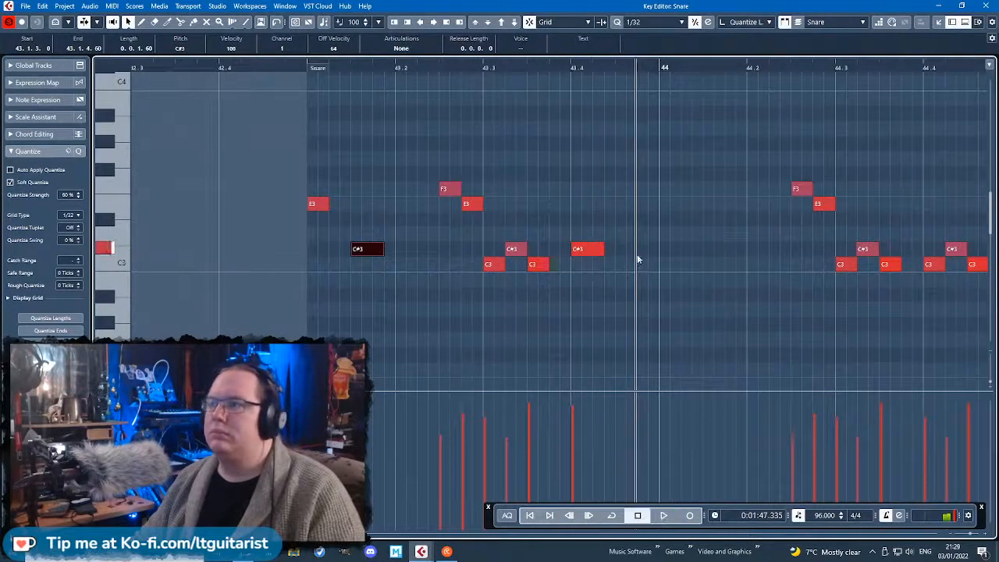
Add two short C#3 notes at 43.4.3 and 43.4.4 with reduced velocities as a soft lead-in to bar 44.
double_click(620, 250)
scroll(636, 257, "up", 3)
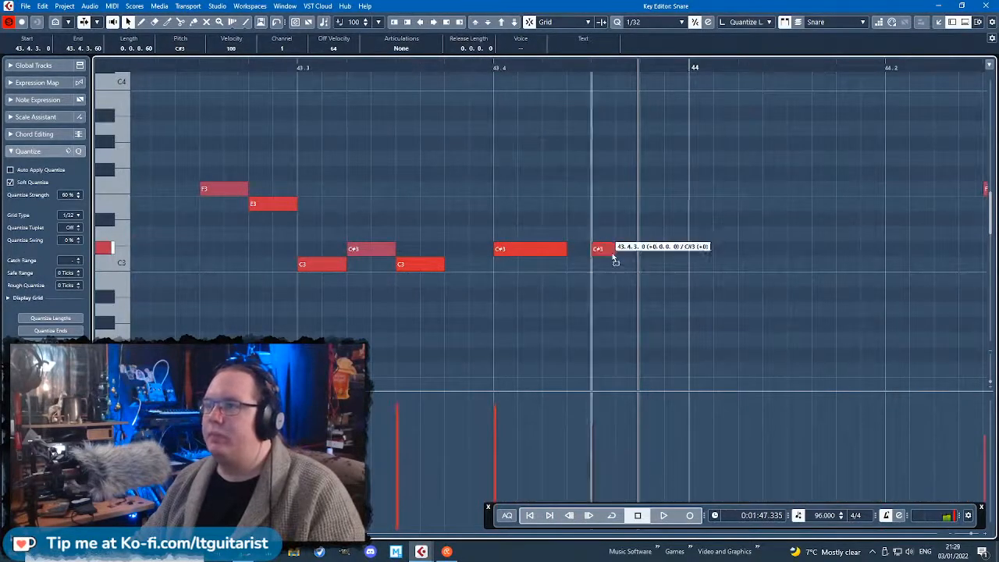
double_click(652, 250)
left_click(622, 454)
key("g")
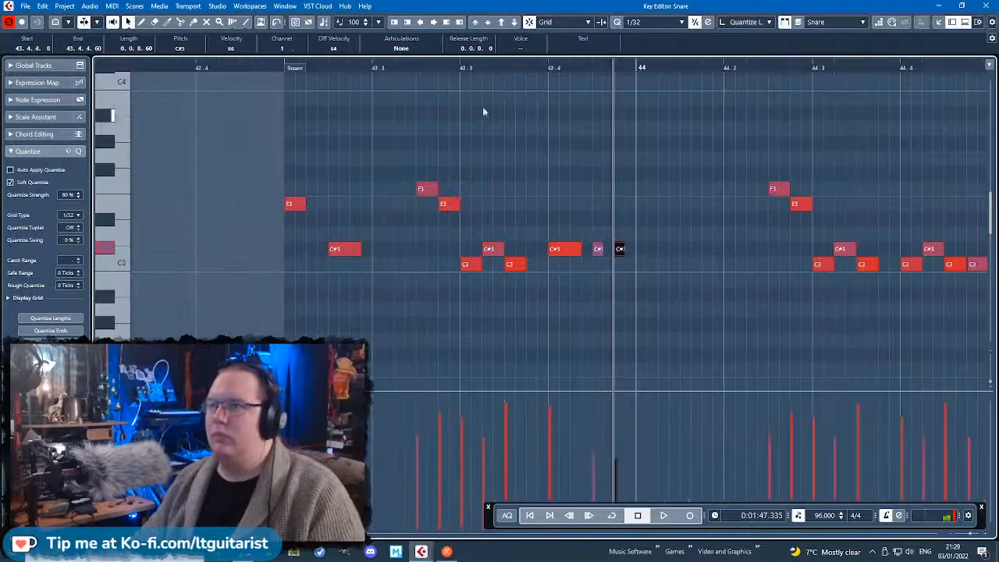
Audition bar 43, lower the snare note on its first beat to C3, and play the bar again.
left_click(280, 70)
key("space")
key("space")
left_click_drag(302, 204, 304, 266)
key("space")
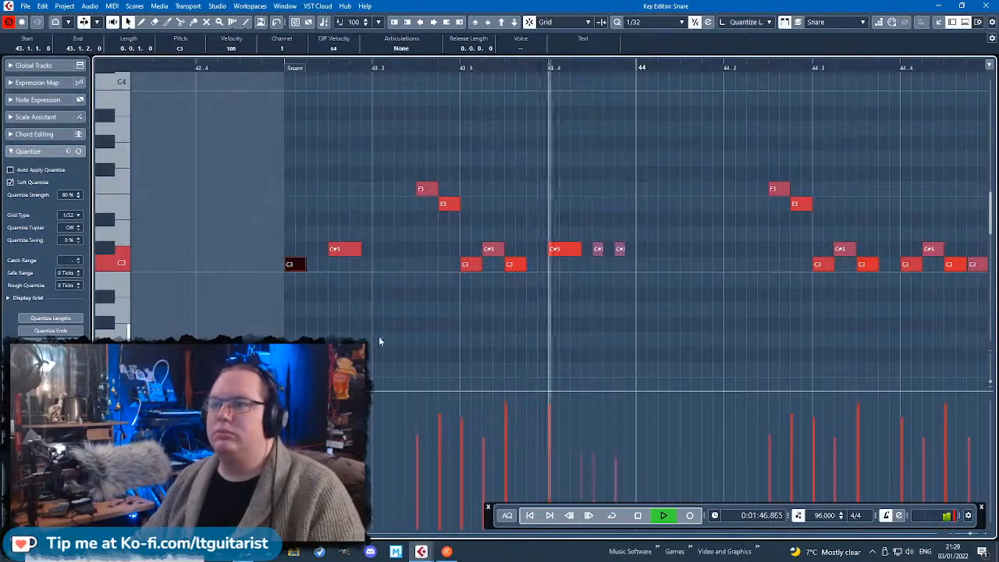
key("space")
Add two short, low-velocity C#3 notes at 43.2.2 and 43.2.2.60, and play the bar from its start.
scroll(393, 261, "up", 2)
left_click(402, 249)
left_click(423, 249)
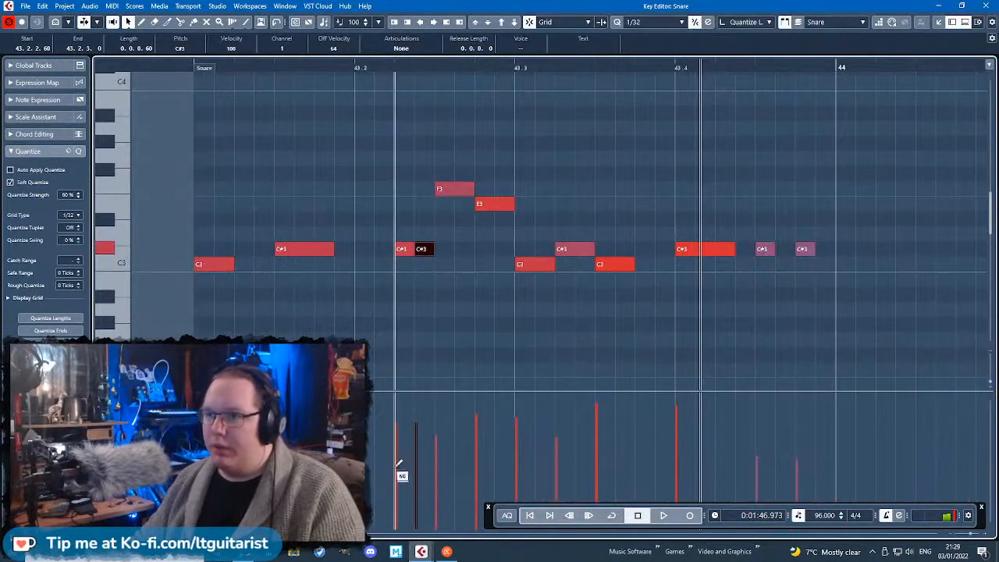
left_click(274, 114)
left_click(184, 70)
key("space")
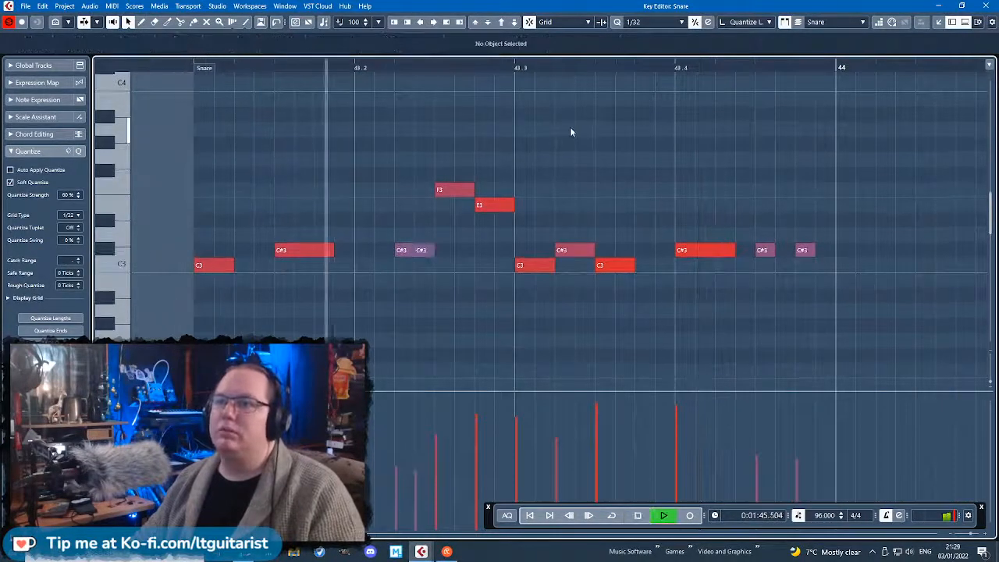
key("space")
Delete the short C#3 note at 43.2.2.60 and play bar 43 again.
left_click(422, 249)
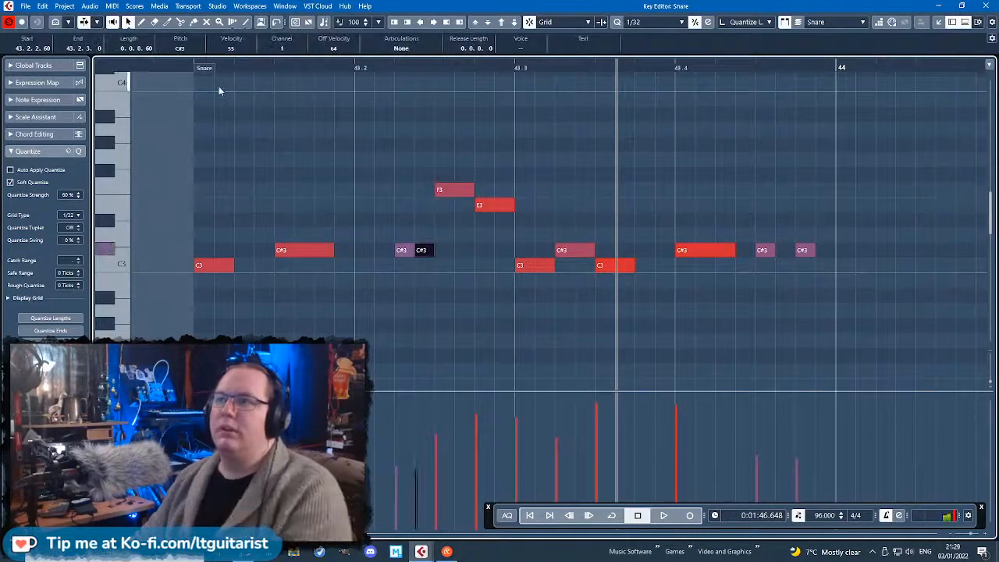
key("Delete")
key("space")
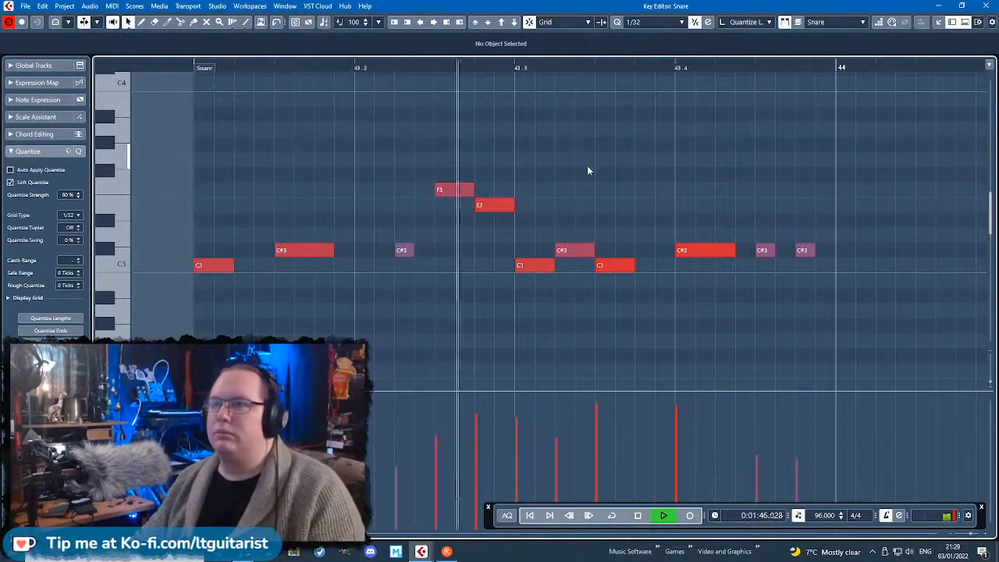
key("g")
key("space")
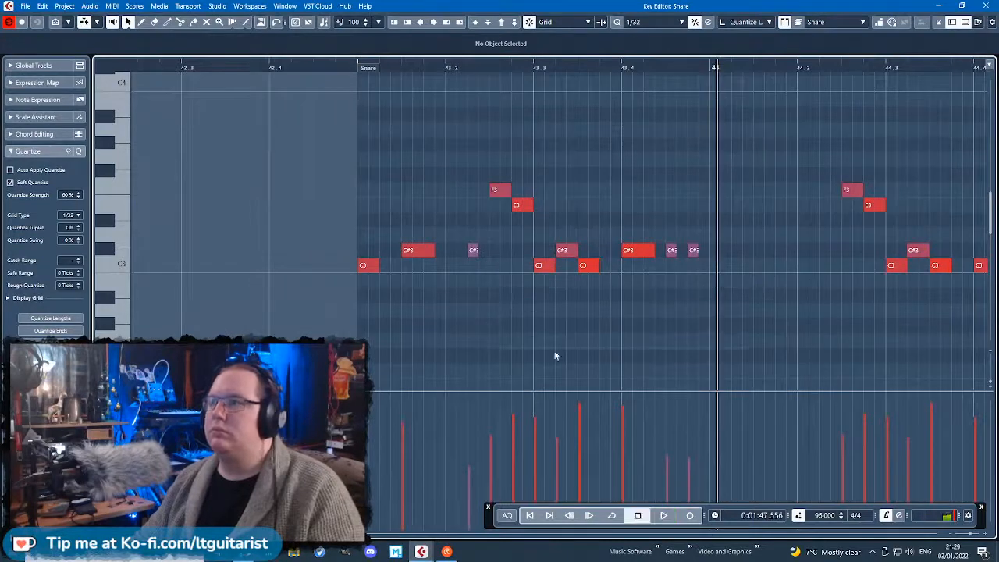
Copy the opening C3, C#3 and short C#3 notes of bar 43 to the start of bar 44 and play through both bars.
scroll(555, 355, "left", 2)
scroll(500, 299, "right", 5)
left_click_drag(172, 216, 301, 281)
left_click_drag(582, 305, 481, 248)
left_click_drag(233, 251, 546, 269)
key("g")
key("g")
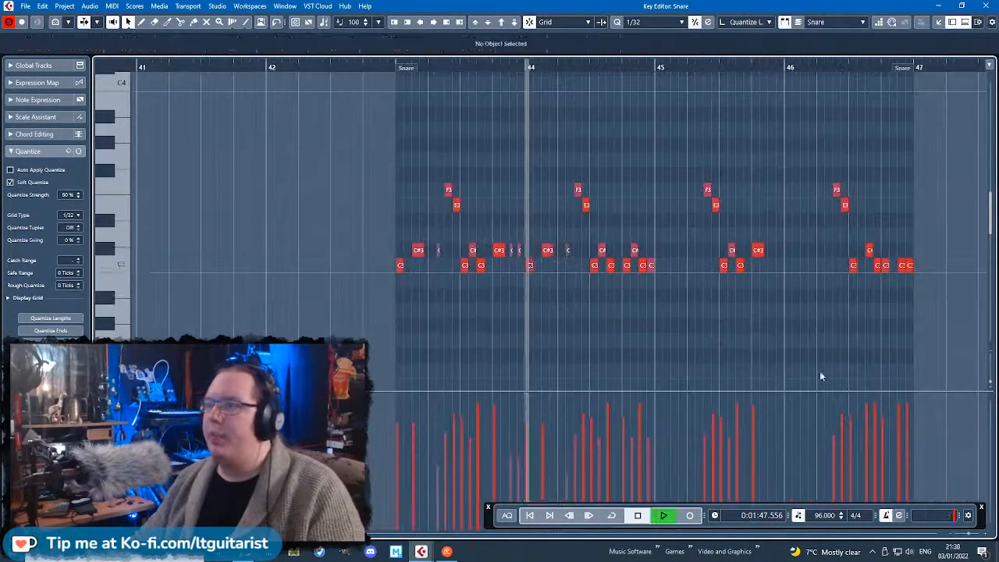
key("space")
left_click(923, 349)
key("h")
key("h")
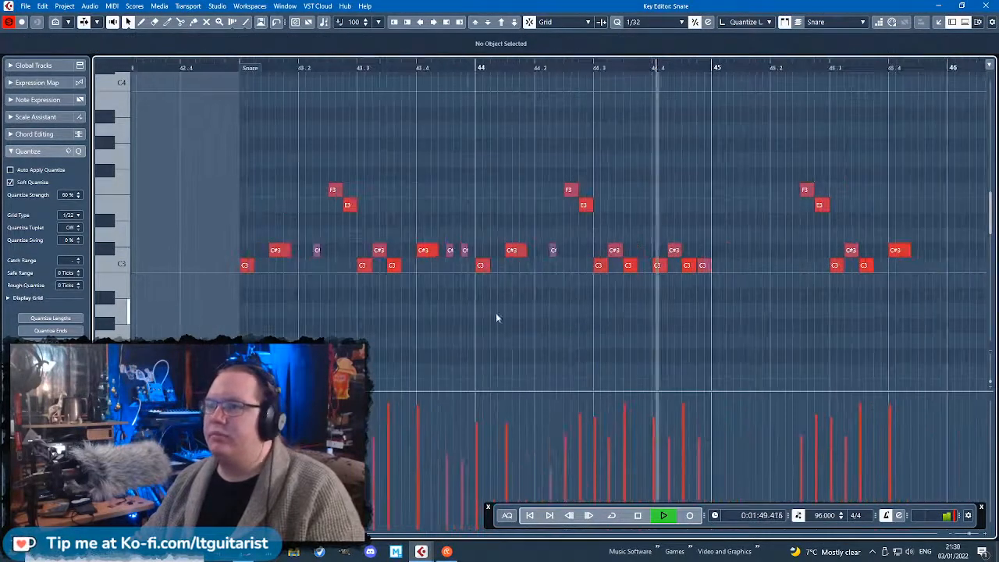
key("space")
Replace the second half of the C3 note at 44.4.3 with a short C#3 note at 44.4.3.60, and audition it.
scroll(726, 335, "up", 2)
left_click(661, 269)
key("Up")
key("space")
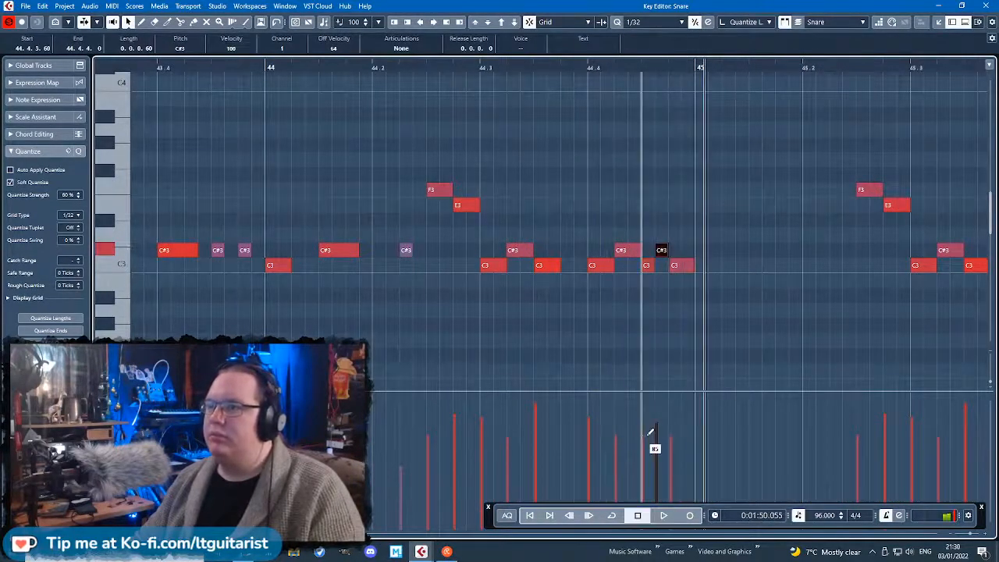
key("space")
scroll(702, 323, "down", 3)
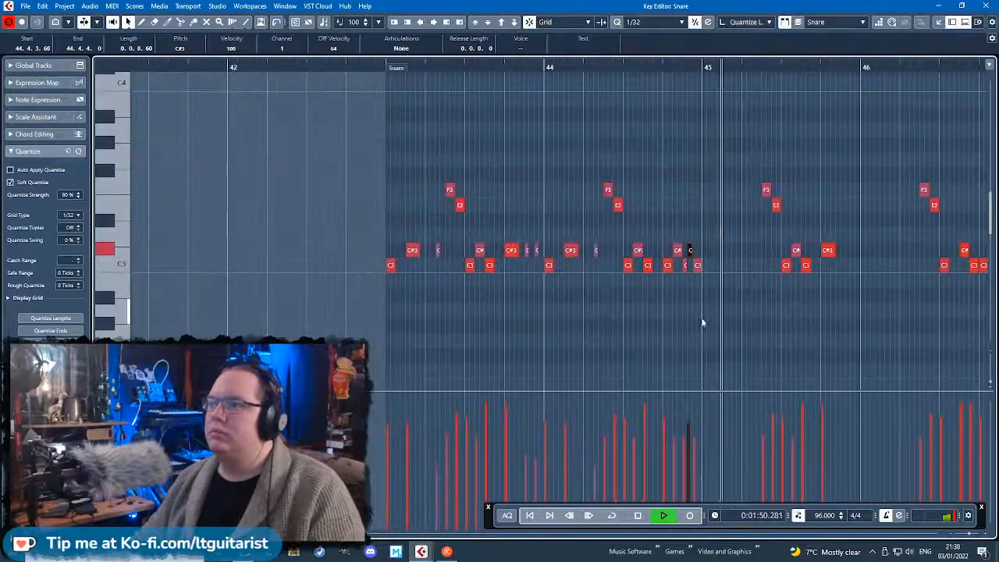
key("space")
Replace the snare notes in bars 45 and 46 with a copy of bars 43 and 44, and close the note editor.
left_click(862, 328)
scroll(913, 331, "right", 2)
left_click_drag(913, 278, 699, 143)
scroll(717, 263, "up", 3)
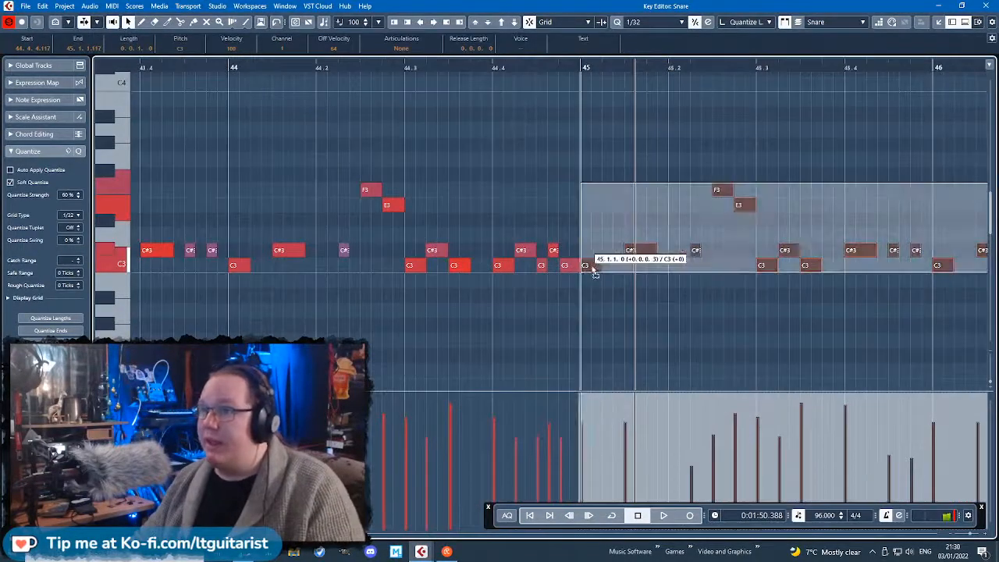
scroll(593, 269, "down", 5)
left_click(981, 5)
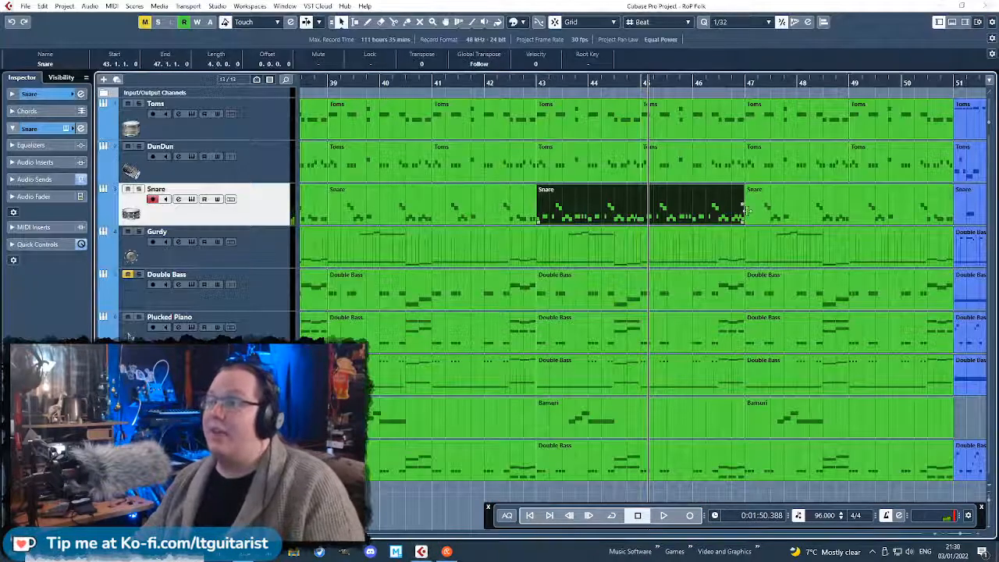
Duplicate the edited four-bar snare part so the copy starts at bar 47.
key("ctrl+d")
key("ctrl+z")
key("ctrl+d")
Colour both varied snare parts between bars 43 and 51 teal to set them apart from the original pattern.
left_click(585, 198, "shift")
left_click(524, 22)
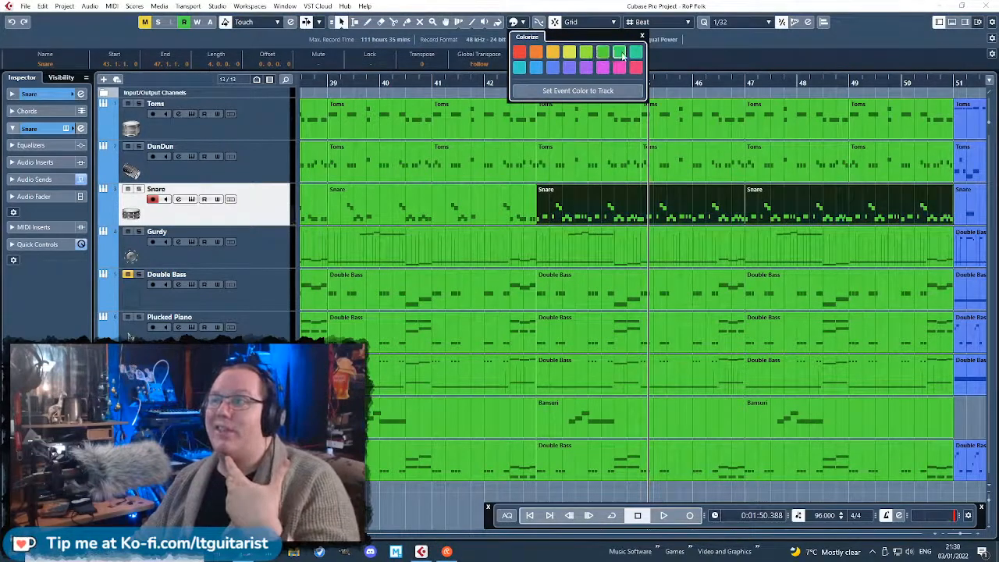
left_click(700, 216)
key("g")
key("g")
key("g")
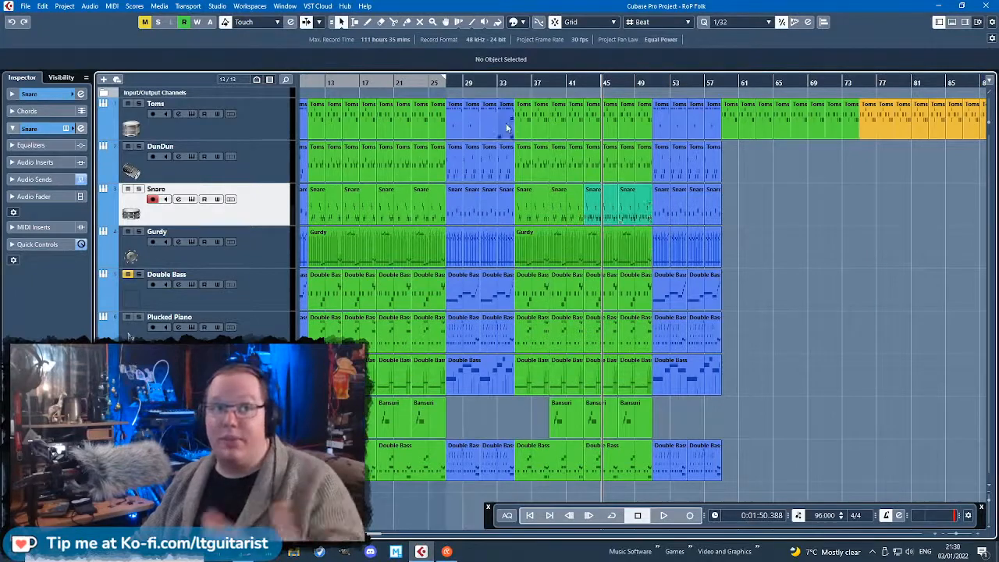
Play the second green section from bar 41 to hear the varied snare parts together with the other tracks.
left_click_drag(575, 81, 588, 112)
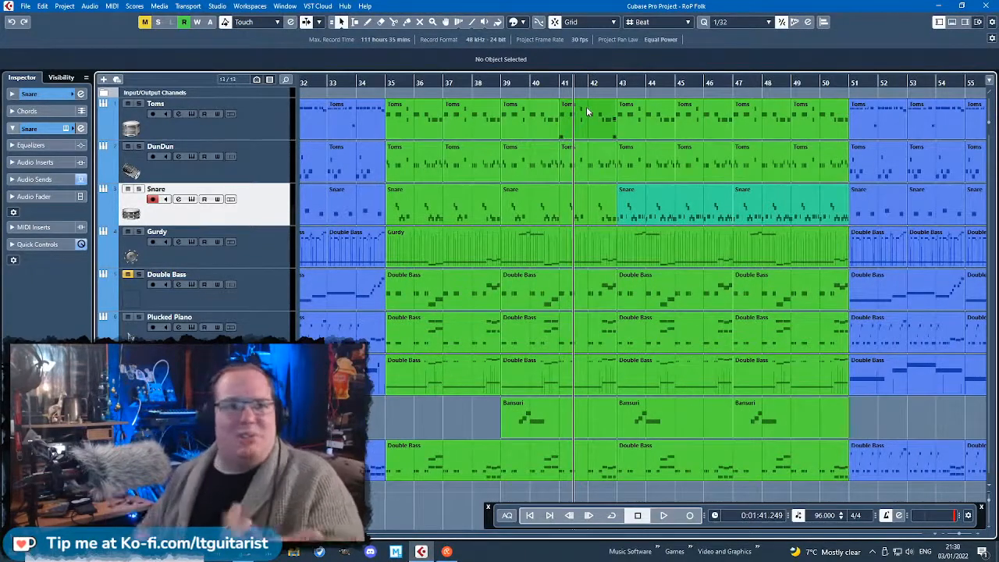
key("h")
key("h")
key("g")
key("g")
key("g")
key("h")
key("h")
key("h")
key("h")
key("g")
key("g")
key("g")
key("g")
key("h")
key("h")
key("h")
key("h")
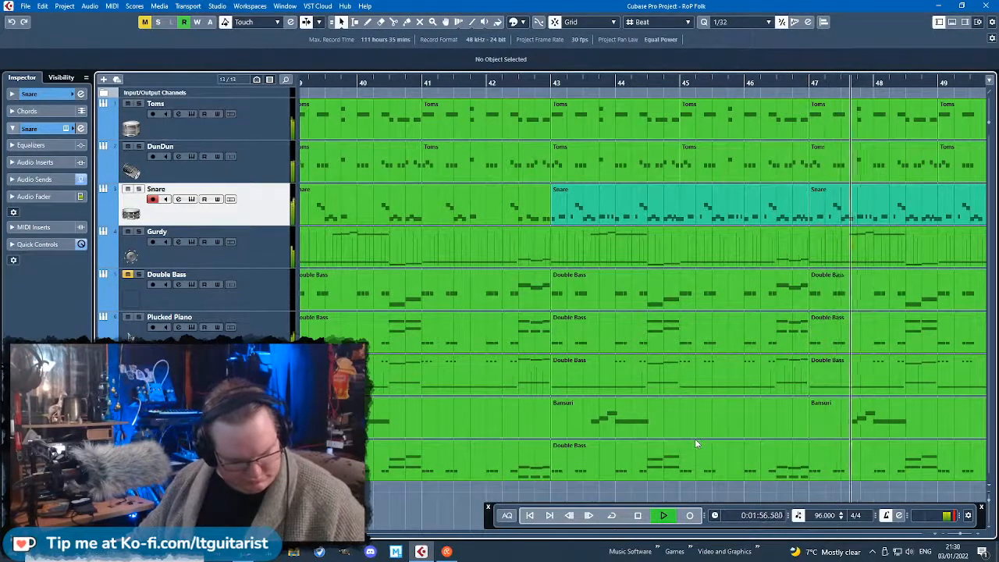
key("g")
key("g")
key("g")
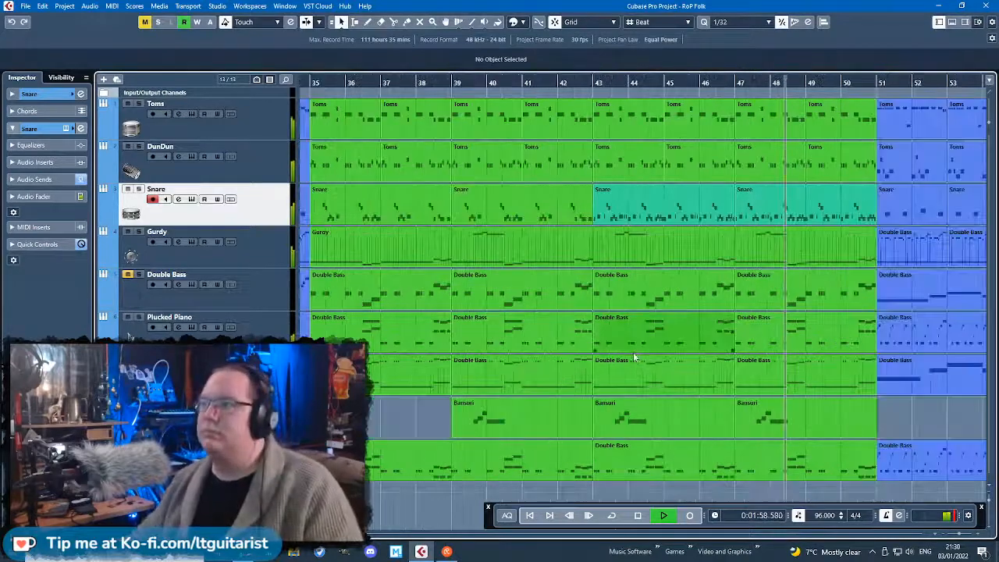
key("h")
key("h")
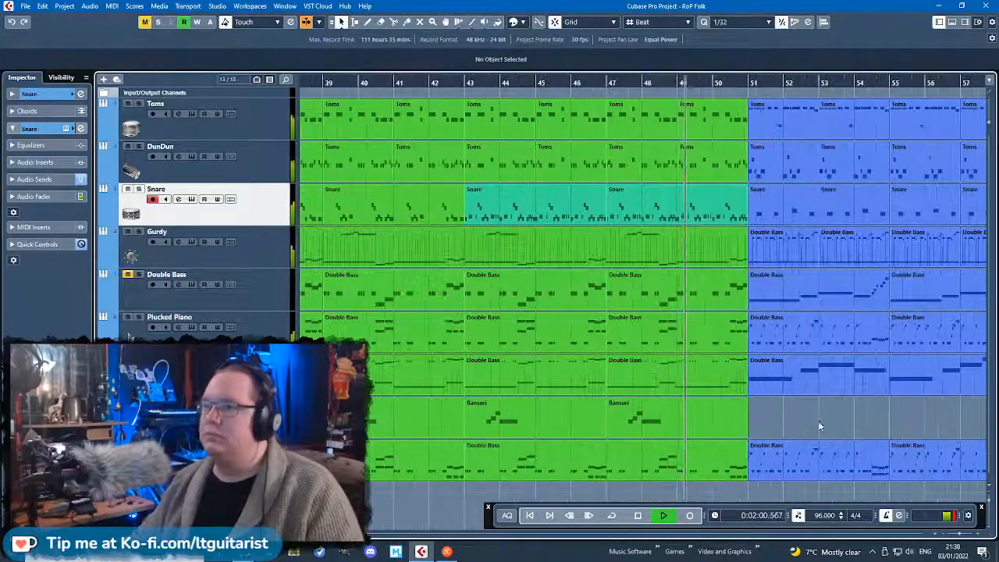
key("space")
Set the playback position just before bar 43 and open the lowest track's eight-bar Double Bass part starting at bar 43 for note editing.
left_click(677, 452)
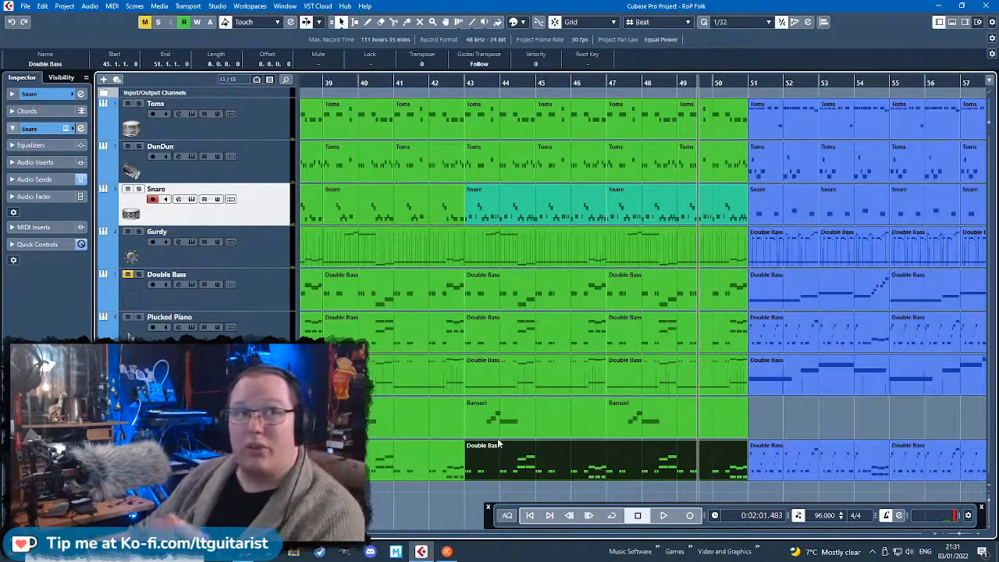
left_click(855, 427)
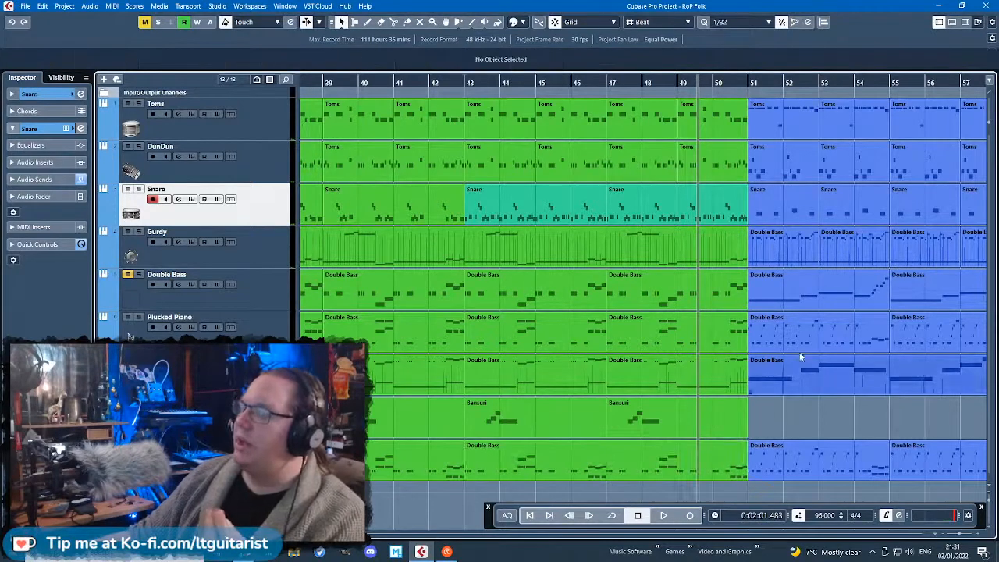
left_click(458, 82)
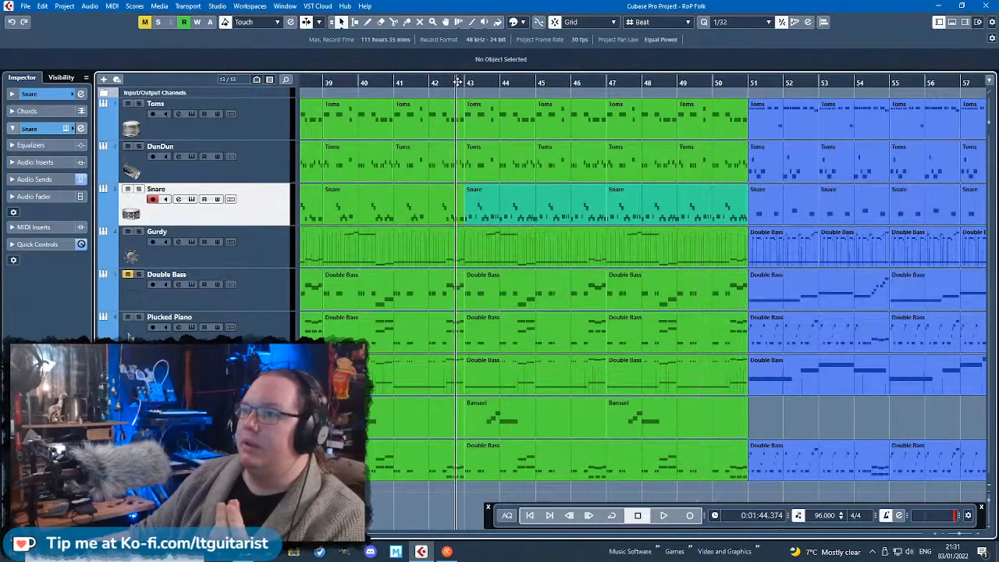
left_click(541, 451)
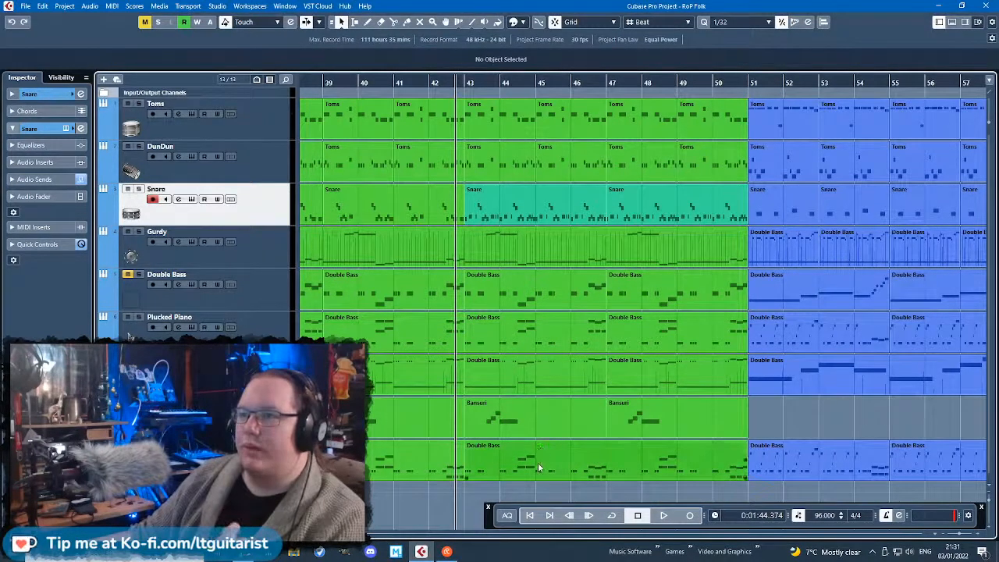
double_click(535, 468)
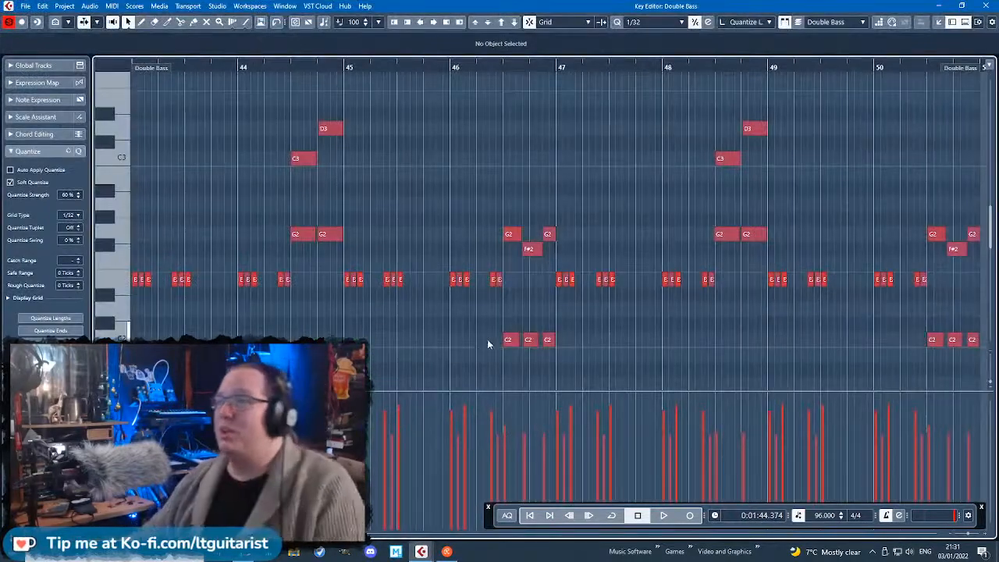
scroll(487, 339, "down", 3)
scroll(373, 237, "up", 2)
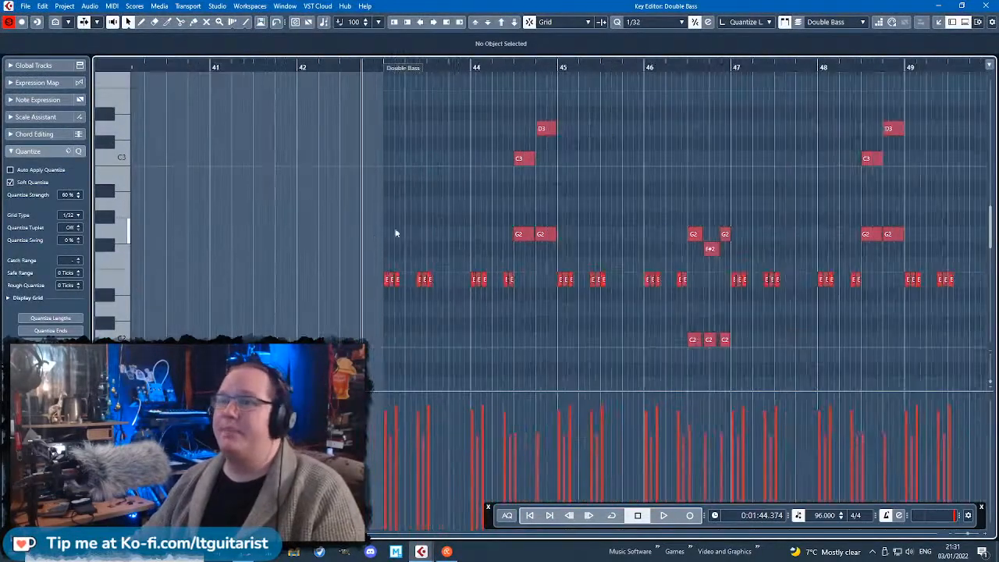
scroll(422, 258, "up", 3)
scroll(433, 334, "down", 2)
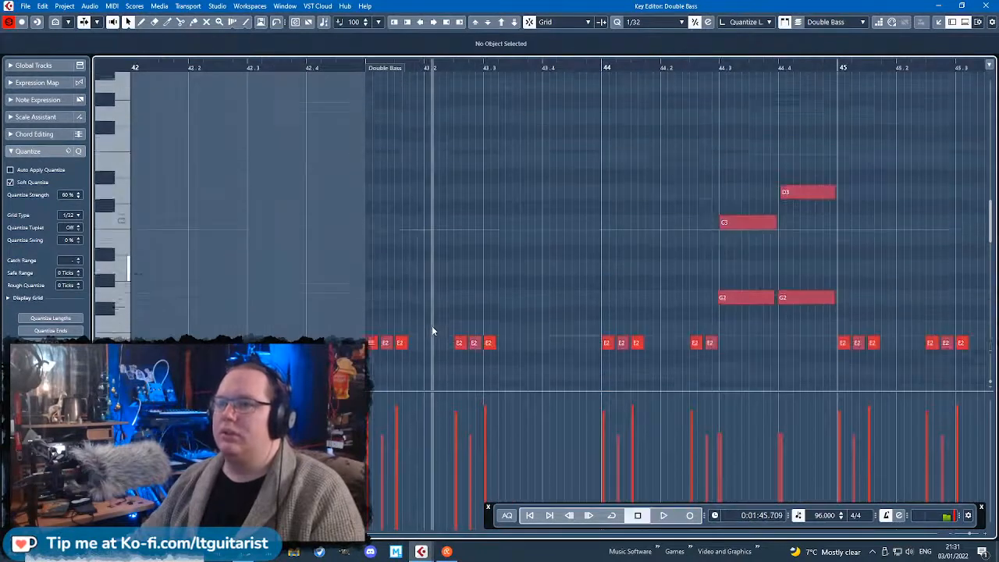
Delete the two repeated E2 notes following the first note of bar 43, and add a B2 above the remaining E2.
scroll(425, 322, "up", 2)
left_click_drag(431, 361, 381, 312)
key("Delete")
left_click(362, 322)
scroll(361, 325, "up", 1)
left_click(382, 344)
left_click_drag(364, 237, 365, 237)
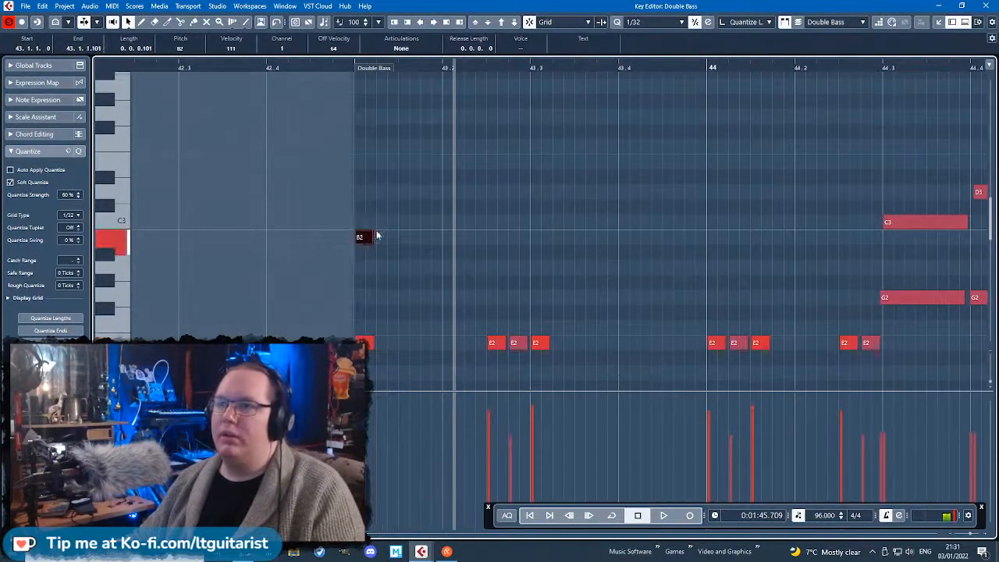
Copy the E2 and B2 pair to 43.1.4 and 43.2.3, replacing the old group of three E2 notes.
left_click_drag(383, 344, 429, 343)
left_click_drag(475, 307, 553, 368)
key("Delete")
left_click_drag(449, 346, 496, 347)
left_click(500, 353)
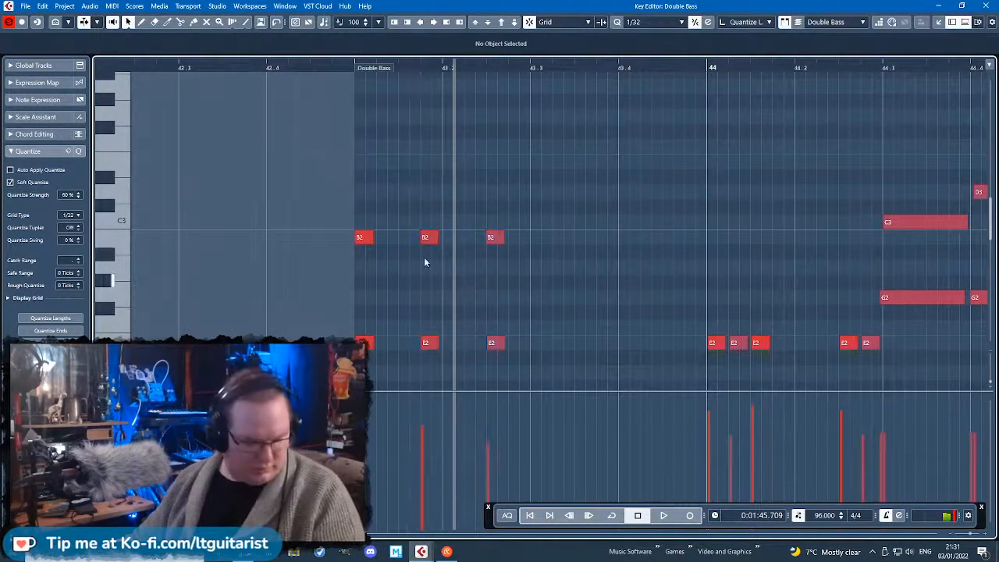
Audition the new bar 43 rhythm and raise the velocities of the note pairs at 43.1.4 and 43.2.3, with the last pair strongest.
left_click_drag(349, 67, 348, 65)
key("space")
key("space")
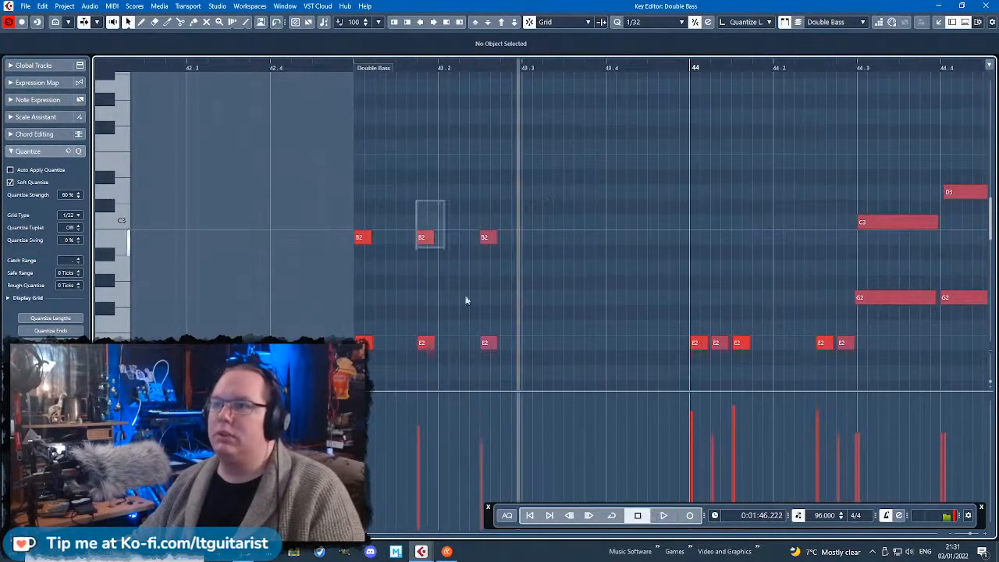
left_click_drag(416, 395, 481, 527)
left_click(527, 373)
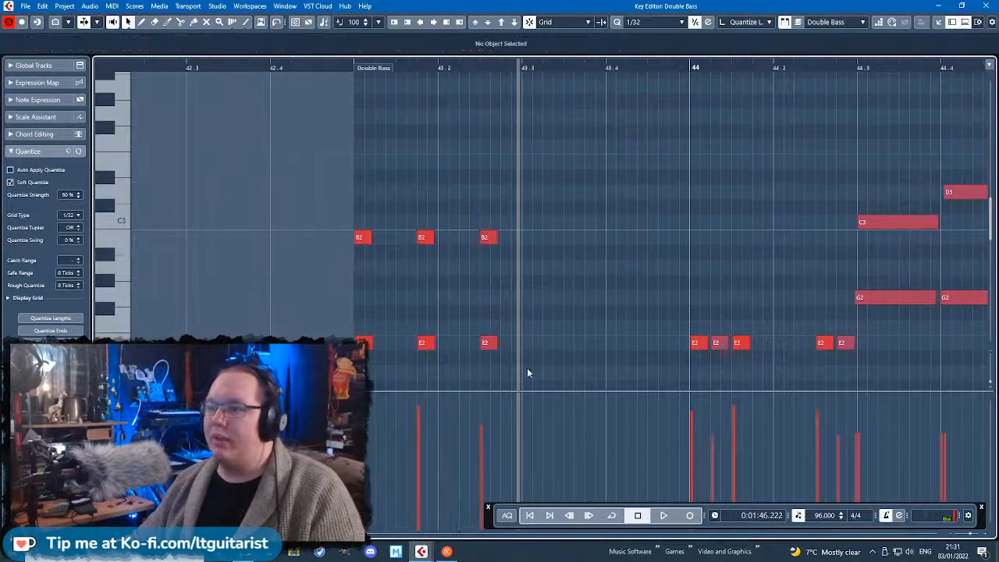
left_click_drag(413, 433, 423, 498)
left_click_drag(411, 398, 422, 412)
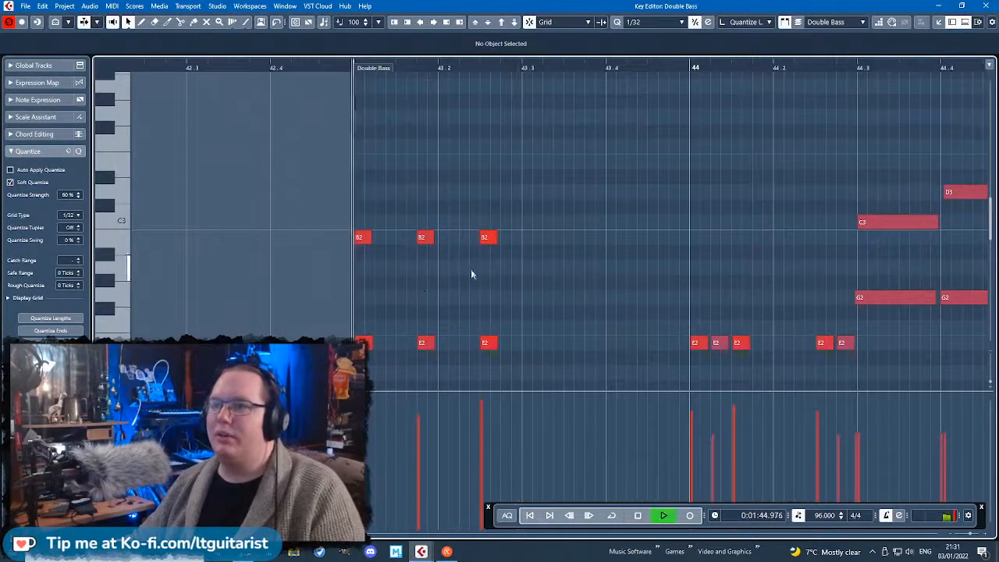
Play back the revised E2 and B2 rhythm at the start of bar 43.
key("space")
left_click_drag(313, 198, 491, 342)
left_click(328, 163)
key("space")
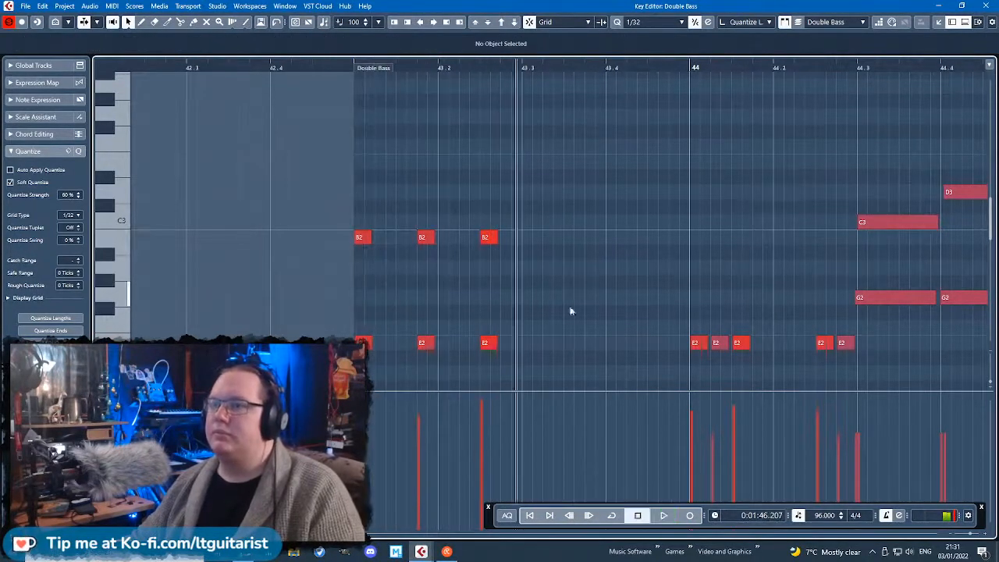
key("space")
Try a descending A2 and G2 following the pair at 43.2.3, adjust their velocities, and audition them.
scroll(541, 327, "up", 2)
left_click(454, 238)
left_click_drag(451, 345, 547, 299)
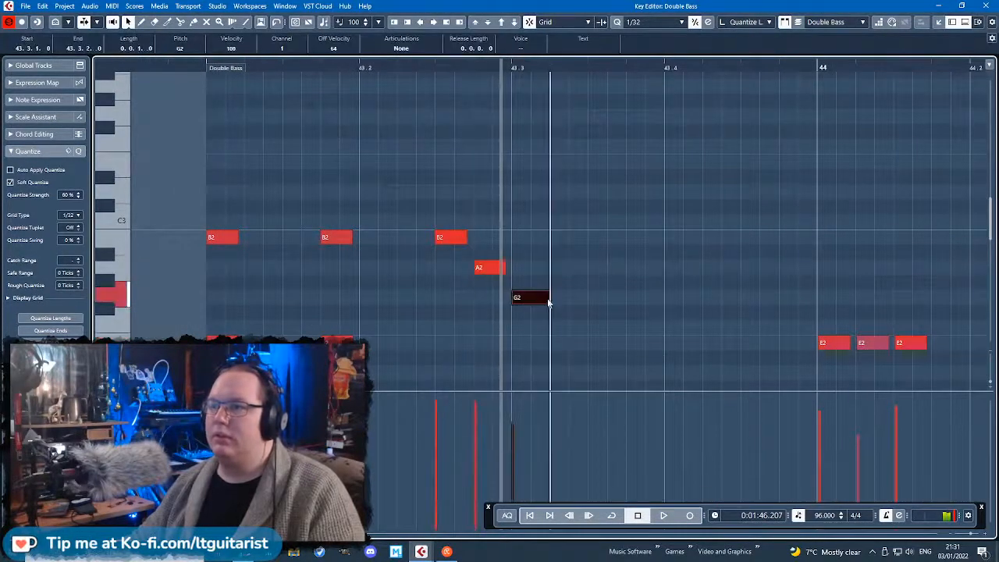
left_click(572, 270)
left_click_drag(515, 407, 512, 429)
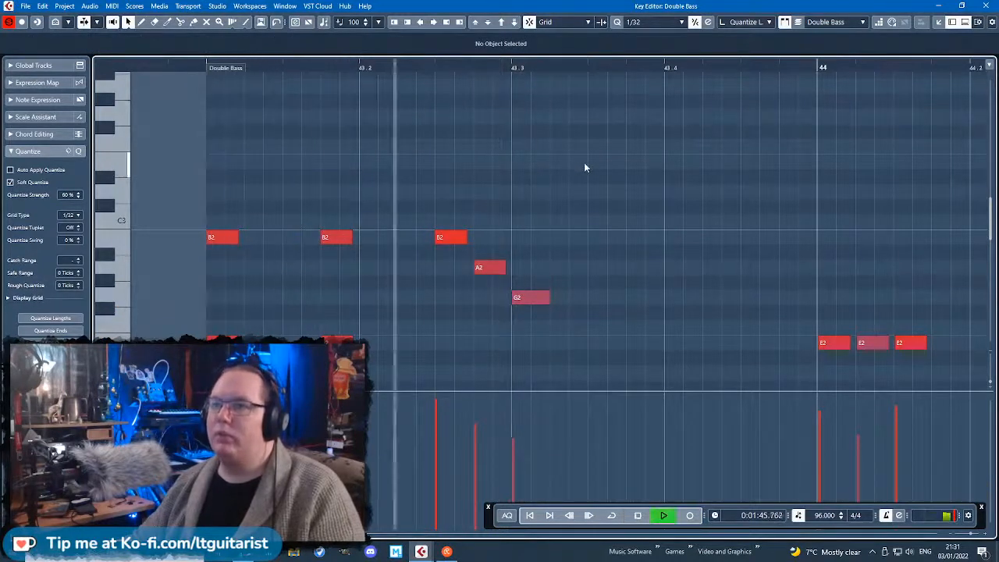
key("space")
left_click(530, 299)
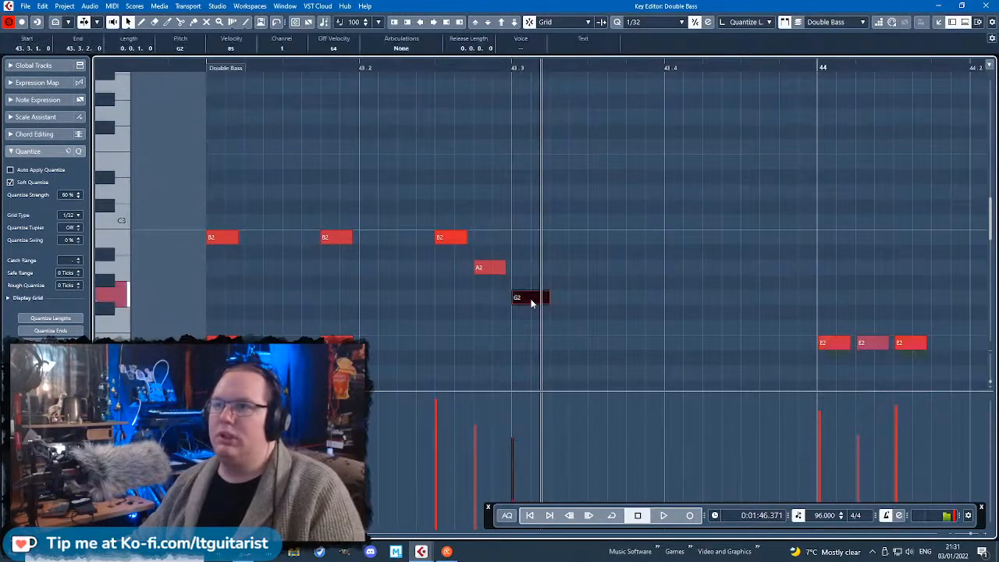
key("g")
key("Delete")
key("ctrl+z")
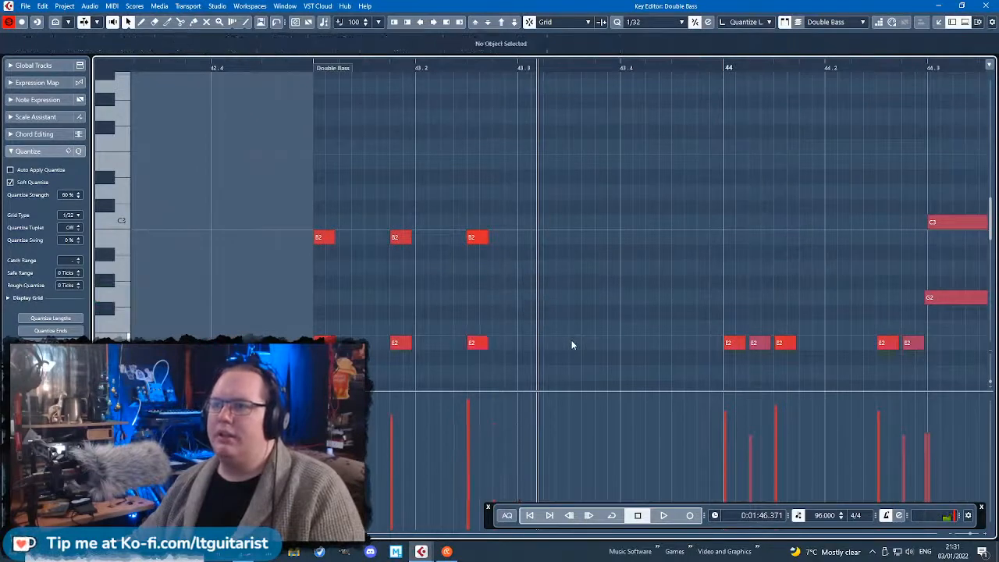
Delete the repeated E2 notes in the first half of bar 44.
key("g")
key("space")
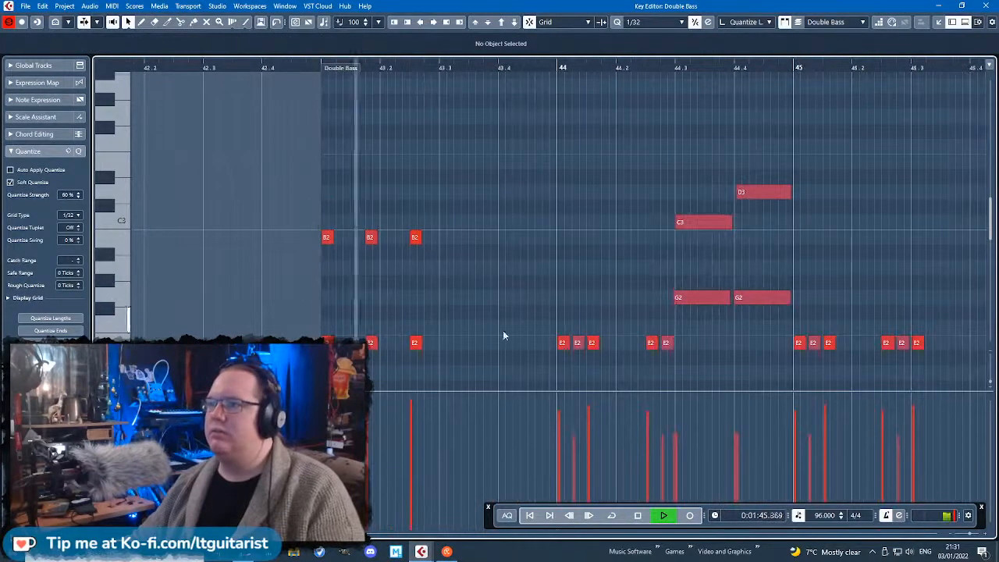
left_click_drag(508, 329, 690, 381)
key("Delete")
key("space")
key("h")
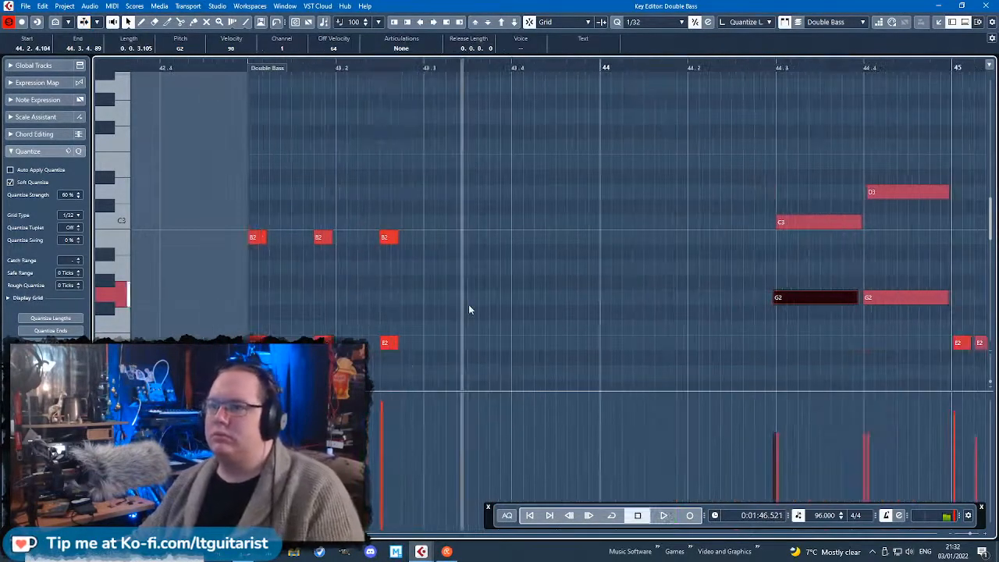
Add G2 at 43.3.3 and A2 at 43.3.4, copy an E2 and B2 pair to 43.4, and audition the bar.
left_click_drag(469, 298, 491, 300)
left_click_drag(487, 266, 509, 267)
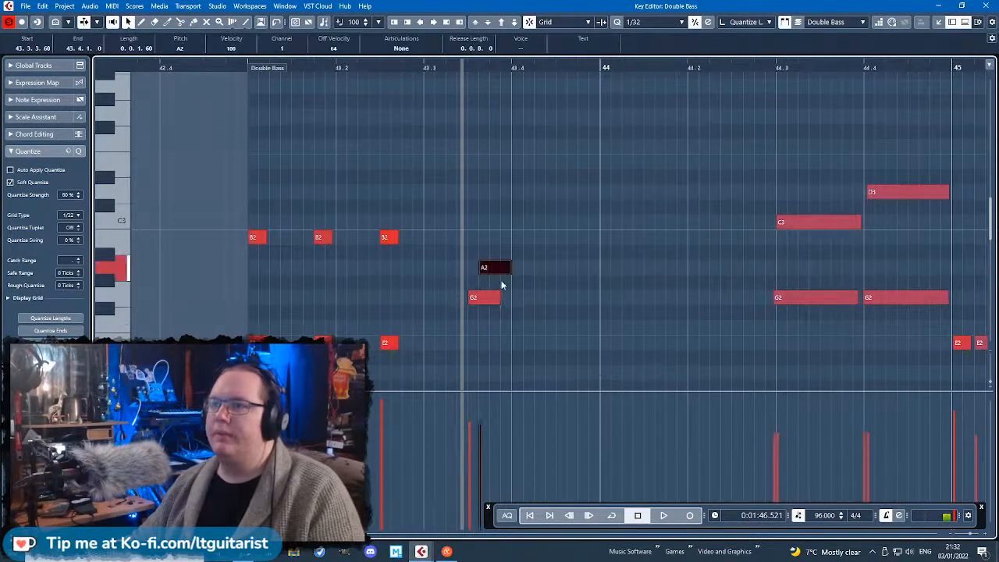
left_click(496, 297)
left_click_drag(217, 197, 517, 352)
key("ctrl+d")
left_click(522, 188)
key("space")
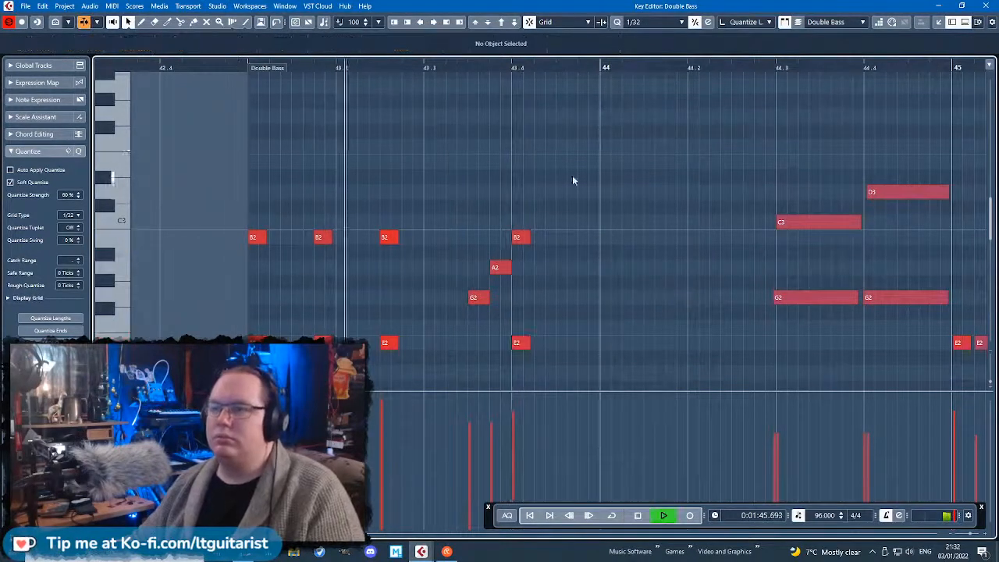
key("space")
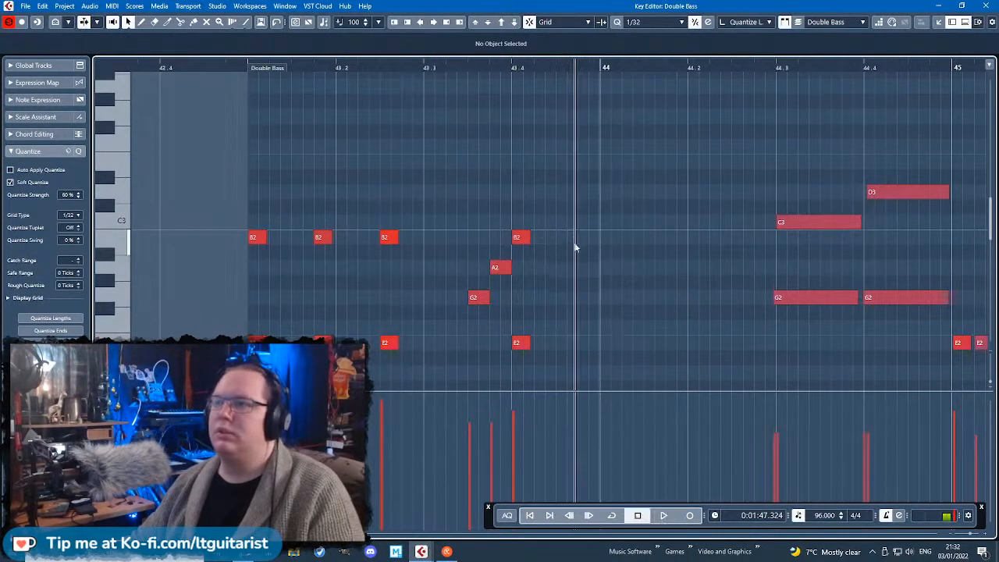
Add D3 and A2 together at 43.4.3 and audition bar 43.
left_click(561, 221)
left_click_drag(565, 222, 574, 195)
left_click(562, 269)
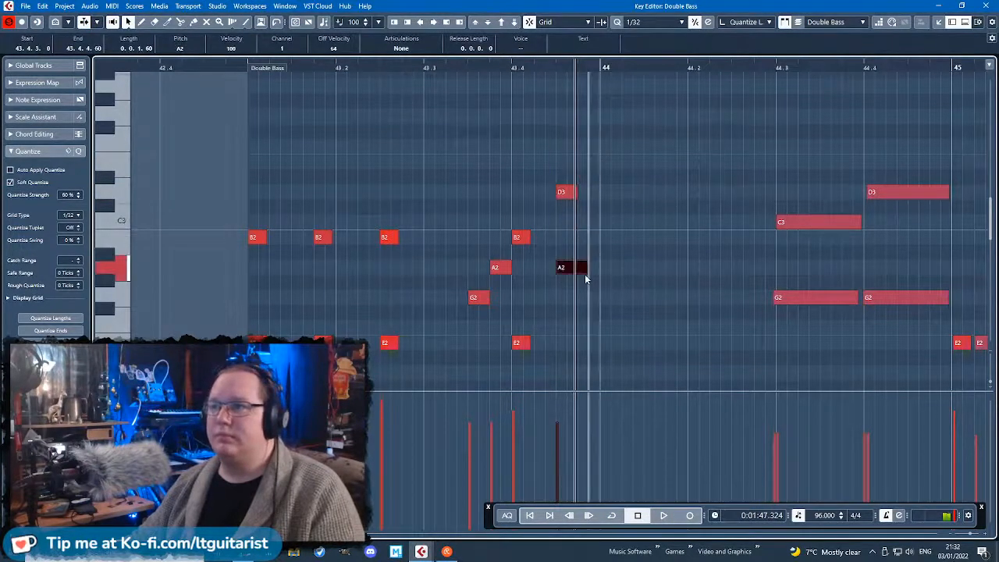
left_click(244, 68)
key("space")
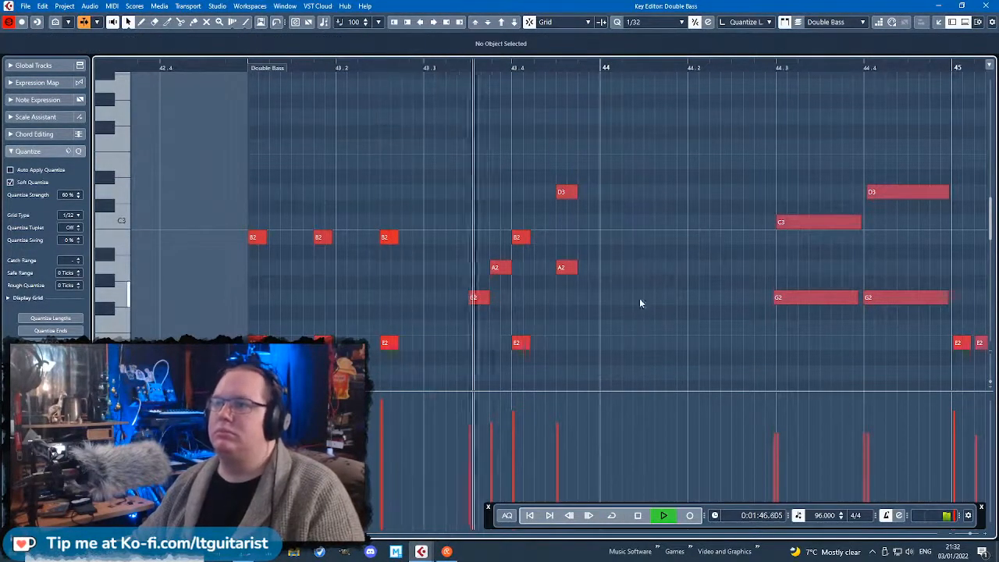
key("space")
Copy the three E2 and B2 pairs from the start of bar 43 to the start of bar 44, and play both bars.
left_click_drag(221, 209, 614, 343)
key("alt+d")
left_click(650, 330)
key("g")
left_click(727, 303)
left_click(647, 281)
scroll(571, 321, "down", 5)
scroll(571, 320, "up", 2)
key("space")
scroll(681, 285, "up", 3)
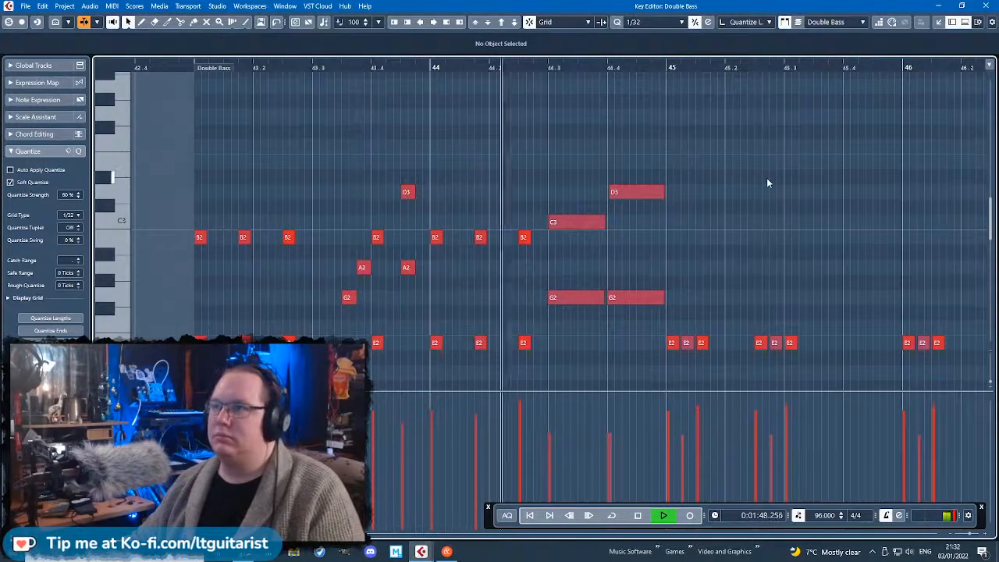
key("space")
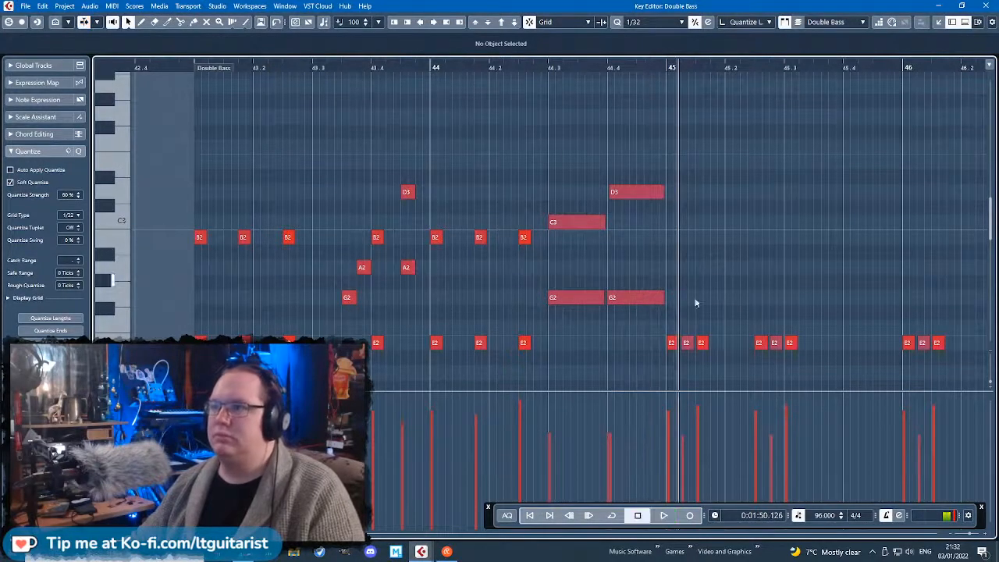
Try shortening the C3 at 44.3 and adding an A2 between it and the D3.
scroll(585, 339, "up", 2)
left_click_drag(626, 227, 606, 268)
key("space")
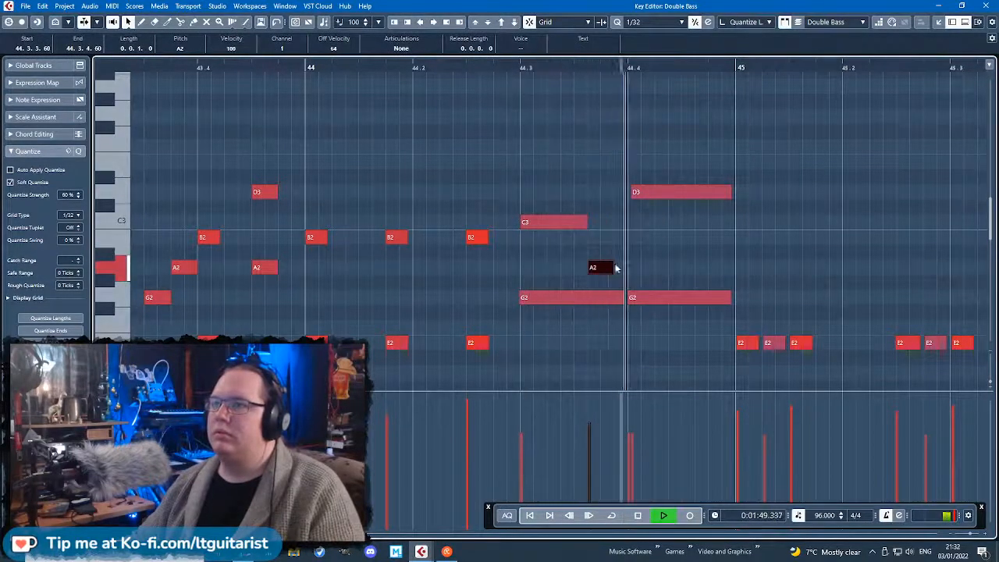
key("Delete")
left_click_drag(586, 223, 613, 224)
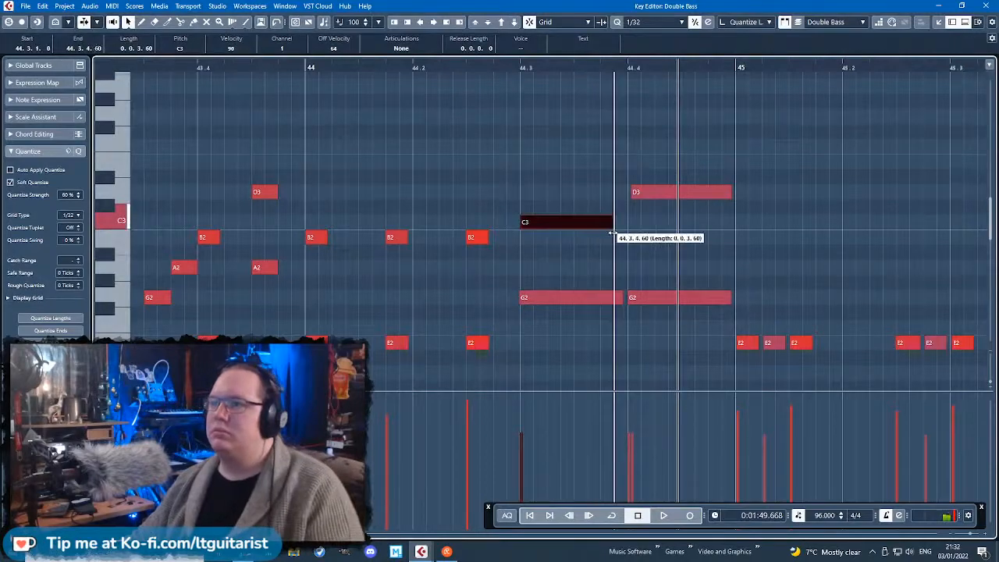
Delete the repeated E2 notes in bars 45 and 46, keeping the G2 and F#2 notes at the end of bar 46.
key("g")
key("g")
scroll(783, 270, "up", 2)
left_click_drag(870, 366, 468, 334)
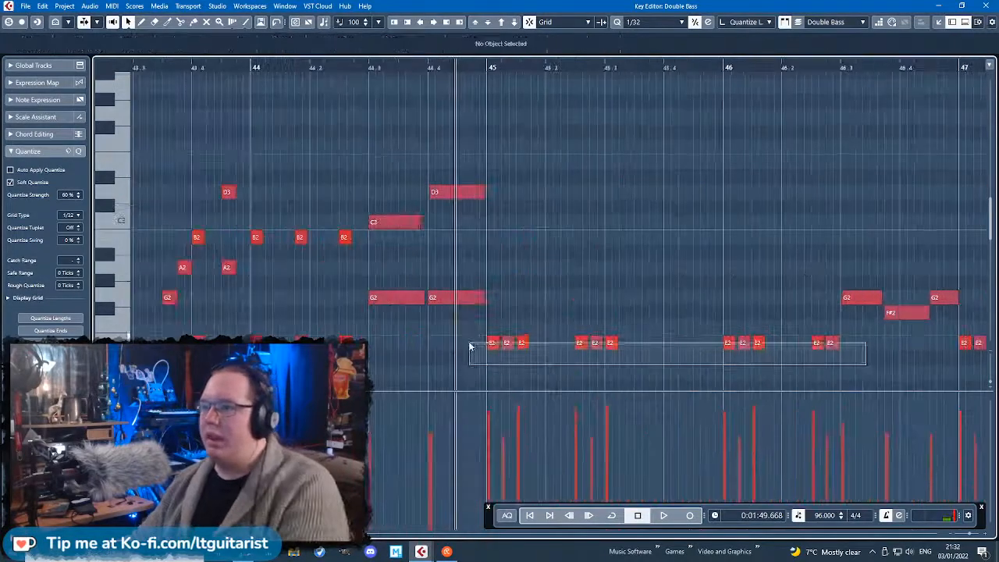
key("Delete")
Copy the bar 43 pattern and the three opening pairs of bar 44 to bars 45 and 46, and play them.
scroll(737, 319, "down", 1)
left_click_drag(257, 163, 582, 345)
key("alt+d")
scroll(539, 363, "up", 1)
left_click(596, 274)
key("space")
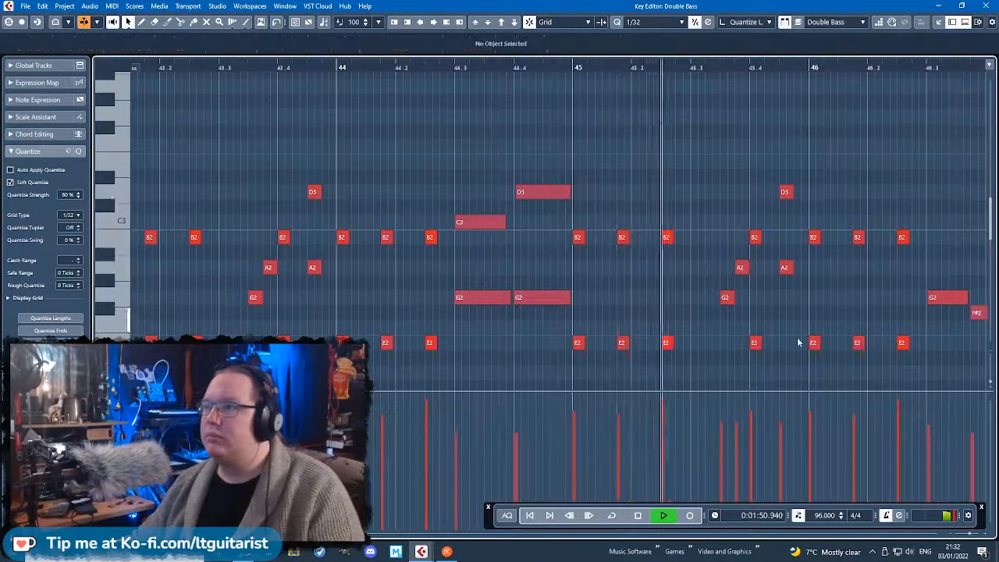
Start the G2 and D3 in bar 45 slightly ahead of the grid, at 45.3.2.110 and 45.4.2.110.
scroll(796, 339, "up", 2)
left_click_drag(587, 299, 583, 299)
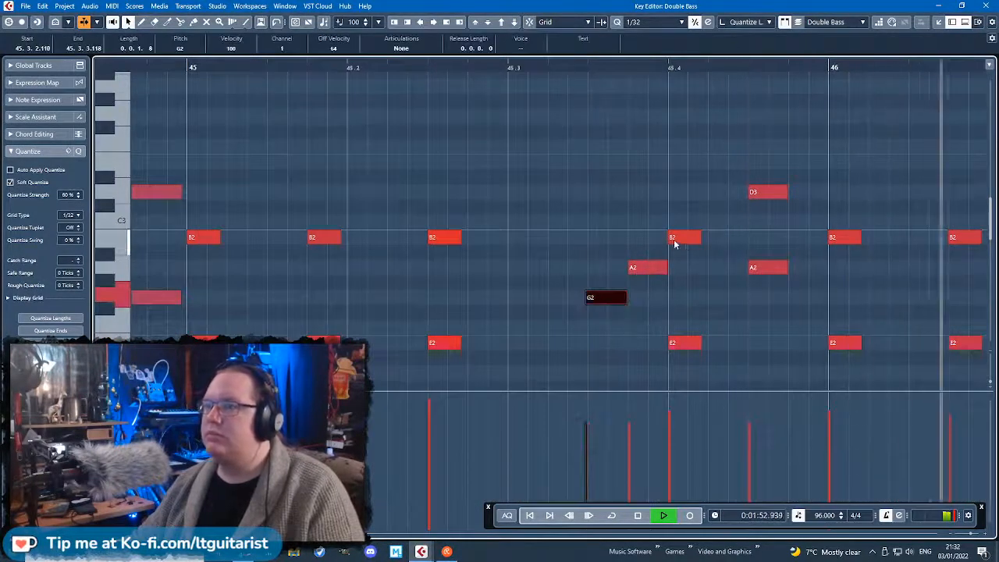
left_click(675, 238)
left_click(754, 195)
scroll(671, 314, "down", 6)
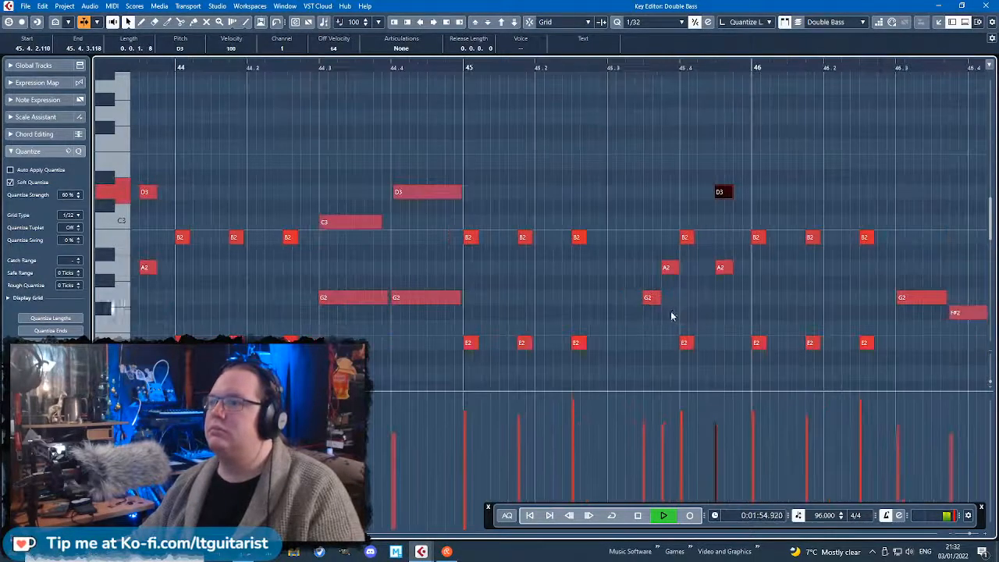
key("space")
Add three D3 notes above the G2, F#2 and G2 at the end of bar 46, and raise their velocities together.
scroll(874, 297, "up", 5)
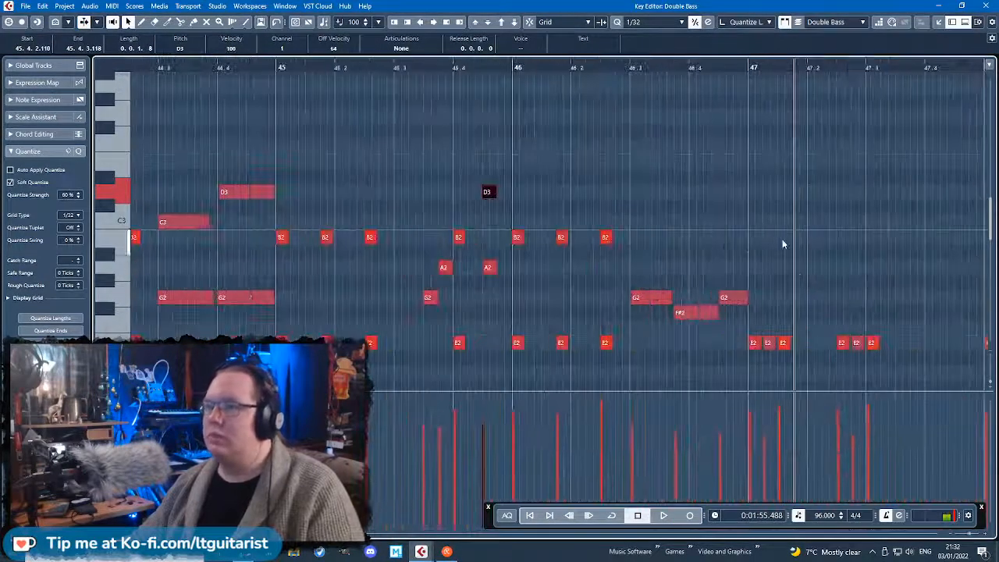
scroll(653, 229, "up", 2)
left_click(609, 212)
mouse_move(604, 209)
left_mouse_down()
mouse_move(678, 218)
mouse_move(644, 200)
left_mouse_up()
left_click(685, 192)
left_click(756, 192)
mouse_move(784, 195)
left_mouse_down()
mouse_move(817, 192)
mouse_move(803, 195)
left_mouse_up()
left_click_drag(865, 229, 599, 162)
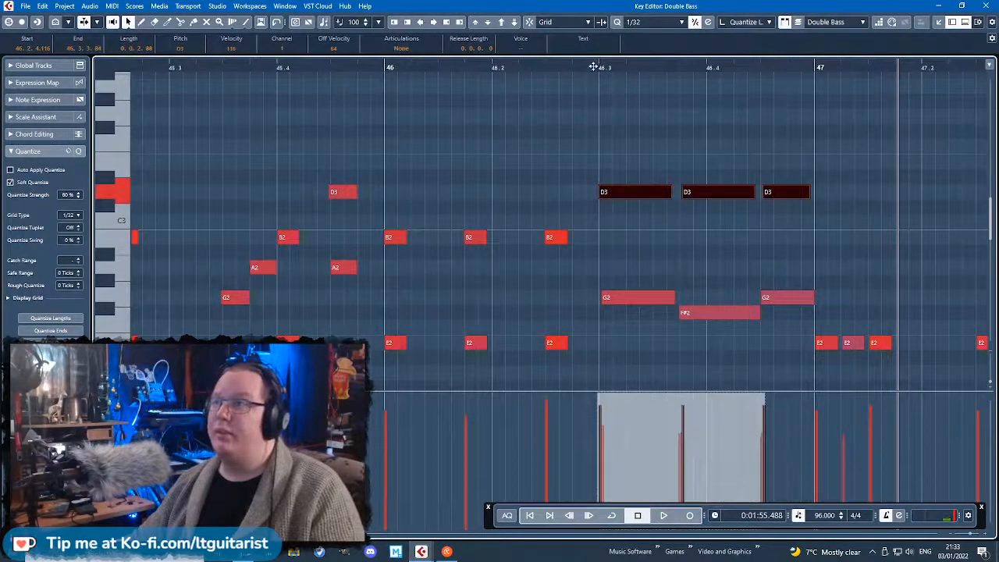
Play back the D3 harmony at the end of bar 46.
key("space")
left_click(751, 228)
key("g")
key("g")
key("g")
key("g")
key("space")
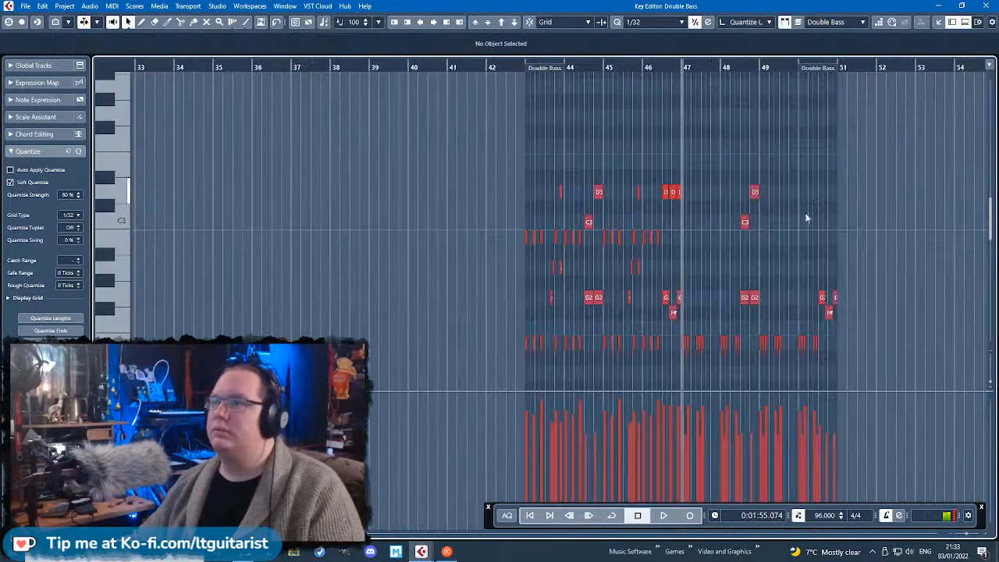
Back in the arrangement, replace bars 47–50 of the lowest Double Bass part with a copy of bars 43–46, and colour both parts teal.
key("h")
key("h")
key("h")
left_click(983, 5)
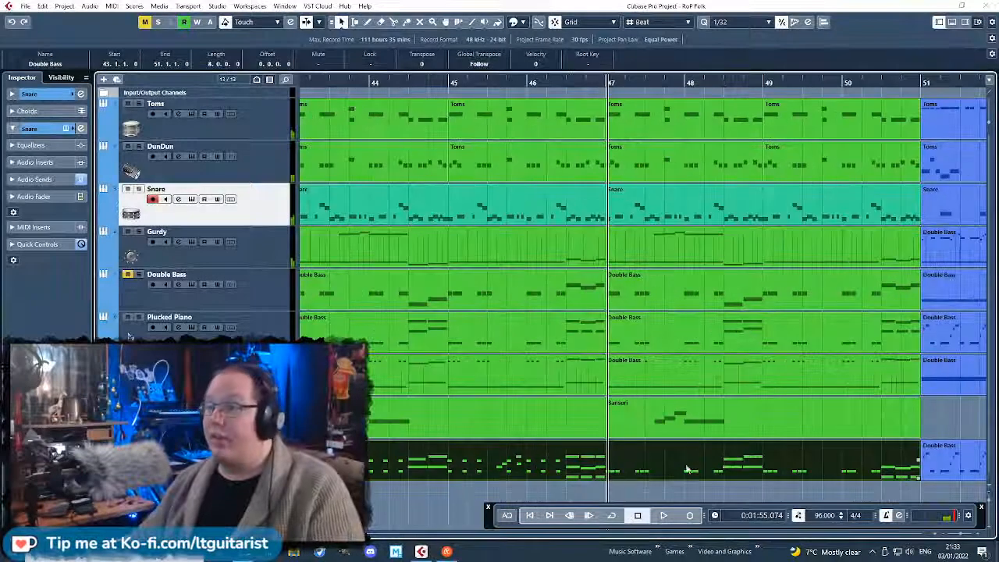
left_click_drag(611, 469, 611, 469)
key("g")
key("g")
left_click(497, 471, "shift")
left_click(547, 24)
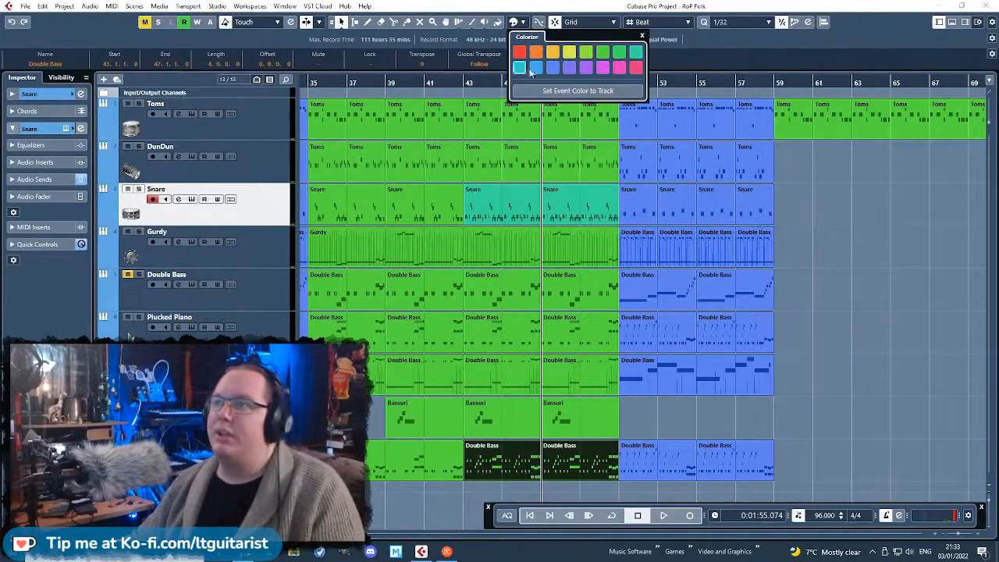
Play the full arrangement from just before bar 43 through to bar 51.
left_click(447, 81)
key("space")
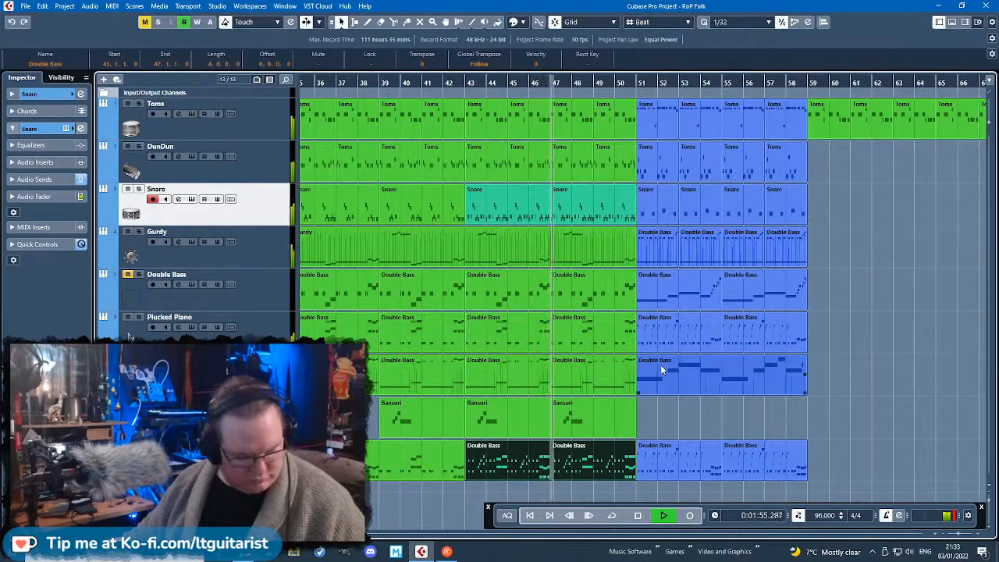
left_click(908, 367)
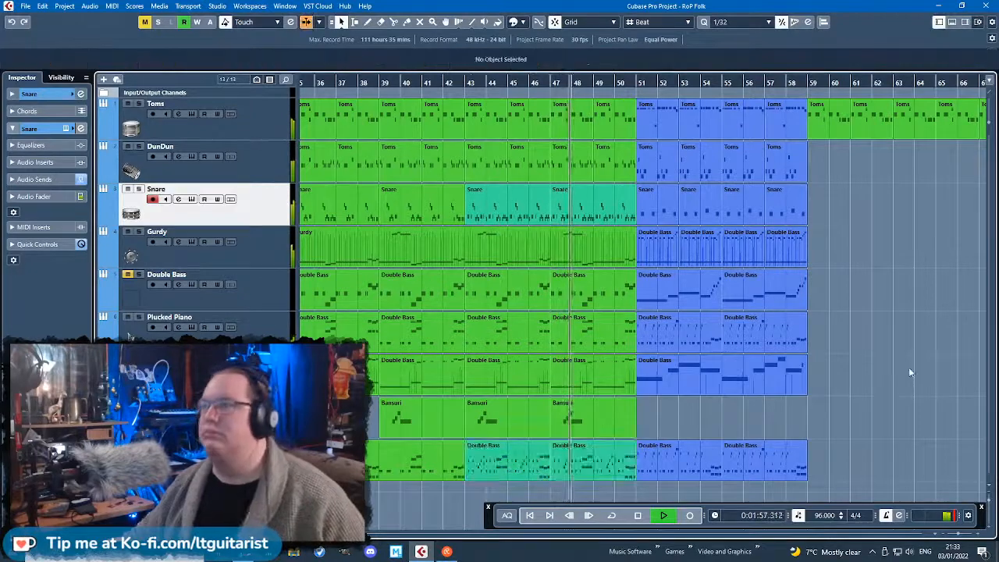
key("h")
key("h")
key("h")
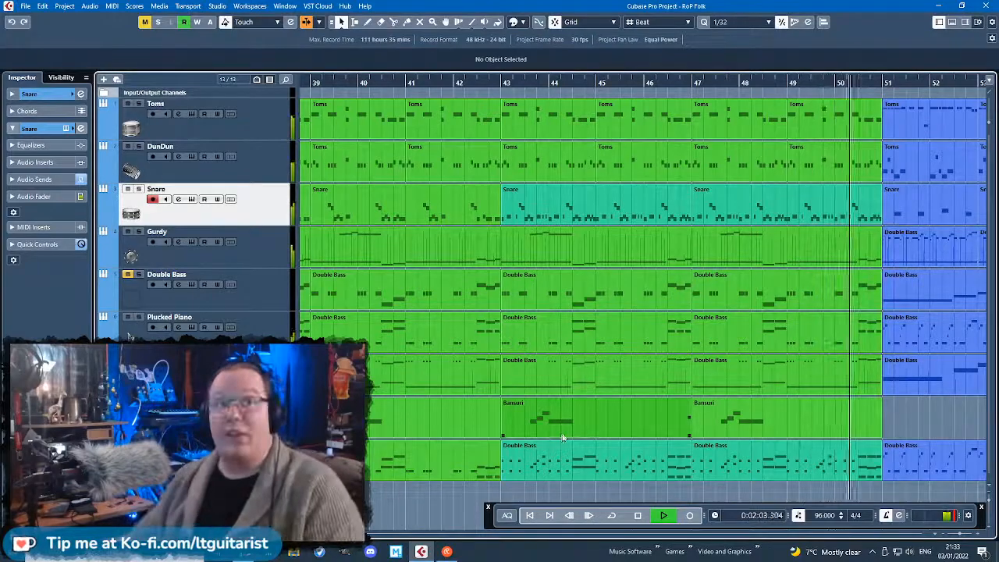
key("g")
key("g")
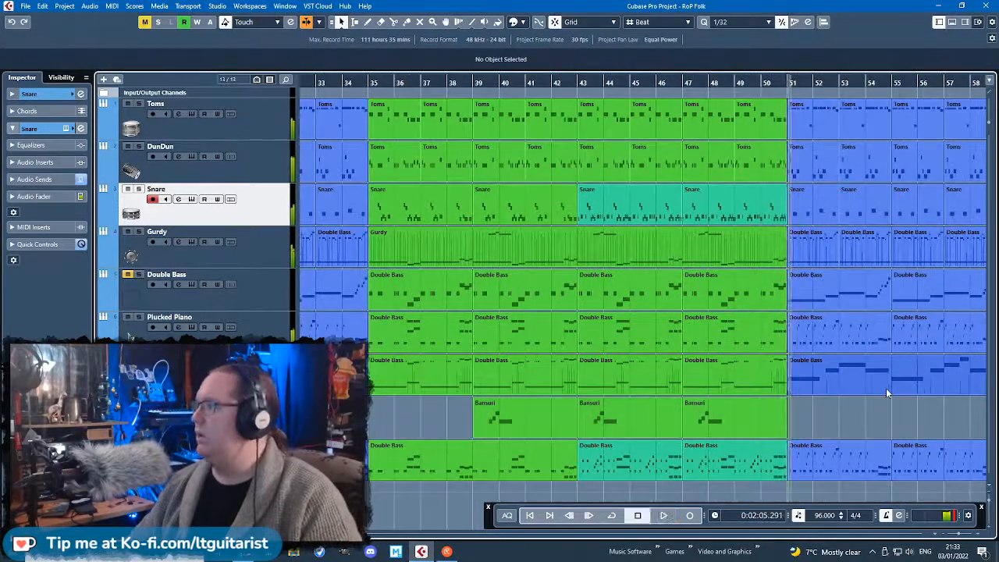
key("space")
Open the Toms part covering bars 25 and 26 for note editing.
key("g")
key("h")
key("h")
key("g")
key("g")
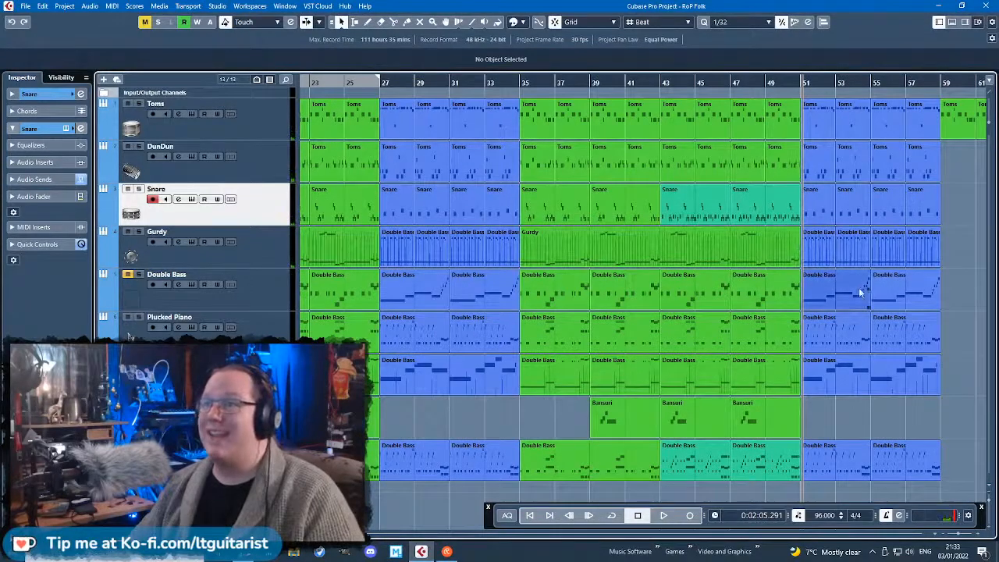
scroll(600, 294, "left", 3)
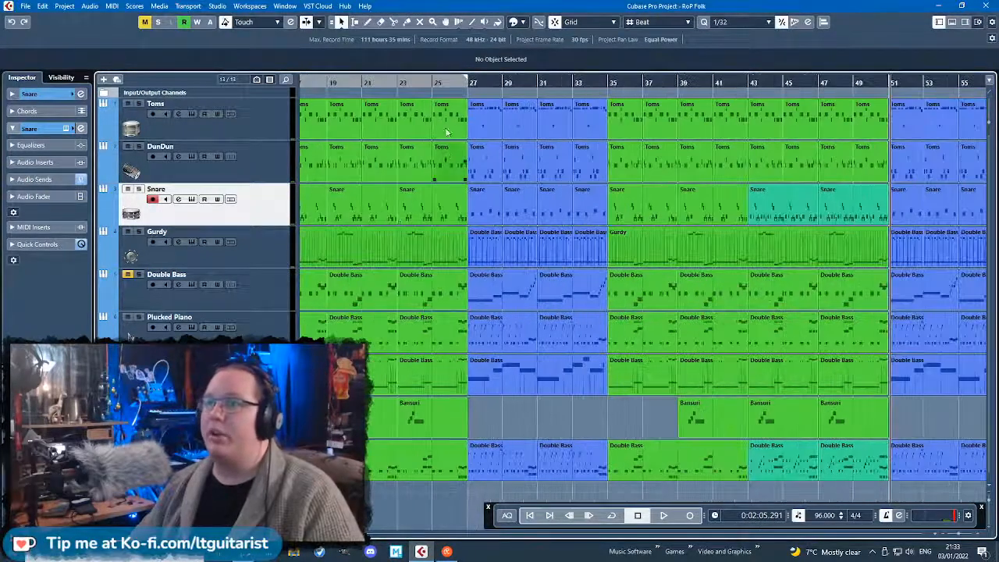
double_click(448, 117)
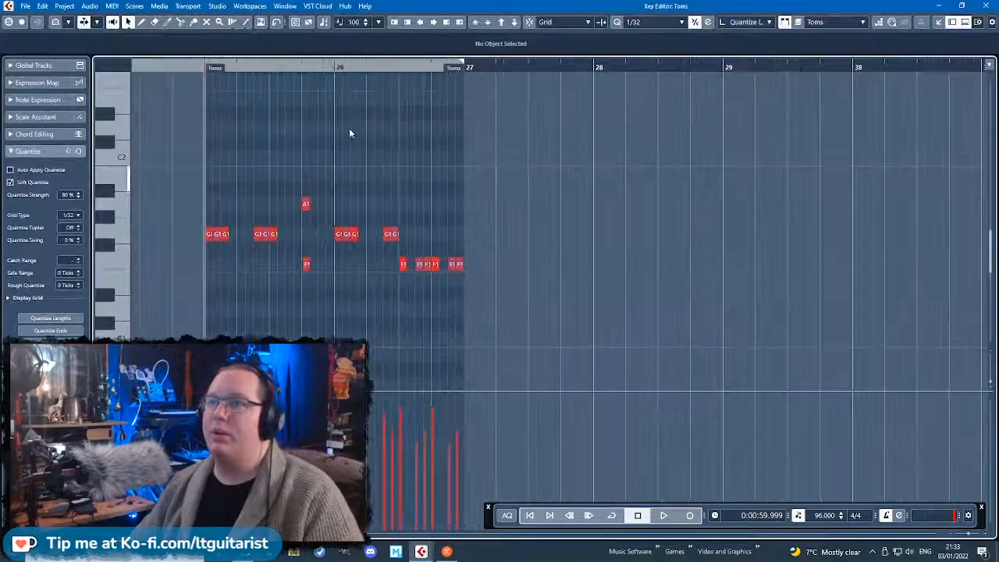
Play back the Toms fill in bar 26.
key("space")
left_click_drag(319, 67, 392, 134)
key("space")
key("space")
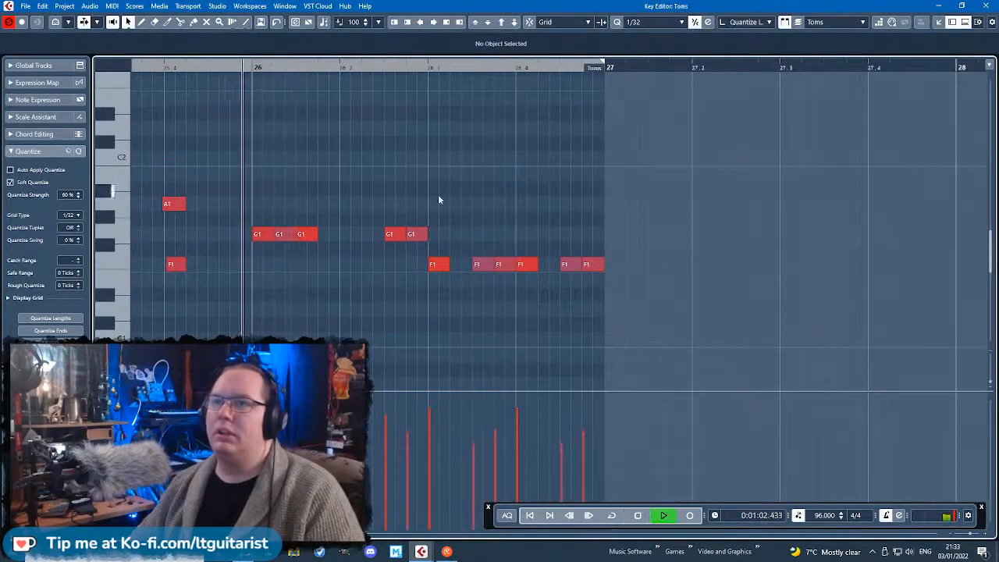
left_click_drag(435, 67, 437, 208)
key("space")
Replace the F1 Toms notes following the one at 26.3 with a duplicate of that note, and soften the first note's velocity.
left_click(452, 266)
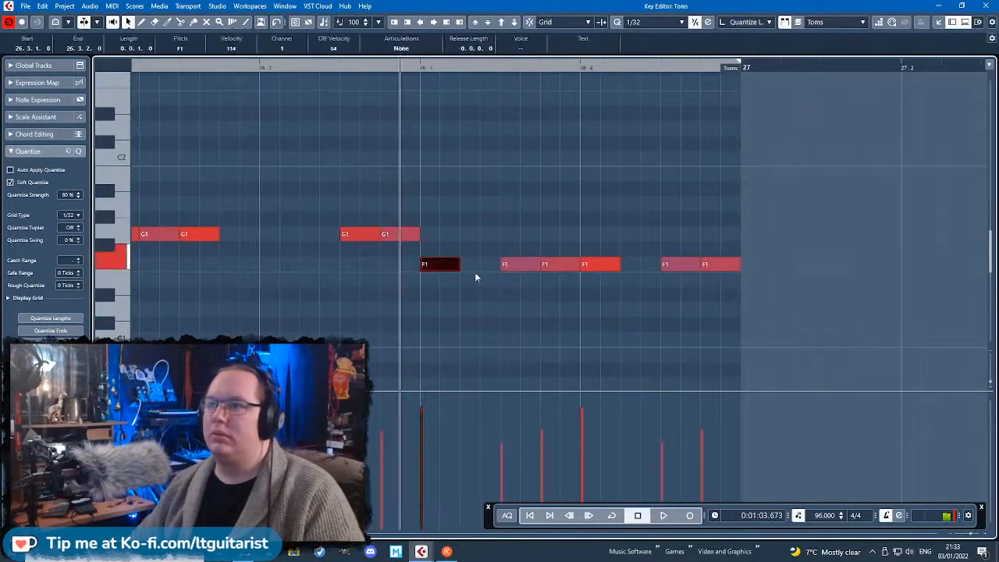
left_click_drag(770, 320, 530, 249)
key("Delete")
left_click_drag(476, 430, 430, 457)
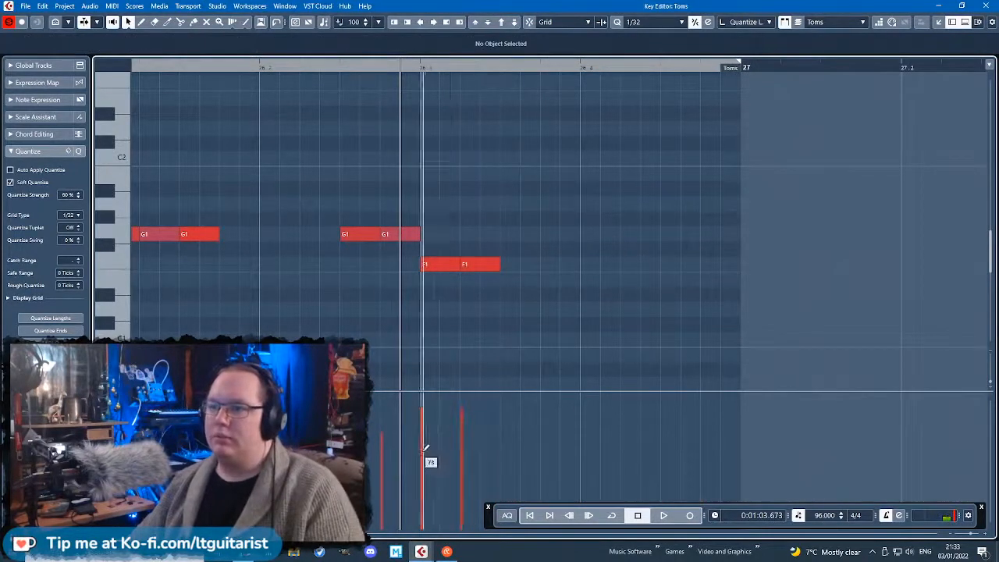
Duplicate the pair of F1 notes, raise the last note's velocity, and duplicate the resulting four-note group up to bar 27.
left_click_drag(535, 328, 442, 257)
key("ctrl+d")
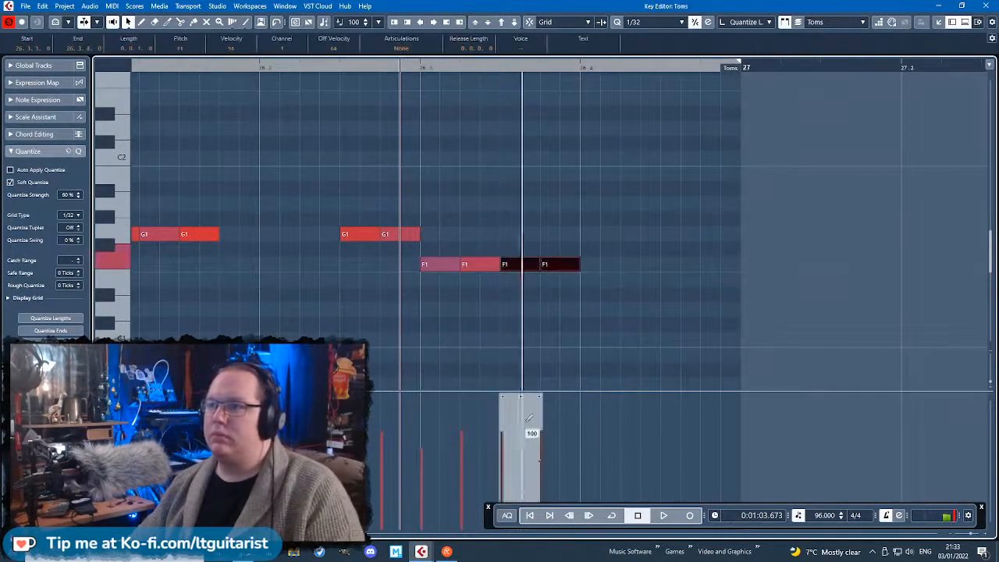
left_click(591, 327)
left_click_drag(589, 328, 413, 252)
key("ctrl+d")
Play back the F1 run in the Toms fill from just before 26.3.
left_click(368, 78)
key("g")
key("space")
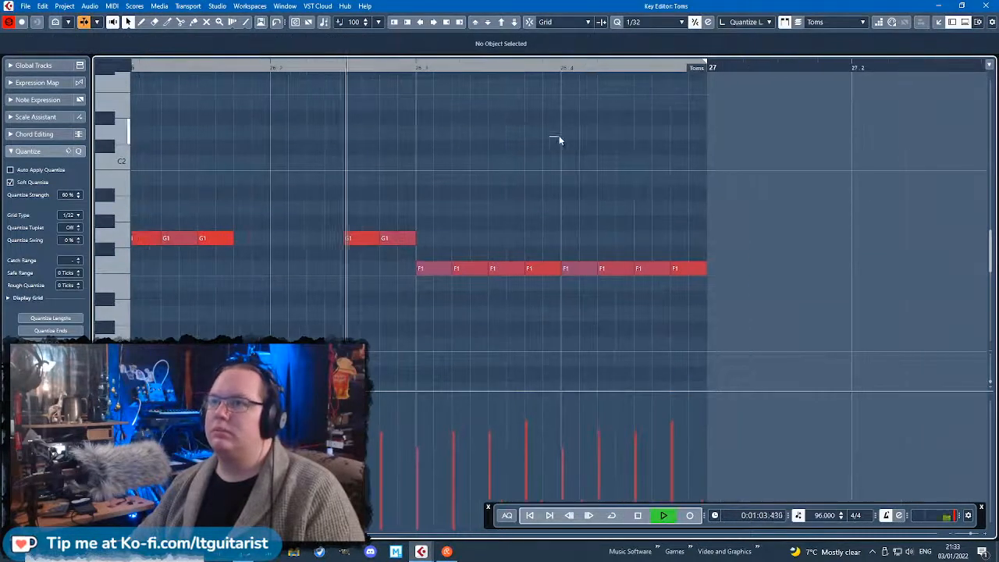
key("space")
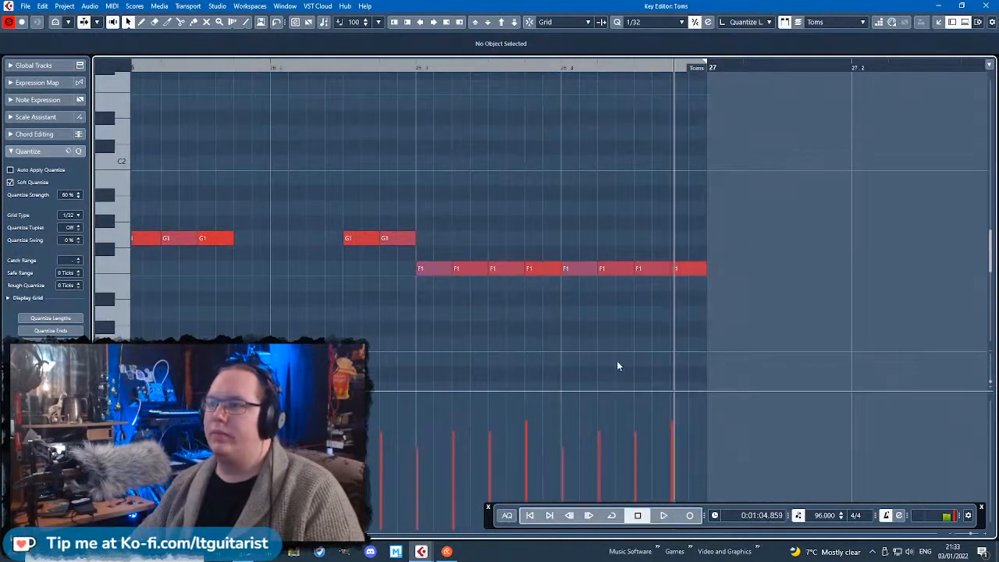
Raise the velocities of the first F1 notes in beat 4 of bar 26 and play back the fill.
mouse_move(559, 411)
left_mouse_down()
mouse_move(572, 424)
mouse_move(595, 408)
mouse_move(669, 408)
mouse_move(635, 407)
left_mouse_up()
scroll(418, 91, "down", 1)
key("space")
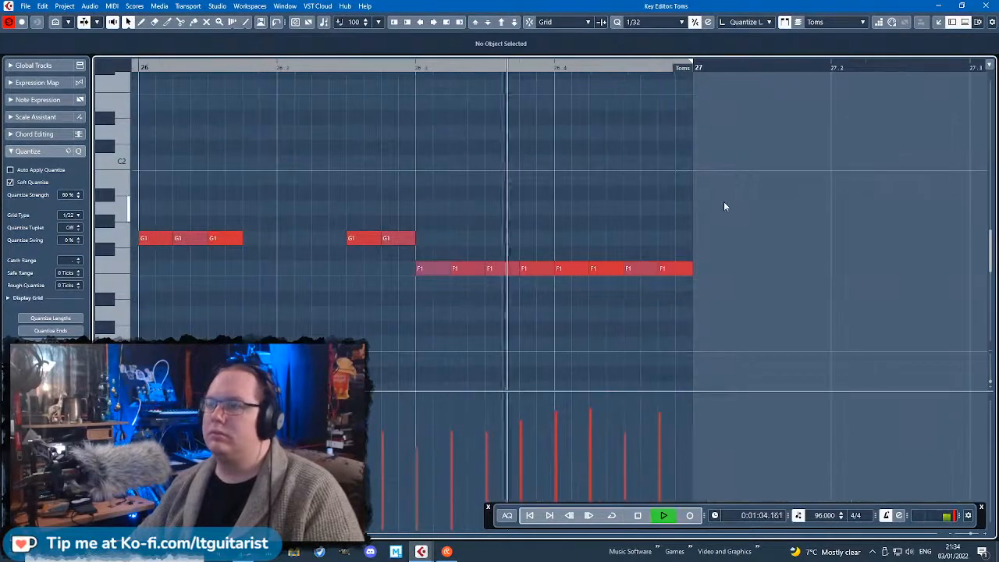
key("space")
Try splitting the second F1 note of beat 4 in half and play back the fill.
scroll(656, 287, "up", 1)
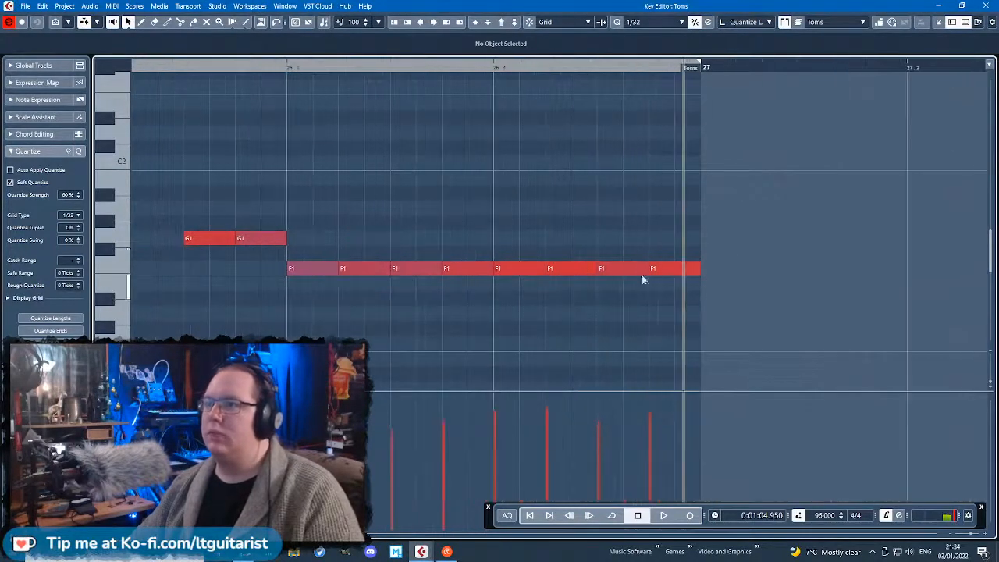
left_click(576, 269, "alt")
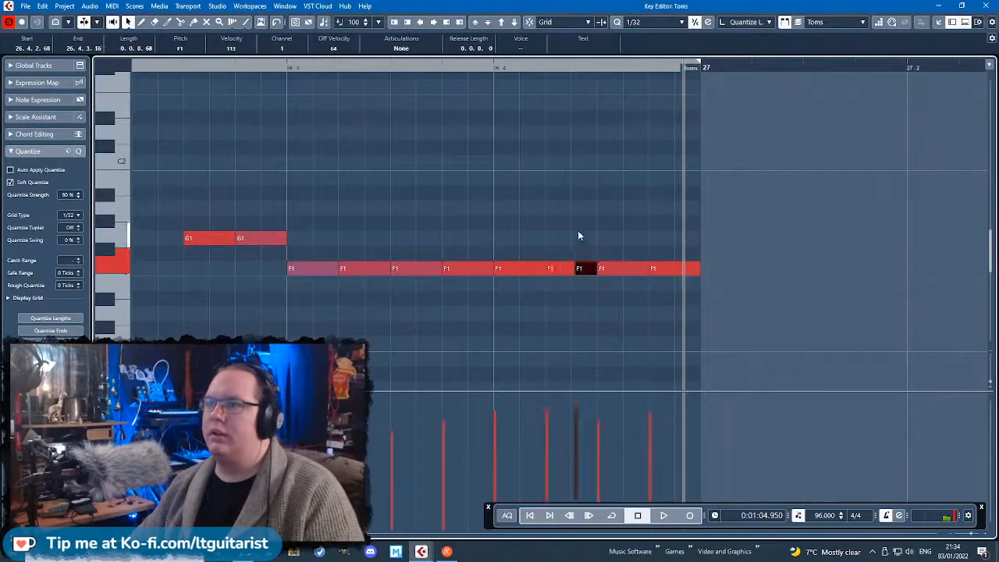
left_click(579, 280)
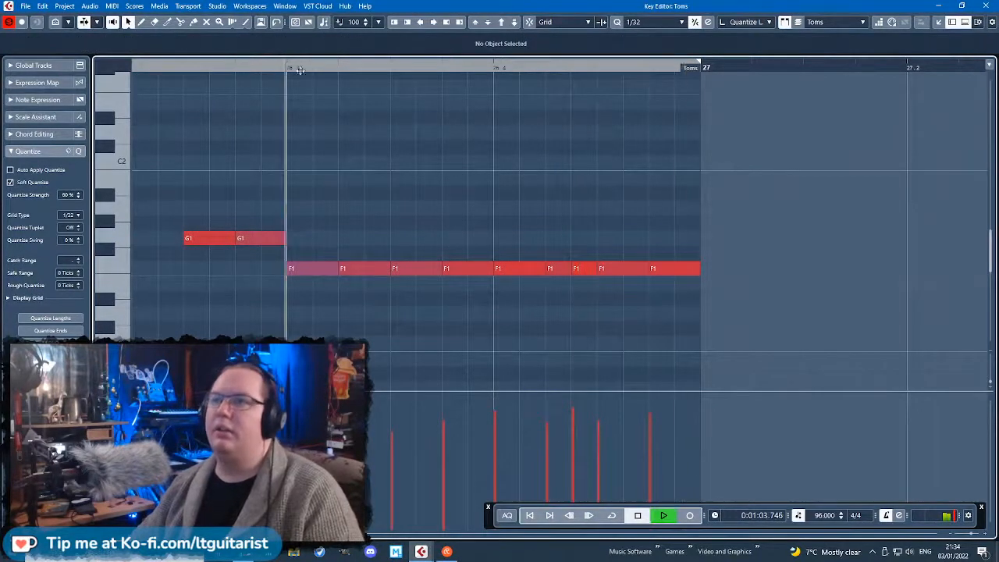
Split the F1 note at 26.4 in half, delete the extra half note before the last two hits, and lengthen the note preceding it.
left_click(524, 269, "alt")
left_click(579, 269)
key("Delete")
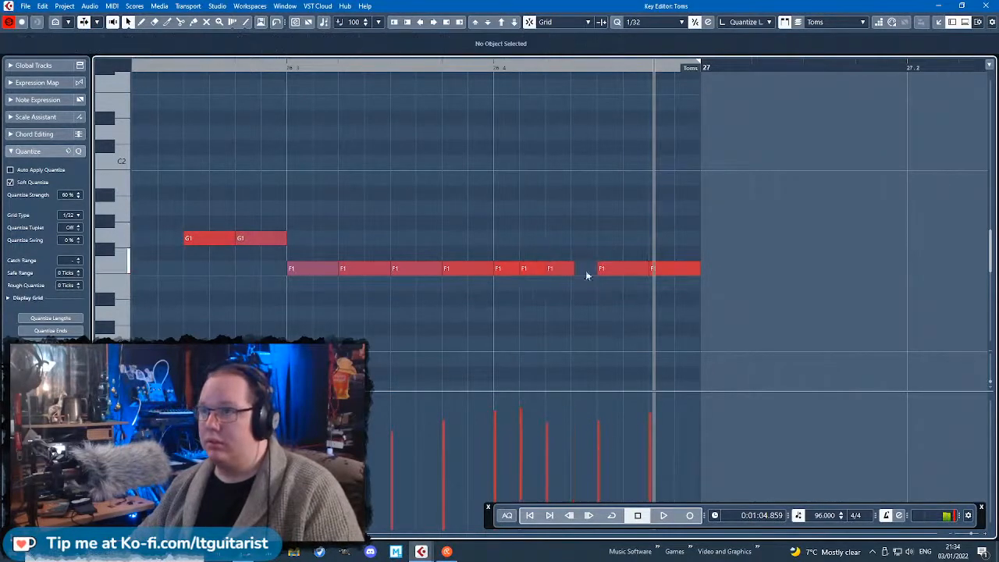
left_click_drag(570, 270, 593, 271)
Shorten all the F1 notes from 26.3 onward slightly to leave small gaps, and play back the fill.
left_click_drag(702, 323, 291, 259)
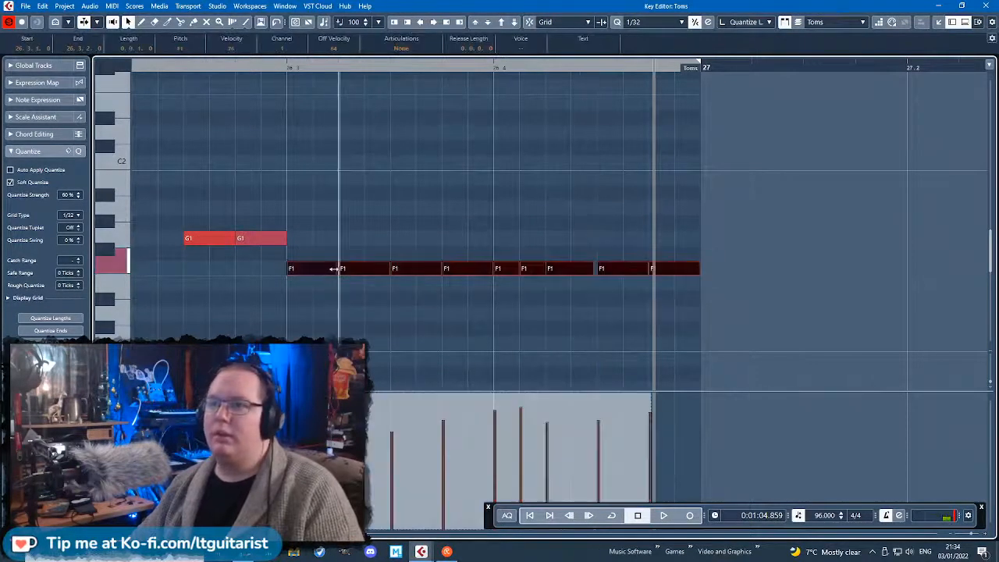
left_click(245, 98)
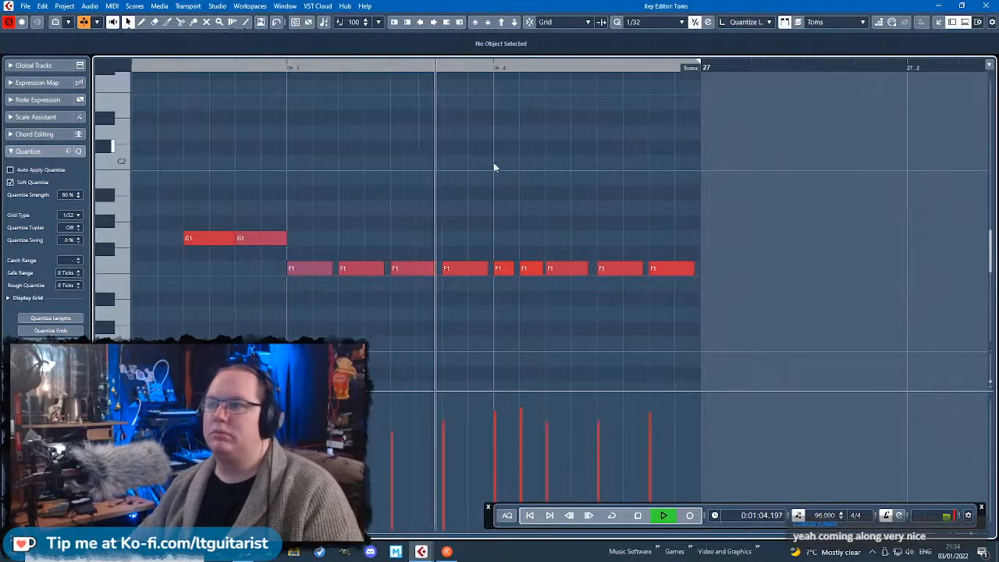
key("space")
Return to the arrangement and colour the Toms part covering bars 25 and 26 teal.
left_click(984, 5)
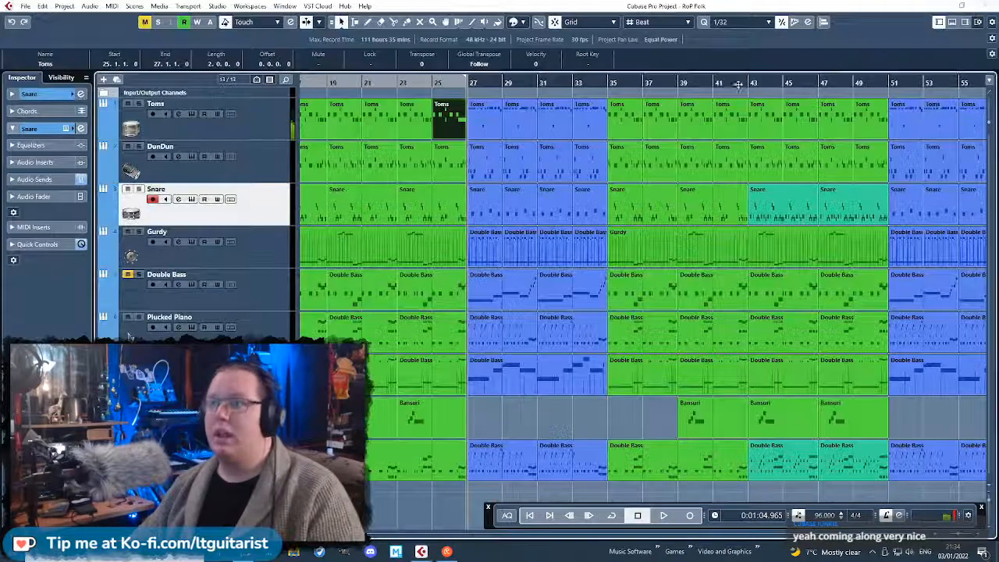
left_click(515, 22)
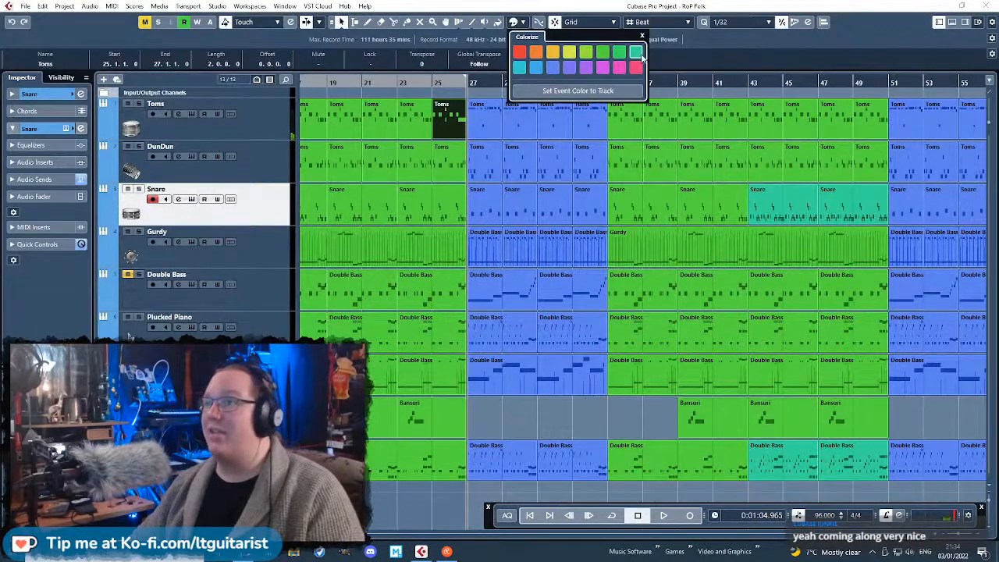
left_click(428, 116)
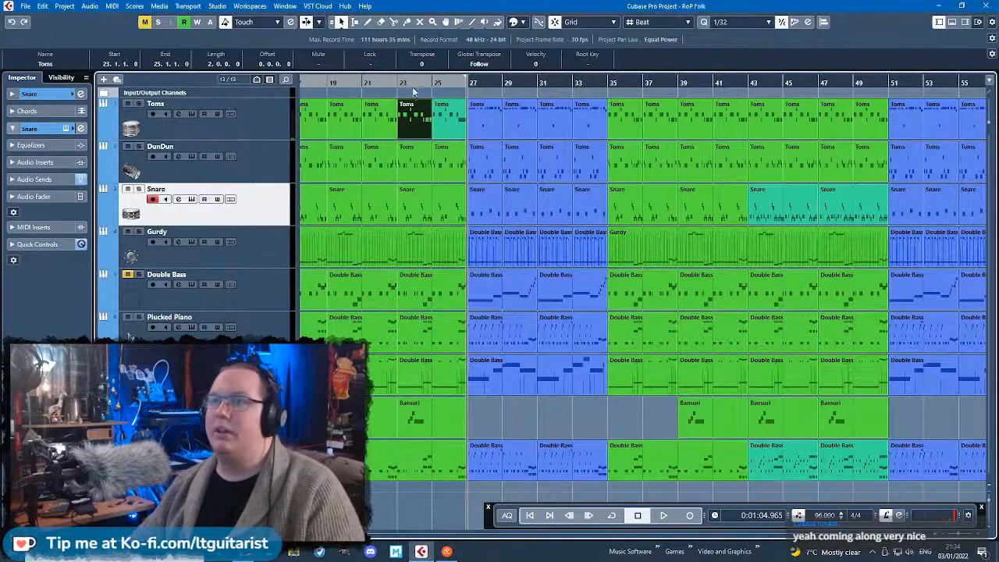
Play the arrangement from around bar 24 through the Toms fill into bar 27.
left_click(414, 94)
key("space")
scroll(438, 406, "up", 3)
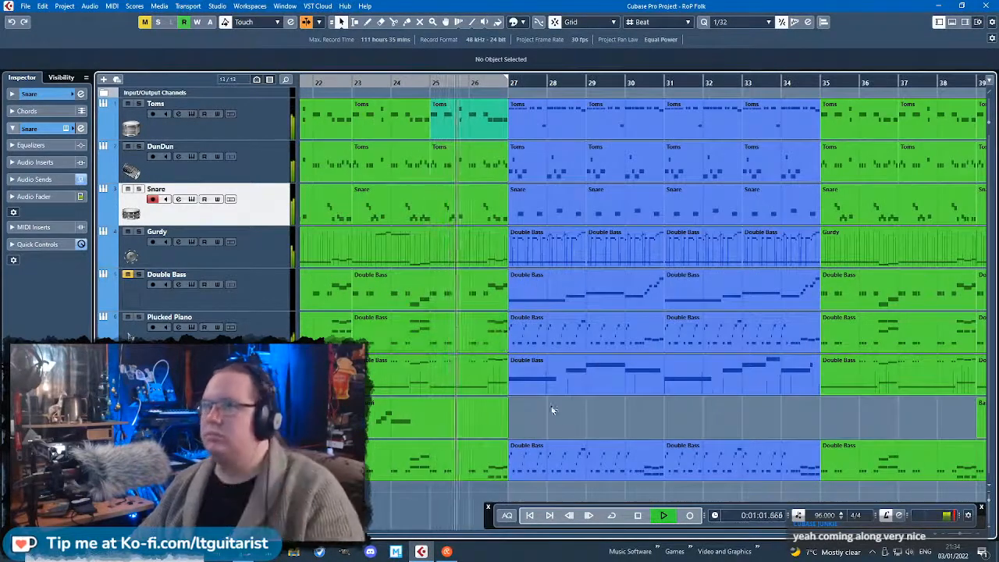
scroll(506, 404, "up", 2)
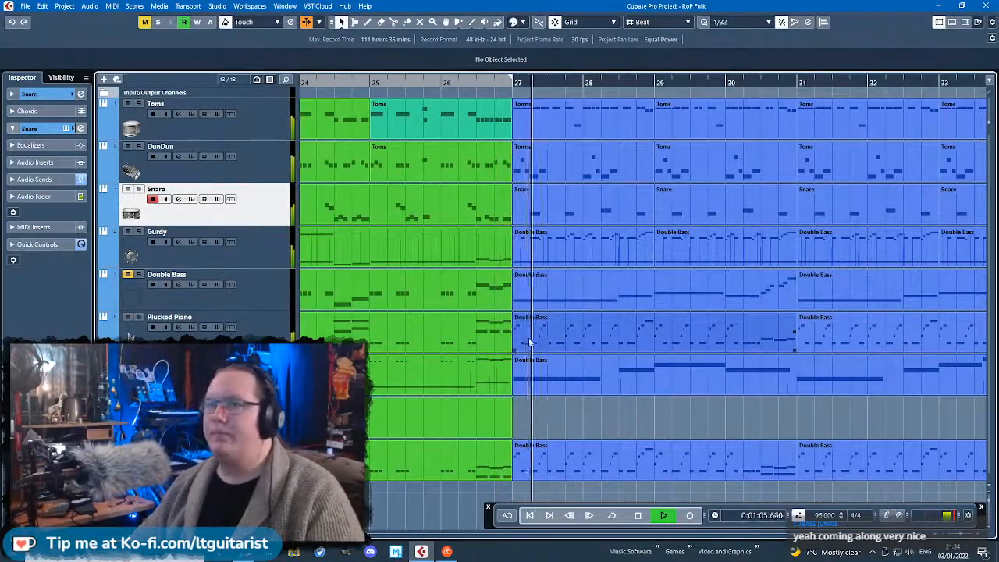
scroll(536, 341, "down", 3)
key("space")
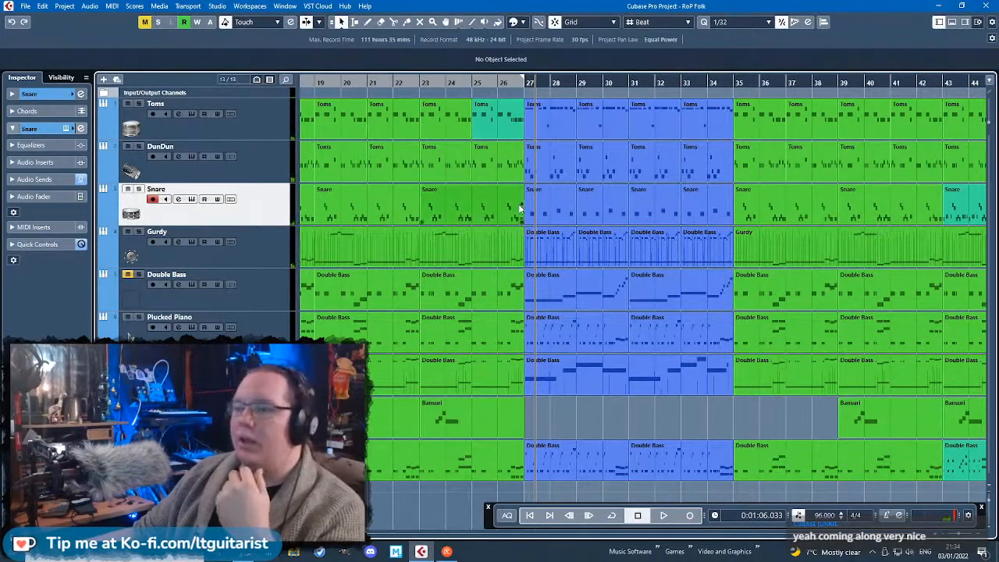
Switch to Spotify, search for "blue alatar" and open the artist's page.
key("super")
type("spotify")
left_click(129, 273)
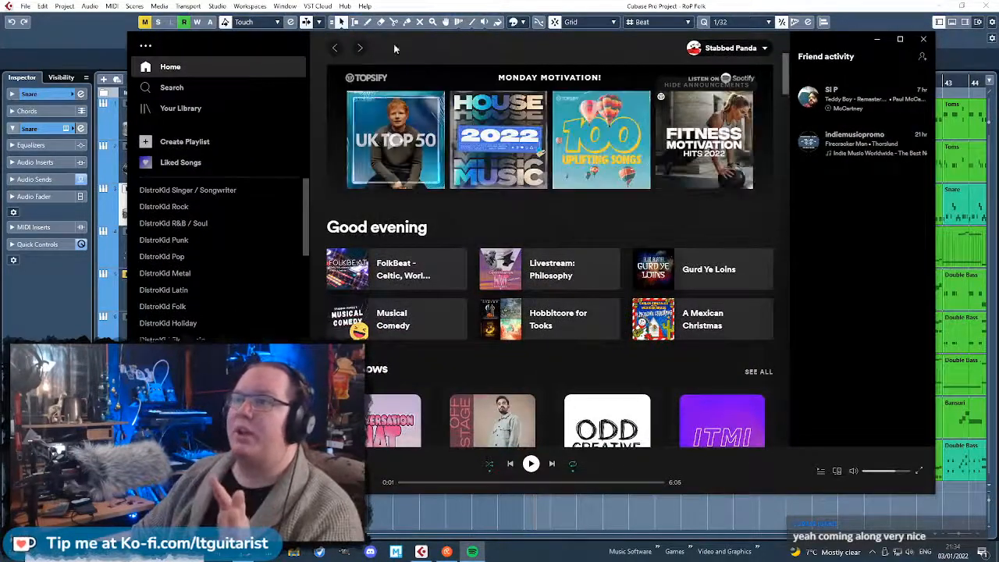
left_click(208, 88)
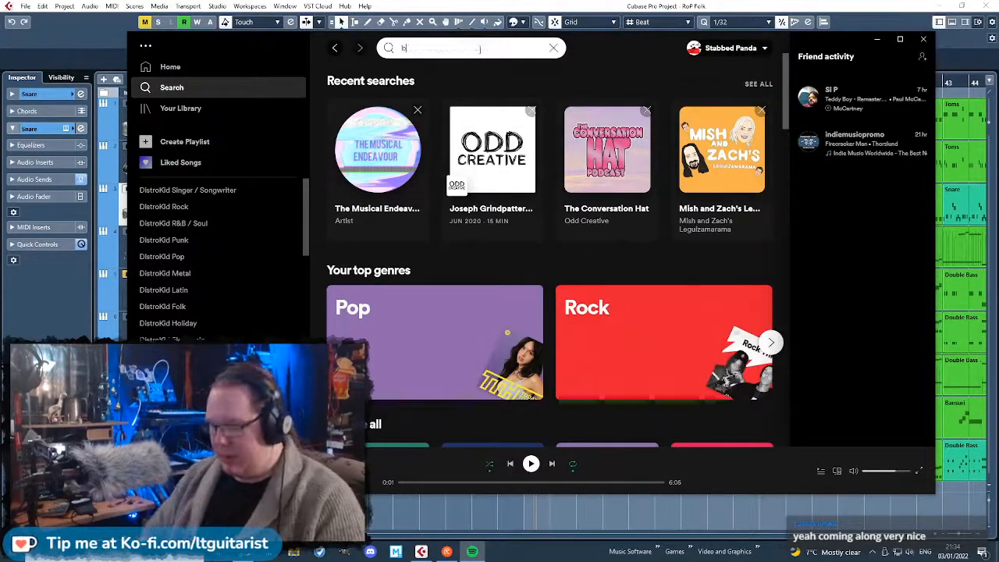
type("blue alatar")
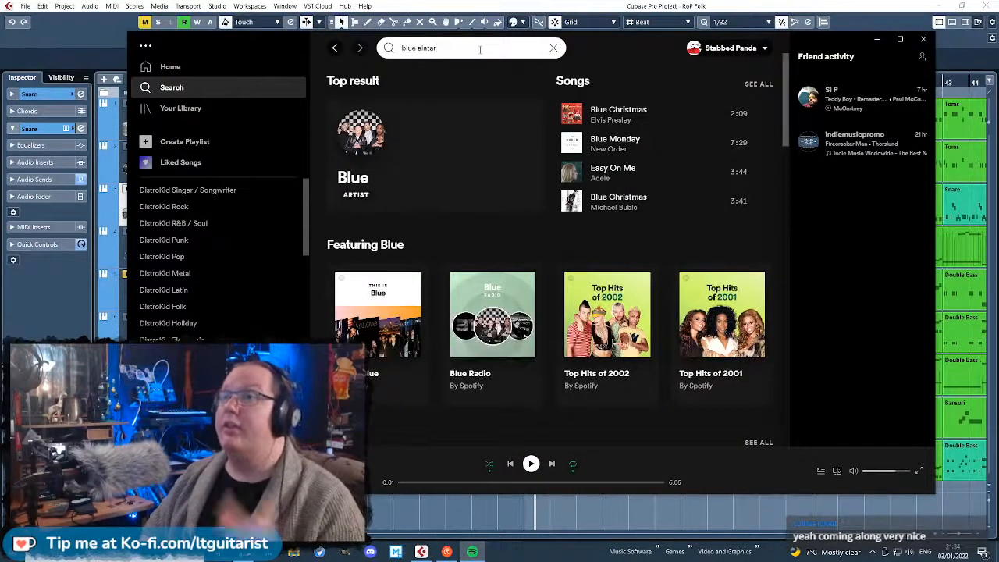
left_click(327, 184)
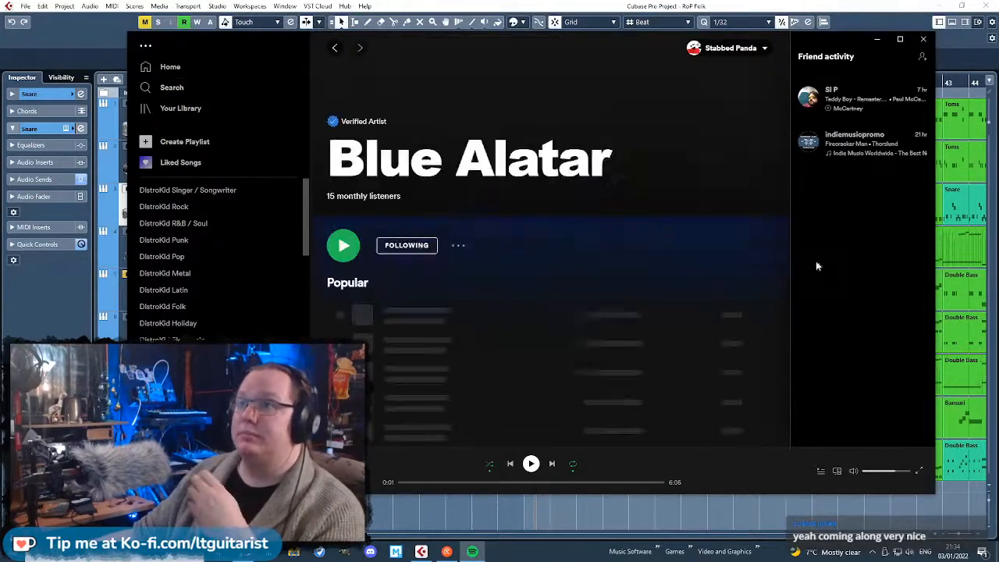
Examine the Blue Alatar page, including the liked songs, popular tracks, releases and artist playlists.
scroll(675, 360, "down", 10)
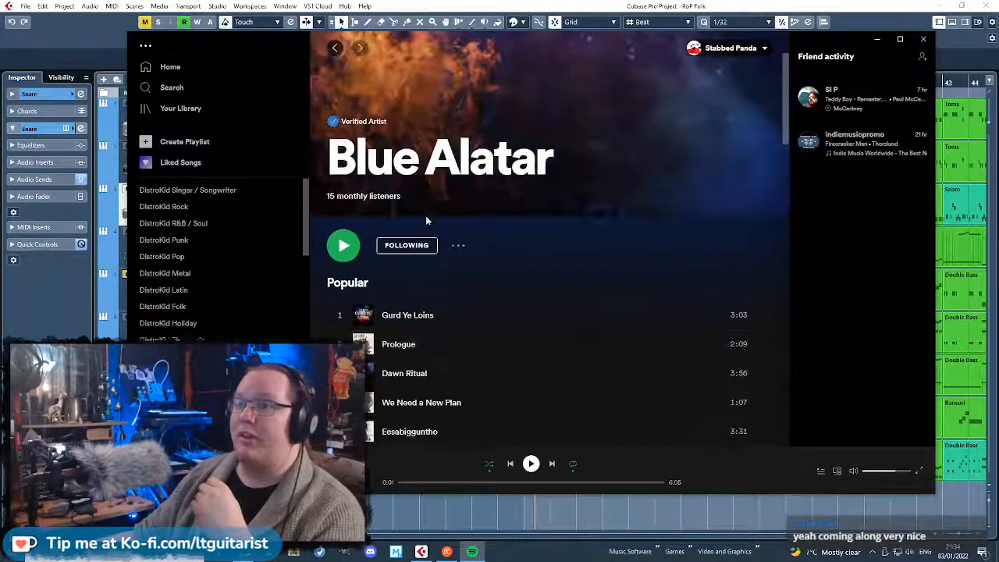
scroll(393, 261, "up", 4)
left_click(353, 267)
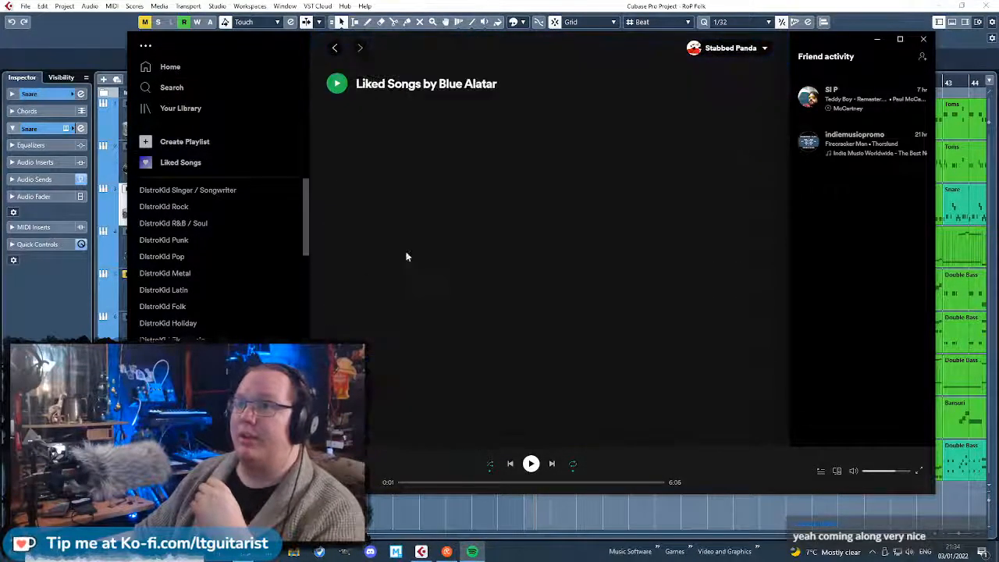
key("alt+Left")
scroll(479, 346, "down", 8)
scroll(464, 408, "up", 12)
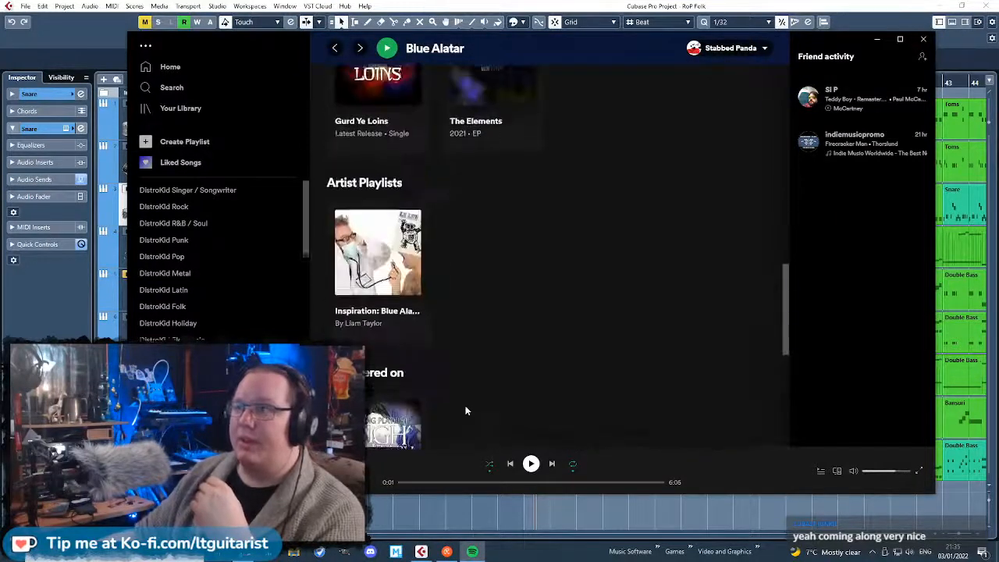
scroll(328, 262, "down", 2)
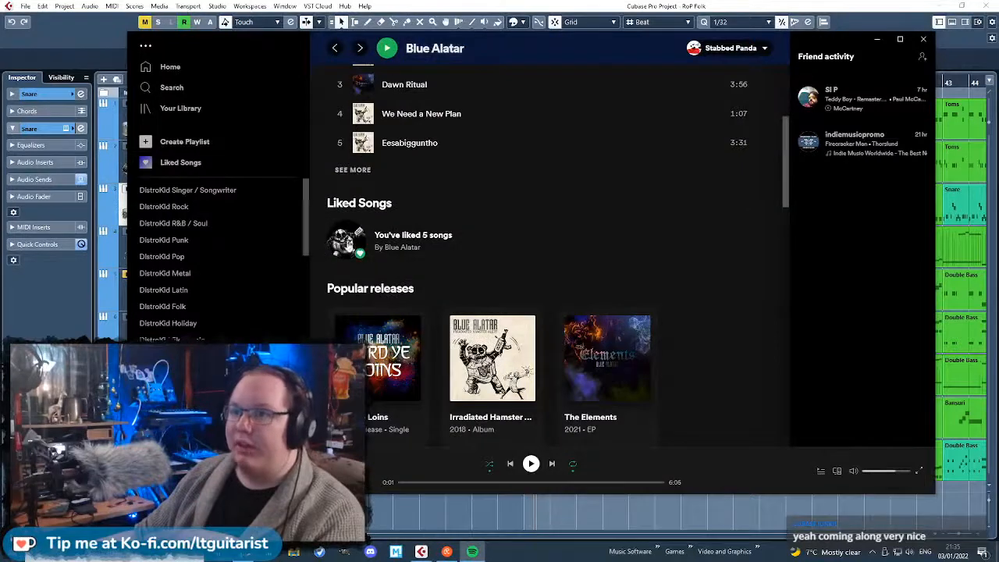
scroll(594, 249, "down", 2)
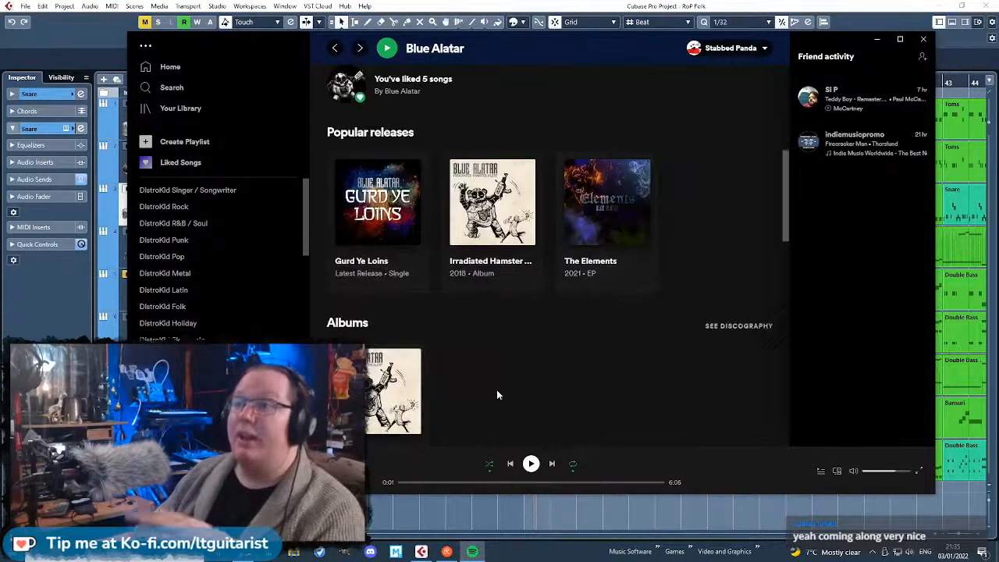
Open the album Irradiated Hamster Alert and examine its track list and full release date.
left_click(493, 264)
scroll(593, 234, "down", 3)
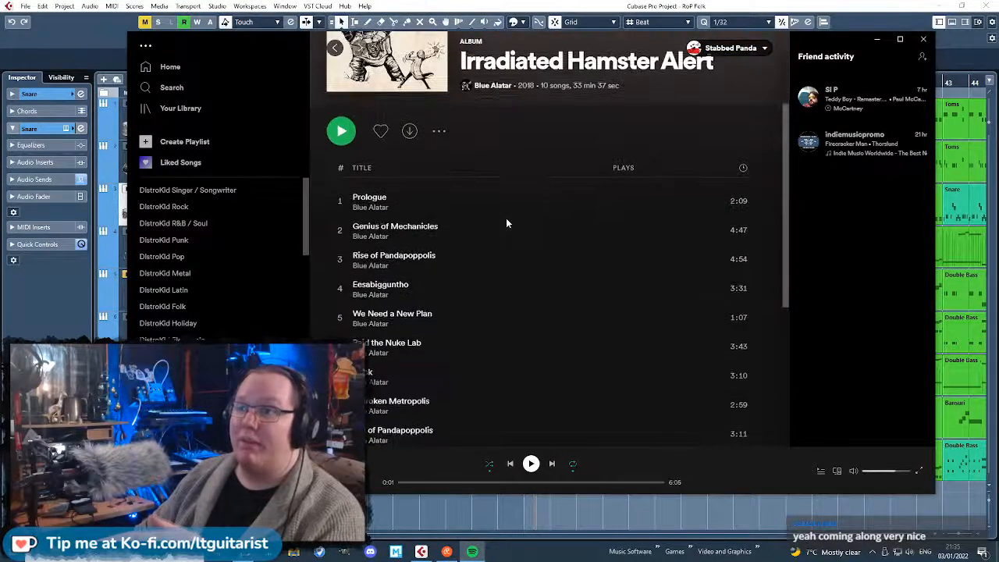
scroll(504, 256, "up", 2)
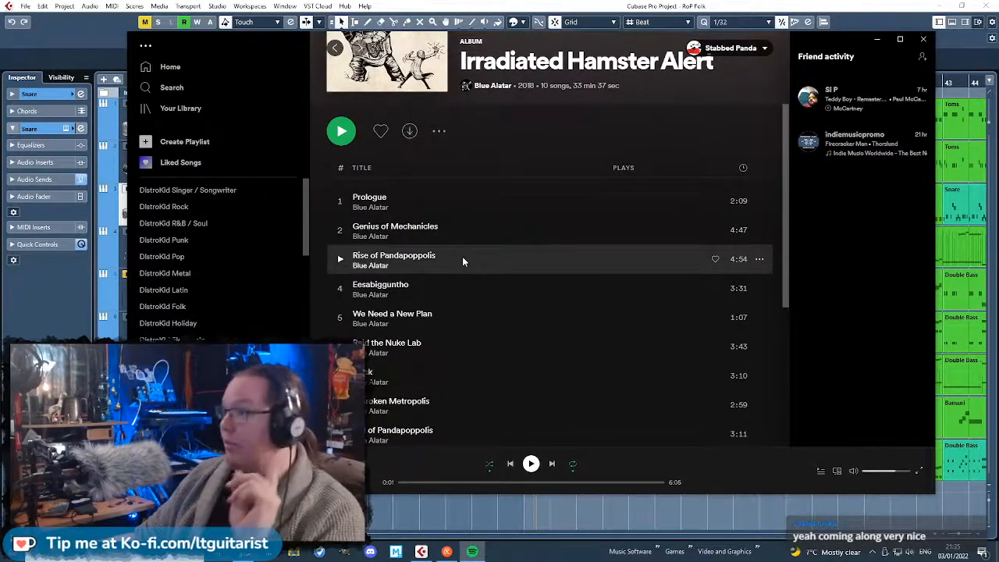
scroll(505, 312, "up", 1)
scroll(504, 315, "down", 3)
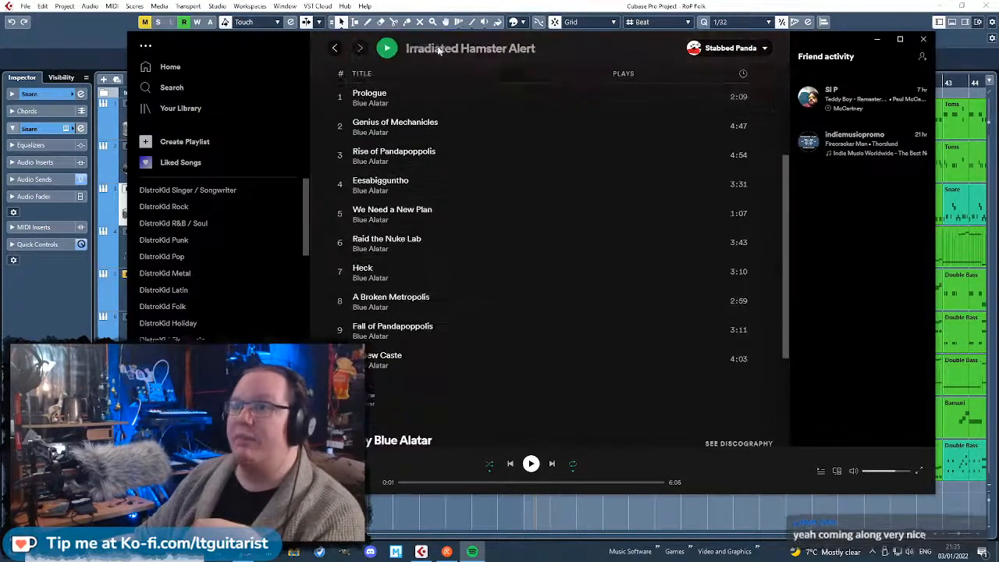
left_click_drag(572, 50, 623, 34)
scroll(612, 344, "up", 2)
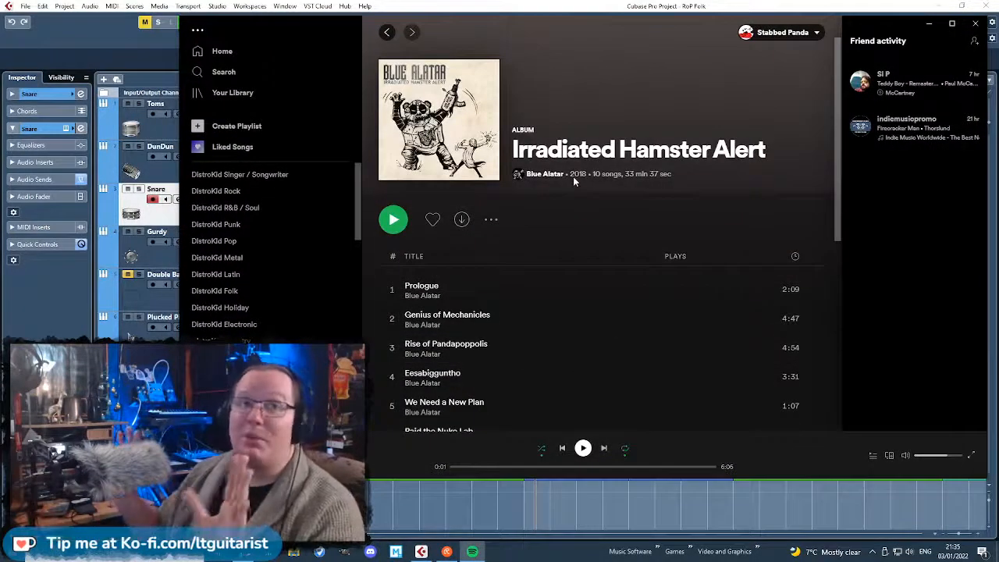
mouse_move(573, 177)
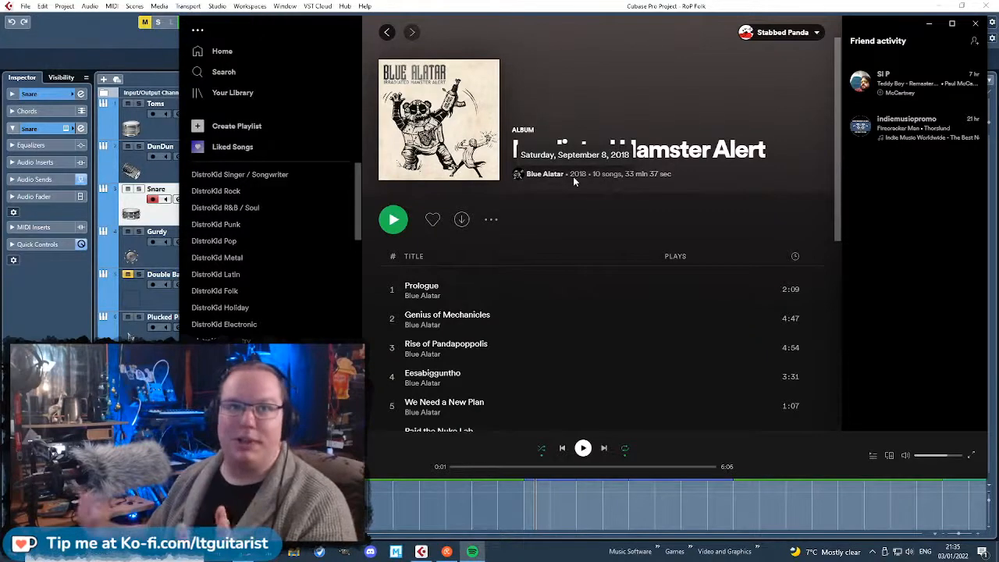
Go back to the Blue Alatar artist page and look over the releases and popular tracks.
left_click(387, 35)
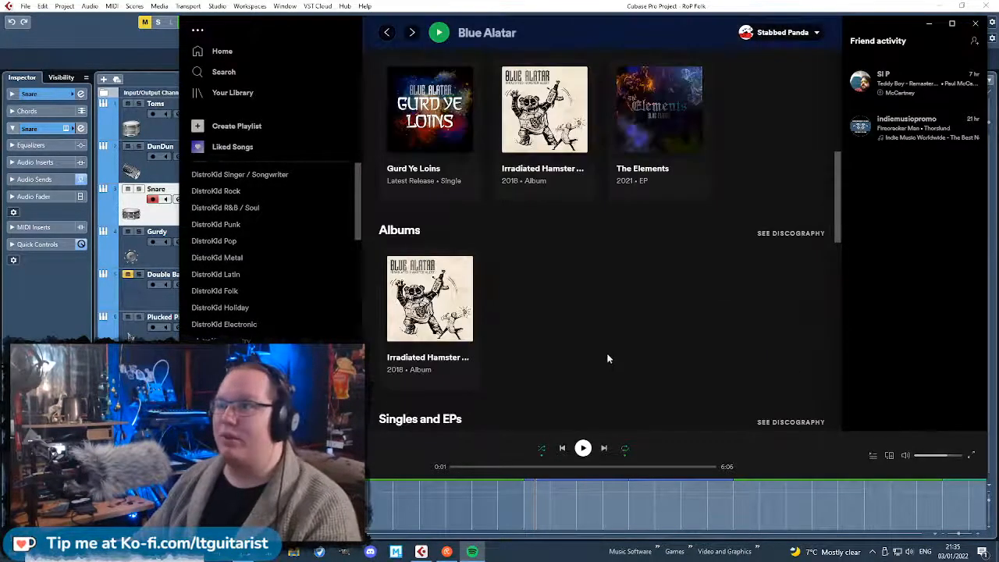
scroll(613, 353, "up", 2)
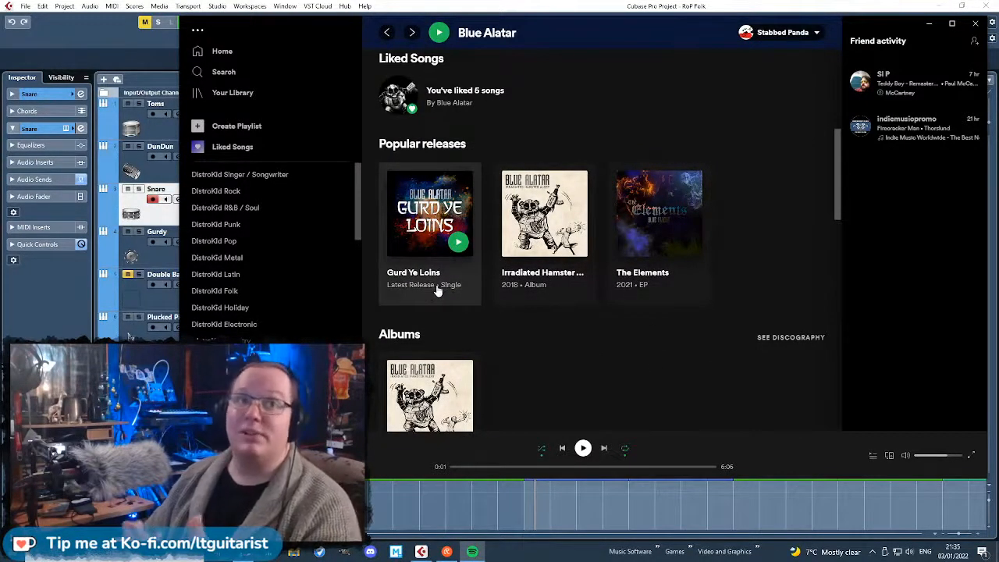
scroll(478, 297, "up", 5)
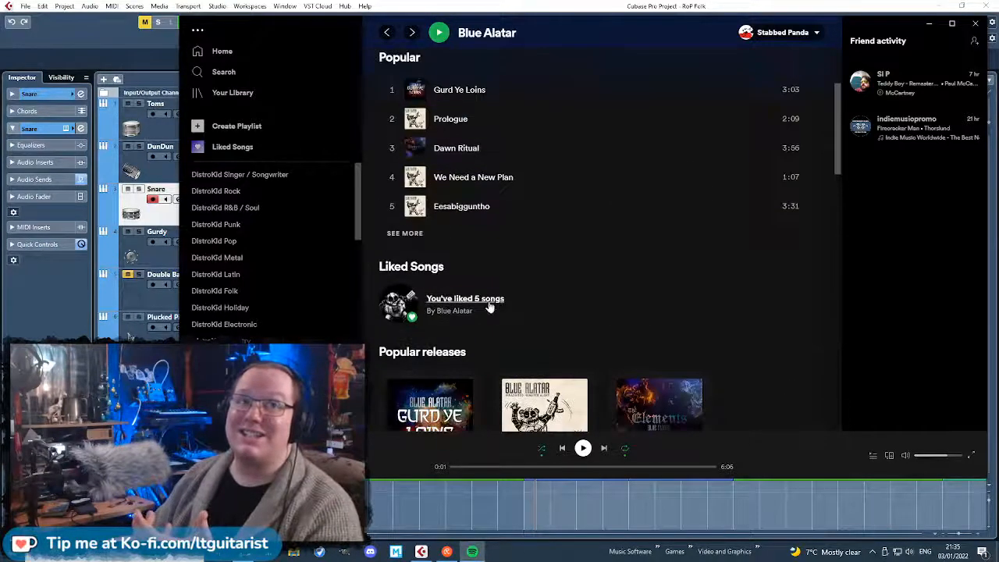
Close Spotify, return to Cubase, and play the arrangement through bars 24 to 26 to hear the lead-in to bar 27.
left_click(979, 21)
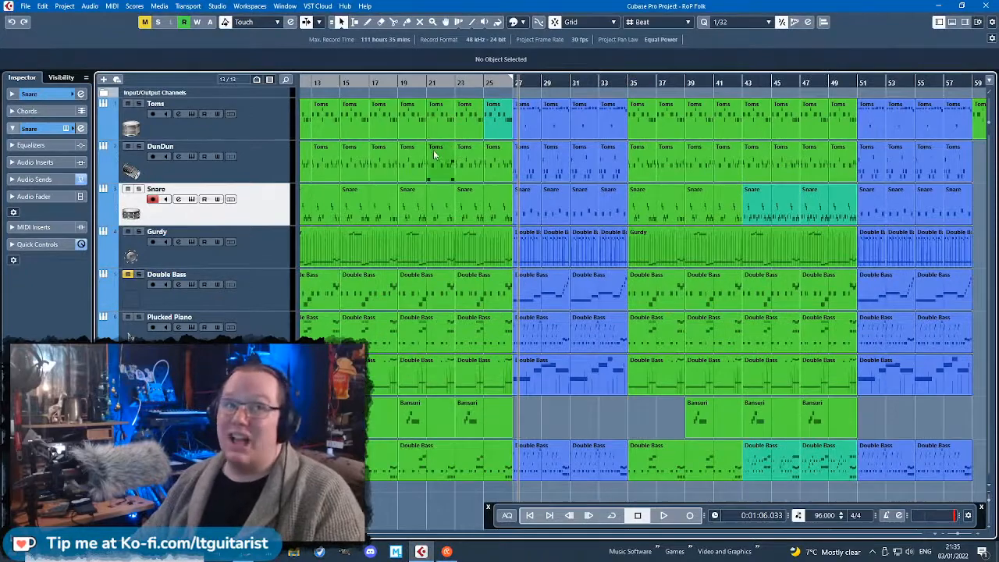
scroll(455, 149, "up", 3)
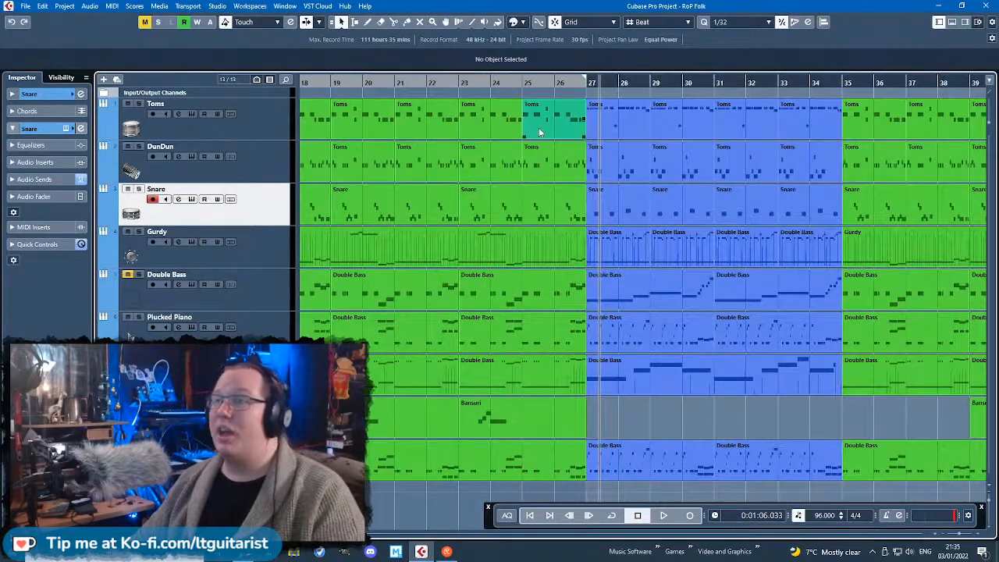
left_click(498, 82)
key("space")
scroll(567, 204, "up", 2)
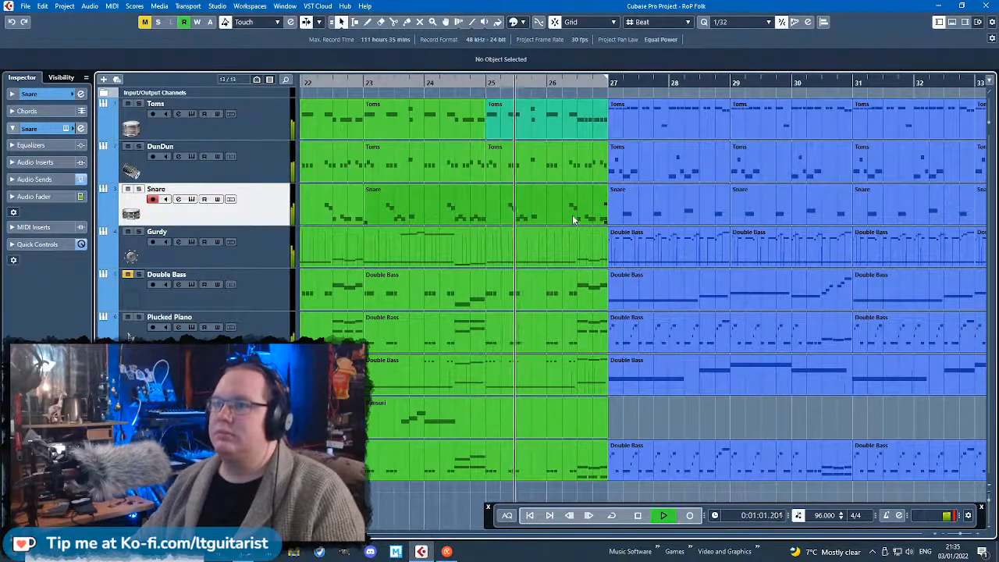
scroll(572, 220, "down", 5)
scroll(576, 243, "up", 5)
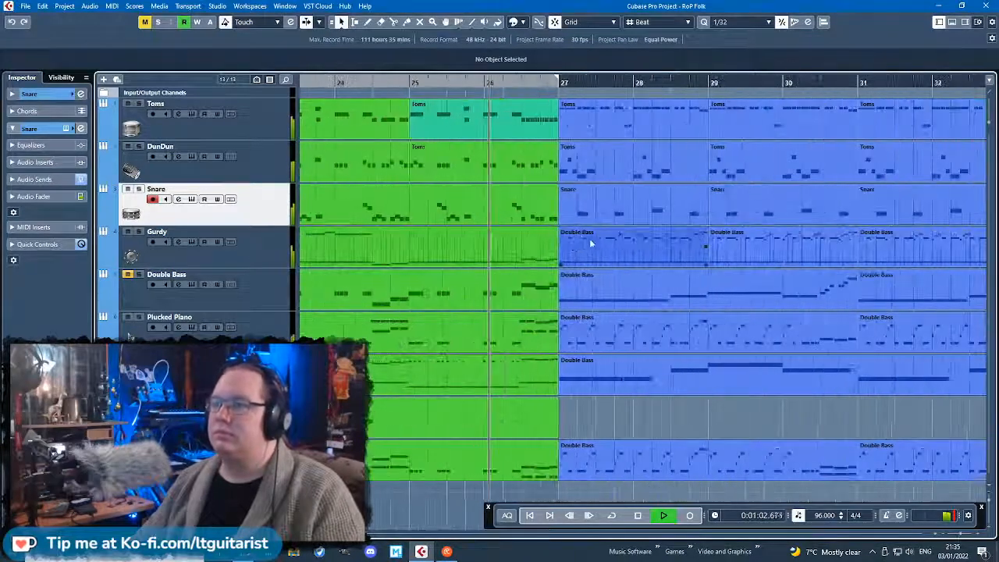
scroll(480, 219, "down", 4)
key("space")
Open the Snare part spanning bars 23 to 27 in the Key Editor.
left_click(474, 211)
left_click_drag(672, 224, 448, 220)
scroll(446, 220, "up", 3)
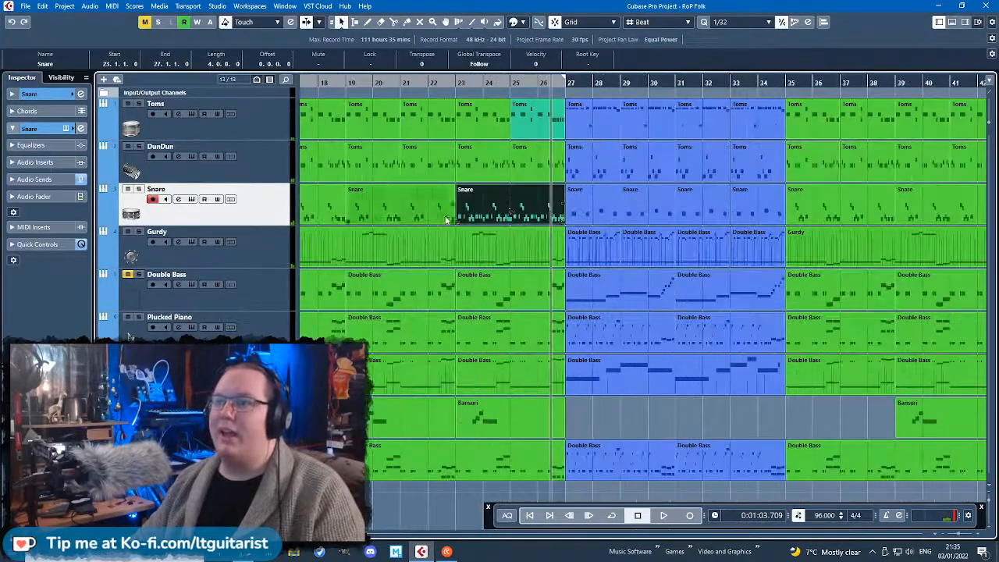
double_click(511, 211)
Play back the snare pattern in bar 26 to check its existing notes.
scroll(439, 226, "down", 2)
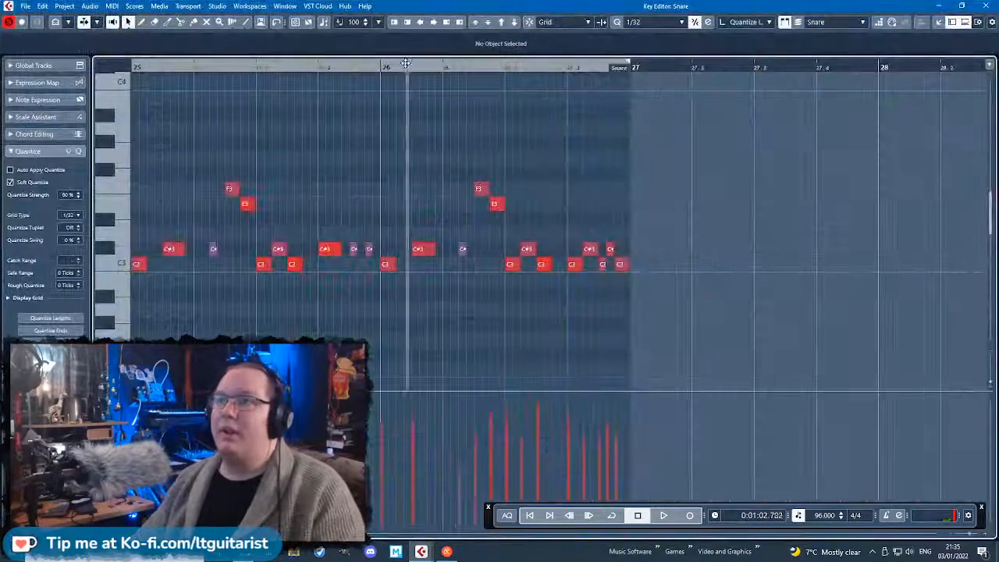
key("space")
scroll(409, 86, "up", 1)
scroll(581, 197, "up", 1)
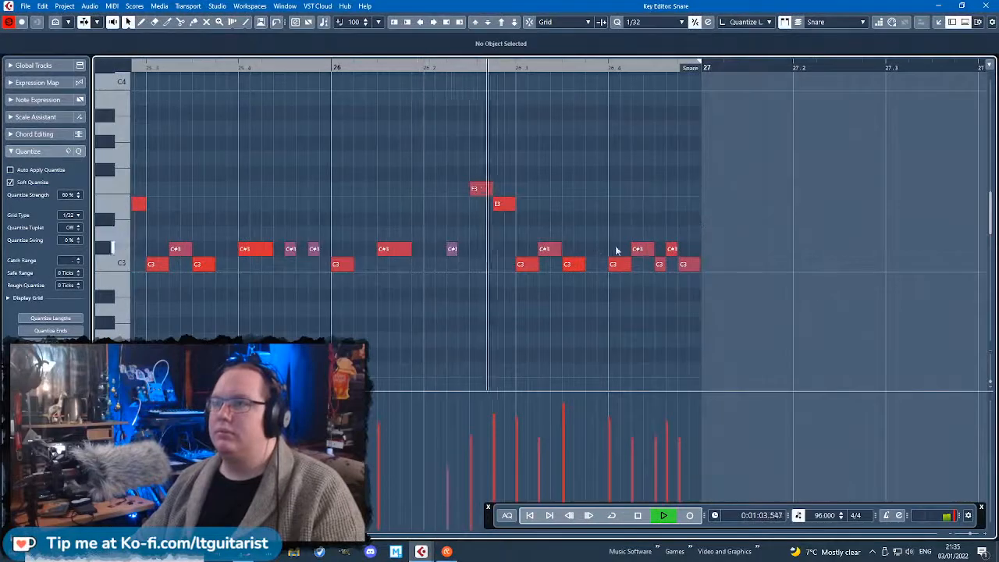
scroll(403, 216, "down", 2)
scroll(409, 255, "up", 2)
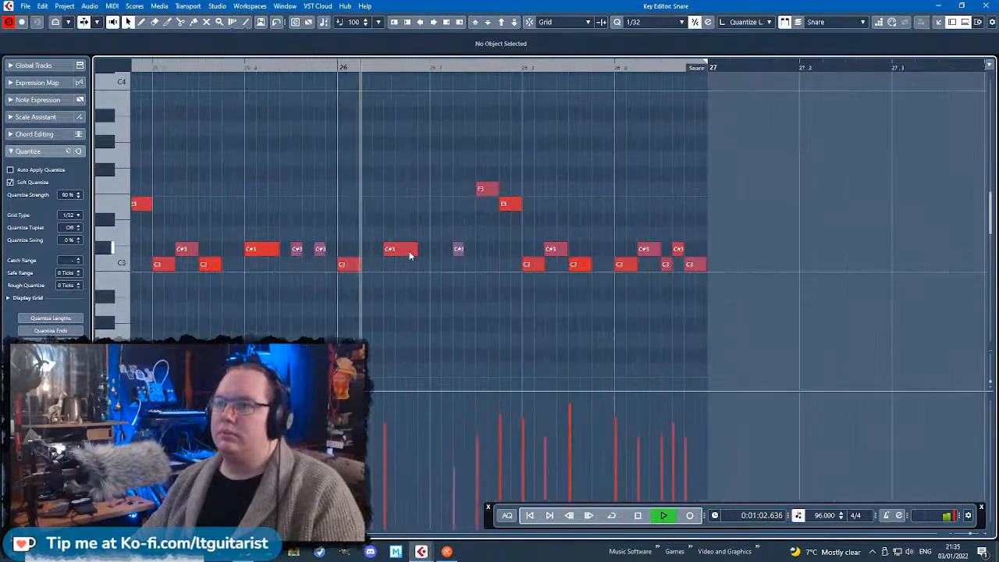
key("space")
Replace the snare notes in bar 26 with one long F3 note lasting three beats, and play it back.
left_click_drag(386, 148, 717, 310)
key("Delete")
left_click_drag(349, 268, 613, 205)
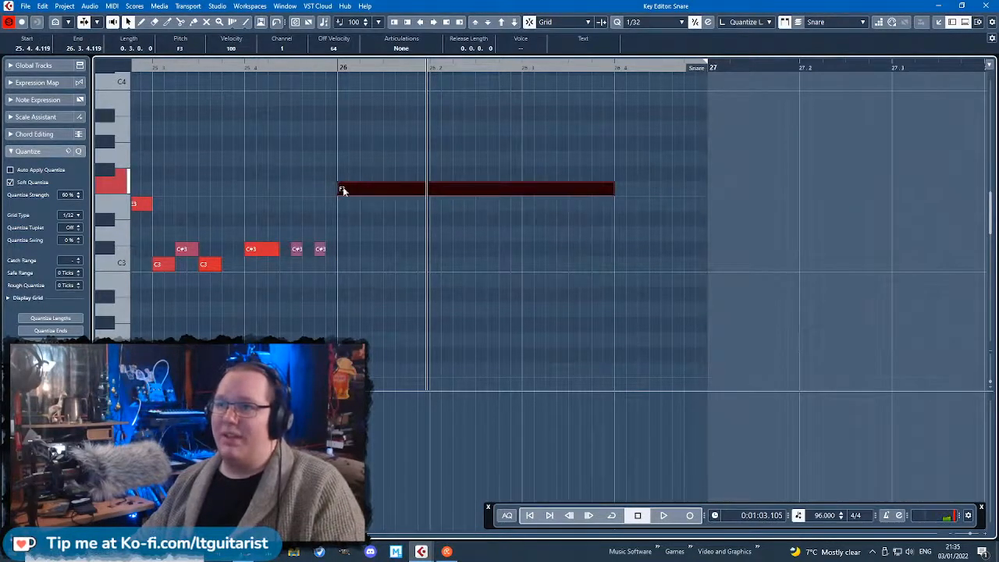
left_click(324, 72)
key("space")
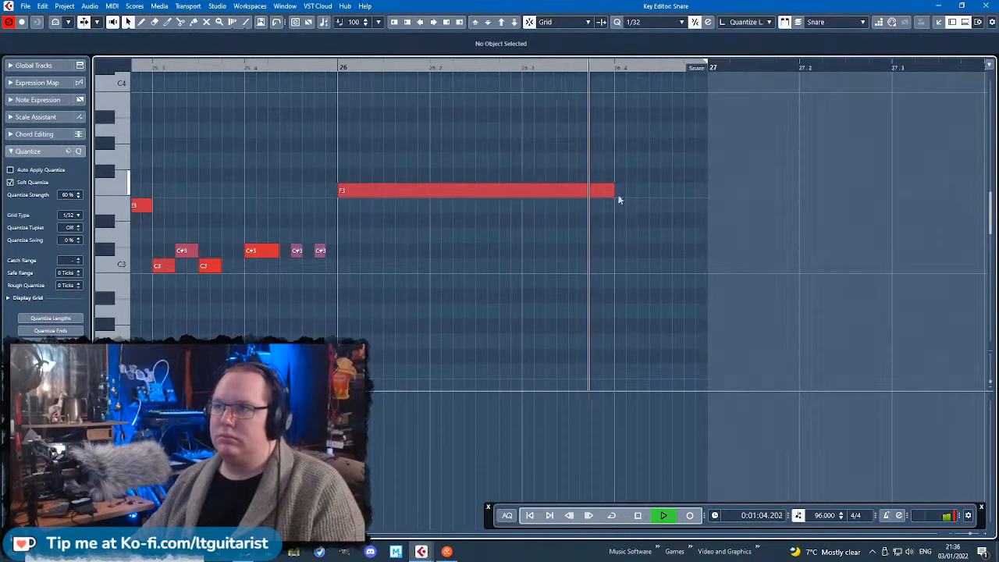
key("space")
Trim the long F3 note so it starts at 26.2, and play back the snare line leading into it.
mouse_move(611, 191)
left_mouse_down()
mouse_move(572, 191)
mouse_move(613, 191)
left_mouse_up()
left_click_drag(337, 189, 431, 189)
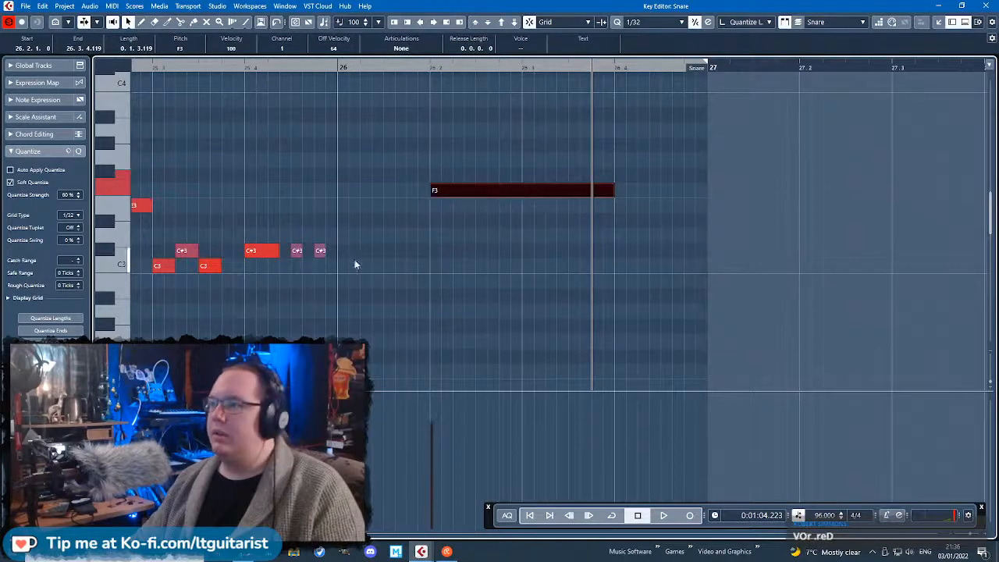
left_click(343, 251)
left_click_drag(413, 316, 372, 285)
key("g")
key("g")
key("space")
key("g")
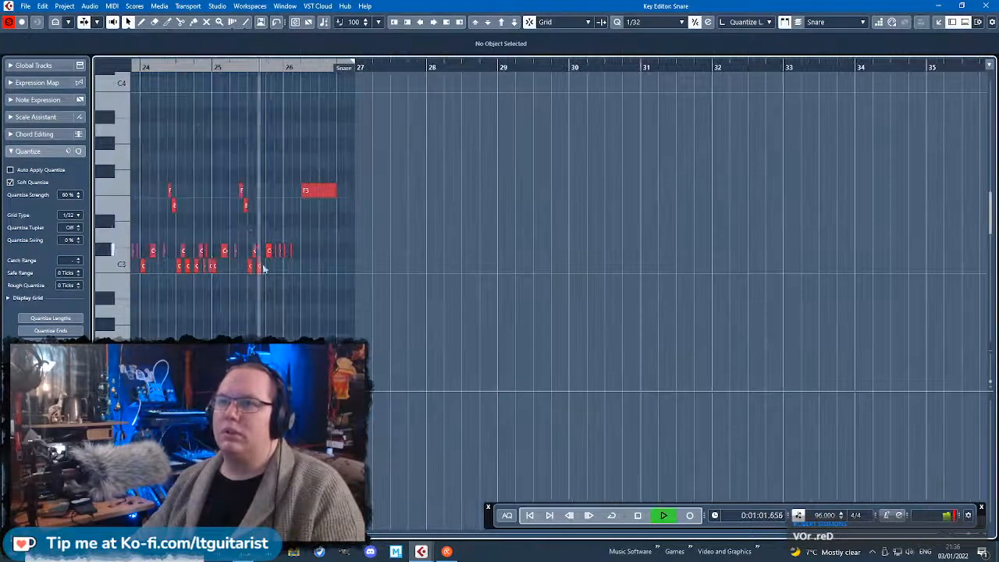
key("h")
key("h")
Copy the C3 hit and following C#3 hit from bar 23 to the start of bar 26, ahead of the F3 note.
left_click_drag(478, 296, 431, 250)
key("Delete")
left_click_drag(411, 323, 134, 295)
key("space")
key("g")
key("g")
key("ctrl+z")
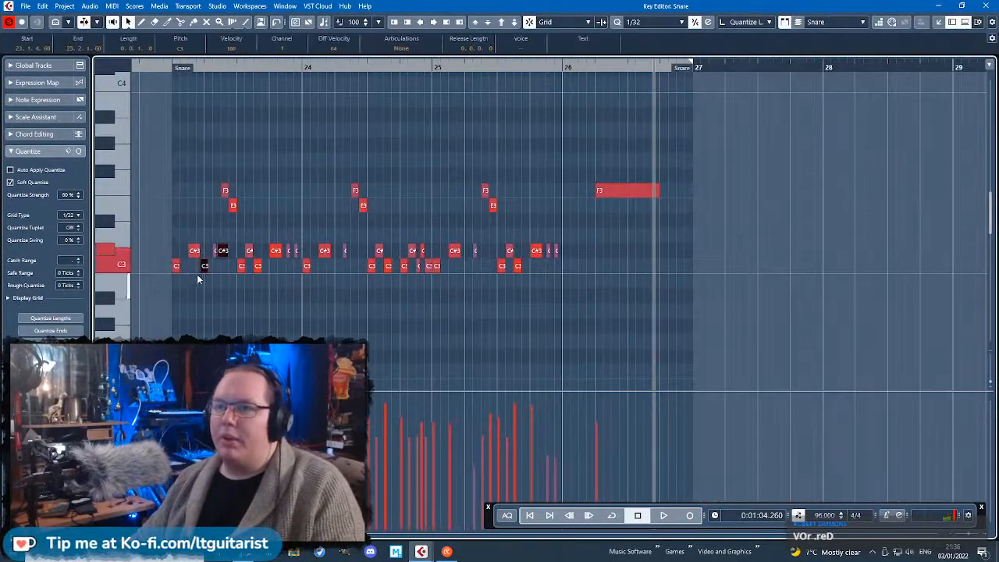
left_click_drag(203, 269, 544, 269)
key("h")
Play the snare part from the end of bar 25 through bar 26 to check the fill.
left_click(466, 95)
key("space")
key("g")
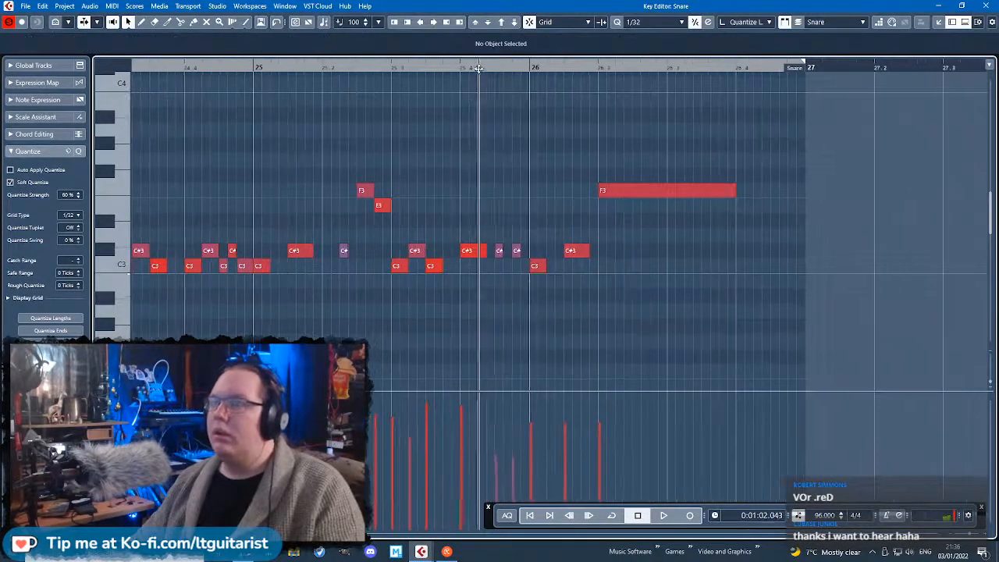
key("h")
key("h")
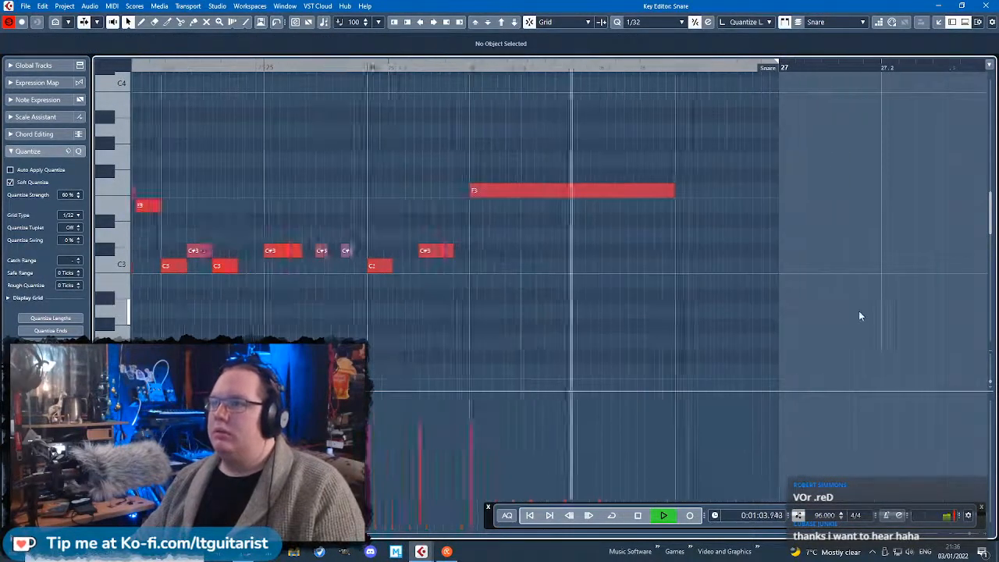
key("space")
Add five C#3 hits on beat 4 of bar 26, two 1/32 notes followed by three 1/16 notes.
left_click_drag(641, 191, 670, 198)
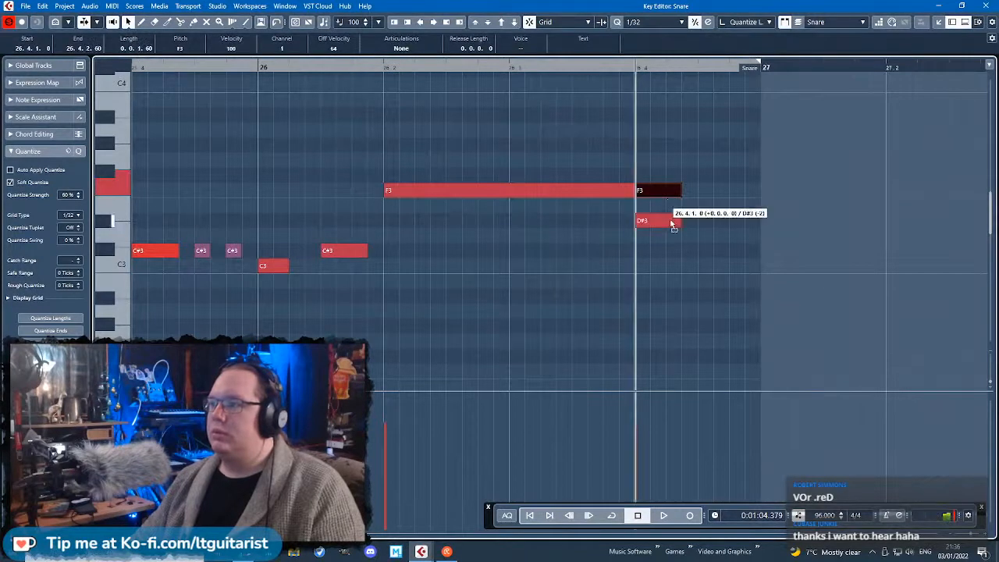
left_click_drag(673, 241, 653, 250)
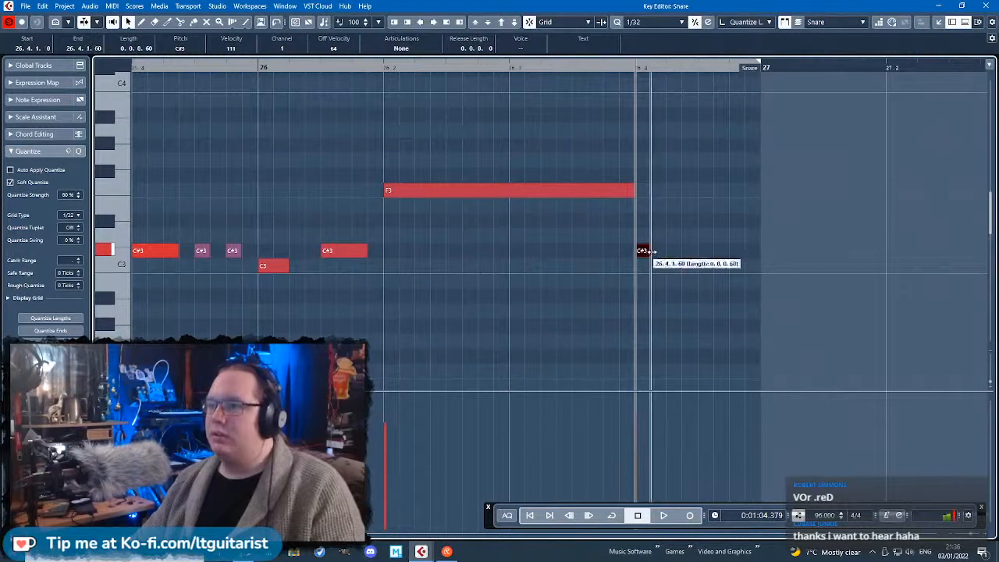
left_click(663, 252, "alt")
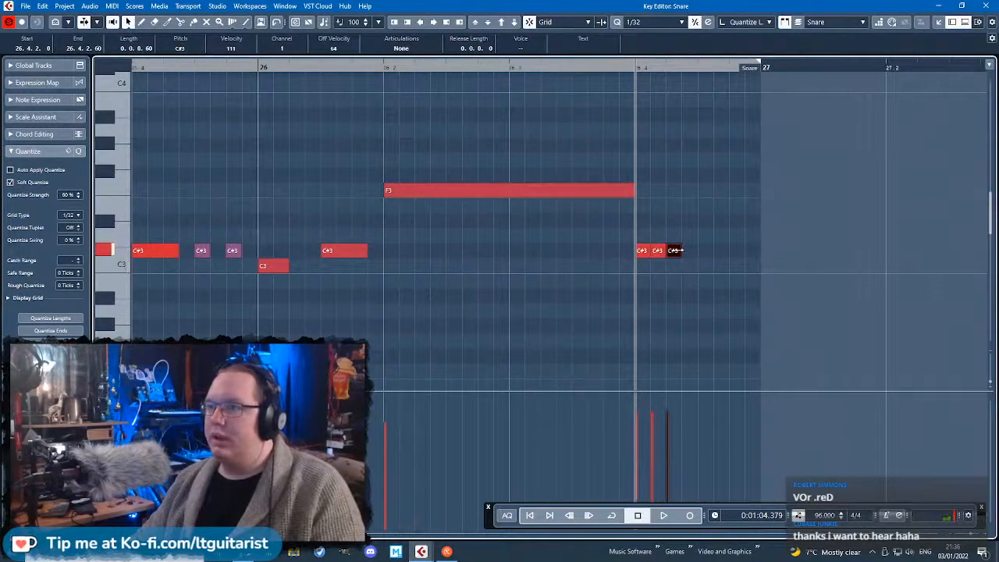
left_click_drag(674, 252, 667, 252)
key("ctrl+d")
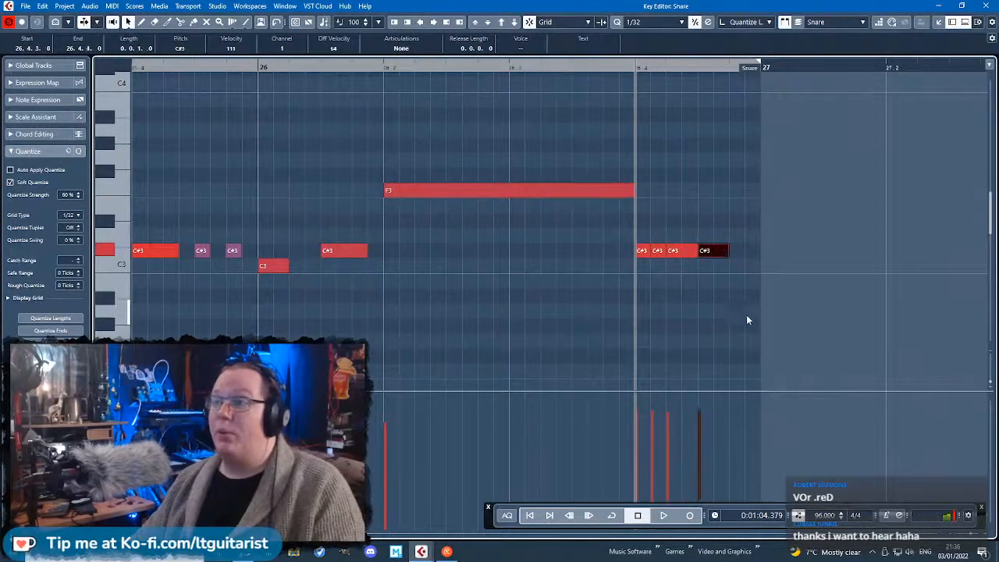
key("ctrl+d")
Vary the velocities of the beat 4 hits in bar 26, move the fourth hit down to C3, and play back the fill.
left_click_drag(646, 401, 710, 405)
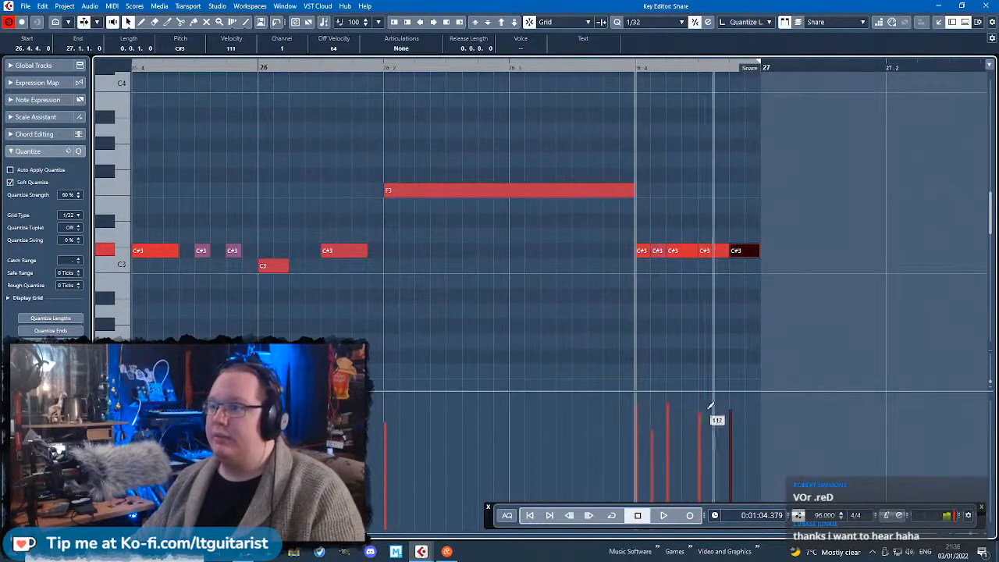
left_click_drag(713, 251, 714, 266)
key("space")
left_click(258, 69)
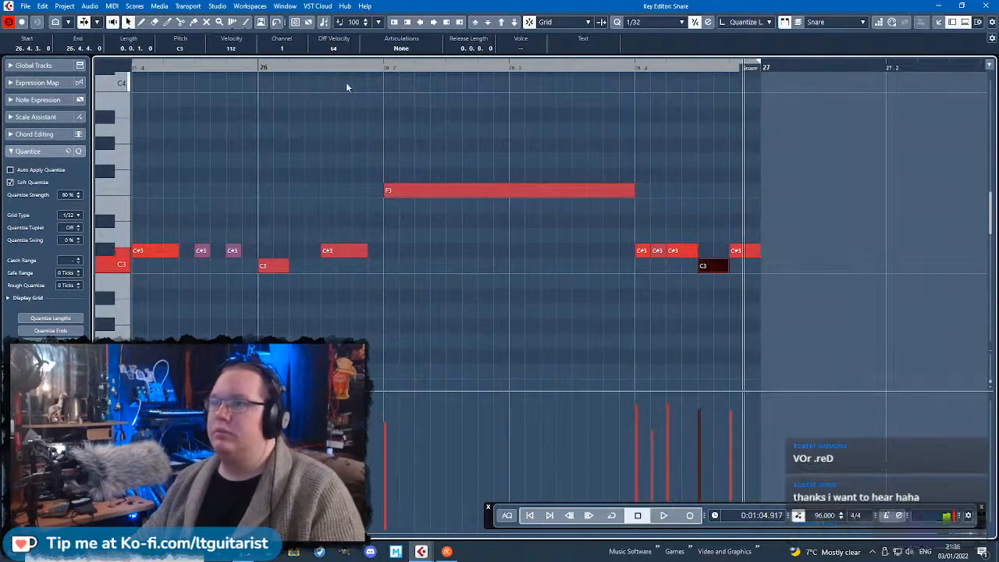
key("space")
key("space")
Lower the long F3 note's velocity to 81 and shorten it to end at 26.3.3, checking the fill by playback.
key("space")
left_click(550, 142)
key("g")
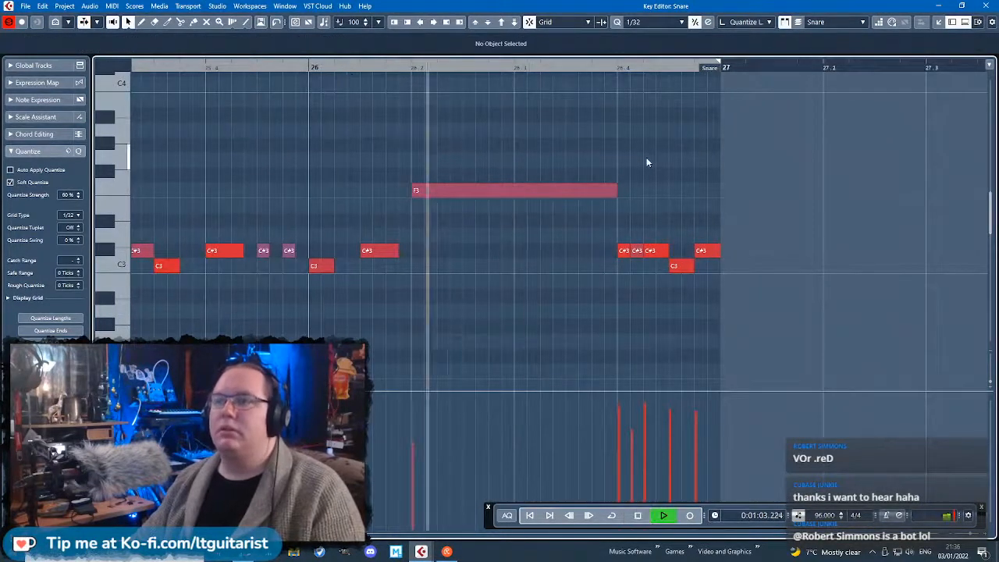
key("space")
left_click_drag(614, 191, 561, 192)
key("h")
key("space")
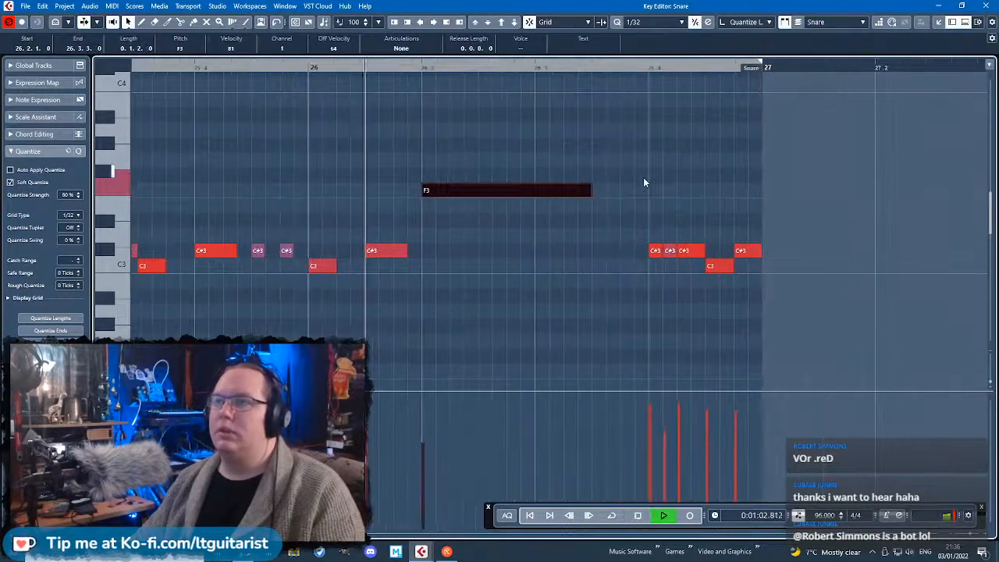
key("space")
Add short D#3 and C3 hits at 26.3.3 and 26.3.4 after the F3 note, and play back the fill.
left_click(598, 220)
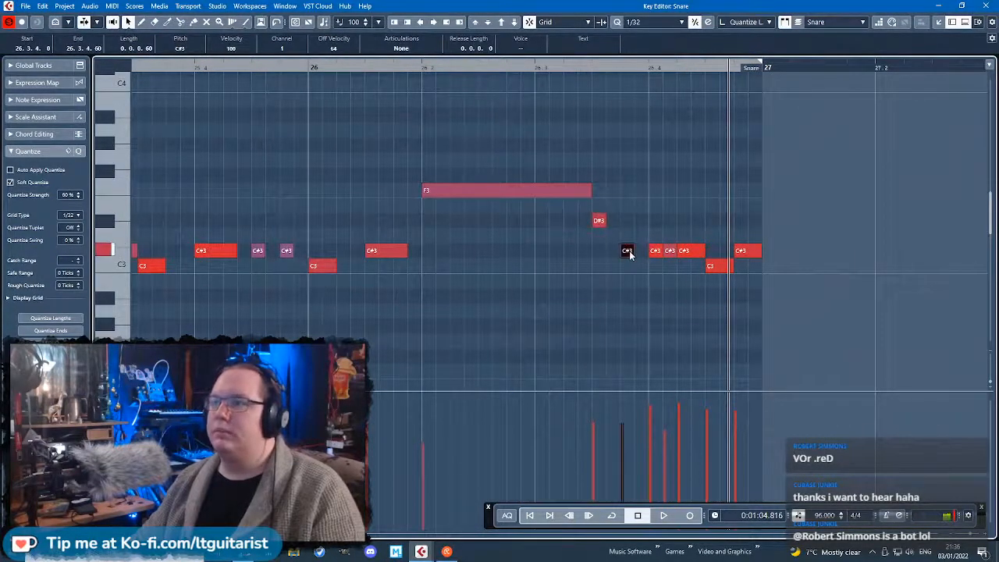
left_click(625, 265)
double_click(299, 67)
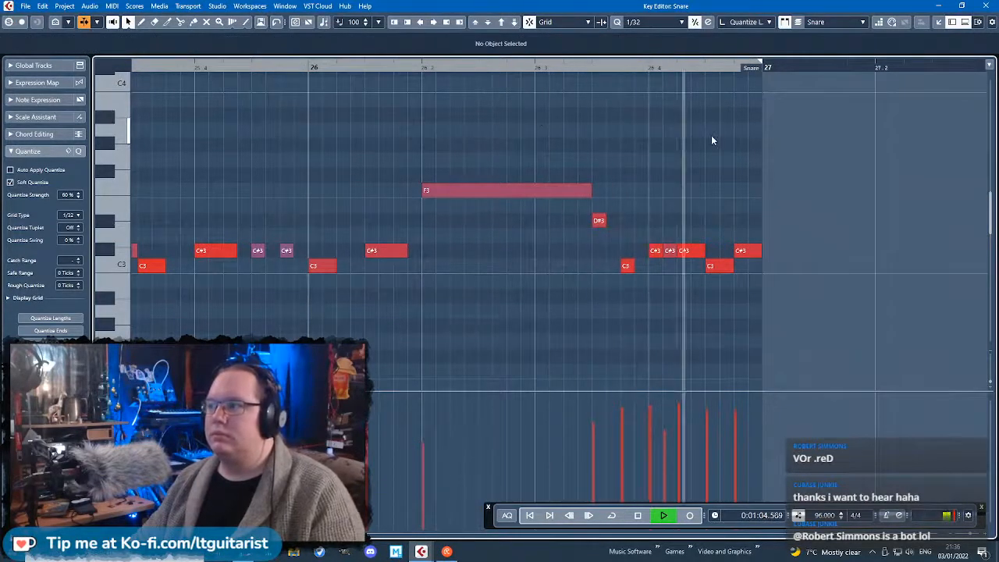
key("space")
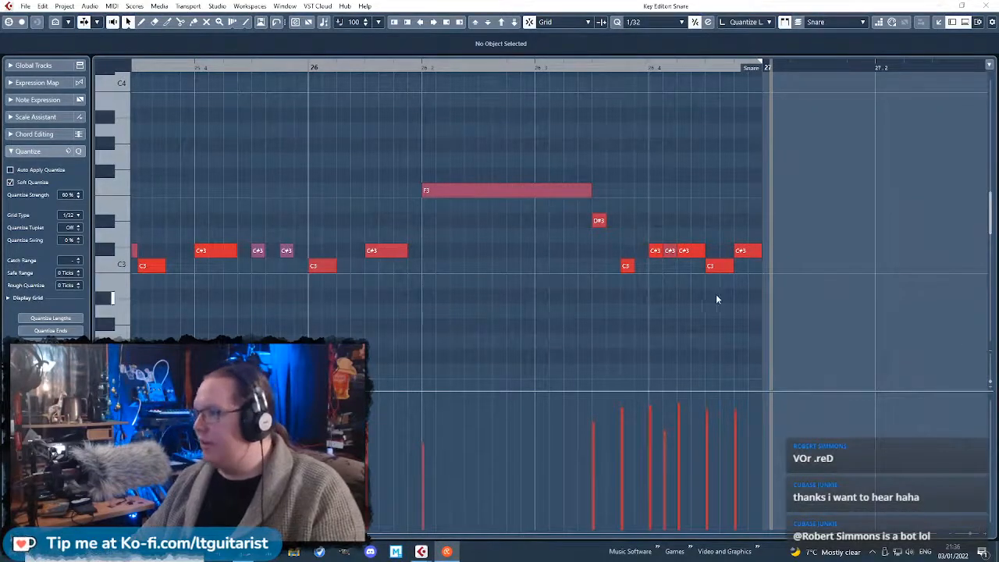
left_click(393, 263)
scroll(393, 263, "down", 5)
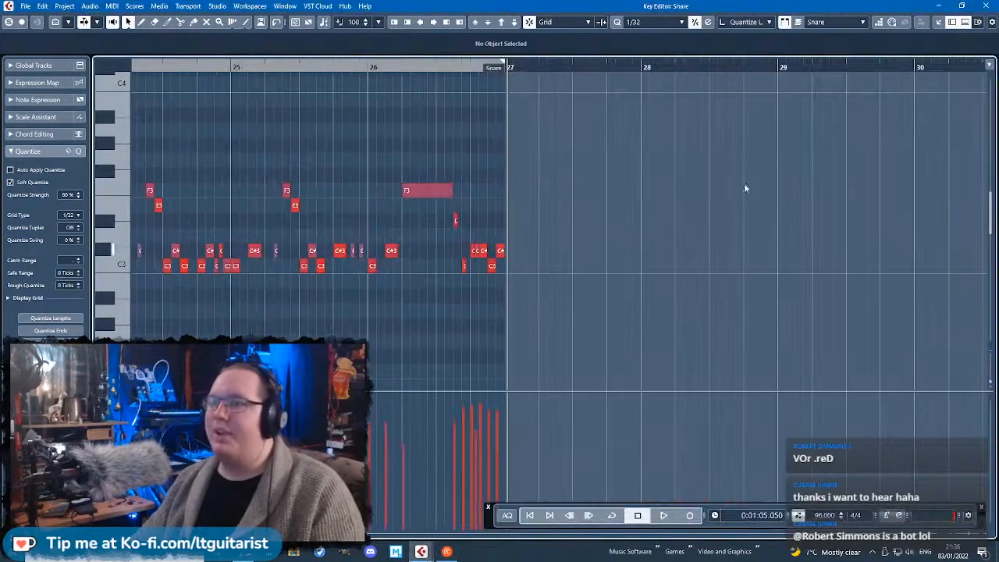
Close the Key Editor, replace the Snare part at bars 47 to 51 with the edited one, and glue it to the preceding part.
left_click(979, 5)
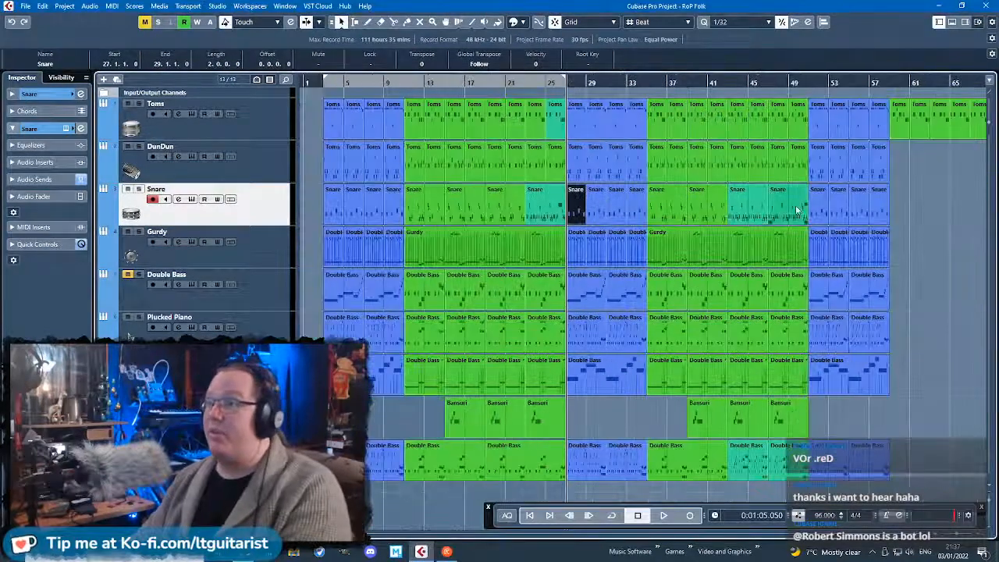
left_click(557, 212)
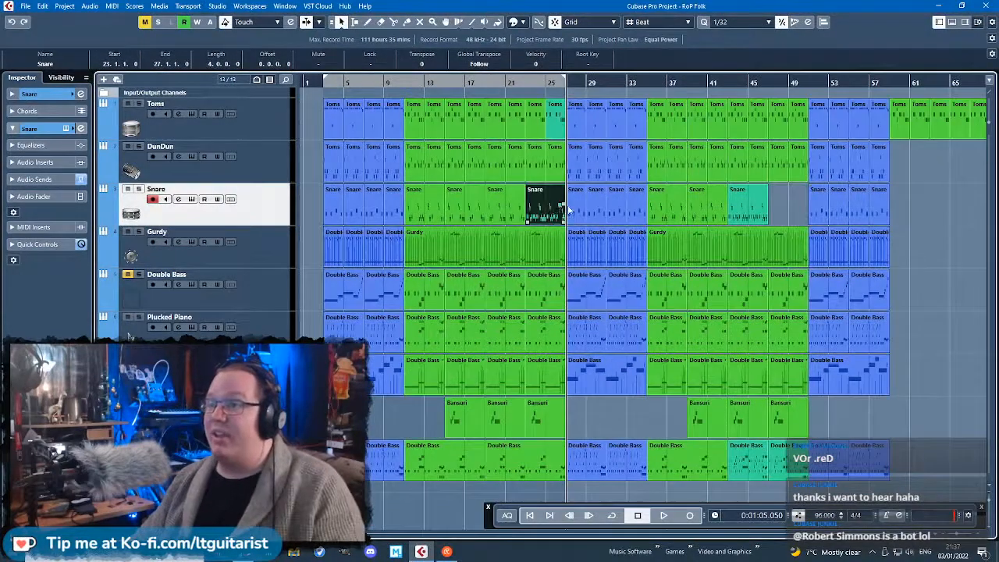
left_click(575, 211)
left_click(595, 211, "shift")
left_click_drag(574, 212, 777, 218)
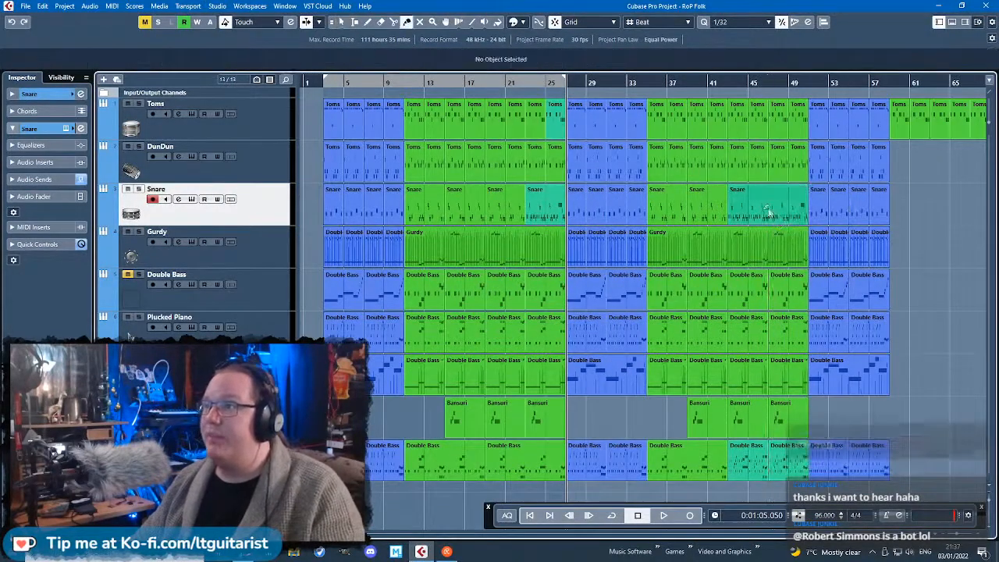
Play the arrangement from about bar 23 into bar 27 to hear the new snare fill with the other tracks.
left_click(717, 96)
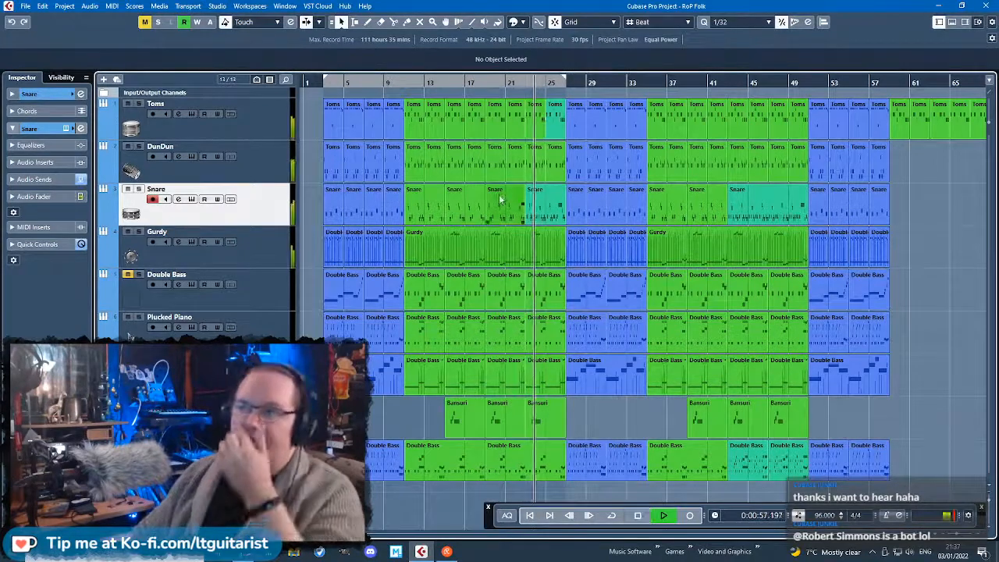
key("h")
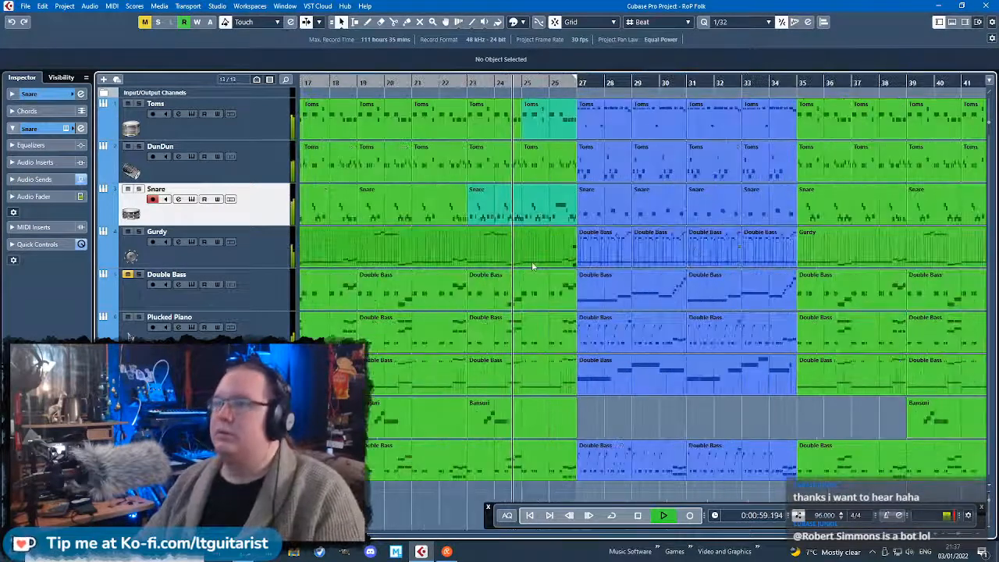
key("h")
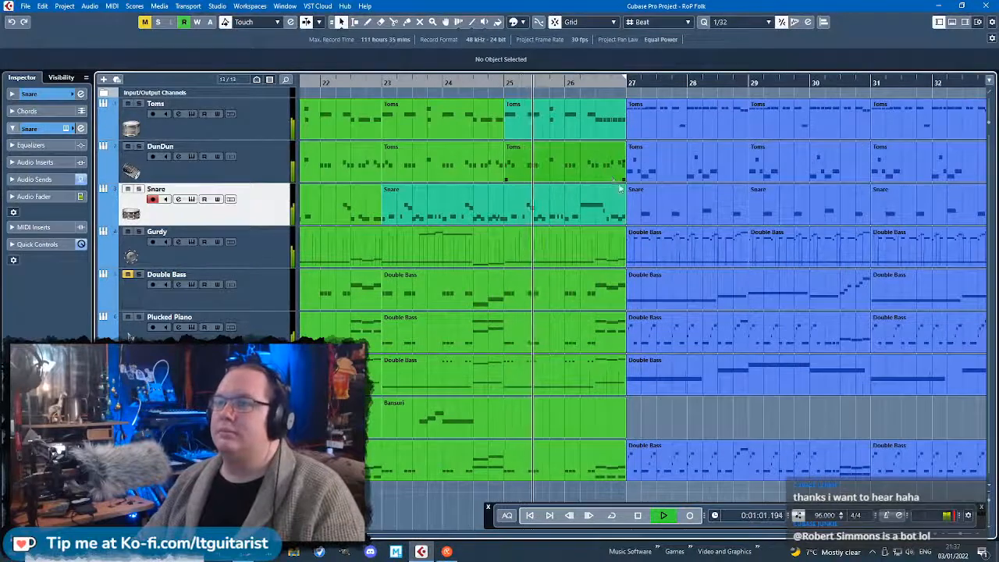
key("h")
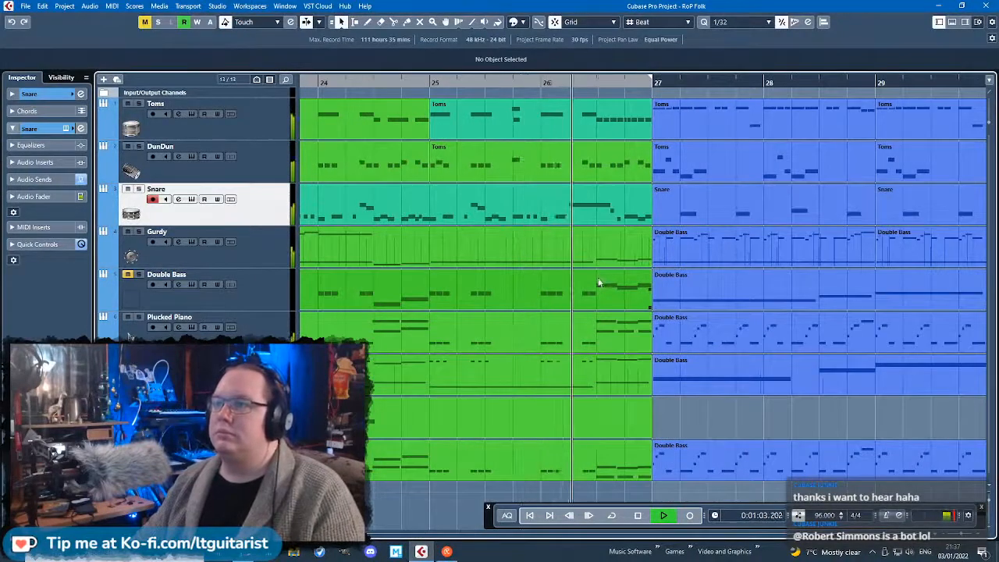
key("space")
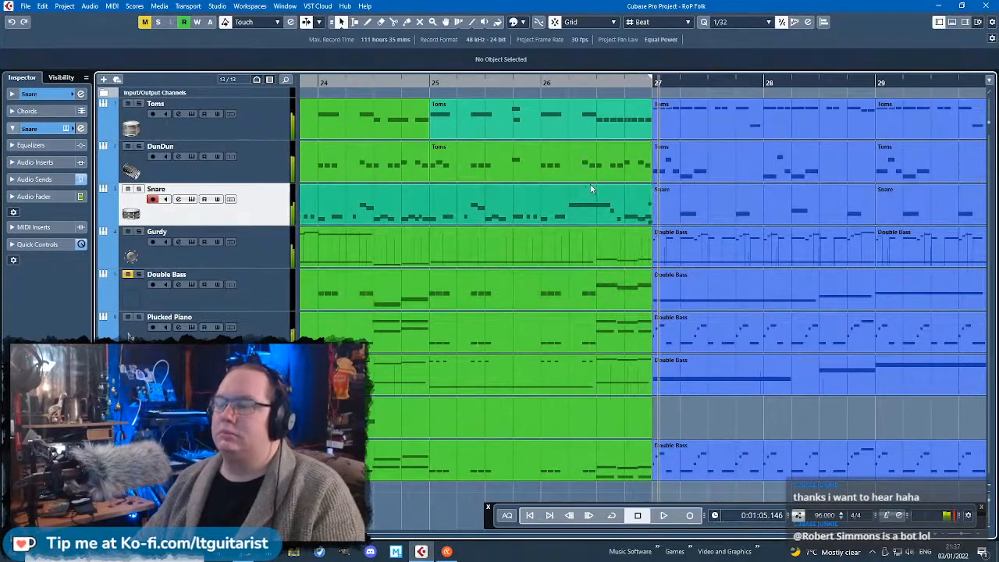
Open the DunDun part at bars 25 to 27 in the Key Editor and play its closing fill.
double_click(612, 160)
left_click(383, 71)
key("space")
key("h")
key("h")
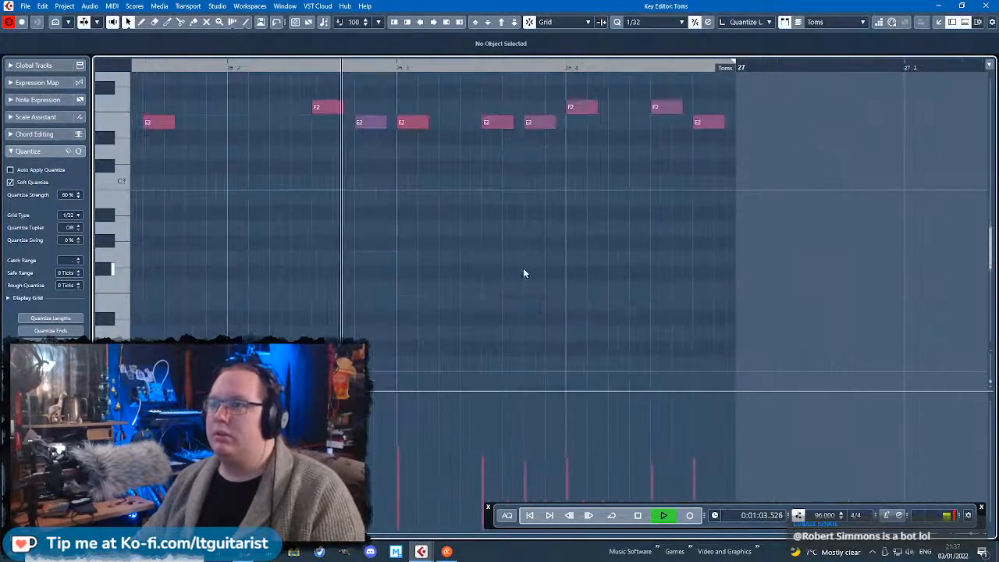
scroll(525, 273, "up", 5)
key("space")
Shorten the F2 note at 26.4, add short F2 and E2 hits after it, raise the ending notes' velocities, and play back.
left_click(591, 297)
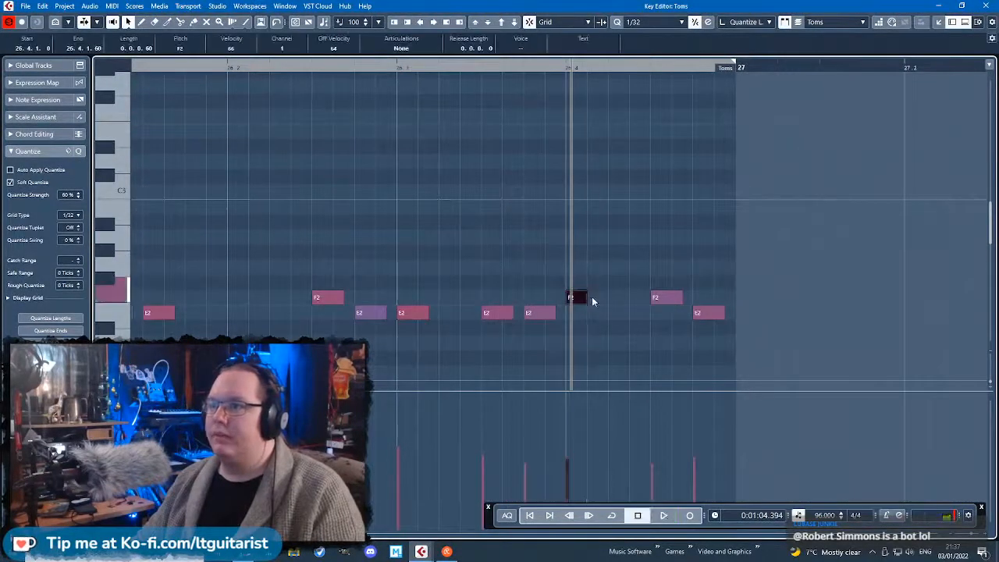
left_click(610, 312, "alt")
left_click_drag(656, 304, 680, 306)
mouse_move(675, 414)
left_mouse_down()
mouse_move(584, 435)
mouse_move(575, 424)
mouse_move(609, 433)
left_mouse_up()
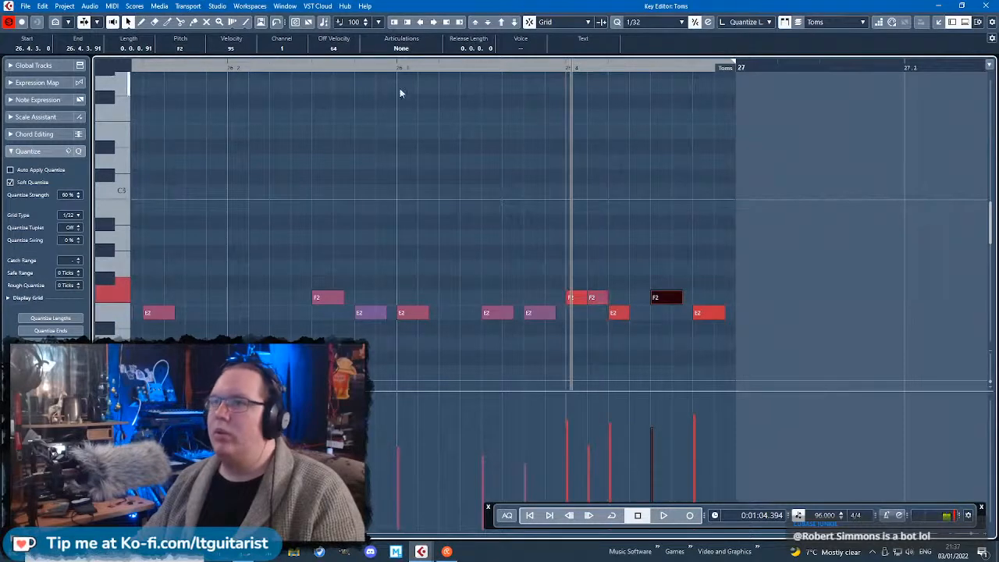
left_click(403, 98)
key("space")
key("space")
Add an F2 hit at 26.3.2 with velocity 69, play back the fill, and shorten the new note slightly.
left_click(445, 298, "alt")
left_click_drag(446, 304, 479, 299)
left_click(441, 456)
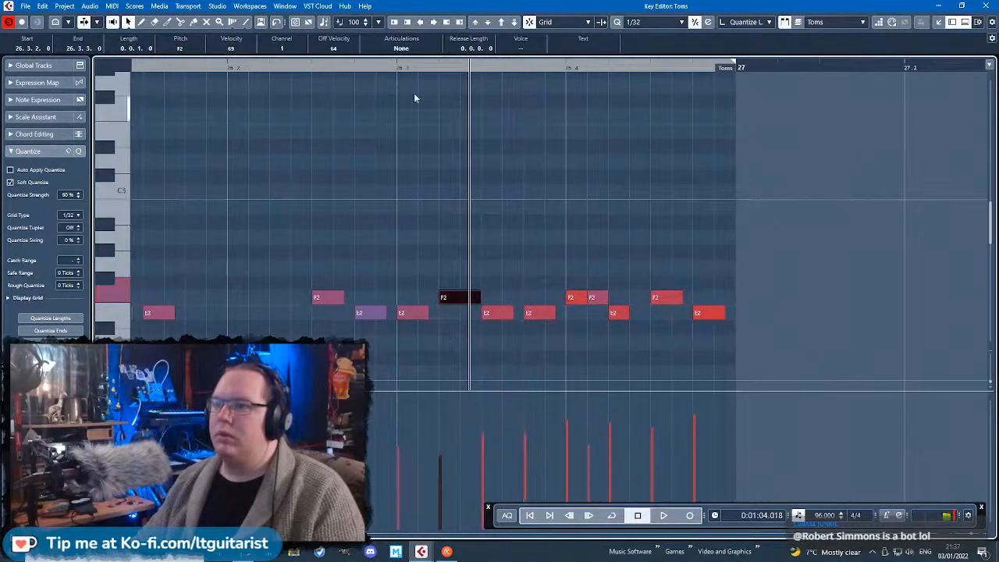
left_click(646, 177)
key("h")
key("space")
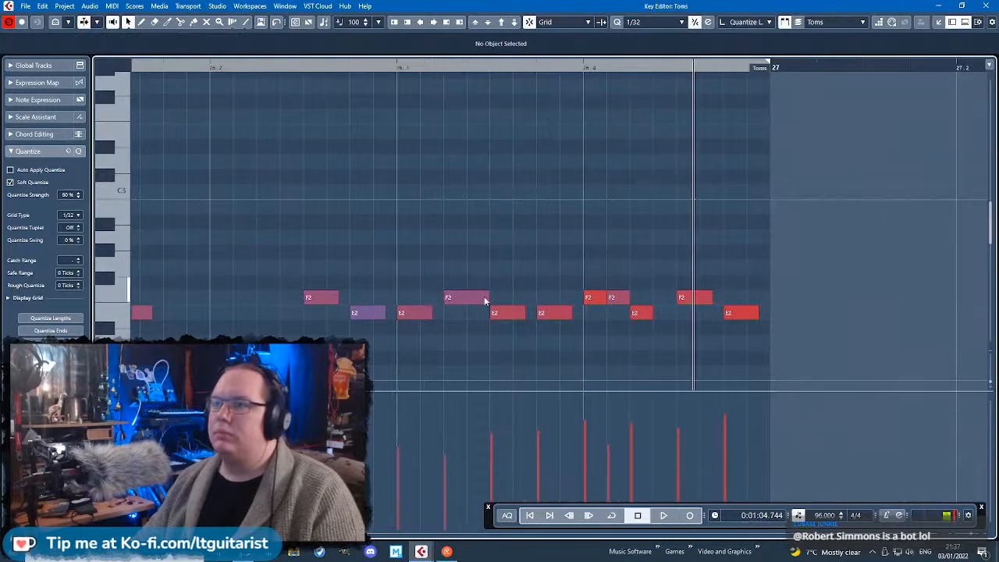
left_click_drag(484, 297, 478, 297)
Shorten the two quick F2 hits at 26.4 to 47 ticks and lower them to E2.
left_click_drag(579, 270, 629, 301)
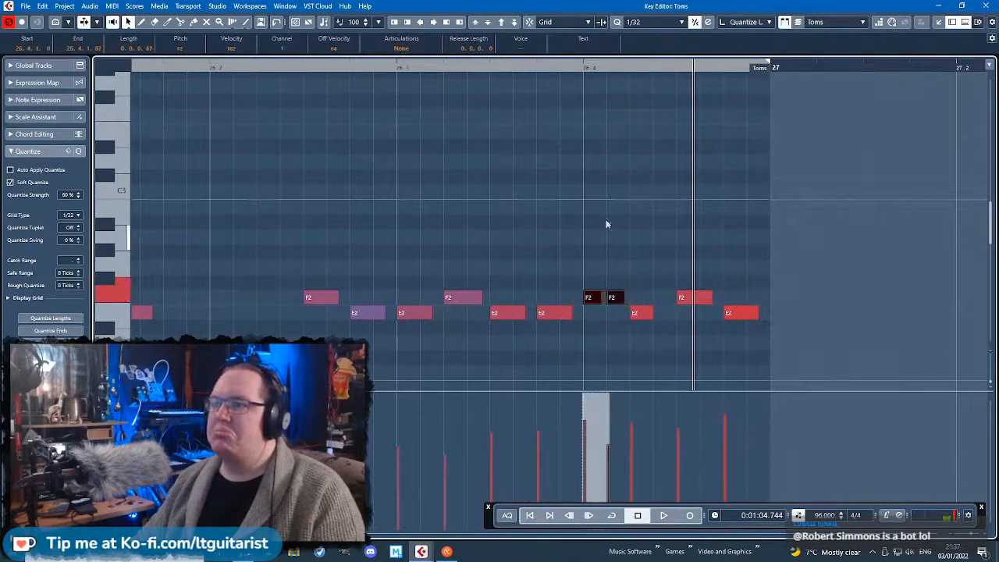
left_click(585, 149)
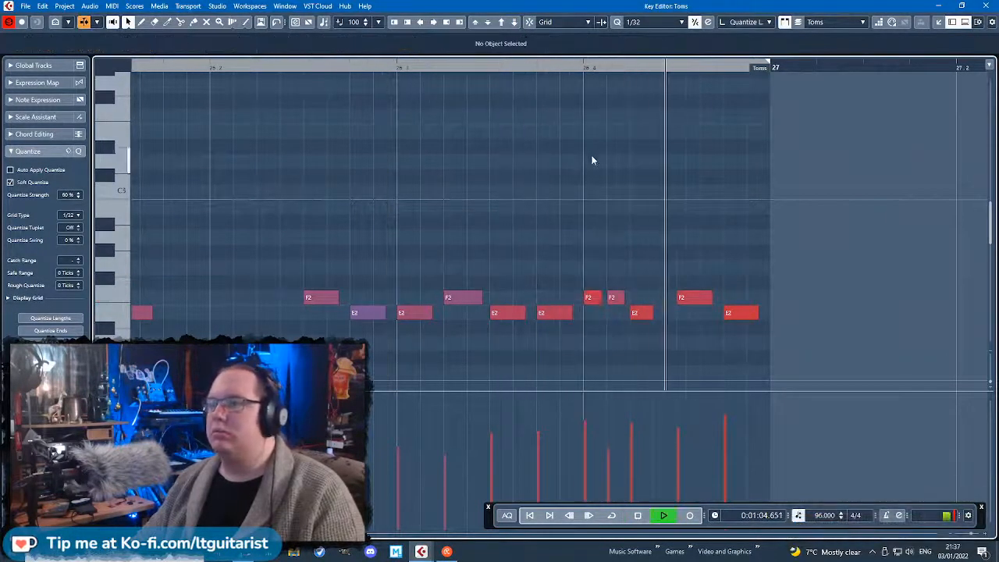
left_click(637, 314)
left_click(618, 300)
left_click(640, 313)
left_click_drag(641, 303, 582, 269)
key("Down")
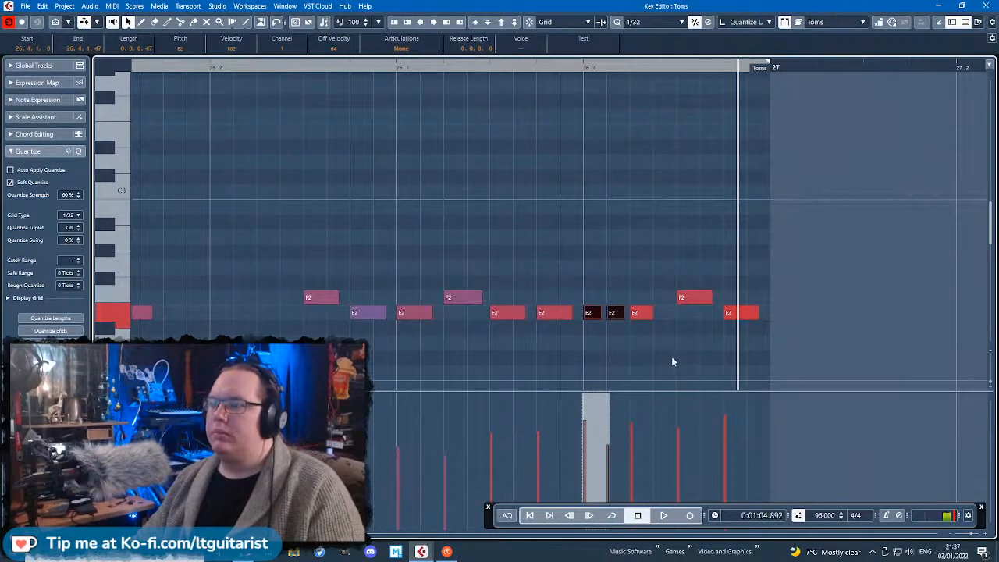
Delete the second quick E2 hit after 26.4 and play back the DunDun fill.
left_click(690, 301)
left_click(615, 313)
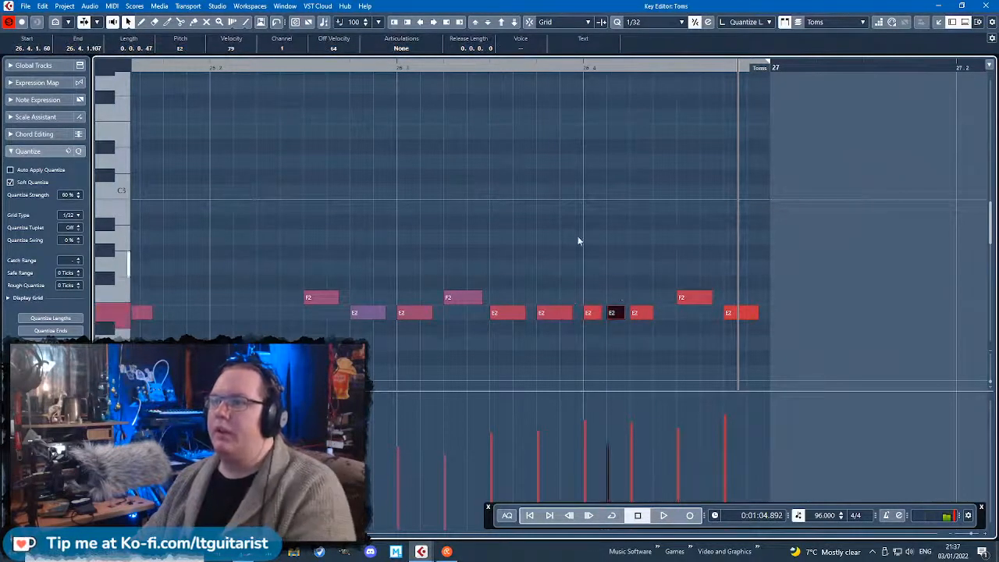
key("space")
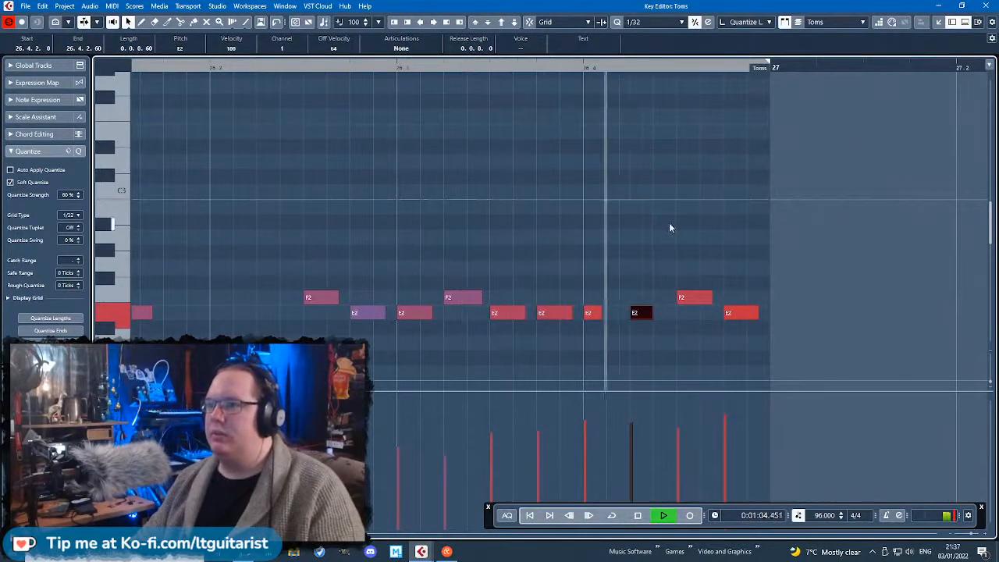
key("space")
Close the Key Editor and colour the DunDun part at bars 25 to 27 turquoise during playback.
key("ctrl+w")
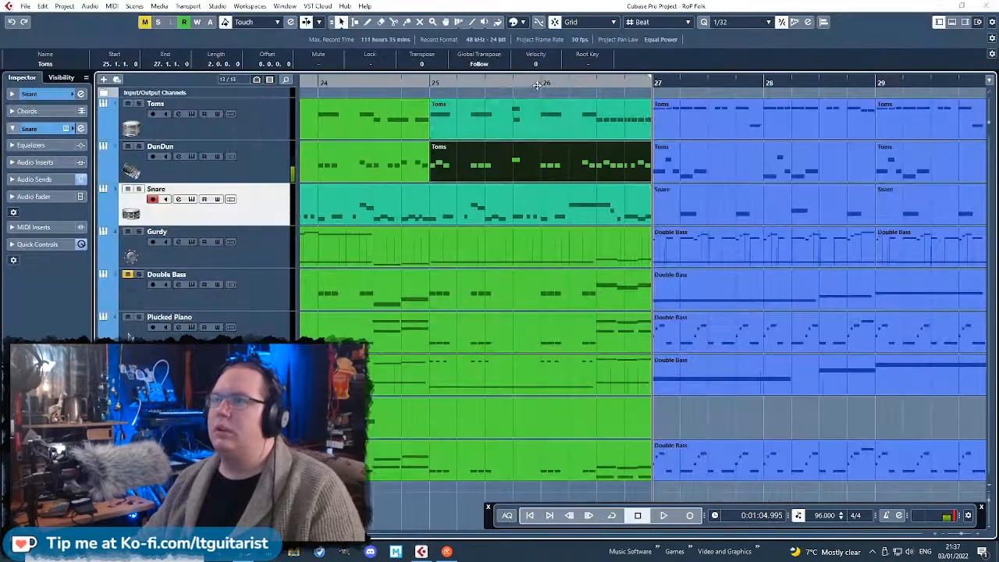
key("space")
left_click(520, 22)
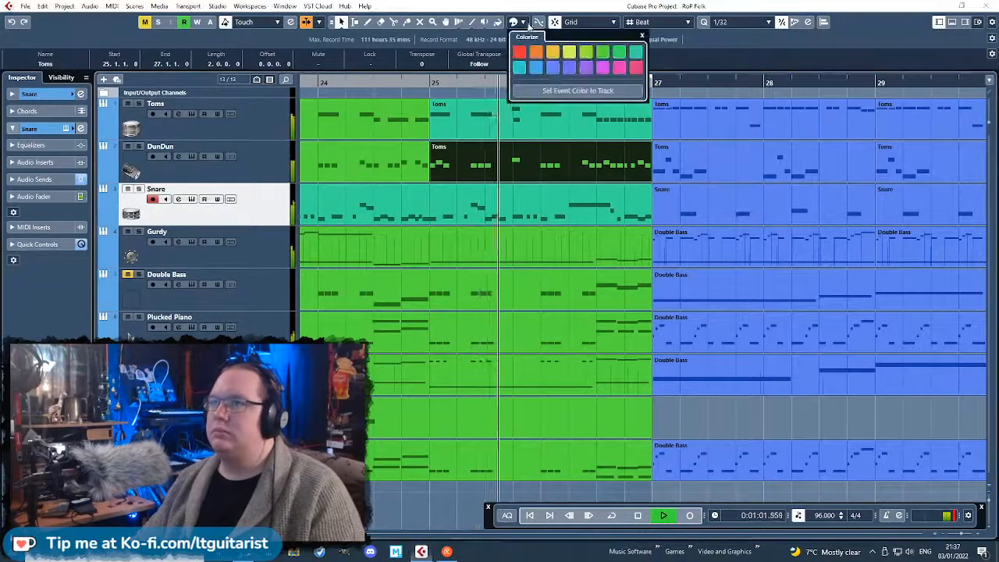
left_click(711, 403)
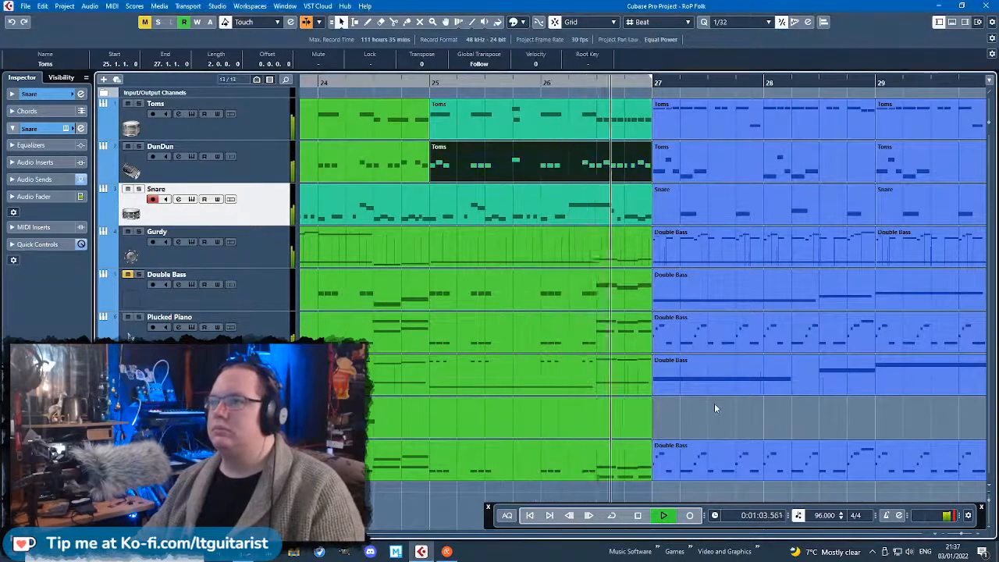
Remove the old DunDun part at bars 49 to 51 and stop playback.
scroll(714, 406, "down", 7)
scroll(671, 342, "up", 3)
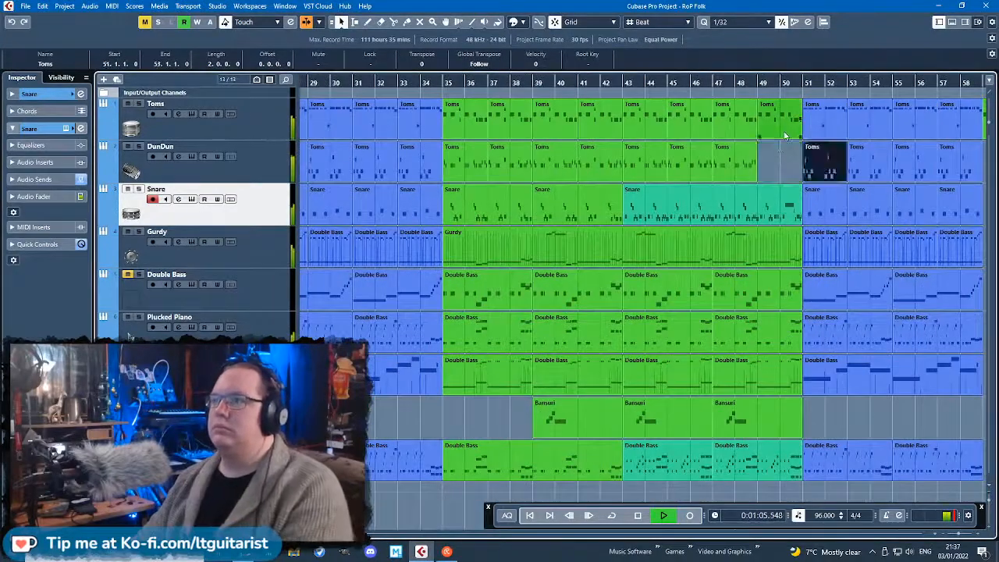
left_click_drag(785, 135, 830, 135)
key("space")
scroll(454, 242, "down", 3)
scroll(323, 151, "up", 4)
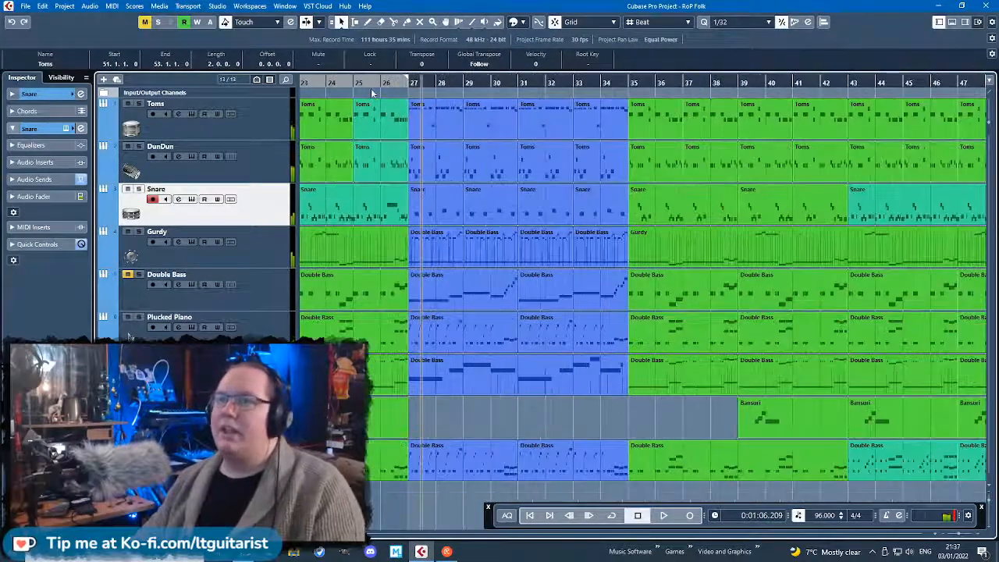
Copy the turquoise Toms and DunDun parts from bars 25 to 27 and paste them at bar 49.
left_click_drag(372, 94, 370, 168)
key("ctrl+c")
scroll(380, 180, "down", 3)
left_click(277, 128)
left_click(613, 86)
key("ctrl+v")
scroll(633, 206, "up", 2)
scroll(632, 206, "up", 2)
left_click_drag(620, 121, 611, 124)
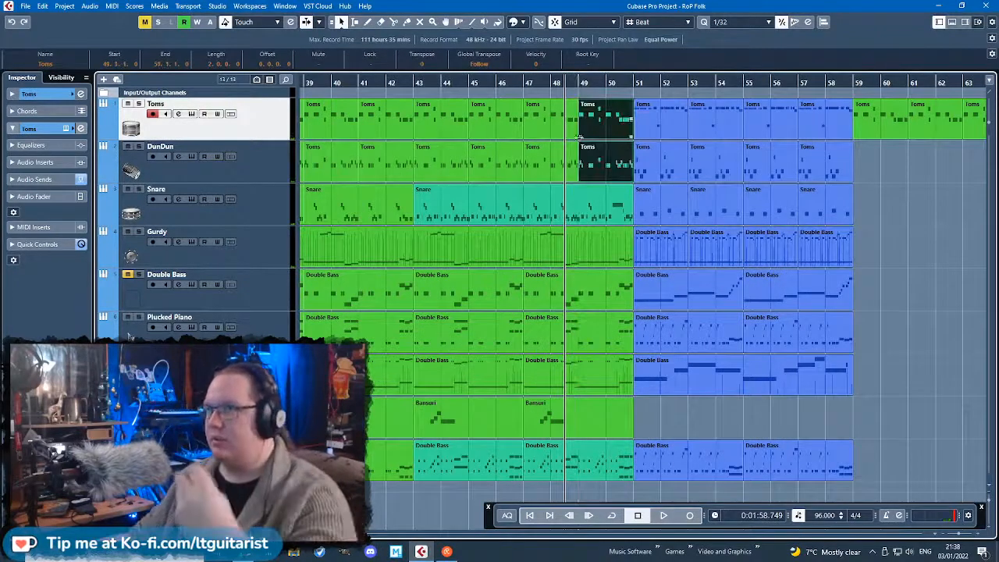
left_click(916, 313)
Play the arrangement from about bar 24 into the blue section after bar 27 to check the new drum fills.
scroll(849, 338, "down", 4)
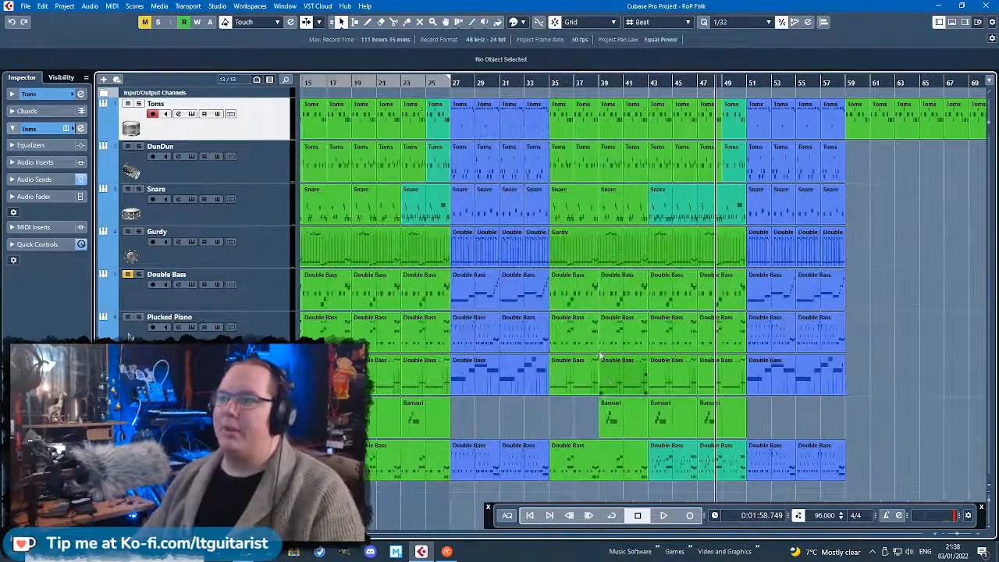
scroll(458, 258, "down", 3)
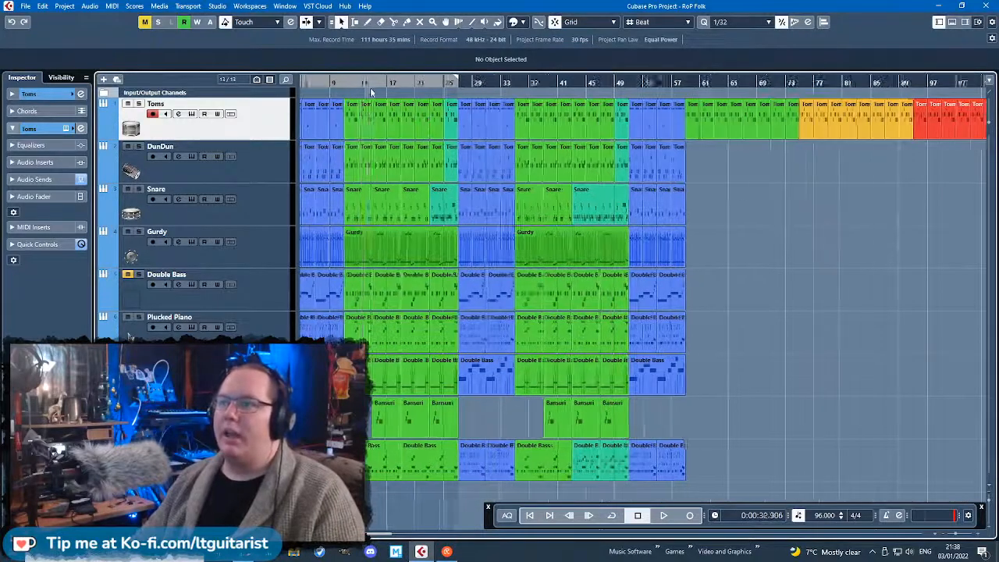
left_click_drag(441, 84, 444, 144)
key("space")
scroll(419, 379, "up", 2)
scroll(427, 377, "down", 3)
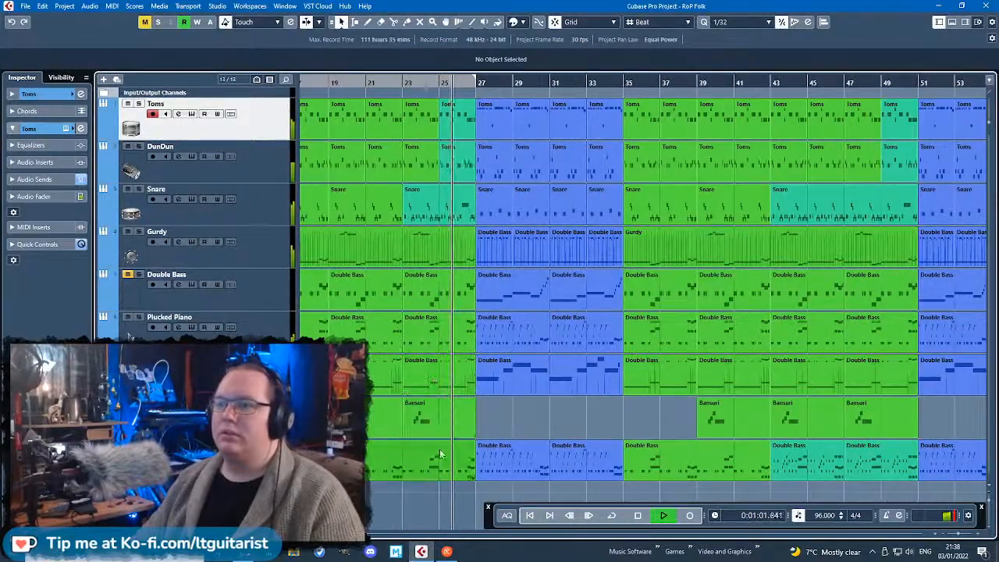
scroll(440, 454, "up", 2)
scroll(528, 472, "down", 1)
left_click(284, 300)
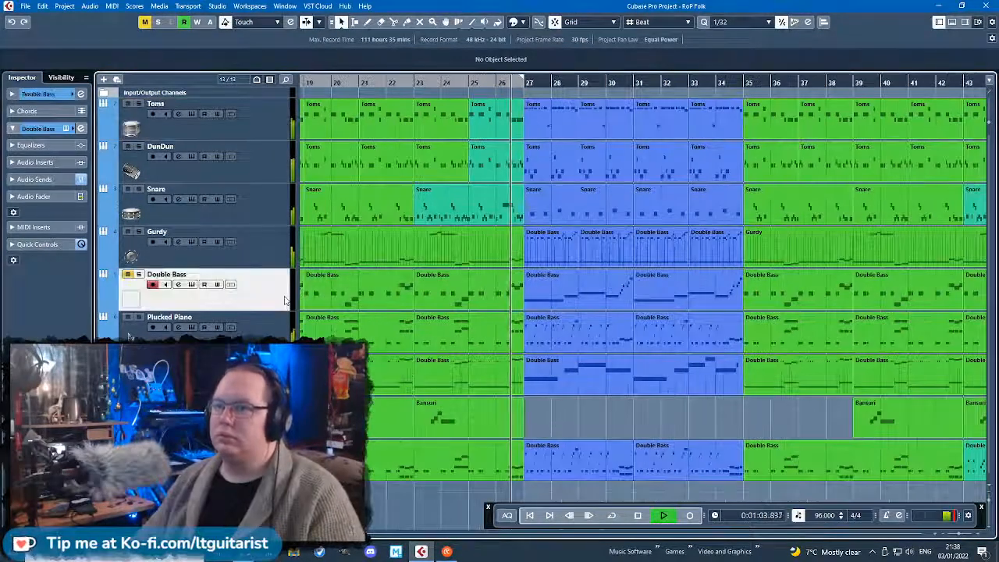
scroll(570, 488, "down", 2)
scroll(569, 489, "up", 1)
scroll(570, 488, "down", 2)
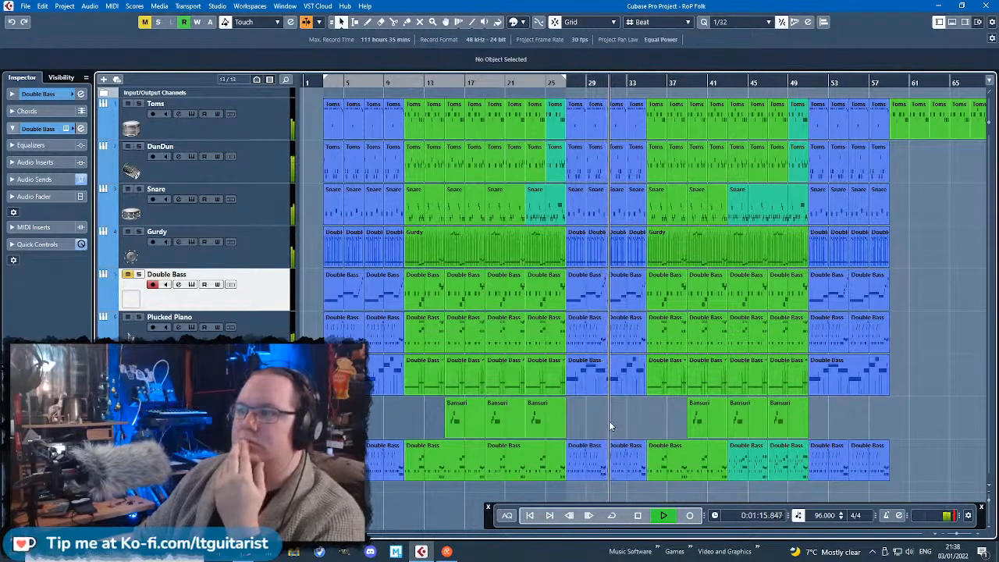
key("space")
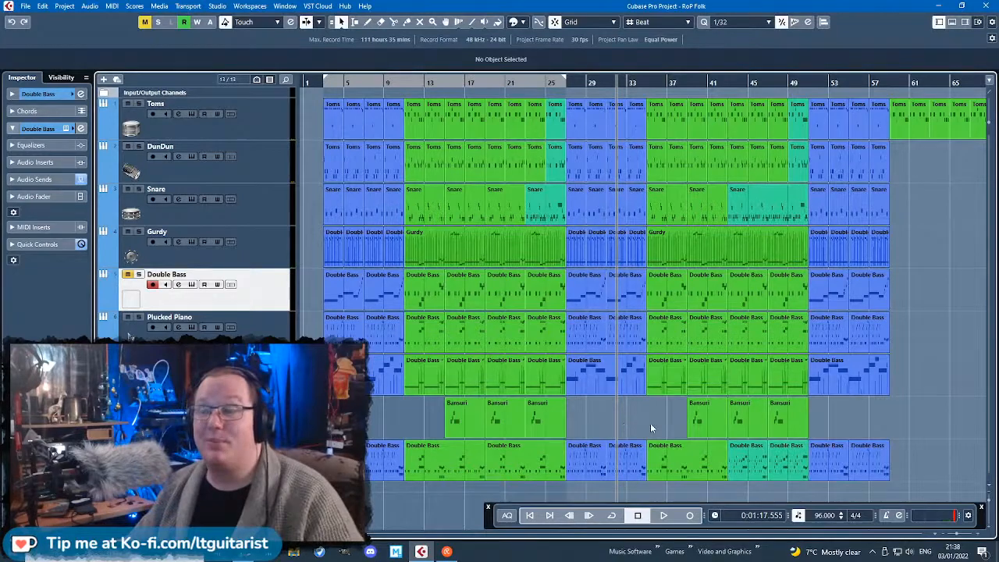
key("g")
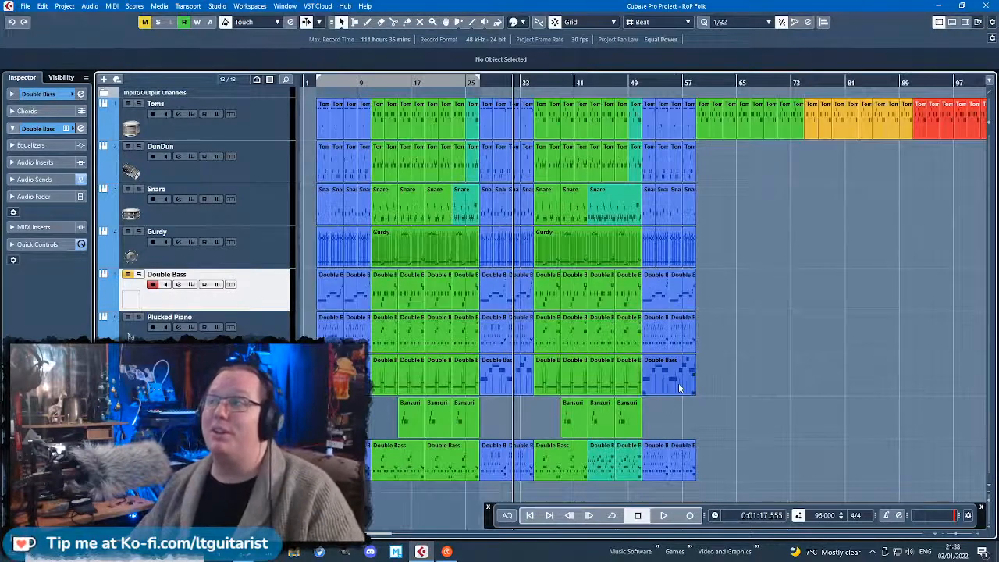
key("g")
left_click_drag(779, 354, 874, 482)
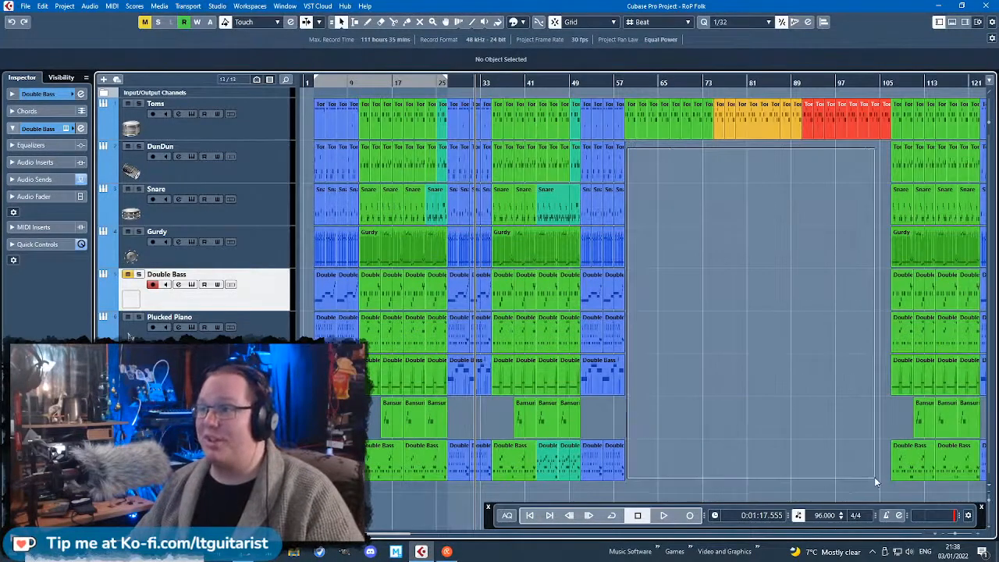
key("h")
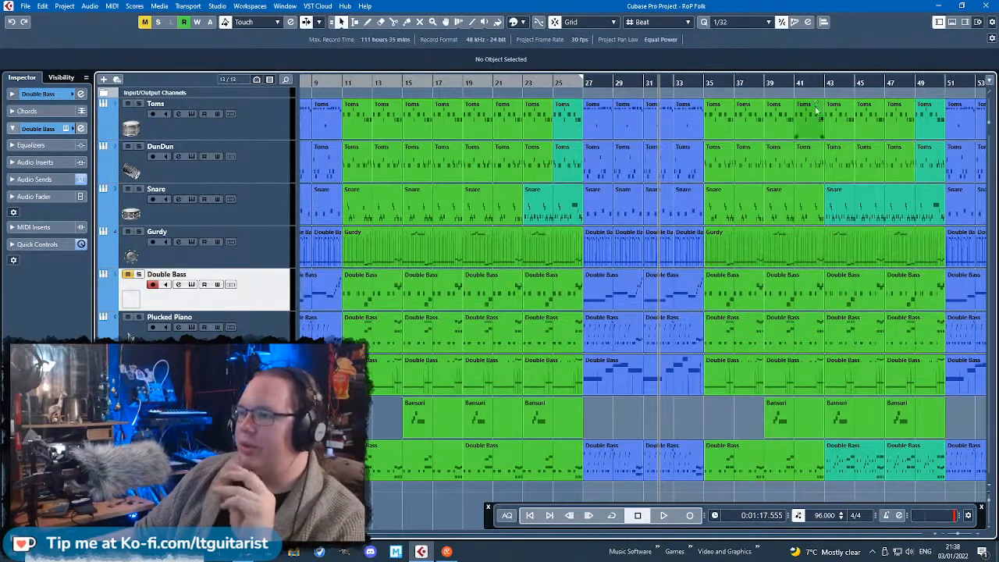
Play the section from about bar 42 to hear how the Bansuri sits with the other tracks.
left_click(816, 81)
key("space")
left_click_drag(949, 437, 796, 452)
scroll(745, 438, "up", 2)
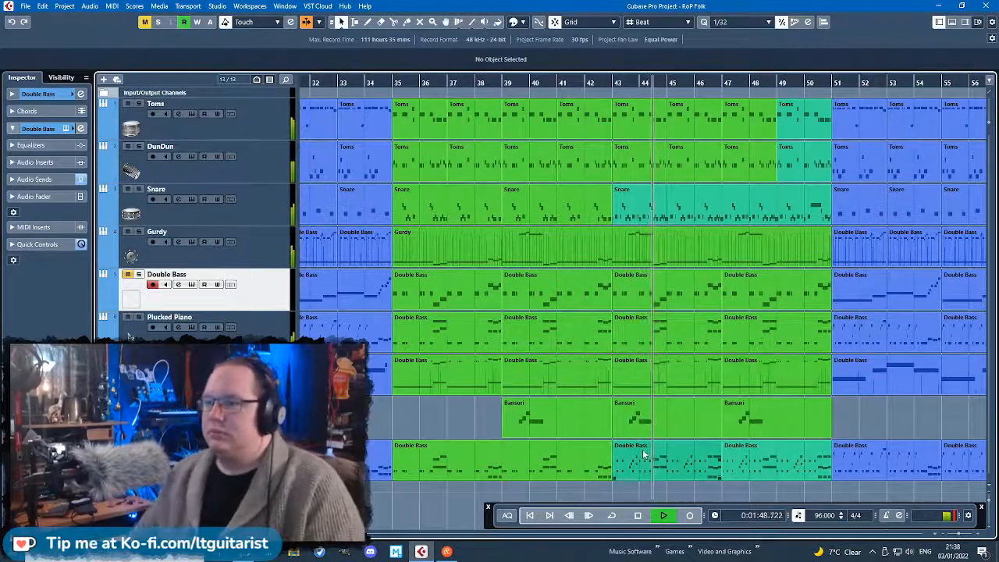
scroll(643, 454, "up", 2)
scroll(585, 467, "down", 4)
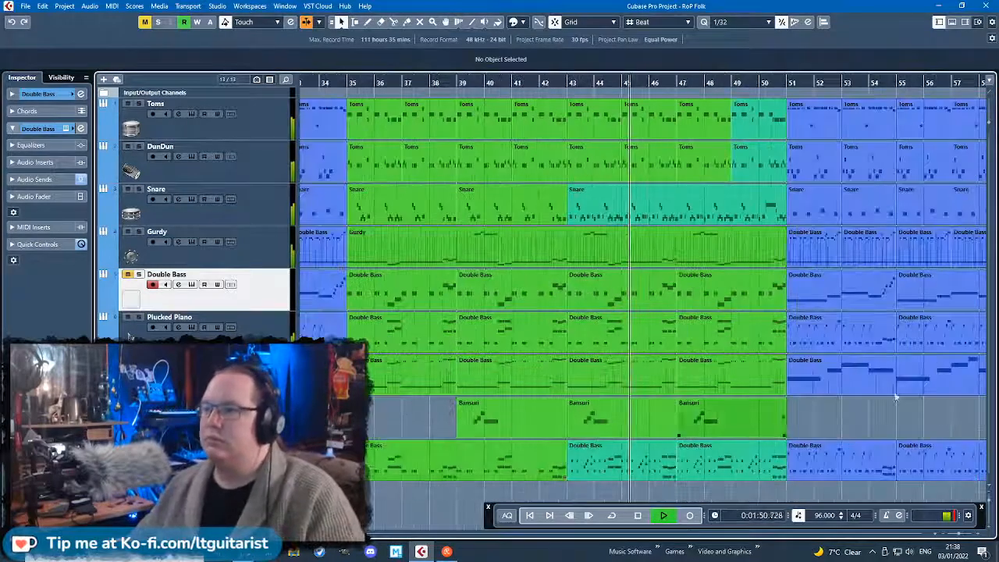
scroll(817, 451, "up", 3)
scroll(744, 408, "down", 3)
scroll(619, 403, "up", 2)
Split the Bansuri part at bar 45 and delete its second half and the Bansuri part at bars 47 to 51.
left_click(577, 428, "alt")
key("space")
left_click(588, 426)
key("Delete")
left_click(754, 426)
key("Delete")
Duplicate the two-bar Bansuri part from bar 43 three times to fill the track up to bar 51.
left_click_drag(679, 414, 563, 409)
key("ctrl+d")
key("ctrl+d")
key("ctrl+d")
Colour the four Bansuri parts at bars 43 to 51 turquoise.
left_click_drag(898, 413, 537, 409)
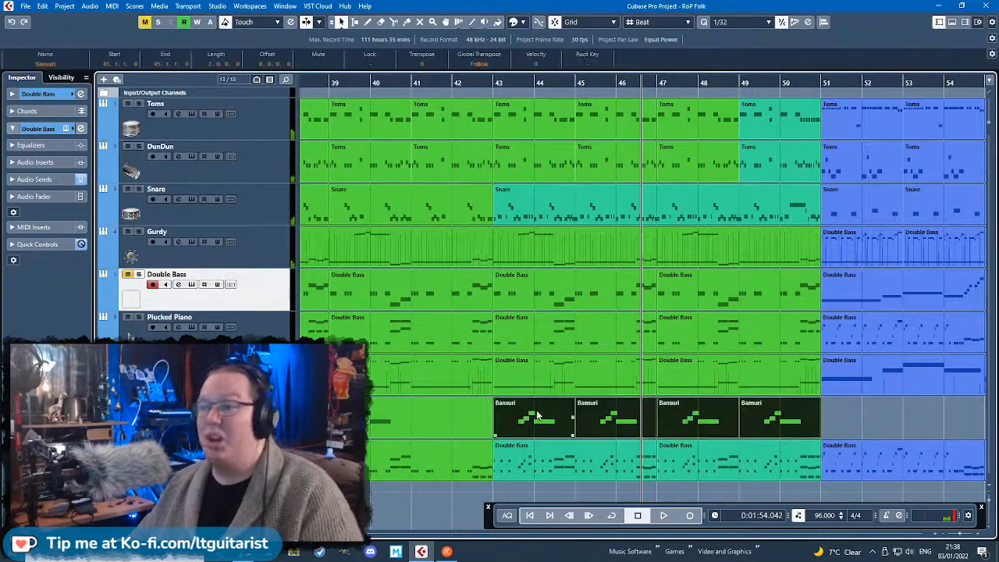
left_click(520, 23)
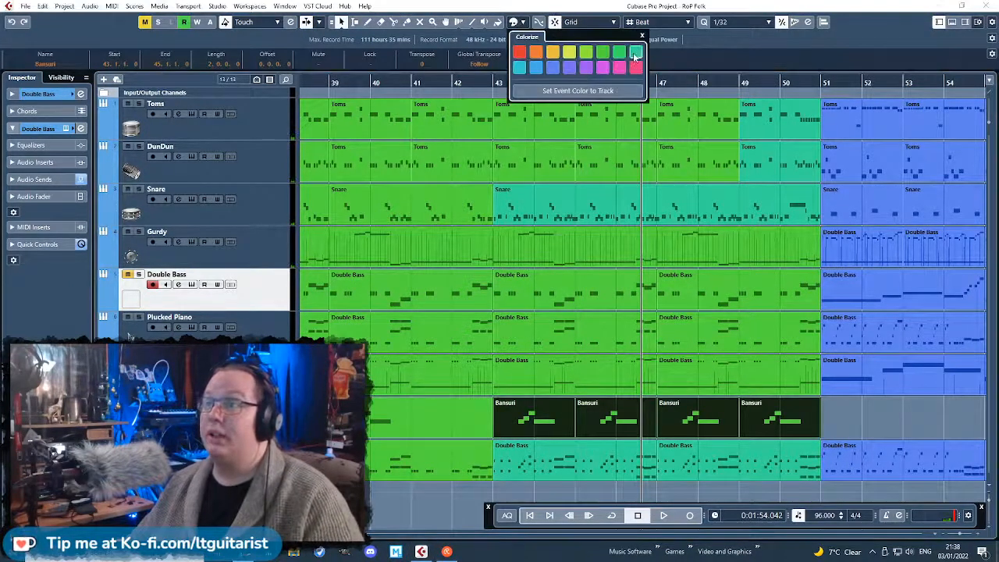
left_click(883, 428)
Play the section from bar 43 to about bar 47 to hear the repeated Bansuri phrase.
left_click(485, 82)
key("space")
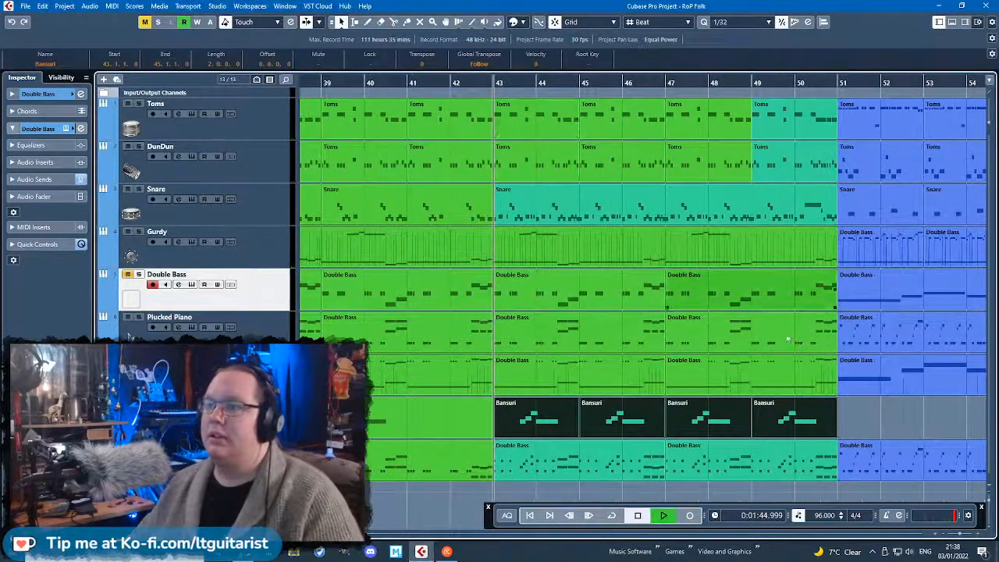
left_click(889, 434)
scroll(594, 339, "up", 2)
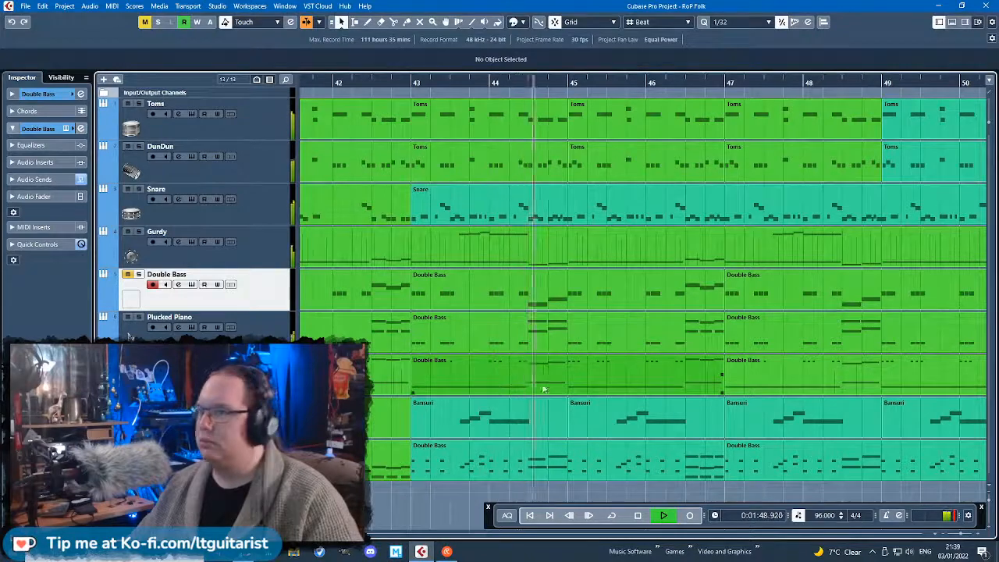
scroll(656, 359, "up", 2)
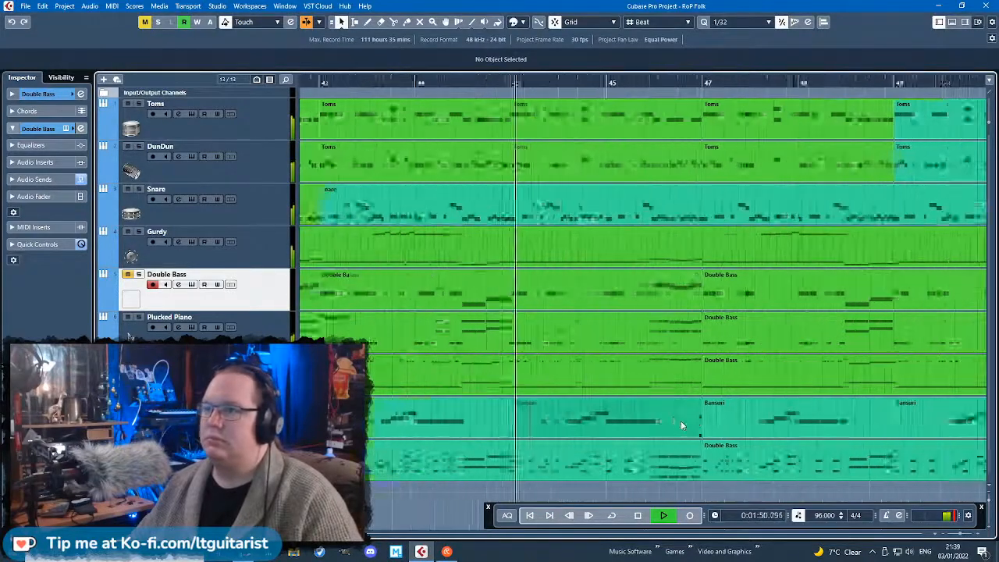
scroll(621, 435, "down", 3)
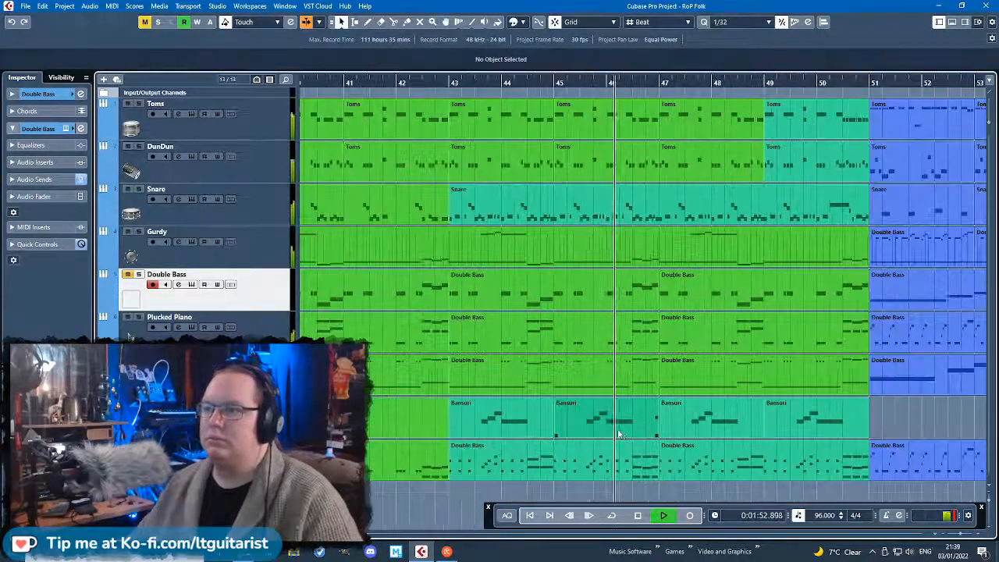
key("space")
Open the Gurdy part's notes and copy the E4-F4-G4-E4 phrases from bars 43 and 47 two bars later, into bars 45 and 49.
double_click(570, 264)
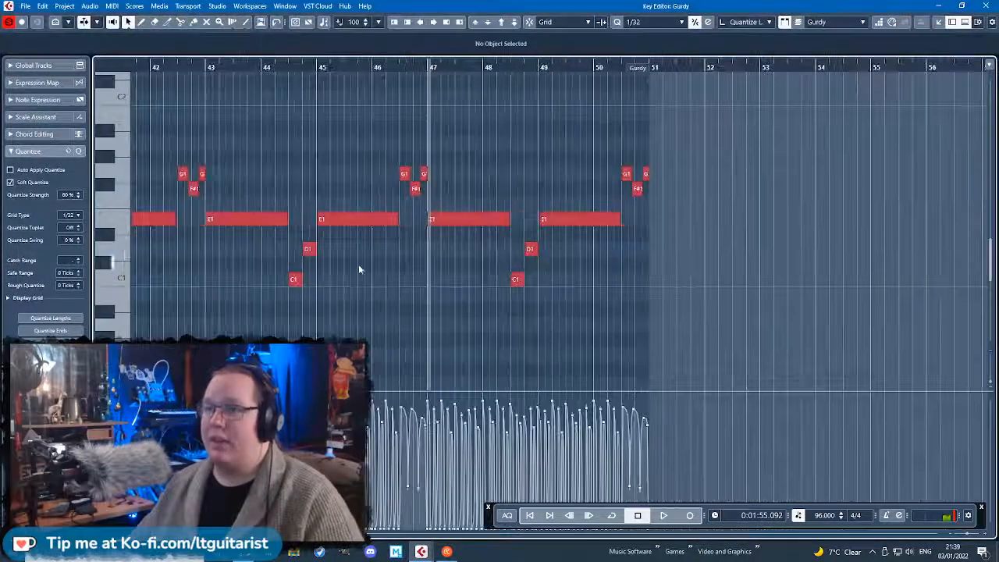
scroll(205, 107, "left", 3)
scroll(312, 203, "up", 10)
scroll(318, 208, "down", 4)
scroll(256, 231, "down", 3)
scroll(252, 230, "up", 5)
left_click_drag(244, 232, 917, 65)
scroll(753, 156, "down", 3)
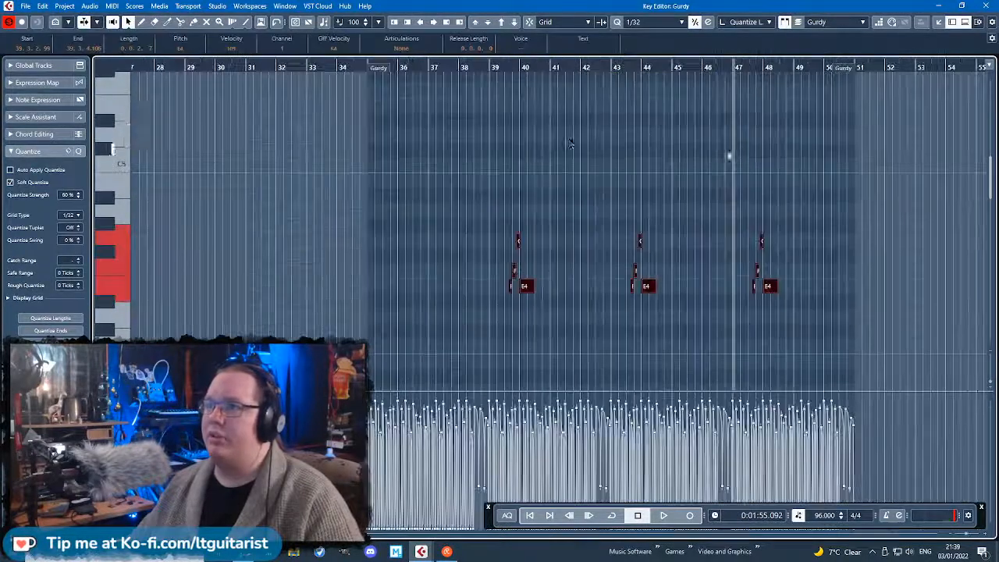
scroll(537, 172, "up", 4)
scroll(514, 178, "down", 3)
left_click_drag(537, 171, 850, 314)
scroll(851, 314, "up", 3)
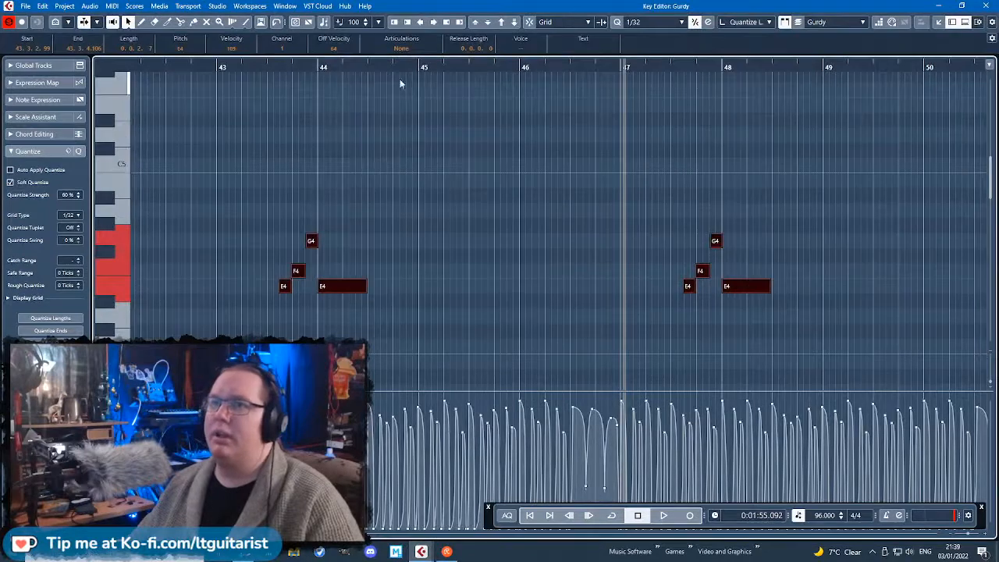
scroll(463, 149, "down", 1)
left_click_drag(355, 286, 538, 293)
Play the copied Gurdy phrase around bars 45 to 46 and close the note editor.
scroll(539, 293, "up", 3)
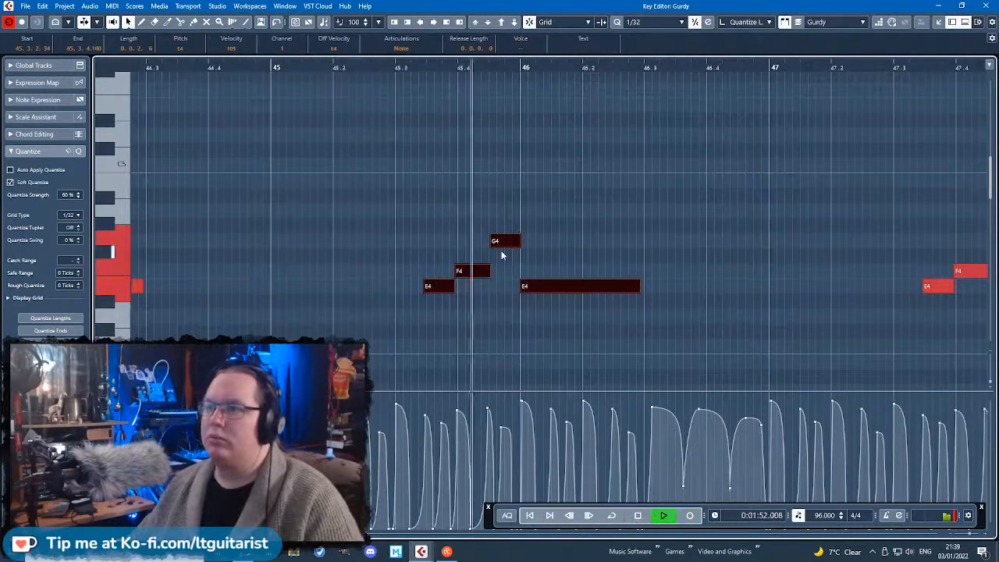
left_click(458, 238)
scroll(437, 242, "down", 3)
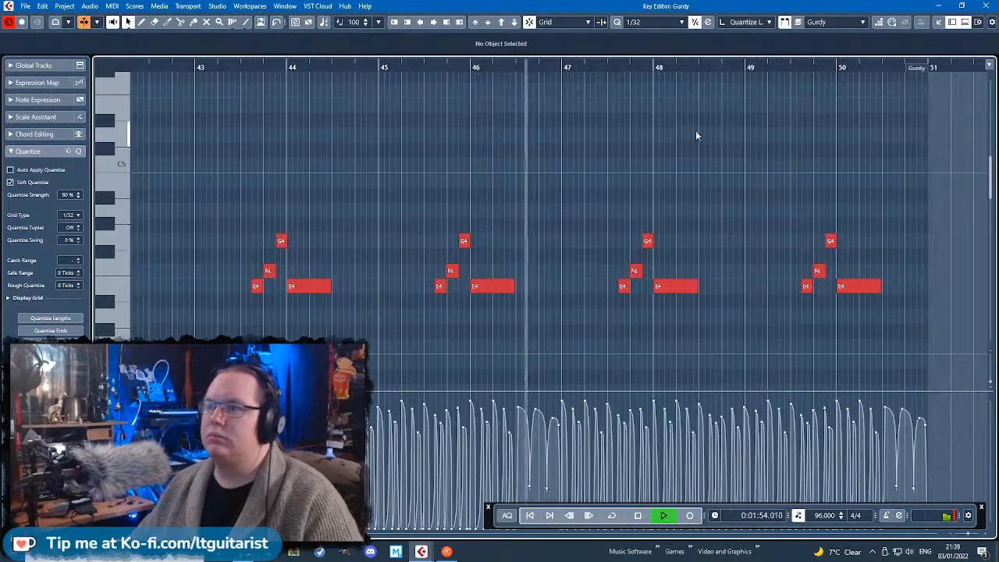
left_click(985, 6)
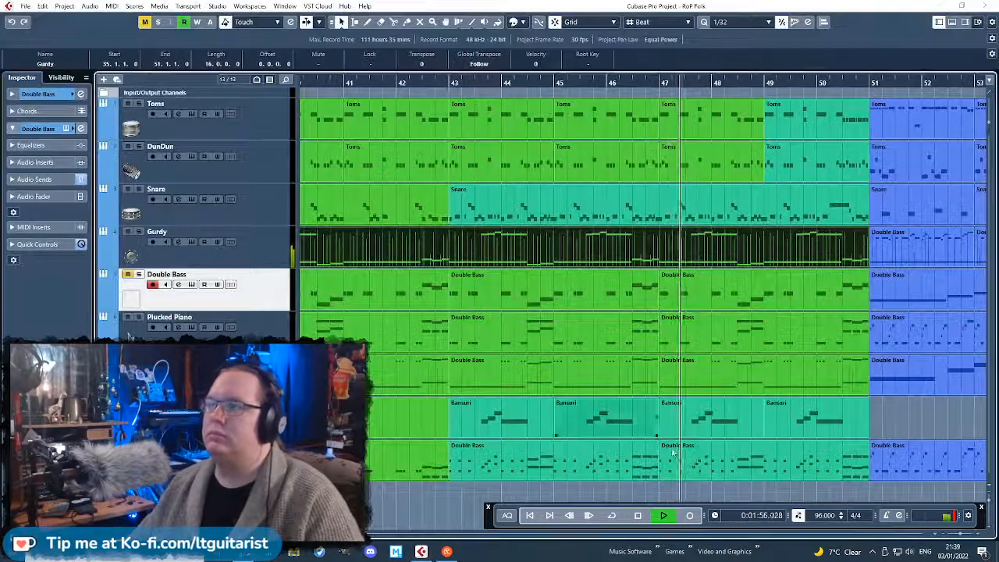
Split the Gurdy part at bar 43 and colour its second half turquoise.
left_click(903, 386)
left_click(465, 232)
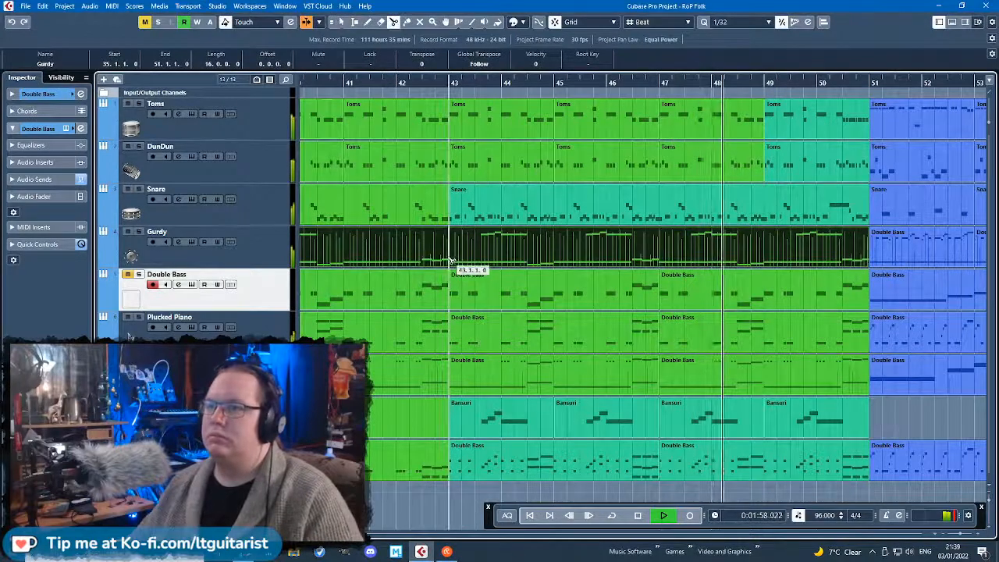
scroll(471, 263, "down", 3)
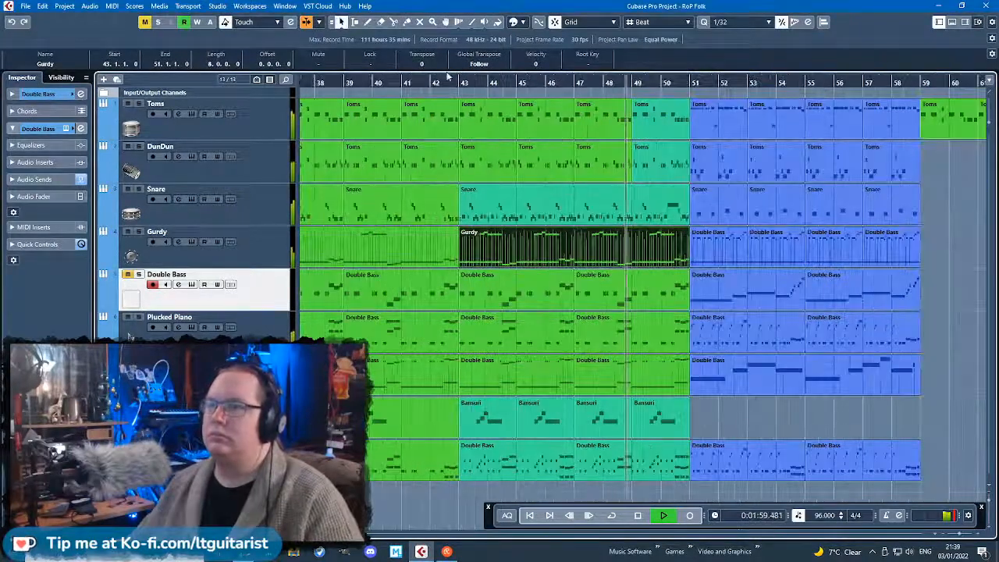
left_click(511, 23)
left_click(636, 52)
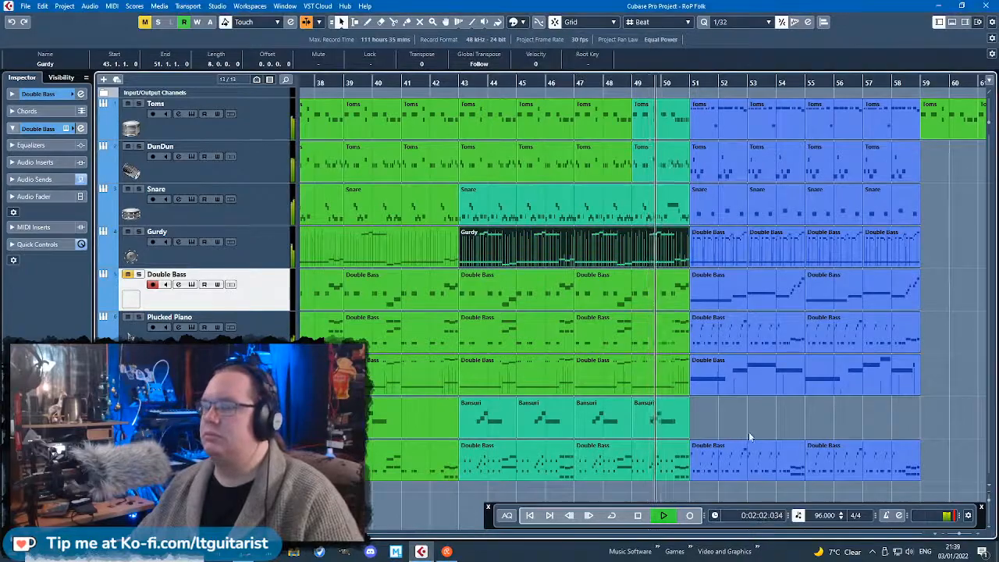
left_click(949, 283)
Add a G4 note at beat 3 of bar 50 in the turquoise Gurdy part and align the G4 before bar 50 to the grid.
scroll(635, 450, "down", 4)
scroll(602, 238, "up", 5)
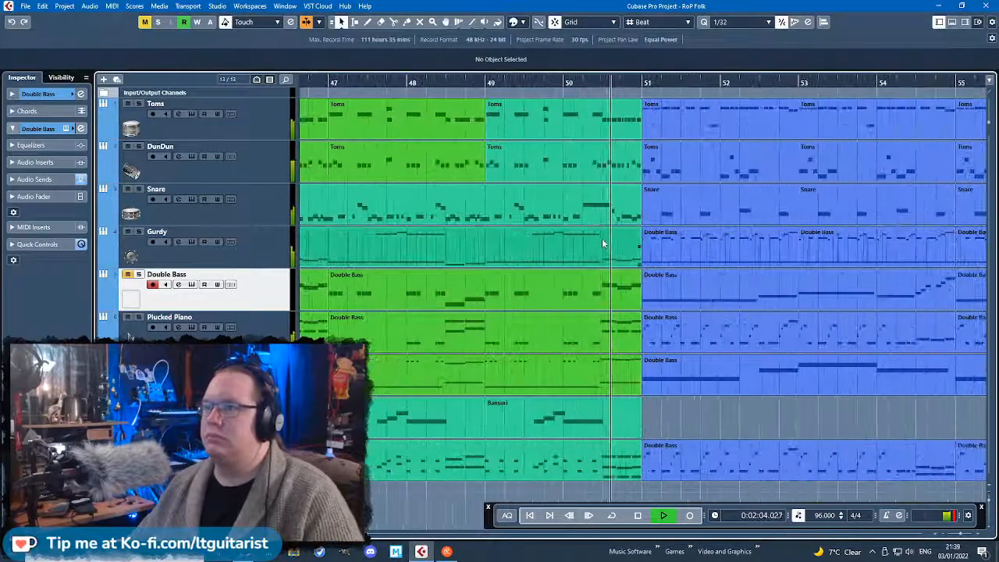
key("space")
double_click(602, 238)
key("h")
key("h")
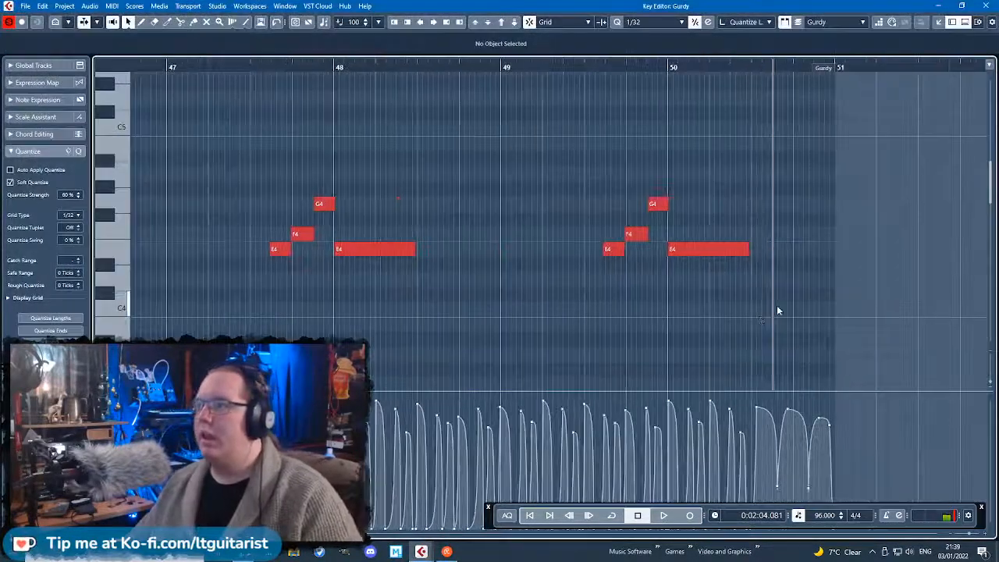
scroll(780, 303, "down", 10)
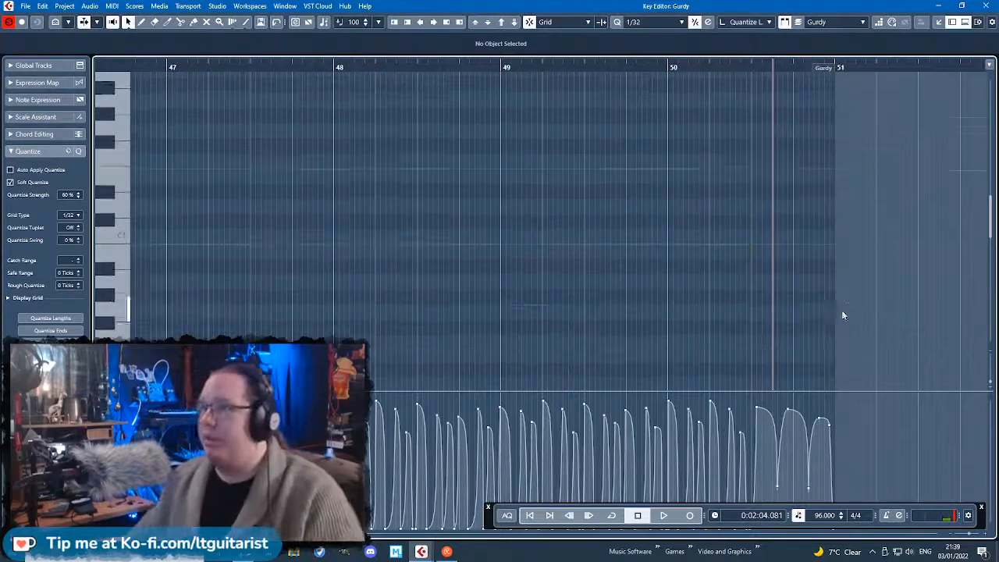
scroll(792, 300, "up", 5)
key("h")
scroll(769, 310, "up", 5)
left_click(763, 201)
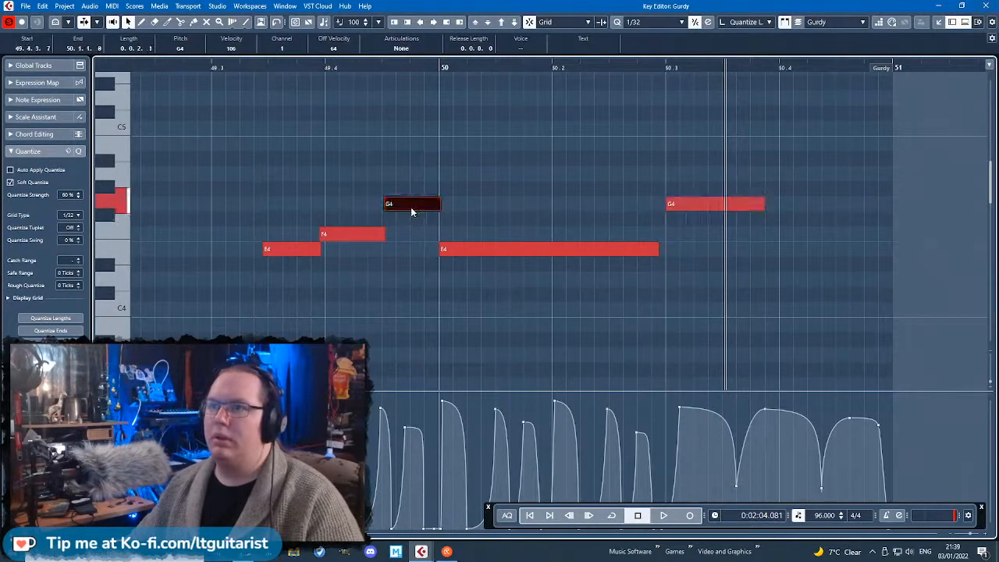
left_click_drag(414, 229, 414, 226)
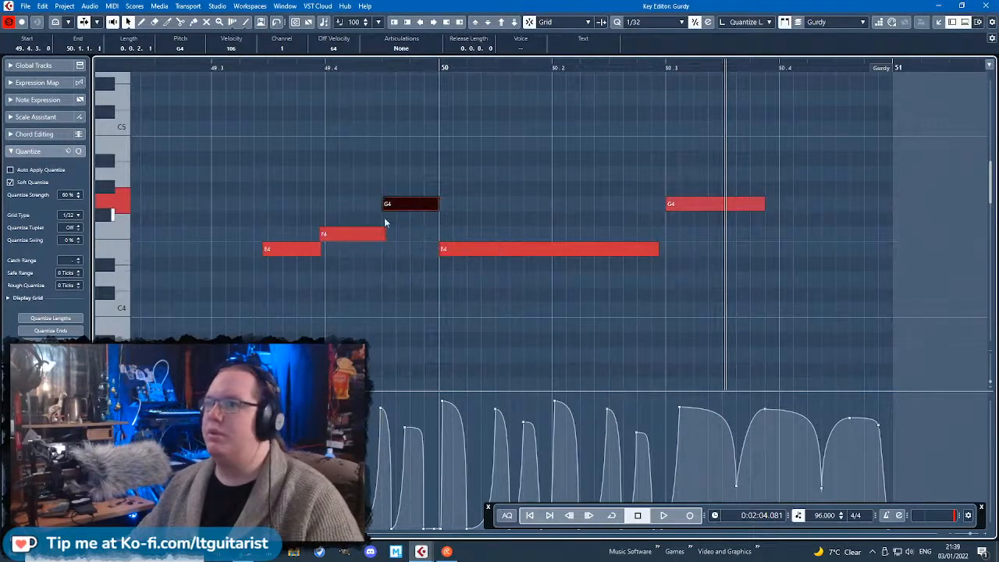
left_click(984, 6)
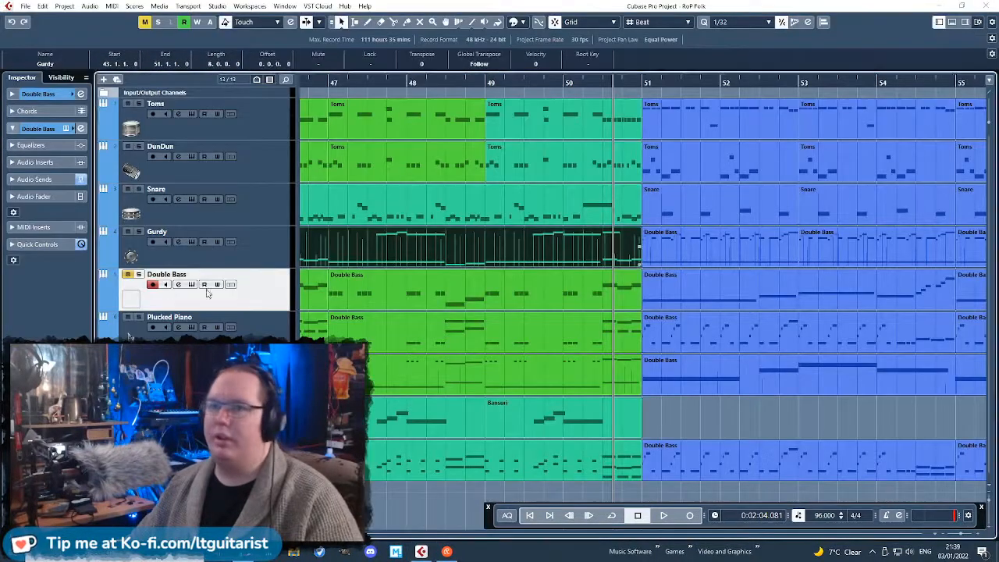
Select the Gurdy track, reopen its turquoise part and play the ending from about bar 48 into bar 50.
left_click(245, 260)
double_click(555, 257)
left_click_drag(970, 212, 881, 149)
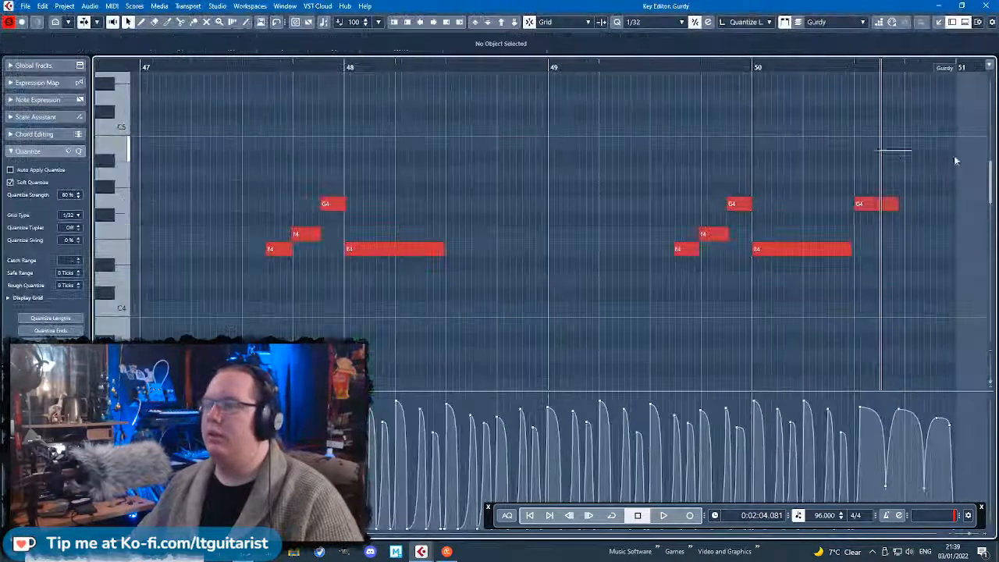
left_click(698, 249)
key("space")
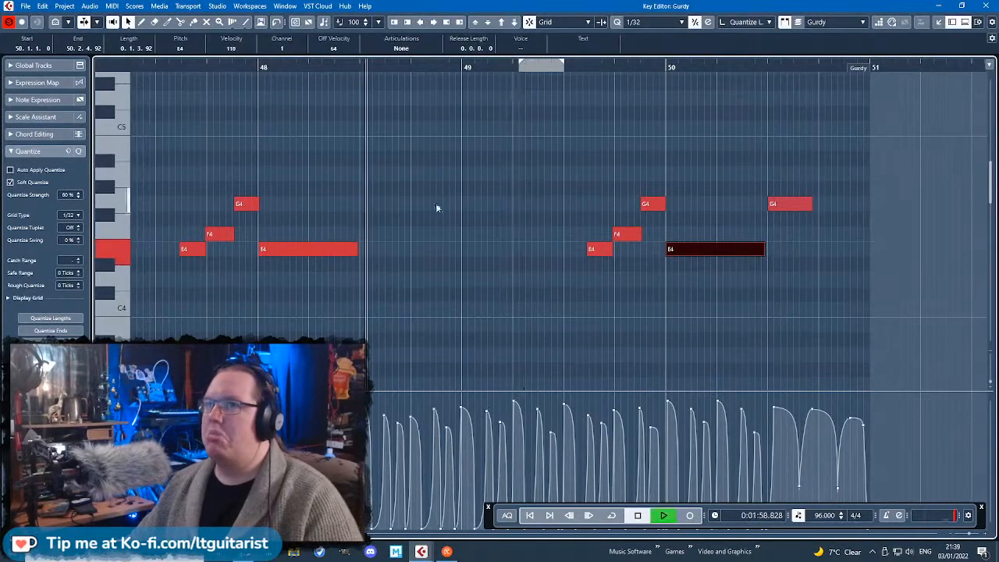
left_click_drag(519, 64, 468, 69)
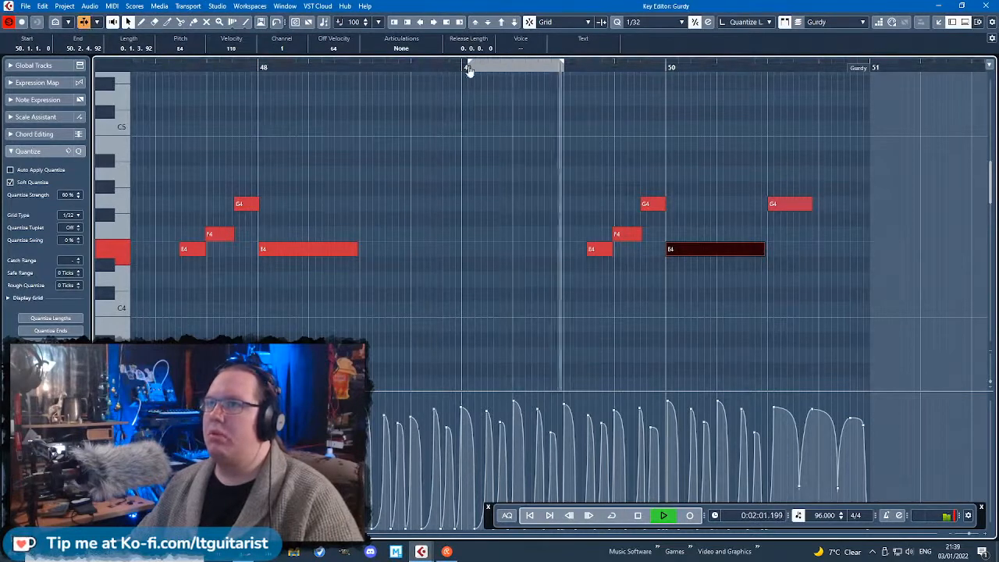
scroll(861, 214, "up", 3)
left_click(861, 214)
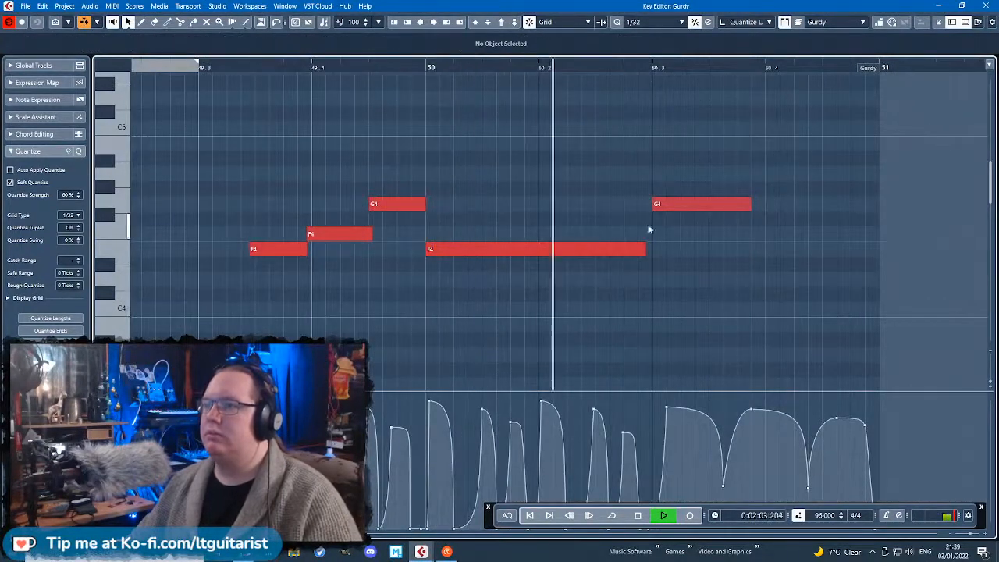
key("space")
Shorten the Gurdy's E4 at the start of bar 50 to a length of 0.0.3.60 and play it back.
left_click_drag(644, 250, 525, 249)
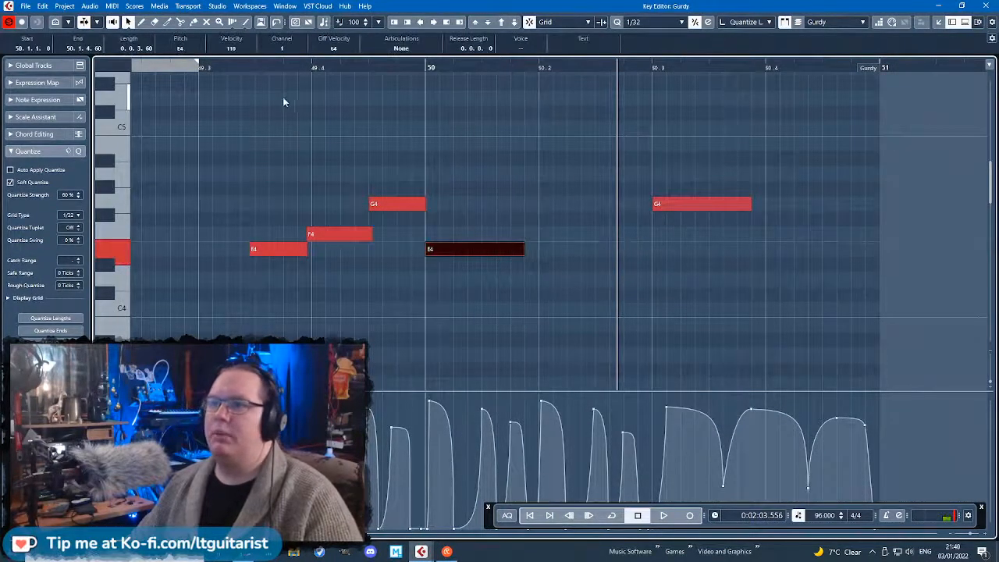
left_click(242, 69)
key("space")
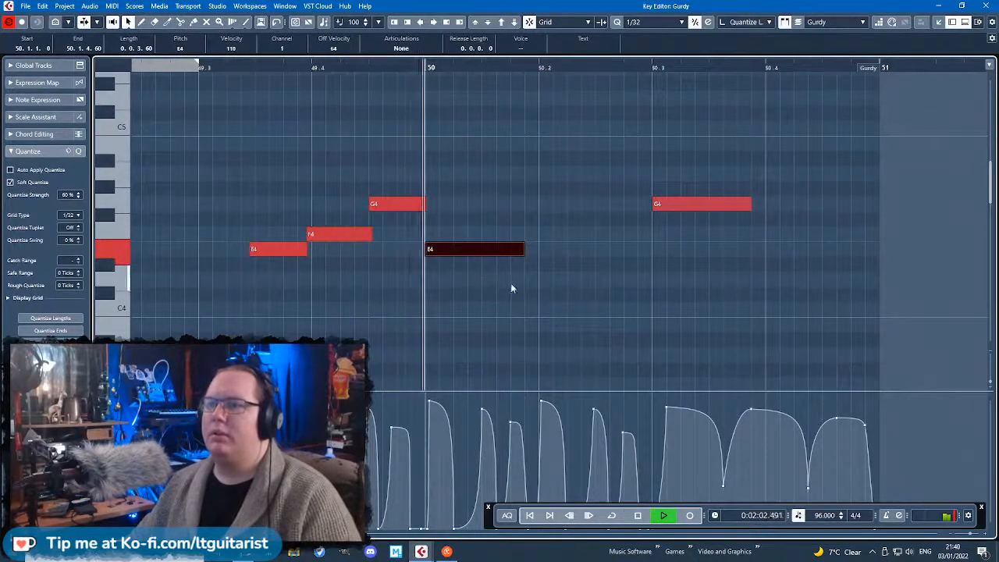
key("space")
Move the G4 at beat 3 of bar 50 to A4 on beat 2 and play the change back.
left_click_drag(671, 203, 565, 174)
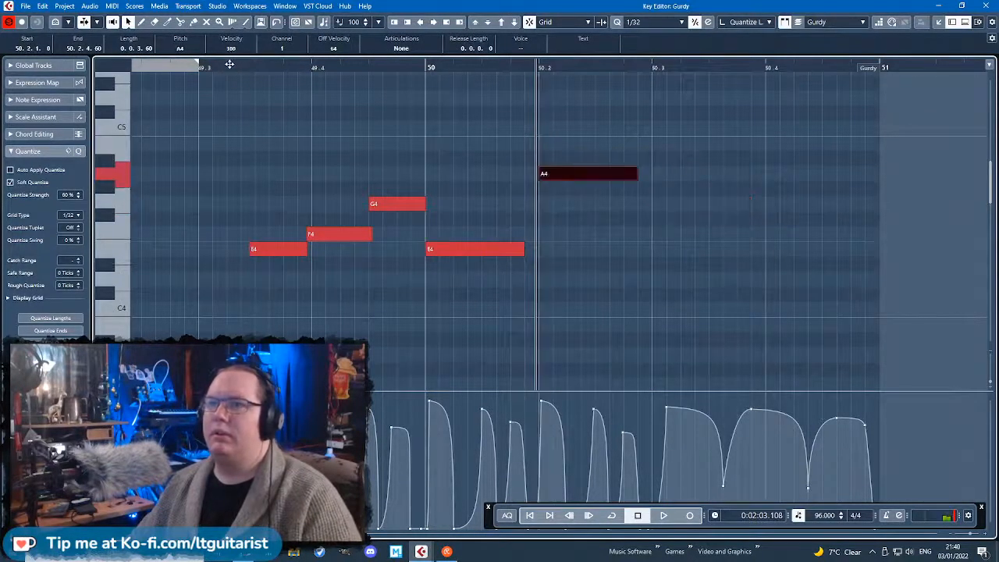
left_click(230, 64)
key("space")
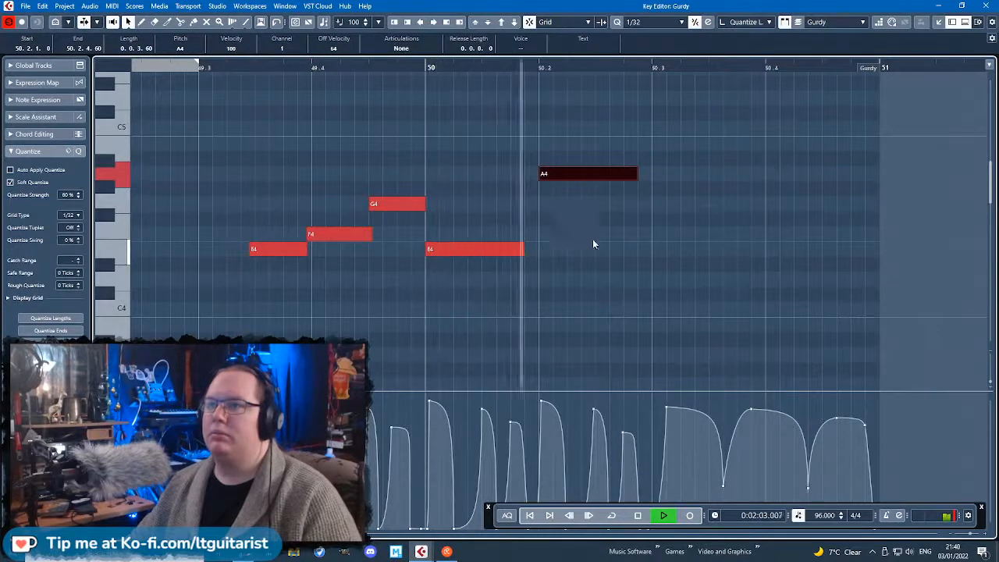
key("space")
Add a G4 at beat 3 of bar 50, extend it to nearly the end of the bar and play the phrase.
left_click(659, 197)
left_click(658, 197, "alt")
left_click_drag(668, 204, 874, 208)
left_click(219, 66)
key("space")
left_click(815, 284)
key("space")
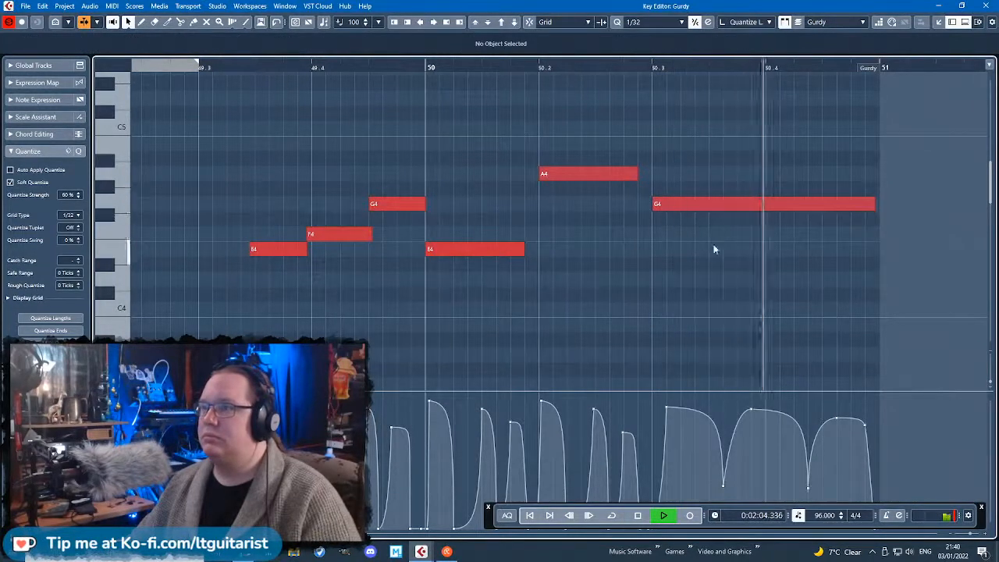
key("space")
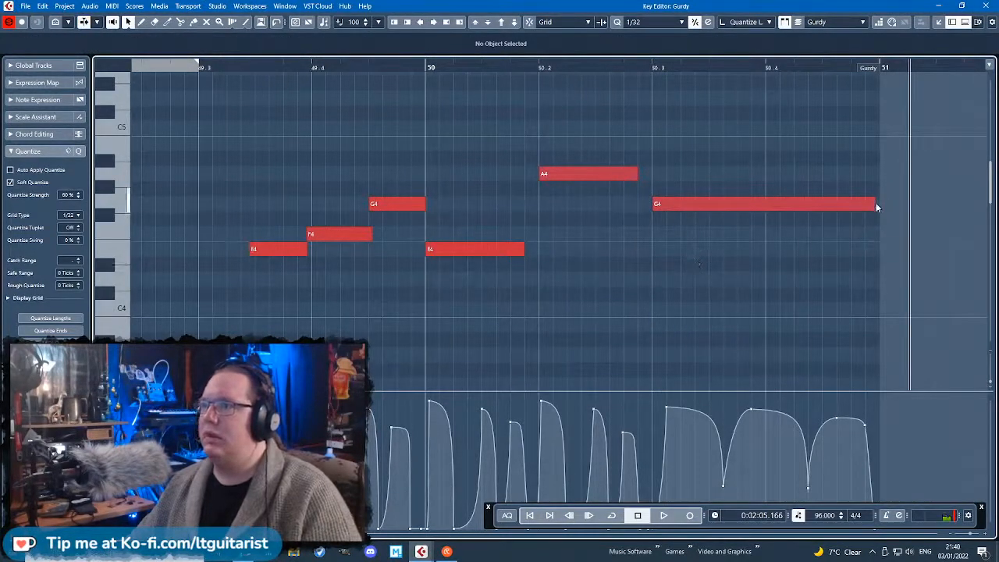
Replace the low Gurdy notes in the second half of bar 50 with one G1 held from beat 3 to nearly bar 51.
left_click(758, 204)
scroll(719, 264, "down", 10)
left_click_drag(889, 245, 874, 112)
key("Delete")
scroll(811, 195, "up", 10)
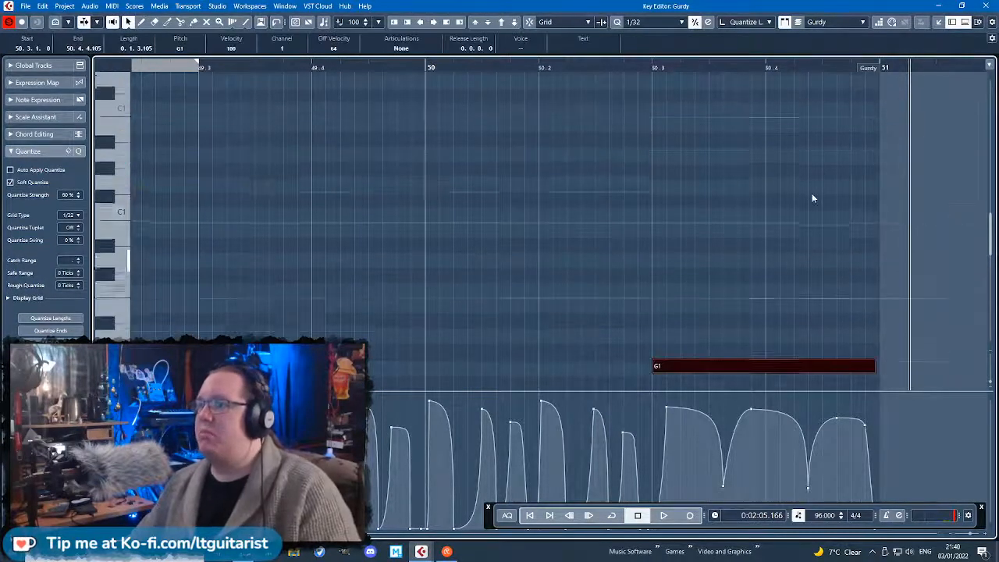
Rework the long G4 at beat 3 of bar 50 into a short G4, an F#4 and a closing G4.
left_click(872, 203)
left_click_drag(872, 203, 760, 218)
left_click_drag(759, 204, 873, 205)
left_click(511, 303)
left_click_drag(798, 220, 812, 220)
left_click_drag(714, 208, 691, 207)
Play back the reworked Gurdy ending, lengthen the A4 in bar 50 slightly and close the note editor.
key("h")
left_click(747, 108)
key("space")
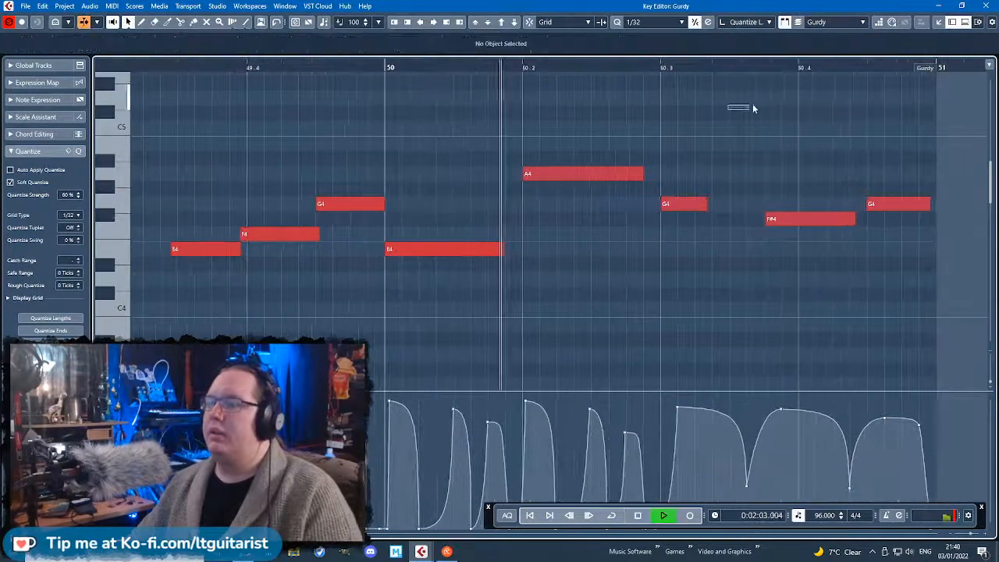
key("space")
left_click_drag(641, 173, 646, 175)
key("Return")
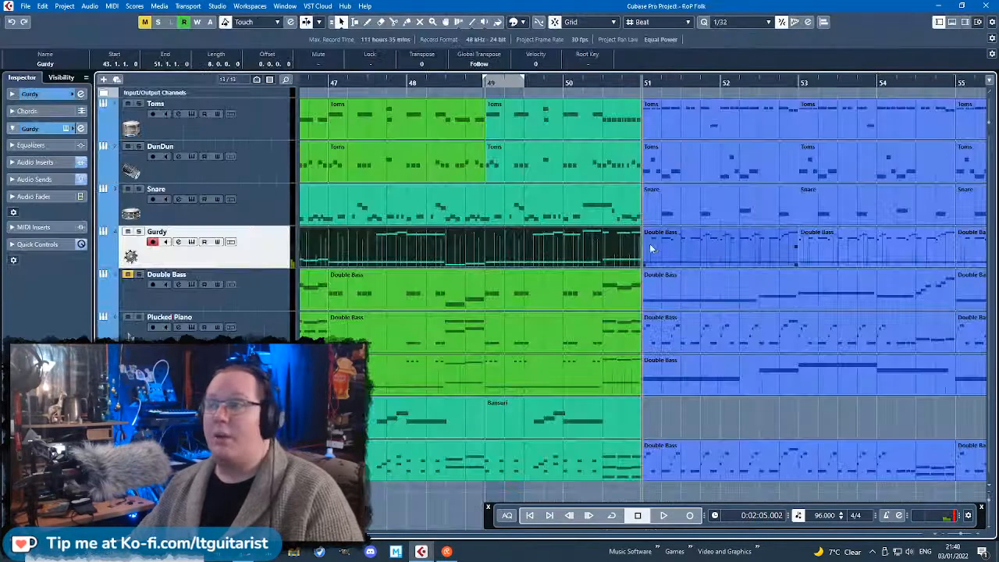
Play the arrangement from about bar 47 into the blue section after bar 51 to check the new Gurdy ending in context.
key("space")
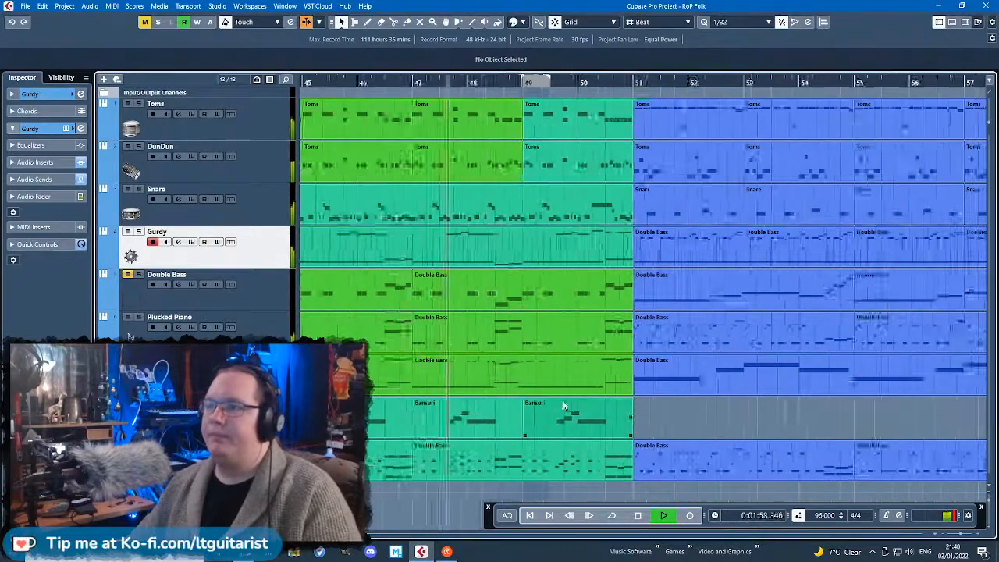
key("h")
key("g")
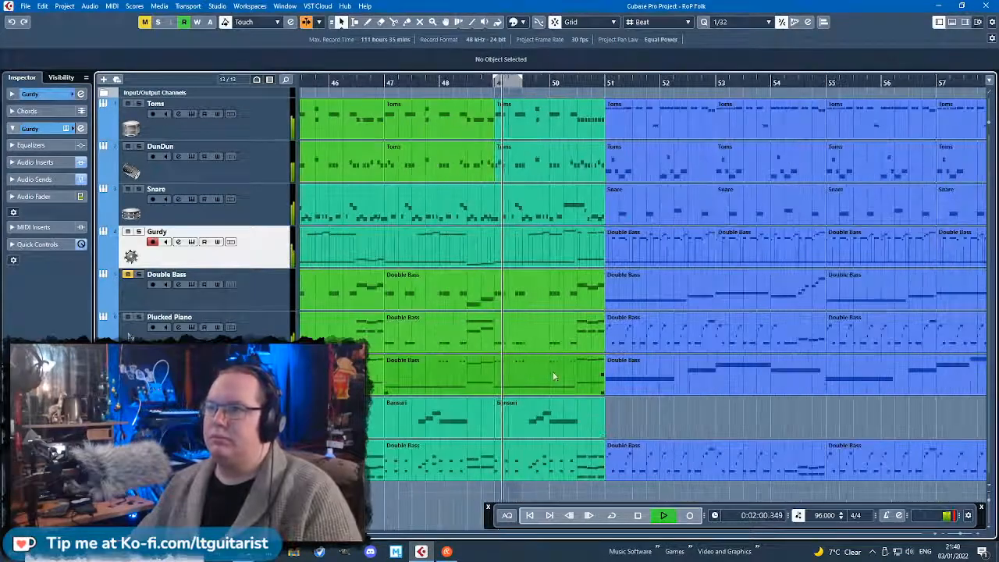
key("h")
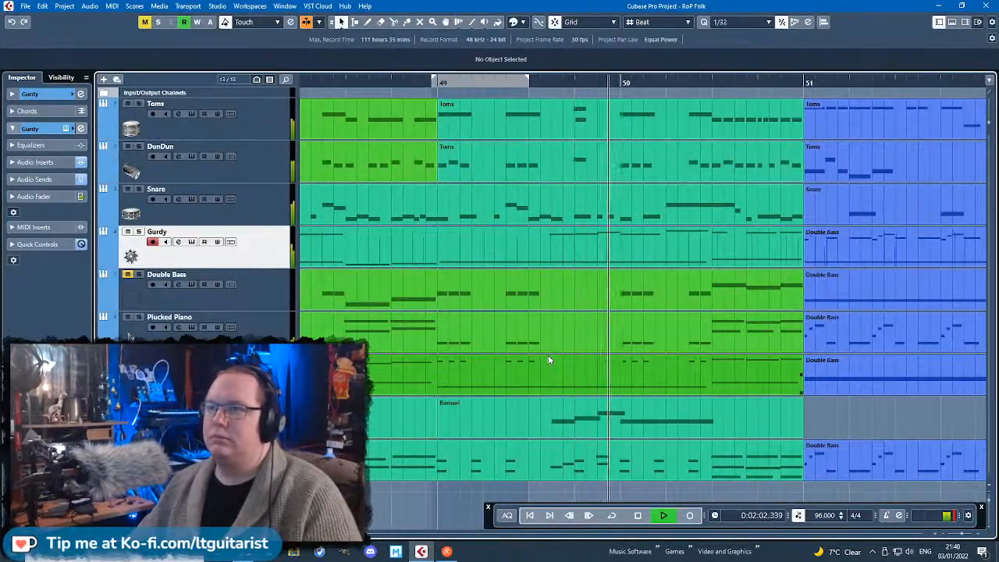
key("g")
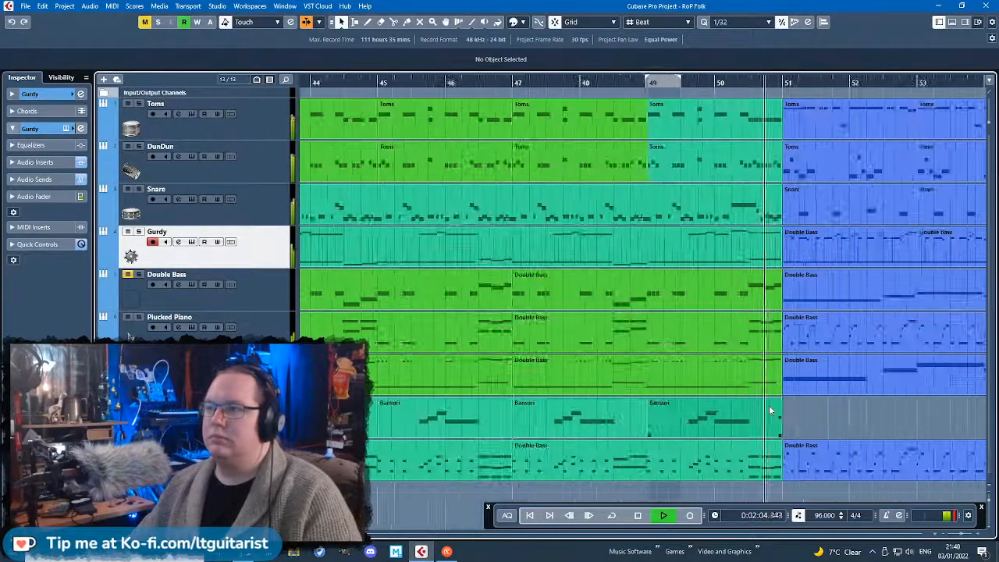
key("g")
key("g")
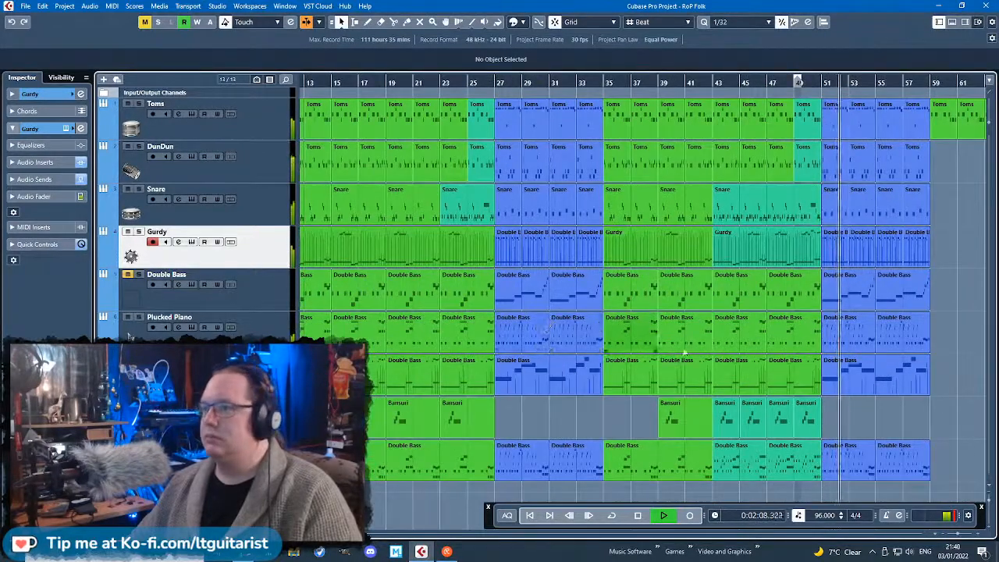
scroll(705, 431, "right", 3)
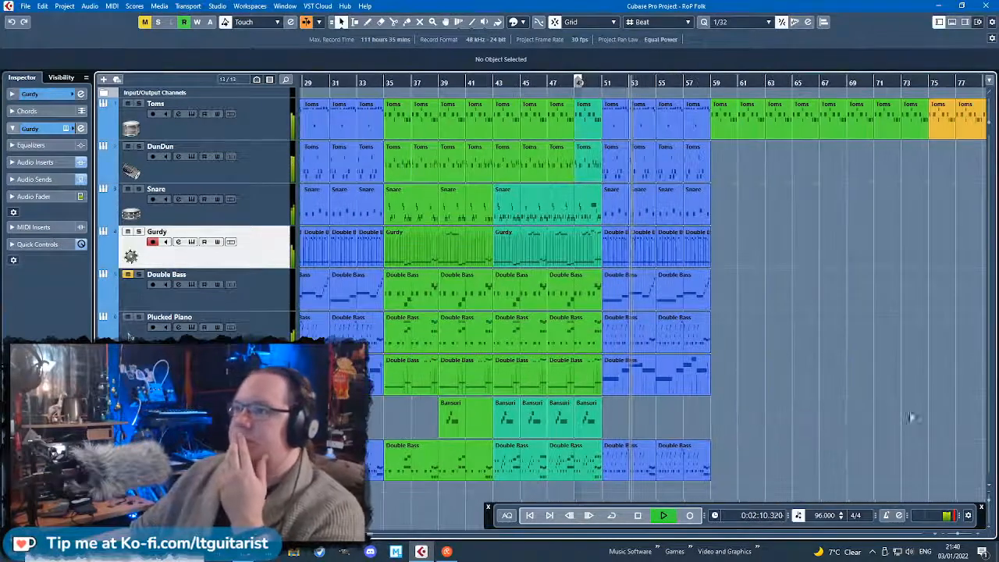
scroll(678, 433, "up", 5)
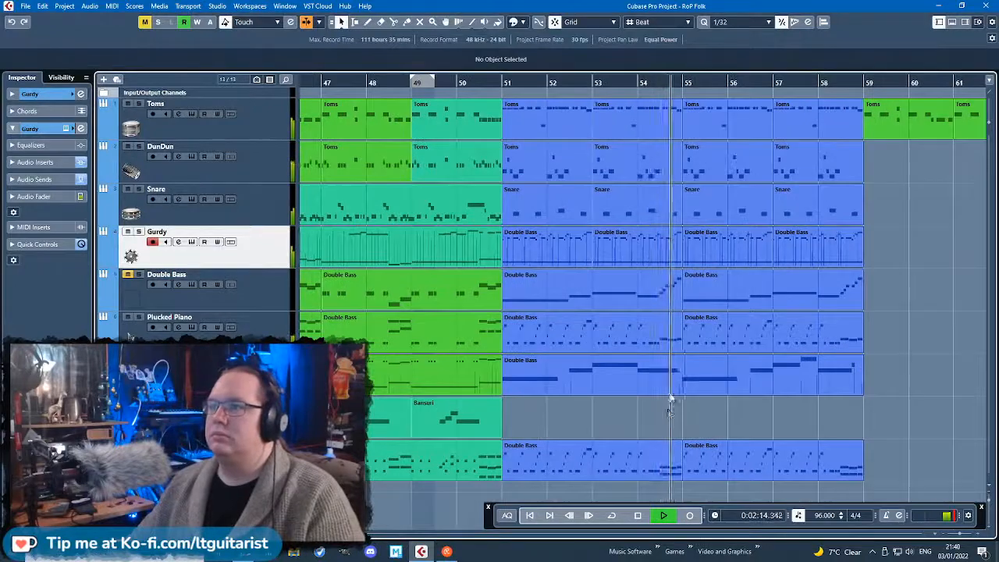
Lower the Viola track's volume to -9.45 while the section from bar 51 plays.
scroll(808, 402, "right", 2)
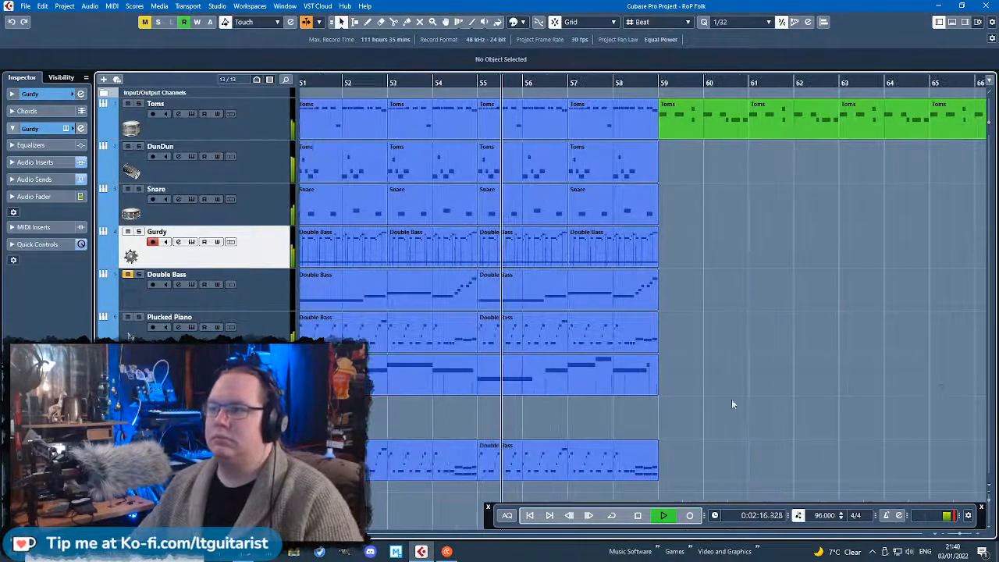
scroll(573, 403, "down", 3)
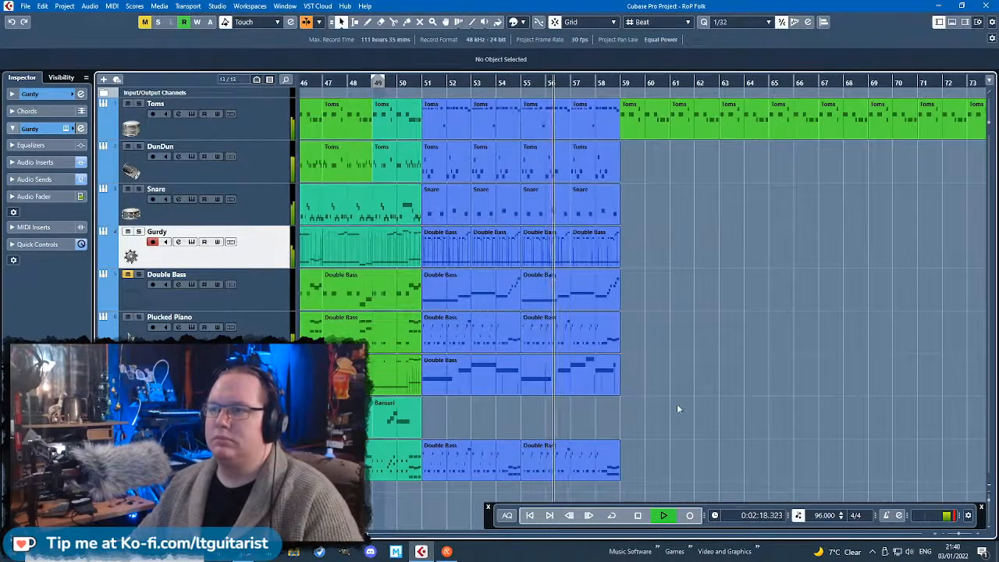
scroll(541, 405, "up", 3)
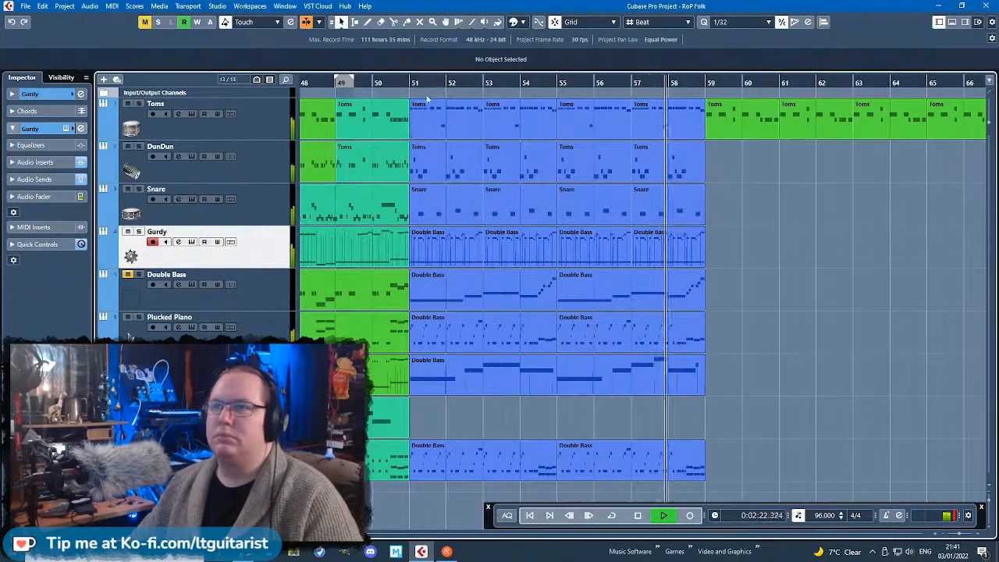
key("Down")
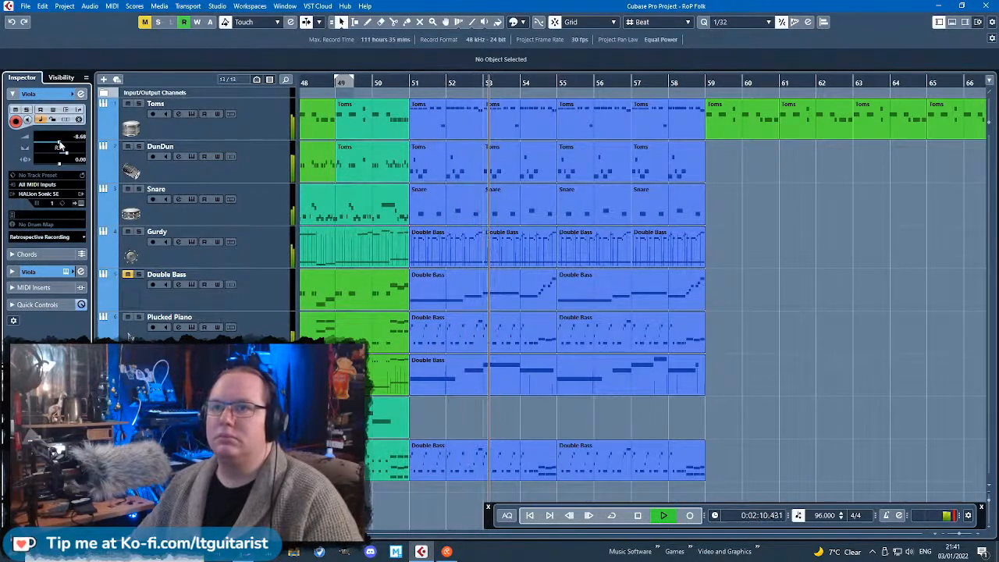
scroll(529, 404, "up", 4)
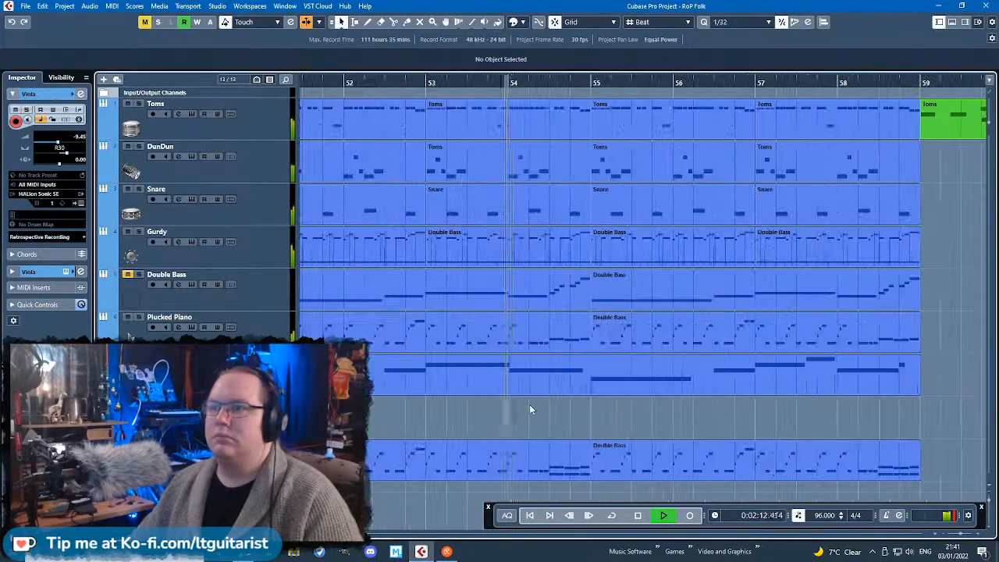
Listen to the blue section through bar 58 with the new Viola level, and stop playback.
scroll(522, 407, "down", 5)
scroll(592, 401, "up", 3)
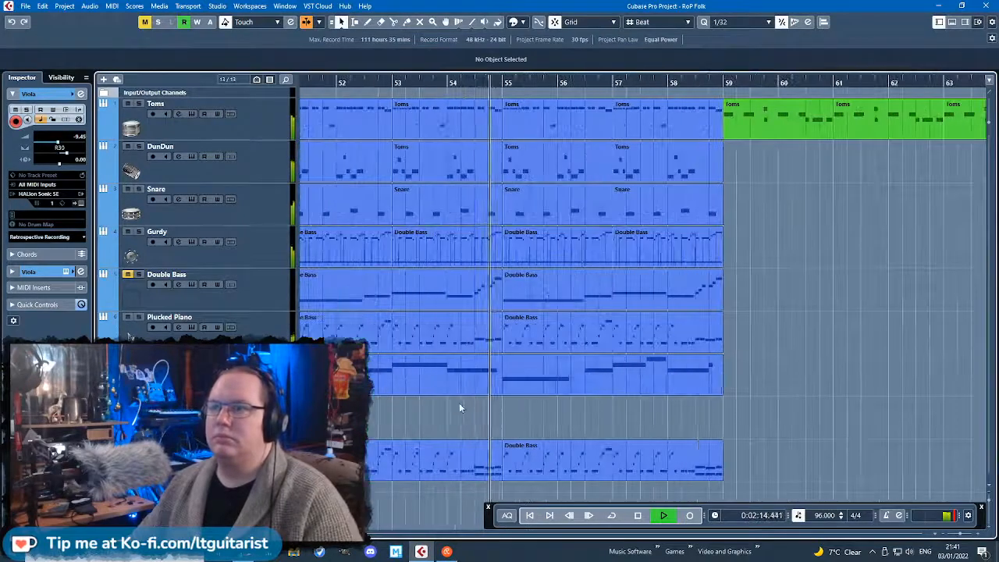
scroll(570, 410, "down", 3)
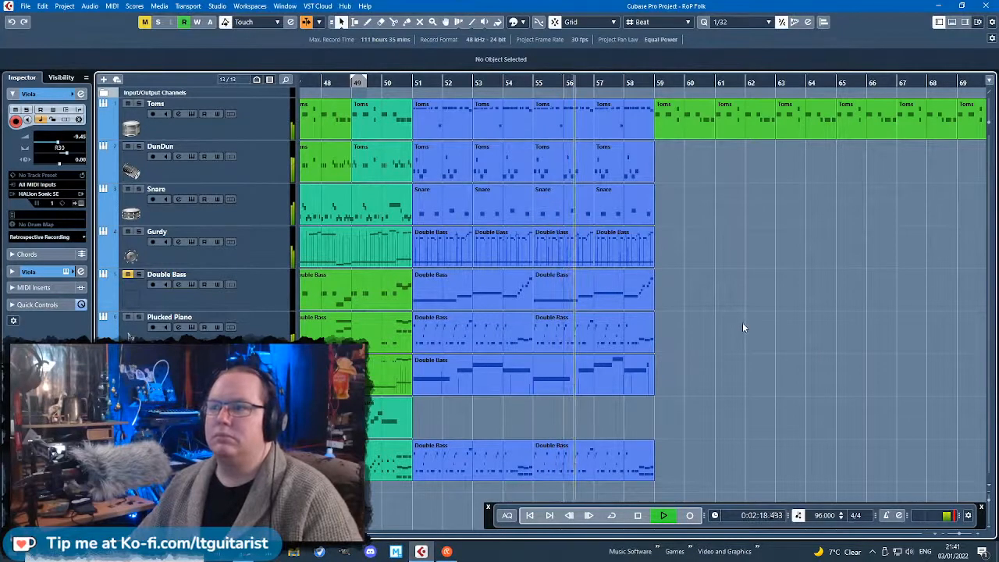
scroll(671, 304, "up", 2)
scroll(671, 307, "down", 3)
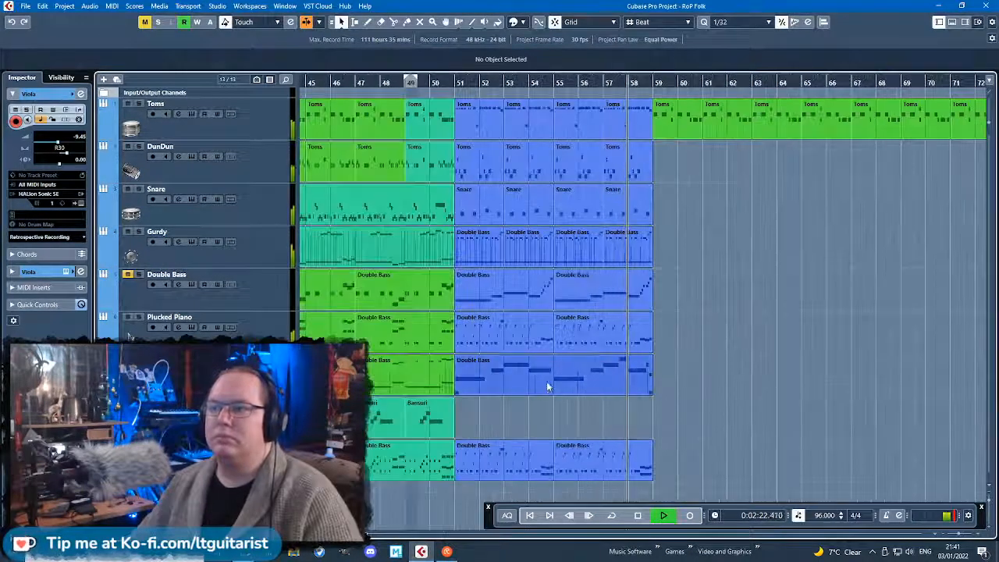
scroll(614, 425, "up", 2)
key("space")
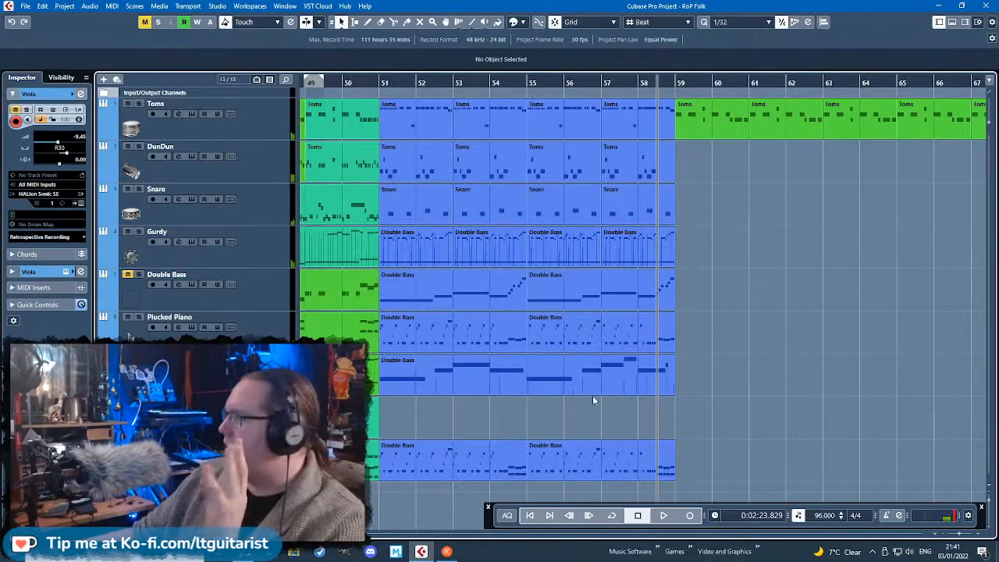
Copy the long-note part spanning bars 51 to 59 onto the empty Bansuri track directly below it.
left_click(551, 386)
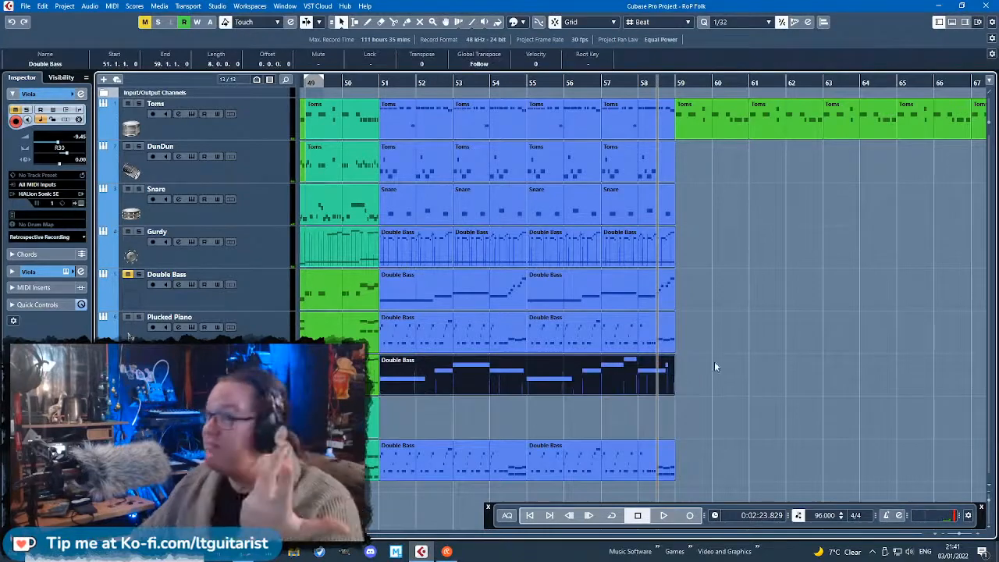
left_click(714, 367)
left_click(605, 375)
left_click(694, 371)
left_click(646, 389)
left_click_drag(646, 389, 451, 418)
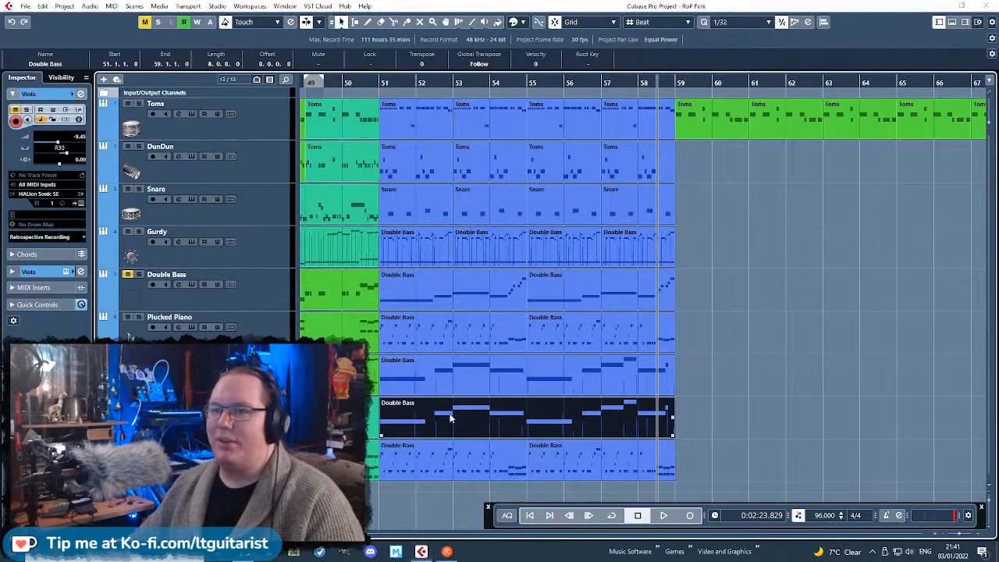
Open the copied Bansuri part for note editing and transpose all its notes down one octave.
double_click(450, 419)
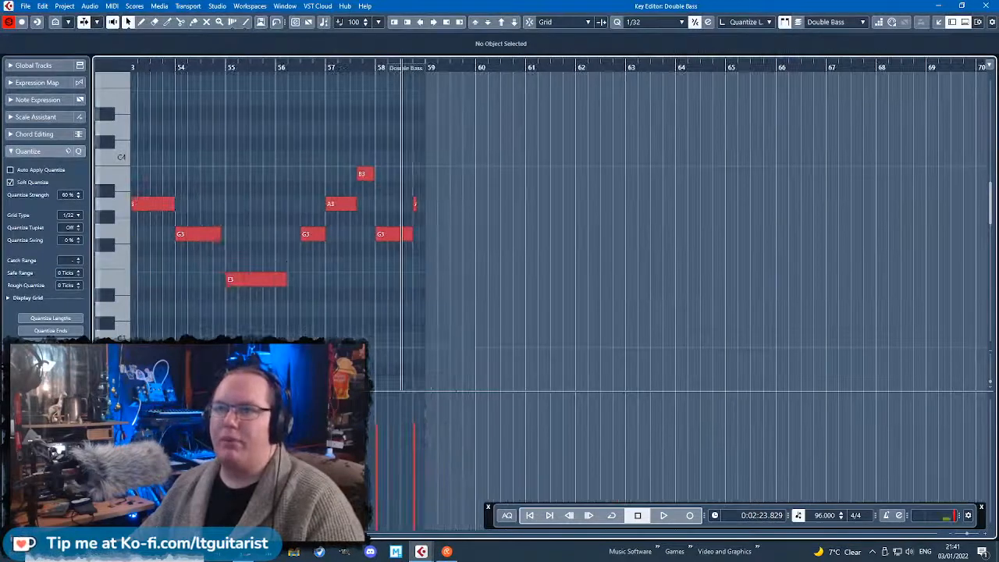
left_click(111, 399)
left_click(145, 232)
key("g")
left_click(219, 67)
key("space")
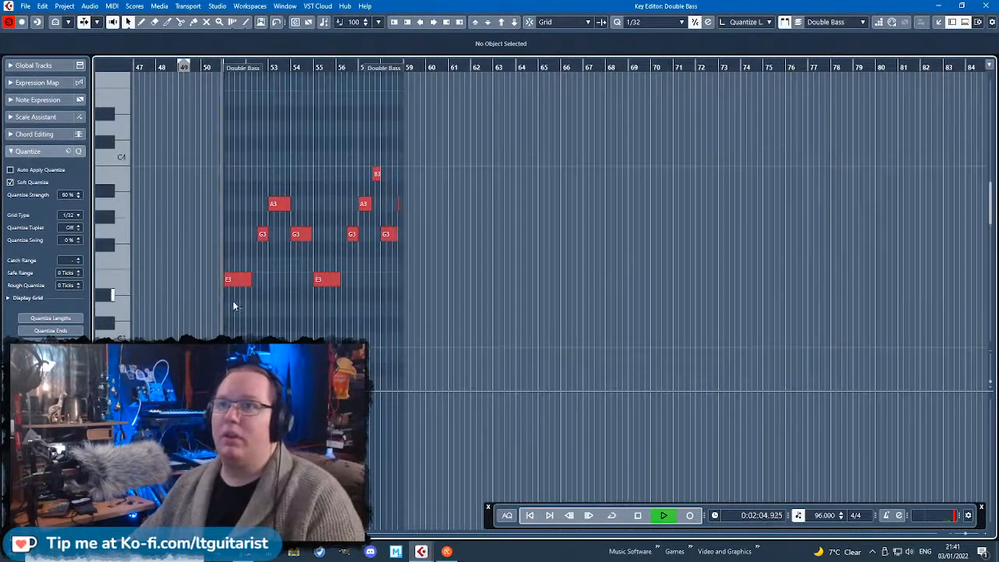
key("h")
mouse_move(152, 329)
left_mouse_down()
mouse_move(713, 172)
mouse_move(740, 153)
left_mouse_up()
key("shift+Down")
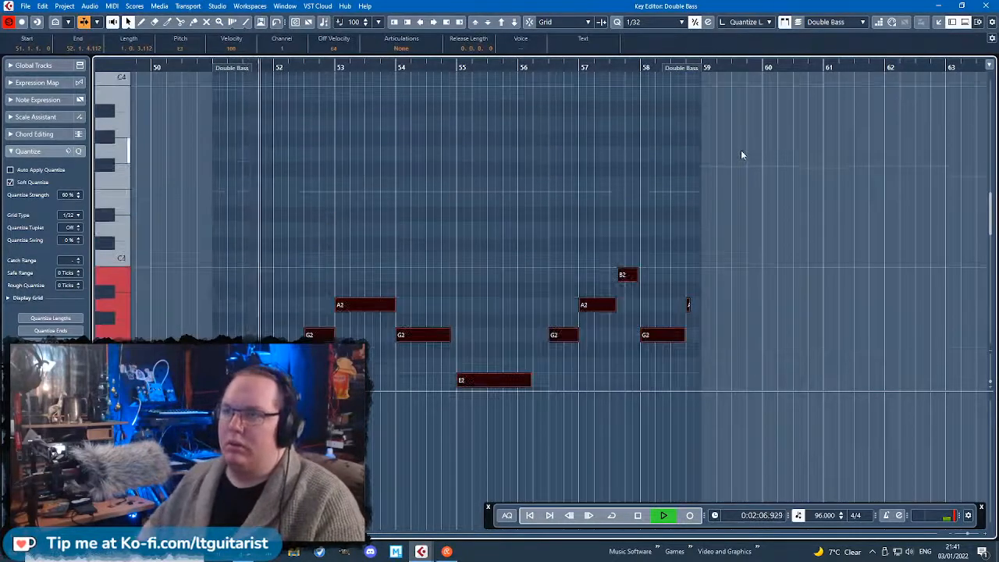
Shorten the E2 at bar 51 to about one bar and the G2 at bar 54 to about half a bar.
left_click(209, 70)
scroll(267, 178, "down", 3)
scroll(251, 235, "up", 5)
left_click(251, 236)
left_click_drag(356, 192, 317, 194)
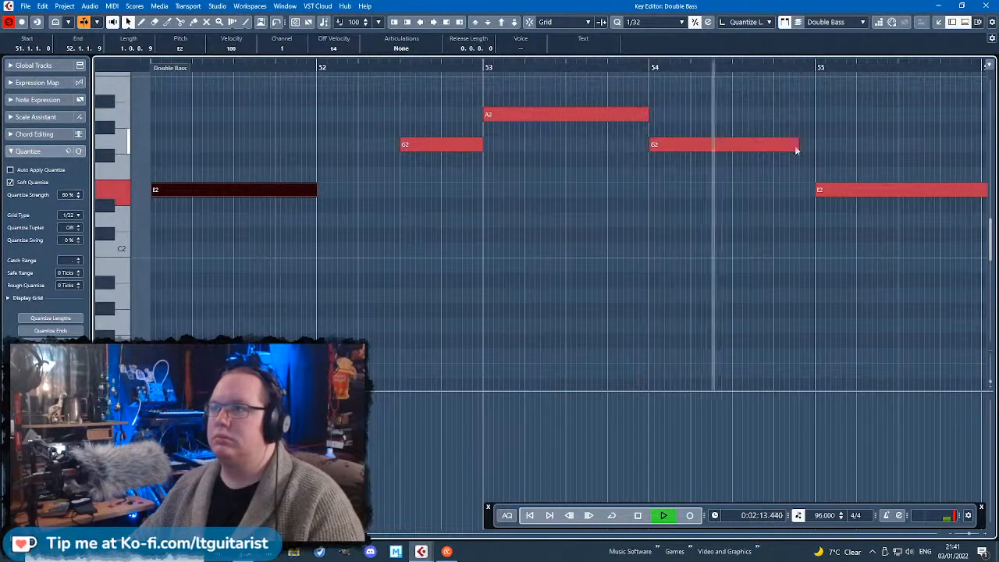
key("space")
left_click_drag(796, 144, 736, 144)
left_click(768, 122)
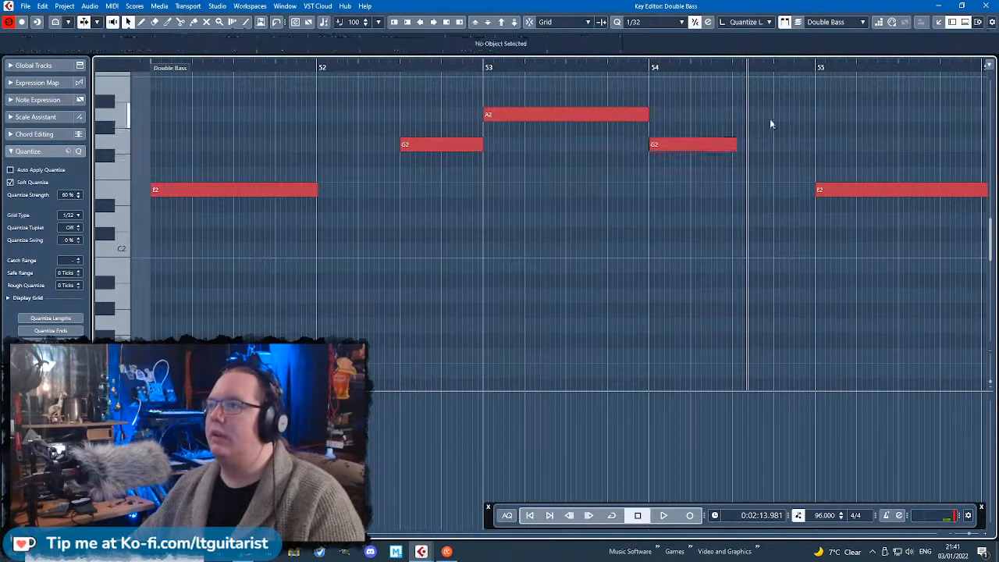
Add an A2 on the last beat of bar 54 that runs just past the start of bar 55.
left_click_drag(774, 115, 815, 116)
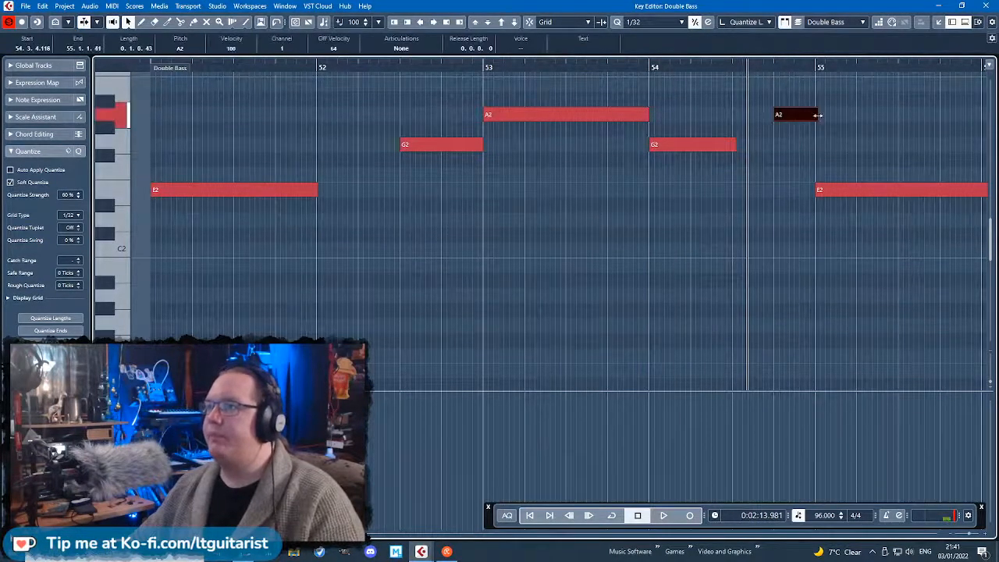
key("space")
left_click_drag(813, 115, 818, 115)
key("space")
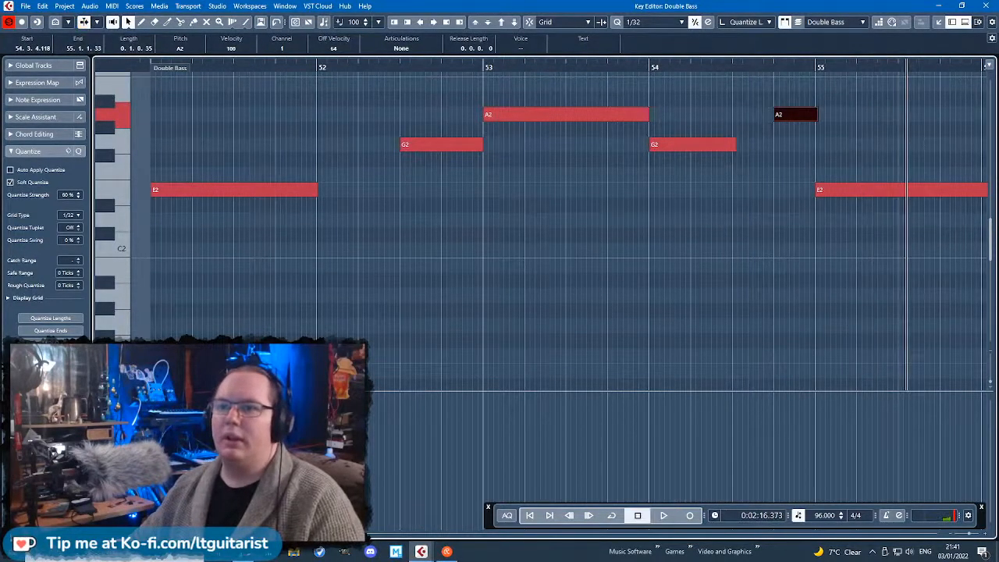
Lower the velocities of the G2, A2 and G2 notes in bars 52 to 54.
left_click(112, 398)
left_click(125, 163)
left_click(539, 338)
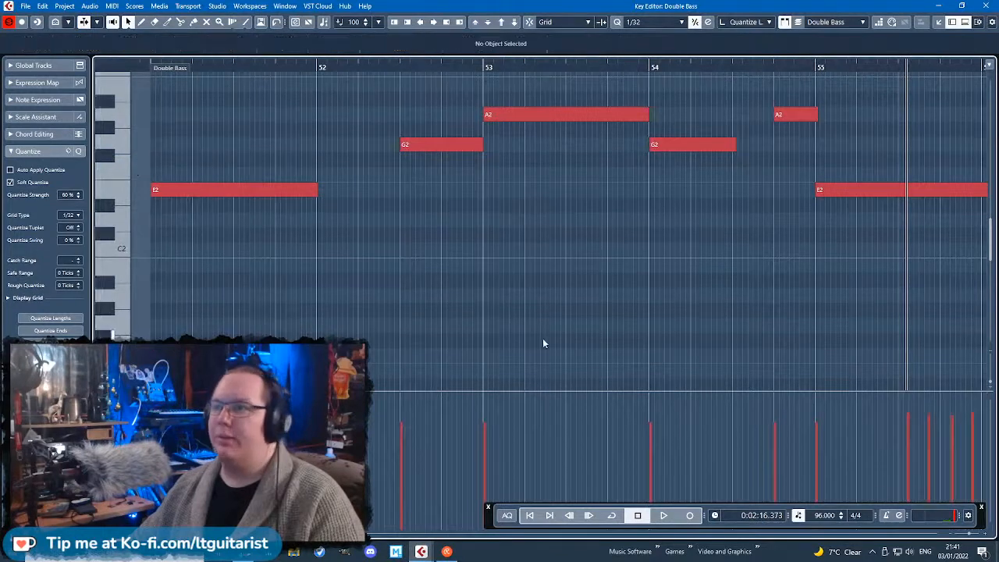
mouse_move(672, 422)
left_mouse_down()
mouse_move(551, 441)
mouse_move(437, 434)
mouse_move(464, 453)
mouse_move(492, 433)
left_mouse_up()
left_click(148, 75)
Play from bar 51 and lengthen the opening E2 and the G2 in bar 52 slightly past the following barlines.
key("space")
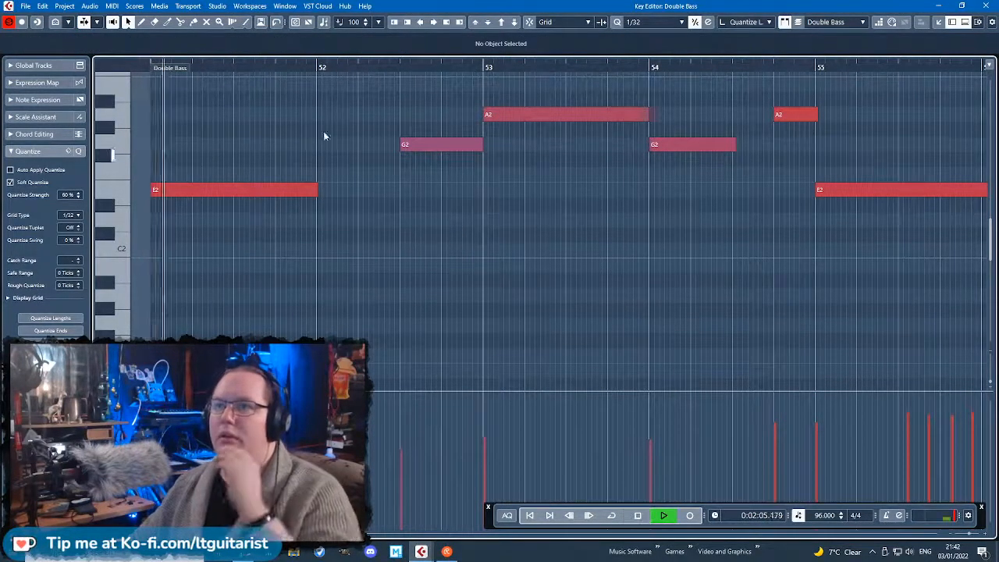
scroll(348, 266, "up", 2)
scroll(349, 270, "down", 2)
scroll(420, 292, "up", 2)
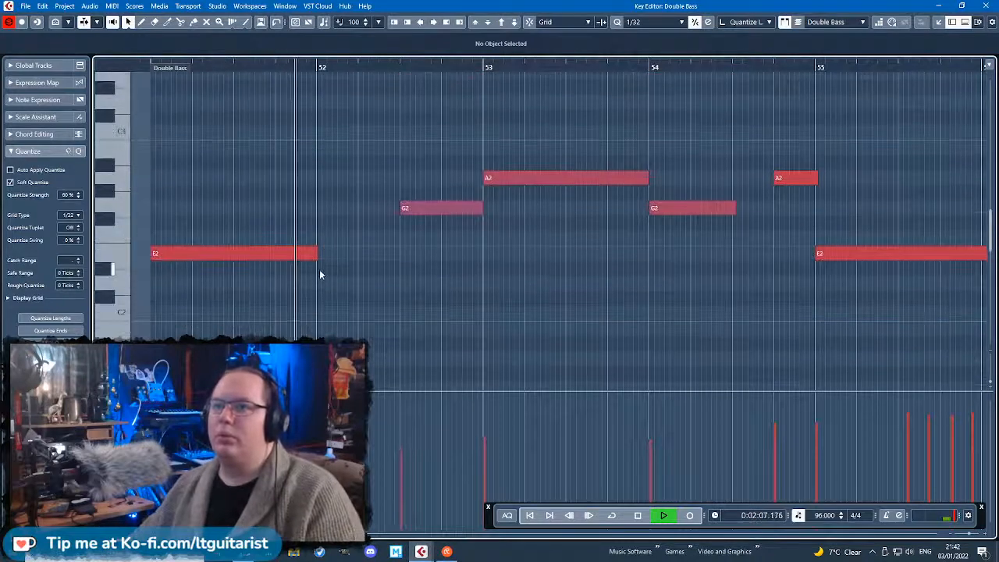
left_click_drag(315, 254, 319, 254)
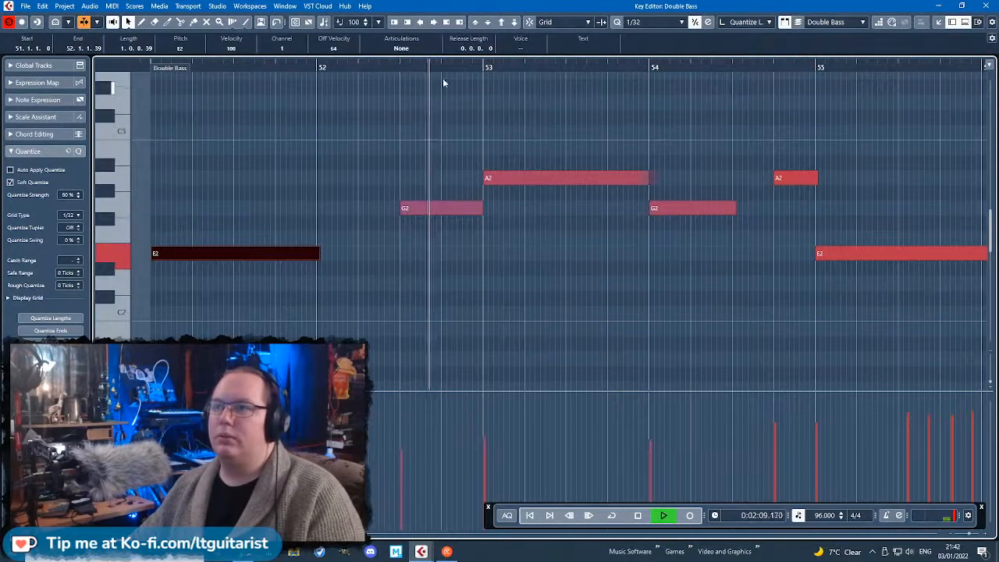
left_click_drag(478, 213, 485, 213)
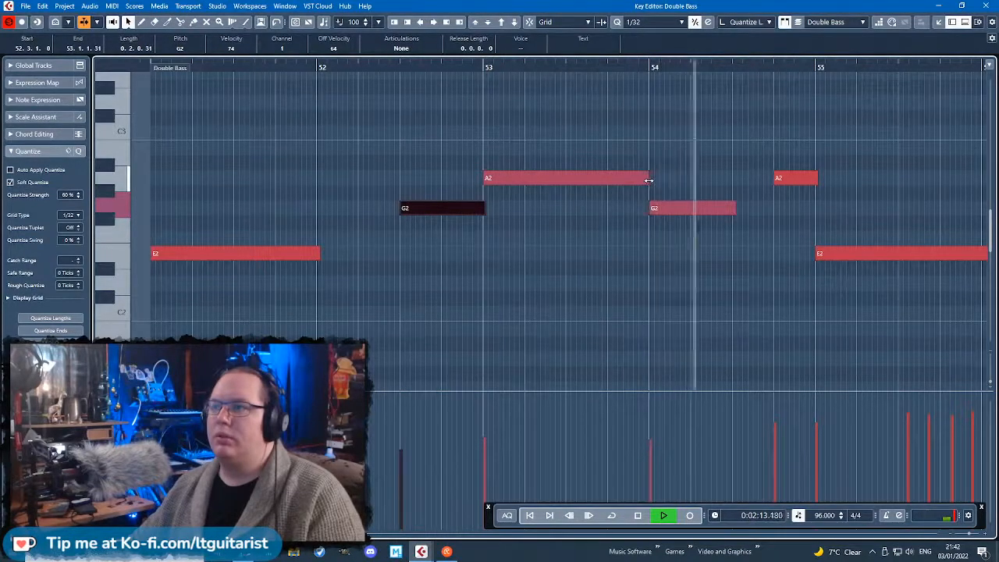
Delete the stray high notes around E4 between the middle of bar 55 and bar 56.
left_click(968, 167)
scroll(936, 156, "right", 6)
scroll(605, 279, "down", 2)
scroll(755, 312, "up", 3)
scroll(652, 267, "up", 4)
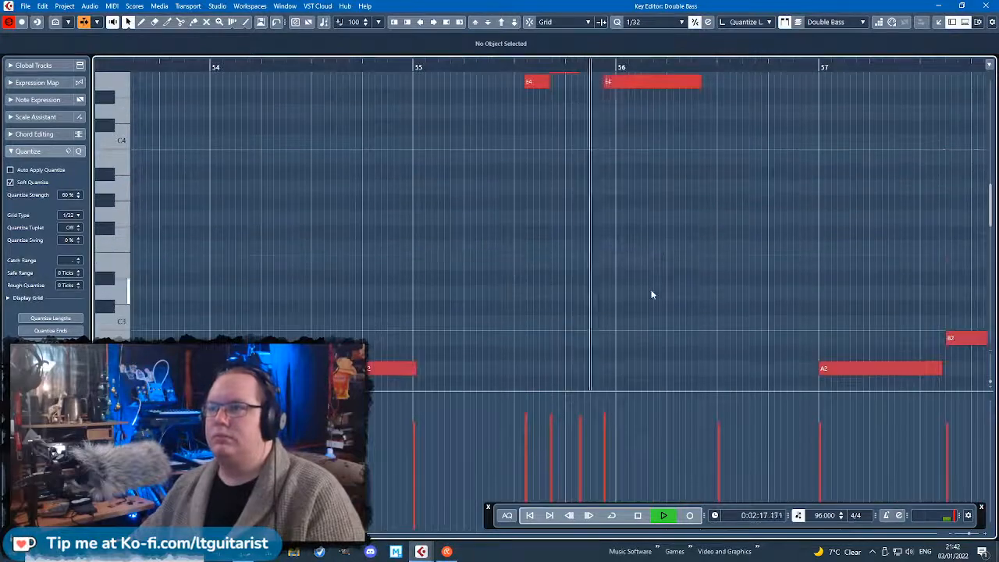
scroll(731, 247, "down", 2)
scroll(530, 172, "down", 1)
scroll(625, 297, "up", 4)
scroll(626, 298, "down", 2)
left_click_drag(437, 197, 882, 369)
Shorten the E2 at bar 55 to about one bar and lower the velocities of the notes in bars 56 to 58.
scroll(527, 262, "down", 5)
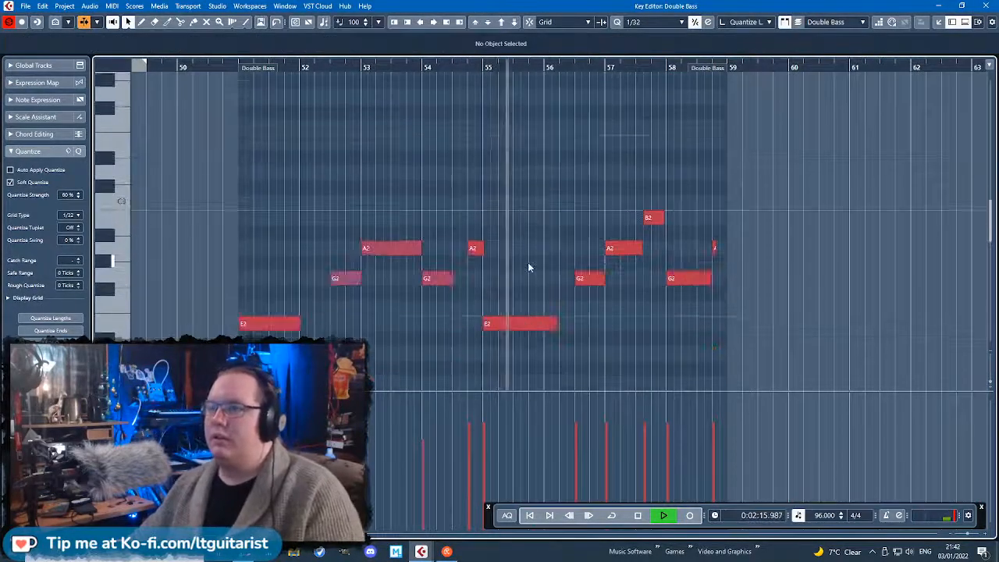
scroll(527, 262, "up", 3)
key("space")
left_click_drag(610, 325, 577, 328)
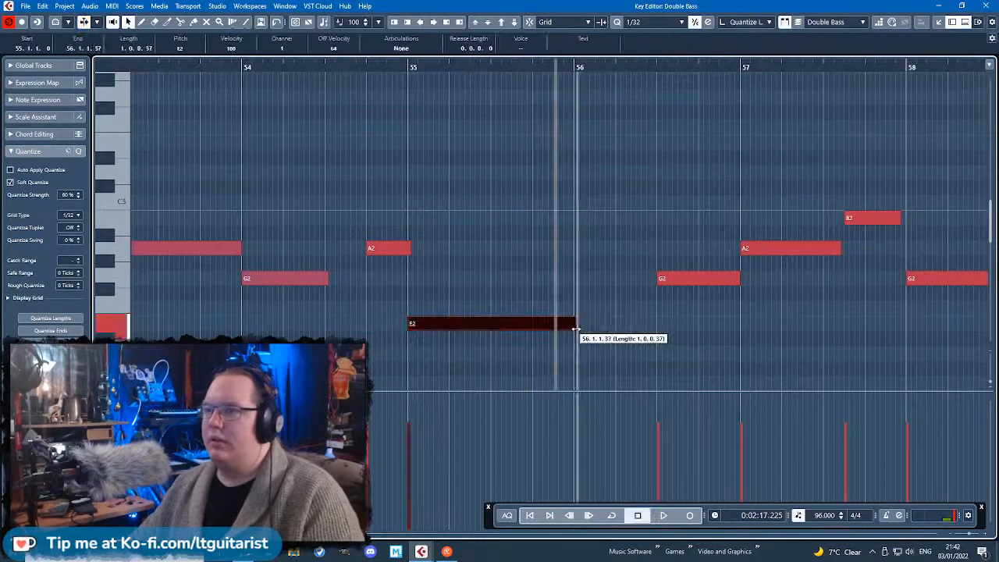
scroll(653, 352, "down", 3)
mouse_move(659, 402)
left_mouse_down()
mouse_move(664, 440)
mouse_move(764, 446)
mouse_move(785, 457)
left_mouse_up()
key("space")
Shorten the A2 at bar 57 to about half a bar and lengthen the B2 to just past bar 58.
scroll(732, 221, "up", 3)
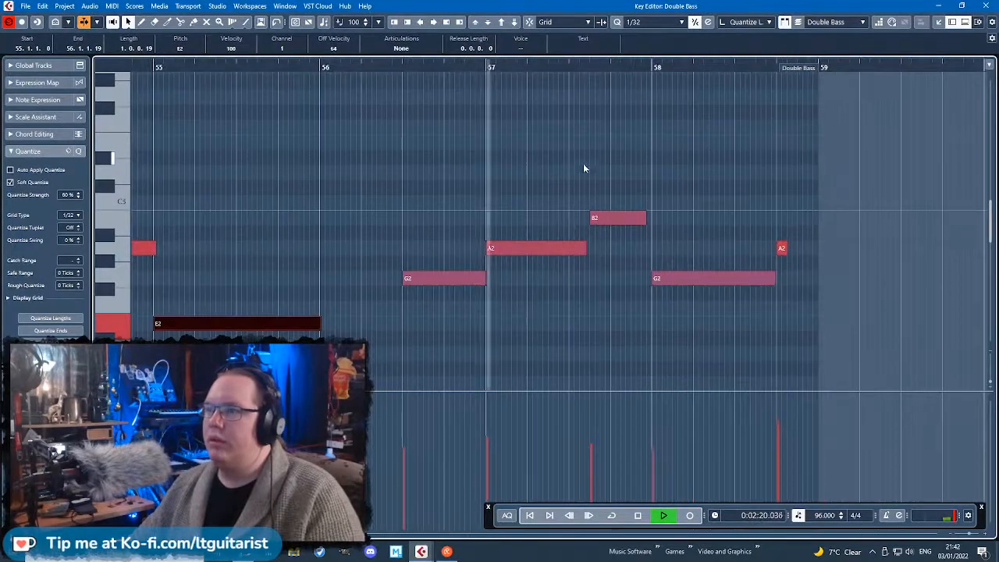
left_click_drag(584, 249, 572, 248)
left_click(606, 219)
left_click_drag(645, 219, 652, 220)
left_click(393, 64)
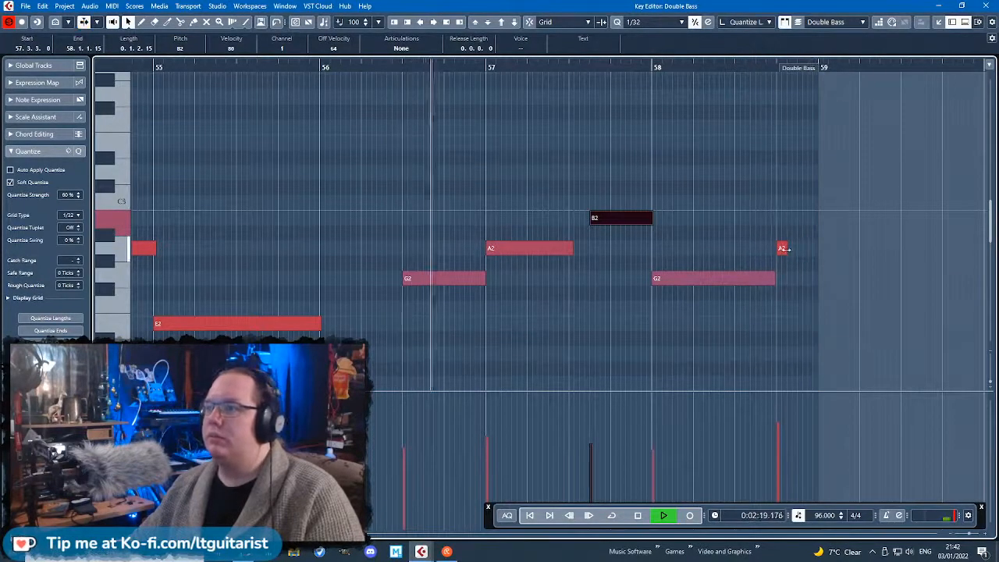
Lengthen the short closing A2 in bar 58 slightly and lower its velocity.
left_click_drag(786, 249, 792, 249)
left_click(806, 312)
left_click_drag(777, 428, 777, 468)
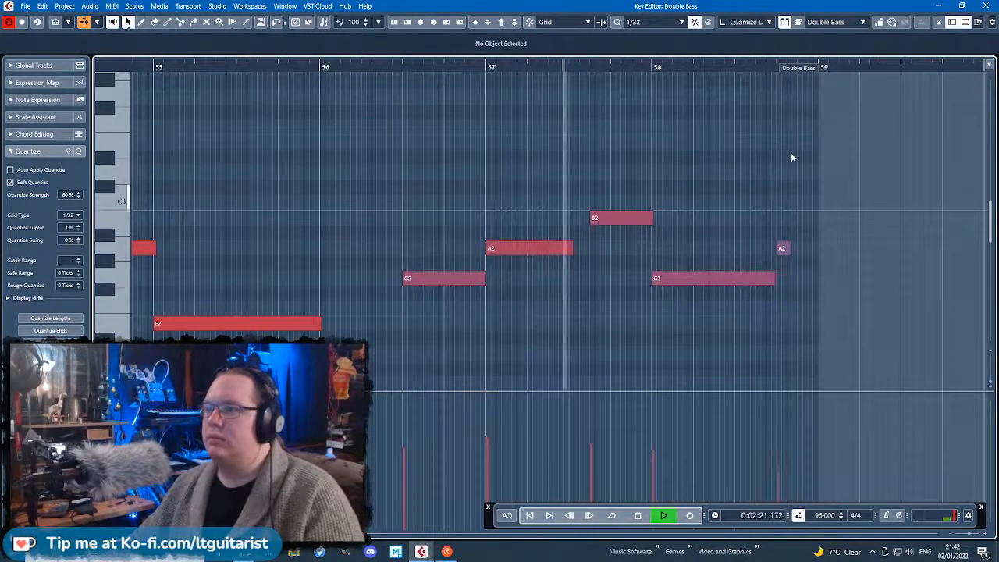
scroll(676, 251, "up", 1)
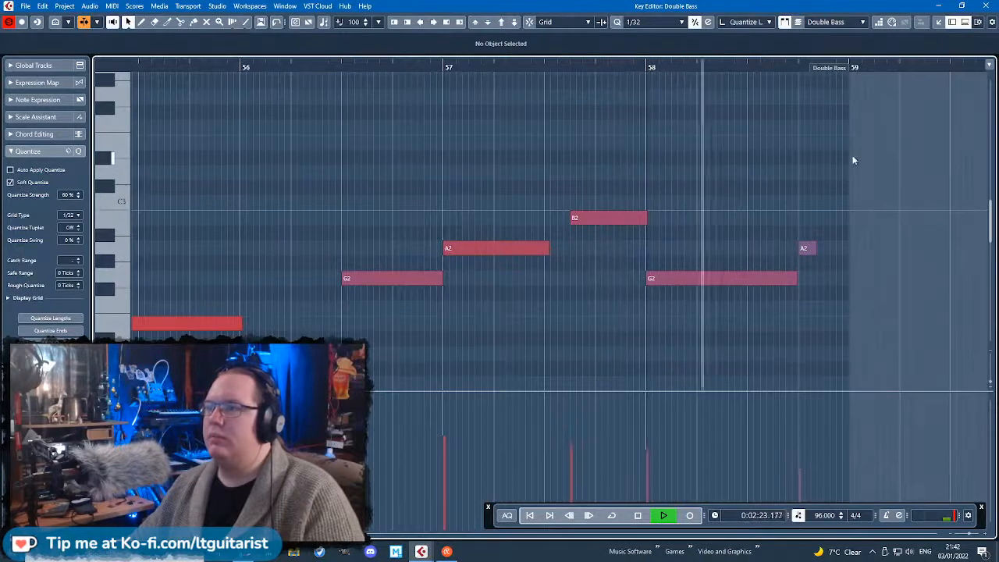
Shorten the G2 at bar 58 to about half a bar, delete the closing A2 and close the note editor.
left_click_drag(794, 282, 749, 290)
left_click_drag(829, 214, 796, 281)
key("Delete")
key("Return")
Play from about bar 51 and raise the Bansuri track's volume to -15.5.
left_click_drag(376, 82, 380, 78)
key("space")
left_click(741, 378)
key("Down")
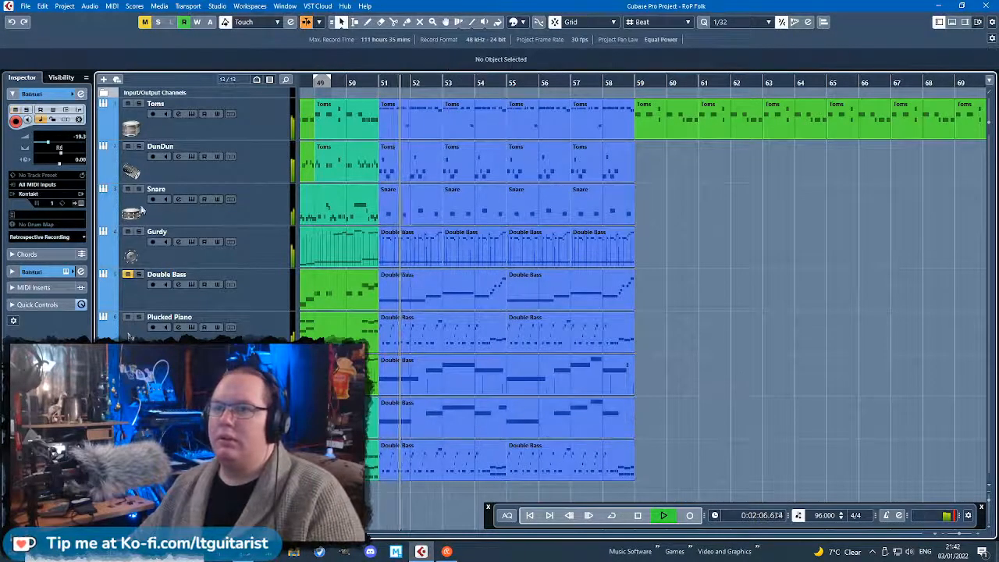
left_click_drag(47, 145, 59, 150)
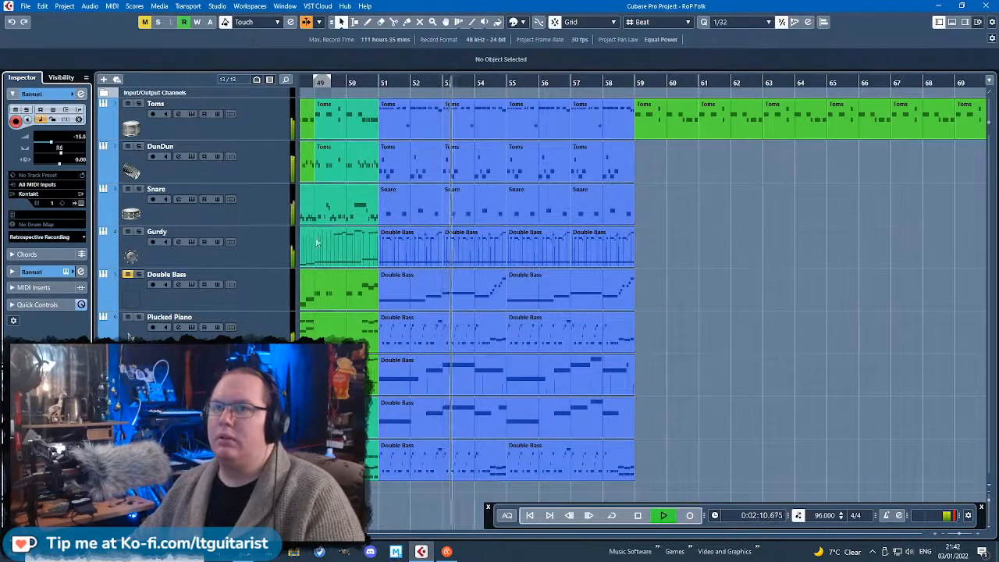
Listen to the blue section up to bar 59 to check the new Bansuri part in context.
scroll(581, 445, "up", 3)
scroll(711, 431, "down", 2)
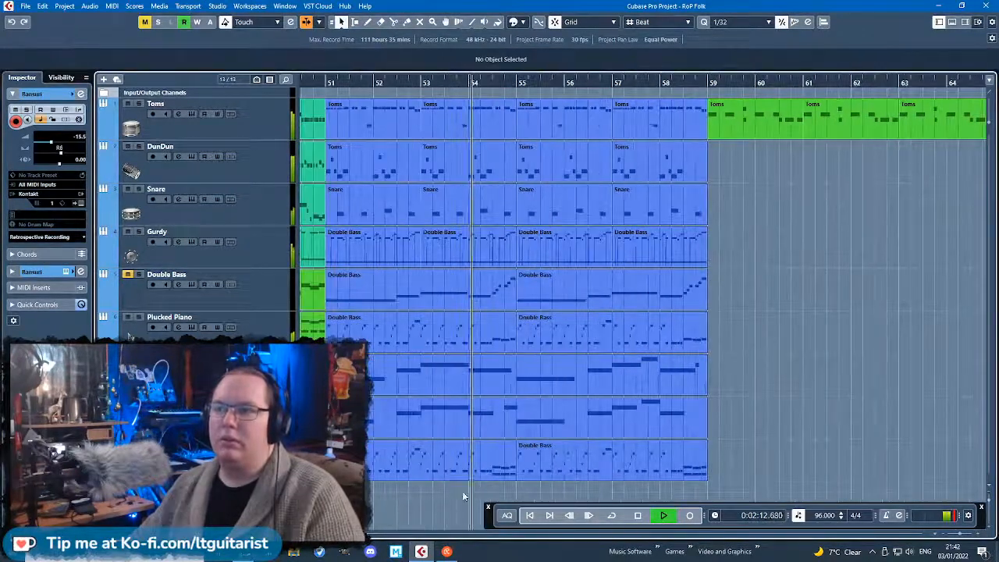
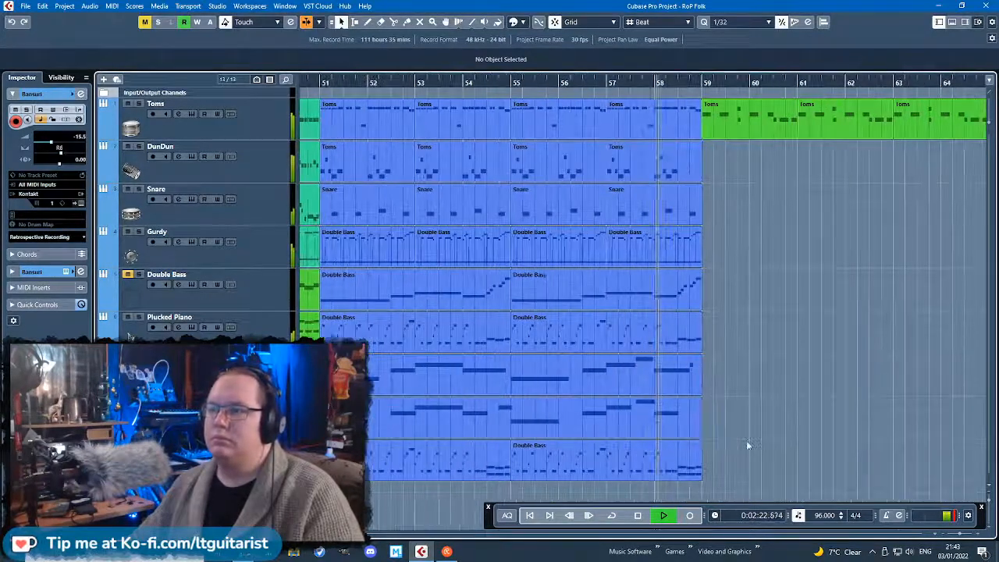
key("g")
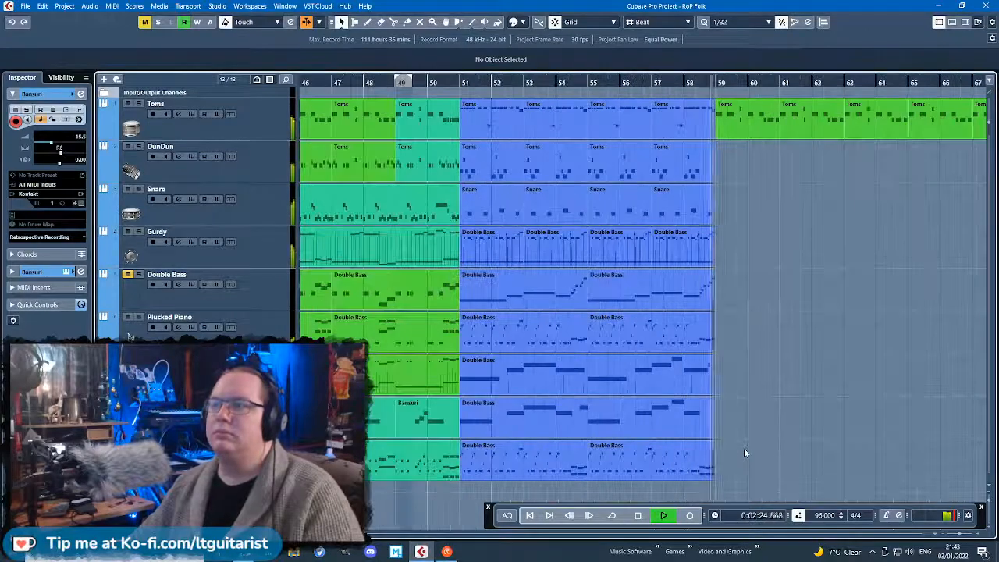
Stop playback and copy the Bansuri part from the section at bar 51 into the gap starting at bar 27.
key("g")
key("space")
key("g")
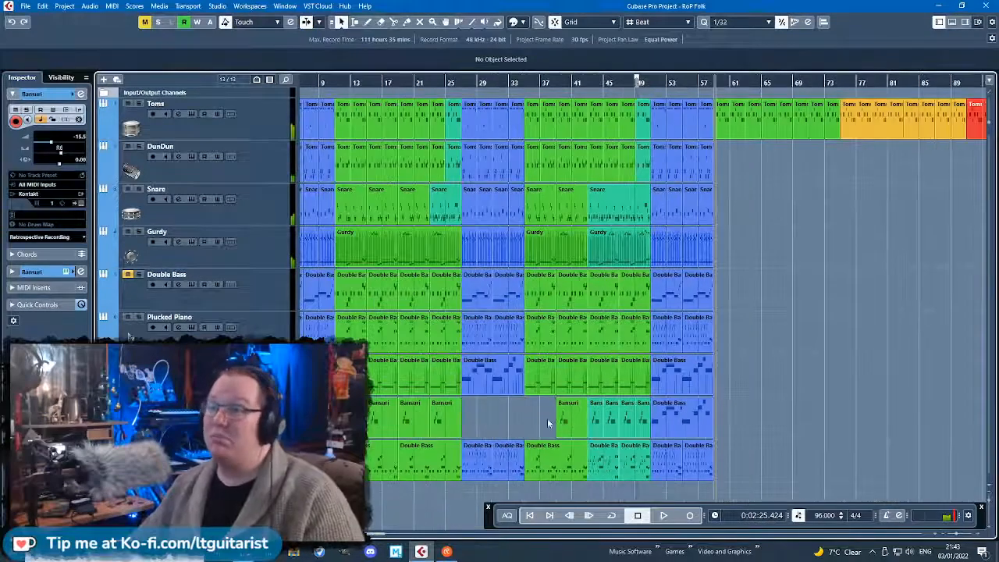
left_click_drag(699, 422, 509, 421)
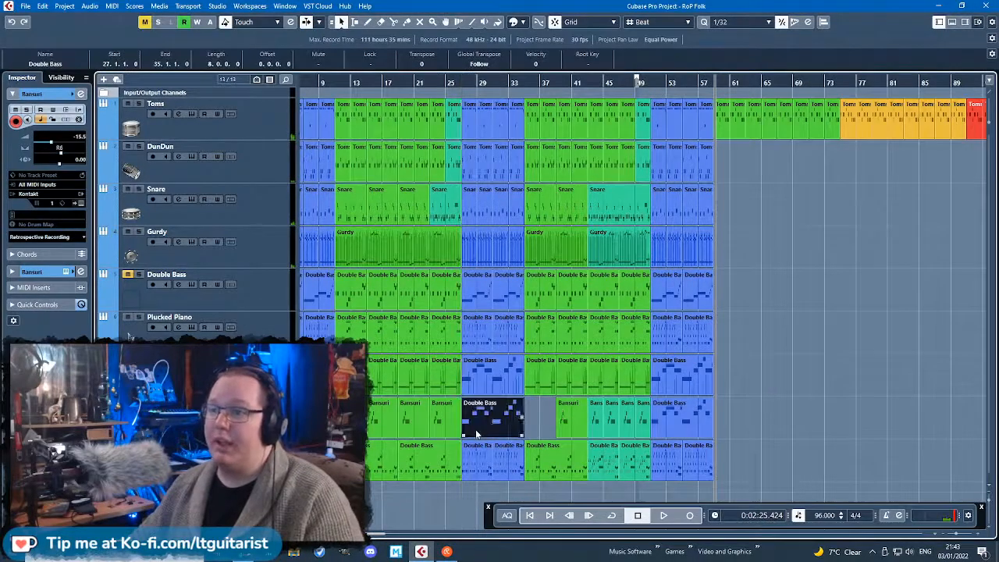
scroll(476, 434, "up", 2)
scroll(477, 433, "down", 2)
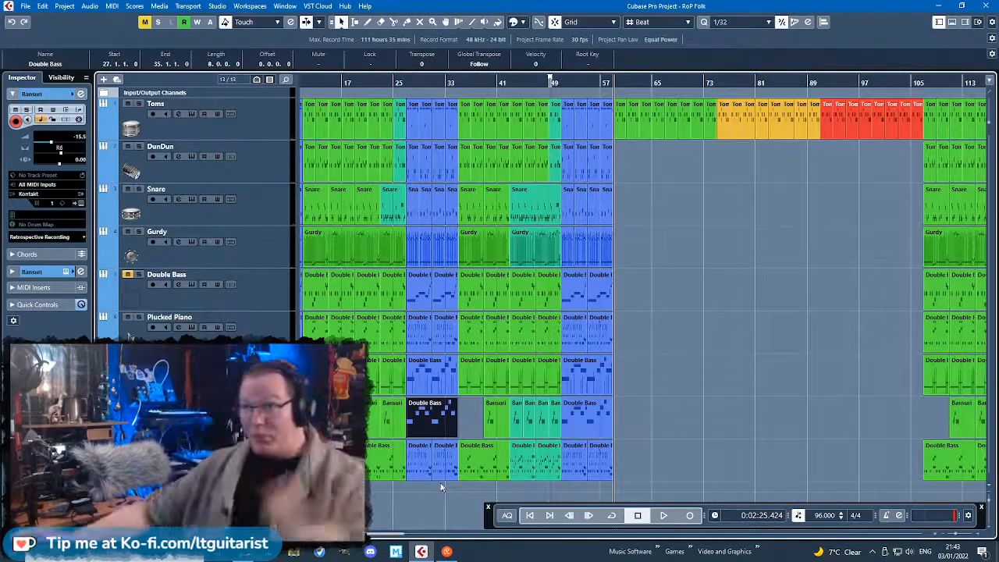
Play from just before bar 27 to check the start of the copied Bansuri part.
left_click(278, 301)
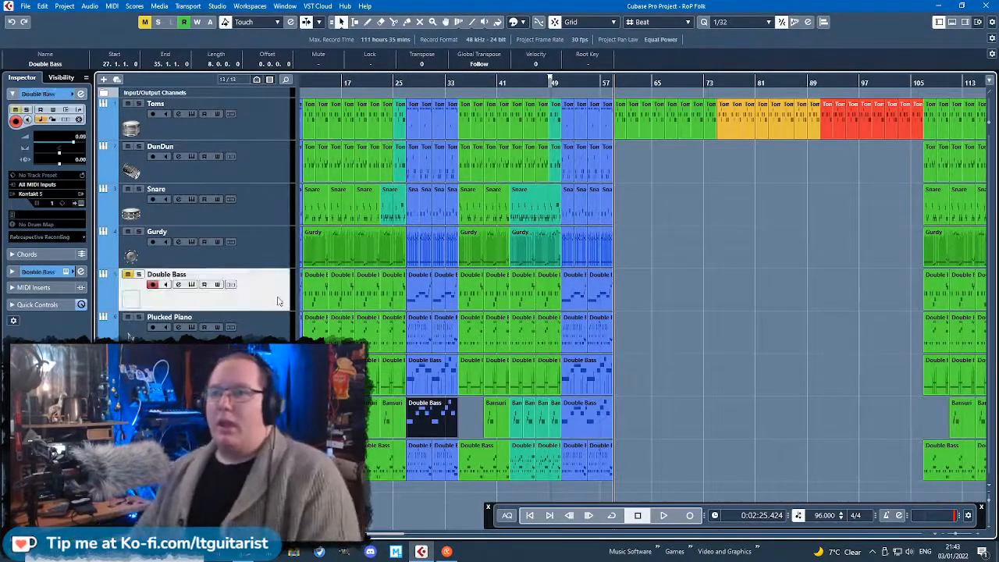
scroll(451, 285, "up", 4)
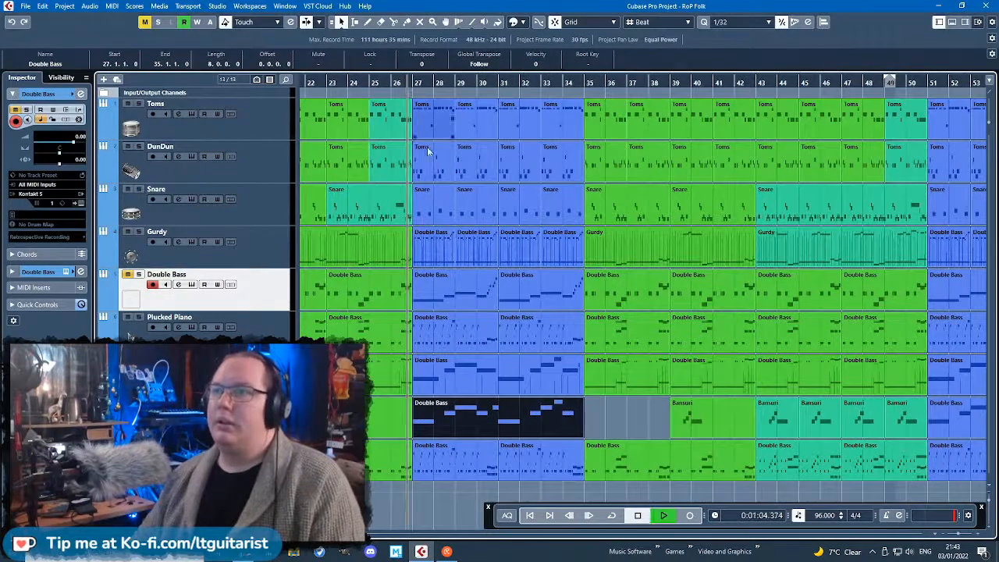
key("space")
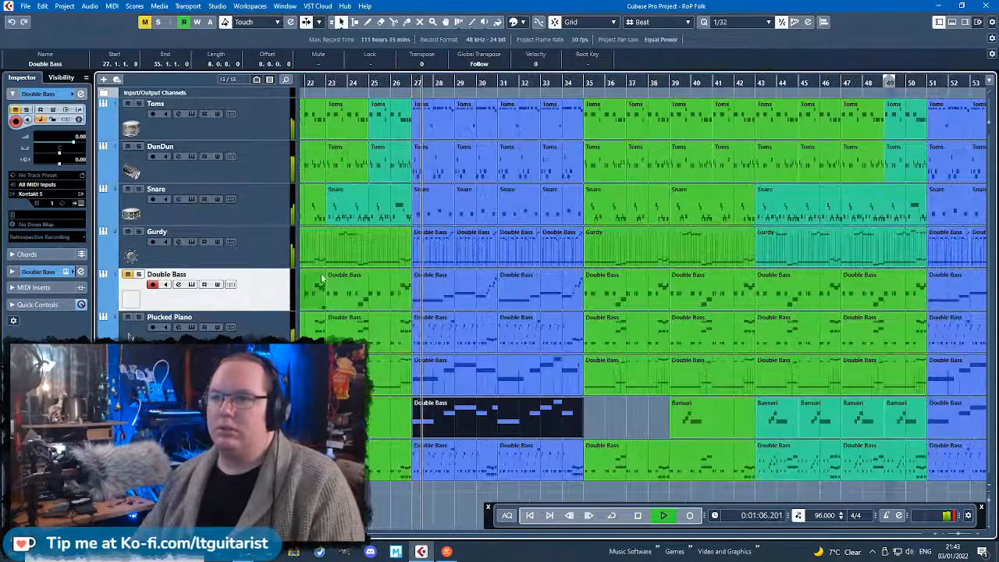
key("space")
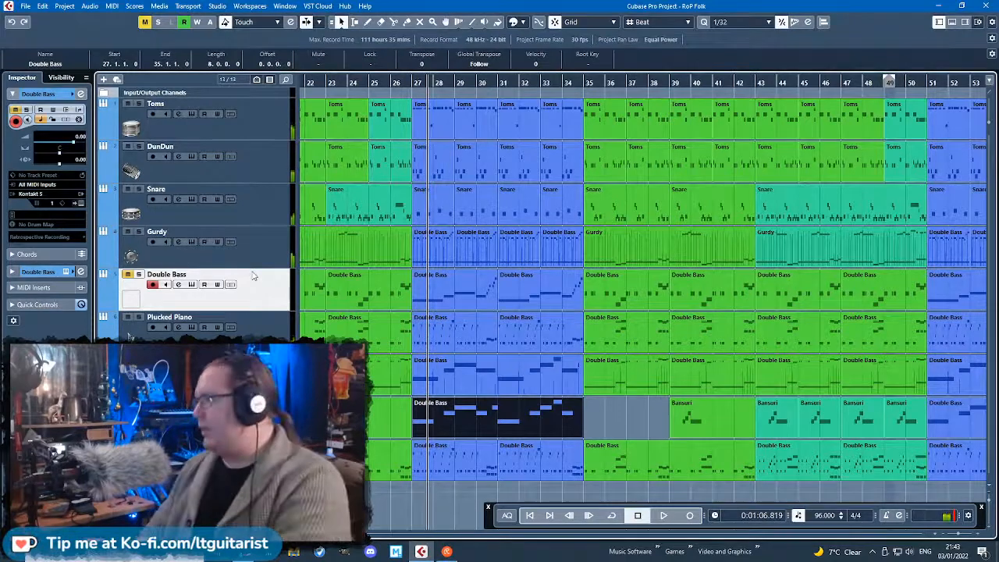
Add one instrument track using HALion Sonic SE, routed to Stereo Out, beside the Viola track.
right_click(254, 147)
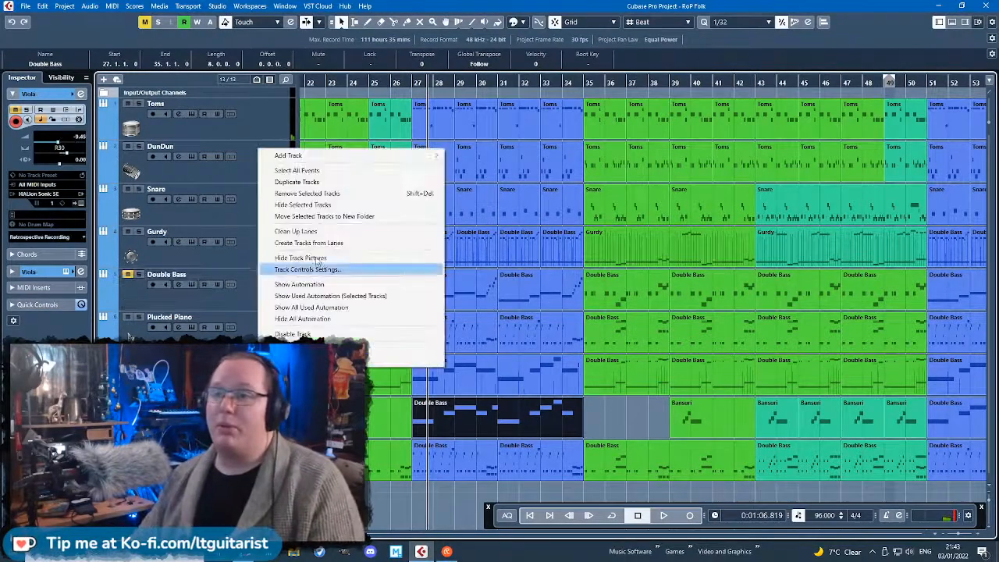
mouse_move(316, 161)
left_click_drag(468, 167, 539, 175)
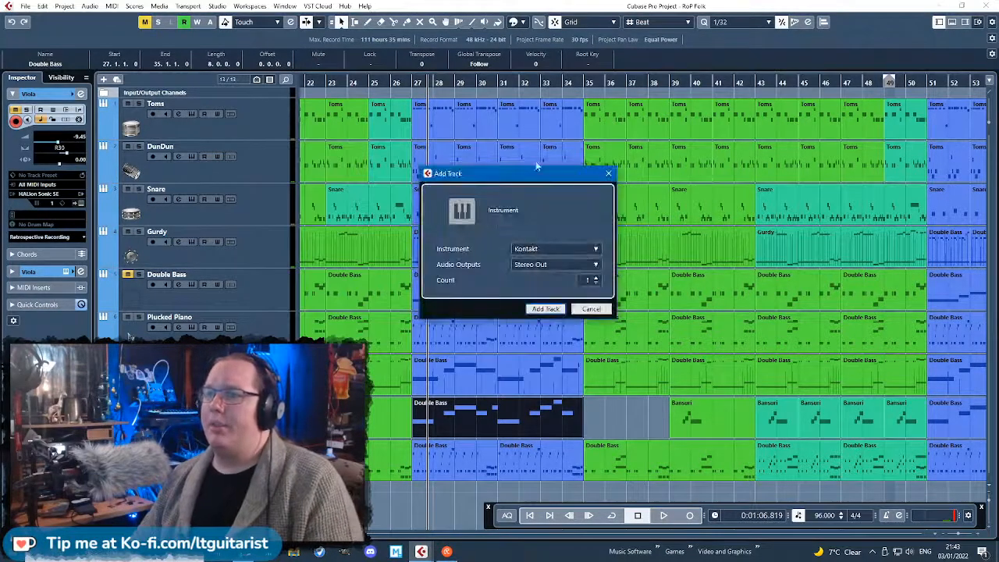
left_click(555, 248)
left_click(507, 440)
left_click(574, 250)
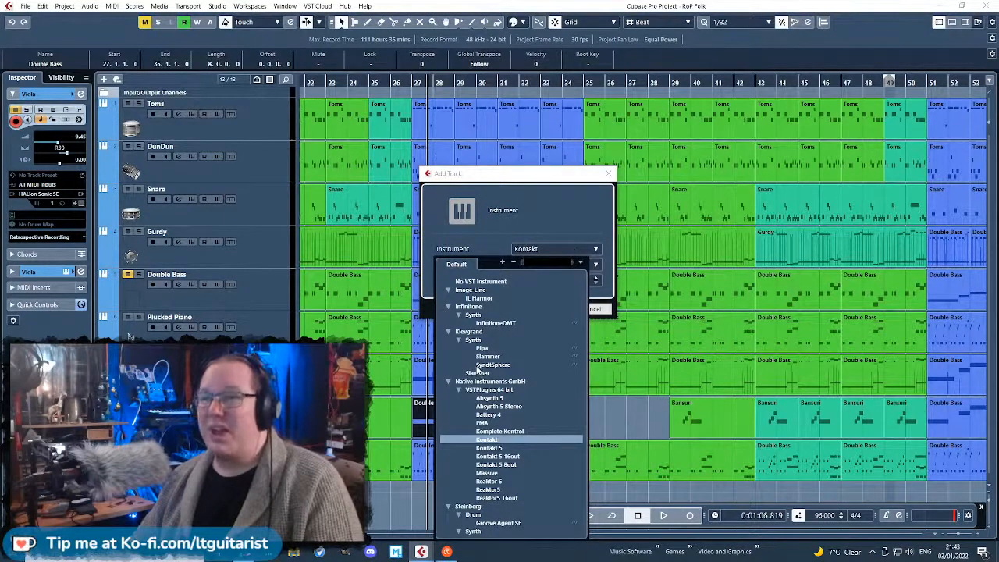
scroll(482, 326, "down", 3)
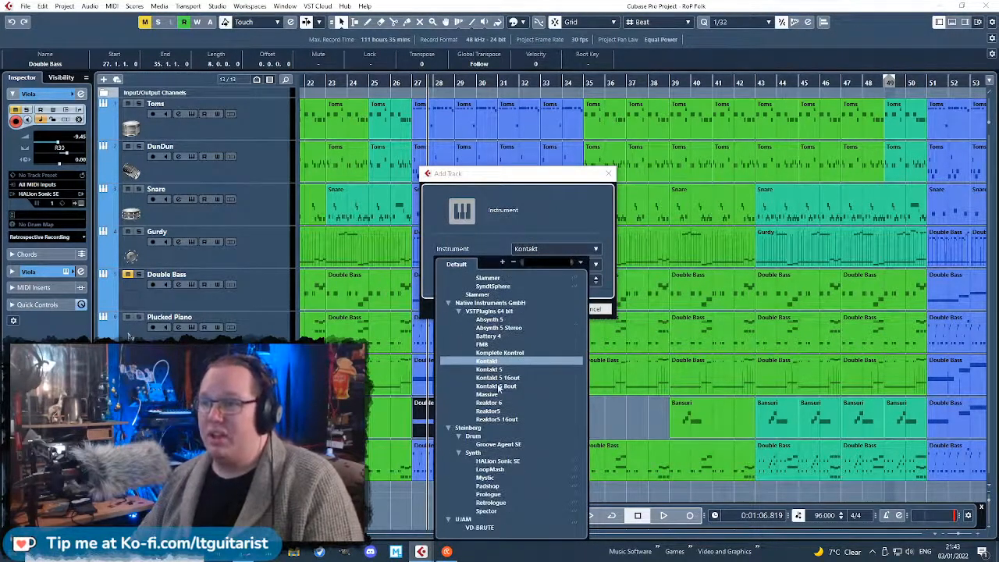
left_click(513, 461)
left_click(546, 309)
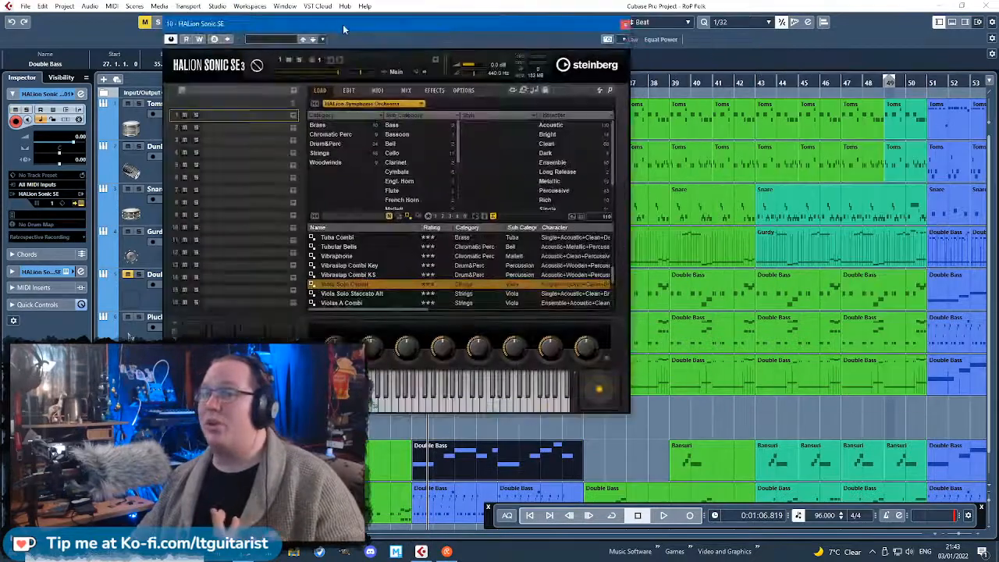
Set the HALion Sonic SE preset browser to show all instrument sets.
left_click(408, 110)
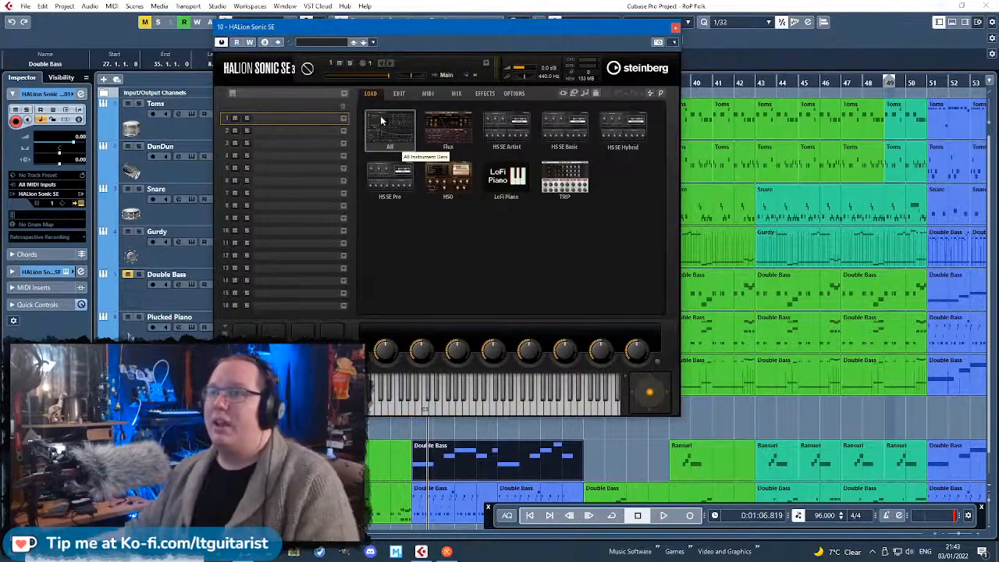
left_click(390, 133)
scroll(507, 273, "up", 2)
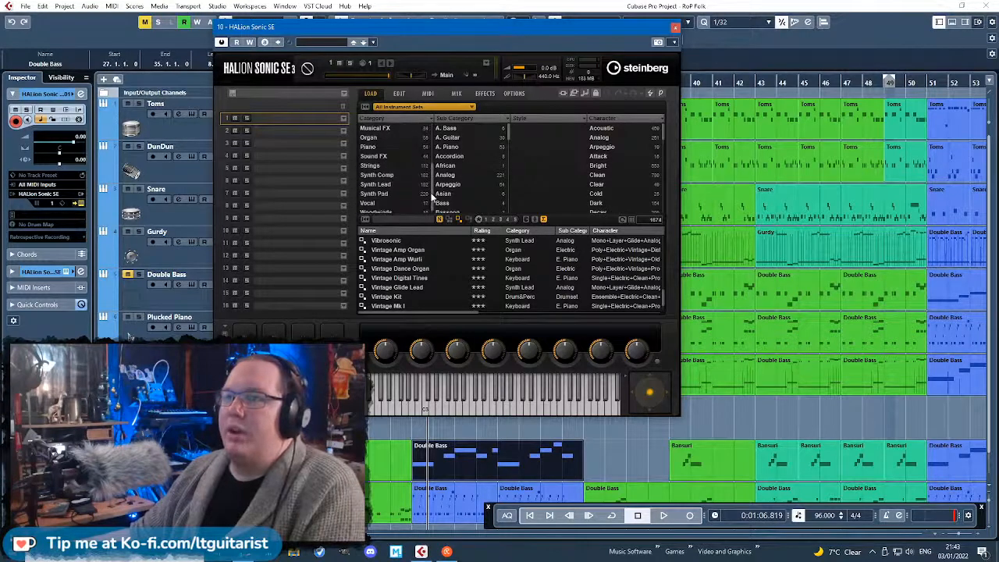
Browse the sub categories, check the presets under Wood and clear that filter.
scroll(388, 205, "down", 1)
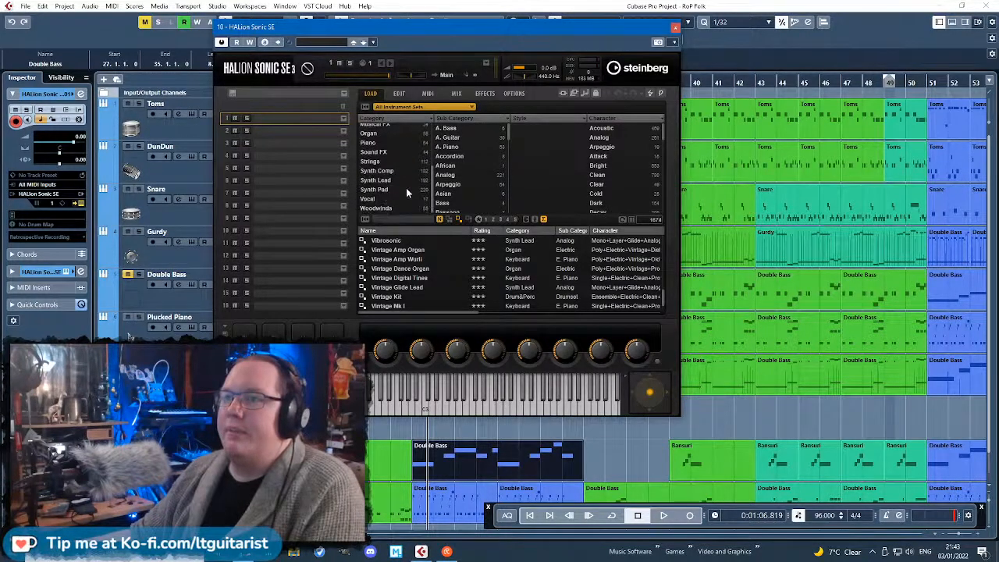
scroll(472, 173, "down", 8)
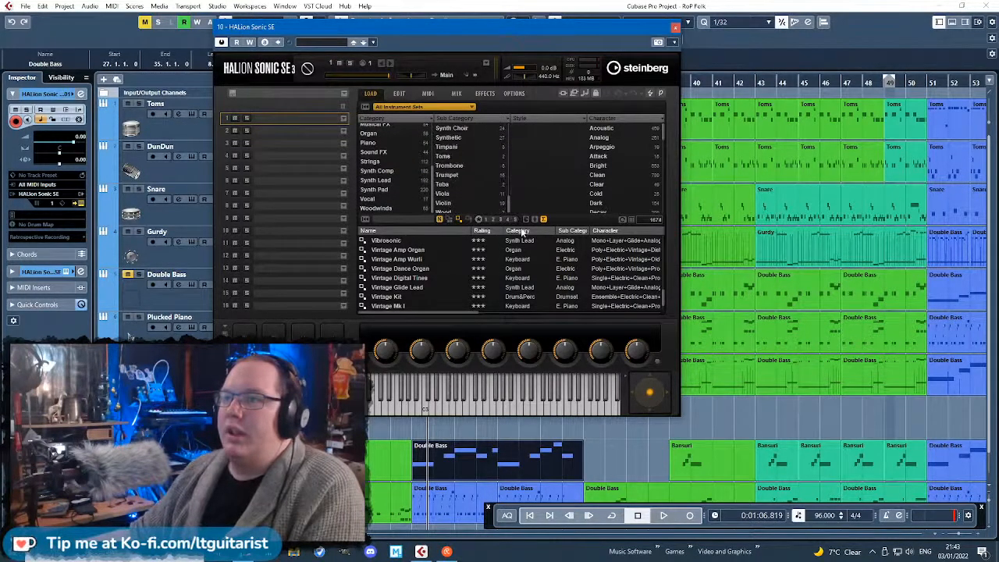
scroll(508, 204, "up", 1)
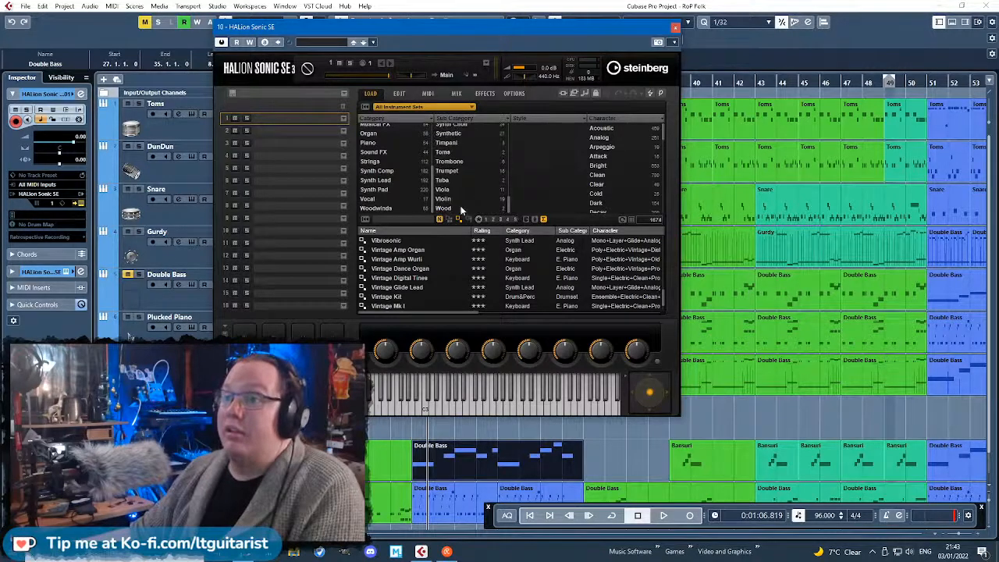
left_click(457, 208)
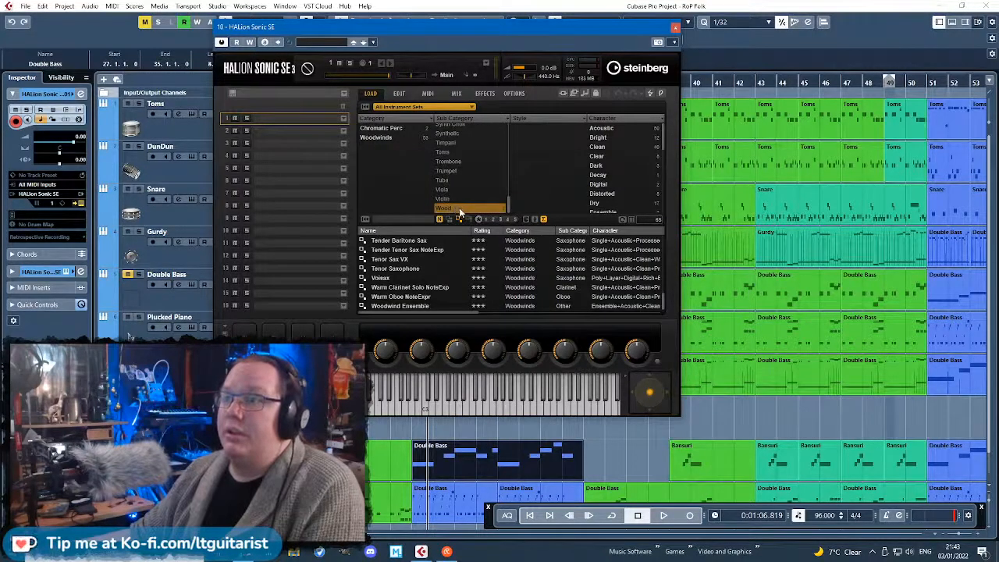
left_click(456, 208)
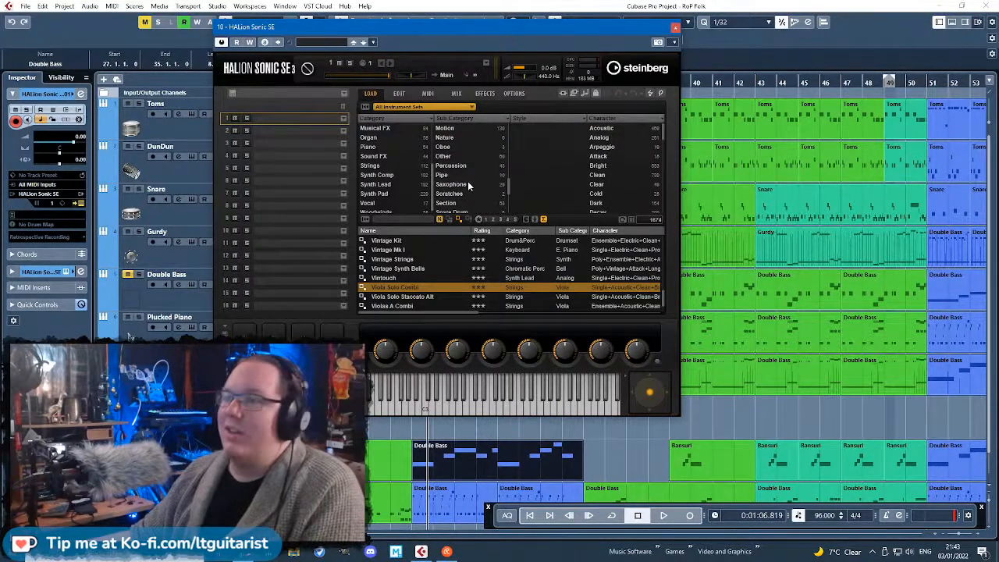
Filter the presets by the Harp sub category and load [GM 047] Orchestral Harp to audition it.
scroll(461, 183, "up", 2)
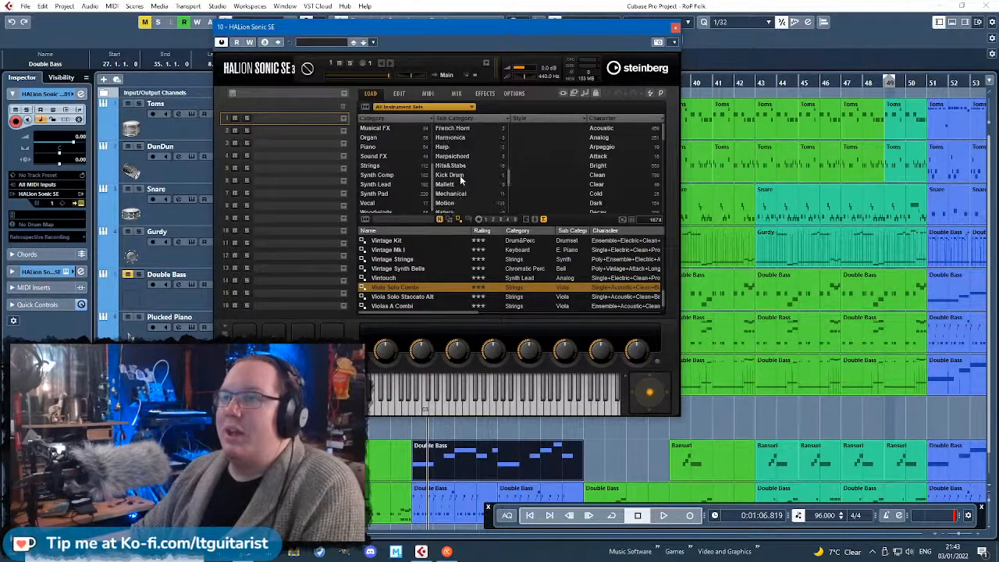
scroll(462, 175, "up", 1)
left_click(458, 165)
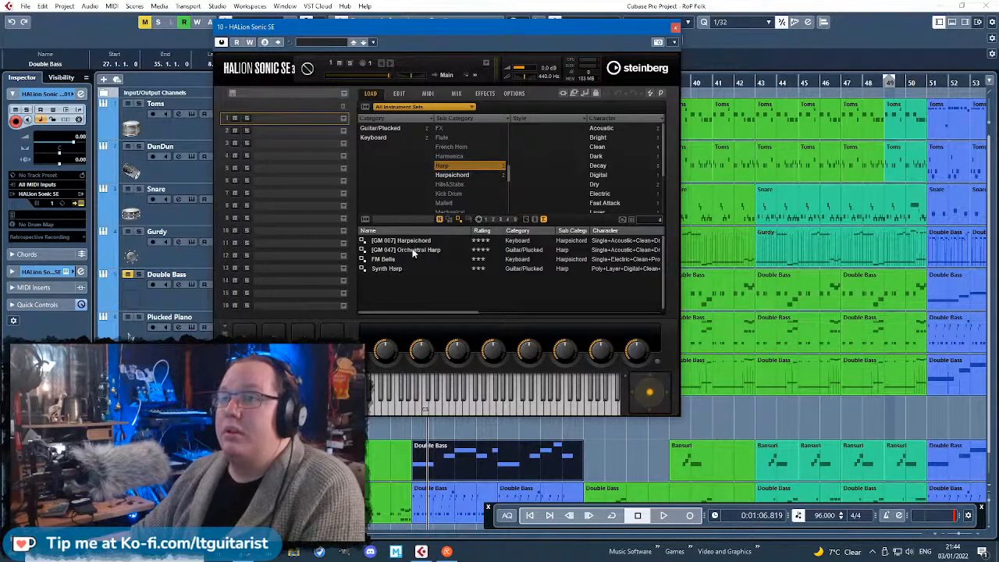
left_click(429, 250)
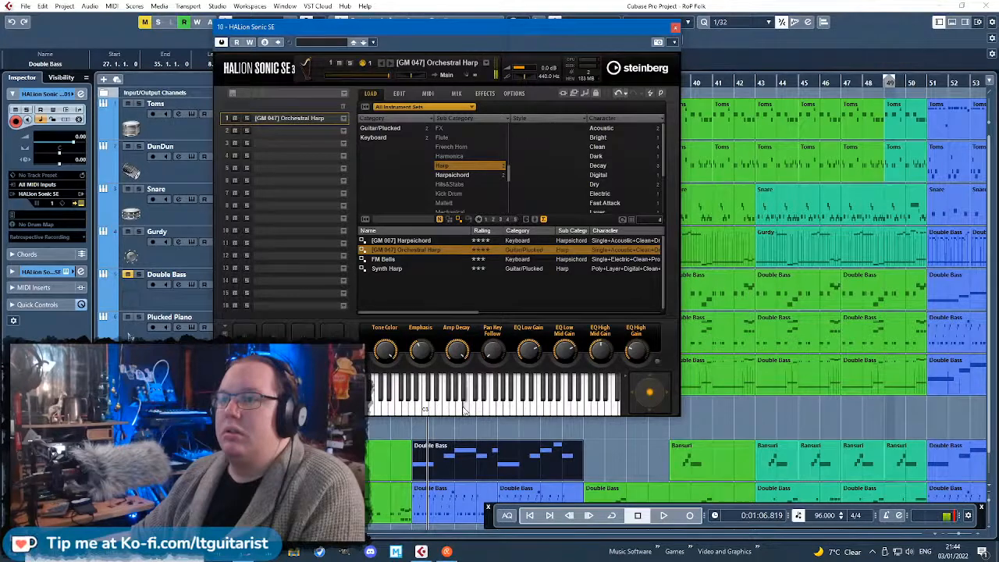
Filter the presets by the Ethnic sub category instead and load Digeridoo to audition it.
scroll(468, 183, "up", 1)
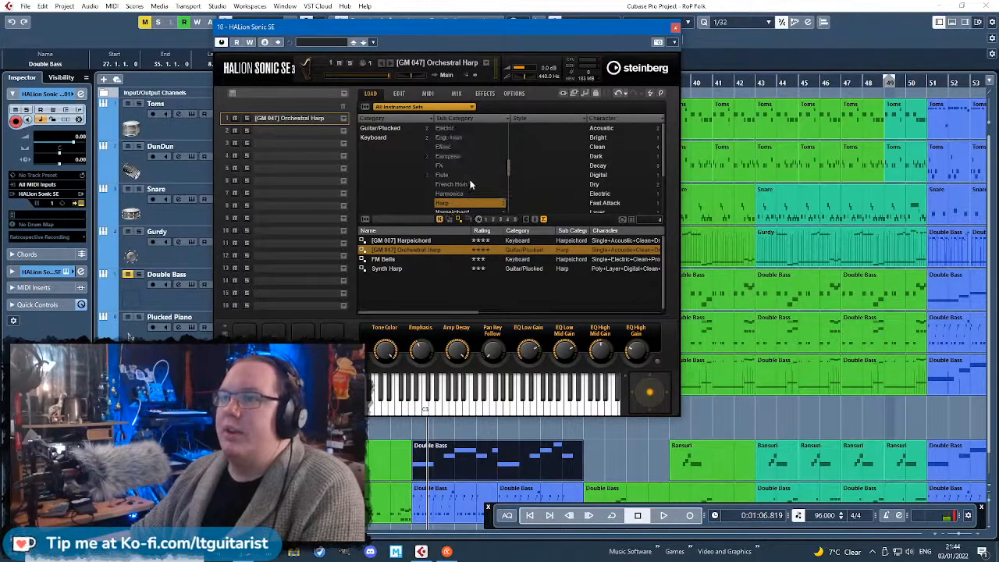
left_click(454, 156)
left_click(453, 150)
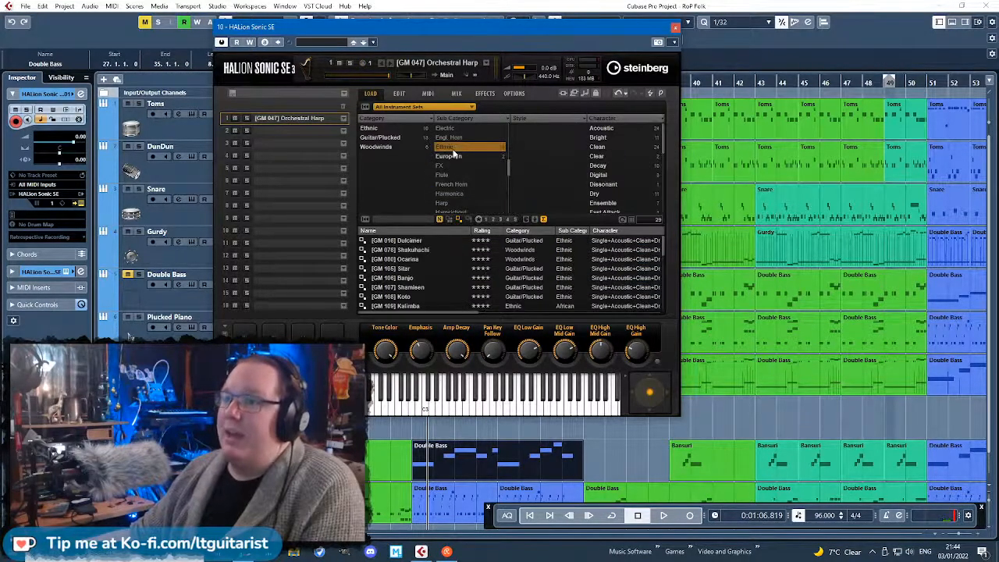
scroll(406, 262, "up", 3)
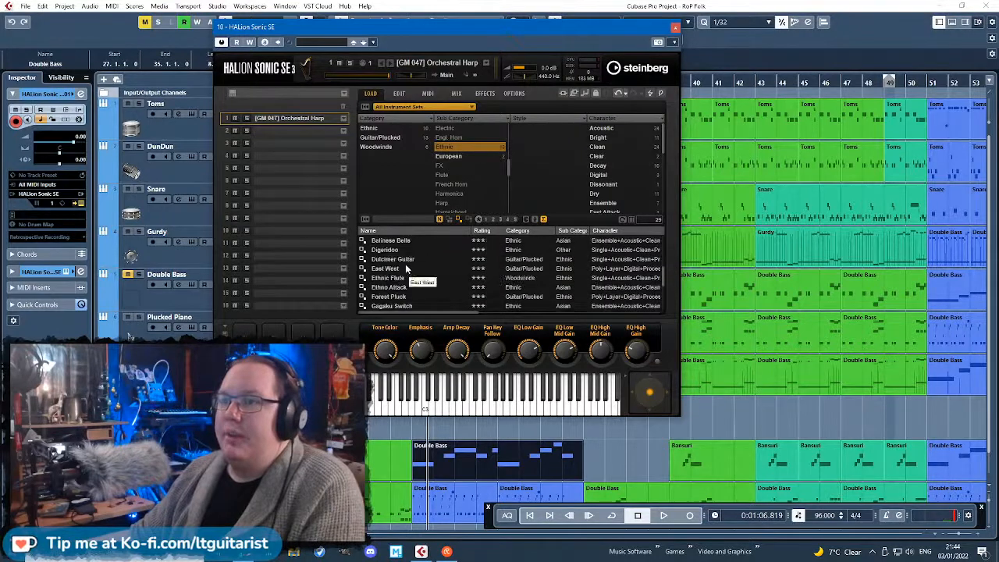
double_click(411, 249)
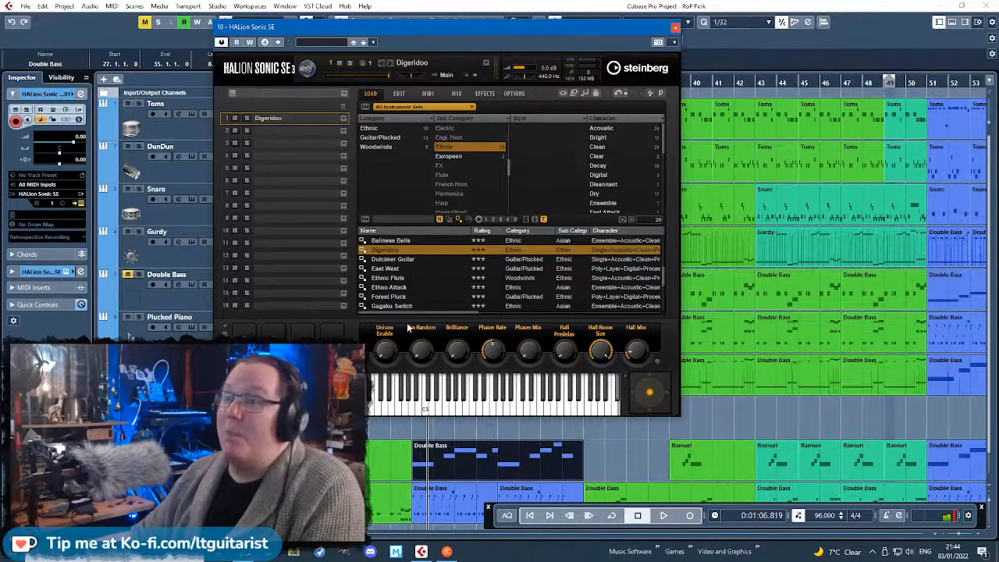
Audition the Ethnic presets Hichiriki and Jaipur, and load Shangri-La in the first slot.
scroll(409, 290, "down", 2)
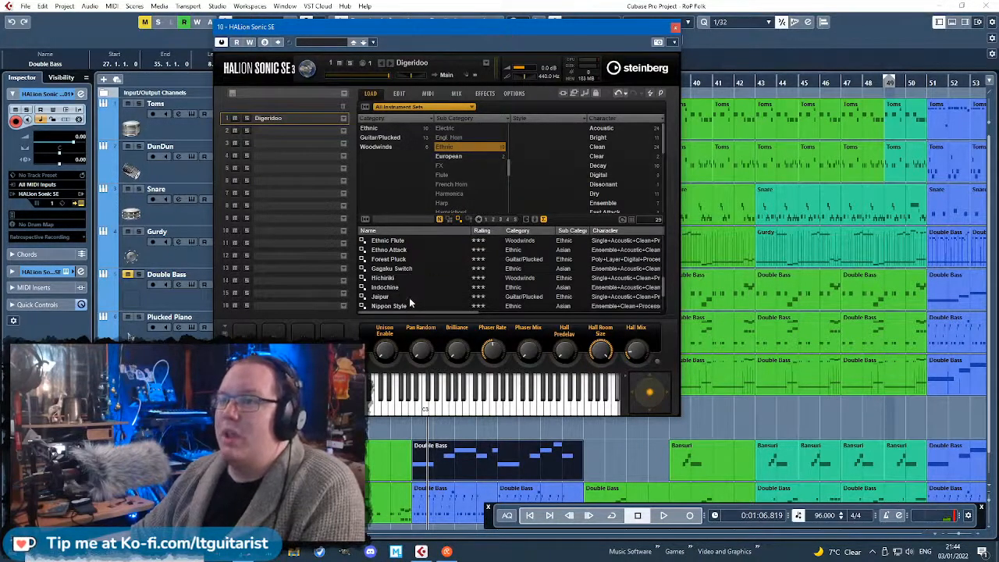
double_click(399, 280)
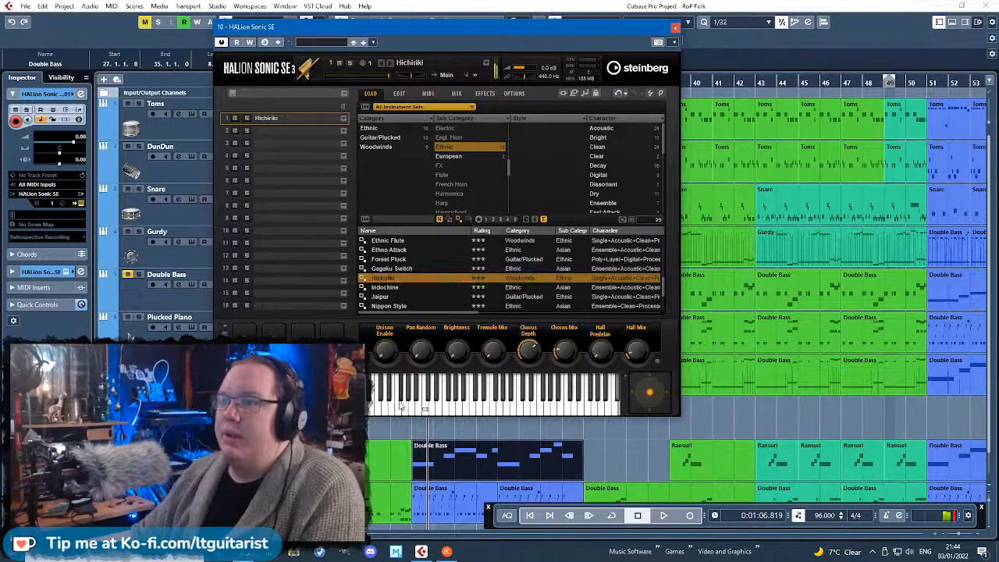
double_click(407, 298)
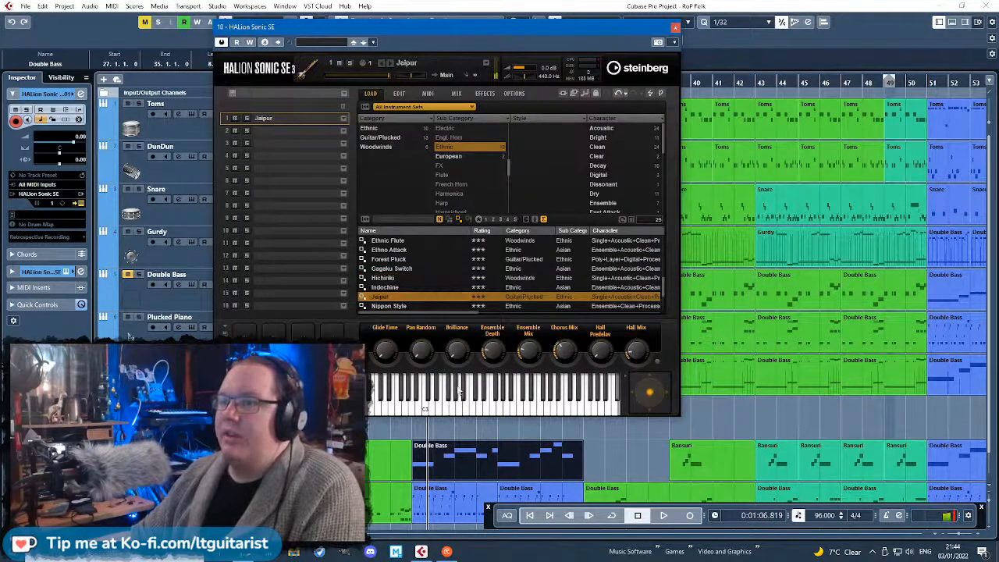
scroll(426, 305, "down", 2)
left_click(413, 289)
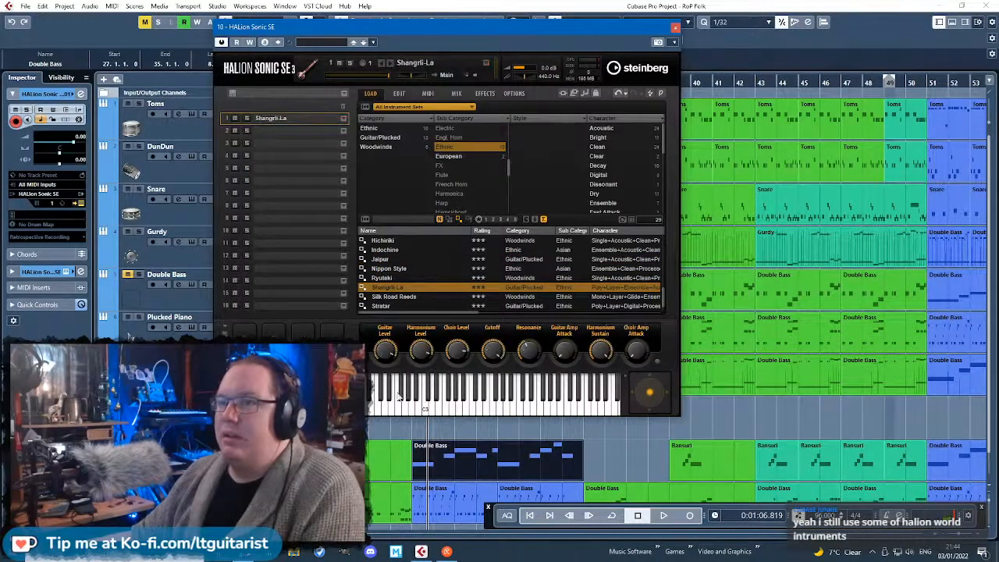
Look through the remaining Ethnic presets, check the European sub category and clear the filter.
scroll(409, 305, "down", 1)
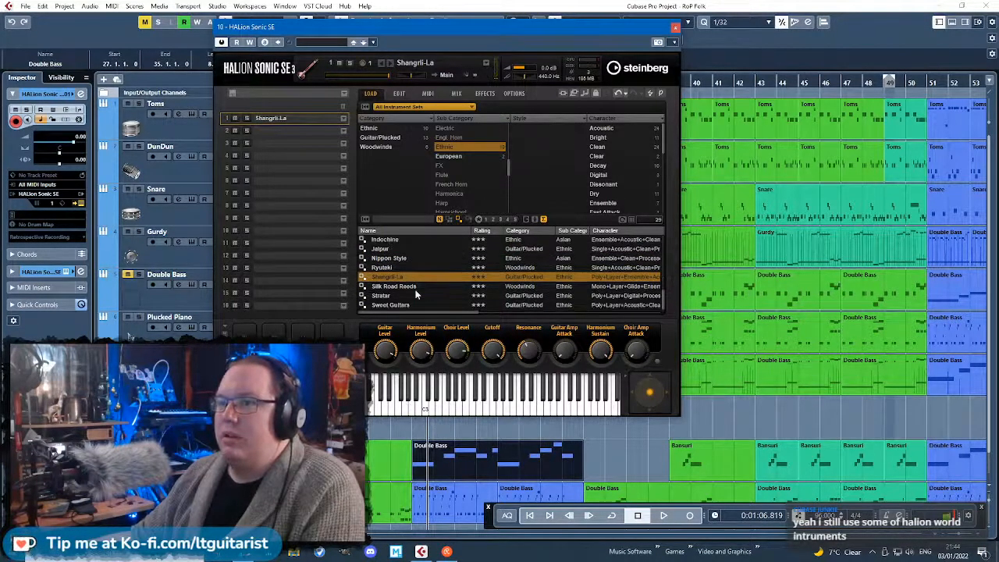
scroll(422, 286, "down", 5)
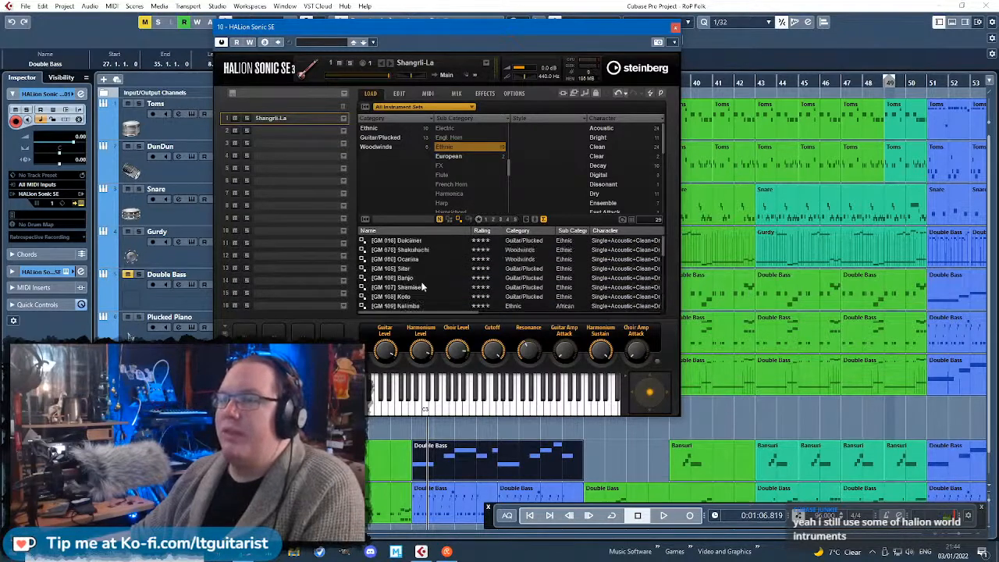
left_click(460, 145)
left_click(466, 156)
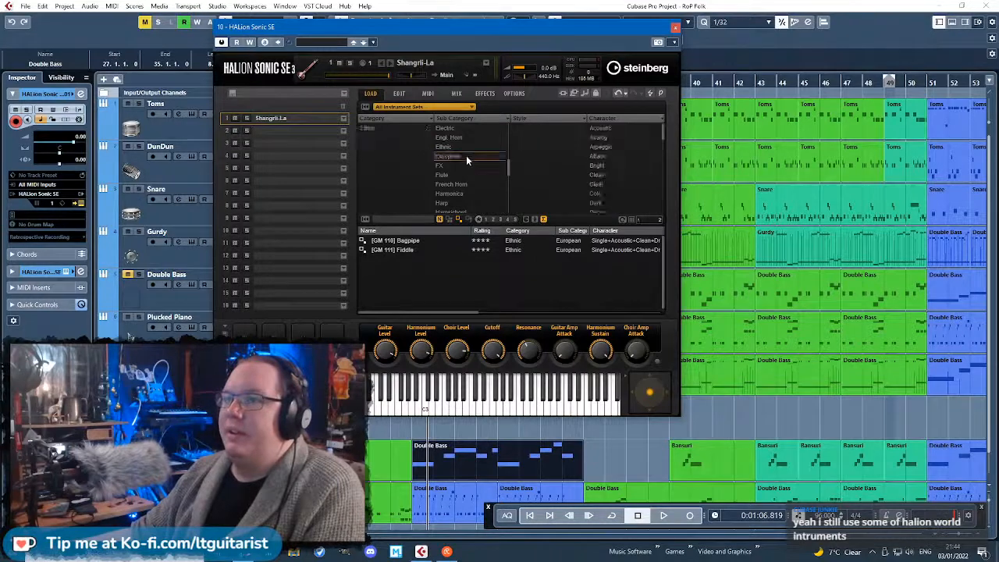
left_click(466, 155)
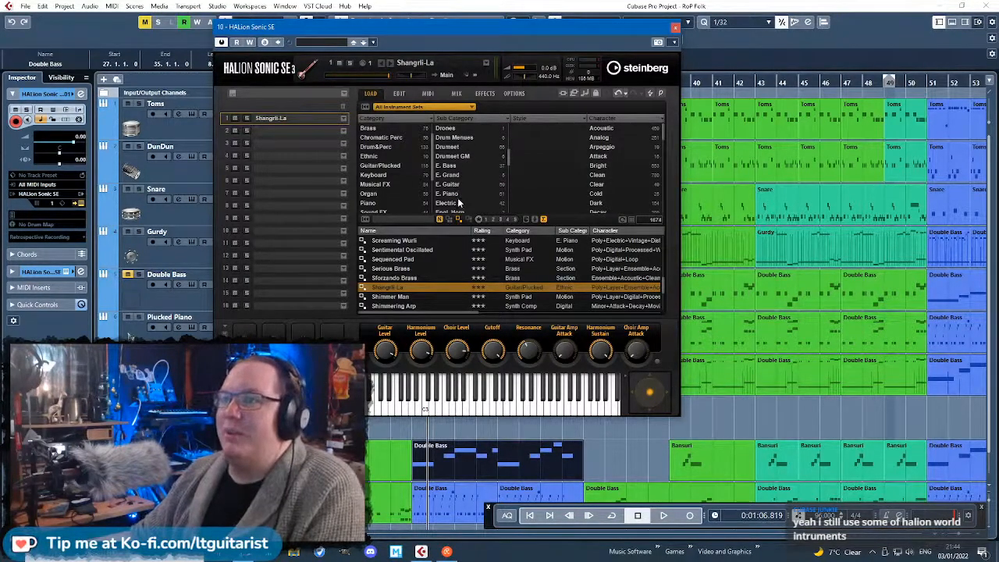
Check further sub categories for a suitable sound and filter the presets by Asian.
left_click(453, 160)
left_click(456, 166)
left_click(463, 158)
left_click(464, 149)
scroll(465, 156, "up", 1)
scroll(465, 166, "up", 1)
left_click(458, 158)
left_click(462, 147)
scroll(463, 147, "up", 2)
left_click(450, 146)
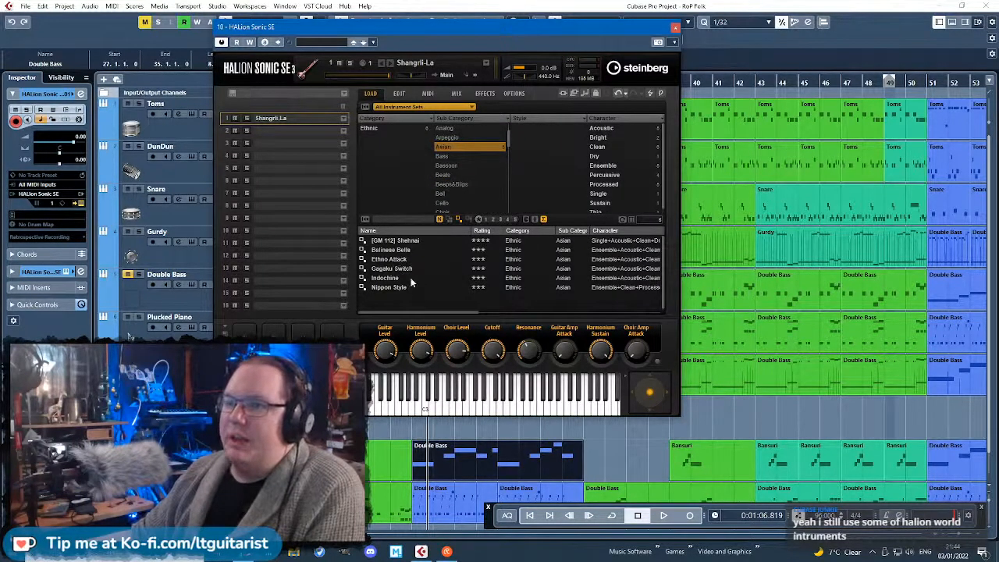
Audition Balinese Bells from the Asian presets, clear the category filters and close the HALion Sonic SE window.
left_click(406, 251)
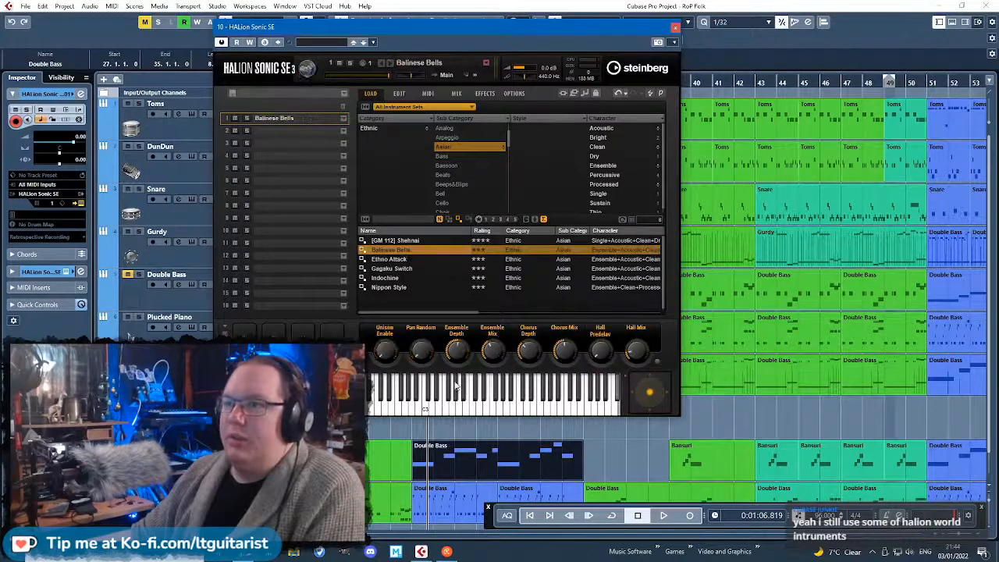
left_click(439, 411)
scroll(470, 203, "up", 2)
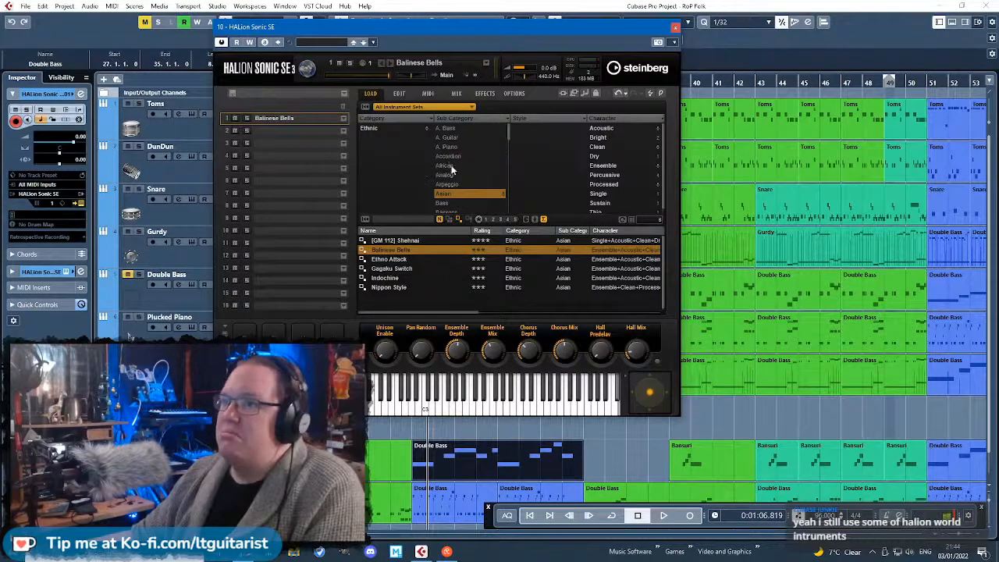
left_click(464, 173)
left_click(466, 163)
left_click(466, 164)
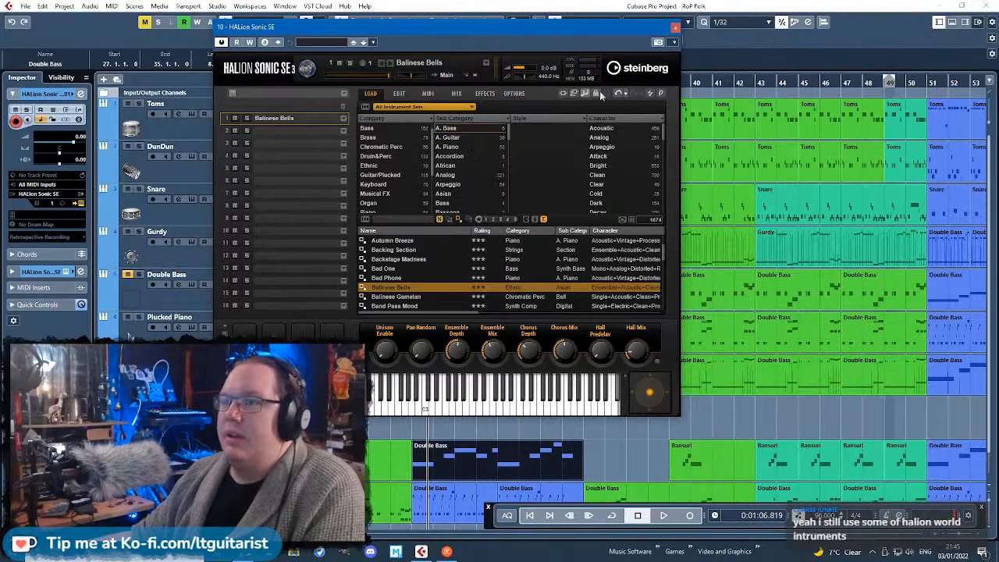
left_click(676, 29)
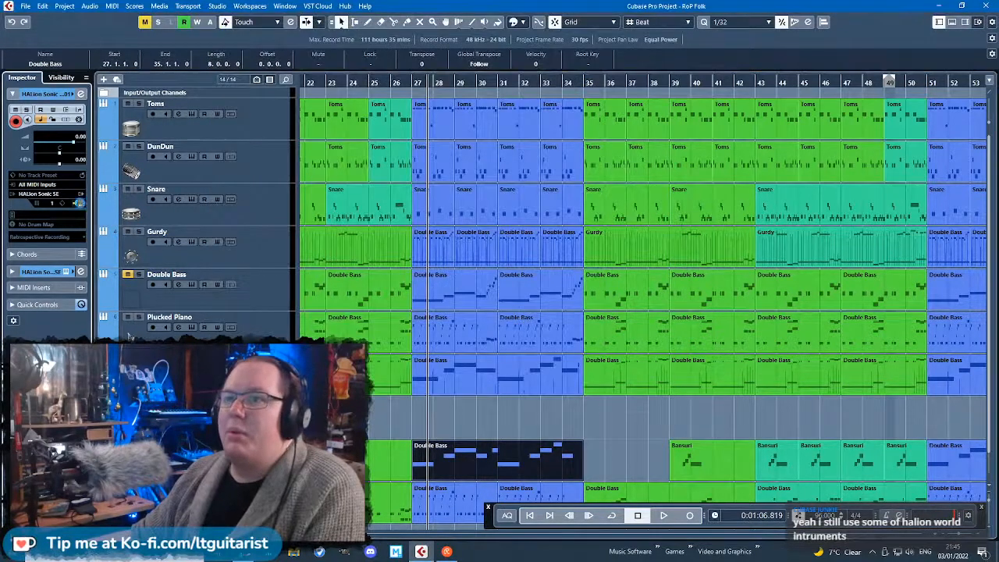
left_click(81, 205)
left_click(675, 28)
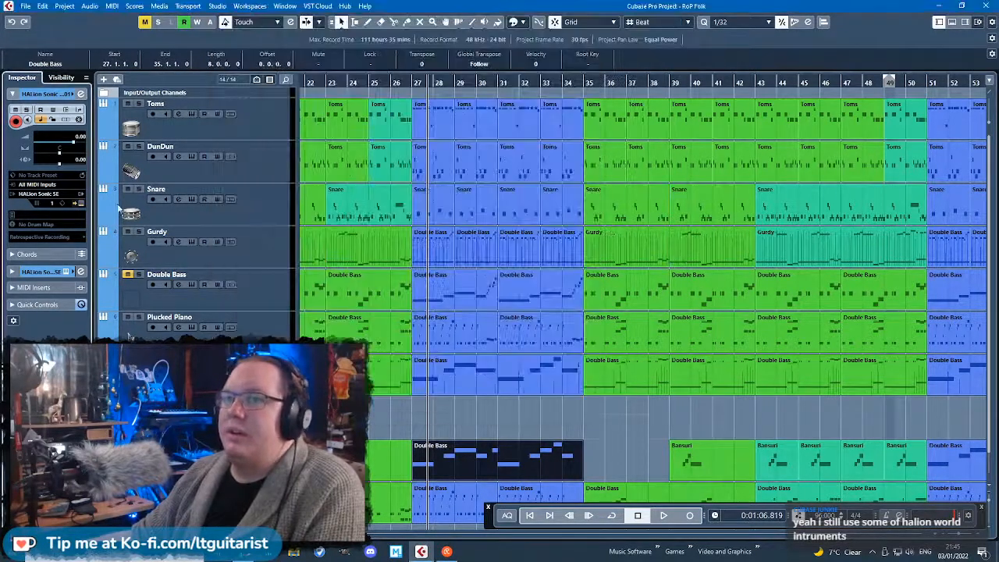
Switch the track's instrument to Native Instruments Kontakt 5 and look through its library list.
left_click(33, 196)
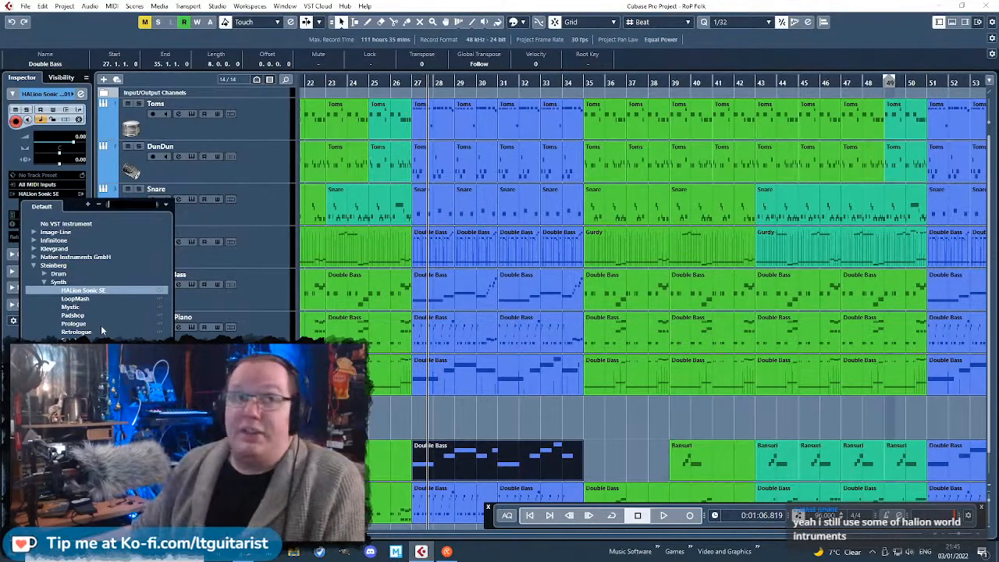
left_click(37, 266)
left_click(34, 257)
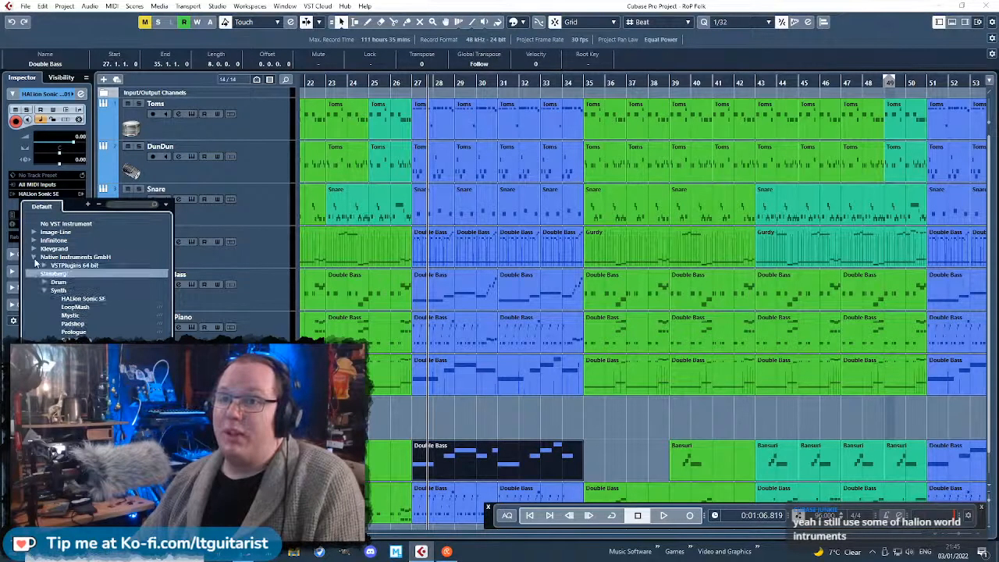
left_click(45, 266)
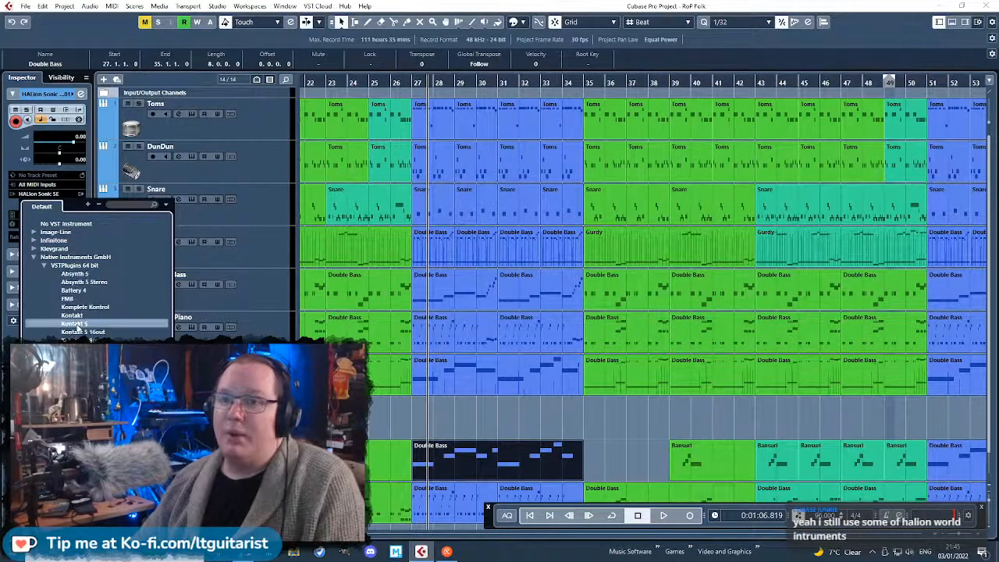
left_click(74, 324)
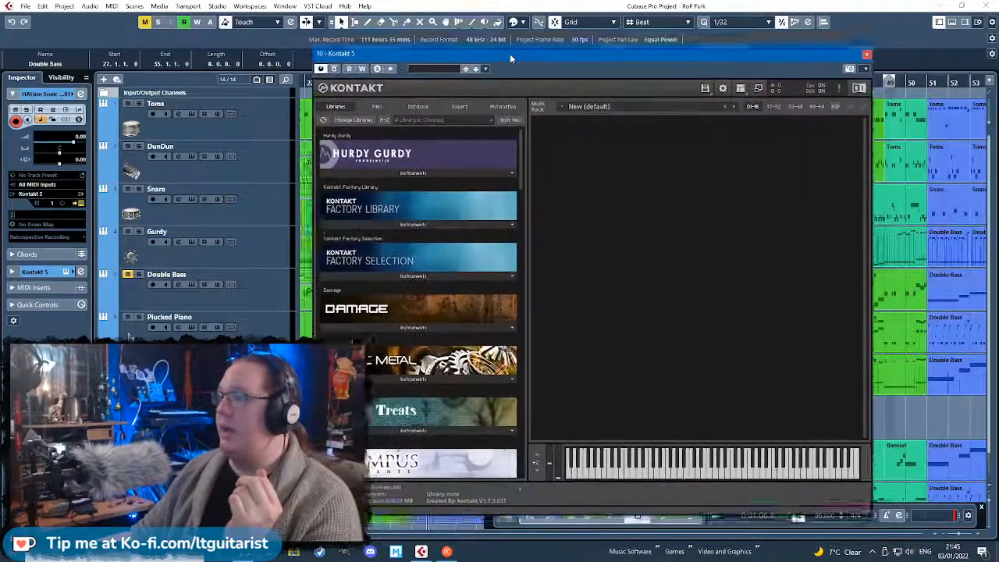
left_click_drag(545, 131, 515, 345)
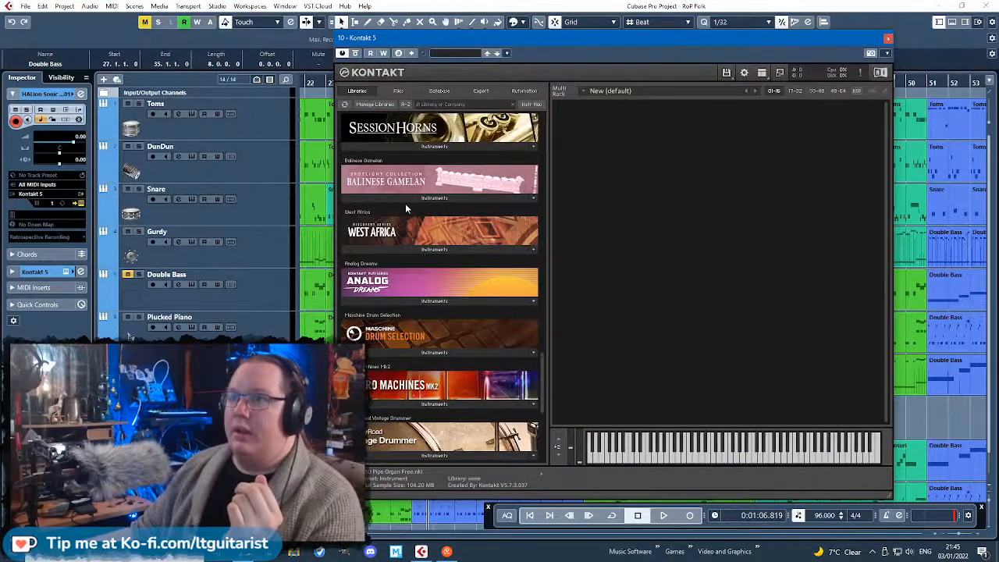
scroll(404, 206, "up", 3)
scroll(405, 249, "down", 1)
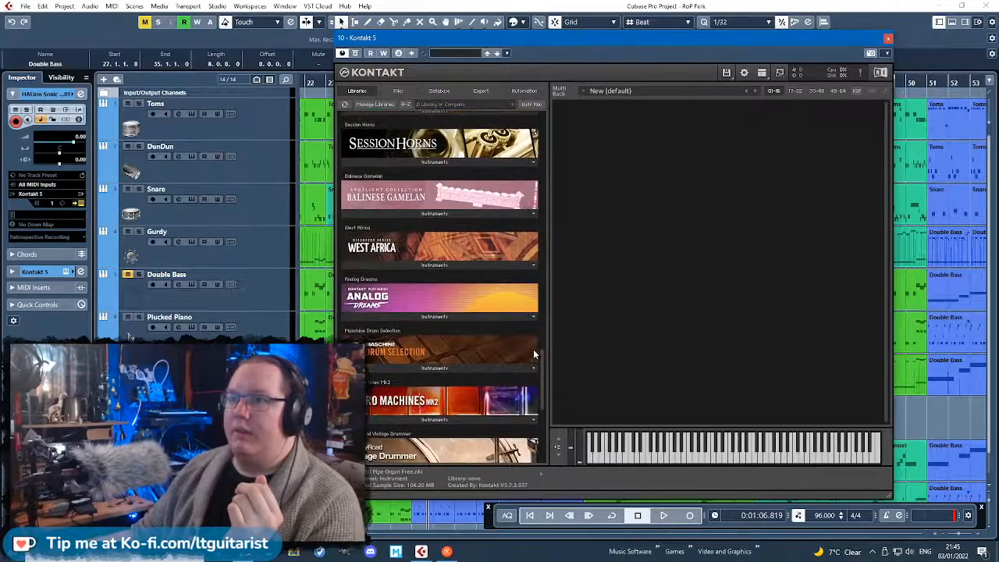
left_click_drag(541, 399, 547, 473)
Change the track's instrument to Kontakt, load Yangqin - Autumn Wind from the Yangqin library and close the instrument window.
left_click(32, 194)
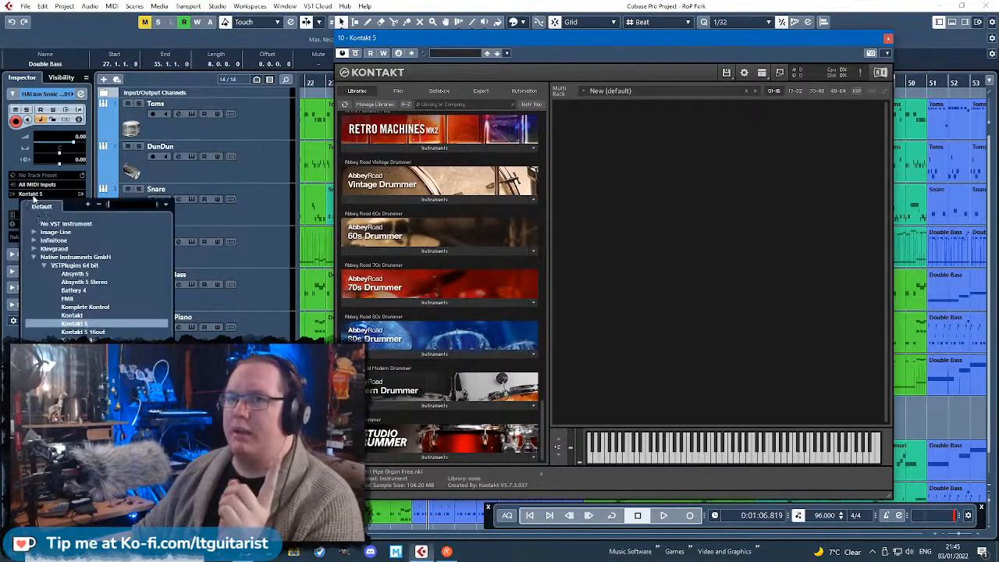
left_click(80, 314)
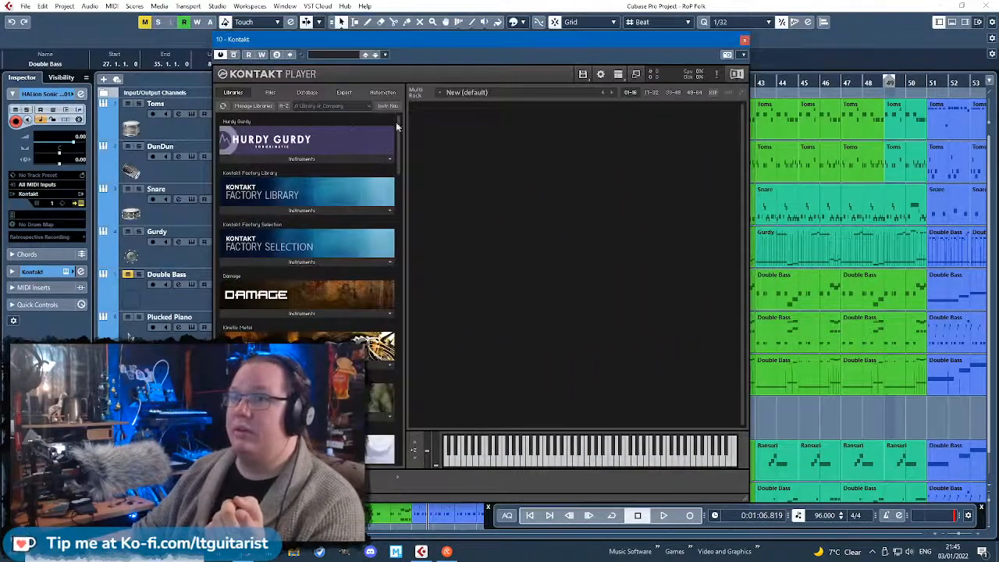
left_click_drag(396, 122, 403, 363)
left_click(337, 285)
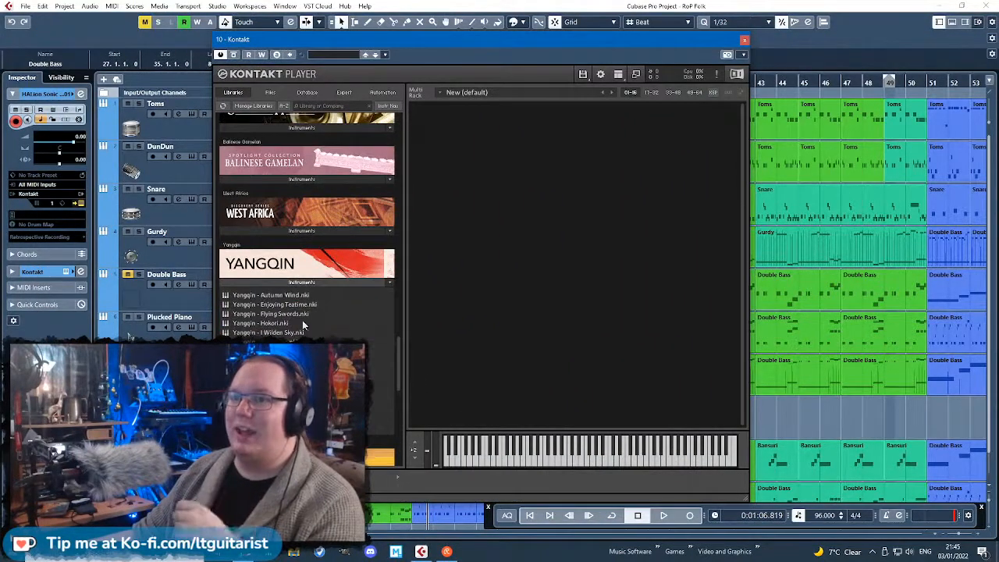
left_click_drag(266, 295, 556, 255)
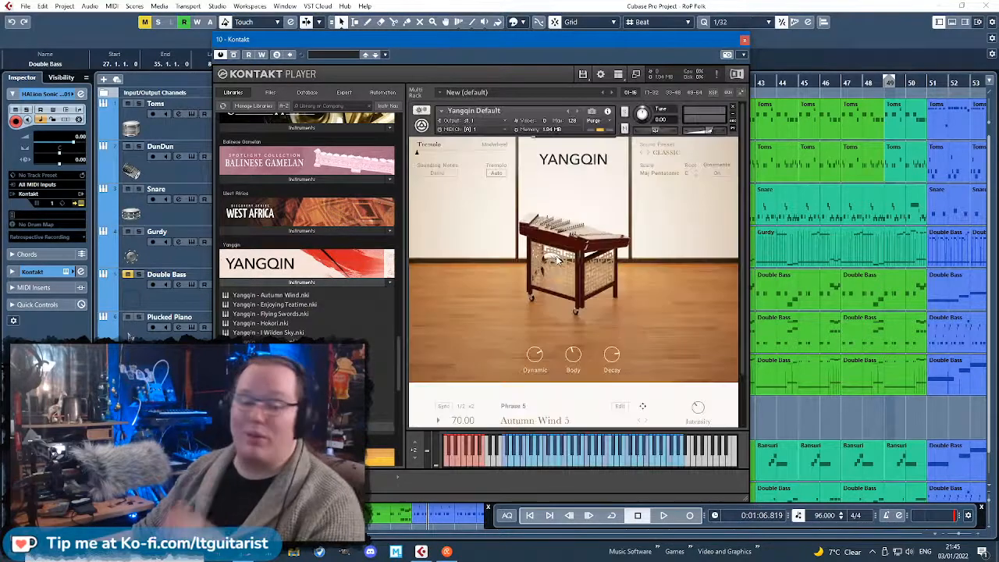
left_click_drag(624, 39, 730, 6)
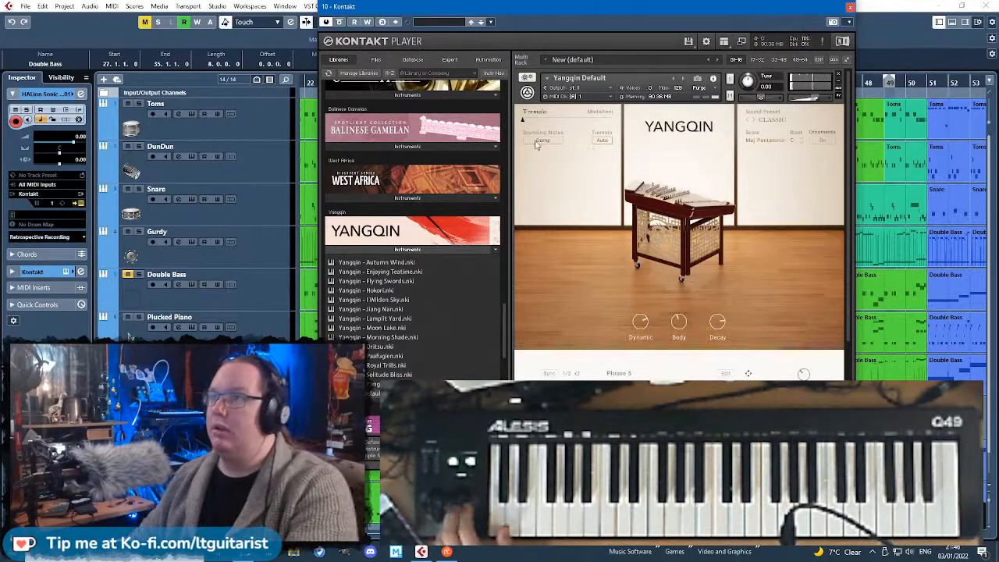
left_click(851, 7)
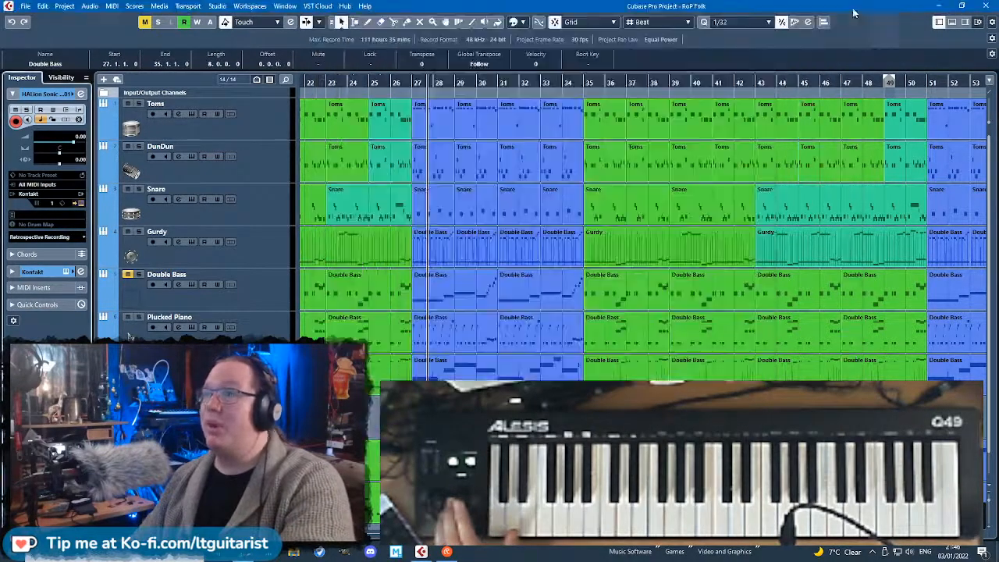
Move all parts of the Plucked Piano track to the new Kontakt track and solo that track.
key("g")
key("g")
key("g")
key("g")
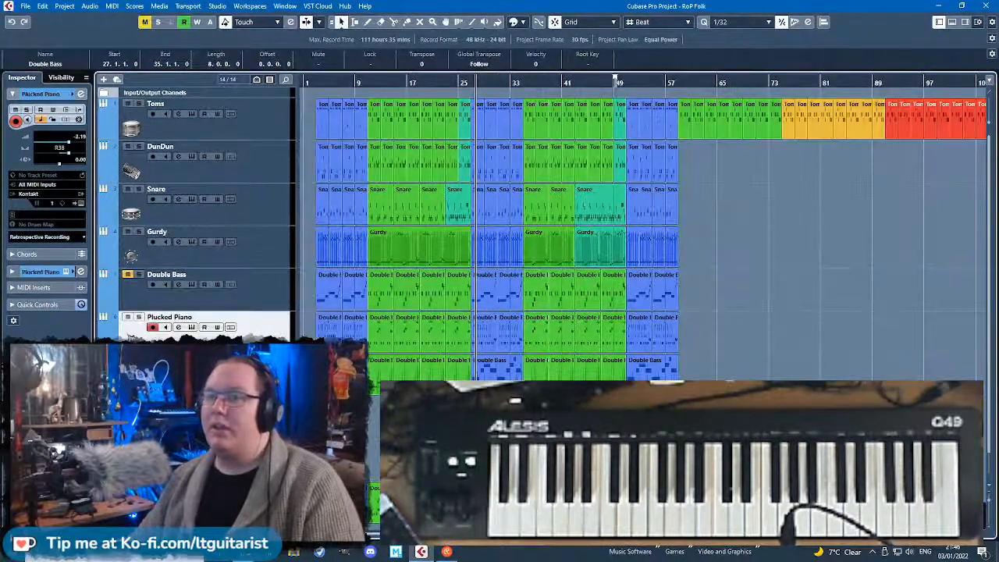
key("s")
key("h")
key("h")
key("h")
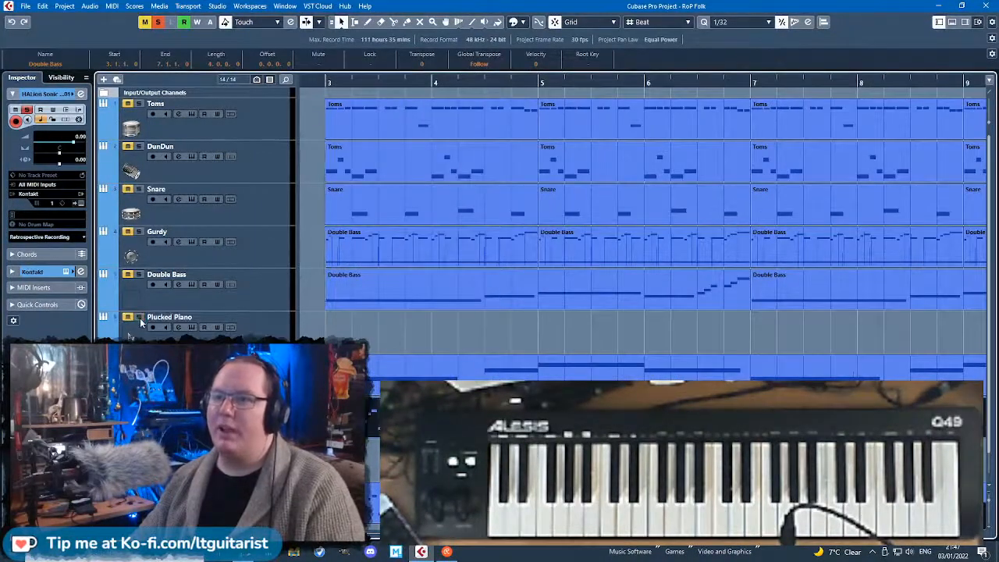
Audition the moved parts around bar 27 and glue them into a single part from bar 3 to bar 59.
key("g")
key("g")
key("ctrl+e")
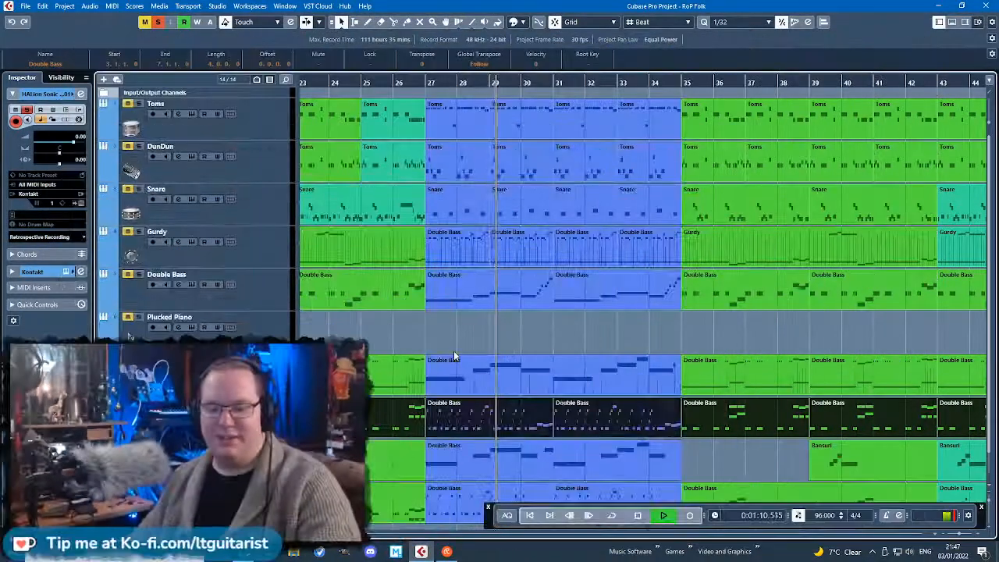
key("g")
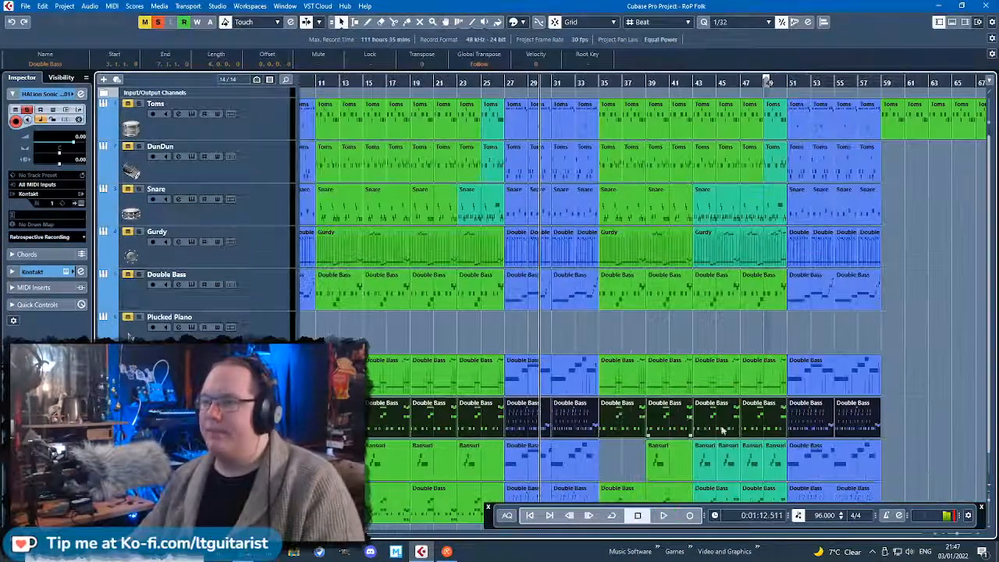
scroll(931, 427, "left", 5)
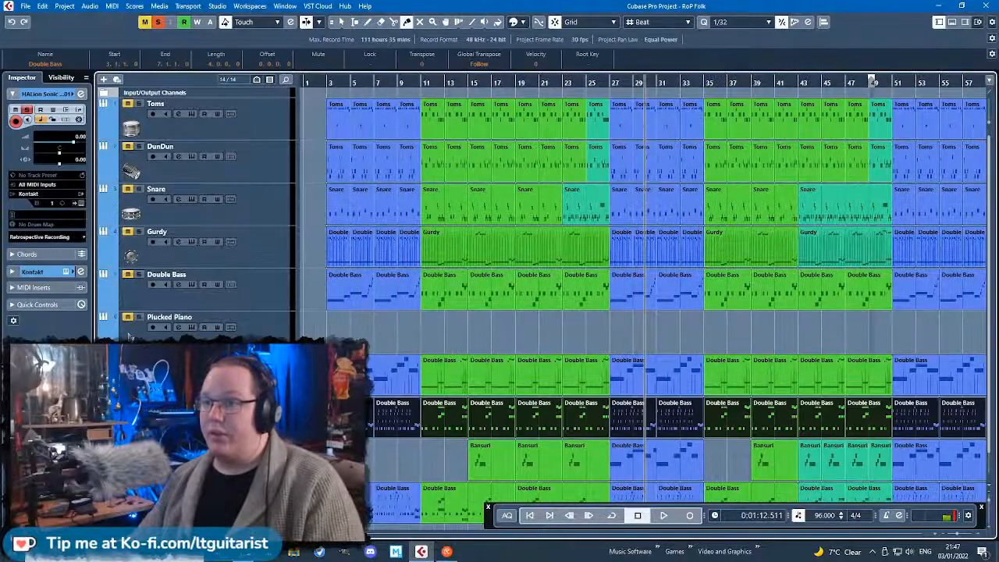
Transpose all notes of the glued part up one octave in the Key Editor, play it back and return to the project.
key("ctrl+e")
key("g")
key("g")
key("g")
key("g")
key("g")
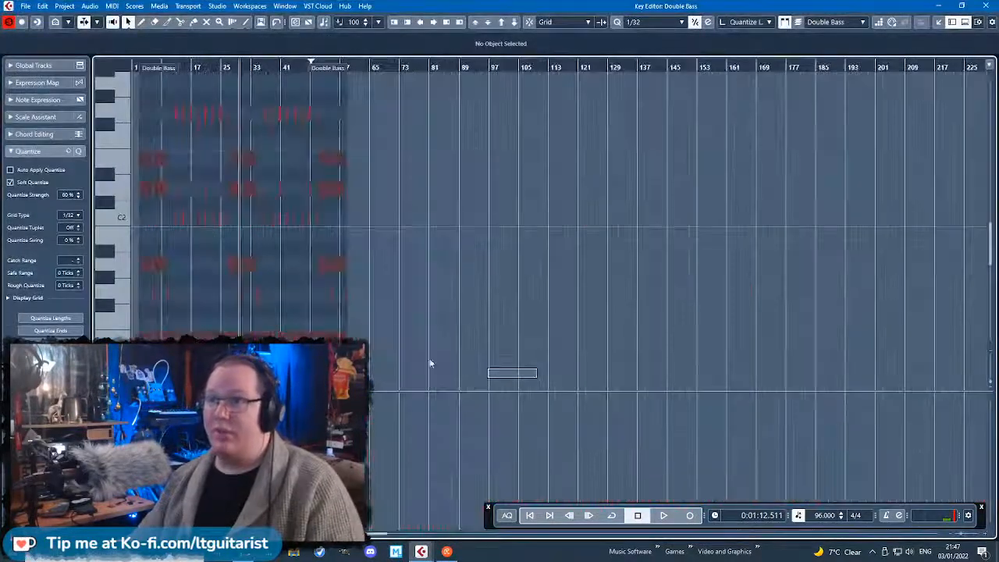
key("space")
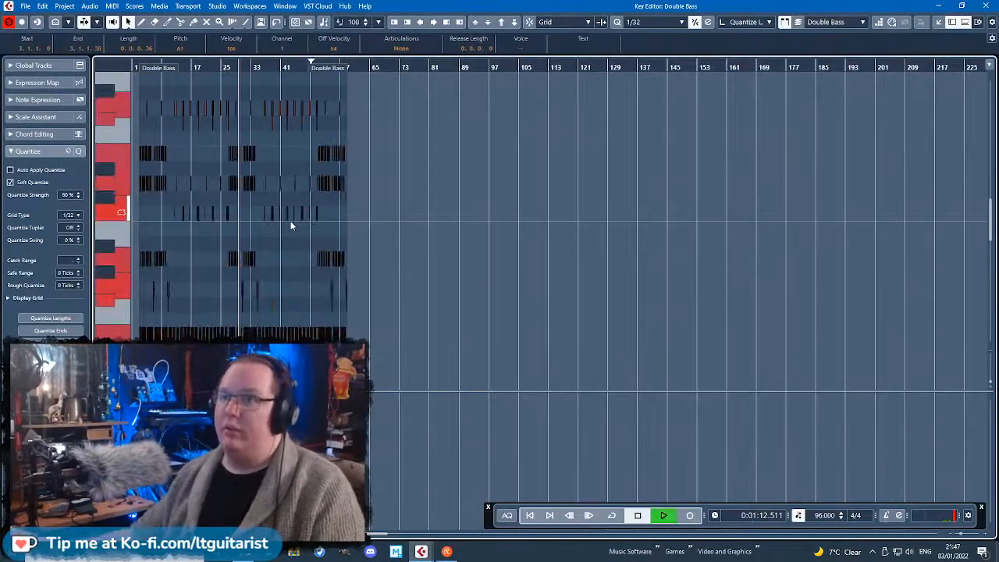
key("ctrl+e")
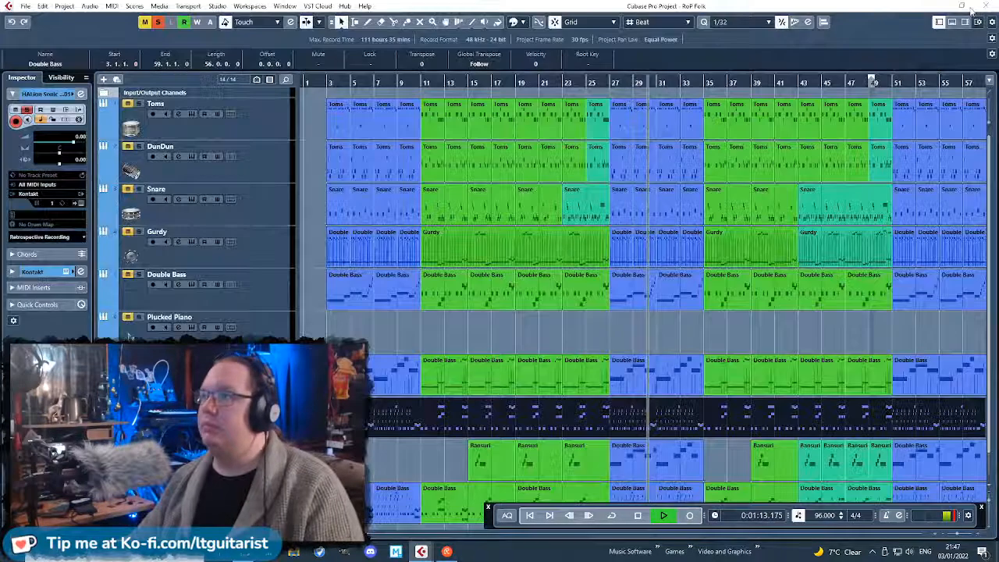
Turn the Yangqin's reverb volume fully down in its mixer and set Comp and Tape to 0 %.
left_click(80, 203)
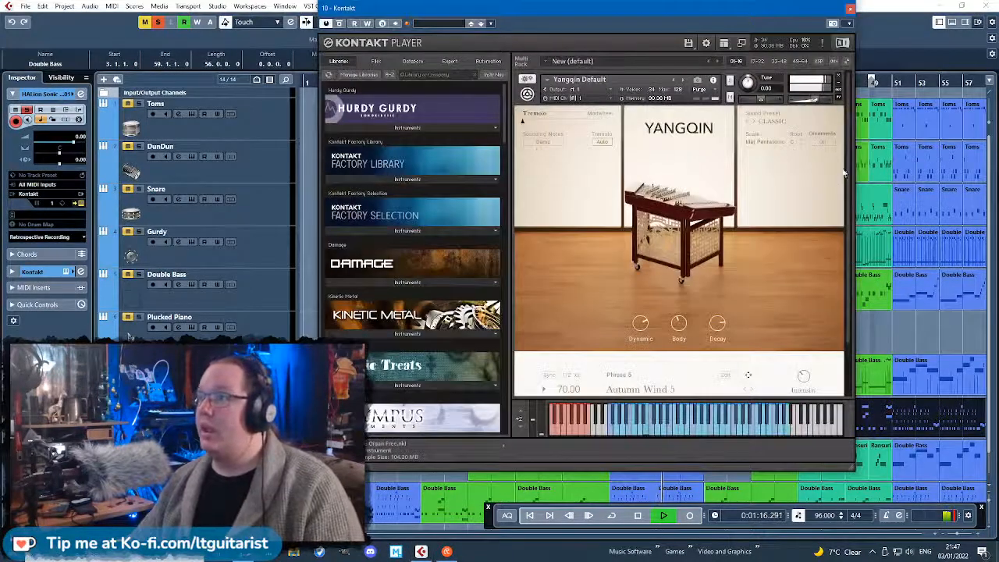
scroll(842, 234, "down", 2)
key("space")
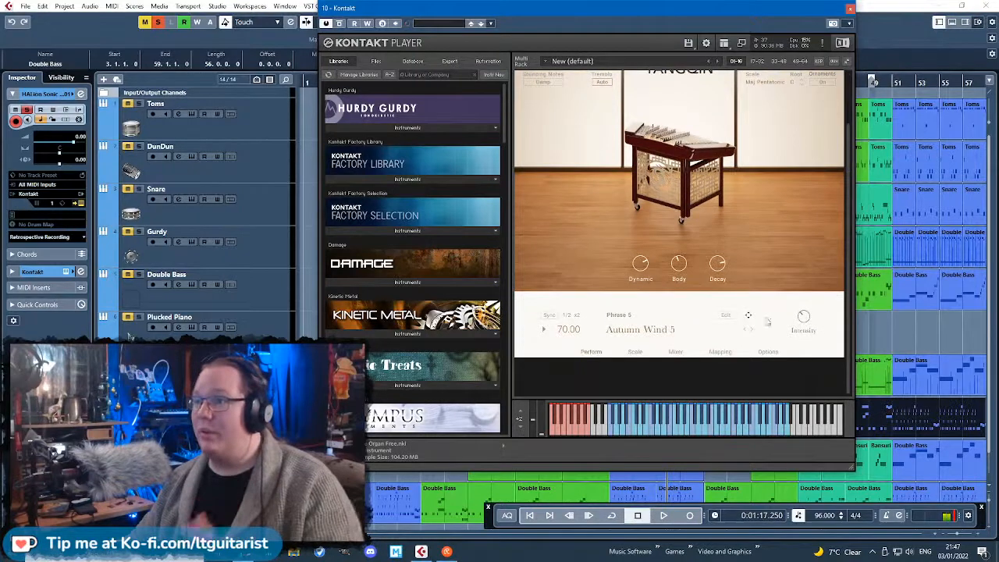
left_click(634, 351)
left_click(674, 351)
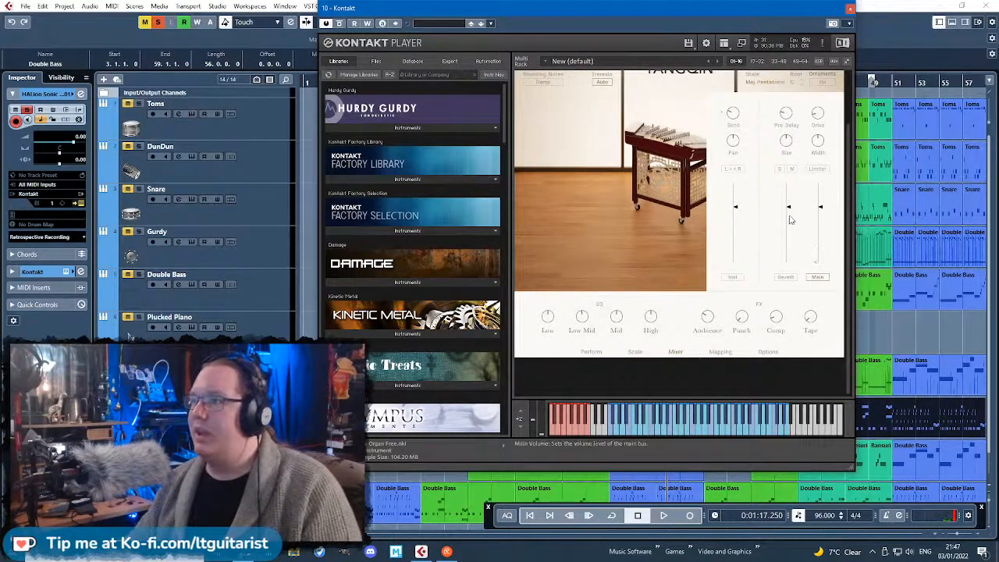
key("space")
left_click_drag(787, 221, 789, 264)
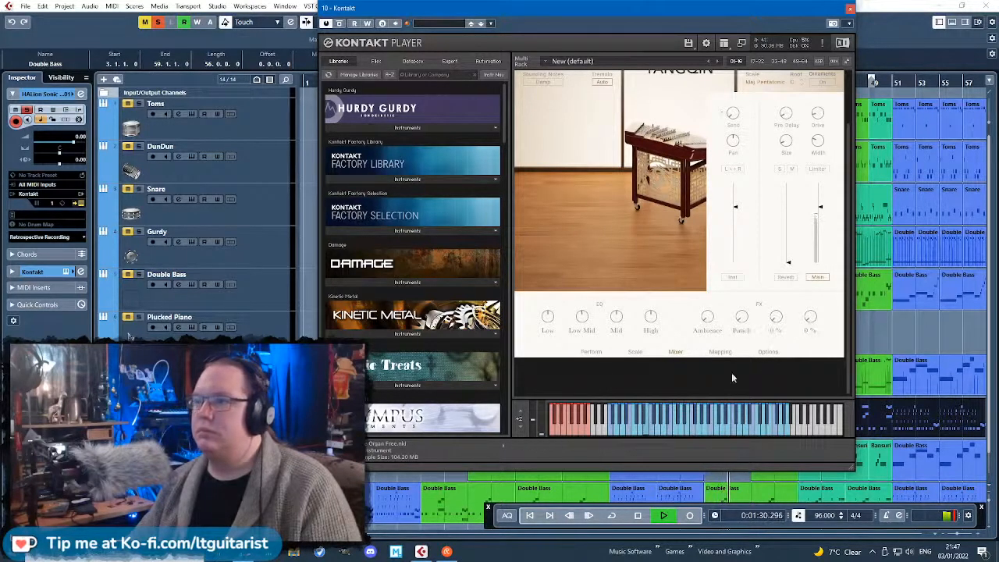
Examine the Yangqin's Scale page, the reverb and instrument channel controls in its mixer, and the Perform page during playback.
left_click(719, 351)
left_click(638, 353)
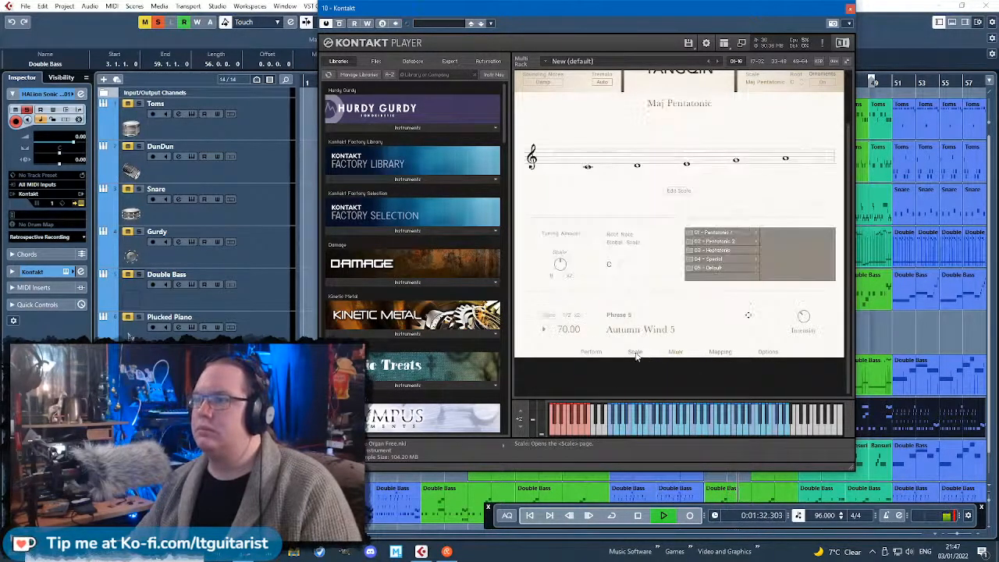
left_click(675, 352)
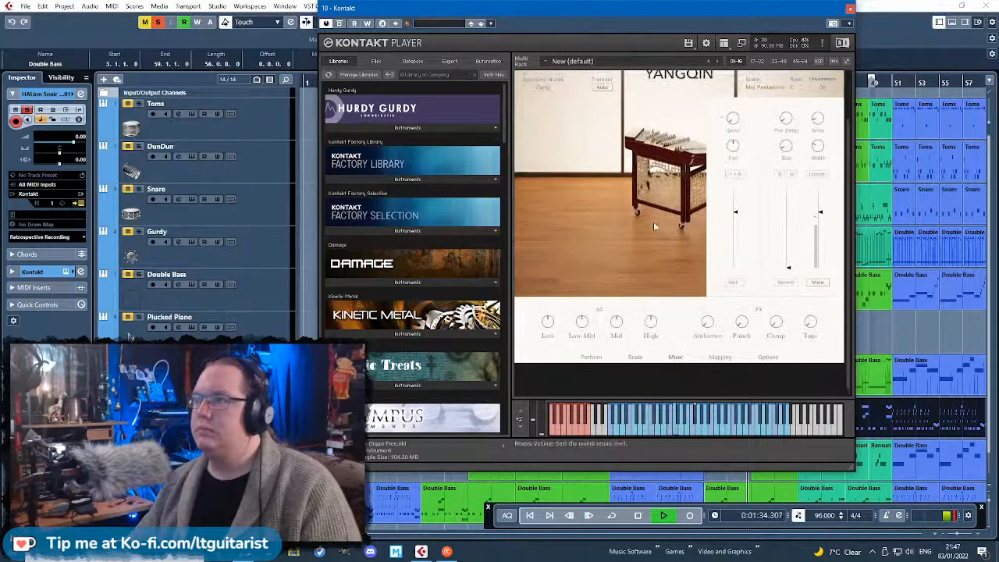
left_click(786, 282)
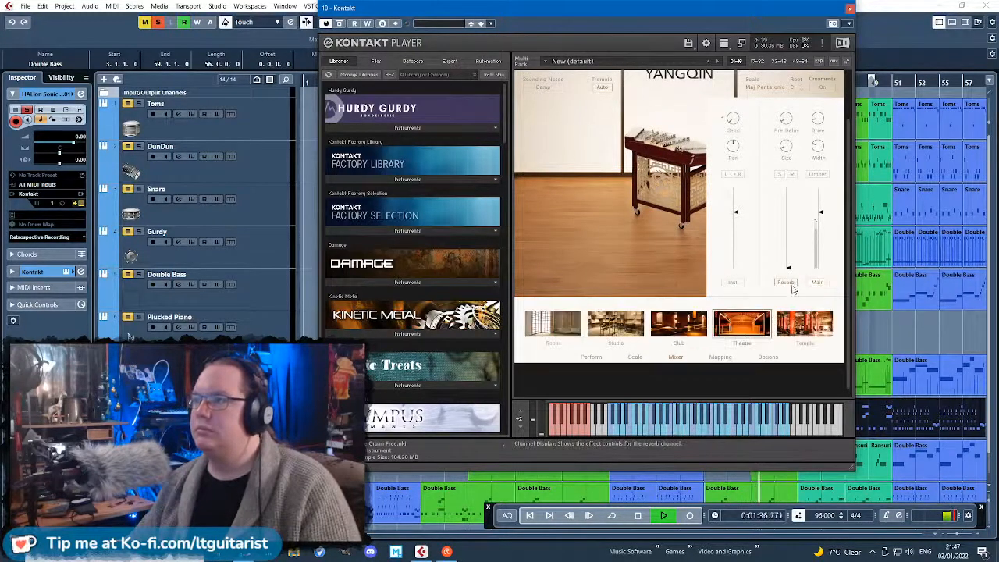
left_click(732, 283)
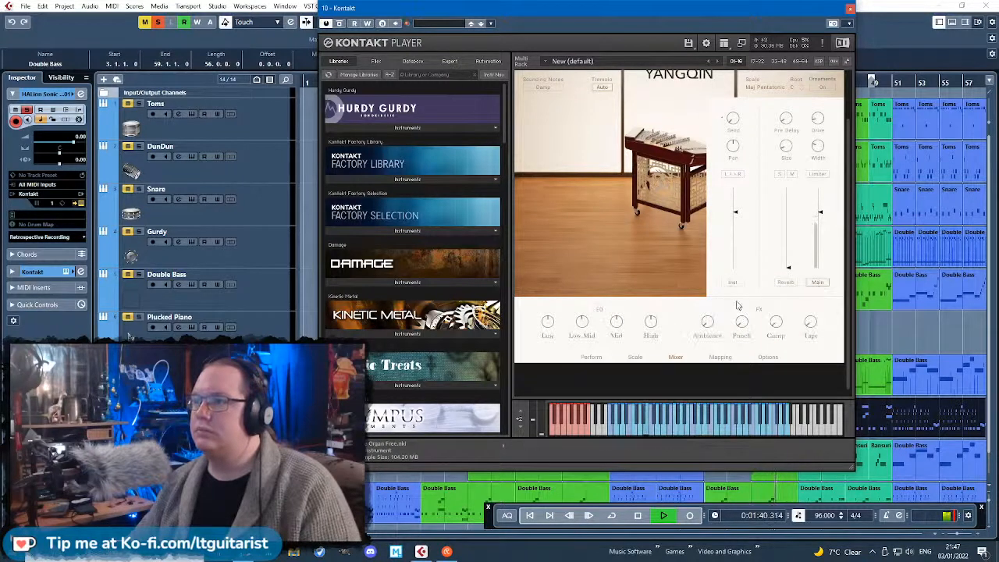
mouse_move(554, 337)
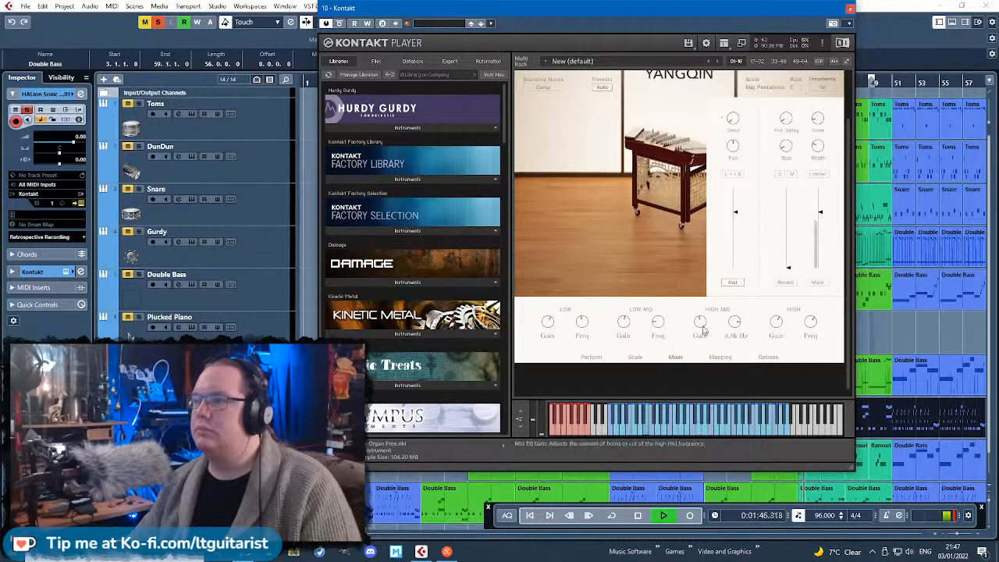
left_click(640, 361)
left_click(596, 357)
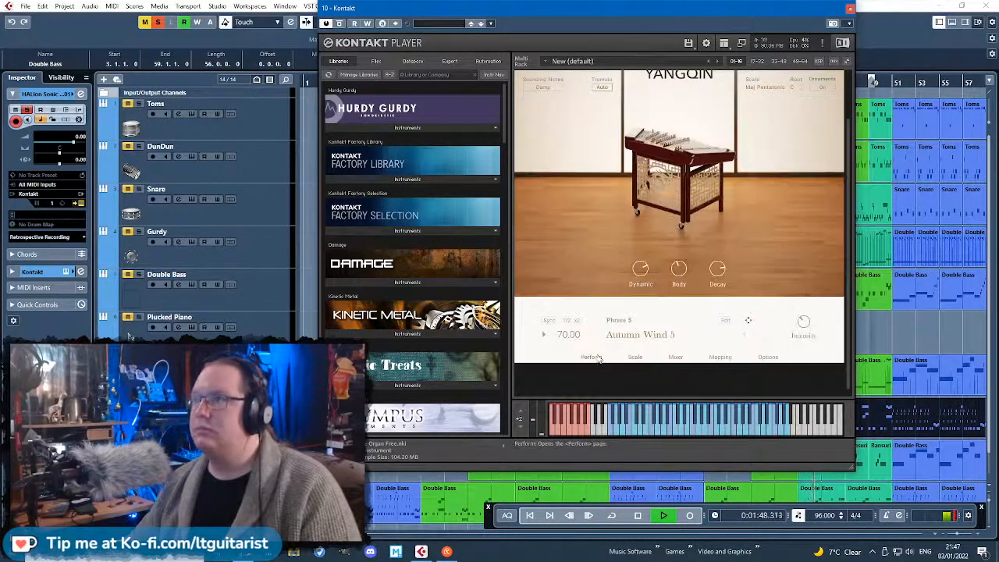
scroll(628, 216, "up", 1)
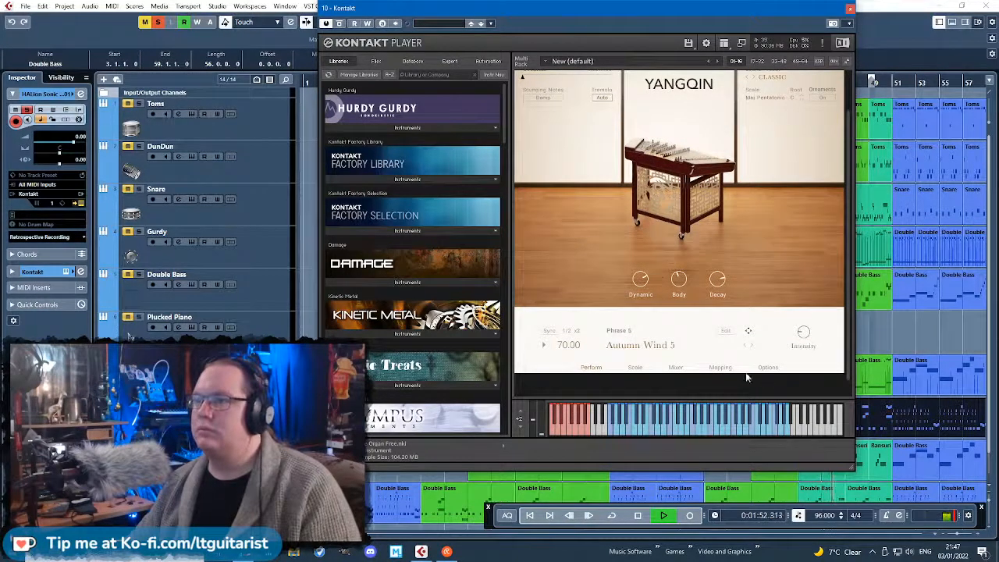
Unsolo the Kontakt track, route its first audio send to FX 1 and close the instrument window.
left_click(24, 272)
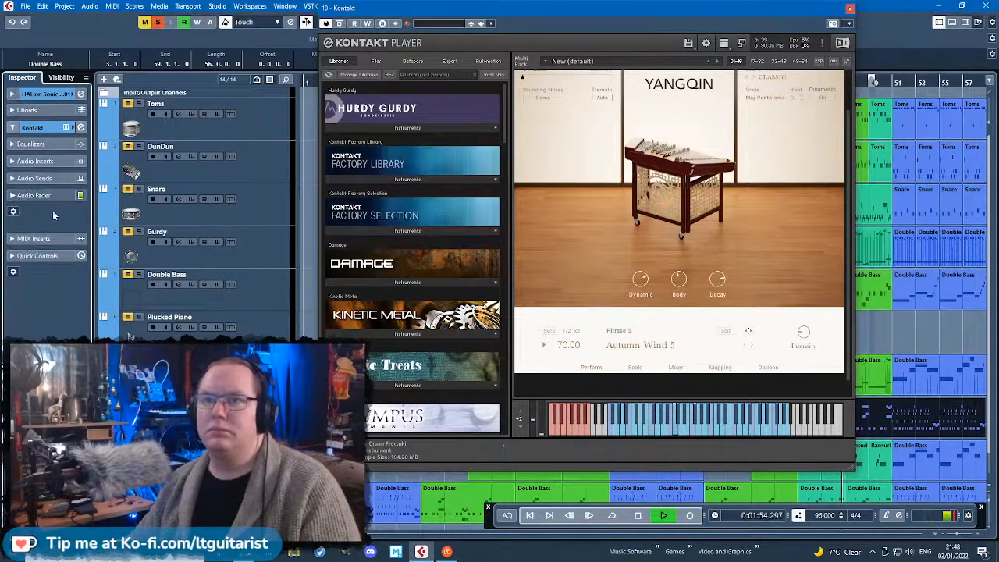
left_click(12, 162)
left_click(23, 449)
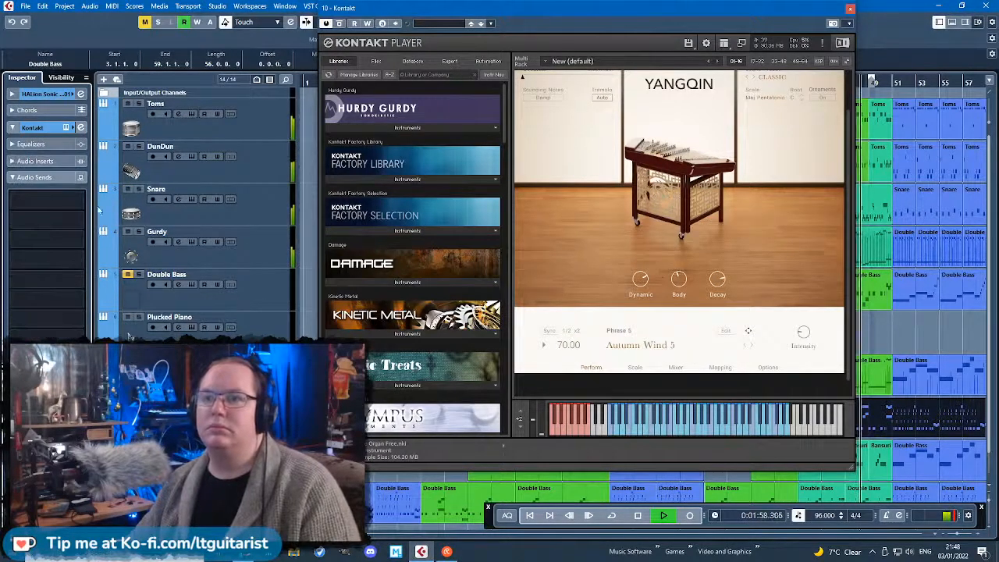
left_click(80, 202)
left_click(27, 236)
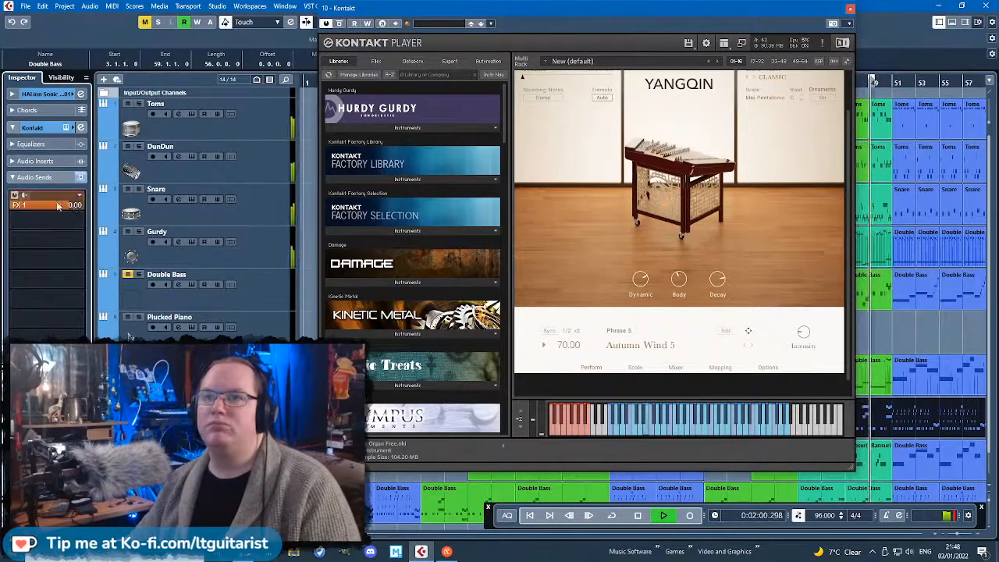
left_click(850, 10)
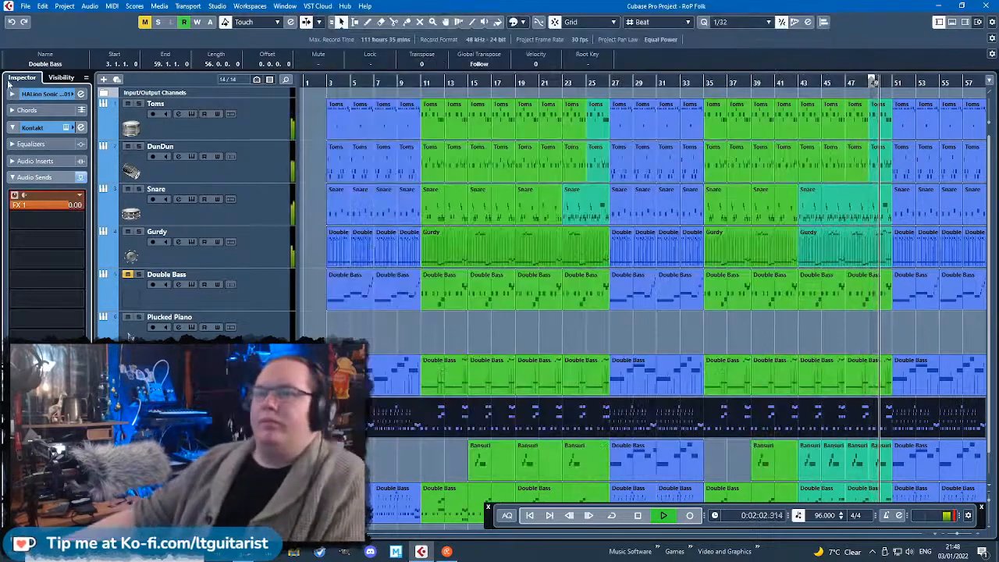
Show the basic track settings for the track below Viola and set its volume to -7.23 and pan to R43.
left_click(47, 94)
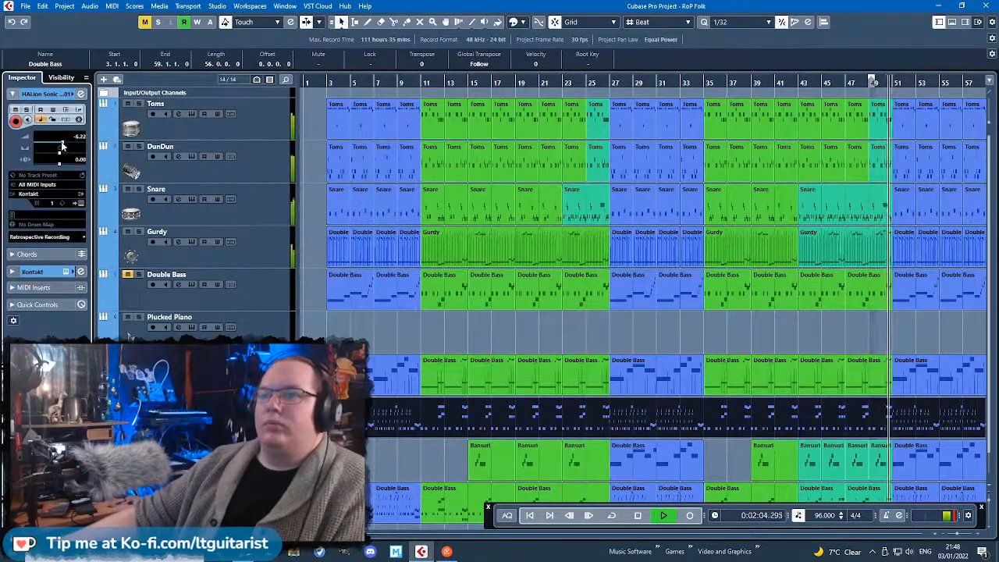
scroll(367, 328, "down", 2)
left_click_drag(370, 331, 344, 326)
scroll(345, 326, "down", 1)
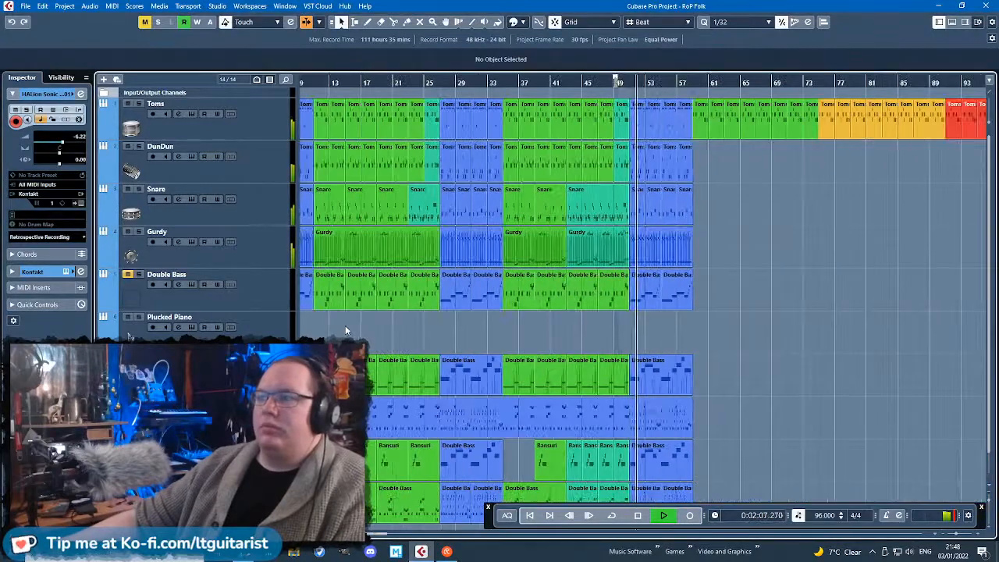
left_click(68, 154)
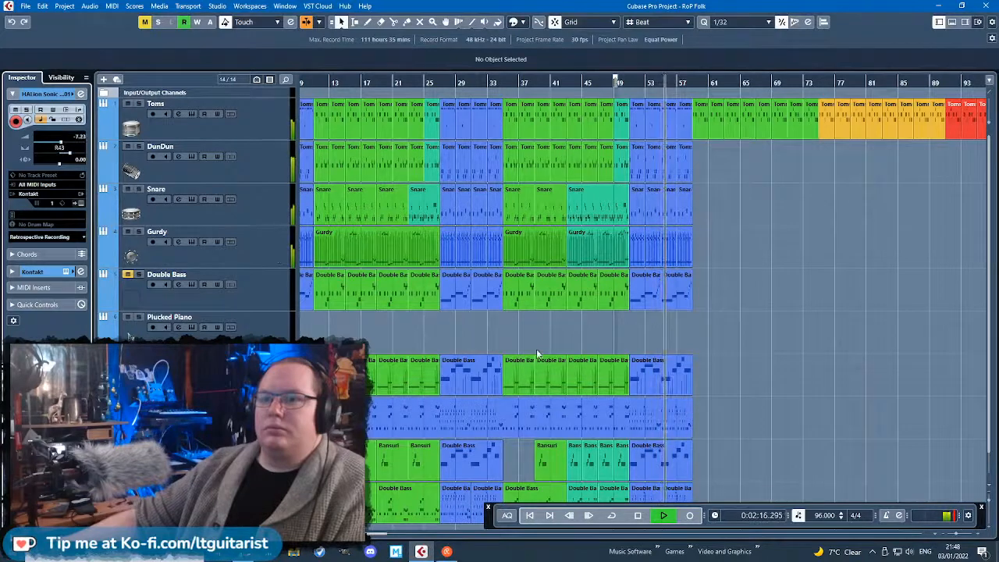
Restart playback near bar 5 and move the long Double Bass part from the track below Viola to the Plucked Piano track.
scroll(379, 336, "left", 1)
scroll(379, 336, "down", 1)
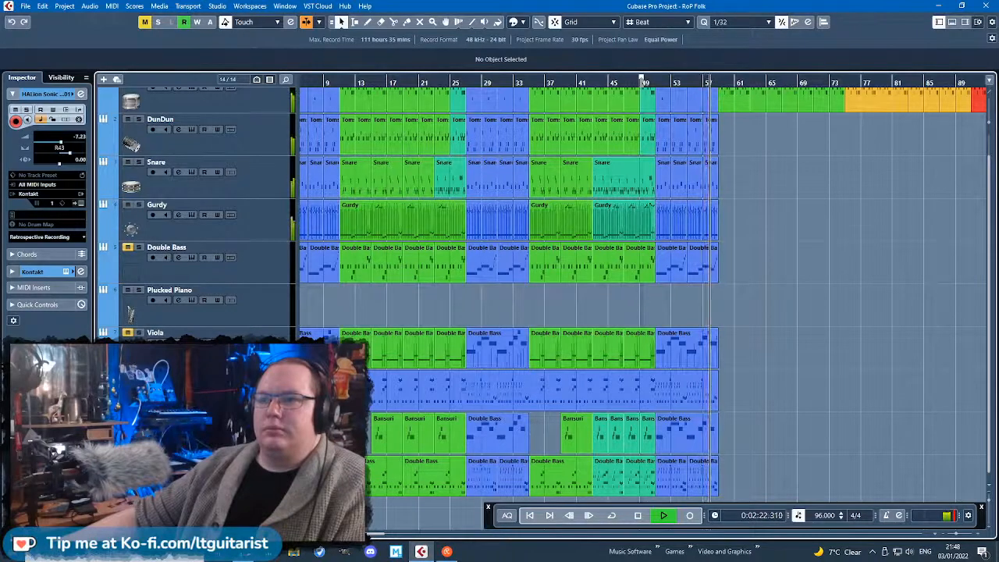
scroll(339, 146, "left", 2)
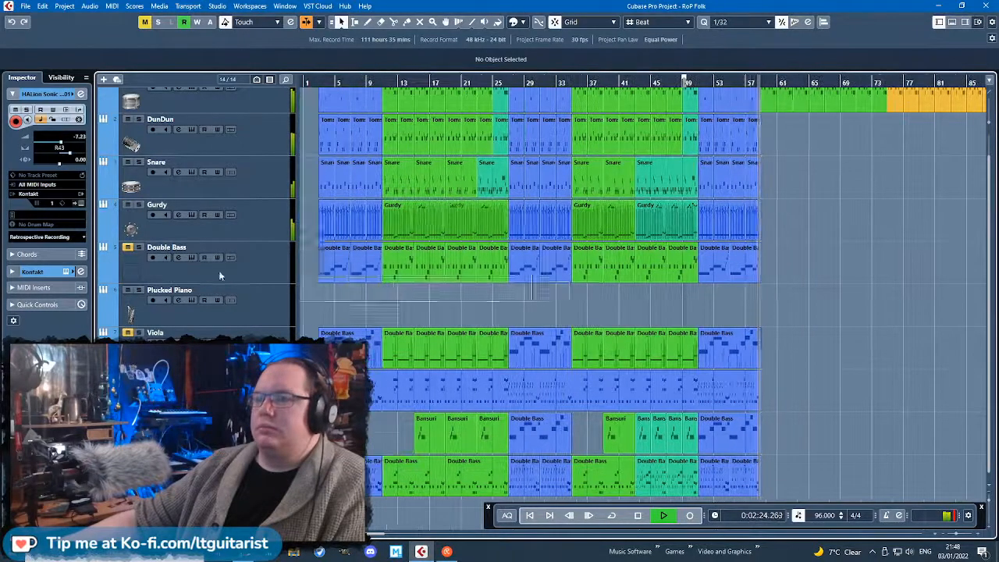
left_click(341, 94)
left_click(340, 86)
scroll(287, 204, "up", 1)
scroll(327, 314, "up", 5)
left_click(328, 315)
scroll(406, 414, "left", 3)
left_click_drag(410, 423, 412, 344)
left_click(331, 270)
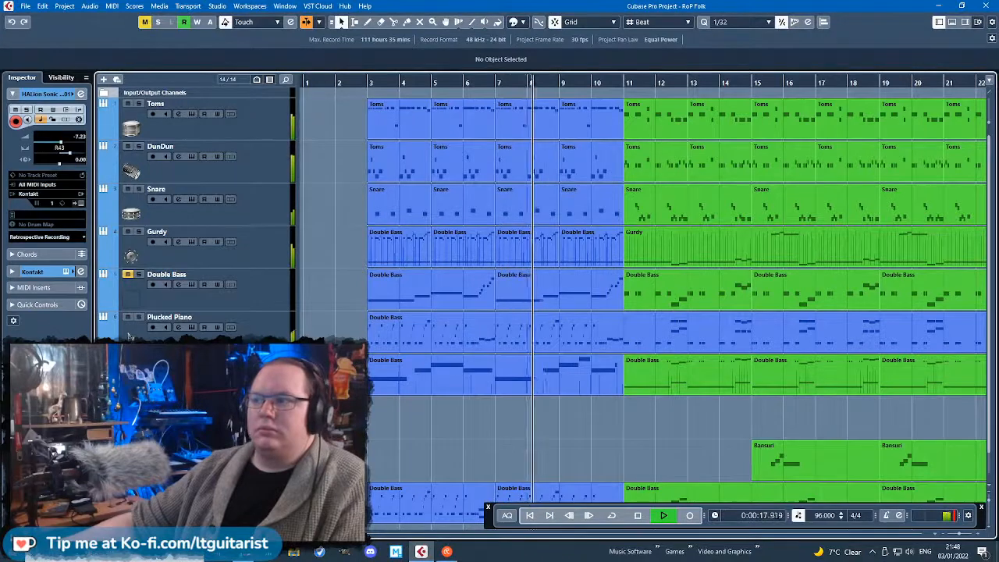
Move the long Double Bass part back from Plucked Piano to the track below Viola.
left_click_drag(420, 334, 420, 423)
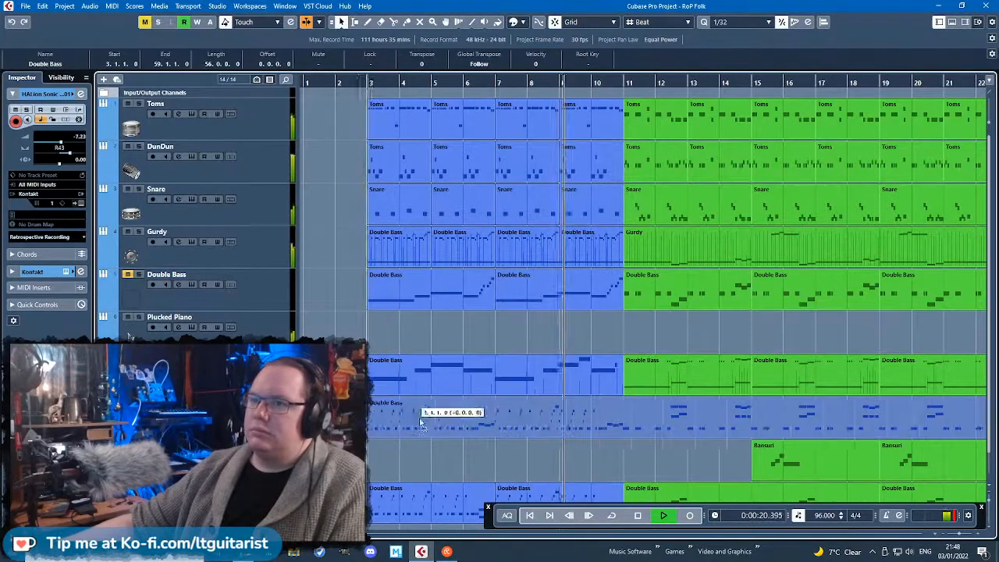
left_click(445, 345)
key("g")
key("g")
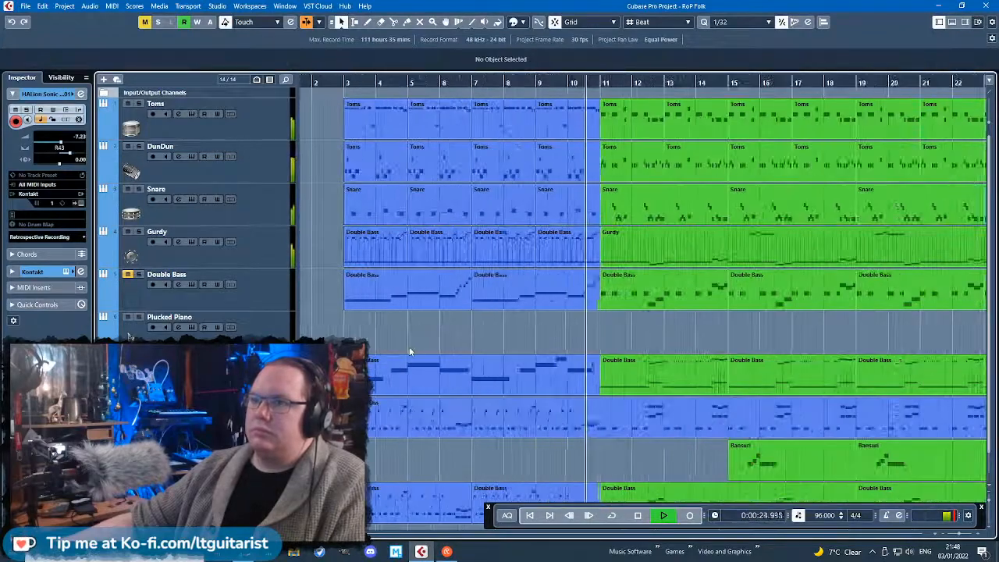
Put the long Double Bass part on the Plucked Piano track at its original position and select that track.
left_click_drag(418, 431, 422, 335)
left_click(437, 416)
key("h")
key("h")
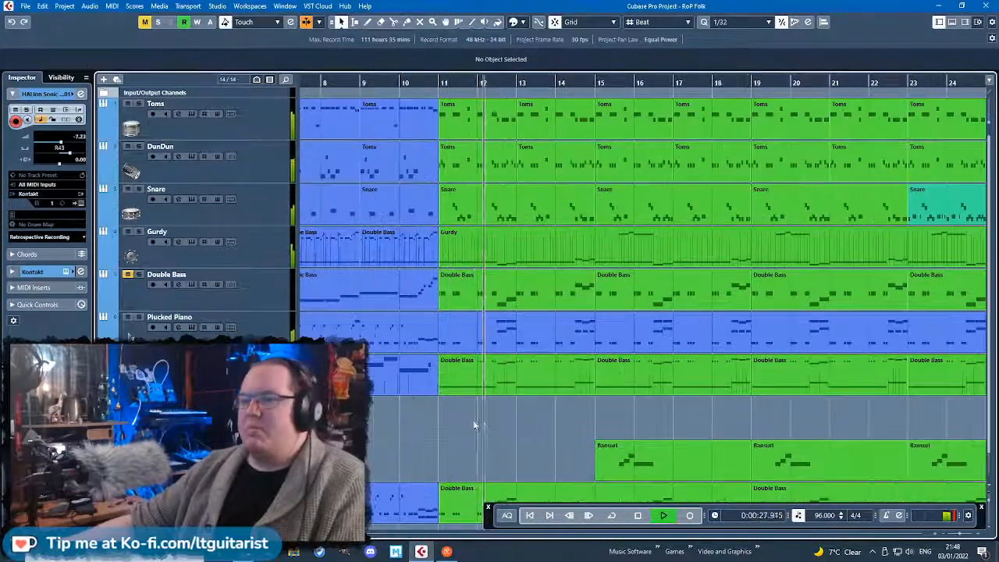
scroll(454, 425, "down", 5)
scroll(441, 422, "up", 6)
left_click(250, 346)
scroll(416, 437, "down", 6)
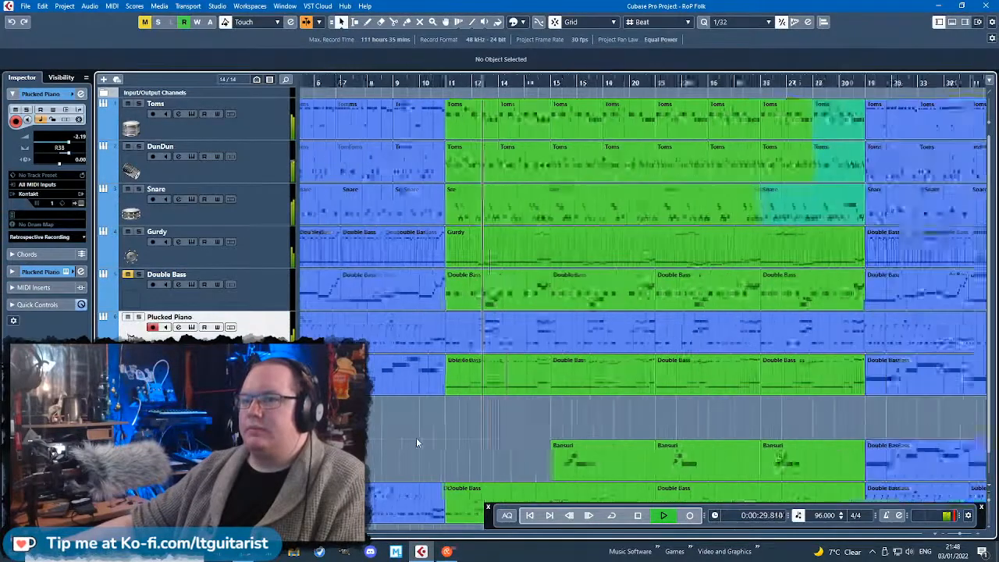
scroll(411, 420, "down", 1)
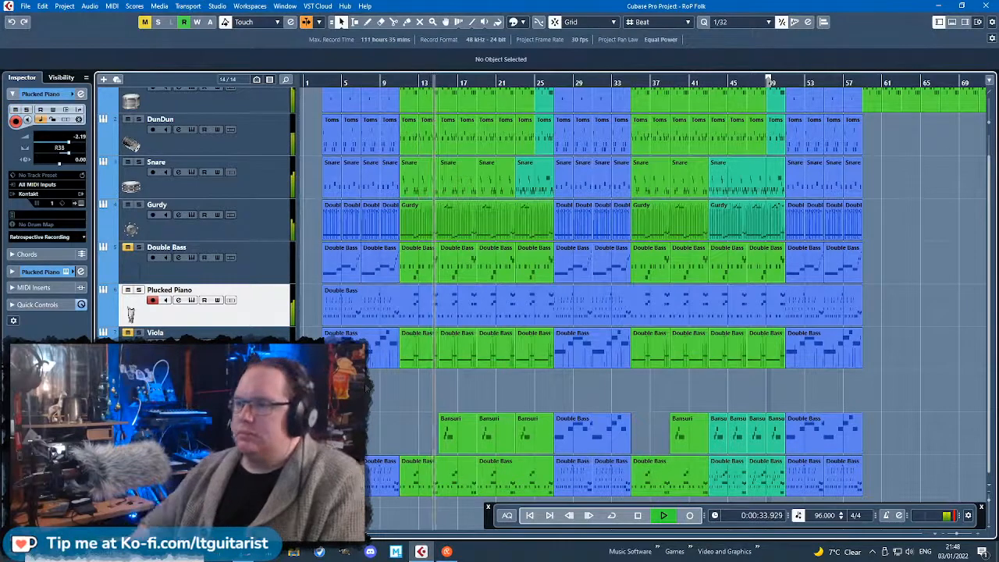
Move the Double Bass part at bars 27 to 31 down to the track below Viola and play from bar 27.
key("space")
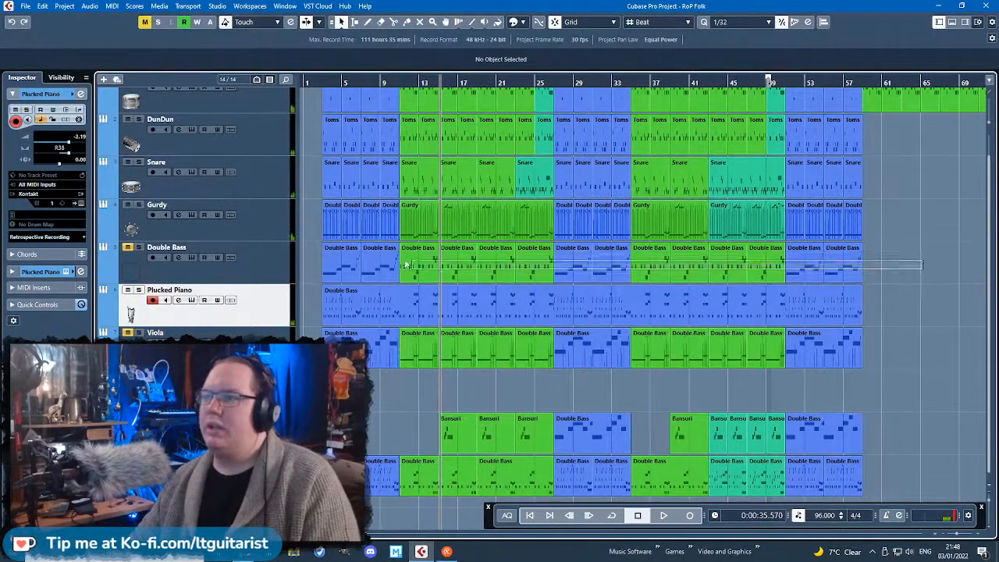
scroll(599, 299, "up", 3)
left_click_drag(565, 267, 573, 392)
left_click(527, 80)
key("space")
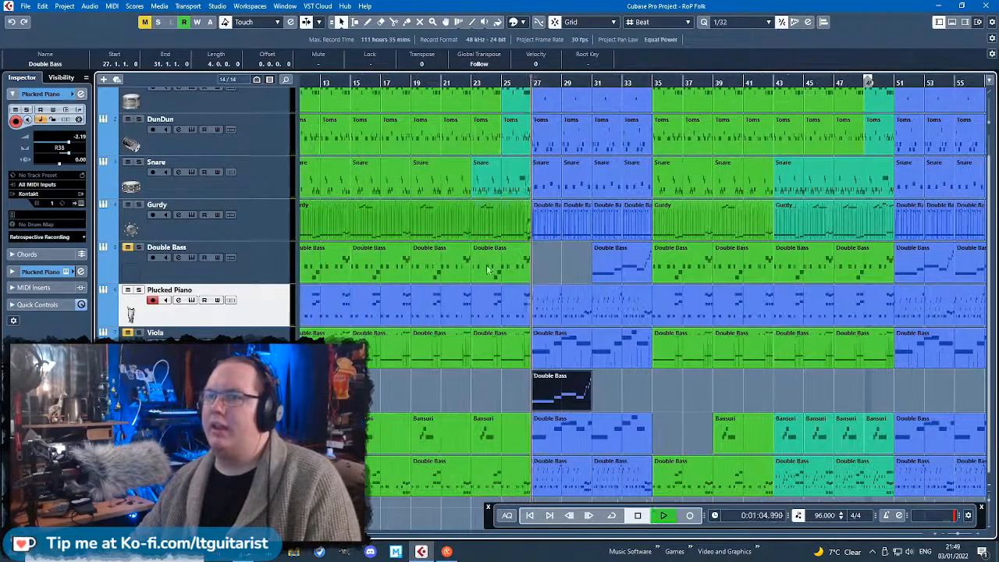
Transpose all notes of the moved part at bar 27 up one octave in the Key Editor and close the editor.
left_click(204, 388)
double_click(545, 406)
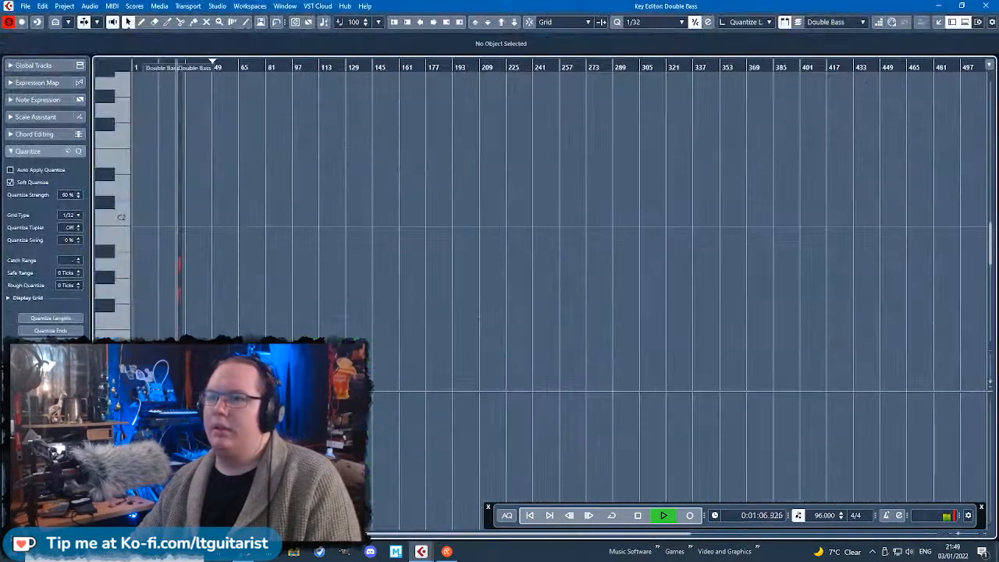
left_click_drag(382, 364, 179, 87)
scroll(175, 211, "up", 3)
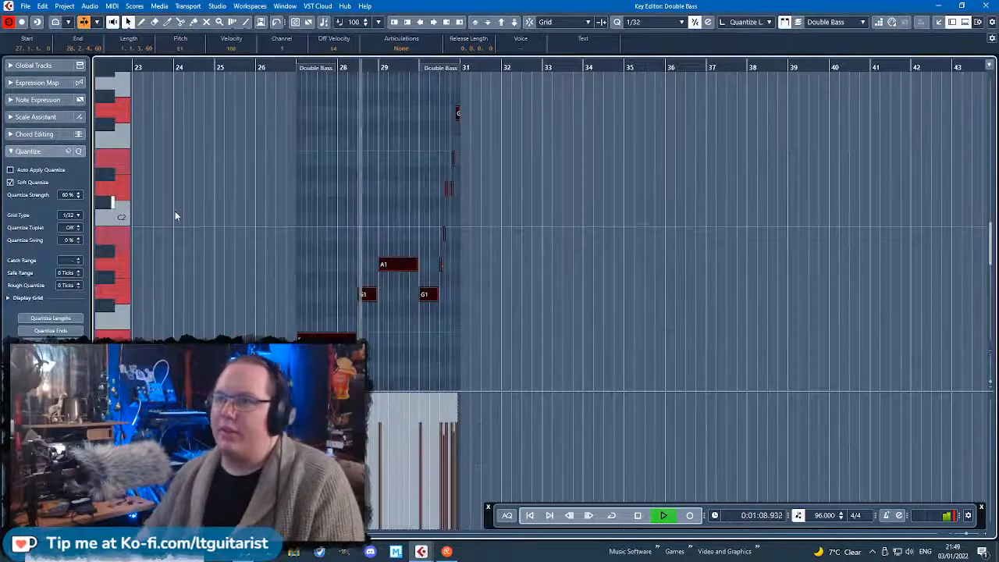
key("shift+Up")
left_click(663, 353)
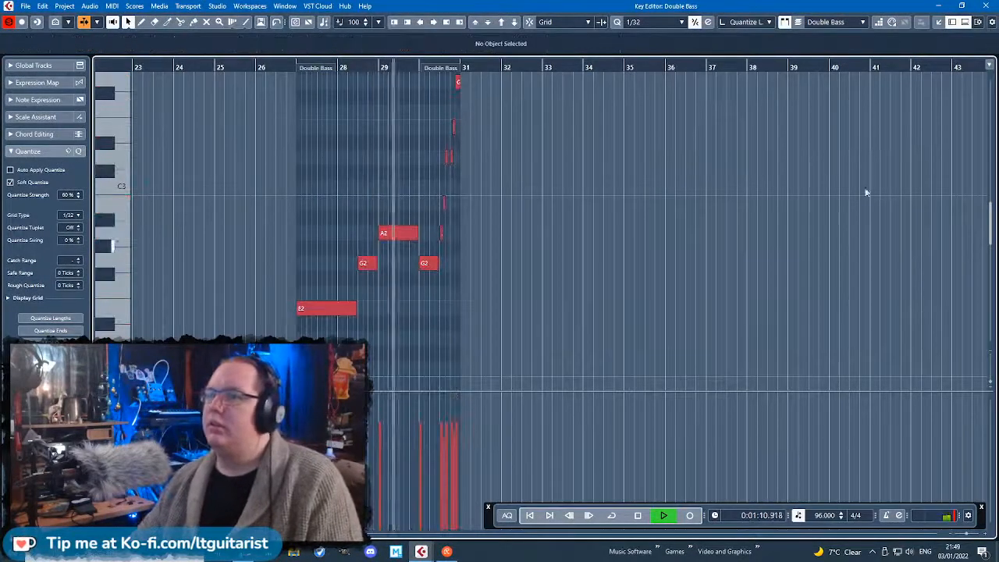
left_click(986, 6)
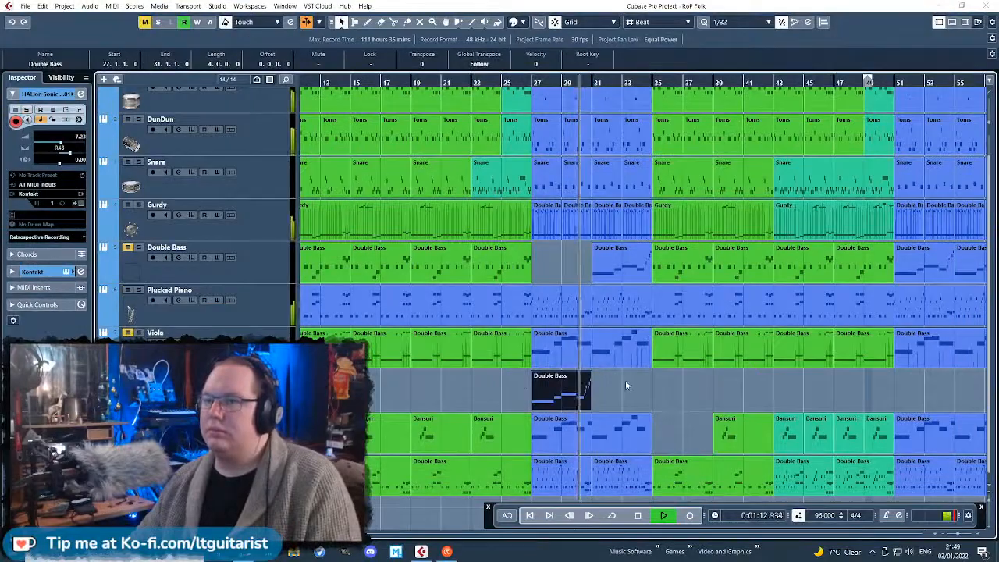
Duplicate the transposed part directly after itself, from bar 31 to bar 35, and replay the passage.
key("ctrl+d")
left_click_drag(485, 381, 708, 382)
scroll(488, 392, "up", 2)
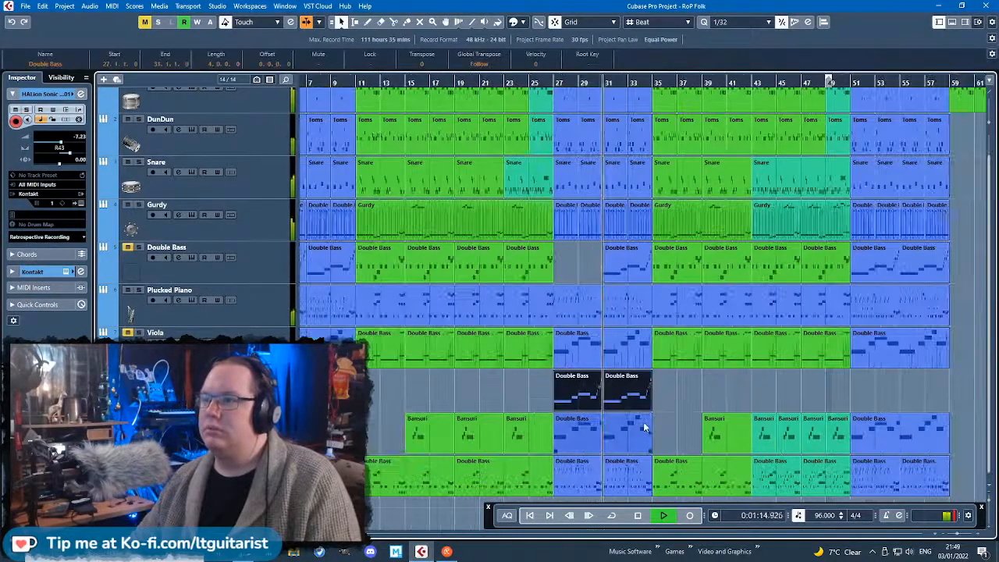
scroll(487, 393, "up", 2)
left_click(488, 393)
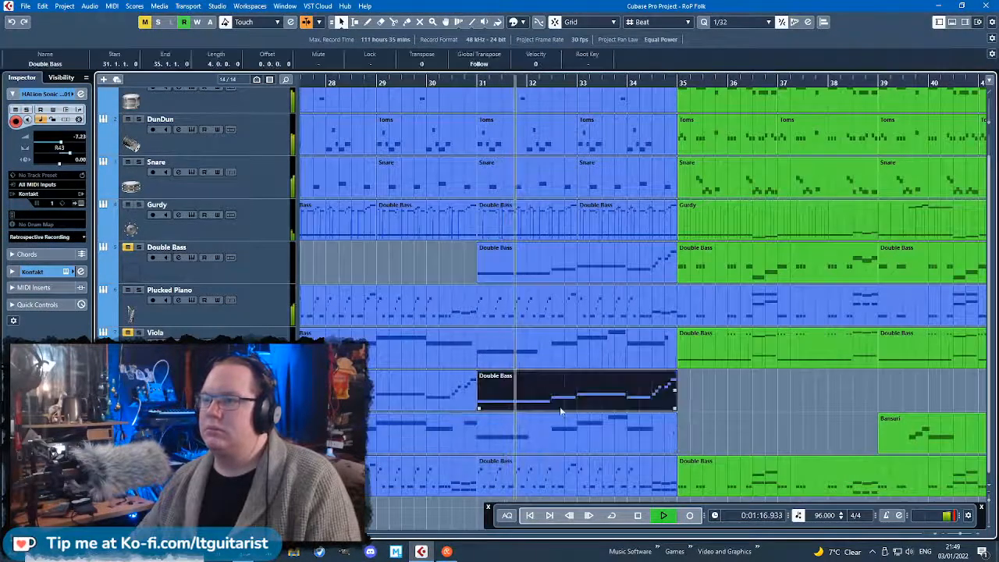
scroll(488, 392, "down", 2)
scroll(488, 392, "up", 3)
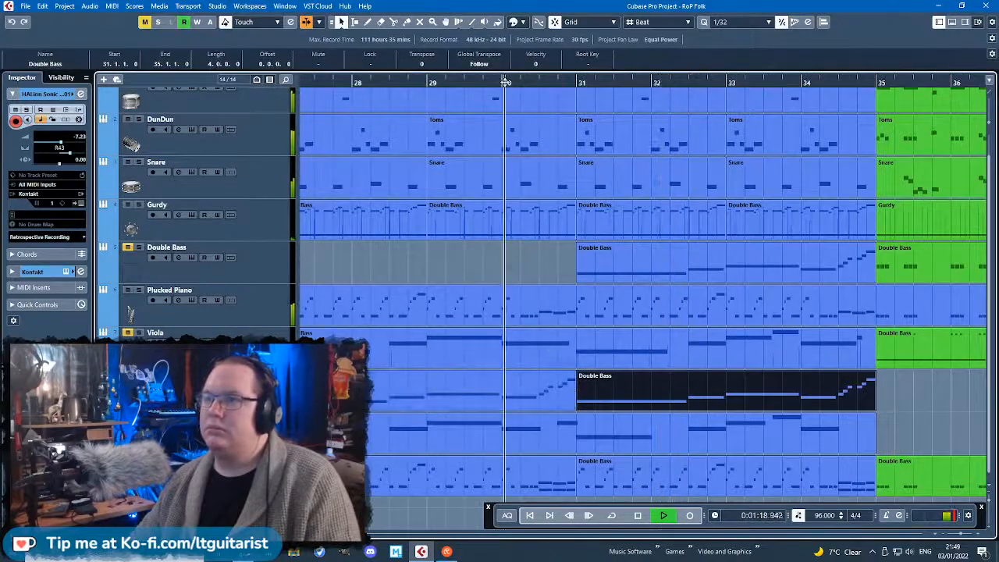
scroll(469, 265, "down", 3)
left_click(473, 256)
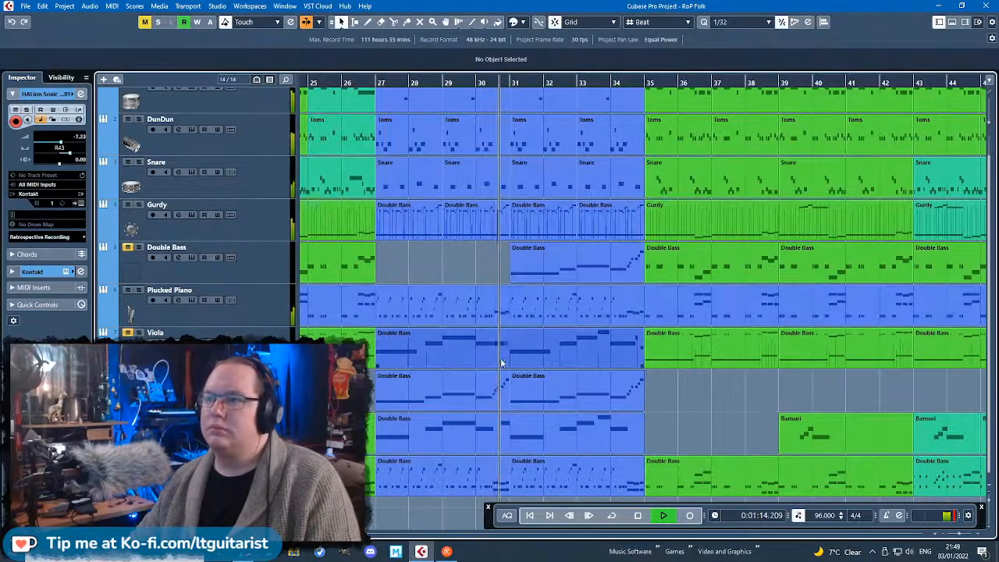
Delete the duplicated part at bars 31 to 35 on the track below Viola.
scroll(499, 351, "up", 3)
left_click(539, 386)
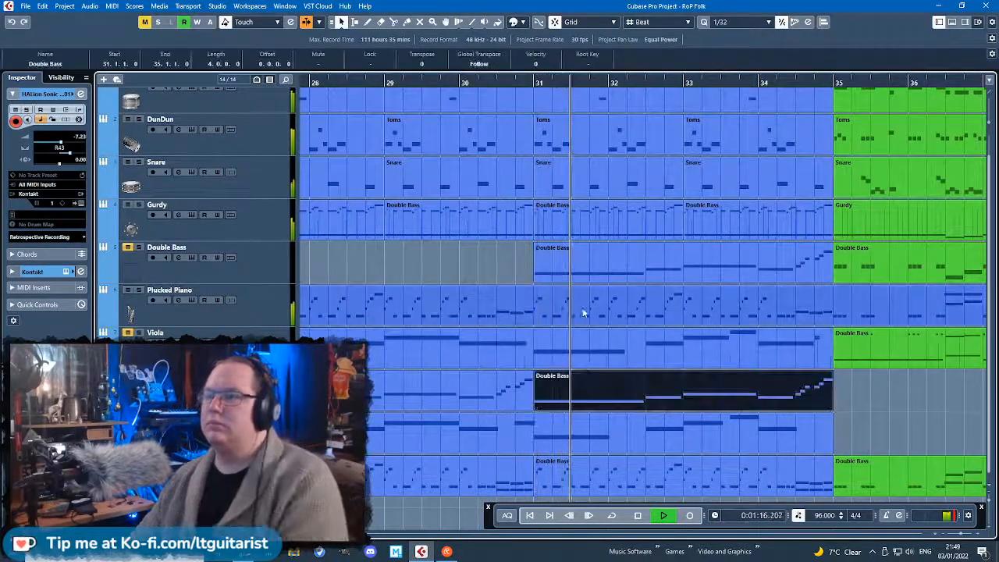
key("Delete")
Stop playback and split the long Plucked Piano part at bars 31 and 35.
left_click(536, 320)
key("space")
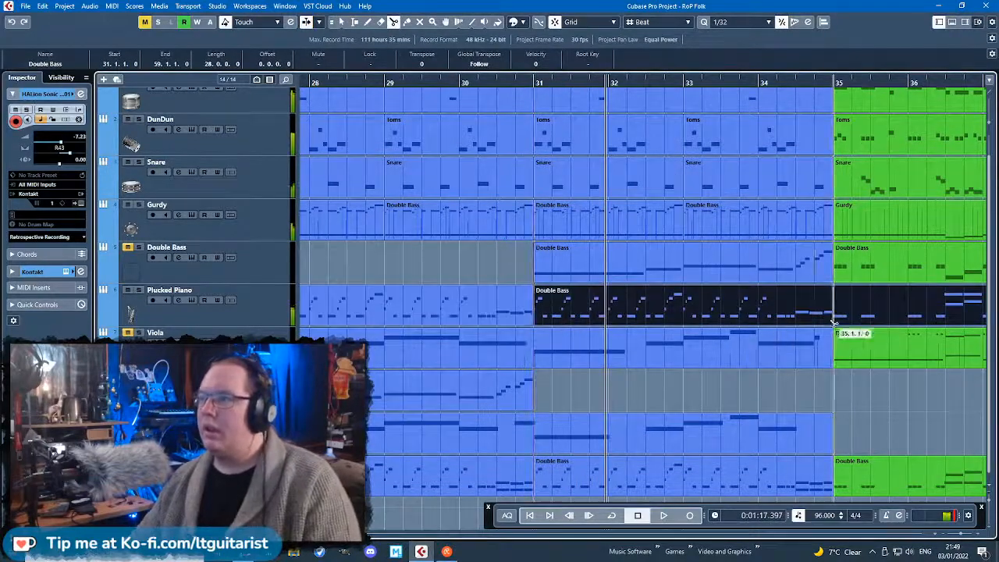
left_click(836, 319)
Copy the Plucked Piano section at bars 31 to 35 to the track below Viola and glue it to the preceding part.
scroll(846, 308, "right", 2)
left_click_drag(462, 315, 461, 401)
left_click(392, 421)
Open the joined part in the Key Editor and play from just before bar 30, examining the transition at bar 31 and the ending.
double_click(392, 394)
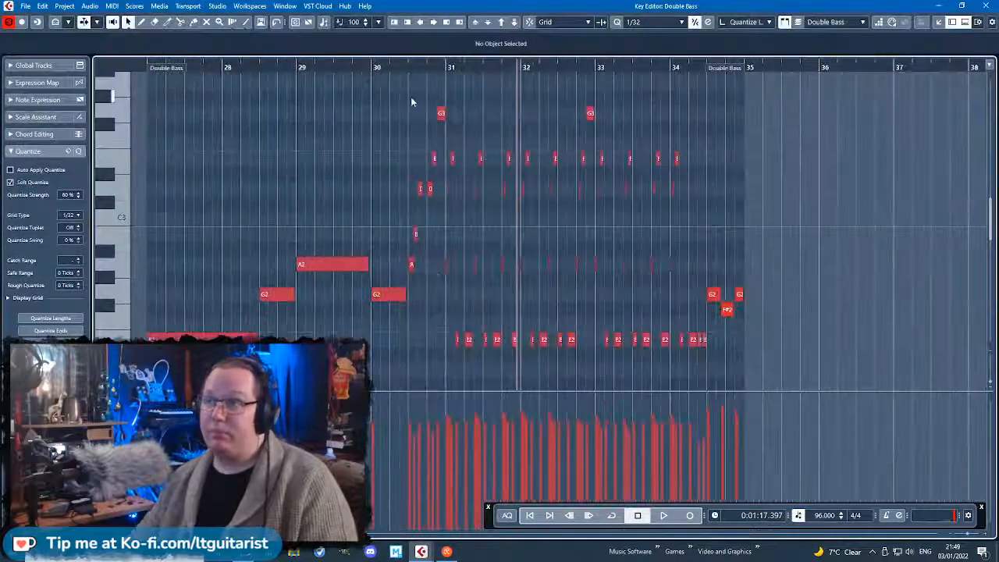
left_click_drag(396, 67, 354, 73)
key("space")
scroll(476, 328, "up", 2)
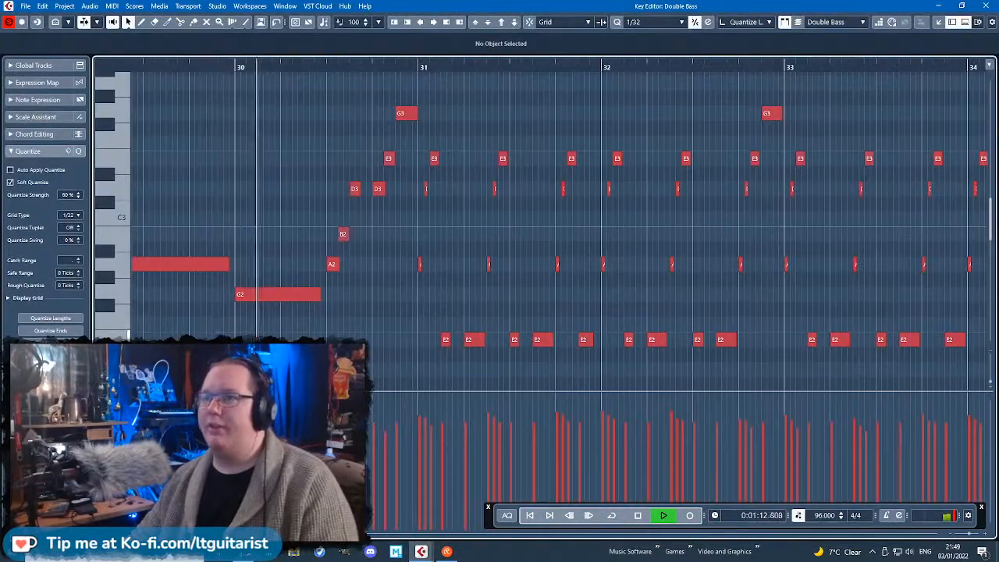
scroll(365, 305, "up", 2)
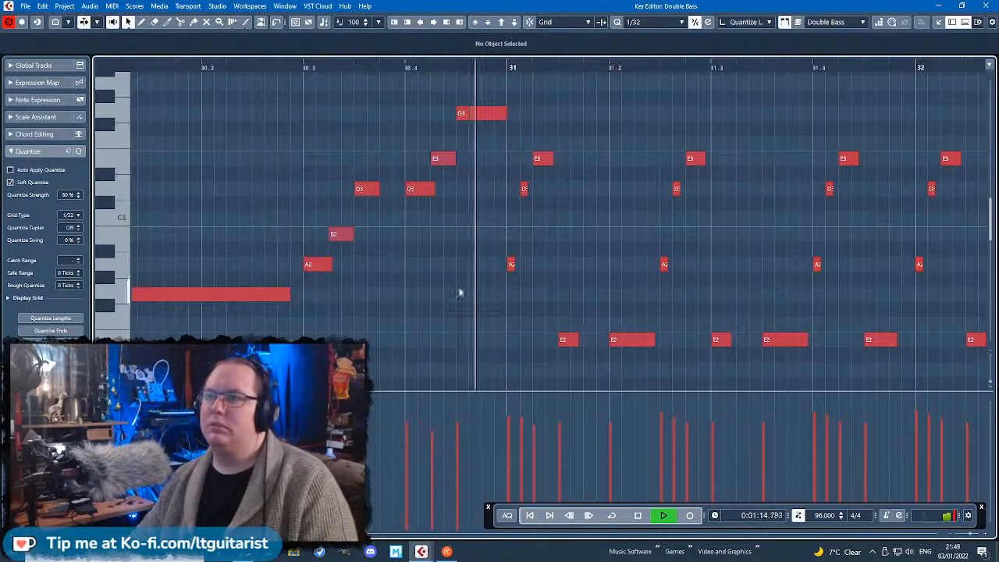
scroll(469, 270, "down", 4)
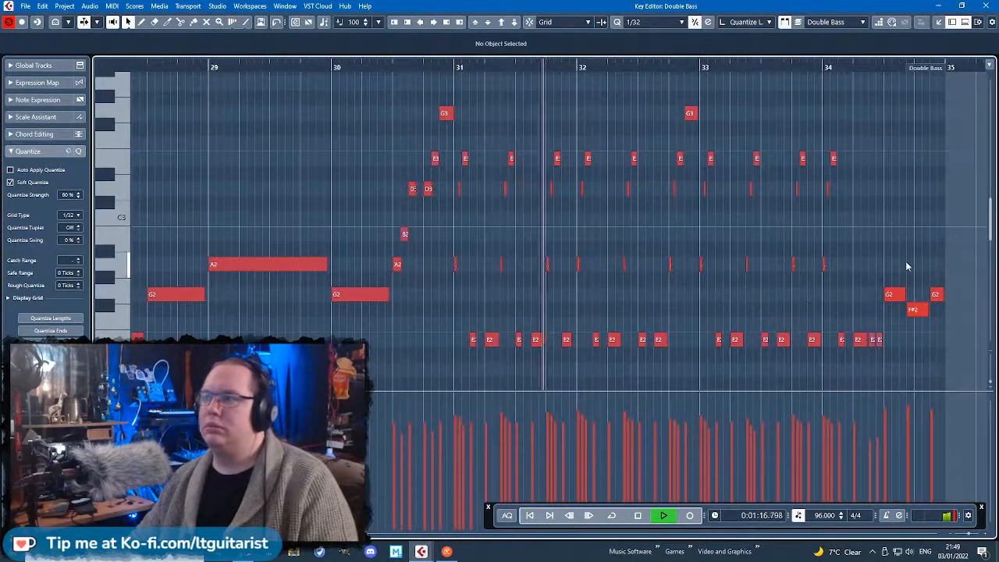
scroll(908, 336, "down", 2)
scroll(702, 280, "down", 3)
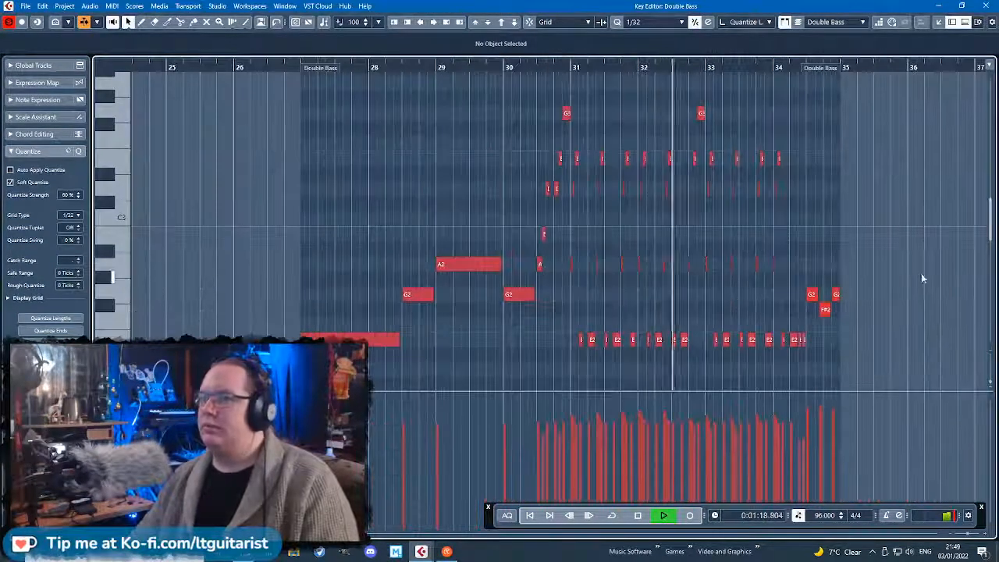
scroll(920, 273, "up", 1)
scroll(854, 251, "up", 2)
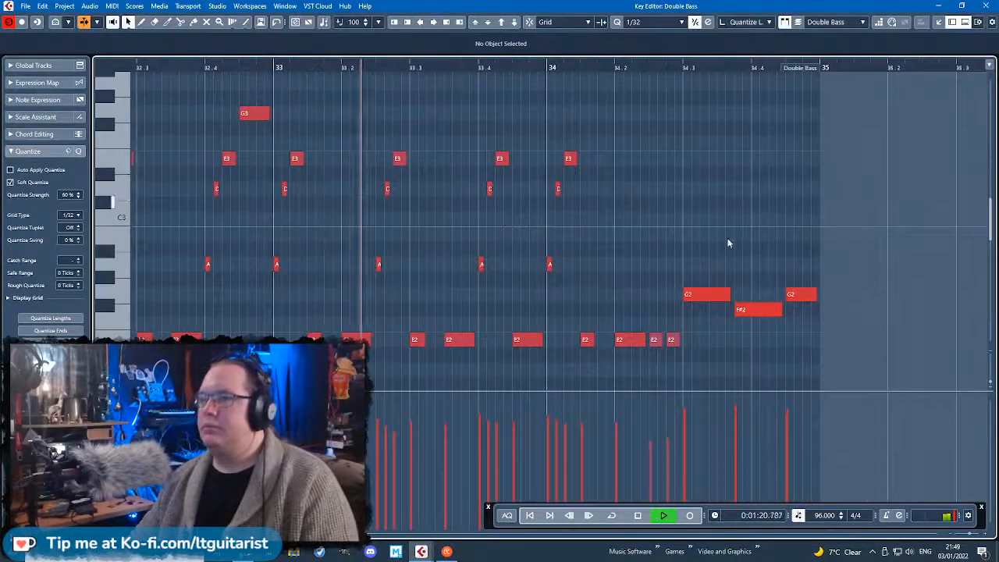
Delete the two short E2 notes just before beat 34.3 and close the Key Editor.
scroll(717, 273, "up", 1)
left_click_drag(713, 351, 622, 324)
key("Delete")
left_click(619, 179)
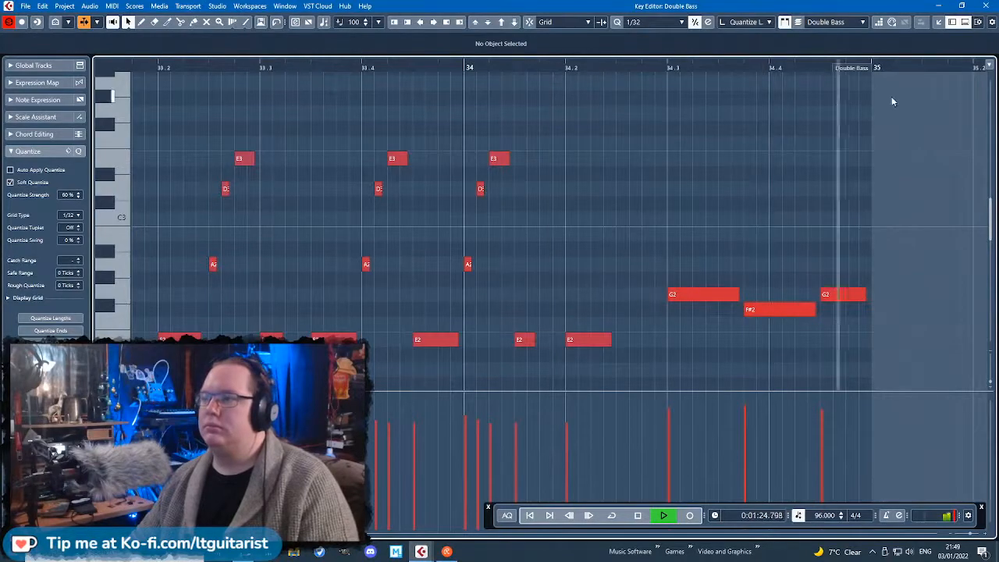
left_click(983, 5)
Copy the joined part at bars 27 to 35 to bar 51 on the same track.
scroll(652, 403, "down", 2)
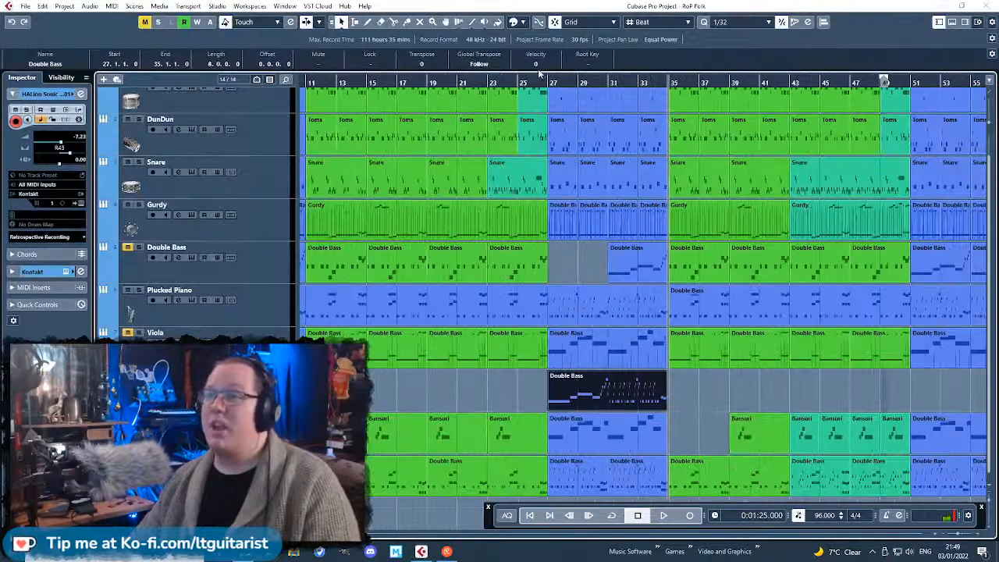
key("space")
scroll(503, 394, "down", 1)
left_click_drag(551, 394, 790, 394)
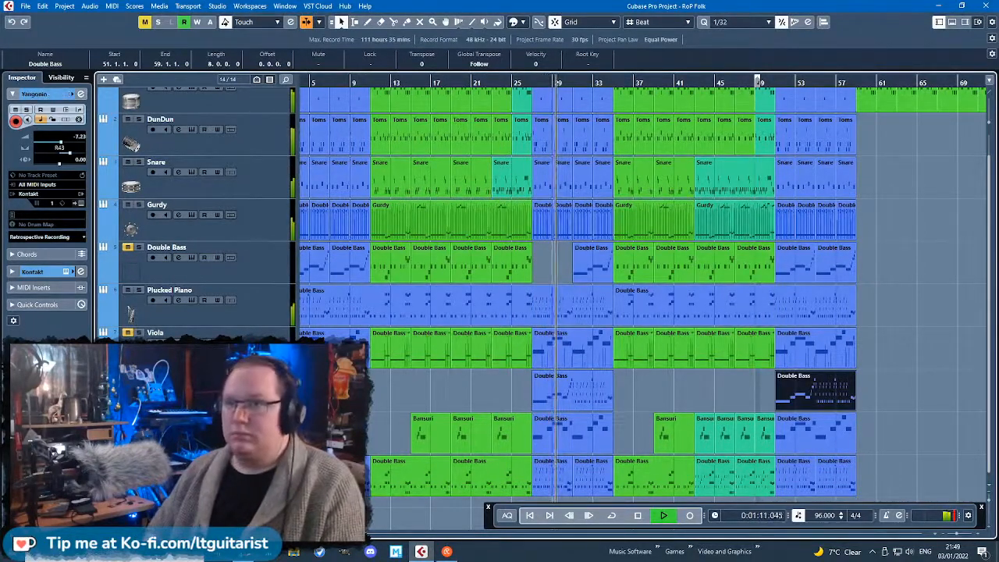
Deselect the copied part and set the Yangquin track's pan to R66.
scroll(391, 404, "up", 5)
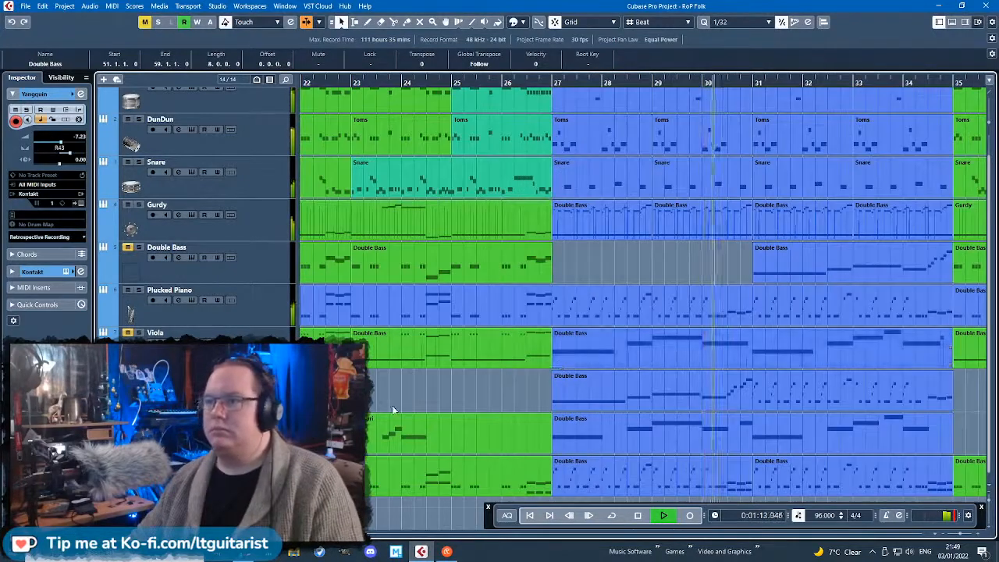
left_click(387, 398)
scroll(390, 397, "down", 3)
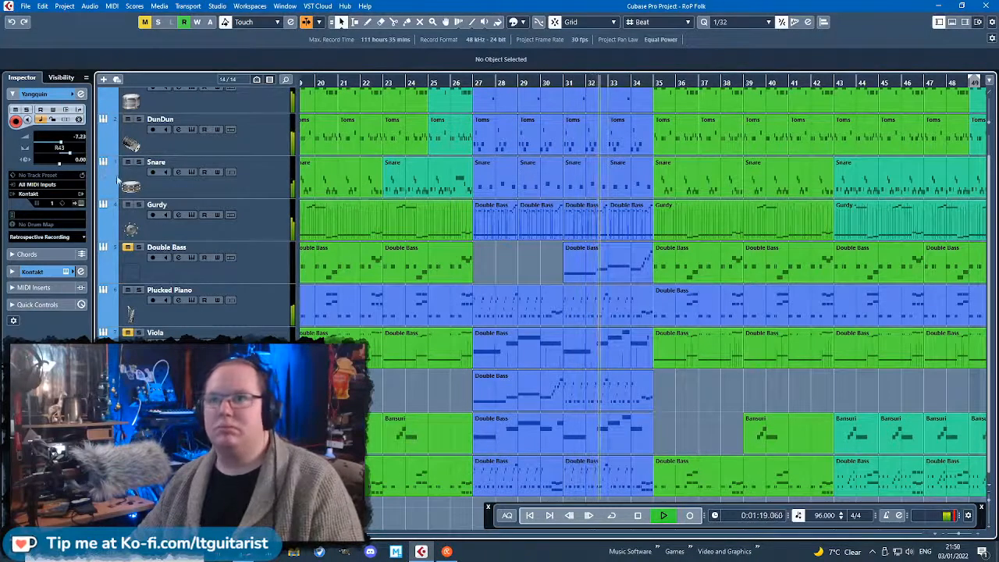
left_click_drag(68, 160, 63, 157)
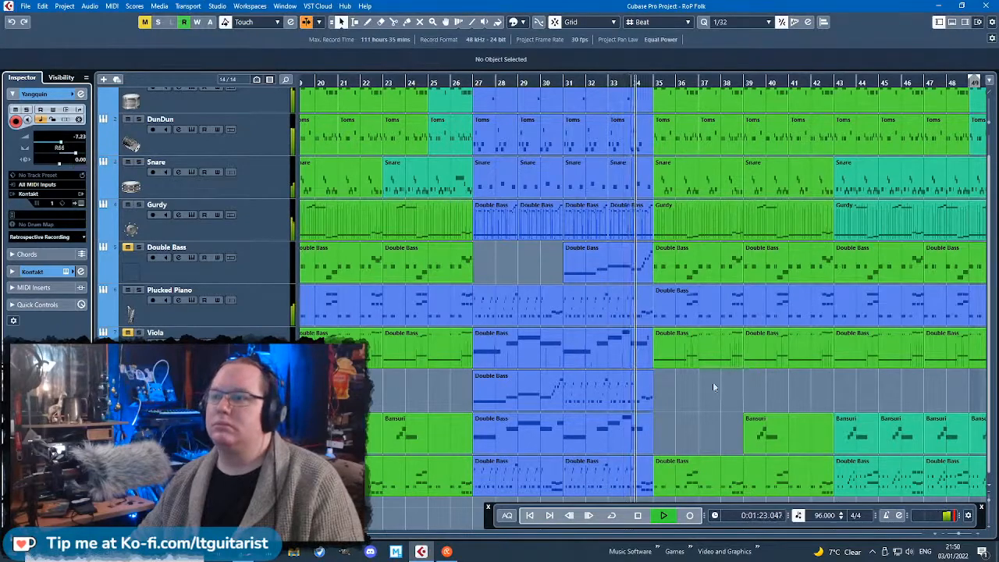
Select the Bansuri track and set its pan to L23.
key("Down")
left_click_drag(61, 156, 55, 157)
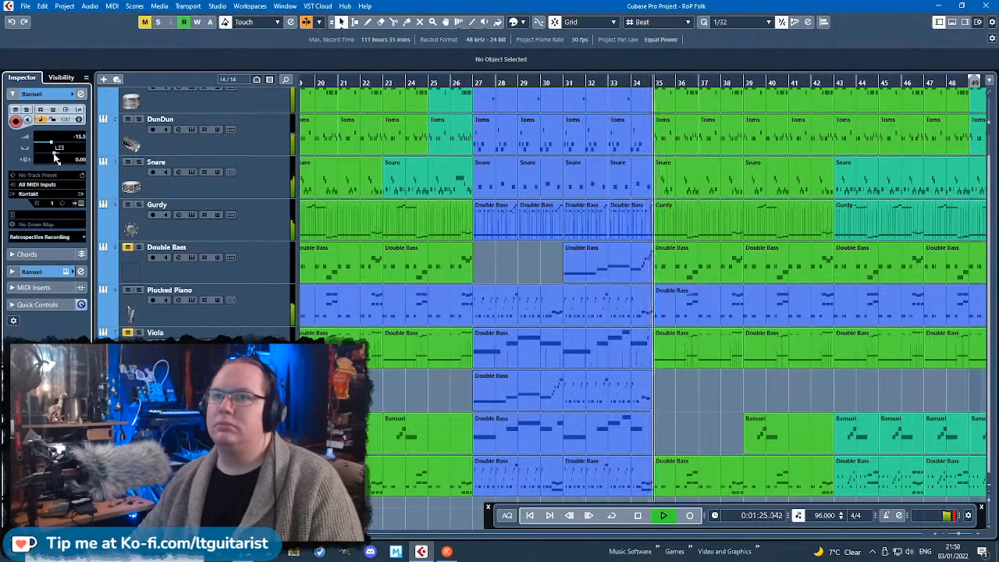
Try removing the Balafon parts at bars 27 to 35 and play the section from bar 27.
scroll(662, 464, "up", 3)
scroll(662, 464, "down", 3)
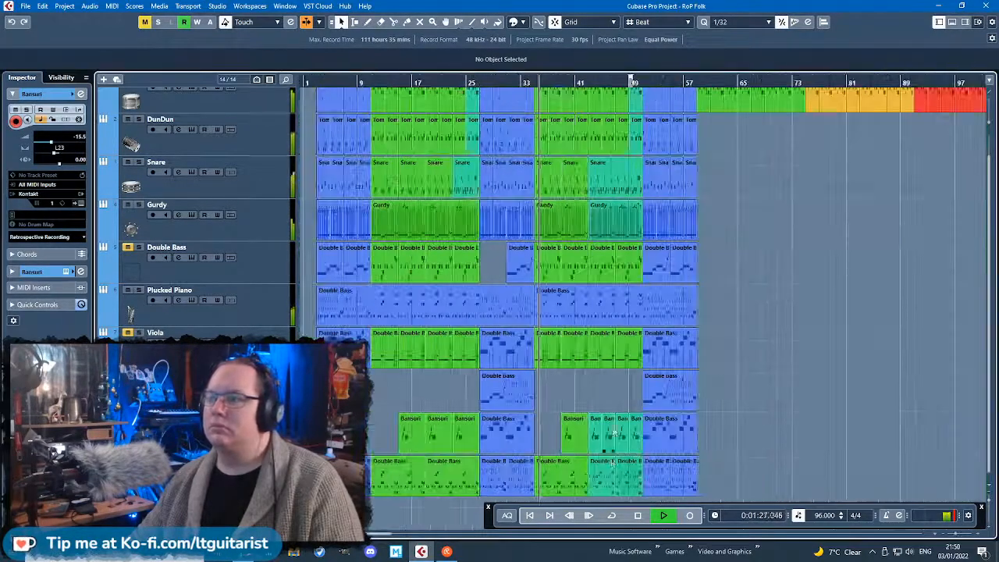
scroll(608, 458, "up", 2)
scroll(557, 439, "down", 1)
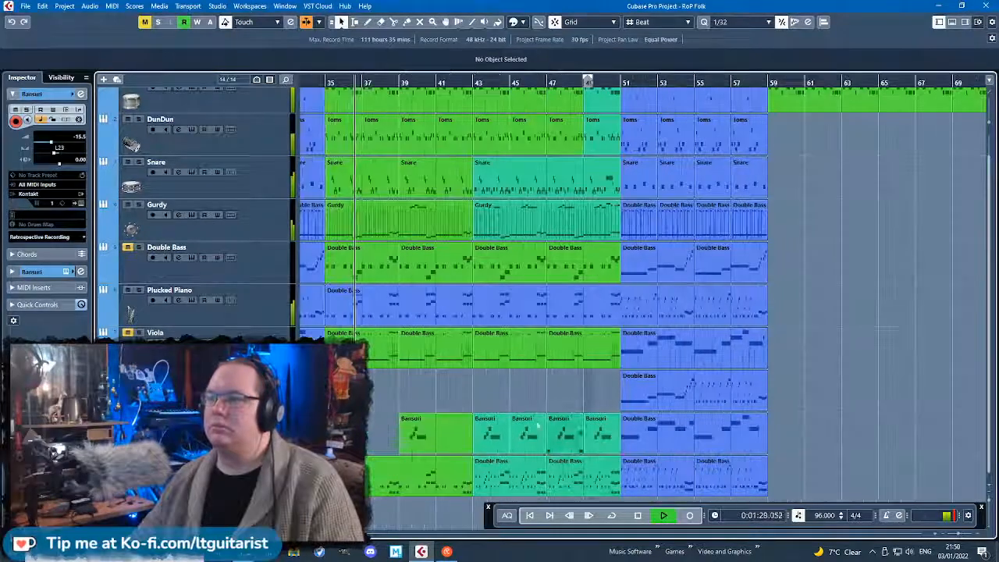
scroll(518, 392, "down", 3)
scroll(425, 414, "up", 4)
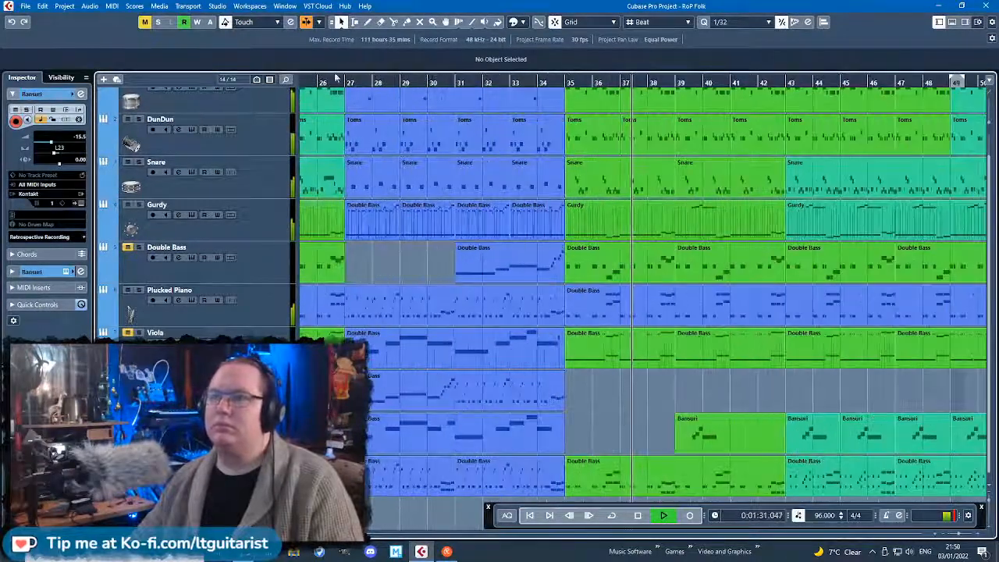
left_click(429, 480)
key("Delete")
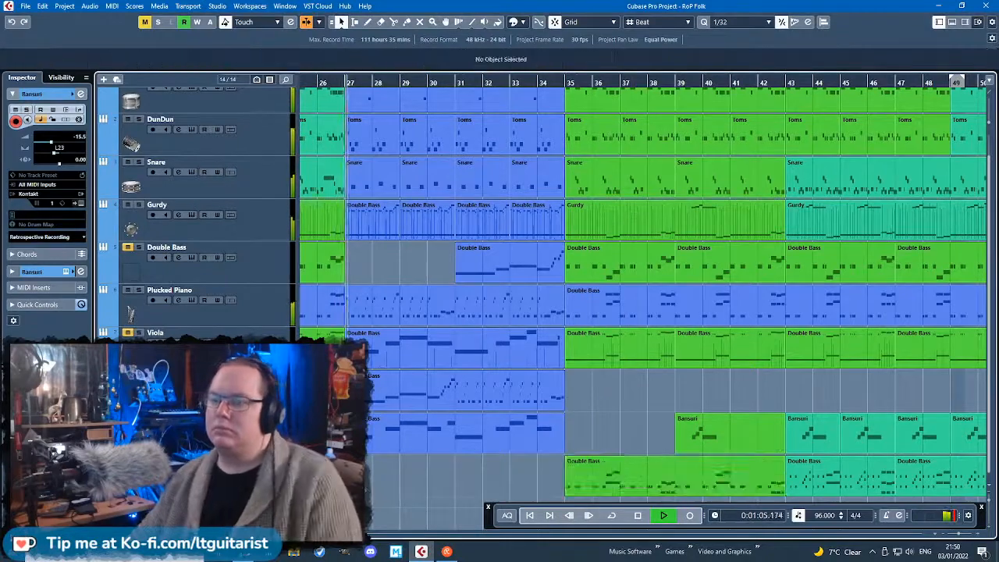
scroll(468, 479, "up", 3)
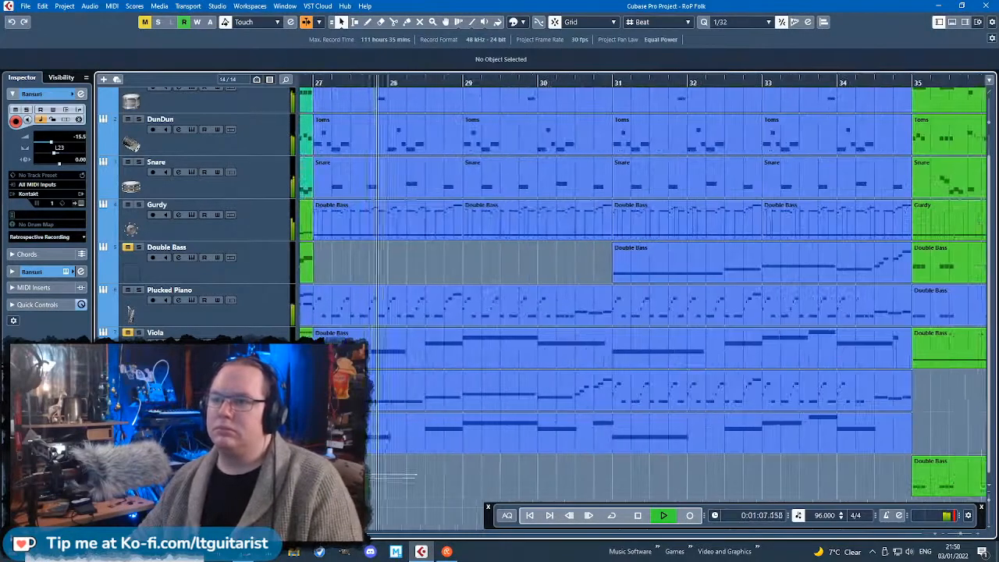
Select the Balafon track and lower its volume to -6.22.
scroll(509, 474, "down", 4)
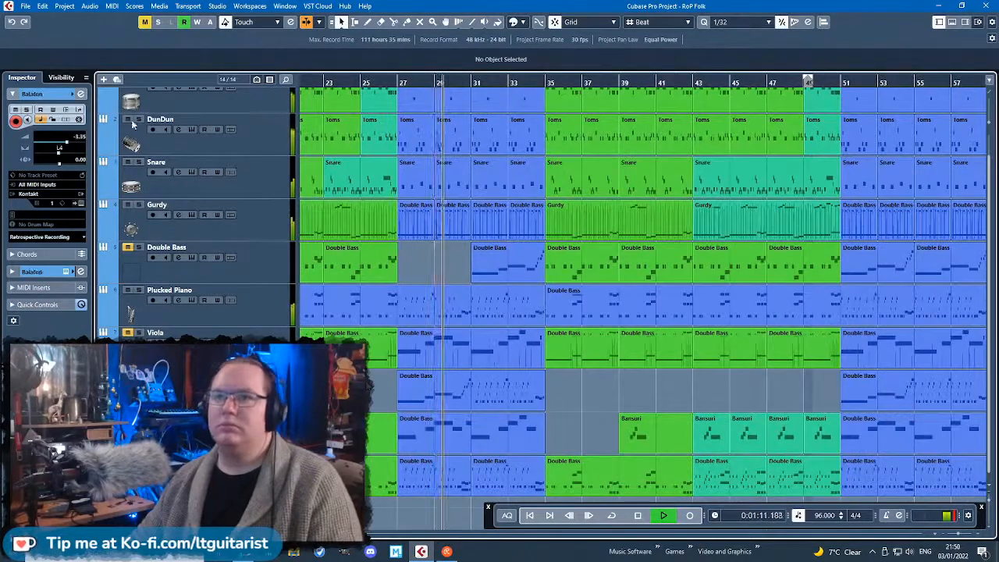
left_click_drag(69, 146, 65, 148)
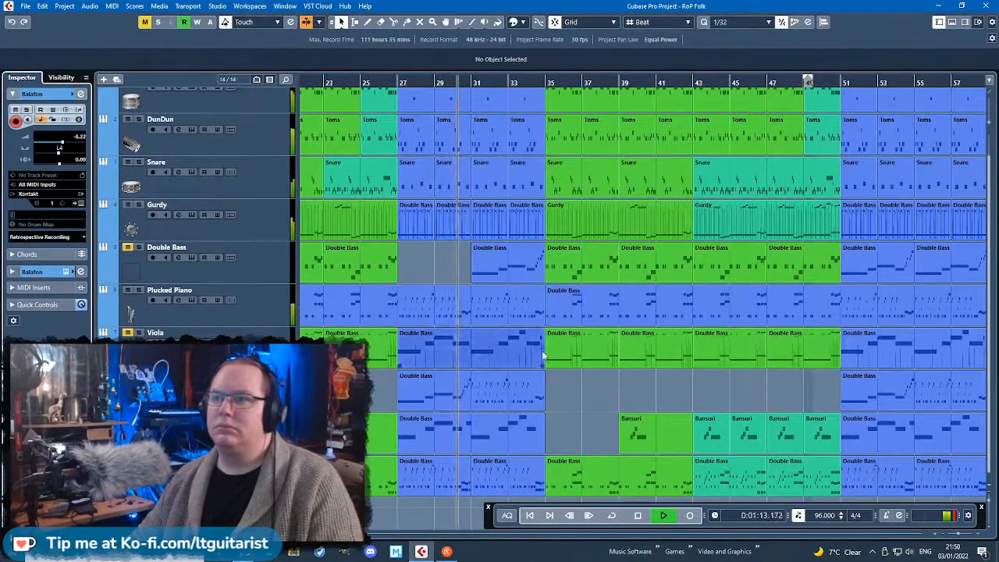
Extend the end of the Yangquin part that starts at bar 27 to bar 39.
scroll(509, 476, "up", 4)
scroll(464, 315, "down", 2)
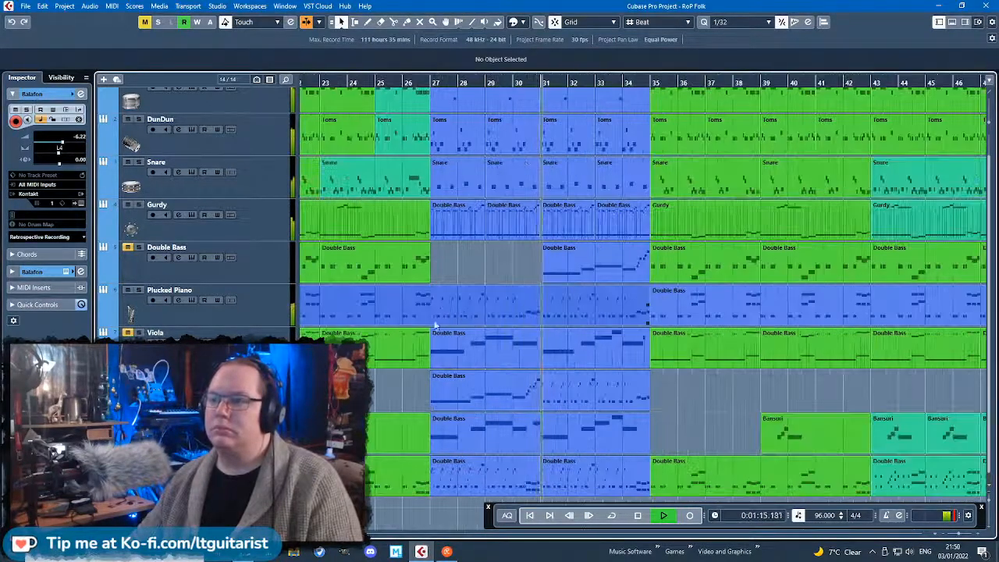
scroll(394, 399, "down", 4)
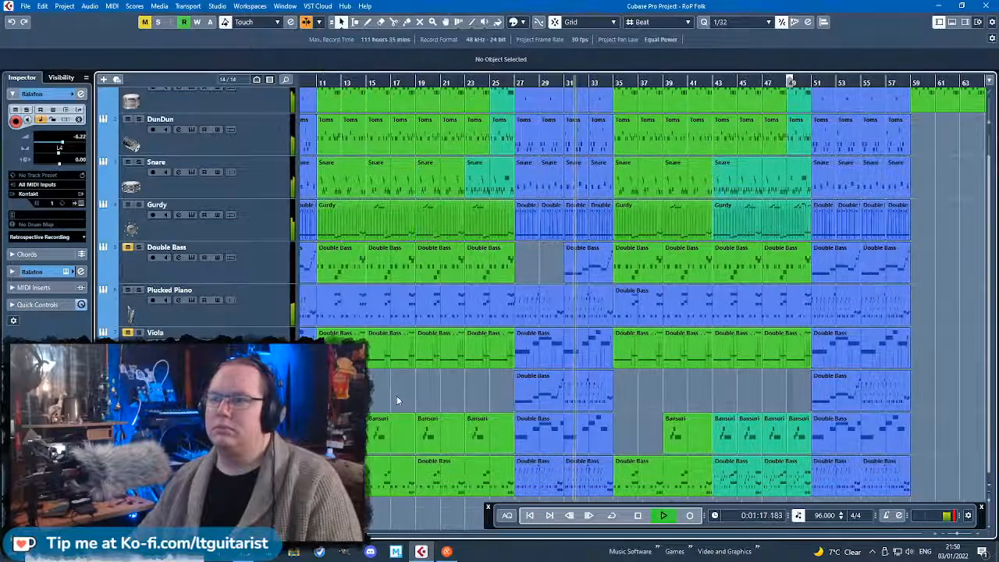
scroll(390, 398, "up", 1)
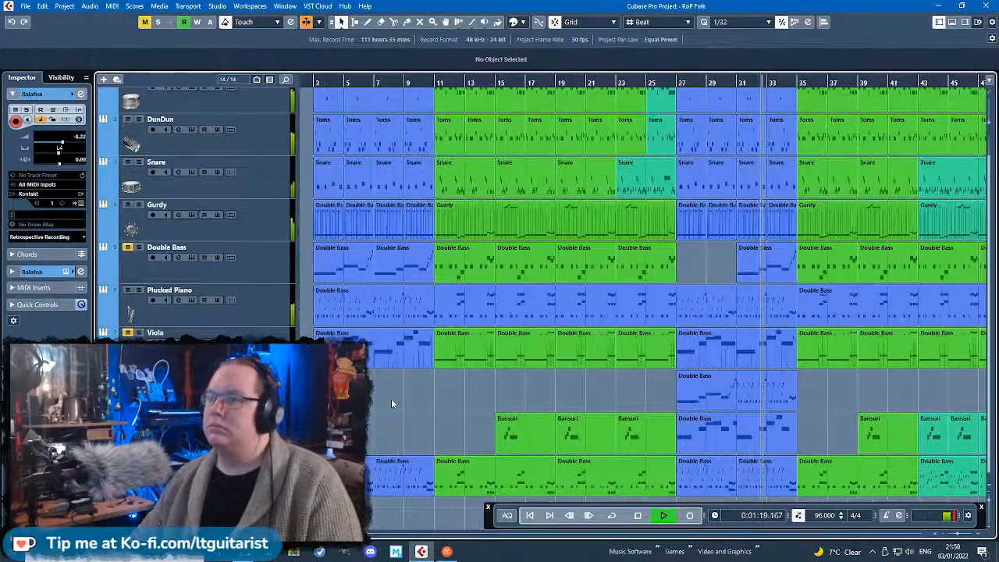
scroll(405, 381, "down", 2)
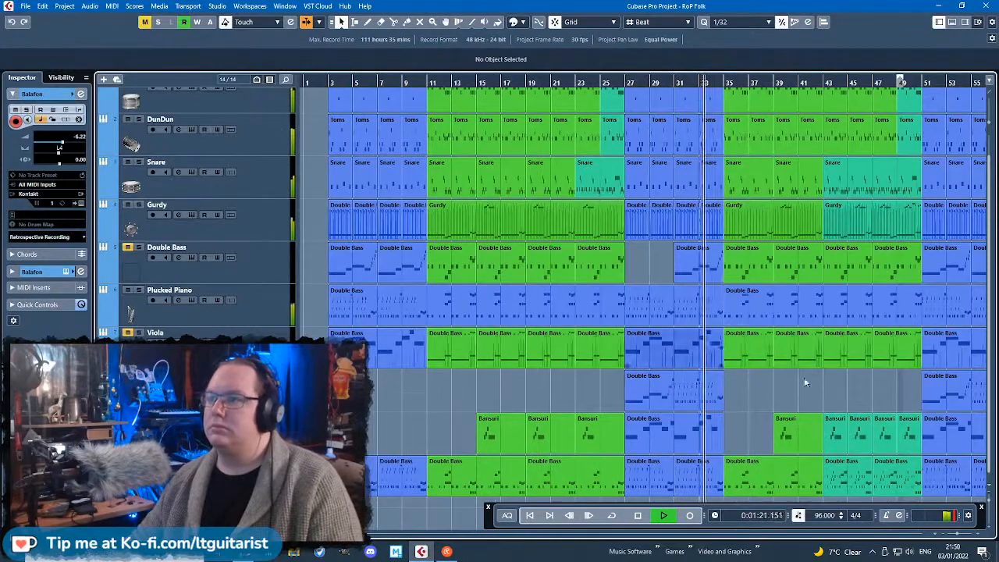
scroll(836, 381, "up", 3)
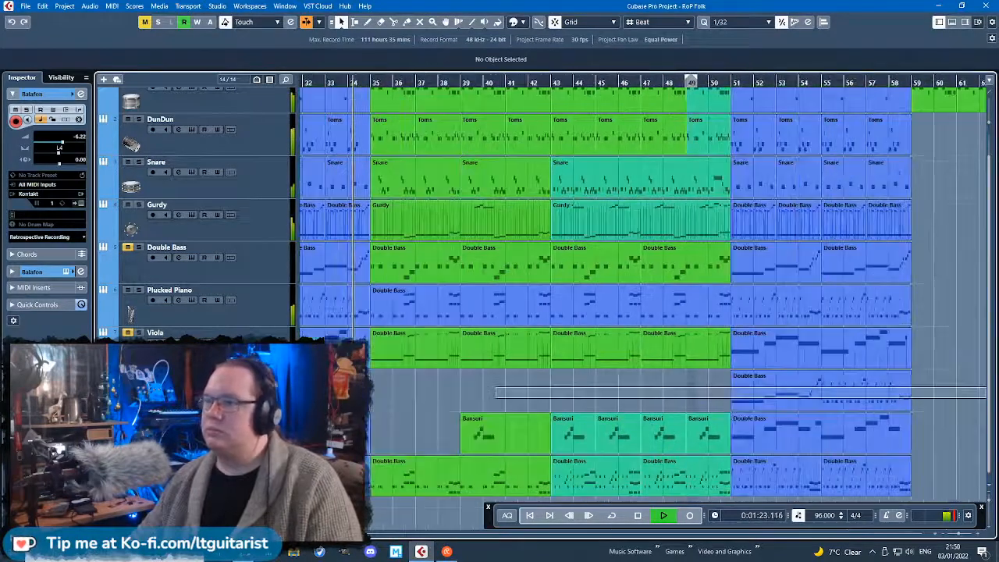
left_click_drag(375, 387, 507, 389)
scroll(507, 389, "left", 3)
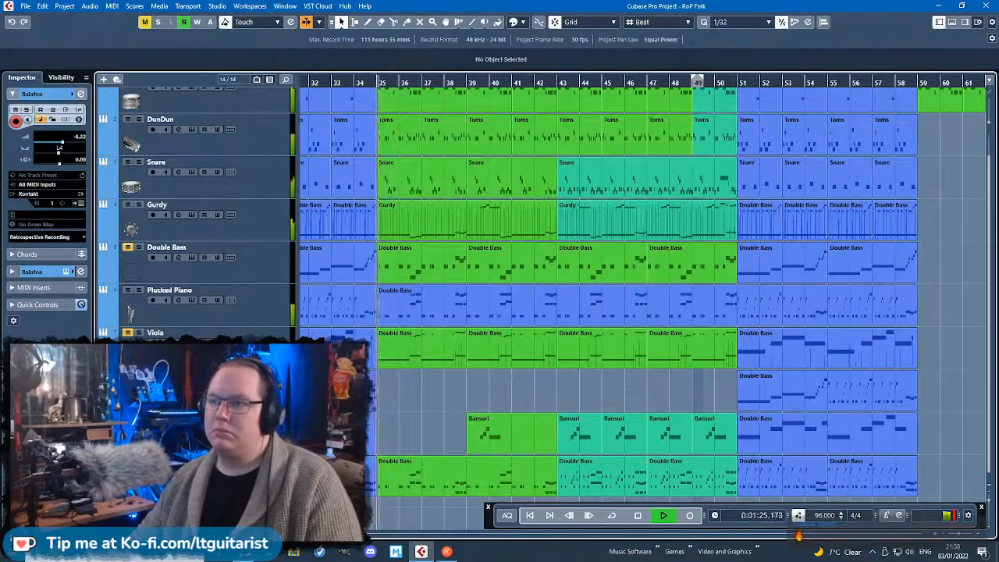
scroll(446, 397, "up", 2)
mouse_move(419, 396)
left_mouse_down()
mouse_move(543, 409)
mouse_move(581, 425)
left_mouse_up()
Open the extended Yangquin part, add a short E2 note on the downbeat of bar 35 and close the Key Editor.
double_click(546, 390)
left_click_drag(426, 338, 521, 343)
left_click_drag(460, 336, 422, 340)
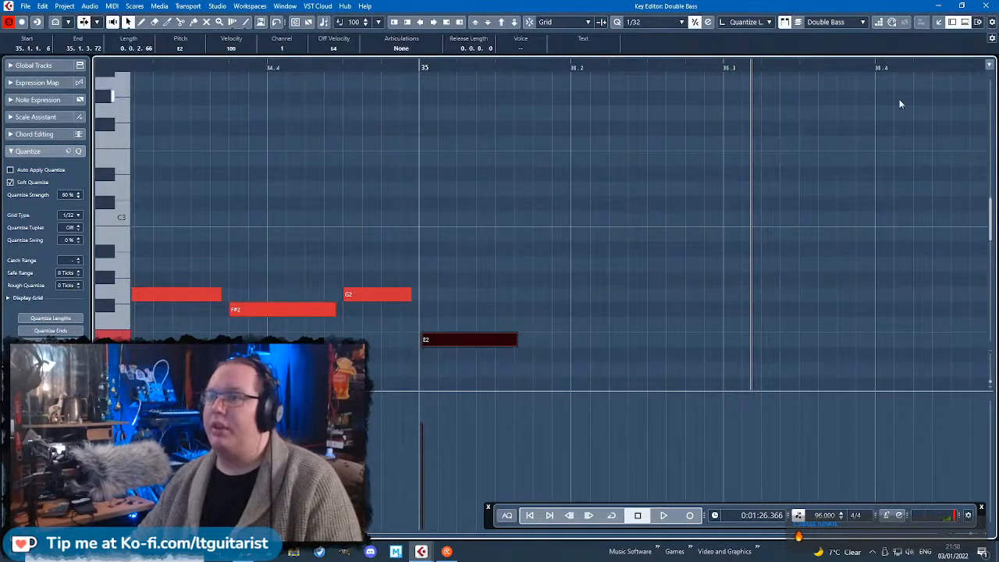
left_click(987, 5)
Split the extended Yangquin part at bar 36 during playback and delete the empty section up to bar 39.
key("space")
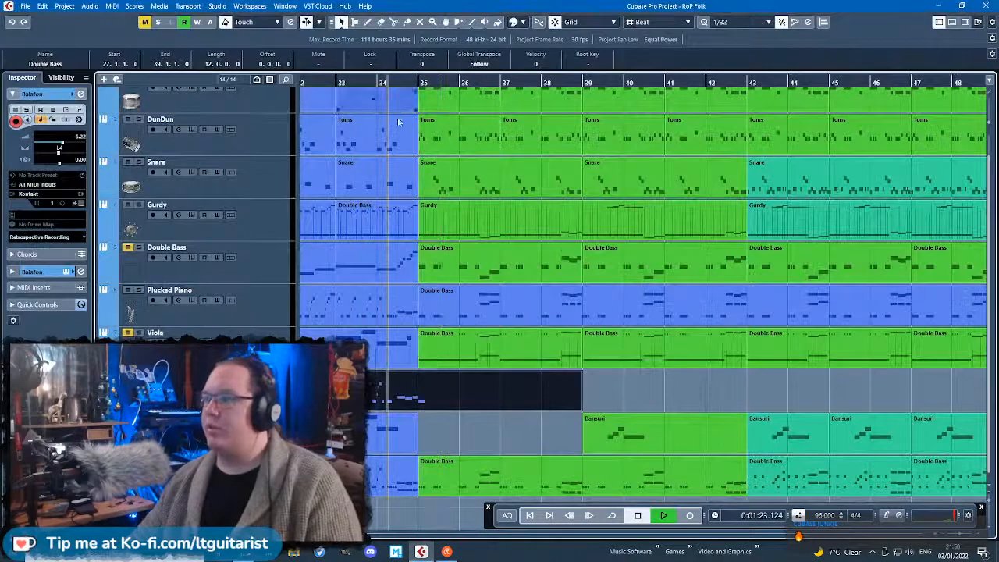
left_click(462, 403)
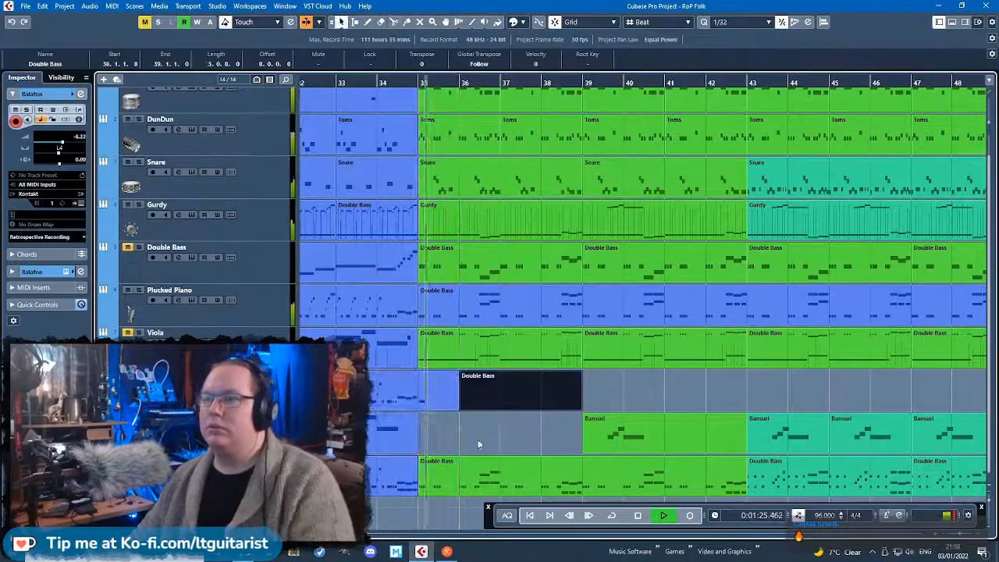
left_click_drag(580, 390, 459, 390)
left_click(507, 398)
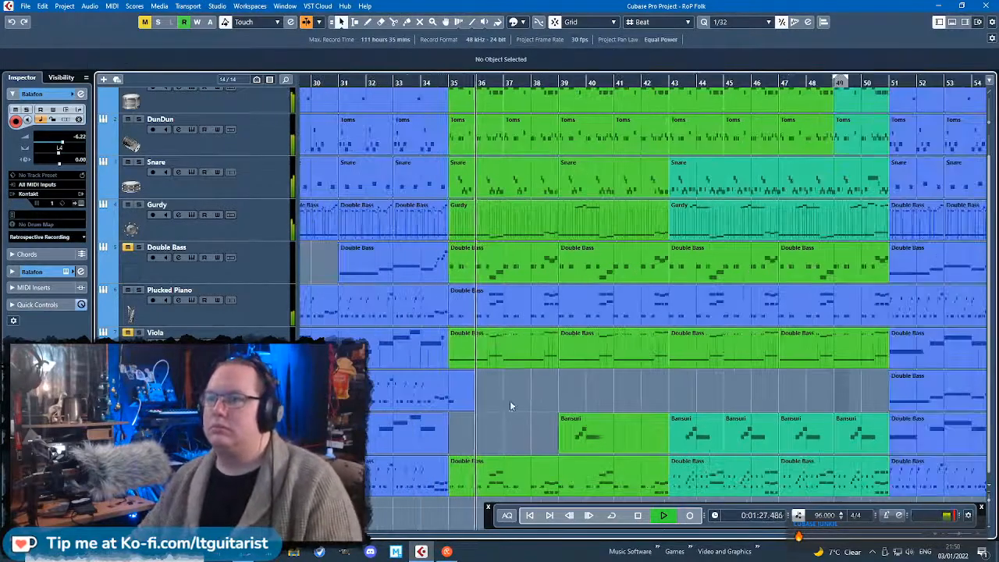
Solo the Plucked Piano track and select its part at bars 3 to 35 to check what it plays.
scroll(511, 406, "up", 2)
scroll(512, 401, "down", 3)
scroll(529, 399, "up", 2)
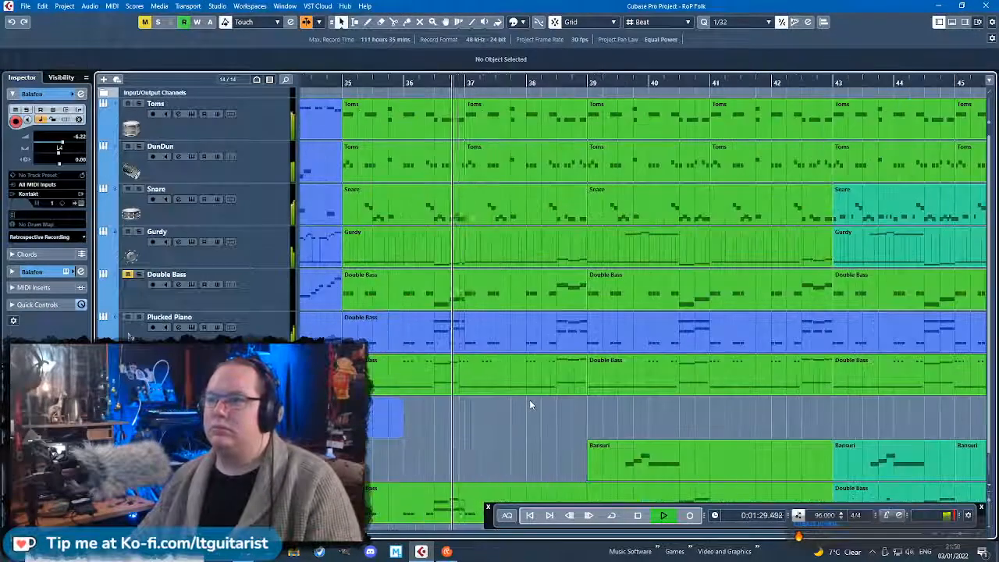
scroll(528, 404, "down", 2)
left_click(547, 331)
scroll(573, 329, "down", 1)
left_click_drag(613, 347, 656, 347)
left_click(468, 332)
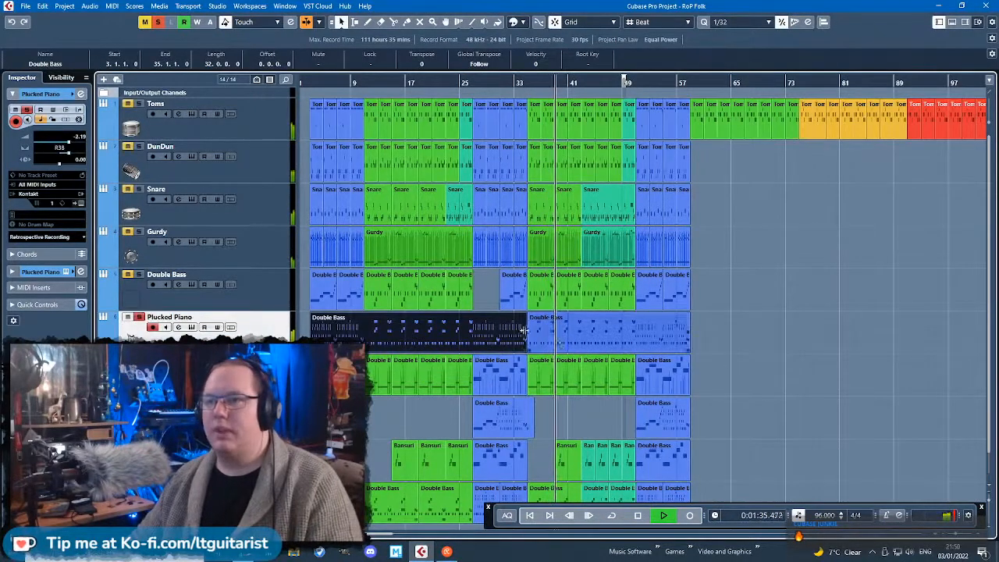
Split the second Plucked Piano part at bars 43 and 51 and move the middle section to the Yangquin track.
scroll(547, 335, "up", 2)
scroll(551, 332, "down", 2)
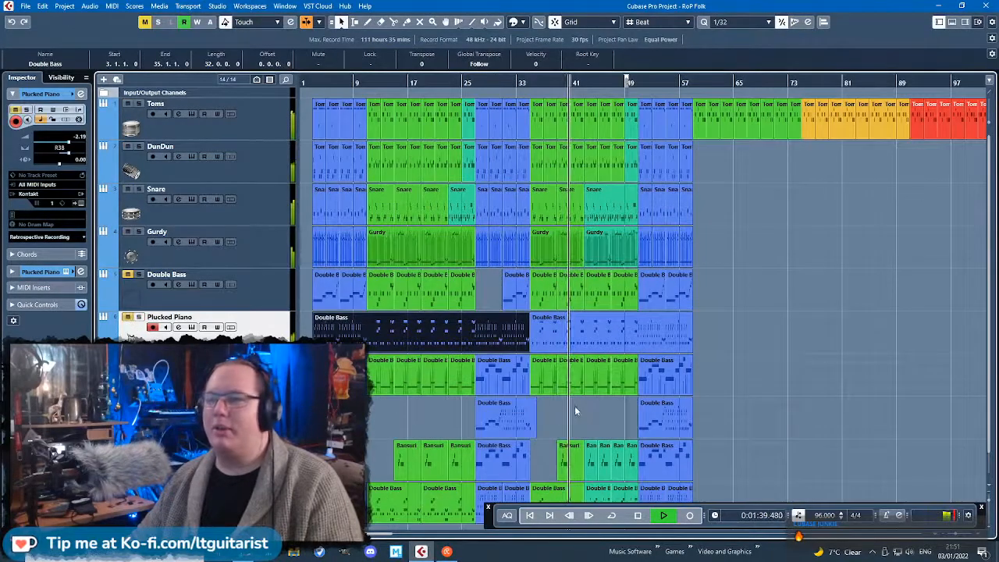
scroll(578, 413, "up", 3)
scroll(577, 413, "down", 1)
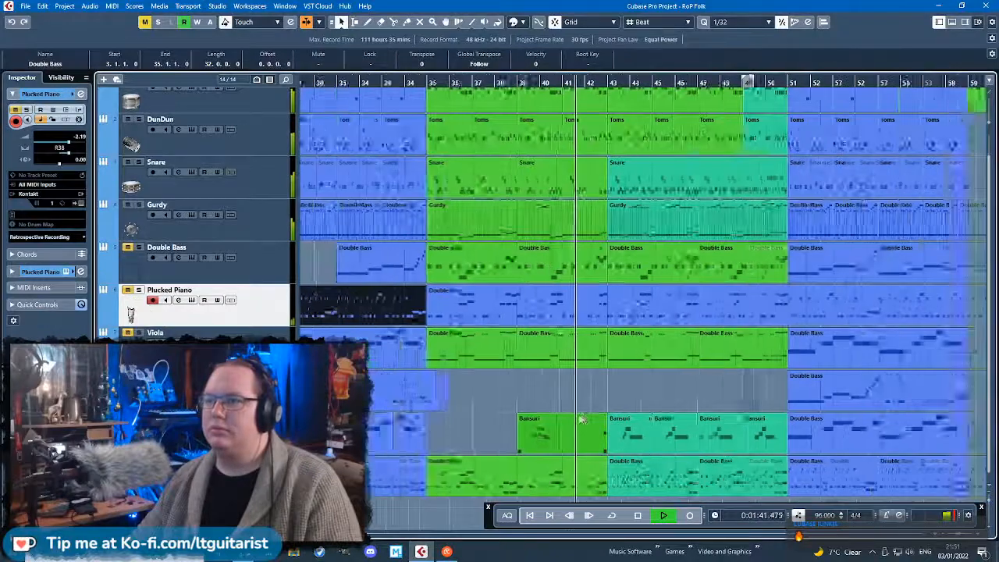
scroll(578, 414, "up", 2)
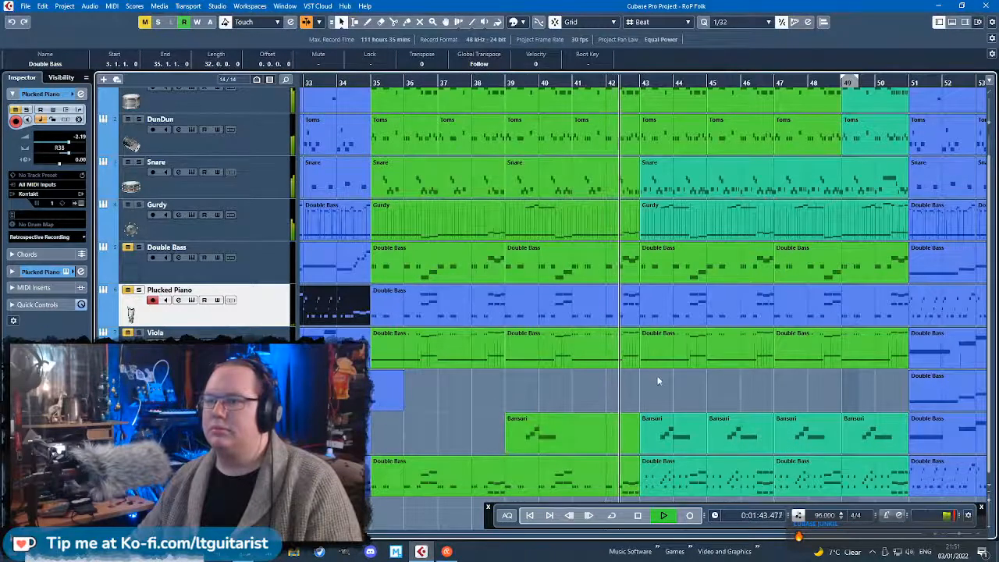
left_click(656, 378)
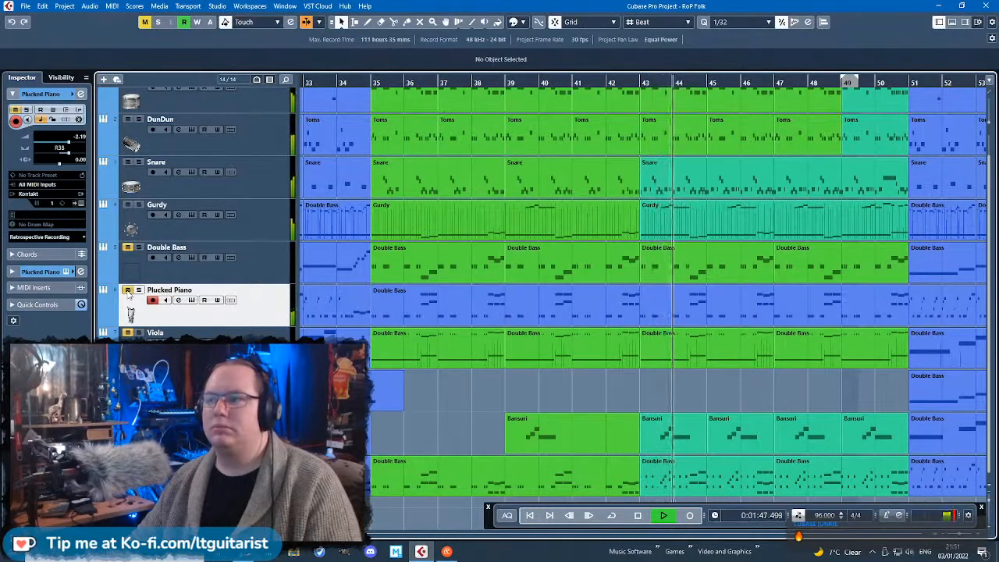
left_click_drag(697, 350, 807, 386)
left_click(761, 316)
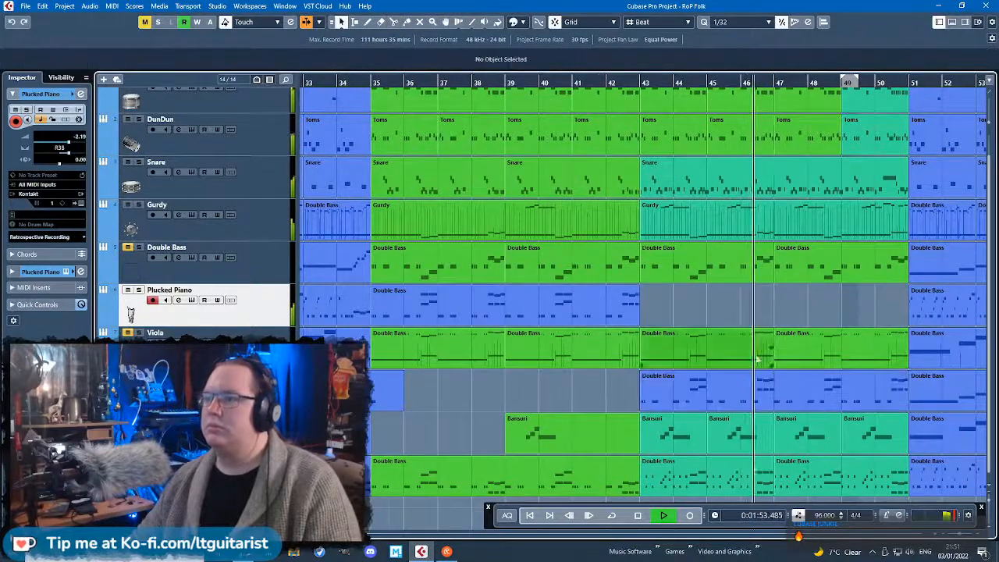
Play through the moved section at bars 43 to 51 and mute the Plucked Piano track.
scroll(756, 352, "up", 3)
scroll(753, 391, "down", 4)
scroll(785, 428, "up", 3)
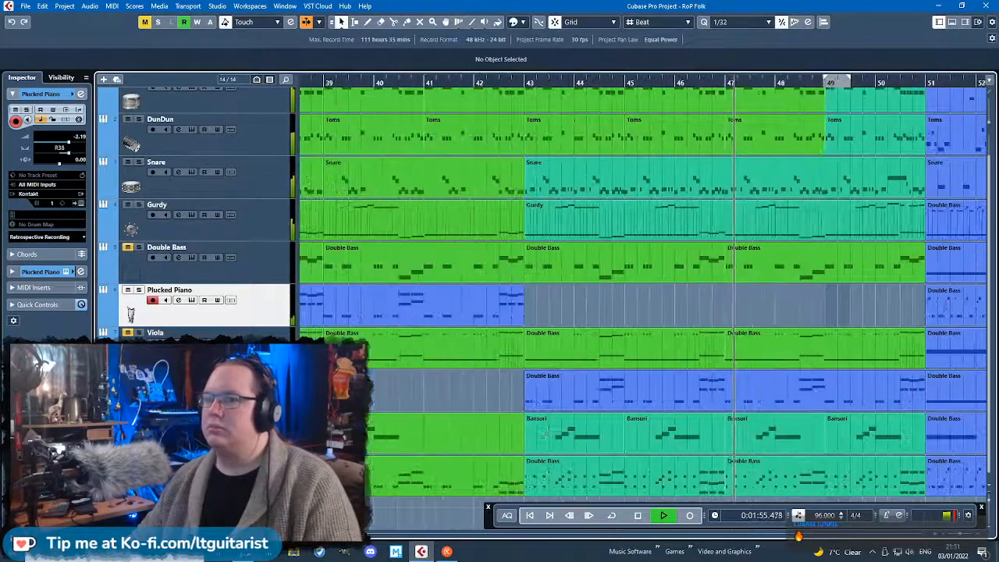
scroll(603, 329, "right", 5)
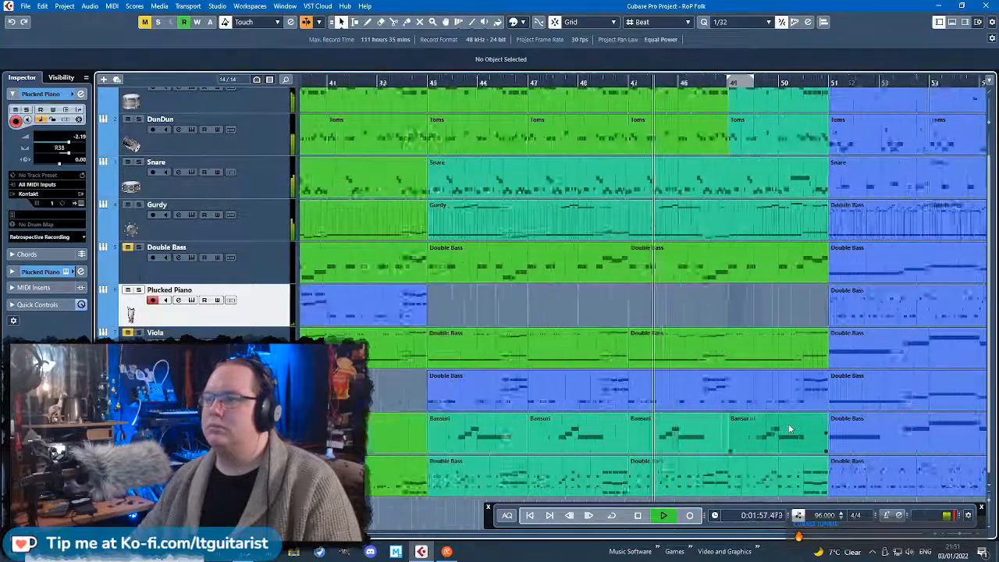
scroll(530, 304, "down", 3)
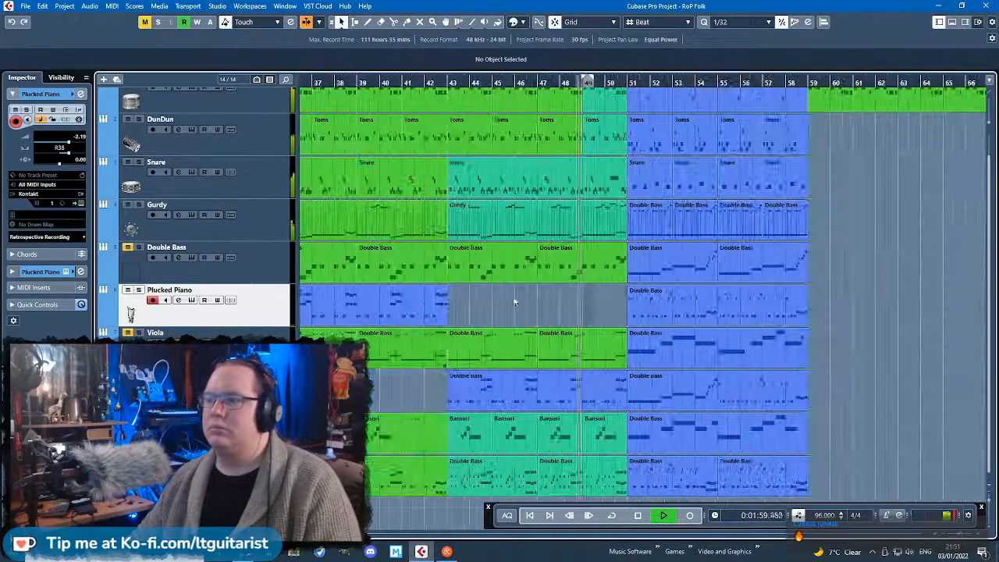
scroll(403, 390, "left", 5)
scroll(689, 372, "down", 2)
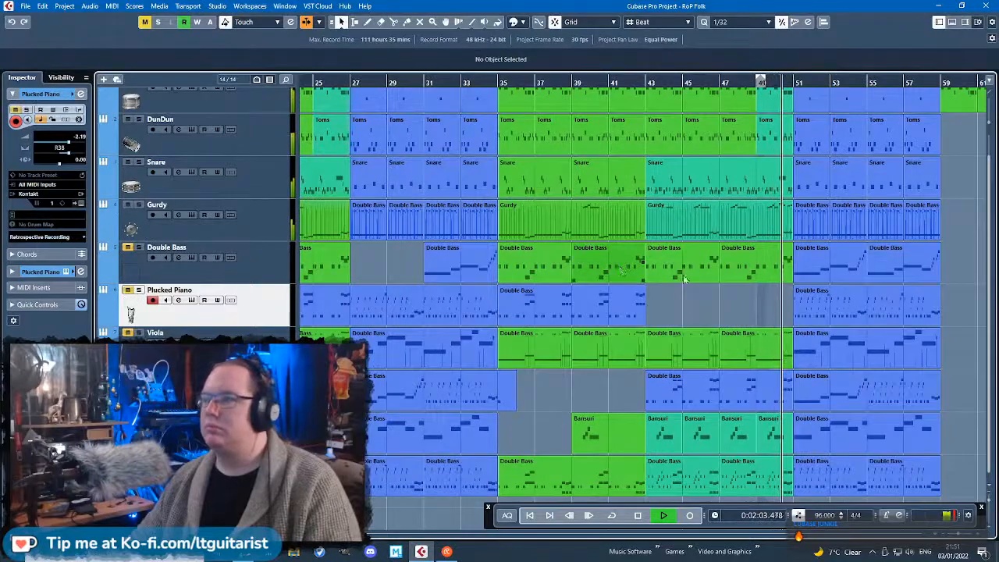
Follow the playback through bars 51 to 59, examining how the parts work with the Plucked Piano muted.
scroll(676, 310, "up", 5)
scroll(677, 317, "down", 6)
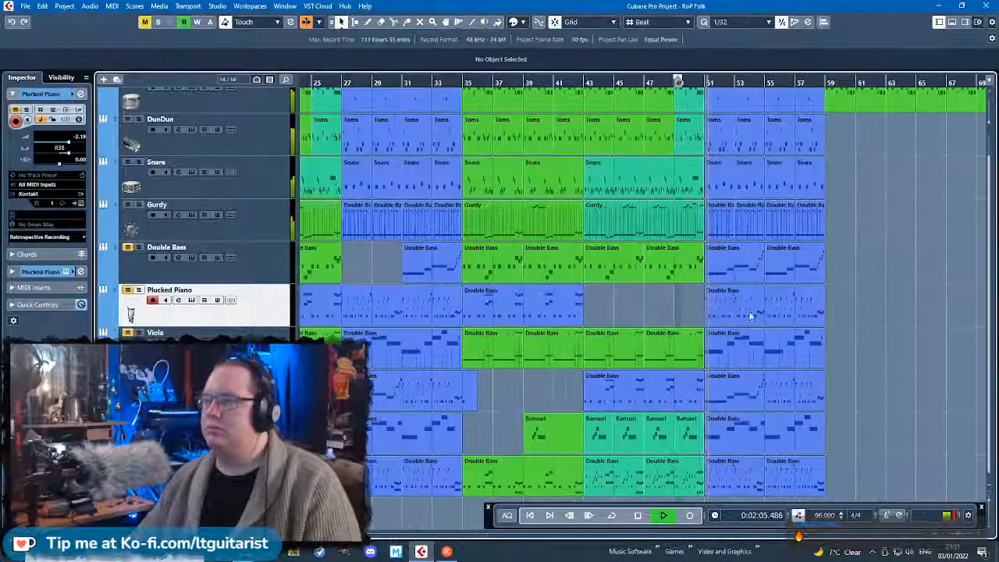
scroll(864, 321, "up", 5)
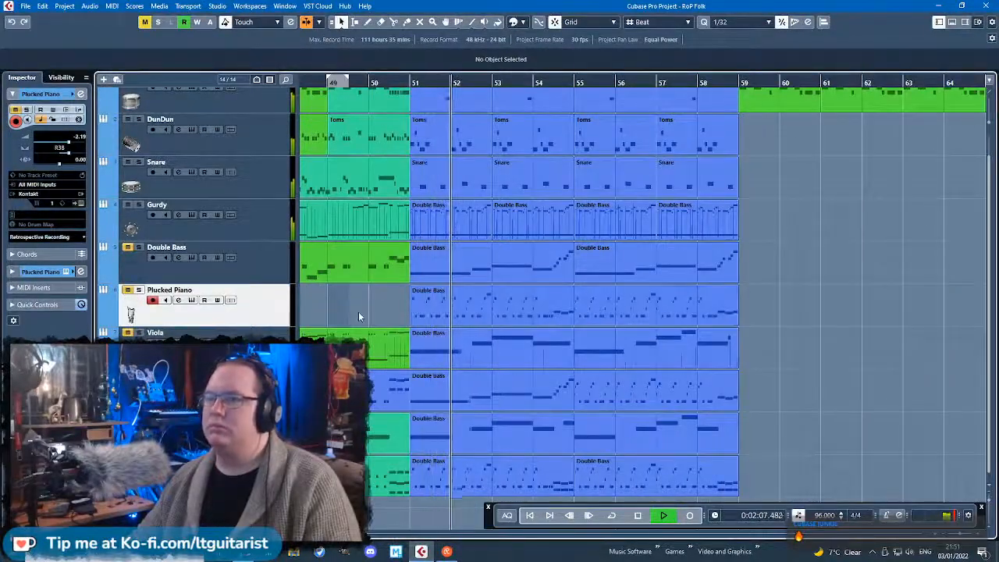
scroll(358, 315, "up", 3)
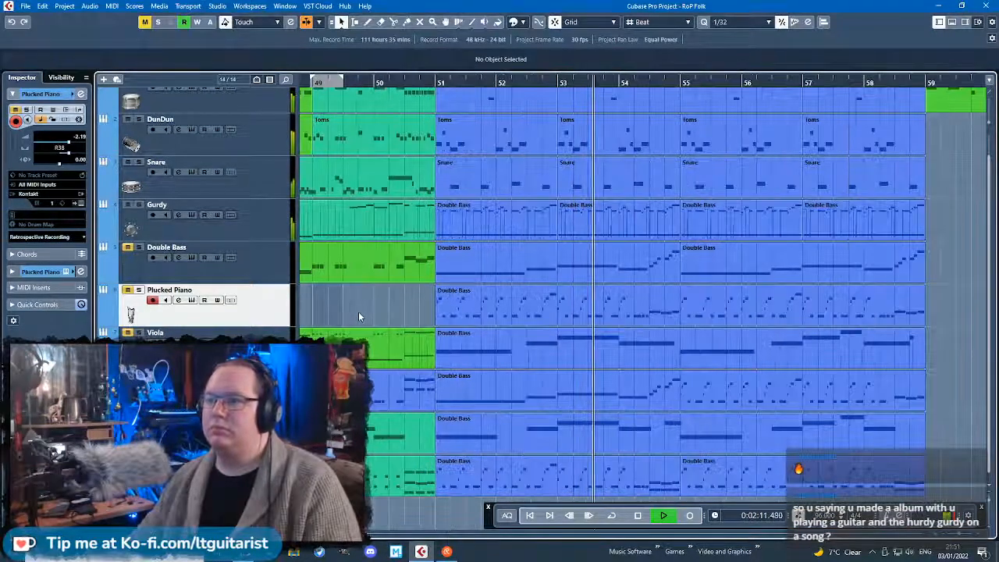
scroll(359, 315, "down", 5)
scroll(468, 343, "up", 8)
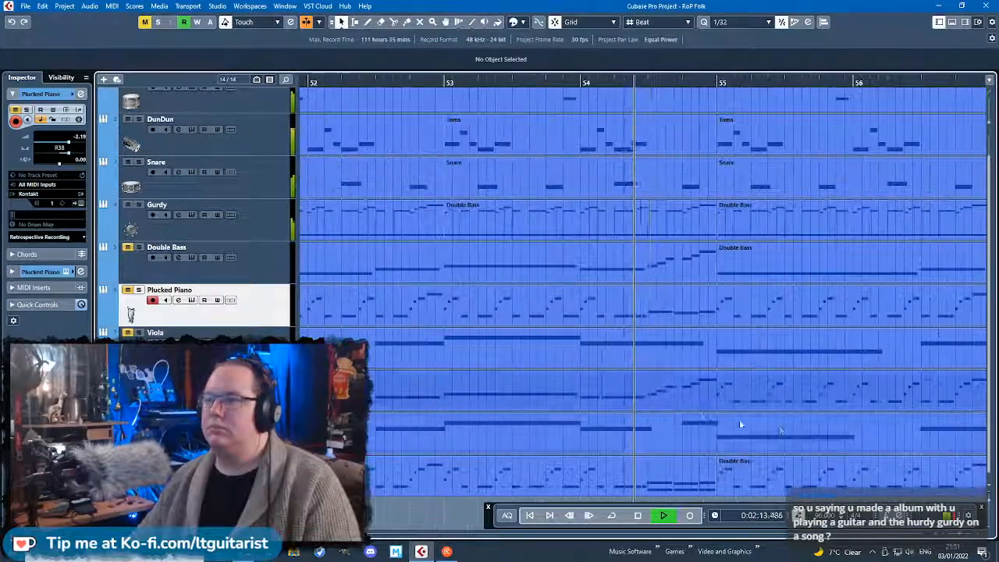
scroll(472, 302, "down", 4)
scroll(472, 297, "down", 4)
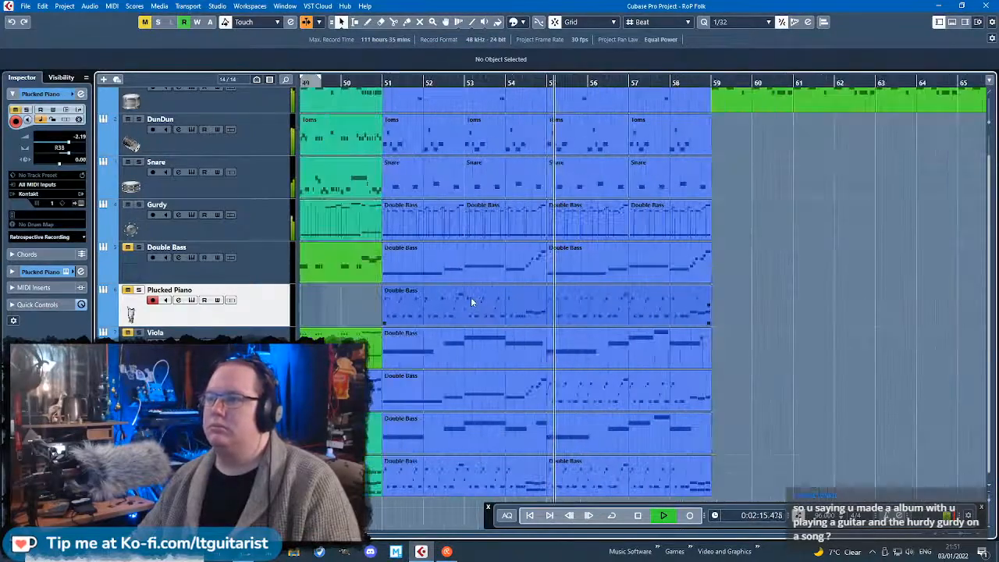
scroll(356, 298, "down", 3)
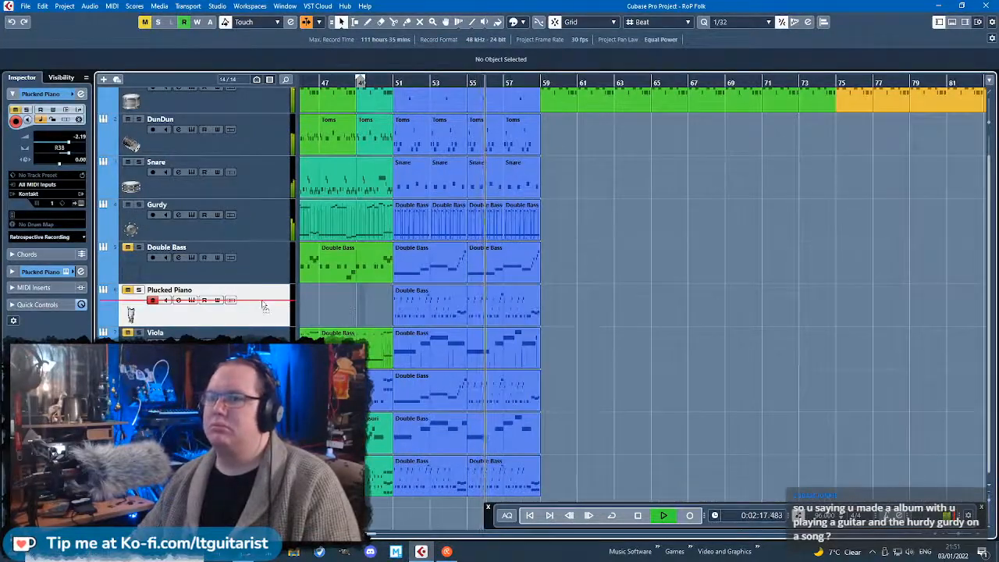
Compare the passage around bars 56 to 58 with the Plucked Piano soloed and muted, and stop playback.
left_click(138, 290)
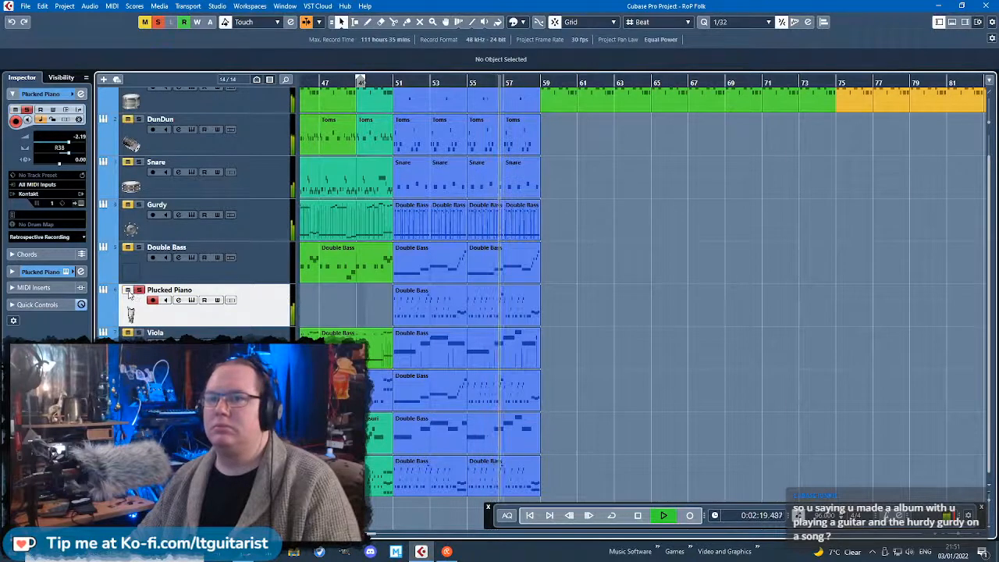
left_click(137, 290)
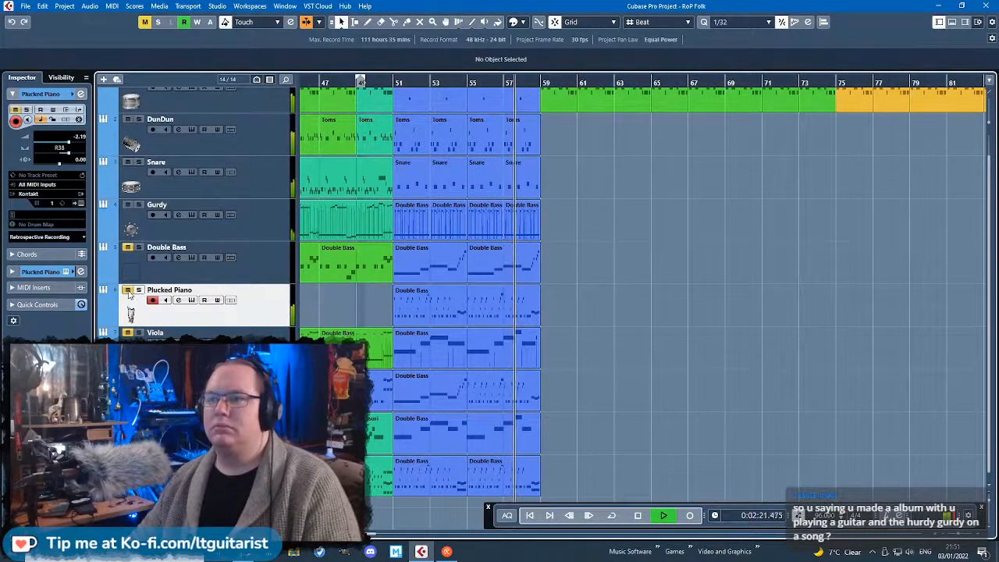
key("space")
Audition the Plucked Piano in solo from bar 7, stop playback and leave the track muted again.
scroll(318, 302, "down", 3)
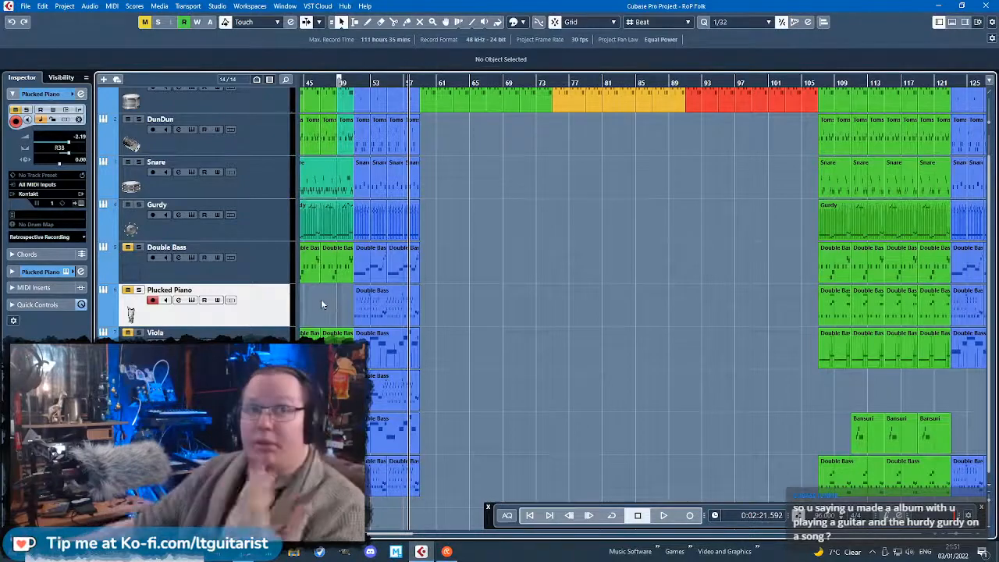
left_click_drag(344, 311, 609, 307)
left_click_drag(366, 397, 430, 399)
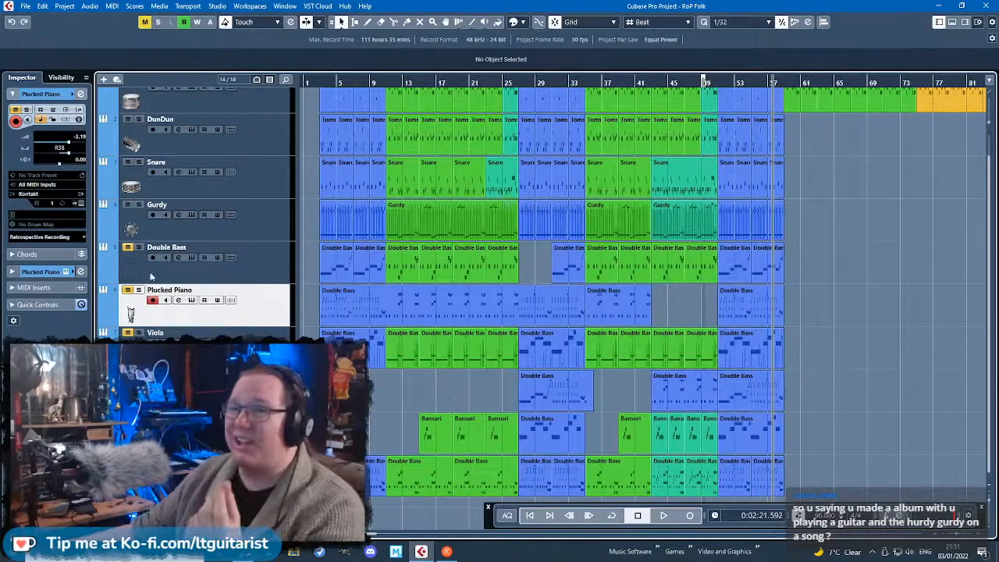
left_click(352, 84)
key("space")
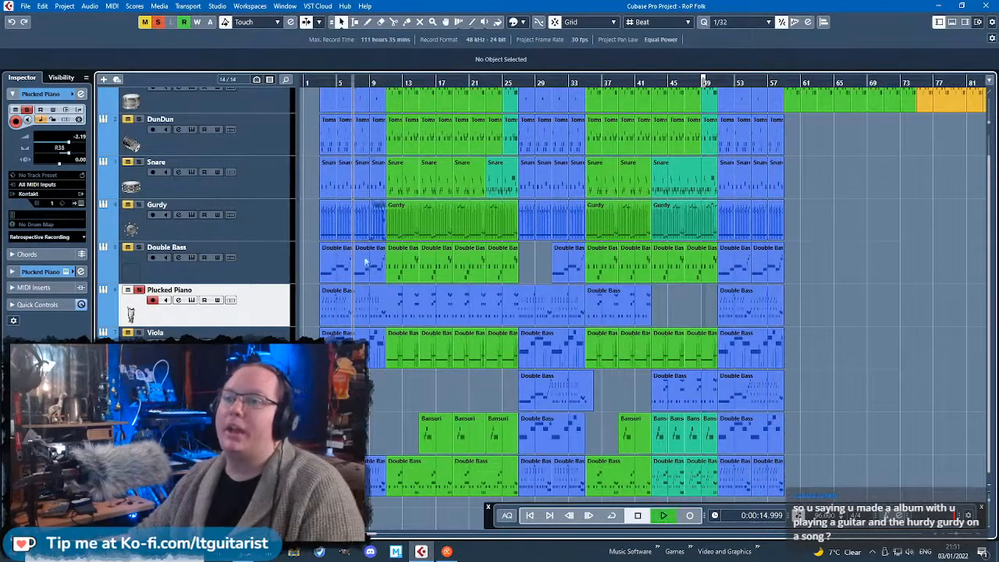
key("space")
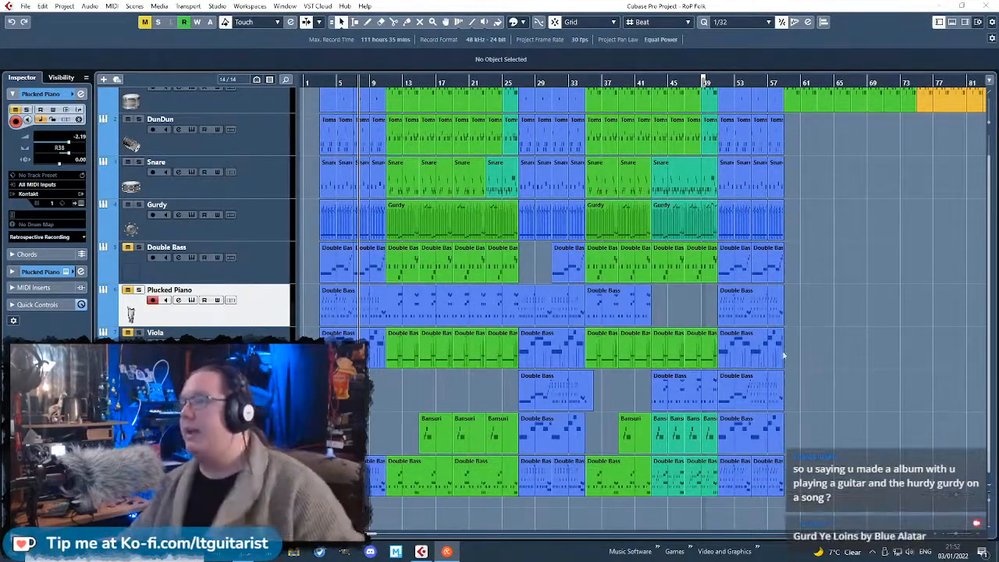
left_click(404, 394)
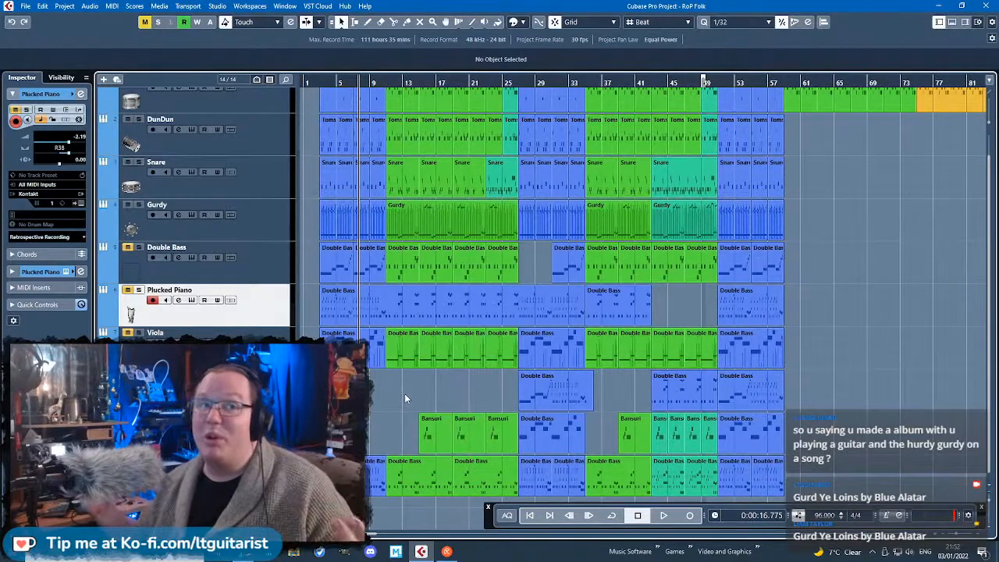
key("alt+Tab")
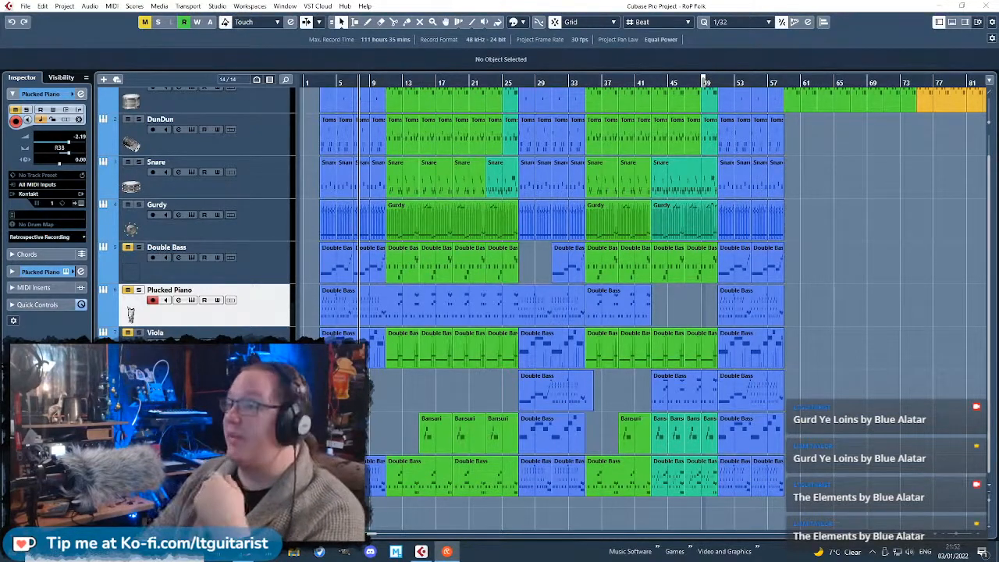
key("F2")
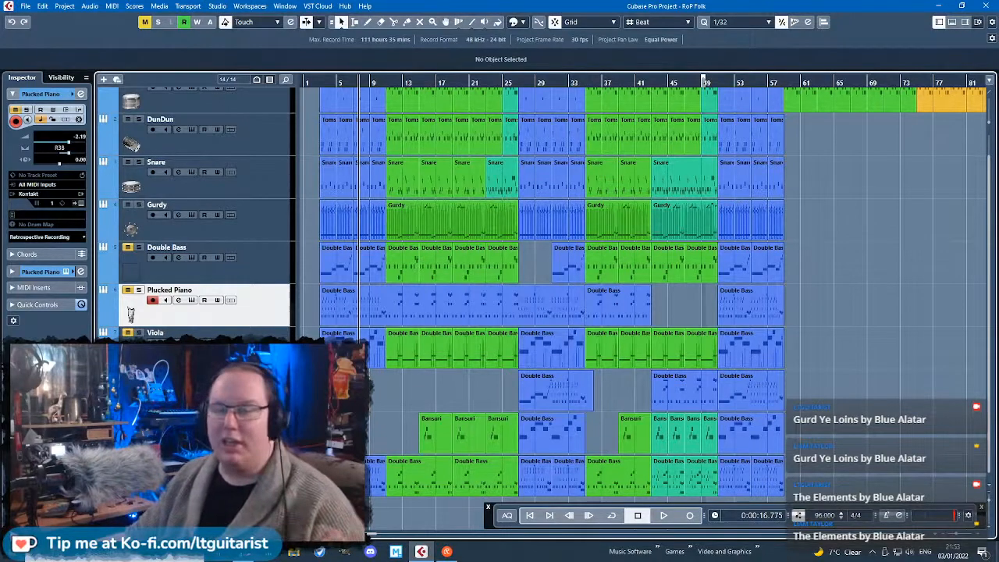
key("h")
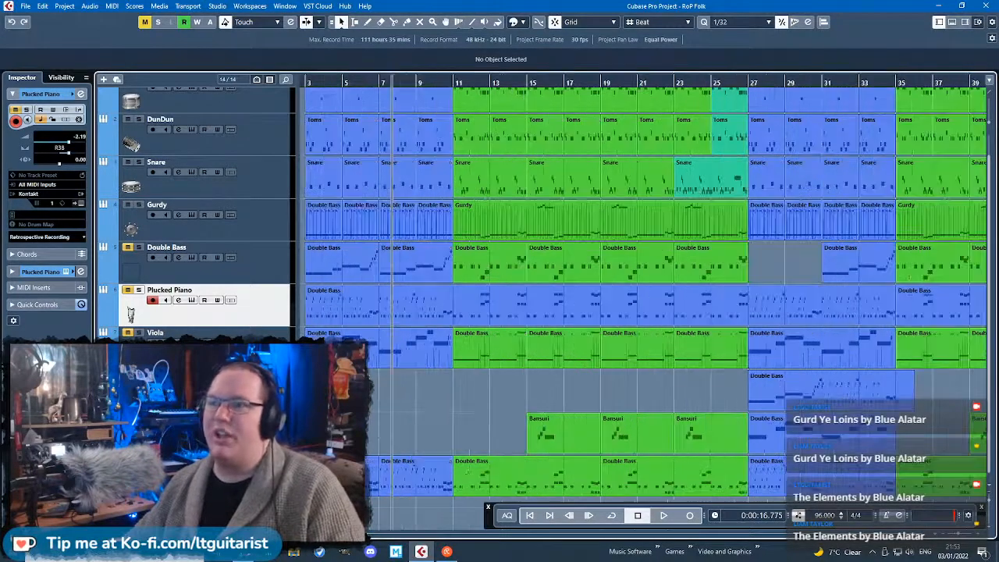
key("g")
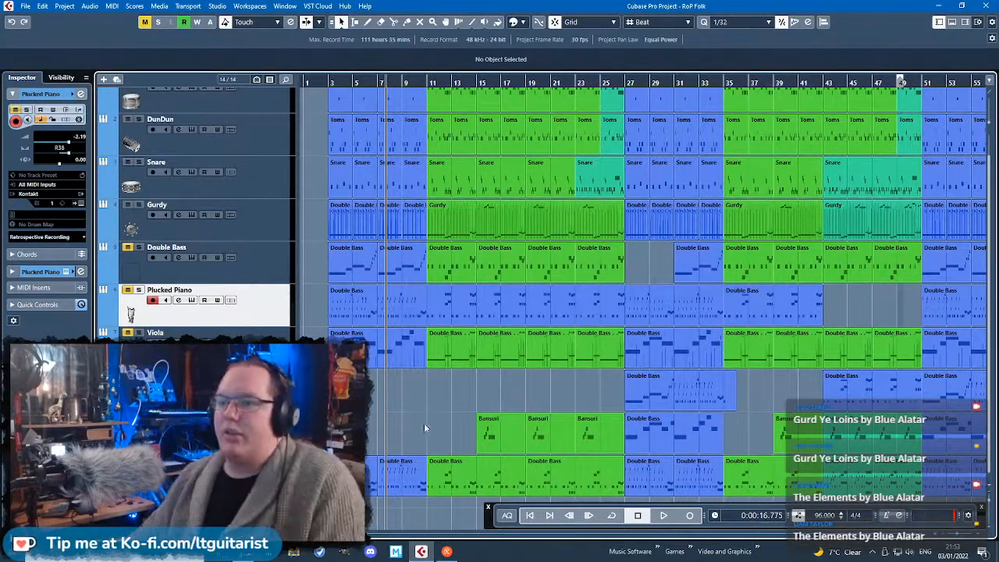
Play through bars 7 to 11, examining the parts up to the section change with the Plucked Piano muted.
key("space")
scroll(399, 395, "up", 3)
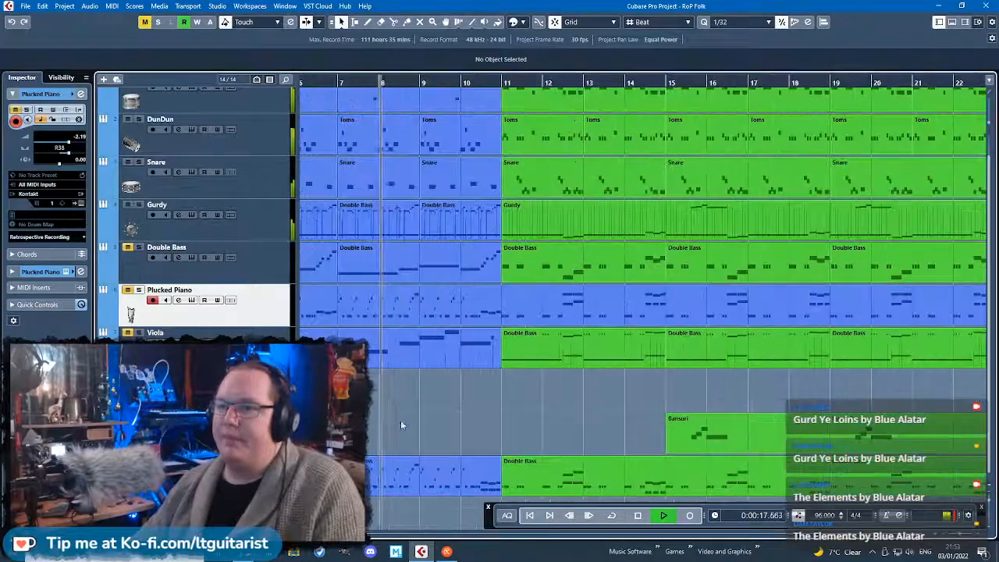
scroll(448, 430, "down", 2)
scroll(445, 430, "up", 1)
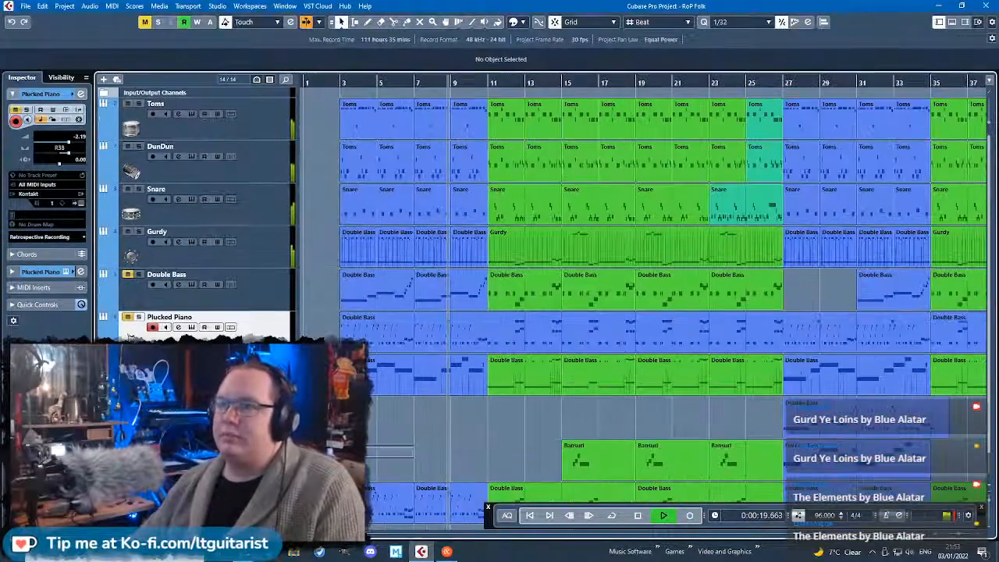
scroll(405, 437, "up", 4)
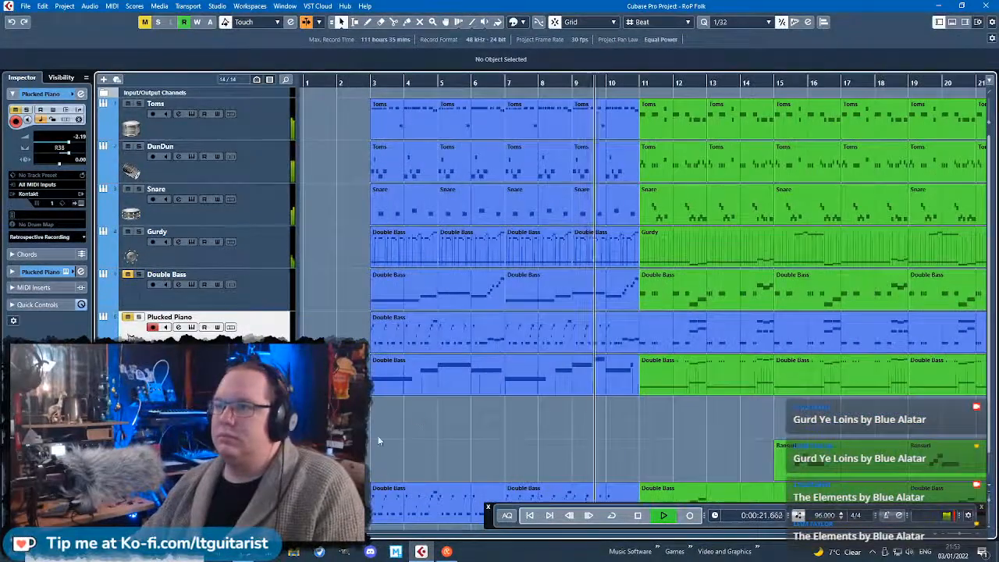
scroll(378, 441, "down", 3)
scroll(378, 441, "up", 4)
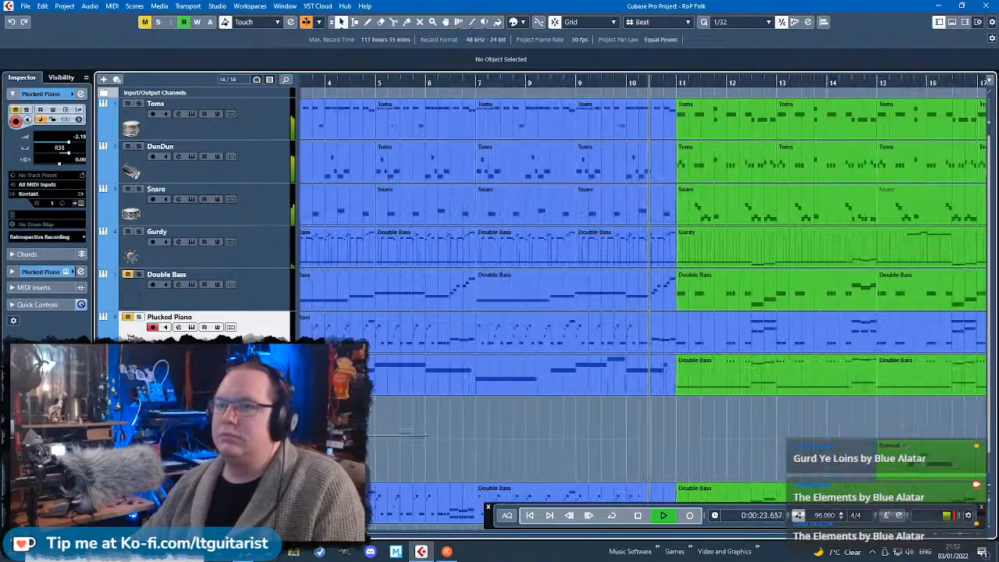
scroll(428, 439, "down", 2)
scroll(453, 460, "down", 1)
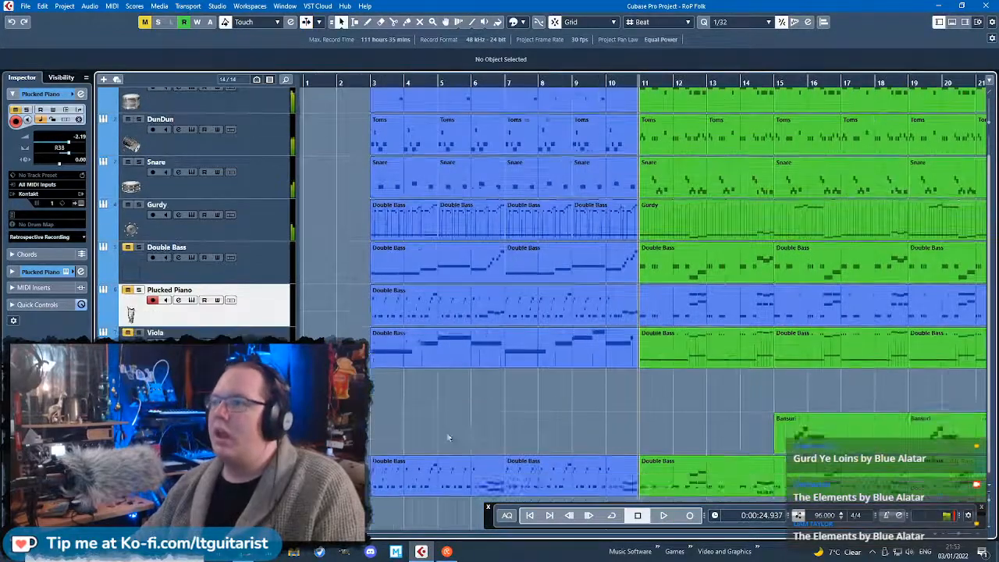
Split the long Plucked Piano part at bar 11.
scroll(441, 440, "down", 4)
scroll(486, 418, "up", 2)
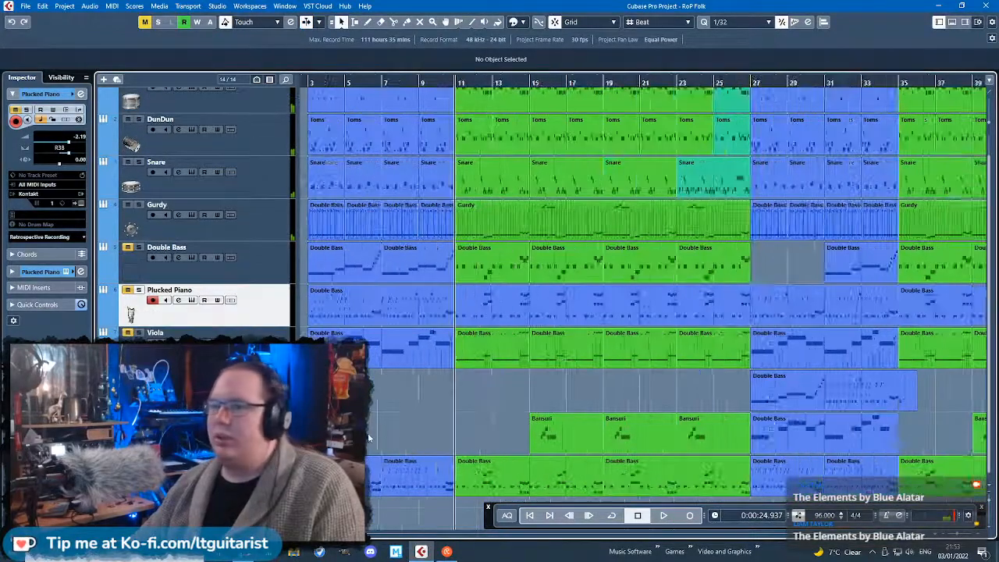
left_click_drag(351, 499, 483, 103)
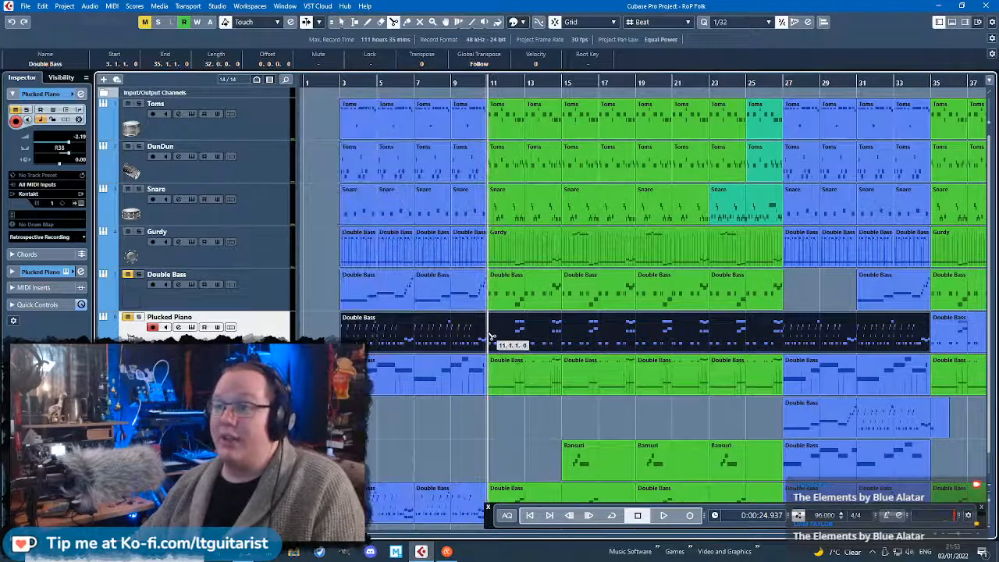
Recolour the parts on all tracks from bar 3 to bar 11 light blue.
left_click_drag(316, 124, 436, 539)
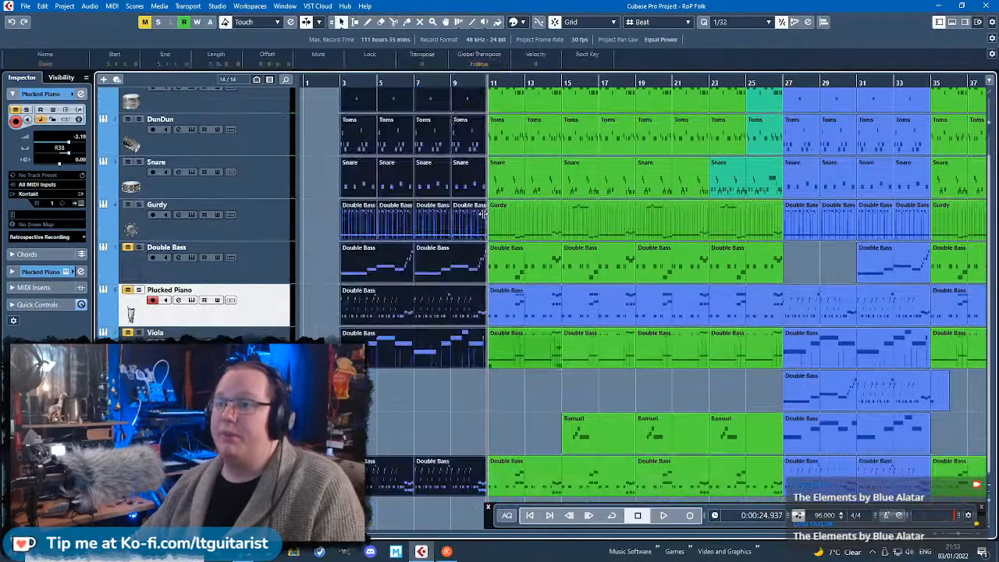
left_click(518, 22)
left_click(536, 68)
left_click(314, 322)
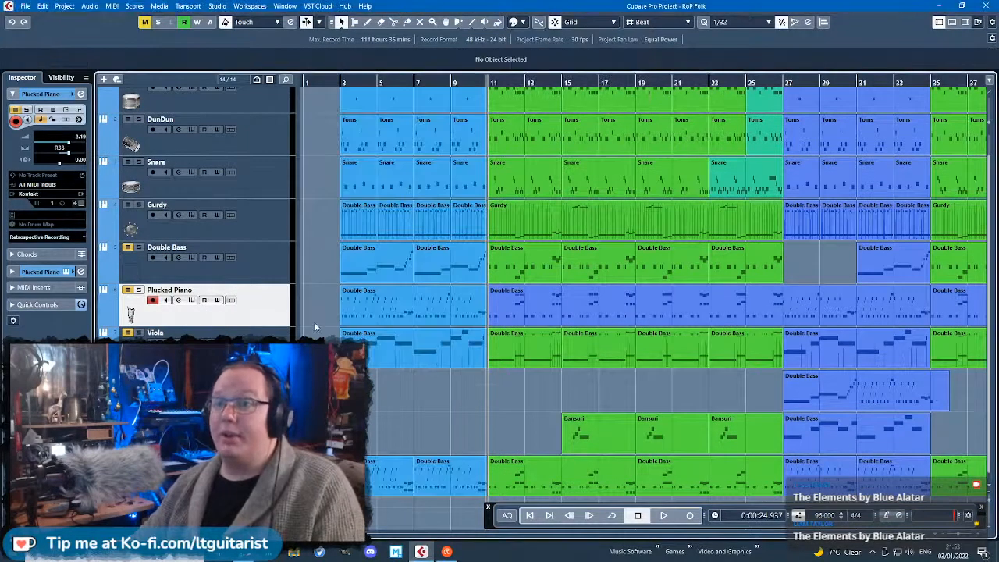
Place the playback position in bar 2, just before the opening parts.
scroll(320, 309, "up", 4)
scroll(323, 297, "up", 1)
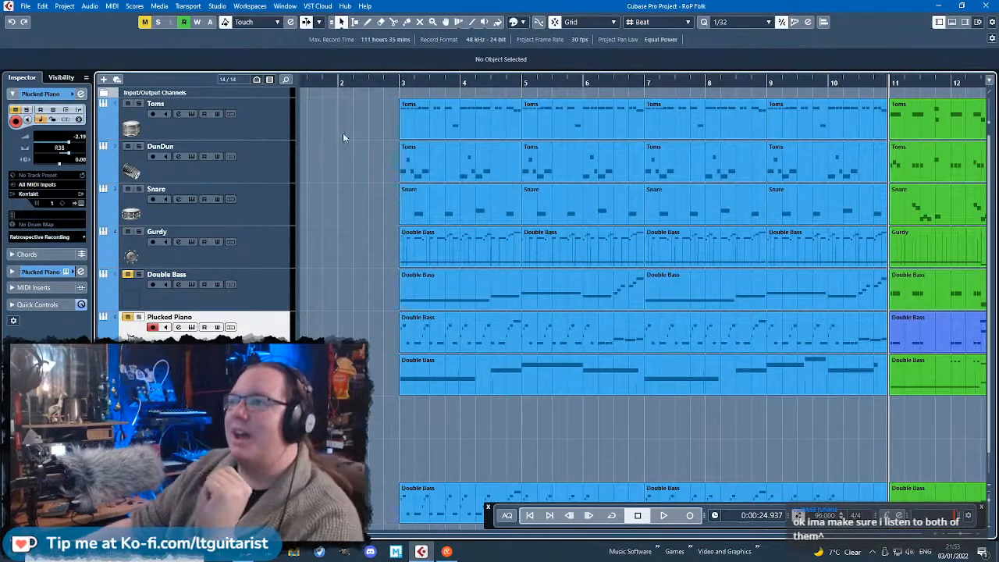
left_click(362, 98)
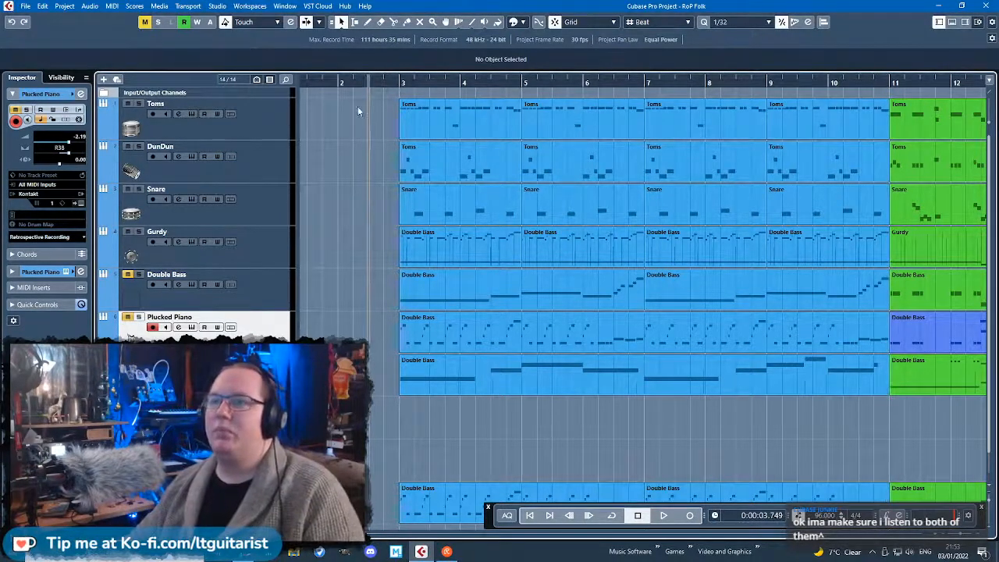
key("g")
key("h")
key("h")
key("h")
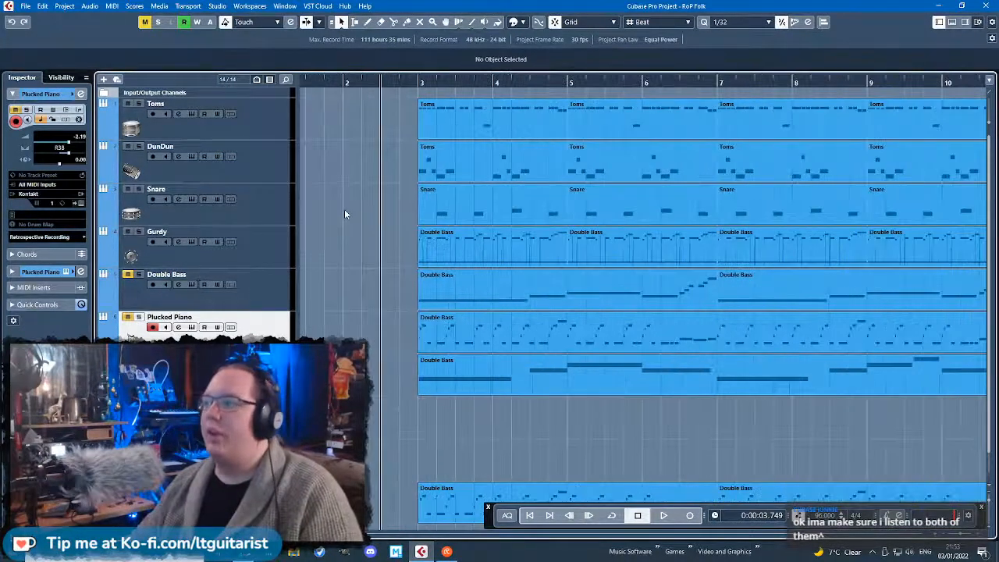
key("g")
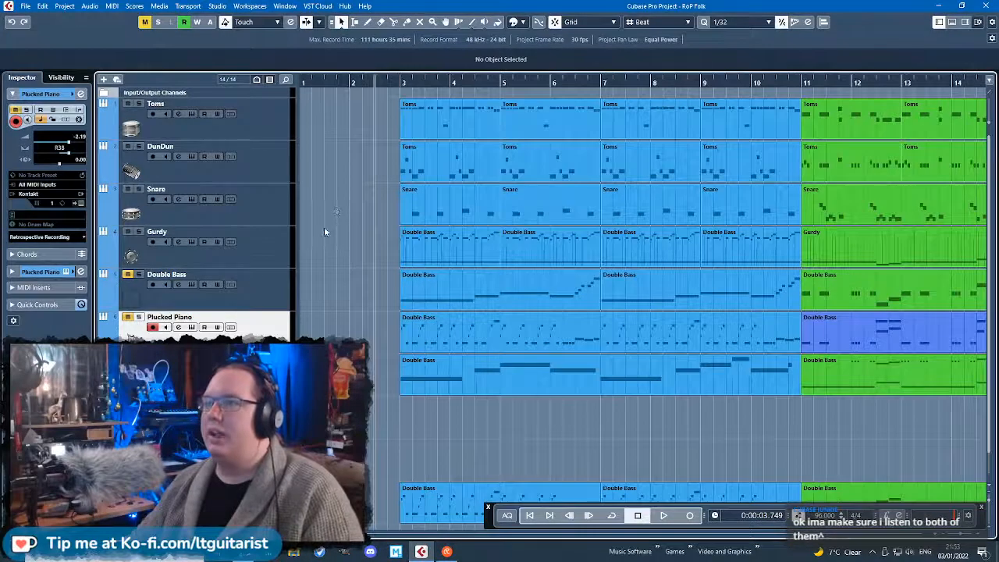
left_click_drag(424, 128, 452, 114)
left_click_drag(356, 201, 595, 127)
left_click_drag(355, 128, 573, 216)
left_click(352, 190)
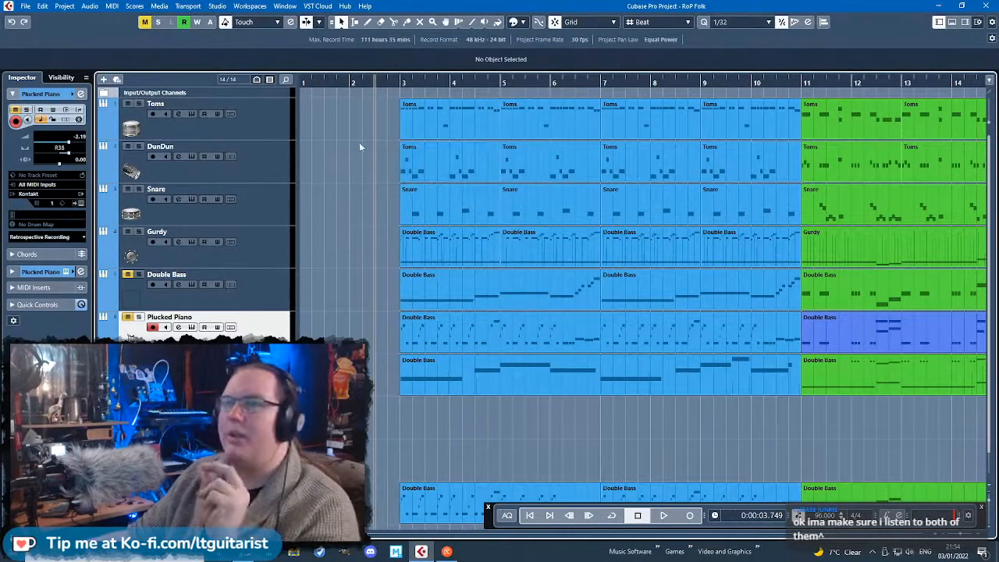
Open the DunDun part at bar 3 and delete every note except the first D3, playing it back.
double_click(409, 156)
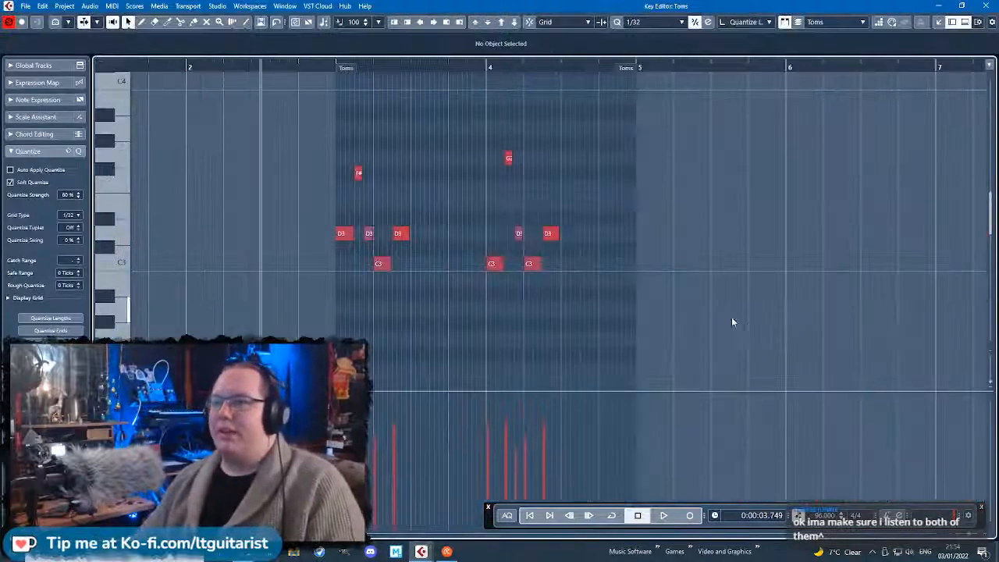
left_click_drag(751, 323, 362, 111)
key("Delete")
key("space")
key("h")
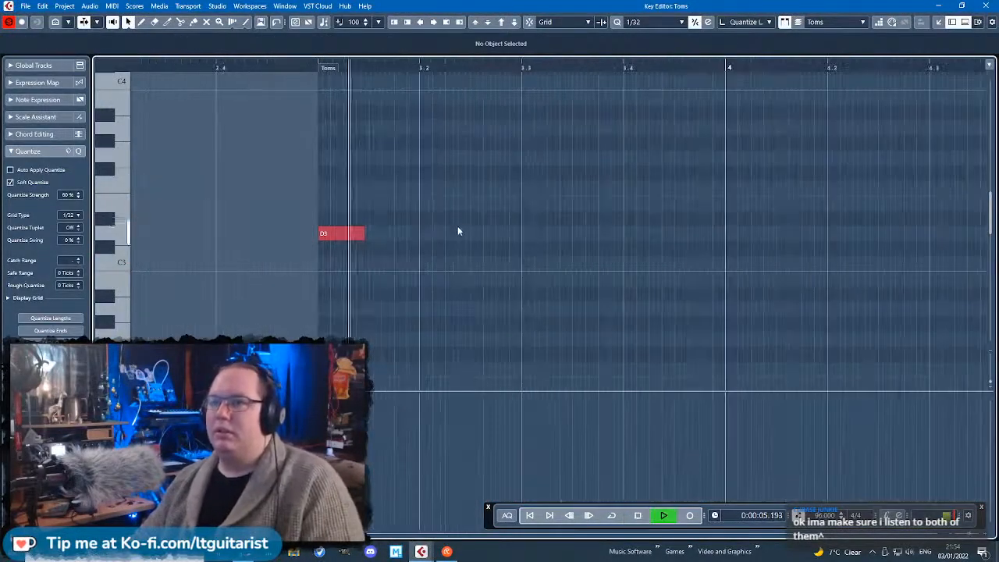
Copy the opening D3 as a short note late in the first beat of bar 3 and duplicate it directly behind.
left_click_drag(341, 233, 408, 244, "alt")
scroll(391, 246, "up", 2)
key("ctrl+d")
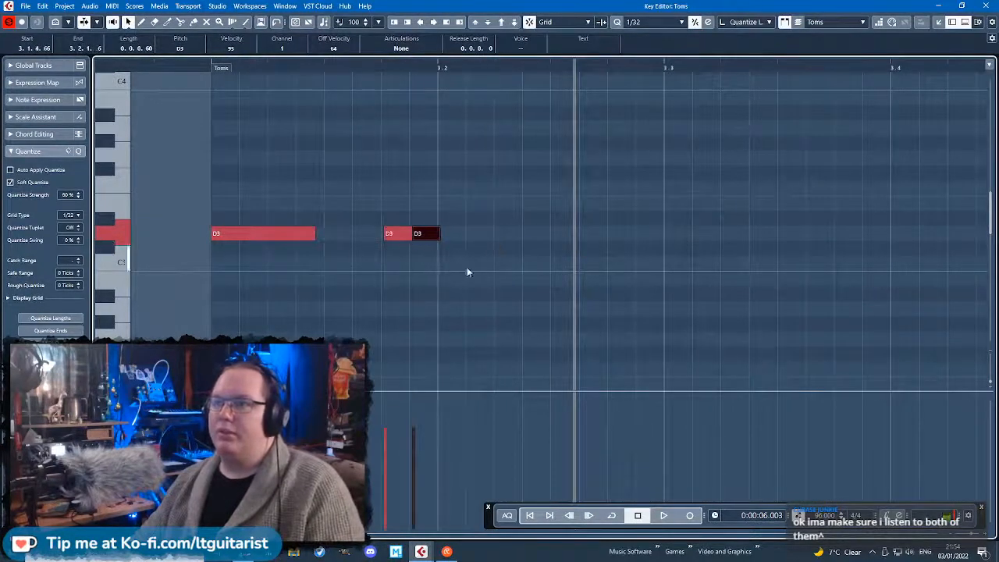
Move the two short D3 notes to 3.1.3 and 3.1.4 with velocities of 66 and 76, and shorten them slightly.
left_click(476, 295)
left_click(196, 70)
key("space")
left_click_drag(390, 240, 332, 237)
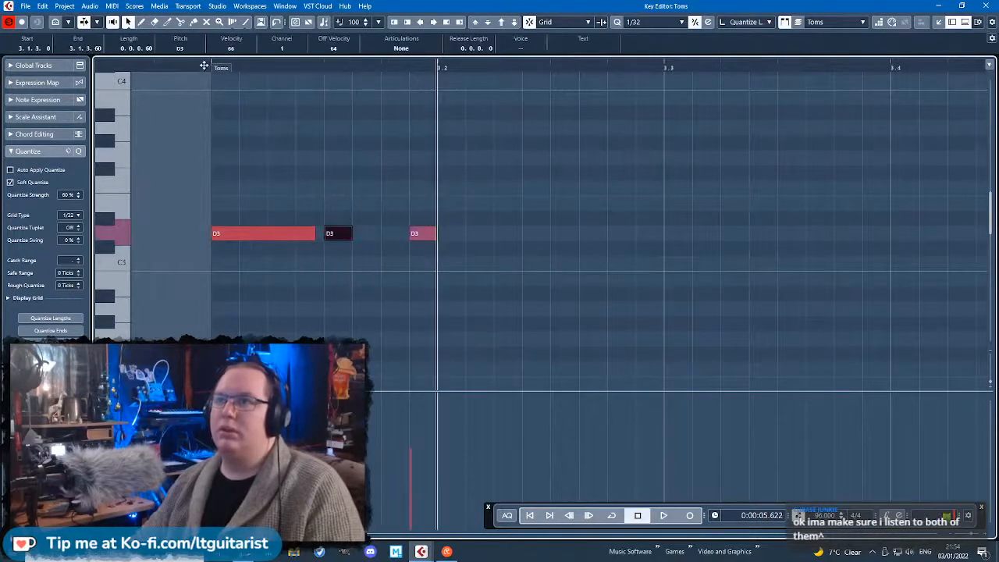
scroll(411, 225, "up", 1)
left_click_drag(472, 234, 437, 237)
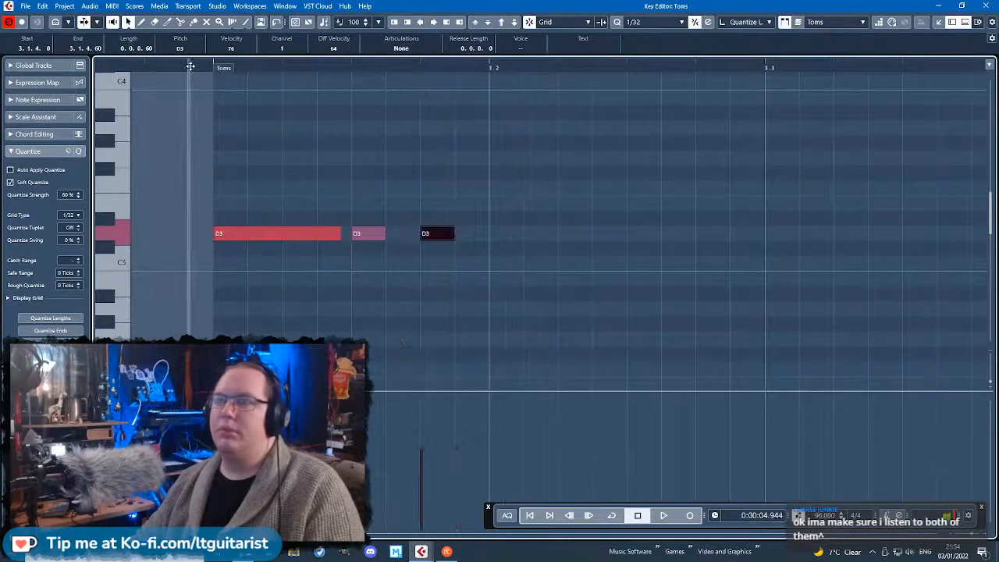
scroll(528, 286, "up", 1)
left_click_drag(528, 285, 354, 219)
scroll(367, 227, "down", 2)
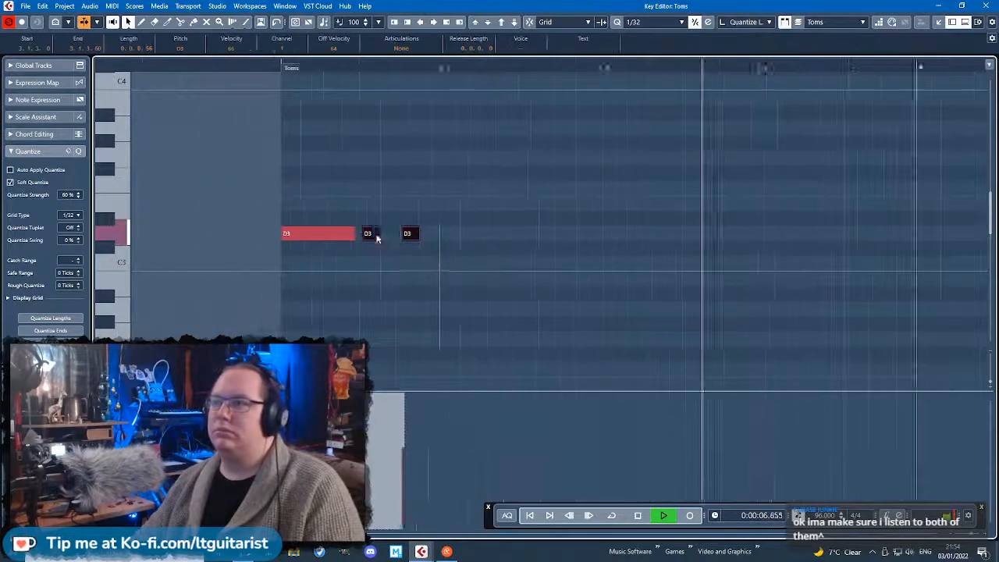
Add a longer D3 note at 3.3.3, reduce its velocity and close the DunDun part's editor.
left_click(626, 238)
key("space")
left_click(646, 238, "alt")
left_click_drag(647, 239, 605, 238)
left_click(593, 452)
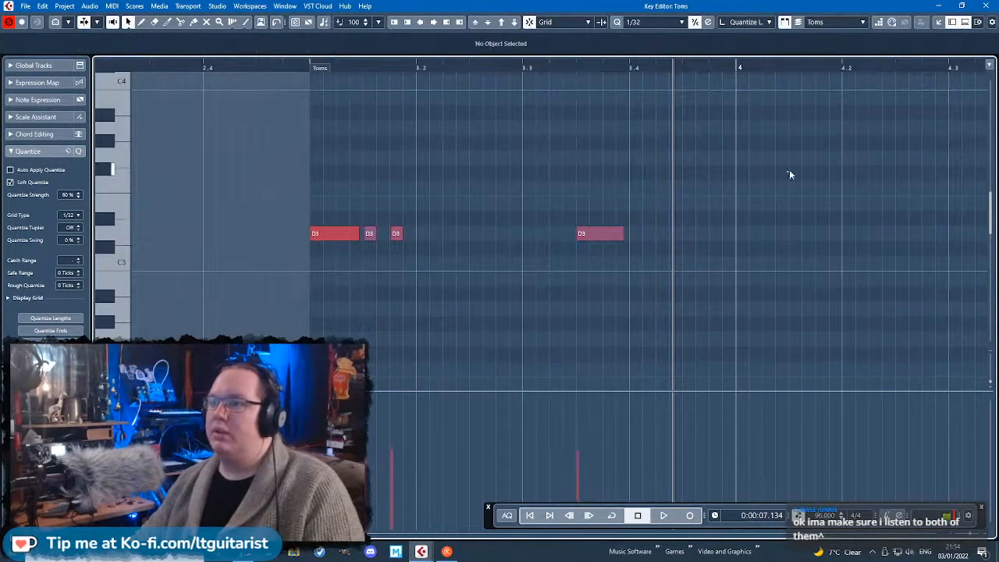
left_click(985, 6)
Split the opening DunDun and Snare parts at bar 4 and delete their bar 4 sections.
left_click_drag(437, 159, 481, 147)
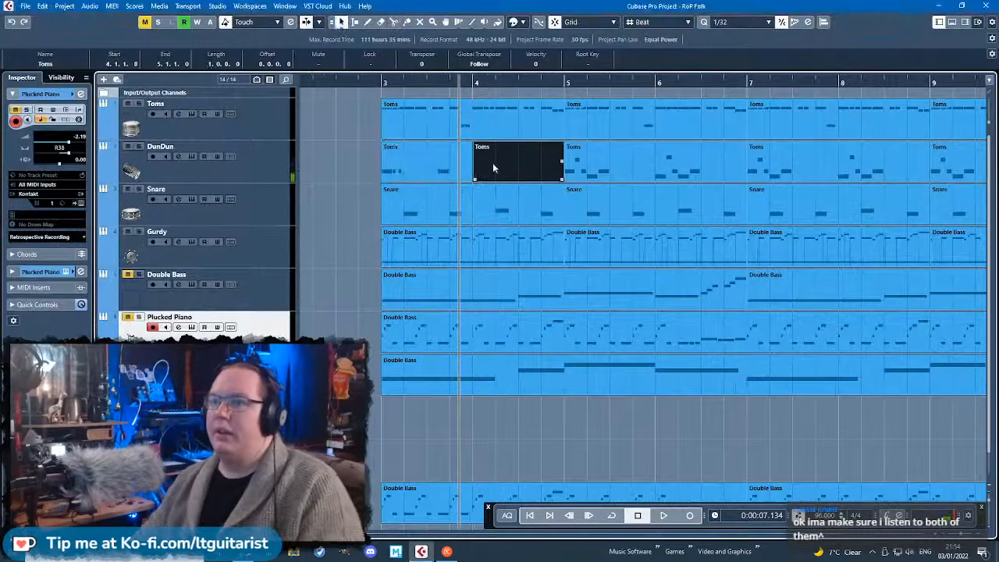
left_click(482, 215)
key("Delete")
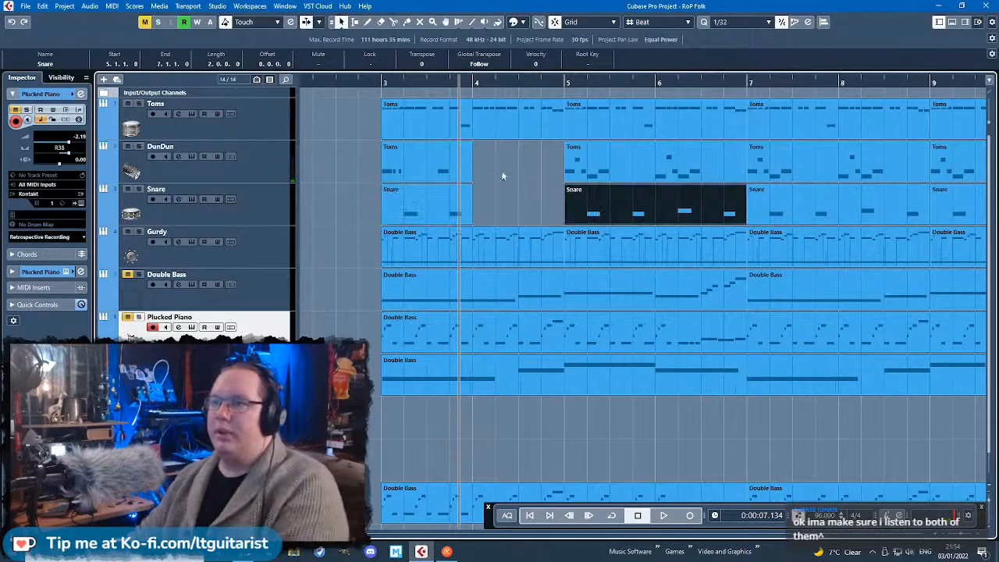
Open the opening Toms part at bar 3 and delete every note after the first four G1 hits.
left_click(381, 81)
double_click(400, 125)
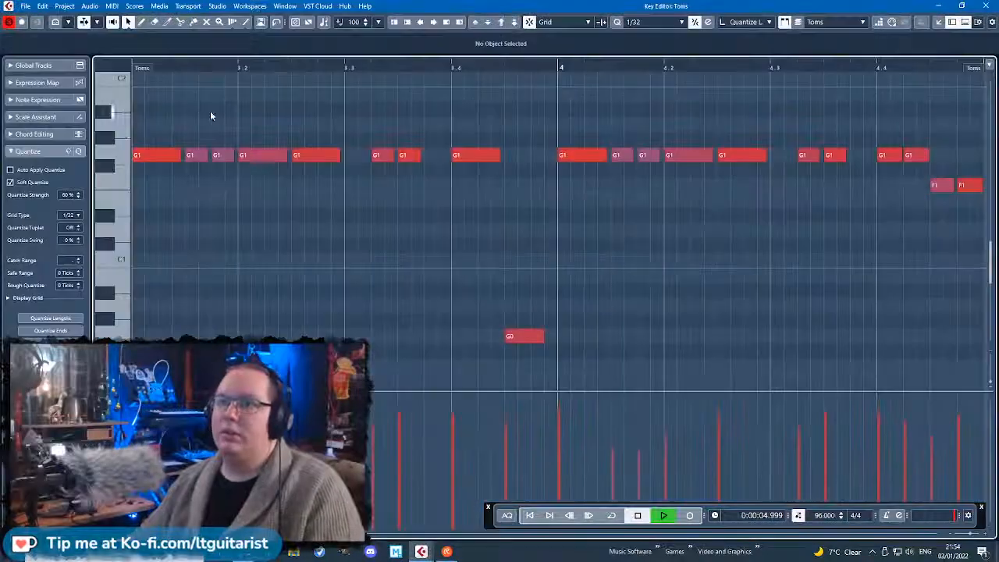
left_click_drag(591, 252, 267, 136)
key("Delete")
key("space")
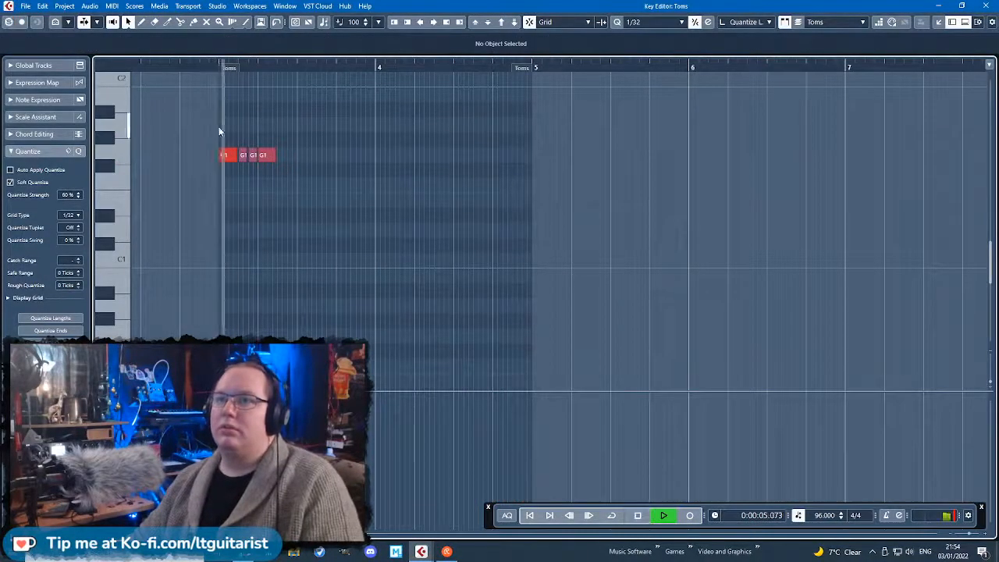
Add two G1 notes to the Toms part at 3.3.3 and 3.4.1.
key("h")
key("space")
mouse_move(509, 155)
left_mouse_down()
mouse_move(600, 159)
mouse_move(506, 144)
left_mouse_up()
left_click(562, 157)
left_click_drag(512, 156, 510, 156)
left_click(438, 219)
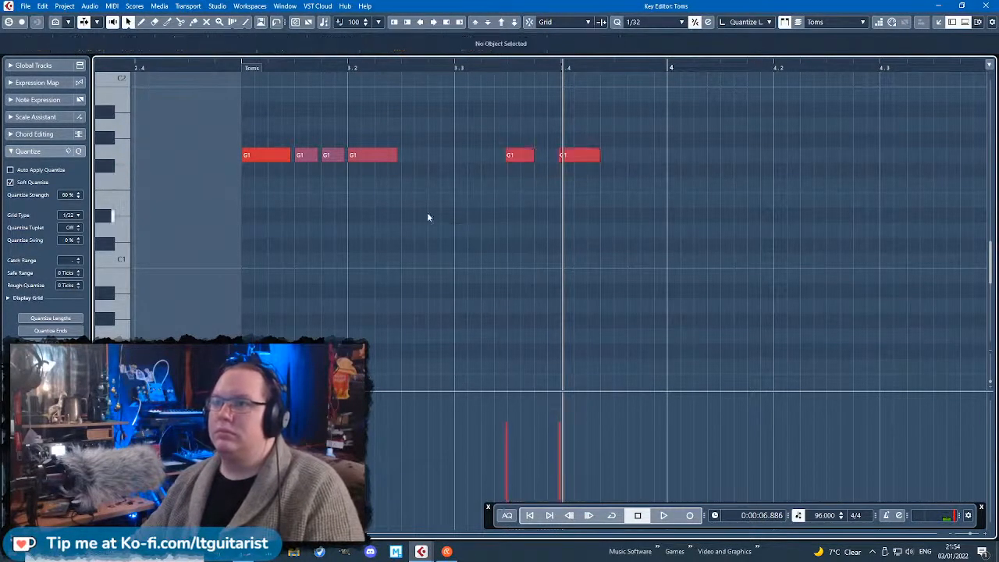
Transpose the Toms notes at 3.2 and 3.4 down to F1, audition the bar and close the editor.
left_click(379, 154)
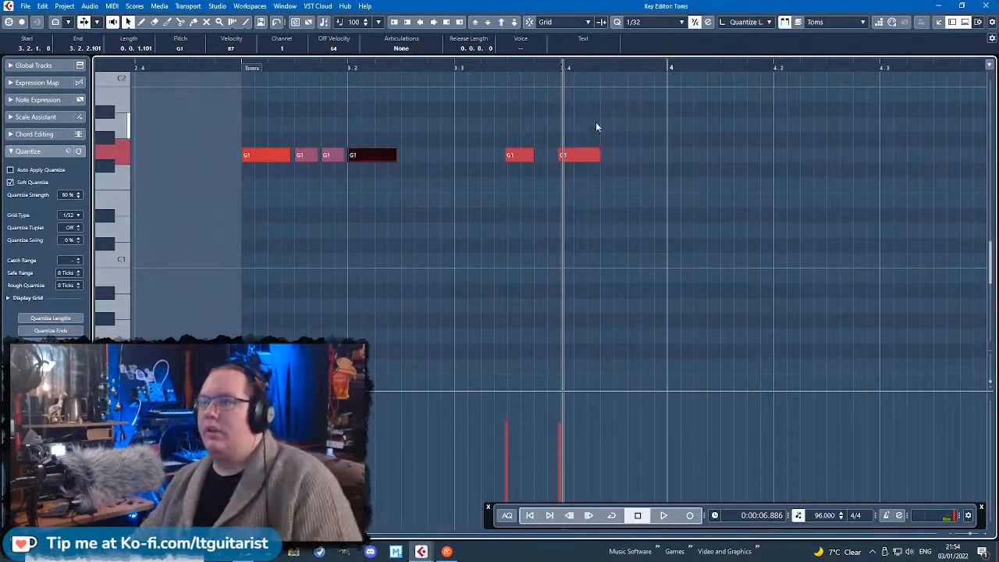
left_click(582, 155, "shift")
key("Down")
key("Down")
left_click(227, 69)
key("space")
left_click(477, 120)
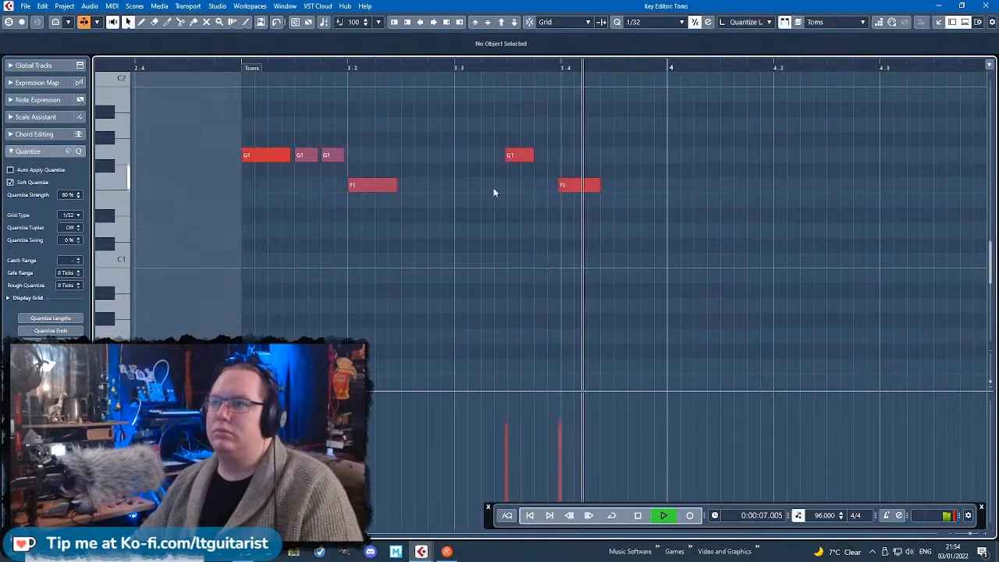
key("space")
left_click(972, 6)
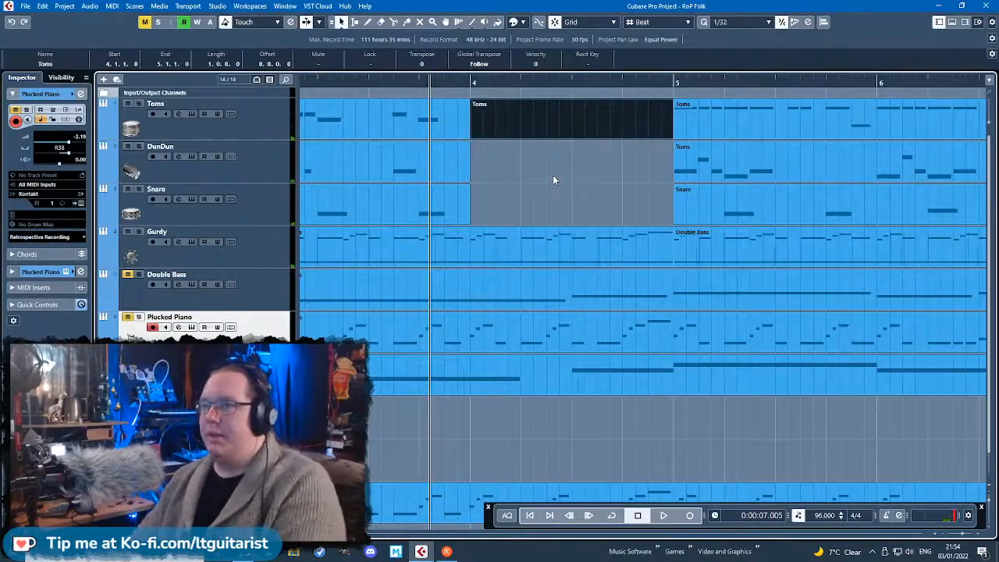
Delete the Toms section in bar 4 and the following blue Toms, DunDun and Snare parts up to bar 11.
key("g")
key("g")
key("Delete")
left_click_drag(567, 221, 664, 136)
key("Delete")
Duplicate the bar 3 Toms, DunDun and Snare parts repeatedly to fill every bar through bar 10.
scroll(531, 166, "down", 2)
scroll(531, 170, "left", 2)
left_click_drag(655, 181, 355, 112)
key("ctrl+d")
key("ctrl+d")
key("ctrl+d")
key("ctrl+d")
key("ctrl+d")
key("ctrl+d")
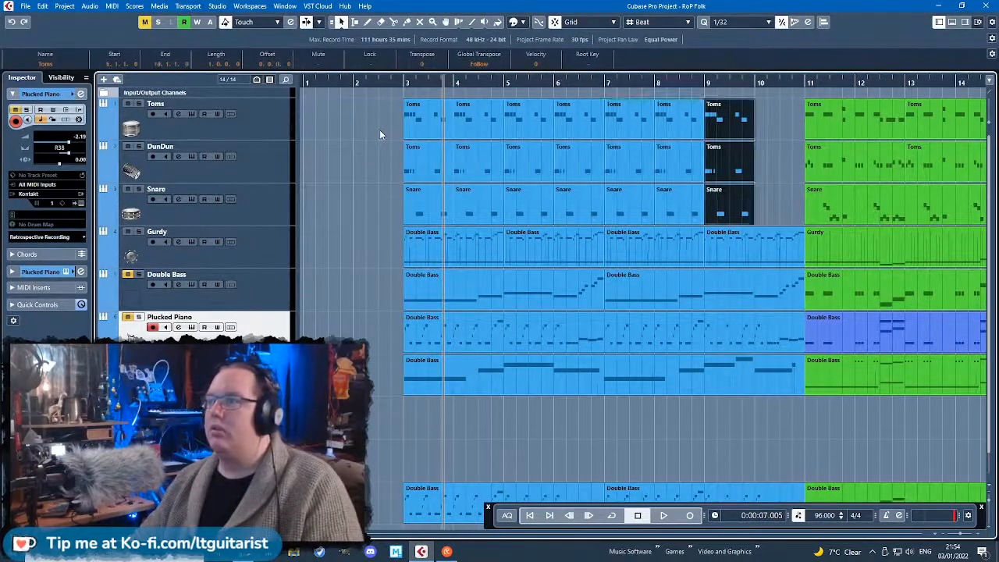
key("ctrl+d")
Play the arrangement from bar 3 to check the repeated percussion pattern against the other instruments.
left_click(401, 82)
key("space")
left_click(362, 135)
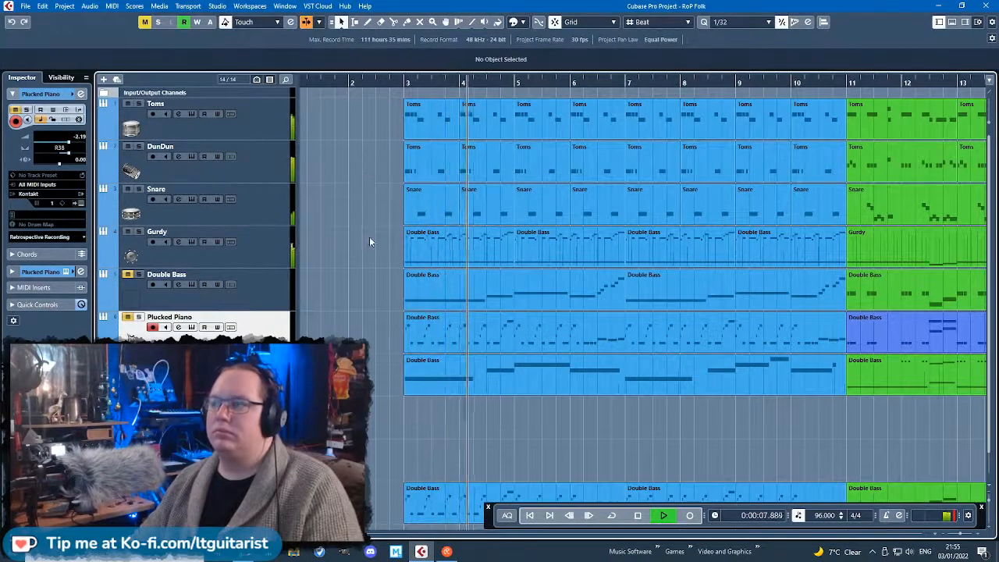
key("h")
key("h")
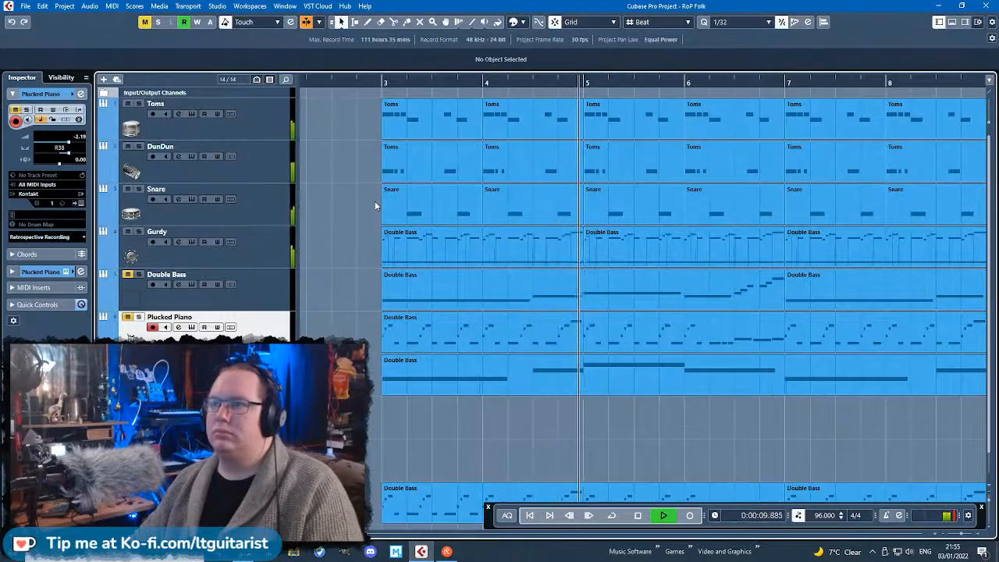
scroll(375, 206, "down", 7)
scroll(360, 209, "up", 5)
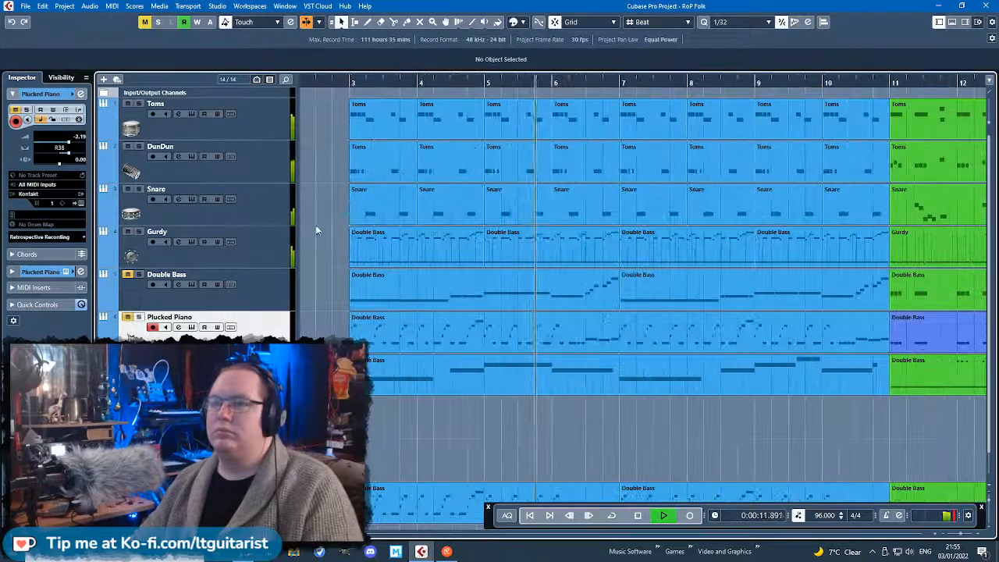
scroll(328, 257, "down", 3)
scroll(332, 266, "down", 1)
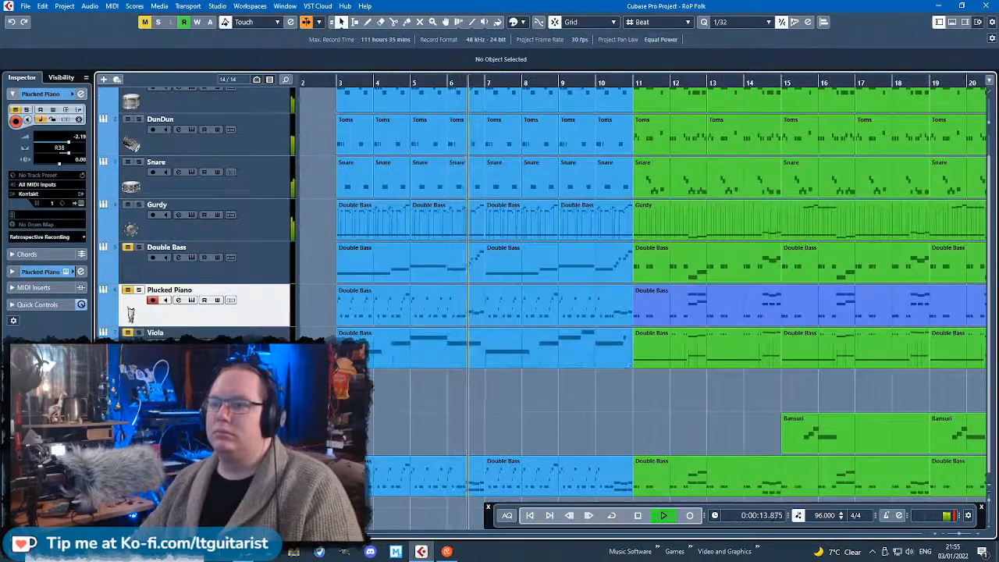
scroll(355, 351, "up", 3)
Delete the blue Double Bass part covering bars 3 to 6 on the track below Bansuri.
key("3")
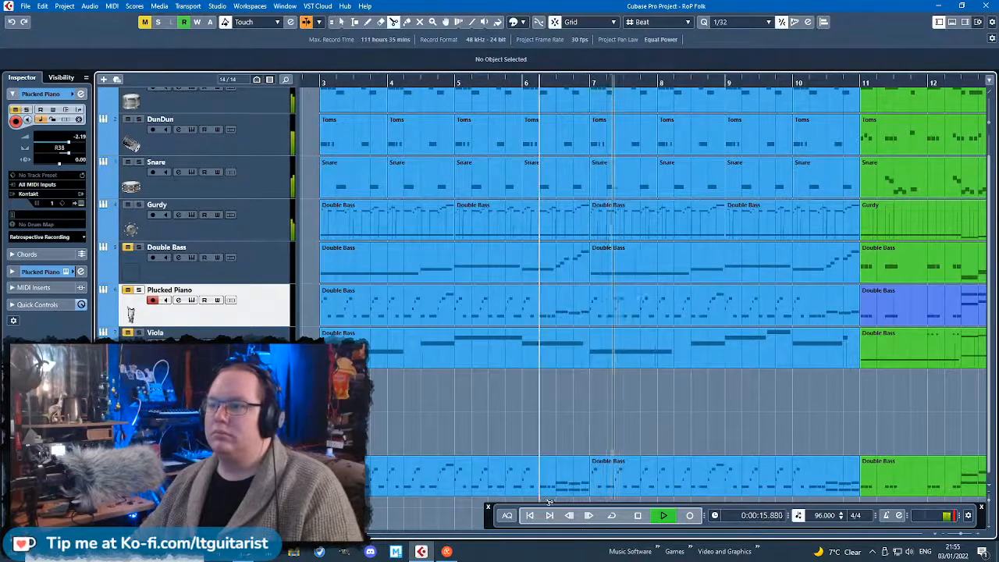
left_click(341, 22)
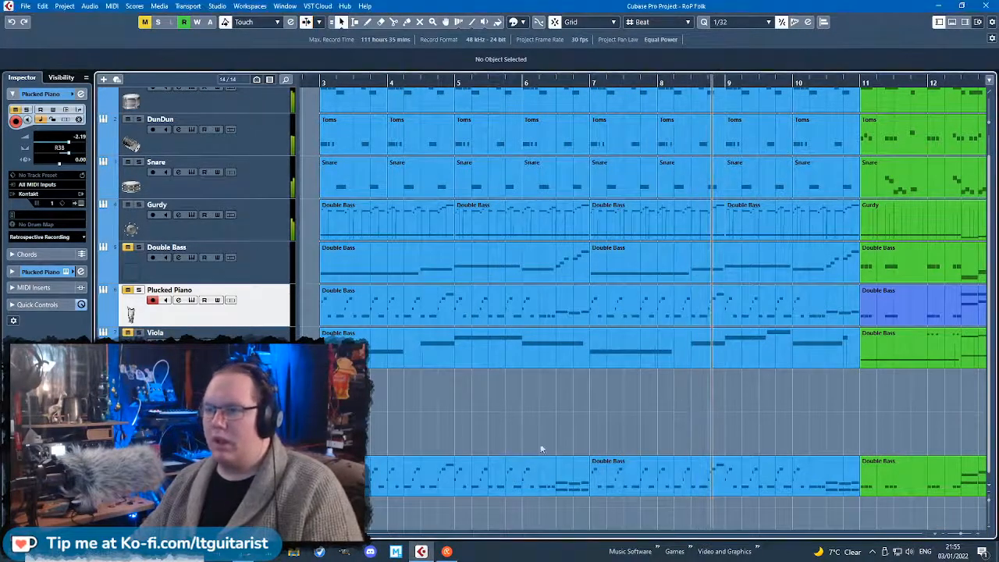
left_click(556, 477)
key("Delete")
Open the remaining blue part at bar 7 and delete all notes except the closing D2, F#2 and G2 notes.
left_click(643, 484)
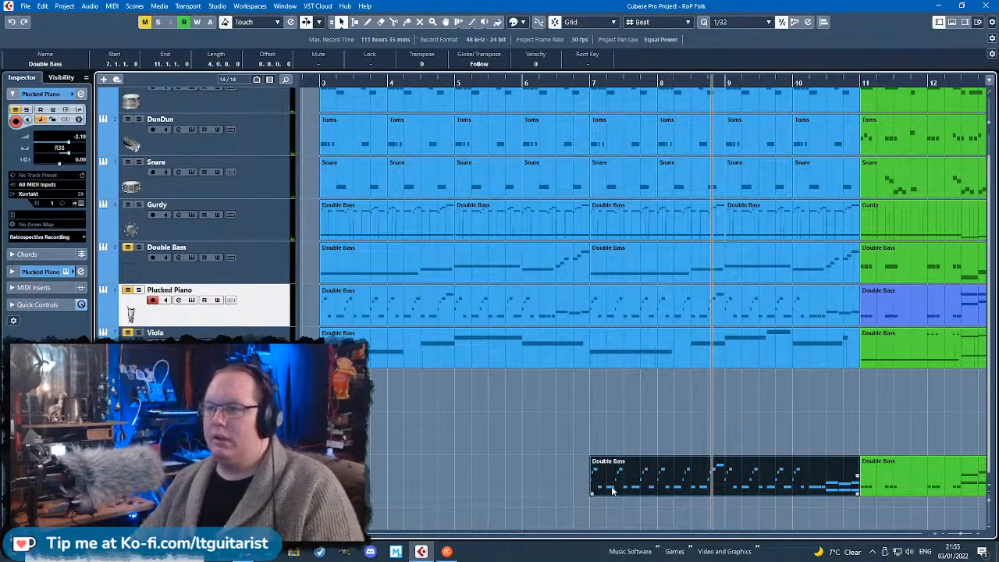
double_click(611, 489)
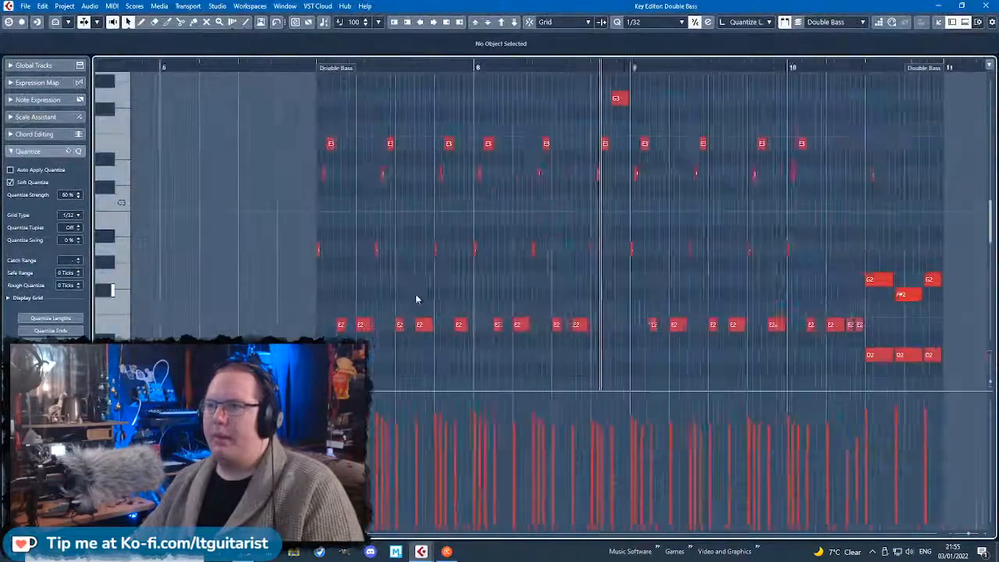
left_click_drag(279, 88, 935, 338)
key("Delete")
Enter E2 notes at 7.1.1, 7.1.3 and 7.1.4 to fill the first beat, with lower velocities on the two short ones.
left_click_drag(299, 325, 383, 330)
mouse_move(307, 333)
left_mouse_down()
mouse_move(317, 333)
mouse_move(306, 332)
left_mouse_up()
scroll(301, 331, "up", 3)
key("j")
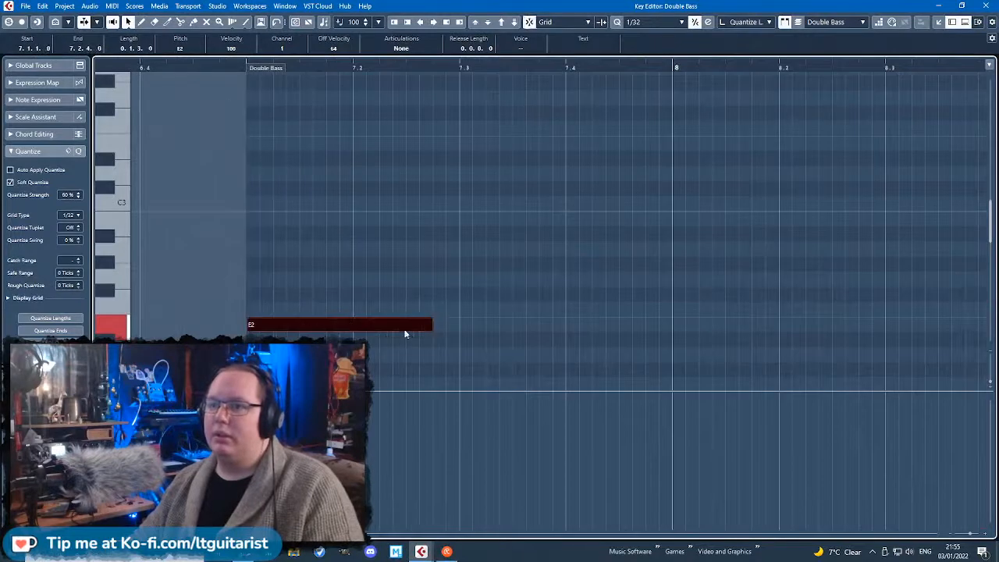
left_click_drag(432, 330, 281, 315)
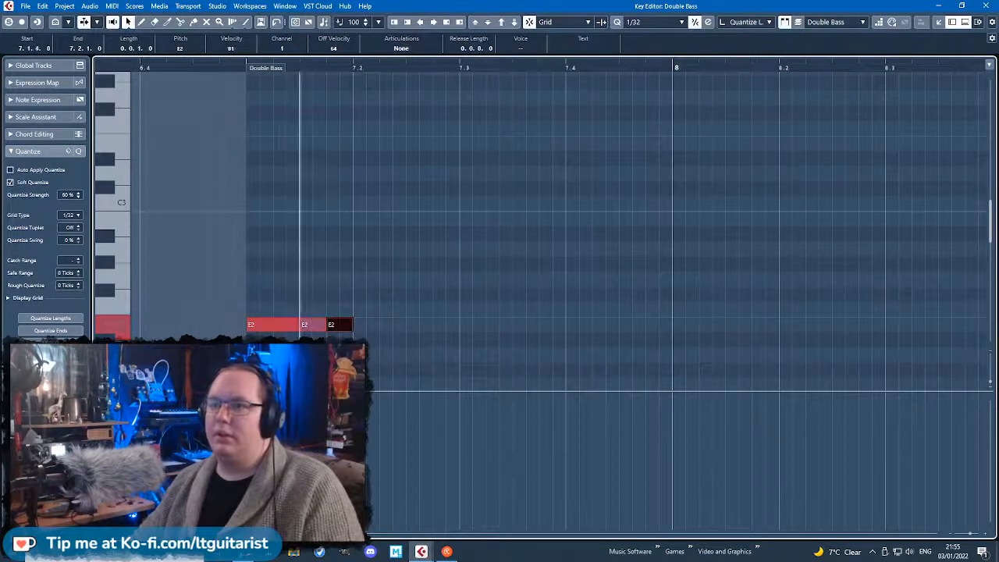
Duplicate the three E2 notes onto the second beat of bar 7 and audition the result.
left_click_drag(374, 359, 232, 307)
key("ctrl+d")
left_click(376, 234)
left_click(246, 67)
key("space")
key("space")
Delete the E2 note at 7.2.4, extend the 7.2.3 note to 7.3.1 with velocity 104, and audition the pattern.
left_click(455, 325)
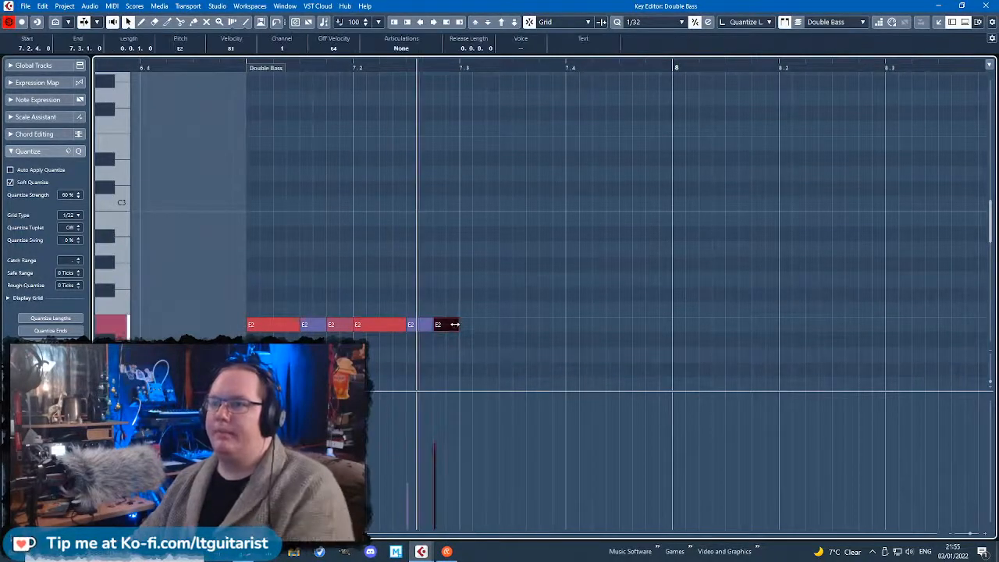
key("Delete")
left_click_drag(433, 326, 461, 327)
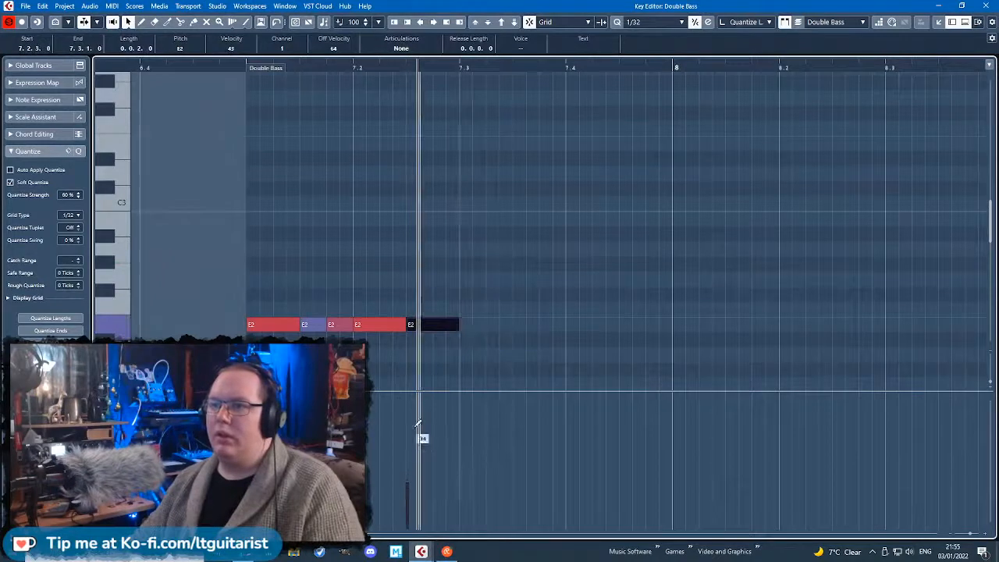
left_click(396, 411)
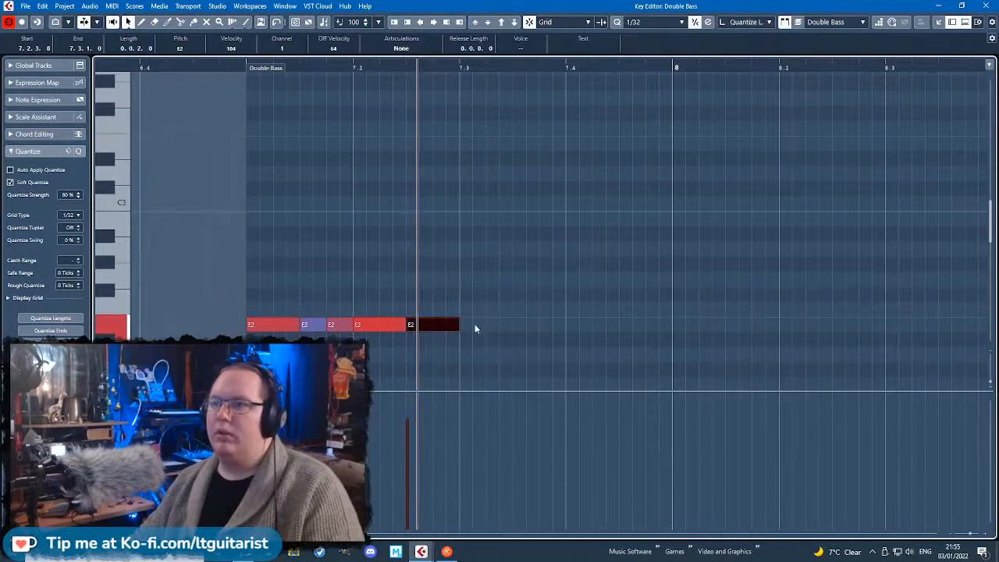
left_click(238, 69)
key("space")
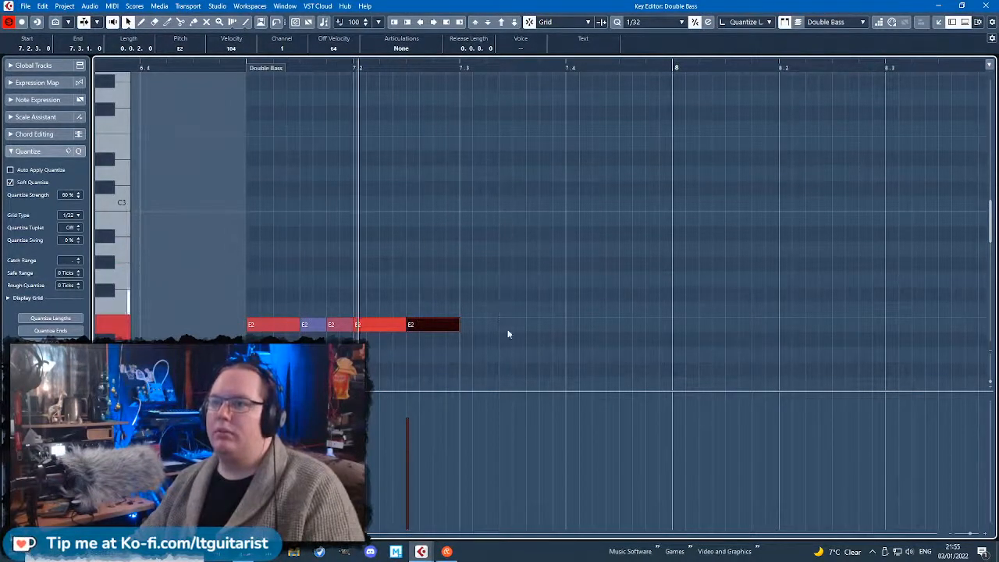
left_click(236, 69)
key("space")
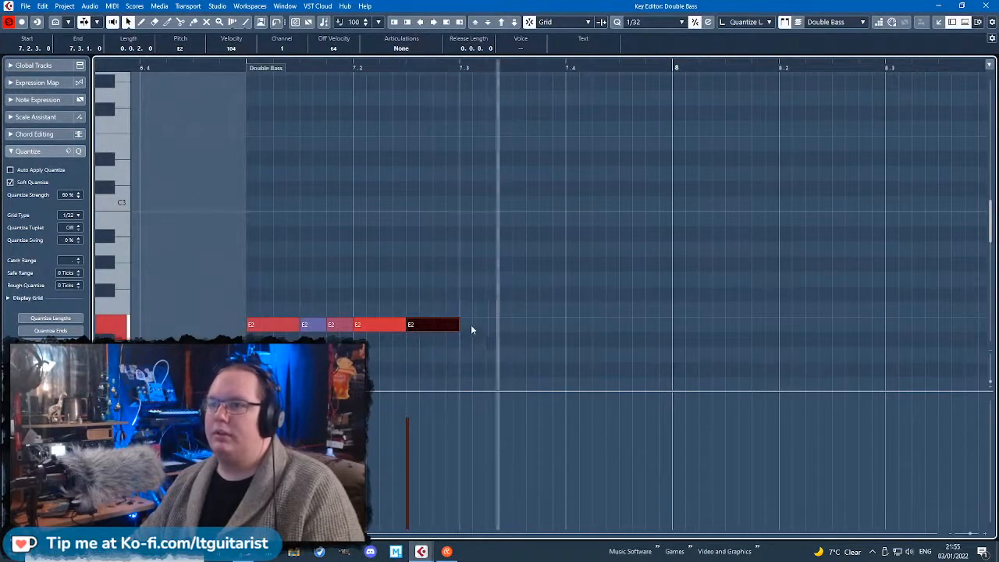
Add E2 notes at 7.3.2, 7.3.3 and 7.4.1, raise the velocities of the last two and play the bar.
left_click(487, 324)
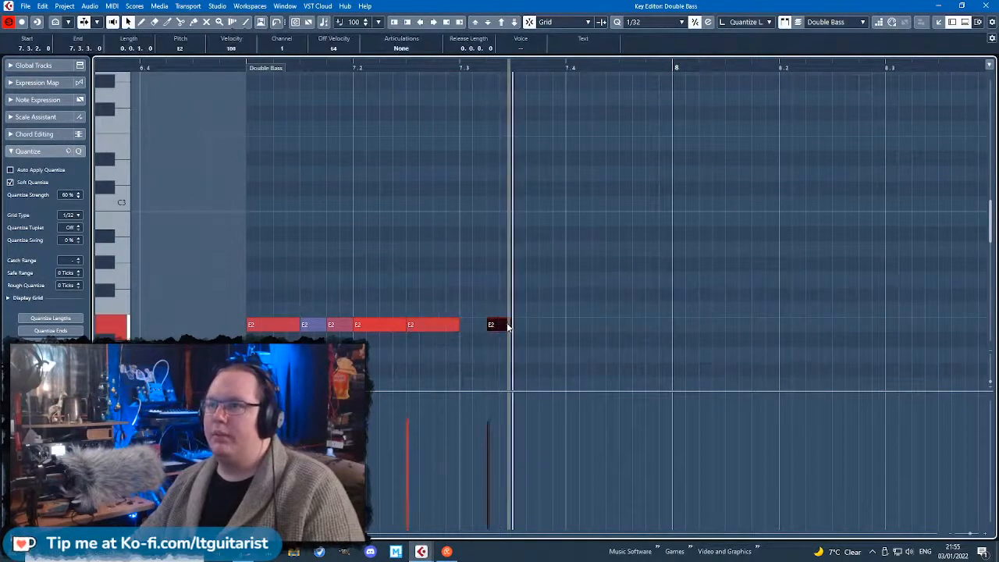
left_click(520, 324)
left_click(580, 324)
left_click_drag(508, 412, 595, 428)
left_click_drag(238, 65, 238, 70)
key("space")
left_click(727, 229)
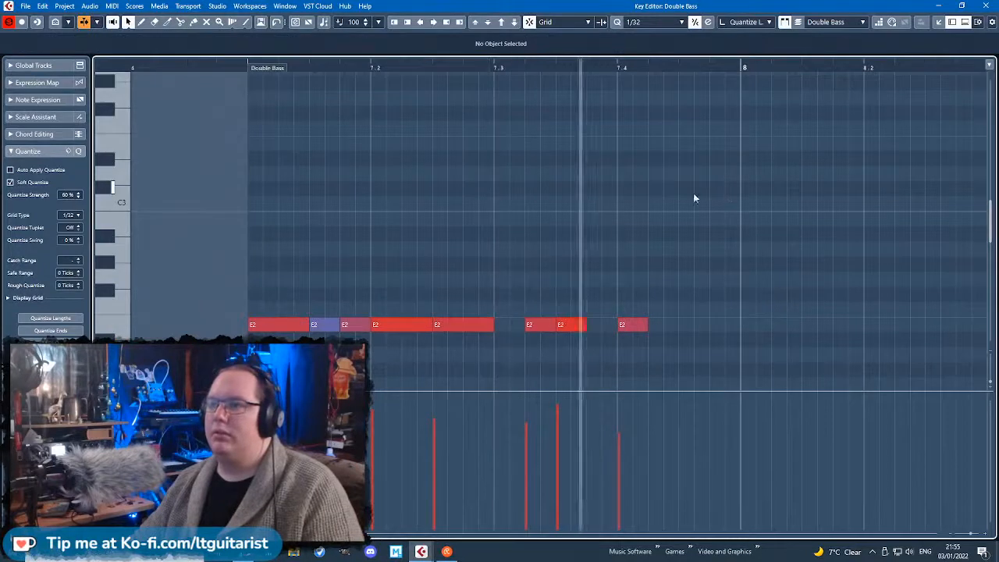
left_click_drag(639, 405, 626, 392)
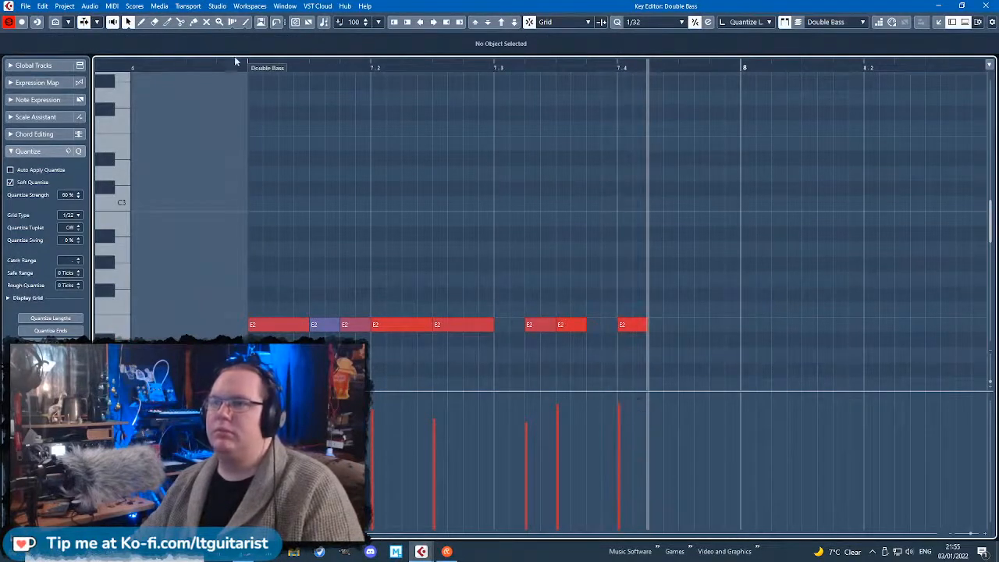
Shorten the bar 7 E2 notes slightly and duplicate the whole pattern so the copy starts at bar 8.
left_click_drag(250, 277, 645, 328)
left_click_drag(683, 284, 280, 333)
left_click_drag(746, 272, 179, 328)
key("ctrl+d")
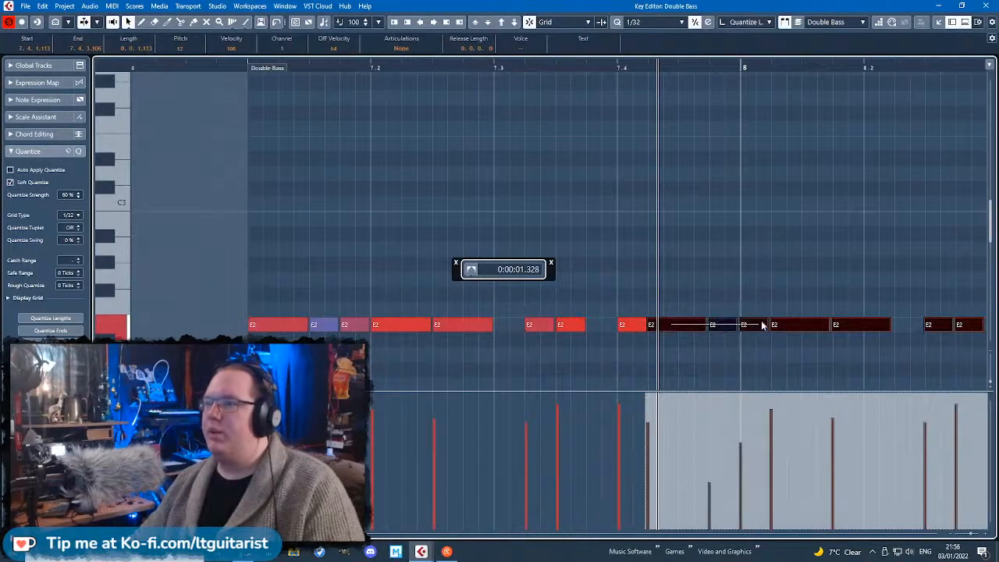
key("g")
key("g")
key("g")
key("g")
key("g")
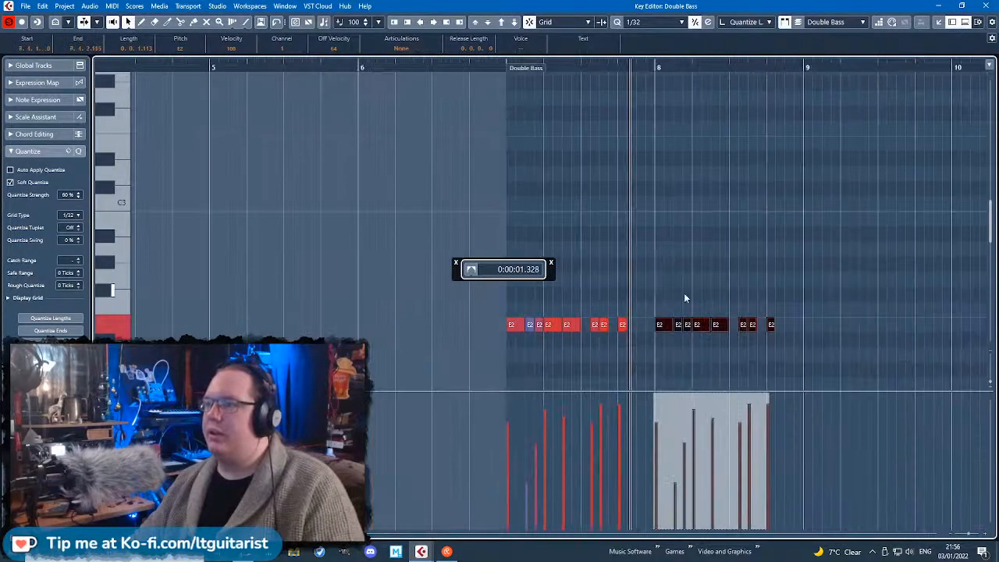
Repeat the E2 pattern in bars 9 and 10, delete the E2 notes from 10.3 onward and close the editor.
key("h")
key("h")
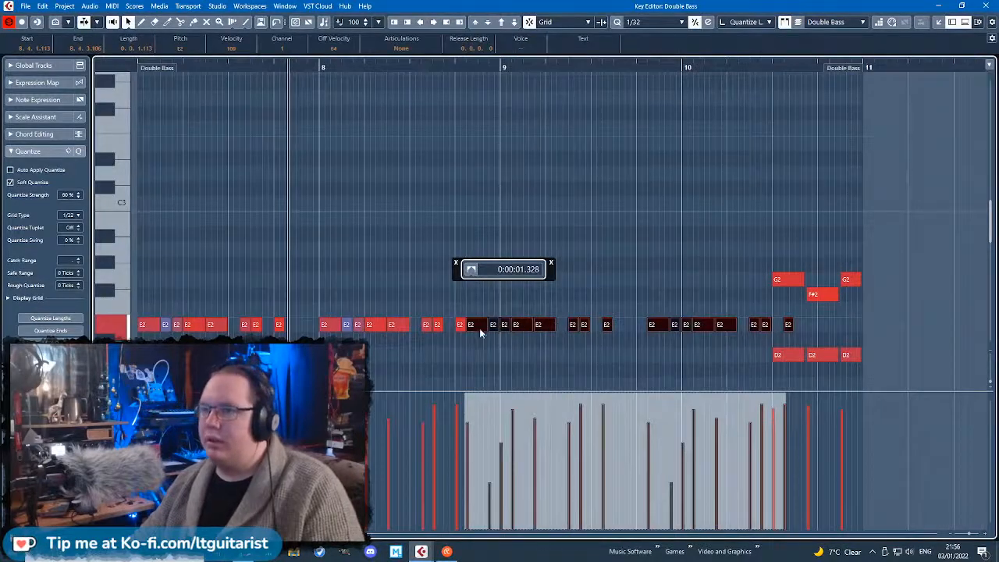
key("h")
key("g")
key("g")
left_click_drag(785, 337, 719, 322)
key("Delete")
key("h")
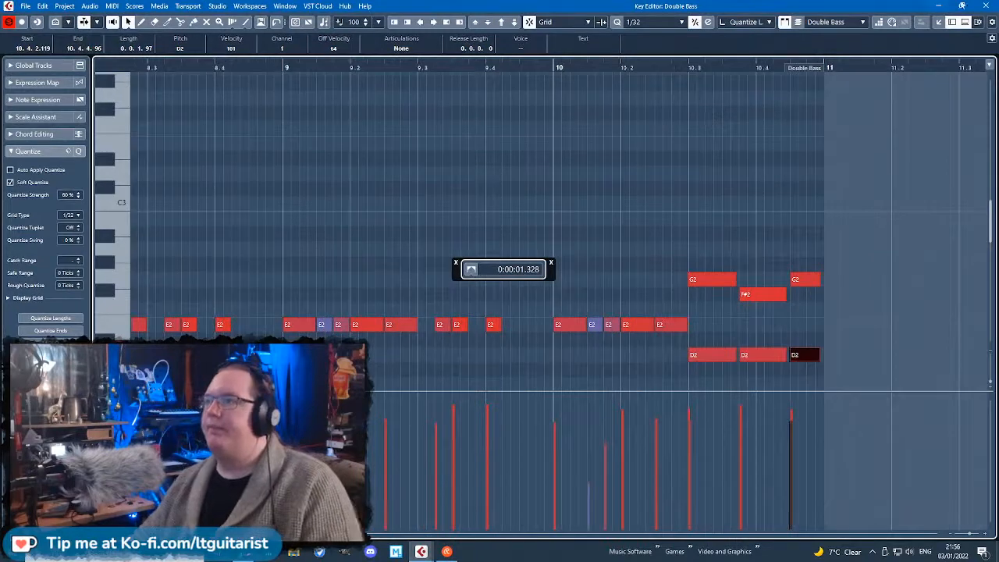
key("Escape")
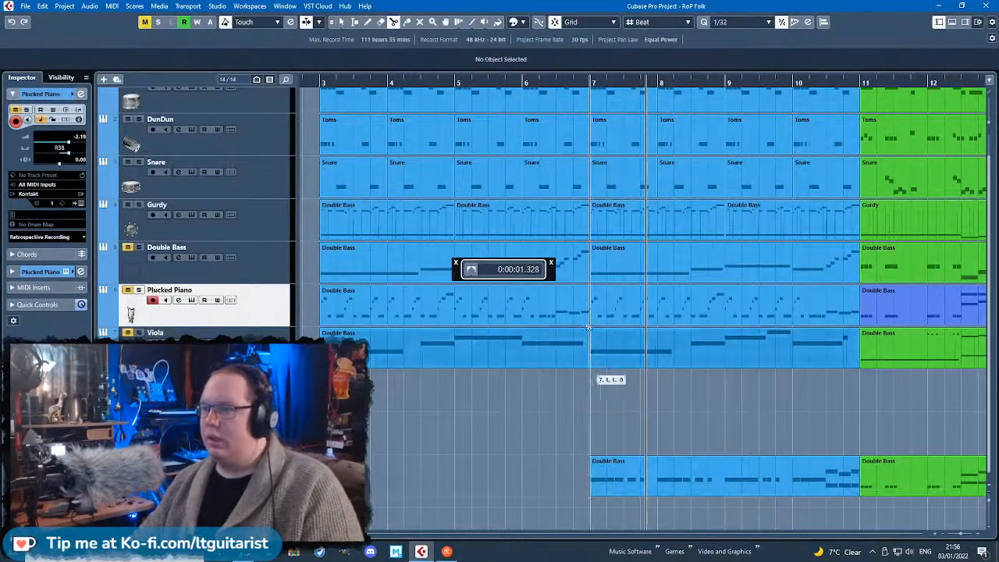
Play the arrangement from just before bar 7 to check the new E2 rhythm against the other parts.
key("space")
key("1")
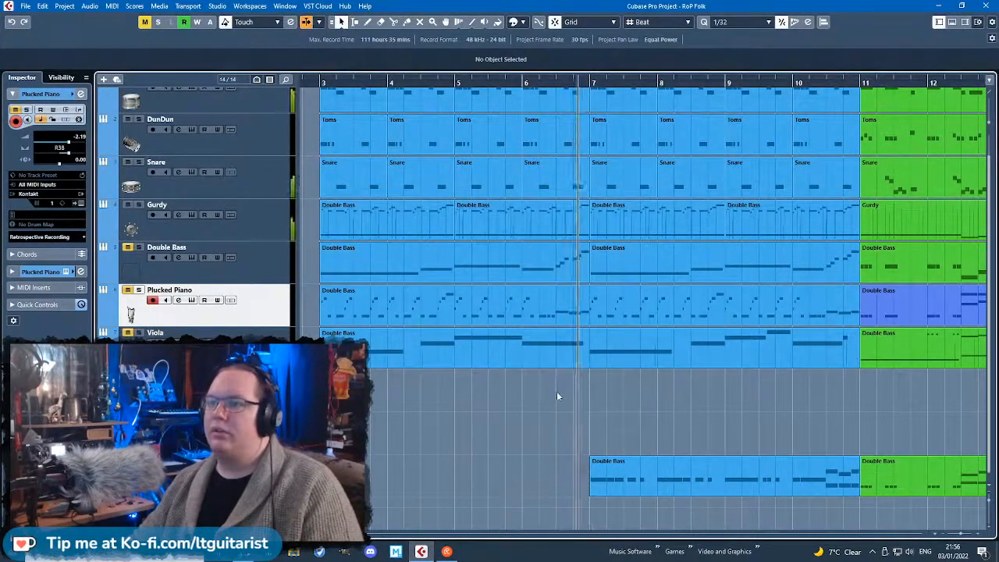
scroll(626, 430, "down", 1)
scroll(609, 433, "up", 3)
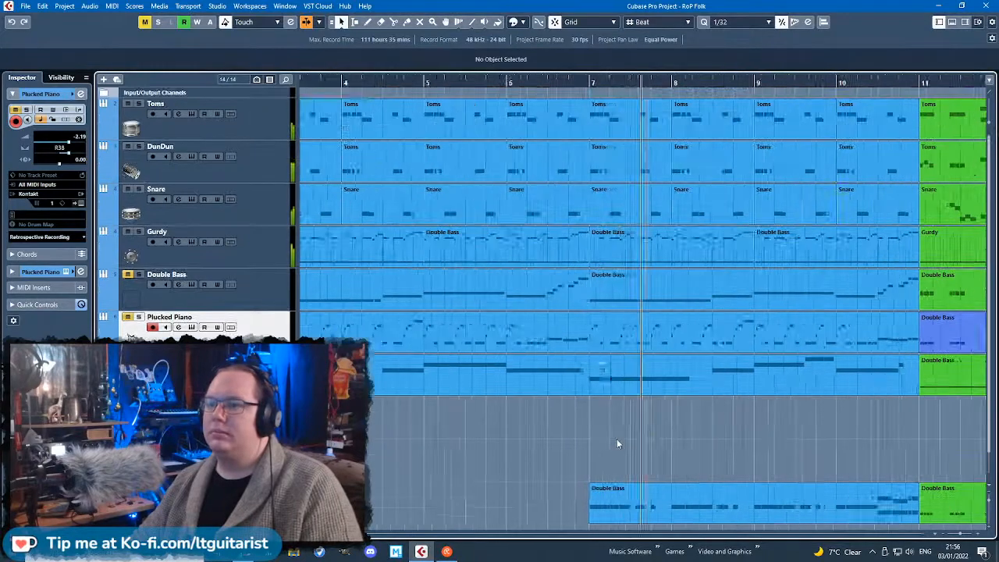
scroll(616, 440, "down", 1)
scroll(465, 405, "down", 2)
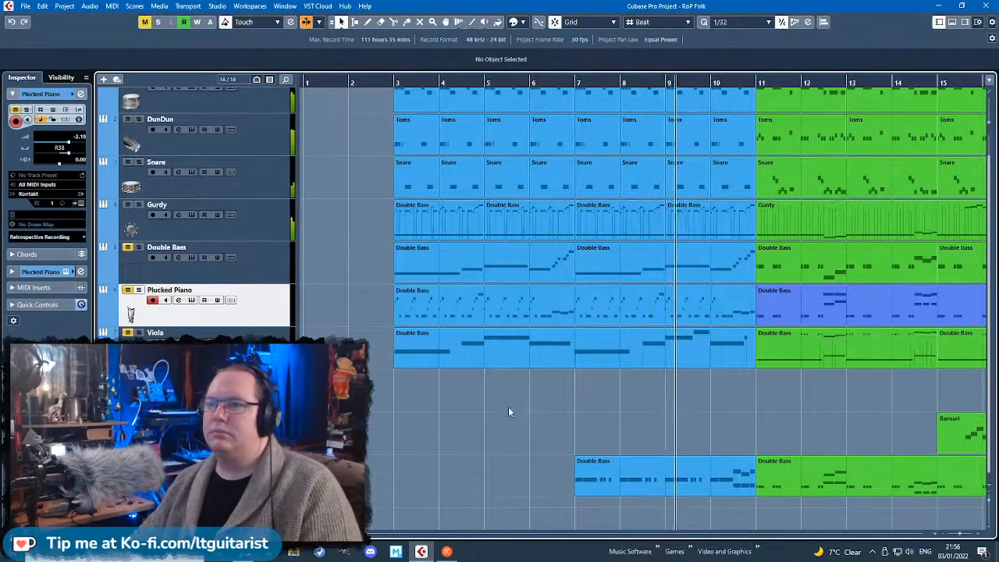
scroll(414, 308, "down", 1)
Open the gurdy part at bar 3, delete the bar 3 notes following the B3 at beat 3.2, and extend that B3 to 3.4.4.64.
double_click(397, 223)
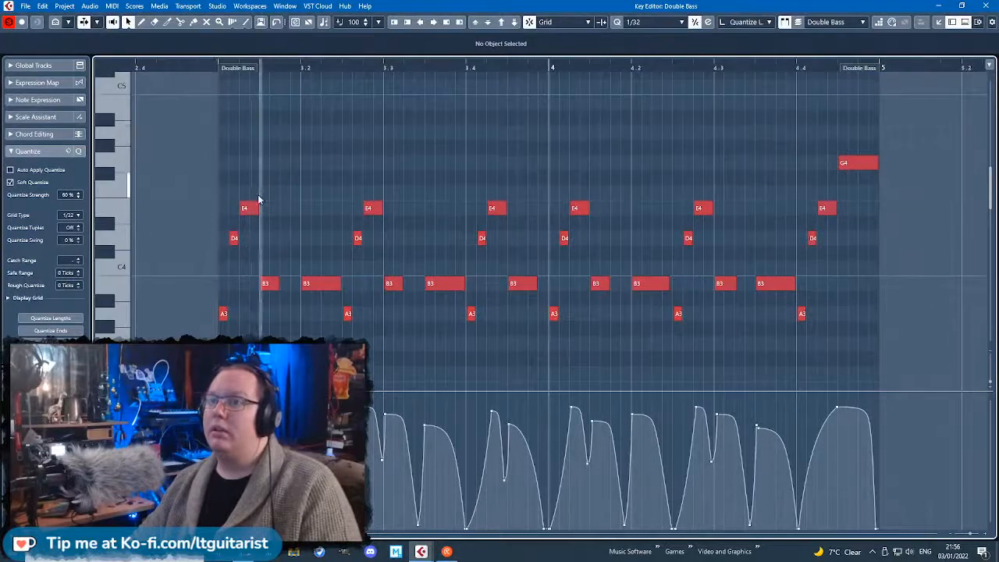
left_click_drag(358, 171, 526, 359)
key("Delete")
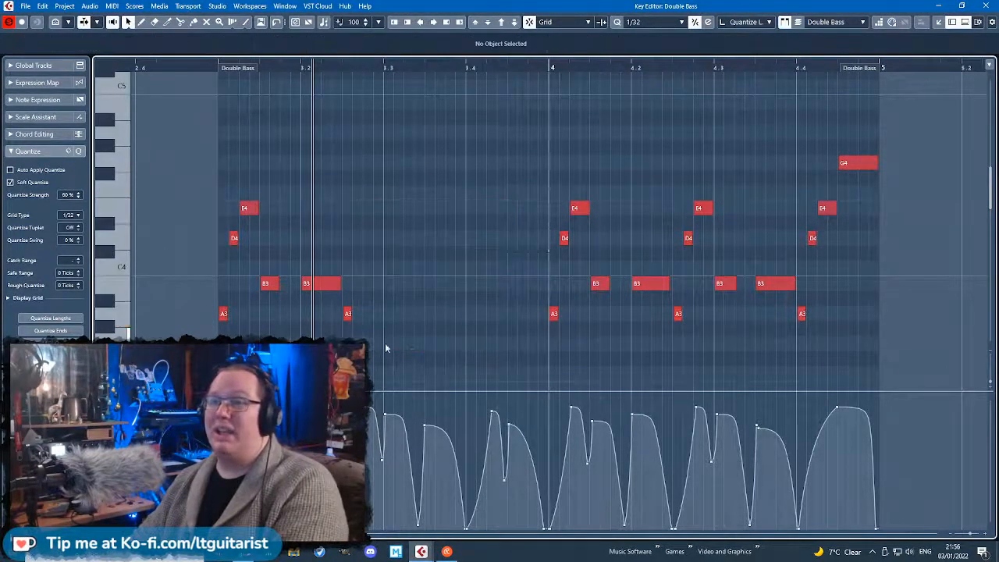
left_click(348, 312)
left_click_drag(338, 283, 538, 283)
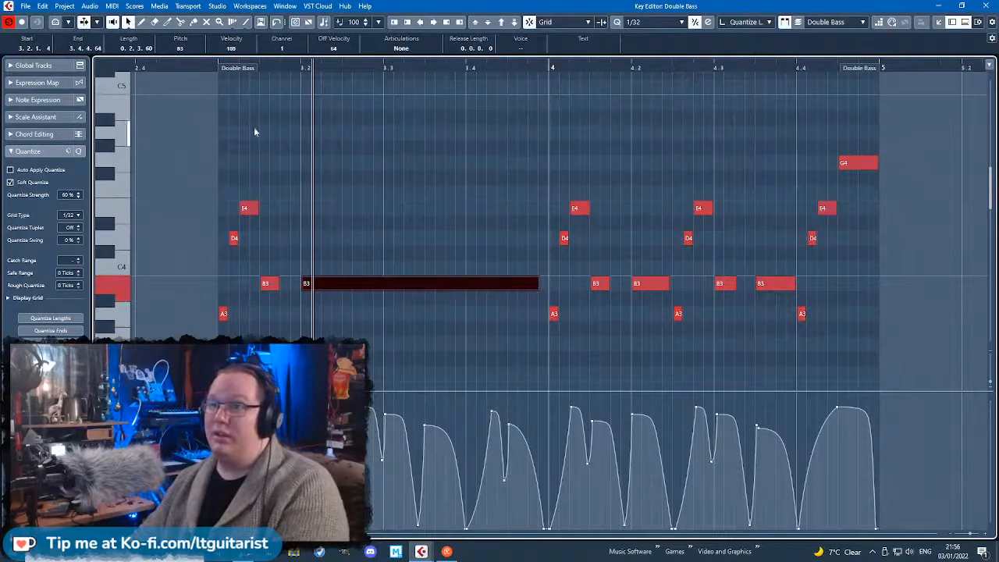
left_click(210, 69)
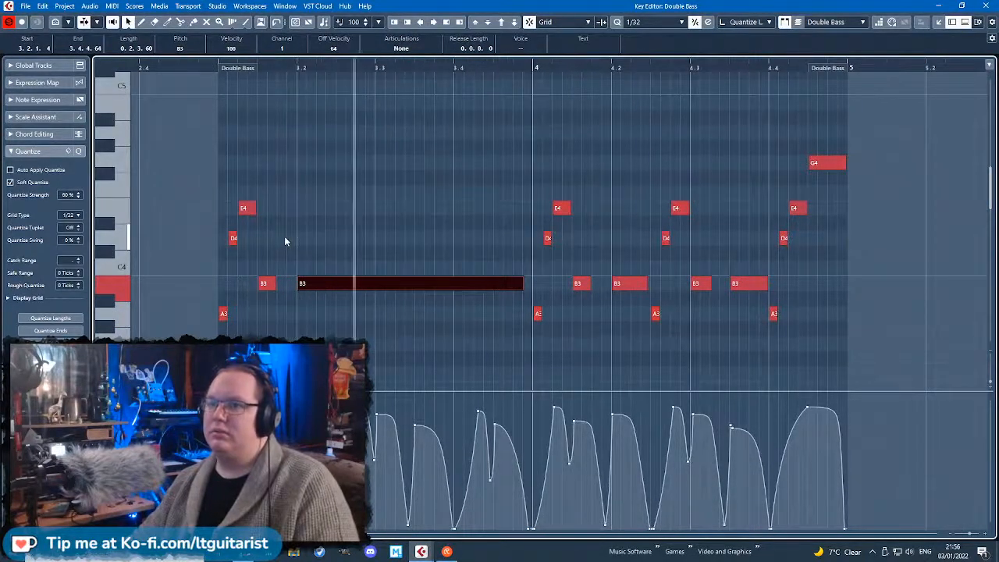
scroll(390, 301, "down", 5)
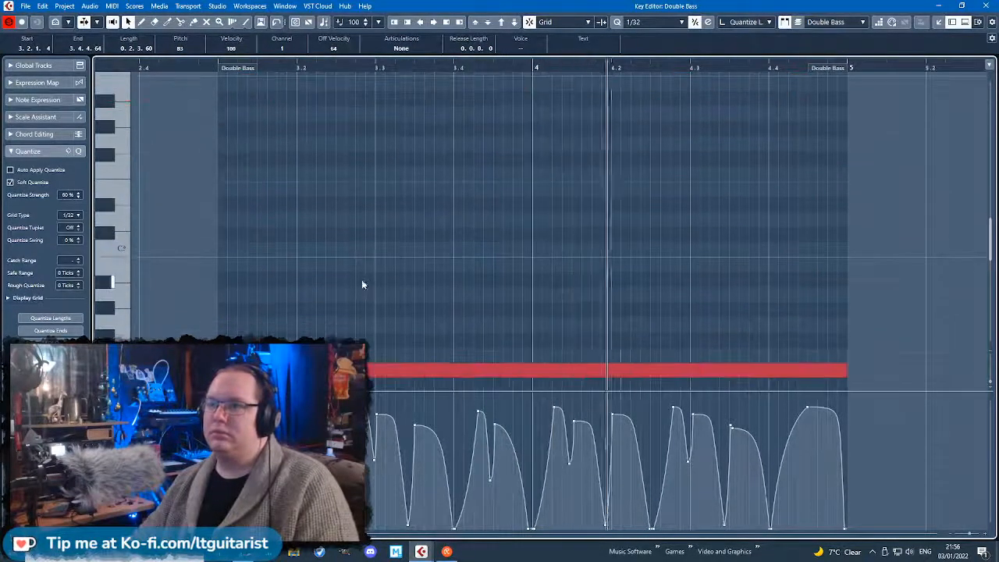
Delete the bar 4 notes between the B3 at beat 4.2 and the A3 at beat 4.4, and extend that B3 to 4.3.4.64.
scroll(382, 285, "up", 5)
left_click_drag(625, 178, 662, 289)
left_click_drag(648, 193, 741, 249)
key("Delete")
left_click_drag(796, 339, 748, 353)
key("Delete")
key("ctrl+z")
key("Delete")
left_click_drag(648, 283, 758, 283)
Play the simplified gurdy phrase and clear its aftertouch curve after beat 3.2, keeping a value of 0 at 3.2.1.
left_click_drag(214, 69, 286, 291)
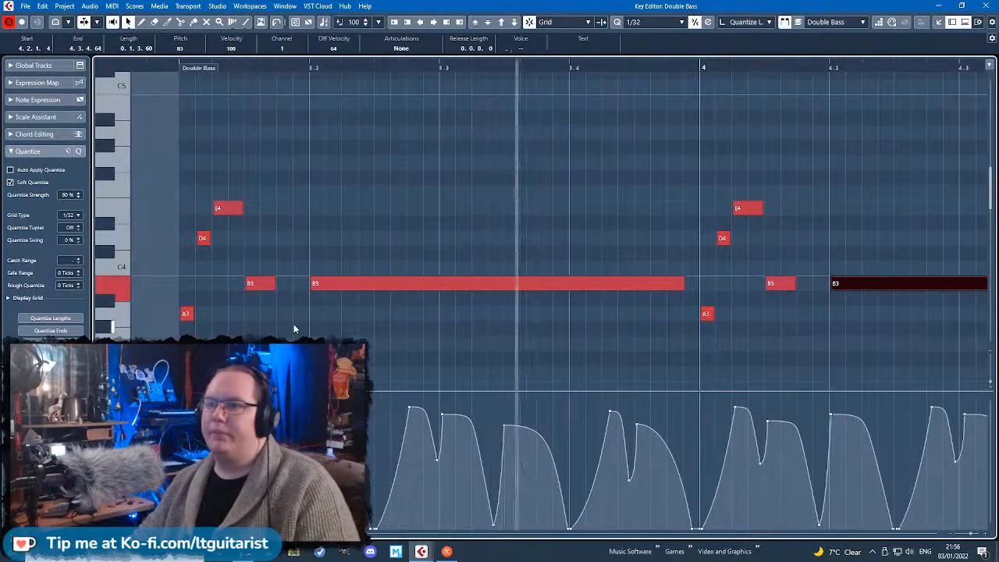
scroll(293, 324, "down", 3)
scroll(421, 371, "down", 4)
scroll(402, 347, "up", 2)
scroll(400, 344, "up", 3)
scroll(209, 306, "down", 4)
left_click_drag(231, 69, 302, 81)
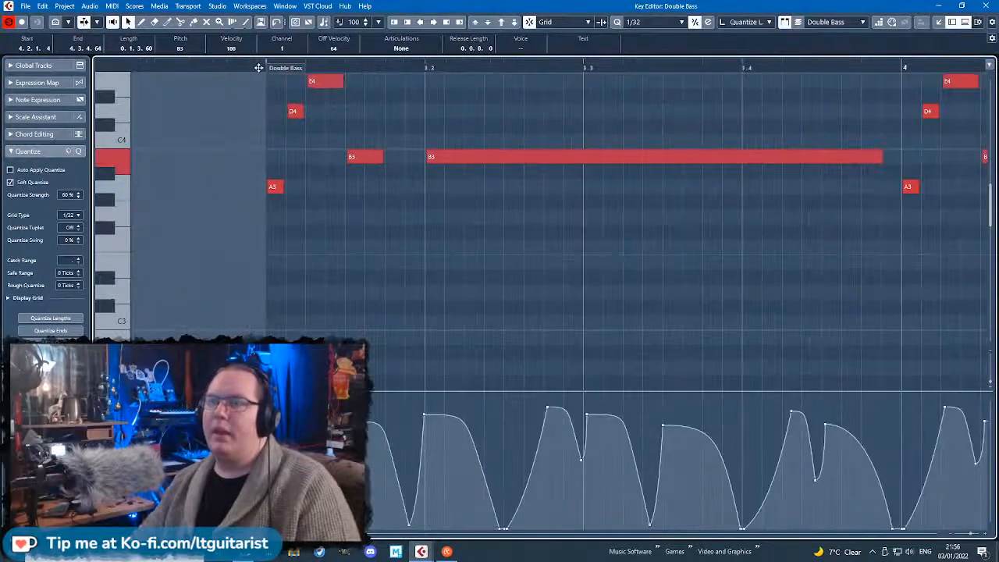
scroll(388, 344, "down", 3)
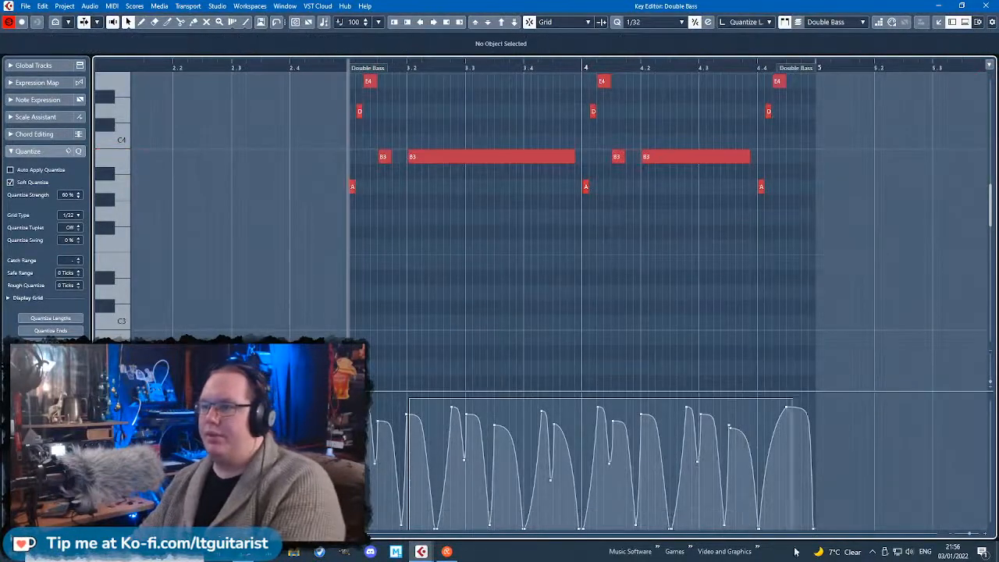
scroll(414, 468, "up", 3)
left_click(396, 529)
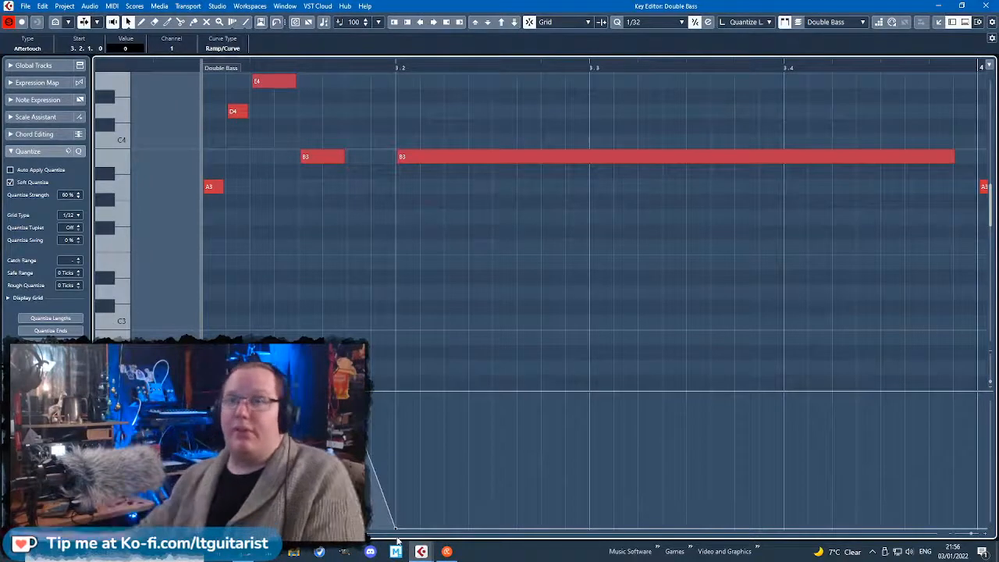
Shape an aftertouch swell at the start of the long bar 3 B3, curving down to 0 at 3.3.1, and play it.
left_click(281, 208)
scroll(281, 207, "down", 3)
scroll(544, 93, "left", 3)
key("space")
key("h")
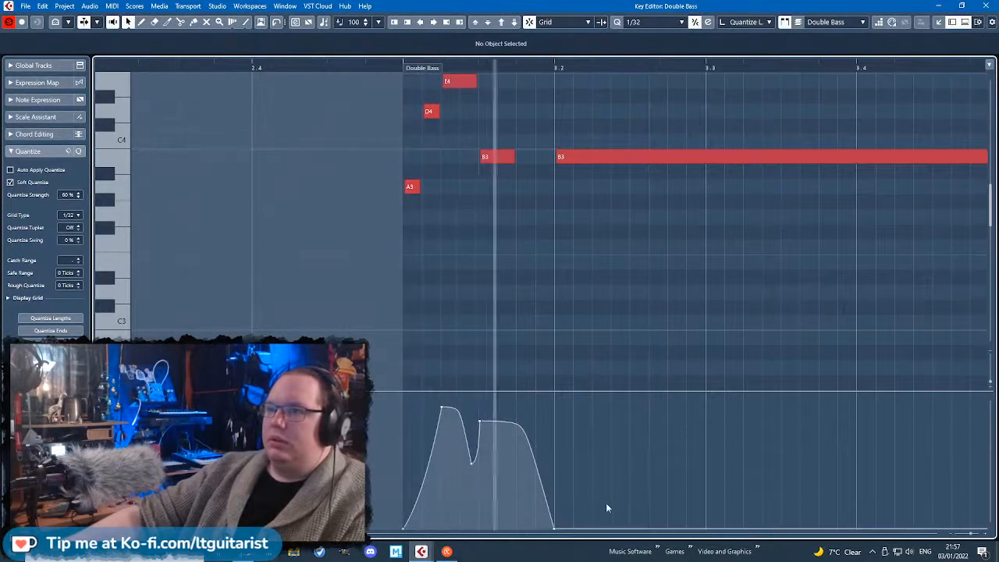
key("space")
left_click(583, 518)
left_click_drag(583, 518, 582, 403)
left_click_drag(691, 475, 725, 531)
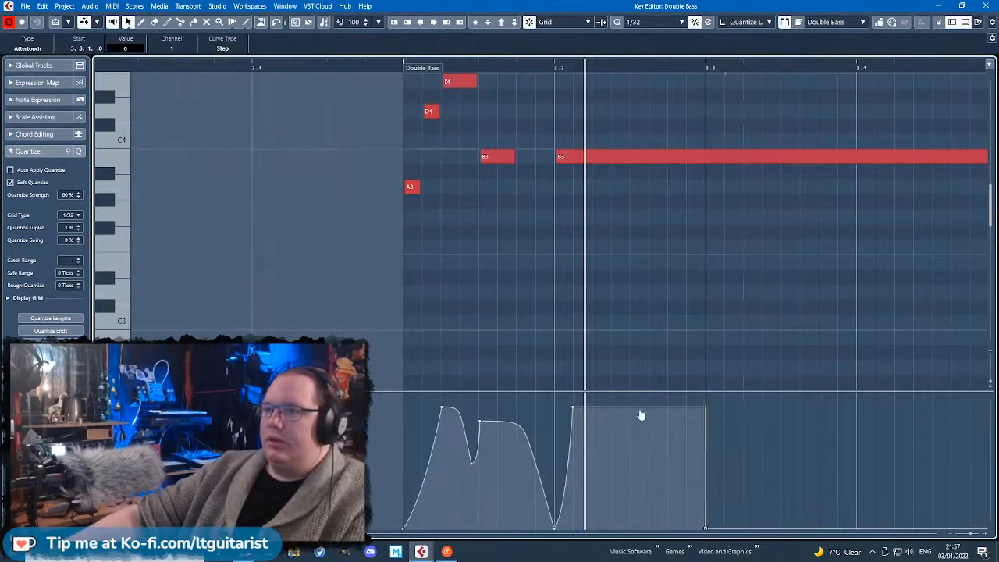
left_click_drag(639, 415, 608, 320)
key("space")
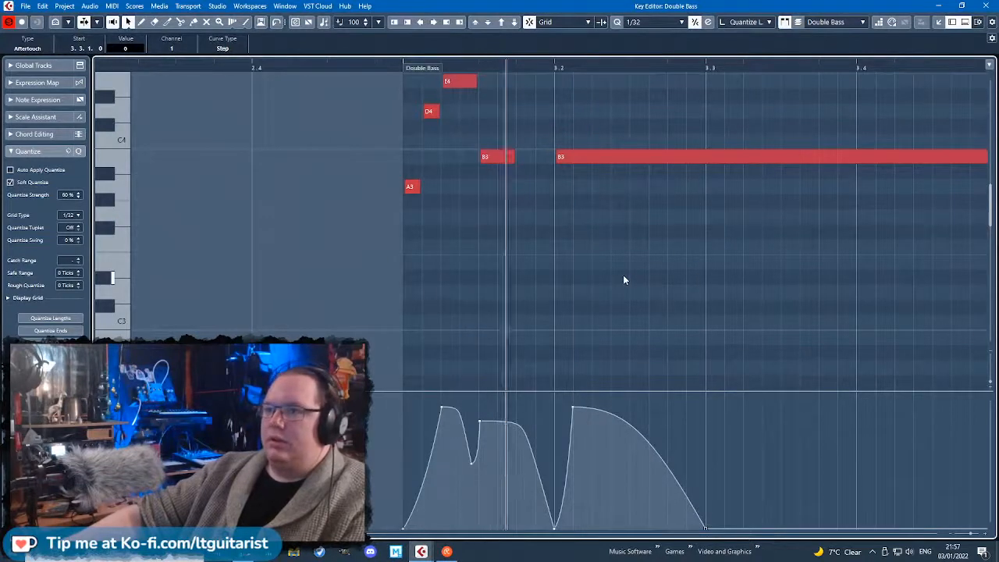
Add two more aftertouch swells under the long B3, falling to 0 at 3.3.4.60 and 3.4.4.60, with the last peak at 112.
left_click_drag(752, 344, 967, 343)
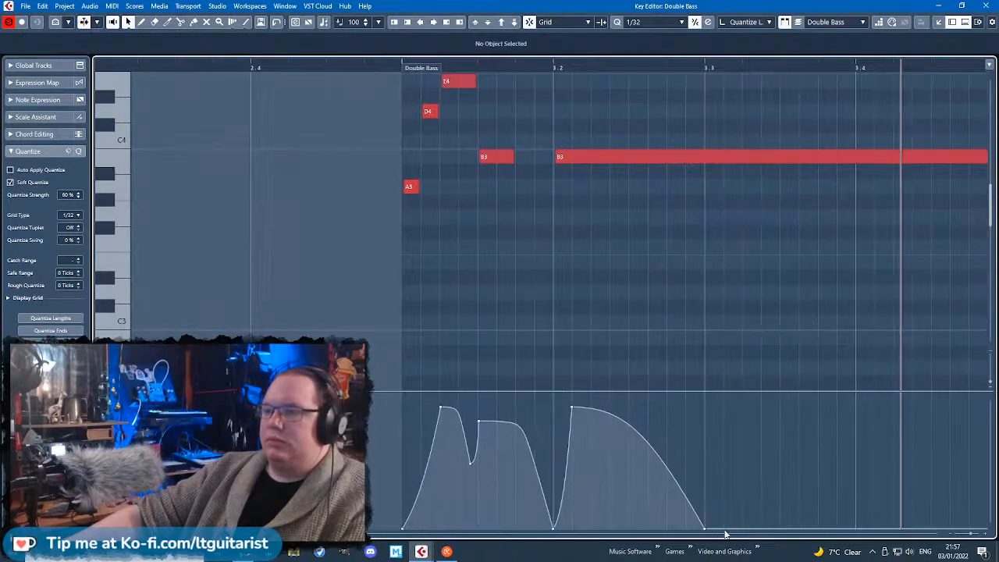
mouse_move(726, 524)
left_mouse_down()
mouse_move(728, 408)
mouse_move(790, 434)
left_mouse_up()
left_click(835, 529)
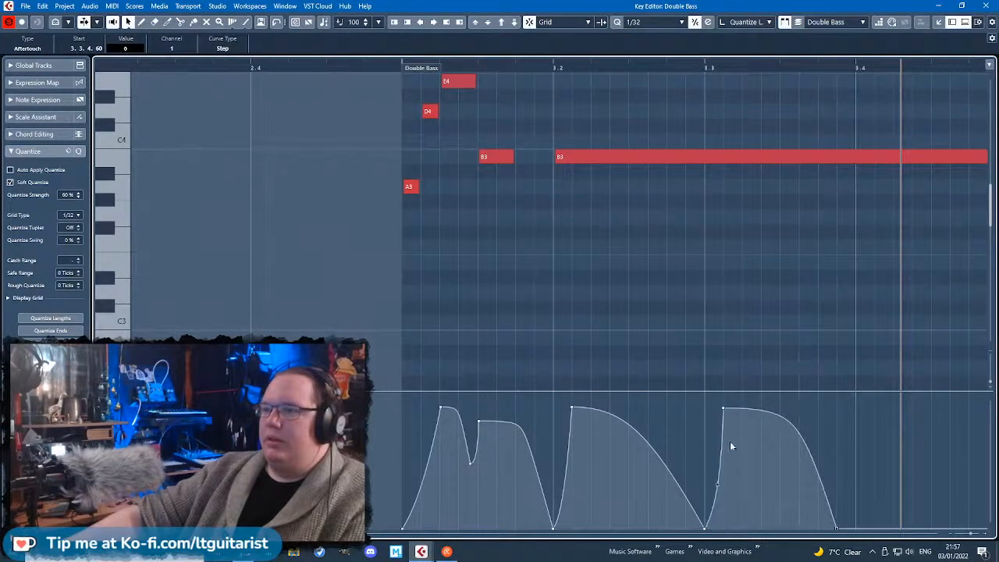
scroll(722, 470, "down", 3)
left_click_drag(457, 521, 443, 411)
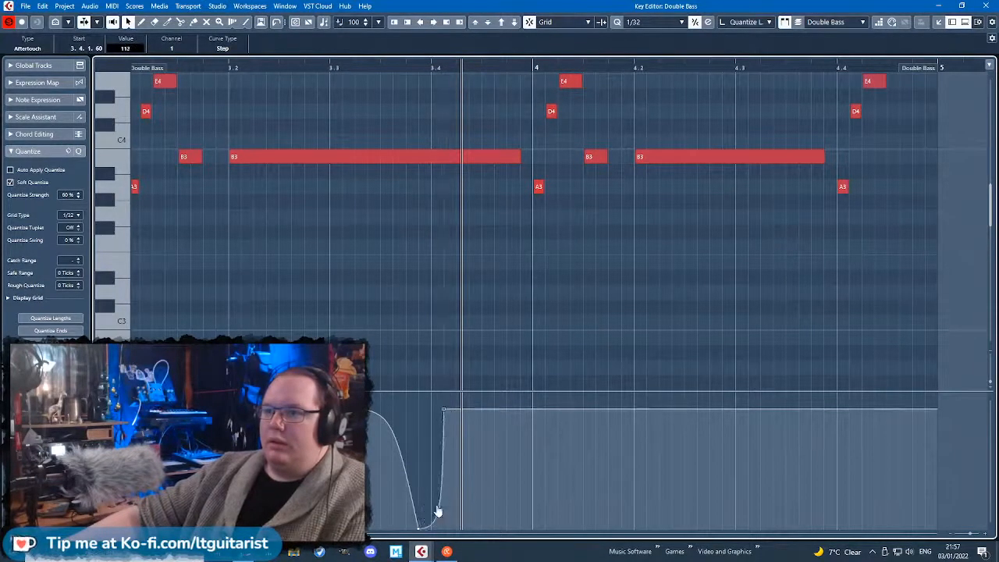
left_click_drag(520, 406, 524, 540)
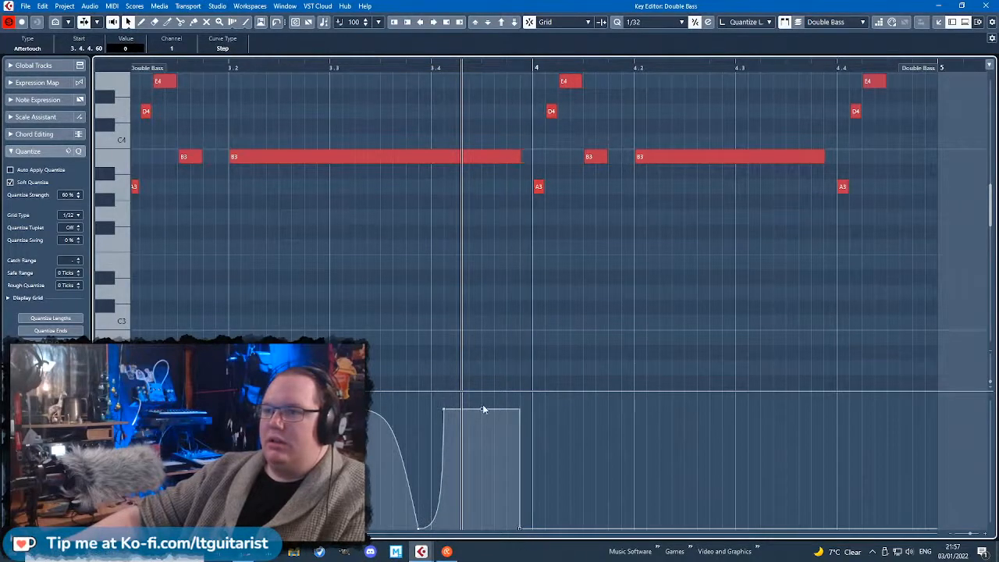
Copy the bar 3 aftertouch curve and paste it at the start of bar 4.
scroll(492, 394, "down", 2)
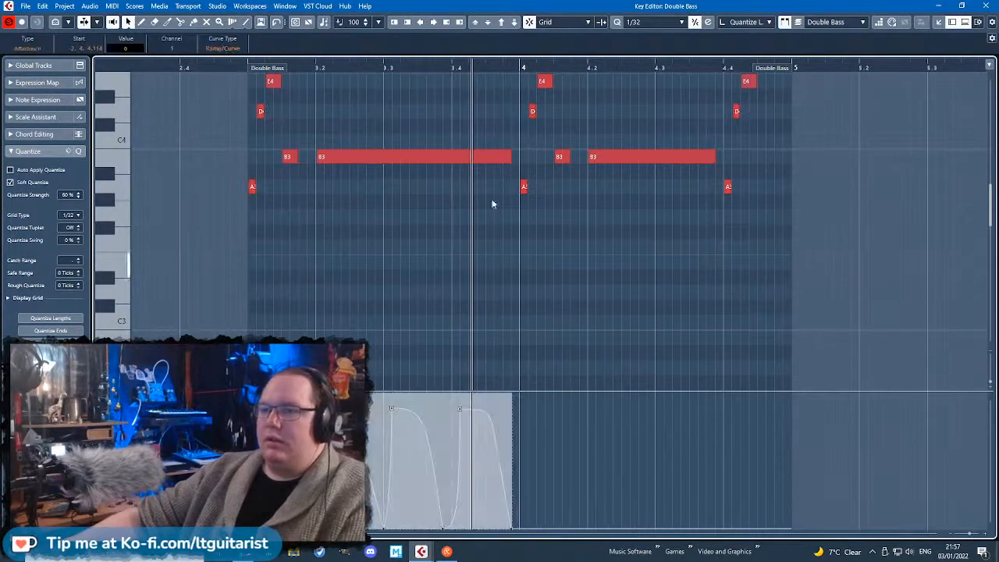
left_click(520, 68)
key("ctrl+v")
Lower the aftertouch peaks across both bars, reducing the swells from beat 3.3 onward and from beat 4.2 onward further.
left_click_drag(363, 400, 741, 468)
left_click_drag(451, 397, 459, 435)
left_click(497, 291)
left_click_drag(667, 442, 665, 448)
left_click(461, 437)
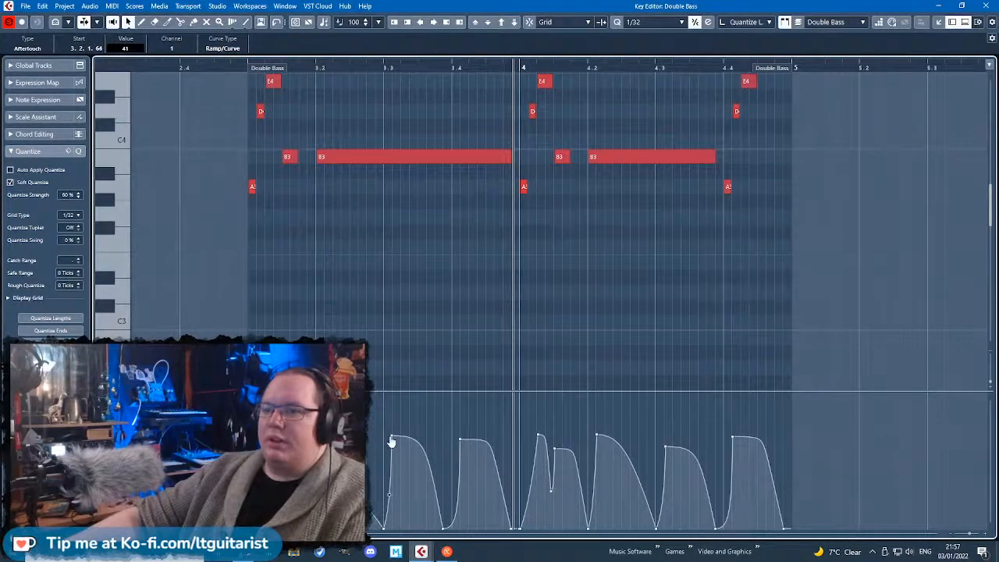
left_click_drag(392, 443, 392, 490)
left_click_drag(570, 423, 805, 461)
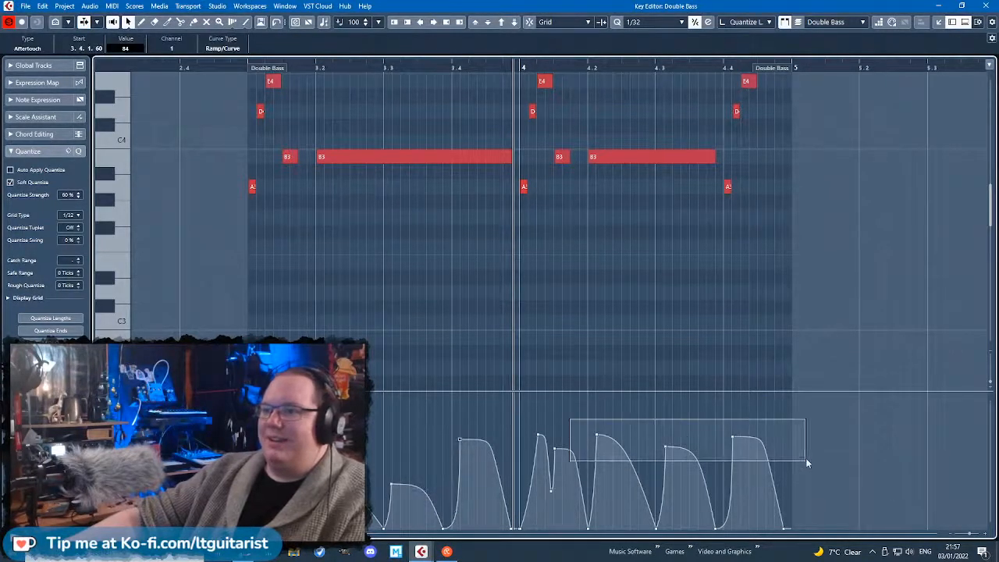
left_click_drag(684, 393, 688, 420)
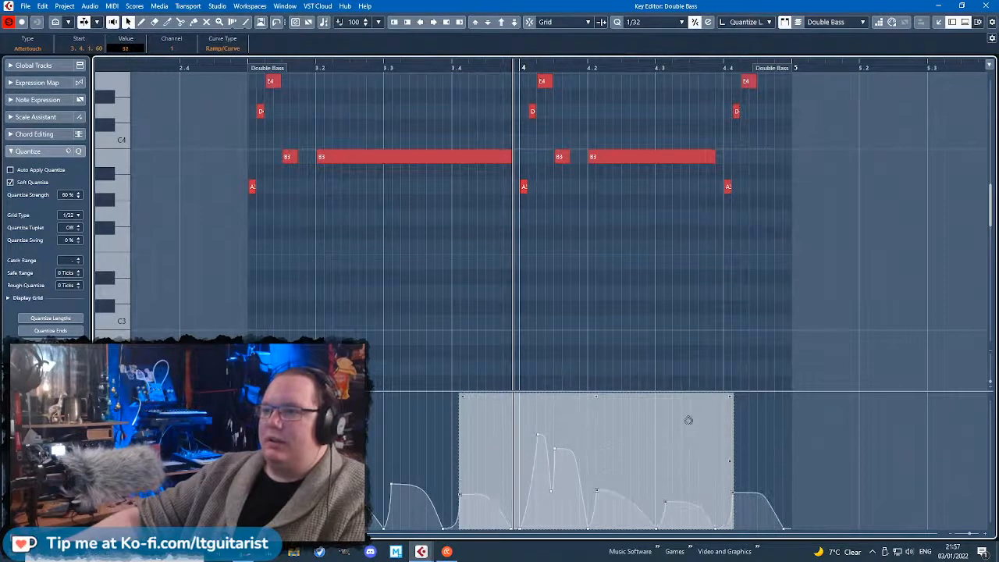
left_click(688, 413)
Play the edited gurdy part from bar 3 through bar 4 and close the editor.
left_click(244, 69)
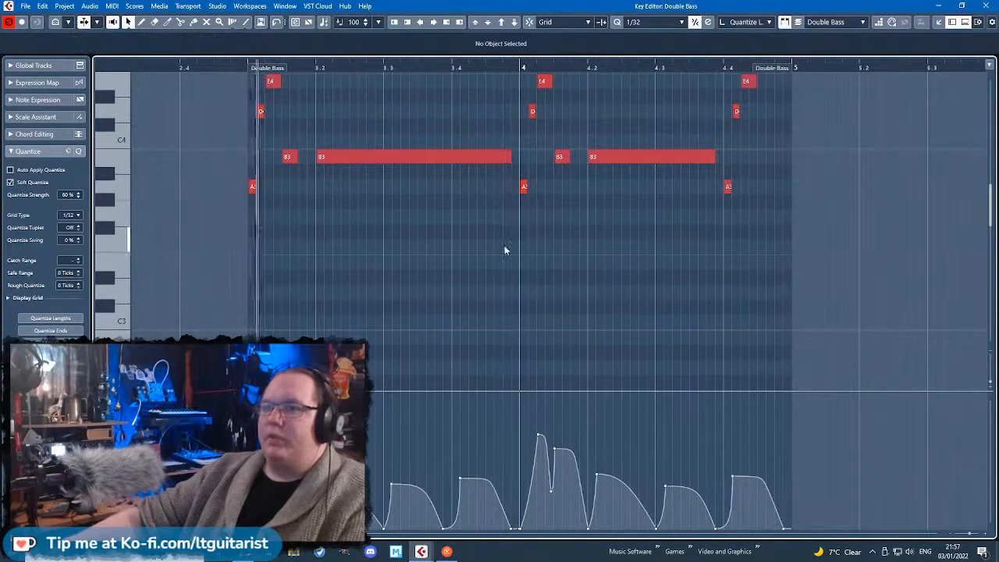
scroll(660, 315, "up", 3)
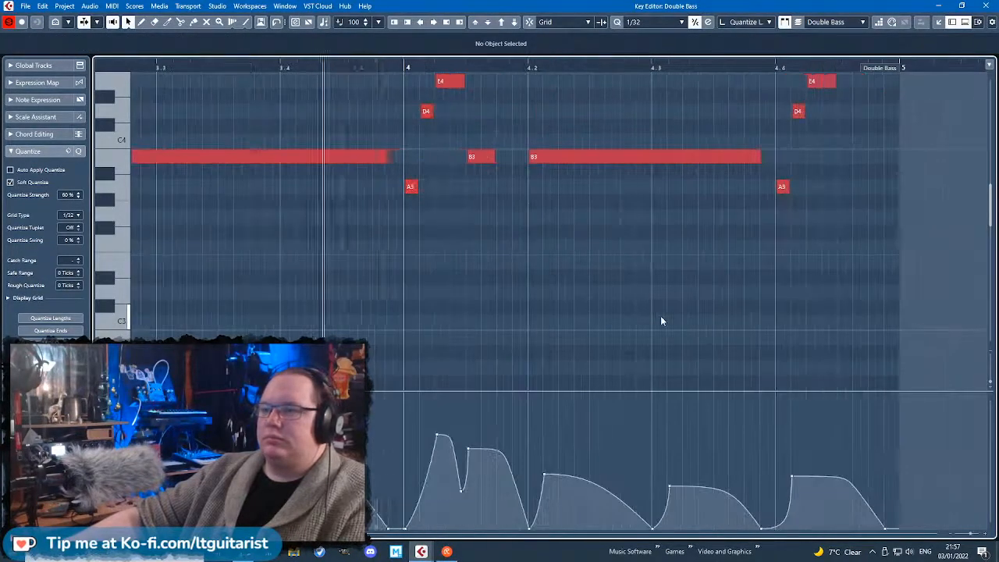
scroll(873, 356, "right", 3)
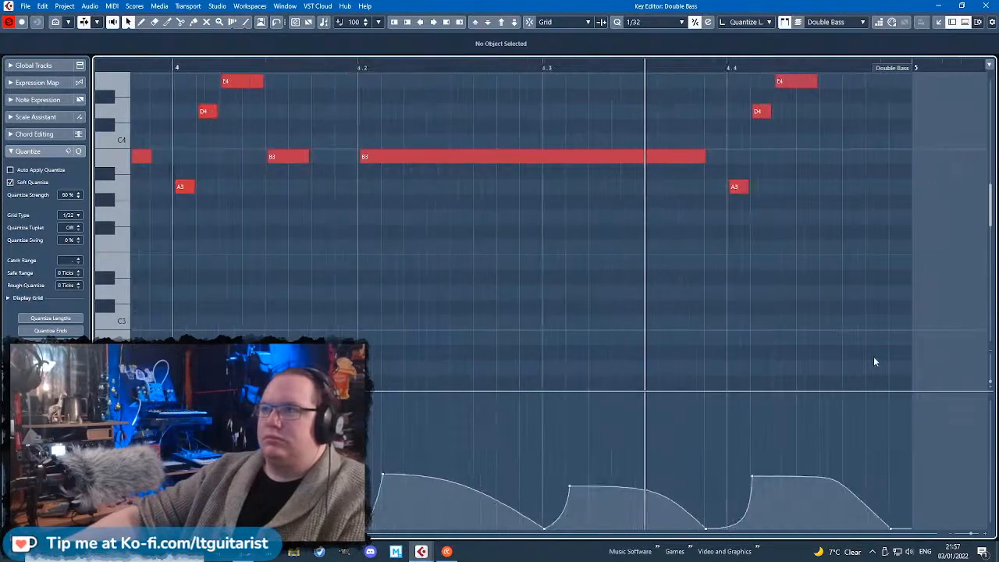
scroll(875, 303, "down", 1)
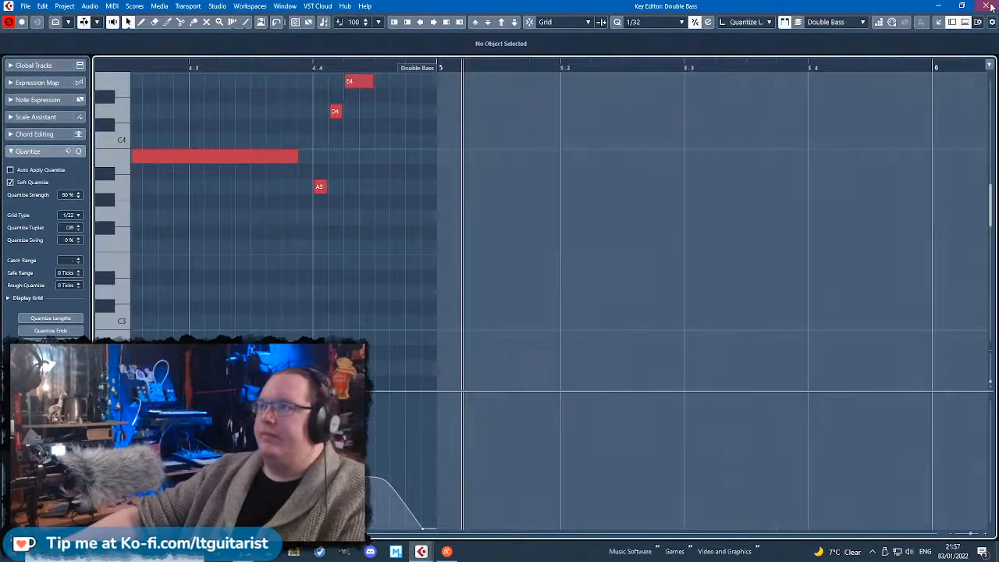
left_click(985, 7)
Replace the gurdy parts in bars 5 to 8 with copies of the simplified two-bar part from bar 3.
left_click(501, 219)
key("Delete")
key("ctrl+z")
Play the arrangement from bar 3 to check the simplified gurdy against the percussion and the E2 rhythm part.
left_click(371, 82)
key("space")
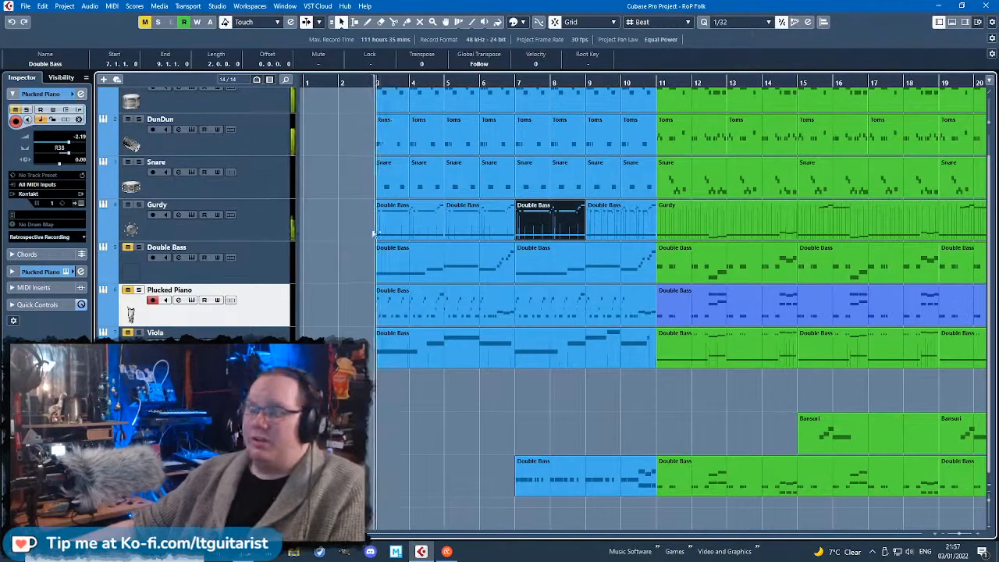
left_click(351, 207)
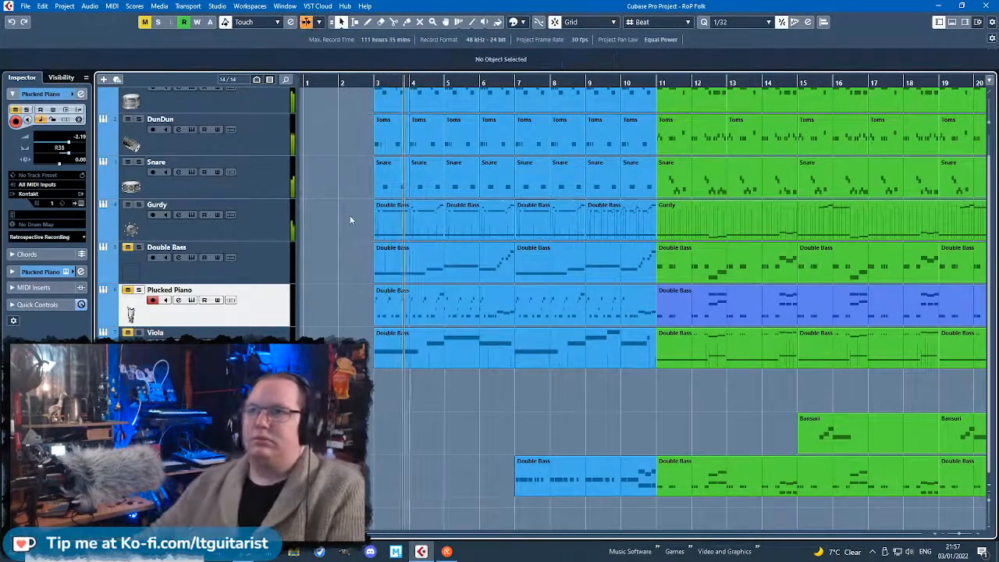
scroll(351, 237, "up", 3)
scroll(350, 237, "down", 4)
scroll(373, 460, "up", 3)
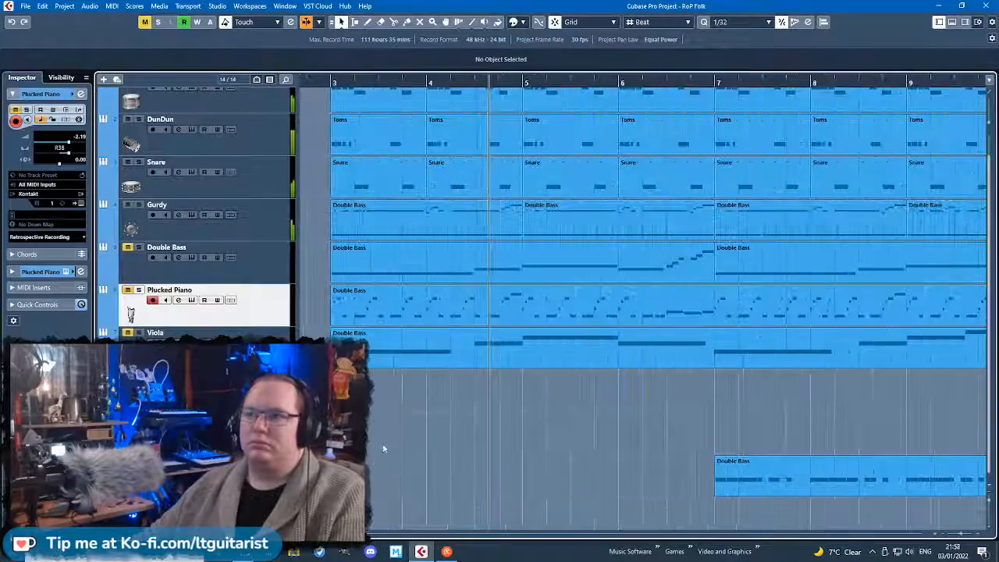
scroll(370, 405, "down", 2)
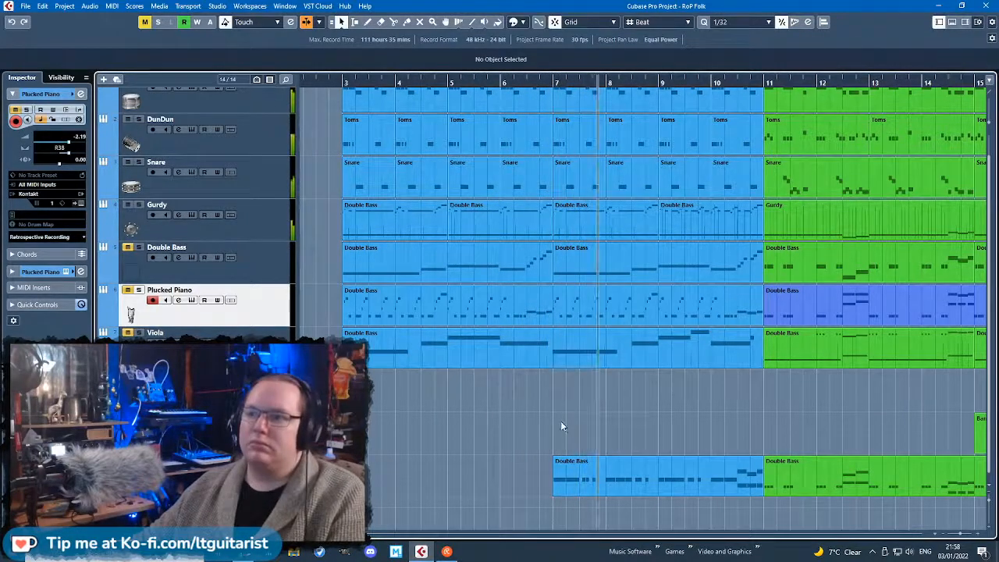
key("g")
key("h")
key("g")
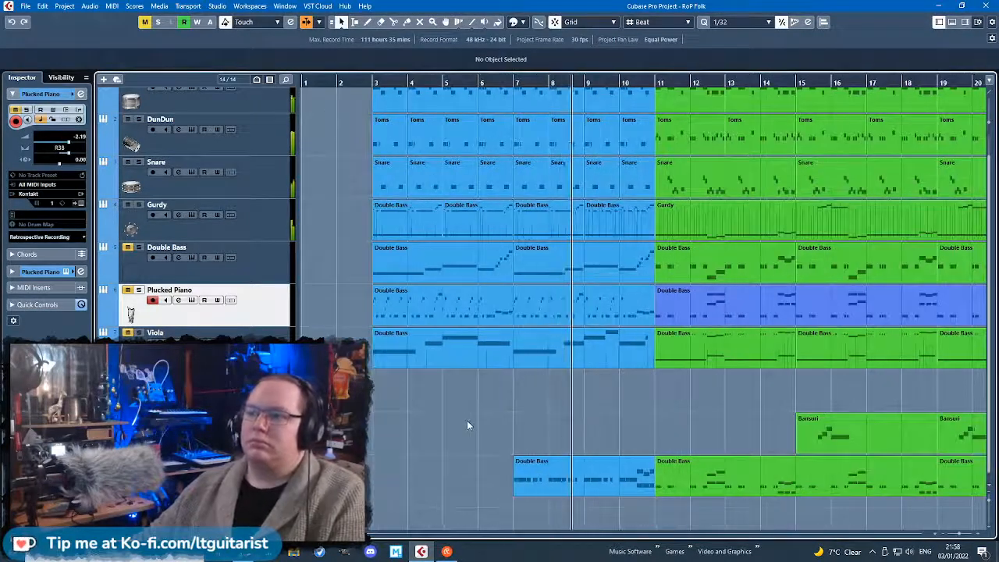
key("h")
Replace the gurdy part at bar 9 with a duplicate of the simplified two-bar part.
left_click(556, 232)
key("Delete")
left_click(485, 222)
key("ctrl+d")
left_click(648, 421)
Listen through the transition into the full section from bar 11 to check the overall instrument balance.
key("g")
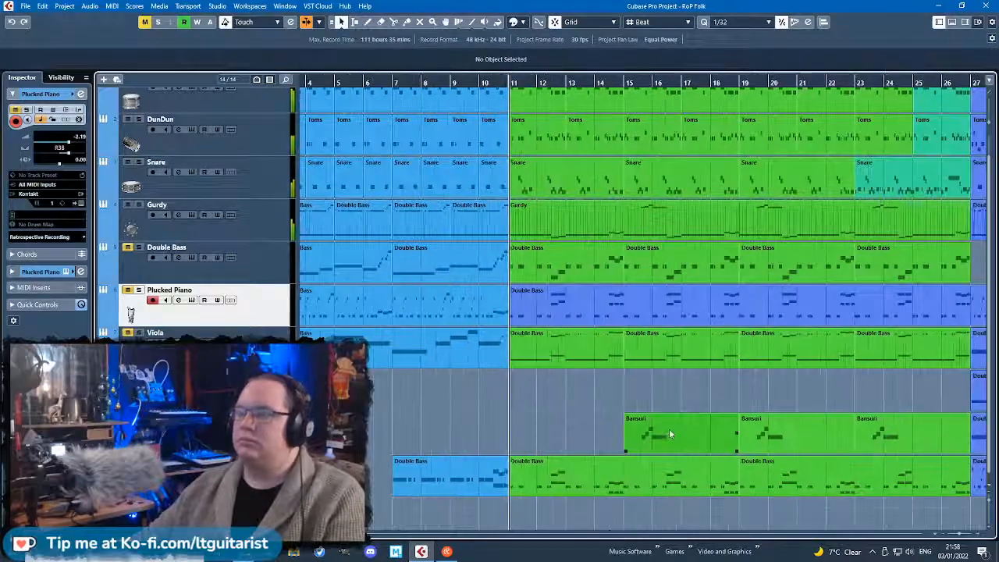
scroll(437, 408, "down", 2)
scroll(413, 422, "up", 2)
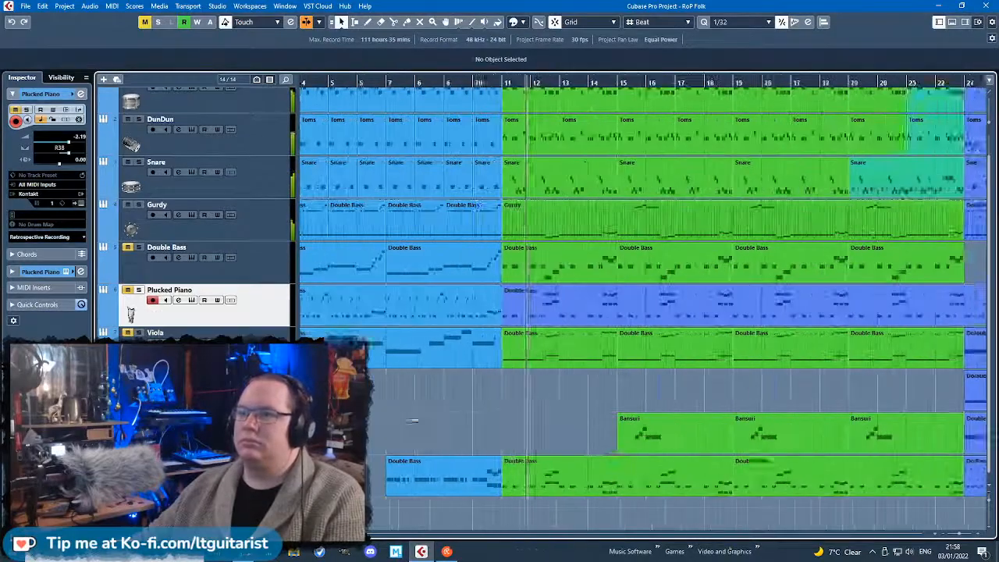
scroll(437, 422, "left", 2)
scroll(463, 420, "up", 1)
scroll(460, 401, "down", 1)
scroll(461, 401, "up", 1)
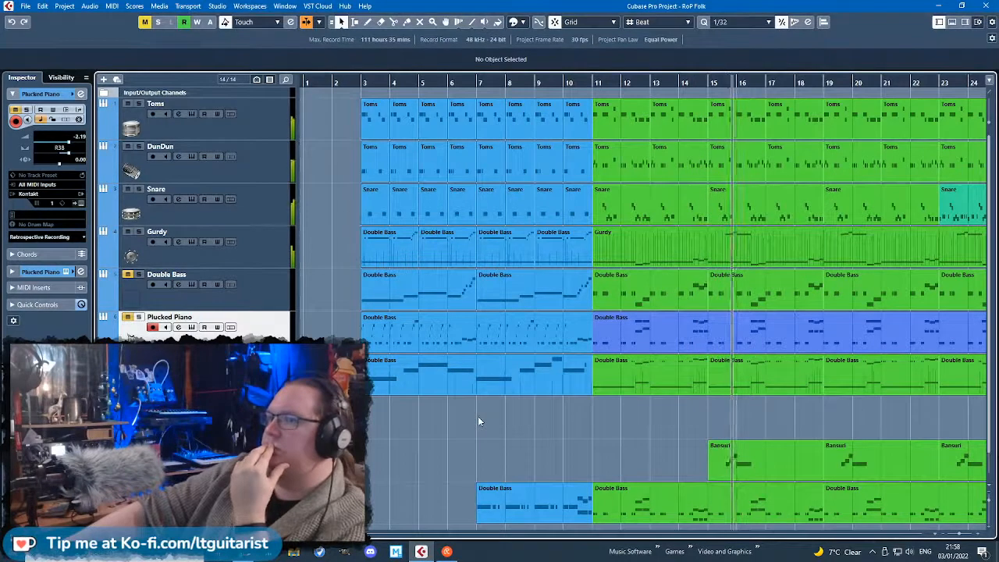
scroll(477, 420, "down", 1)
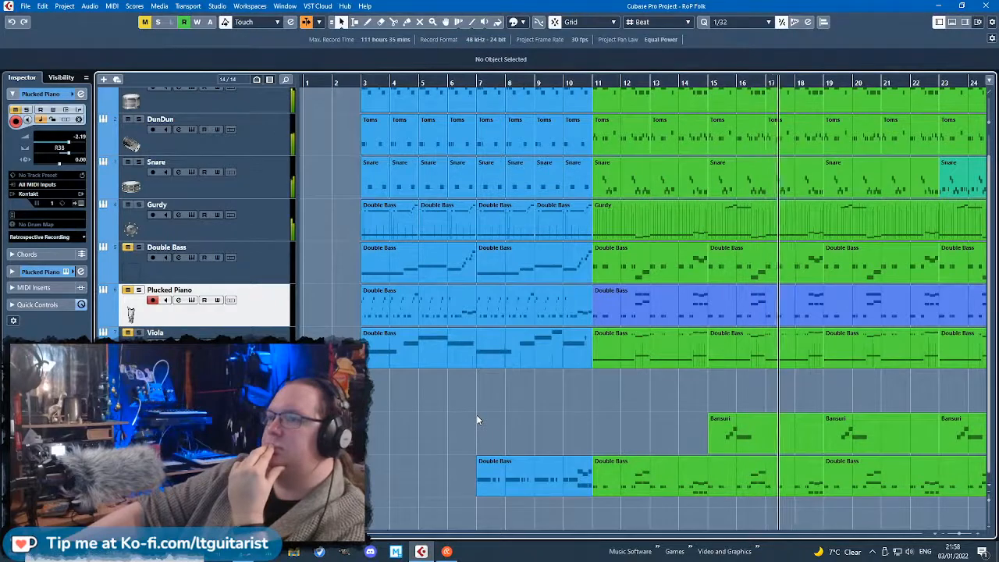
scroll(477, 418, "up", 1)
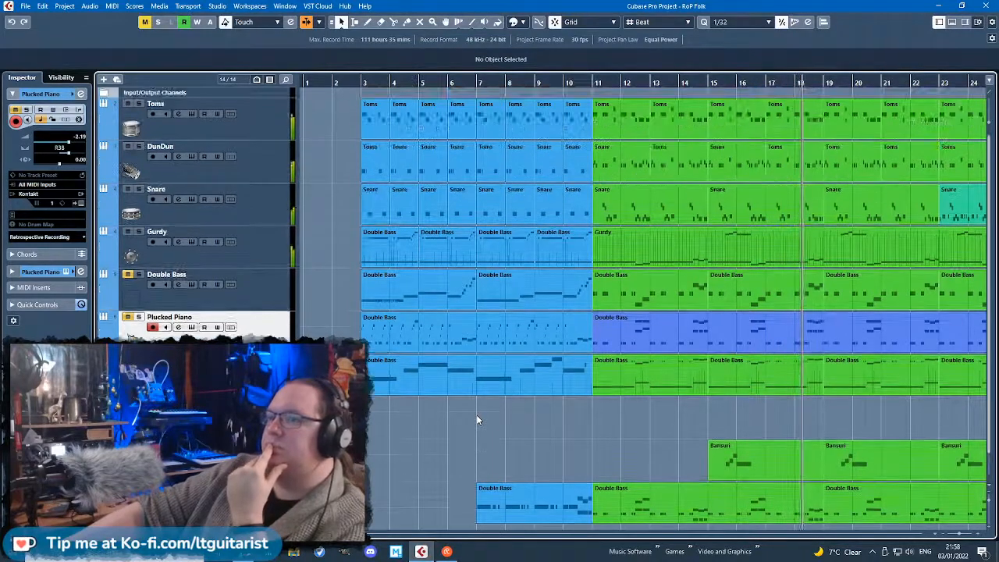
Rebalance the percussion by setting the Toms track's volume to -6.89 and its pan to L55.
left_click(257, 205)
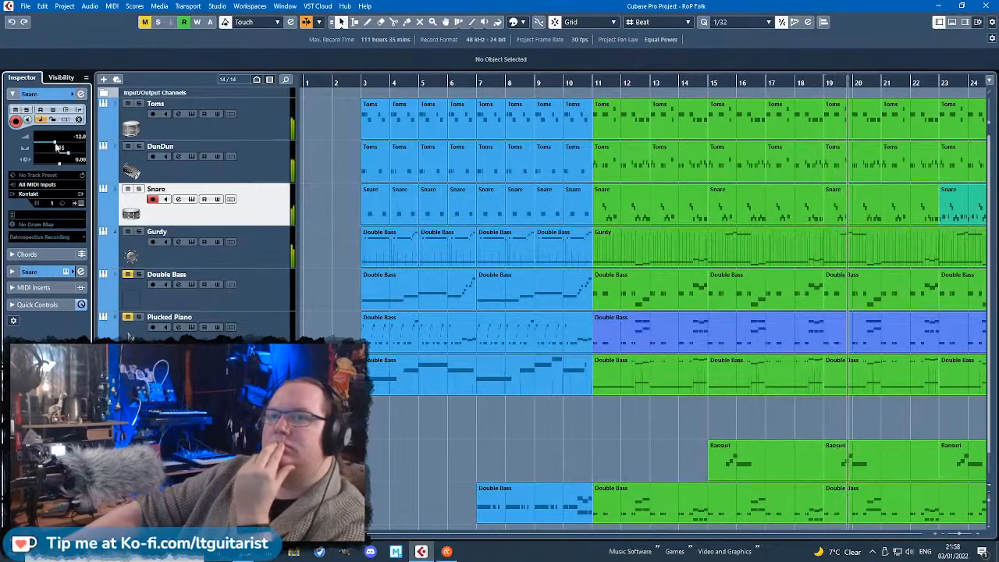
left_click(262, 143)
left_click(262, 123)
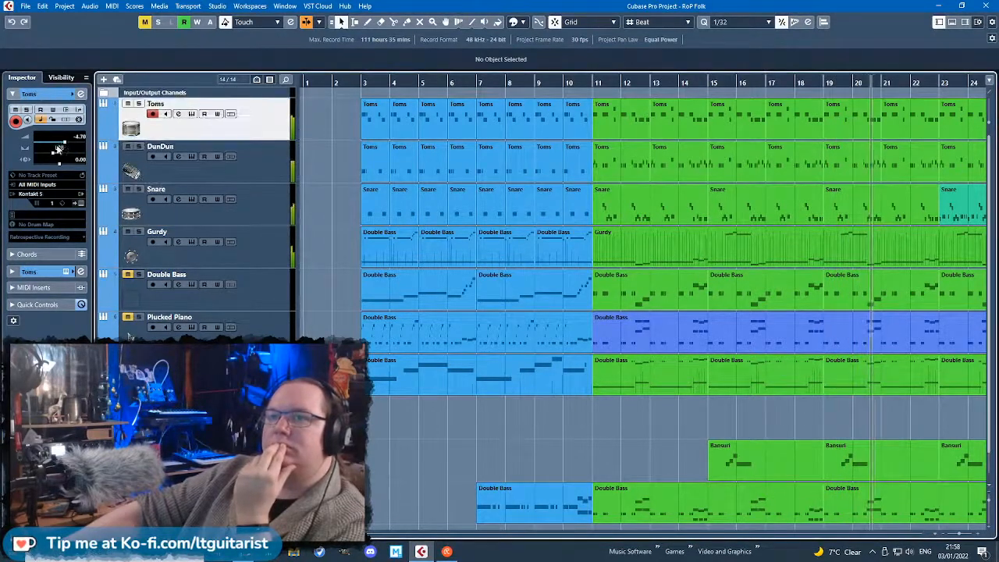
left_click_drag(55, 160, 46, 159)
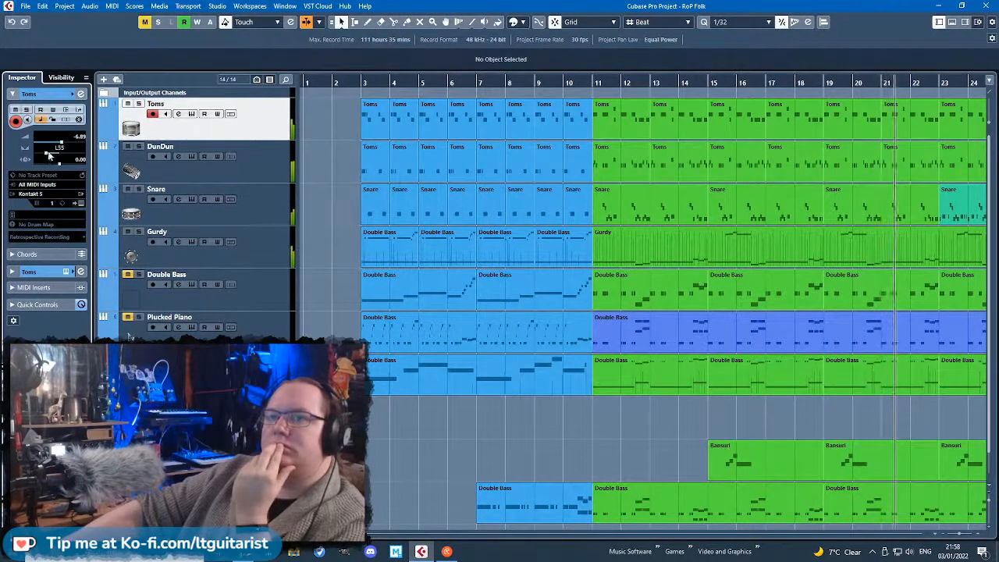
Trim the DunDun track's volume slightly and select the Gurdy track.
left_click(242, 171)
left_click_drag(62, 144, 61, 144)
left_click(276, 257)
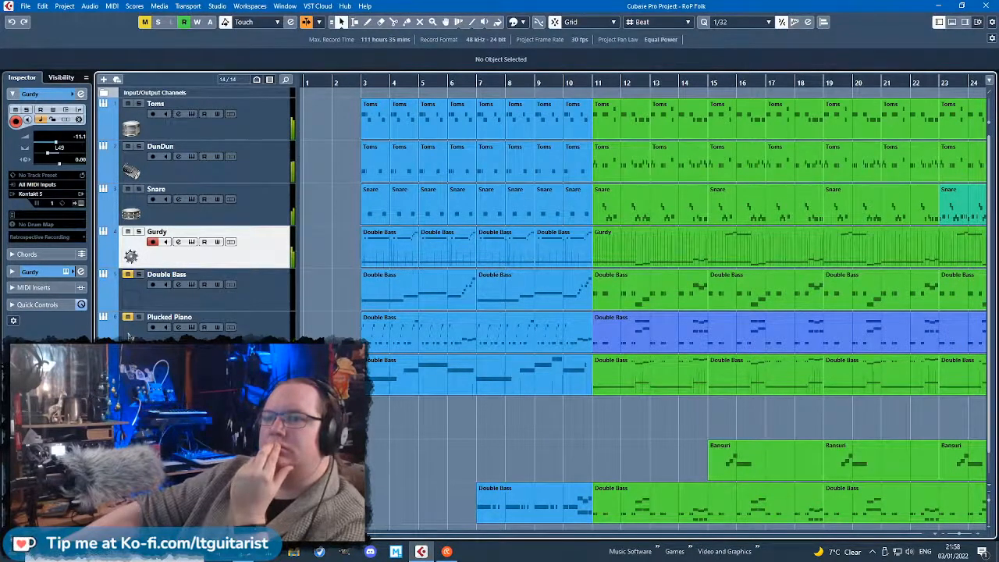
Listen through the change into the section at bar 27 and examine how its parts are distributed across the tracks.
scroll(467, 439, "down", 3)
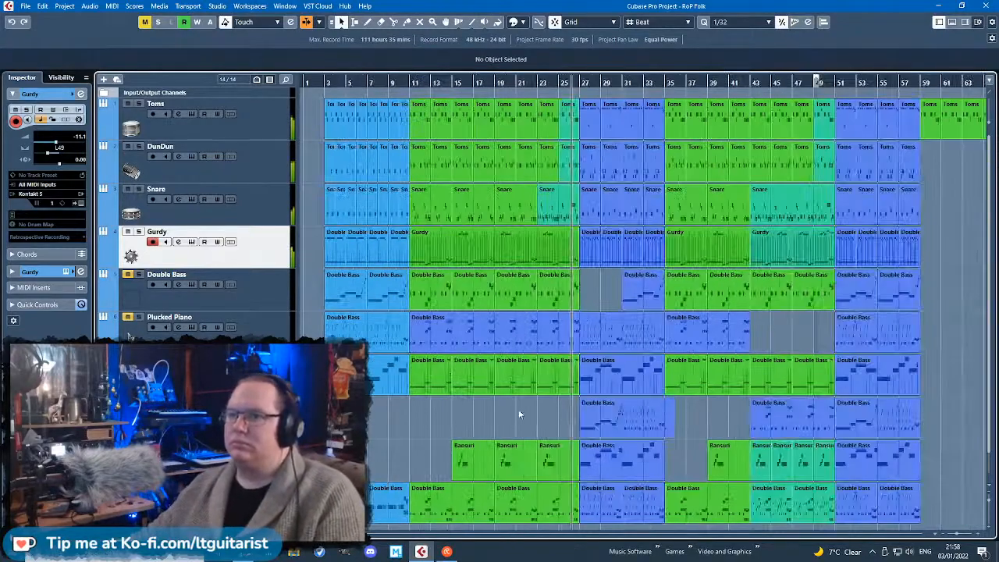
scroll(561, 423, "up", 3)
scroll(616, 424, "down", 3)
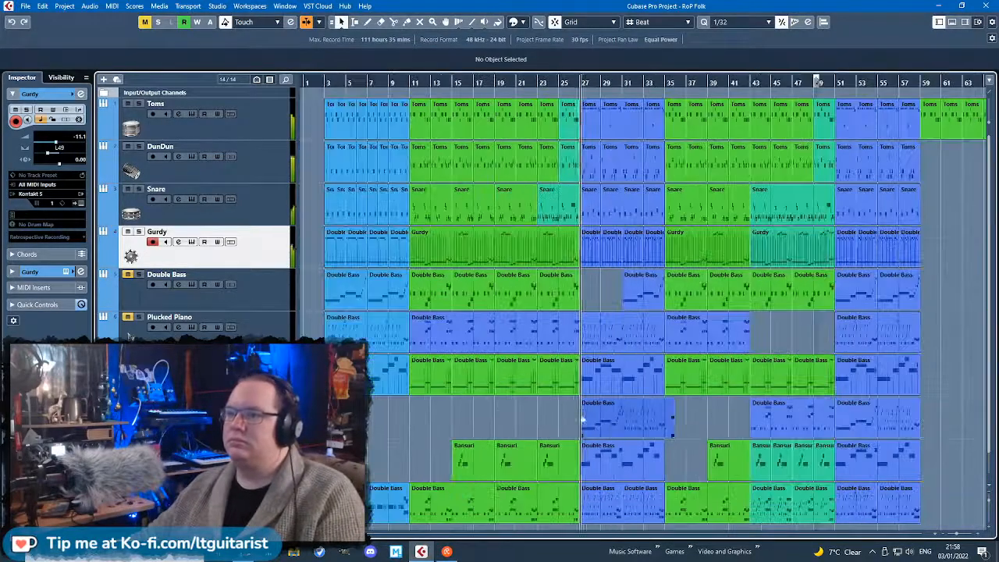
scroll(448, 415, "up", 3)
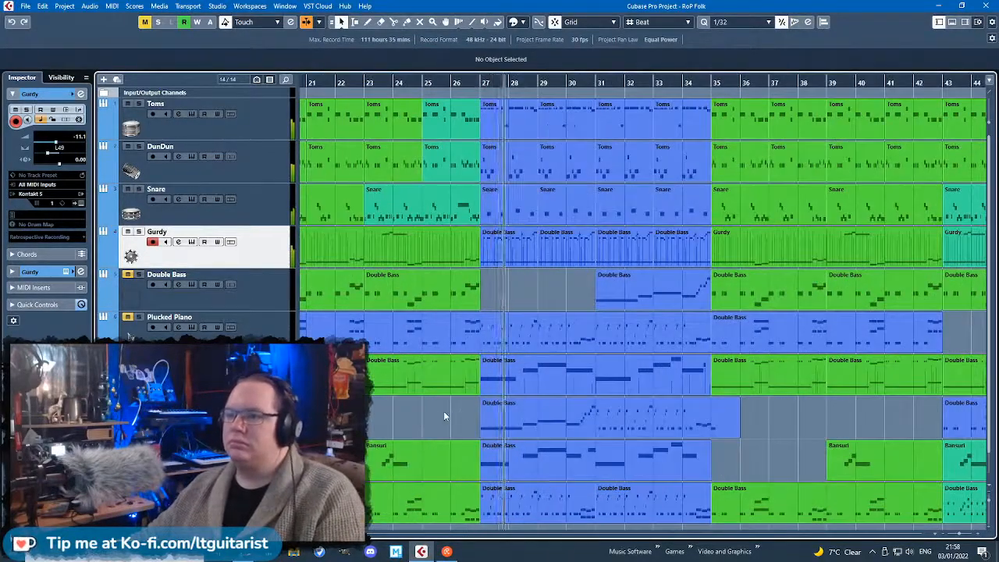
scroll(443, 410, "down", 1)
scroll(425, 402, "down", 2)
scroll(425, 402, "down", 1)
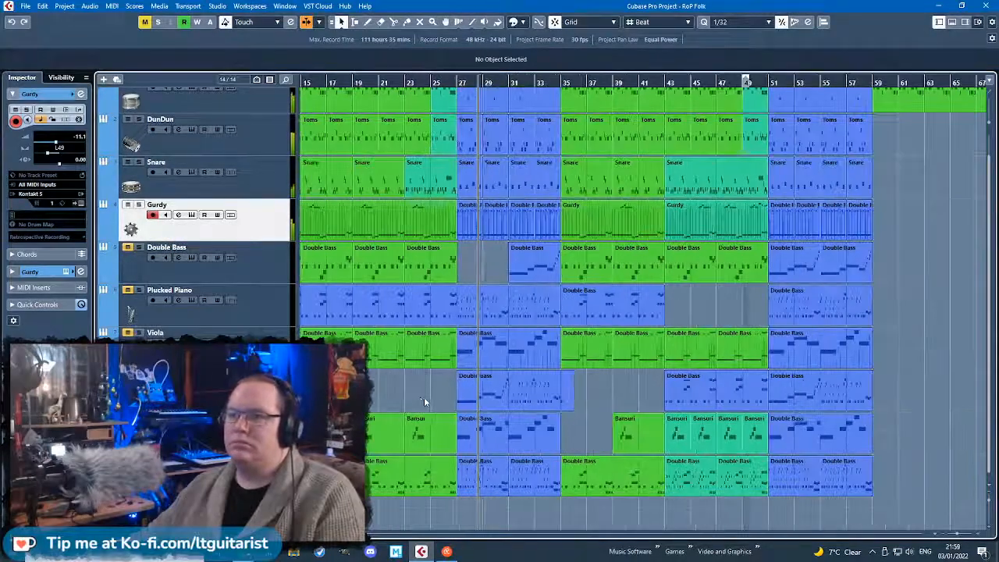
scroll(428, 402, "down", 1)
scroll(427, 402, "down", 2)
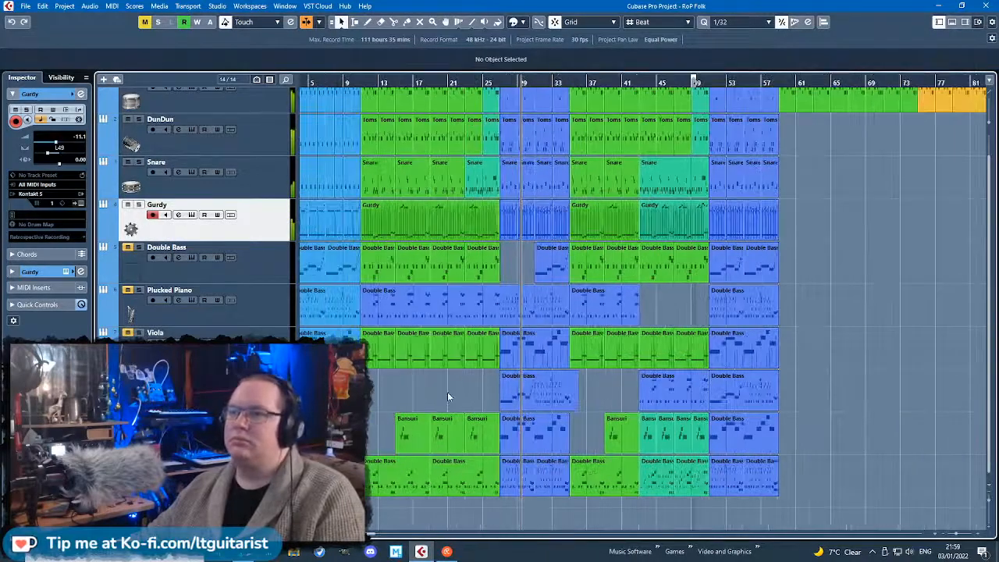
scroll(448, 395, "up", 3)
scroll(596, 426, "up", 2)
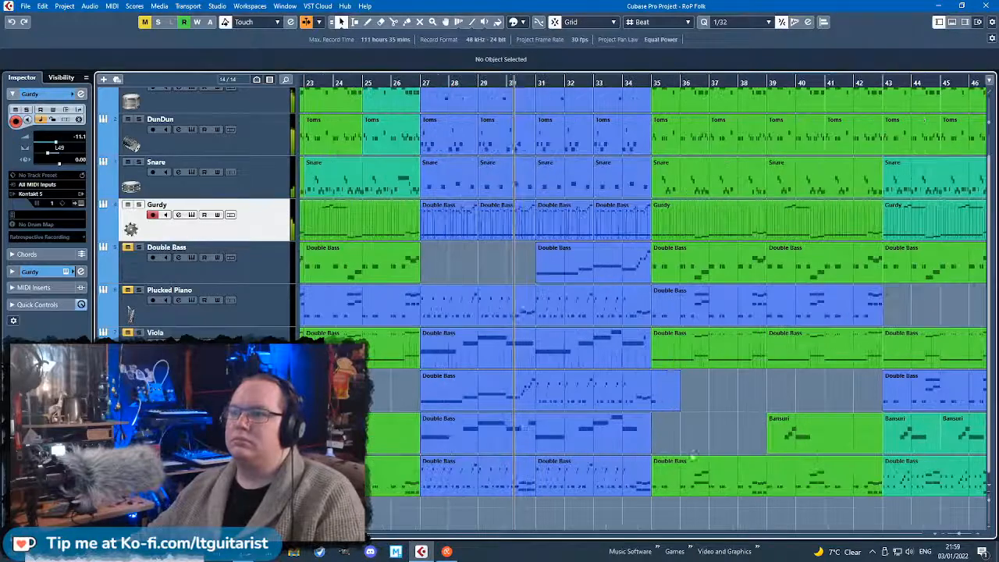
scroll(650, 415, "up", 1)
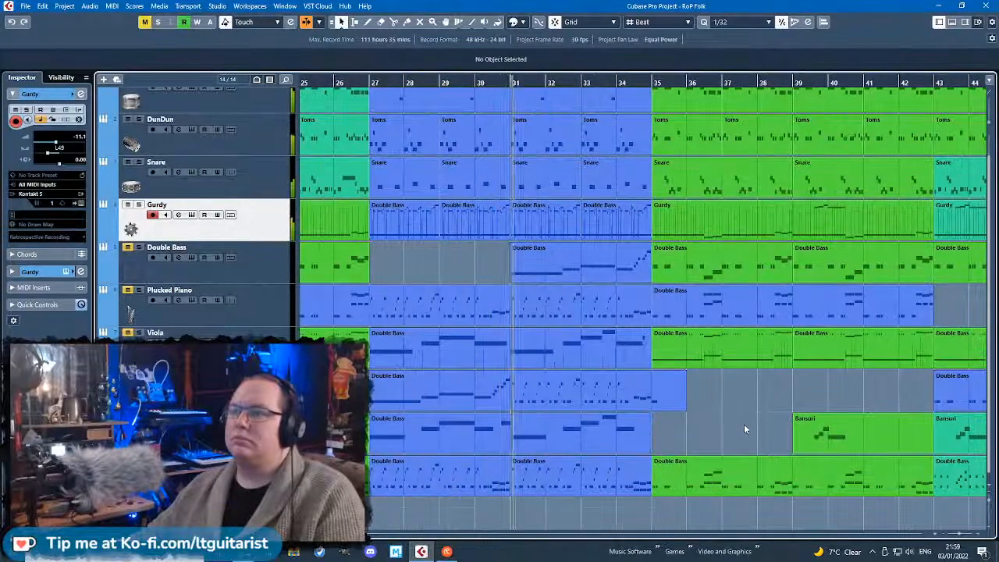
scroll(739, 422, "up", 1)
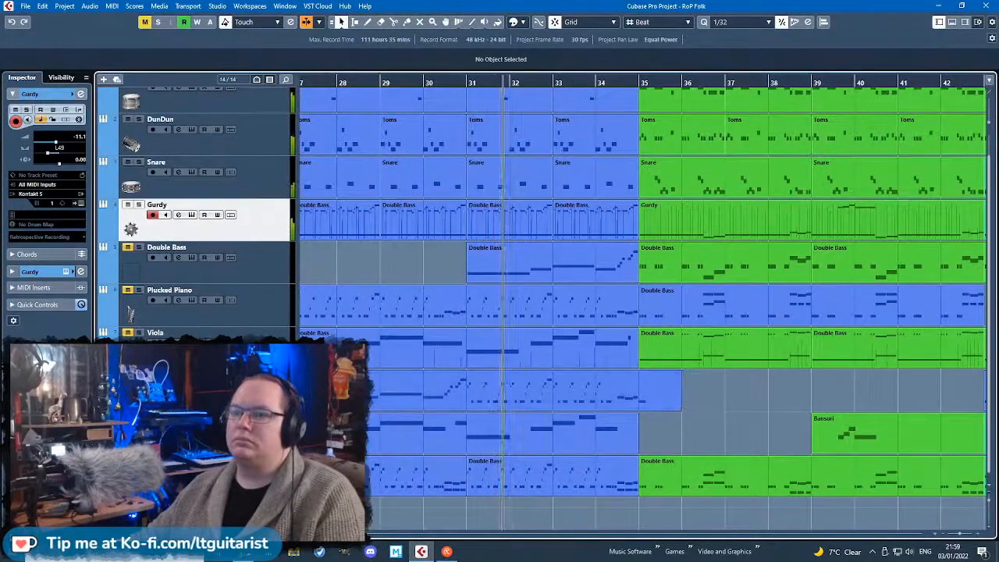
Set the yangqin track's volume to -9.85 and shorten the Decay of its Kontakt instrument.
left_click(680, 406)
left_click_drag(61, 146, 57, 145)
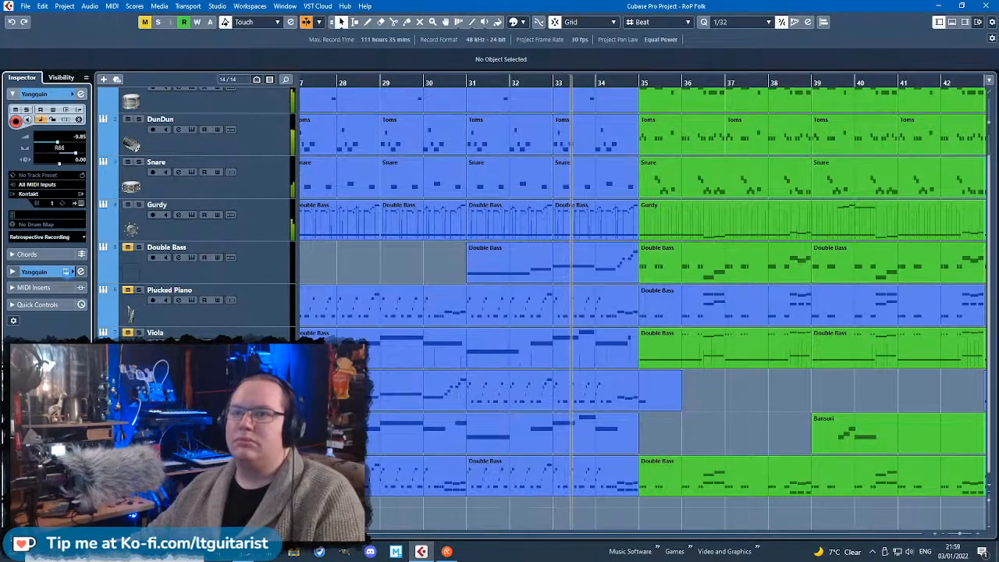
left_click(67, 272)
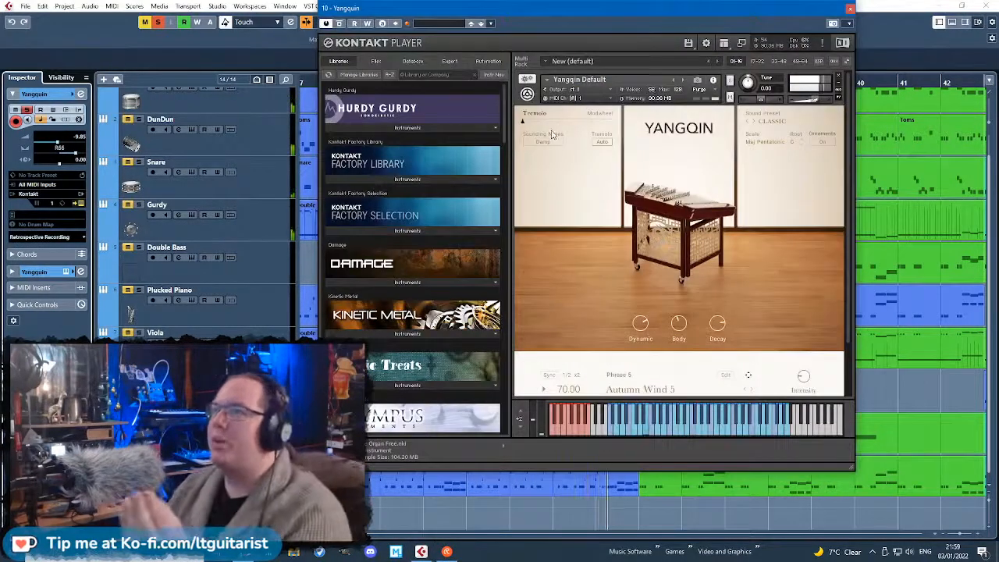
scroll(648, 343, "down", 2)
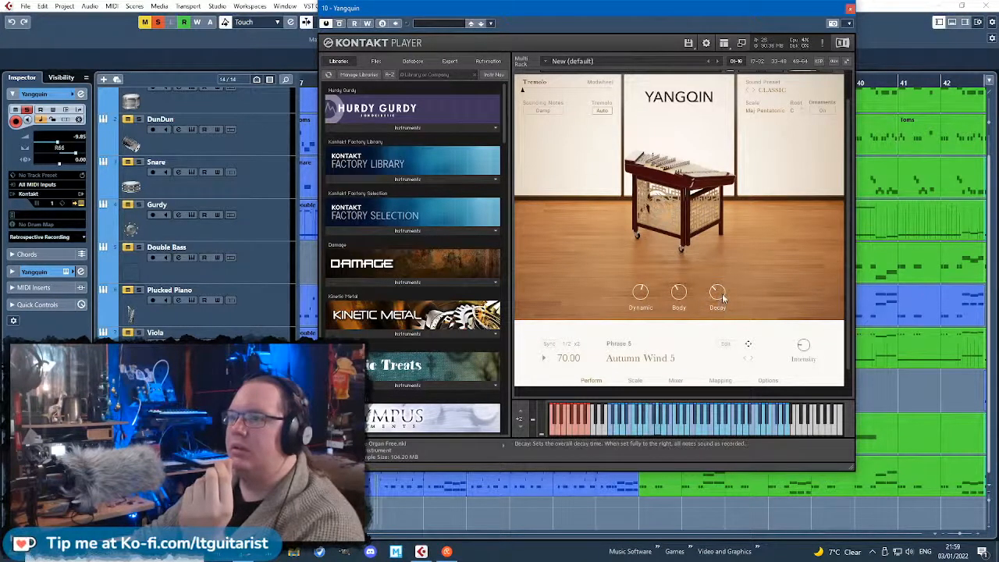
scroll(796, 350, "down", 1)
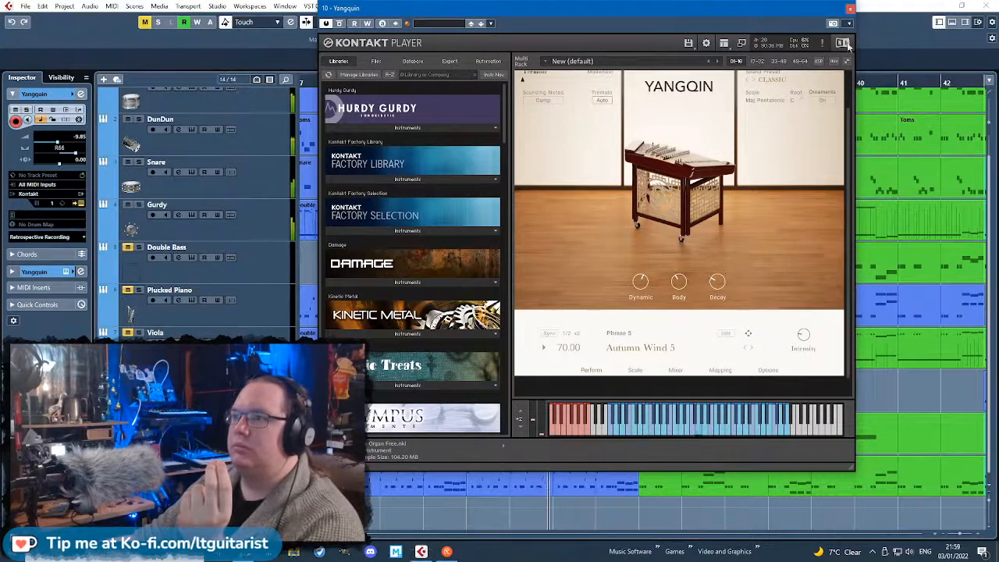
left_click(851, 9)
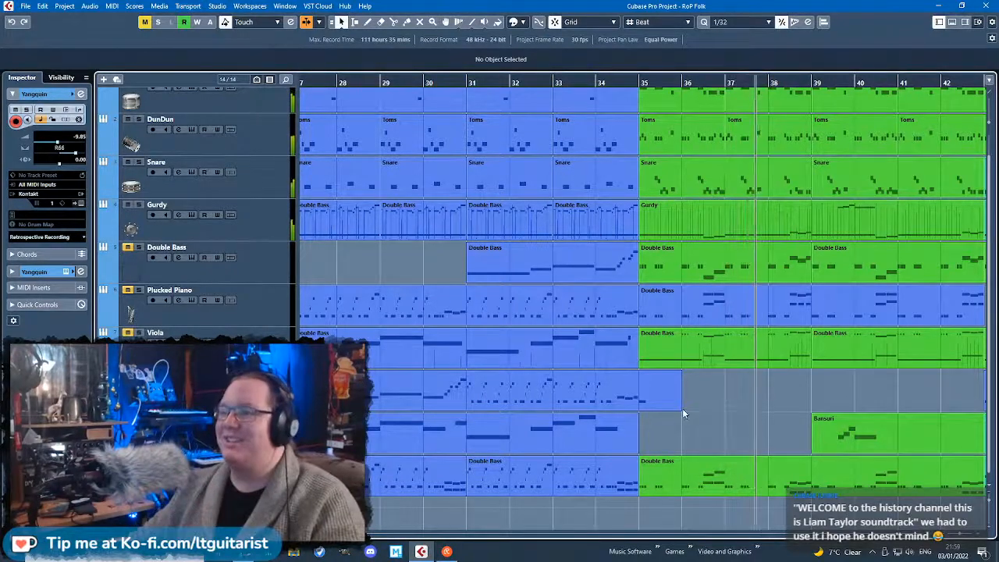
Copy the Bansuri part at bar 39 onto the empty stretch of the track directly above it.
scroll(684, 413, "down", 3)
scroll(742, 388, "up", 2)
scroll(724, 385, "up", 1)
scroll(714, 388, "up", 2)
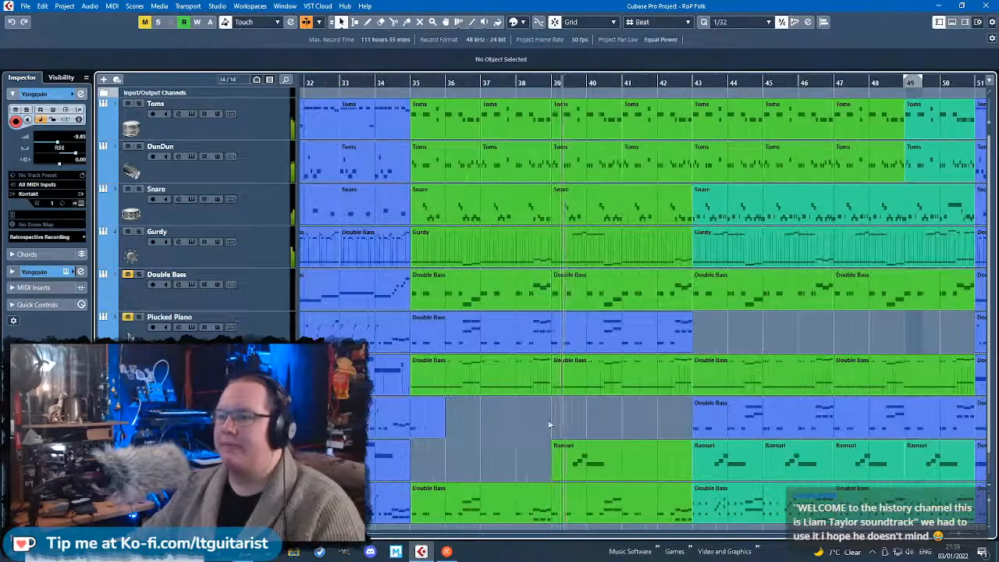
left_click(677, 466)
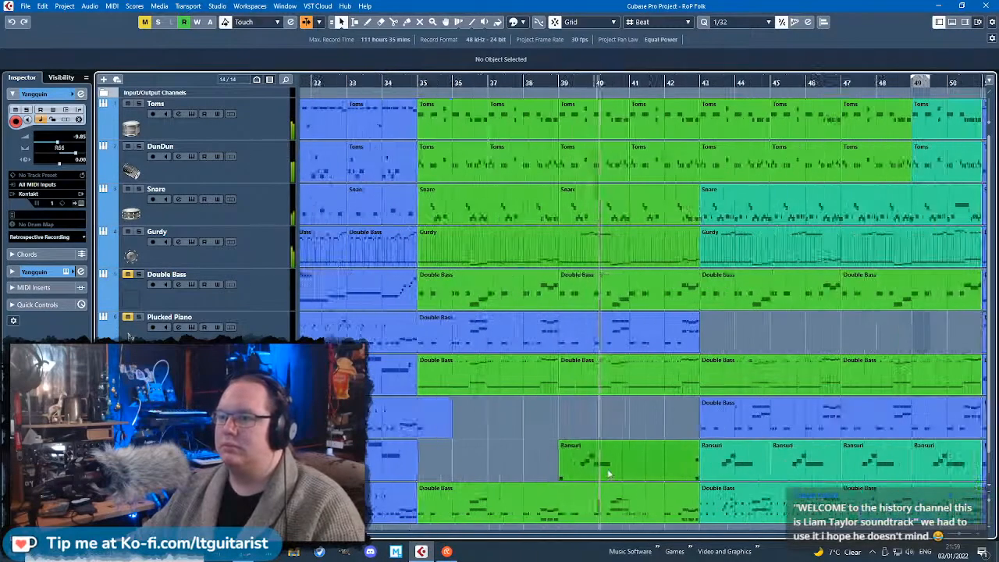
left_click_drag(663, 468, 632, 425)
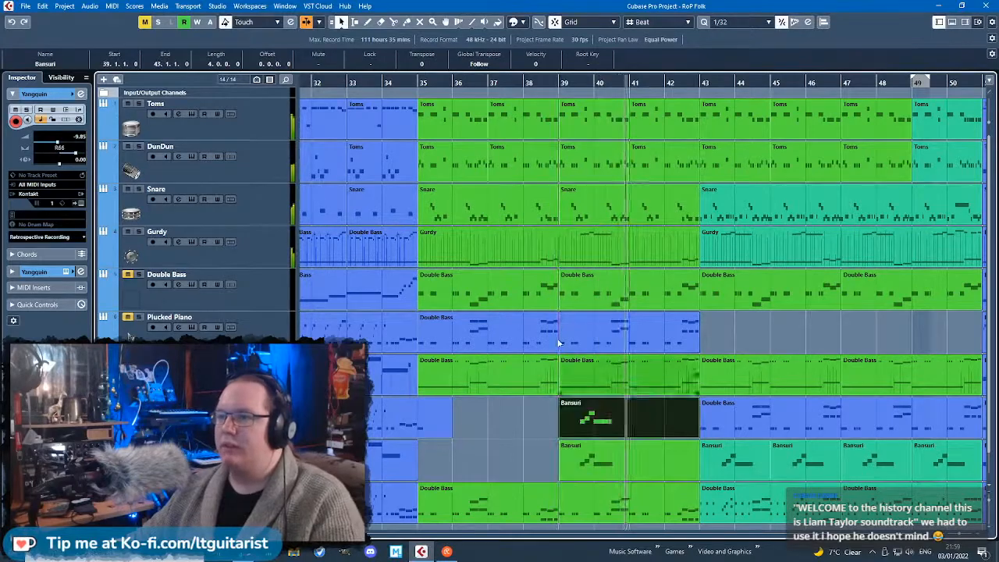
Transpose all notes of the copied Bansuri phrase at bar 39 up one octave so it starts on E3.
double_click(617, 426)
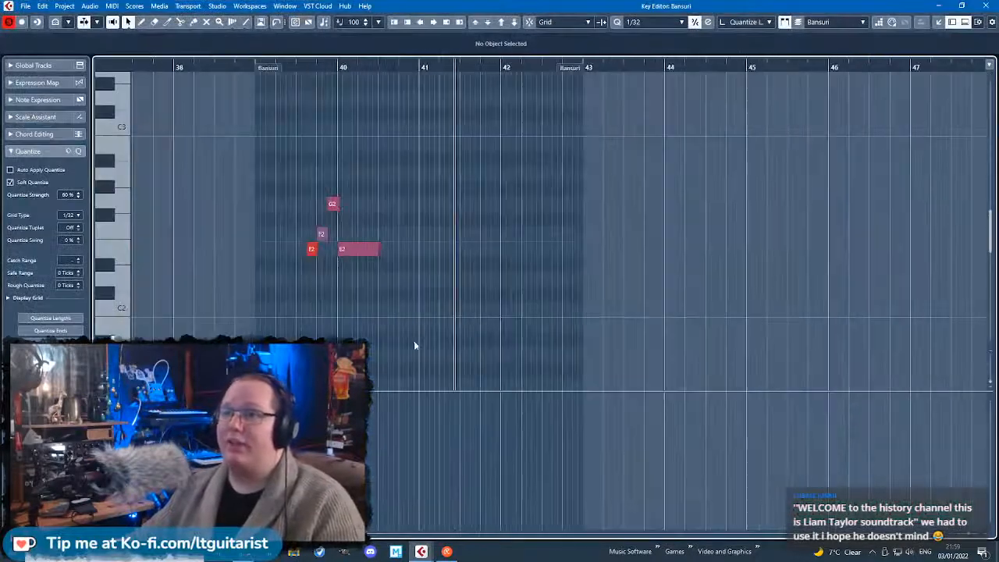
scroll(207, 151, "down", 5)
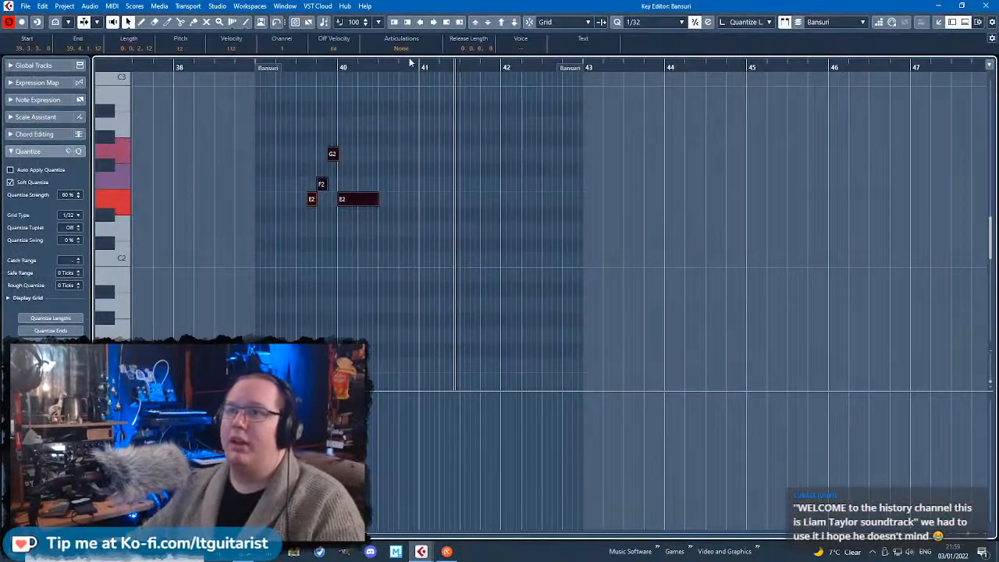
left_click_drag(288, 68, 479, 278)
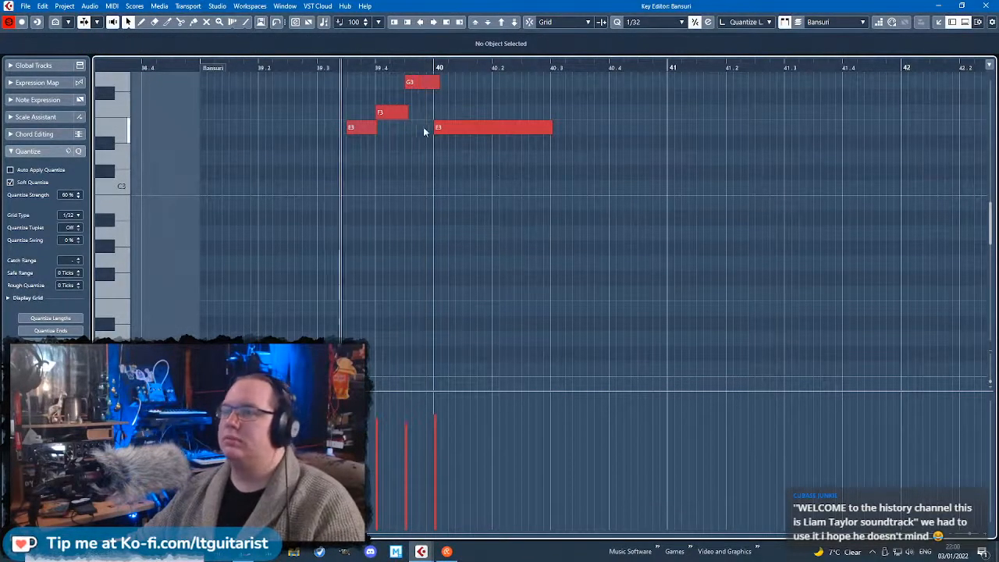
key("ctrl+e")
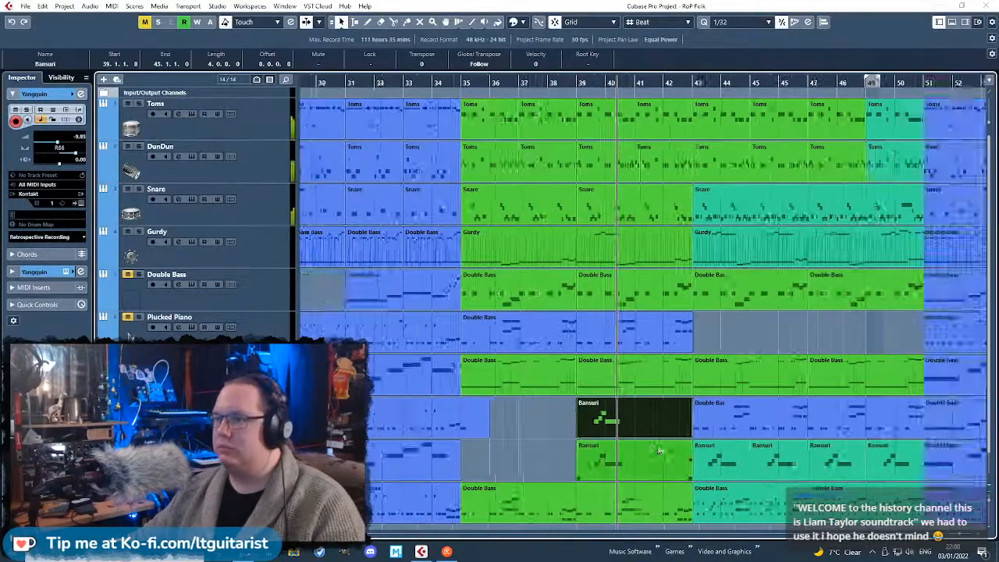
Try repeating the raised Bansuri phrase at bars 43 and 47 over the existing part, and undo the copies.
key("h")
left_click(706, 481)
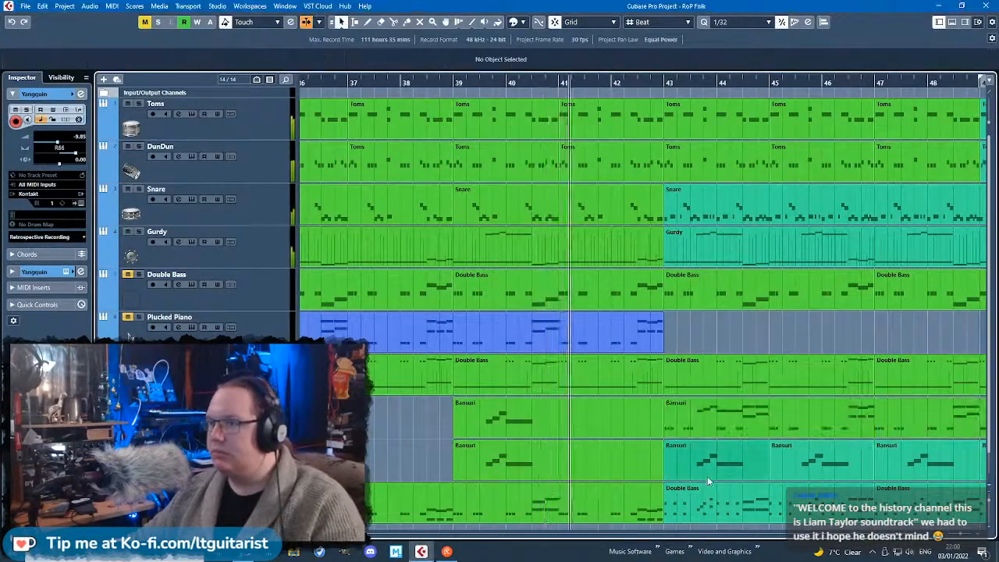
left_click(741, 421)
key("g")
key("ctrl+d")
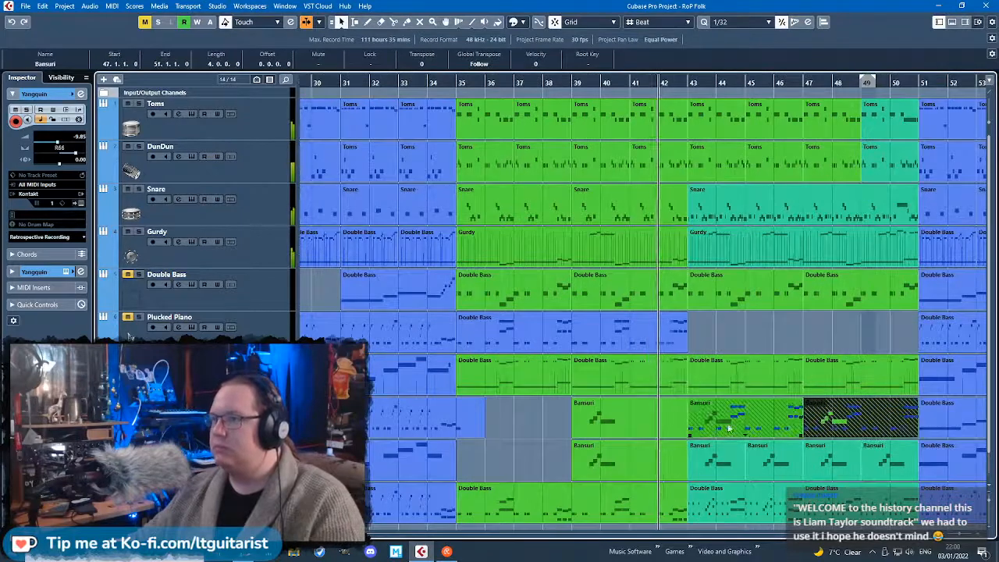
key("ctrl+z")
key("ctrl+z")
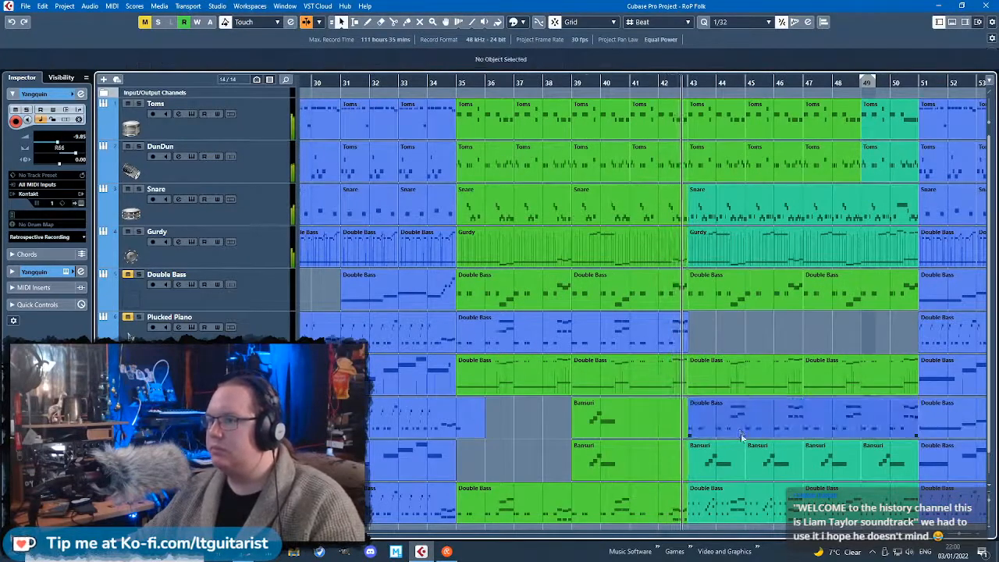
Overlay copies of the raised Bansuri phrase at bars 43, 45, 47 and 49 and merge them with the existing part up to bar 51.
left_click(725, 477)
left_click_drag(858, 425, 911, 435)
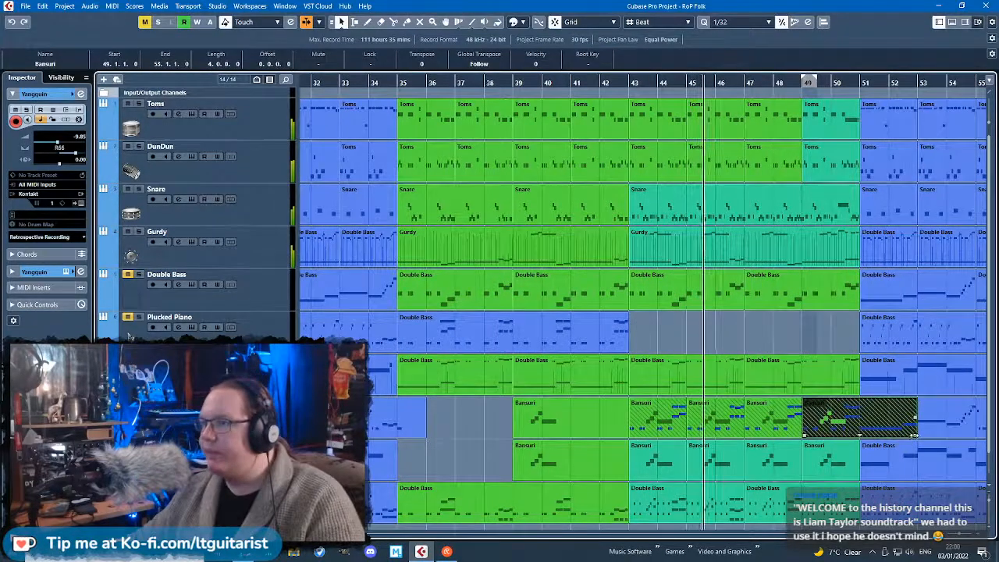
key("Delete")
Delete the long E3 notes at the starts of bars 44, 46, 48 and 50 in the merged part.
double_click(673, 421)
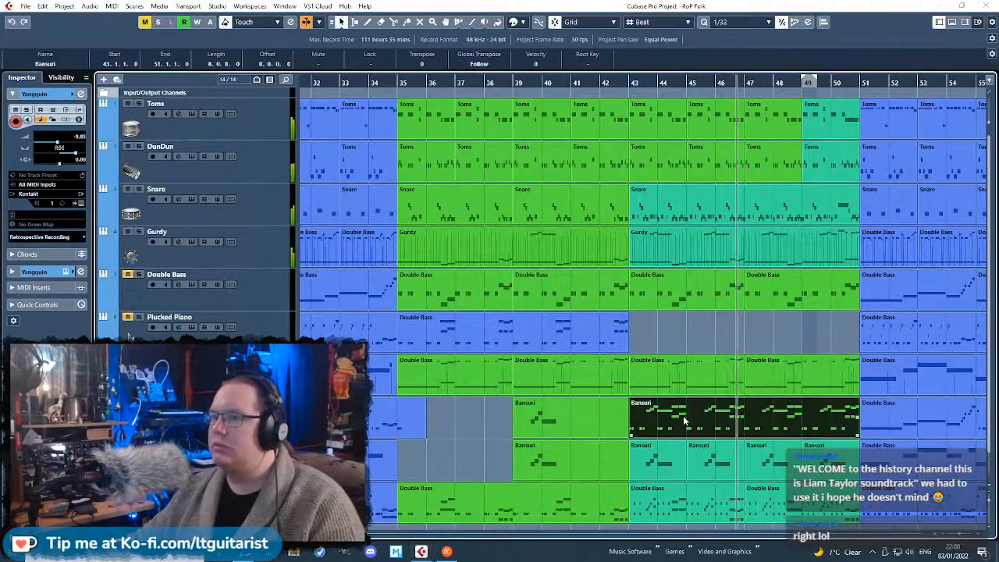
scroll(468, 226, "up", 3)
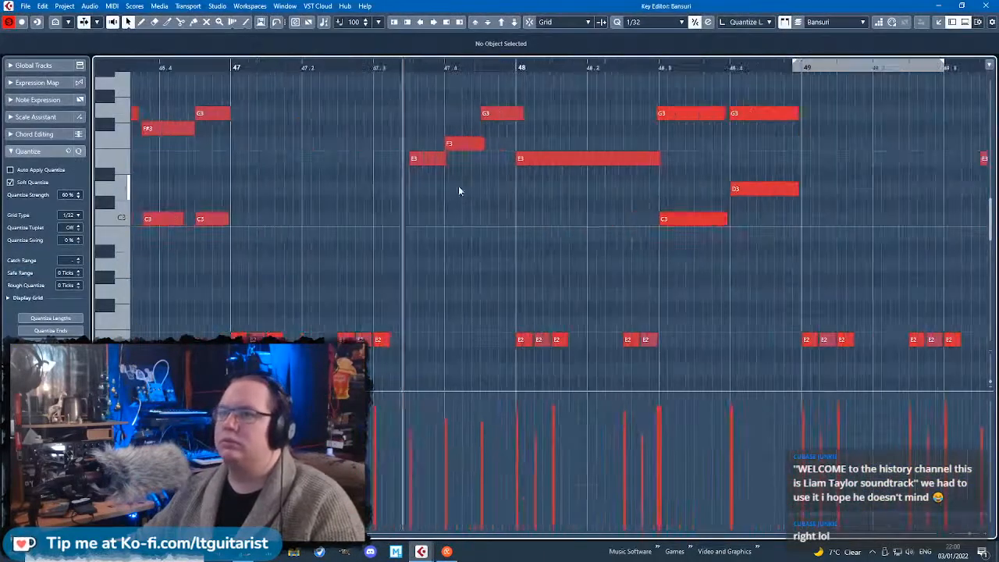
scroll(434, 275, "down", 3)
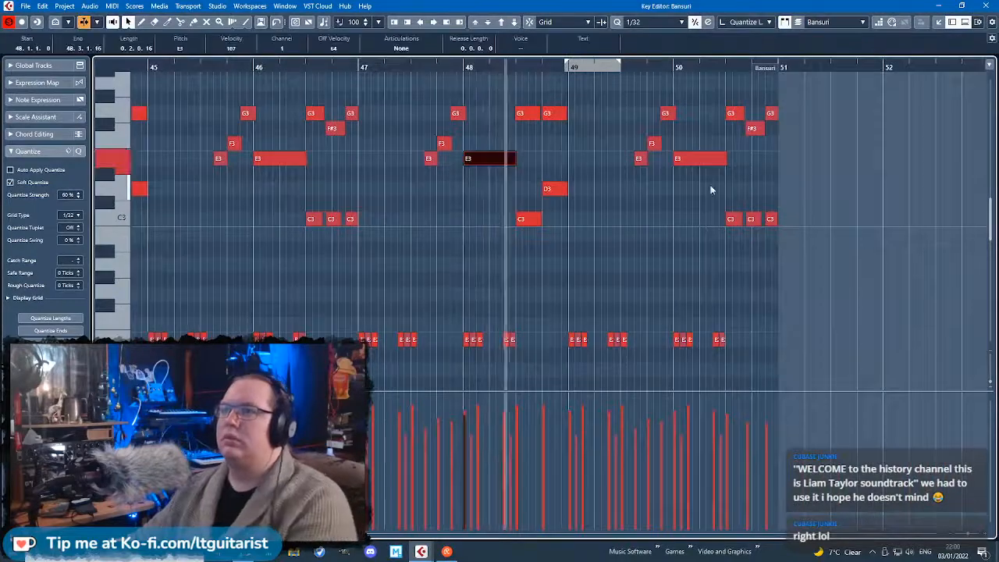
scroll(387, 188, "left", 5)
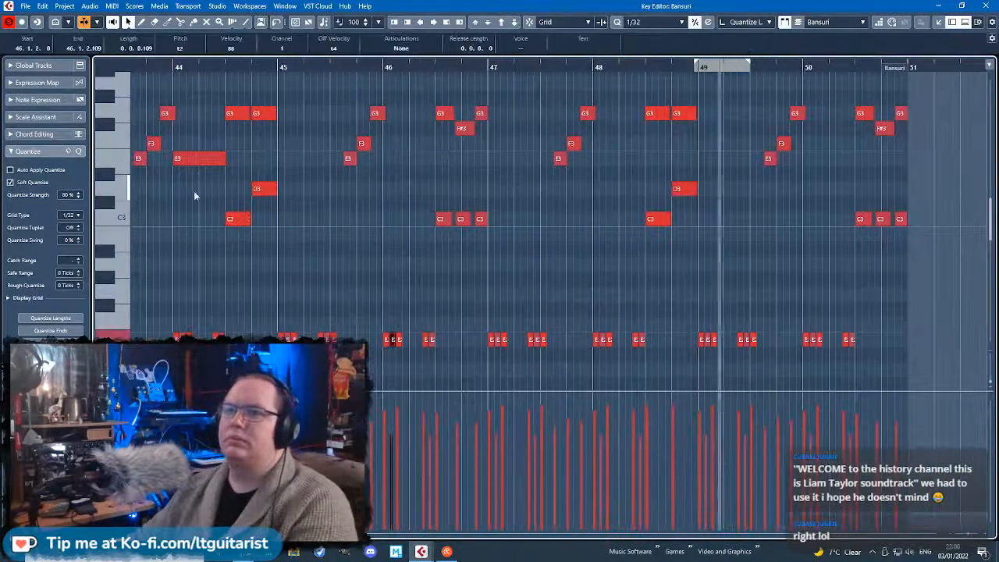
scroll(265, 248, "down", 1)
Duplicate the repeated E2 rhythm notes up to B2 throughout bars 43 to 50, keeping the original E2 notes.
left_click_drag(181, 287, 901, 355)
left_click_drag(249, 339, 259, 246)
scroll(250, 220, "up", 3)
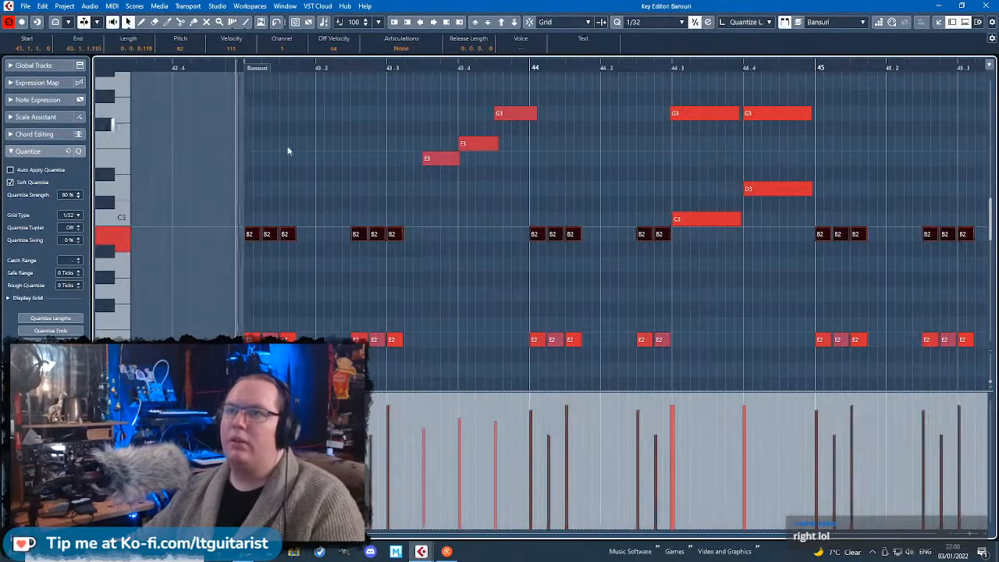
scroll(284, 224, "down", 2)
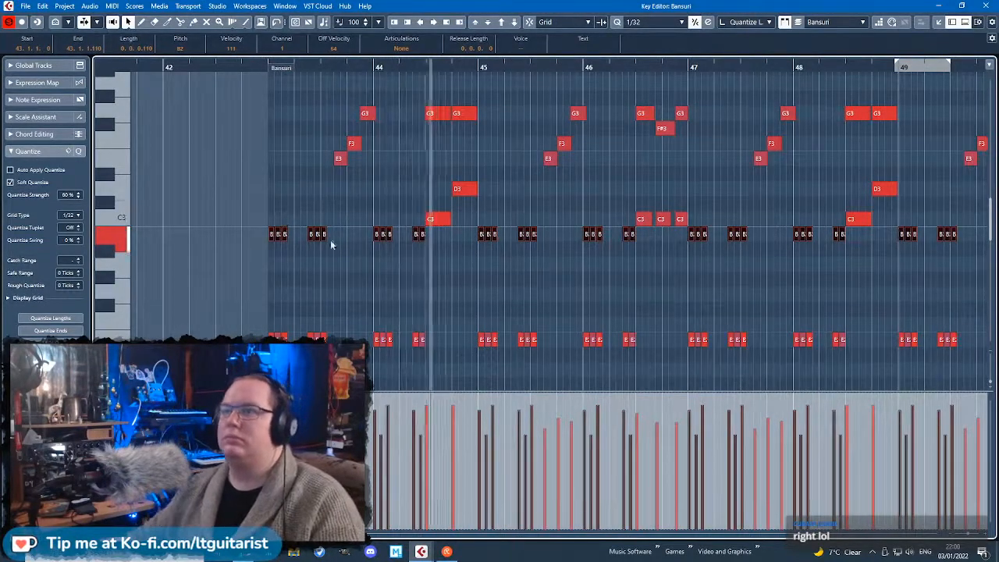
scroll(356, 245, "down", 2)
left_click_drag(815, 353, 288, 306)
left_click(566, 308)
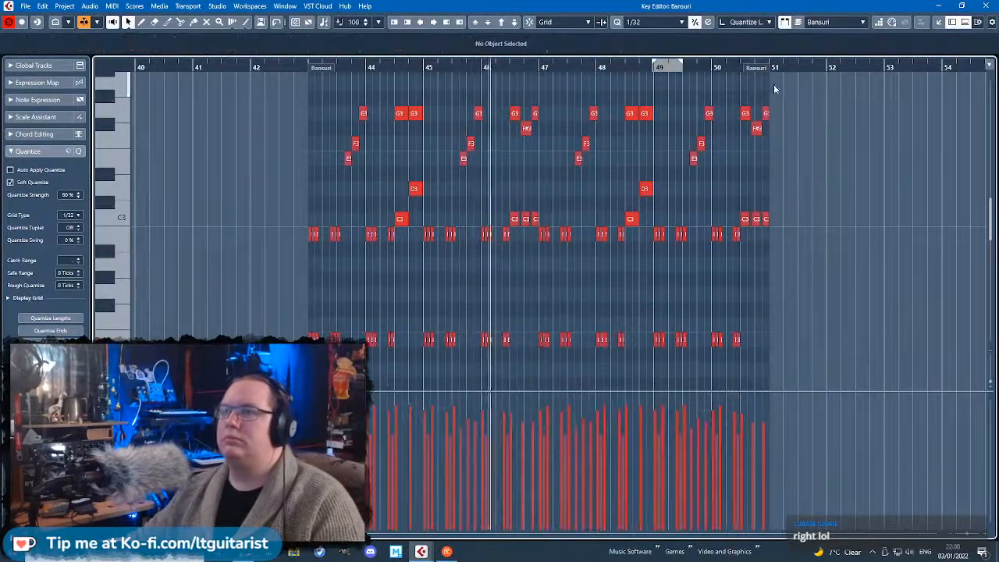
Close the note editor and color the merged part at bars 43 to 51 on the Yangquin track teal.
left_click(985, 6)
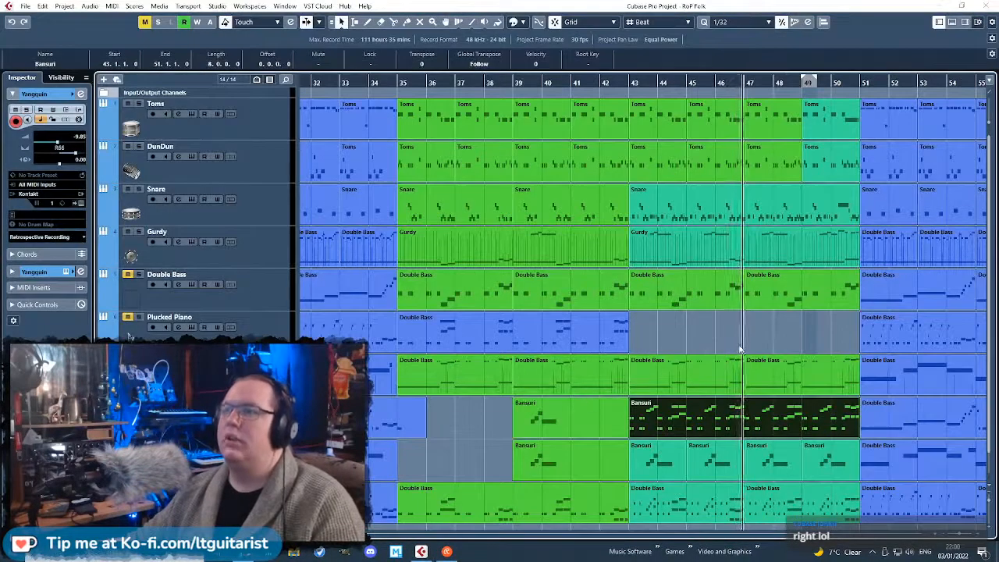
scroll(720, 363, "up", 3)
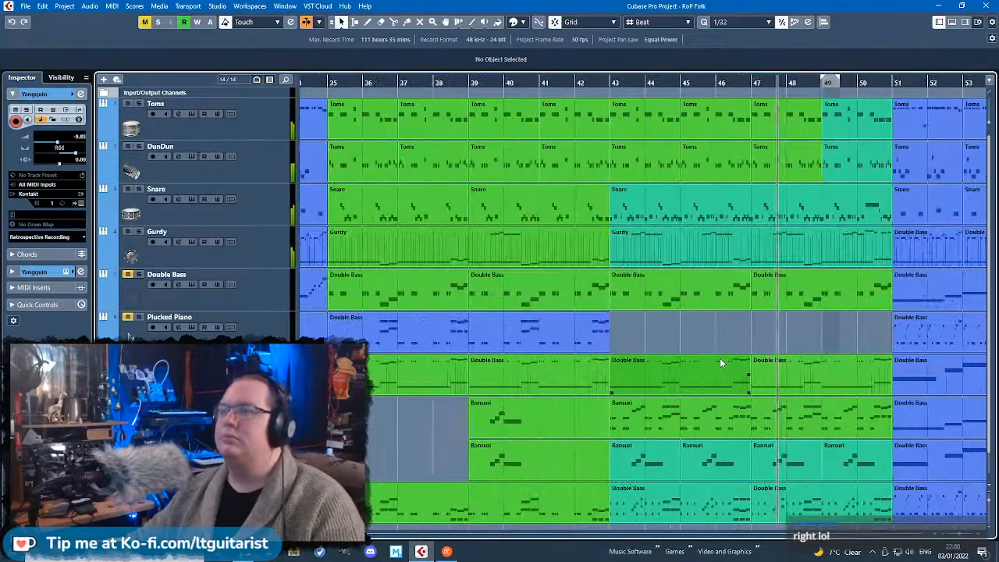
scroll(720, 363, "down", 3)
scroll(759, 371, "up", 3)
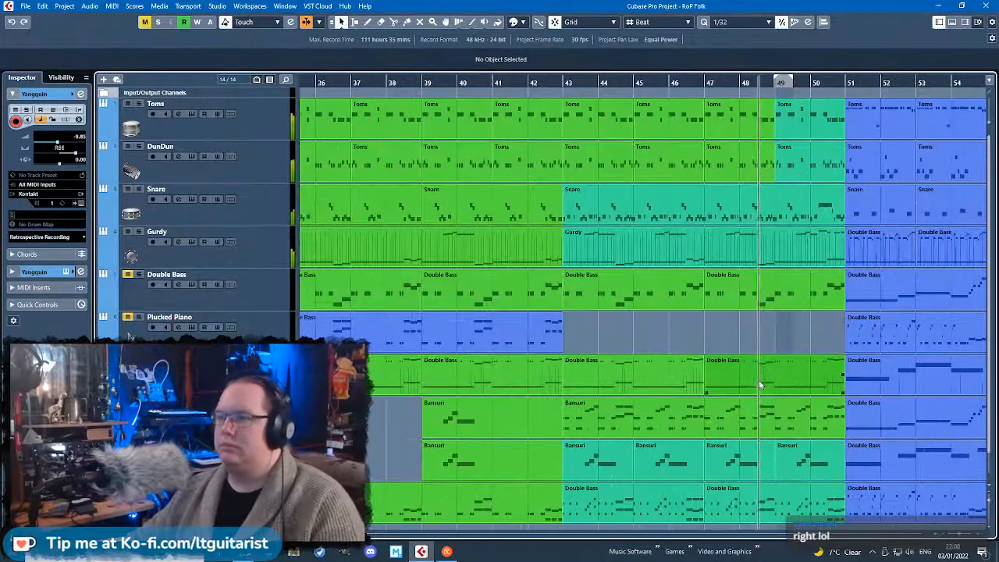
left_click(611, 419)
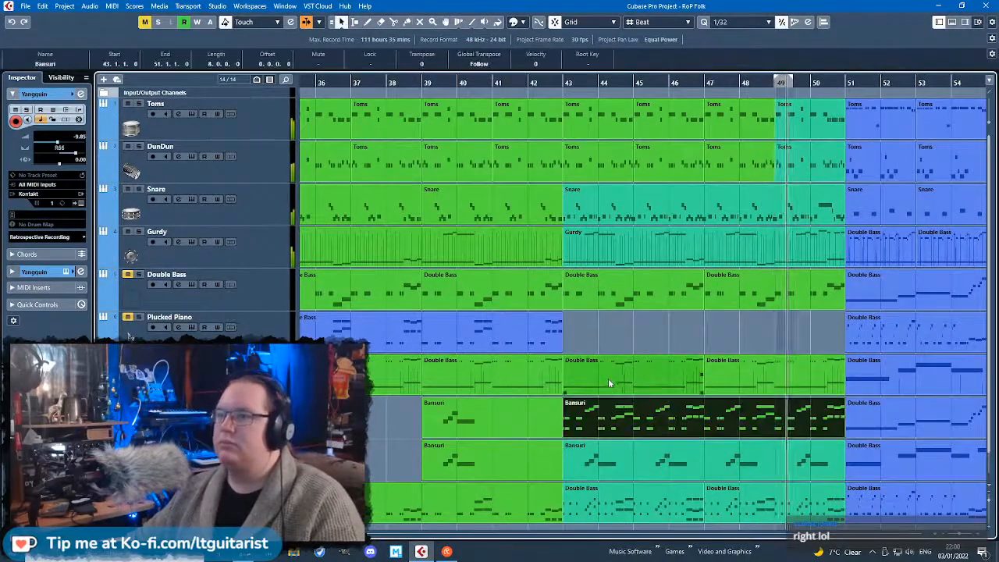
left_click(517, 22)
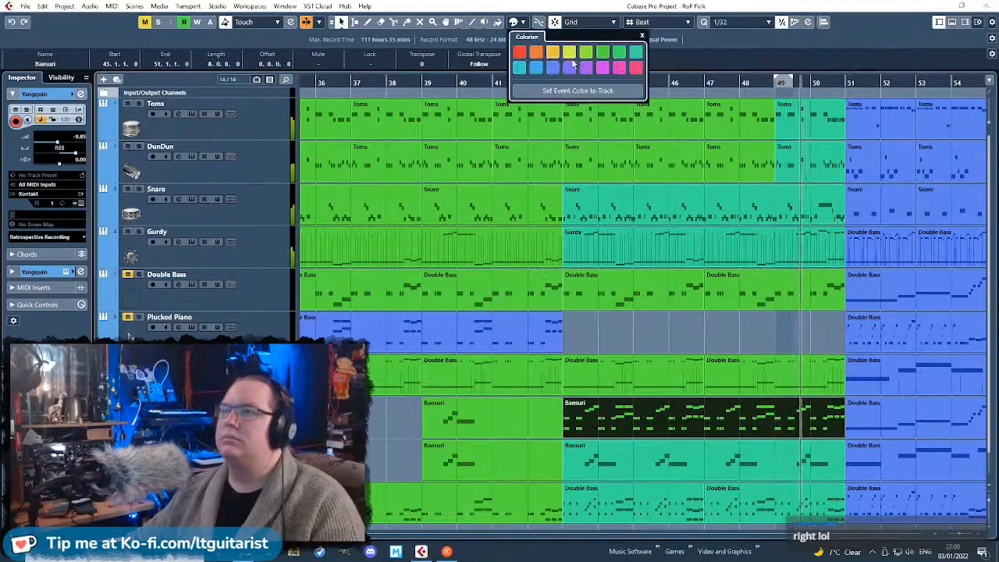
left_click(666, 321)
Follow playback through the blue section at bars 51 to 59 and examine the layout of the whole arrangement.
scroll(682, 333, "down", 5)
scroll(719, 404, "up", 7)
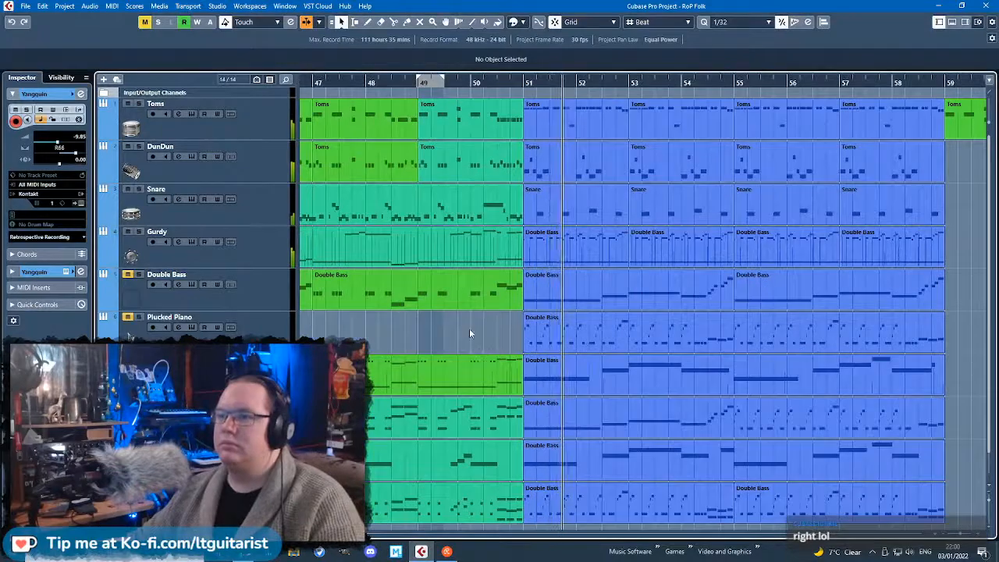
scroll(469, 328, "down", 2)
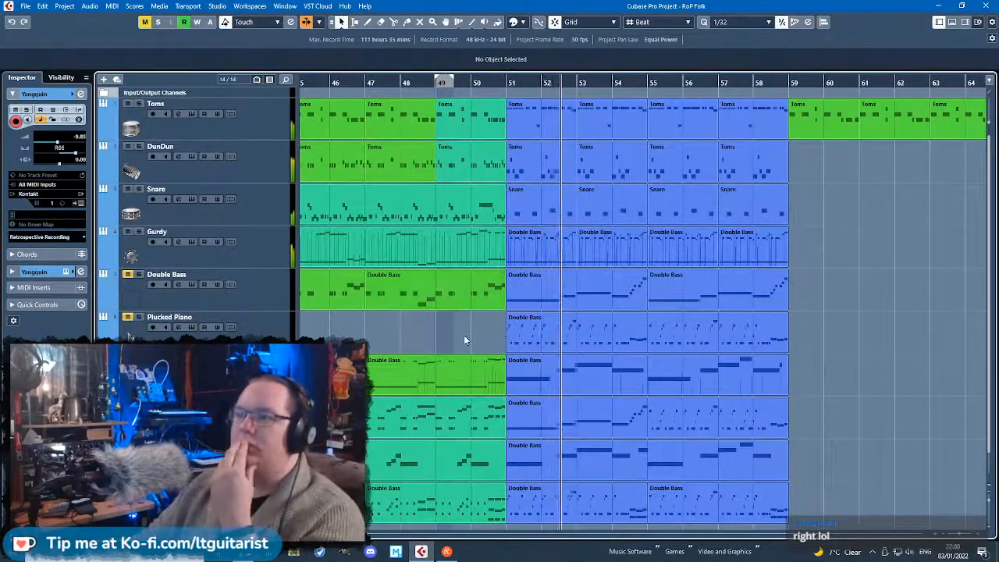
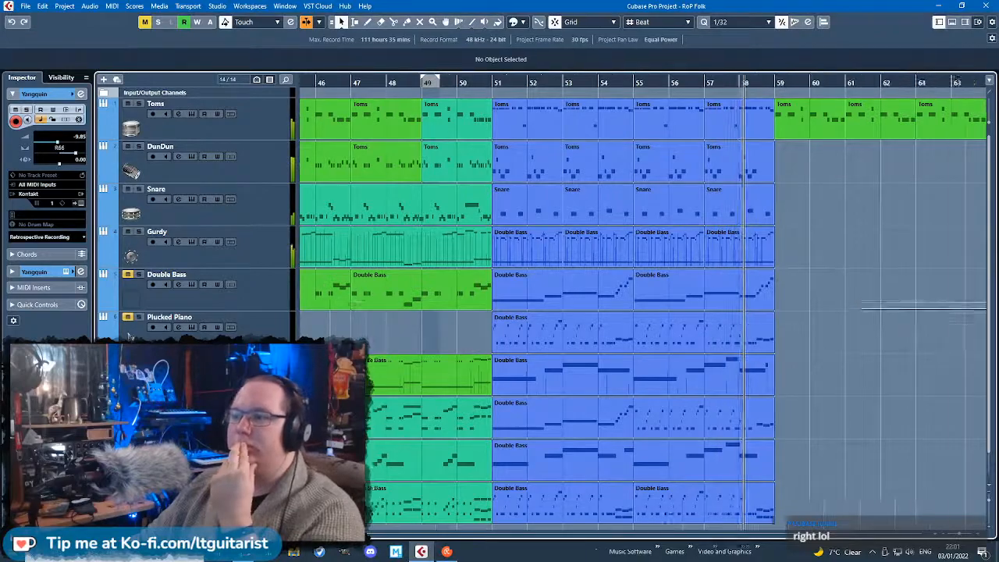
scroll(809, 316, "right", 1)
scroll(738, 328, "down", 1)
scroll(738, 328, "down", 3)
scroll(473, 436, "down", 2)
scroll(546, 422, "up", 2)
scroll(564, 414, "down", 2)
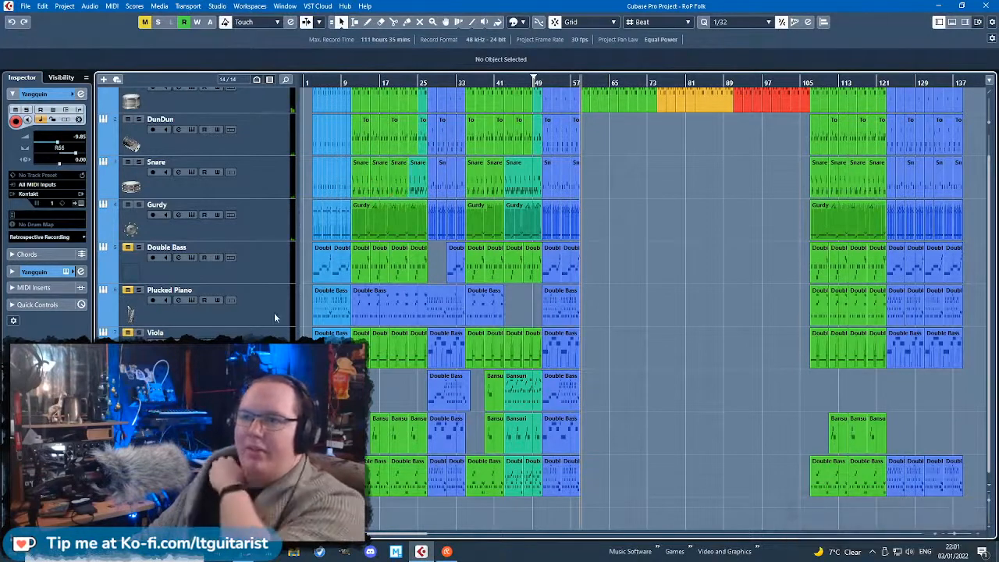
Delete the muted Double Bass, Plucked Piano and Viola tracks.
left_click(257, 269)
left_click(265, 474, "shift")
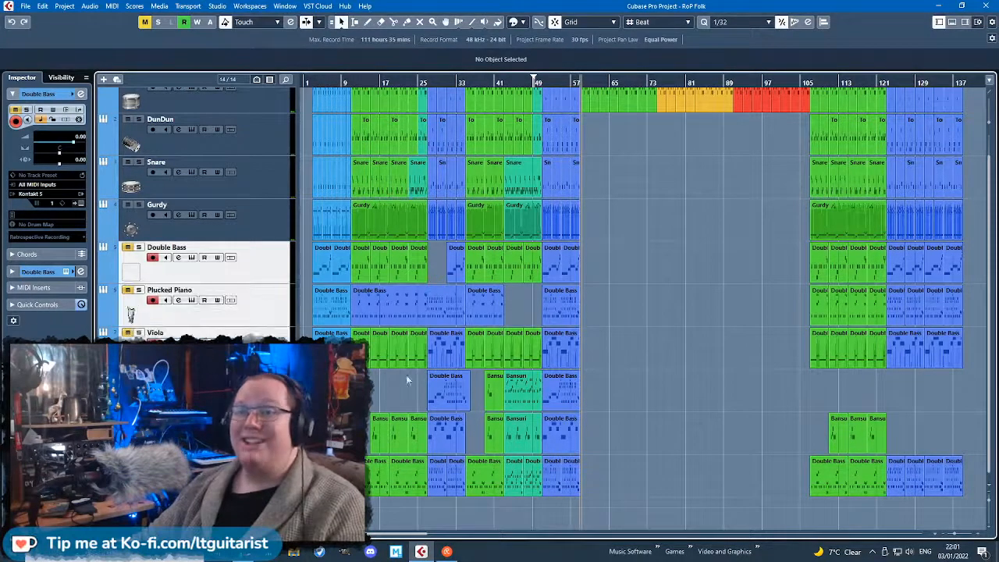
key("Delete")
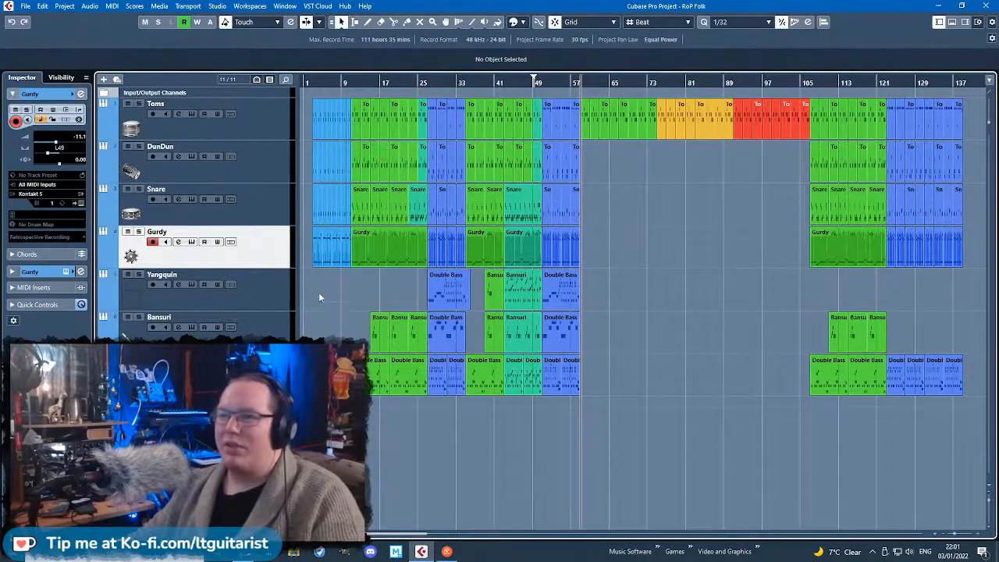
Reduce the height of the Toms, DunDun and Snare tracks together.
scroll(320, 303, "up", 3)
scroll(324, 311, "up", 2)
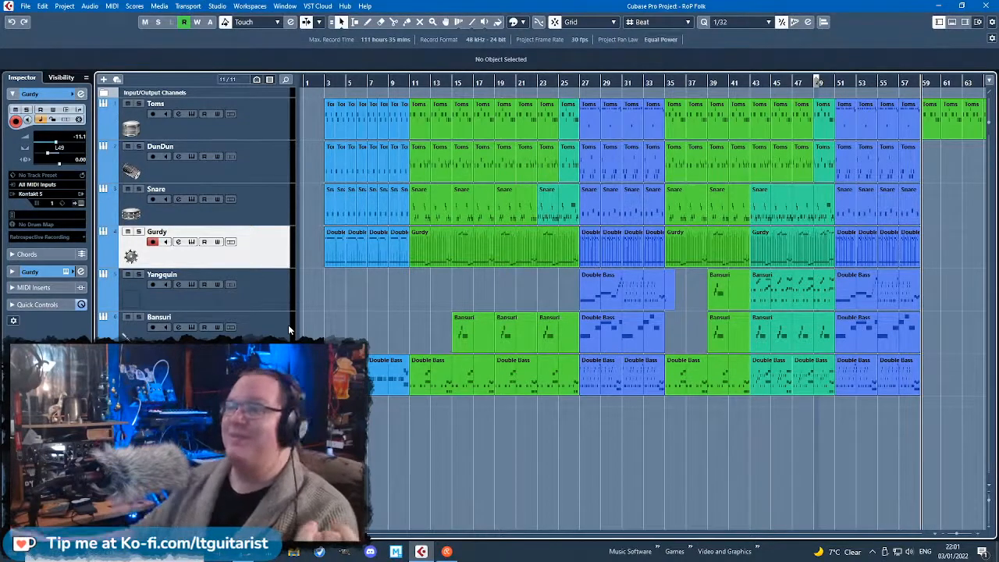
left_click(277, 133)
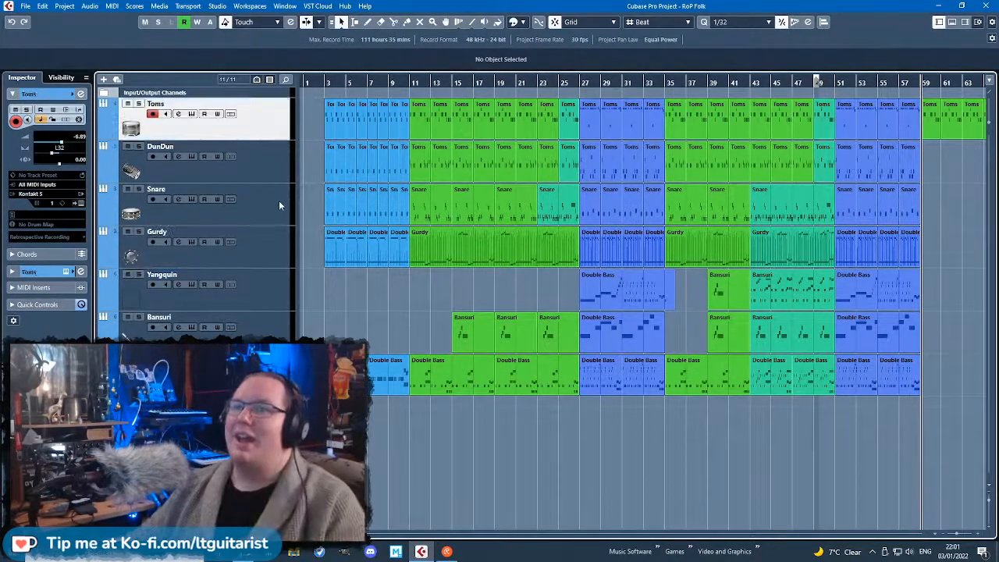
left_click(275, 193, "shift")
left_click_drag(277, 182, 279, 167)
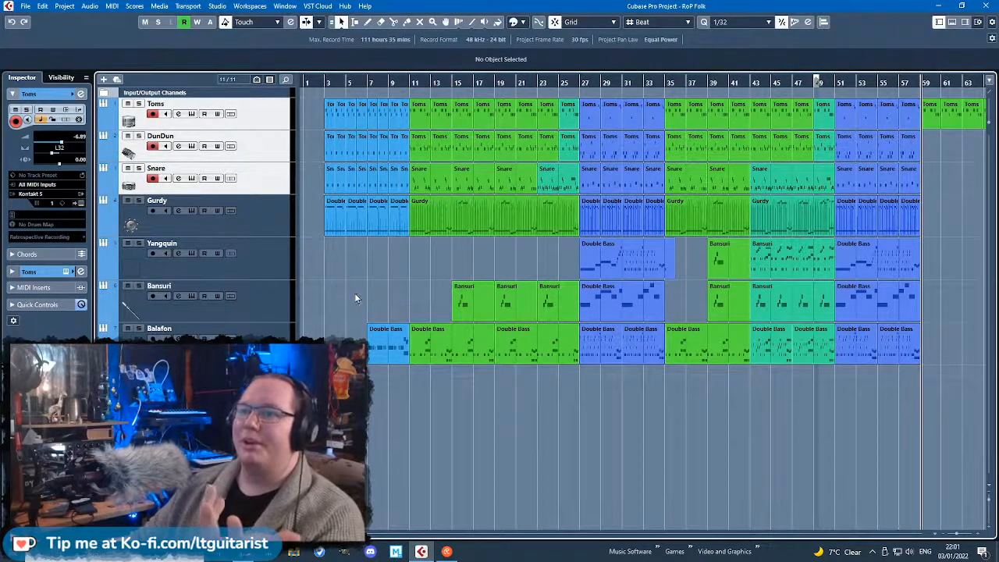
left_click(281, 230)
left_click(282, 256)
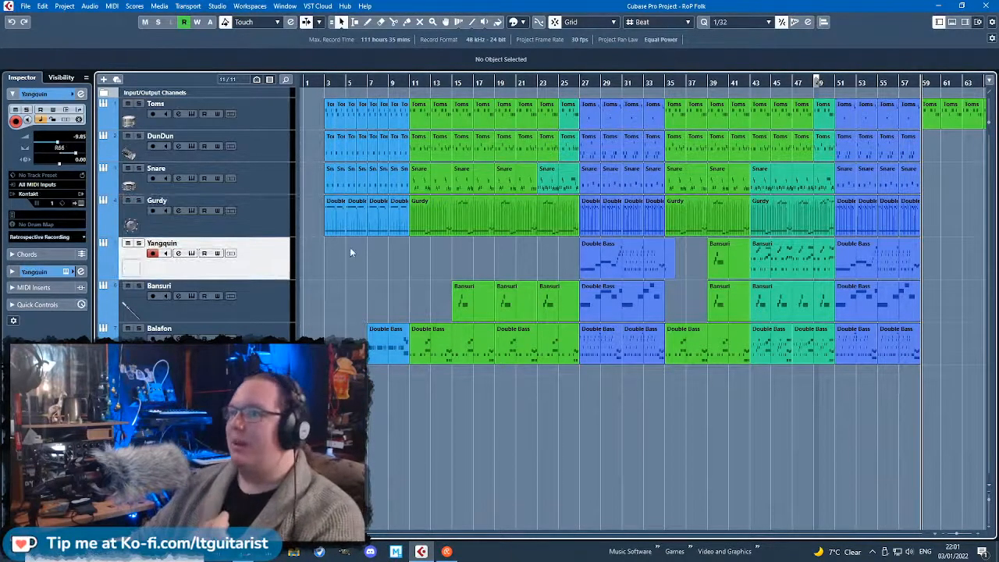
left_click(257, 326)
left_click(258, 308)
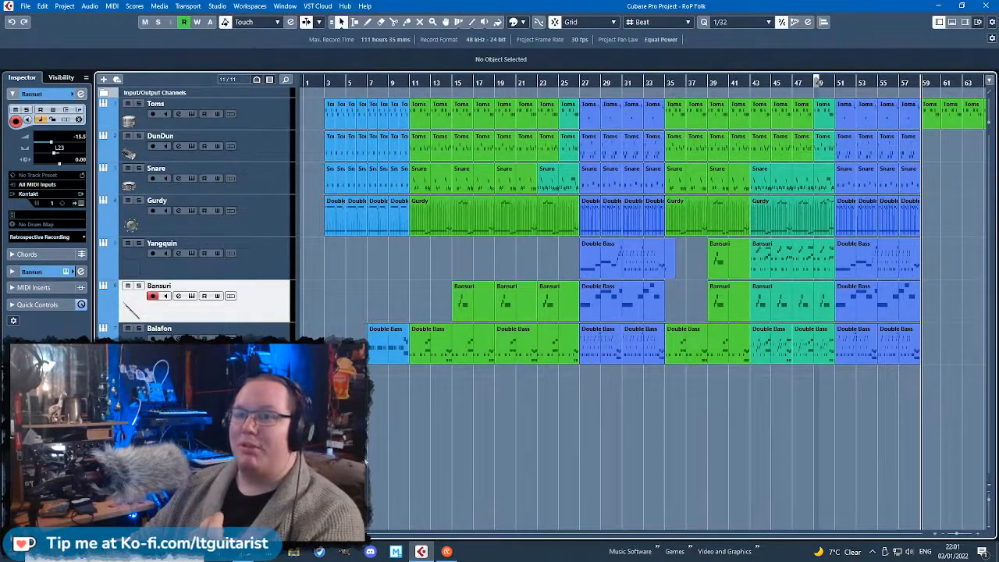
left_click(251, 331)
left_click(247, 290)
left_click(254, 268)
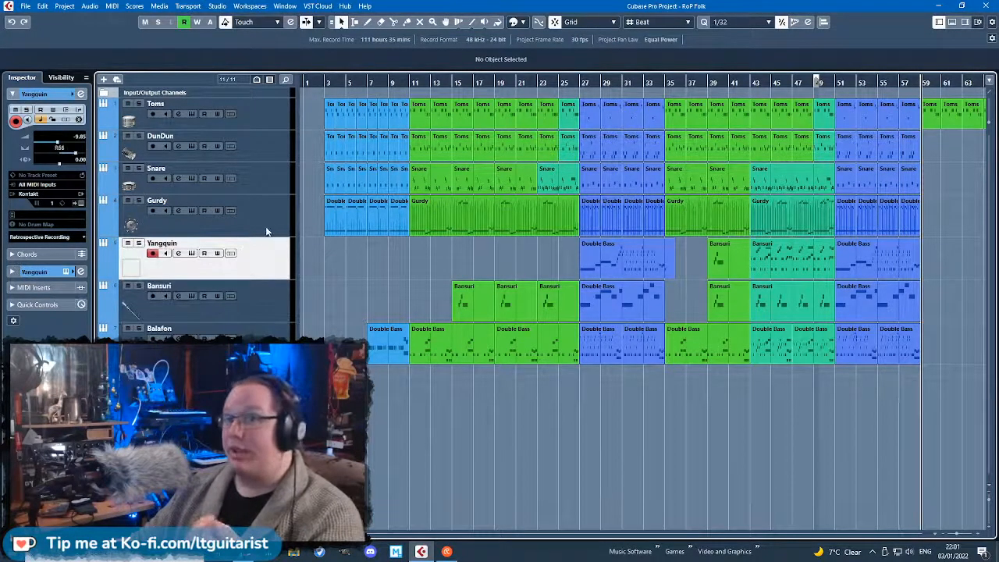
left_click(268, 230)
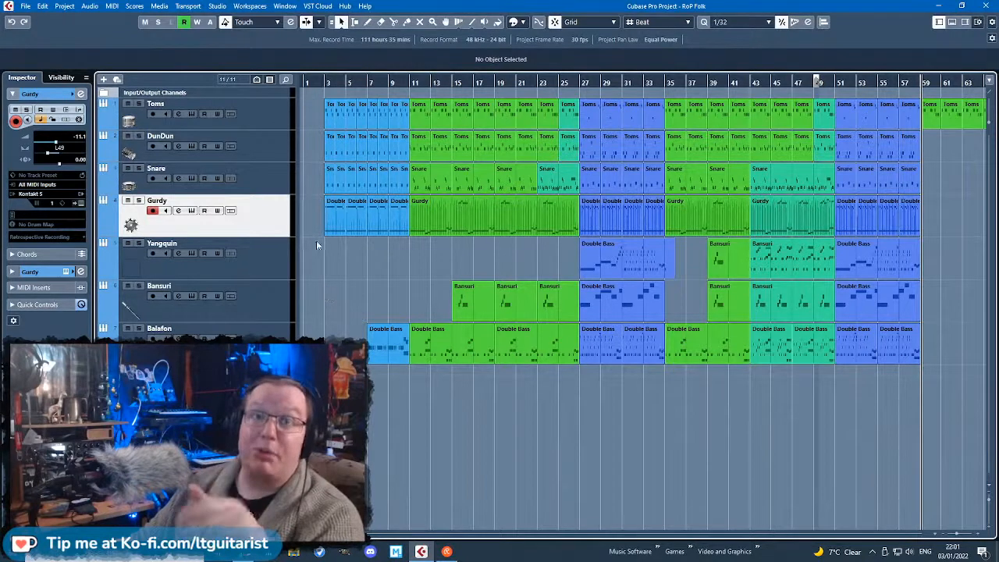
left_click(271, 124)
left_click(269, 148)
left_click(265, 123)
left_click(269, 148)
left_click(275, 129)
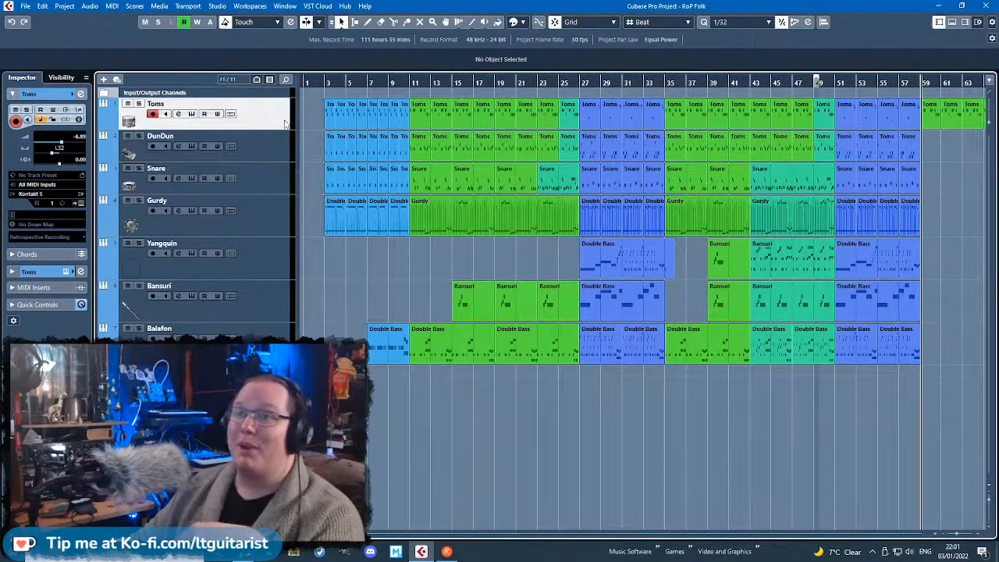
left_click(278, 191)
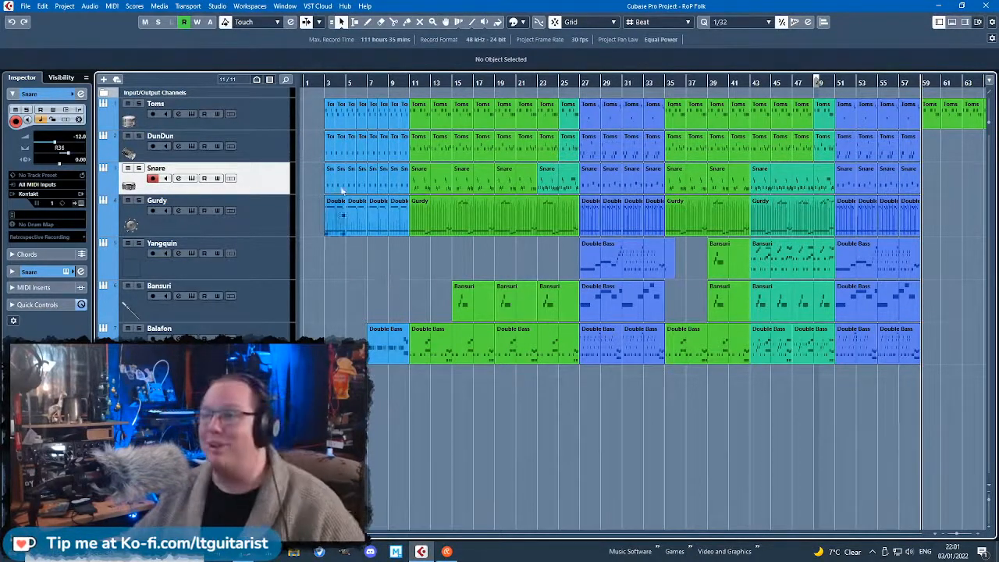
Play the arrangement from about bar 22 and examine the parts leading up to bar 27.
left_click(532, 81)
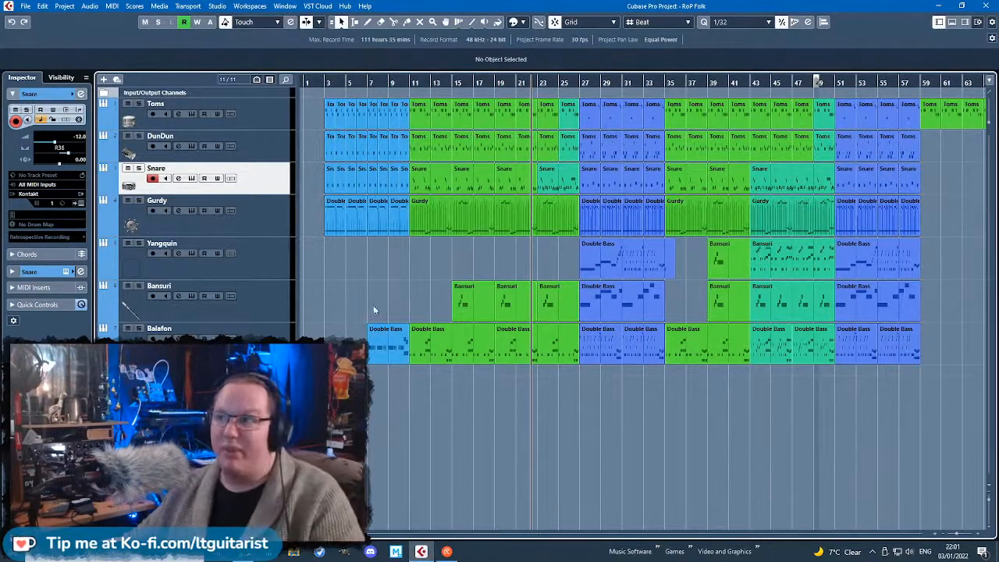
key("space")
scroll(505, 351, "up", 3)
scroll(536, 376, "down", 2)
scroll(589, 420, "up", 4)
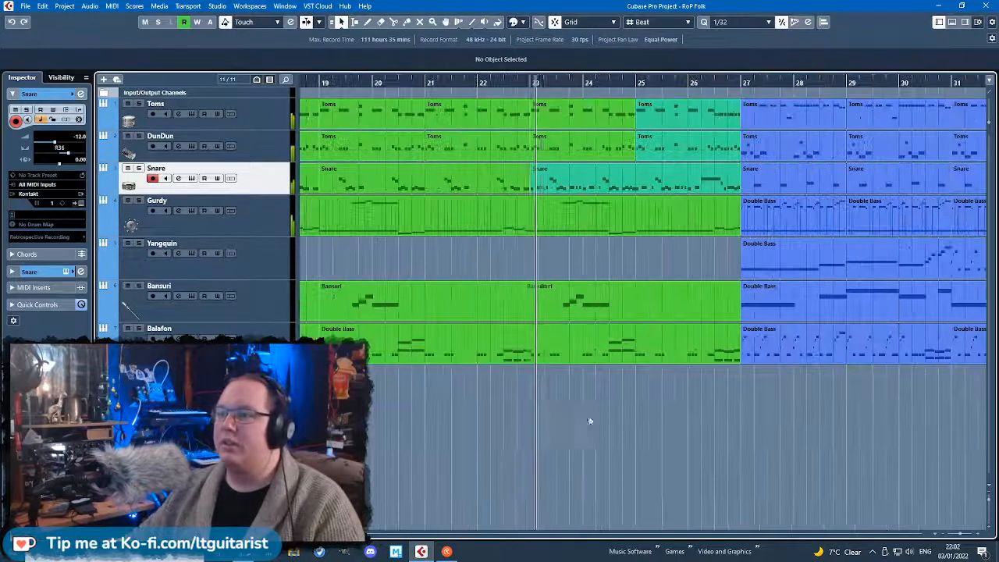
scroll(590, 421, "up", 3)
scroll(591, 422, "down", 3)
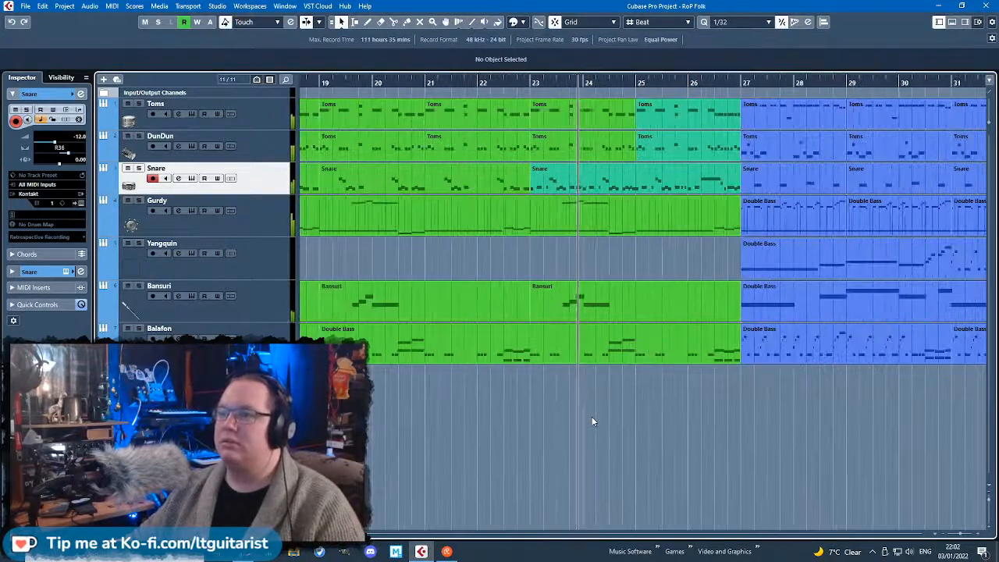
scroll(591, 421, "down", 2)
scroll(697, 426, "down", 1)
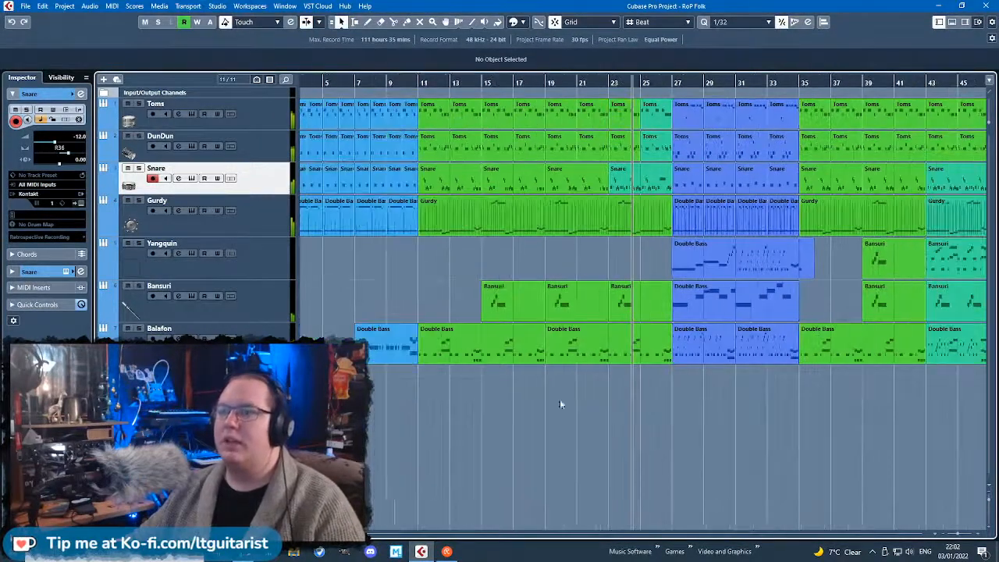
Add one Kontakt instrument track routed to Stereo Out.
right_click(140, 434)
left_click(267, 157)
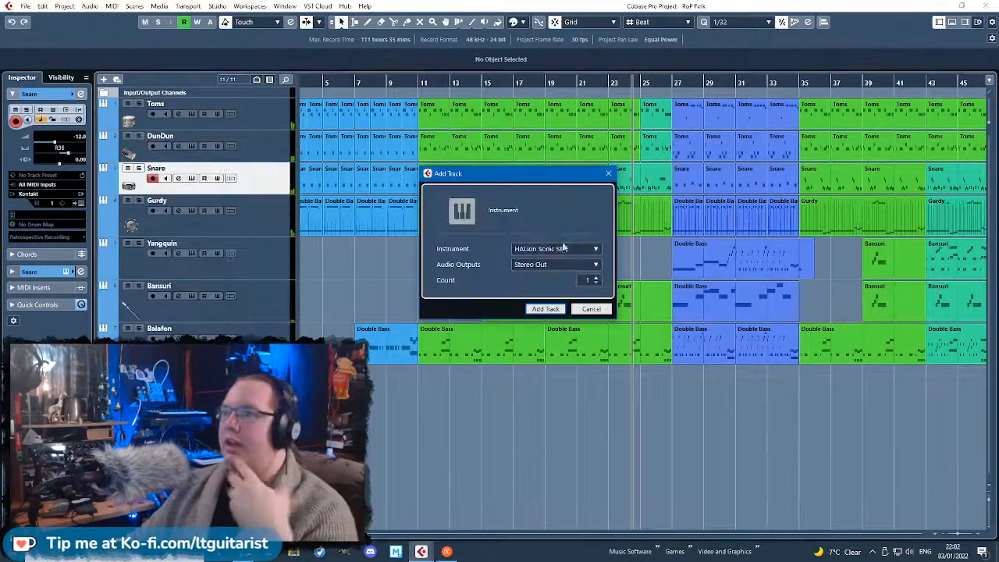
left_click(567, 250)
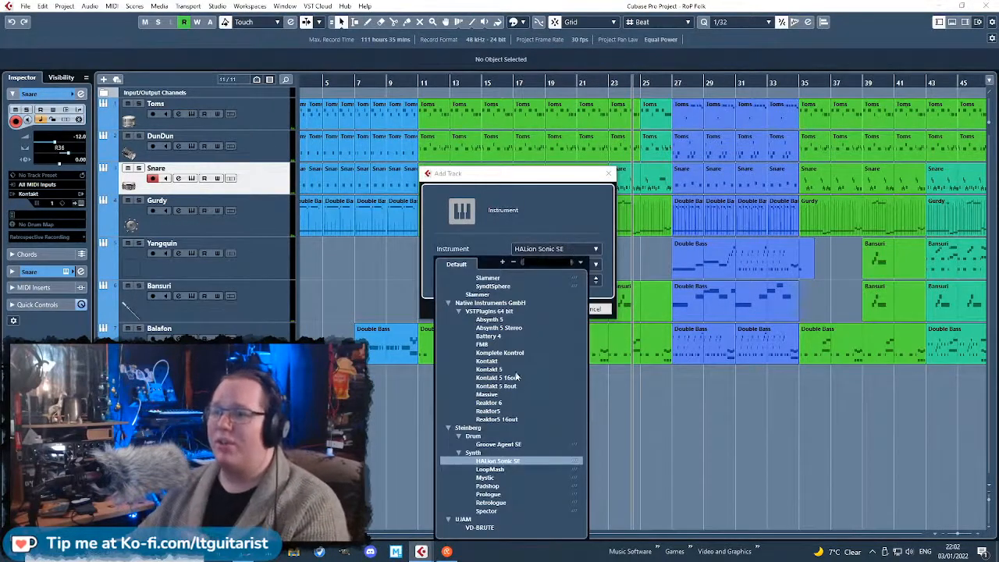
scroll(500, 355, "up", 3)
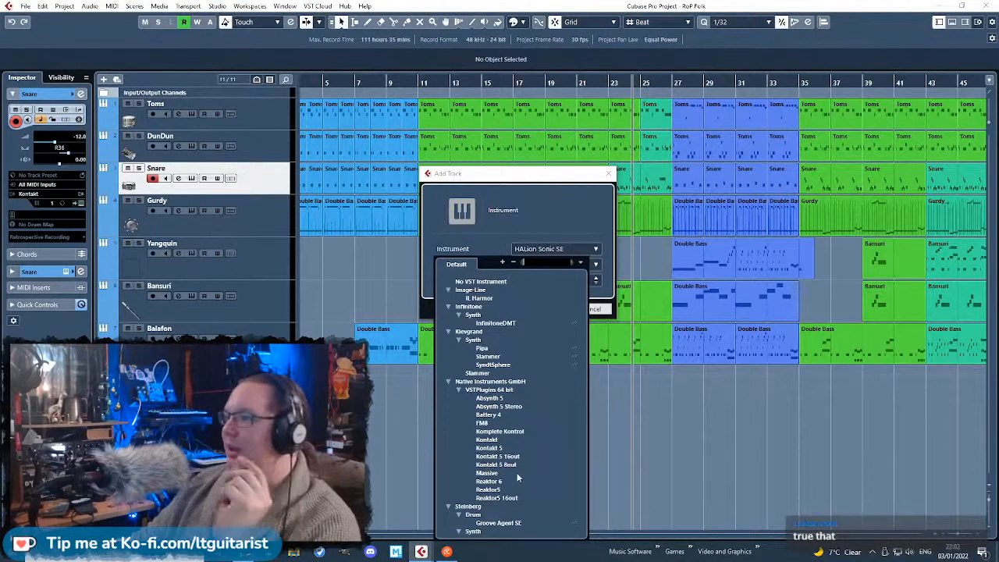
scroll(517, 476, "down", 3)
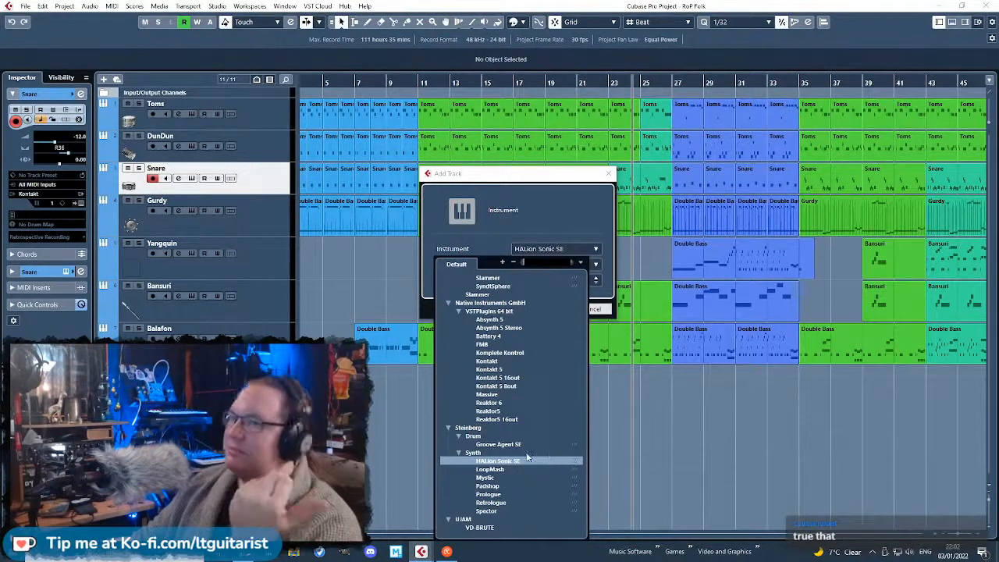
left_click(500, 366)
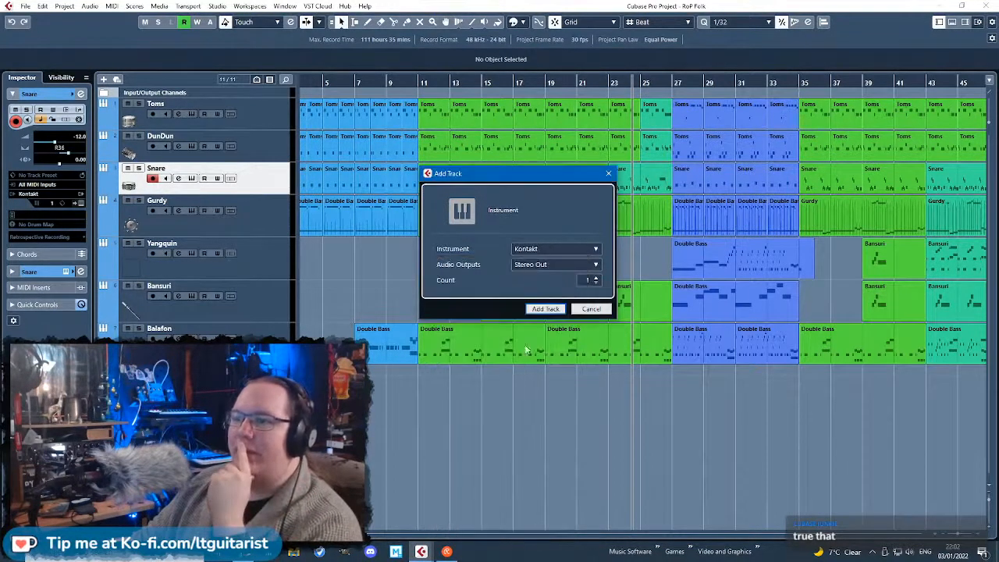
left_click(545, 309)
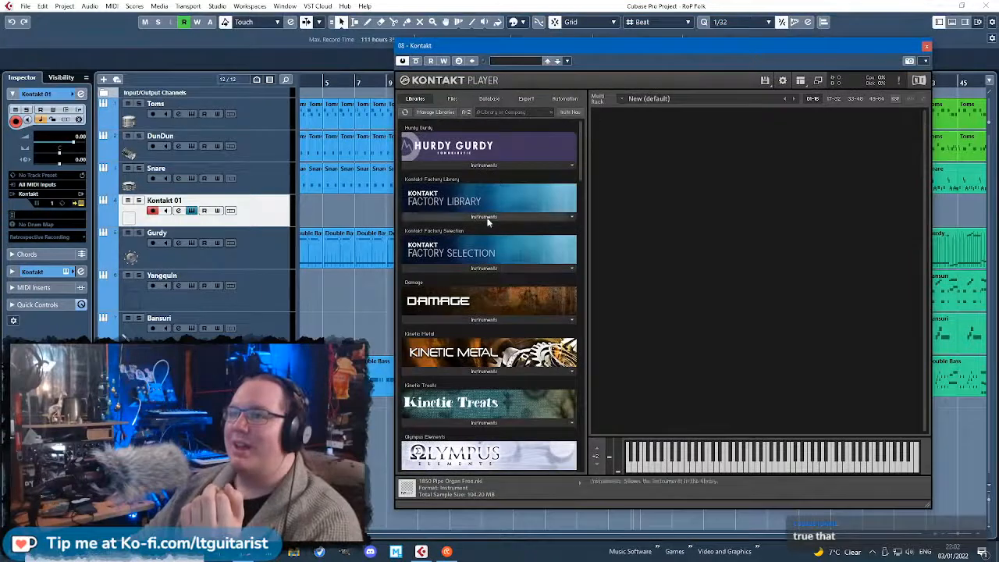
Audition the Turkish Ney from the Kontakt Factory Library flutes, and remove it from the rack.
left_click(488, 267)
left_click(501, 218)
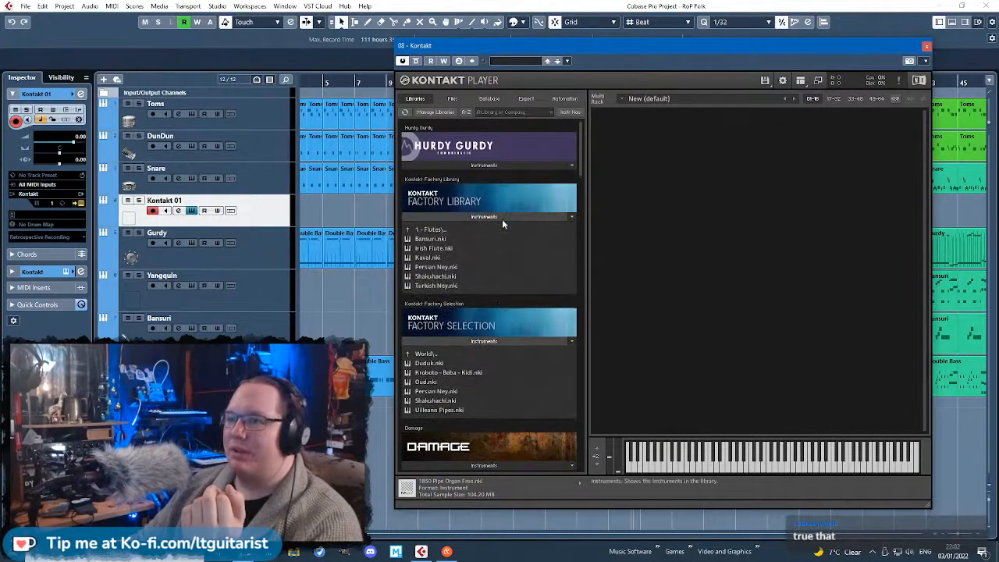
left_click(476, 340)
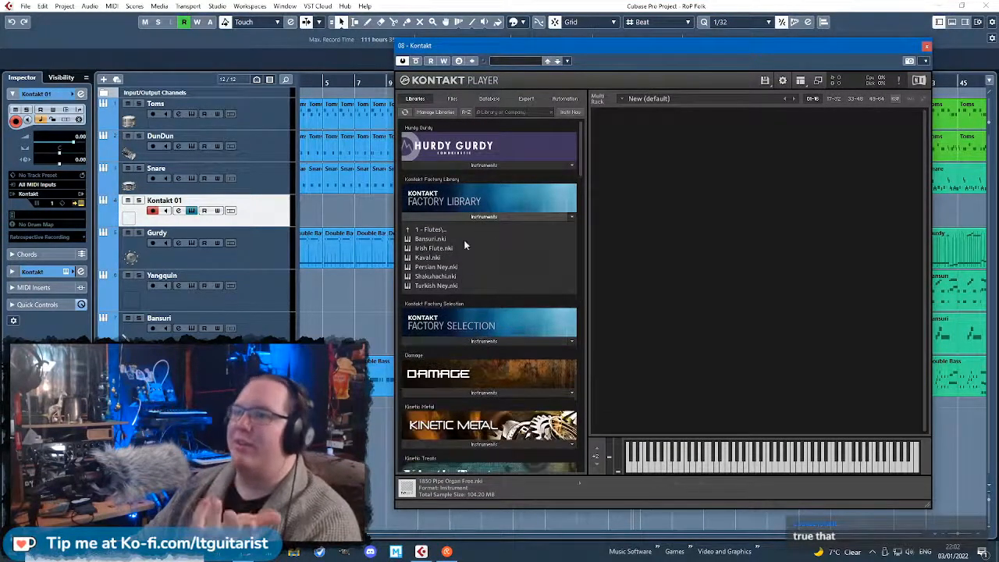
double_click(466, 284)
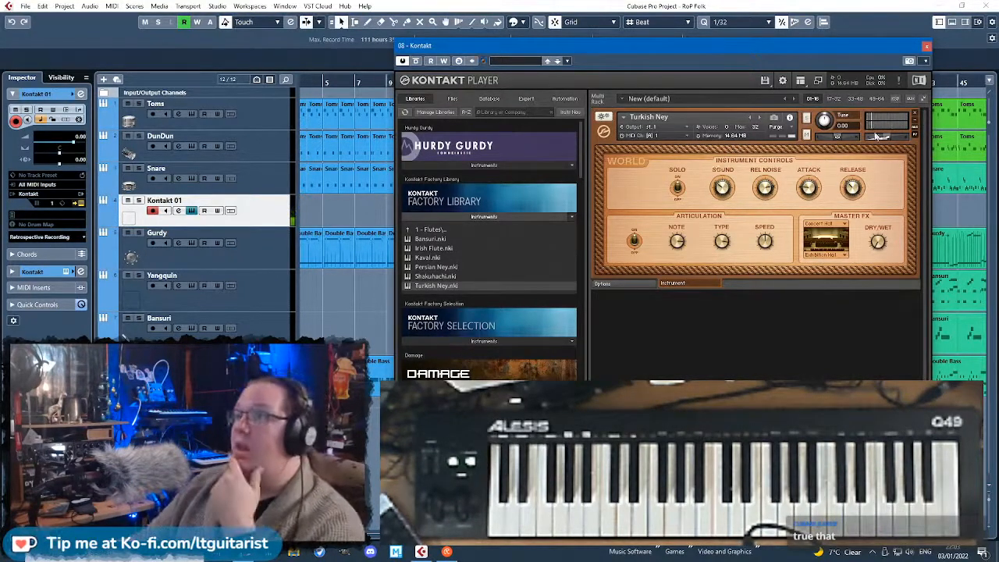
left_click(916, 116)
left_click(507, 313)
Audition the Irish Flute from the same flute folder, and remove it from the rack.
double_click(450, 247)
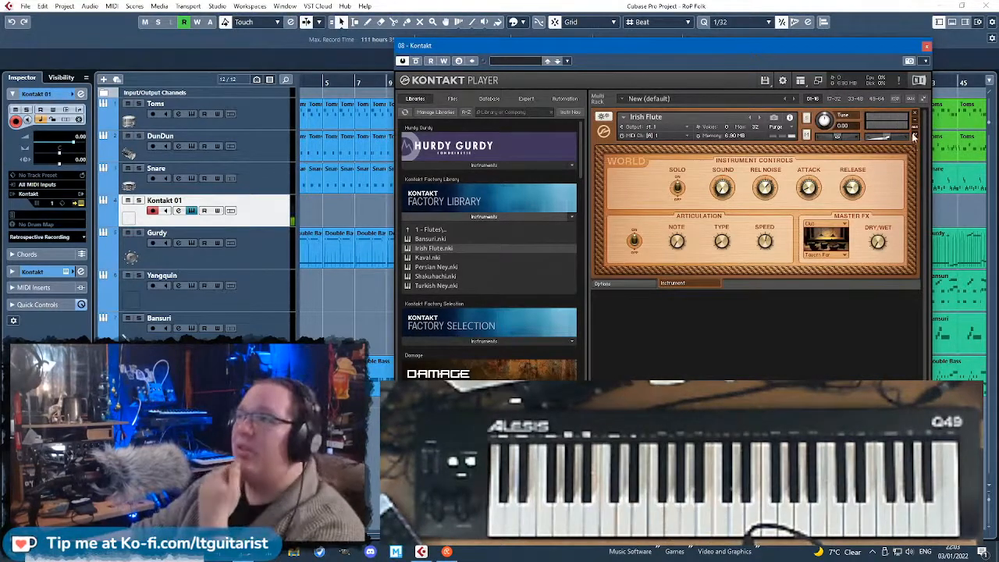
left_click(915, 116)
left_click(507, 309)
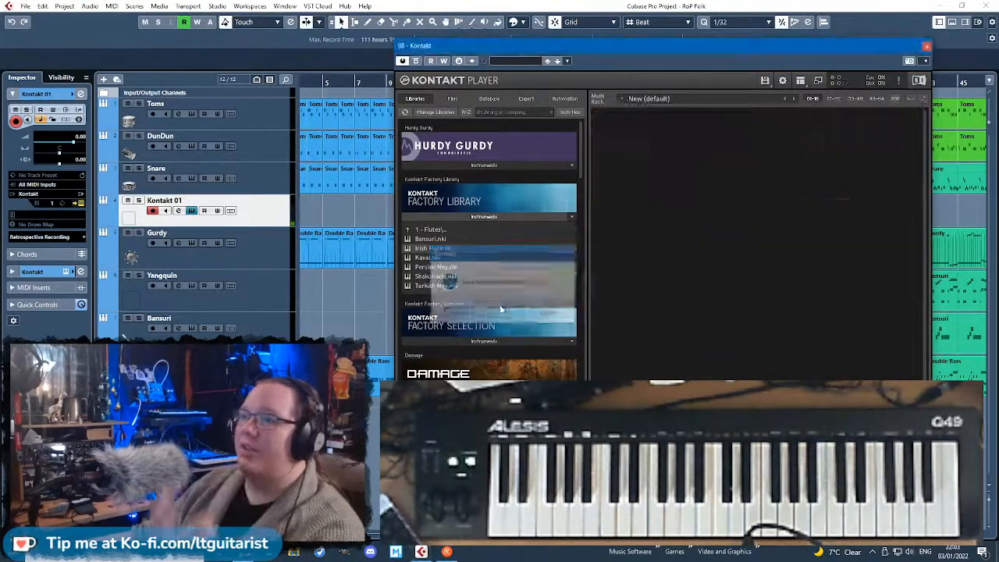
Audition the Uilleann Pipes from the Kontakt Factory Library bagpipes folder, and remove the instrument from the rack.
left_click(455, 233)
left_click(447, 267)
double_click(450, 260)
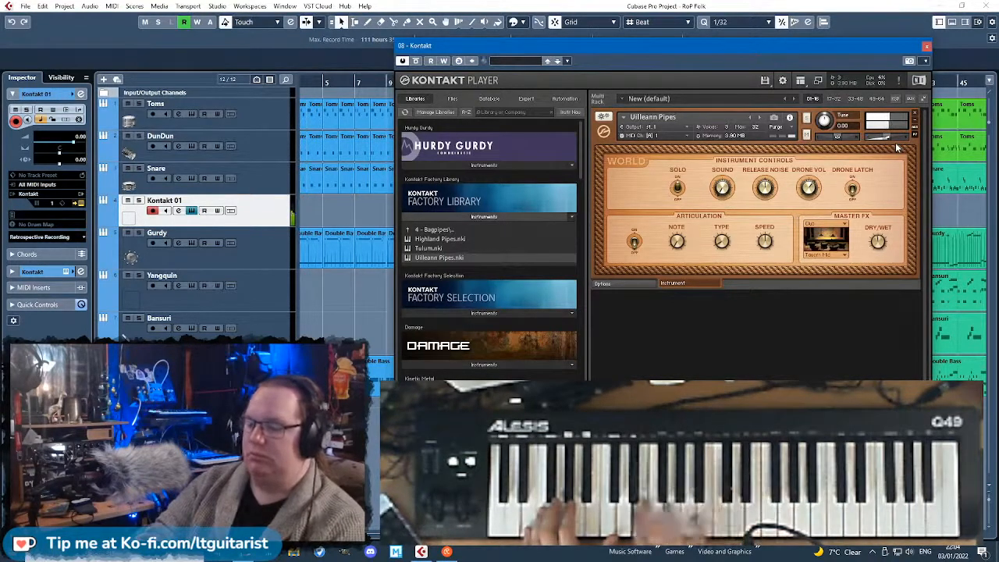
left_click(927, 47)
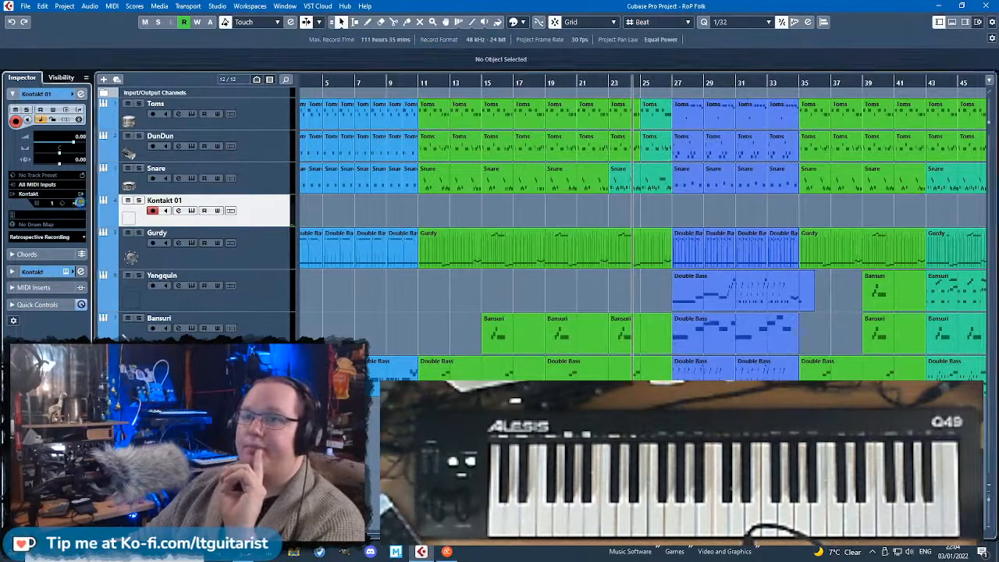
left_click(79, 202)
left_click(916, 111)
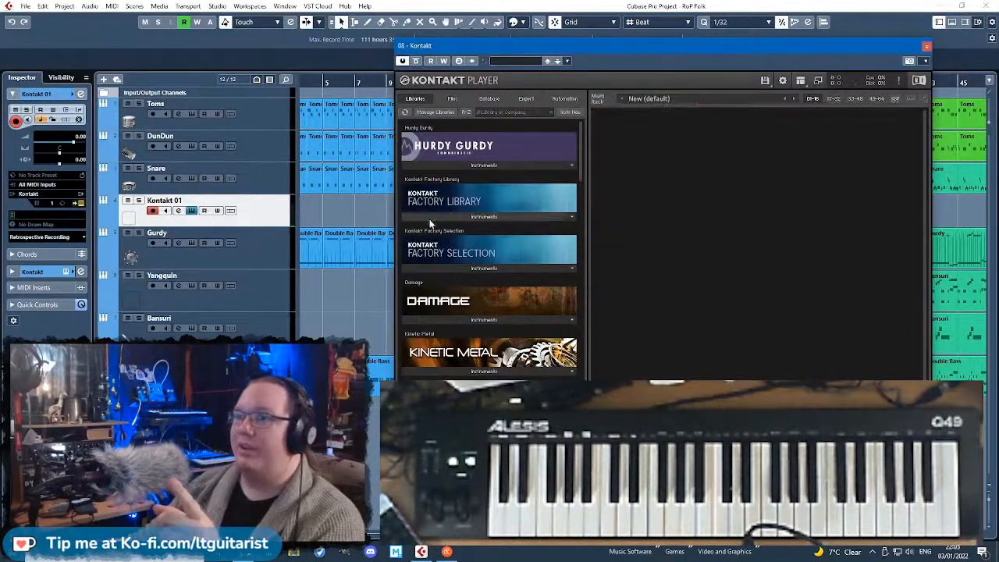
Audition the Tulum and the Highland Pipes from the bagpipes folder, removing each from the rack.
left_click(472, 216)
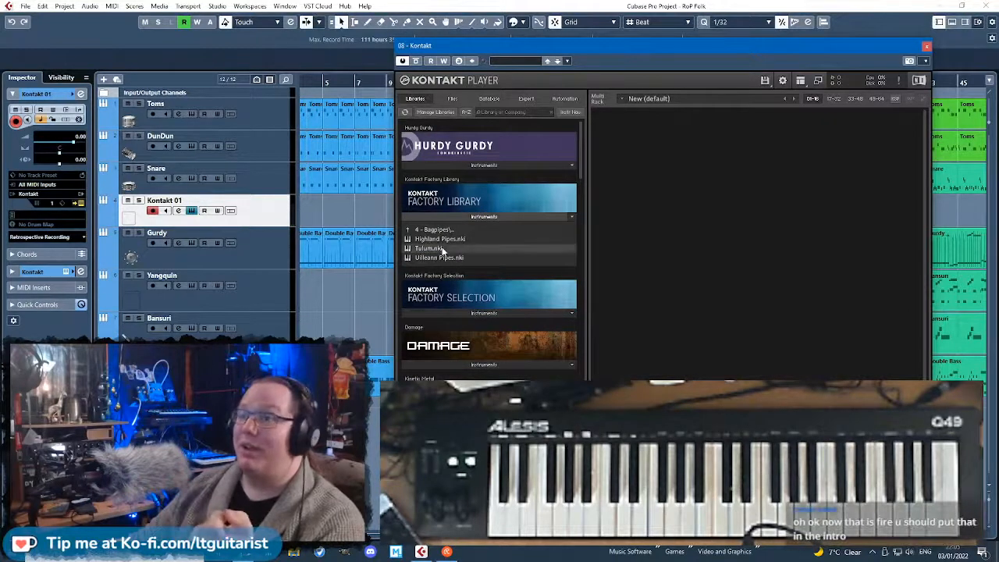
double_click(442, 248)
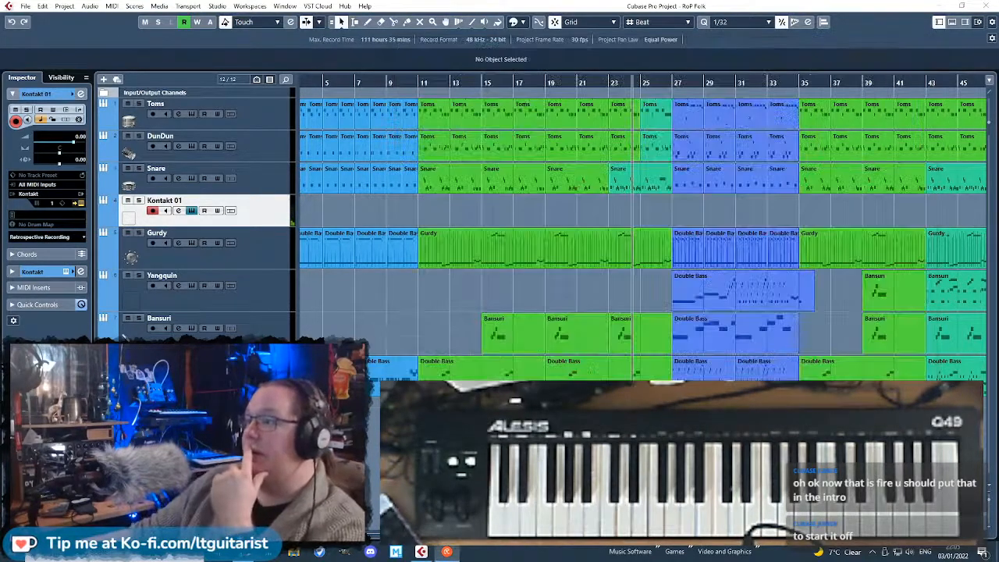
left_click(500, 198)
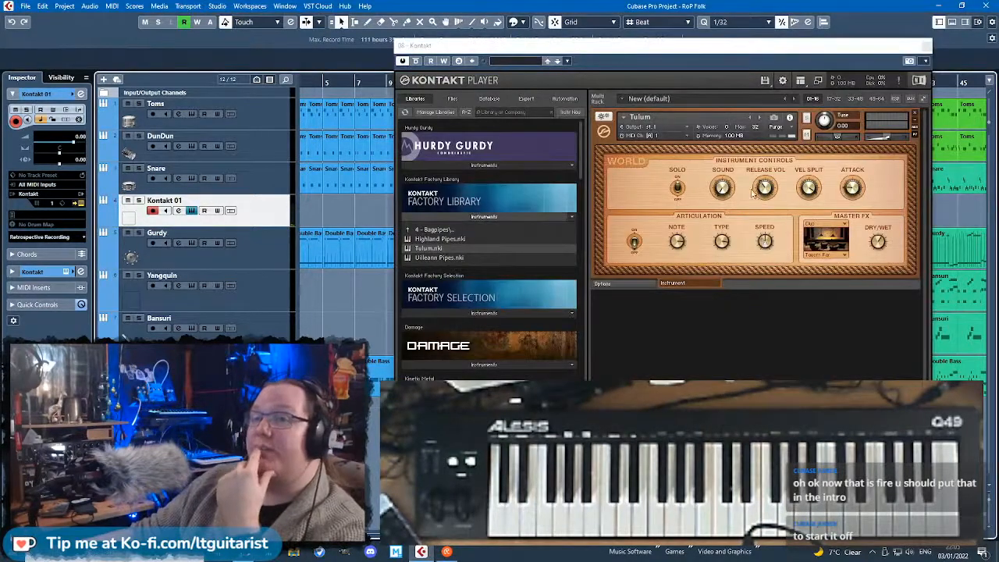
left_click(913, 134)
double_click(460, 239)
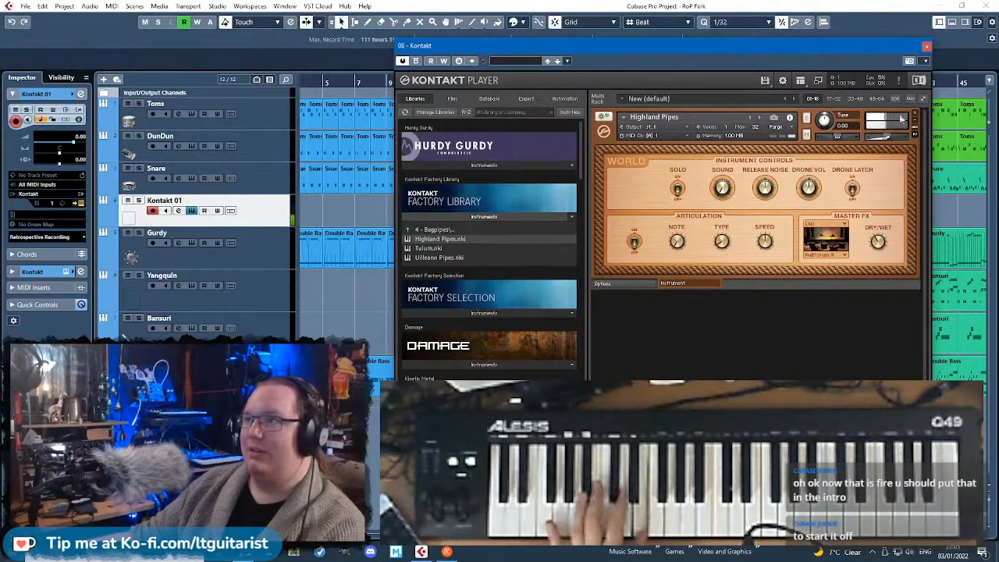
left_click(915, 113)
Load the Uilleann Pipes from the bagpipes folder and rename the track Drone.
double_click(435, 259)
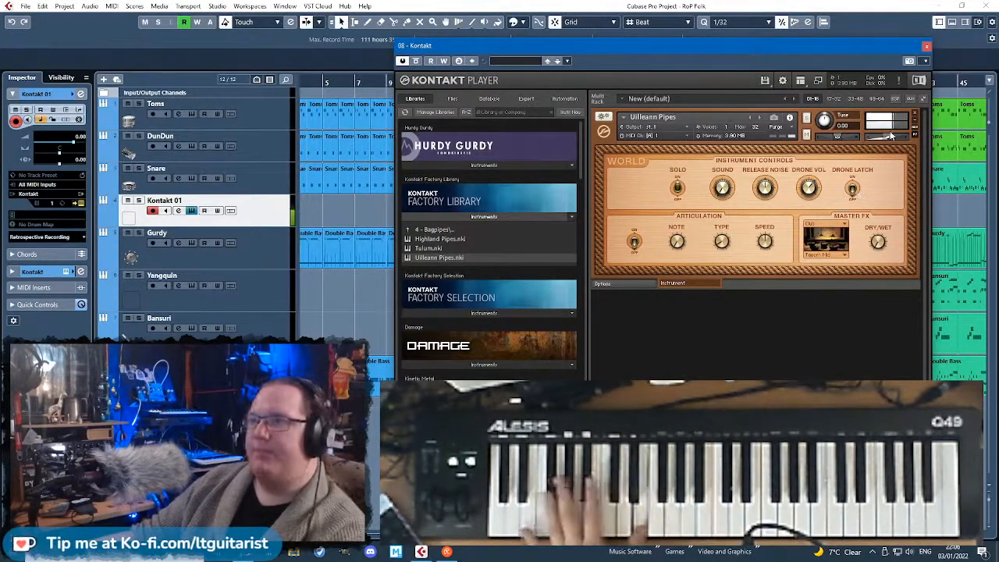
left_click(926, 49)
double_click(213, 200)
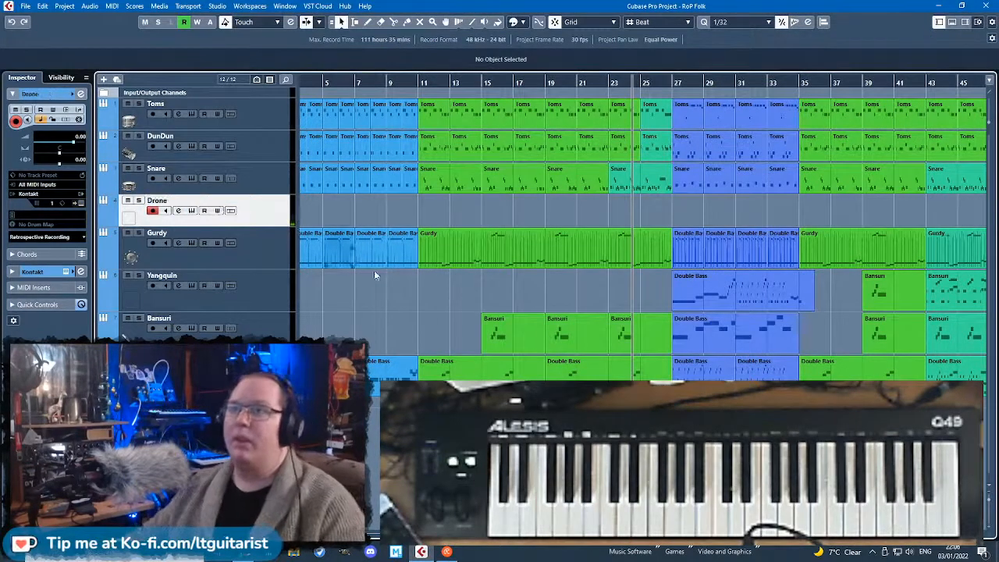
Create an empty part on the Drone track from 1.2.1.0 to 10.4.1.0 and open it in the Key Editor.
scroll(303, 229, "left", 3)
left_click_drag(312, 82, 297, 97)
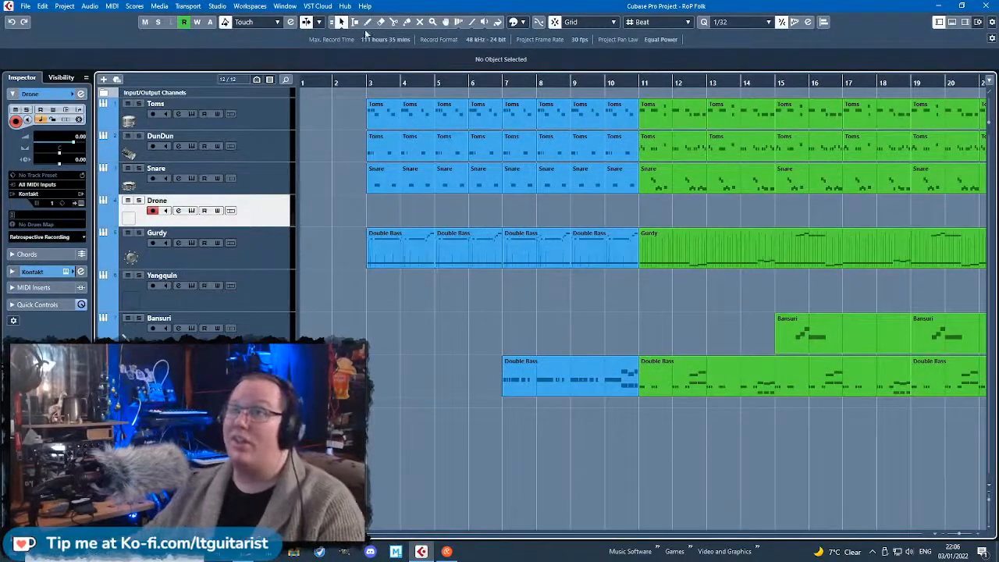
left_click_drag(311, 211, 639, 219)
key("1")
double_click(624, 223)
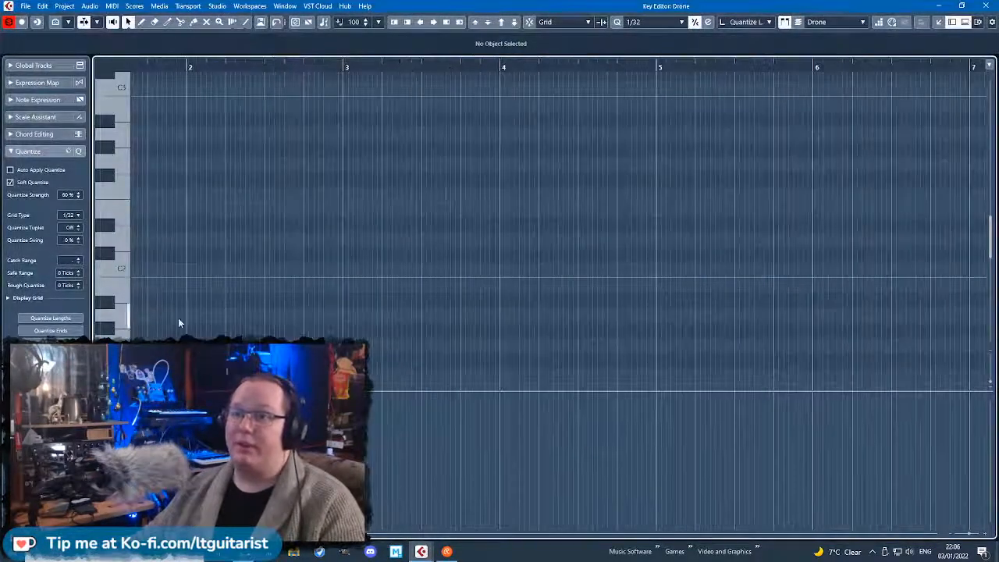
Draw a long E1 note from the start of the Drone part and add an equally long copy at B2.
left_click_drag(243, 284, 444, 278)
left_click_drag(332, 284, 294, 359)
scroll(244, 225, "down", 3)
left_click_drag(237, 174, 215, 209)
scroll(162, 311, "up", 2)
scroll(162, 311, "up", 2)
key("ctrl+d")
left_click_drag(789, 267, 231, 179)
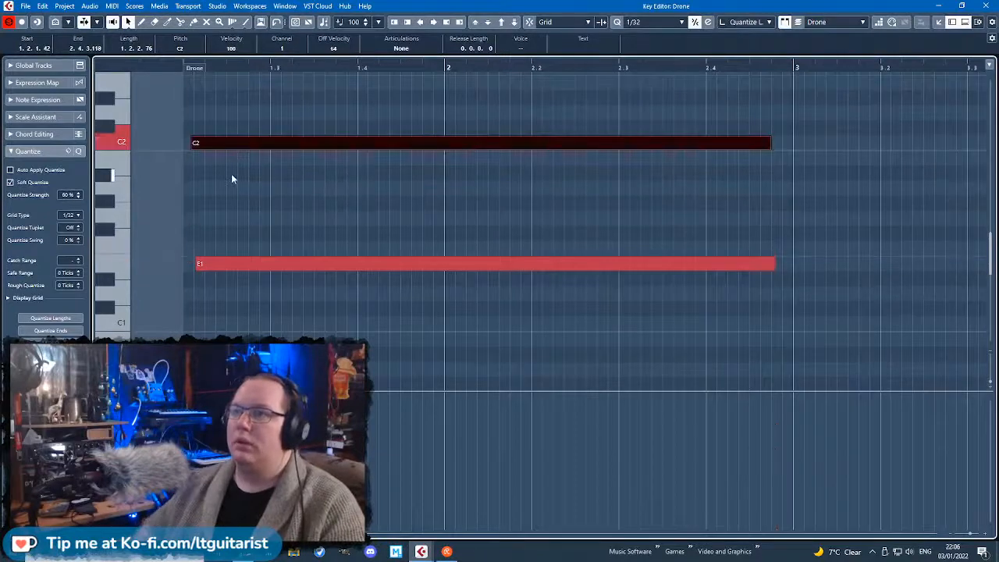
key("shift+Up")
key("Down")
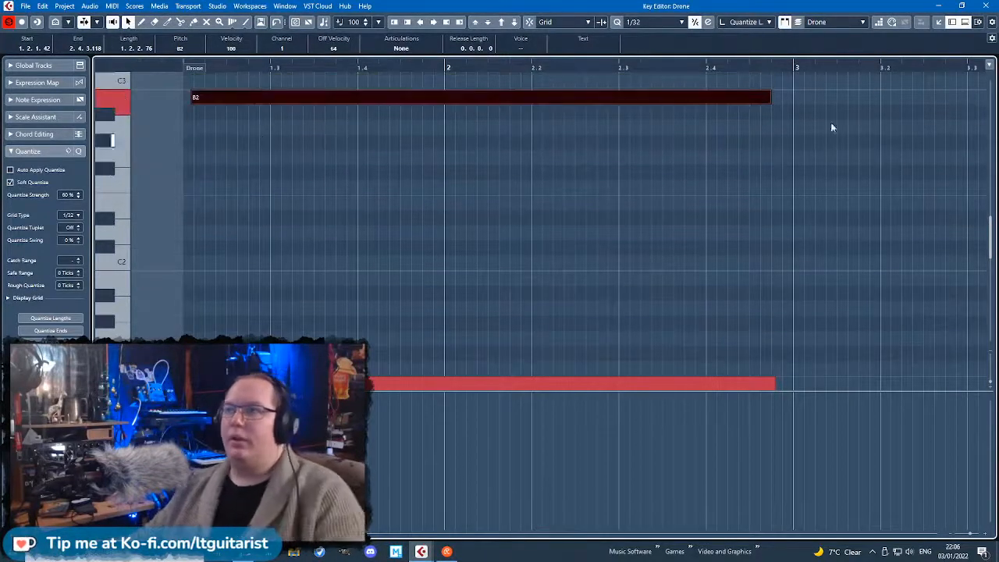
Add a third long drone note at E3 above the B2 note, and return to the project arrangement.
scroll(653, 216, "up", 4)
key("ctrl+d")
left_click_drag(809, 229, 236, 150)
key("g")
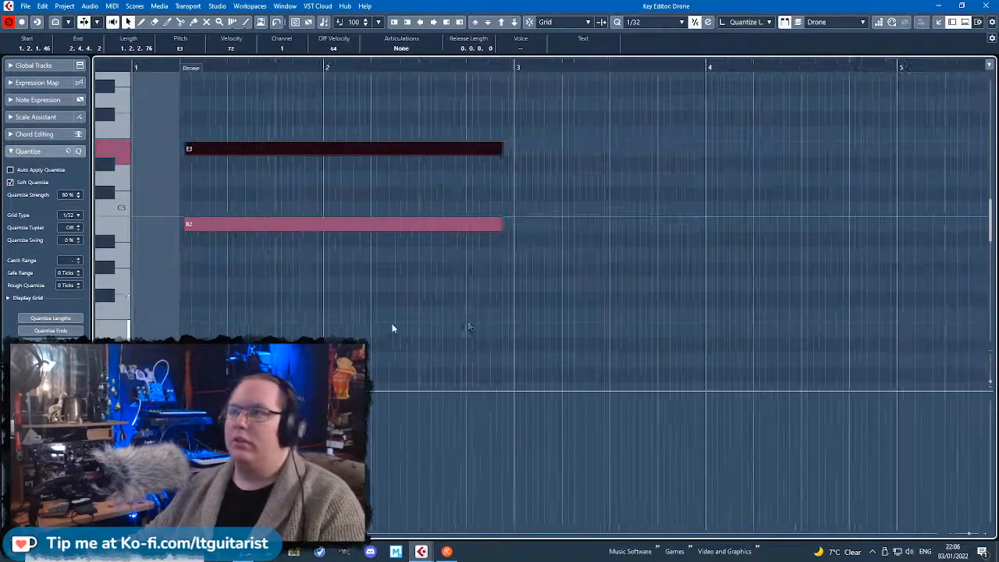
key("Escape")
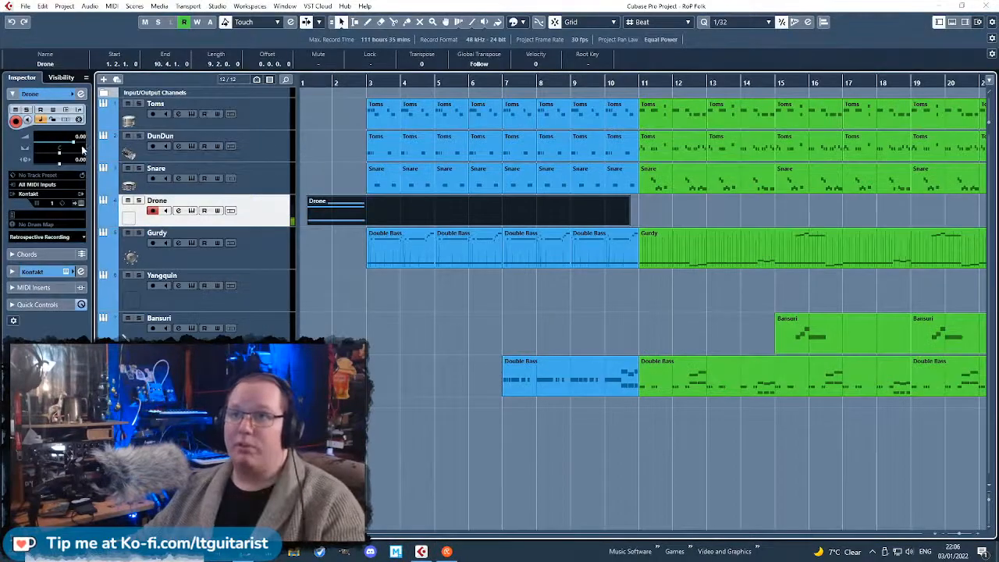
Set the Drone track's volume to -13.4 and extend its part and held notes from bar 1 to about bar 11.
left_click_drag(60, 143, 64, 146)
key("space")
left_click_drag(628, 214, 646, 232)
scroll(310, 100, "up", 4)
left_click(310, 100)
left_click_drag(319, 210, 306, 210)
left_click(332, 288)
Solo the Drone track and insert the Steinberg RoomWorks reverb in its first audio insert slot.
key("s")
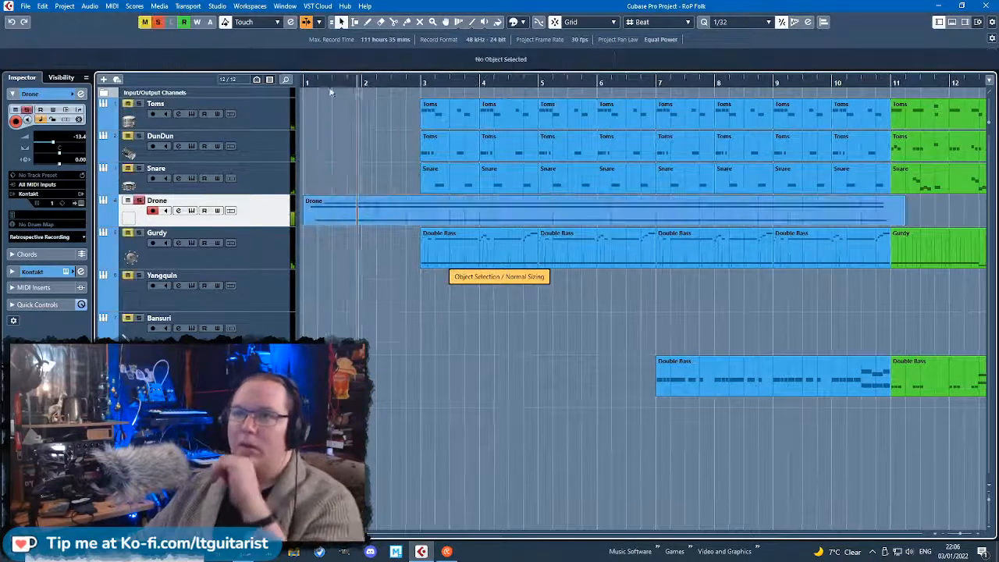
left_click(39, 271)
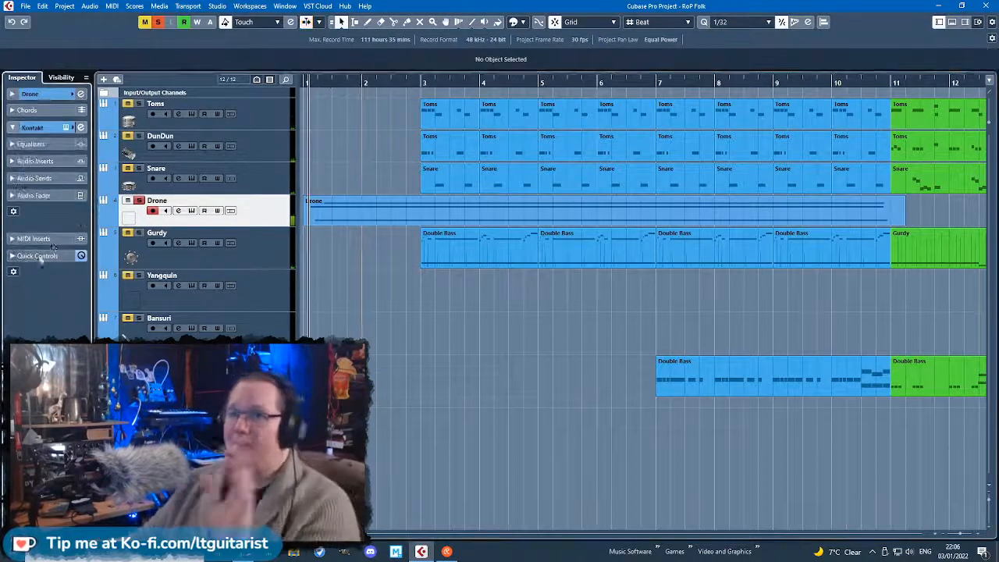
left_click(16, 145)
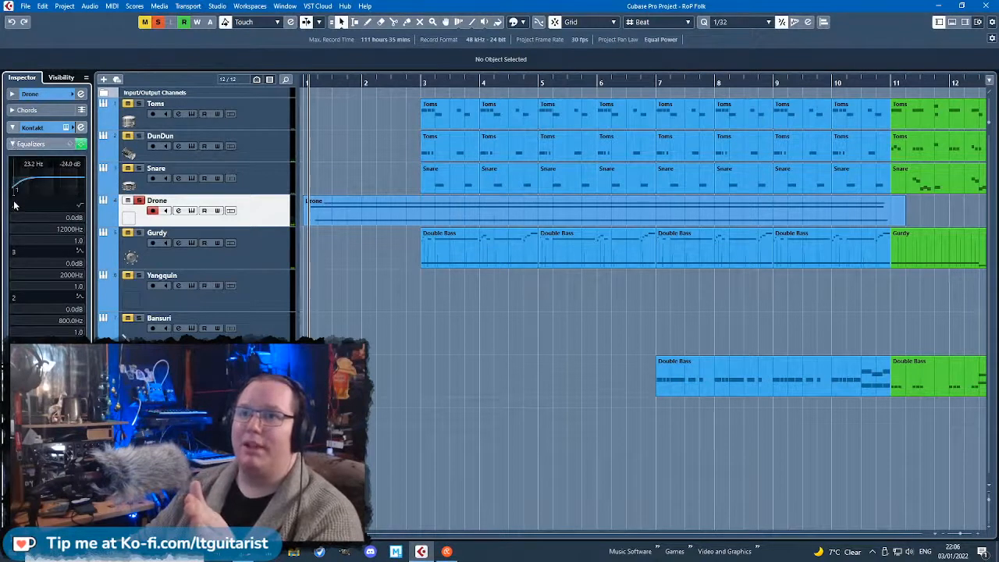
left_click(23, 144)
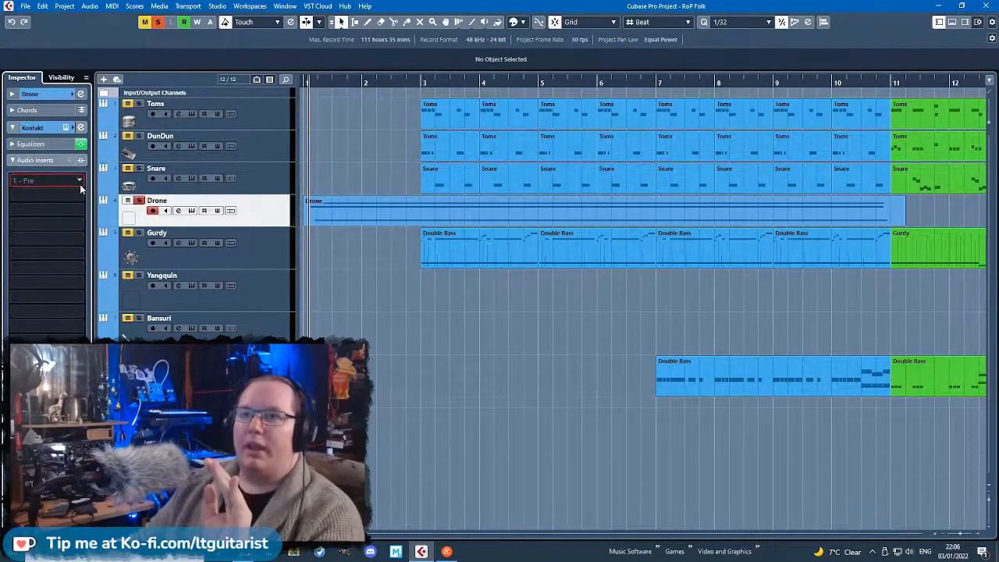
left_click(79, 184)
left_click(26, 250)
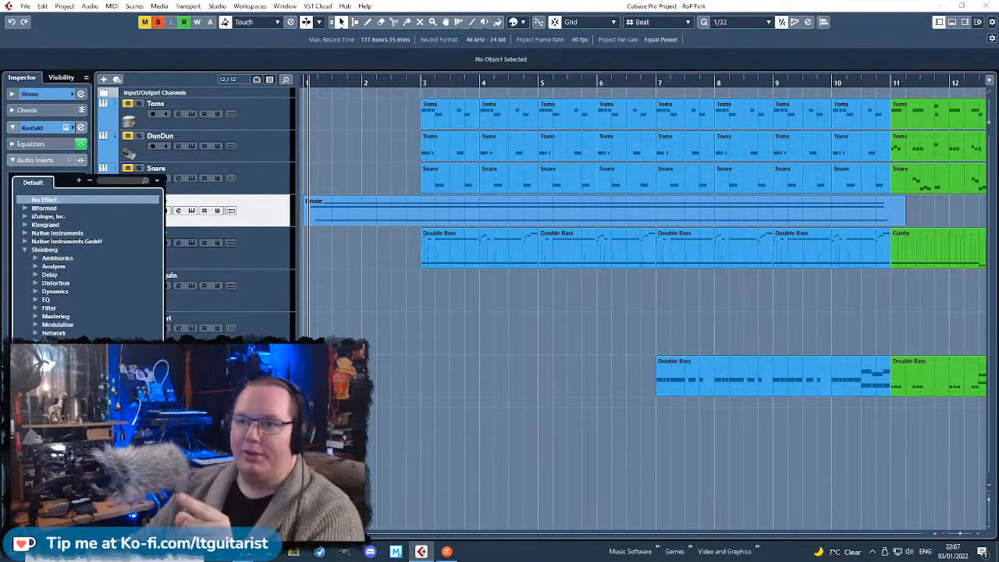
left_click(62, 358)
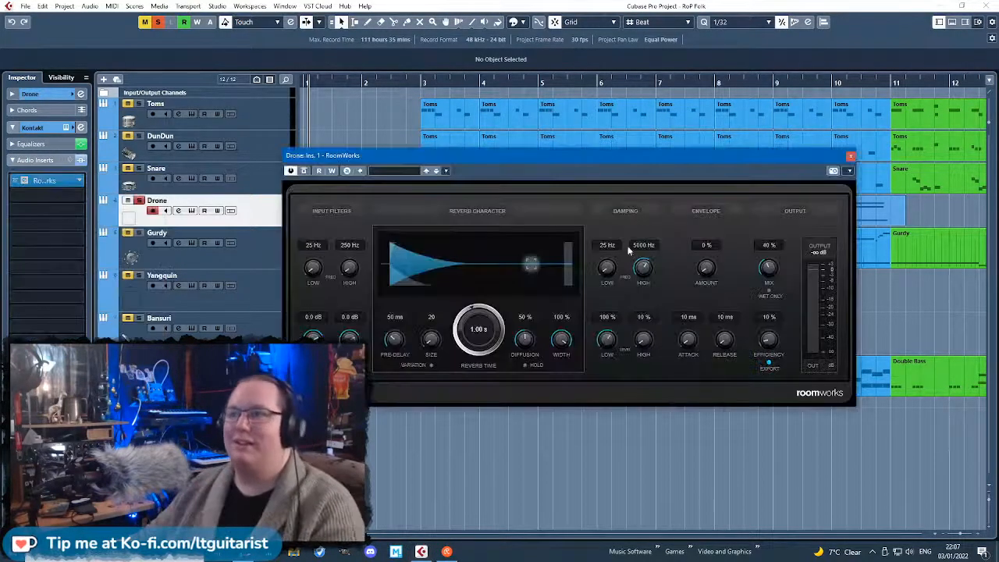
Set RoomWorks to 2.88 s reverb time, 16 ms pre-delay, size 185 and 100 % mix.
left_click_drag(460, 322, 583, 329)
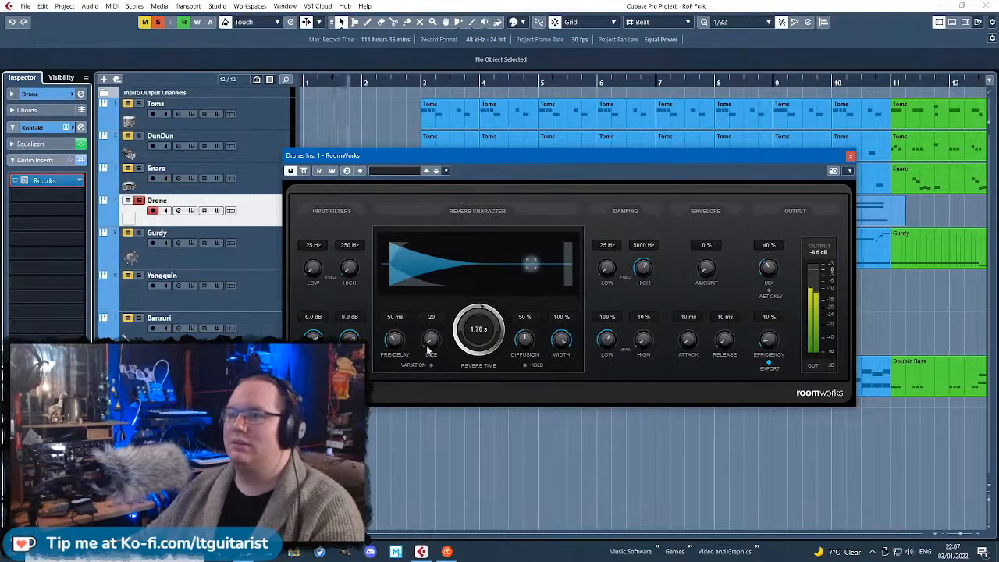
left_click_drag(476, 352, 499, 343)
left_click_drag(394, 339, 421, 332)
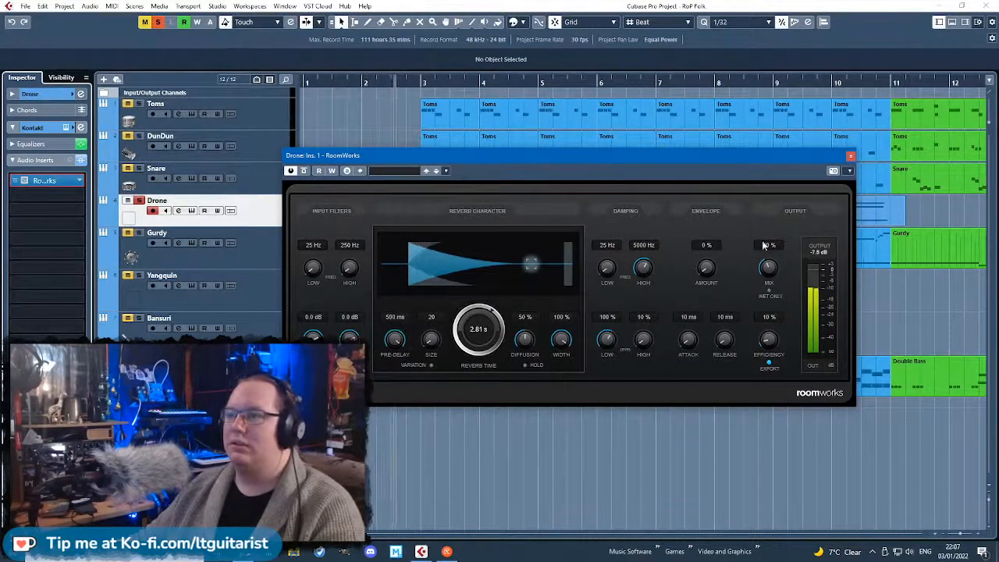
left_click_drag(769, 268, 769, 269)
left_click_drag(477, 330, 478, 325)
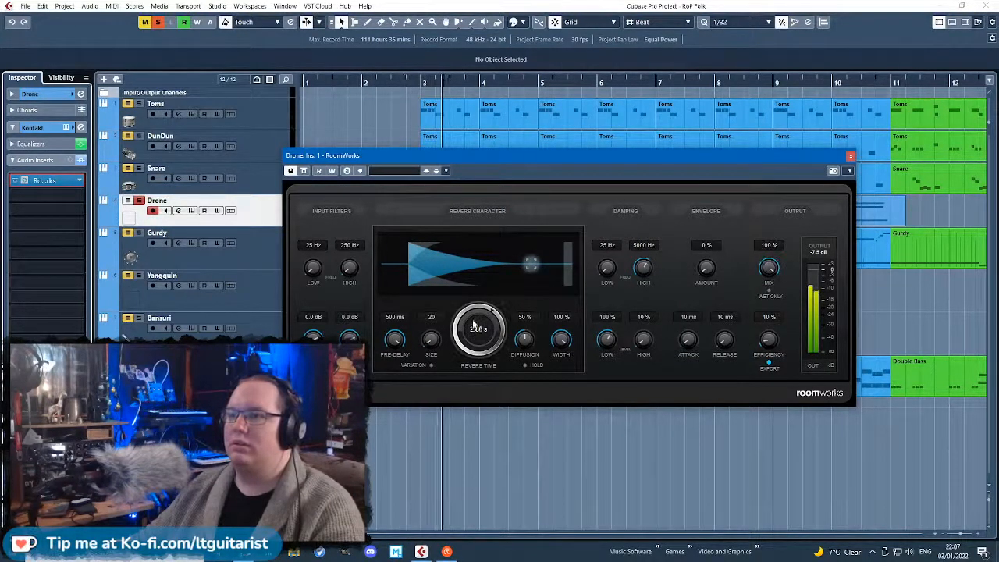
left_click_drag(394, 338, 408, 417)
mouse_move(431, 339)
left_mouse_down()
mouse_move(437, 328)
mouse_move(431, 345)
left_mouse_up()
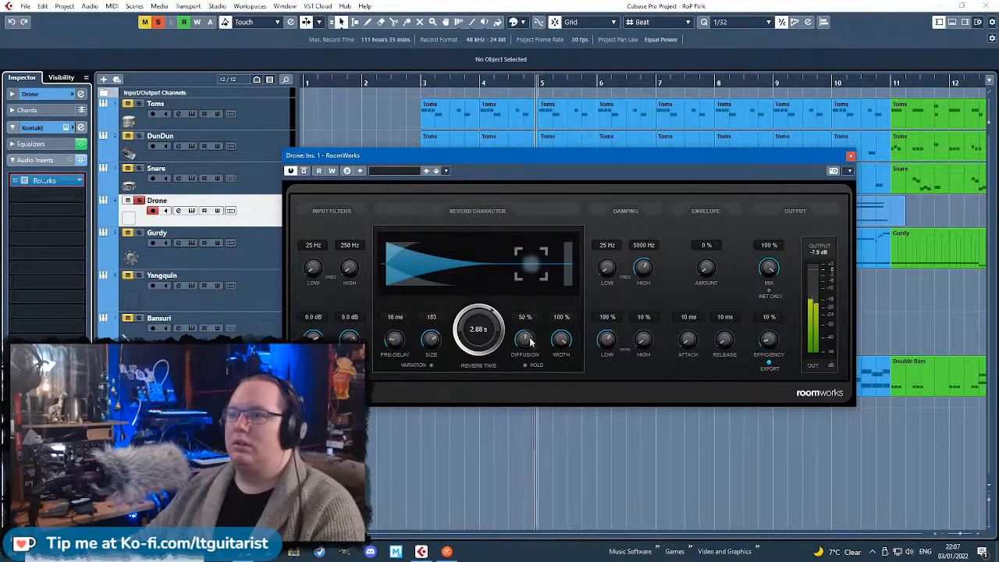
left_click(850, 155)
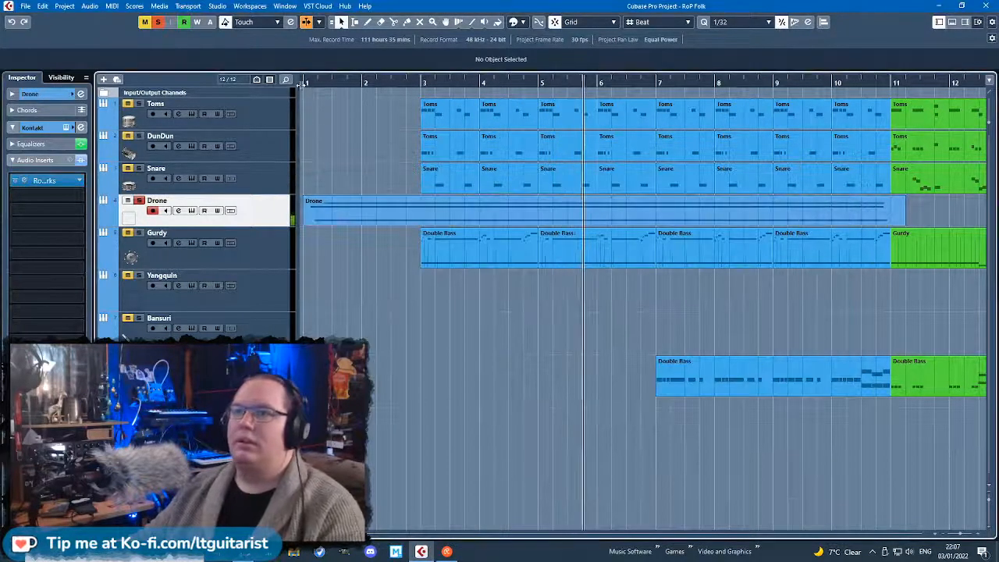
Automate a curved volume fade-in on the Drone track from bar 1, reaching -13.4 shortly after bar 2.
key("Home")
key("h")
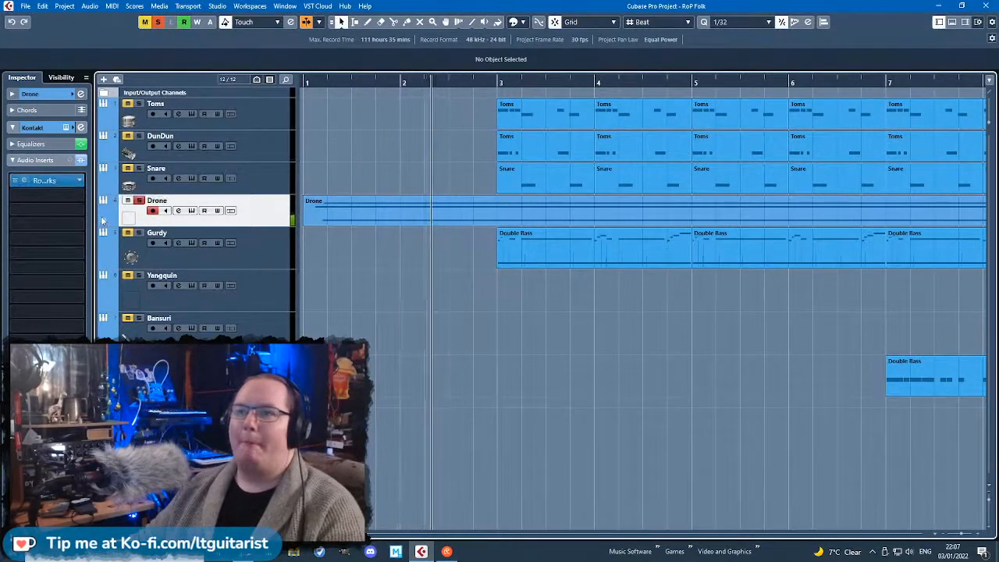
left_click(105, 221)
left_click(309, 253)
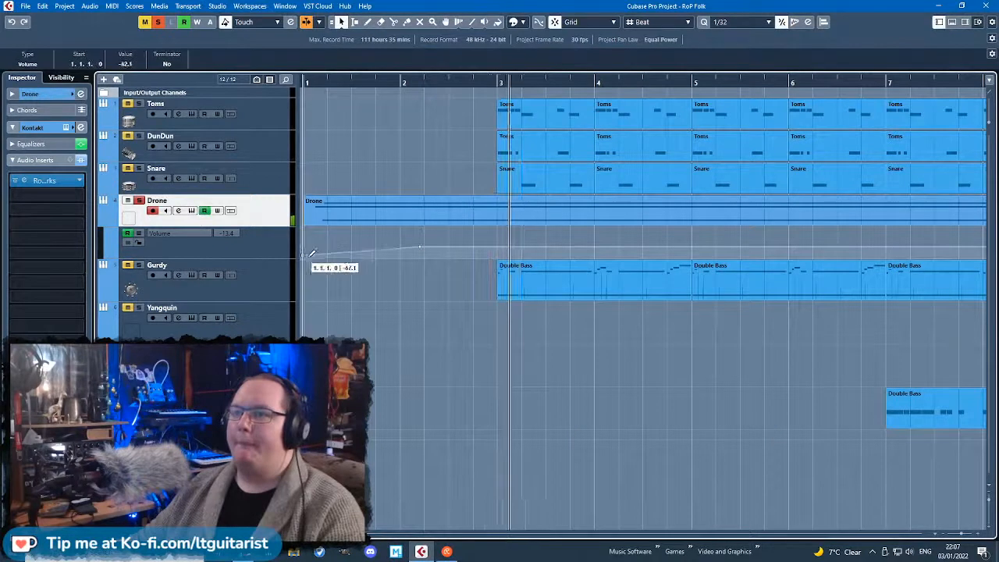
left_click(358, 259)
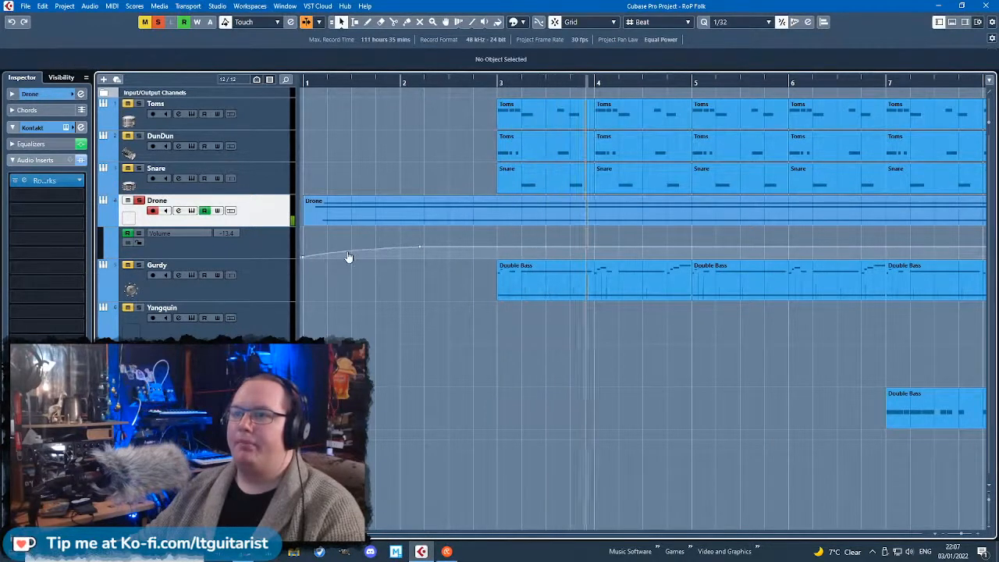
Play the intro from bar 1 with all tracks and examine how the drone sits against the other parts.
key("space")
key("h")
key("space")
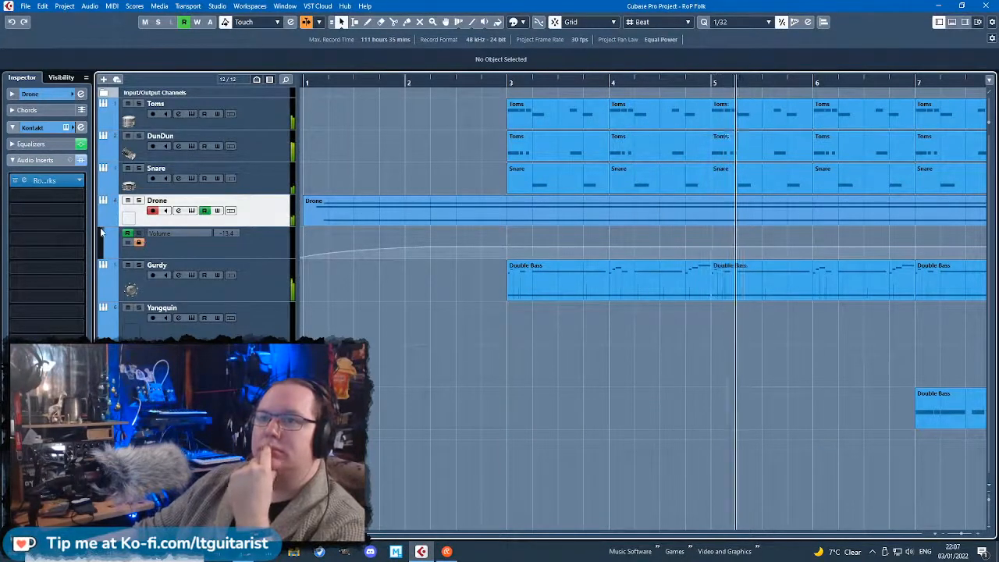
key("g")
key("g")
key("g")
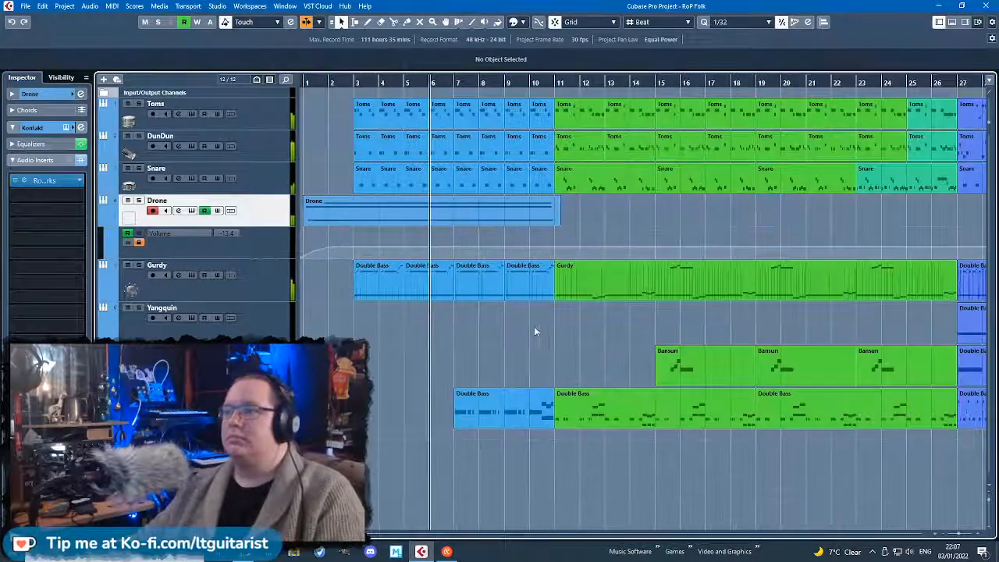
key("h")
key("h")
key("h")
left_click_drag(507, 344, 552, 353)
key("g")
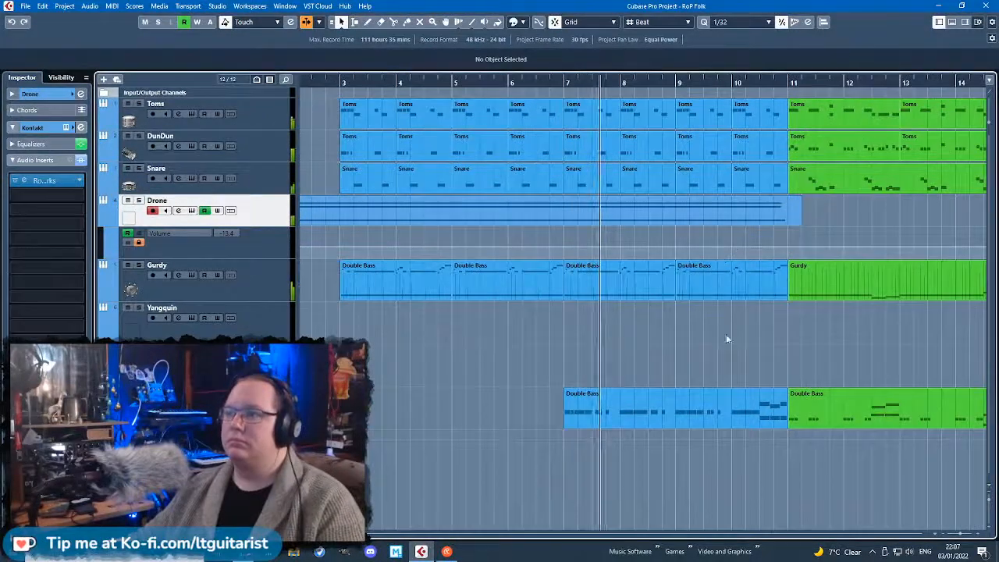
key("h")
key("g")
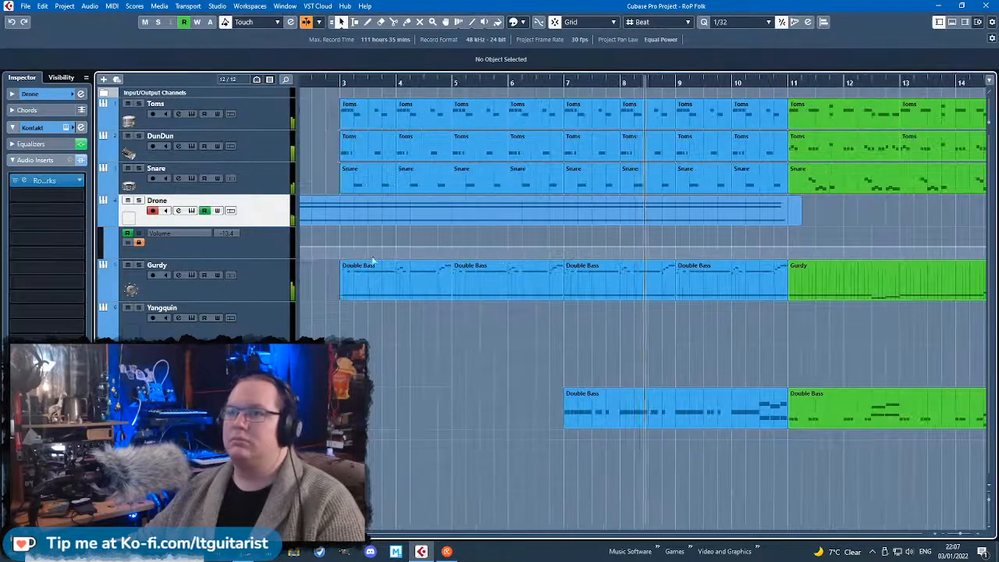
Enlarge the Drone track's volume automation lane and lower the level after the fade-in to -15.3.
scroll(161, 255, "left", 3)
scroll(159, 256, "up", 2)
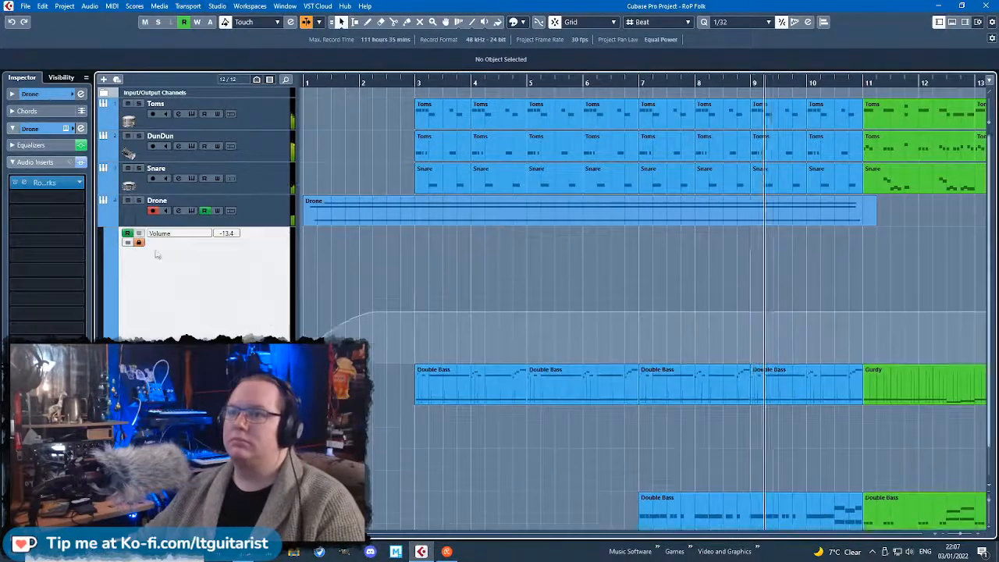
mouse_move(368, 317)
left_mouse_down()
mouse_move(380, 326)
mouse_move(387, 317)
left_mouse_up()
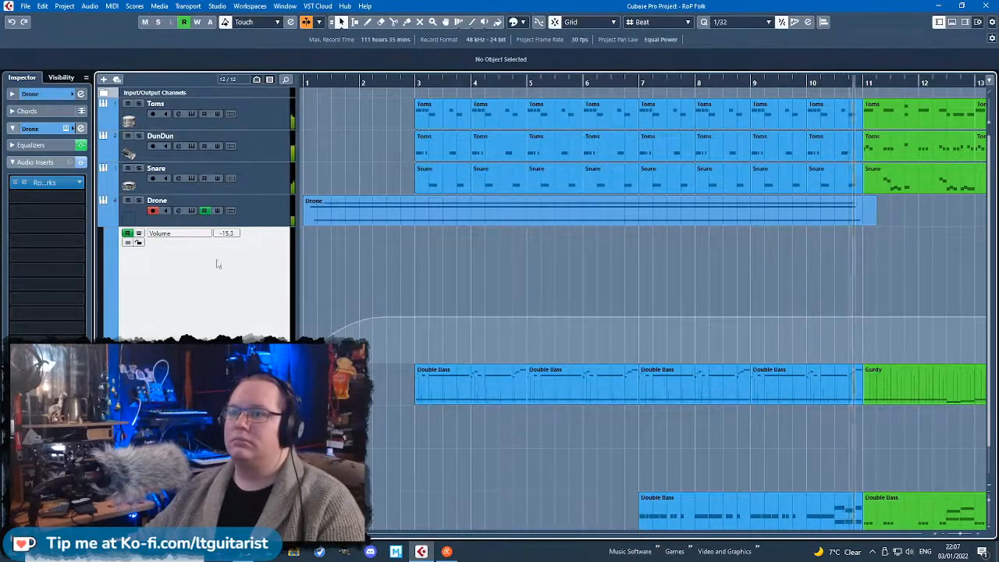
Shorten the sustained notes in the Drone part to end just before bar 10.
left_click(853, 216)
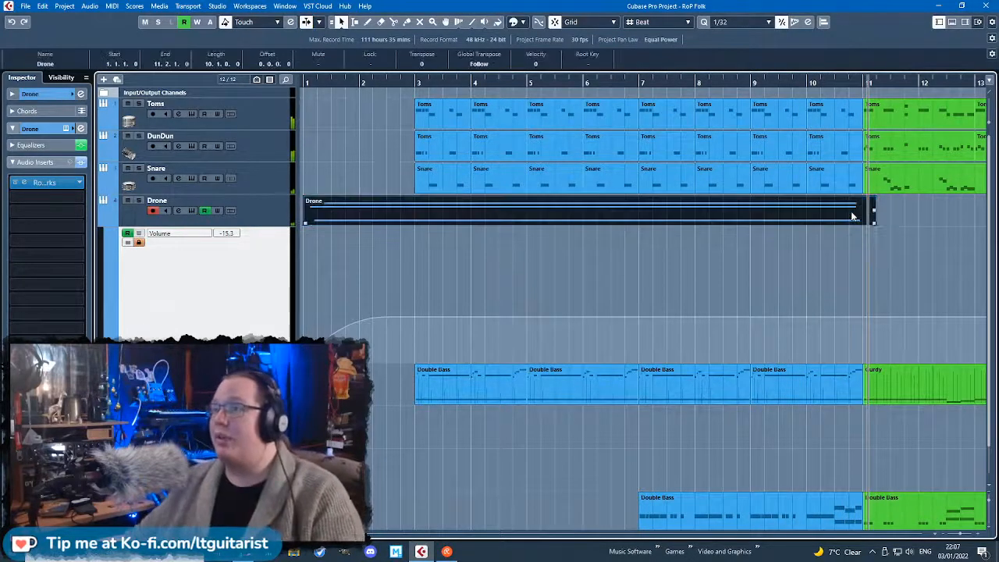
double_click(852, 216)
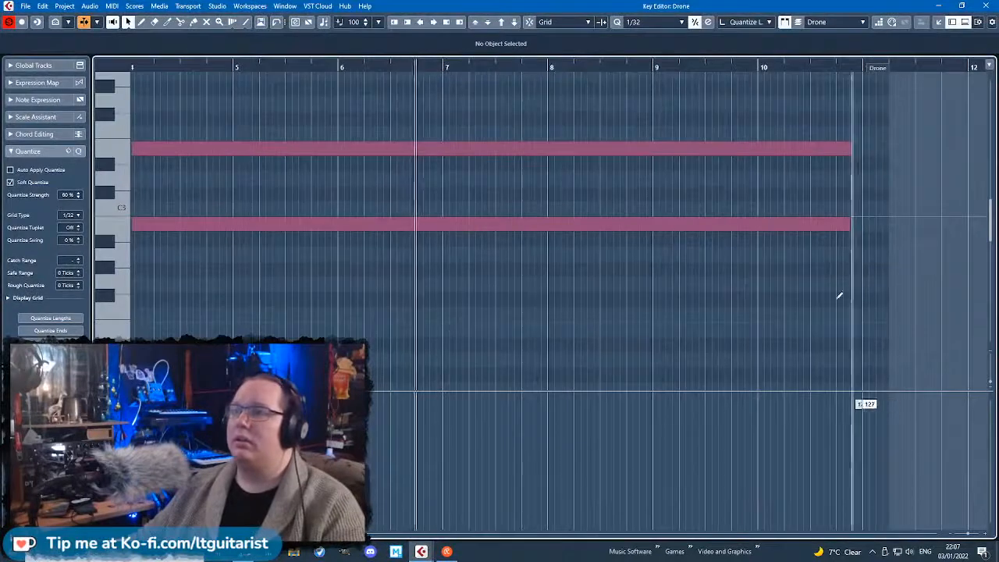
scroll(847, 323, "down", 2)
scroll(838, 314, "up", 2)
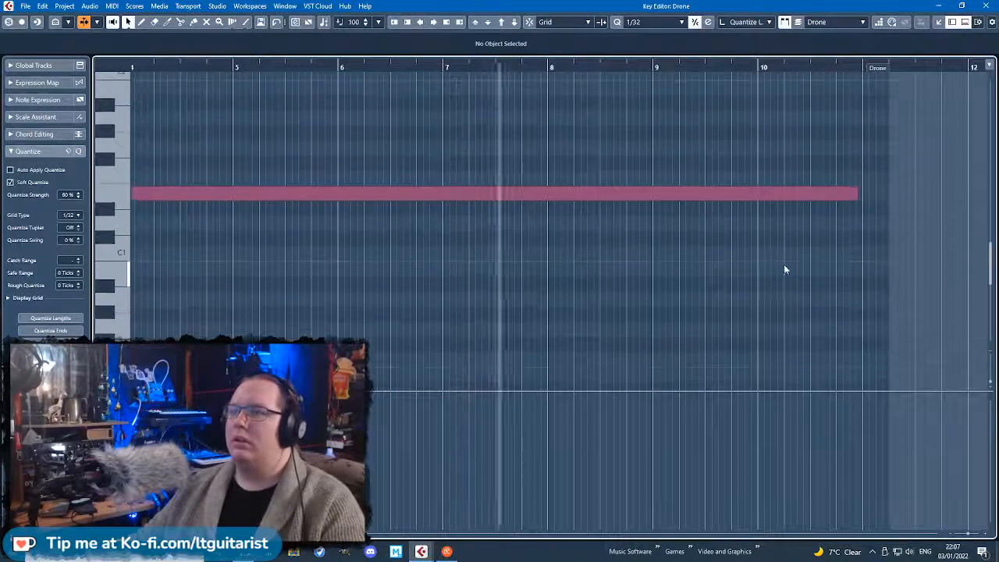
scroll(788, 269, "up", 3)
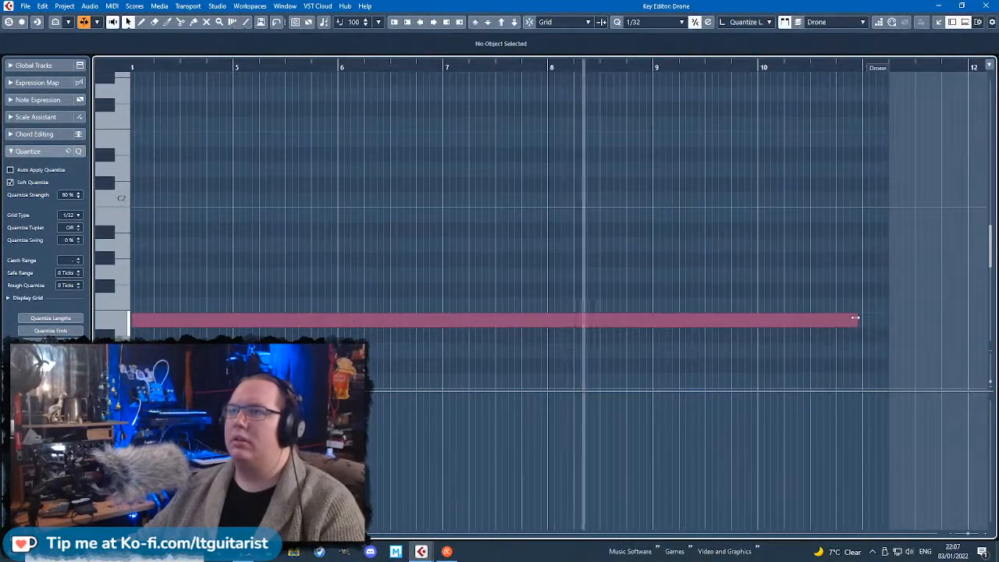
scroll(897, 270, "right", 2)
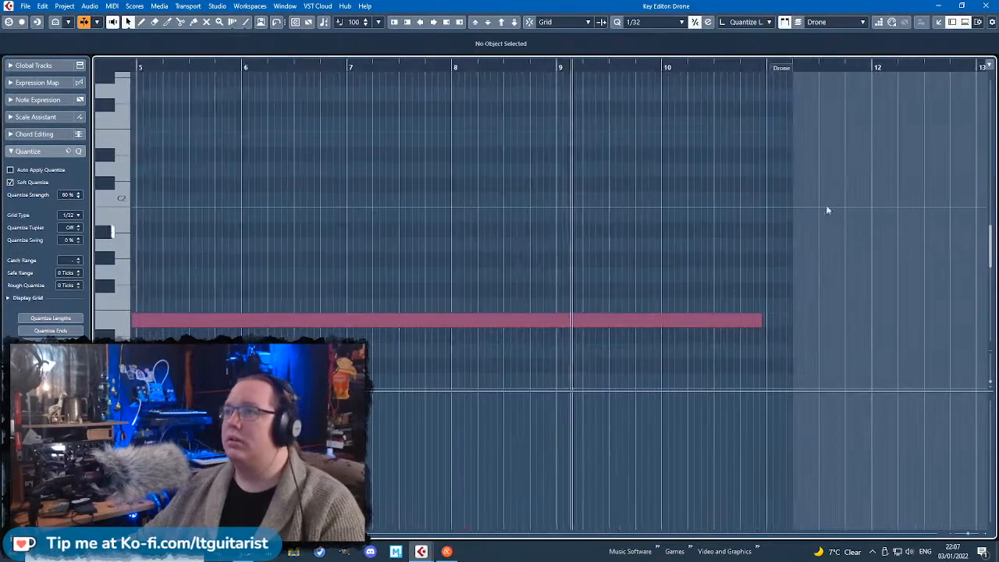
left_click_drag(781, 64, 504, 52)
left_click(715, 316)
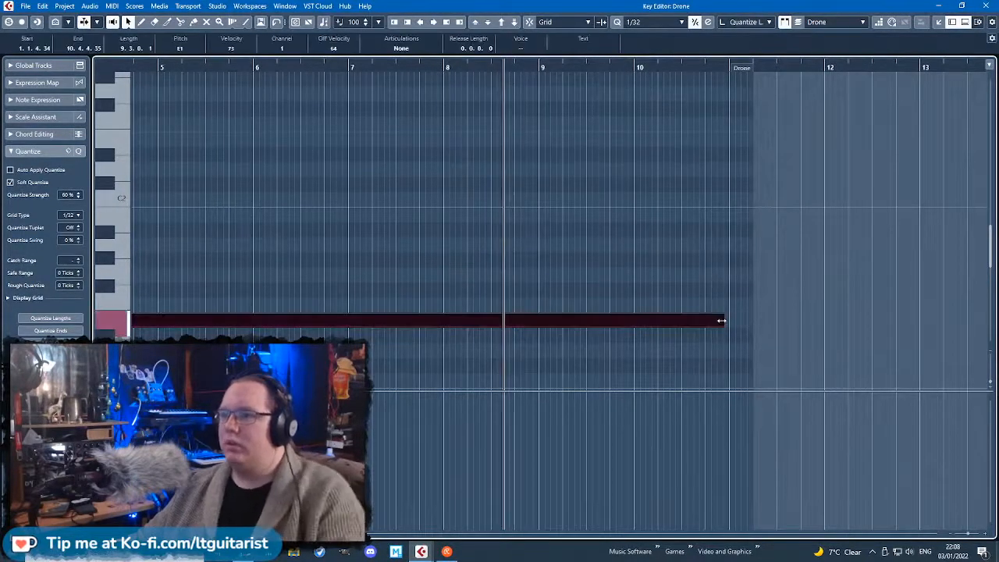
left_click_drag(721, 321, 622, 326)
scroll(679, 291, "up", 4)
mouse_move(679, 292)
left_mouse_down()
mouse_move(712, 131)
mouse_move(627, 165)
left_mouse_up()
scroll(636, 282, "down", 2)
mouse_move(643, 294)
left_mouse_down()
mouse_move(717, 301)
mouse_move(675, 309)
mouse_move(677, 345)
left_mouse_up()
Copy the G2, F#2 and D2 notes at the end of bar 10 from the Double Bass part.
left_click(985, 6)
left_click(686, 279)
scroll(687, 279, "up", 3)
scroll(686, 374, "right", 3)
scroll(681, 469, "down", 1)
double_click(681, 468)
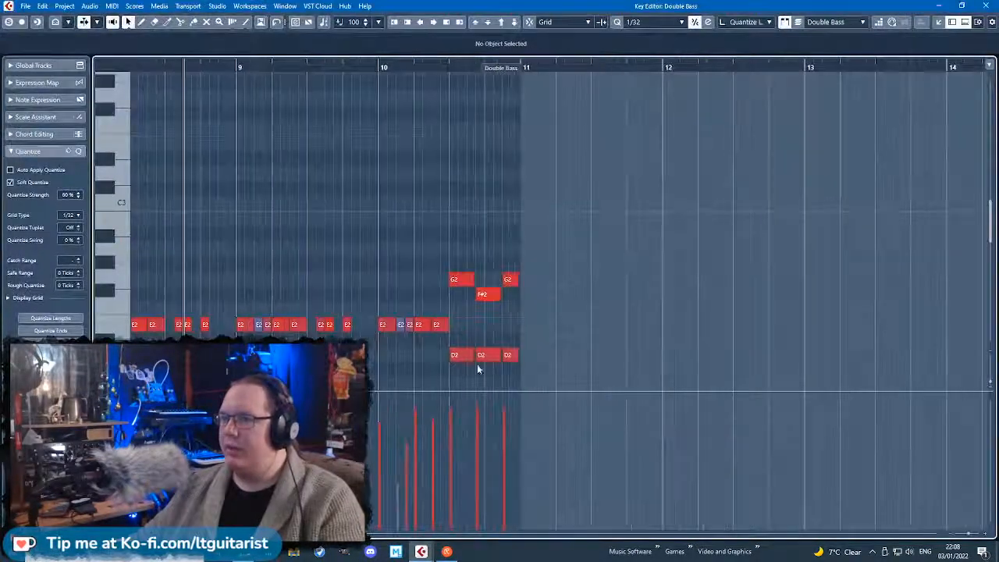
left_click(462, 356)
left_click(465, 281)
left_click_drag(593, 230, 468, 368)
left_click(984, 6)
Delete the leftover low note in bar 10 of the Drone part and paste the copied bass notes at bar 10.
left_click(658, 177)
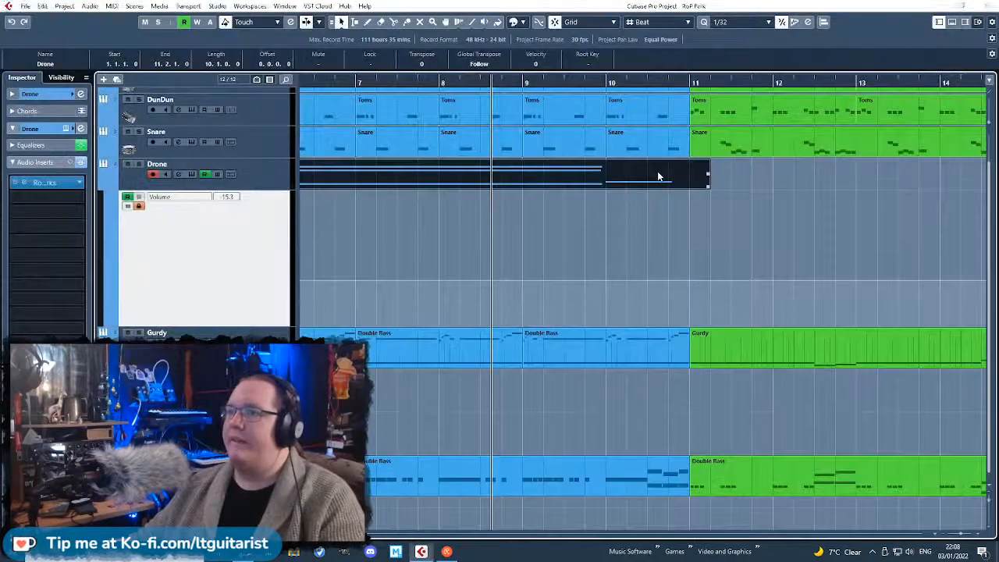
double_click(658, 176)
left_click(609, 333)
key("Delete")
left_click(601, 66)
key("ctrl+v")
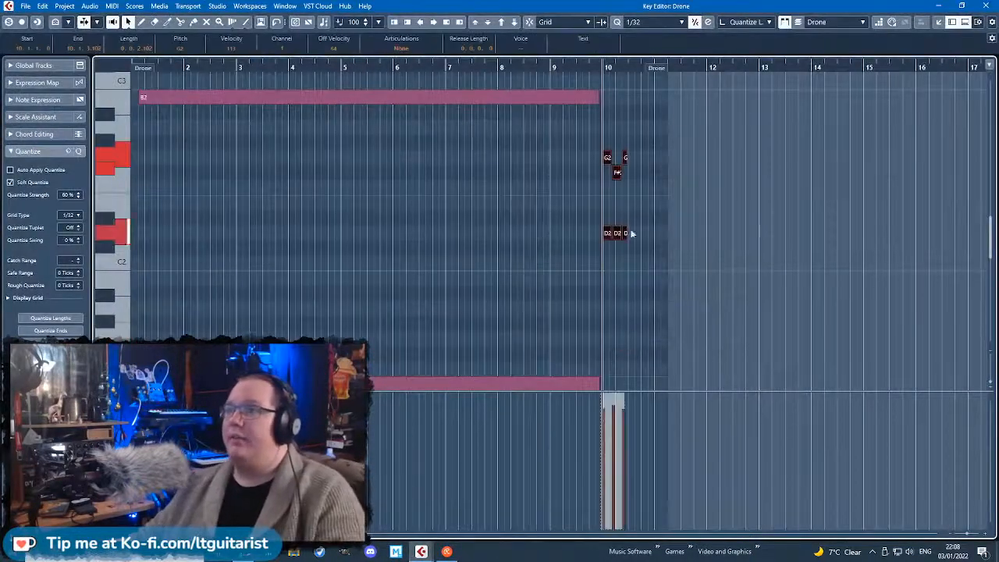
Move the pasted G2, F#2 and D2 notes to beat 3 of bar 10.
key("h")
key("h")
key("h")
key("h")
key("h")
left_click_drag(581, 234, 738, 239)
left_click(731, 241)
scroll(624, 247, "down", 3)
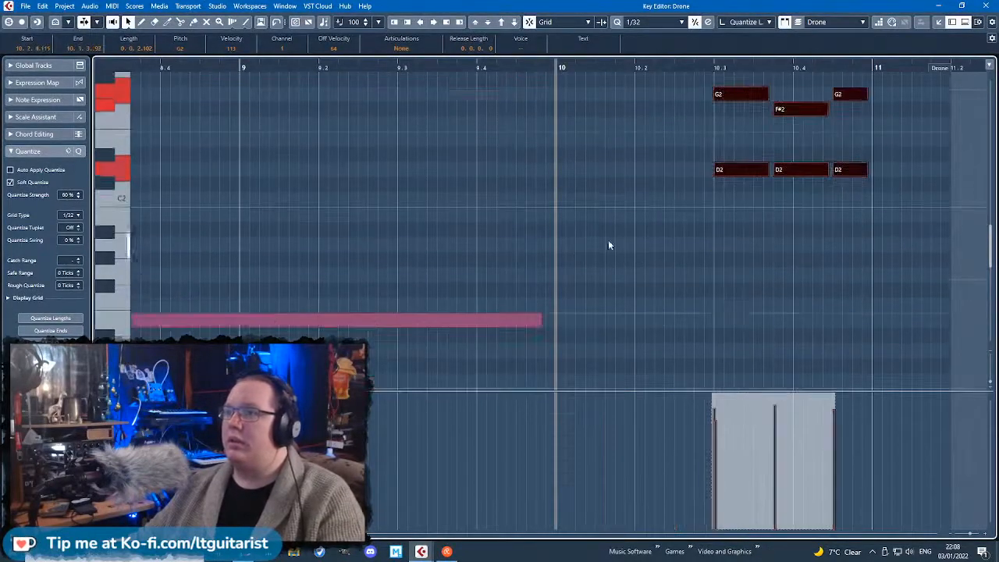
Draw A1, A2 and E3 notes from the start of bar 10 to just before beat 3.
left_click_drag(559, 246, 664, 247)
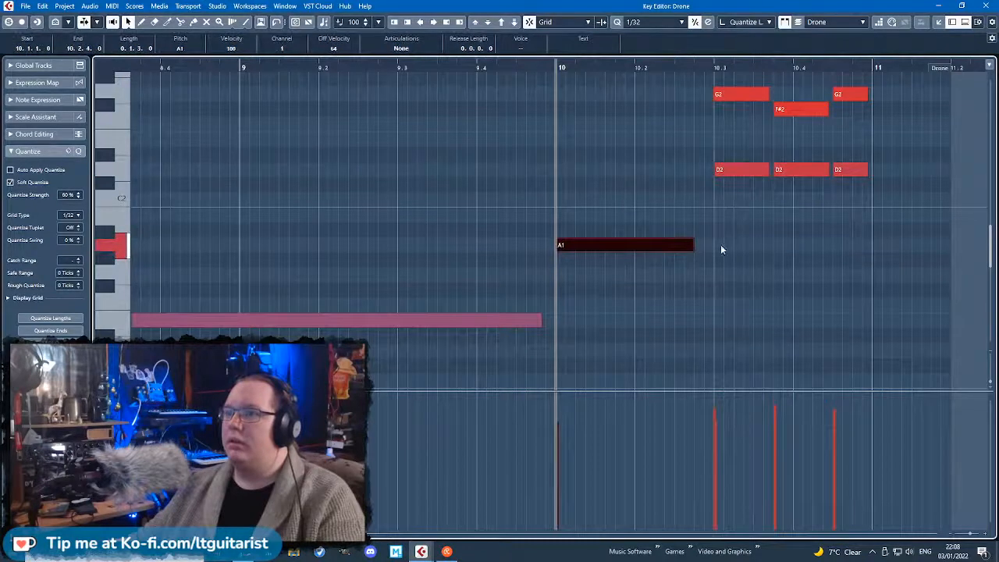
scroll(710, 252, "up", 8)
scroll(576, 289, "down", 6)
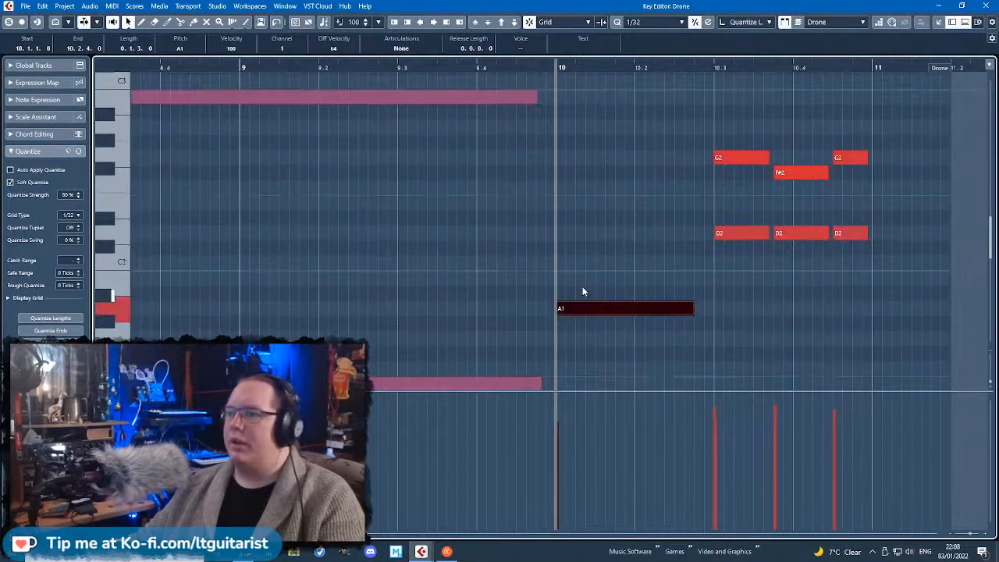
scroll(582, 286, "up", 4)
left_click_drag(560, 240, 721, 242)
key("Down")
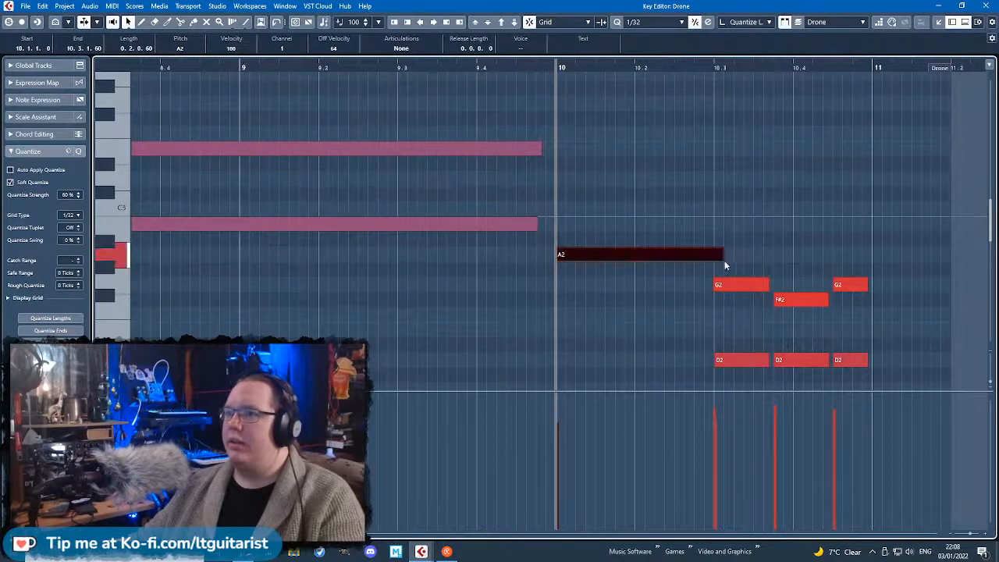
left_click_drag(560, 148, 703, 153)
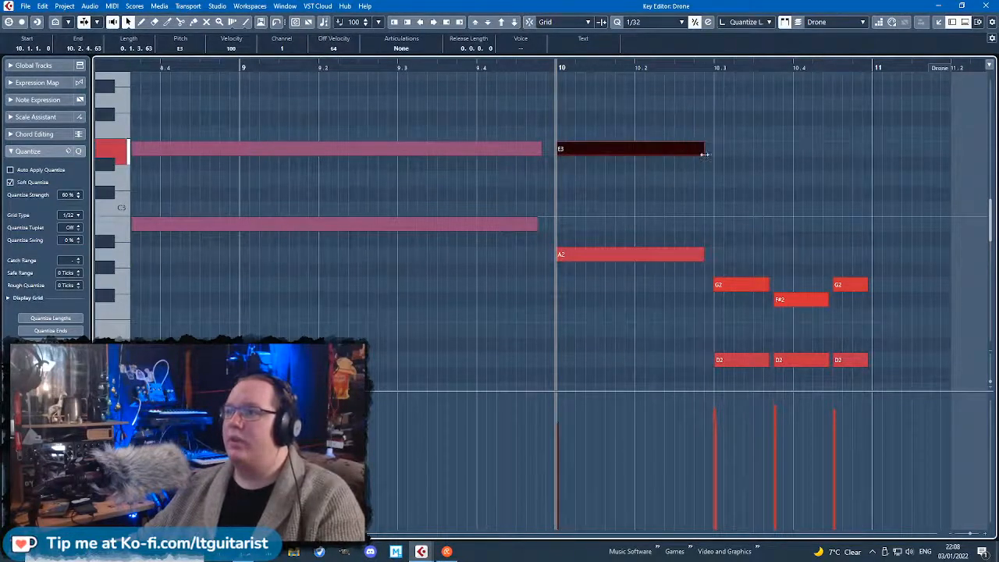
Play the end of the Drone part and examine how the chord changes in bar 10 lead into bar 11.
scroll(694, 193, "down", 3)
left_click(334, 75)
key("space")
left_click(268, 68)
scroll(653, 240, "up", 2, "ctrl")
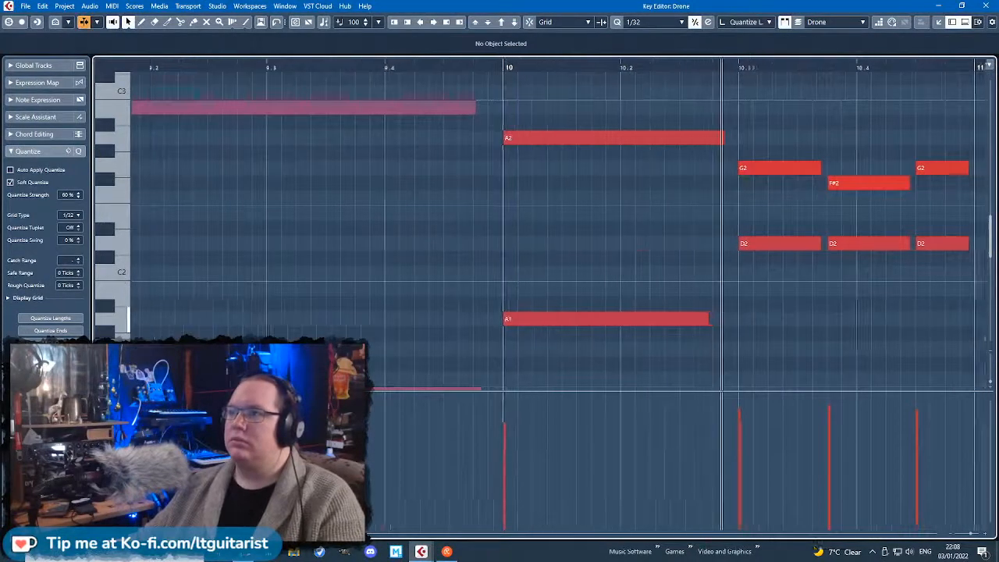
scroll(818, 343, "down", 3, "ctrl")
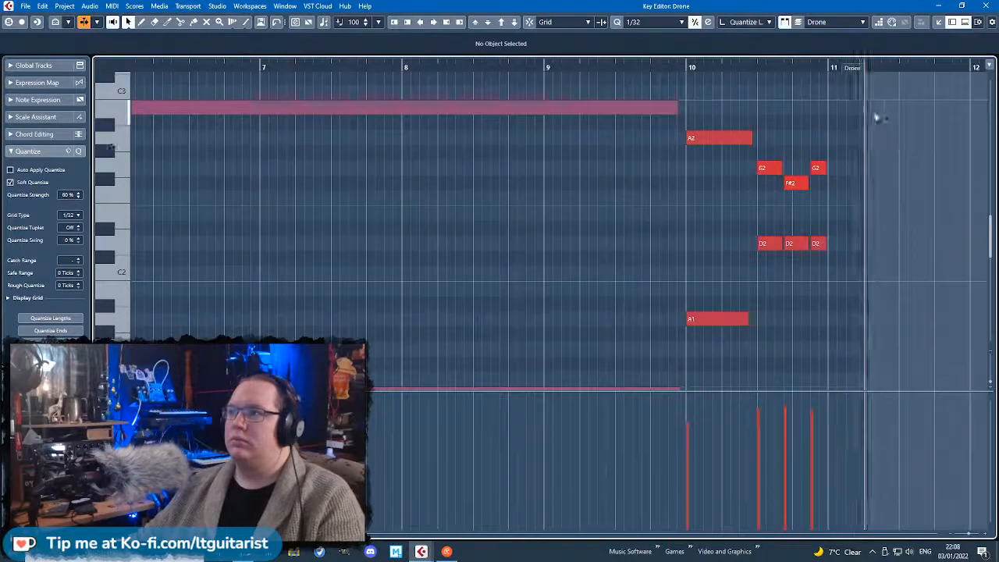
left_click_drag(495, 71, 973, 71)
scroll(491, 273, "up", 5, "ctrl")
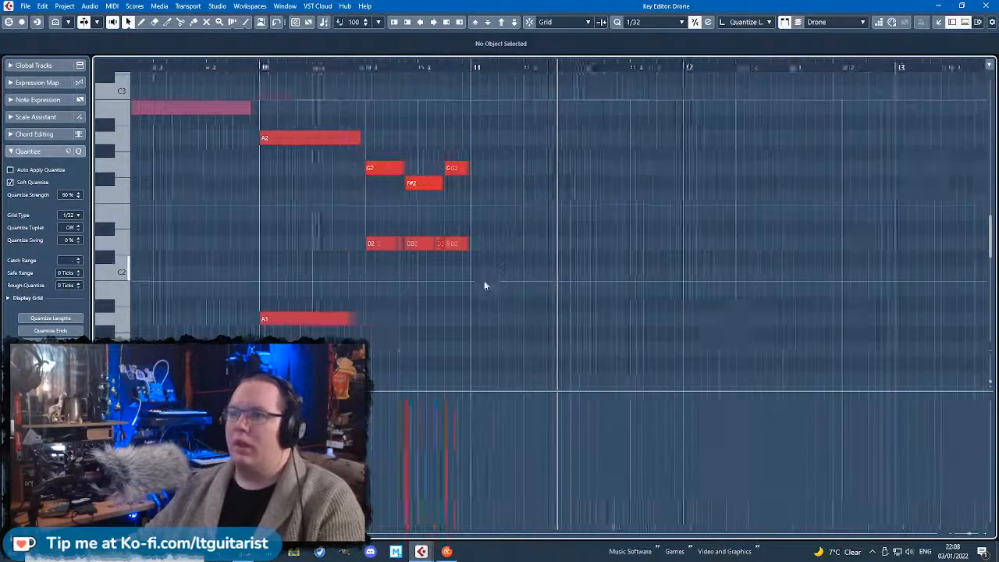
Add short E1, E2 and B2 notes at the start of bar 11 to close the Drone part.
left_click(195, 314)
scroll(213, 304, "down", 5, "ctrl")
scroll(213, 301, "down", 4)
left_click_drag(206, 312, 196, 114)
key("ctrl+d")
scroll(267, 211, "down", 4)
scroll(273, 218, "up", 3, "ctrl")
left_click_drag(273, 207, 364, 280)
scroll(361, 172, "up", 3)
left_click(475, 262)
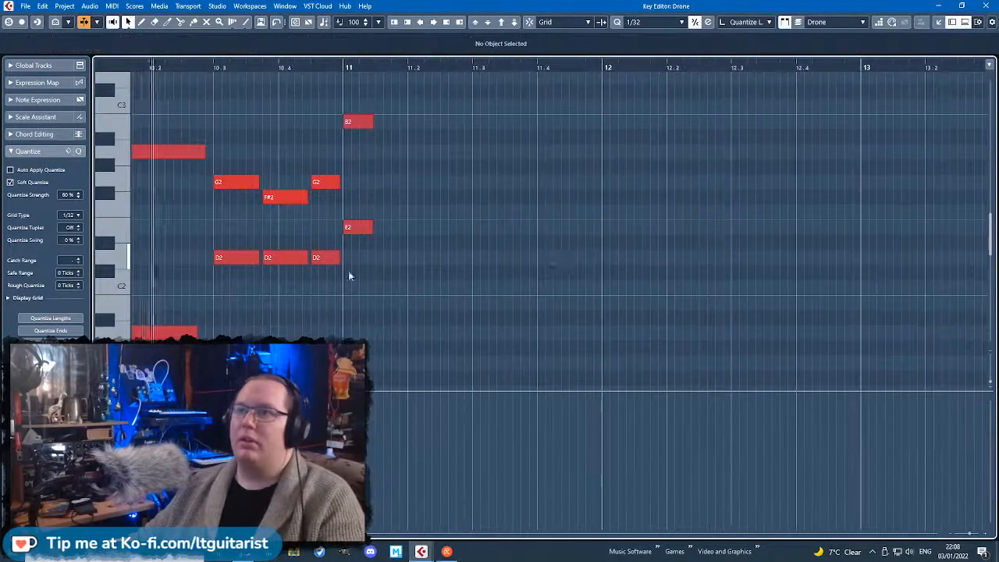
Shorten the G2, F#2 and D2 notes in the second half of bar 10 to leave small gaps between them.
scroll(222, 288, "up", 2, "ctrl")
left_click_drag(222, 287, 385, 184)
left_click(700, 218)
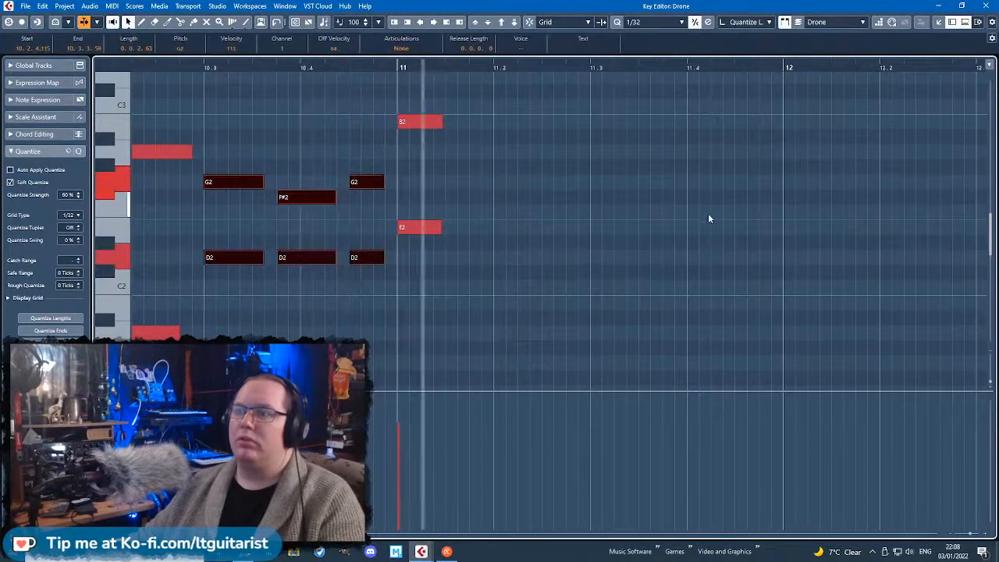
scroll(707, 222, "down", 5)
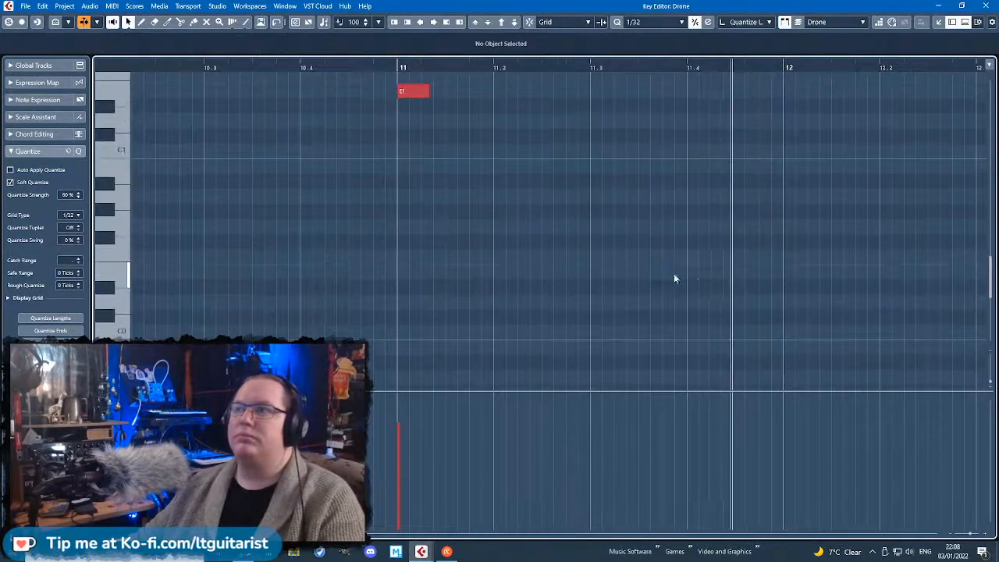
Play the arrangement from bar 1 and stretch the Drone's volume fade-in to reach -18.7 at bar 3.
left_click(985, 6)
scroll(532, 360, "down", 3, "ctrl")
left_click_drag(322, 82, 304, 85)
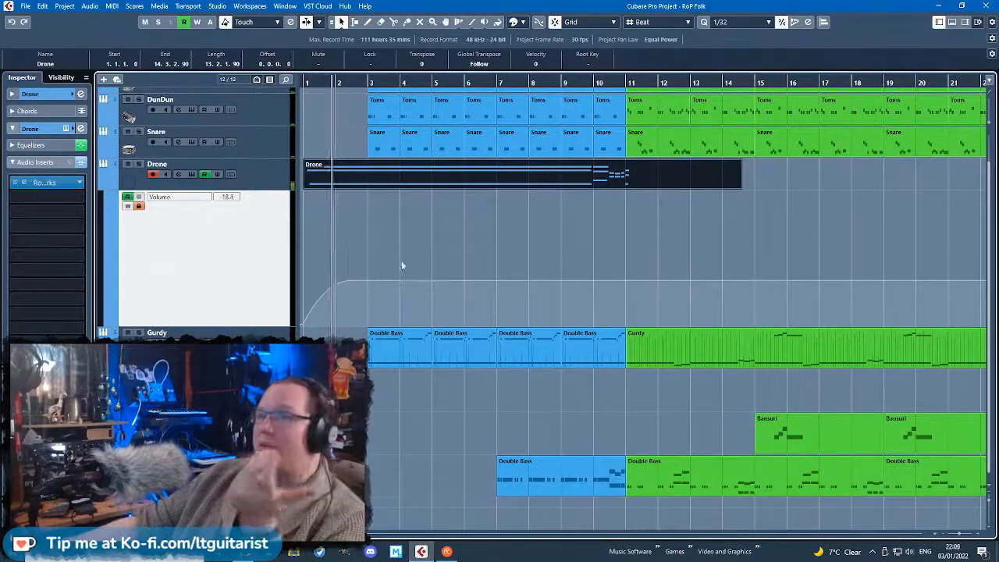
left_click(667, 211)
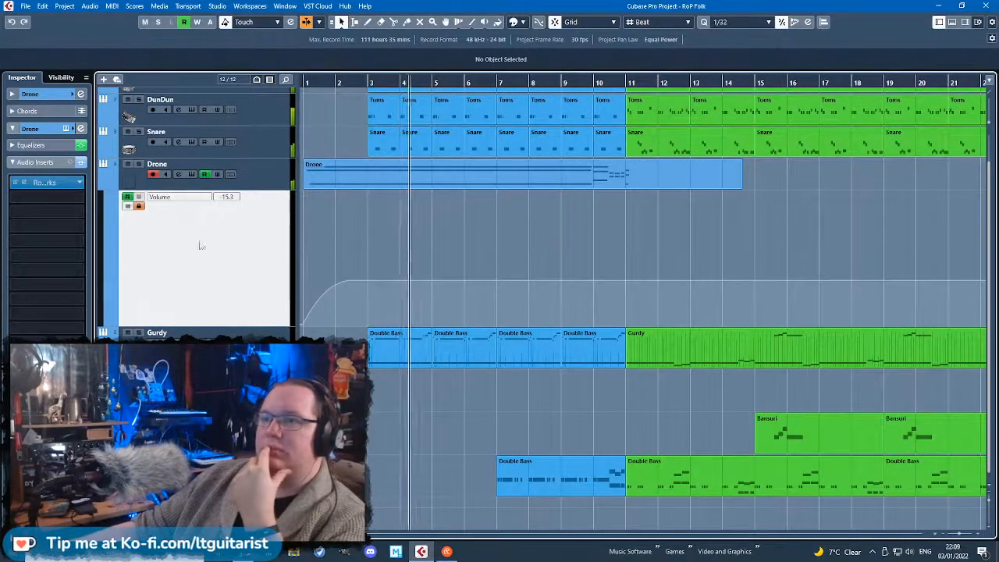
left_click(361, 286)
left_click_drag(360, 286, 366, 289)
Trim the Drone part in the arrangement to end at bar 12.
left_click(552, 181)
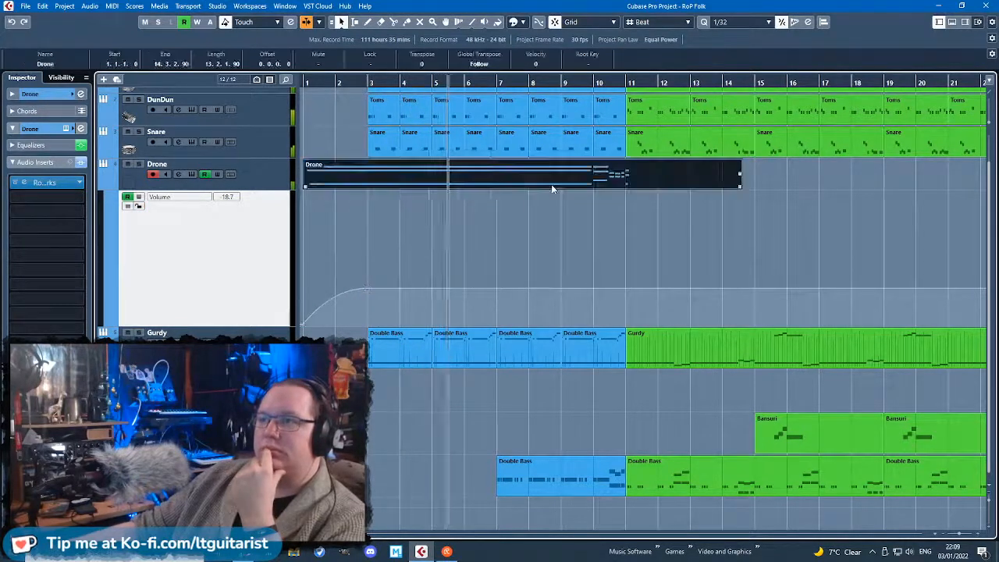
left_click(418, 259)
left_click_drag(737, 186, 658, 186)
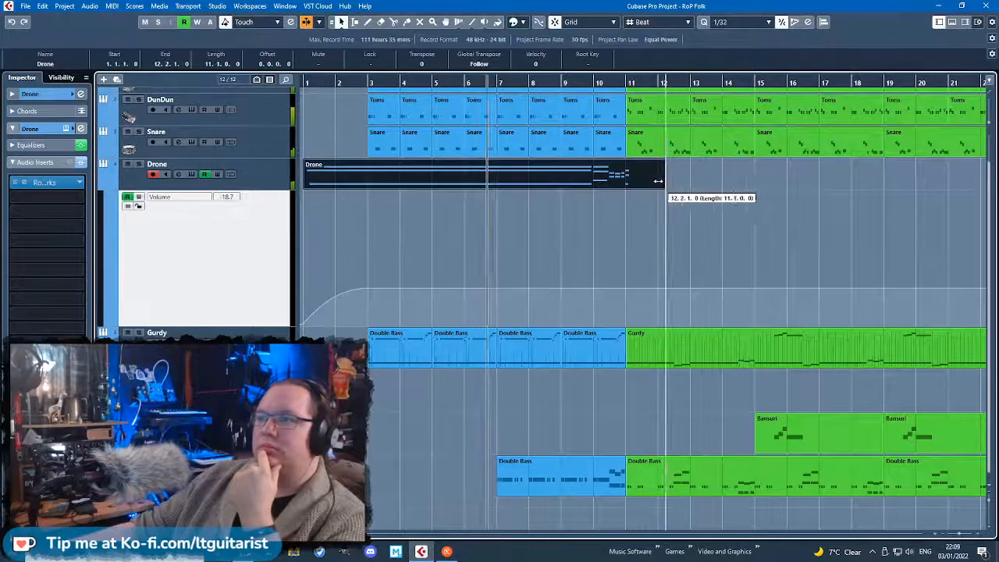
Automate a gentle curved volume decrease on the Drone track from bar 3 down to bar 12.
left_click(674, 303)
left_click(520, 296)
left_click_drag(522, 299, 523, 289)
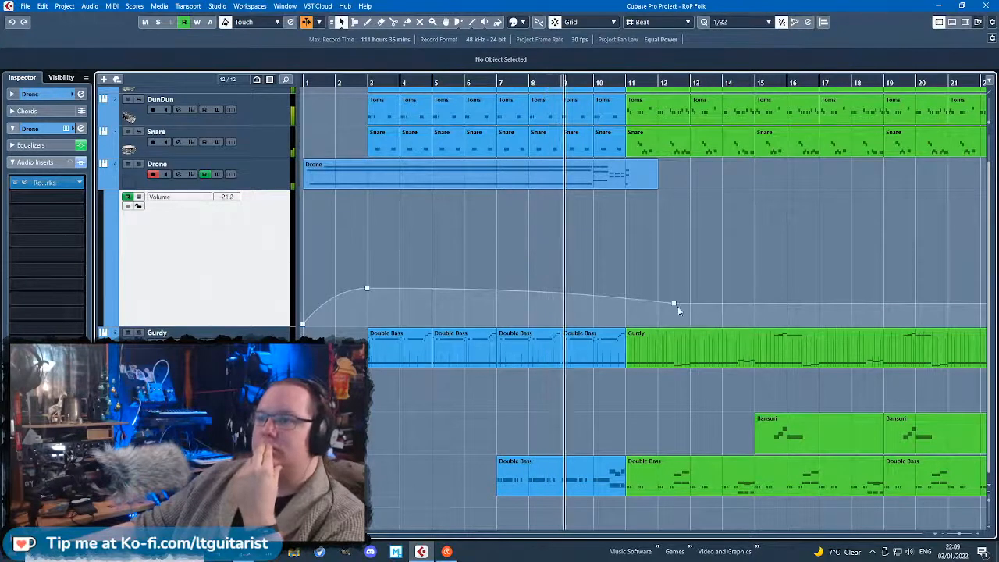
left_click_drag(676, 304, 664, 307)
Hide the Drone track's volume automation lane and return to the overview of the arrangement.
left_click(218, 185)
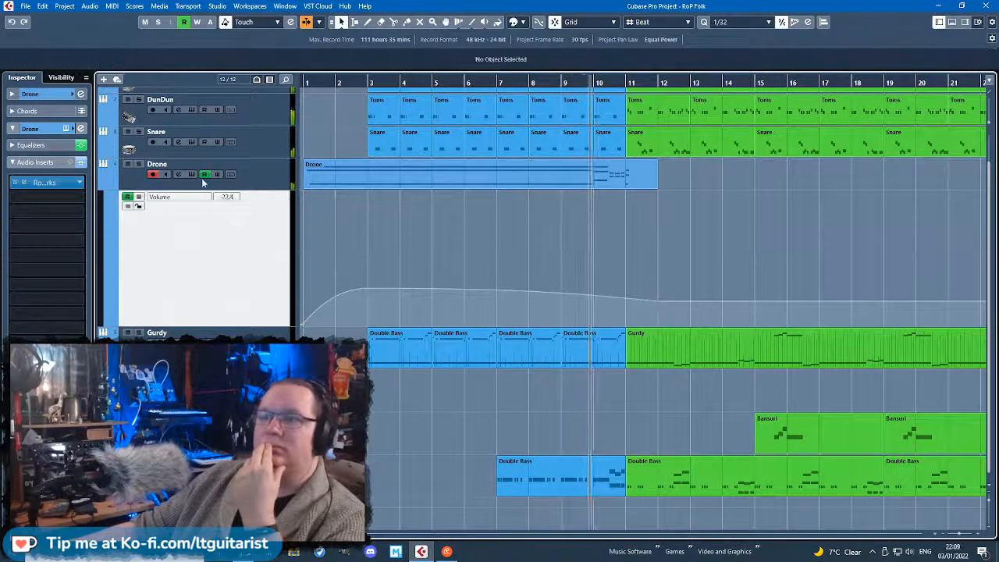
left_click(102, 185)
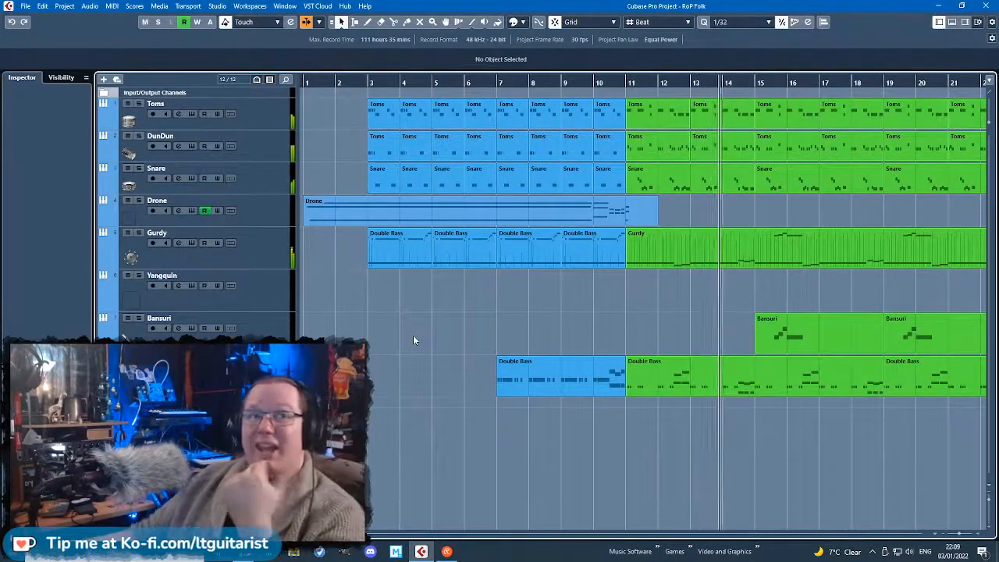
key("g")
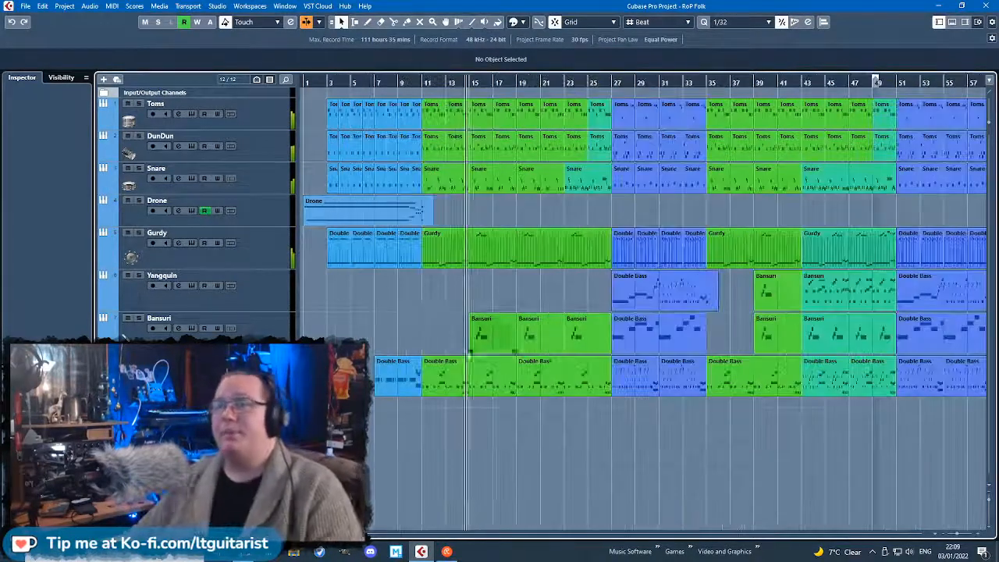
key("h")
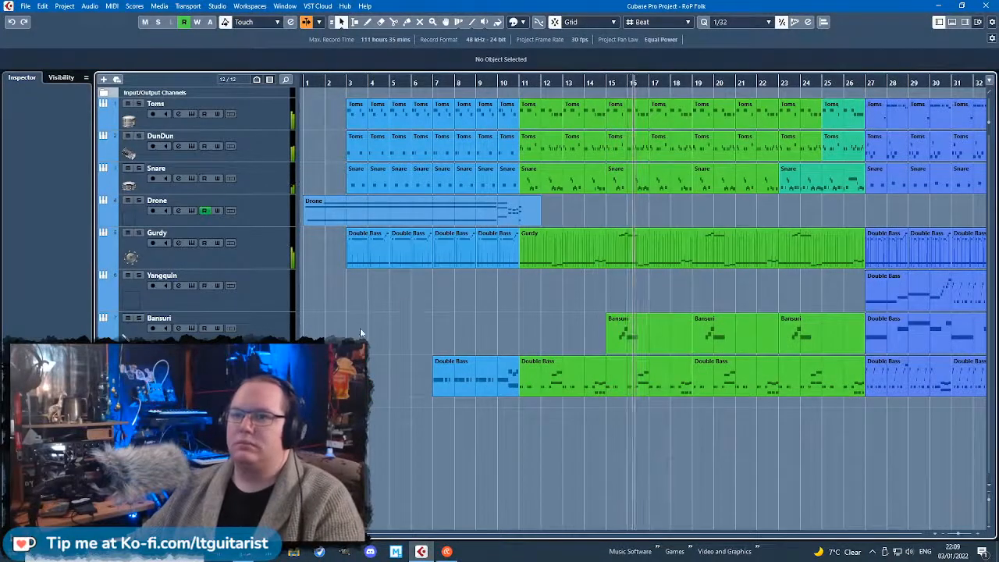
Add one instrument track using Kontakt, routed to Stereo Out.
right_click(273, 153)
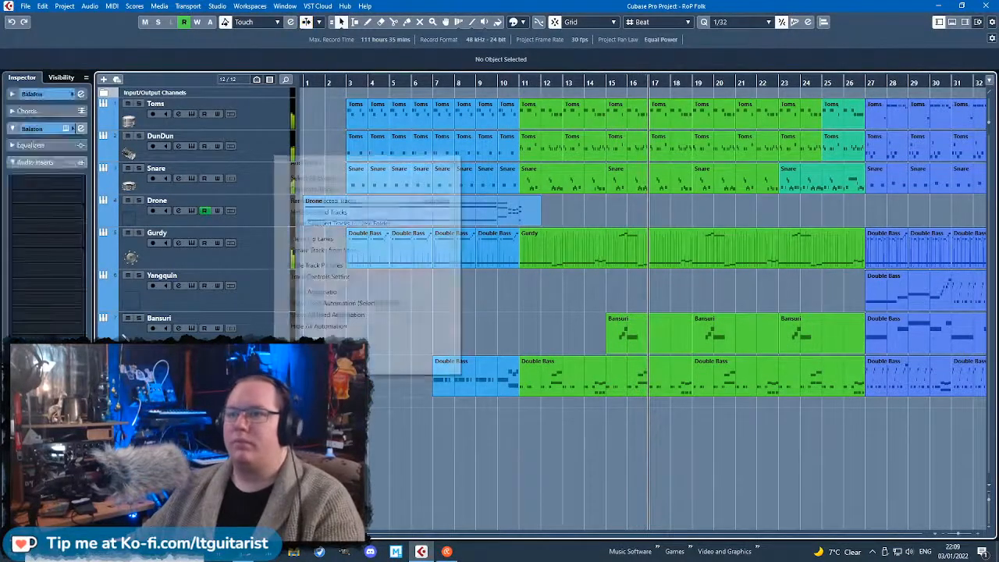
mouse_move(374, 158)
left_click(569, 175)
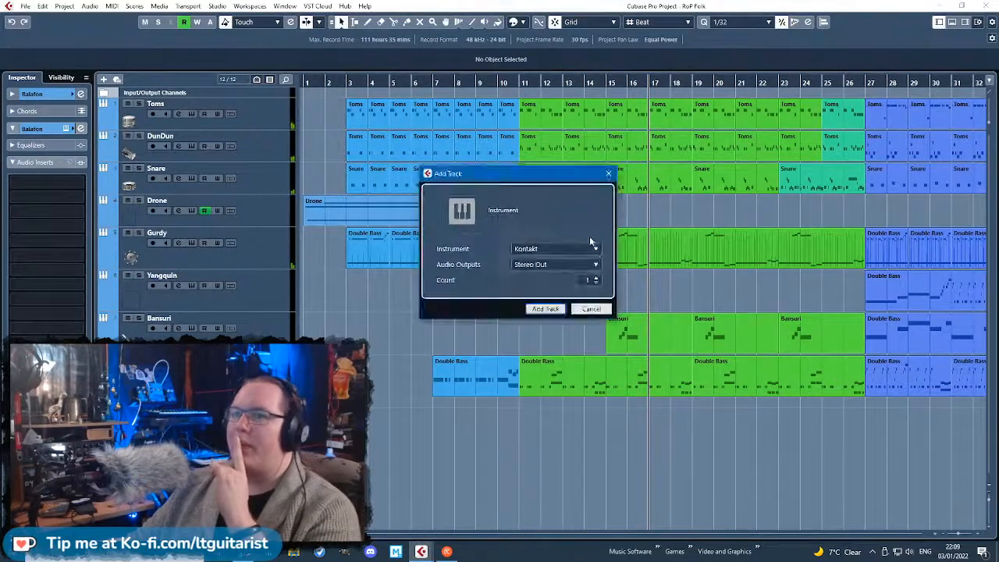
left_click(595, 249)
key("Escape")
left_click(541, 310)
Load the Ngoni from Kontakt's West Africa library, and replace it with the Kora.
scroll(413, 125, "down", 10)
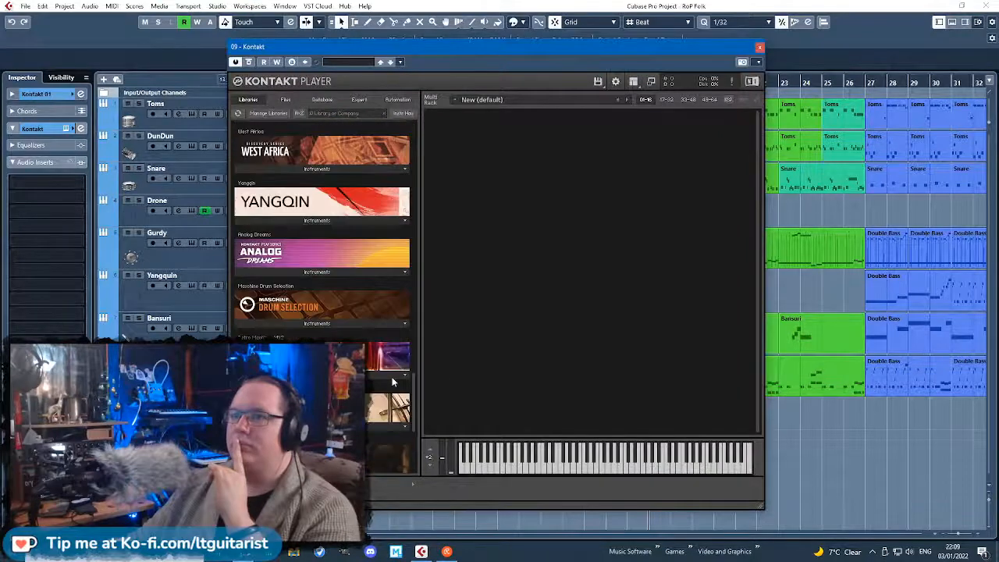
left_click(318, 169)
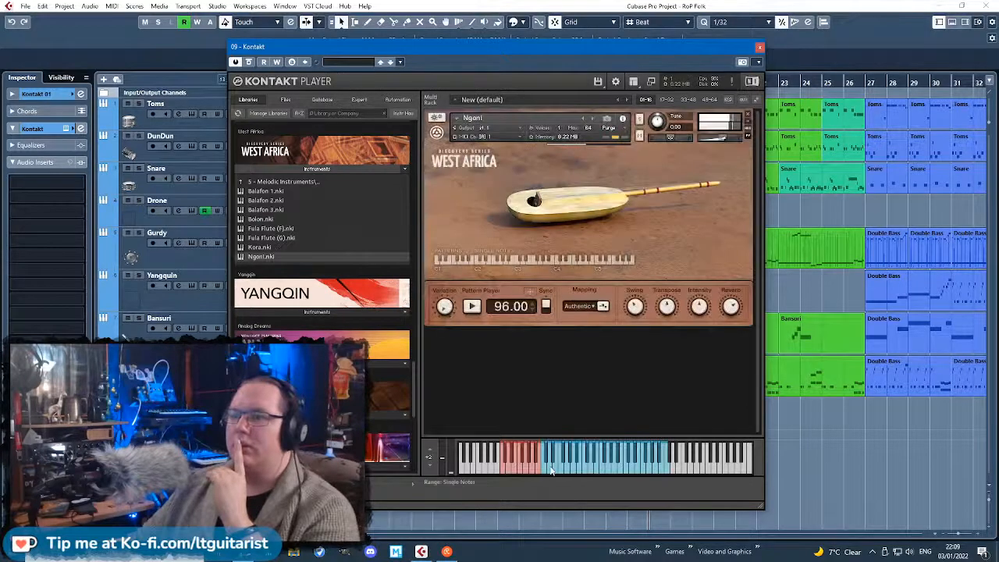
left_click(748, 114)
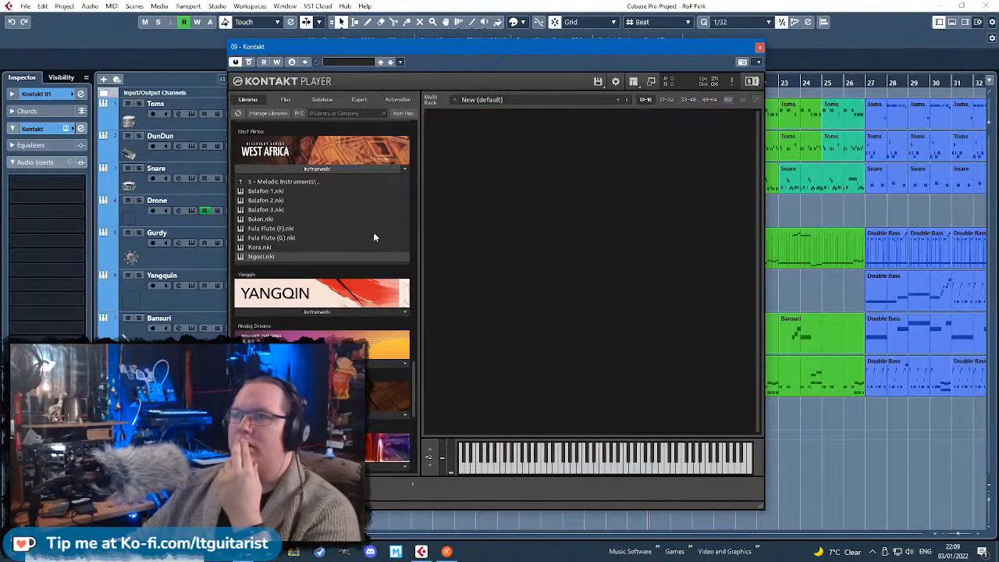
double_click(287, 247)
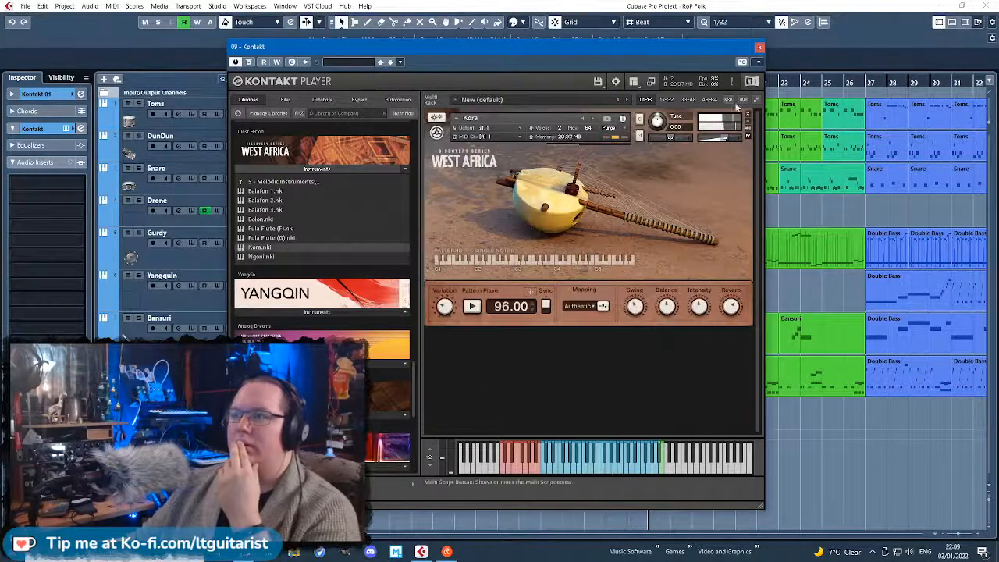
Replace the Kora with the Bolon, switch its mapping from authentic to chromatic, and close the instrument.
left_click(748, 114)
double_click(264, 219)
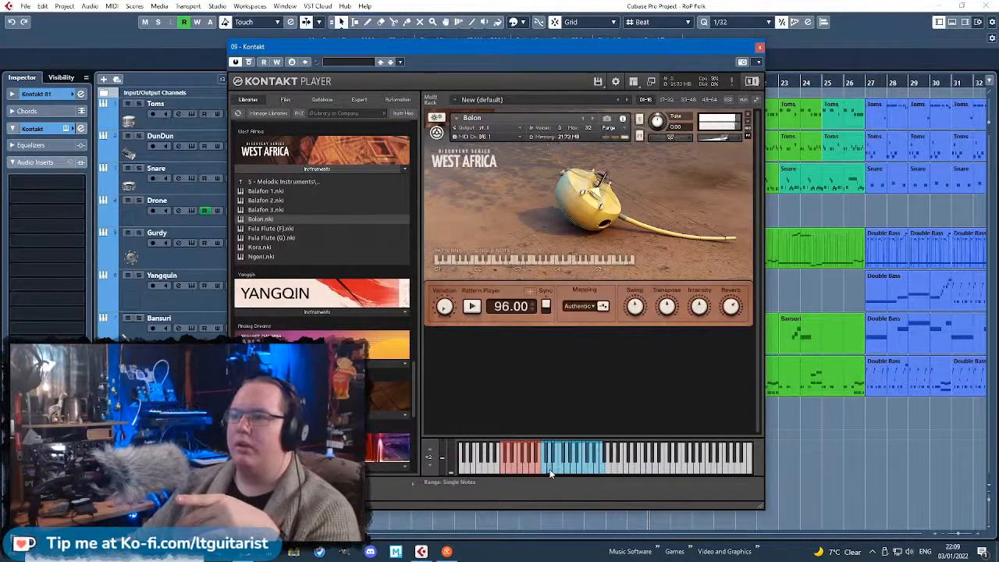
left_click(603, 307)
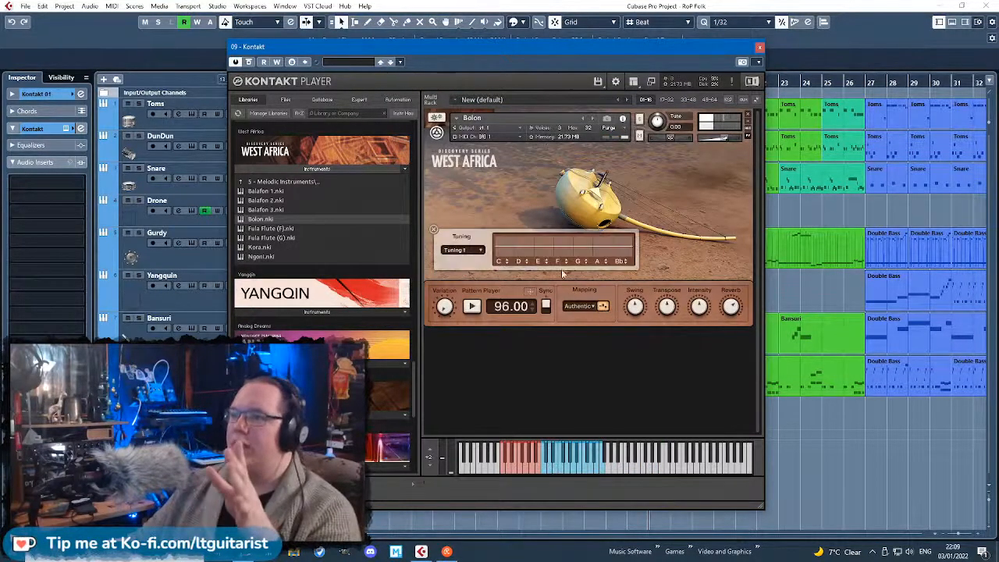
left_click(602, 306)
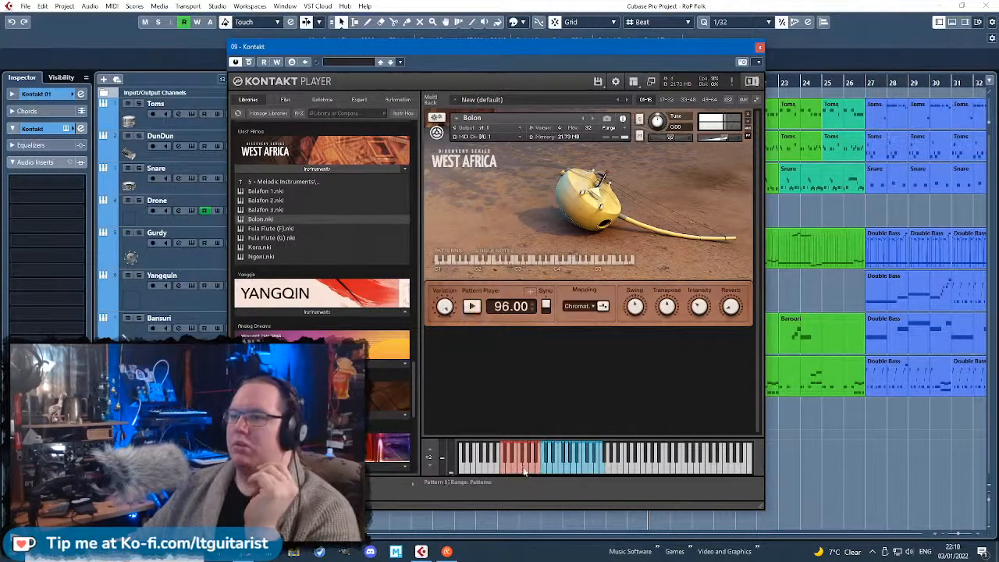
left_click(760, 49)
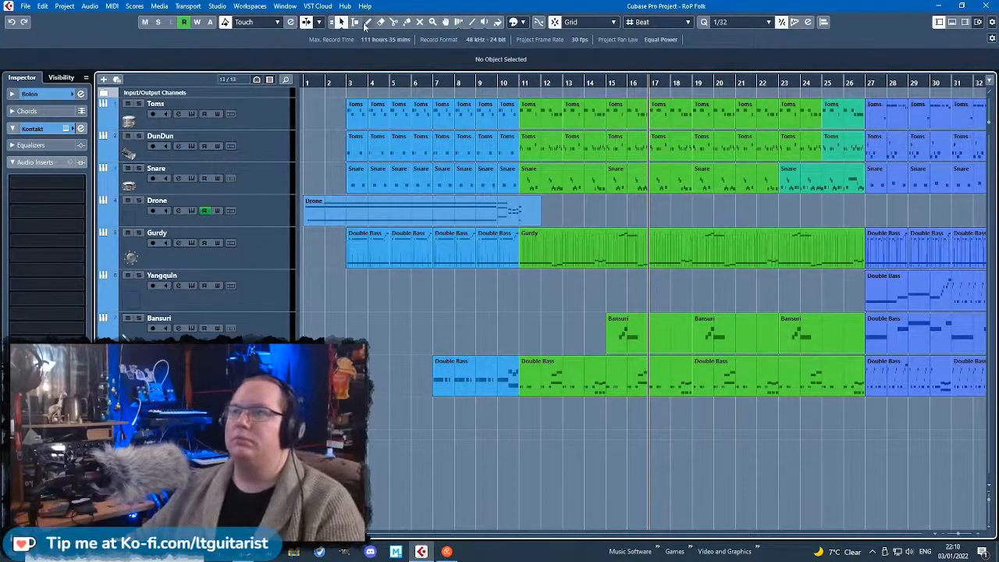
left_click(367, 22)
scroll(538, 296, "up", 4)
mouse_move(502, 292)
left_mouse_down()
mouse_move(593, 301)
mouse_move(596, 313)
left_mouse_up()
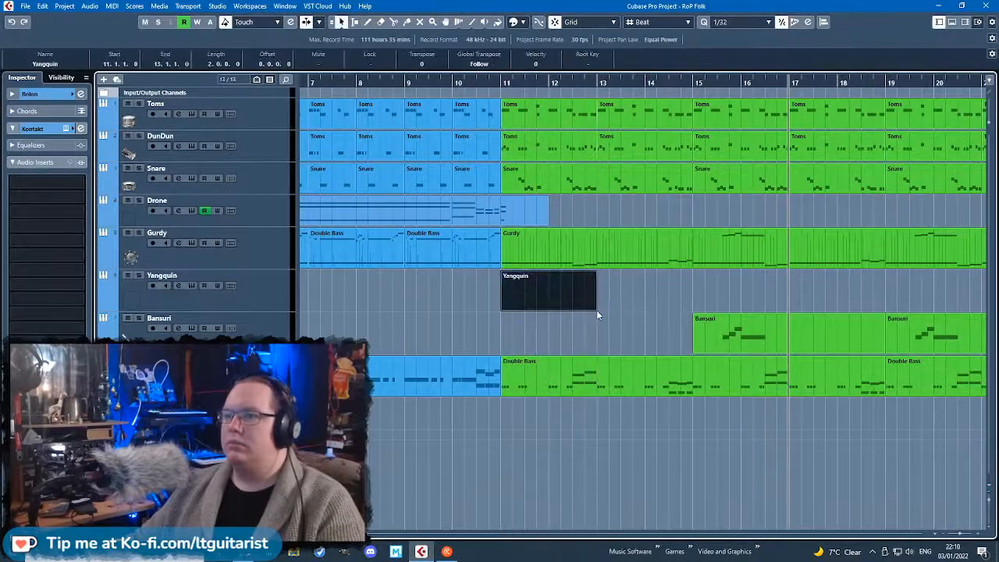
double_click(589, 304)
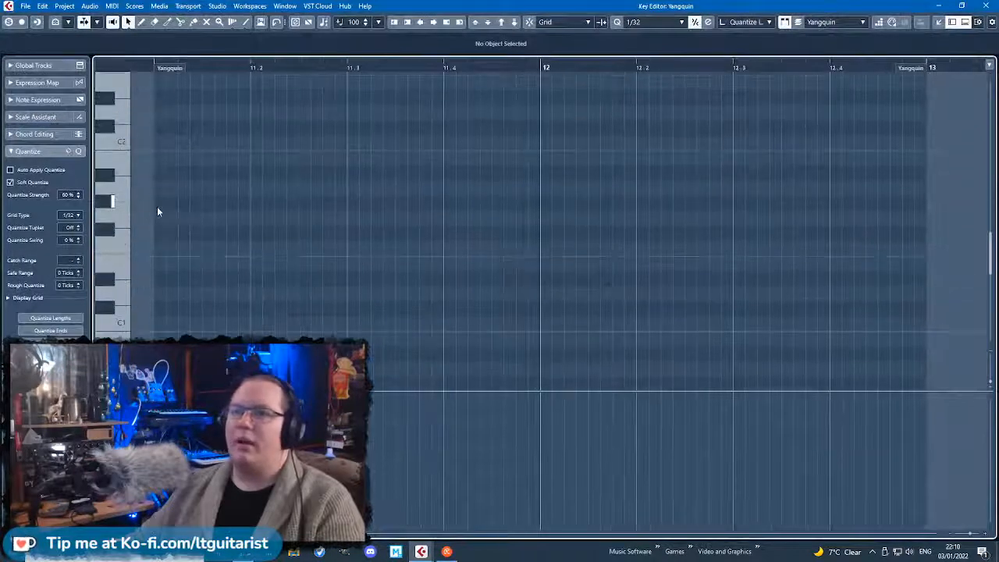
left_click(186, 200)
scroll(193, 277, "down", 1)
left_click(193, 279)
left_click_drag(193, 280, 189, 221)
key("ctrl+z")
key("ctrl+z")
key("ctrl+z")
left_click(983, 5)
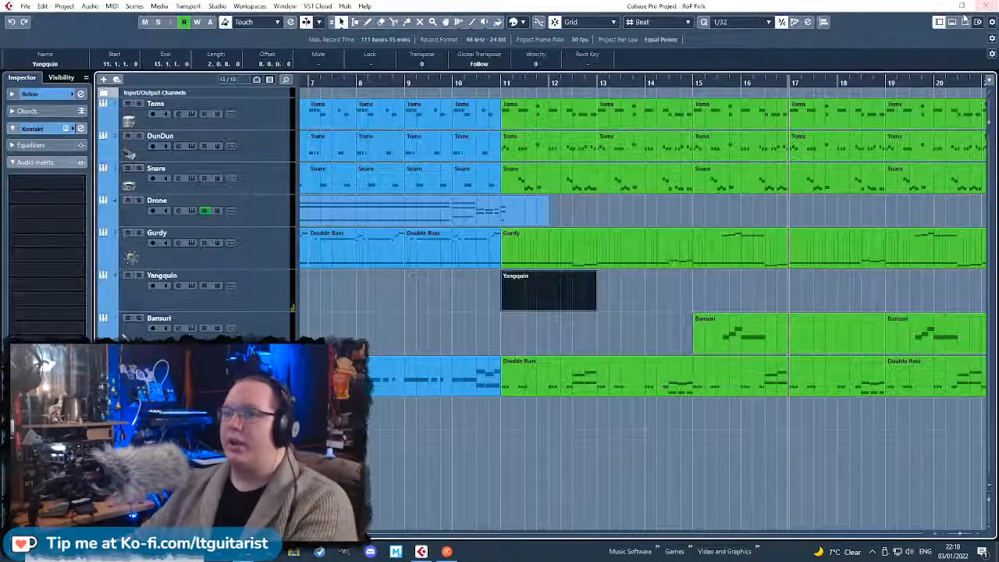
key("ctrl+z")
key("ctrl+z")
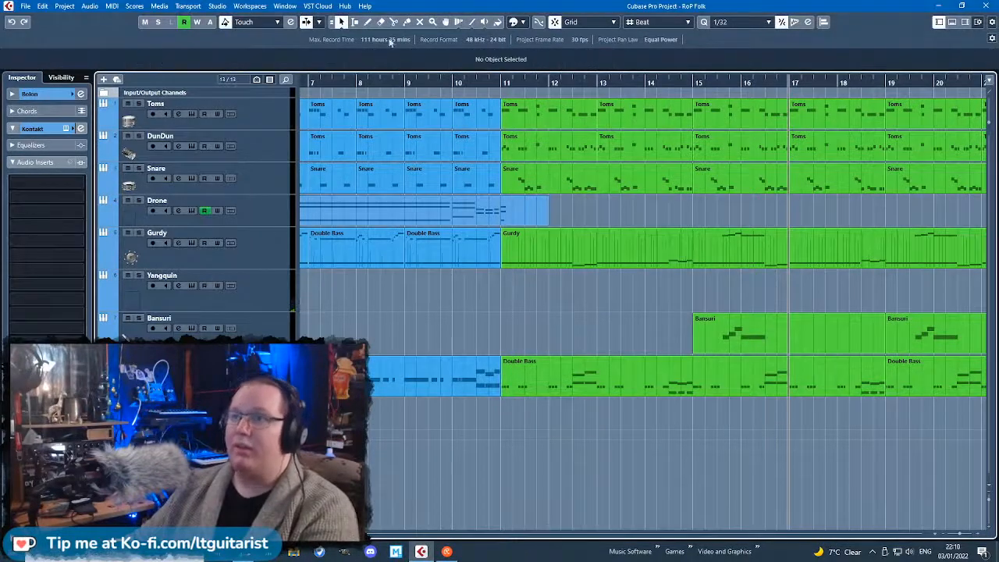
Create a part on the Bolon track from bar 11 and enter three short E2 notes in its first beat.
left_click_drag(505, 415, 598, 417)
double_click(563, 422)
left_click(202, 277)
left_click_drag(244, 285, 230, 285)
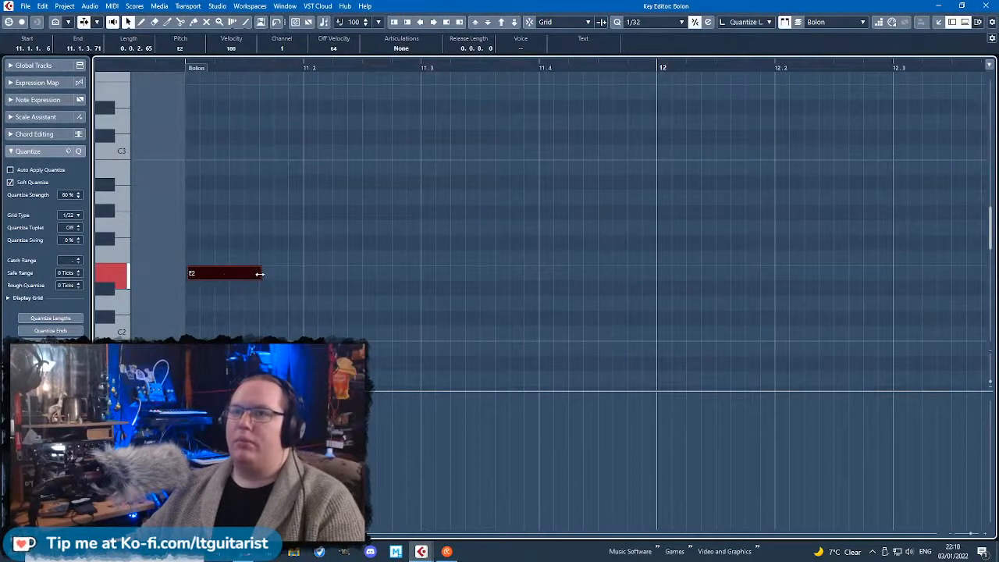
left_click(225, 276)
left_click_drag(188, 256, 274, 277)
Audition the three Bolon notes an octave lower and an octave higher, and return them to E2.
key("space")
key("shift+Down")
scroll(287, 302, "down", 2)
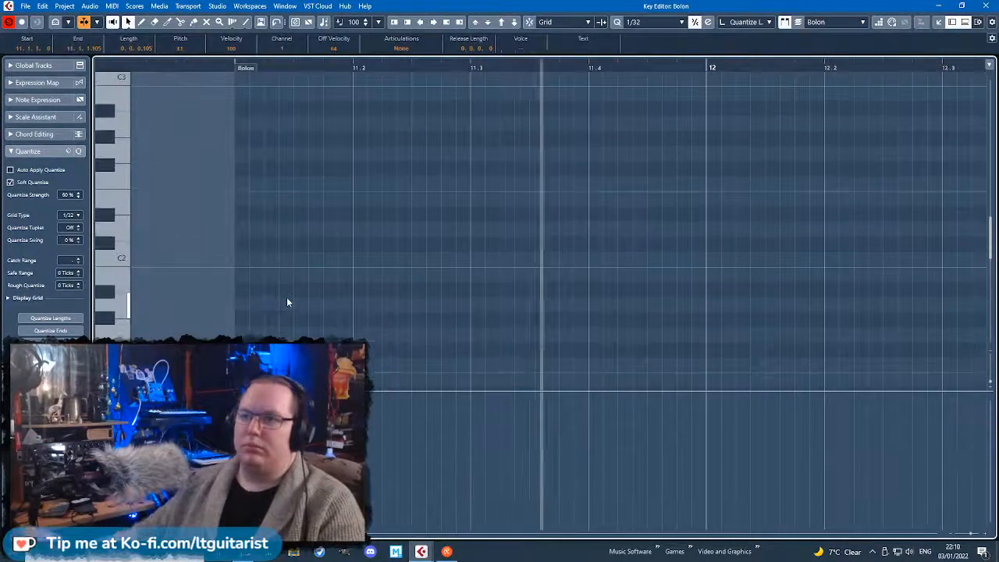
left_click_drag(204, 266, 273, 351)
key("shift+Up")
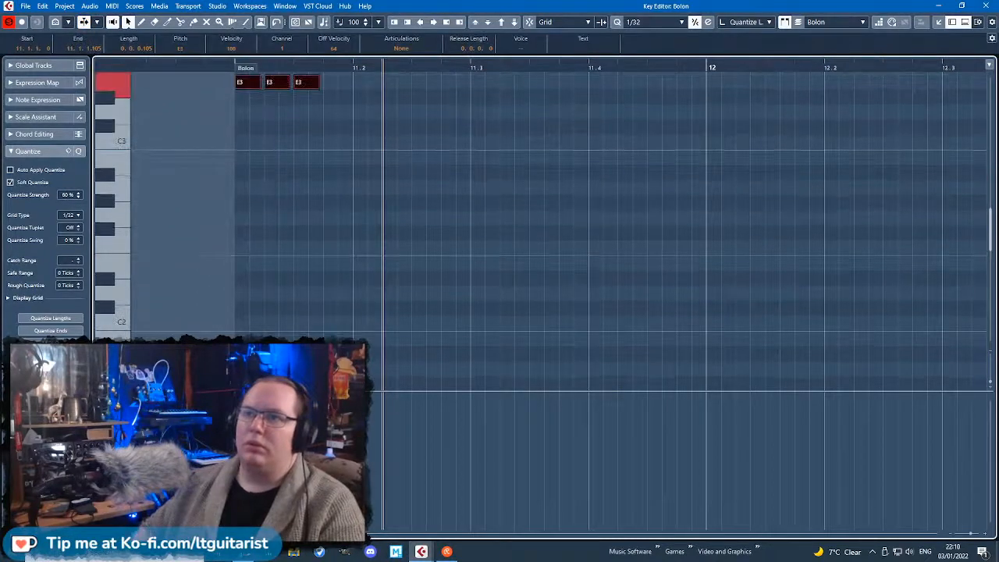
key("shift+Down")
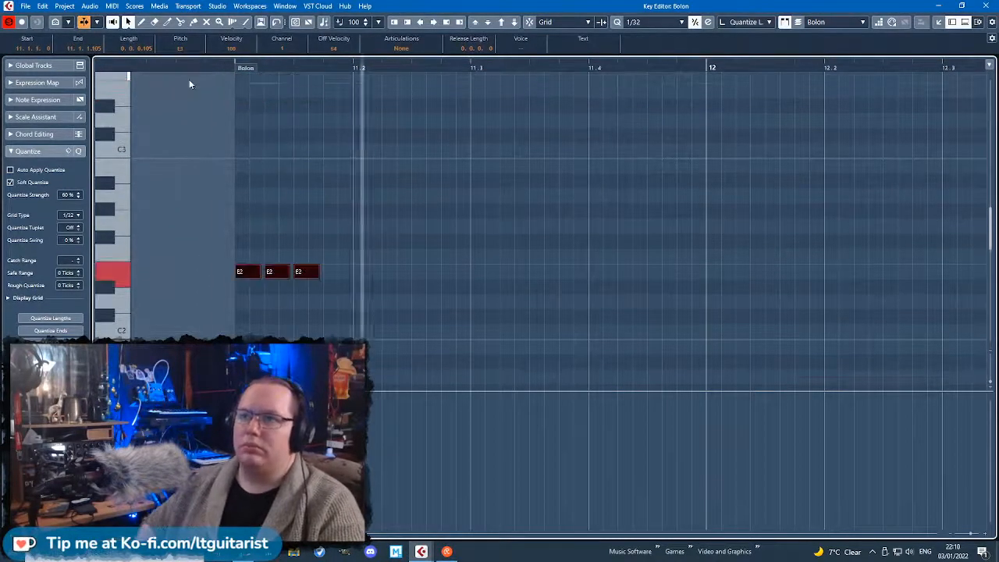
Spread the Bolon notes into a syncopated bar 11 pattern of three E2s, a D2 before beat 4 and an E2 on beat 4.
left_click(353, 304)
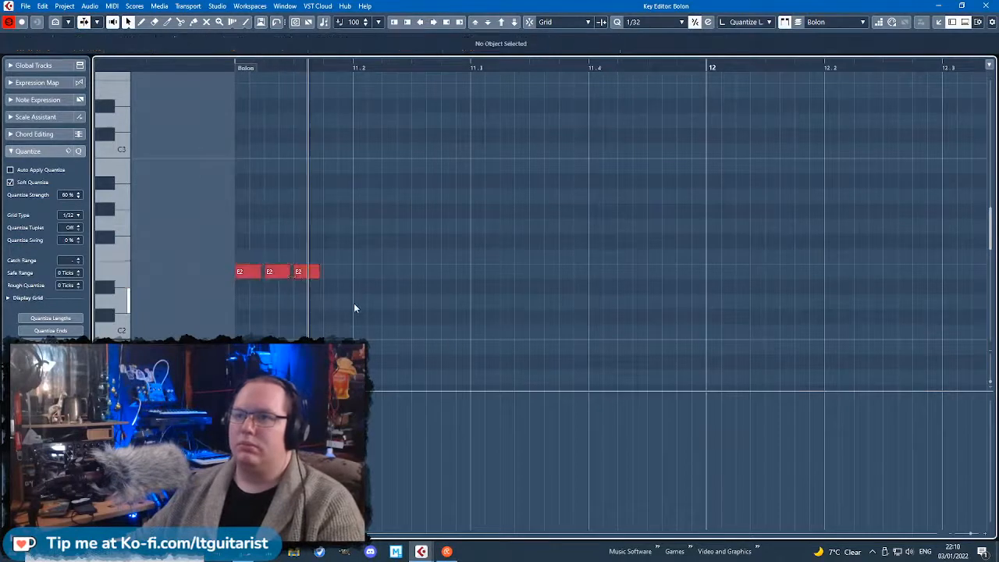
left_click_drag(279, 278, 430, 274)
key("space")
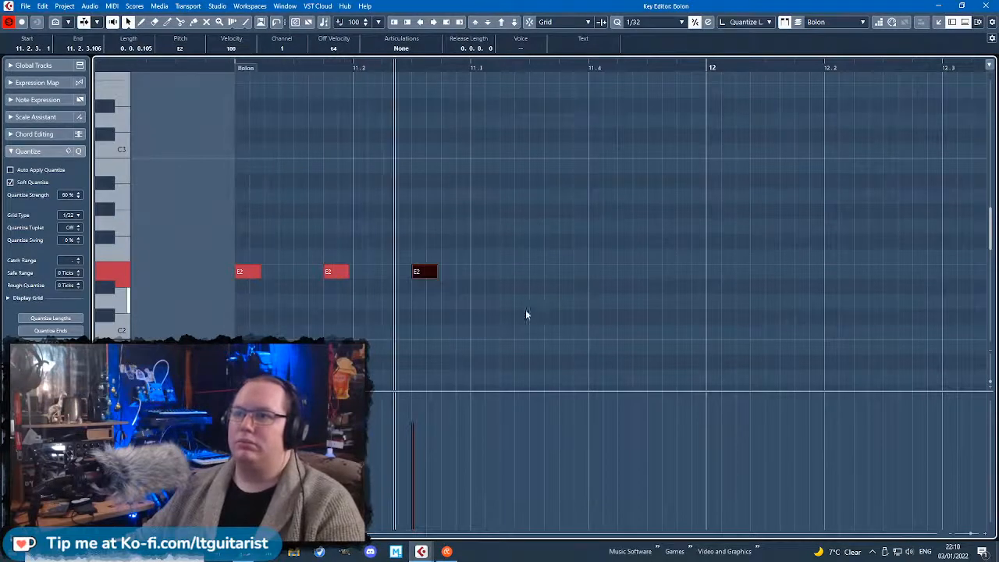
left_click(511, 323)
key("Left")
left_click_drag(462, 275, 599, 277)
left_click_drag(657, 351, 411, 227)
left_click(410, 227)
Play the Bolon pattern, nudge its first E2 slightly later, and return to the arrangement.
key("space")
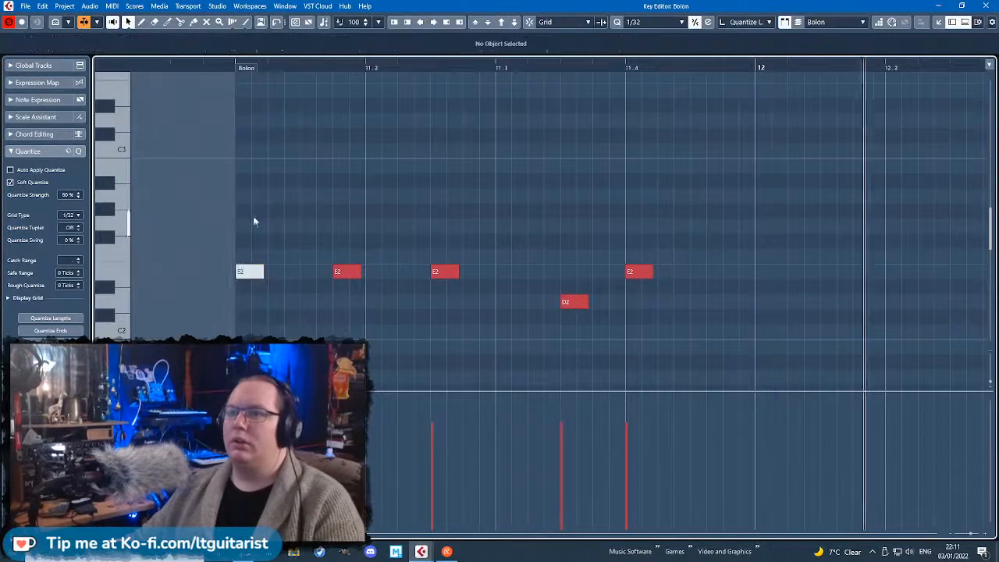
left_click_drag(250, 277, 252, 277)
left_click(283, 247)
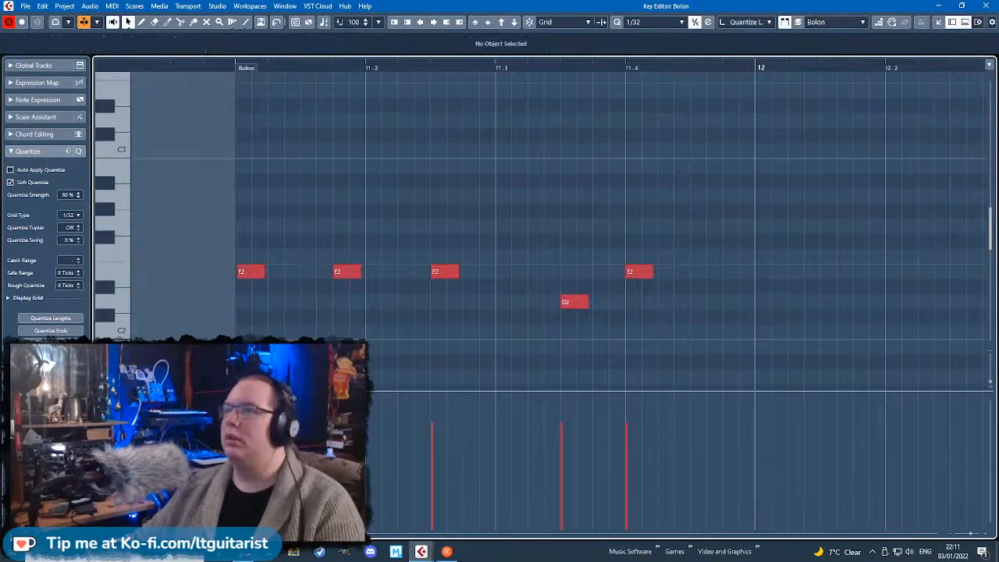
left_click(995, 9)
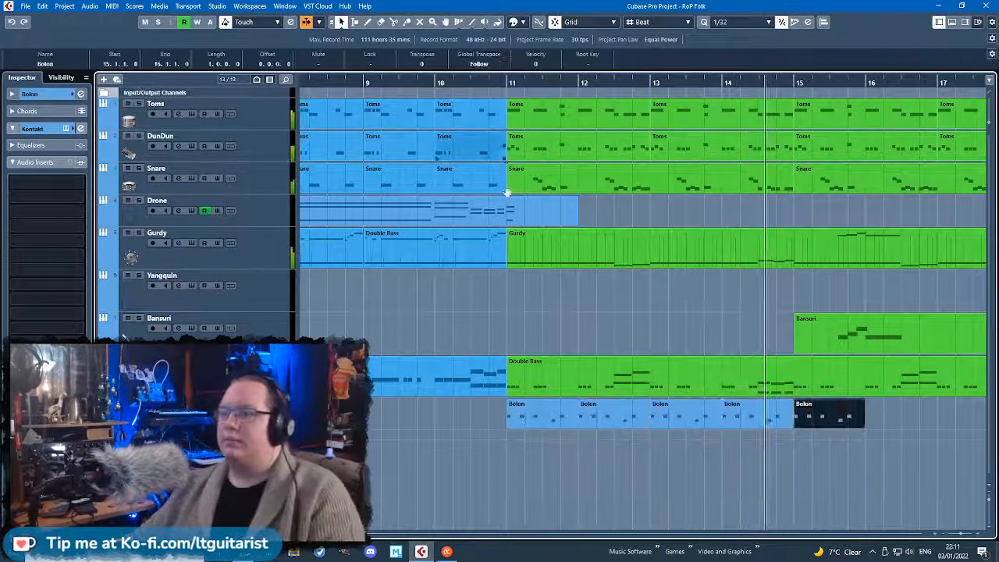
Repeat the Bolon pattern as one-bar parts from bar 11 up to bar 27.
key("g")
key("g")
key("ctrl+d")
key("ctrl+d")
key("ctrl+d")
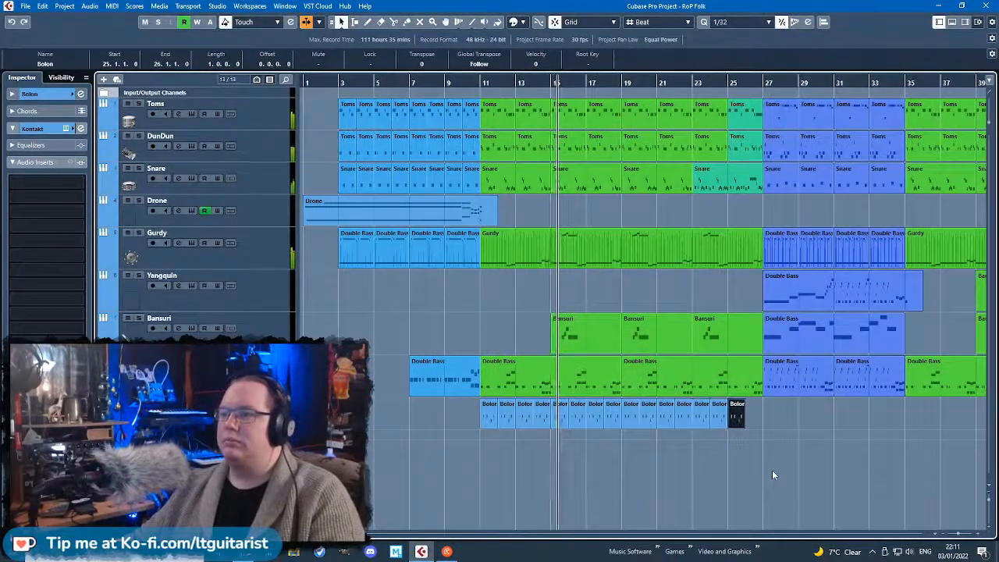
Lower the Bolon track's volume to -5.86, and open its Kontakt instrument for a check before closing it.
left_click(13, 94)
left_click(65, 144)
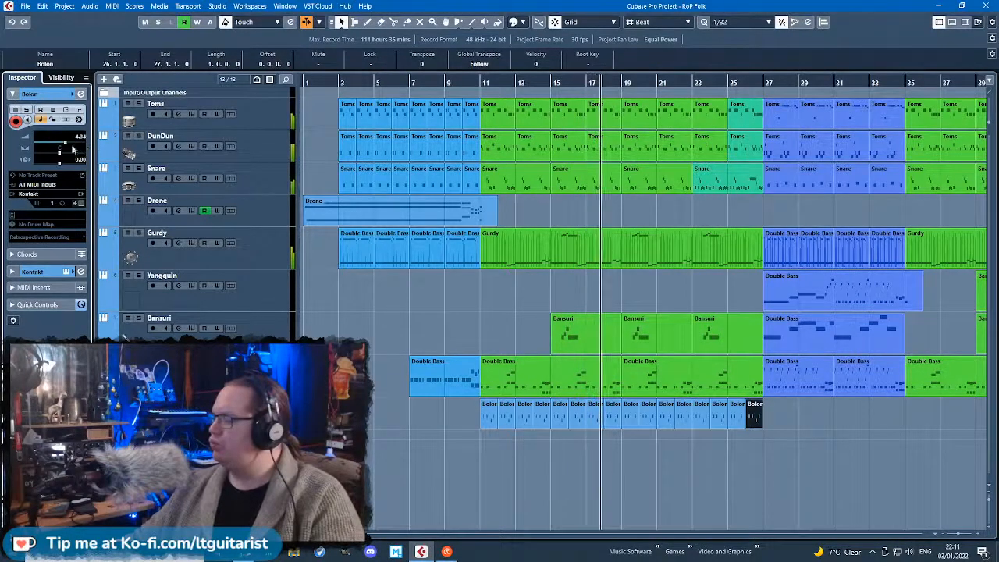
left_click(63, 144)
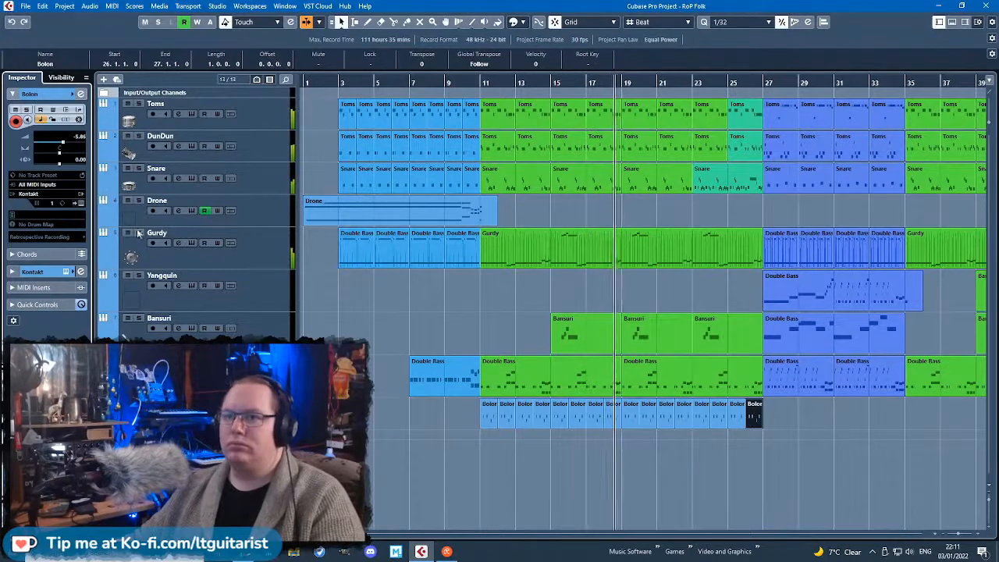
left_click(79, 204)
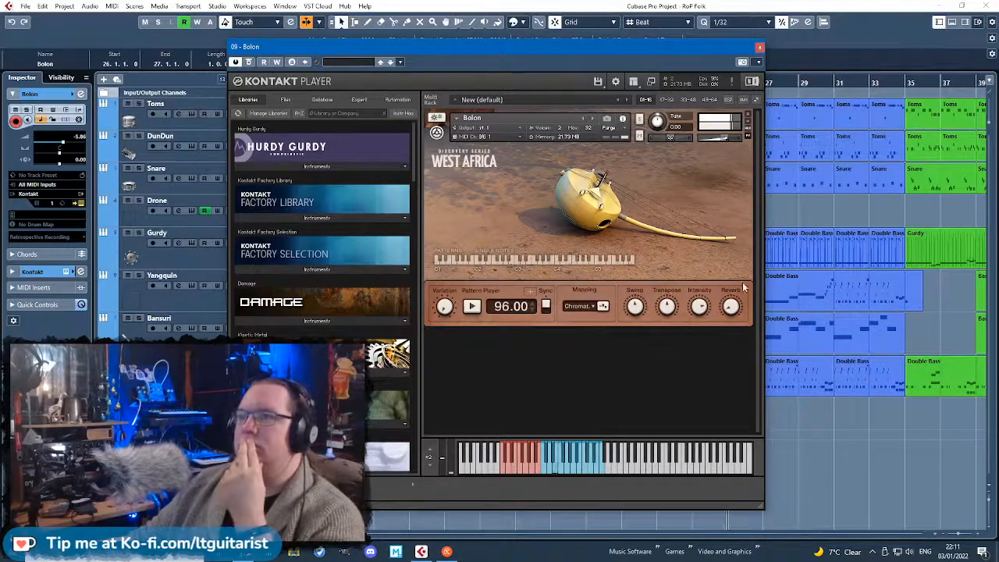
left_click(760, 48)
Copy the Yangquin part at bar 27 onto the Bolon track and split the copy at bar 31.
left_click(804, 453)
scroll(855, 461, "right", 5)
scroll(500, 462, "left", 2)
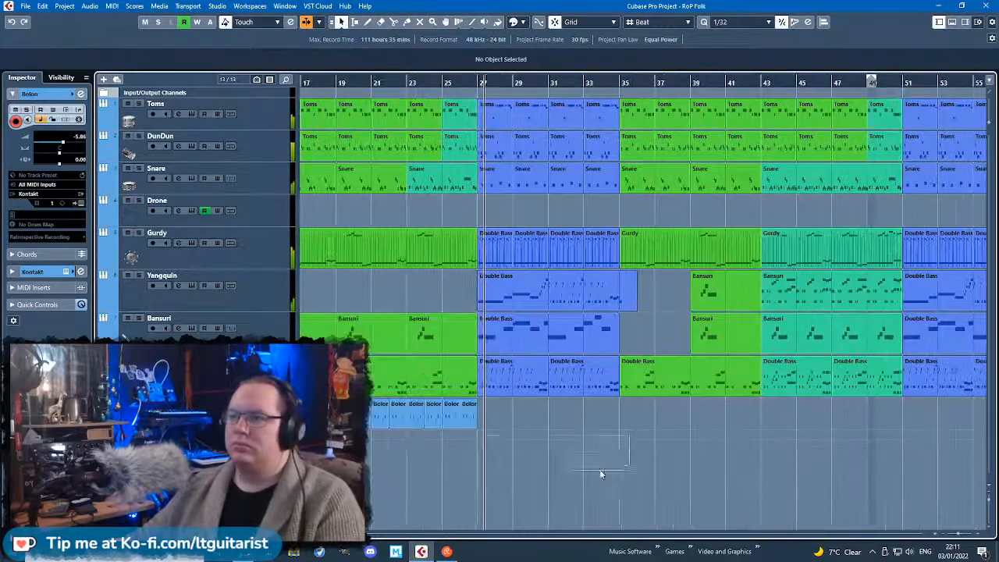
scroll(546, 472, "up", 3)
left_click(508, 305)
key("ctrl+d")
left_click_drag(728, 298, 438, 420)
left_click(528, 423, "alt")
Lower the first three notes of the bar 27 Bolon part by an octave and replace the bar 30 phrase with one sustained G.
double_click(488, 420)
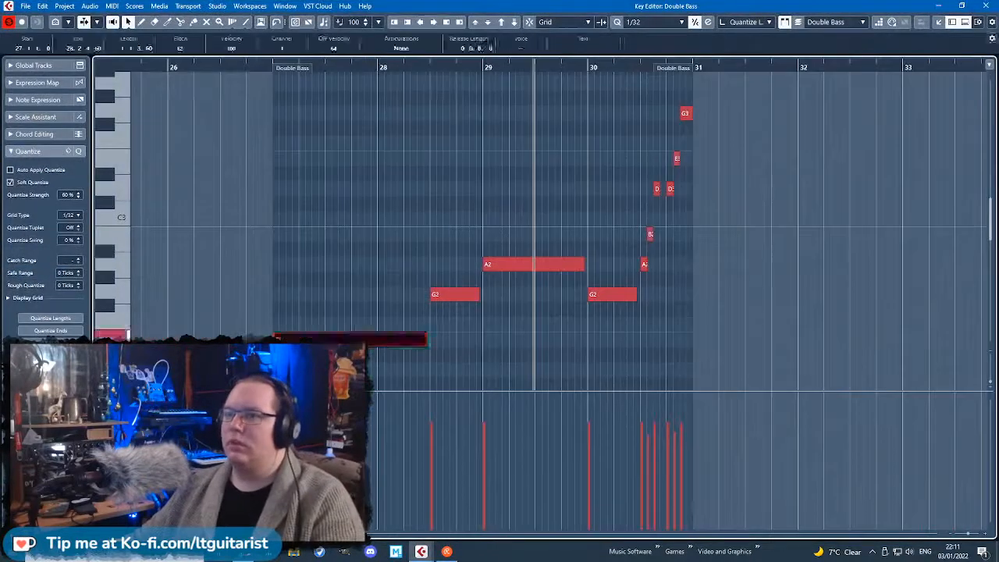
left_click_drag(233, 193, 546, 357)
key("shift+Down")
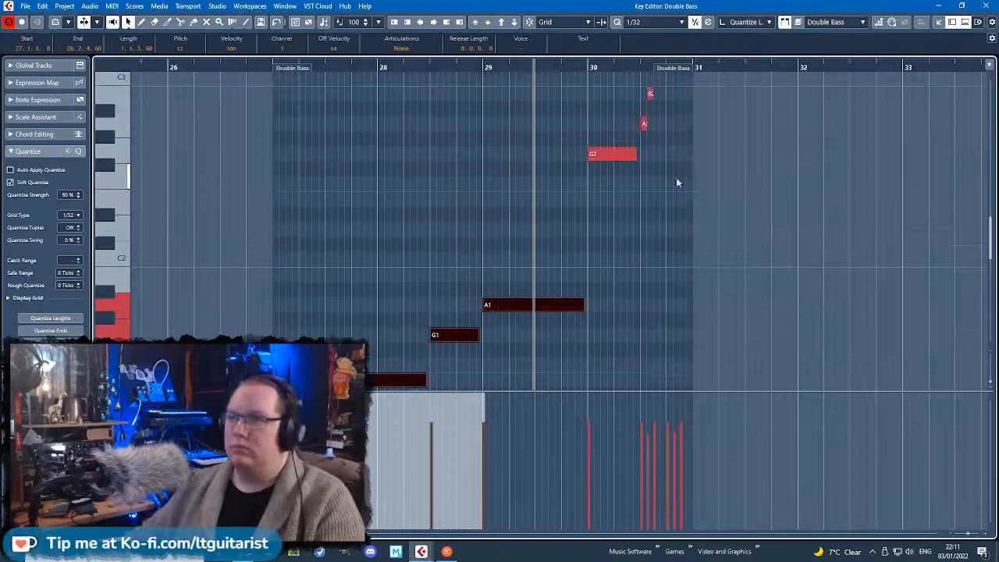
left_click_drag(680, 206, 630, 123)
key("Delete")
left_click_drag(751, 241, 636, 70)
key("Delete")
scroll(591, 221, "down", 1)
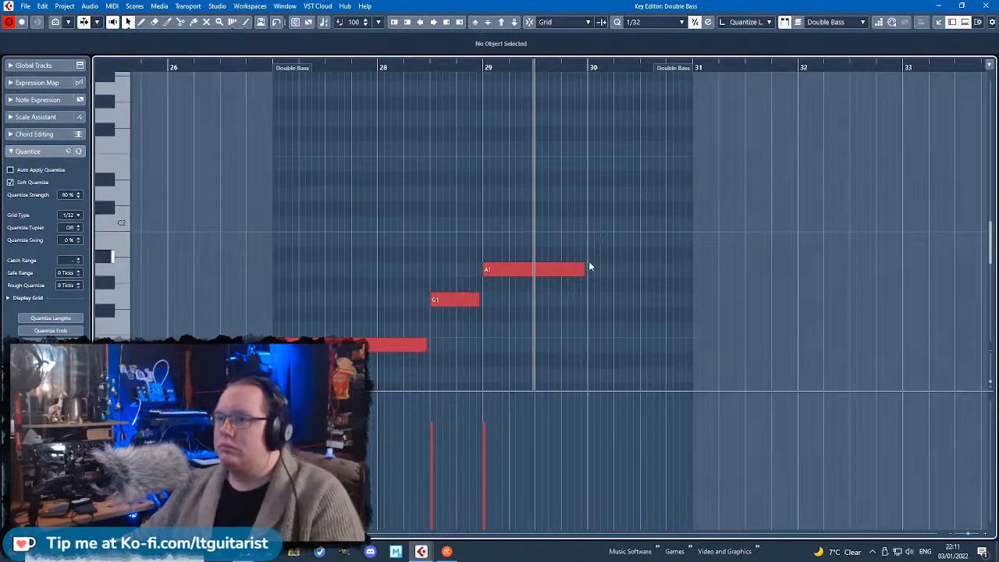
mouse_move(597, 302)
left_mouse_down()
mouse_move(669, 301)
mouse_move(616, 308)
left_mouse_up()
Raise all notes of the bar 27 Bolon part by an octave, play it back, and leave the note editor.
key("ctrl+a")
key("shift+Up")
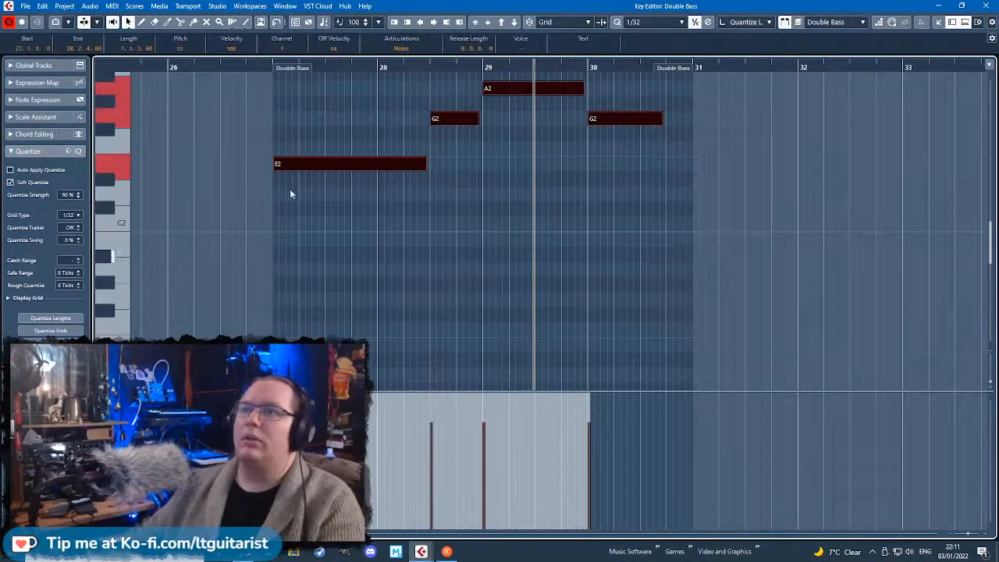
left_click(258, 67)
key("space")
left_click(563, 187)
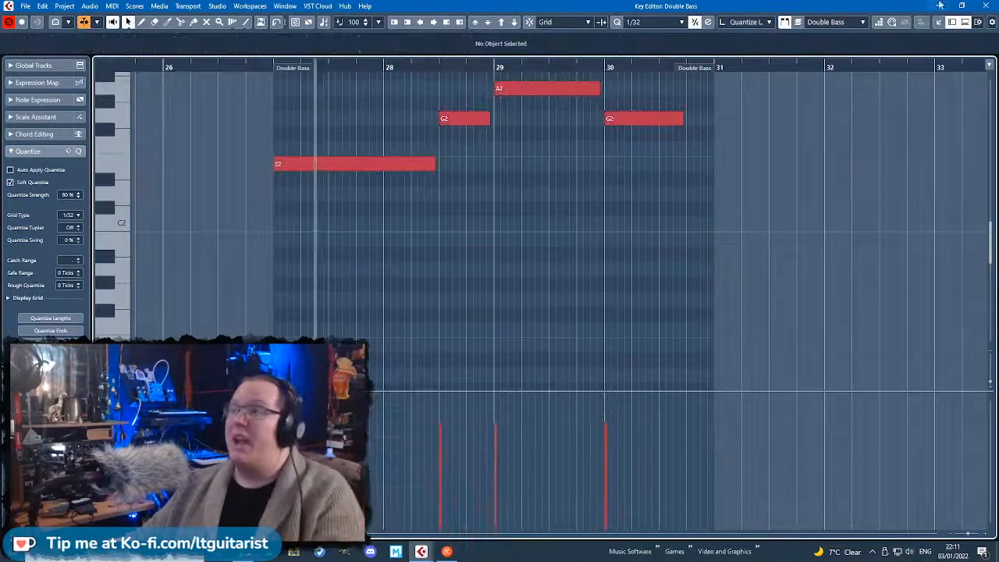
left_click(934, 6)
Repeat the four-bar Bolon part up to bar 35 and duplicate the track's parts from bars 11 to 35 onto bars 35 to 59.
scroll(519, 397, "down", 3)
left_click_drag(589, 470, 312, 413)
key("ctrl+d")
scroll(590, 439, "up", 3)
scroll(586, 445, "down", 3)
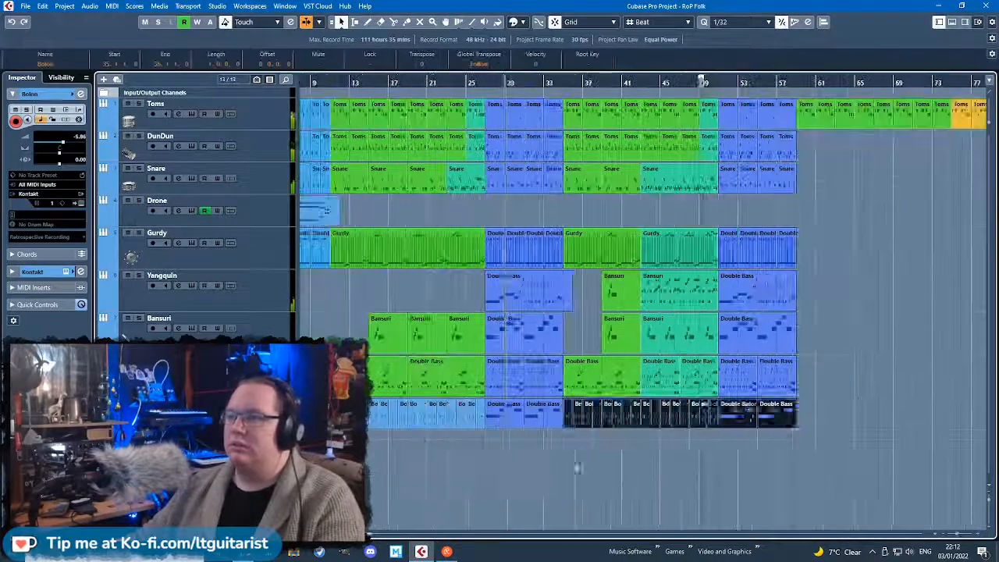
left_click(580, 456)
Copy the last four-bar sustained part on the Bolon track to the intro, placing it at bar 7.
left_click_drag(821, 440, 722, 417)
left_click_drag(702, 474, 407, 472)
scroll(423, 469, "up", 2)
scroll(407, 465, "up", 2)
scroll(409, 465, "down", 5)
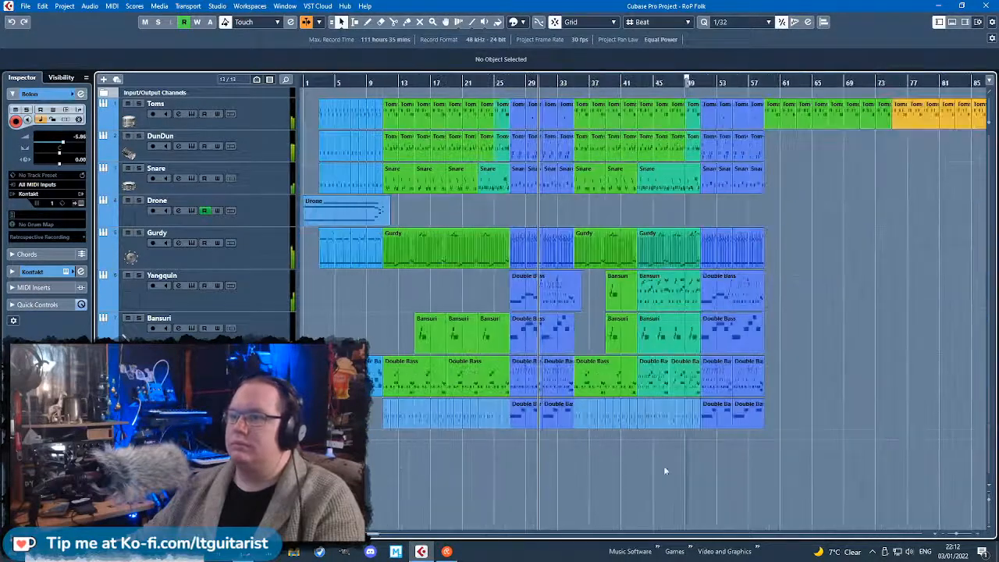
left_click(756, 424)
key("ctrl+d")
left_click_drag(780, 422, 367, 425)
scroll(343, 424, "up", 5)
left_click_drag(446, 421, 440, 423)
left_click(421, 464)
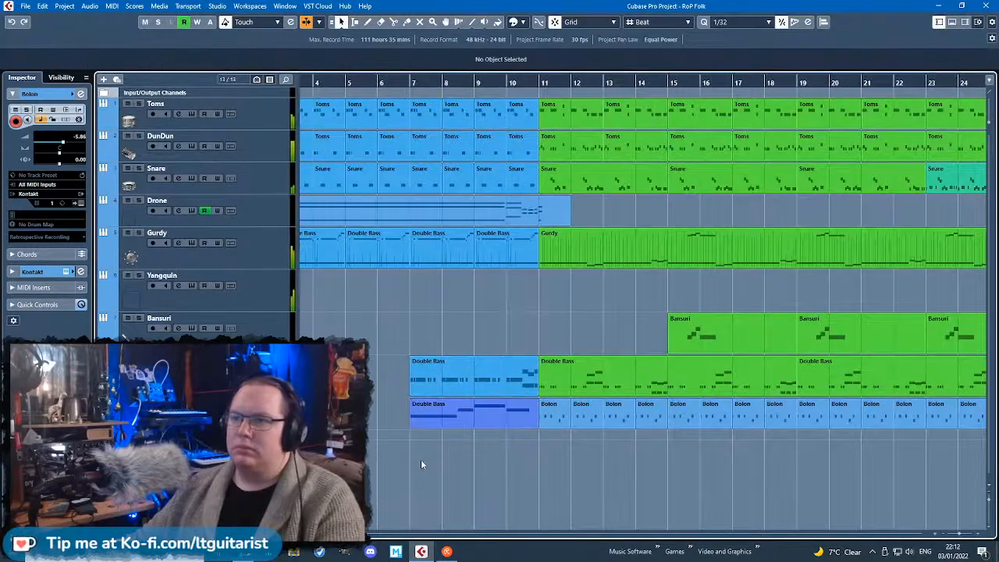
Listen through the arrangement with the Bolon line and recheck the intro around the Drone part from about bar 6.
scroll(421, 465, "down", 1)
scroll(436, 491, "down", 1)
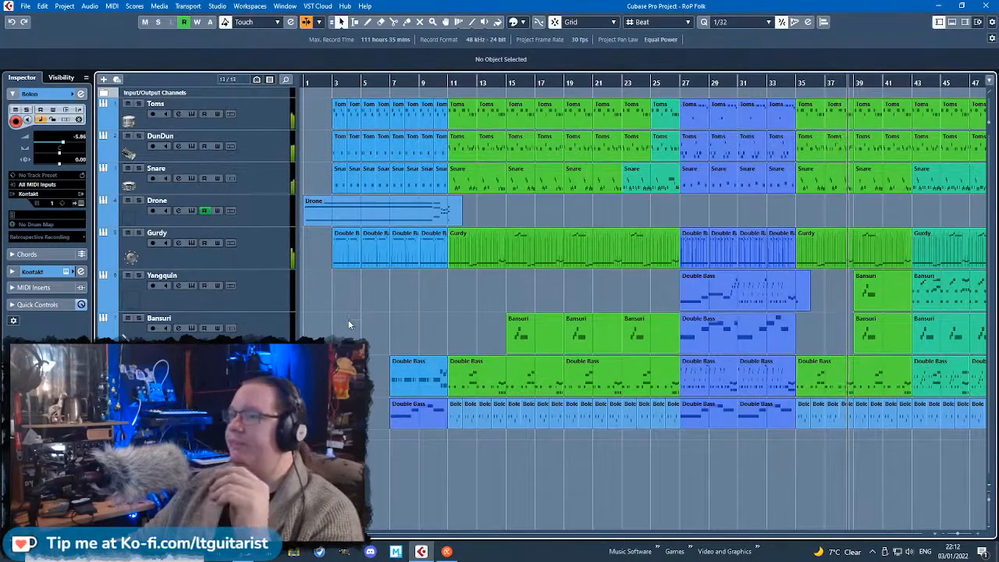
left_click(369, 213)
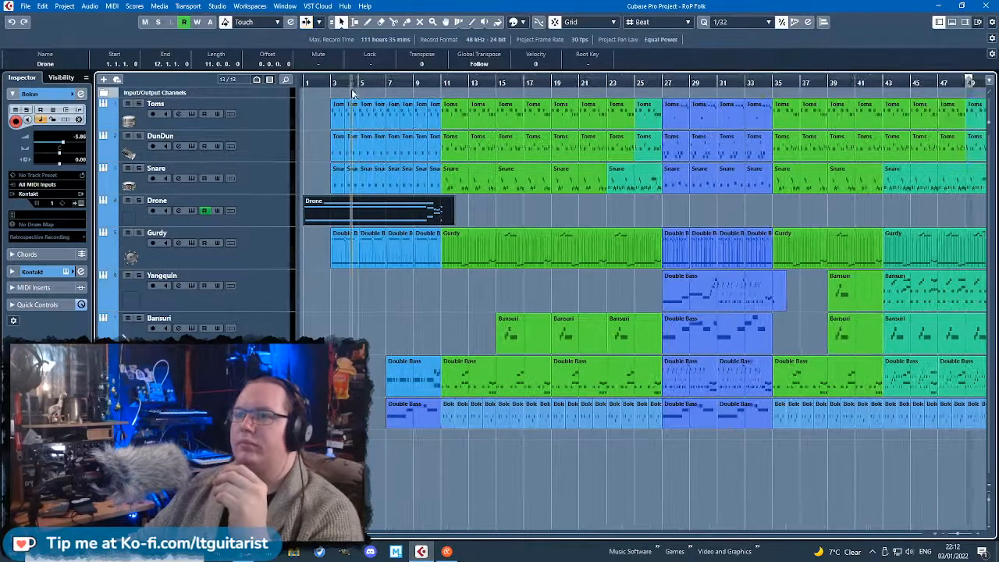
left_click(139, 201)
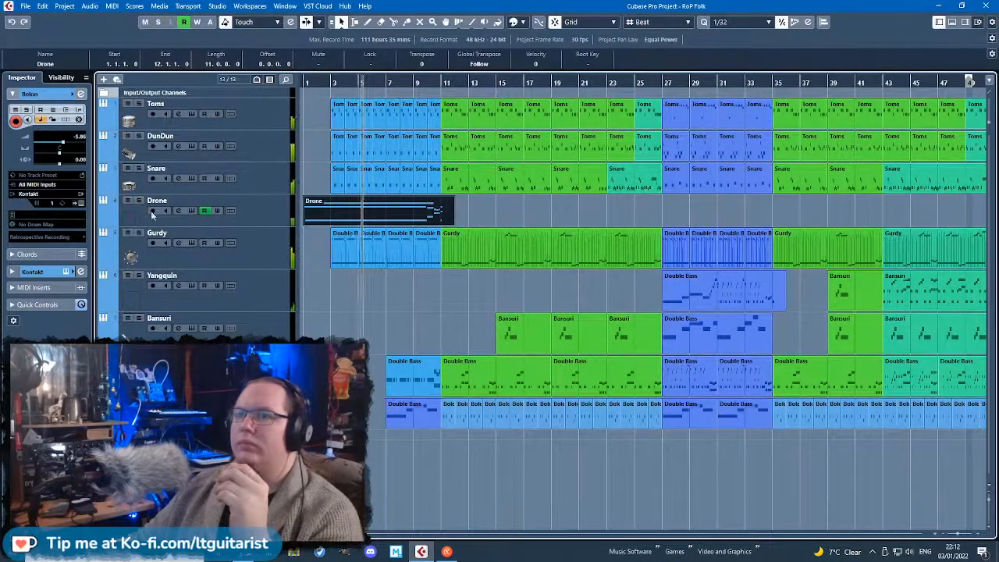
left_click(437, 316)
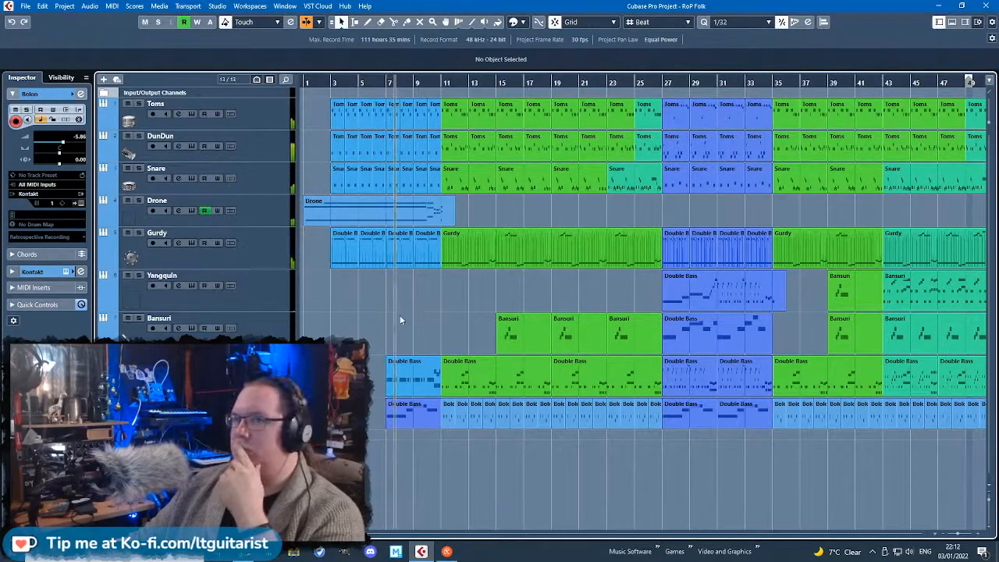
left_click_drag(380, 83, 379, 102)
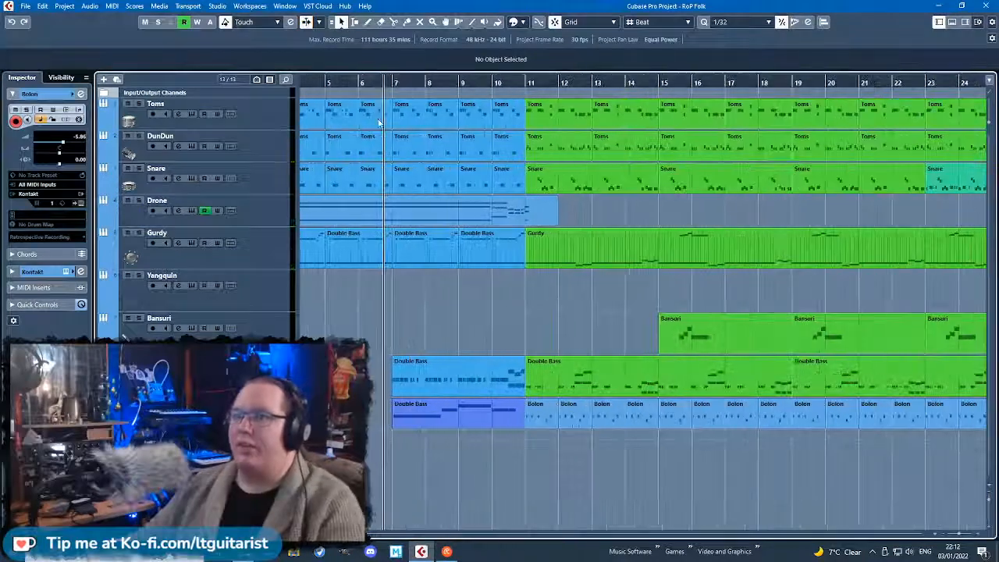
Listen through the arrangement from about bar 7 to bar 37 and review how the layered parts work together.
scroll(382, 337, "up", 1)
scroll(411, 316, "down", 1)
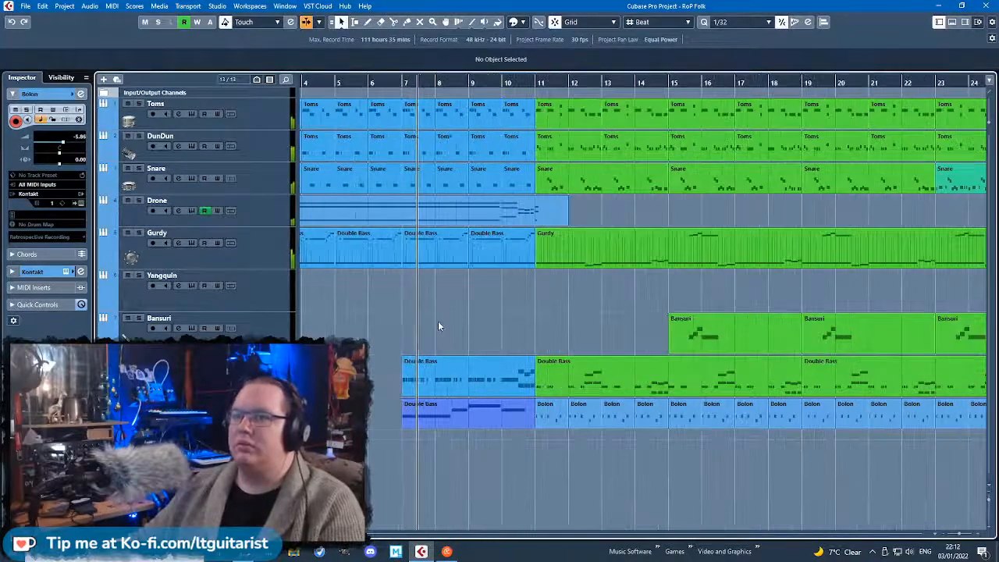
scroll(356, 326, "up", 2)
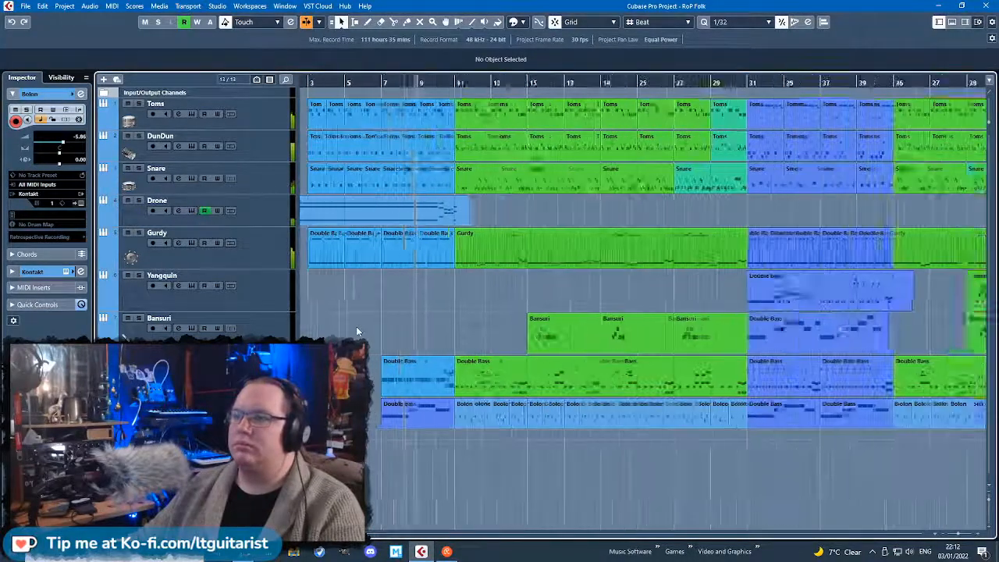
scroll(356, 330, "down", 2)
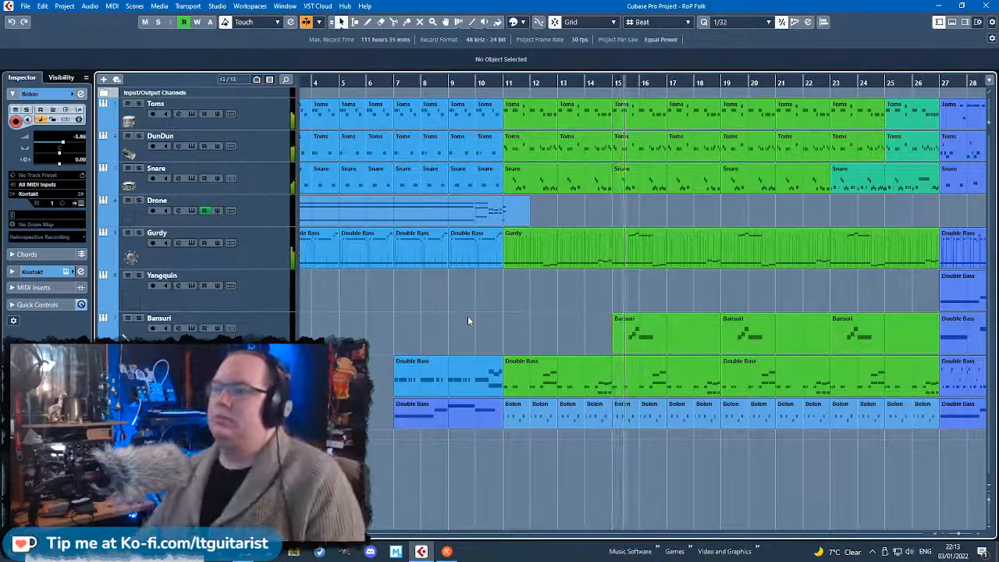
key("g")
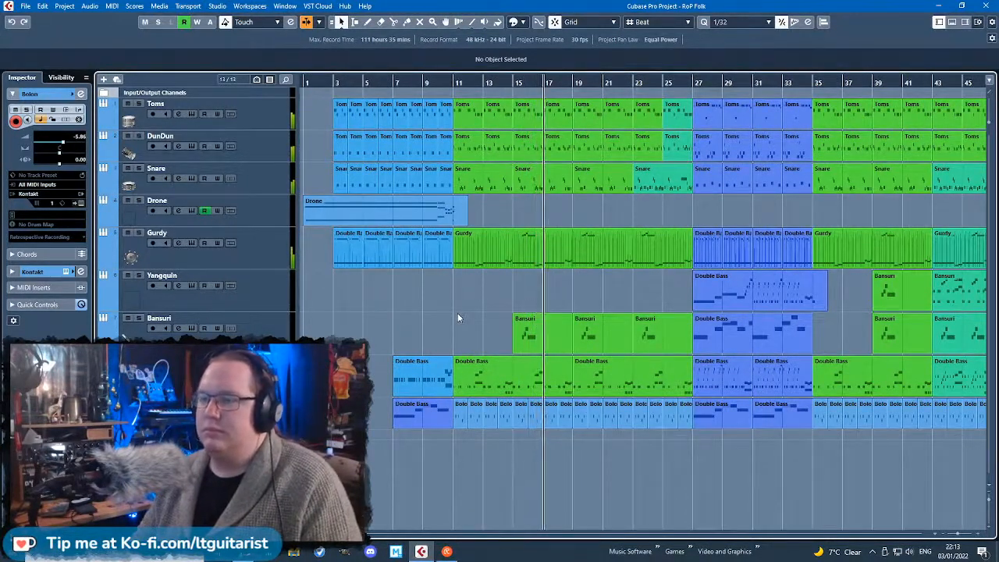
key("g")
key("g")
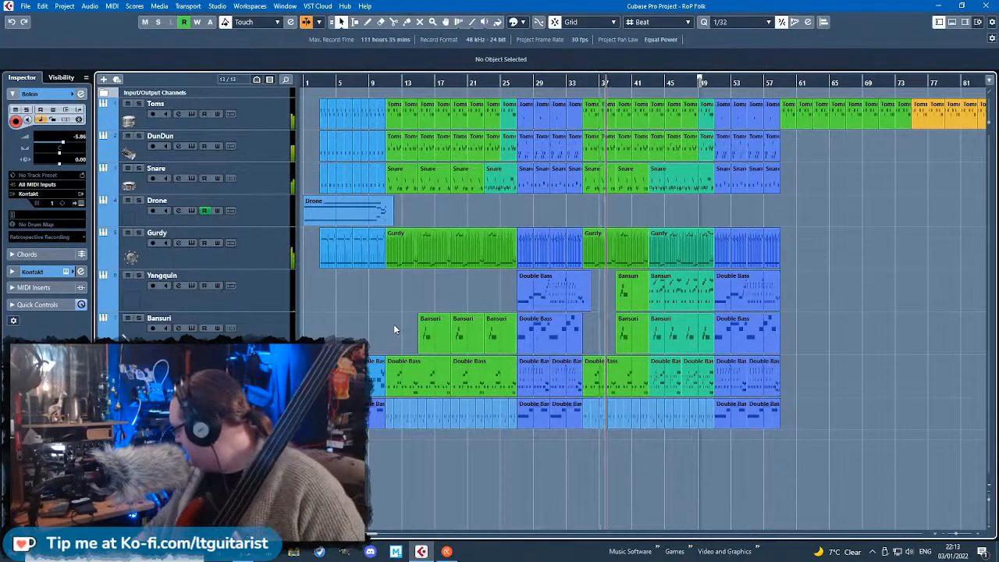
Add a mono audio track with Input 1 (Mono) as input and Stereo Out as output, and name it Bass.
right_click(274, 185)
key("Escape")
right_click(156, 190)
left_click(234, 196)
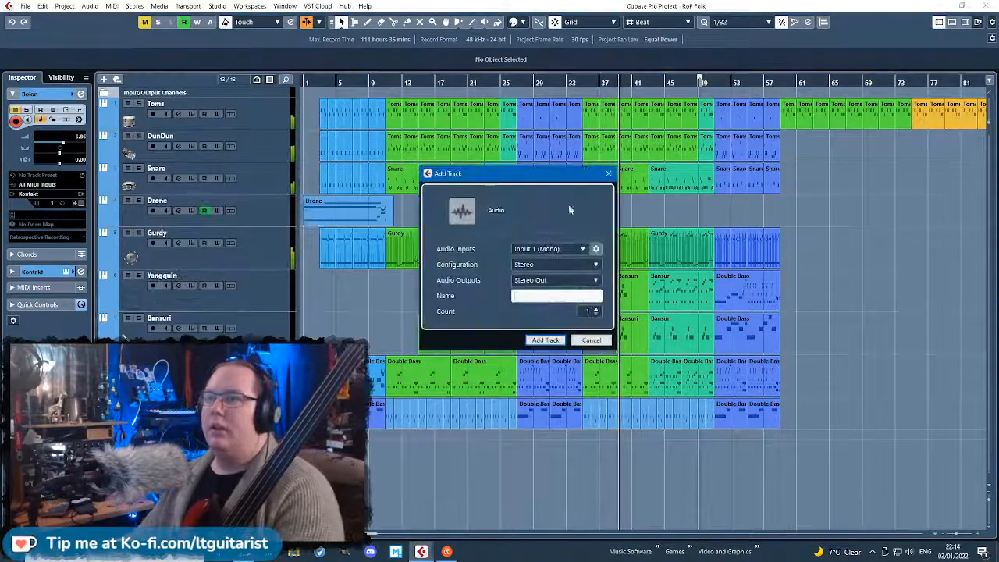
left_click(569, 265)
left_click(536, 286)
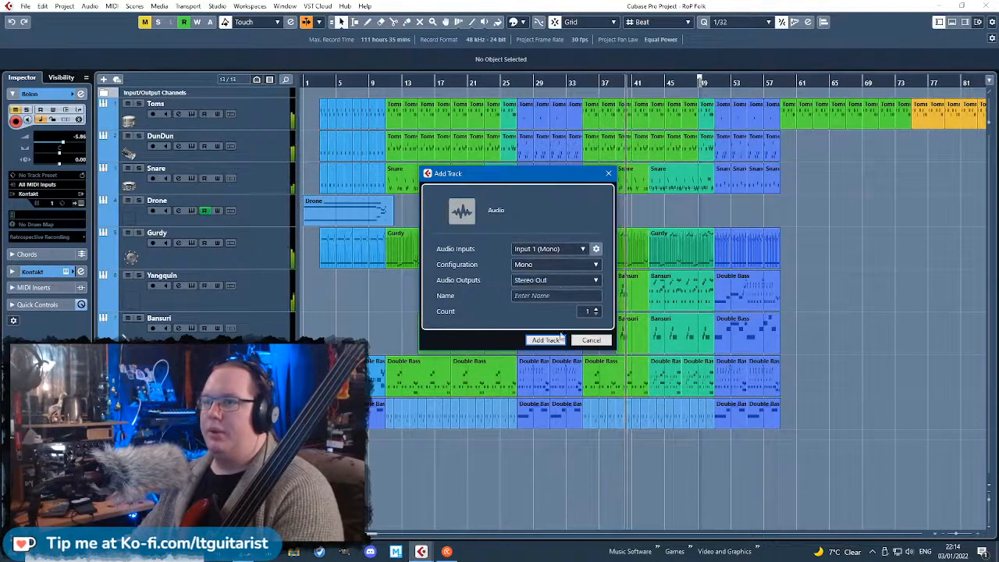
left_click(546, 340)
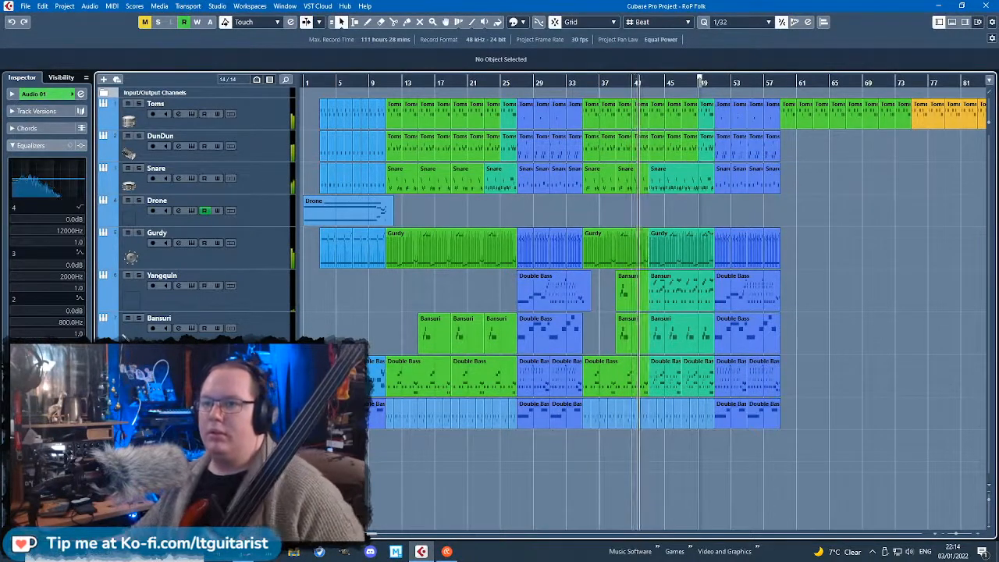
type("Bass")
key("Return")
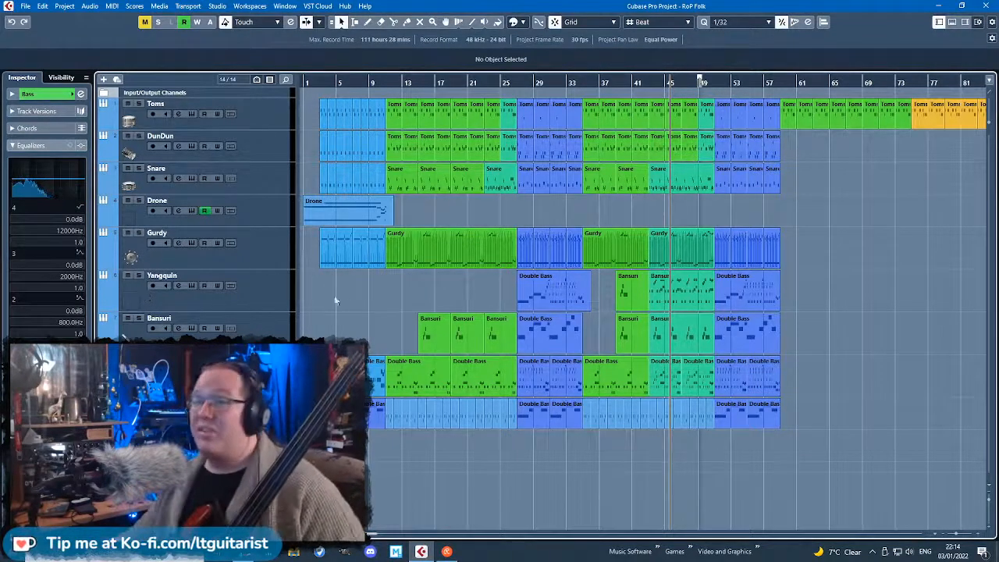
Record a live bass take on the Bass track from the intro through to about the end of bar 59.
left_click(311, 82)
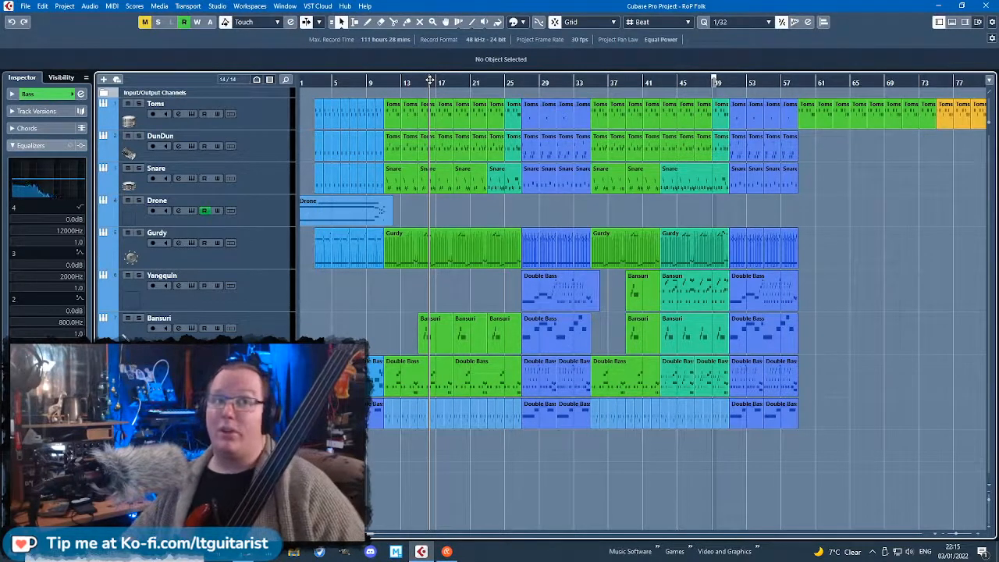
scroll(336, 75, "up", 6)
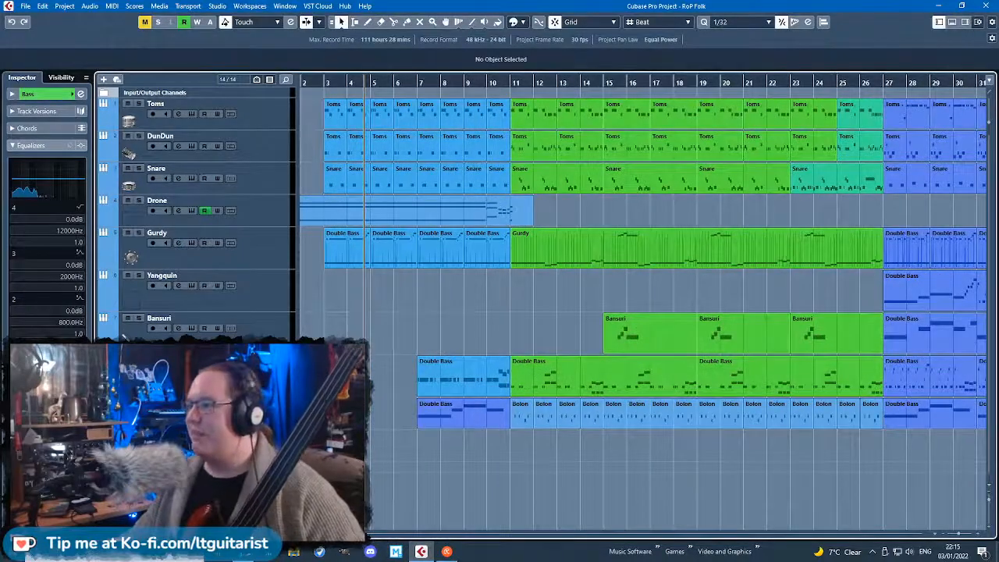
key("space")
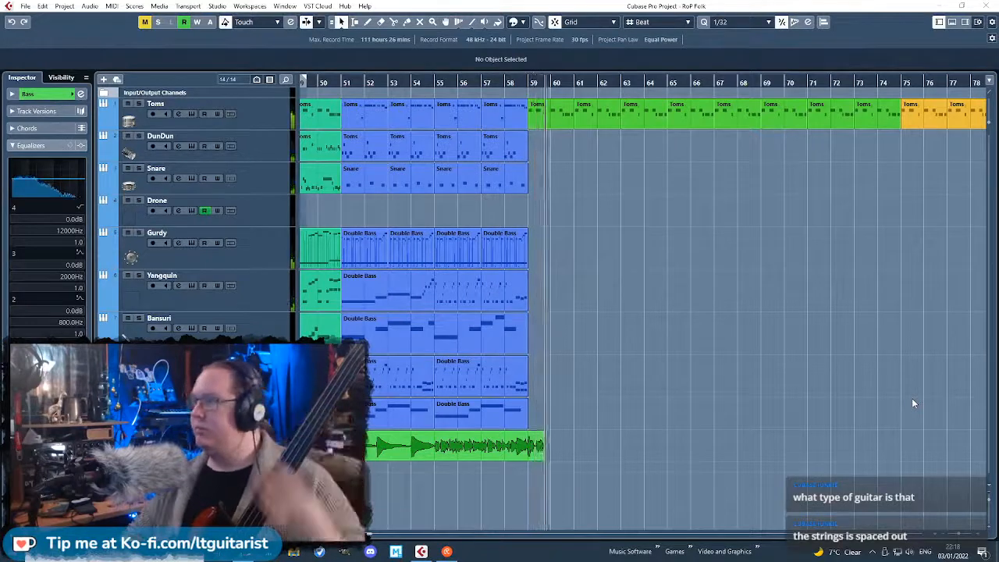
key("space")
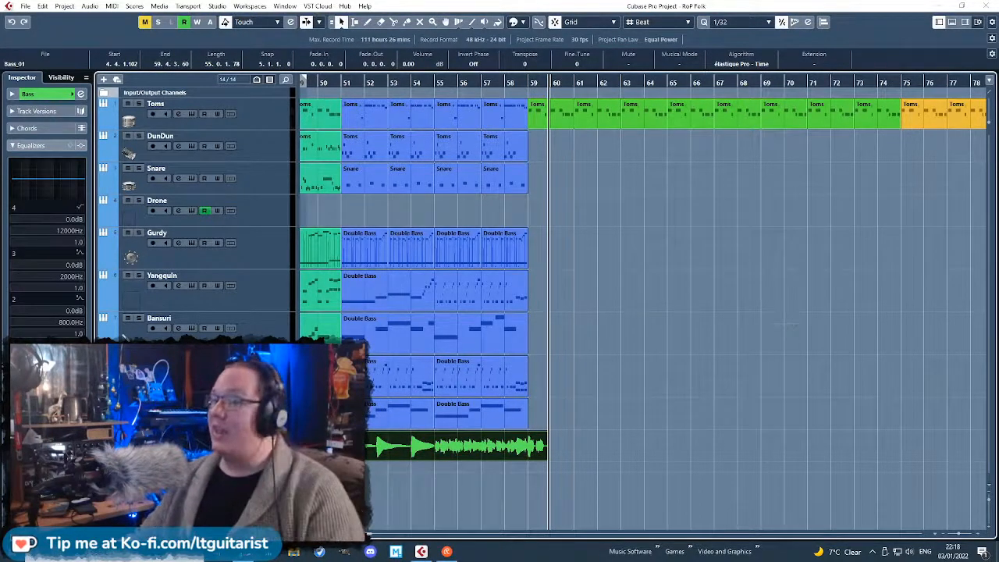
Play back the recorded bass from about bar 26 and lower the Bass track's volume to -1.92.
left_click(791, 324)
scroll(791, 324, "left", 3)
scroll(514, 219, "left", 2)
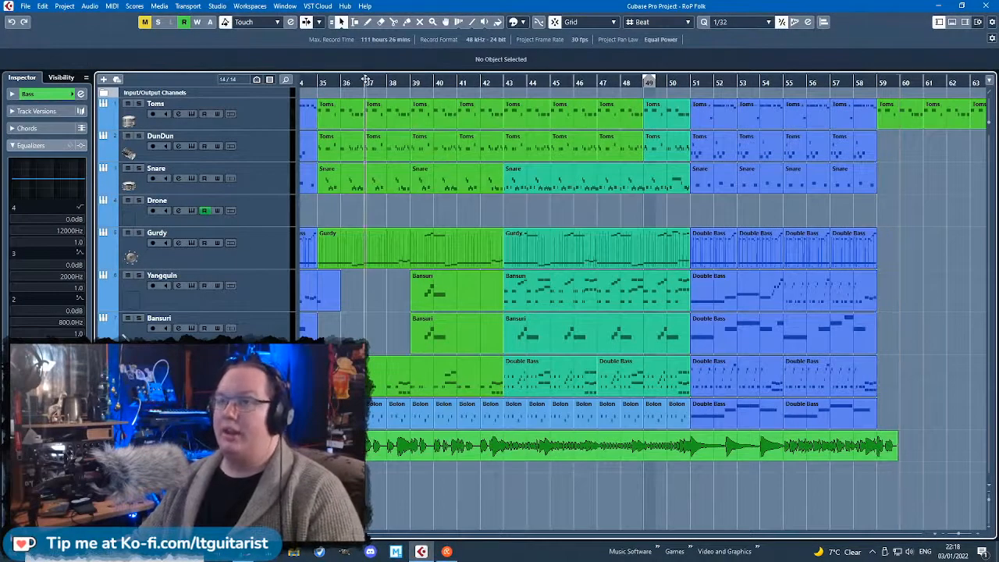
scroll(365, 80, "left", 5)
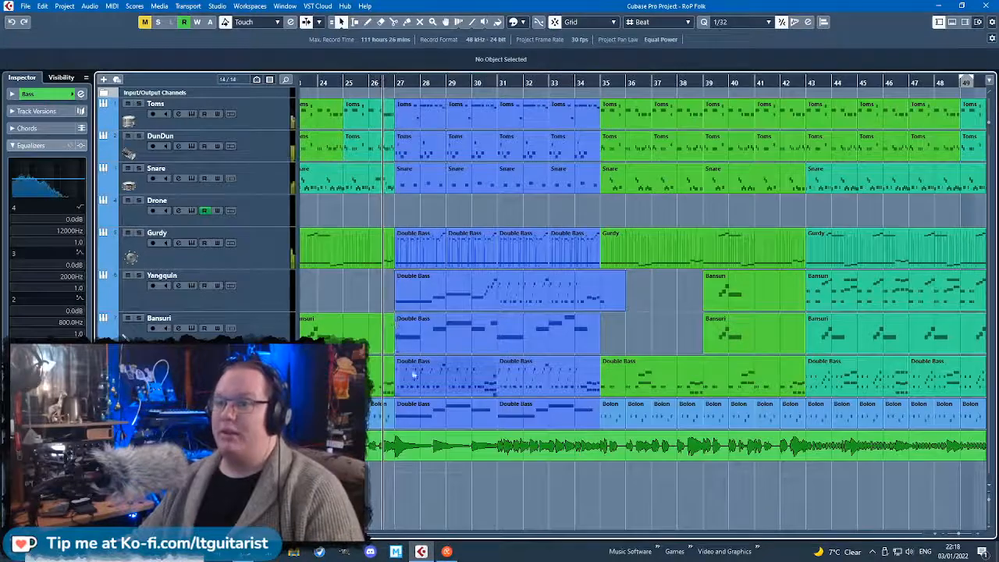
scroll(410, 361, "up", 3)
left_click(31, 94)
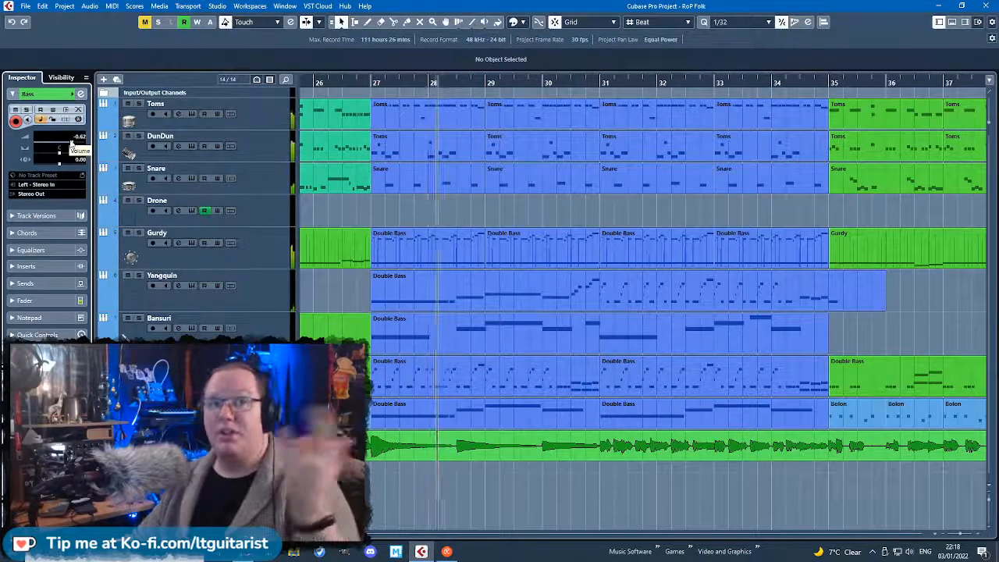
left_click_drag(72, 143, 71, 144)
scroll(521, 490, "up", 2)
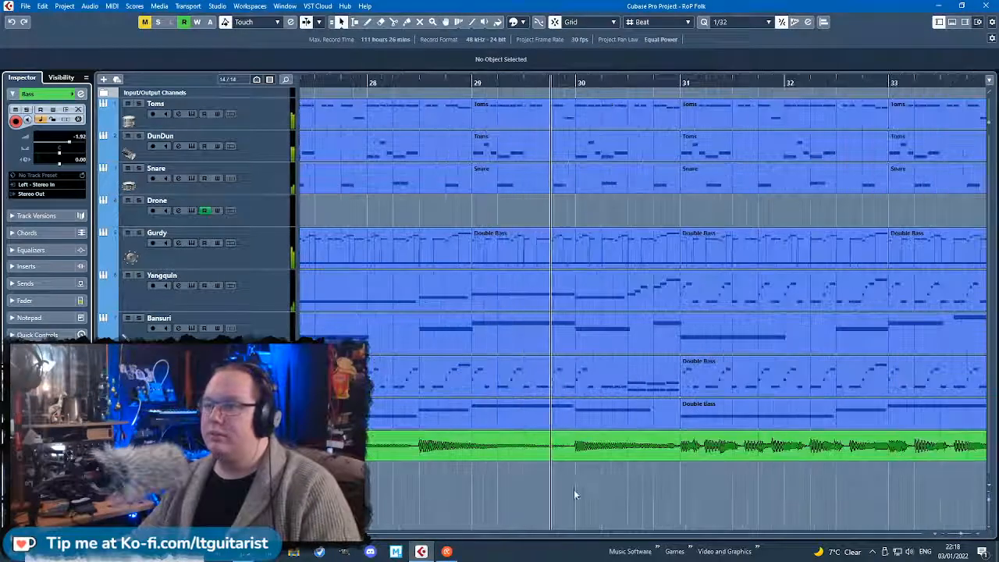
Listen to the recorded bass against the other parts from about bar 30 to bar 53, examining its waveform for timing.
key("f")
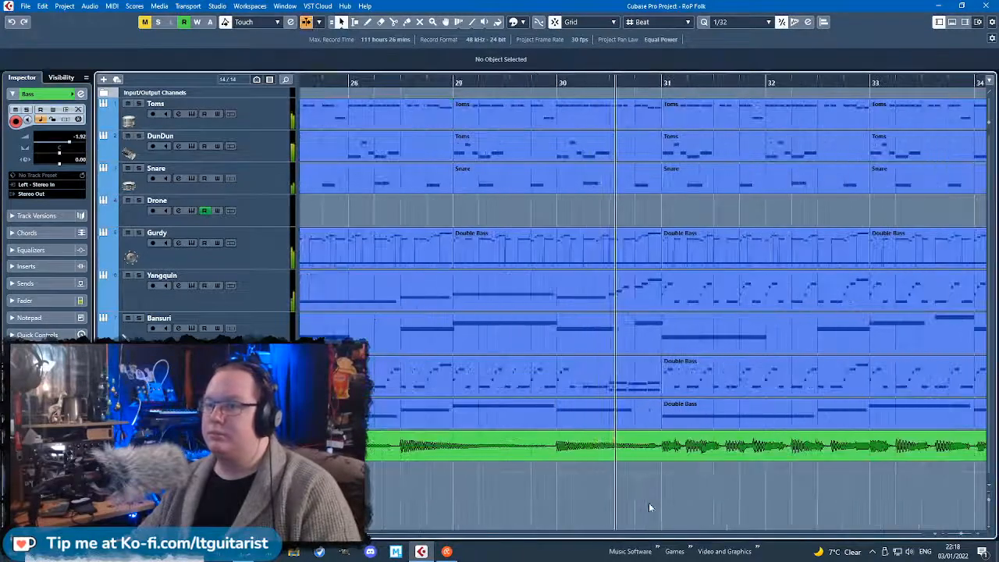
scroll(648, 503, "down", 2)
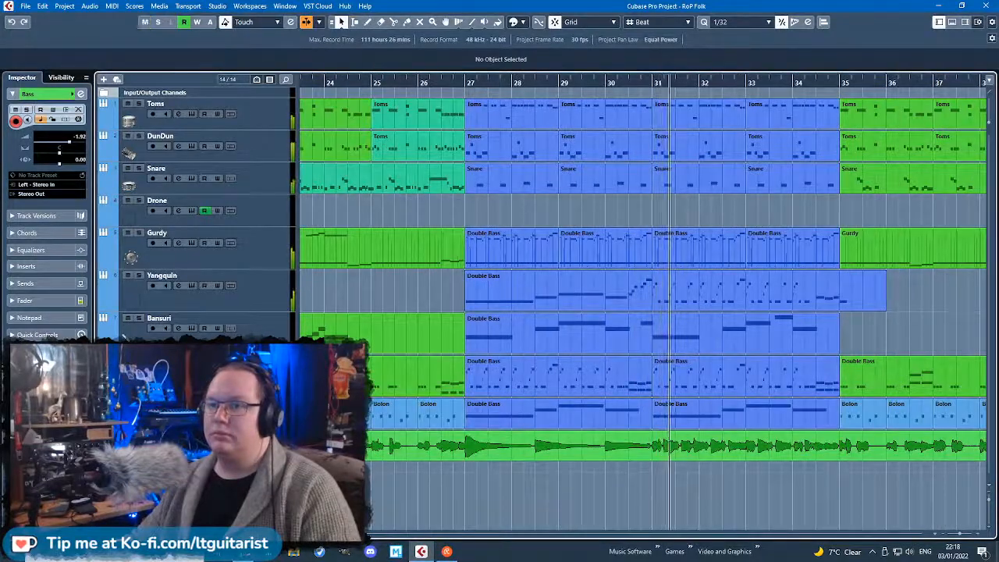
scroll(724, 478, "down", 2)
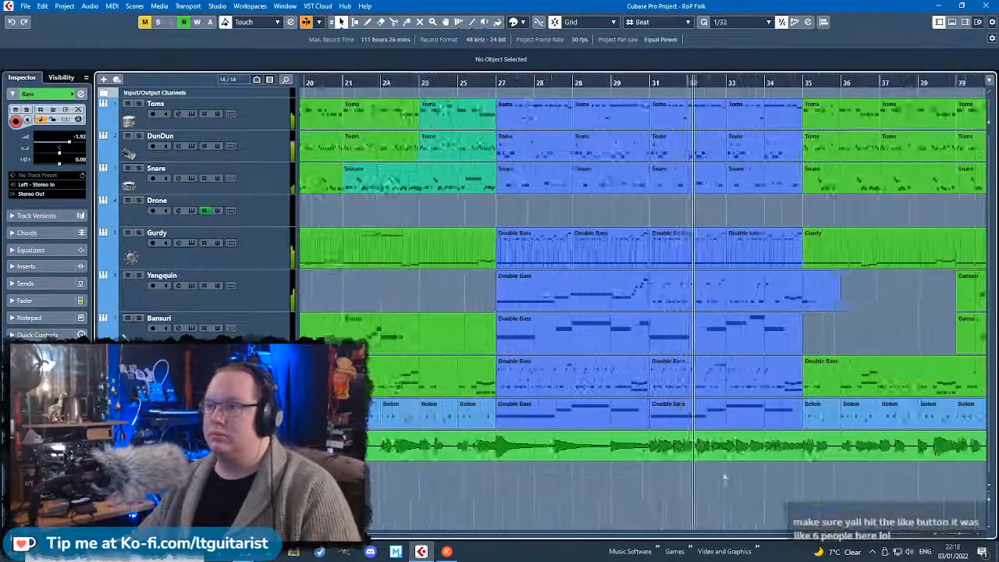
scroll(724, 478, "up", 3)
scroll(724, 478, "down", 3)
scroll(811, 492, "up", 2)
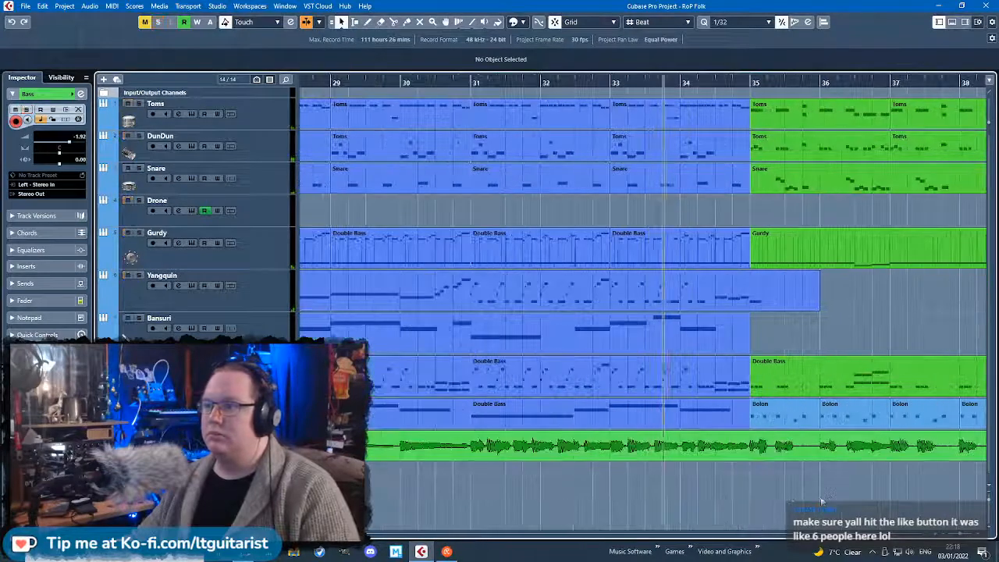
scroll(819, 501, "down", 1)
scroll(815, 500, "up", 2)
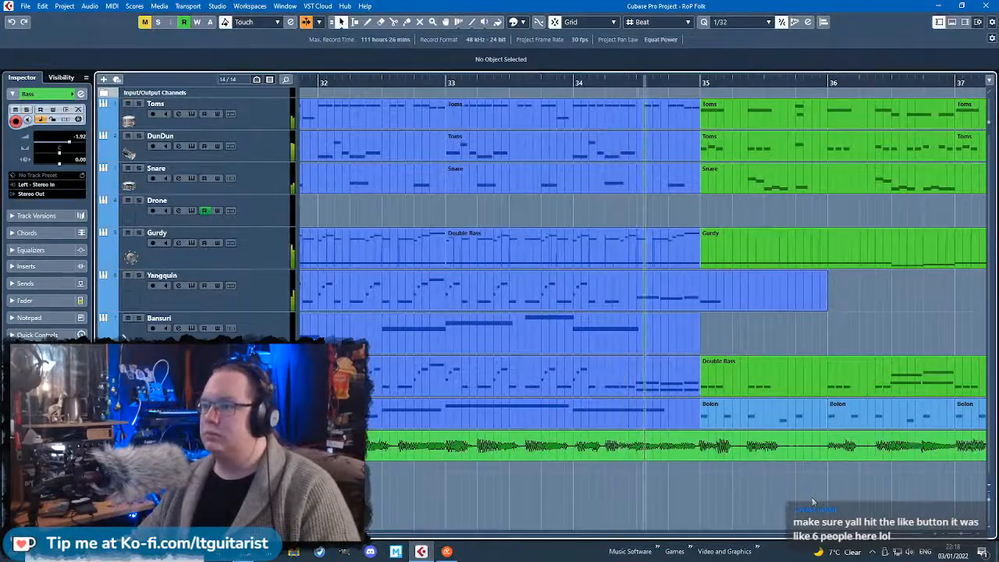
scroll(517, 421, "down", 6)
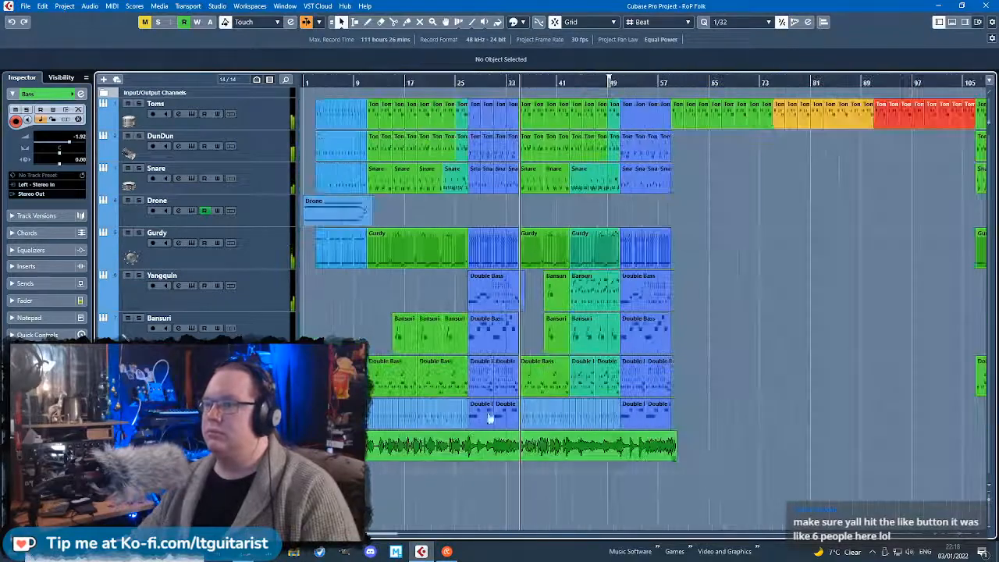
scroll(516, 421, "up", 4)
scroll(615, 420, "up", 2)
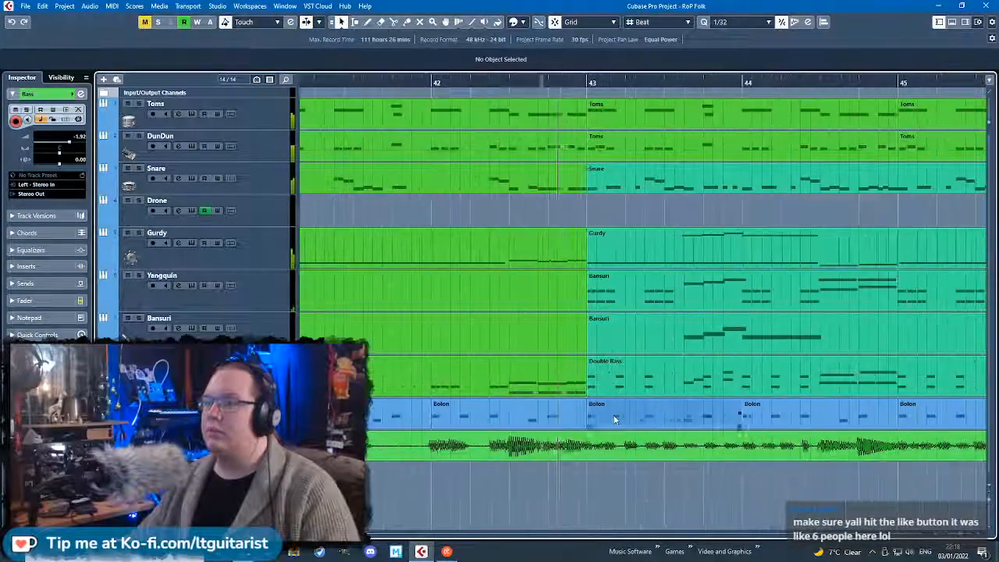
scroll(680, 480, "up", 3)
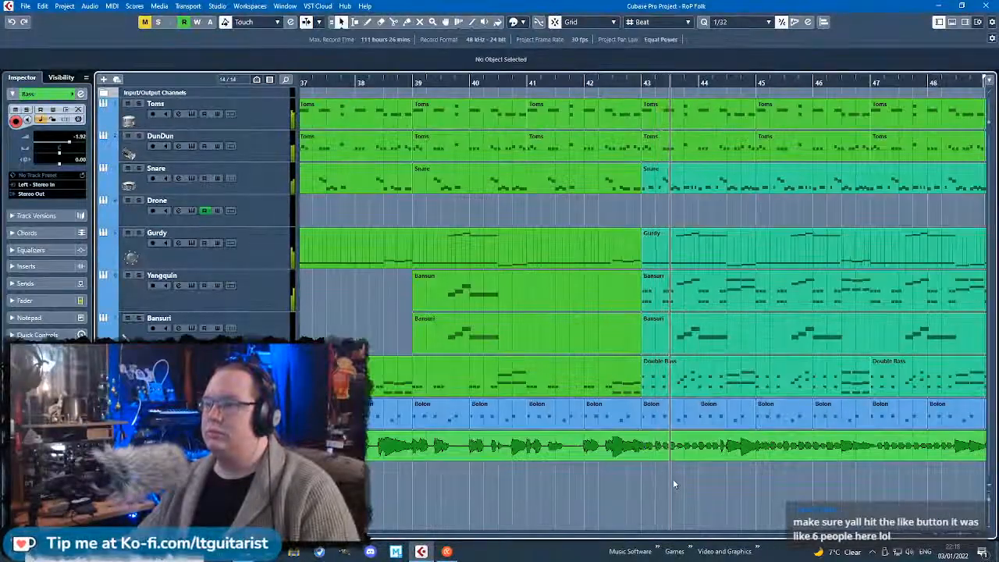
scroll(674, 483, "down", 3)
scroll(674, 483, "up", 2)
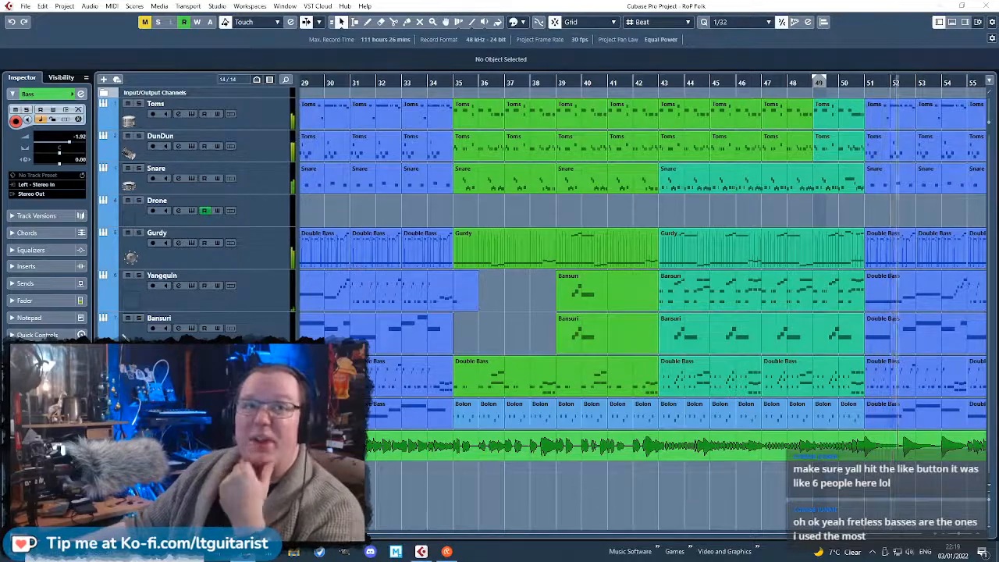
key("f")
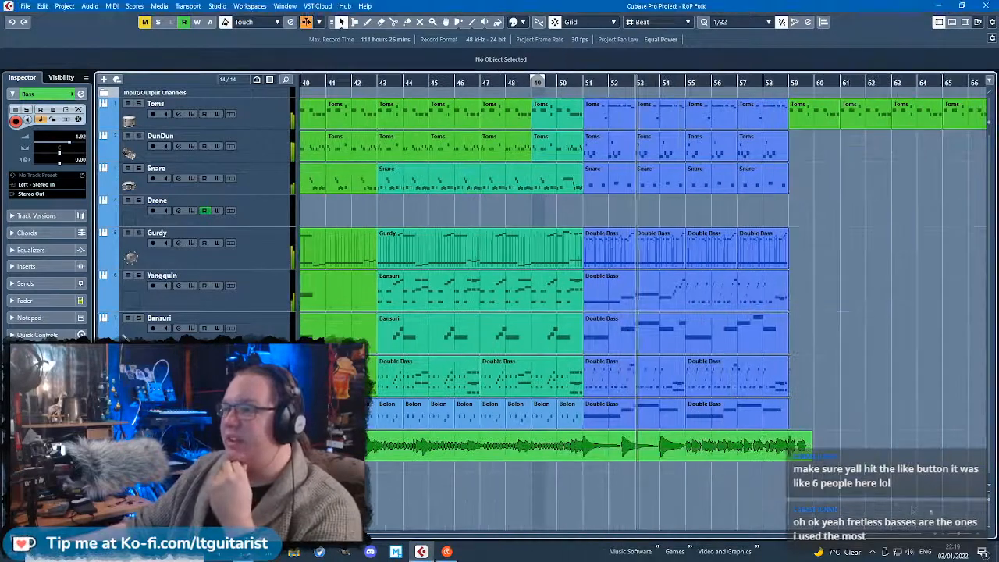
key("g")
key("g")
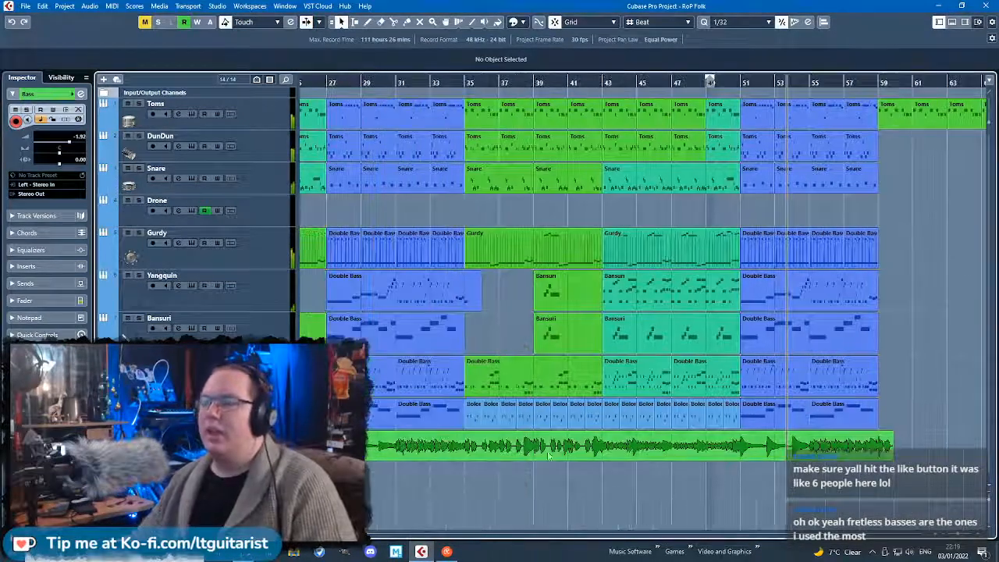
Trim the silent start of the Bass recording so it begins at bar 6, beat 2, with a short fade-in.
scroll(295, 170, "left", 8)
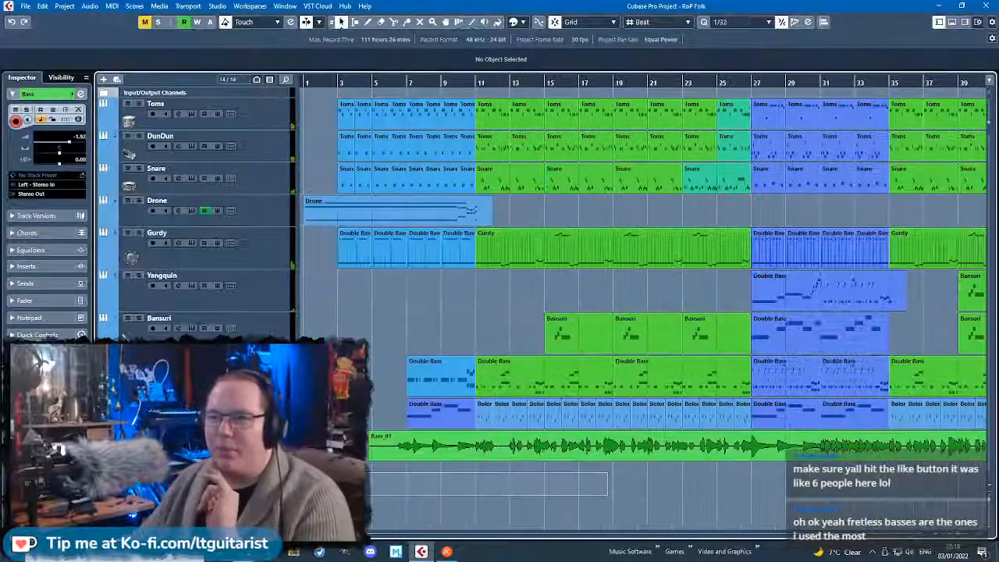
left_click_drag(404, 82, 420, 430)
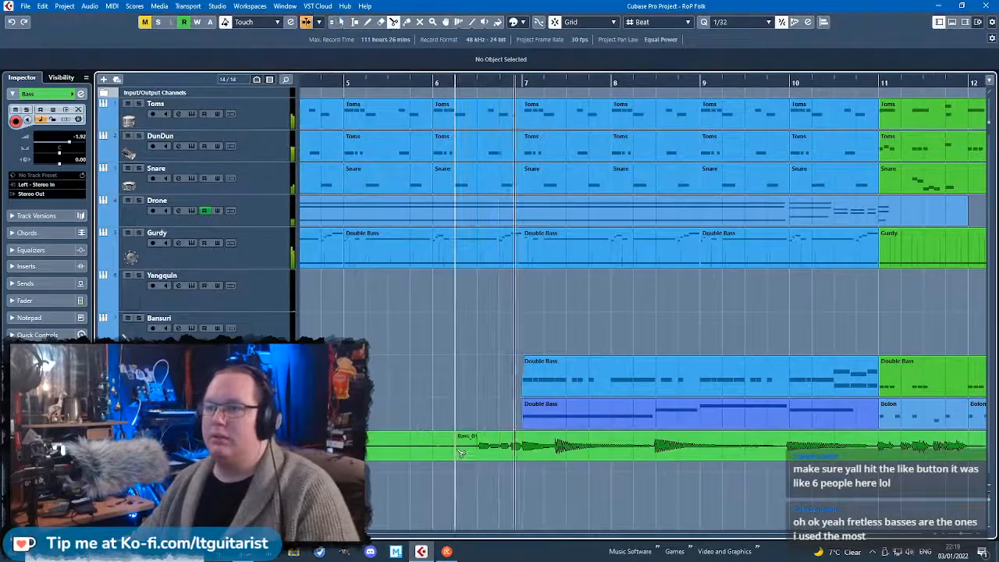
left_click_drag(367, 458, 457, 457)
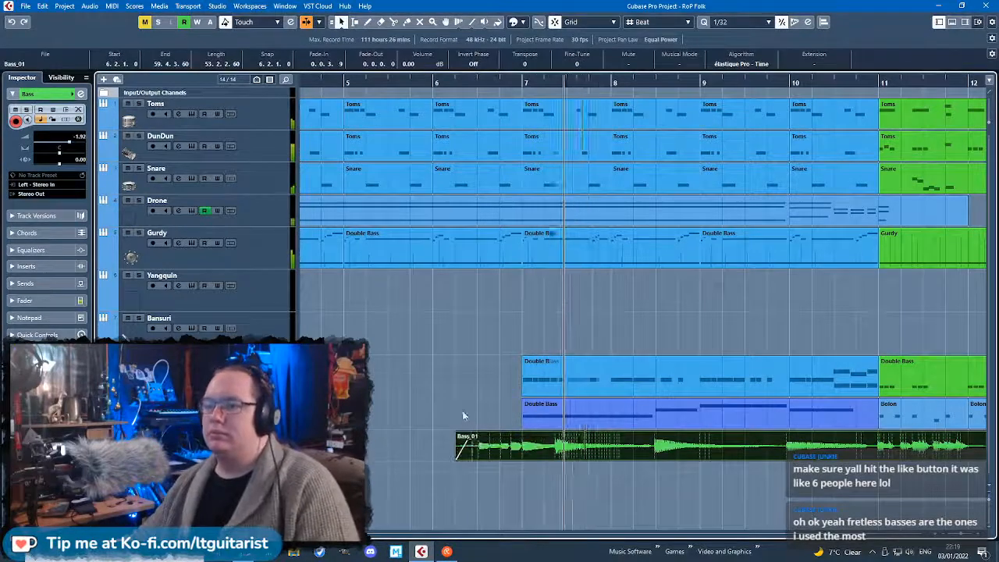
Split the Bass recording at bar 11, where the intro ends.
key("g")
left_click(650, 502)
key("h")
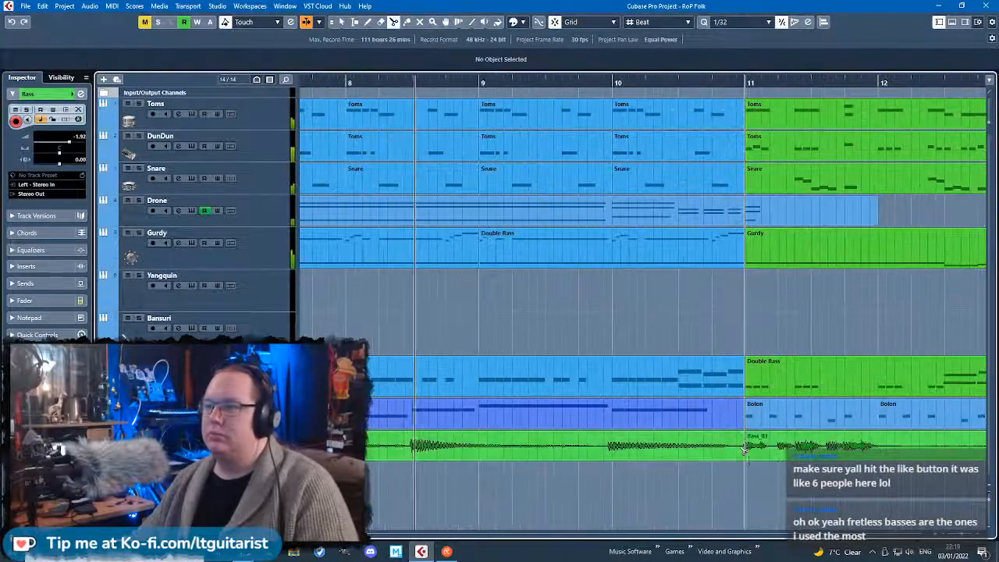
key("g")
key("g")
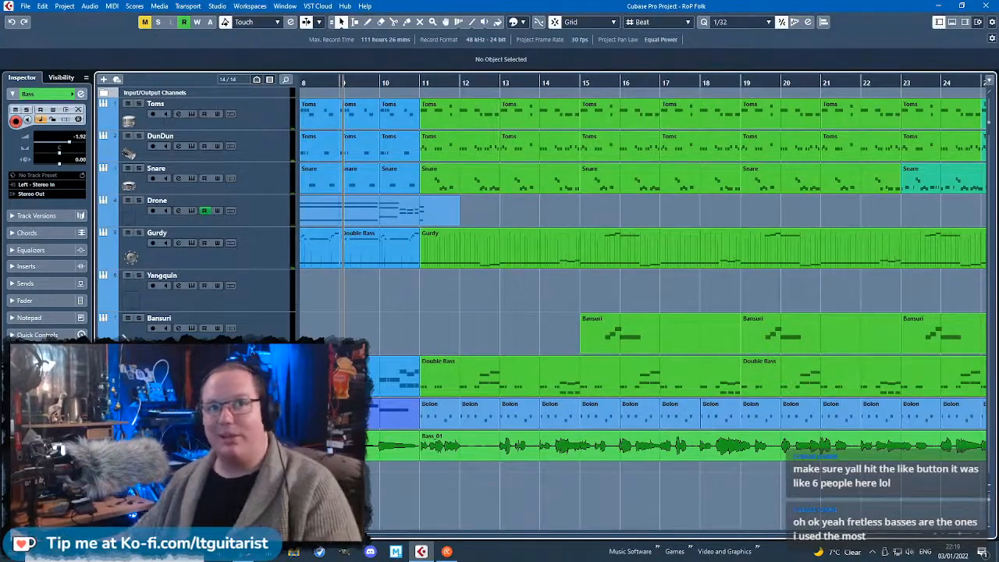
key("g")
key("g")
key("g")
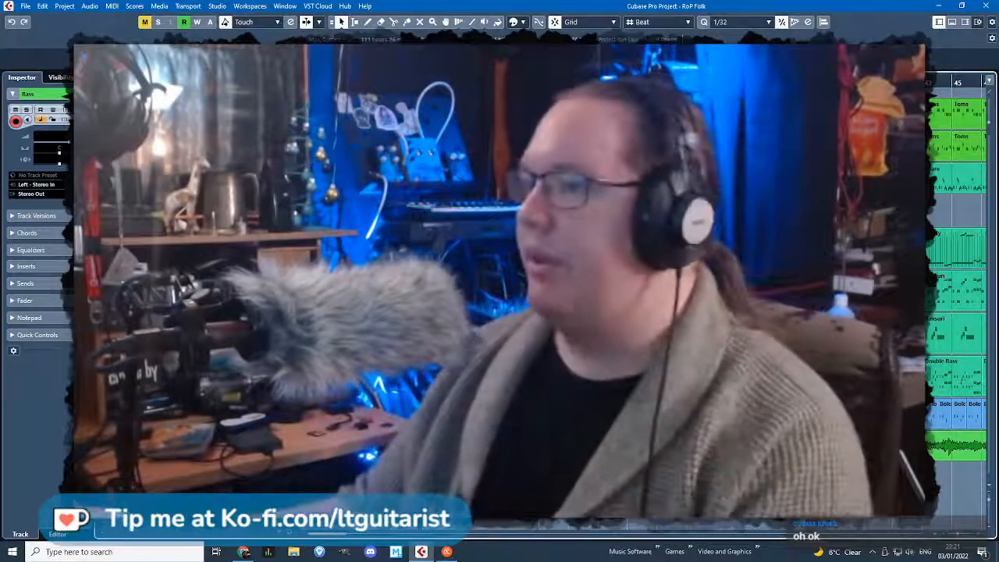
Look up the following month's dates in the system calendar and close it.
left_click(953, 551)
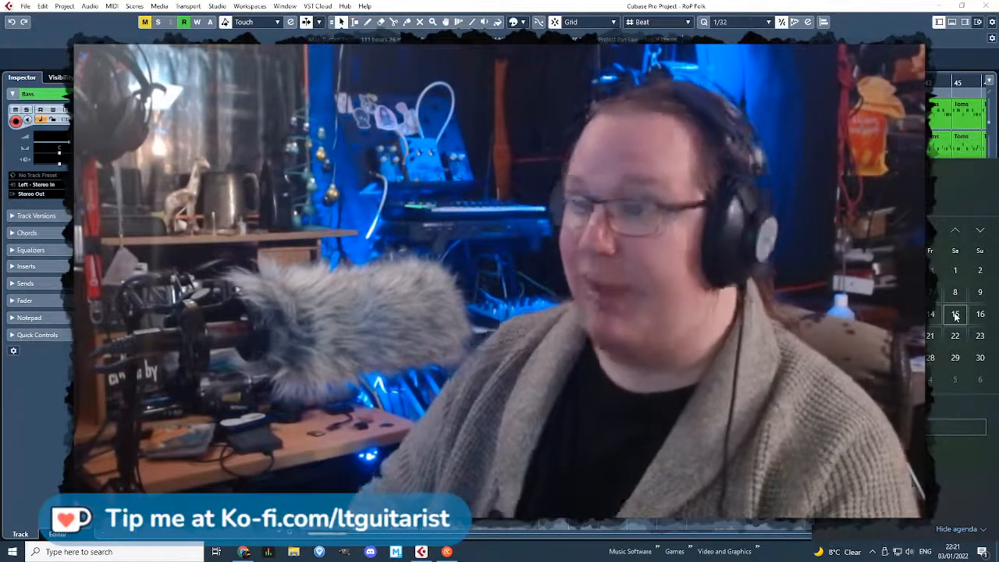
left_click(979, 231)
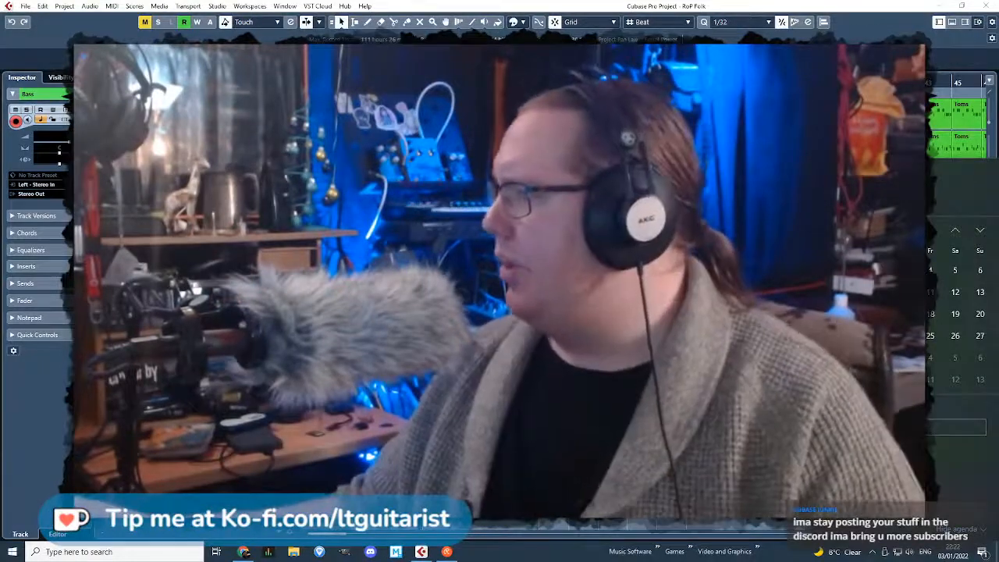
key("Escape")
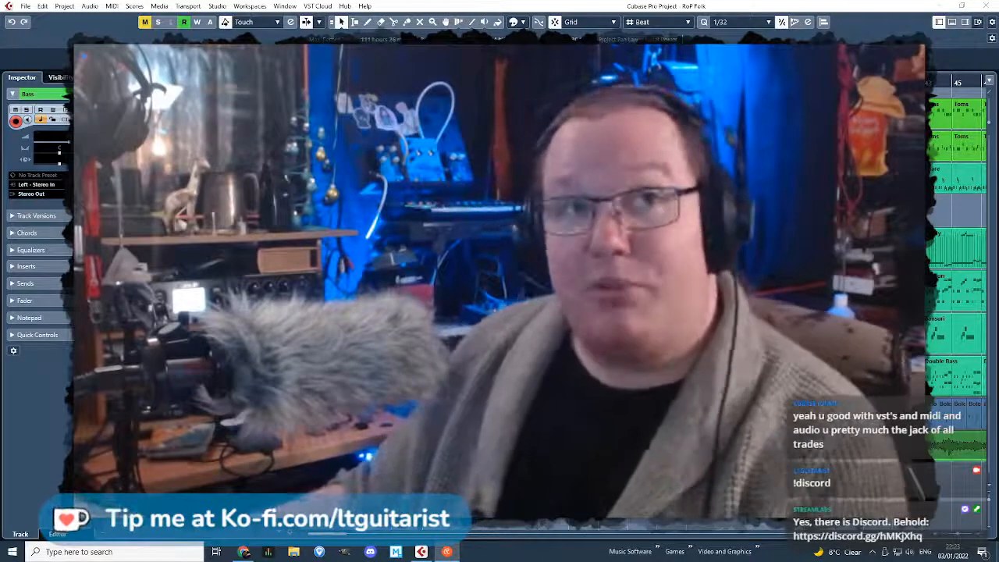
left_click(953, 552)
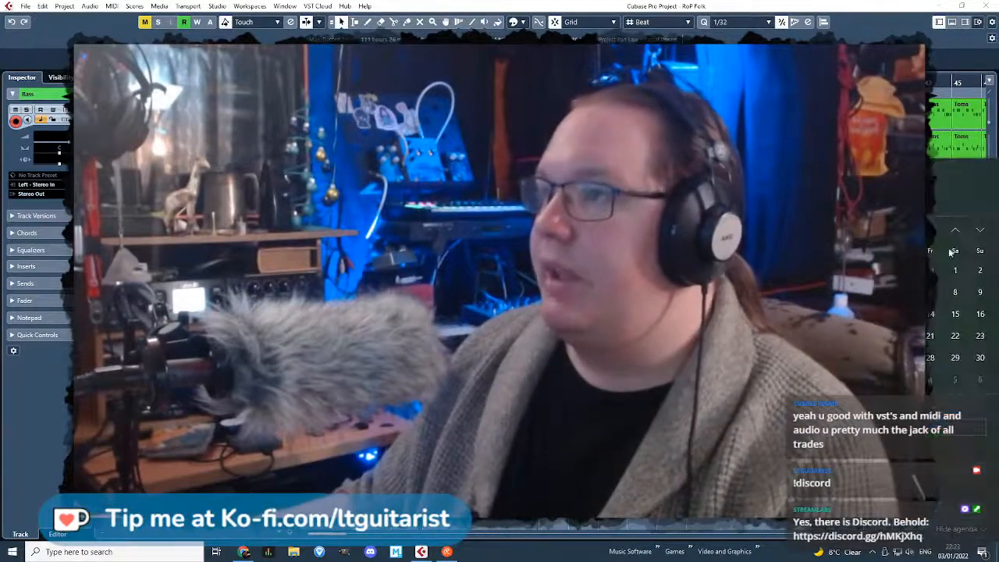
left_click(980, 232)
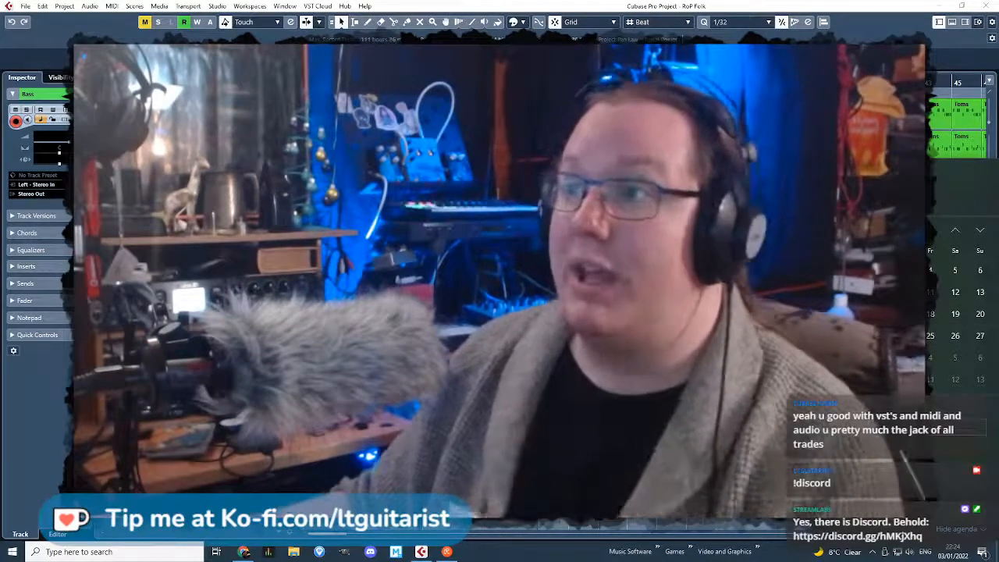
key("Escape")
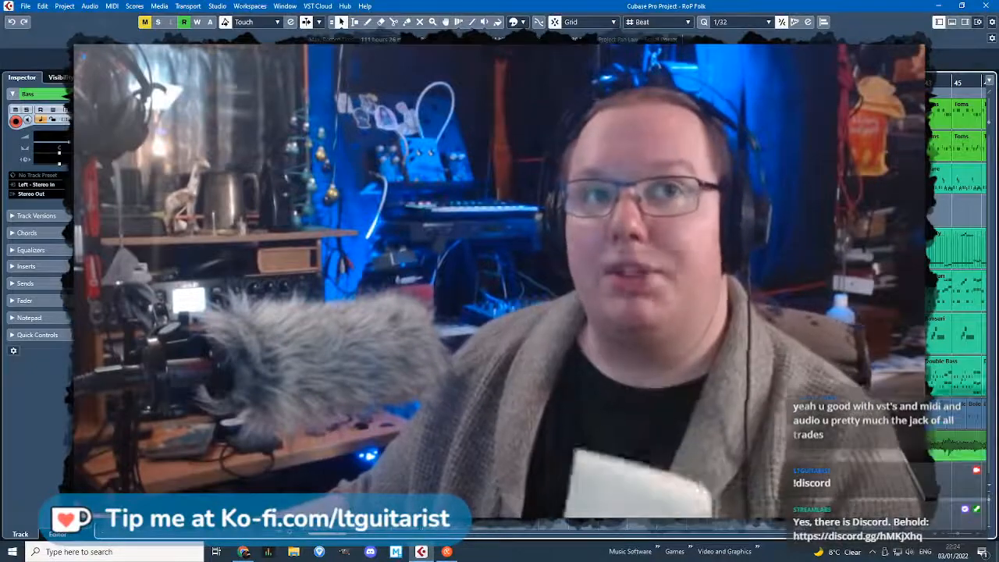